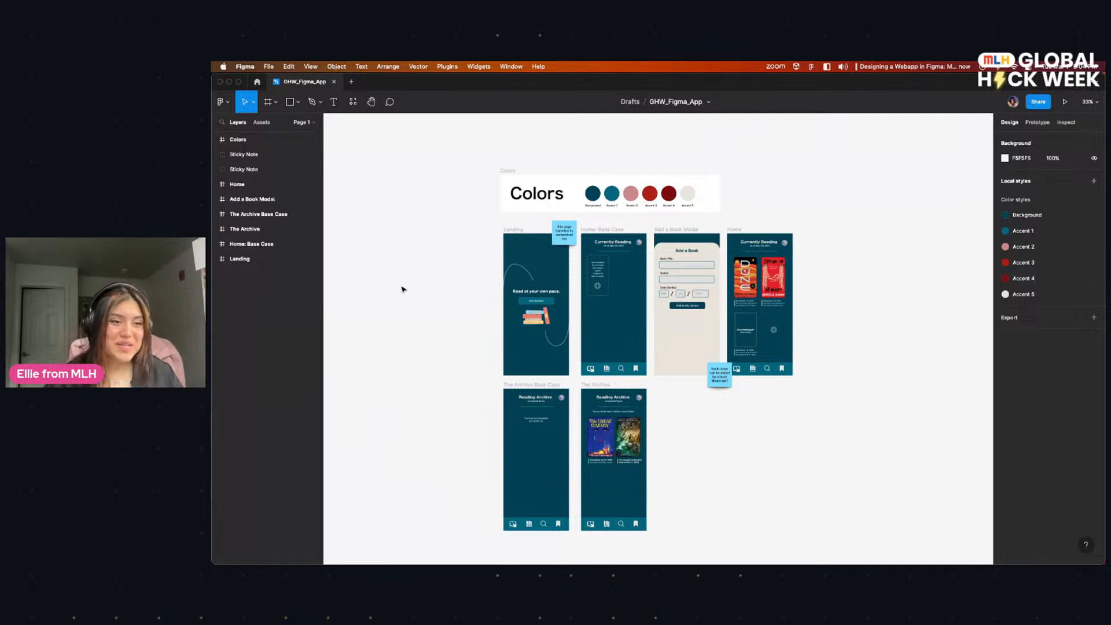
Step: Examine the Landing, Home: Base Case, Add a Book Modal and Home screens of the reading app at 100% zoom
scroll(444, 285, "up", 1)
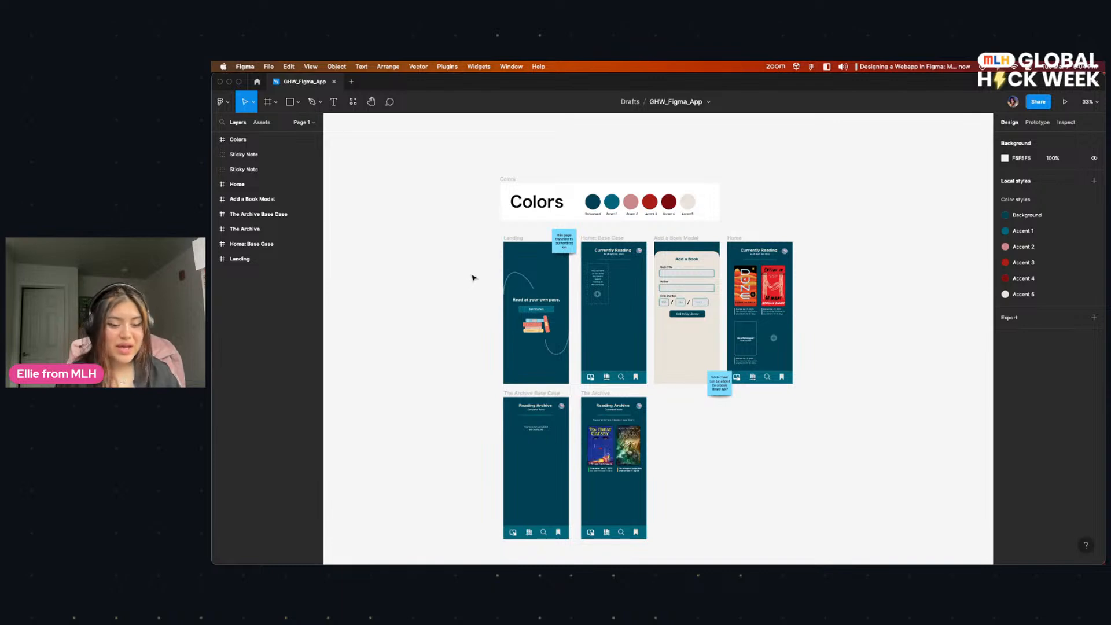
scroll(472, 277, "up", 3)
key("super+plus")
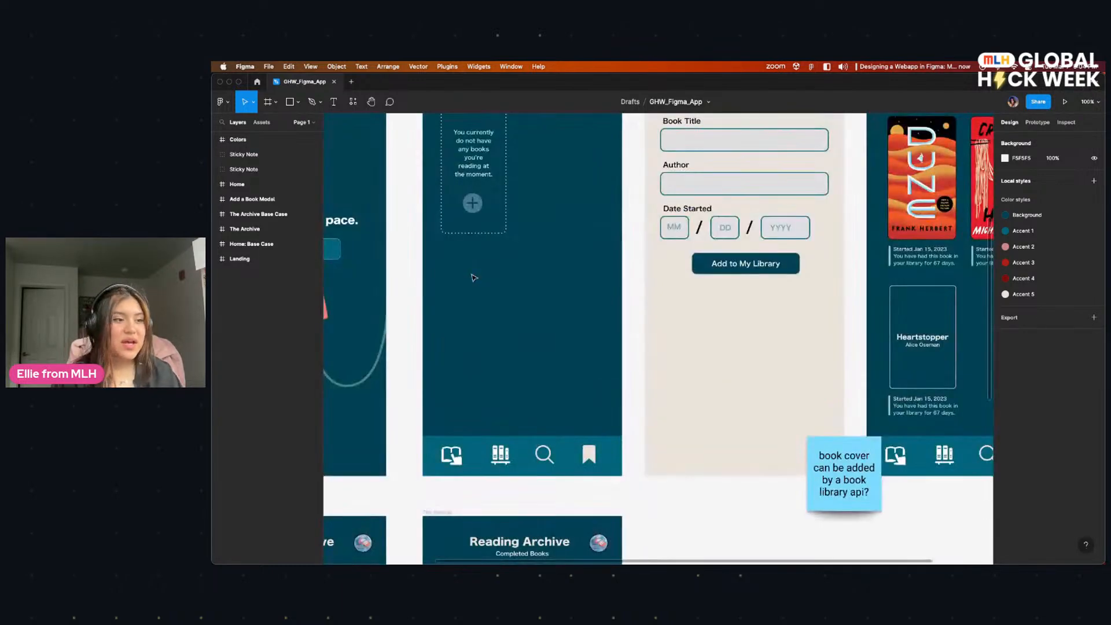
left_click_drag(512, 265, 707, 377)
left_click_drag(510, 297, 487, 269)
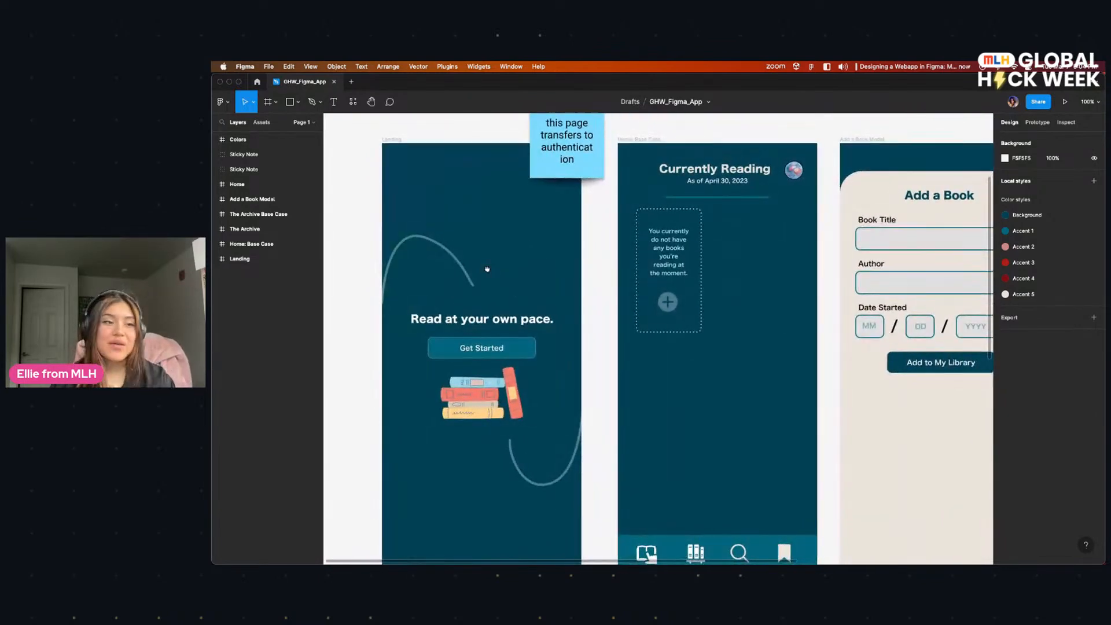
scroll(486, 269, "up", 1)
scroll(525, 278, "right", 1)
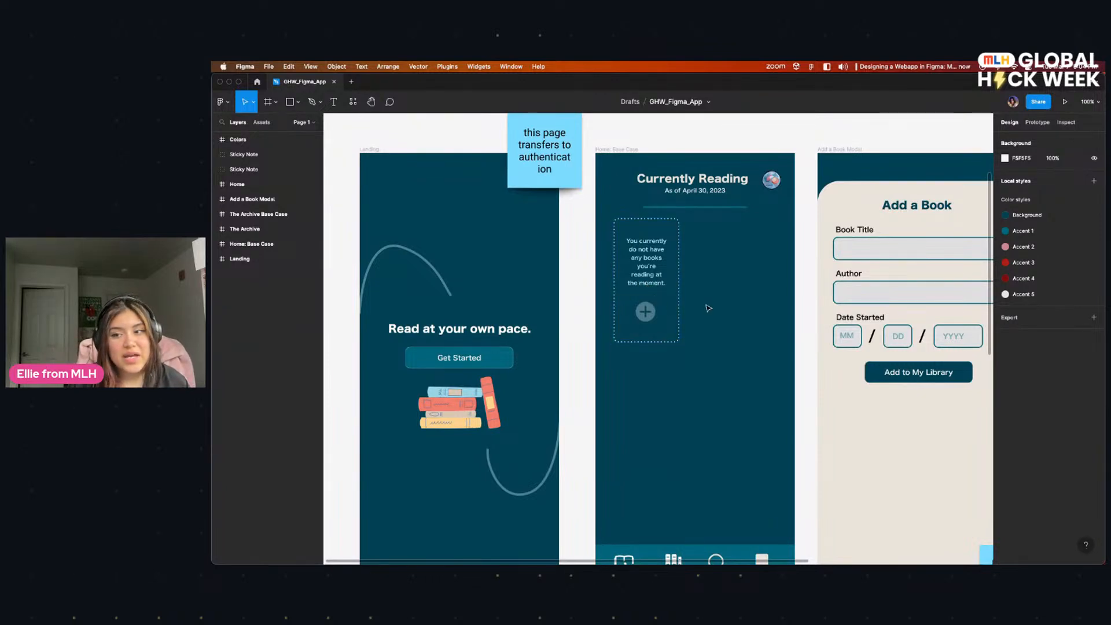
scroll(691, 305, "right", 3)
scroll(660, 289, "right", 6)
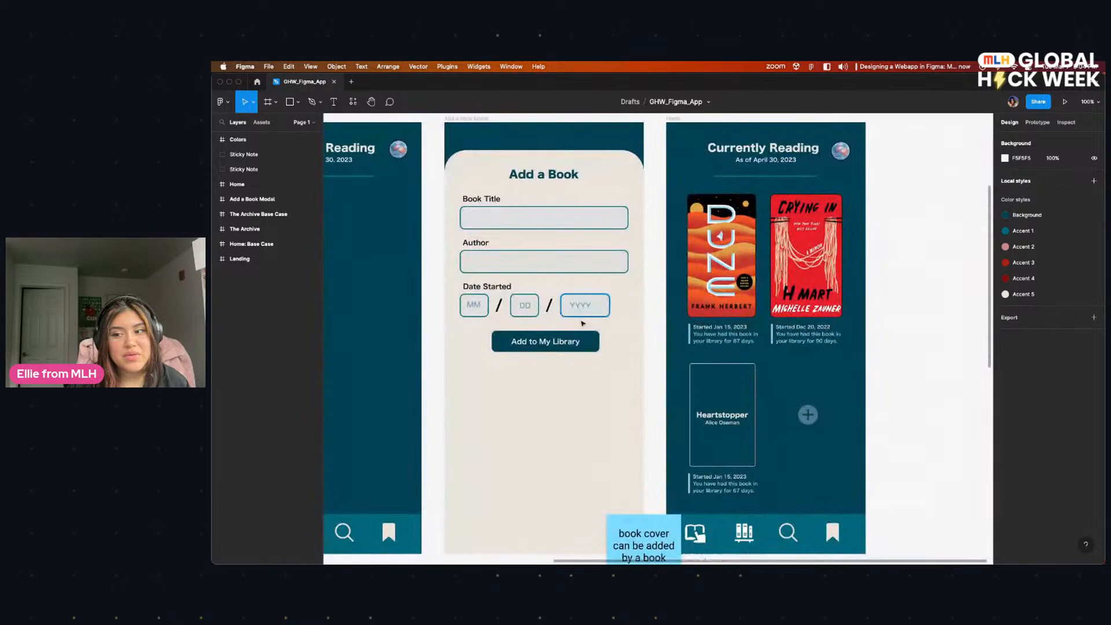
Step: Examine both Reading Archive screens and compare them with the Landing, Add a Book and Home screens in the row above
scroll(530, 471, "down", 5)
scroll(738, 221, "down", 5)
scroll(738, 220, "left", 6)
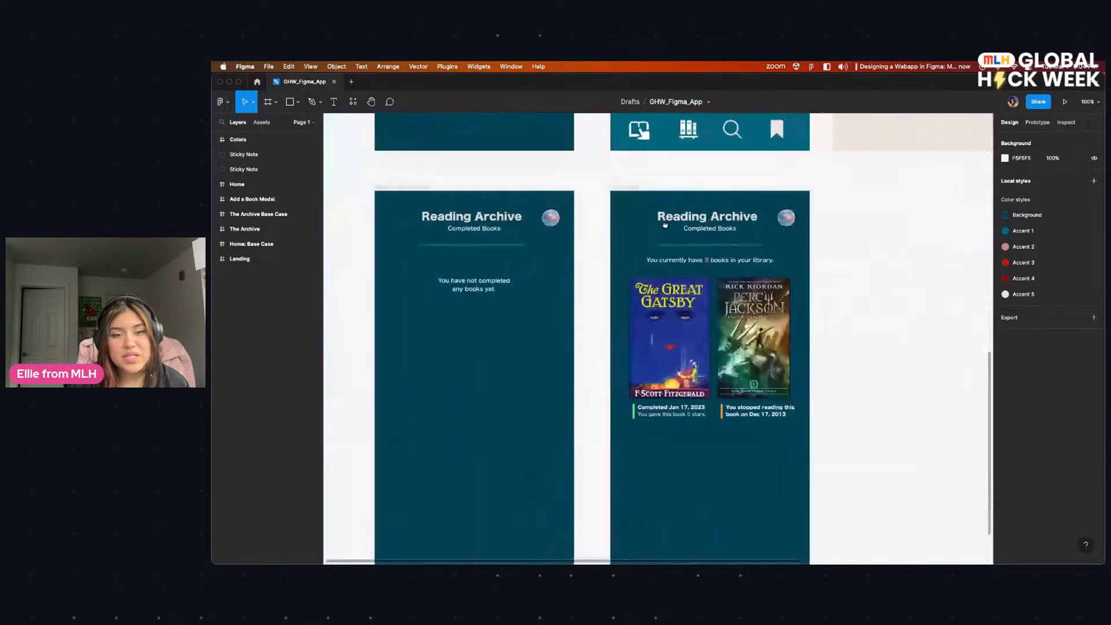
scroll(687, 287, "up", 2)
scroll(687, 286, "up", 6)
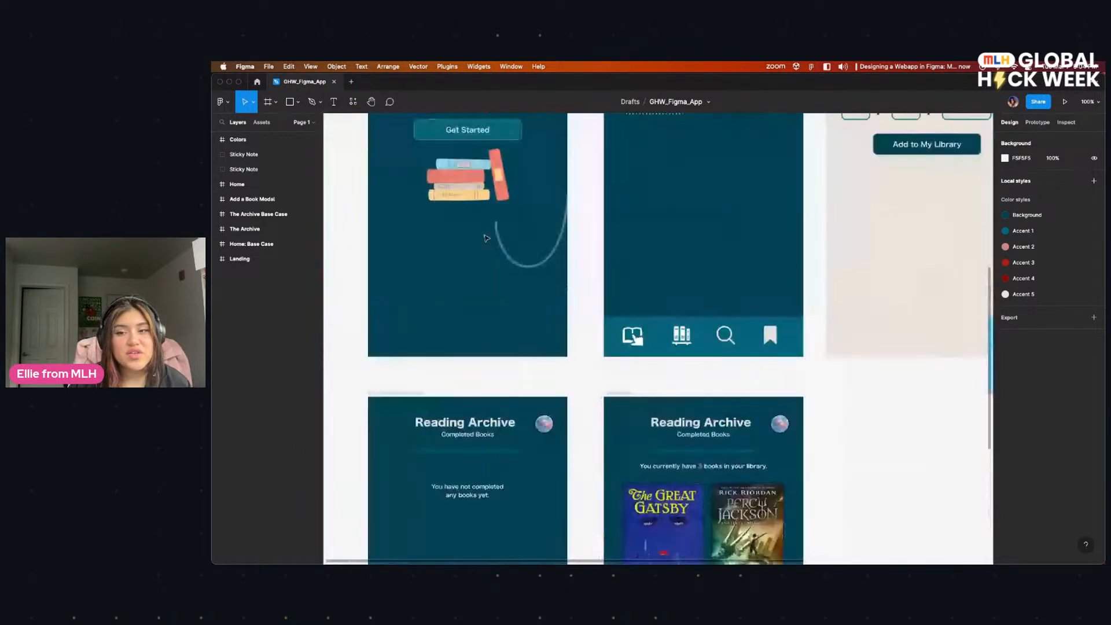
scroll(502, 415, "up", 2)
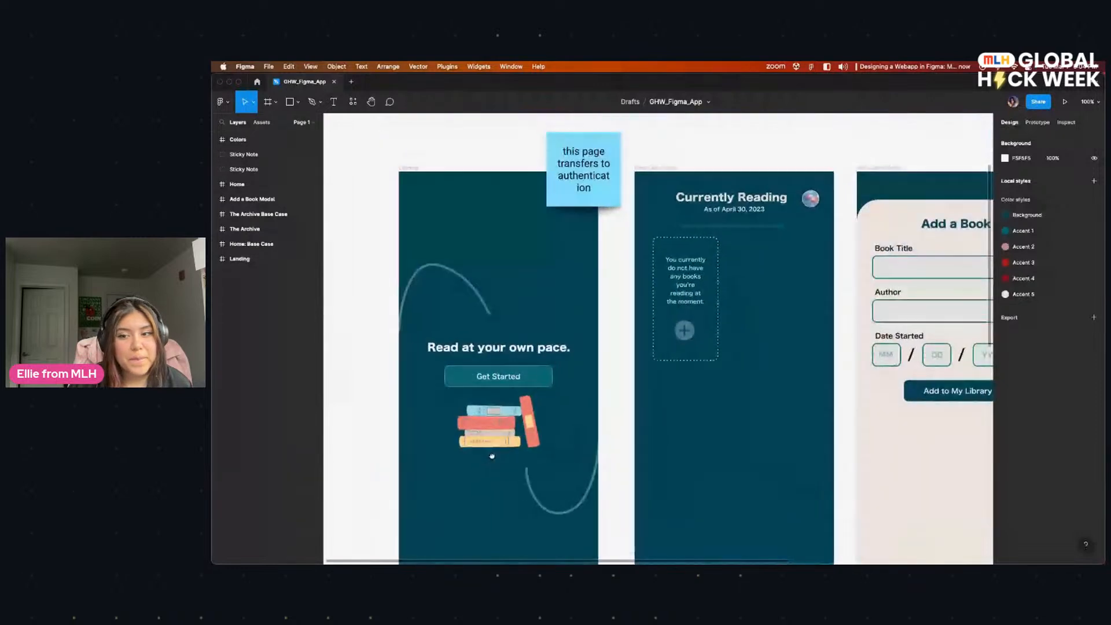
scroll(657, 400, "right", 4)
scroll(658, 401, "right", 6)
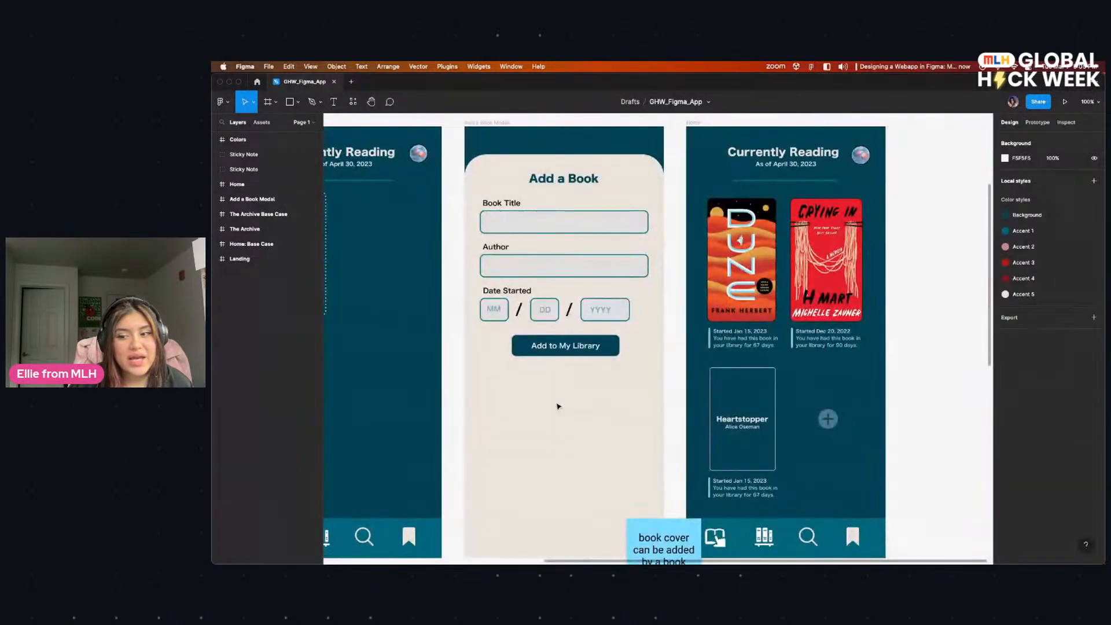
scroll(558, 405, "down", 4)
scroll(558, 405, "left", 4)
scroll(375, 314, "left", 4)
scroll(374, 314, "down", 3)
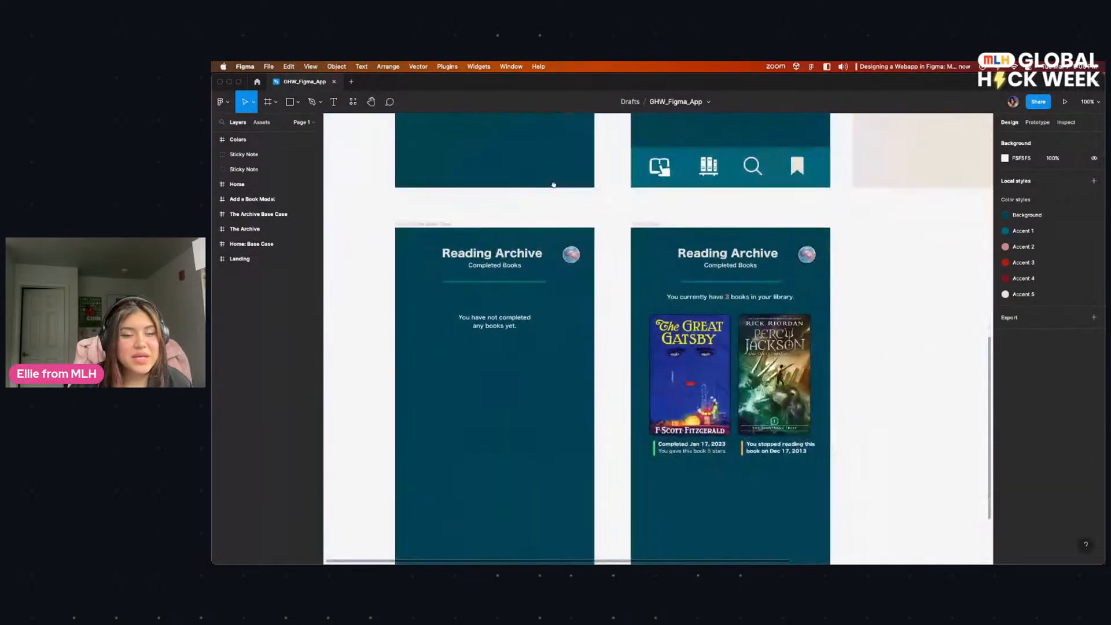
scroll(559, 157, "up", 6)
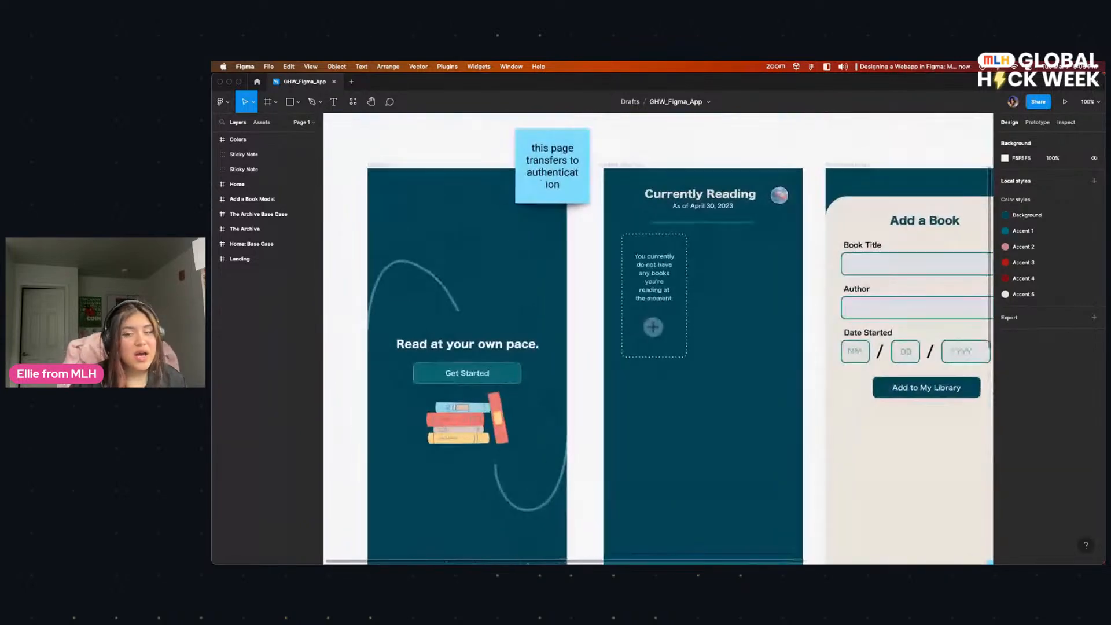
Step: Review the Landing screen again alongside the empty Currently Reading screen and the Add a Book form
mouse_move(572, 538)
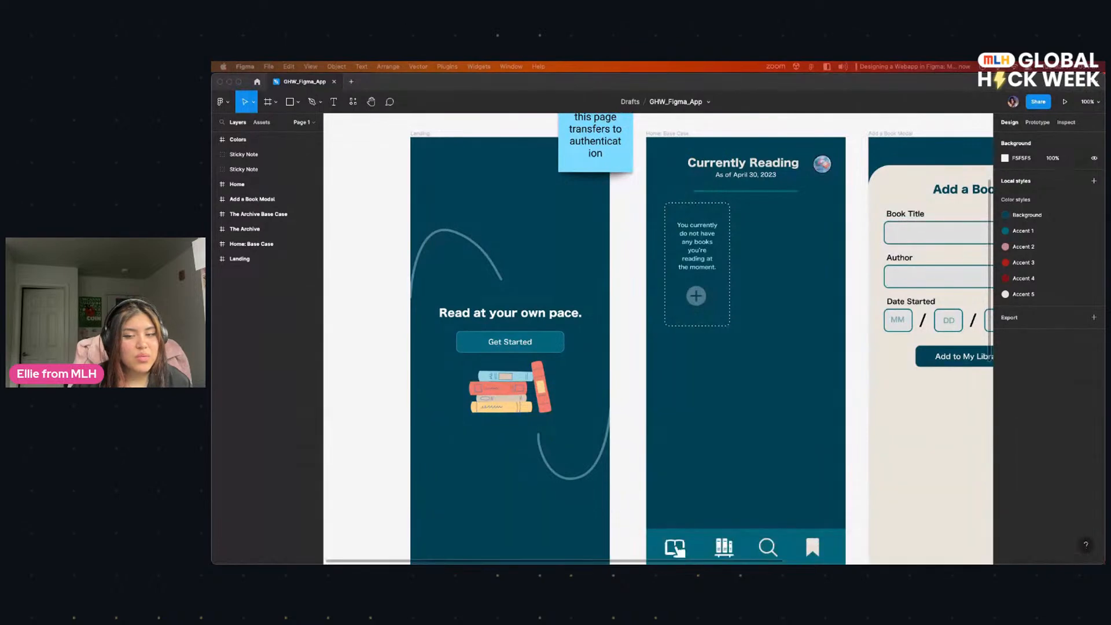
scroll(404, 374, "up", 2)
scroll(404, 375, "right", 2)
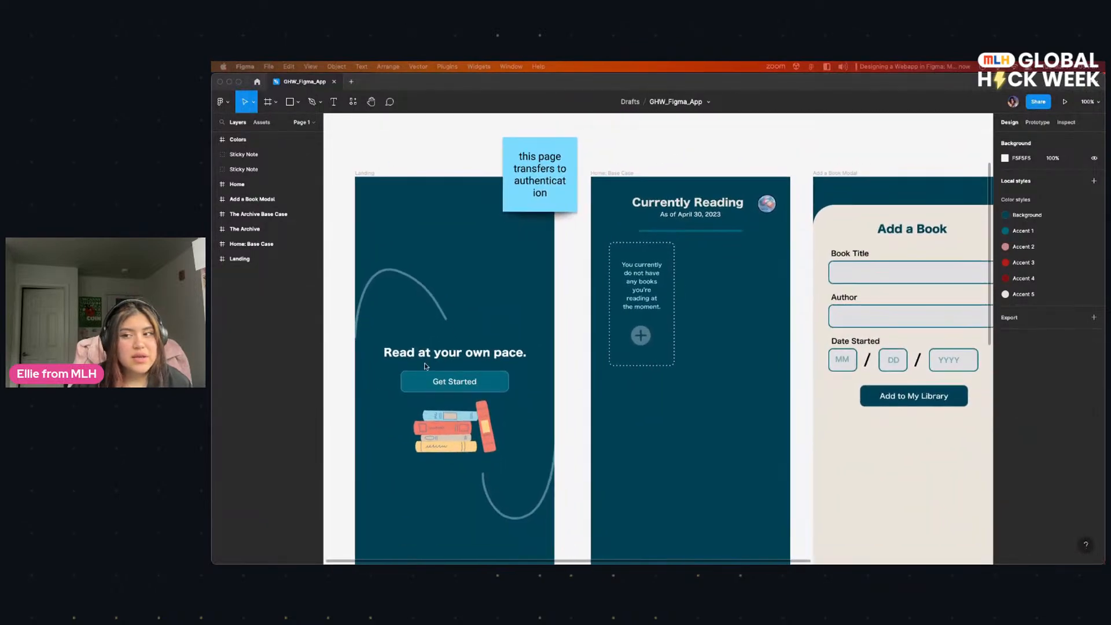
scroll(569, 292, "down", 2)
scroll(555, 306, "right", 10)
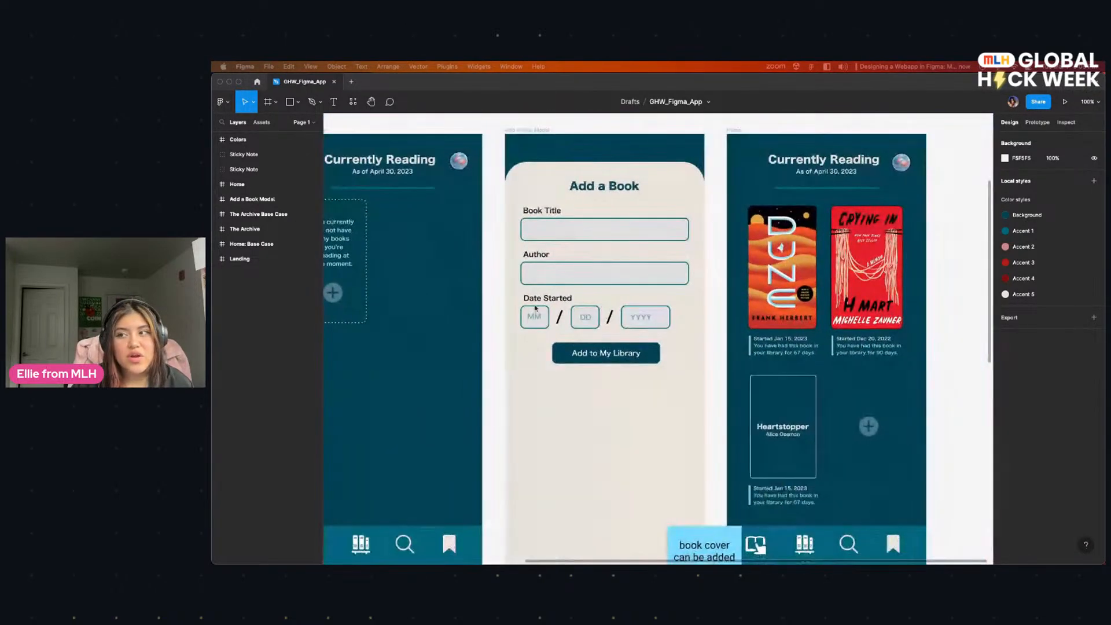
scroll(513, 318, "left", 9)
scroll(701, 334, "up", 1)
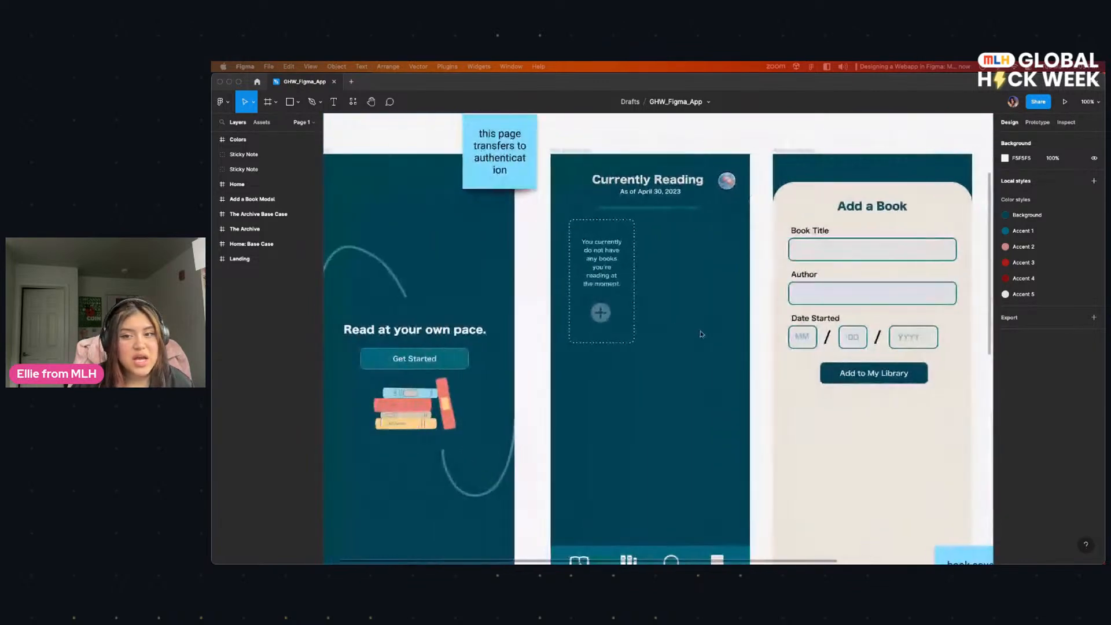
scroll(579, 321, "left", 2)
scroll(579, 321, "up", 1)
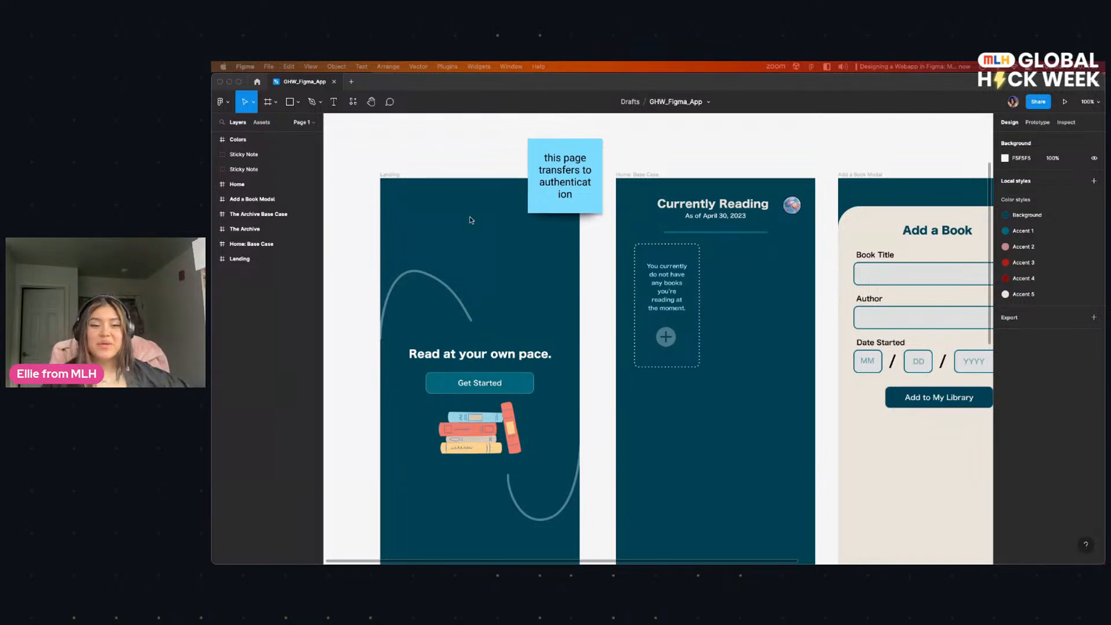
Step: Examine how the Landing screen leads into the empty Currently Reading screen and its add-book placeholder
scroll(432, 250, "down", 5)
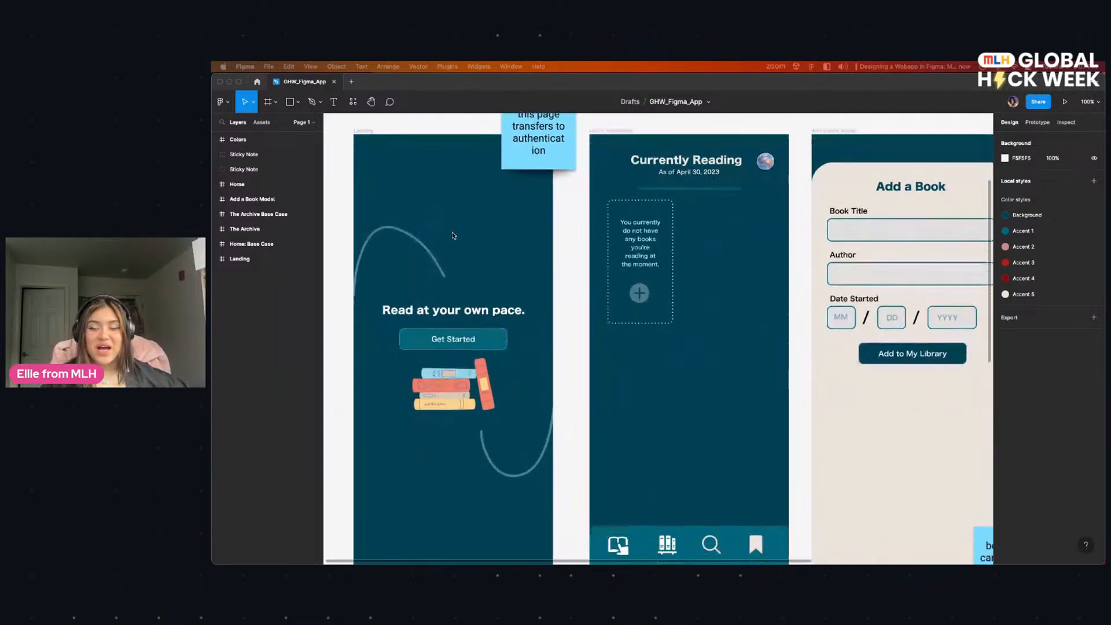
scroll(453, 236, "right", 10)
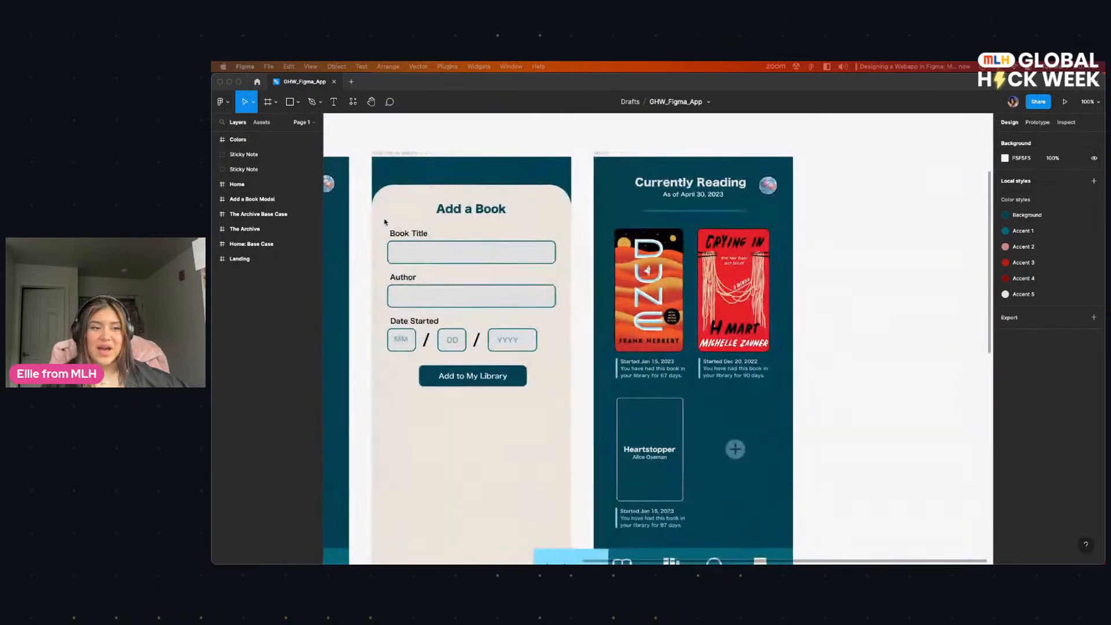
scroll(382, 221, "left", 10)
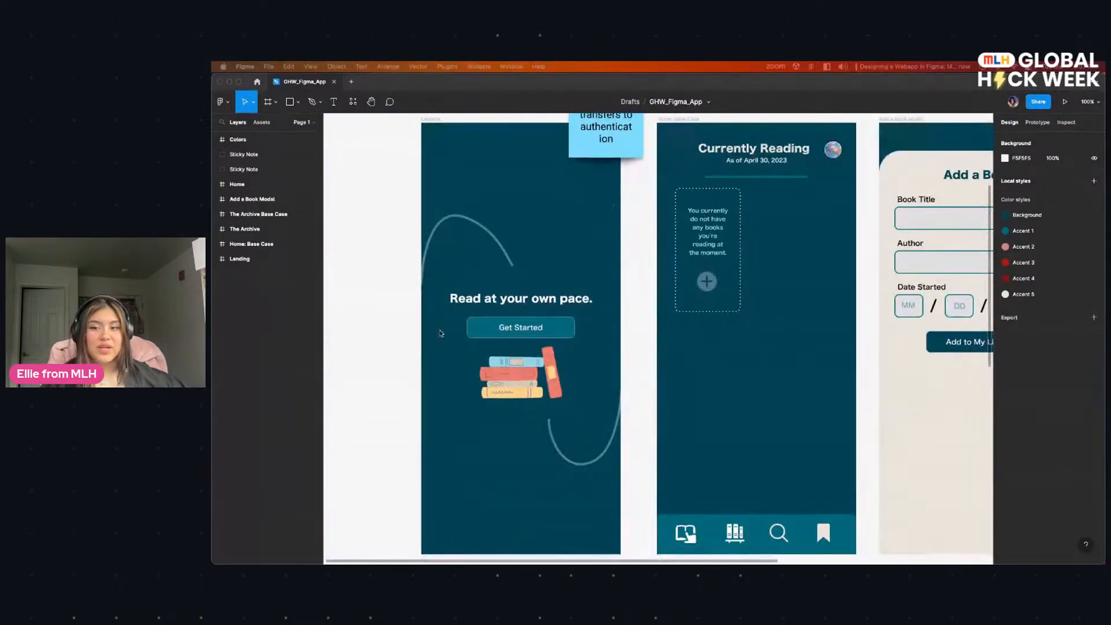
scroll(682, 352, "right", 3)
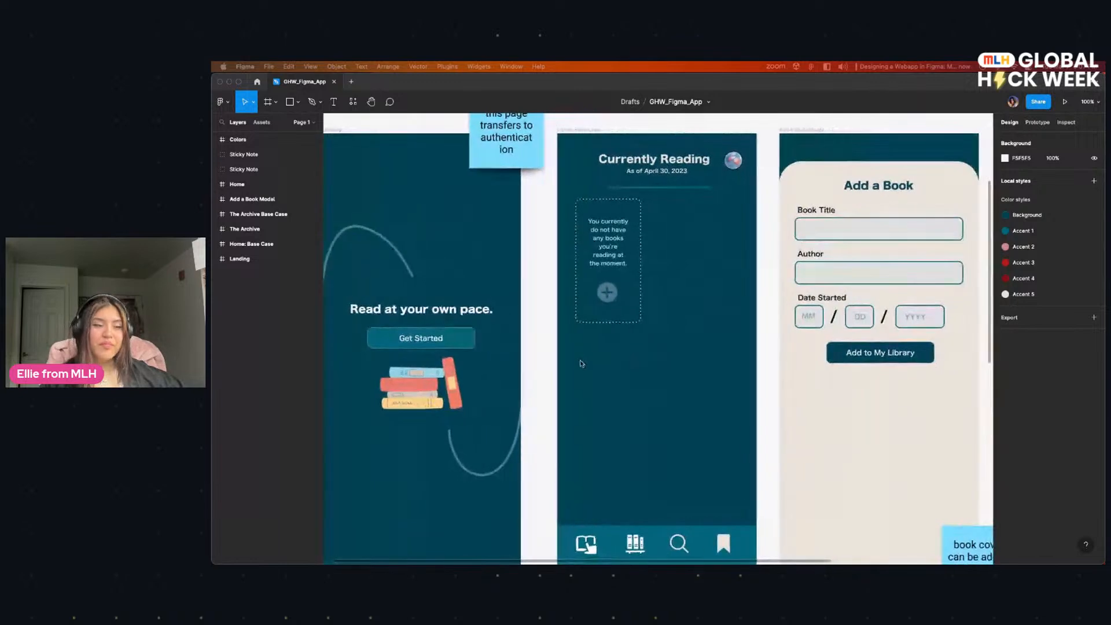
scroll(584, 376, "right", 1)
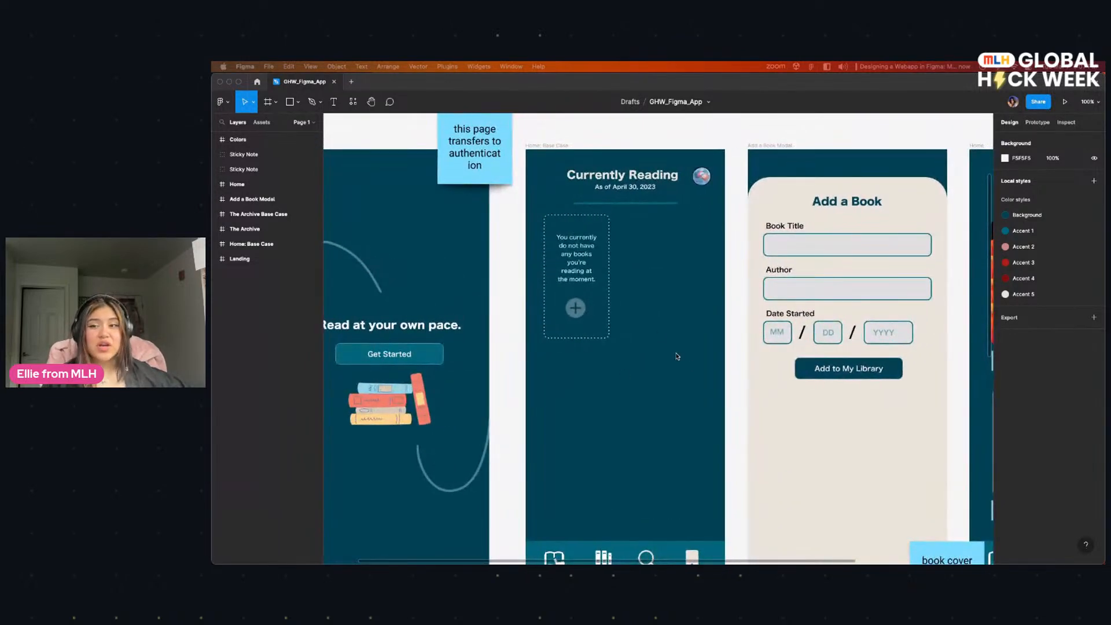
scroll(675, 351, "up", 3)
scroll(695, 359, "down", 3)
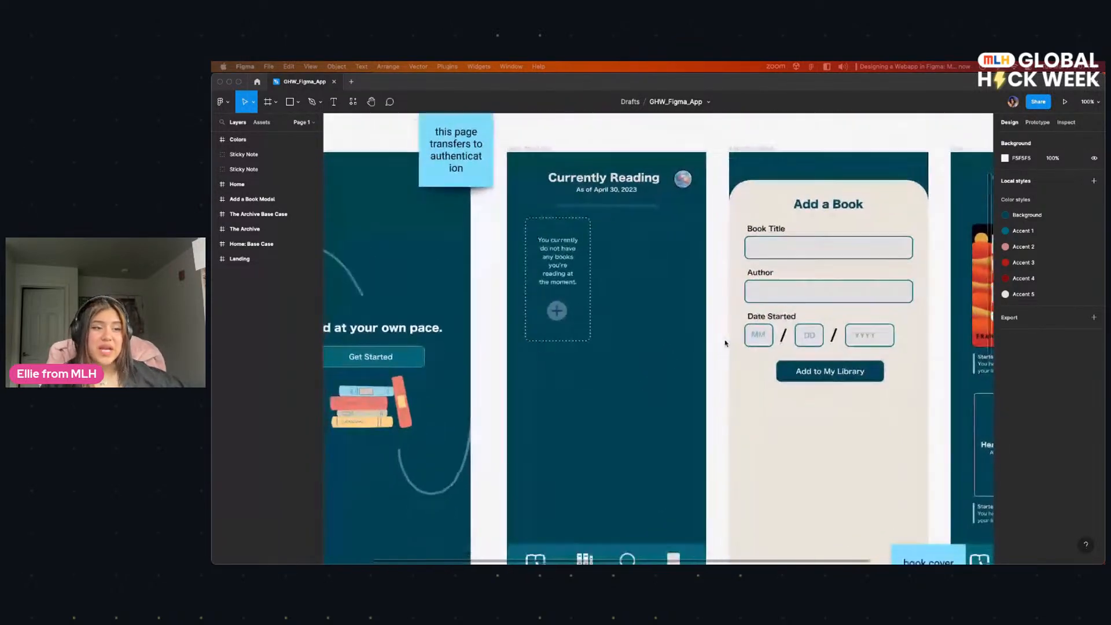
scroll(735, 327, "up", 1)
scroll(732, 330, "right", 1)
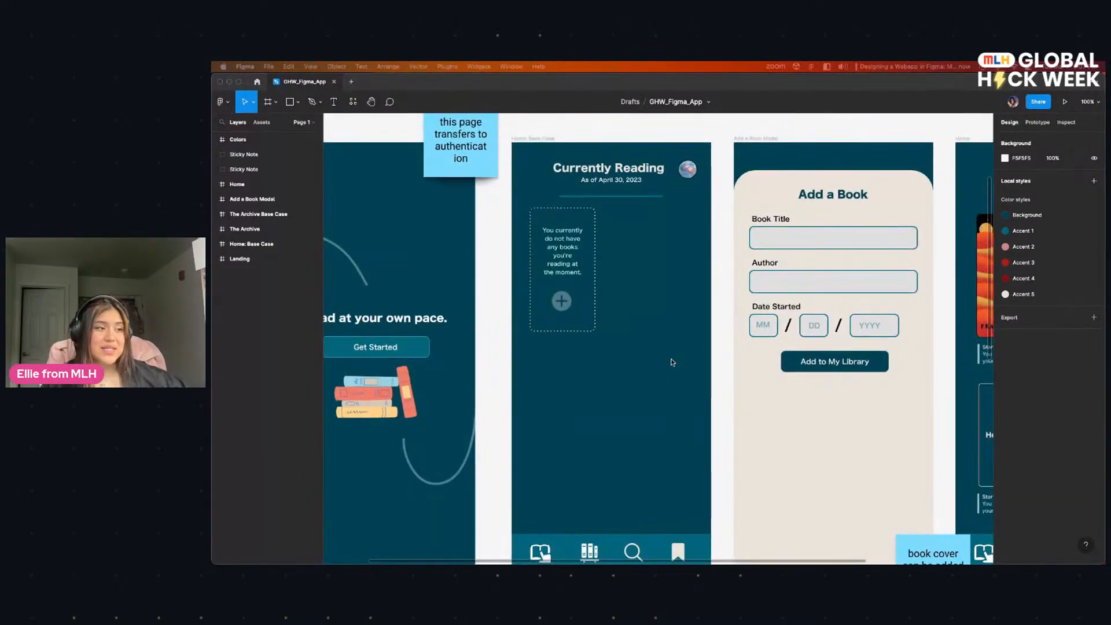
scroll(671, 362, "up", 1)
scroll(671, 362, "left", 1)
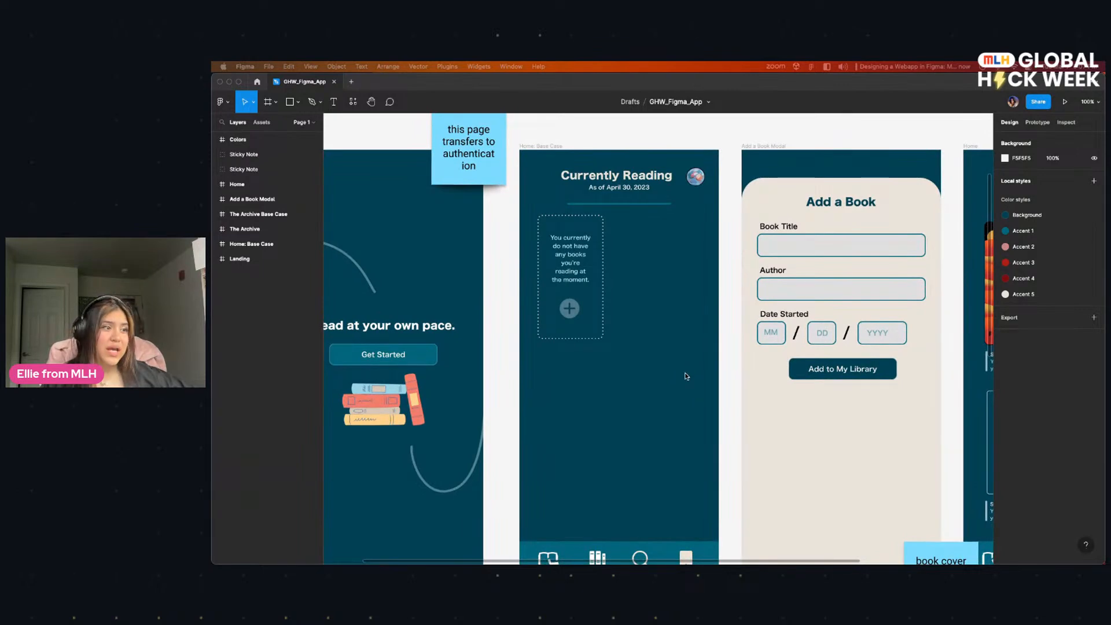
scroll(689, 388, "down", 2)
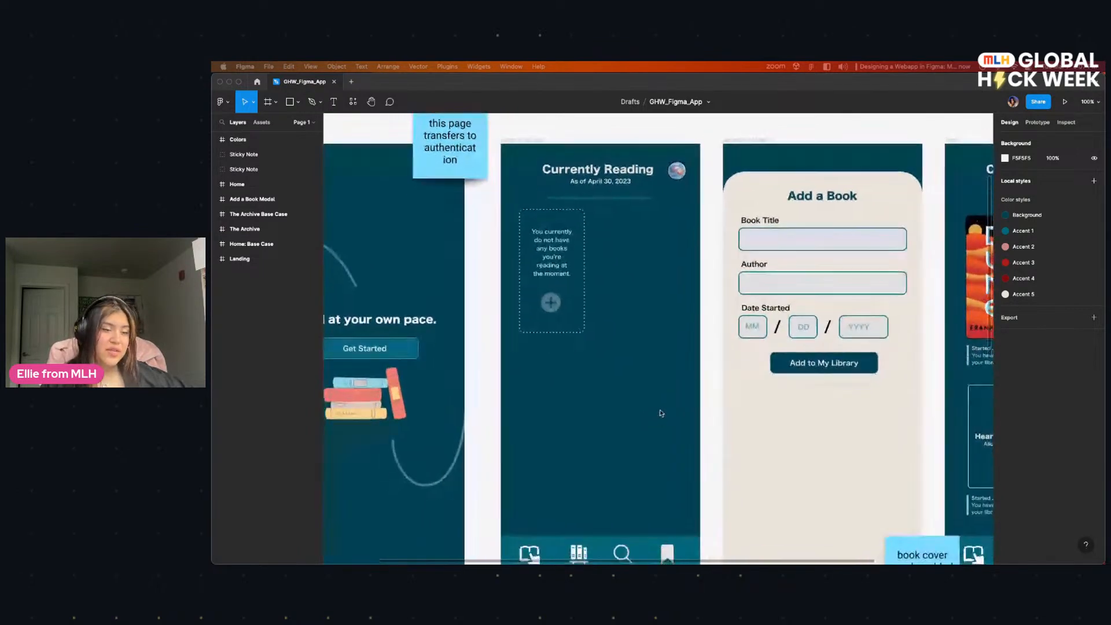
scroll(674, 396, "right", 2)
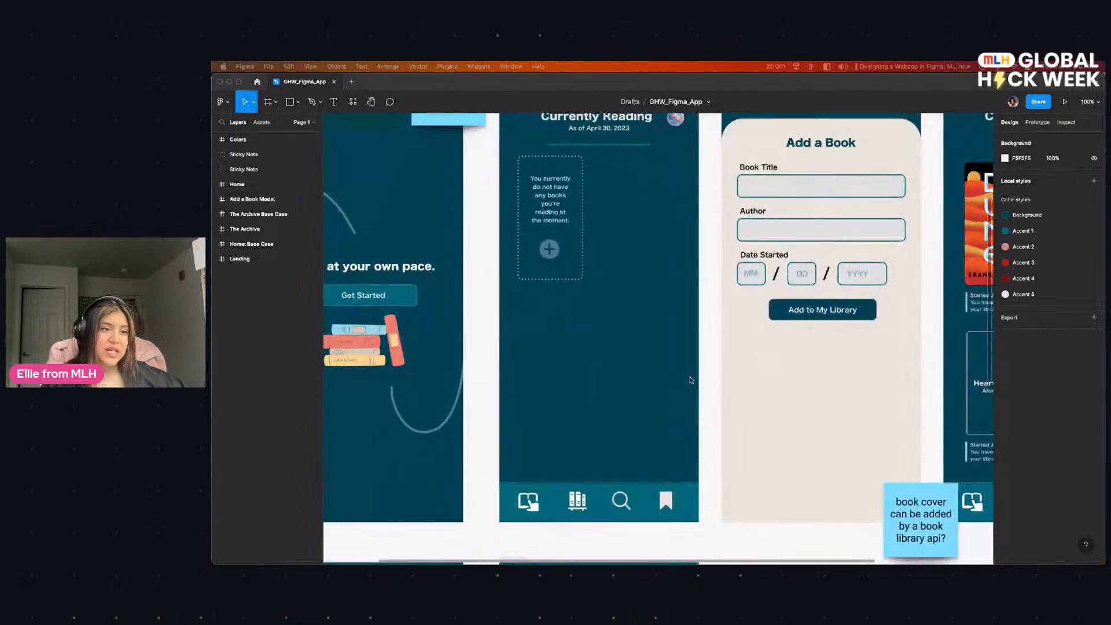
scroll(641, 370, "left", 2)
scroll(641, 371, "up", 1)
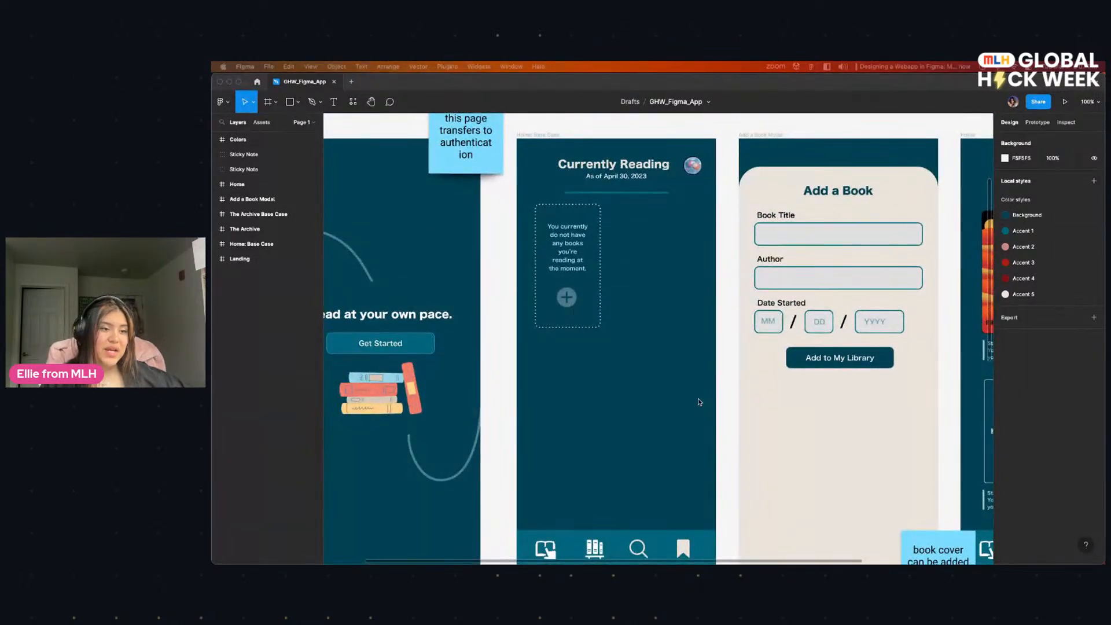
Step: Examine the Add a Book form and the populated Home screen with its book covers, start dates and add-book control
scroll(700, 405, "right", 3)
scroll(687, 394, "right", 2)
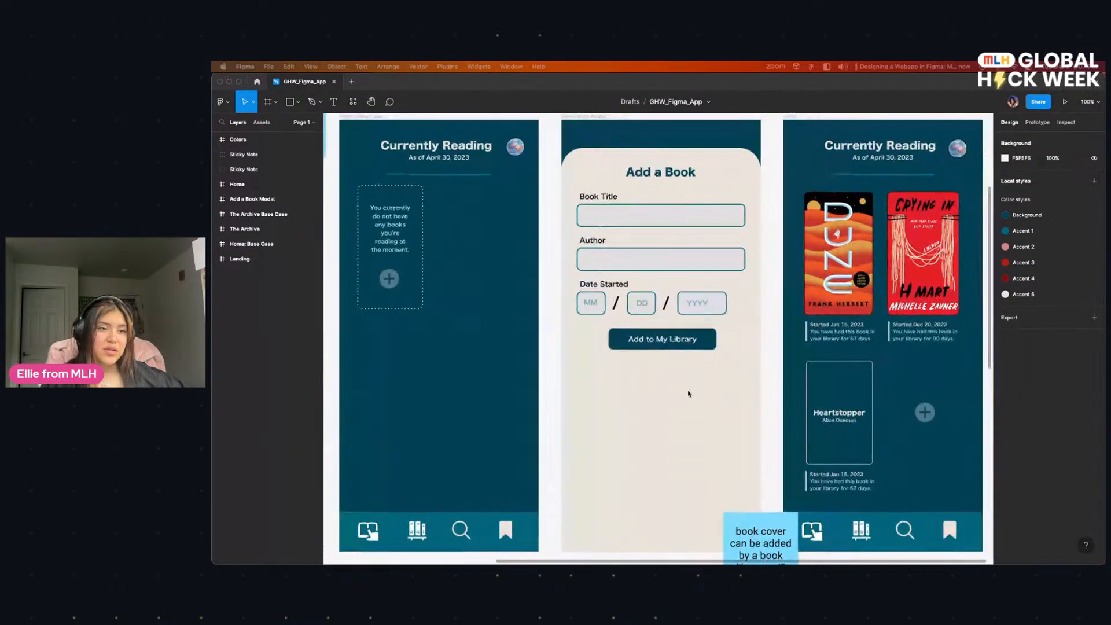
scroll(724, 391, "right", 4)
scroll(781, 388, "up", 2)
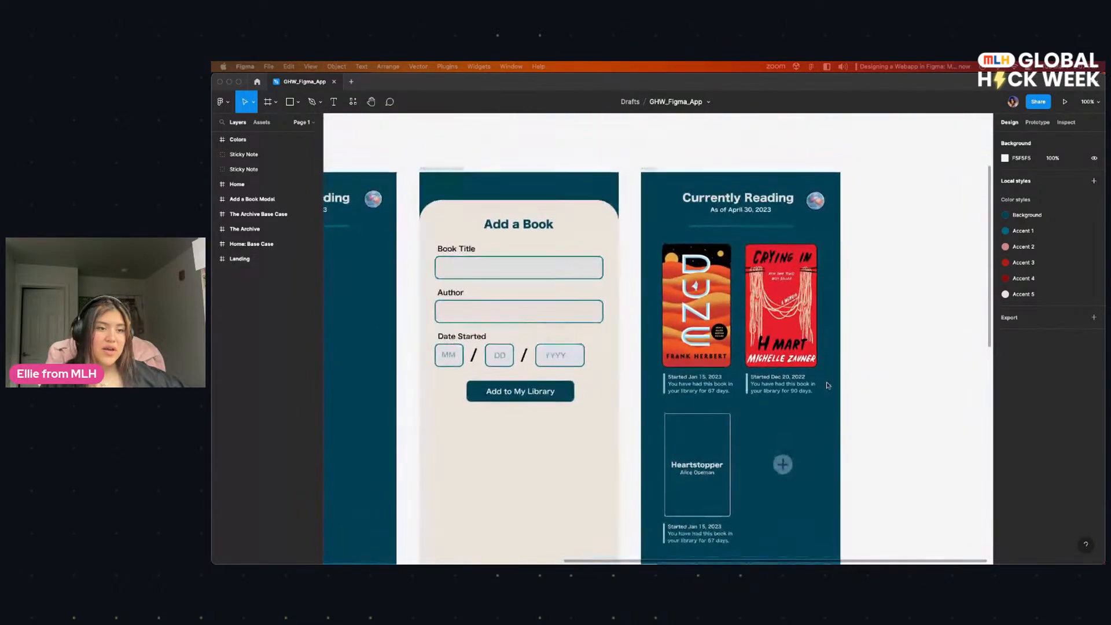
scroll(828, 383, "left", 2)
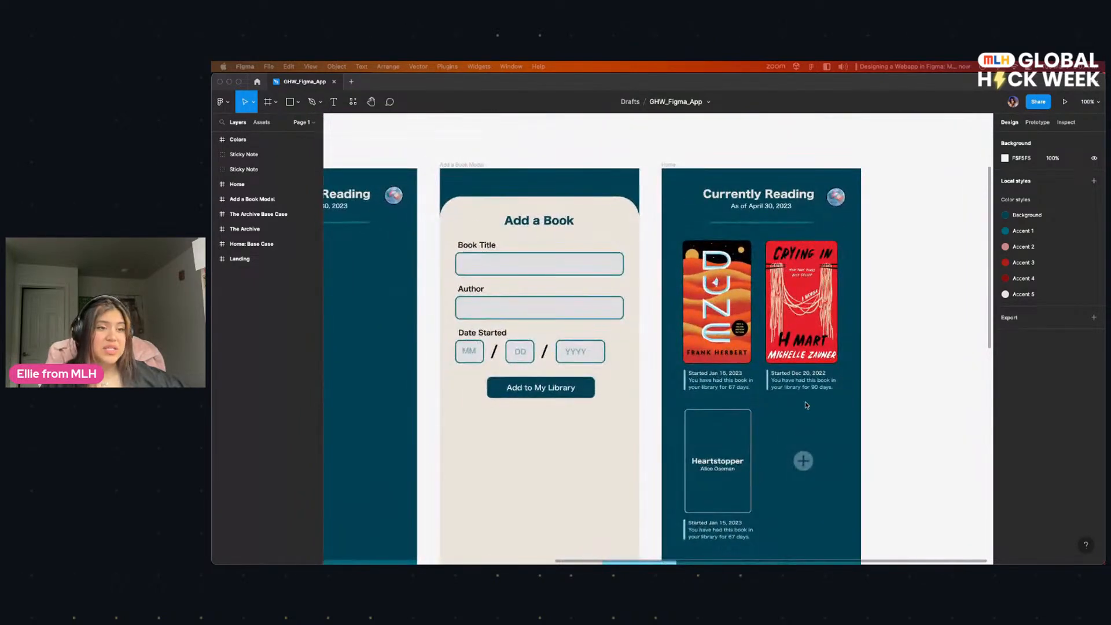
scroll(804, 415, "right", 3)
scroll(804, 415, "down", 1)
scroll(655, 397, "left", 5)
scroll(654, 397, "down", 2)
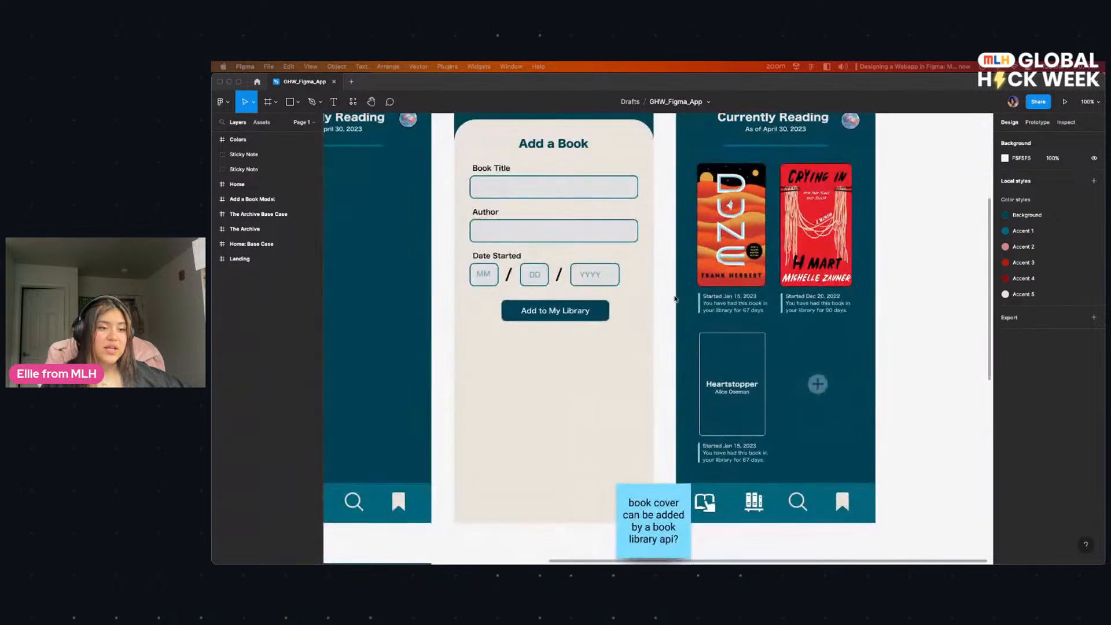
Step: Examine the empty and populated Reading Archive screens, including their completed-book entries and bottom navigation bars
scroll(607, 324, "up", 2)
scroll(533, 445, "down", 10)
scroll(532, 445, "left", 3)
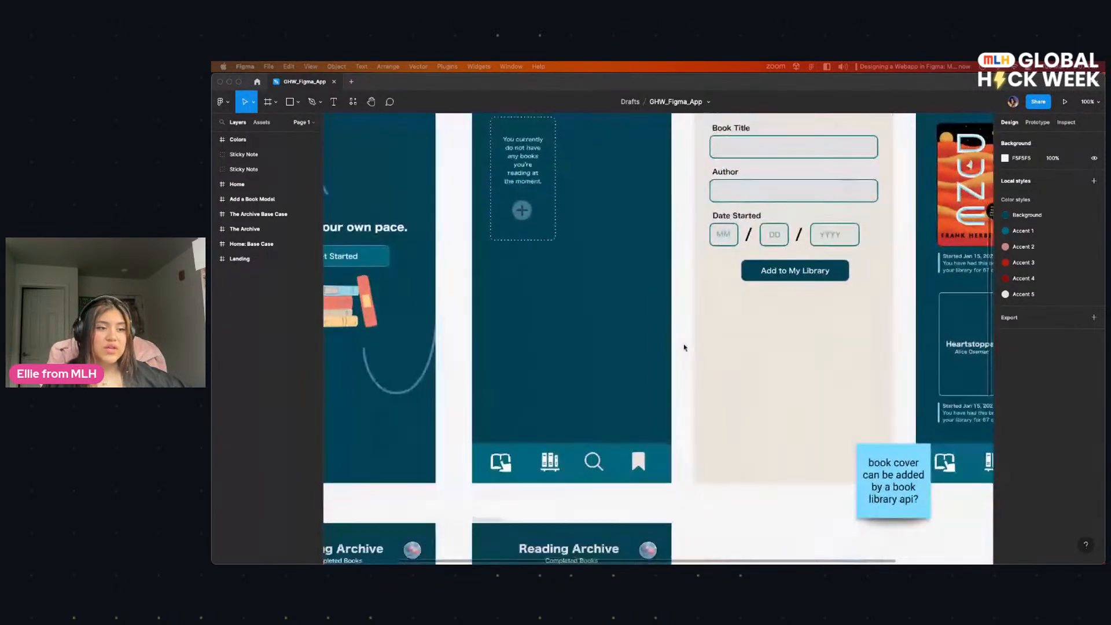
scroll(618, 294, "down", 5)
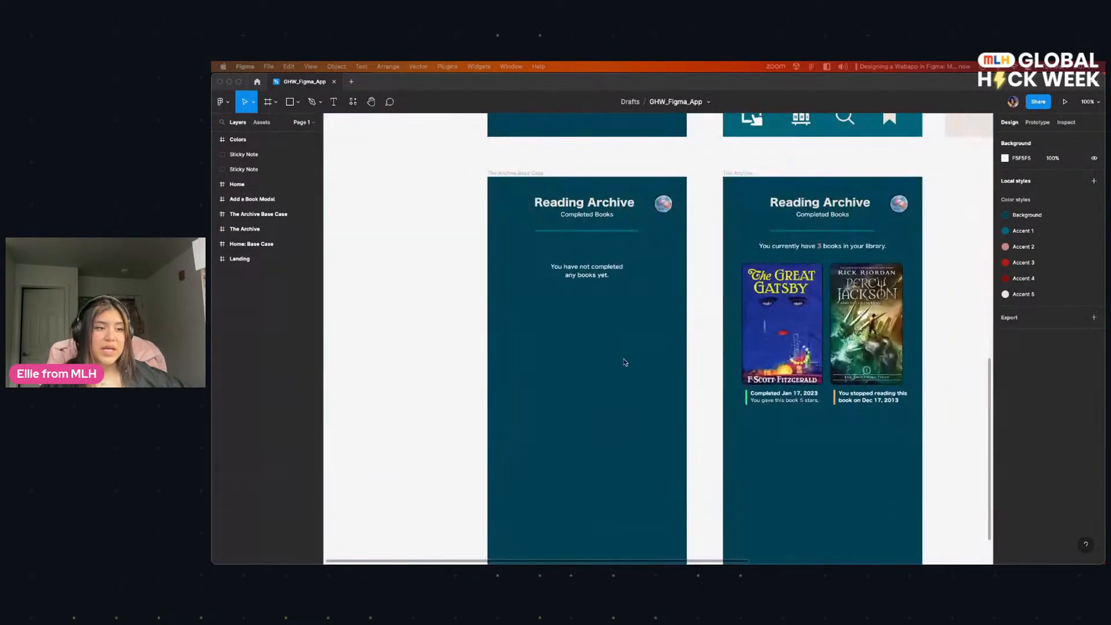
scroll(617, 295, "right", 1)
scroll(618, 295, "up", 2)
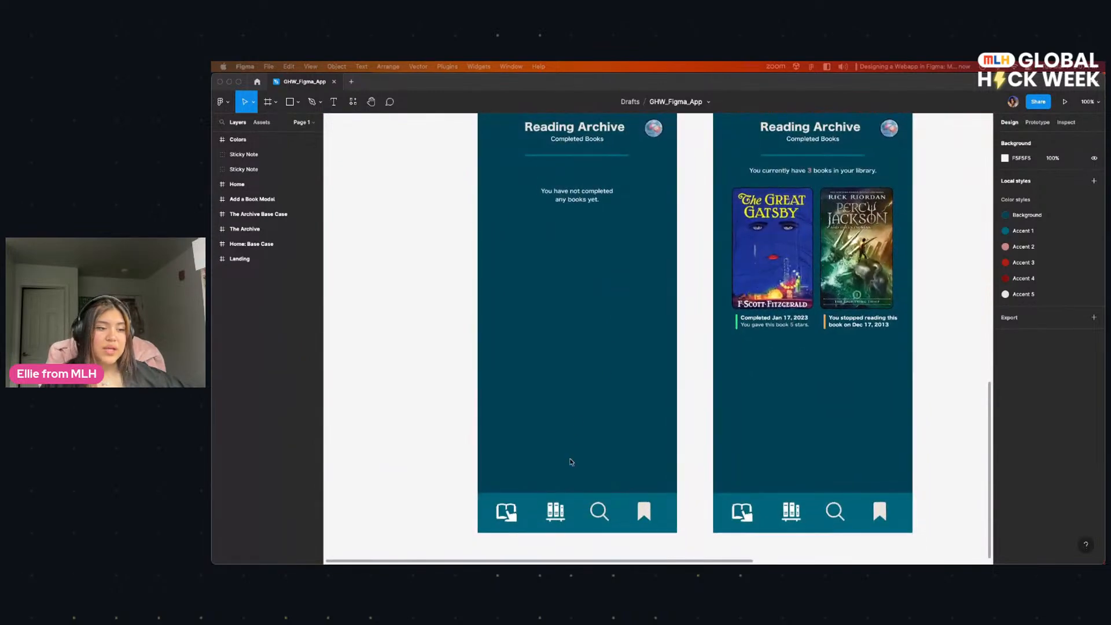
scroll(593, 393, "up", 1)
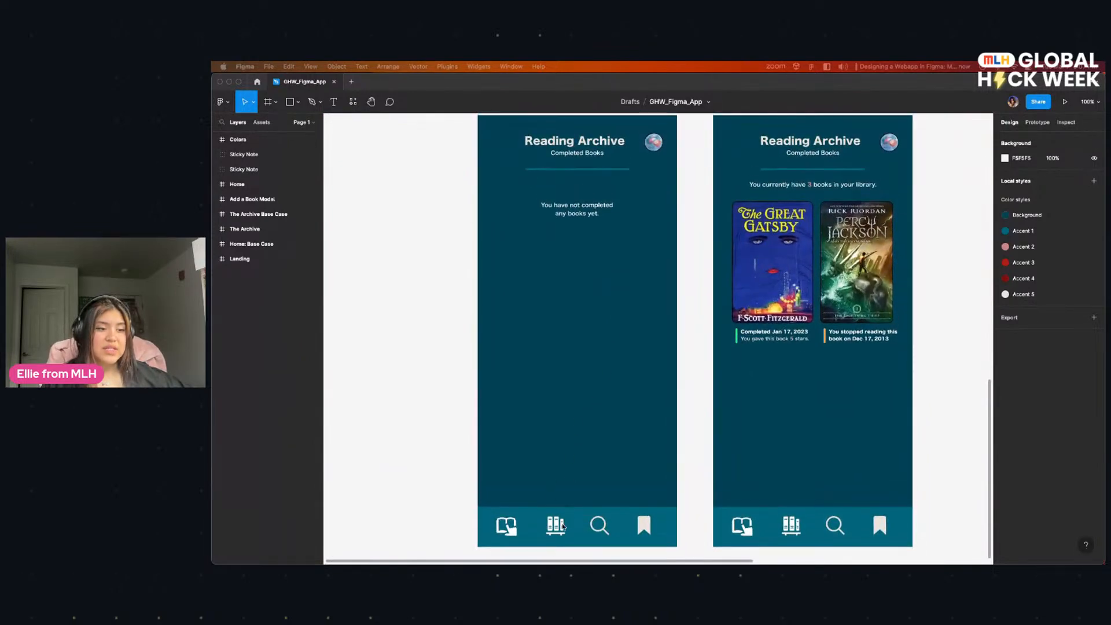
Step: Return from the Reading Archive screens to the Landing screen and review the empty Currently Reading screen beside it
scroll(562, 511, "up", 6)
scroll(632, 332, "right", 2)
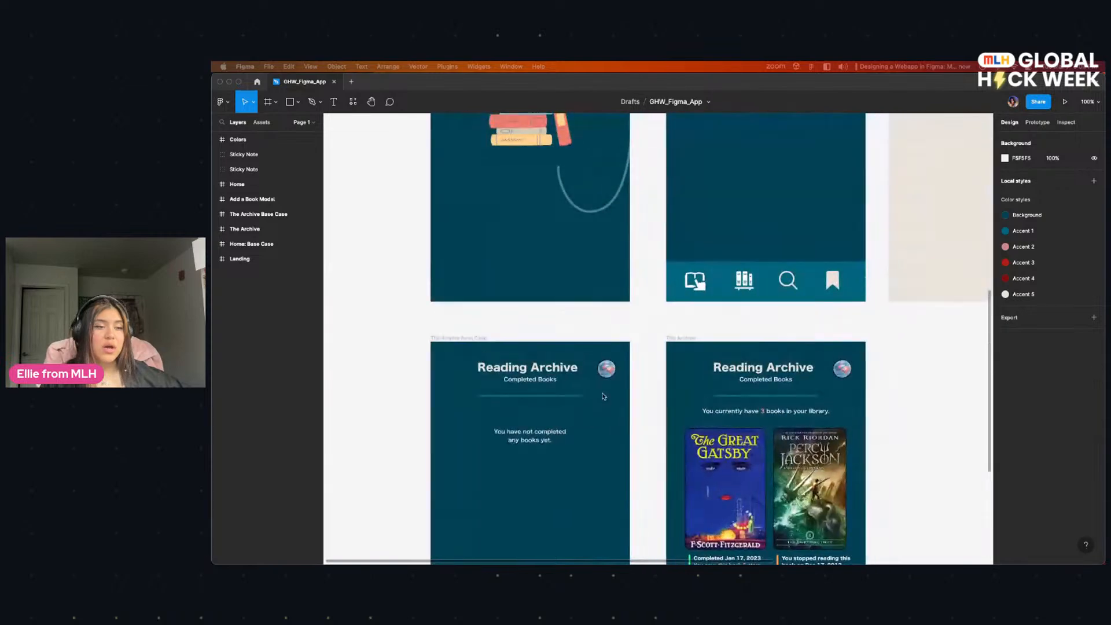
scroll(632, 332, "up", 10)
scroll(633, 332, "right", 4)
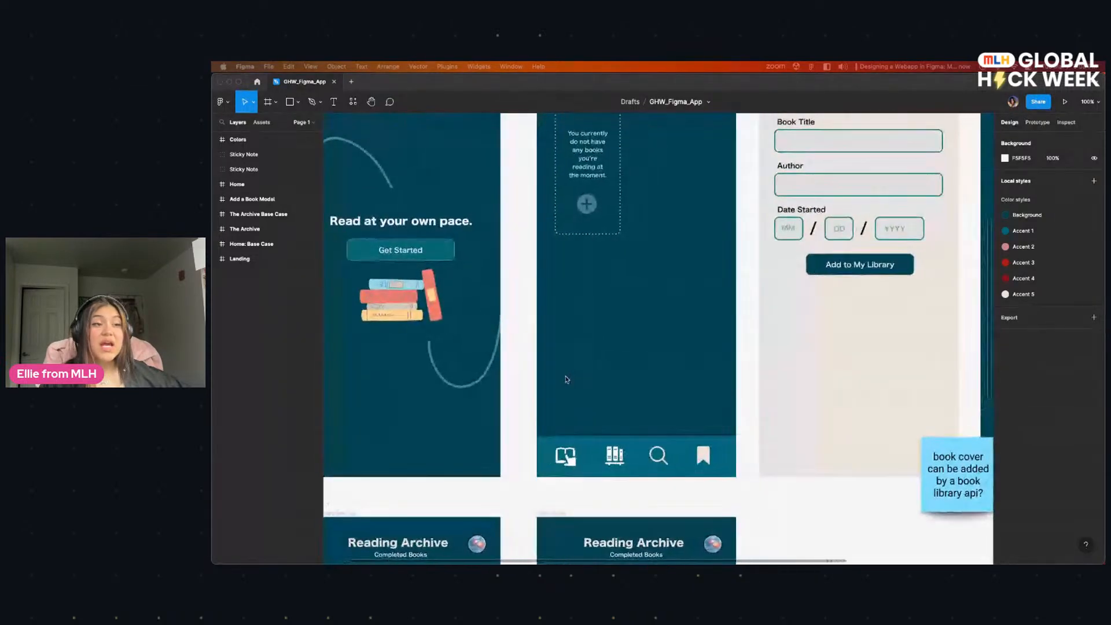
left_click_drag(605, 438, 654, 482)
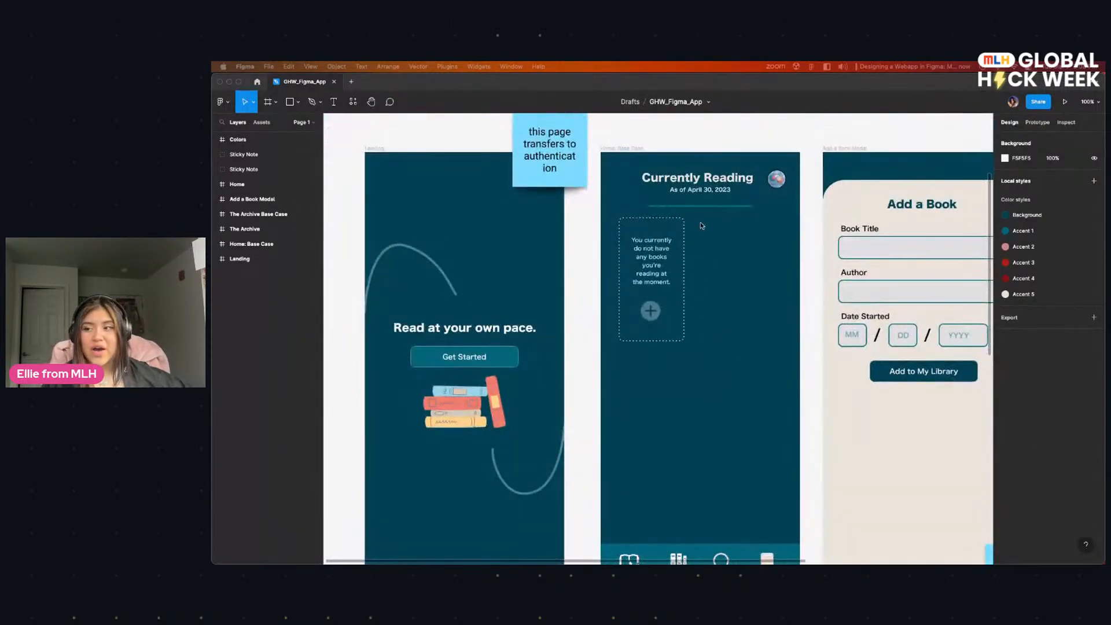
scroll(704, 223, "down", 2)
scroll(700, 300, "down", 12)
scroll(716, 308, "up", 8)
scroll(716, 307, "down", 10)
scroll(706, 301, "up", 9)
scroll(665, 289, "up", 7)
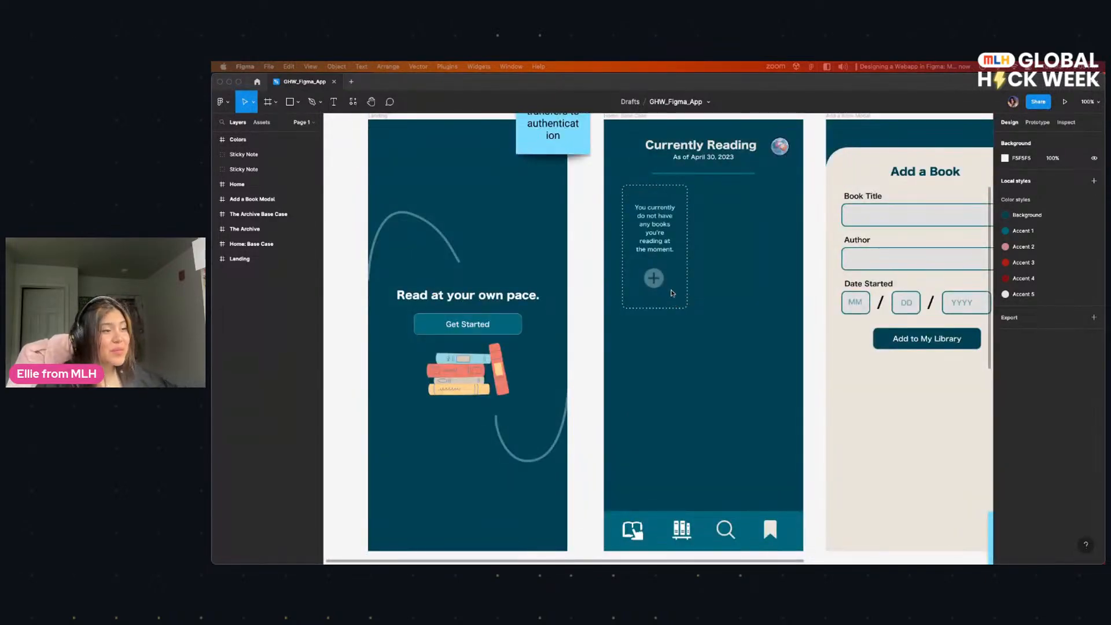
Step: Compare the empty Currently Reading screen, the Add a Book form and the populated Home screen
scroll(680, 303, "right", 3)
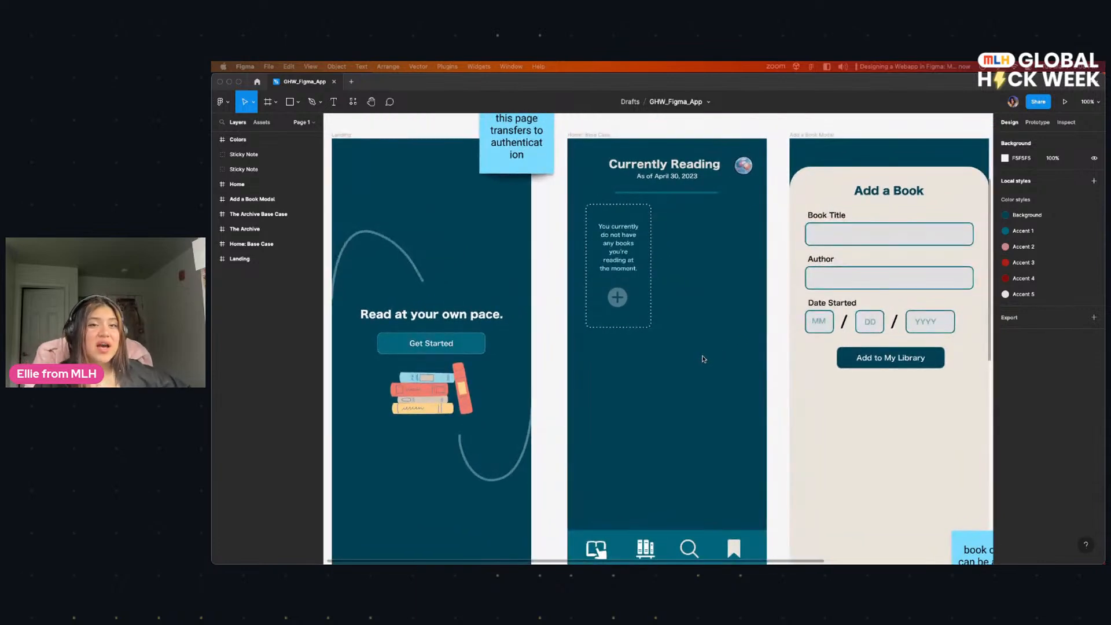
scroll(643, 312, "right", 10)
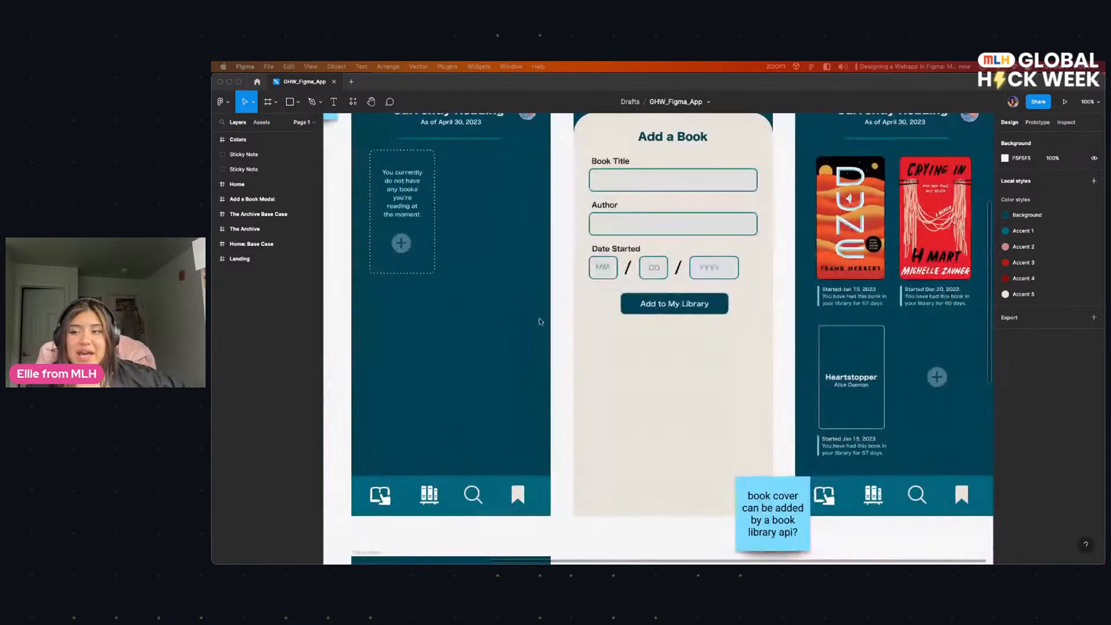
scroll(627, 353, "right", 5)
scroll(528, 348, "up", 3)
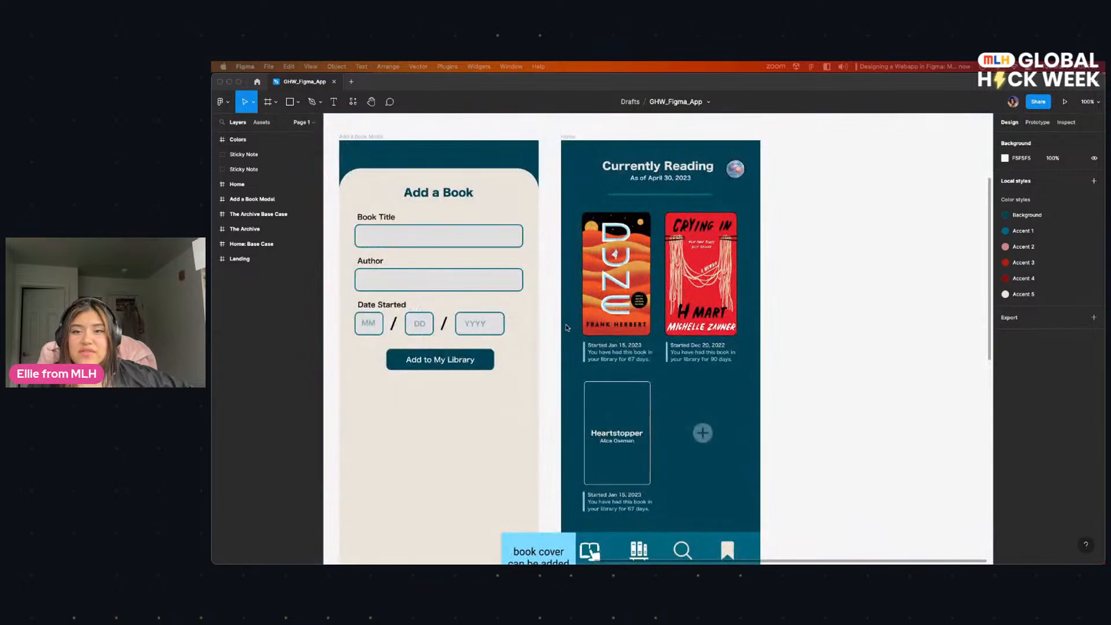
scroll(538, 341, "left", 8)
scroll(538, 341, "down", 3)
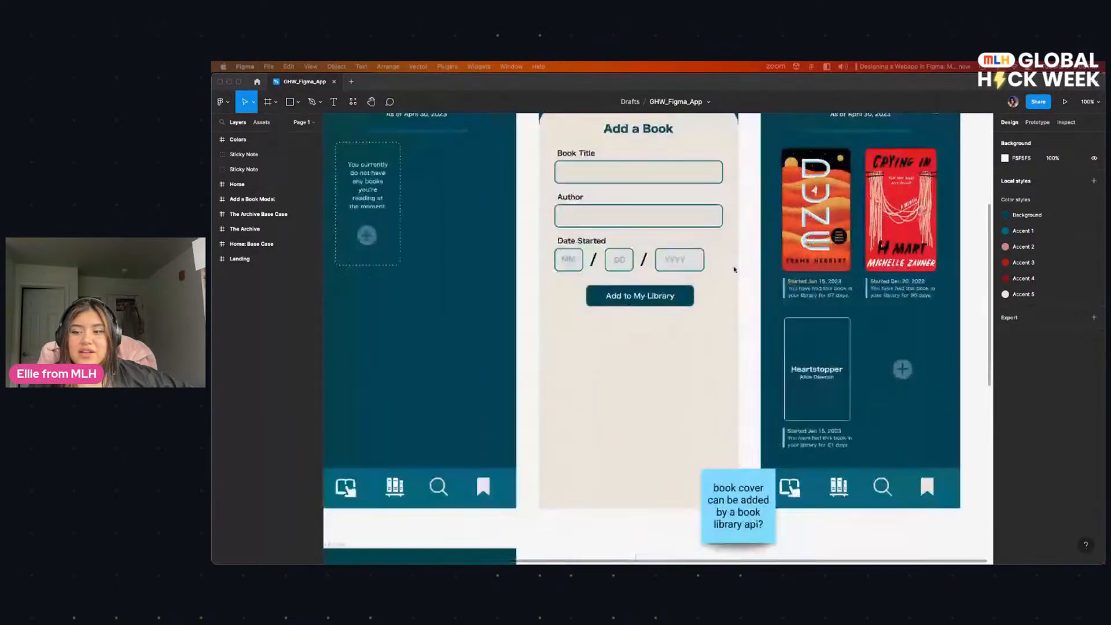
Step: Review the empty Reading Archive screen and its bottom navigation bar next to the populated archive version
scroll(575, 376, "left", 7)
scroll(575, 376, "down", 10)
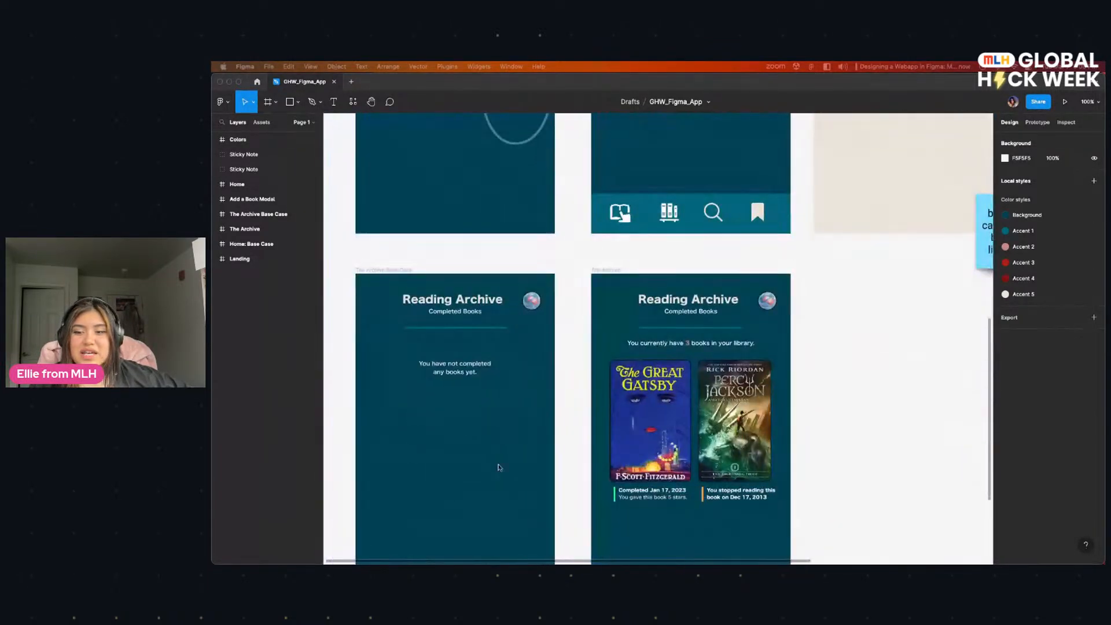
scroll(491, 385, "down", 3)
scroll(503, 393, "left", 2)
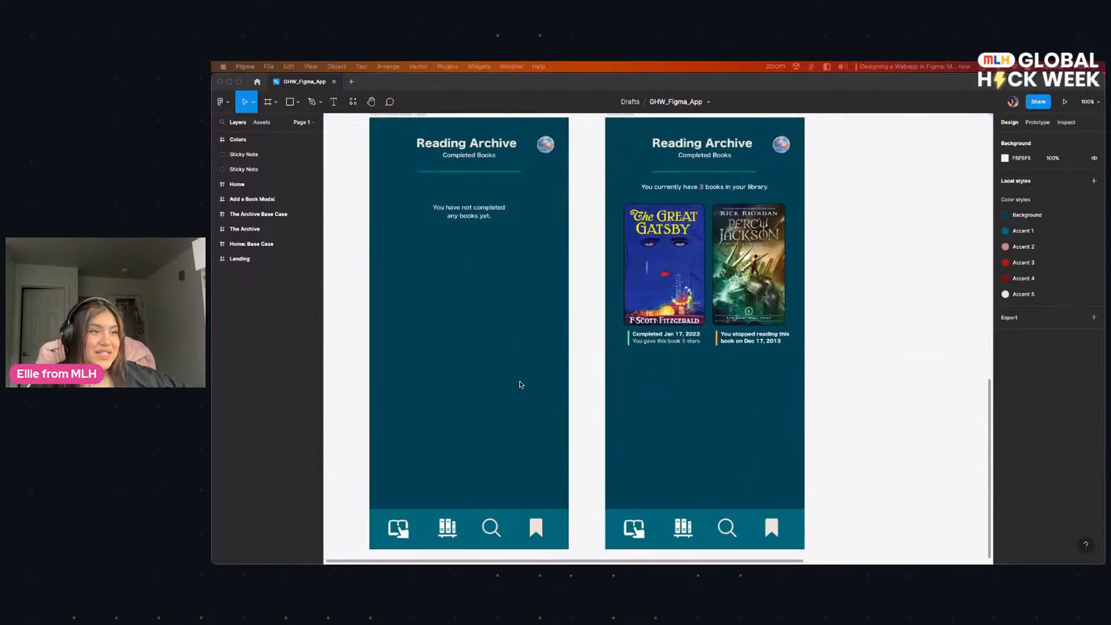
scroll(555, 408, "up", 1)
scroll(590, 417, "left", 2)
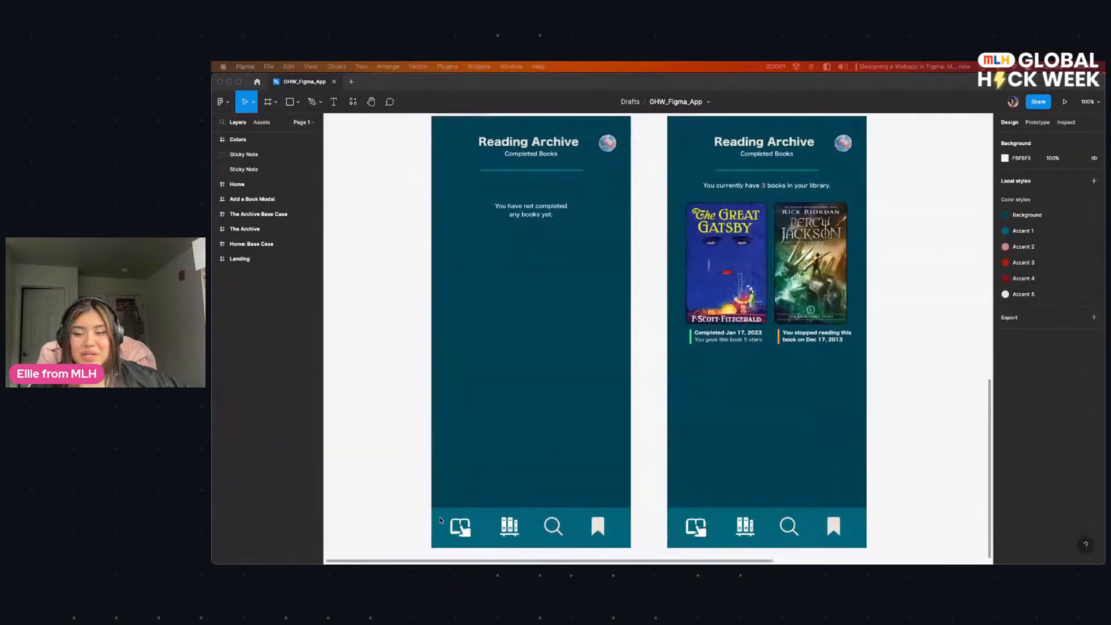
scroll(728, 421, "right", 6)
scroll(728, 421, "down", 3)
scroll(553, 383, "up", 2)
scroll(553, 384, "left", 3)
scroll(656, 448, "up", 1)
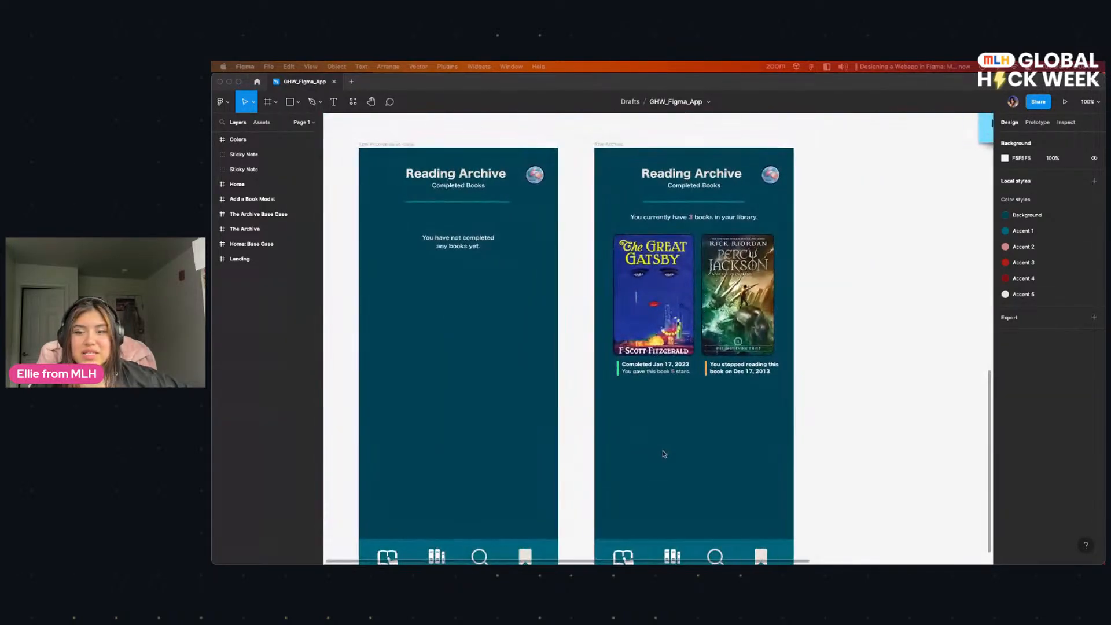
scroll(555, 423, "up", 2)
scroll(555, 422, "left", 1)
scroll(579, 336, "left", 2)
scroll(532, 347, "down", 4)
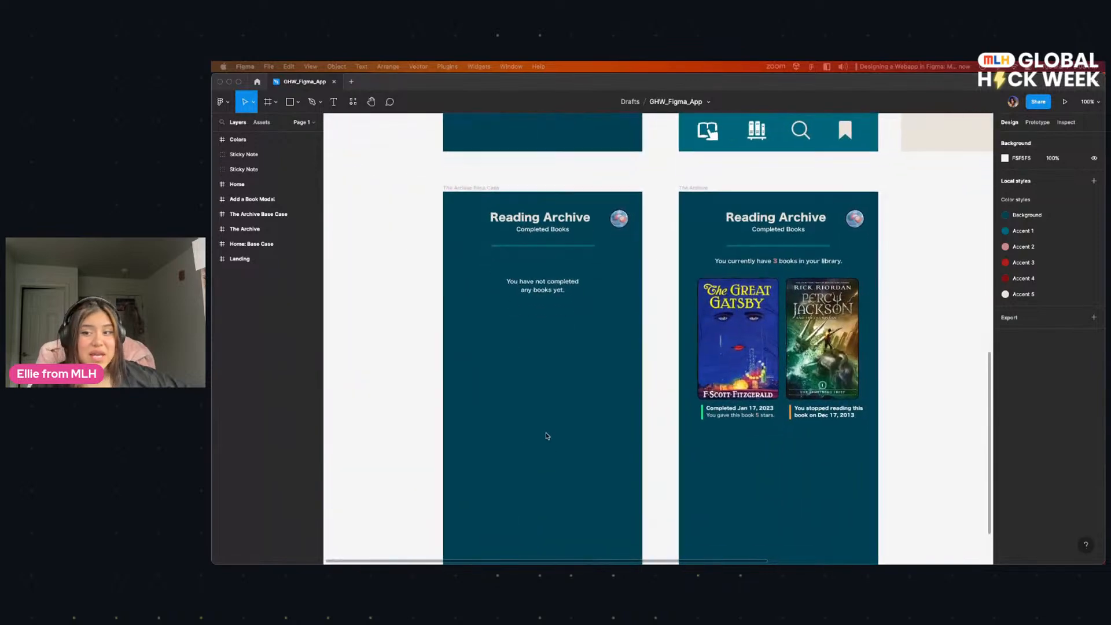
Step: Examine the populated Reading Archive screen's book covers and the status notes beneath them
scroll(547, 416, "right", 2)
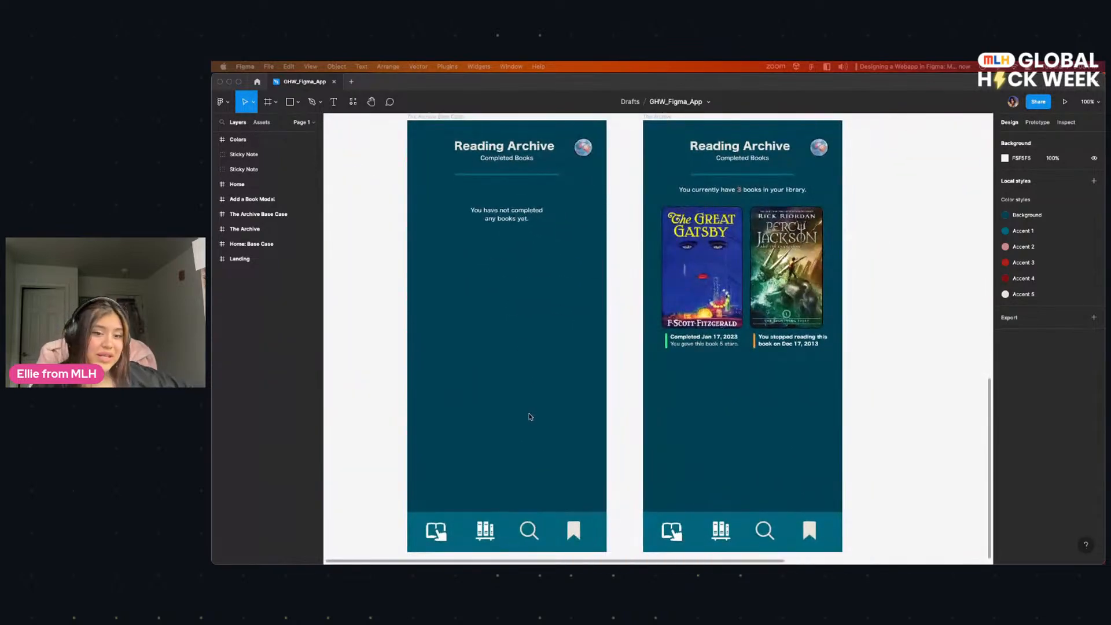
scroll(716, 383, "right", 5)
scroll(570, 377, "left", 2)
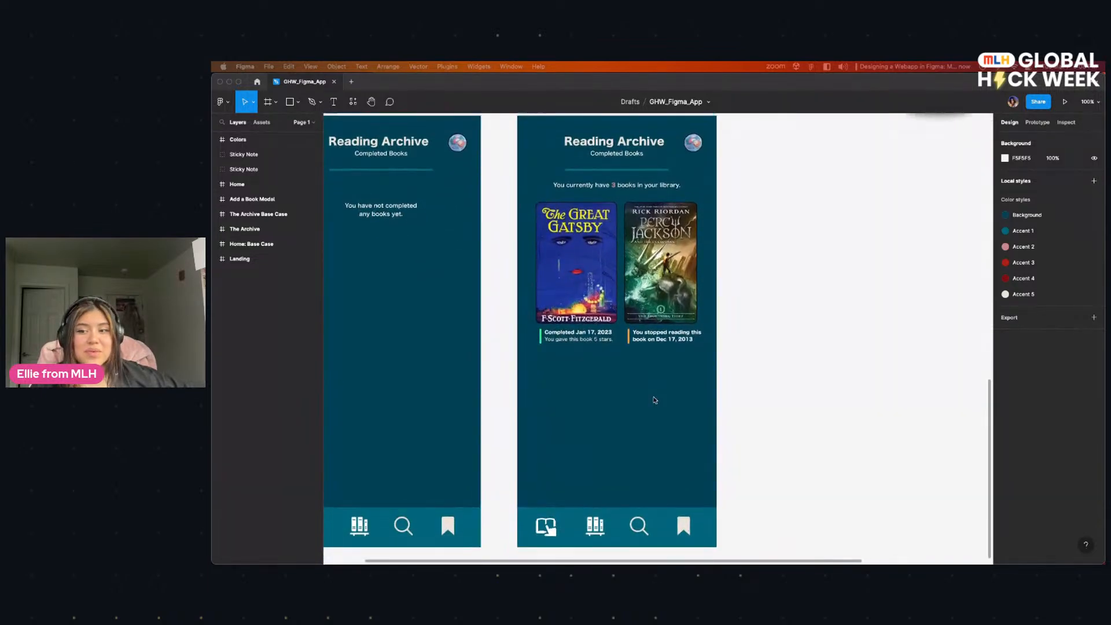
scroll(630, 399, "right", 1)
scroll(671, 396, "up", 1)
scroll(679, 401, "left", 1)
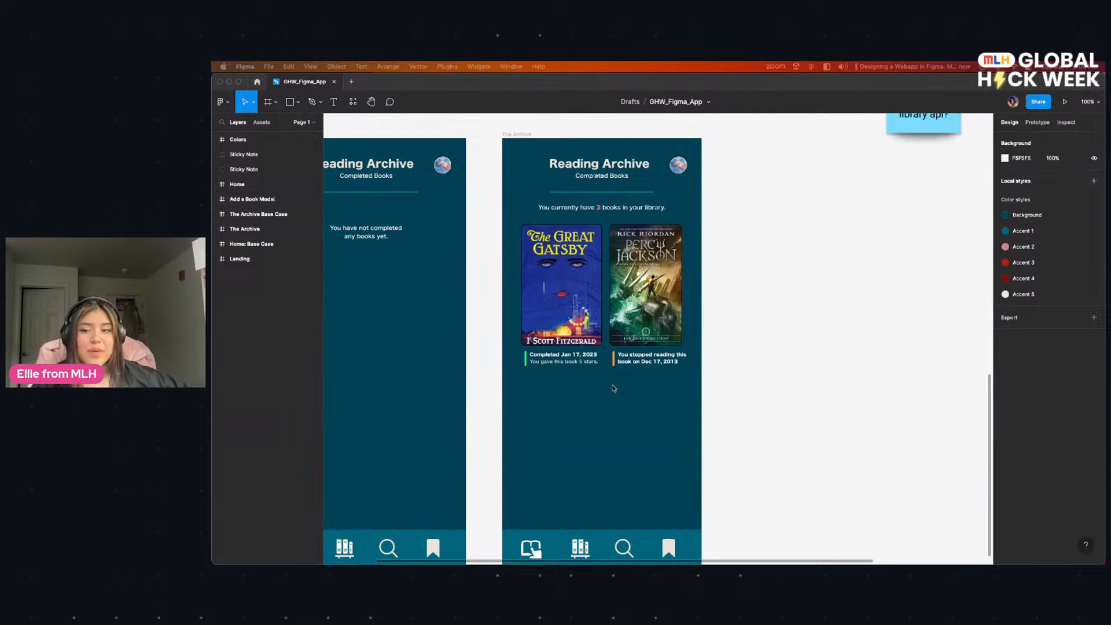
scroll(580, 391, "right", 1)
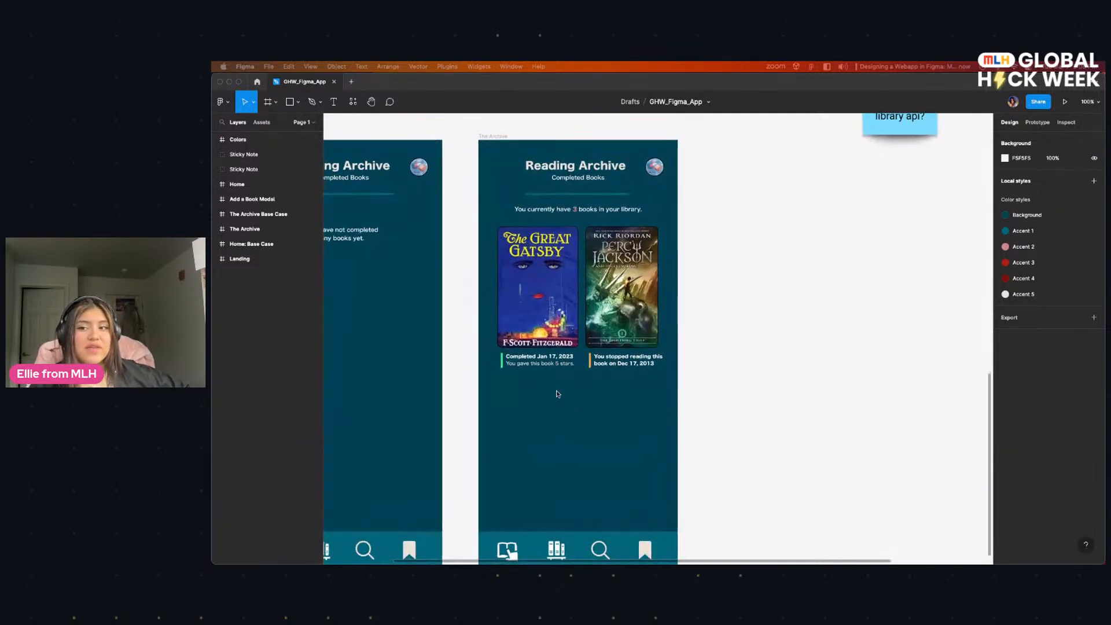
scroll(714, 359, "right", 1)
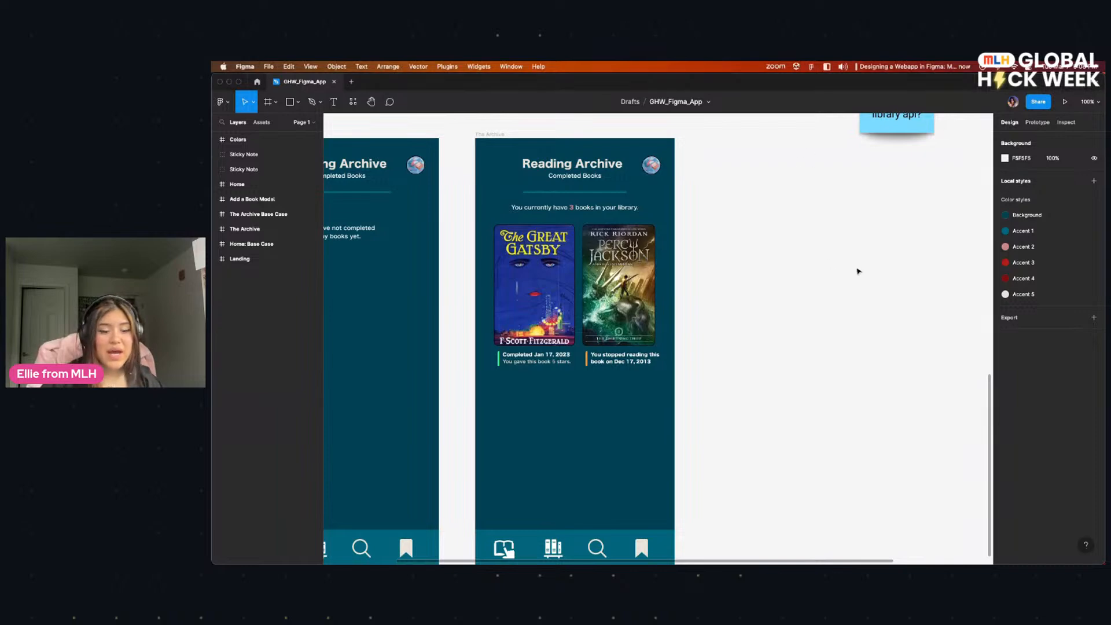
Step: Inspect the populated Reading Archive's book count, covers and completion notes at 200% zoom, then restore the 100% view
key("super+equal")
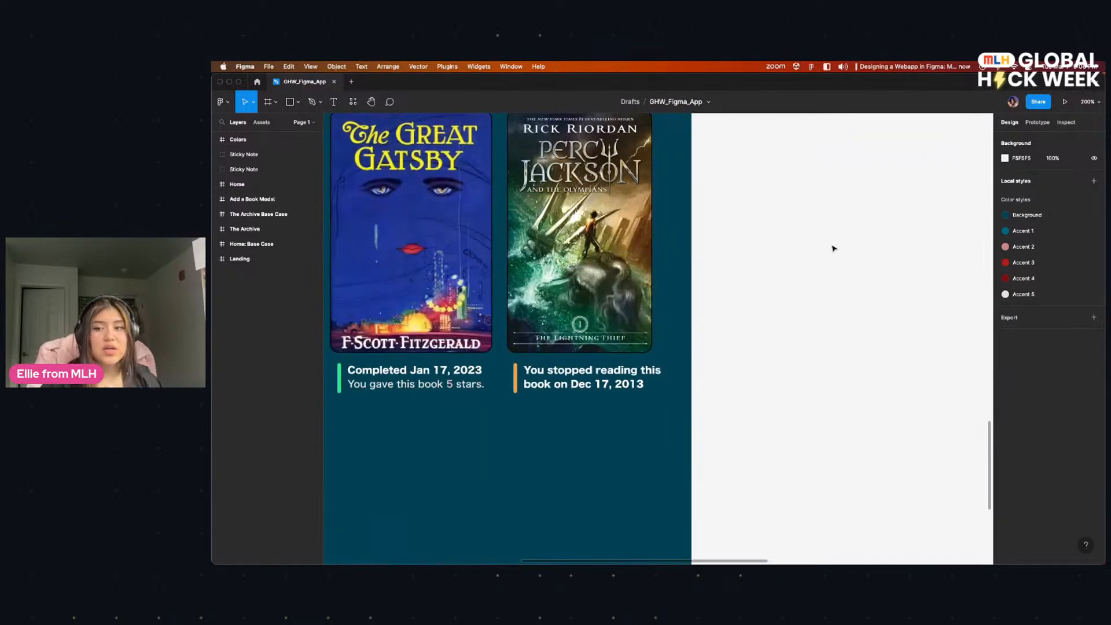
left_click_drag(833, 245, 899, 349)
scroll(899, 348, "left", 3)
scroll(899, 348, "up", 2)
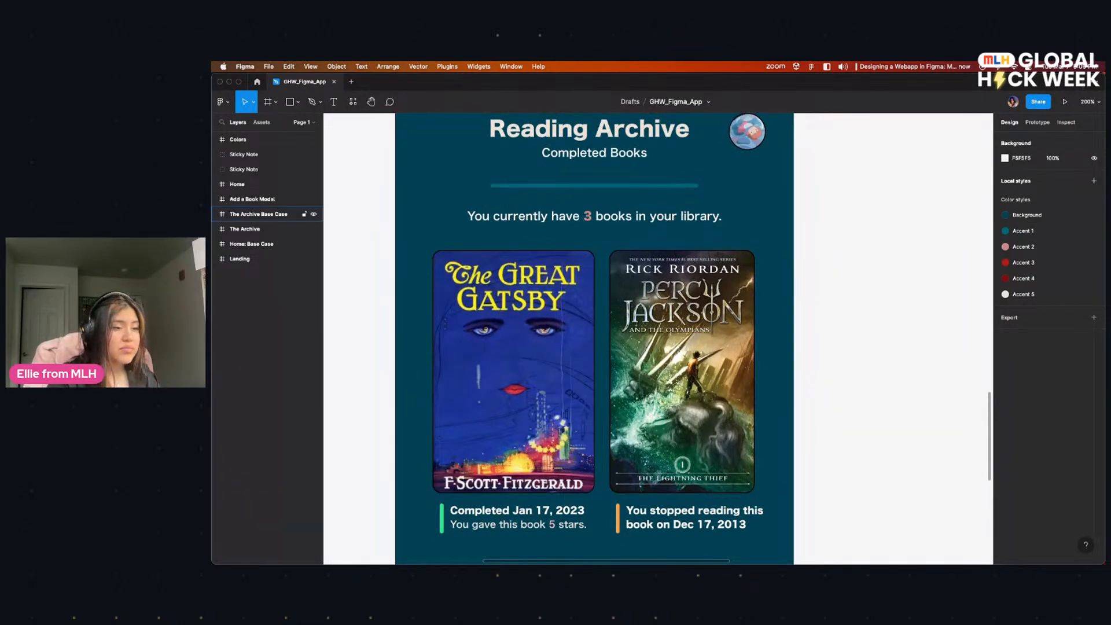
key("shift+0")
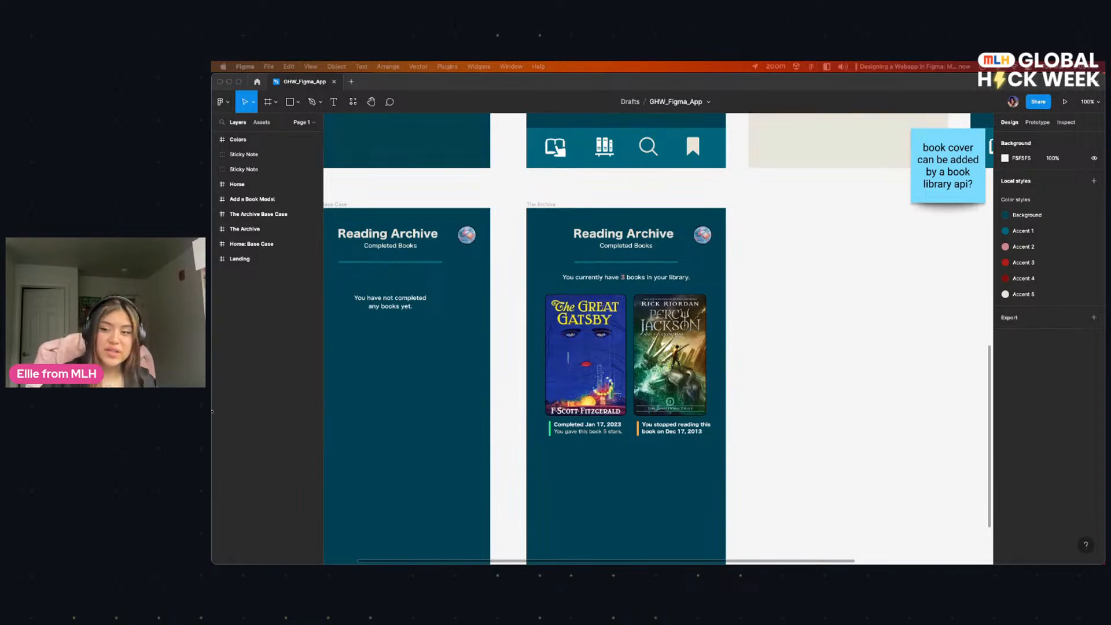
Step: Review both Reading Archive screens again, along with the sticky note about adding book covers from a library API
scroll(567, 426, "down", 3)
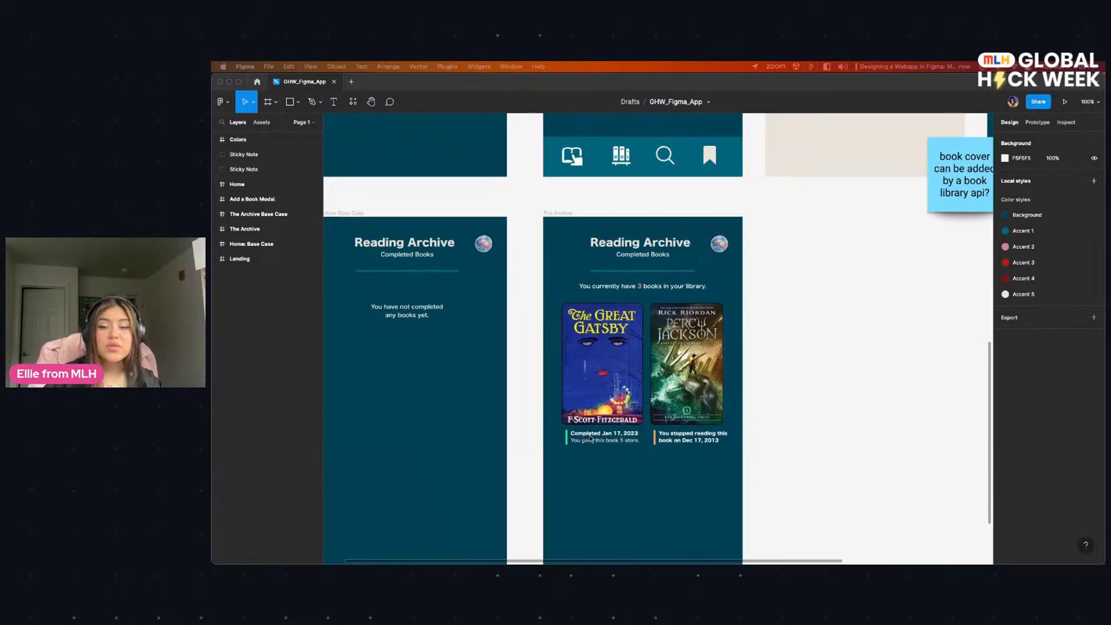
scroll(579, 298, "up", 1)
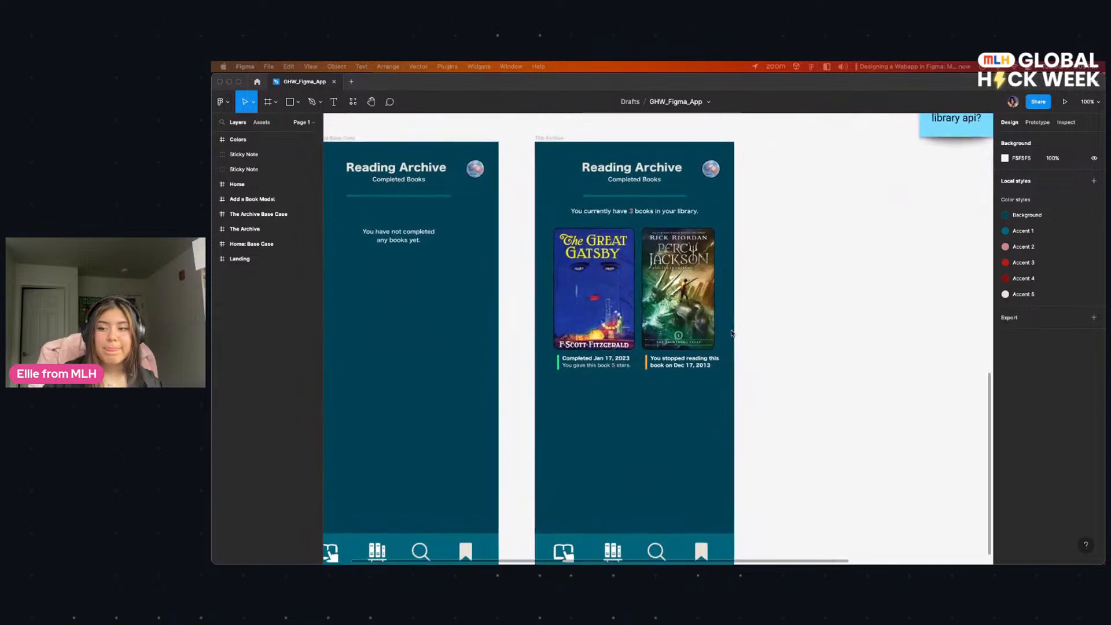
scroll(735, 312, "up", 2)
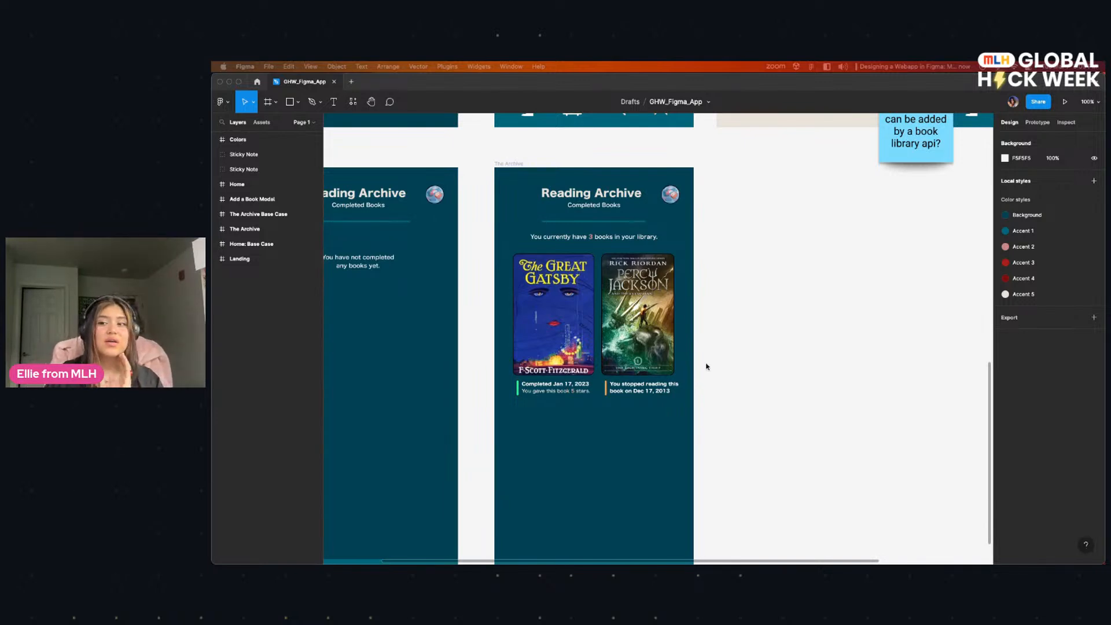
scroll(690, 363, "left", 5)
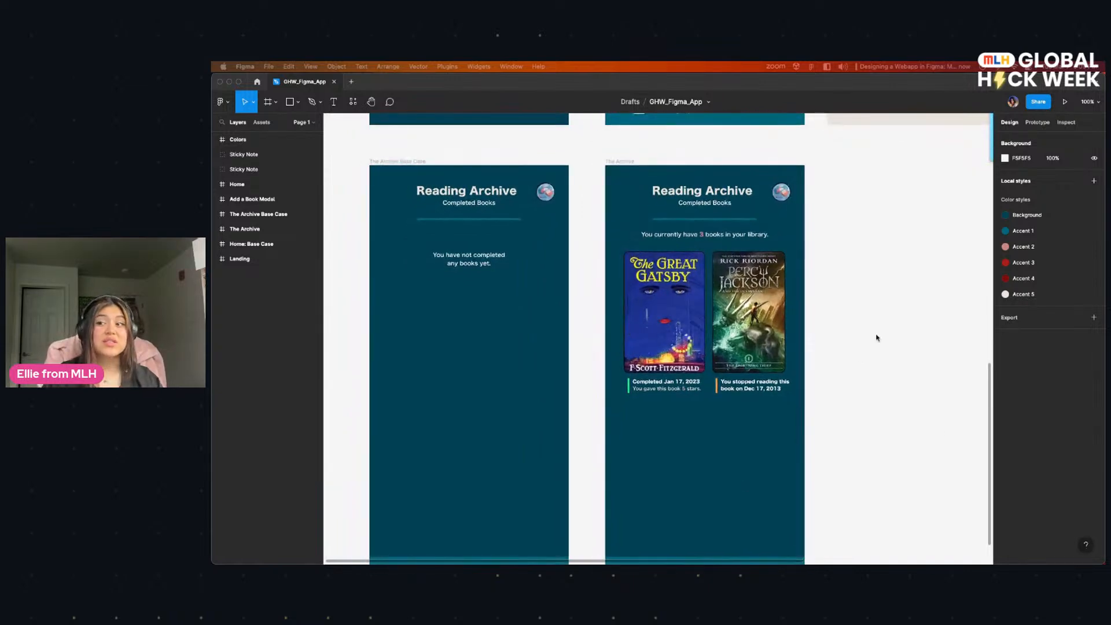
scroll(727, 398, "up", 3)
scroll(727, 398, "right", 2)
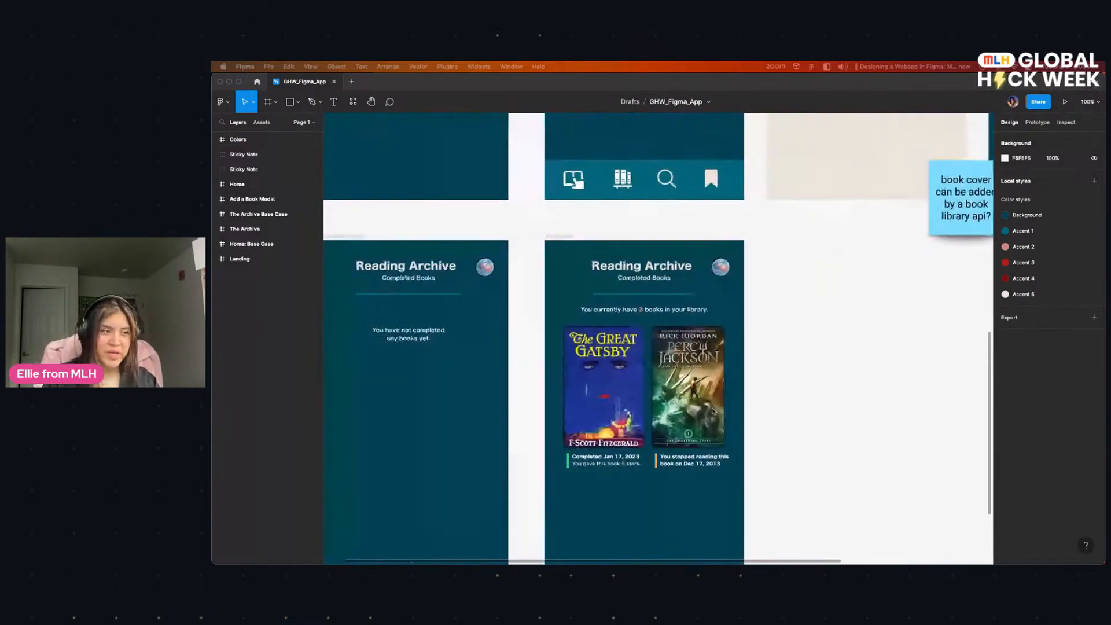
scroll(712, 411, "left", 2)
scroll(711, 411, "up", 6)
scroll(712, 411, "right", 4)
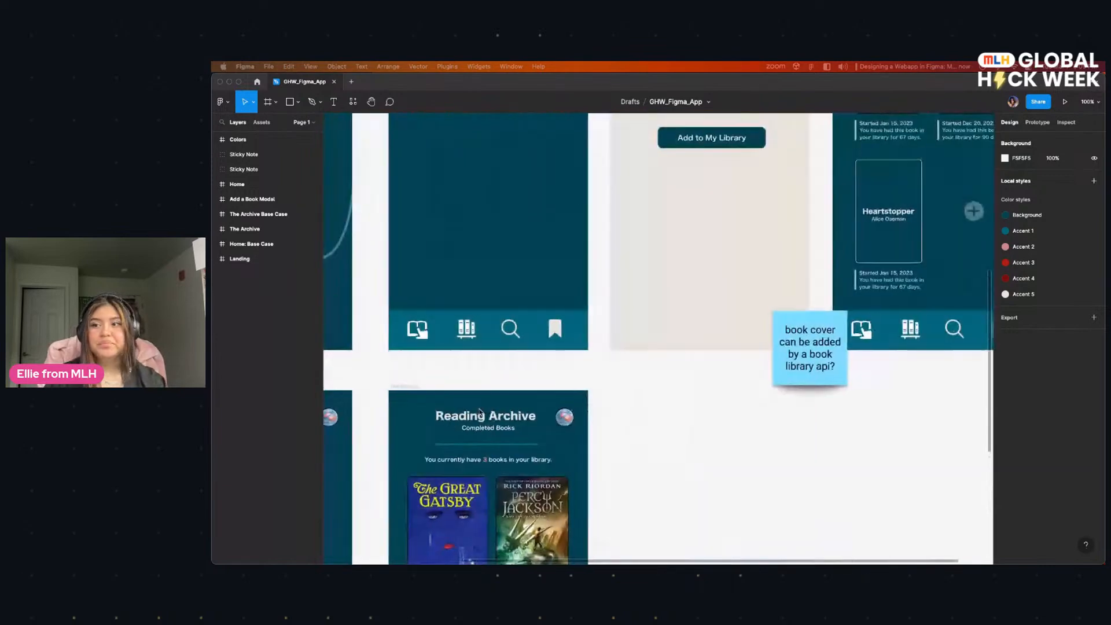
scroll(555, 459, "down", 3)
scroll(640, 464, "down", 3)
scroll(685, 402, "left", 4)
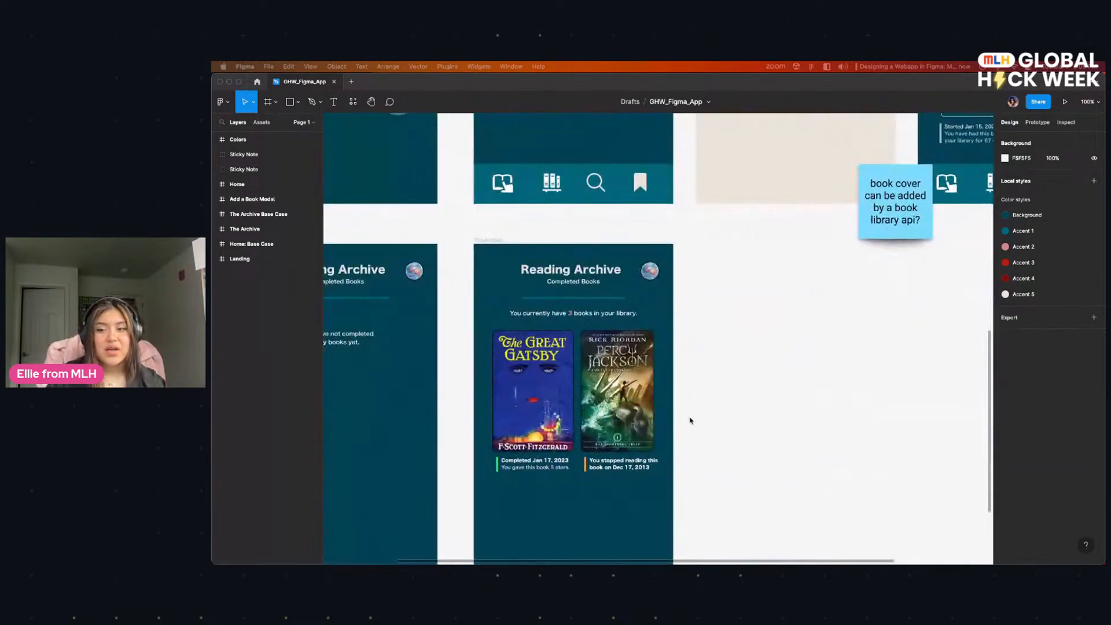
scroll(833, 463, "down", 2)
scroll(833, 463, "left", 1)
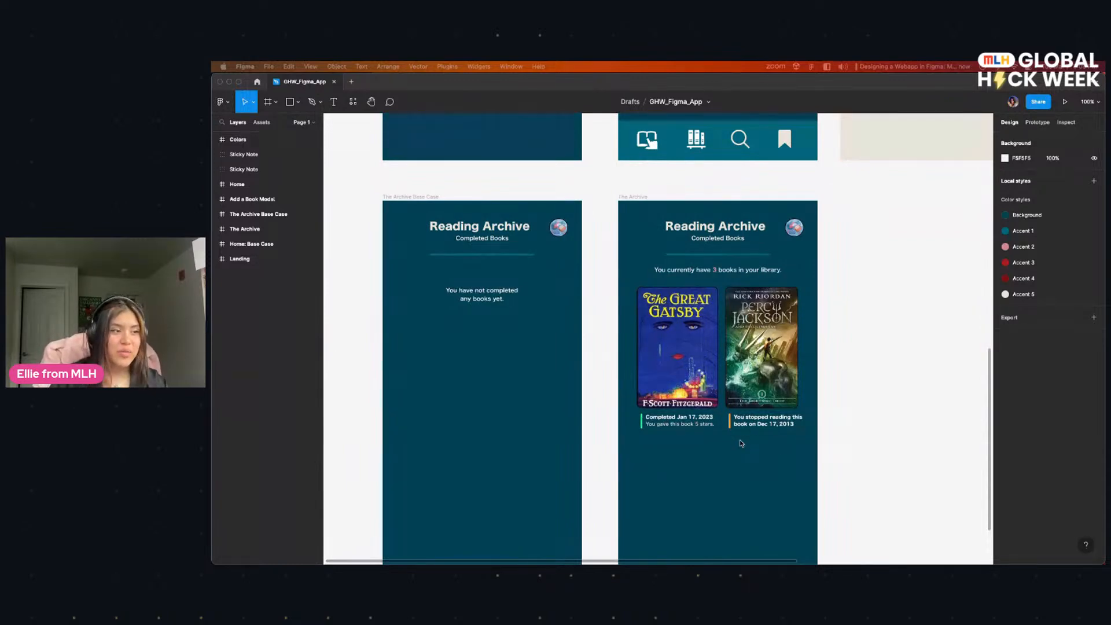
Step: Review the top row of screens once more, from Landing through the Add a Book form to the populated Home screen
scroll(760, 427, "right", 1)
scroll(760, 427, "up", 10)
scroll(760, 427, "right", 1)
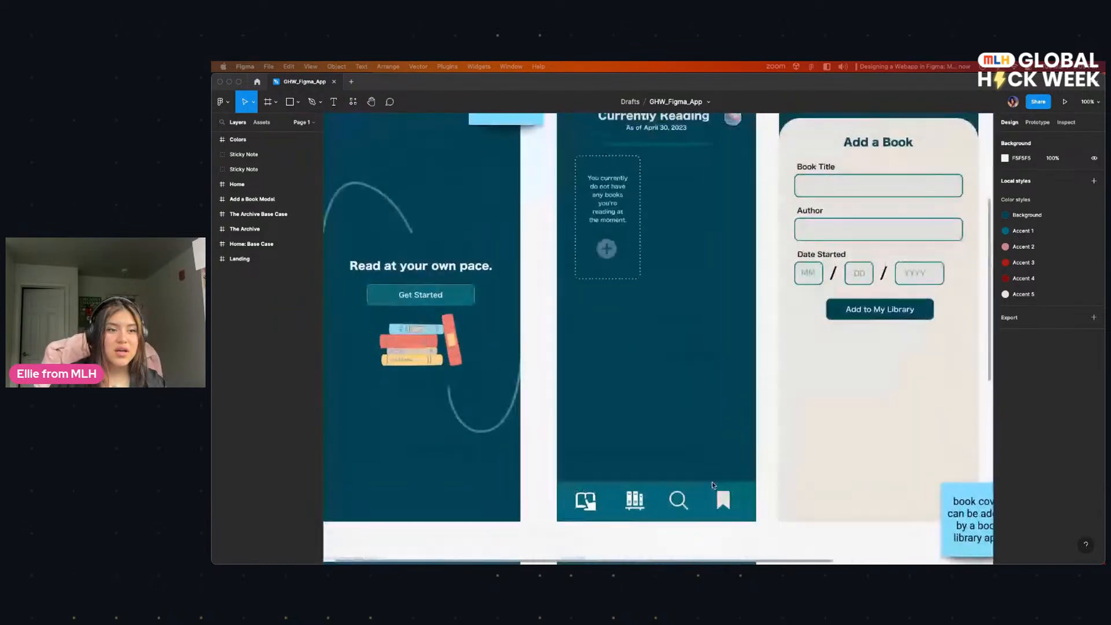
scroll(685, 438, "right", 10)
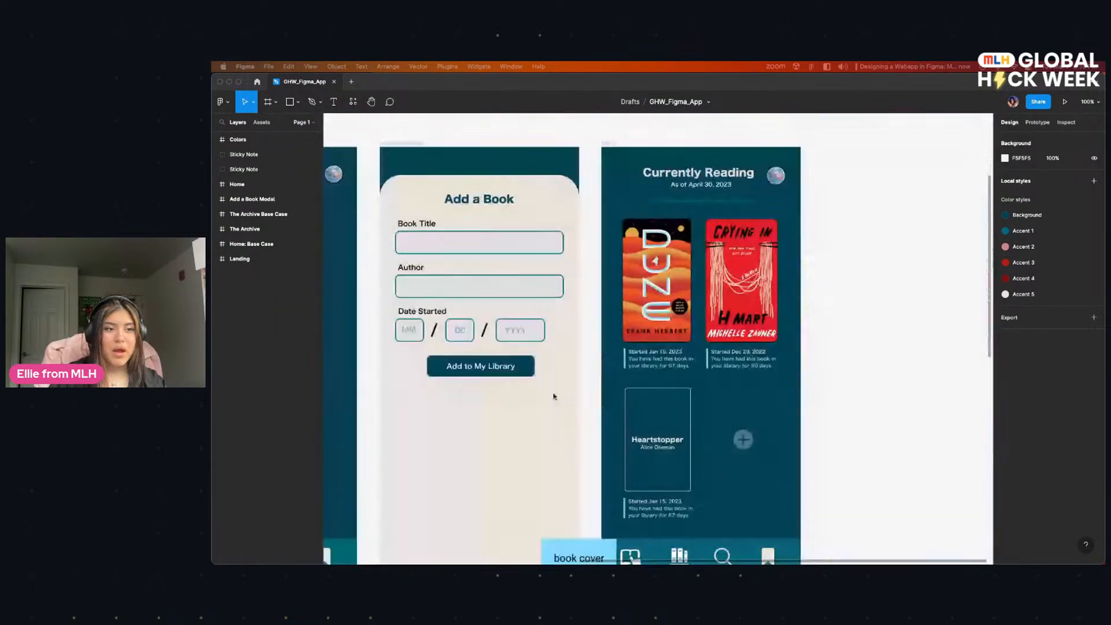
scroll(648, 410, "left", 10)
scroll(723, 393, "down", 1)
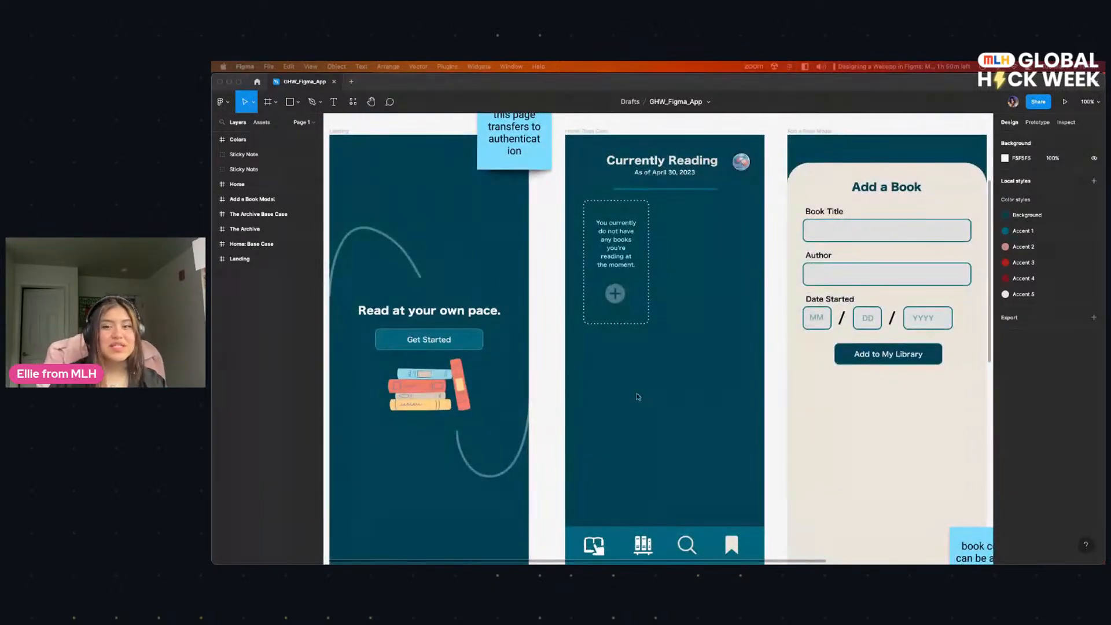
scroll(634, 394, "left", 3)
scroll(633, 394, "up", 2)
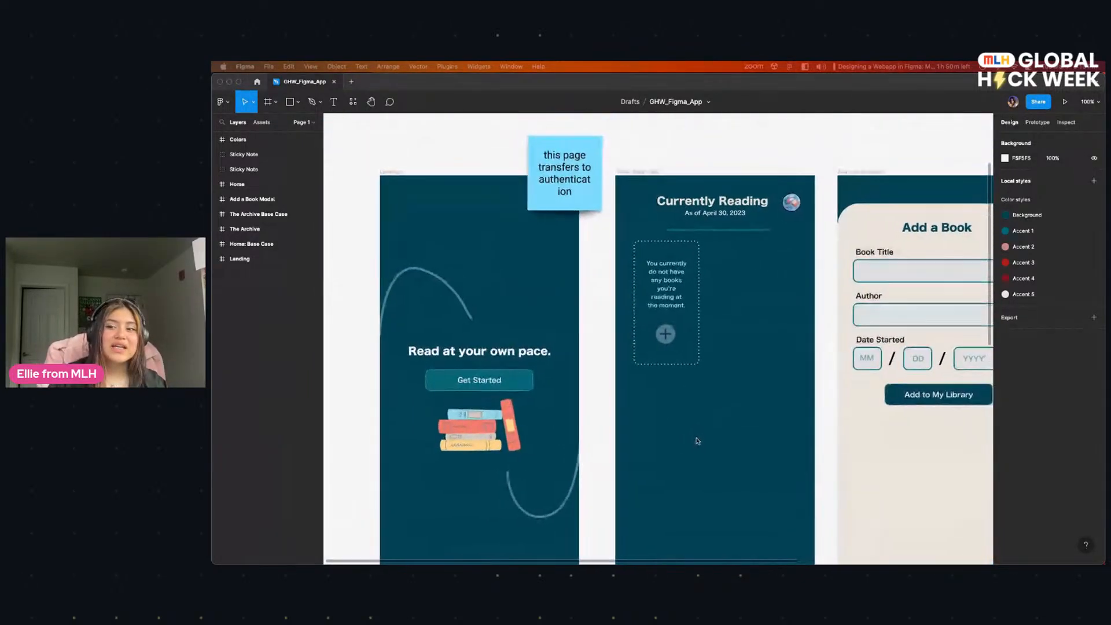
scroll(697, 441, "right", 10)
scroll(697, 441, "down", 3)
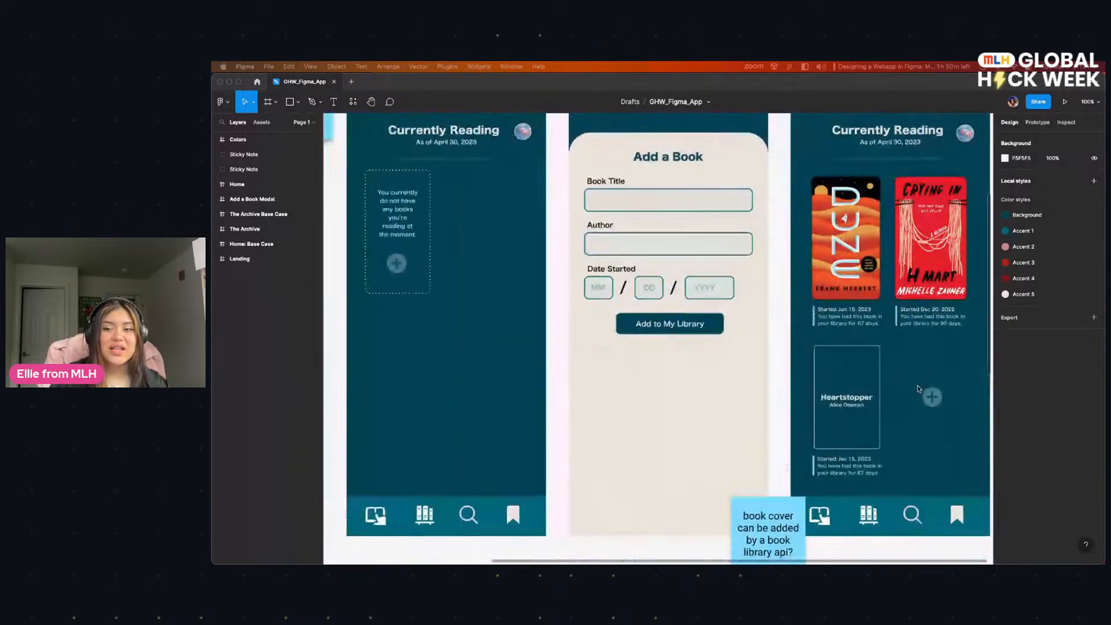
scroll(918, 389, "left", 10)
scroll(746, 446, "up", 2)
scroll(824, 431, "down", 2)
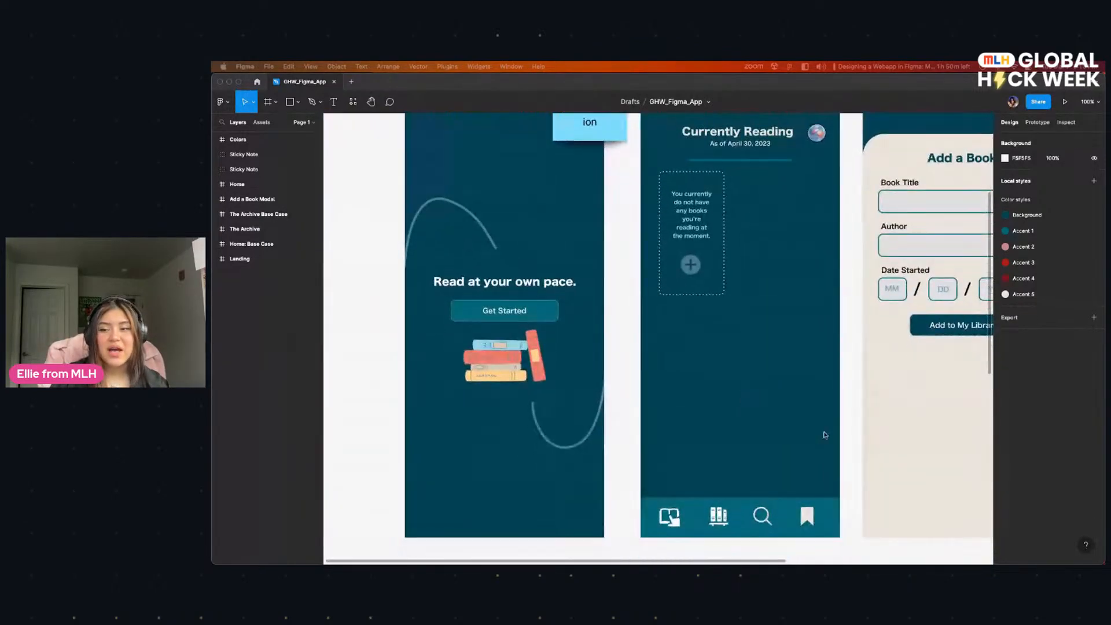
Step: Switch to the Arc browser showing the Global Hack Week resources page and align its window to cover the Figma file
scroll(823, 431, "down", 3)
scroll(823, 431, "right", 5)
scroll(297, 316, "left", 2)
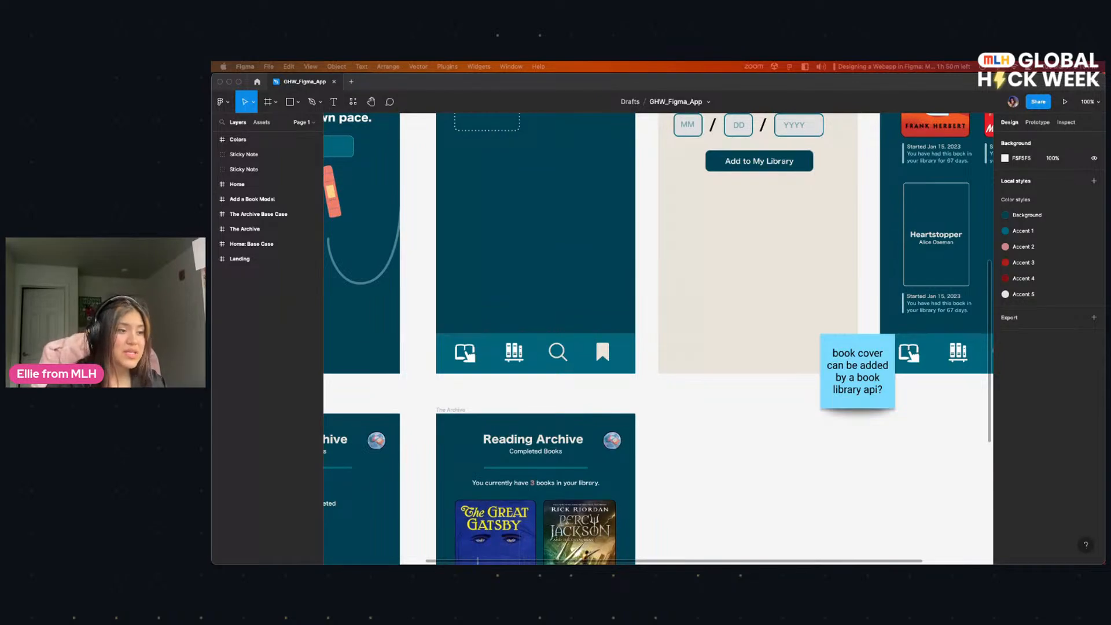
left_click_drag(567, 301, 402, 206)
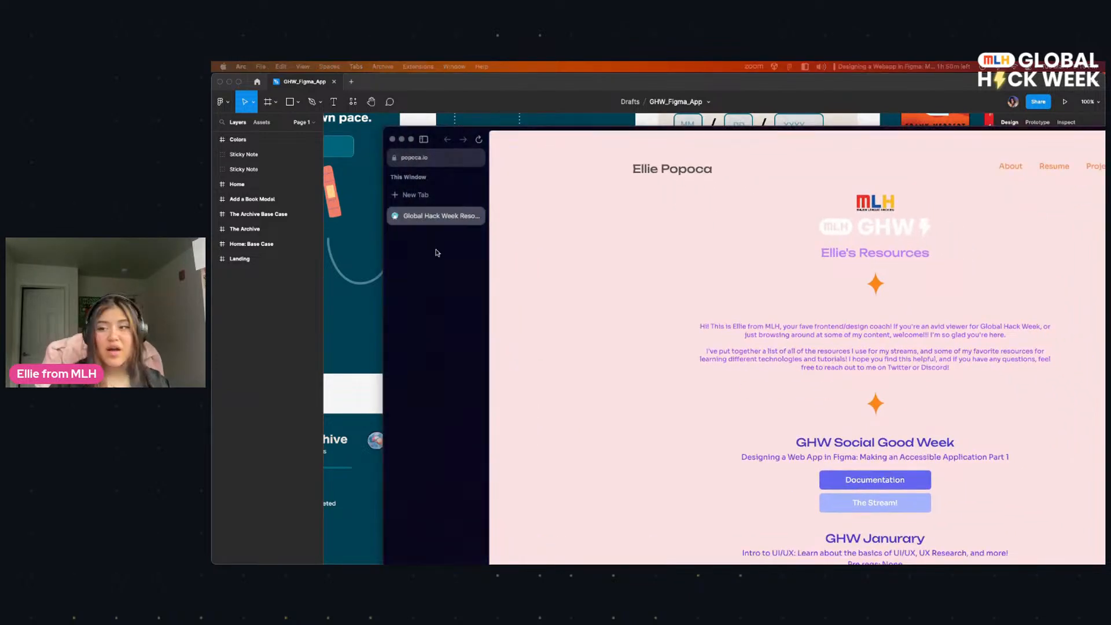
left_click_drag(728, 127, 556, 75)
Step: Look through the session list on the Global Hack Week resources page and return to its introduction
scroll(636, 370, "down", 1)
left_click_drag(626, 378, 770, 378)
left_click(799, 378)
scroll(752, 377, "down", 1)
left_click_drag(617, 383, 687, 383)
left_click(755, 388)
scroll(752, 394, "down", 3)
scroll(768, 396, "up", 3)
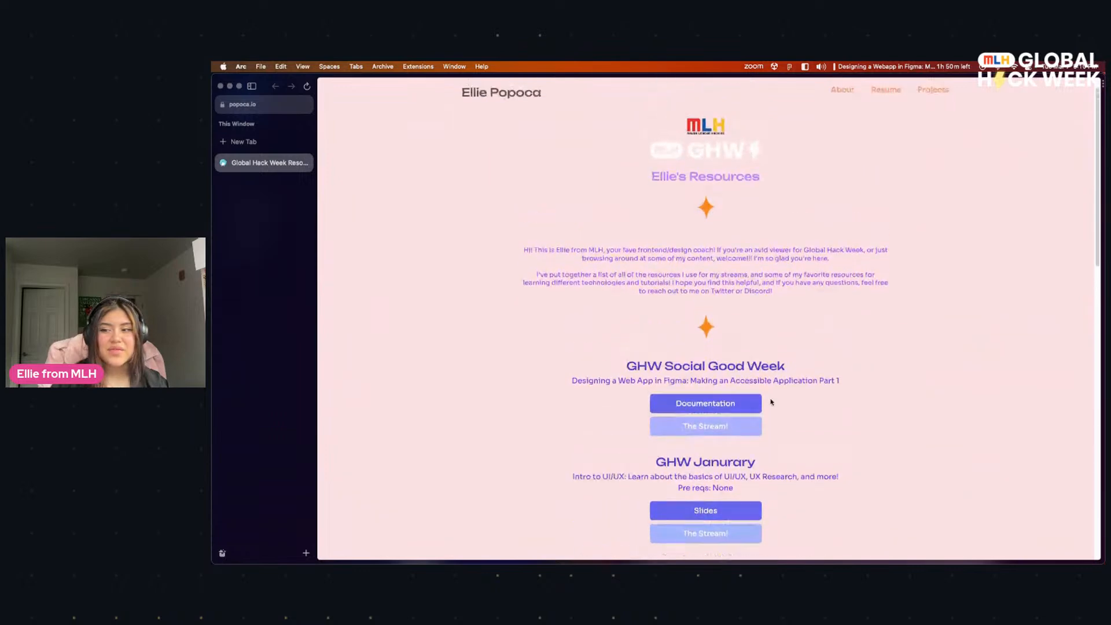
scroll(714, 295, "up", 2)
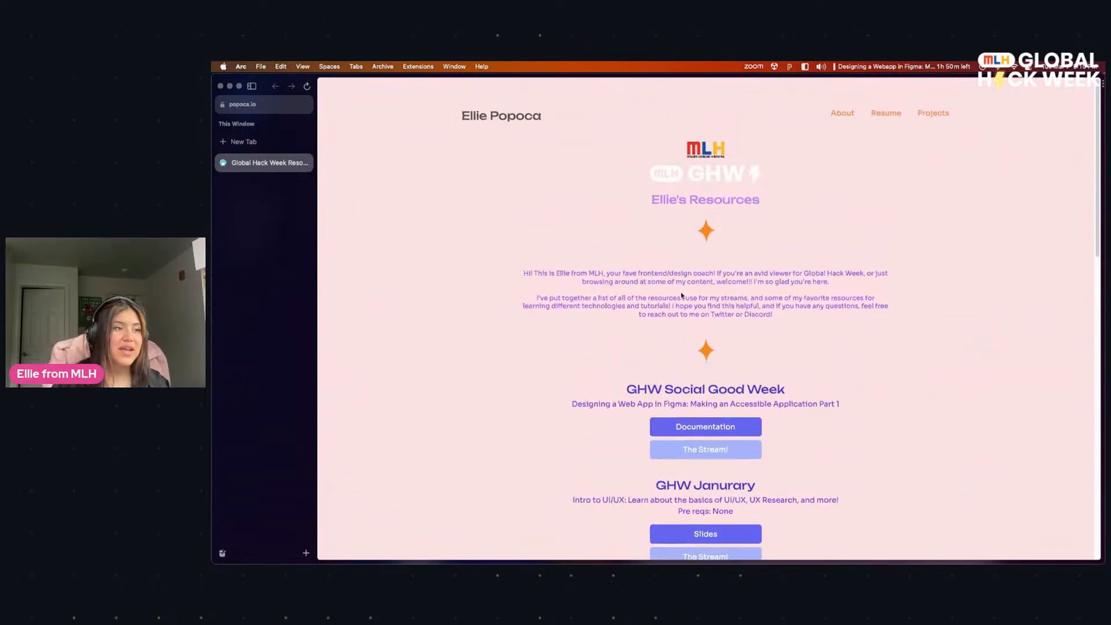
Step: Show the full web address of the Global Hack Week resources page and copy it
left_click(268, 107)
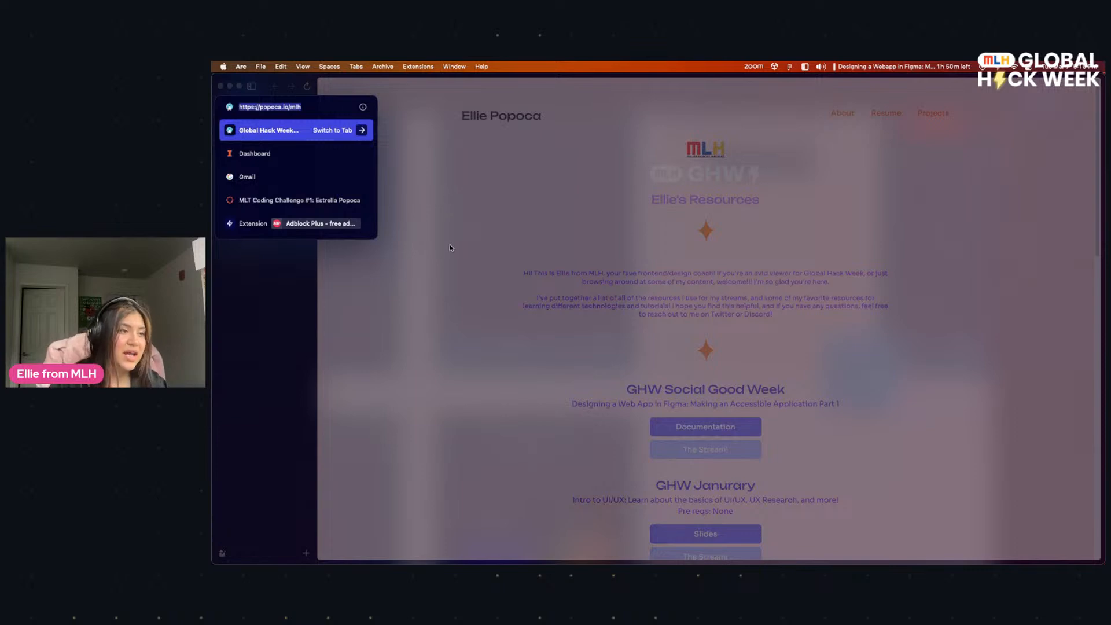
left_click(486, 243)
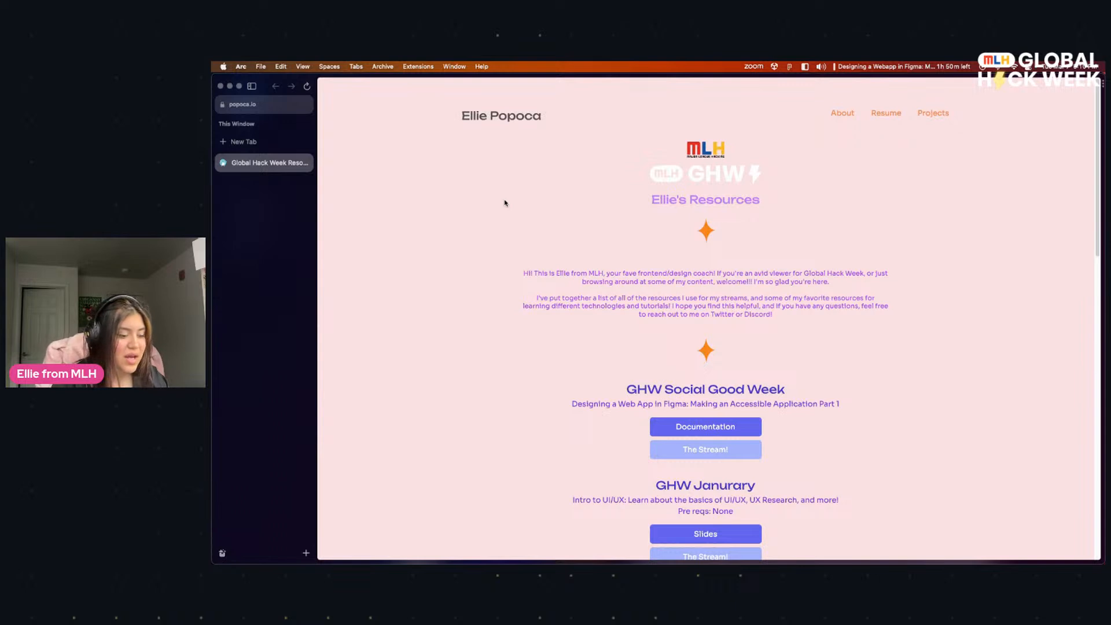
key("super+shift+c")
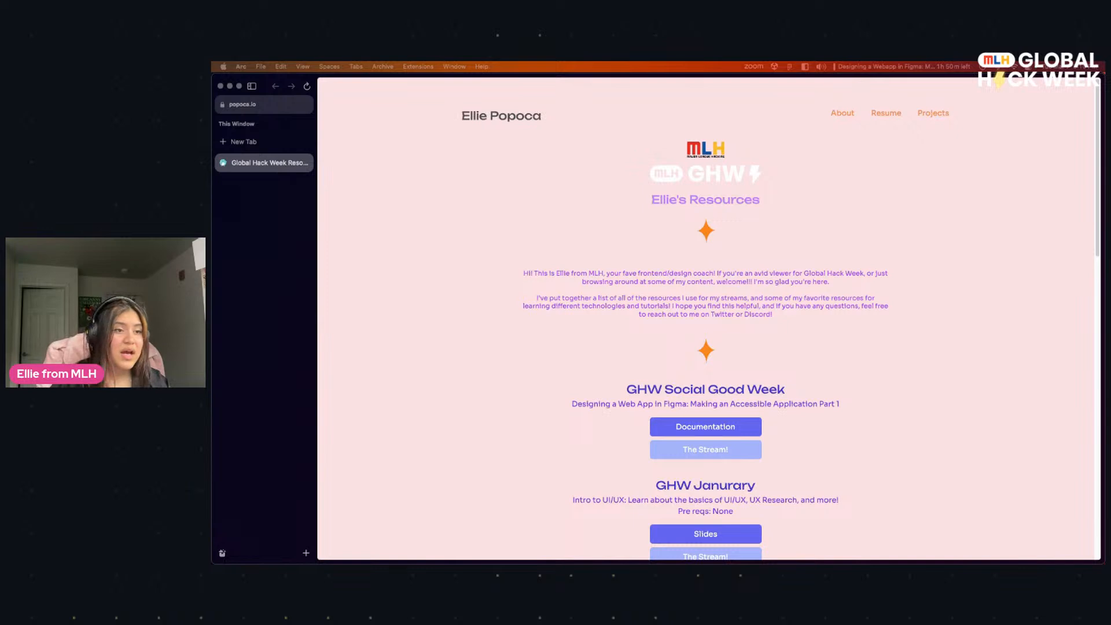
Step: Open the GHW Social Good Week session's documentation and review its downloadable assets, color palette and additional resources
scroll(478, 429, "down", 1)
left_click(705, 429)
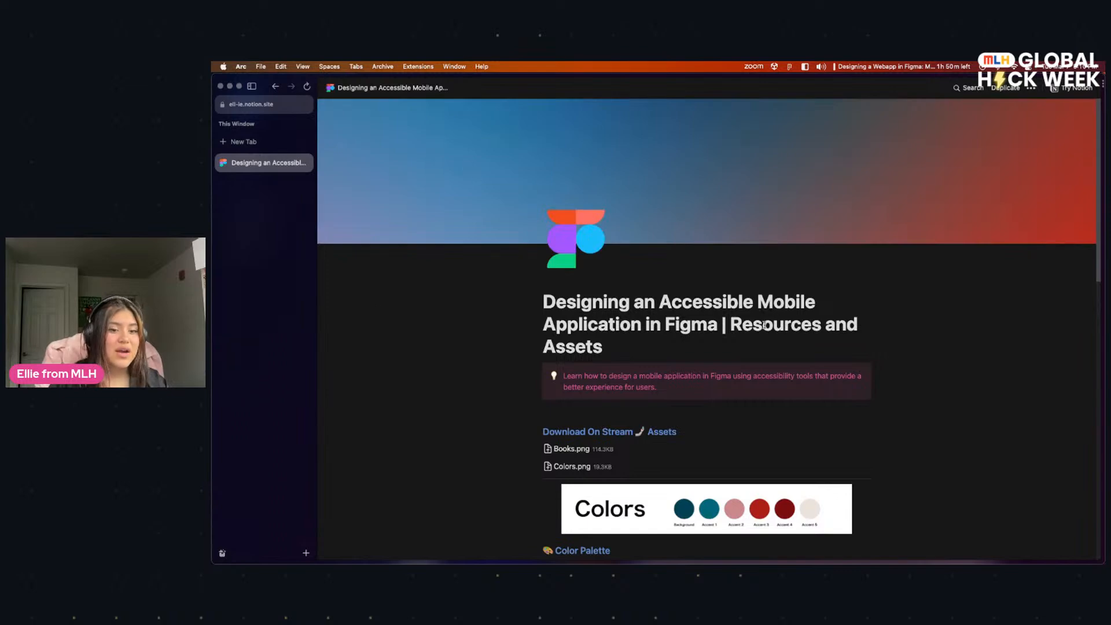
scroll(479, 327, "down", 5)
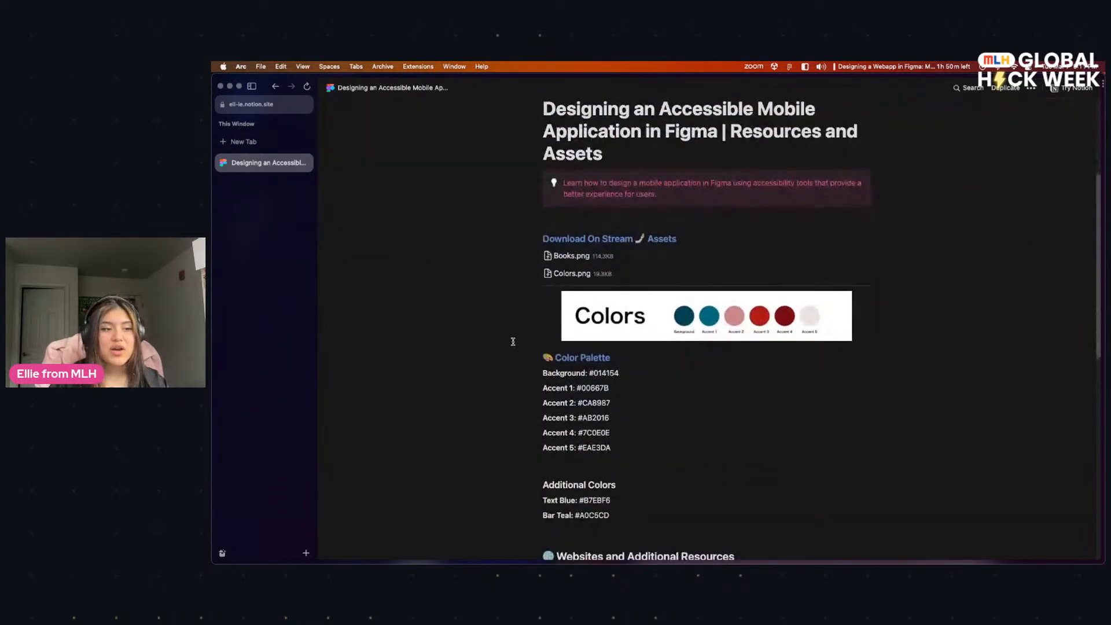
scroll(540, 343, "down", 4)
scroll(477, 344, "down", 2)
scroll(475, 342, "up", 15)
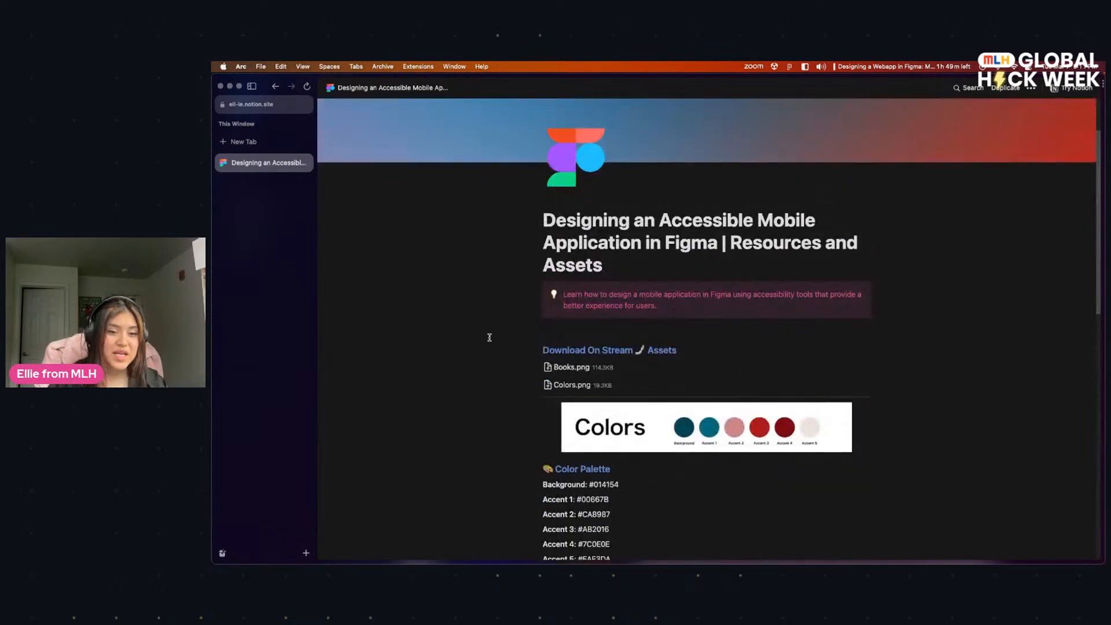
scroll(520, 347, "down", 5)
scroll(554, 304, "up", 2)
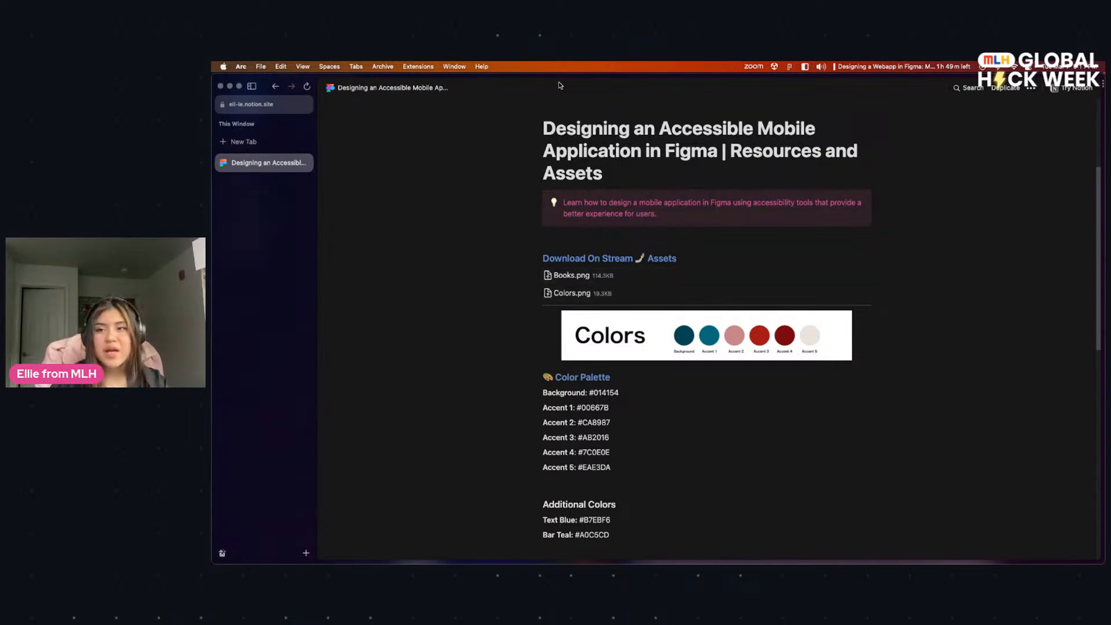
Step: Move the browser window aside, switch back to Figma and bring the Colors frame into view
left_click_drag(552, 74, 781, 316)
left_click(637, 253)
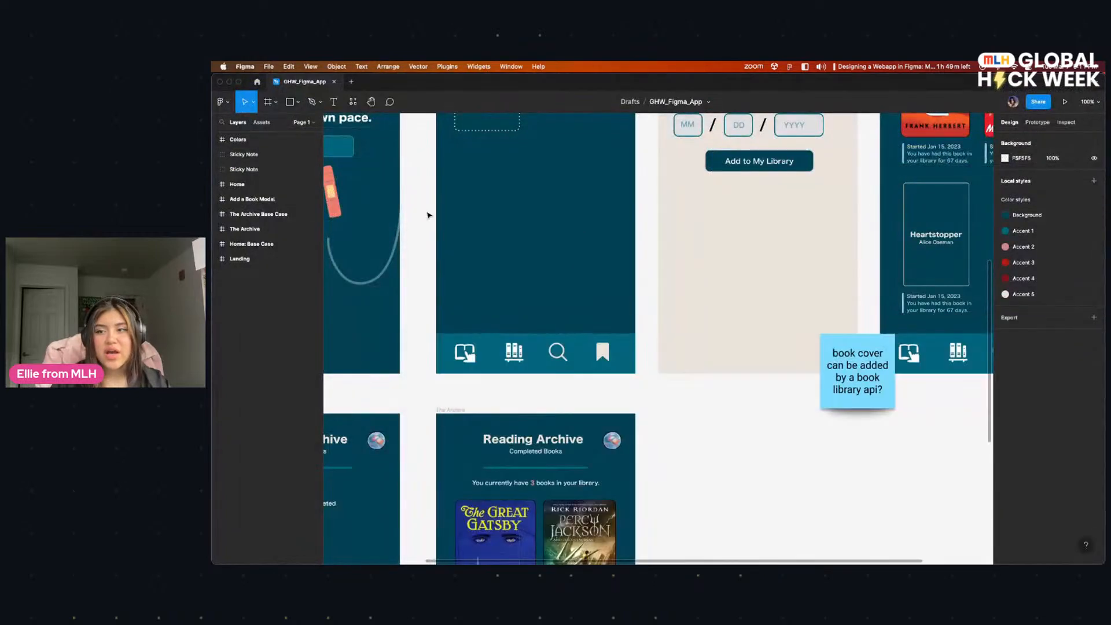
left_click_drag(427, 213, 502, 460)
scroll(501, 460, "up", 5)
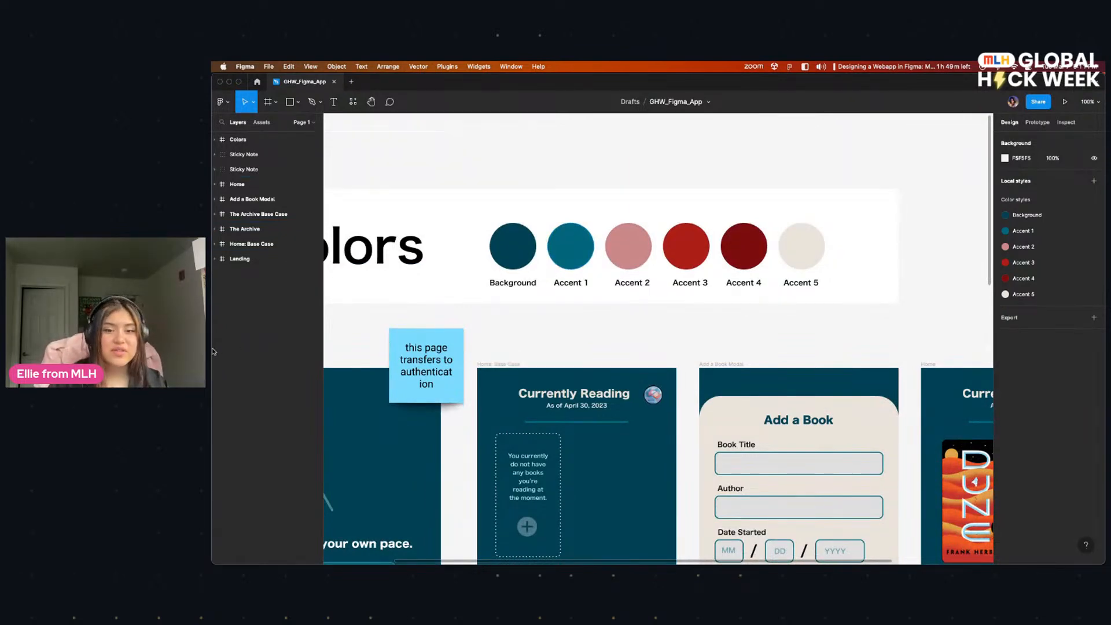
Step: Narrow the Figma window to expose the desktop, then bring the documentation browser window in front and move it higher
left_click_drag(213, 349, 482, 349)
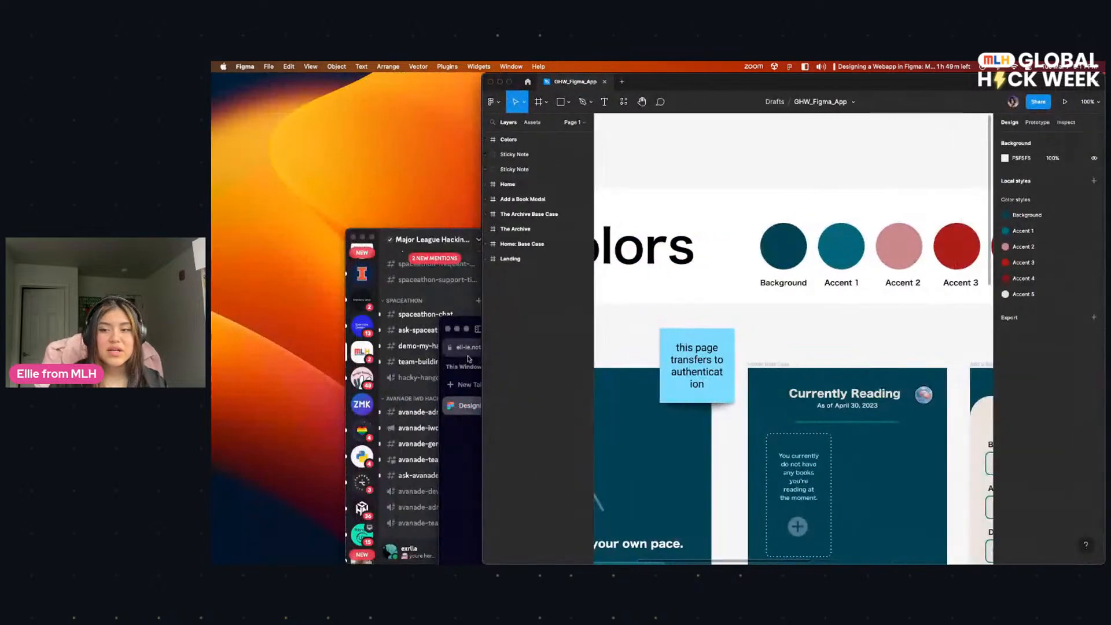
left_click(468, 329)
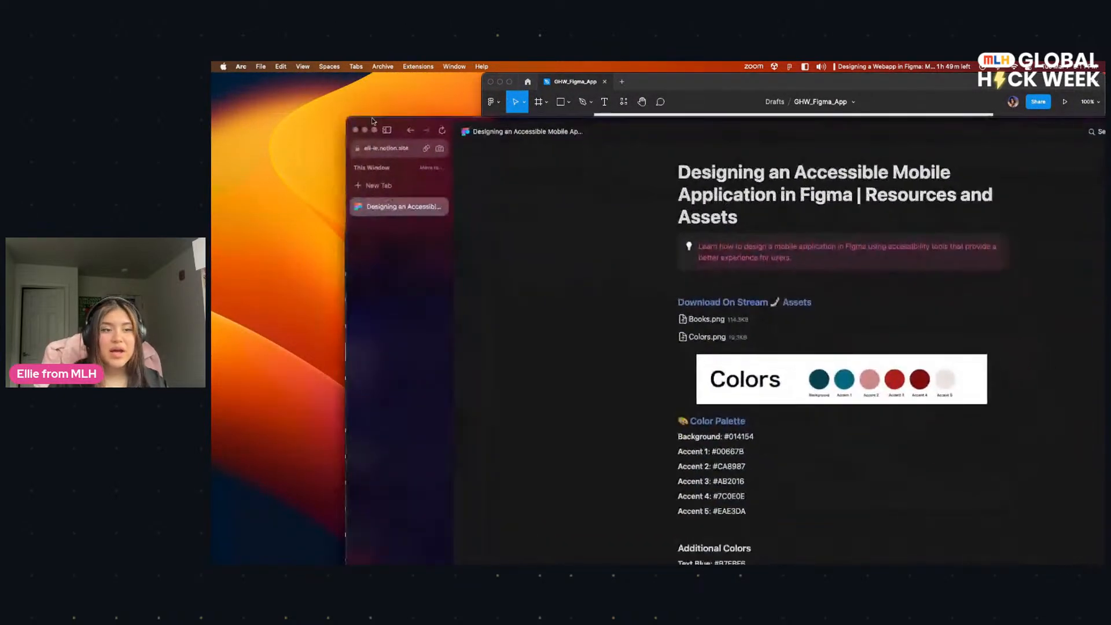
scroll(695, 319, "down", 1)
left_click(328, 338)
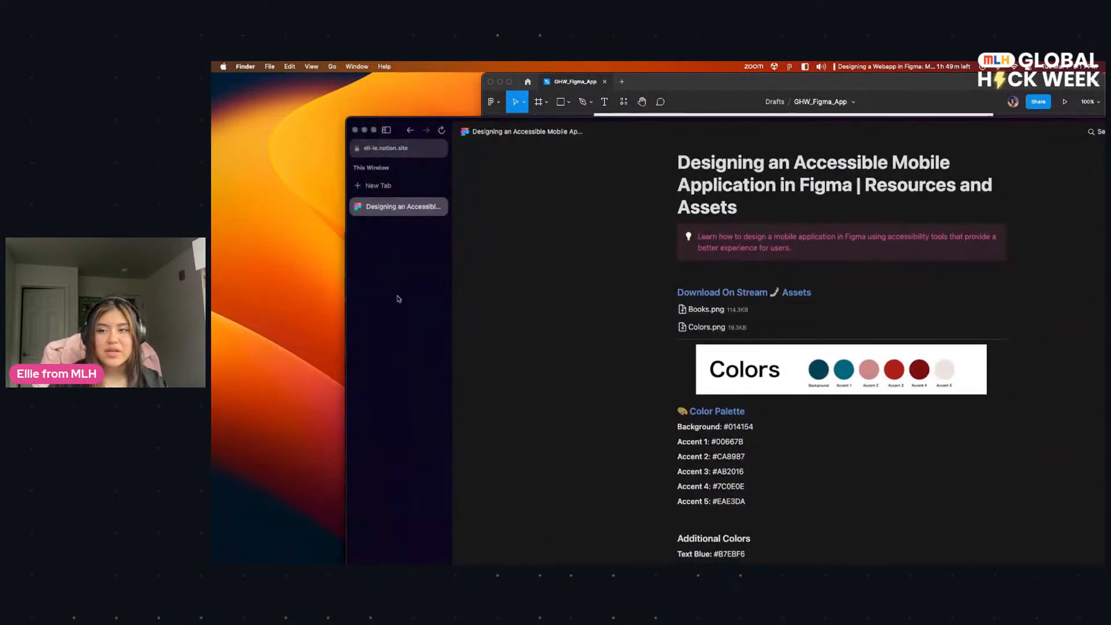
Step: Switch to Figma and look over the Landing screen and the empty Currently Reading screen again
left_click(667, 84)
scroll(695, 261, "down", 5)
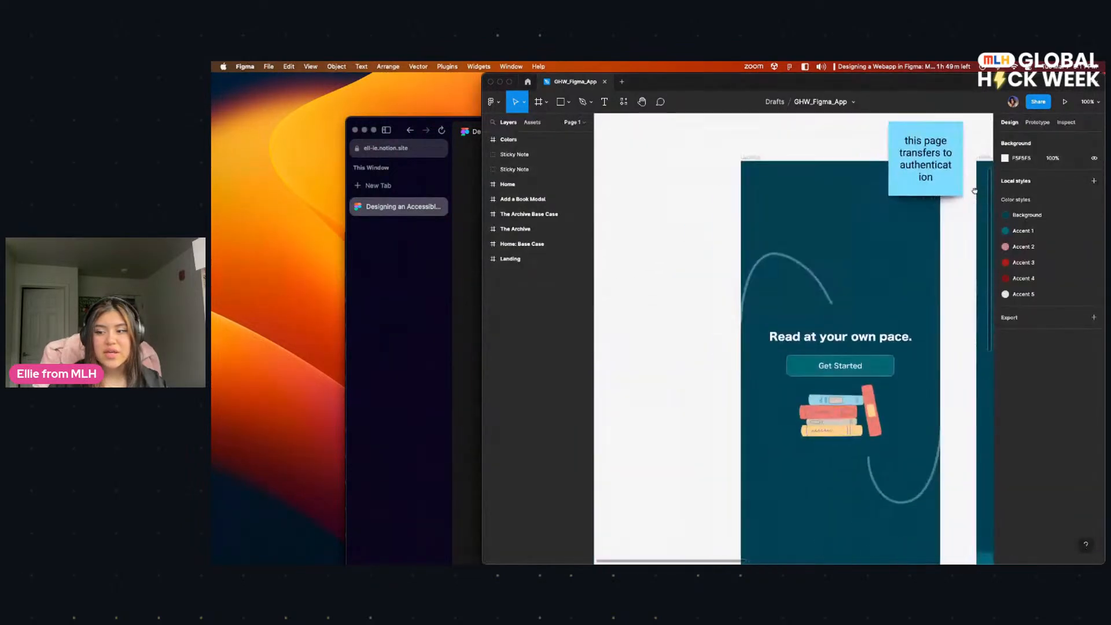
scroll(717, 335, "right", 1)
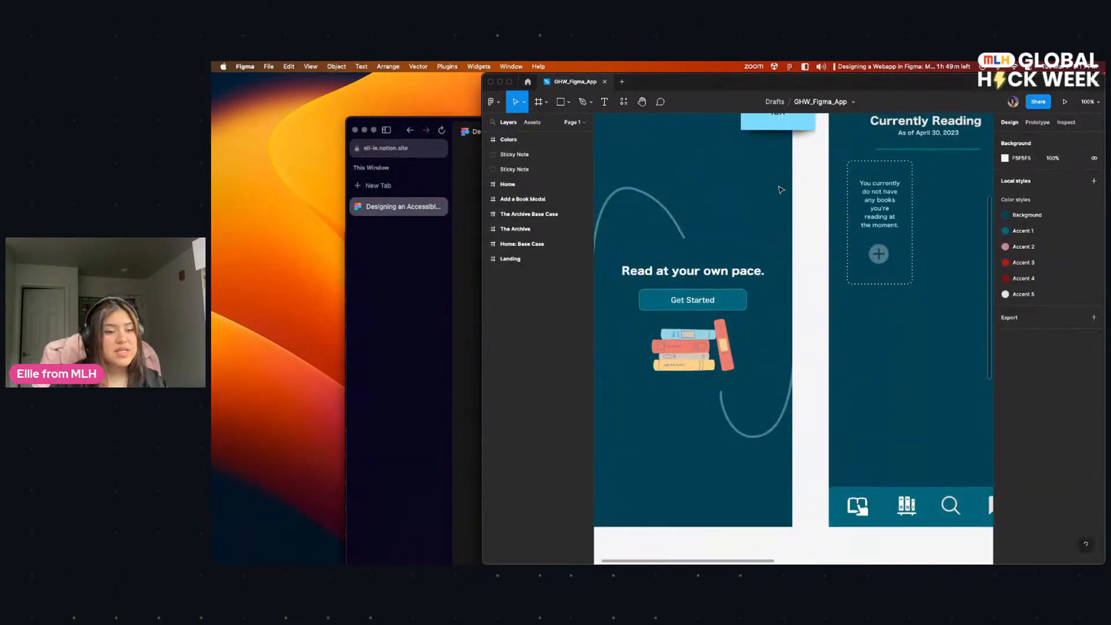
scroll(687, 344, "up", 5)
Step: Switch to the Arc browser, move its window up beneath the menu bar, and review the documentation's color values and website links
left_click(471, 394)
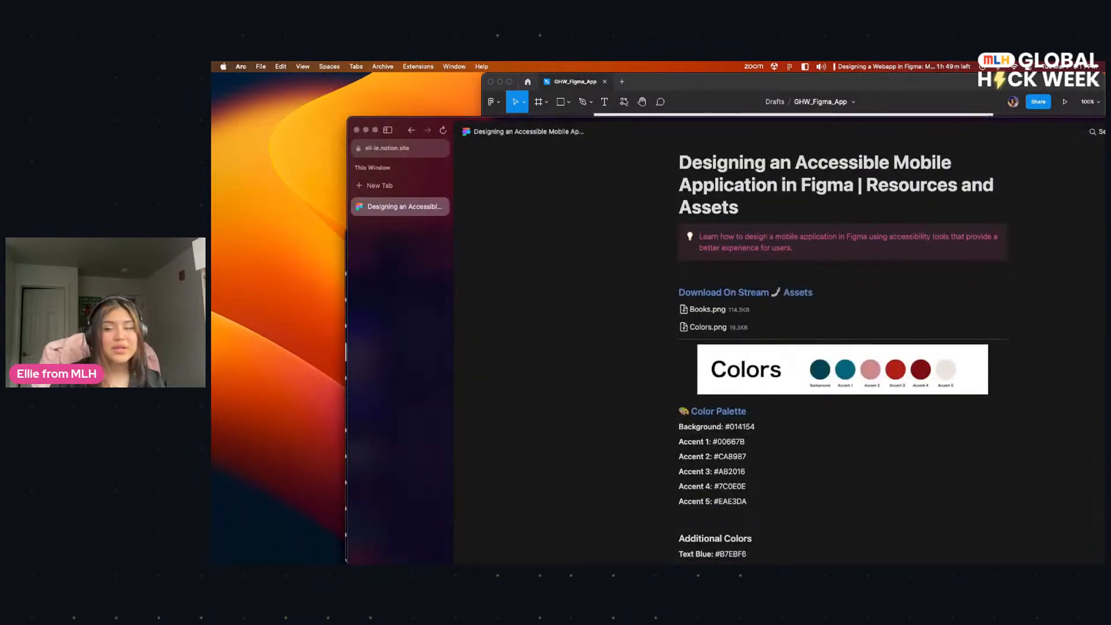
double_click(667, 119)
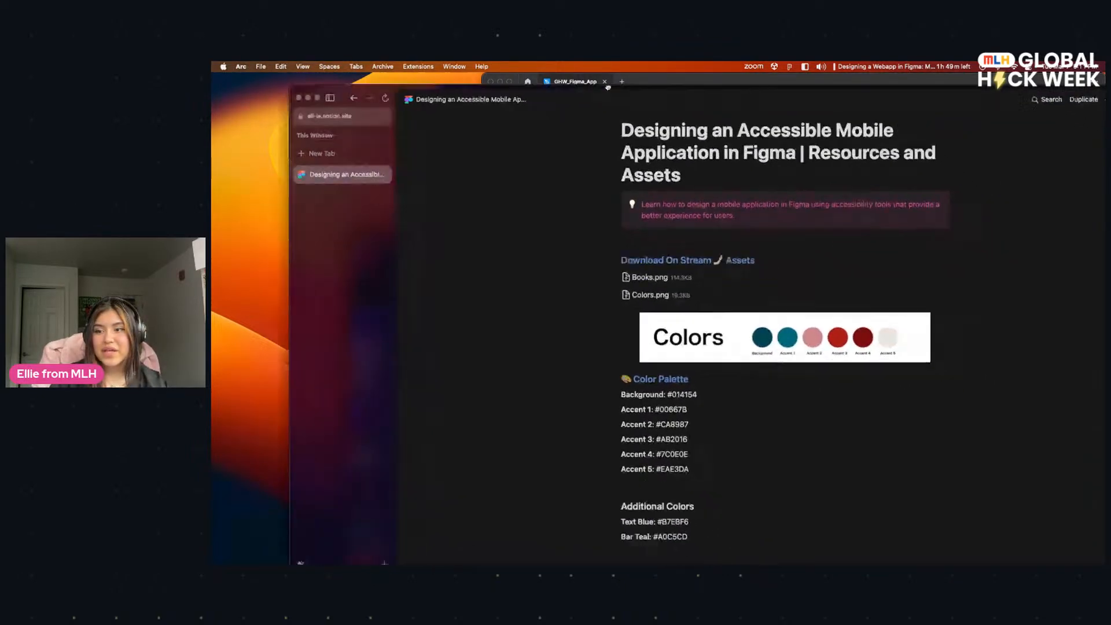
scroll(665, 369, "down", 3)
left_click_drag(665, 372, 642, 333)
left_click(665, 373)
scroll(661, 391, "down", 5)
left_click_drag(650, 284, 632, 268)
left_click(647, 280)
scroll(674, 289, "up", 1)
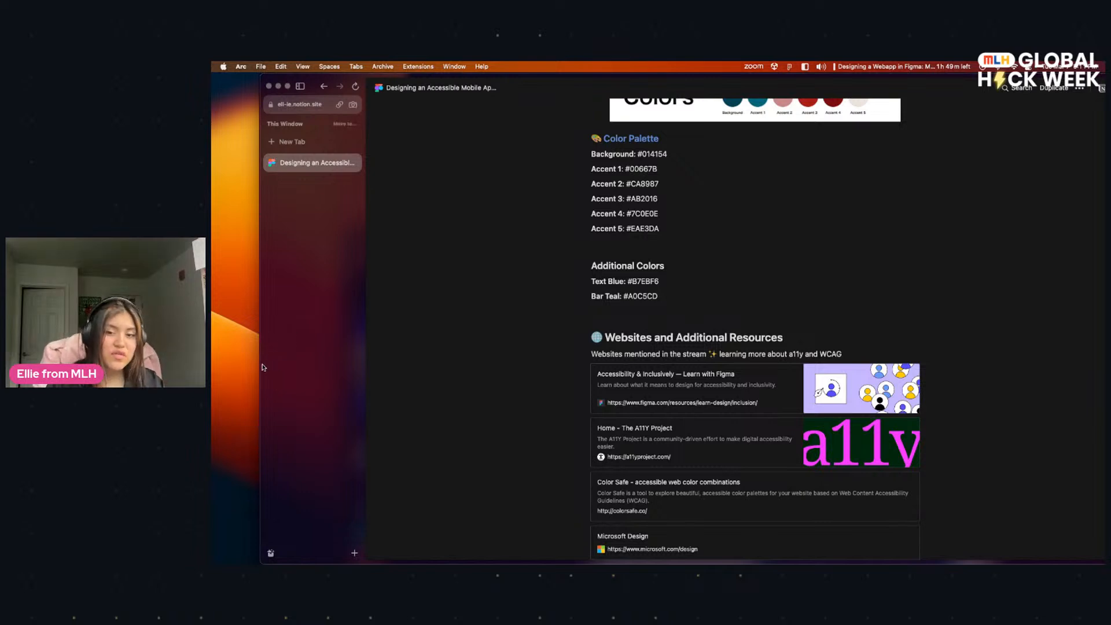
Step: Narrow the browser window and look over the Websites and Additional Resources list
left_click_drag(264, 367, 318, 372)
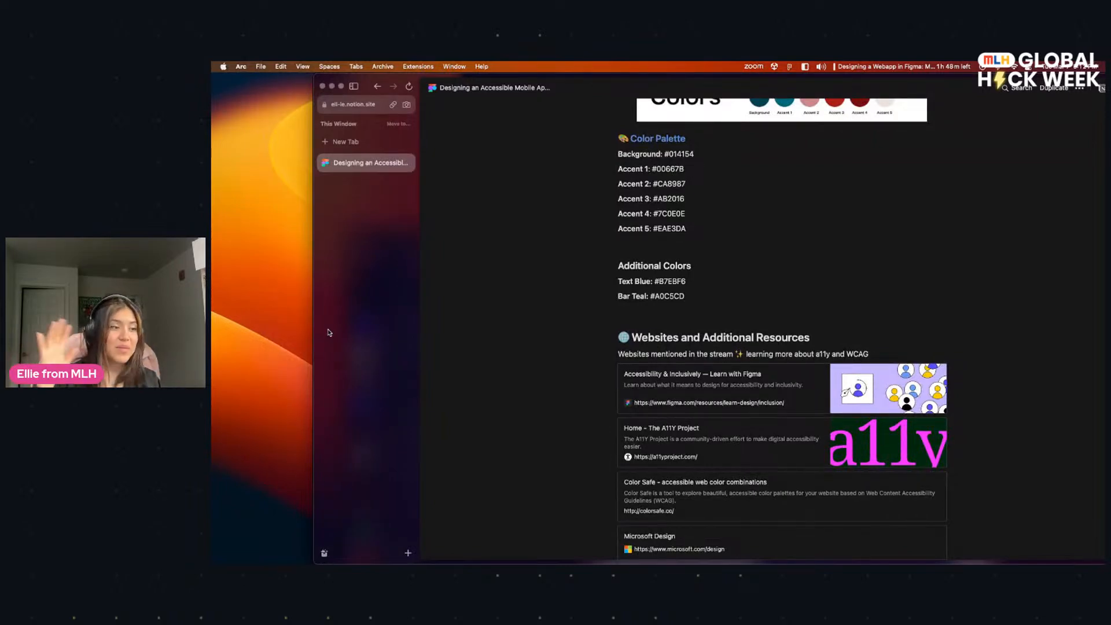
scroll(570, 272, "down", 3)
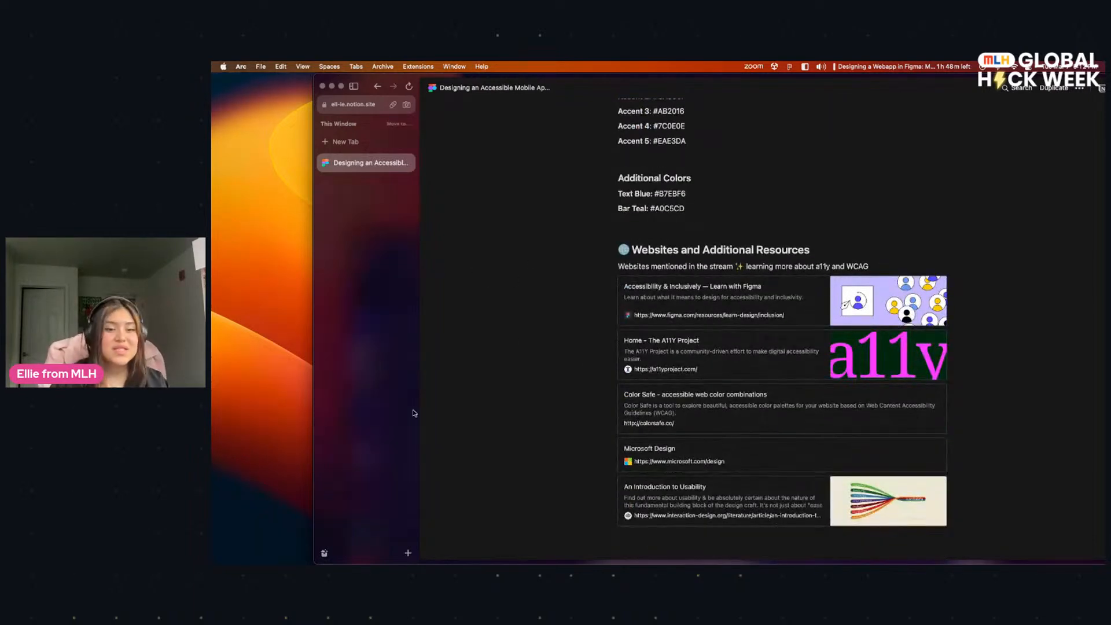
scroll(641, 320, "down", 6)
scroll(694, 341, "up", 5)
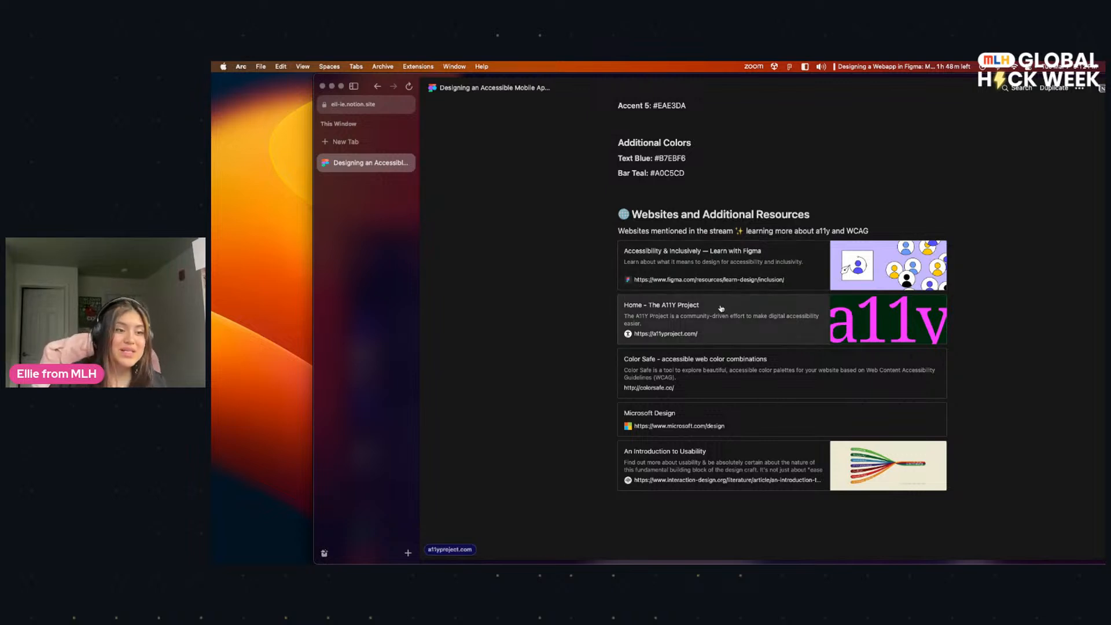
scroll(711, 404, "down", 1)
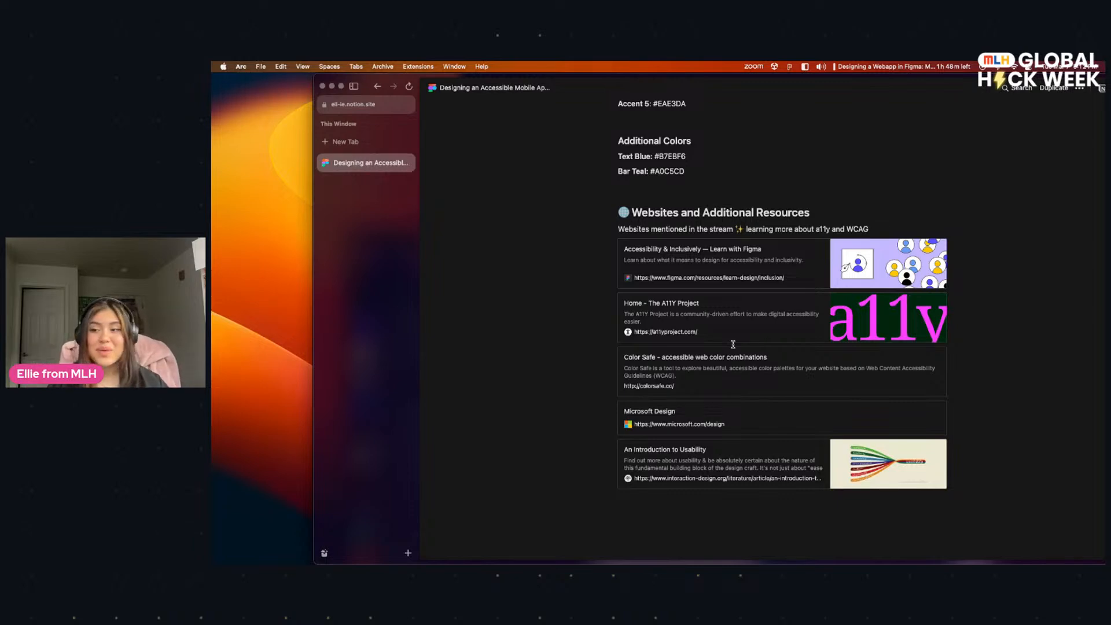
Step: Open the Accessibility & Inclusively — Learn with Figma link and examine its table of permanent, temporary and situational disabilities
left_click(763, 256)
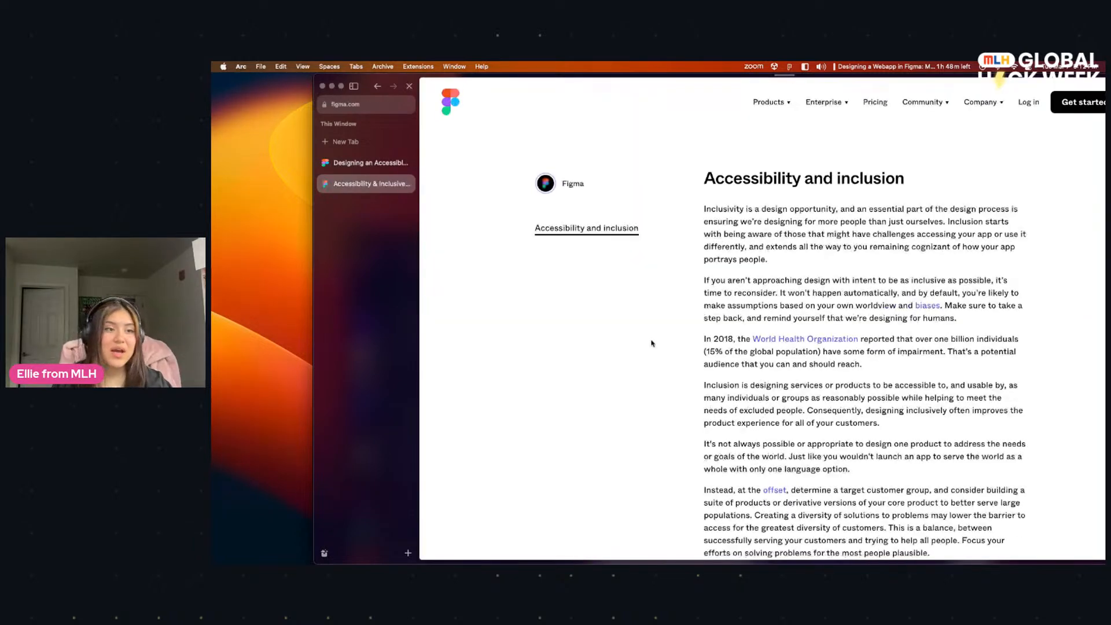
scroll(651, 344, "down", 15)
scroll(675, 359, "down", 4)
scroll(683, 324, "up", 7)
scroll(685, 355, "down", 2)
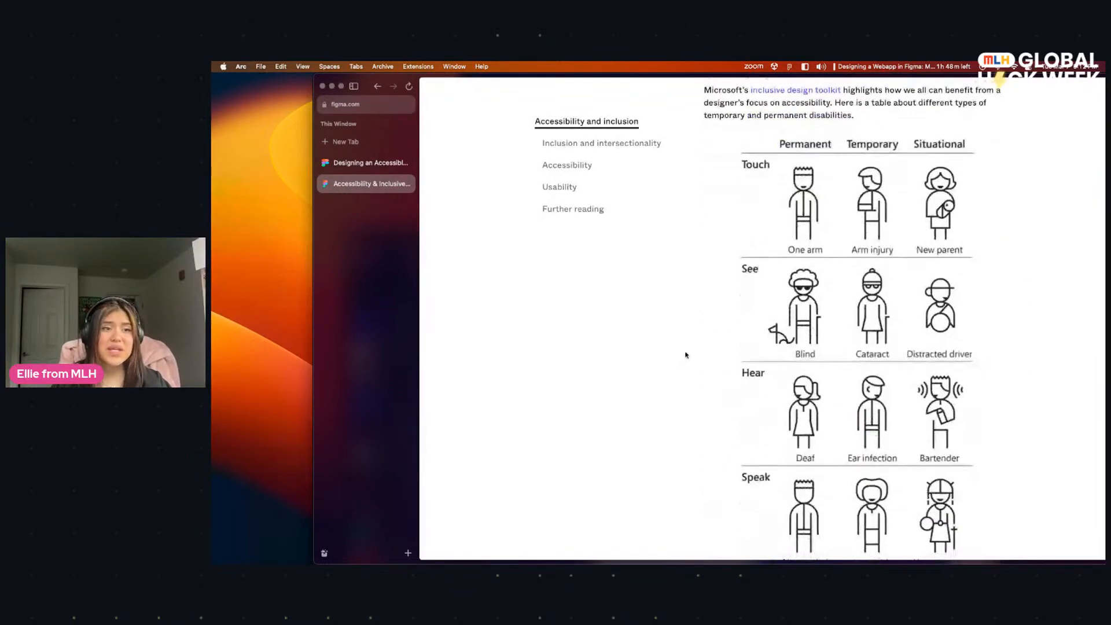
scroll(803, 320, "down", 1)
scroll(855, 297, "down", 3)
scroll(853, 316, "up", 5)
scroll(851, 329, "down", 5)
scroll(845, 333, "up", 2)
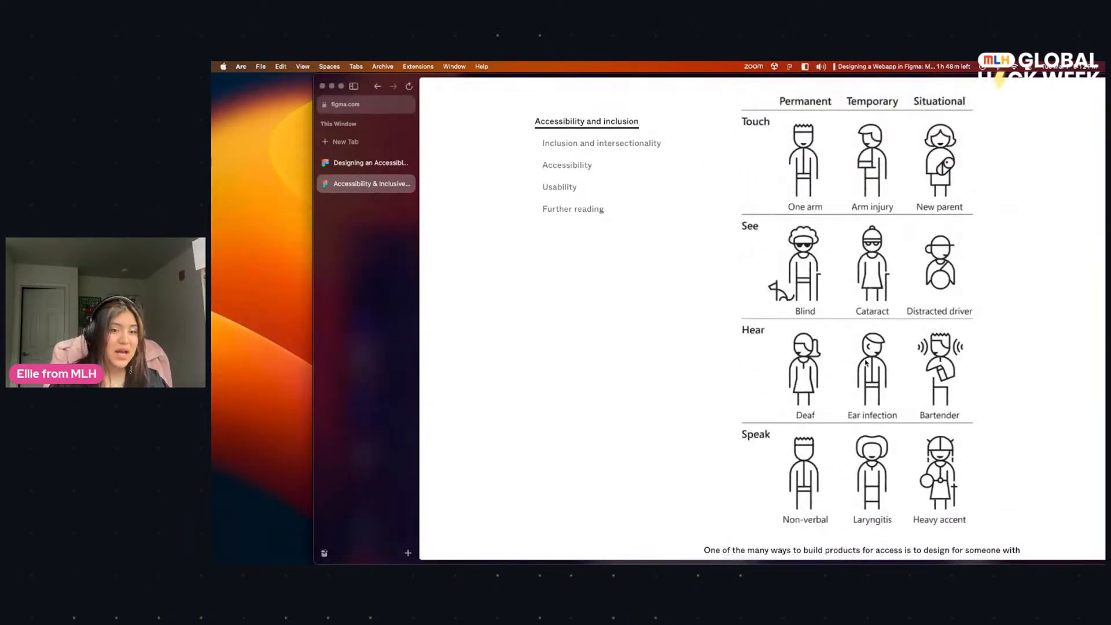
Step: Review the article's #FFA800 and #4AC200 color vision example, its Usability and Further reading sections, and the Accessibility section
scroll(866, 364, "down", 10)
scroll(829, 353, "up", 4)
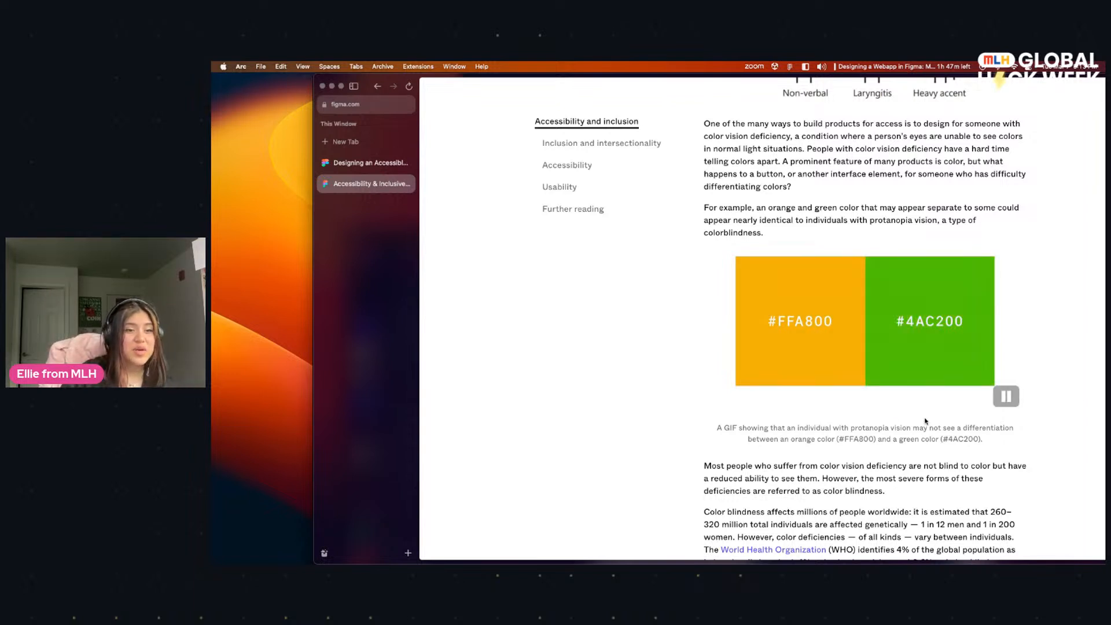
scroll(873, 422, "up", 1)
scroll(858, 424, "up", 1)
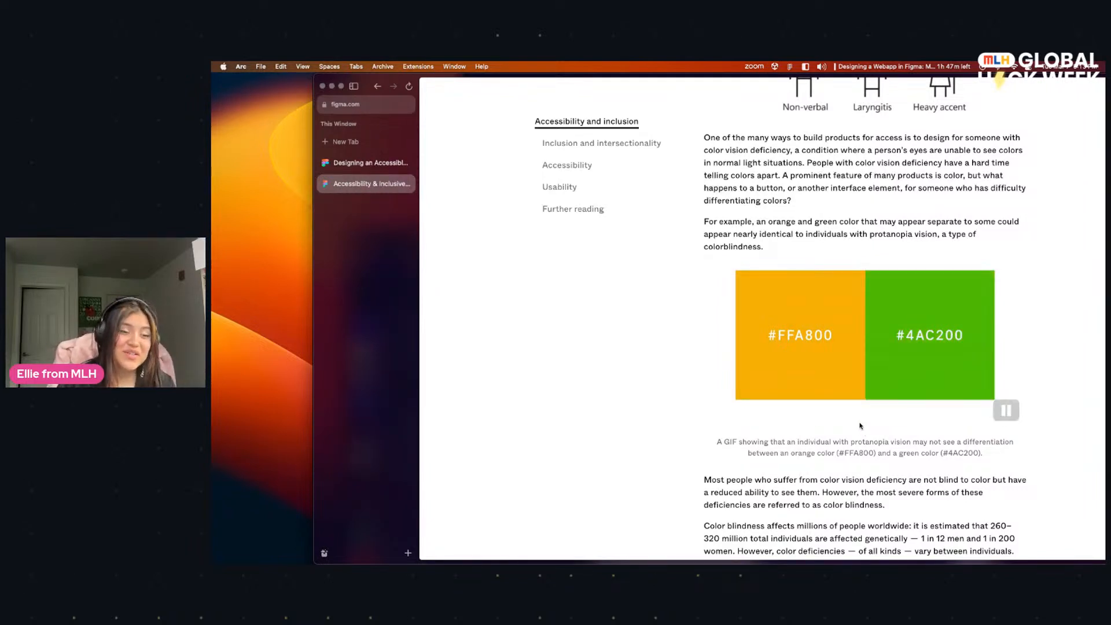
scroll(856, 417, "down", 8)
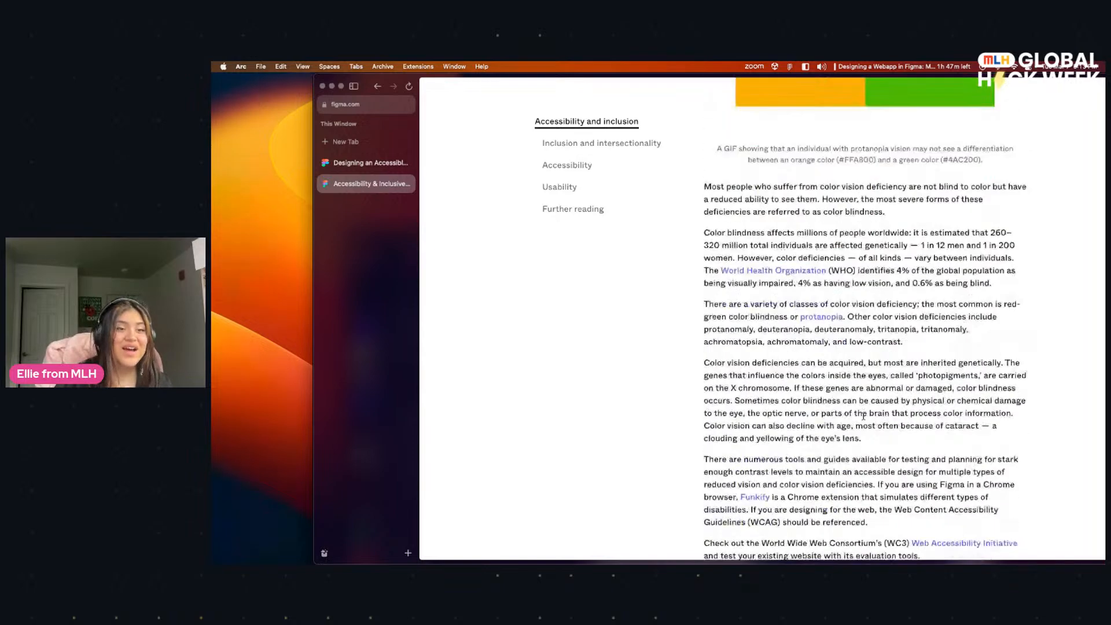
scroll(862, 419, "down", 10)
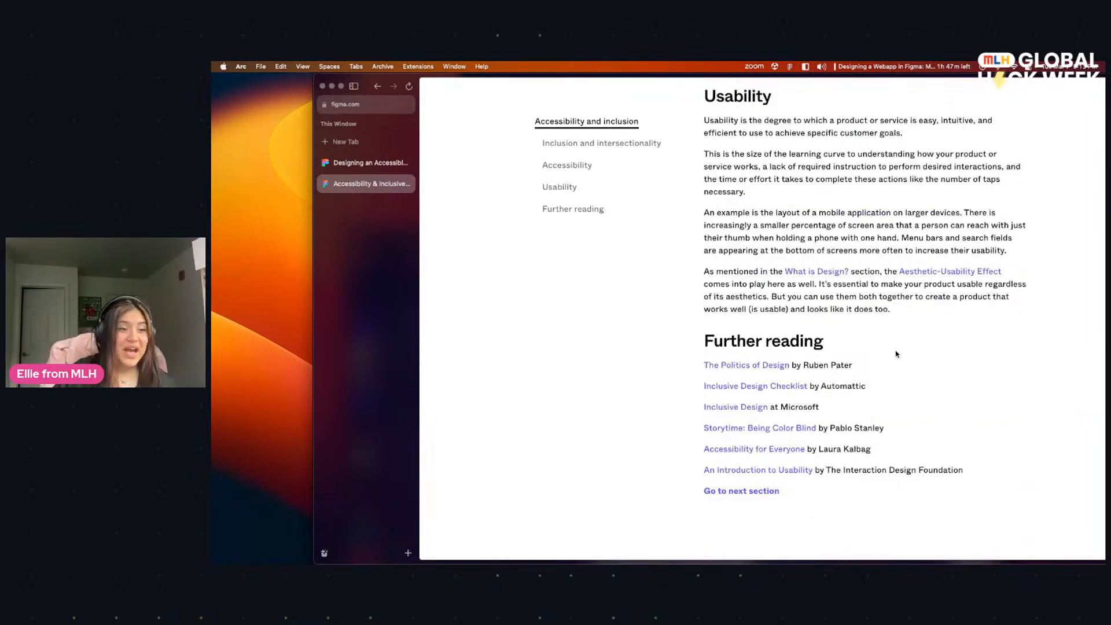
scroll(894, 353, "up", 15)
scroll(828, 335, "up", 5)
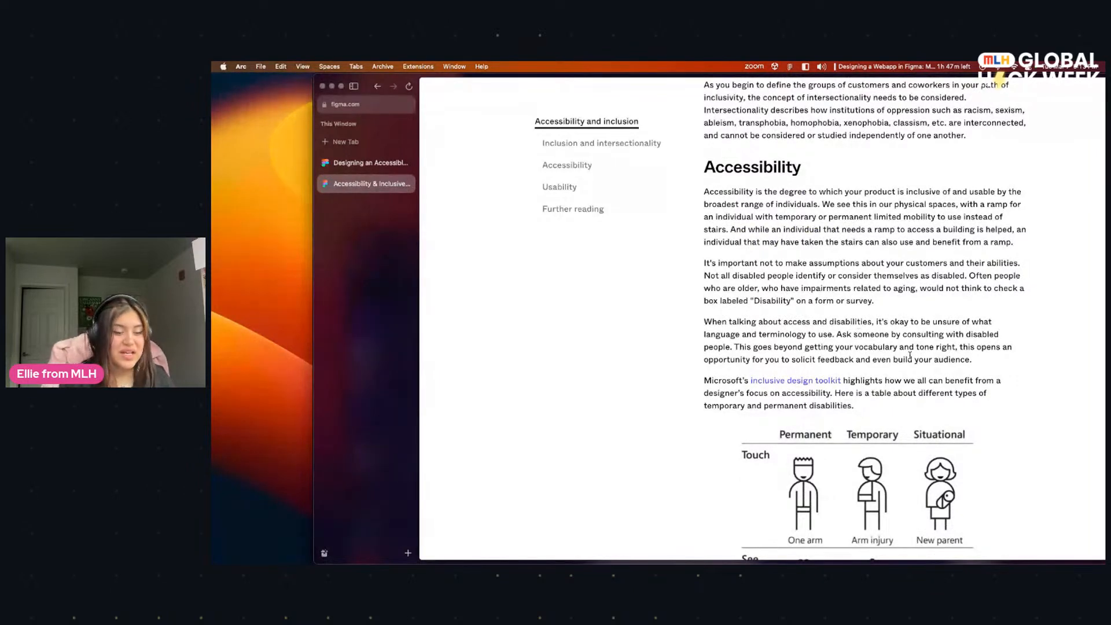
Step: Close the Figma accessibility article and return to the beginning of the documentation page
key("super+w")
scroll(911, 359, "up", 10)
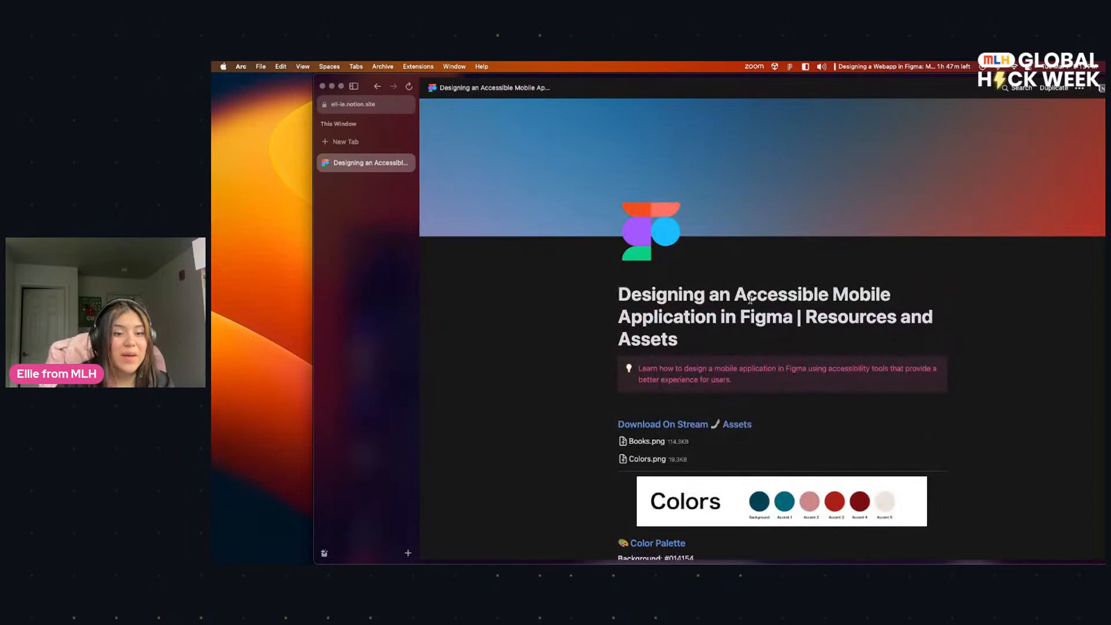
scroll(769, 321, "up", 1)
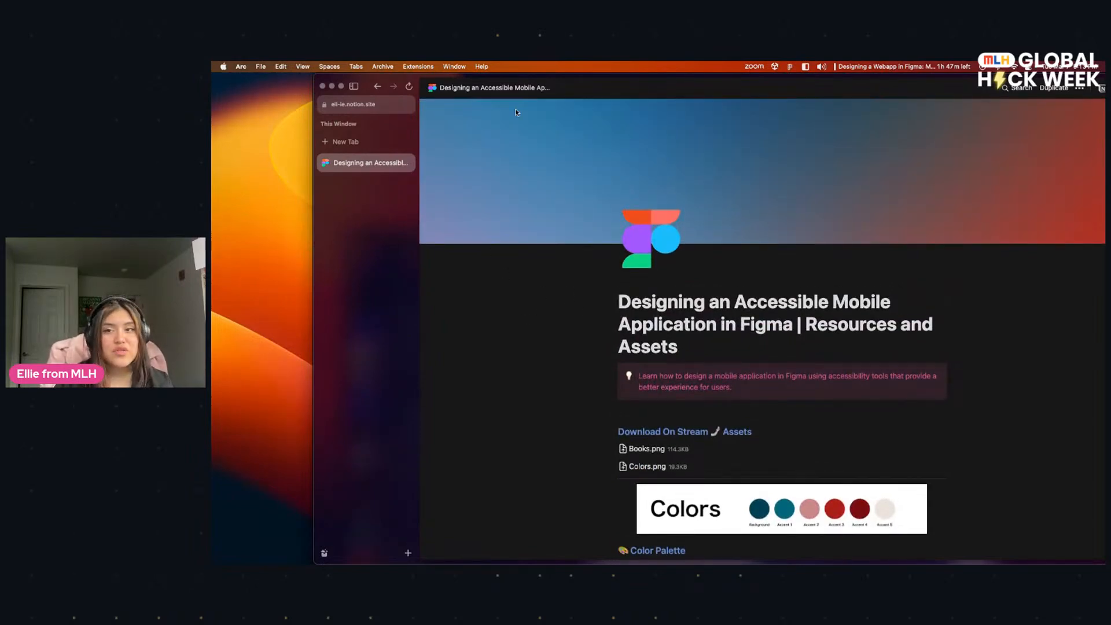
Step: Move the documentation browser window aside, switch to the GHW_Figma_App design in Figma and enlarge its window
left_click_drag(697, 76, 759, 191)
left_click_drag(375, 317, 935, 315)
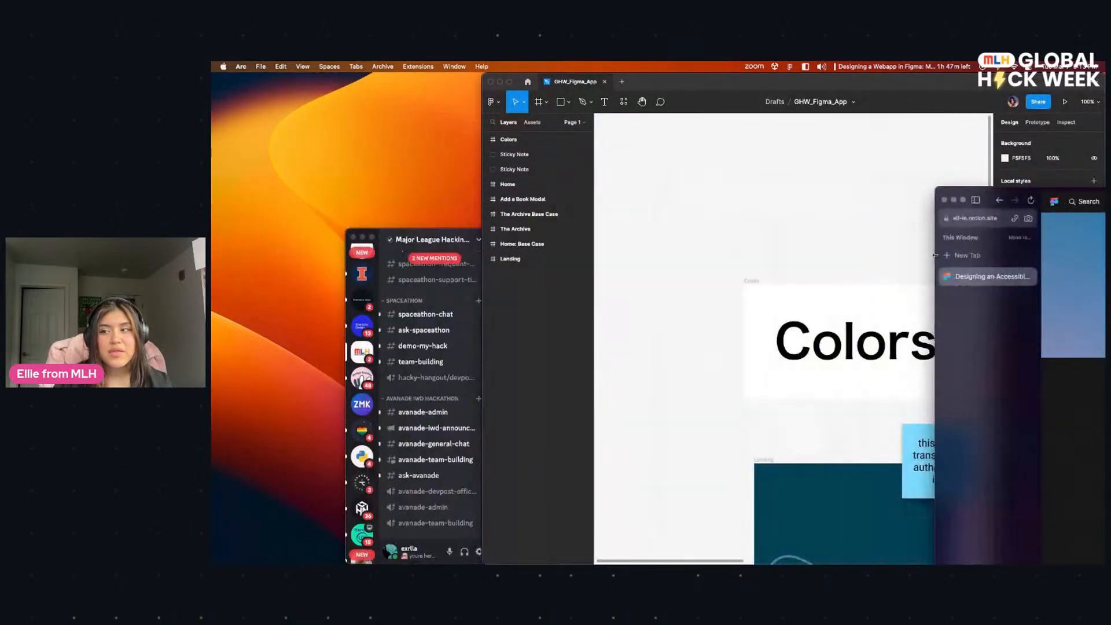
left_click_drag(995, 192, 229, 110)
left_click(648, 310)
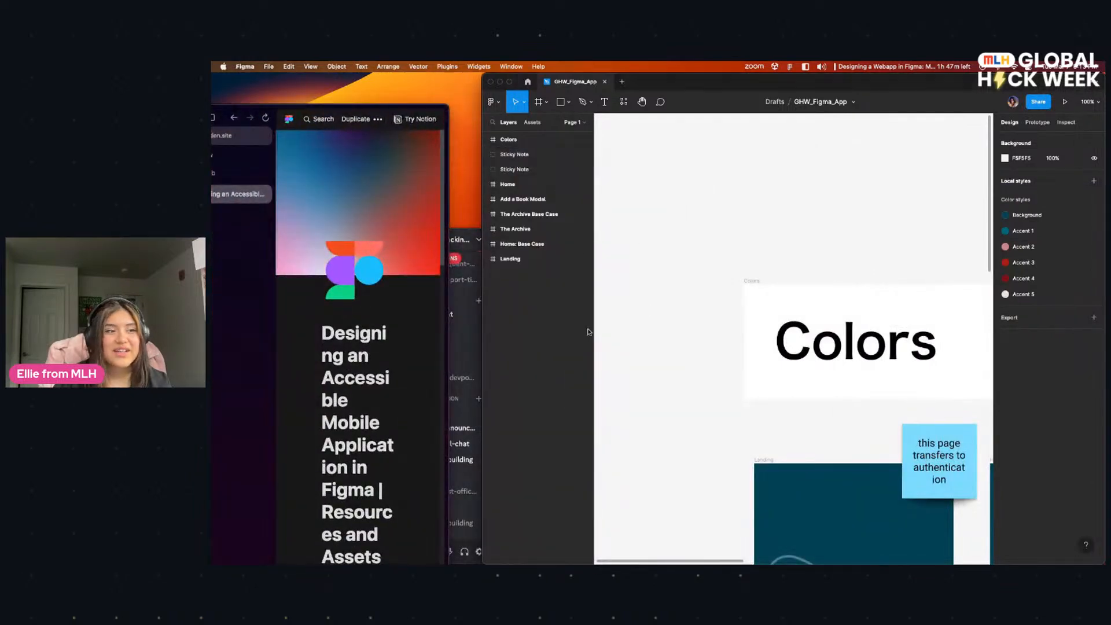
double_click(705, 81)
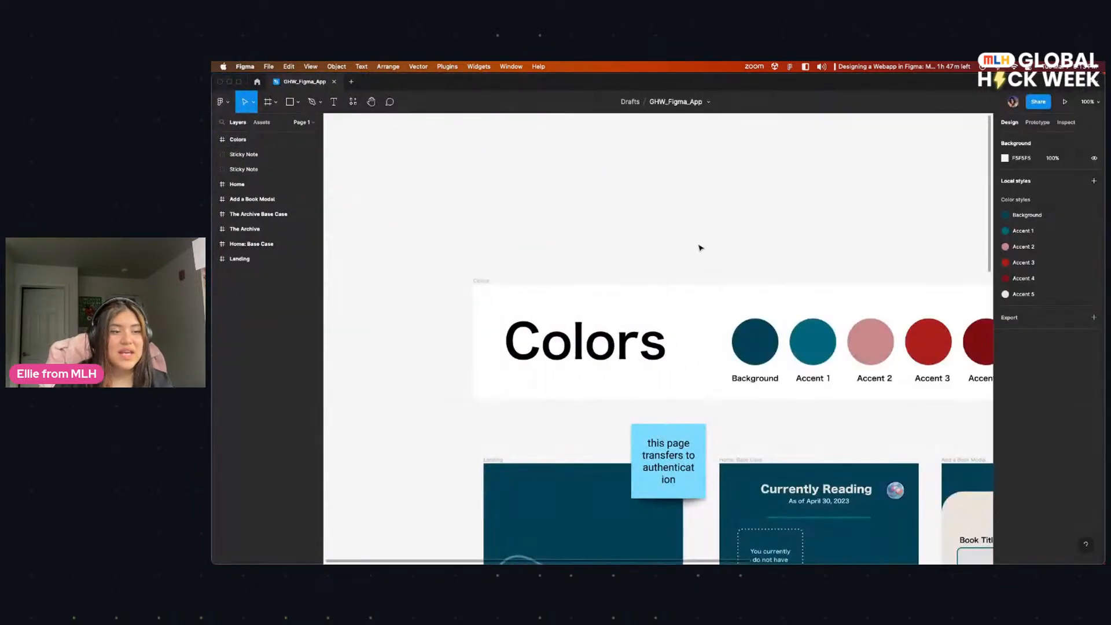
Step: Examine the Colors frame and the Landing and Home: Base Case screens of the book-tracking app
scroll(700, 246, "right", 3)
scroll(619, 288, "down", 3)
scroll(619, 288, "down", 1)
scroll(619, 289, "left", 3)
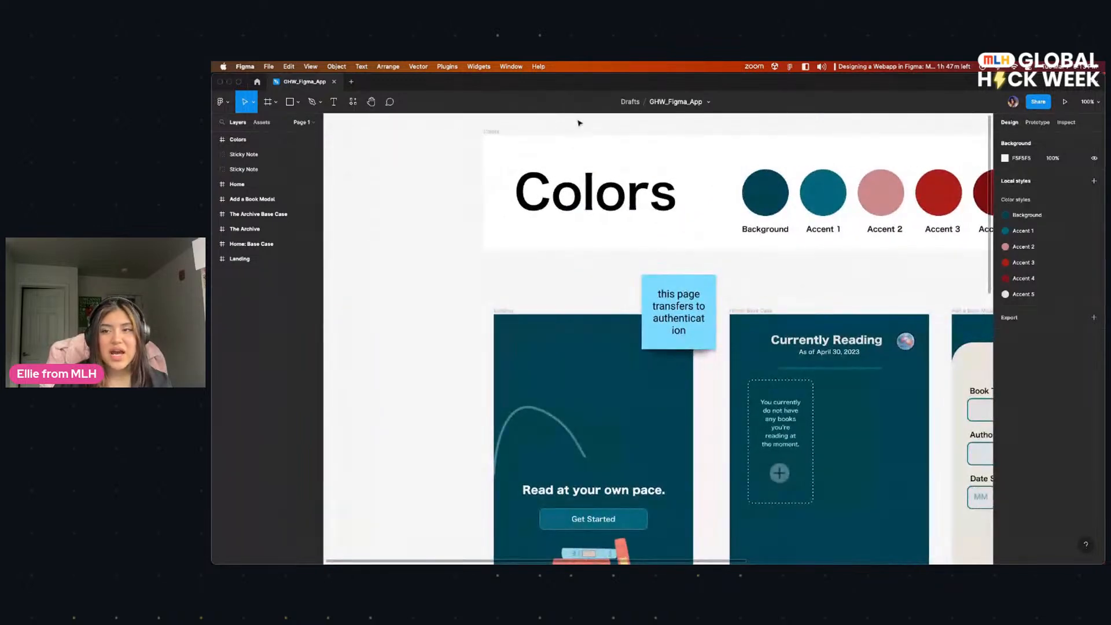
left_click_drag(514, 86, 679, 87)
scroll(756, 278, "down", 5)
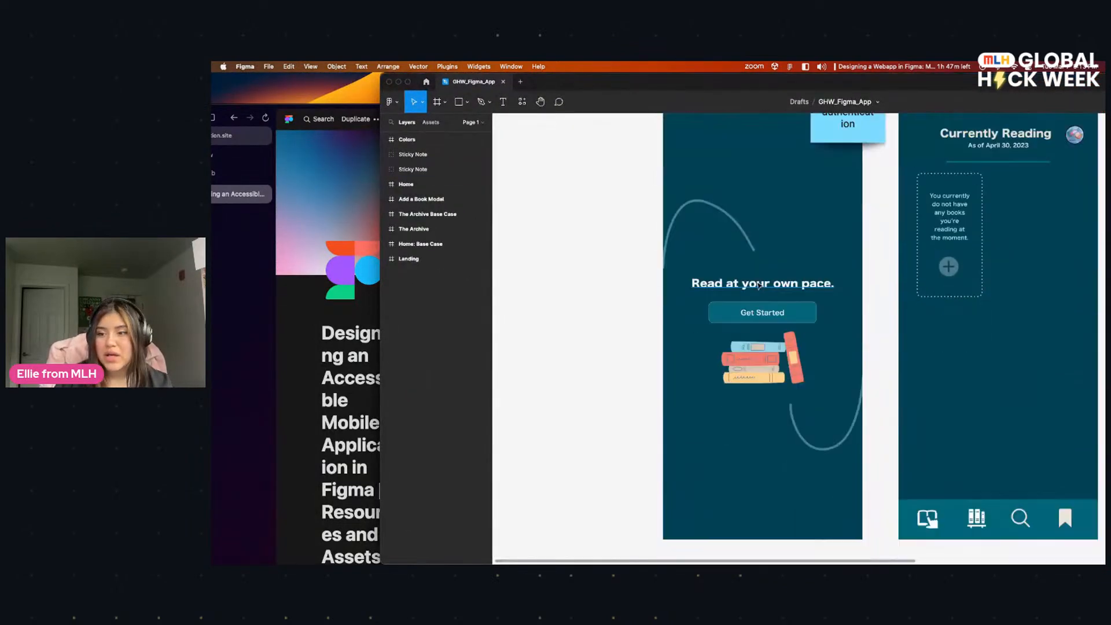
scroll(756, 278, "up", 6)
scroll(756, 278, "up", 5)
left_click_drag(570, 79, 601, 125)
left_click(576, 112)
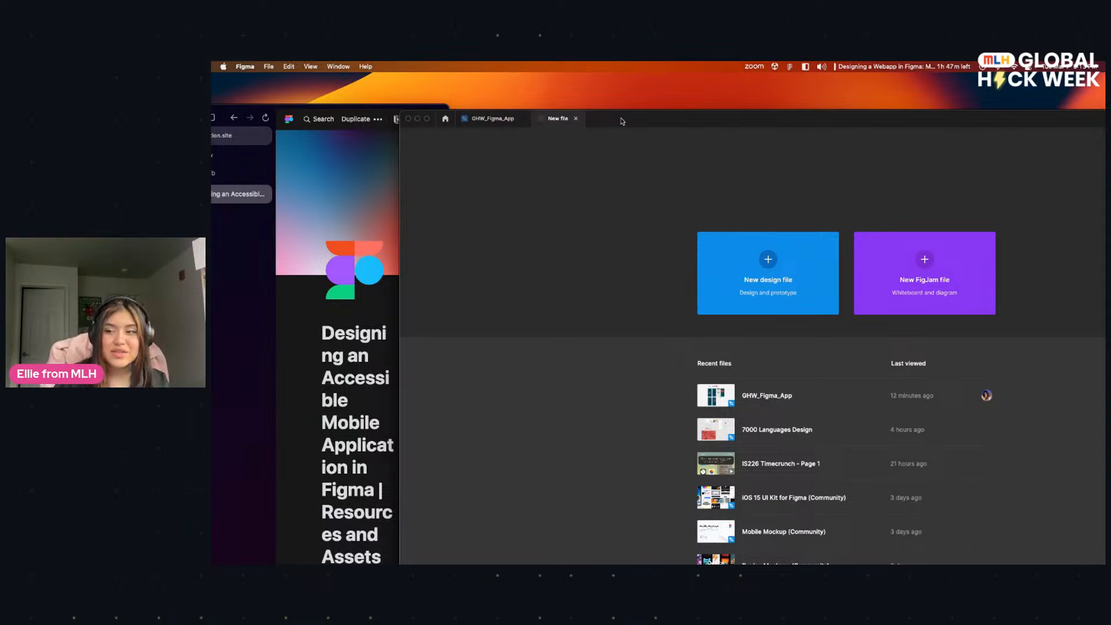
left_click(752, 269)
left_click_drag(723, 120, 700, 90)
left_click(803, 137)
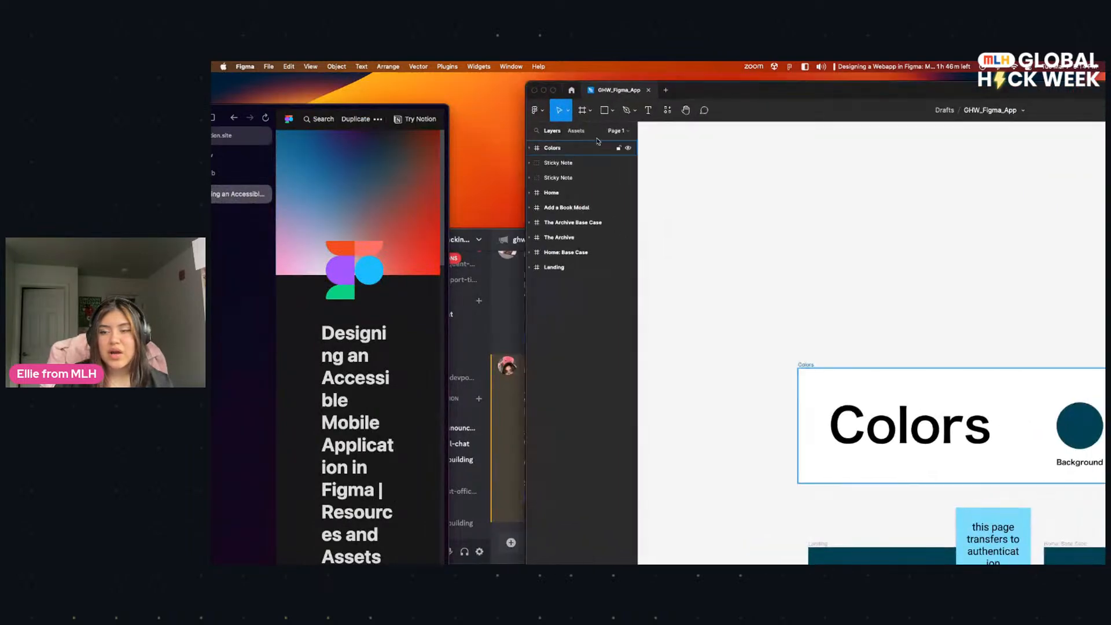
Step: Add a second page to the file and name it On Stream
left_click(616, 130)
left_click(625, 149)
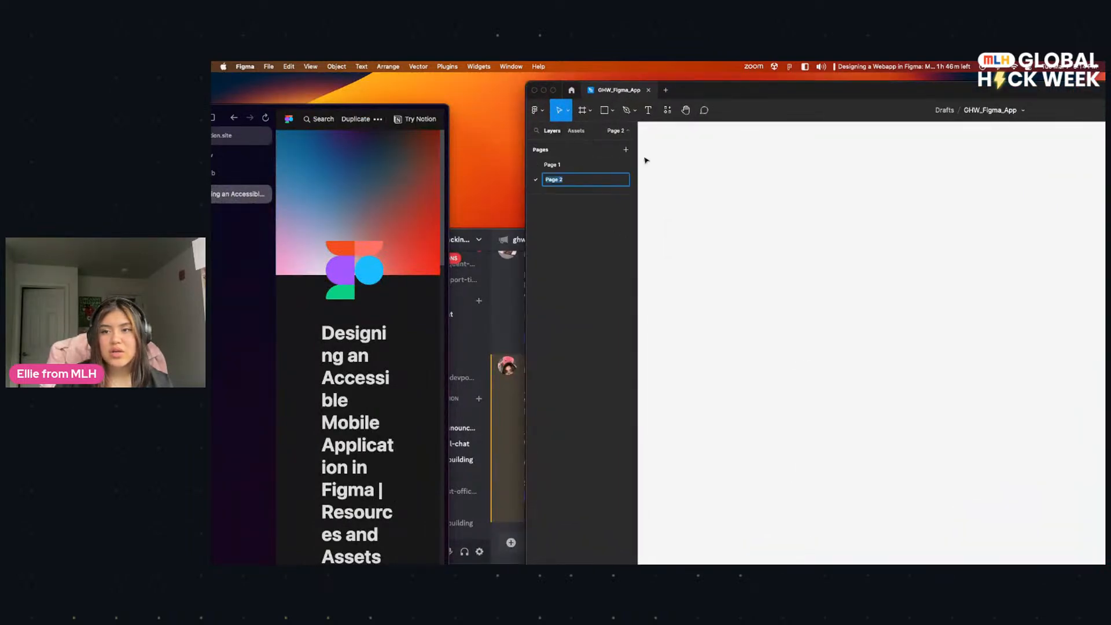
type("On Steam")
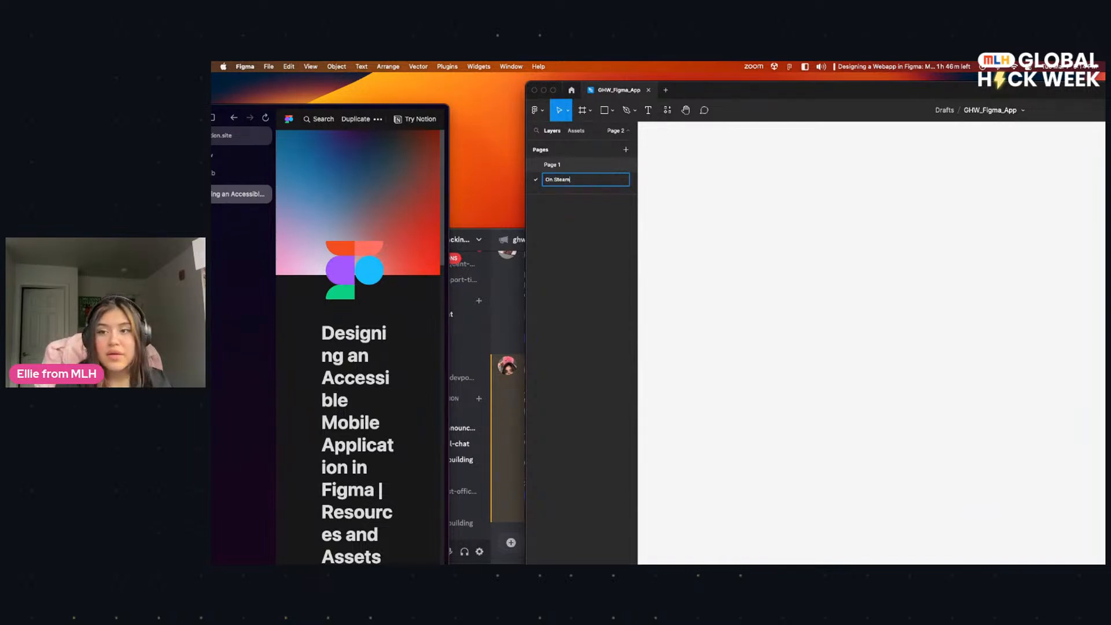
key("BackSpace")
key("BackSpace")
key("BackSpace")
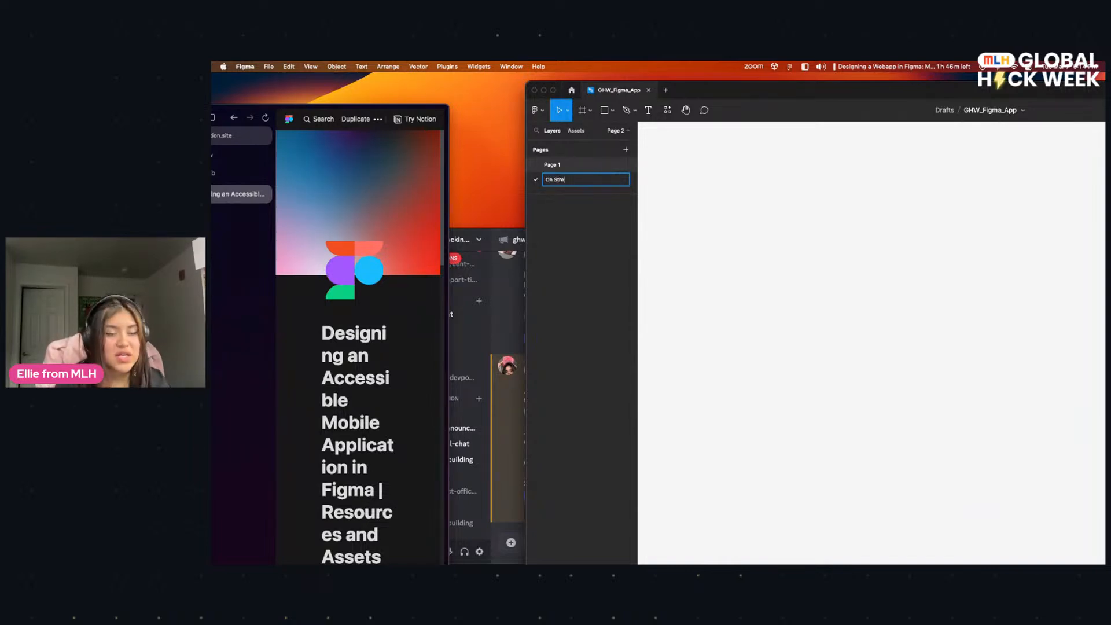
type("ream")
key("Return")
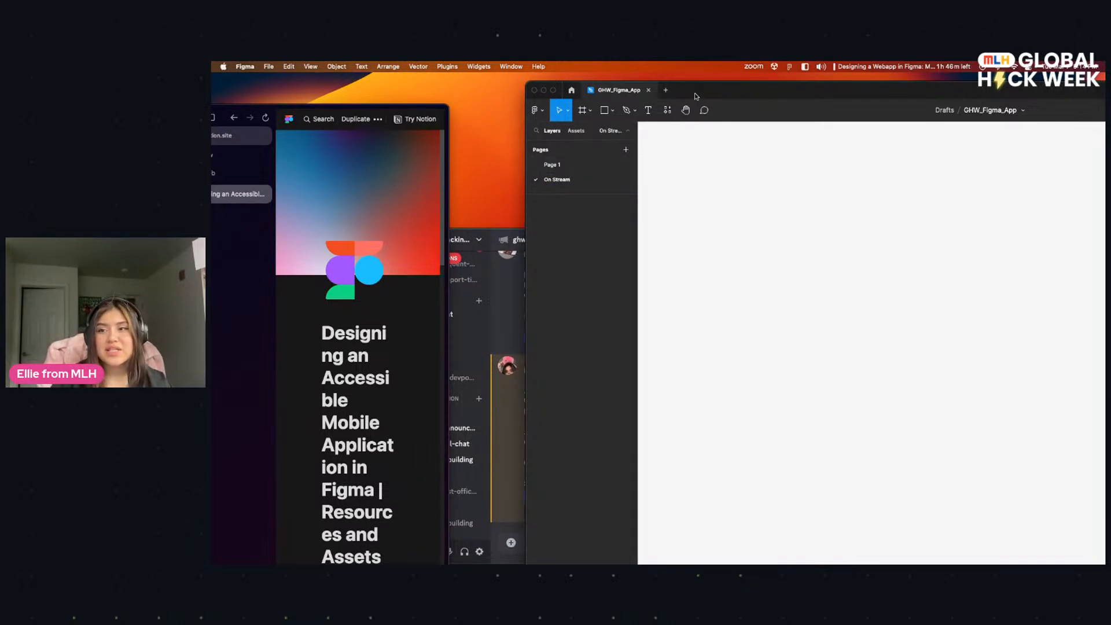
left_click_drag(694, 102, 698, 124)
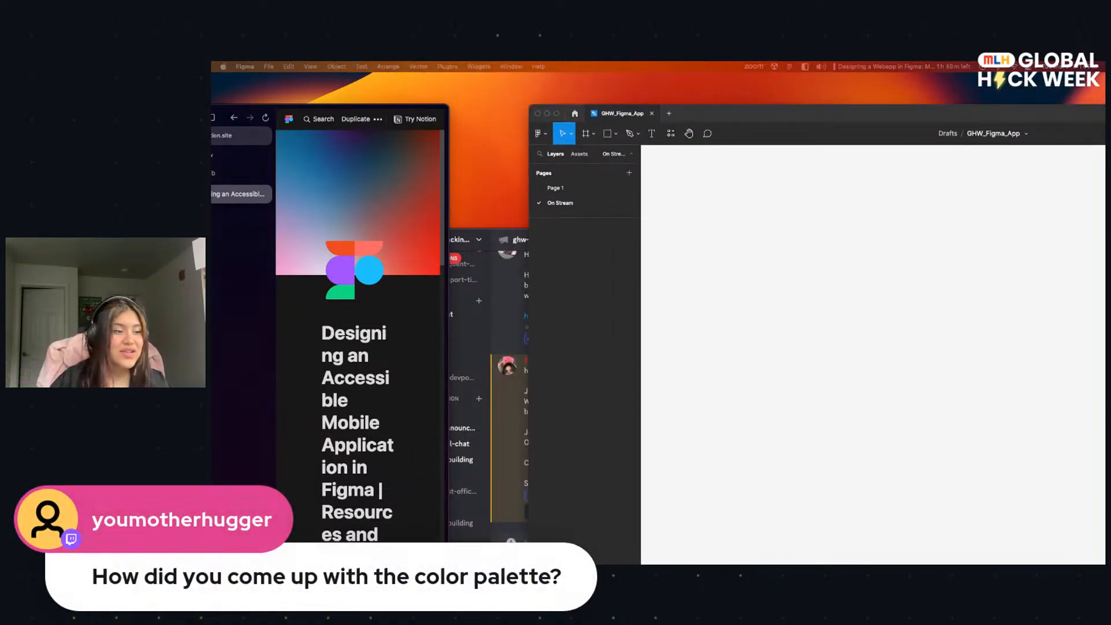
Step: Switch to the browser and search the web for "accessibility color palette builder" in a new tab
left_click(445, 278)
left_click_drag(451, 279, 1043, 252)
left_click_drag(523, 107, 618, 75)
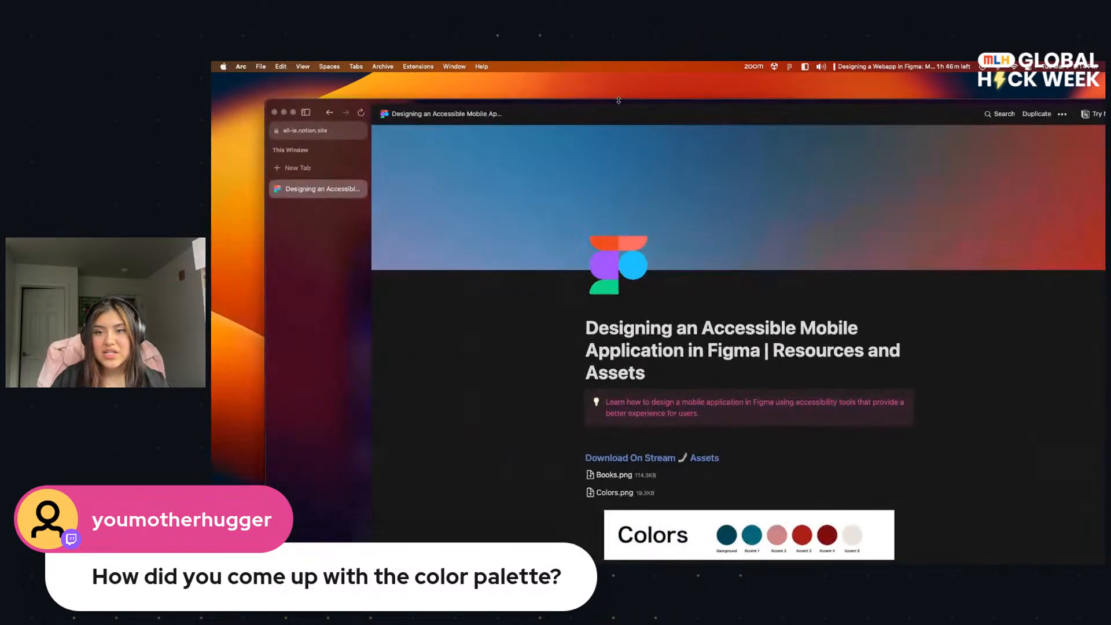
left_click_drag(490, 77, 611, 176)
left_click(424, 240)
type("accessibl")
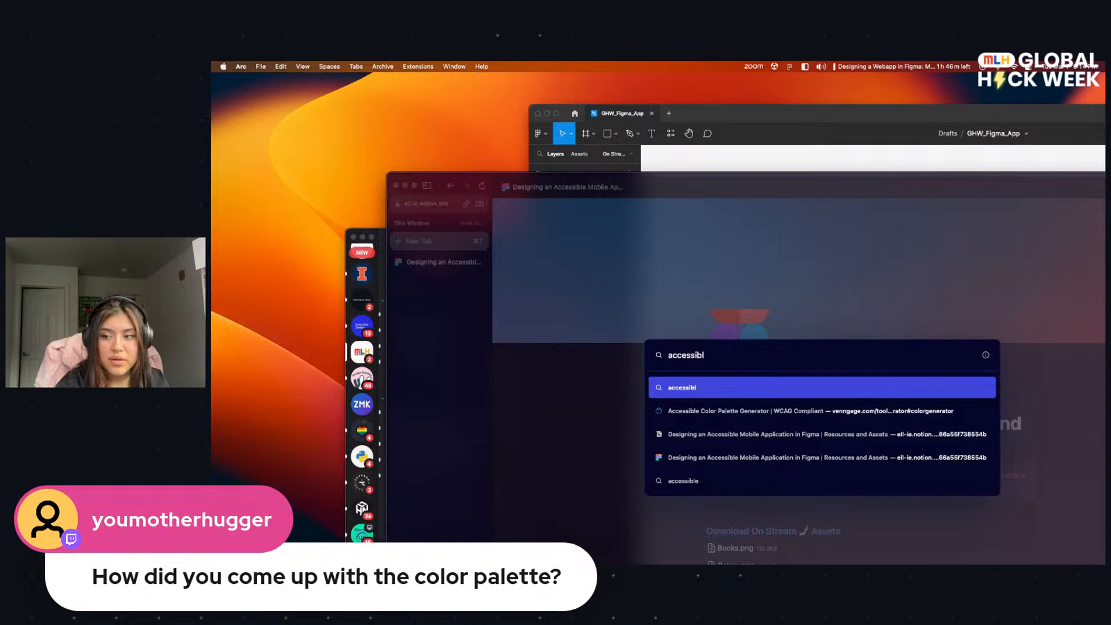
type("ity colort")
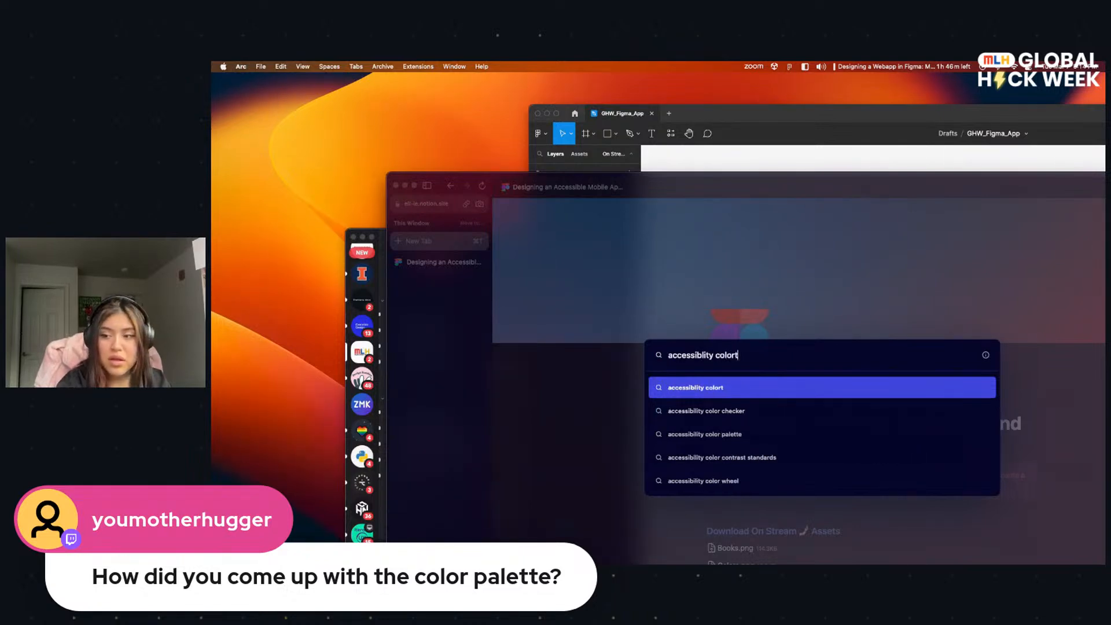
type("pal")
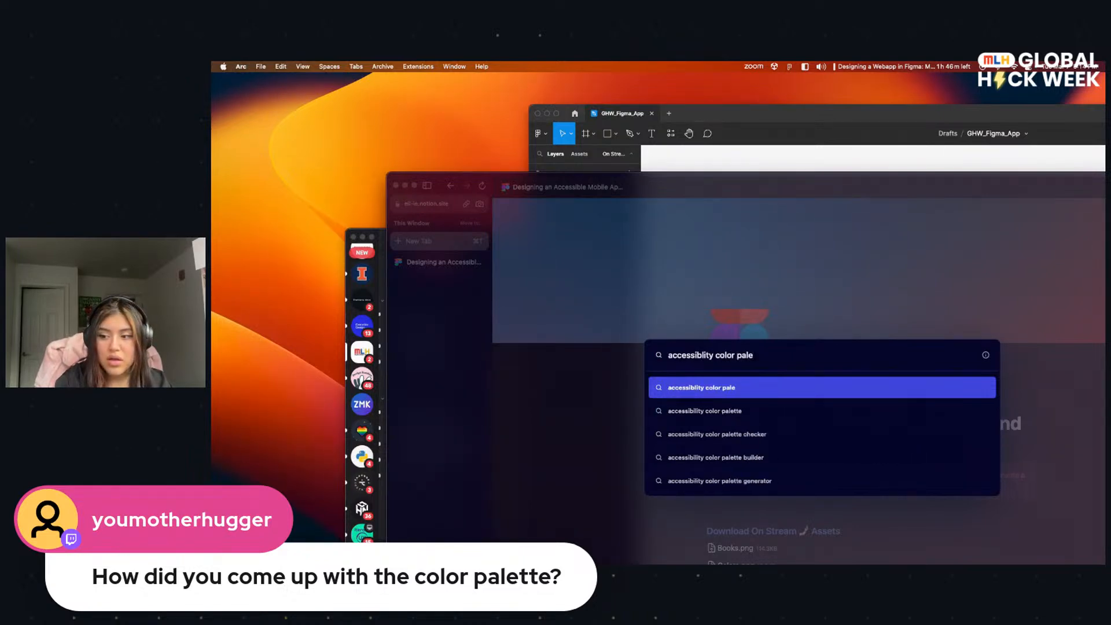
type("e")
key("Down")
key("Down")
key("Down")
key("Return")
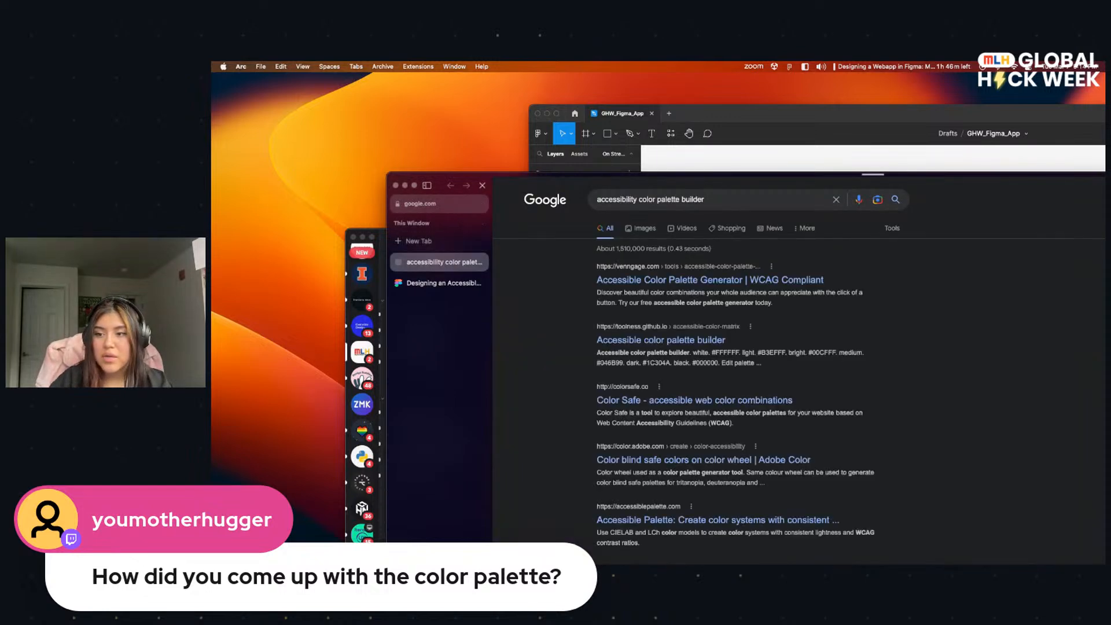
Step: Open Venngage's Accessible Color Palette Generator, load more palettes and examine the suggested color combinations
left_click(658, 279)
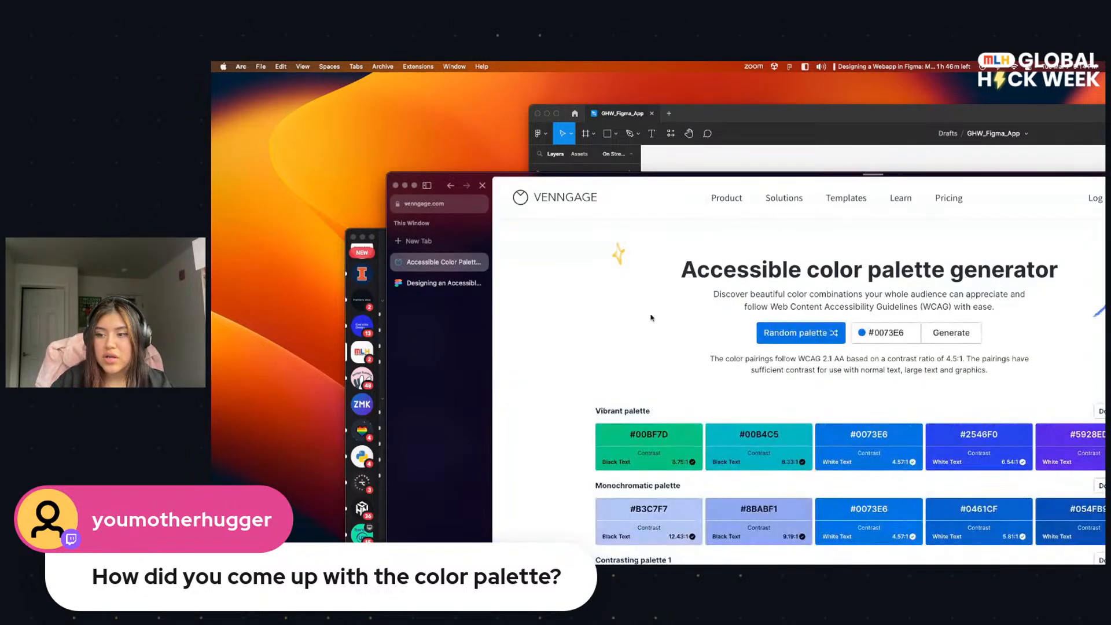
left_click_drag(562, 174, 416, 96)
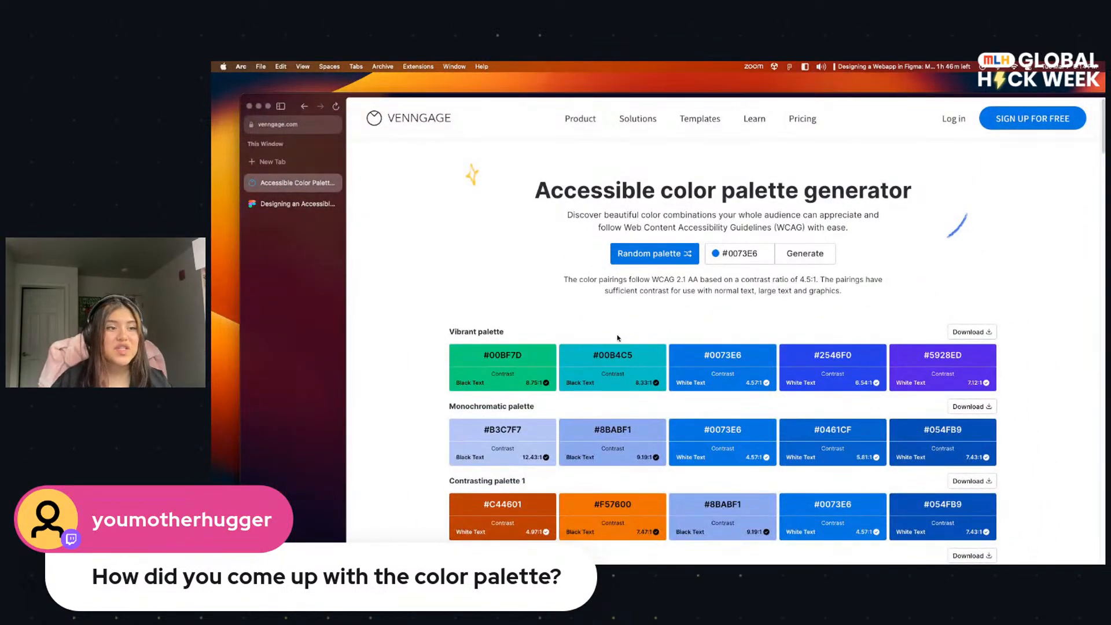
scroll(619, 407, "down", 4)
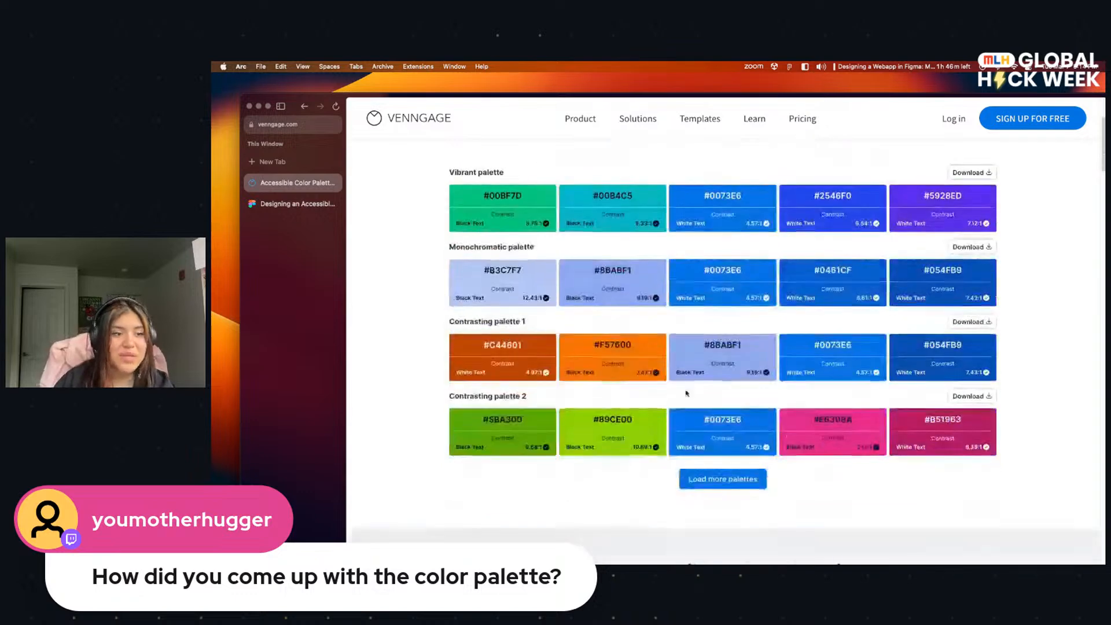
scroll(694, 376, "up", 3)
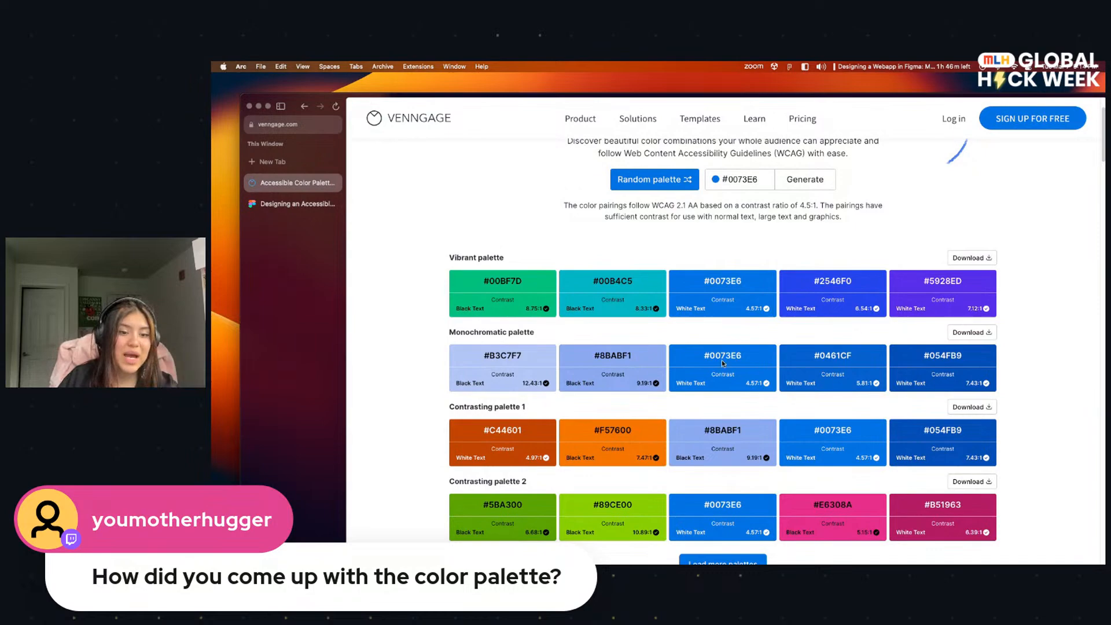
scroll(657, 334, "down", 4)
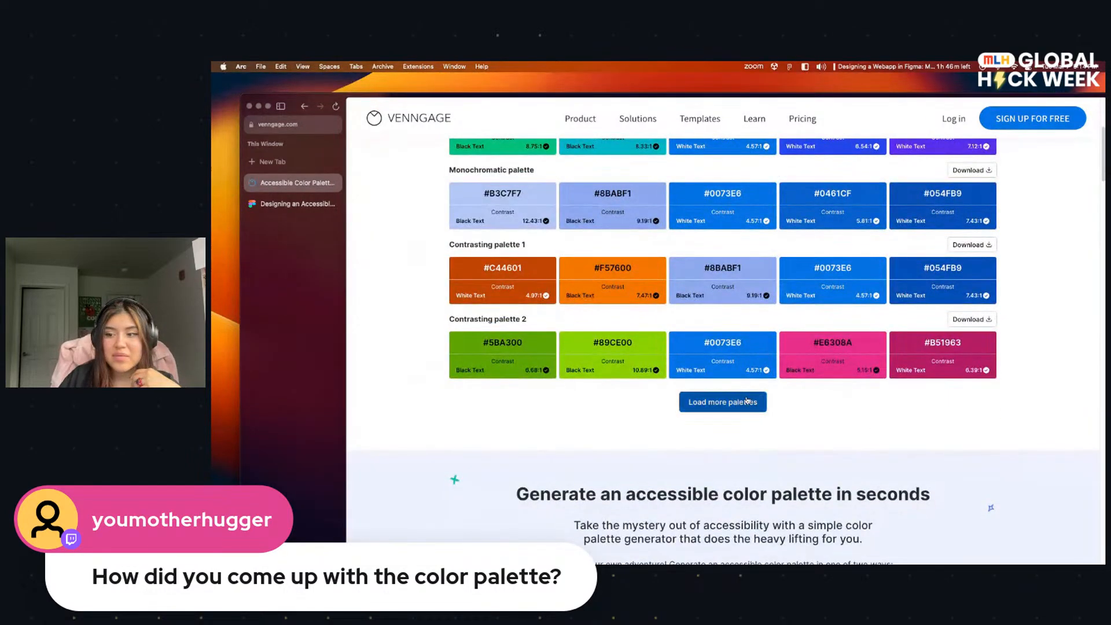
scroll(804, 436, "down", 8)
scroll(751, 370, "up", 5)
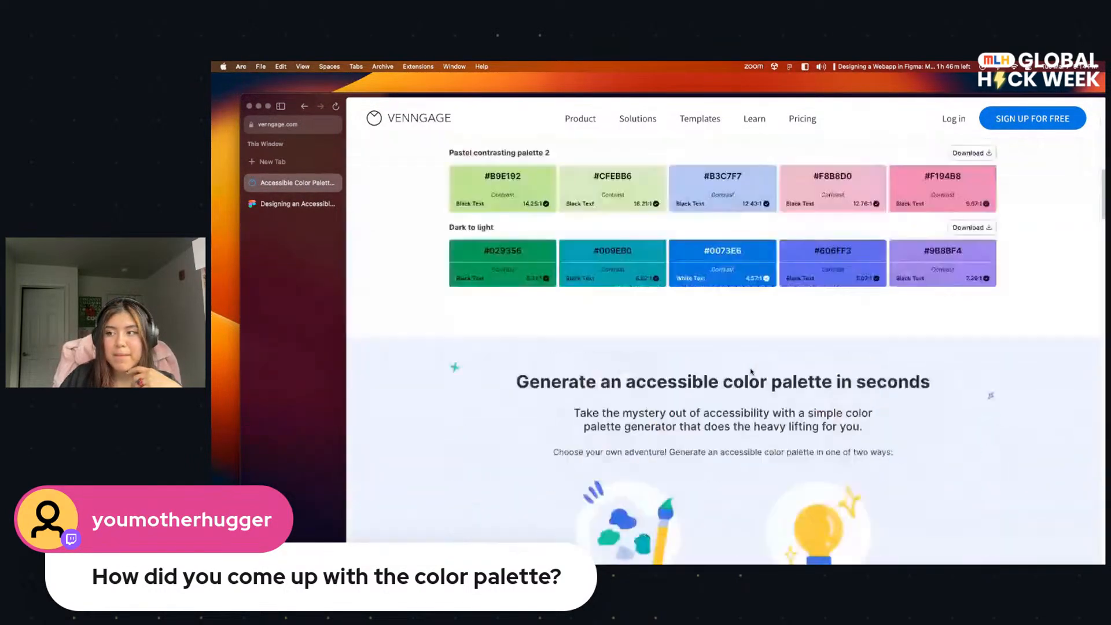
scroll(750, 370, "up", 12)
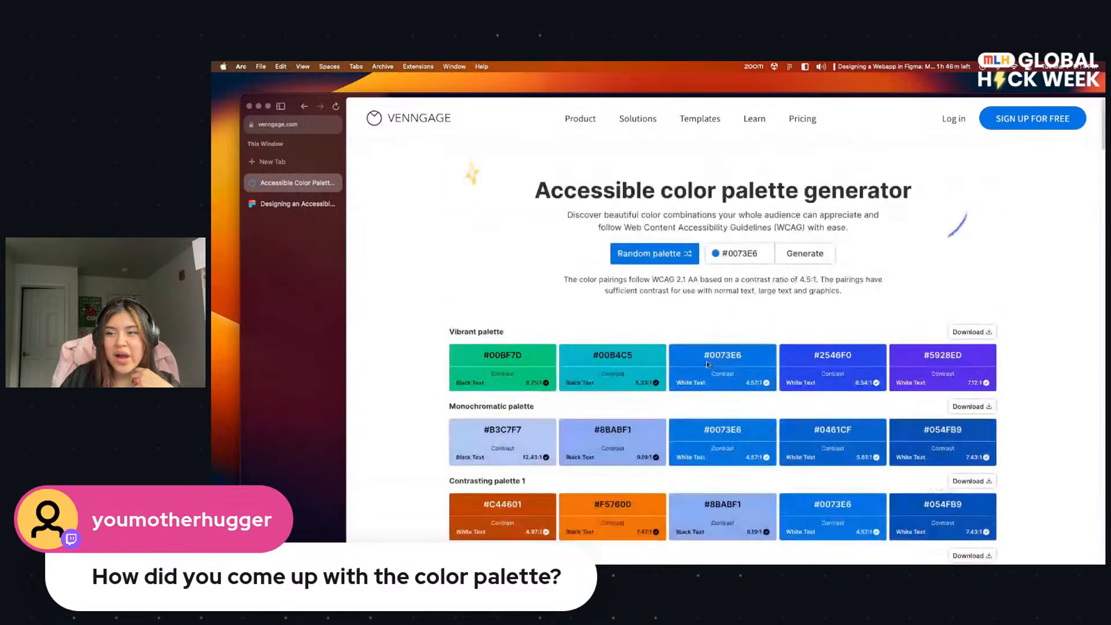
Step: Generate a random accessible palette and review its vibrant, monochromatic and contrasting variants
left_click(673, 254)
double_click(745, 252)
left_click(730, 325)
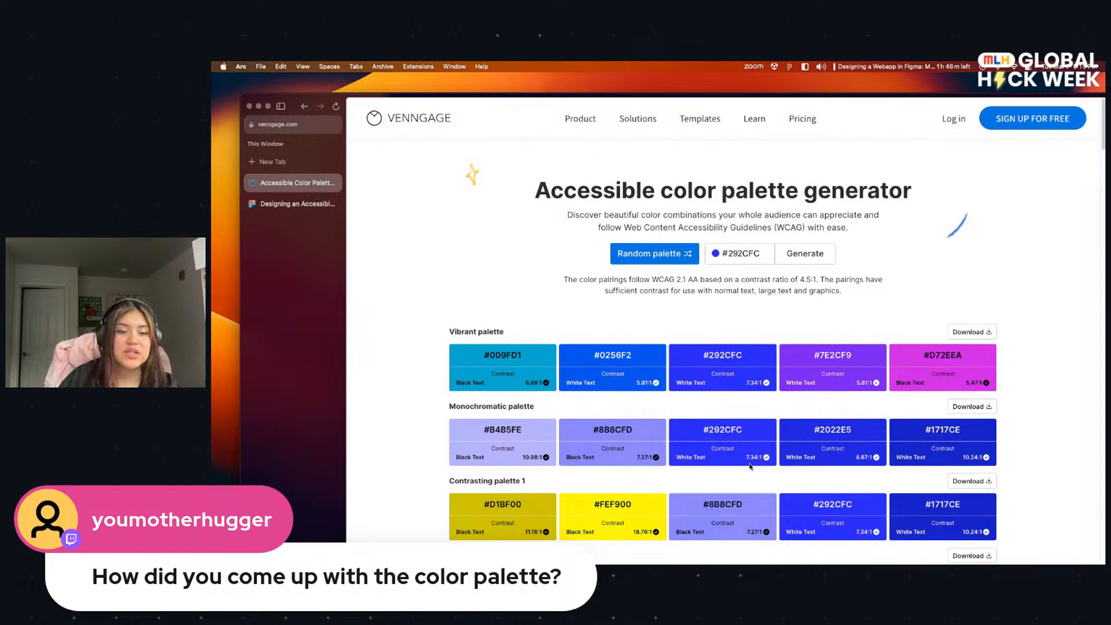
scroll(750, 466, "down", 1)
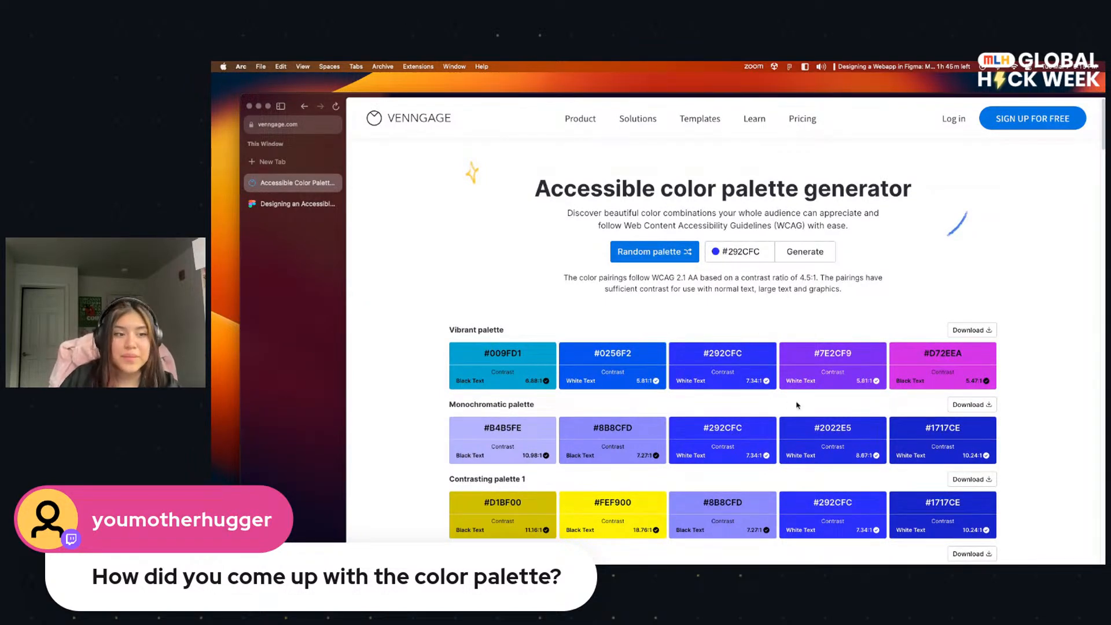
scroll(803, 405, "down", 15)
scroll(670, 339, "up", 14)
scroll(670, 340, "up", 2)
Step: Generate two more random palettes and look through their accessible color combinations
left_click(665, 255)
scroll(746, 346, "down", 8)
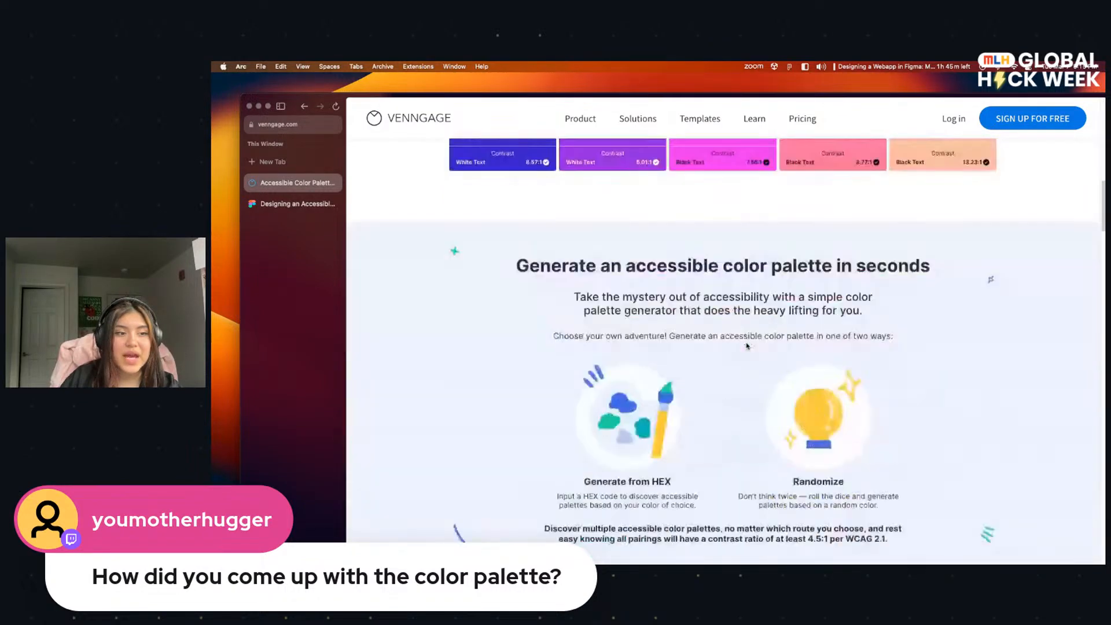
scroll(746, 346, "up", 10)
left_click(672, 233)
scroll(674, 261, "down", 4)
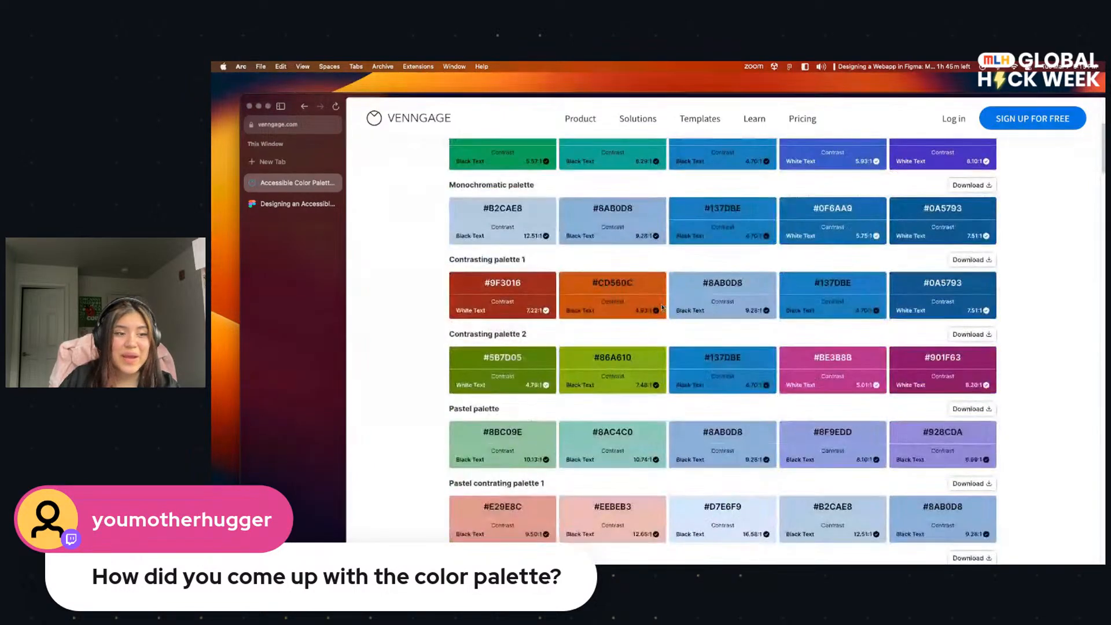
scroll(679, 329, "up", 4)
scroll(679, 329, "up", 2)
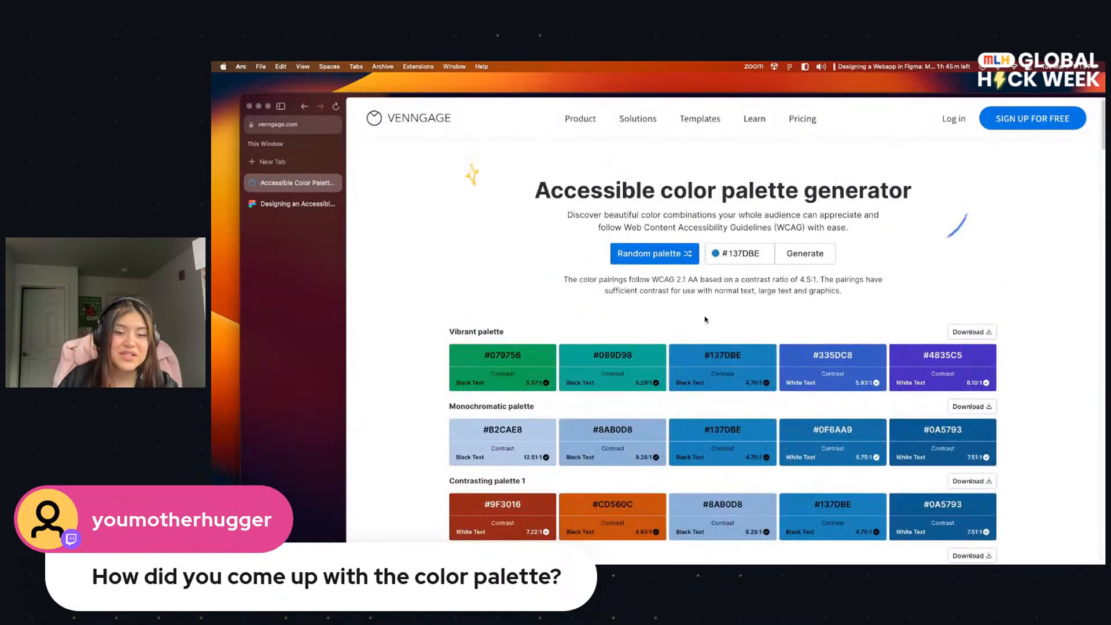
Step: Move the palette generator window aside, switch back to Figma and open Page 1 of GHW_Figma_App
left_click_drag(528, 96, 557, 421)
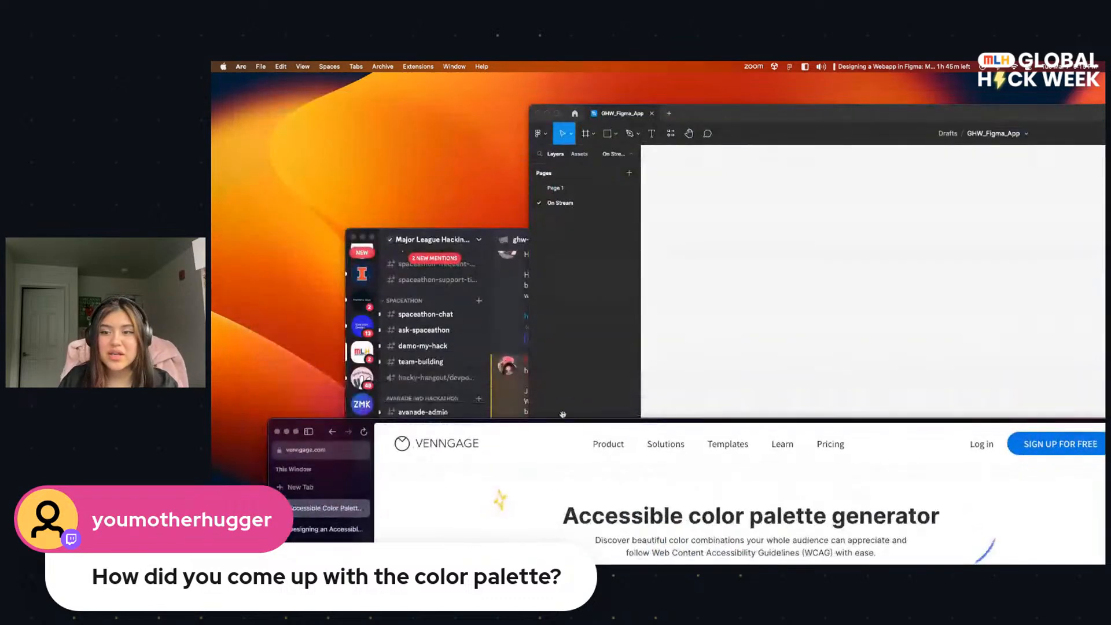
left_click(669, 138)
left_click_drag(682, 117, 540, 160)
left_click(409, 234)
Step: Examine the Background and Accent 1 to 5 swatches in the Colors frame alongside the app screens that use them
scroll(610, 273, "right", 3)
scroll(609, 274, "down", 1)
scroll(609, 278, "right", 5)
scroll(608, 278, "down", 3)
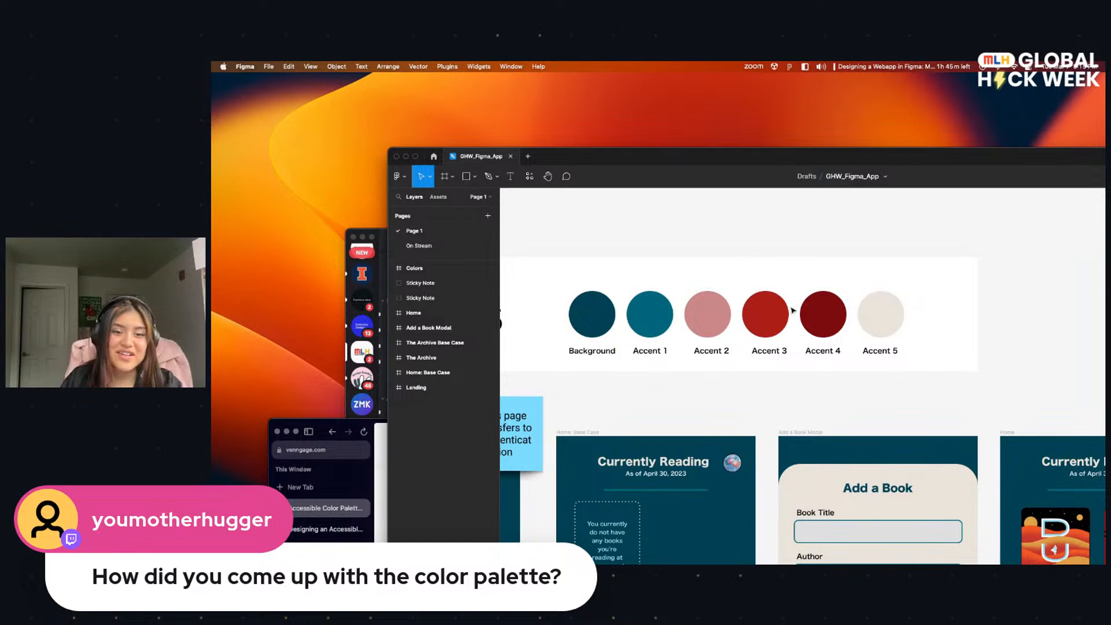
scroll(822, 281, "left", 4)
scroll(822, 281, "down", 1)
scroll(822, 281, "down", 1)
scroll(822, 281, "right", 1)
scroll(857, 286, "right", 1)
scroll(856, 287, "down", 1)
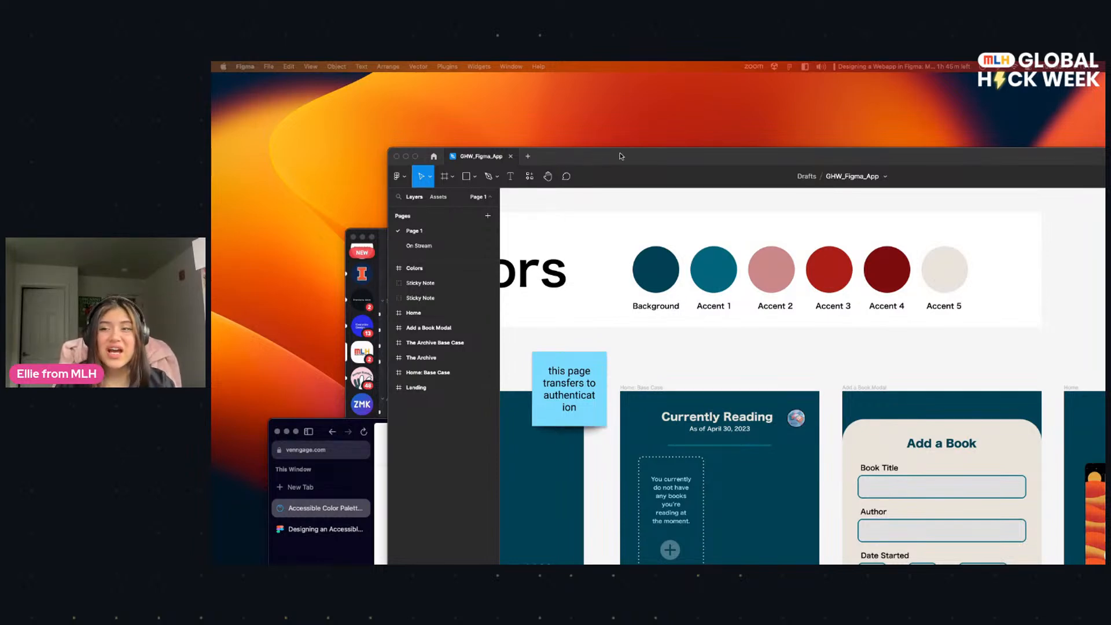
Step: Switch to Discord to show the on-stream resources link in the ghw-announcements post, and return to Figma
left_click_drag(675, 155, 778, 163)
left_click(439, 234)
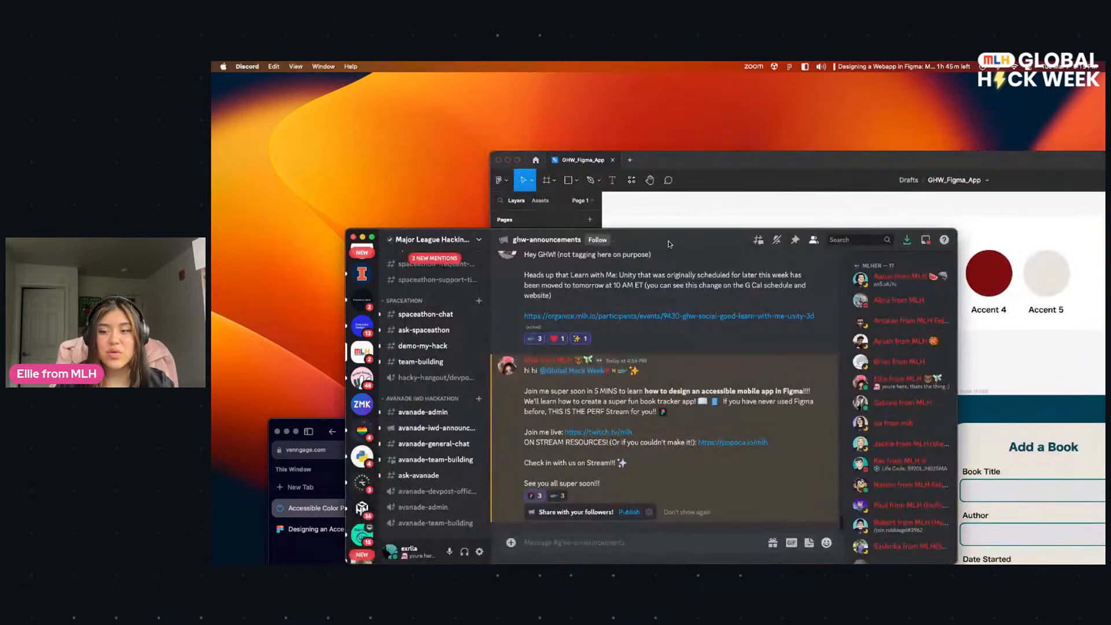
left_click_drag(439, 235, 389, 158)
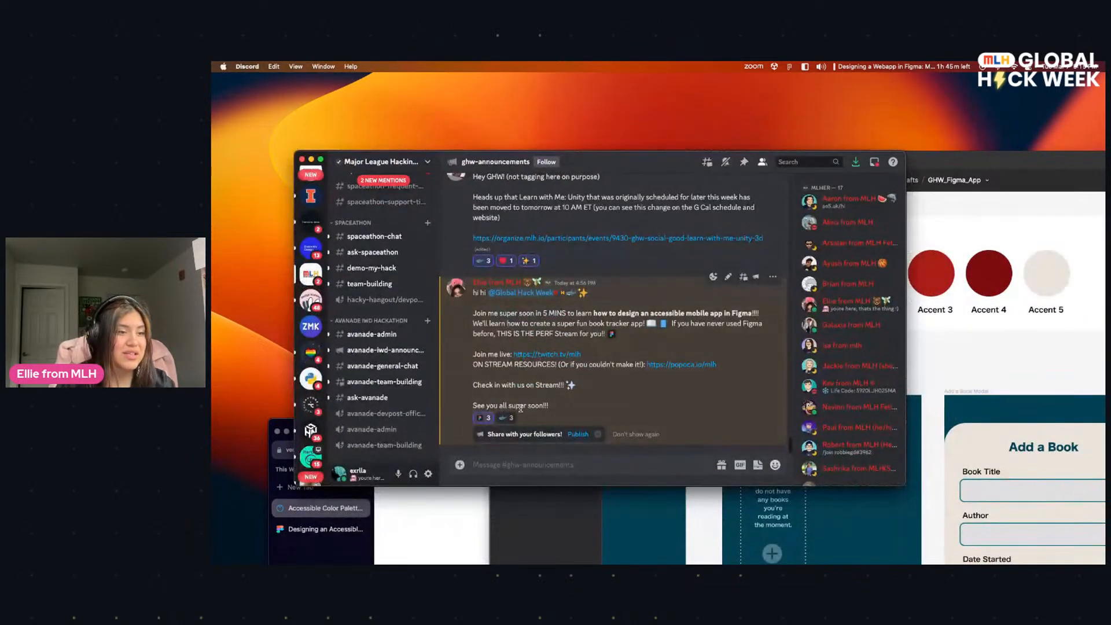
right_click(682, 366)
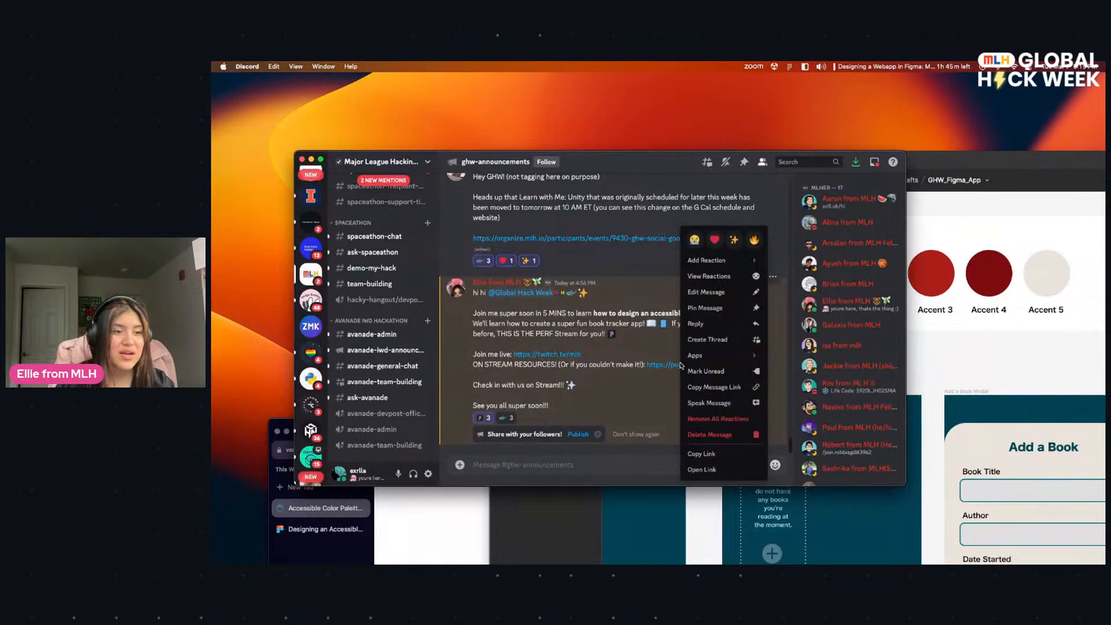
left_click(663, 384)
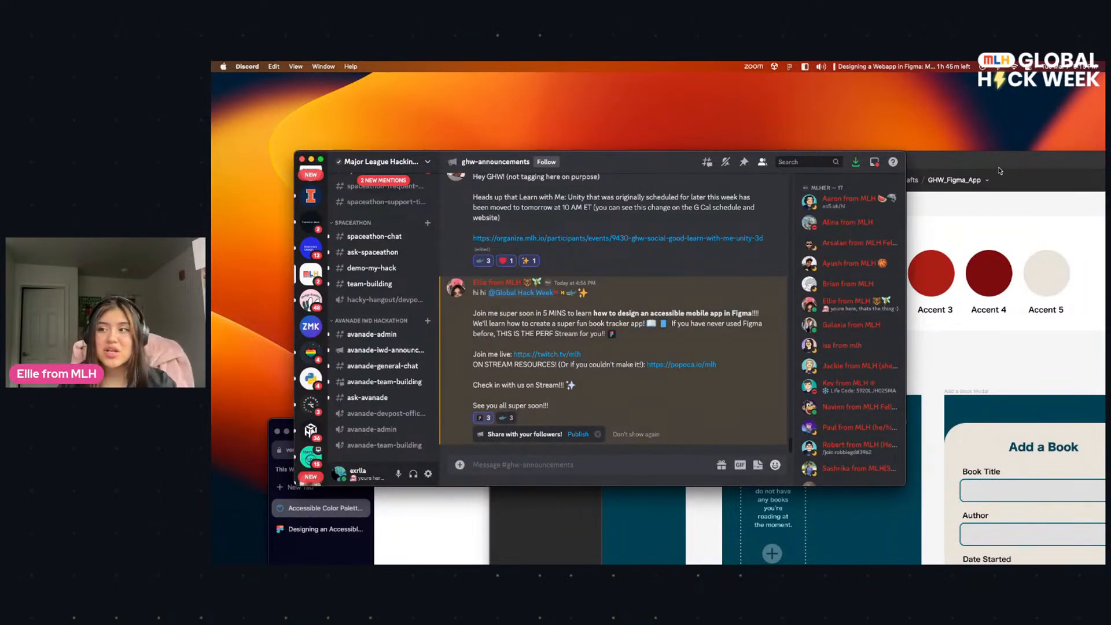
left_click_drag(994, 163, 932, 132)
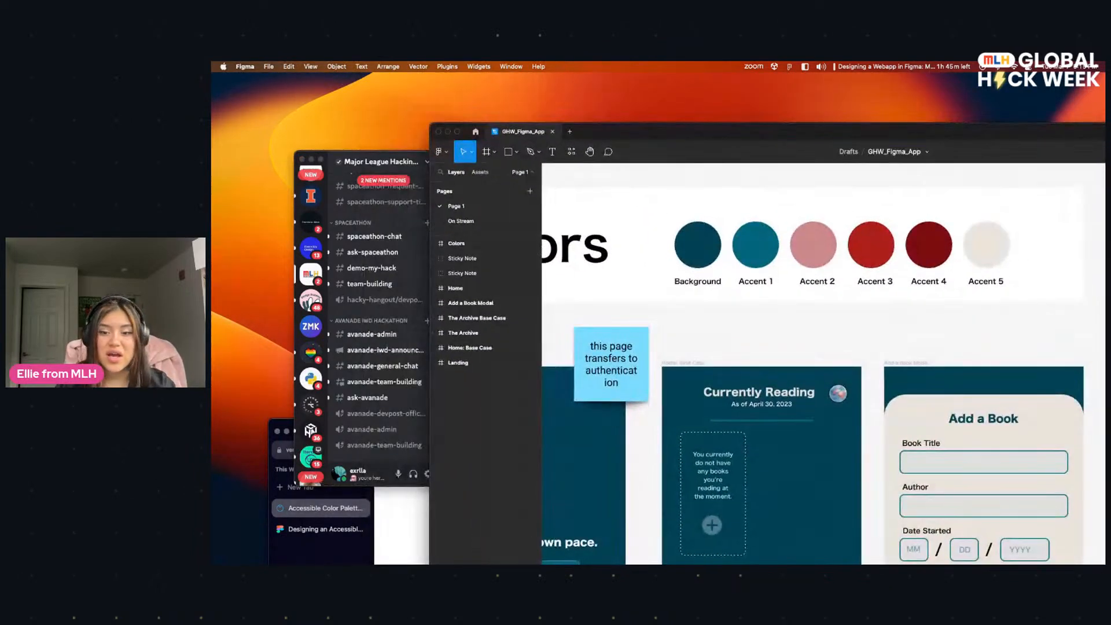
Step: Switch to the Notion page in the Arc browser and review its downloadable assets, color palette hex codes and accessibility resources
left_click(341, 553)
left_click_drag(358, 428, 364, 181)
left_click(330, 281)
left_click_drag(579, 172, 529, 121)
scroll(670, 404, "down", 5)
scroll(670, 405, "down", 5)
scroll(668, 406, "up", 15)
scroll(667, 408, "down", 5)
scroll(665, 404, "up", 5)
scroll(665, 404, "down", 8)
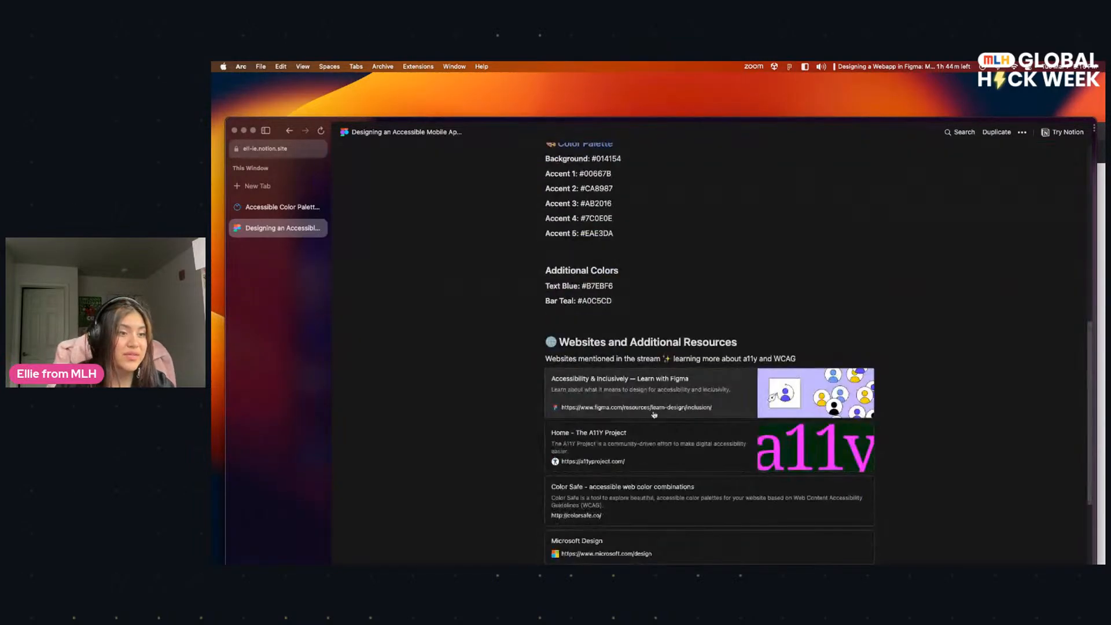
scroll(648, 440, "up", 3)
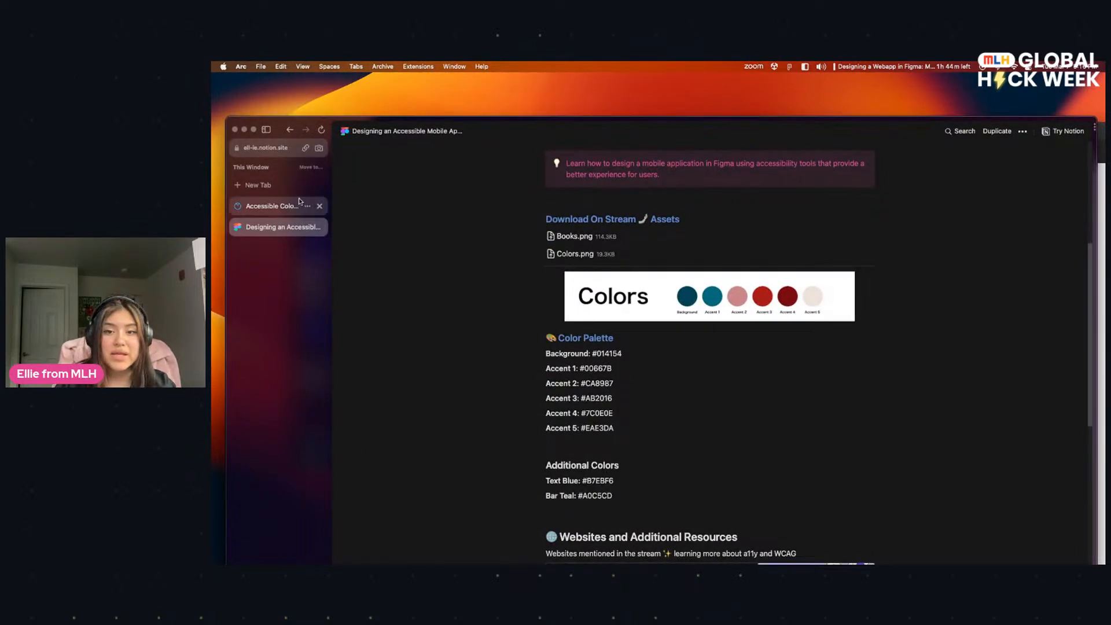
Step: Revisit Venngage's accessible color palette generator and the Notion resources page, and bring the GHW_Figma_App file back to the front
left_click(281, 207)
left_click_drag(475, 120, 525, 205)
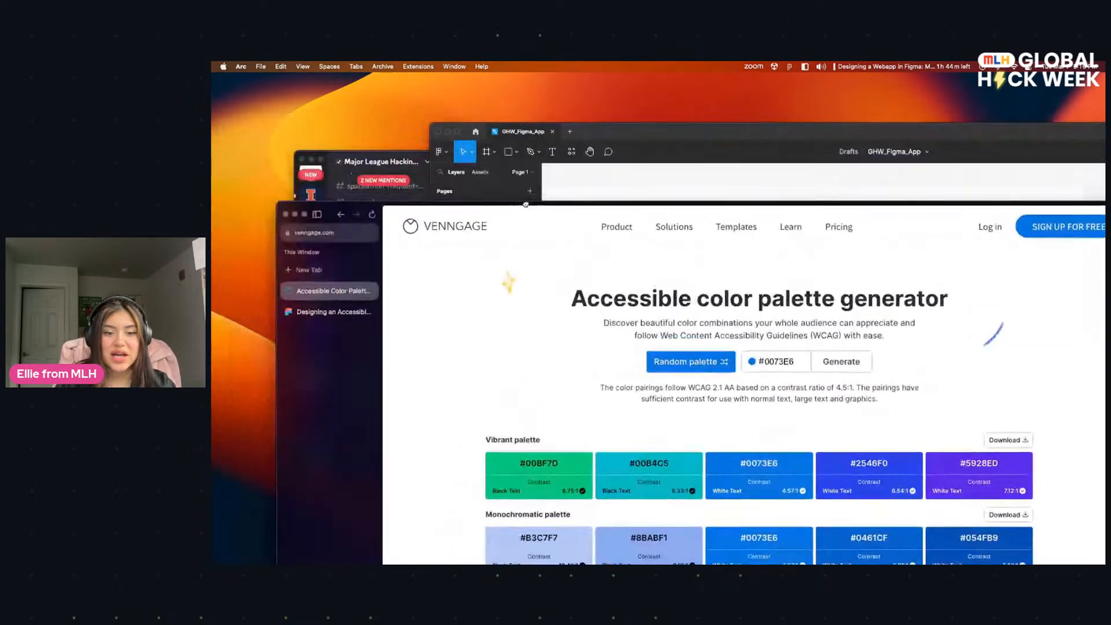
key("super+shift+c")
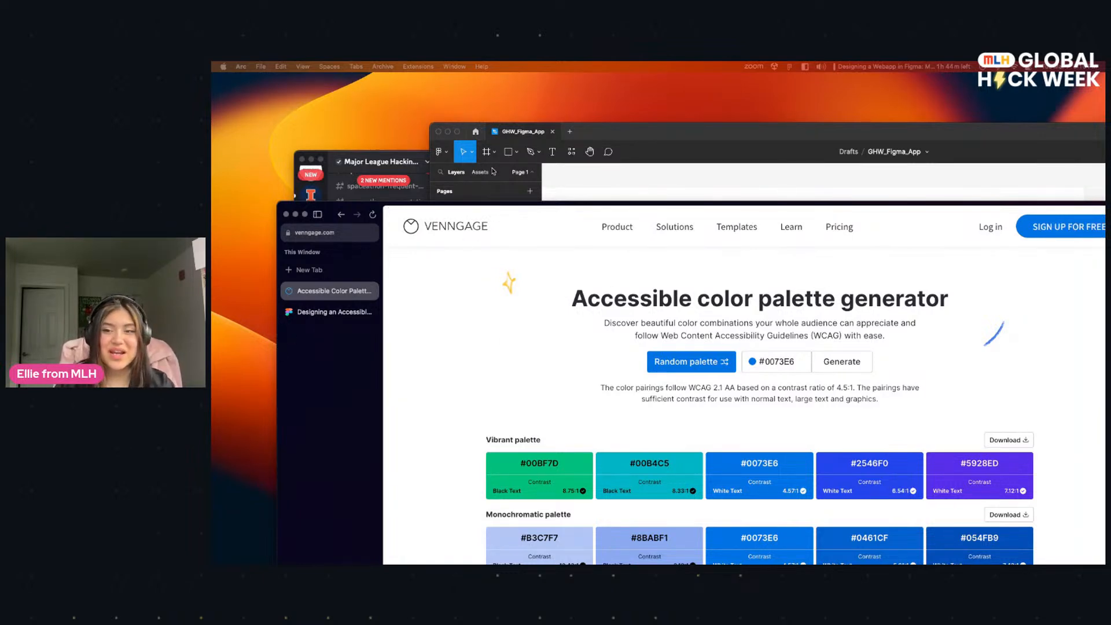
left_click(603, 136)
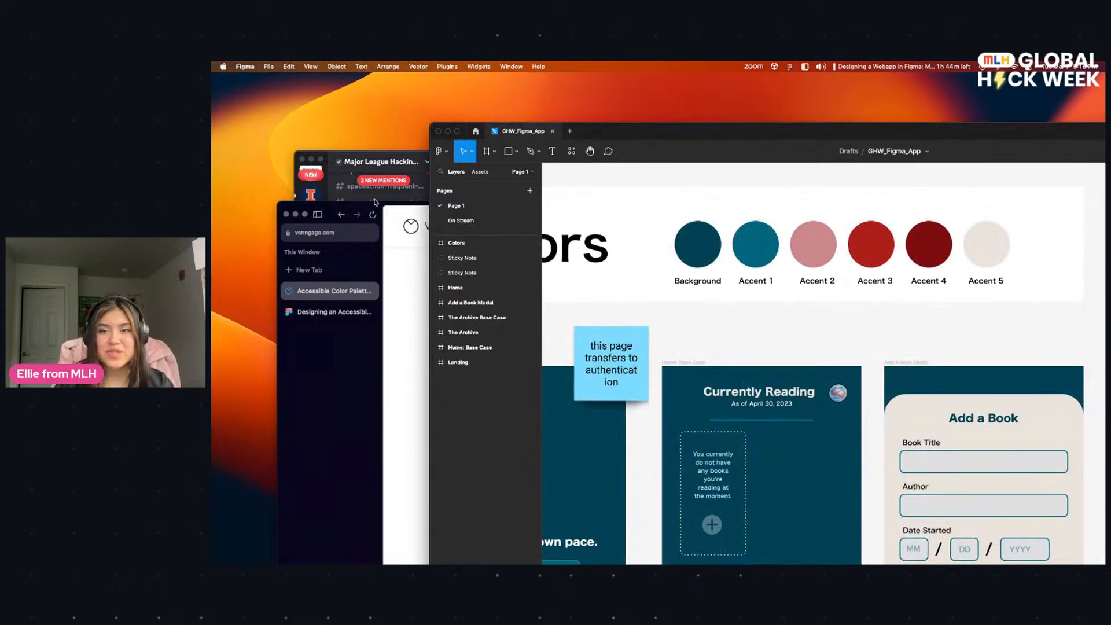
left_click(332, 301)
left_click(330, 312)
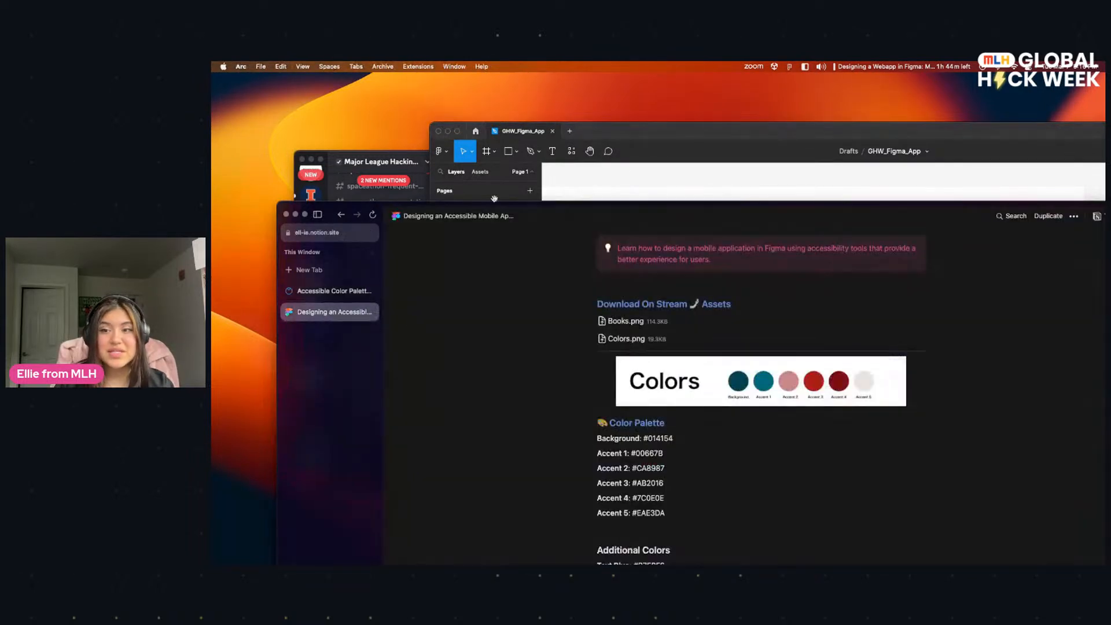
left_click_drag(508, 202, 444, 204)
left_click(616, 126)
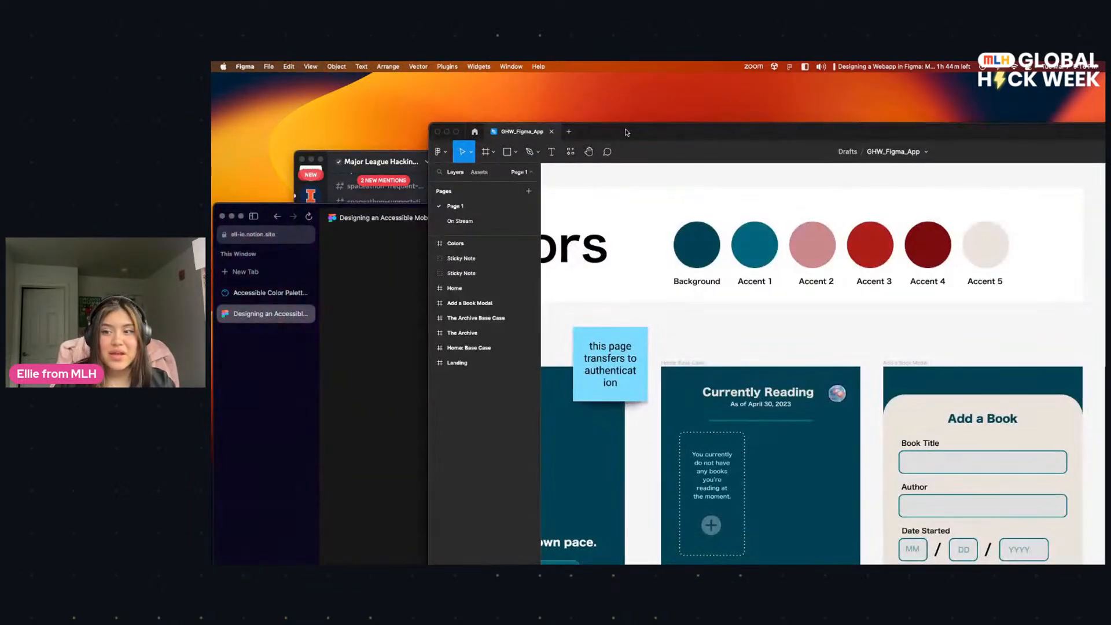
Step: Maximize the Figma window and open the On Stream page of GHW_Figma_App
left_click_drag(628, 132, 583, 128)
double_click(583, 127)
left_click(243, 171)
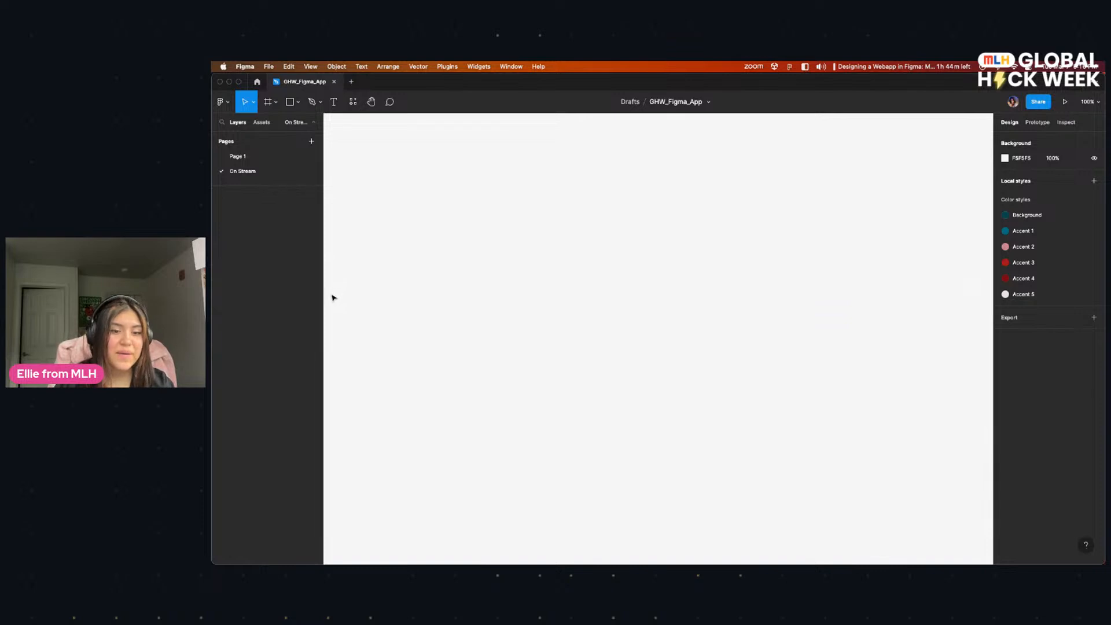
Step: Reduce the Figma window to a smaller size and create a new blank design file
double_click(603, 82)
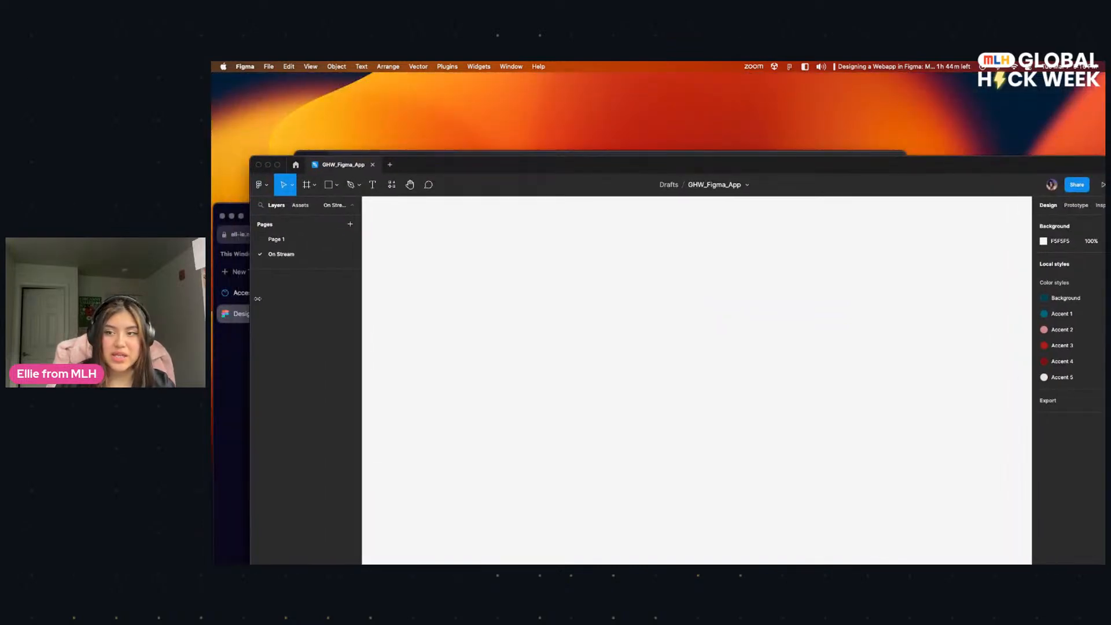
left_click_drag(241, 299, 373, 298)
left_click_drag(550, 165, 462, 180)
left_click_drag(561, 178, 544, 96)
left_click(447, 218)
left_click(604, 507)
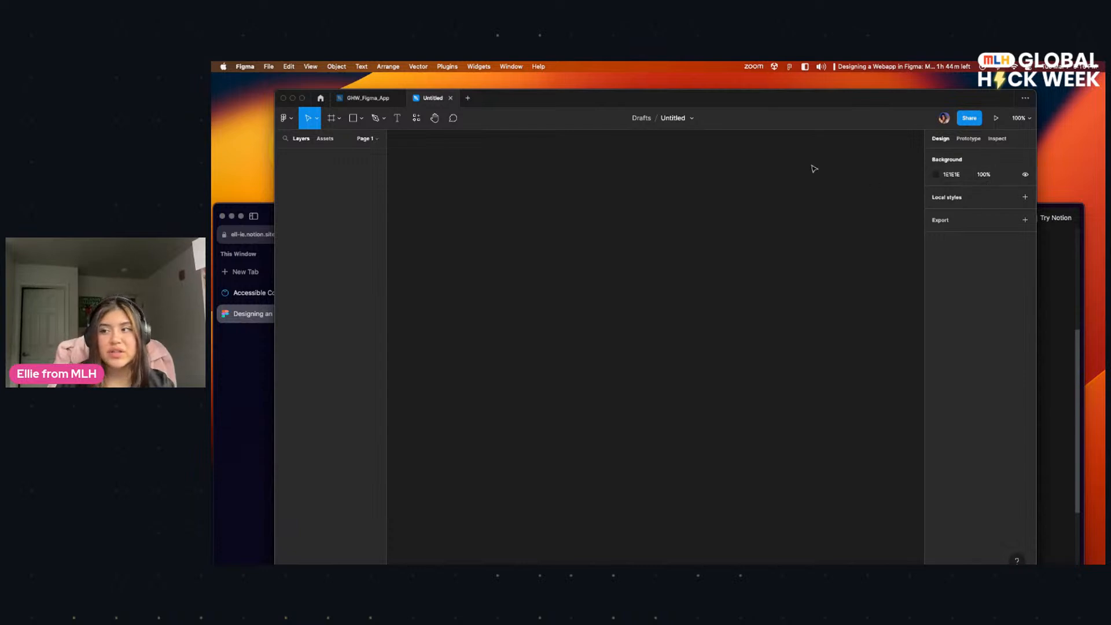
Step: Open the form for creating a new color style in the Untitled file's local styles
left_click_drag(709, 99, 705, 181)
left_click(961, 284)
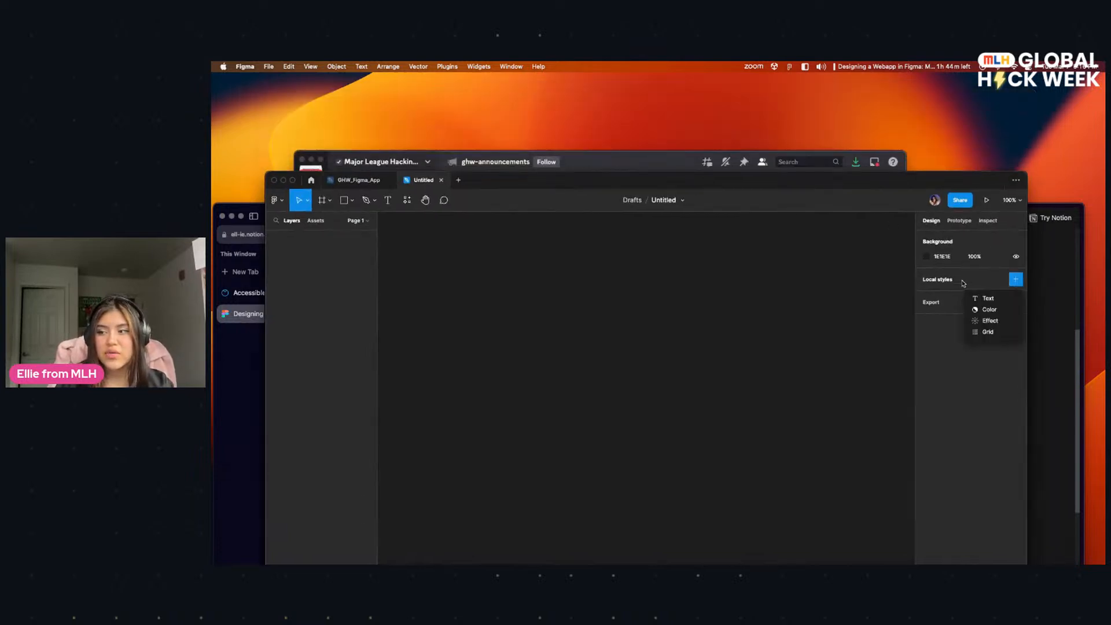
left_click(986, 309)
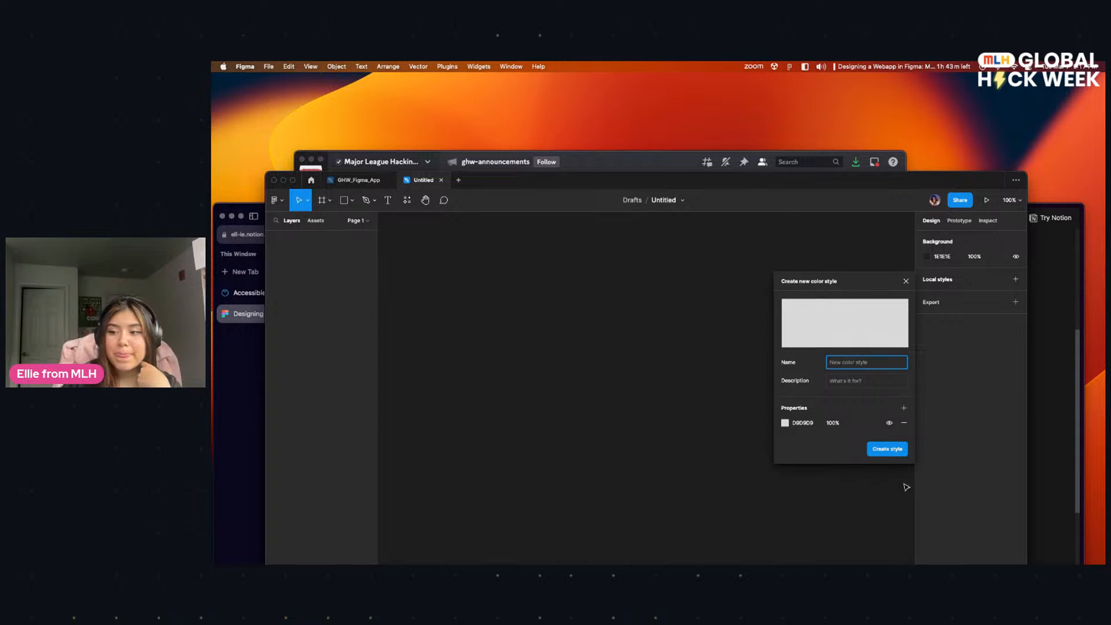
Step: Look at the color styles in GHW_Figma_App and the matching Color Palette hex codes on the Notion page
left_click(364, 181)
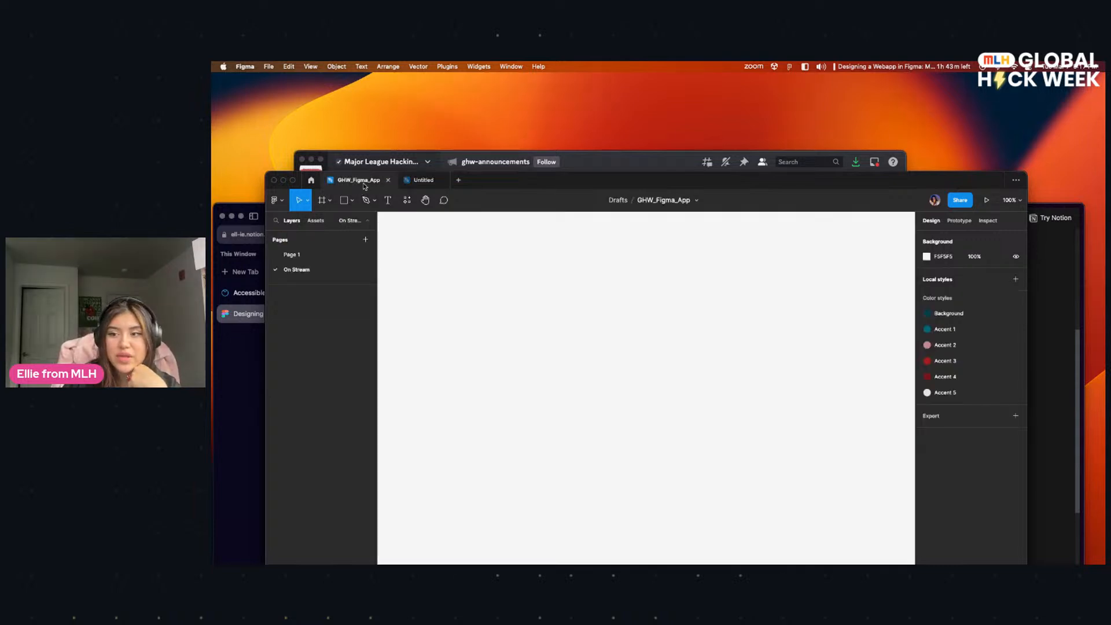
left_click(242, 397)
scroll(715, 308, "down", 3)
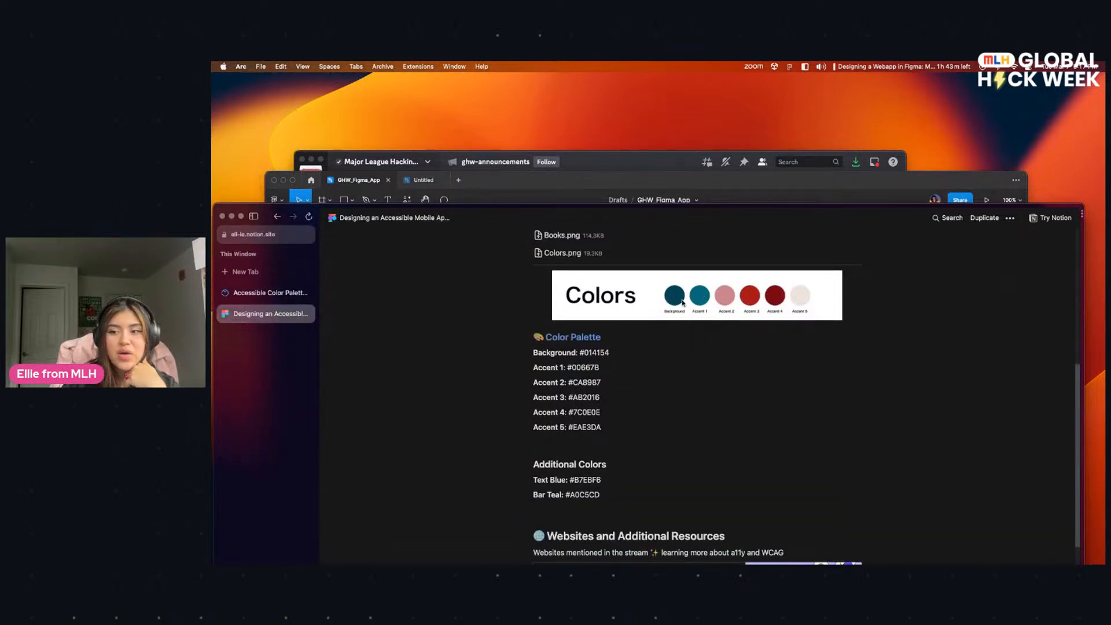
left_click_drag(532, 369, 609, 369)
left_click_drag(531, 382, 613, 396)
left_click_drag(532, 428, 609, 435)
left_click(602, 367)
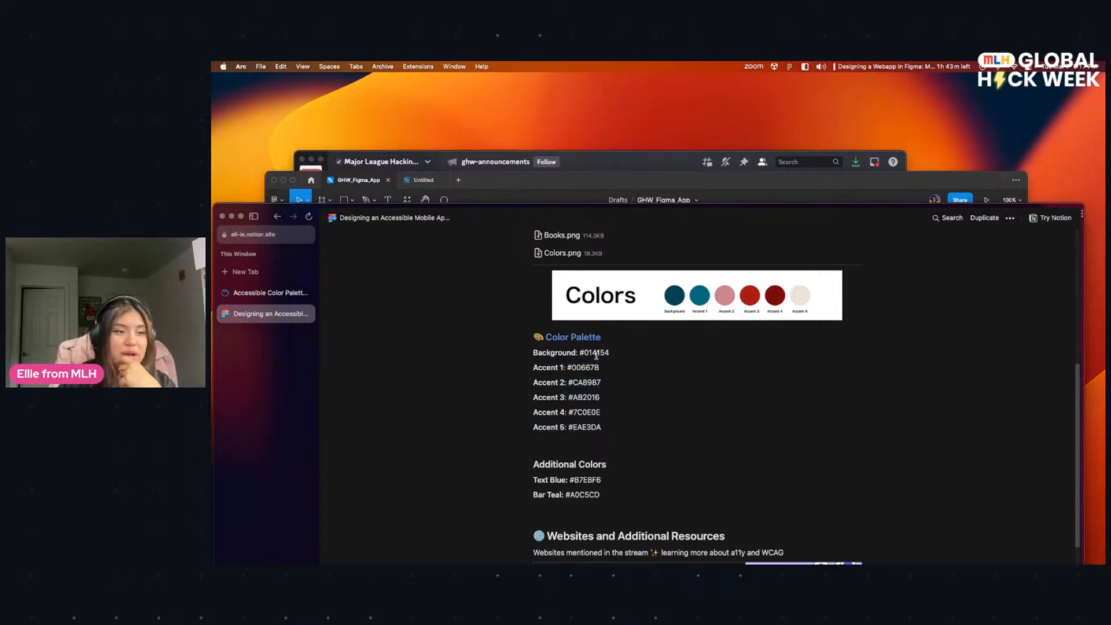
Step: Show where a new color style's color value is set in the Untitled file, and dismiss the form without creating a style
left_click_drag(700, 188, 671, 195)
left_click(406, 193)
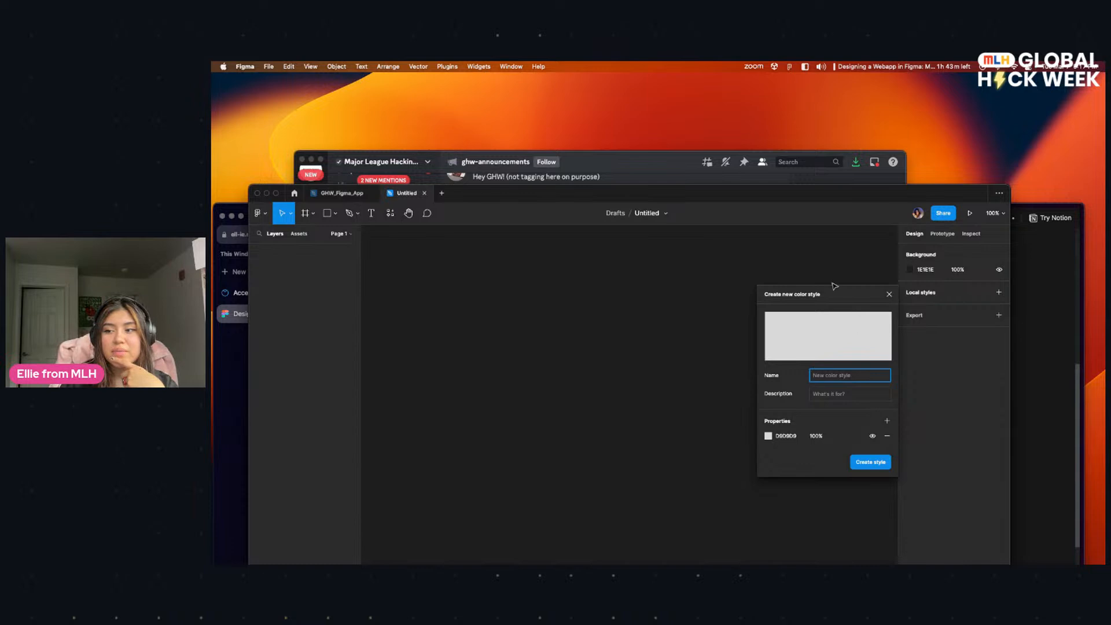
left_click(999, 292)
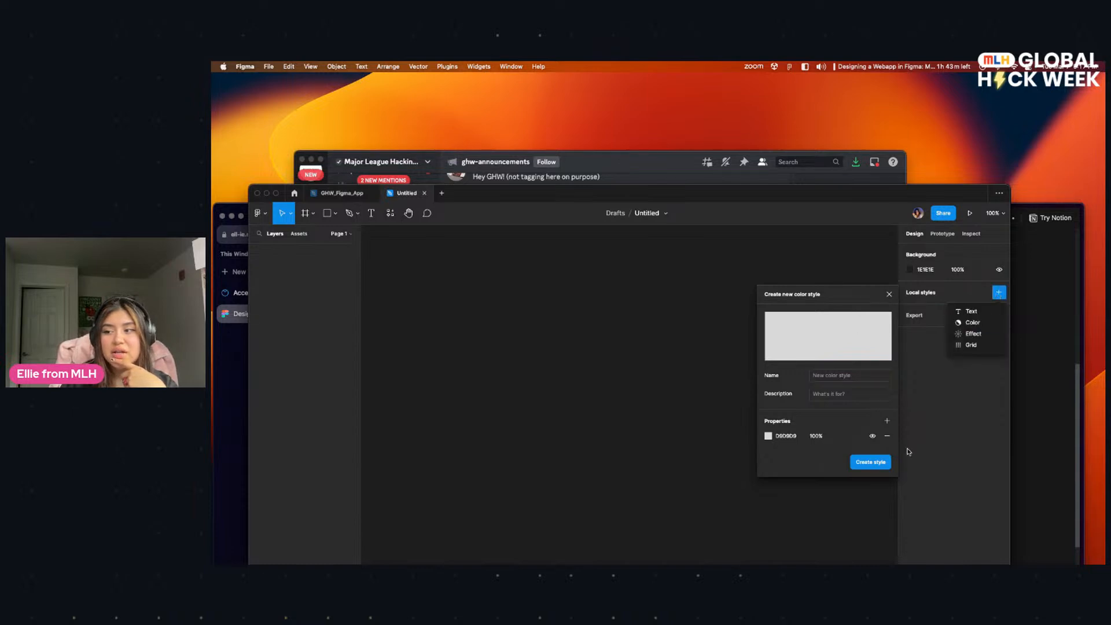
left_click(915, 416)
left_click(999, 292)
left_click(972, 322)
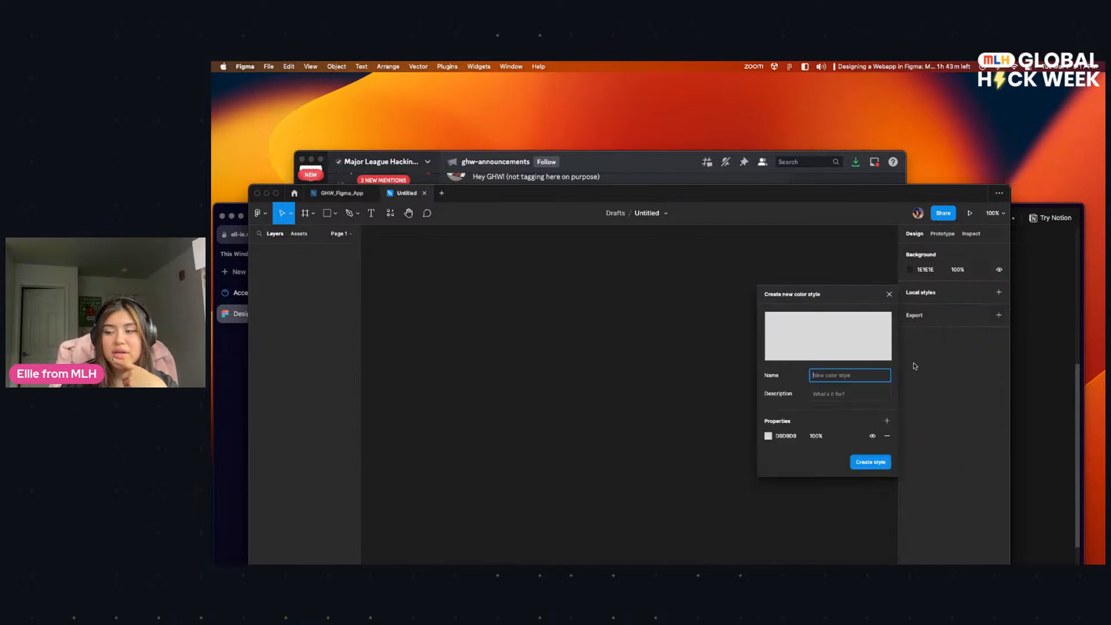
left_click(780, 438)
left_click(801, 457)
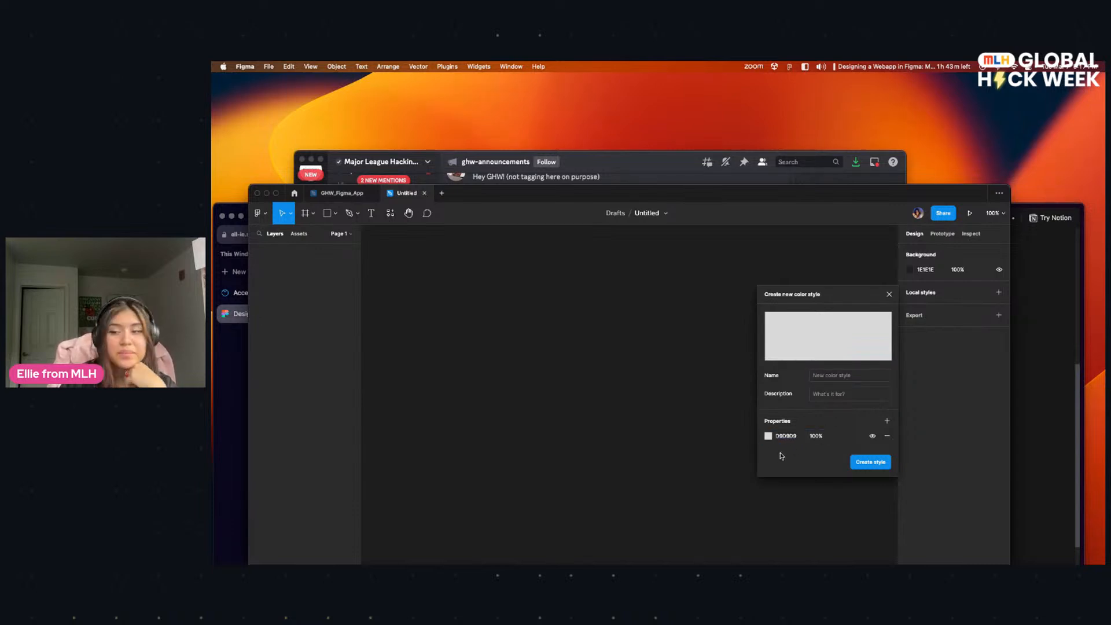
left_click(630, 400)
Step: Inspect the name and hex value of the Background color style in GHW_Figma_App, and return to the Untitled file
left_click(341, 193)
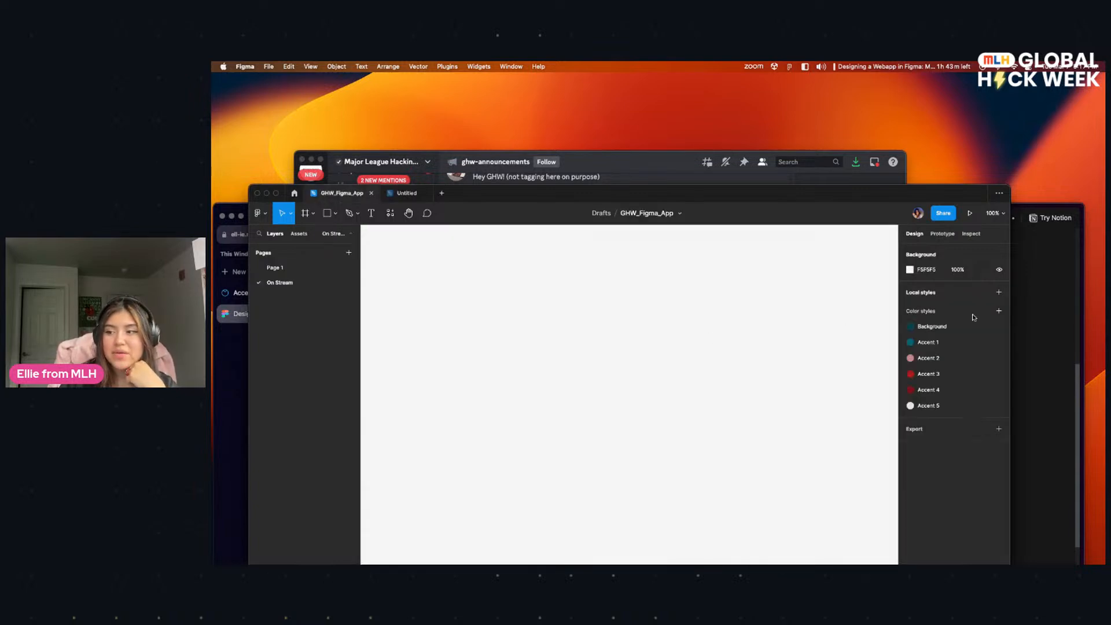
left_click(998, 327)
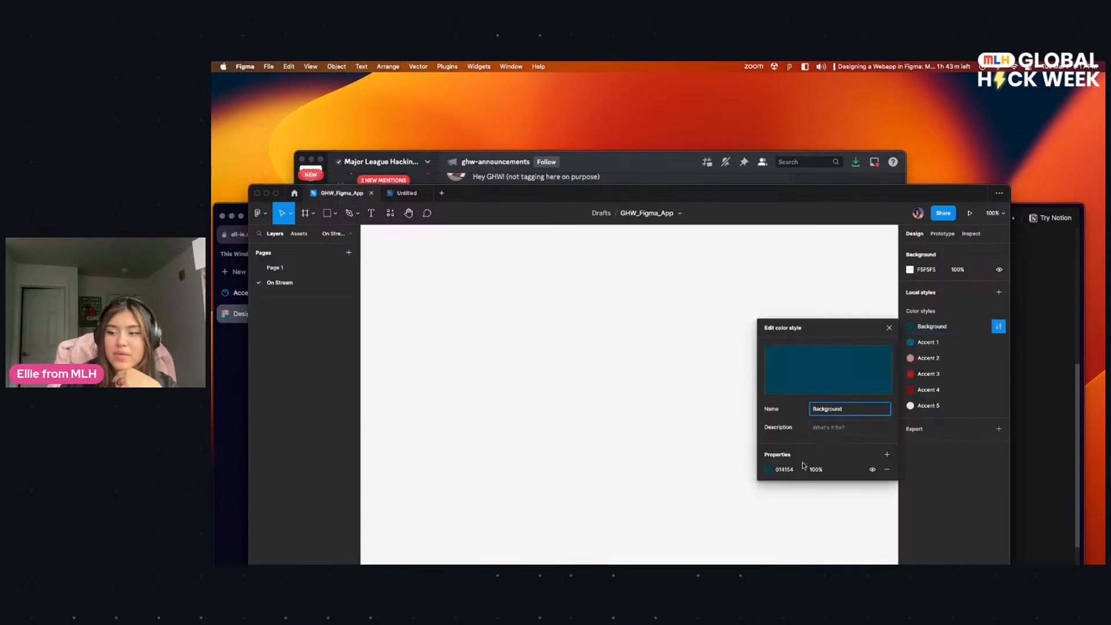
left_click(781, 469)
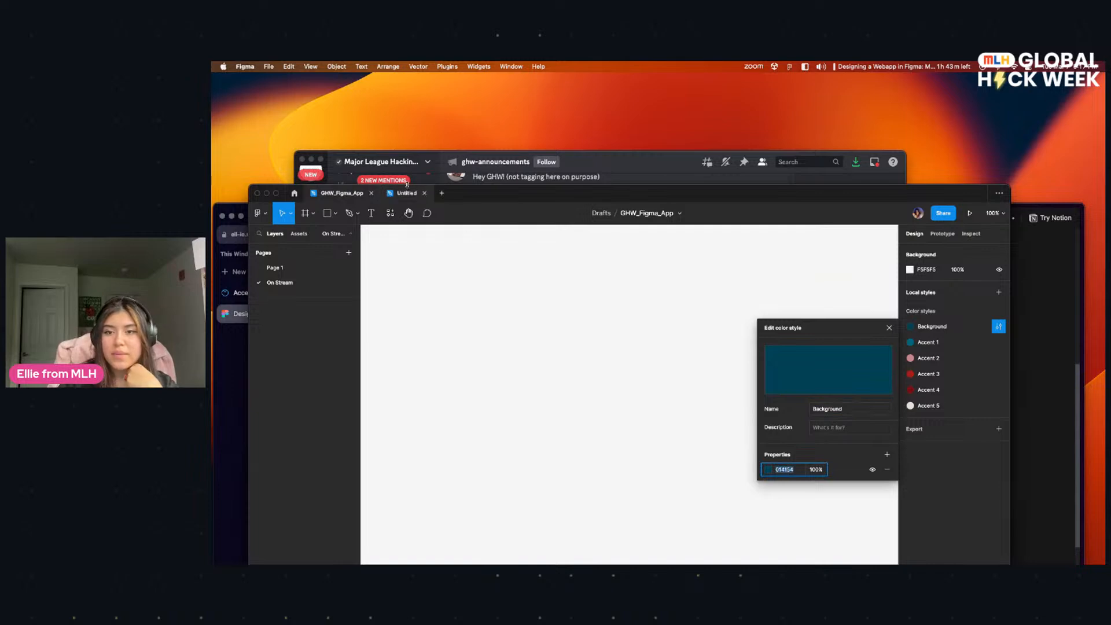
left_click(407, 193)
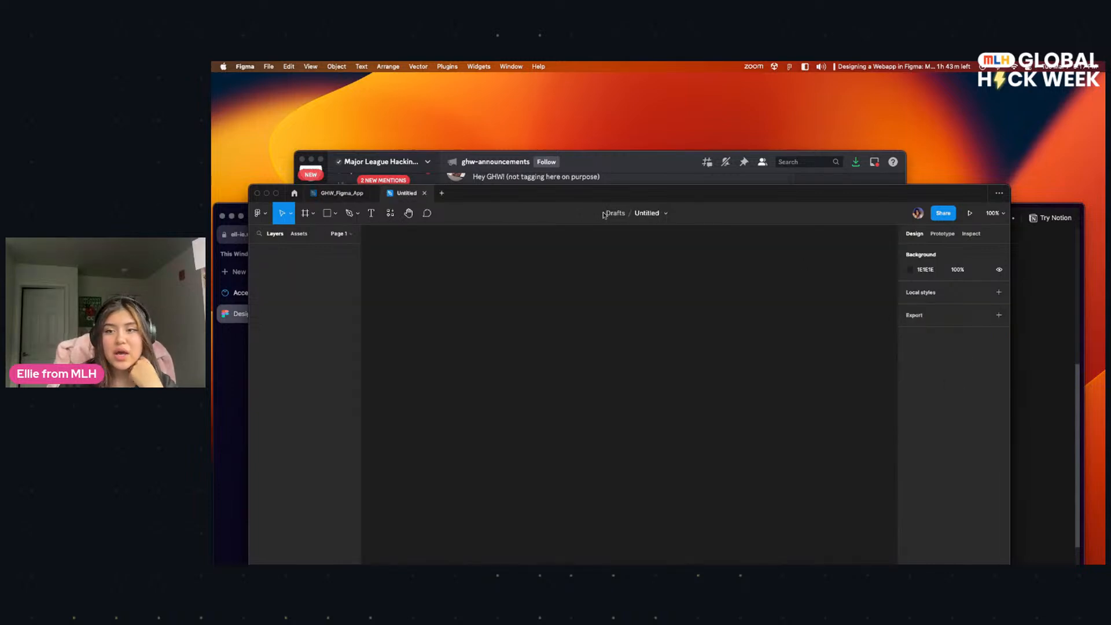
Step: Show the Accent 1 hex code in the Color Palette list on the Notion page
left_click(244, 334)
scroll(579, 347, "down", 3)
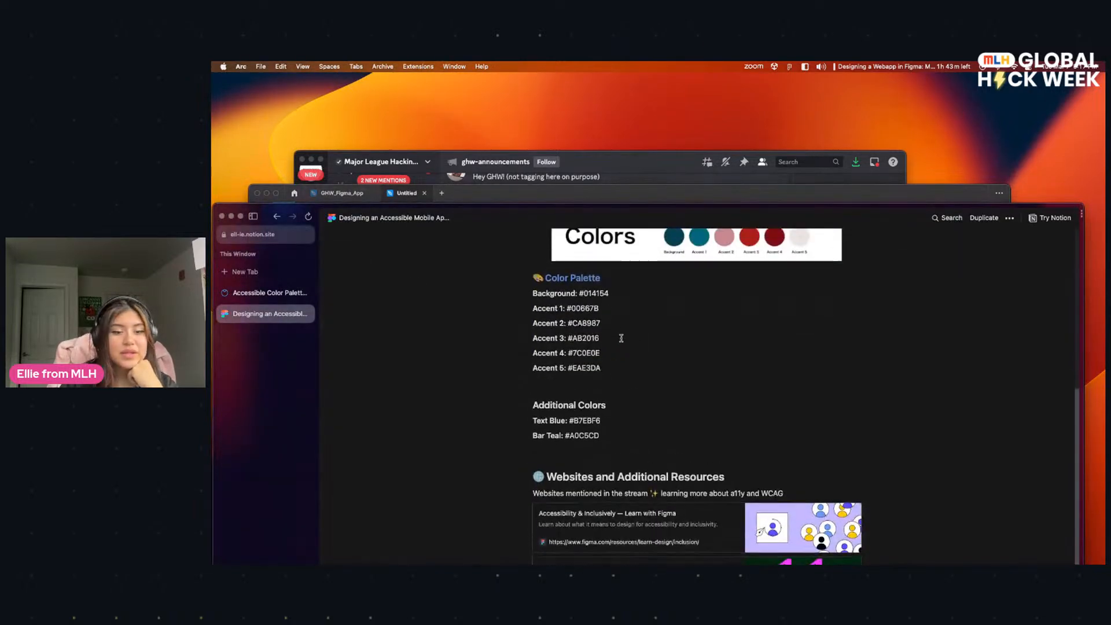
left_click_drag(568, 310, 613, 314)
left_click(613, 314)
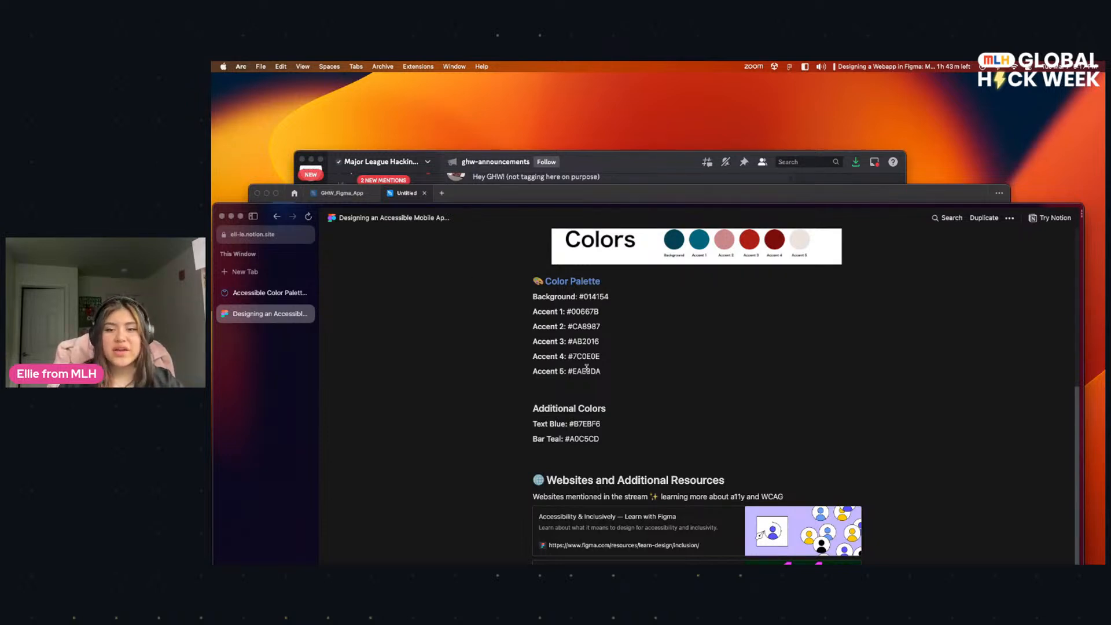
Step: Switch back to the Untitled Figma file and reset its canvas zoom to 100%
left_click(368, 197)
mouse_move(522, 195)
left_mouse_down()
mouse_move(530, 114)
mouse_move(520, 154)
mouse_move(541, 184)
mouse_move(536, 153)
mouse_move(544, 192)
left_mouse_up()
left_click(326, 206)
left_click(405, 315)
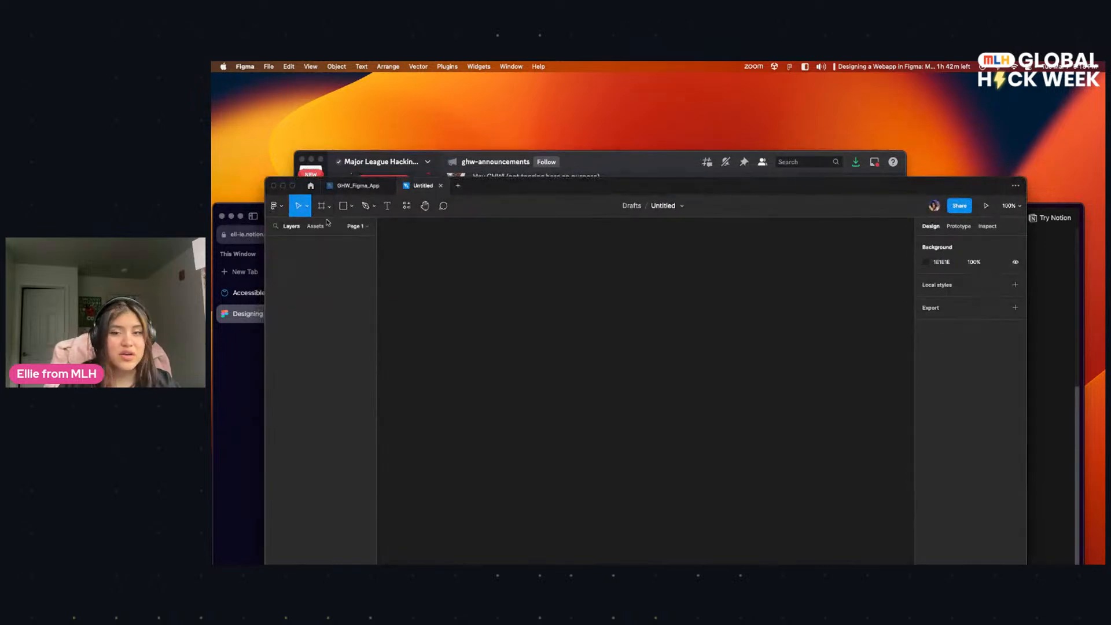
key("super+equal")
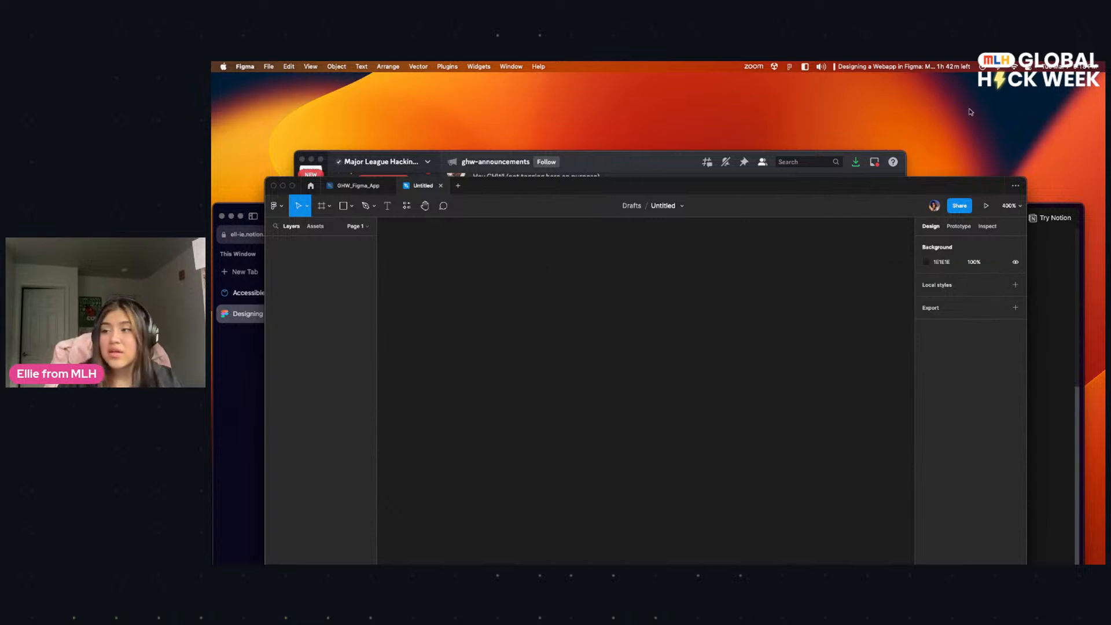
left_click(1010, 206)
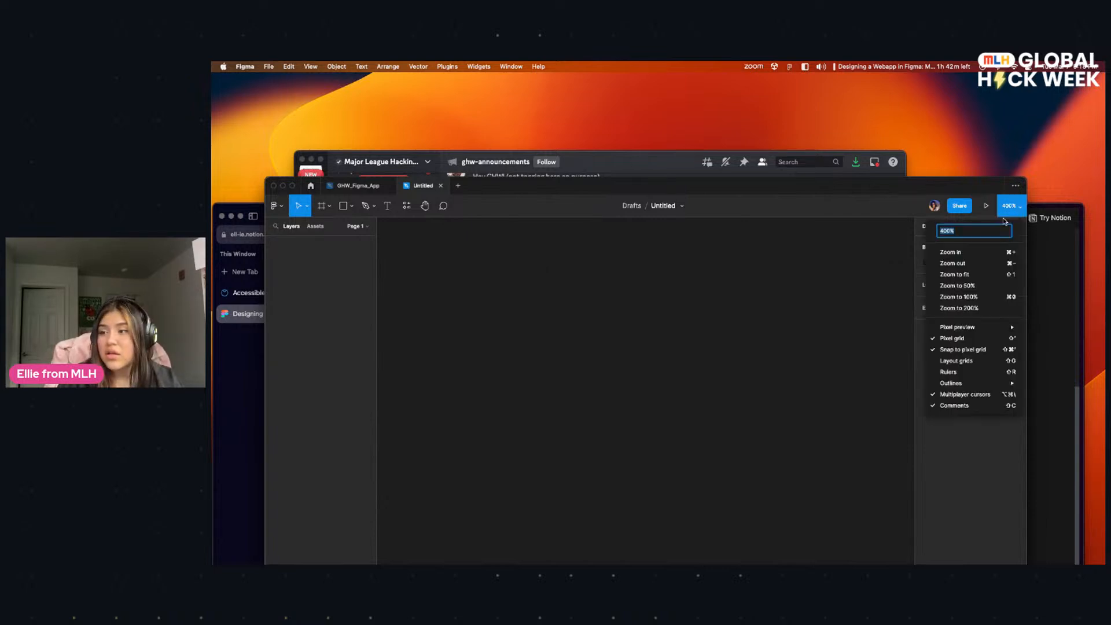
left_click(983, 297)
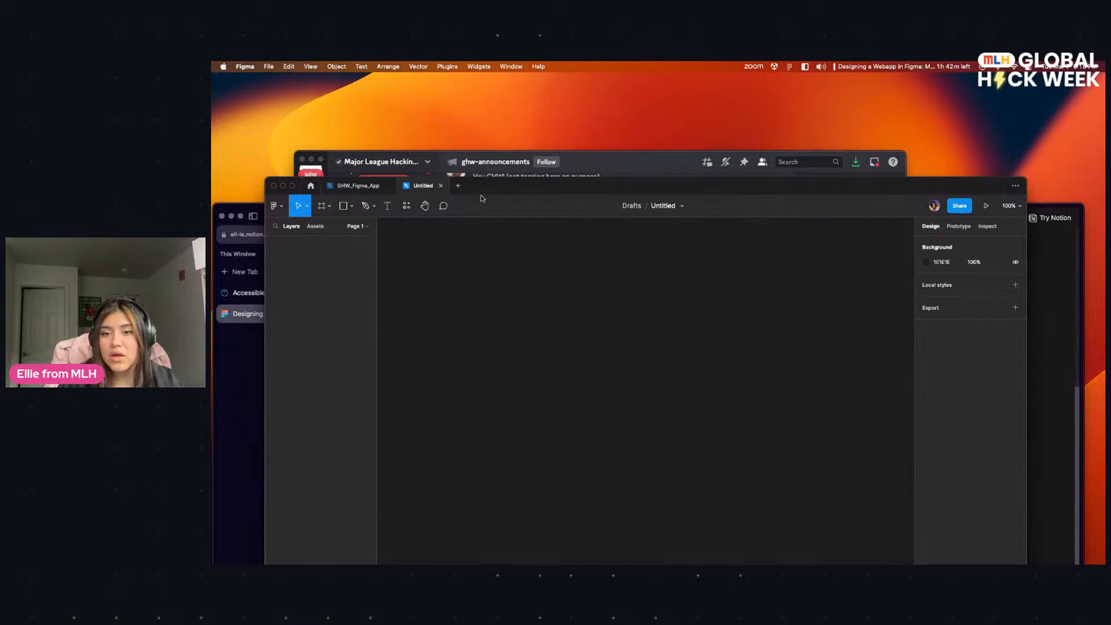
Step: Open the list of recently closed files and move the Figma window higher on the desktop
left_click(1014, 185)
left_click_drag(694, 186, 699, 115)
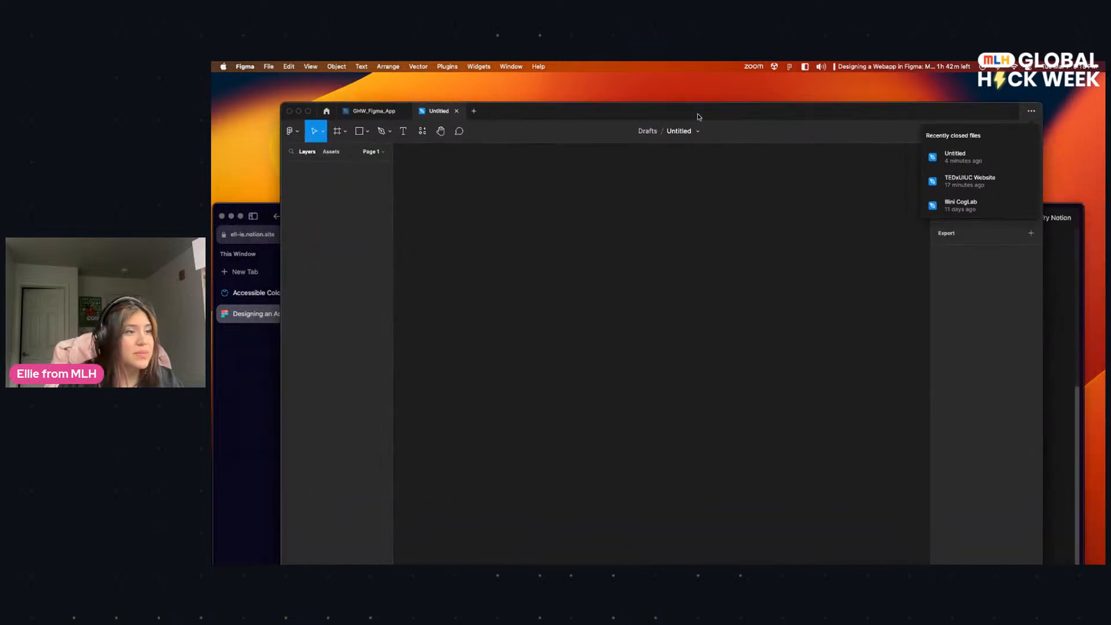
Step: Check the view commands, dismiss them and move the Figma window up the desktop so its toolbar and side panels are on screen
left_click(310, 67)
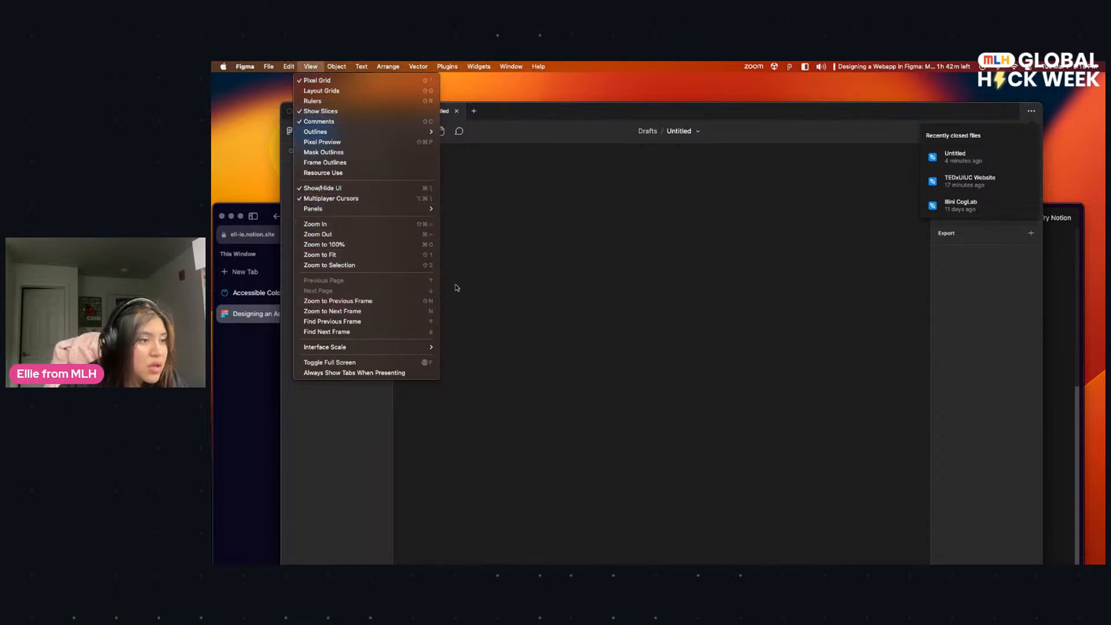
left_click(647, 248)
left_click_drag(534, 124, 574, 167)
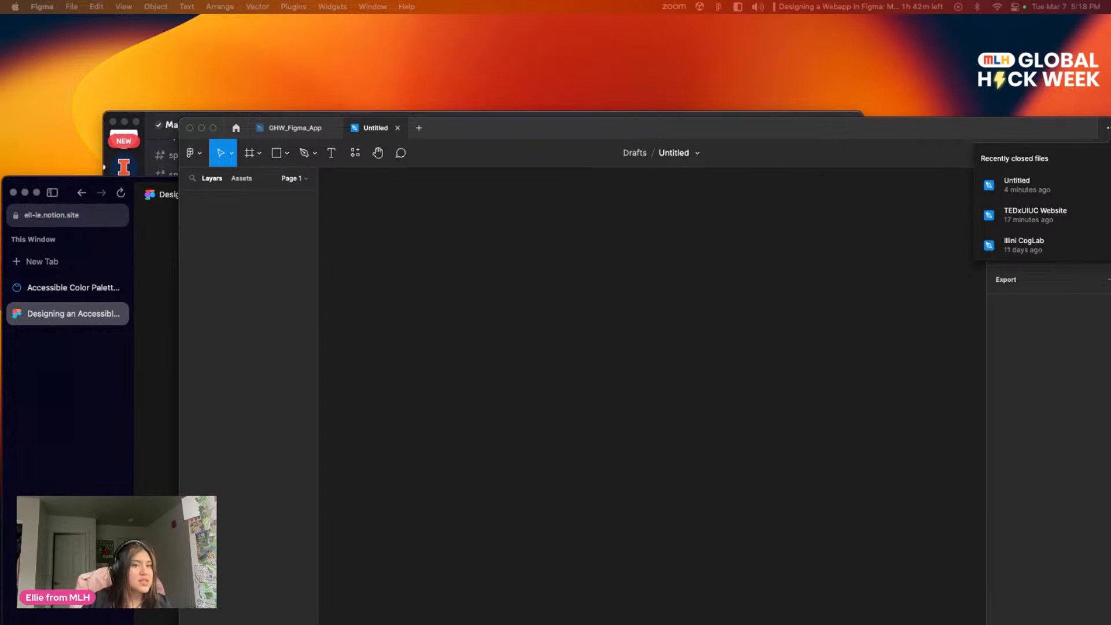
left_click_drag(377, 123, 419, 59)
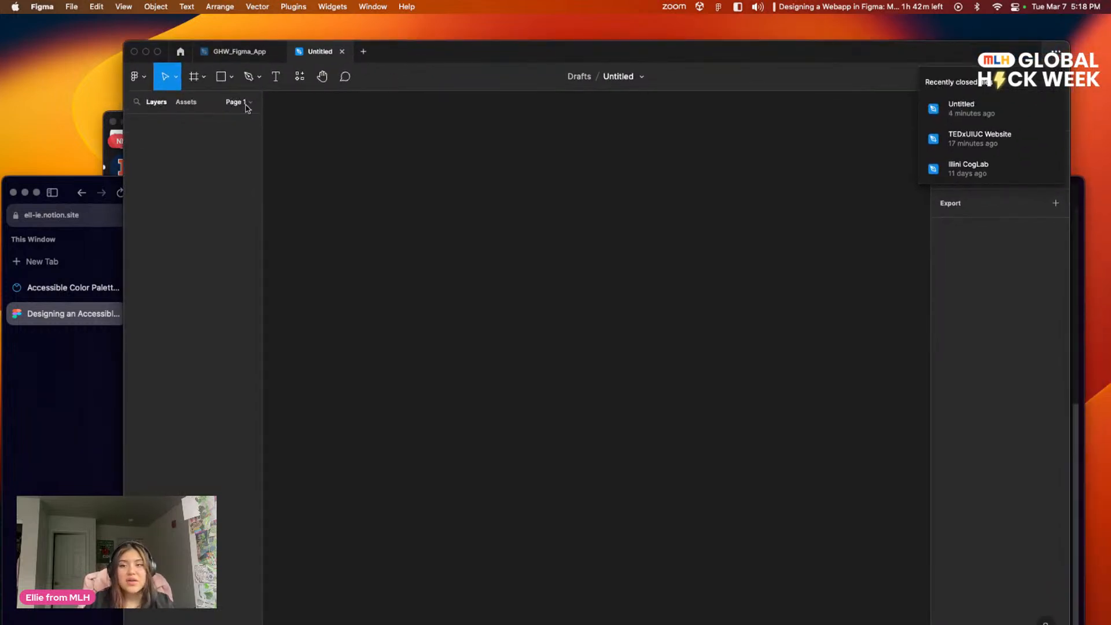
left_click(204, 78)
left_click(204, 79)
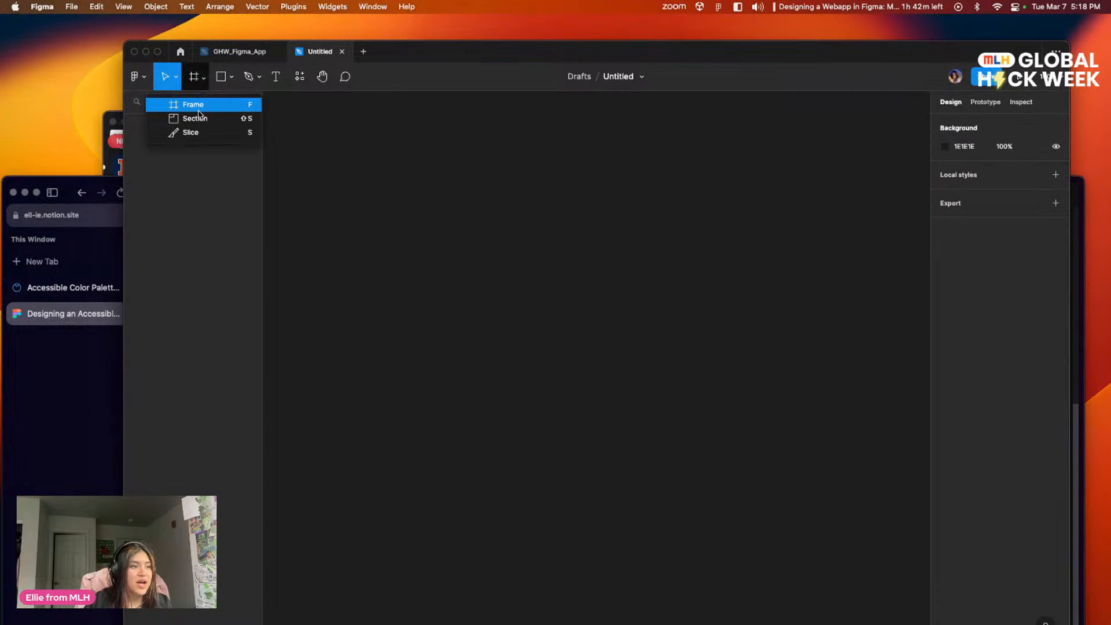
left_click(225, 178)
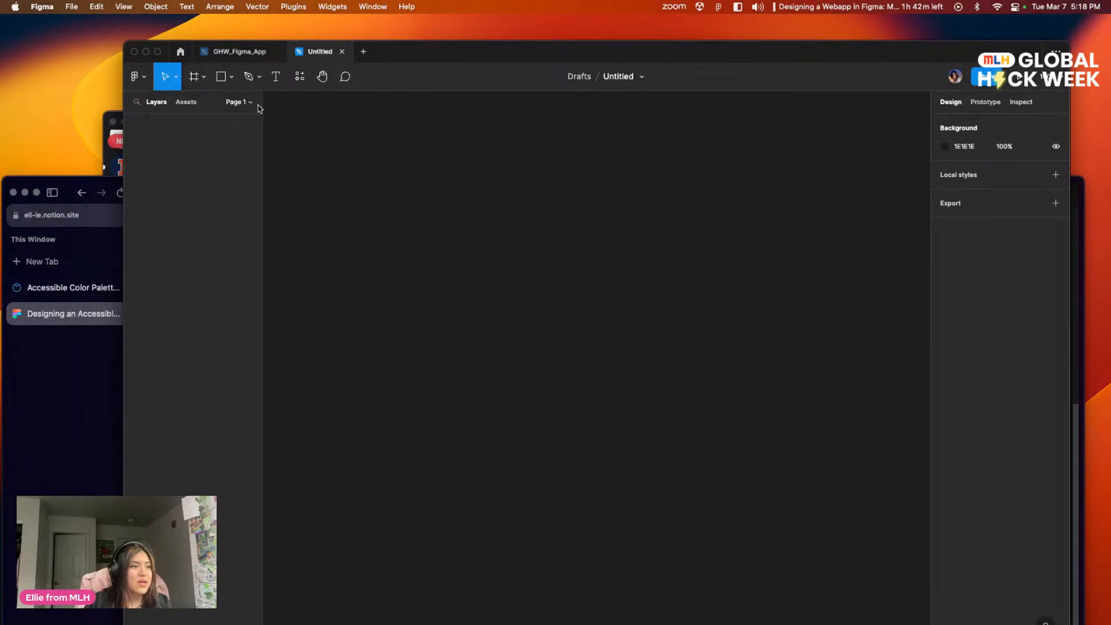
Step: Switch to the GHW_Figma_App file and add an iPhone 13 Pro Max preset frame to the On Stream page
left_click(239, 51)
left_click(437, 184)
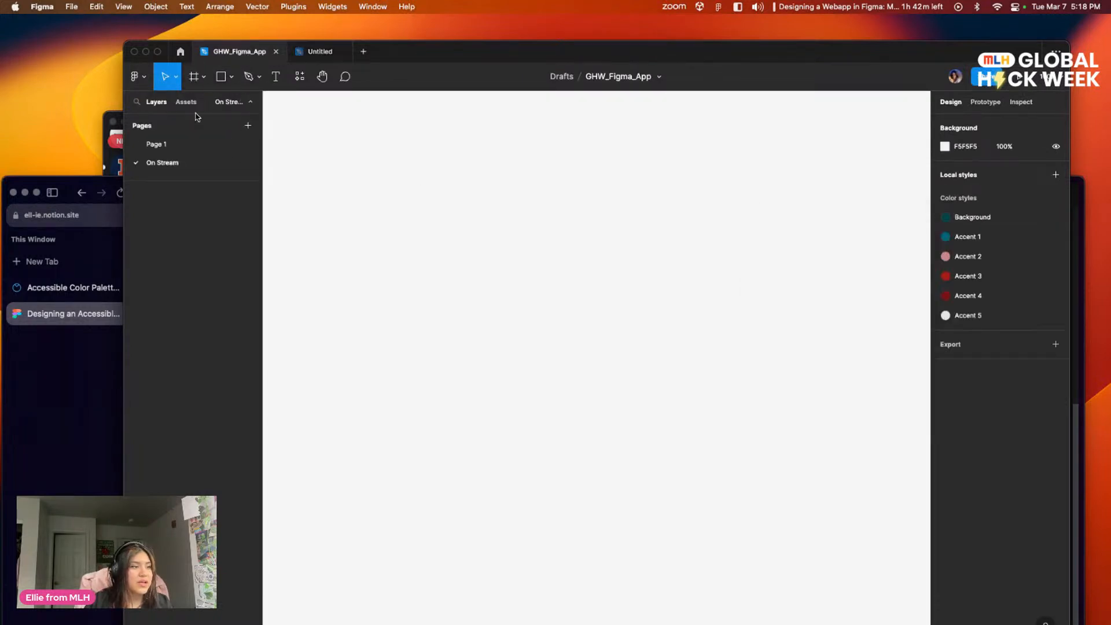
left_click(204, 81)
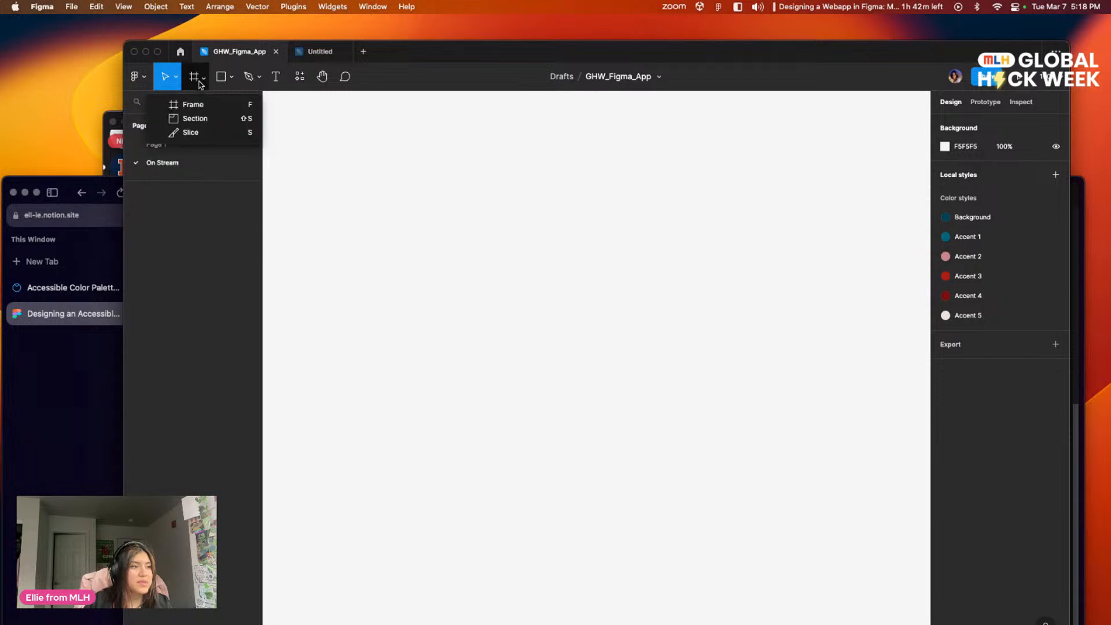
left_click(203, 104)
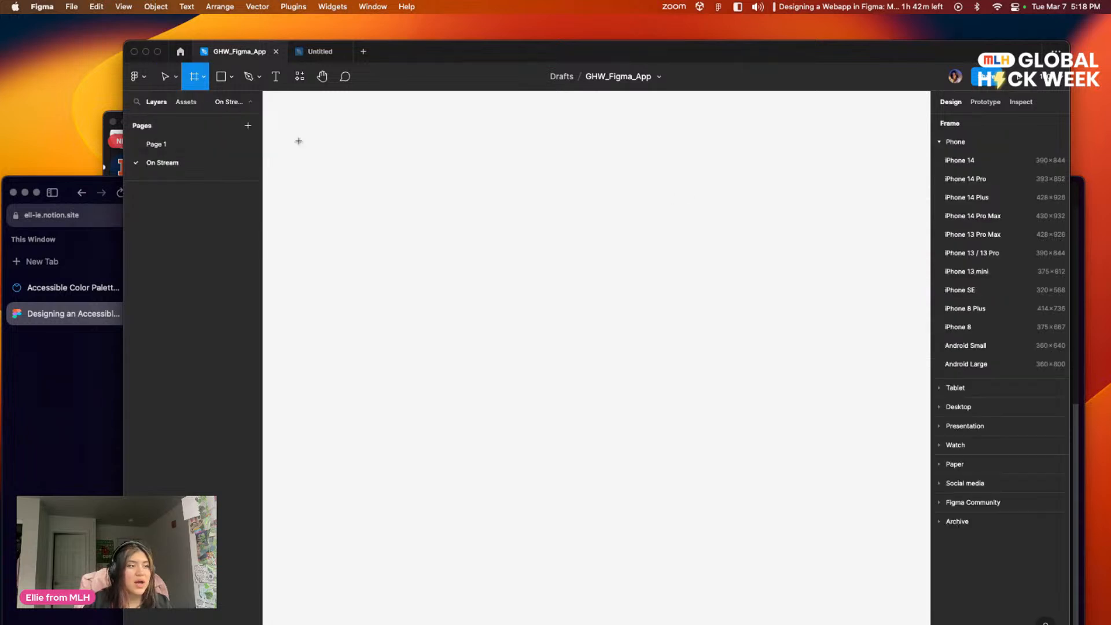
left_click(203, 77)
left_click(207, 105)
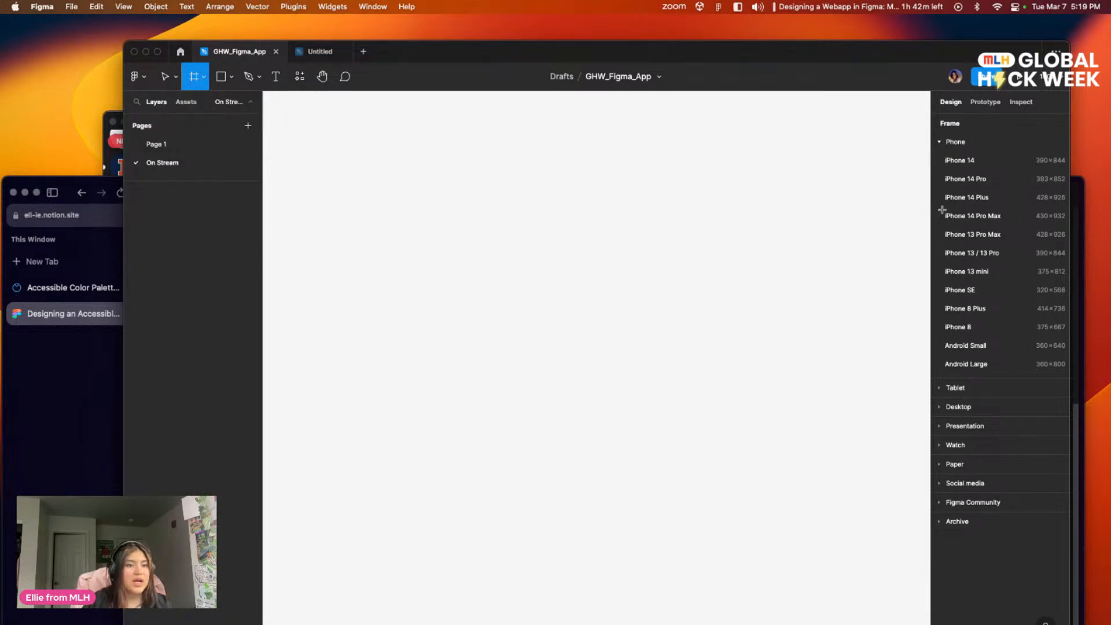
left_click(982, 142)
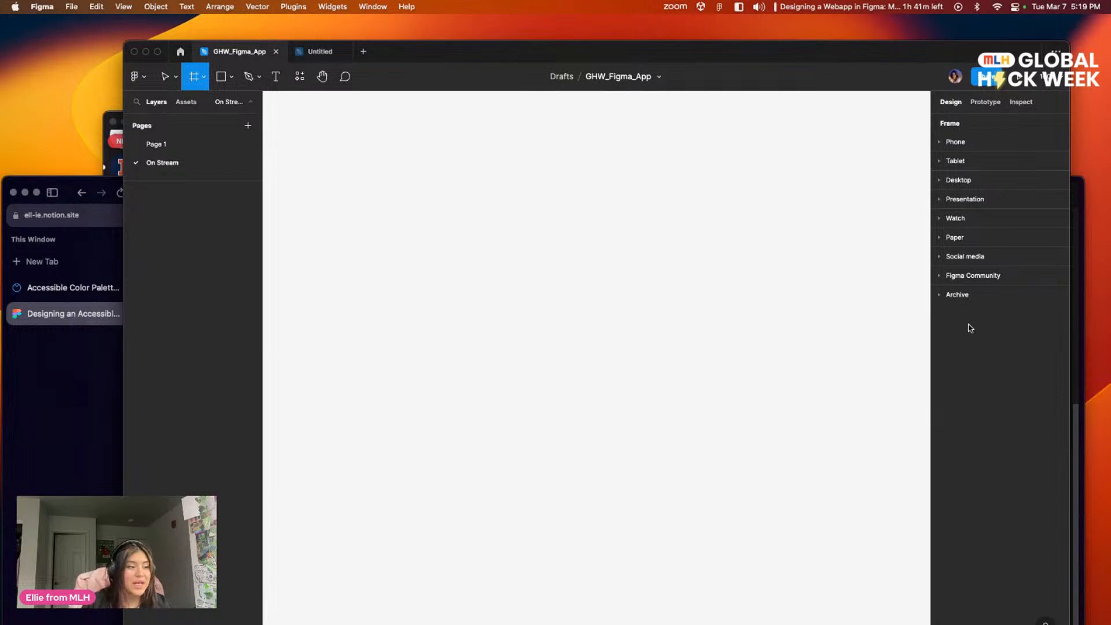
left_click(964, 144)
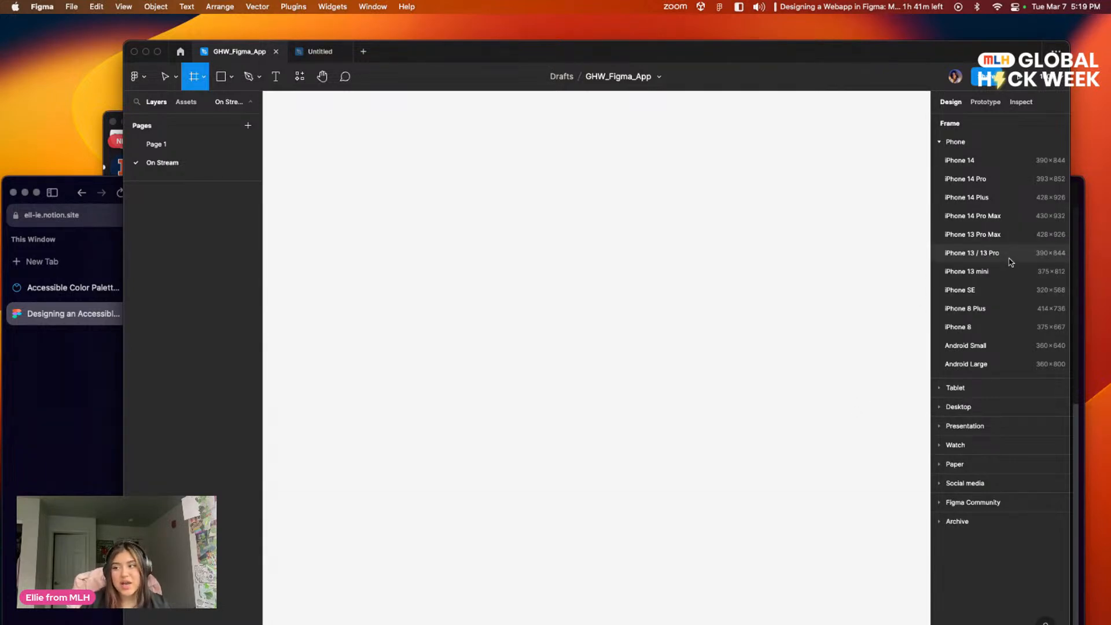
left_click(1017, 234)
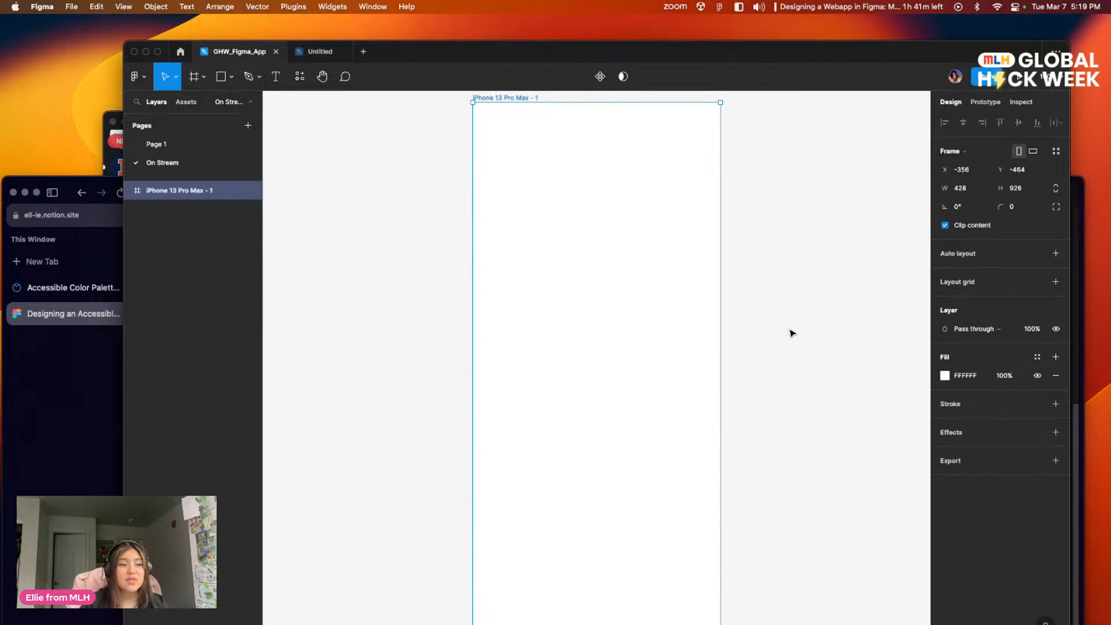
left_click(807, 327)
Step: Rename the iPhone 13 Pro Max frame as Landing
scroll(804, 324, "right", 2)
scroll(790, 312, "down", 2)
scroll(785, 310, "up", 2)
scroll(712, 310, "right", 3)
scroll(694, 318, "up", 2)
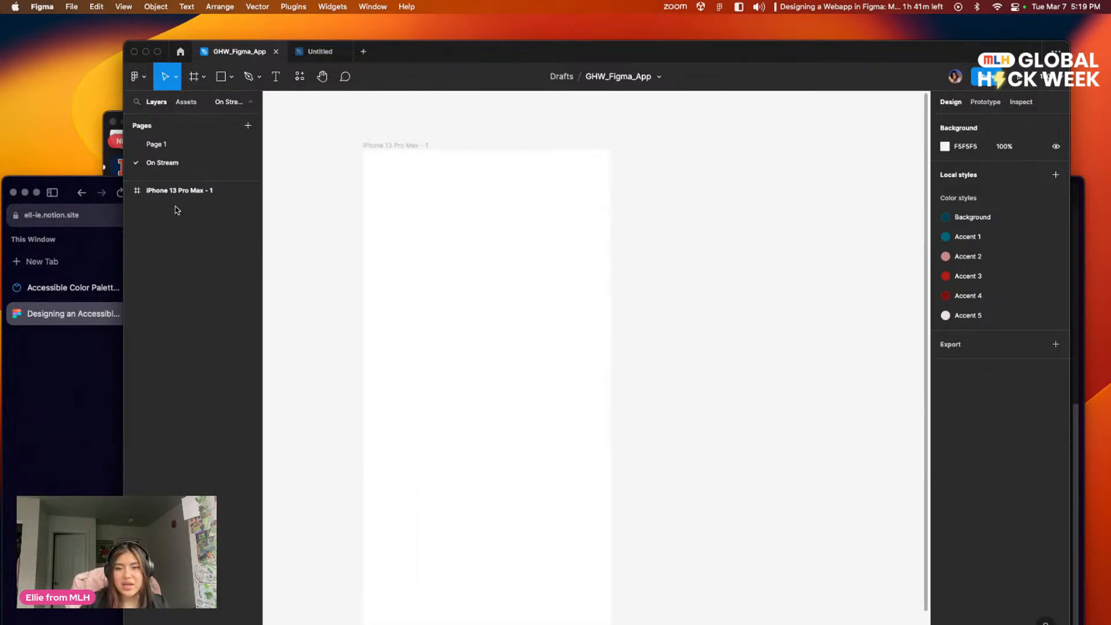
double_click(415, 145)
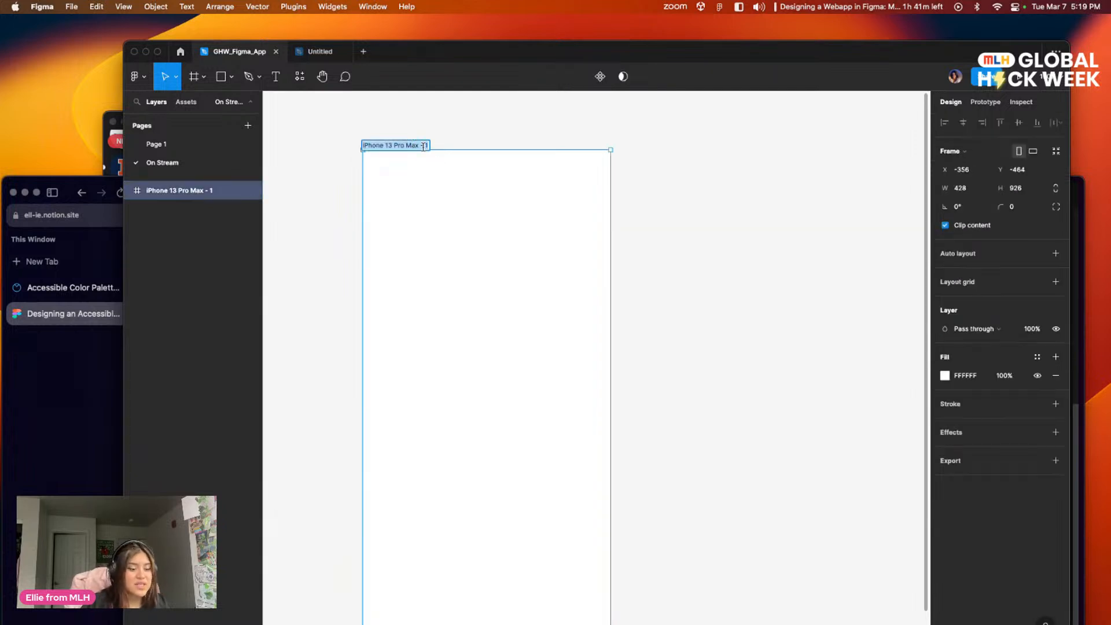
type("Landi")
key("BackSpace")
key("BackSpace")
key("BackSpace")
key("BackSpace")
key("BackSpace")
type("Landing")
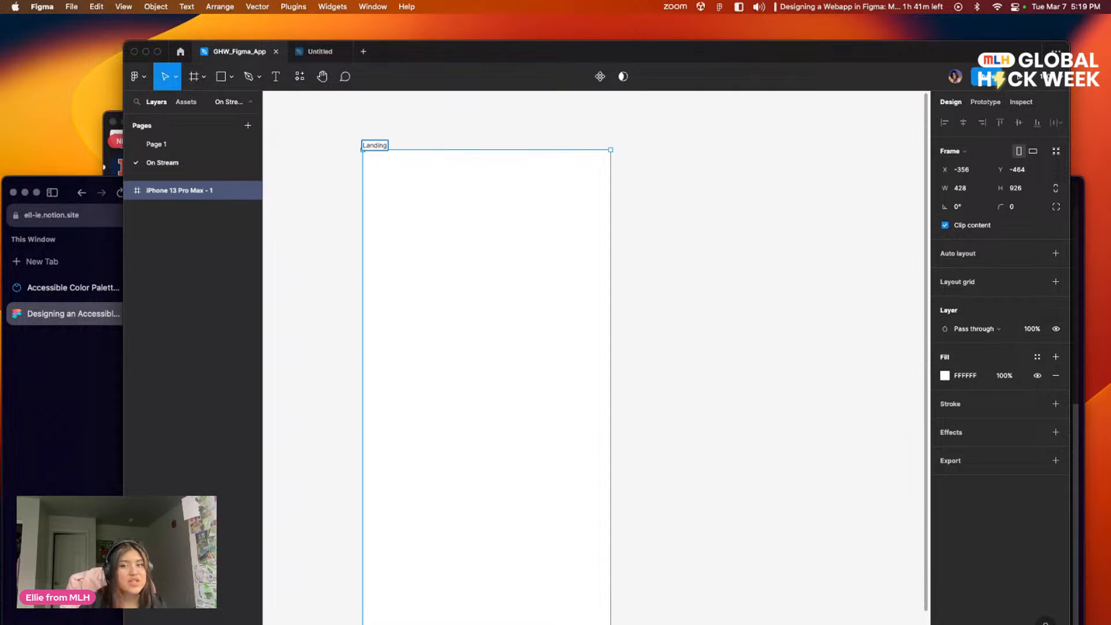
left_click(542, 173)
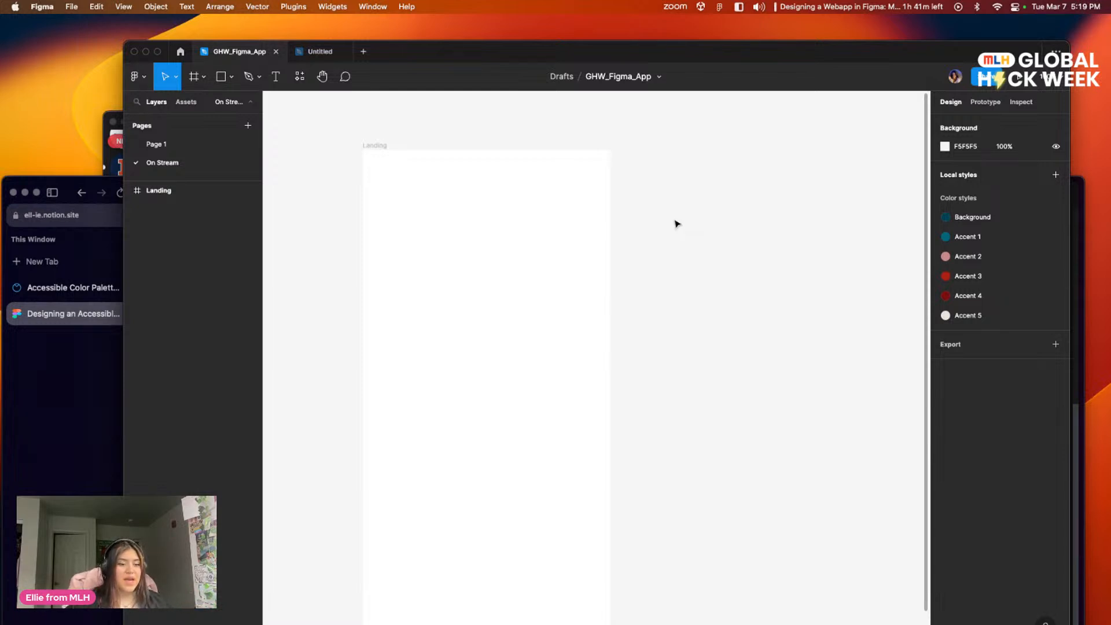
Step: Fill the Landing frame with the dark teal 014154 from the file's local colors
scroll(666, 383, "left", 4)
scroll(666, 382, "up", 1)
left_click(552, 311)
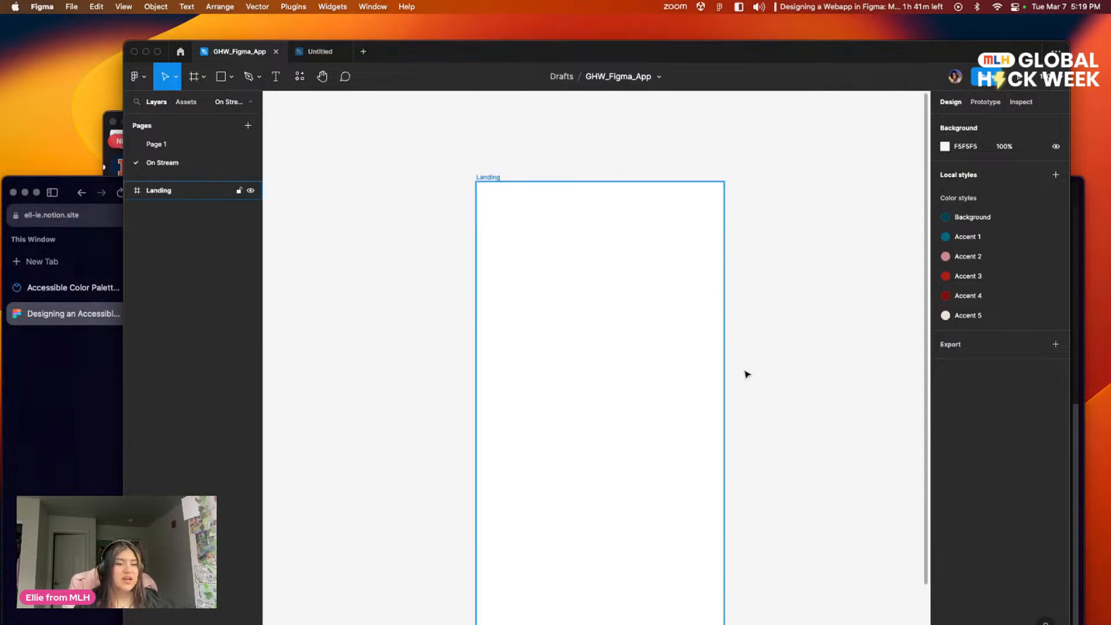
left_click(698, 345)
scroll(777, 302, "right", 2)
scroll(776, 302, "down", 1)
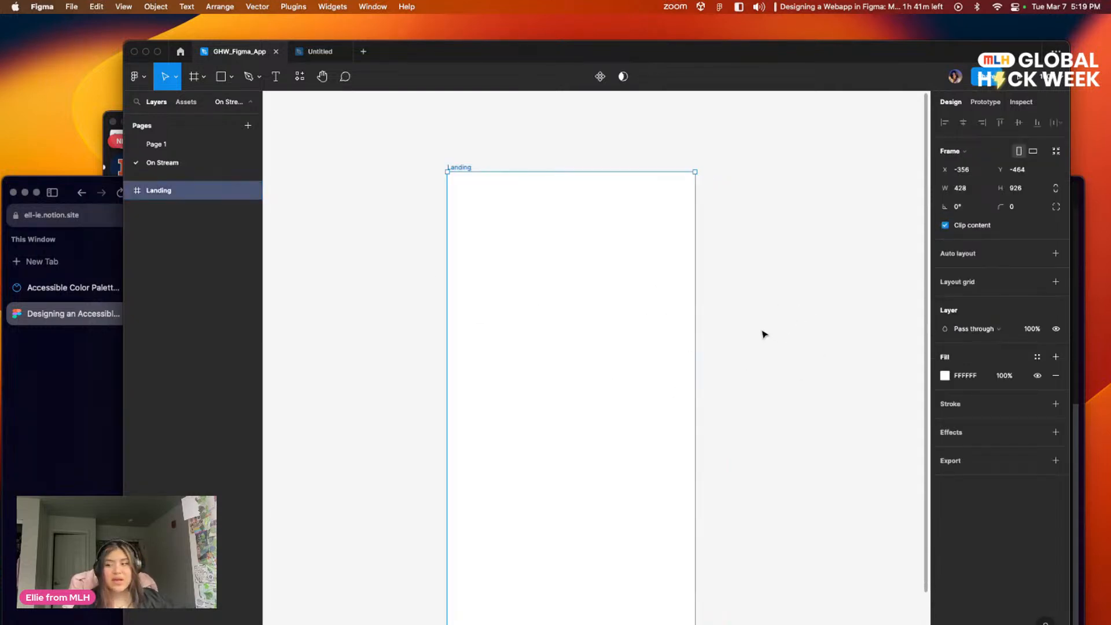
left_click(945, 376)
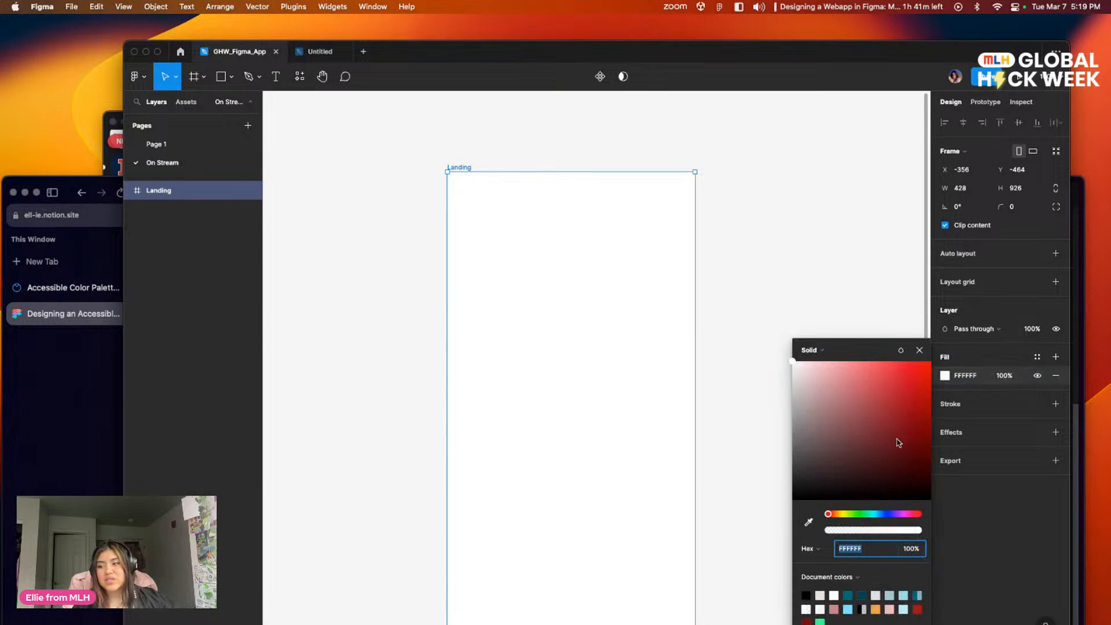
left_click_drag(863, 351, 730, 158)
left_click(700, 384)
left_click(692, 398)
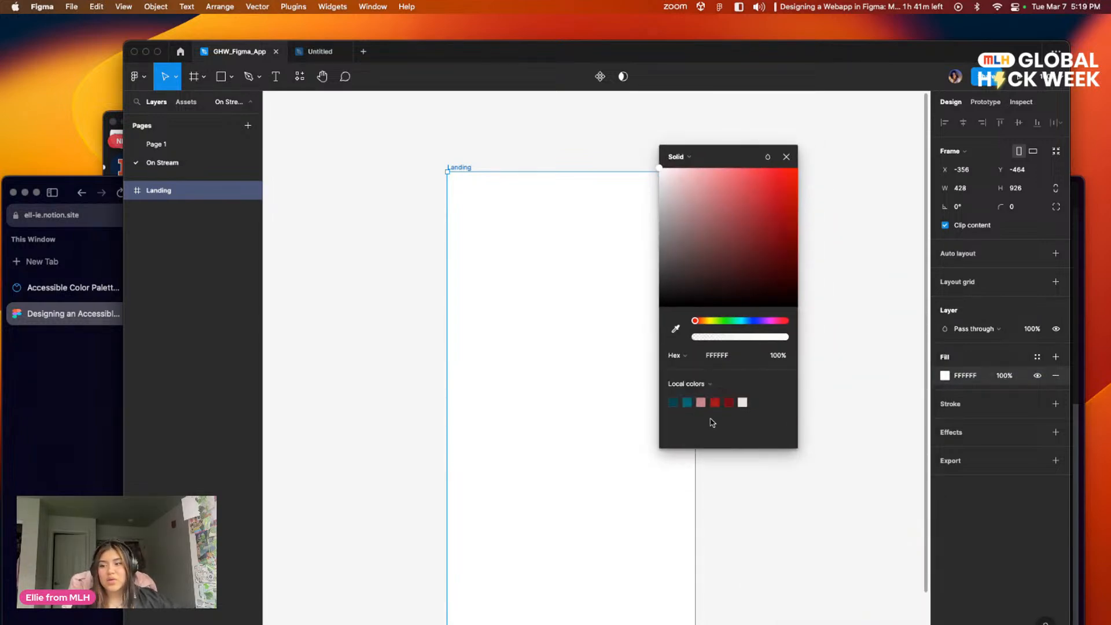
left_click(674, 402)
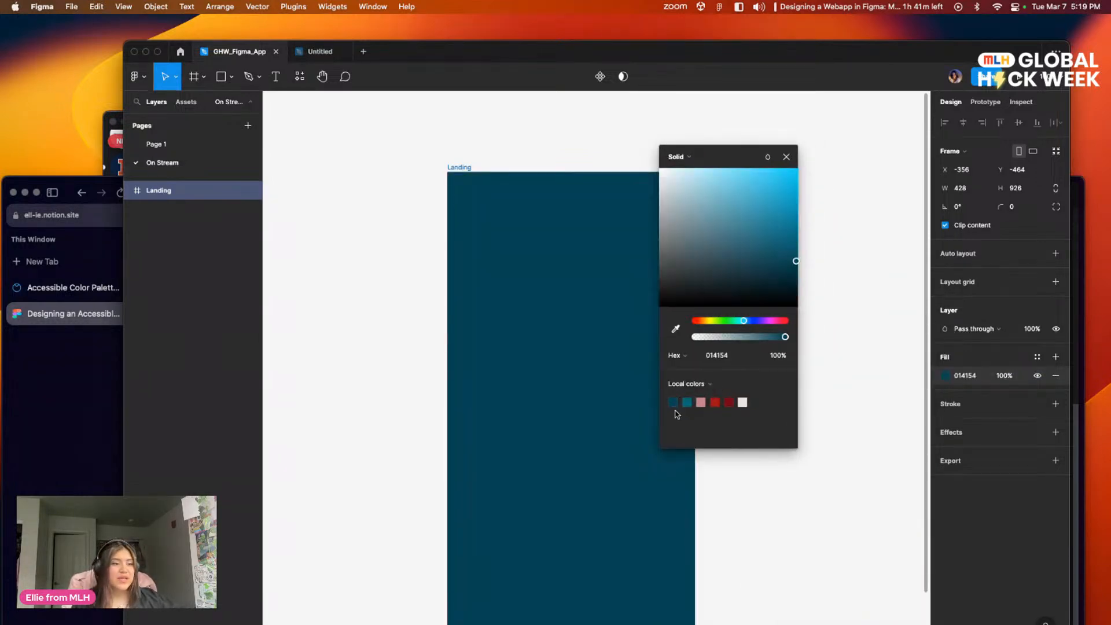
left_click(845, 486)
Step: Duplicate the Landing frame beside the original
scroll(831, 397, "left", 2)
scroll(869, 444, "down", 5)
scroll(862, 314, "up", 5)
scroll(873, 536, "left", 2)
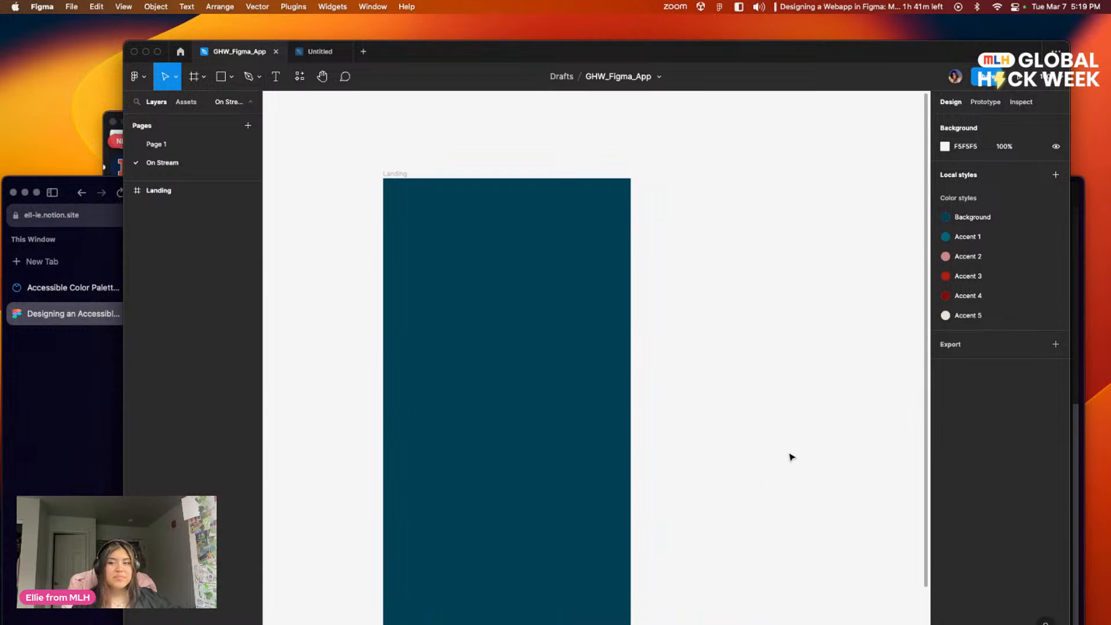
left_click(390, 174)
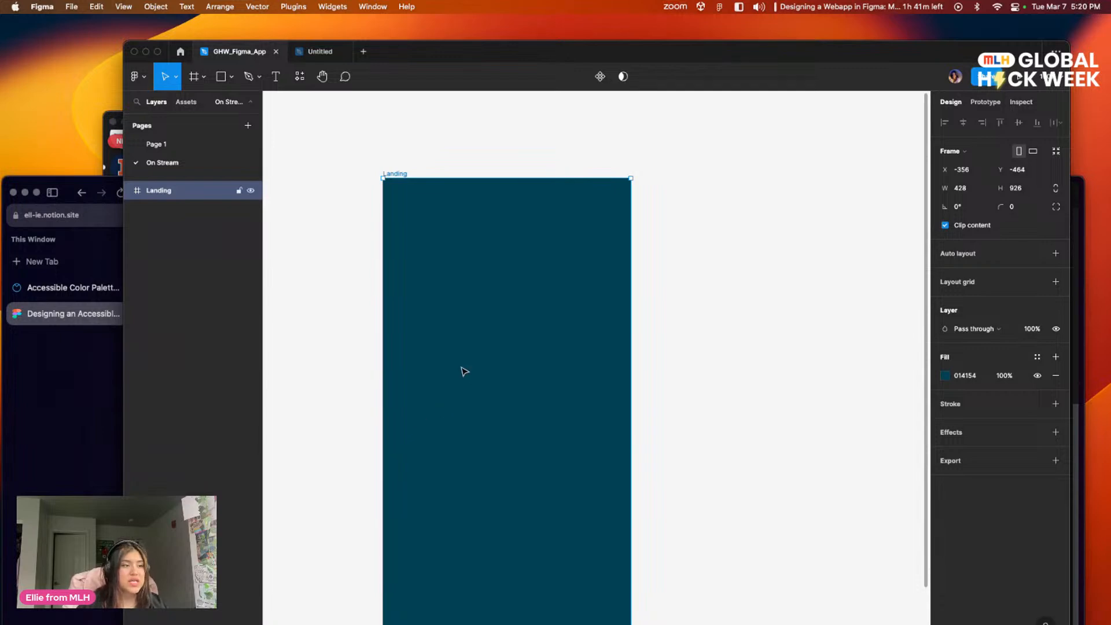
left_click(416, 164)
left_click(397, 177)
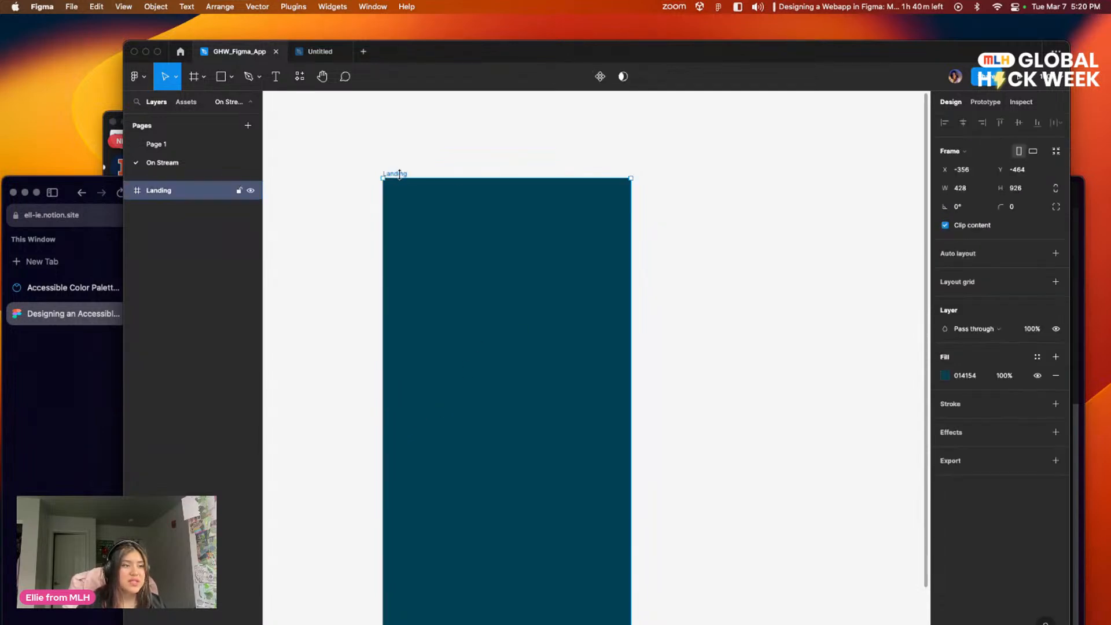
left_click(326, 237)
left_click(179, 197)
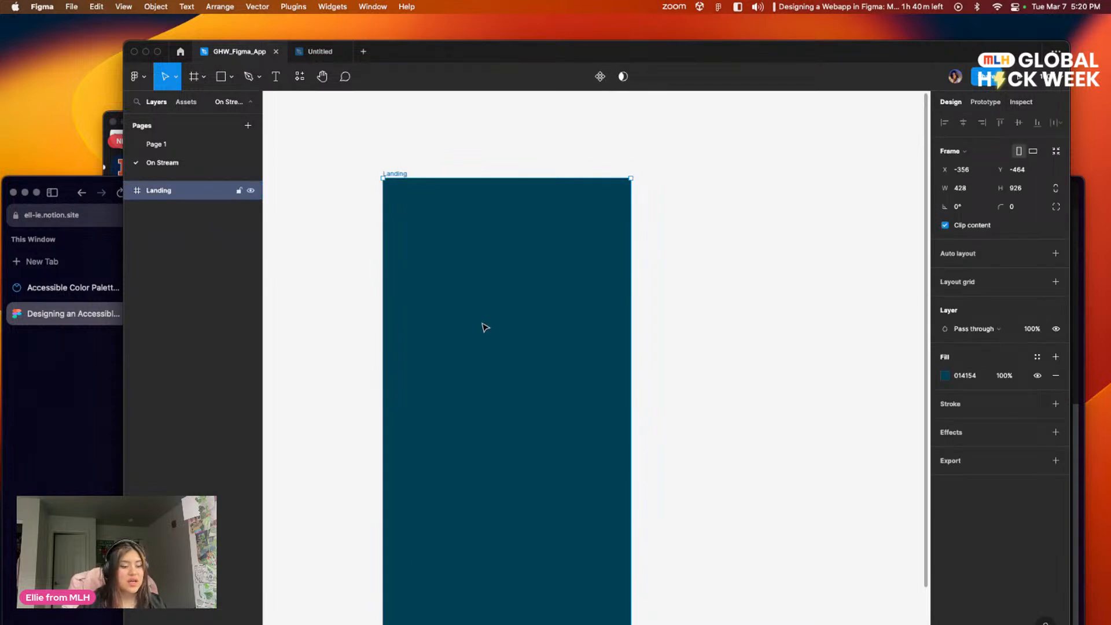
key("super+d")
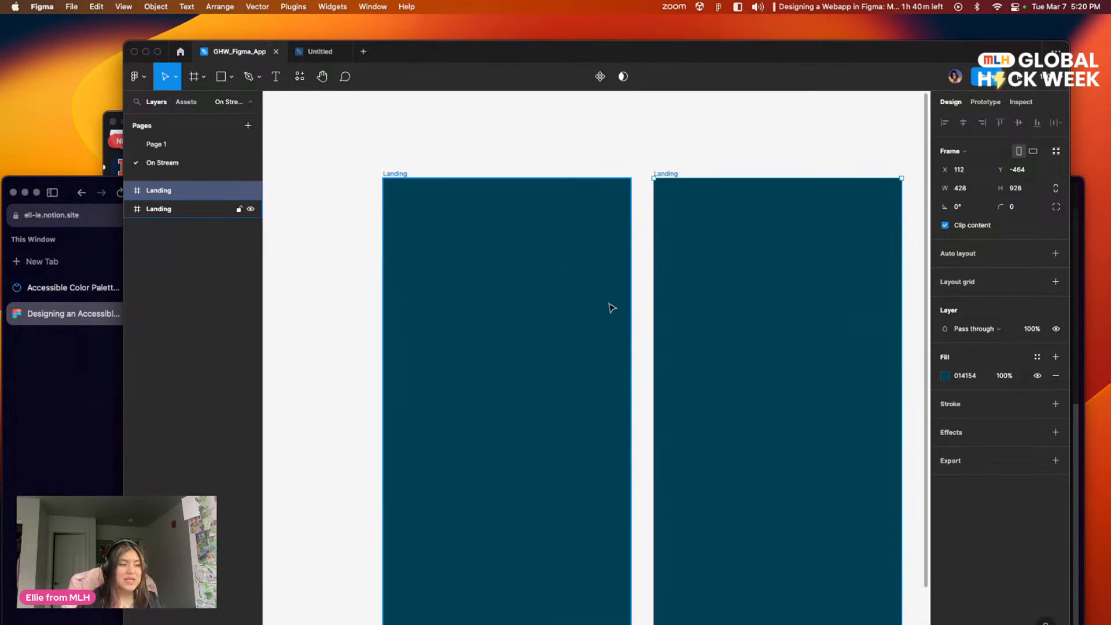
Step: Rename the duplicated Landing frame as Home Base Case
left_click_drag(764, 149, 706, 140)
mouse_move(790, 296)
left_mouse_down()
mouse_move(787, 186)
mouse_move(800, 310)
left_mouse_up()
left_click(705, 157)
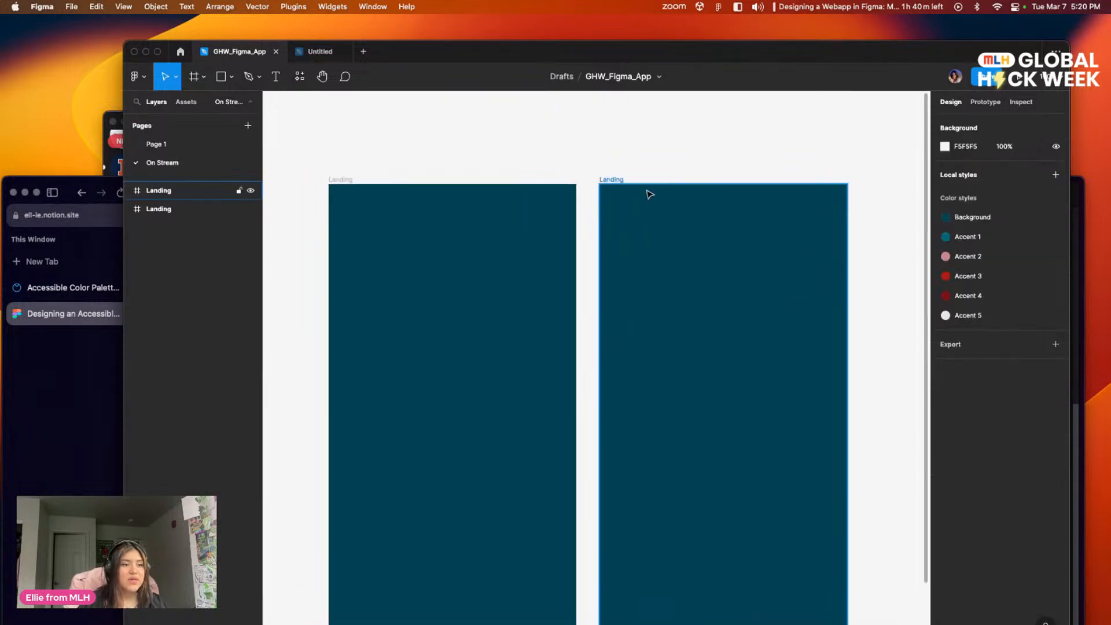
left_click(612, 180)
double_click(612, 180)
type("Home B")
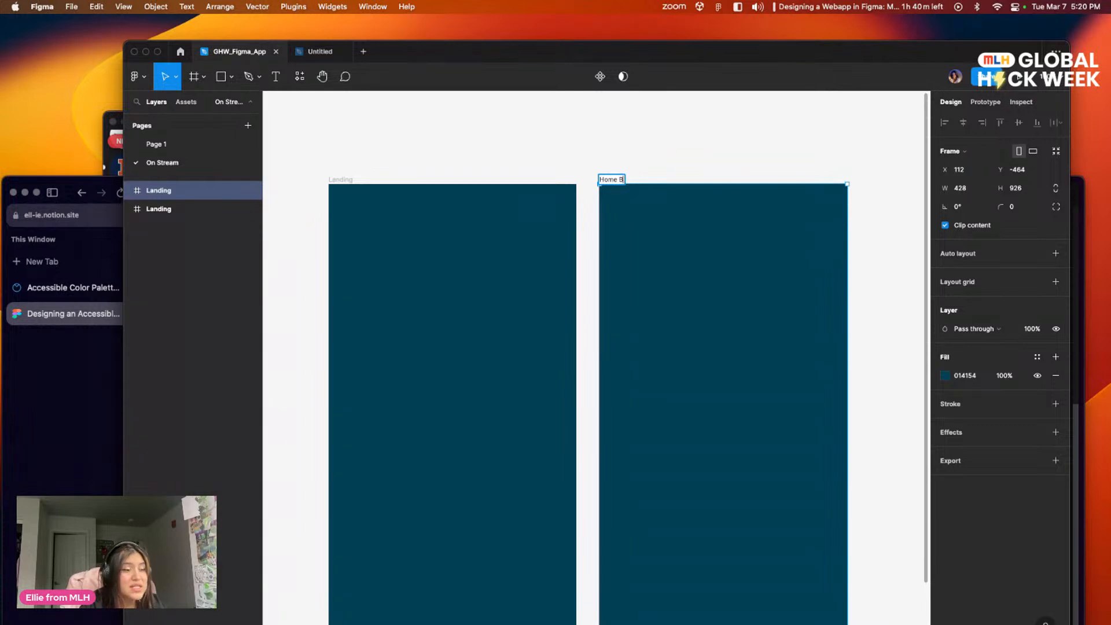
type("Nase Case")
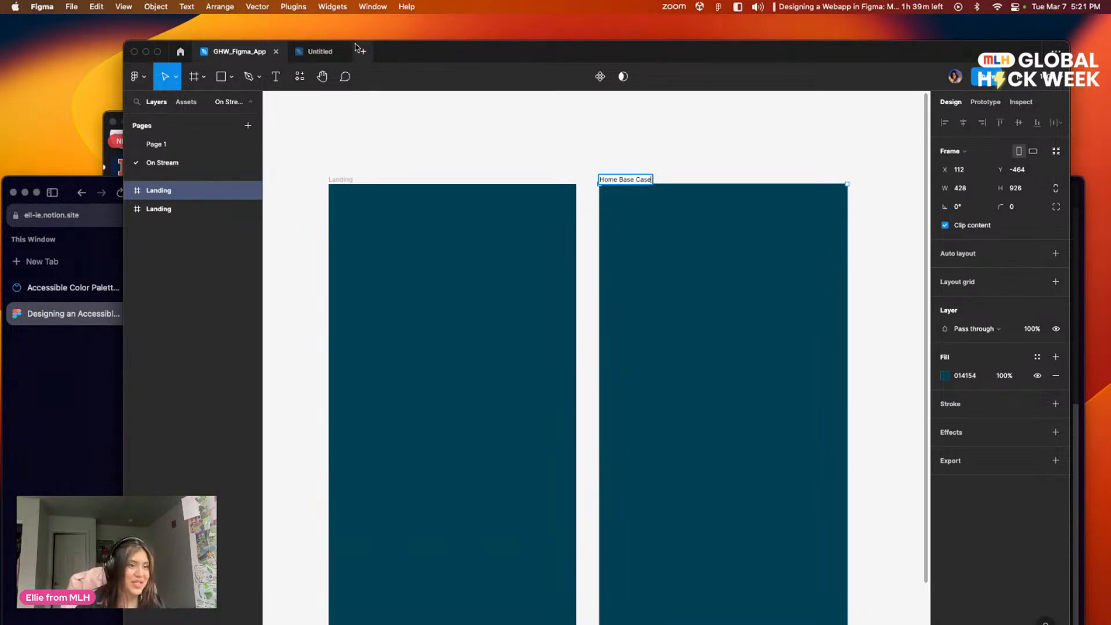
left_click(530, 155)
Step: Set the canvas zoom to 50% to view the Landing and Home Base Case frames in full
left_click_drag(600, 156, 574, 109)
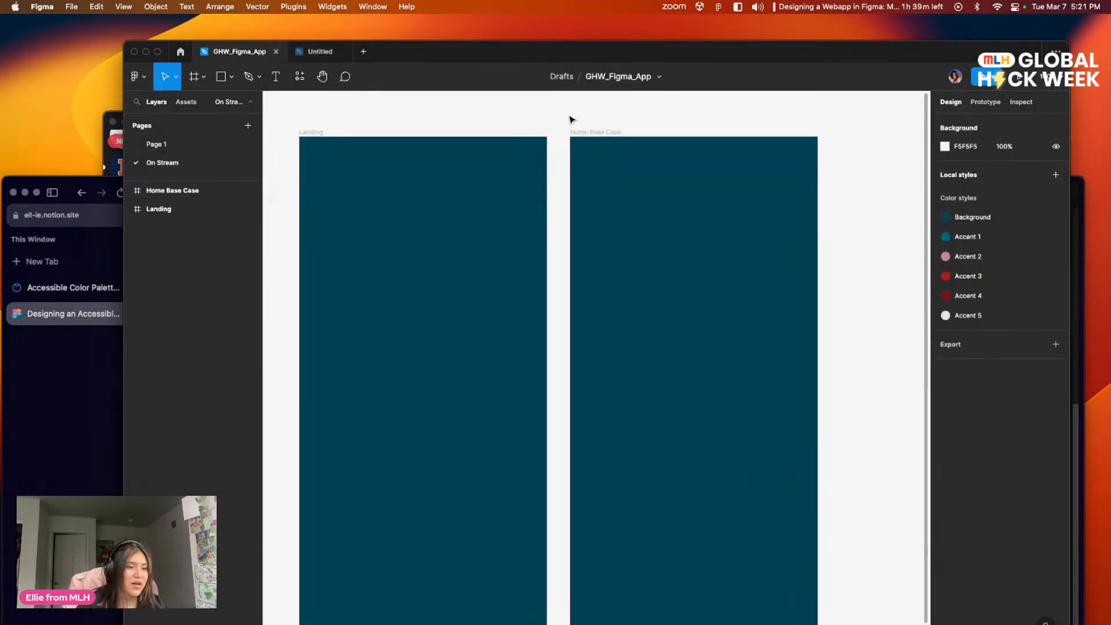
mouse_move(561, 154)
left_mouse_down()
mouse_move(581, 127)
mouse_move(567, 141)
left_mouse_up()
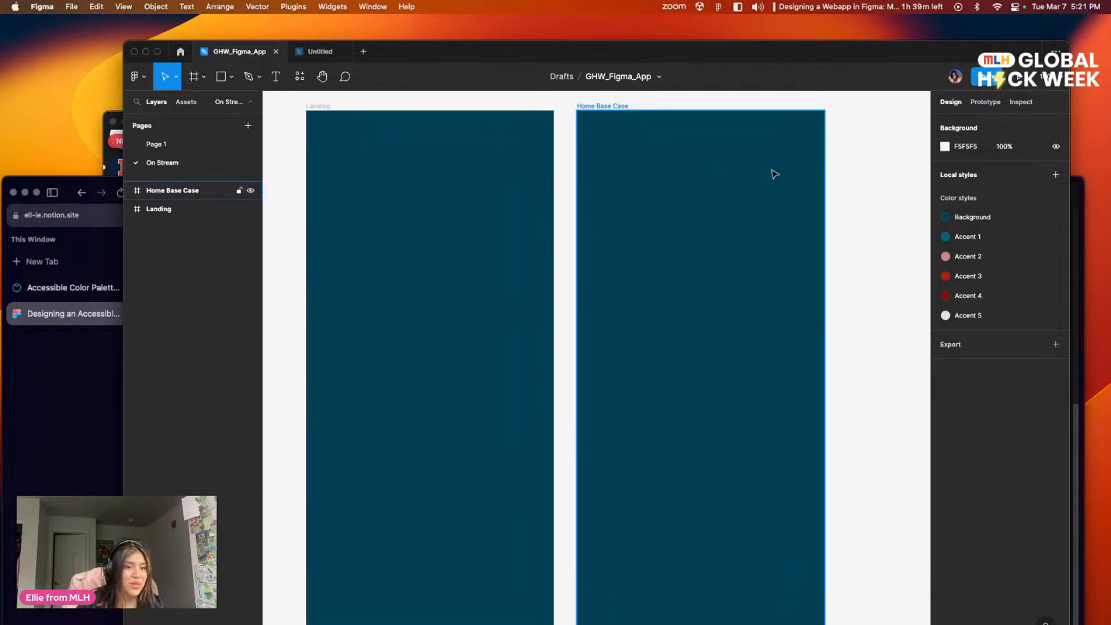
left_click(1054, 81)
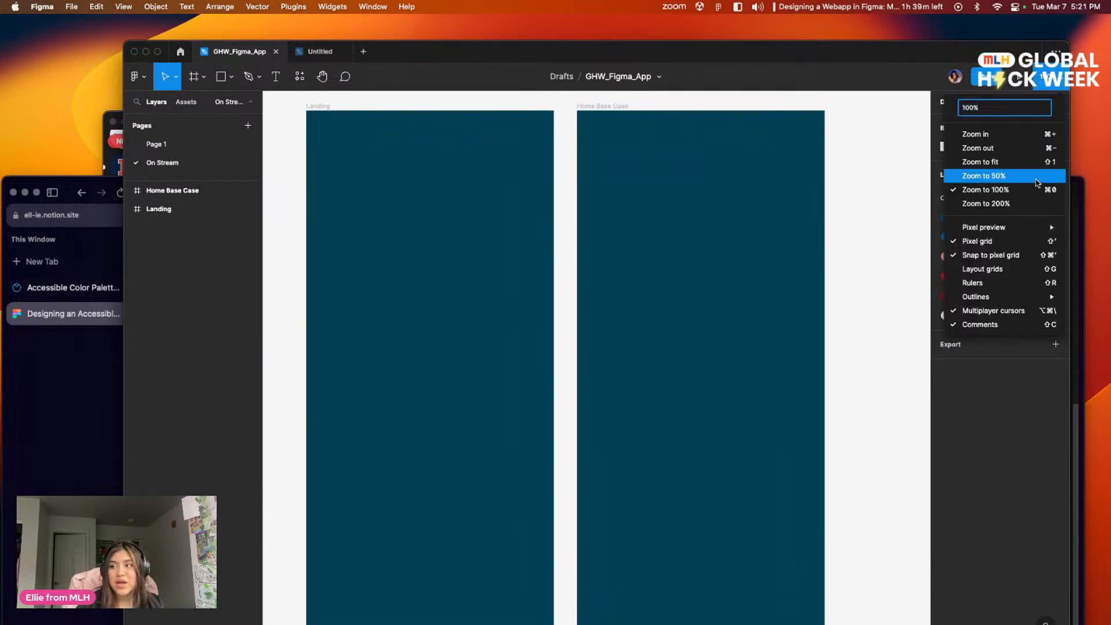
left_click(1013, 176)
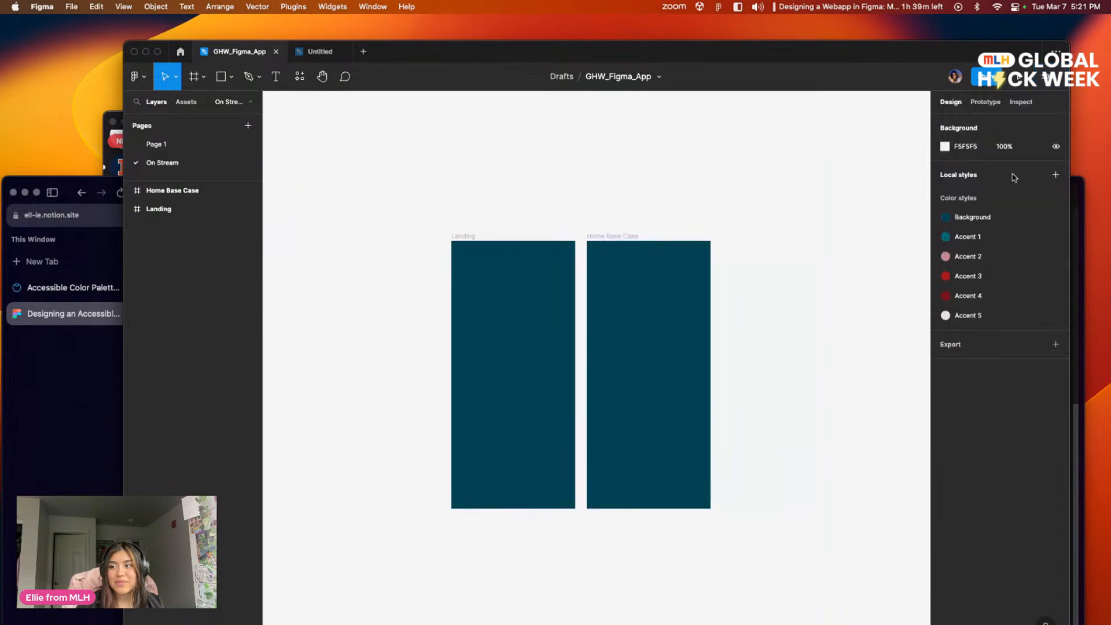
left_click_drag(746, 200, 694, 183)
left_click_drag(607, 194, 618, 176)
scroll(509, 176, "down", 1)
left_click_drag(524, 162, 536, 175)
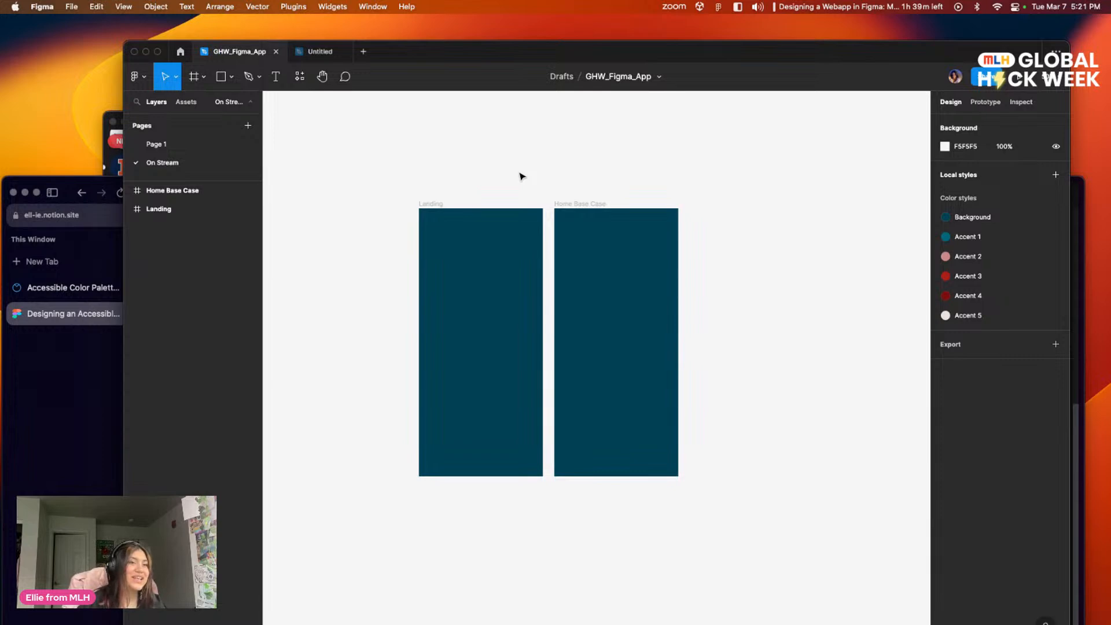
left_click_drag(561, 171, 500, 221)
left_click(385, 199)
left_click(494, 171)
scroll(500, 221, "down", 2)
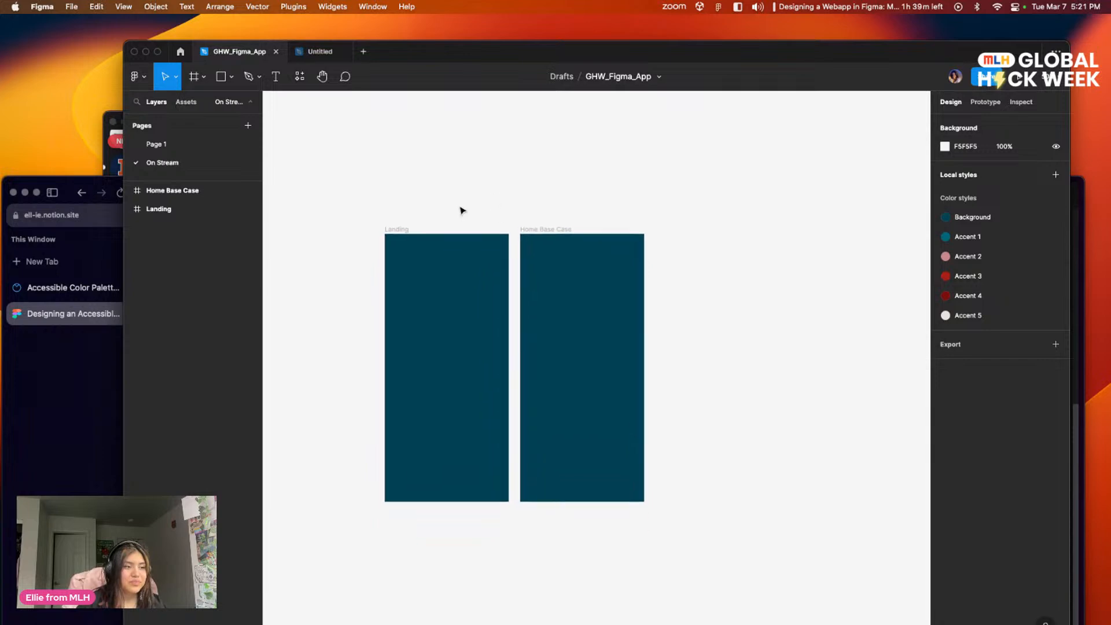
Step: Duplicate the Home Base Case frame to add a third phone frame beside it
left_click(391, 231)
left_click(552, 231)
left_click(659, 243)
left_click(553, 232)
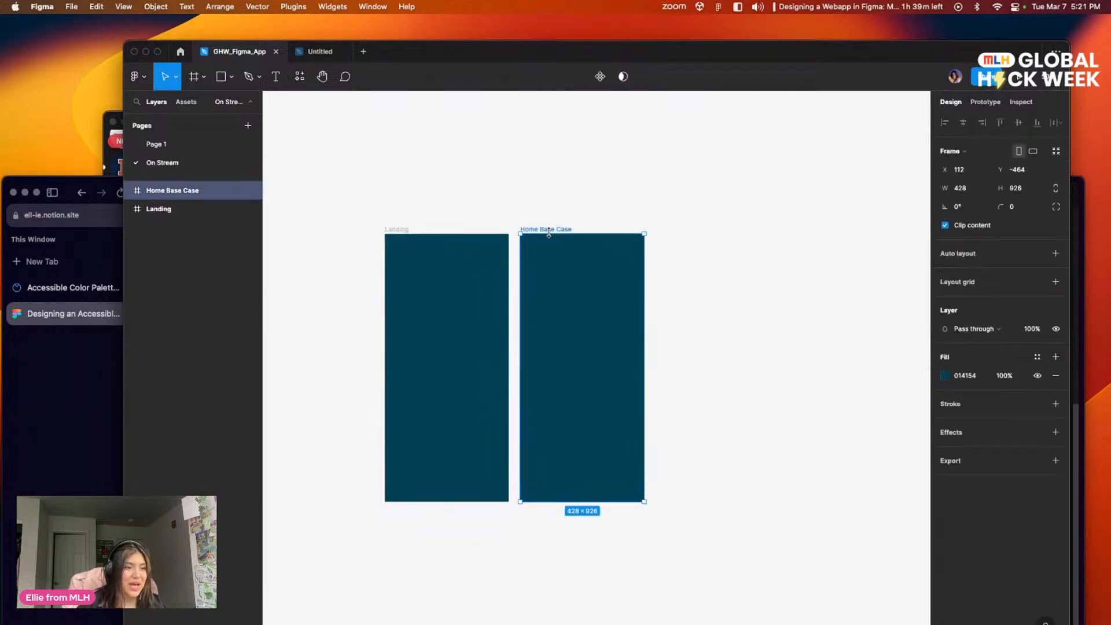
key("super+d")
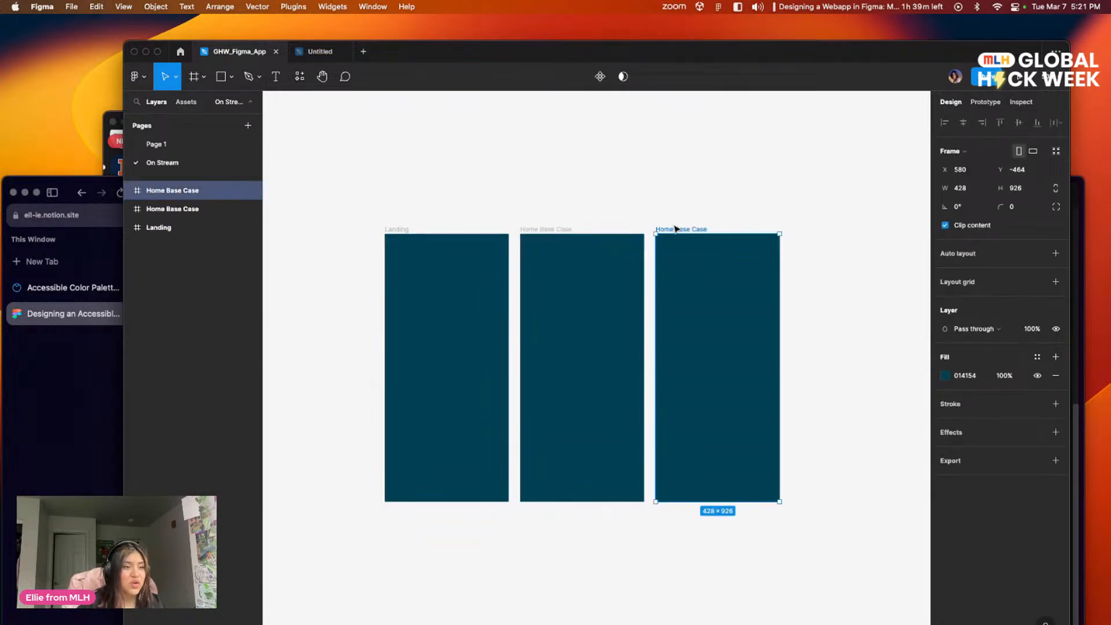
left_click(660, 195)
left_click(575, 231)
left_click(566, 198)
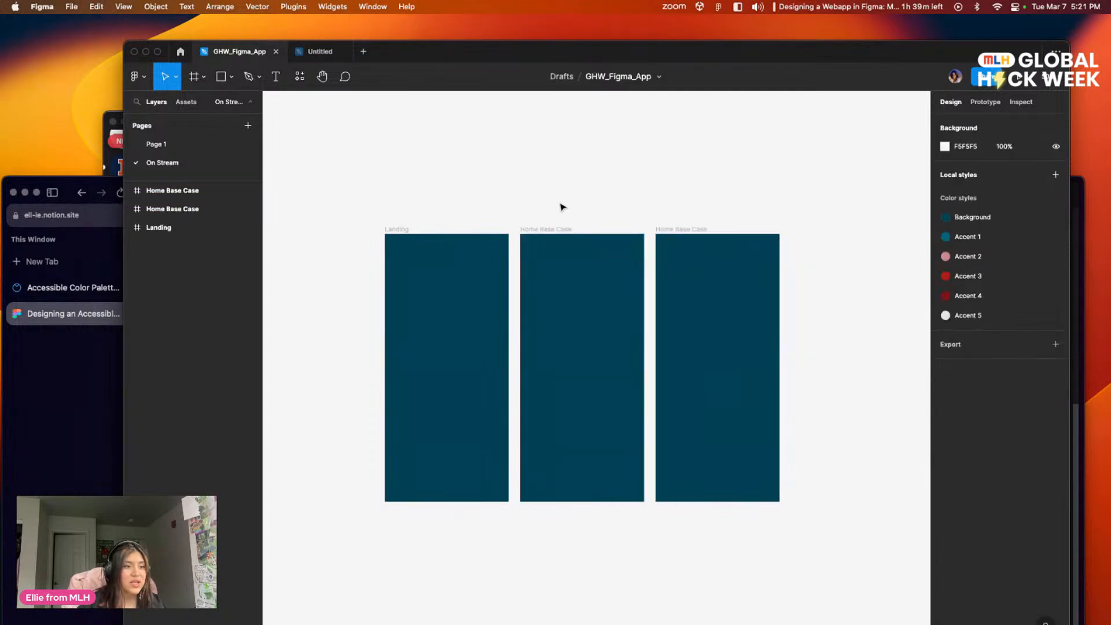
Step: Duplicate the third phone frame to add a fourth one at the end of the row
left_click(557, 231)
left_click(700, 260)
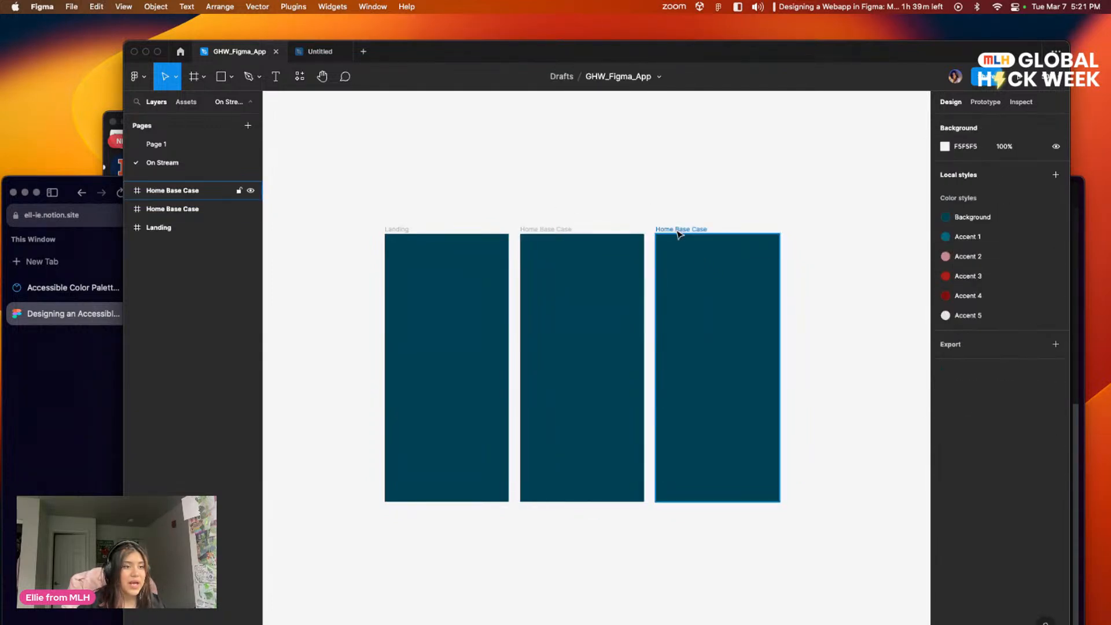
left_click(681, 229)
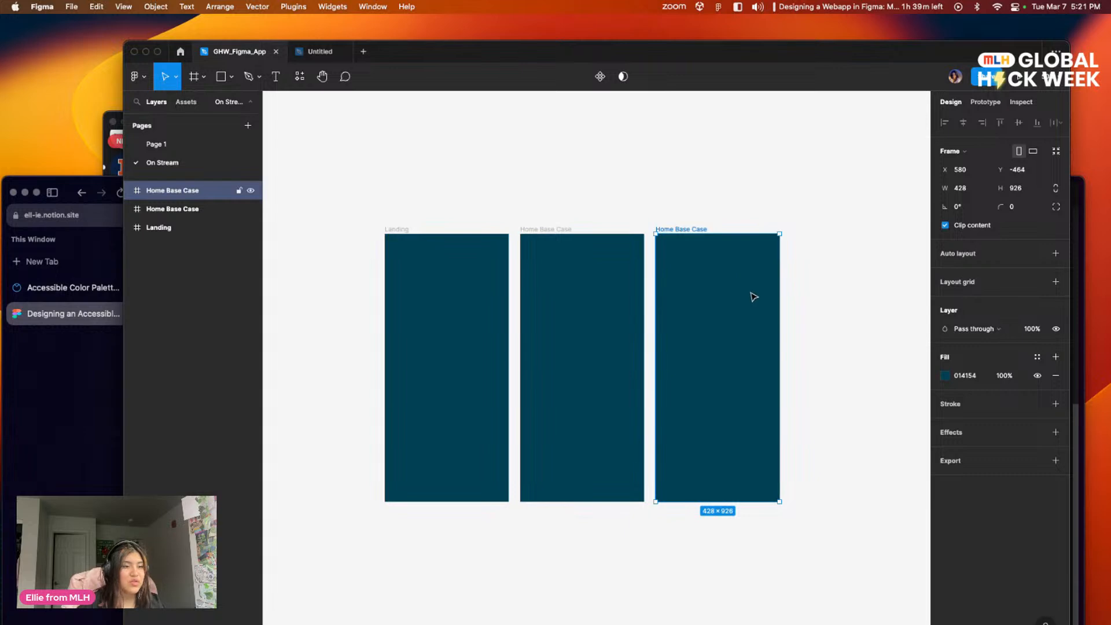
key("super+d")
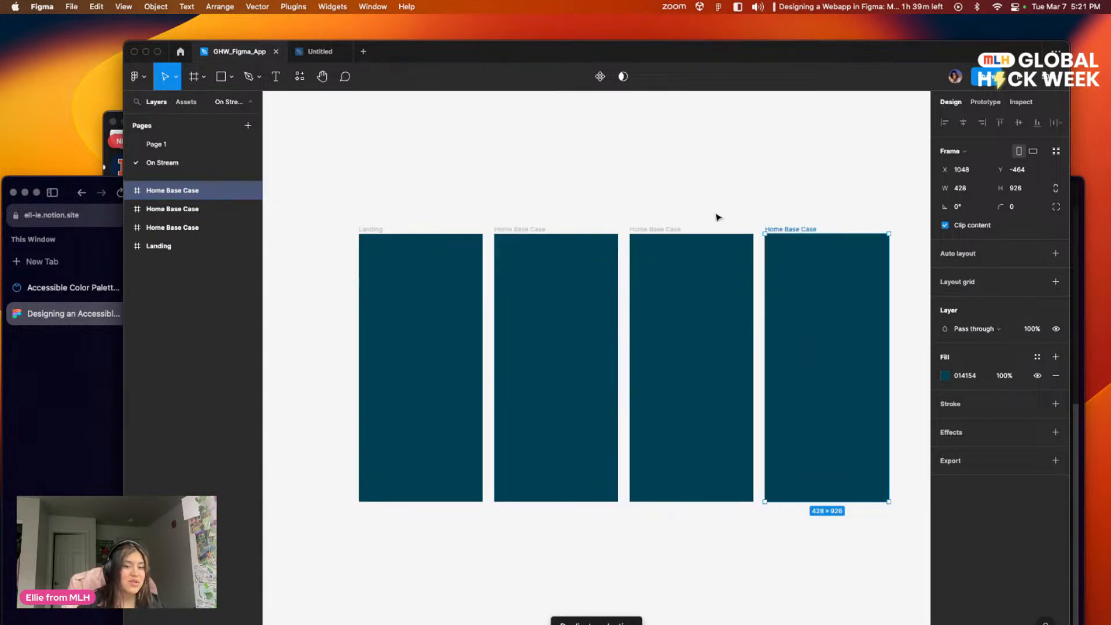
left_click(650, 199)
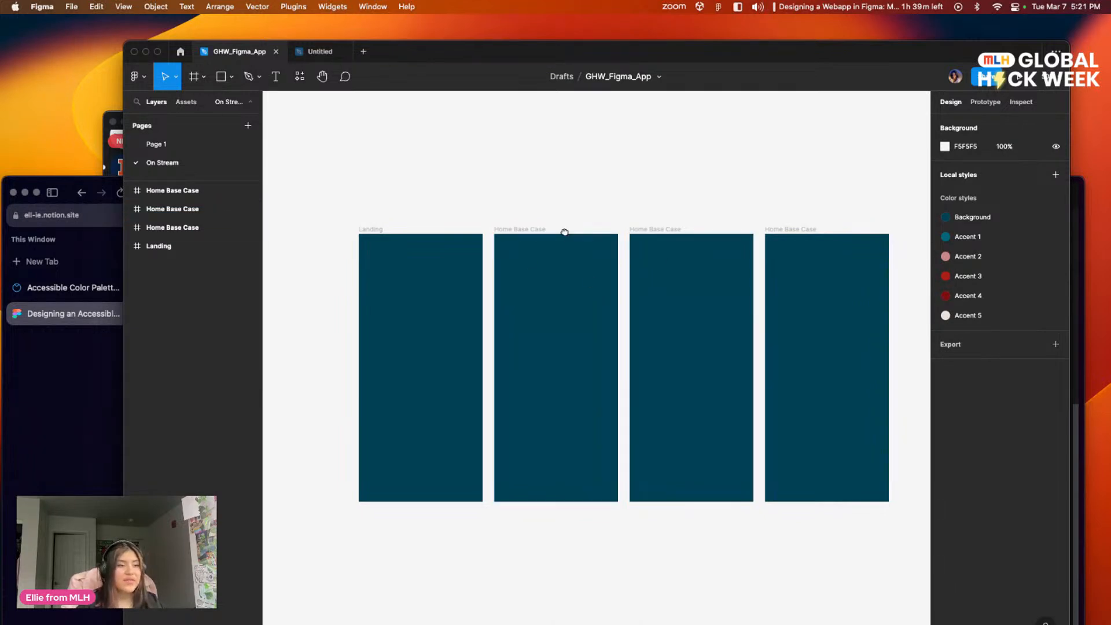
scroll(550, 243, "right", 2)
left_click(501, 249)
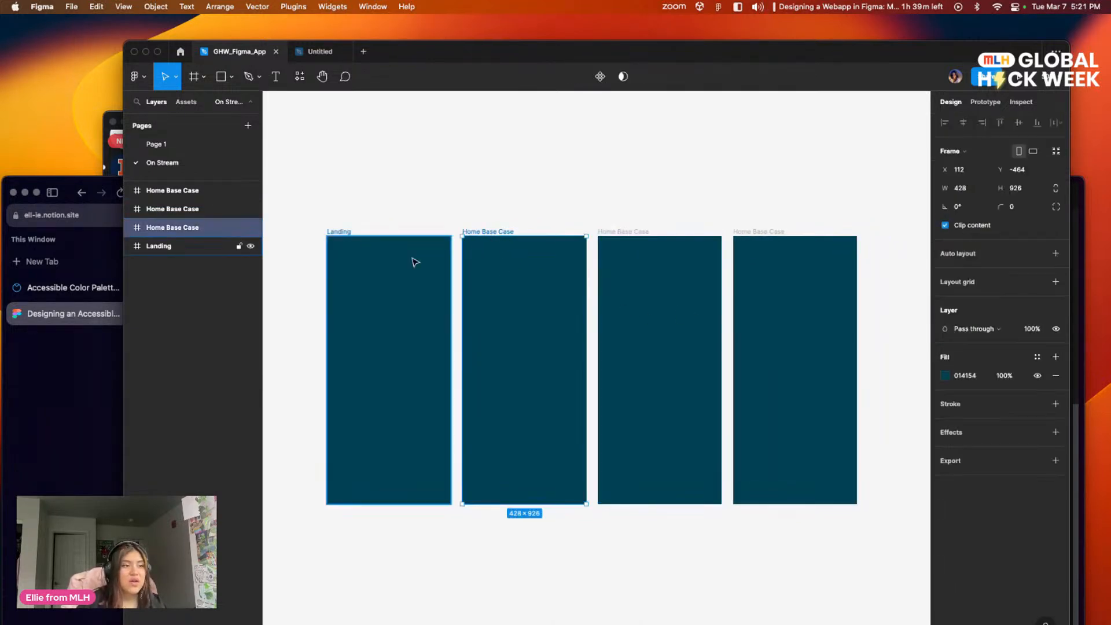
left_click(391, 265)
left_click_drag(508, 353, 508, 343)
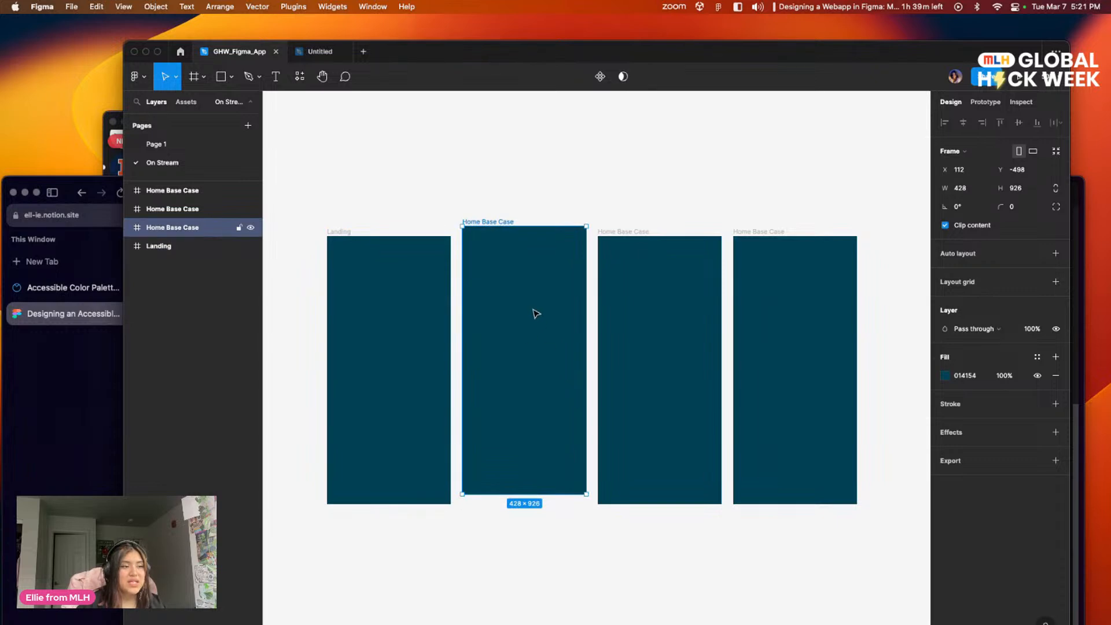
key("super+z")
Step: Rename the third frame, beside the original Home Base Case, as Home
left_click(642, 307)
double_click(635, 231)
type("Home")
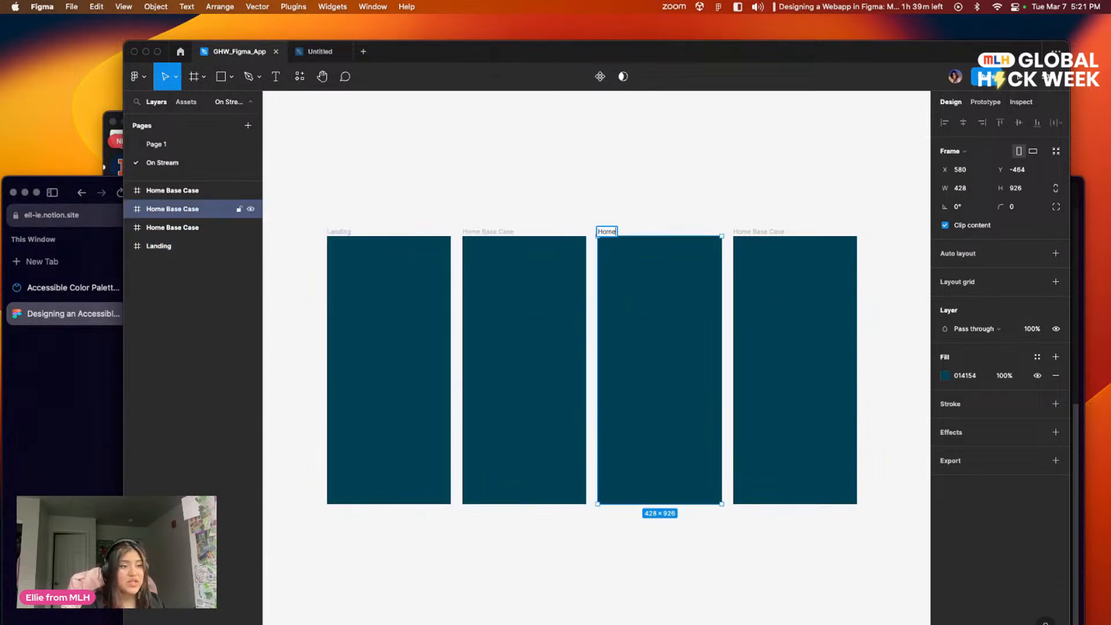
left_click(715, 210)
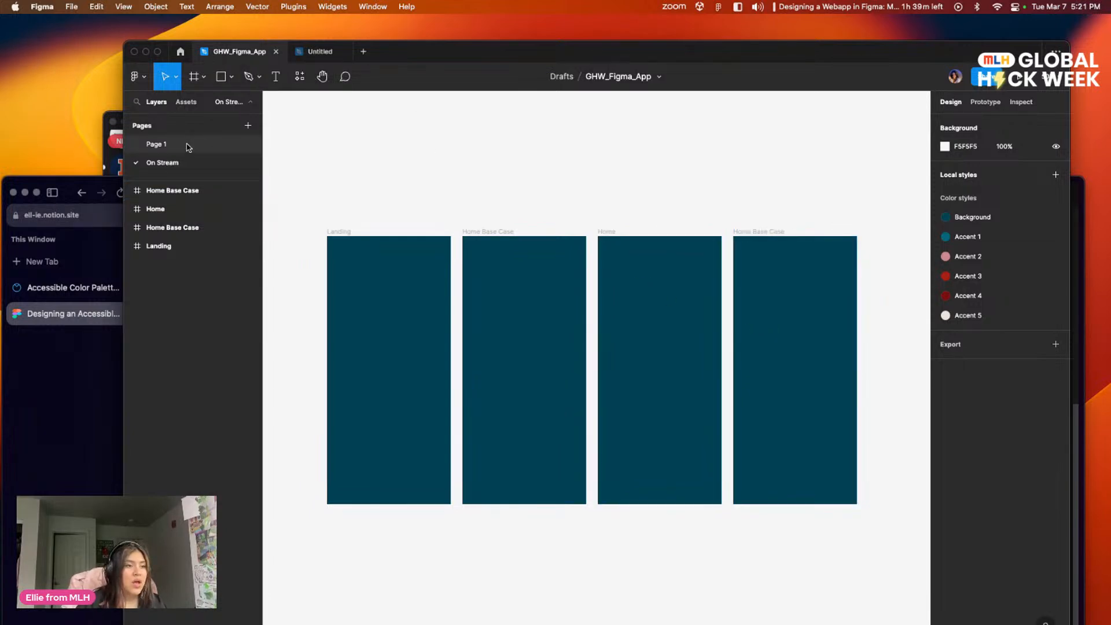
Step: Examine the finished Currently Reading and Add a Book screens on Page 1, and return to the On Stream page
left_click(156, 144)
scroll(605, 285, "down", 2)
left_click_drag(605, 285, 722, 220)
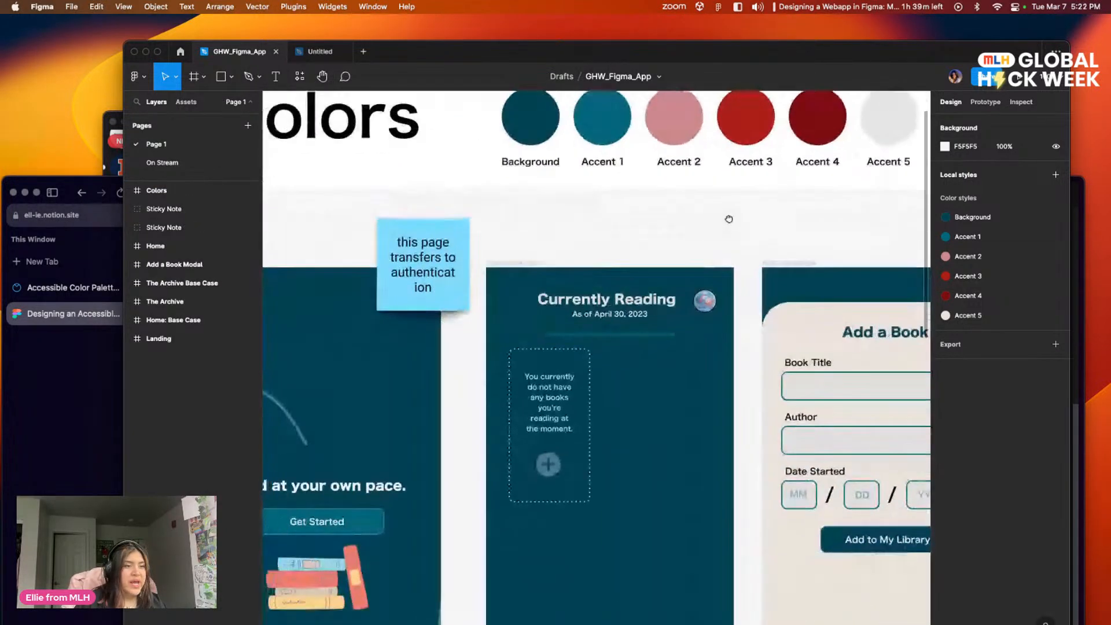
scroll(721, 221, "left", 5)
scroll(810, 248, "right", 15)
scroll(811, 249, "down", 3)
scroll(379, 209, "up", 3)
scroll(585, 185, "left", 6)
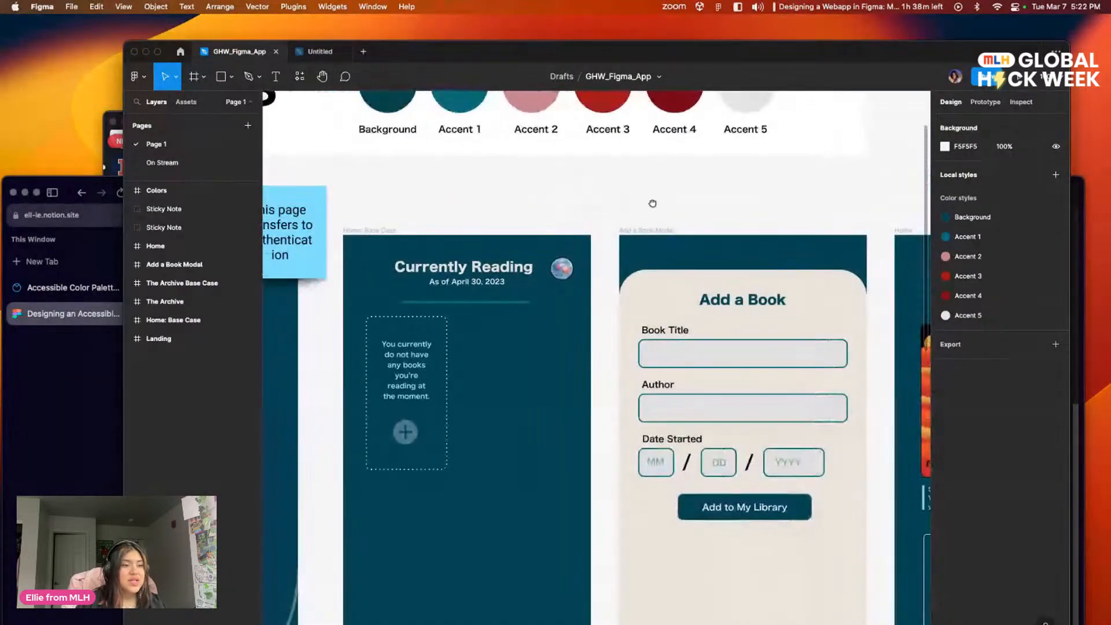
left_click_drag(652, 203, 721, 218)
left_click(320, 51)
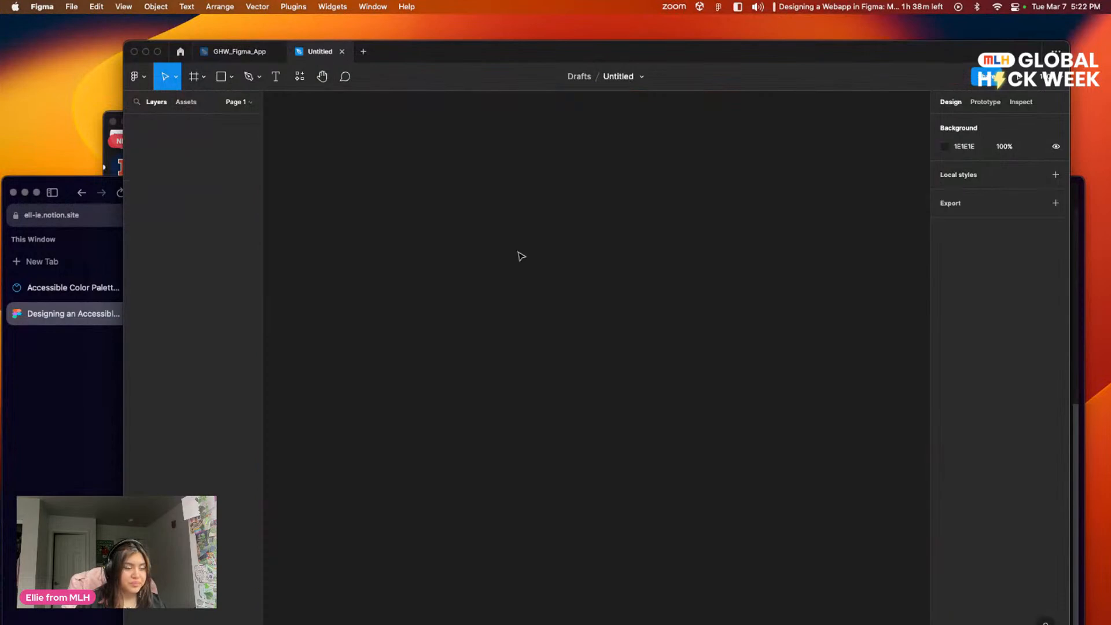
left_click(232, 52)
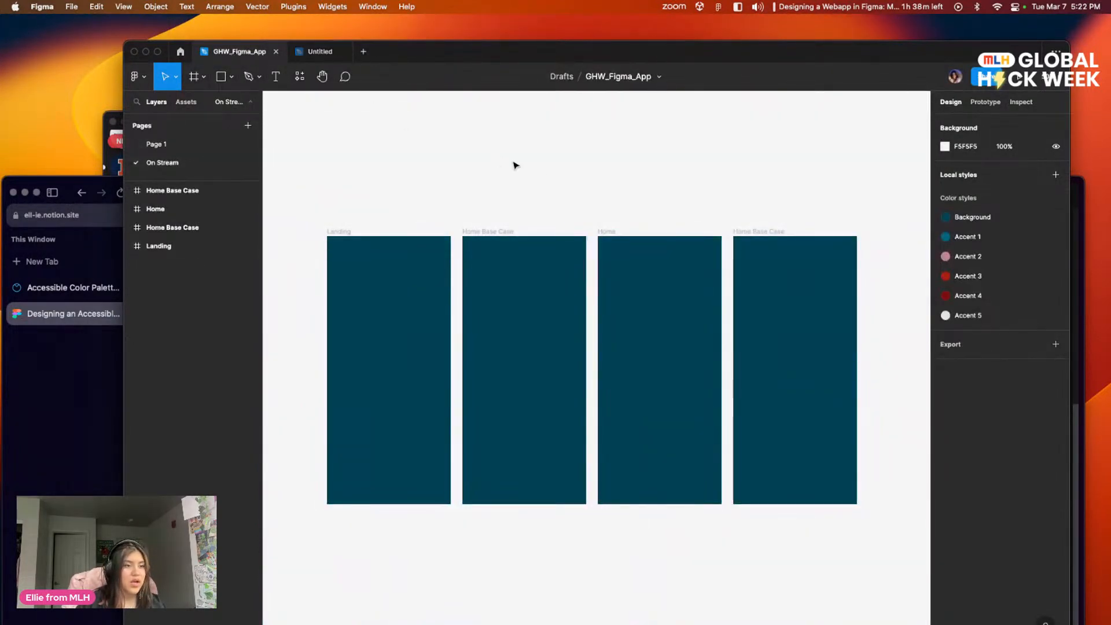
Step: Rename the fourth frame, at the end of the row, as Book Modal
left_click_drag(543, 171, 494, 164)
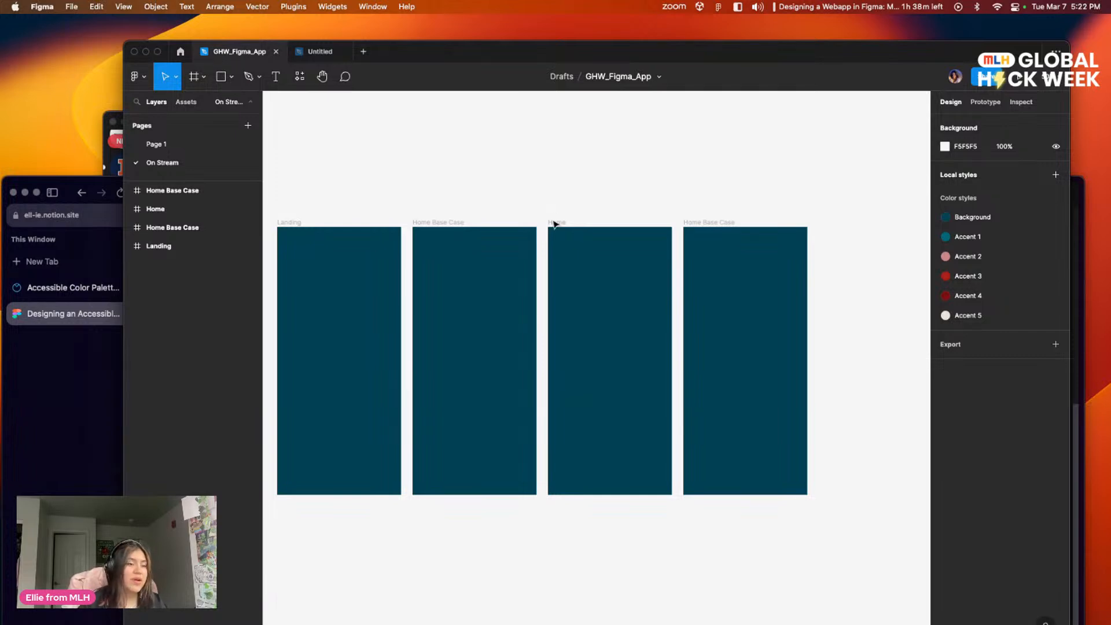
double_click(708, 220)
type("Box")
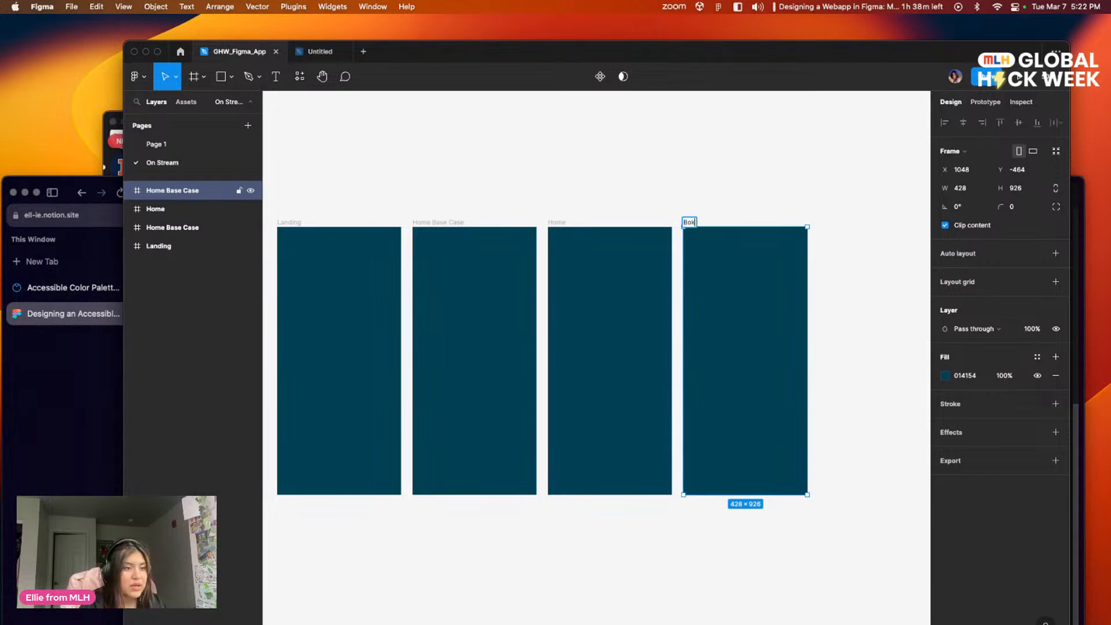
type("k Modal")
left_click(580, 169)
left_click_drag(559, 205, 616, 150)
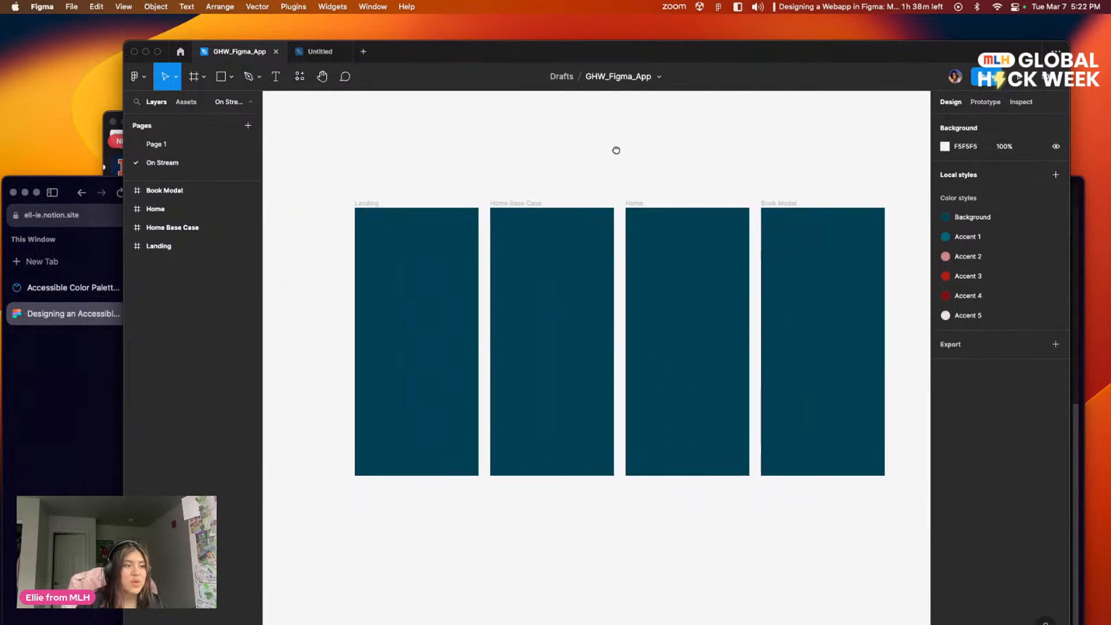
left_click_drag(476, 174, 461, 164)
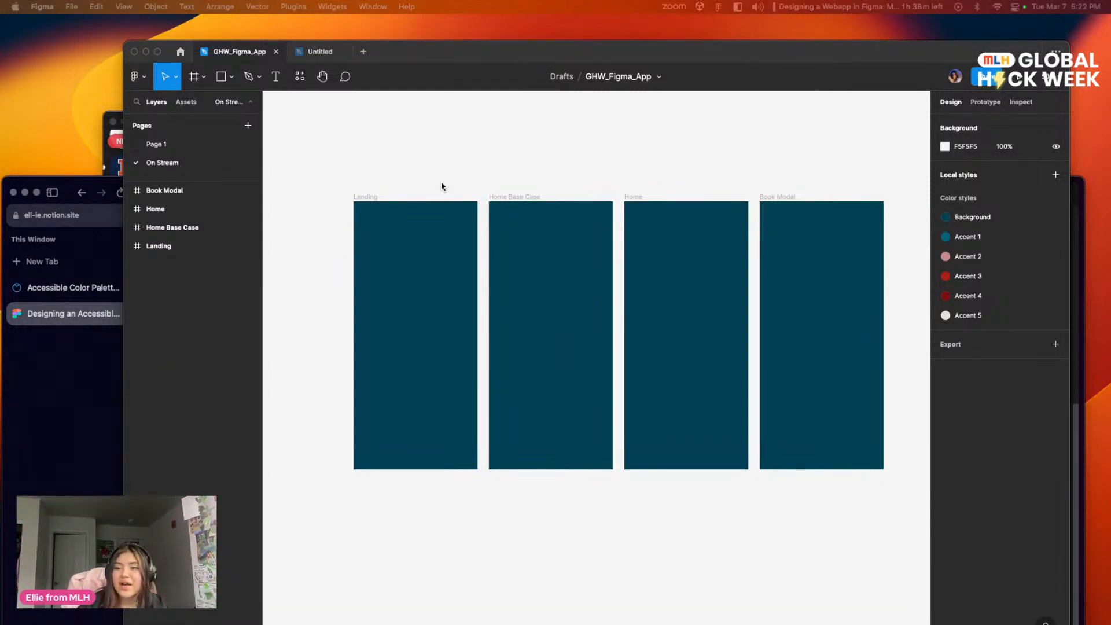
left_click_drag(586, 146, 564, 140)
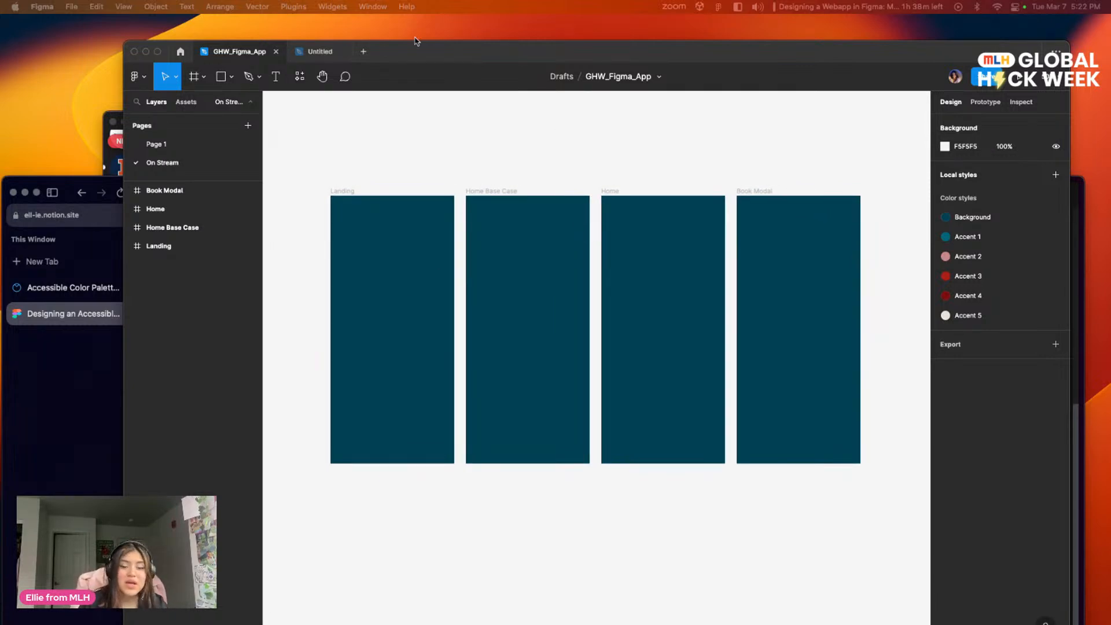
mouse_move(406, 149)
left_mouse_down()
mouse_move(366, 149)
mouse_move(411, 148)
left_mouse_up()
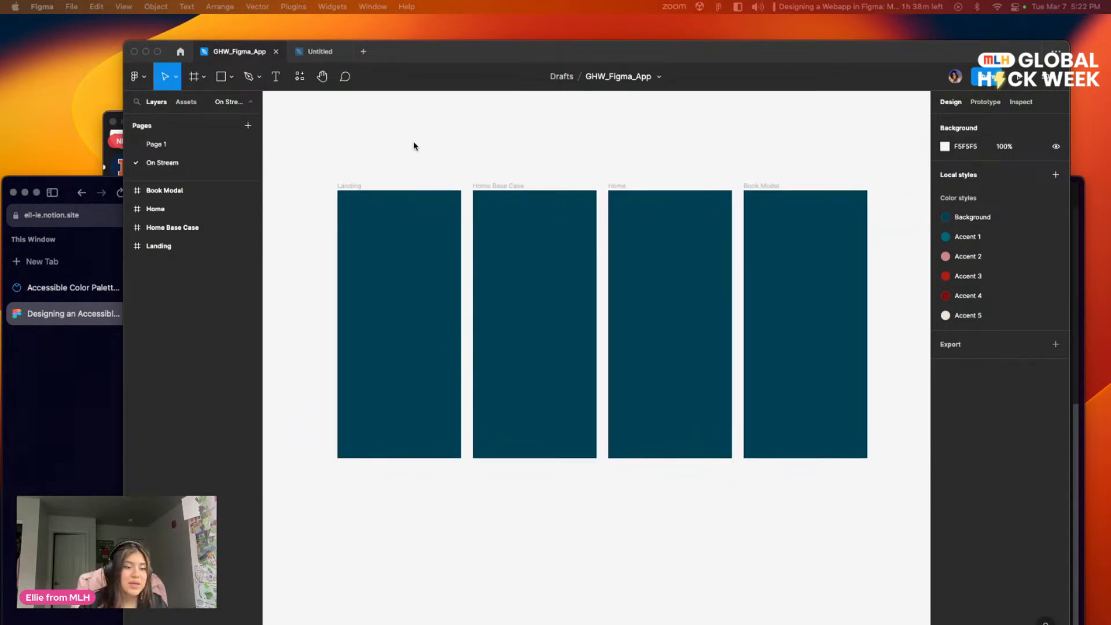
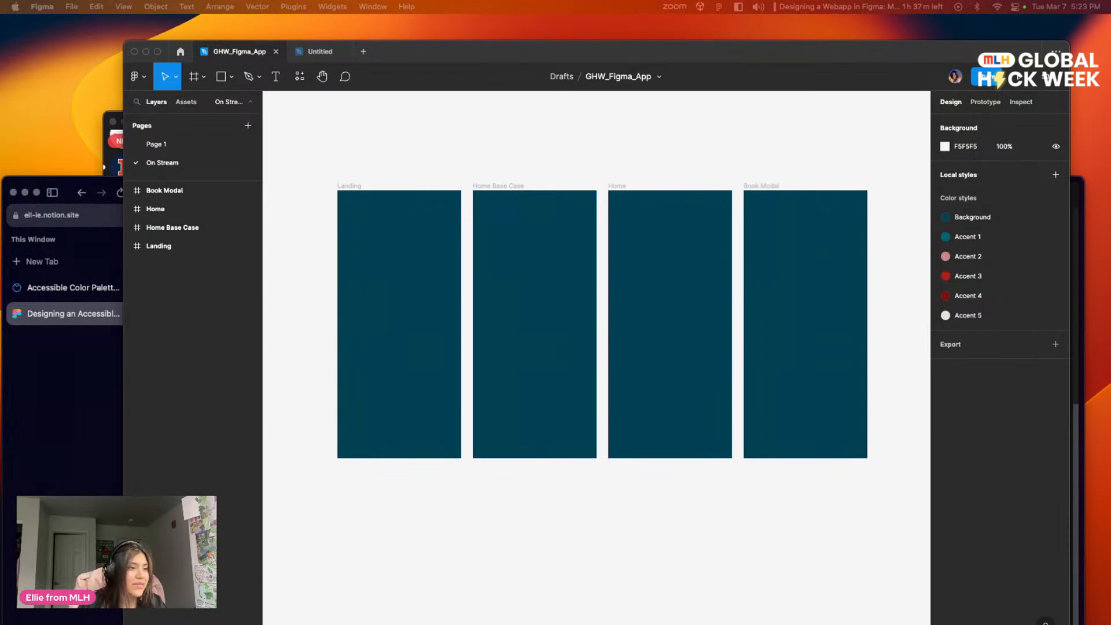
Step: Switch to the browser's resources page, open the Books.png asset and save it as Books in Downloads
left_click(73, 313)
scroll(431, 384, "down", 2)
scroll(432, 384, "up", 10)
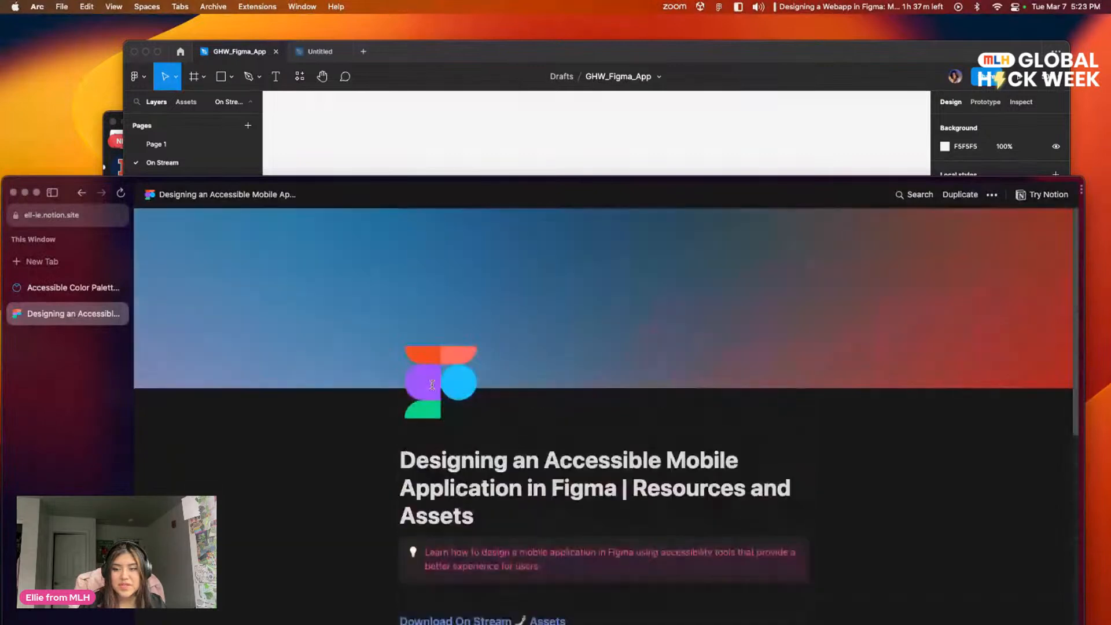
scroll(432, 384, "down", 5)
left_click(436, 377)
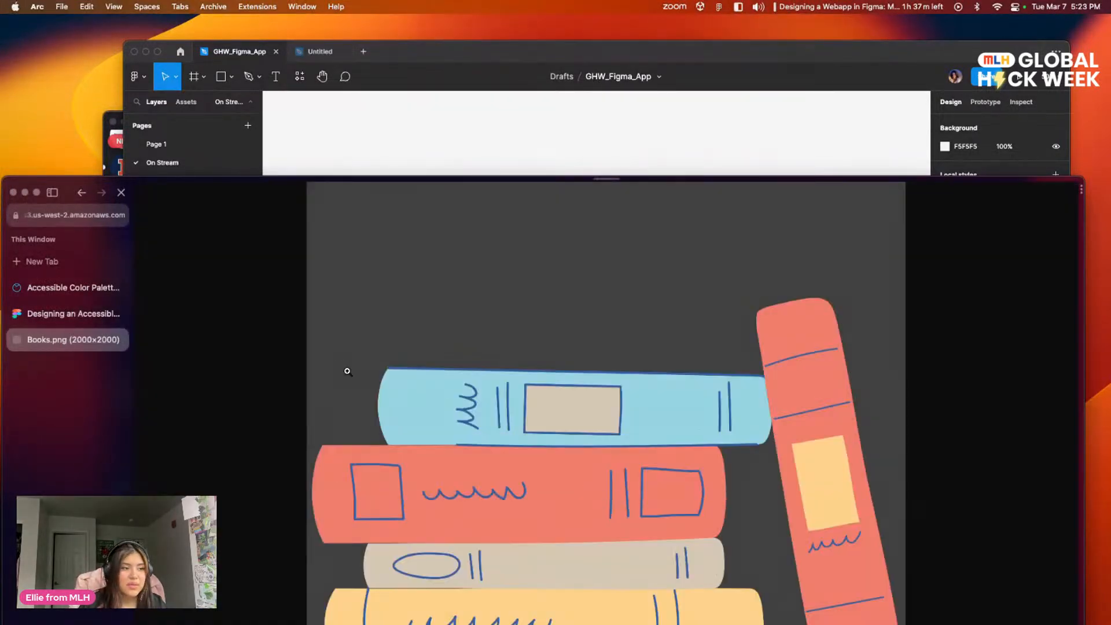
right_click(498, 416)
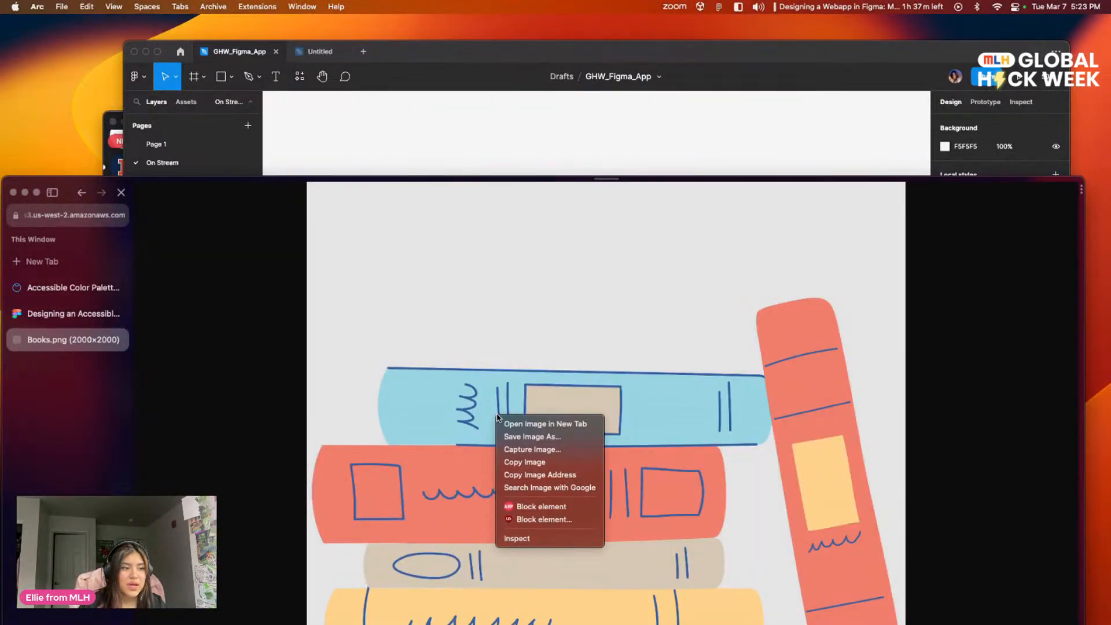
left_click(544, 437)
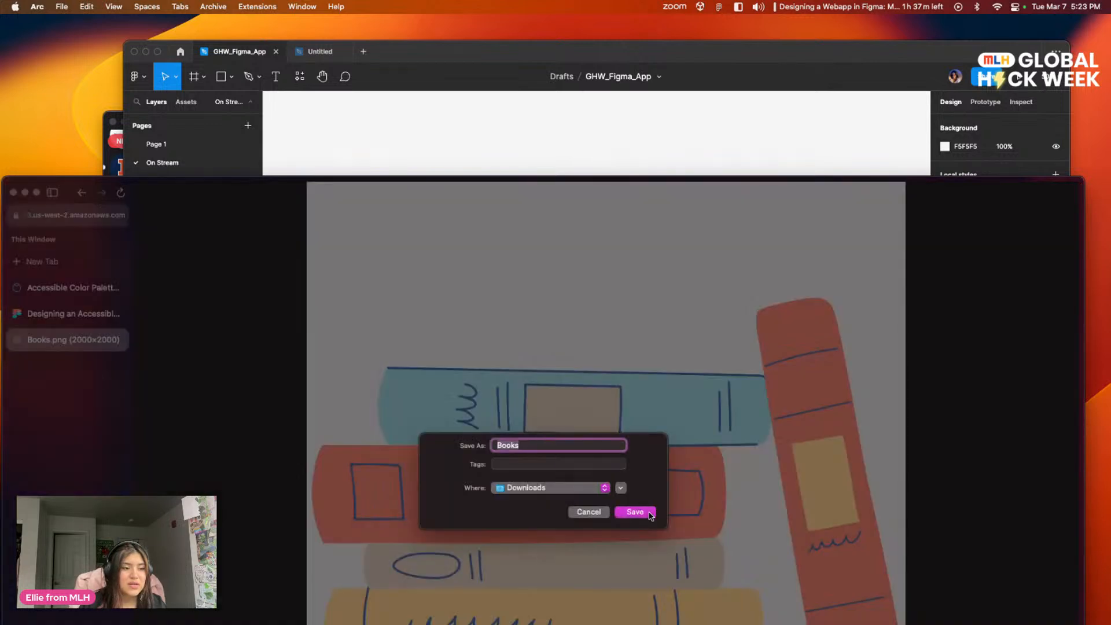
left_click(634, 512)
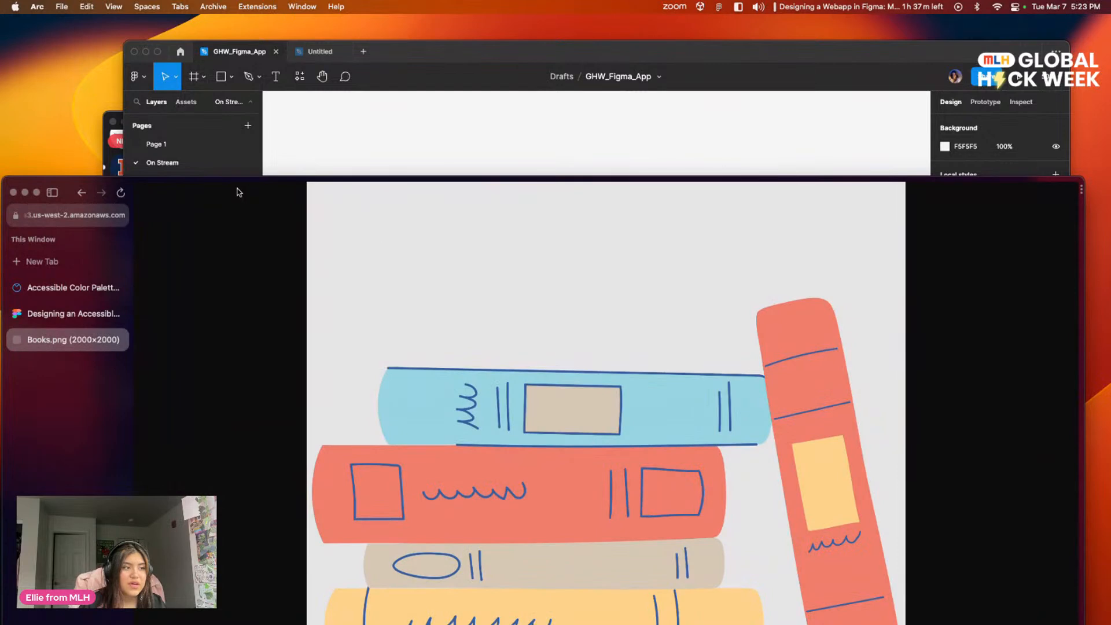
Step: Move the browser window aside and bring the downloaded books image into the Landing frame in Figma
left_click_drag(302, 179, 899, 63)
left_click(635, 545)
left_click_drag(665, 525, 359, 337)
left_click(436, 525)
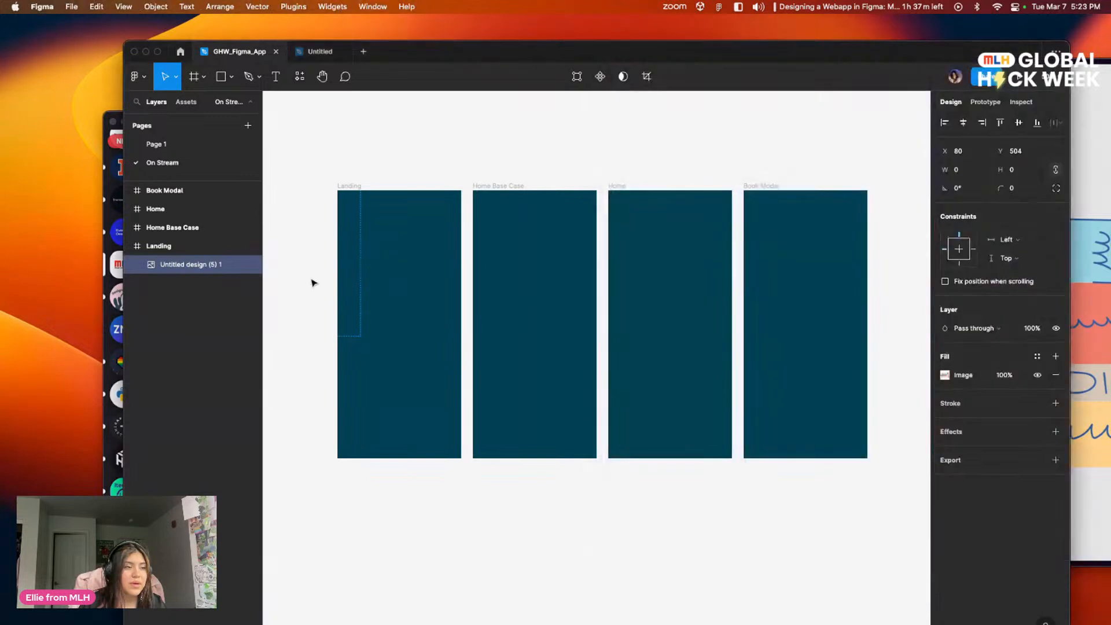
Step: Try to locate and move the imported image layer inside the Landing frame
left_click(339, 282)
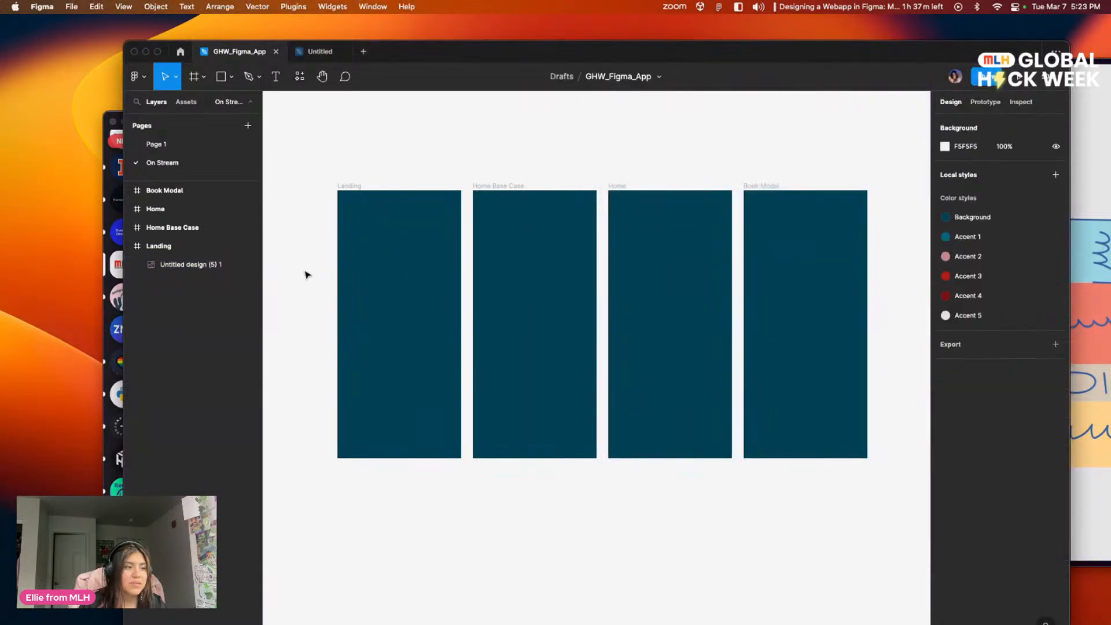
left_click(176, 264)
left_click_drag(345, 254, 418, 272)
left_click(184, 252)
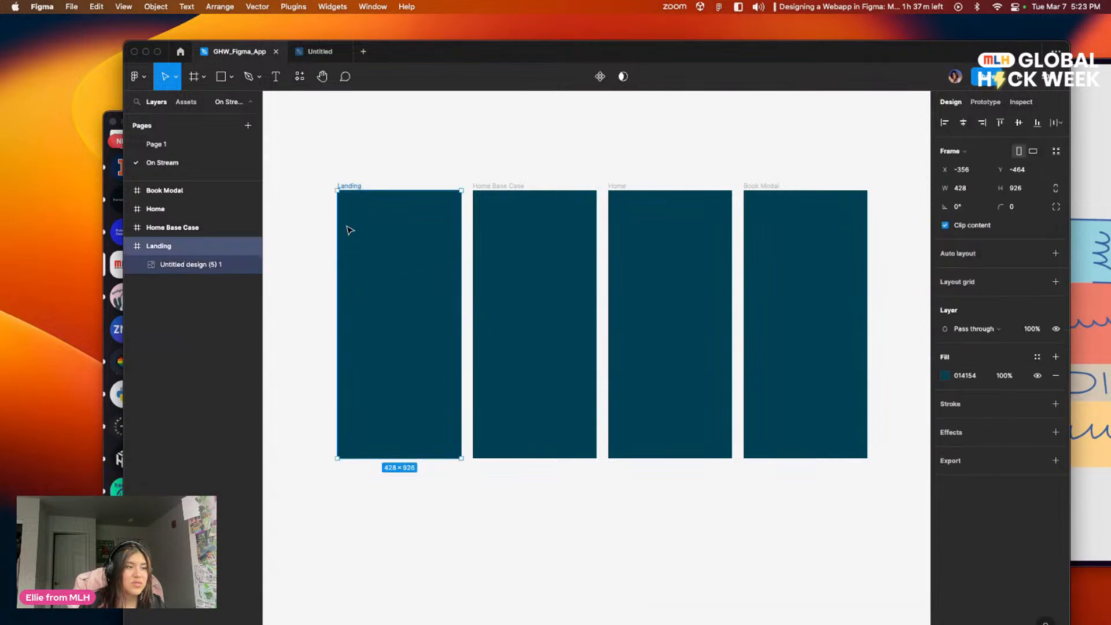
left_click(185, 267)
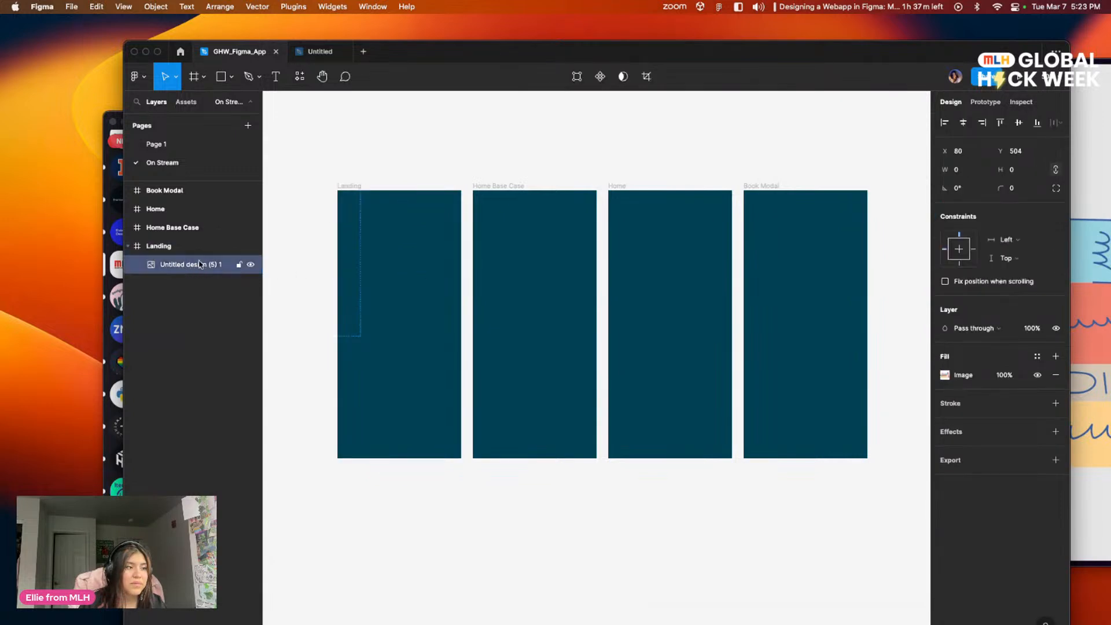
scroll(352, 289, "left", 3)
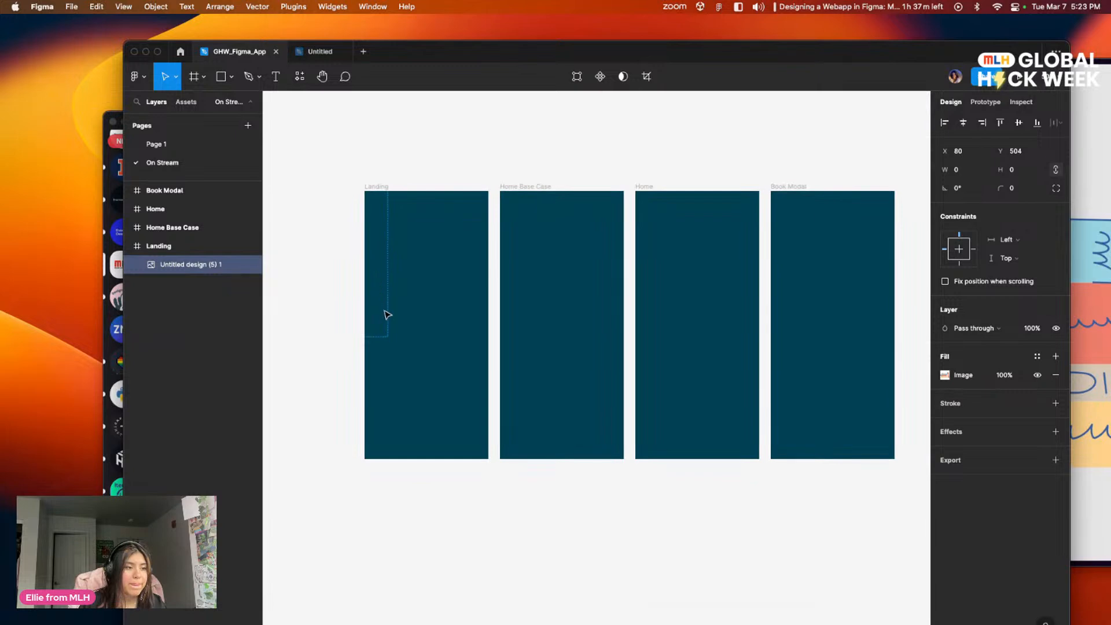
left_click(390, 340)
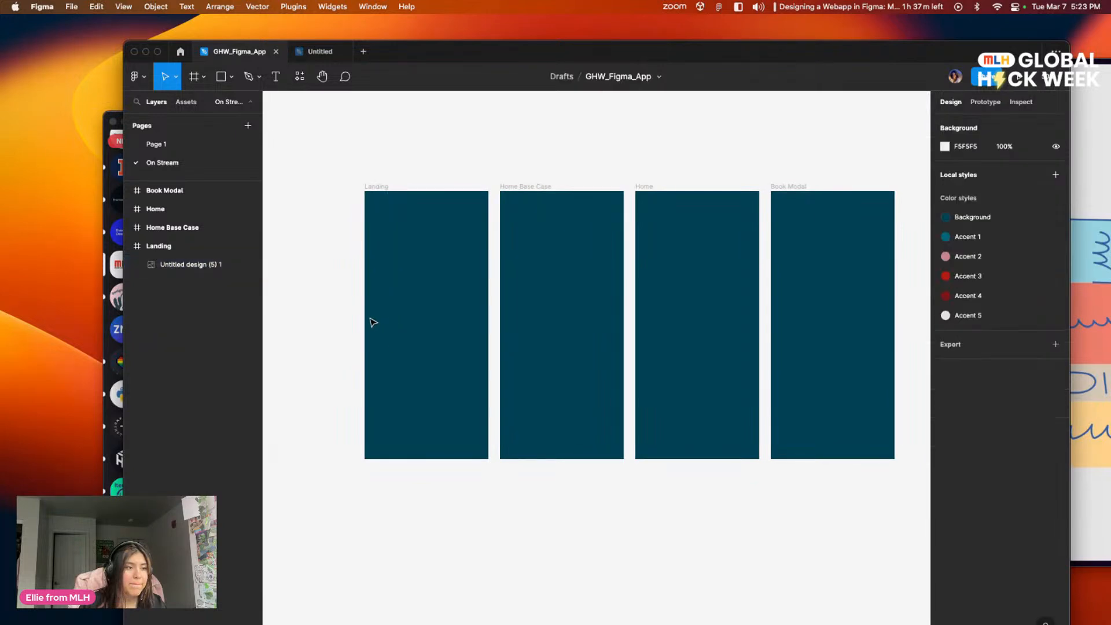
left_click(191, 265)
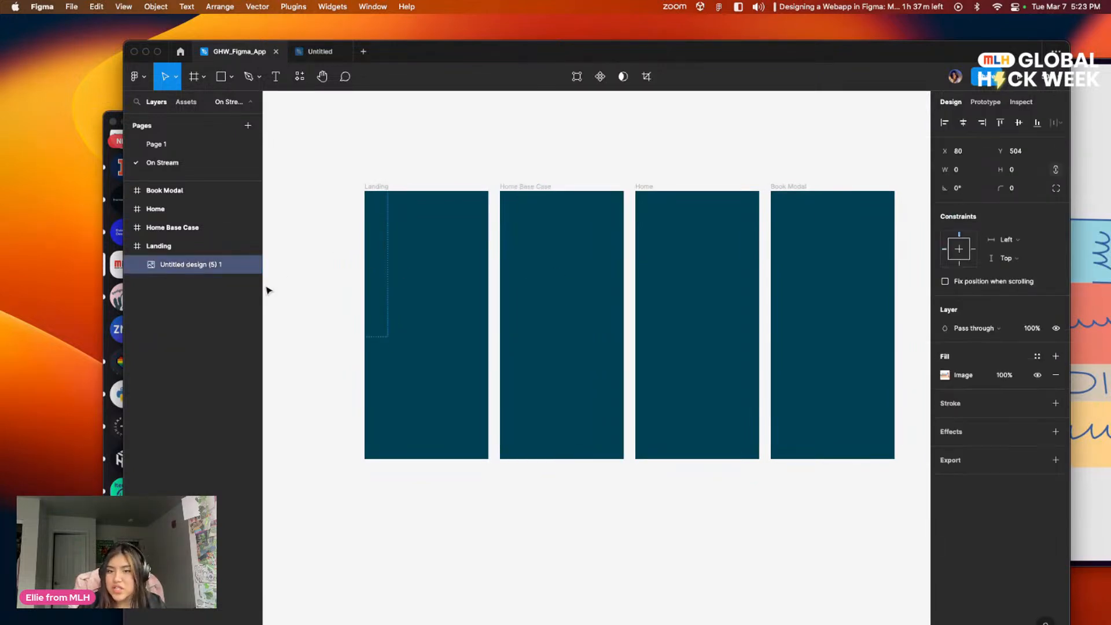
left_click(275, 273)
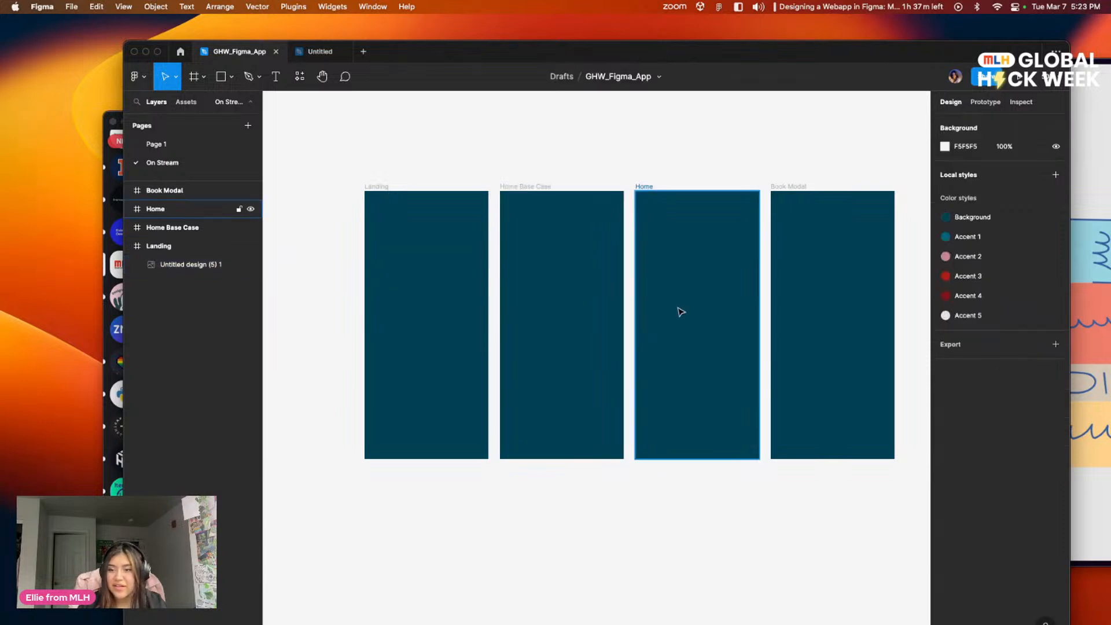
Step: Add Books.png from the browser's recent downloads to the Figma canvas, overlapping the lower part of the phone frames
left_click(1096, 333)
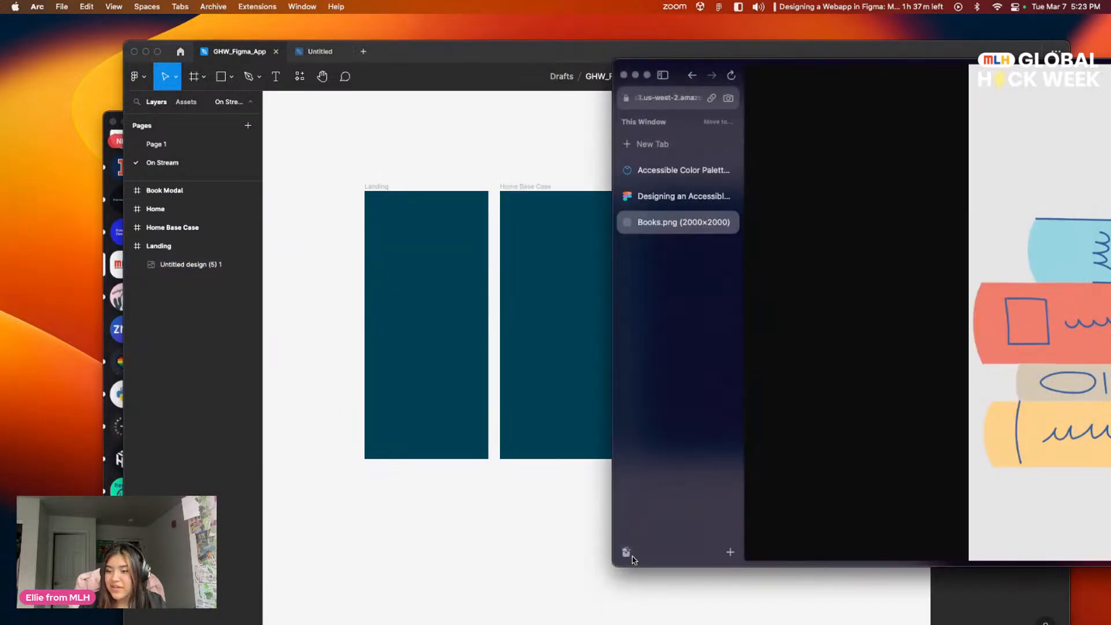
left_click_drag(642, 529, 465, 540)
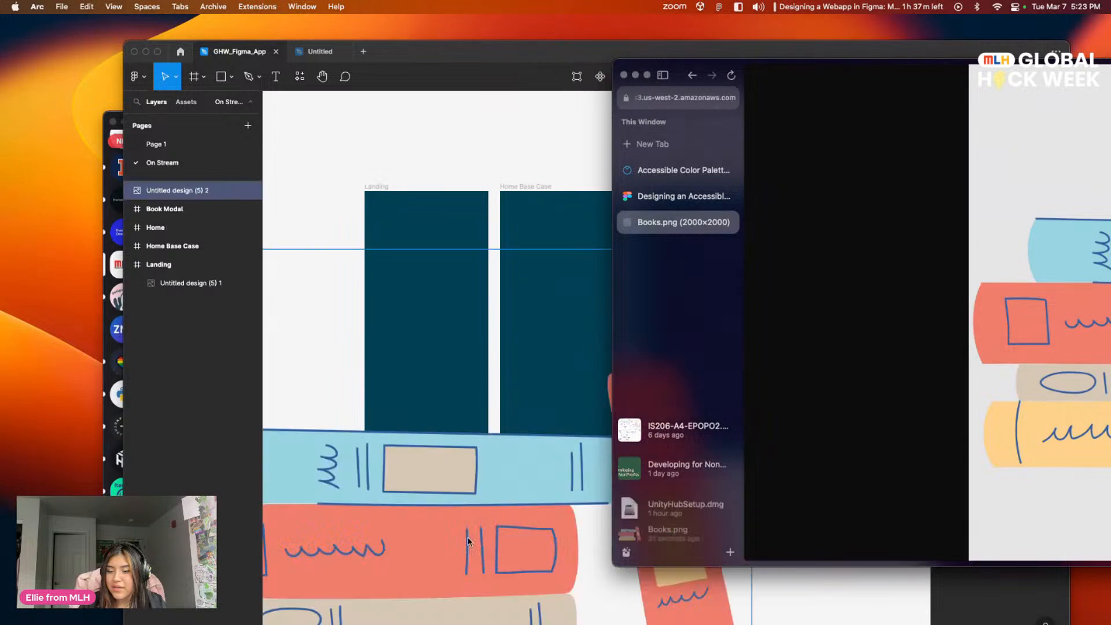
scroll(433, 399, "down", 5)
scroll(428, 290, "right", 5)
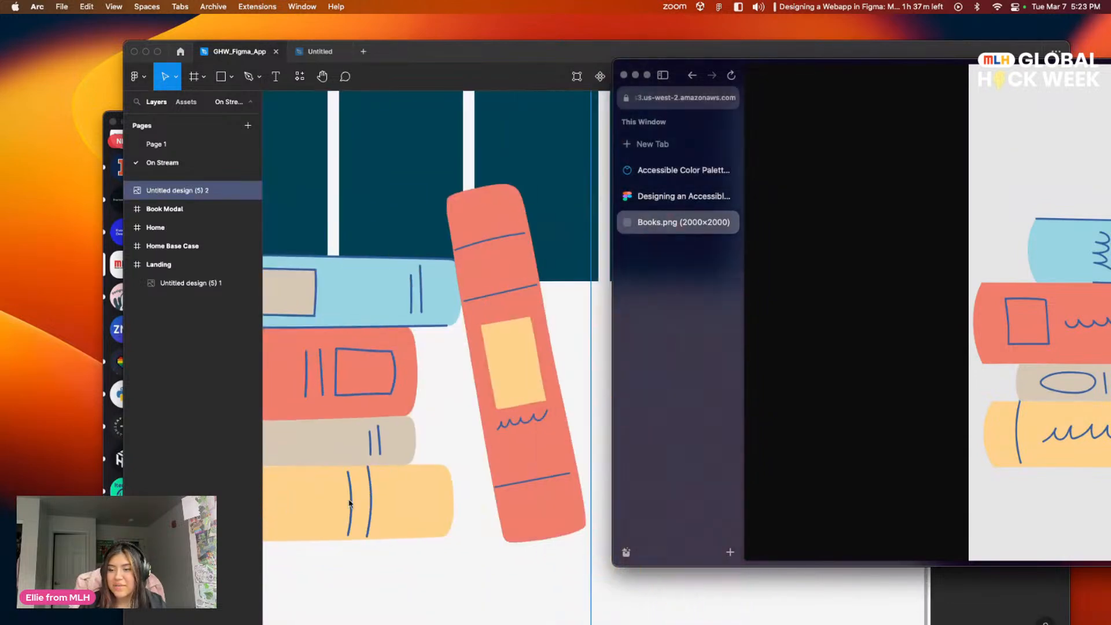
left_click(621, 572)
scroll(724, 441, "up", 5)
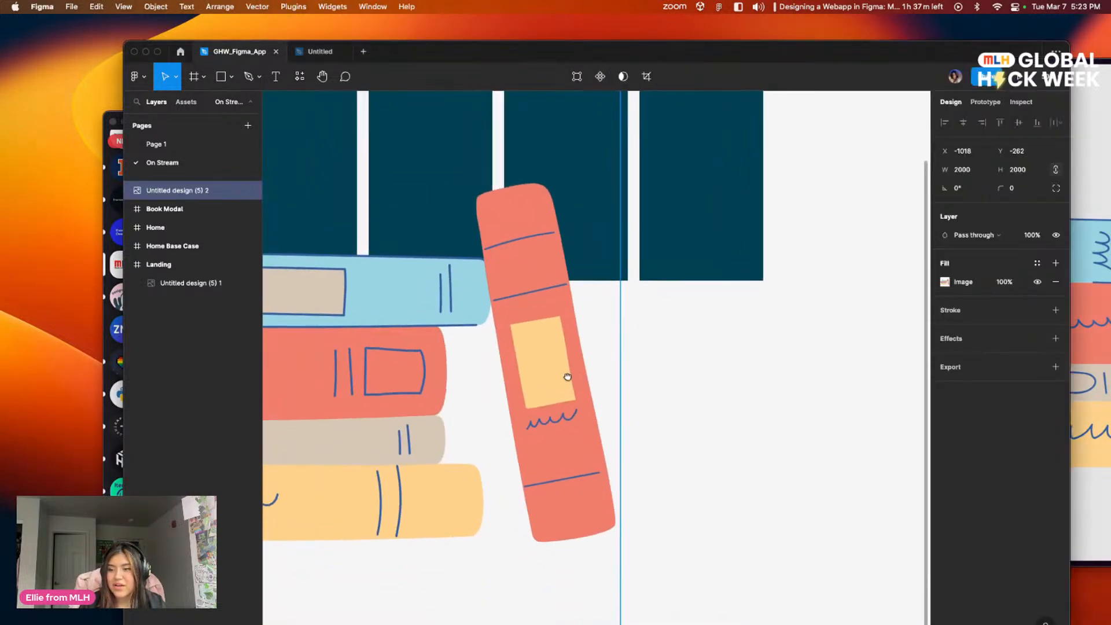
scroll(761, 456, "down", 3)
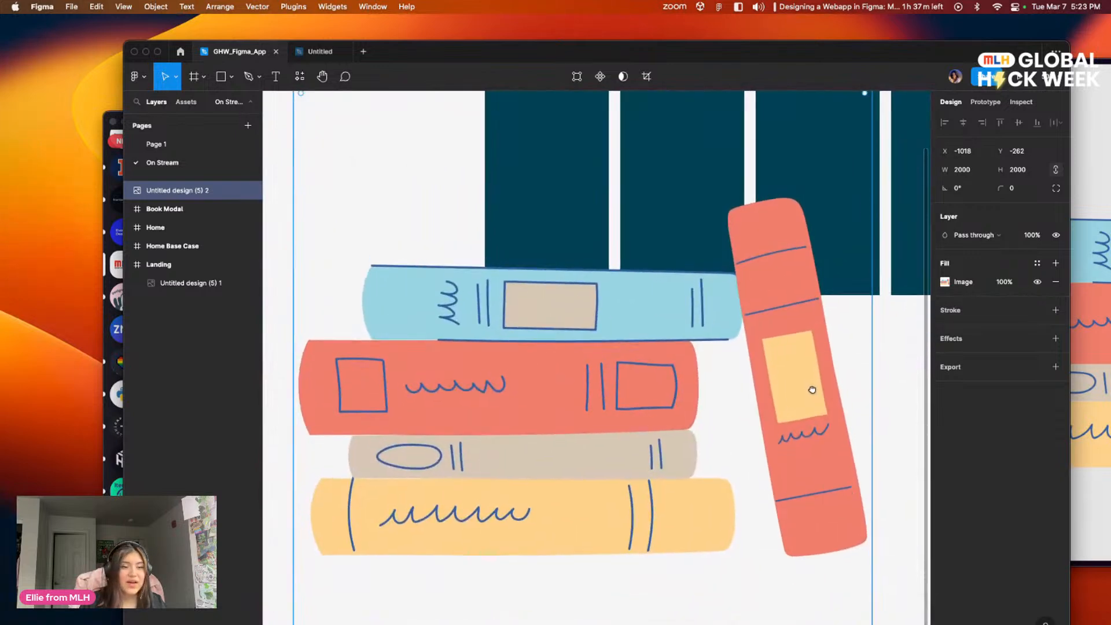
scroll(747, 350, "down", 3)
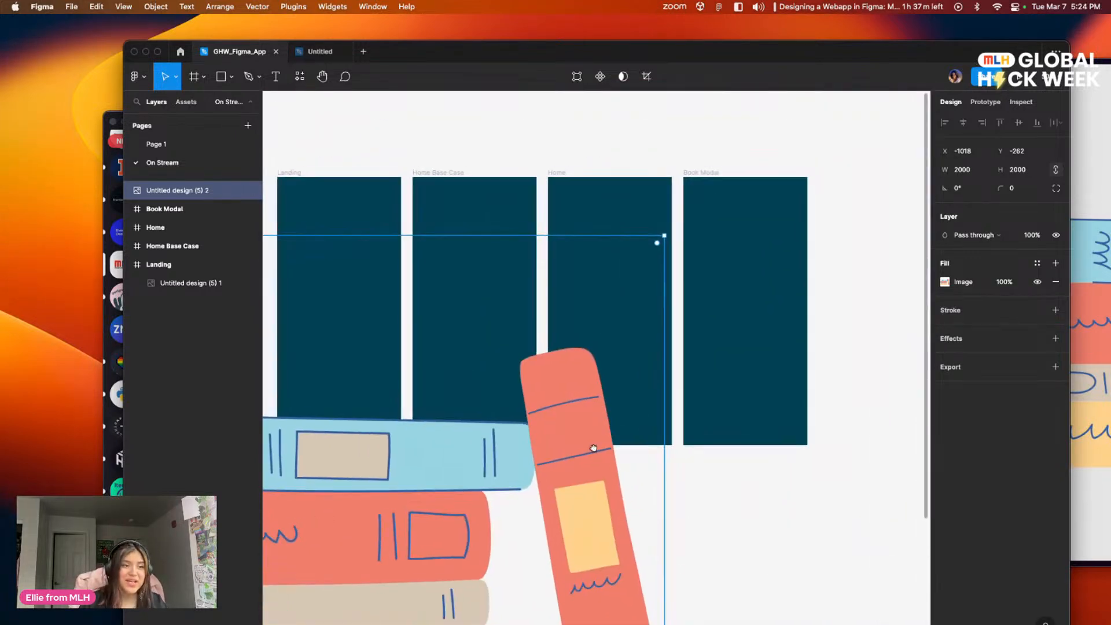
scroll(821, 196, "up", 4)
left_click_drag(901, 300, 811, 315)
left_click_drag(664, 232, 644, 246)
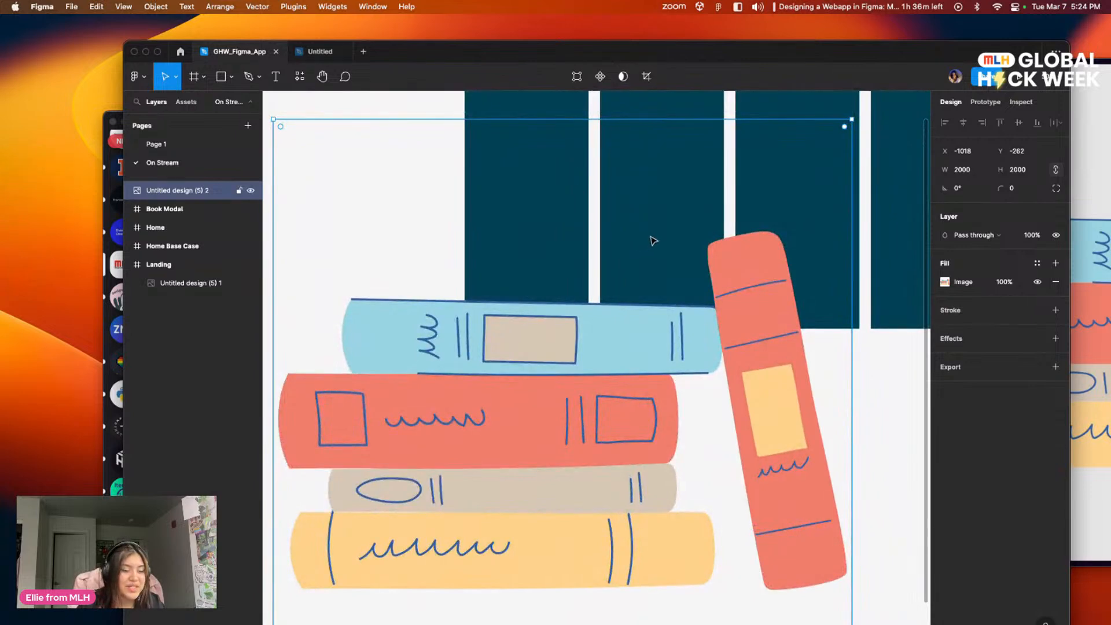
key("k")
left_click(870, 370)
left_click(720, 374)
key("k")
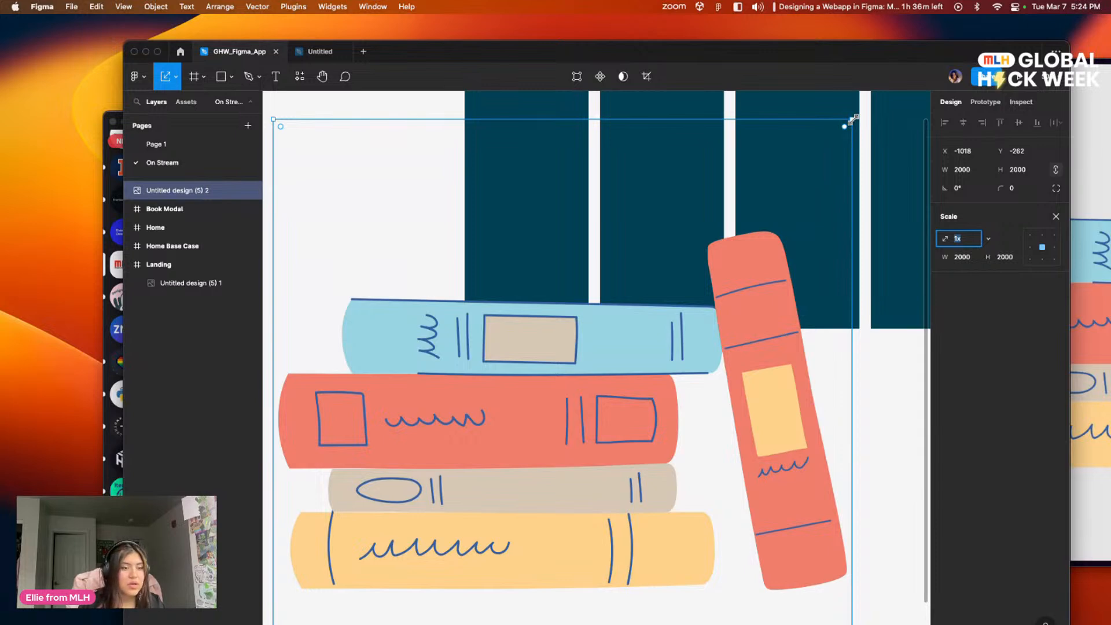
left_click(885, 362)
left_click(808, 339)
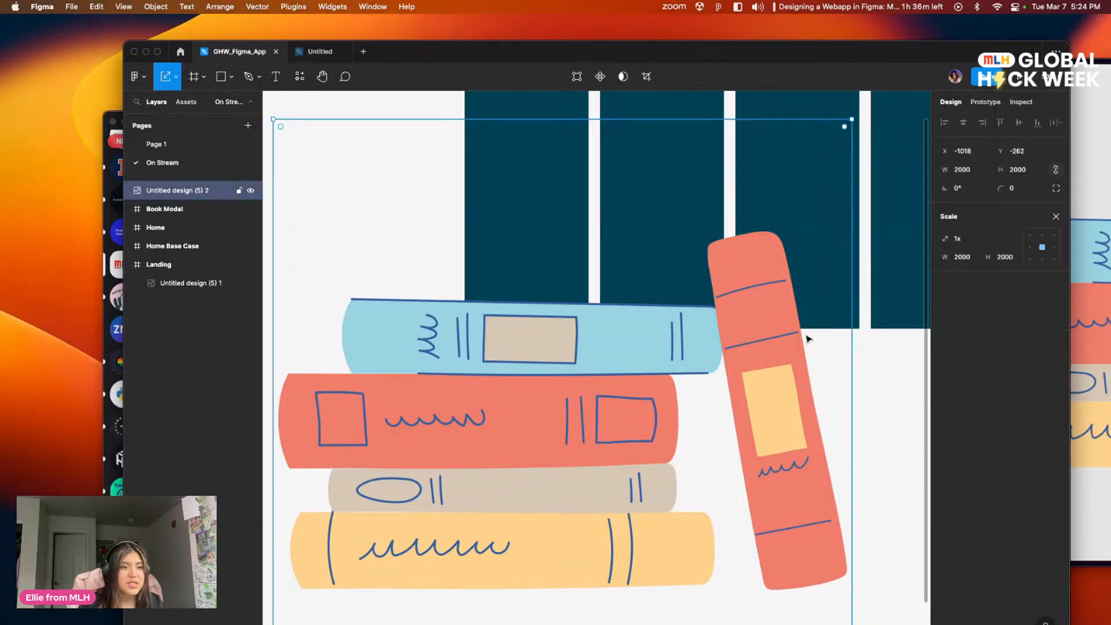
left_click(1055, 216)
Step: Shrink the books image by freely resizing it to about 264 × 198
left_click_drag(694, 315, 670, 346)
left_click_drag(817, 149, 699, 278)
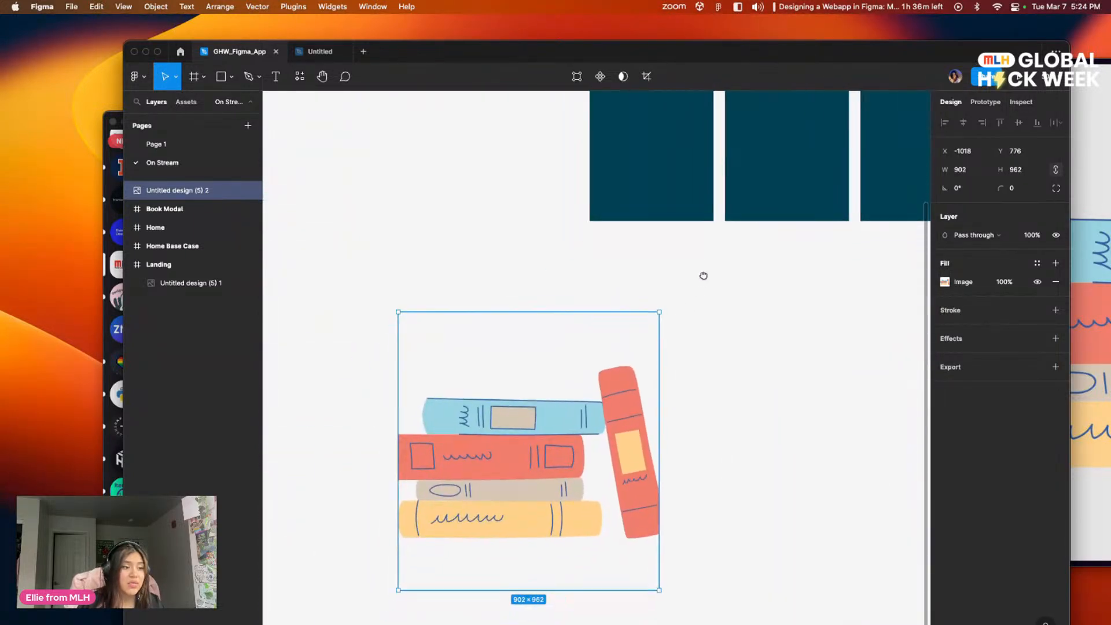
left_click_drag(656, 311, 476, 528)
left_click(523, 518)
scroll(541, 511, "down", 3)
scroll(541, 510, "left", 1)
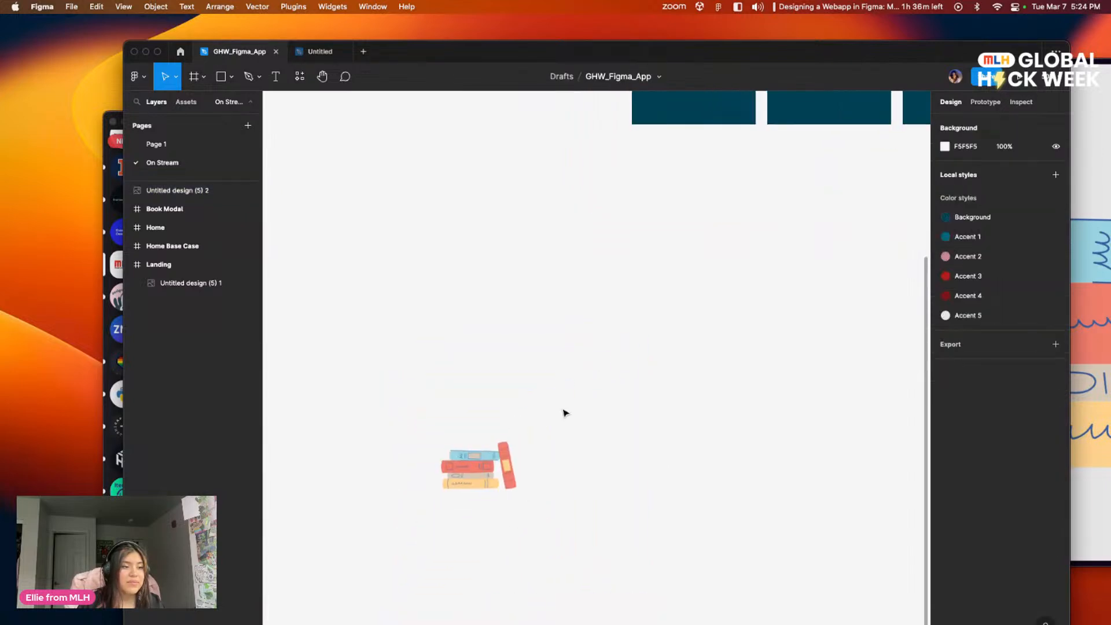
left_click(501, 448)
left_click_drag(516, 433, 541, 433)
left_click(544, 434)
left_click(505, 457)
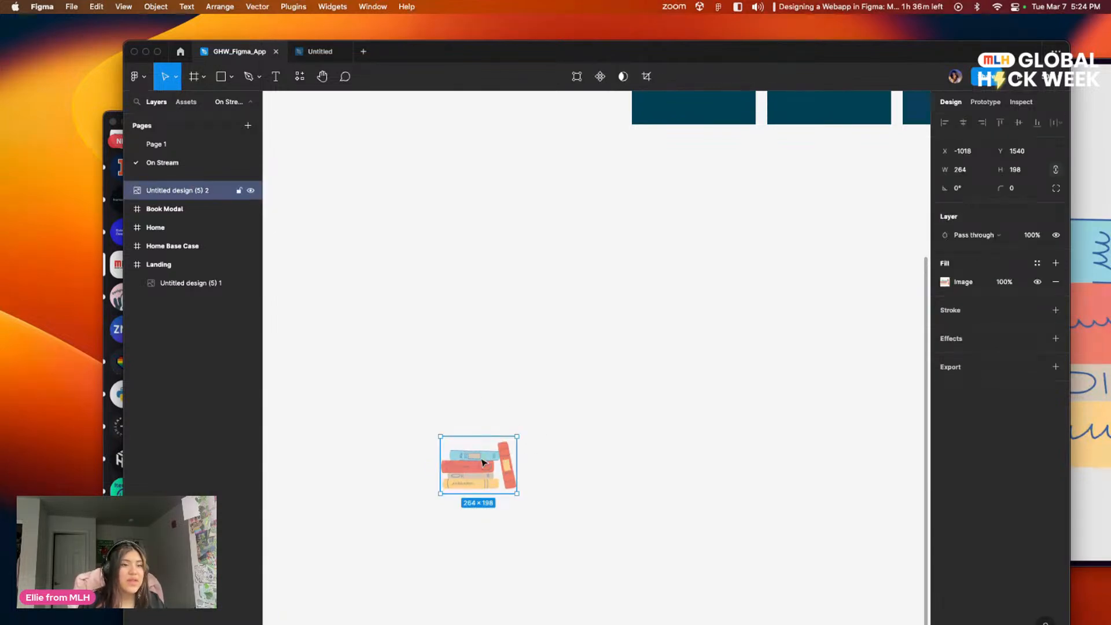
Step: Undo the free resizing of the books image
key("super+z")
key("super+z")
left_click_drag(655, 357, 483, 475)
left_click_drag(538, 424, 512, 451)
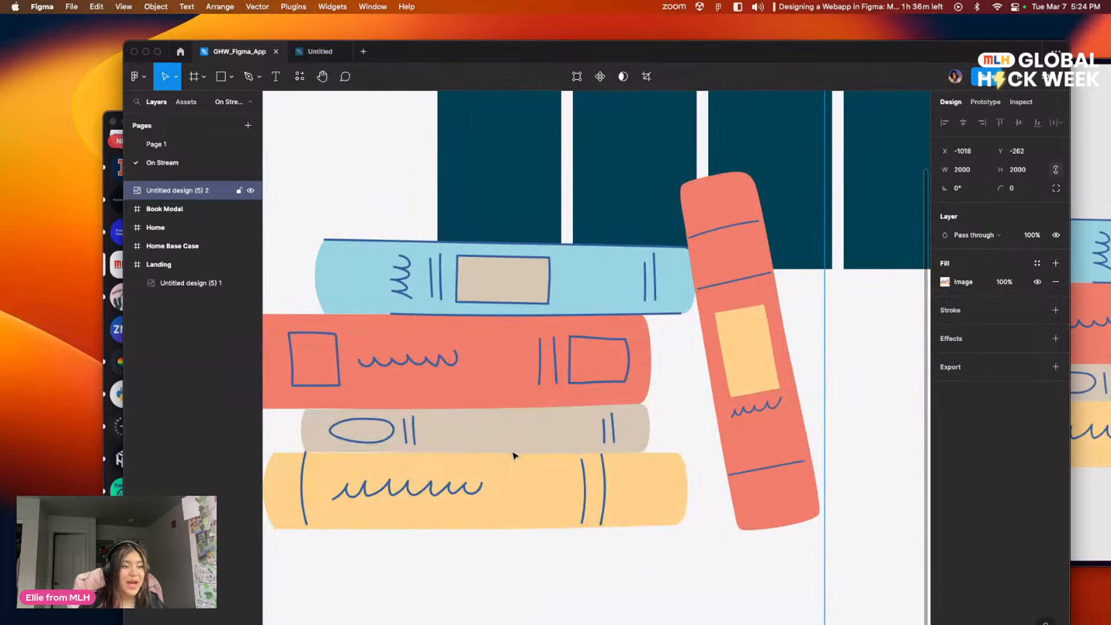
Step: Scale the books image proportionally to about 340 × 340 with the Scale tool and place it mid-height in the Landing frame
scroll(513, 455, "up", 5)
key("k")
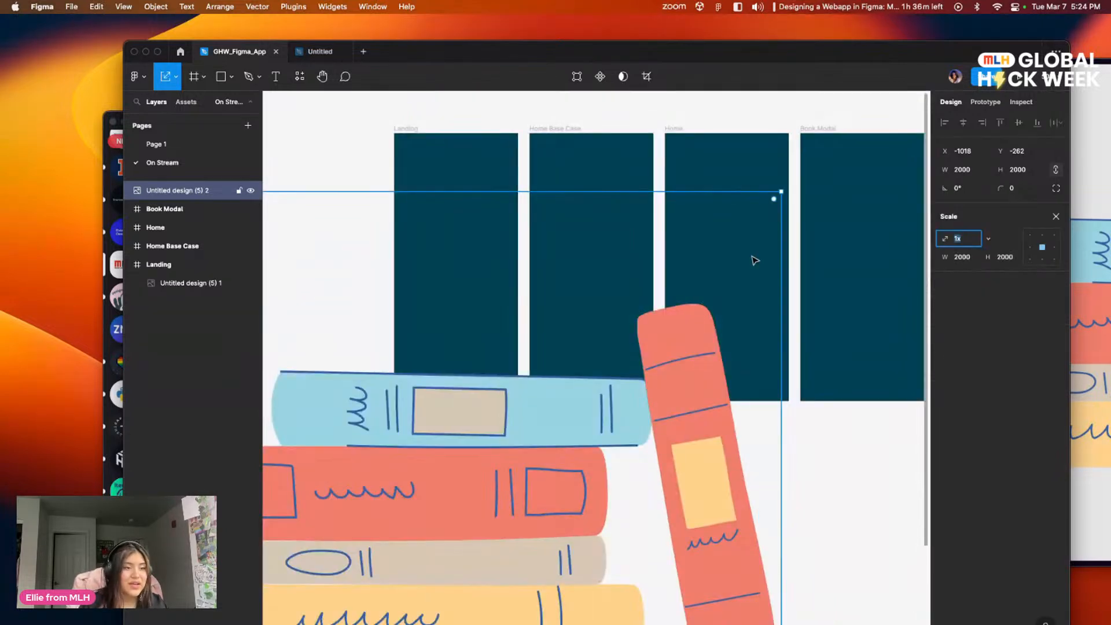
left_click_drag(781, 191, 464, 488)
scroll(623, 300, "down", 5)
left_click_drag(466, 436, 588, 246)
scroll(598, 324, "up", 5)
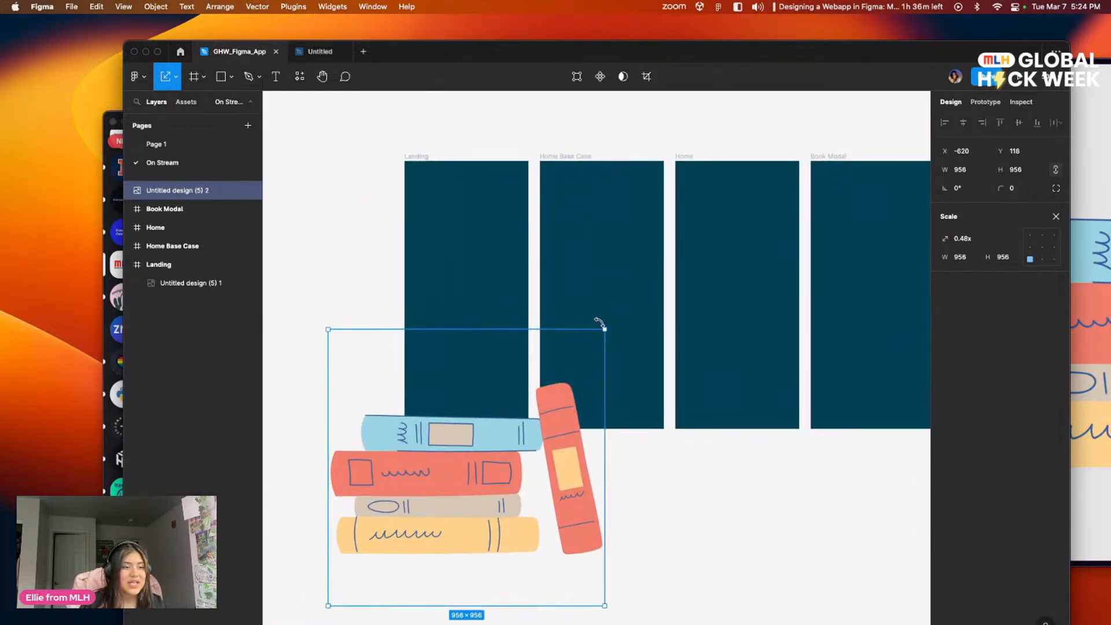
left_click_drag(603, 328, 483, 275)
Step: Delete the empty zero-size image layer from the Landing frame
left_click(203, 284)
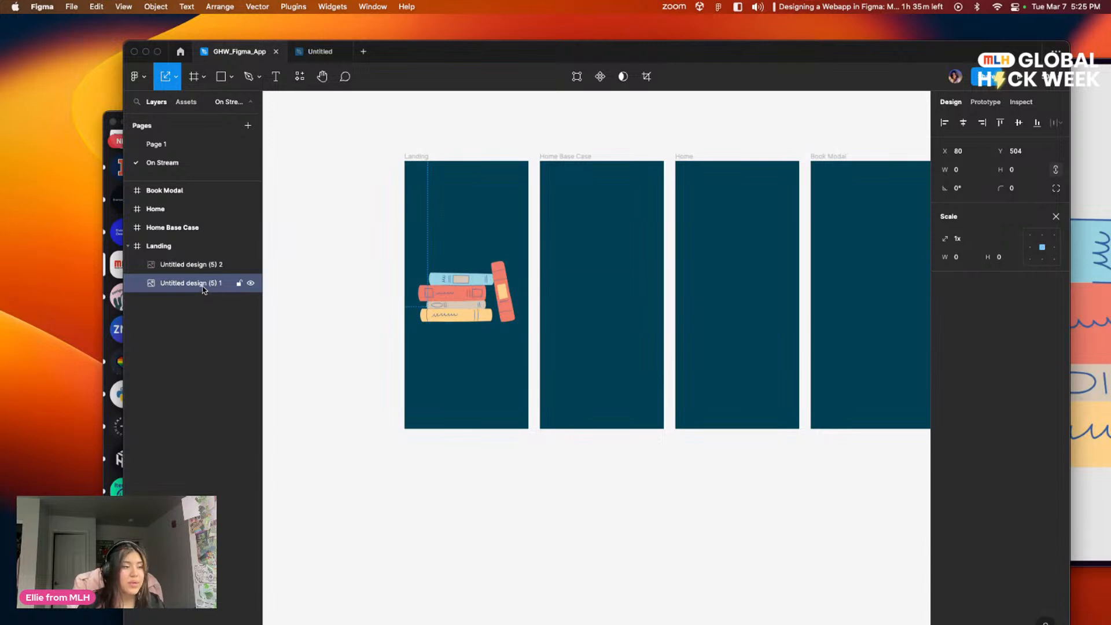
right_click(204, 290)
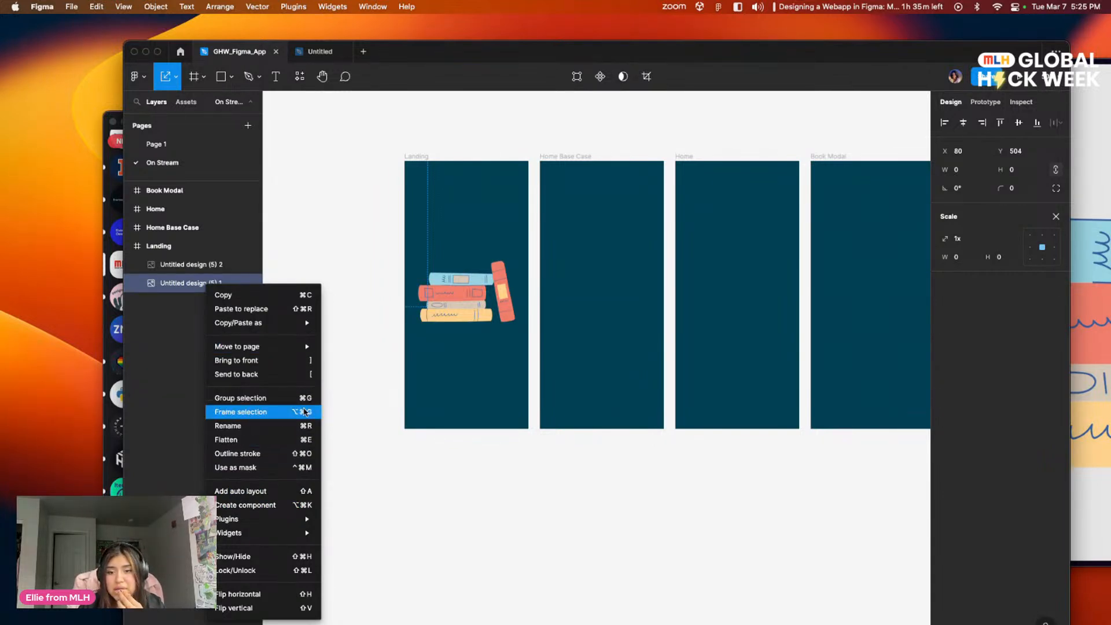
left_click(353, 429)
right_click(221, 283)
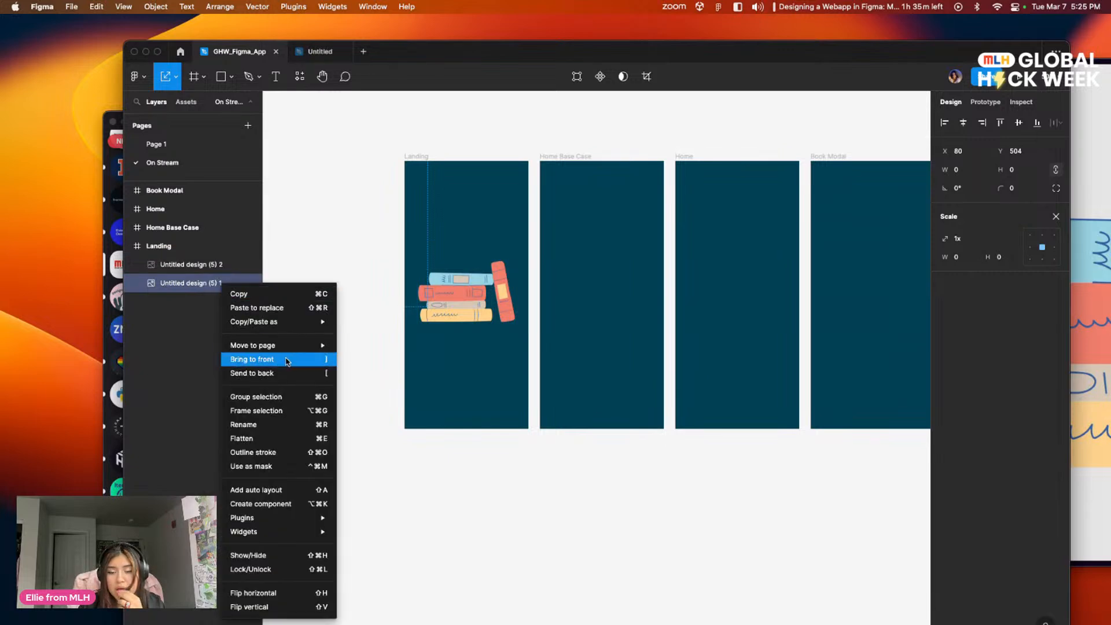
left_click(428, 520)
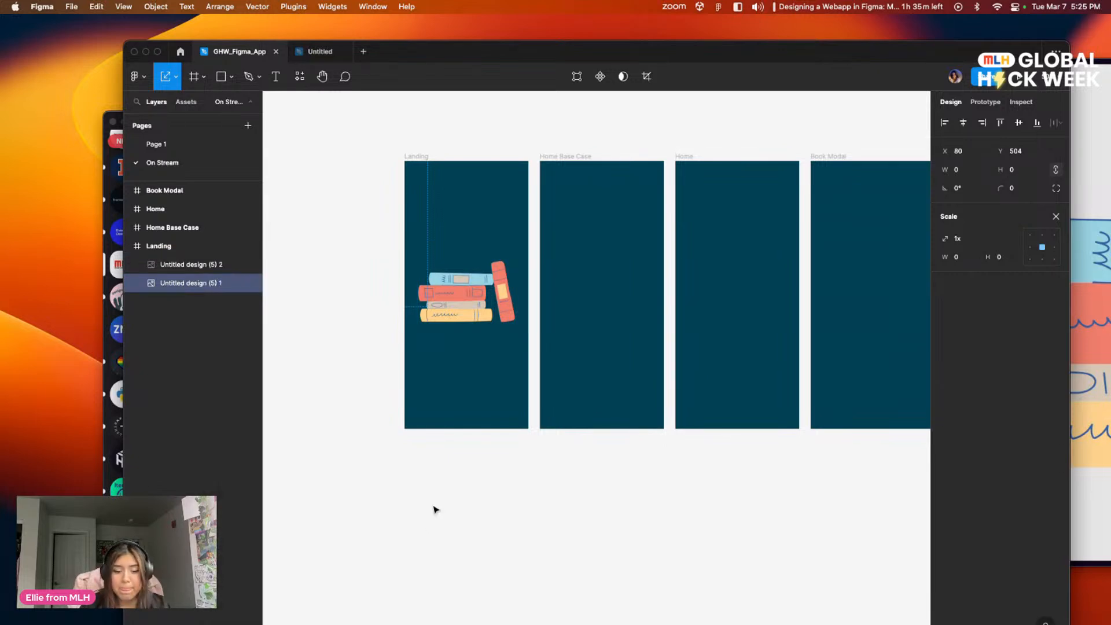
key("Delete")
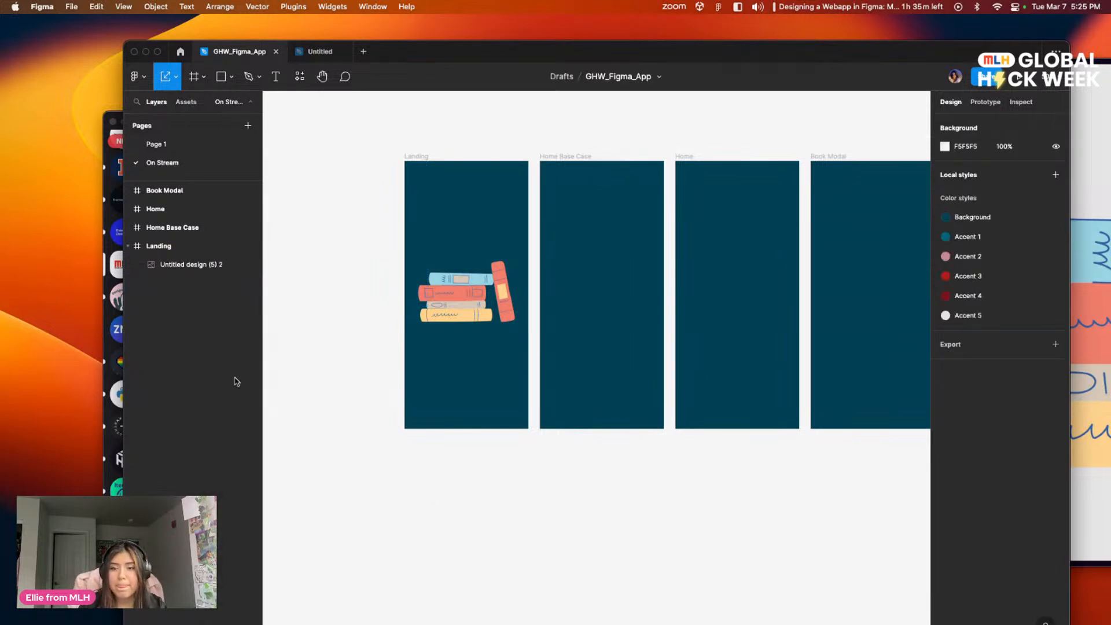
Step: Rename the remaining image layer in Landing as Books and reposition the picture at about X 58, Y 293
double_click(202, 266)
type("Books")
left_click(154, 351)
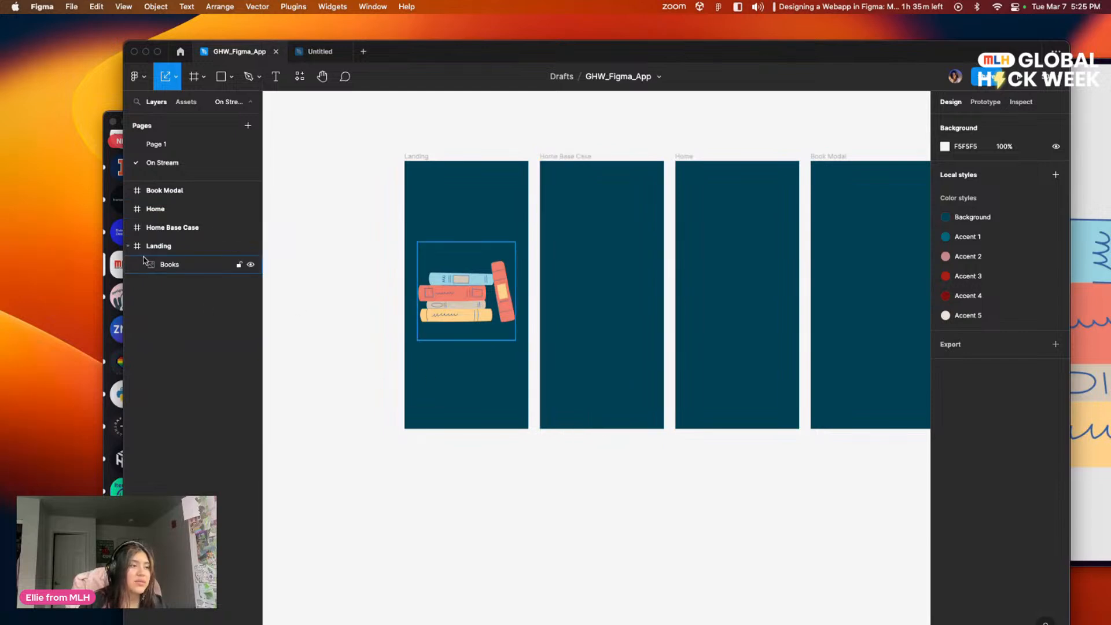
mouse_move(468, 296)
left_mouse_down()
mouse_move(349, 297)
mouse_move(454, 301)
left_mouse_up()
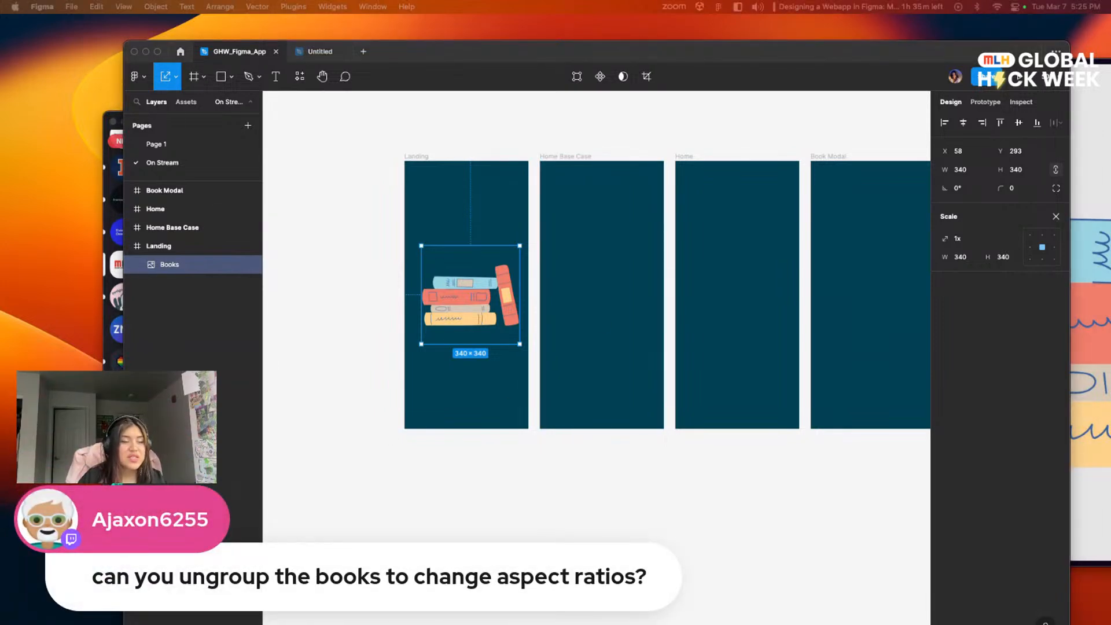
Step: Move the Books image in the Landing frame to about X 44, Y 343
left_click_drag(495, 335, 465, 304)
scroll(452, 324, "up", 2)
right_click(428, 326)
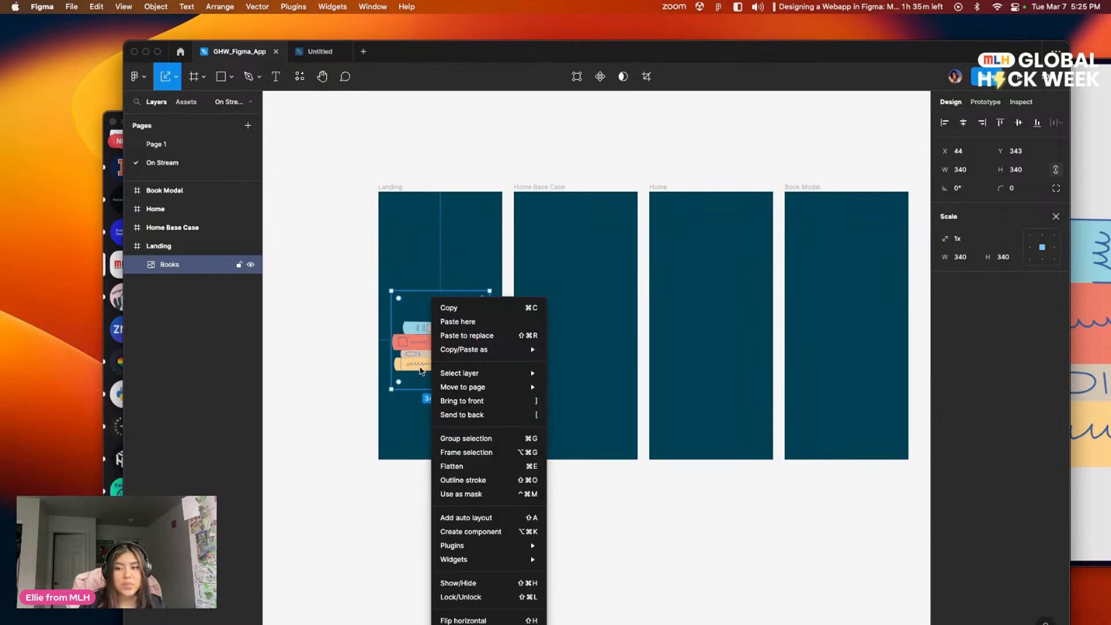
left_click(339, 388)
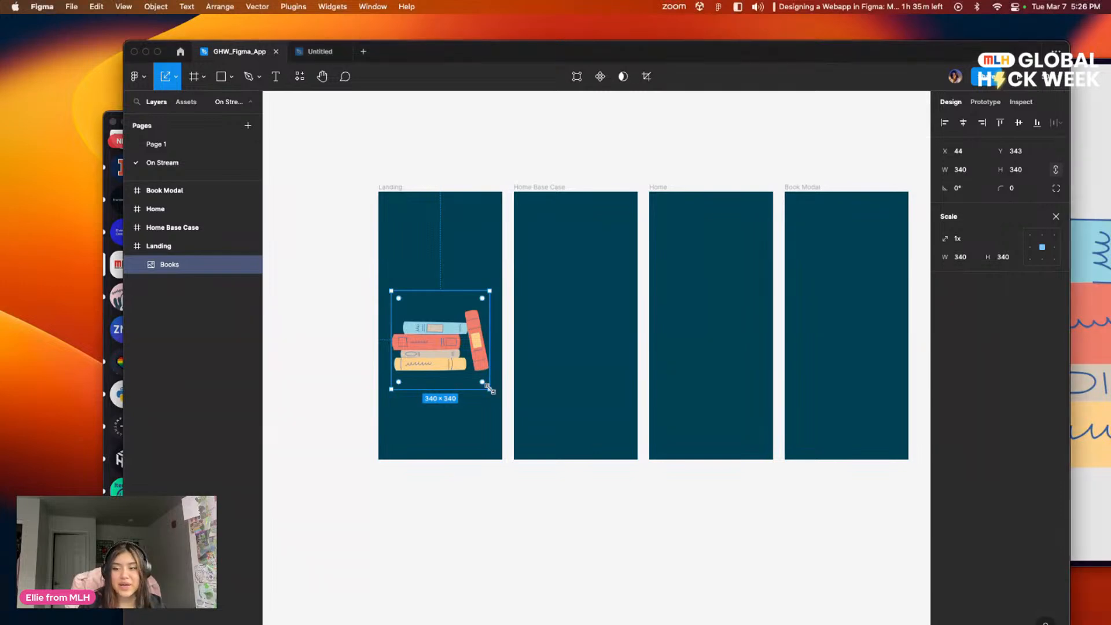
Step: Scale the Books image proportionally to about 204 × 204 and place it at X 112, Y 323 in the Landing frame
left_click_drag(491, 392, 438, 325)
left_click(392, 471)
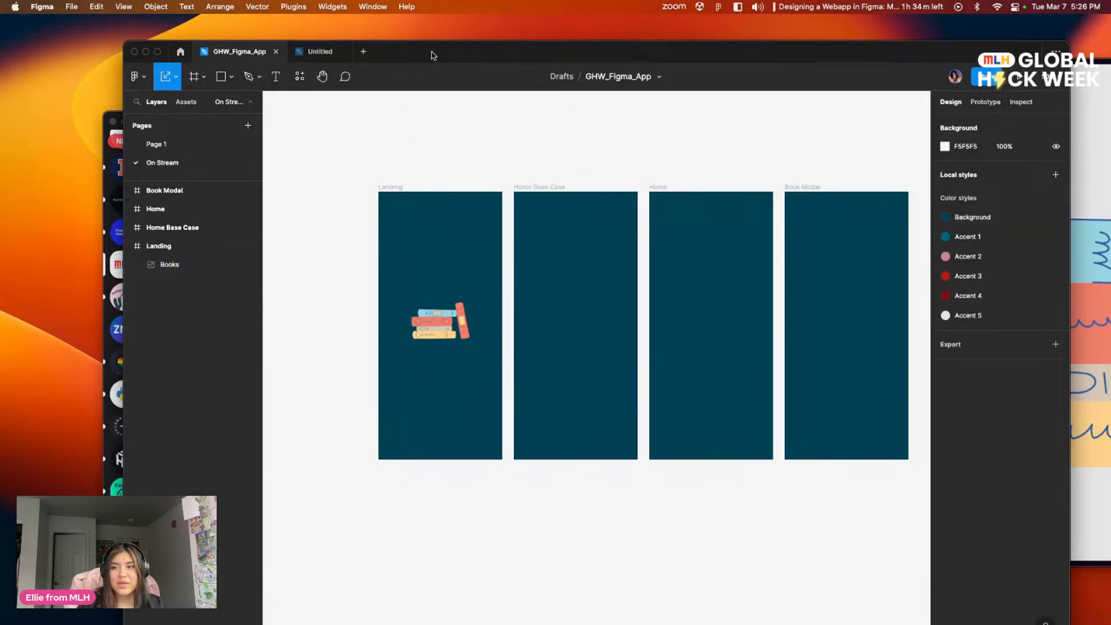
left_click_drag(458, 55, 437, 125)
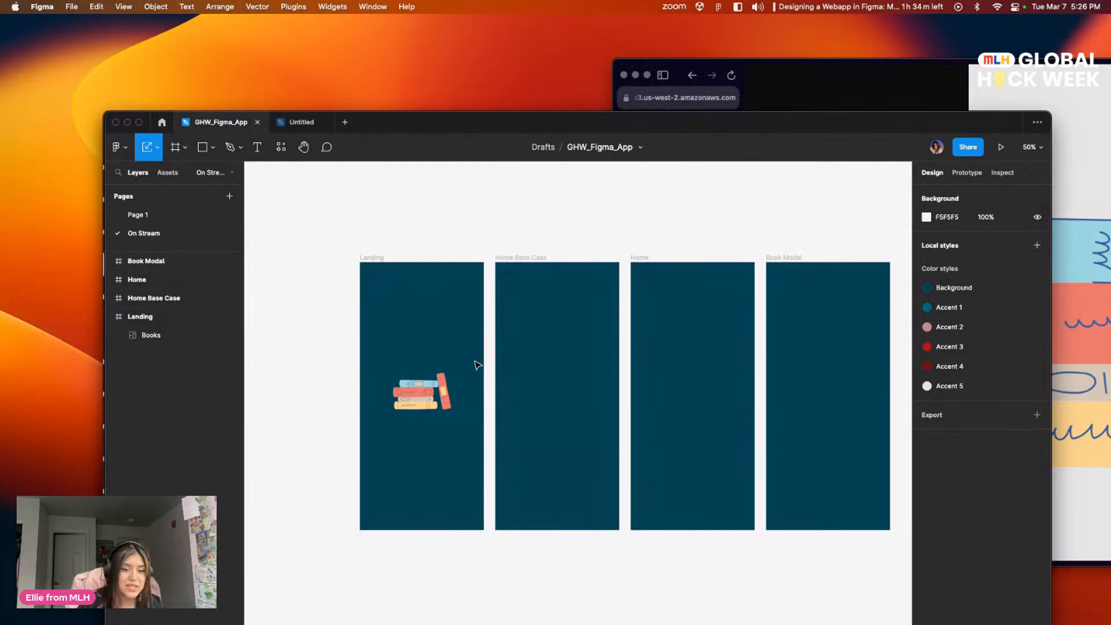
mouse_move(424, 403)
left_mouse_down()
mouse_move(430, 426)
mouse_move(425, 398)
left_mouse_up()
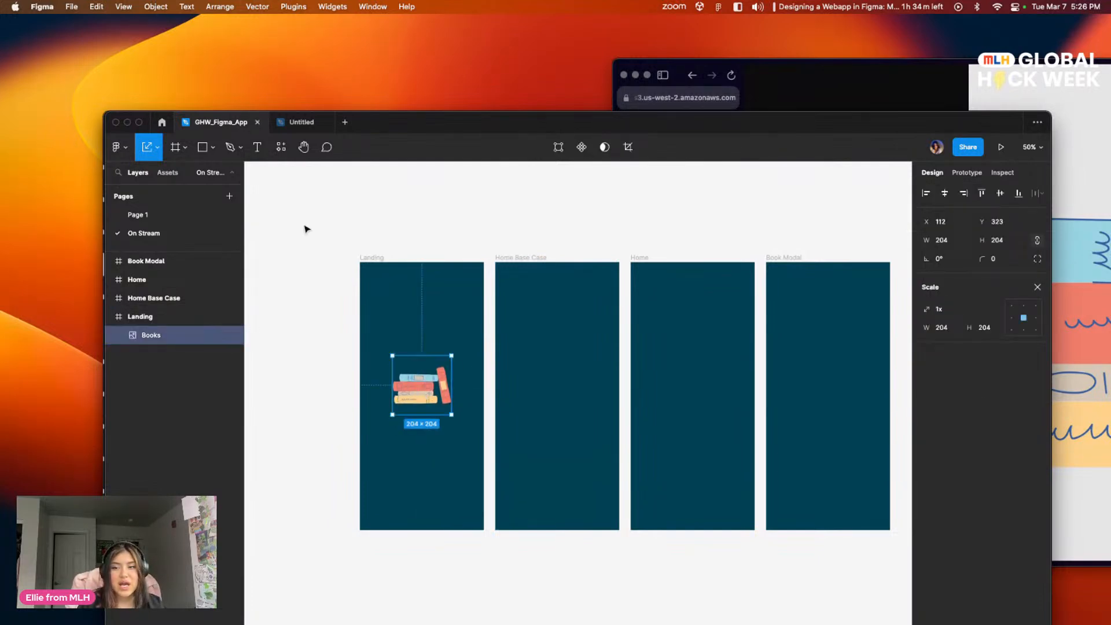
left_click(258, 148)
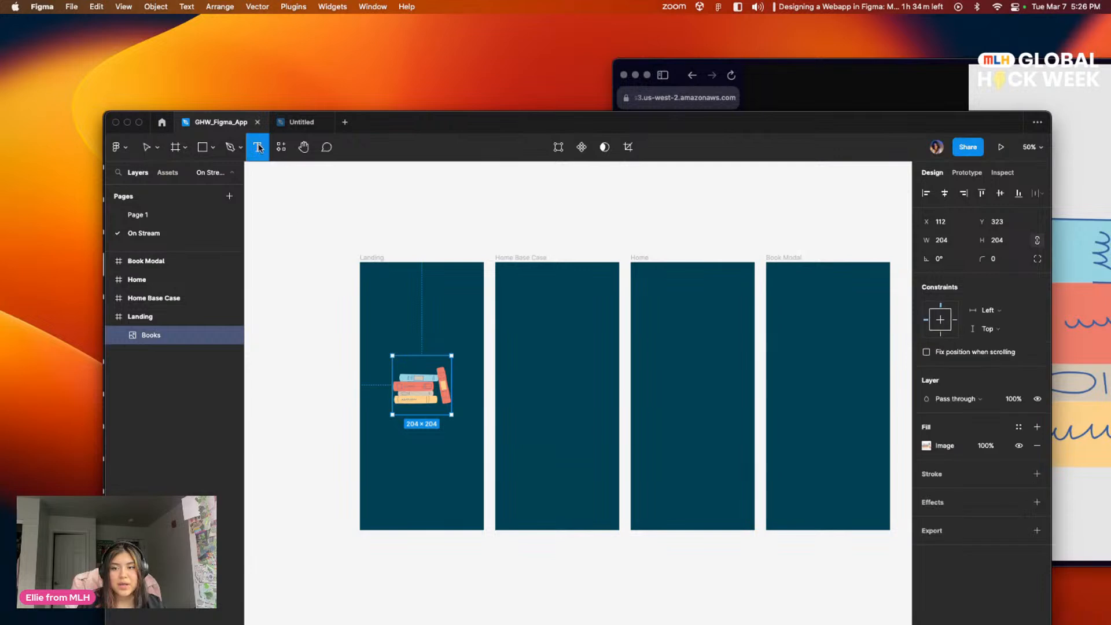
left_click(405, 316)
key("super+z")
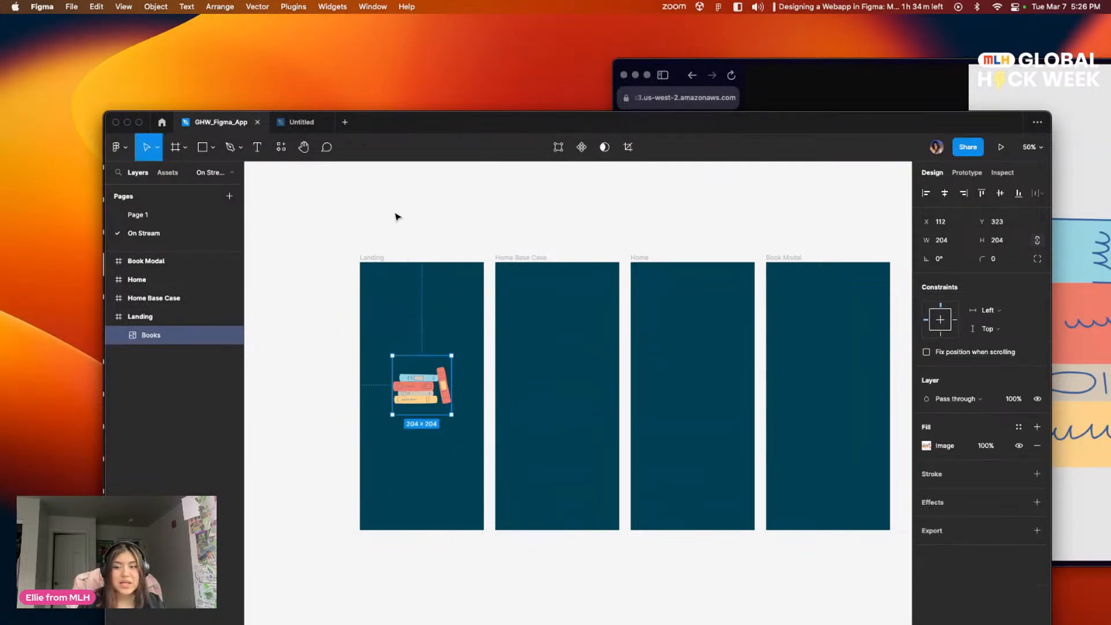
left_click(400, 216)
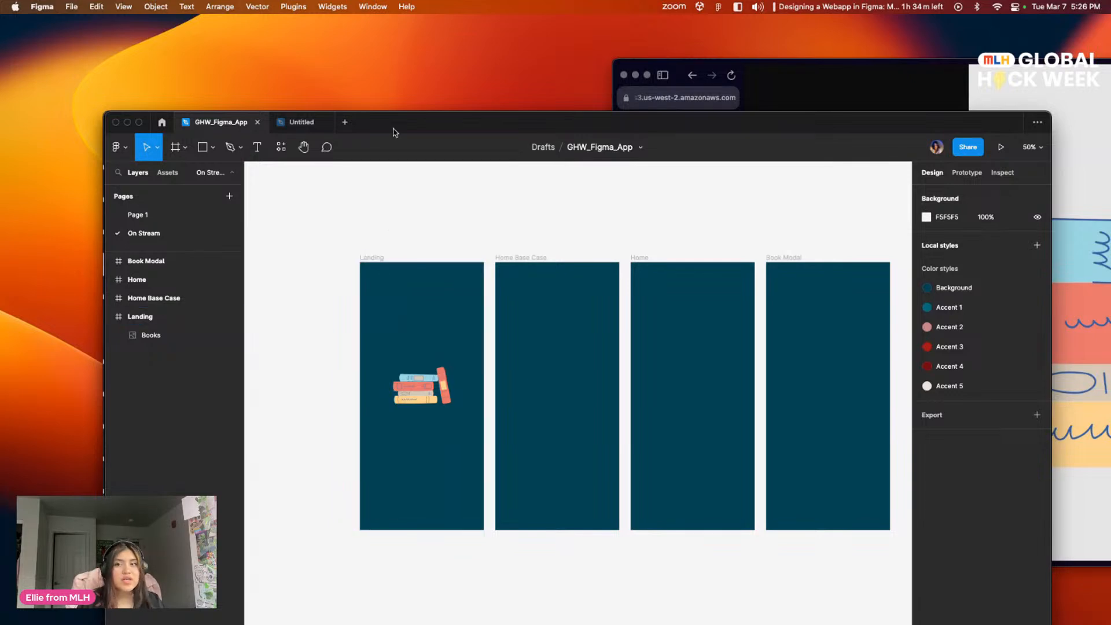
mouse_move(394, 127)
left_mouse_down()
mouse_move(417, 138)
mouse_move(411, 180)
mouse_move(400, 147)
left_mouse_up()
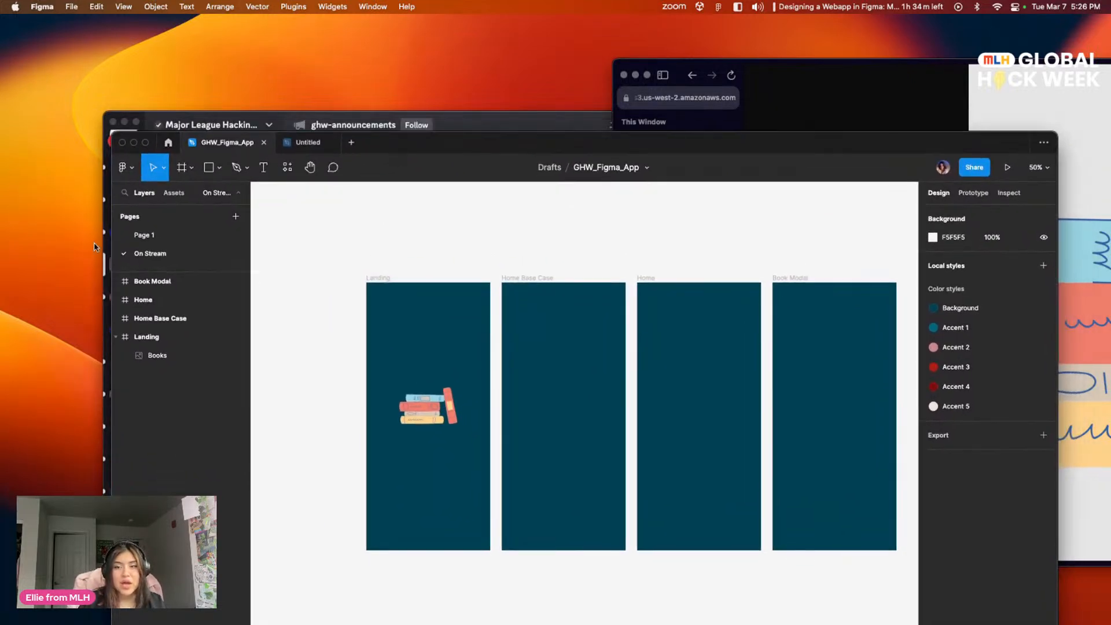
Step: Examine the finished Landing screen on Page 1 and the styling of its "Read at your own pace." tagline
left_click(153, 234)
scroll(540, 419, "up", 5)
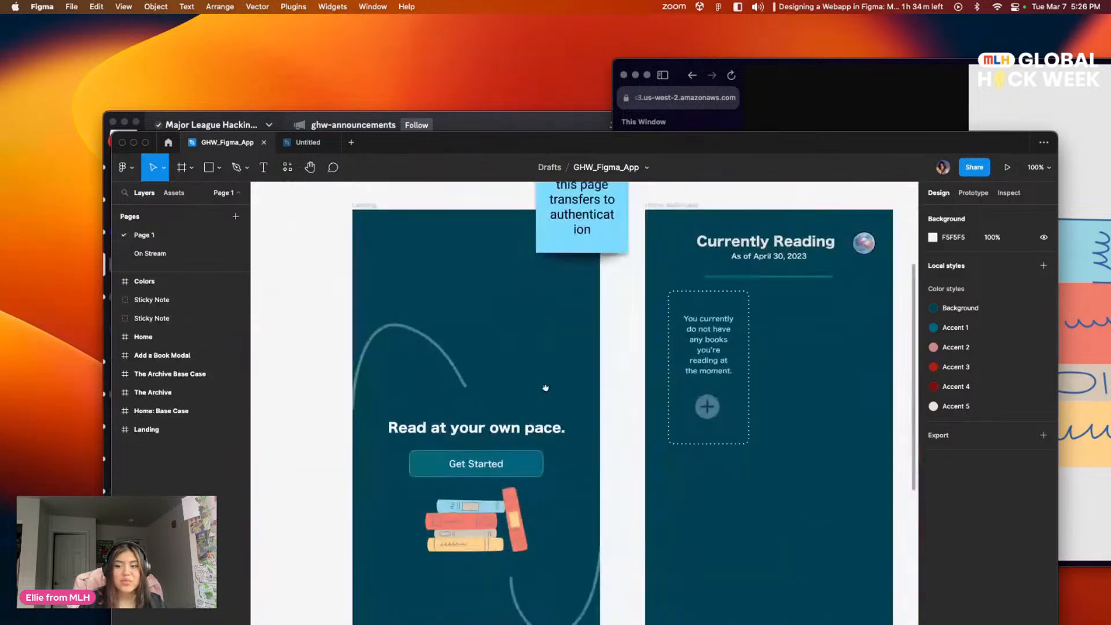
left_click_drag(540, 419, 540, 422)
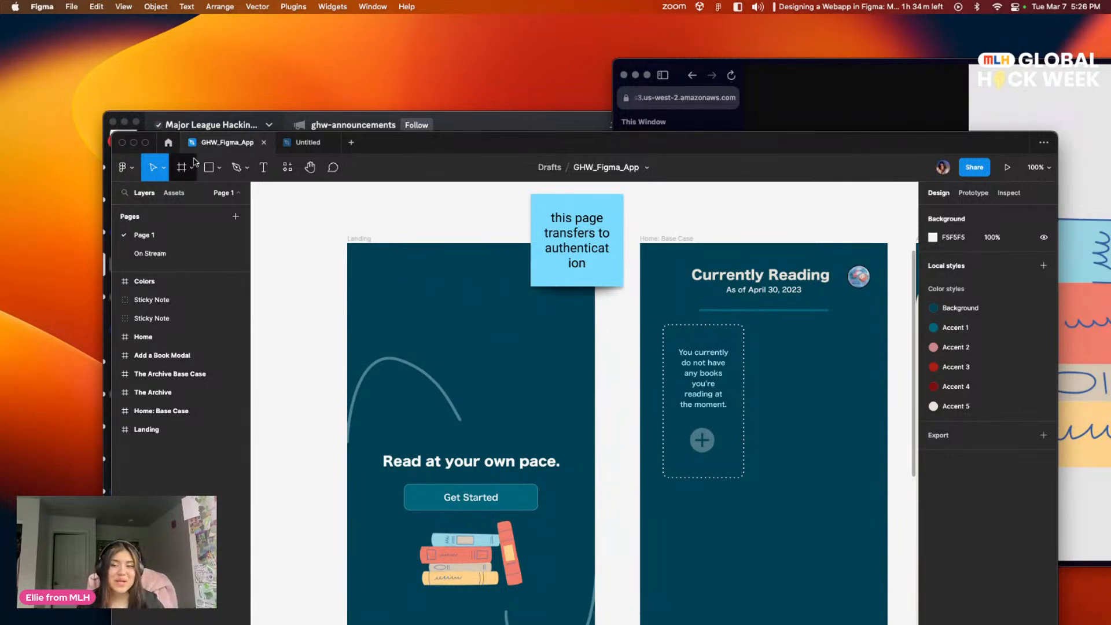
left_click(506, 465)
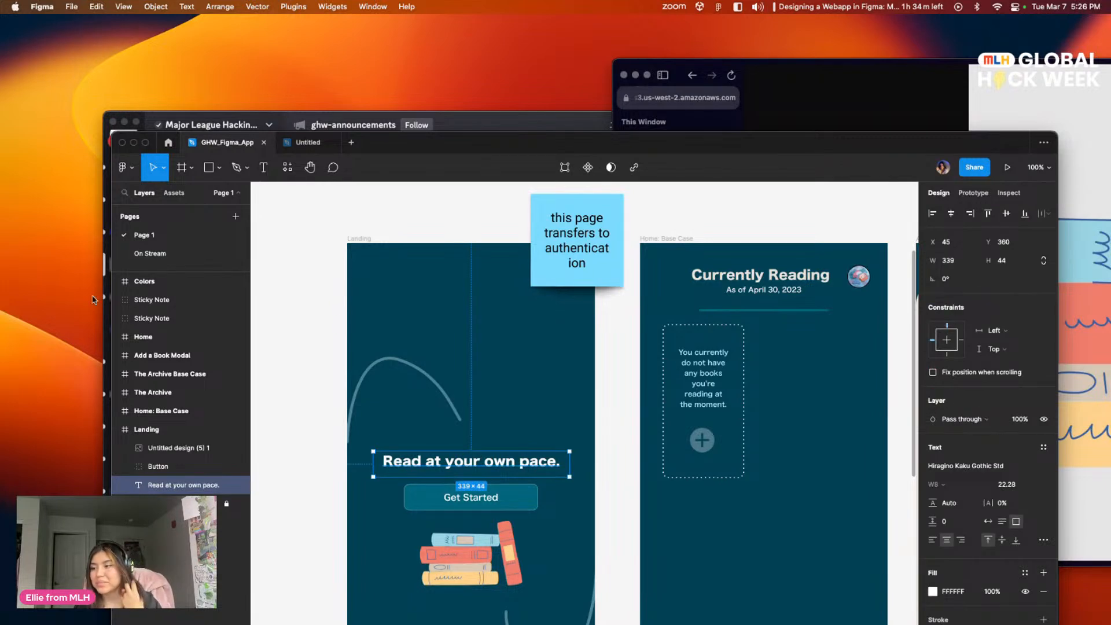
Step: On the On Stream page, add a text box of about 316 × 54 above the books in Landing, reading "Read at your own pace."
left_click(150, 252)
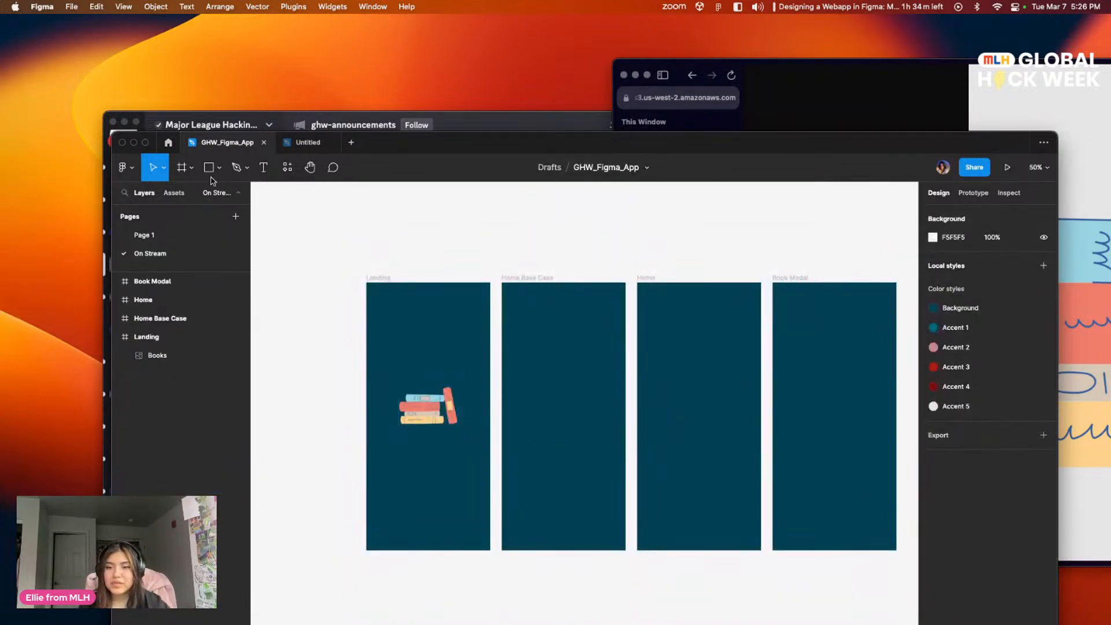
left_click(264, 167)
left_click_drag(387, 366, 480, 383)
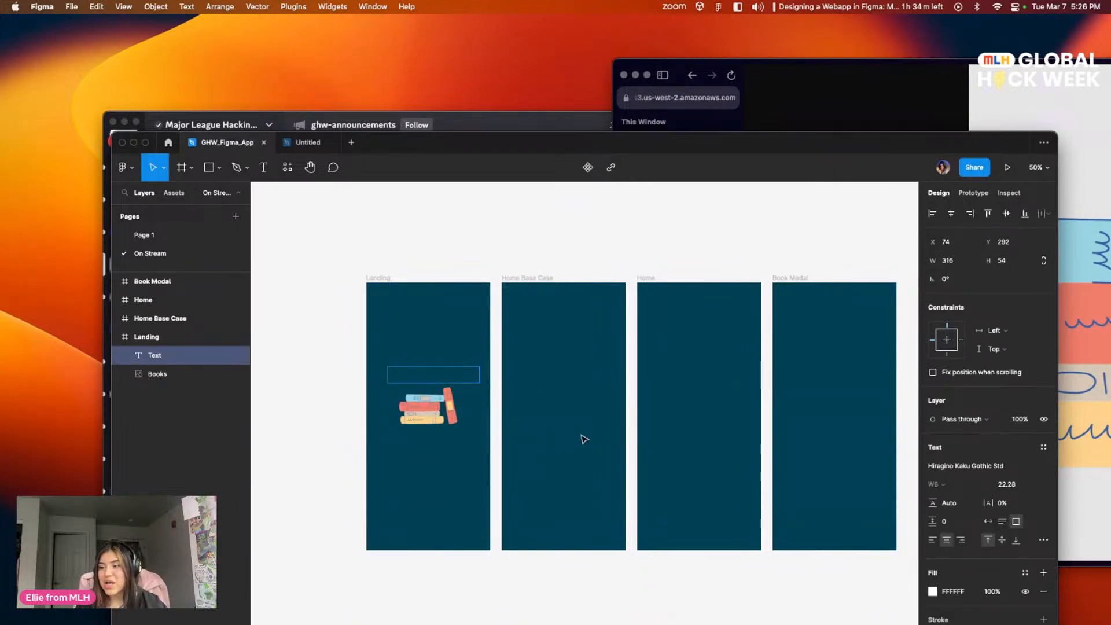
scroll(634, 367, "down", 1)
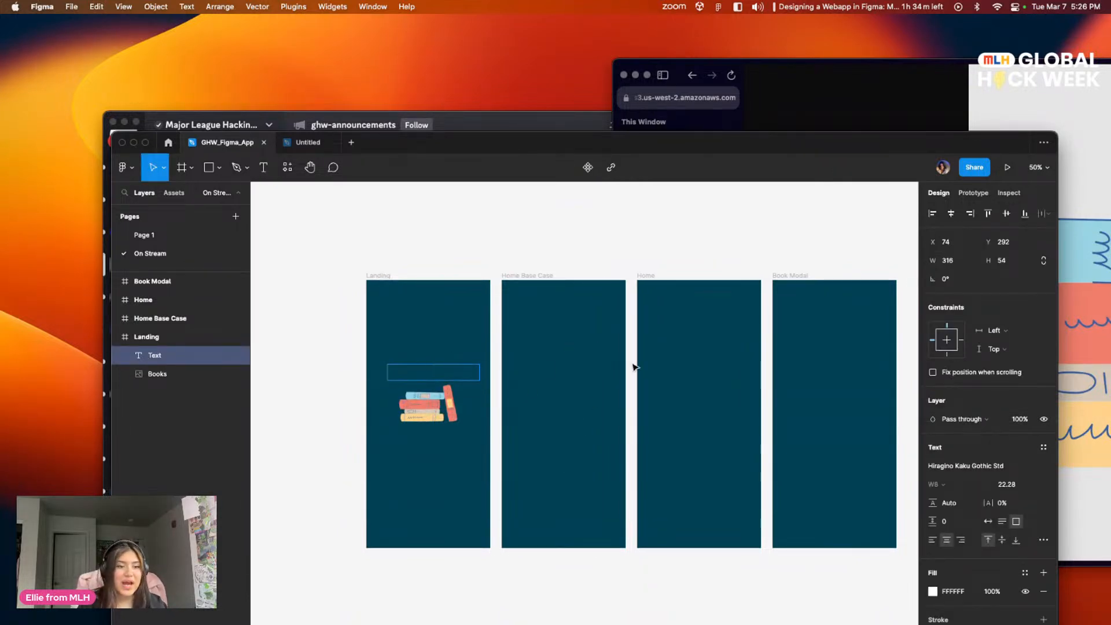
left_click(977, 462)
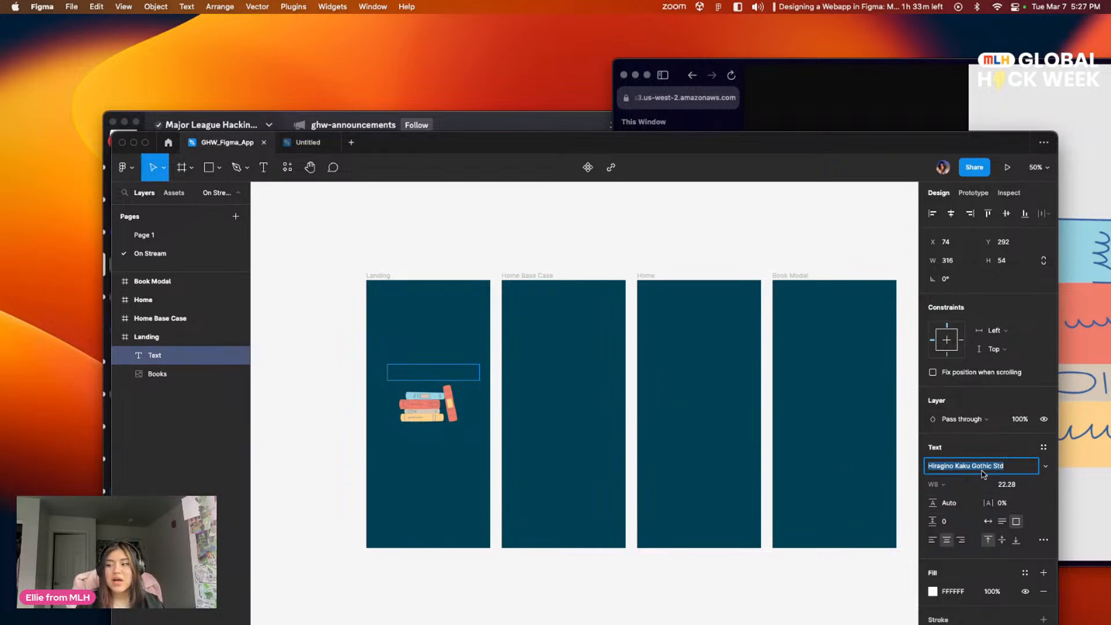
left_click(408, 373)
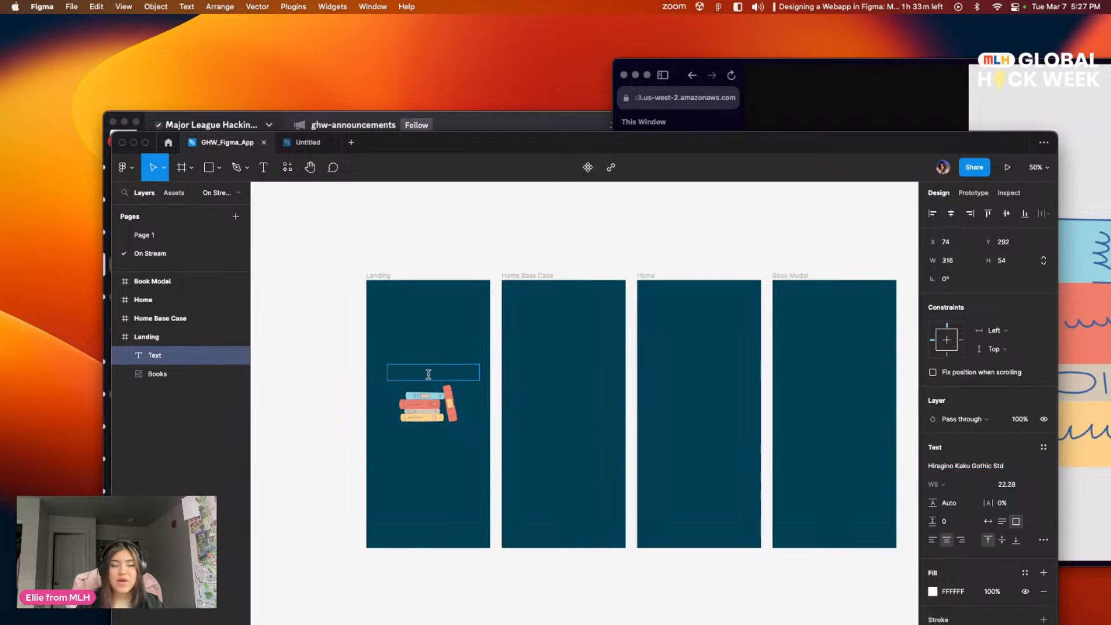
type("Read at y")
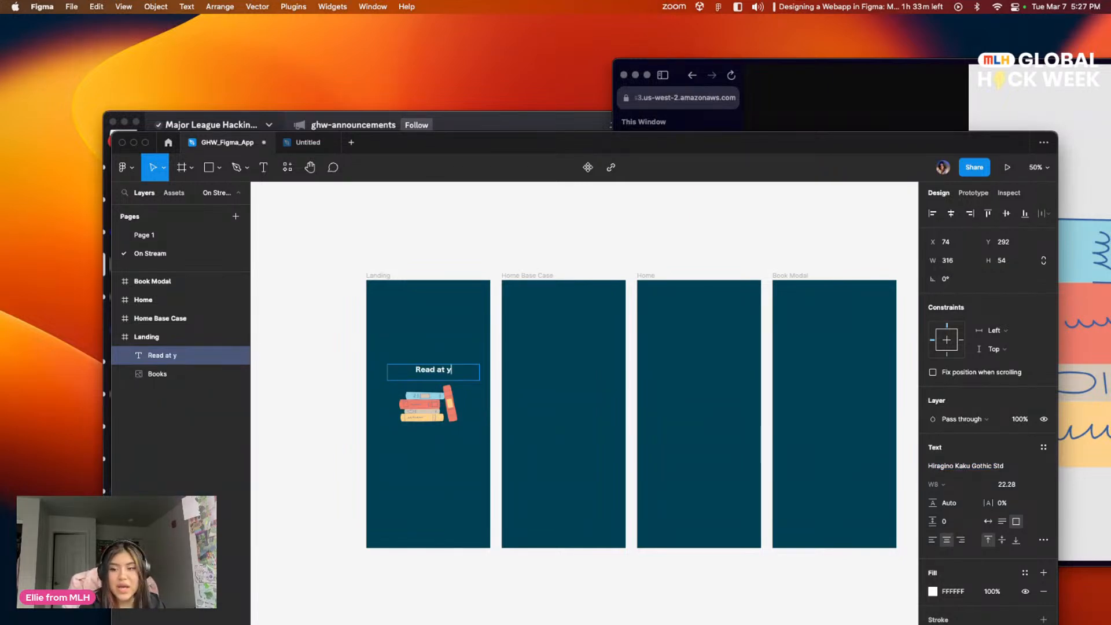
type("our own pace.")
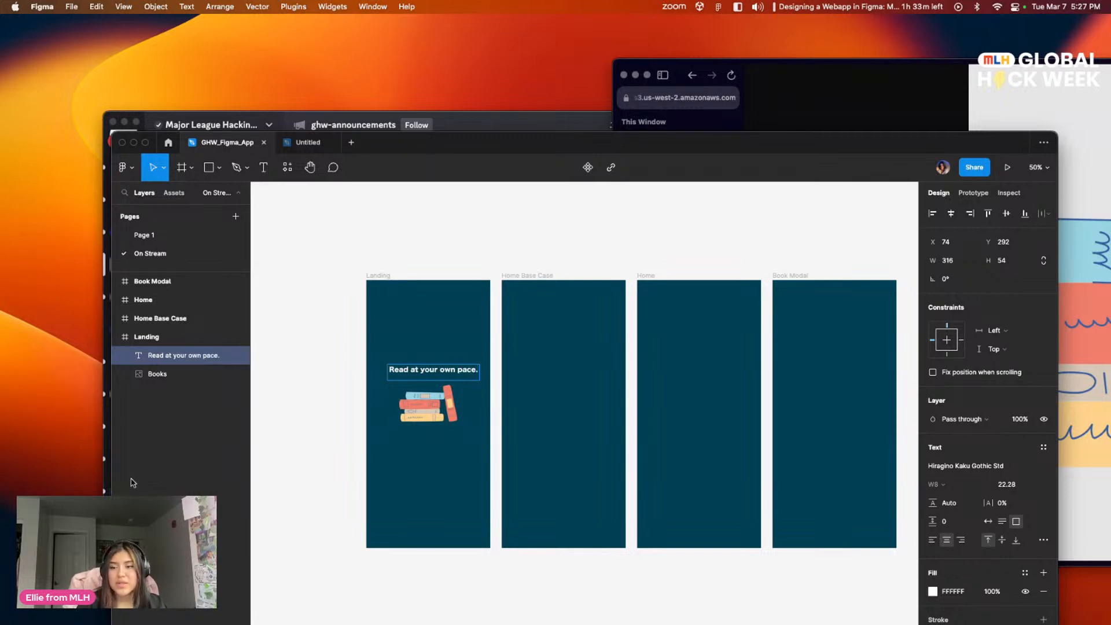
key("Escape")
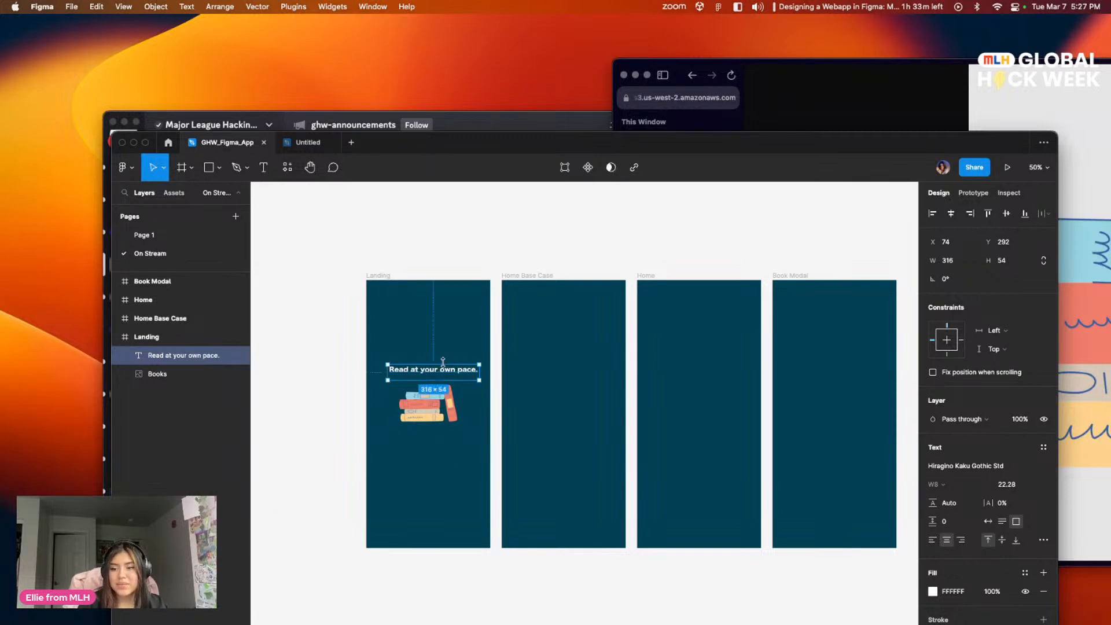
Step: Raise the tagline text to about Y 269 and align it to the horizontal centre of the Landing frame
left_click_drag(454, 372, 466, 366)
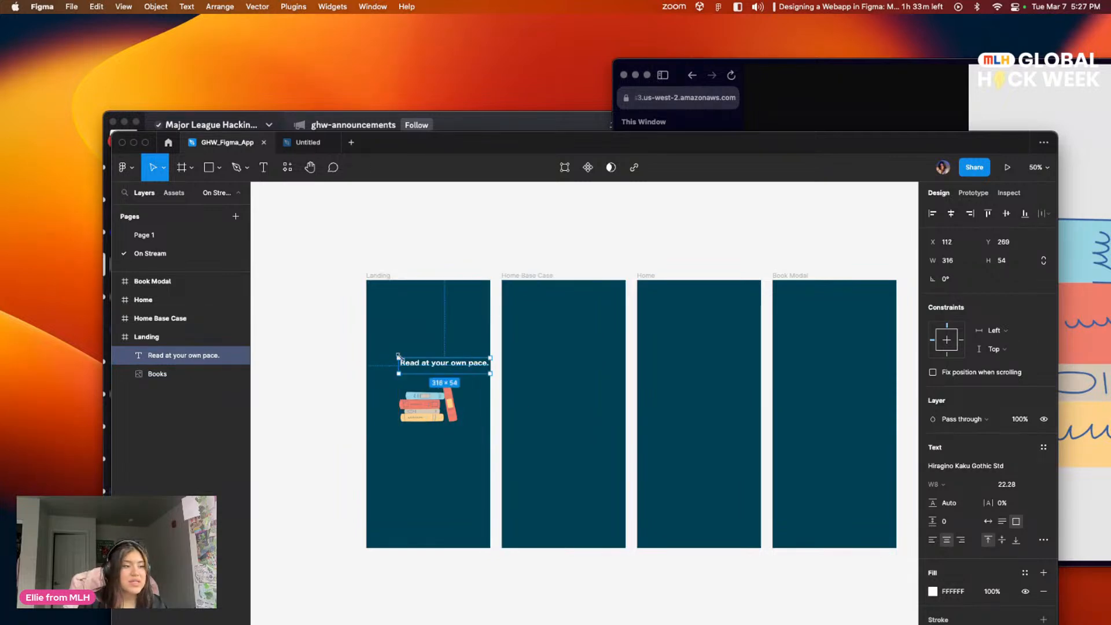
scroll(398, 357, "down", 1)
scroll(399, 357, "up", 1)
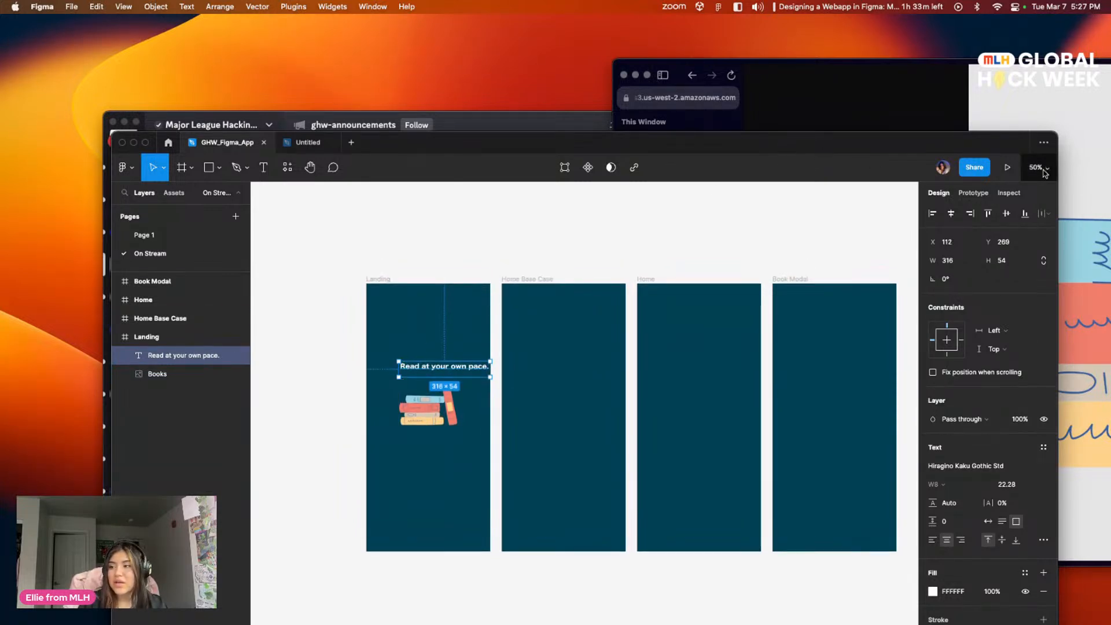
key("super+equal")
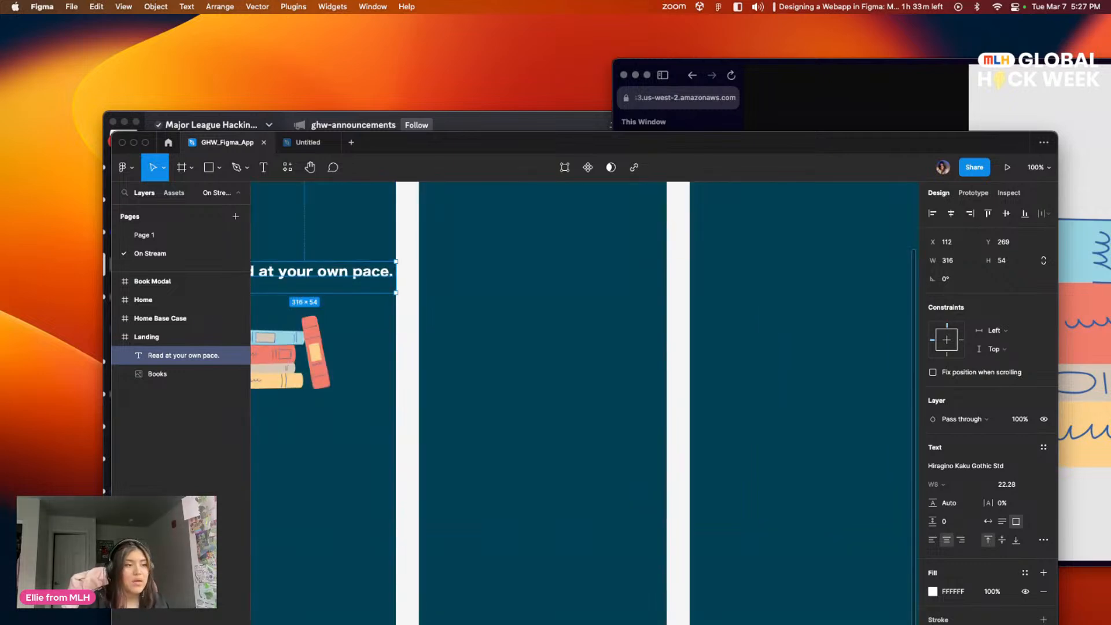
left_click_drag(435, 303, 573, 360)
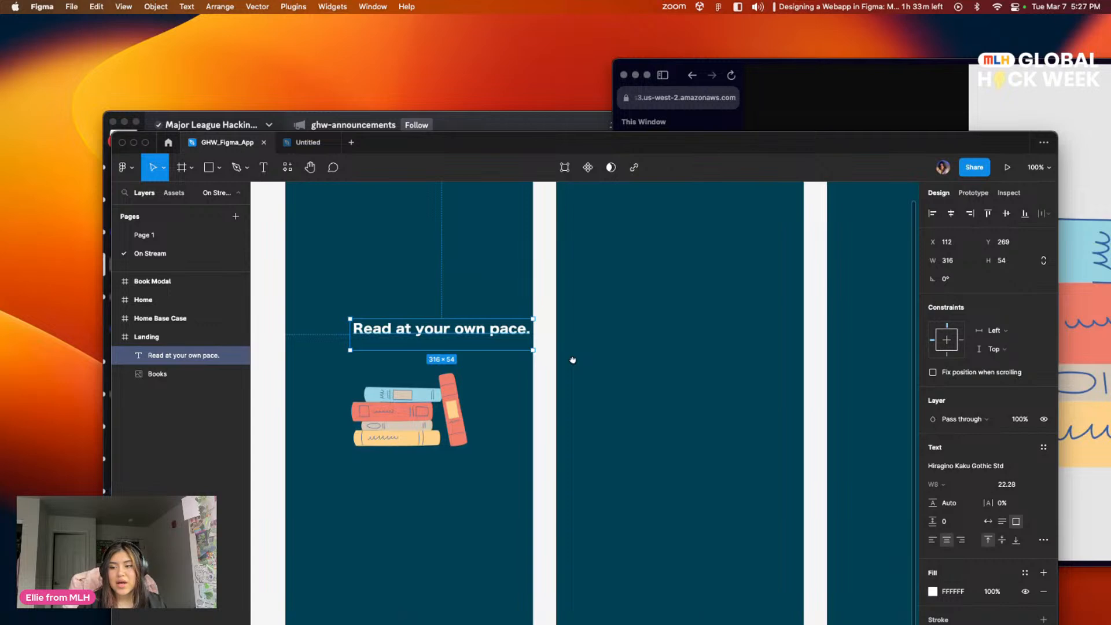
left_click_drag(572, 360, 643, 459)
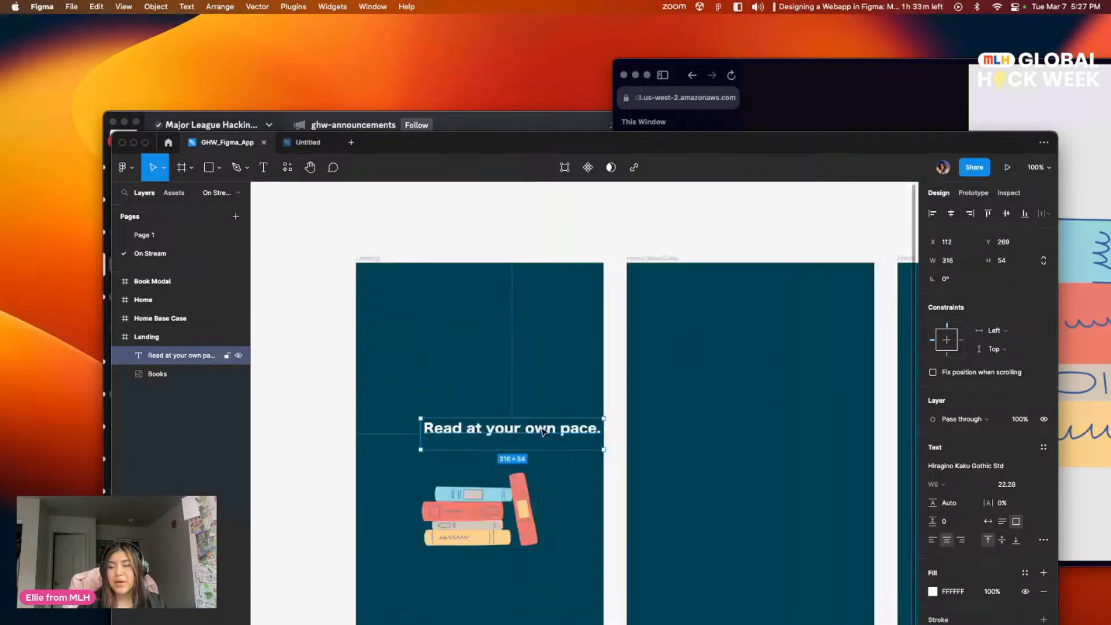
left_click(951, 214)
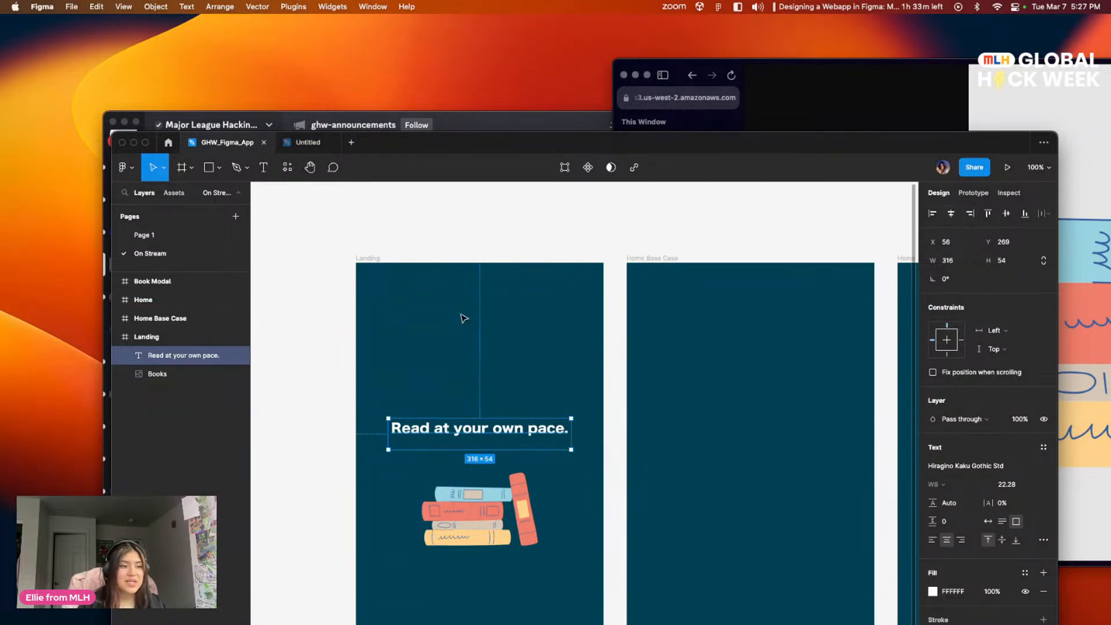
left_click(480, 509)
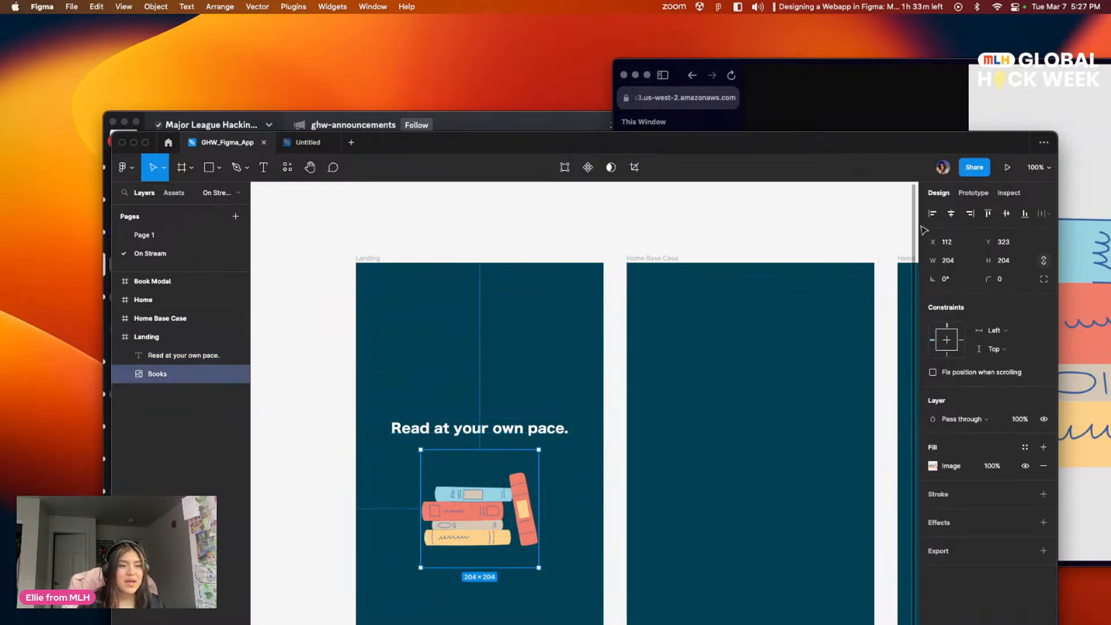
left_click(542, 341)
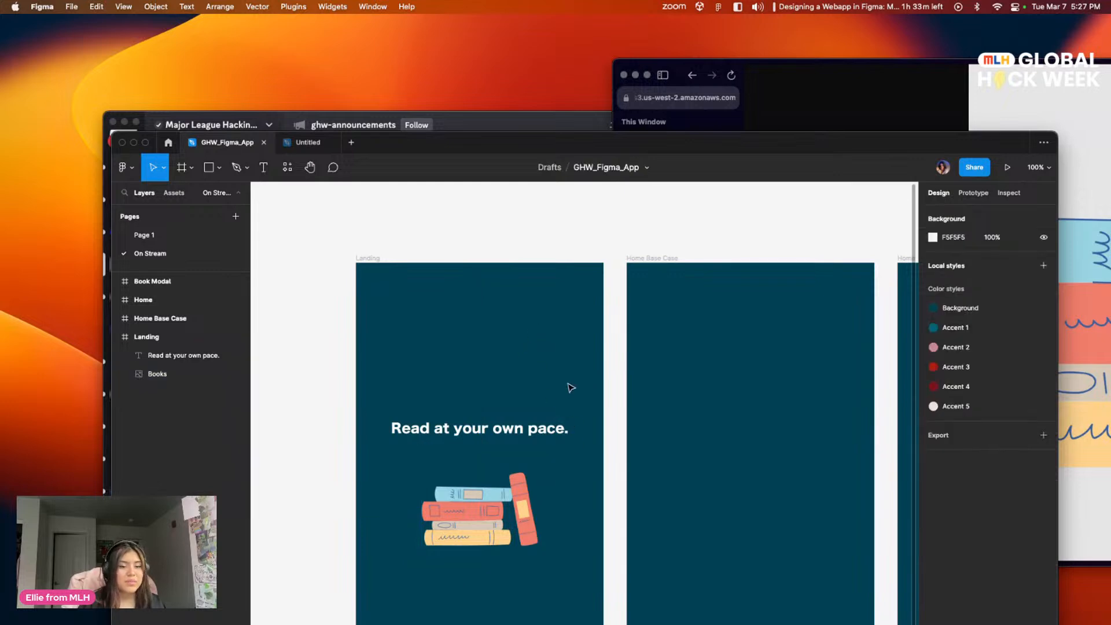
Step: Move the tagline straight down so it sits closer to the books illustration
scroll(565, 389, "down", 3)
left_click_drag(507, 372, 508, 393)
left_click(571, 508)
left_click_drag(595, 509, 532, 507)
scroll(532, 507, "up", 2)
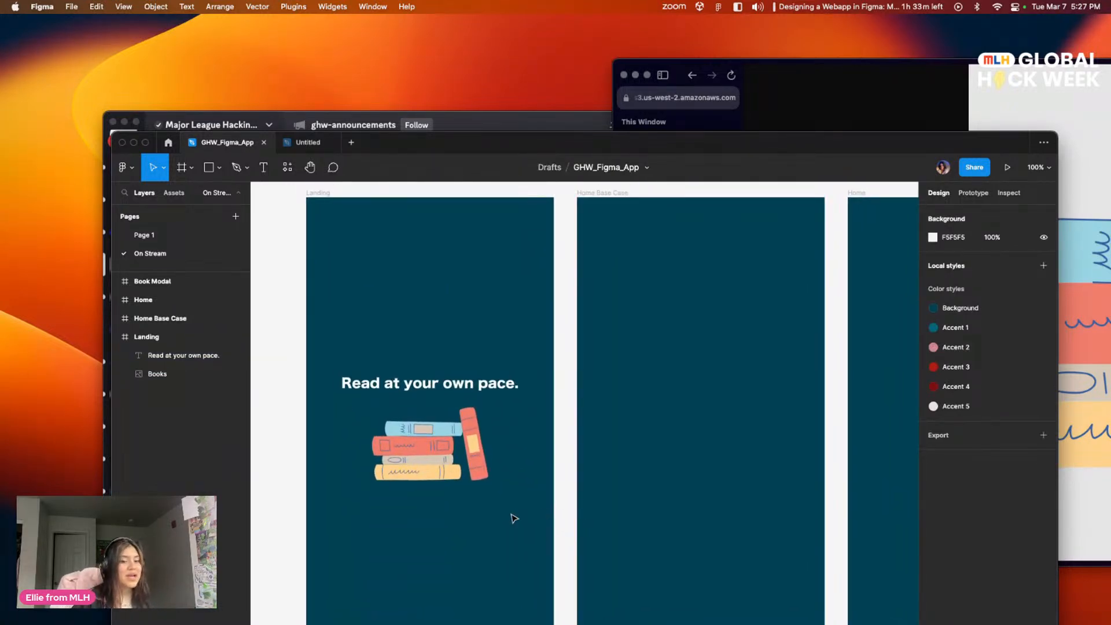
mouse_move(1066, 622)
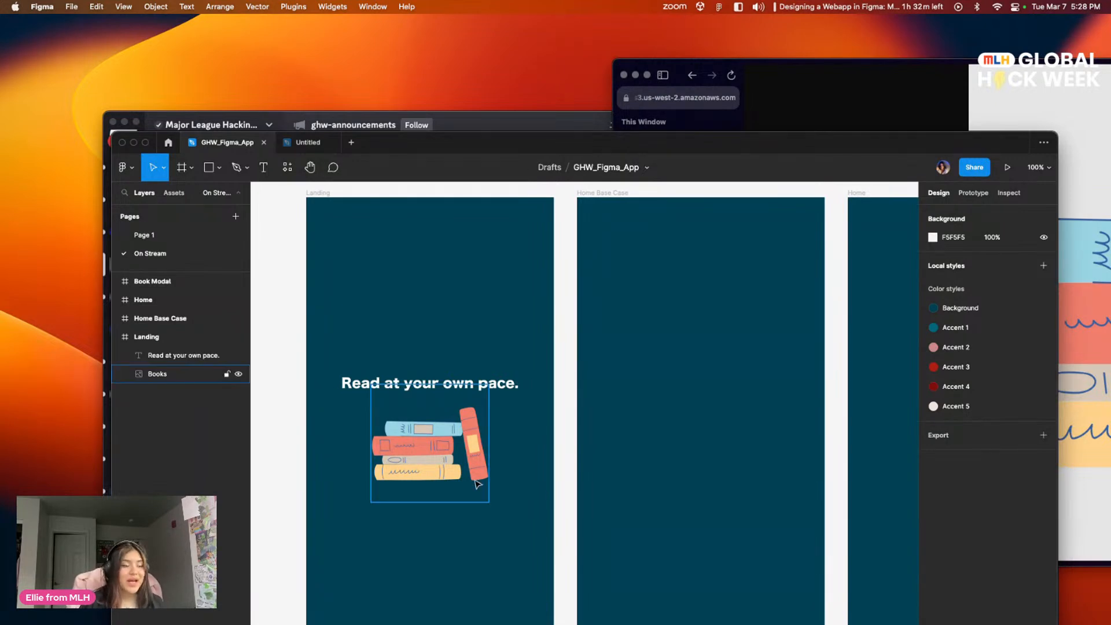
scroll(549, 480, "down", 2)
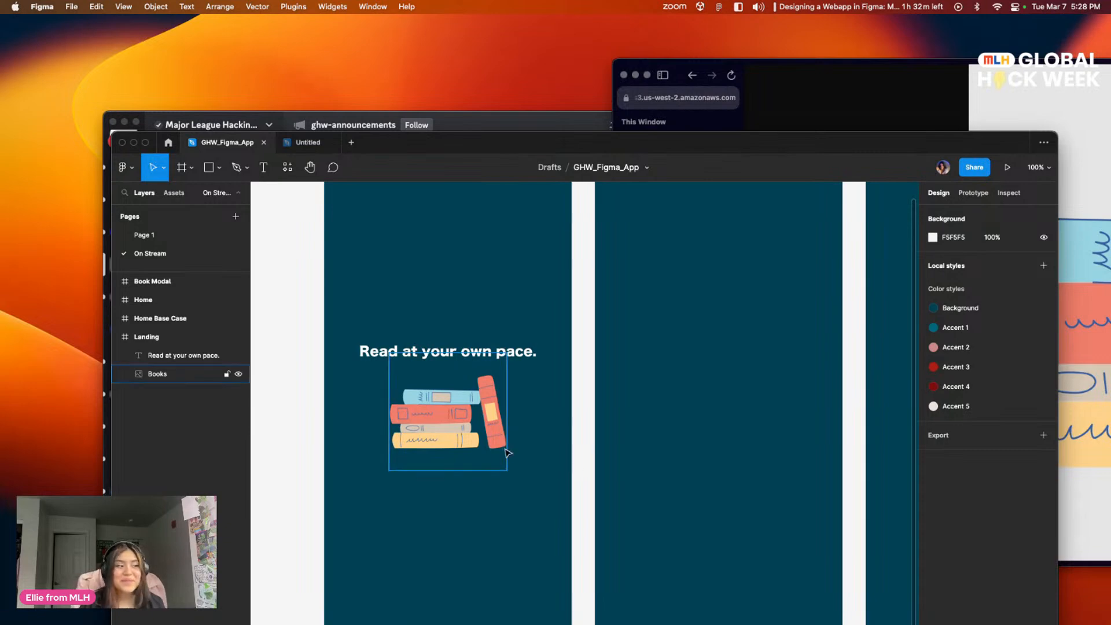
scroll(649, 443, "left", 1)
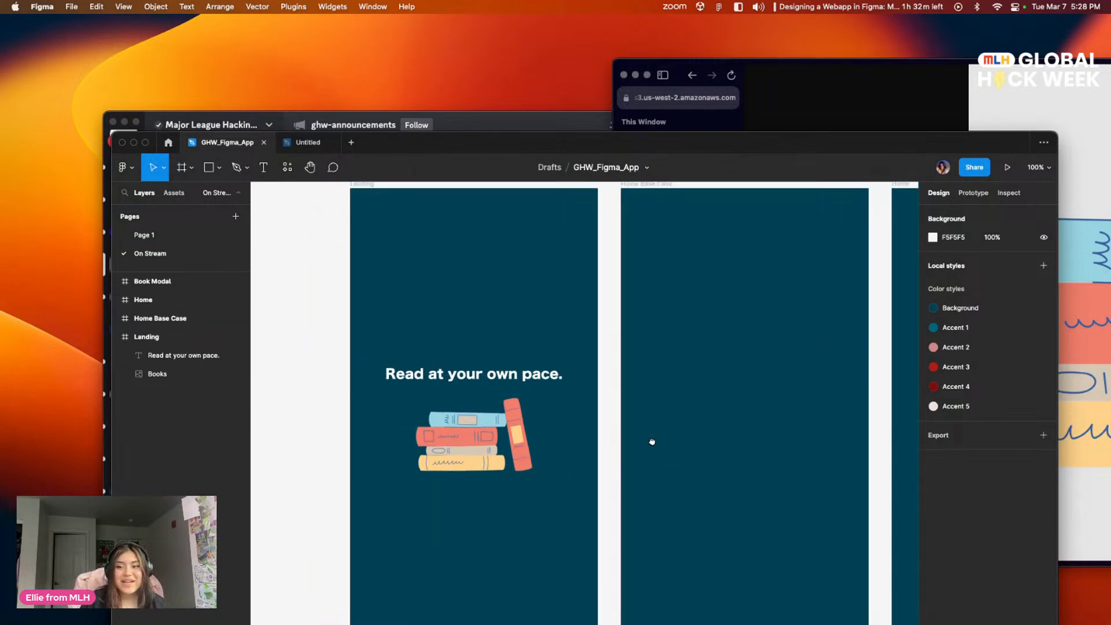
scroll(637, 435, "right", 1)
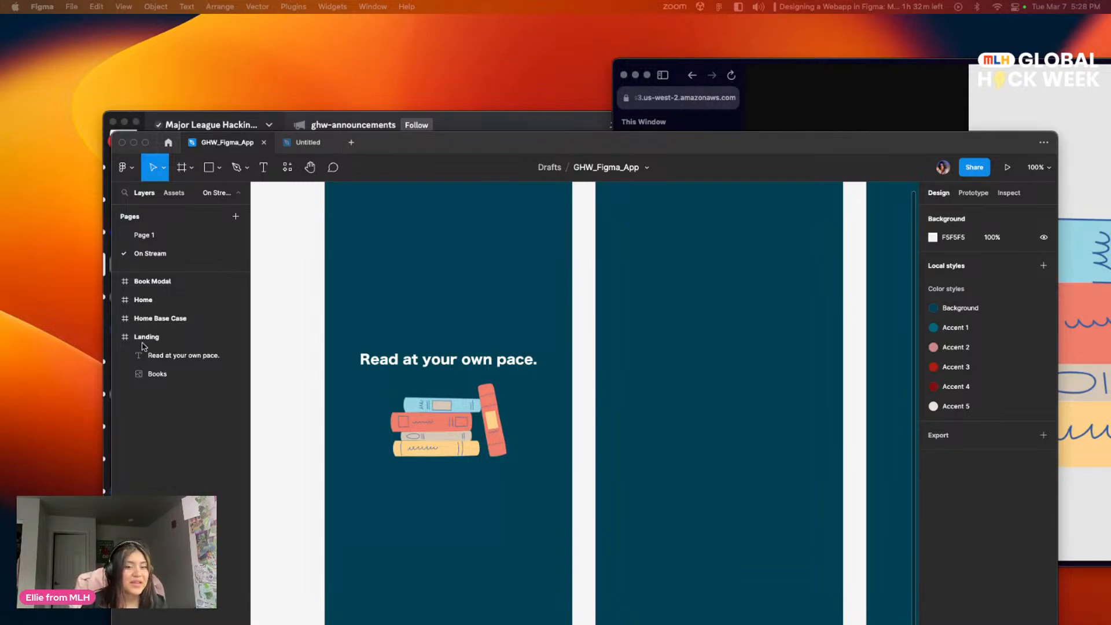
Step: Draw a rectangle of about 273 × 44 below the books illustration in the Landing frame
scroll(519, 454, "down", 2)
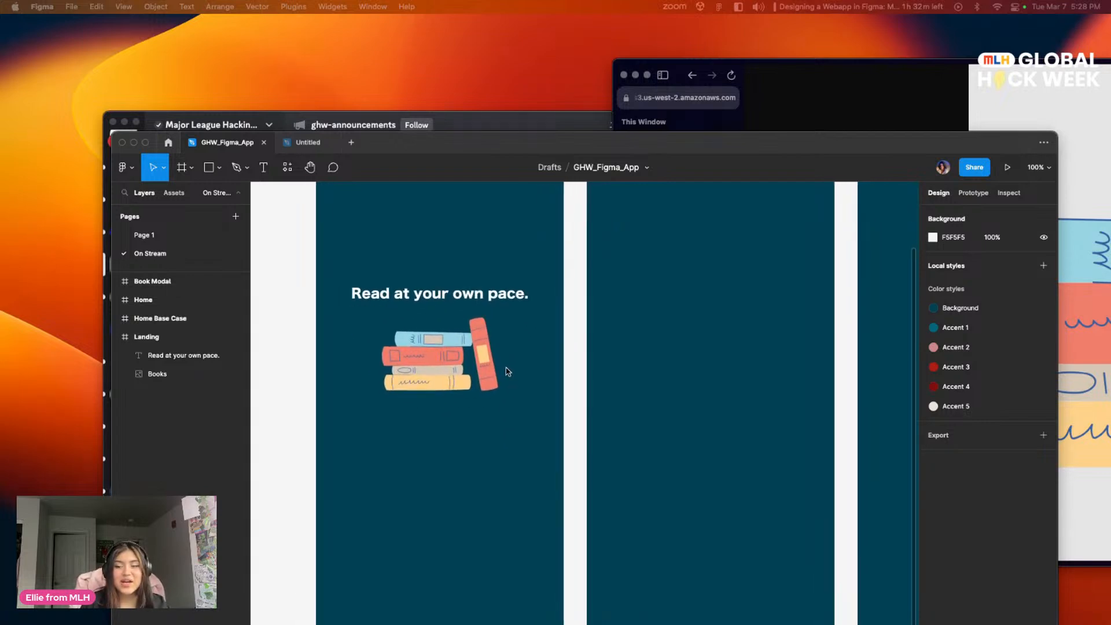
left_click(217, 176)
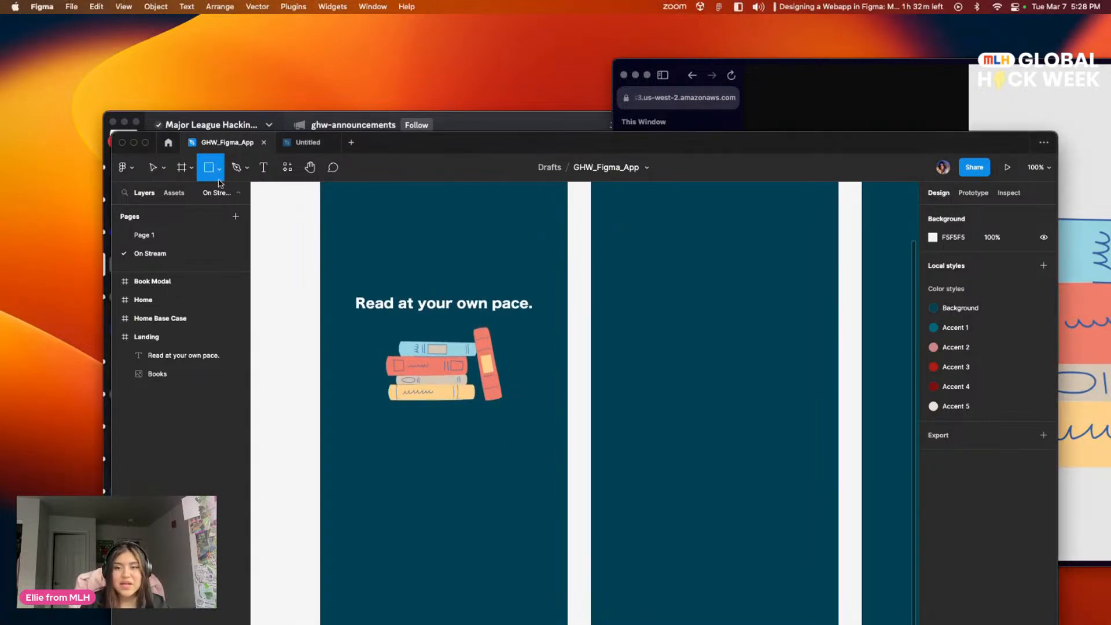
left_click(182, 167)
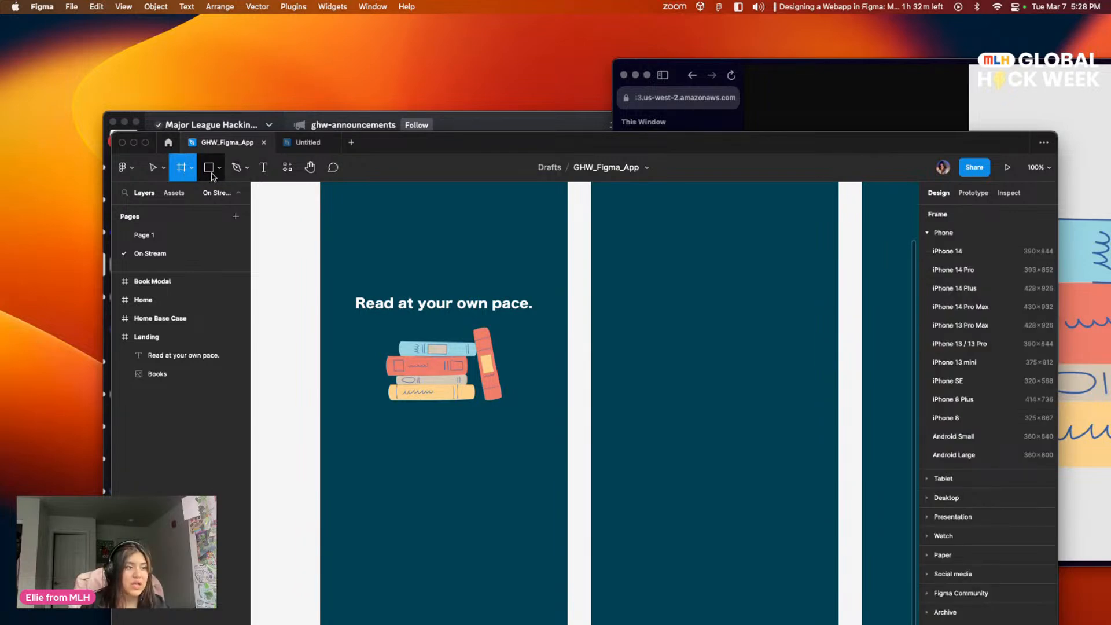
left_click(219, 168)
left_click(220, 200)
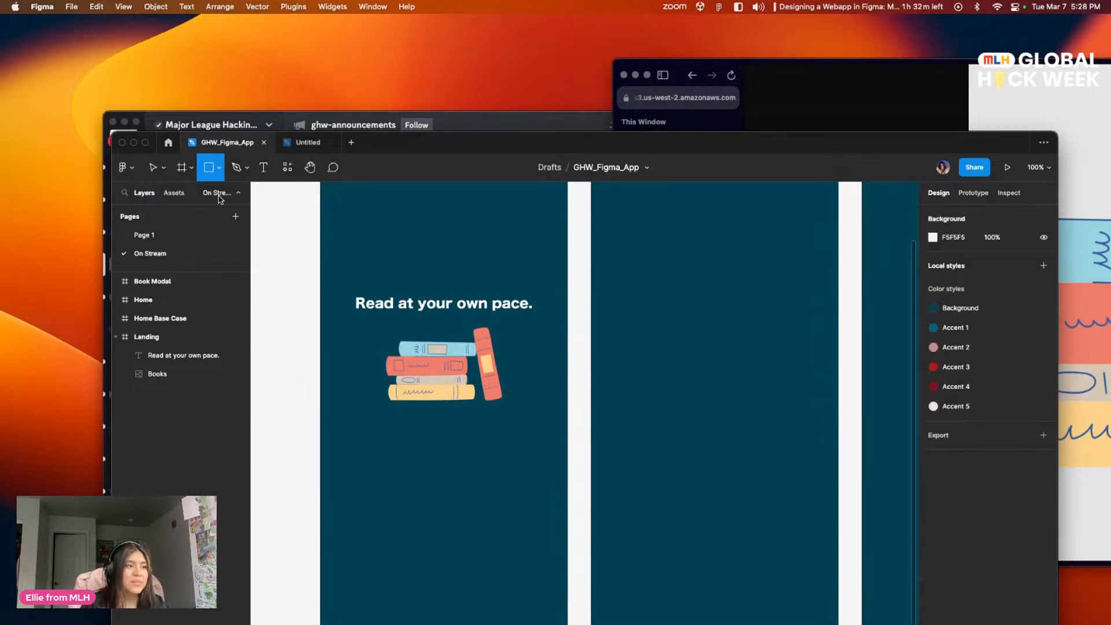
left_click(216, 174)
left_click(219, 176)
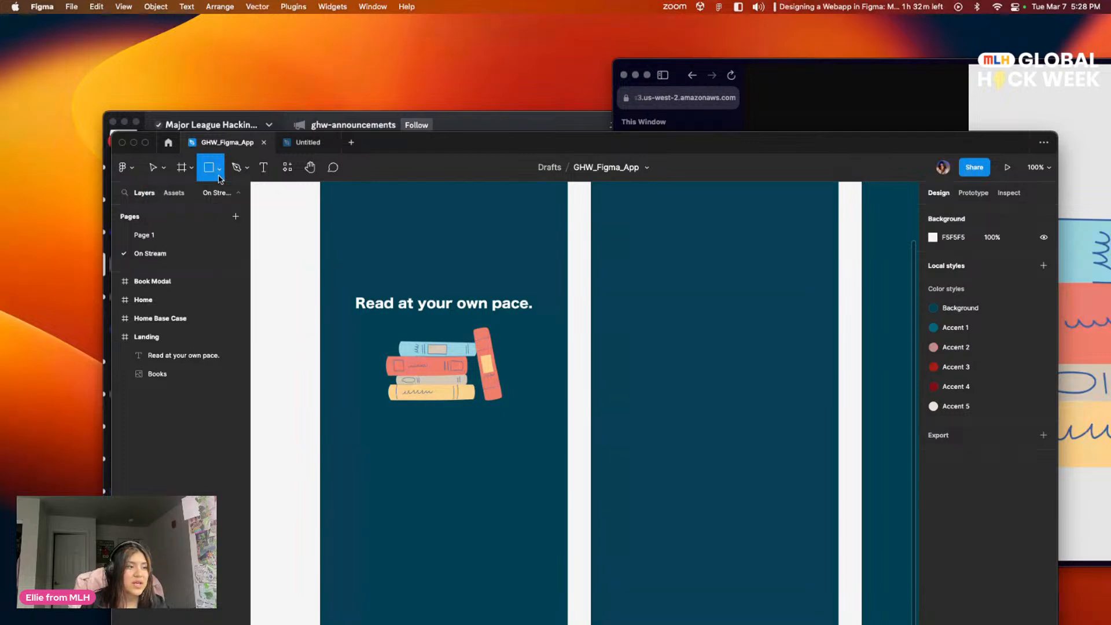
left_click(219, 173)
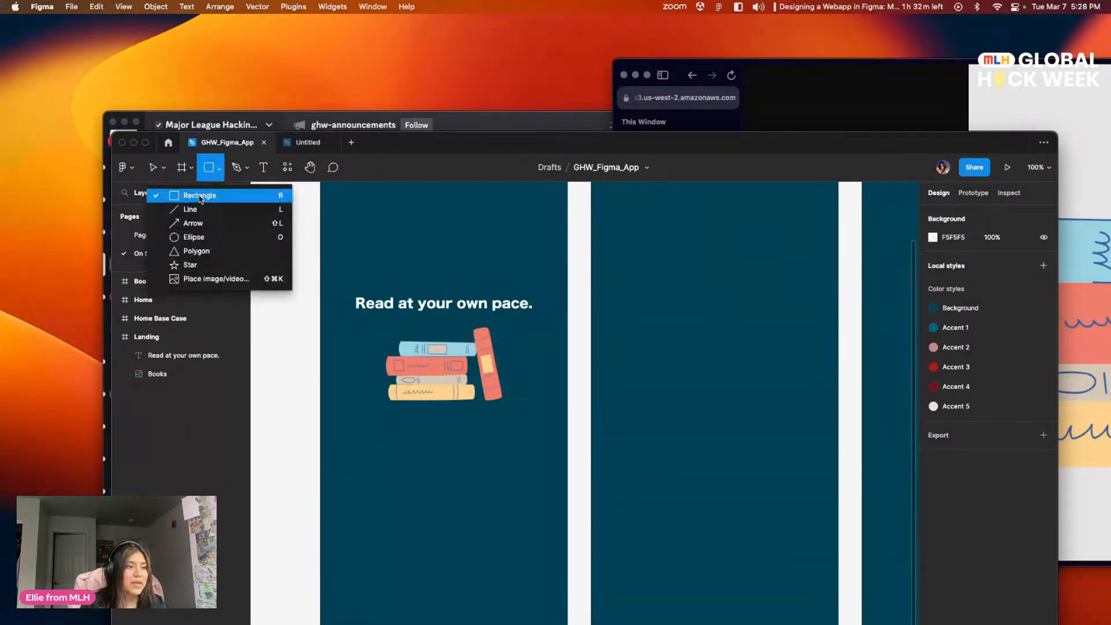
left_click(219, 193)
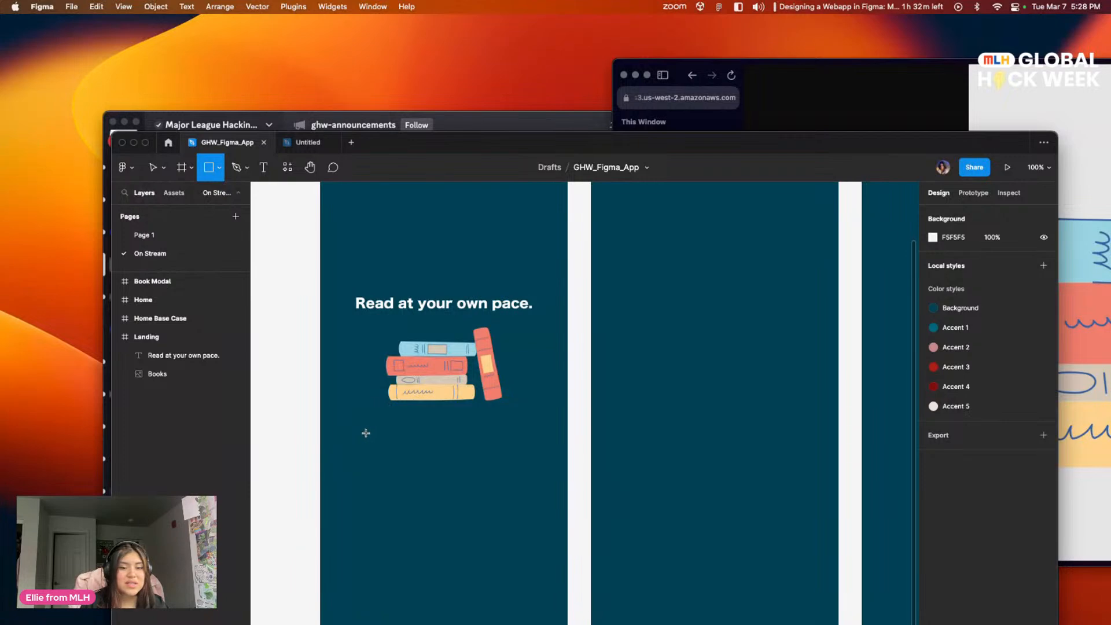
mouse_move(369, 422)
left_mouse_down()
mouse_move(411, 445)
mouse_move(545, 459)
mouse_move(524, 444)
mouse_move(372, 437)
mouse_move(527, 449)
left_mouse_up()
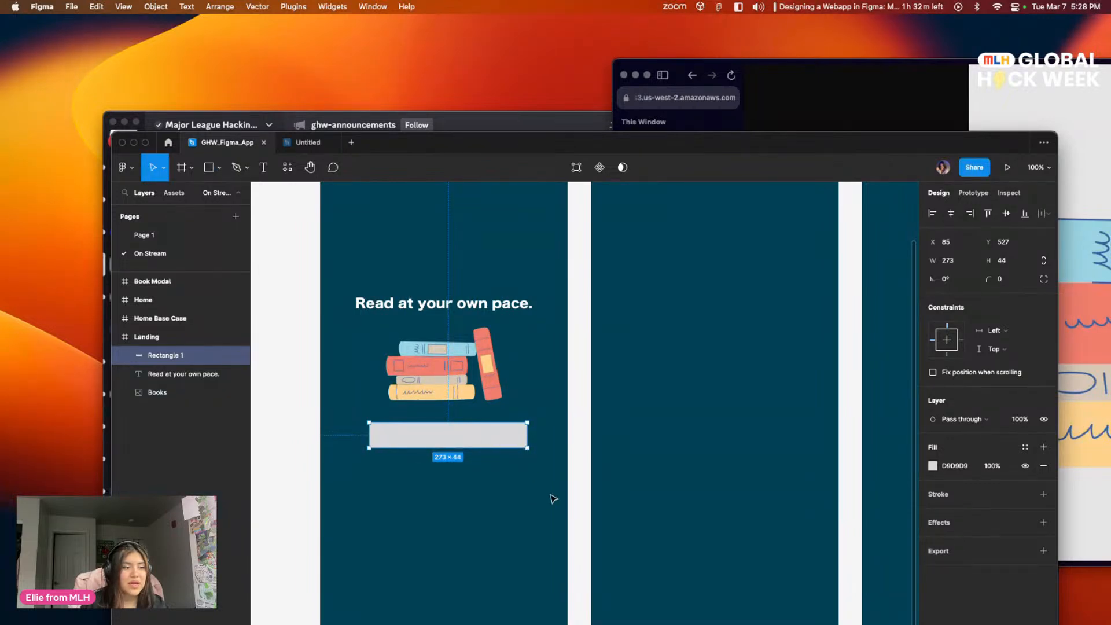
left_click(280, 497)
scroll(478, 472, "up", 1)
scroll(477, 471, "down", 1)
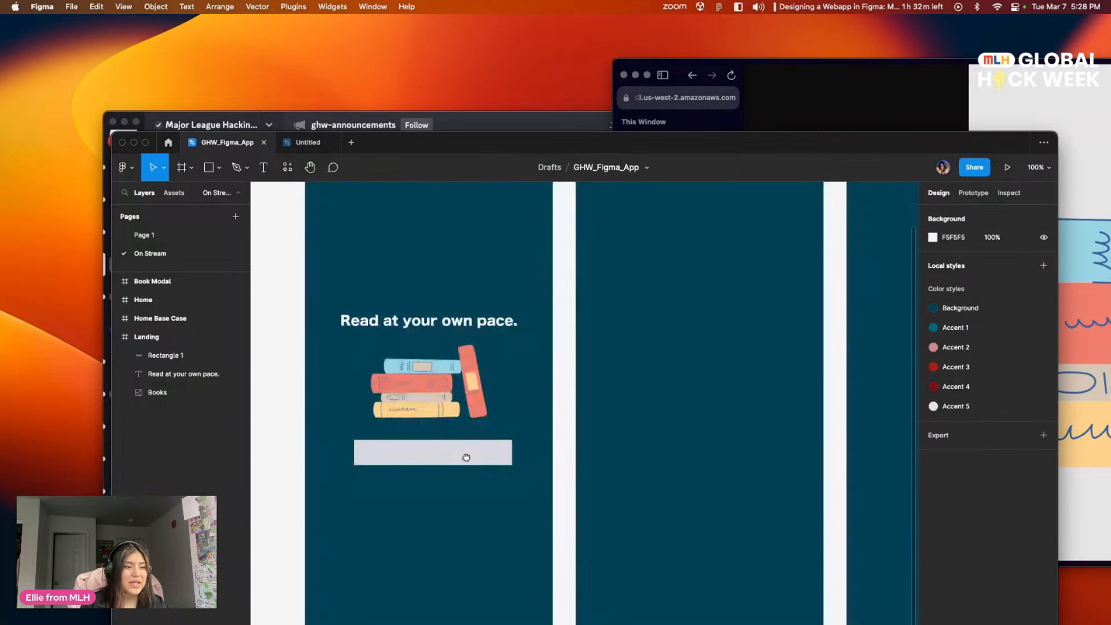
scroll(480, 445, "left", 1)
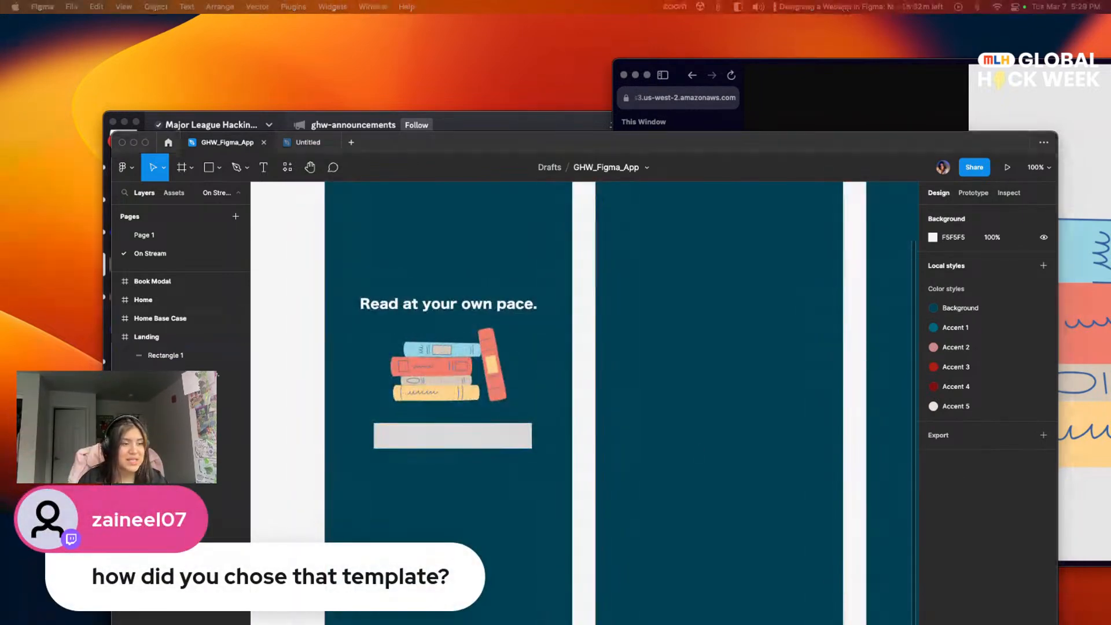
scroll(457, 451, "up", 3)
scroll(457, 451, "left", 1)
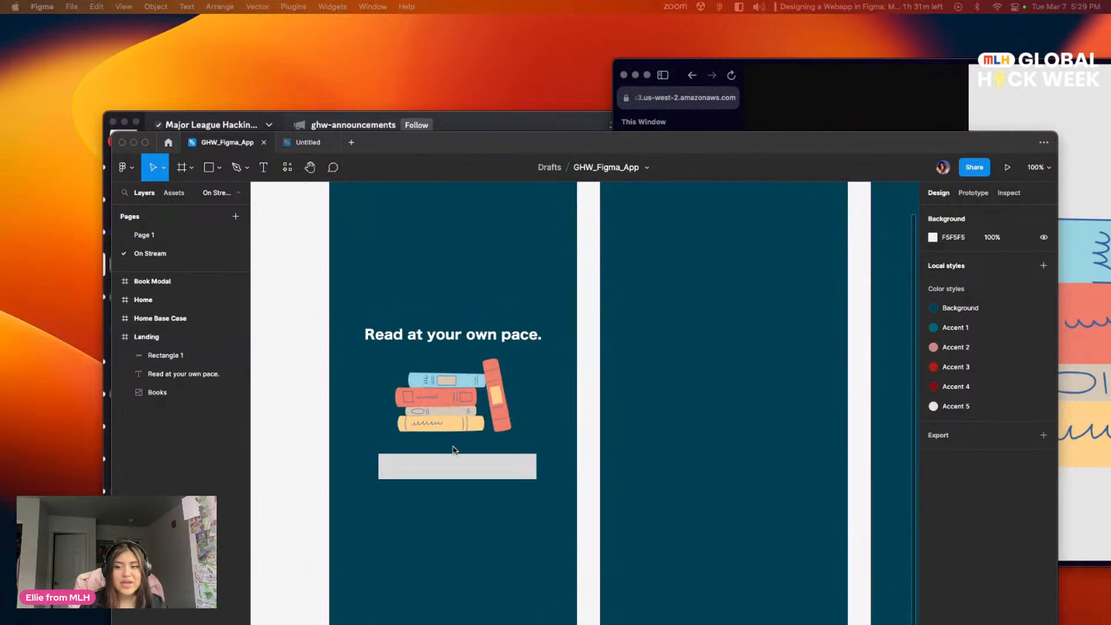
scroll(469, 487, "up", 2)
scroll(469, 487, "right", 2)
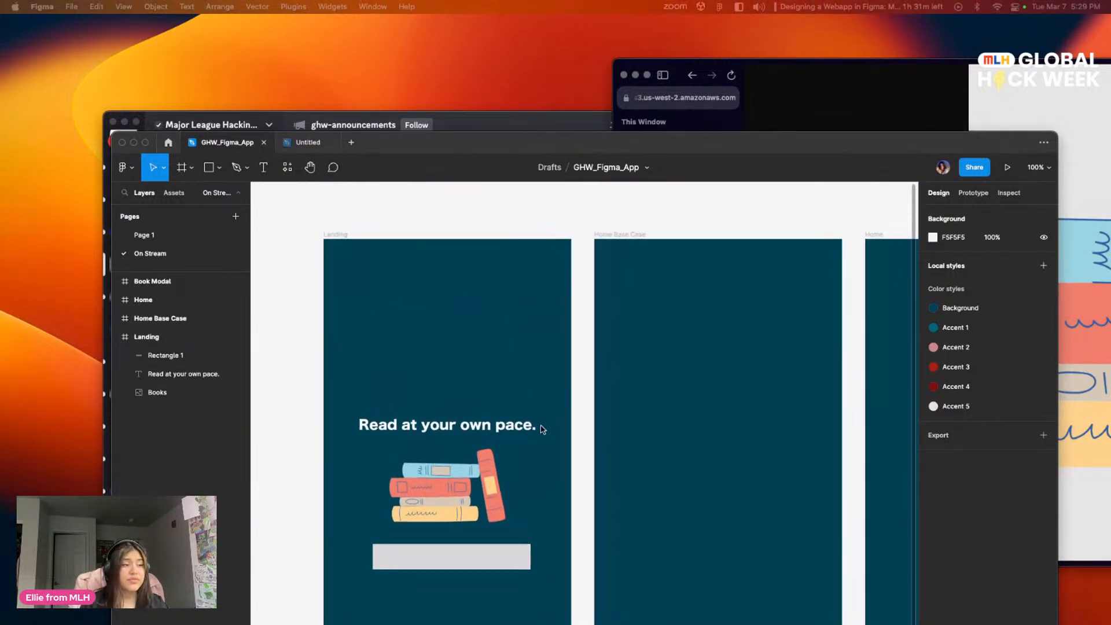
scroll(570, 384, "left", 2)
scroll(605, 444, "down", 3)
scroll(605, 415, "up", 3)
scroll(605, 415, "right", 2)
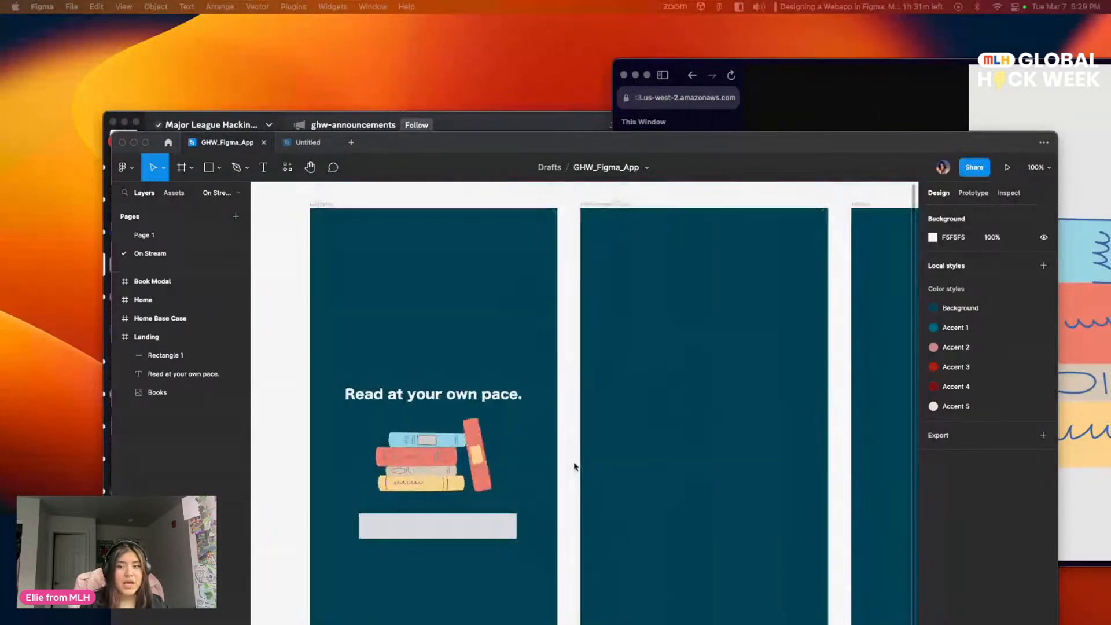
scroll(573, 473, "down", 2)
scroll(573, 434, "up", 2)
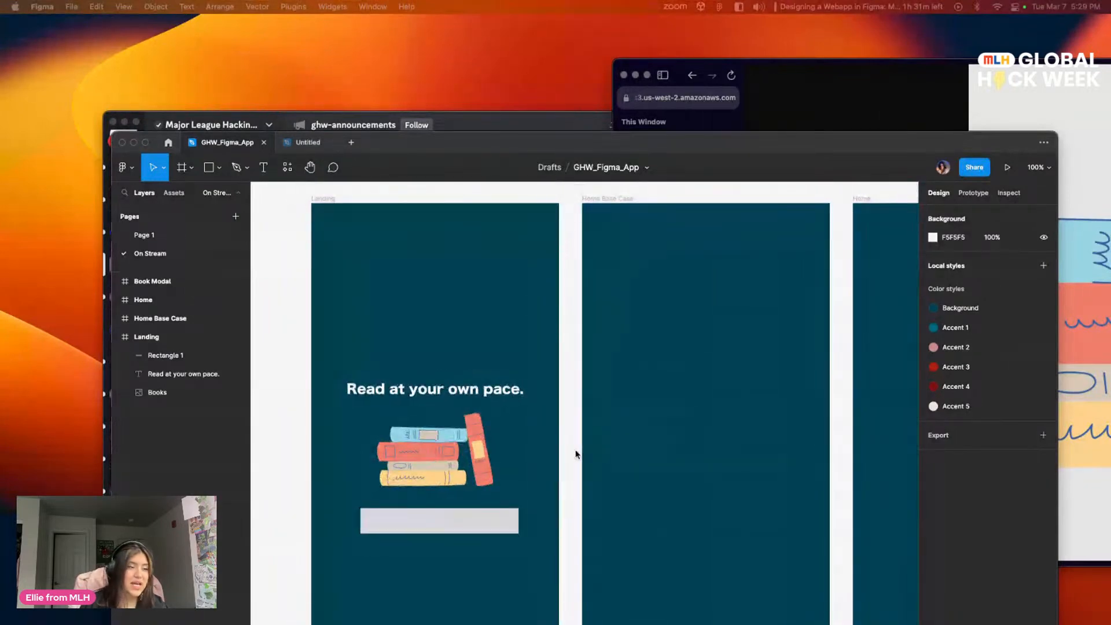
scroll(540, 442, "down", 2)
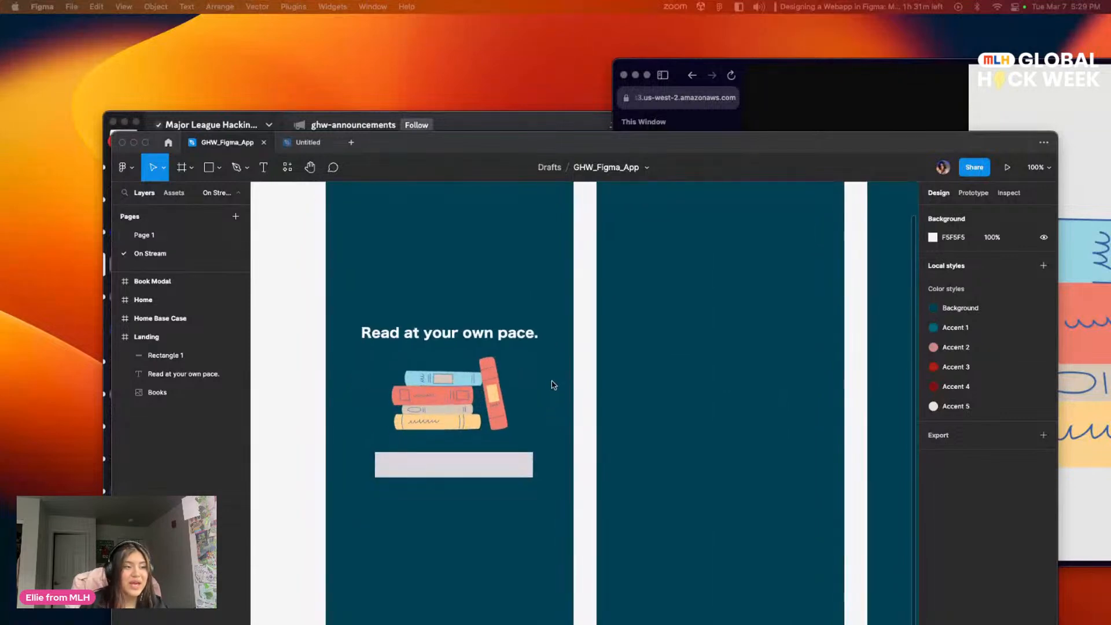
scroll(553, 384, "up", 2)
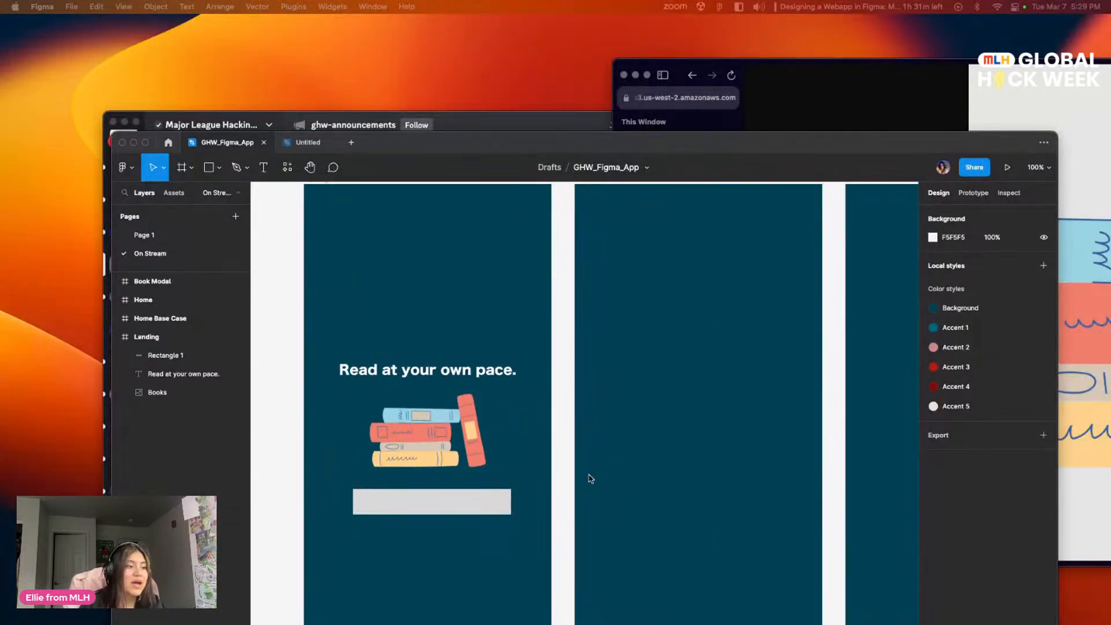
scroll(645, 450, "down", 2)
scroll(646, 450, "left", 2)
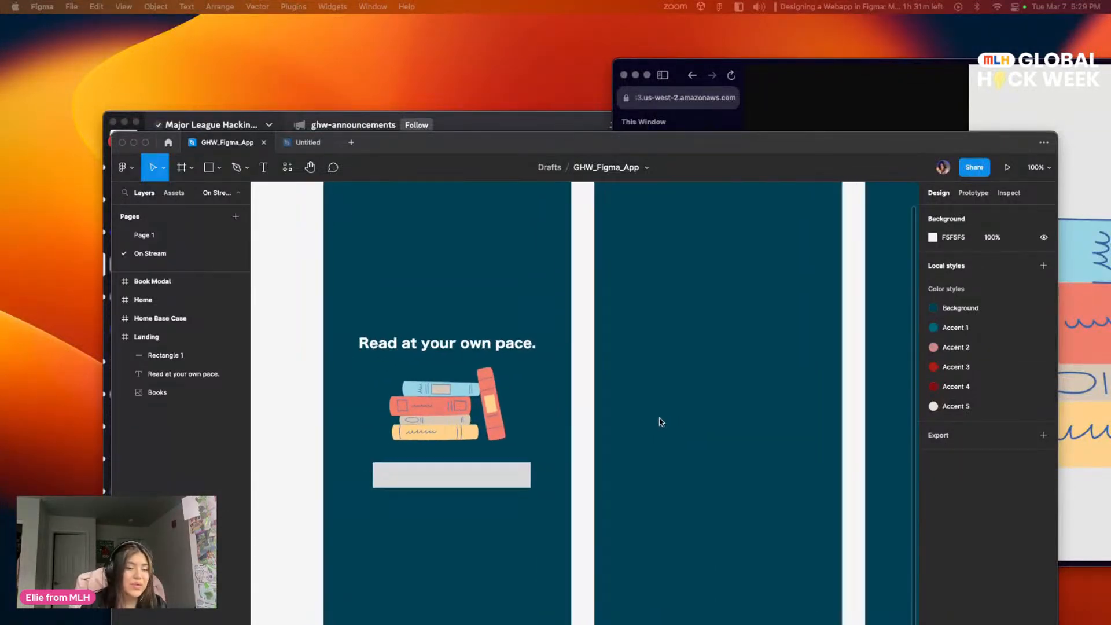
scroll(627, 434, "right", 3)
scroll(627, 434, "up", 1)
scroll(629, 454, "left", 2)
scroll(630, 454, "up", 1)
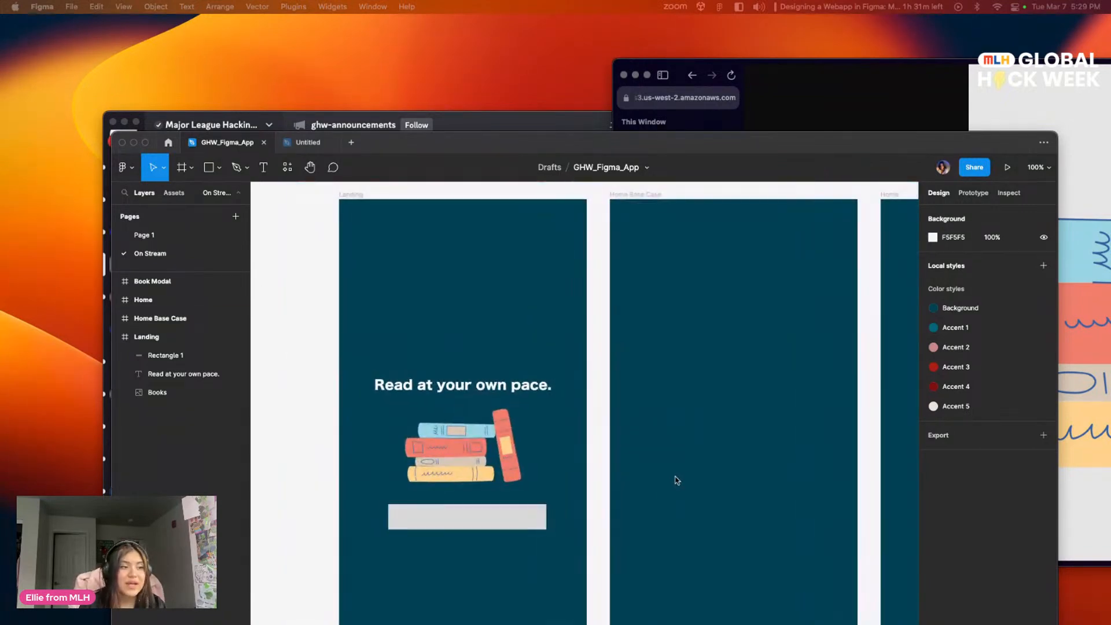
Step: Switch to Arc, go back from Books.png to the Designing an Accessible Mobile Application resources page to view it, and return to Figma
left_click(811, 77)
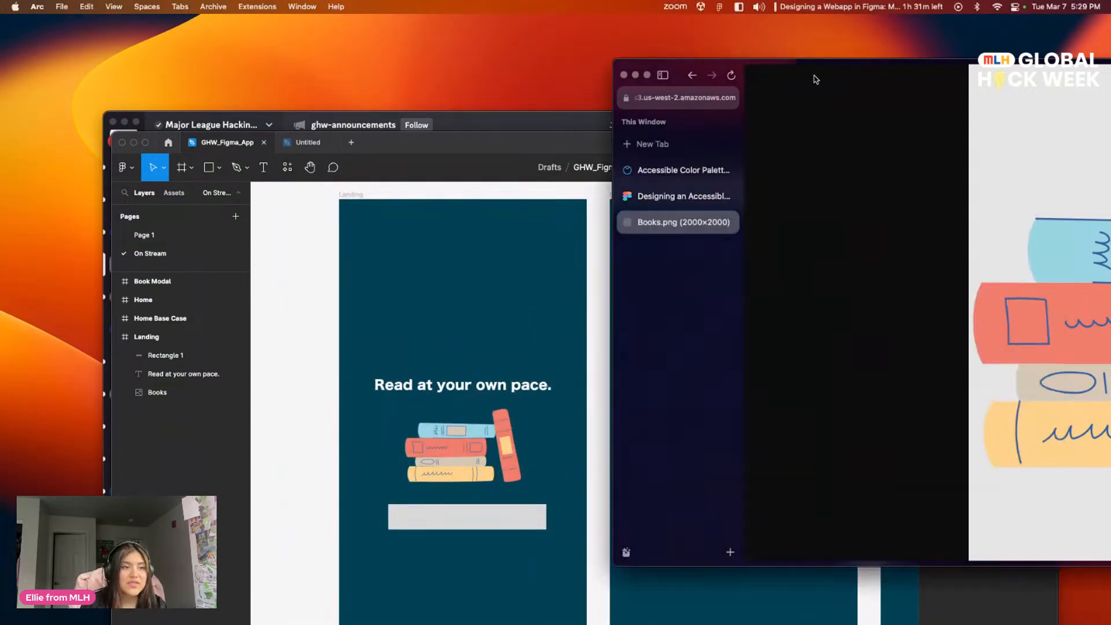
left_click(692, 76)
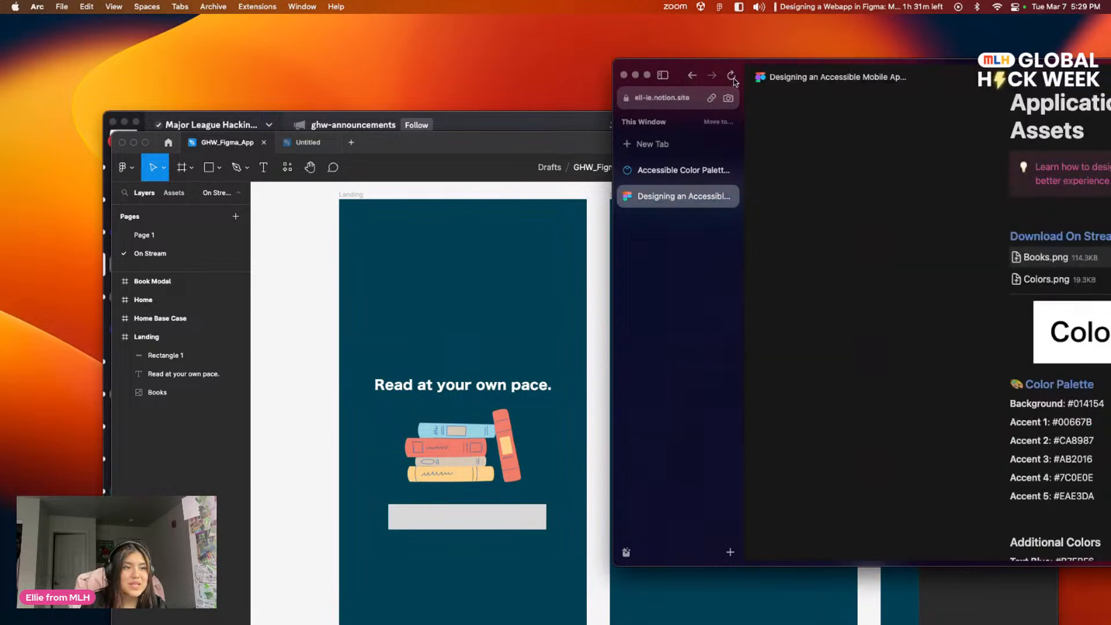
double_click(793, 62)
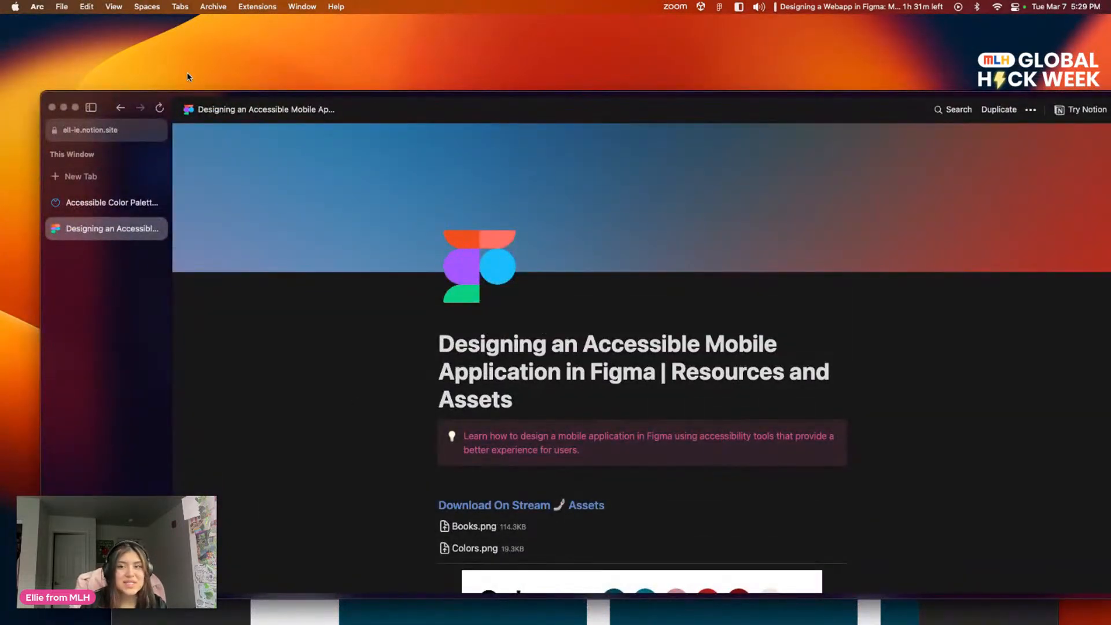
left_click_drag(395, 103, 754, 166)
left_click(249, 281)
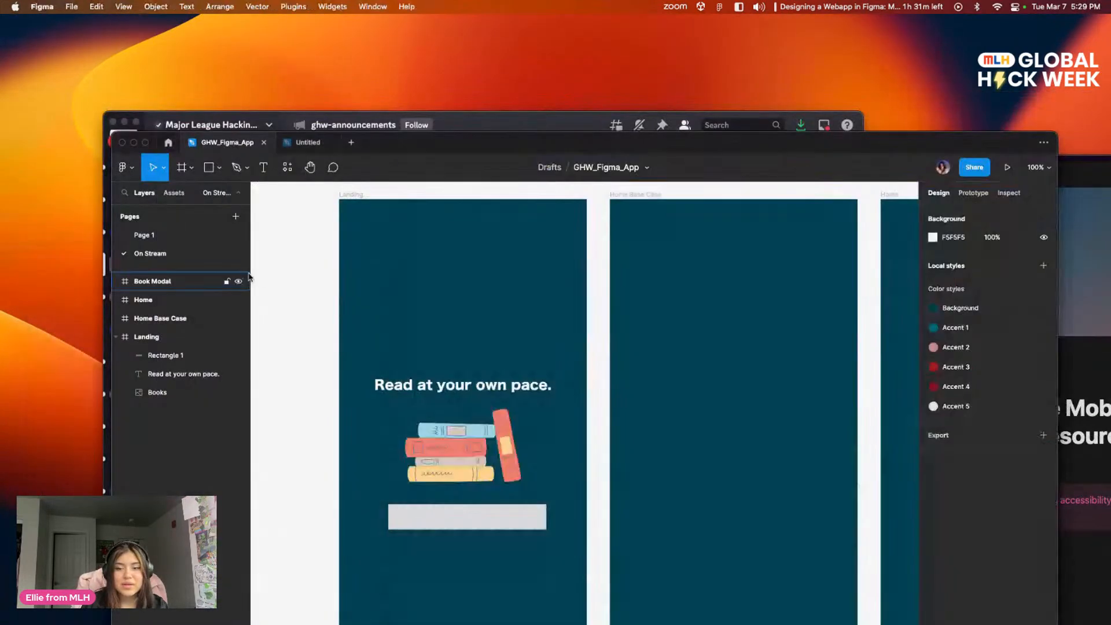
Step: Align the grey rectangle below the books to the horizontal centre of the Landing frame
left_click_drag(529, 351, 529, 254)
left_click(485, 422)
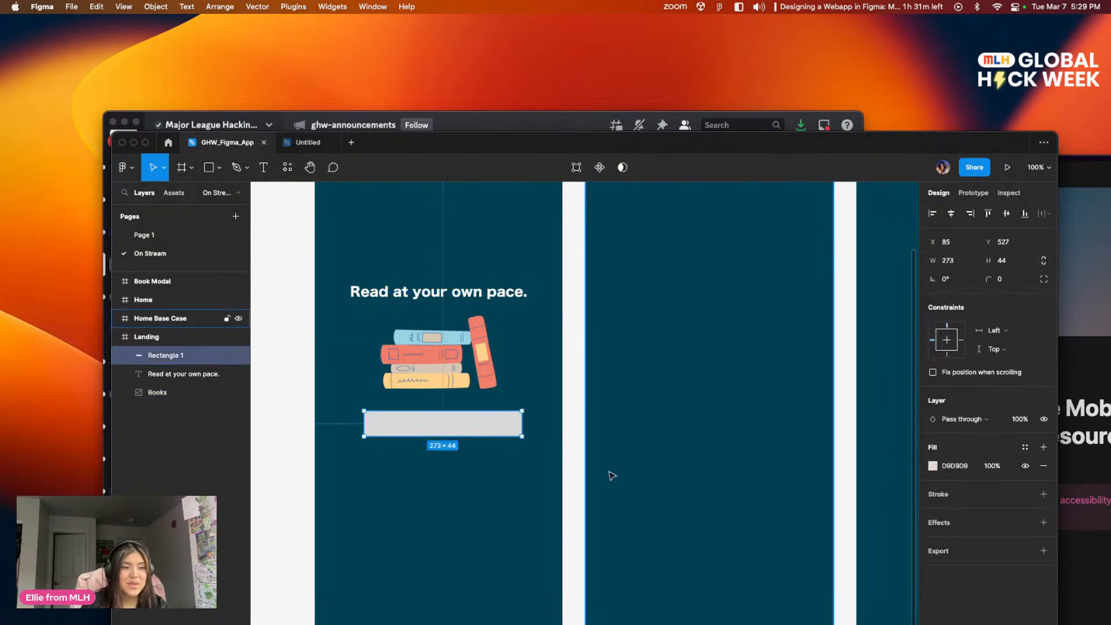
left_click(950, 213)
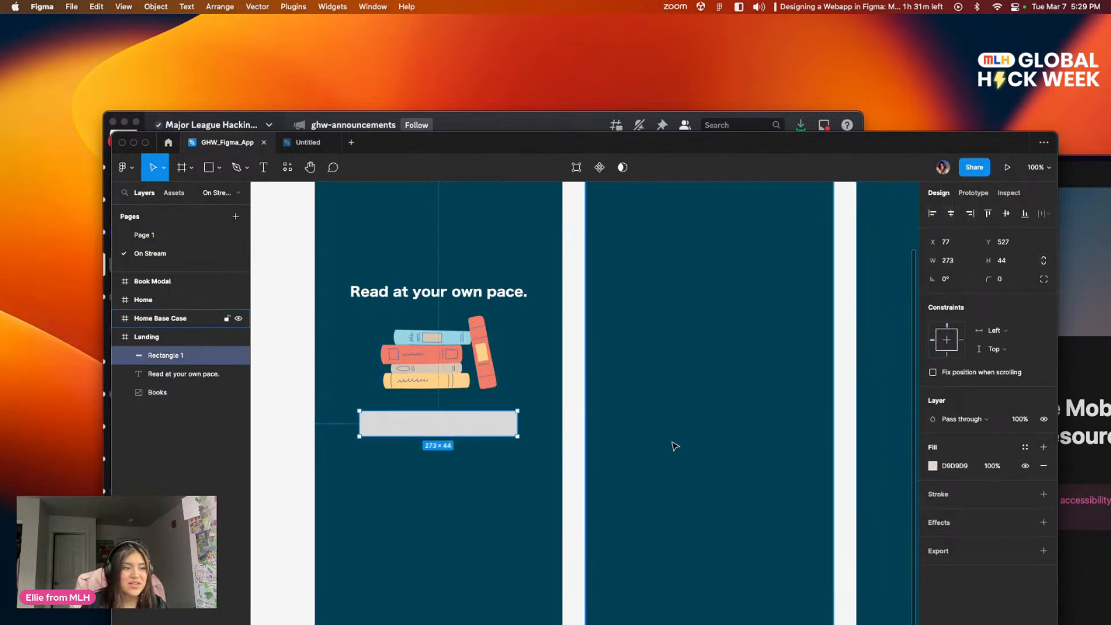
left_click(610, 460)
left_click(461, 426)
left_click_drag(761, 411, 816, 428)
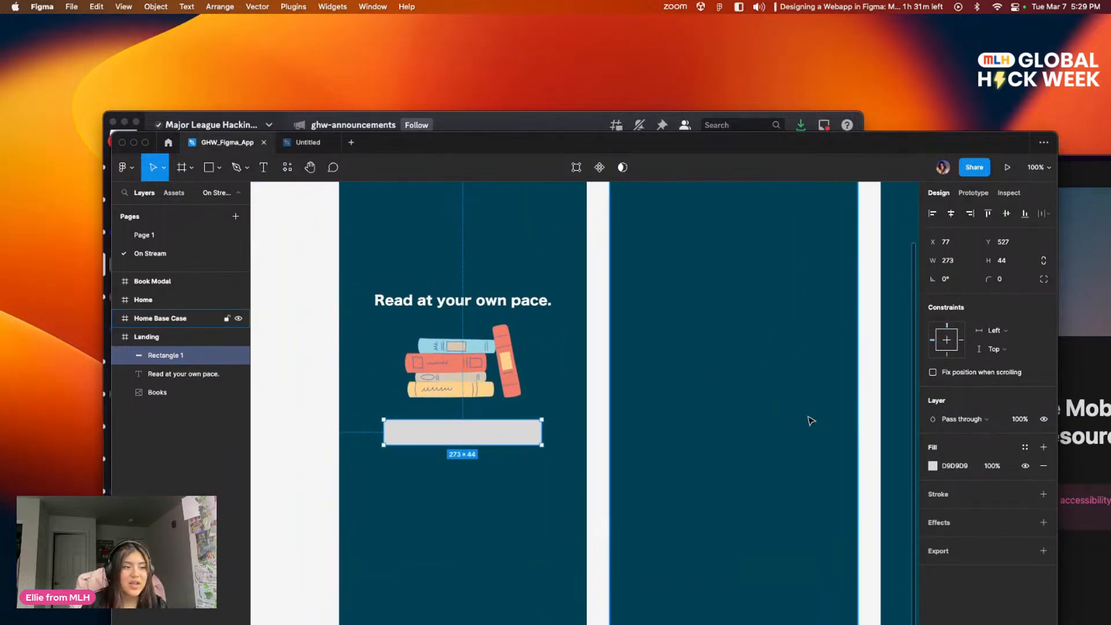
left_click(648, 461)
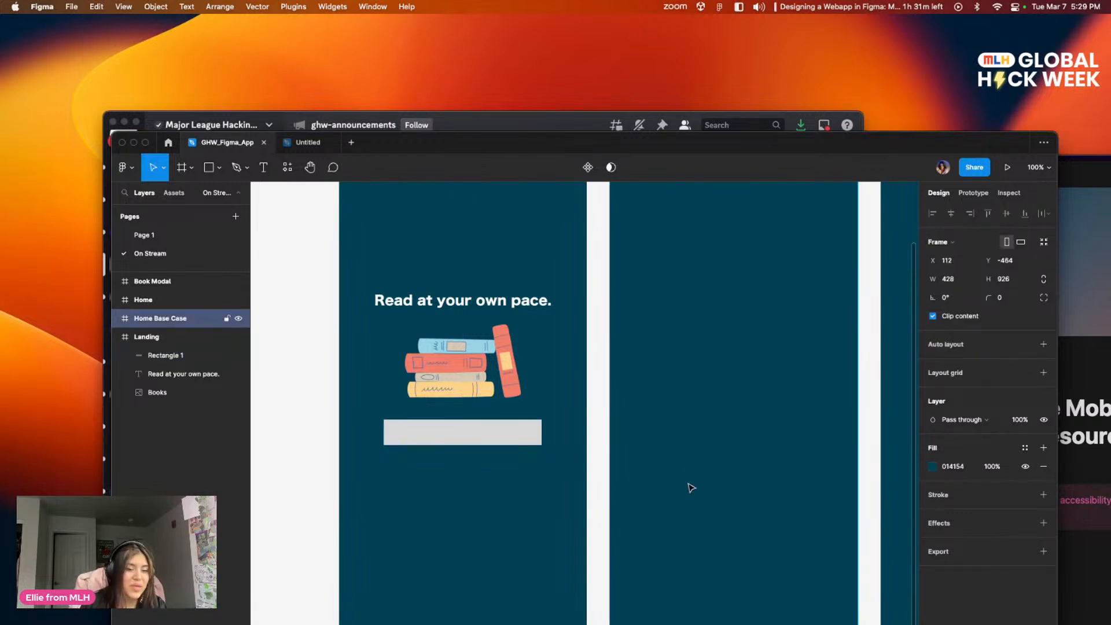
left_click_drag(578, 365, 514, 450)
scroll(528, 427, "left", 3)
scroll(528, 427, "down", 2)
left_click(502, 466)
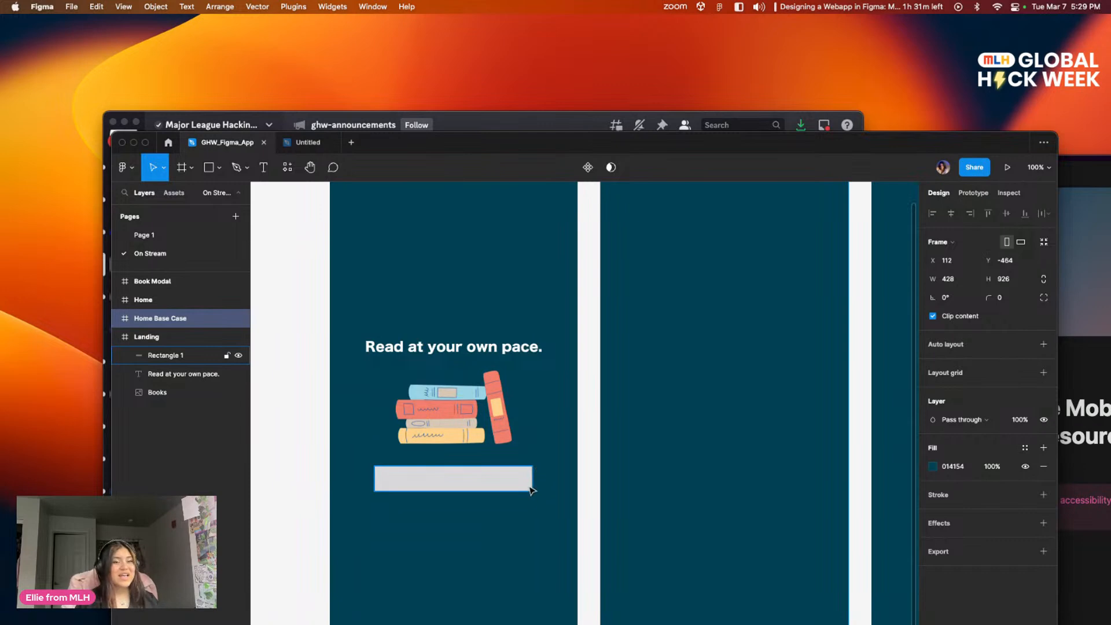
scroll(516, 481, "down", 3)
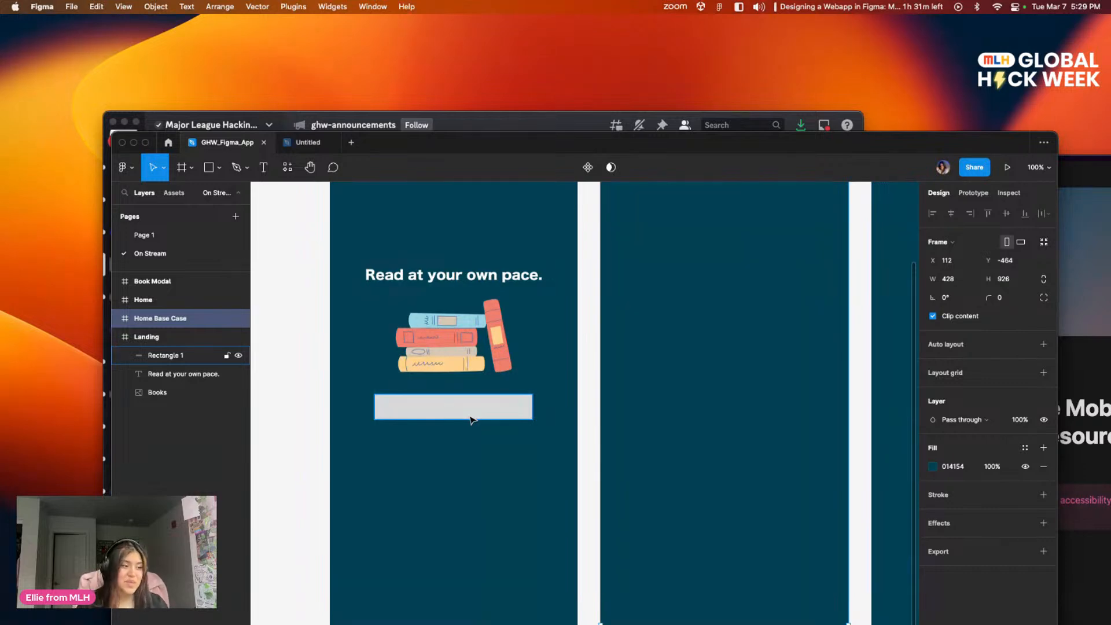
left_click(469, 469)
left_click(491, 417)
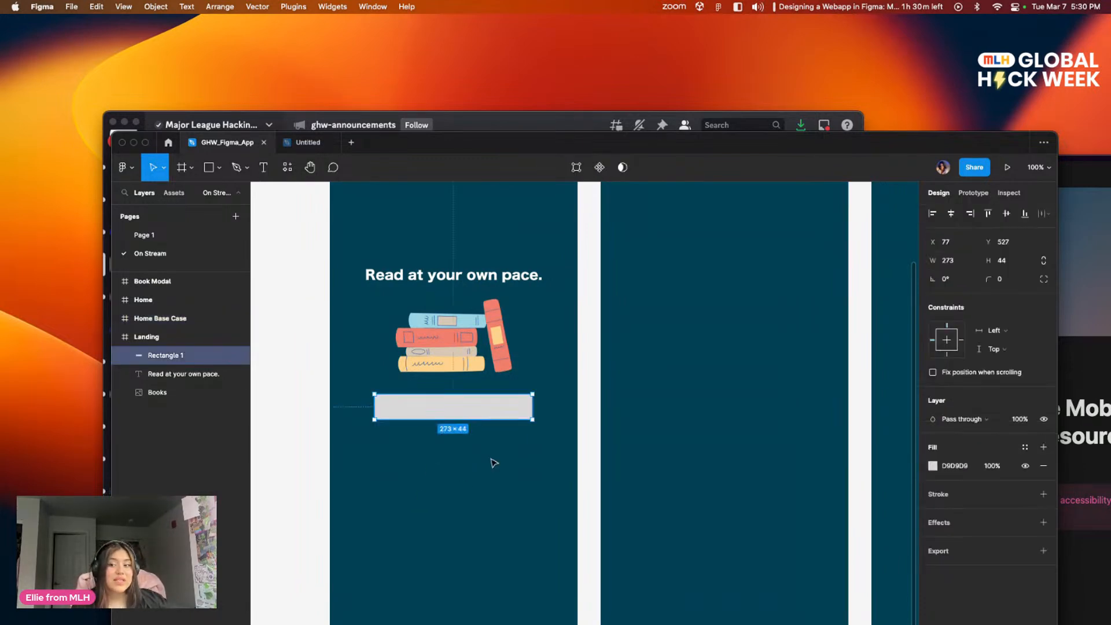
left_click(490, 498)
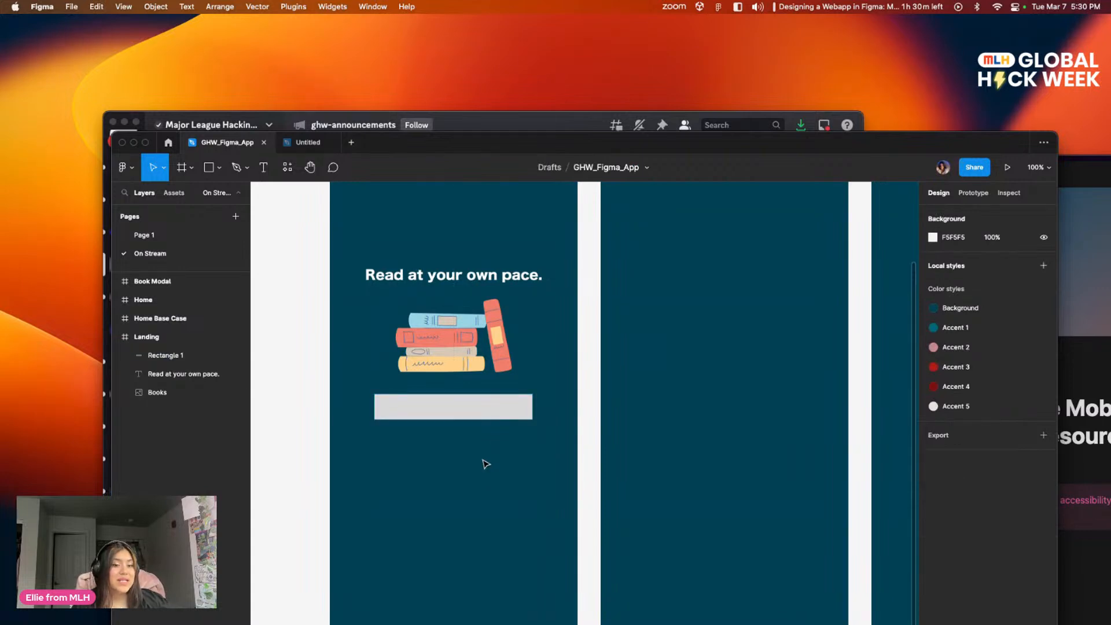
scroll(484, 461, "up", 2)
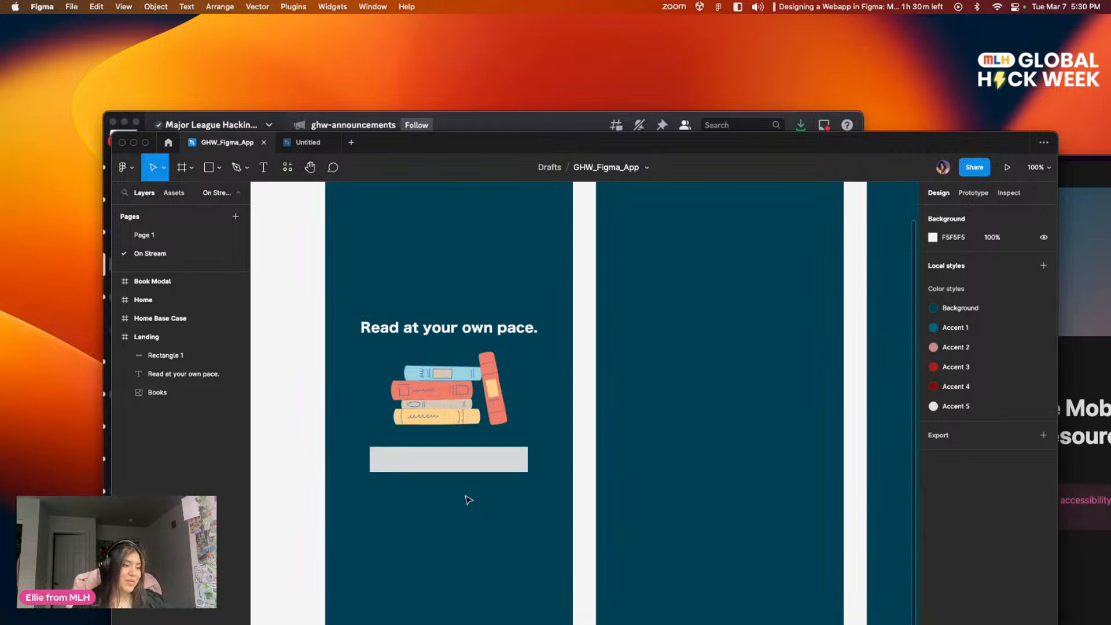
Step: Set the corner radius of the grey rectangle below the books to 10
left_click(521, 470)
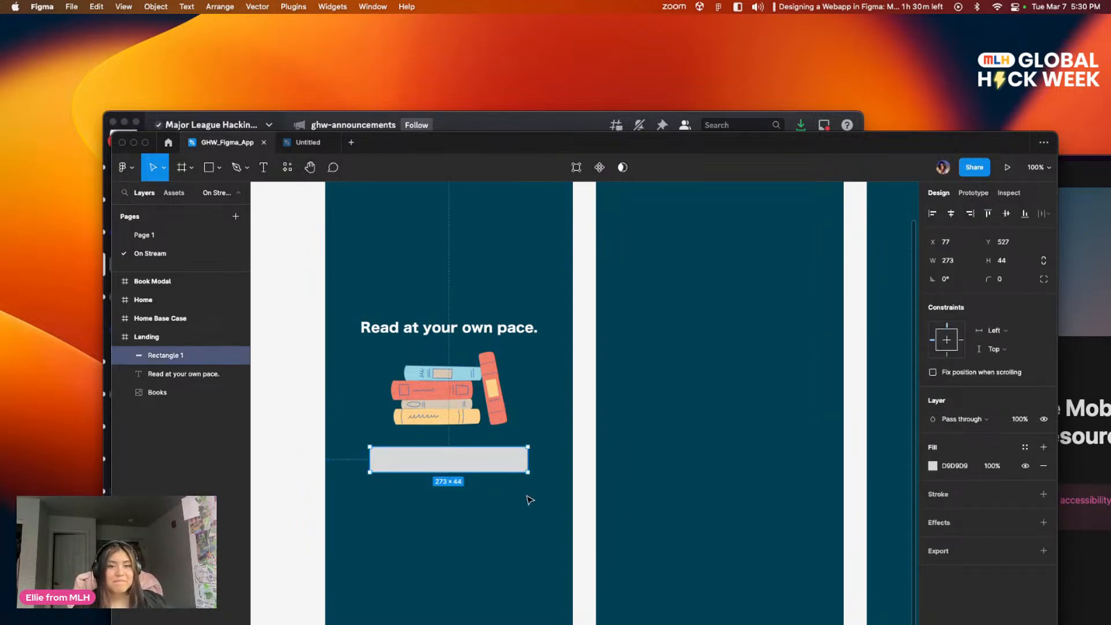
left_click(1007, 282)
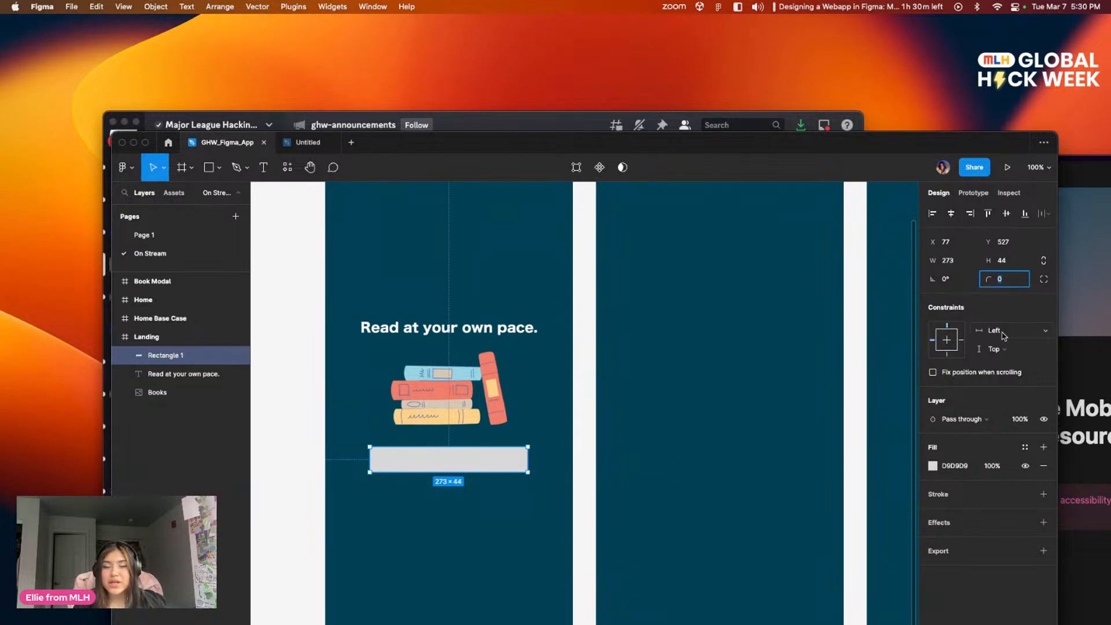
left_click(620, 431)
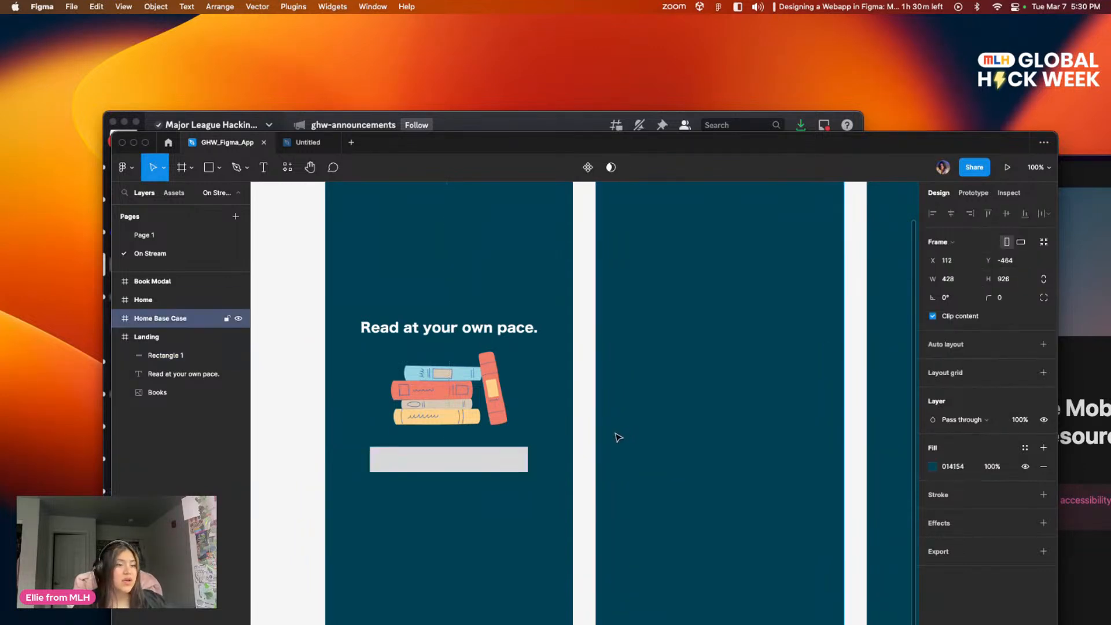
left_click(471, 464)
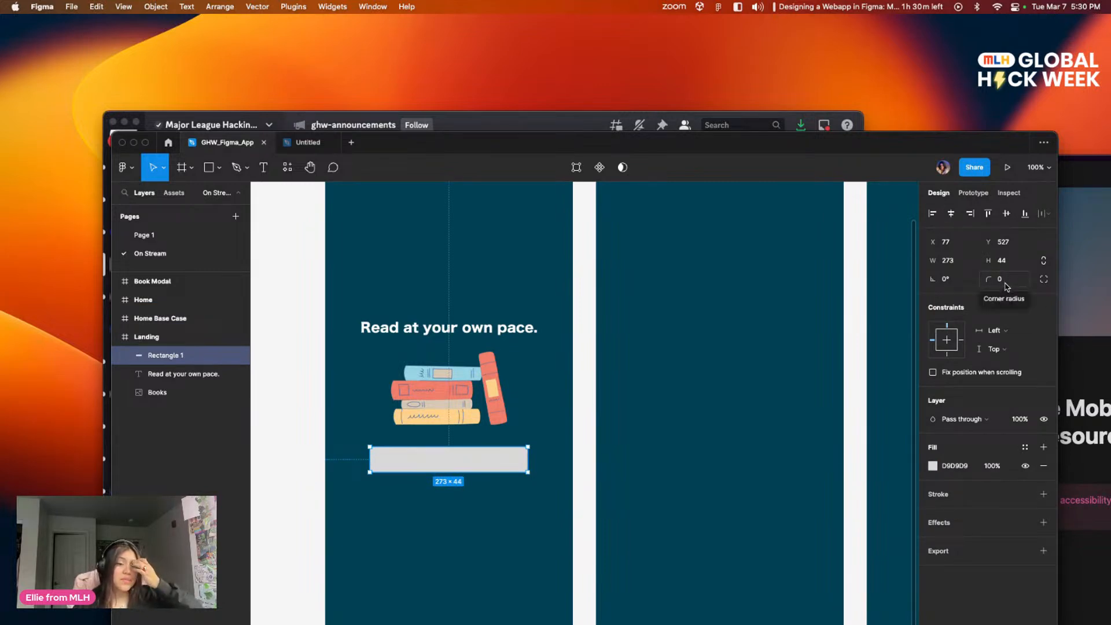
left_click(1006, 285)
type("10")
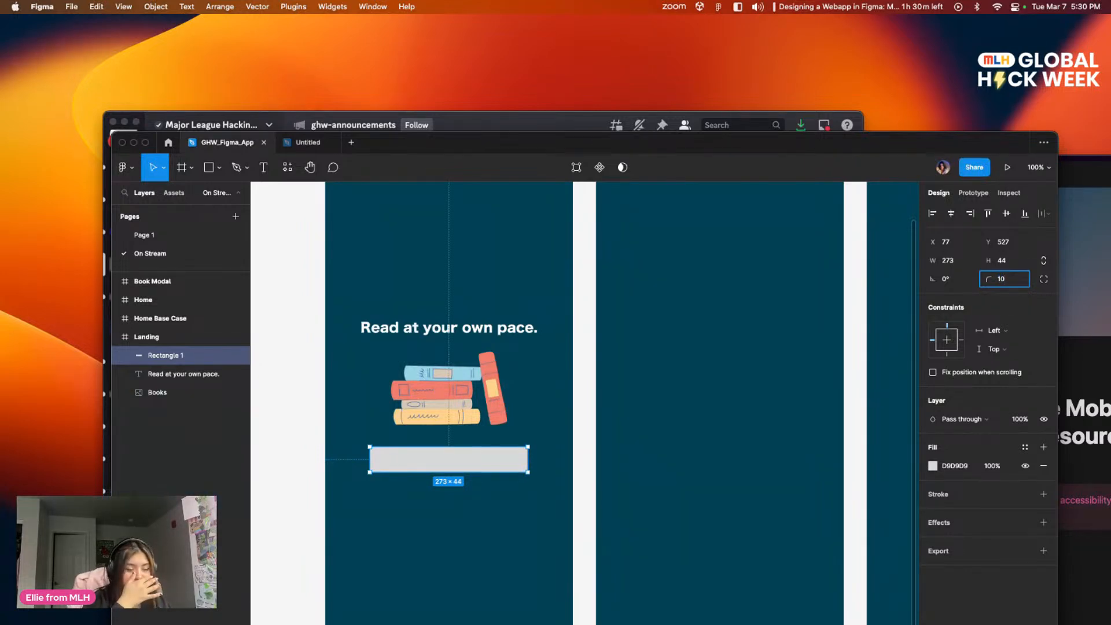
key("Return")
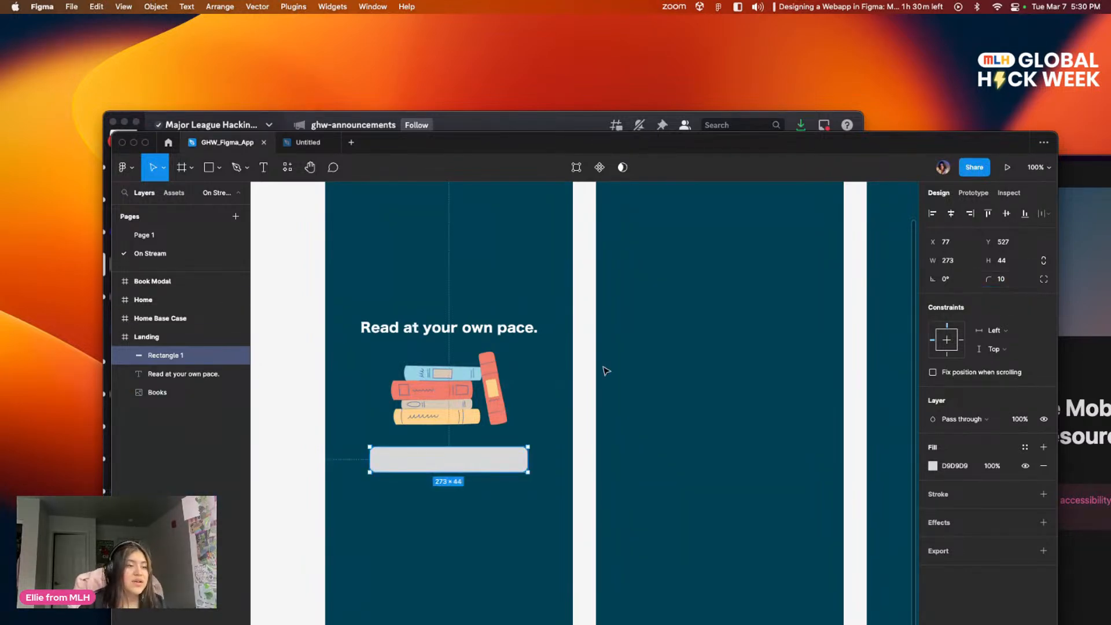
Step: Fill the rounded rectangle below the books with the local teal colour 00667B
left_click(663, 359)
left_click_drag(602, 373, 686, 328)
left_click_drag(596, 329, 615, 370)
left_click(562, 453)
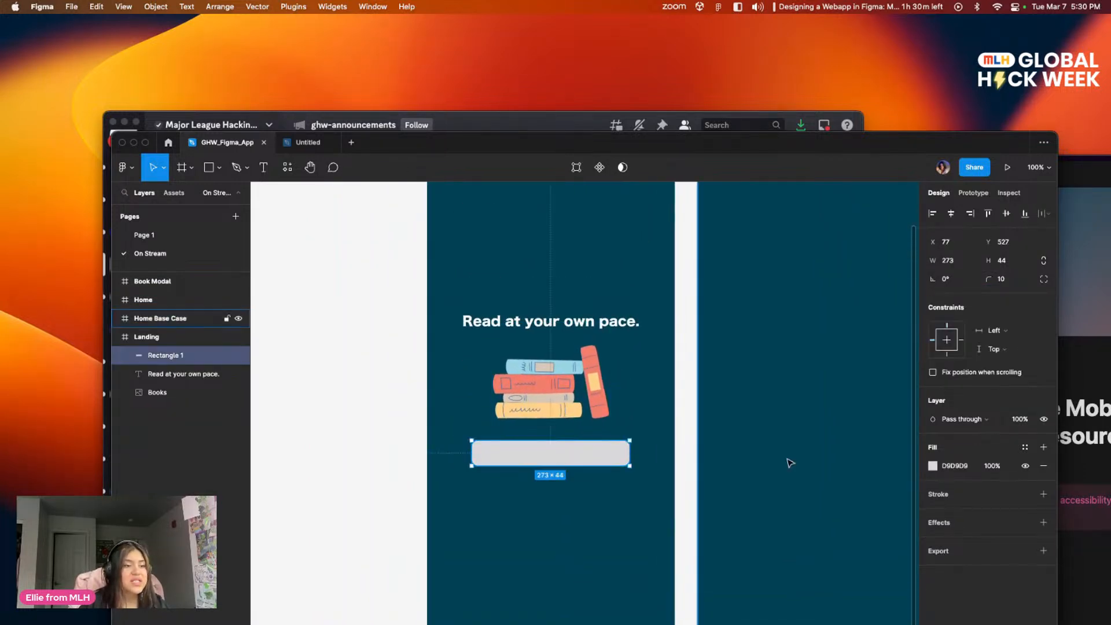
left_click(932, 466)
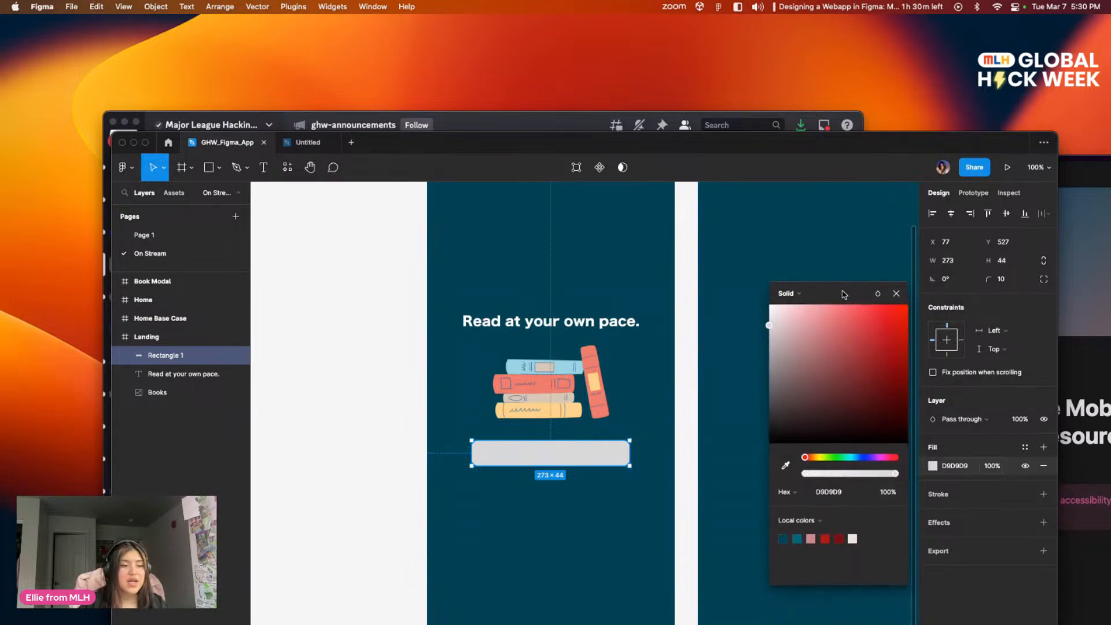
left_click(796, 534)
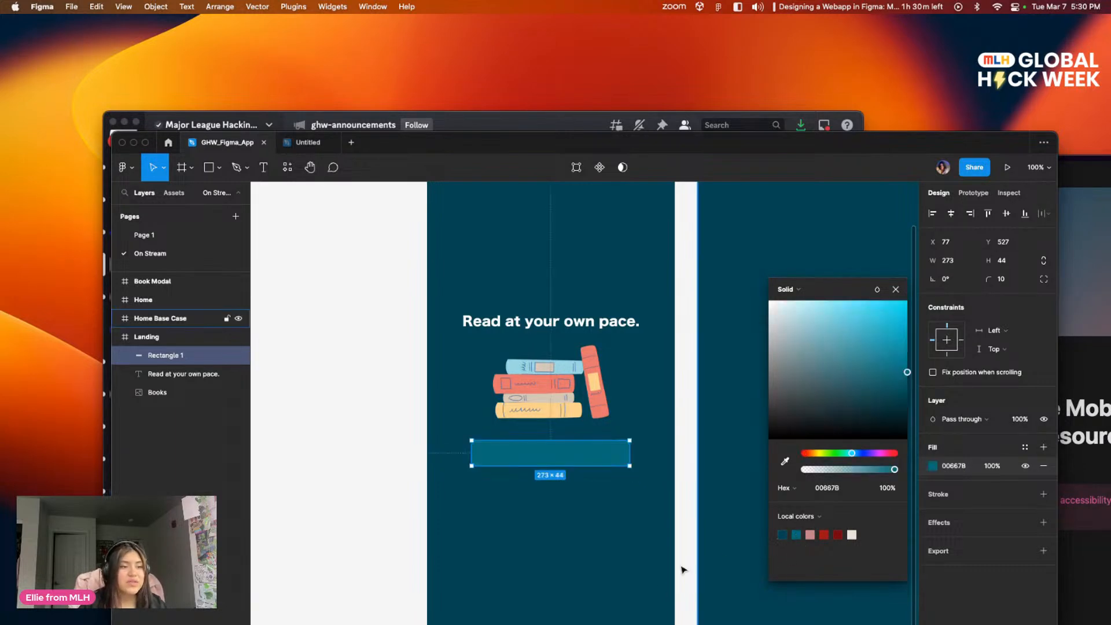
left_click(631, 568)
scroll(670, 471, "up", 3)
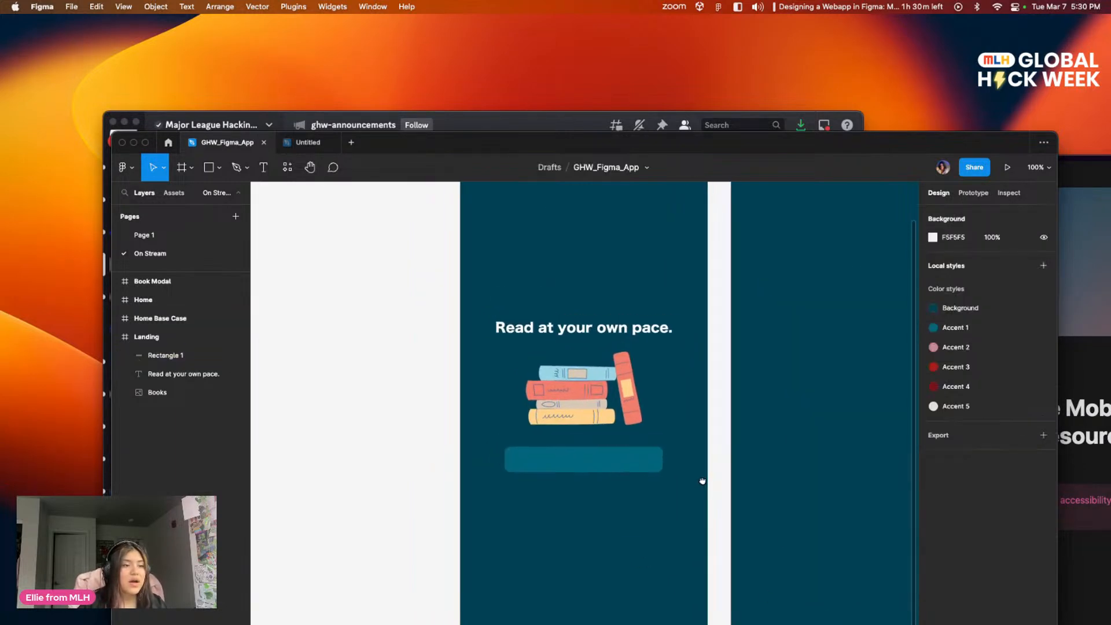
Step: Align the teal rectangle to the horizontal centre of the Landing frame again
scroll(664, 411, "up", 3)
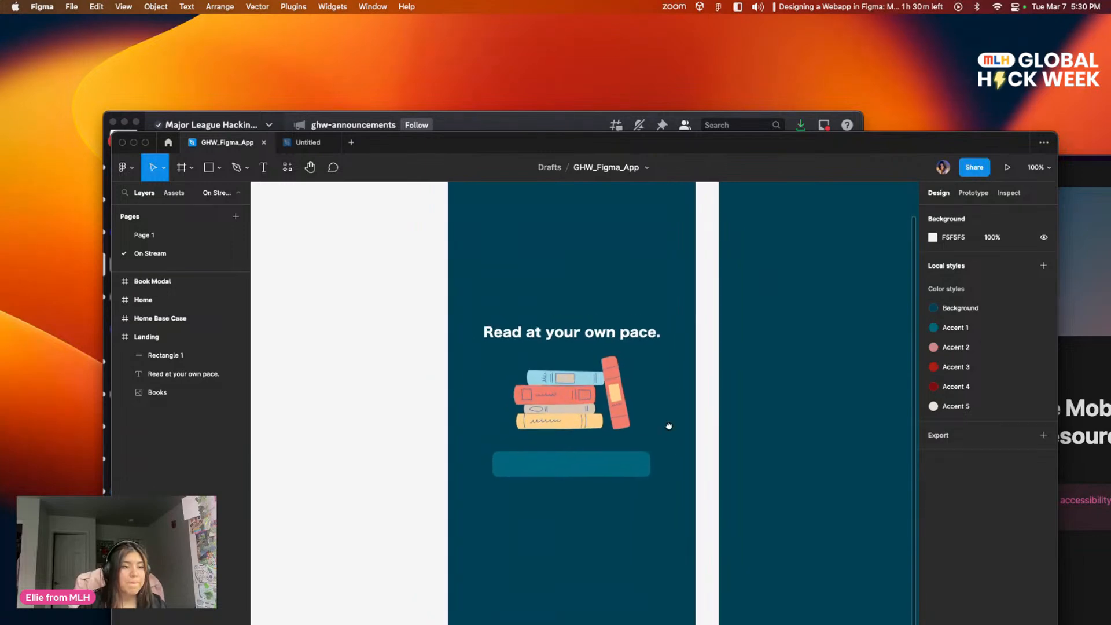
scroll(665, 523, "down", 2)
left_click(585, 511)
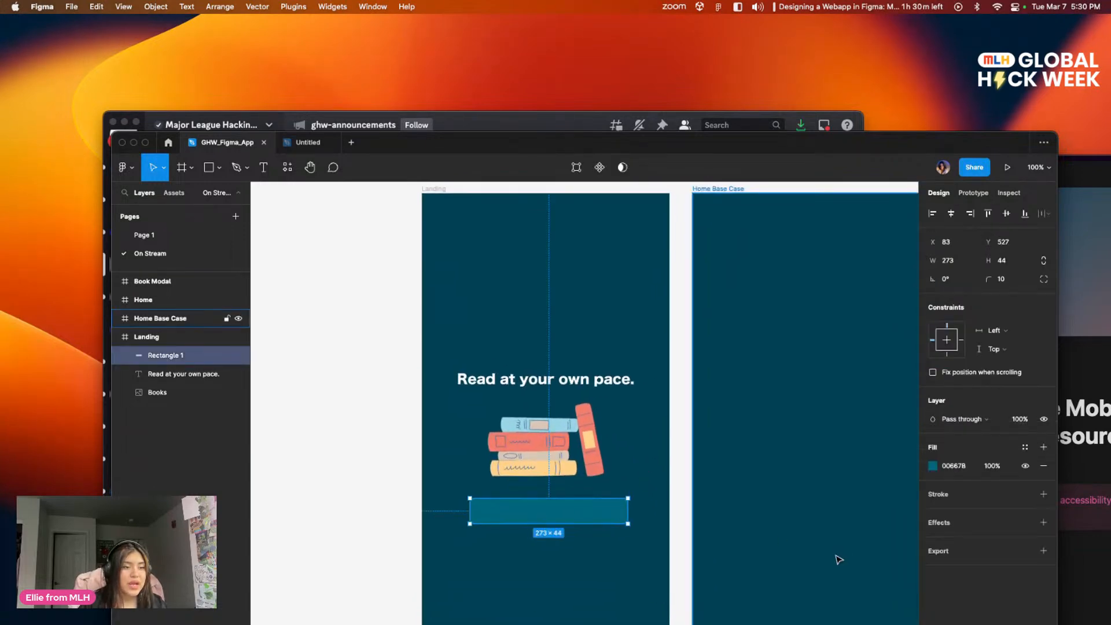
left_click(951, 213)
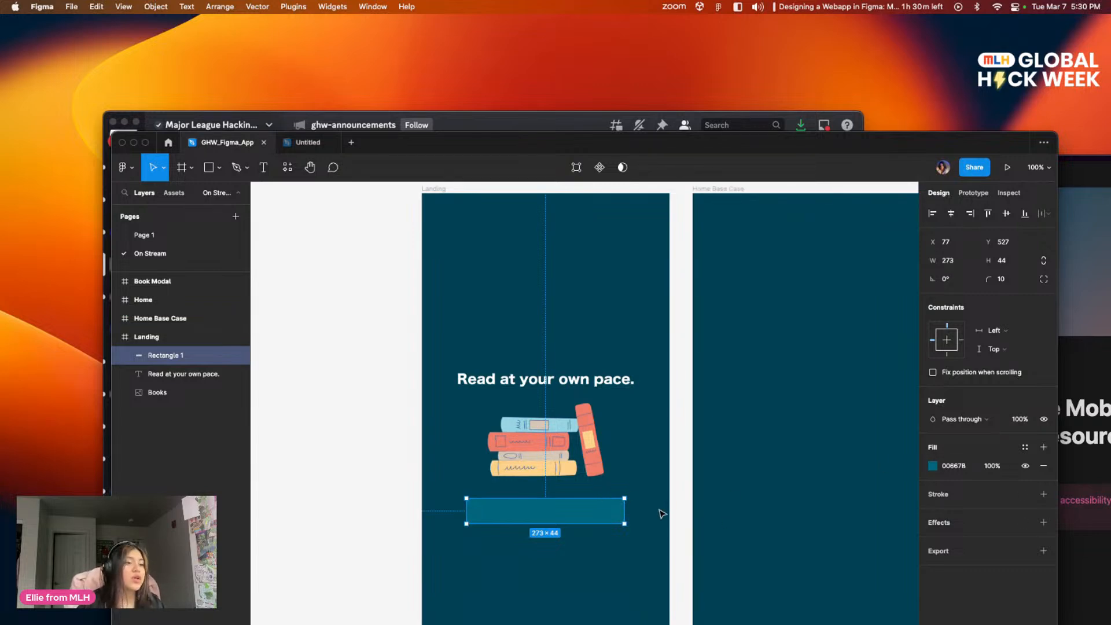
Step: Add an inside stroke of width 1 to the teal rectangle and colour it light teal 609EAB
left_click(962, 501)
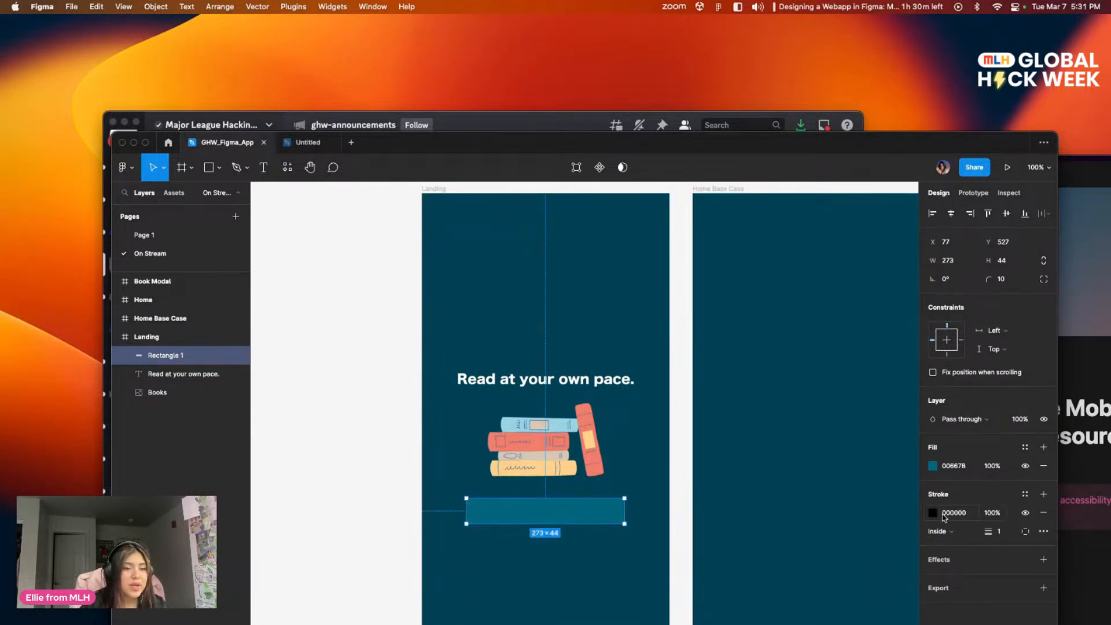
left_click(933, 513)
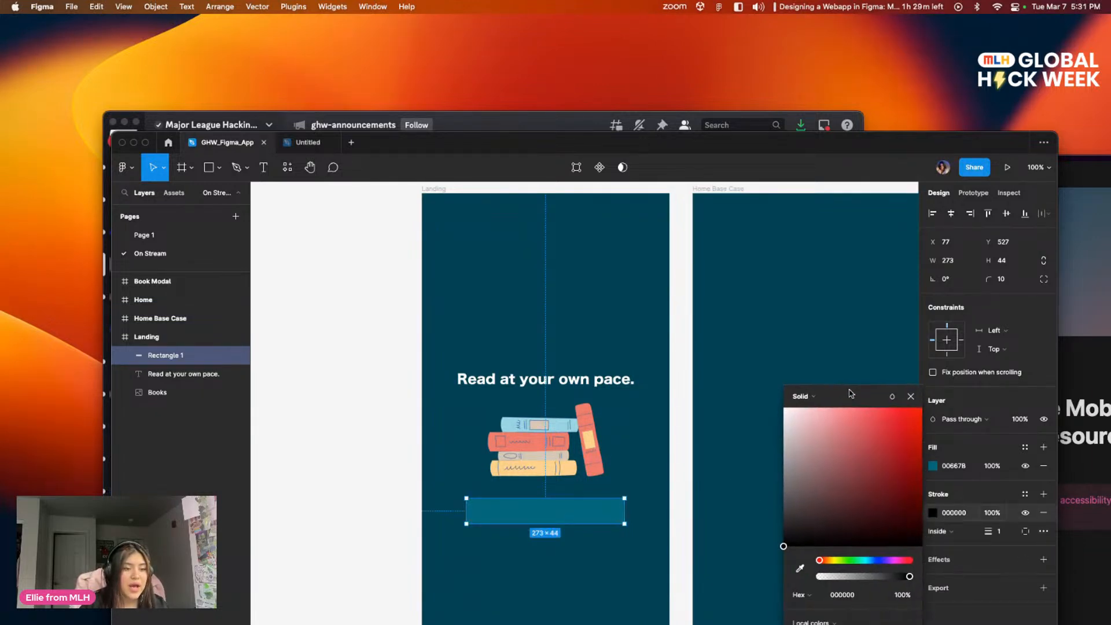
left_click(801, 589)
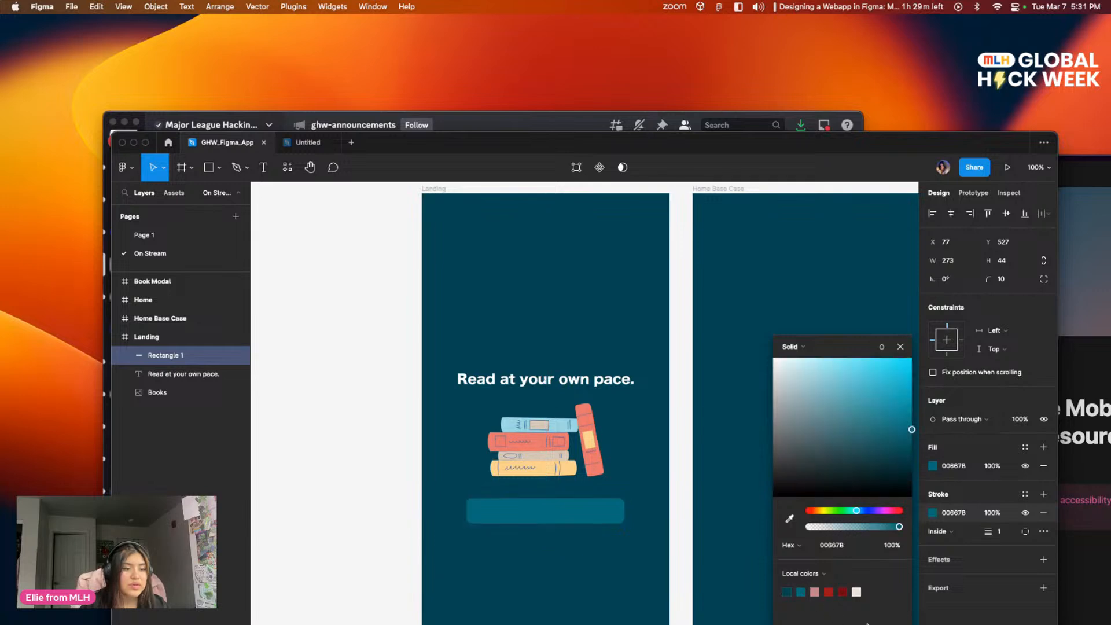
left_click(841, 405)
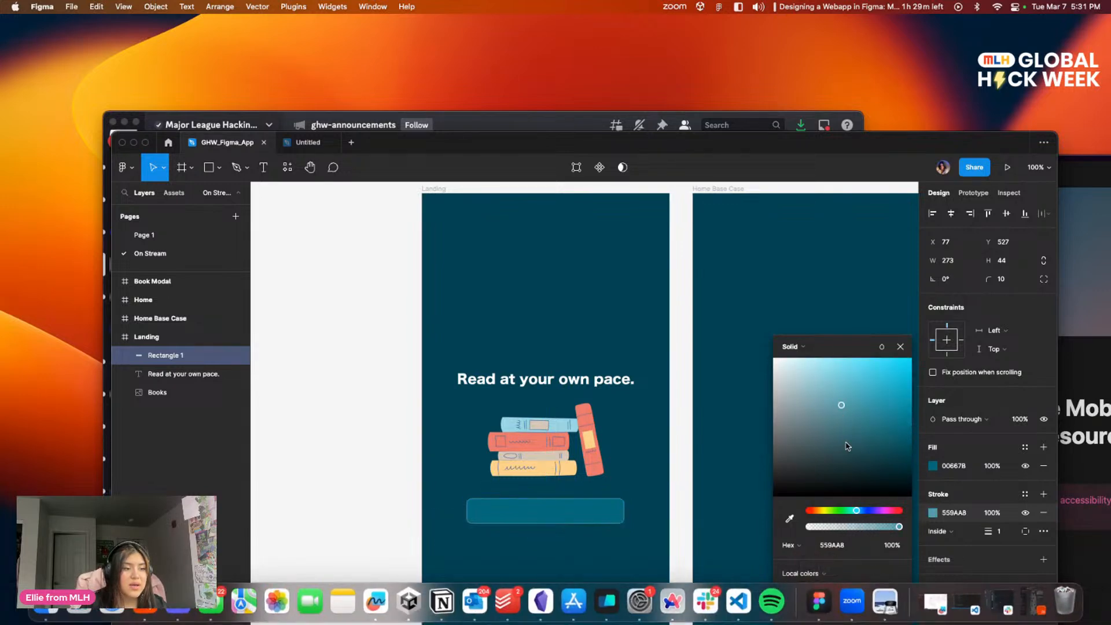
left_click_drag(830, 404, 835, 408)
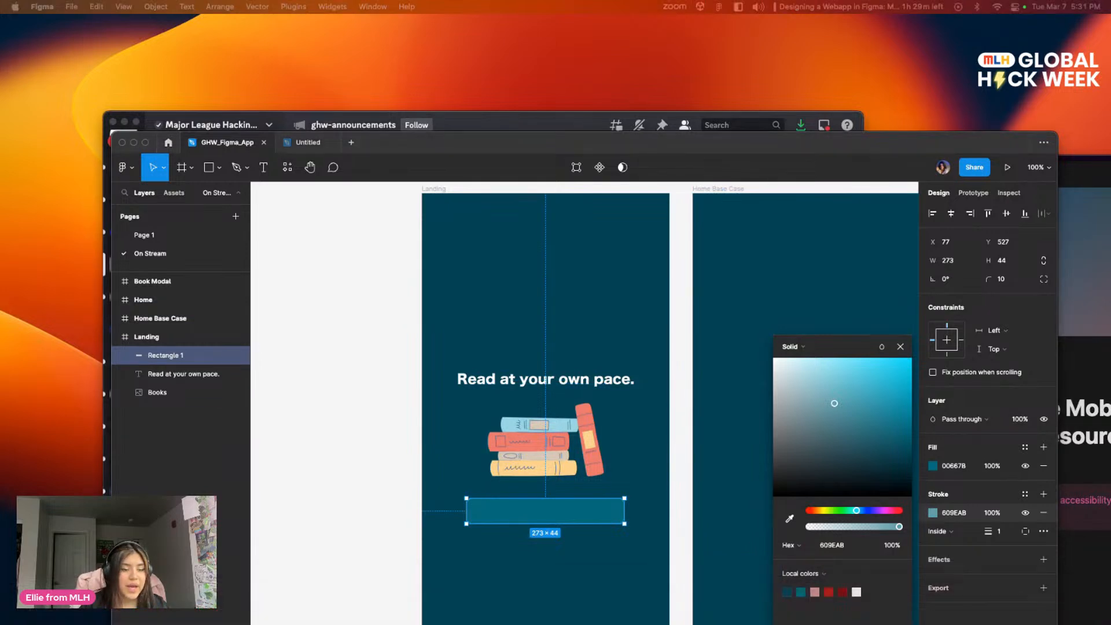
left_click(420, 427)
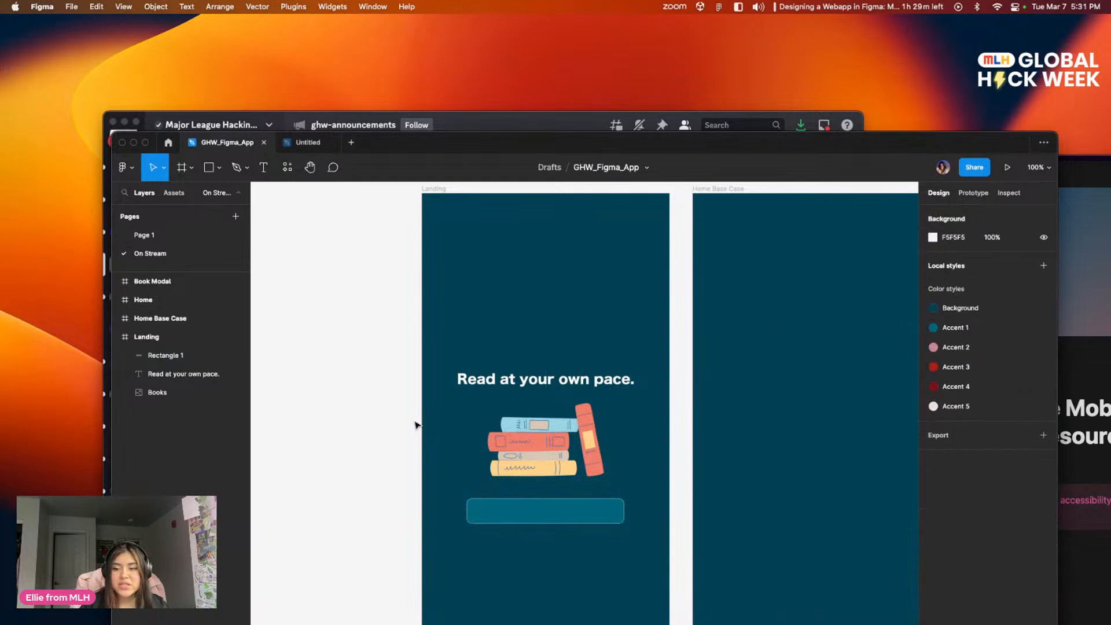
left_click_drag(647, 467, 570, 359)
left_click_drag(453, 338, 479, 327)
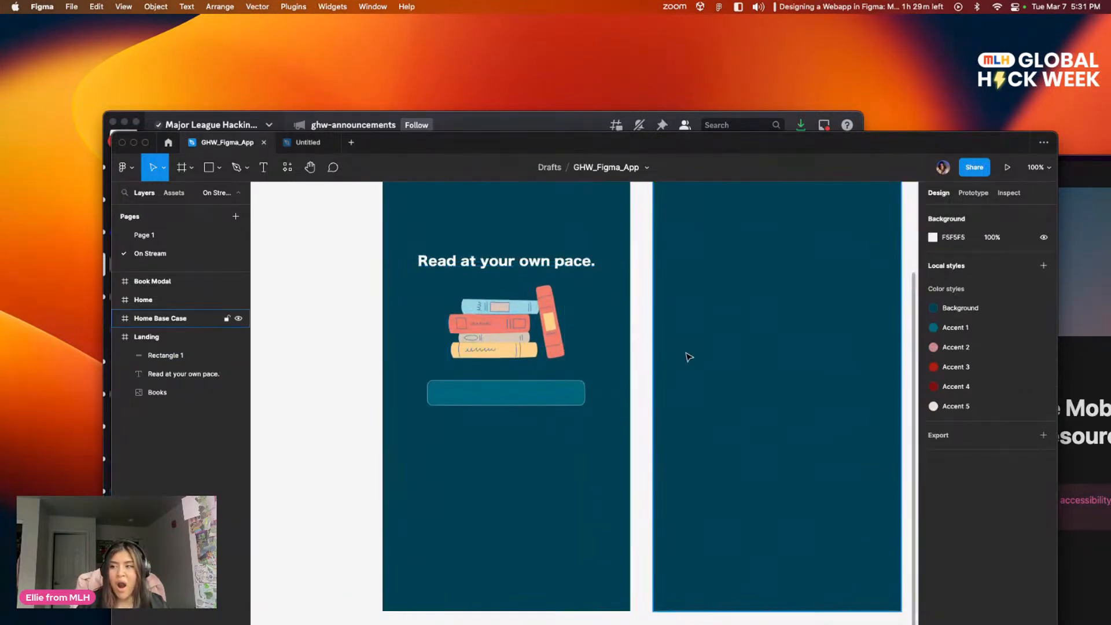
left_click_drag(584, 341, 588, 348)
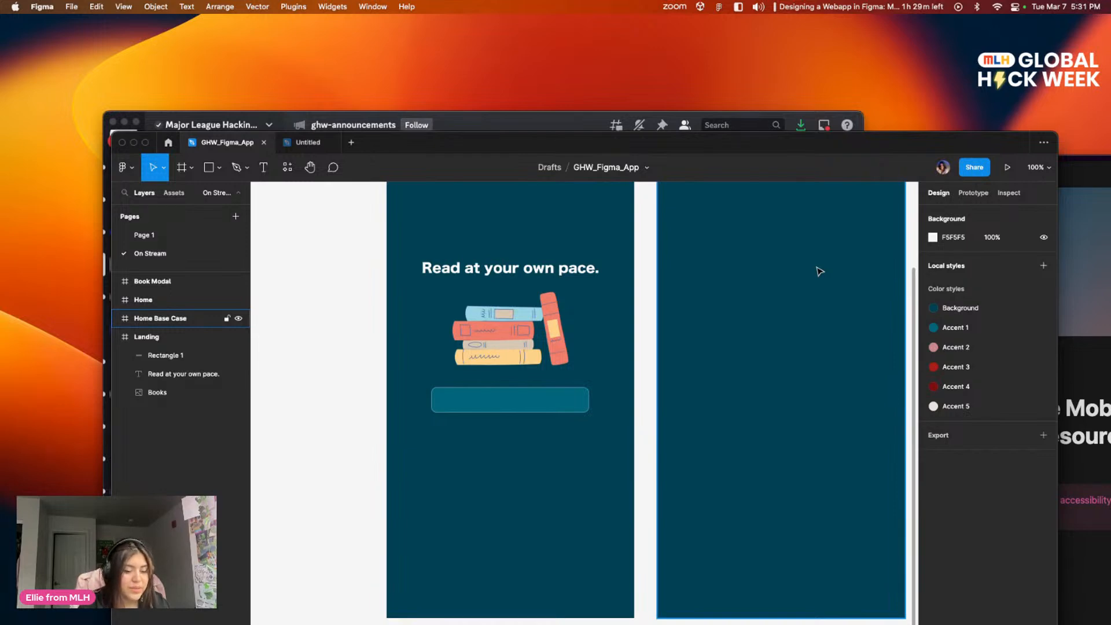
key("super+equal")
key("super+equal")
left_click_drag(697, 285, 979, 518)
left_click_drag(545, 415, 547, 364)
key("super+minus")
key("super+minus")
key("super+minus")
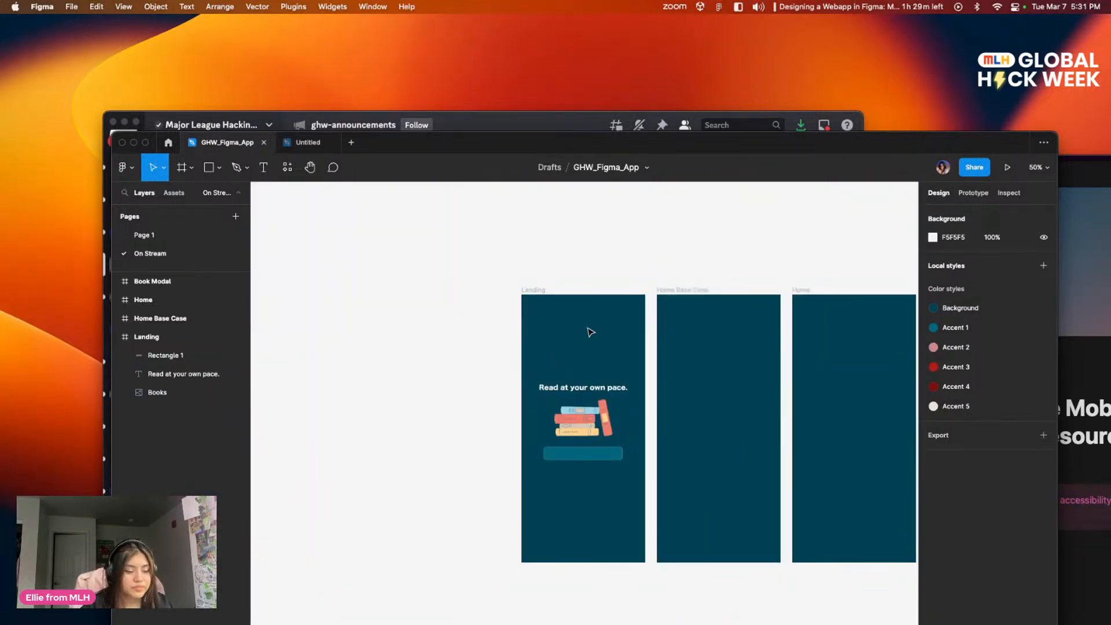
key("super+equal")
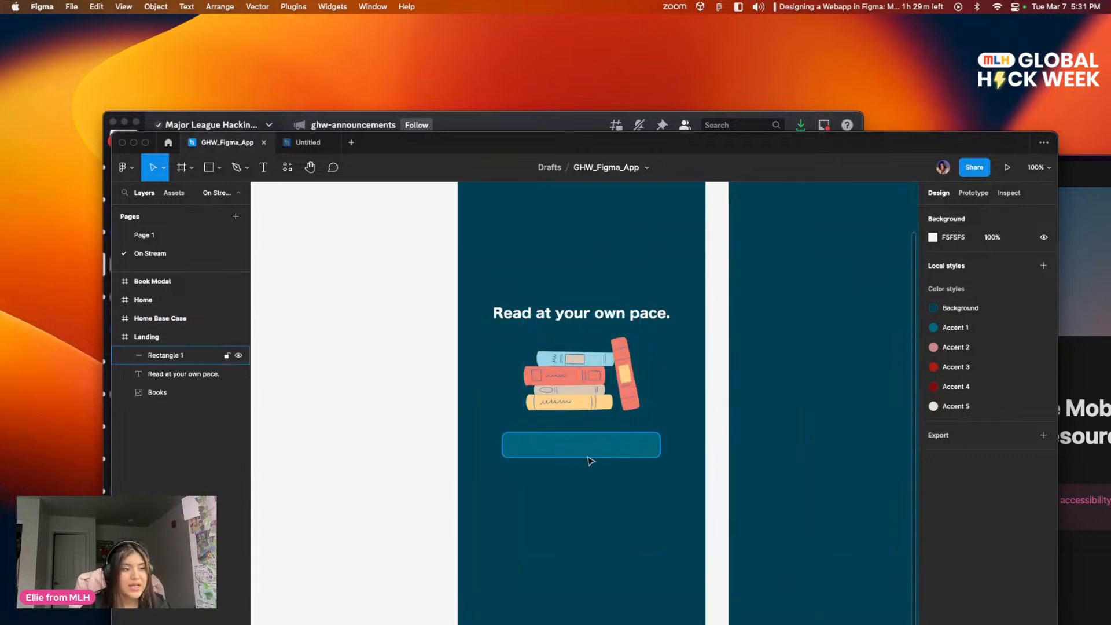
scroll(619, 373, "down", 2)
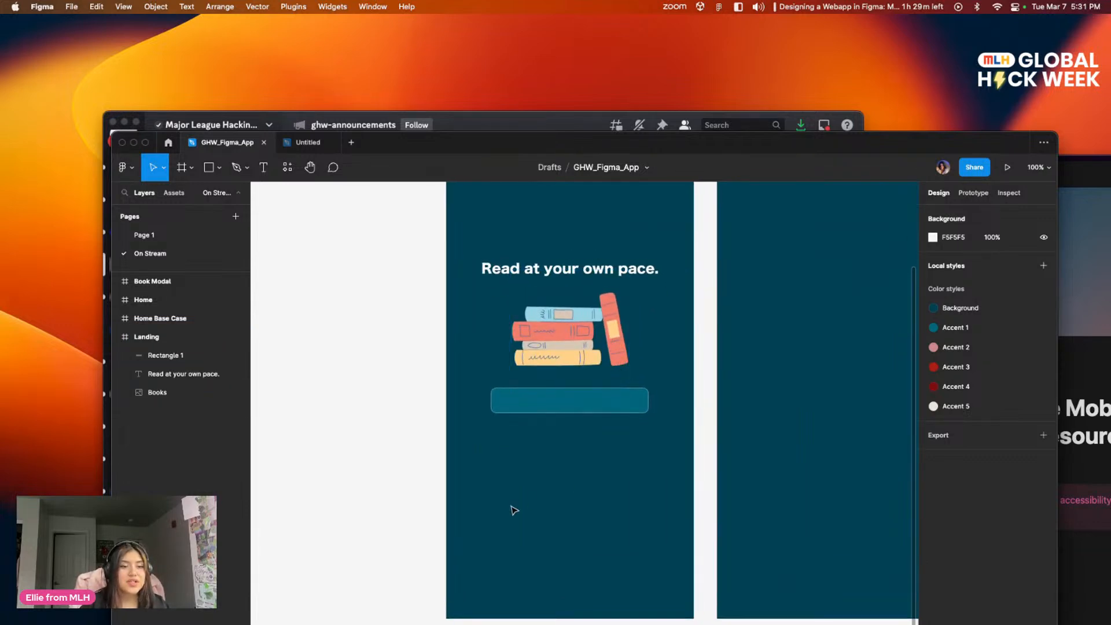
left_click_drag(592, 414, 530, 508)
scroll(571, 321, "down", 3)
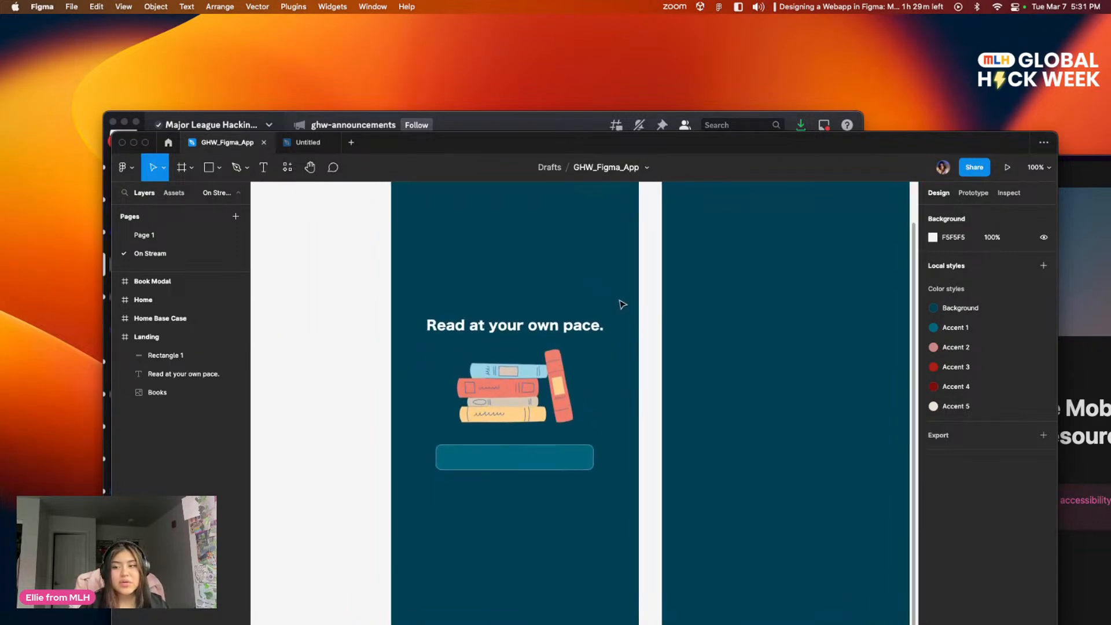
scroll(560, 312, "left", 2)
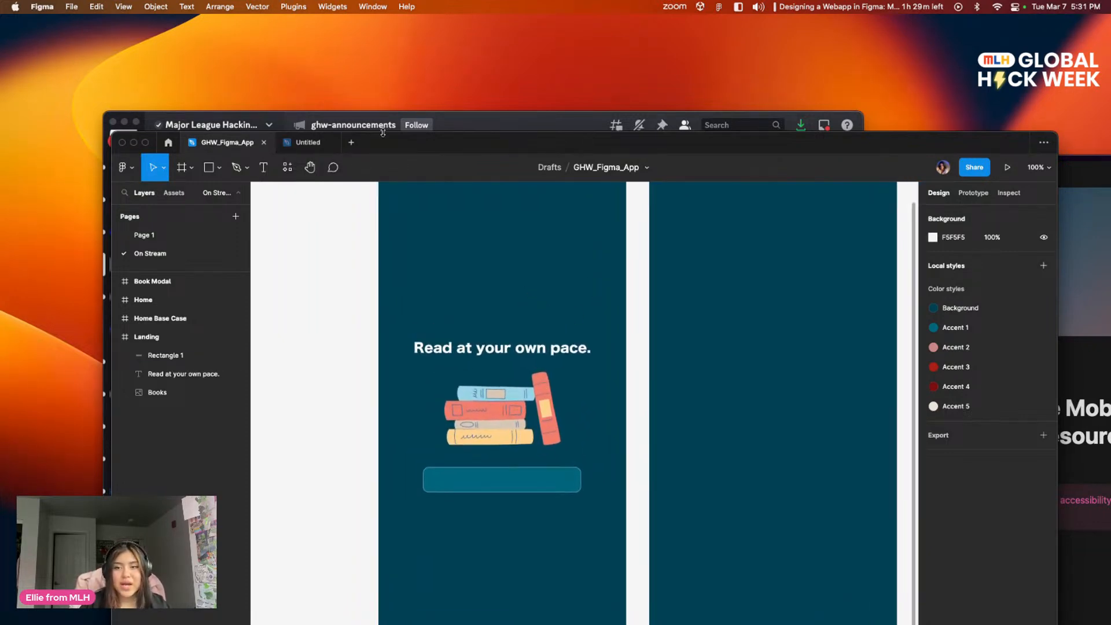
Step: View the finished Landing design with its Get Started button on Page 1 and return to the On Stream page
left_click(144, 235)
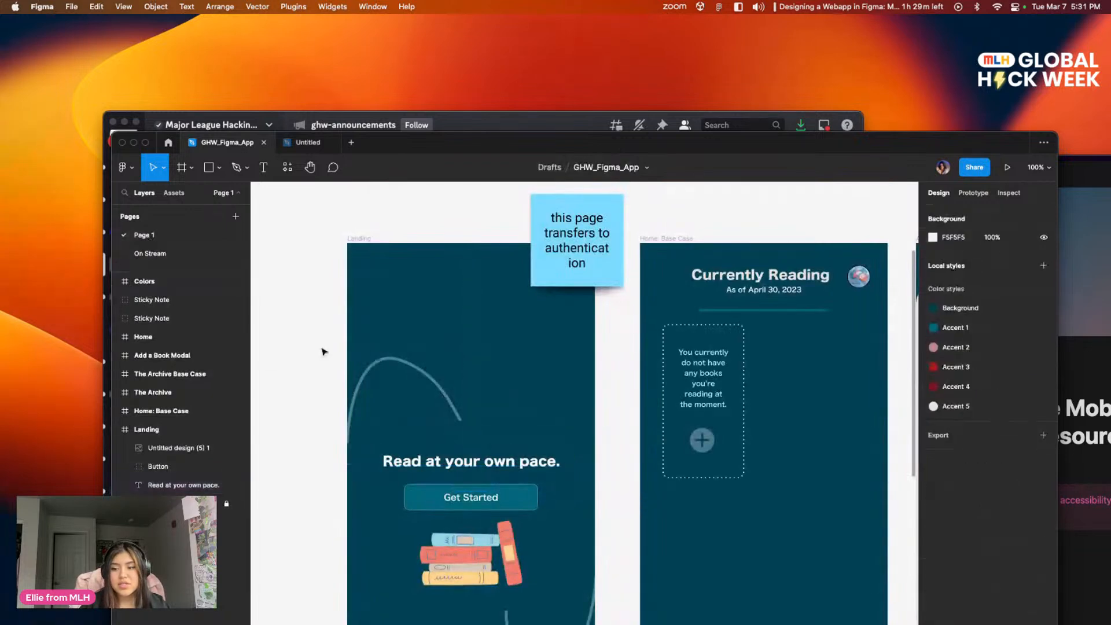
left_click(160, 255)
left_click_drag(642, 349, 602, 319)
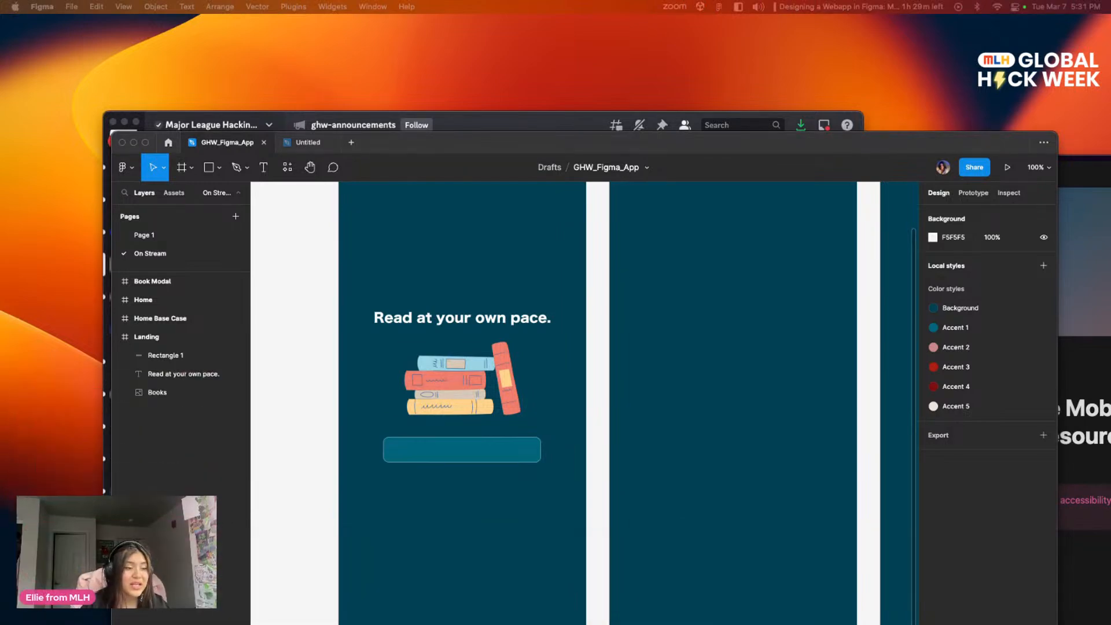
Step: Add a drop shadow effect to the teal rectangle below the books illustration
scroll(460, 385, "down", 5)
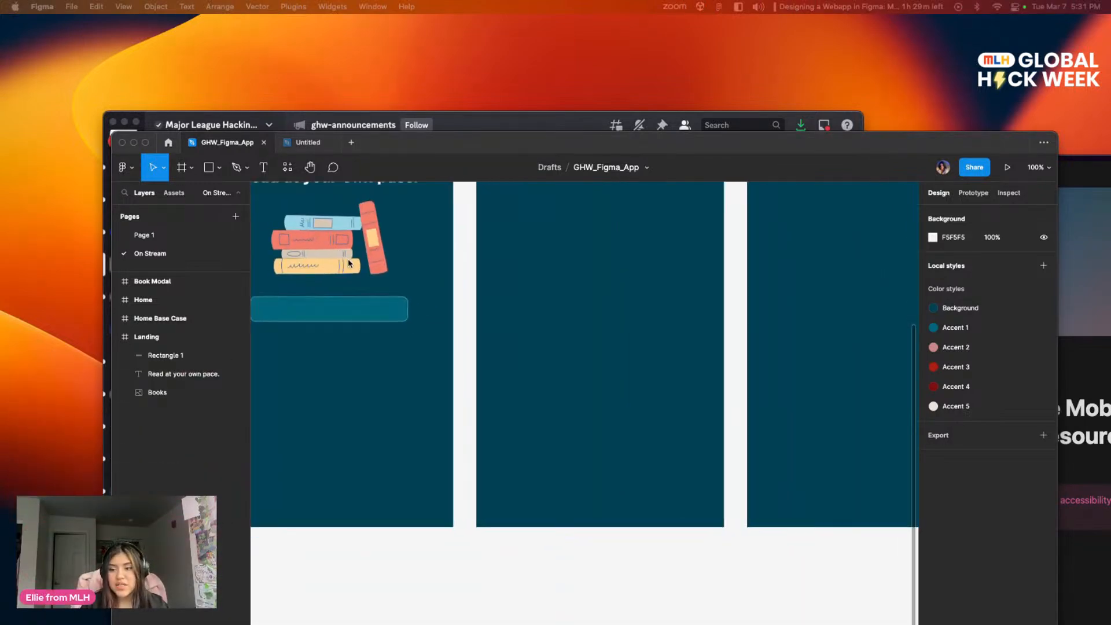
scroll(439, 399, "up", 3)
left_click(416, 396)
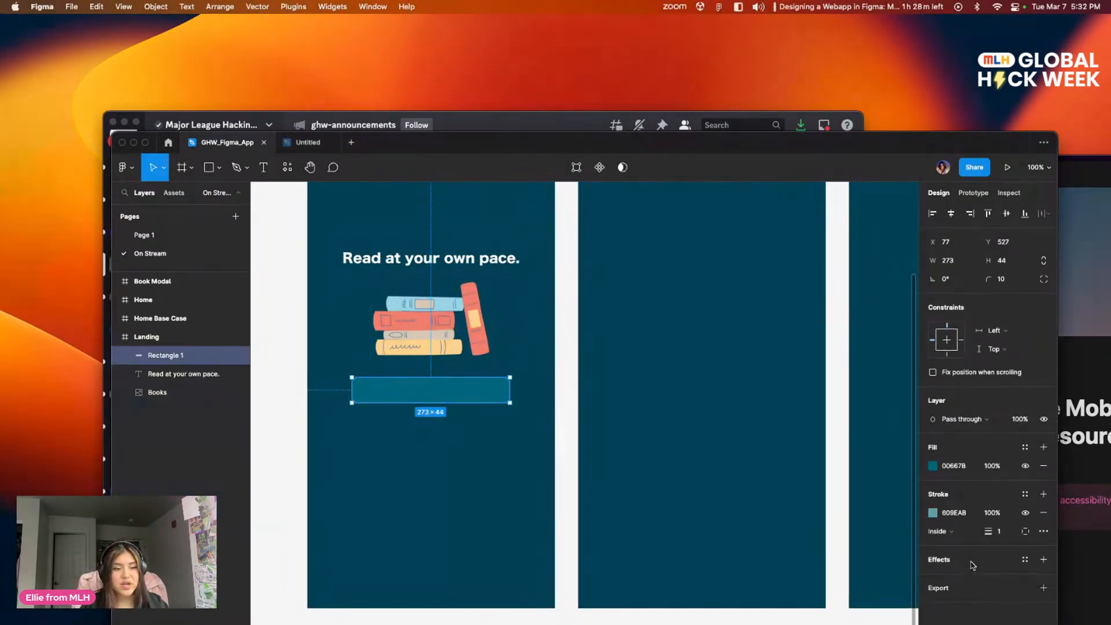
left_click(573, 490)
scroll(636, 390, "up", 3)
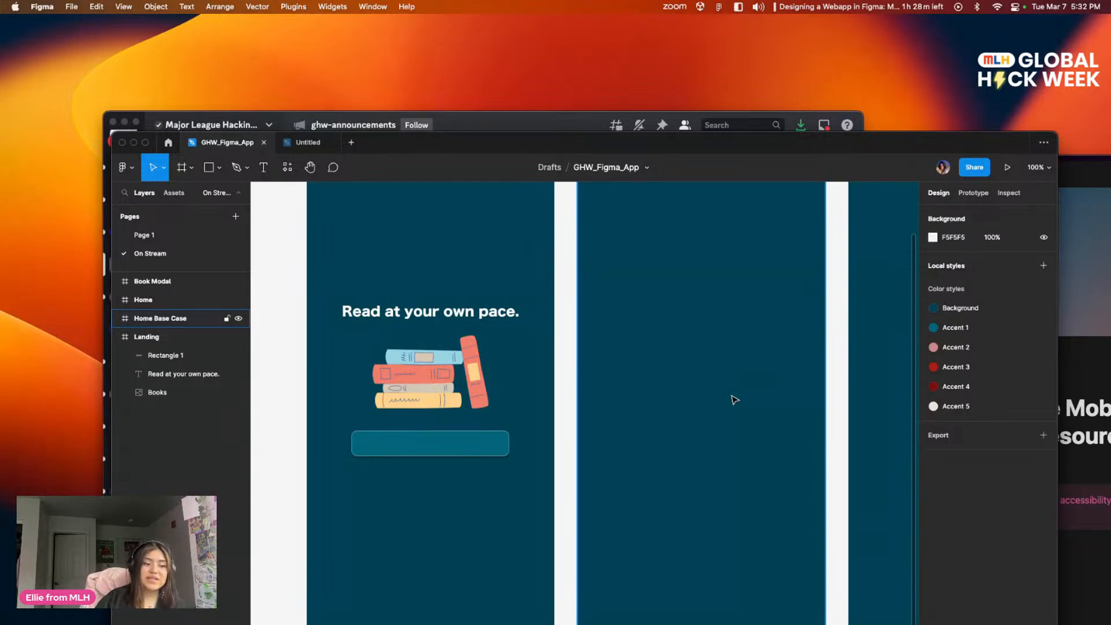
mouse_move(715, 328)
left_mouse_down()
mouse_move(724, 332)
mouse_move(706, 318)
left_mouse_up()
left_click_drag(620, 265, 634, 283)
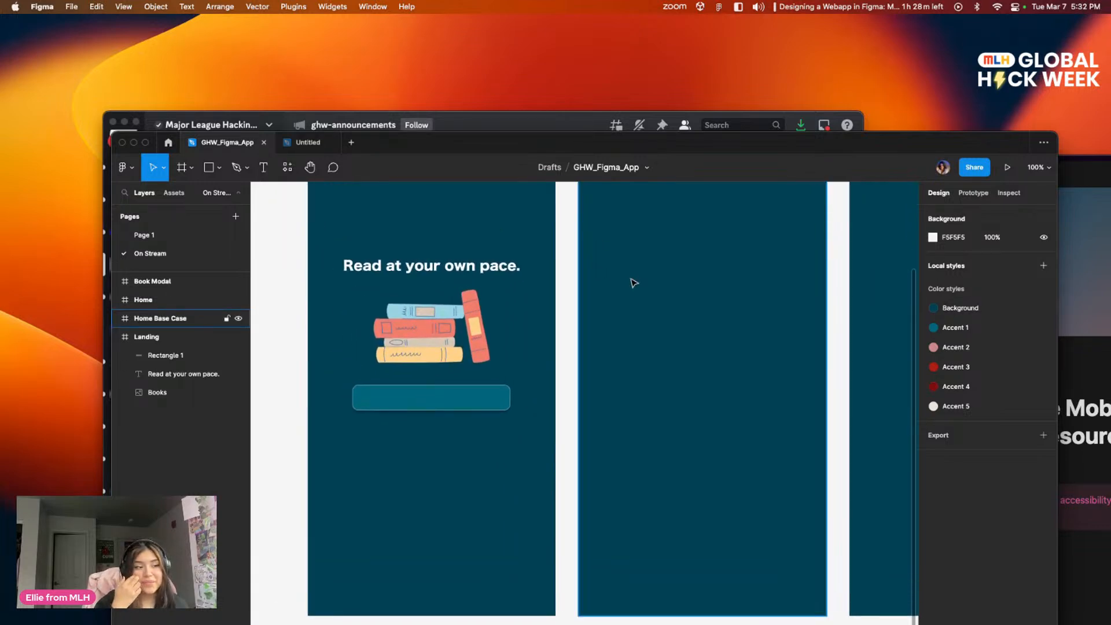
left_click_drag(595, 316, 619, 311)
left_click(480, 403)
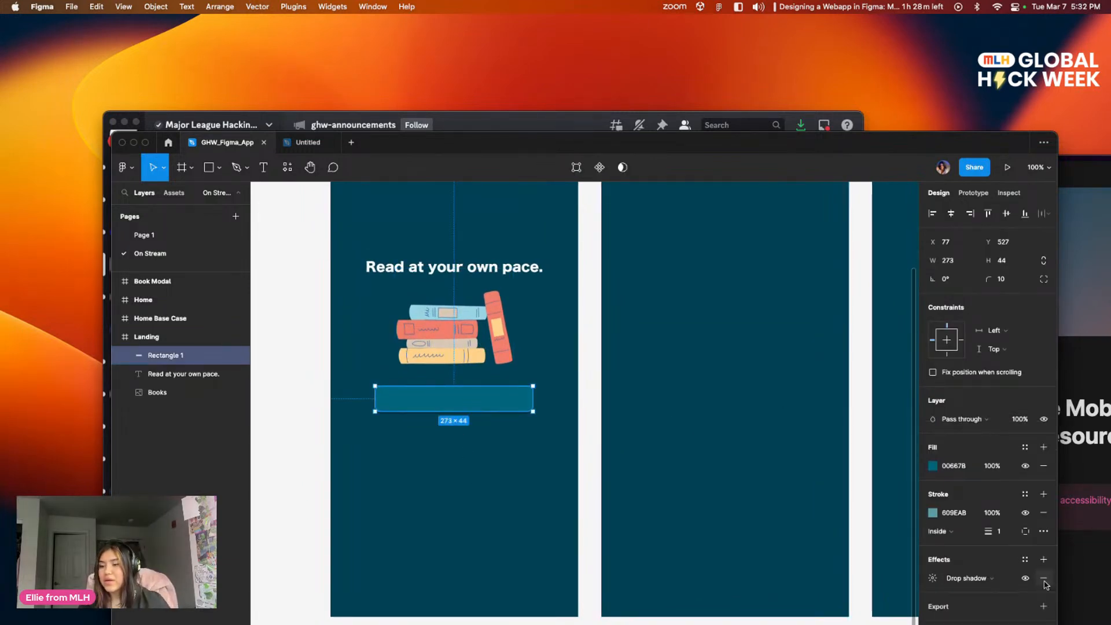
left_click(426, 463)
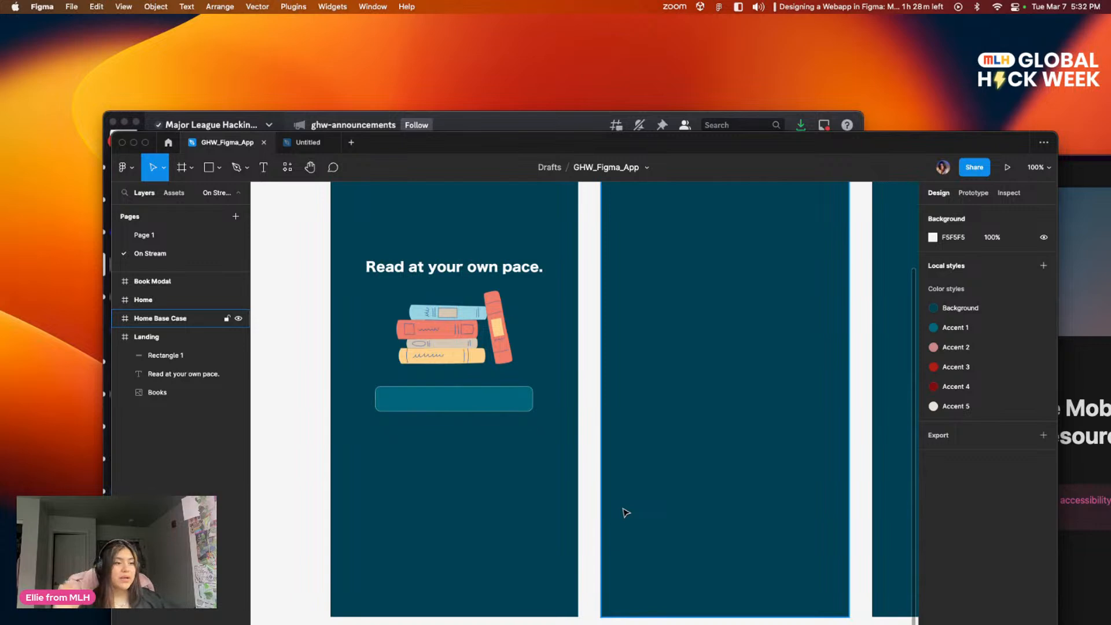
scroll(598, 440, "up", 3)
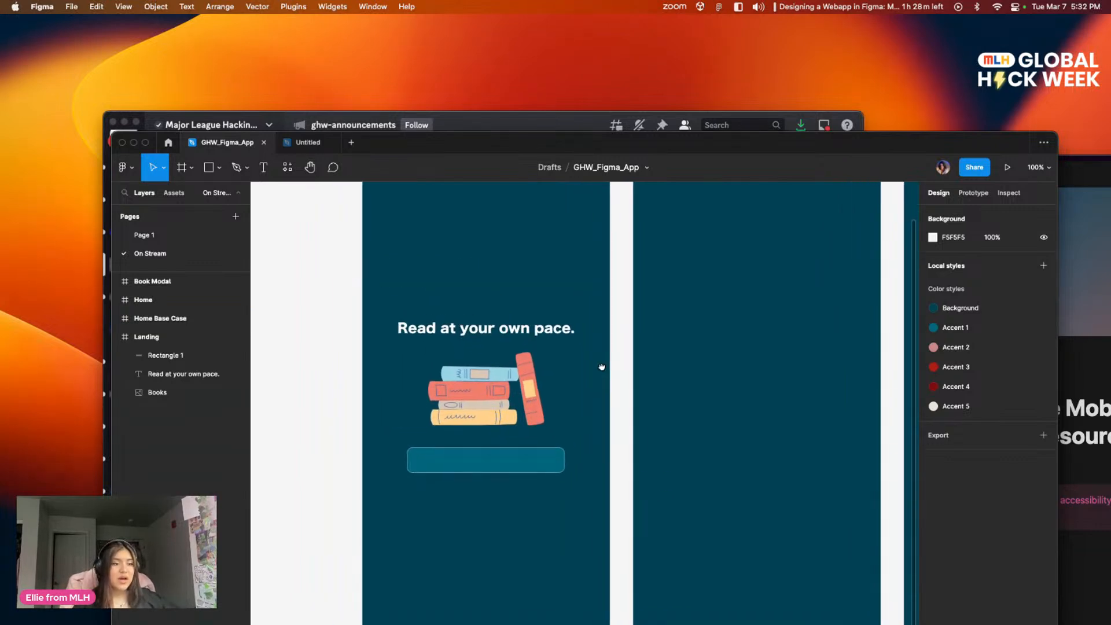
Step: Add a Get Started text label inside the teal rectangle below the books illustration
scroll(608, 382, "down", 2)
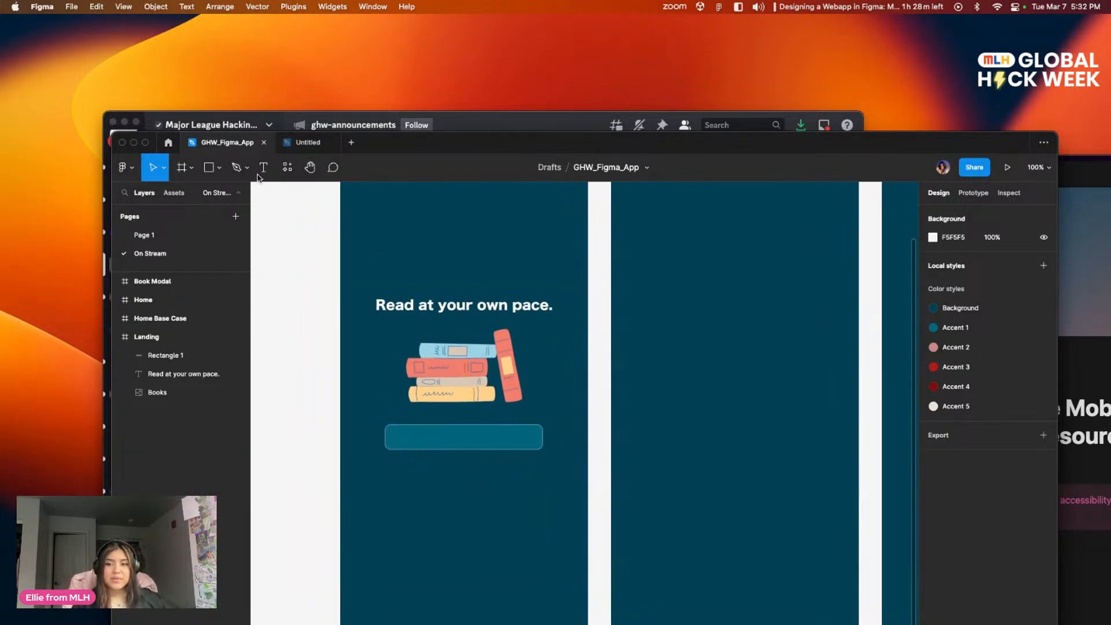
key("t")
left_click_drag(470, 446, 524, 446)
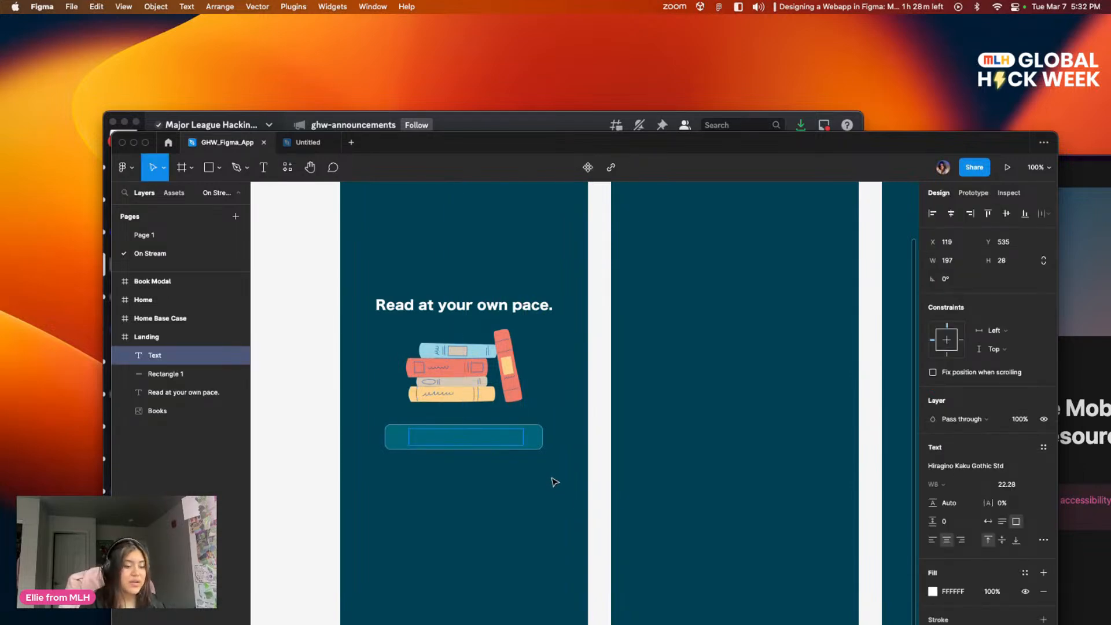
type("Get Styart")
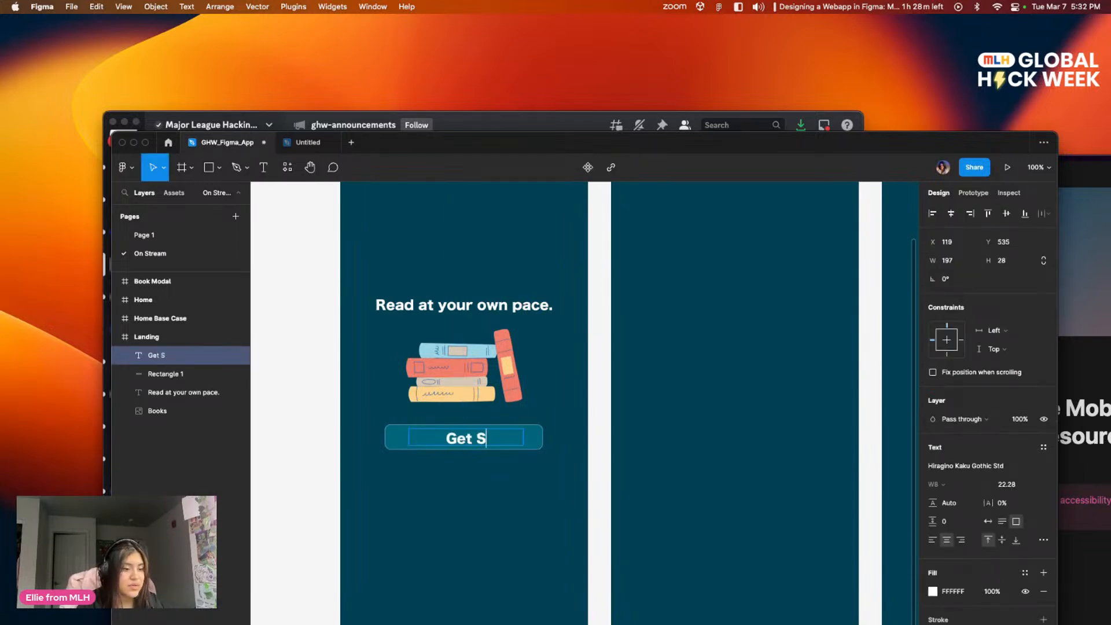
key("BackSpace")
key("BackSpace")
key("BackSpace")
key("BackSpace")
type("arted")
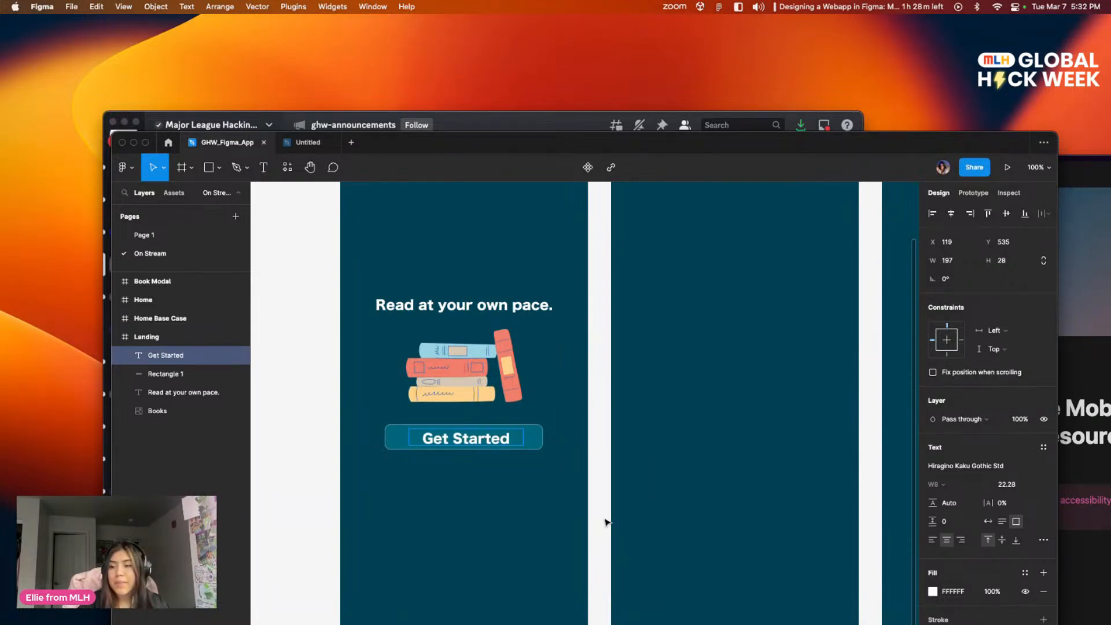
Step: Try the Hiragino Kaku Gothic Pro font on the Get Started label and undo the font change
left_click(1014, 466)
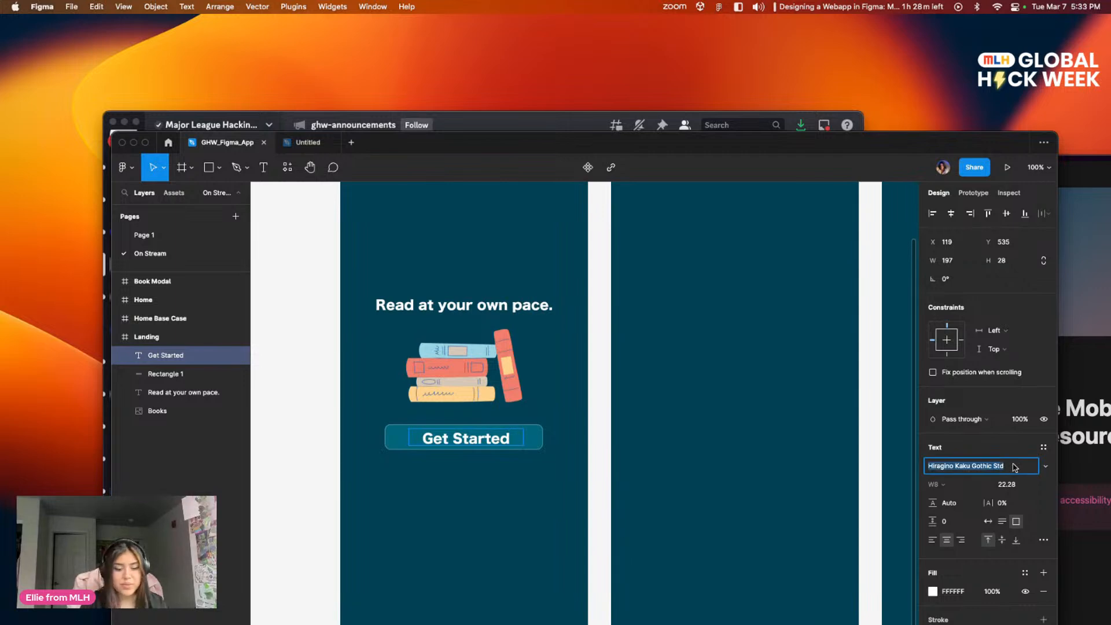
key("Down")
key("Up")
key("Down")
key("Return")
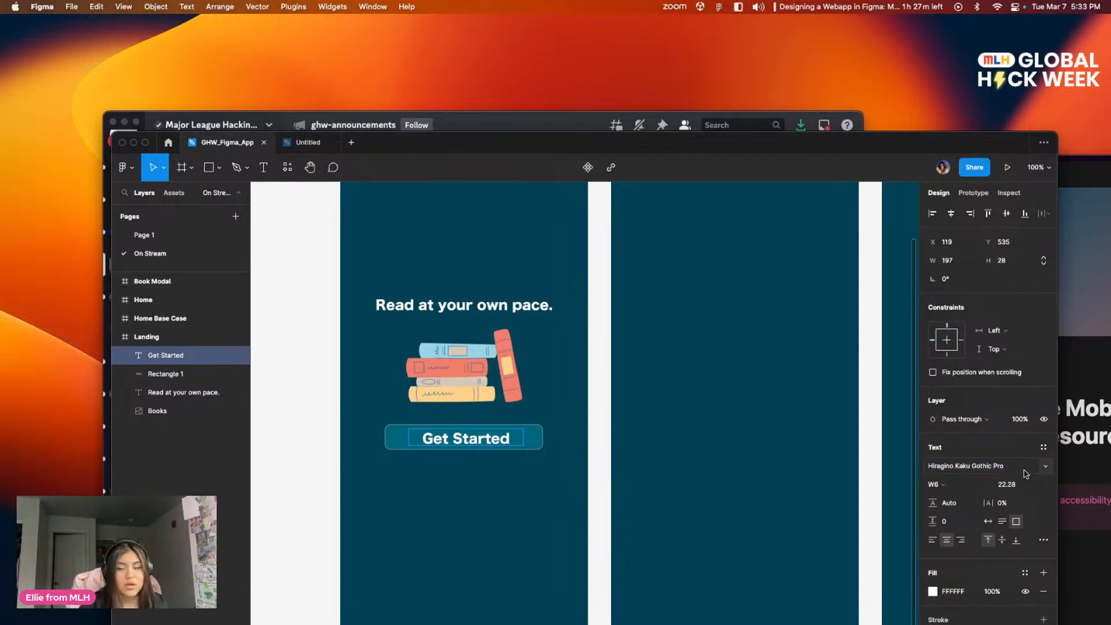
key("super+z")
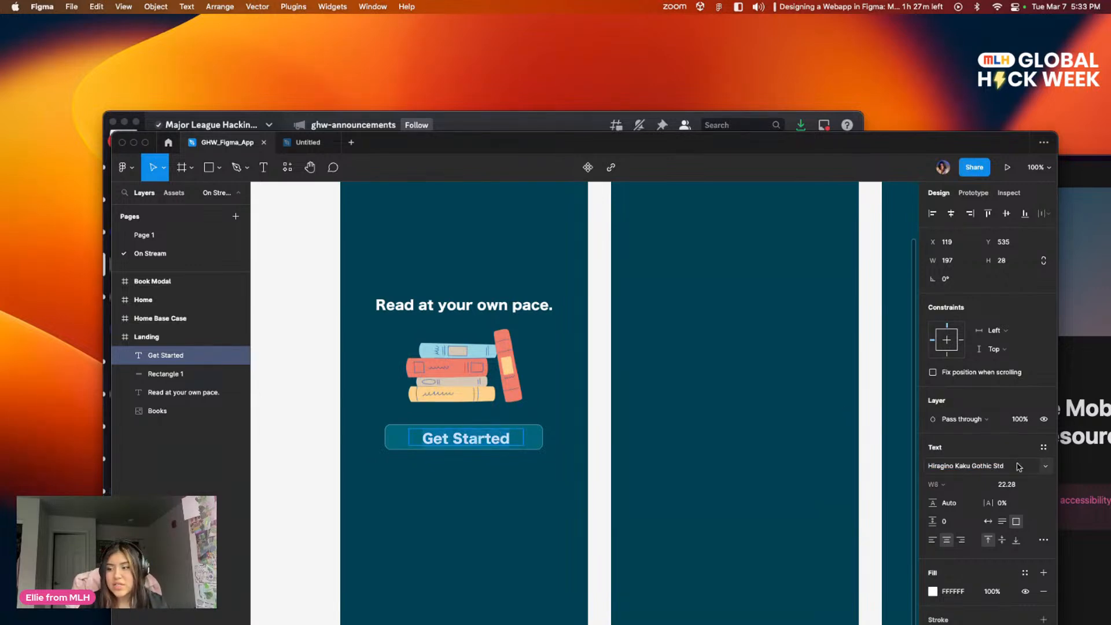
Step: Set the Get Started label's font to Hiragino Kaku Gothic ProN and compare it with the tagline's font
left_click(1018, 467)
key("Up")
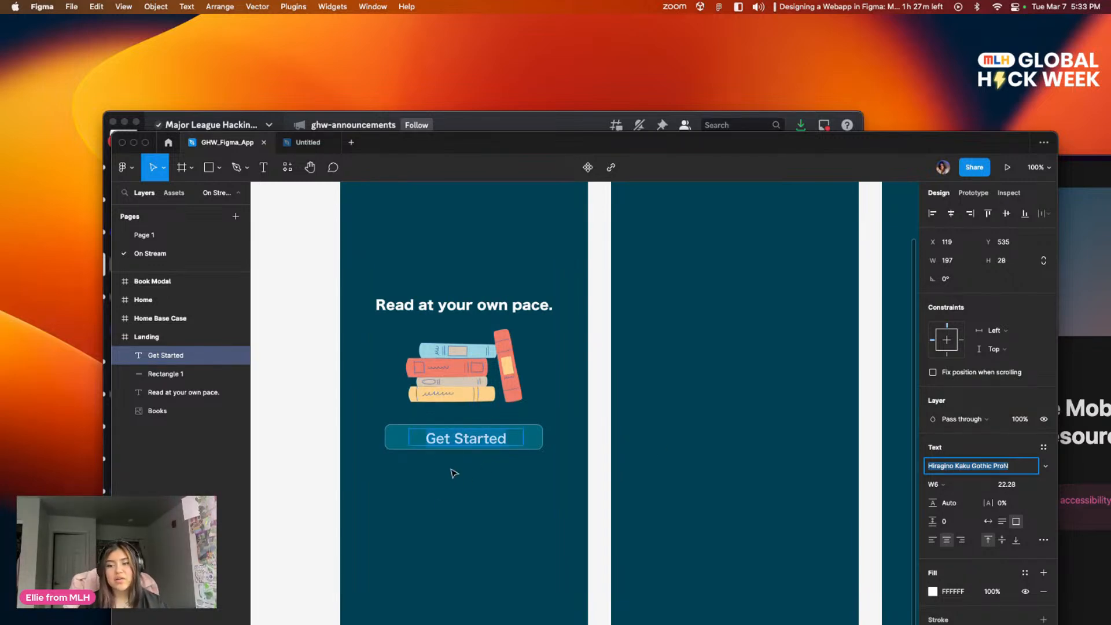
key("Return")
left_click(463, 305)
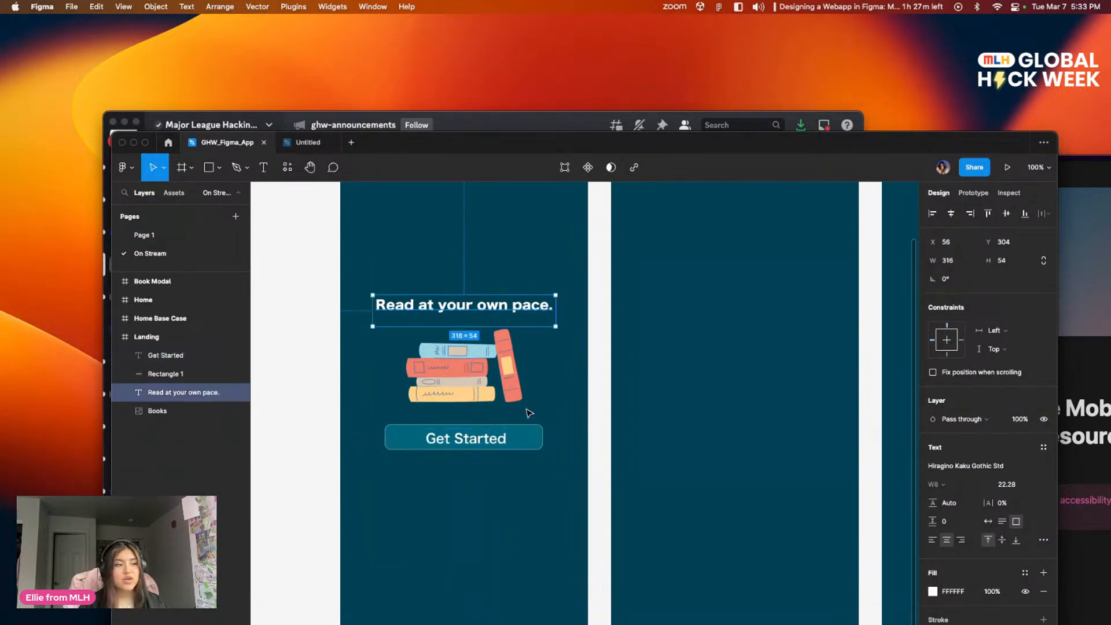
left_click(501, 442)
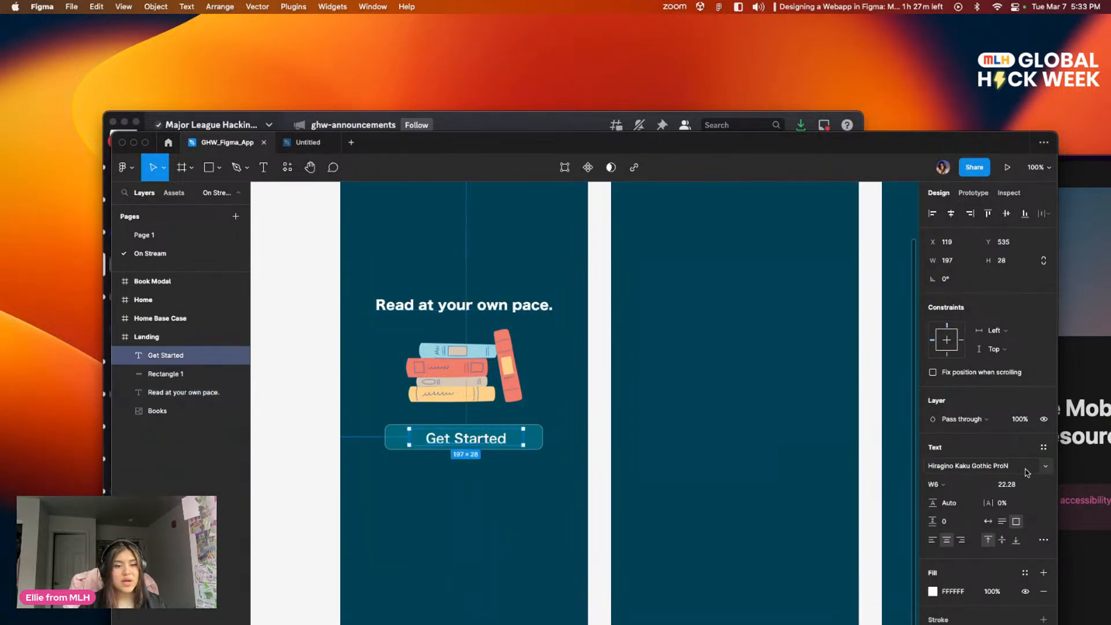
left_click(1044, 468)
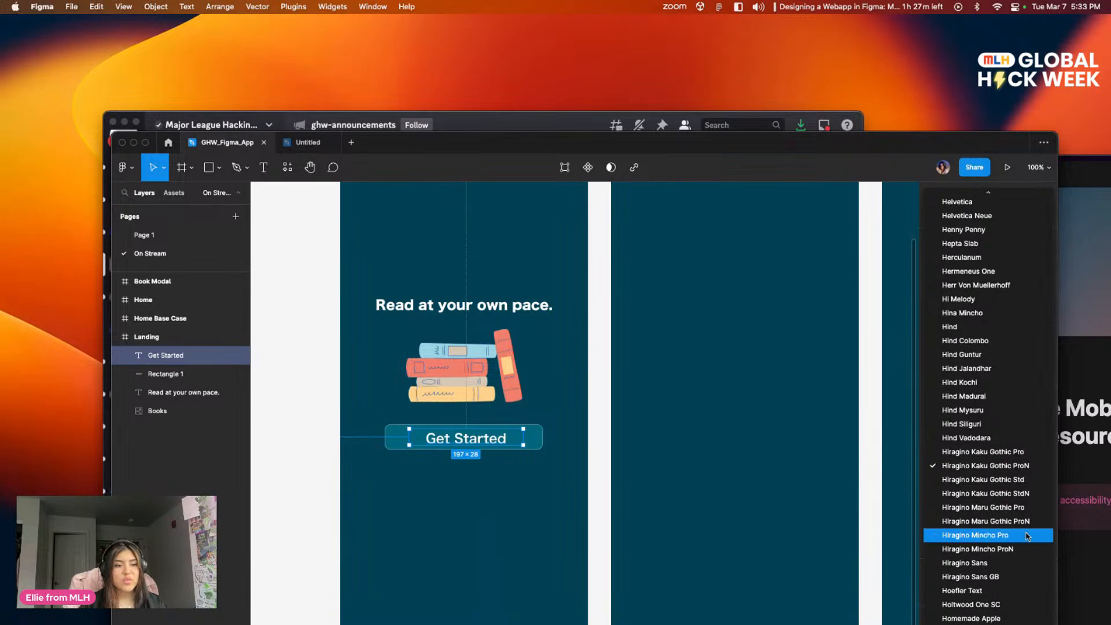
left_click(703, 450)
left_click(699, 453)
Step: Set the Get Started label's font size to 17
left_click(470, 440)
left_click(1018, 484)
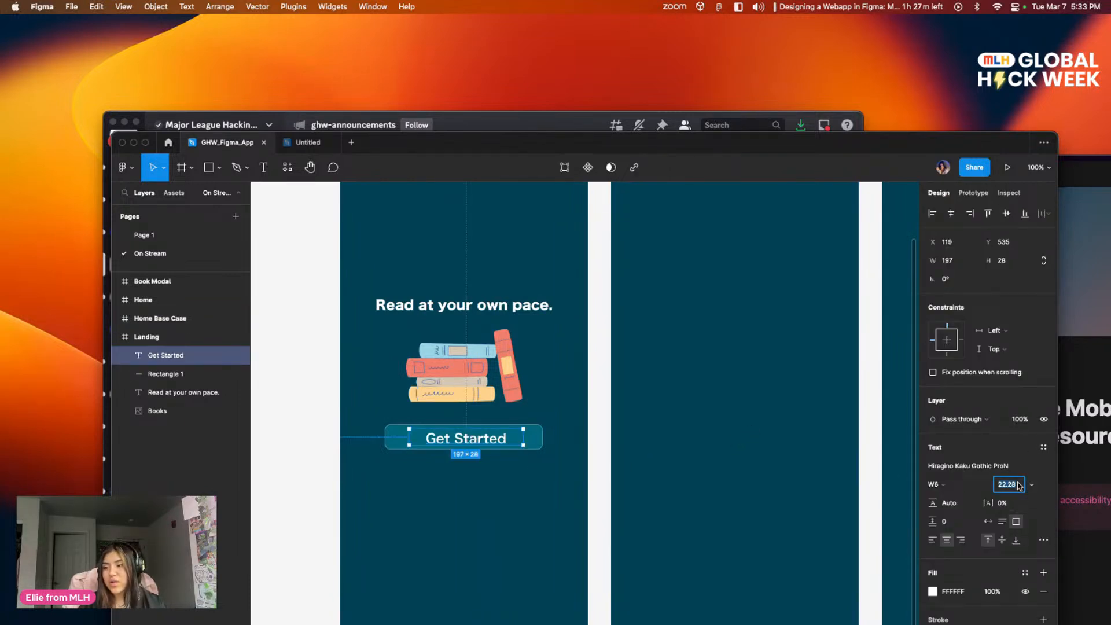
type("17")
key("Return")
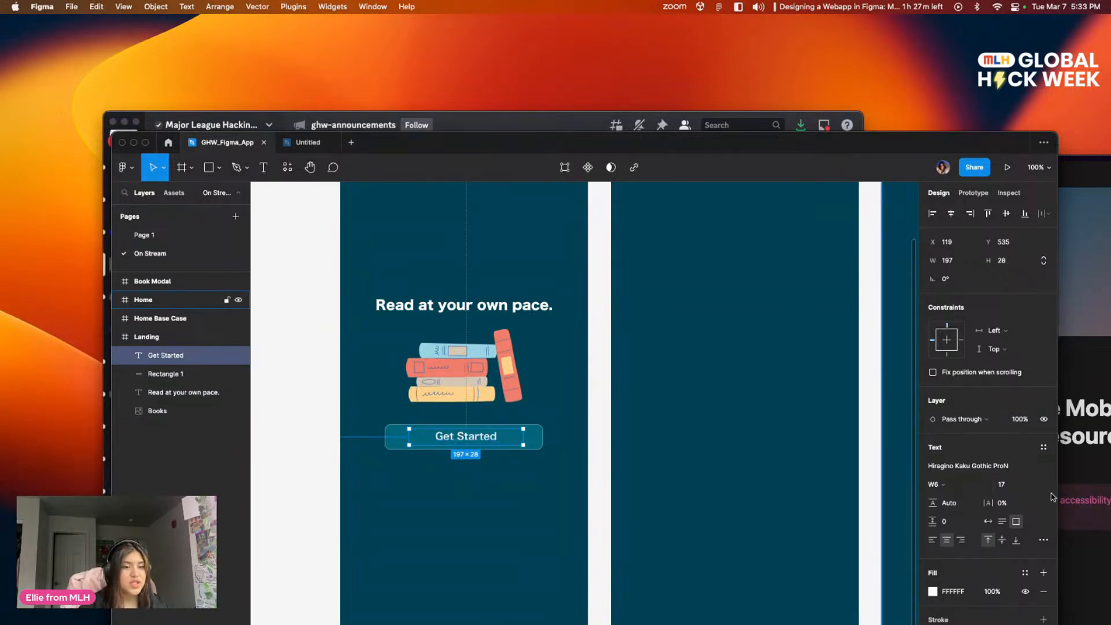
left_click(511, 486)
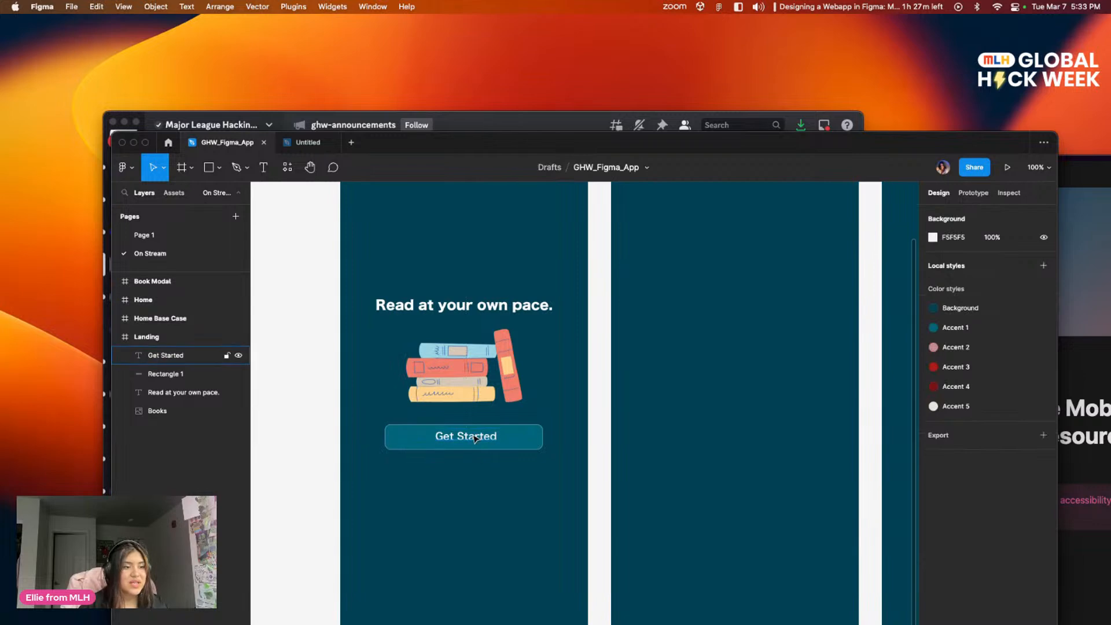
Step: Move the Get Started label horizontally to X 115 so it sits centred in the teal rectangle
key("super+plus")
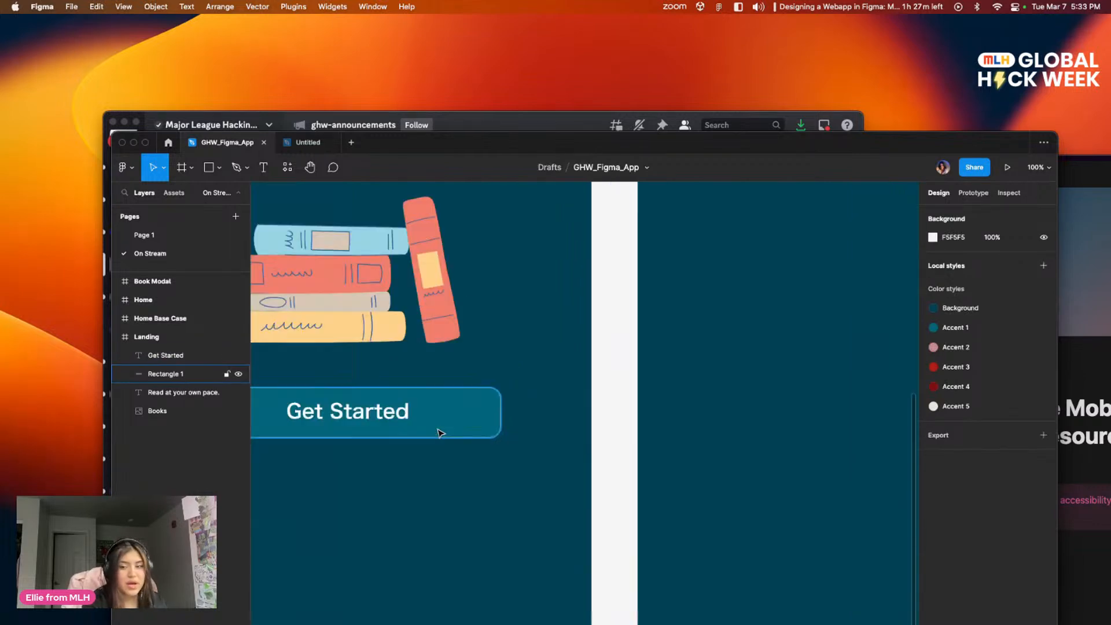
left_click_drag(473, 436, 744, 435)
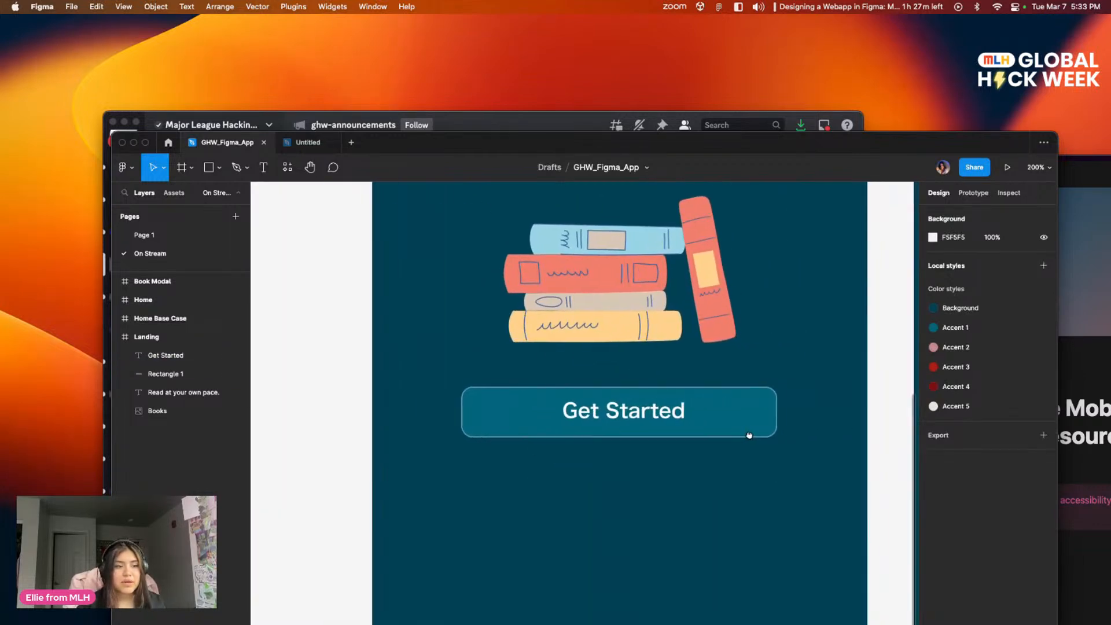
left_click(652, 414)
left_click_drag(635, 418, 643, 417)
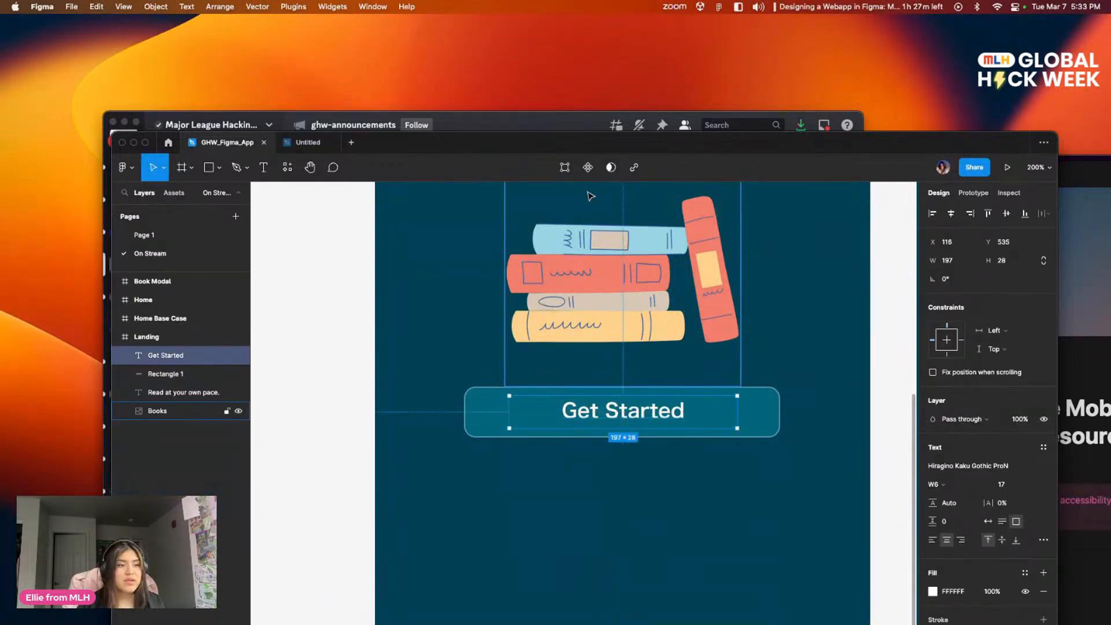
left_click_drag(645, 418, 644, 418)
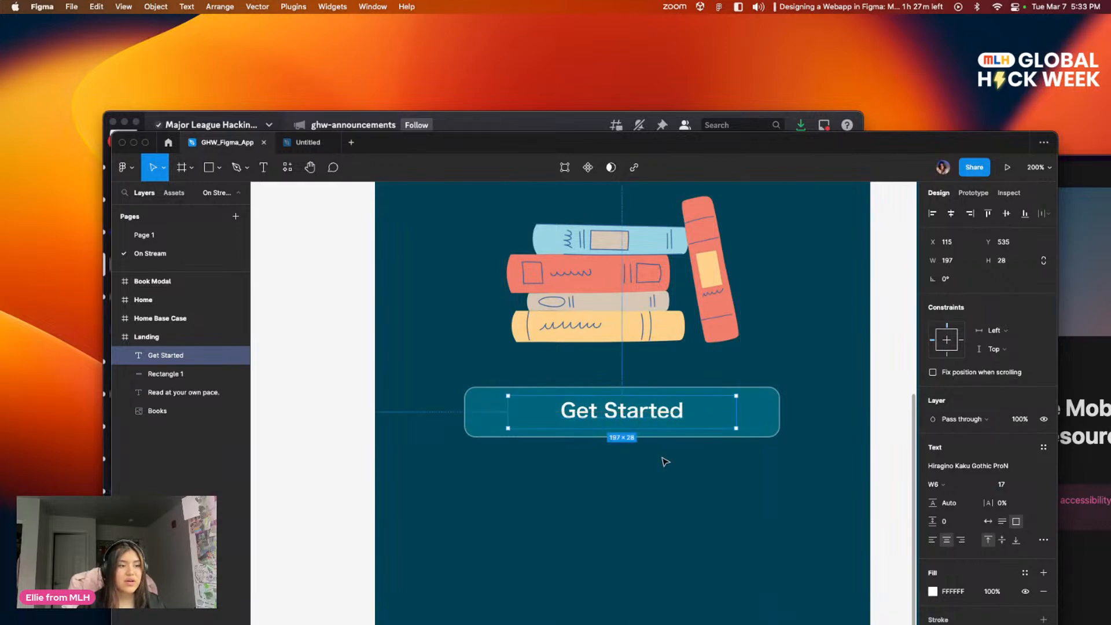
left_click(705, 488)
left_click_drag(772, 392, 721, 509)
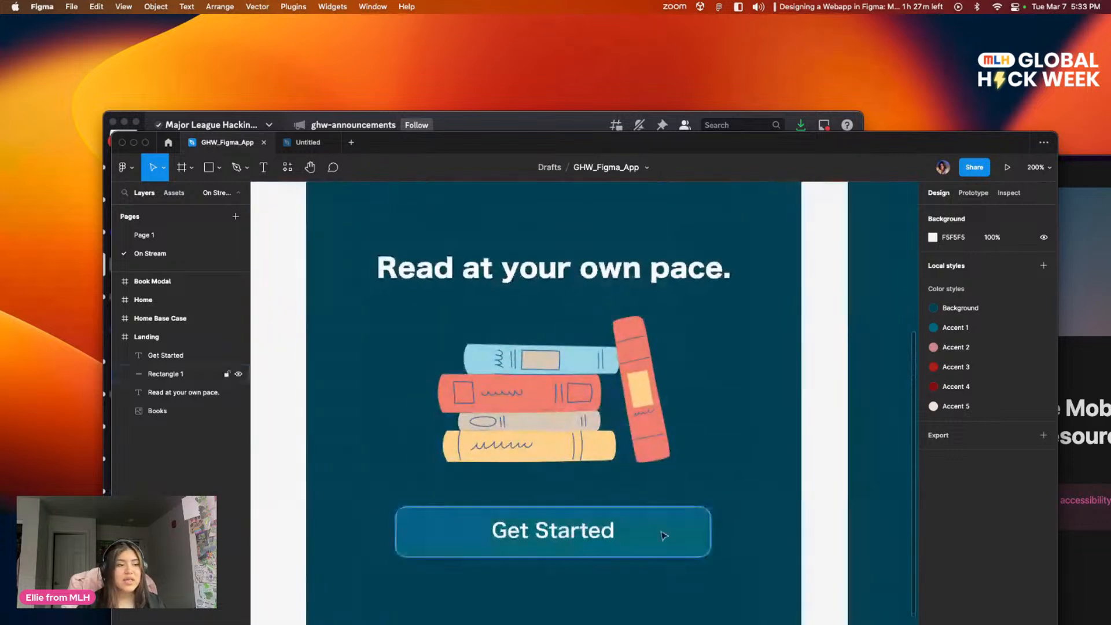
scroll(663, 535, "down", 3)
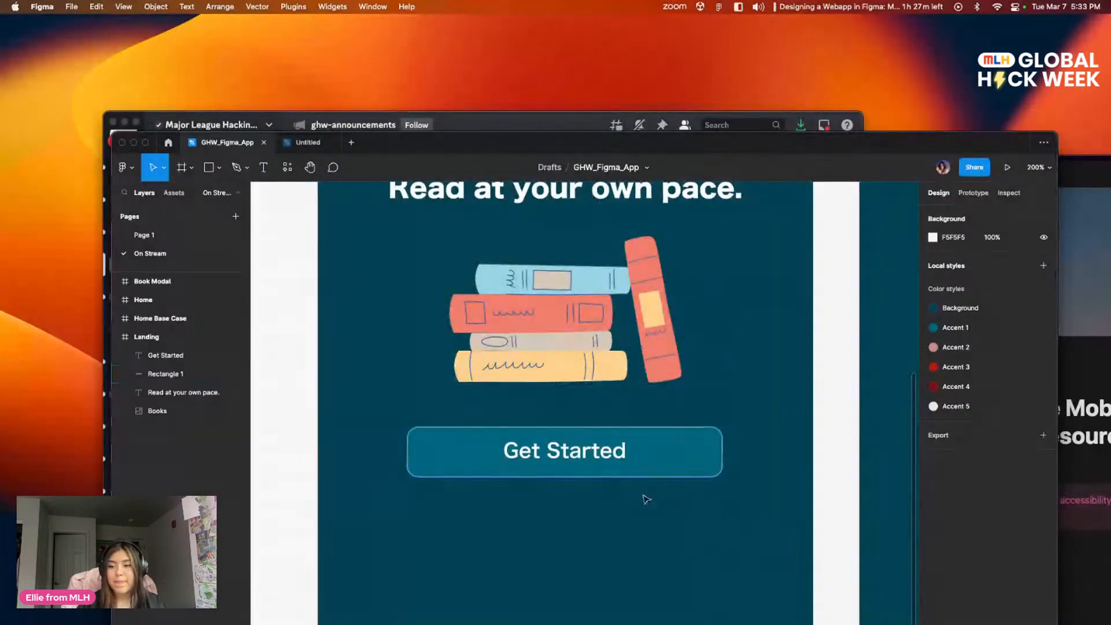
mouse_move(750, 401)
left_mouse_down()
mouse_move(733, 376)
mouse_move(756, 397)
left_mouse_up()
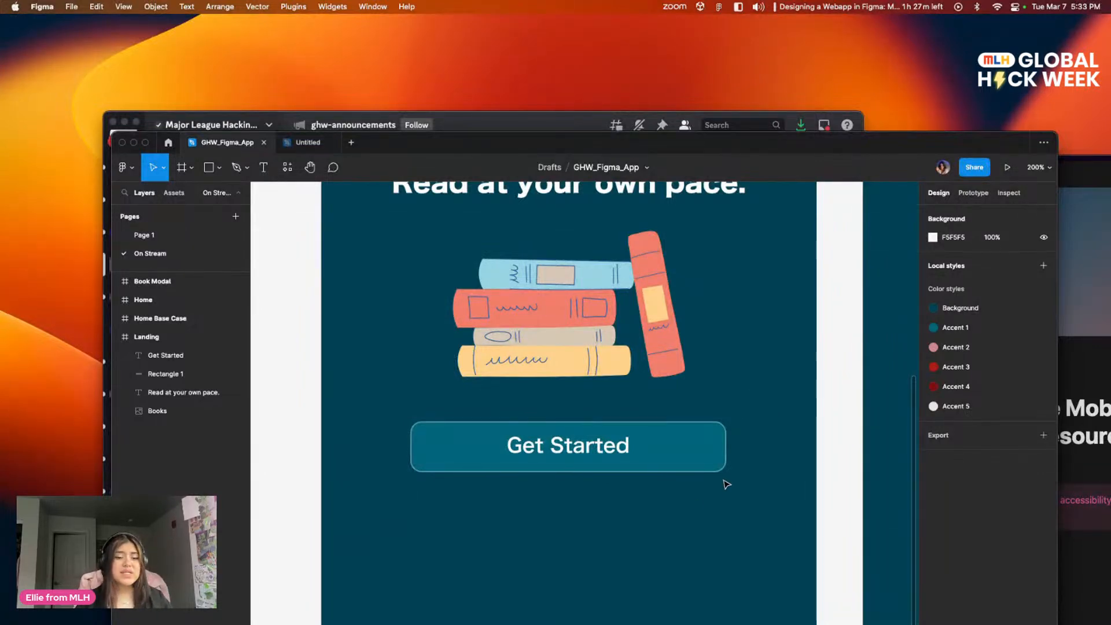
scroll(728, 482, "up", 2)
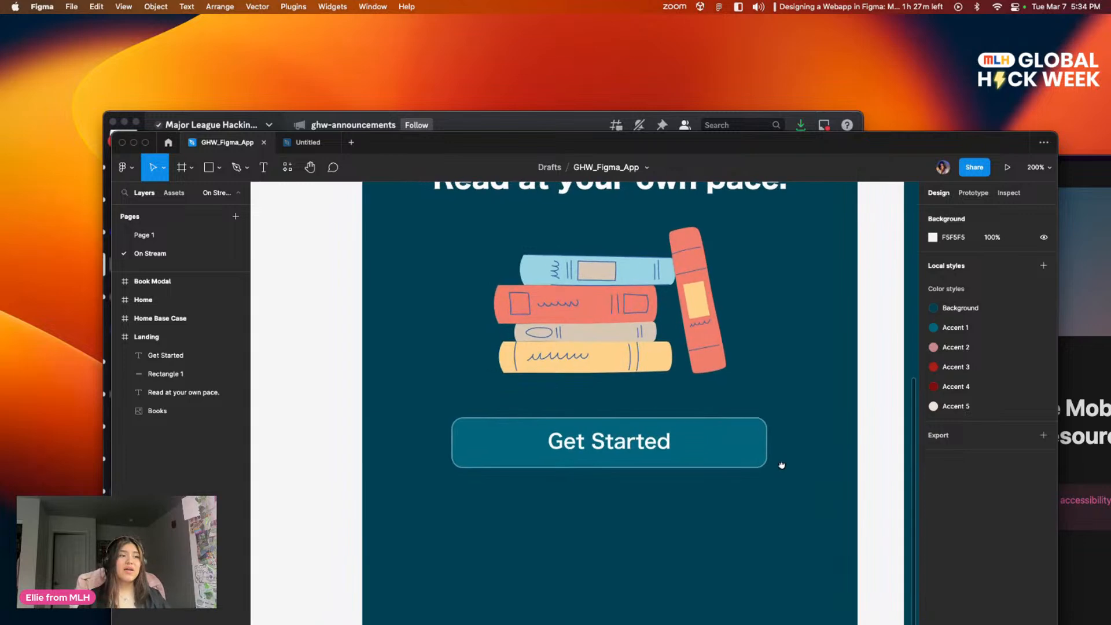
mouse_move(724, 514)
left_mouse_down()
mouse_move(717, 563)
mouse_move(710, 526)
mouse_move(725, 515)
left_mouse_up()
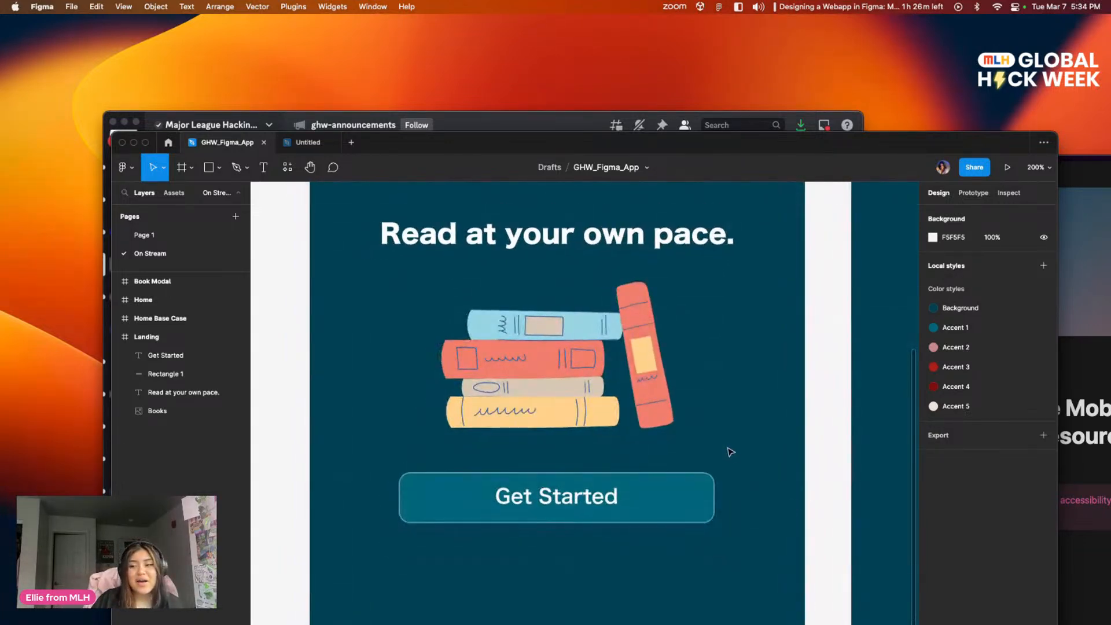
left_click_drag(731, 452, 747, 481)
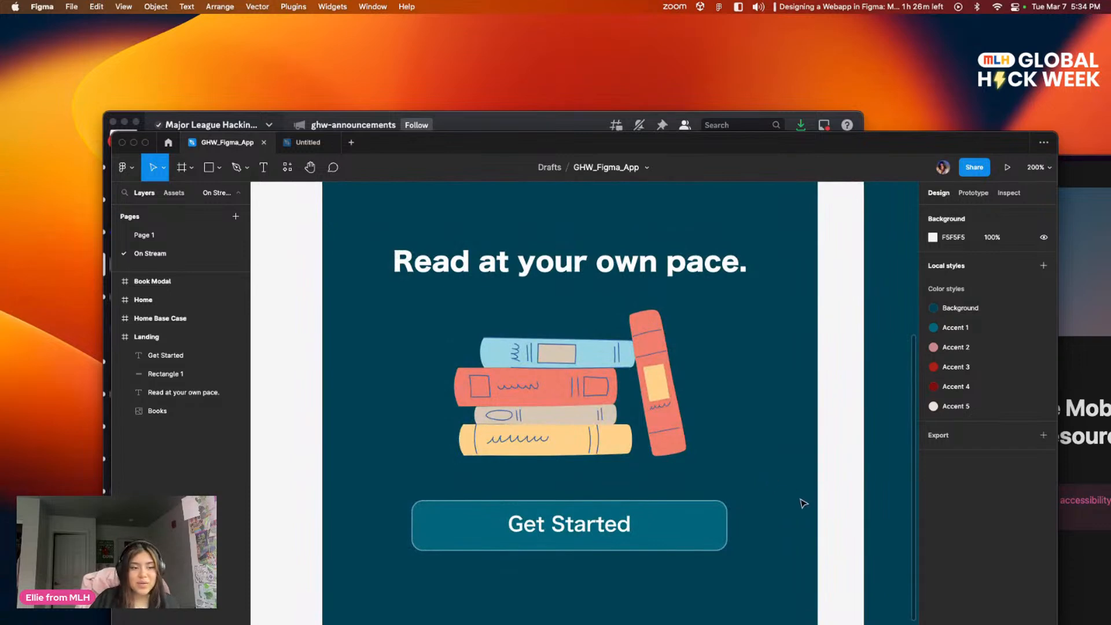
left_click_drag(780, 435, 777, 387)
left_click_drag(722, 555, 513, 543)
left_click_drag(614, 344, 811, 367)
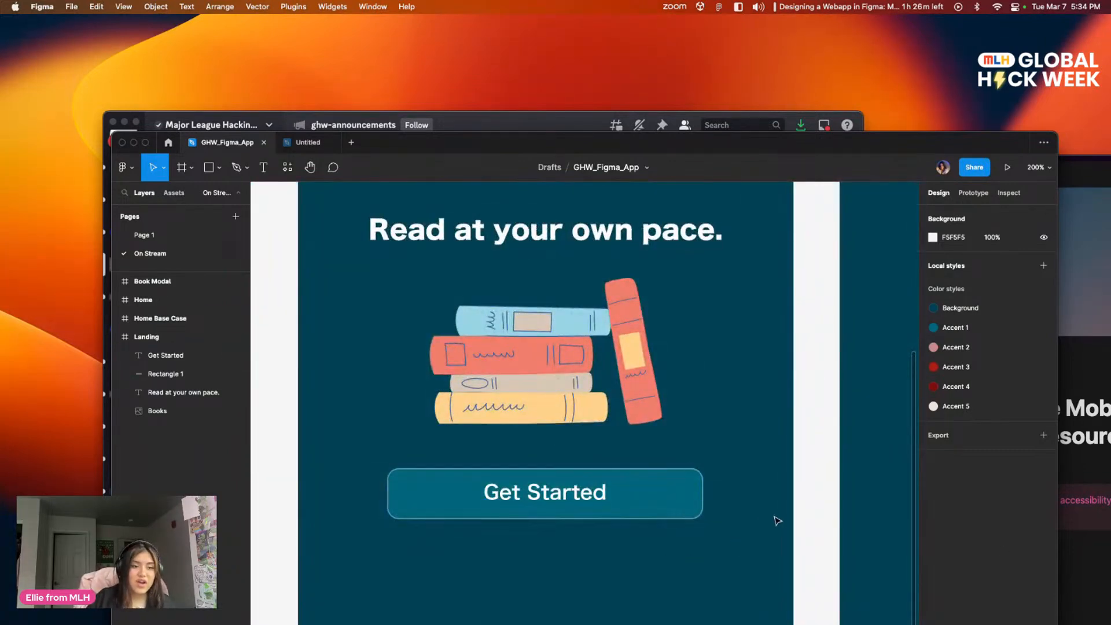
scroll(769, 514, "down", 3)
scroll(645, 566, "down", 2)
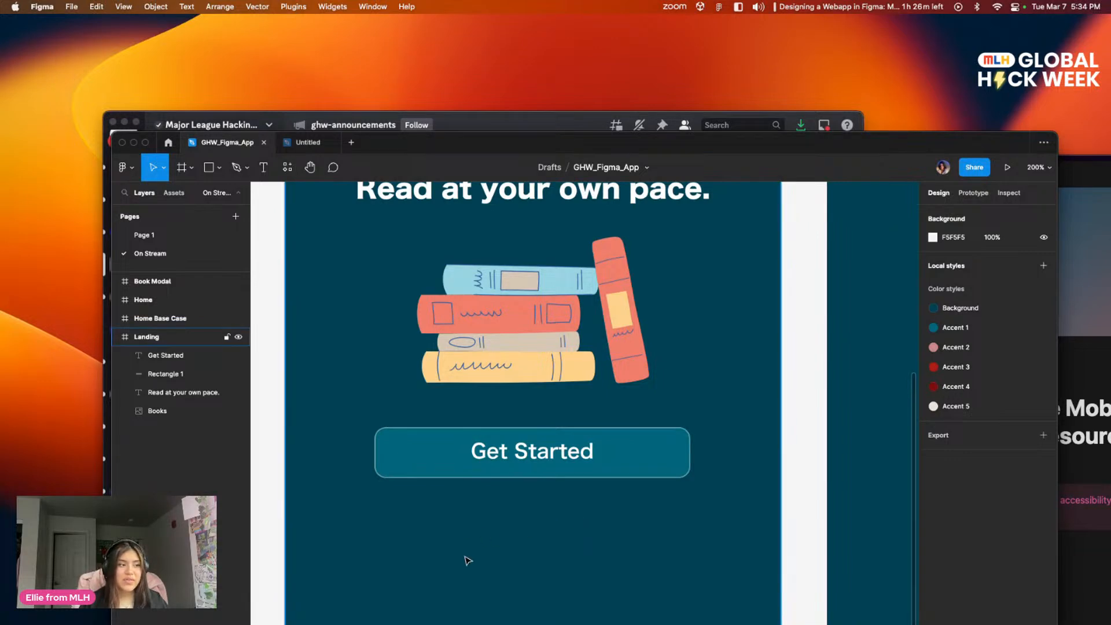
Step: Group the Get Started label with its teal rectangle
left_click_drag(423, 532, 648, 450)
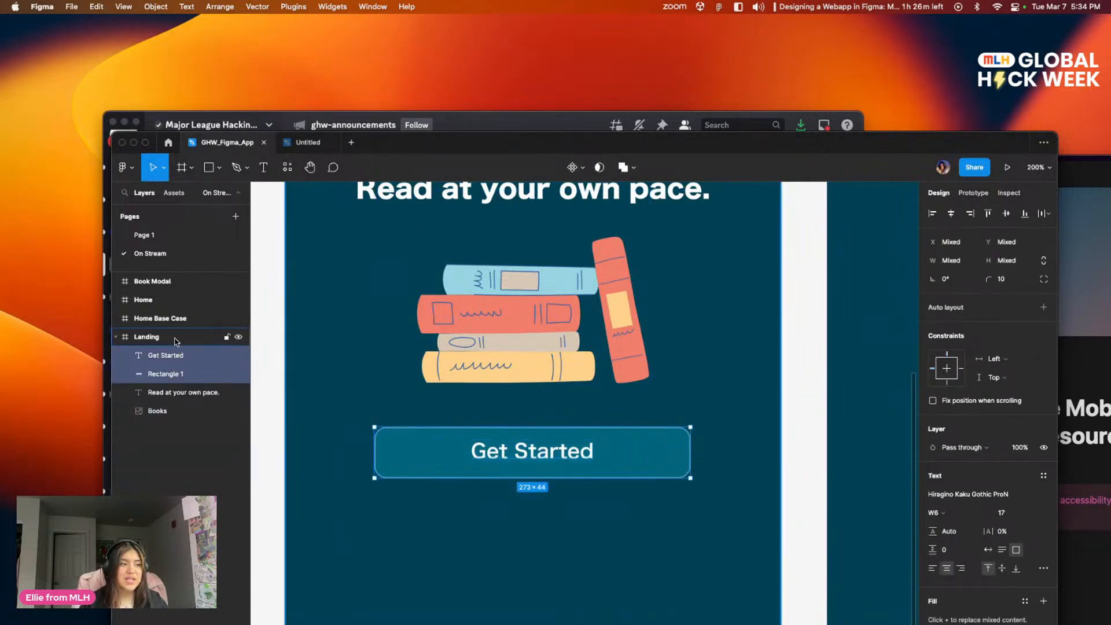
right_click(526, 449)
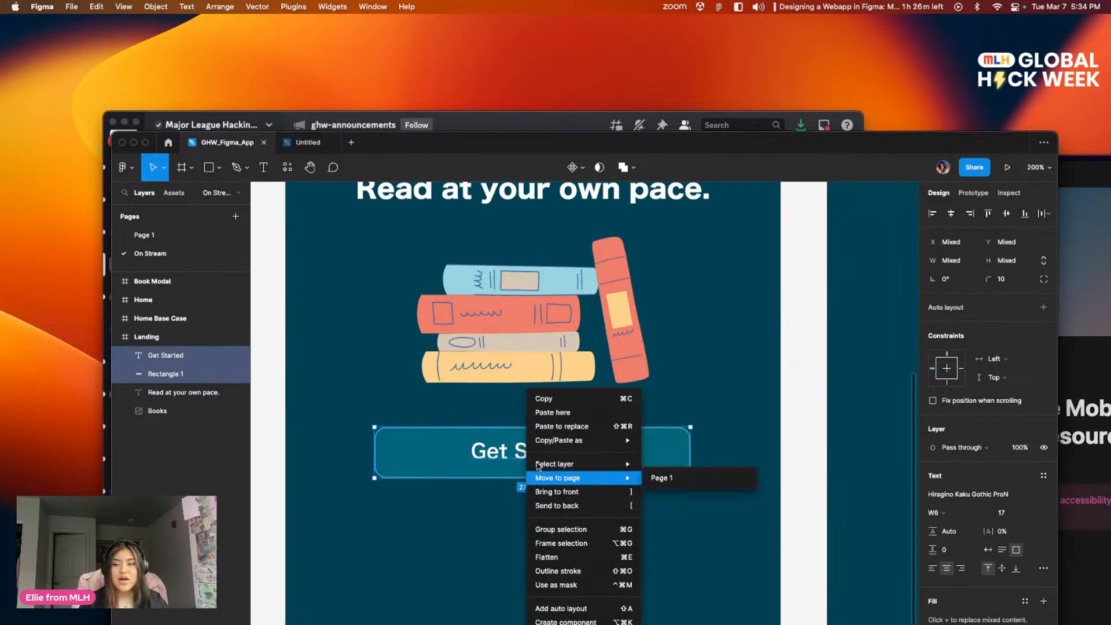
left_click(464, 442)
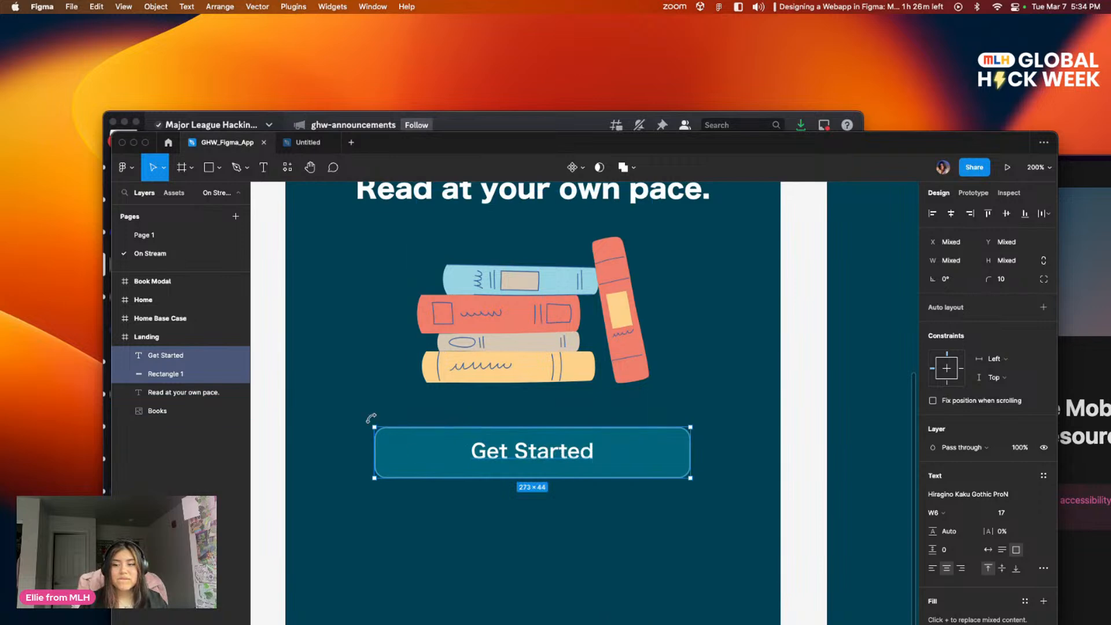
scroll(372, 422, "down", 3)
right_click(487, 376)
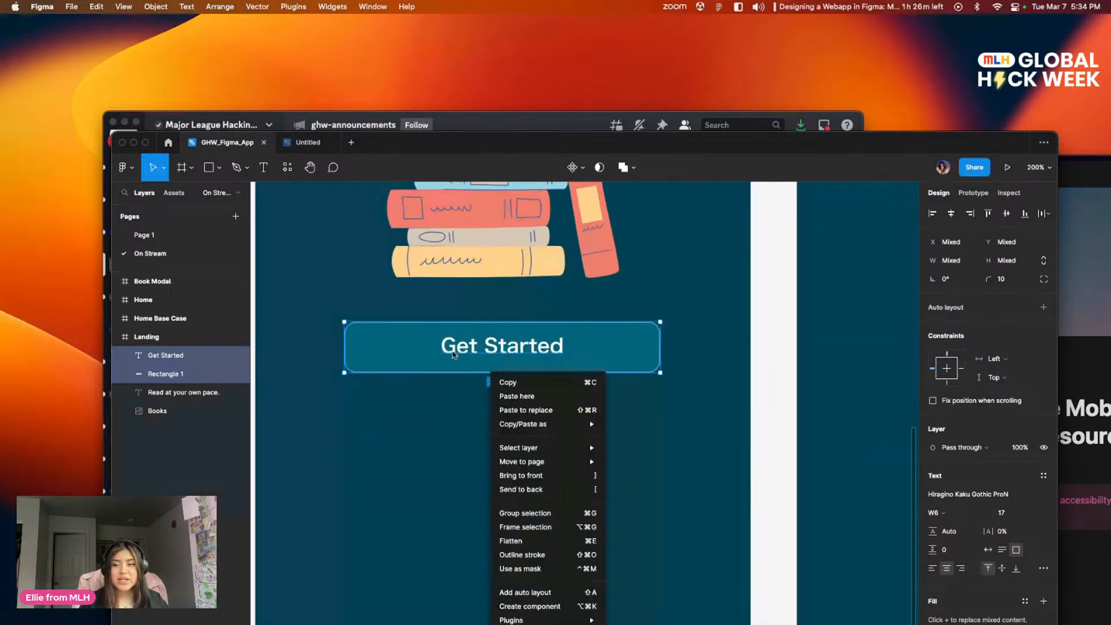
left_click(454, 354)
right_click(459, 346)
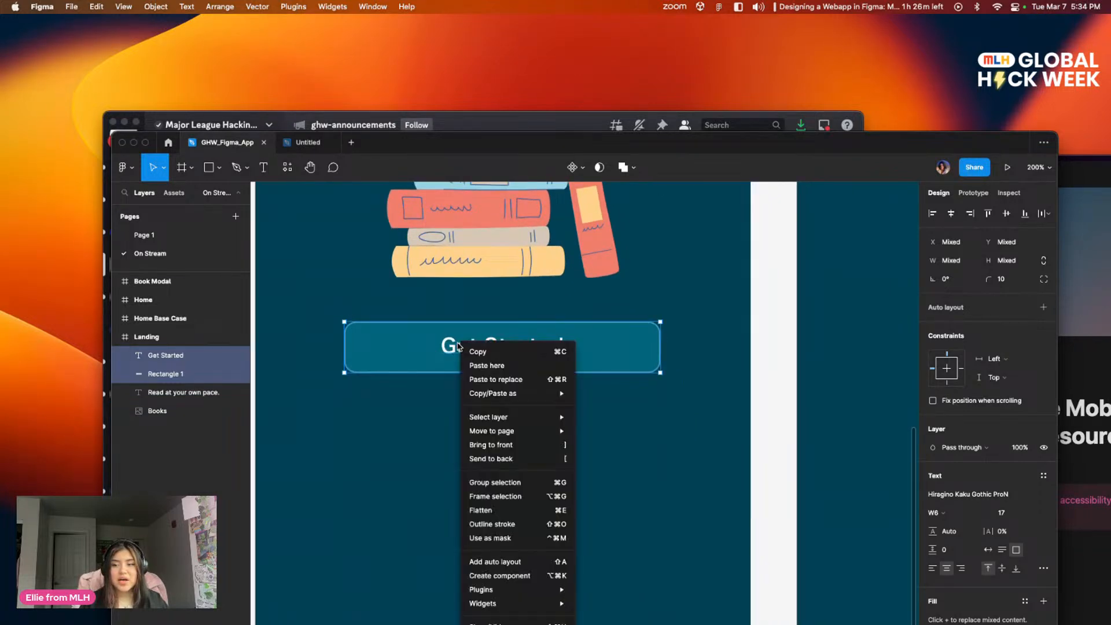
left_click(522, 483)
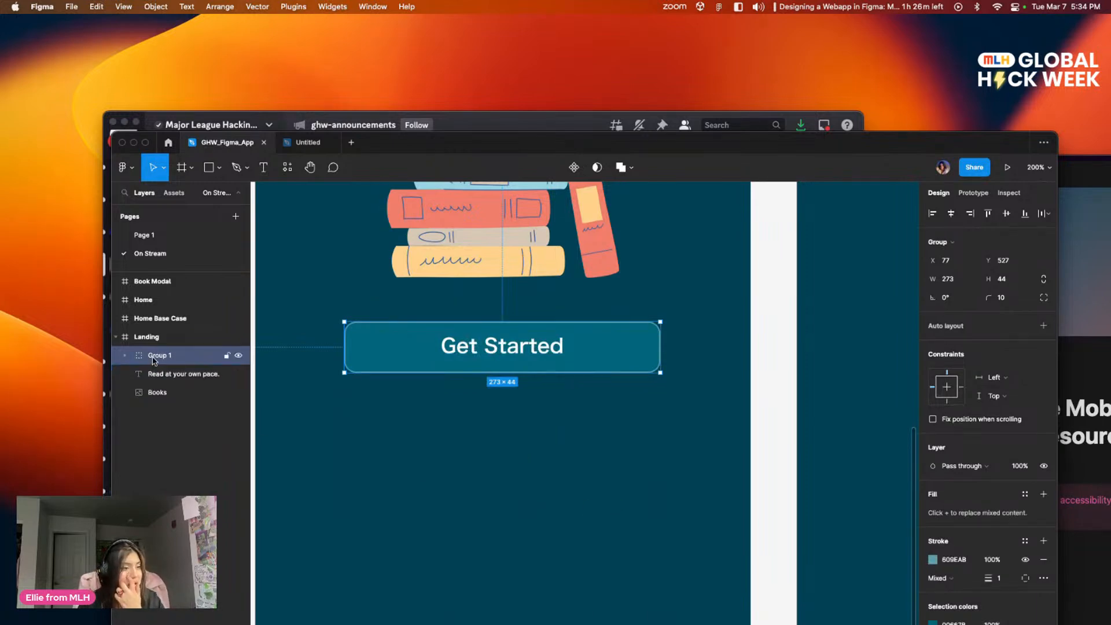
Step: Move the Get Started button group up closer to the books illustration, to about X 78, Y 515
left_click(508, 457)
mouse_move(506, 345)
left_mouse_down()
mouse_move(534, 403)
mouse_move(524, 354)
mouse_move(462, 396)
mouse_move(561, 320)
mouse_move(494, 342)
mouse_move(520, 342)
mouse_move(521, 324)
mouse_move(523, 337)
left_mouse_up()
left_click(522, 484)
left_click(564, 442)
scroll(568, 441, "up", 6)
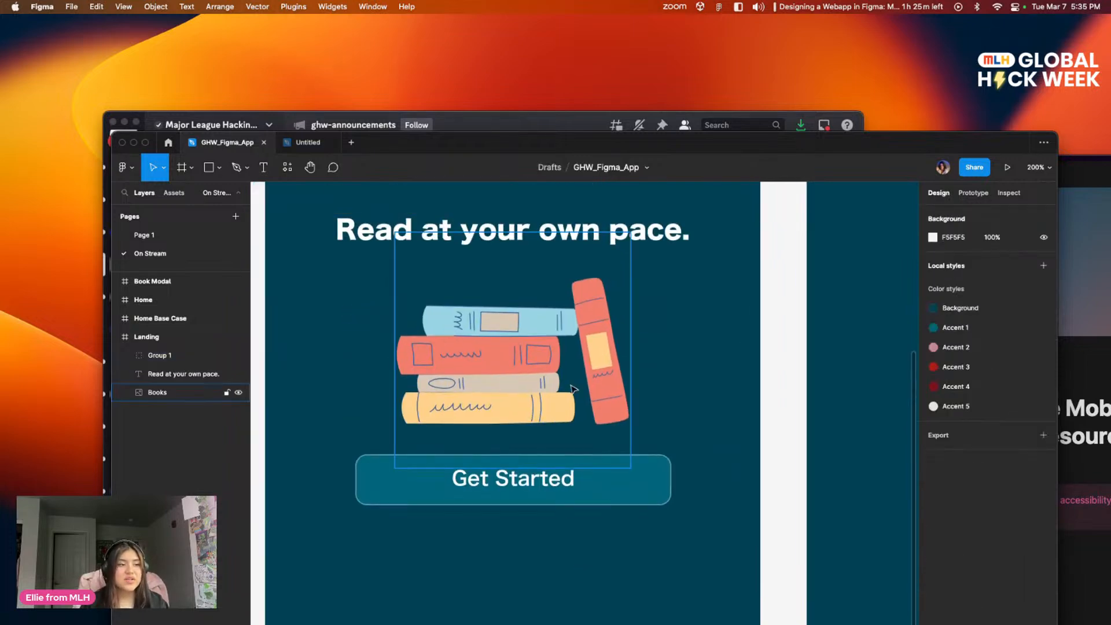
Step: Rename the grouped Get Started button layer on the Landing screen as Button
scroll(563, 401, "down", 5)
scroll(562, 401, "left", 3)
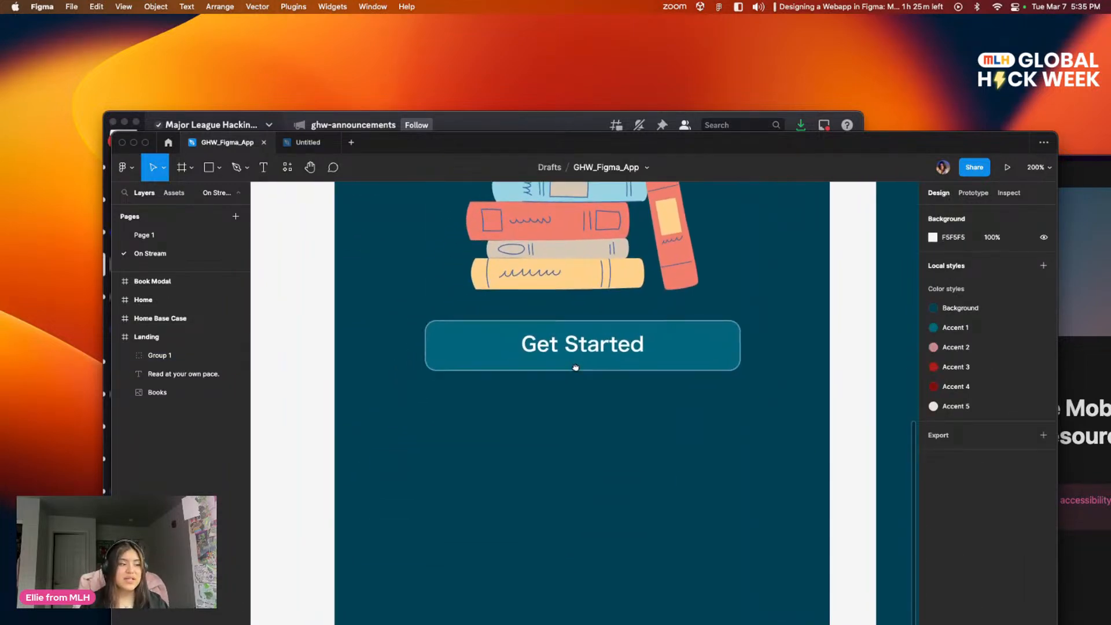
double_click(156, 355)
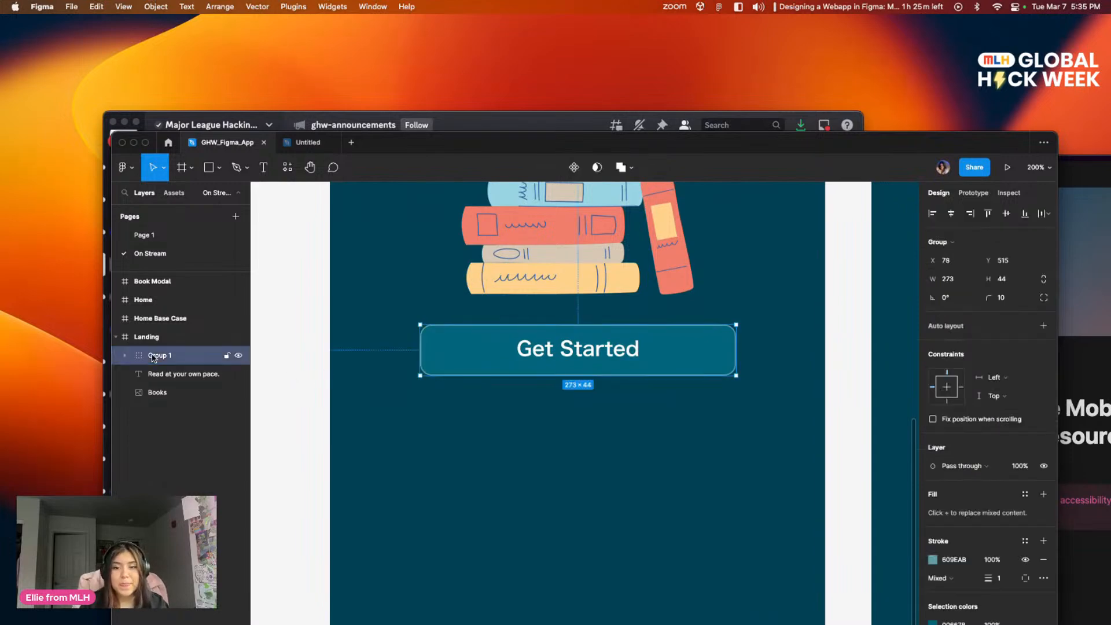
type("B")
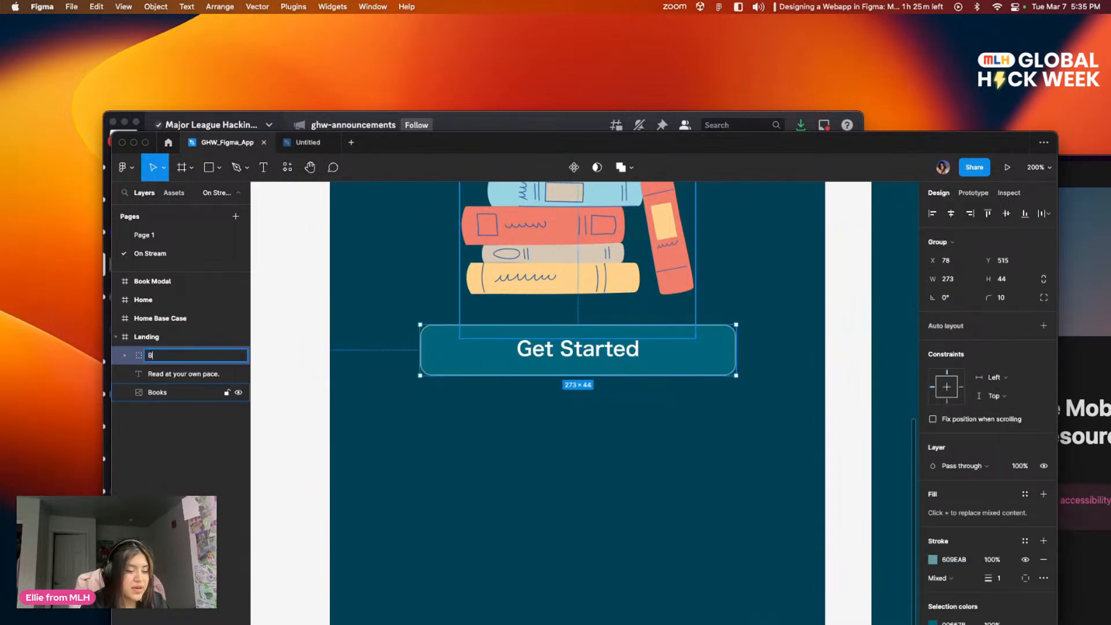
type("utton")
left_click(364, 422)
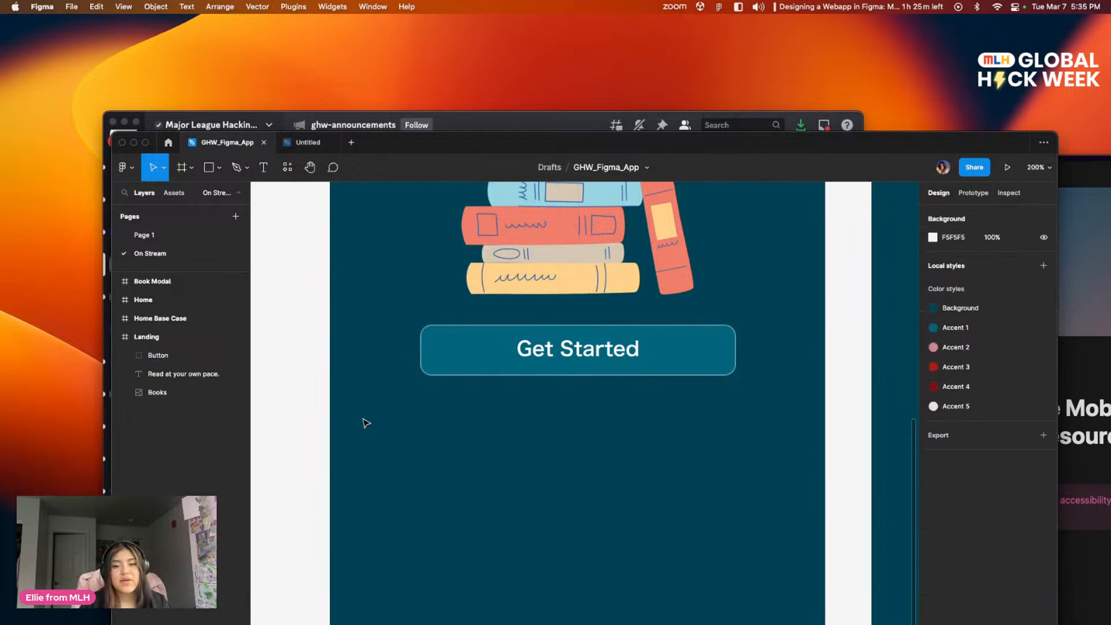
scroll(548, 372, "up", 4)
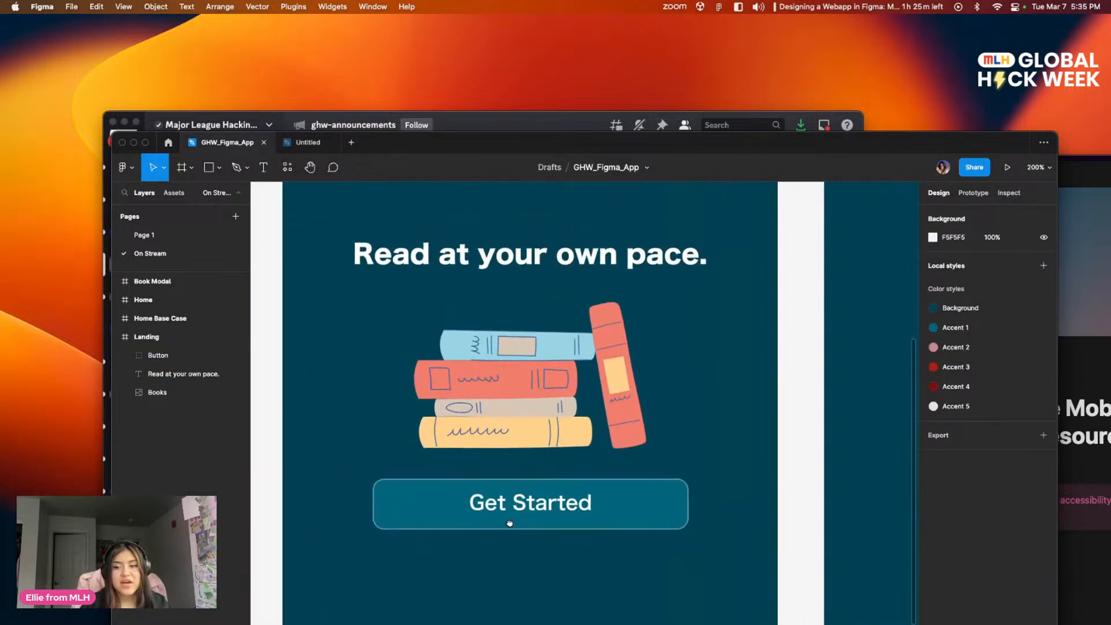
scroll(435, 441, "up", 3)
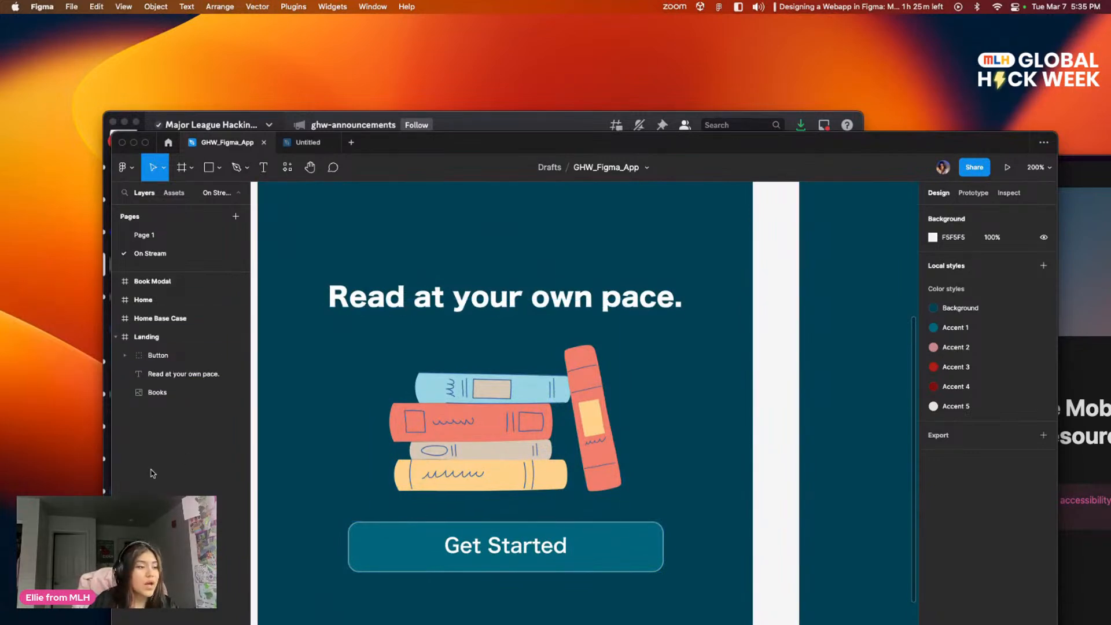
left_click_drag(645, 414, 684, 419)
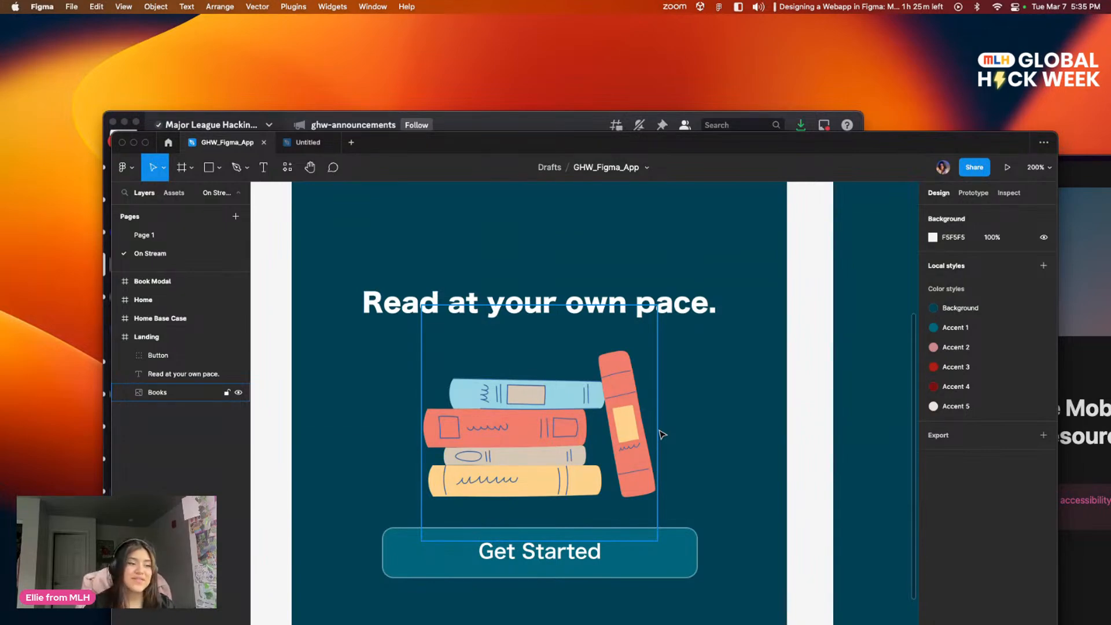
left_click(662, 434)
scroll(543, 303, "right", 3)
scroll(686, 310, "left", 5)
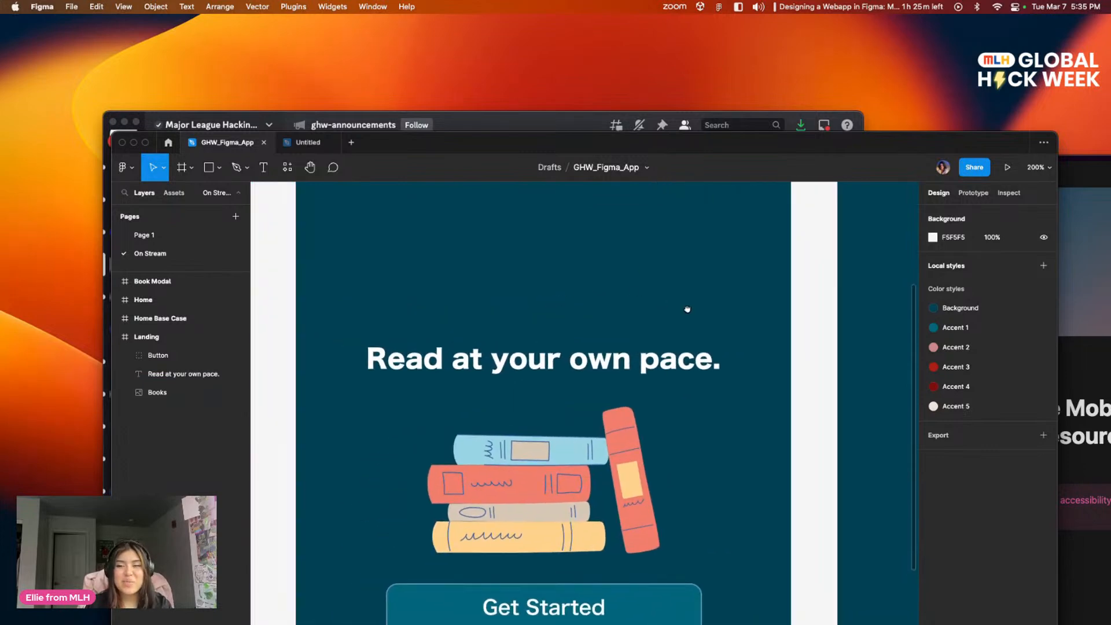
scroll(688, 310, "up", 2)
scroll(688, 310, "down", 5)
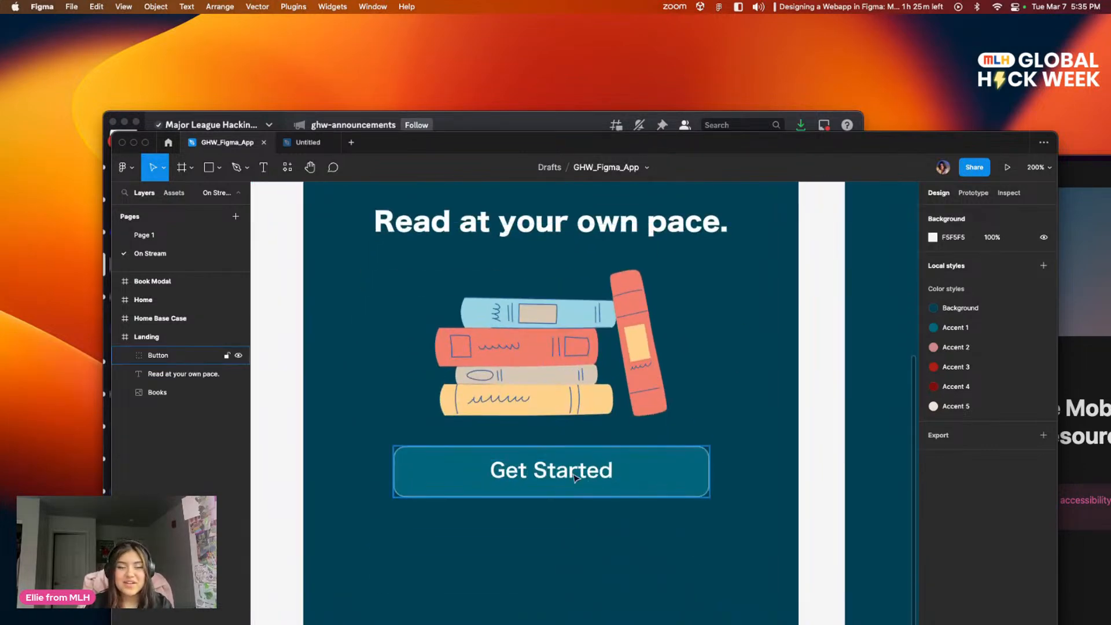
scroll(580, 365, "up", 2)
scroll(581, 373, "down", 2)
scroll(585, 382, "left", 1)
scroll(587, 388, "up", 1)
scroll(587, 389, "right", 5)
scroll(601, 376, "left", 5)
scroll(602, 376, "up", 3)
scroll(628, 358, "down", 2)
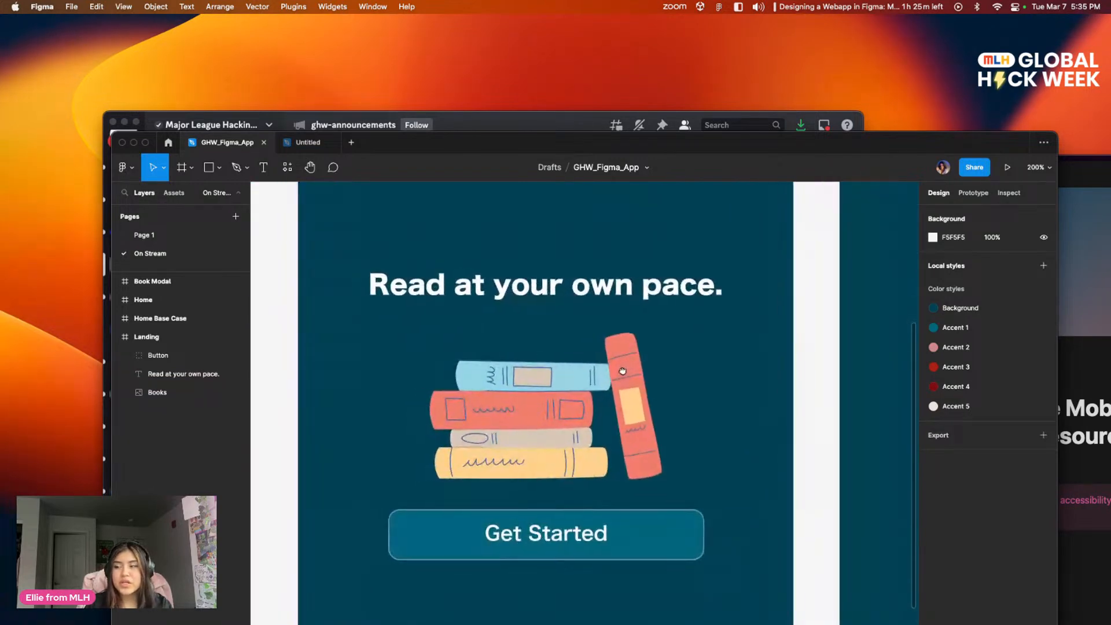
scroll(886, 256, "right", 10)
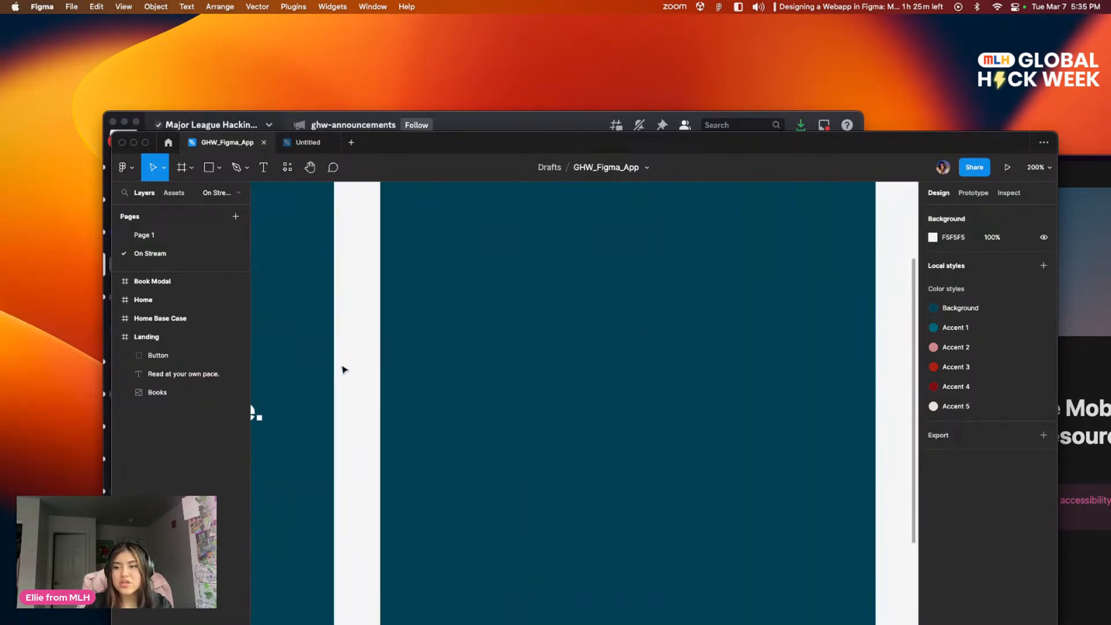
scroll(251, 410, "up", 2)
scroll(457, 504, "down", 1)
scroll(627, 380, "left", 4)
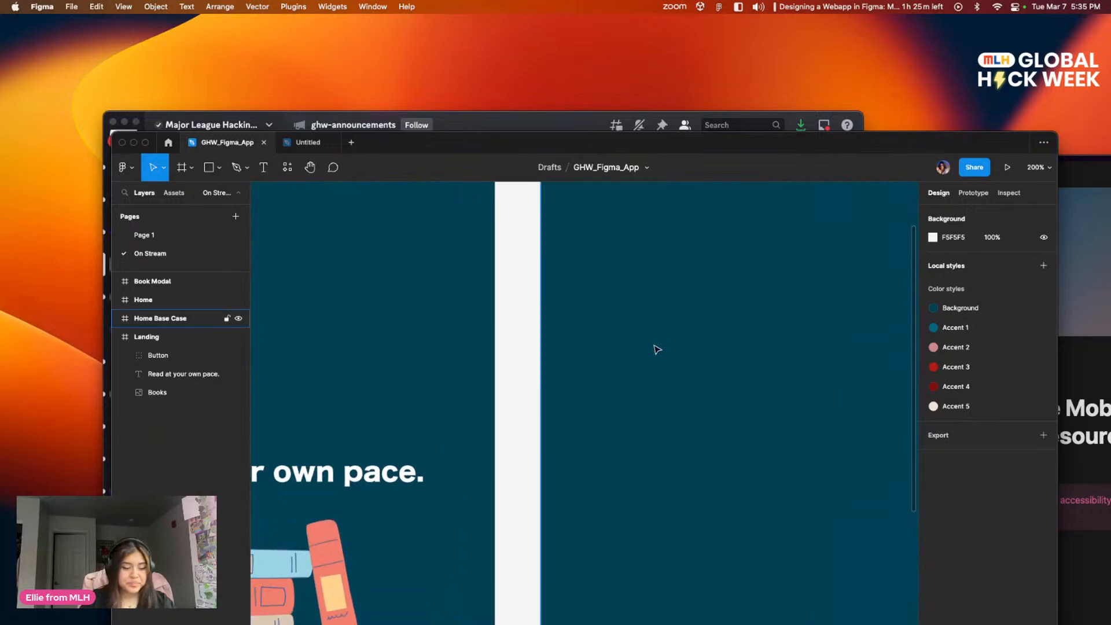
Step: Review the Landing, Home Base Case, Home and Book Modal frames side by side on the On Stream page
key("shift+0")
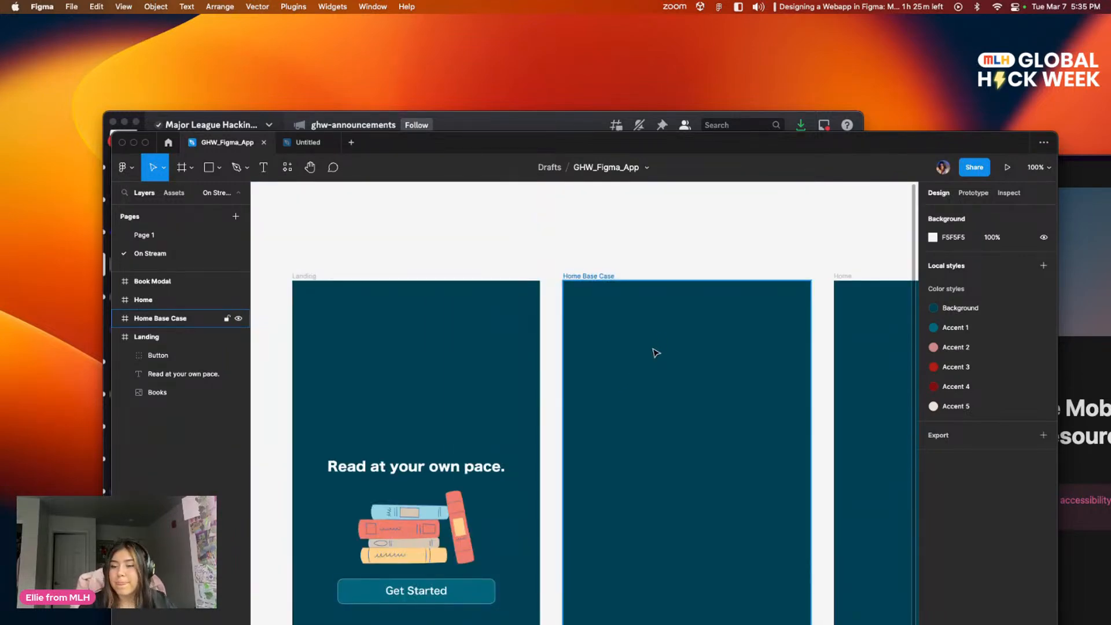
right_click(656, 350)
left_click(632, 248)
left_click(637, 248)
left_click_drag(636, 248, 529, 178)
left_click_drag(558, 307, 539, 285)
left_click(534, 318)
key("minus")
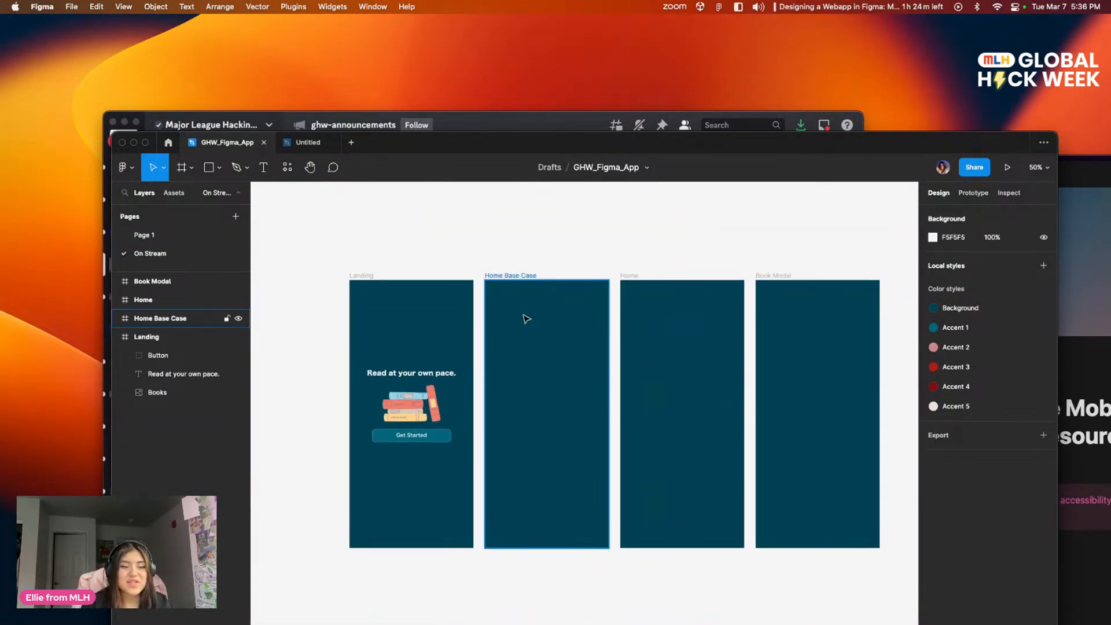
left_click_drag(553, 345, 571, 325)
left_click_drag(682, 411, 640, 361)
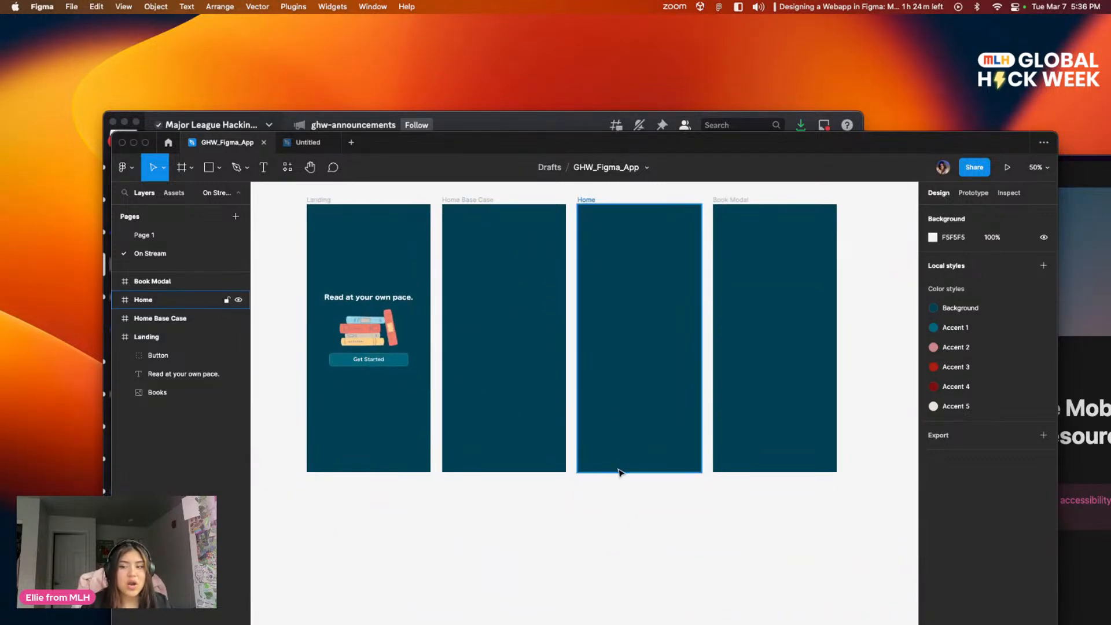
left_click_drag(482, 457, 462, 482)
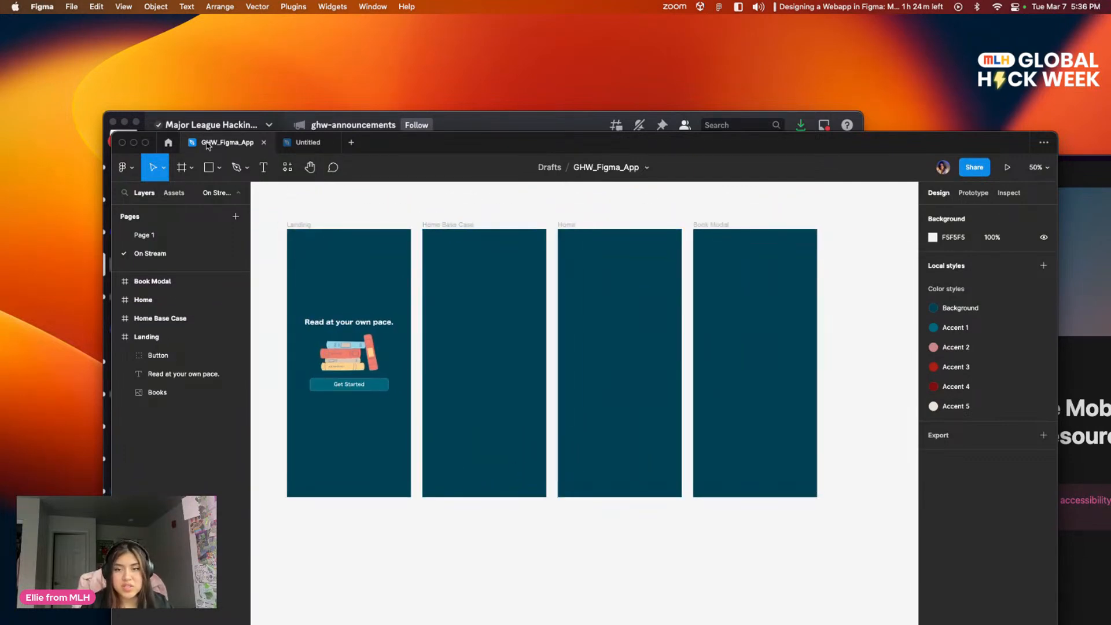
Step: Examine the icon navigation bar at the foot of the finished Home: Base Case screen on Page 1
left_click(145, 235)
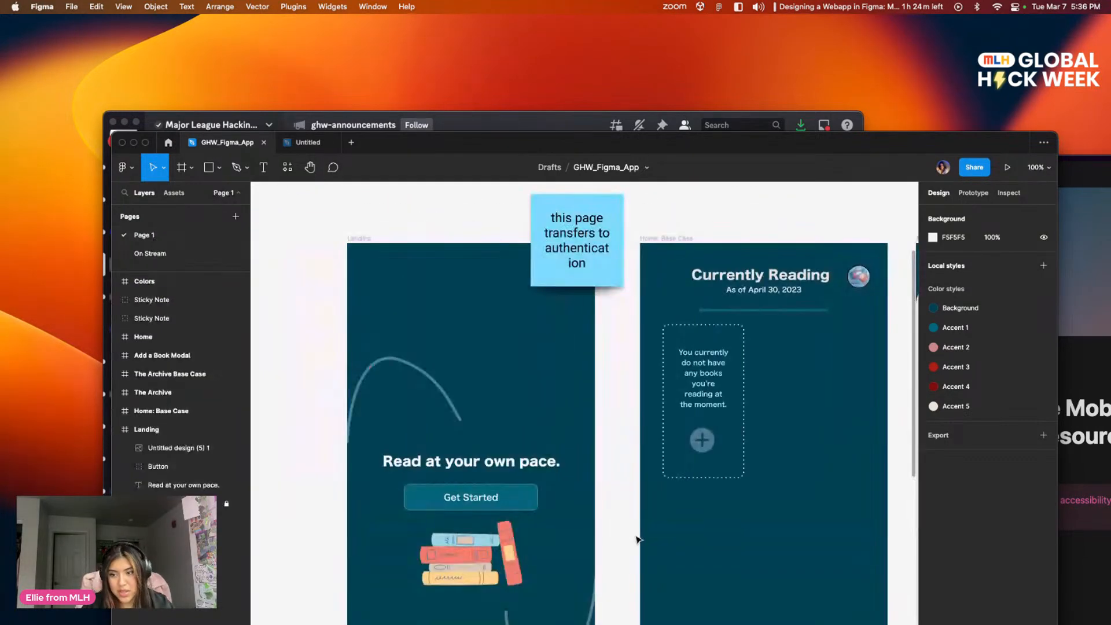
scroll(405, 319, "down", 10)
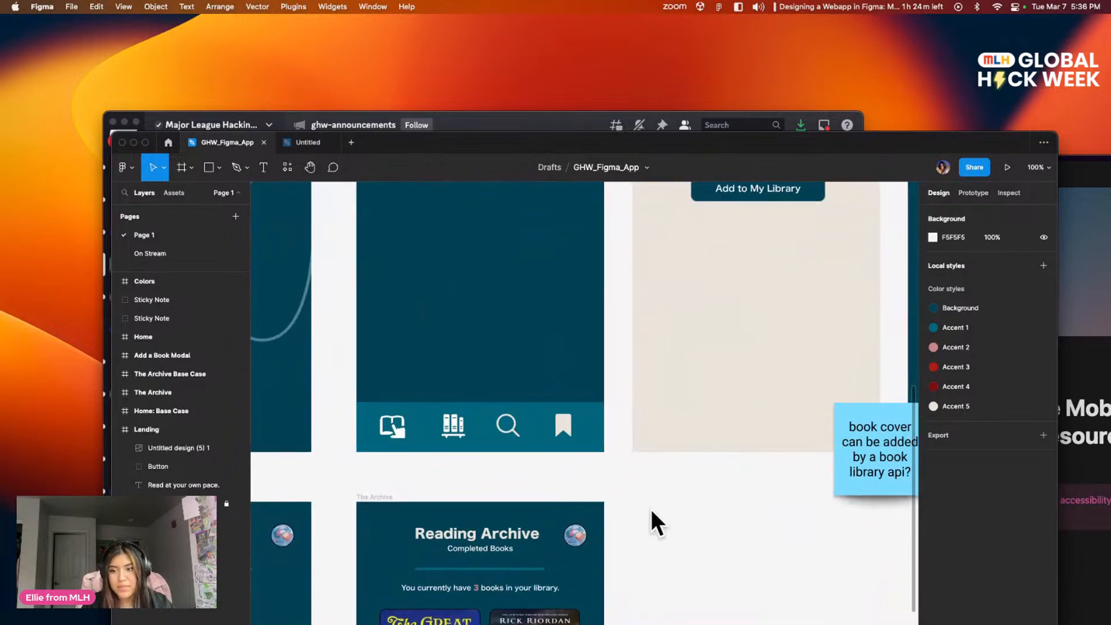
scroll(613, 531, "left", 3)
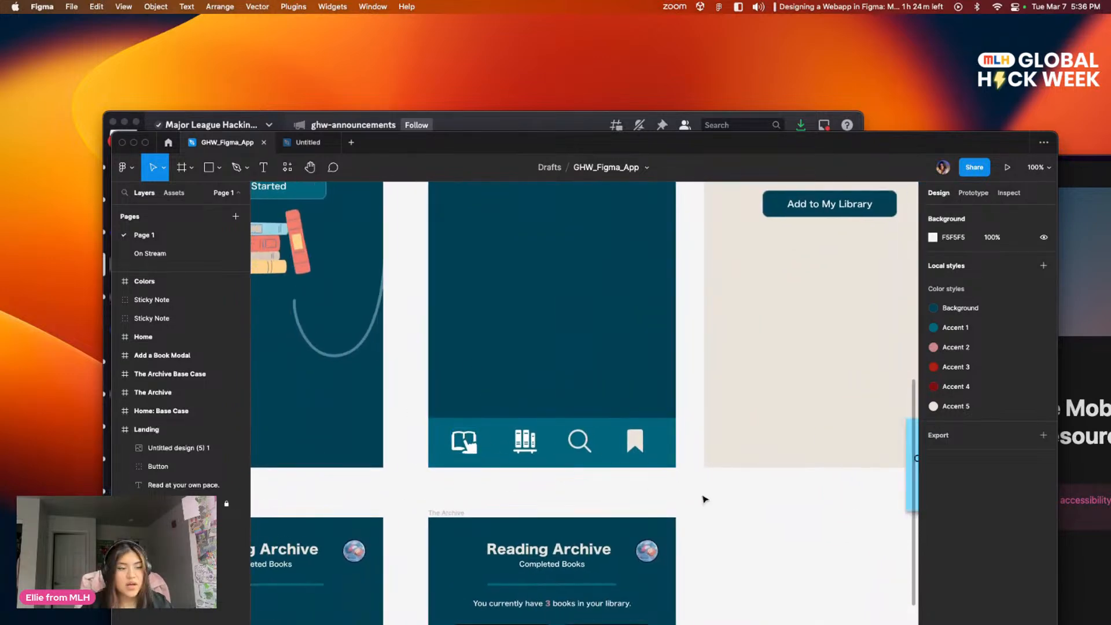
scroll(534, 380, "up", 2)
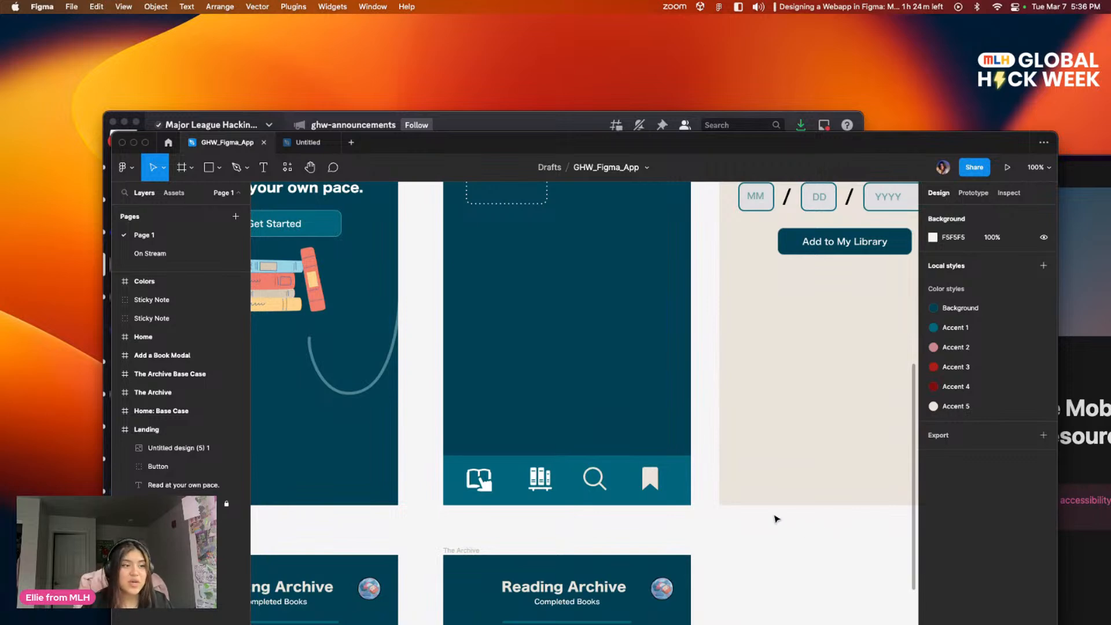
scroll(564, 354, "down", 3)
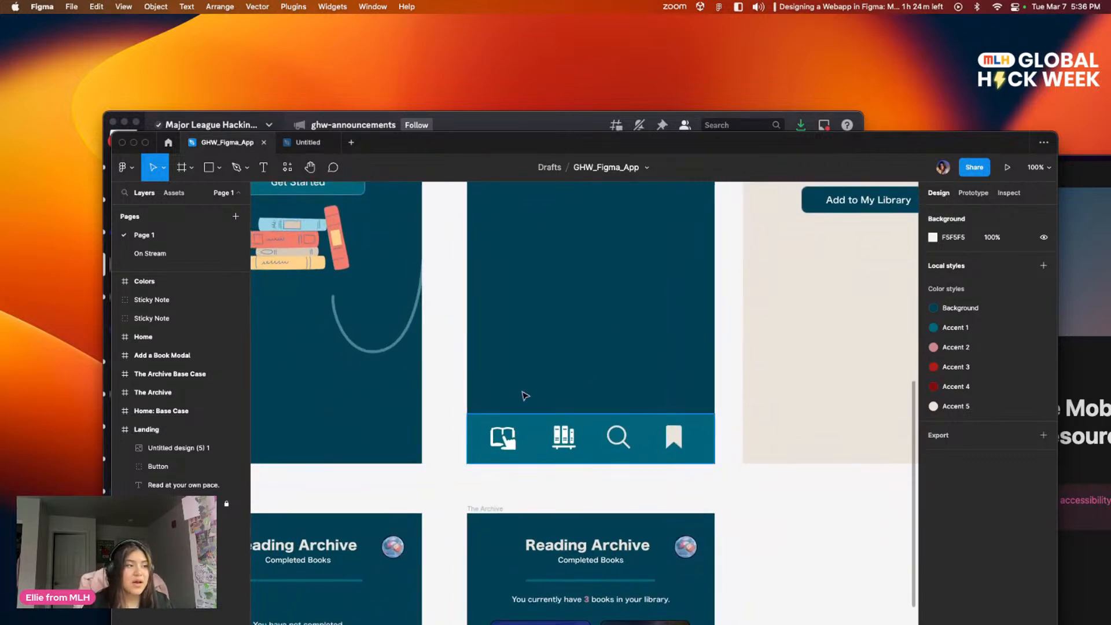
left_click(279, 145)
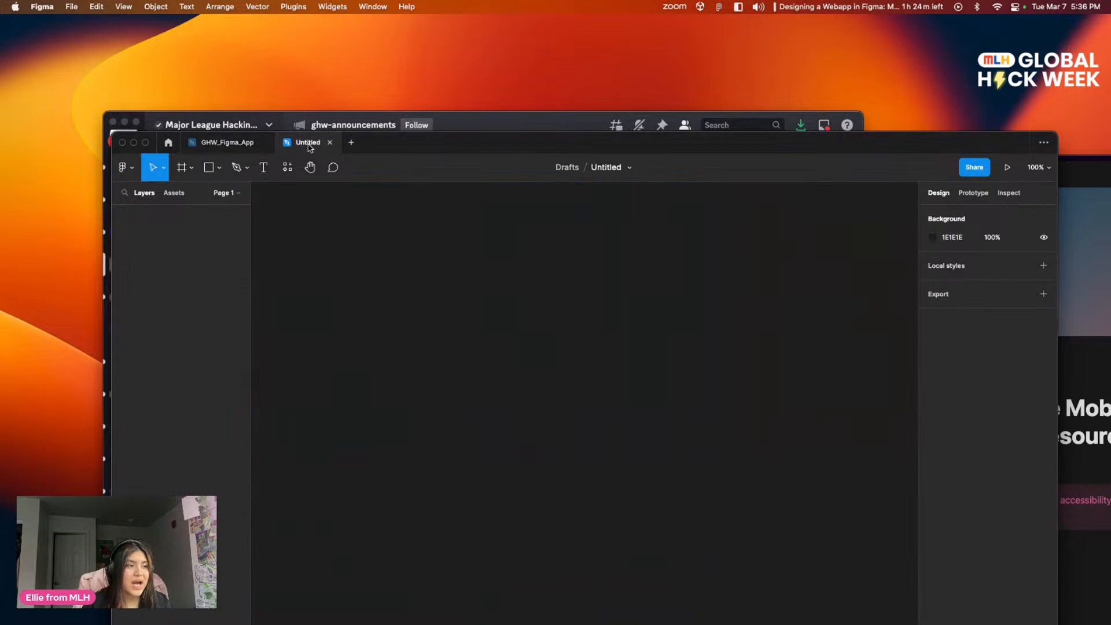
left_click(228, 143)
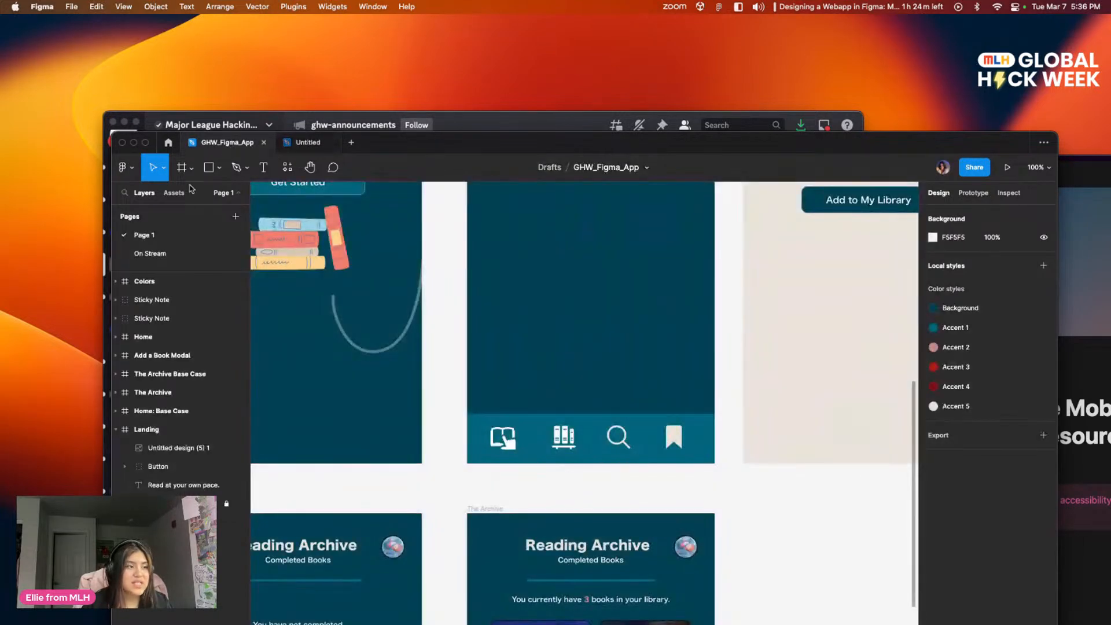
left_click(165, 254)
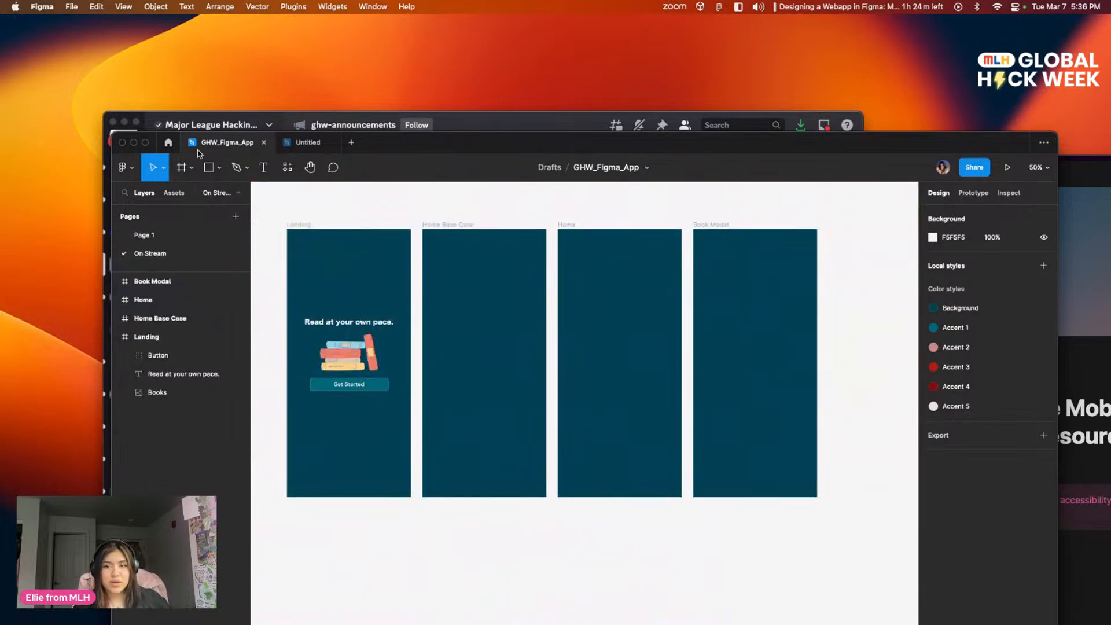
left_click_drag(396, 246, 501, 322)
left_click_drag(485, 279, 428, 326)
left_click_drag(397, 284, 371, 255)
left_click(167, 143)
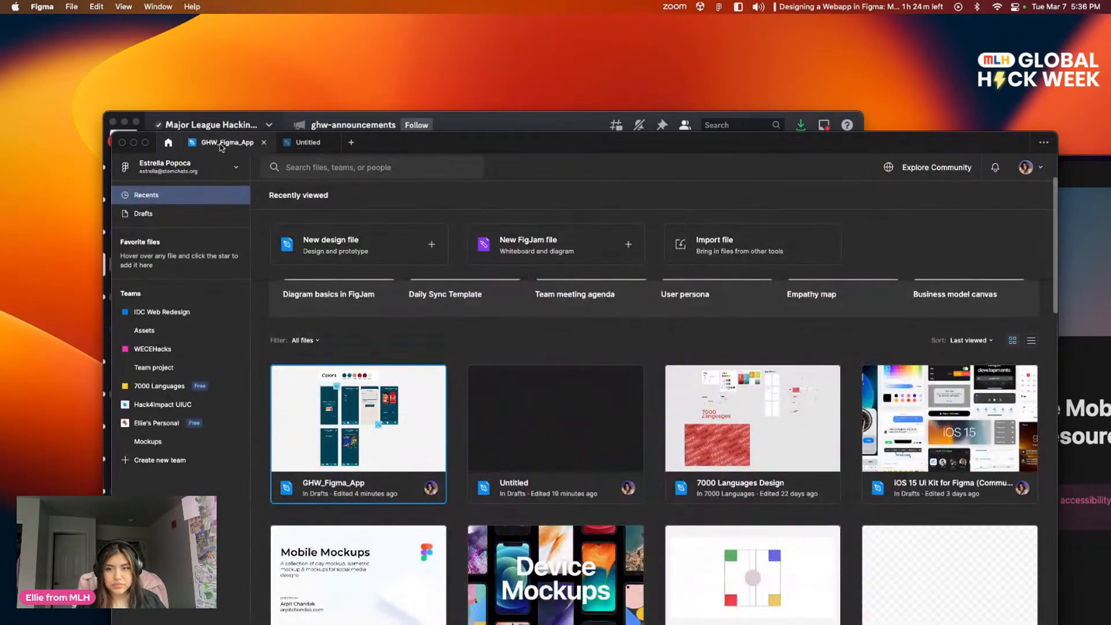
left_click(222, 143)
Step: Study the reference Home: Base Case screen on Page 1, from its Currently Reading header and empty book card down to the navigation icons
left_click(144, 235)
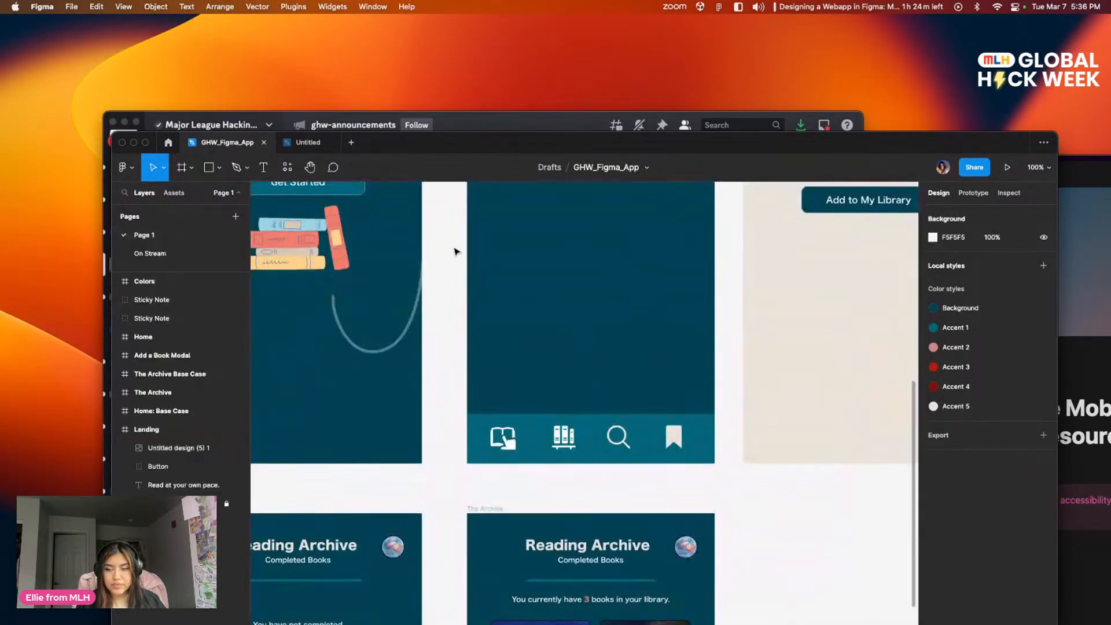
left_click_drag(344, 378, 357, 517)
left_click_drag(528, 557, 582, 309)
scroll(445, 427, "down", 2)
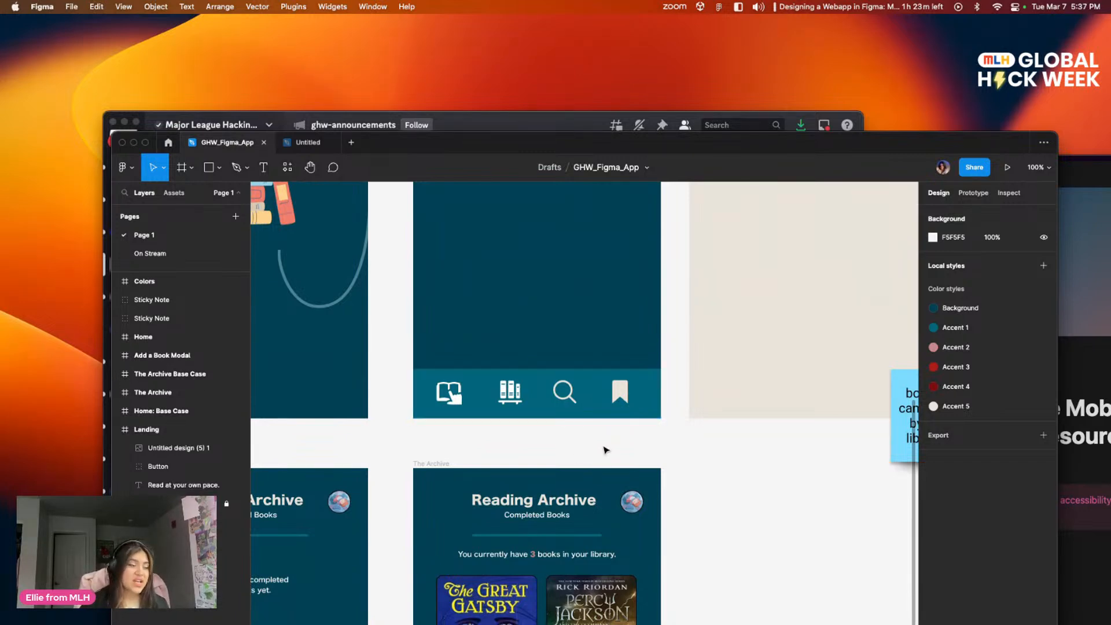
scroll(556, 405, "up", 3)
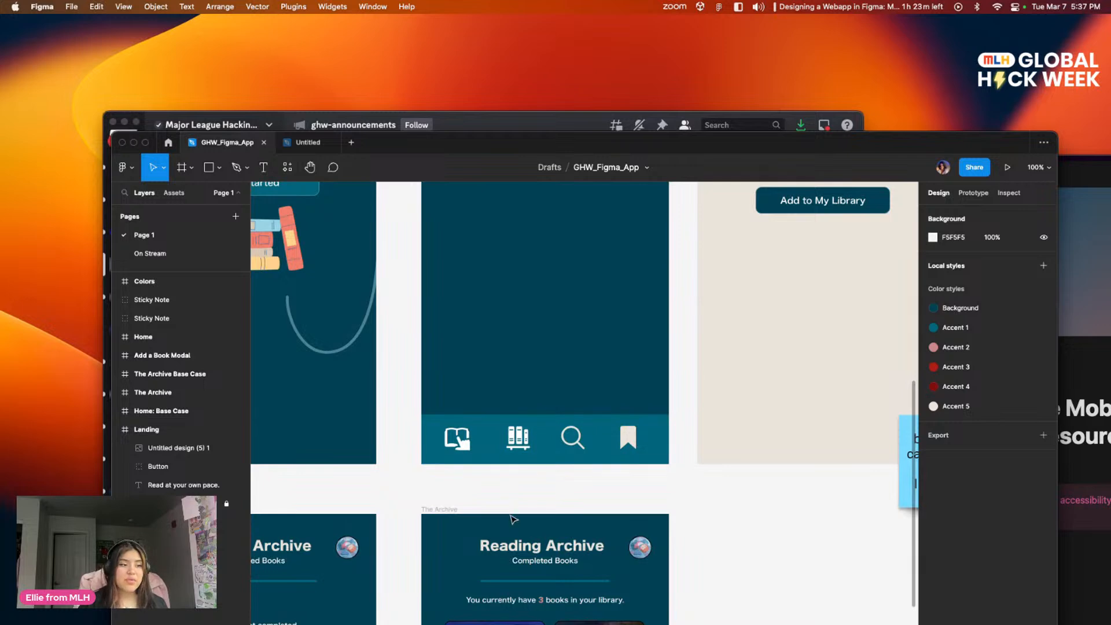
scroll(510, 496, "left", 5)
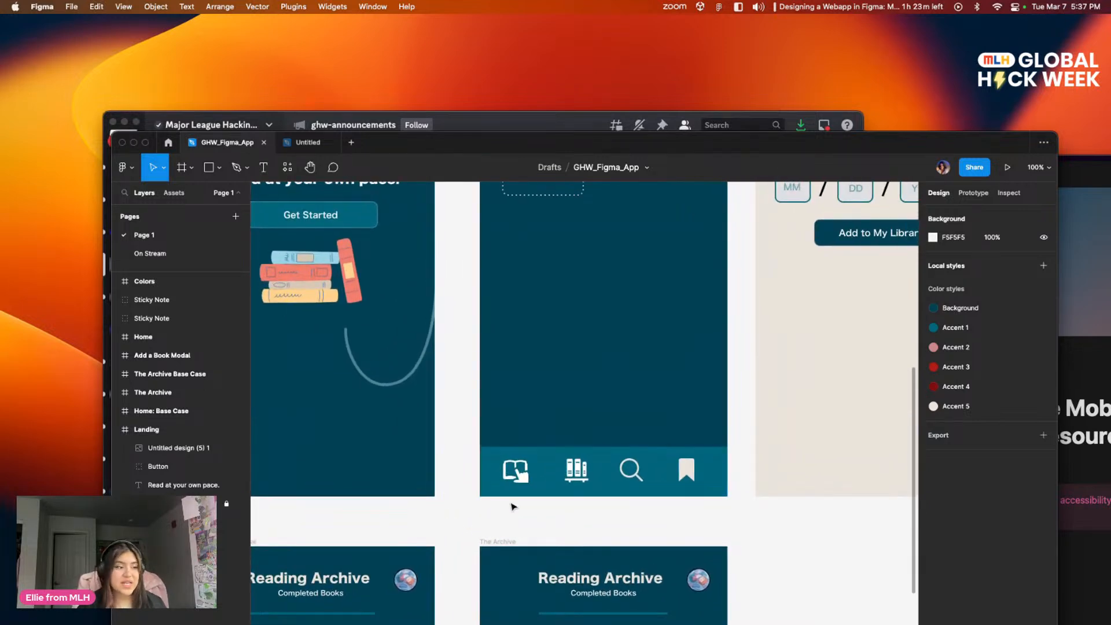
scroll(529, 478, "up", 10)
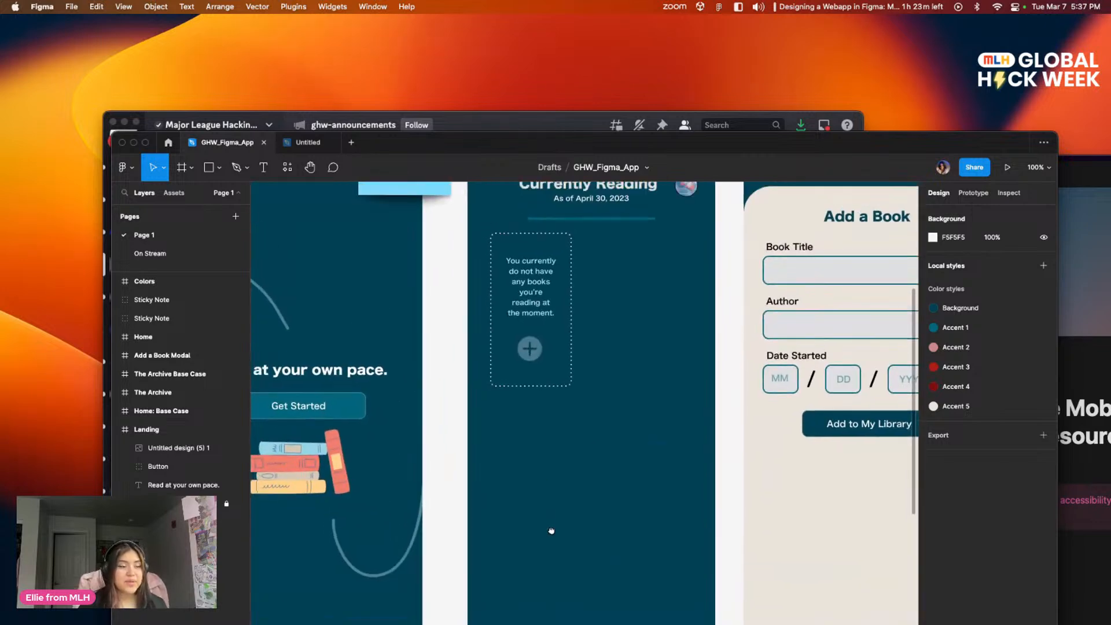
scroll(641, 489, "right", 2)
scroll(641, 488, "down", 1)
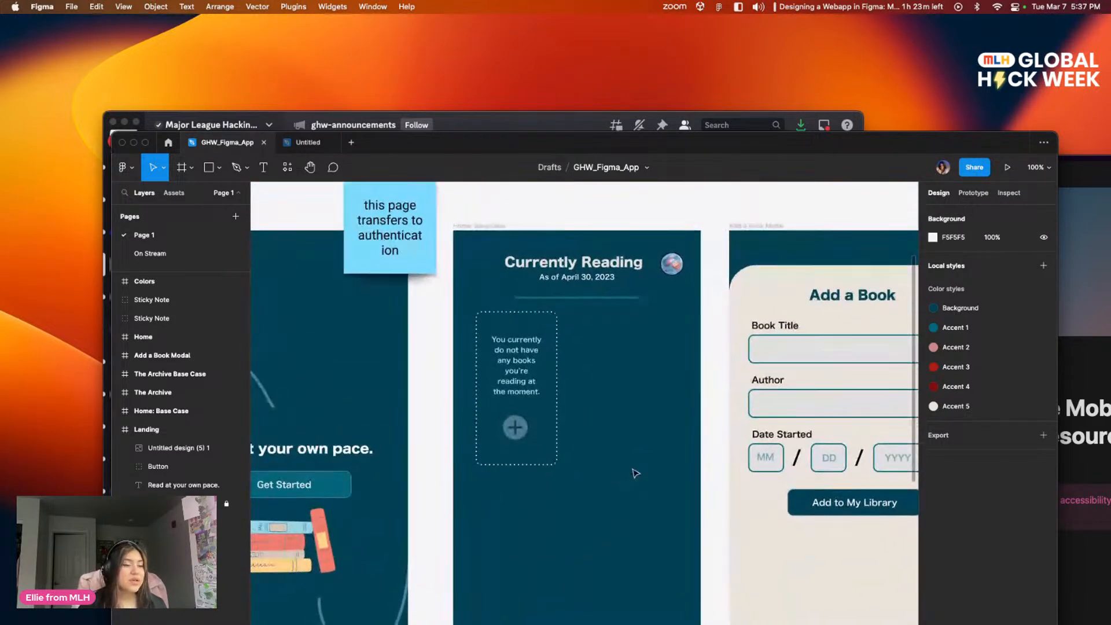
scroll(633, 489, "down", 6)
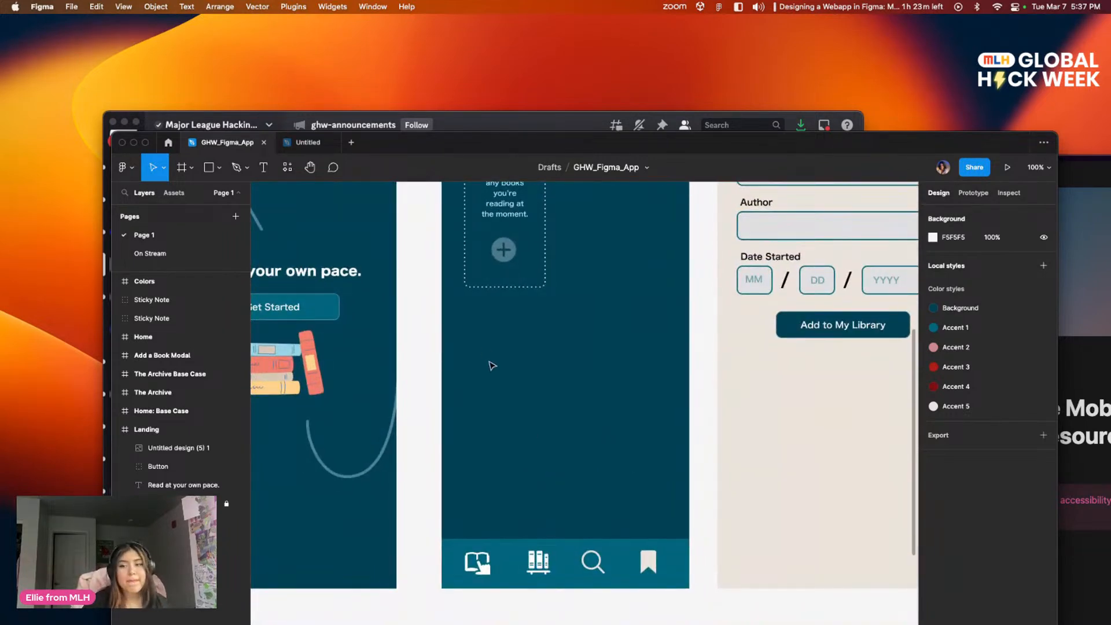
scroll(522, 433, "up", 6)
scroll(453, 528, "right", 6)
left_click_drag(364, 421, 688, 486)
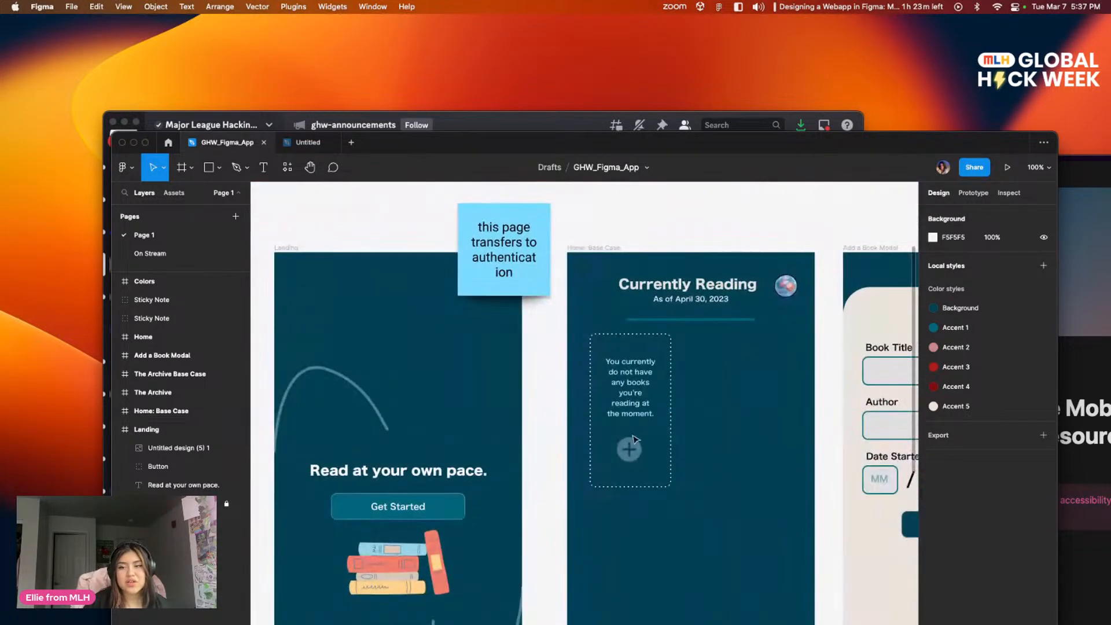
Step: Return to the On Stream page of GHW_Figma_App and bring its four screen frames into view
left_click(303, 145)
left_click(228, 142)
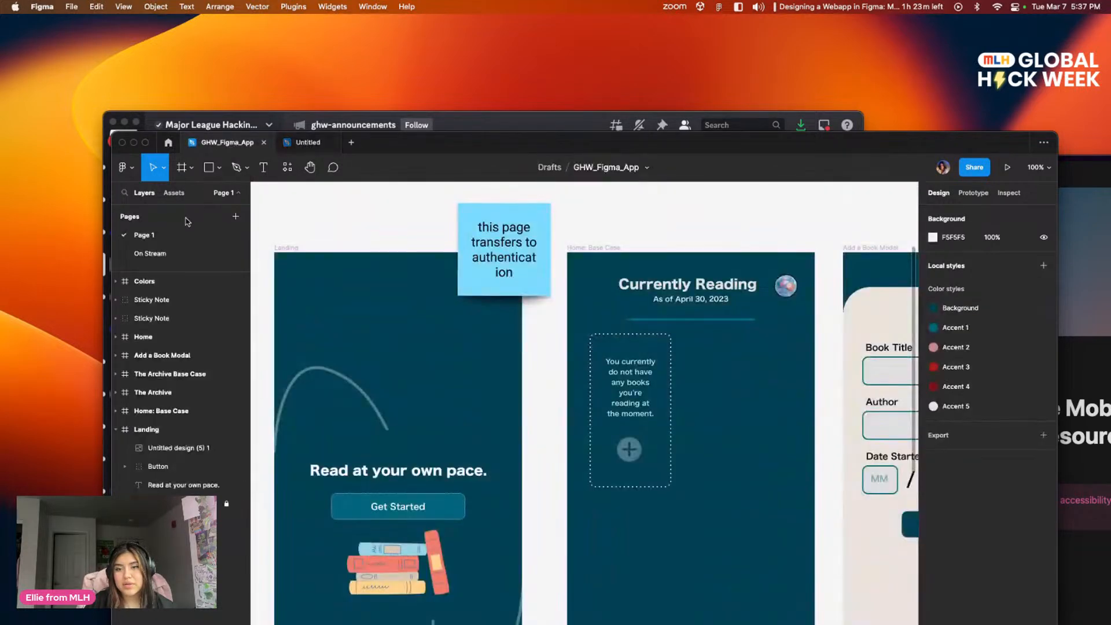
left_click(160, 255)
left_click_drag(504, 263, 461, 207)
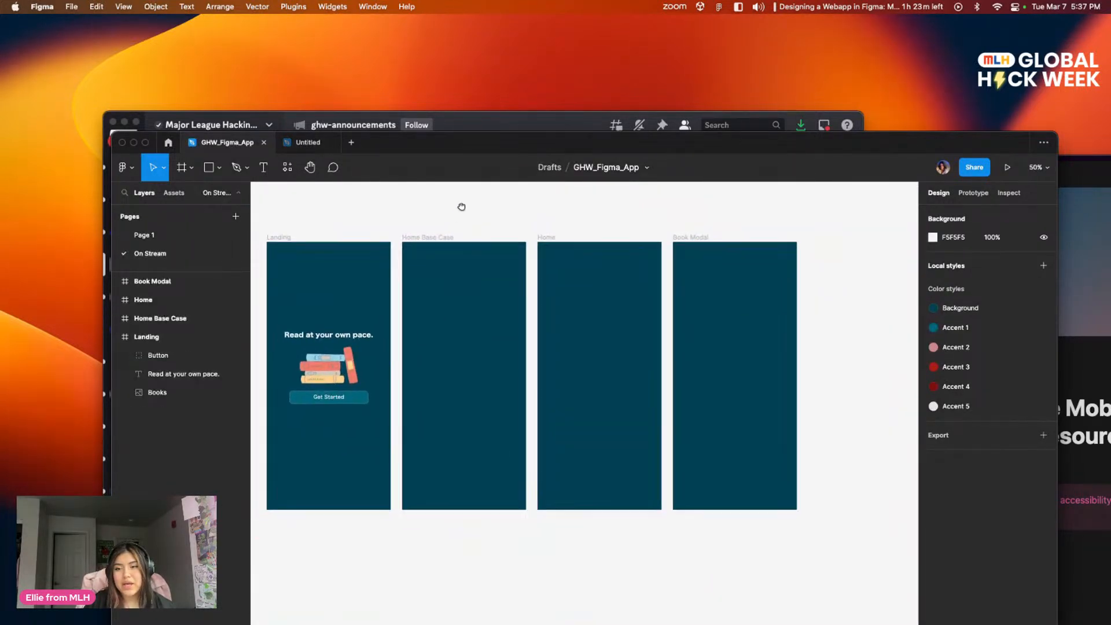
Step: Draw a full-width rectangle about 428 × 106 along the bottom edge of the Home Base Case frame
left_click_drag(513, 319, 506, 285)
key("r")
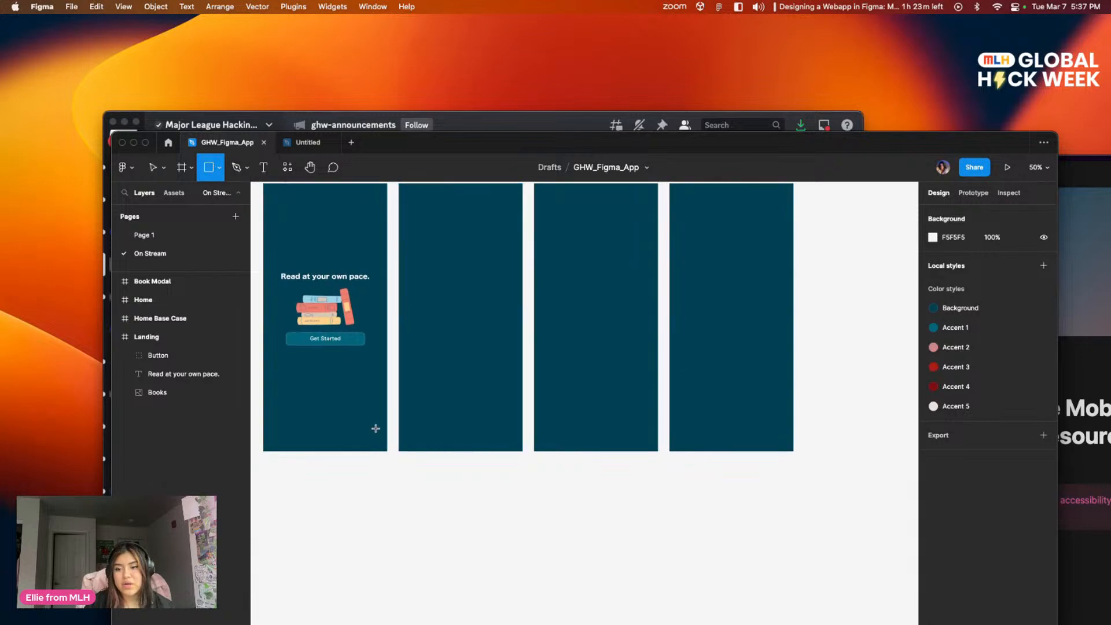
scroll(414, 379, "down", 1)
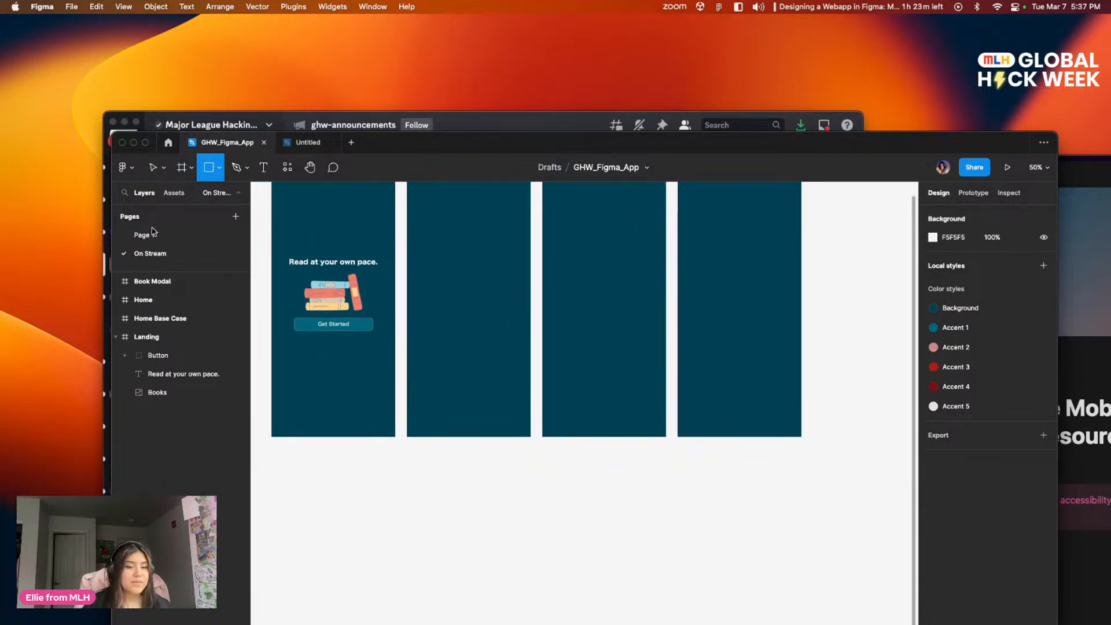
left_click(220, 169)
left_click(214, 192)
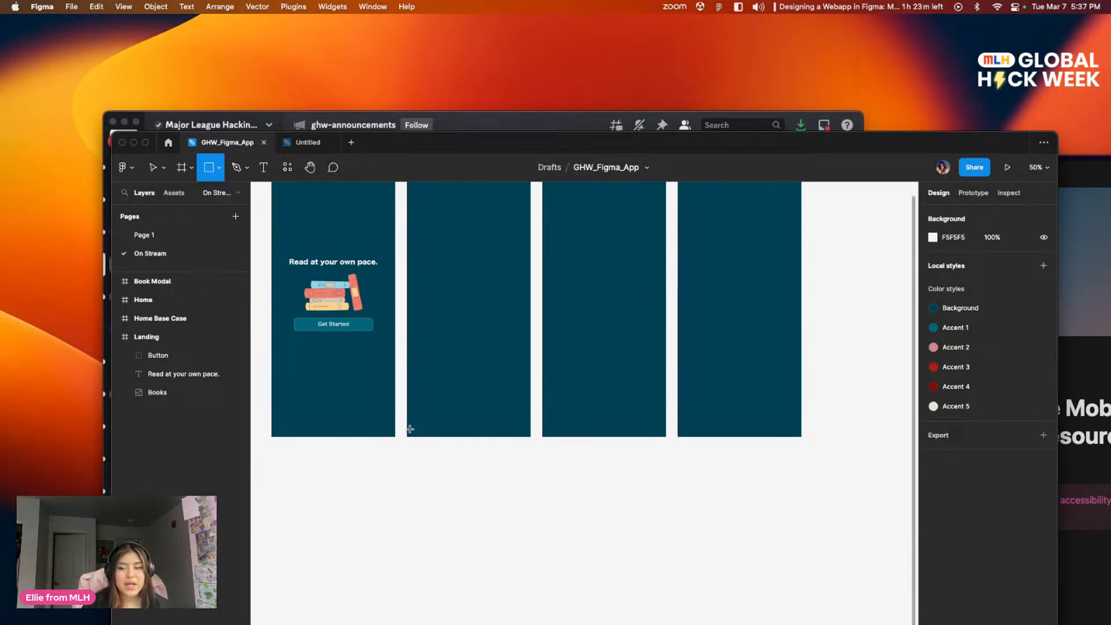
left_click_drag(408, 436, 530, 411)
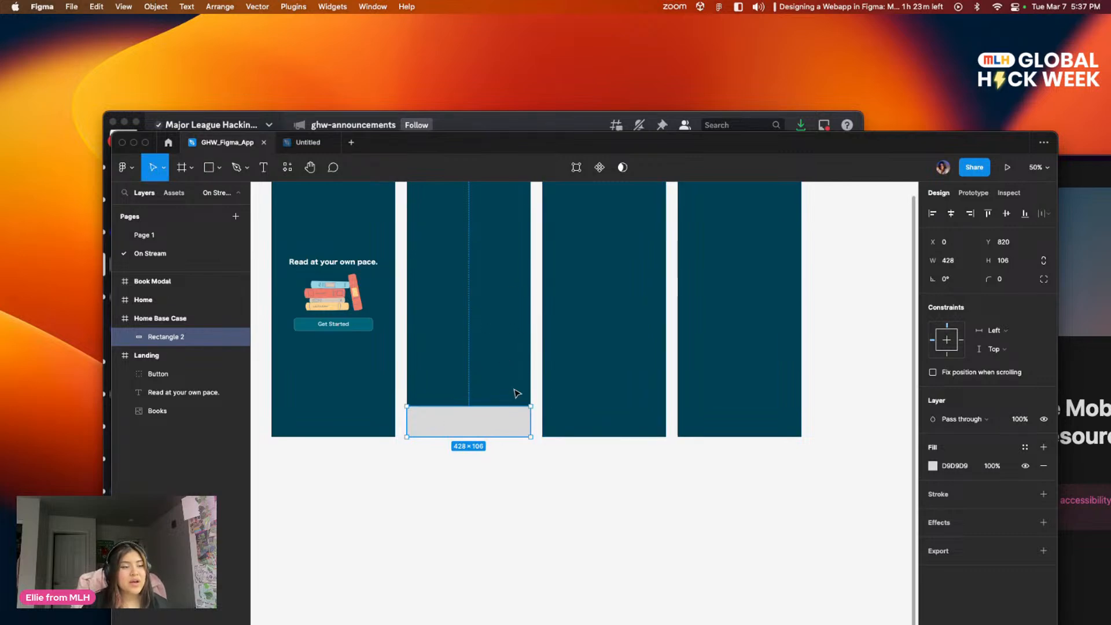
Step: Reduce the height of the rectangle at the foot of the Home Base Case frame to about 94
left_click_drag(540, 303, 550, 358)
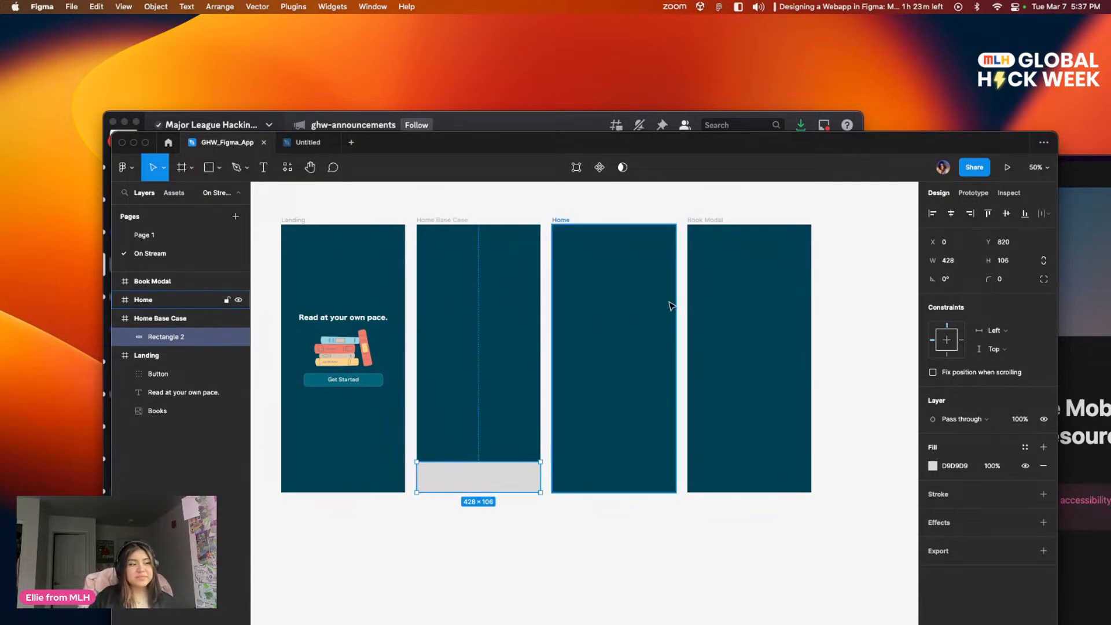
left_click(604, 528)
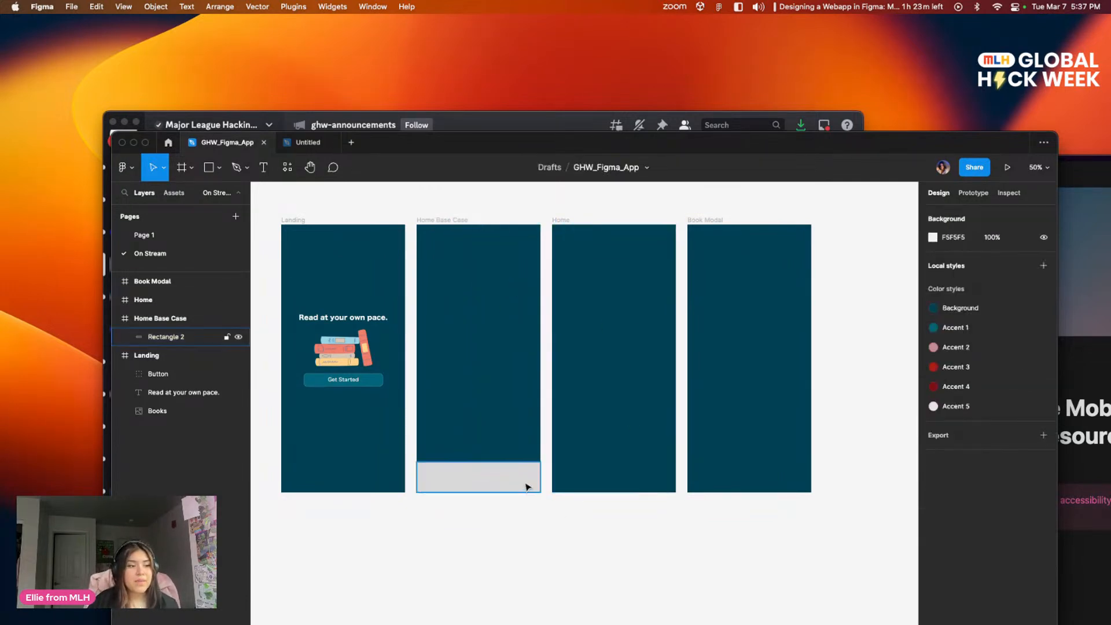
left_click(525, 486)
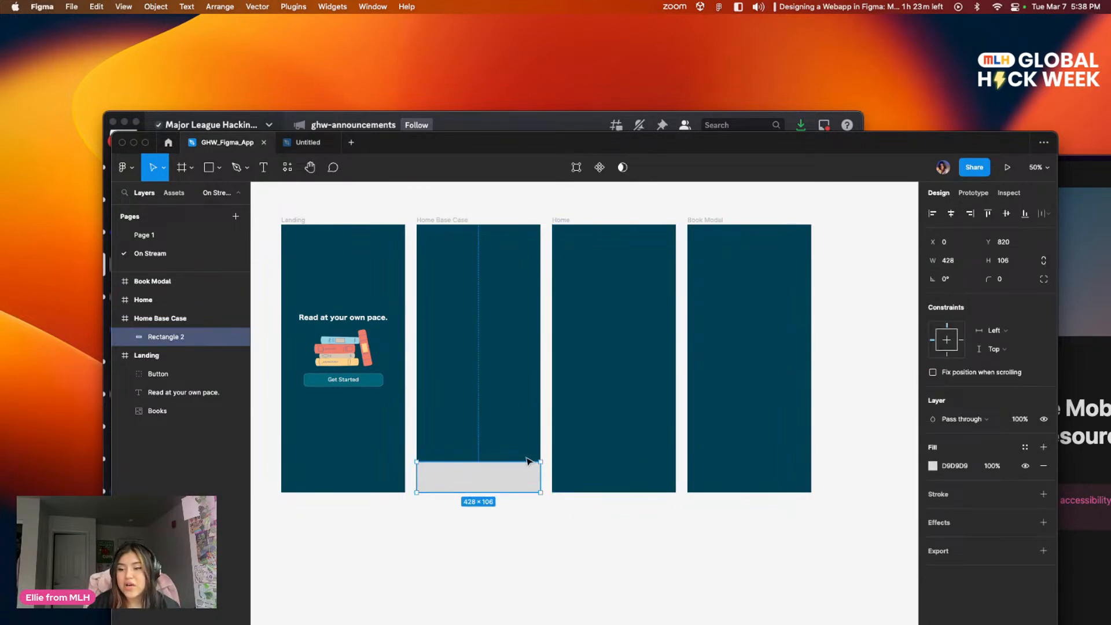
left_click_drag(540, 460, 541, 464)
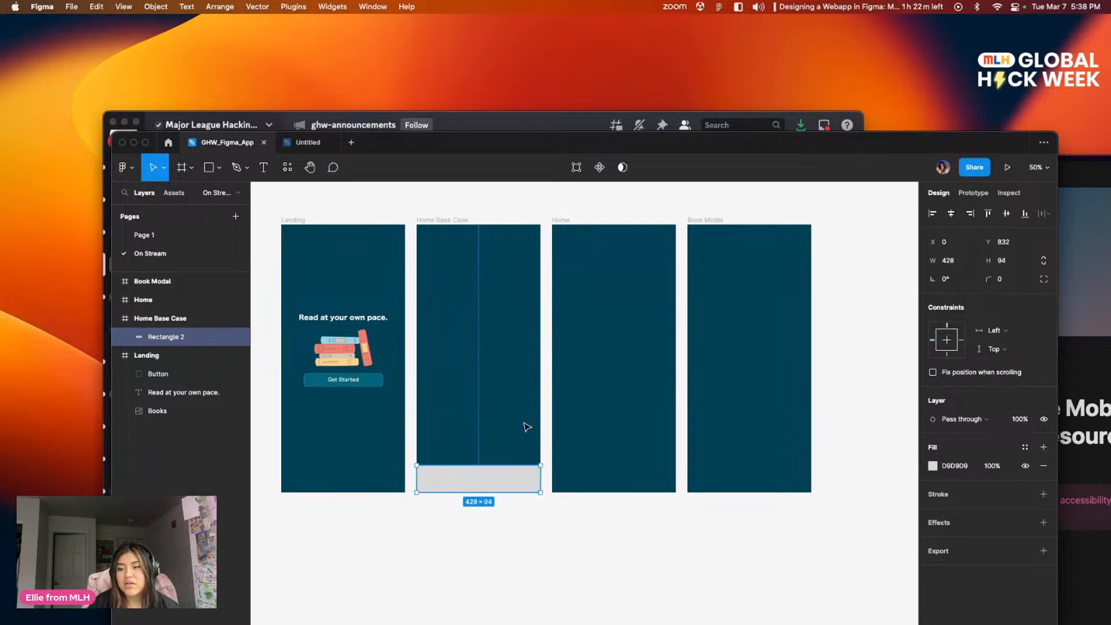
left_click(545, 410)
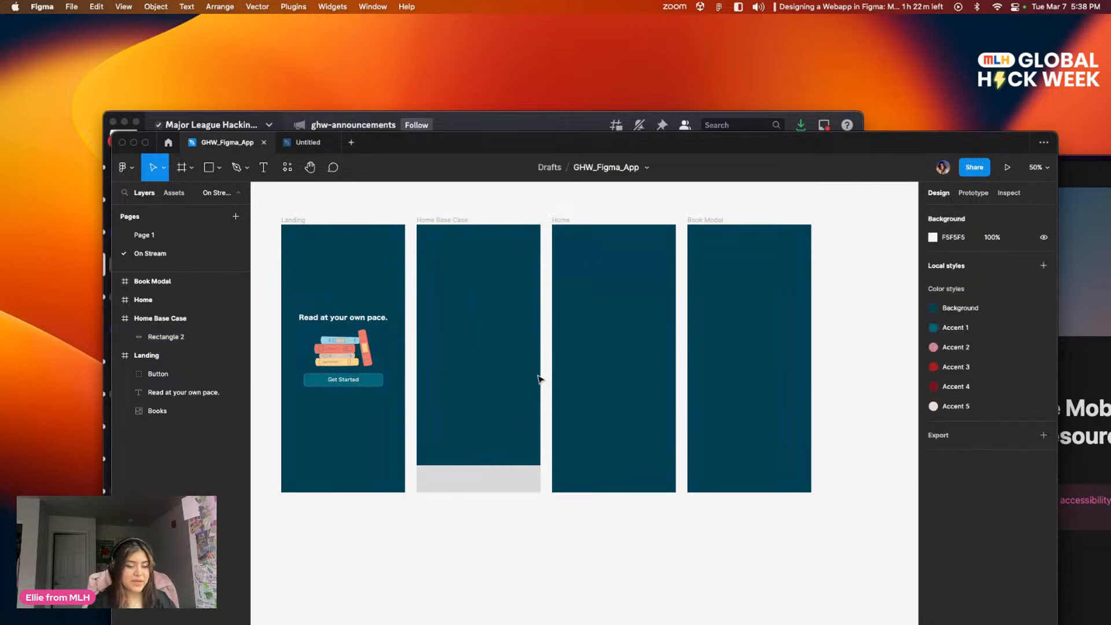
Step: Fill the rectangle at the foot of Home Base Case with the teal Accent 1 local colour
key("shift+0")
scroll(532, 378, "right", 2)
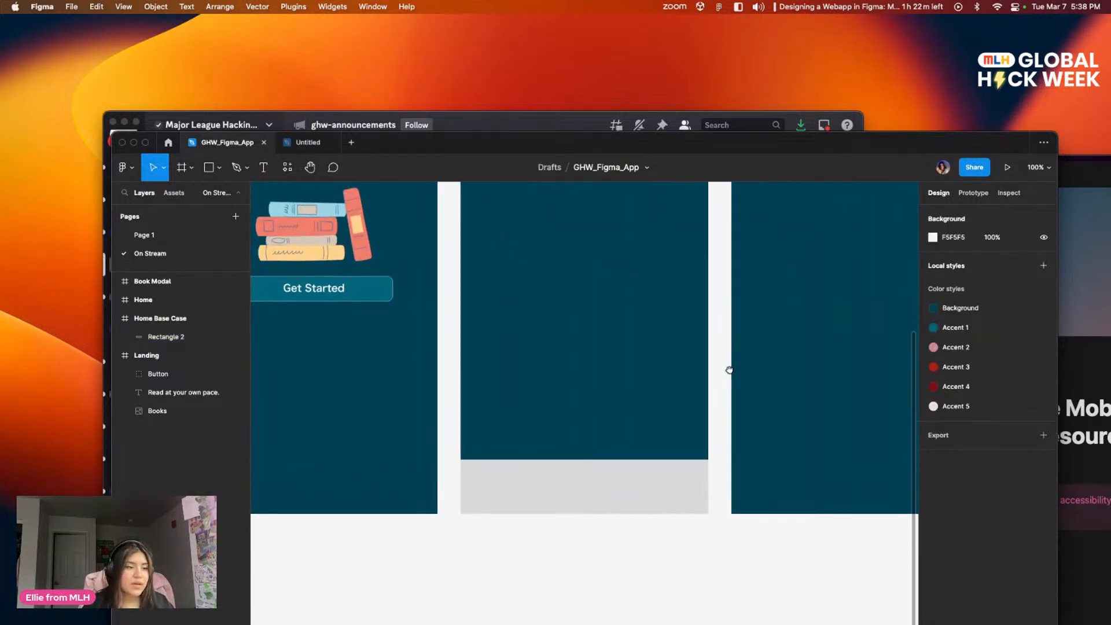
left_click(671, 483)
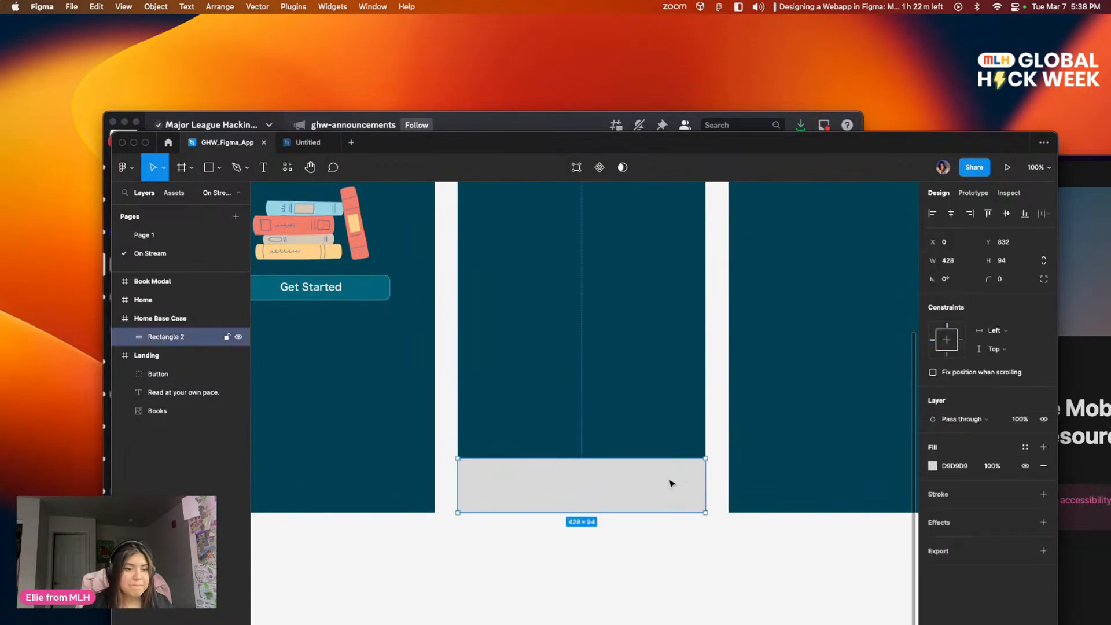
left_click(932, 466)
left_click_drag(871, 449, 842, 308)
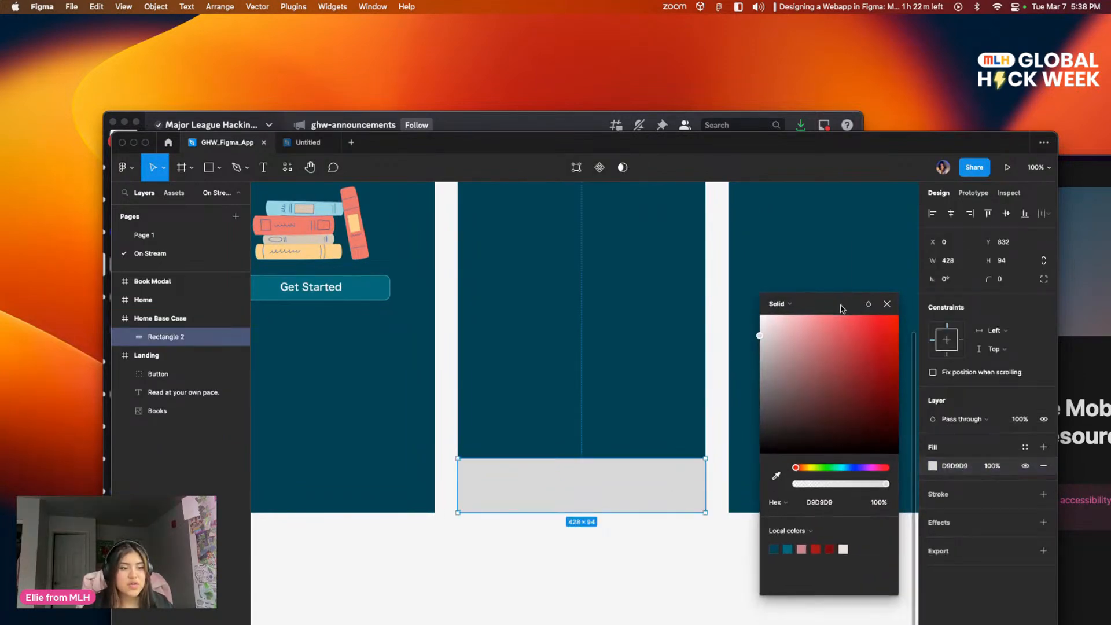
left_click(789, 549)
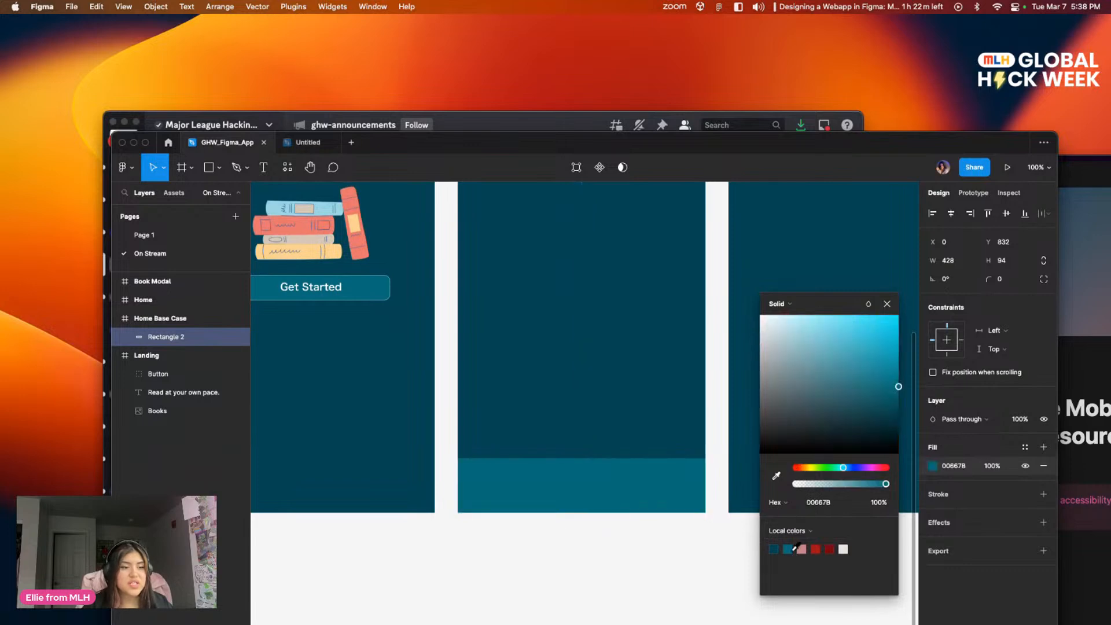
left_click(602, 558)
scroll(743, 530, "up", 2)
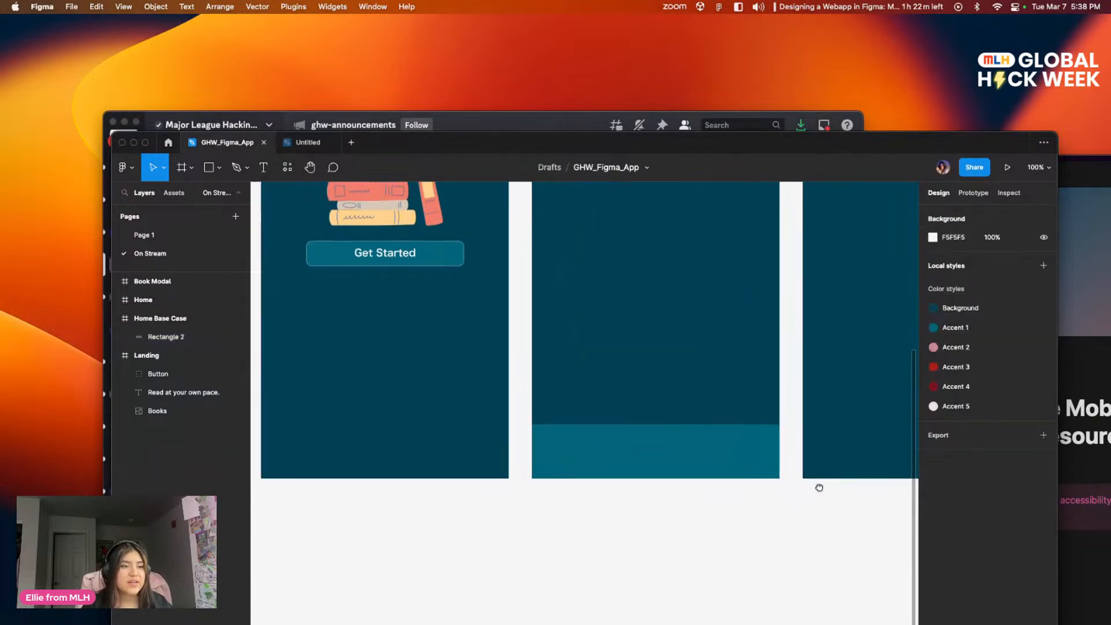
mouse_move(746, 561)
left_mouse_down()
mouse_move(773, 607)
mouse_move(780, 575)
mouse_move(752, 578)
mouse_move(751, 551)
left_mouse_up()
scroll(751, 550, "up", 6)
scroll(750, 550, "left", 2)
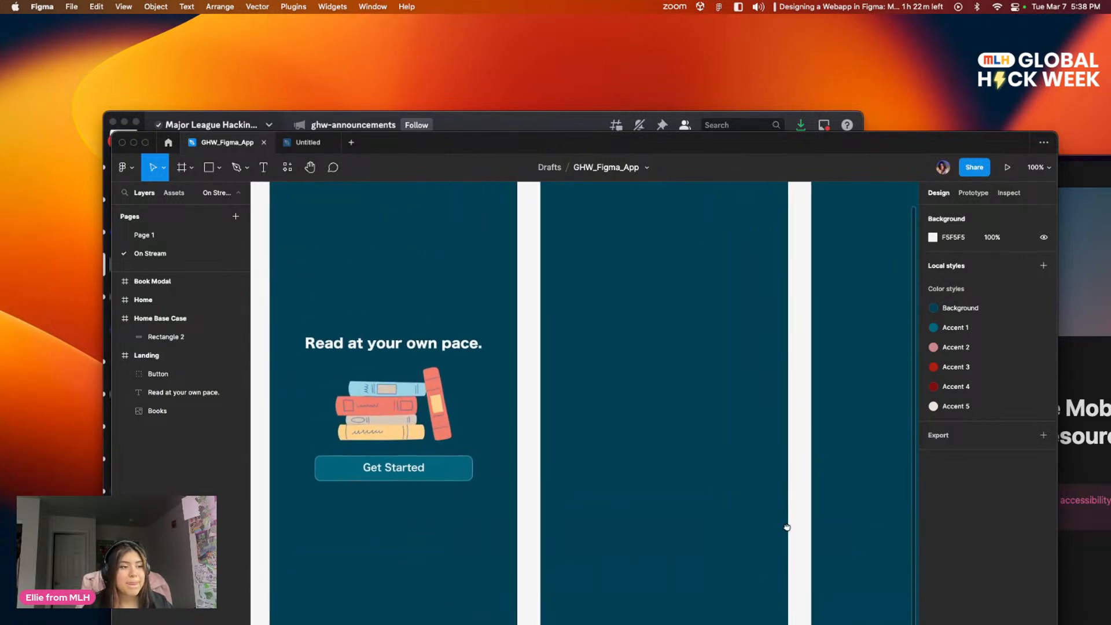
scroll(655, 406, "up", 3)
scroll(689, 525, "down", 8)
scroll(692, 357, "up", 2)
left_click_drag(747, 403, 671, 394)
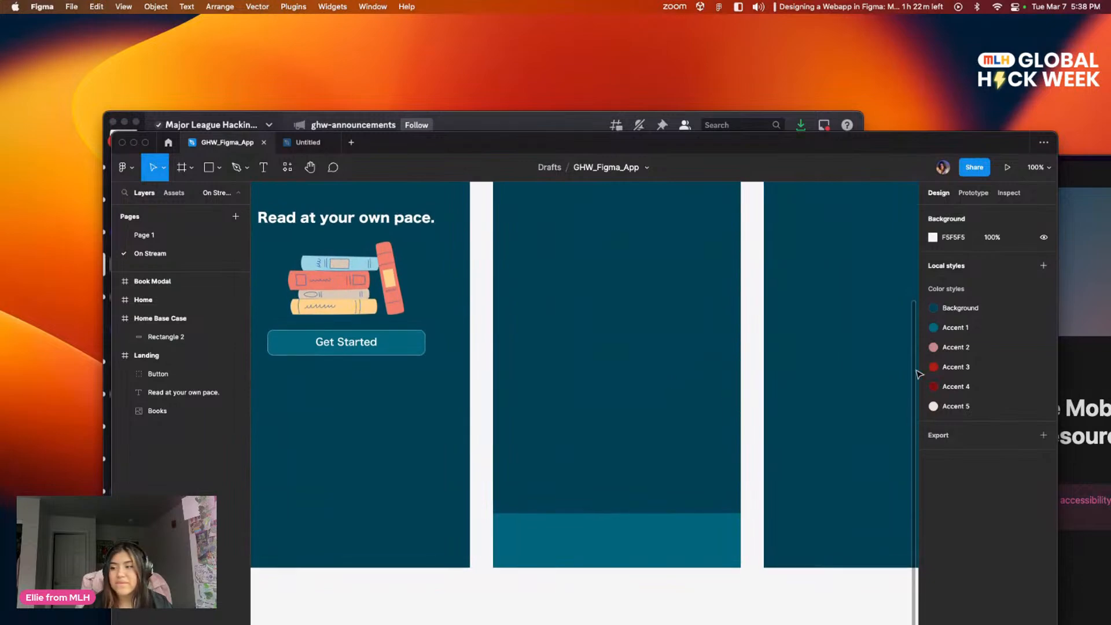
scroll(689, 322, "down", 2)
left_click_drag(689, 323, 745, 341)
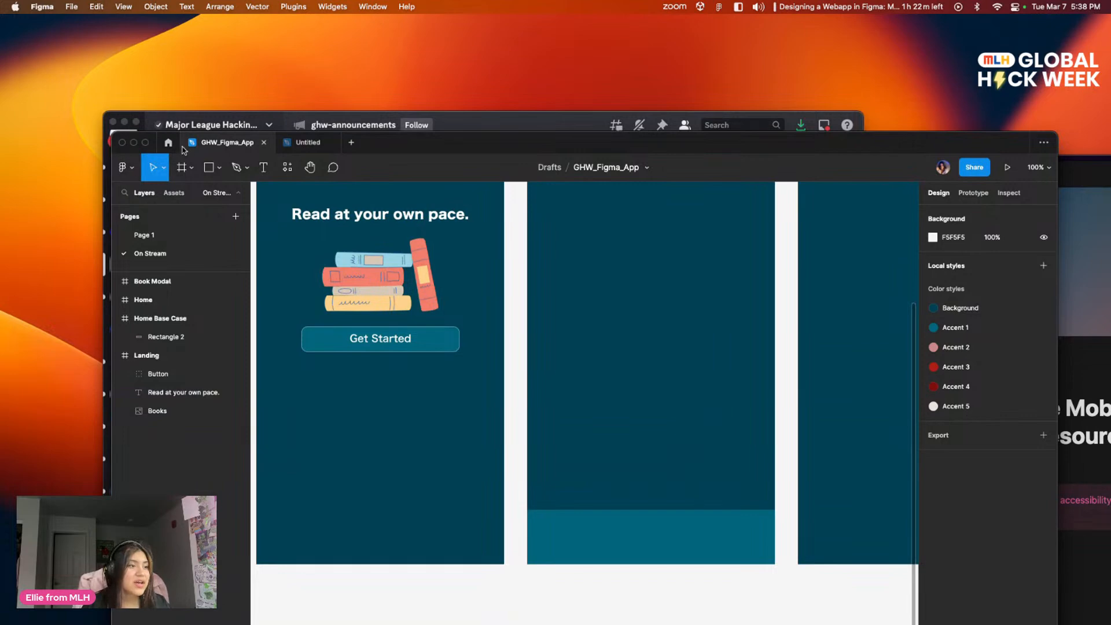
Step: Open the file's resources and browse the community plugins
left_click(287, 169)
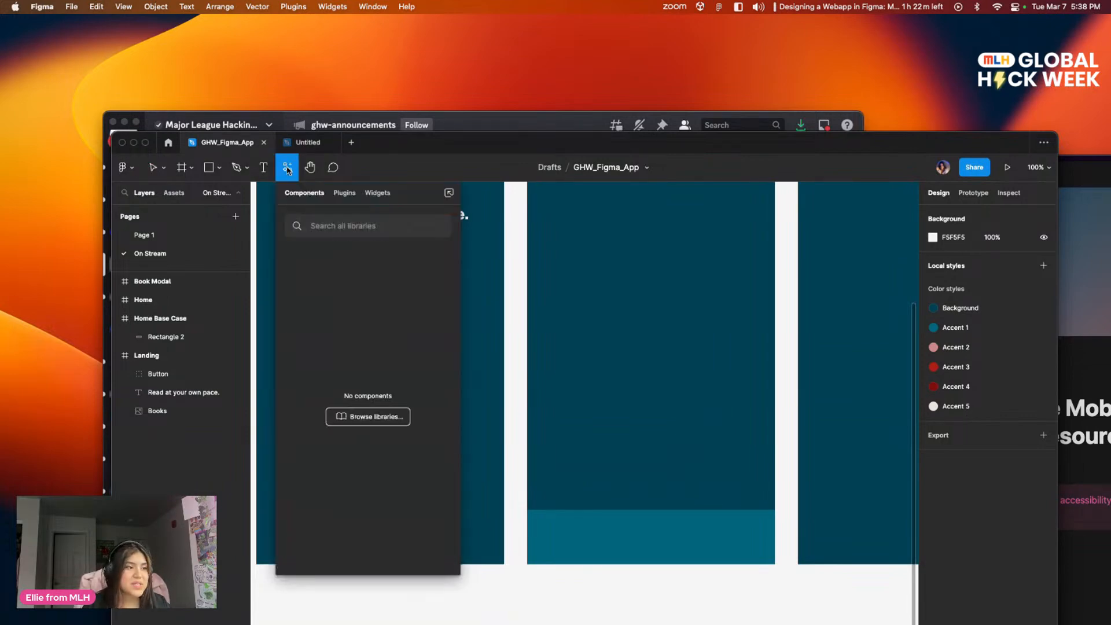
left_click(344, 193)
left_click(379, 194)
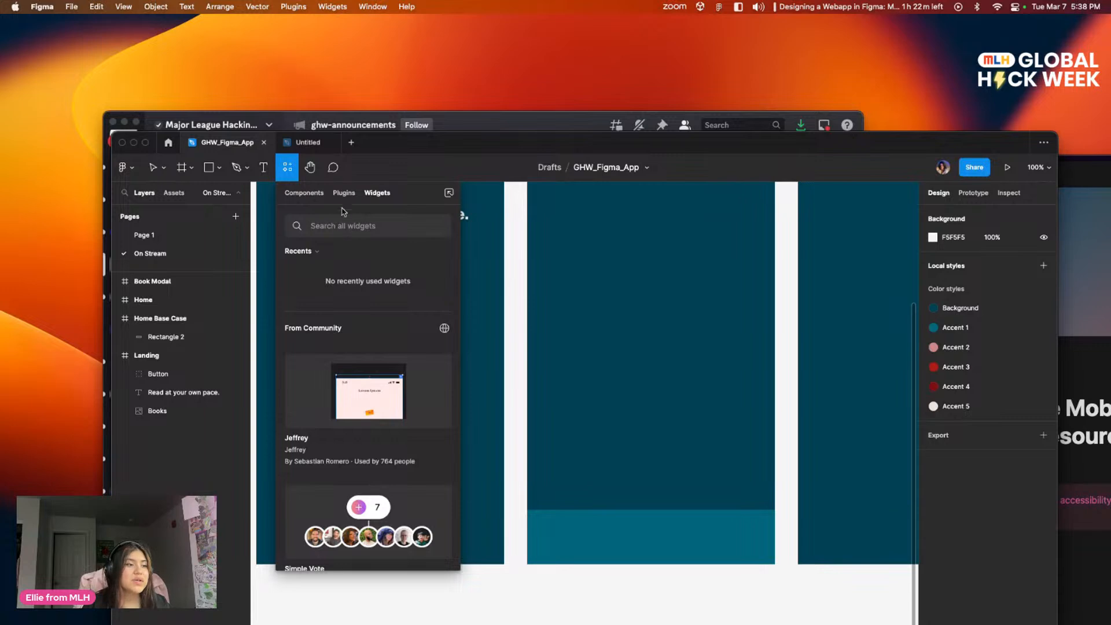
left_click(346, 197)
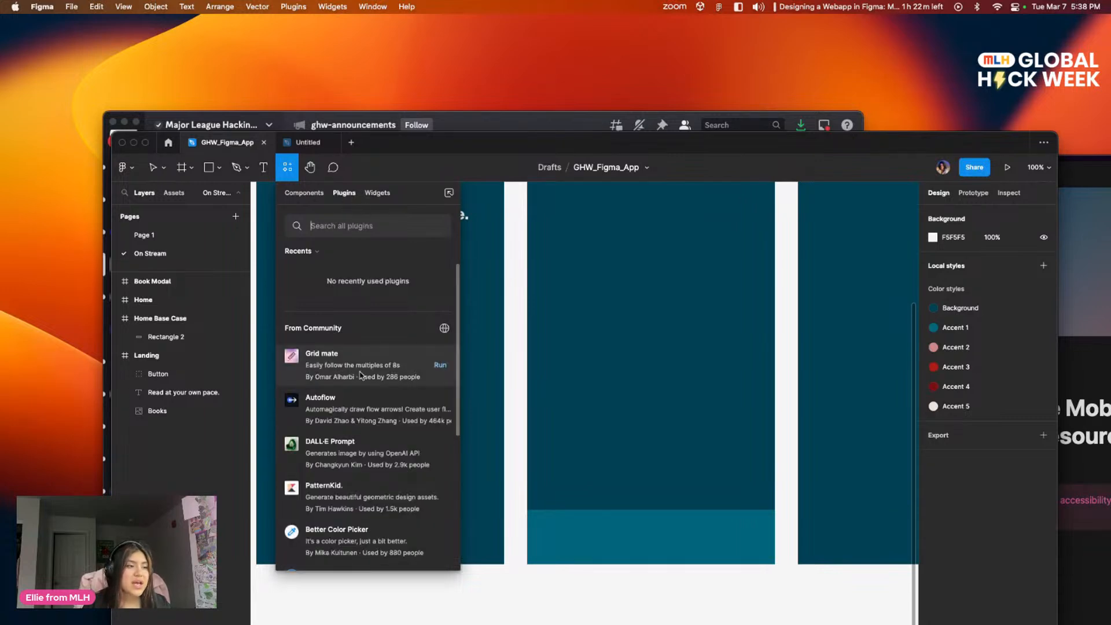
scroll(352, 363, "down", 1)
scroll(344, 372, "up", 4)
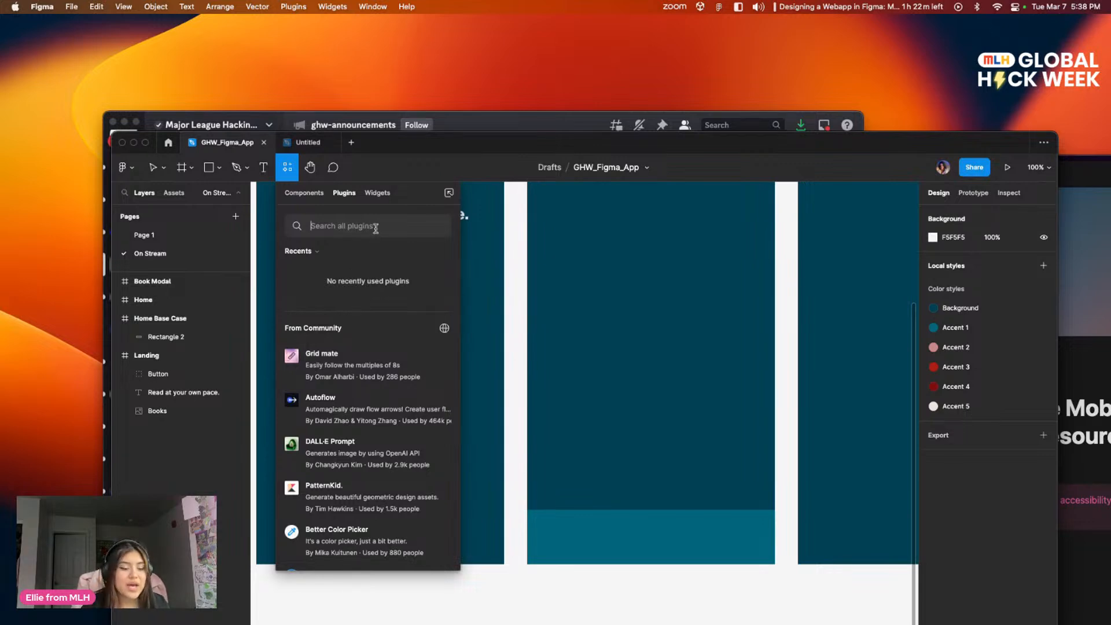
Step: Search the community plugins for "Icons", run Icons8 — icons, illustrations, photos, and place its window over the Landing frame
type("Icons")
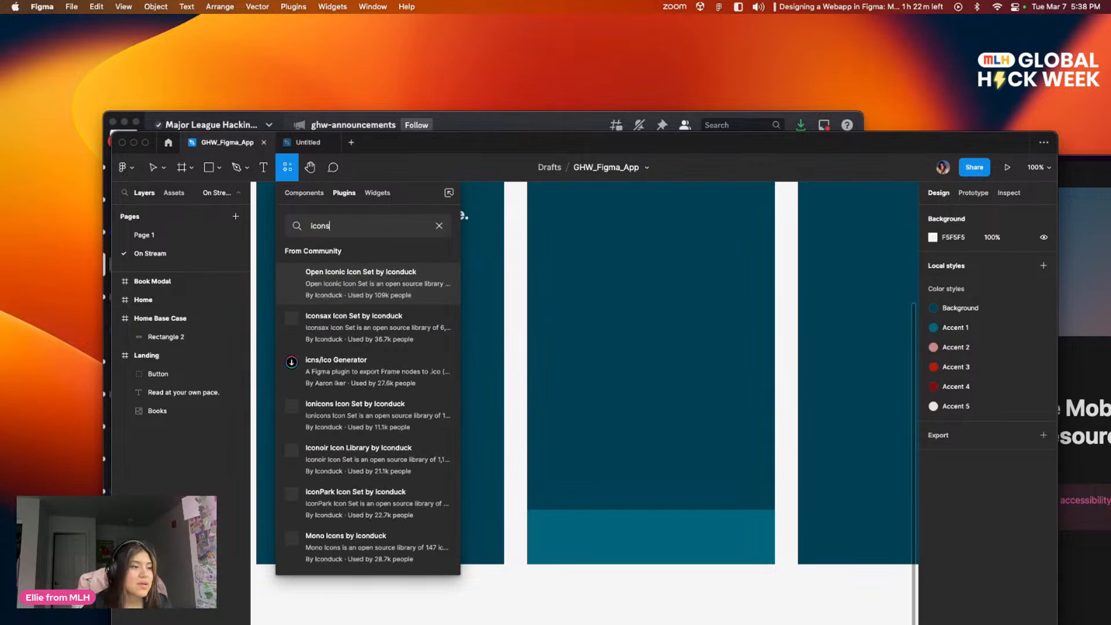
scroll(354, 416, "down", 10)
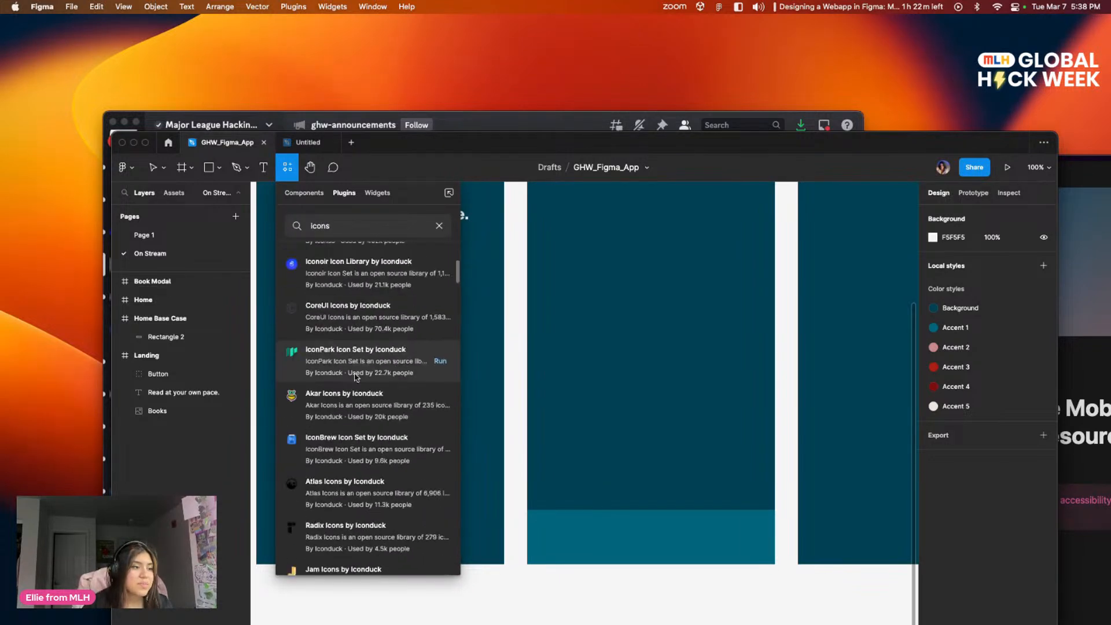
scroll(356, 370, "up", 8)
scroll(355, 370, "up", 3)
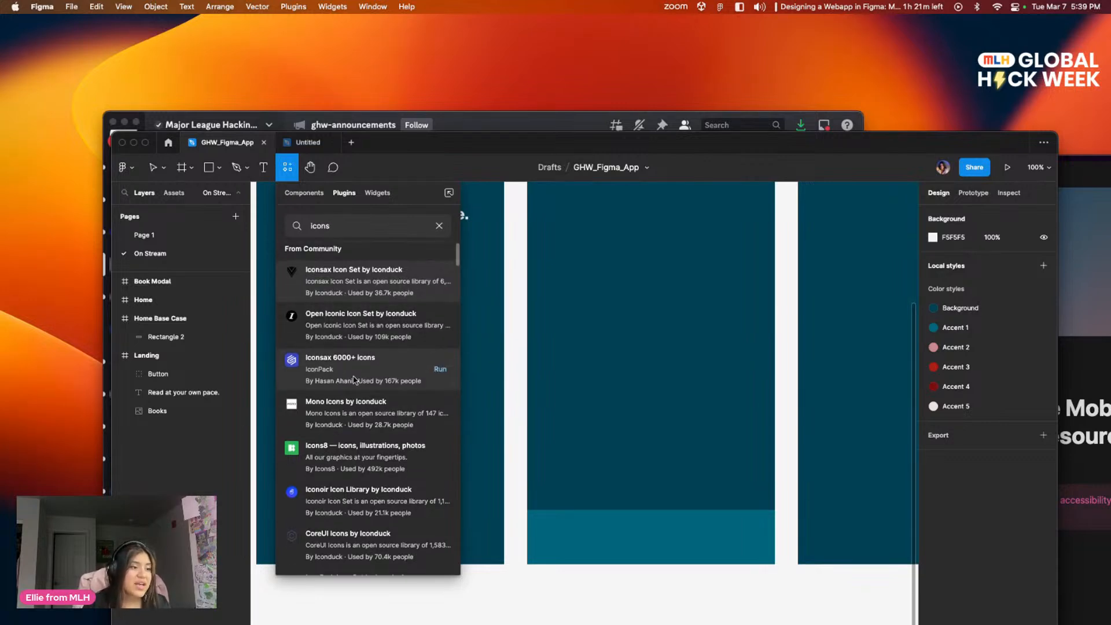
scroll(341, 440, "down", 1)
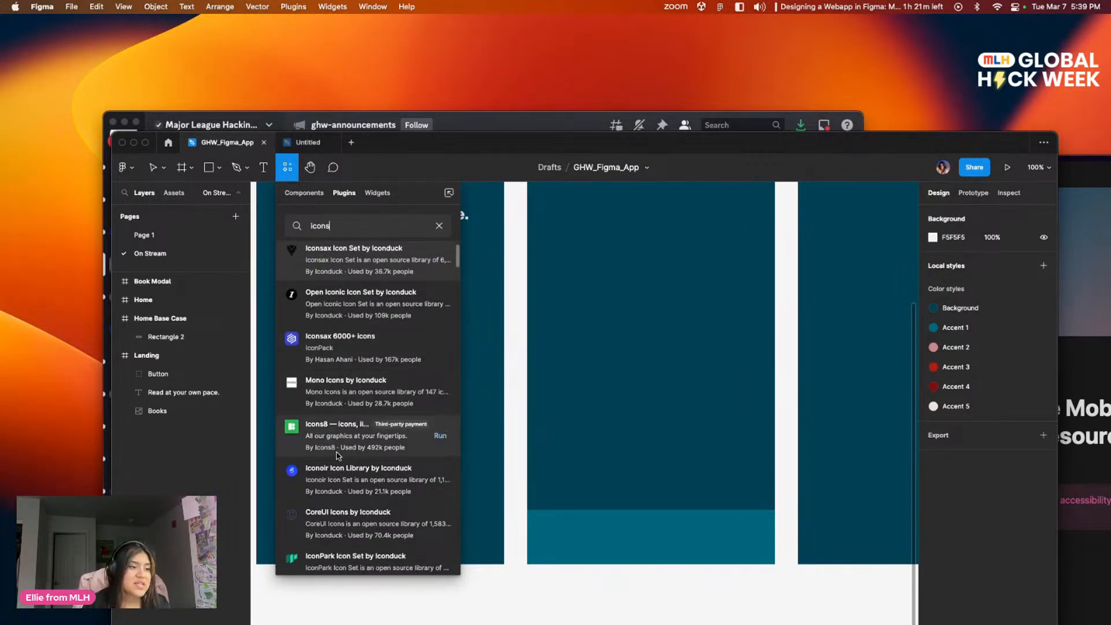
left_click(440, 436)
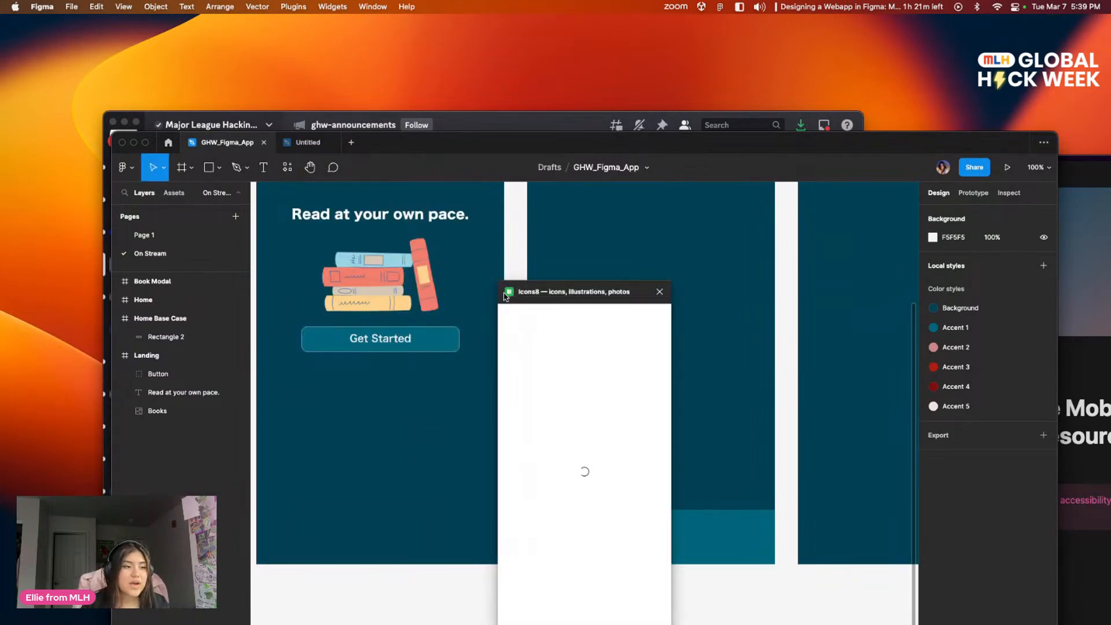
left_click_drag(584, 291, 432, 226)
scroll(394, 422, "down", 5)
scroll(394, 422, "up", 5)
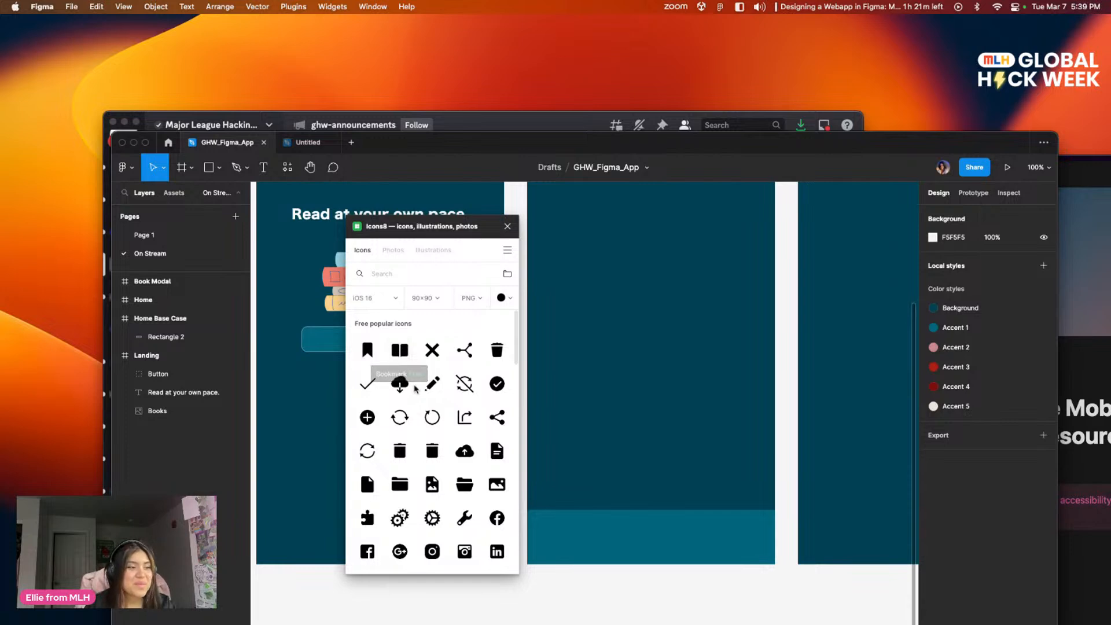
Step: Examine the book icon in the navigation bar of the reference Home: Base Case screen on Page 1
left_click(144, 234)
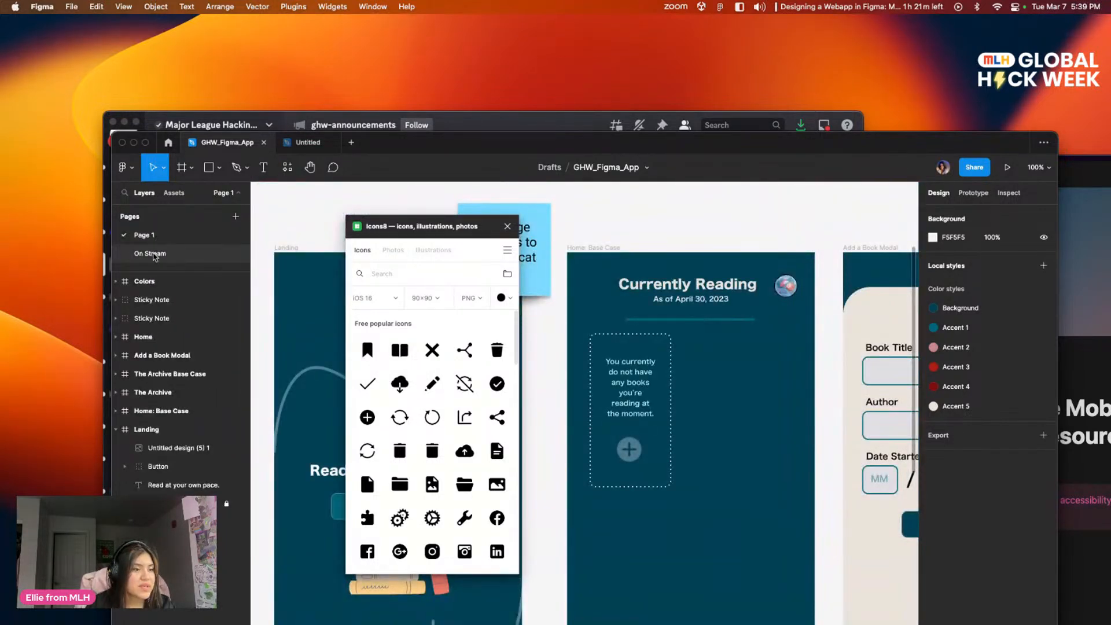
scroll(531, 309, "up", 3)
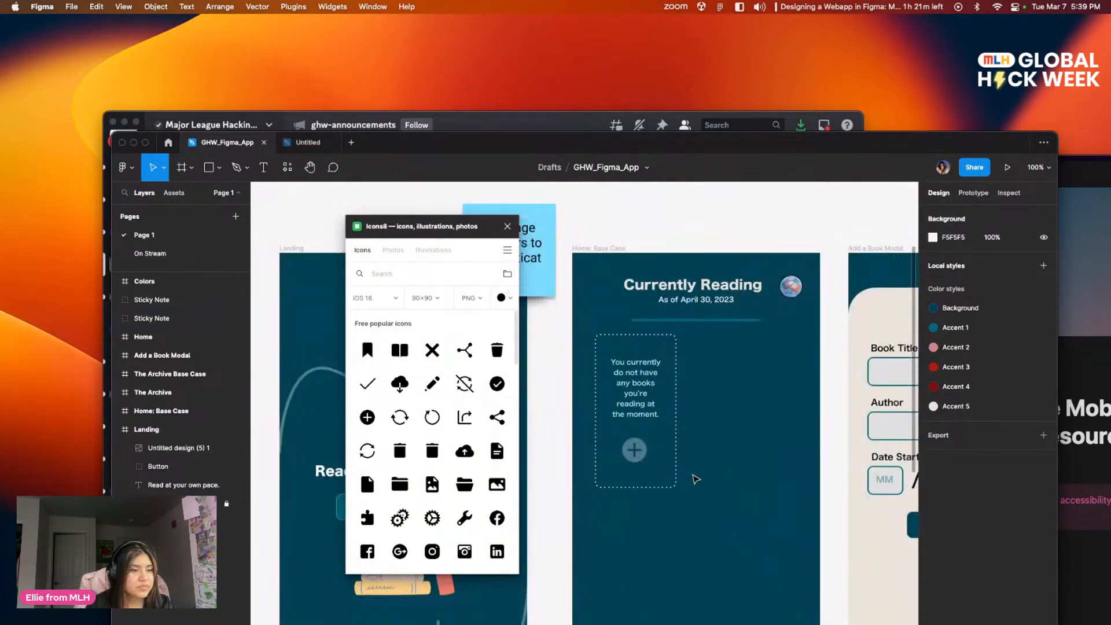
scroll(628, 469, "down", 5)
scroll(636, 332, "down", 3)
scroll(652, 440, "left", 3)
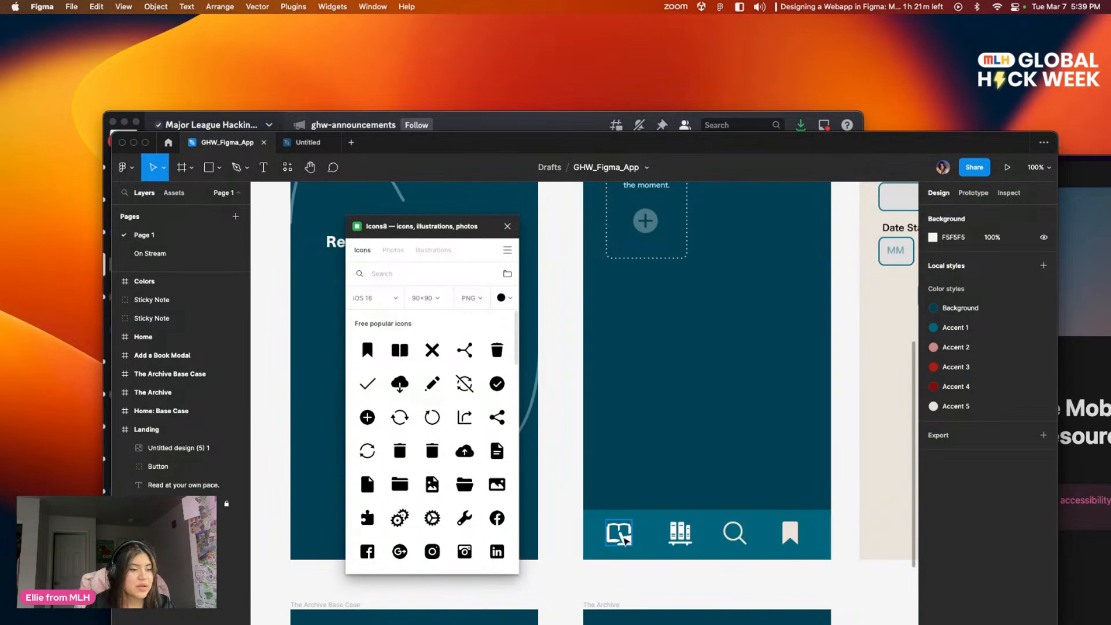
left_click(619, 541)
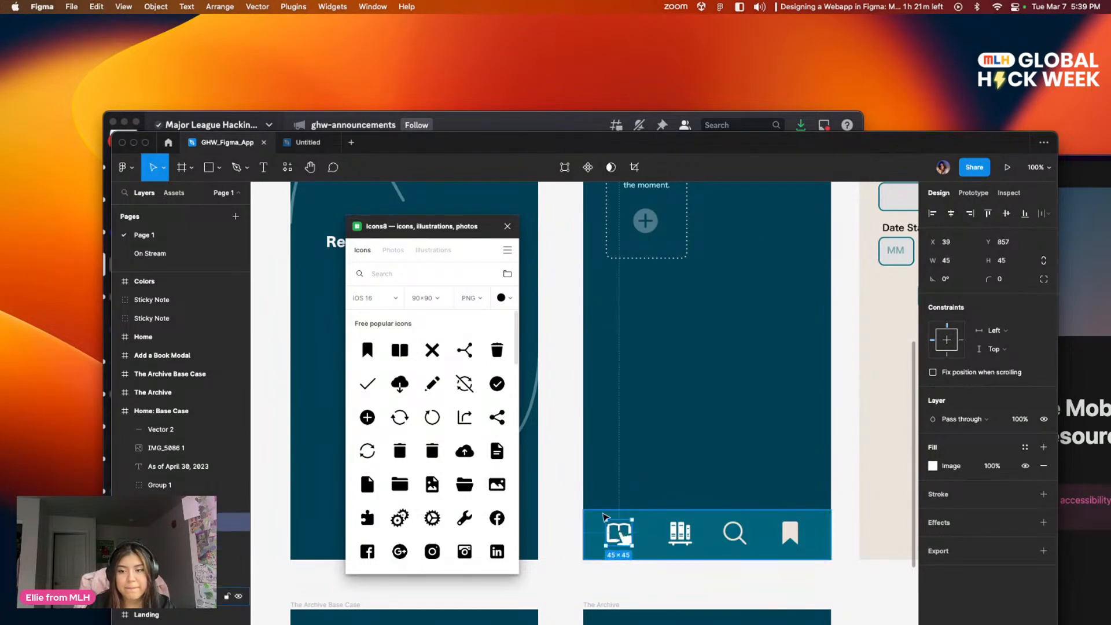
Step: Return to the On Stream page, search Icons8 for "book" and insert the Book Reading icon as a 90×90 PNG
left_click(151, 253)
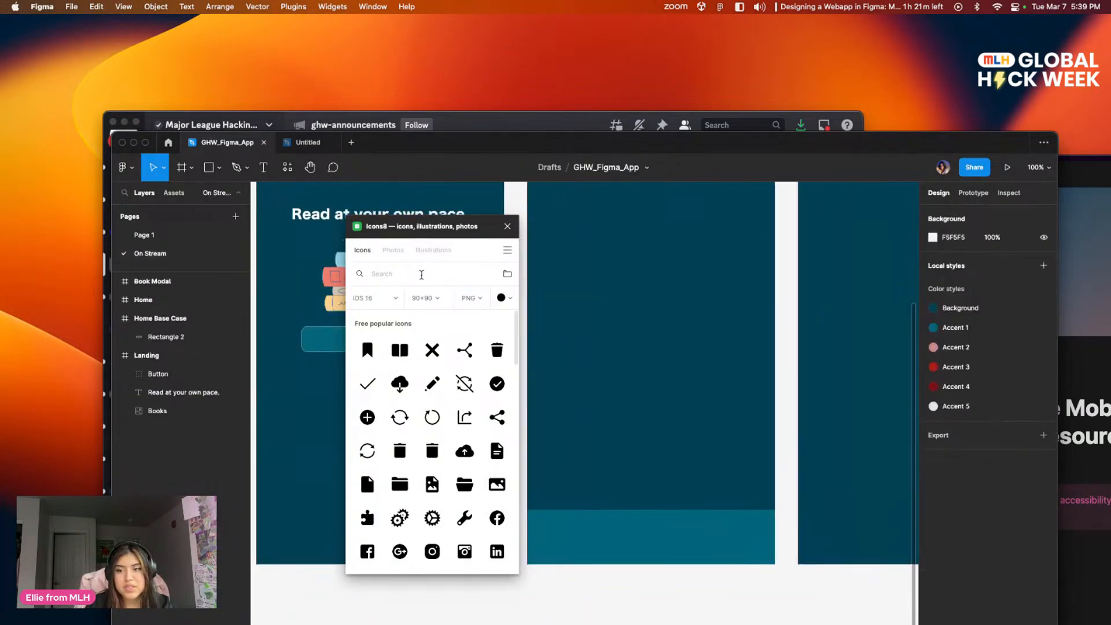
left_click(421, 273)
type("book")
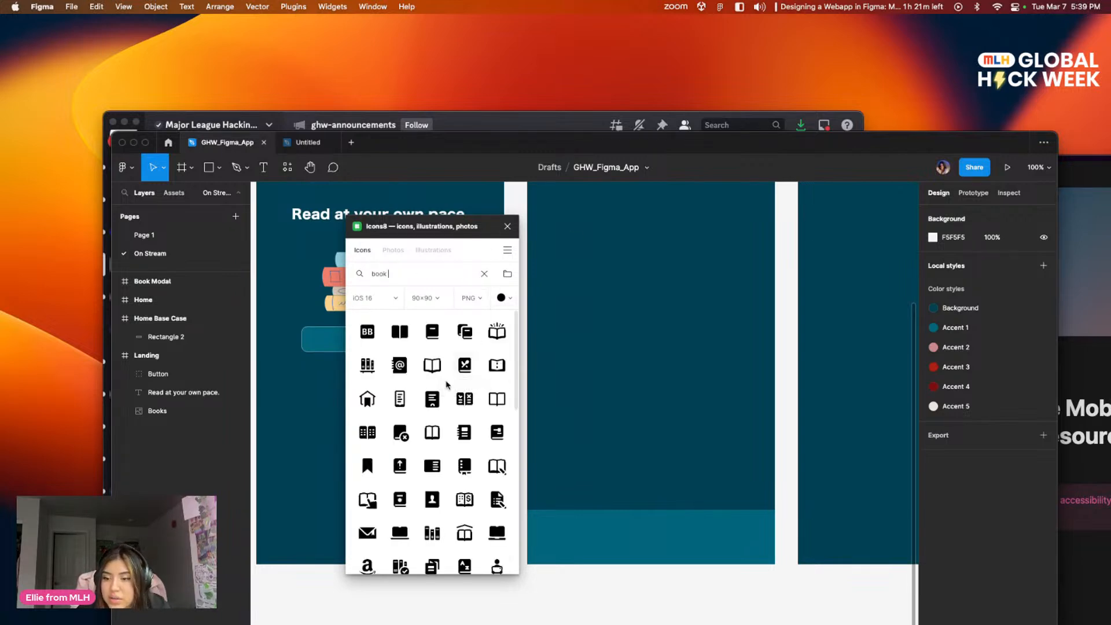
scroll(449, 382, "down", 2)
scroll(450, 380, "up", 1)
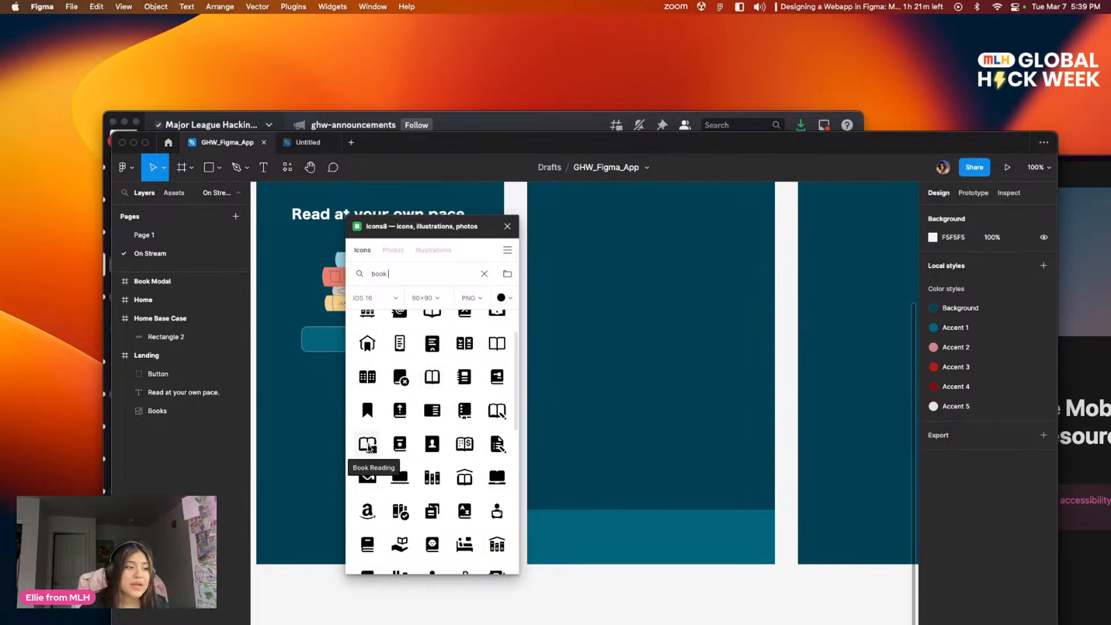
left_click(368, 447)
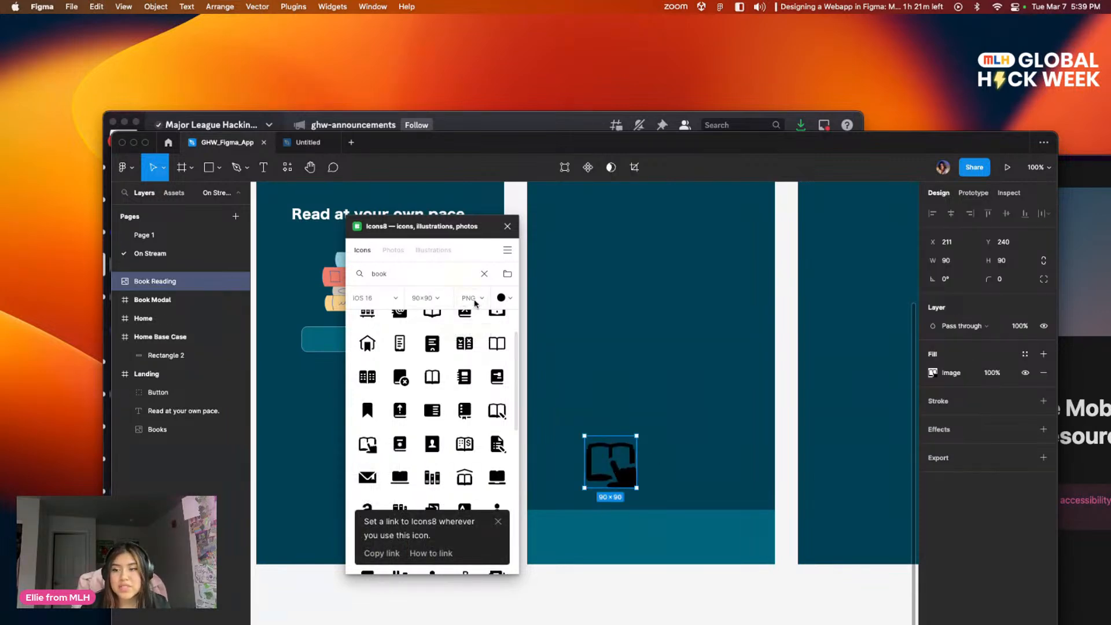
Step: Replace the black book icon with a light grey Book Reading icon, scaled to about 49×48 in the Home Base Case navigation bar
key("BackSpace")
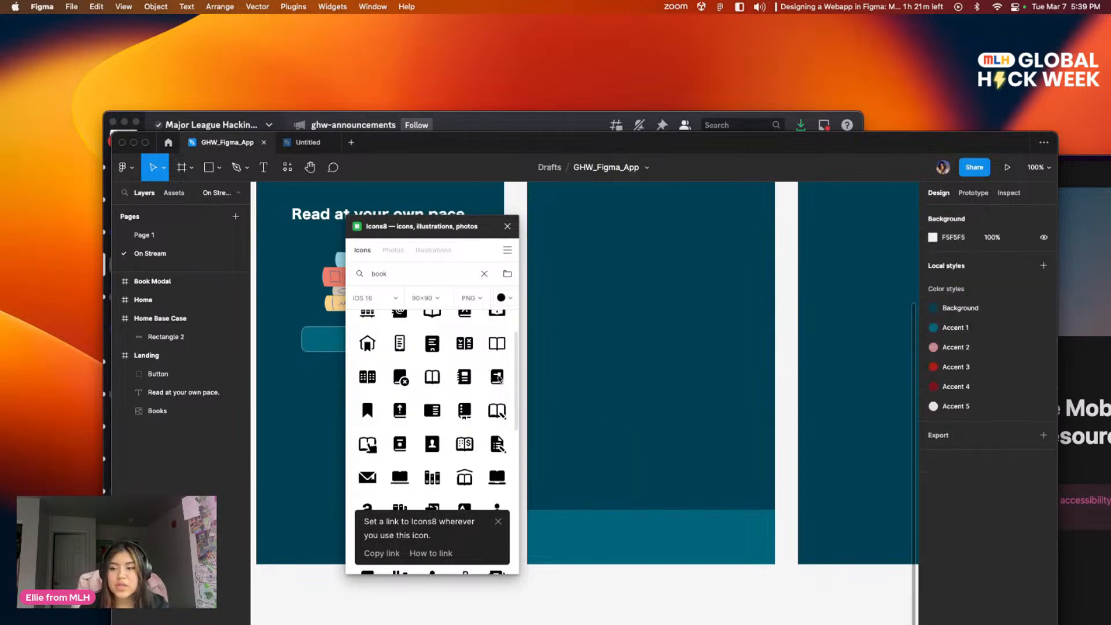
left_click(502, 297)
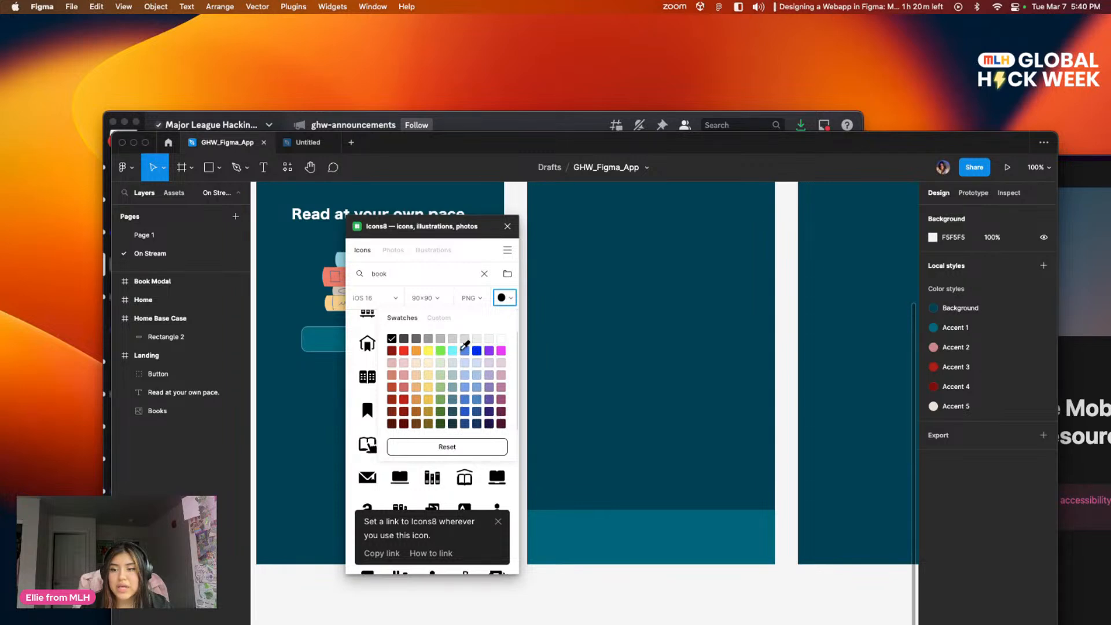
left_click(465, 339)
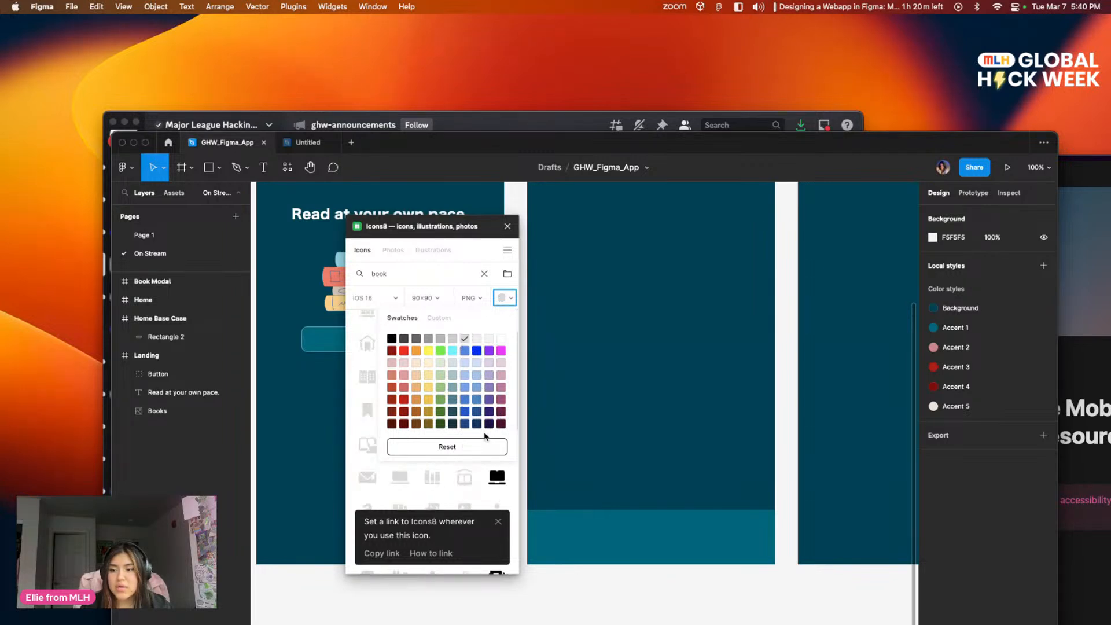
left_click_drag(361, 454, 582, 528)
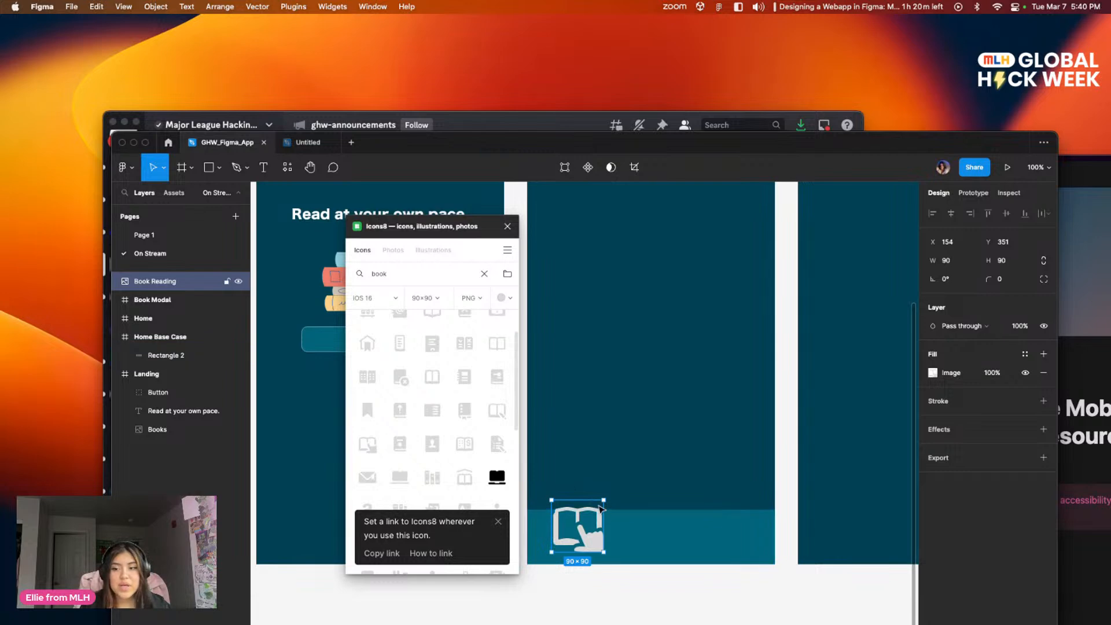
left_click_drag(579, 522, 555, 537)
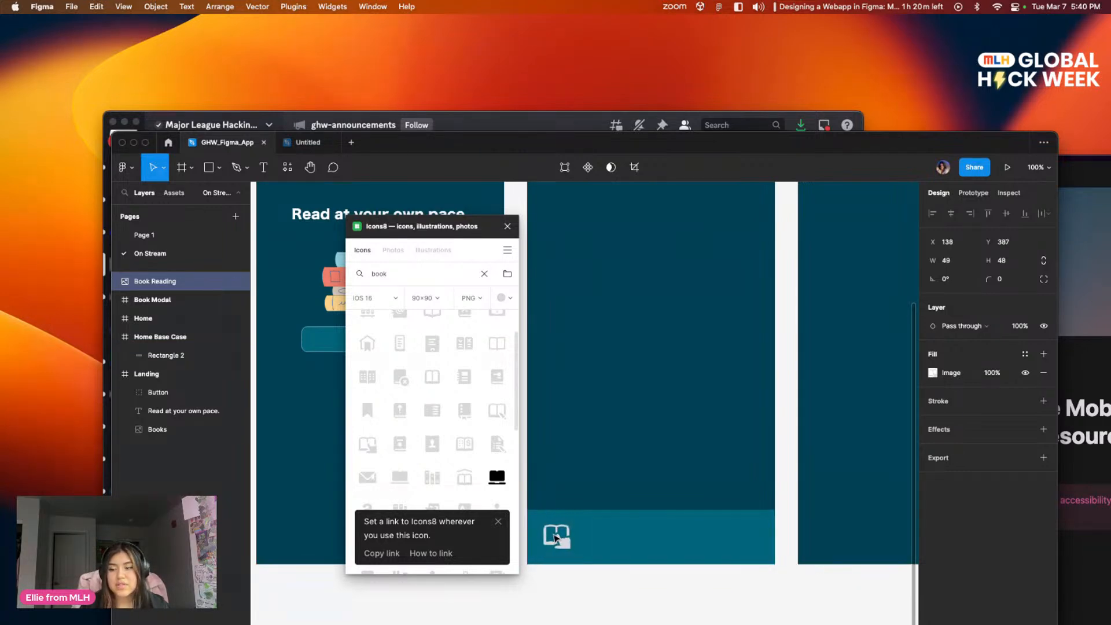
Step: Set the Icons8 icon color to white, try inserting Book Reading over the grey icon and undo that insertion
left_click(500, 298)
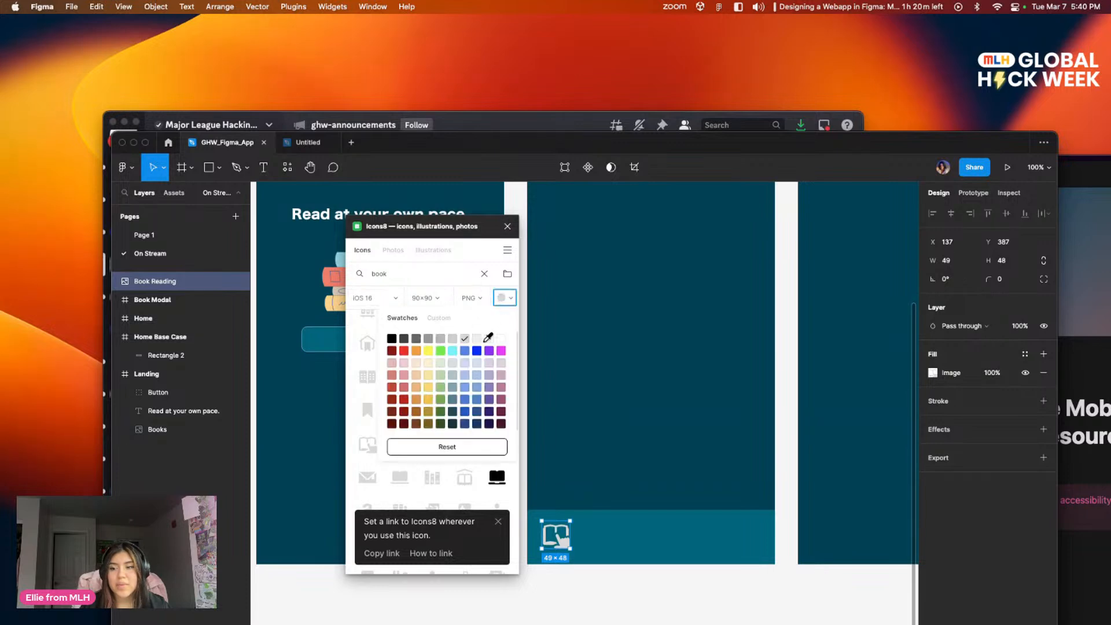
left_click(500, 338)
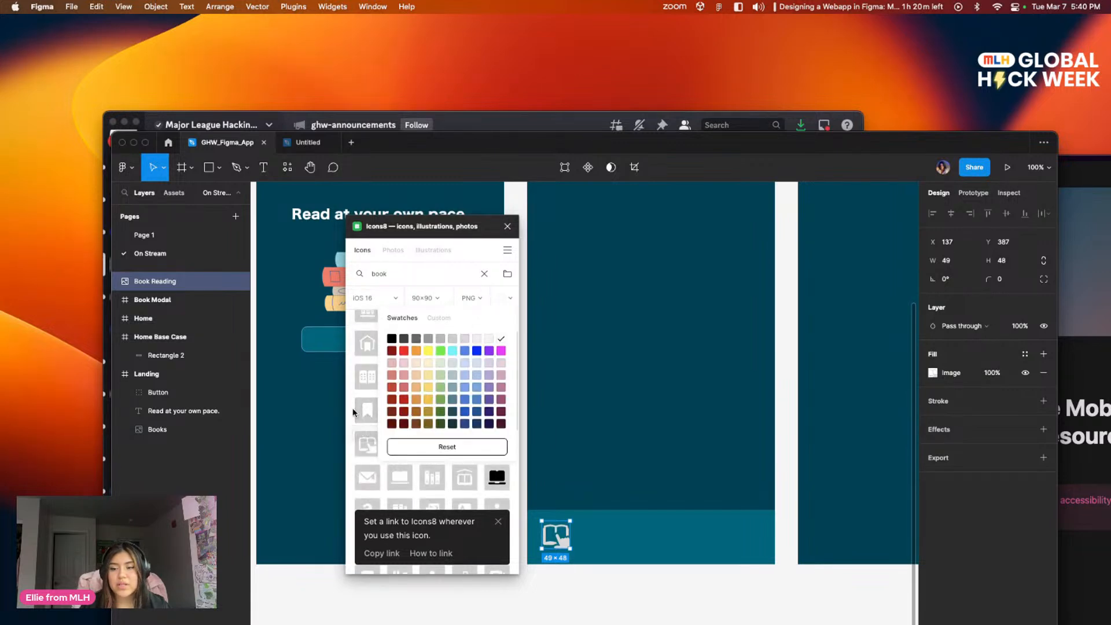
left_click(367, 443)
left_click_drag(553, 533, 571, 465)
key("super+z")
key("super+z")
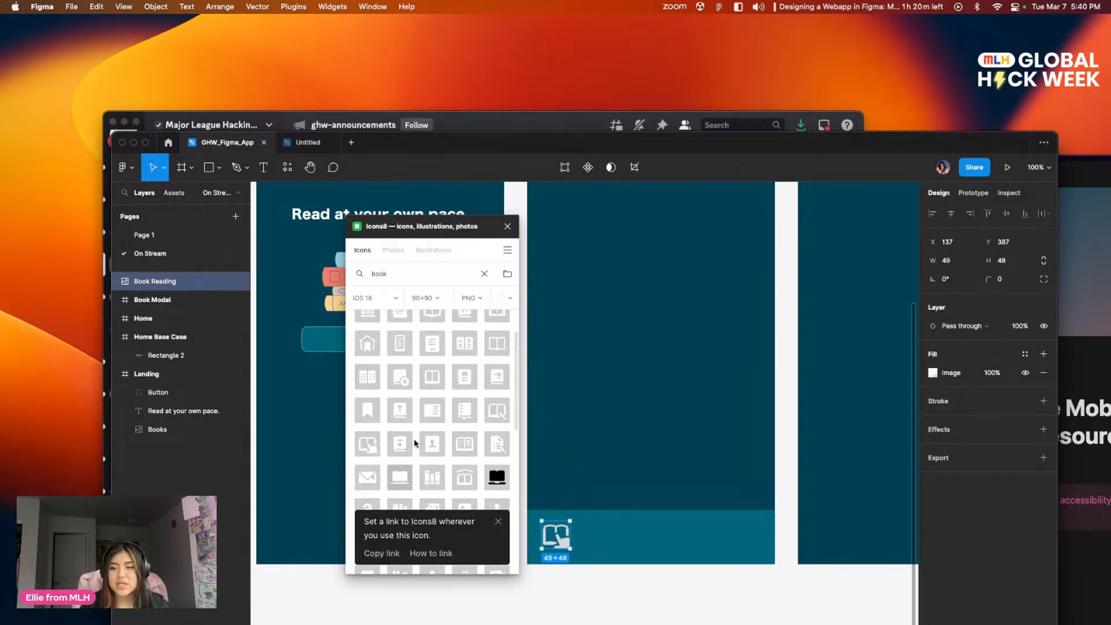
left_click(616, 337)
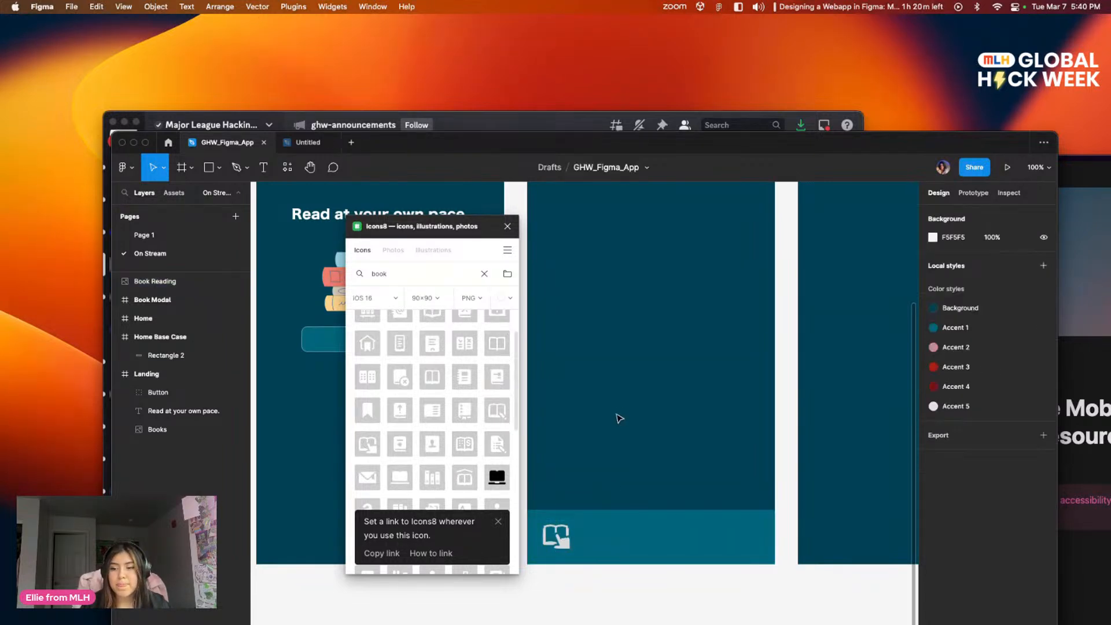
Step: Select the Landing frame, try placing the white Book Reading icon in it, and undo the insertions
scroll(664, 422, "left", 5)
scroll(664, 422, "up", 4)
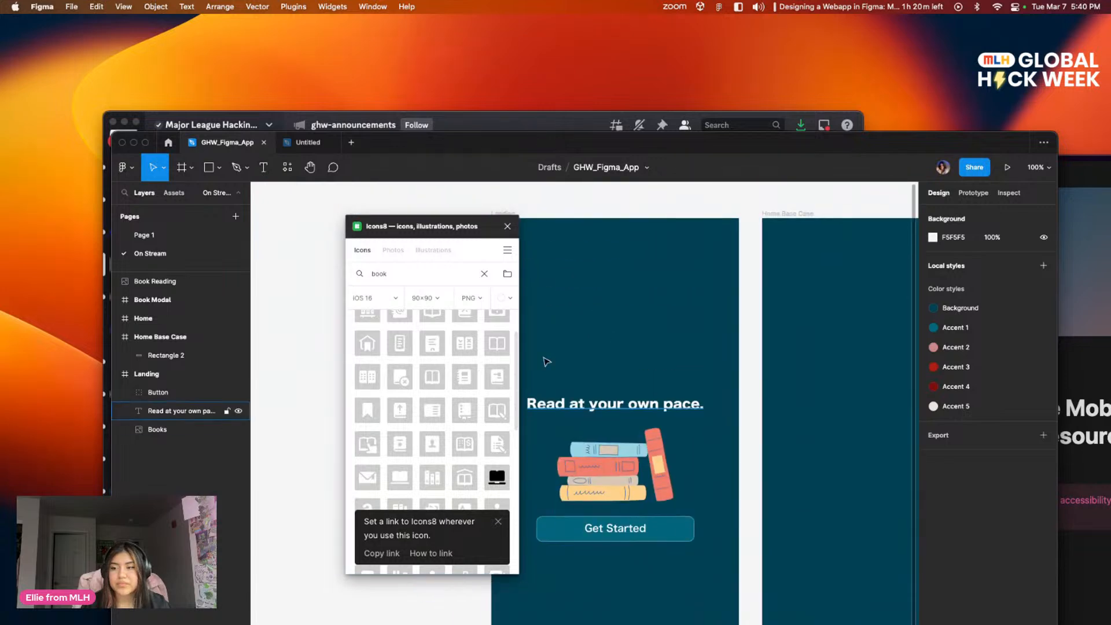
left_click(503, 214)
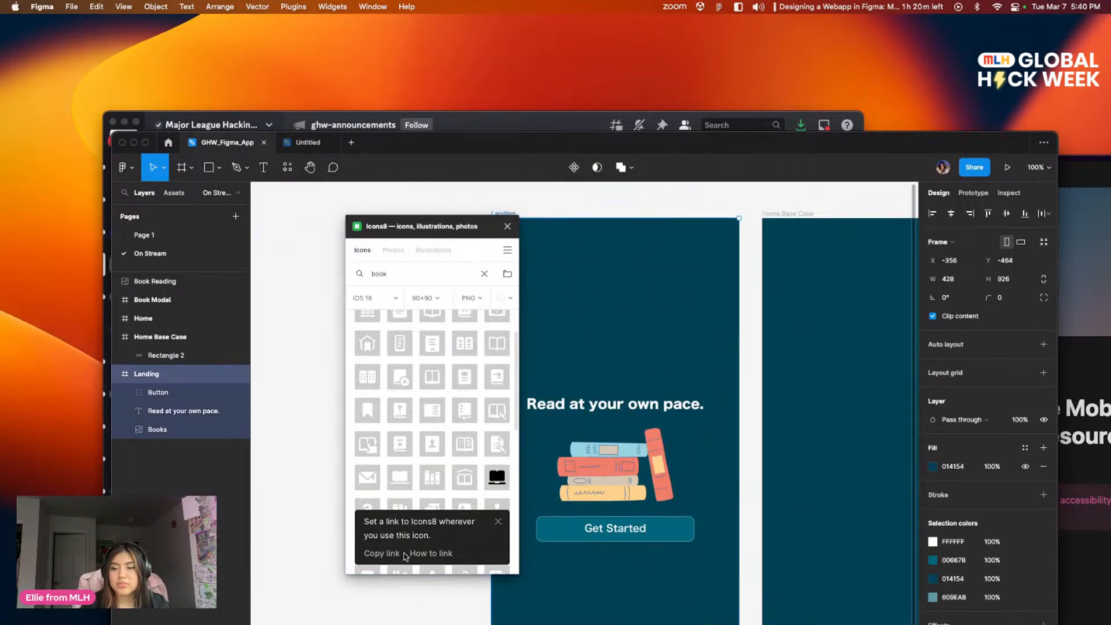
left_click(371, 448)
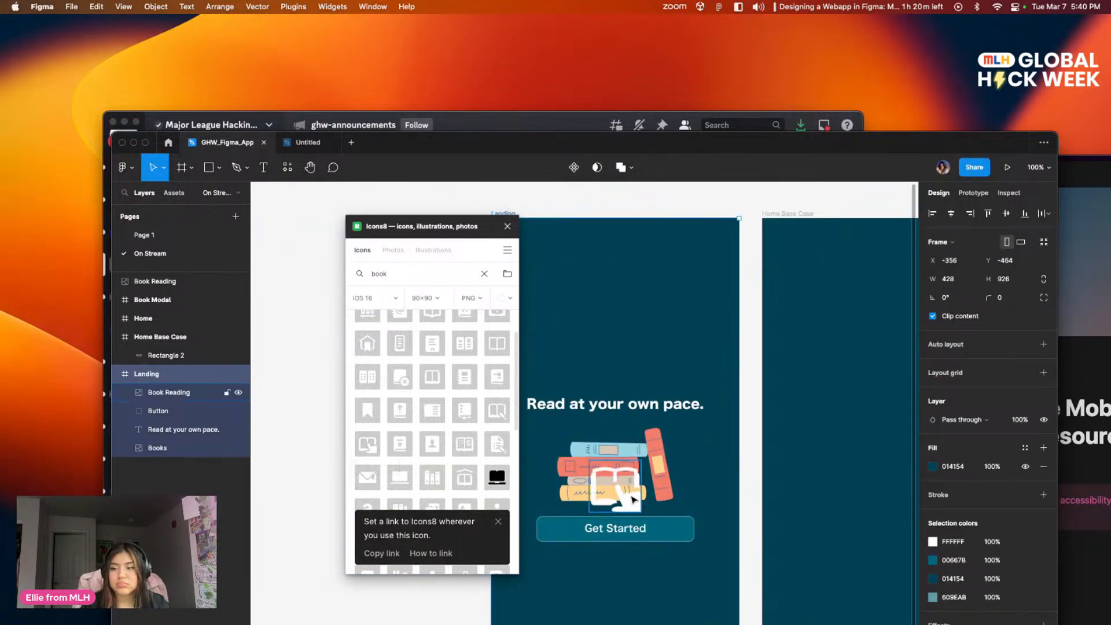
left_click_drag(617, 495, 641, 368)
key("ctrl+z")
key("ctrl+z")
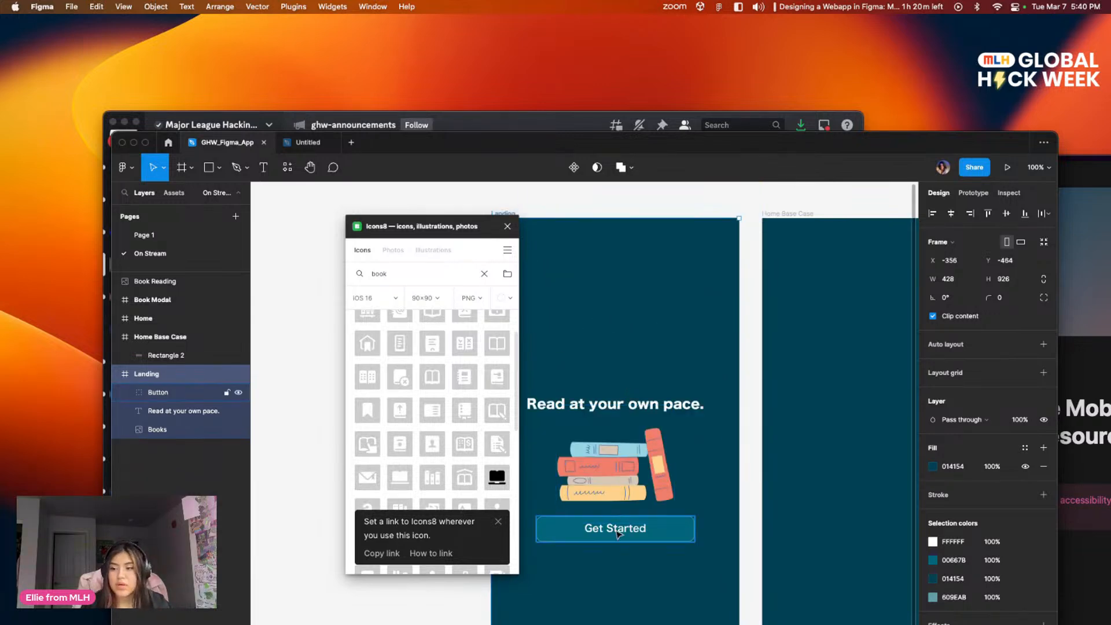
left_click_drag(367, 443, 576, 394)
key("ctrl+z")
key("ctrl+z")
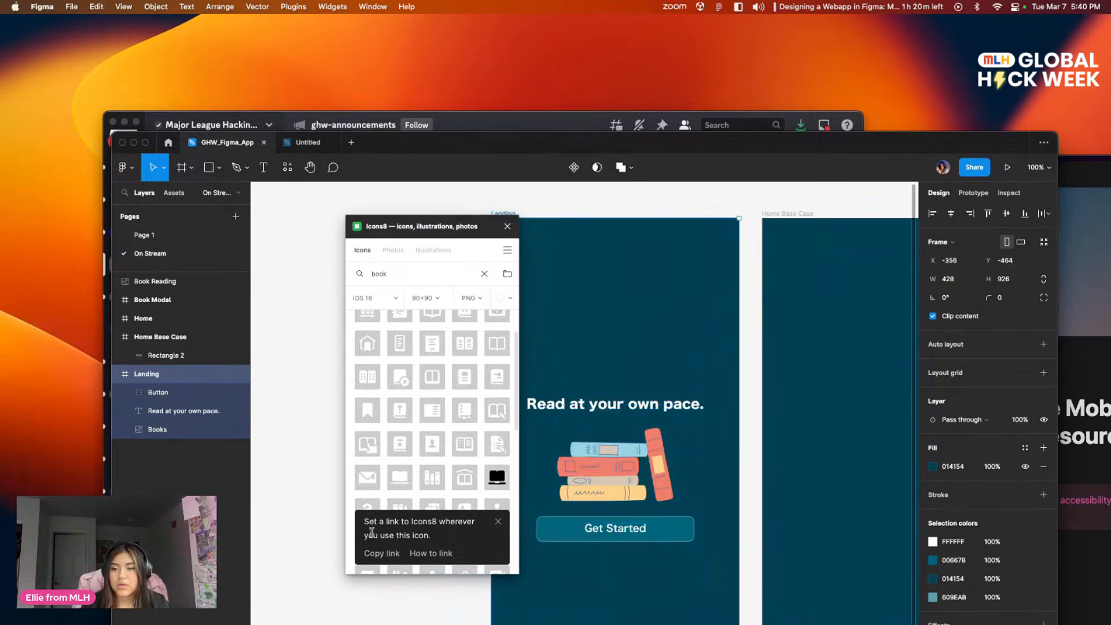
Step: Insert the white 90×90 Book Reading icon and move it into the Home Base Case frame at about X 45, Y 329
left_click_drag(357, 444, 723, 492)
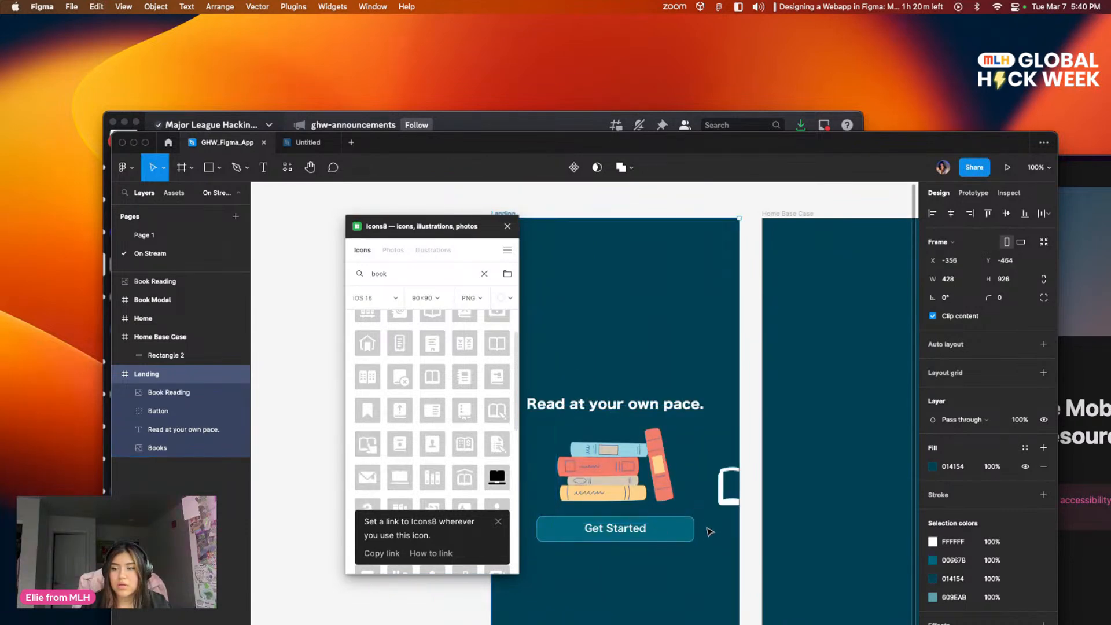
left_click(730, 491)
left_click_drag(730, 491, 652, 321)
left_click_drag(699, 400, 618, 205)
left_click_drag(739, 409, 705, 474)
left_click_drag(553, 199, 730, 332)
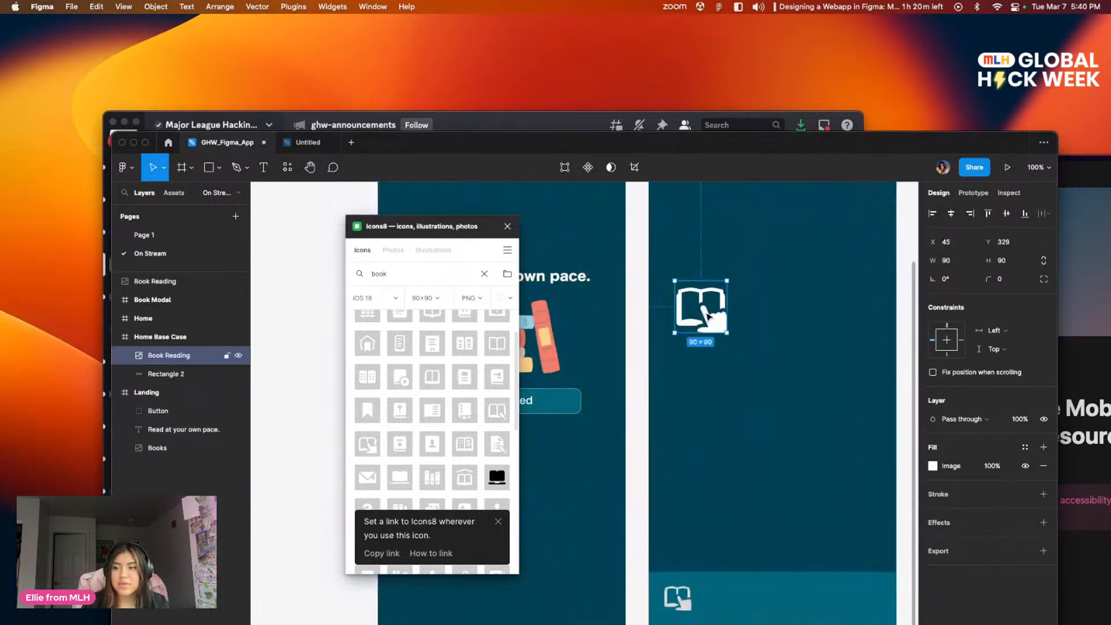
Step: Try inserting the Bookmark icon with the Book Reading icon selected, clear the icon search and undo the insertion
left_click(367, 411)
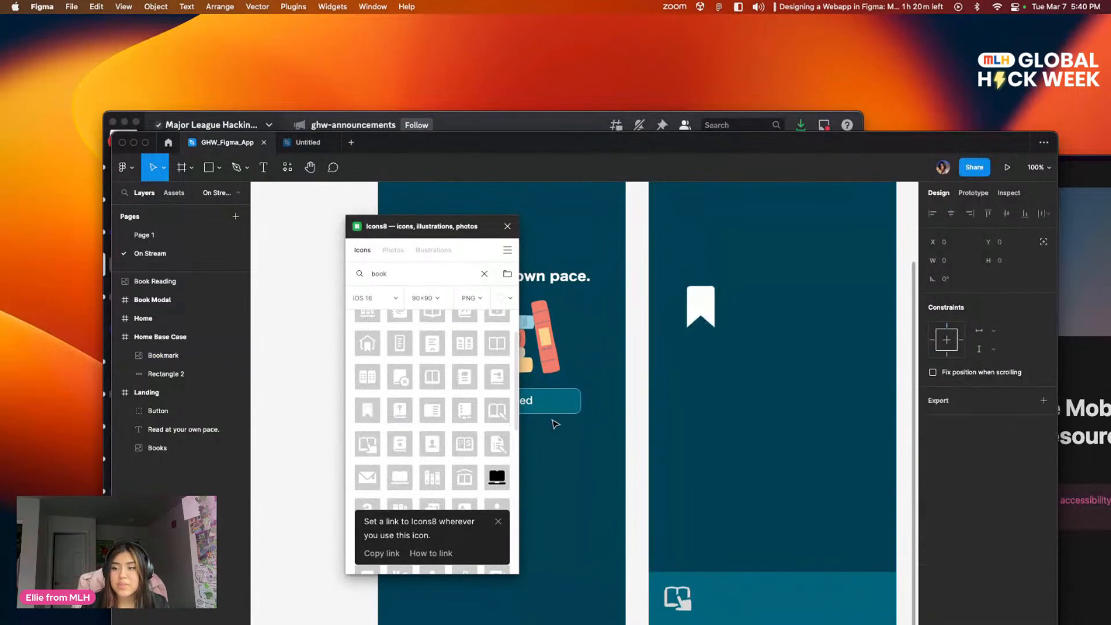
key("BackSpace")
key("BackSpace")
key("BackSpace")
key("BackSpace")
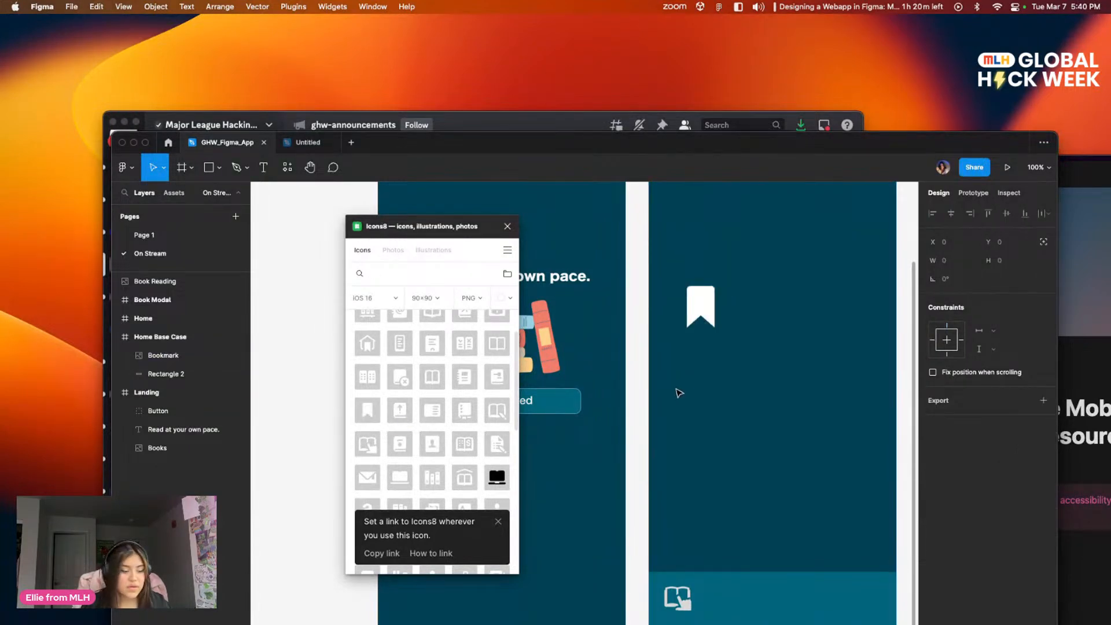
scroll(706, 374, "up", 3)
scroll(706, 374, "right", 2)
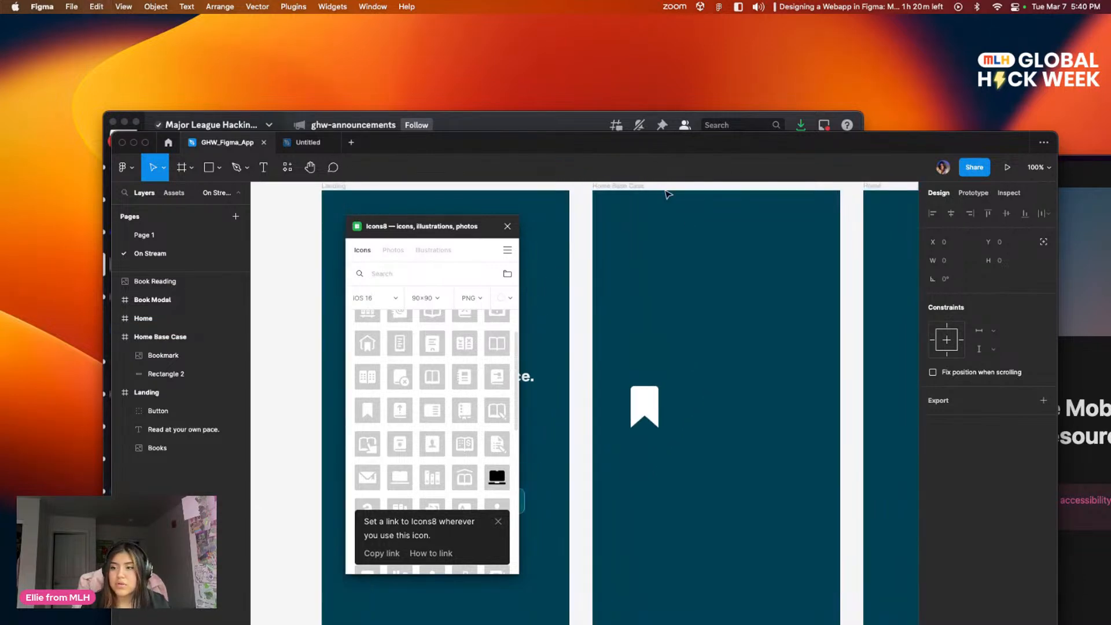
key("super+z")
left_click(612, 424)
Step: Select the Home frame and insert the white 90×90 Bookmark icon into it
scroll(615, 307, "right", 5)
scroll(615, 306, "up", 1)
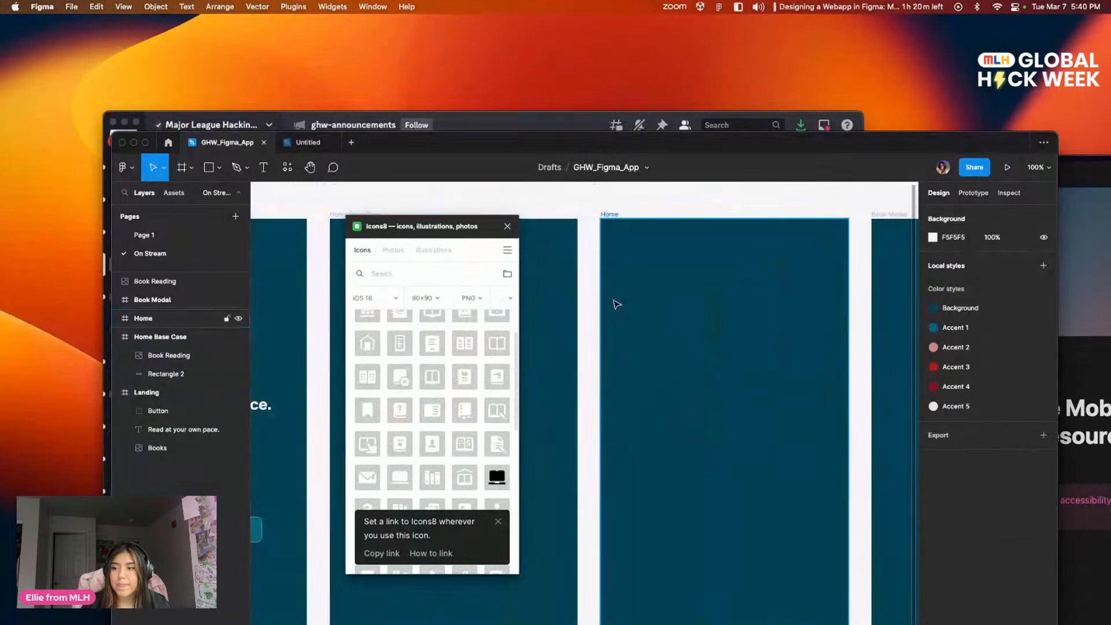
left_click(614, 307)
left_click_drag(367, 411, 713, 476)
scroll(676, 473, "right", 2)
scroll(694, 377, "right", 3)
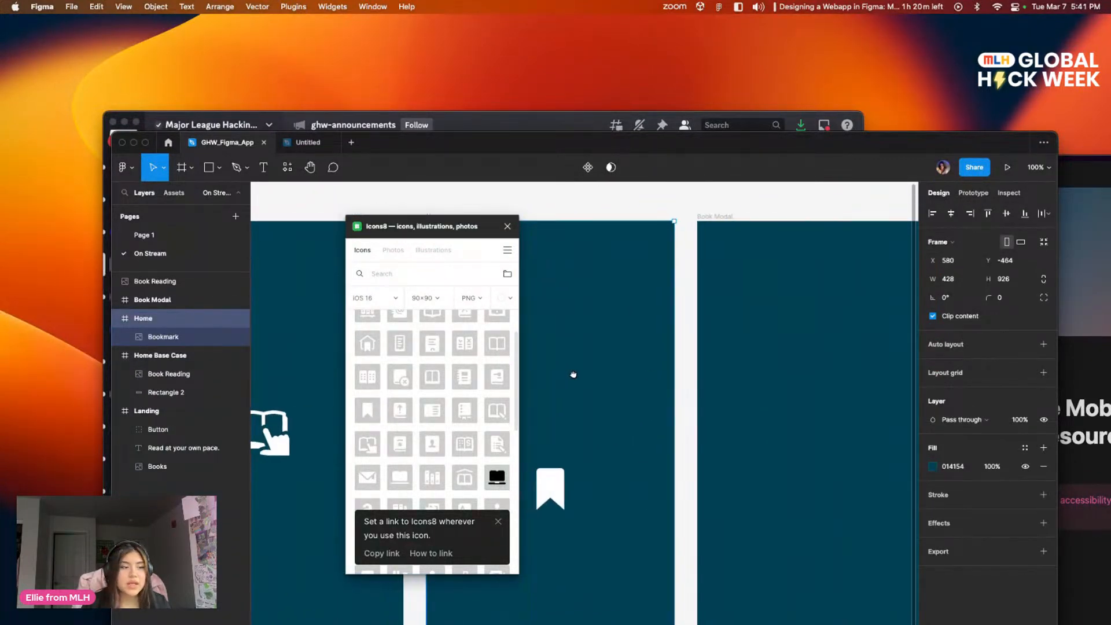
scroll(574, 374, "left", 1)
scroll(573, 374, "up", 1)
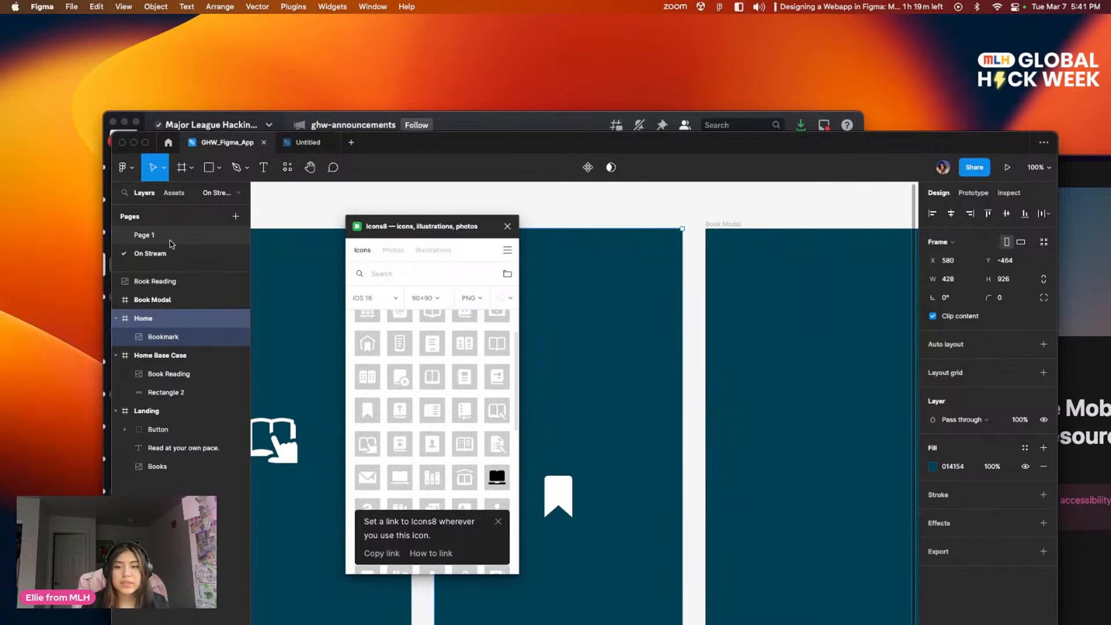
Step: Search Icons8 for "search" and insert the magnifying glass icon into the Book Modal frame
left_click(431, 275)
type("sear")
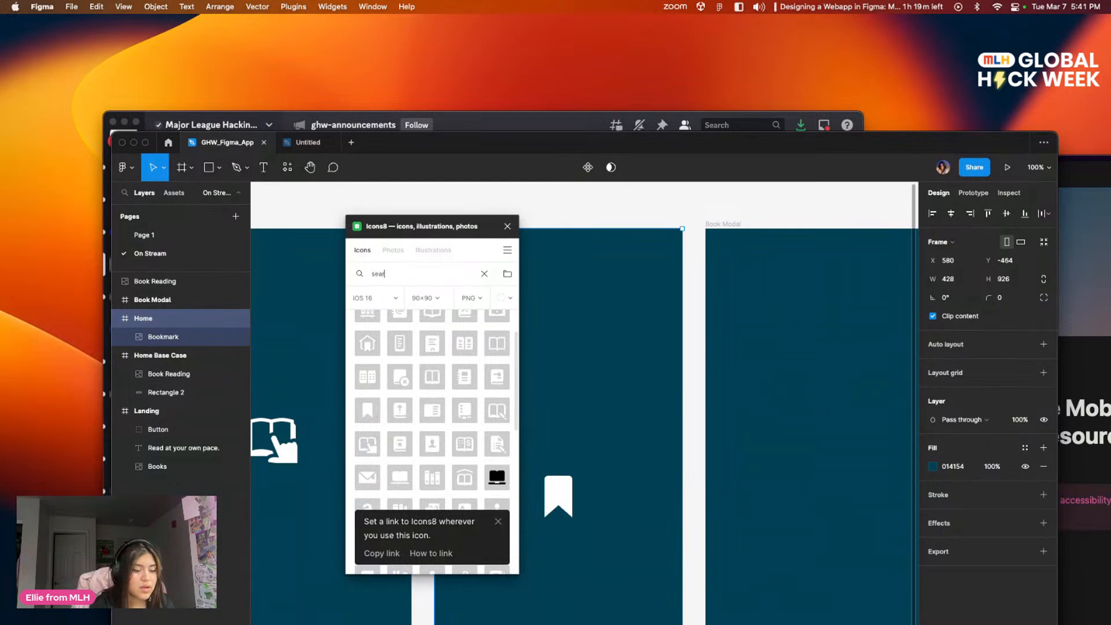
type("ch")
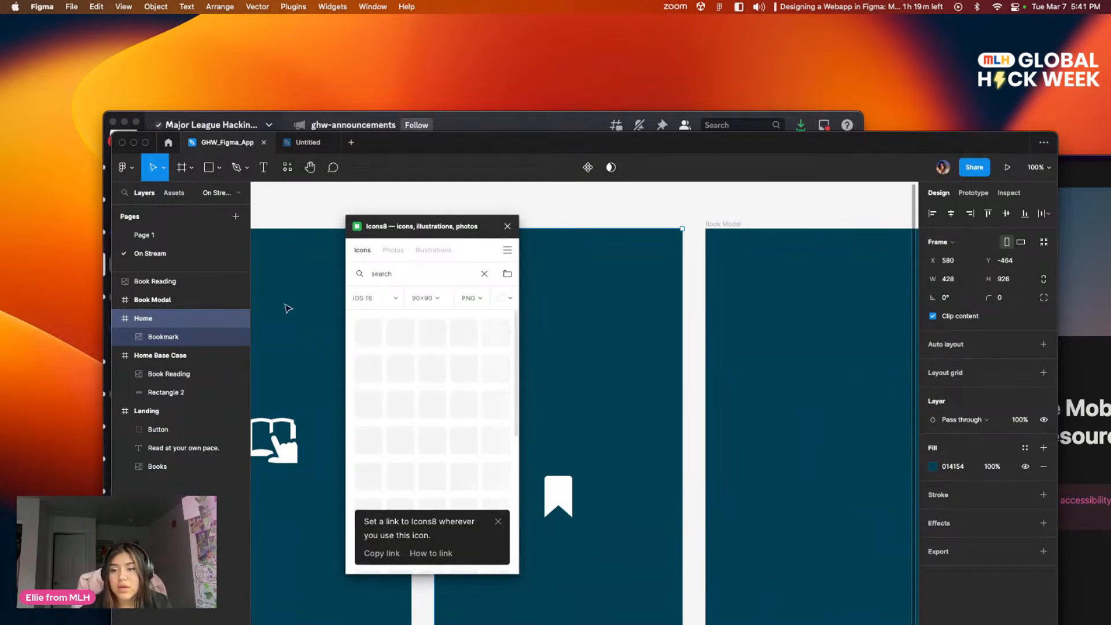
left_click(701, 248)
left_click(432, 331)
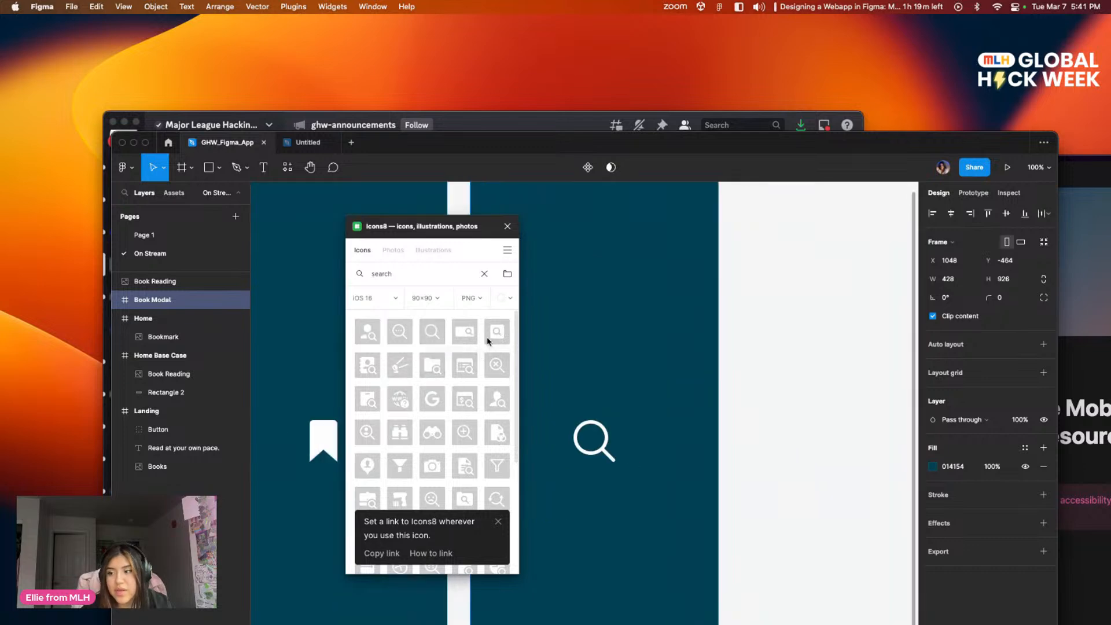
Step: Check the icons in the reference Home: Base Case navigation bar on Page 1 and return to the On Stream page
left_click_drag(520, 350, 630, 335)
left_click_drag(579, 360, 749, 359)
left_click_drag(702, 426, 739, 402)
left_click_drag(589, 437, 708, 360)
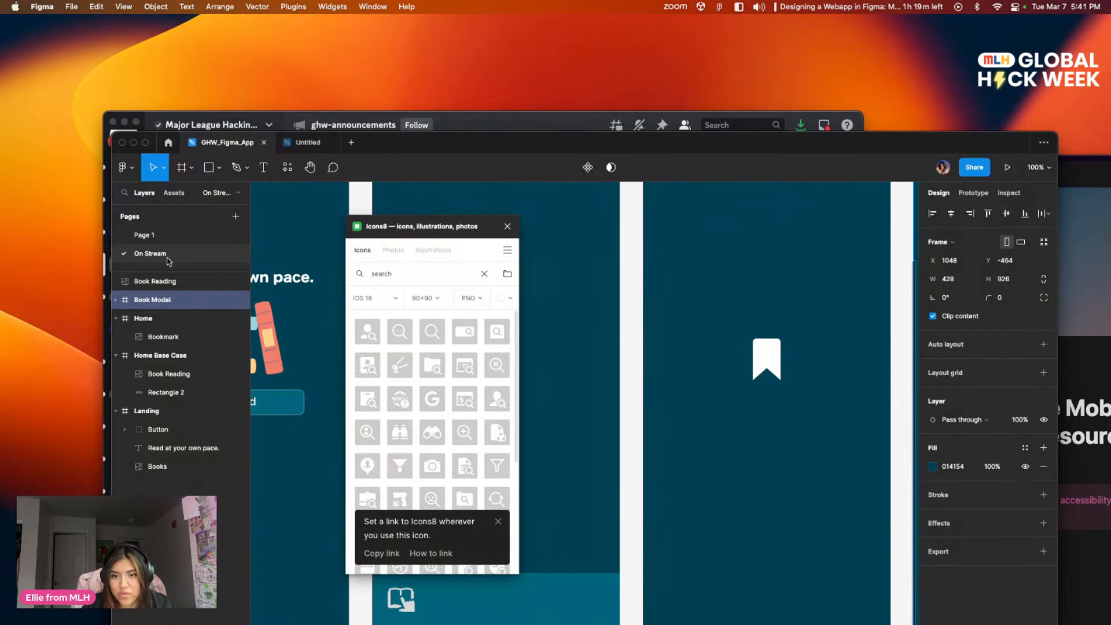
left_click(143, 235)
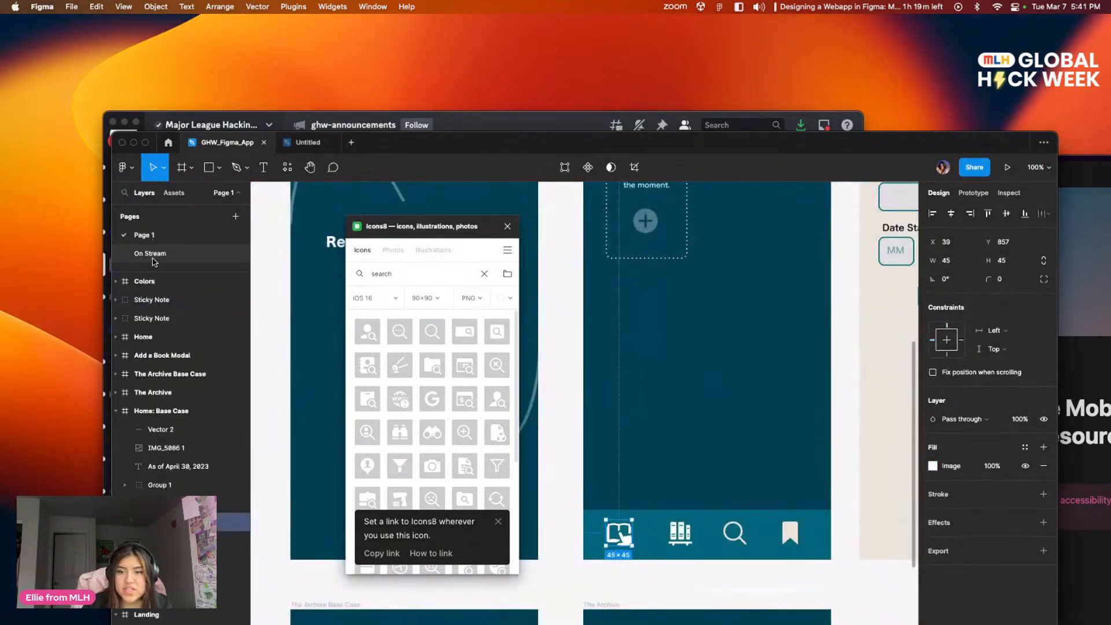
left_click(152, 255)
Step: Search Icons8 for "library" and insert the Book Shelf icon into the Book Modal frame
left_click(419, 278)
type("library")
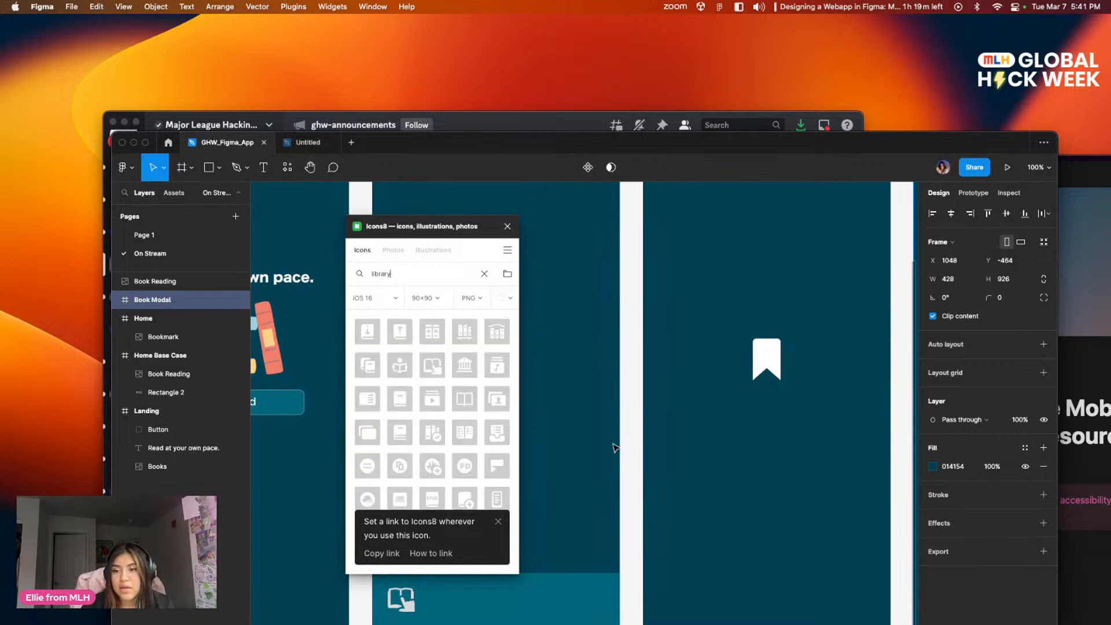
scroll(602, 449, "down", 5)
scroll(602, 449, "left", 3)
scroll(752, 393, "up", 5)
scroll(752, 393, "left", 2)
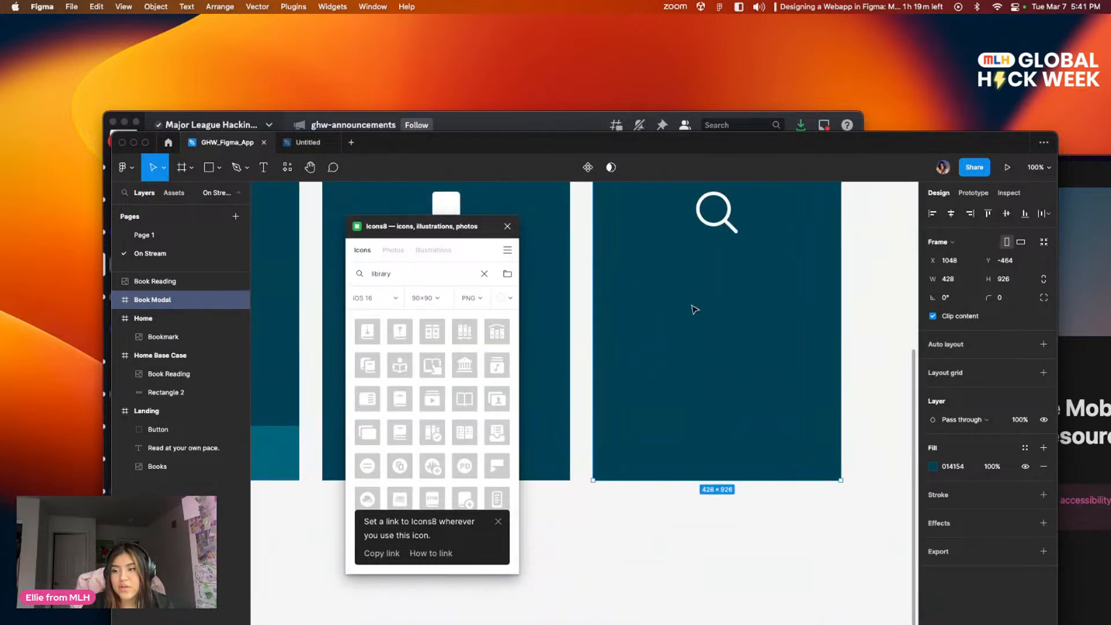
left_click_drag(727, 381, 645, 416)
key("1")
key("0")
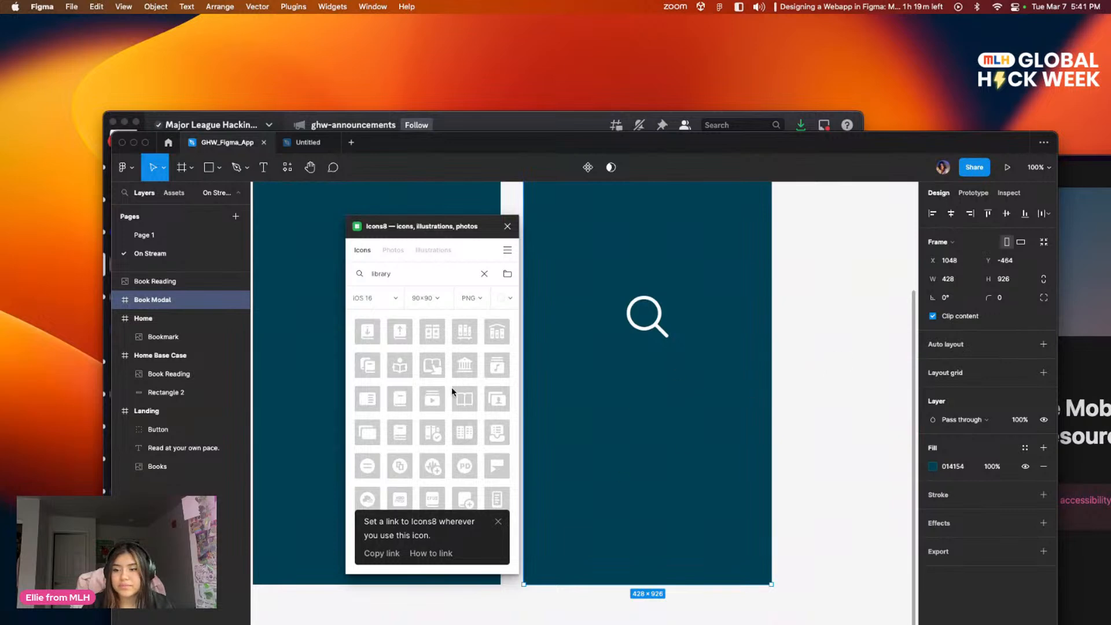
left_click(467, 340)
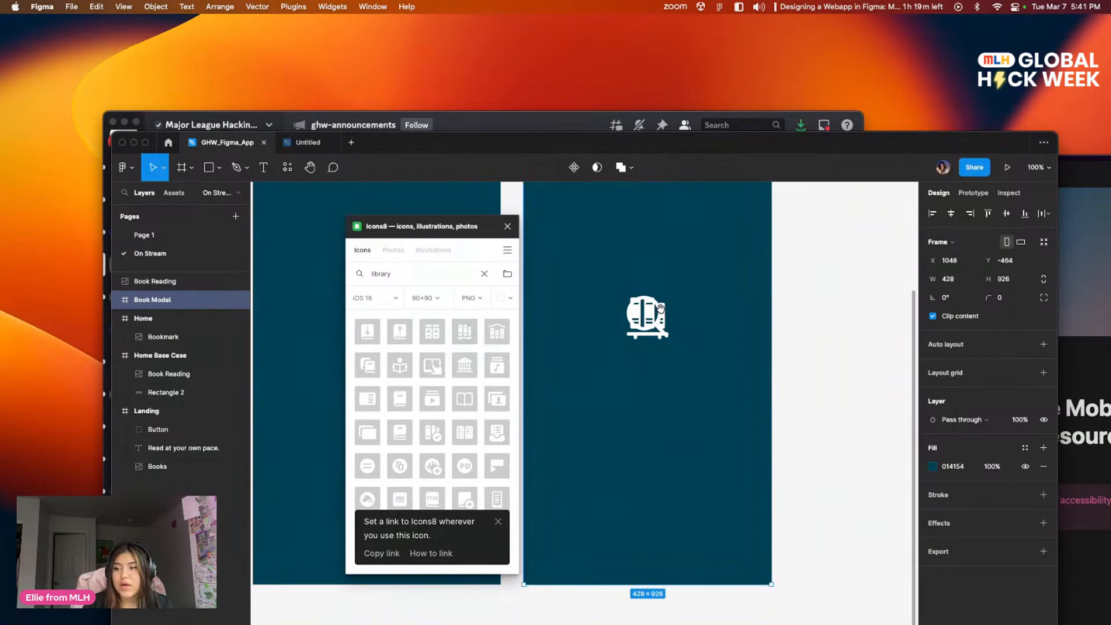
Step: Close the Icons8 plugin and move the Book Shelf icon below the magnifying glass, at about X 169, Y 553
left_click(507, 227)
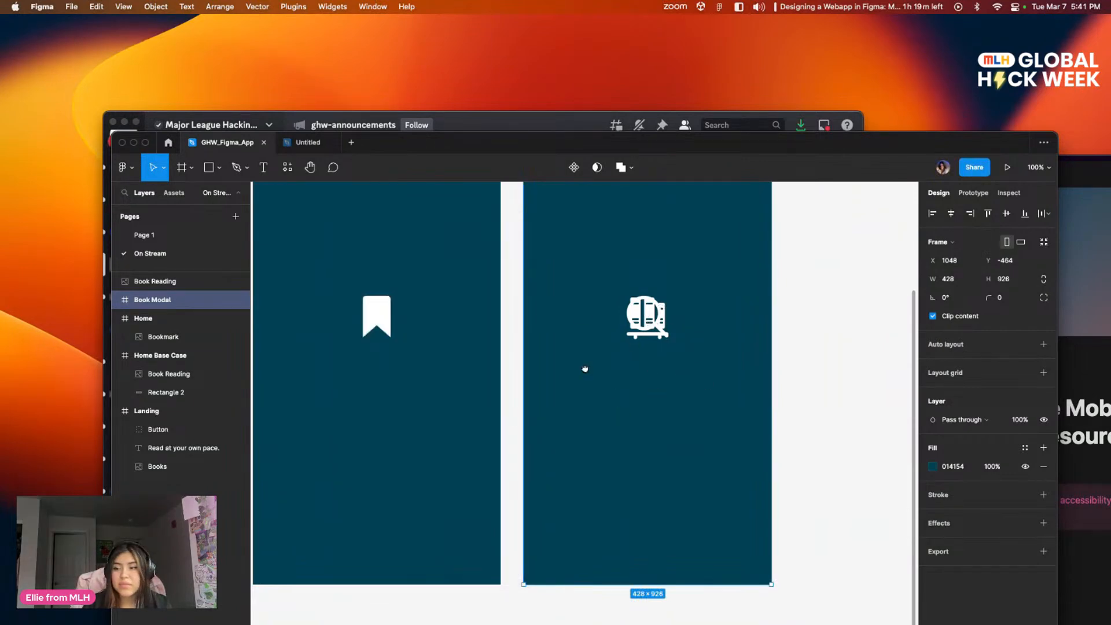
scroll(583, 367, "right", 5)
scroll(583, 367, "up", 2)
left_click(524, 379)
left_click_drag(524, 379, 524, 463)
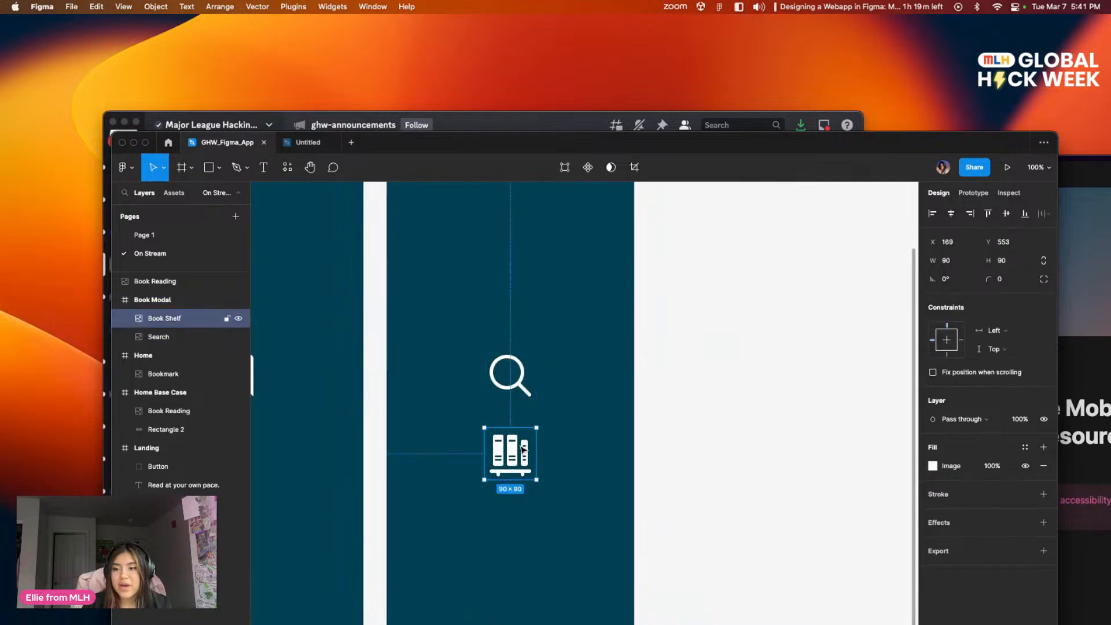
Step: Review the inserted icons across the Home Base Case, Home and Book Modal frames
left_click(683, 380)
scroll(674, 305, "left", 5)
scroll(674, 305, "down", 2)
scroll(674, 305, "left", 4)
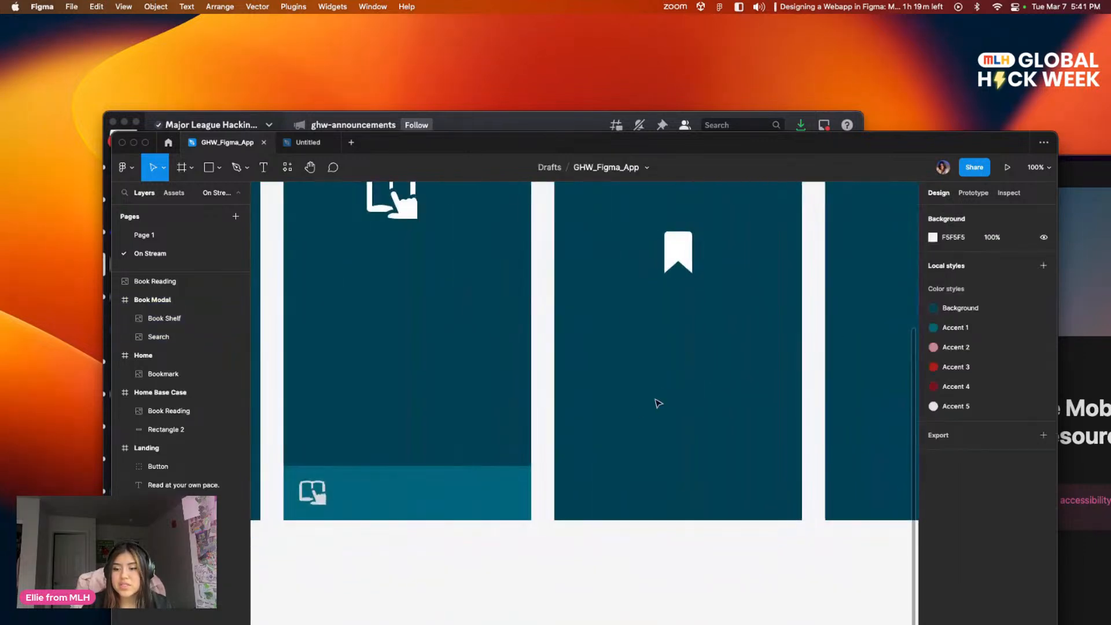
scroll(731, 396, "up", 2)
scroll(356, 463, "left", 4)
scroll(355, 463, "up", 1)
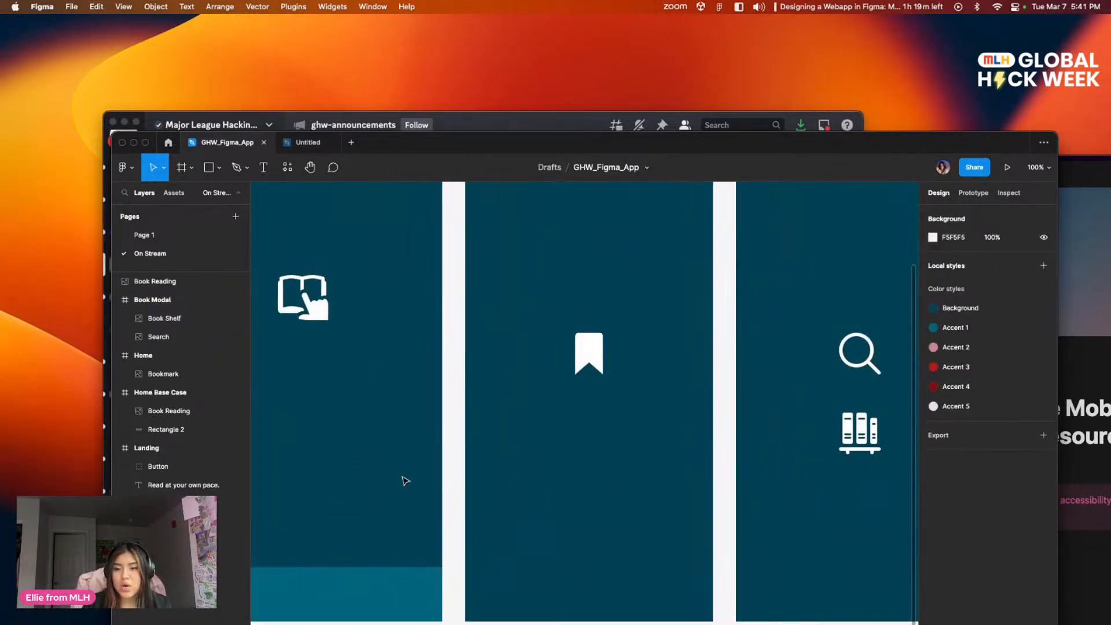
Step: Shift the small Book Reading icon slightly right in the navigation bar and move the magnifying glass into the Home frame, at about X 195, Y 702
key("super+minus")
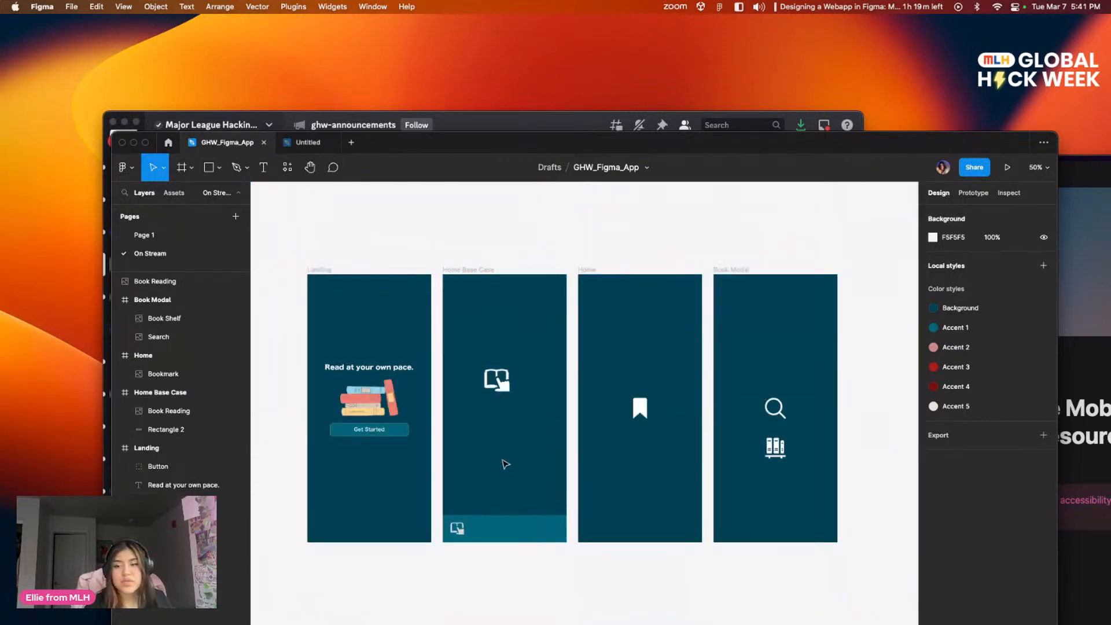
scroll(486, 440, "down", 2)
scroll(486, 440, "right", 1)
left_click(428, 477)
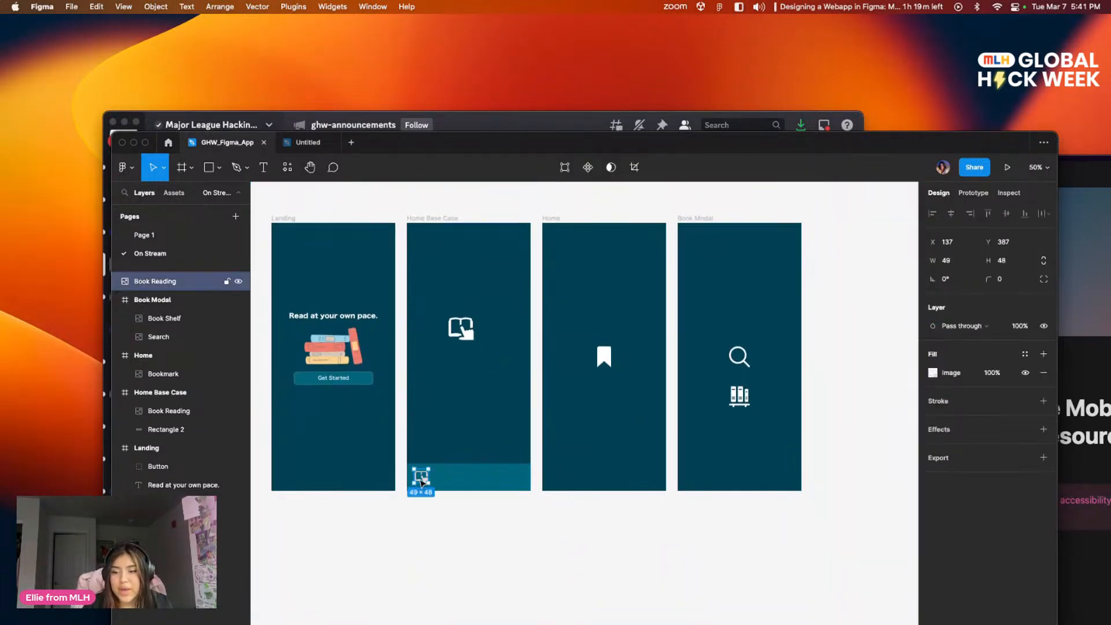
left_click(550, 448)
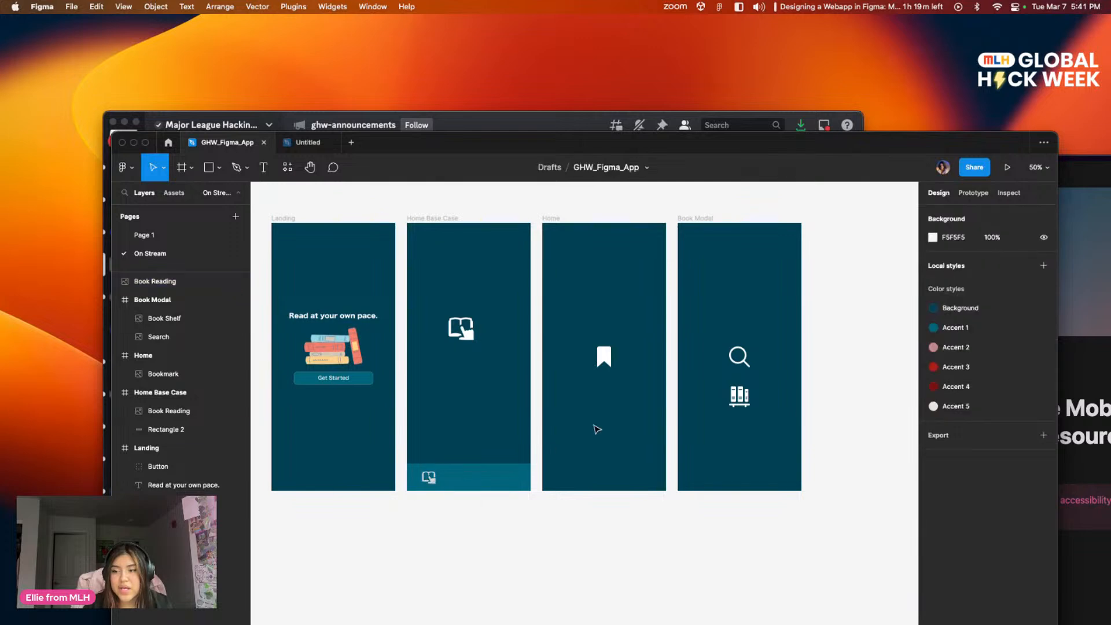
left_click_drag(741, 357, 613, 439)
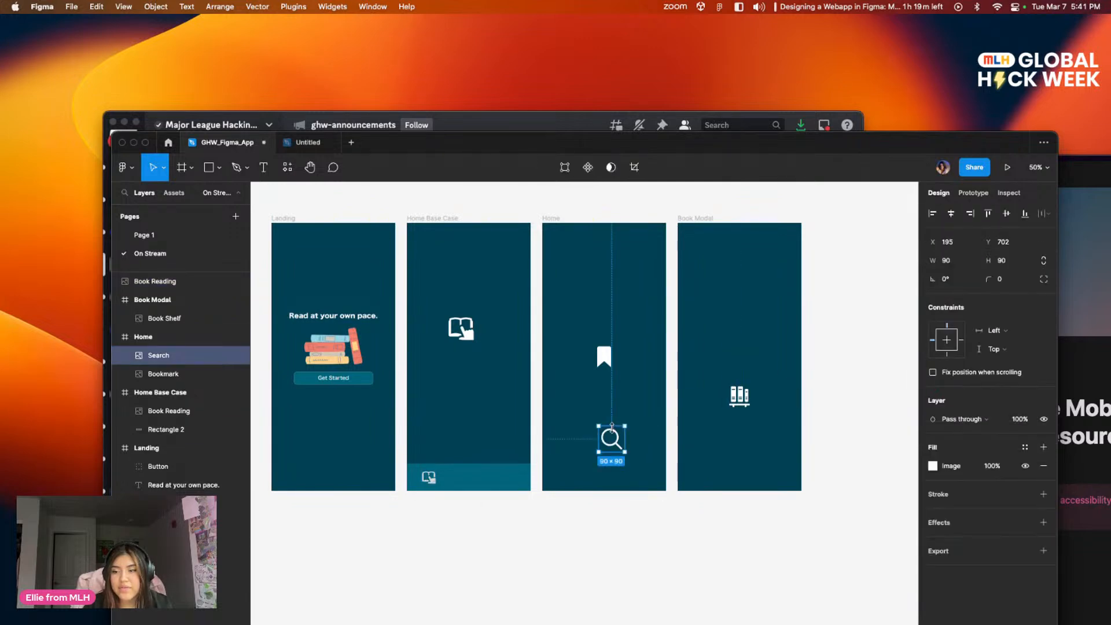
Step: Place the Book Shelf icon in the Home Base Case navigation bar at about X 135, Y 848, scaled proportionally to about 62 × 62
left_click_drag(742, 408, 457, 482)
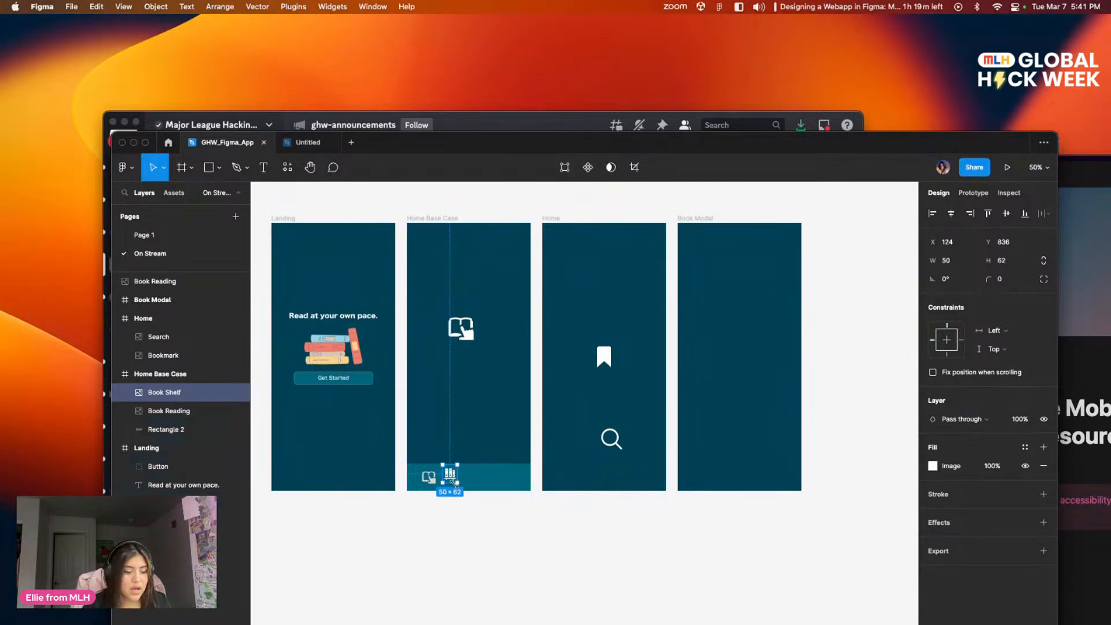
key("ctrl+z")
key("k")
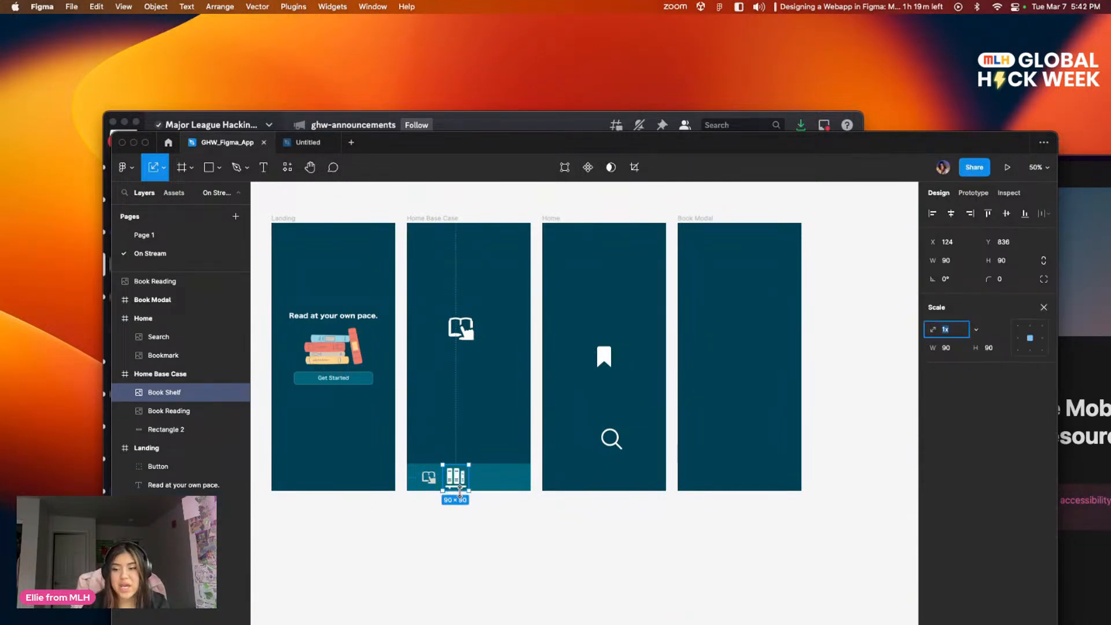
left_click_drag(472, 492, 461, 483)
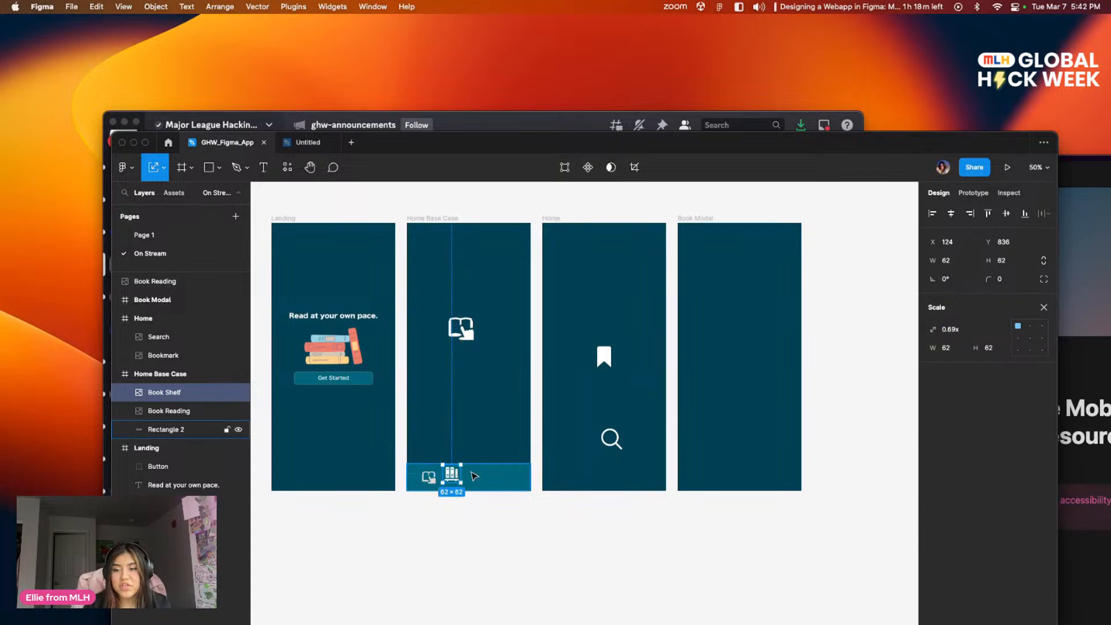
scroll(475, 474, "left", 1)
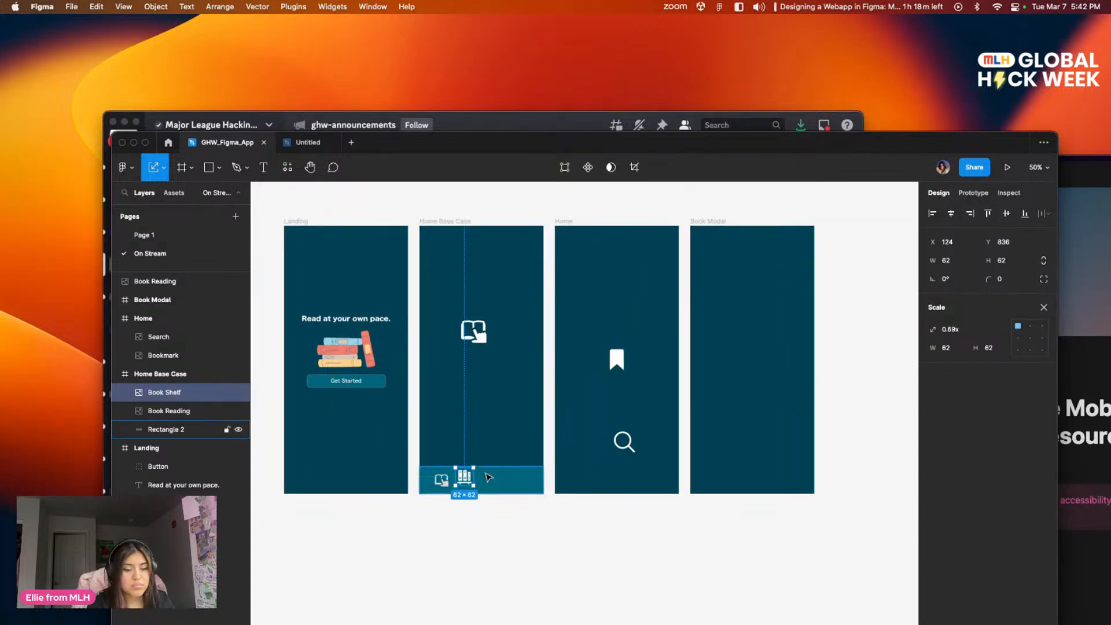
key("shift+0")
left_click_drag(350, 500, 360, 503)
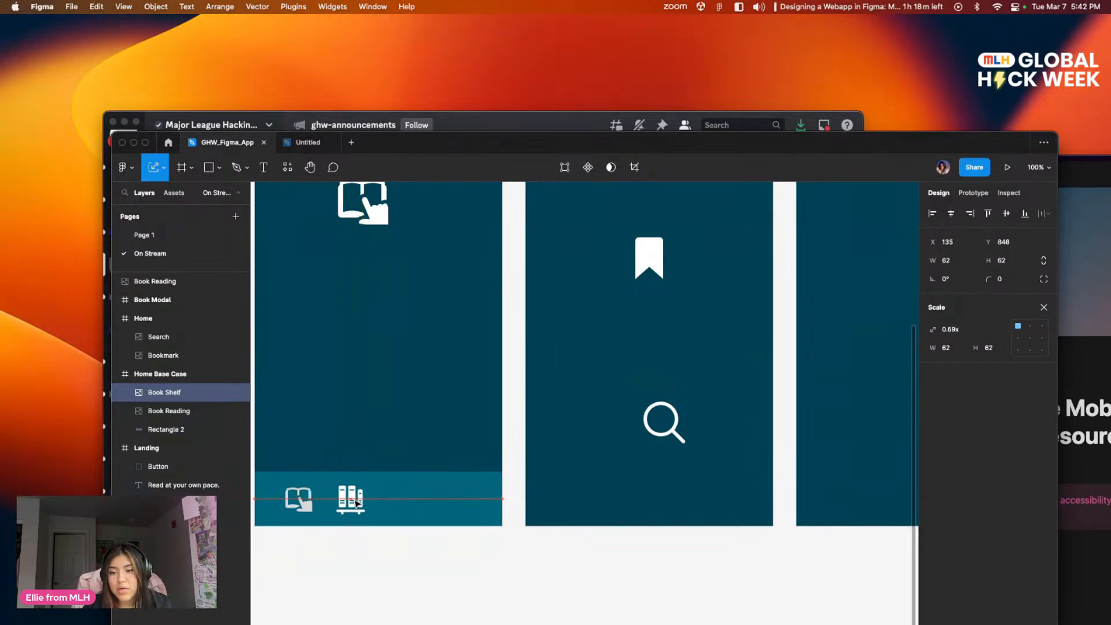
Step: Move the magnifying glass and Bookmark icons into the Home Base Case navigation bar, scaled down and lined up to the right of the Book Shelf icon
left_click(674, 428)
left_click_drag(674, 428, 406, 501)
left_click(447, 500)
left_click_drag(665, 281, 455, 499)
left_click(483, 504)
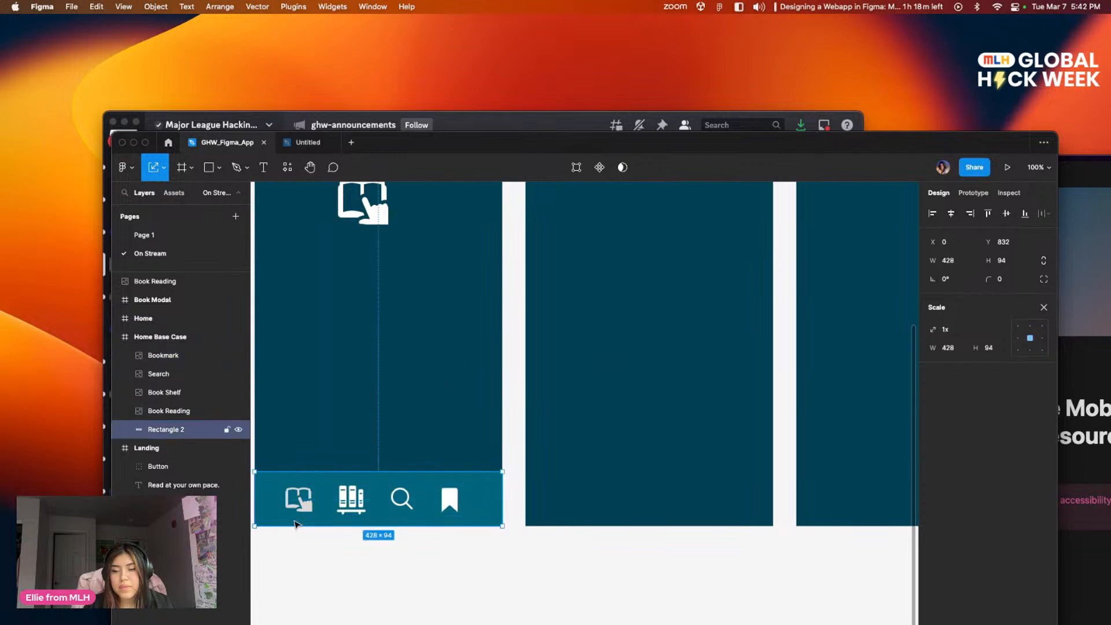
Step: Try to shift the four navigation bar icons together slightly to the right, and undo the move
left_click(298, 506)
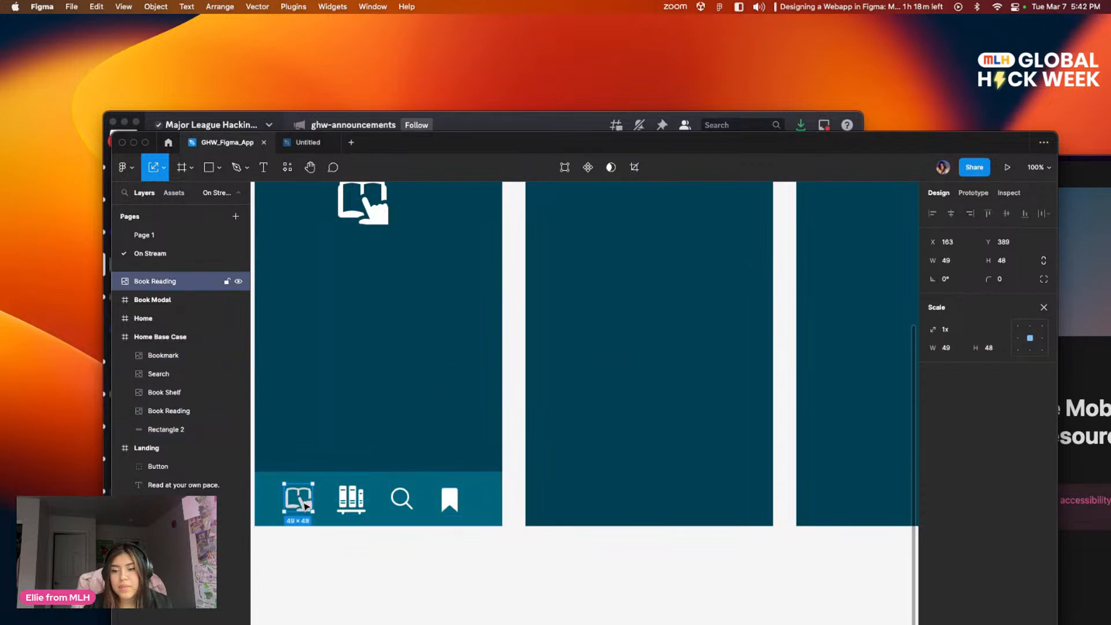
left_click(354, 506)
left_click(400, 505)
left_click(449, 499)
left_click(423, 544)
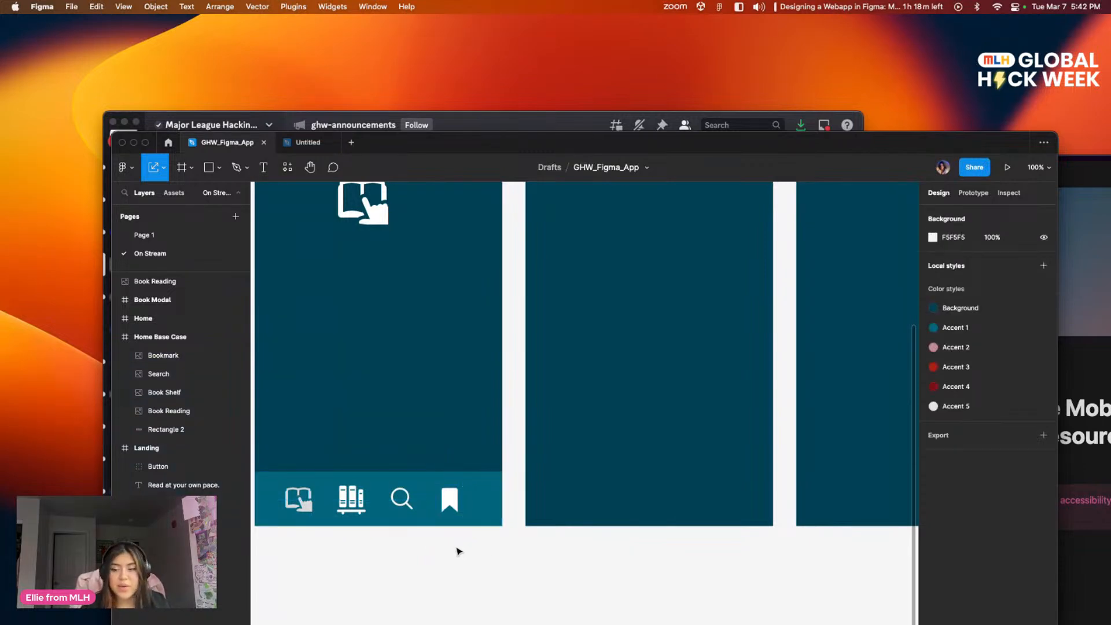
left_click_drag(486, 554, 289, 492)
left_click_drag(358, 499, 364, 499)
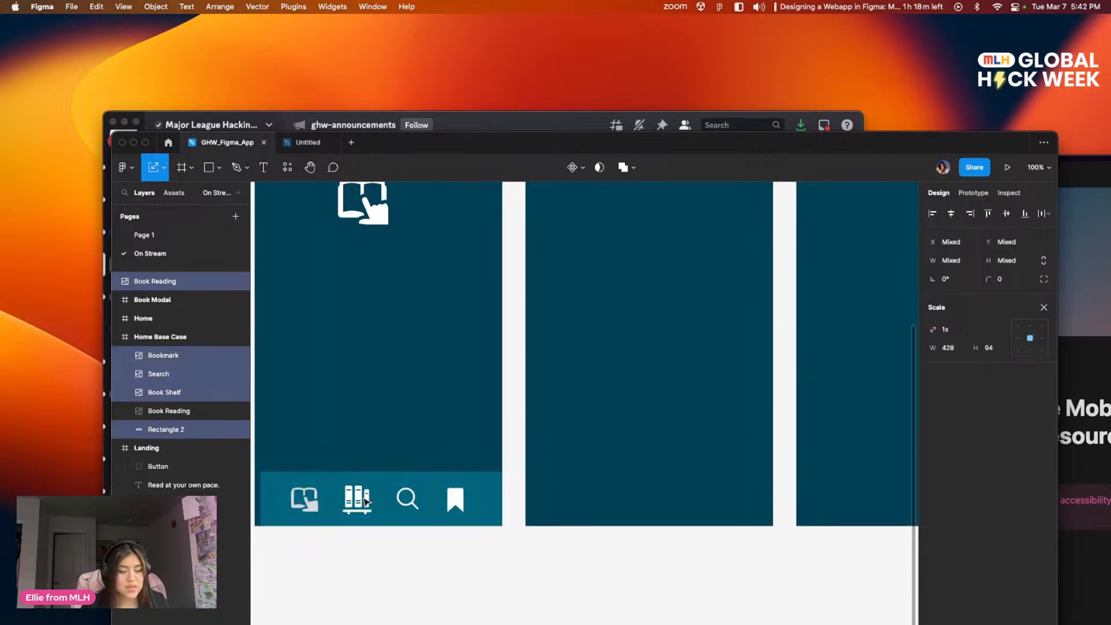
key("super+z")
Step: Lock Rectangle 2, the background of the Home Base Case navigation bar
left_click(387, 529)
left_click(265, 488)
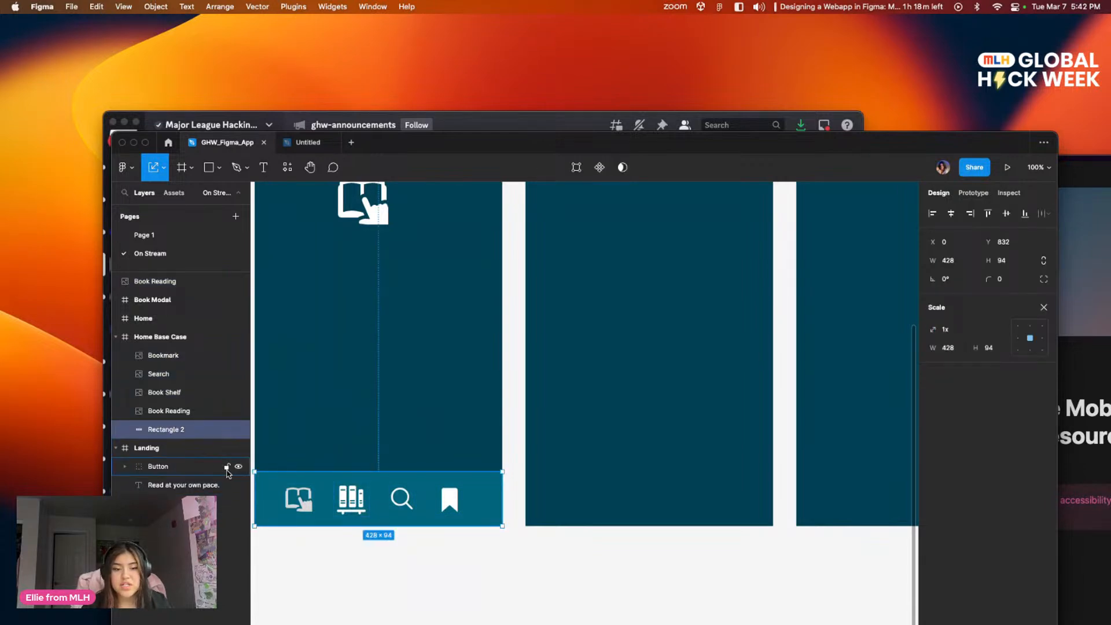
left_click(226, 429)
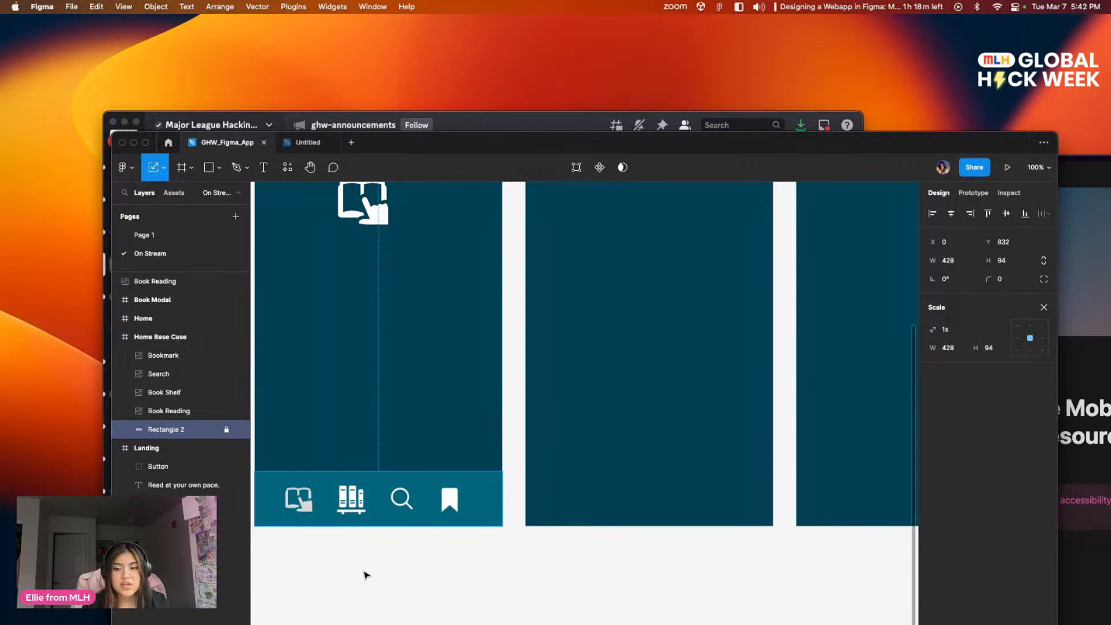
Step: Shift the four navigation bar icons together slightly to the right to centre them in the bar
left_click(399, 564)
left_click_drag(461, 550, 310, 502)
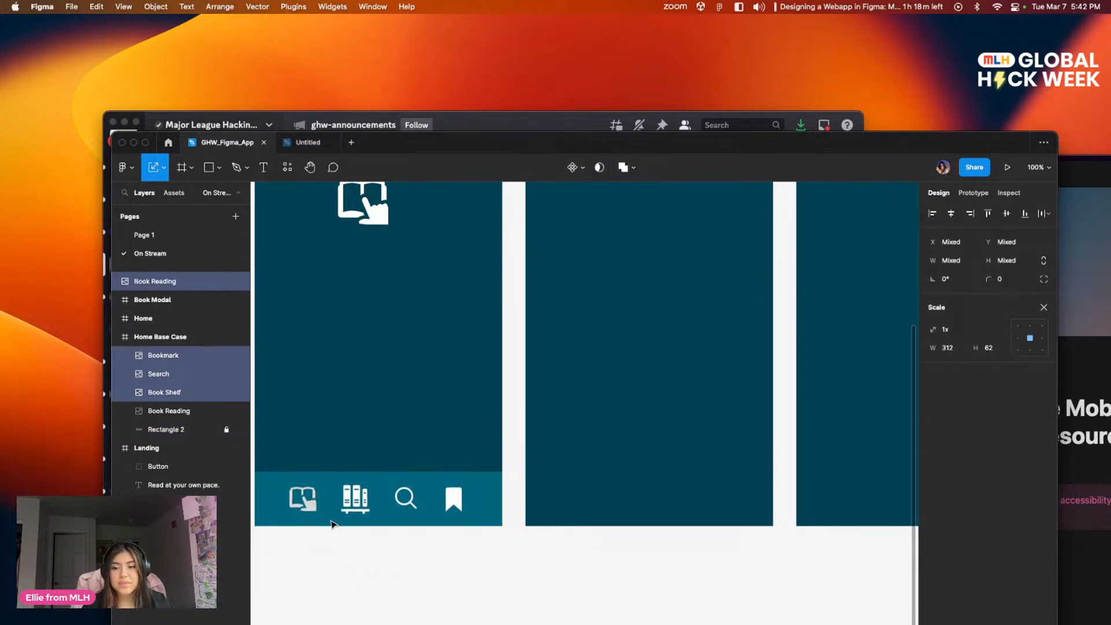
left_click(333, 524)
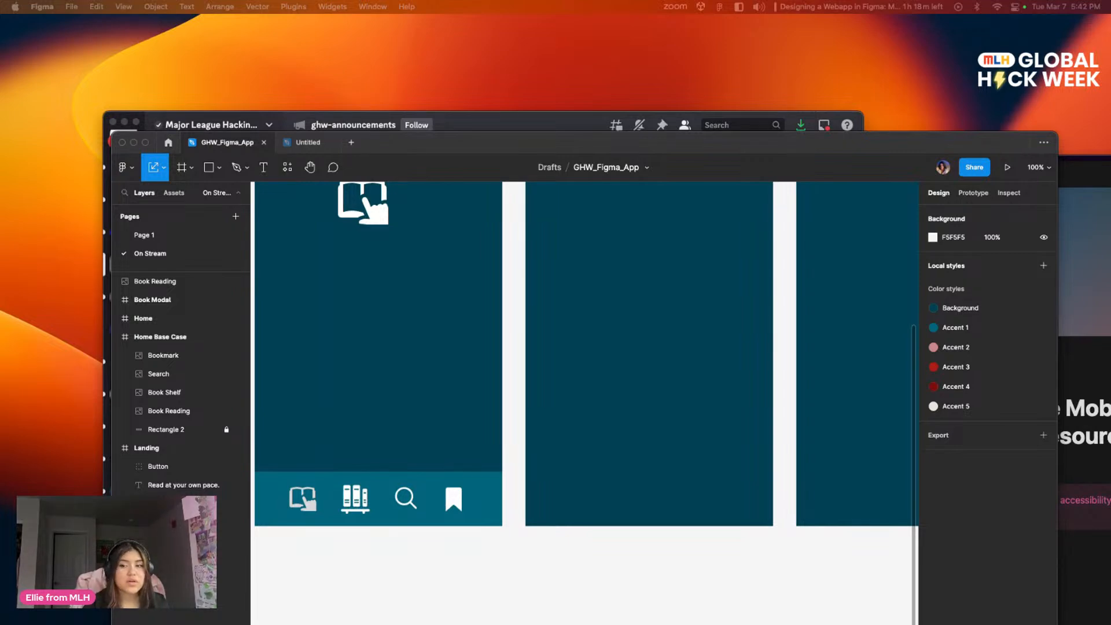
scroll(352, 380, "left", 2)
scroll(352, 380, "up", 1)
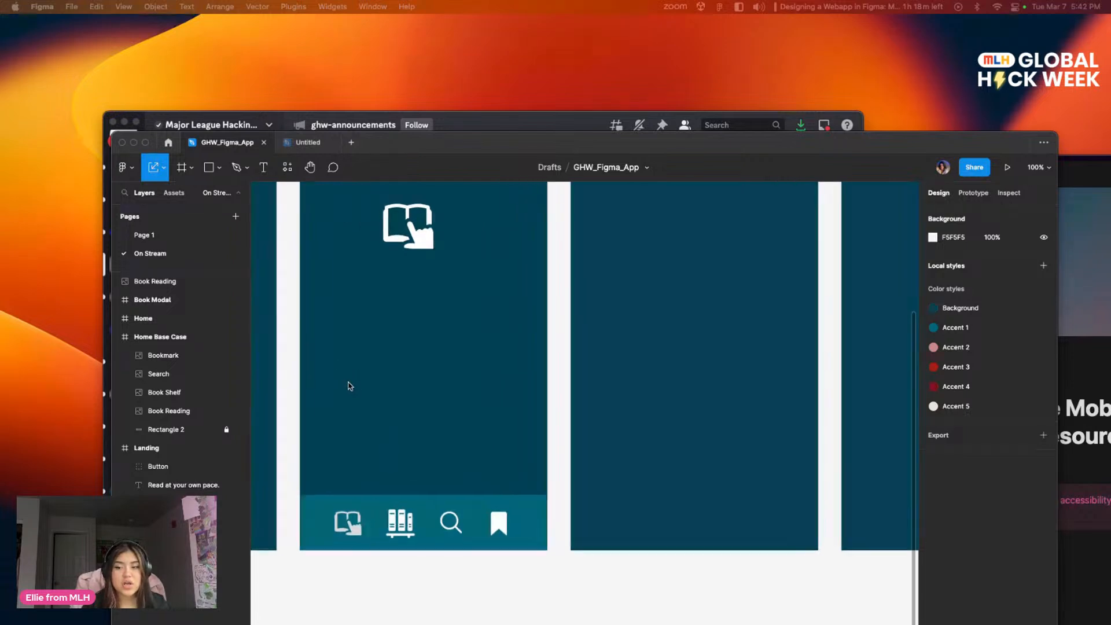
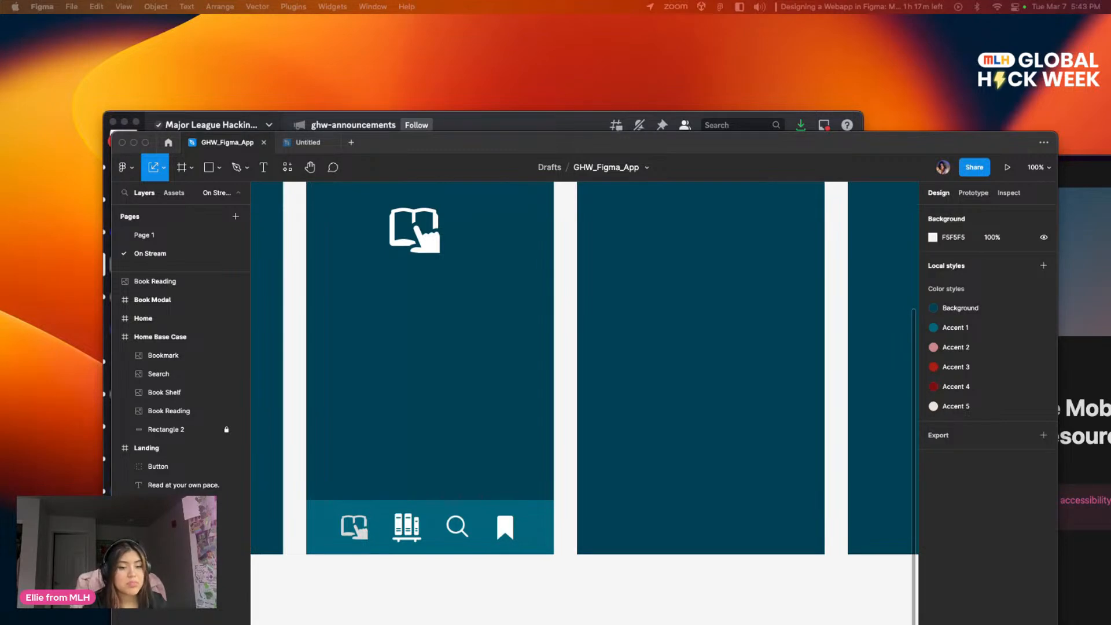
Step: Fine-tune the placement of the navigation bar icons, nudging the Book Reading icon slightly right and down towards the Book Shelf icon
scroll(555, 413, "down", 2)
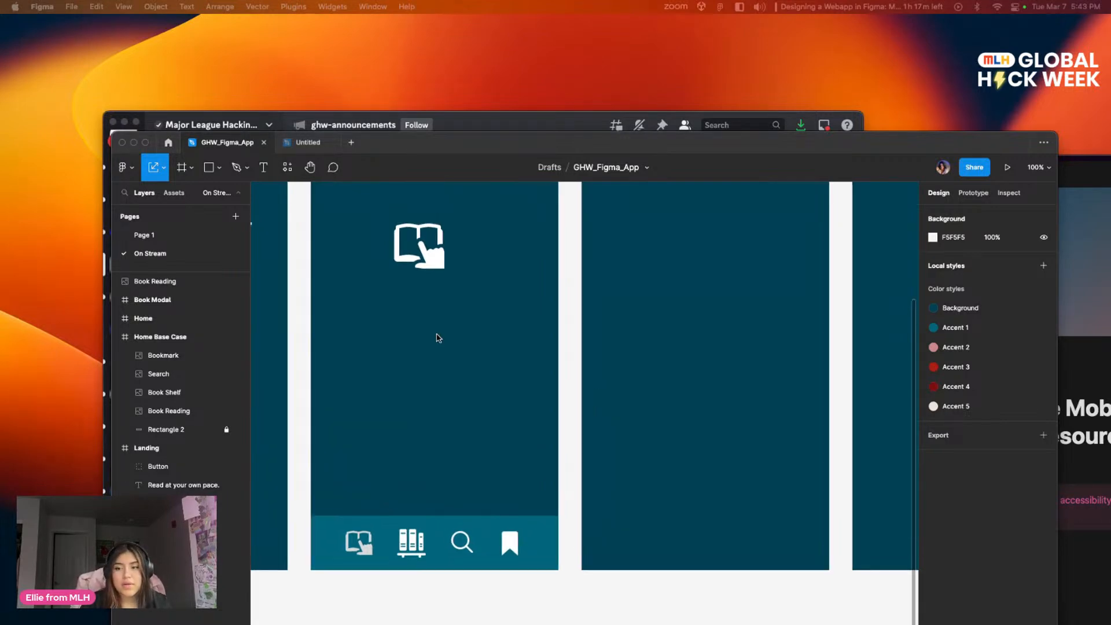
scroll(471, 323, "right", 2)
left_click(323, 502)
left_click_drag(323, 502, 324, 503)
left_click(368, 502)
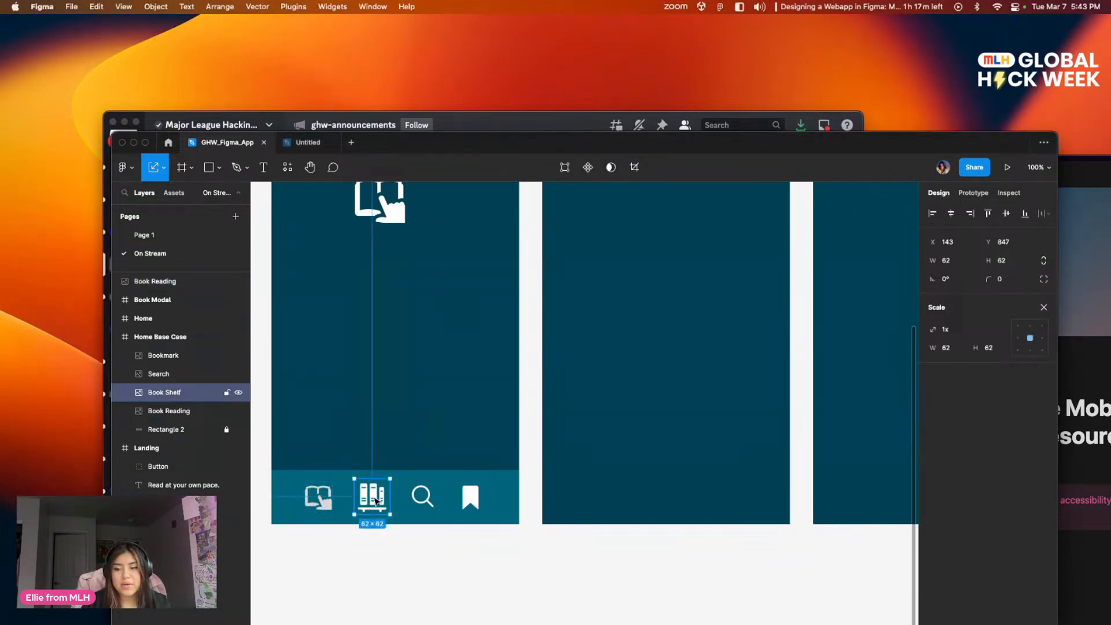
left_click(422, 496)
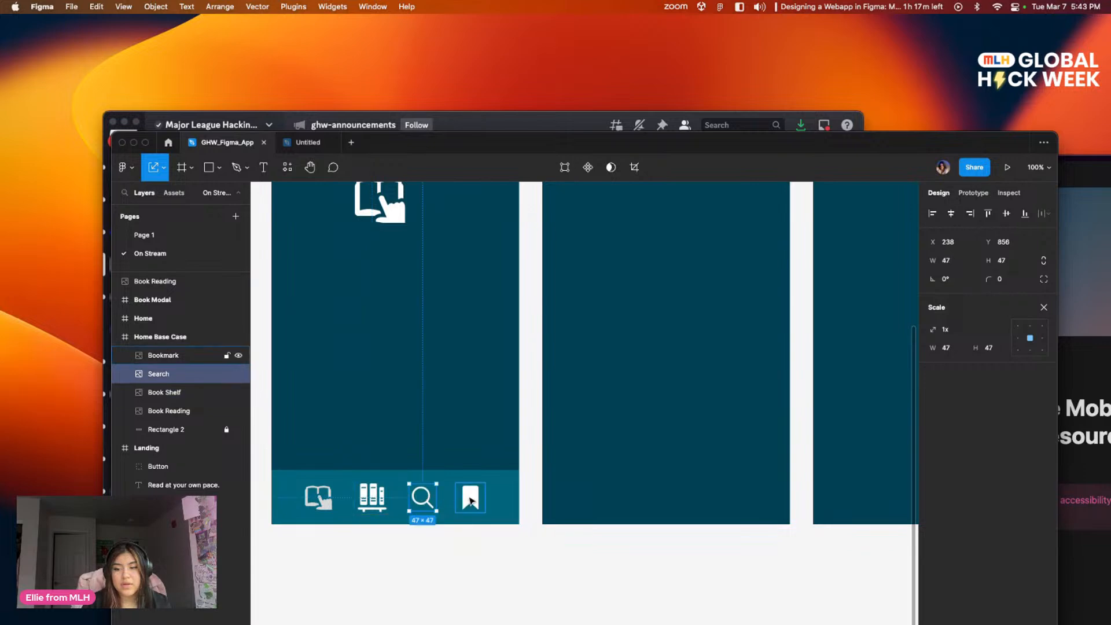
left_click(470, 501)
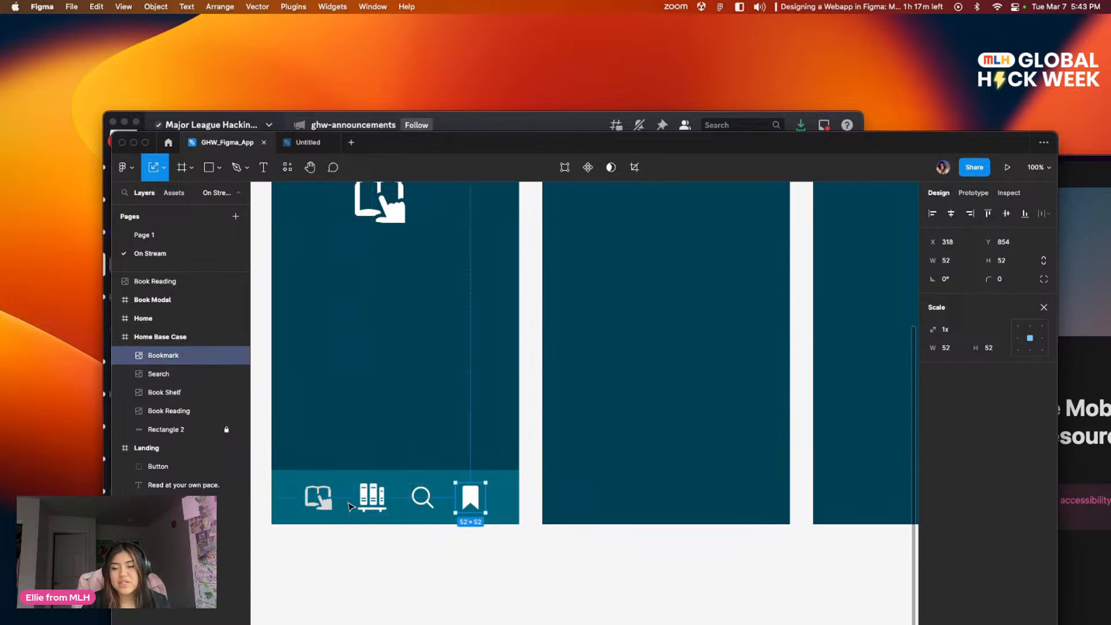
left_click(365, 502)
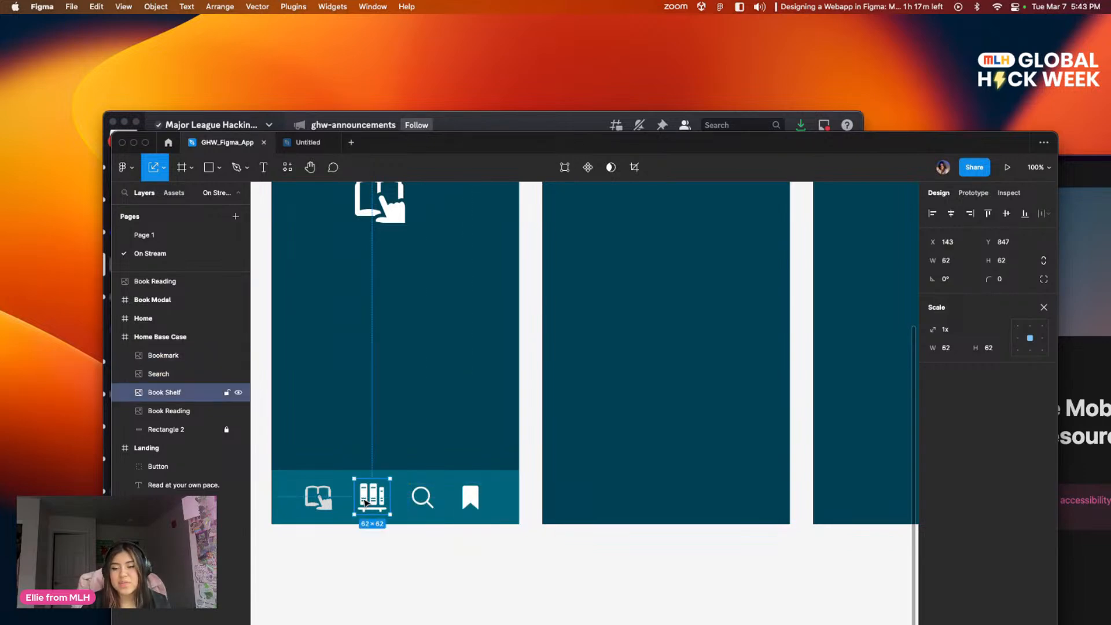
left_click(333, 504)
left_click_drag(330, 506, 334, 509)
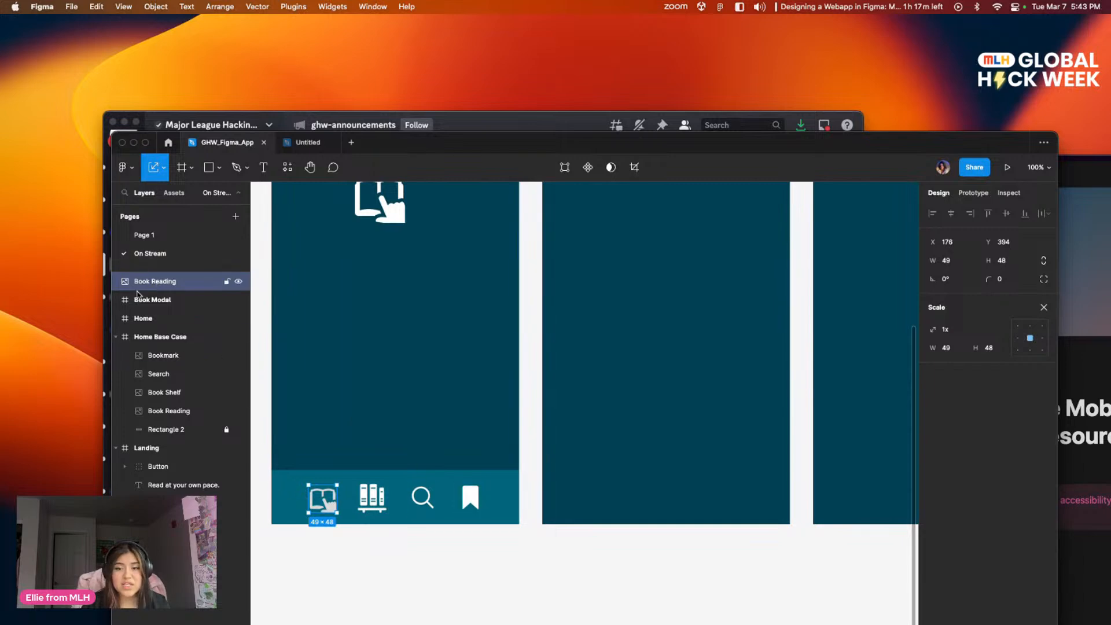
Step: Move the loose Book Reading layer into Home Base Case just above Rectangle 2, and realign its icon with an even 33 px gap
mouse_move(394, 377)
left_mouse_down()
mouse_move(433, 513)
mouse_move(427, 623)
mouse_move(425, 412)
mouse_move(402, 368)
left_mouse_up()
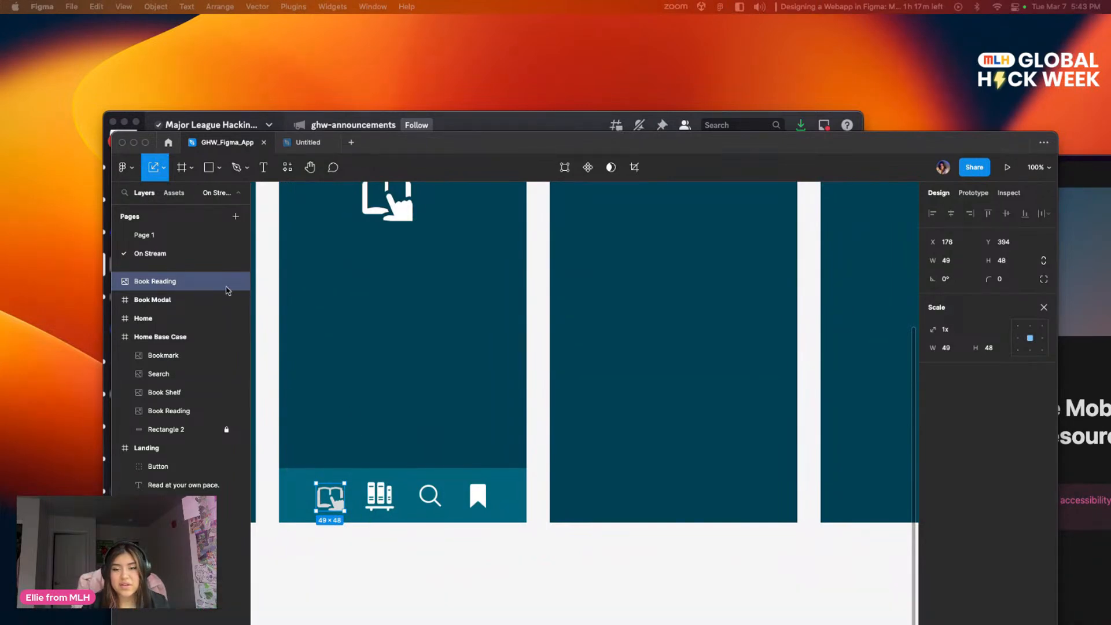
left_click(124, 283)
left_click_drag(192, 340, 197, 420)
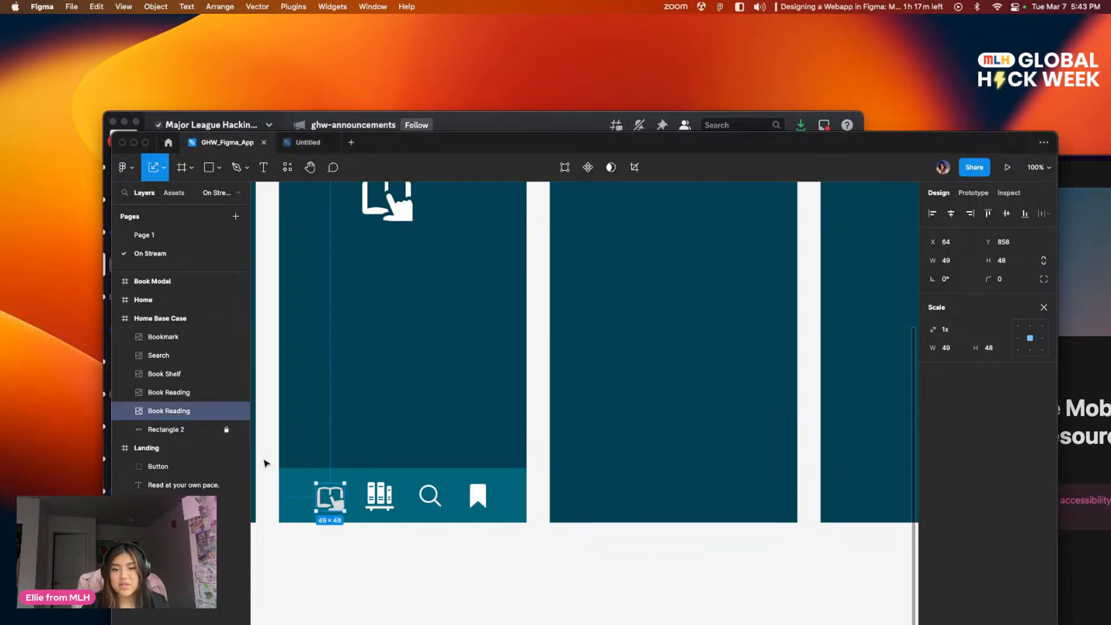
left_click(396, 581)
left_click_drag(331, 507, 329, 504)
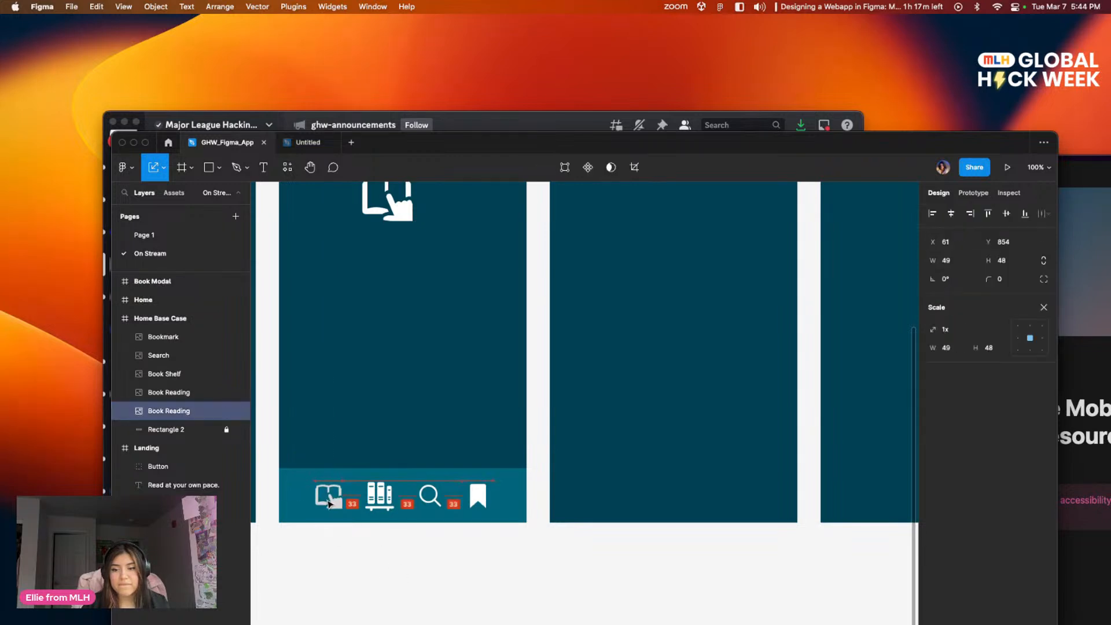
Step: Unlock Rectangle 2 and group it with the four navigation bar icons of Home Base Case
left_click(543, 513)
left_click_drag(543, 514, 604, 492)
left_click_drag(591, 542, 382, 467)
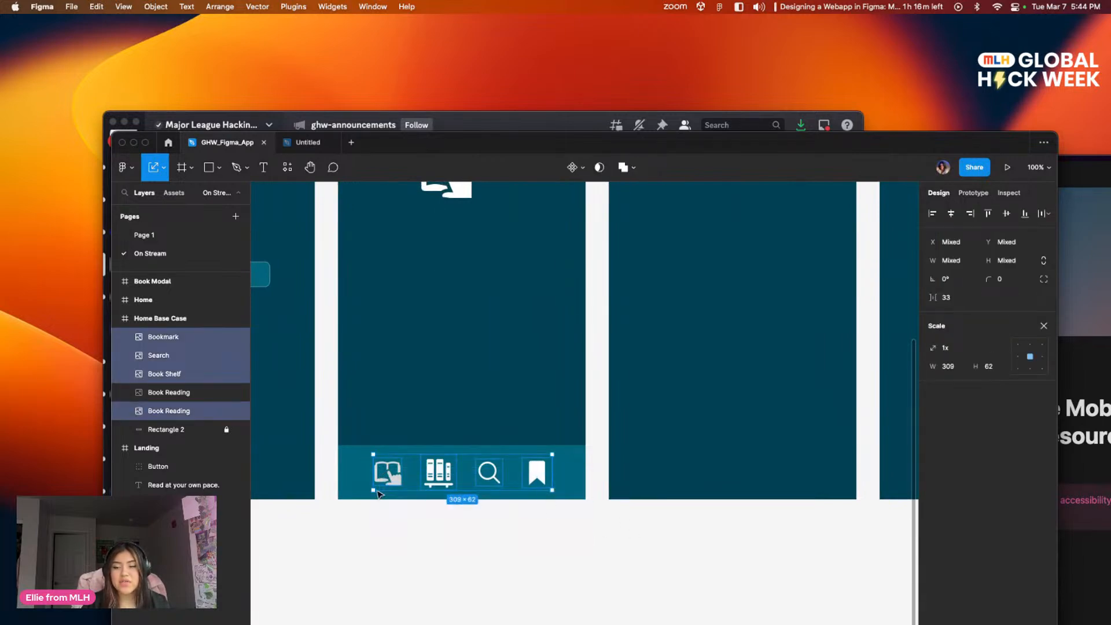
left_click(374, 513)
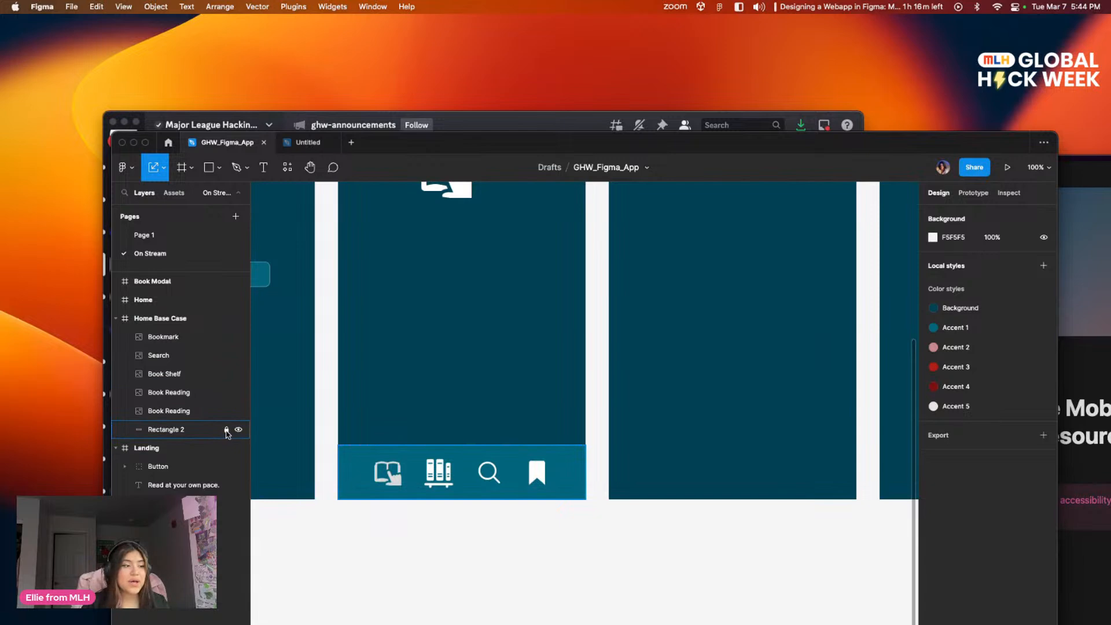
left_click_drag(577, 526, 359, 460)
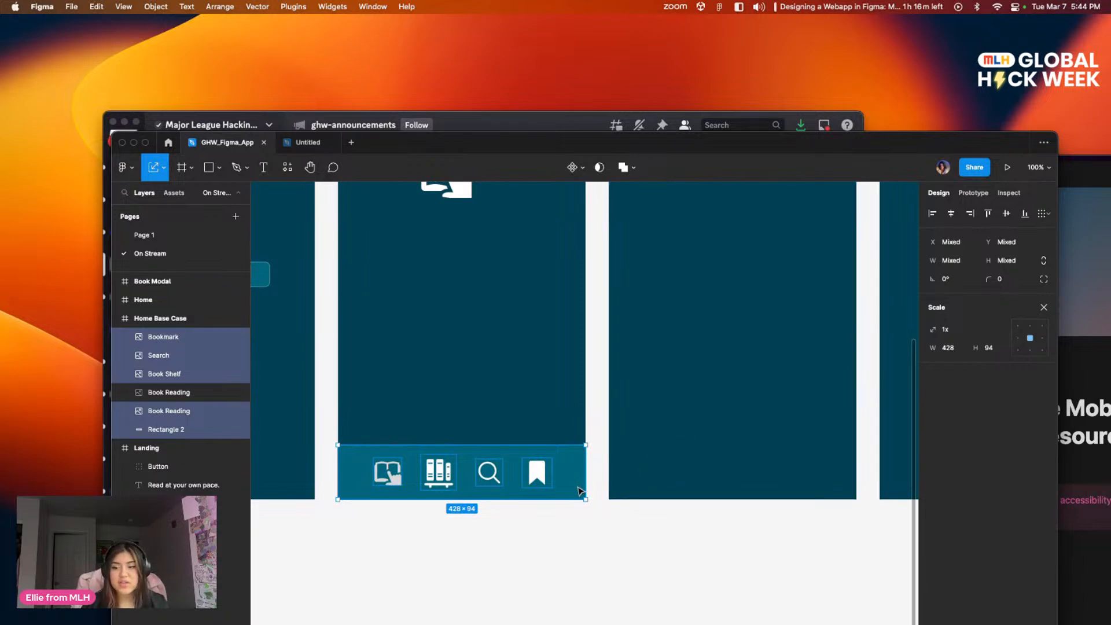
key("super+g")
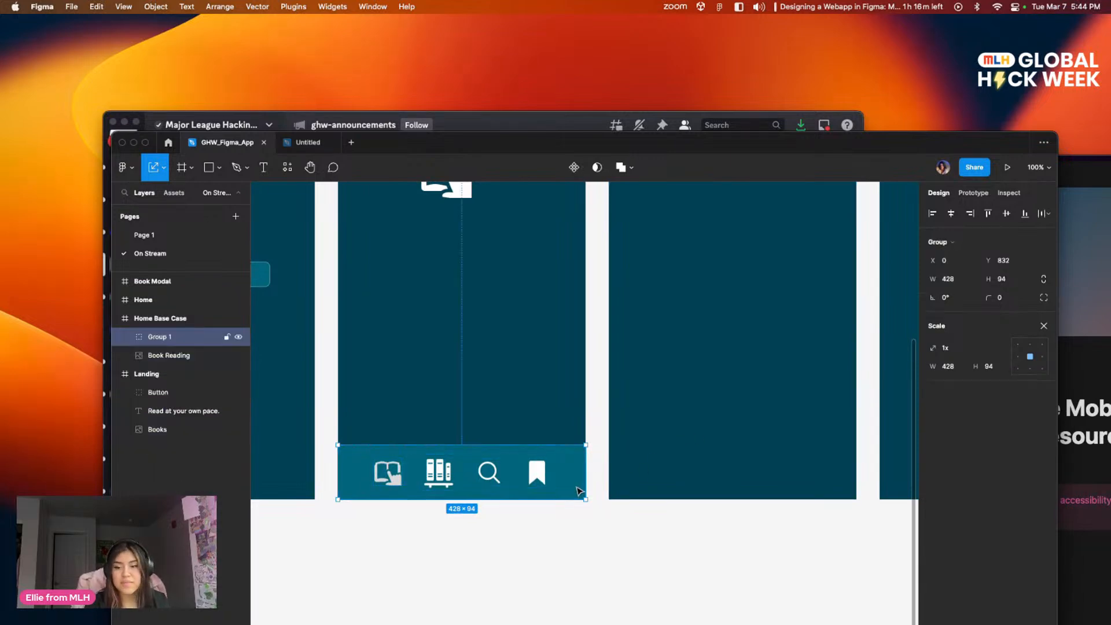
Step: Rename the new navigation bar group as Bottom Nav
double_click(169, 337)
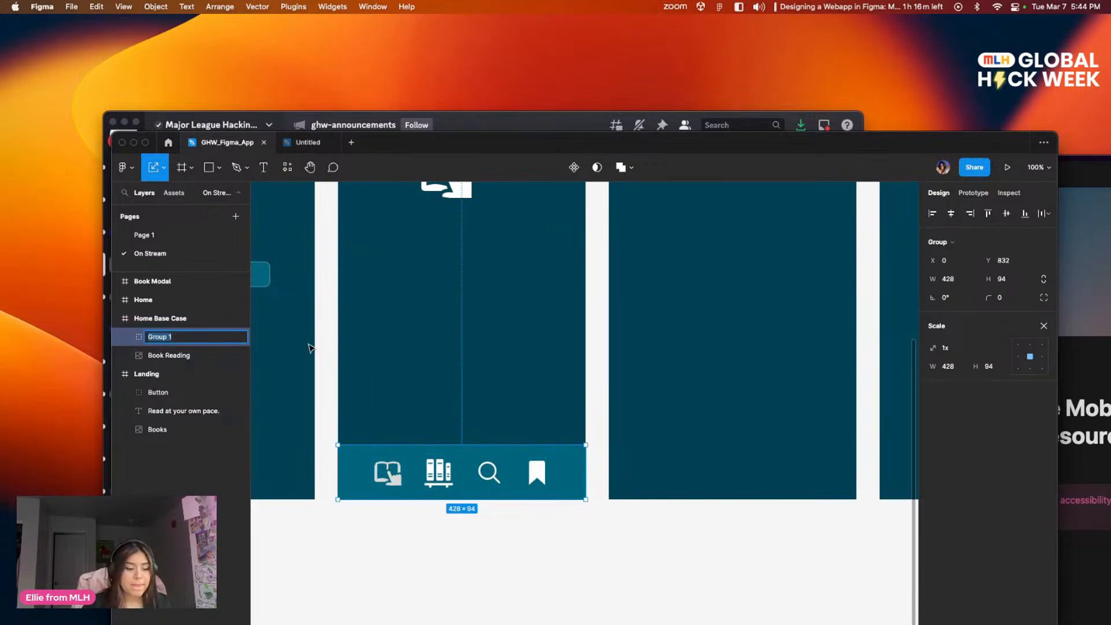
type("Bottom Nav")
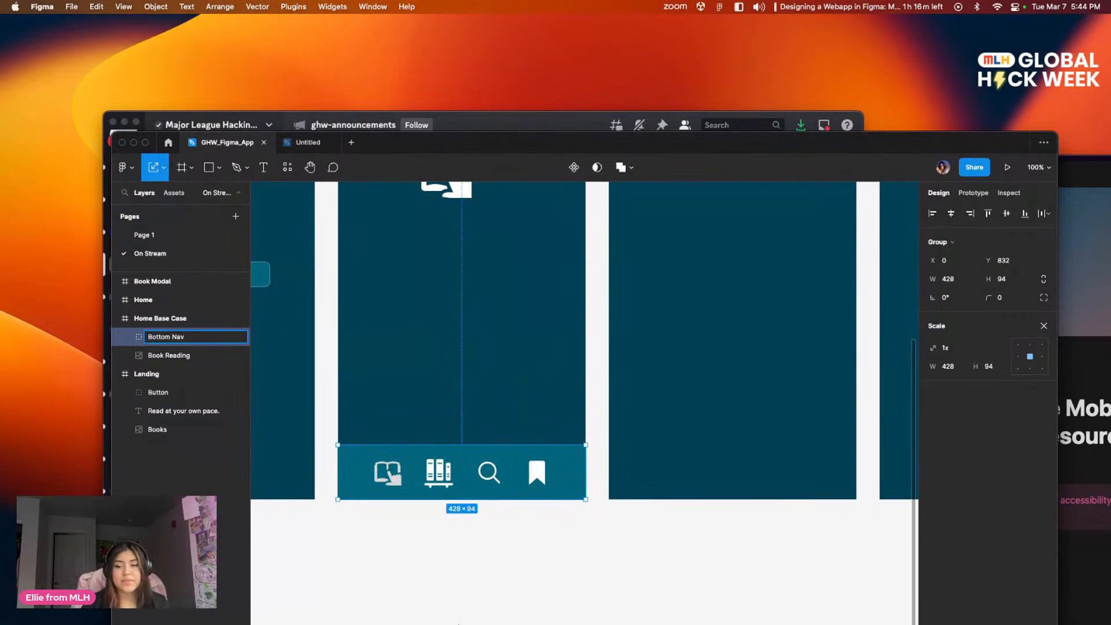
left_click(426, 527)
left_click(371, 450)
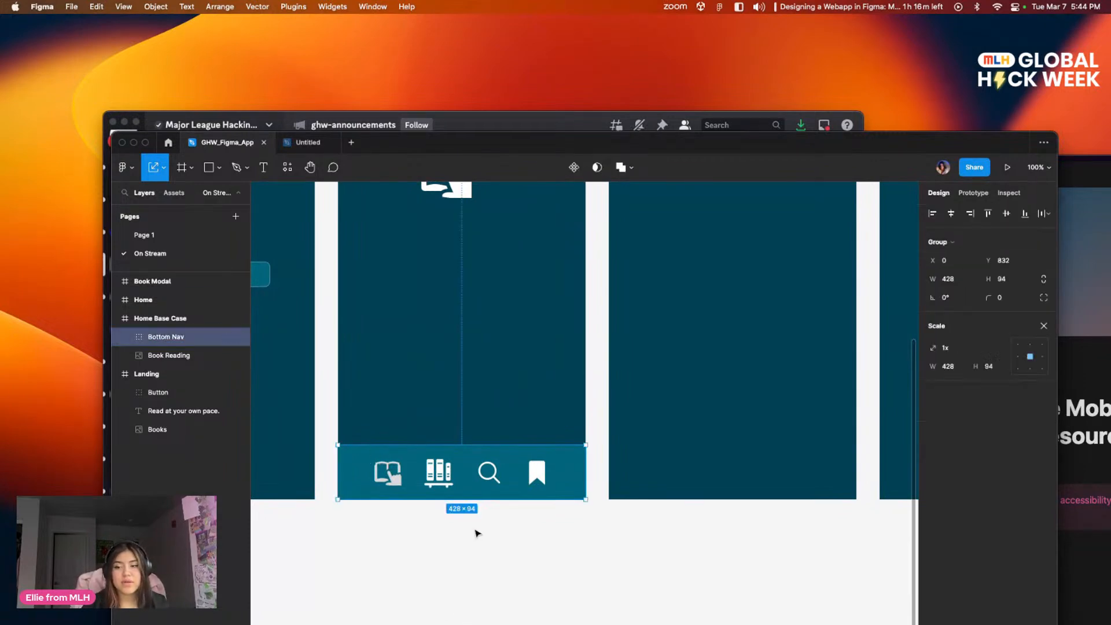
Step: Check the four icons inside the Bottom Nav group, examining their spacing and their placement on the background rectangle
scroll(523, 511, "up", 3)
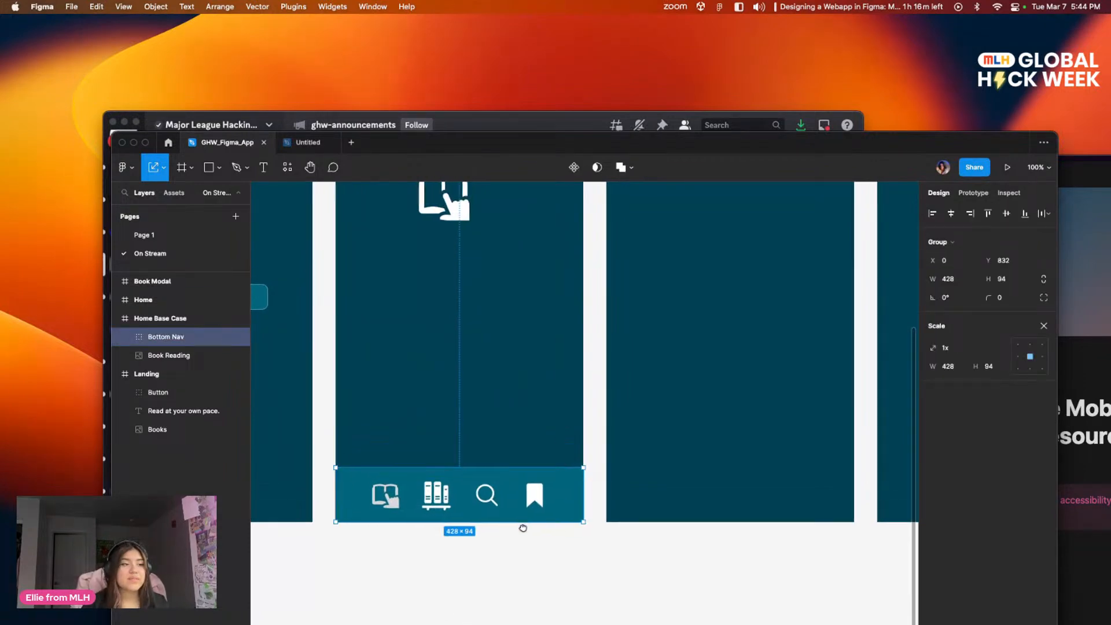
left_click(549, 591)
scroll(556, 448, "down", 4)
left_click(558, 449)
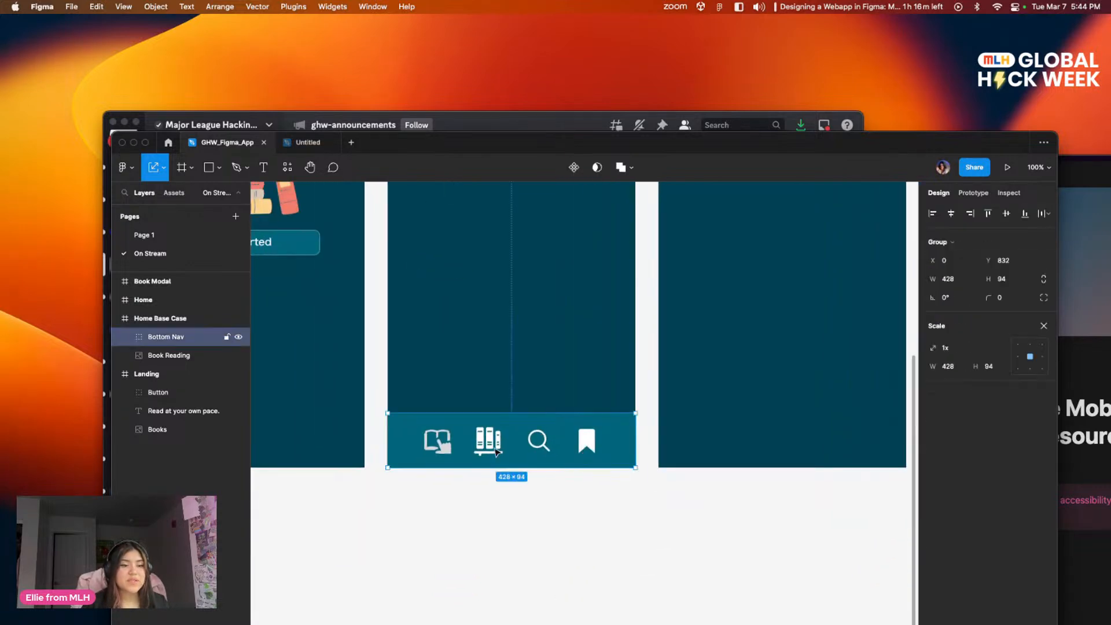
double_click(443, 450)
left_click(601, 455)
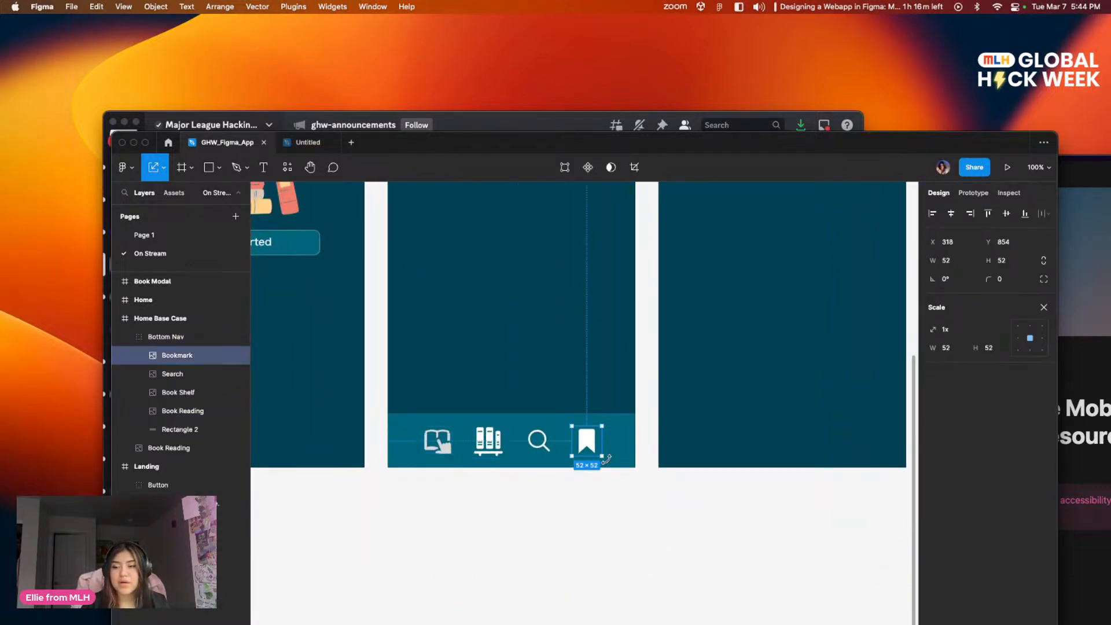
left_click(623, 484)
left_click_drag(605, 484, 429, 452)
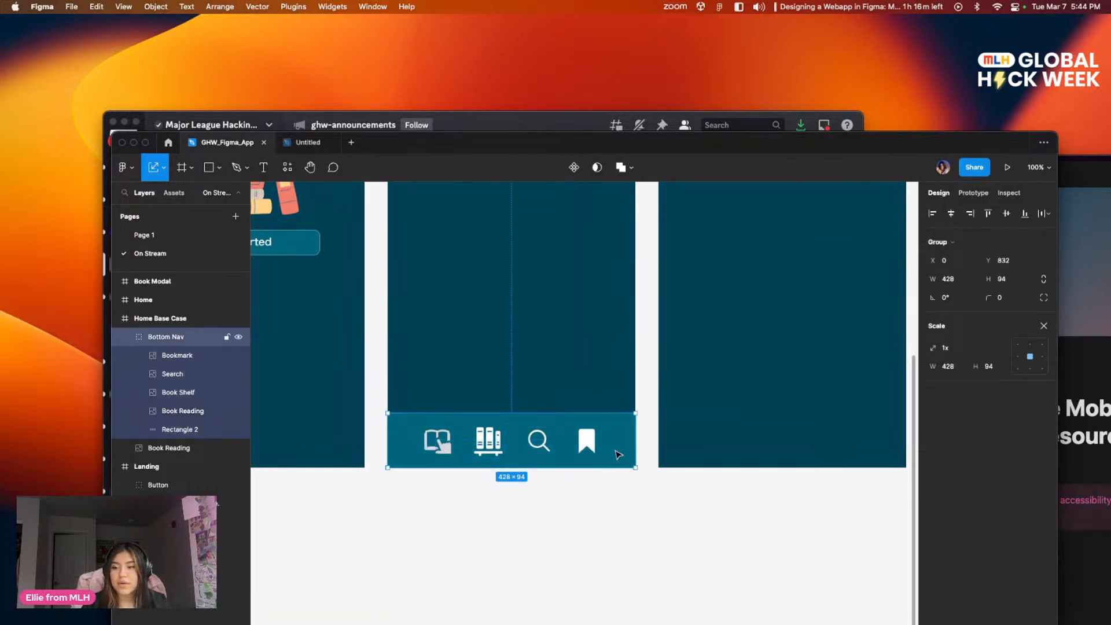
double_click(615, 458)
left_click_drag(619, 454, 426, 443)
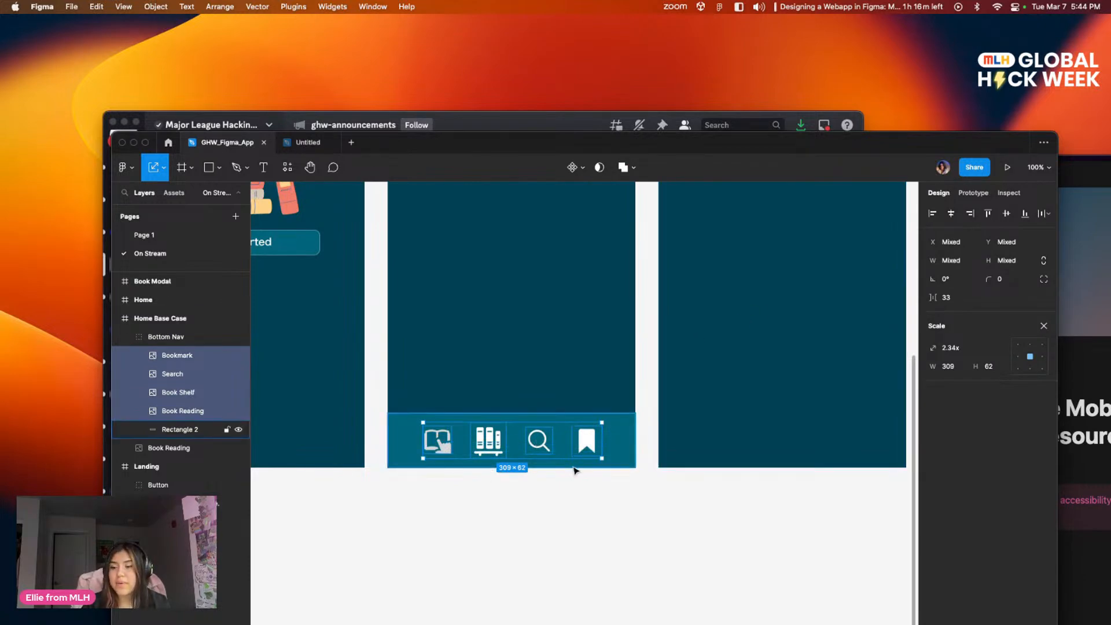
left_click(612, 486)
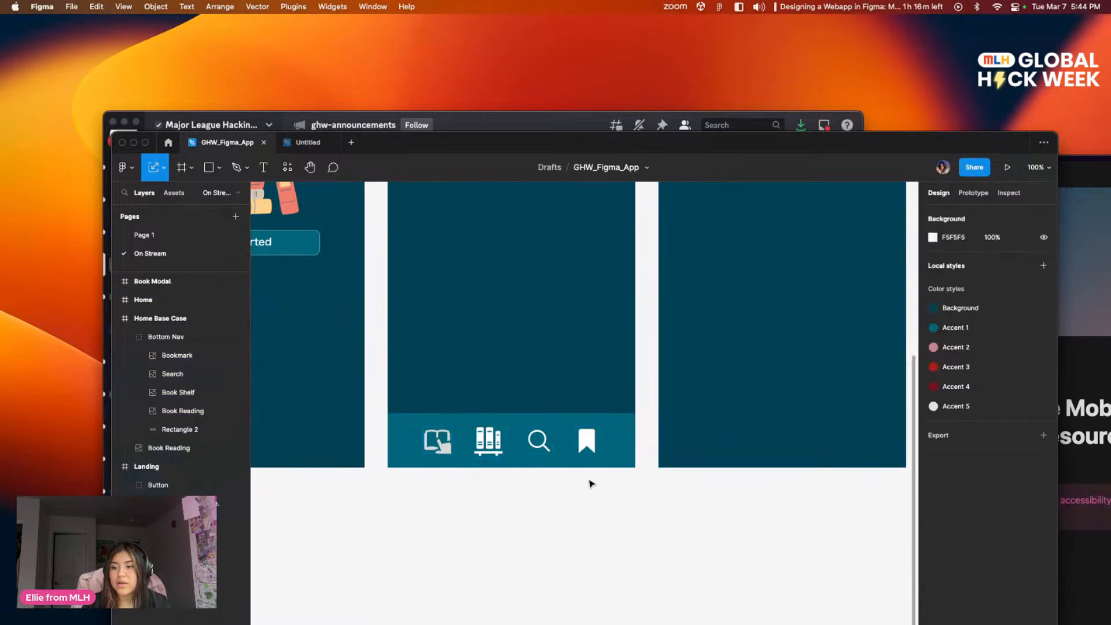
left_click(434, 450)
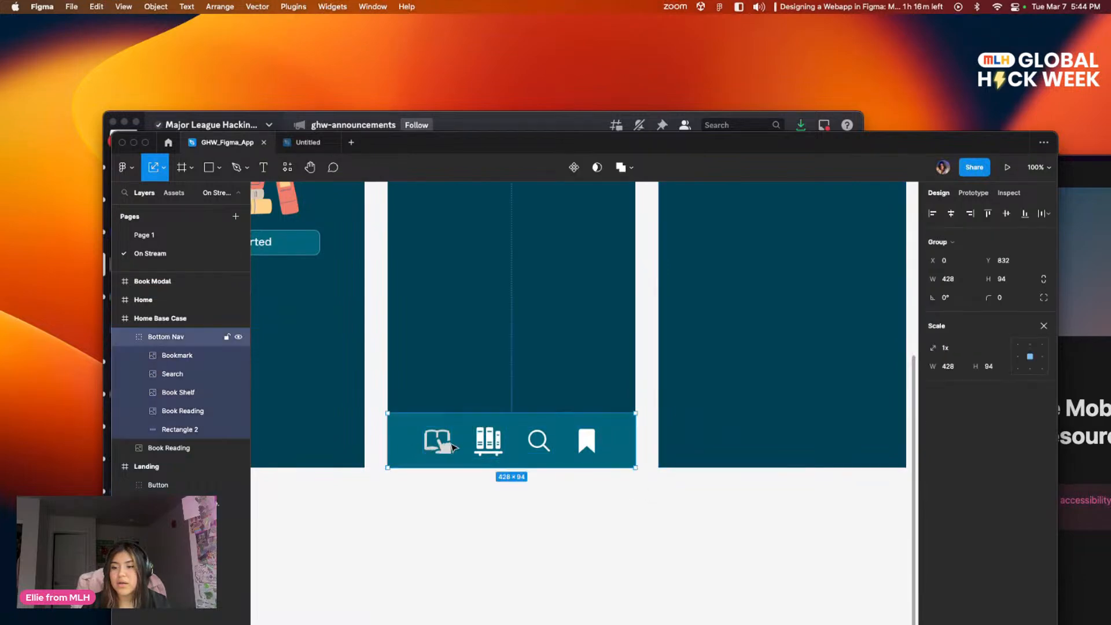
left_click(647, 422)
scroll(647, 421, "up", 3)
scroll(647, 422, "right", 2)
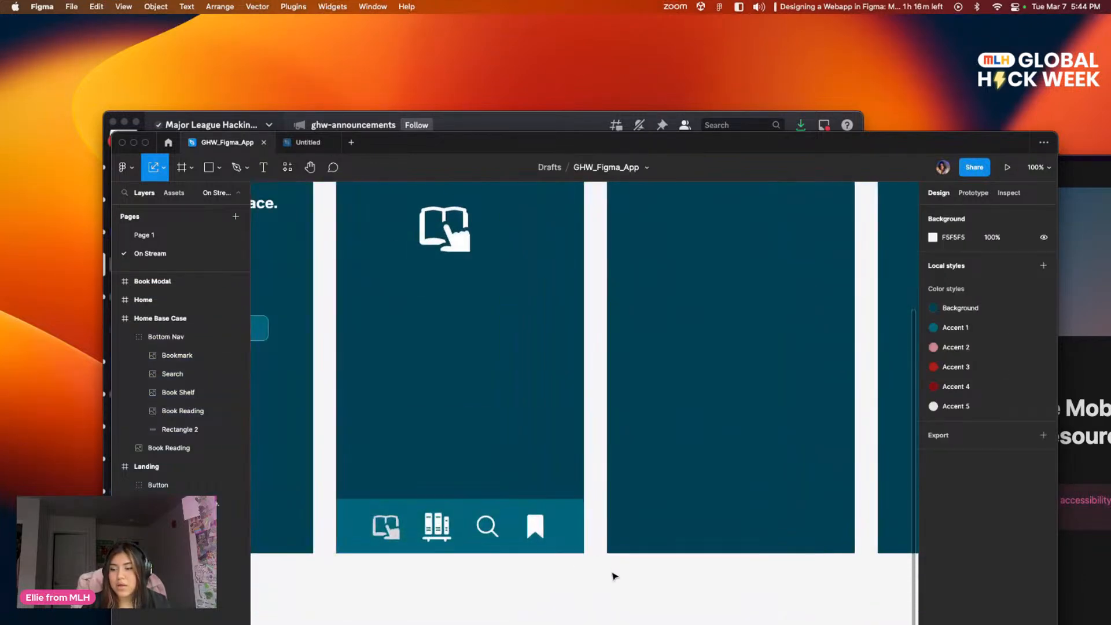
scroll(615, 354, "down", 3)
scroll(615, 355, "left", 2)
left_click_drag(649, 371, 725, 362)
Step: Copy the Bottom Nav group from Home Base Case into the Home screen at the same position
left_click(673, 468)
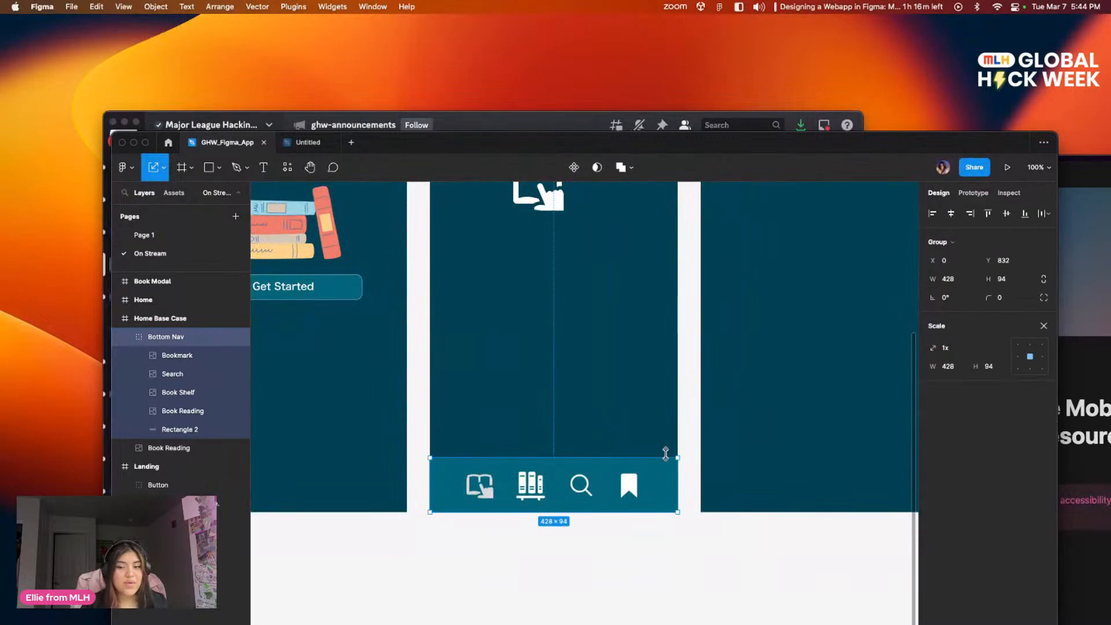
scroll(652, 446, "right", 5)
left_click(565, 442)
scroll(576, 433, "up", 1)
key("cmd+v")
scroll(597, 426, "right", 2)
scroll(599, 480, "down", 2)
Step: Compare the Bottom Nav placement on the Home Base Case and Home screens
left_click_drag(600, 373, 401, 494)
left_click_drag(575, 353, 533, 376)
left_click_drag(520, 509, 682, 415)
left_click_drag(573, 419, 578, 515)
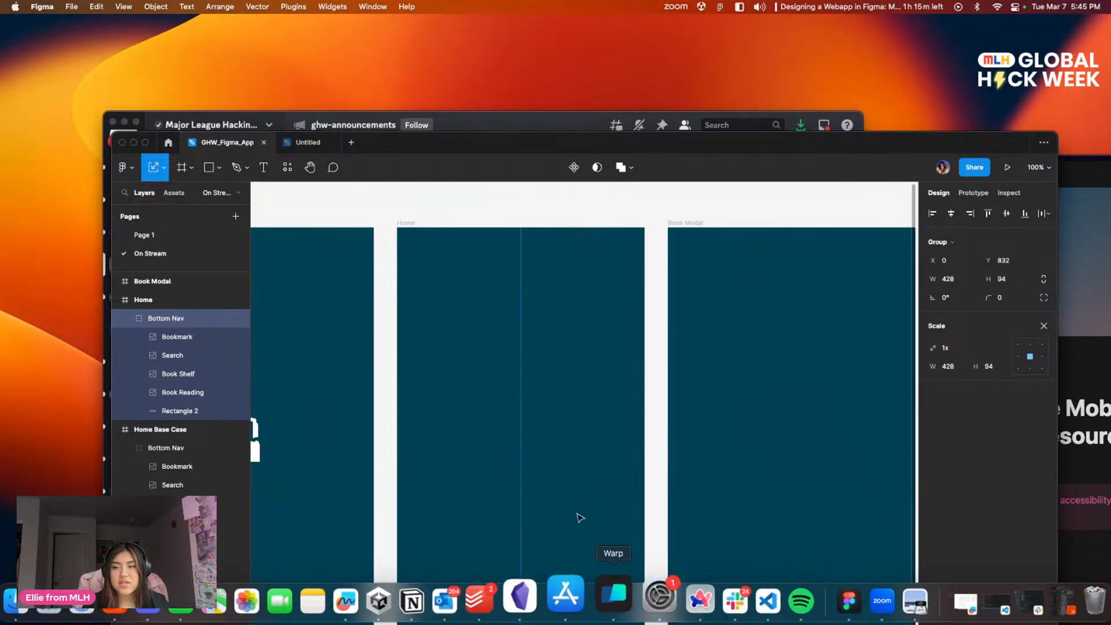
left_click_drag(680, 372, 676, 193)
left_click_drag(474, 426, 642, 332)
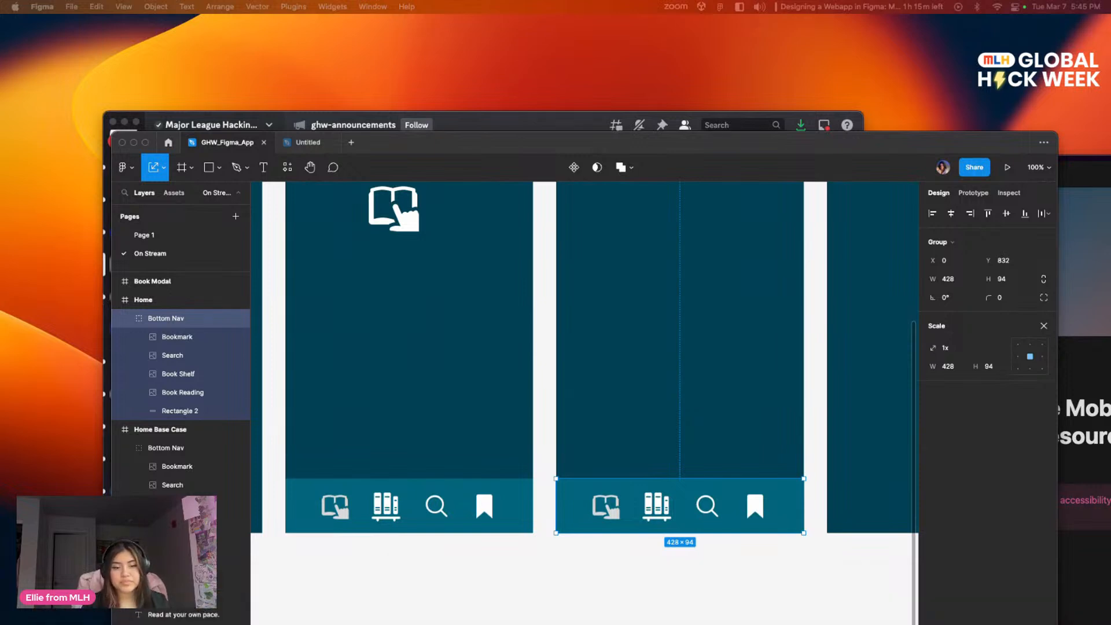
scroll(555, 390, "left", 5)
scroll(466, 300, "up", 2)
left_click_drag(443, 386, 510, 462)
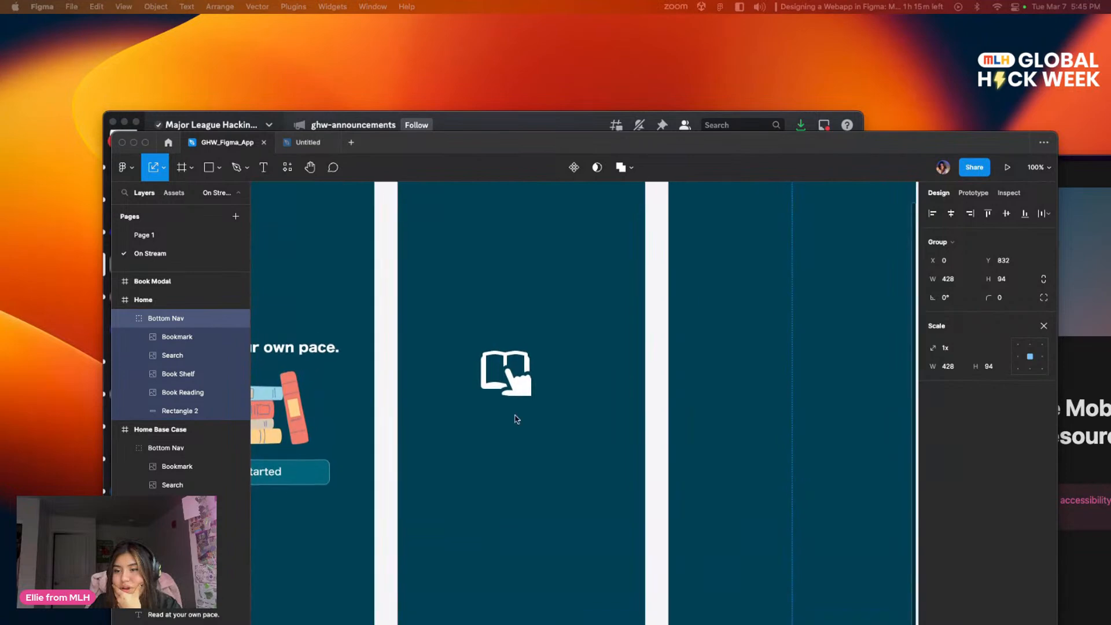
scroll(510, 461, "up", 3)
scroll(555, 491, "down", 5)
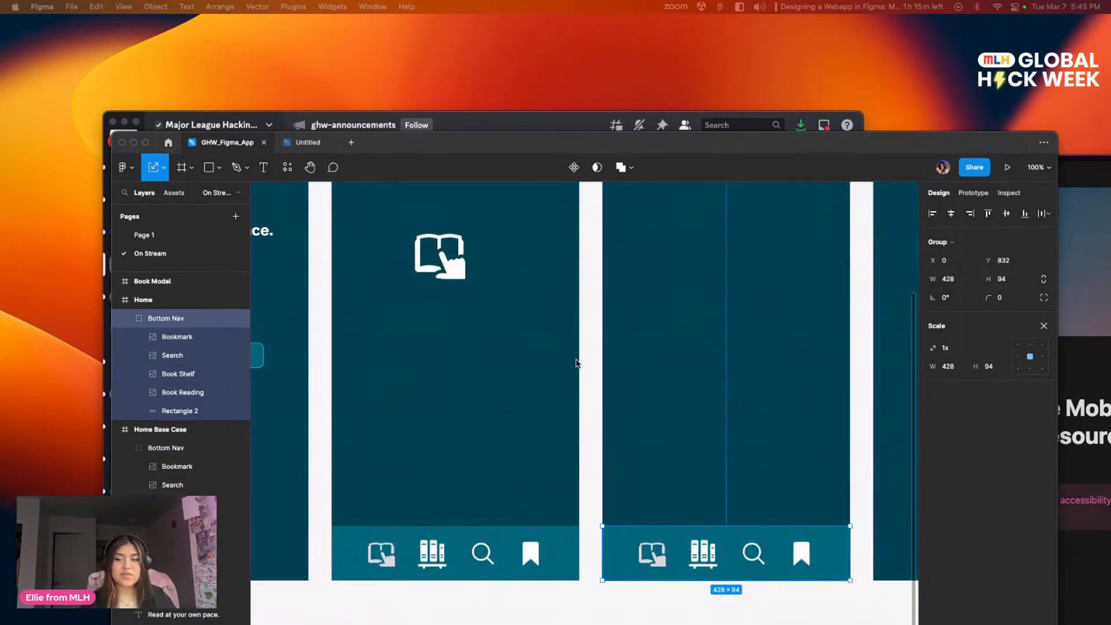
Step: Move the large Book Reading icon out of Home Base Case onto the empty canvas to the left of the Landing screen
key("minus")
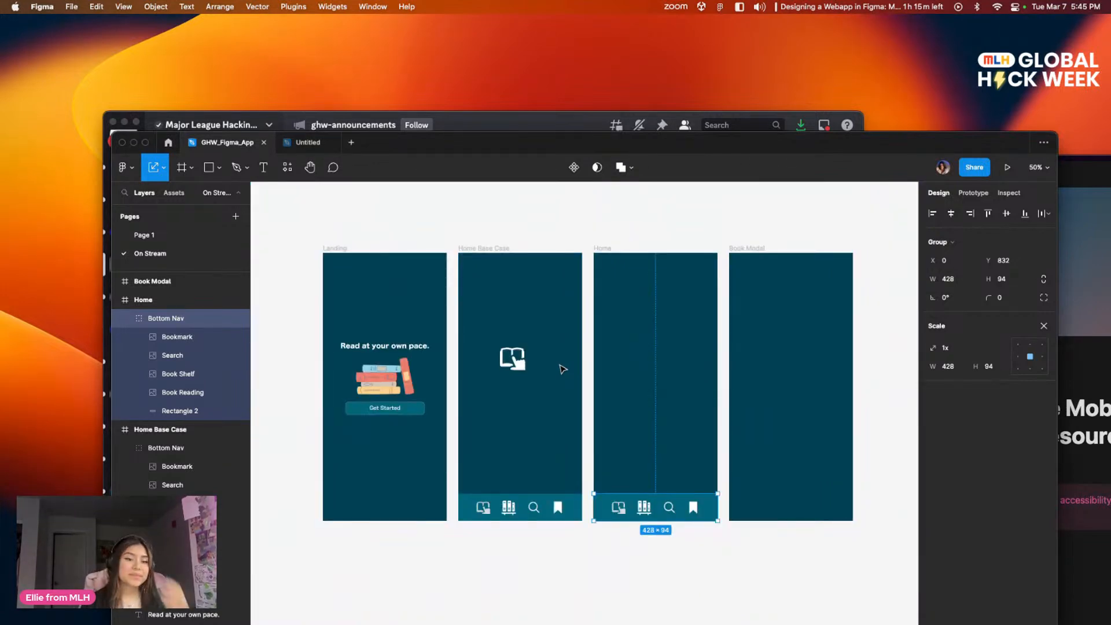
left_click(632, 560)
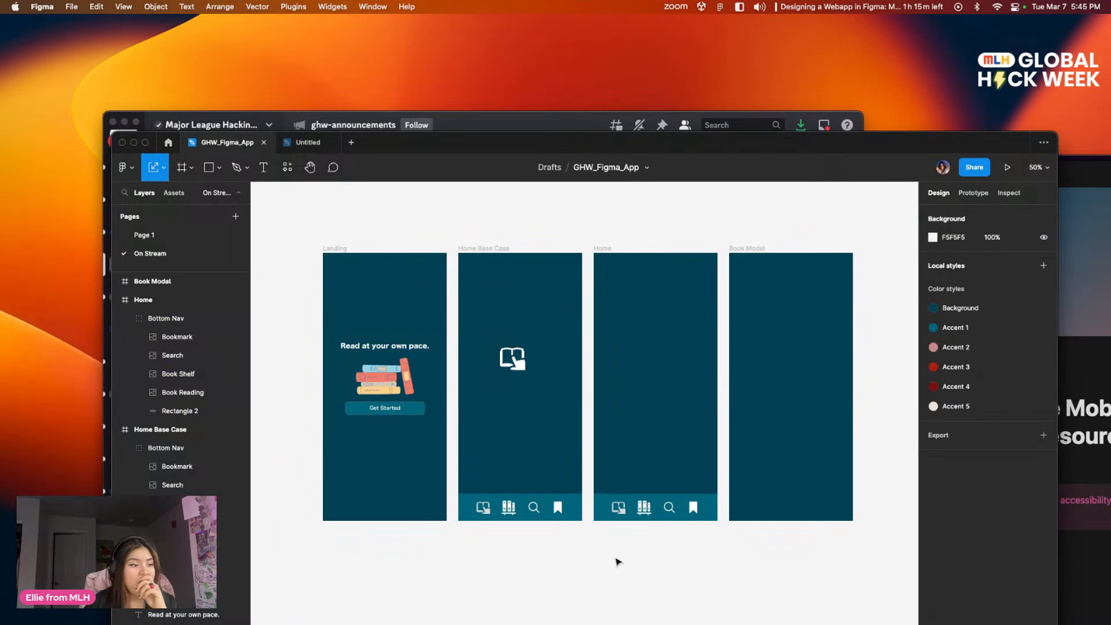
scroll(625, 555, "down", 3)
scroll(575, 484, "left", 5)
scroll(575, 483, "up", 2)
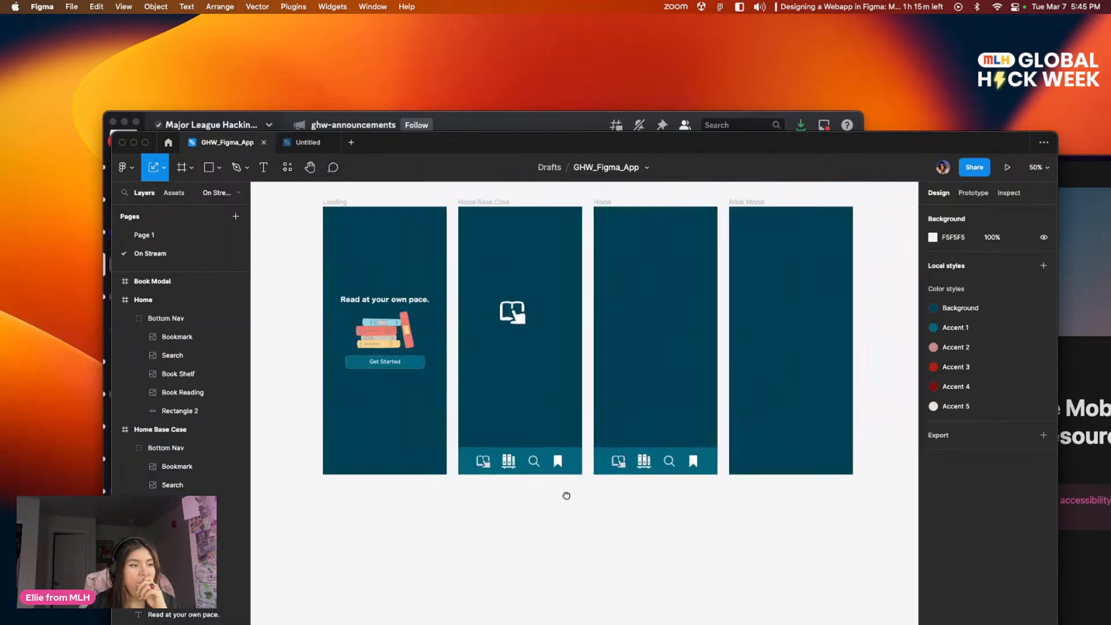
scroll(683, 497, "right", 3)
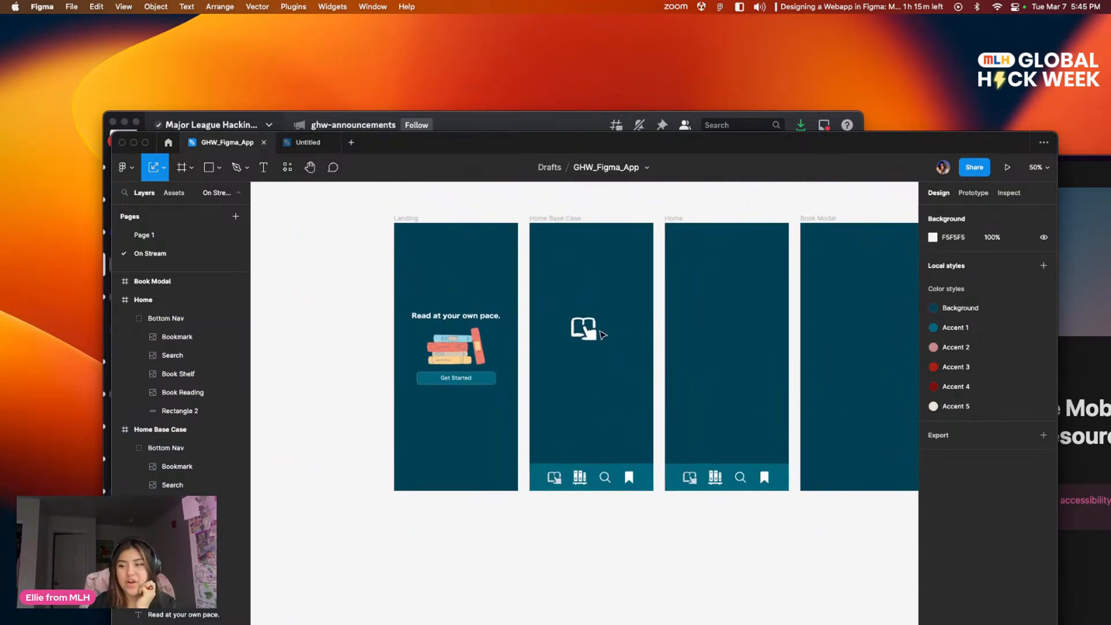
left_click(584, 328)
left_click_drag(584, 328, 284, 301)
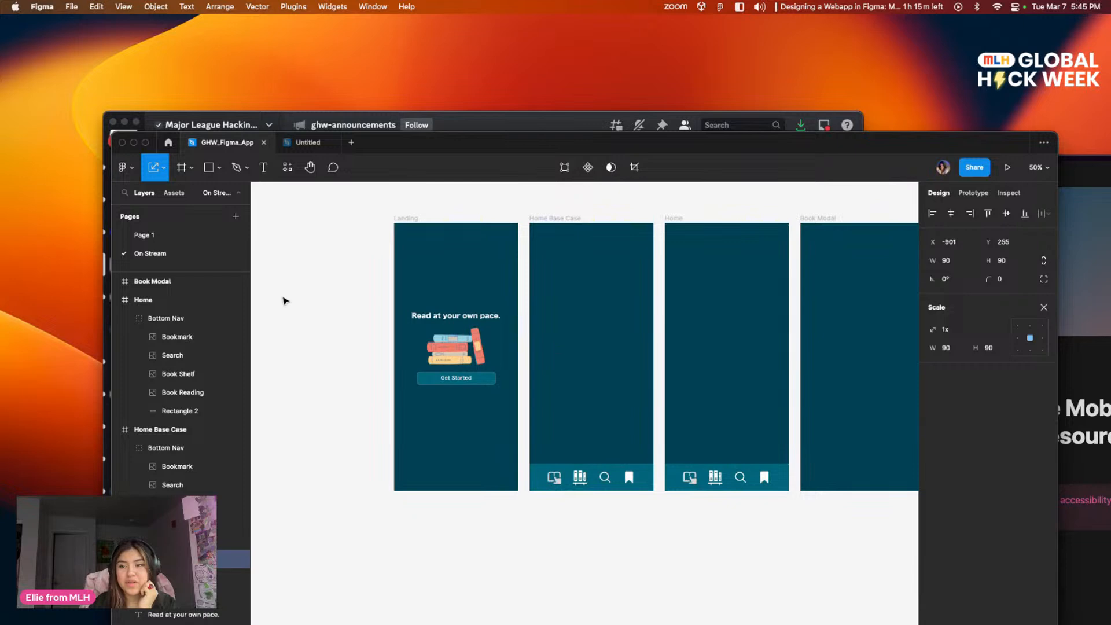
left_click(360, 423)
scroll(648, 339, "right", 5)
scroll(506, 308, "left", 2)
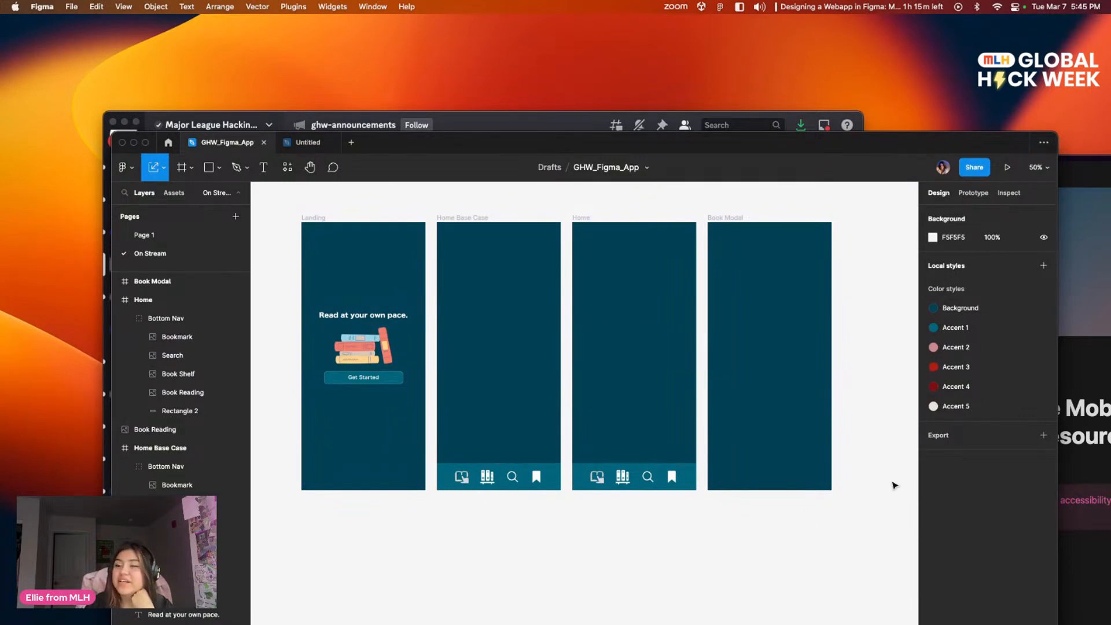
Step: Add a text box about 342 by 59 reading "Currently Reading" near the top of the Home Base Case screen
left_click_drag(565, 325, 590, 365)
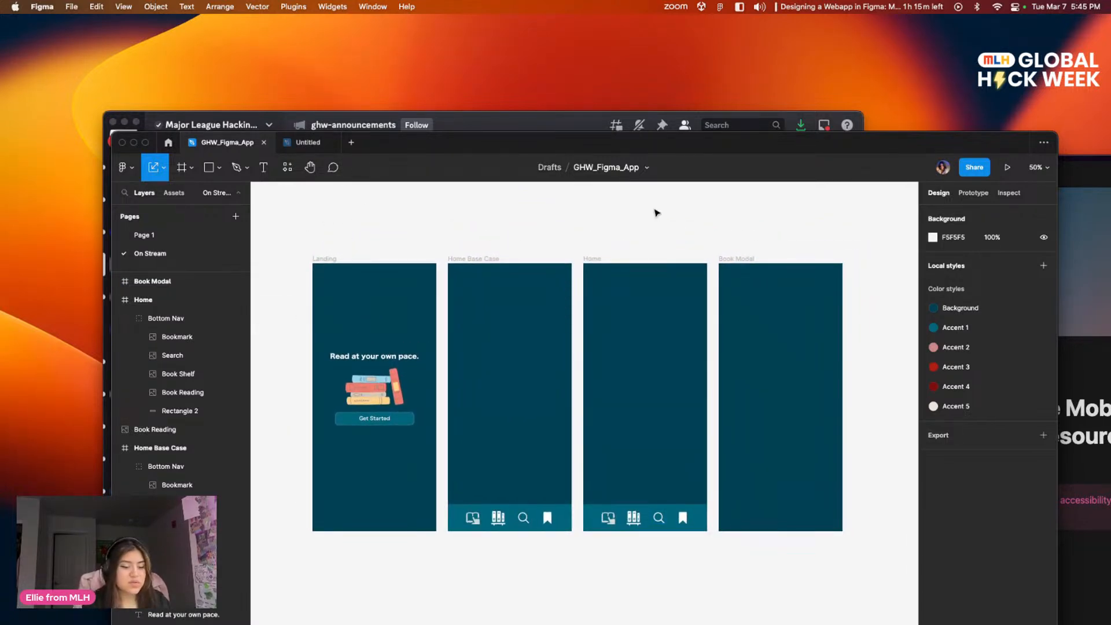
key("super+plus")
left_click_drag(518, 284, 639, 588)
left_click_drag(647, 472, 610, 379)
left_click_drag(548, 442, 568, 421)
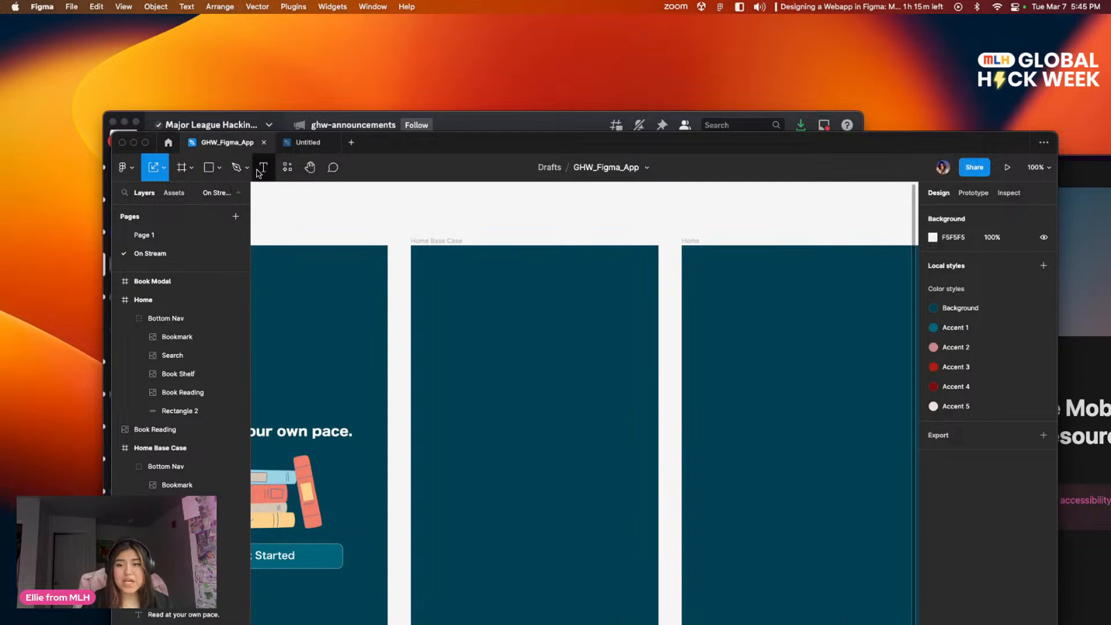
left_click(263, 167)
left_click_drag(435, 268, 634, 302)
type("Ch")
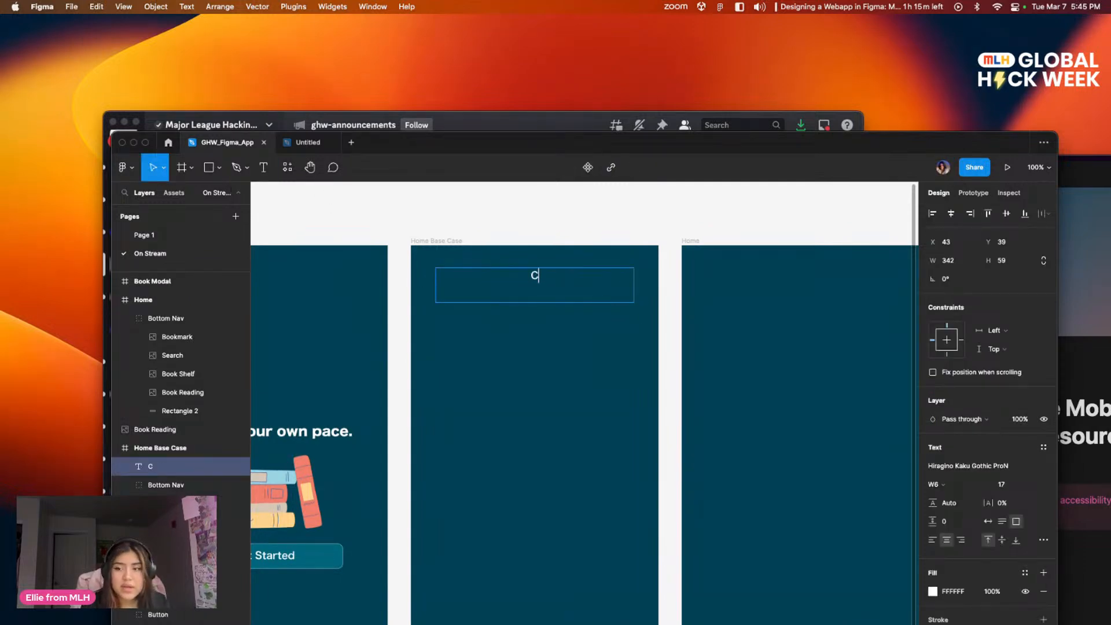
key("BackSpace")
type("urre")
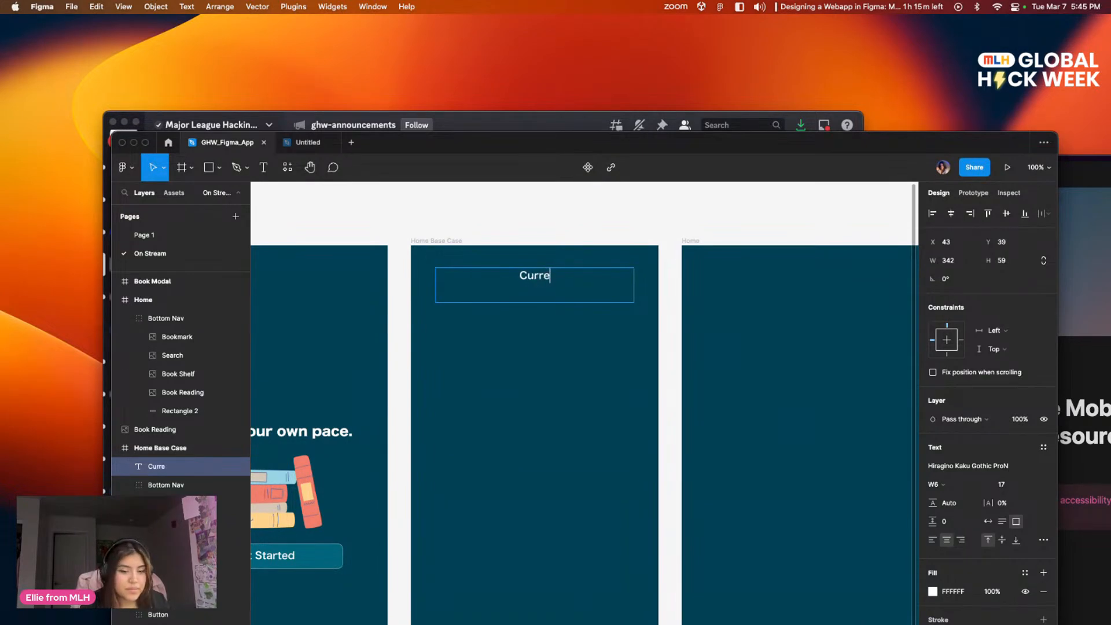
type("ntly Reading")
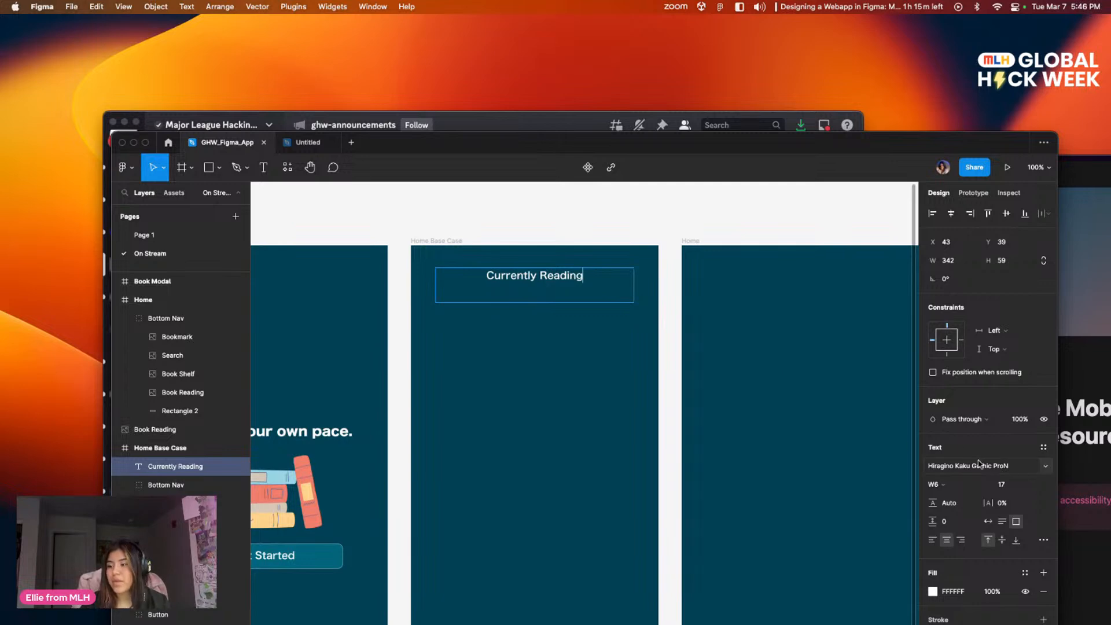
Step: Change the Currently Reading heading's font to Hiragino Kaku Gothic Std
left_click(995, 470)
triple_click(552, 273)
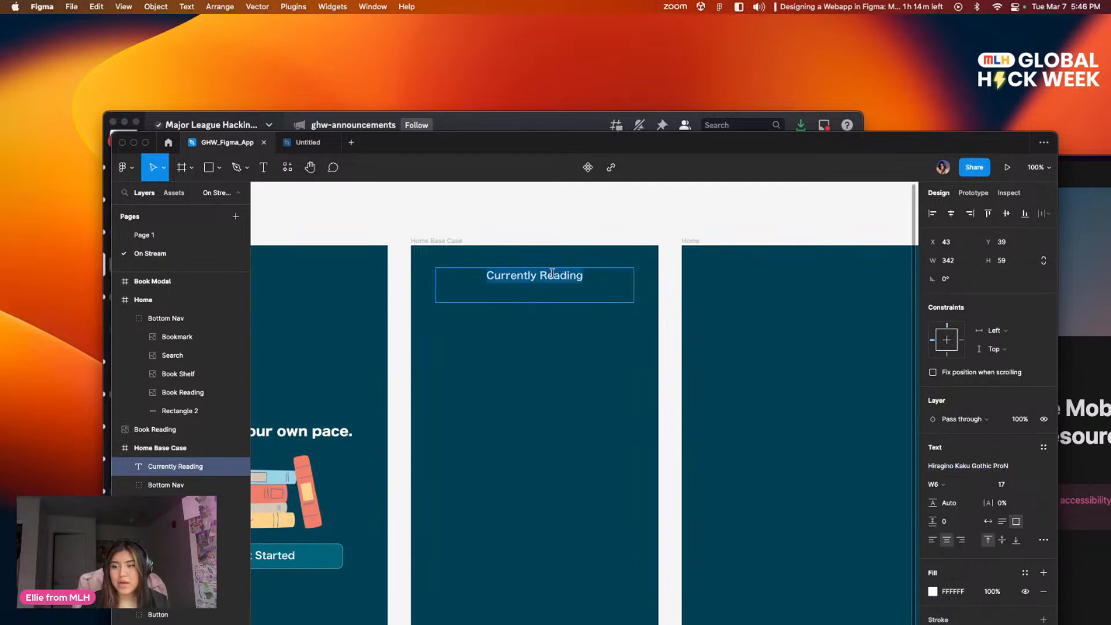
left_click(600, 282)
key("alt+shift+Left")
key("alt+shift+Left")
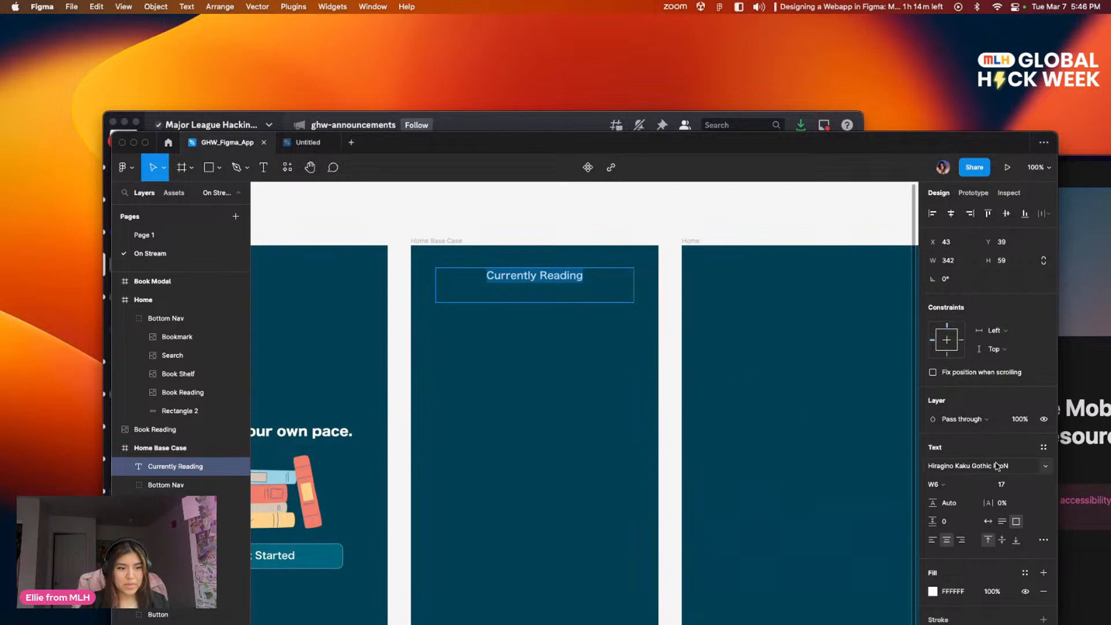
left_click(1020, 466)
key("Up")
key("Up")
key("Up")
key("Down")
key("Down")
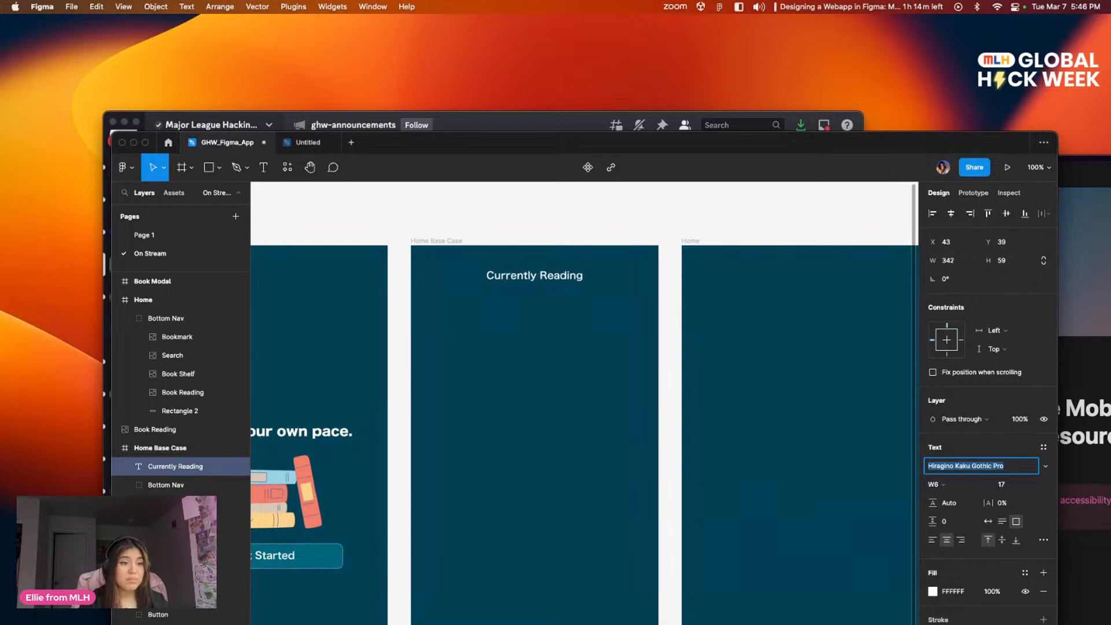
key("Down")
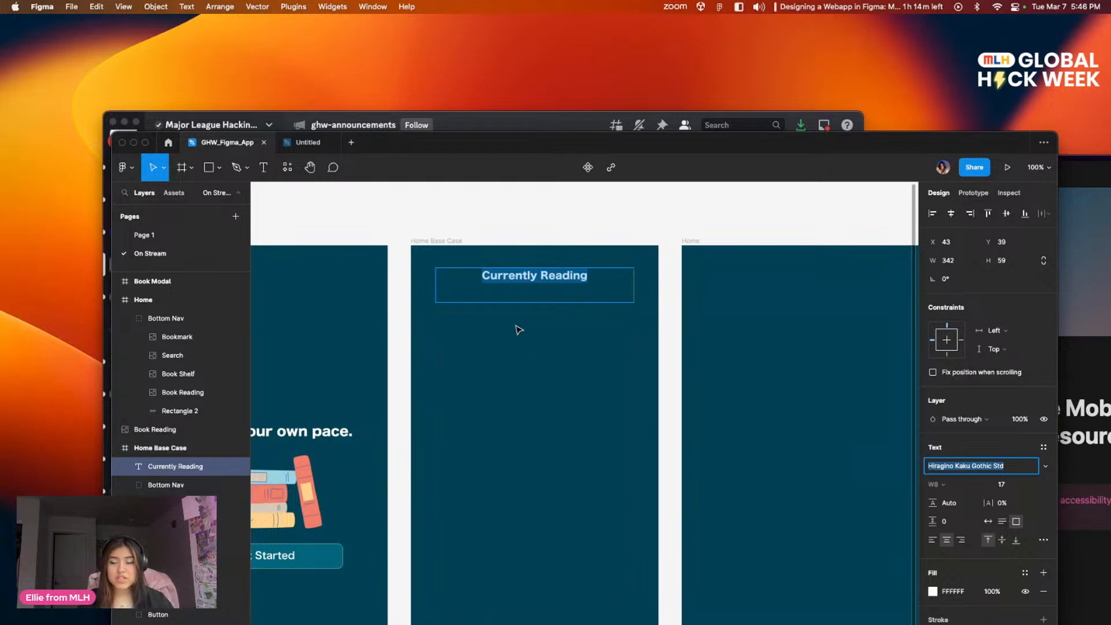
left_click(523, 407)
Step: Set the Currently Reading heading's font size to 23
scroll(602, 283, "left", 2)
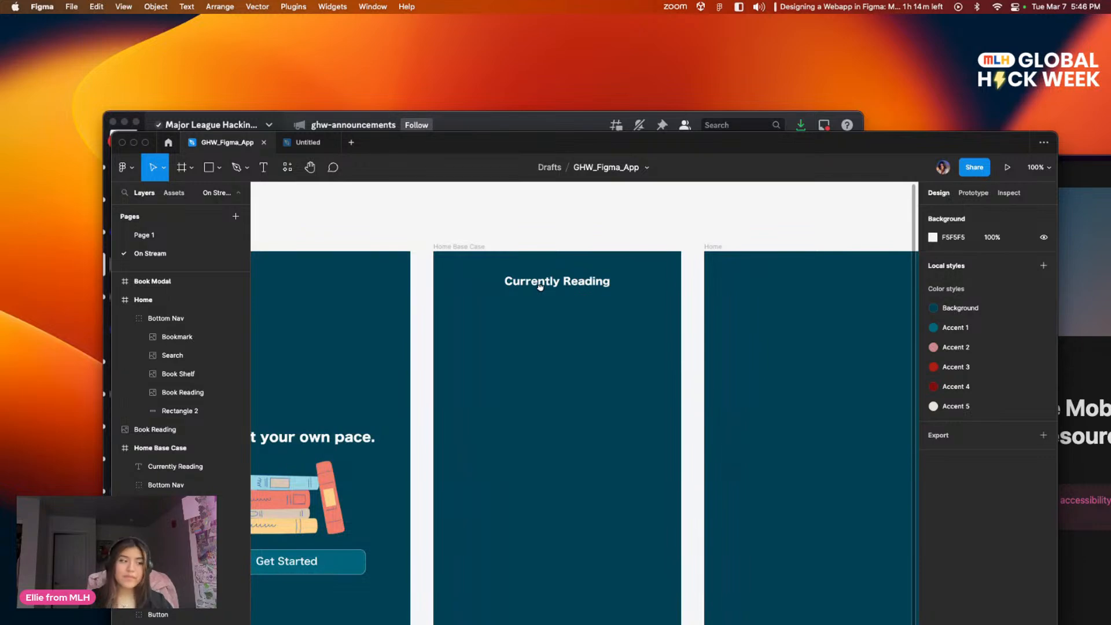
scroll(540, 286, "left", 2)
left_click(648, 288)
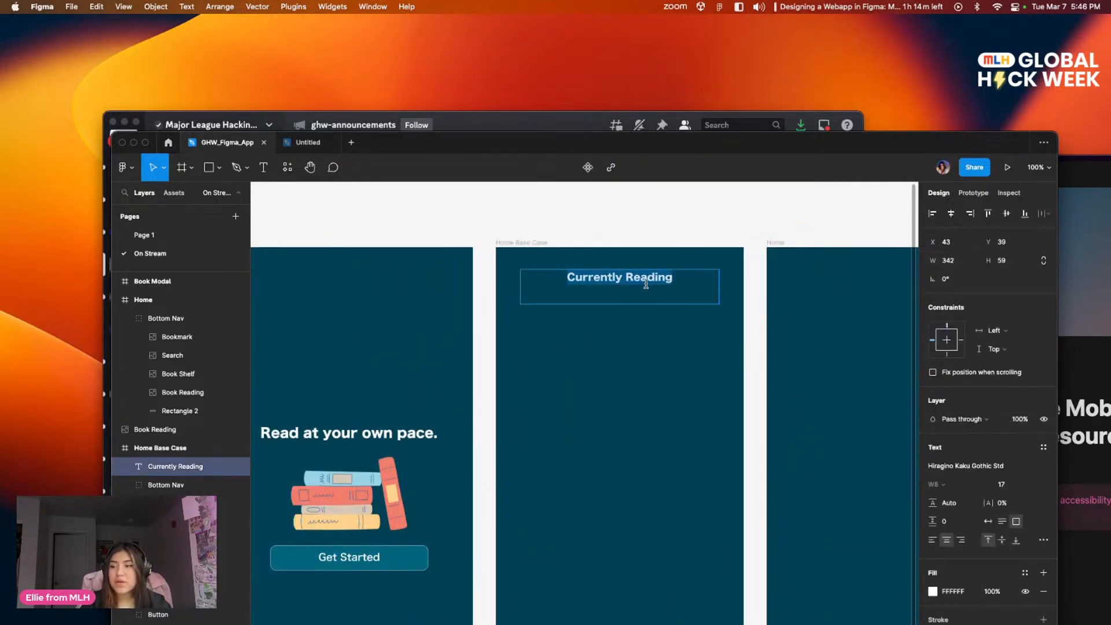
left_click(1009, 485)
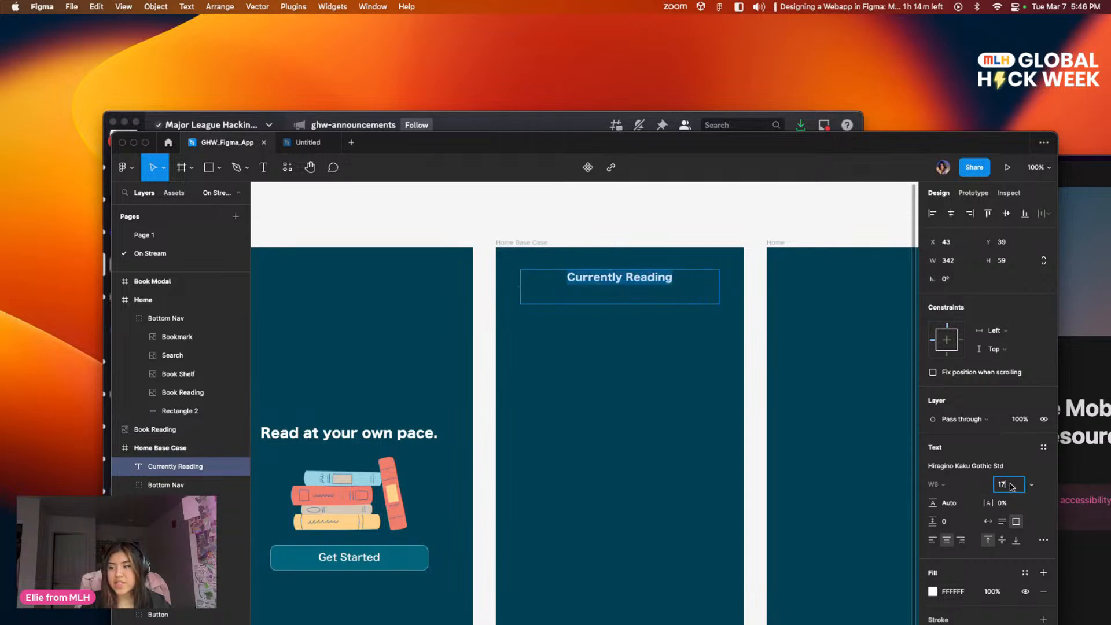
key("Return")
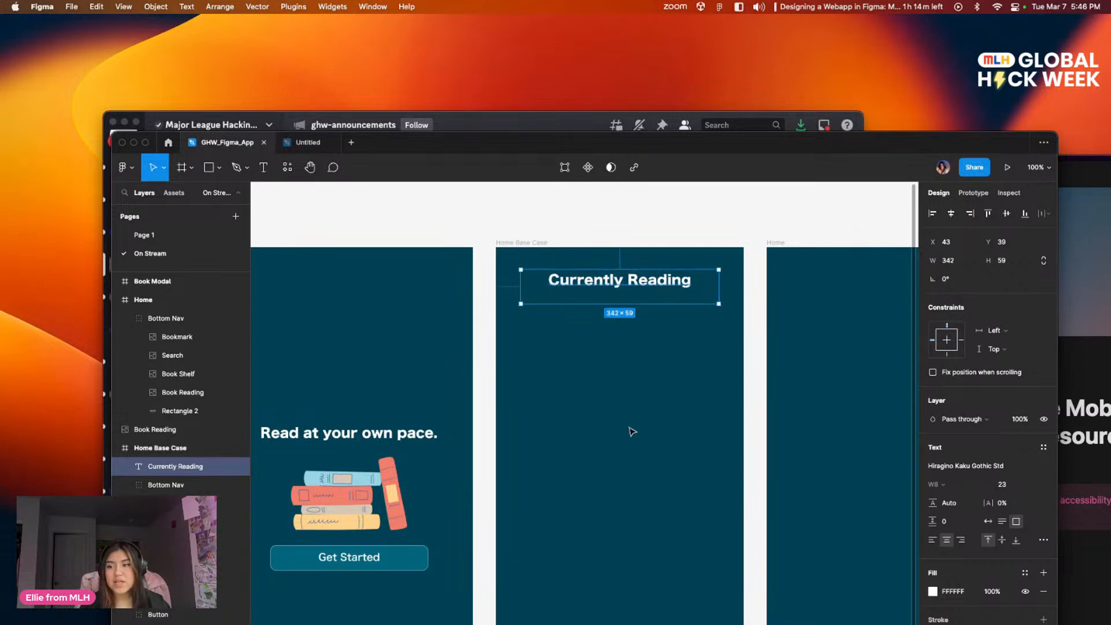
Step: Fill the Currently Reading heading with the off-white local color EAE3DA
double_click(625, 279)
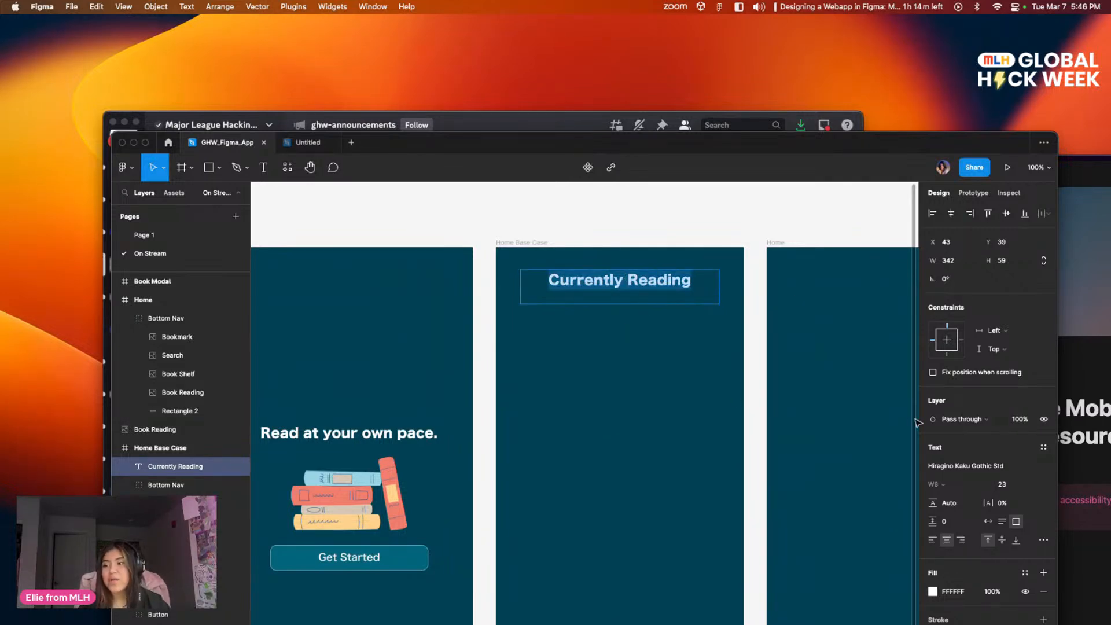
left_click_drag(858, 424, 765, 380)
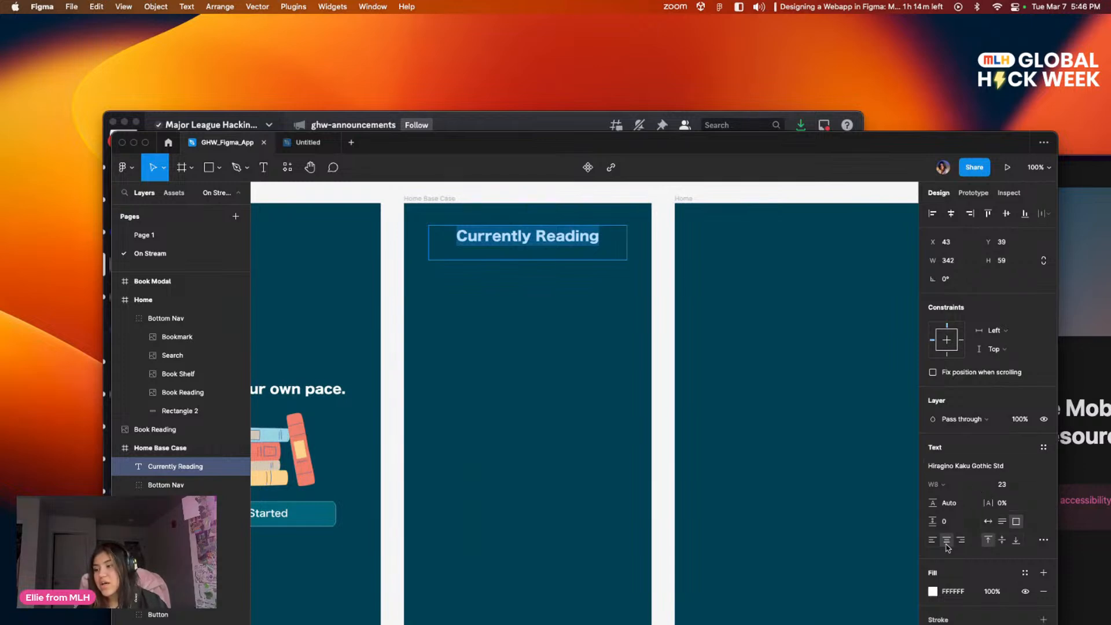
left_click(932, 592)
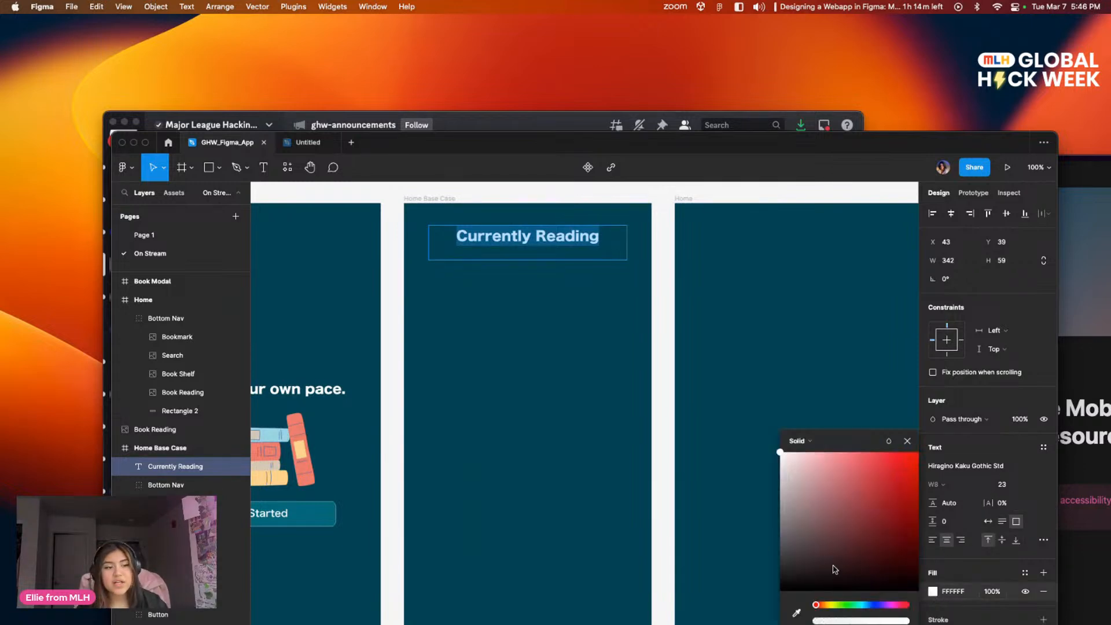
double_click(951, 146)
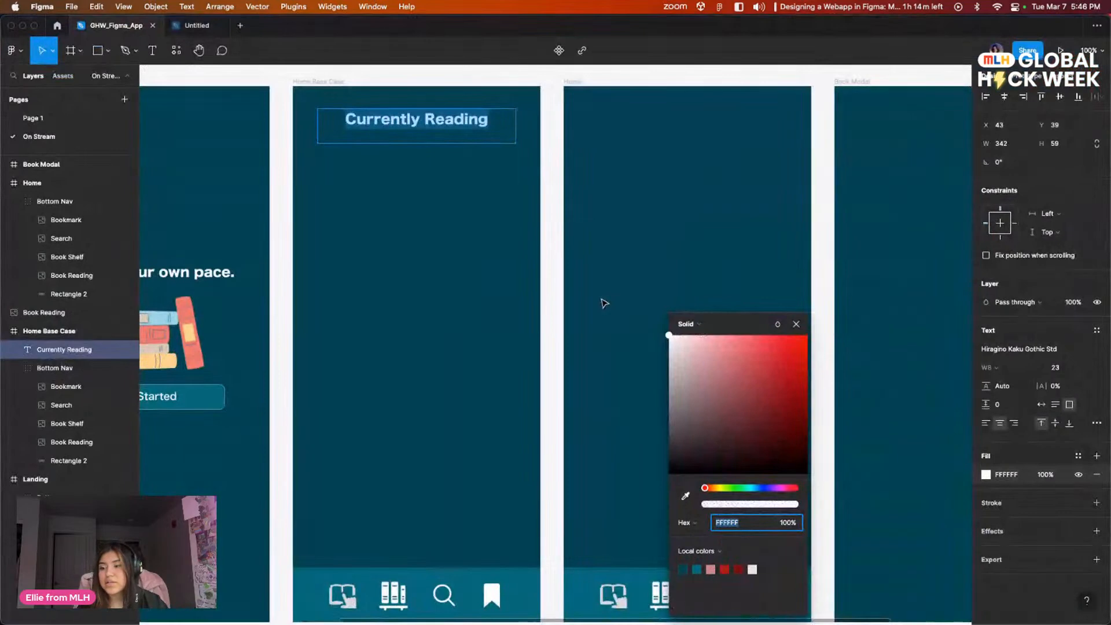
left_click(752, 569)
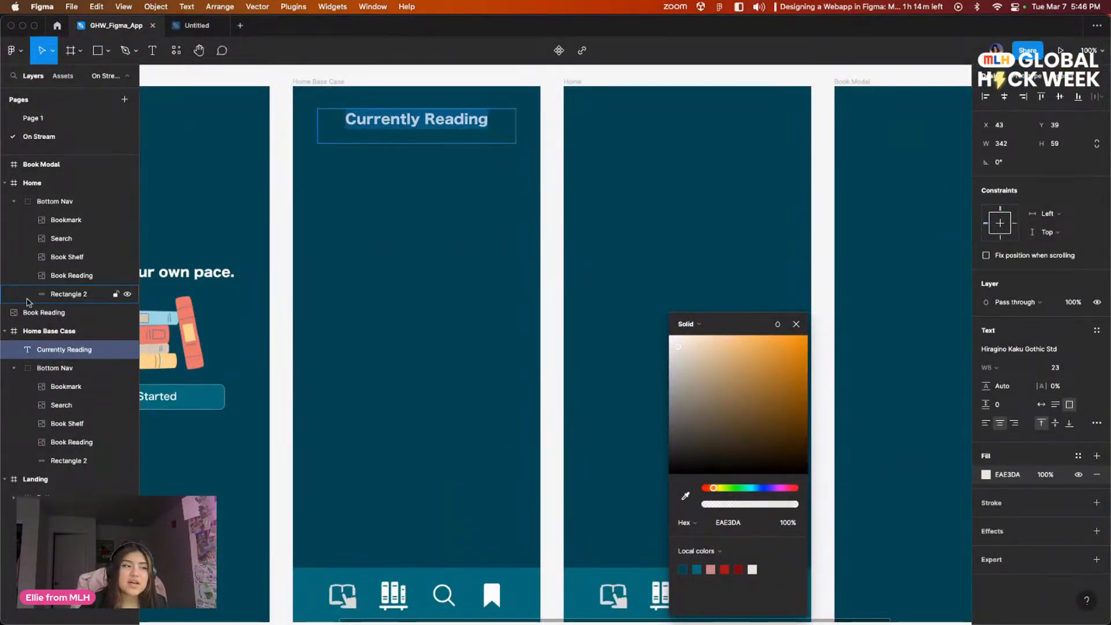
key("Escape")
key("Escape")
left_click_drag(397, 245, 624, 299)
left_click_drag(682, 252, 595, 243)
scroll(604, 272, "up", 2)
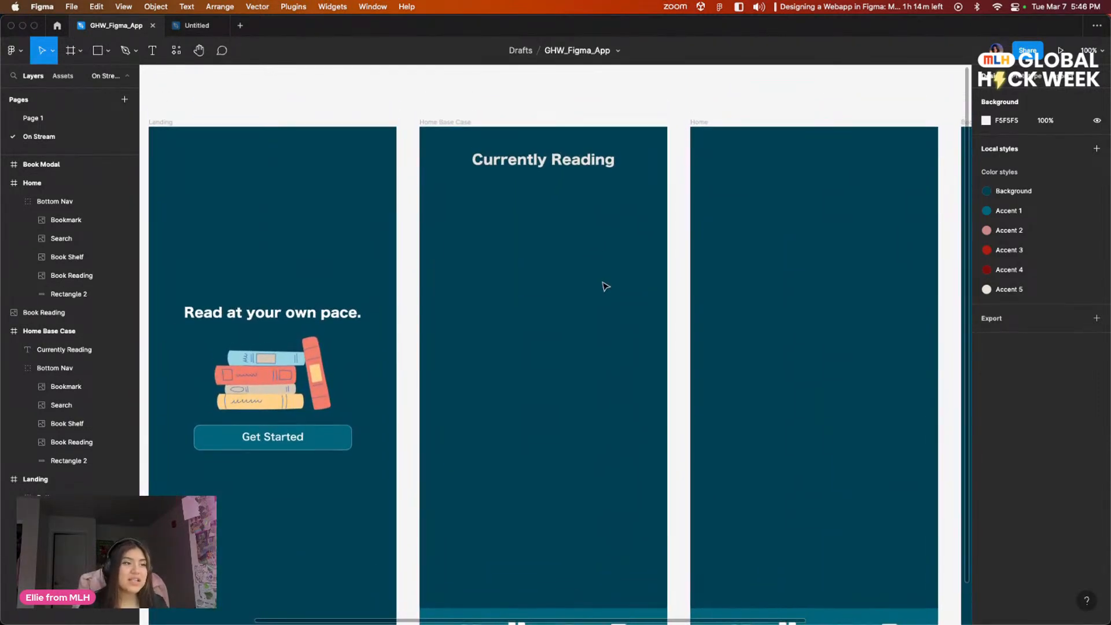
scroll(596, 290, "up", 3)
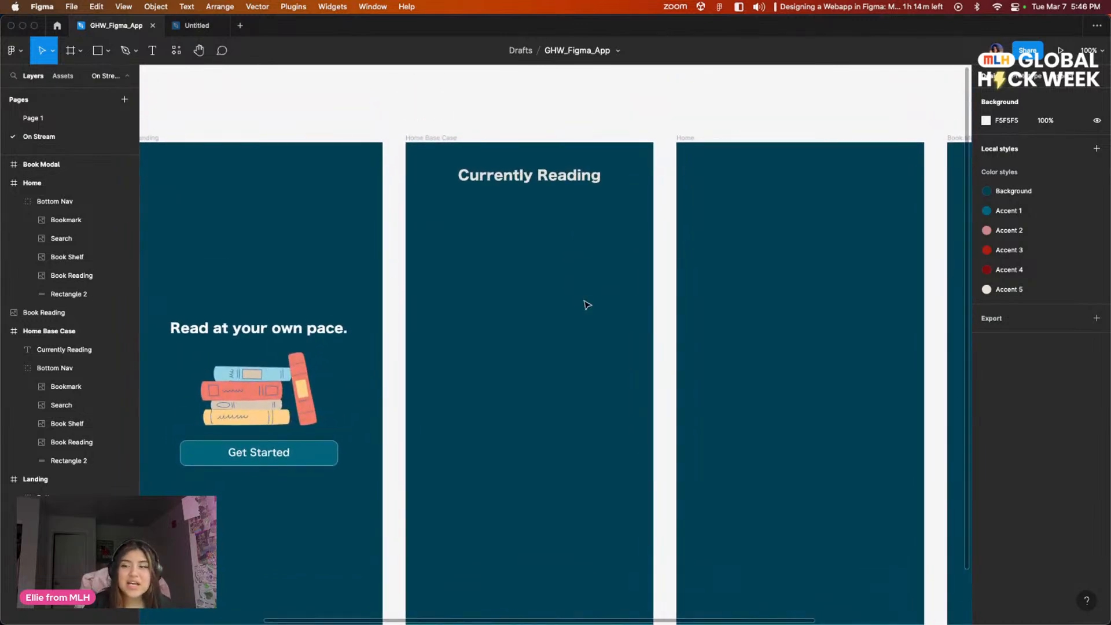
scroll(619, 301, "left", 2)
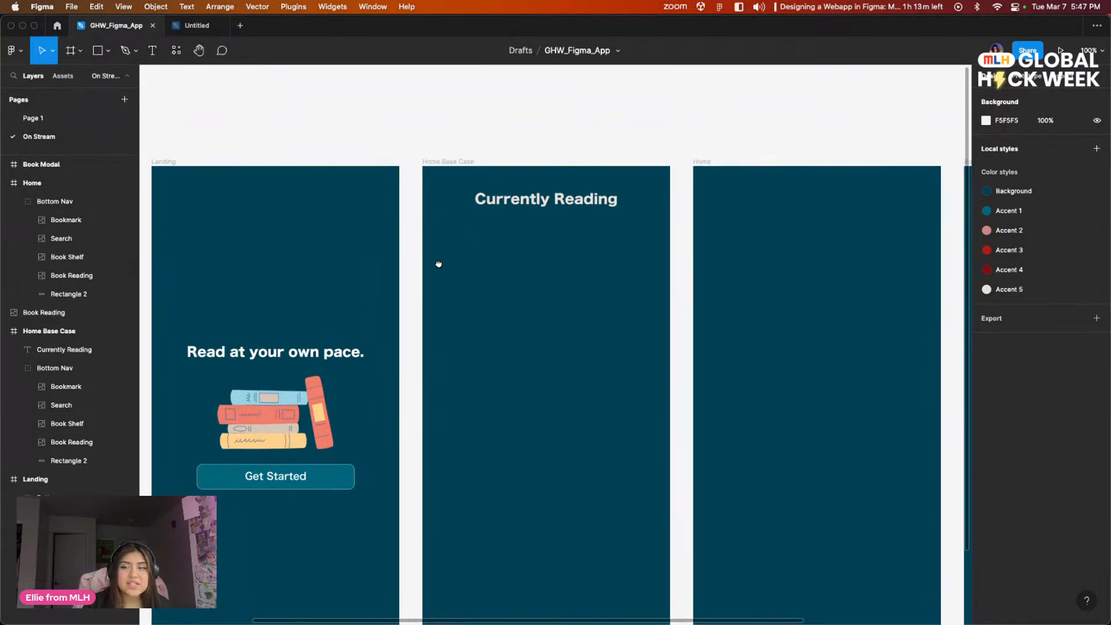
scroll(484, 243, "right", 2)
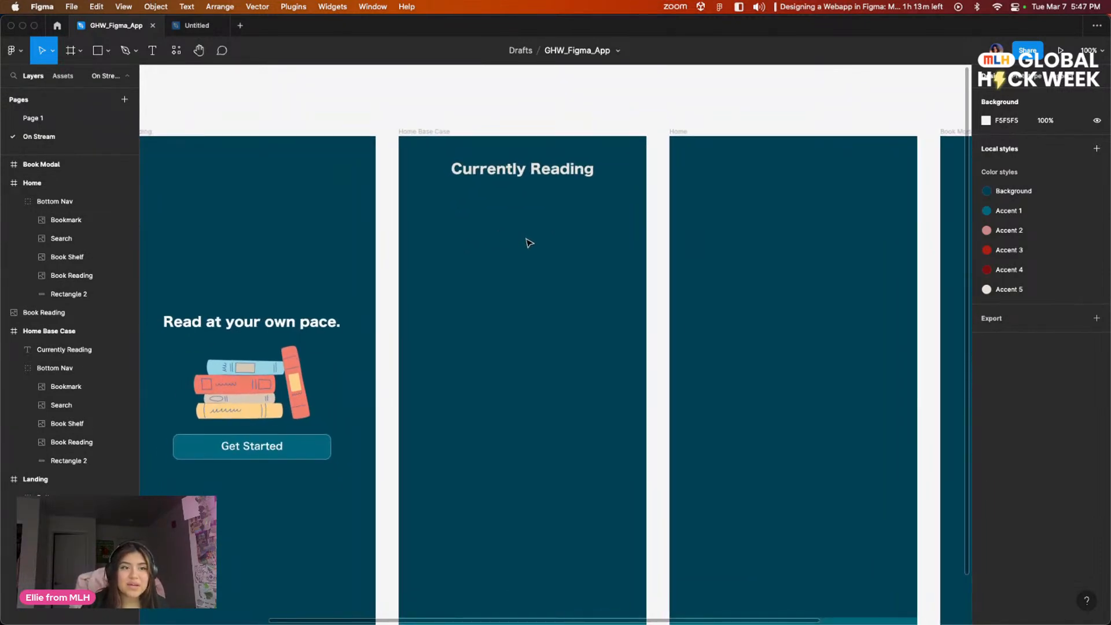
left_click_drag(1108, 257, 835, 257)
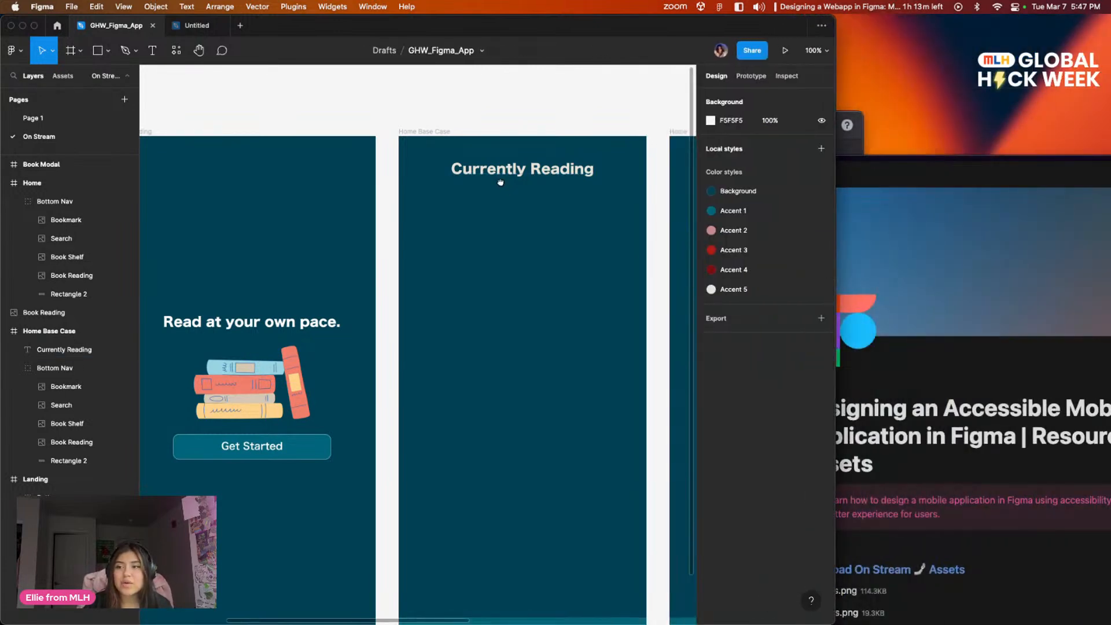
scroll(504, 185, "right", 4)
scroll(503, 185, "up", 3)
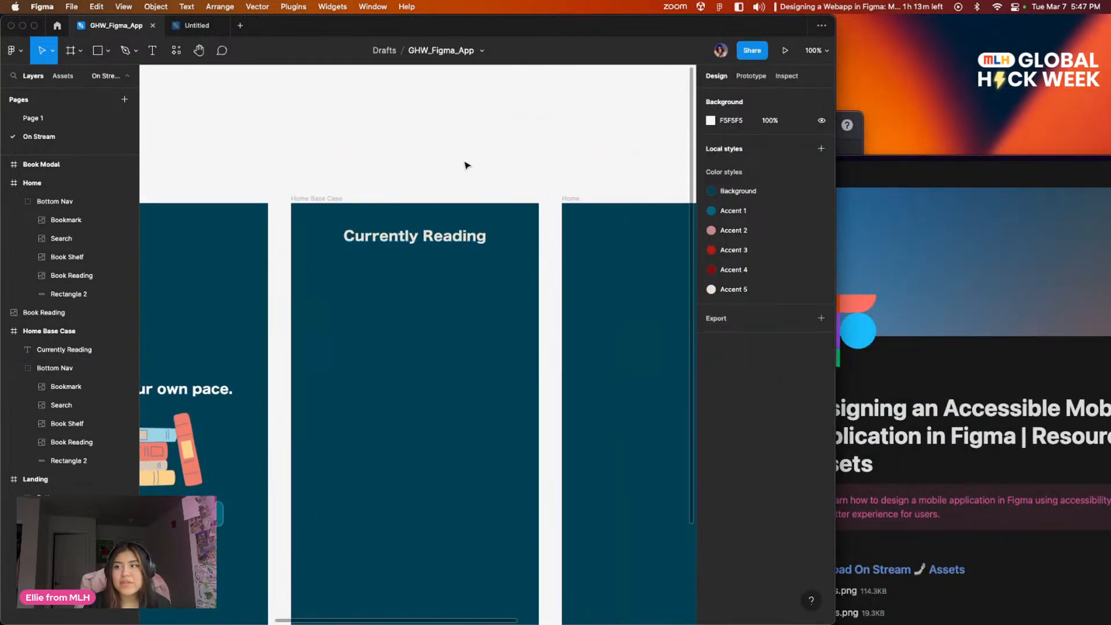
left_click_drag(414, 28, 630, 74)
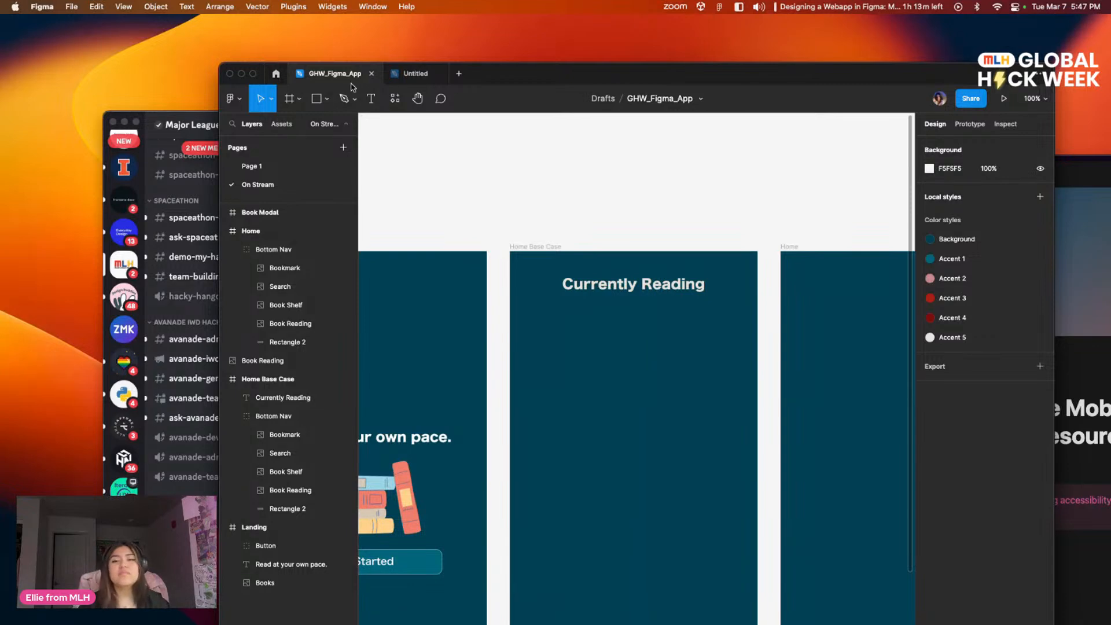
Step: Examine the header of the finished Home: Base Case design on Page 1, and return to the On Stream page
left_click(252, 166)
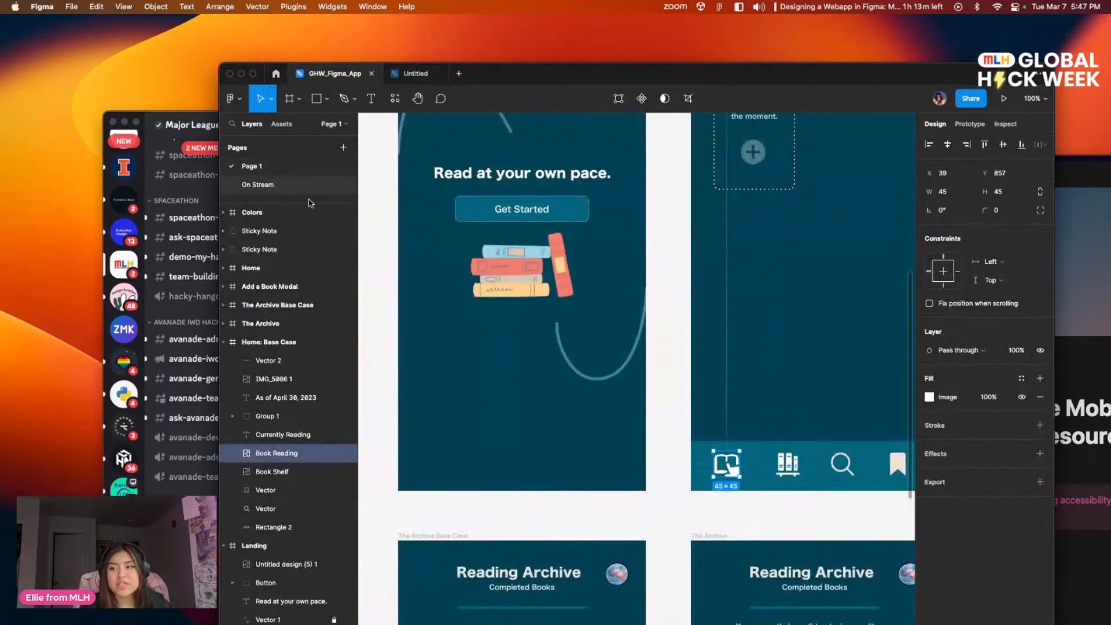
scroll(425, 370, "up", 5)
scroll(425, 370, "left", 3)
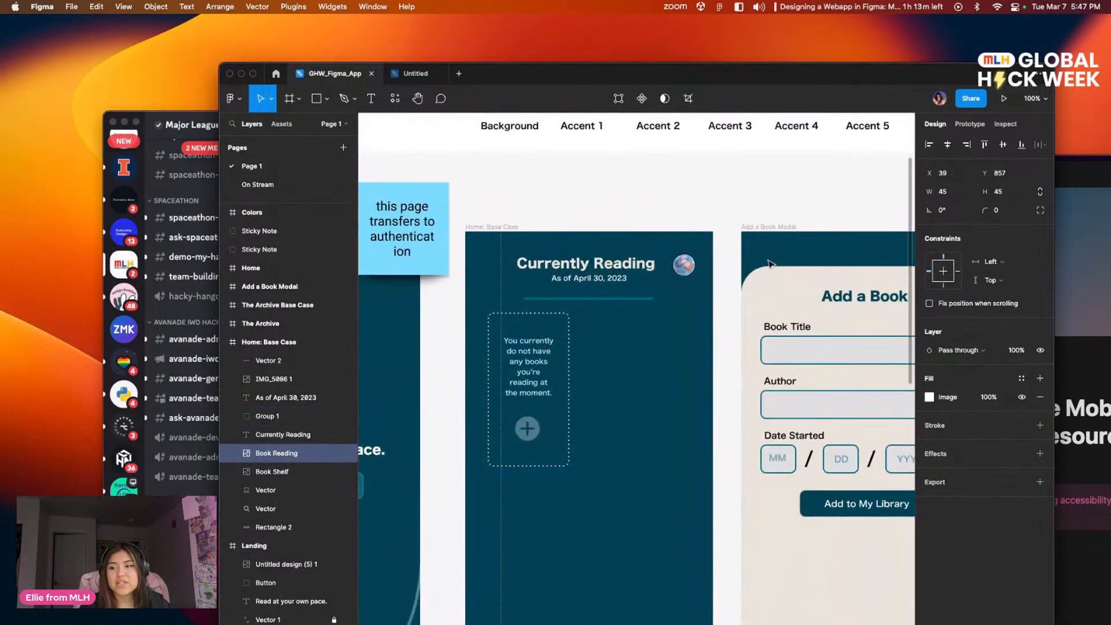
scroll(620, 286, "left", 3)
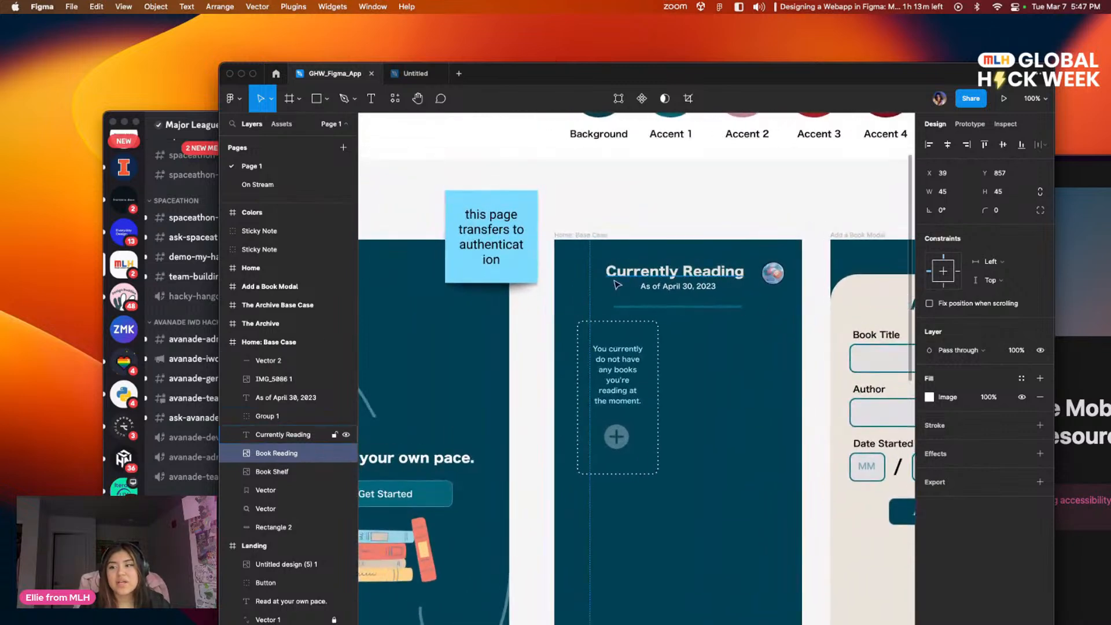
scroll(785, 304, "left", 4)
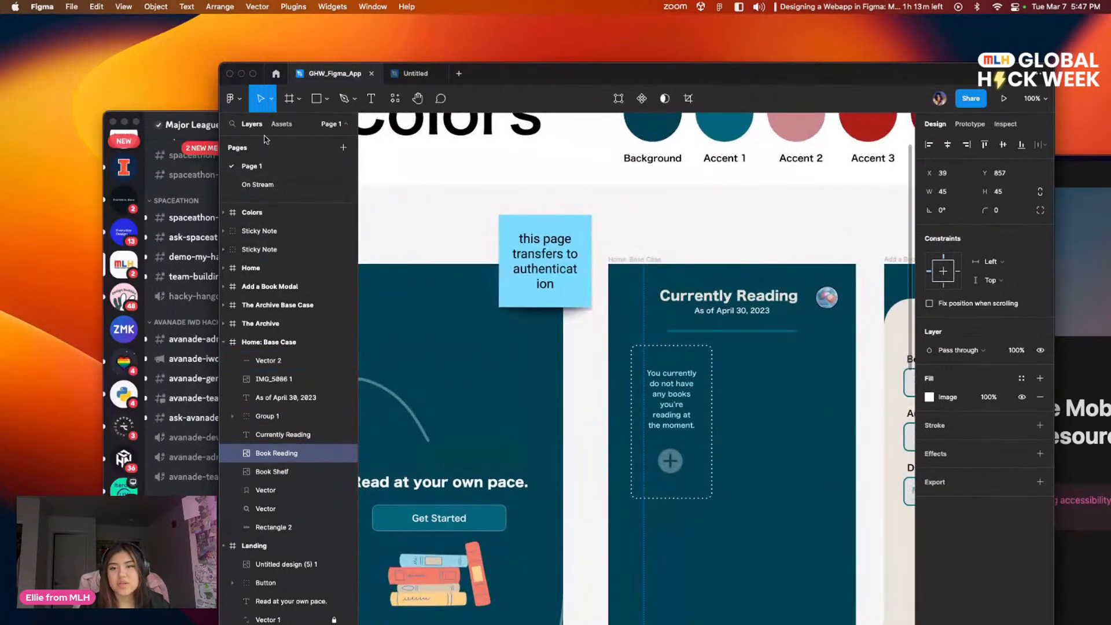
left_click(279, 186)
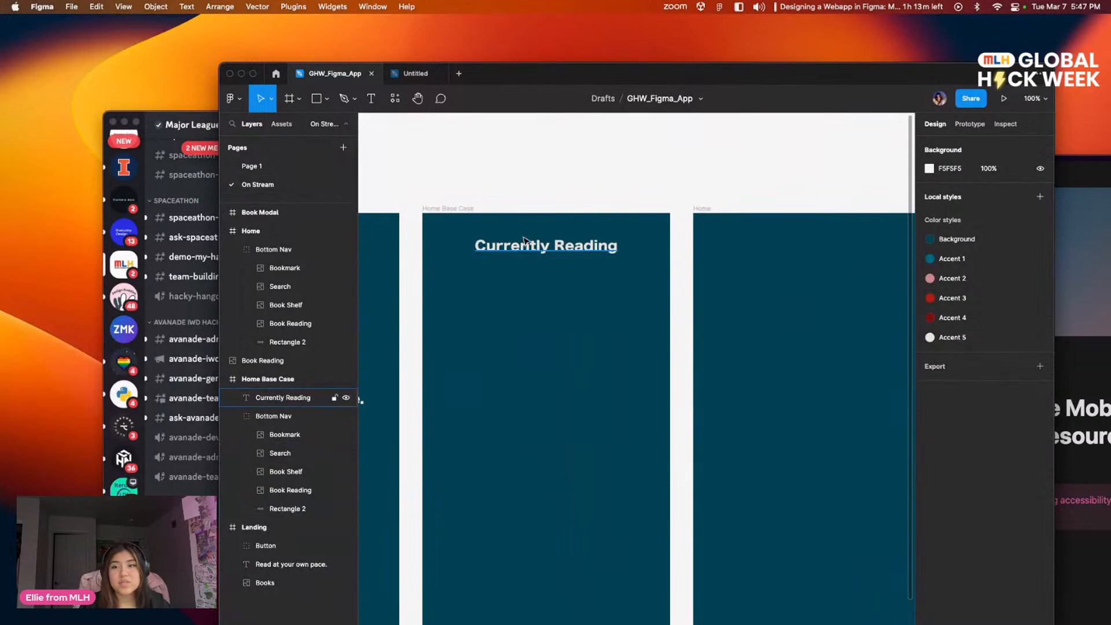
Step: Add the text "As of March 7, 2023" below the Currently Reading heading, widening its box to about 297 so it fits on one line
left_click(368, 98)
left_click_drag(473, 272, 625, 289)
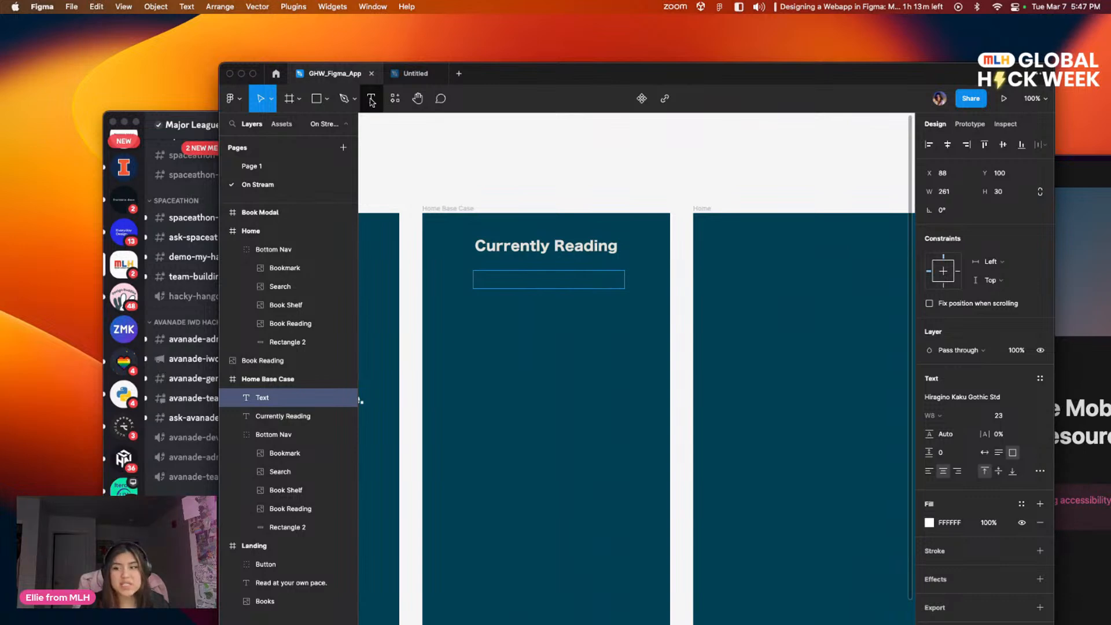
type("As of March 7.")
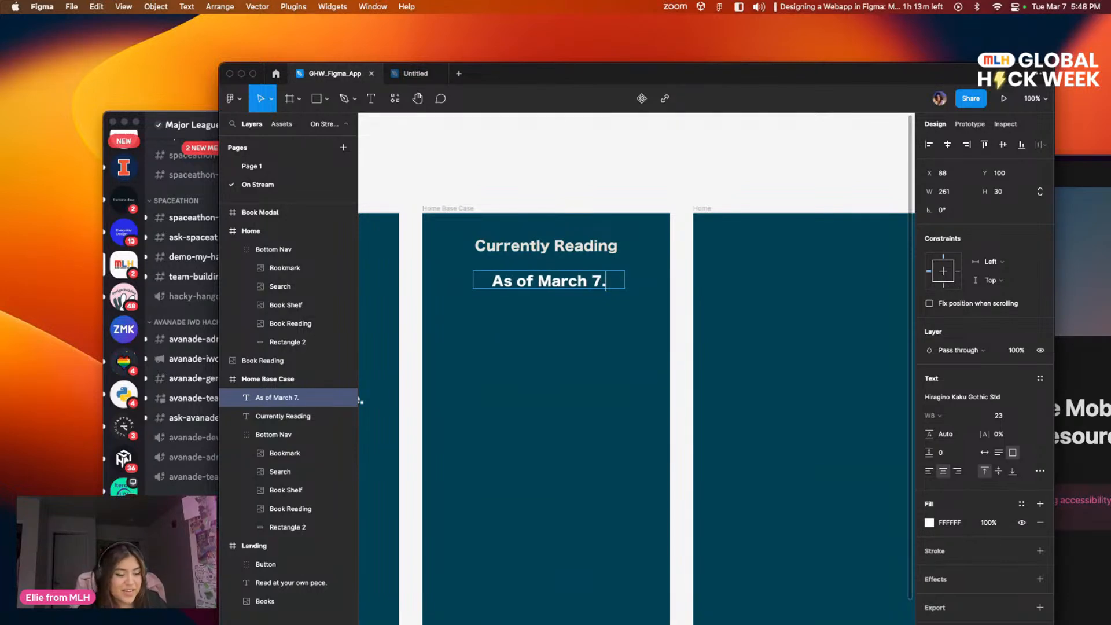
key("BackSpace")
type(", 202")
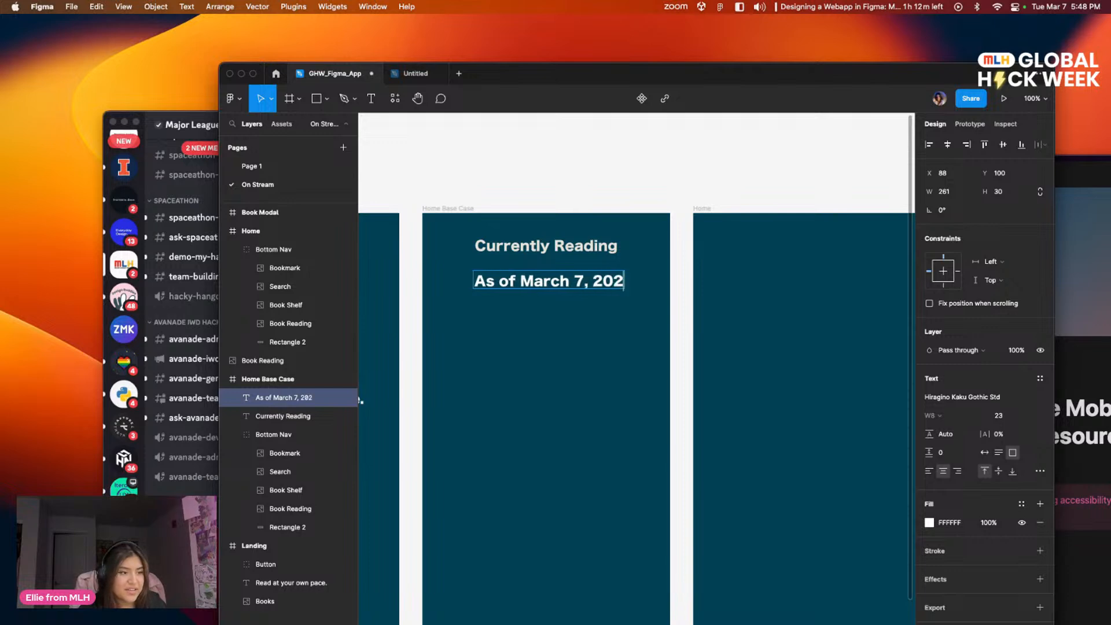
type("3")
key("Escape")
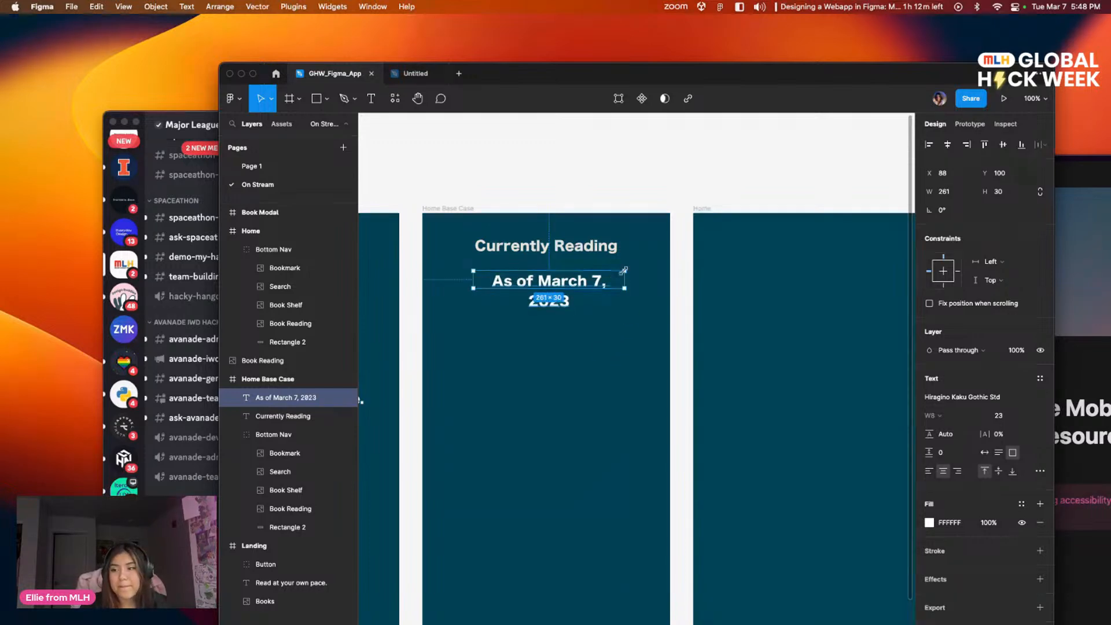
left_click_drag(623, 276, 644, 278)
key("Return")
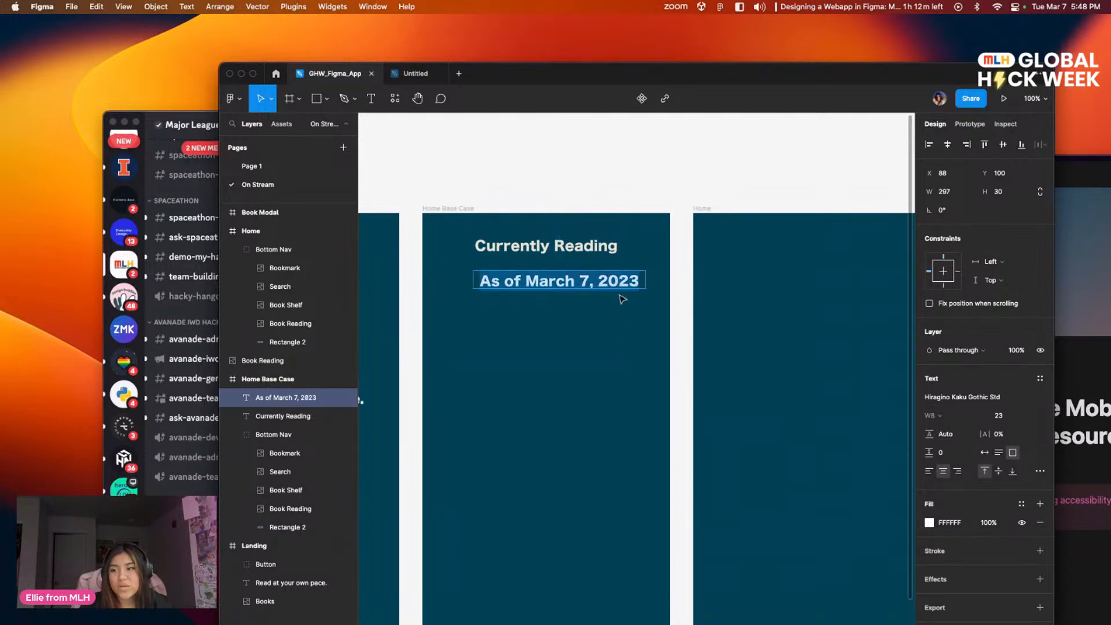
Step: Set the "As of March 7, 2023" text to font size 15 and the Hiragino Kaku Gothic ProN font
left_click(1017, 417)
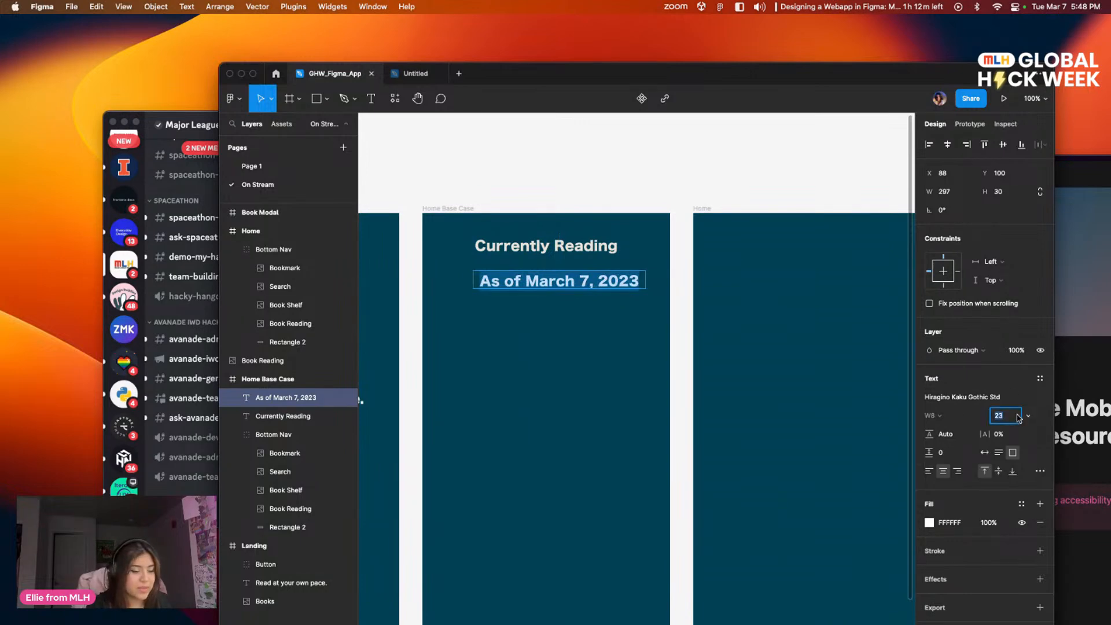
type("15")
key("Return")
double_click(575, 289)
left_click(982, 398)
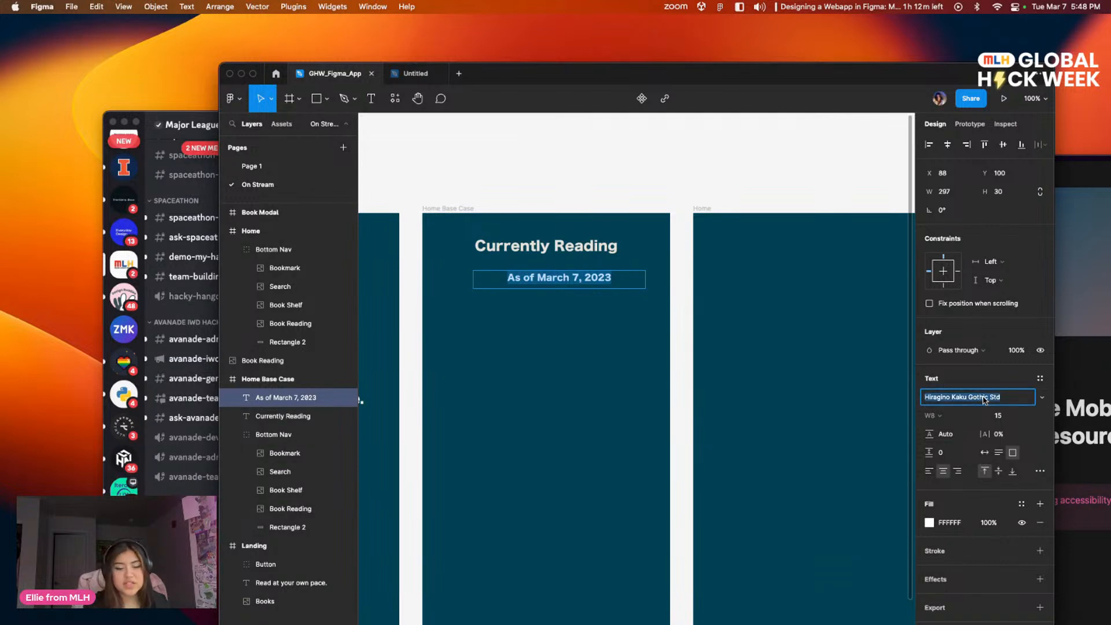
key("Down")
left_click(540, 283)
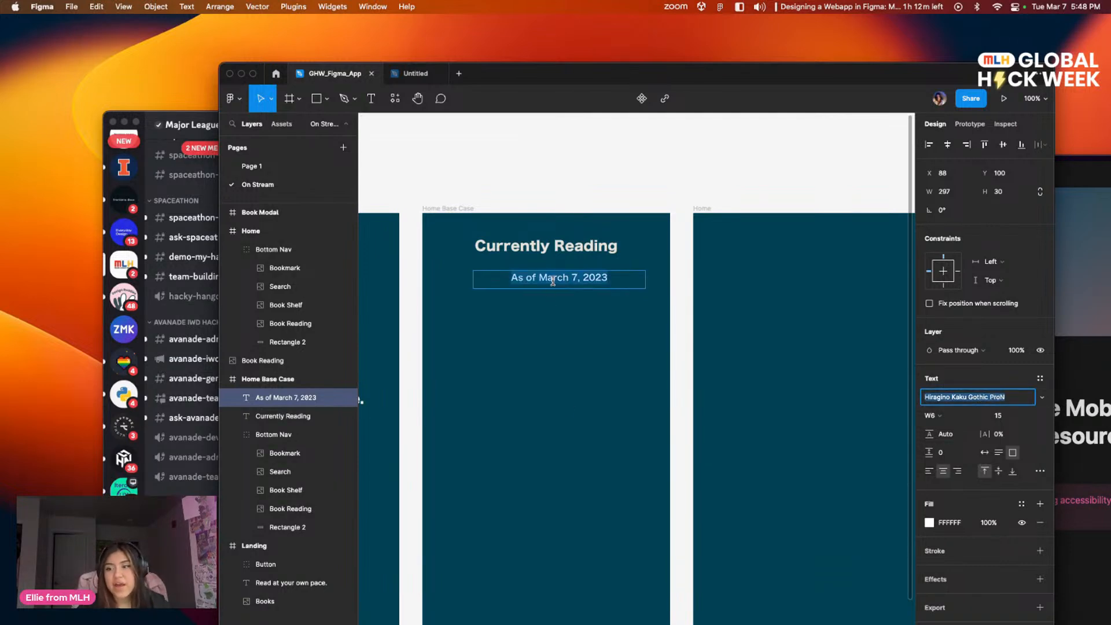
Step: Move the date text directly beneath the Currently Reading heading, centred in the frame at about X 65, Y 81
left_click_drag(598, 285, 584, 274)
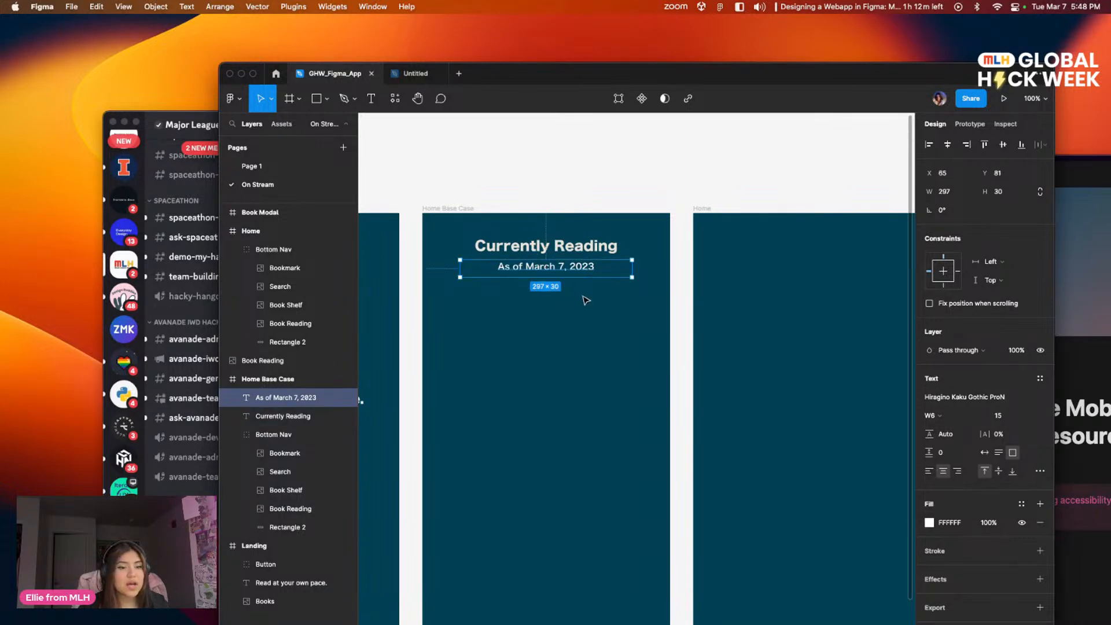
scroll(586, 300, "left", 5)
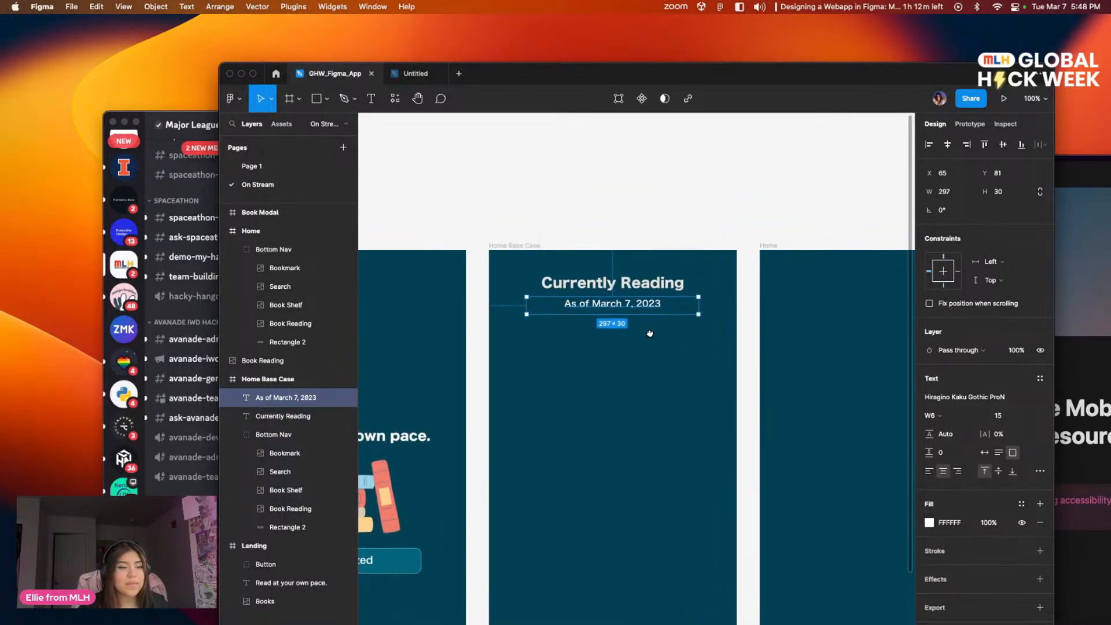
left_click(634, 363)
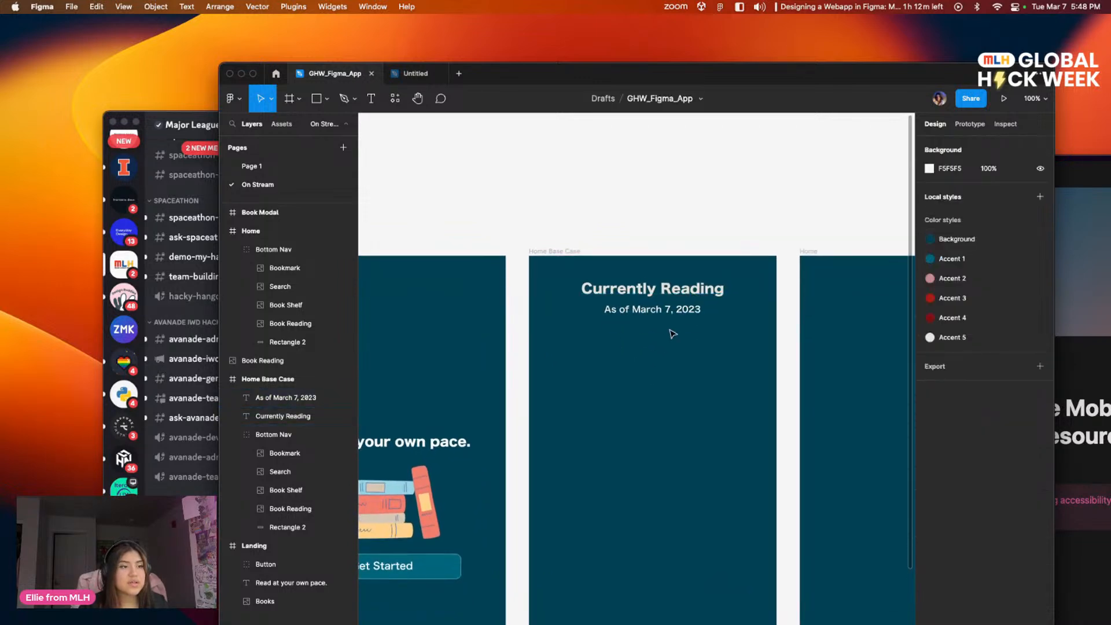
Step: Set the Currently Reading heading's font size to 25
left_click(631, 298)
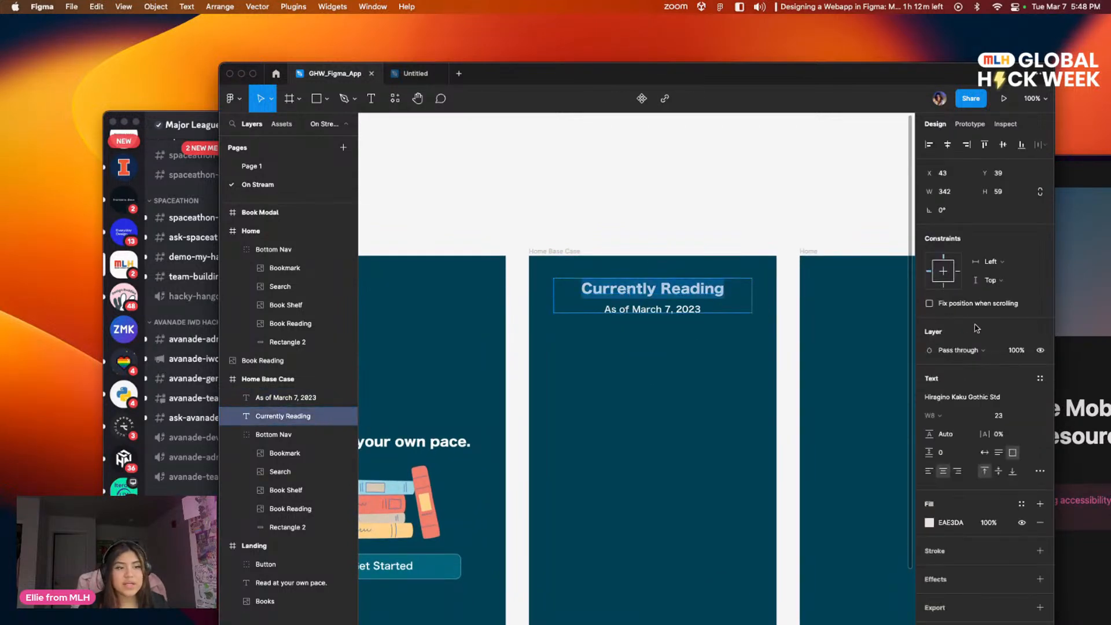
left_click(1018, 416)
type("2")
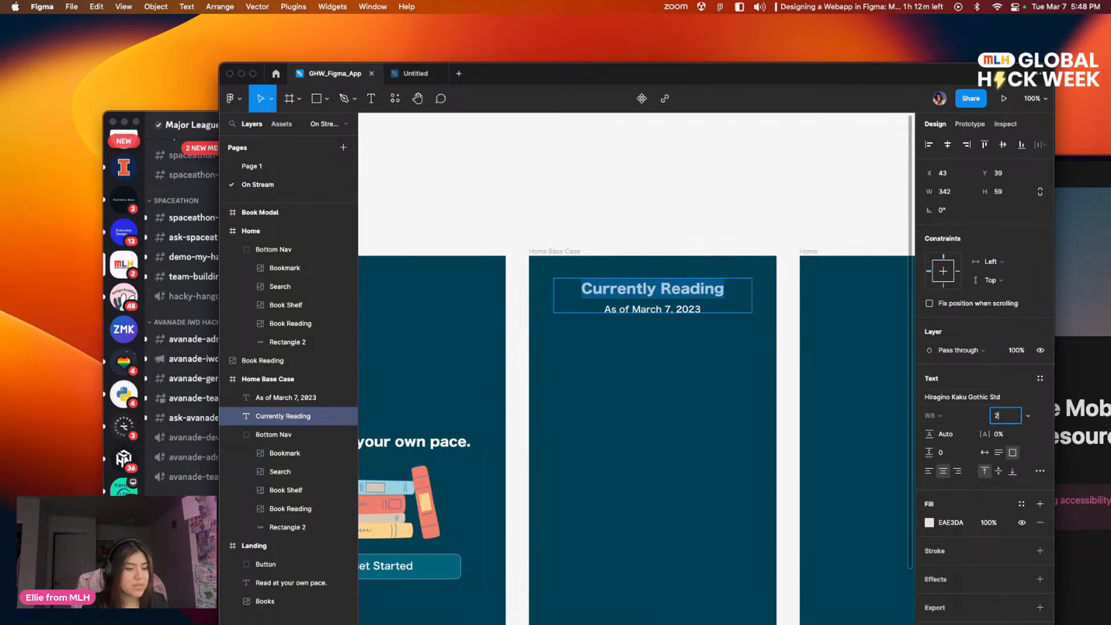
type("5")
key("Return")
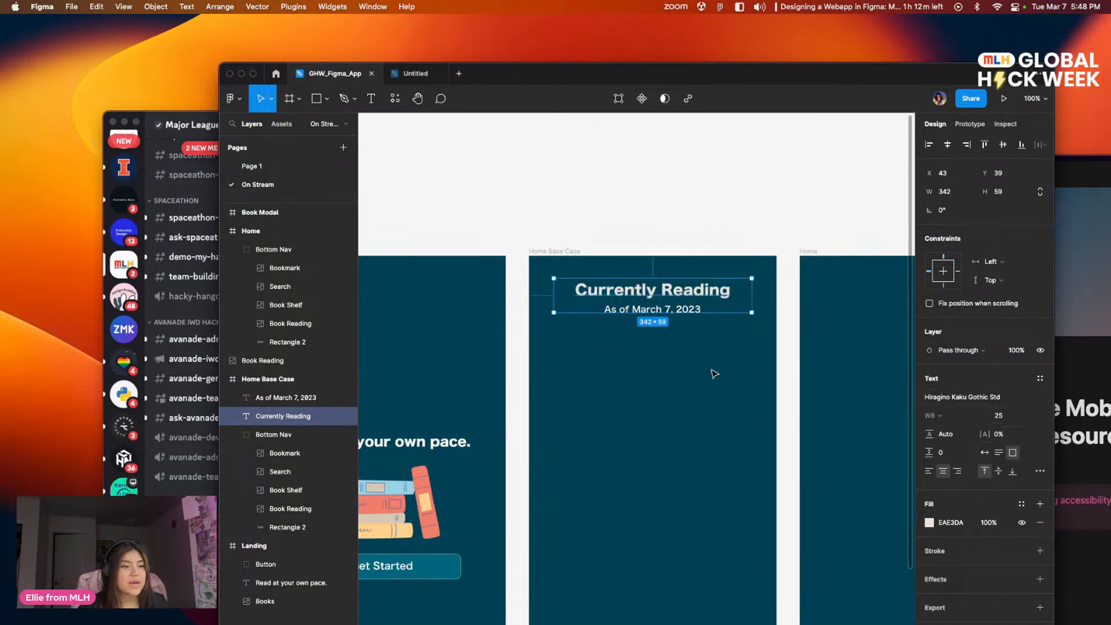
left_click(732, 393)
Step: Examine the divider line and empty-state book card of the Home: Base Case design on Page 1, and return to the On Stream page
scroll(726, 362, "down", 3)
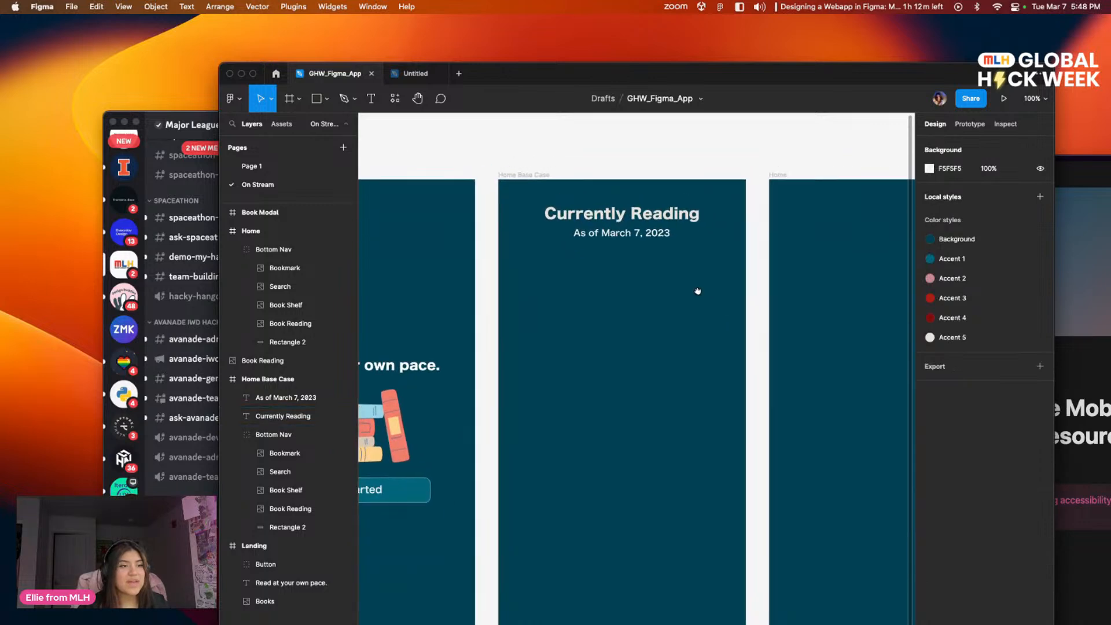
scroll(700, 283, "up", 1)
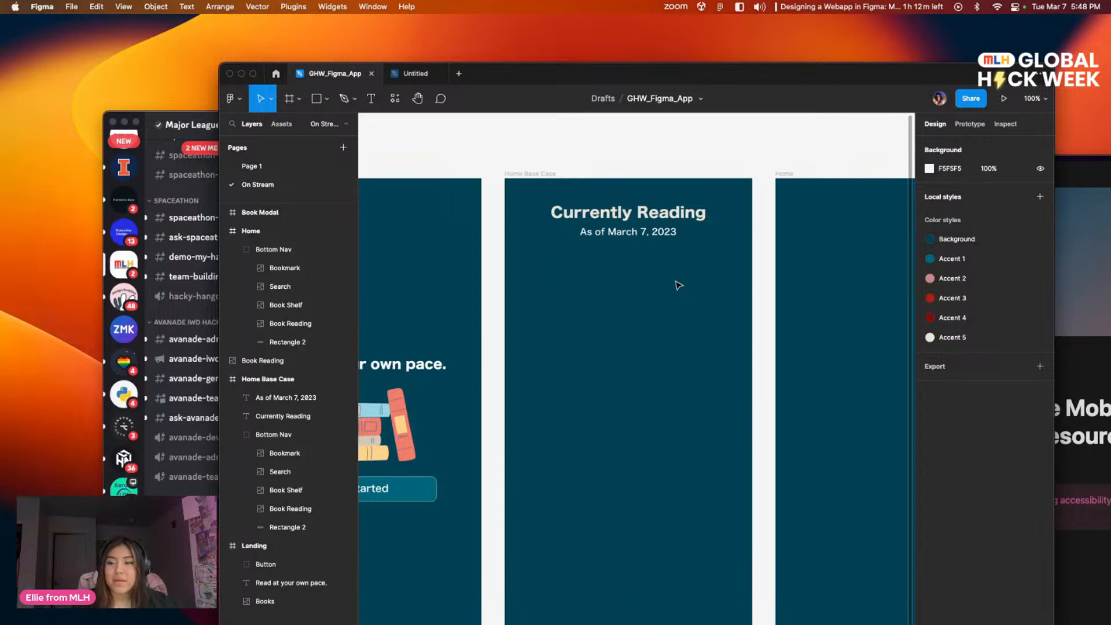
scroll(691, 275, "down", 5)
scroll(640, 251, "up", 4)
scroll(723, 253, "right", 5)
scroll(662, 253, "left", 4)
scroll(707, 232, "up", 1)
left_click(251, 166)
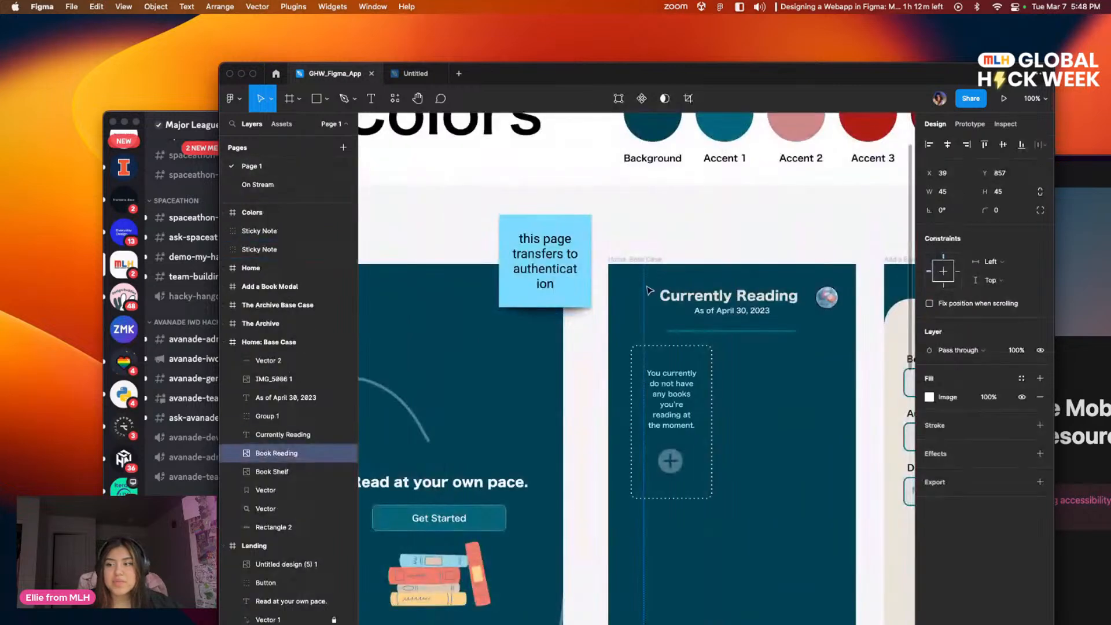
scroll(569, 231, "down", 3)
scroll(569, 231, "right", 2)
scroll(568, 231, "left", 2)
scroll(572, 249, "right", 4)
scroll(573, 249, "down", 2)
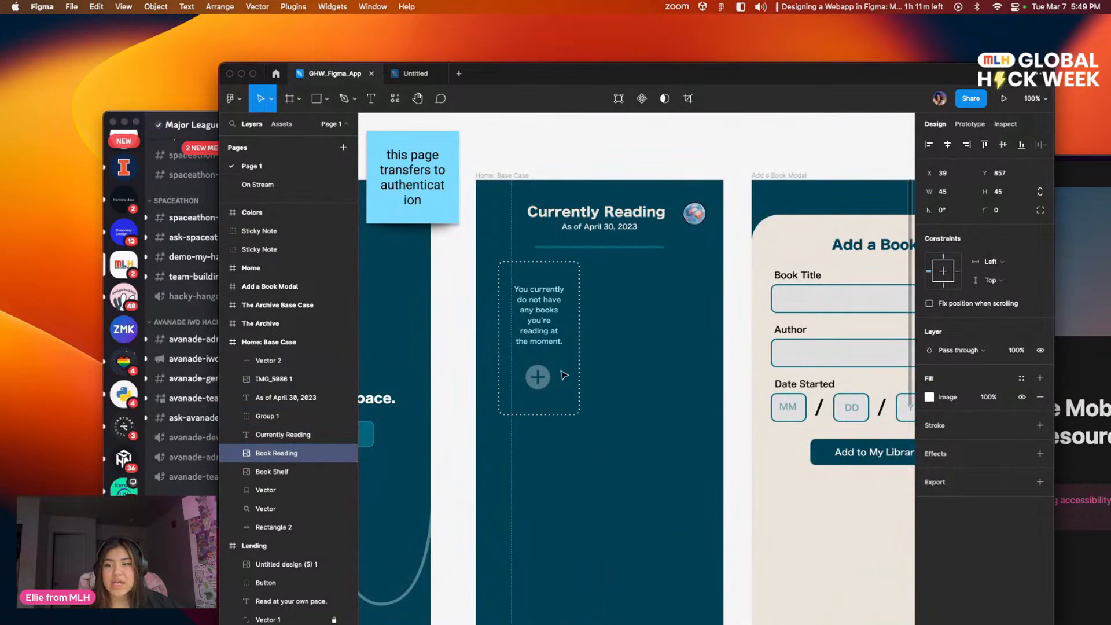
scroll(636, 408, "down", 2)
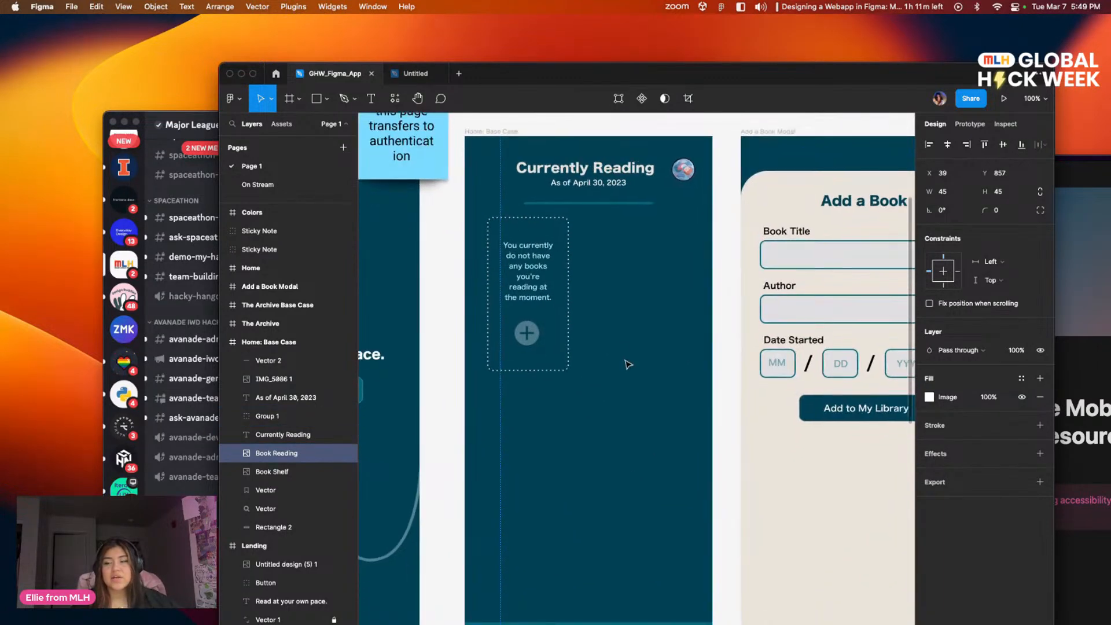
left_click_drag(669, 413, 669, 453)
left_click_drag(713, 406, 628, 394)
left_click_drag(556, 347, 663, 359)
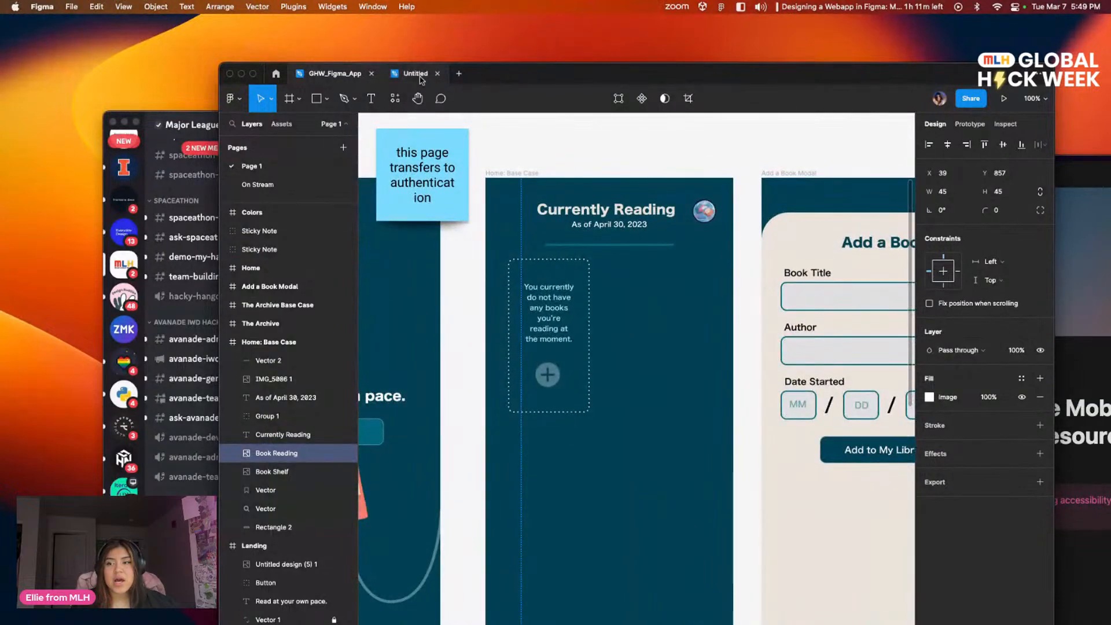
left_click(416, 75)
left_click(339, 75)
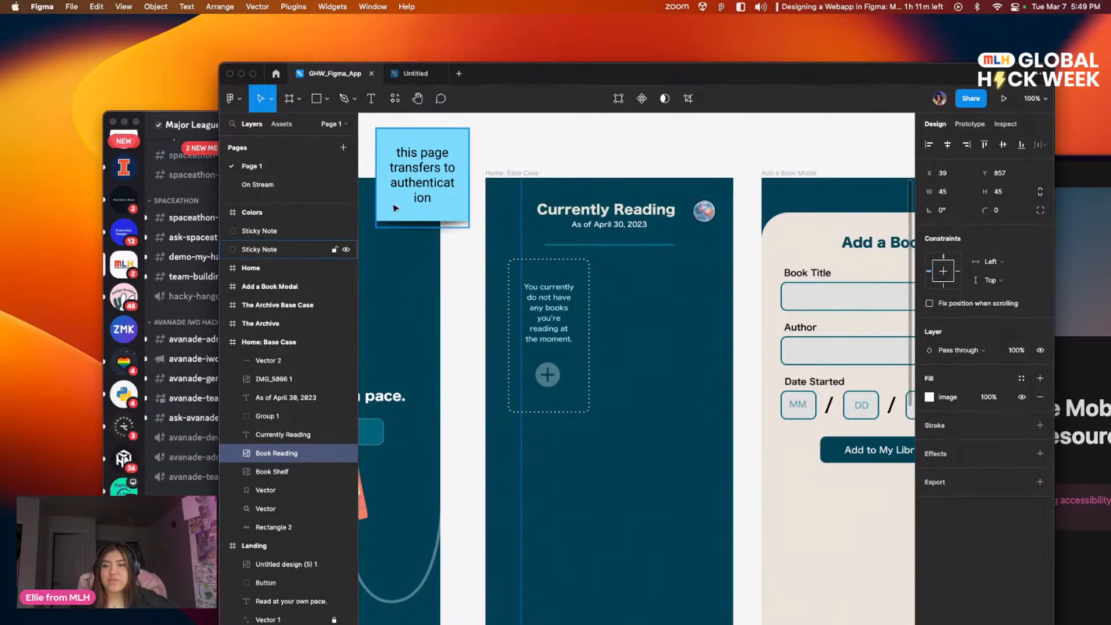
left_click(273, 184)
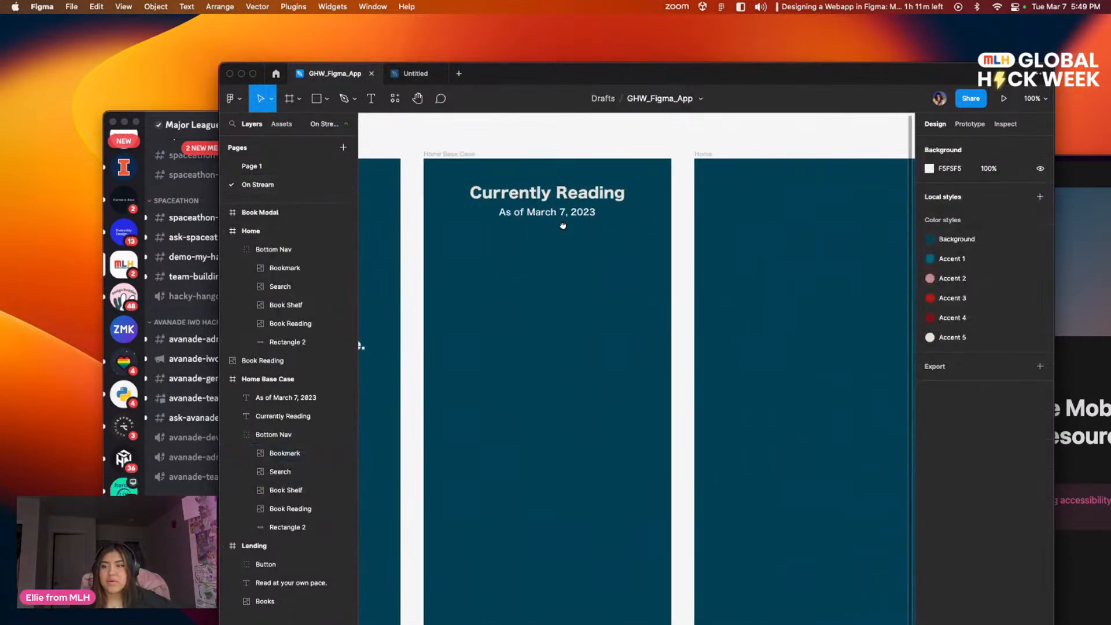
Step: Shift the Figma window aside and minimize the Discord window behind it
left_click_drag(504, 78, 561, 111)
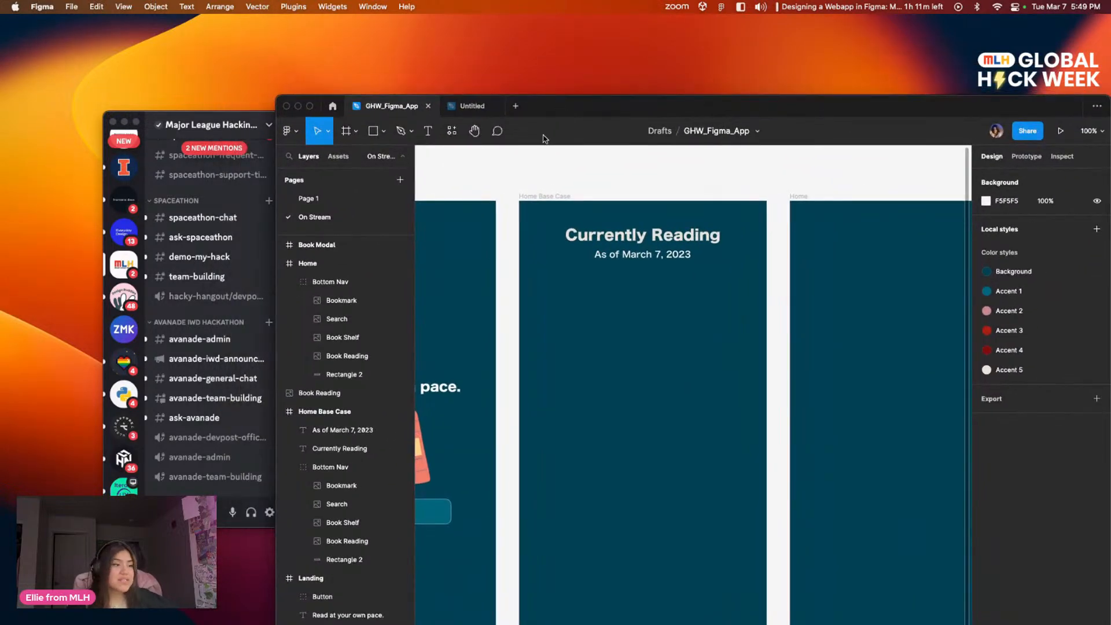
left_click(123, 122)
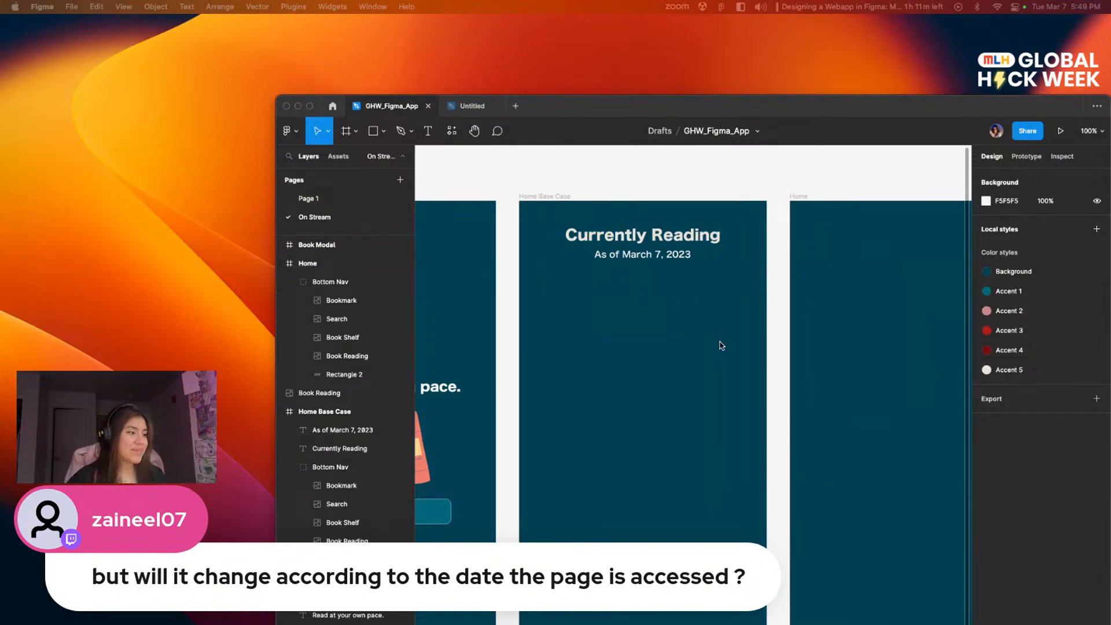
scroll(775, 370, "down", 2)
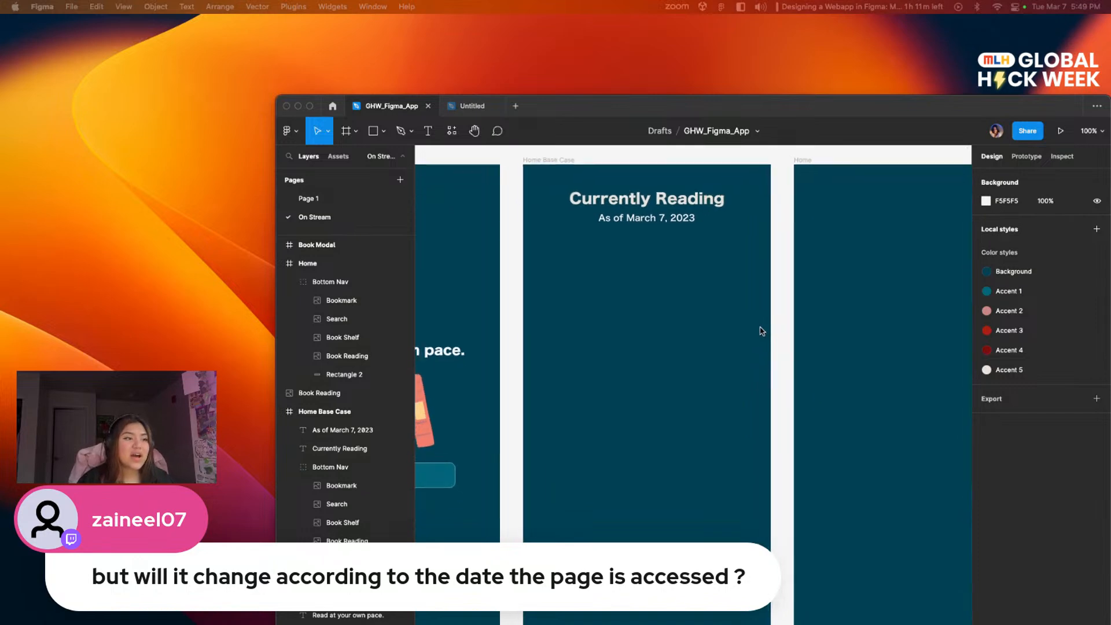
scroll(746, 336, "up", 1)
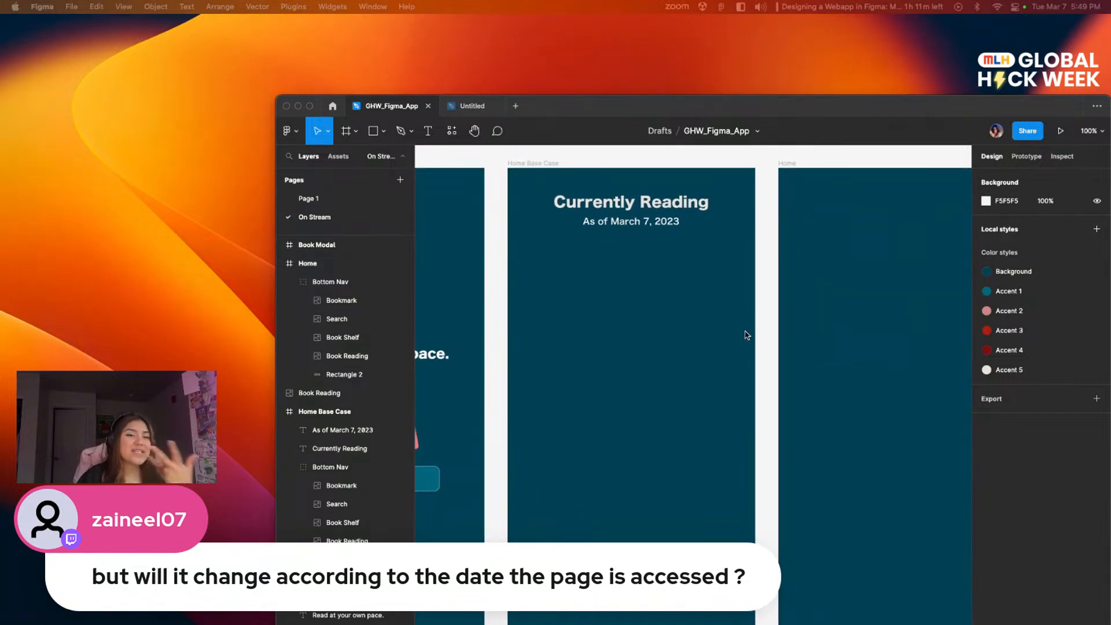
mouse_move(747, 334)
left_mouse_down()
mouse_move(696, 339)
mouse_move(760, 326)
left_mouse_up()
scroll(760, 326, "up", 1)
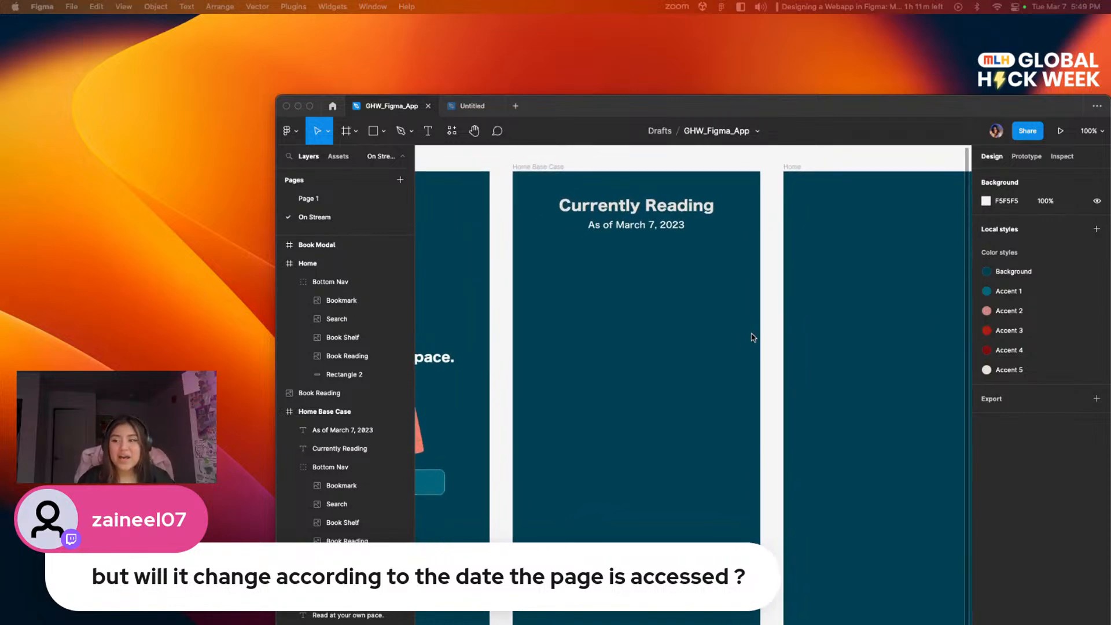
Step: Draw a horizontal Pen line about 227 long below the date text, from about X 92 to X 319 at Y 128
left_click(404, 135)
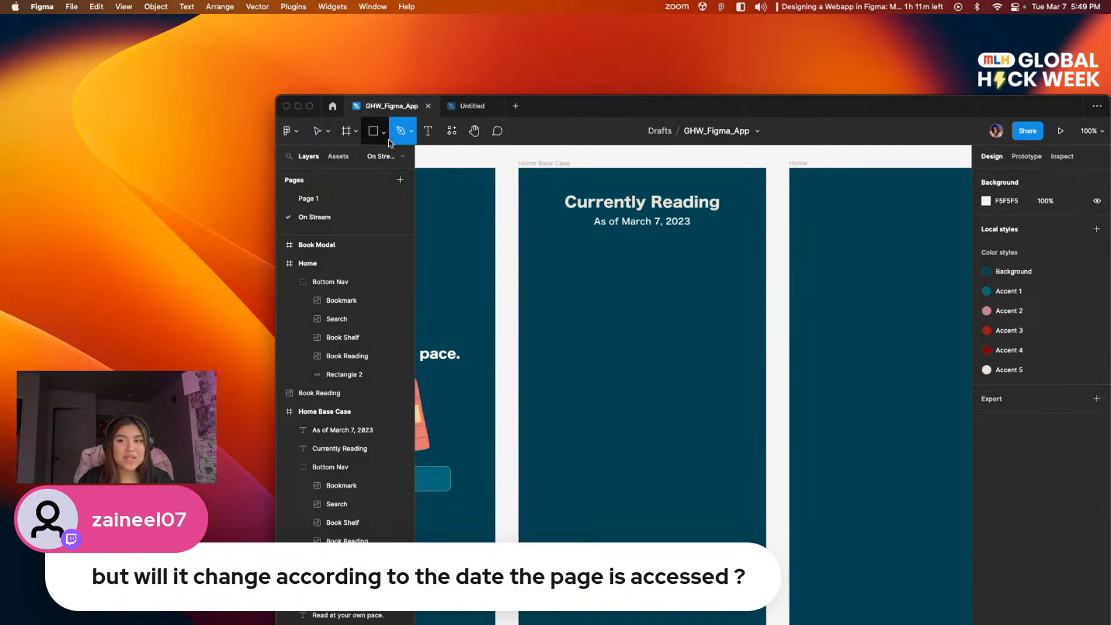
left_click(412, 132)
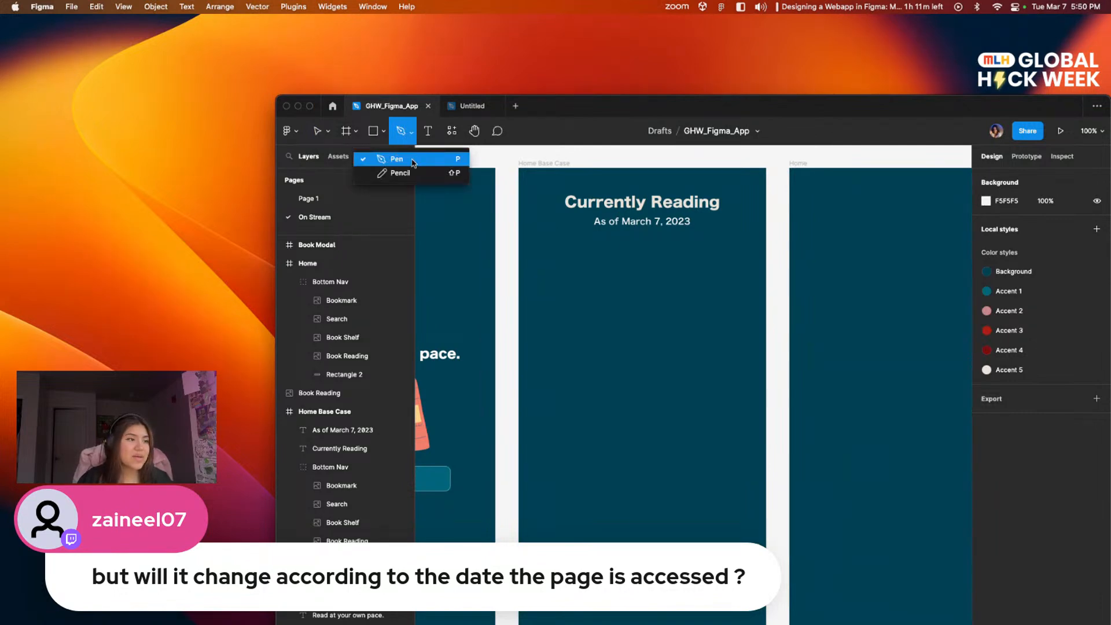
left_click(414, 157)
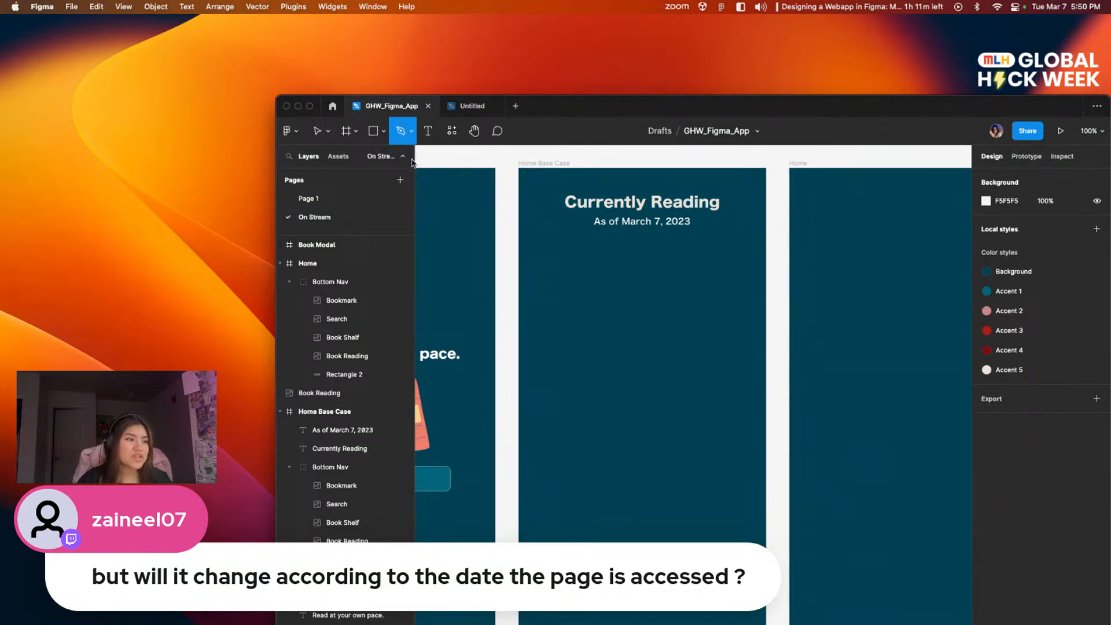
left_click(572, 241)
left_click(708, 350)
key("super+z")
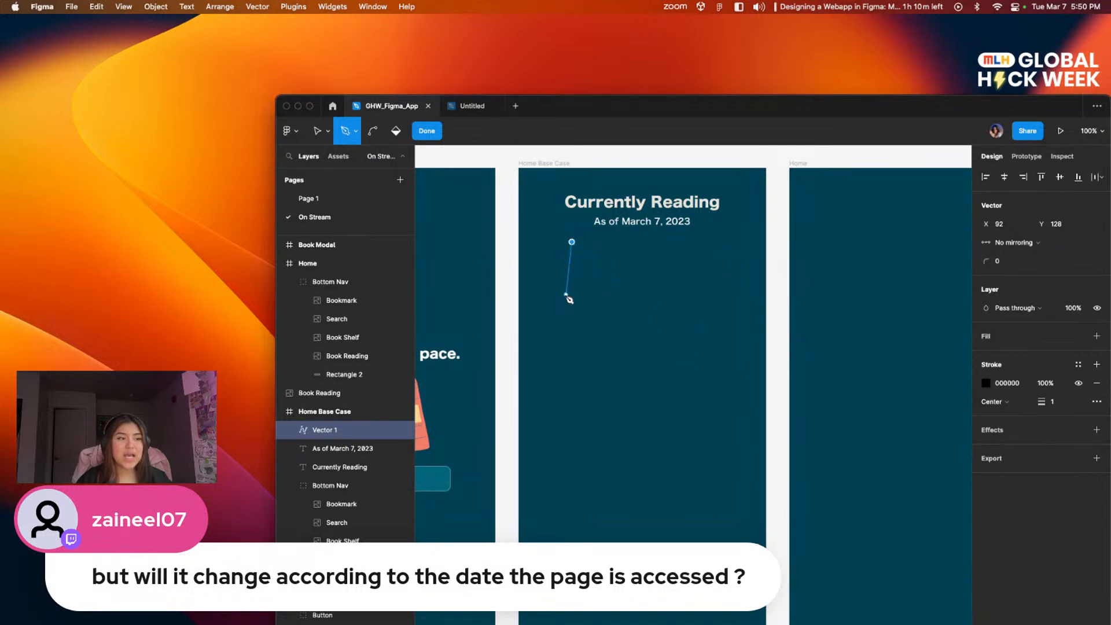
left_click(702, 242)
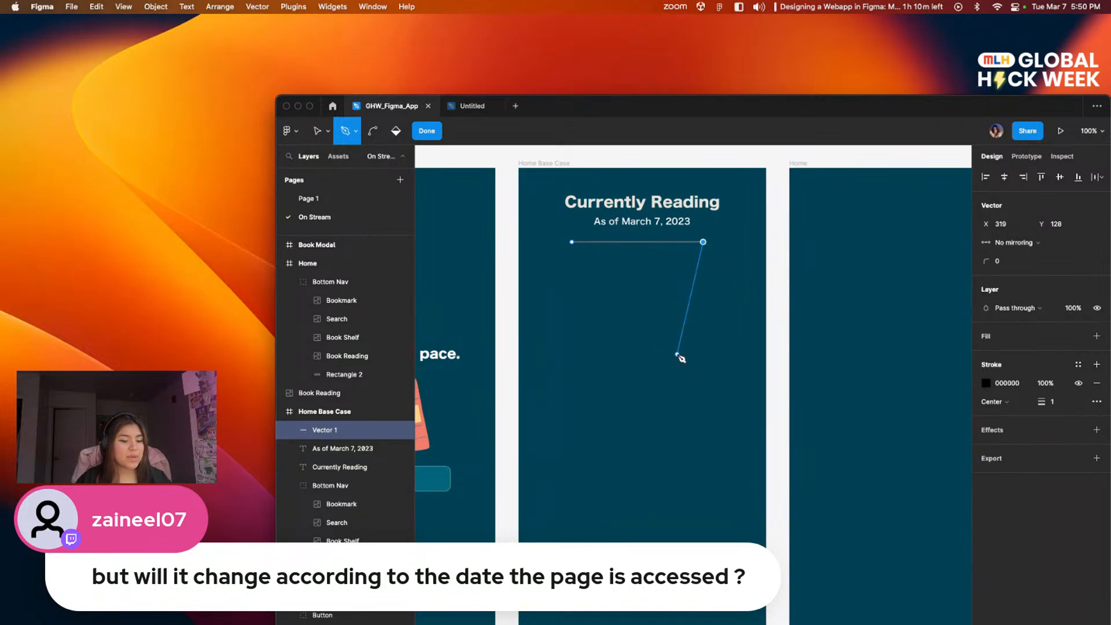
key("Escape")
left_click(677, 293)
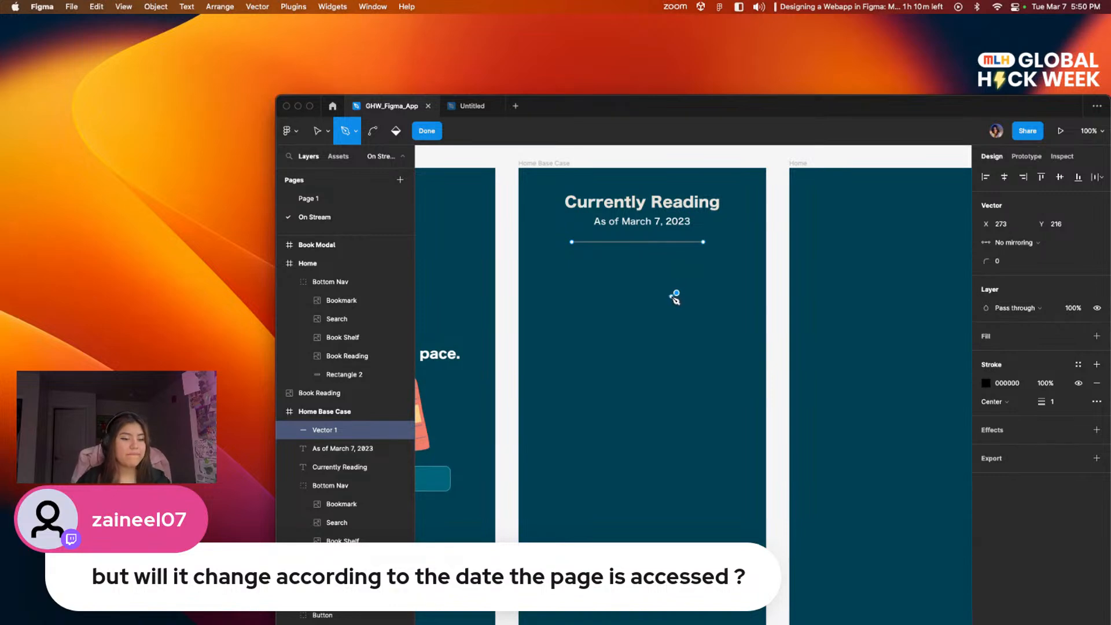
key("Escape")
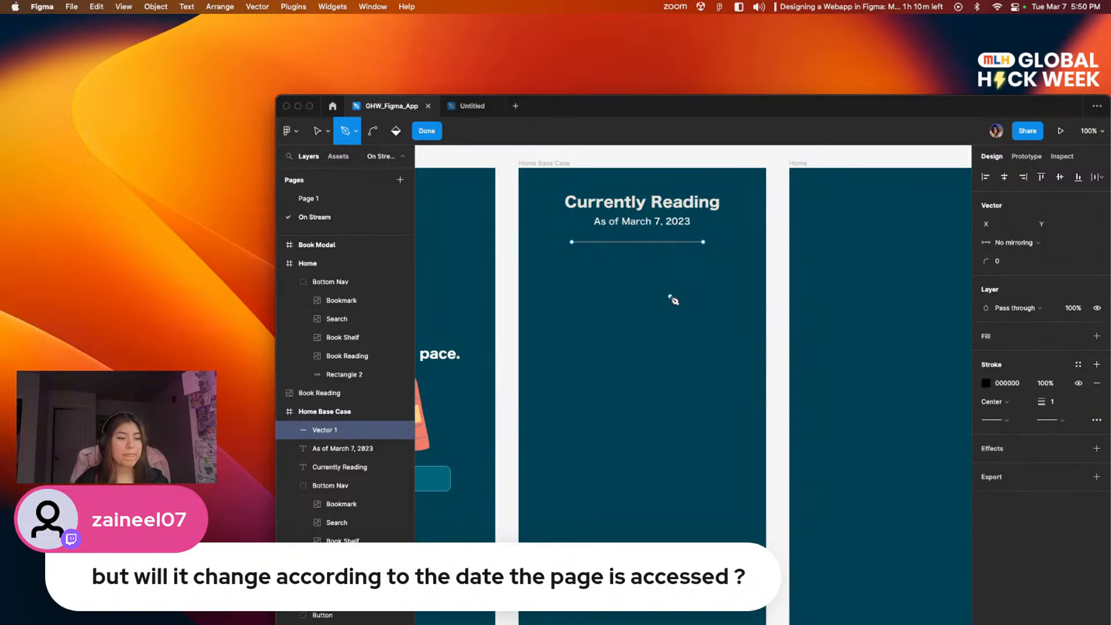
left_click(435, 137)
left_click(627, 283)
Step: Examine the Home Base Case header and its divider line up close at 200% zoom
scroll(628, 275, "up", 1)
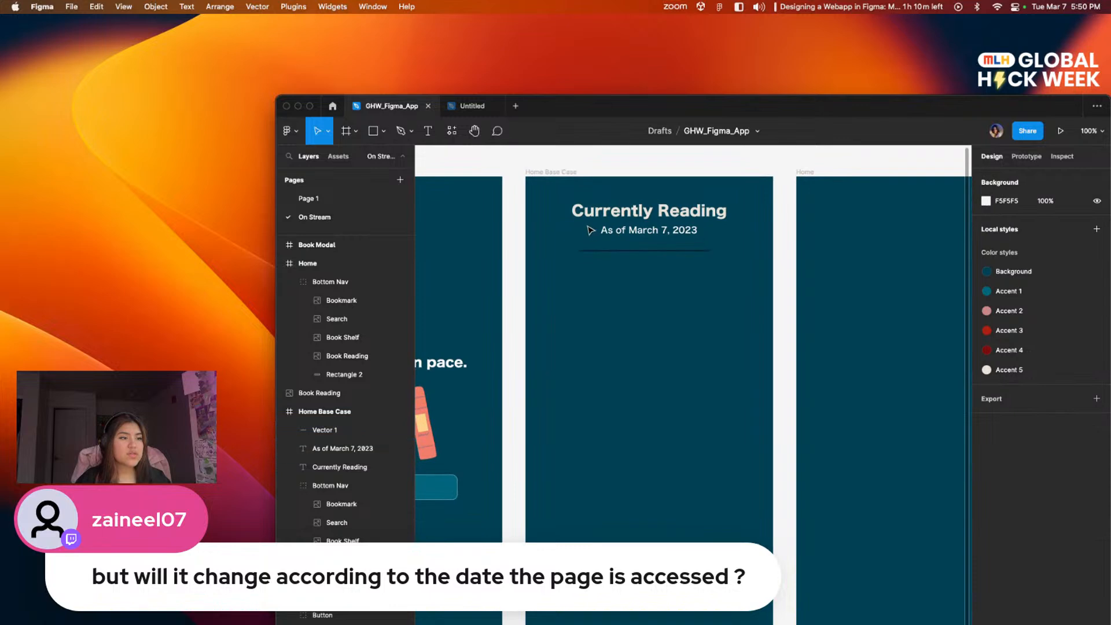
key("super+equal")
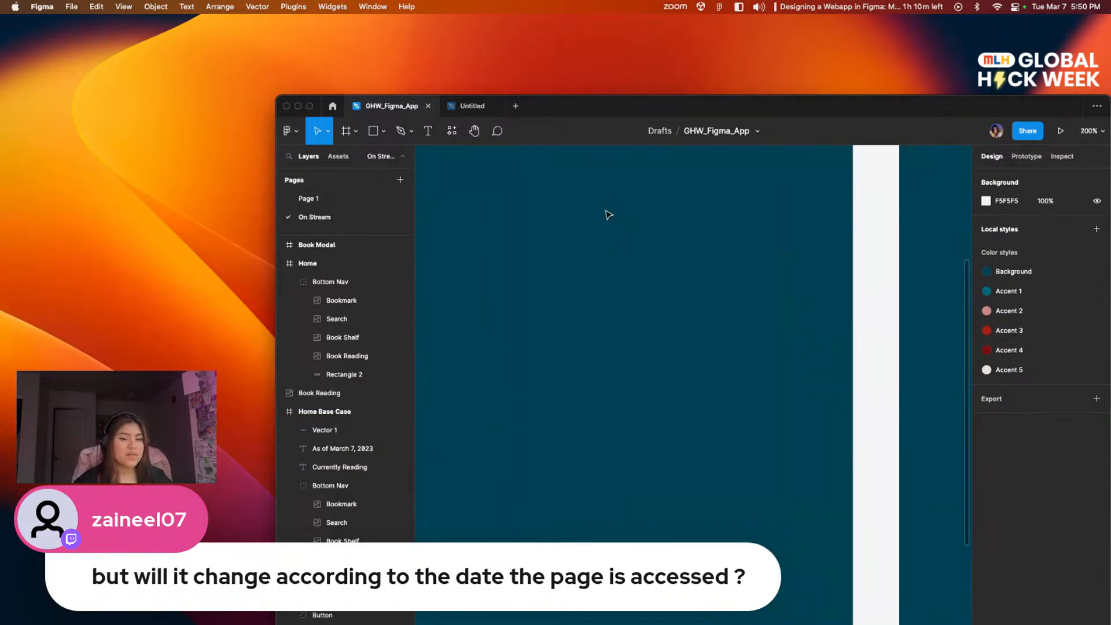
scroll(608, 214, "up", 5)
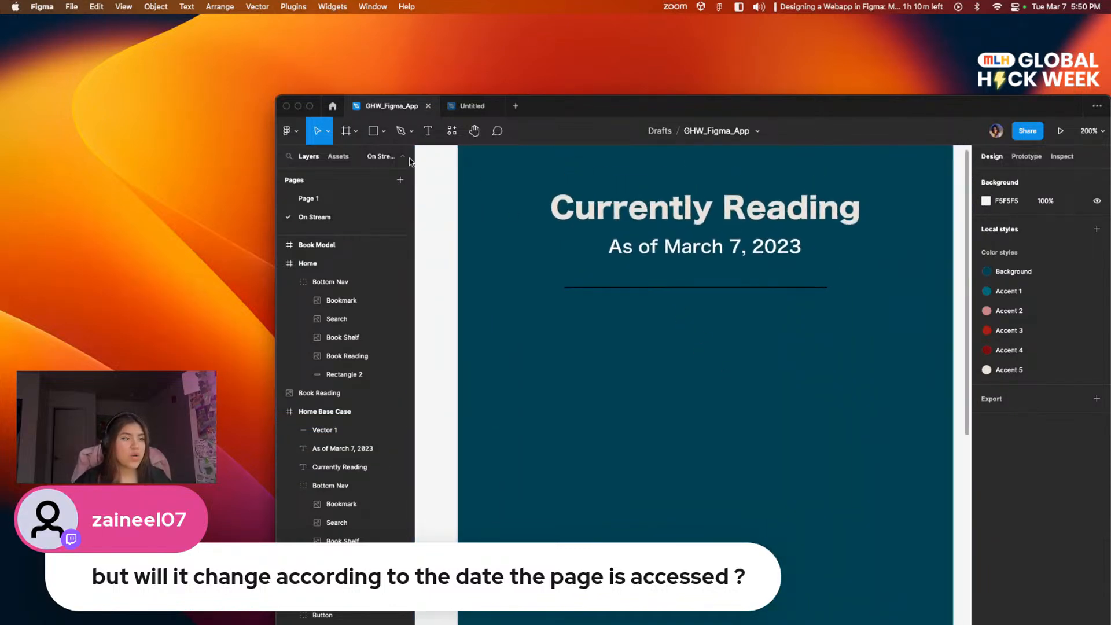
left_click(400, 131)
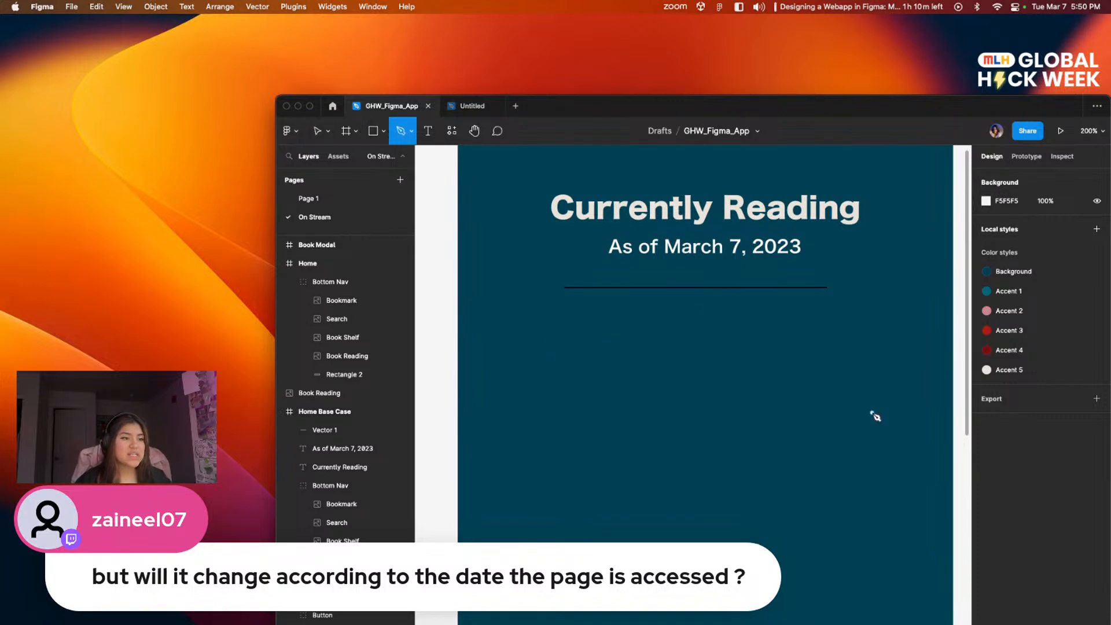
key("v")
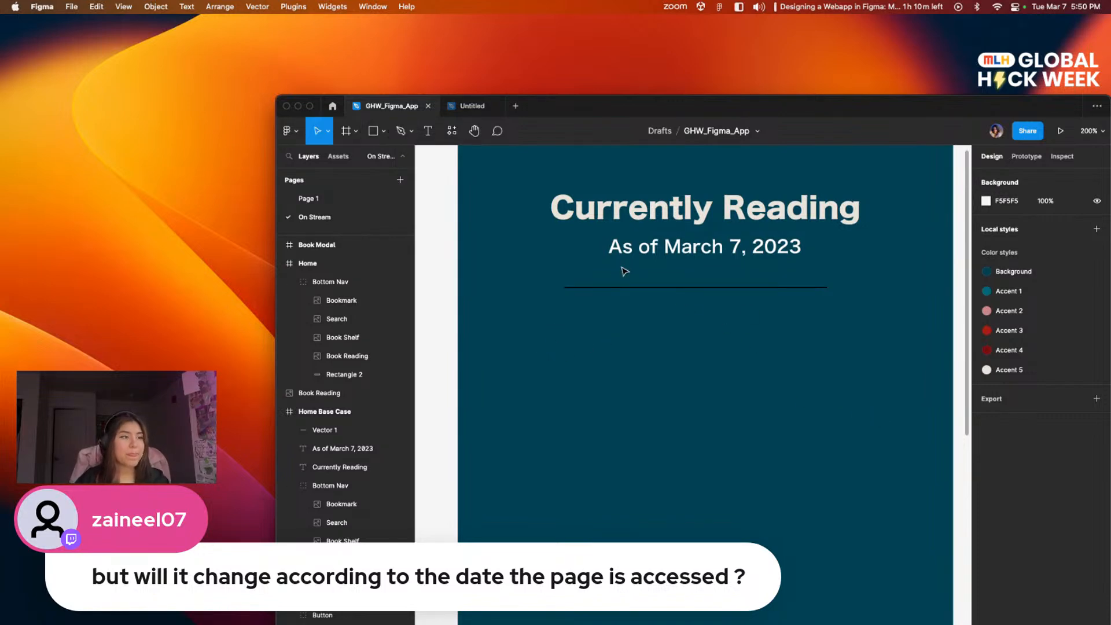
scroll(726, 298, "up", 2)
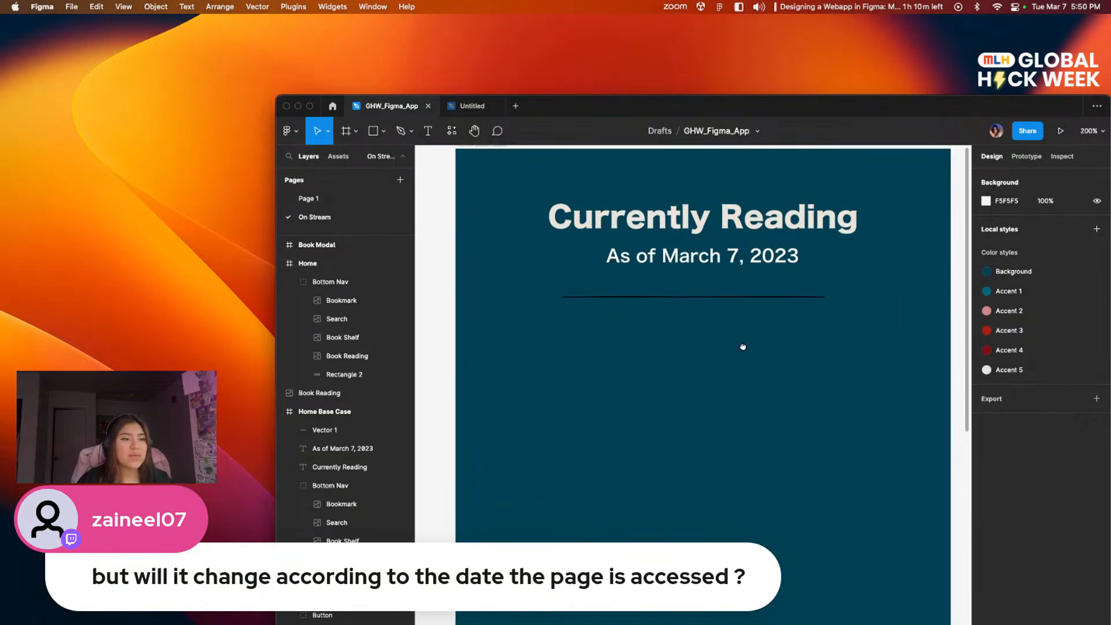
Step: Examine the divider line in the Home: Base Case design on Page 1 and return to the On Stream page
left_click(333, 200)
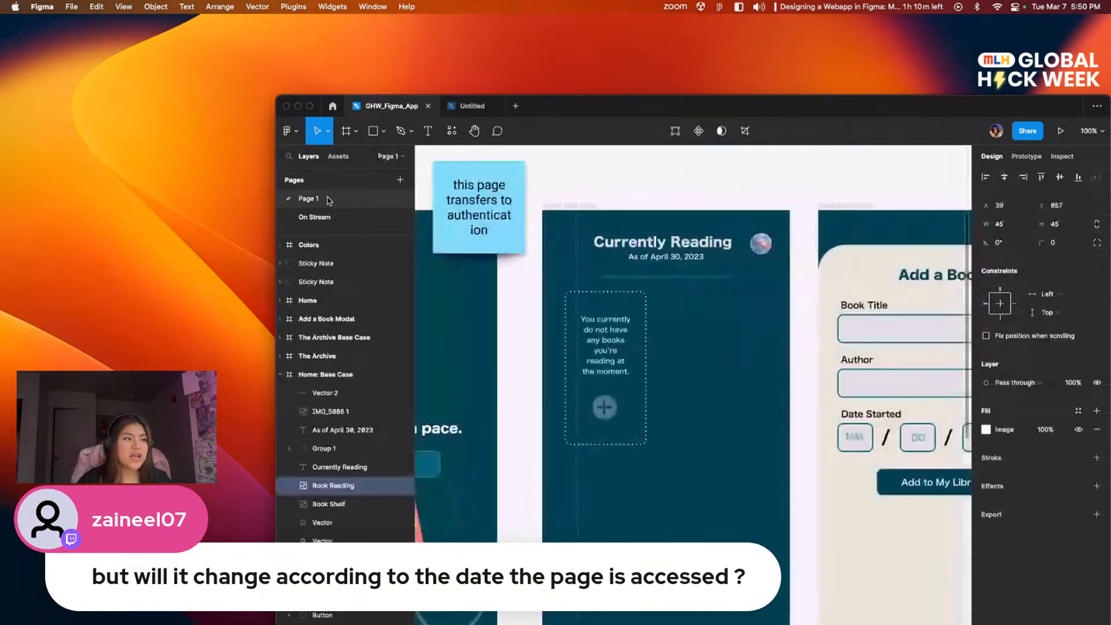
scroll(636, 269, "up", 1)
scroll(648, 273, "down", 1)
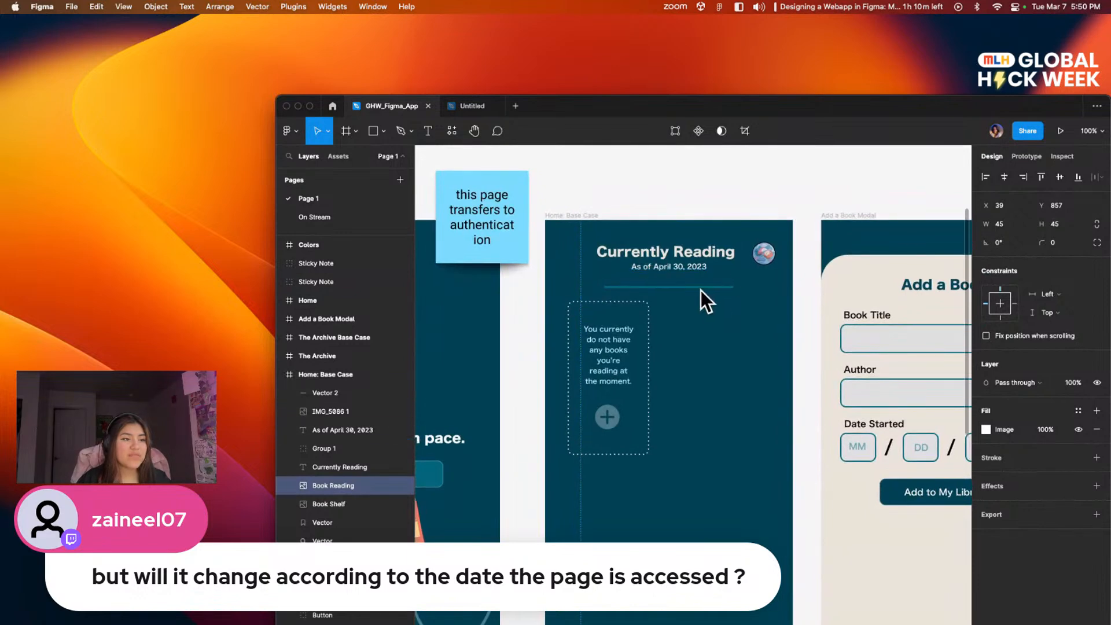
left_click(340, 217)
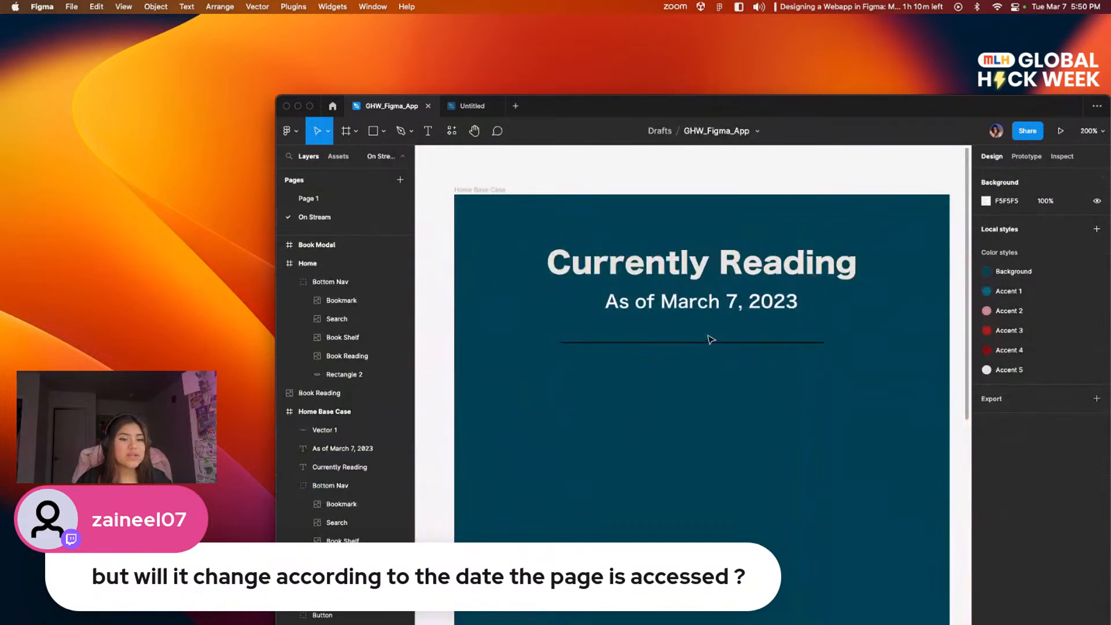
Step: Set the stroke weight of the divider line below the date text to 4
scroll(659, 307, "up", 3)
left_click(673, 313)
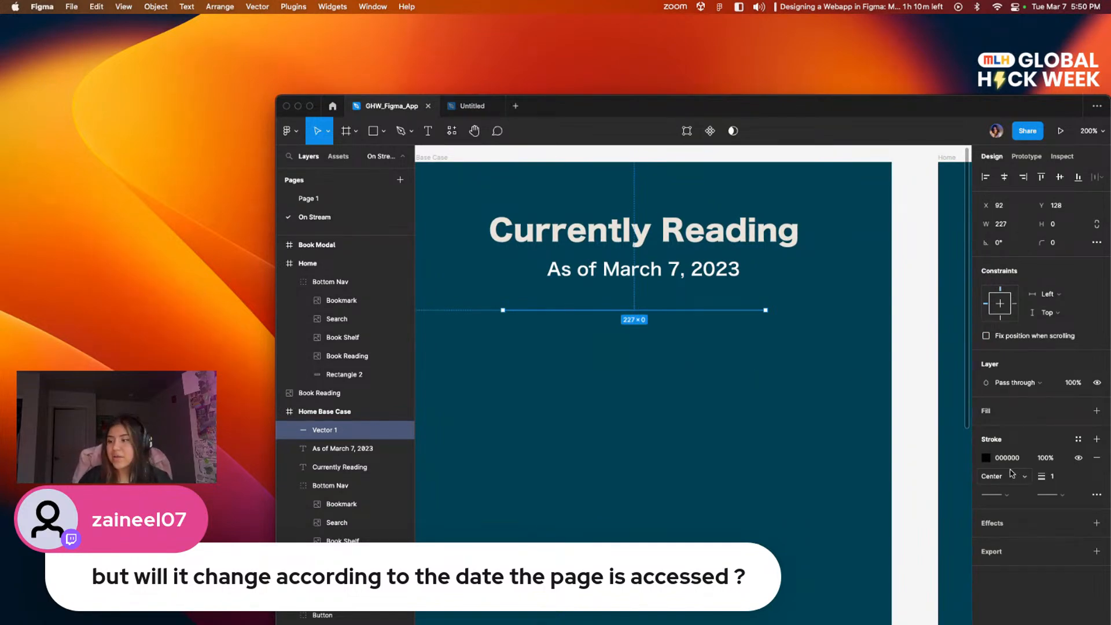
left_click(1061, 478)
type("4")
key("Return")
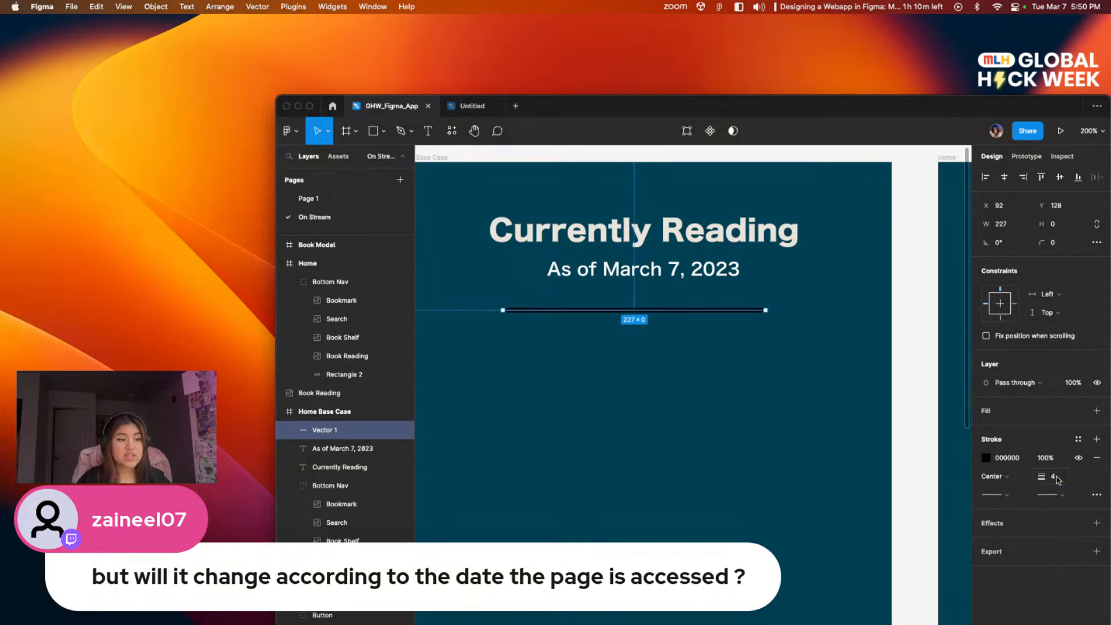
left_click(745, 426)
Step: Examine the thickened divider line and its end up close at 800% zoom
mouse_move(775, 436)
left_mouse_down()
mouse_move(760, 417)
mouse_move(767, 439)
left_mouse_up()
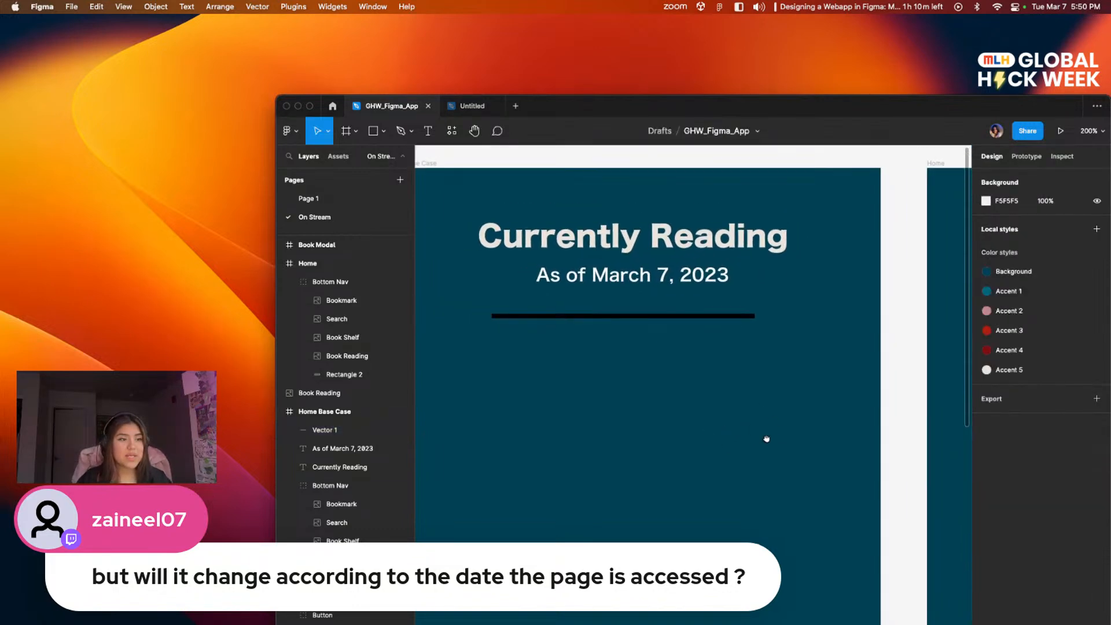
scroll(723, 330, "up", 5)
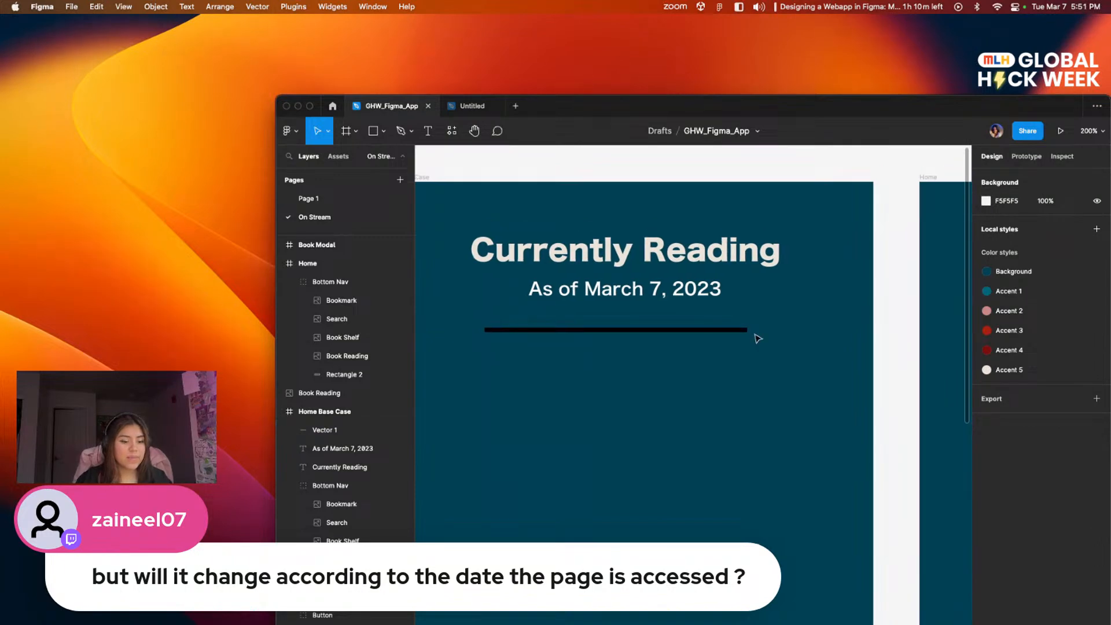
scroll(758, 338, "up", 5)
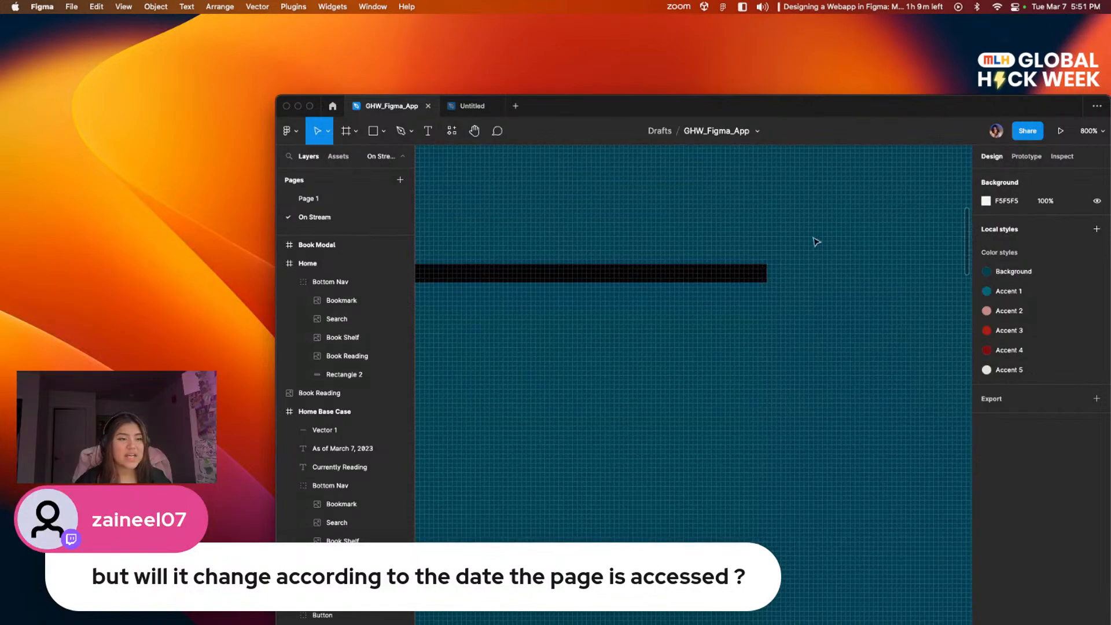
scroll(800, 379, "left", 5)
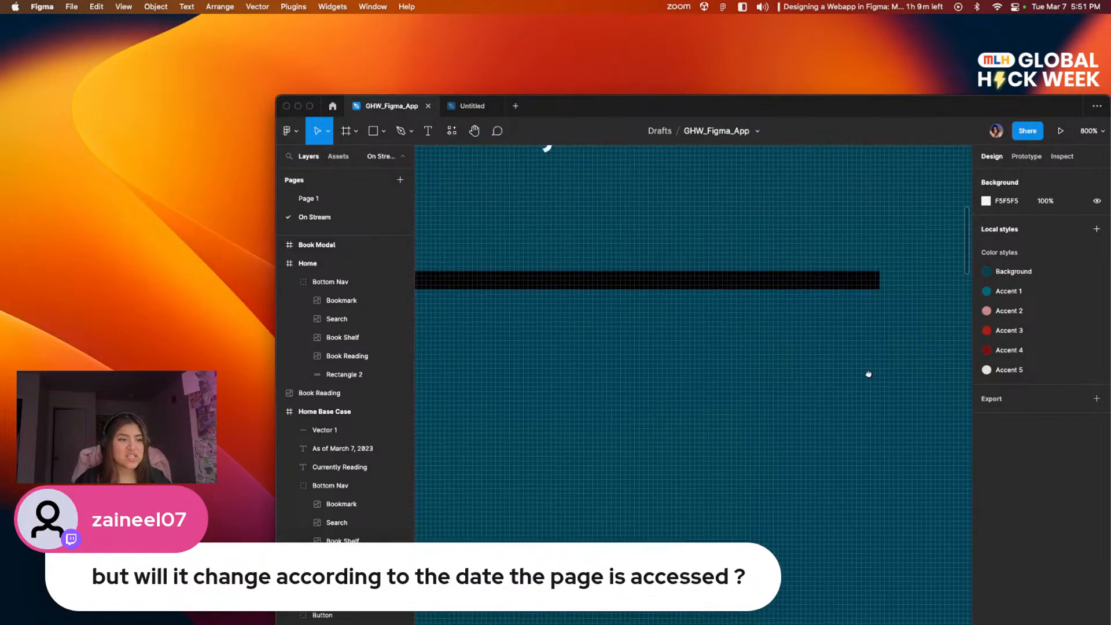
left_click_drag(818, 313, 550, 402)
left_click_drag(763, 342, 536, 305)
scroll(800, 315, "right", 10)
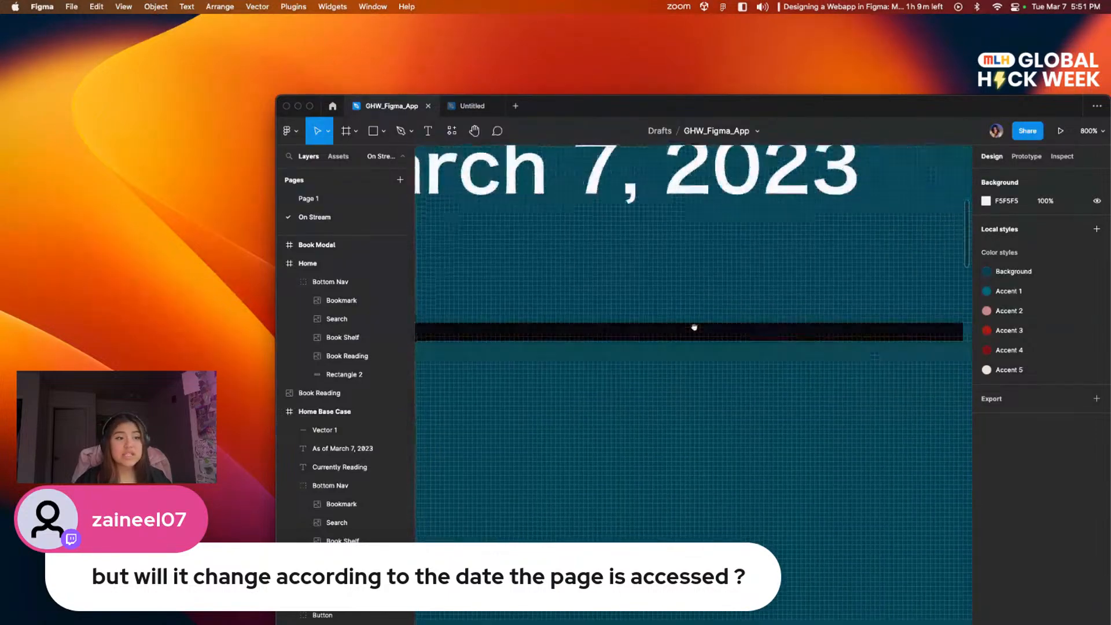
scroll(721, 379, "left", 6)
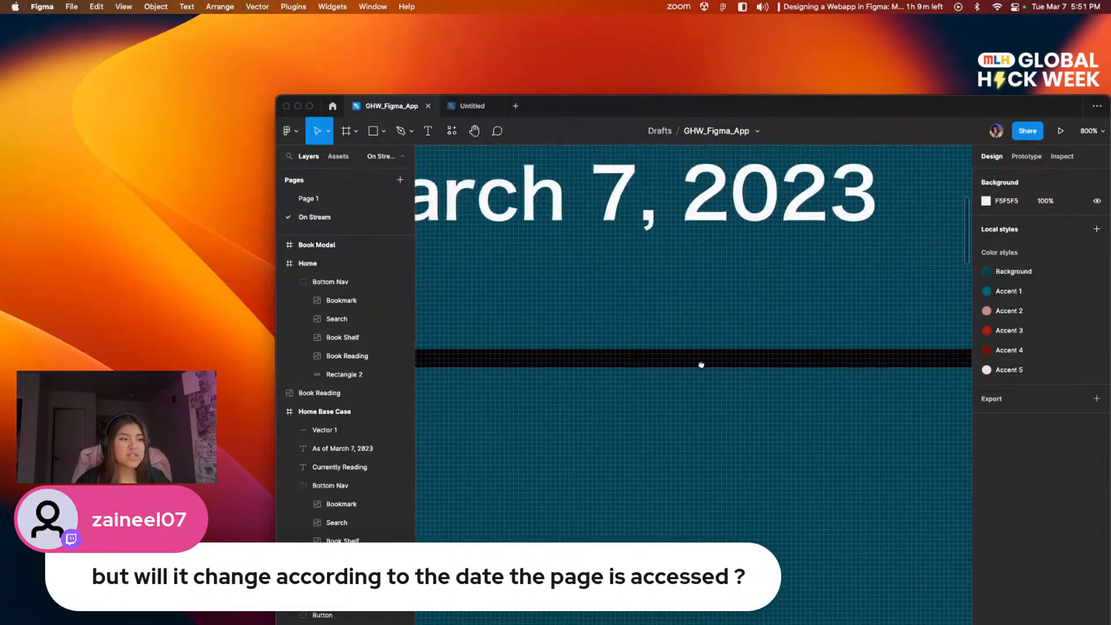
scroll(775, 384, "down", 5)
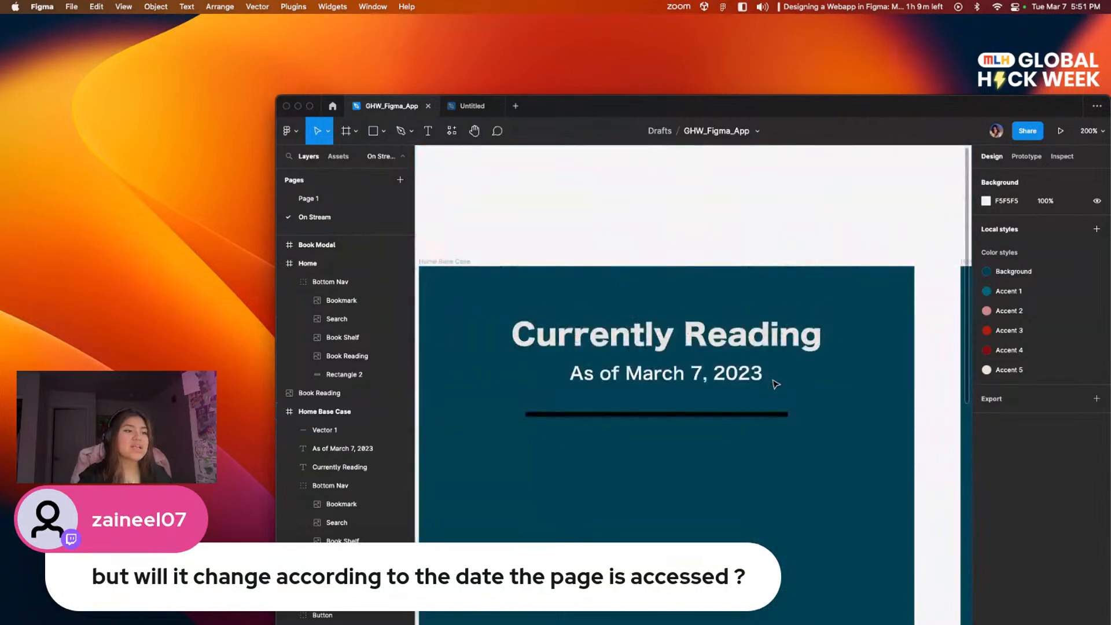
scroll(689, 428, "left", 2)
scroll(688, 428, "down", 2)
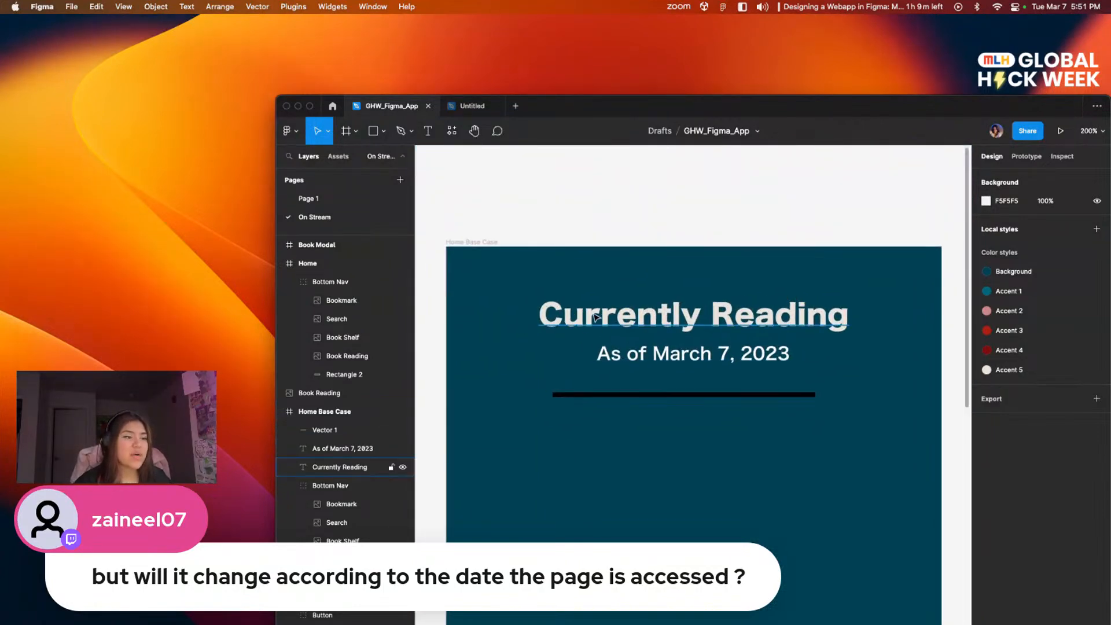
scroll(620, 372, "left", 5)
scroll(620, 372, "down", 2)
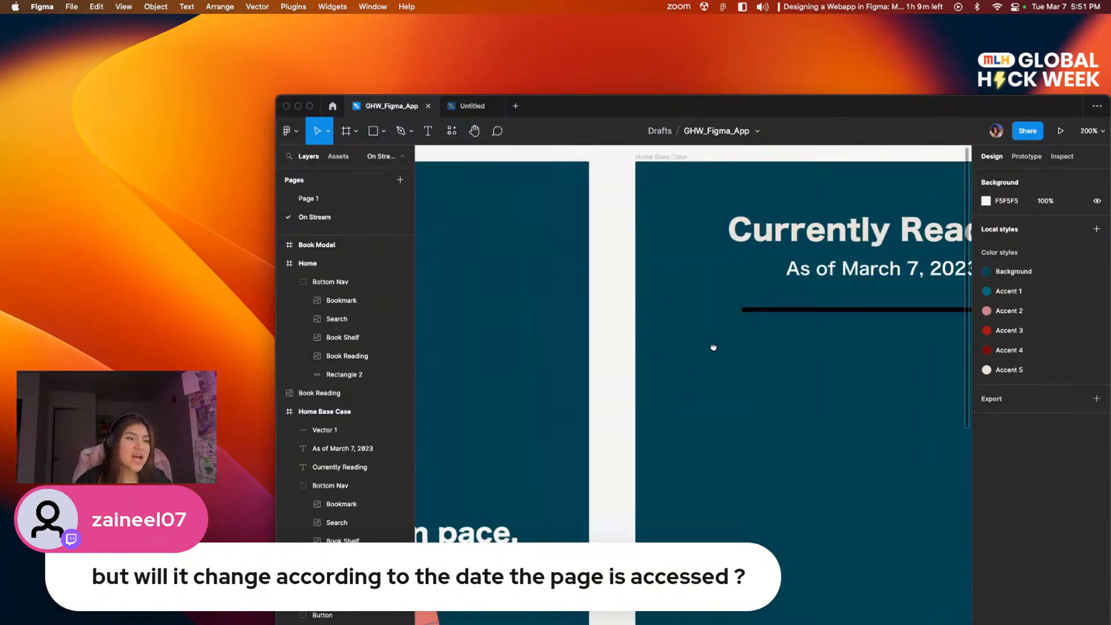
scroll(733, 431, "left", 2)
scroll(733, 431, "down", 2)
scroll(875, 354, "right", 6)
scroll(876, 354, "up", 3)
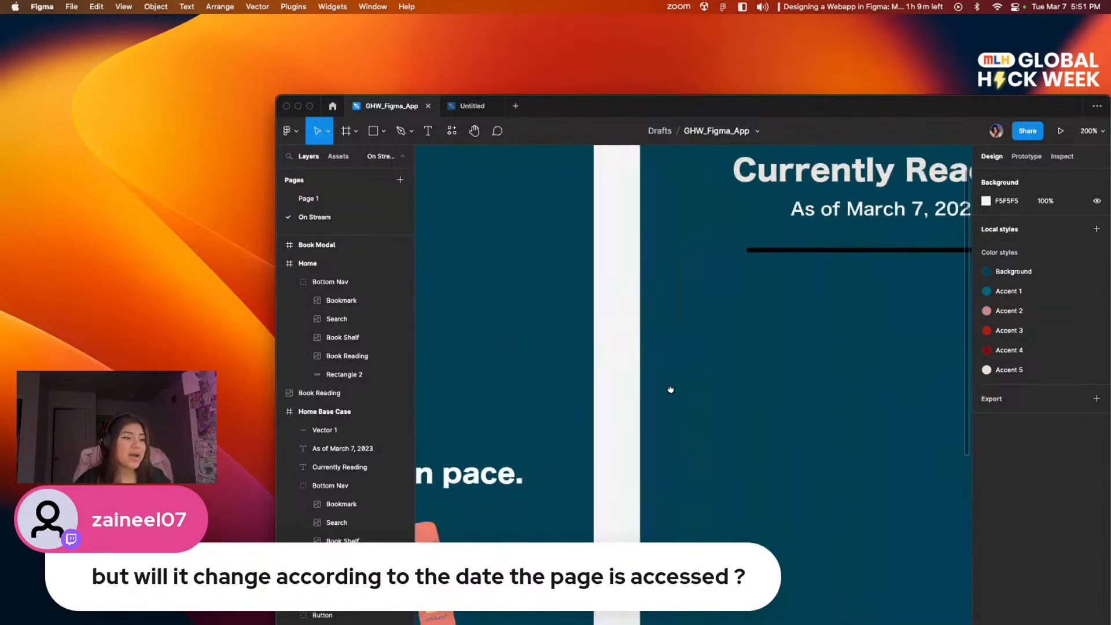
scroll(646, 339, "up", 1)
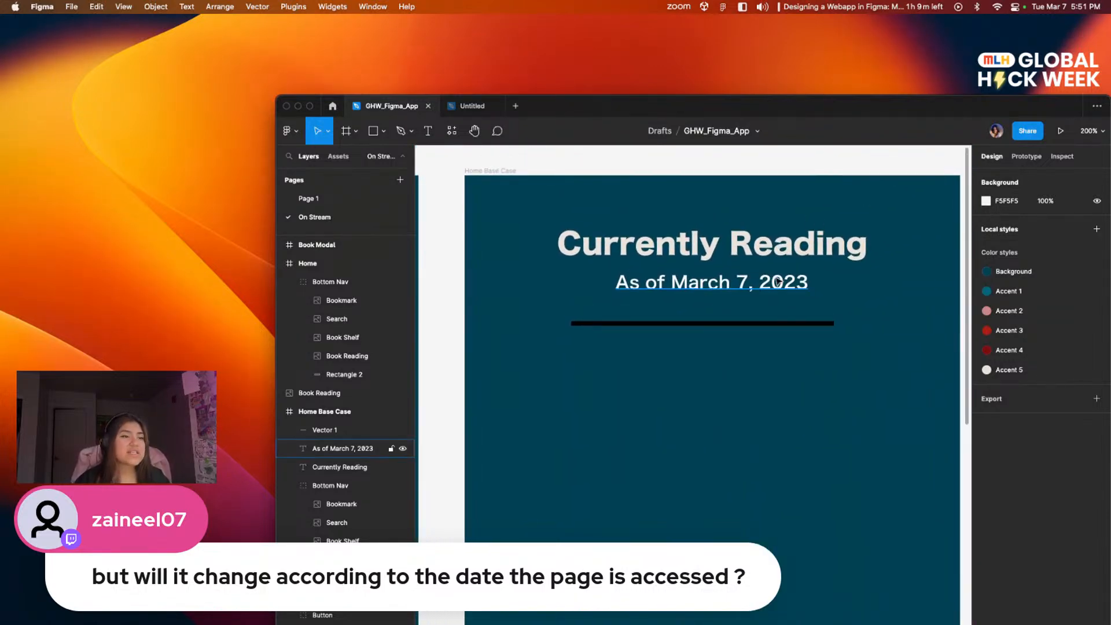
scroll(723, 266, "down", 5)
scroll(743, 245, "left", 6)
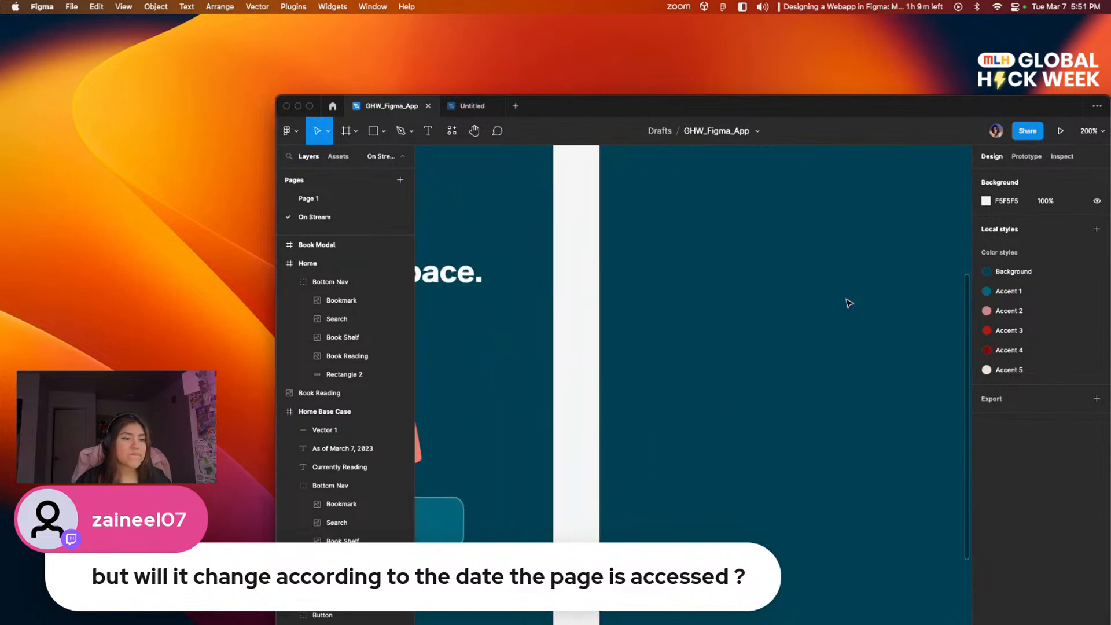
scroll(848, 293, "down", 2)
scroll(850, 324, "left", 2)
scroll(850, 324, "down", 1)
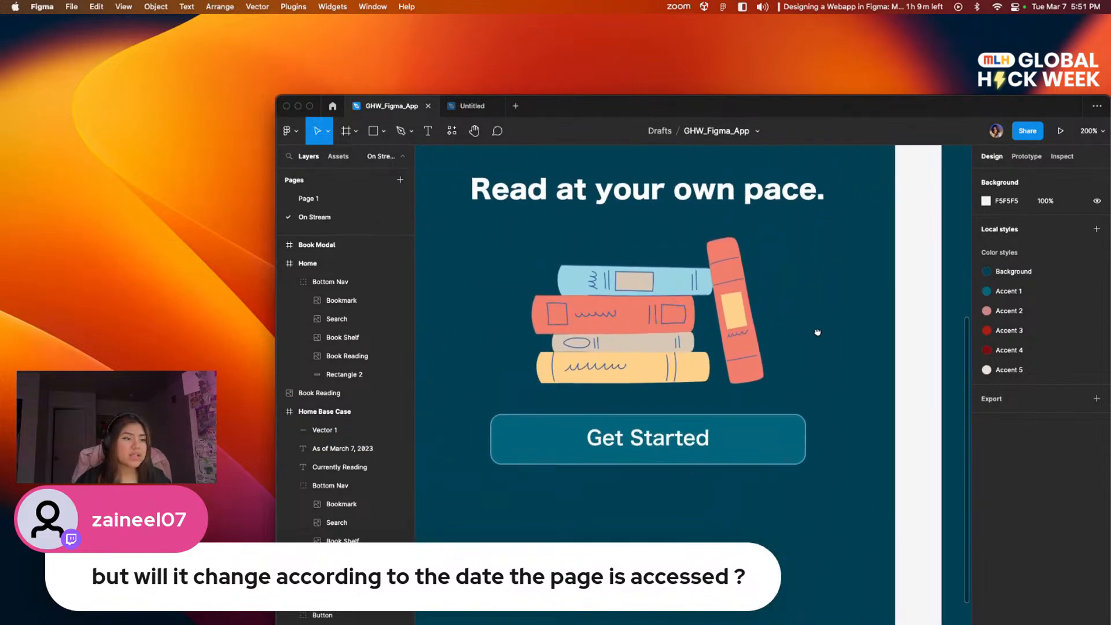
scroll(723, 376, "right", 5)
scroll(723, 376, "up", 5)
scroll(723, 376, "right", 3)
scroll(723, 376, "up", 3)
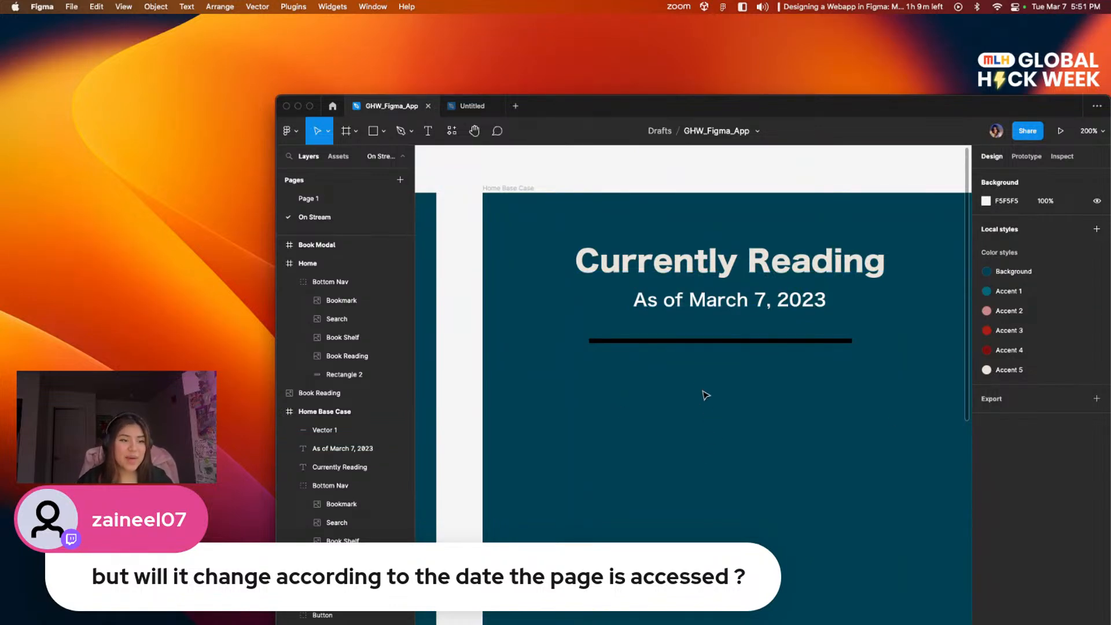
Step: Shift the Figma window to reach its stroke settings and give the divider line Round end points
left_click(721, 341)
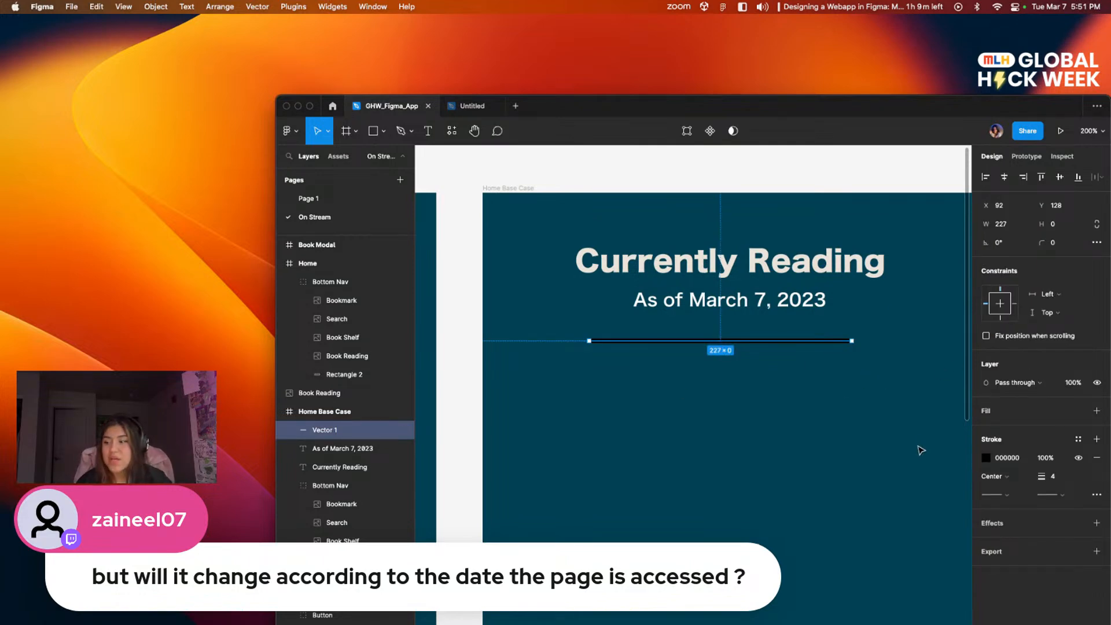
left_click_drag(866, 100, 676, 52)
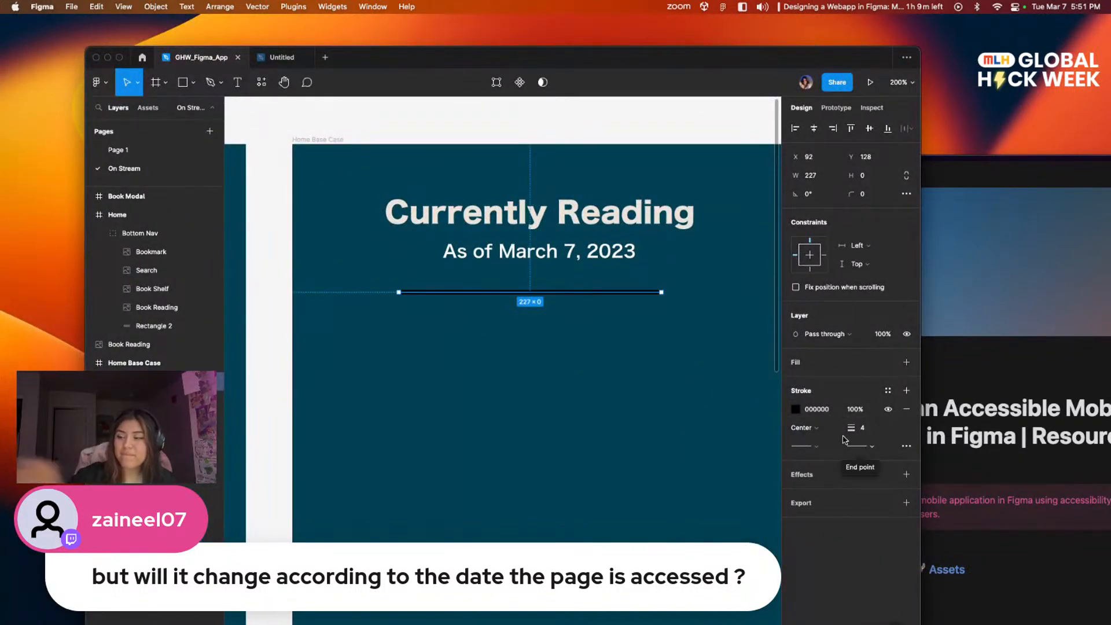
left_click(813, 445)
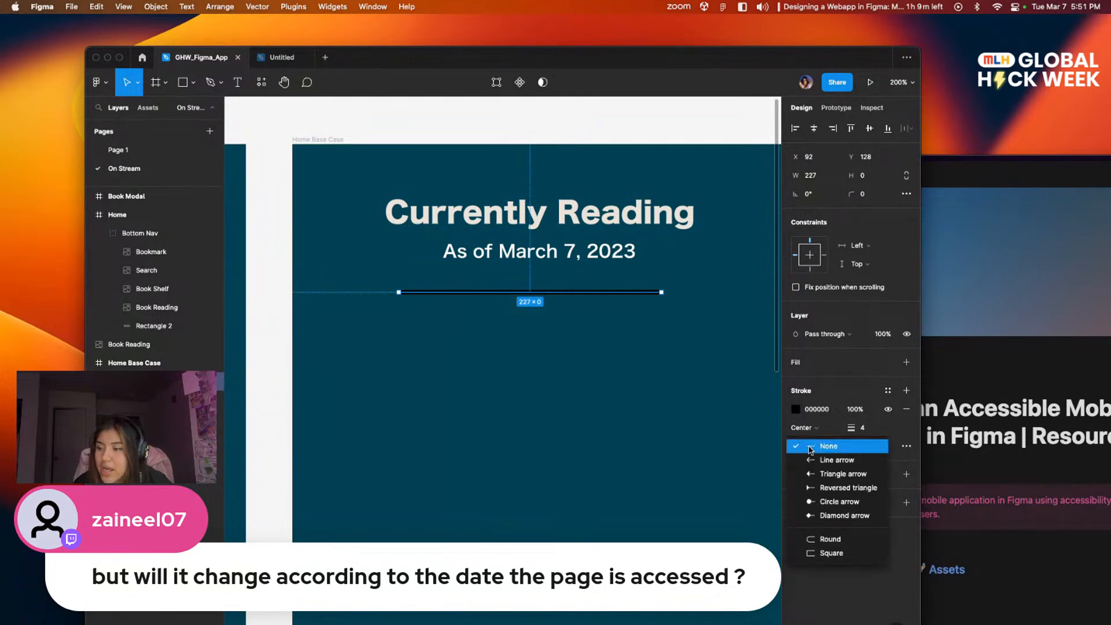
left_click(841, 539)
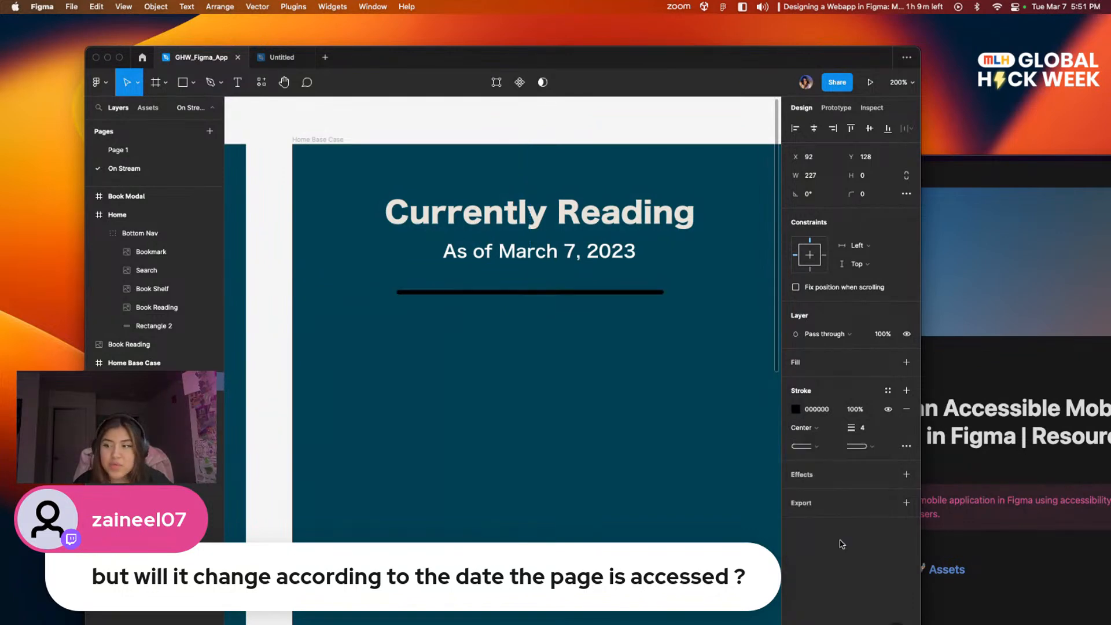
left_click(496, 357)
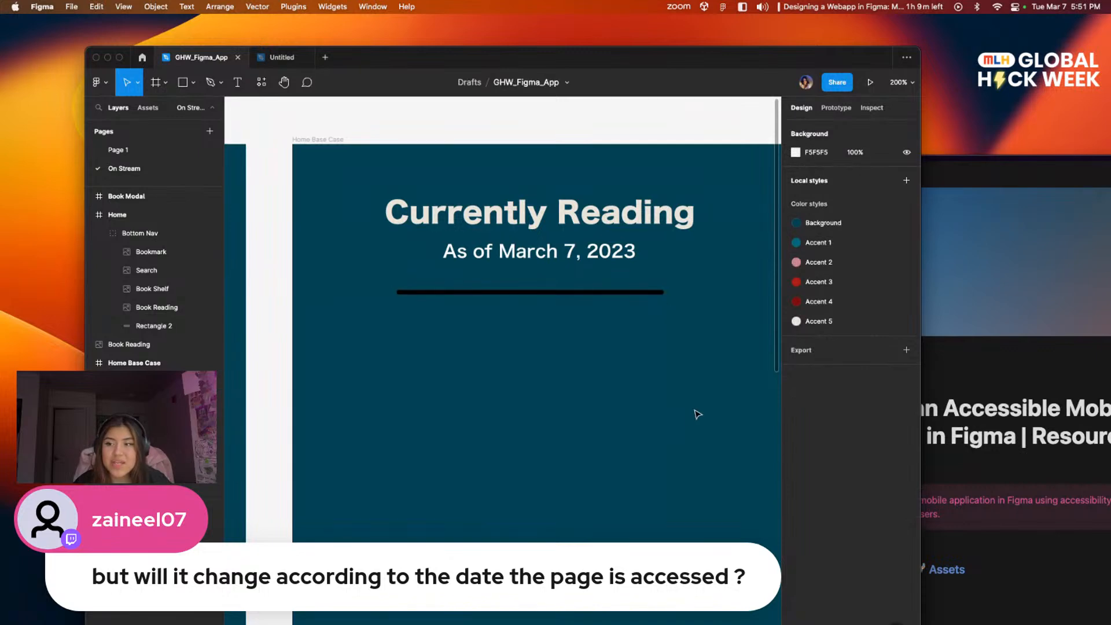
Step: Center the divider line horizontally in the Home Base Case frame
left_click(613, 293)
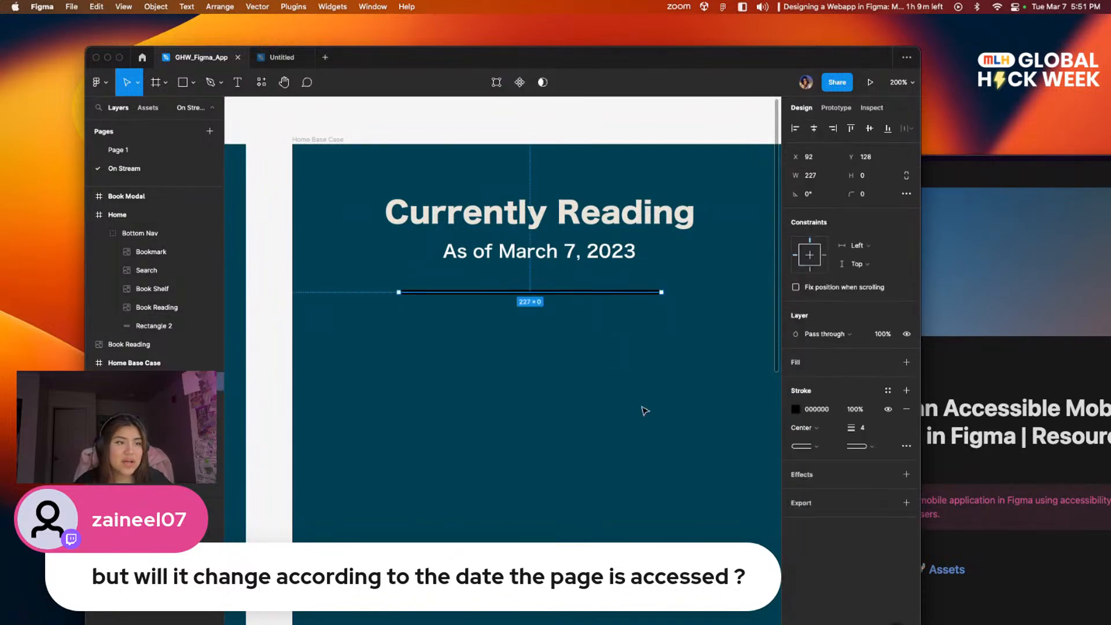
left_click(814, 129)
left_click(660, 361)
Step: Change the divider line's stroke color to the teal Accent 1 from the local colors
left_click(604, 294)
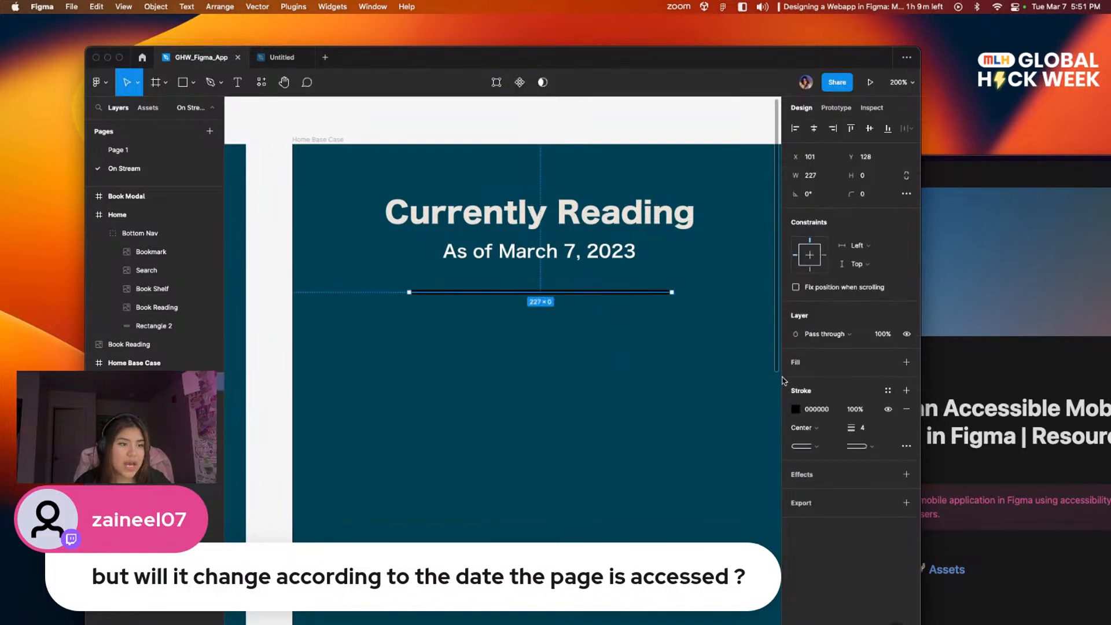
left_click(797, 411)
left_click_drag(750, 356, 752, 181)
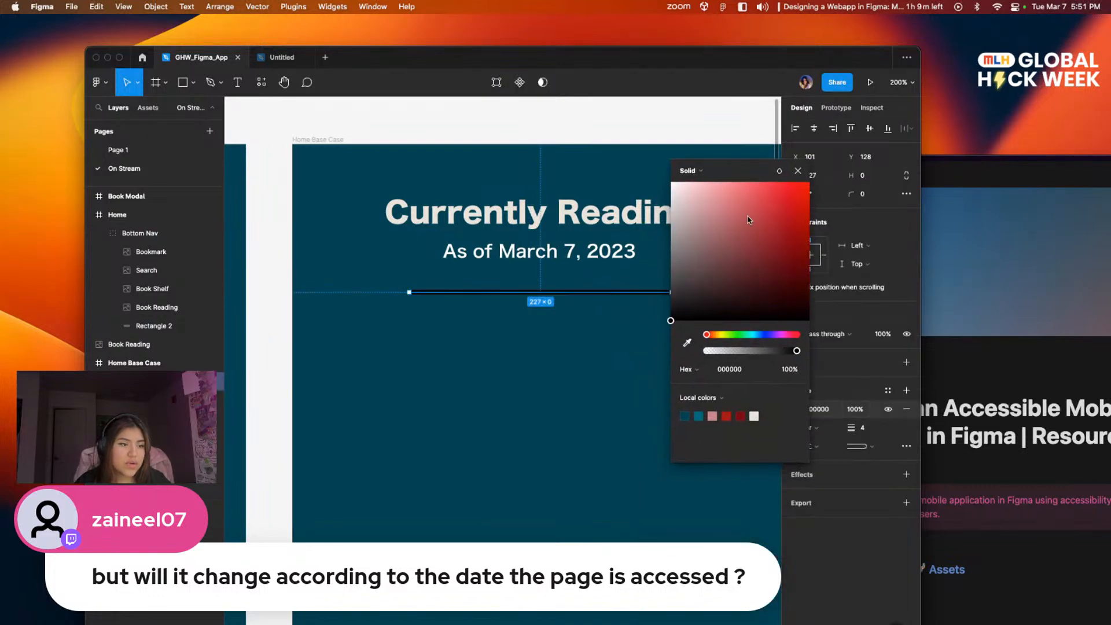
left_click(699, 415)
left_click(663, 441)
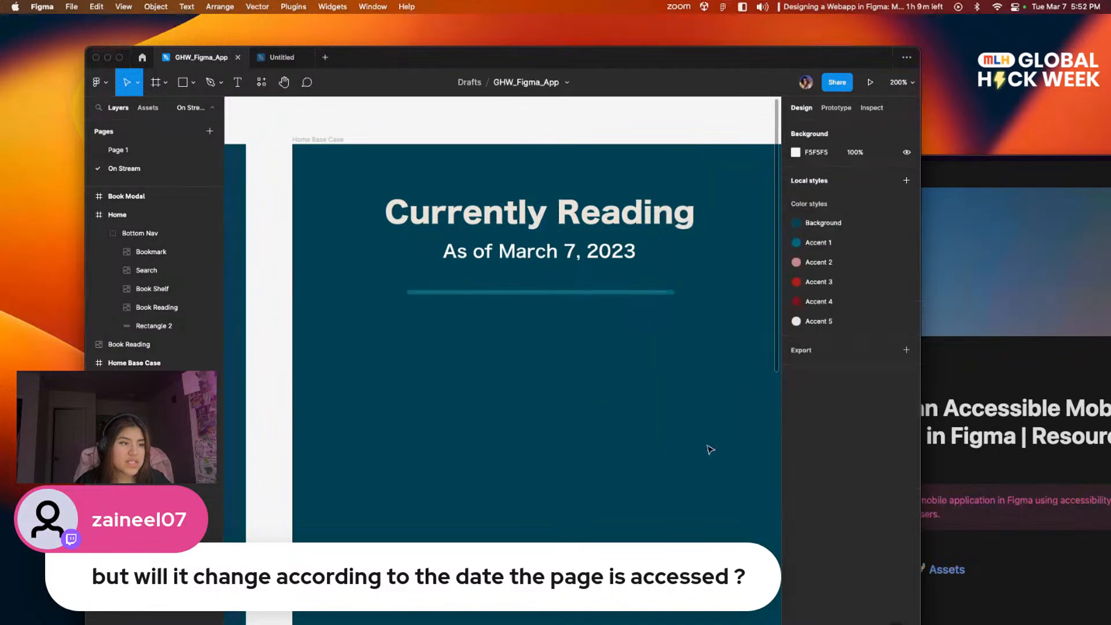
Step: Nudge the divider line up toward the date text to Y 119
left_click(558, 293)
key("Up")
key("Up")
key("Up")
key("Up")
key("Up")
key("Up")
key("Up")
key("Up")
key("Up")
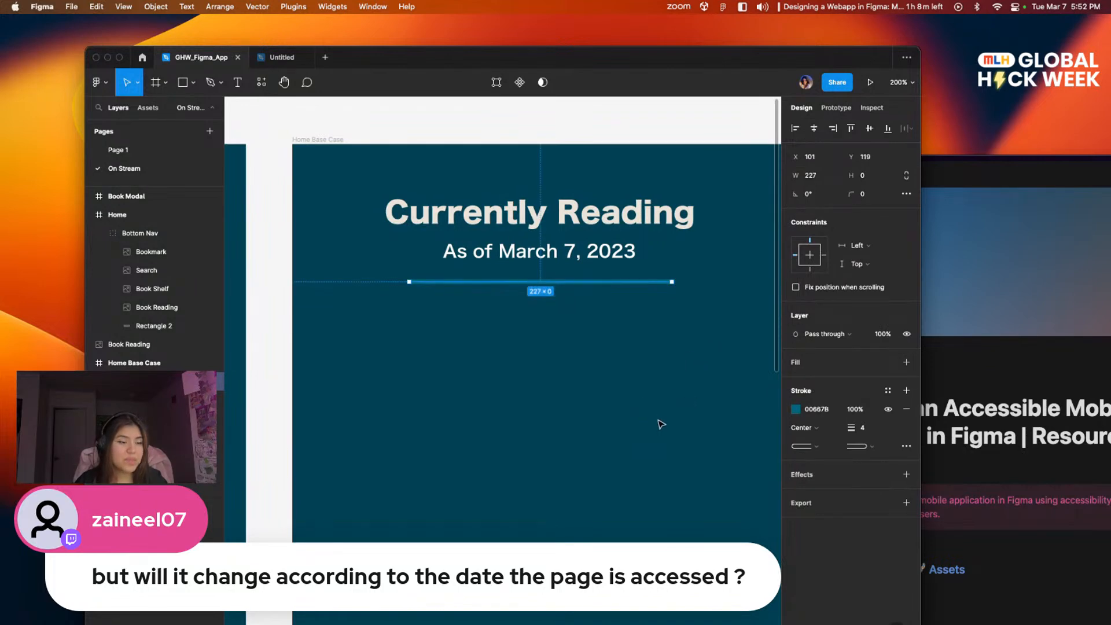
left_click(627, 364)
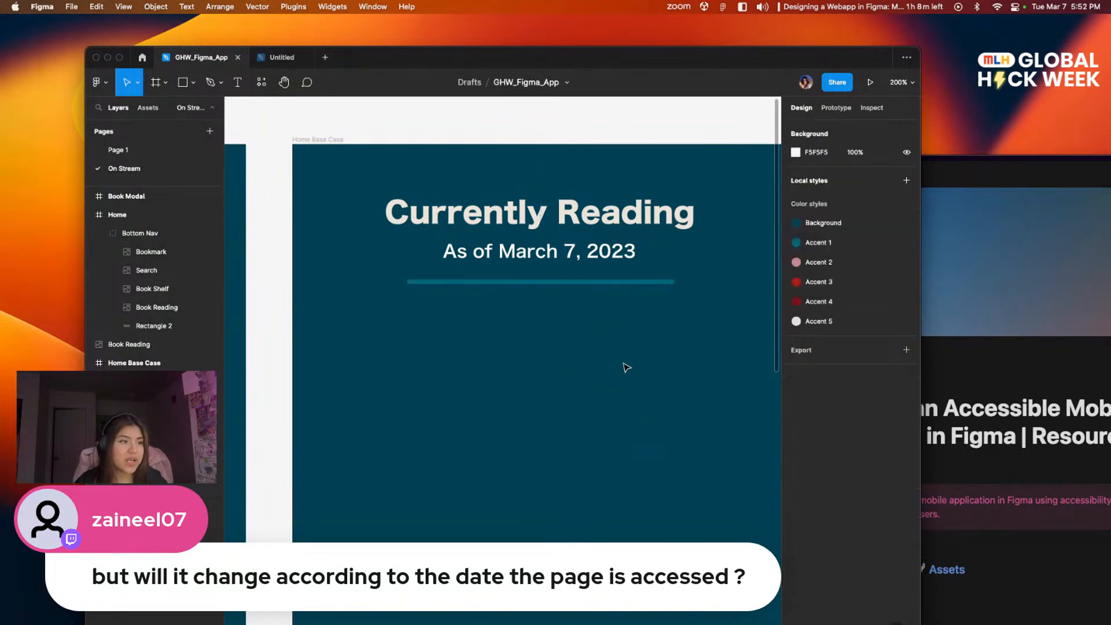
Step: Examine the Home Base Case header, the empty area below it and the neighbouring screens at 100% zoom
mouse_move(624, 337)
left_mouse_down()
mouse_move(473, 321)
mouse_move(622, 332)
left_mouse_up()
scroll(634, 415, "down", 5)
scroll(634, 415, "right", 2)
scroll(642, 320, "up", 4)
scroll(642, 319, "left", 1)
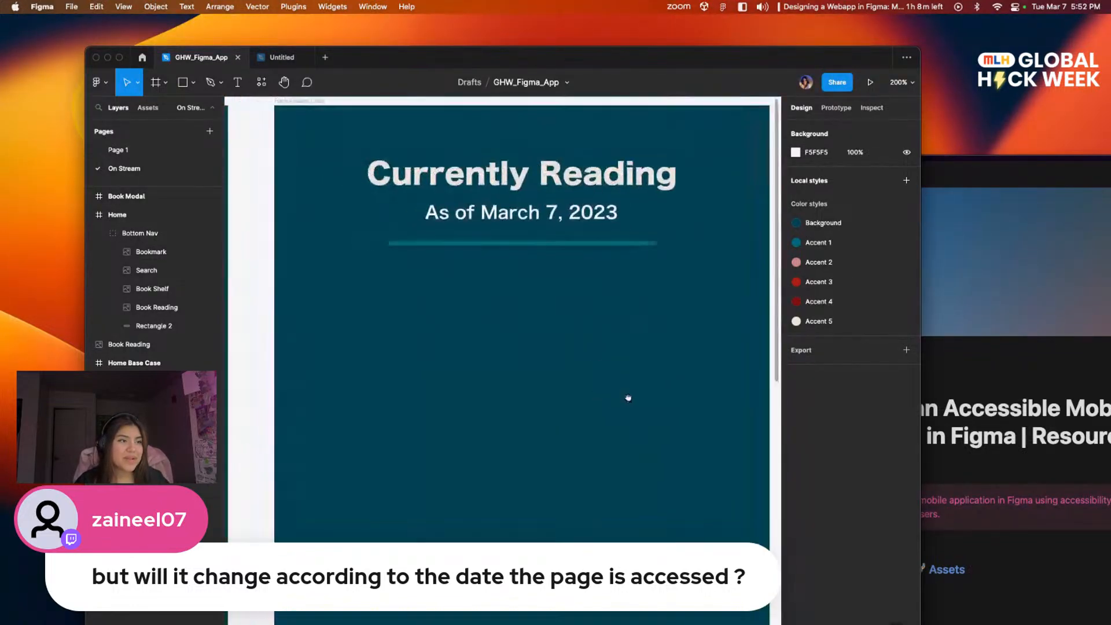
scroll(577, 402, "down", 6)
scroll(573, 400, "left", 2)
left_click_drag(568, 396, 558, 110)
left_click_drag(574, 243, 524, 362)
scroll(524, 362, "left", 1)
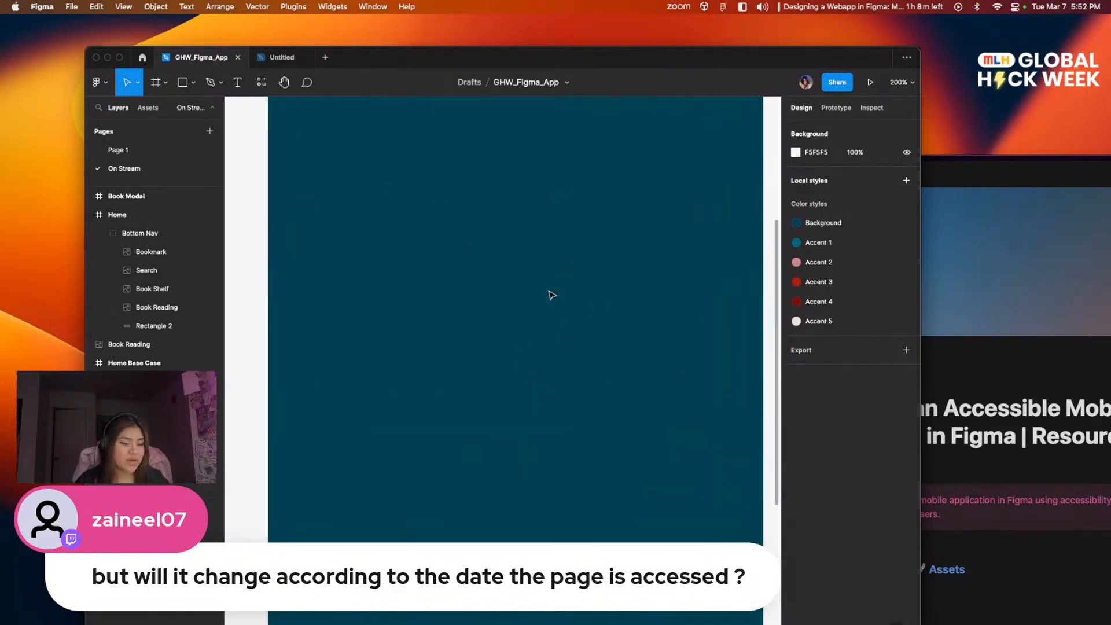
key("shift+0")
scroll(551, 295, "down", 2)
scroll(587, 335, "up", 3)
mouse_move(1108, 622)
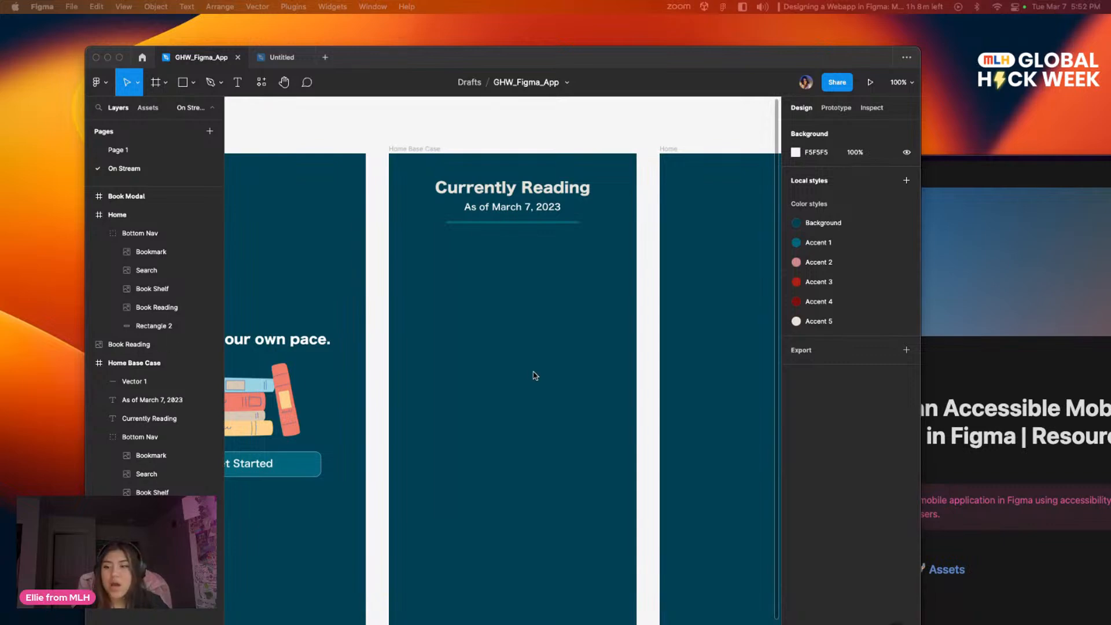
scroll(528, 347, "down", 2)
scroll(509, 353, "down", 2)
scroll(506, 298, "up", 3)
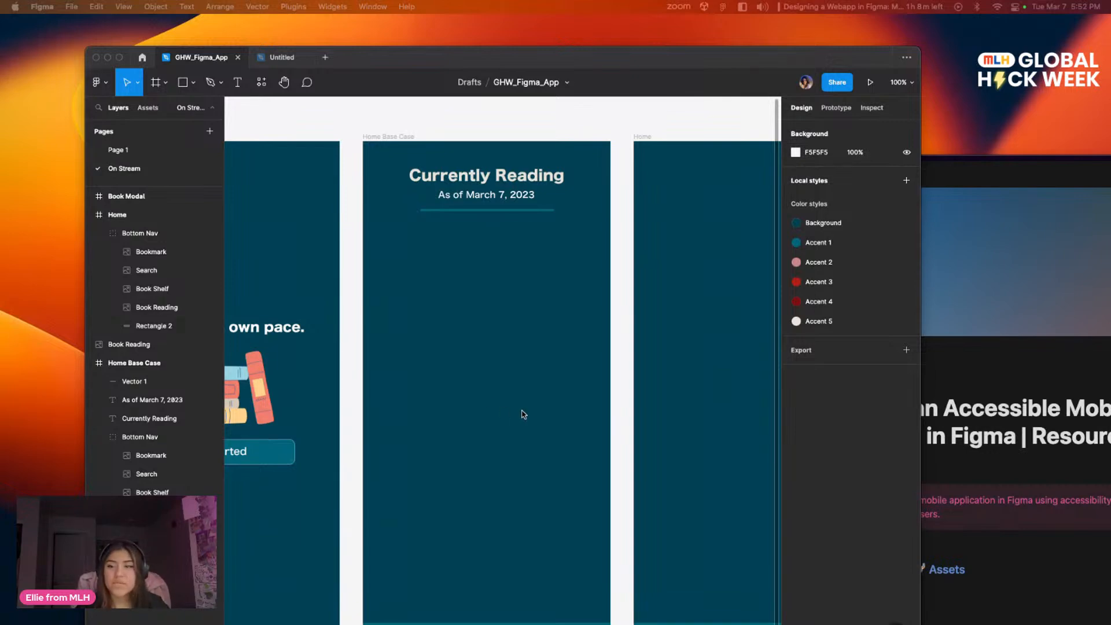
scroll(393, 330, "down", 2)
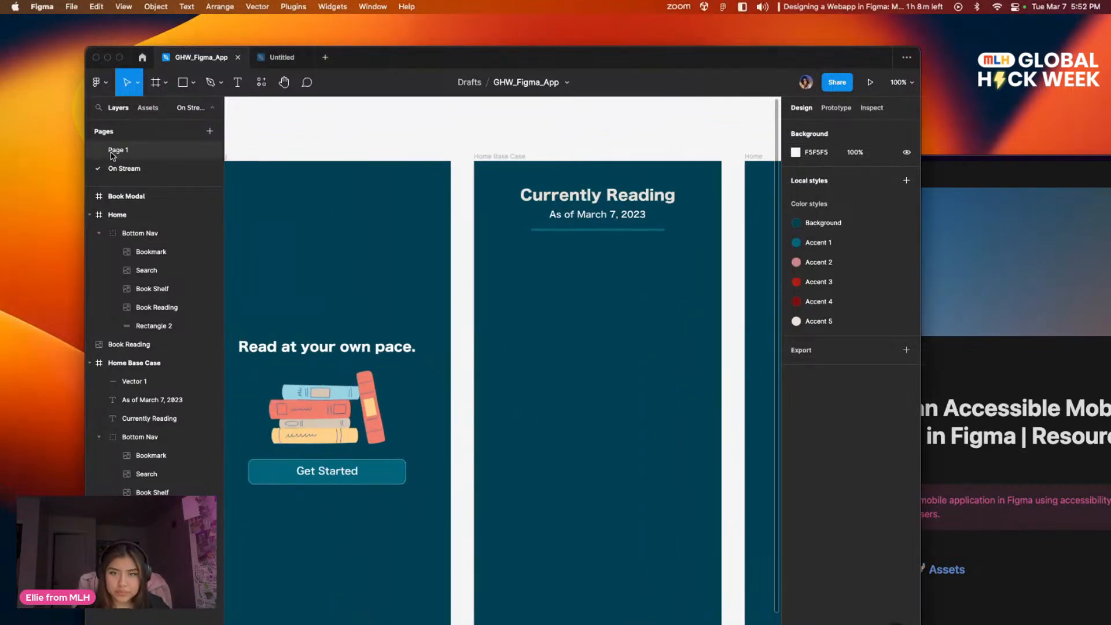
Step: Examine the dotted empty-state card in the Home: Base Case reference design on Page 1
left_click(118, 150)
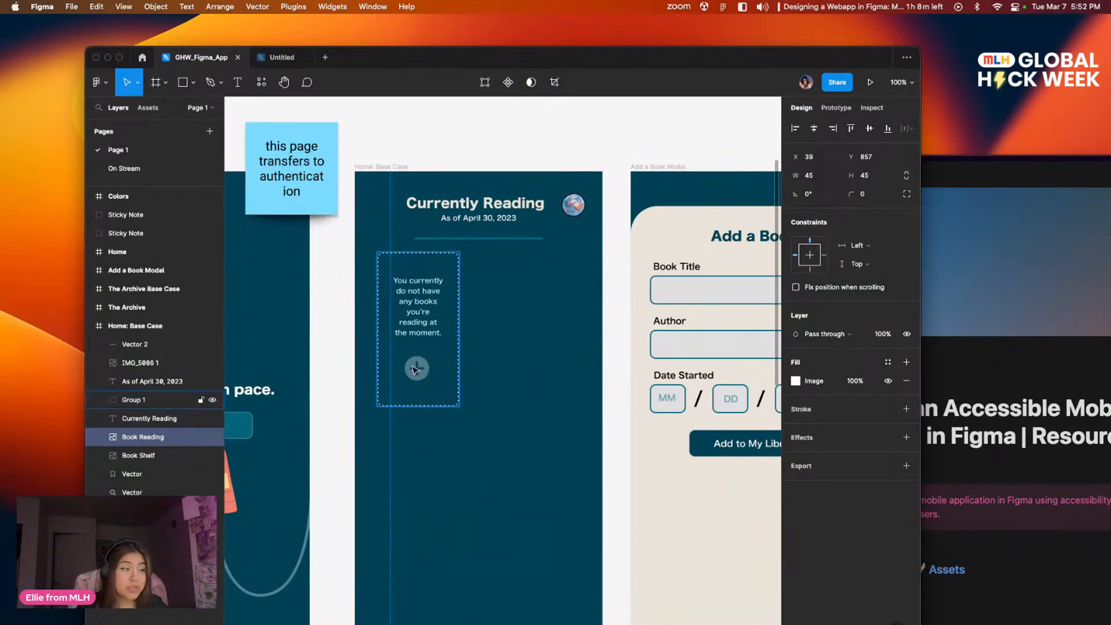
left_click_drag(540, 466, 616, 506)
left_click(554, 363)
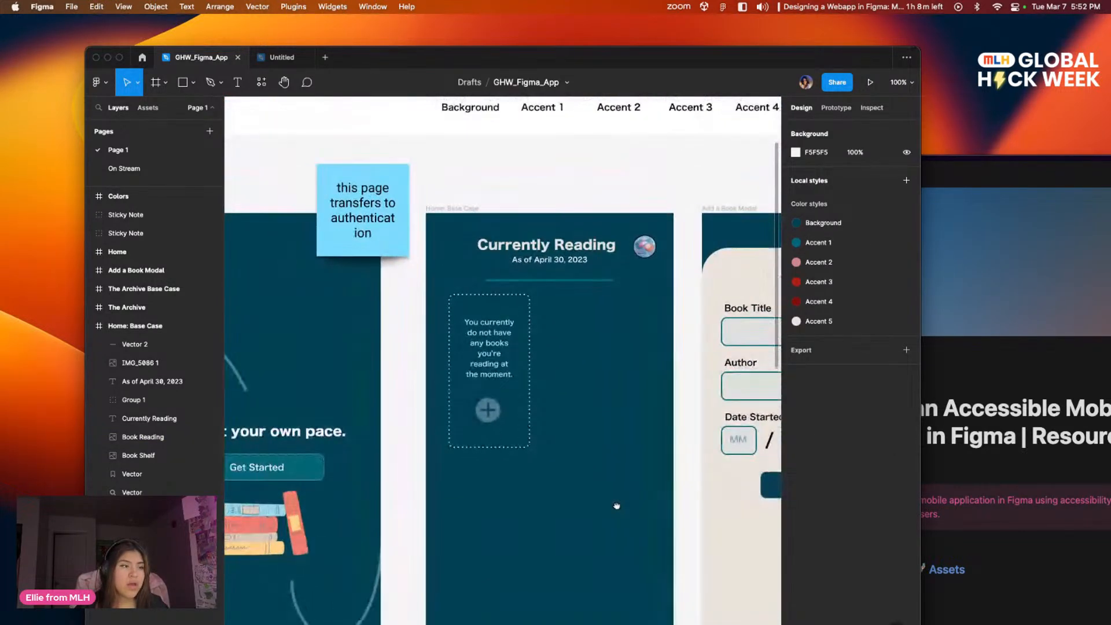
left_click(281, 58)
left_click(200, 57)
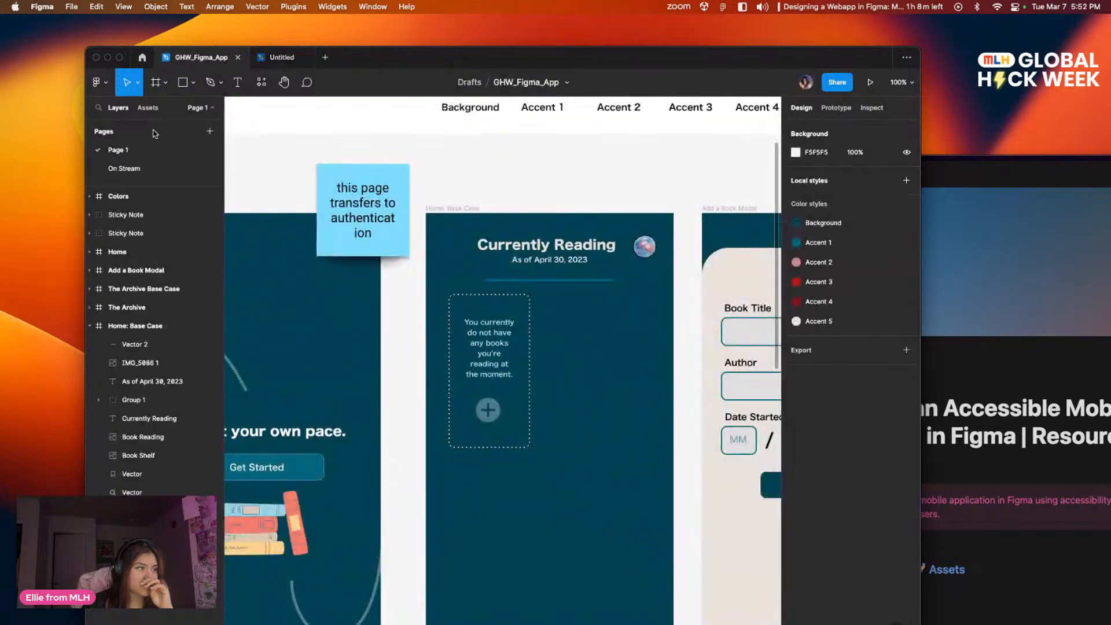
Step: Draw a portrait rectangle about 155 × 274 below the header divider in On Stream's Home Base Case frame
left_click(139, 169)
scroll(678, 320, "up", 2)
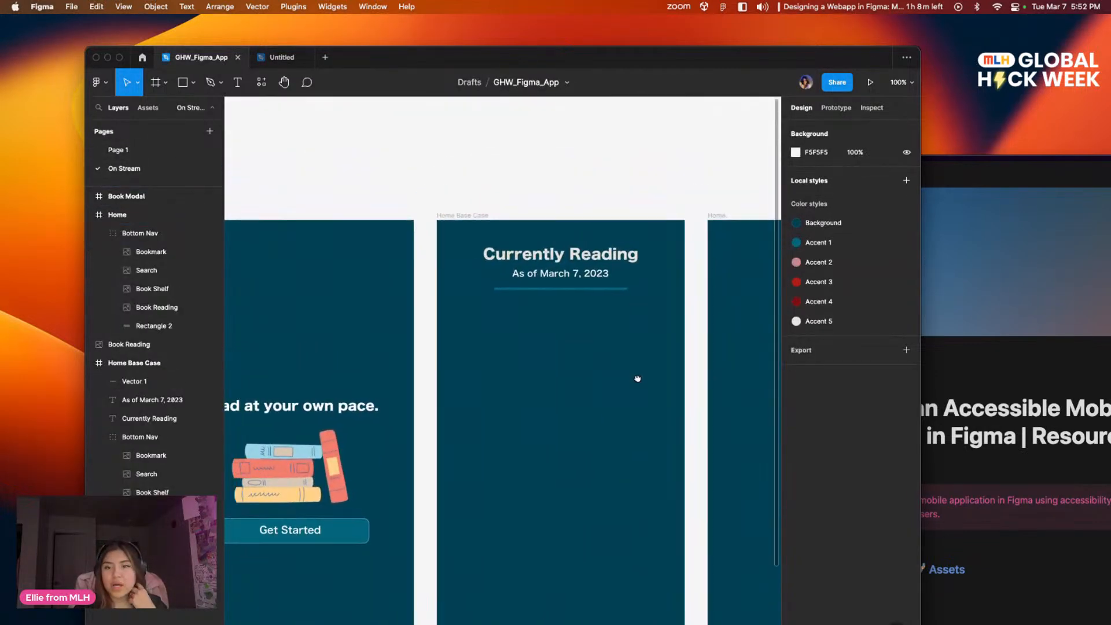
left_click_drag(416, 57, 507, 100)
left_click(274, 127)
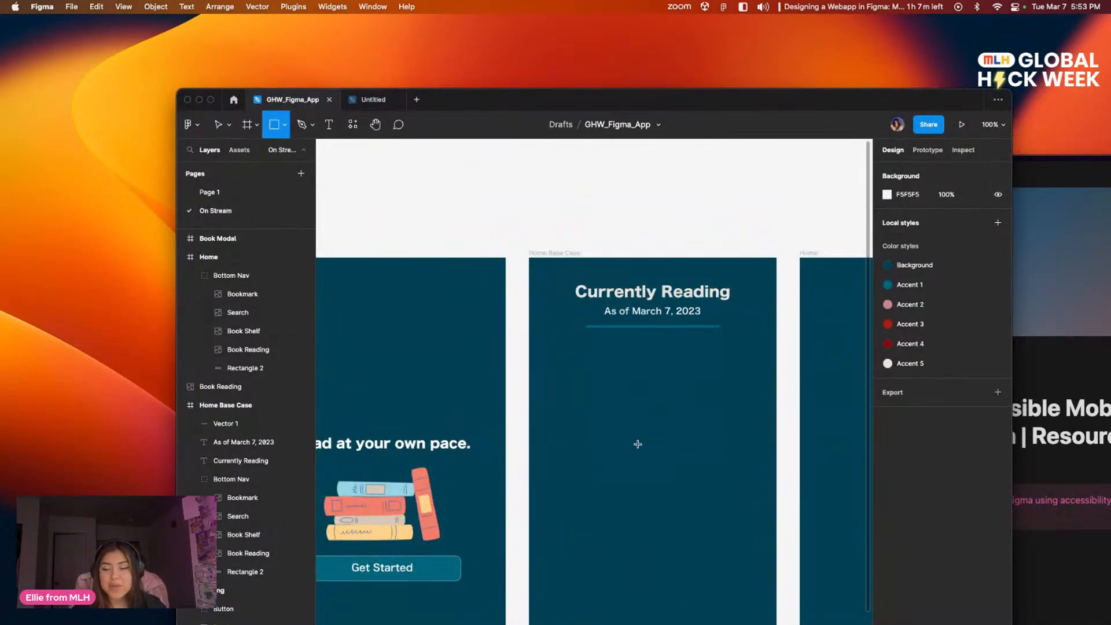
left_click_drag(556, 347, 645, 506)
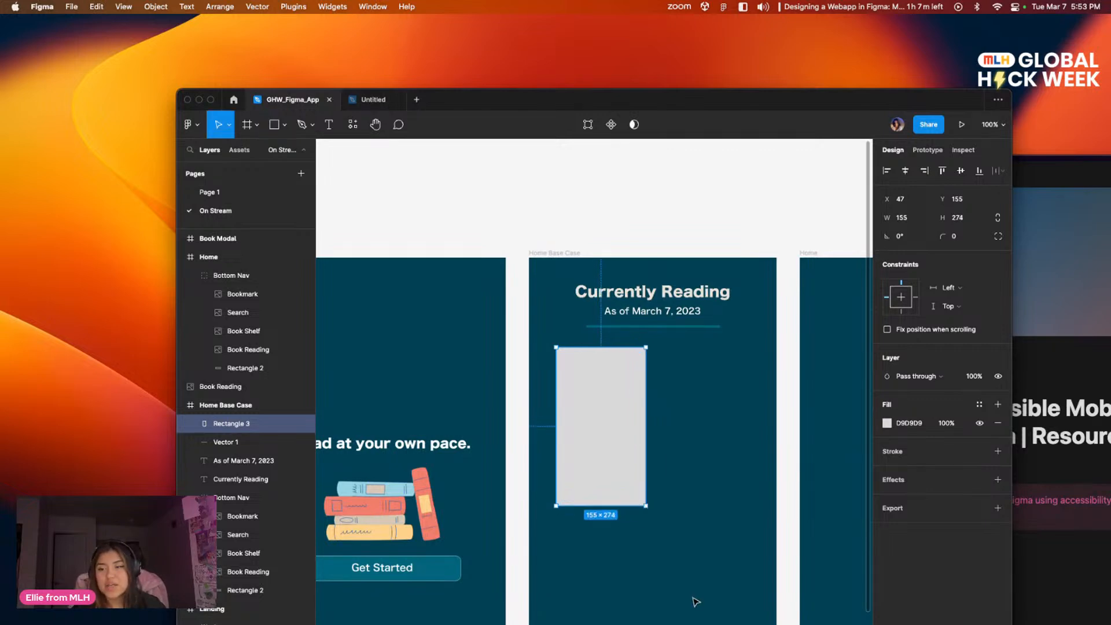
left_click(744, 538)
Step: Add a stroke to the new card rectangle and remove its grey fill
left_click(617, 457)
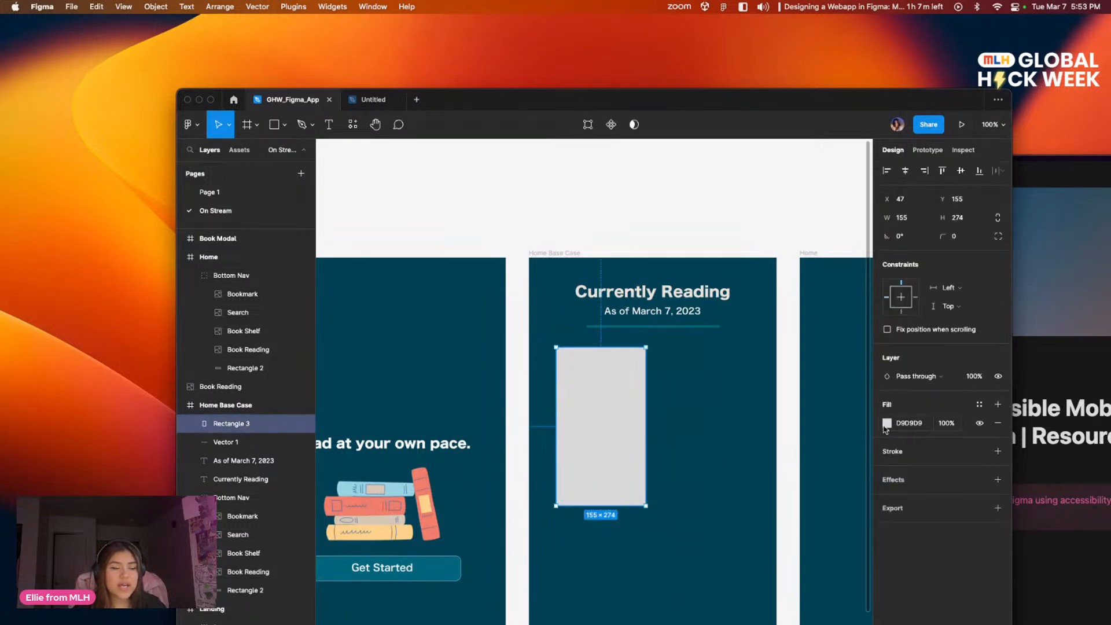
left_click(998, 451)
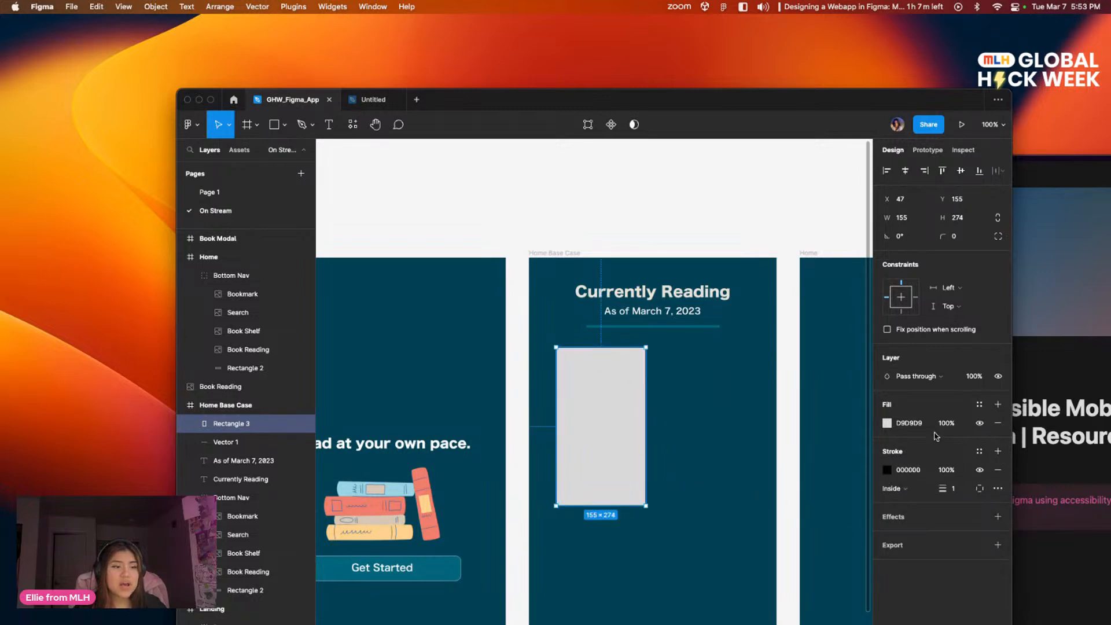
left_click(998, 423)
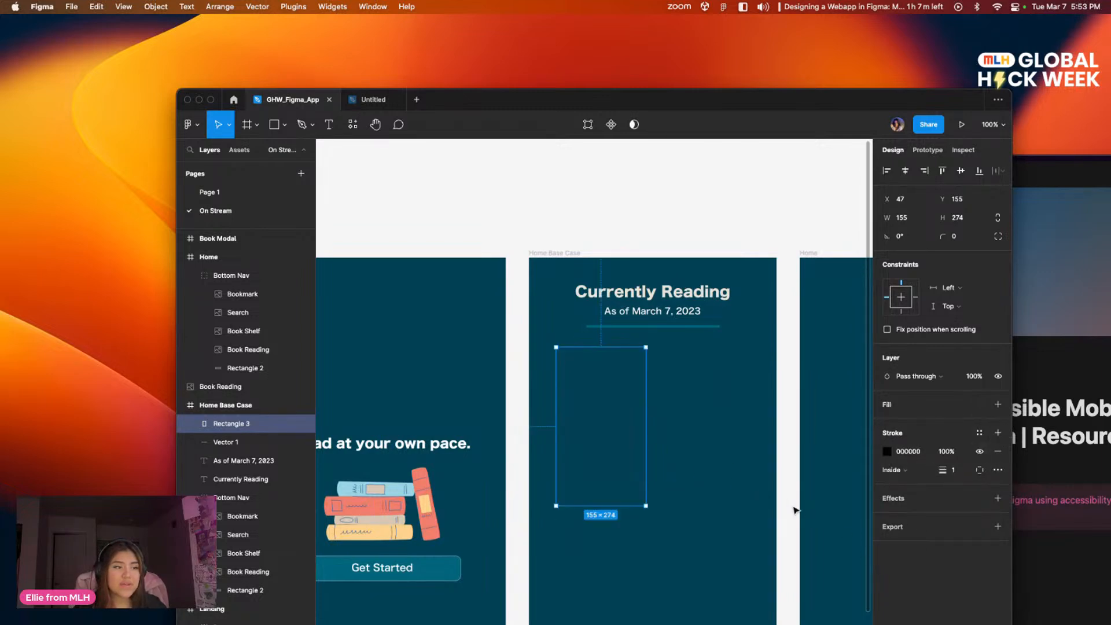
left_click(750, 498)
left_click(644, 454)
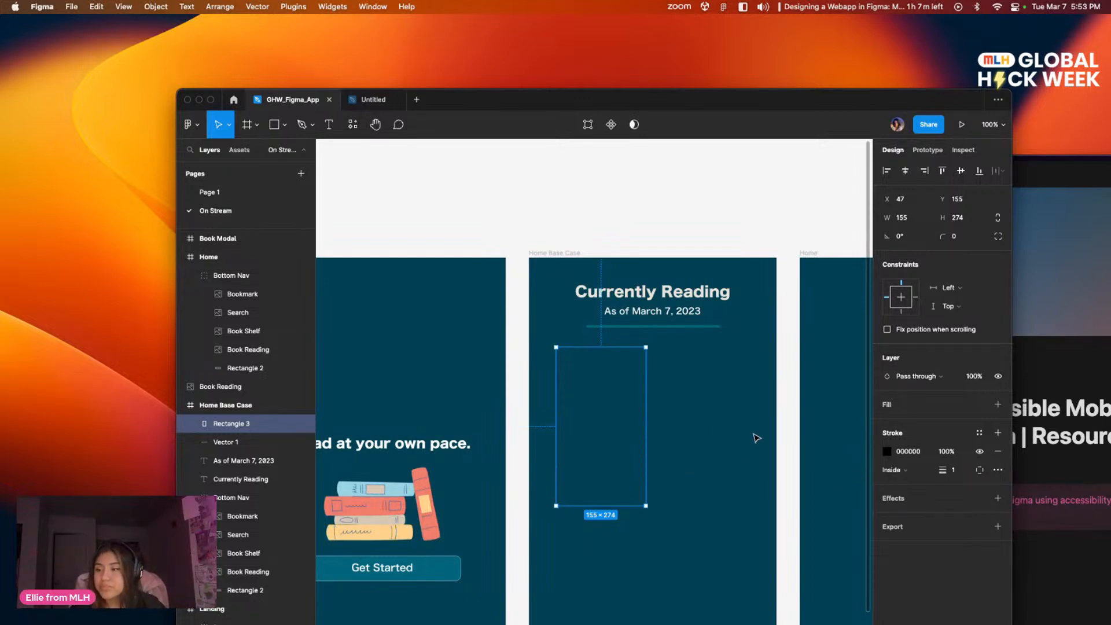
Step: Change the card rectangle's stroke color to white FFFFFF
scroll(758, 389, "down", 3)
left_click_drag(758, 389, 683, 344)
scroll(711, 351, "up", 2)
left_click(669, 342)
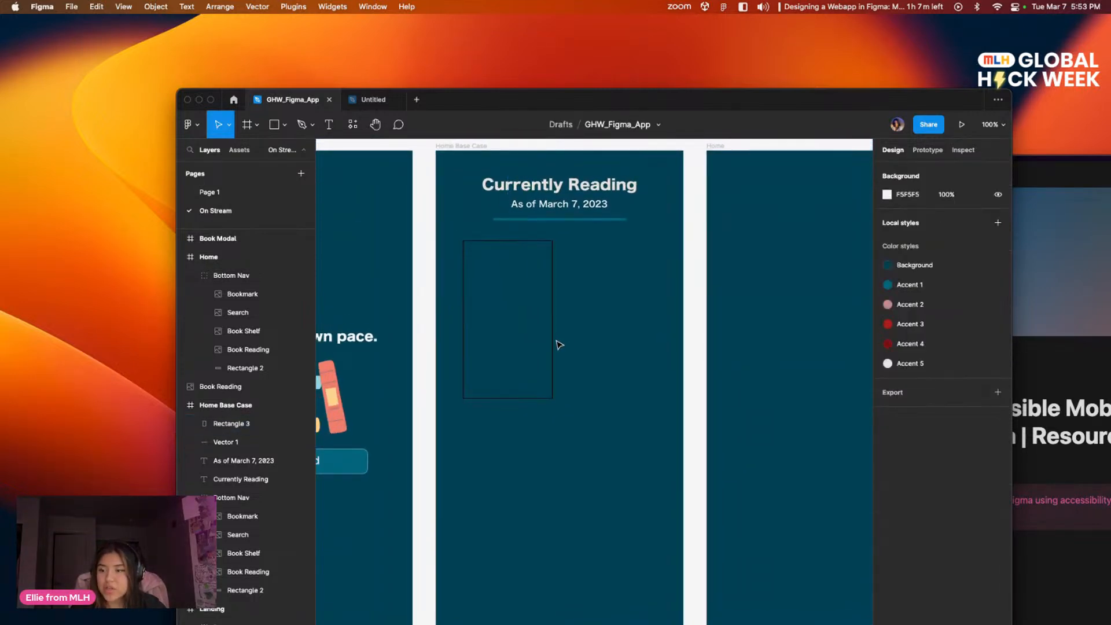
left_click(552, 344)
left_click(887, 451)
left_click_drag(834, 479, 734, 409)
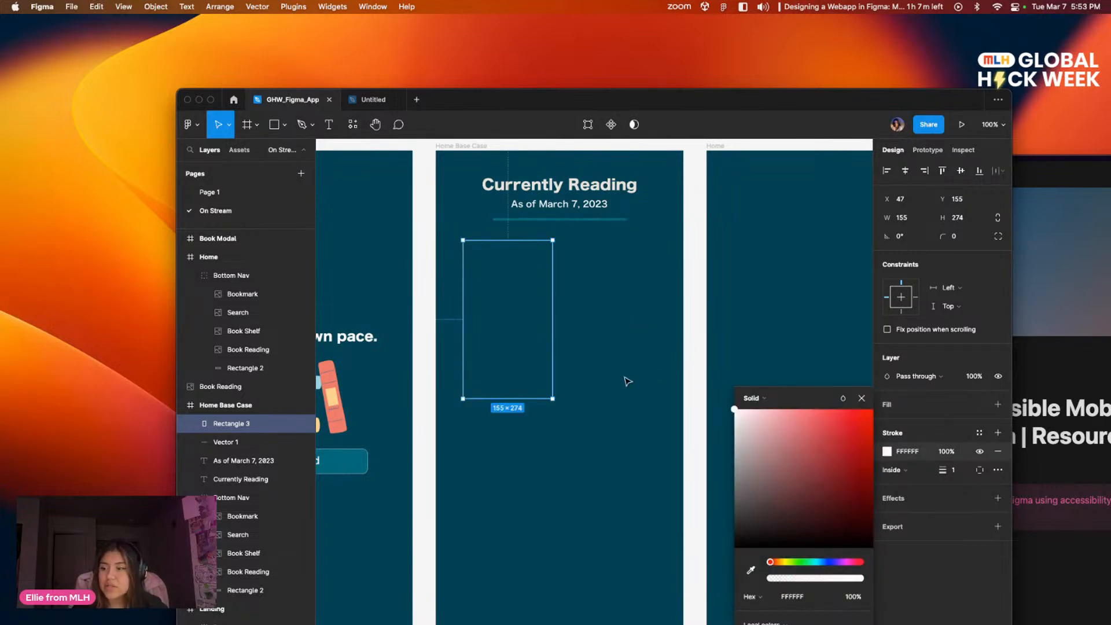
left_click(657, 392)
Step: Examine the book cards and the dotted empty-state card in Page 1's finished home screens
scroll(613, 278, "up", 2)
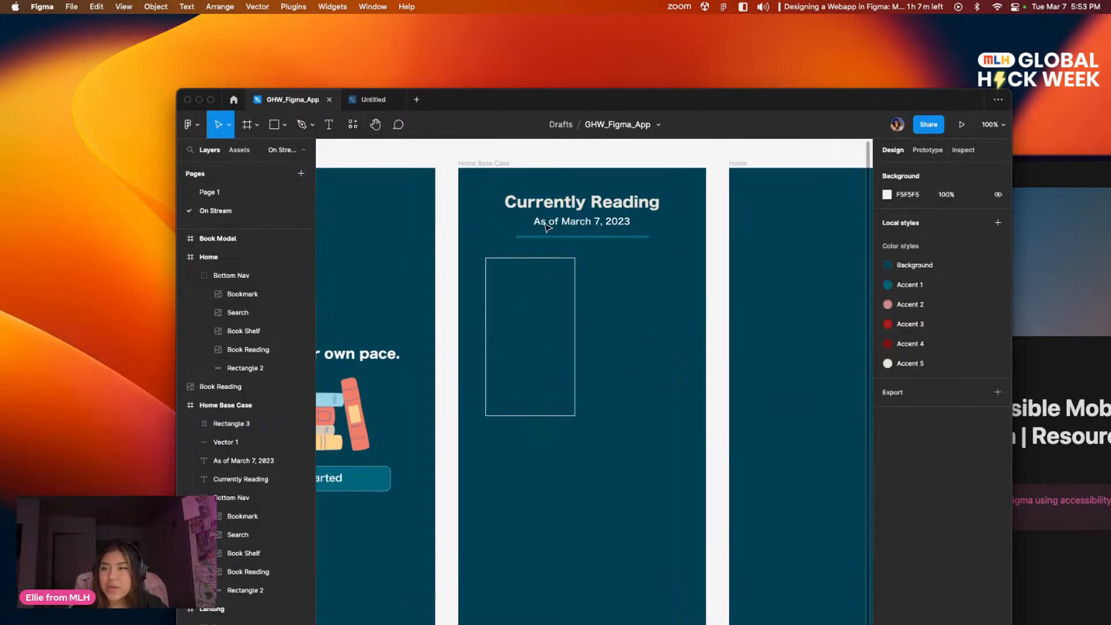
left_click(371, 99)
left_click(289, 99)
left_click(231, 192)
scroll(585, 375, "down", 10)
scroll(798, 412, "right", 8)
scroll(799, 412, "down", 1)
scroll(523, 268, "up", 1)
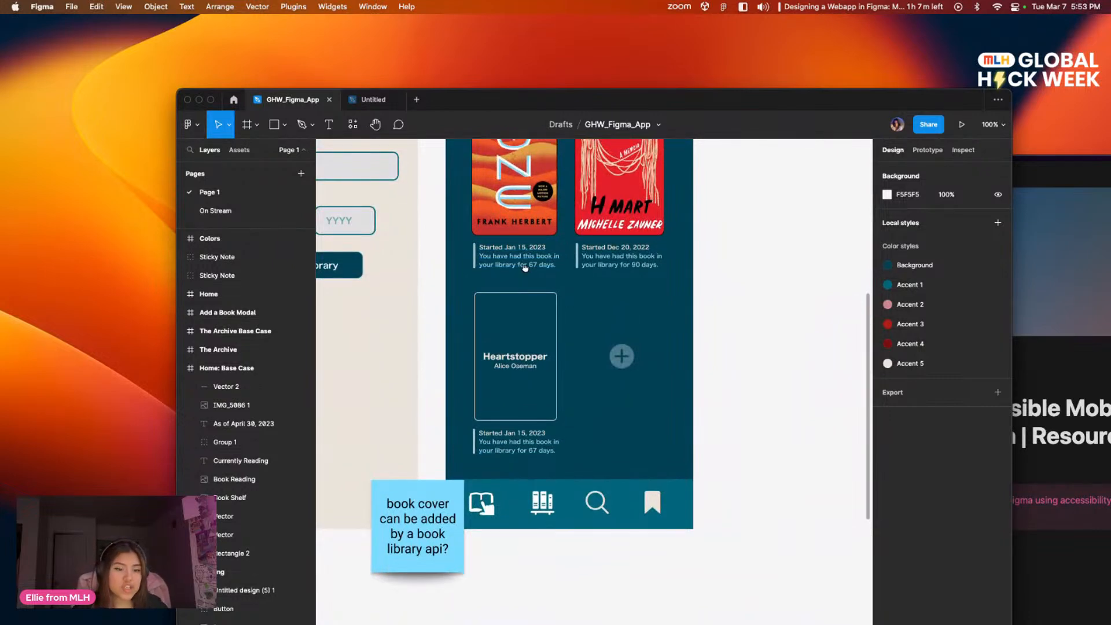
scroll(524, 267, "up", 4)
scroll(524, 267, "left", 4)
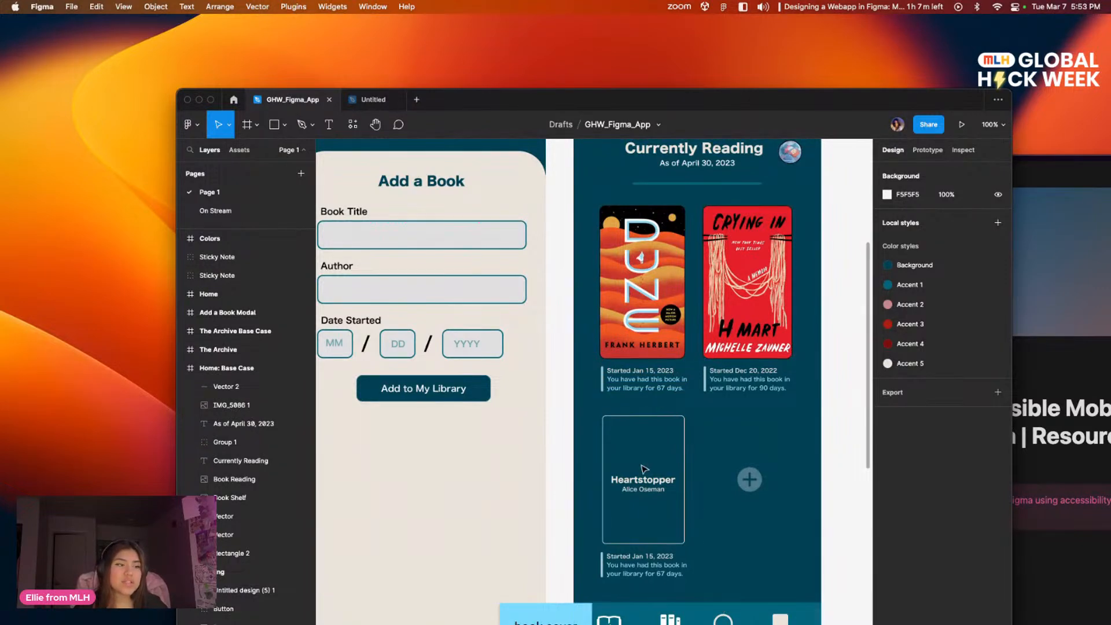
scroll(600, 395, "down", 1)
scroll(601, 396, "left", 2)
scroll(590, 359, "left", 6)
scroll(560, 342, "up", 2)
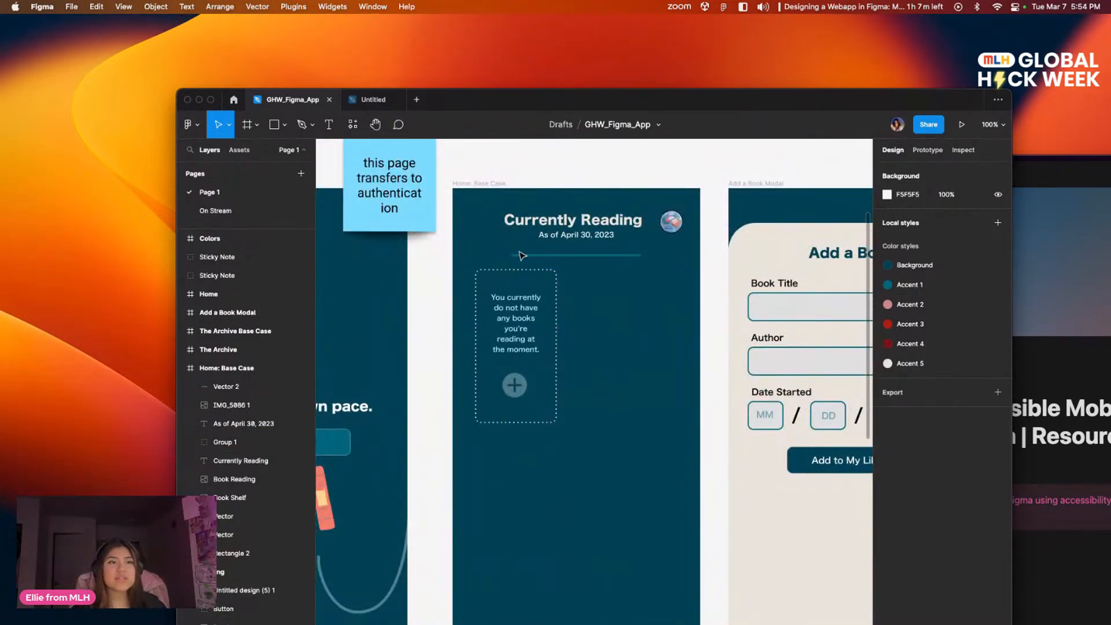
Step: Make the card rectangle's stroke on the On Stream page dashed, with a dash length of 5
left_click(213, 212)
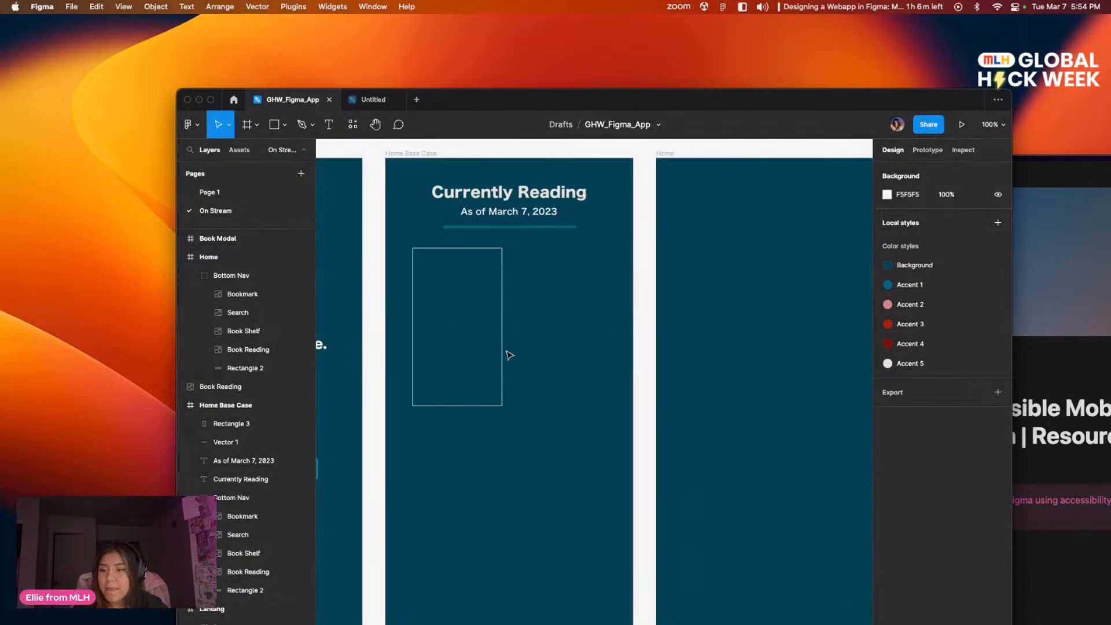
left_click(501, 349)
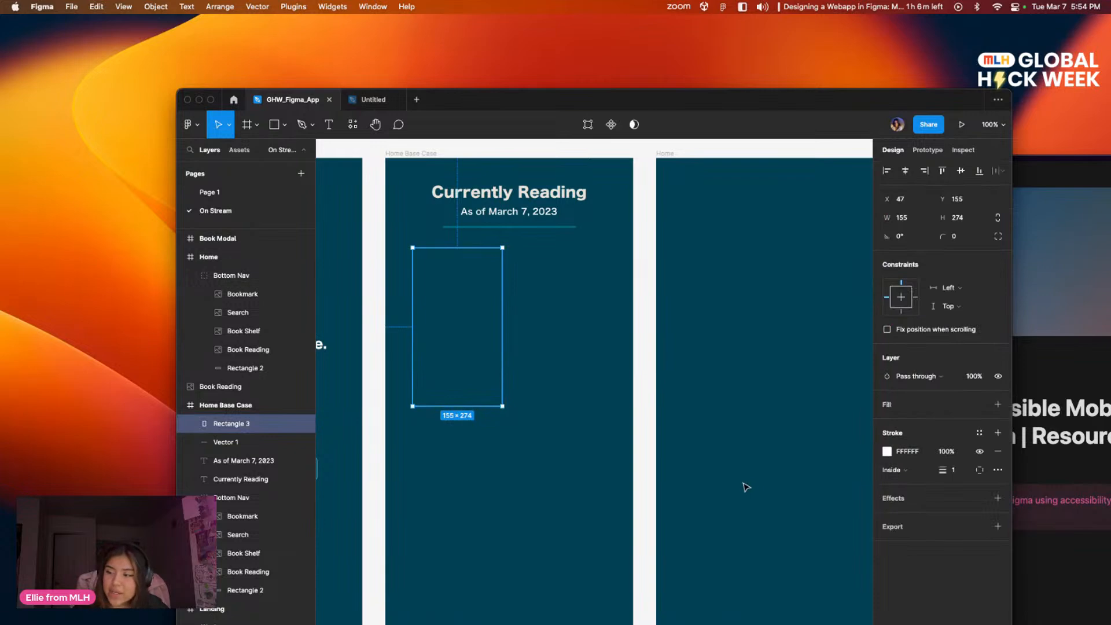
left_click(998, 471)
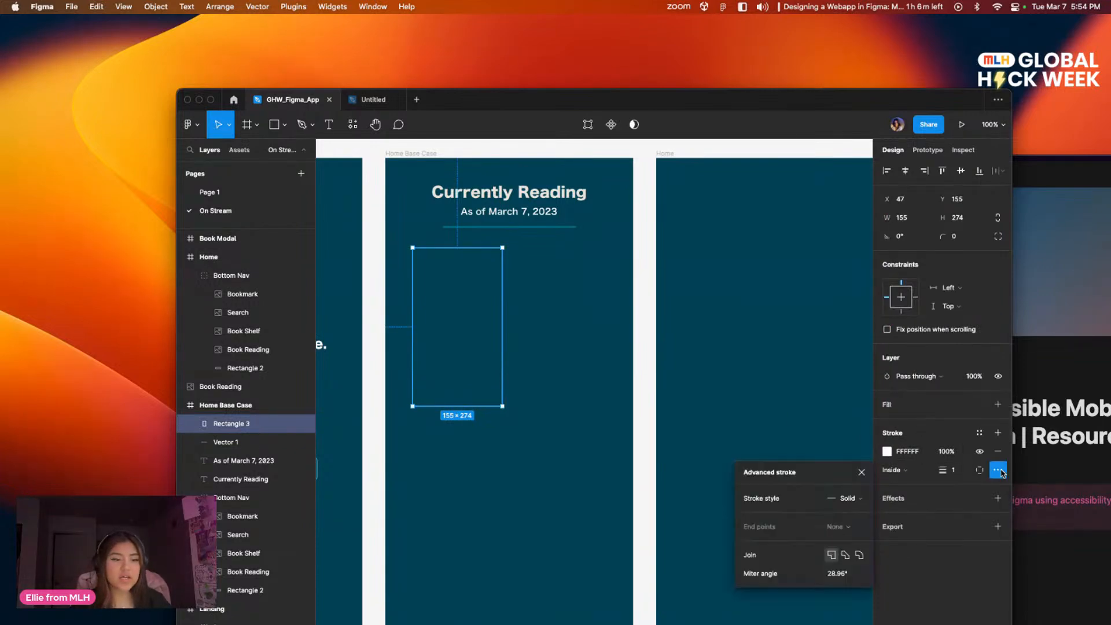
left_click(849, 498)
left_click(864, 512)
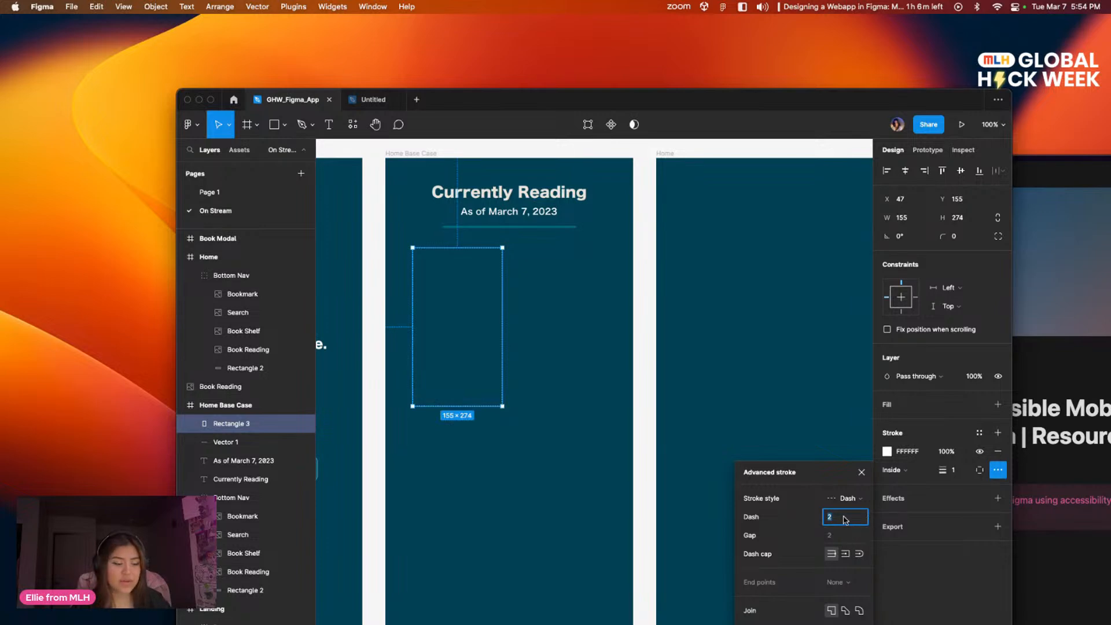
key("Return")
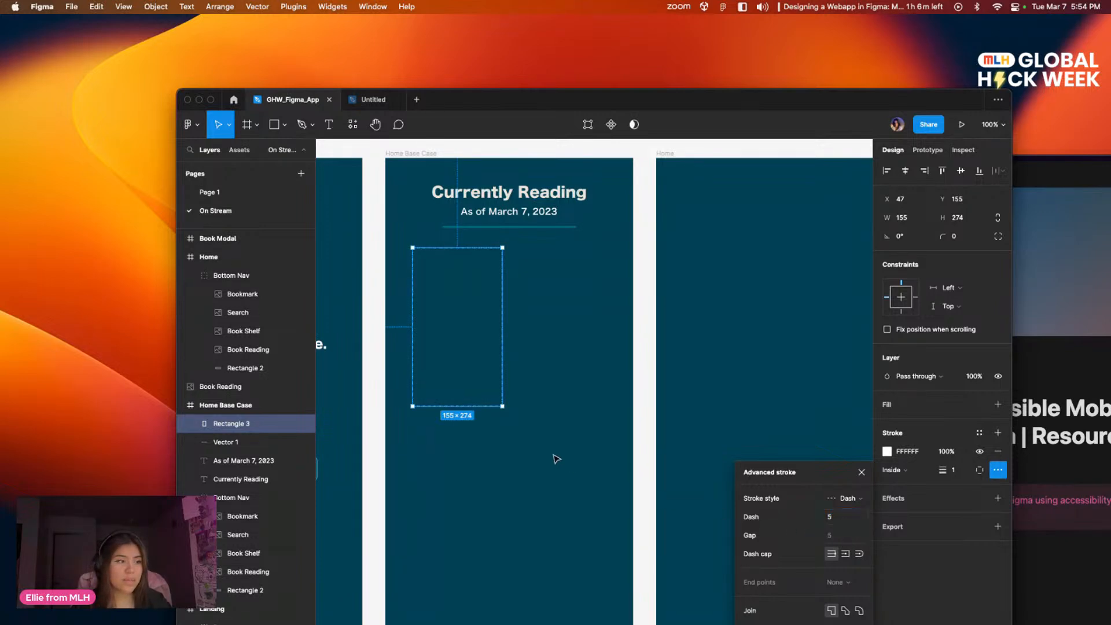
Step: Enter a custom gap value between the dashes of the card rectangle's stroke
left_click(580, 456)
left_click(496, 406)
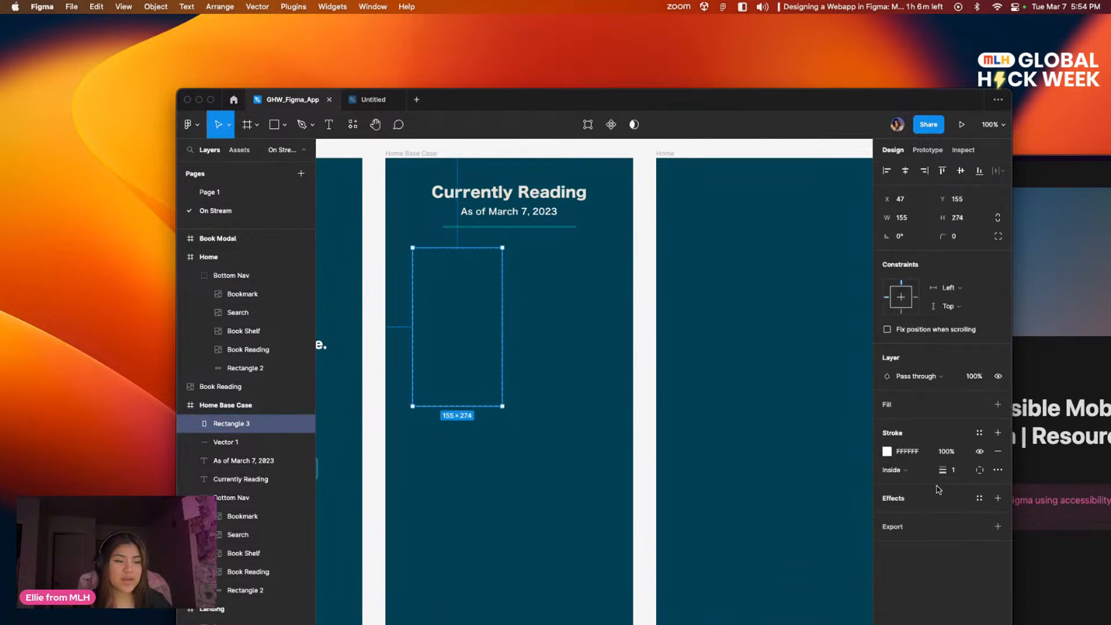
left_click(998, 469)
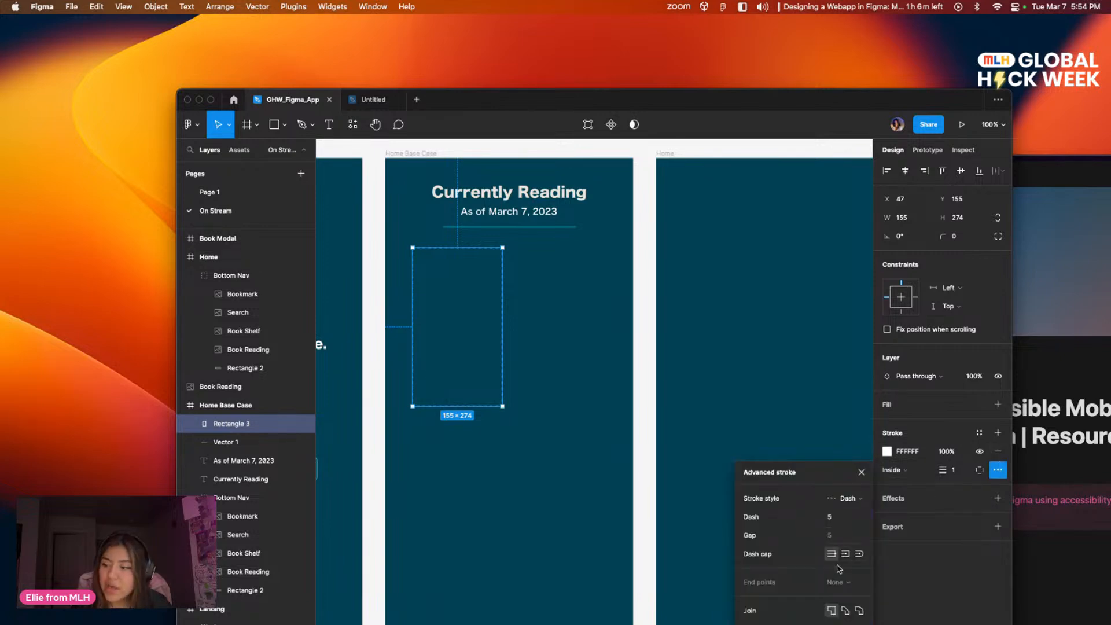
left_click(845, 537)
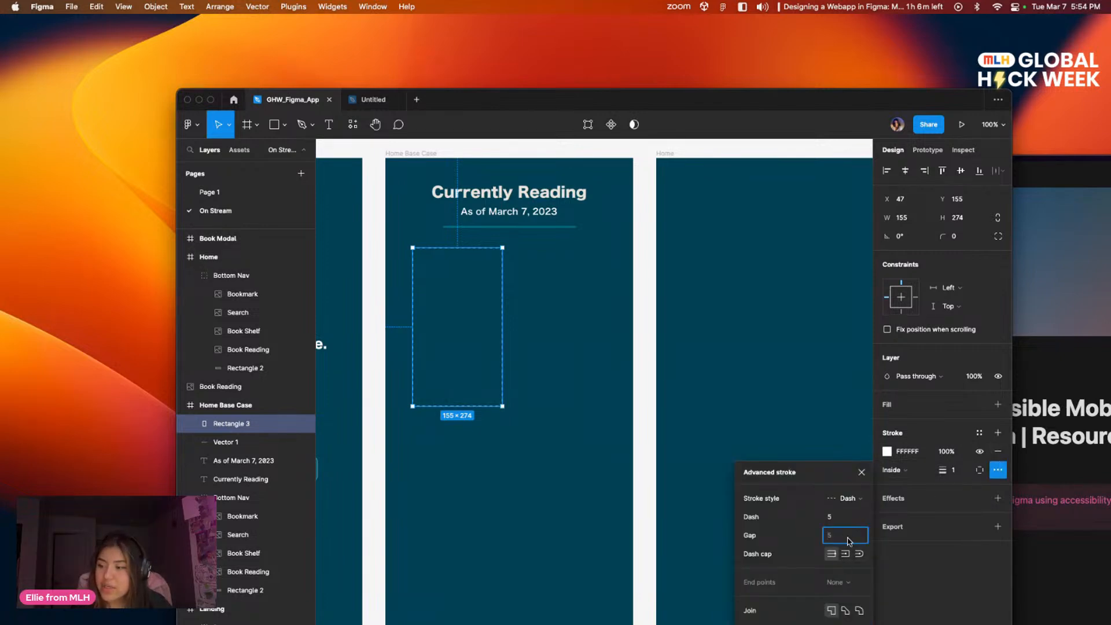
key("Return")
left_click(755, 403)
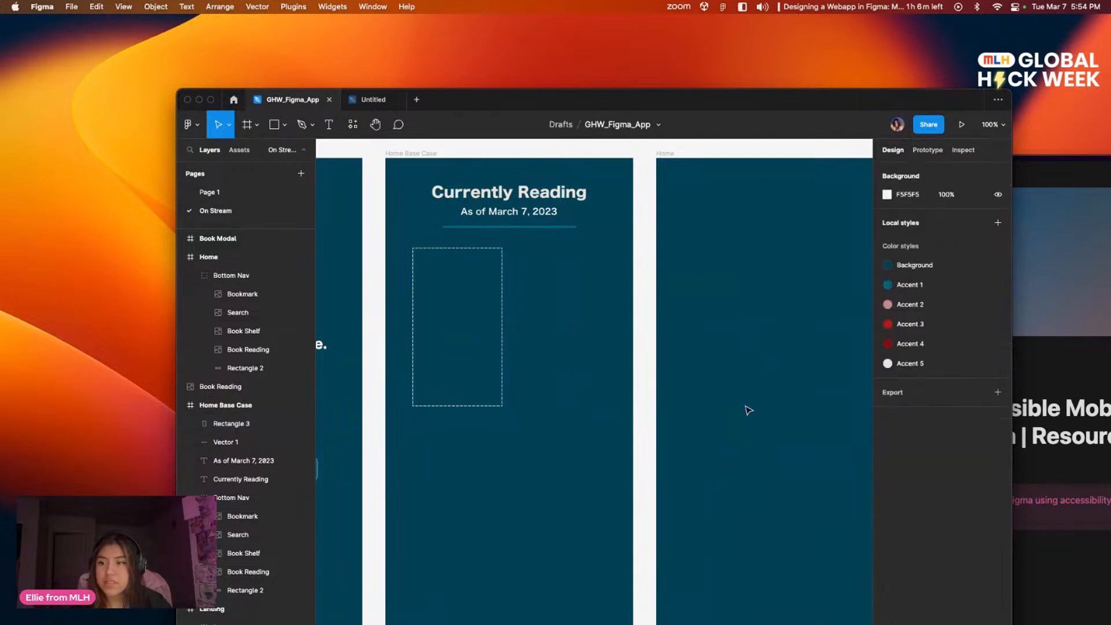
Step: Increase the dashed card rectangle's stroke weight to 2
left_click(502, 375)
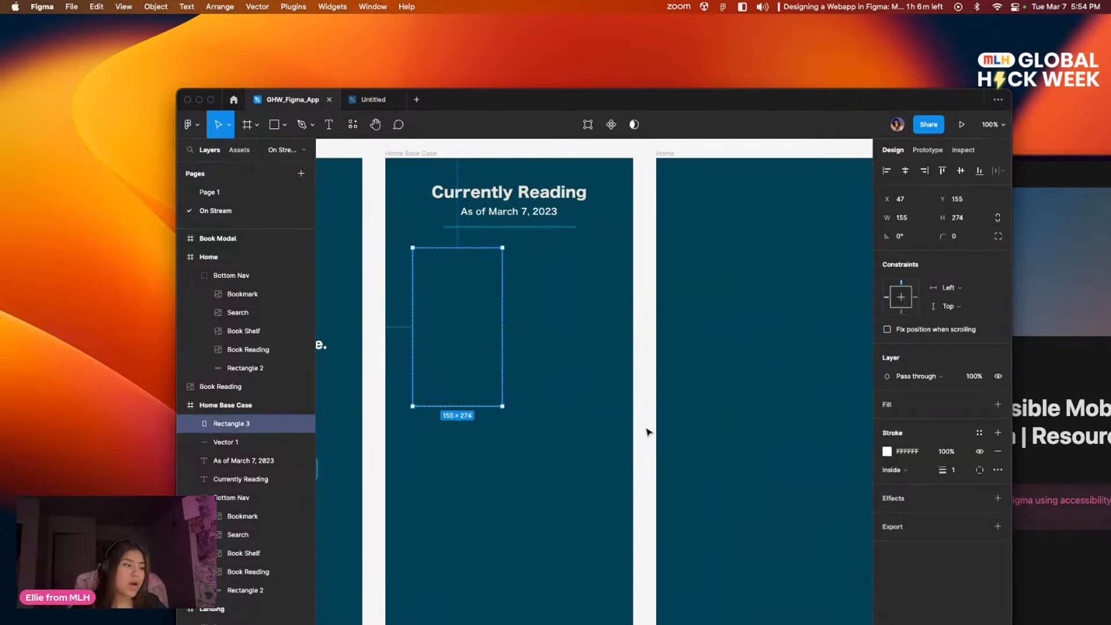
scroll(484, 372, "left", 3)
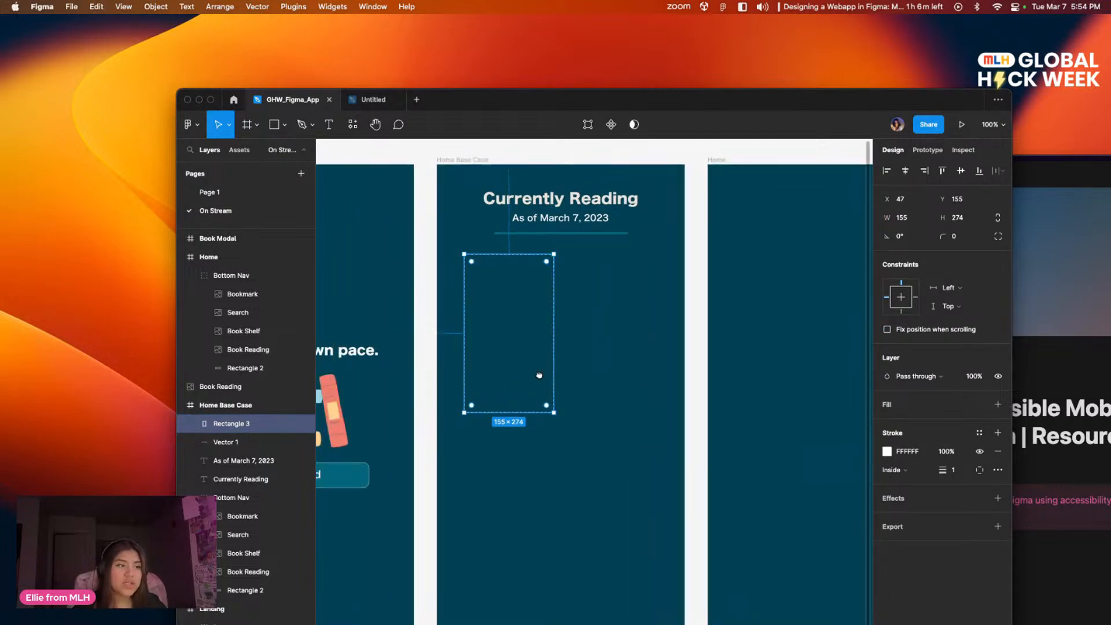
left_click(601, 383)
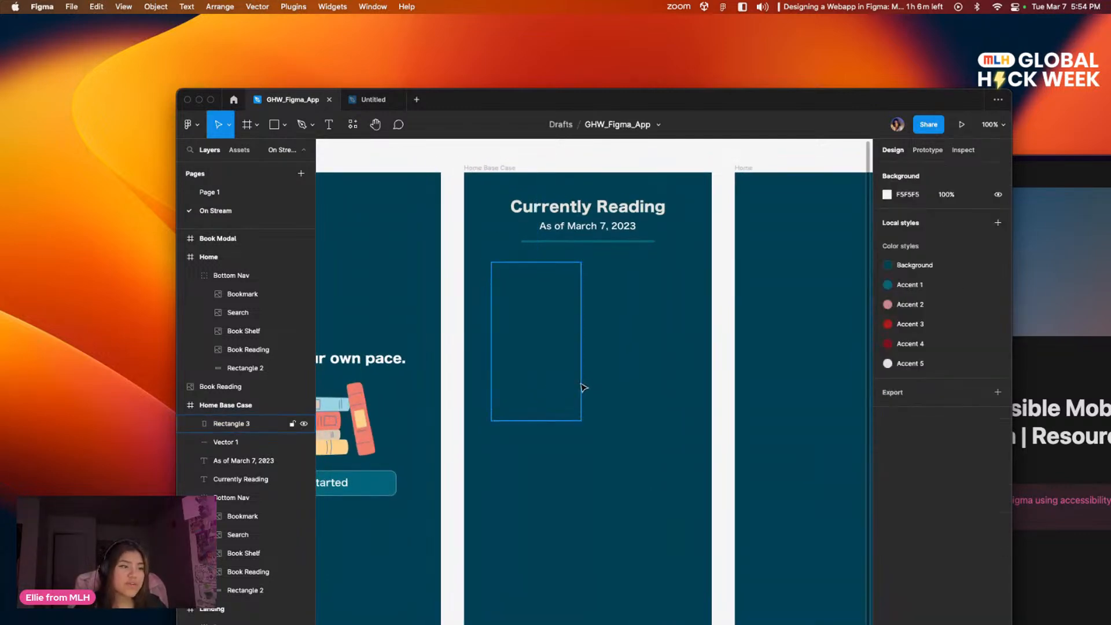
left_click(580, 385)
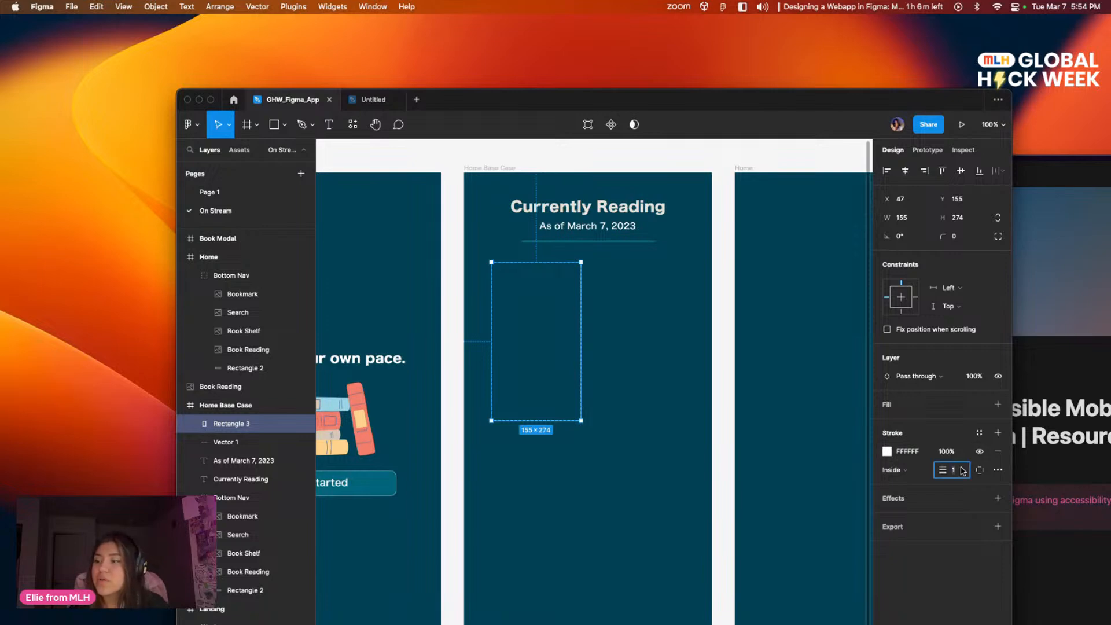
type("2")
key("Return")
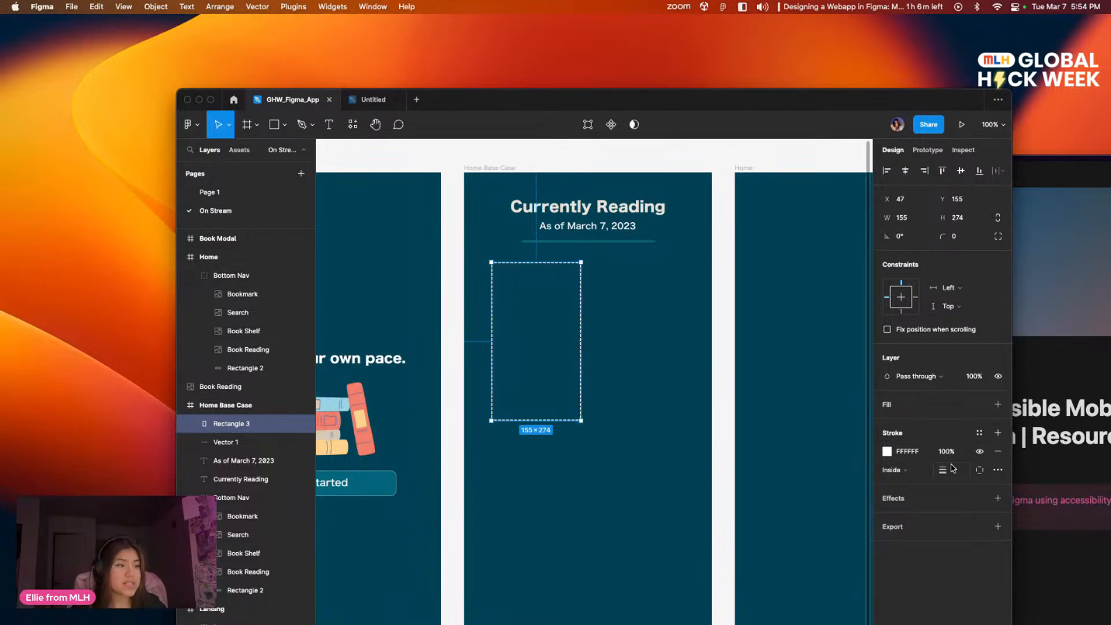
left_click(670, 412)
mouse_move(707, 407)
left_mouse_down()
mouse_move(745, 398)
mouse_move(726, 337)
mouse_move(719, 421)
left_mouse_up()
mouse_move(627, 354)
left_mouse_down()
mouse_move(665, 371)
mouse_move(642, 369)
left_mouse_up()
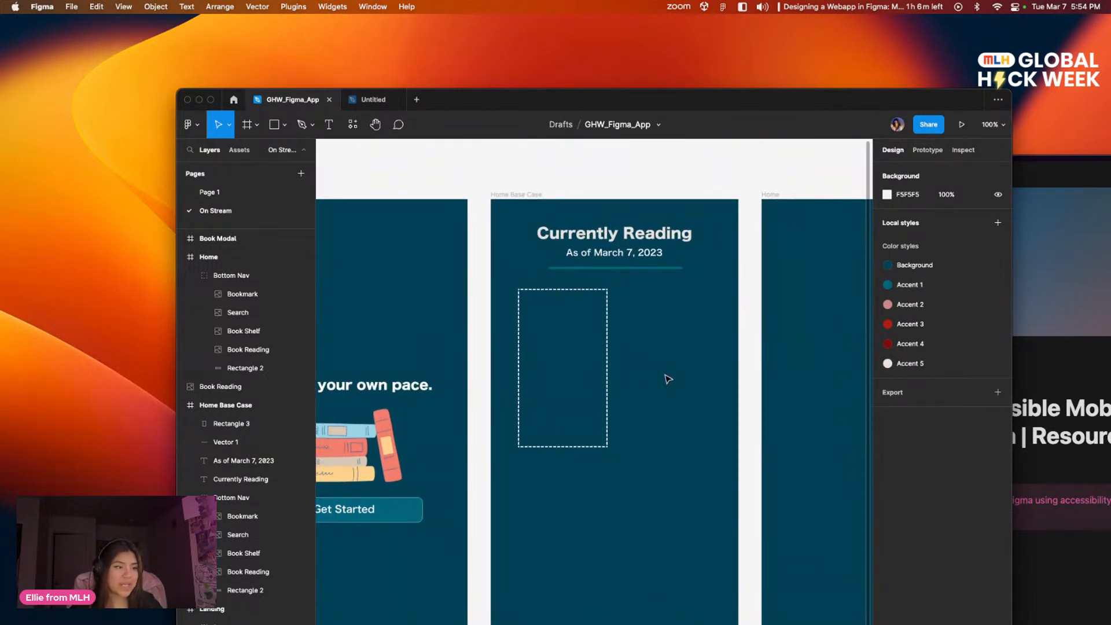
Step: Round the corners of the dashed card rectangle in the Home Base Case frame
left_click(608, 380)
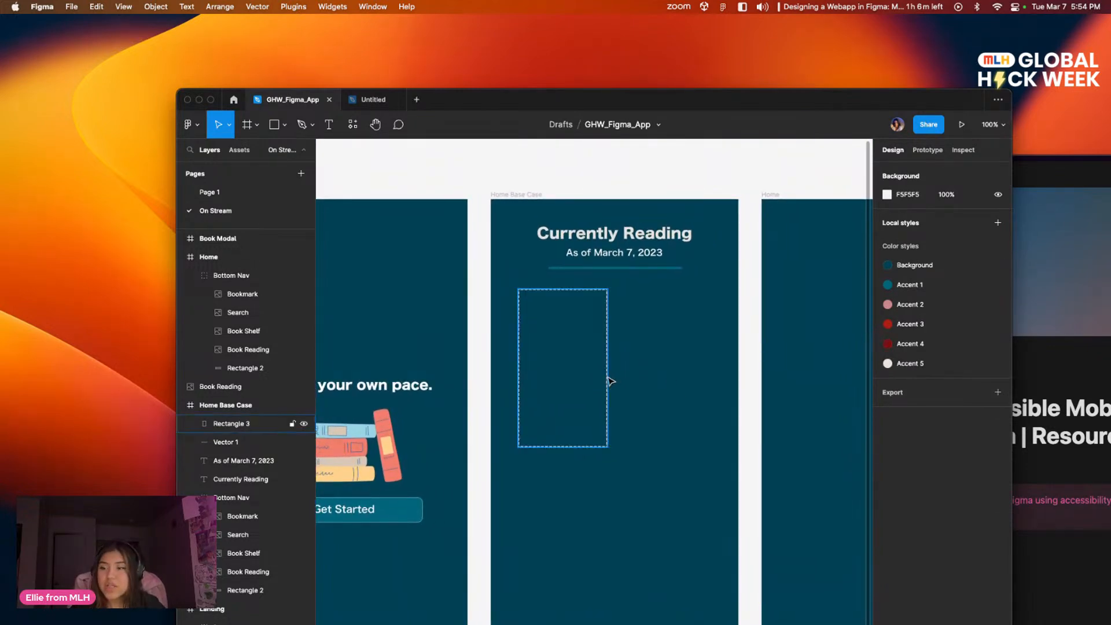
left_click(964, 240)
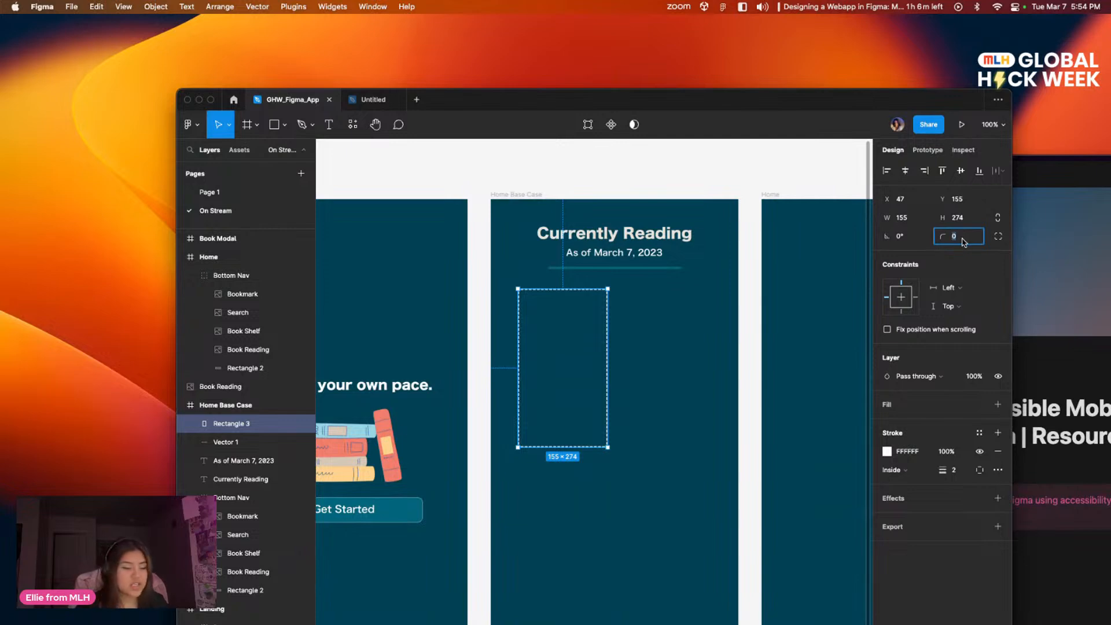
key("Return")
left_click(701, 356)
mouse_move(656, 343)
left_mouse_down()
mouse_move(759, 288)
mouse_move(684, 310)
mouse_move(704, 340)
mouse_move(633, 339)
mouse_move(642, 335)
left_mouse_up()
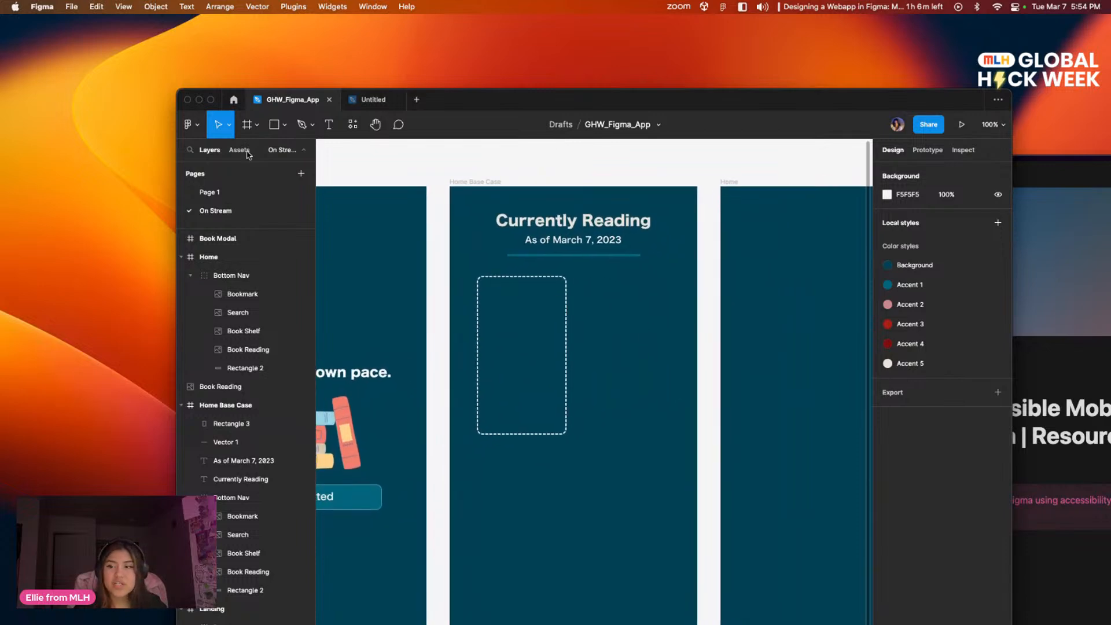
Step: Check the Page 1 reference, return to On Stream, and recolor the dashed card's stroke with the off-white Accent 5 local color
left_click(209, 192)
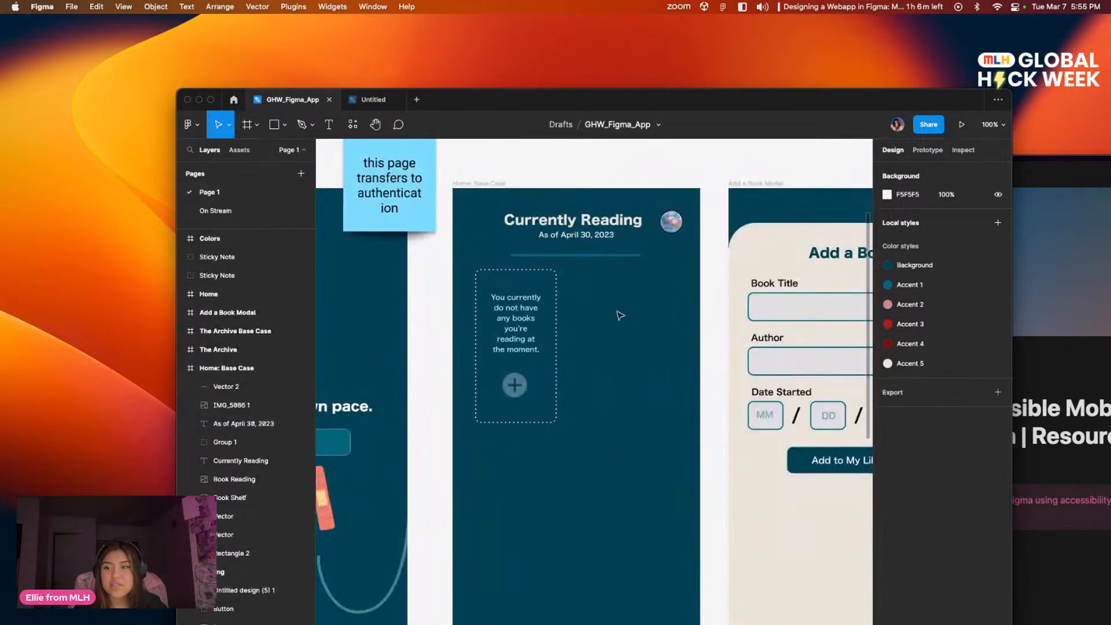
left_click(216, 211)
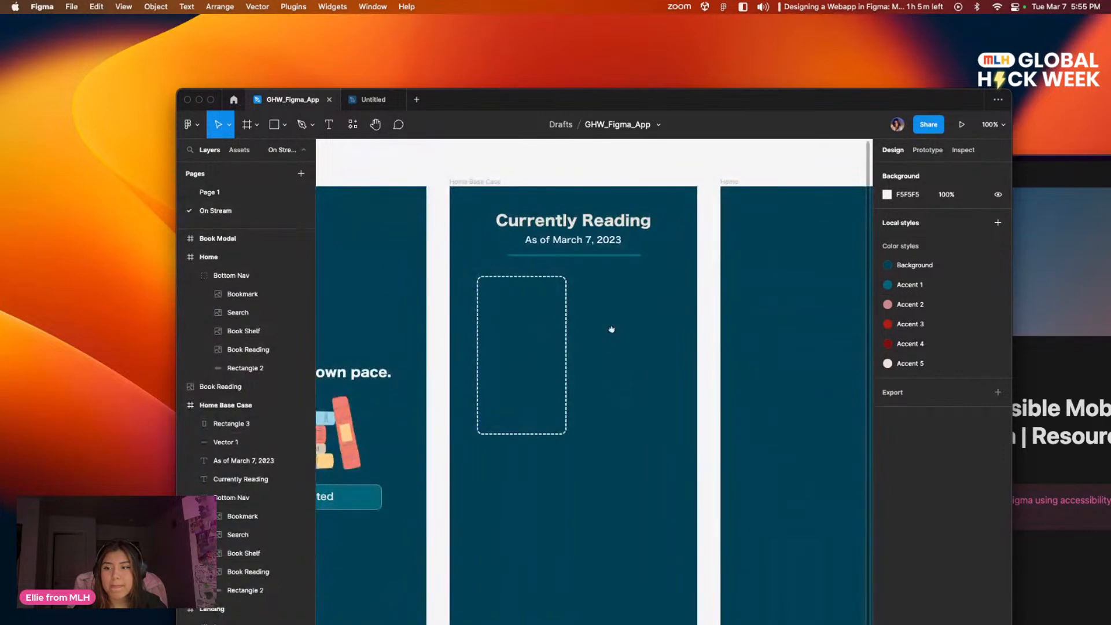
left_click(555, 335)
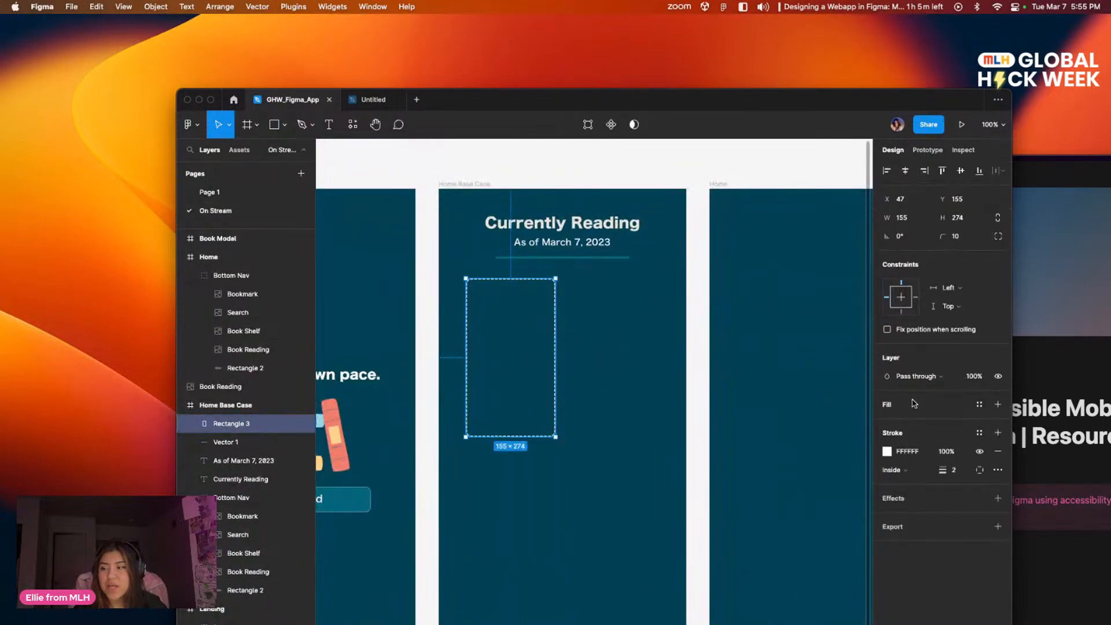
left_click(886, 452)
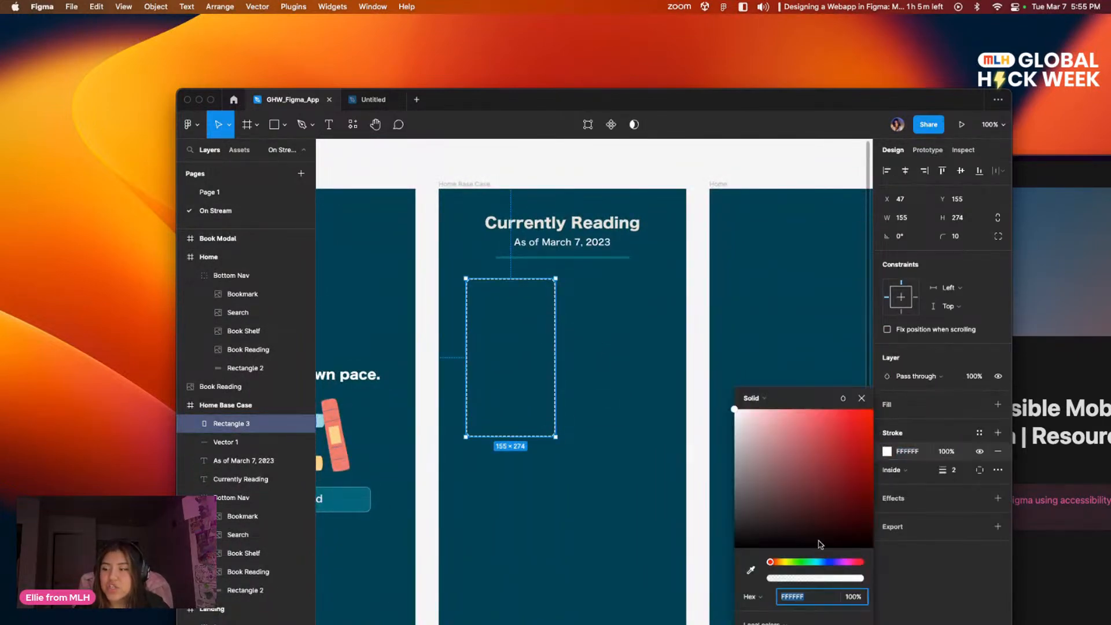
mouse_move(791, 391)
left_mouse_down()
mouse_move(737, 213)
mouse_move(762, 175)
left_mouse_up()
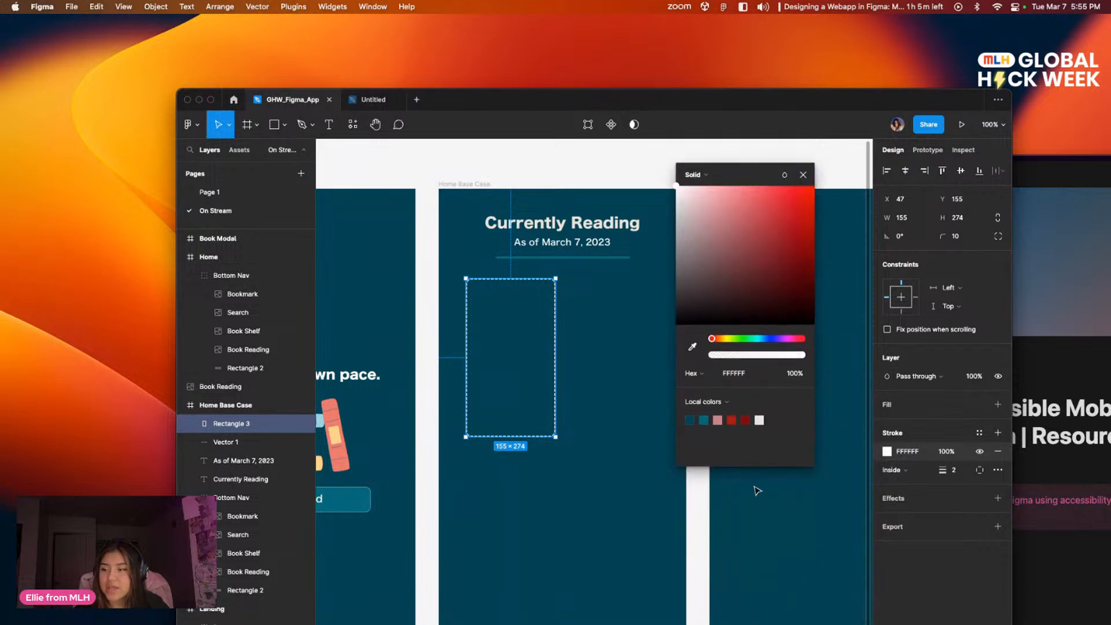
left_click(760, 421)
left_click(602, 442)
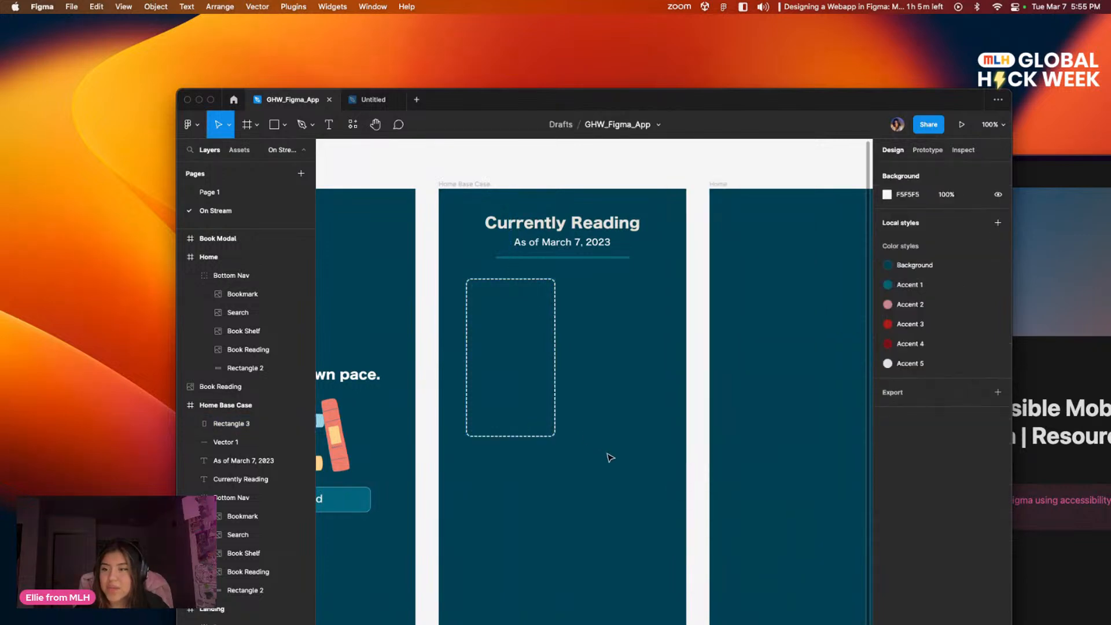
Step: Add a text box about 111 × 177 inside the dashed card and set its font size to 17
mouse_move(660, 444)
left_mouse_down()
mouse_move(652, 459)
mouse_move(690, 461)
mouse_move(706, 449)
left_mouse_up()
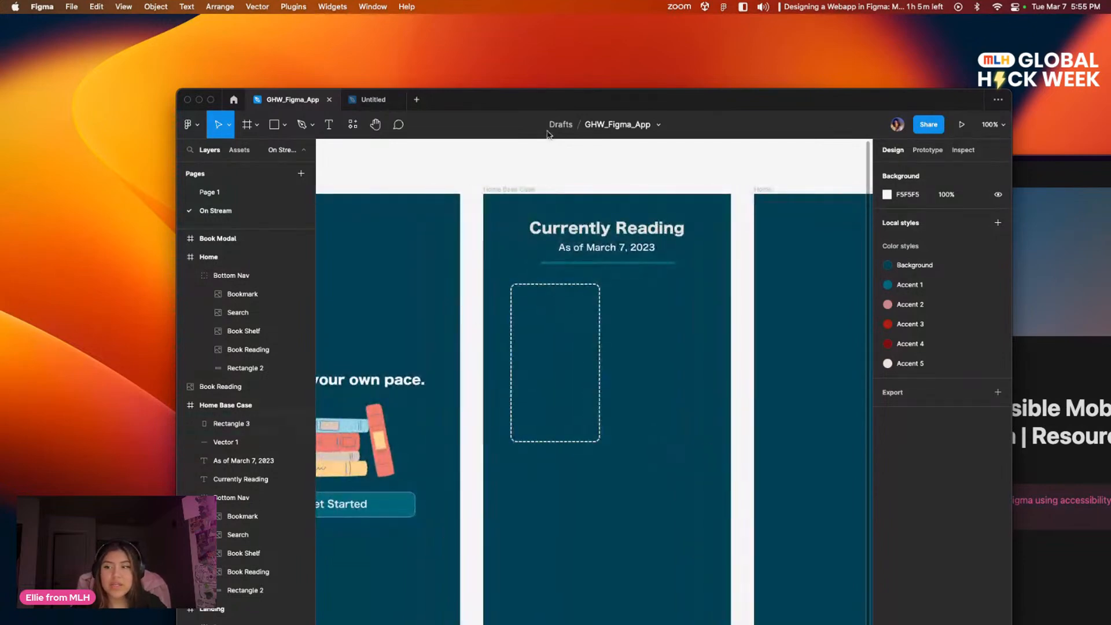
scroll(686, 320, "down", 5)
scroll(648, 208, "up", 5)
scroll(659, 308, "down", 3)
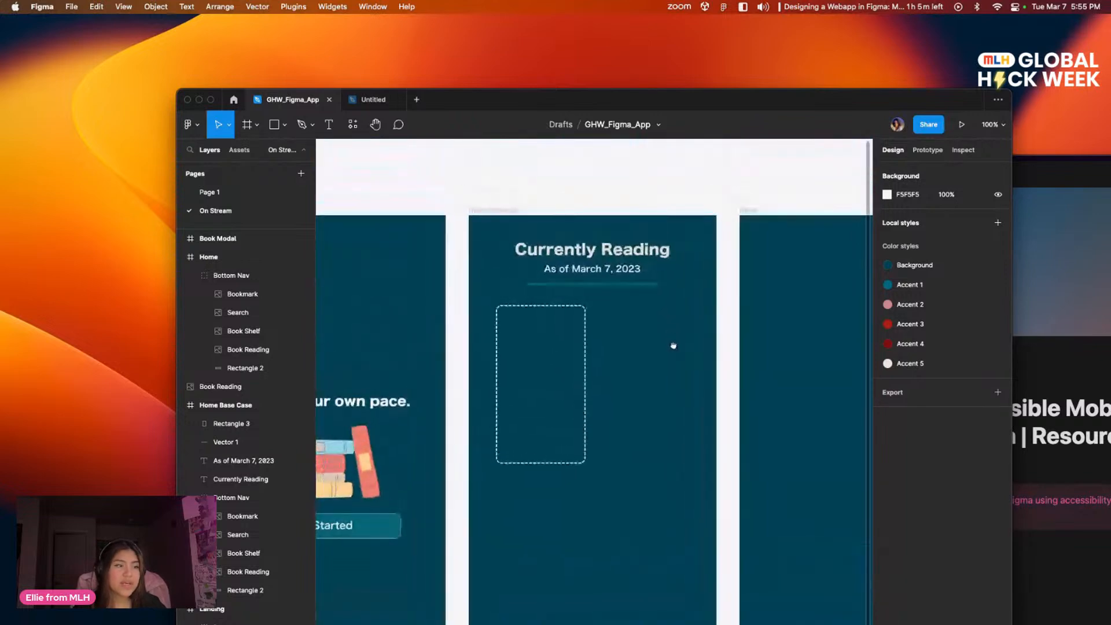
scroll(672, 345, "up", 3)
key("t")
left_click_drag(486, 303, 550, 406)
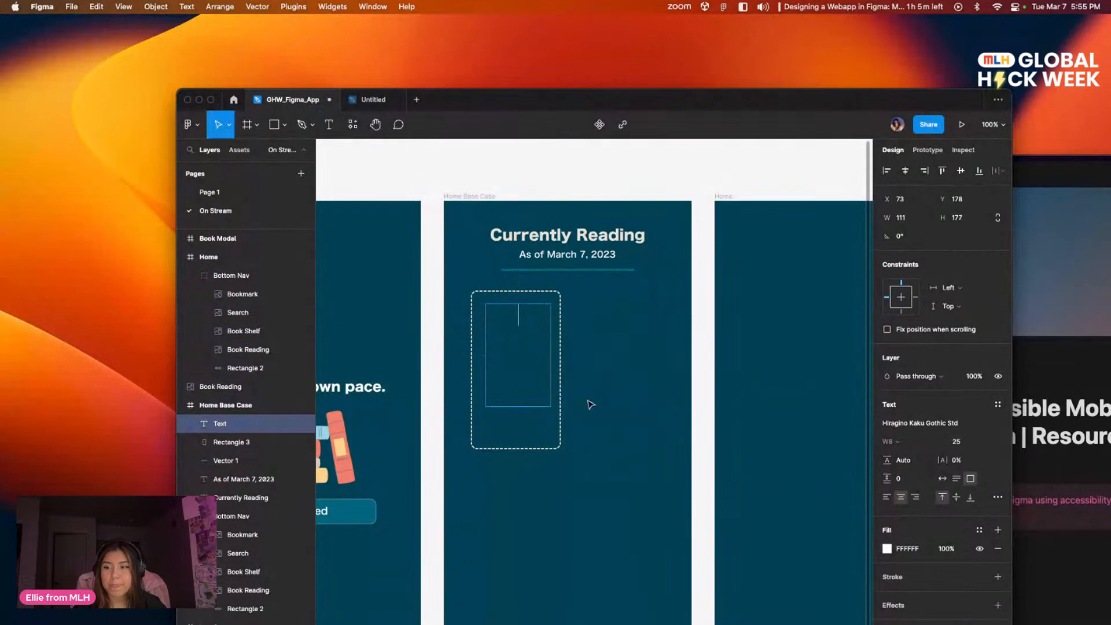
left_click(964, 442)
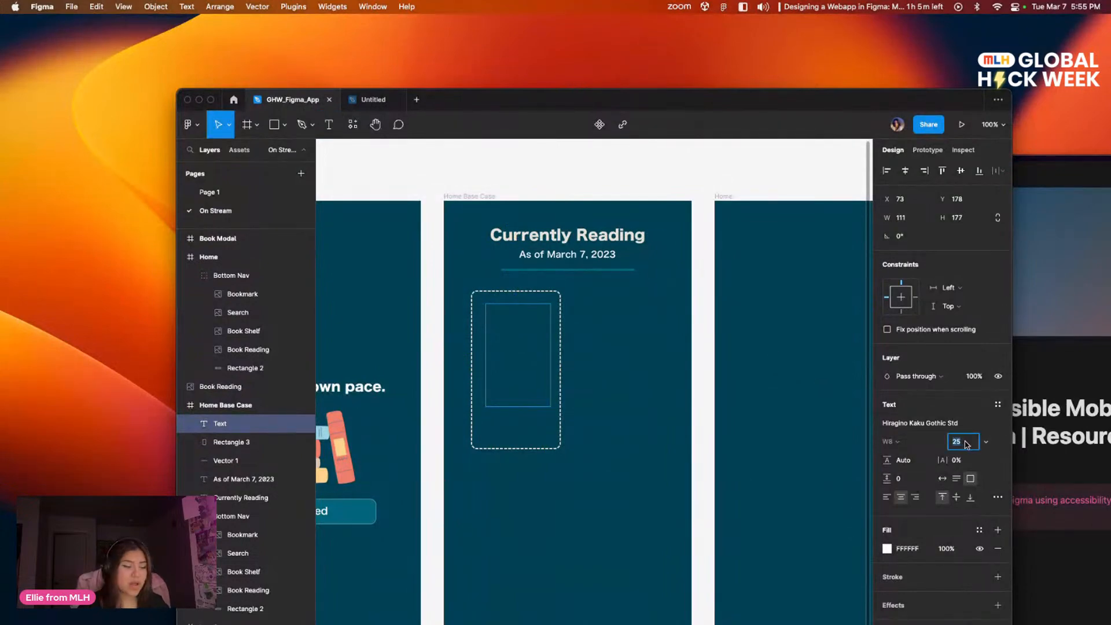
type("17")
key("Return")
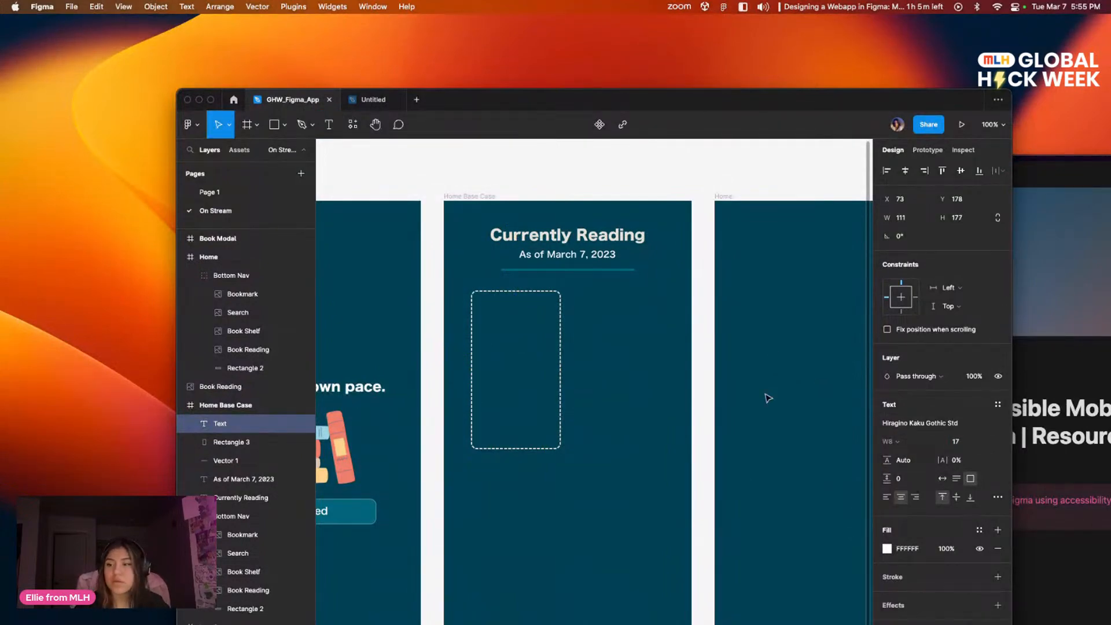
Step: Enter the message "You currently do not have any books that you are reading" in the card's text box
left_click(519, 339)
type("Y")
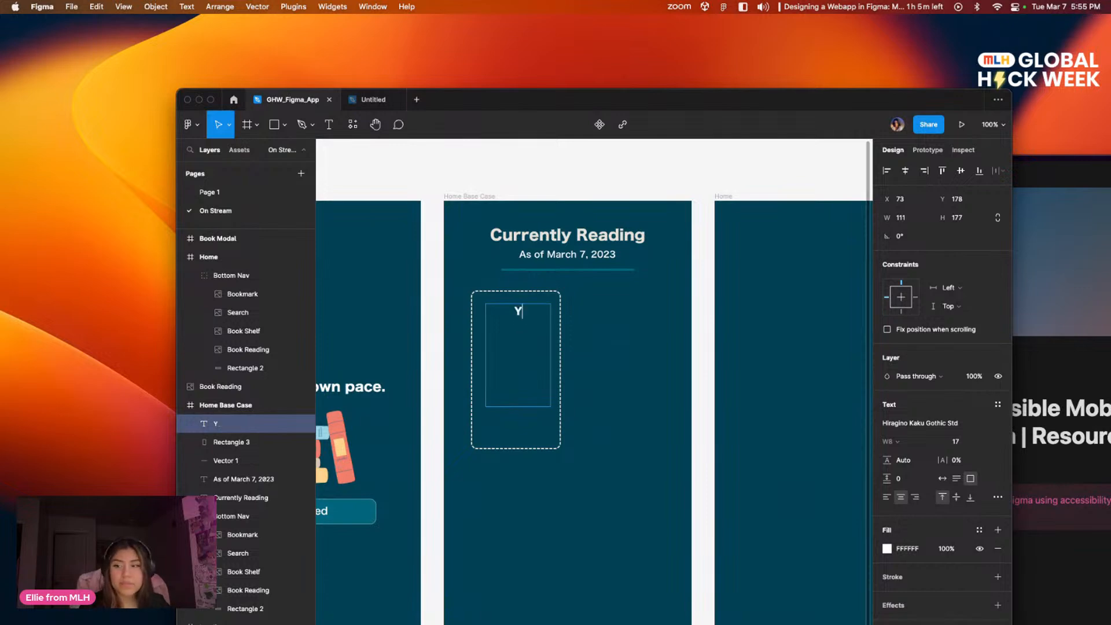
type("ou currently d")
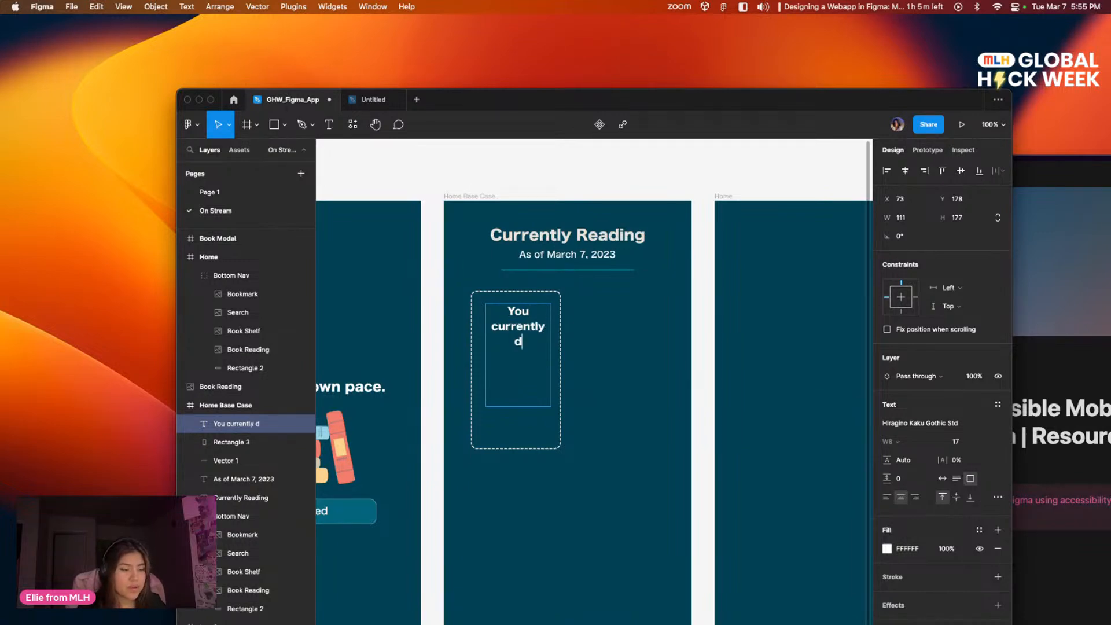
type("o not have any books that you are reading")
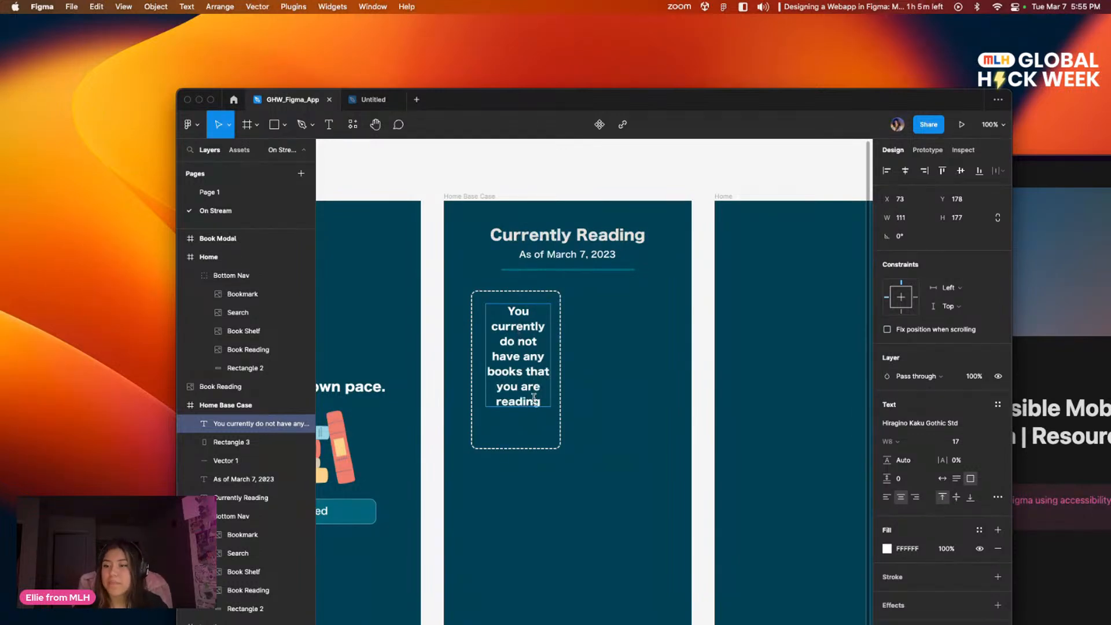
Step: Reduce the card message's font size to 13 and end the sentence with a period
left_click_drag(541, 401, 502, 303)
left_click(992, 443)
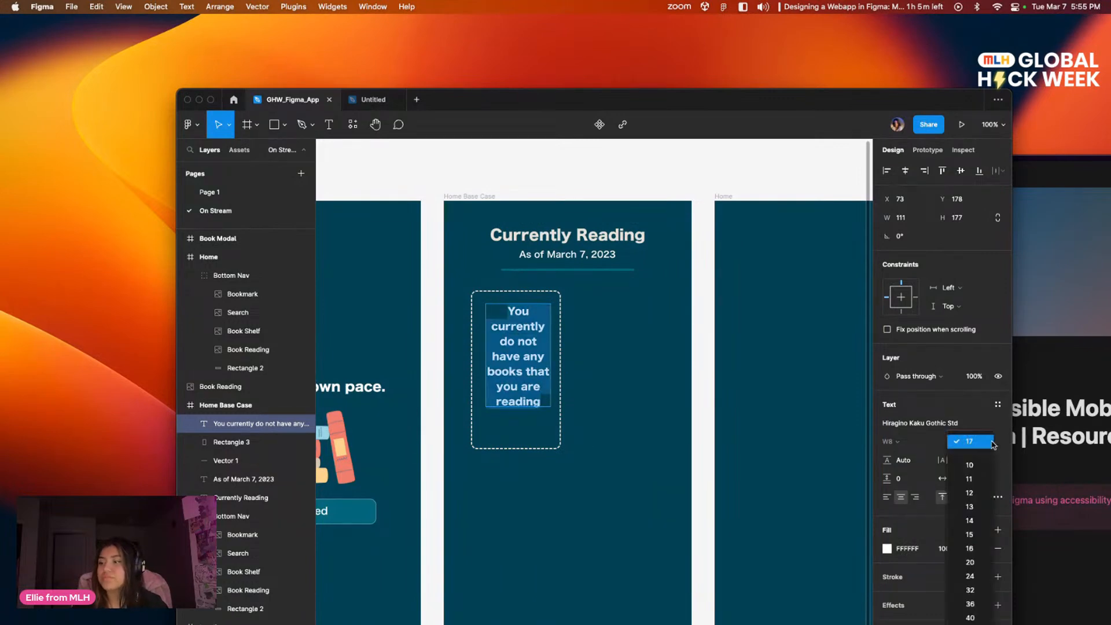
left_click(971, 465)
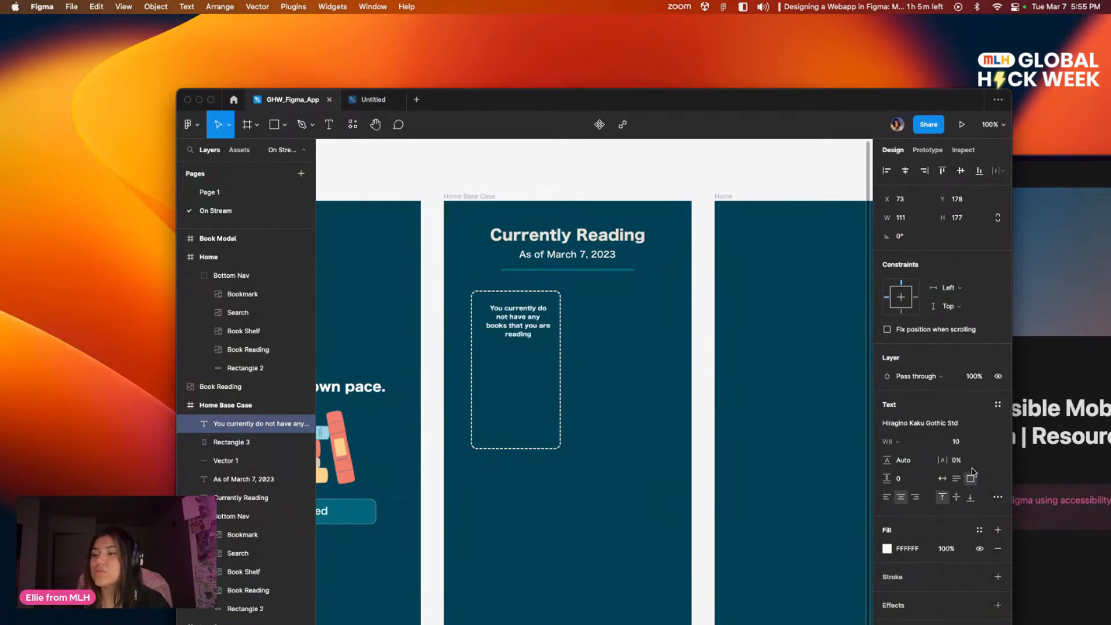
left_click(992, 444)
left_click(984, 488)
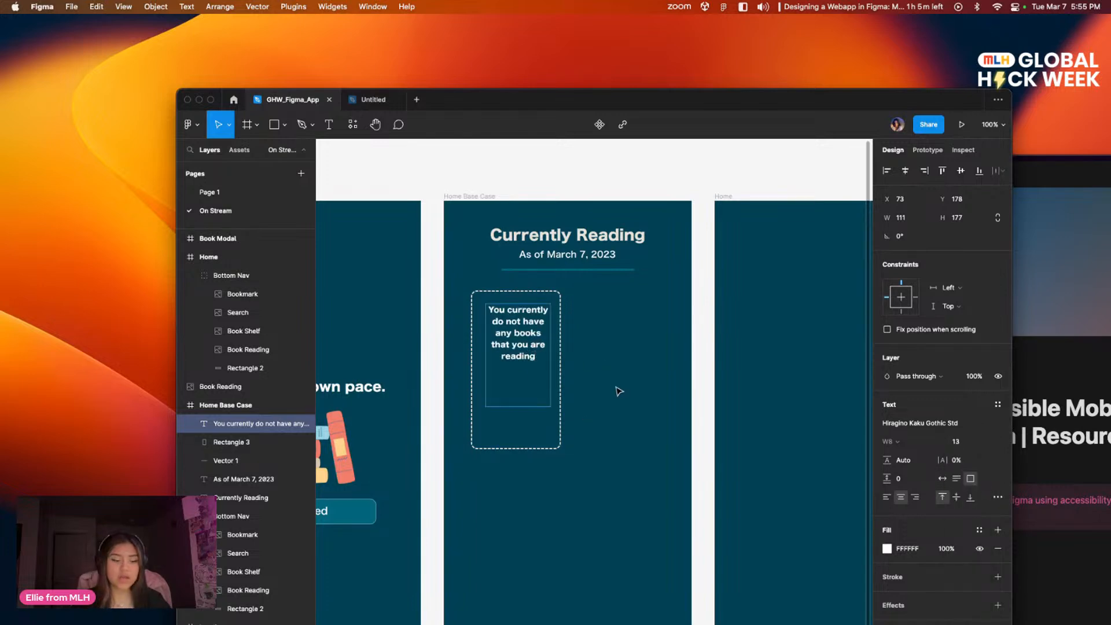
type(".")
key("Escape")
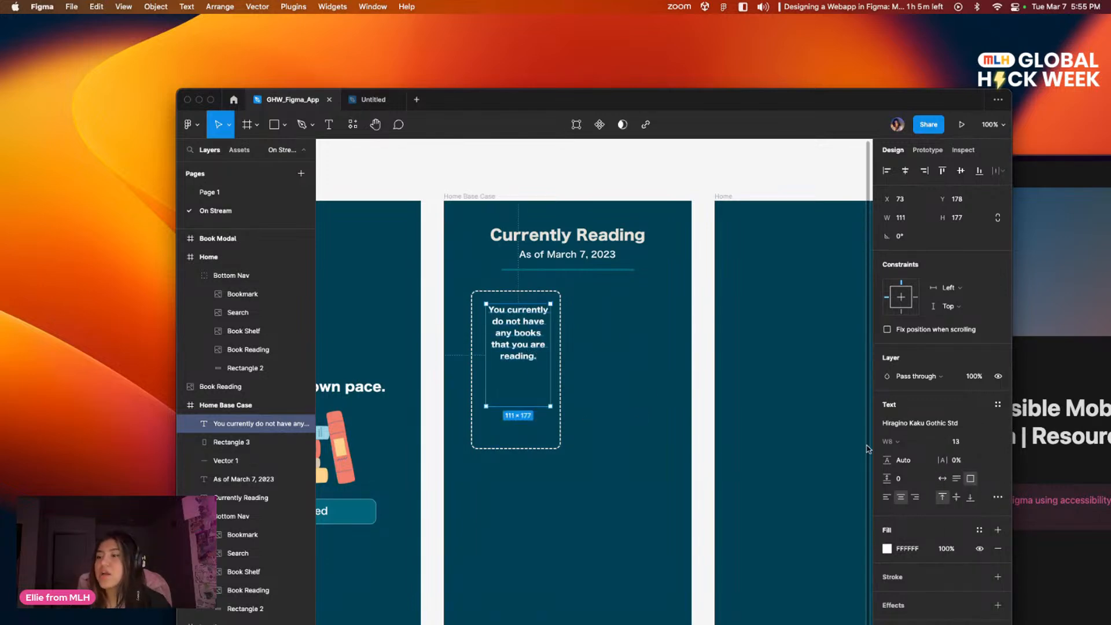
Step: Shrink the message's text box to about 101 × 122 and move it slightly lower, centered across the dashed card
left_click_drag(549, 406, 543, 375)
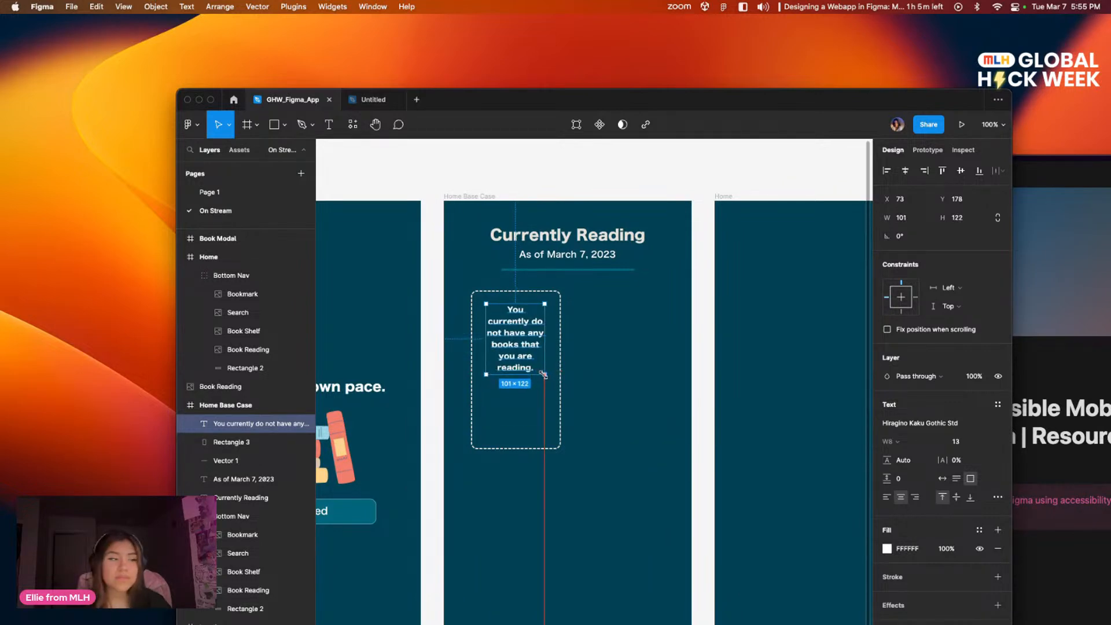
left_click(617, 416)
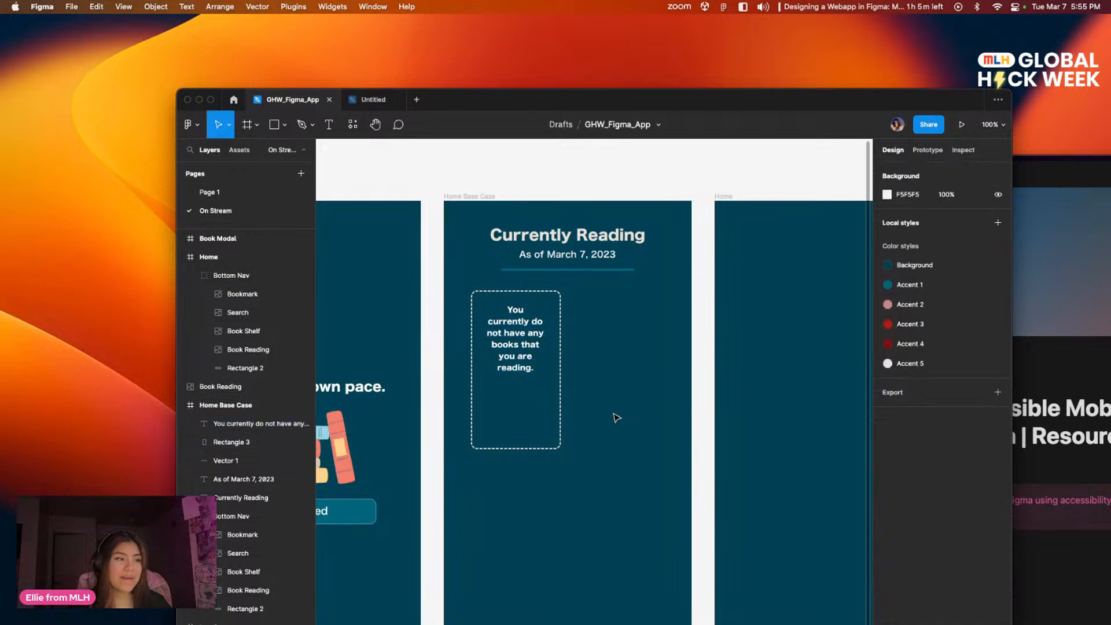
left_click(512, 343)
left_click_drag(512, 343, 512, 353)
left_click(622, 379)
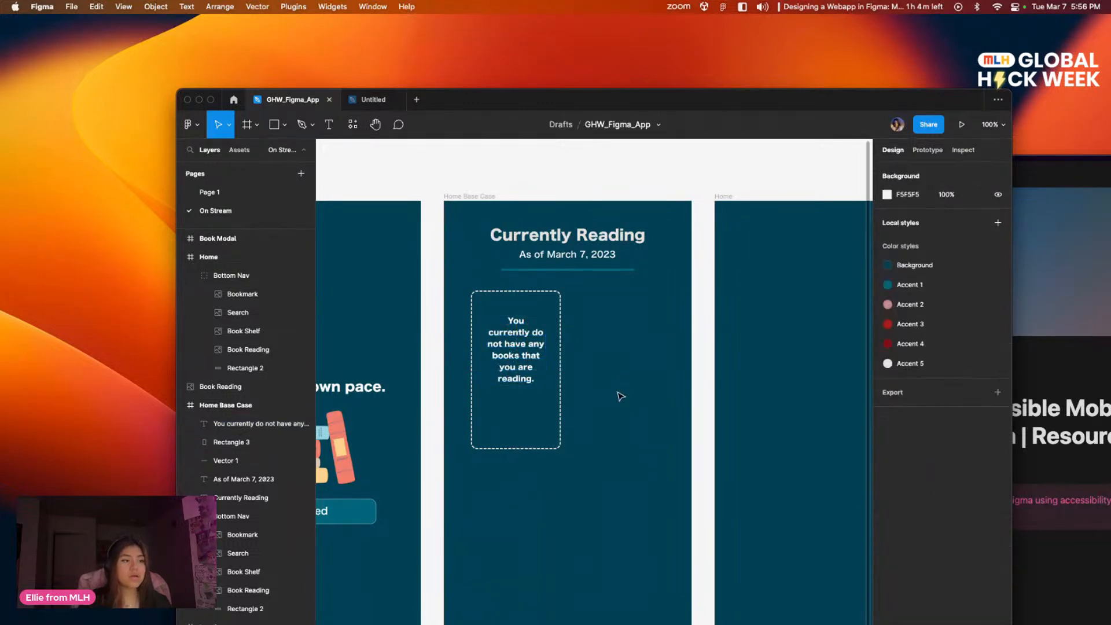
Step: Try the dark teal Accent 1 local color as the fill of the card's message text
double_click(530, 359)
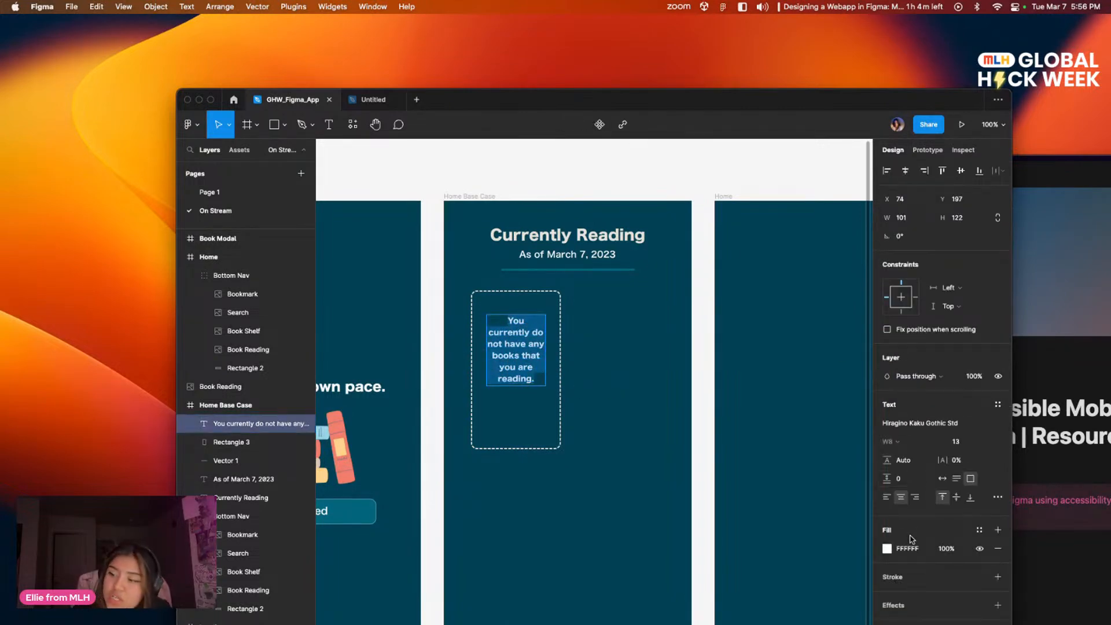
left_click(886, 548)
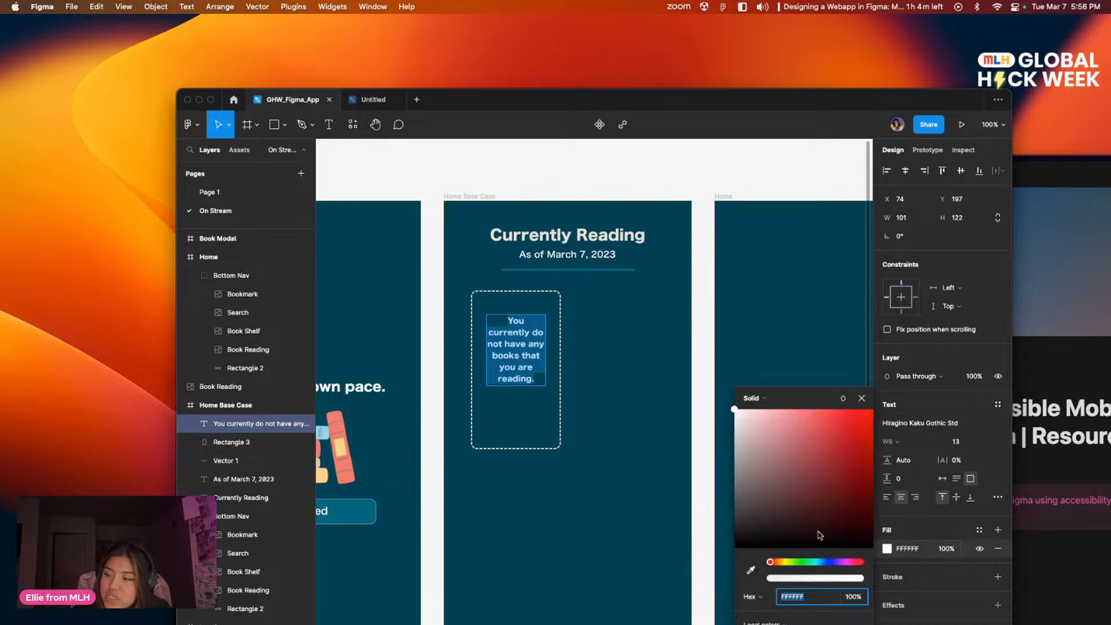
left_click(754, 512)
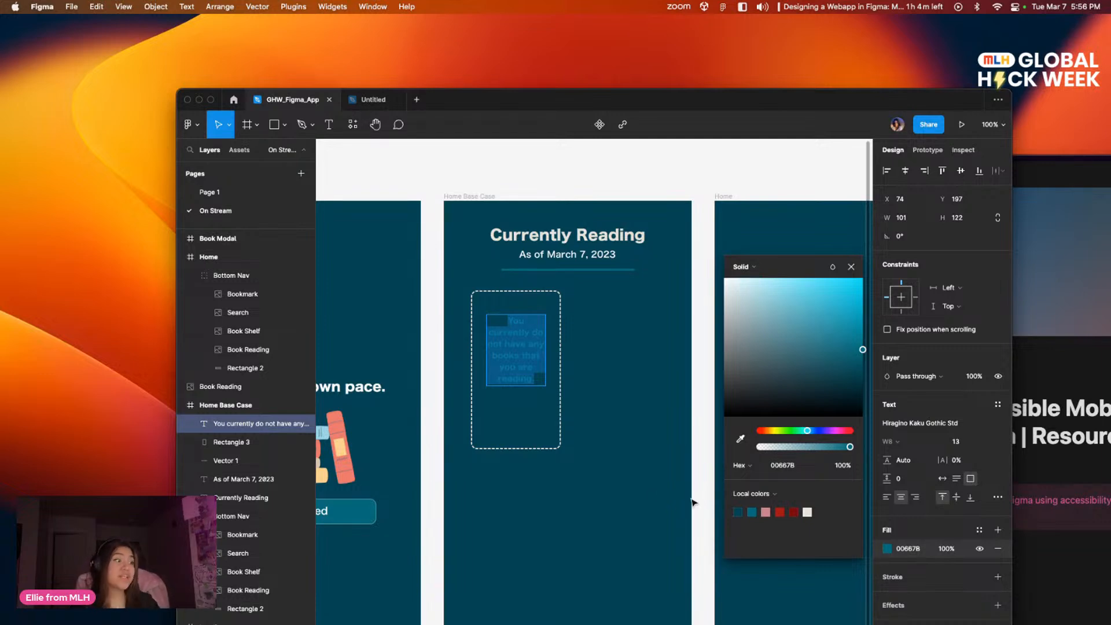
key("Escape")
key("Escape")
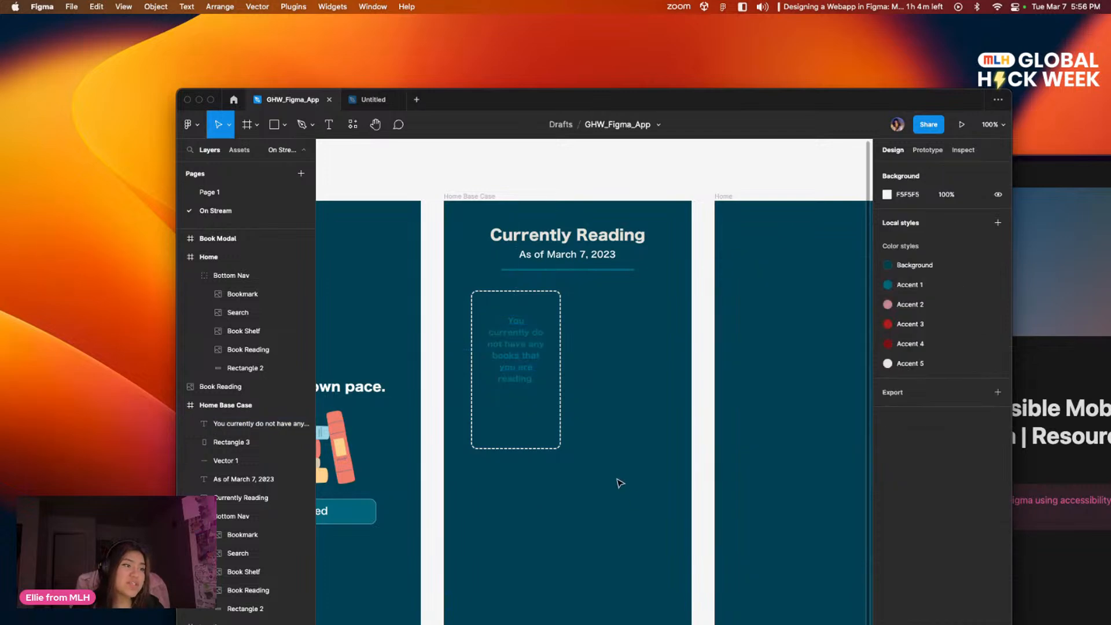
Step: Change the card message's text fill to the light blue B0E9F4
left_click(530, 378)
left_click(895, 551)
left_click(894, 551)
left_click(889, 551)
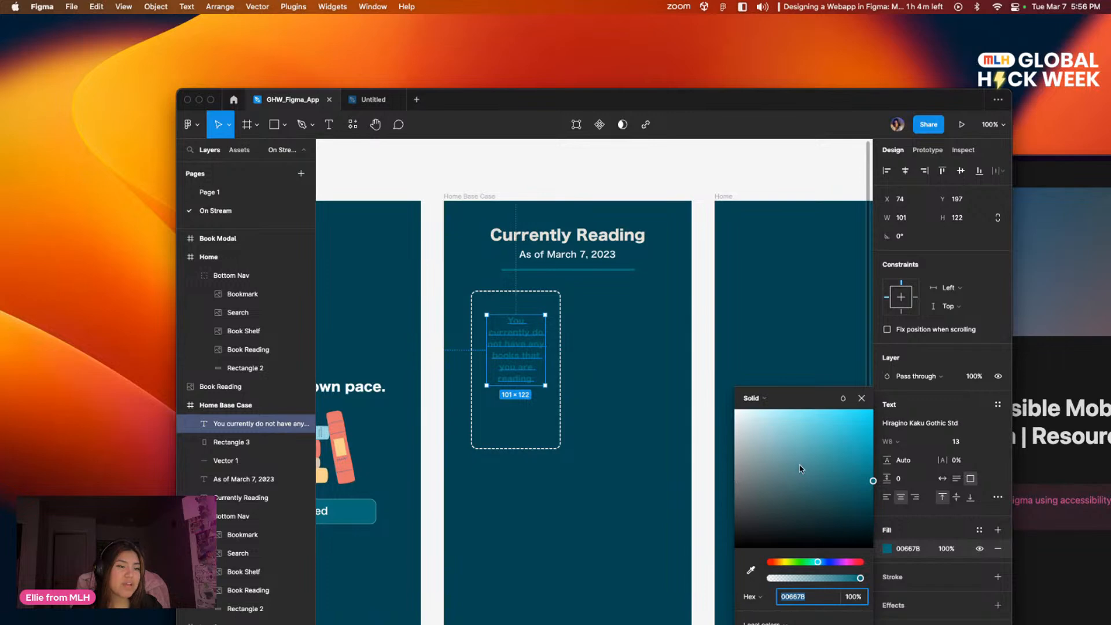
left_click(809, 447)
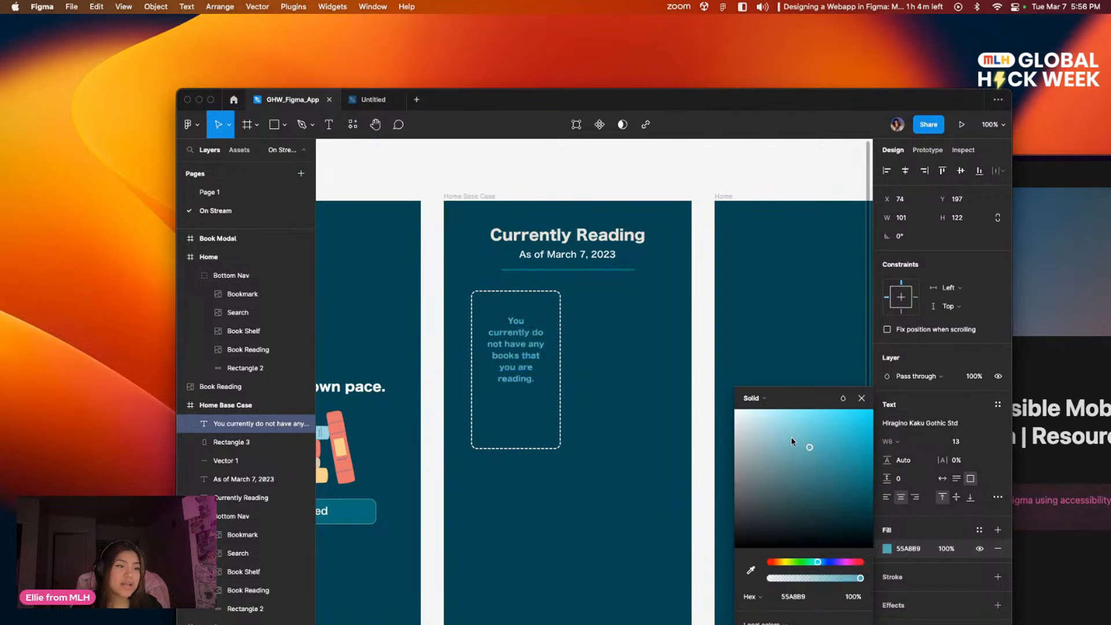
mouse_move(788, 438)
left_mouse_down()
mouse_move(766, 418)
mouse_move(772, 426)
left_mouse_up()
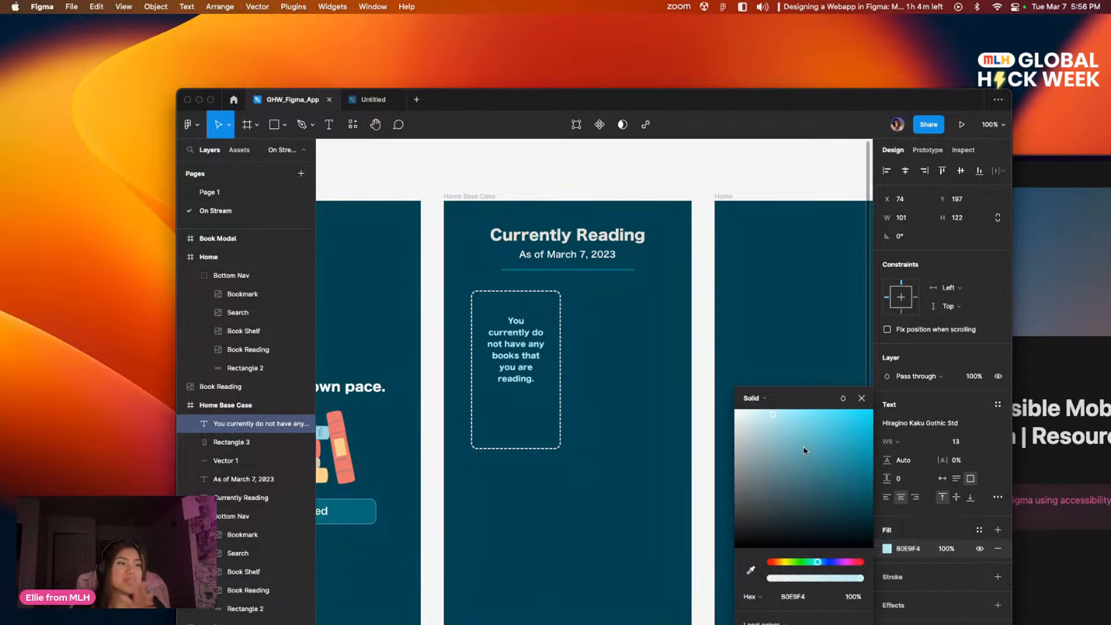
left_click(646, 463)
left_click_drag(667, 400, 763, 311)
scroll(765, 315, "down", 4)
scroll(737, 342, "up", 7)
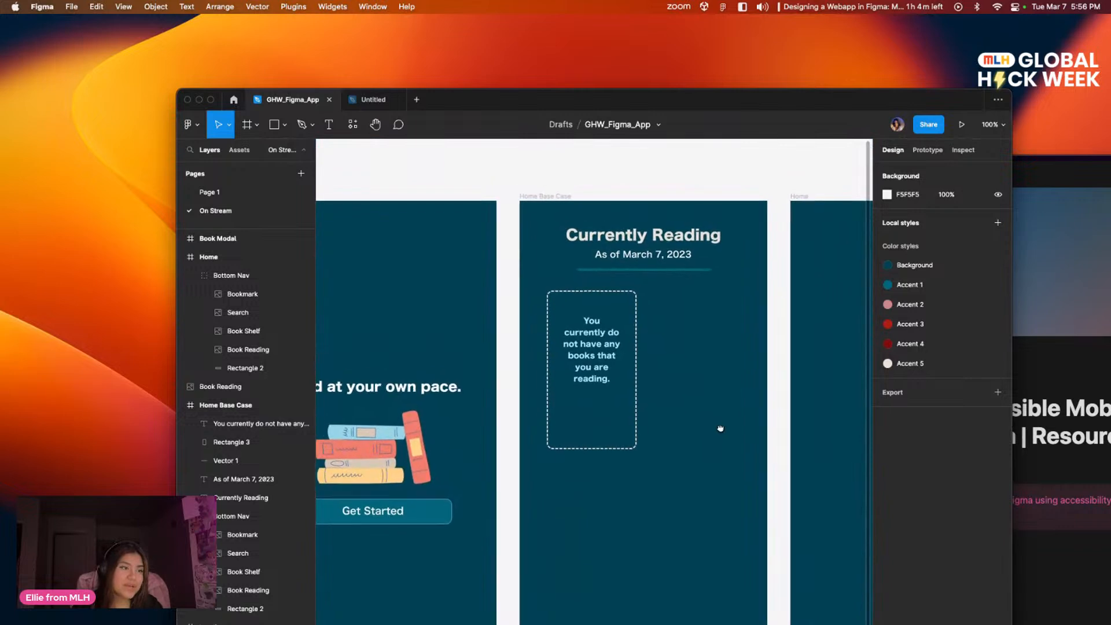
left_click(603, 383)
left_click_drag(596, 368, 596, 368)
left_click(659, 384)
scroll(693, 450, "down", 2)
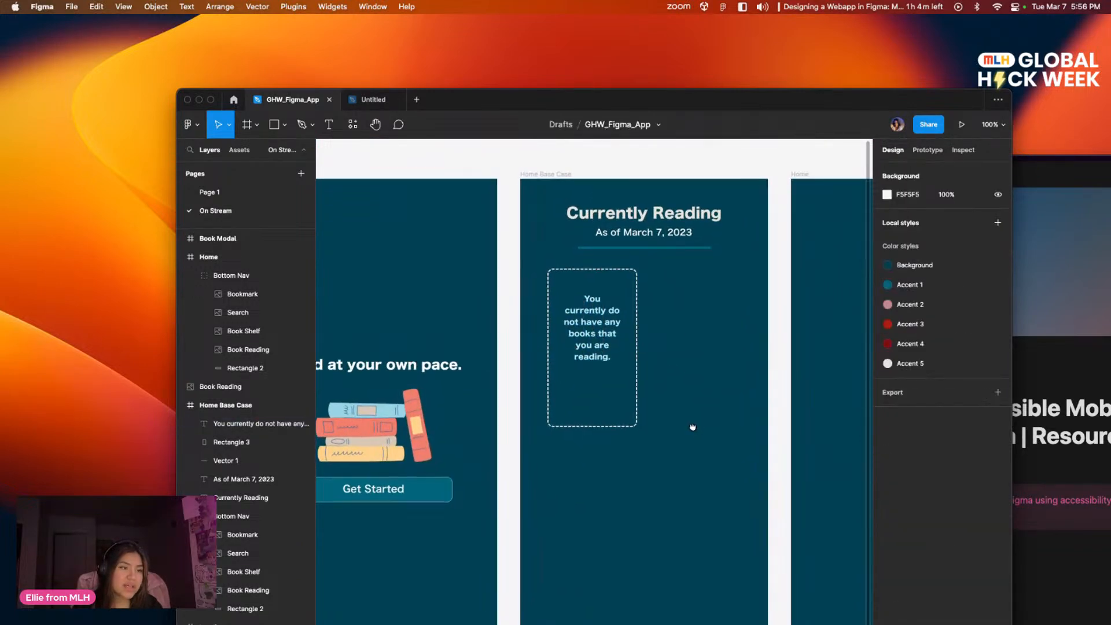
scroll(665, 417, "up", 3)
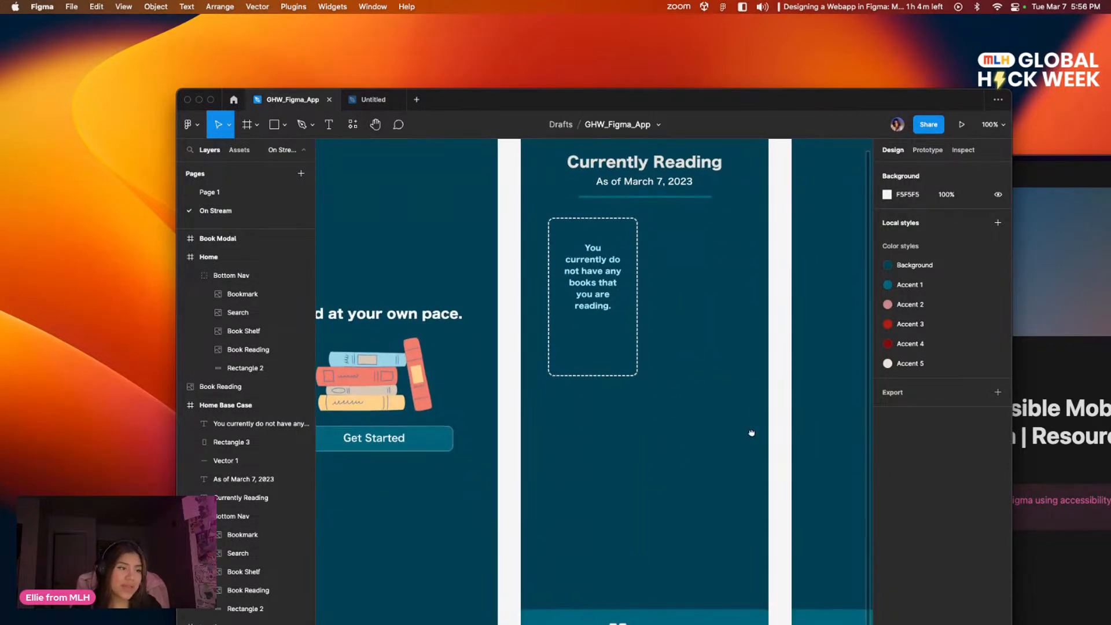
scroll(751, 405, "down", 5)
scroll(712, 428, "up", 5)
scroll(674, 492, "right", 1)
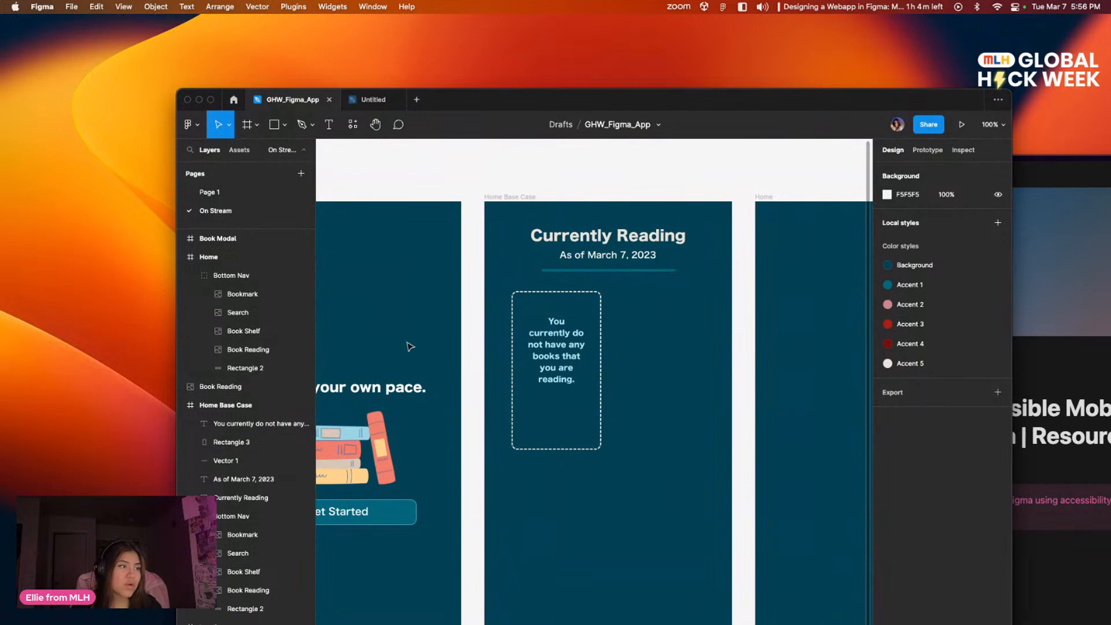
scroll(659, 405, "down", 2)
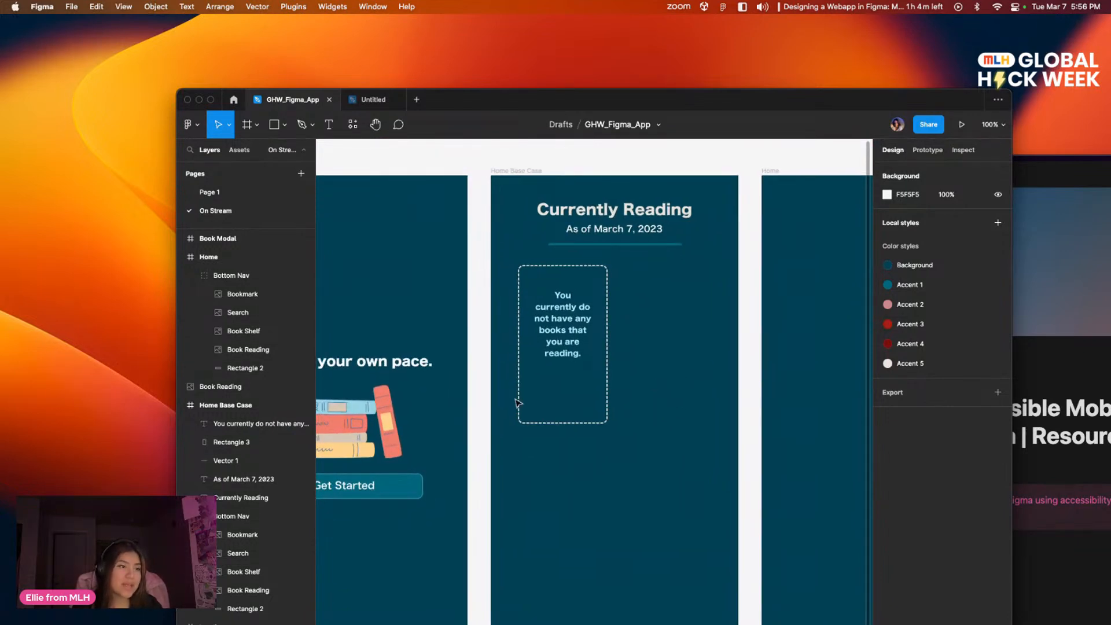
scroll(650, 424, "up", 2)
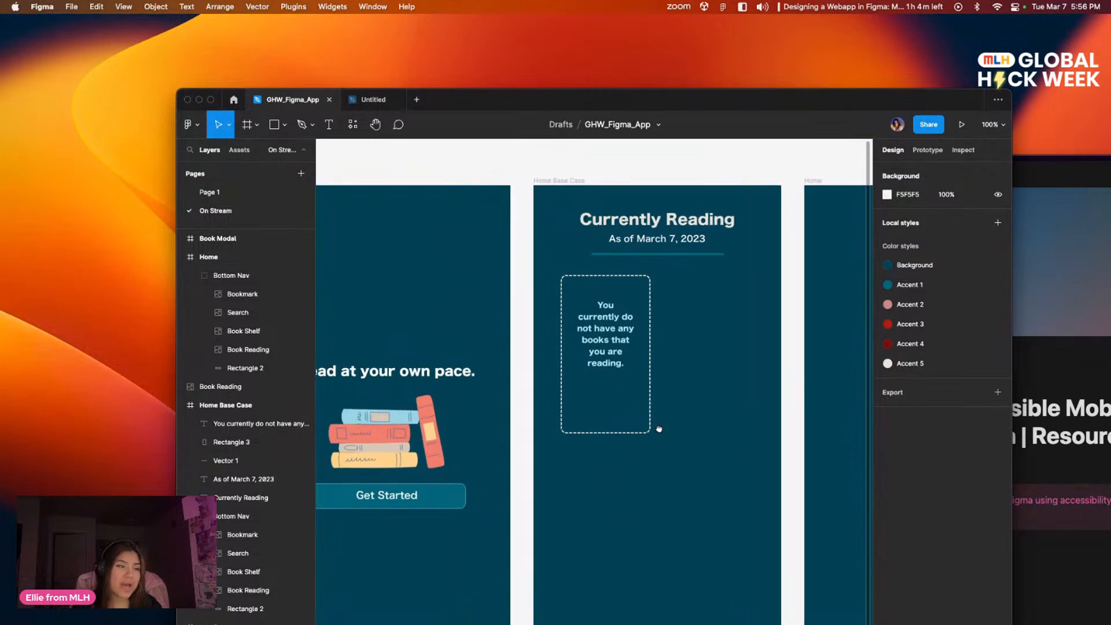
scroll(563, 423, "right", 3)
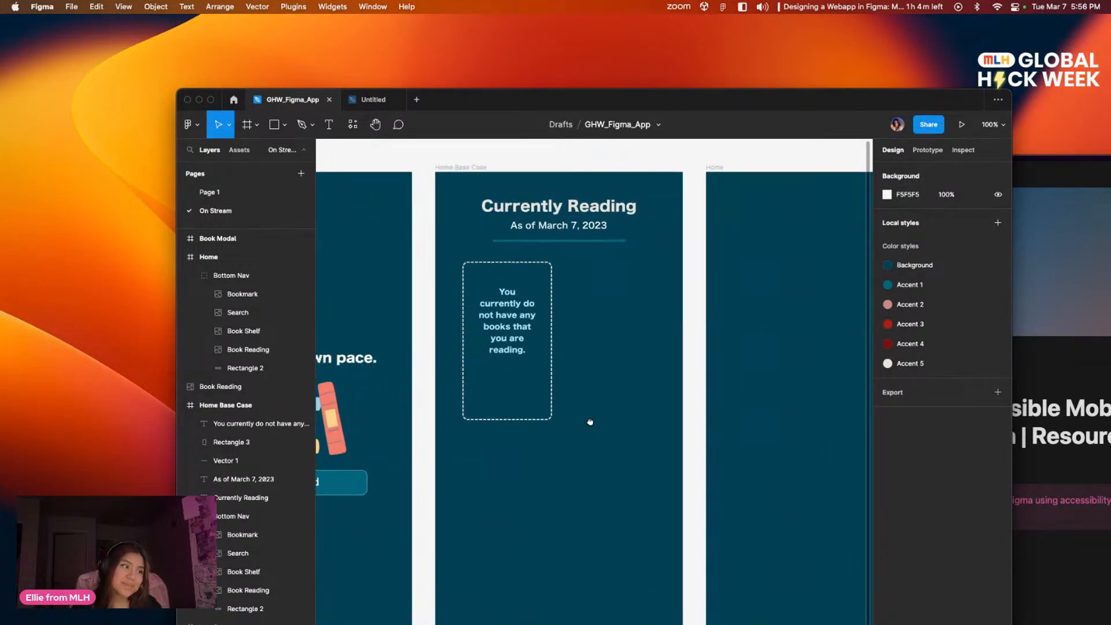
Step: Run the Icons8 — icons, illustrations, photos plugin from the recent plugins
scroll(675, 440, "right", 3)
scroll(675, 439, "down", 2)
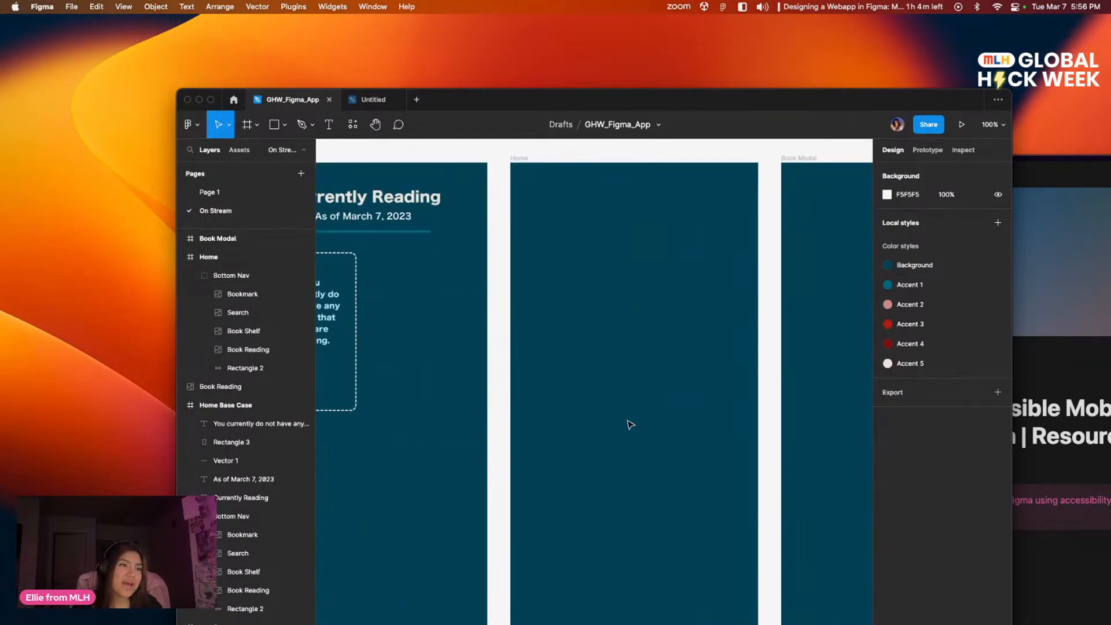
left_click_drag(618, 374, 674, 409)
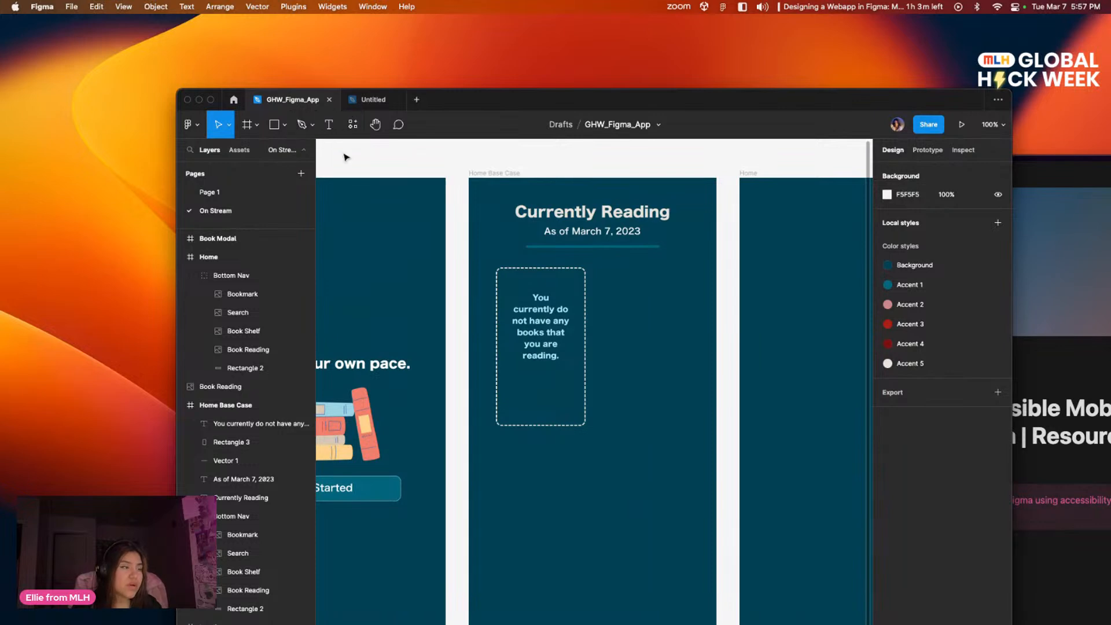
left_click(354, 125)
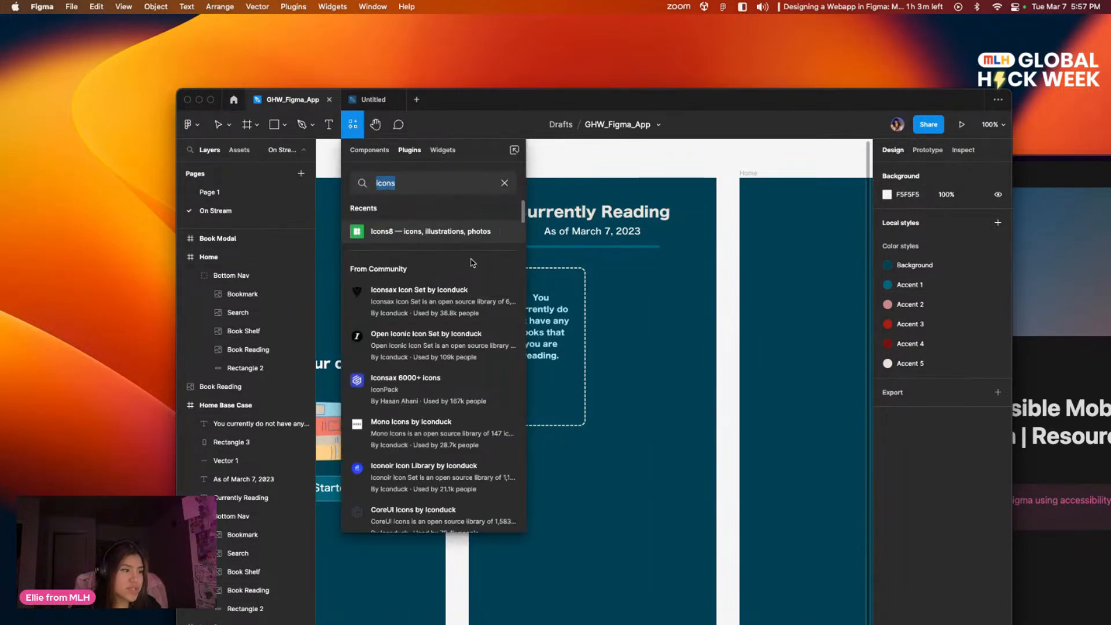
left_click(370, 151)
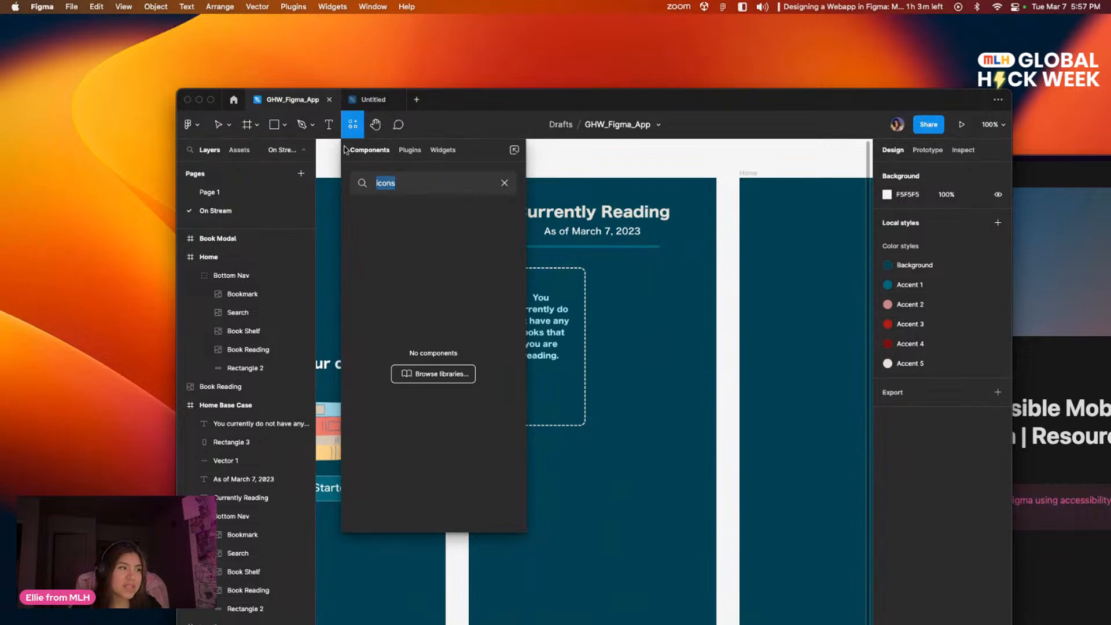
left_click(409, 150)
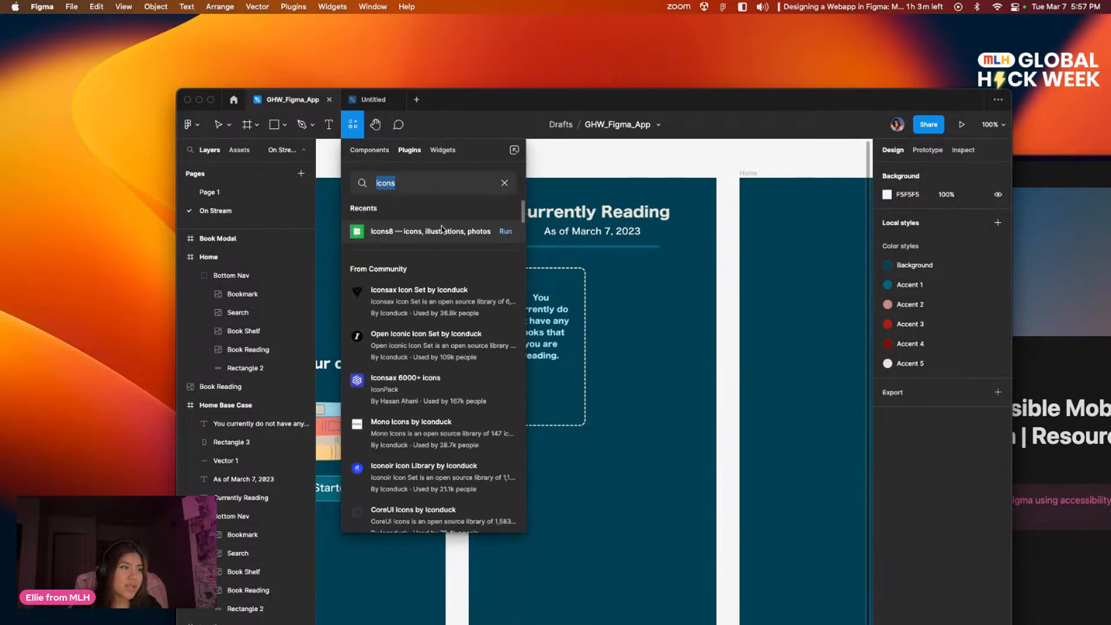
left_click(505, 231)
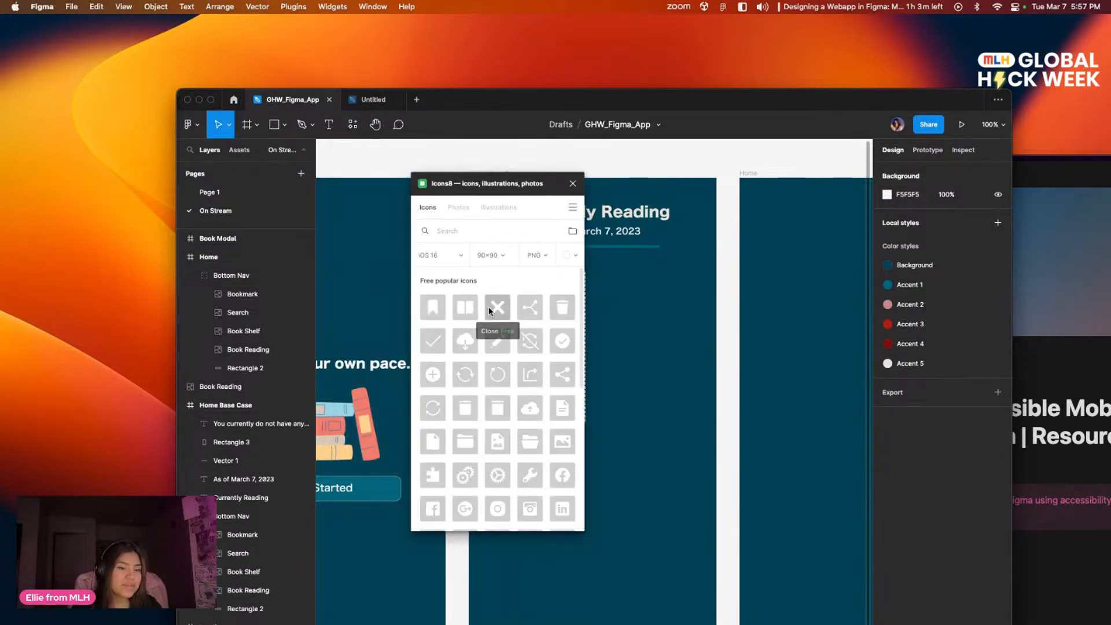
Step: Search Icons8 for "plus", insert the circled MacOS Maximize plus icon, and close the plugin
left_click(499, 238)
type("plu")
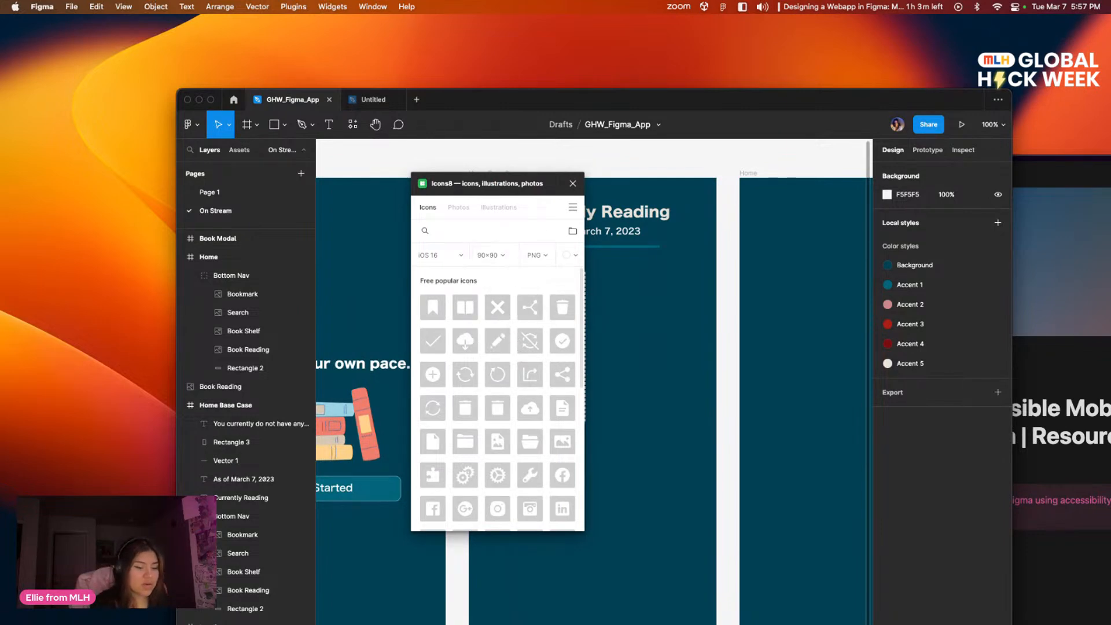
type("s")
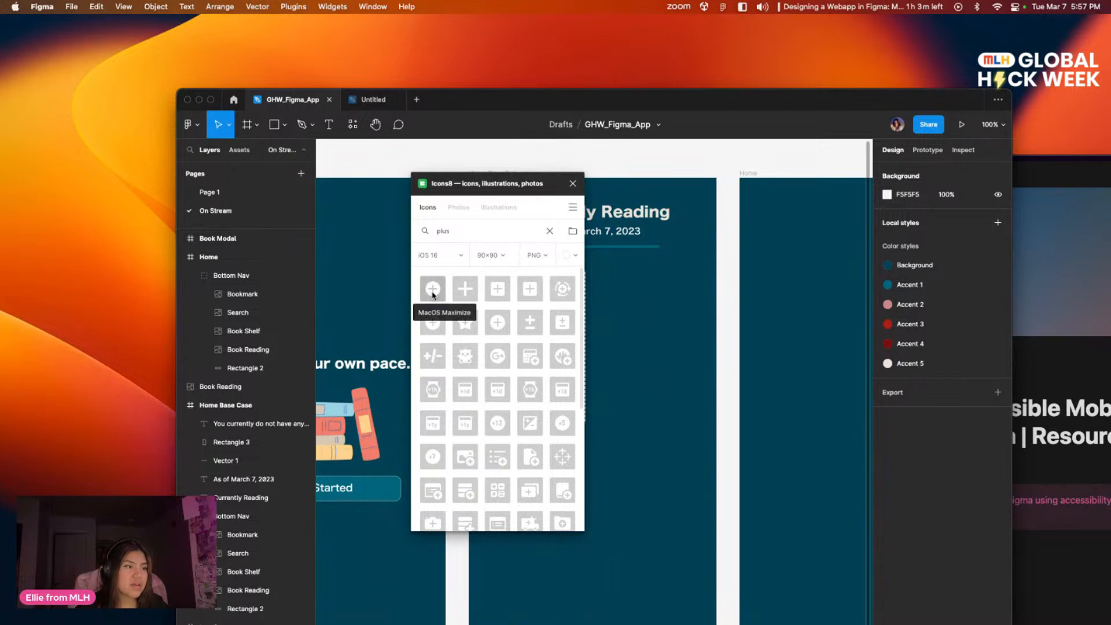
left_click(433, 289)
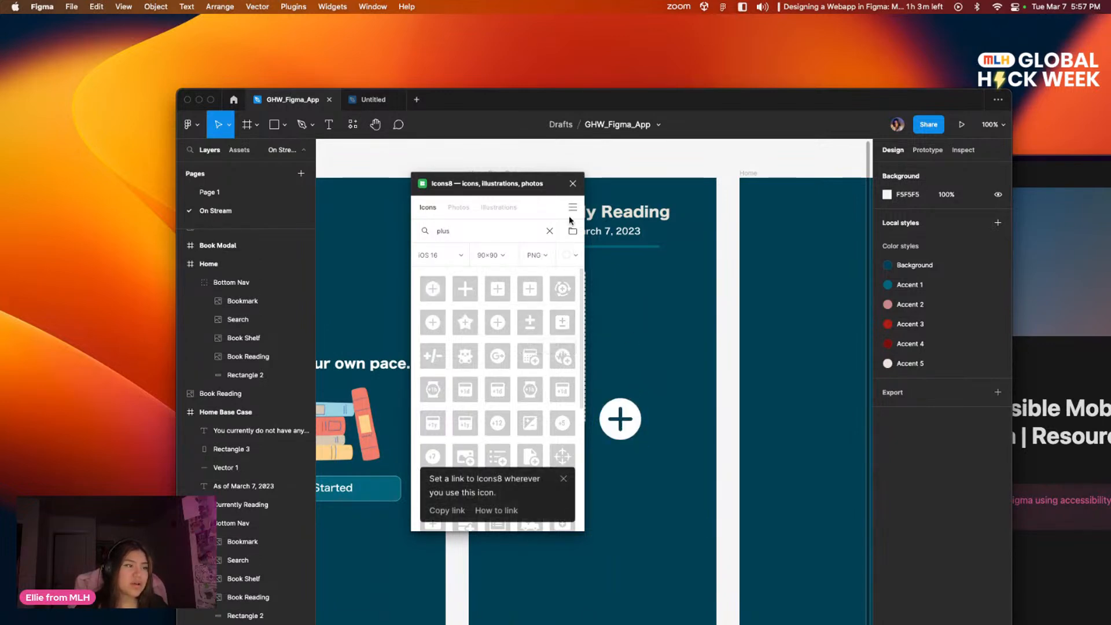
left_click(575, 186)
Step: Place the plus icon below the message in the dashed card and scale it down to 50 × 50
left_click_drag(612, 419, 532, 392)
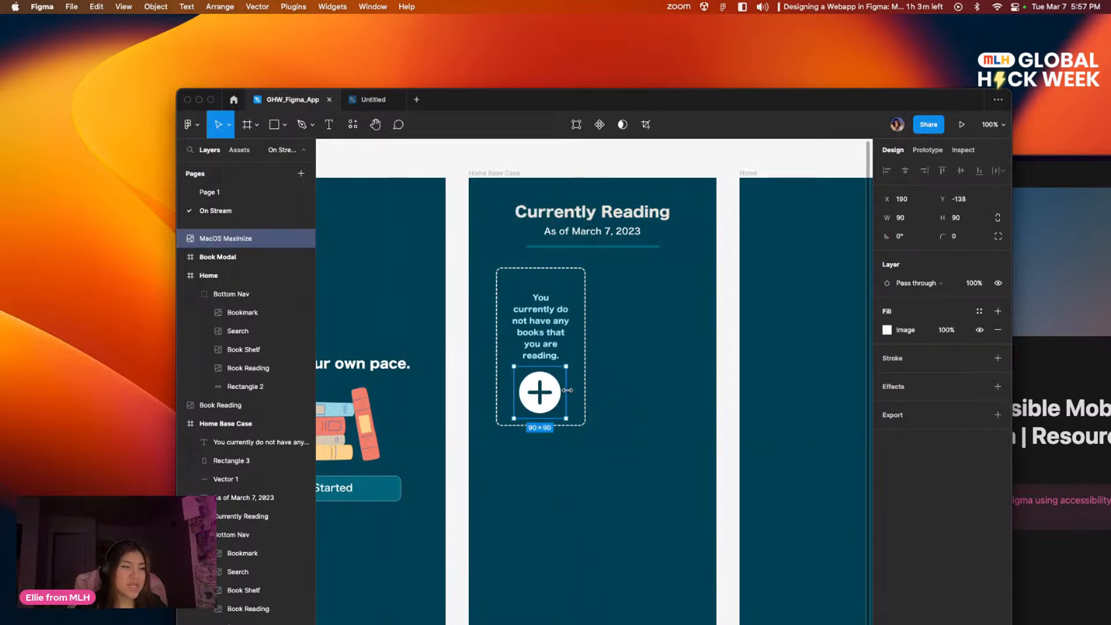
key("k")
left_click_drag(566, 418, 539, 390)
scroll(243, 264, "down", 1)
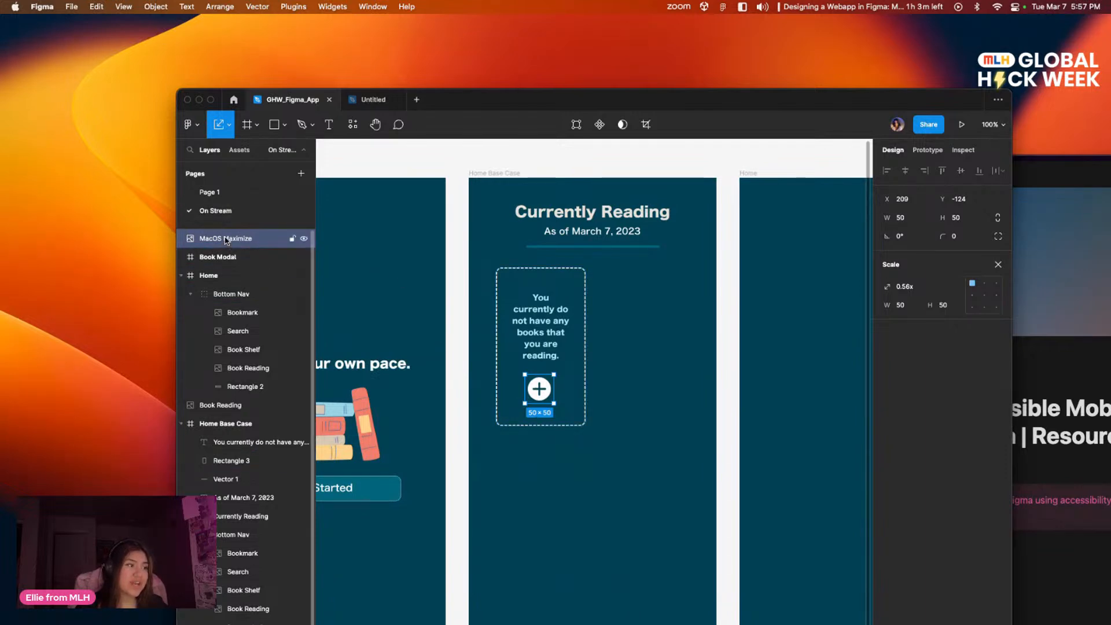
Step: Move the MacOS Maximize layer into the Home Base Case frame, directly above the card's message text layer
scroll(226, 238, "down", 1)
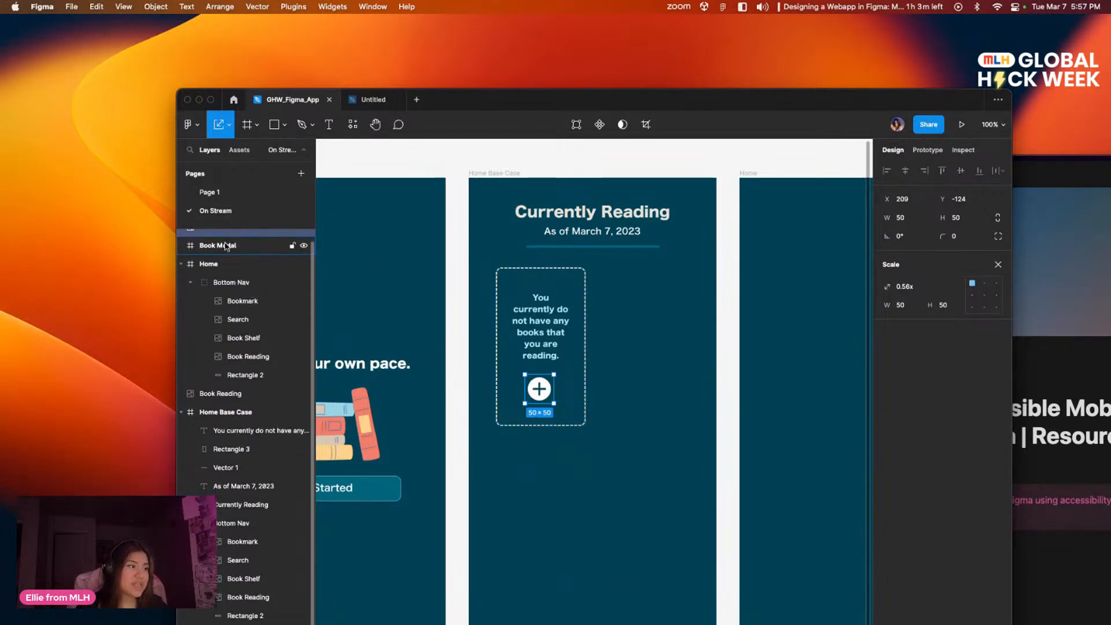
left_click_drag(225, 237, 261, 423)
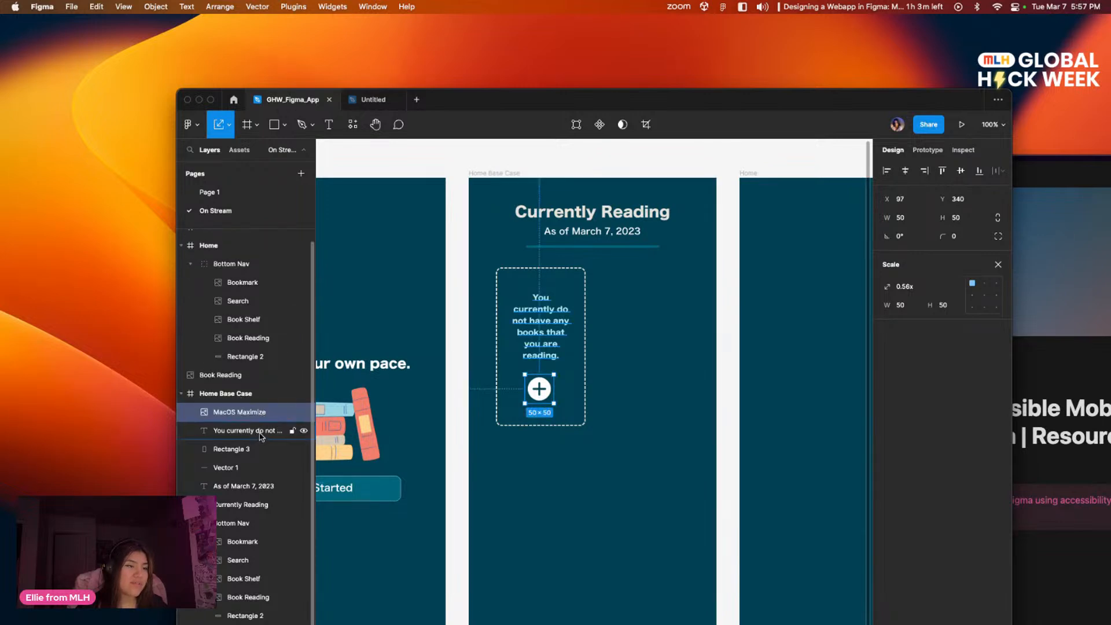
left_click(544, 457)
scroll(269, 321, "up", 1)
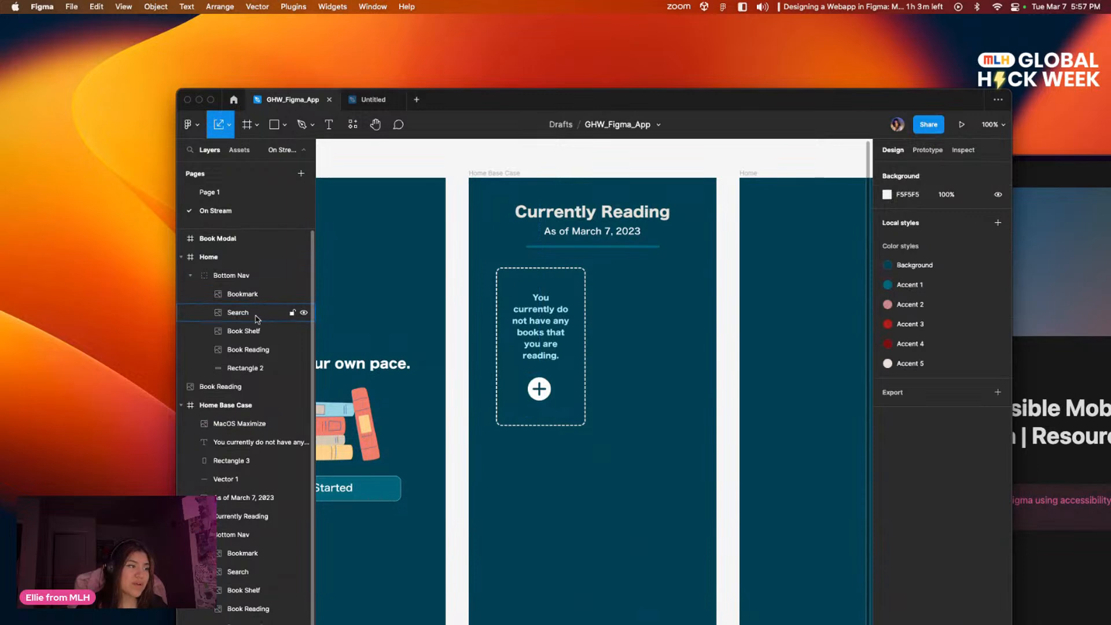
scroll(266, 364, "down", 1)
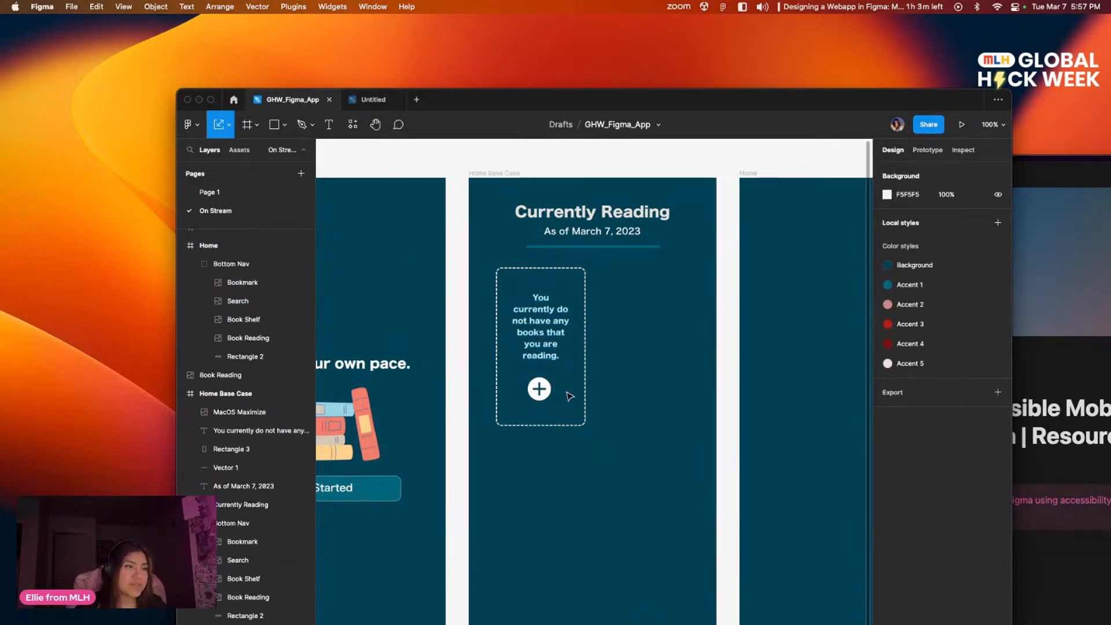
scroll(562, 403, "down", 4)
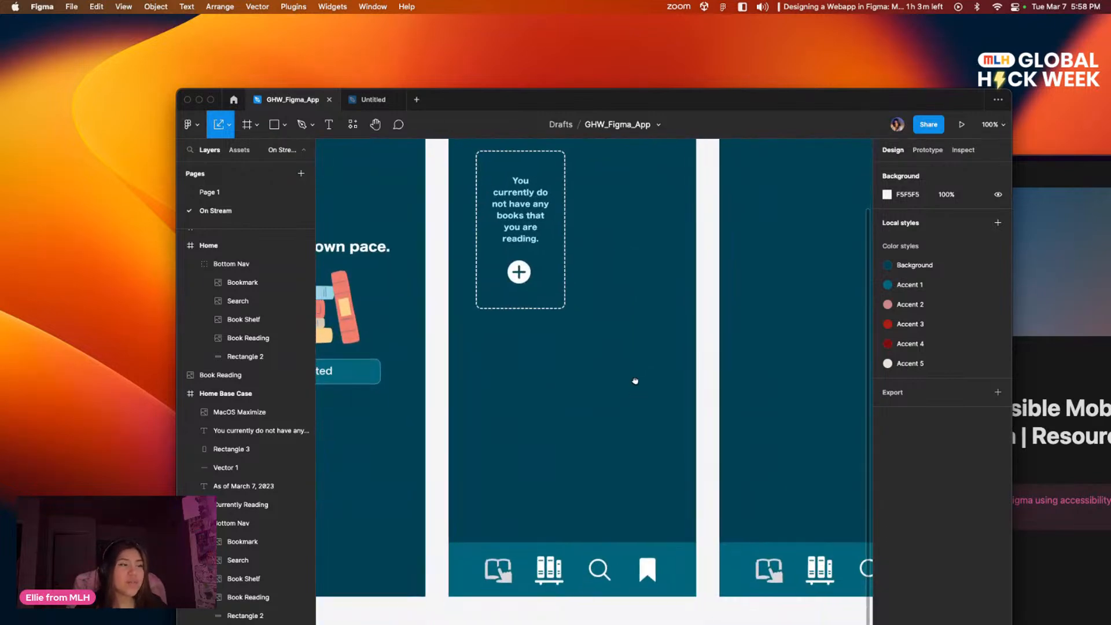
scroll(634, 380, "up", 2)
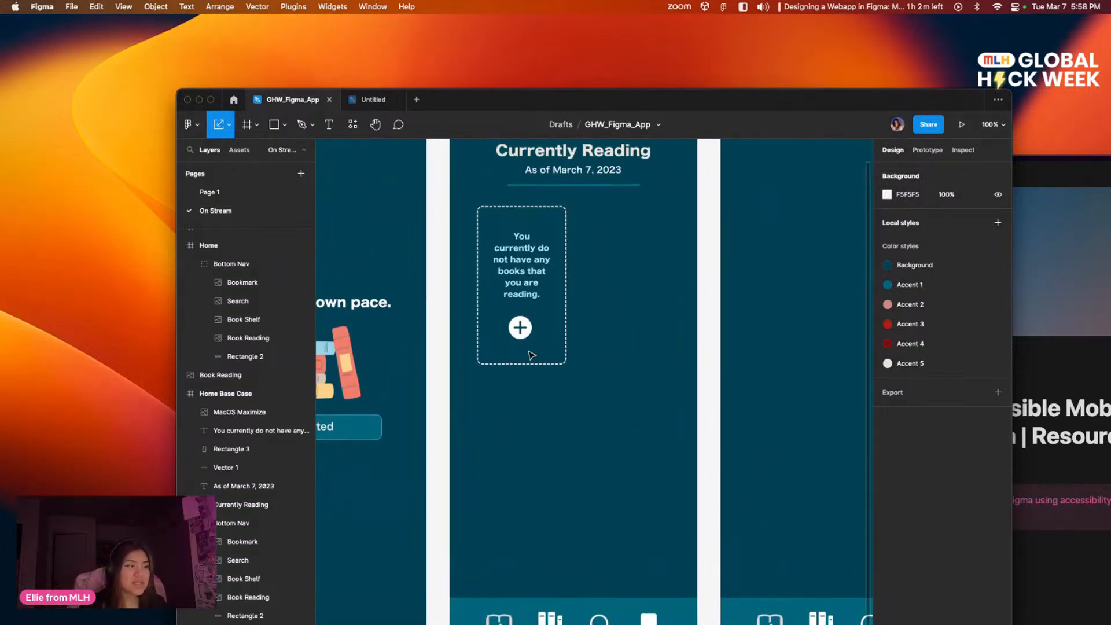
Step: Reduce the plus icon's image fill opacity to 50%
left_click(518, 337)
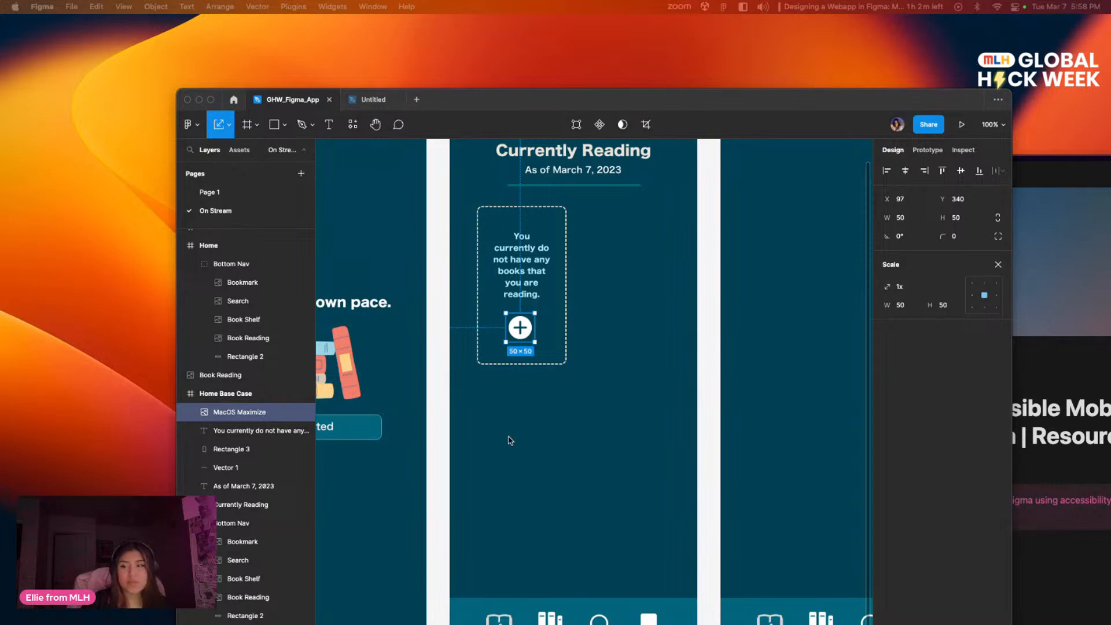
left_click(520, 328)
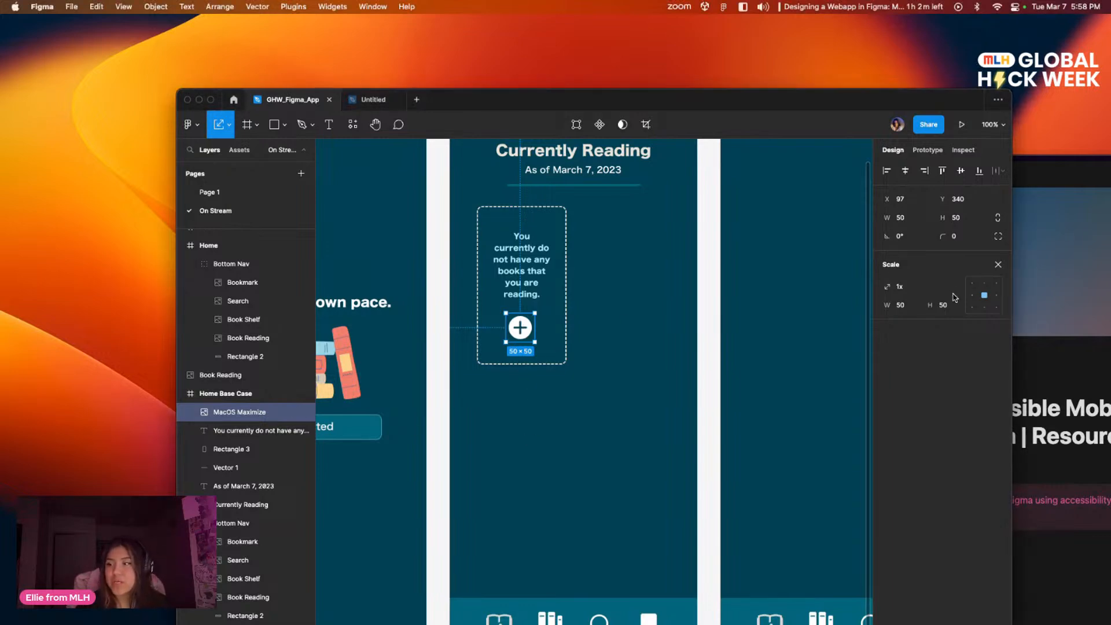
left_click(998, 265)
left_click(949, 424)
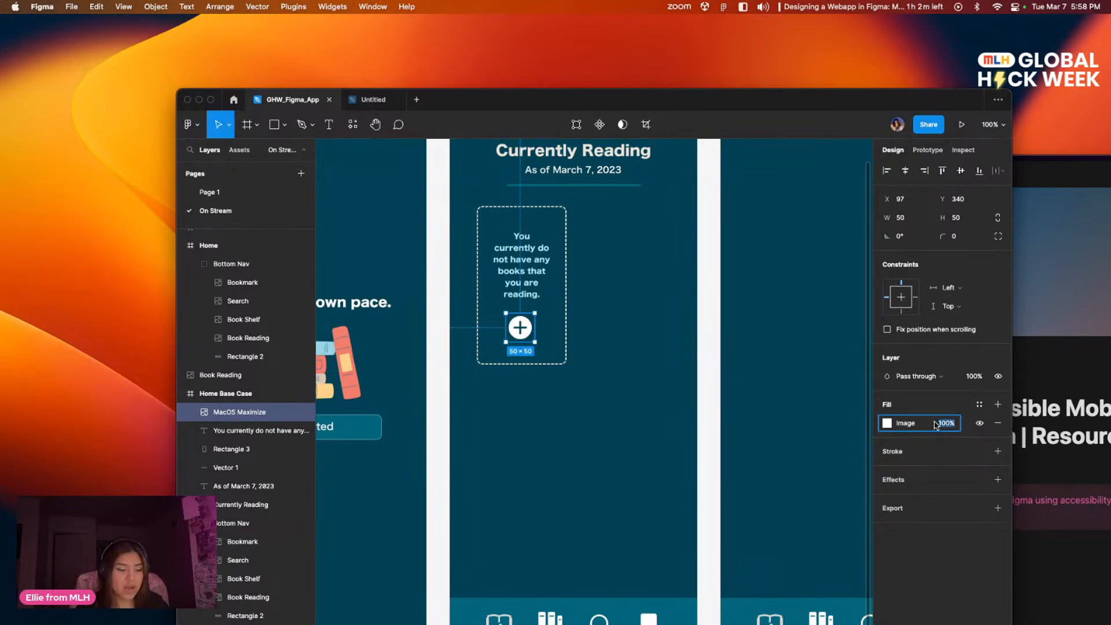
key("Return")
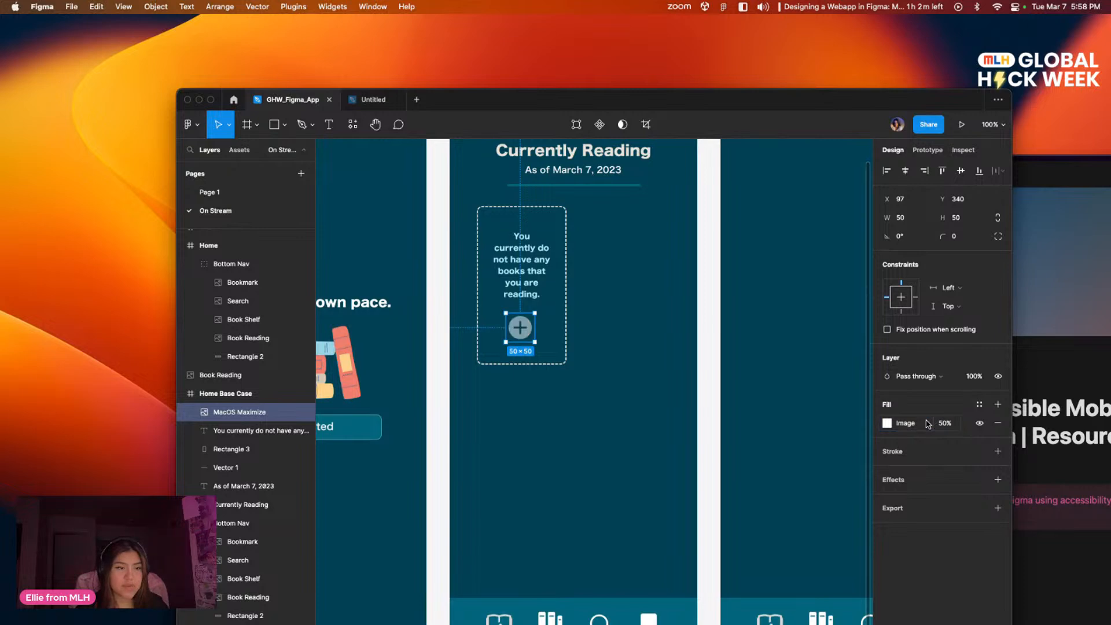
left_click(591, 403)
Step: Examine the header and dashed card of the Home: Base Case frame on Page 1 as a reference
left_click_drag(645, 358, 655, 414)
left_click(255, 192)
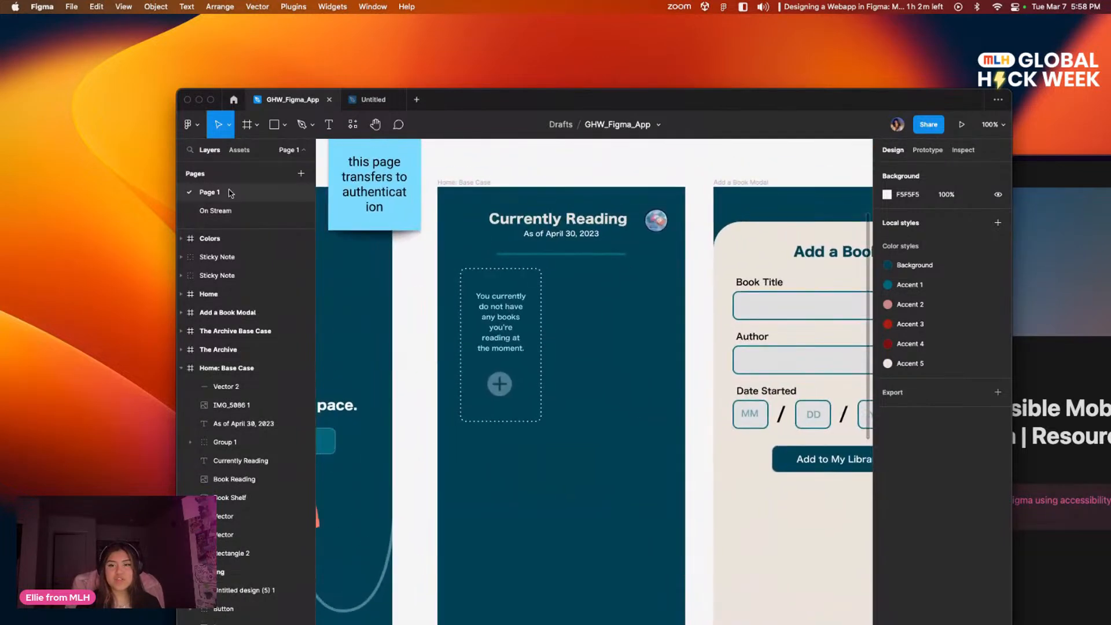
left_click(231, 210)
left_click(232, 197)
left_click_drag(654, 270, 590, 292)
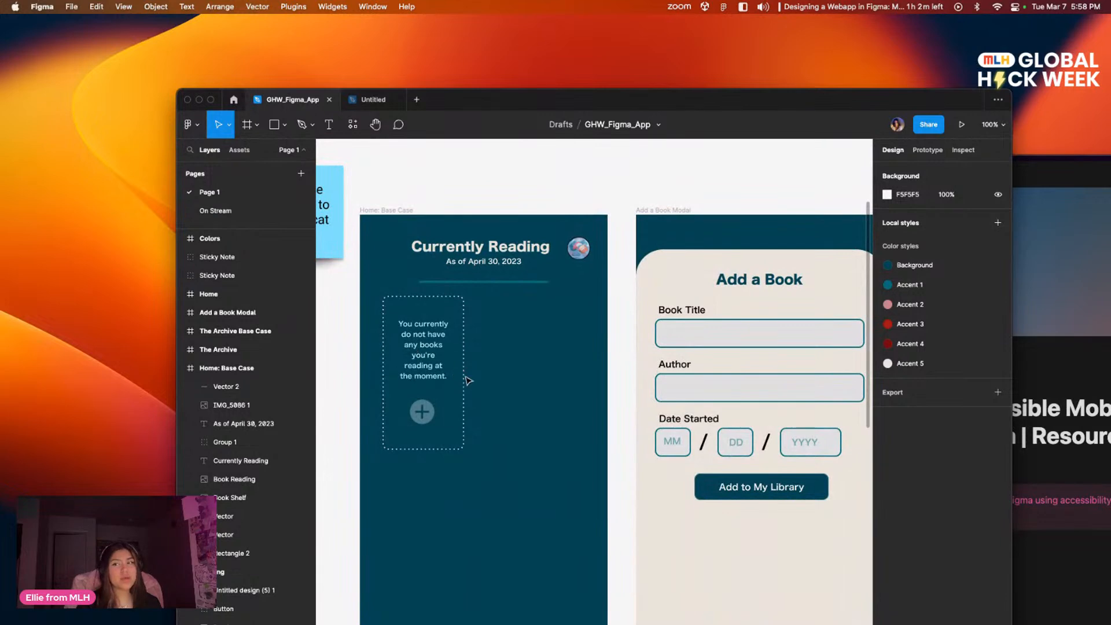
scroll(602, 312, "up", 1)
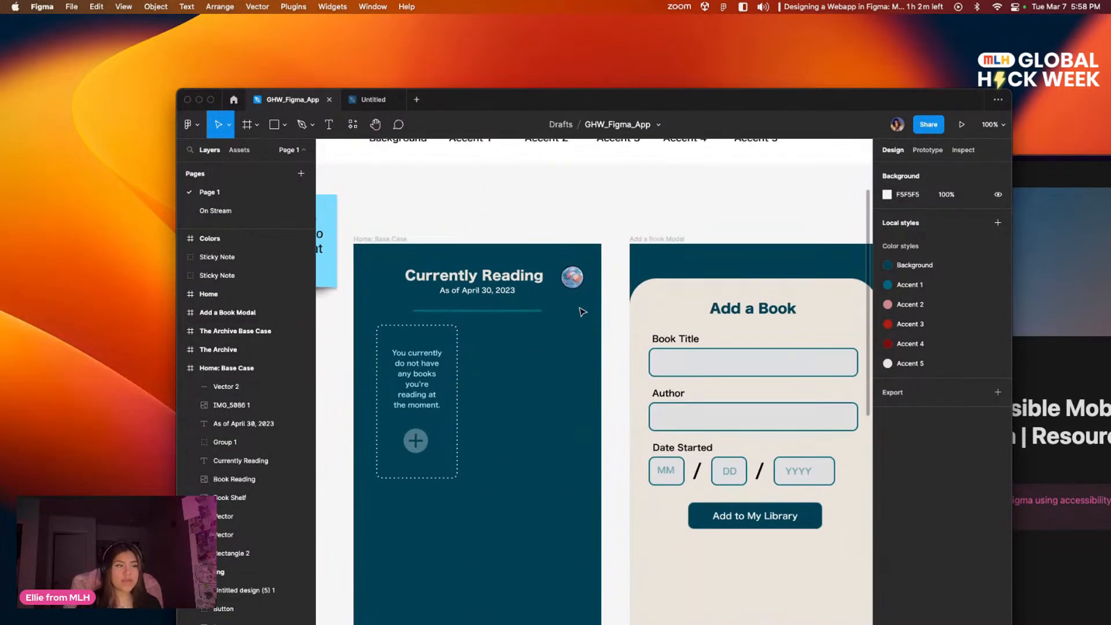
left_click_drag(504, 354, 590, 290)
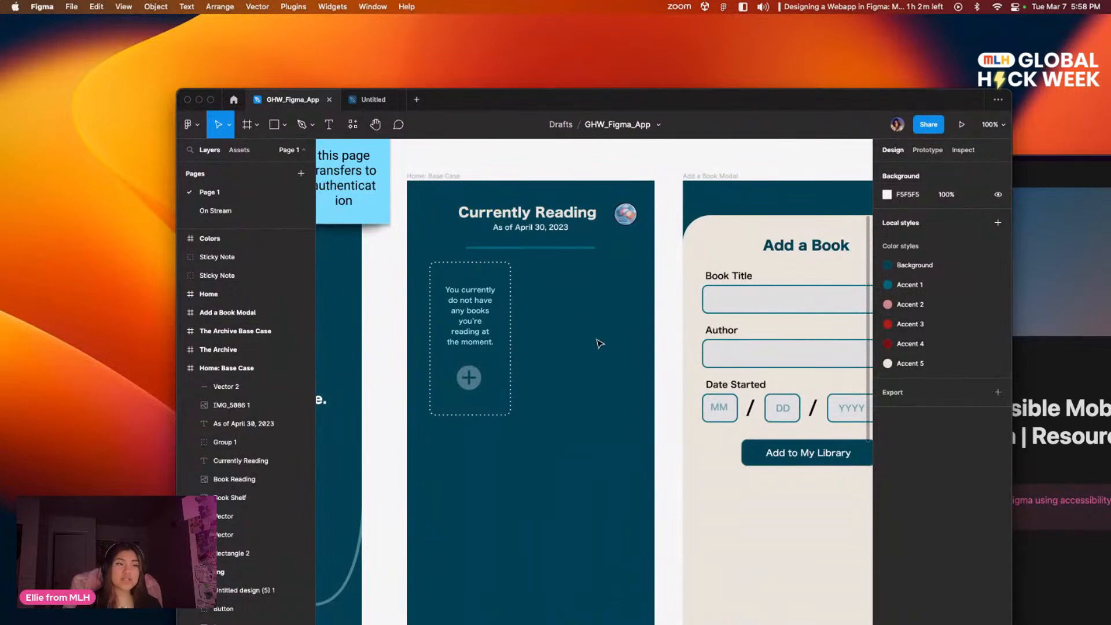
scroll(516, 355, "right", 3)
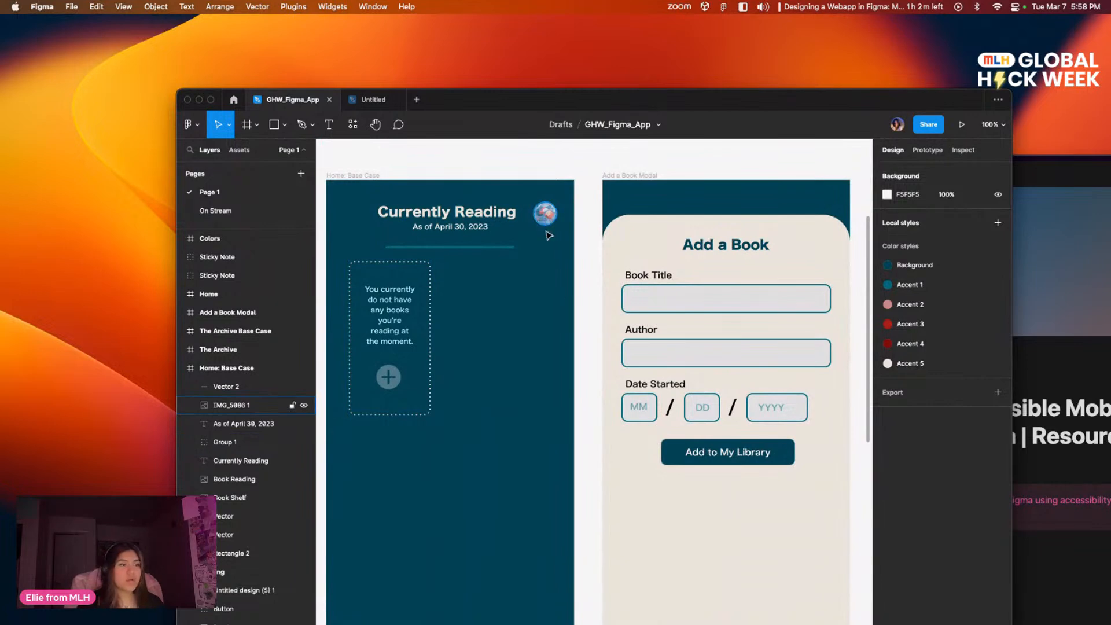
scroll(540, 327, "down", 3)
scroll(560, 236, "left", 3)
scroll(707, 268, "up", 5)
scroll(707, 269, "right", 2)
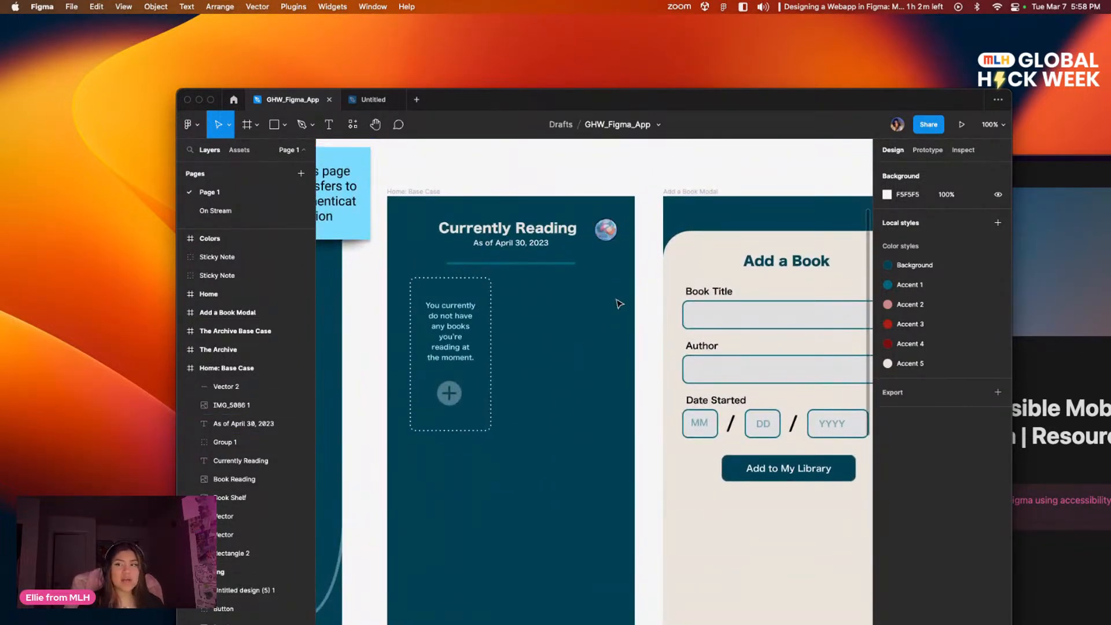
scroll(618, 277, "left", 2)
left_click_drag(618, 278, 632, 271)
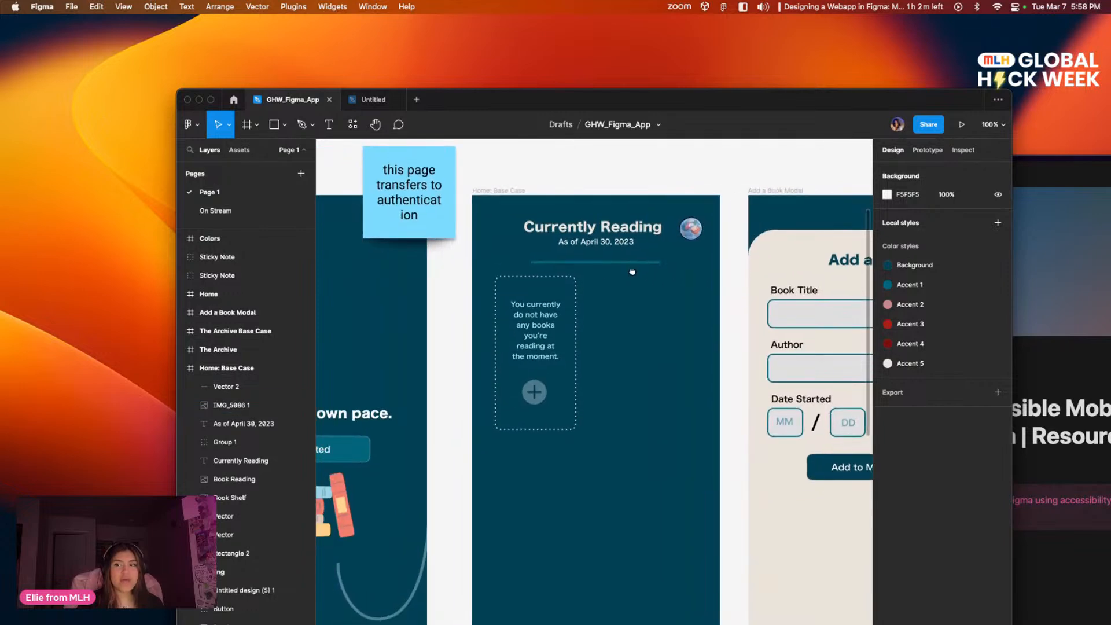
Step: Return to the On Stream page and add the portrait screenshot from Finder's recent files to the Home Base Case frame
left_click(215, 211)
scroll(678, 243, "up", 3)
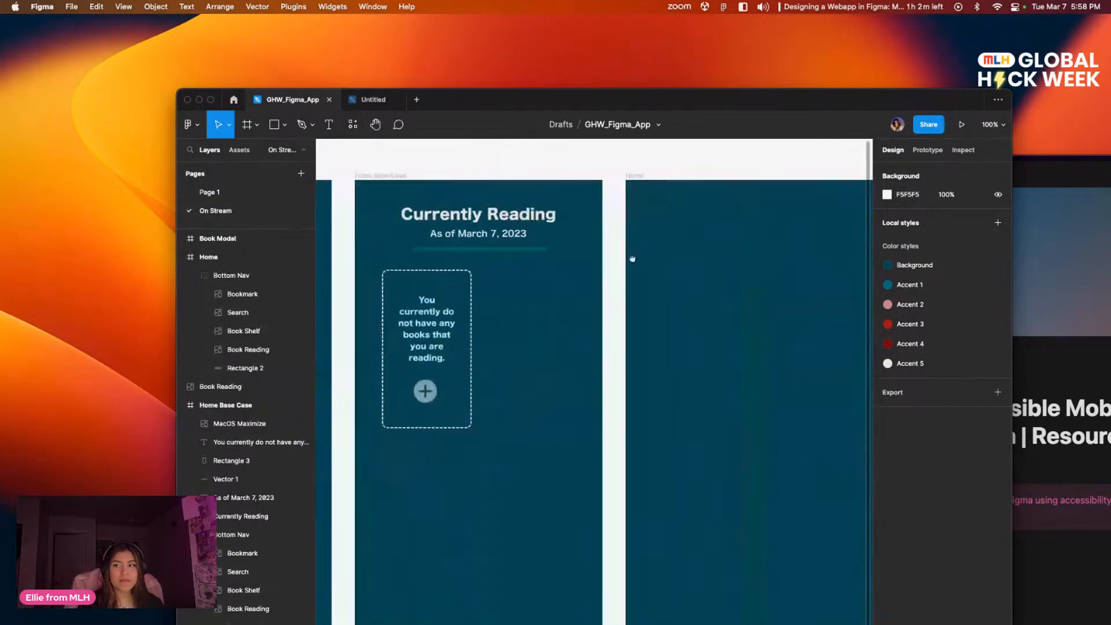
scroll(681, 243, "left", 1)
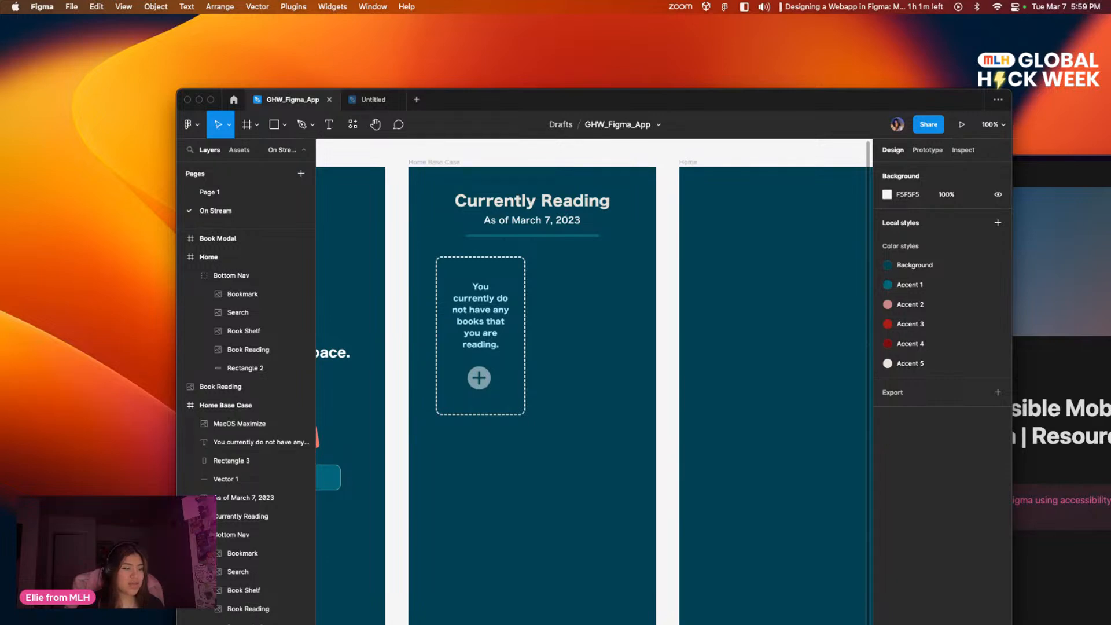
key("super+Tab")
left_click_drag(510, 199, 191, 282)
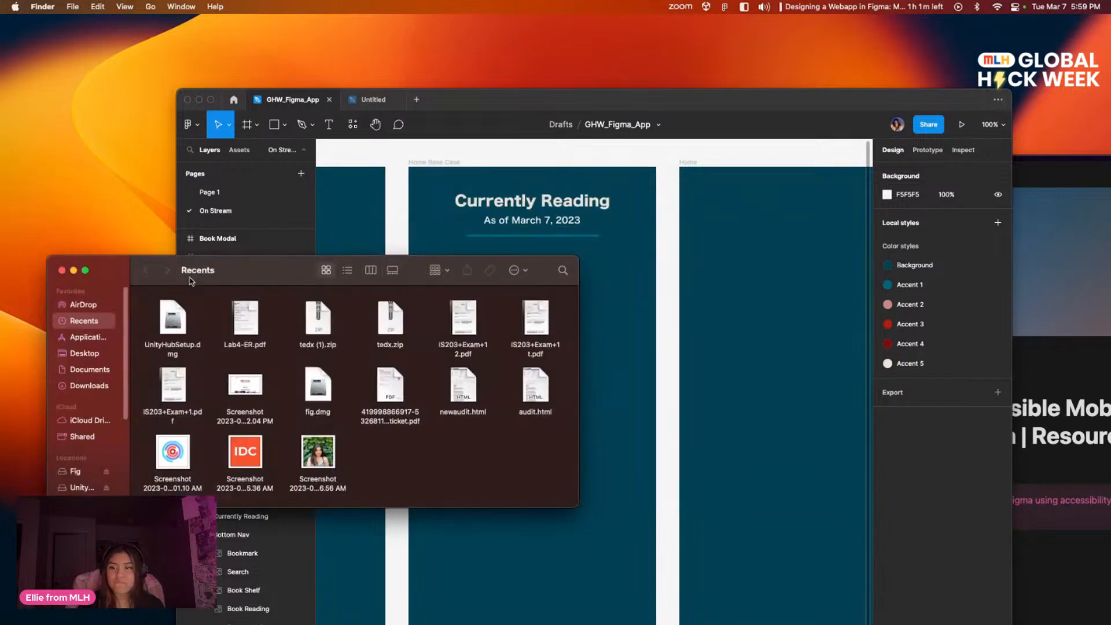
key("super+w")
left_click_drag(579, 300, 613, 295)
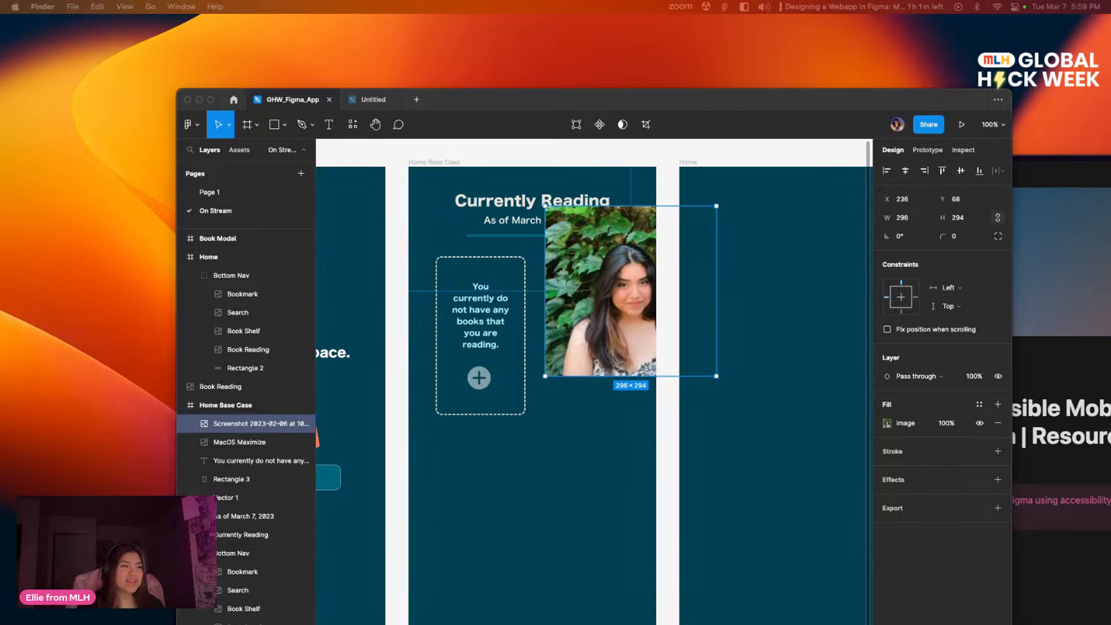
Step: Scale the portrait image down to about 42 × 42 and place it just right of the Currently Reading heading
left_click_drag(618, 305, 579, 345)
key("k")
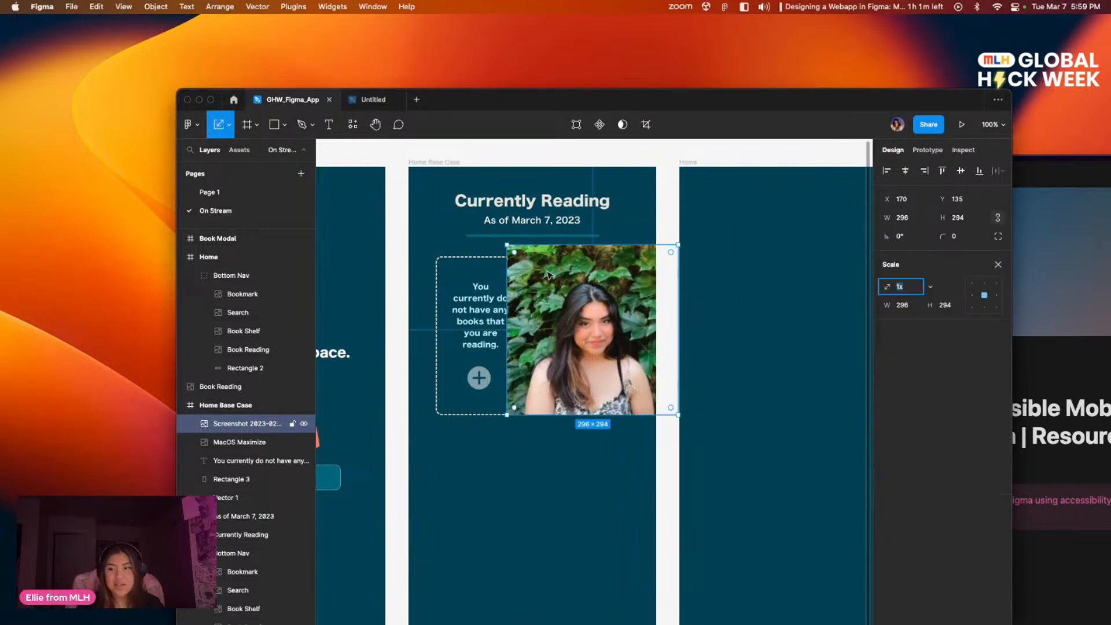
left_click_drag(505, 244, 640, 214)
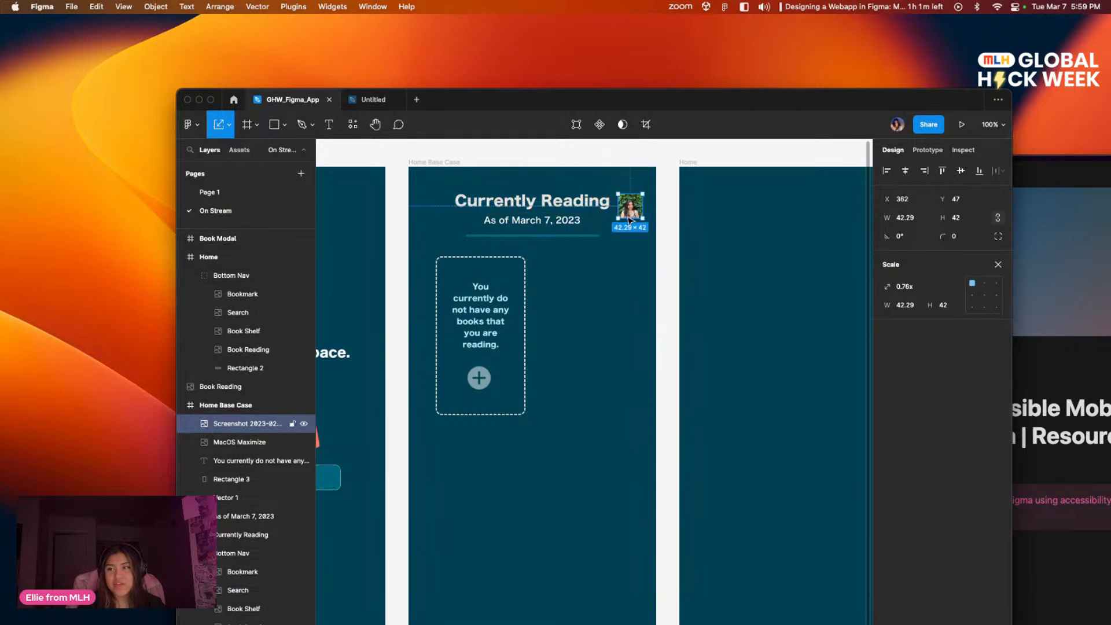
left_click(626, 291)
scroll(634, 211, "up", 2)
scroll(635, 211, "right", 2)
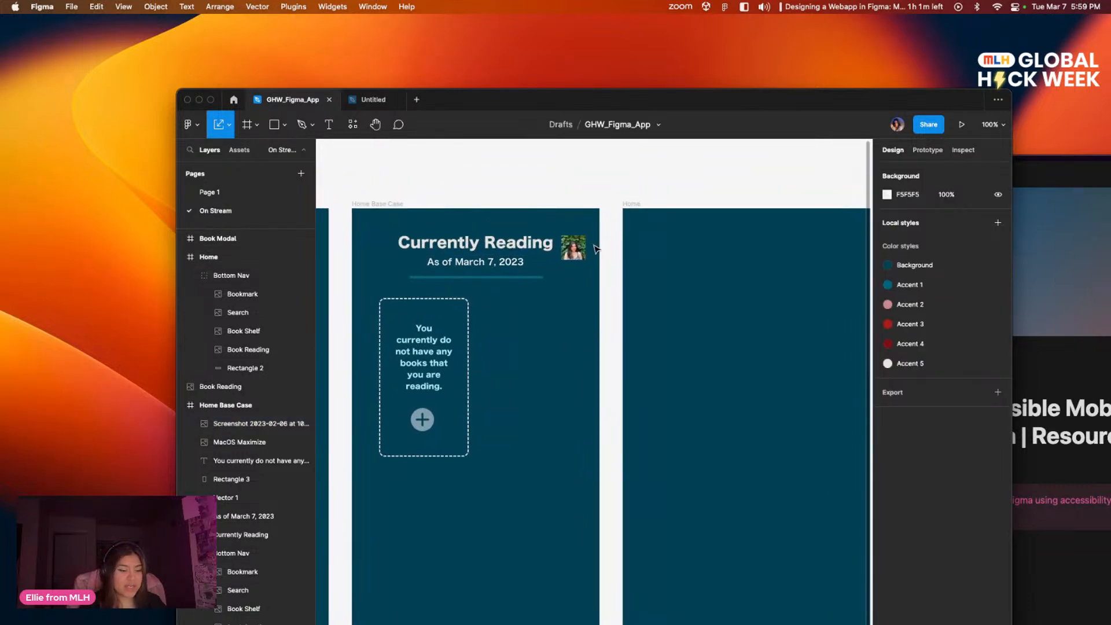
Step: Make the portrait image in the Home Base Case frame circular by setting its corner radius to 50
key("super+equal")
scroll(581, 255, "up", 5)
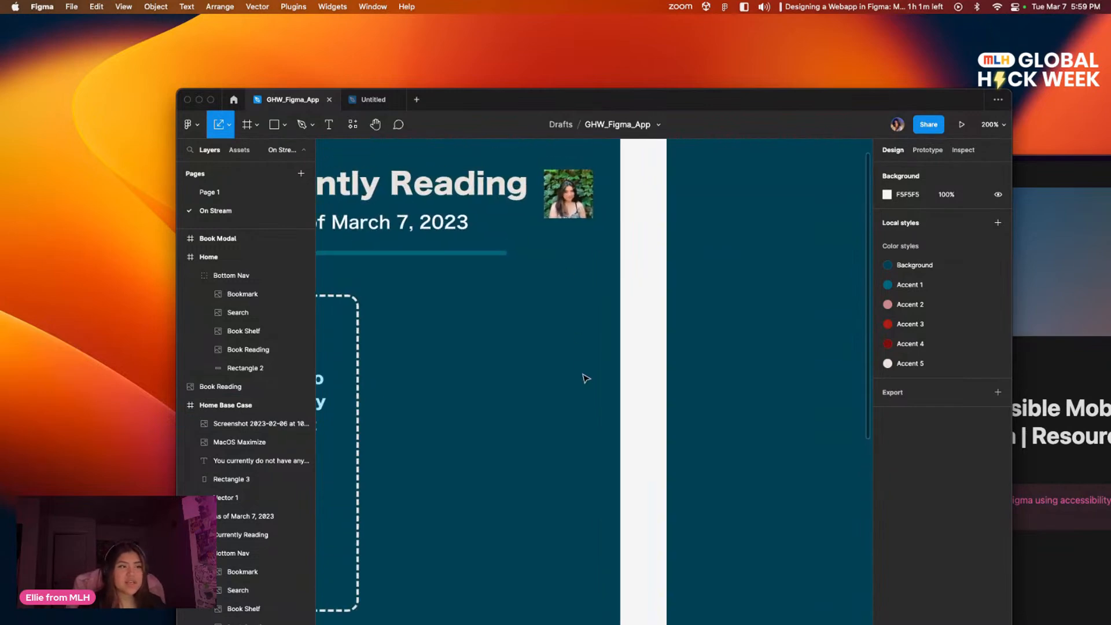
left_click(576, 241)
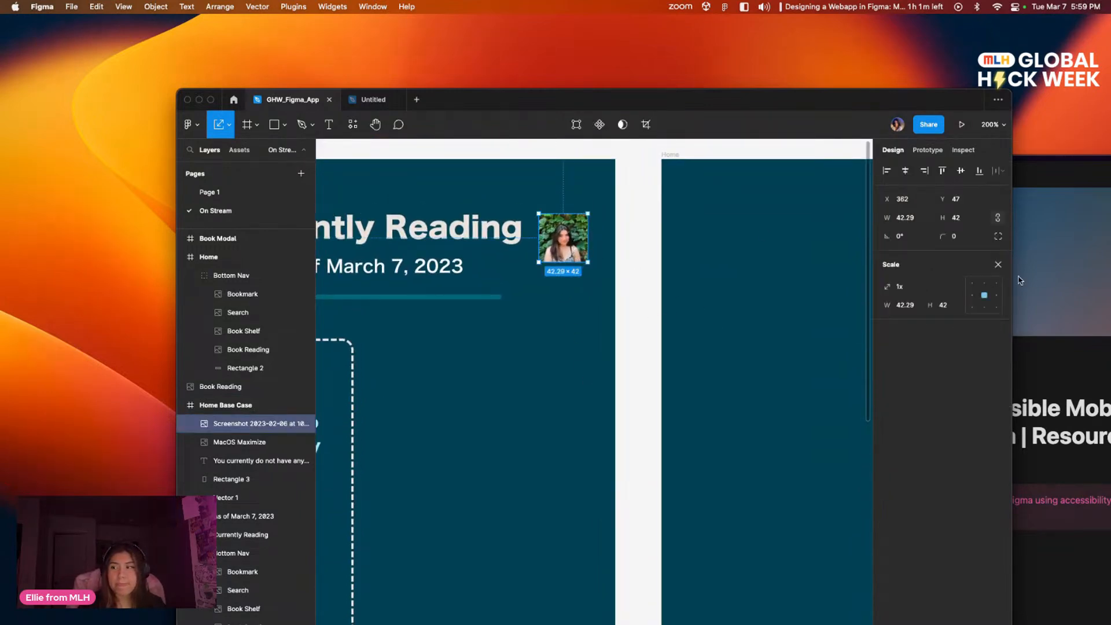
left_click(967, 239)
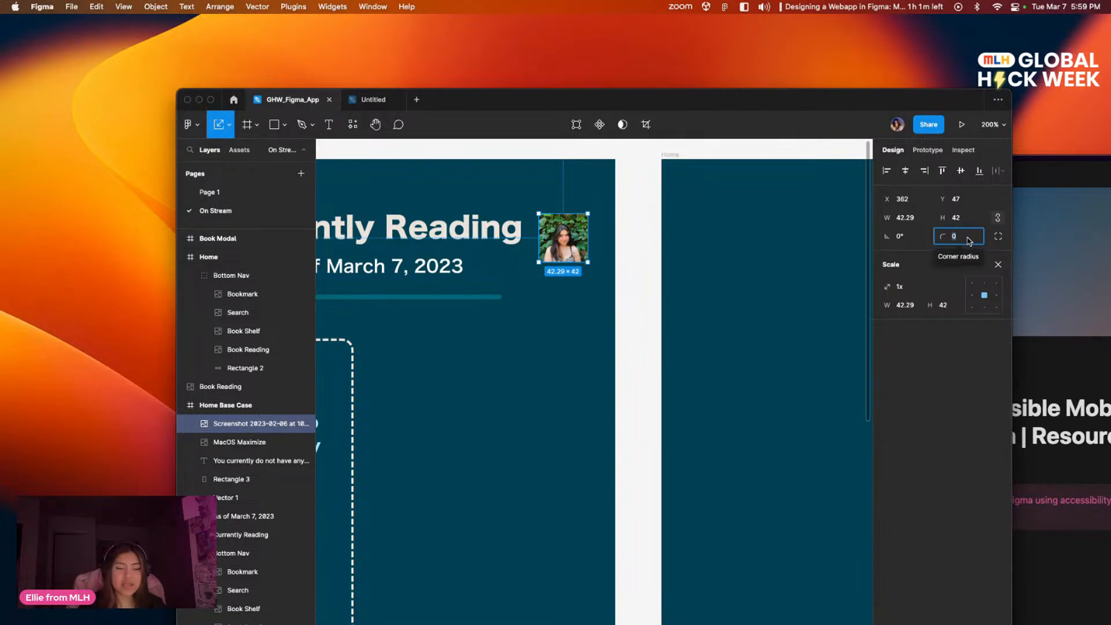
type("50")
key("Return")
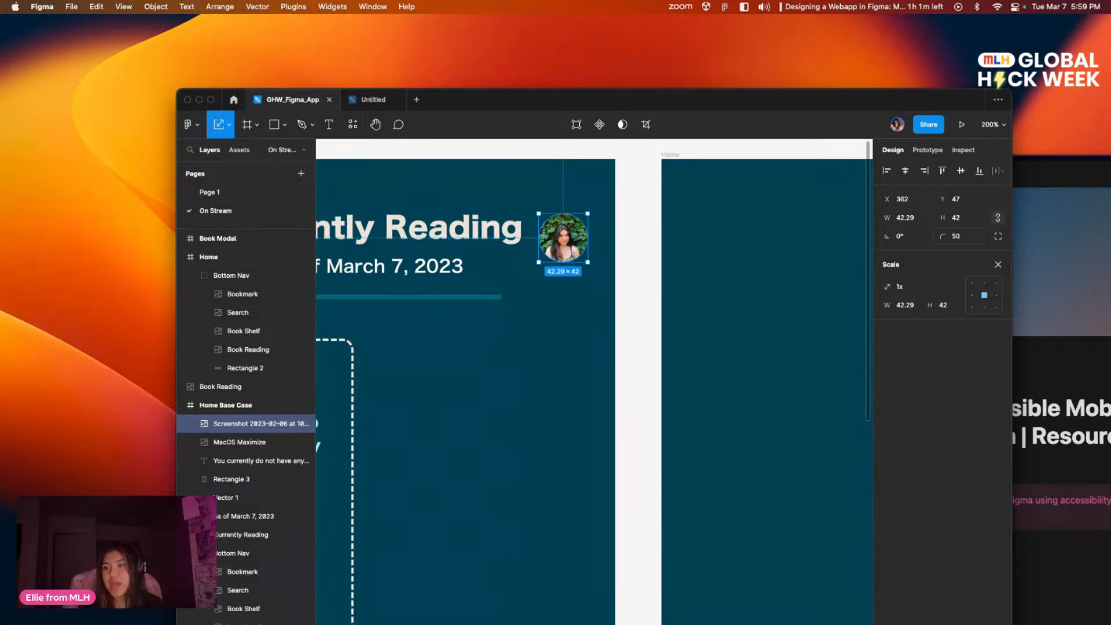
left_click(595, 309)
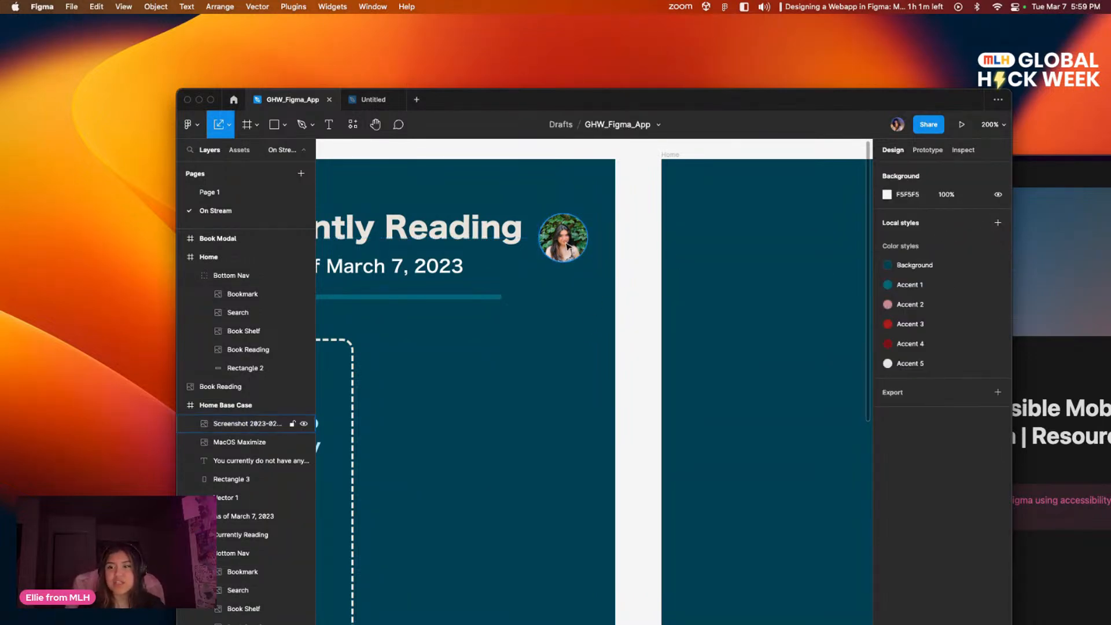
Step: Raise the circular portrait to Y 39, level with the Currently Reading heading
left_click_drag(602, 297, 725, 276)
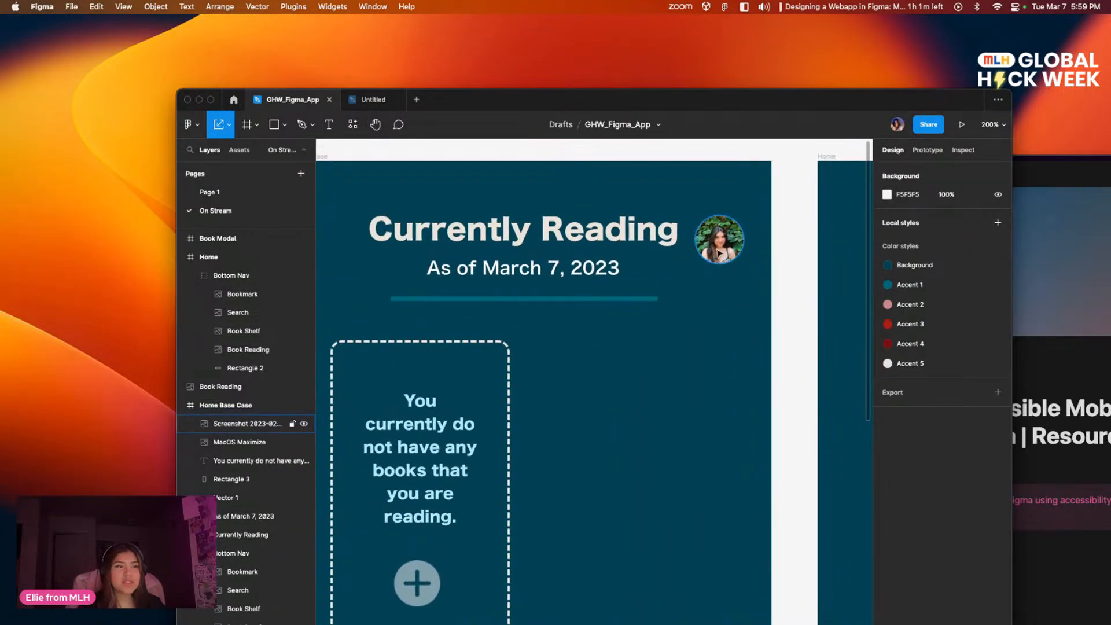
left_click(719, 244)
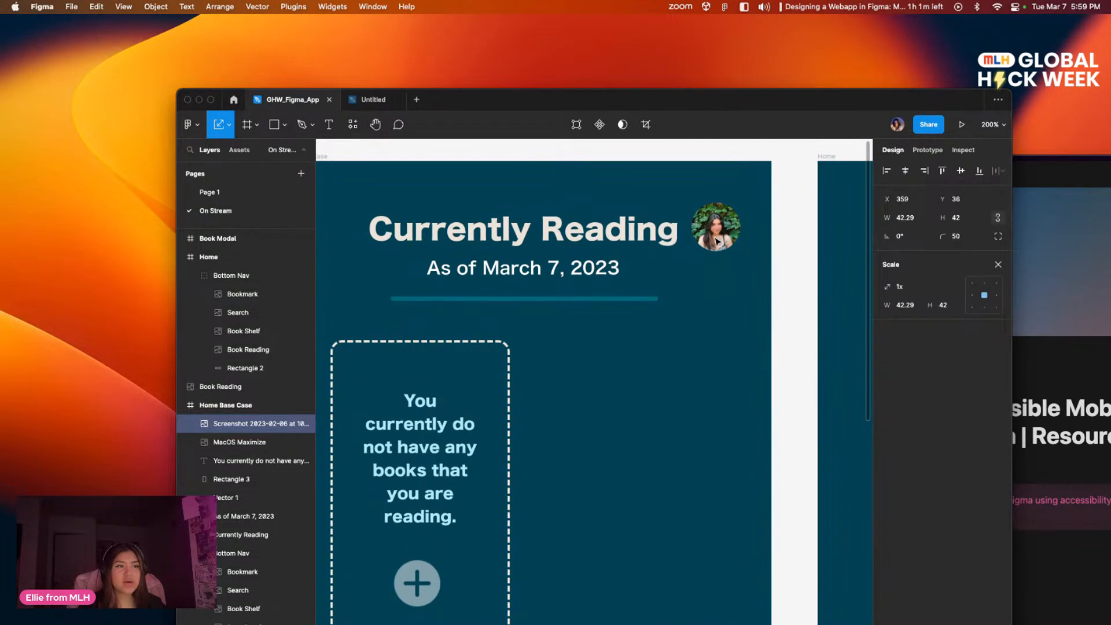
left_click(665, 308)
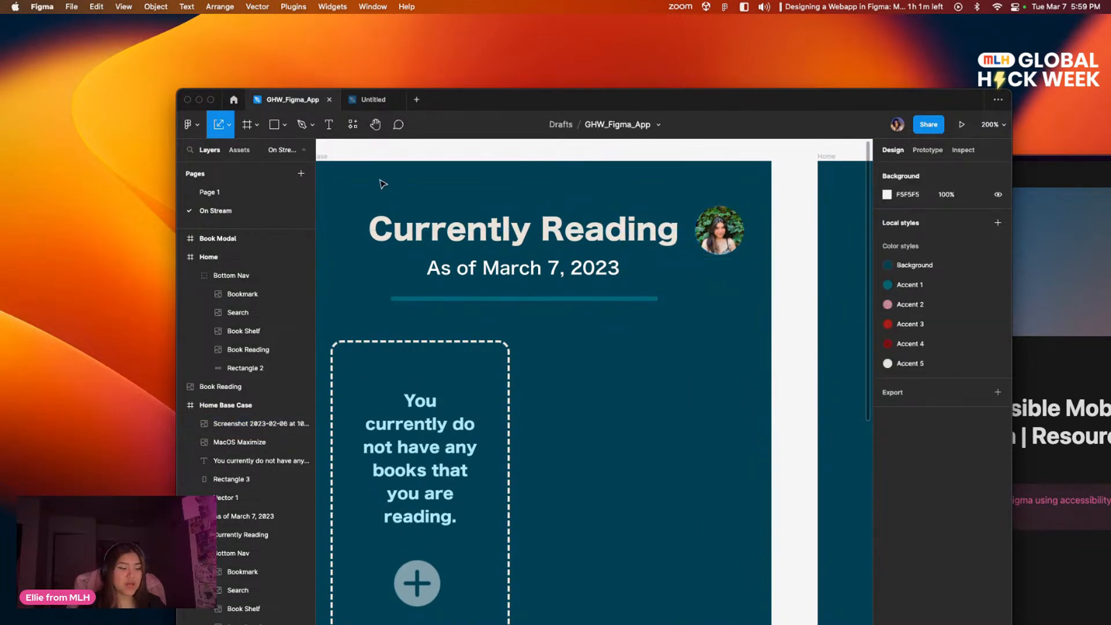
Step: Shift the Currently Reading heading, date line and divider together slightly up and to the left in the Home Base Case frame
left_click_drag(383, 181, 625, 306)
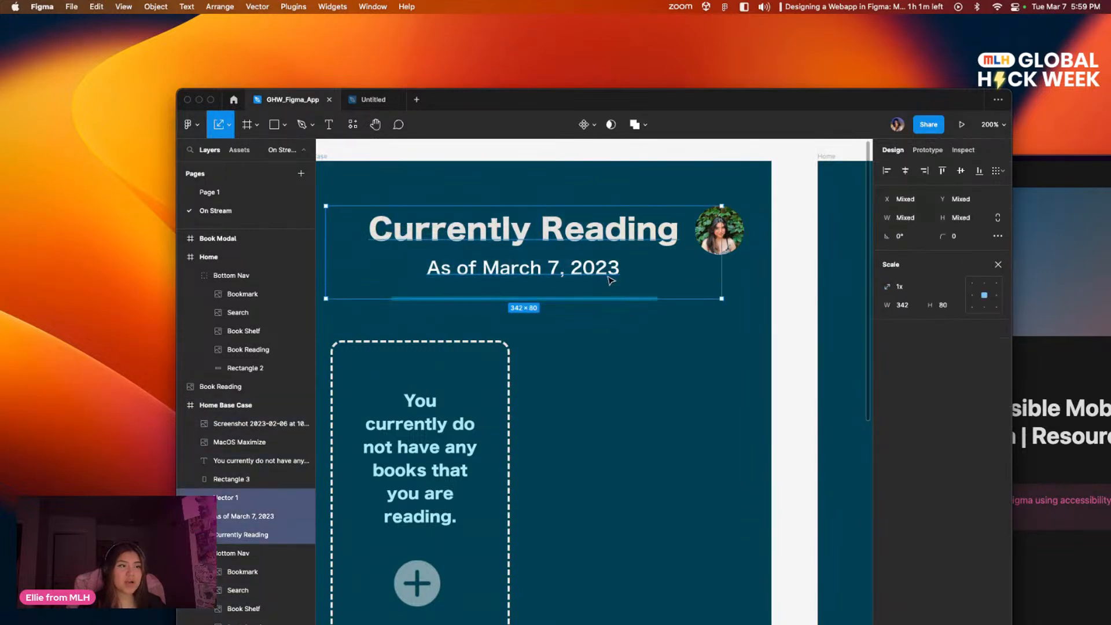
left_click_drag(612, 259, 577, 249)
left_click_drag(614, 324, 704, 383)
left_click(668, 348)
left_click_drag(645, 363, 539, 251)
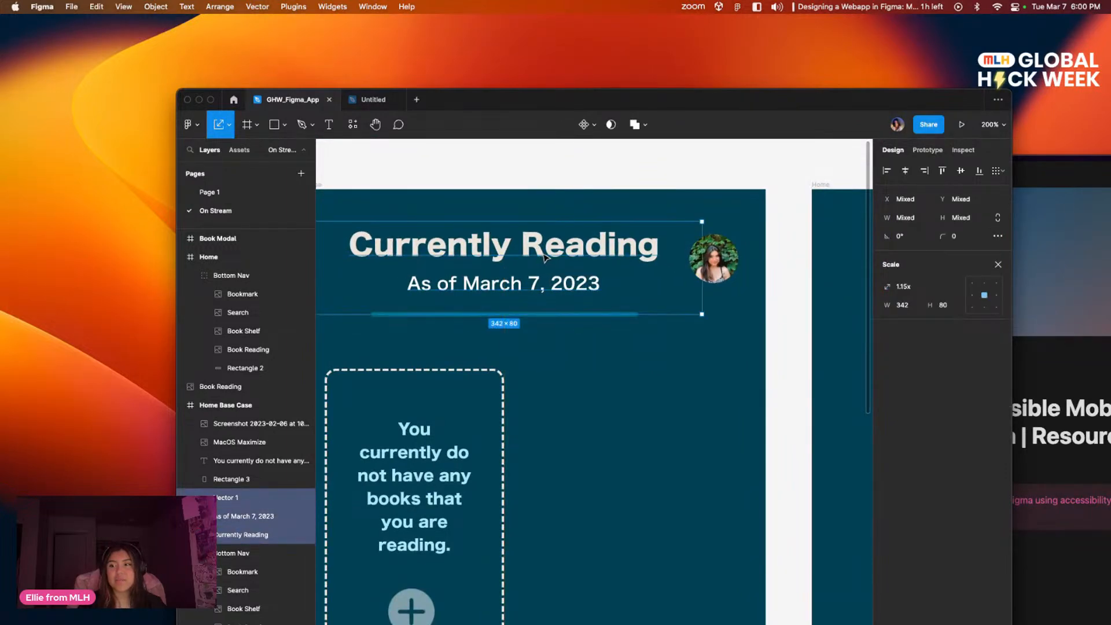
Step: Reposition the circular portrait beside the shifted heading at about X 359, Y 36
left_click(680, 405)
left_click_drag(710, 281, 705, 277)
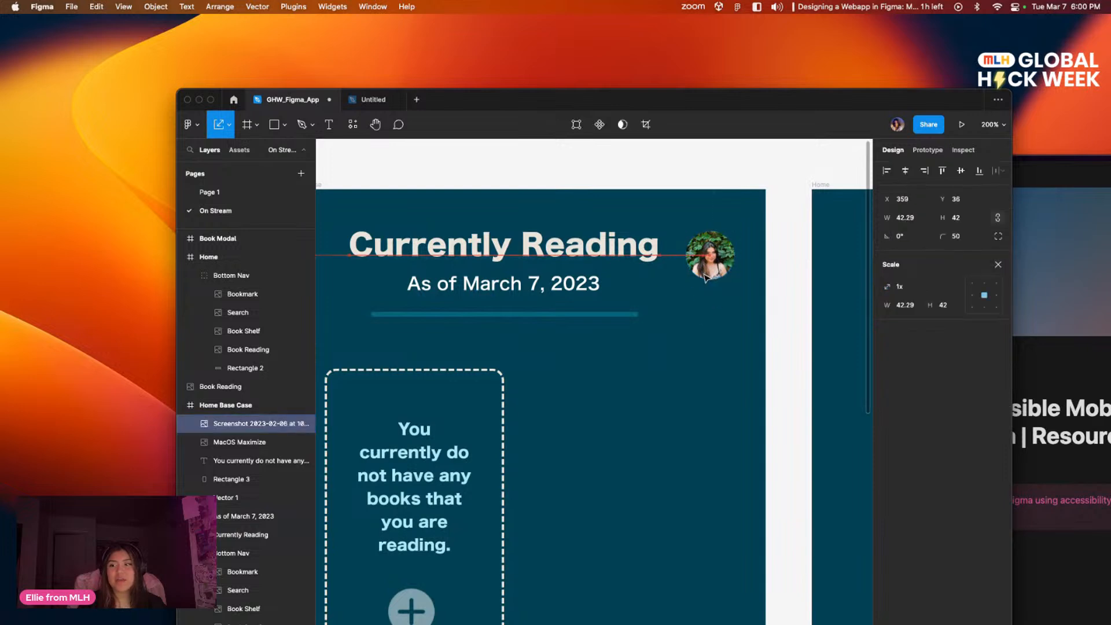
left_click(684, 372)
left_click_drag(684, 372, 665, 390)
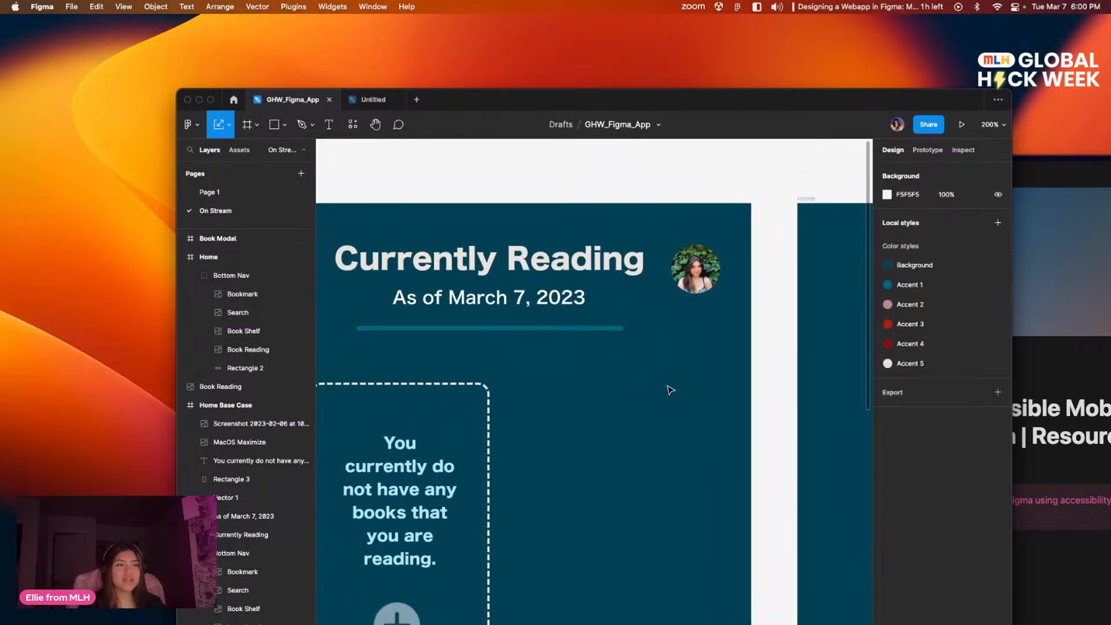
Step: Look over the Home Base Case, Home and Book Modal frames and their order on the On Stream page
key("shift+0")
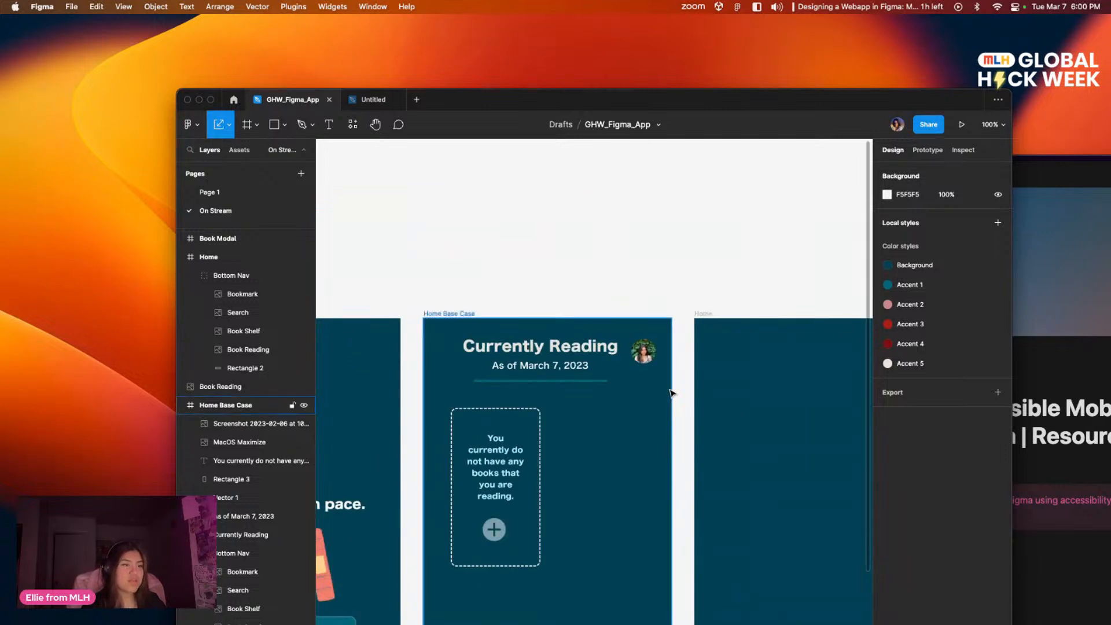
scroll(637, 415, "down", 4)
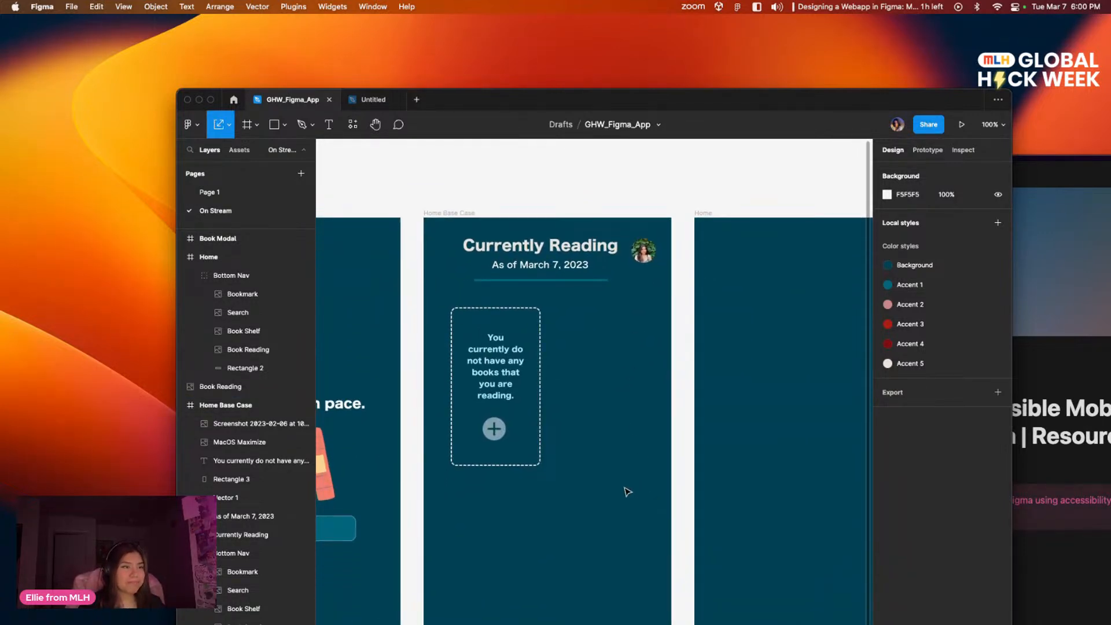
scroll(675, 450, "down", 5)
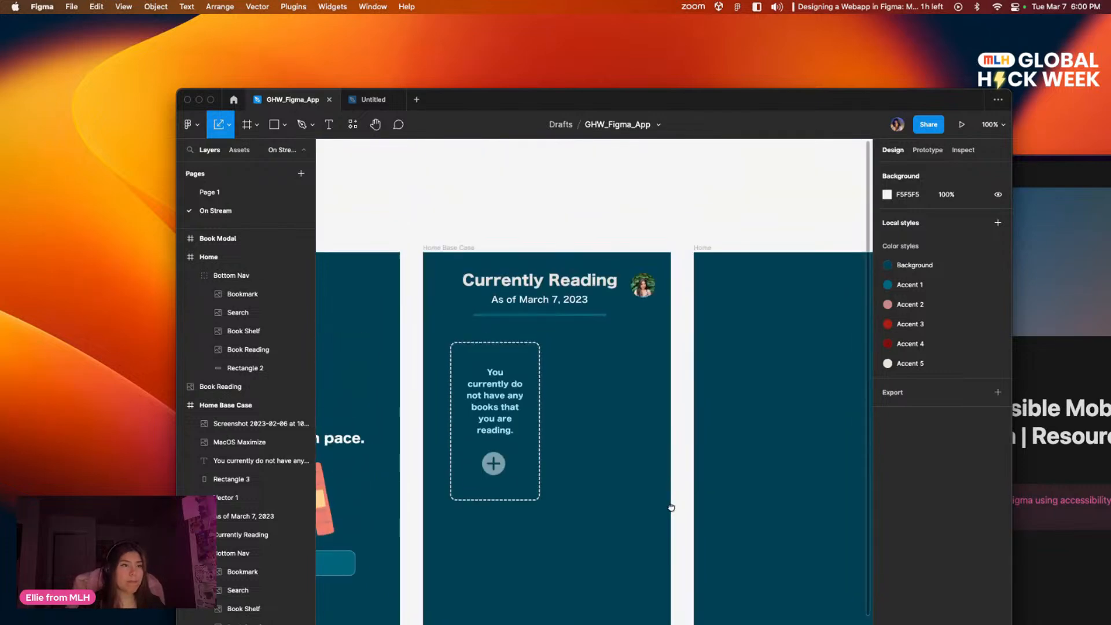
scroll(674, 446, "up", 4)
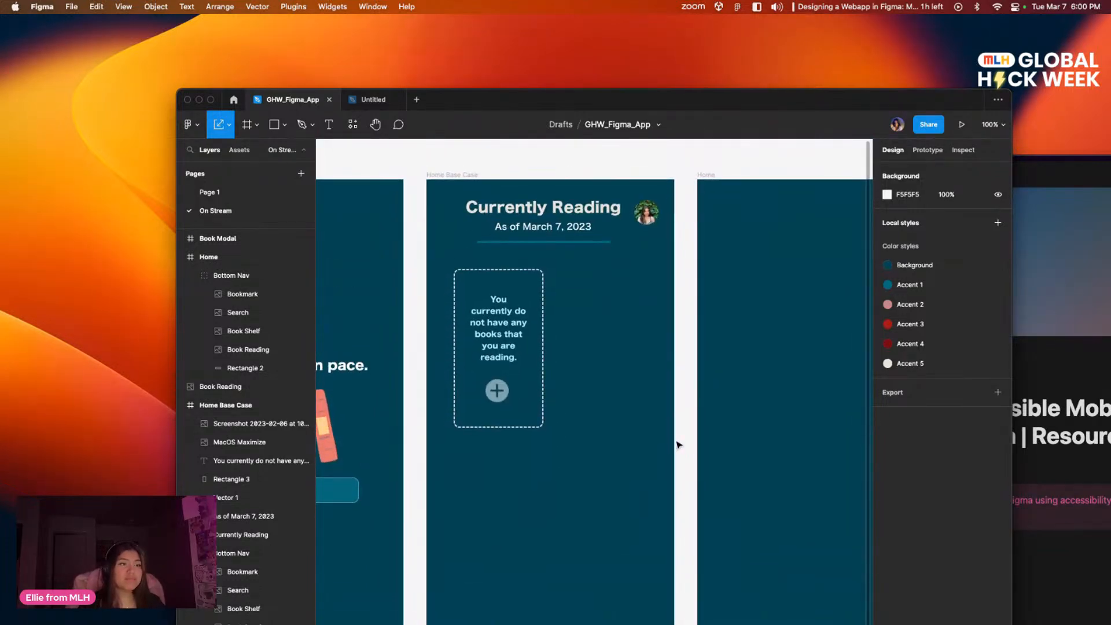
scroll(637, 421, "right", 4)
scroll(637, 422, "down", 2)
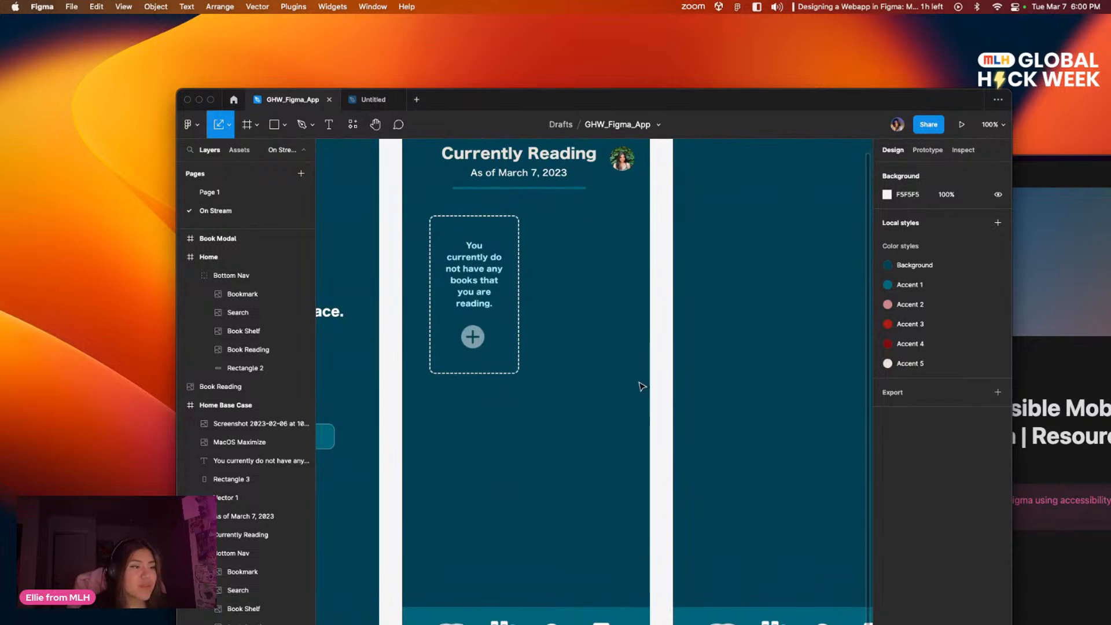
scroll(540, 411, "up", 3)
scroll(575, 451, "left", 7)
scroll(843, 439, "right", 7)
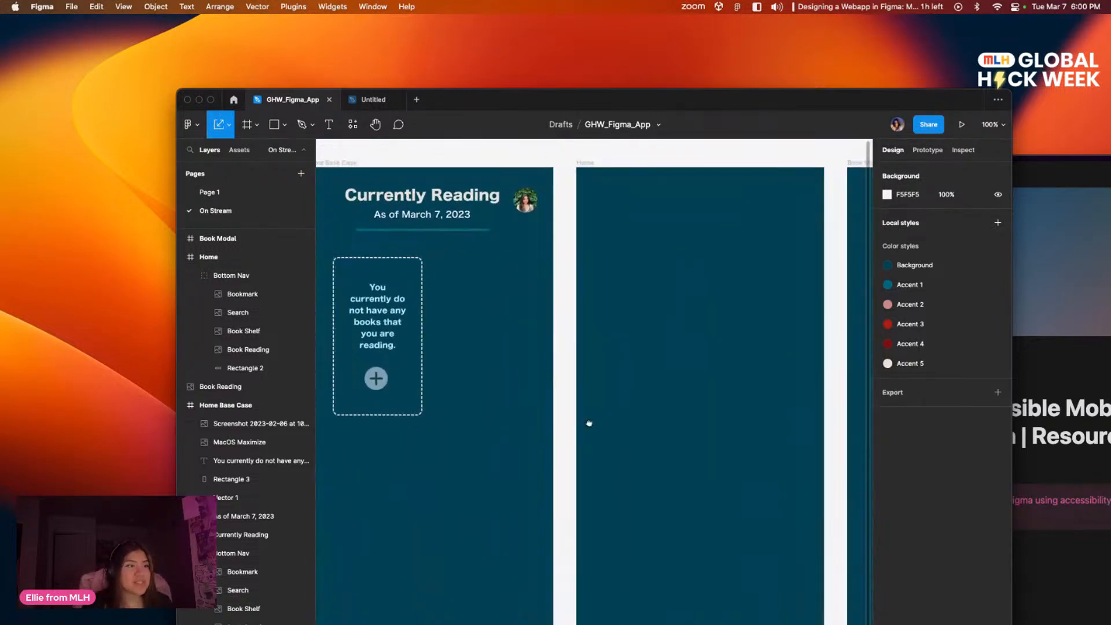
scroll(587, 422, "left", 3)
scroll(704, 385, "down", 5)
scroll(689, 441, "right", 4)
scroll(689, 441, "up", 5)
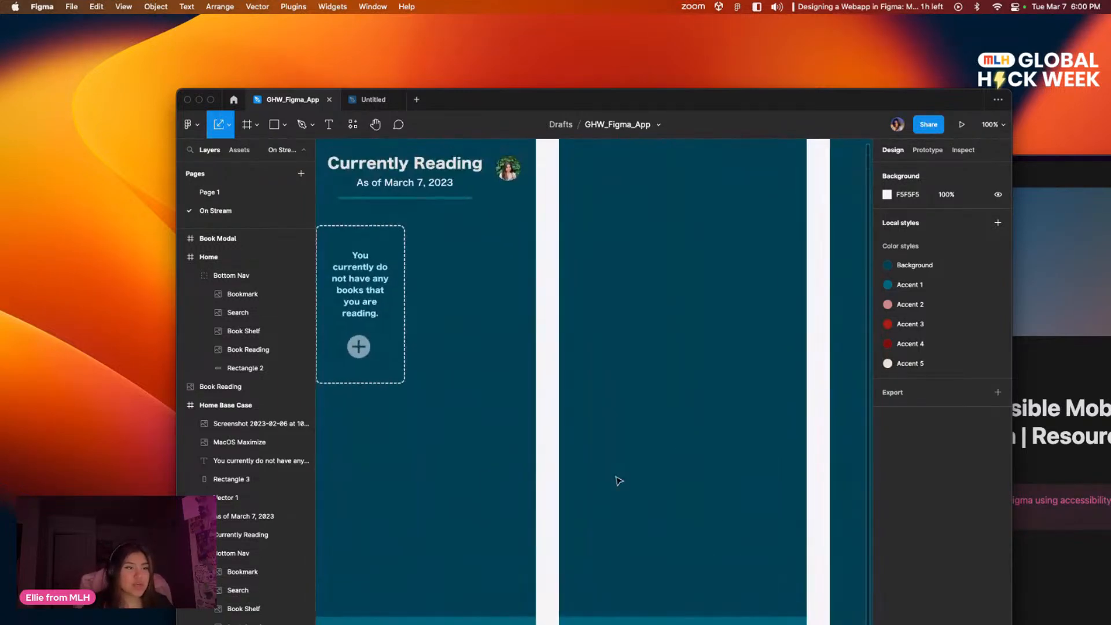
scroll(651, 464, "right", 5)
scroll(652, 463, "down", 2)
scroll(494, 407, "down", 5)
scroll(508, 427, "up", 5)
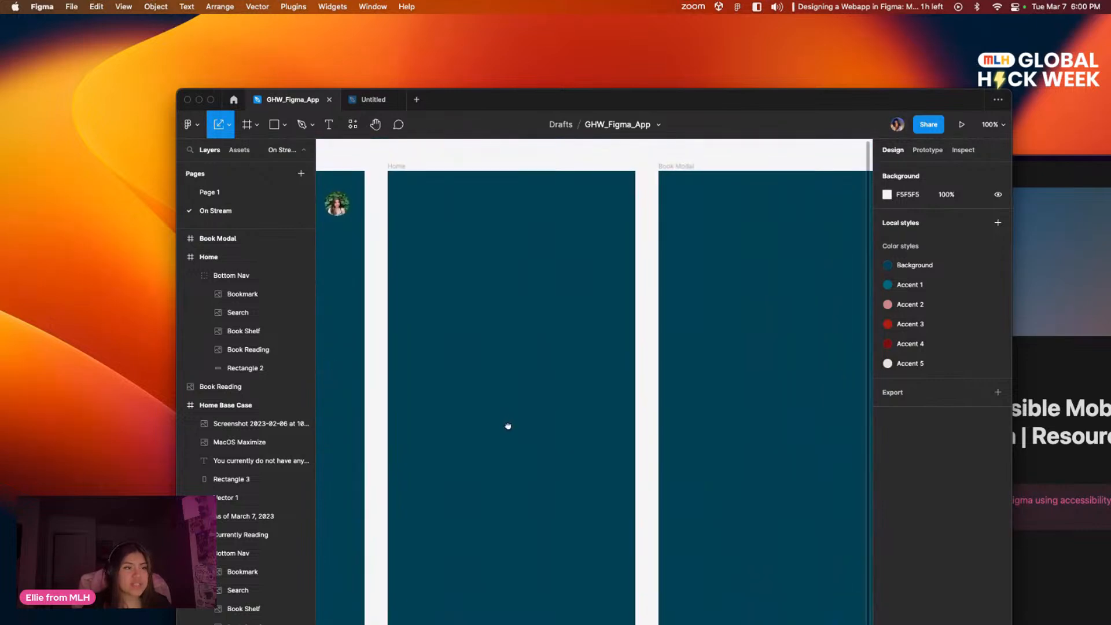
scroll(513, 297, "down", 5)
scroll(652, 338, "left", 1)
scroll(652, 337, "up", 5)
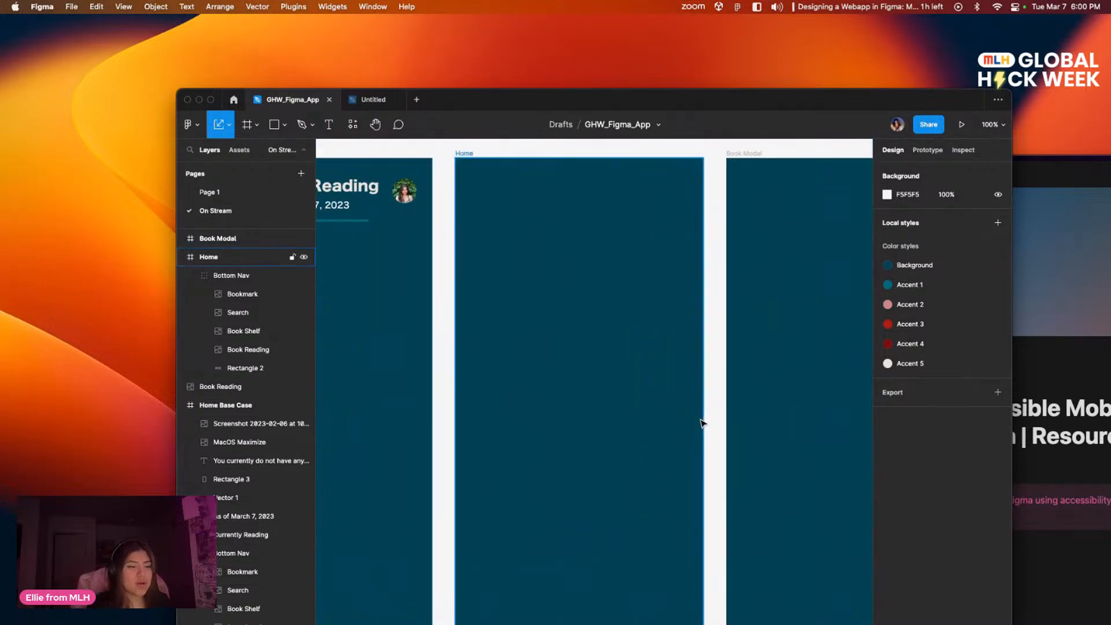
key("minus")
scroll(573, 379, "left", 5)
scroll(573, 379, "down", 2)
scroll(515, 308, "up", 1)
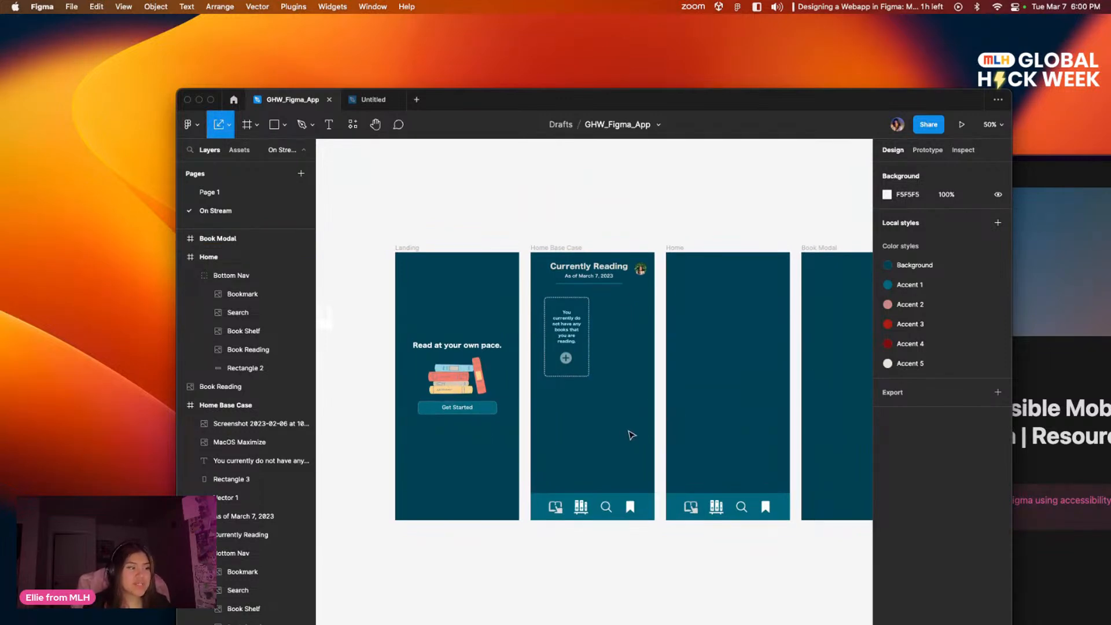
scroll(720, 426, "right", 5)
scroll(476, 397, "left", 1)
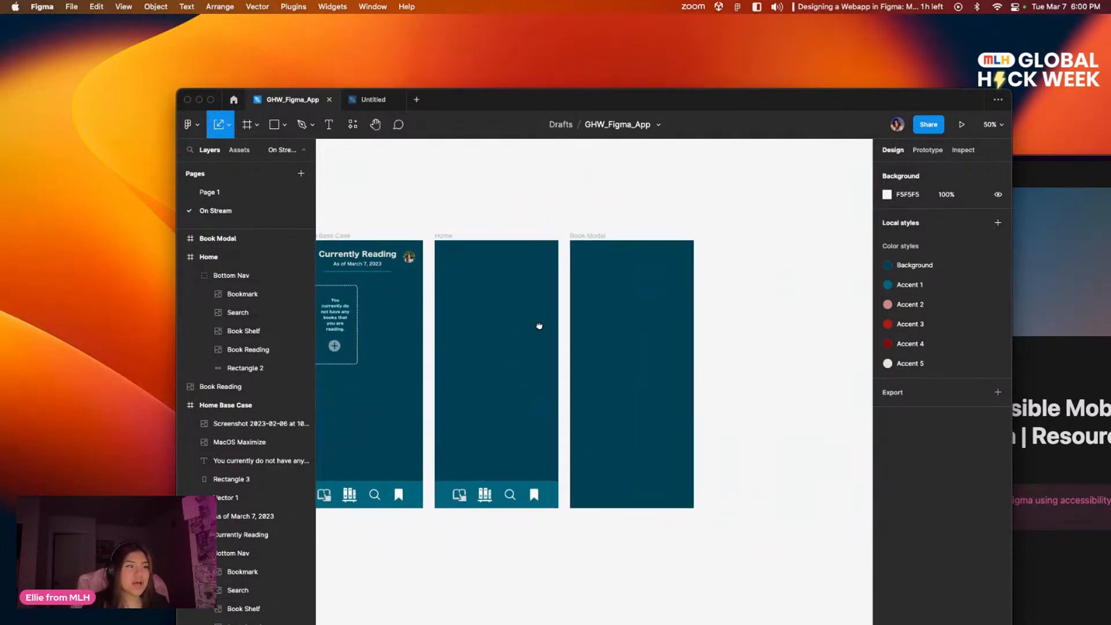
scroll(651, 300, "up", 2)
scroll(652, 300, "left", 2)
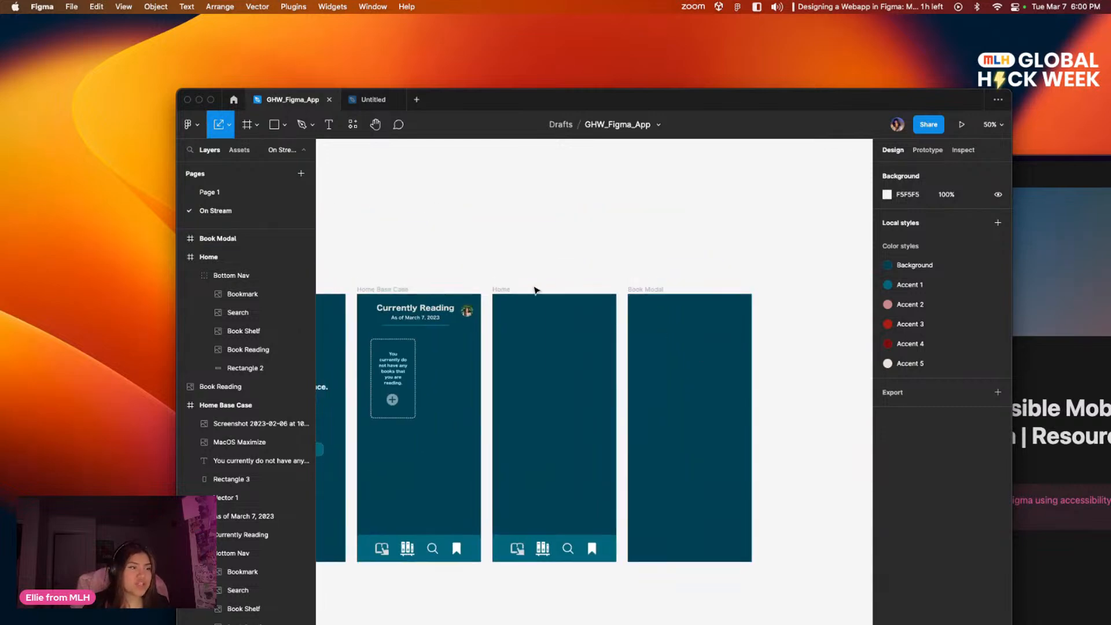
Step: Swap the Home and Book Modal frames so Book Modal sits directly after Home Base Case and Home comes last
left_click_drag(505, 290, 803, 295)
left_click_drag(654, 289, 519, 289)
left_click_drag(800, 294, 707, 273)
left_click(595, 267)
Step: Examine the Add a Book Modal frame on Page 1 as a reference for the Book Modal layout
scroll(707, 273, "right", 3)
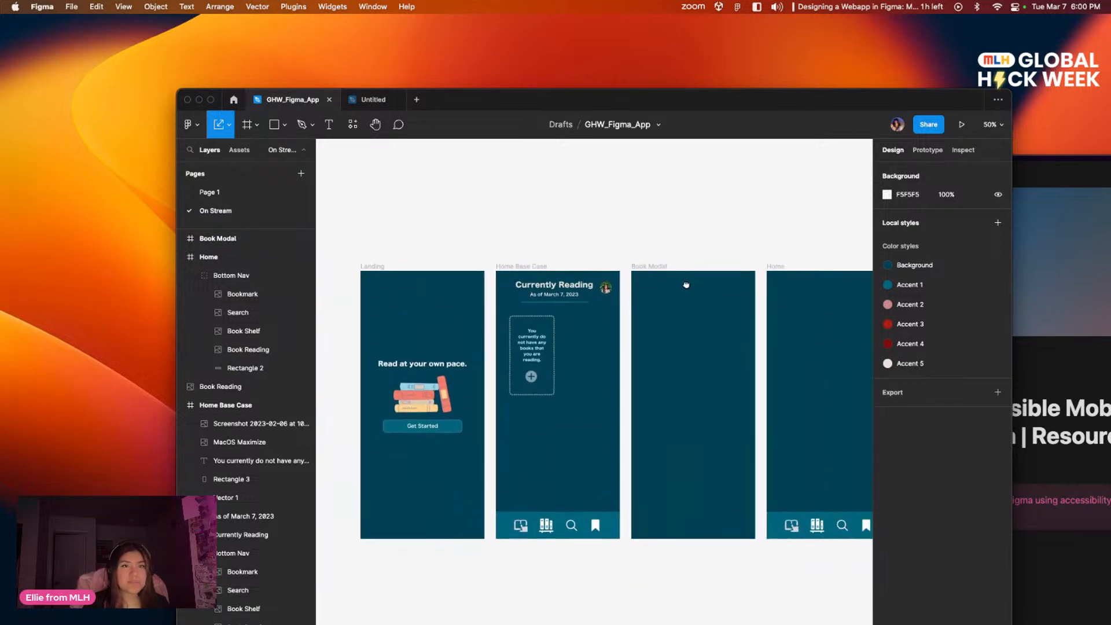
key("shift+0")
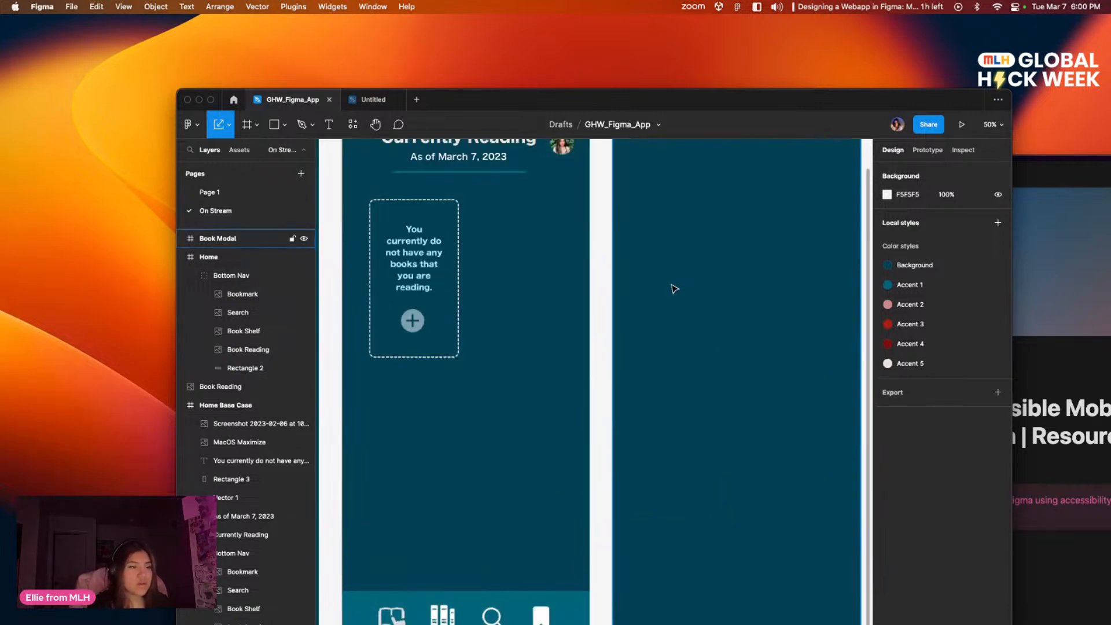
left_click_drag(724, 276, 662, 318)
left_click_drag(656, 357, 655, 328)
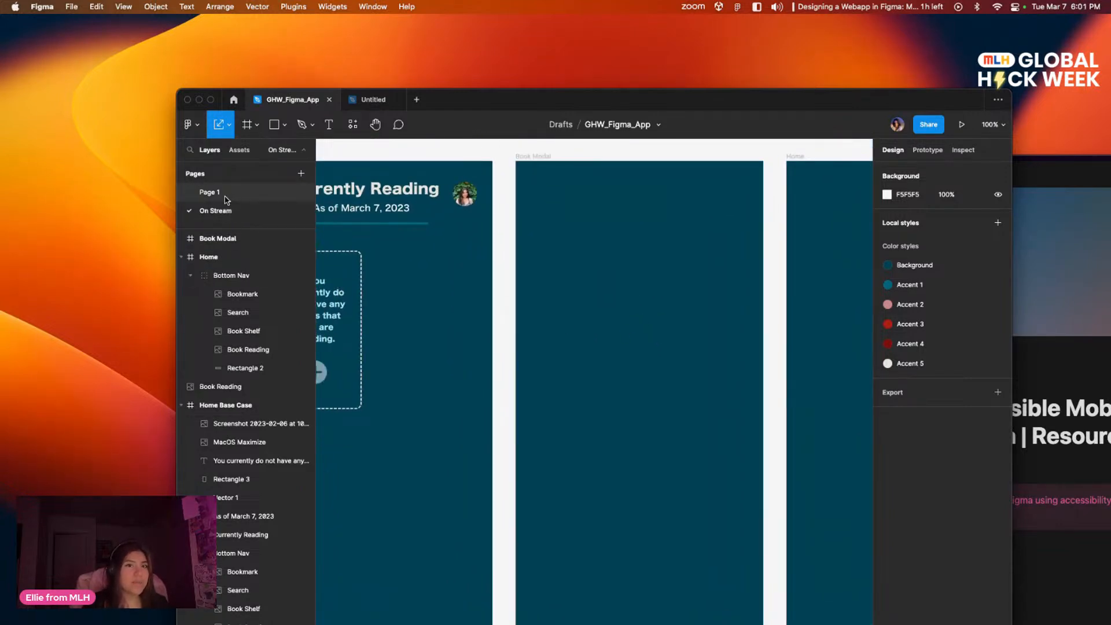
left_click(224, 199)
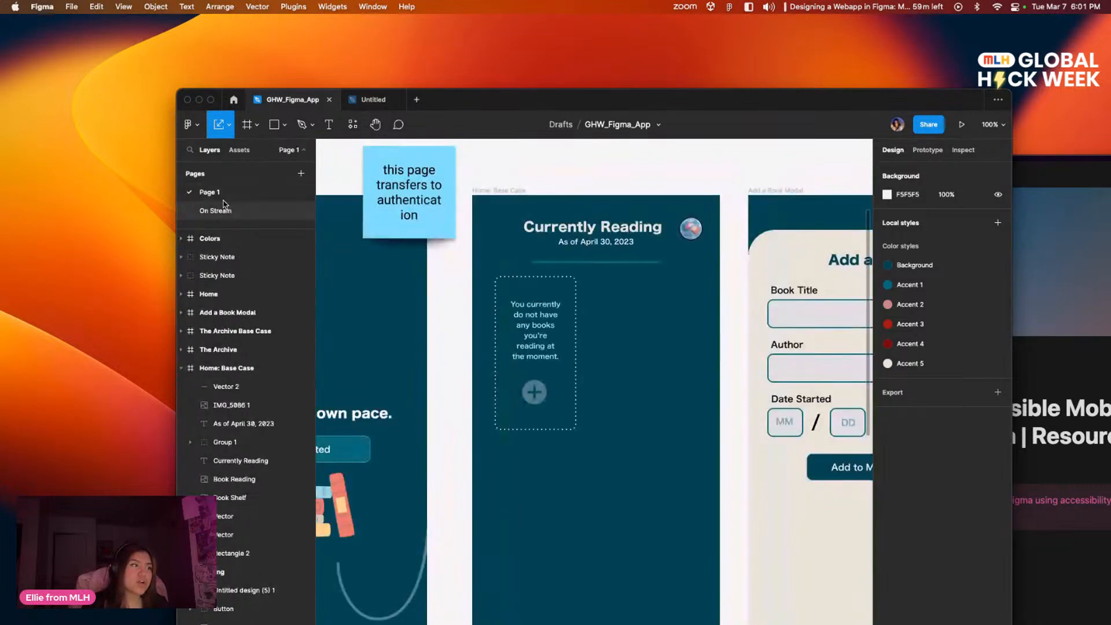
left_click_drag(705, 389, 435, 299)
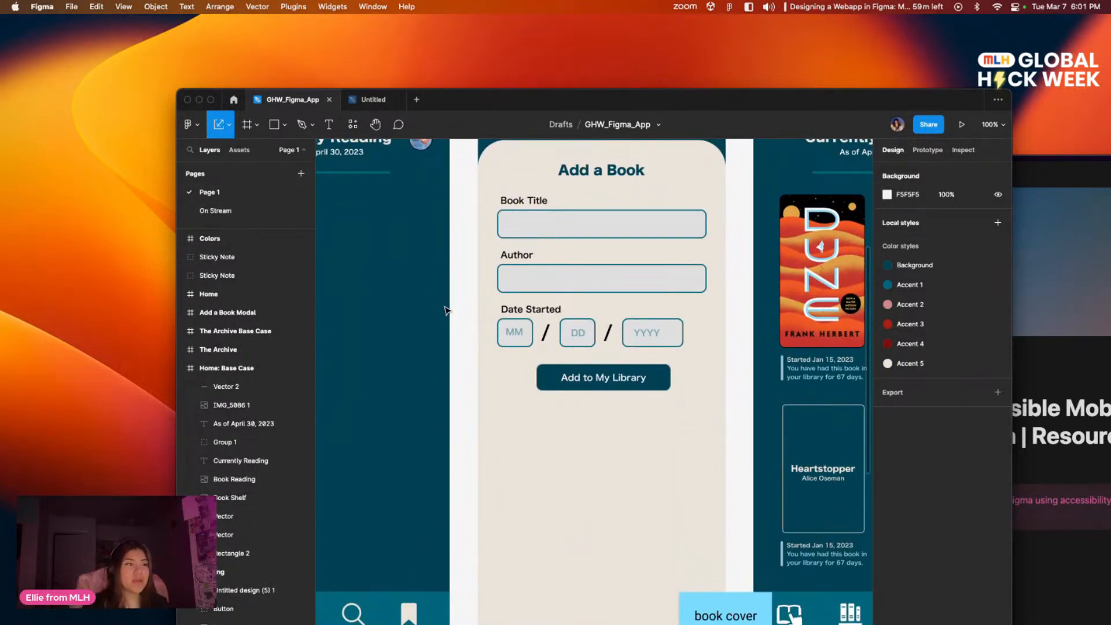
scroll(636, 315, "up", 3)
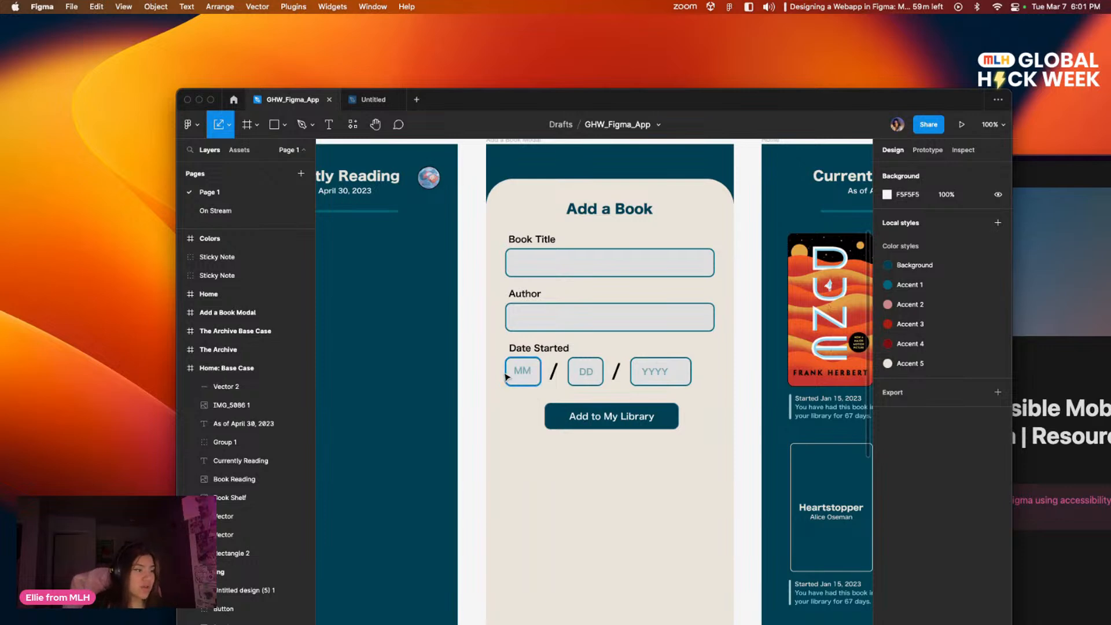
scroll(570, 361, "down", 3)
left_click_drag(570, 362, 634, 473)
scroll(637, 452, "left", 10)
scroll(462, 409, "right", 2)
scroll(550, 412, "left", 8)
scroll(584, 414, "right", 15)
left_click_drag(584, 414, 512, 457)
left_click_drag(475, 340, 428, 393)
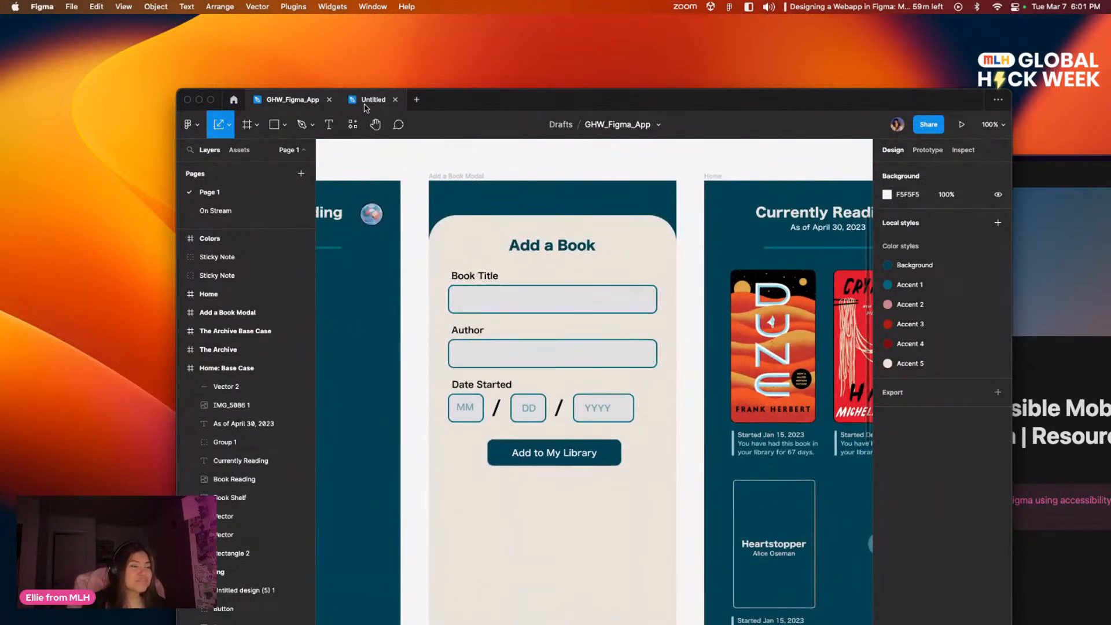
Step: Return to the On Stream page and bring the Home Base Case, Book Modal and Home frames into view
left_click(215, 211)
left_click_drag(556, 295, 469, 292)
key("super+minus")
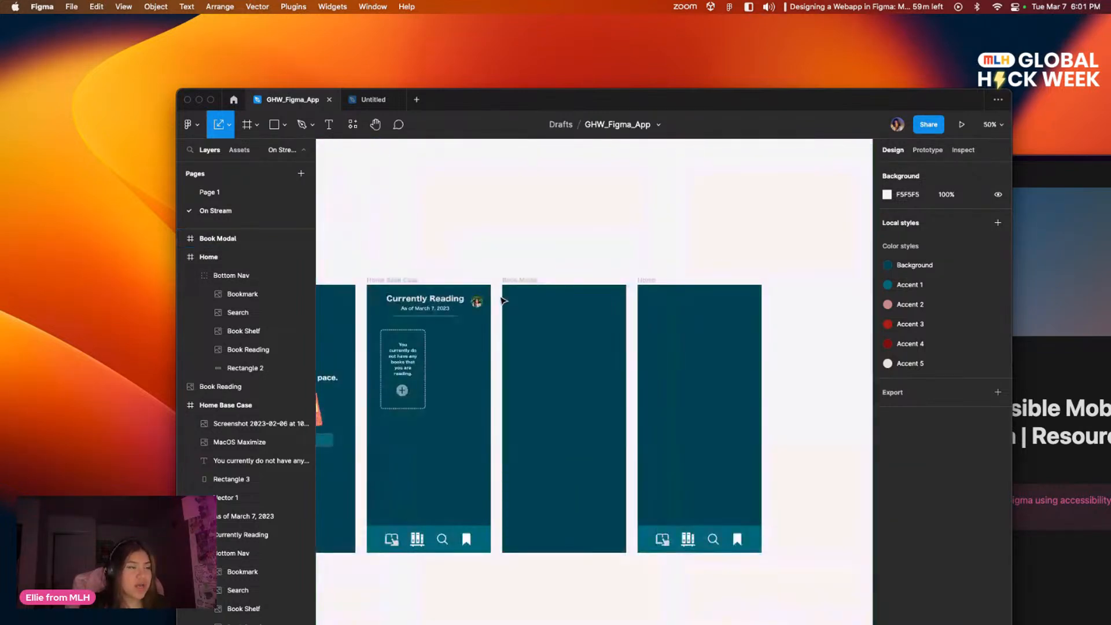
scroll(585, 258, "down", 1)
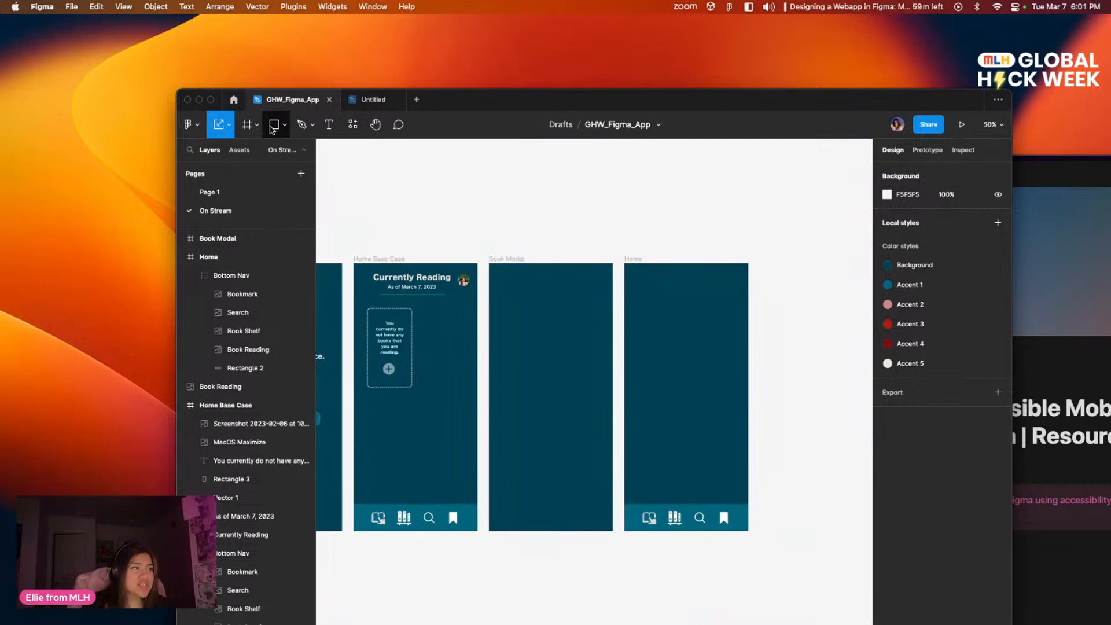
left_click(273, 133)
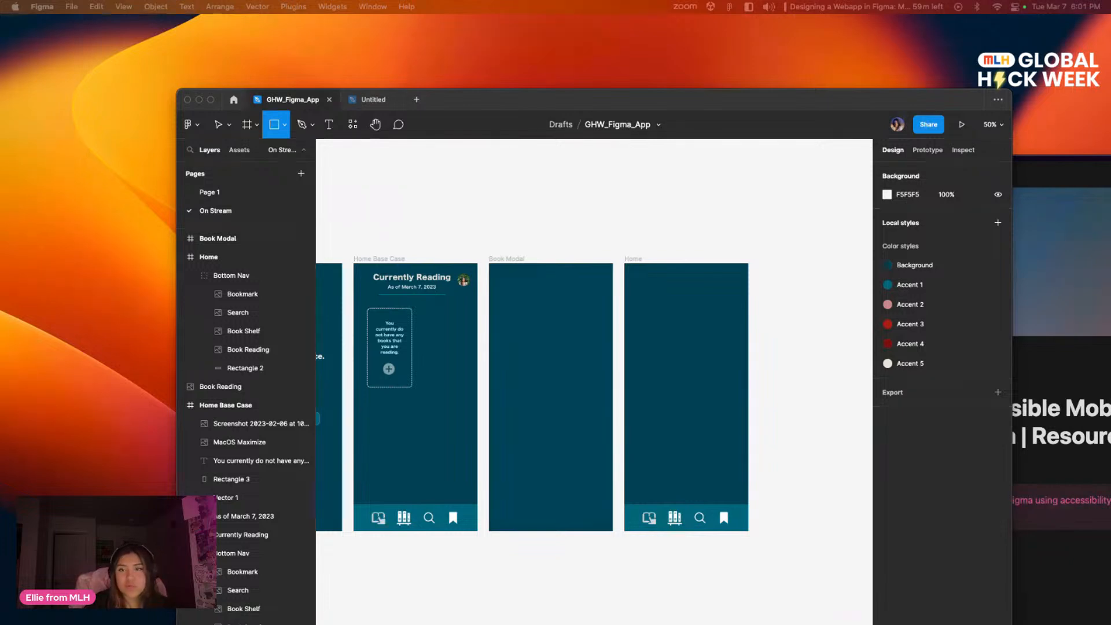
left_click(283, 143)
left_click(284, 125)
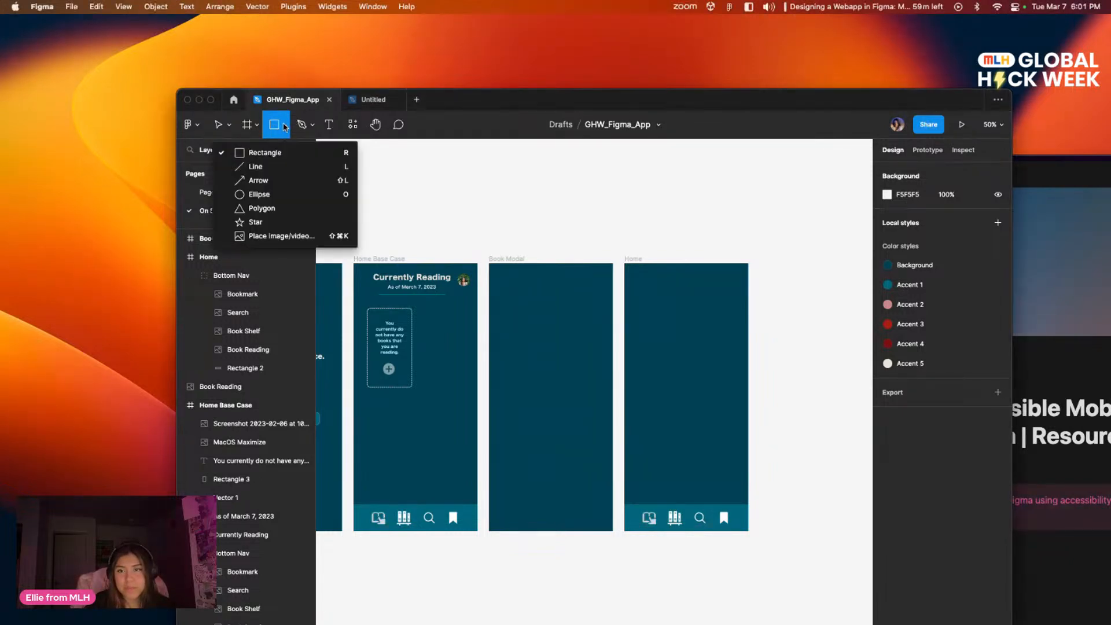
left_click(265, 153)
left_click_drag(571, 401, 519, 330)
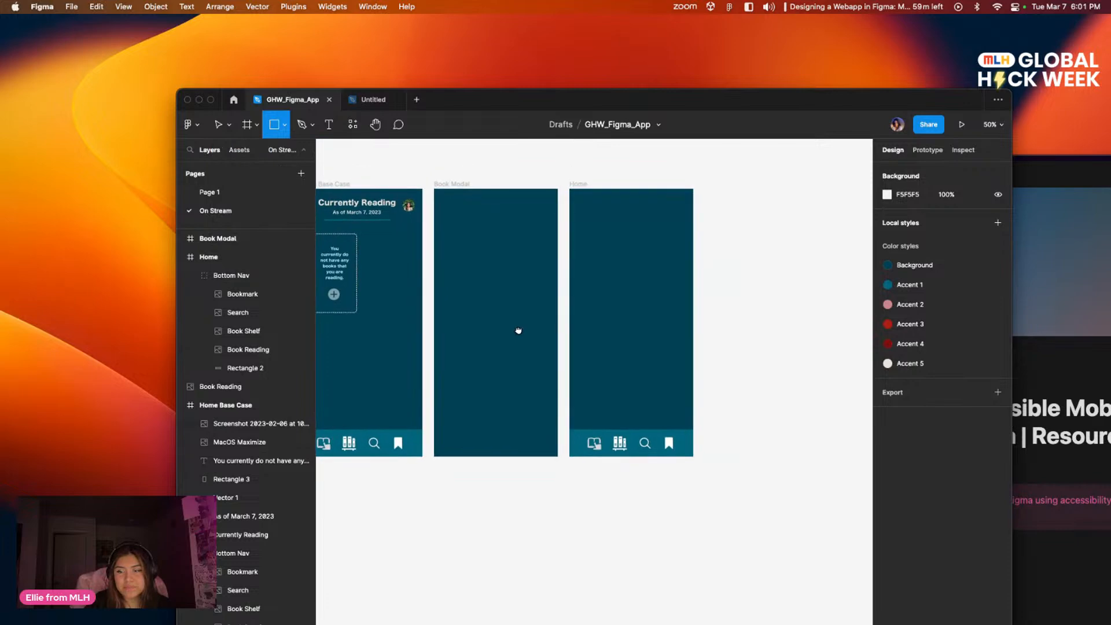
left_click(435, 456)
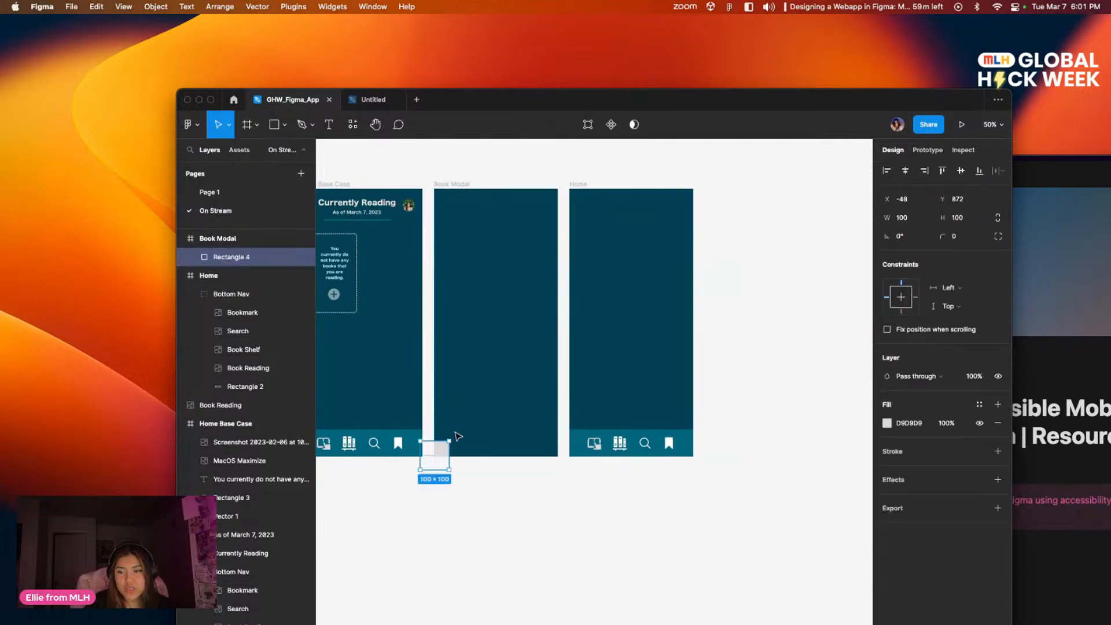
key("Delete")
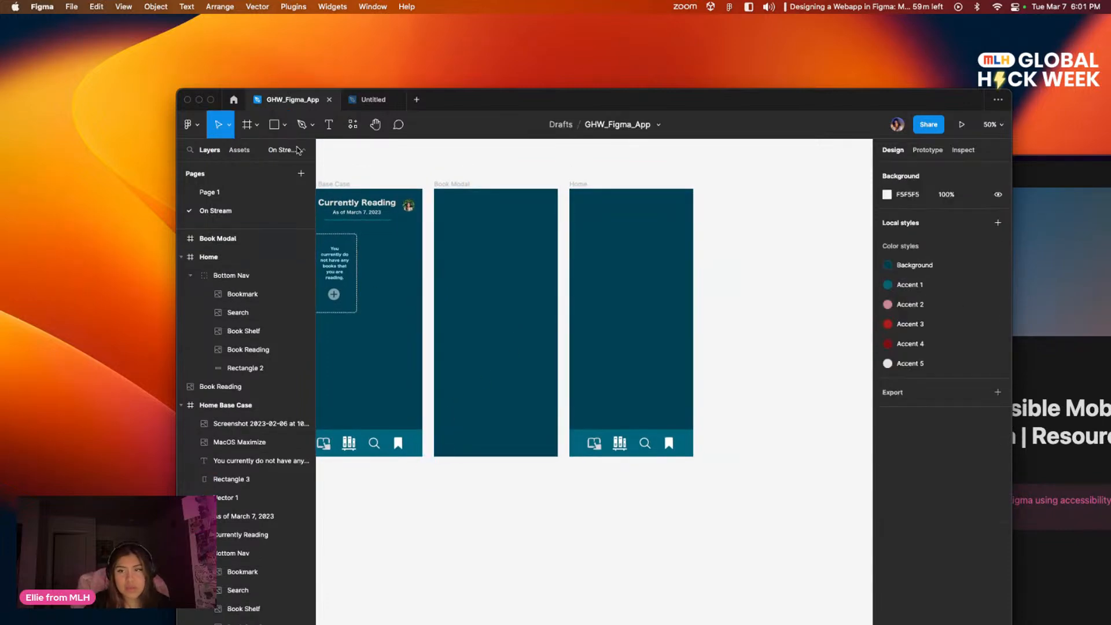
Step: Draw a full-width rectangle about 428 × 846 in the Book Modal frame, from about Y 80 down to its lower edge, and leave it selected
left_click(284, 125)
left_click(264, 153)
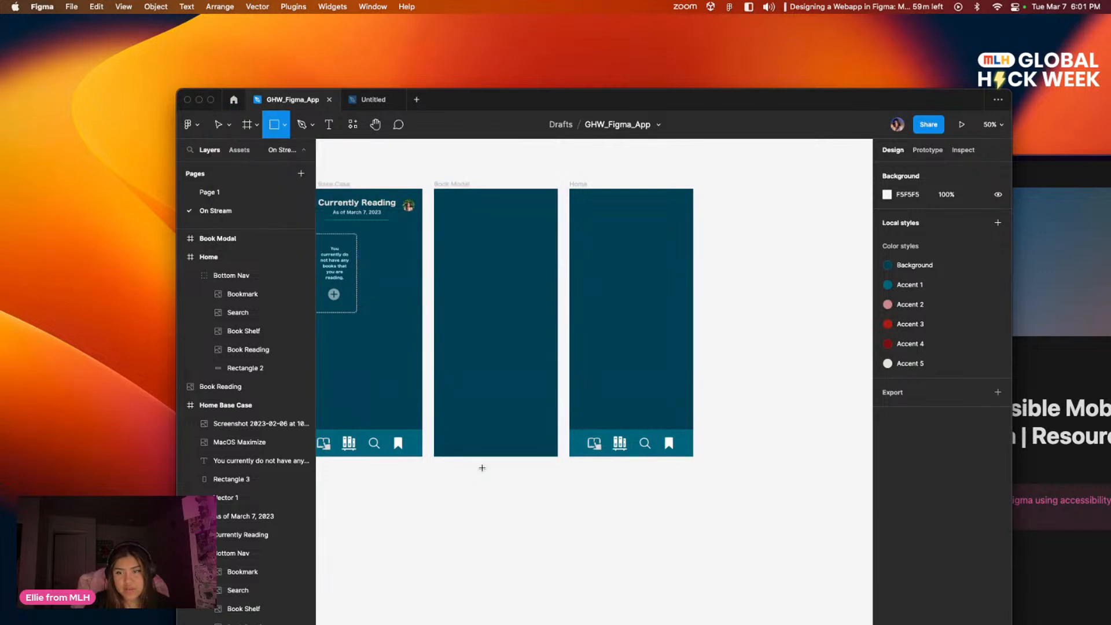
left_click_drag(435, 455, 558, 211)
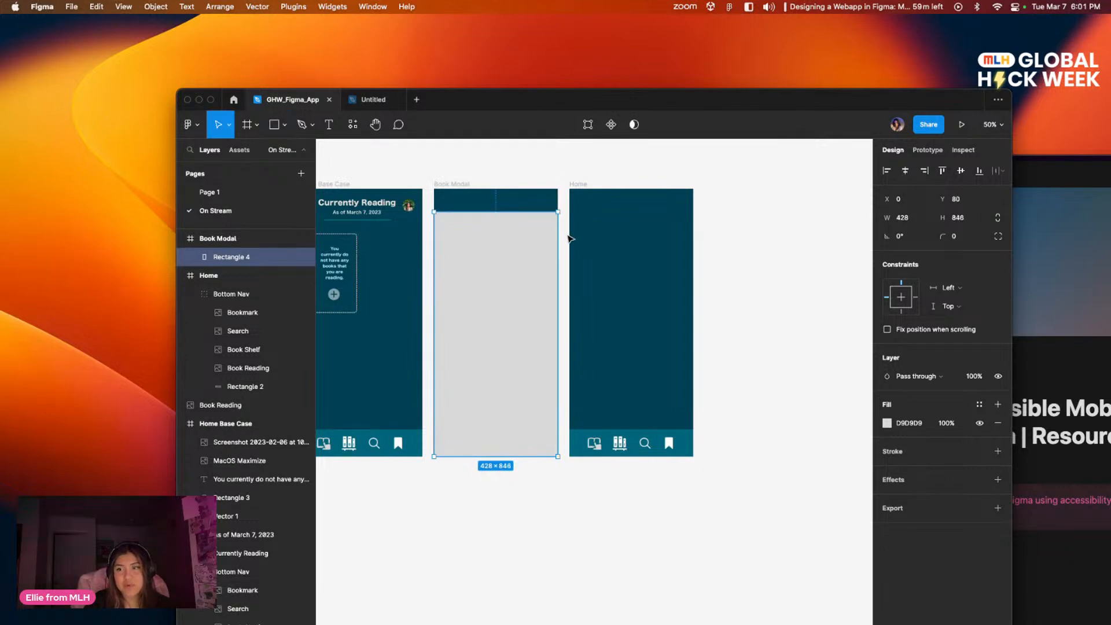
left_click(566, 236)
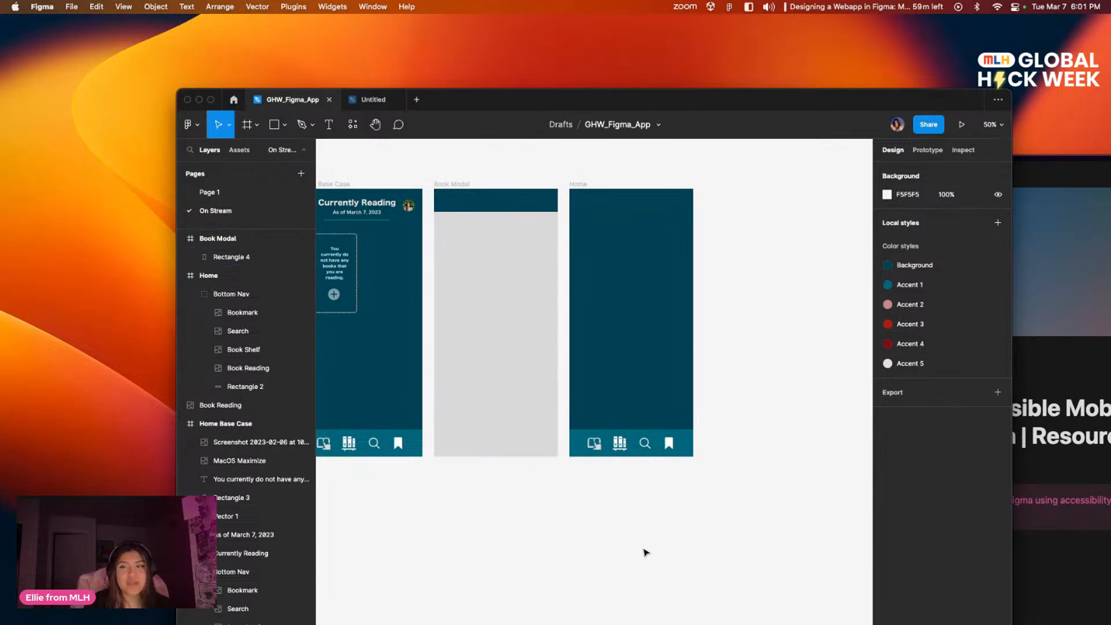
left_click_drag(642, 442, 774, 467)
left_click(612, 350)
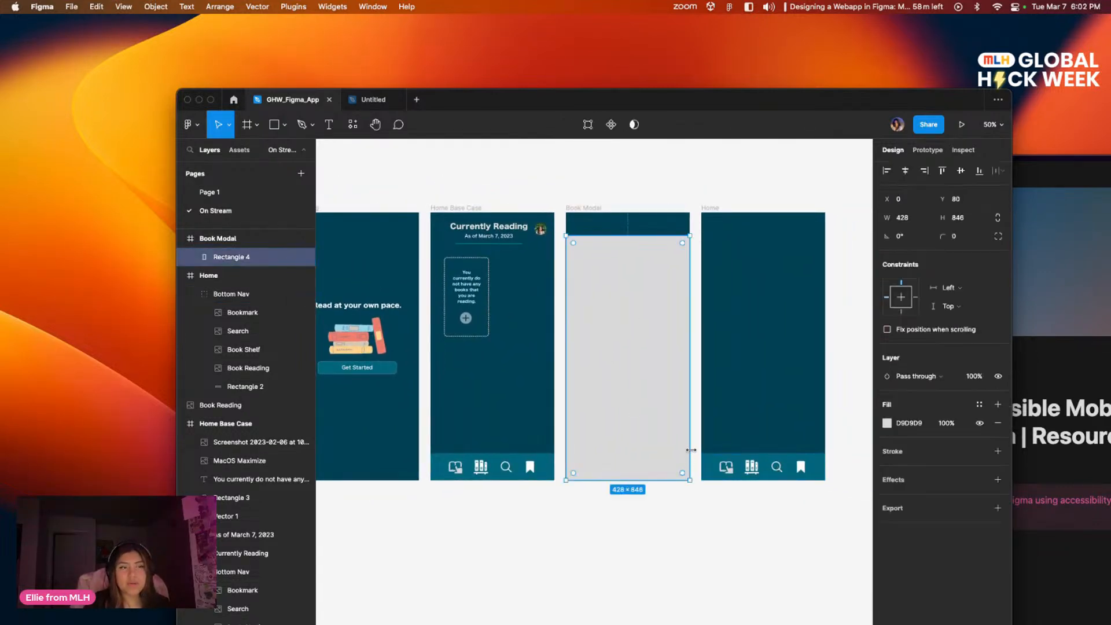
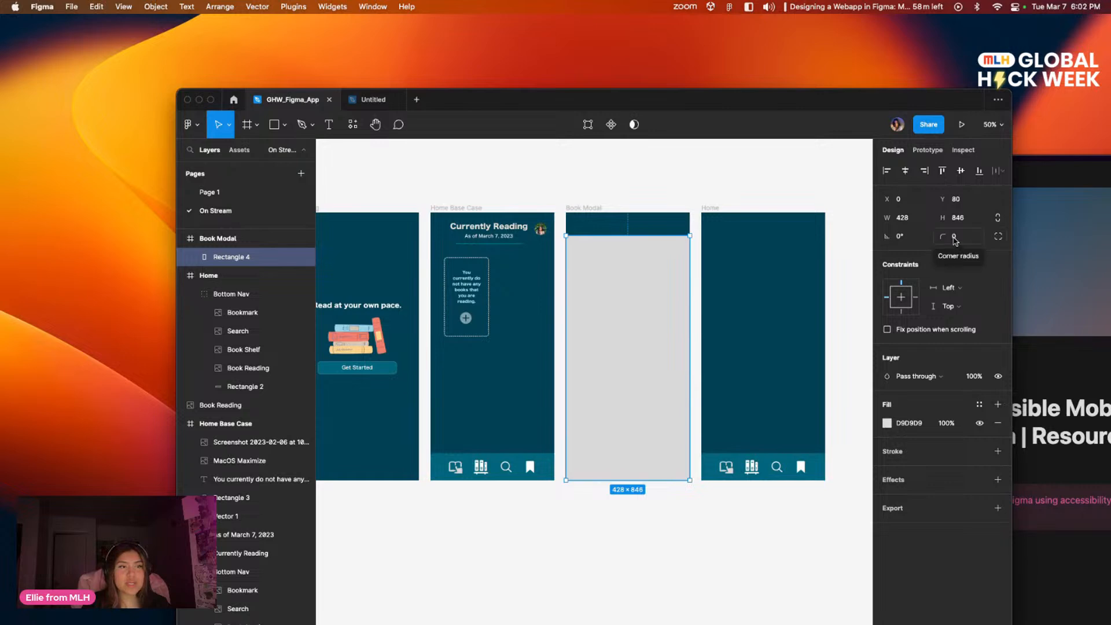
Step: Enable independent corner radii on the gray Book Modal rectangle and set its top-left radius to 10
left_click(999, 237)
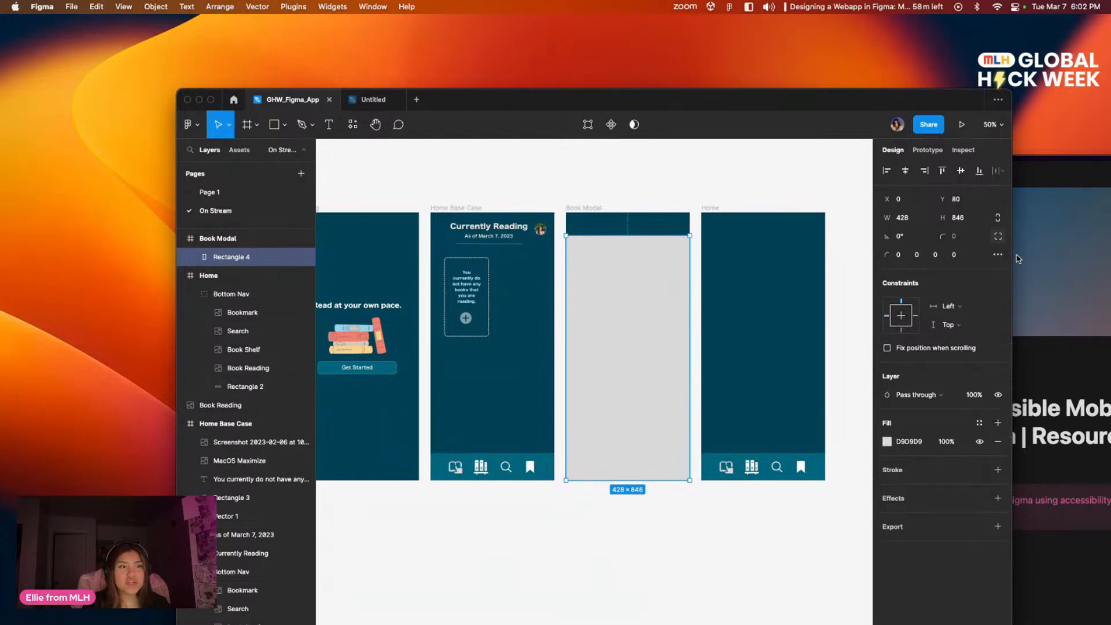
left_click(900, 255)
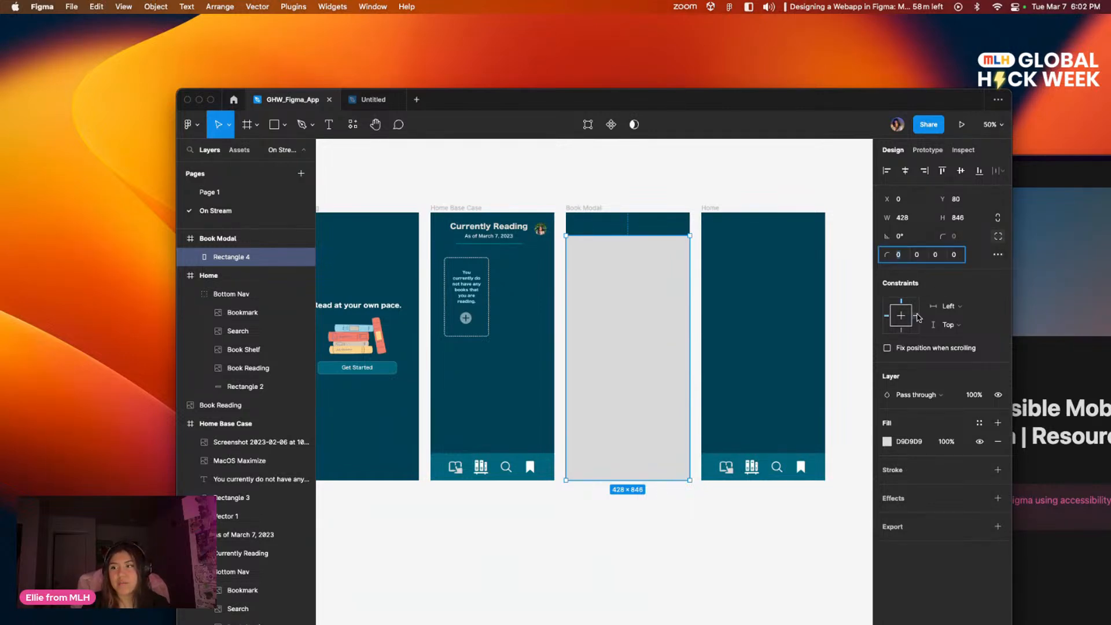
key("Return")
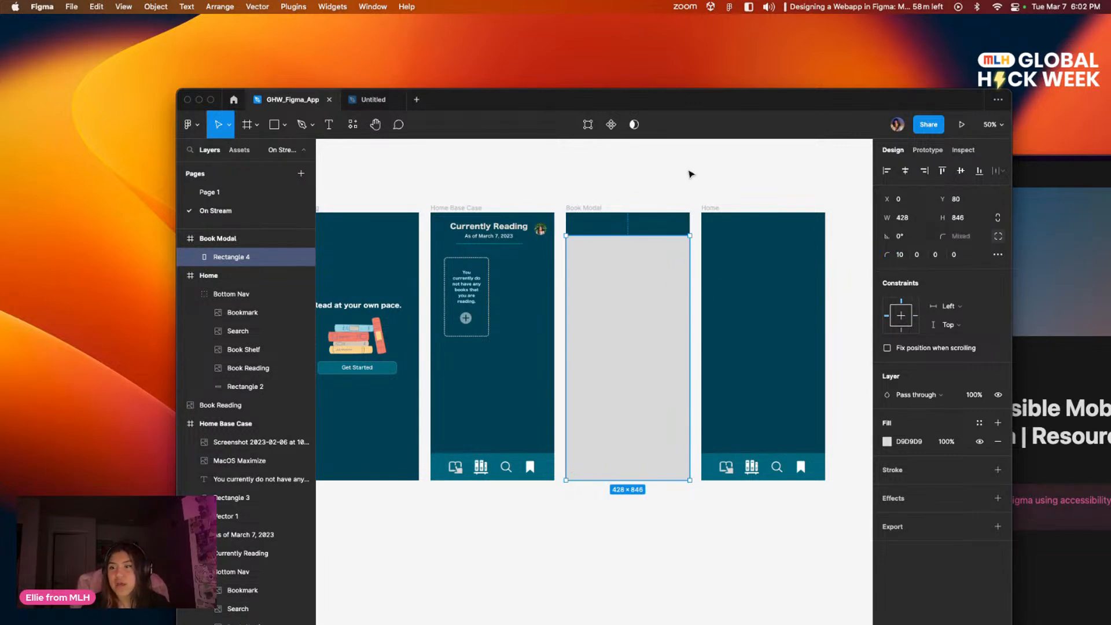
left_click(648, 200)
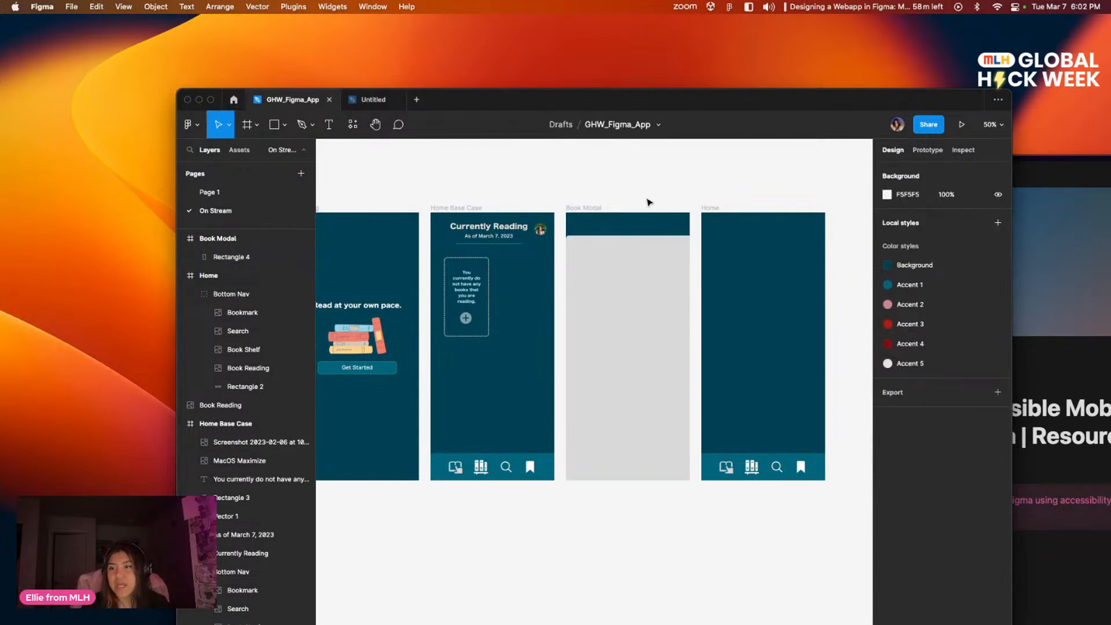
Step: Try top-left corner radii of 20 and 25 on the gray Book Modal rectangle
left_click(663, 376)
left_click(908, 254)
type("20")
key("Return")
left_click(748, 179)
left_click(640, 278)
left_click(903, 256)
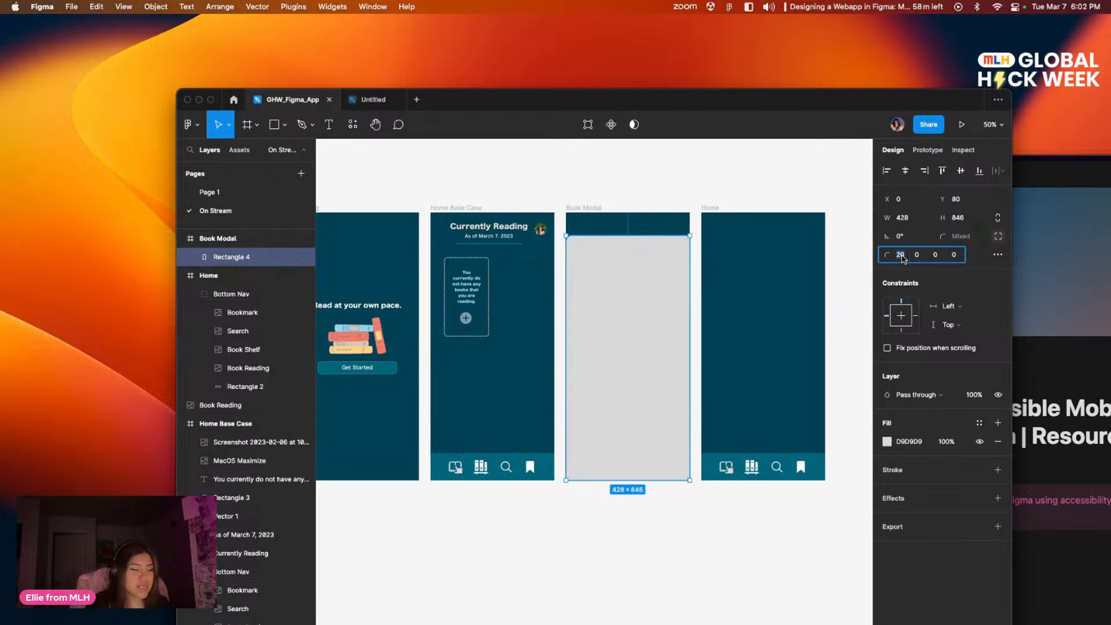
key("Return")
left_click(810, 222)
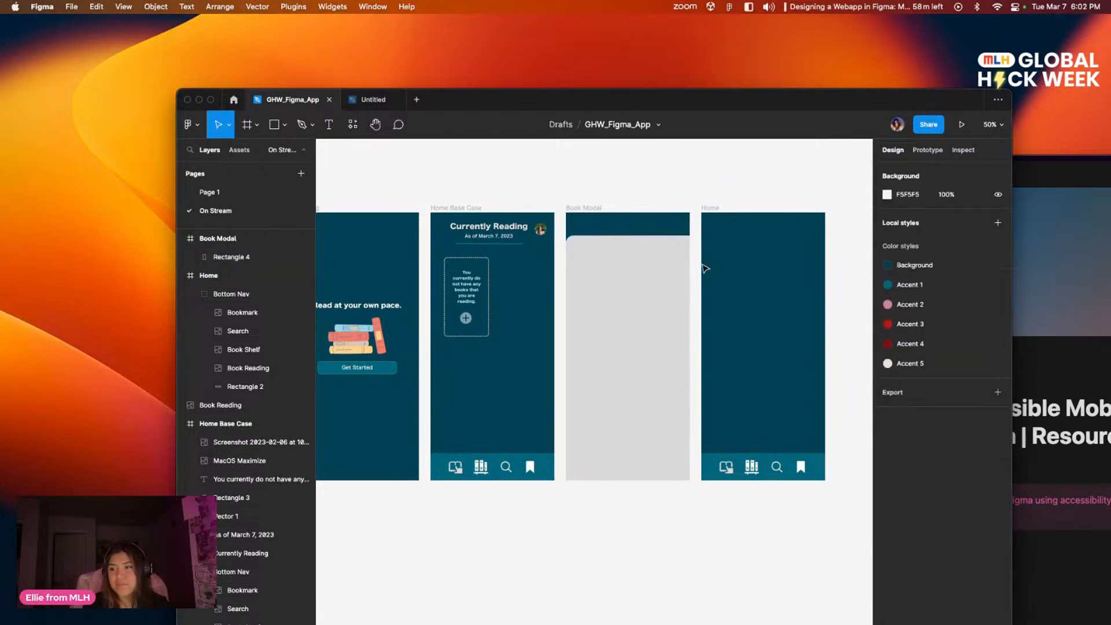
Step: Set the top-left corner radius of the Book Modal rectangle to 30
left_click(675, 322)
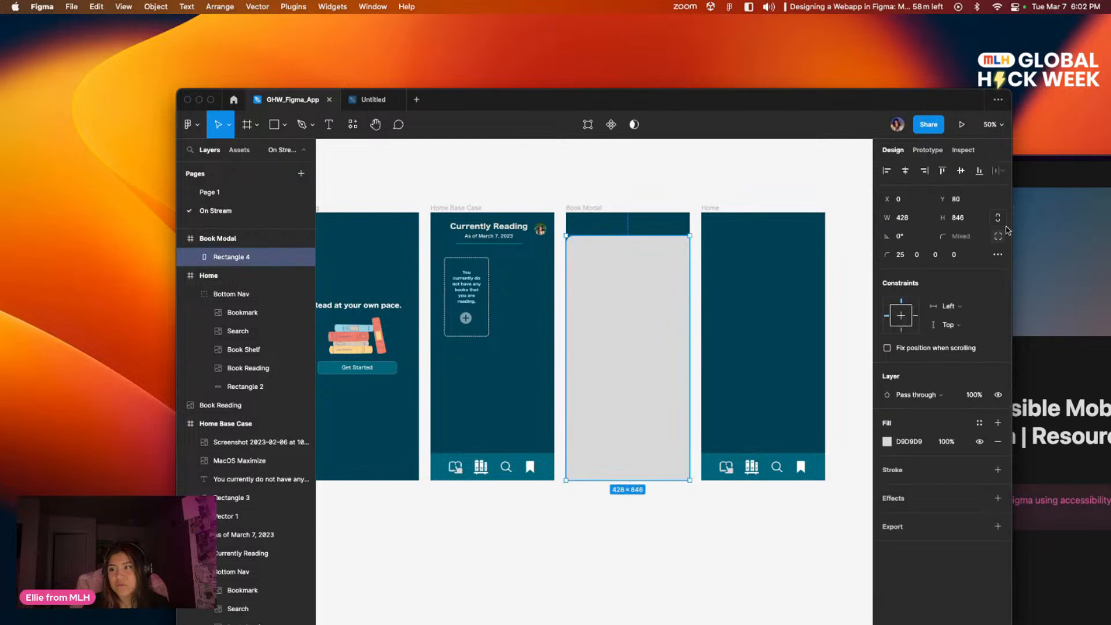
left_click(901, 257)
type("30")
key("Return")
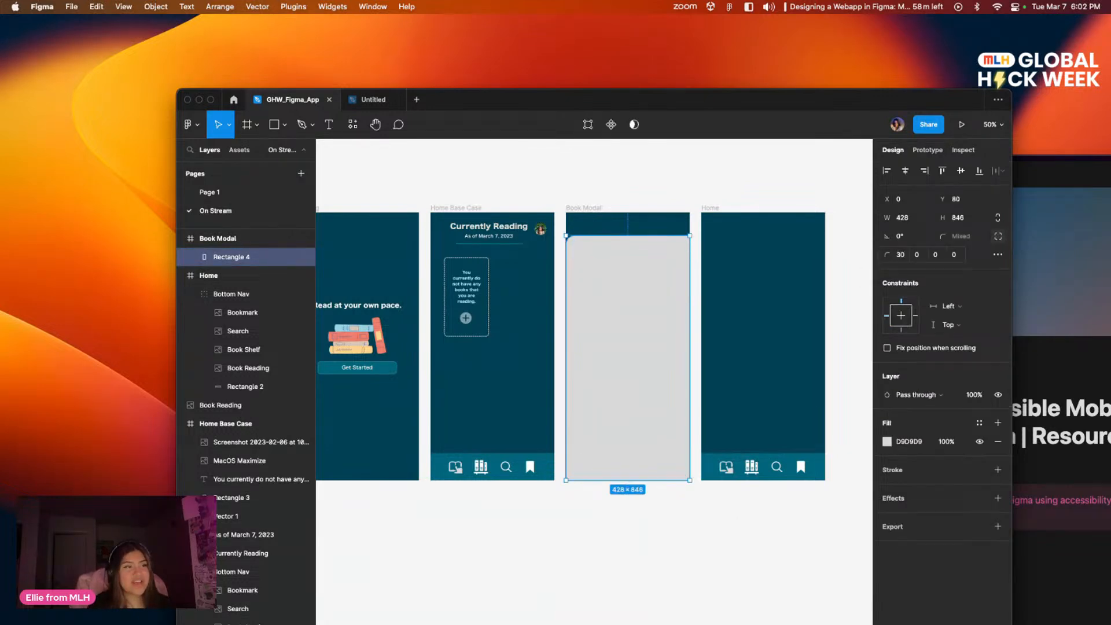
left_click(678, 503)
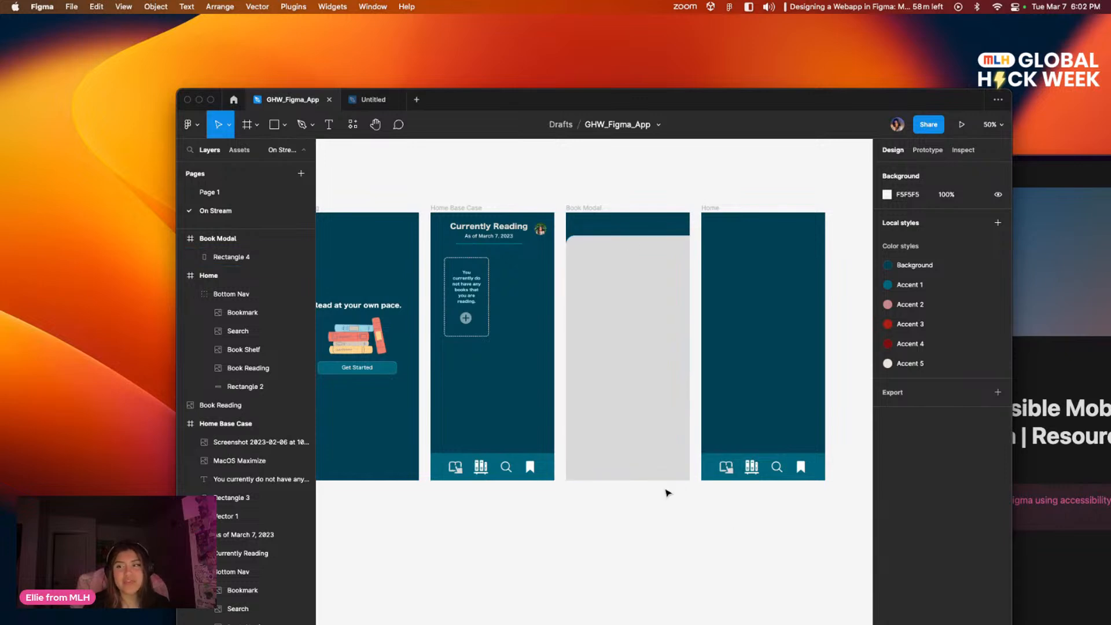
Step: Set the top-right corner radius of the Book Modal rectangle to 30
left_click(643, 321)
left_click(917, 255)
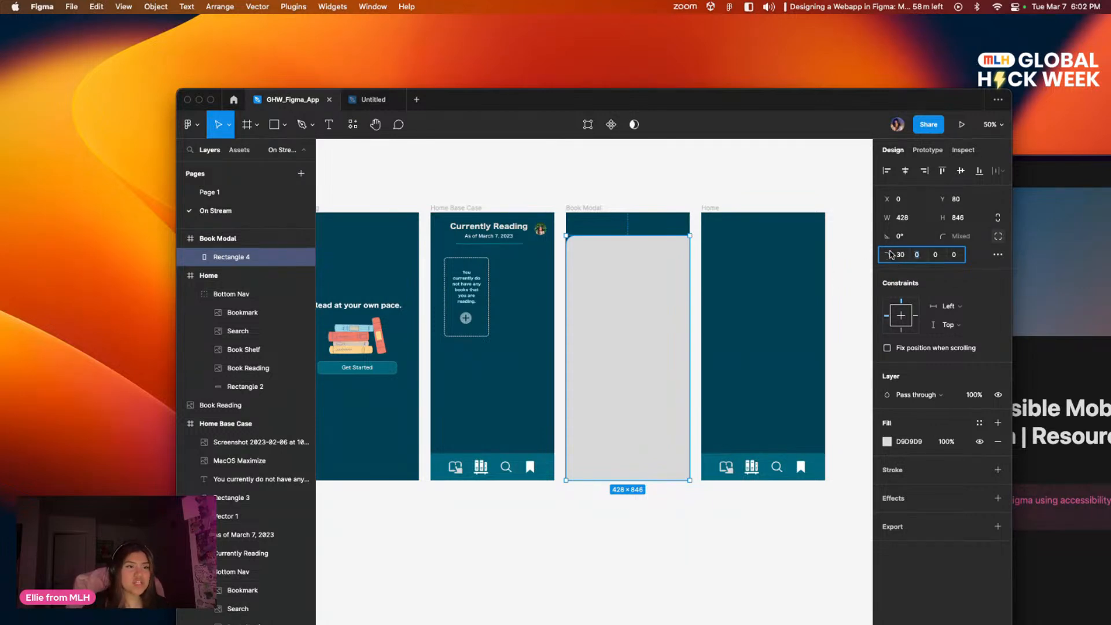
type("30")
key("Return")
left_click(770, 170)
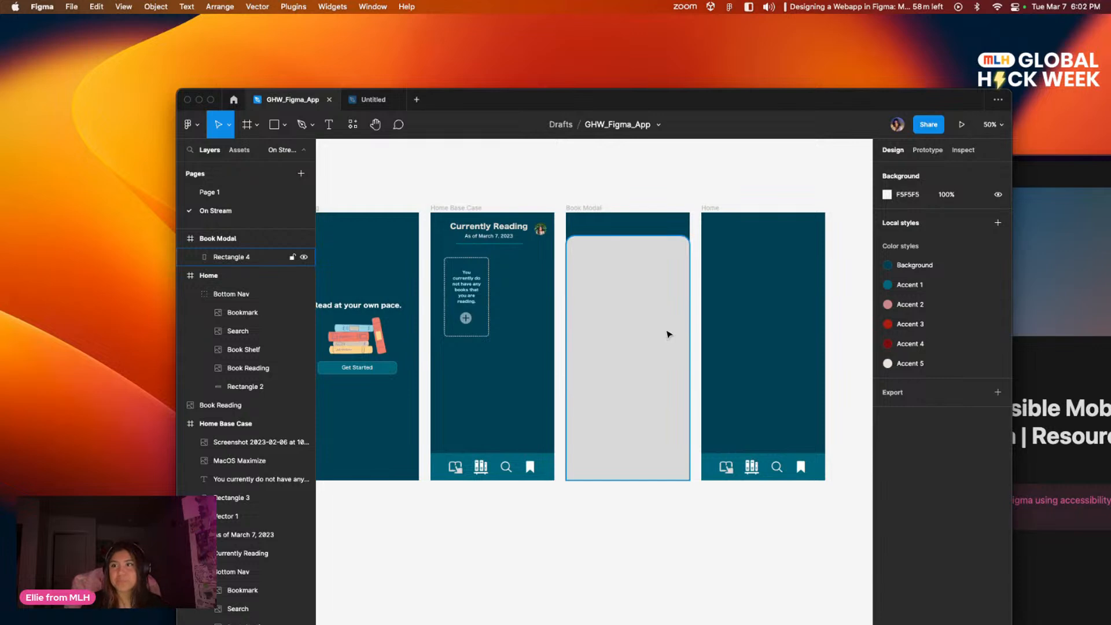
Step: Change the Book Modal rectangle's fill to the cream local color EAE3DA
mouse_move(676, 334)
left_mouse_down()
mouse_move(744, 332)
mouse_move(691, 338)
left_mouse_up()
left_click(688, 364)
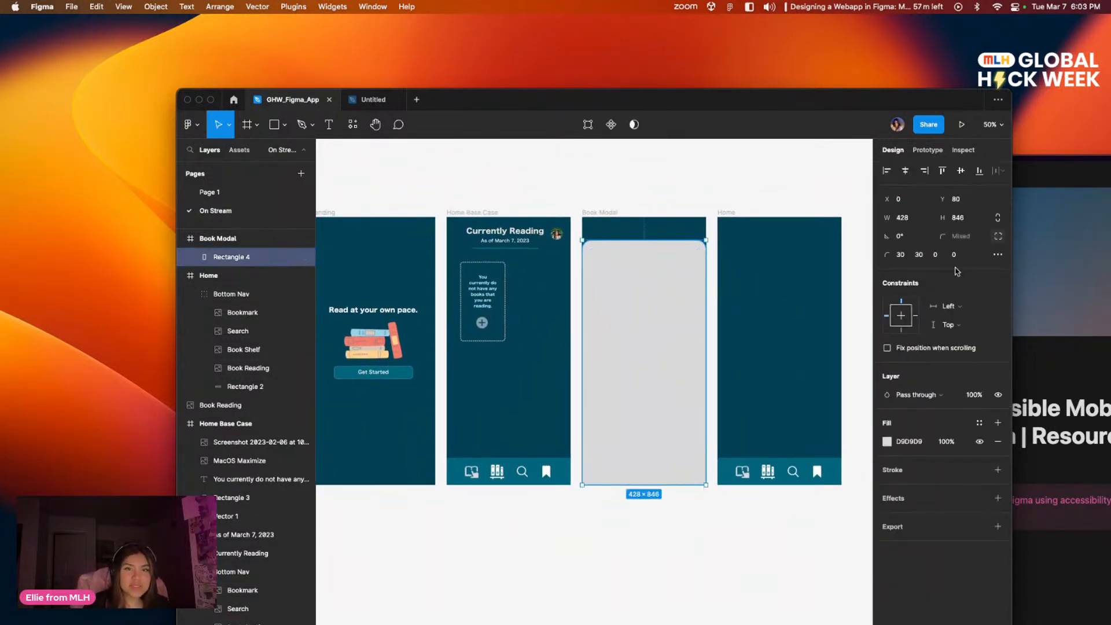
left_click(885, 441)
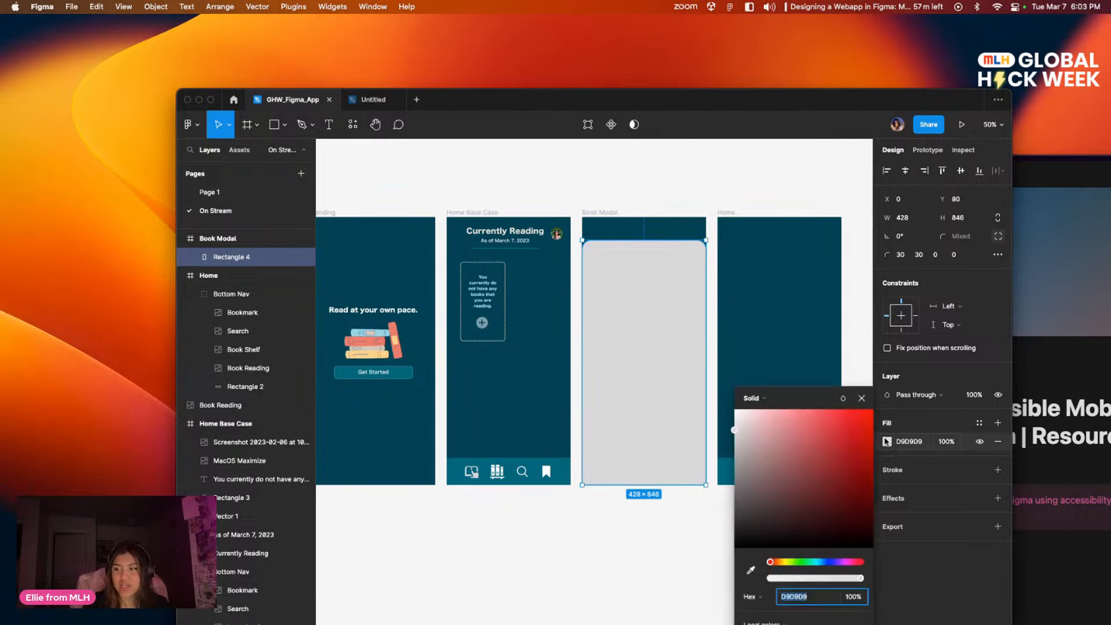
left_click(786, 394)
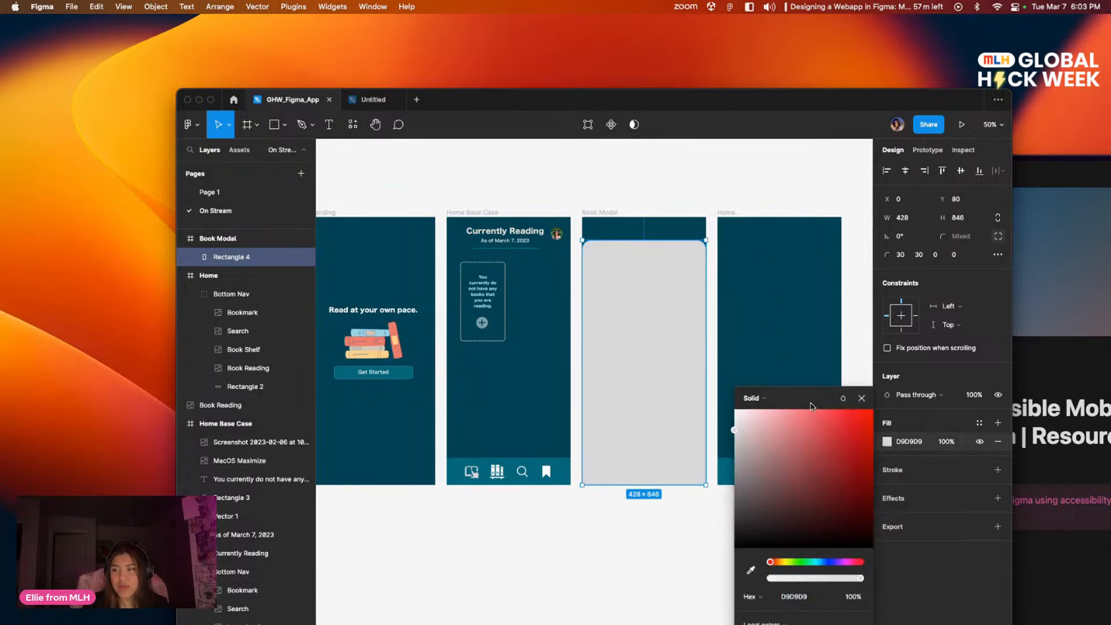
left_click_drag(811, 403, 784, 209)
left_click(790, 448)
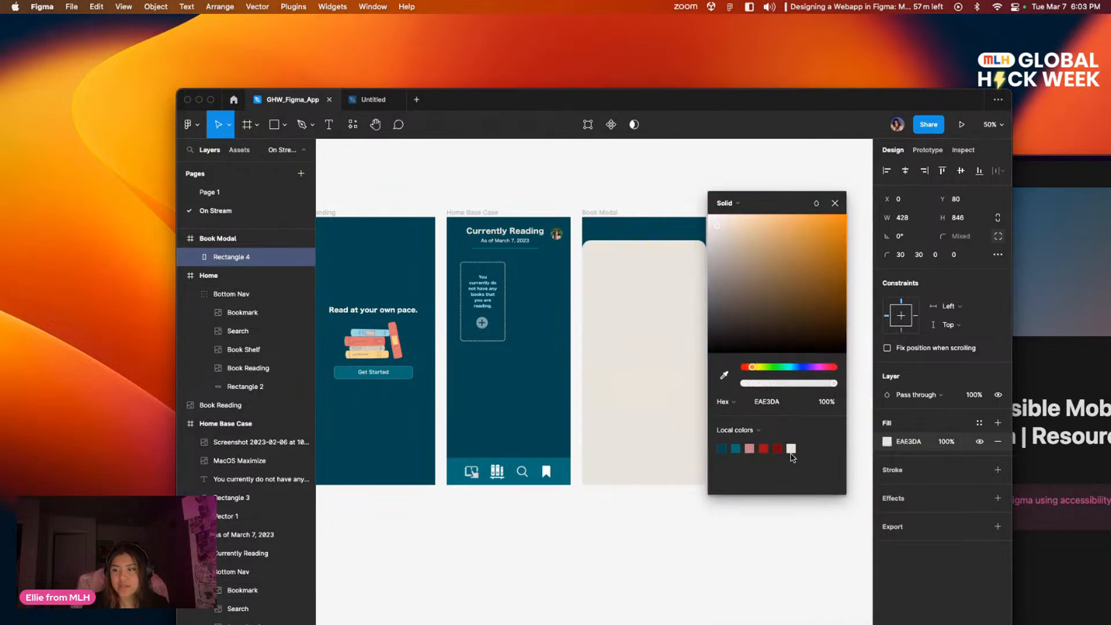
left_click(730, 530)
Step: Draw a text box about 296 × 58 near the upper edge of the cream rectangle in the Book Modal frame
mouse_move(798, 351)
left_mouse_down()
mouse_move(743, 341)
mouse_move(793, 330)
mouse_move(783, 350)
left_mouse_up()
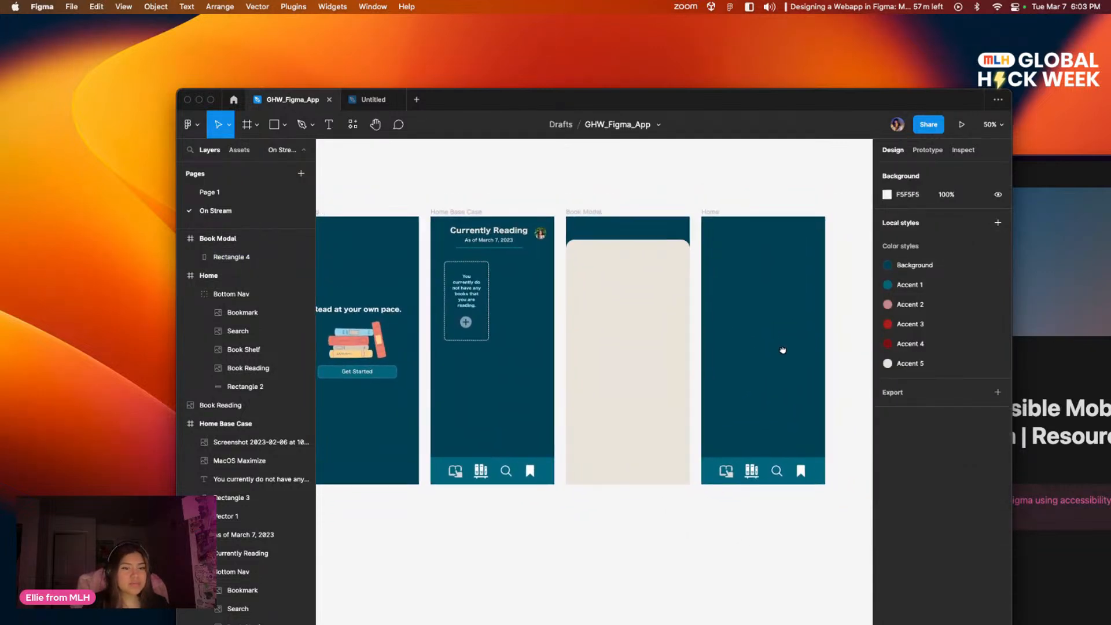
left_click_drag(683, 252, 690, 262)
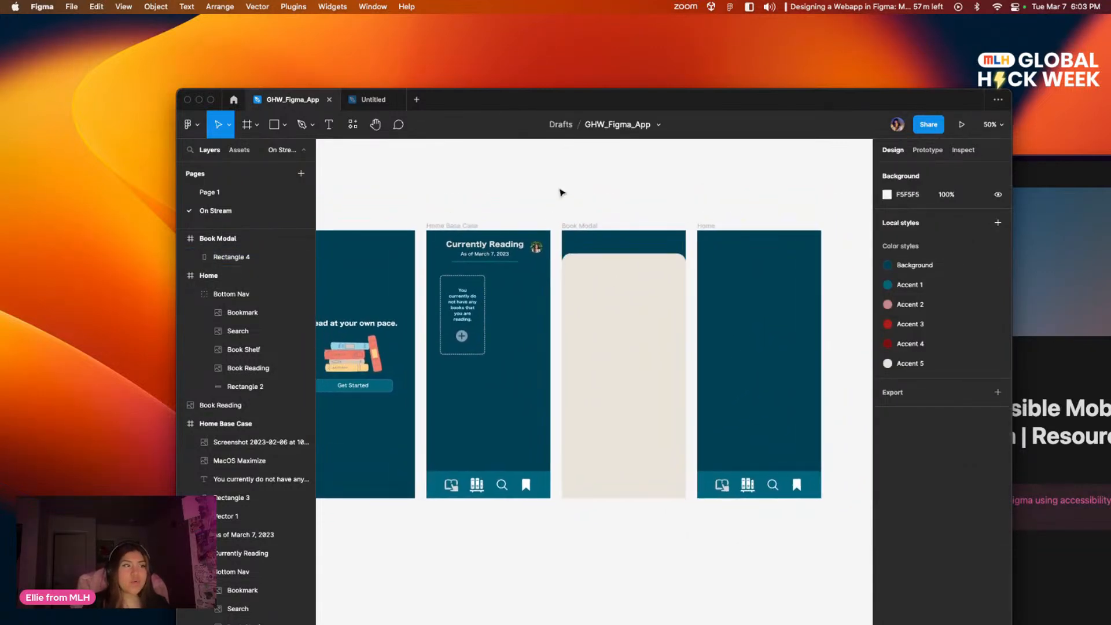
left_click(328, 125)
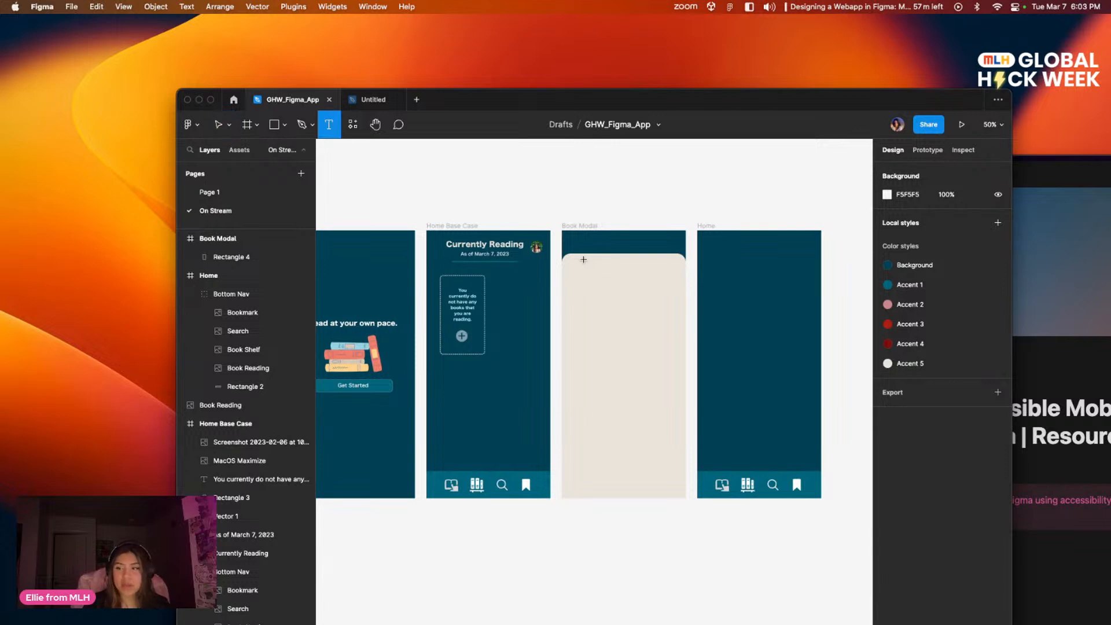
left_click_drag(584, 261, 671, 278)
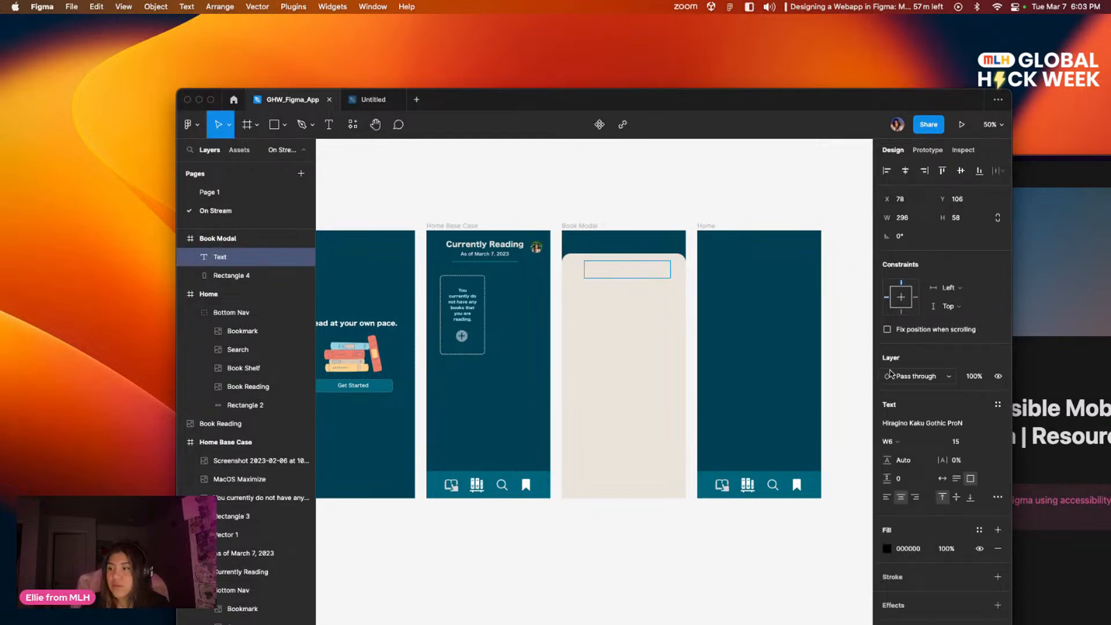
Step: Set the new text box's font to Hiragino Kaku Gothic Std and its size to 20
left_click(967, 425)
key("Up")
key("Up")
key("Down")
key("Down")
key("Down")
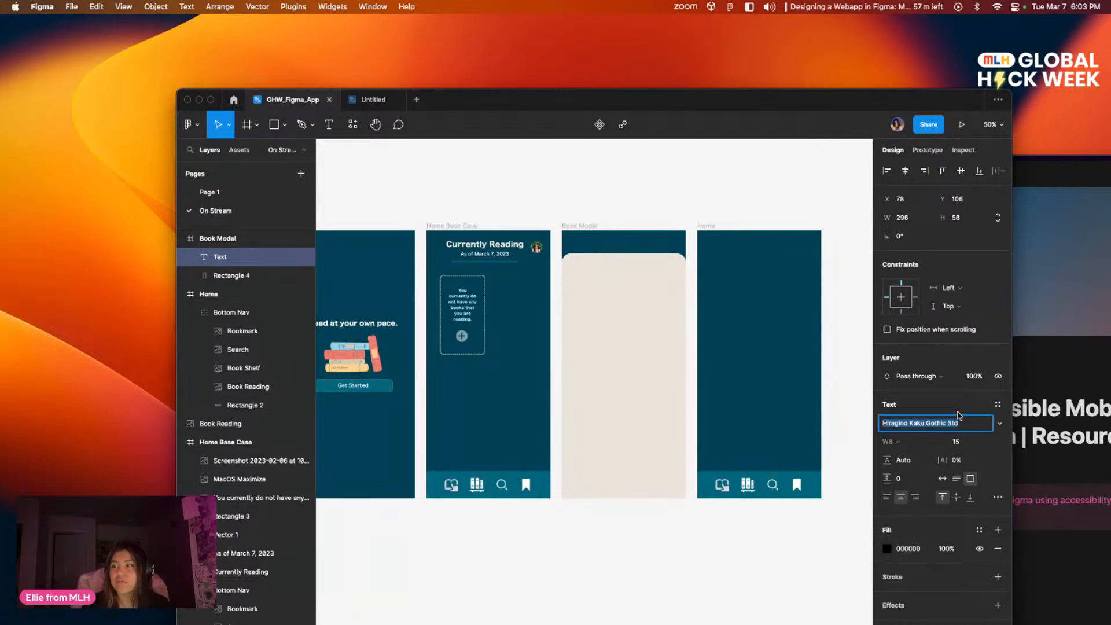
left_click(987, 443)
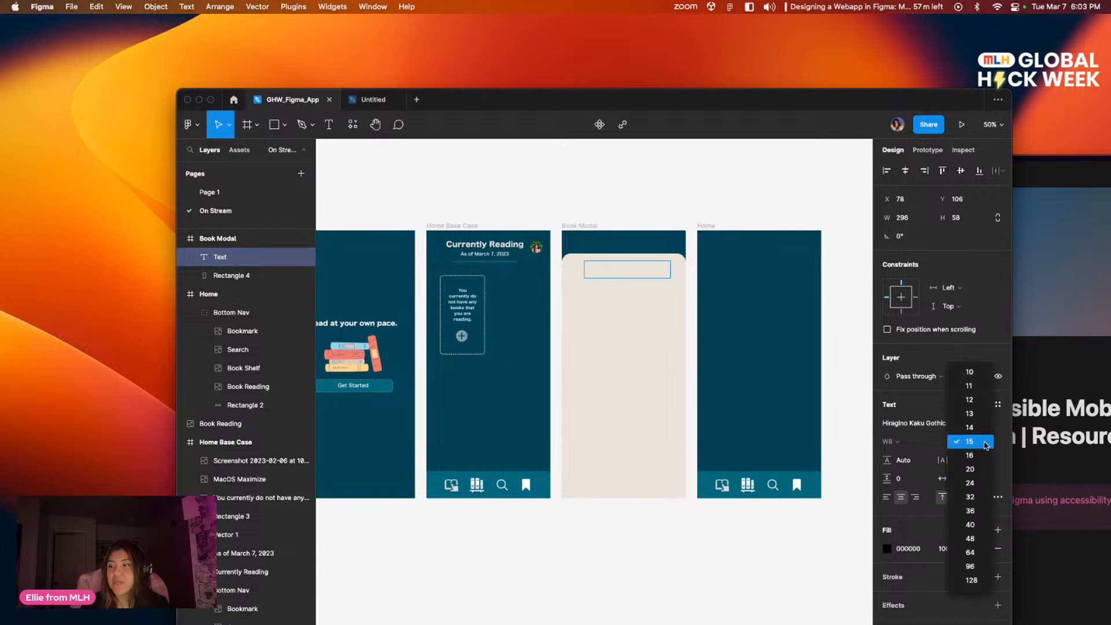
left_click(977, 471)
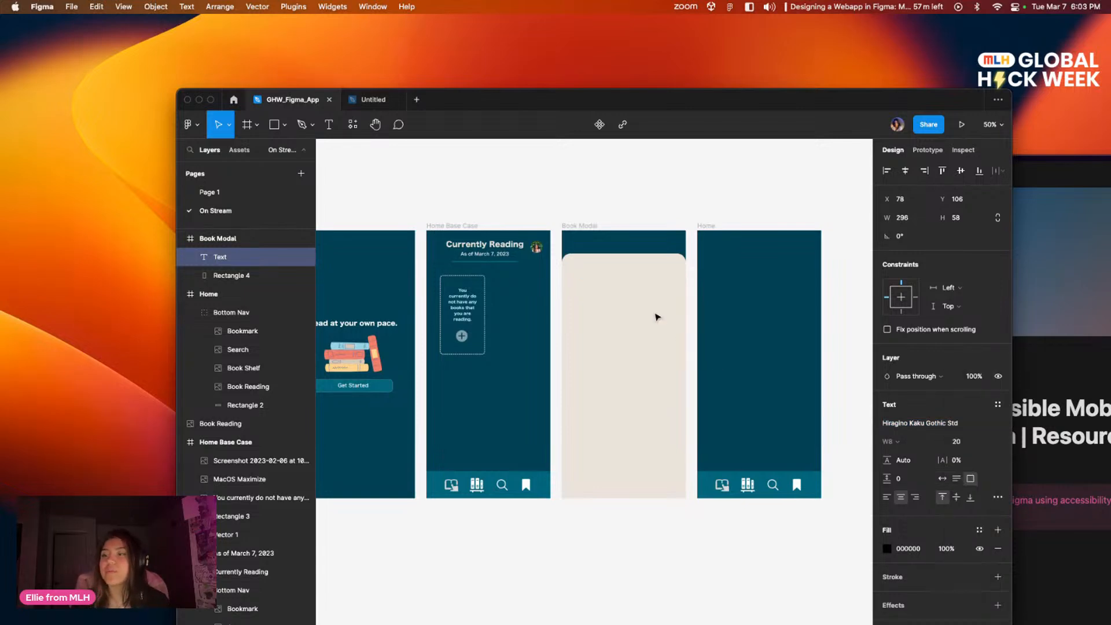
Step: Enter the heading "Add a Book" in the Book Modal text box
double_click(616, 273)
type("A")
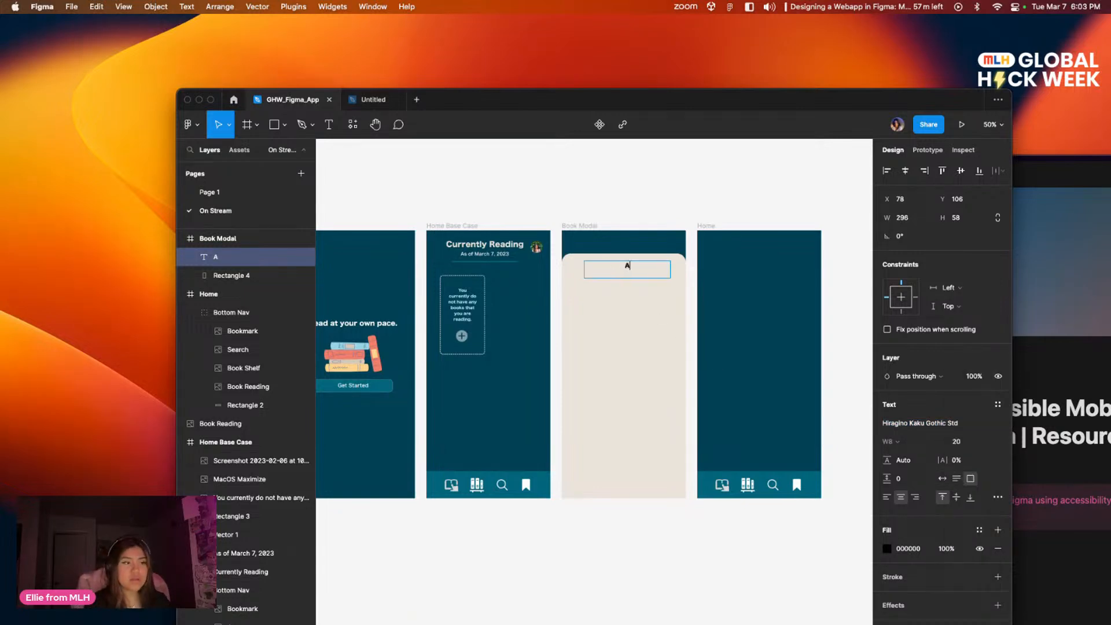
type("dd a Book")
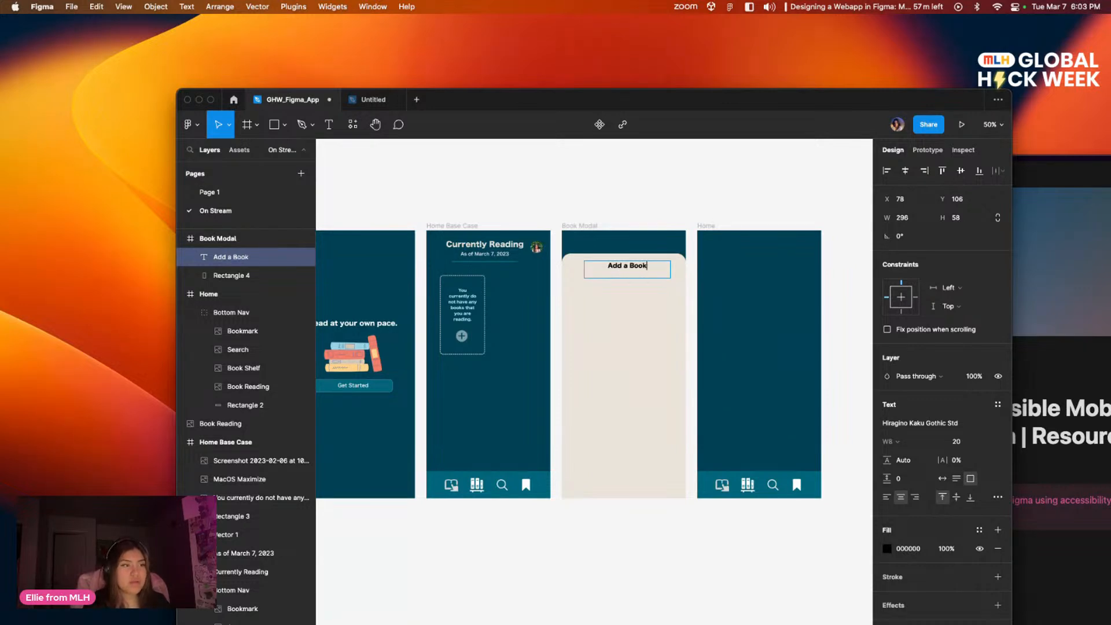
Step: Try font sizes 32 and 24 on the "Add a Book" heading
triple_click(624, 267)
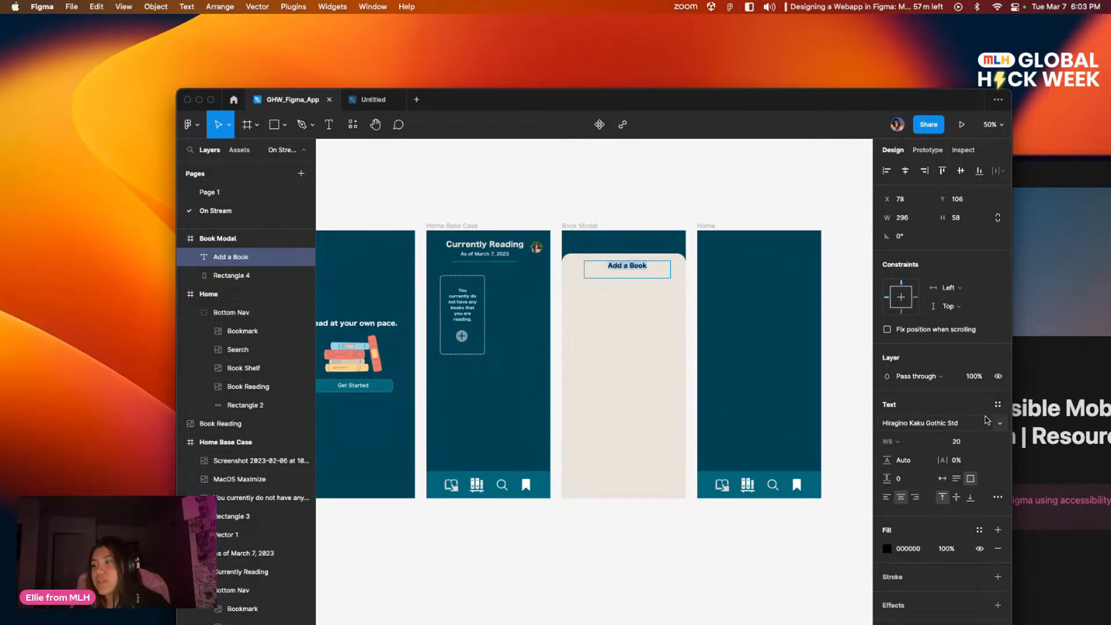
left_click(991, 442)
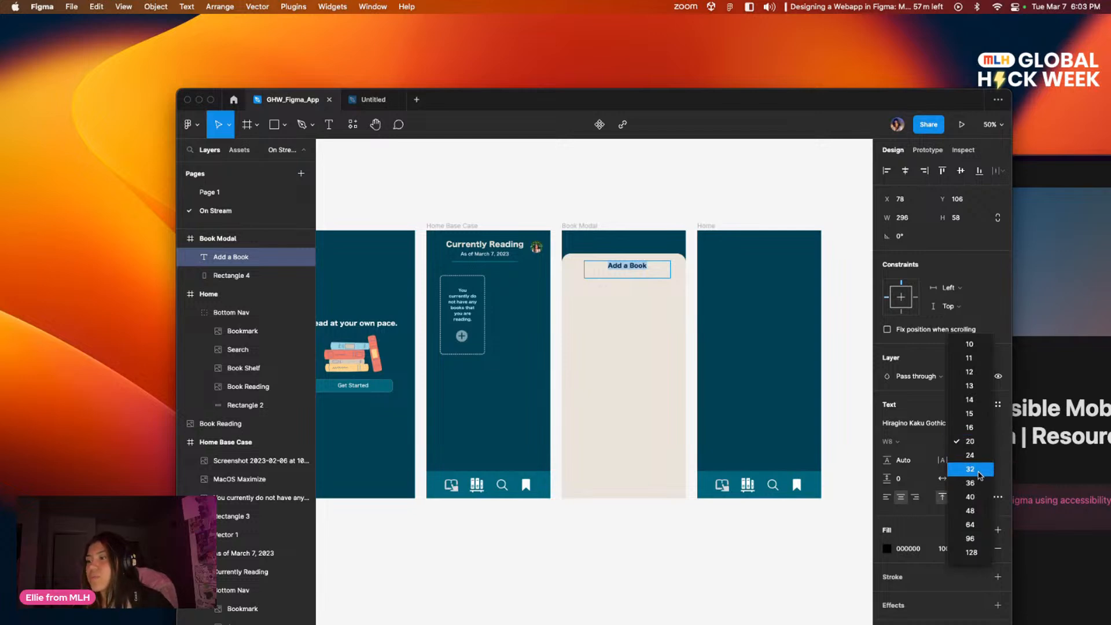
left_click(978, 470)
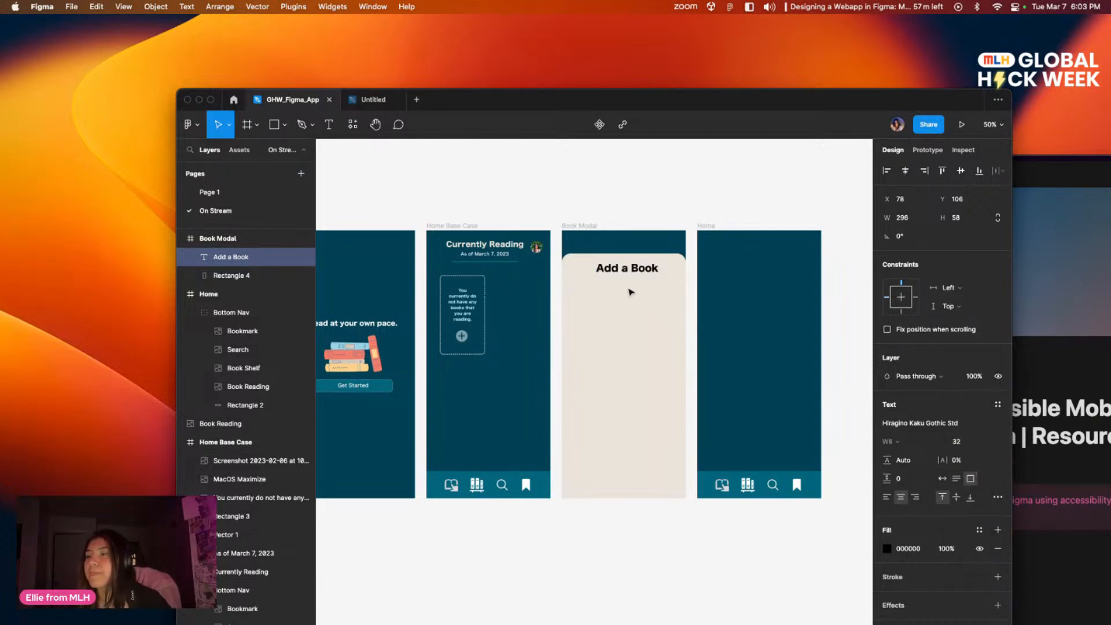
left_click(991, 442)
left_click(978, 428)
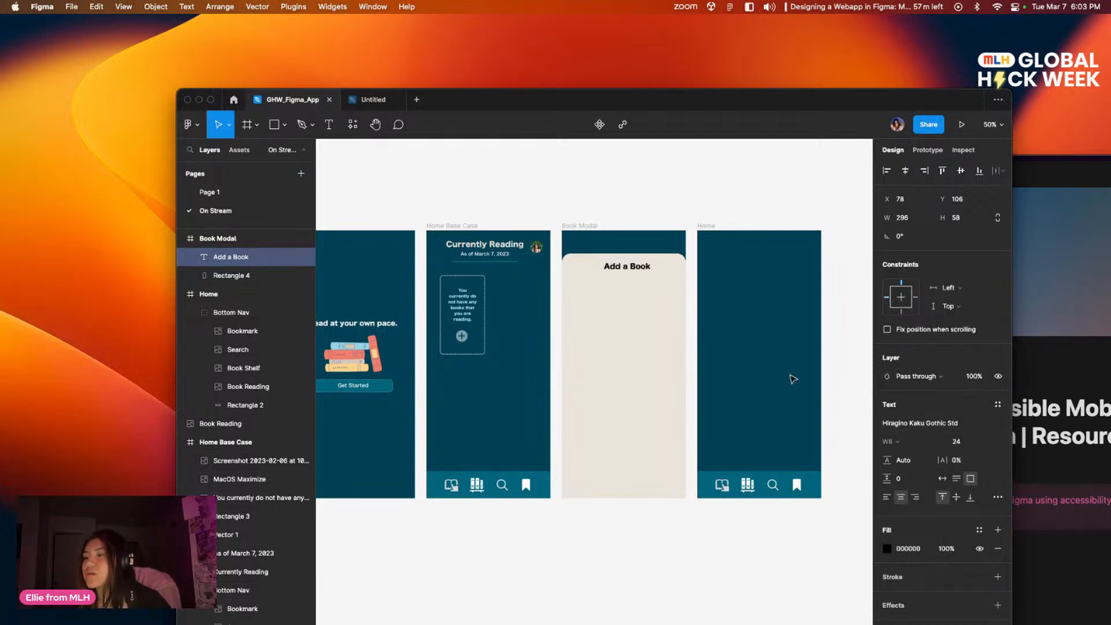
Step: Reposition the "Add a Book" heading at X 66, Y 102 and set its font size to 27
left_click(661, 295)
left_click_drag(653, 272, 652, 273)
left_click(957, 444)
type("17")
key("Return")
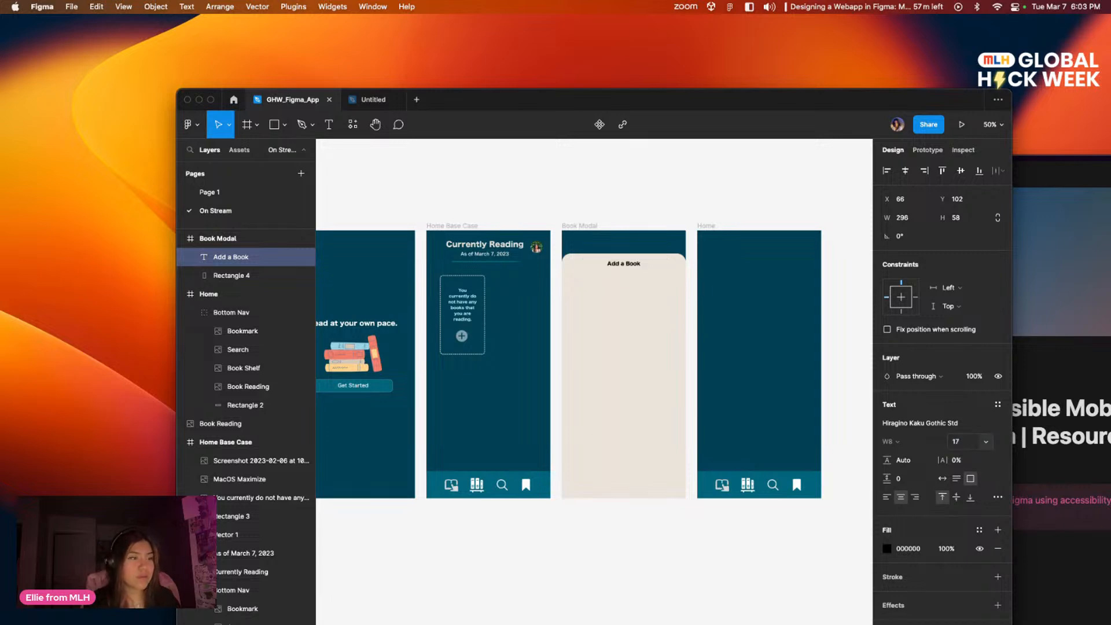
left_click(963, 443)
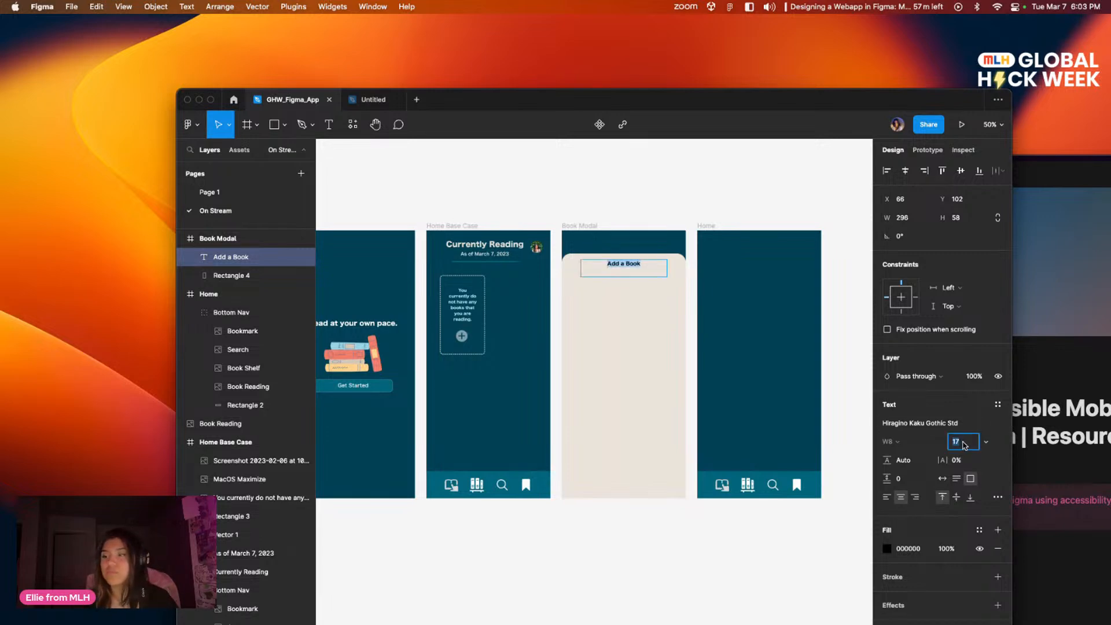
type("27")
key("Return")
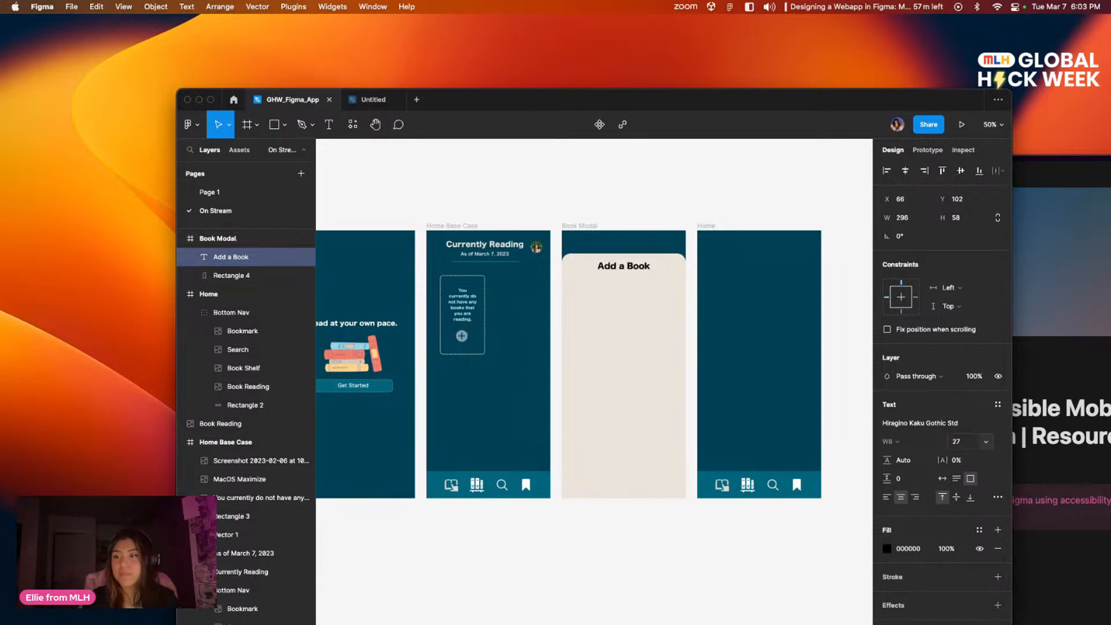
Step: Move the "Add a Book" heading slightly down to Y 110
key("Escape")
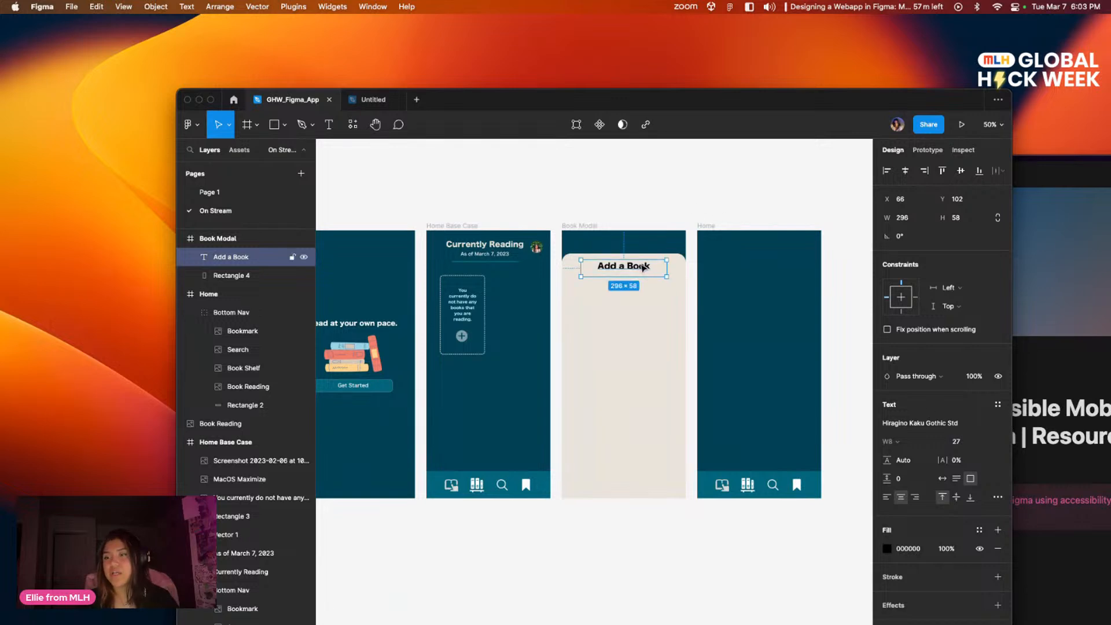
left_click_drag(636, 271, 636, 275)
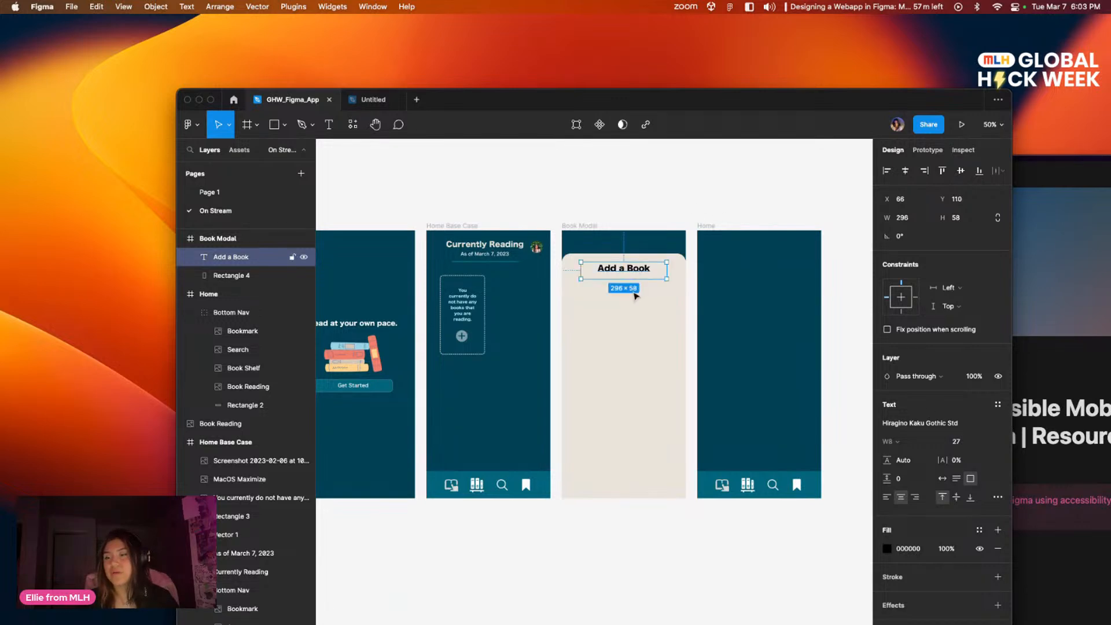
left_click(631, 302)
Step: Check the finished design on Page 1 and recolor the "Add a Book" heading on the On Stream page with local color 014154
left_click(231, 192)
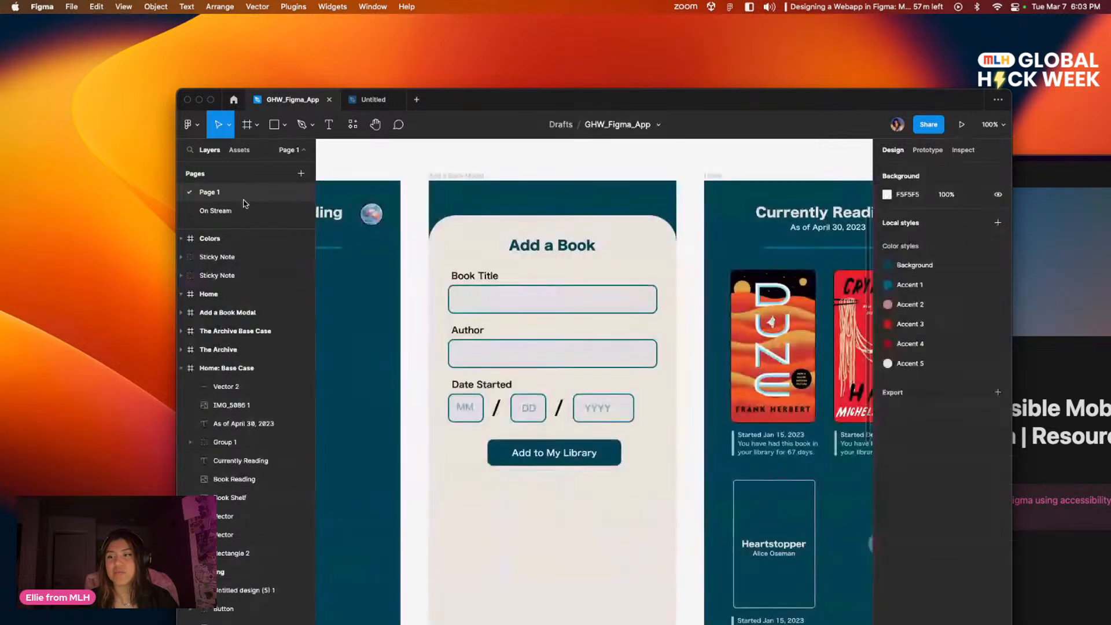
left_click(214, 212)
left_click(628, 268)
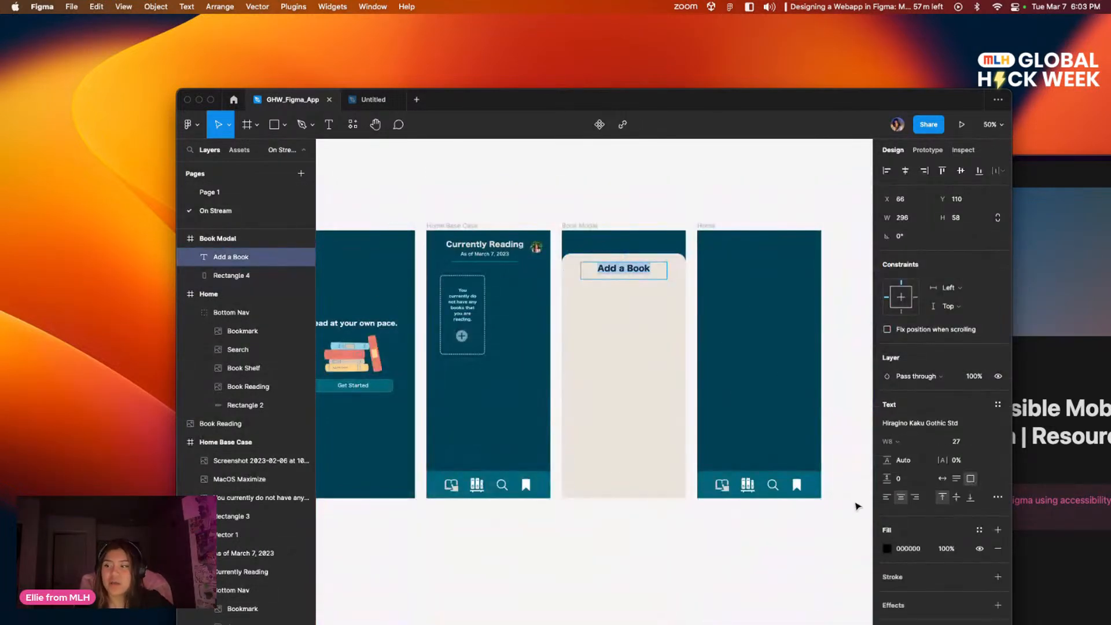
left_click(886, 548)
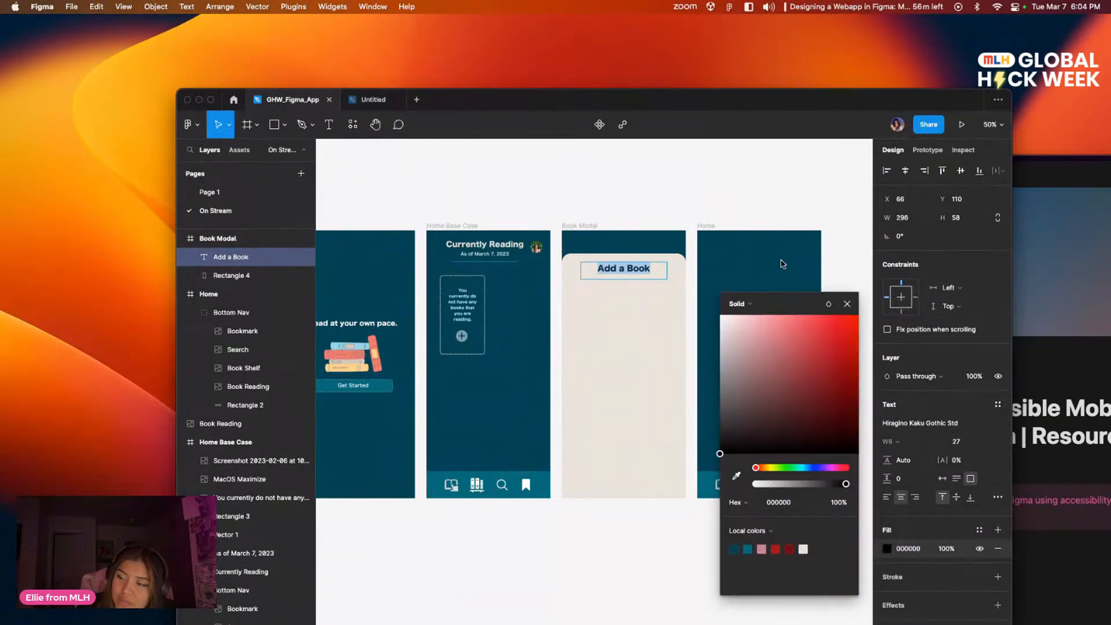
left_click(719, 451)
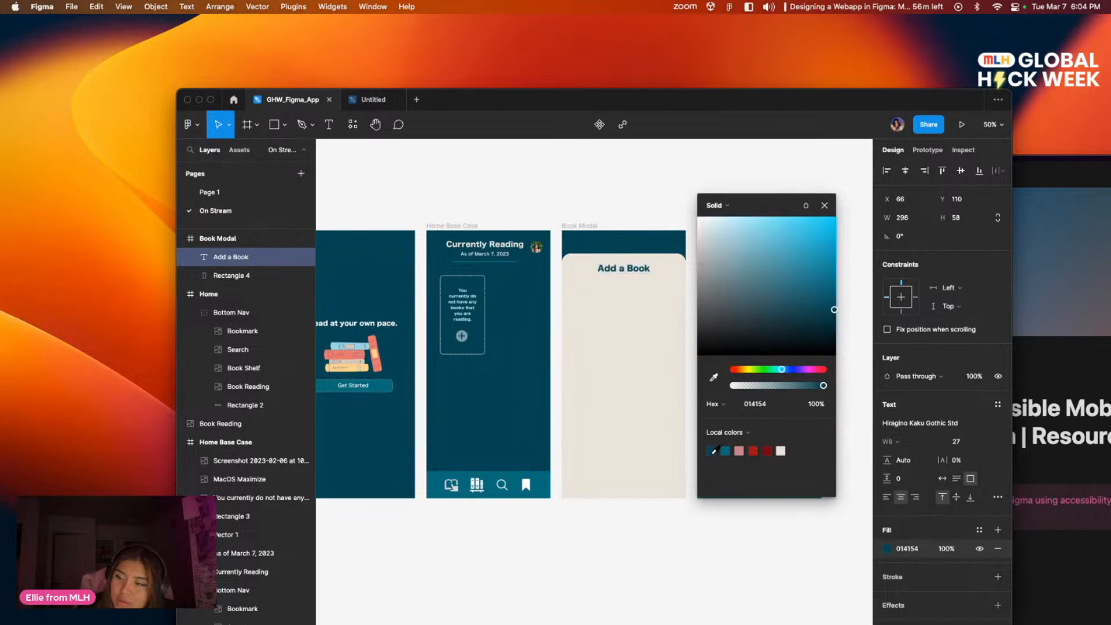
left_click(664, 392)
scroll(649, 278, "right", 1)
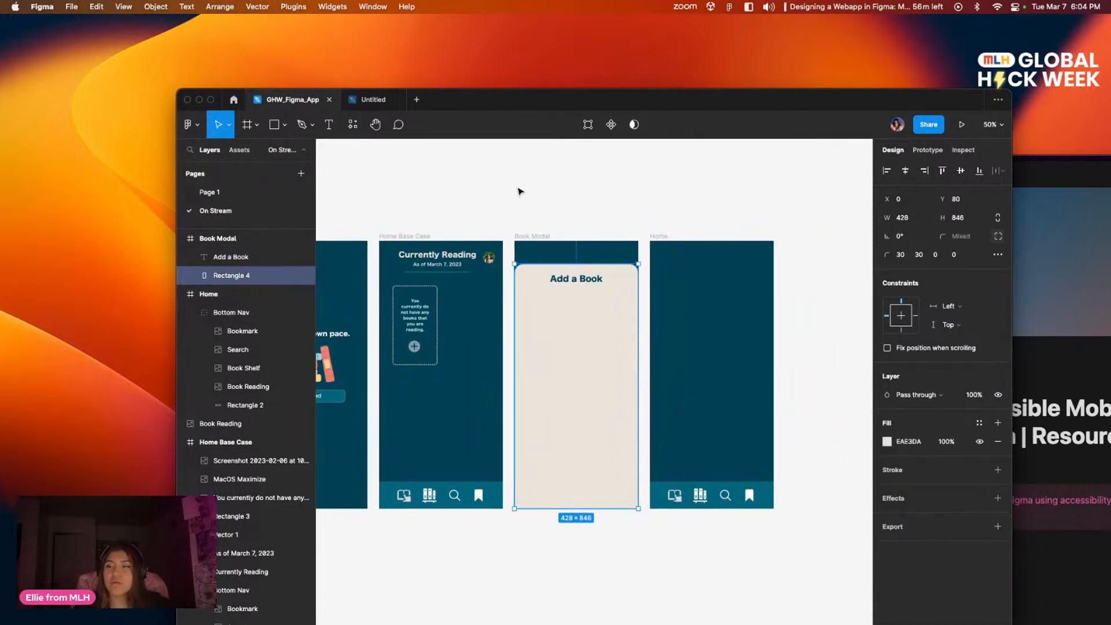
left_click(417, 213)
Step: Examine the finished Add a Book Modal layout on Page 1 and return to the On Stream page
left_click(207, 194)
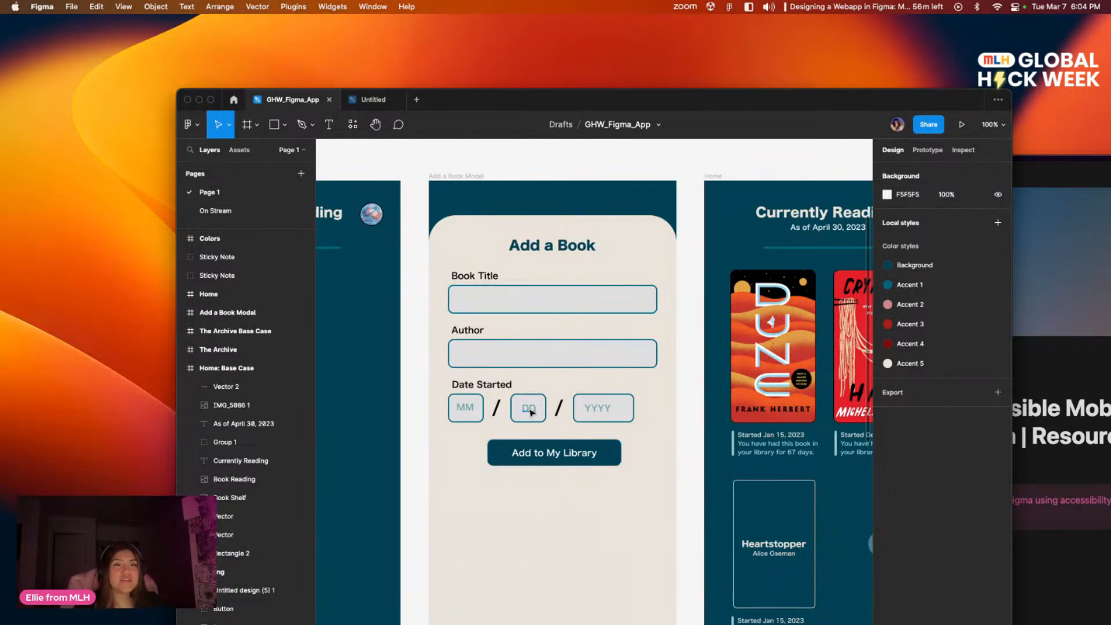
left_click(374, 99)
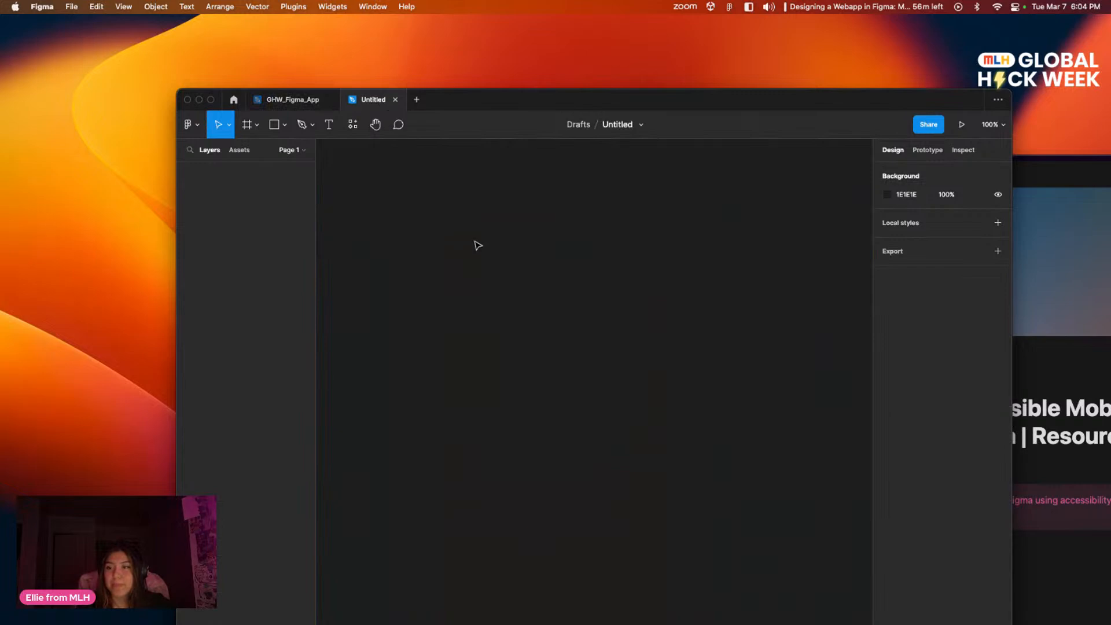
left_click(269, 95)
left_click_drag(481, 104, 518, 99)
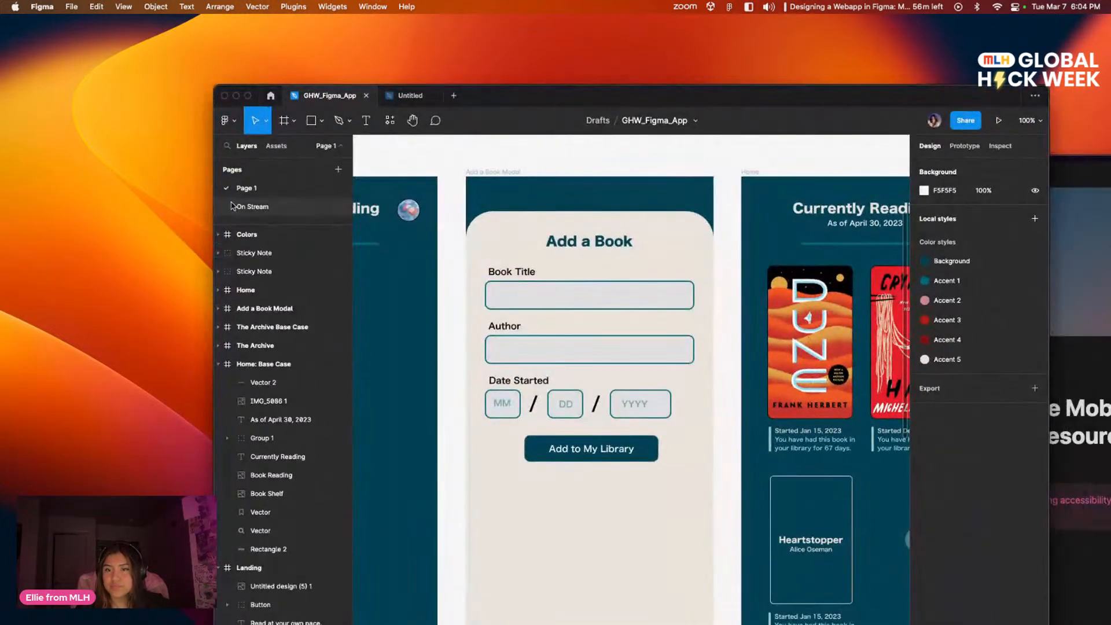
left_click(252, 206)
Step: Draw a text box about 226 × 35 in the Book Modal frame, below the "Add a Book" heading near the panel's left edge
scroll(578, 310, "right", 3)
left_click(578, 311)
scroll(515, 293, "left", 2)
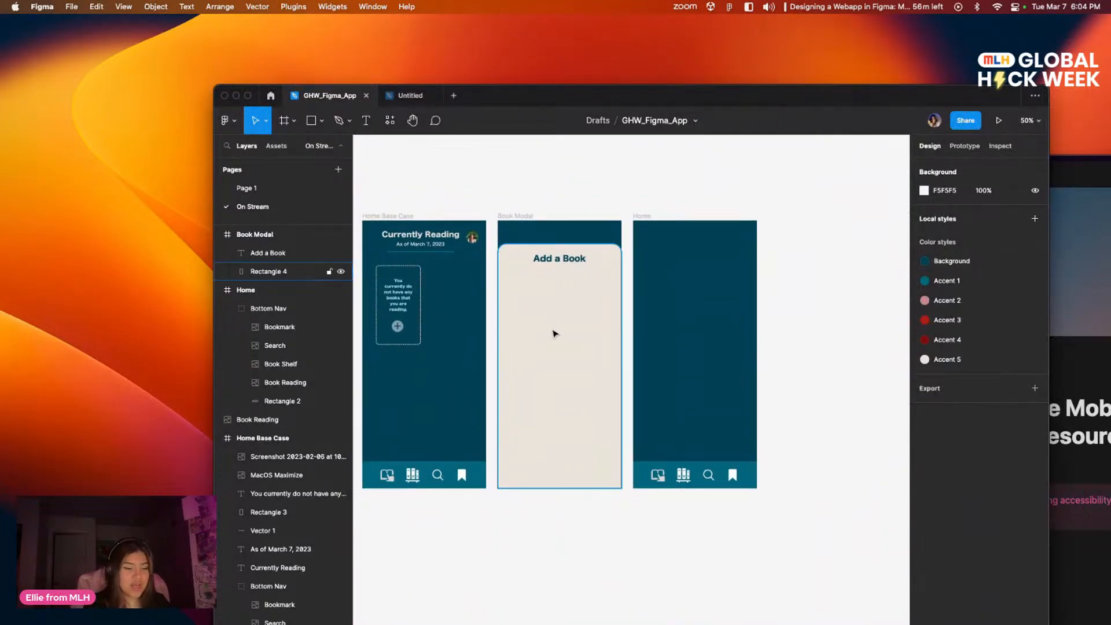
key("shift+0")
left_click_drag(591, 287, 724, 467)
mouse_move(657, 323)
left_mouse_down()
mouse_move(607, 325)
mouse_move(640, 322)
left_mouse_up()
left_click(365, 120)
left_click_drag(492, 306, 624, 326)
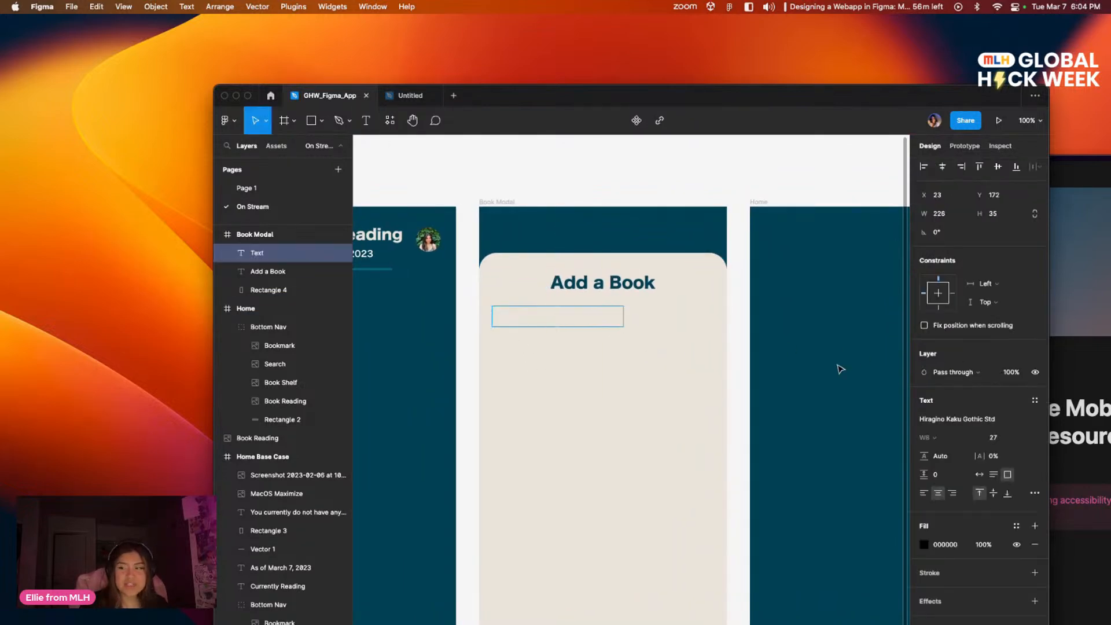
Step: Set the new text box's font size to 10 and enter the label "Book Title"
left_click(1004, 437)
type("10")
key("Return")
Step: Set the "Book Title" label to Hiragino Kaku Gothic ProN at size 13, and shrink its box to about 86 × 20
left_click(524, 313)
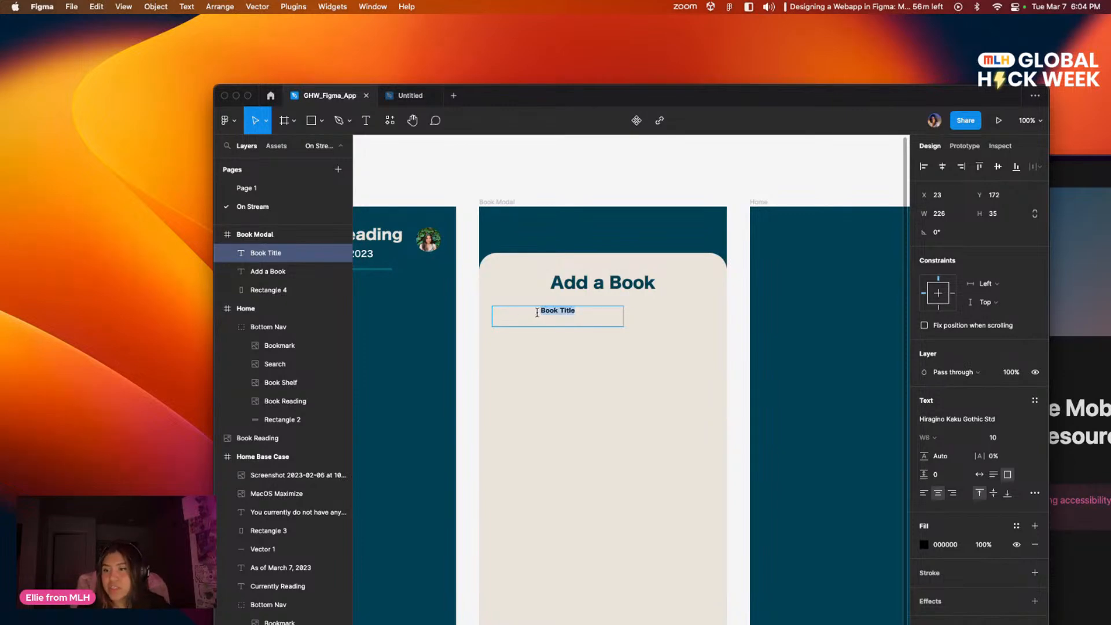
left_click(1032, 442)
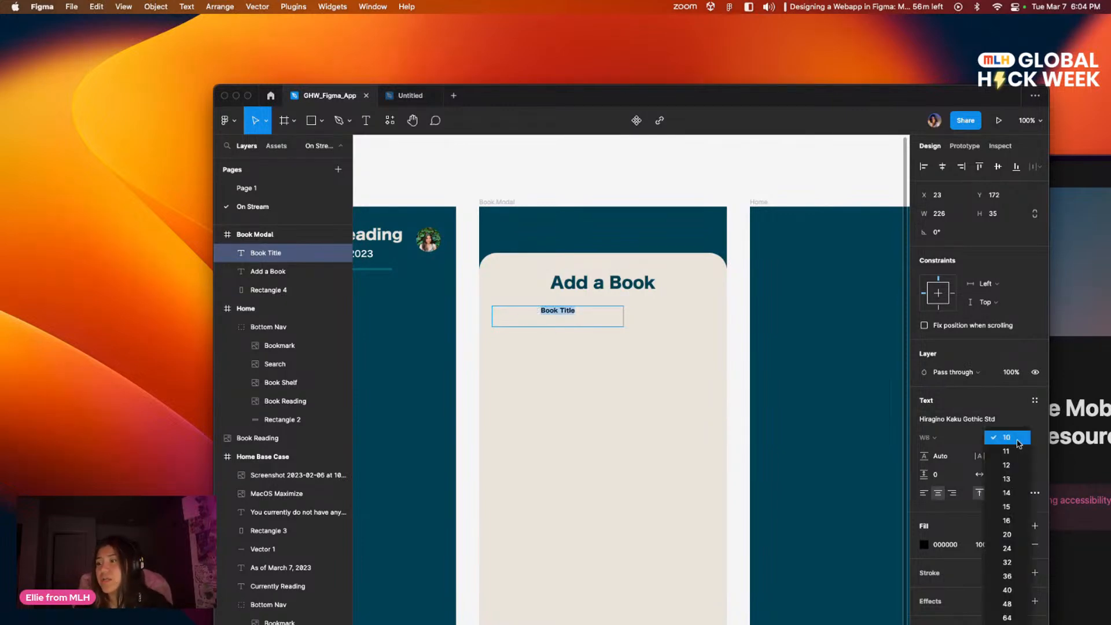
left_click(1004, 424)
key("Up")
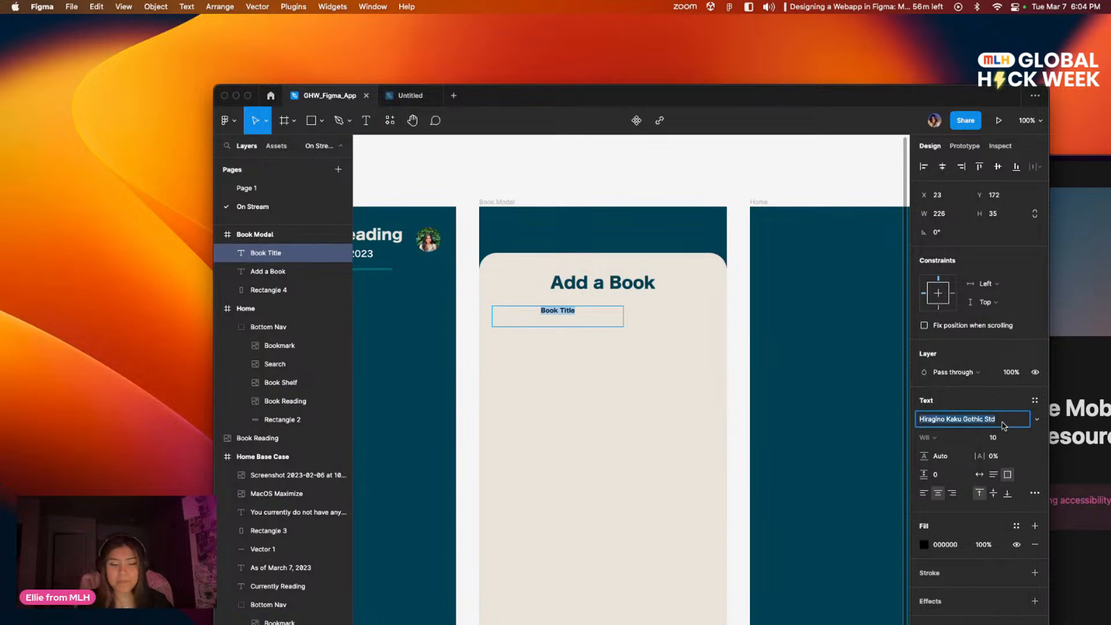
key("Return")
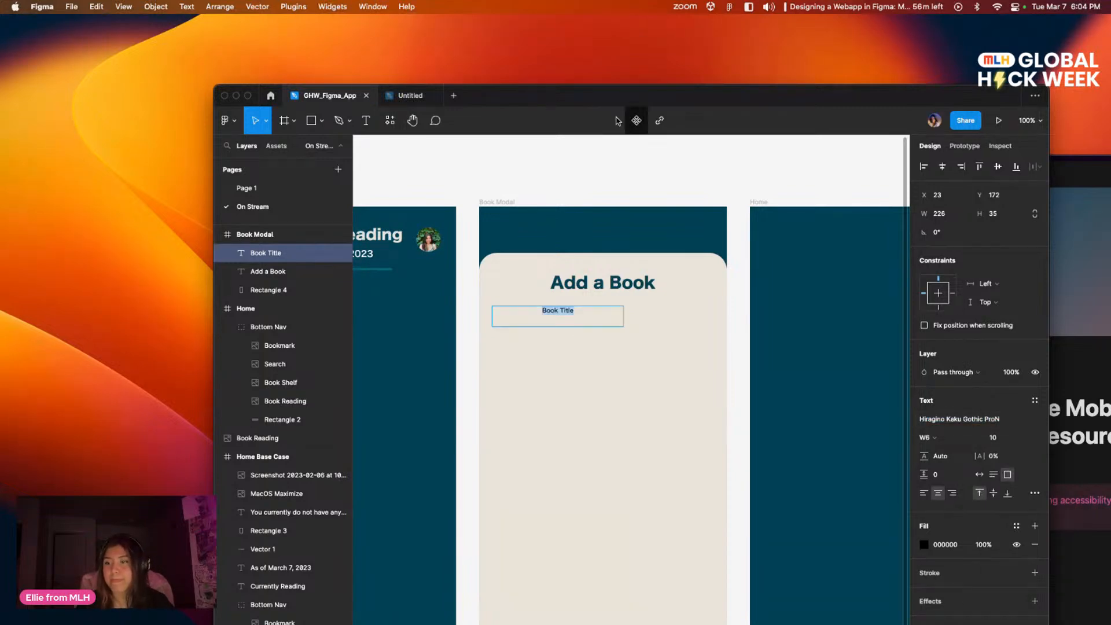
left_click(1024, 442)
left_click(1004, 479)
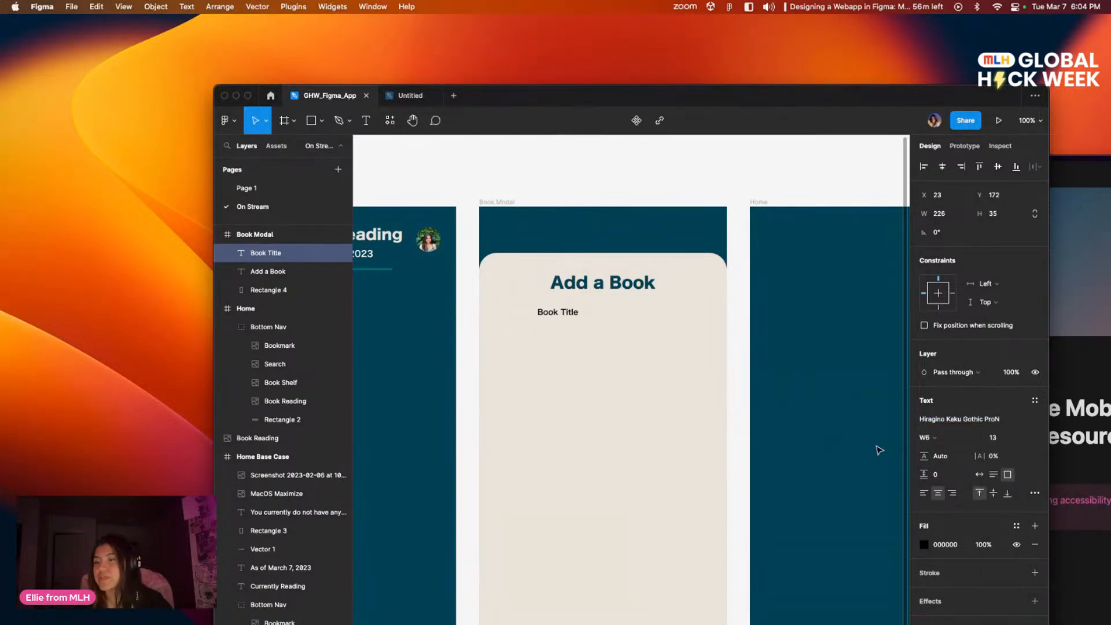
left_click_drag(623, 312, 542, 311)
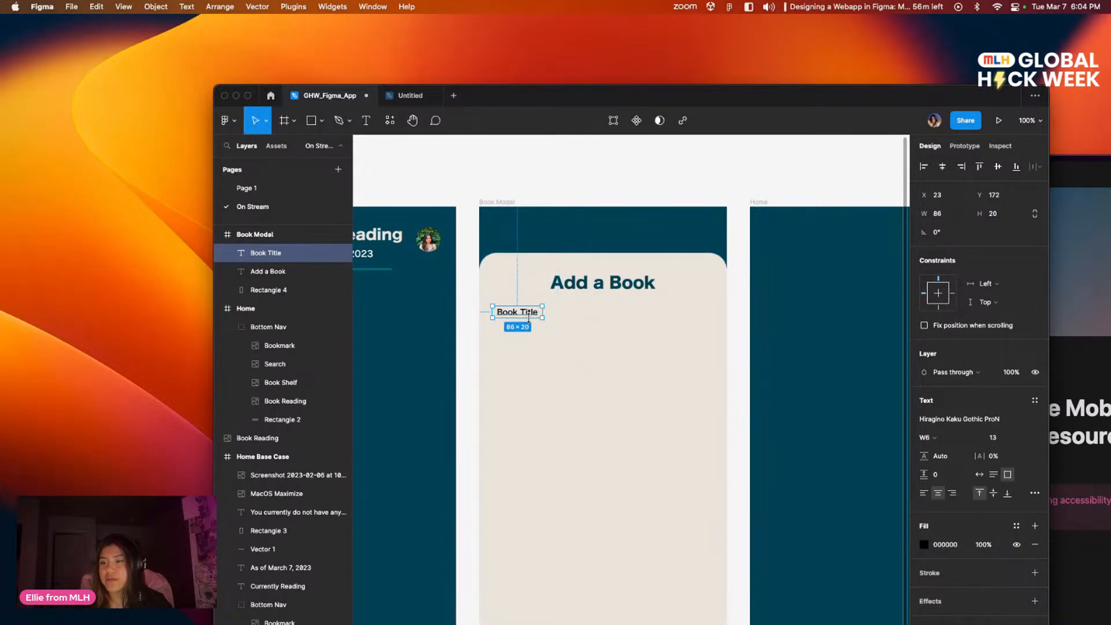
left_click(561, 331)
Step: Duplicate the "Book Title" label directly below itself at about Y 225 and change the copy's text to "Author"
left_click(529, 313)
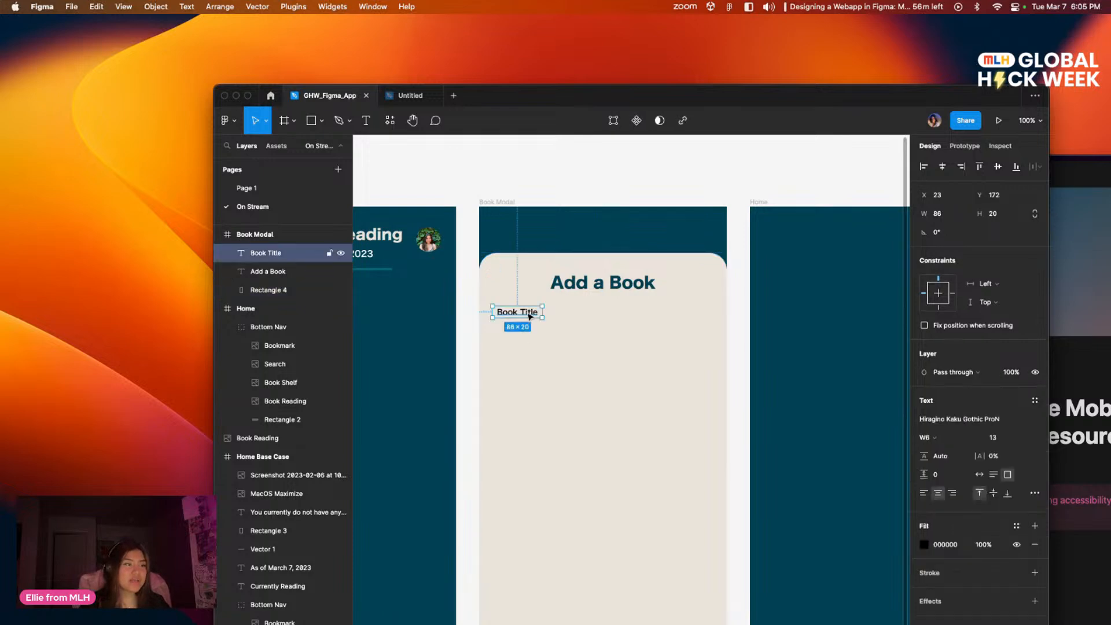
key("super+d")
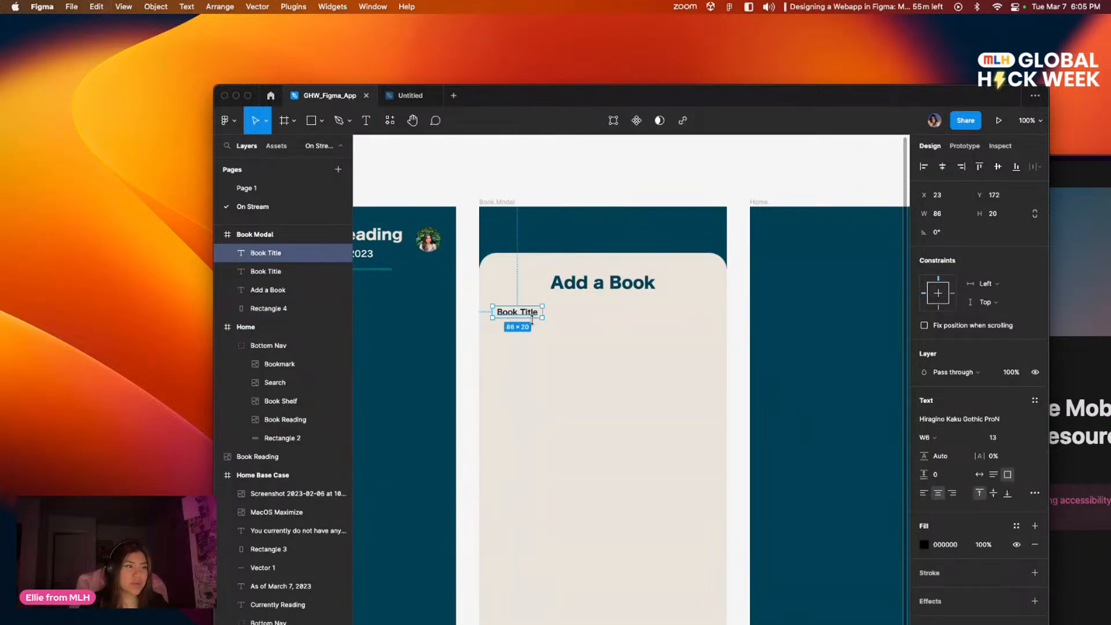
left_click_drag(532, 317, 531, 345)
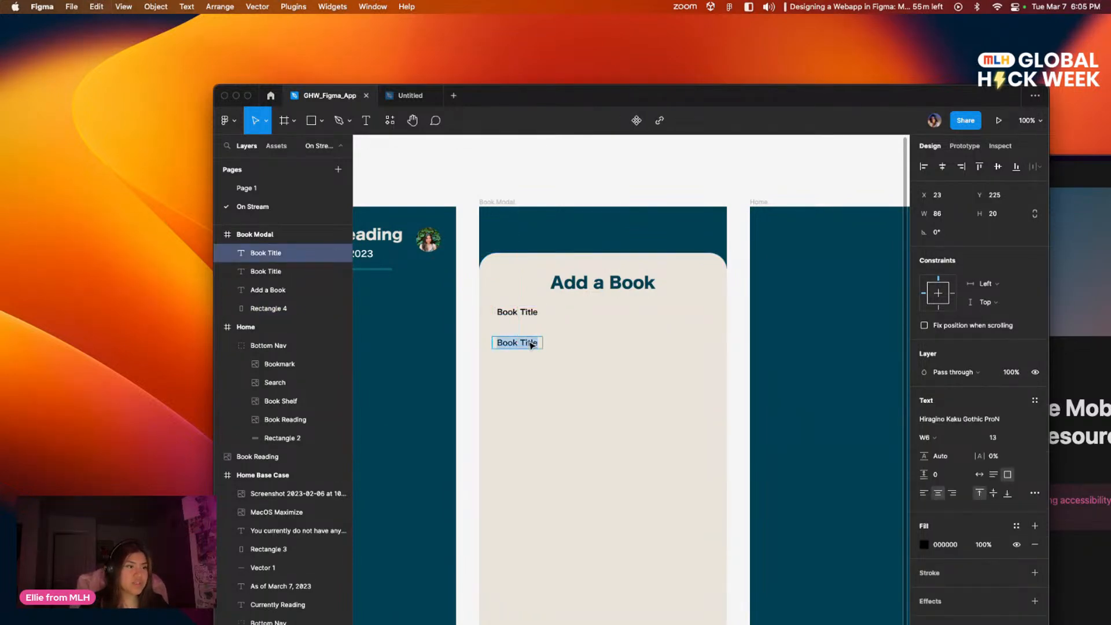
type("Author")
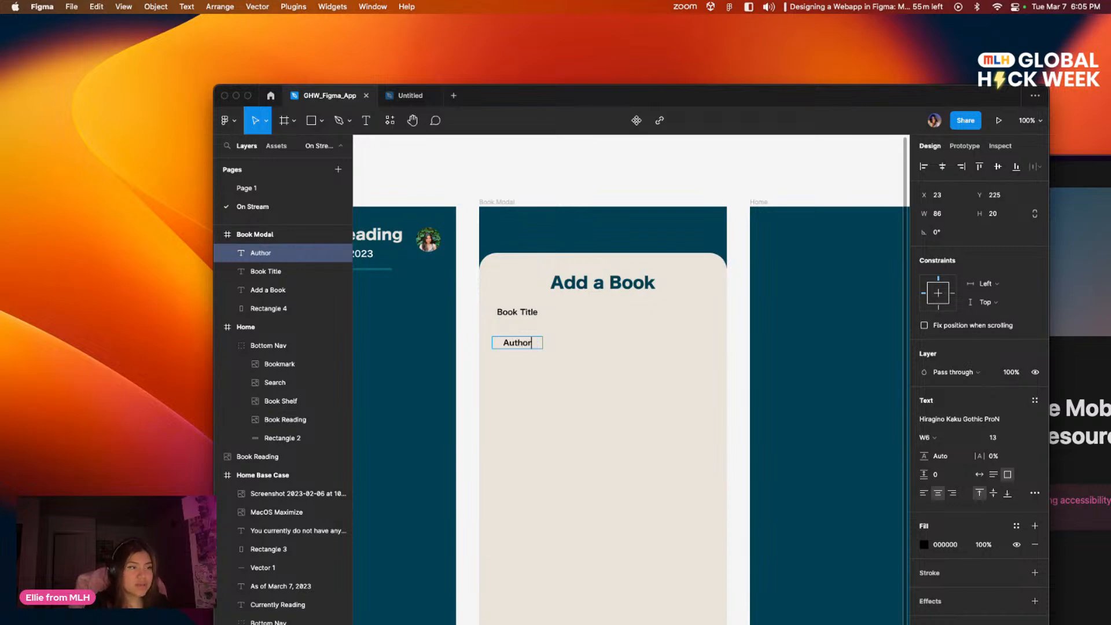
key("Escape")
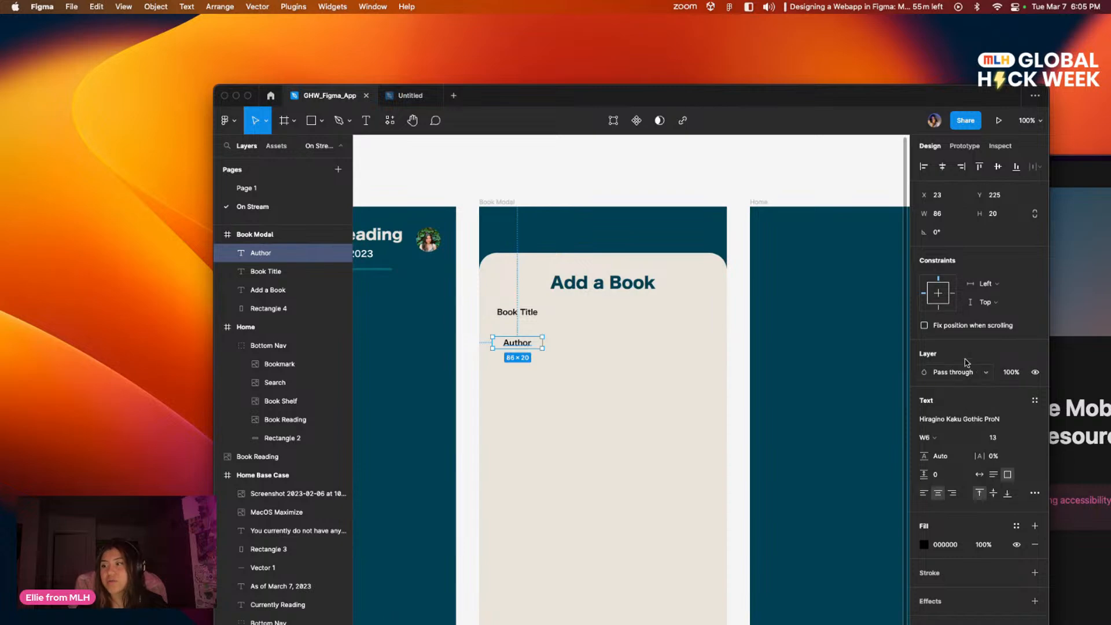
Step: Left-align the text of both the "Author" and "Book Title" labels
left_click_drag(851, 98, 807, 28)
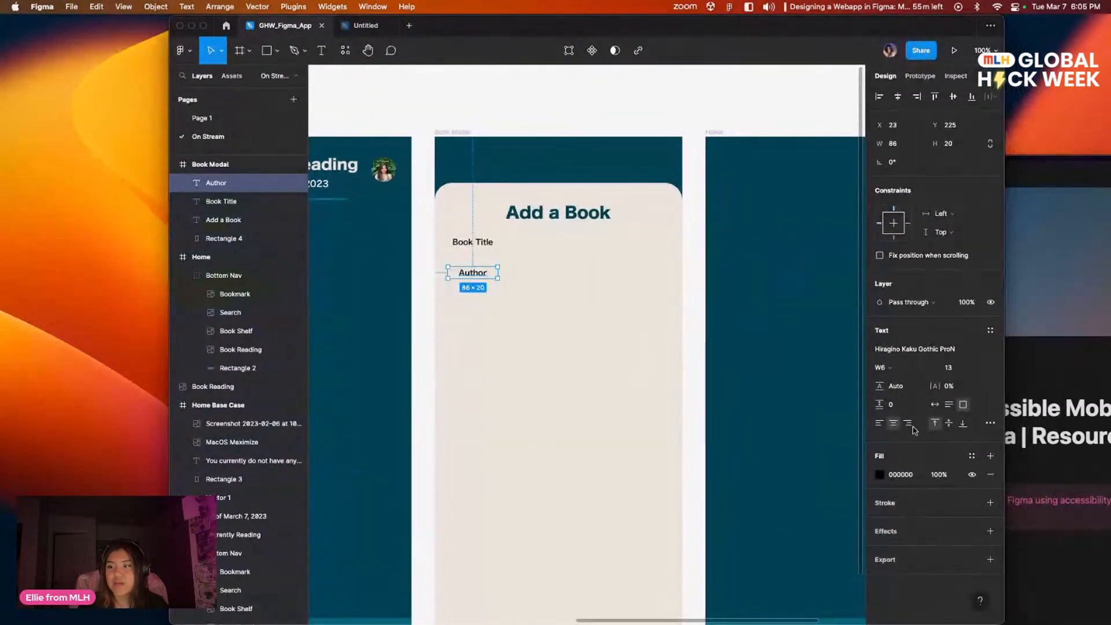
left_click(878, 423)
key("Tab")
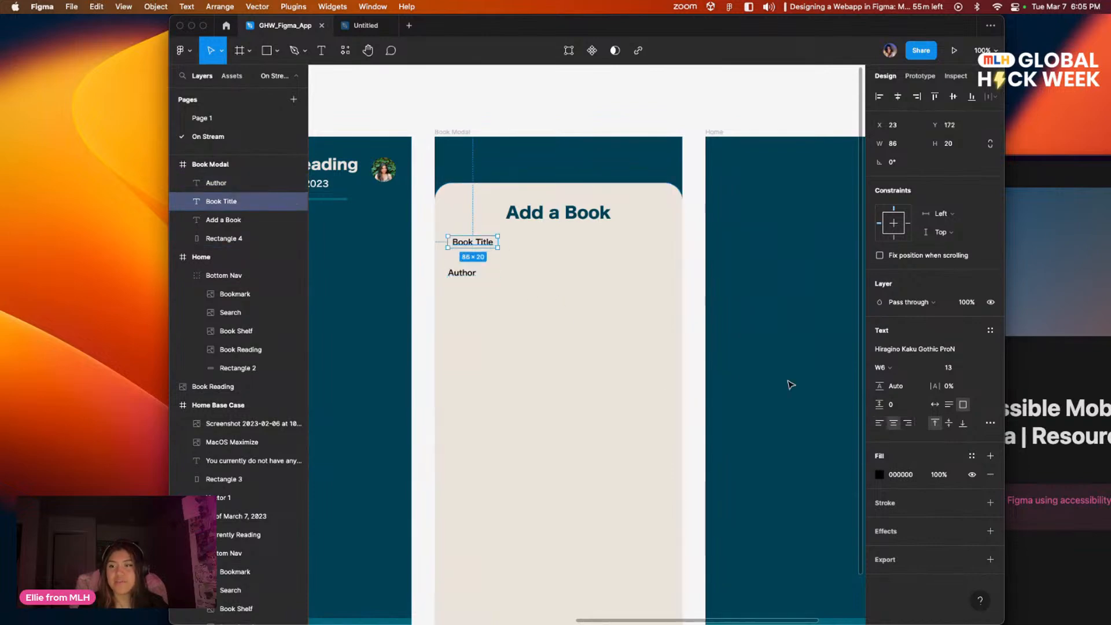
left_click(879, 423)
left_click(520, 328)
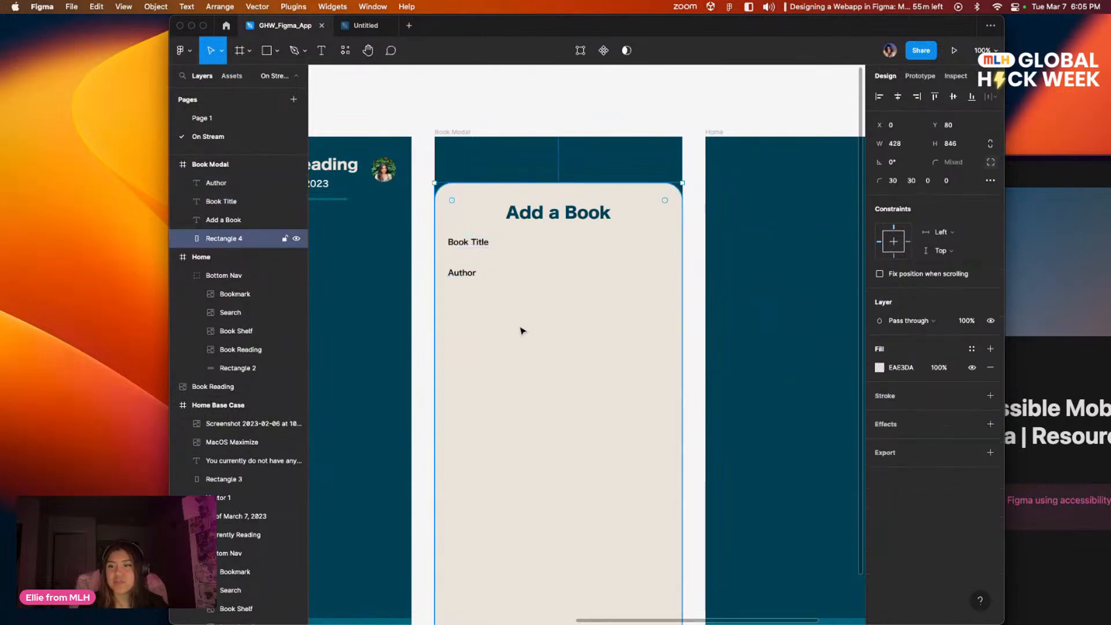
key("alt+a")
key("Escape")
Step: Move the "Author" label further down to leave room for an input field under "Book Title"
left_click(473, 273)
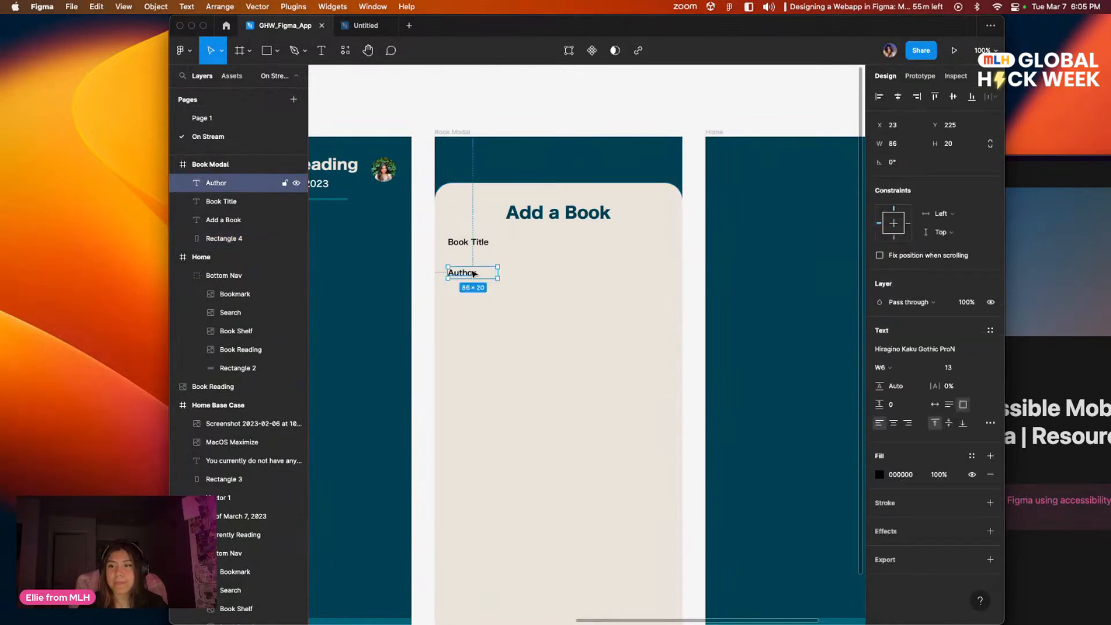
left_click_drag(474, 275, 468, 293)
left_click(523, 371)
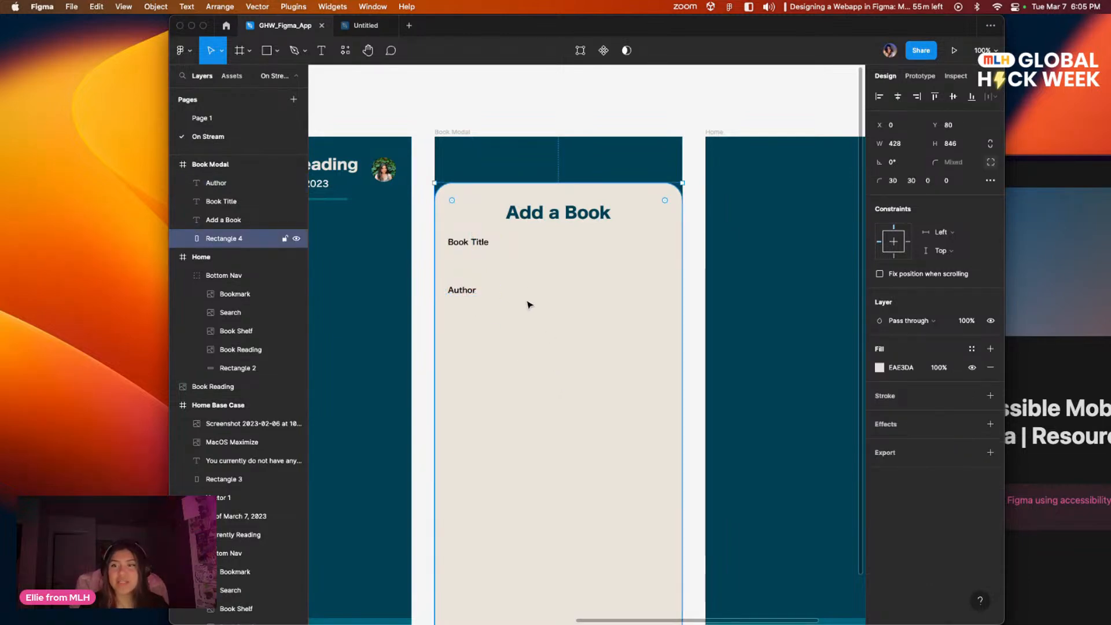
Step: Draw a rectangle about 370 × 38 under the "Book Title" label as its input field
left_click_drag(465, 29, 390, 167)
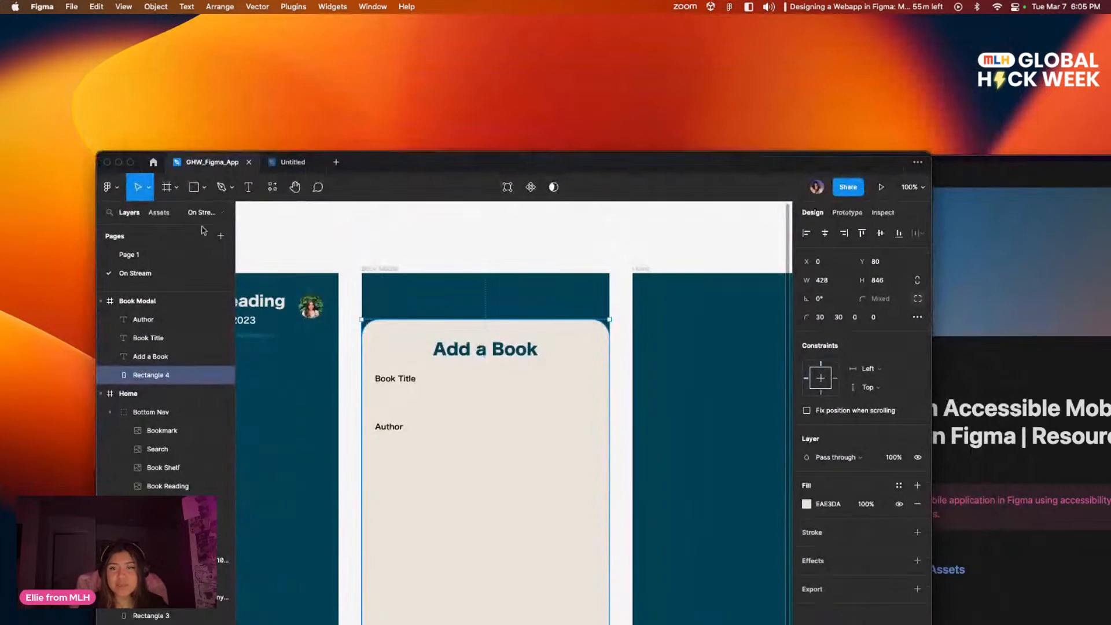
left_click(193, 187)
left_click_drag(377, 389, 592, 411)
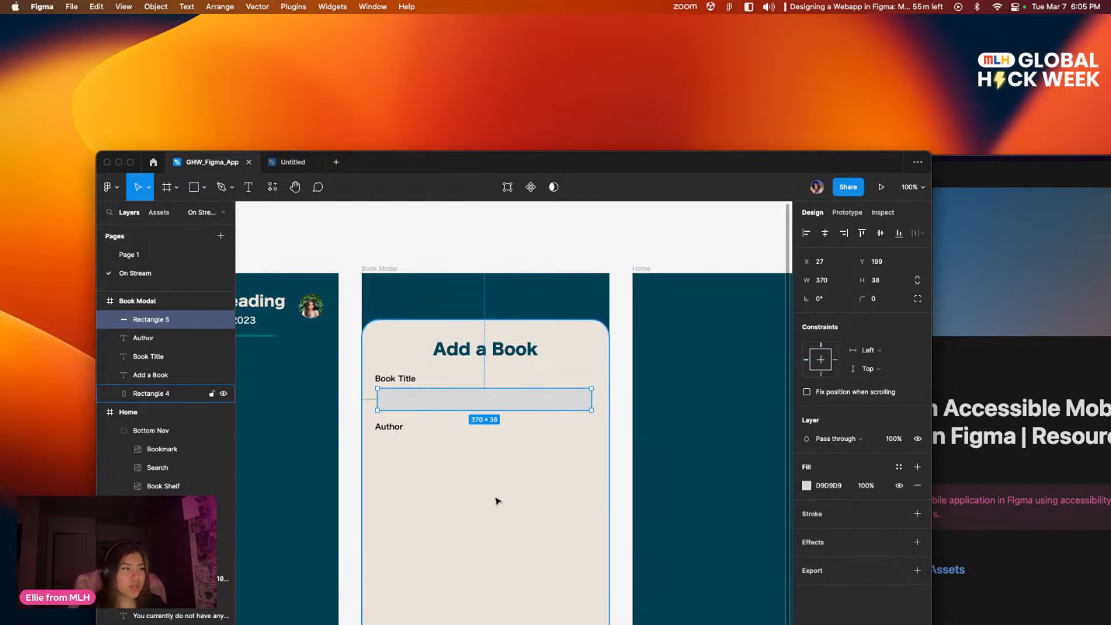
Step: Change the Book Title input field's fill to the near-white F5F5F5
left_click_drag(666, 160, 659, 45)
left_click(800, 371)
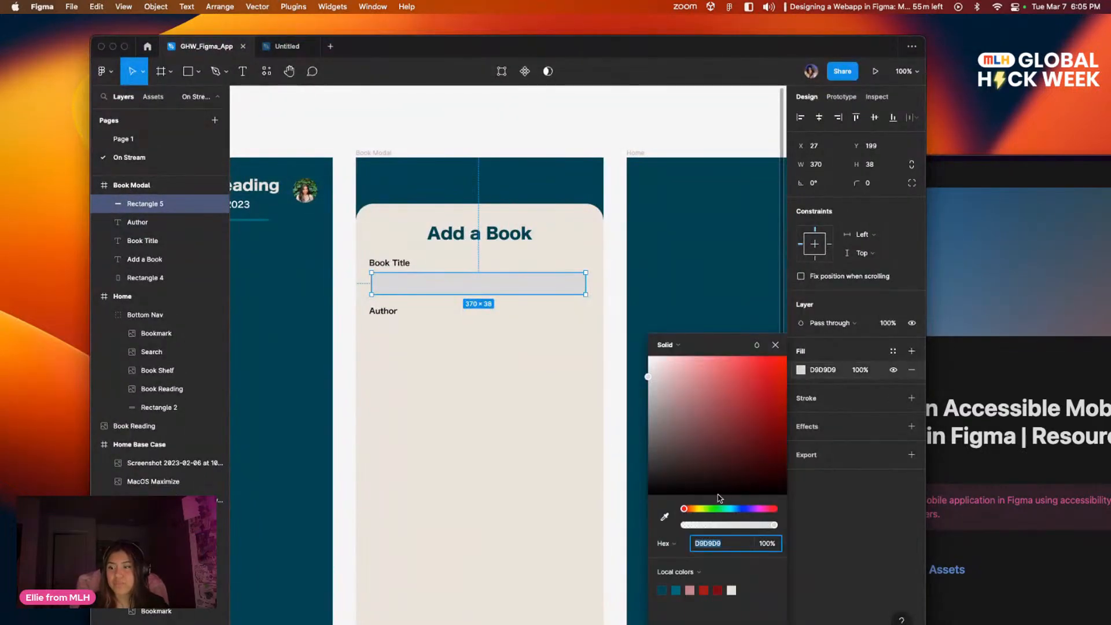
left_click_drag(692, 419, 649, 366)
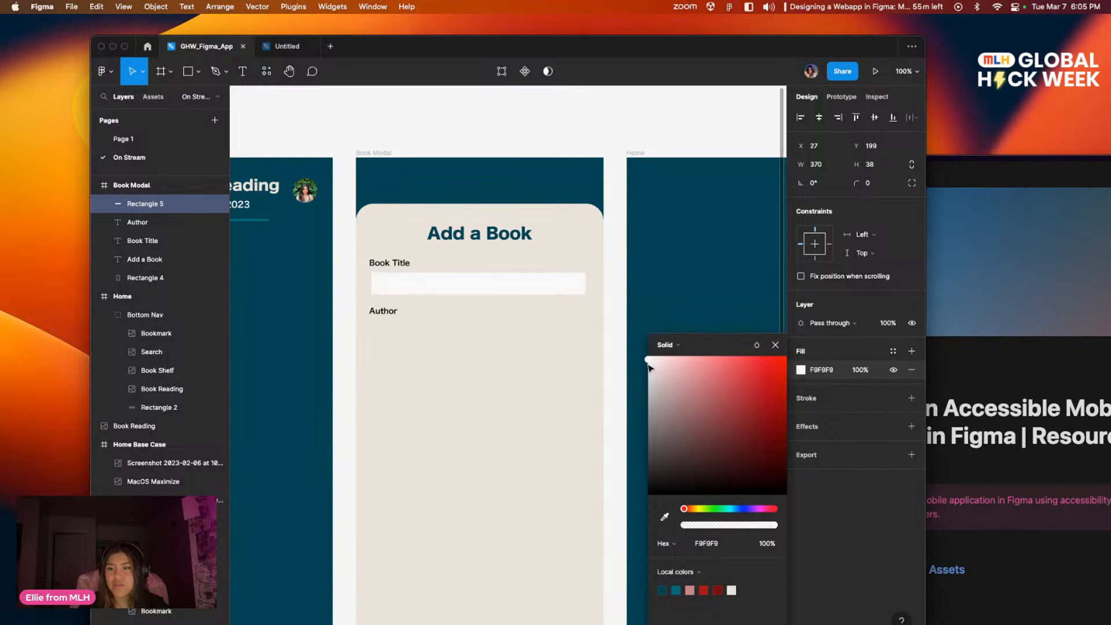
left_click(575, 381)
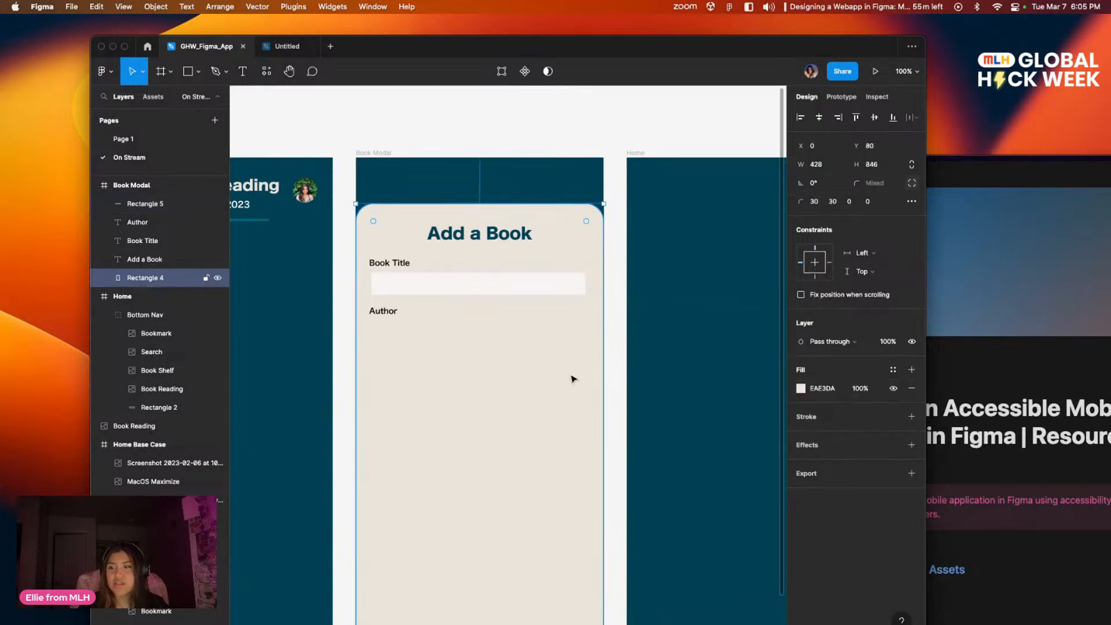
Step: Round the corners of the Book Title input field with a radius of 10
left_click(515, 284)
left_click(867, 183)
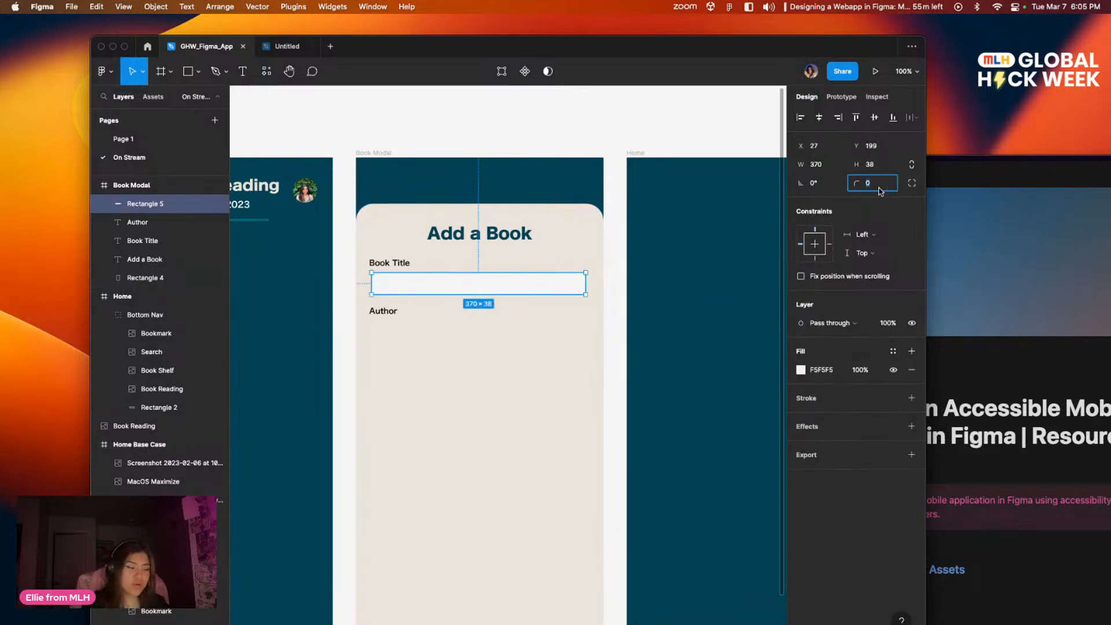
type("10")
left_click(517, 403)
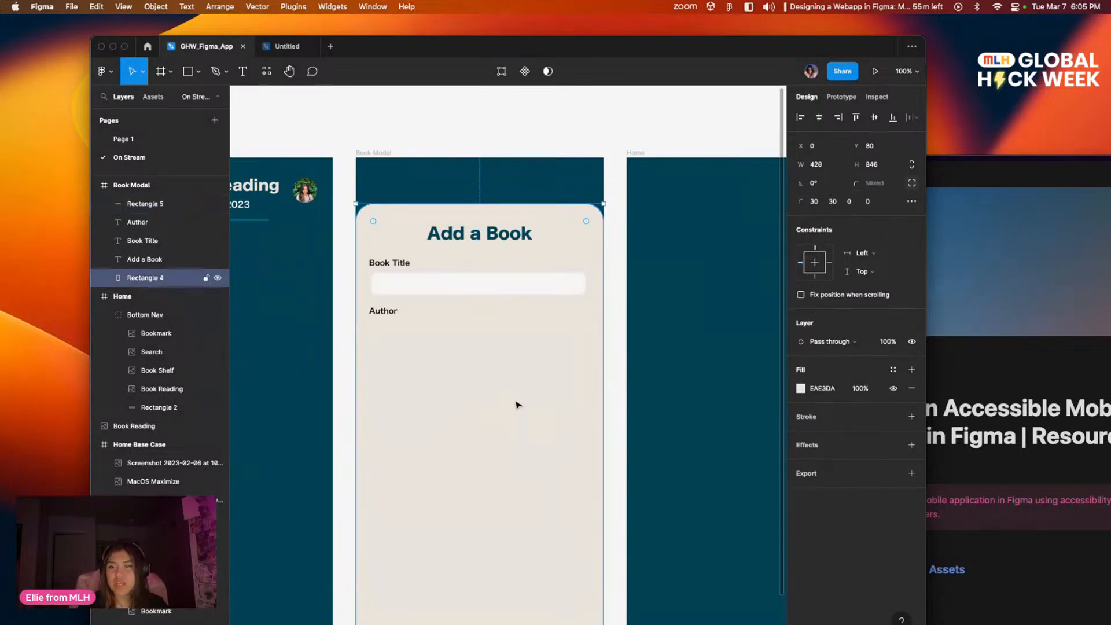
left_click(569, 103)
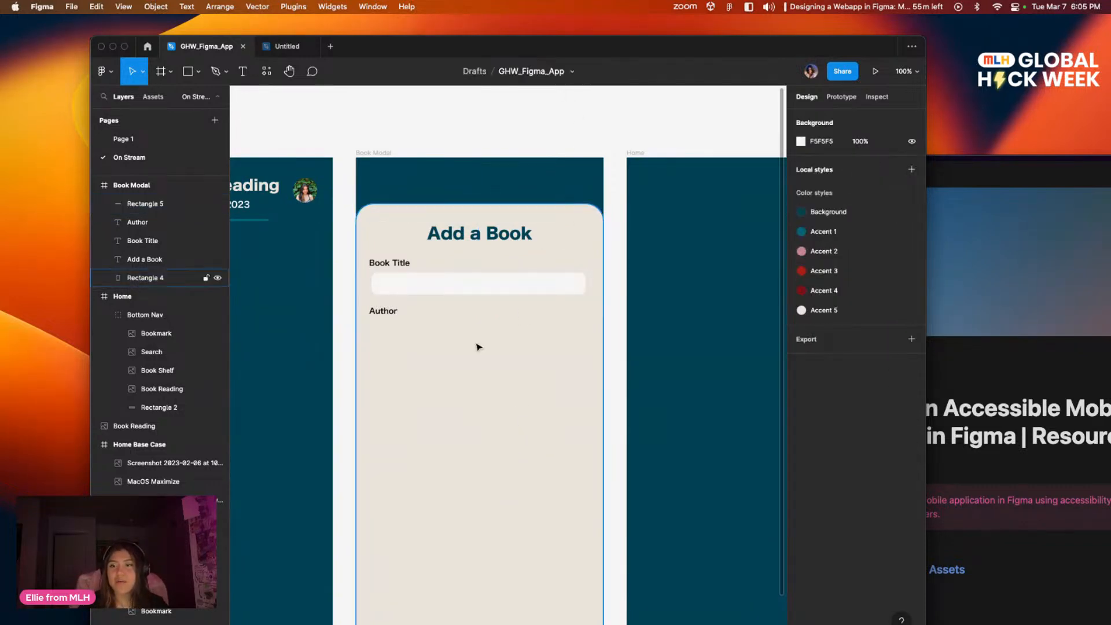
Step: Duplicate the Book Title input field and place the copy directly under the "Author" label
left_click(471, 284)
left_click_drag(491, 289, 503, 345)
left_click(512, 383)
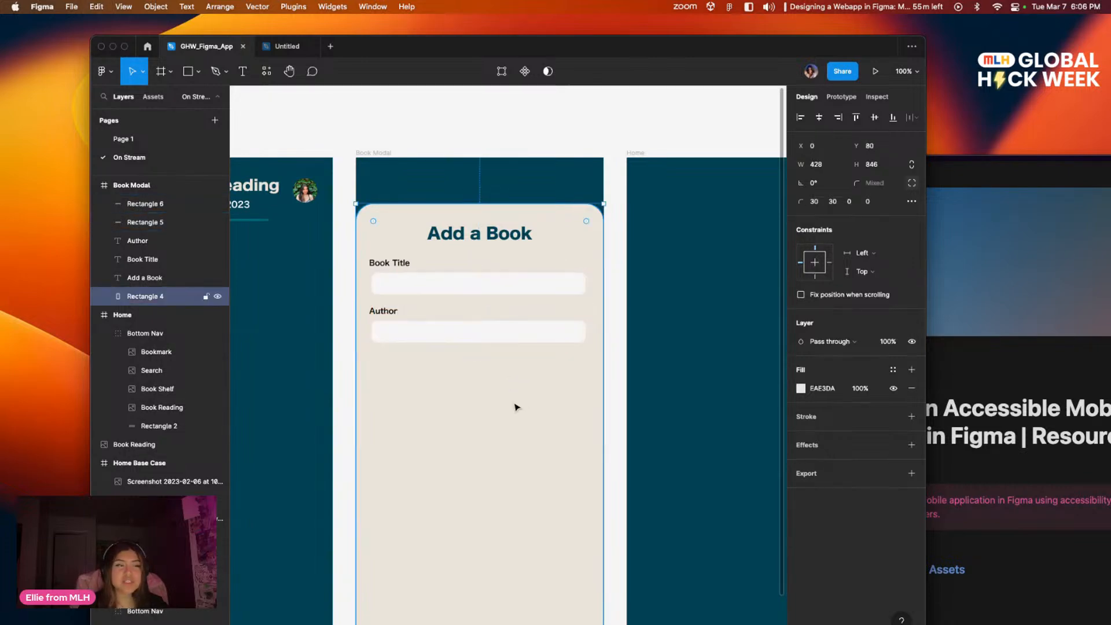
Step: Add a light grey C8BFBF stroke, 1 px inside, to the Book Title input field
key("Escape")
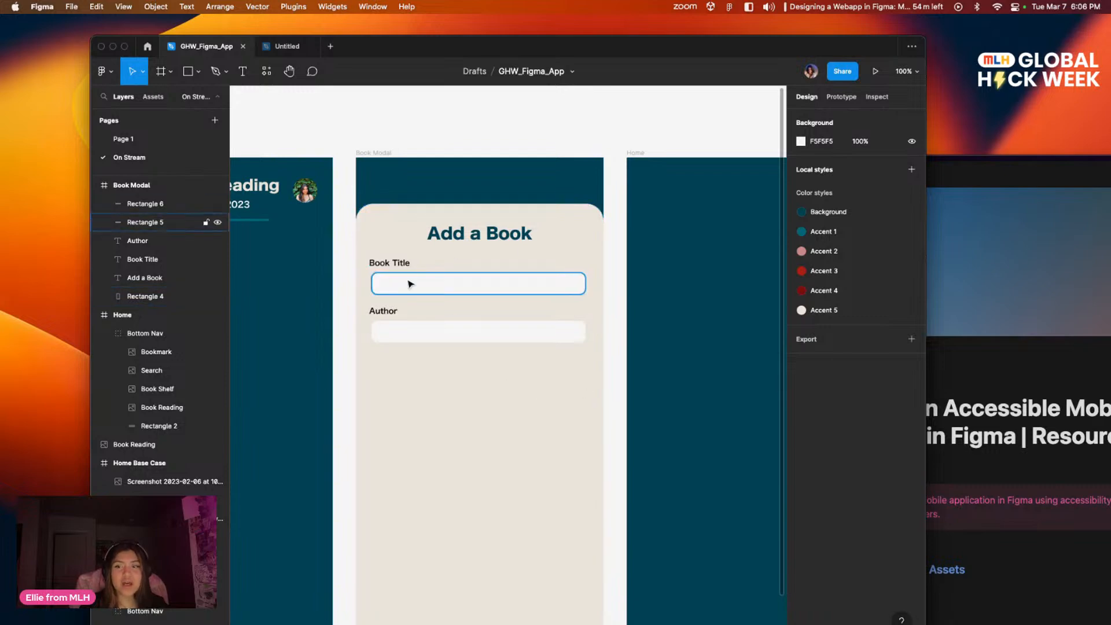
left_click(428, 290)
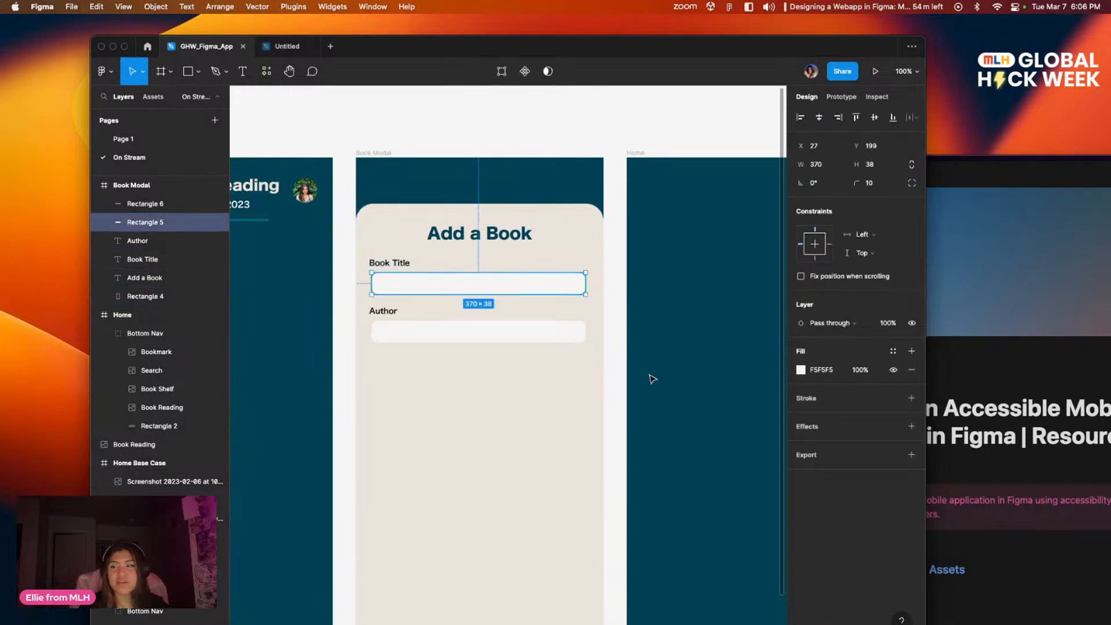
left_click(911, 398)
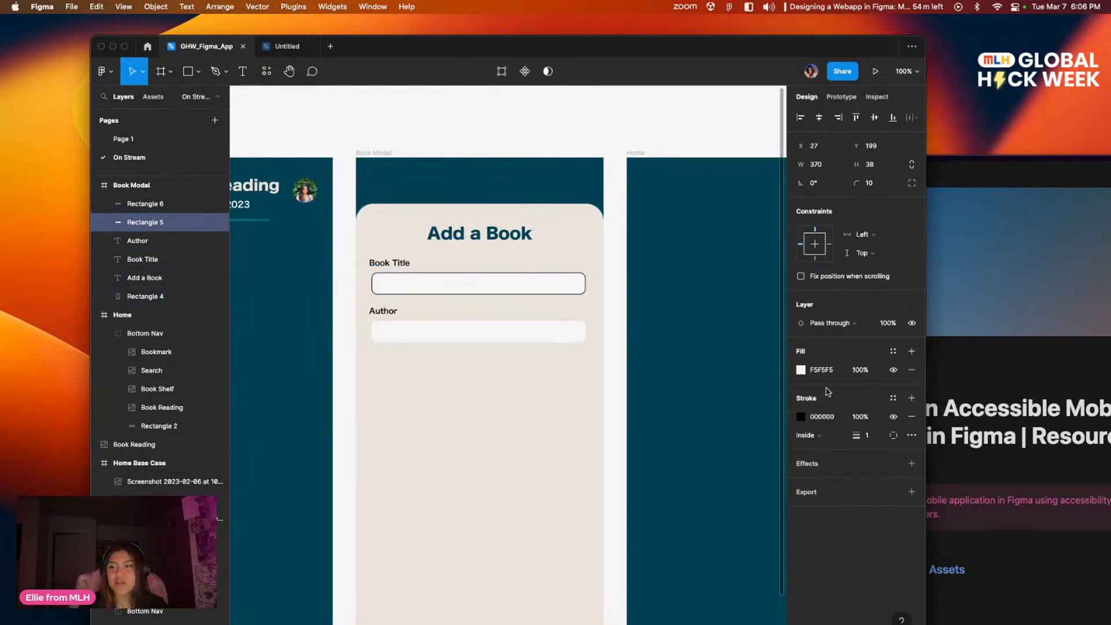
left_click(800, 419)
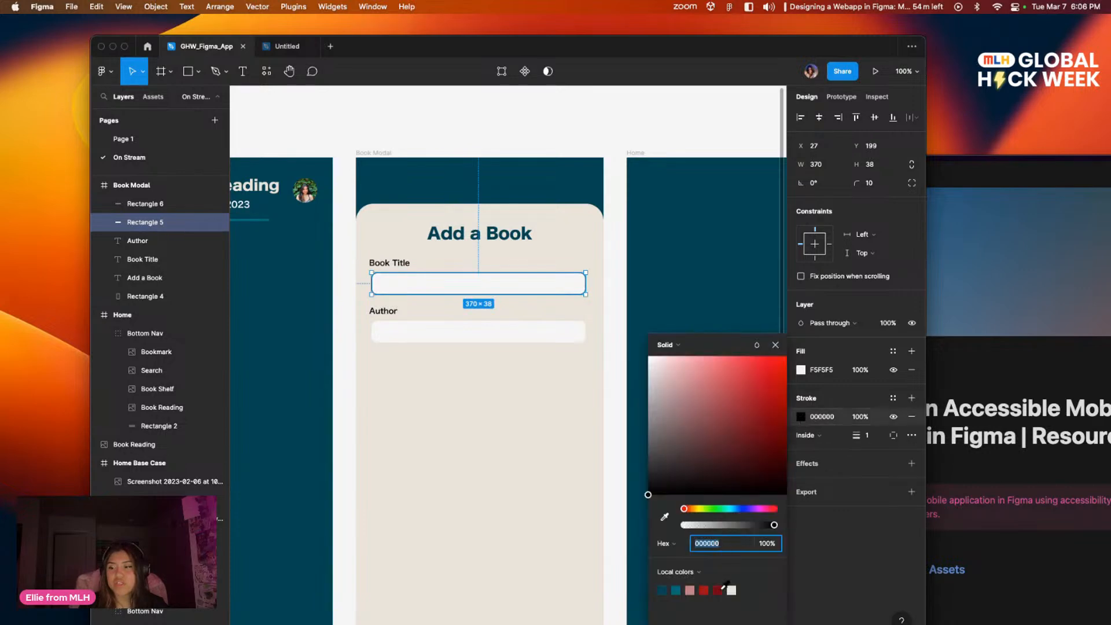
mouse_move(672, 388)
left_mouse_down()
mouse_move(658, 432)
mouse_move(652, 395)
left_mouse_up()
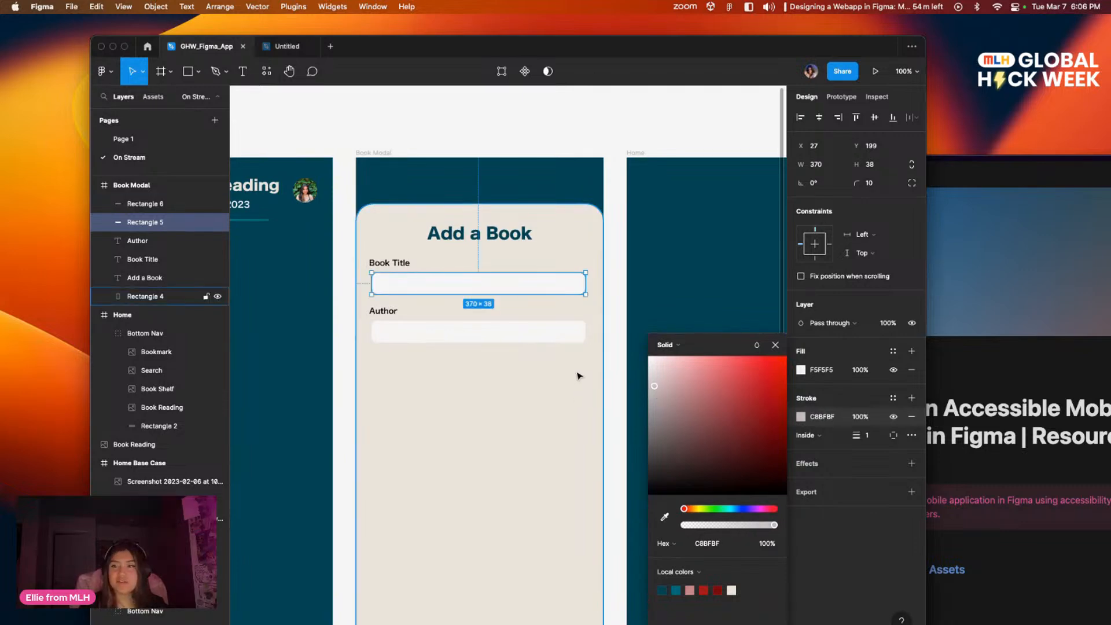
key("Escape")
Step: Add a light grey BCBCBC stroke, 1 px inside, to the Author input field
left_click(474, 332)
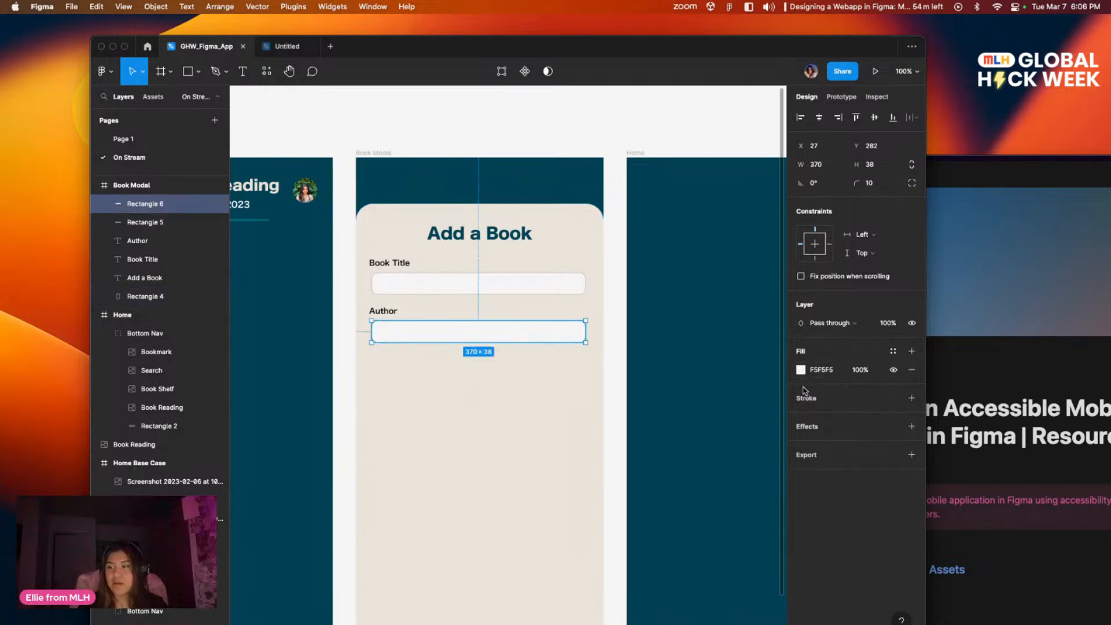
left_click(803, 398)
left_click(802, 415)
left_click(643, 399)
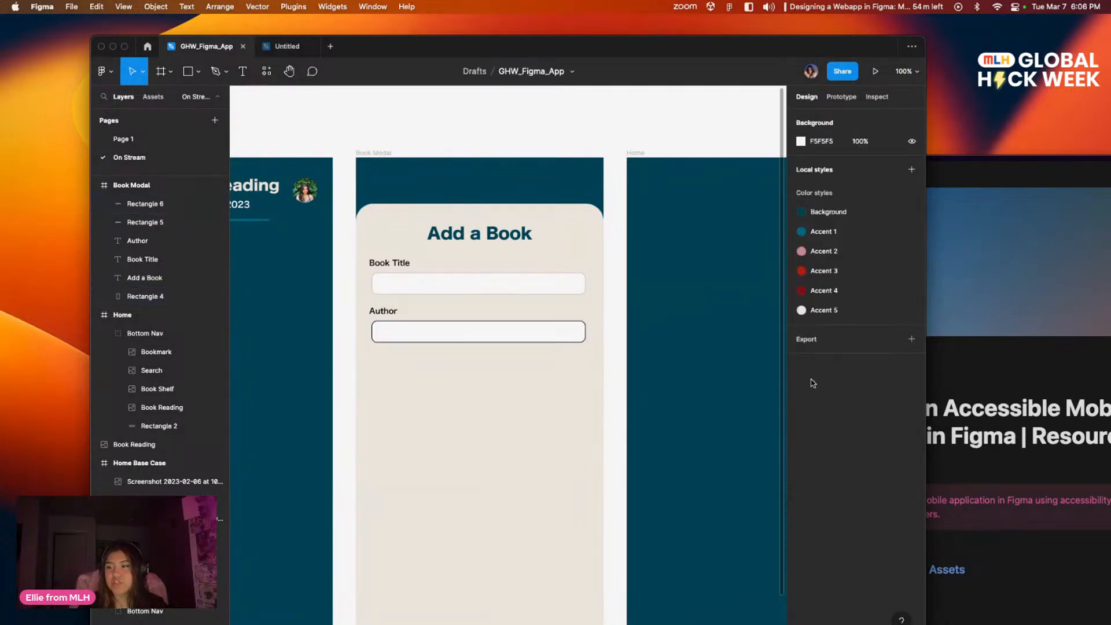
left_click(521, 336)
left_click(801, 417)
mouse_move(685, 396)
left_mouse_down()
mouse_move(649, 387)
mouse_move(649, 398)
left_mouse_up()
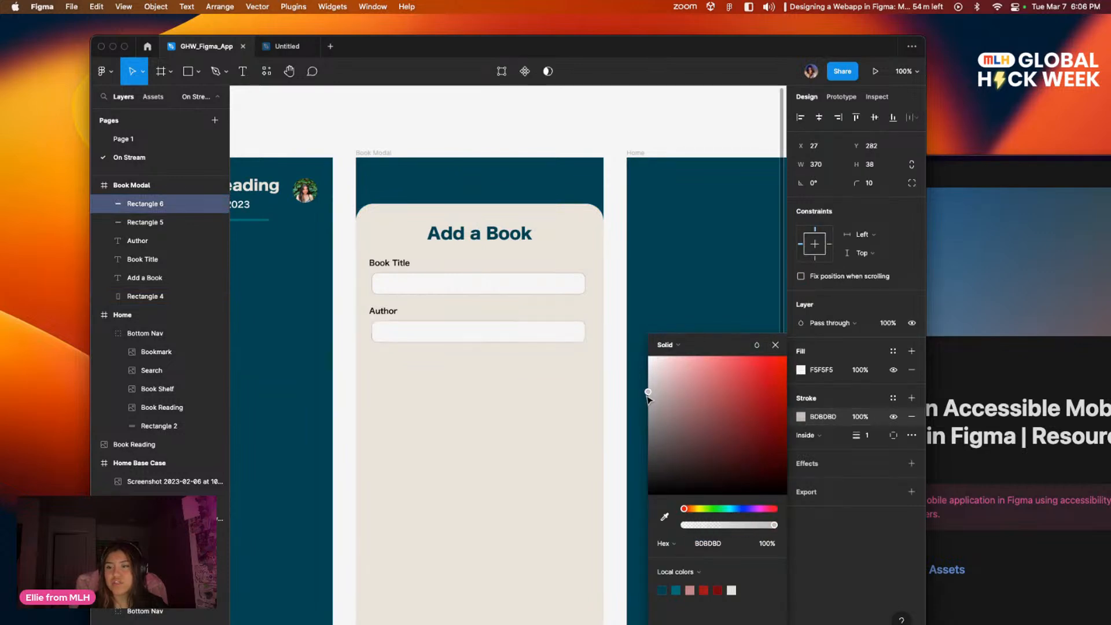
left_click(521, 399)
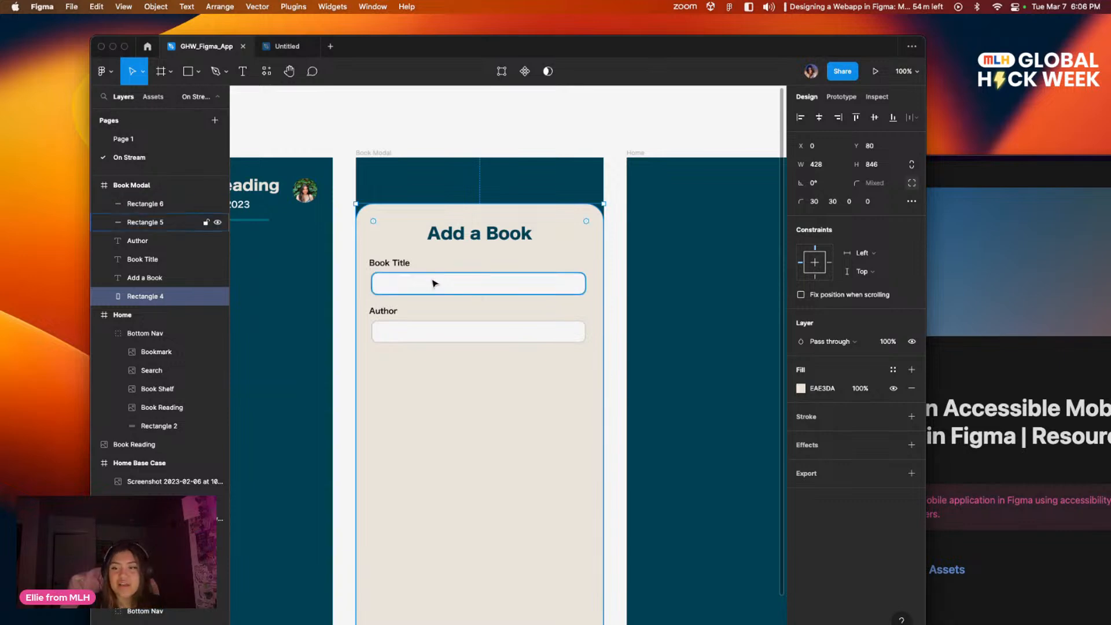
Step: Shift the Book Title and Author labels to X 27, flush with the left edges of their input fields
left_click(394, 264)
left_click_drag(394, 264, 396, 264)
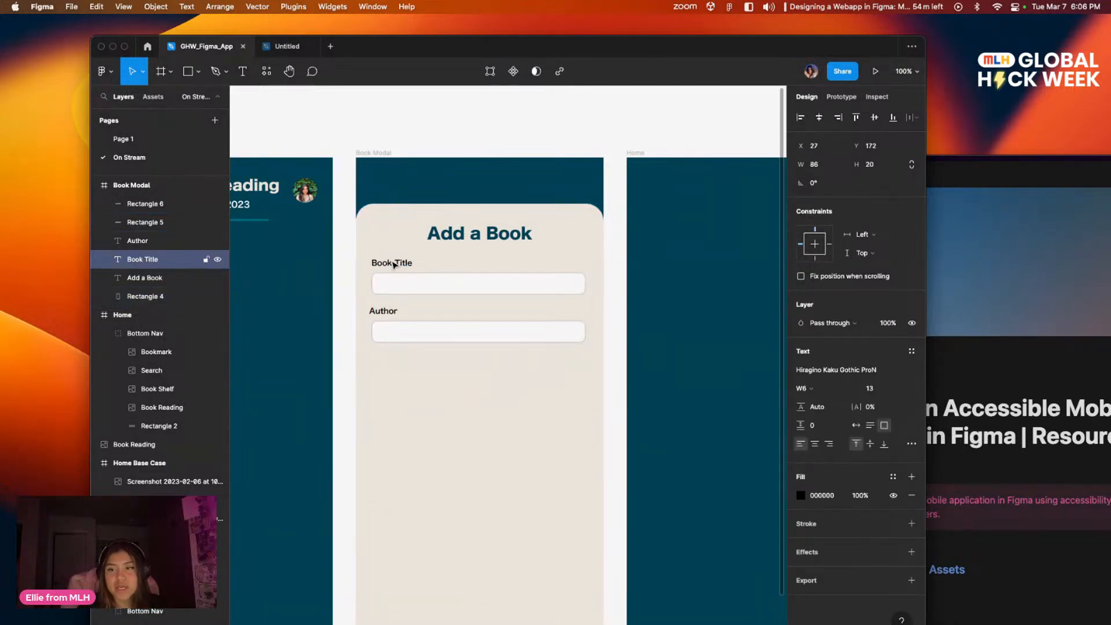
left_click(393, 312)
left_click_drag(393, 313, 390, 311)
left_click(454, 398)
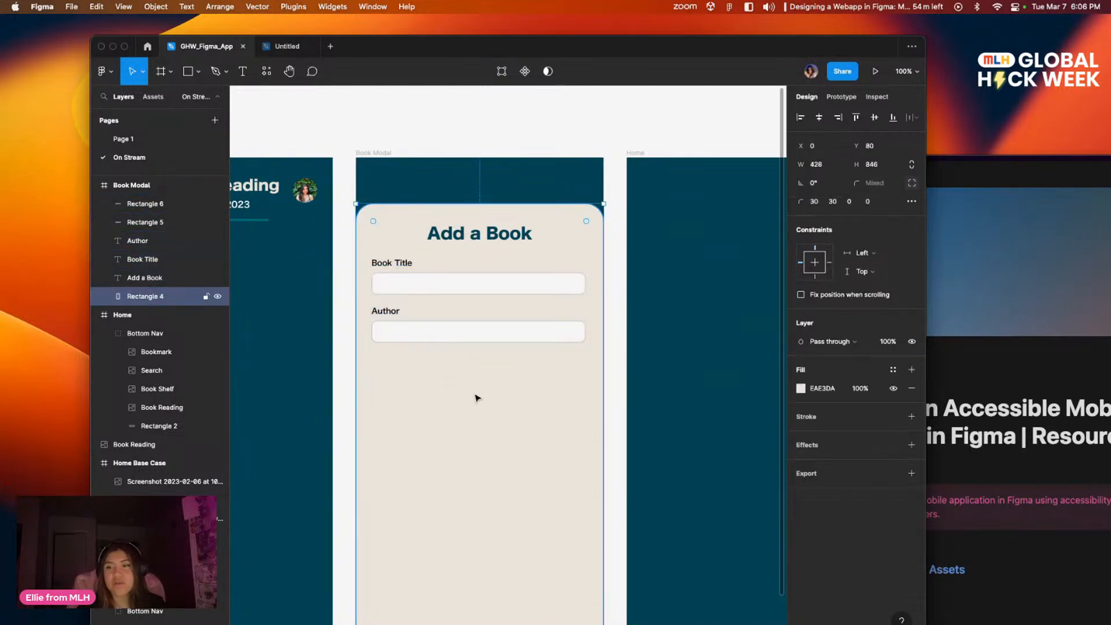
Step: Move both input fields up slightly, closer to their labels, placing the Author field at Y 277
left_click(422, 292)
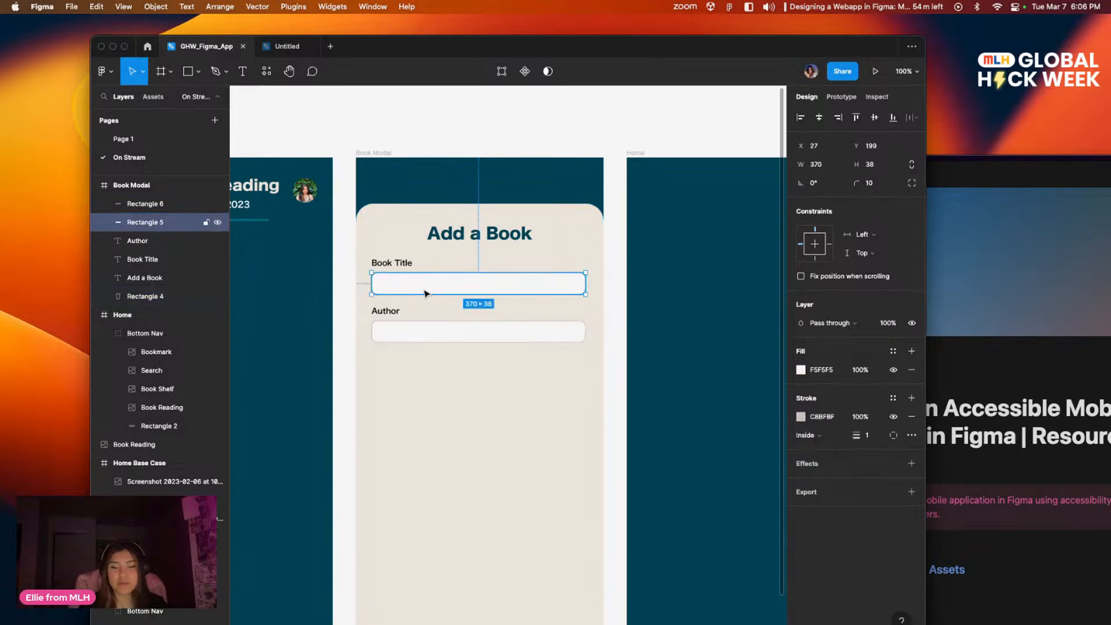
left_click_drag(420, 291, 422, 292)
left_click(449, 341)
left_click_drag(449, 341, 449, 339)
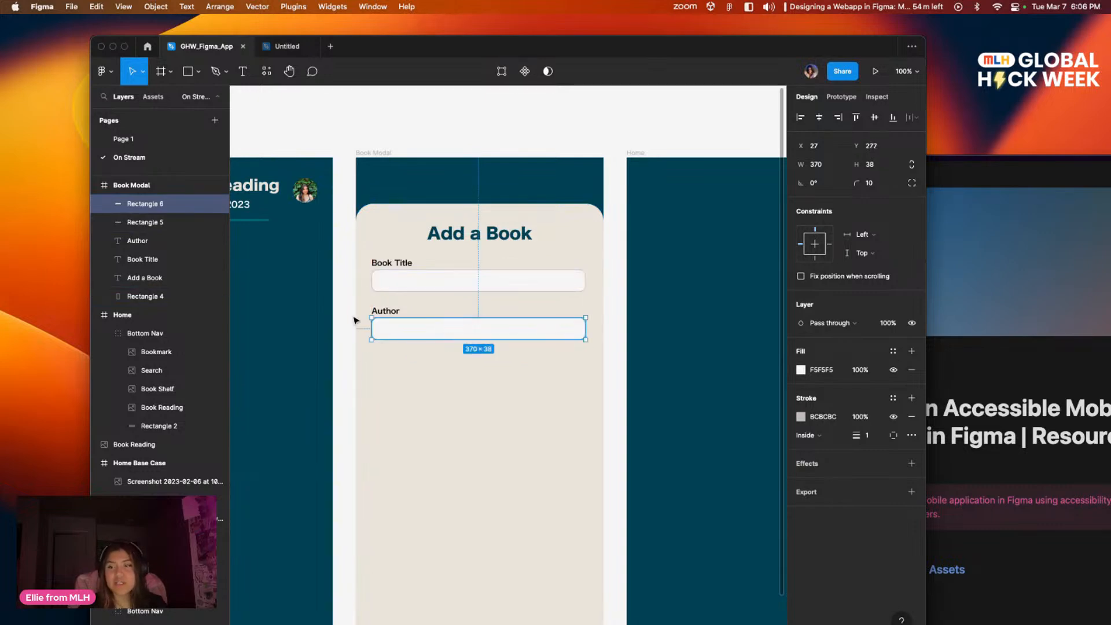
left_click(455, 391)
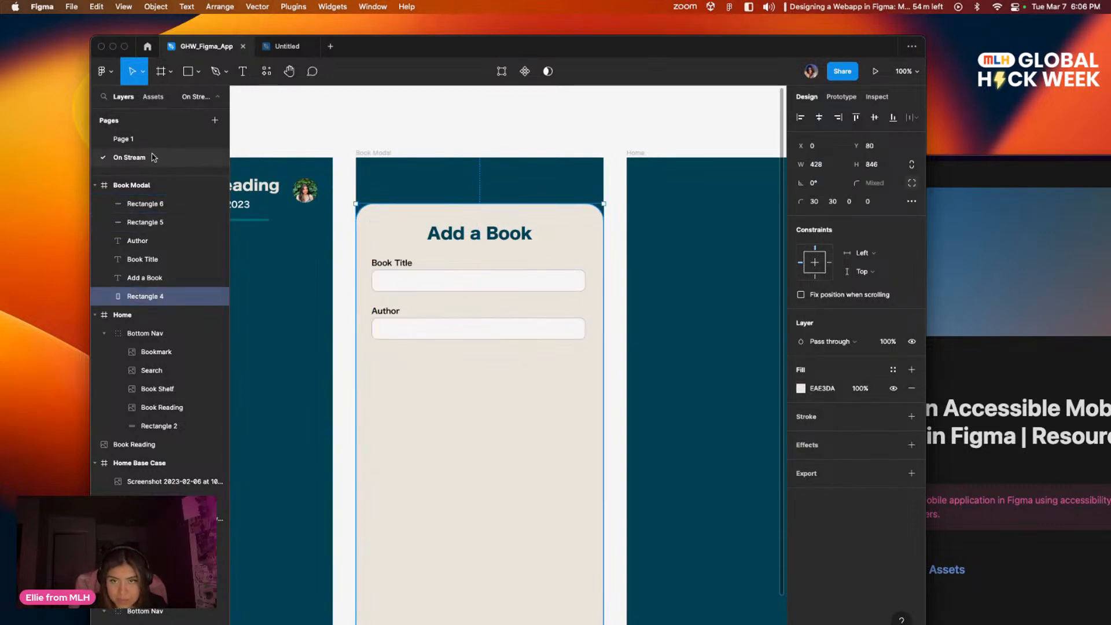
Step: Compare the finished Add a Book modal on Page 1 with the screens being built on the On Stream page
left_click(136, 140)
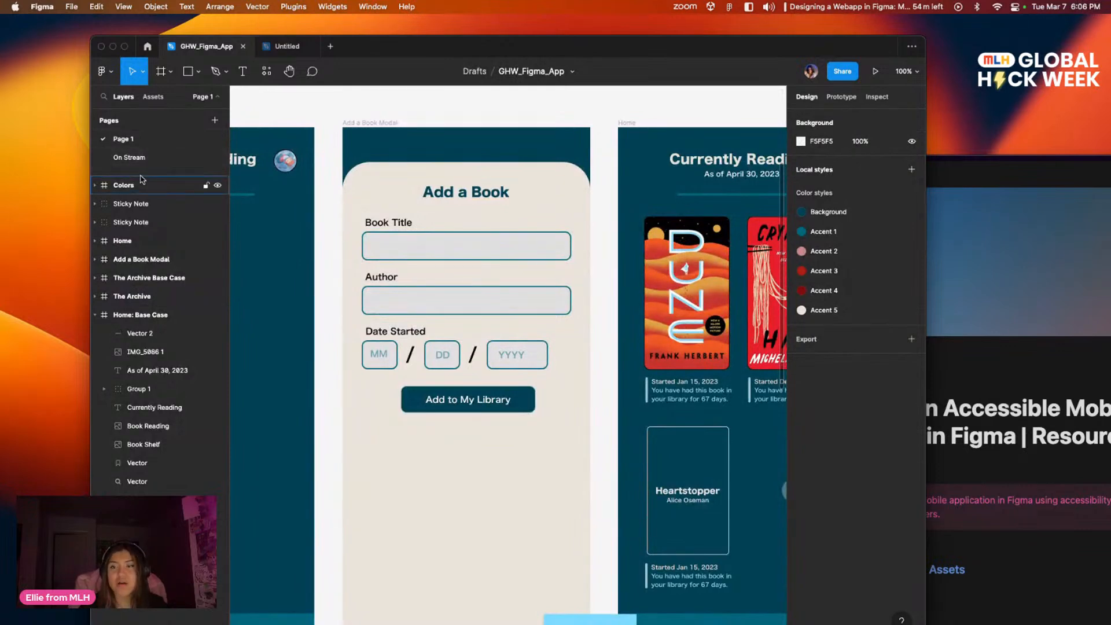
left_click(135, 158)
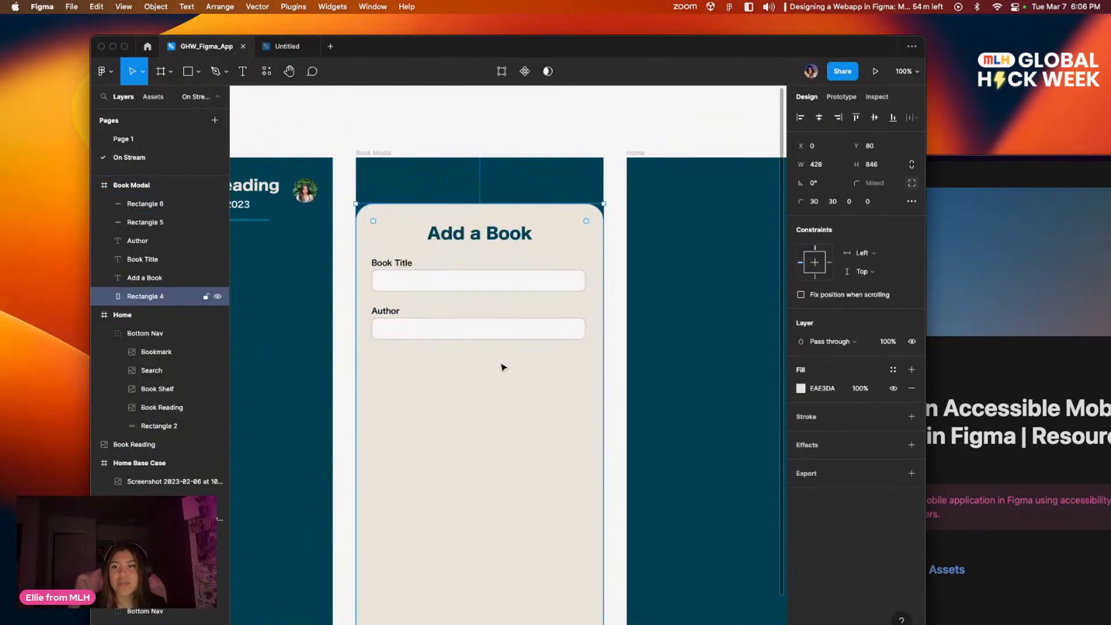
left_click(549, 120)
left_click_drag(610, 298, 658, 239)
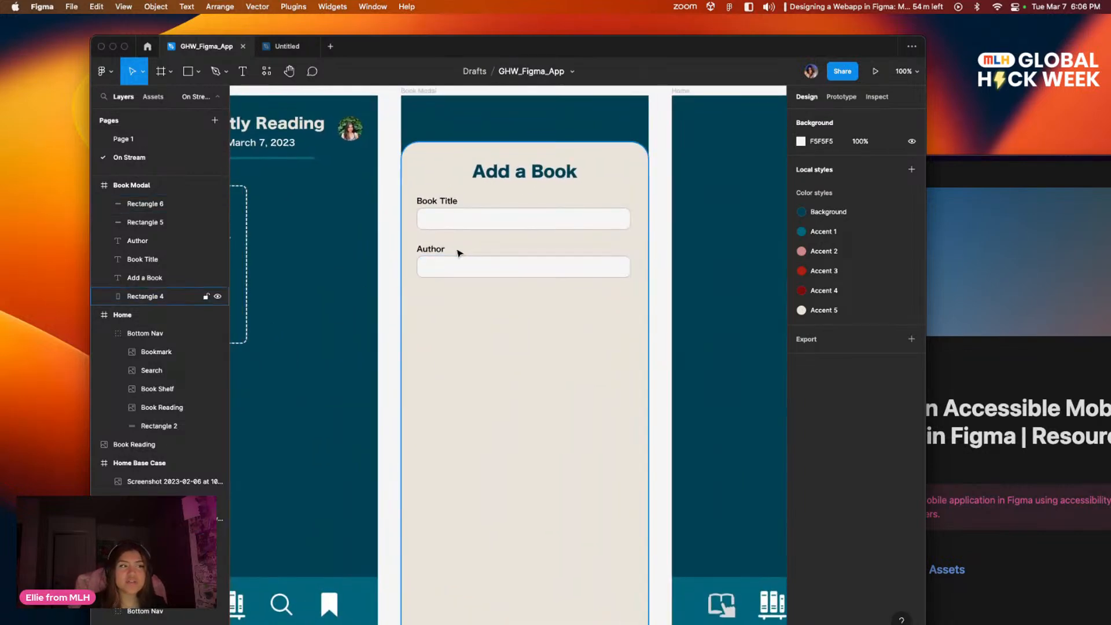
left_click_drag(310, 352, 632, 388)
scroll(683, 428, "down", 3)
scroll(683, 428, "right", 2)
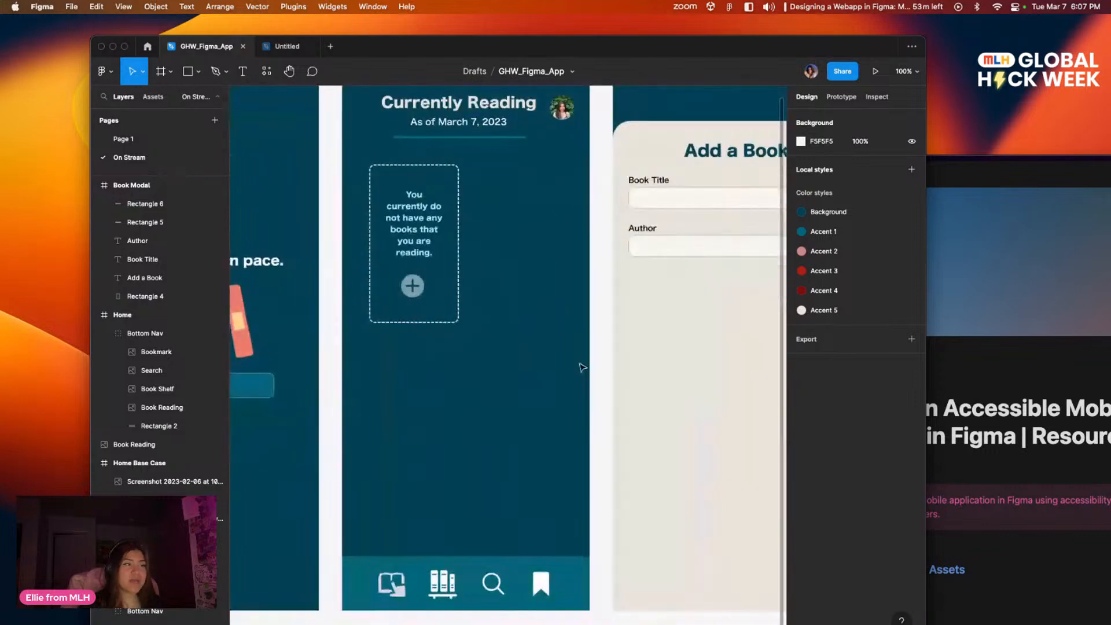
Step: Examine the start-date captions on Page 1's Home screen and the Date Started fields in its Add a Book modal
left_click(139, 138)
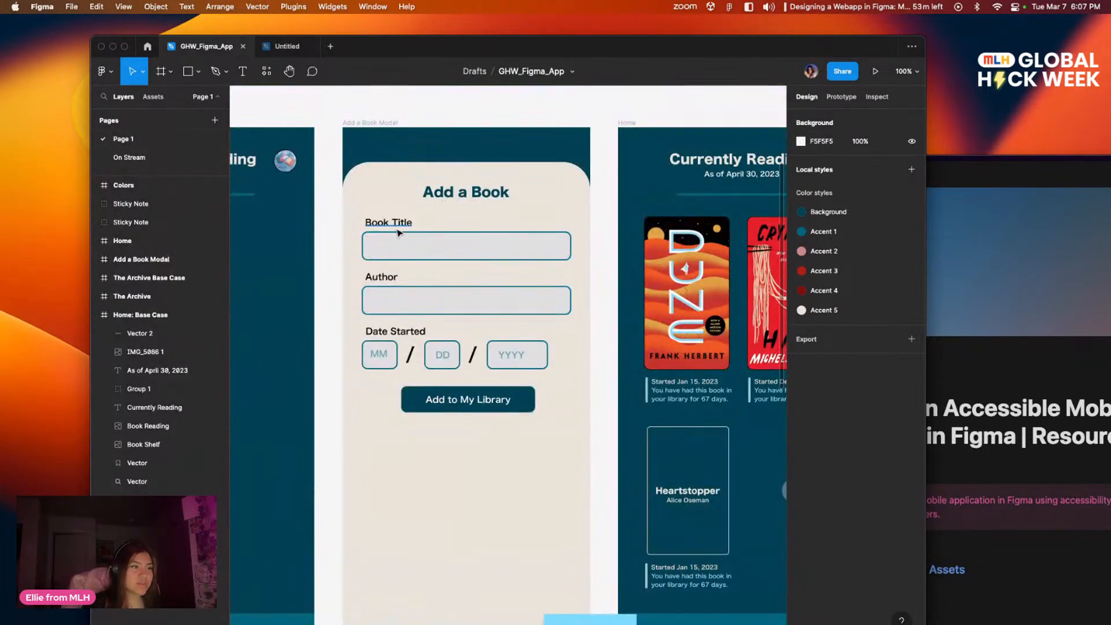
left_click_drag(396, 232, 699, 239)
left_click_drag(491, 223, 424, 214)
scroll(424, 214, "right", 8)
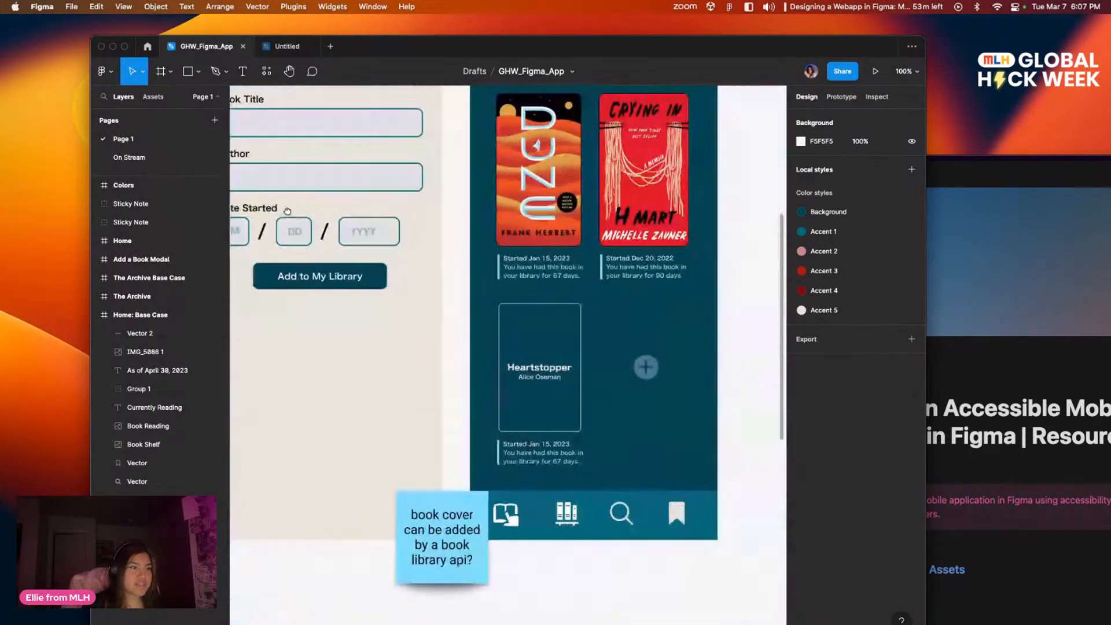
key("super+equal")
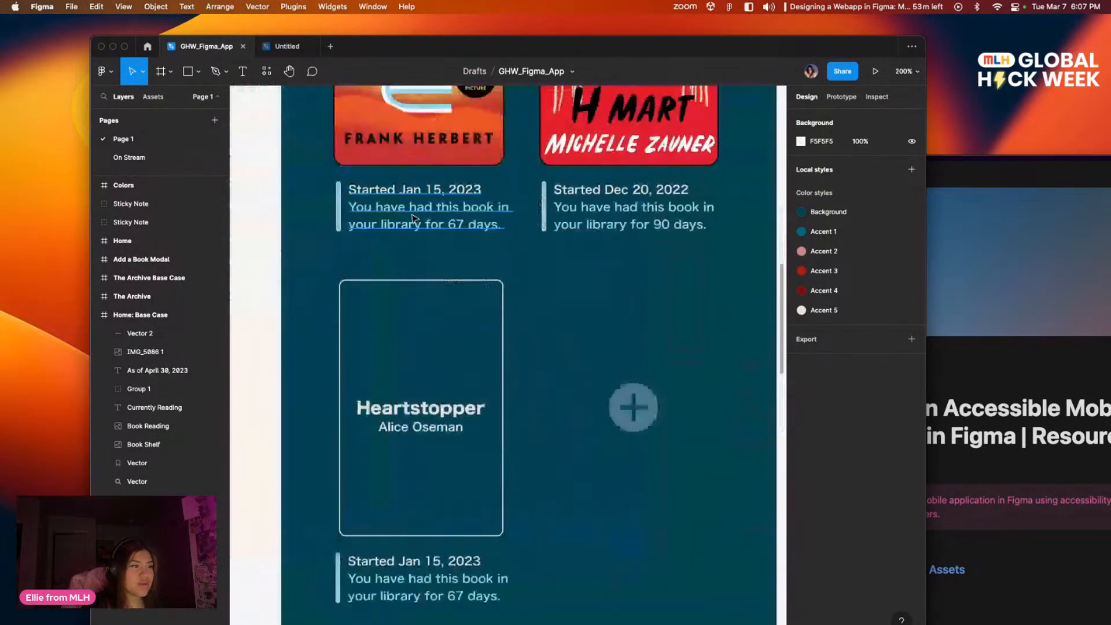
scroll(597, 262, "up", 2)
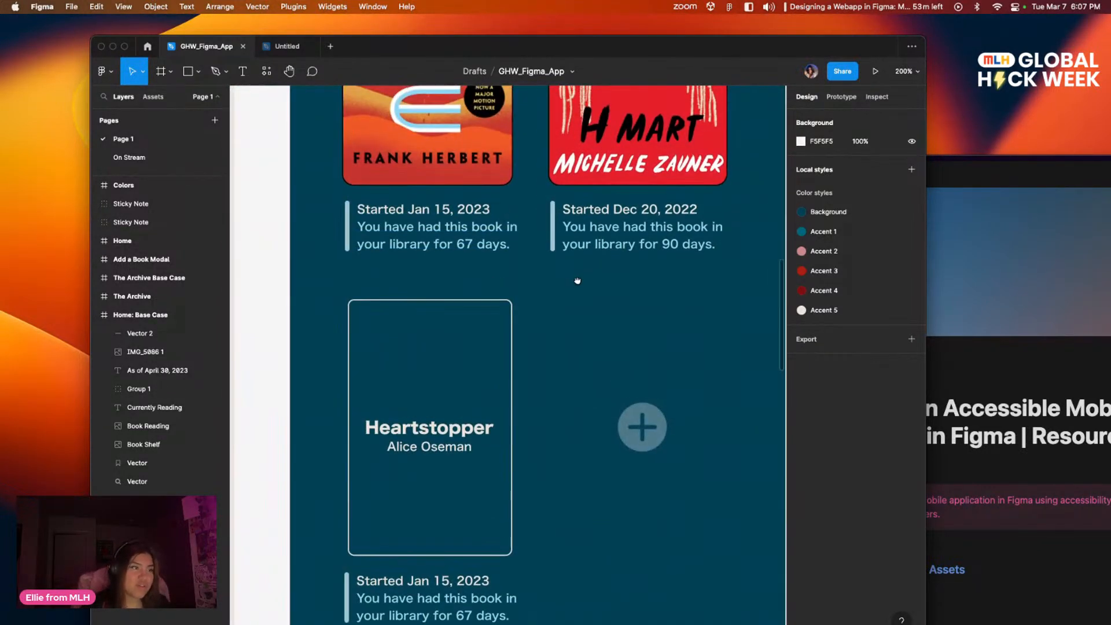
scroll(547, 270, "up", 2)
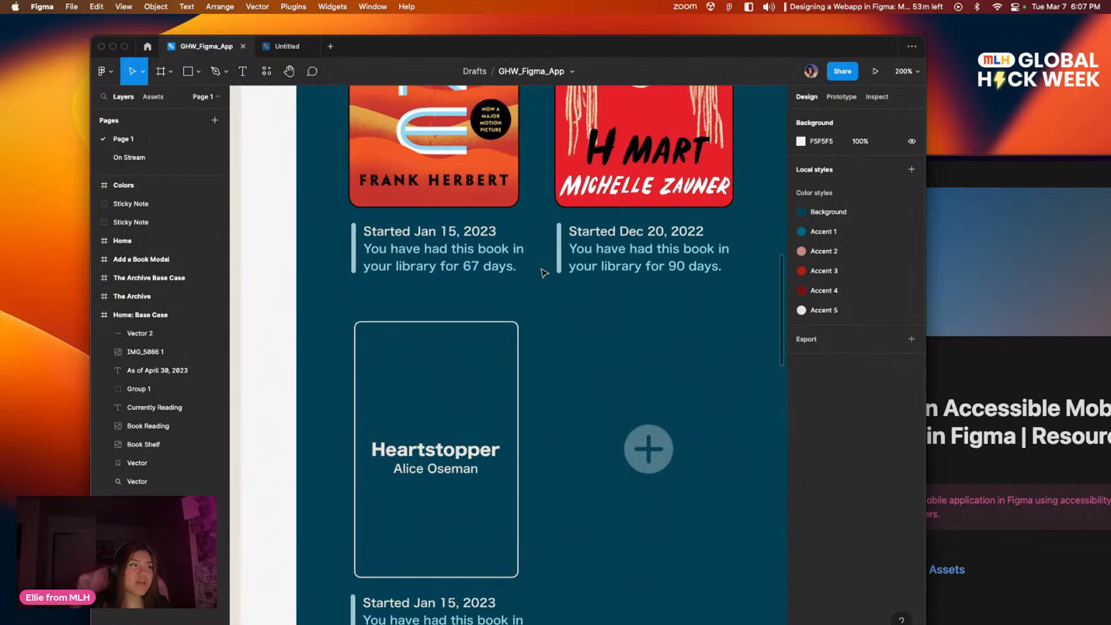
scroll(577, 281, "up", 3)
scroll(651, 283, "right", 4)
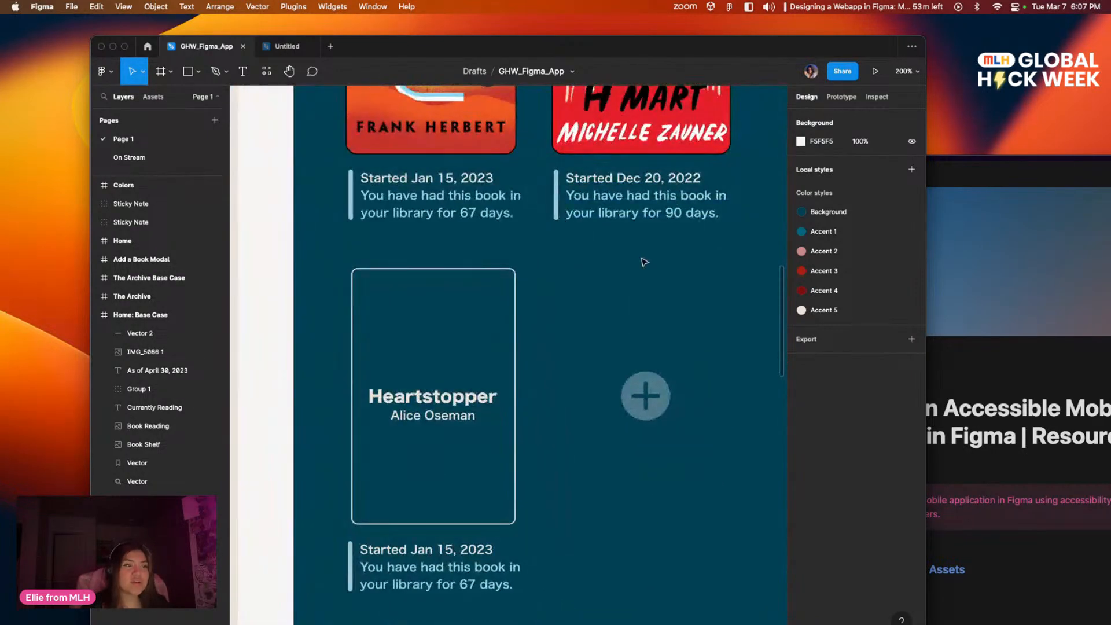
scroll(600, 293, "up", 5)
scroll(600, 292, "left", 4)
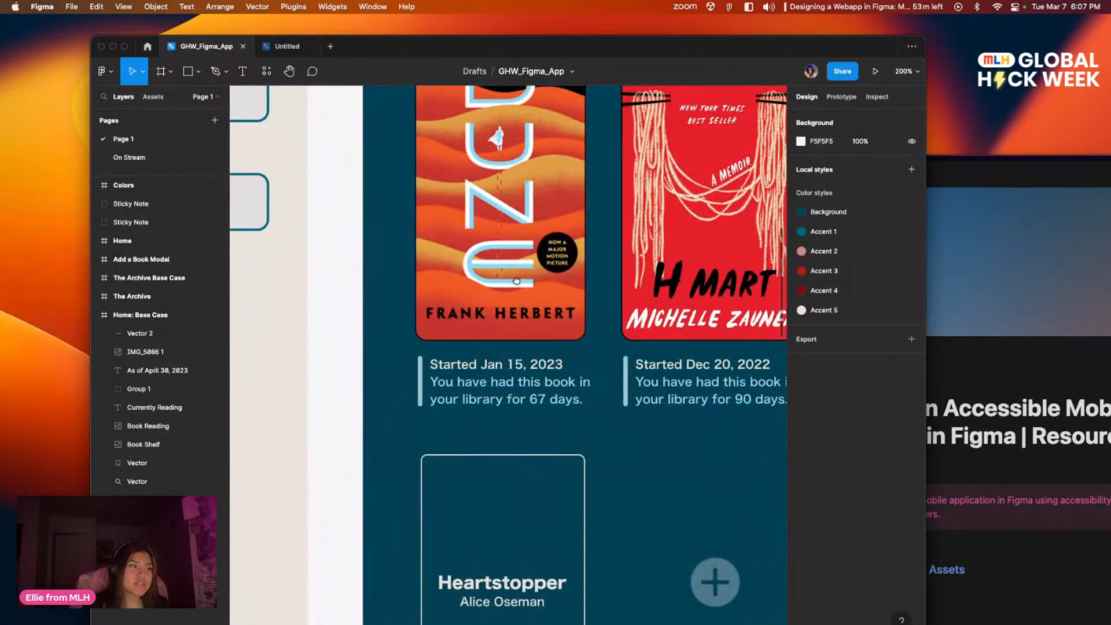
scroll(420, 265, "left", 7)
scroll(421, 265, "left", 8)
scroll(453, 379, "up", 5)
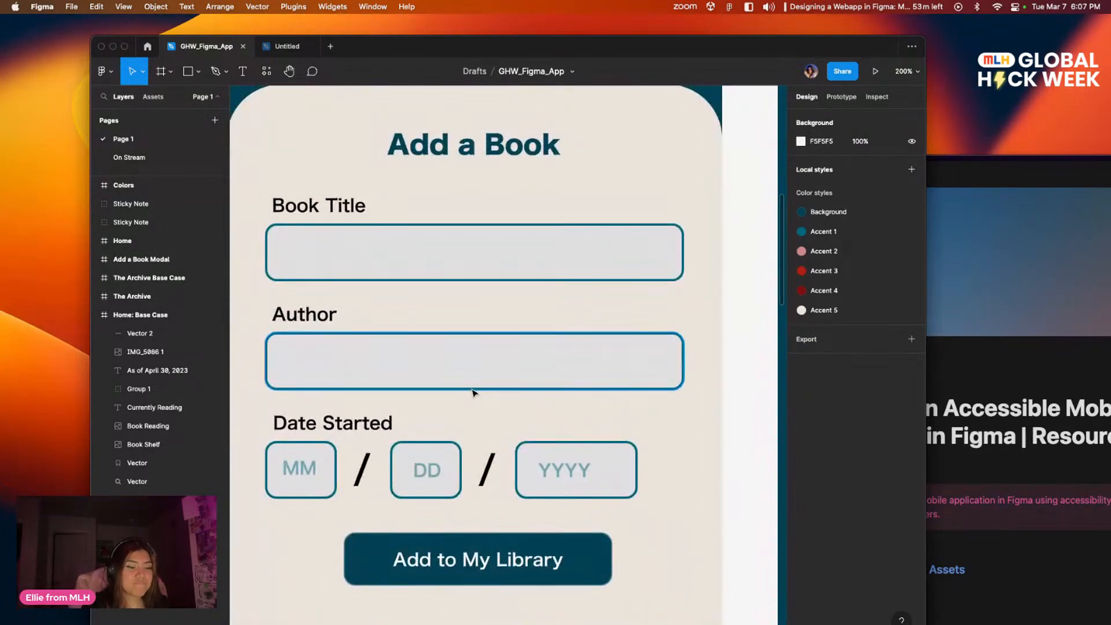
key("shift+0")
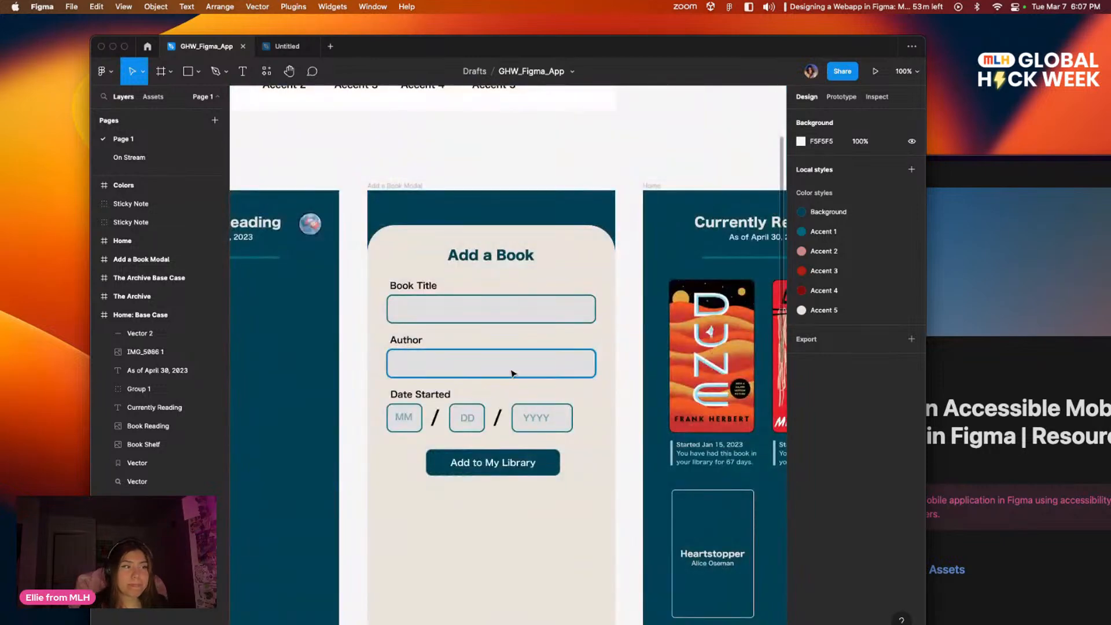
Step: Back on the On Stream page, duplicate the Author label and place the copy below the Author input field
left_click(129, 158)
scroll(474, 254, "right", 7)
scroll(468, 272, "up", 2)
scroll(472, 278, "left", 1)
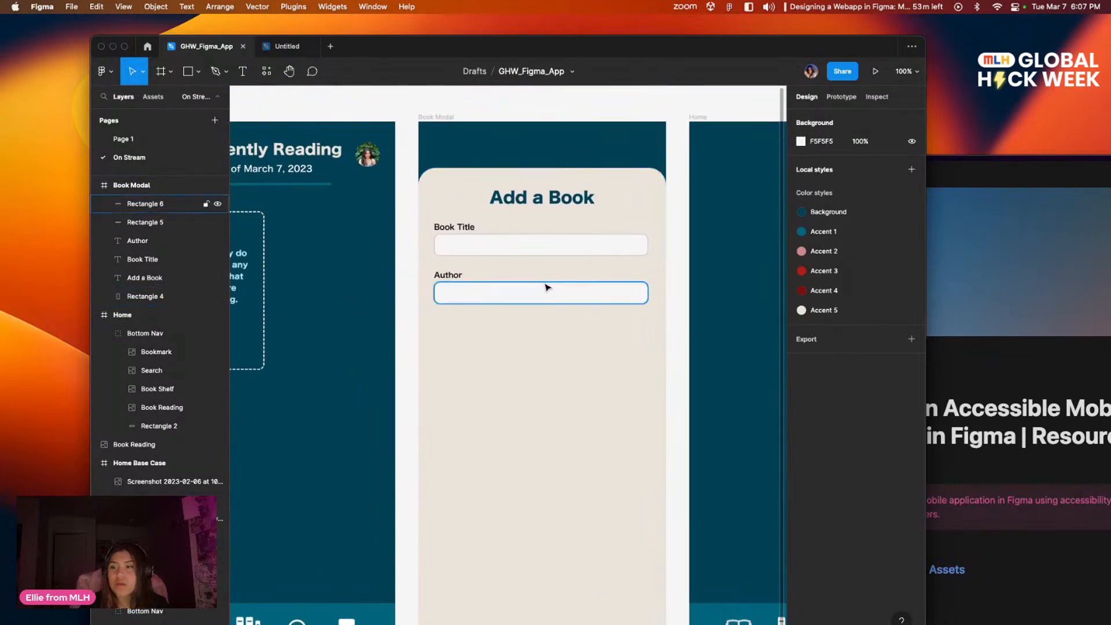
double_click(455, 277)
left_click(505, 305)
key("super+d")
left_click_drag(468, 266, 467, 325)
Step: Change the duplicated label's text to "Date Started" and widen its text box so the text fits on one line
double_click(455, 322)
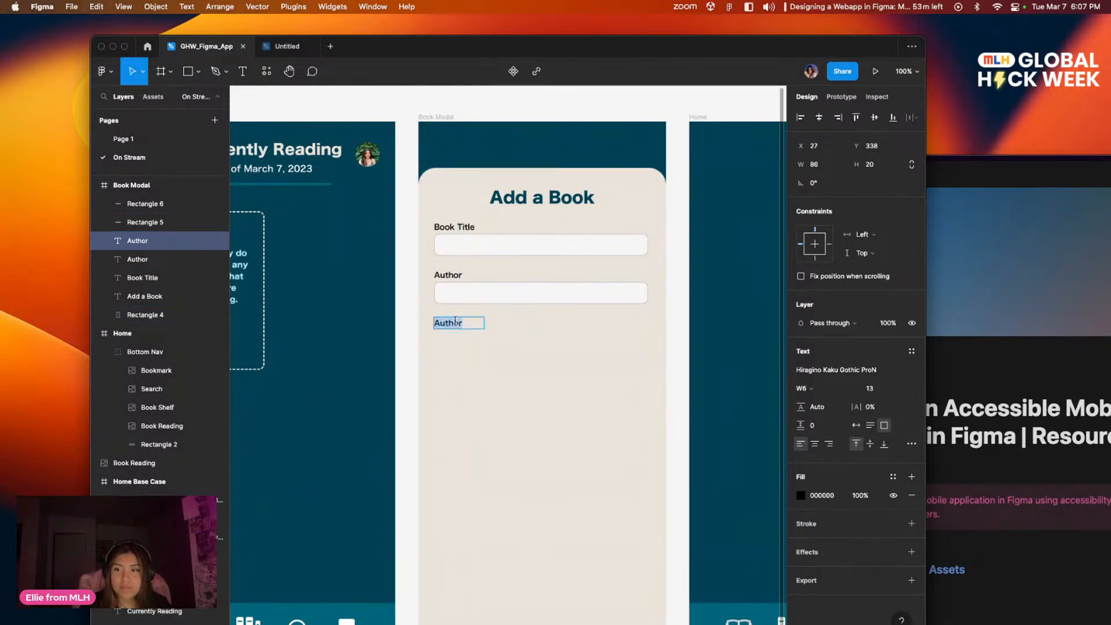
type("Date S")
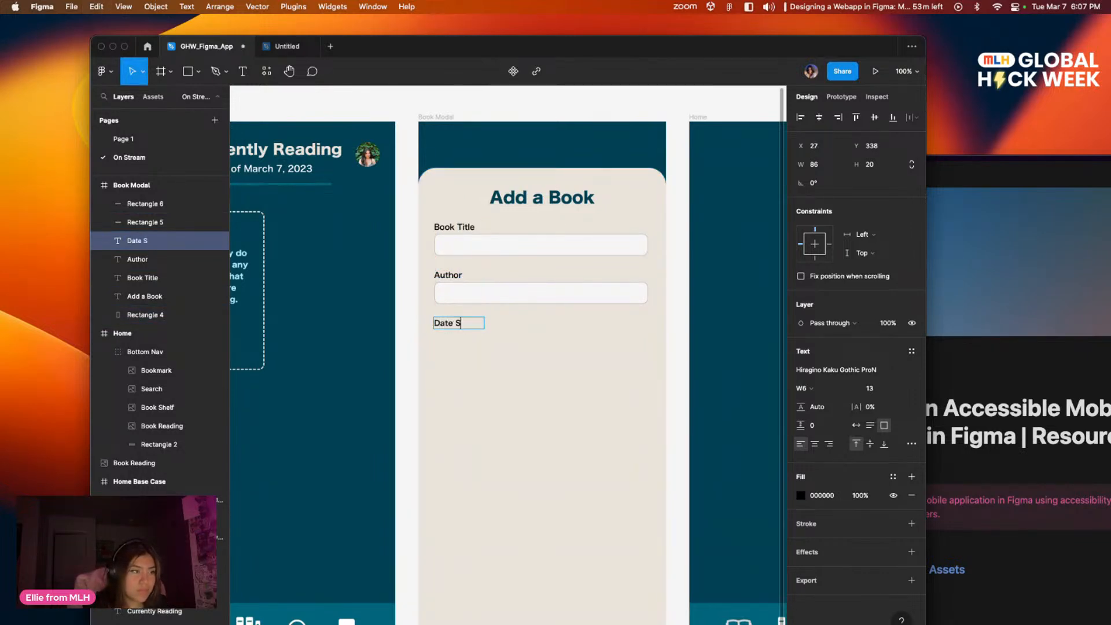
type("taretd")
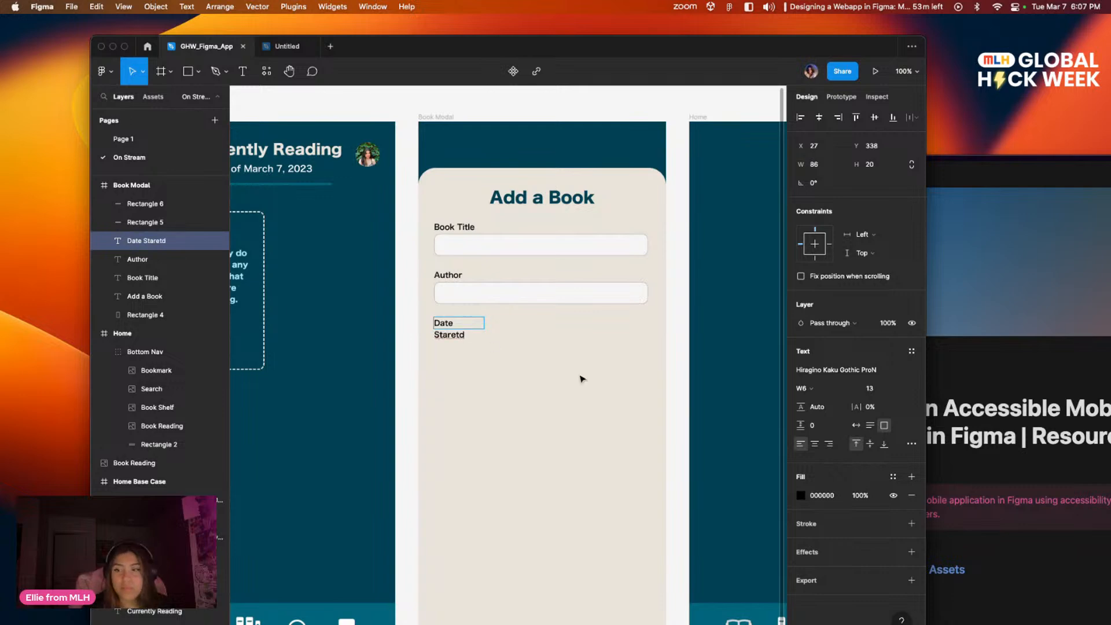
left_click(501, 346)
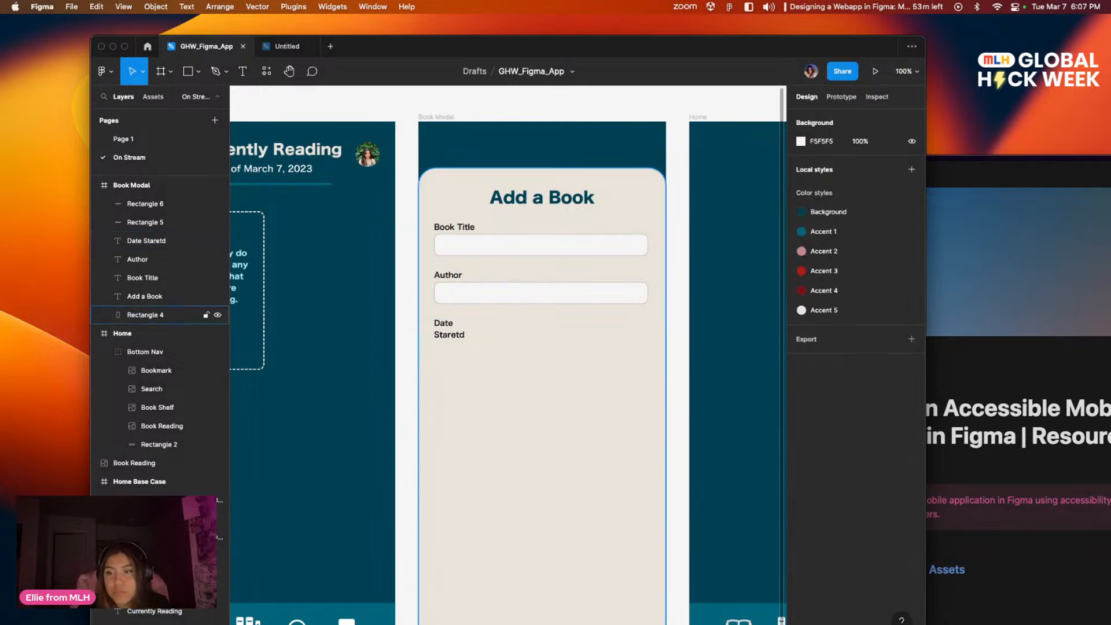
left_click(453, 337)
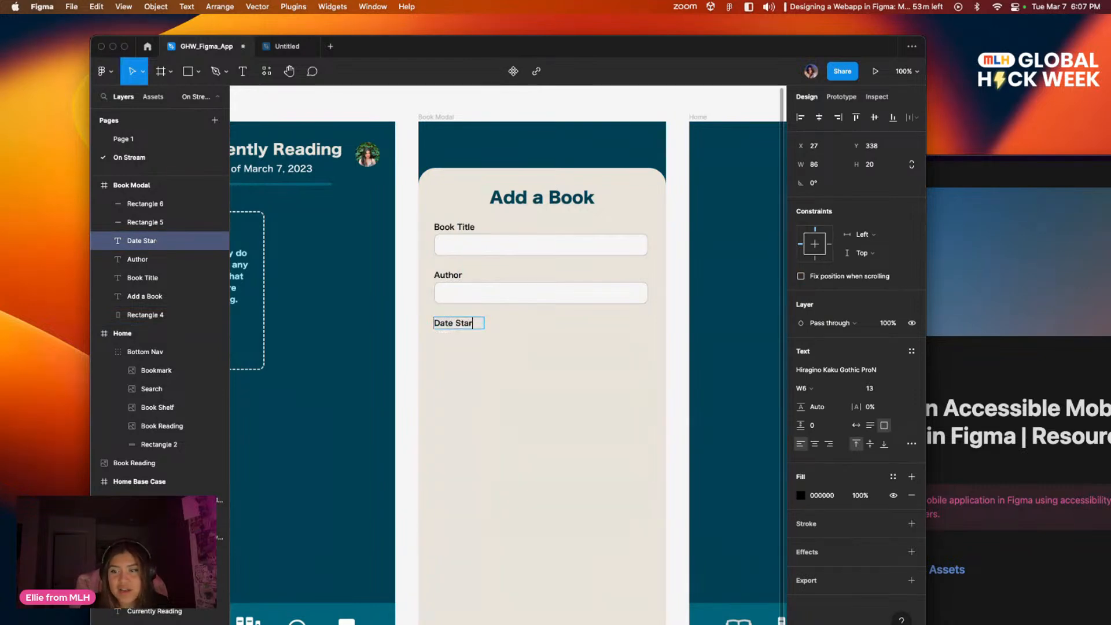
key("Escape")
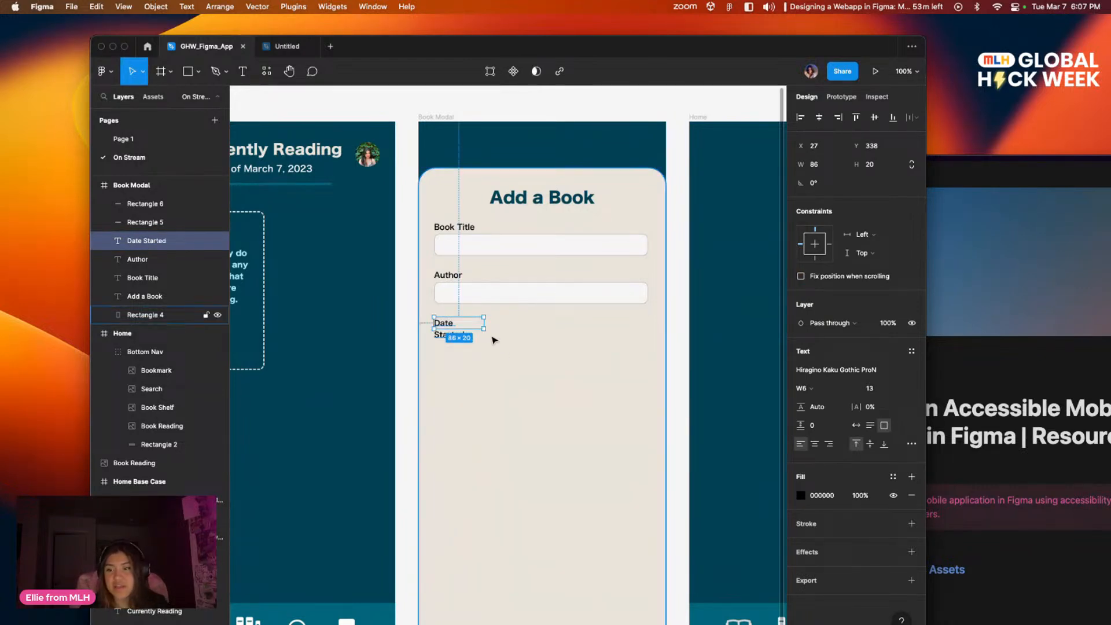
left_click_drag(483, 323, 499, 323)
left_click(517, 355)
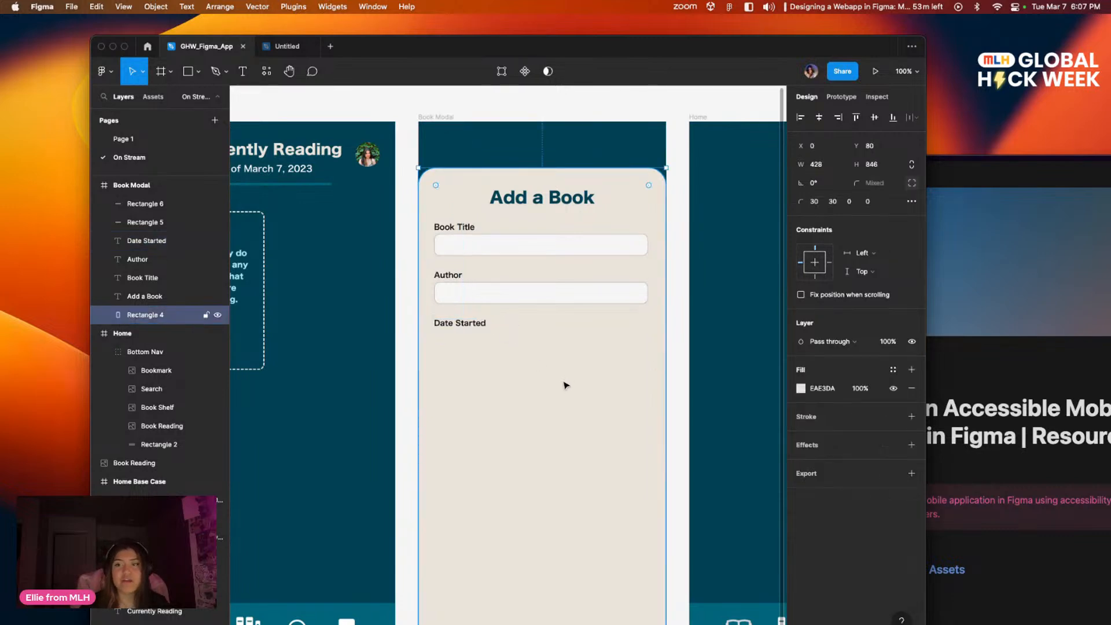
Step: Duplicate the Author input field below the Date Started label and narrow the copy to 60 px wide
left_click(553, 290)
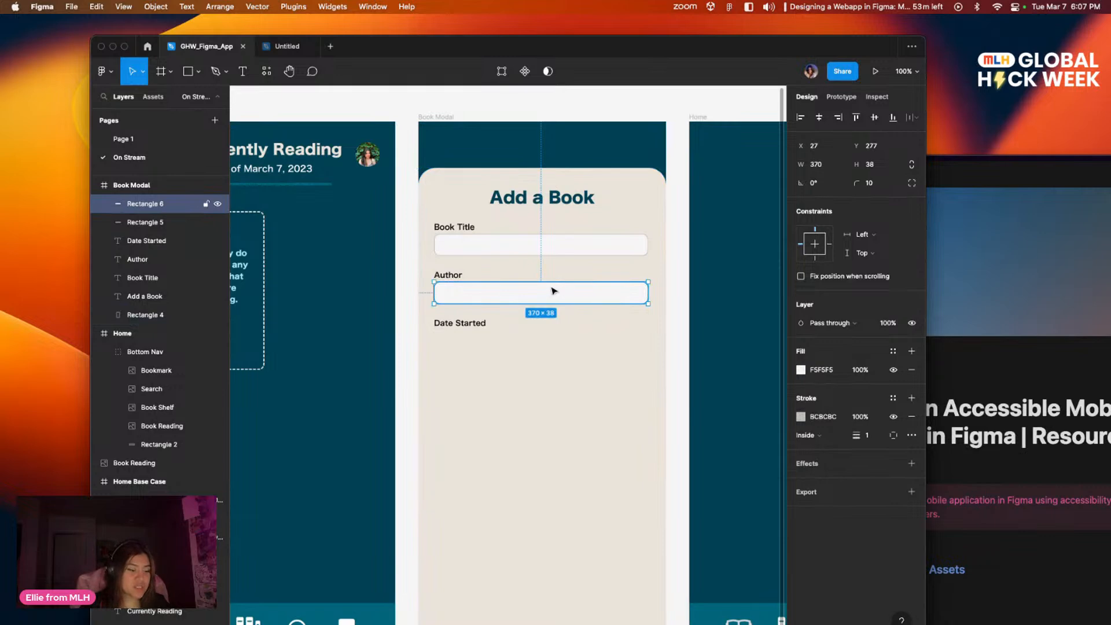
left_click_drag(548, 294, 469, 346)
left_click(505, 380)
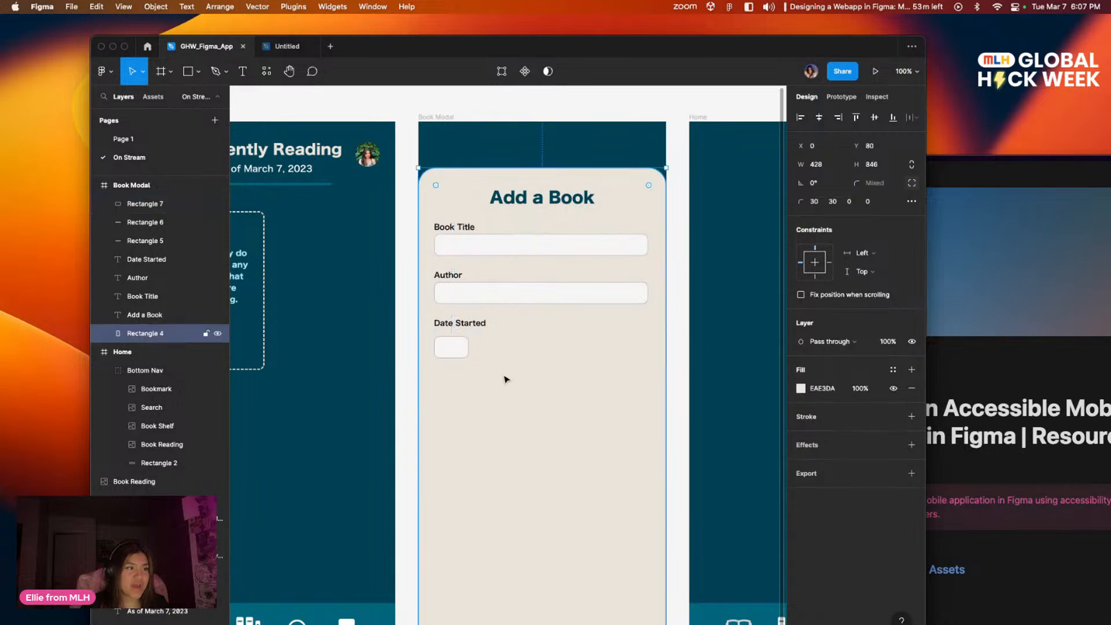
Step: Duplicate the small date box twice along the same row and widen the third box for the year
left_click(460, 354)
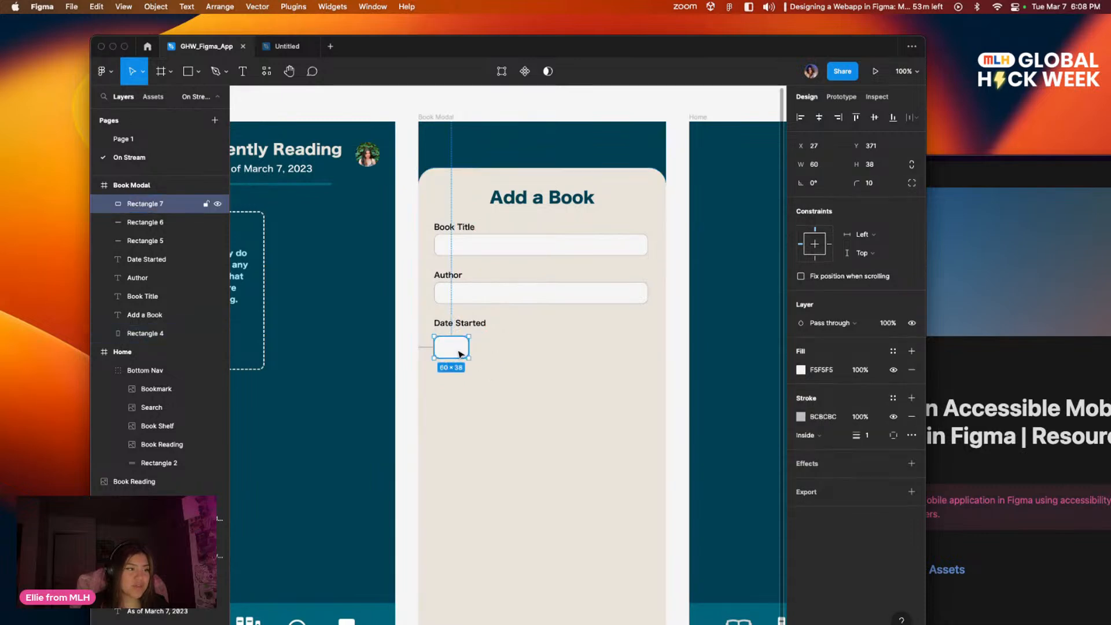
left_click_drag(460, 354, 605, 349)
left_click(590, 411)
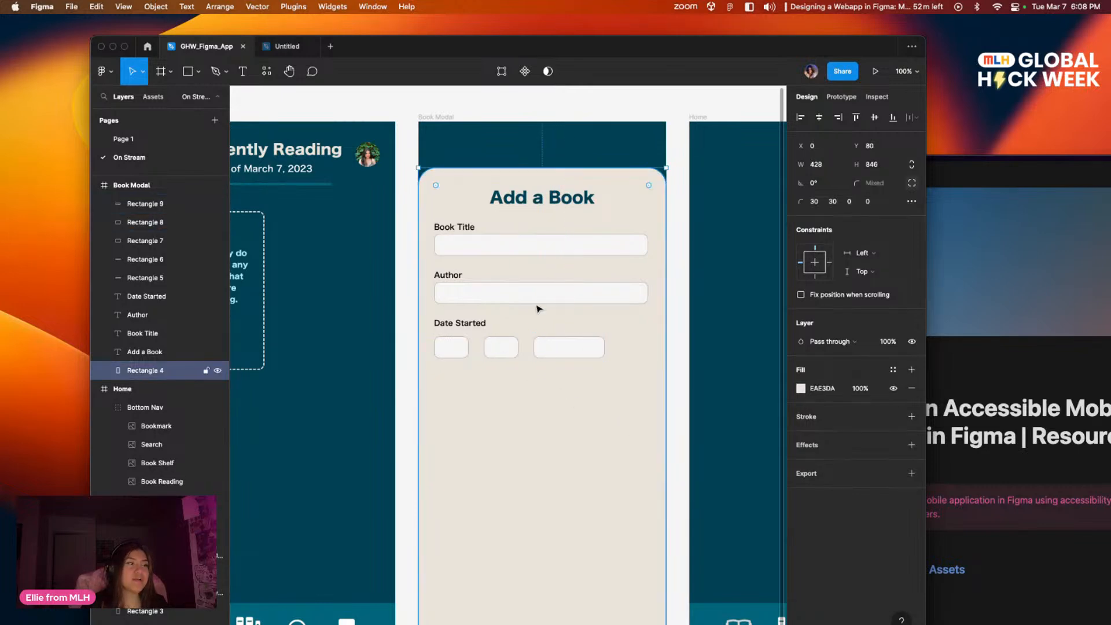
scroll(504, 315, "left", 1)
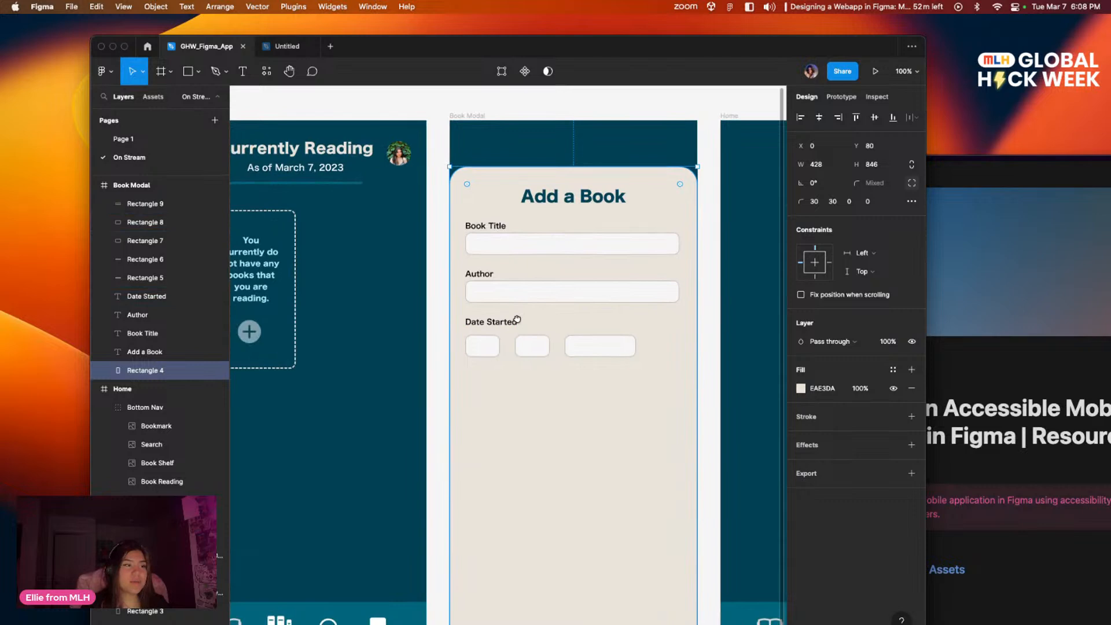
key("shift+equal")
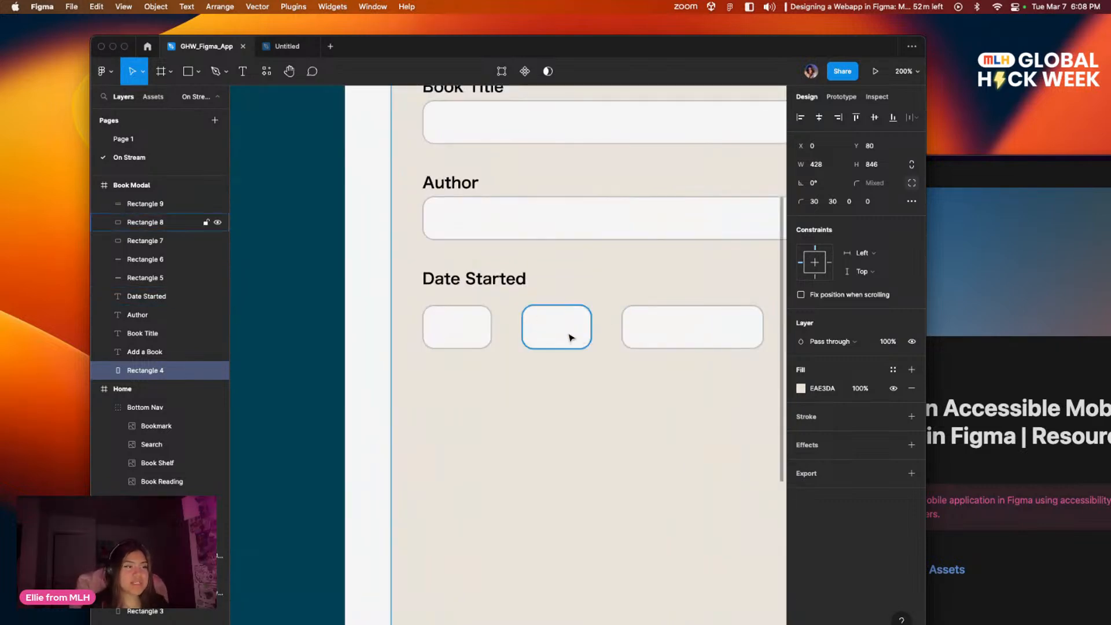
left_click_drag(566, 338, 549, 326)
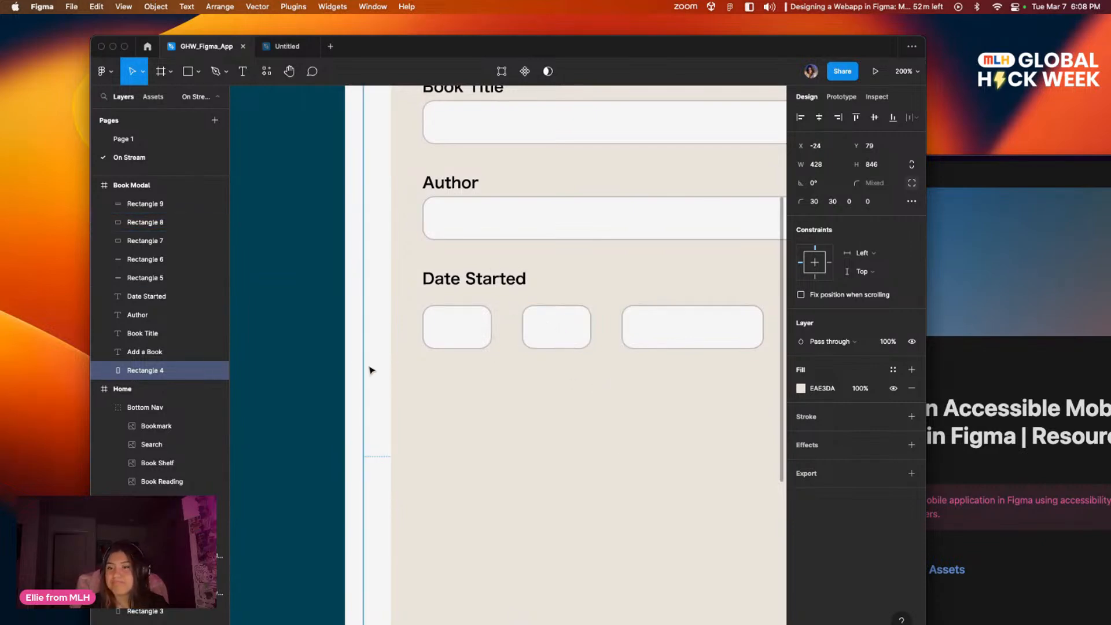
left_click(353, 351)
left_click(486, 385)
left_click_drag(489, 359, 256, 432)
left_click_drag(603, 402, 851, 373)
left_click(663, 391)
left_click_drag(513, 395, 513, 399)
left_click(523, 436)
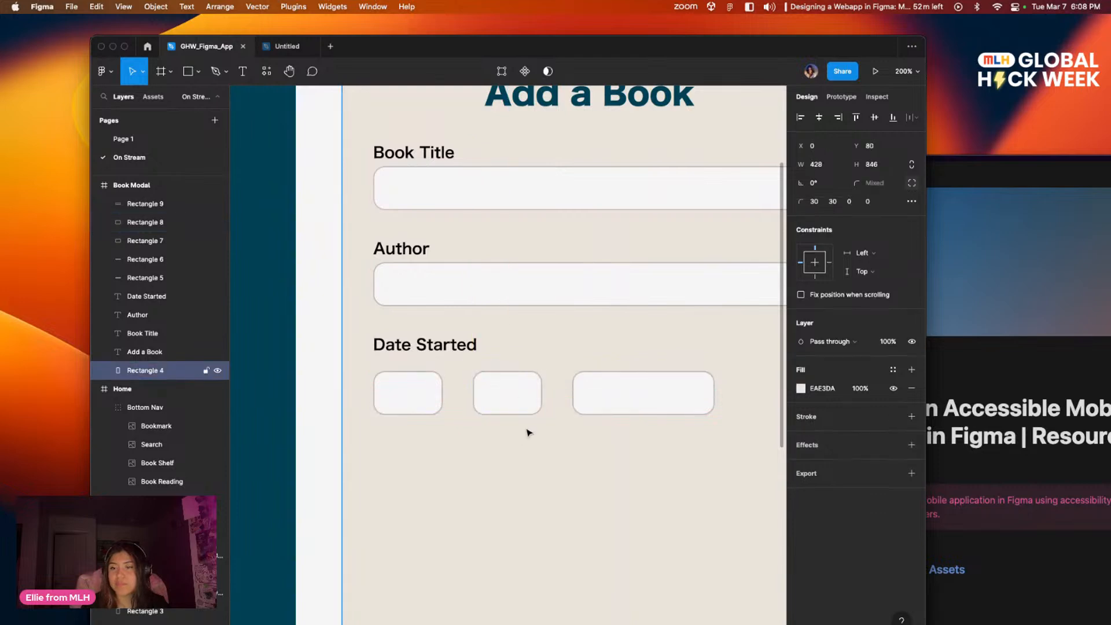
Step: Duplicate the Author label, change the copy to "/", shrink its text box and place it between the first two date boxes
left_click(411, 255)
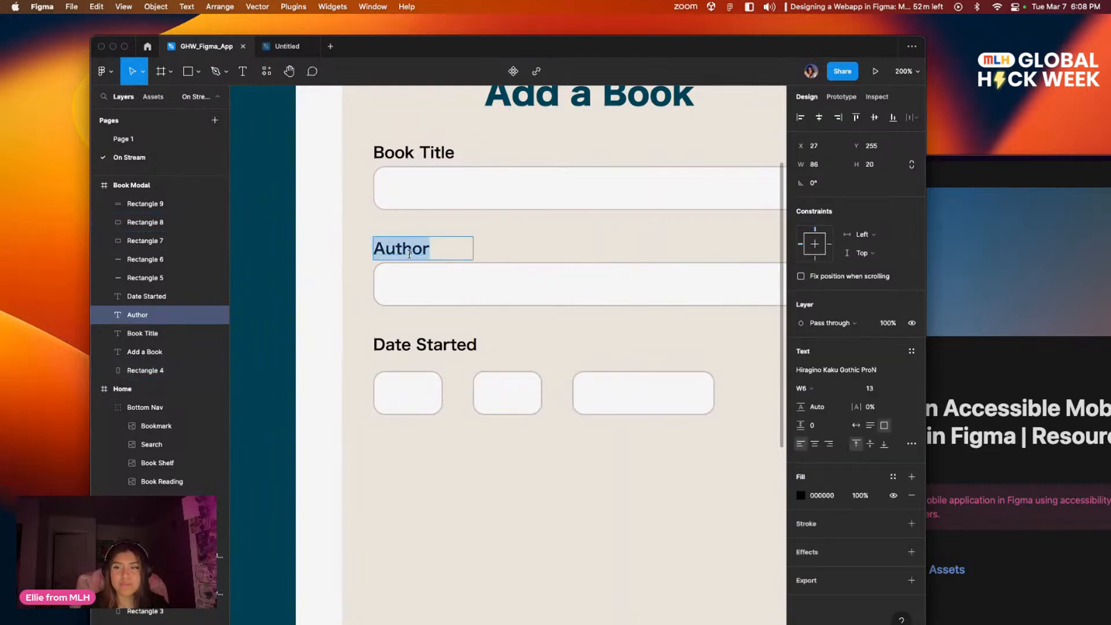
left_click_drag(431, 247, 464, 398)
double_click(463, 398)
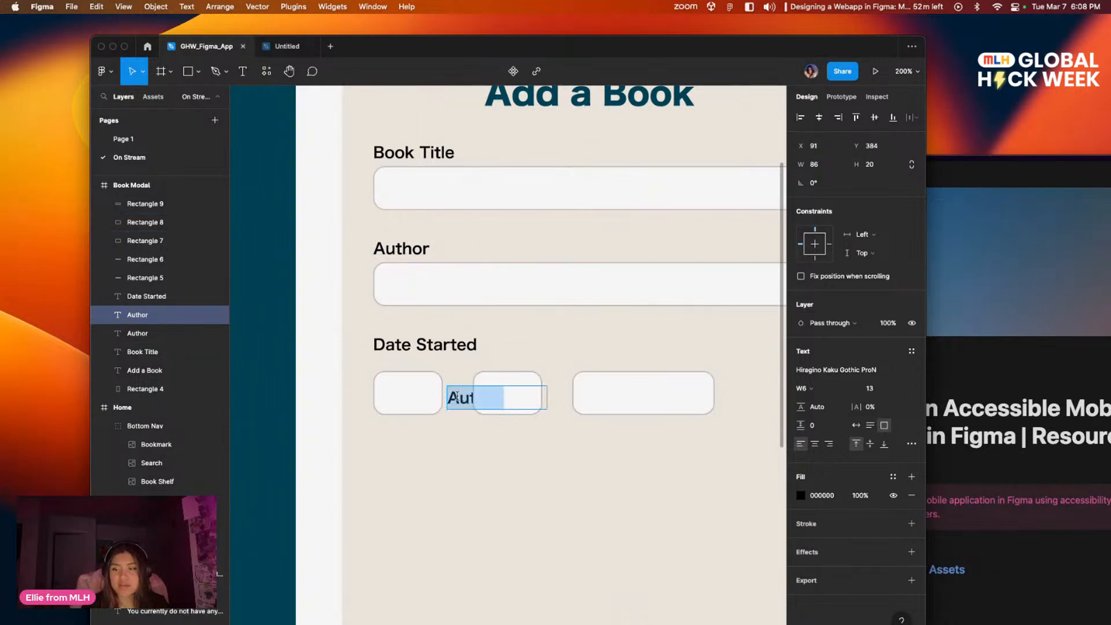
type("/")
left_click(537, 484)
left_click_drag(547, 397, 464, 398)
left_click(492, 451)
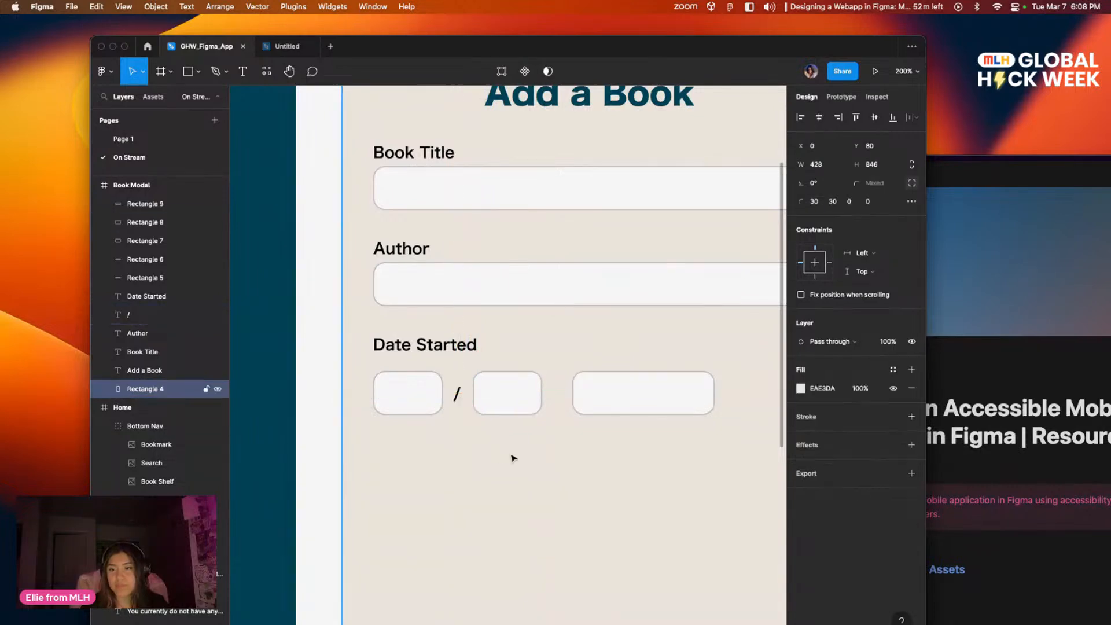
Step: Duplicate the slash and place the copy between the second and third date boxes
left_click(457, 397)
left_click_drag(462, 403, 533, 396)
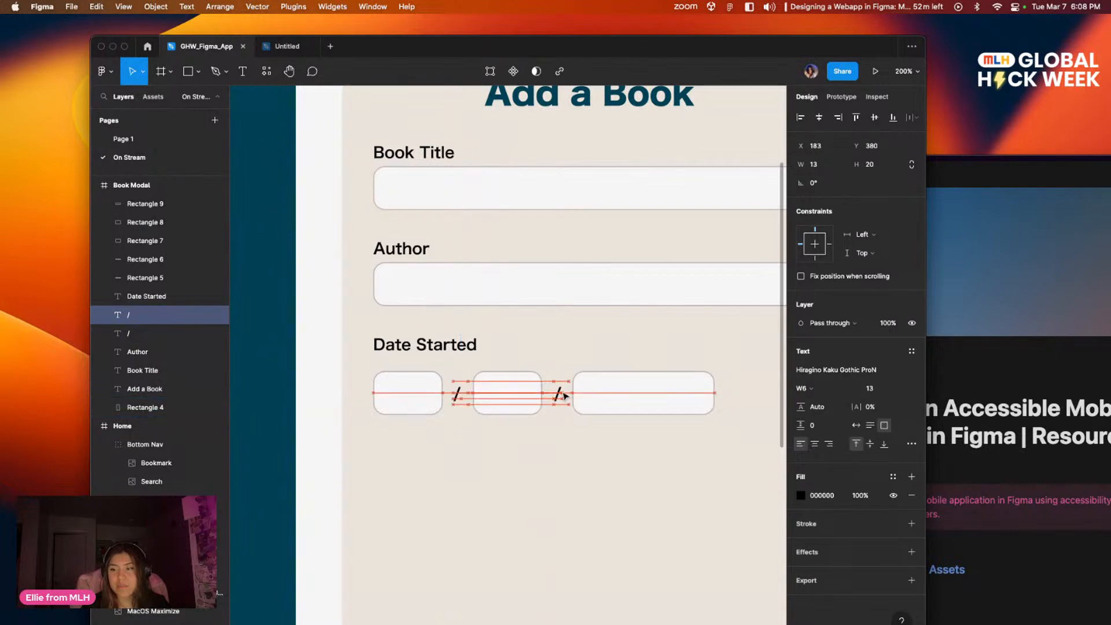
left_click(563, 468)
scroll(618, 399, "down", 3)
left_click_drag(592, 406, 492, 516)
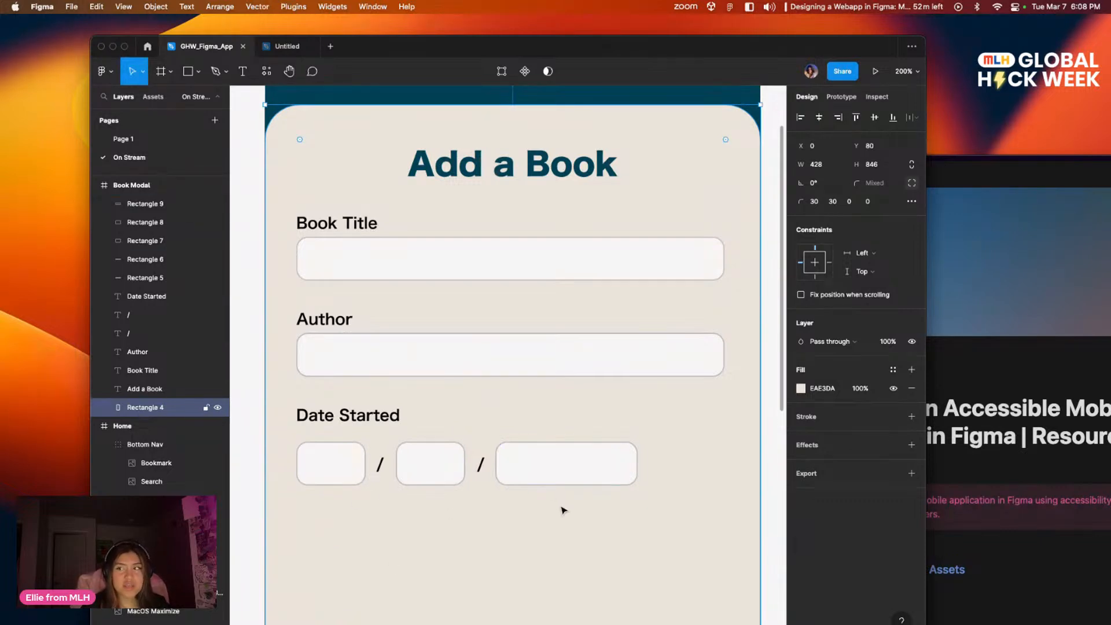
scroll(404, 364, "right", 1)
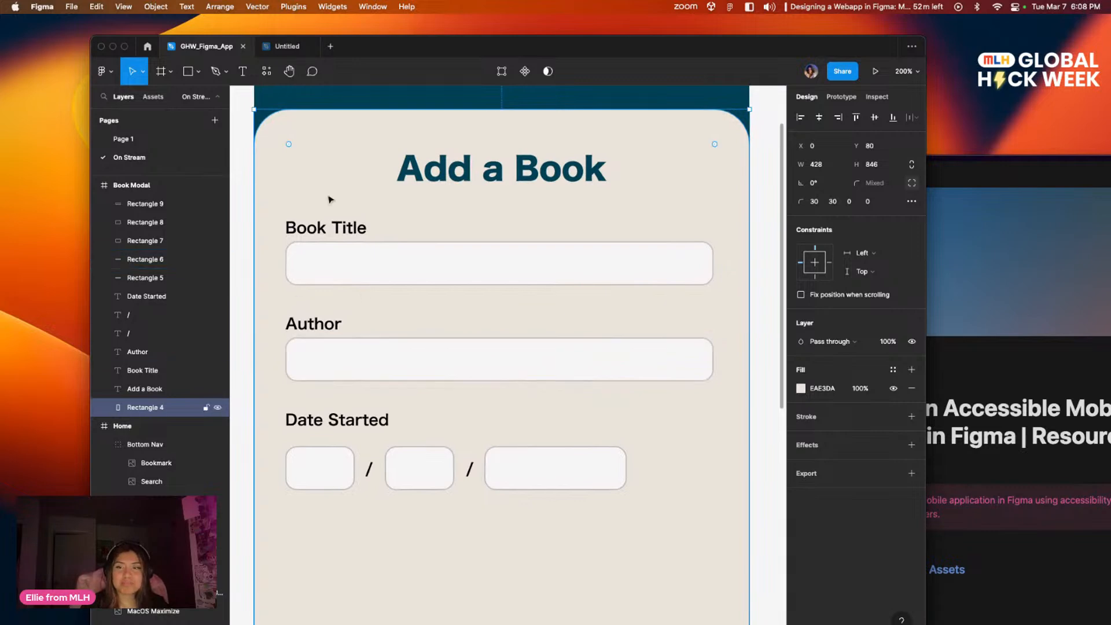
Step: Duplicate the Book Title label onto the first date box and move the copy to the front of the layer order
left_click(323, 227)
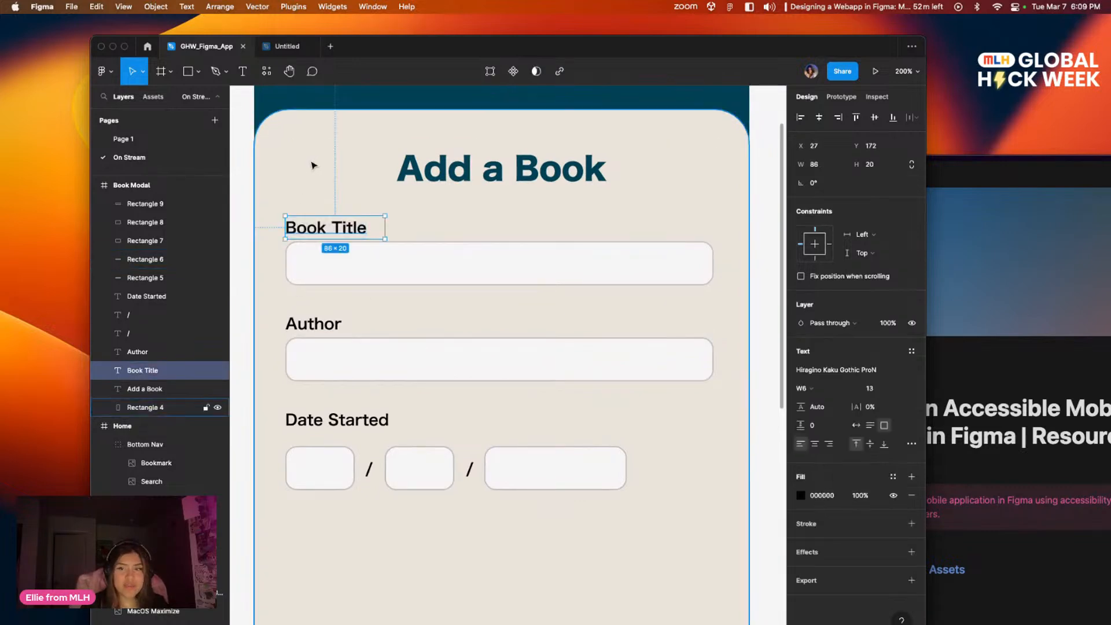
left_click_drag(321, 227, 352, 466)
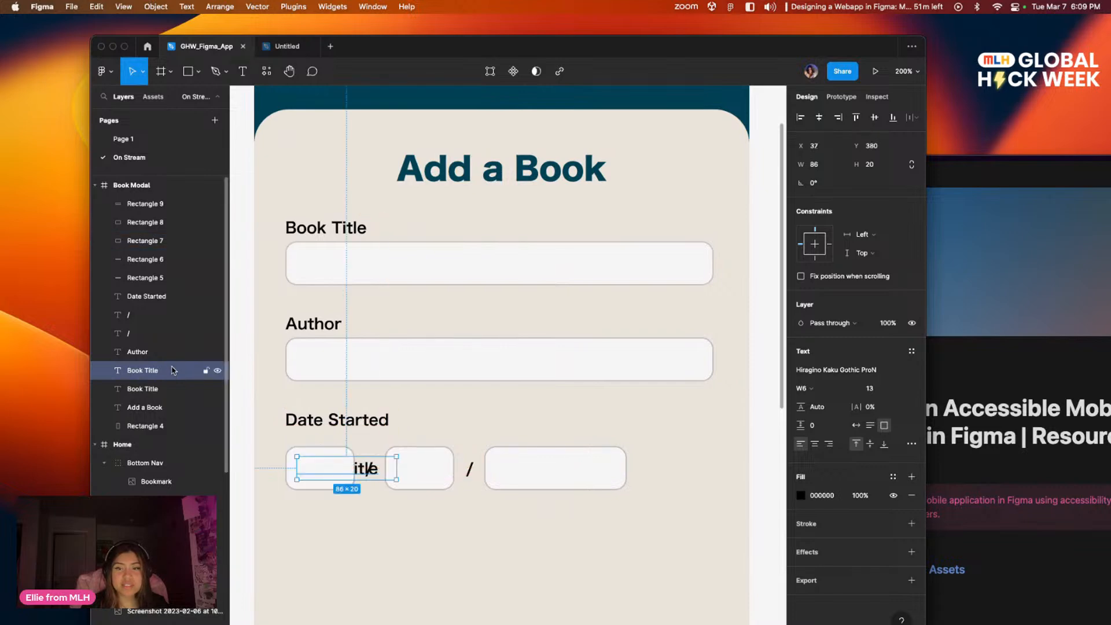
left_click_drag(155, 203, 155, 204)
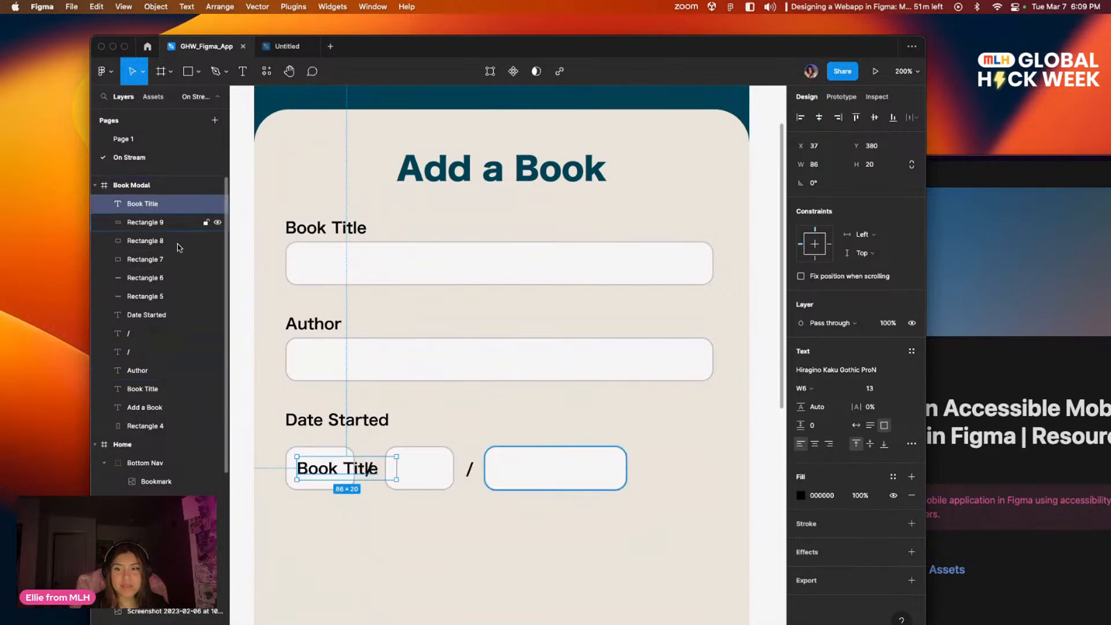
Step: Change the copied label's text to "MM" and narrow its text box to 29 px inside the first date box
double_click(332, 470)
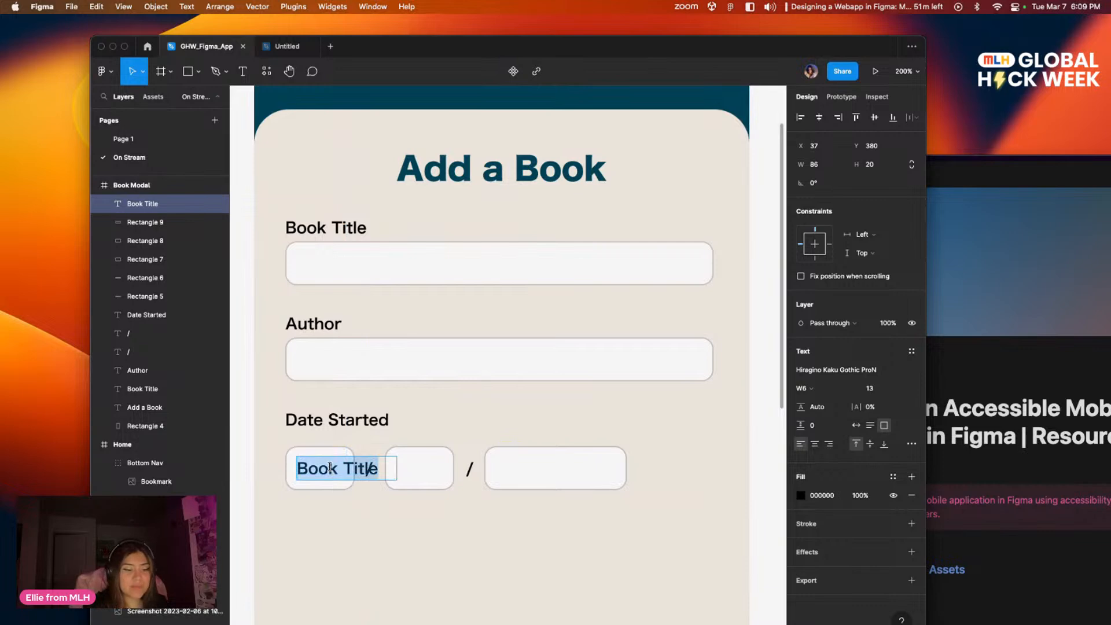
type("MM")
key("Escape")
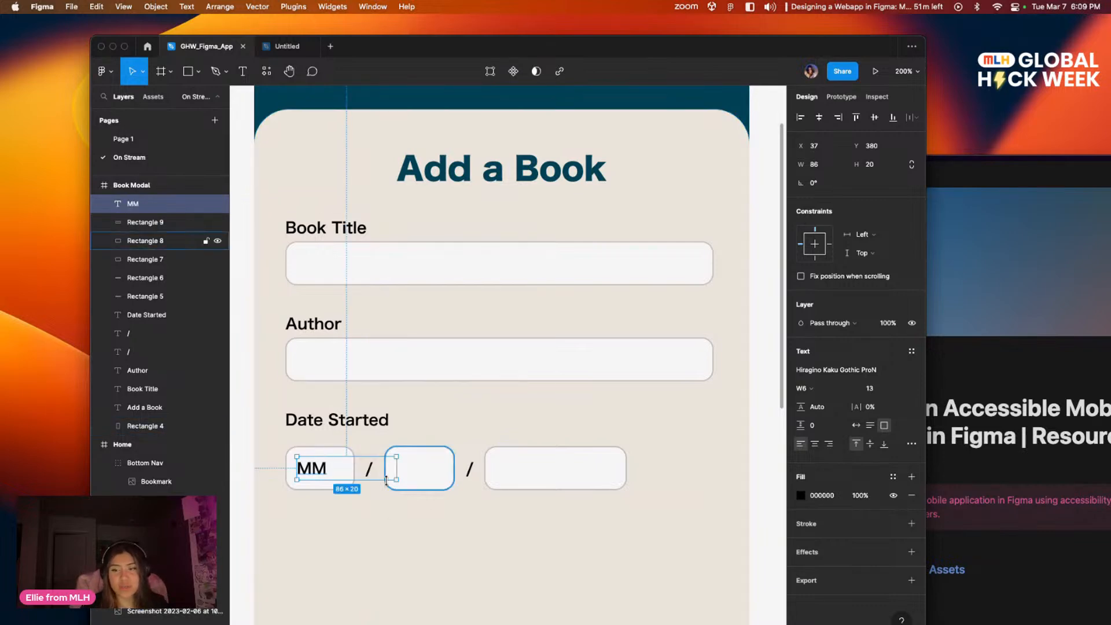
left_click_drag(396, 468, 322, 473)
Step: Set the MM placeholder's text colour to light grey CCCBCB
double_click(318, 466)
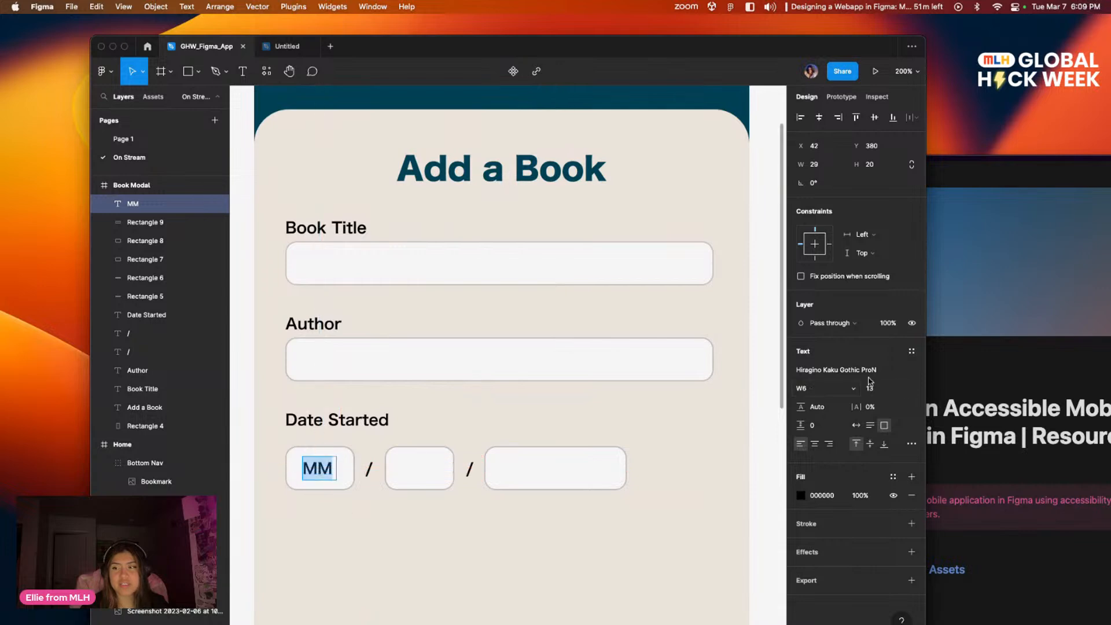
left_click(801, 497)
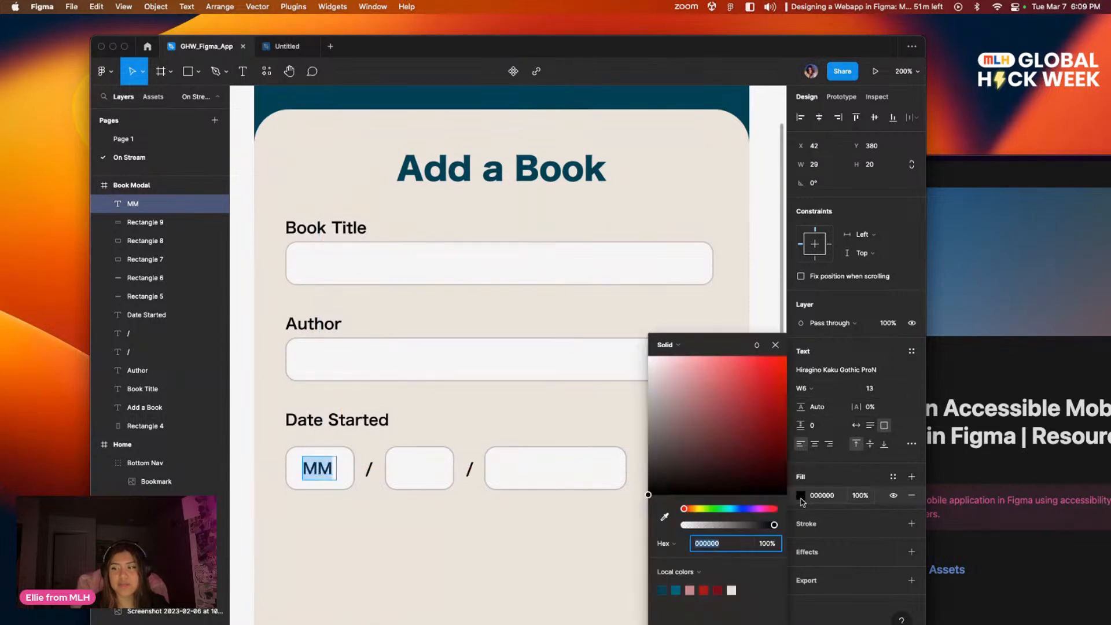
left_click(675, 398)
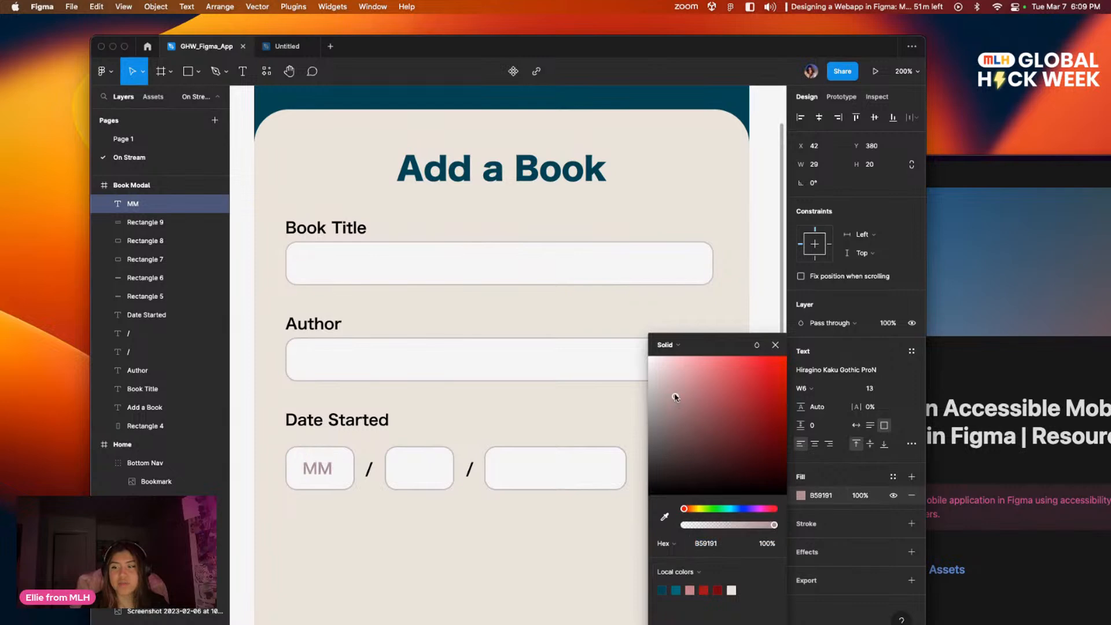
left_click_drag(657, 402, 649, 383)
left_click(385, 527)
mouse_move(481, 507)
left_mouse_down()
mouse_move(547, 468)
mouse_move(565, 505)
mouse_move(478, 506)
left_mouse_up()
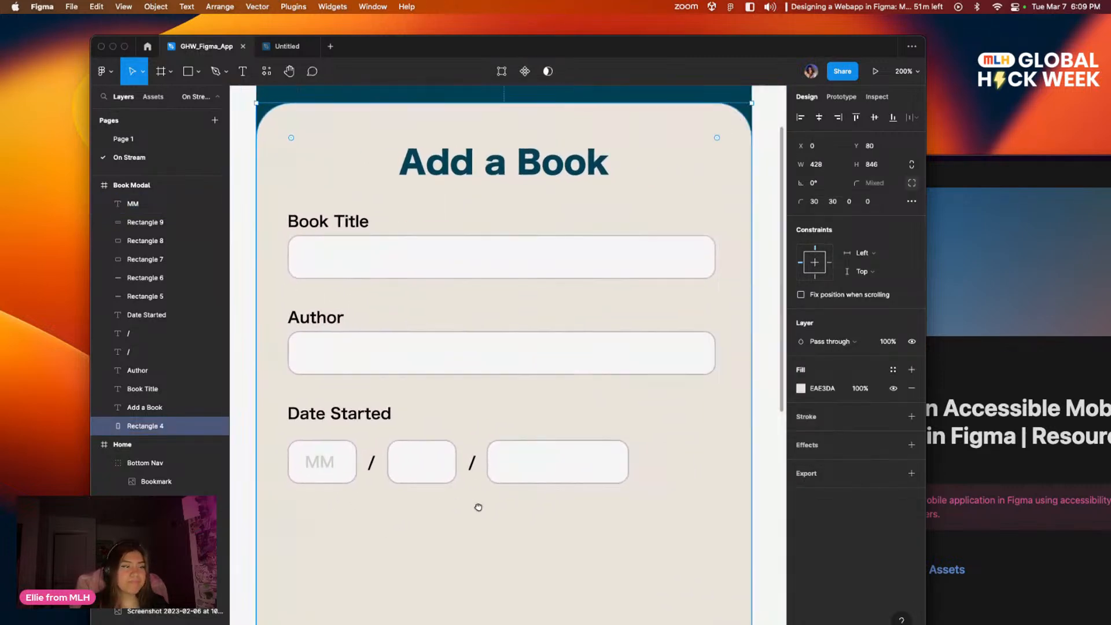
Step: Duplicate the MM placeholder into the second date box and change its text to "DD"
left_click(325, 465)
left_click_drag(334, 469, 422, 466)
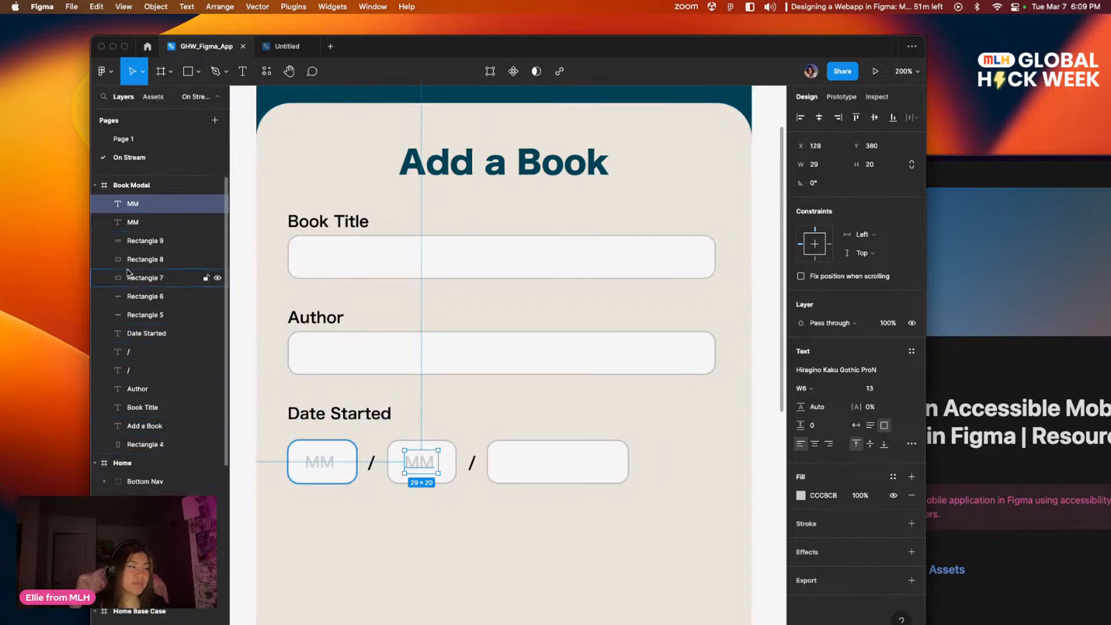
double_click(430, 465)
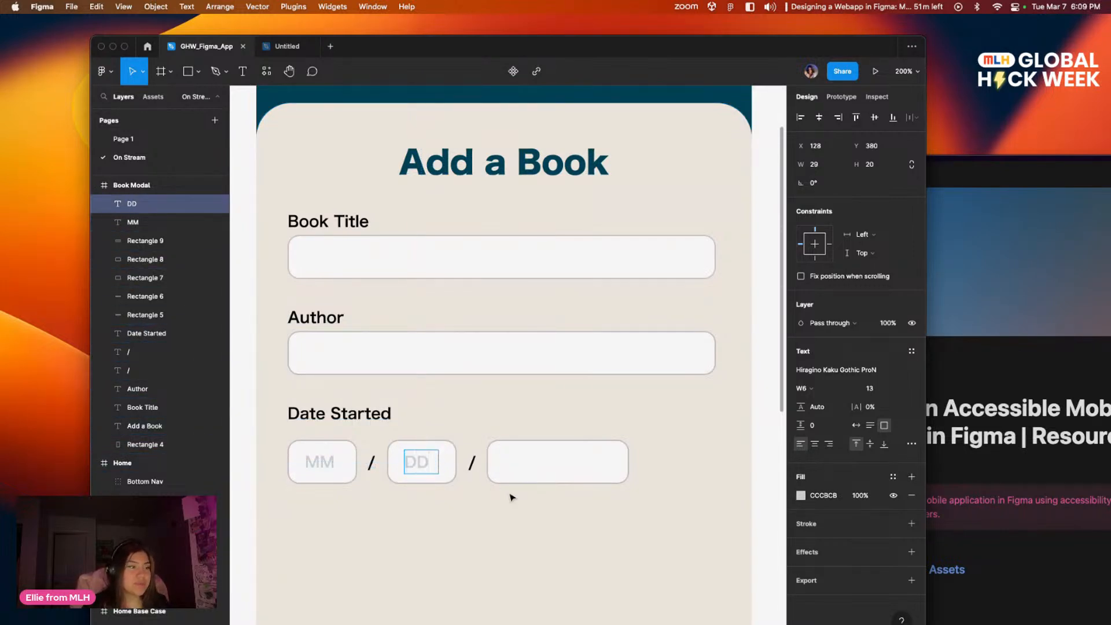
key("Escape")
Step: Duplicate the DD placeholder into the third date box, change it to "YYYY", widen it to 57 px and adjust its position
left_click_drag(427, 464, 528, 463)
double_click(527, 461)
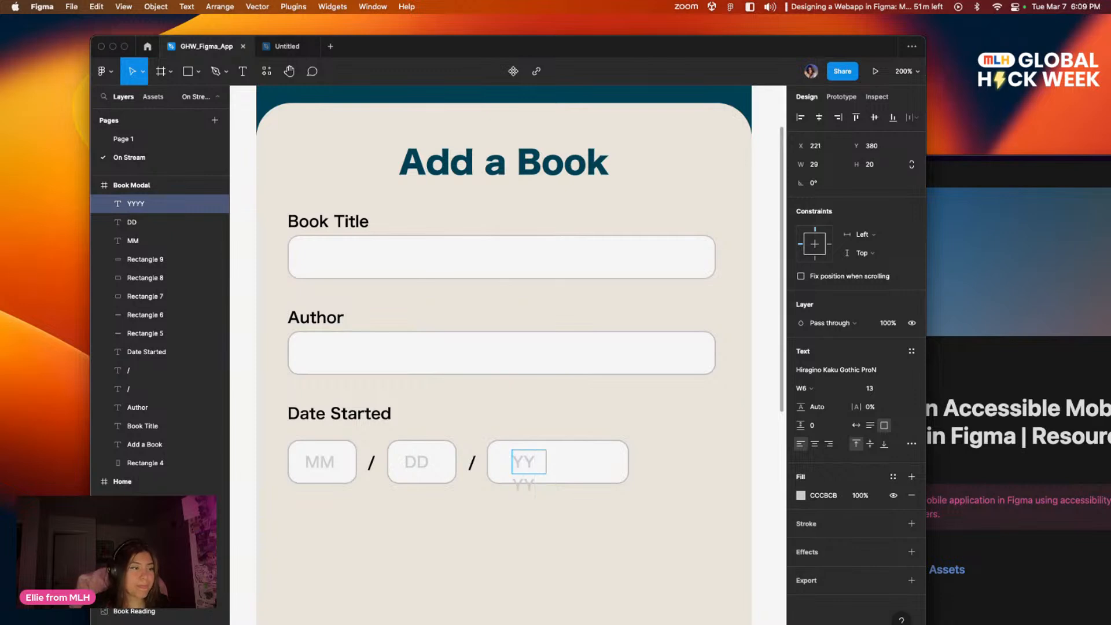
key("Escape")
left_click_drag(546, 462, 578, 461)
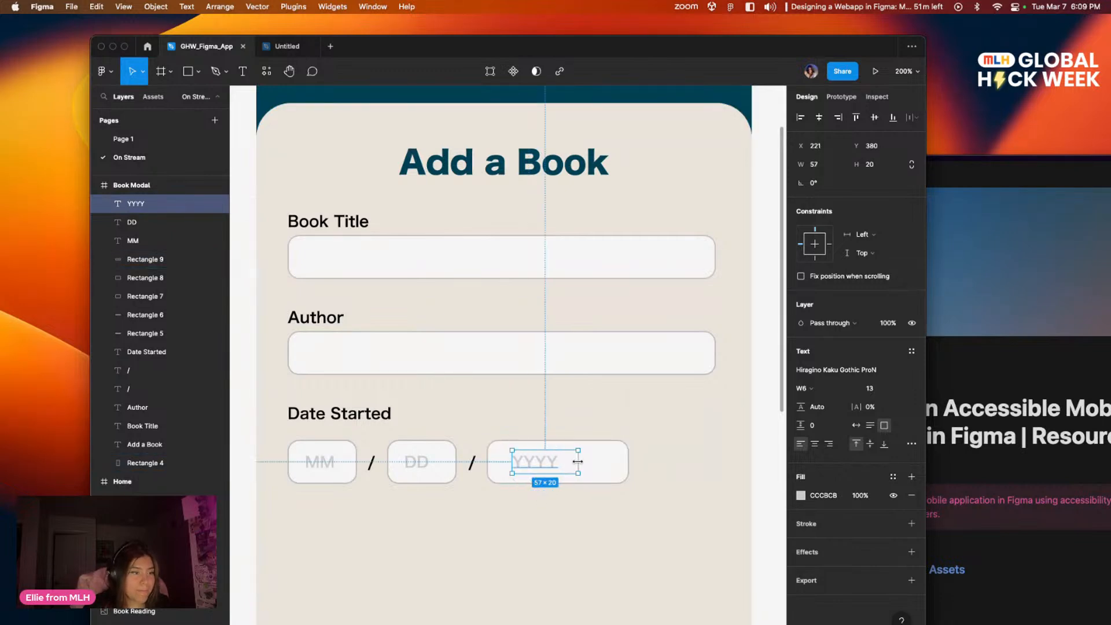
left_click(574, 545)
scroll(623, 553, "down", 2)
scroll(623, 554, "left", 1)
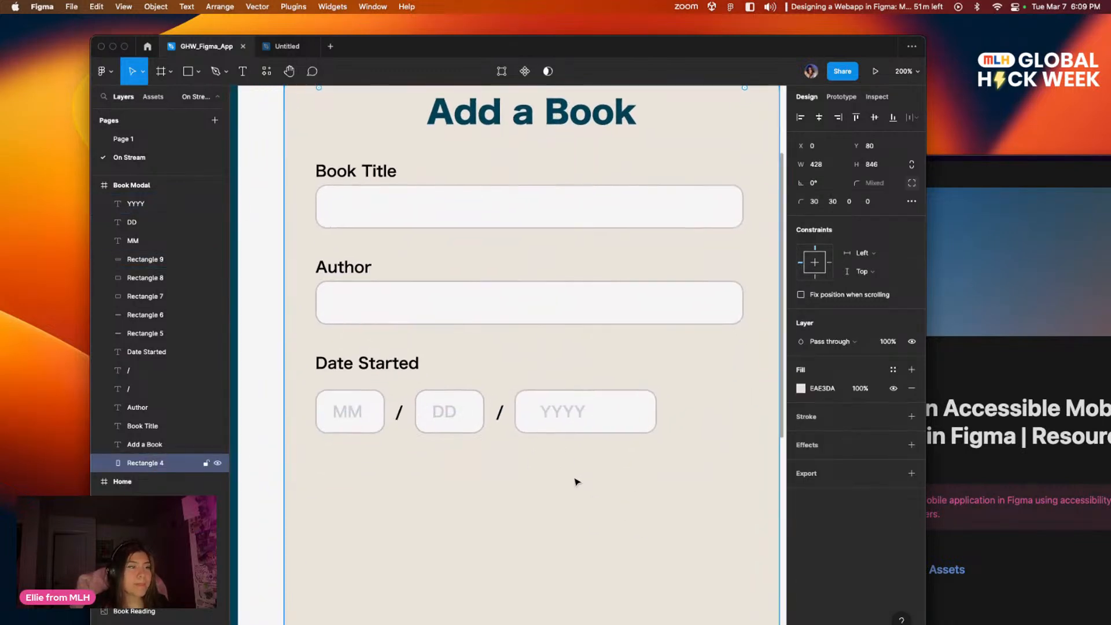
scroll(578, 479, "left", 1)
left_click_drag(582, 405, 591, 410)
left_click(585, 478)
Step: Reposition the modal's beige background panel to X 0, Y 82 in the frame
scroll(634, 479, "left", 1)
scroll(625, 467, "up", 2)
scroll(627, 499, "down", 1)
scroll(627, 500, "right", 1)
scroll(566, 462, "up", 2)
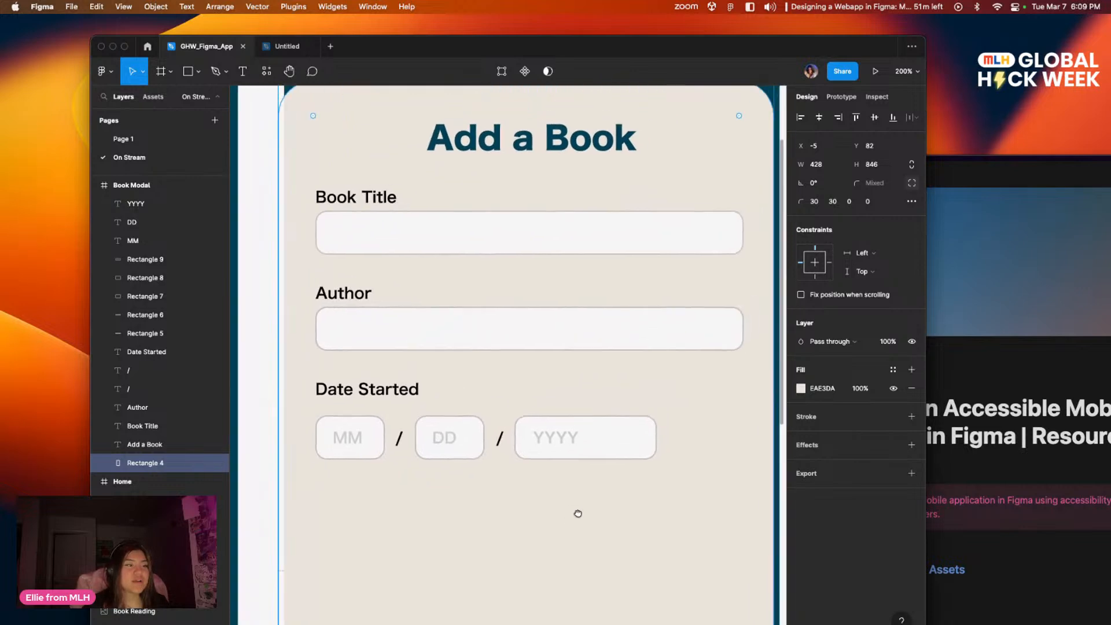
mouse_move(581, 540)
left_mouse_down()
mouse_move(575, 553)
mouse_move(590, 466)
mouse_move(571, 516)
mouse_move(538, 549)
mouse_move(563, 550)
left_mouse_up()
left_click_drag(730, 222, 736, 226)
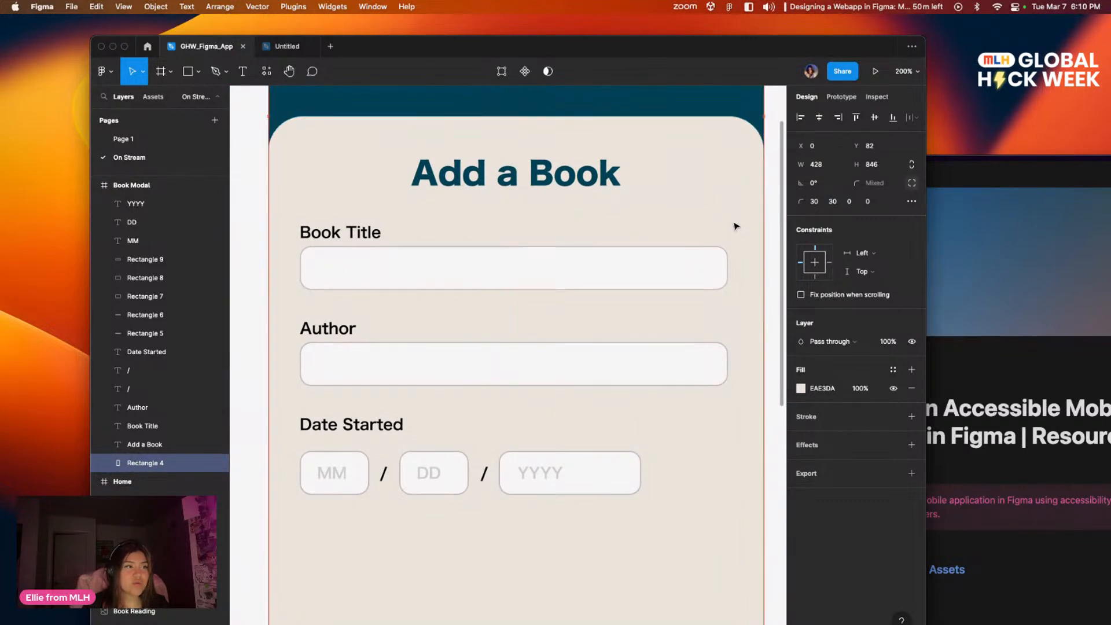
left_click(773, 284)
scroll(670, 277, "down", 5)
mouse_move(569, 423)
left_mouse_down()
mouse_move(560, 523)
mouse_move(568, 415)
mouse_move(592, 411)
mouse_move(560, 453)
mouse_move(523, 617)
mouse_move(558, 396)
mouse_move(563, 446)
mouse_move(570, 431)
left_mouse_up()
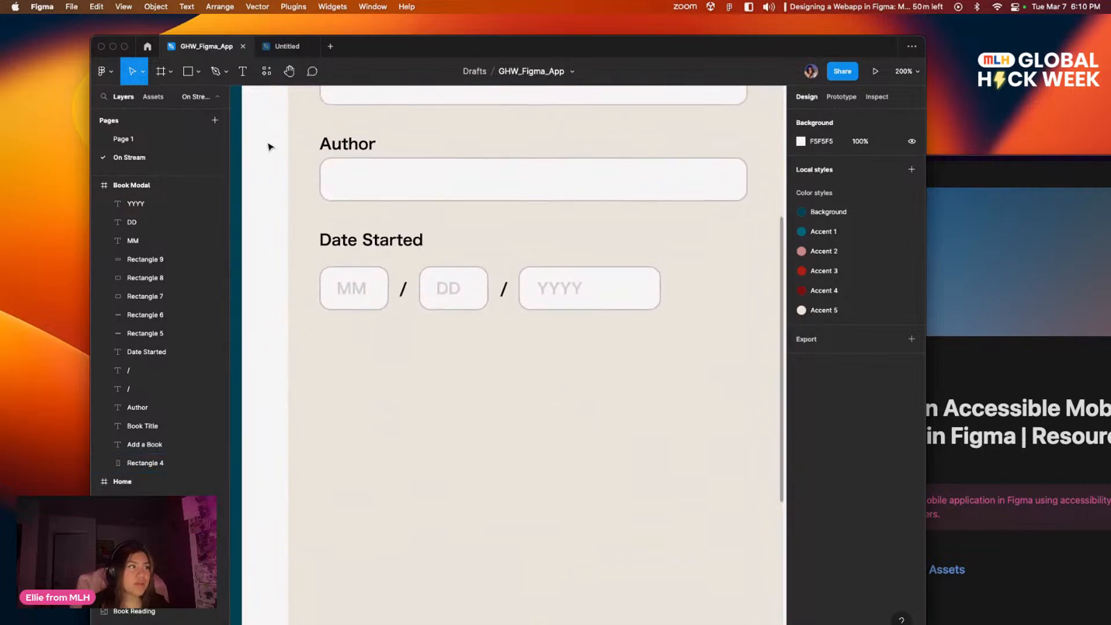
left_click(186, 73)
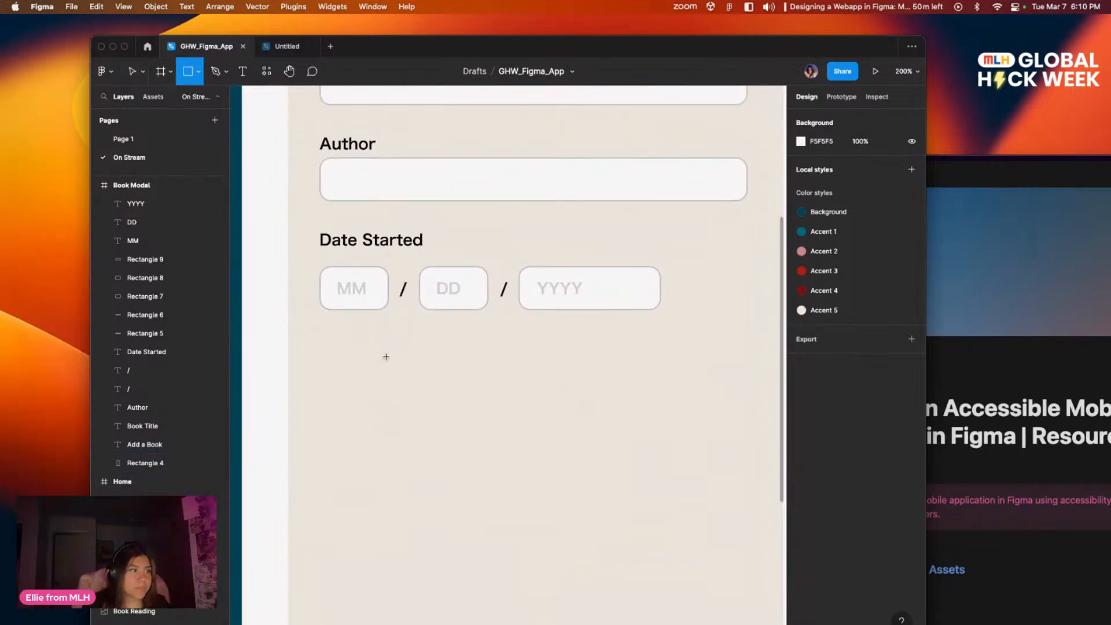
left_click_drag(389, 345, 652, 388)
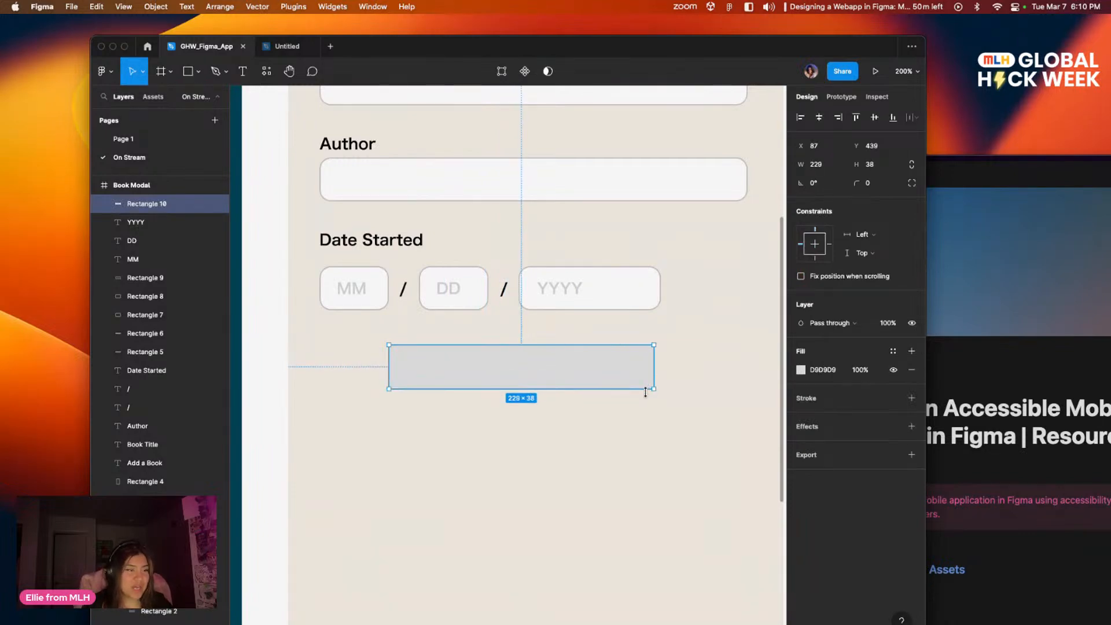
key("Delete")
Step: Try to copy the Get Started button from the Landing screen into the modal below the date fields
scroll(449, 364, "left", 15)
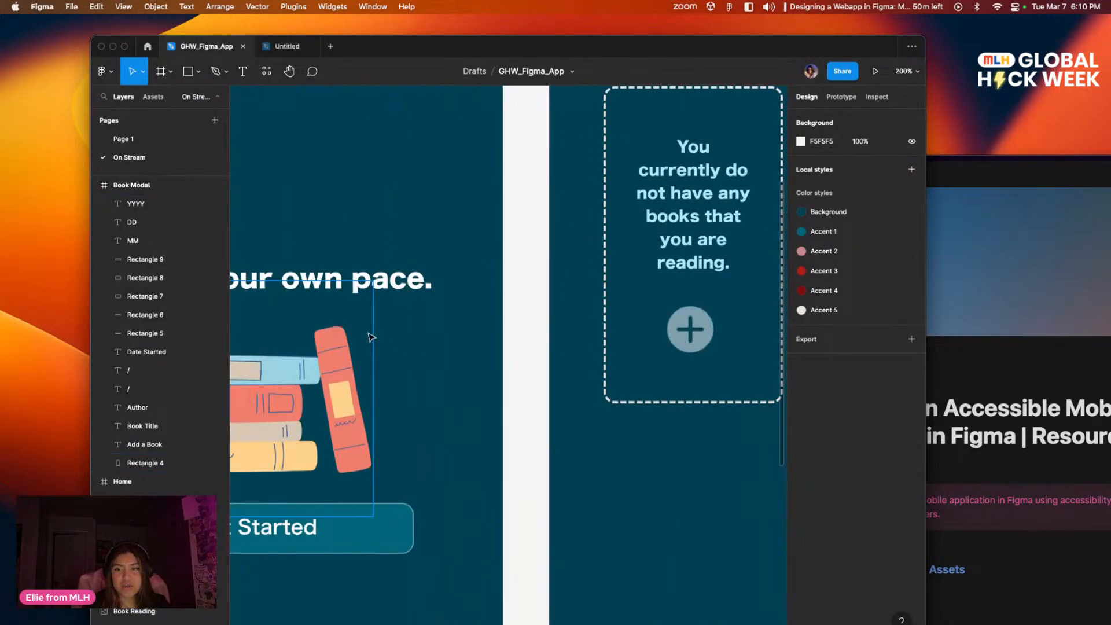
scroll(381, 338, "left", 5)
left_click(574, 526)
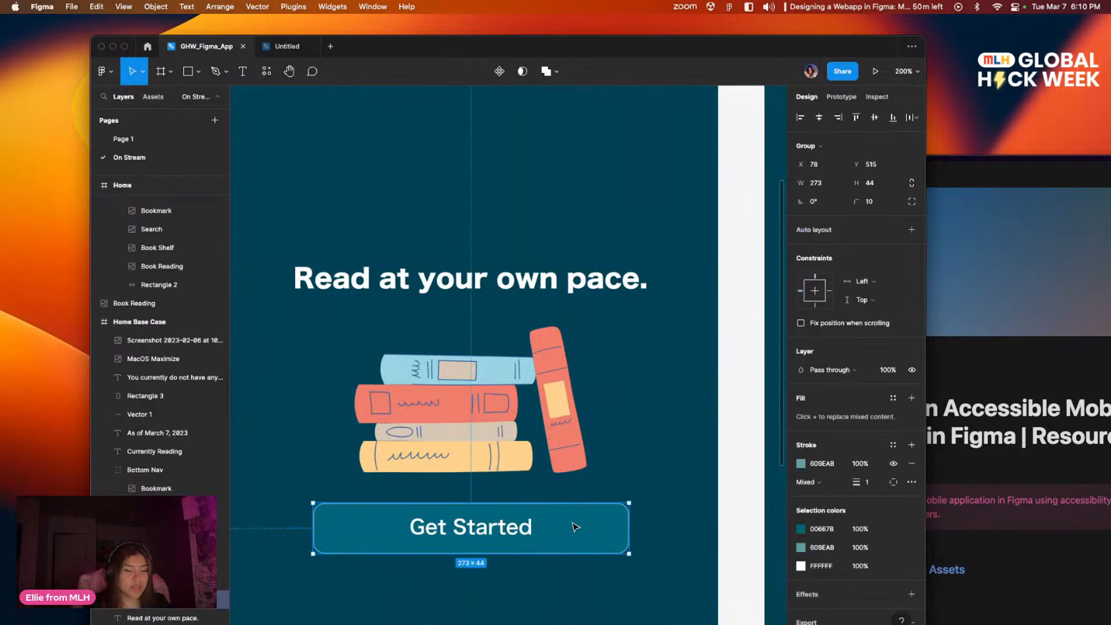
key("Escape")
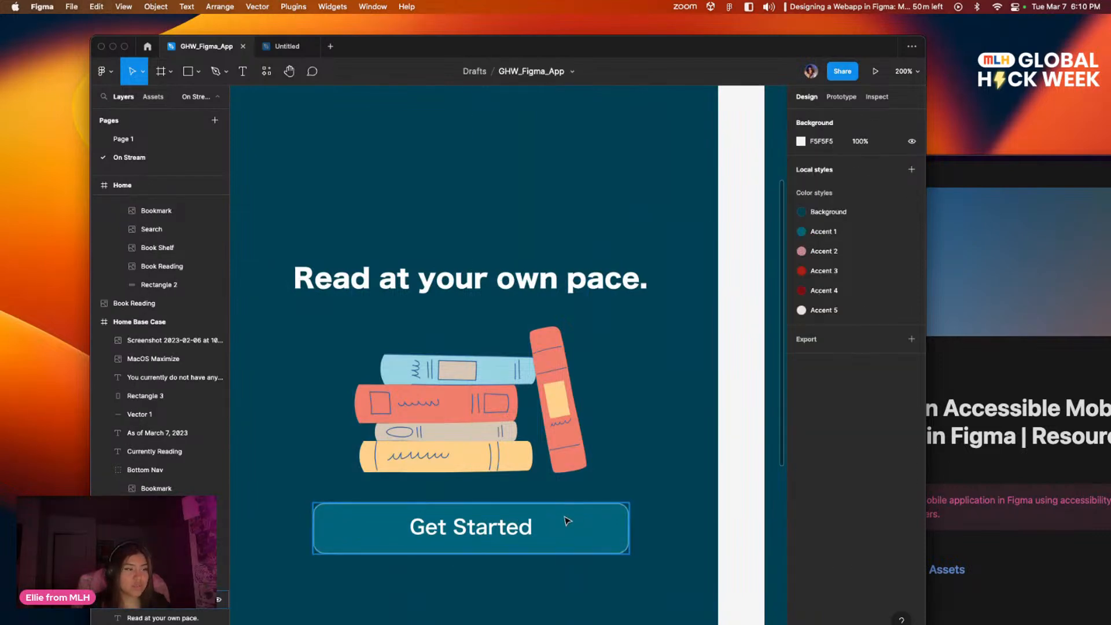
scroll(568, 457, "right", 15)
left_click_drag(619, 391, 446, 382)
left_click(446, 382)
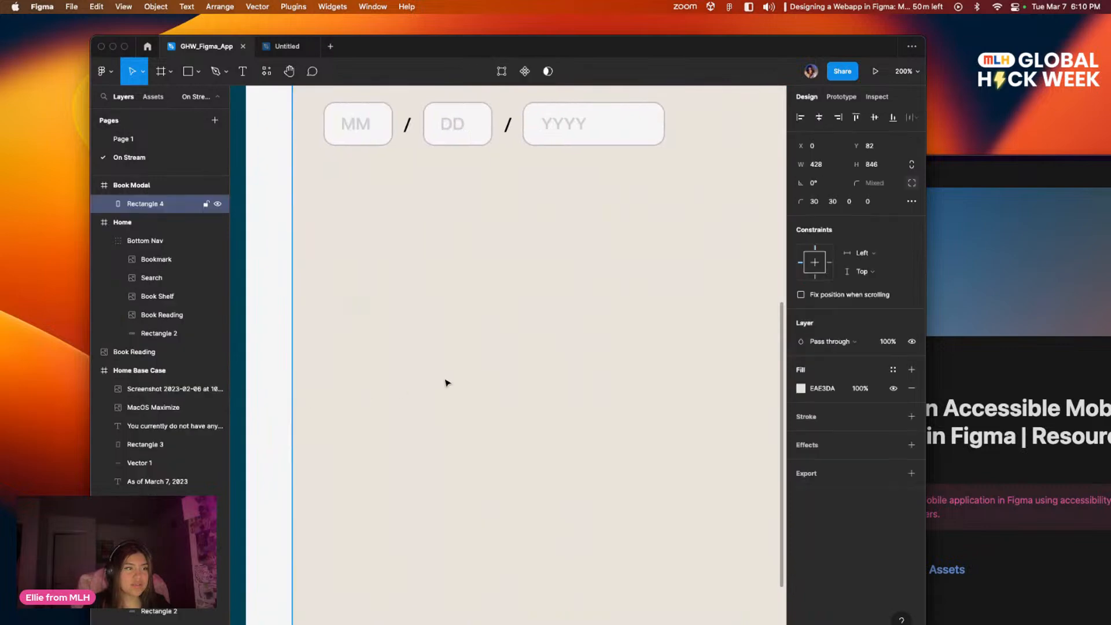
key("Tab")
left_click_drag(486, 346, 481, 398)
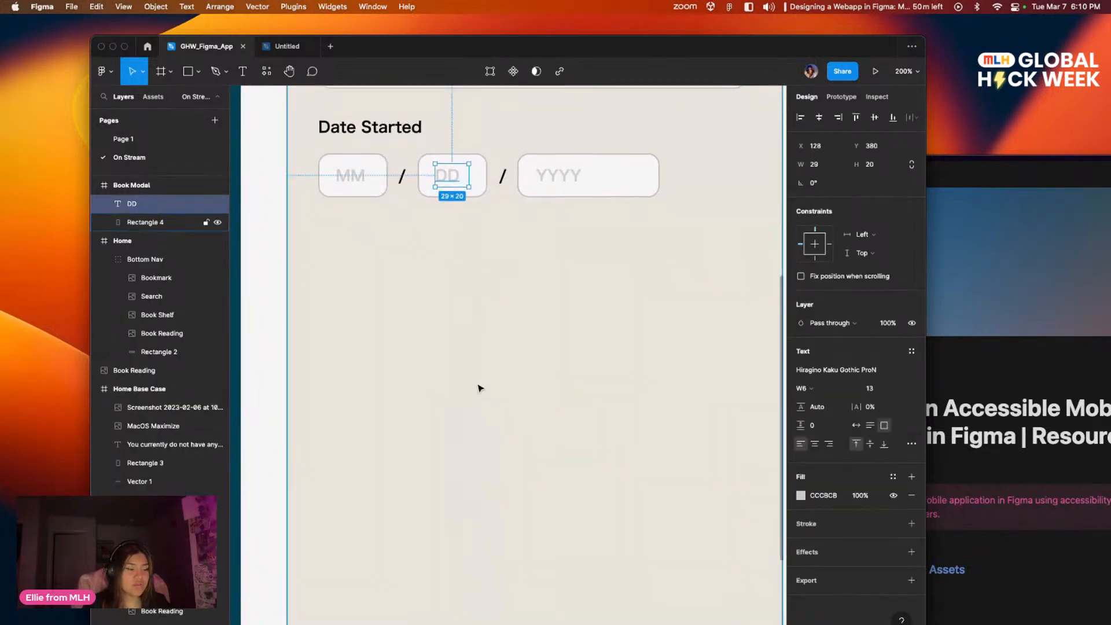
left_click(467, 383)
Step: Copy the Get Started button from the Landing screen and paste it into the Book Modal frame below the date fields
scroll(384, 372, "left", 10)
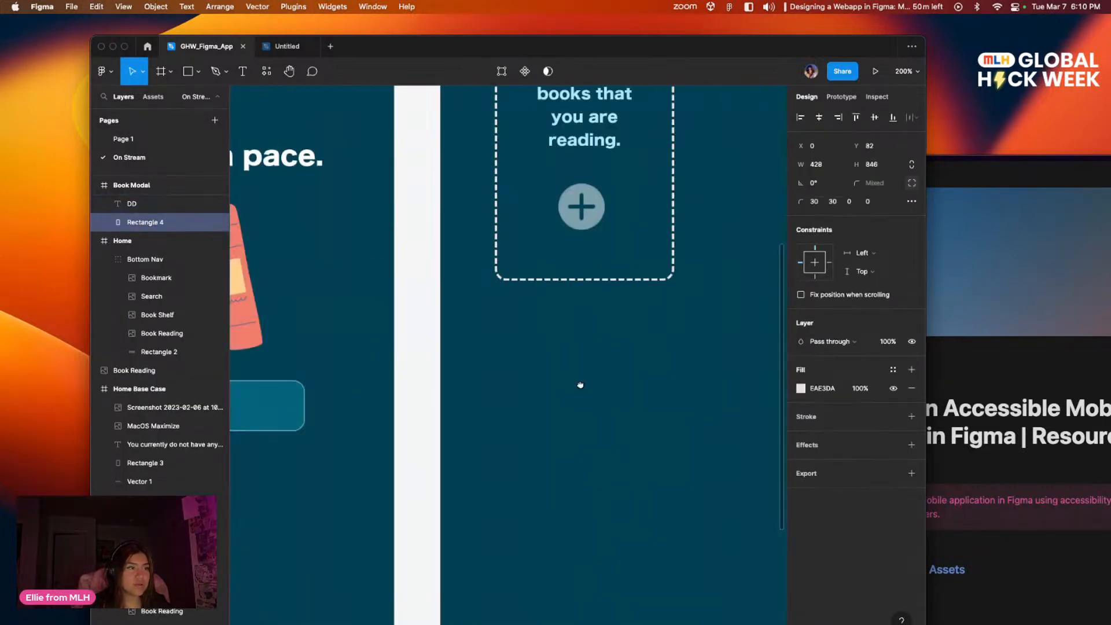
left_click(491, 411)
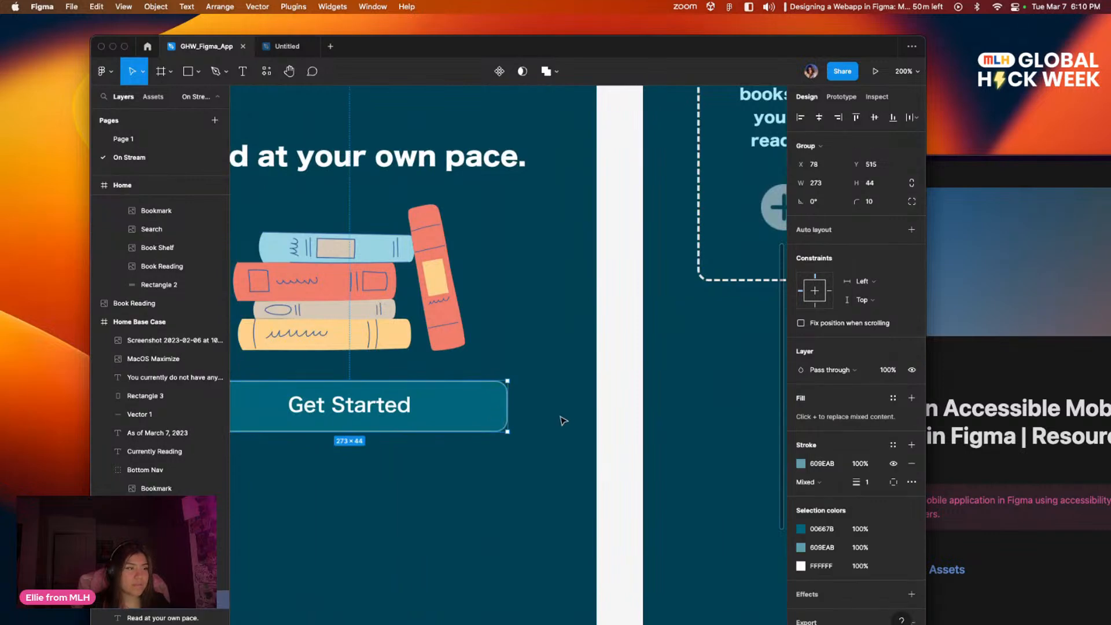
scroll(268, 337, "right", 15)
left_click(453, 352)
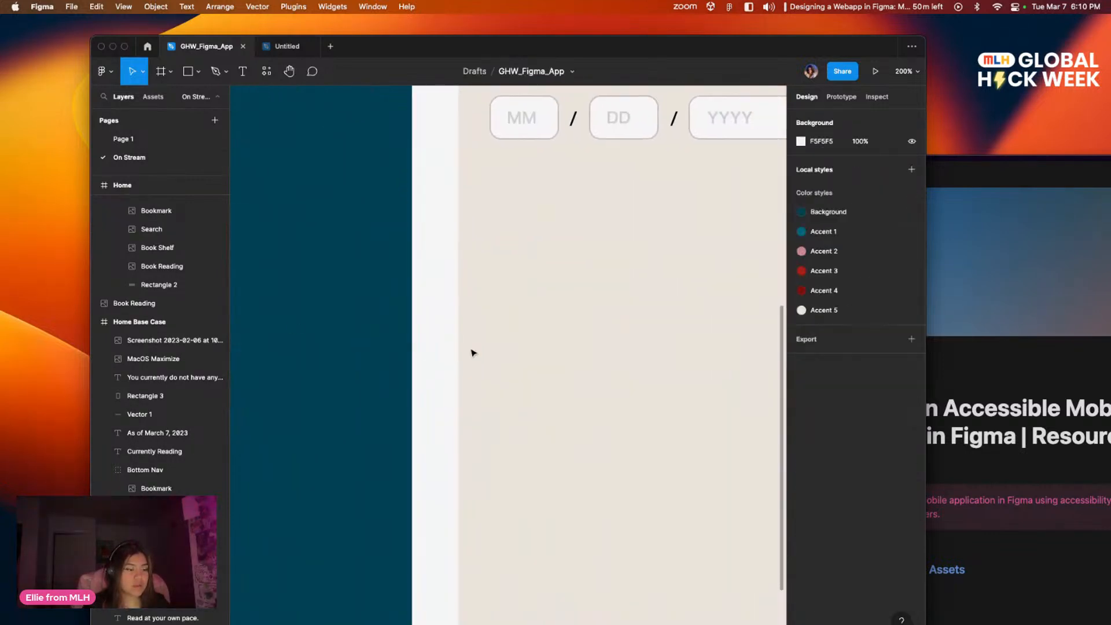
left_click(522, 352)
key("super+v")
left_click_drag(571, 347, 332, 449)
scroll(351, 413, "up", 5)
scroll(422, 484, "down", 3)
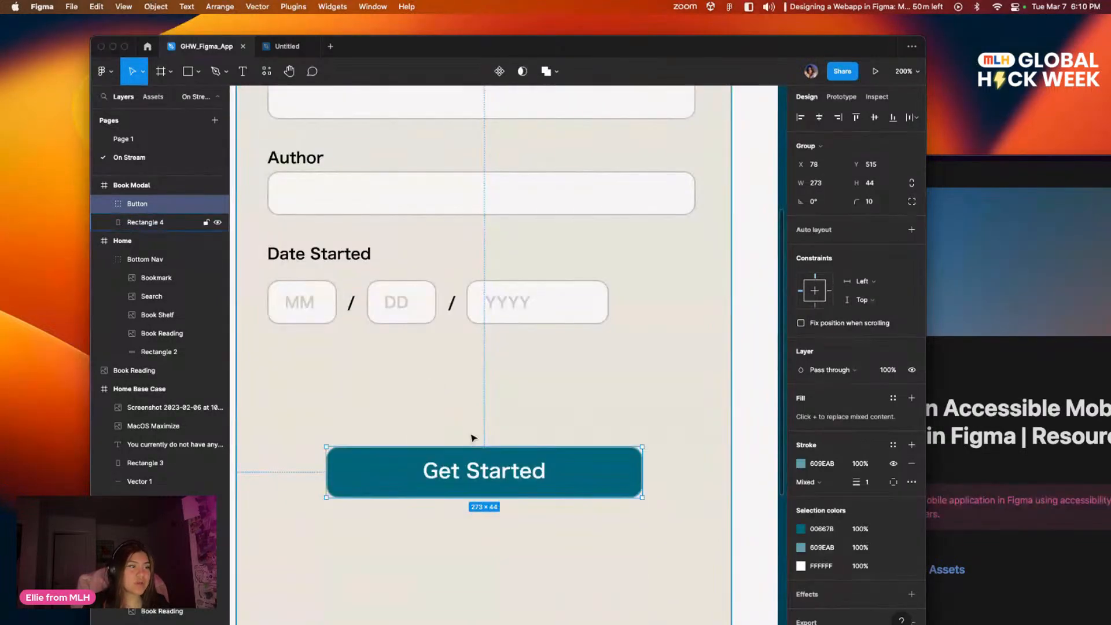
Step: Change the pasted button's label text to "Add Book"
double_click(522, 475)
key("Return")
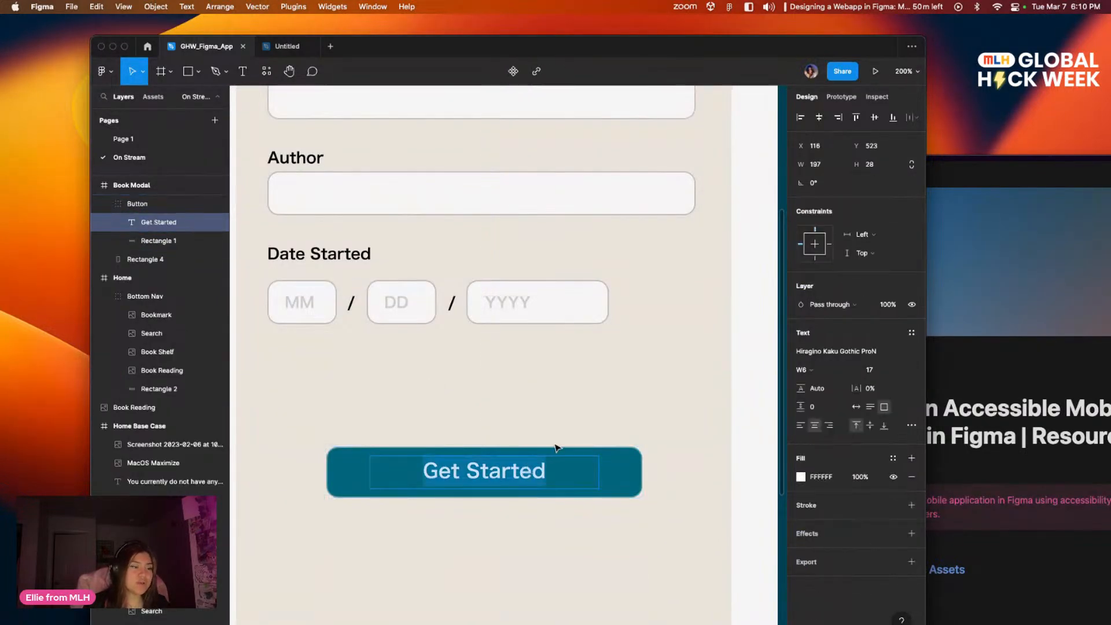
type("Add Bolok")
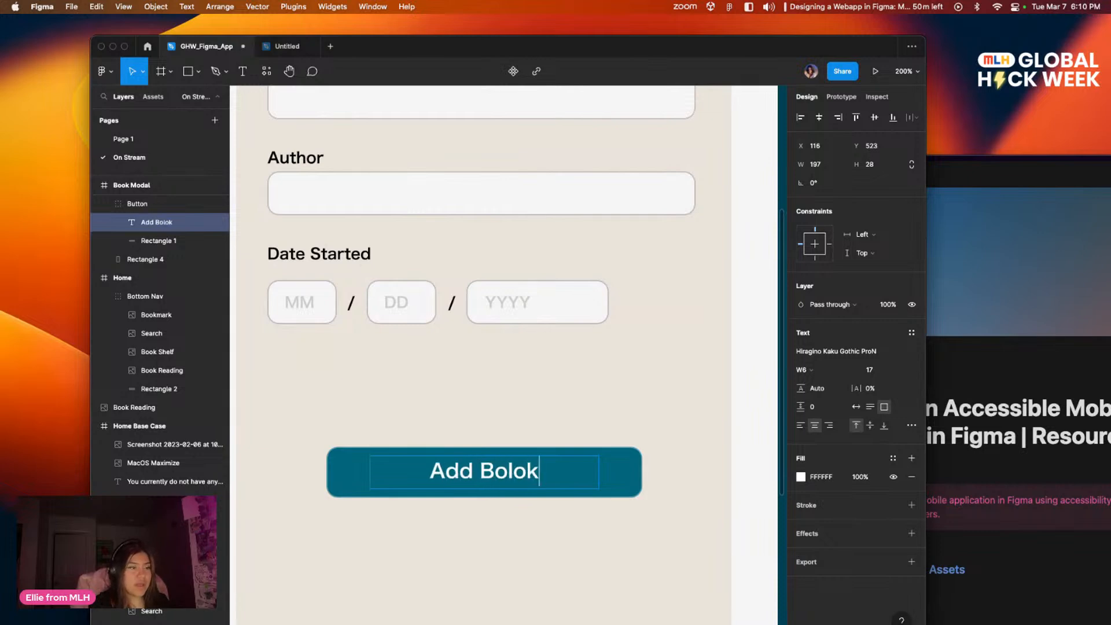
key("BackSpace")
key("BackSpace")
type("ook")
key("BackSpace")
key("BackSpace")
type("k")
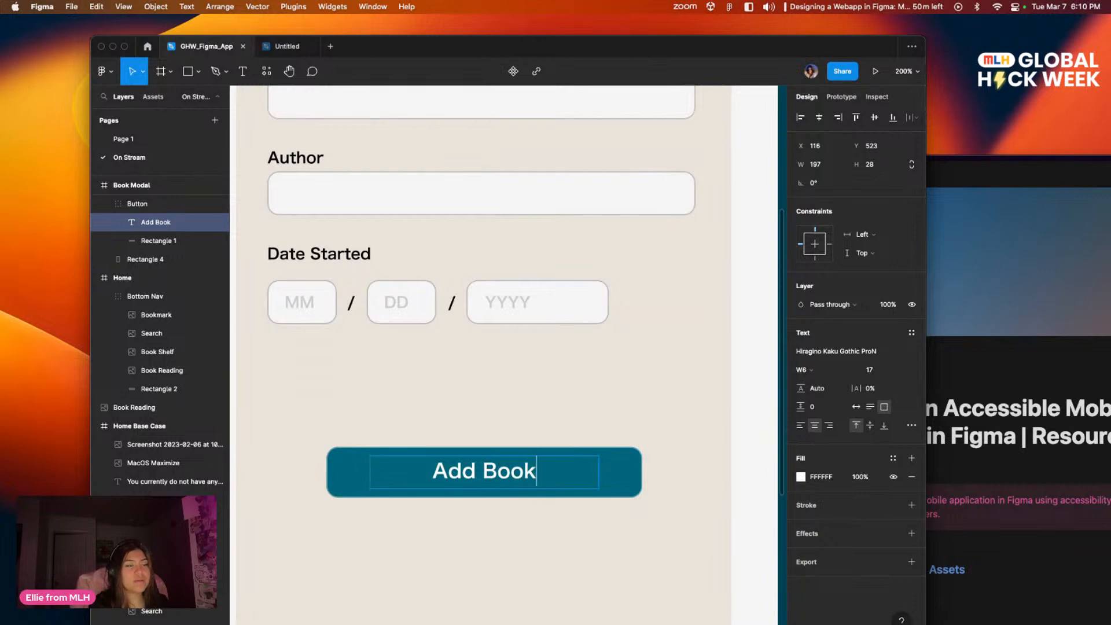
key("Escape")
left_click(612, 546)
Step: Try to move the Add Book button up closer to the date fields, and undo the last move
scroll(572, 475, "down", 3)
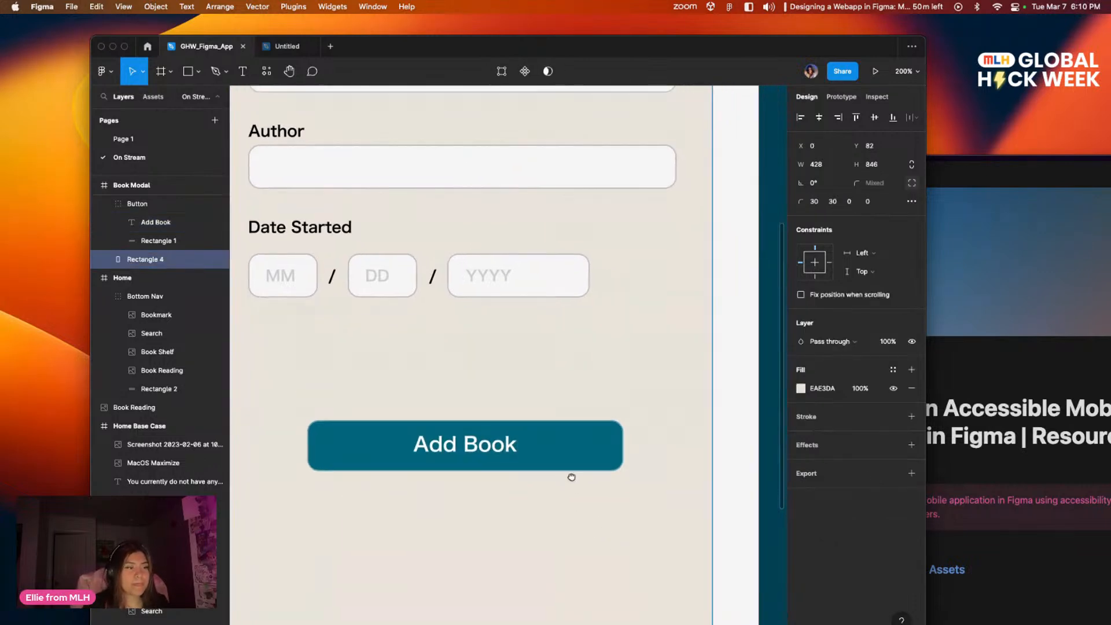
scroll(528, 377, "up", 5)
scroll(533, 548, "down", 4)
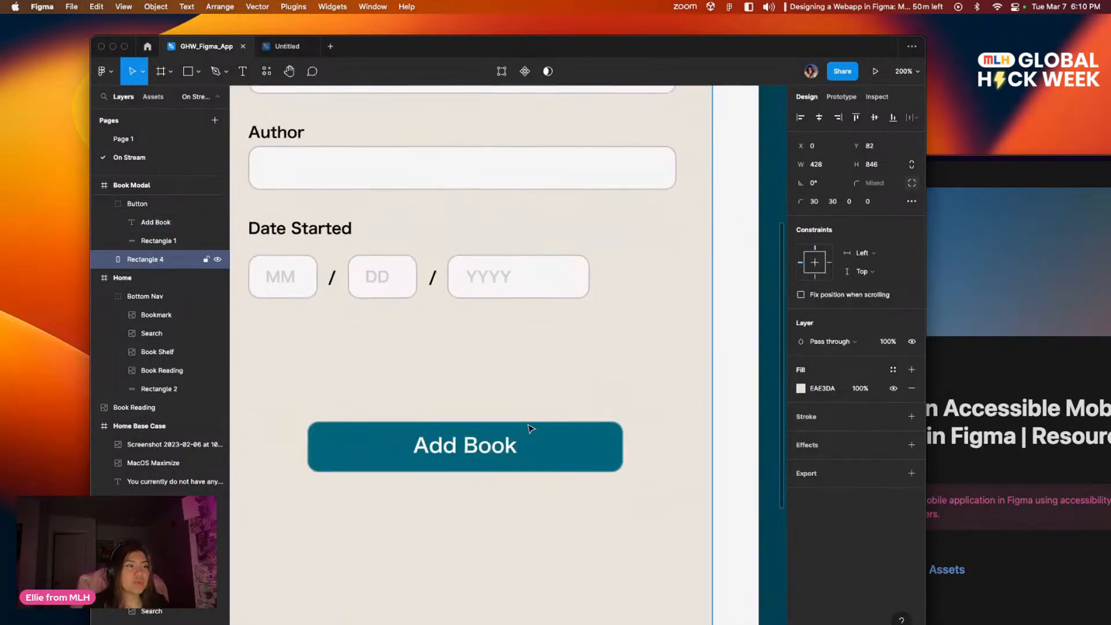
mouse_move(530, 449)
left_mouse_down()
mouse_move(525, 426)
mouse_move(544, 420)
mouse_move(523, 434)
mouse_move(532, 429)
left_mouse_up()
key("super+z")
scroll(521, 454, "up", 1)
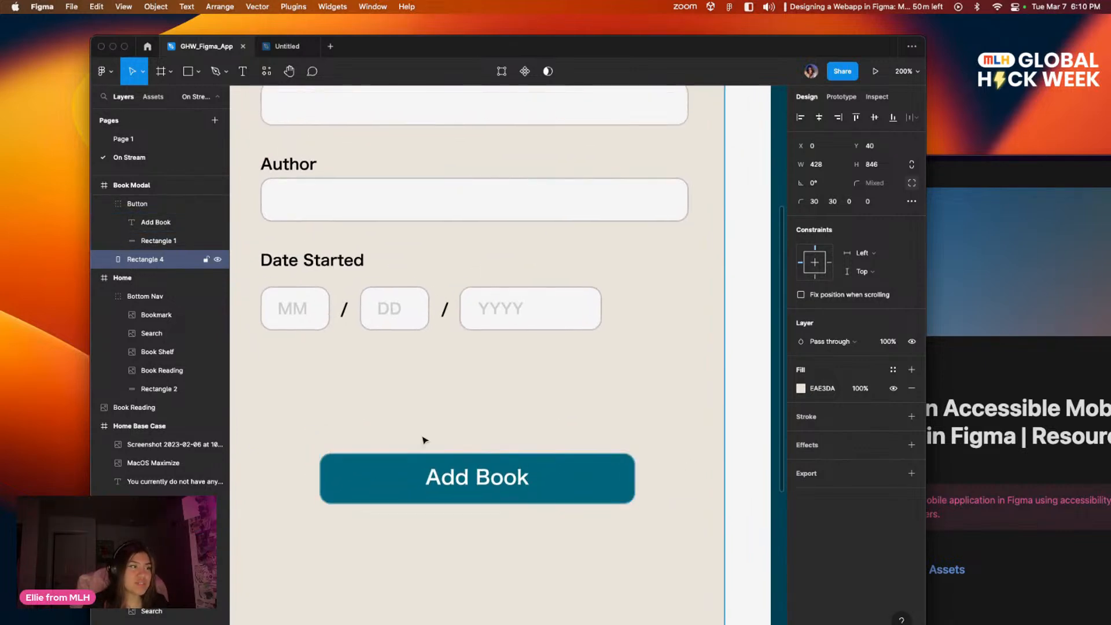
Step: Place the beige panel's layer at the bottom of the Button group and shift the group to Y 86
left_click_drag(153, 220, 157, 268)
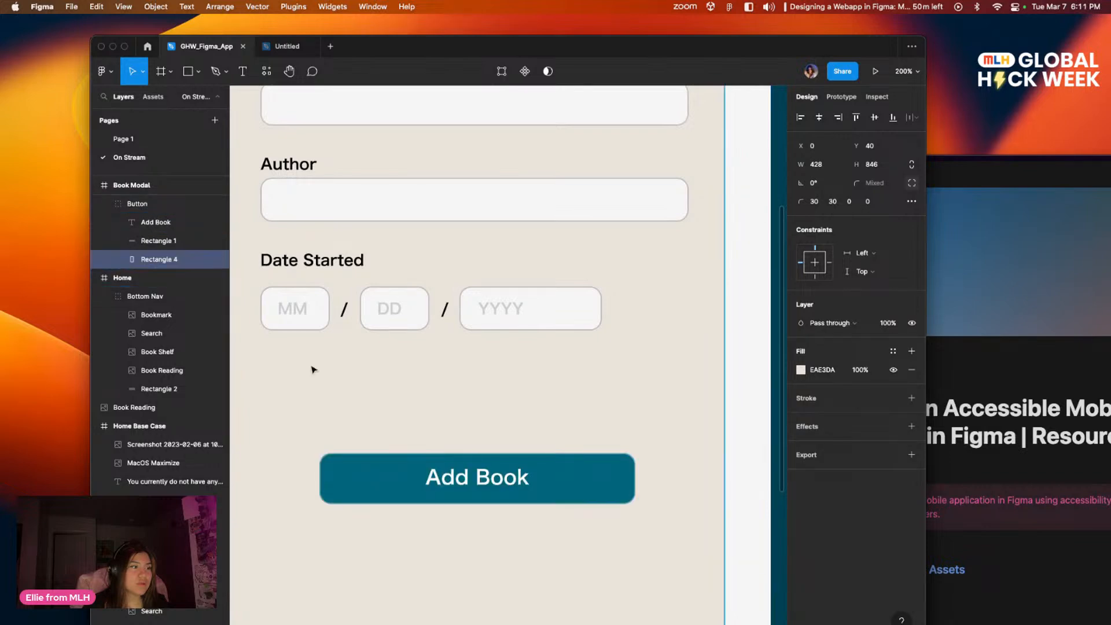
left_click(730, 473)
key("shift+0")
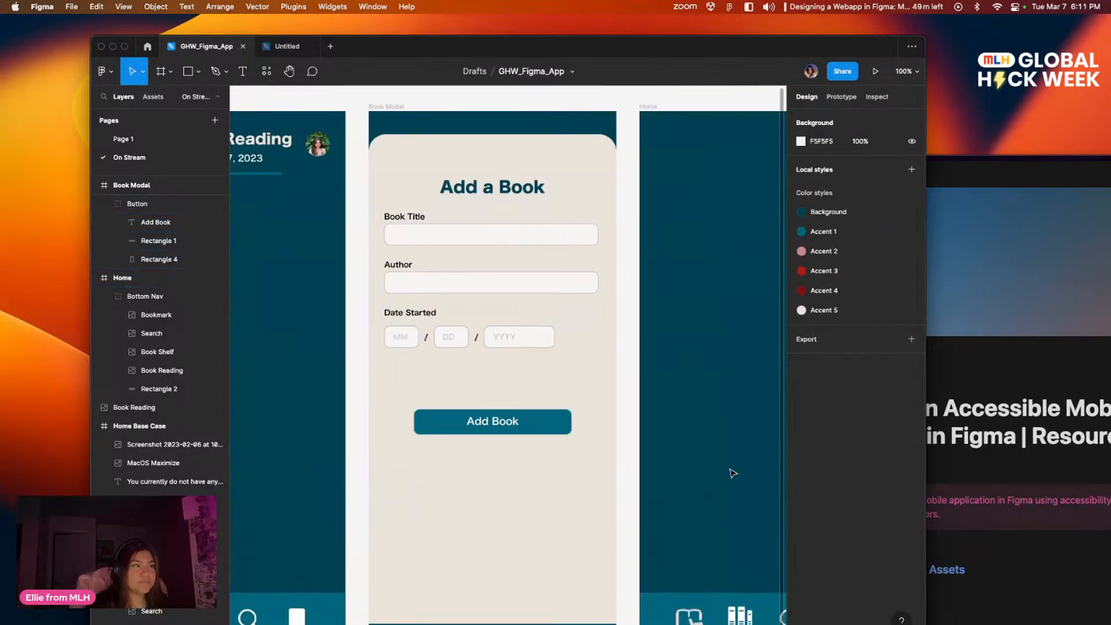
scroll(637, 457, "down", 2)
left_click(592, 511)
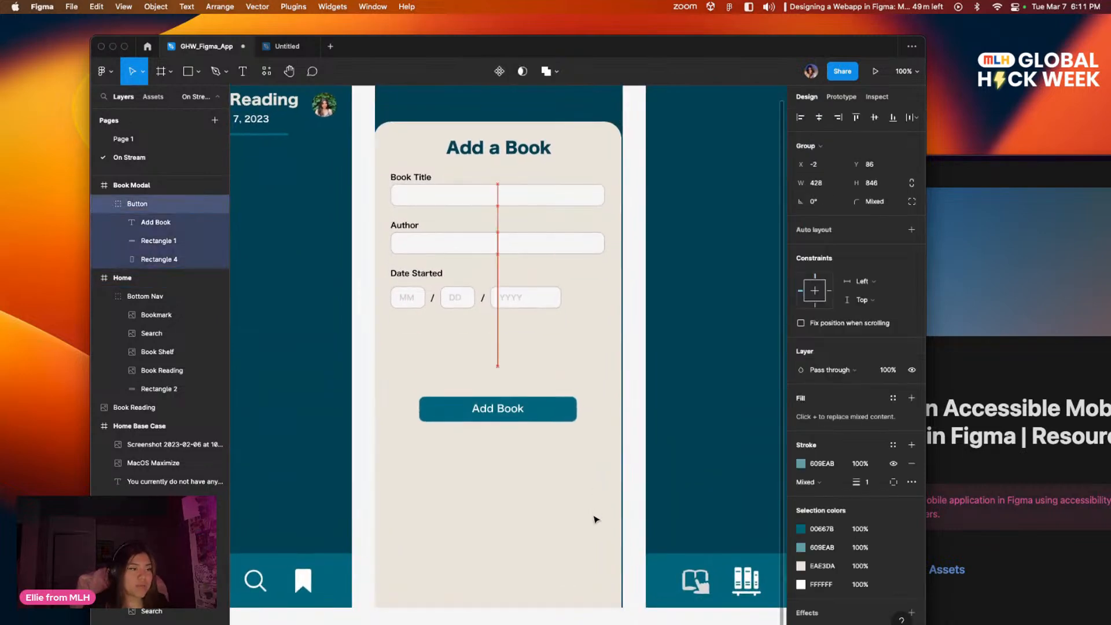
left_click(632, 465)
left_click(564, 521)
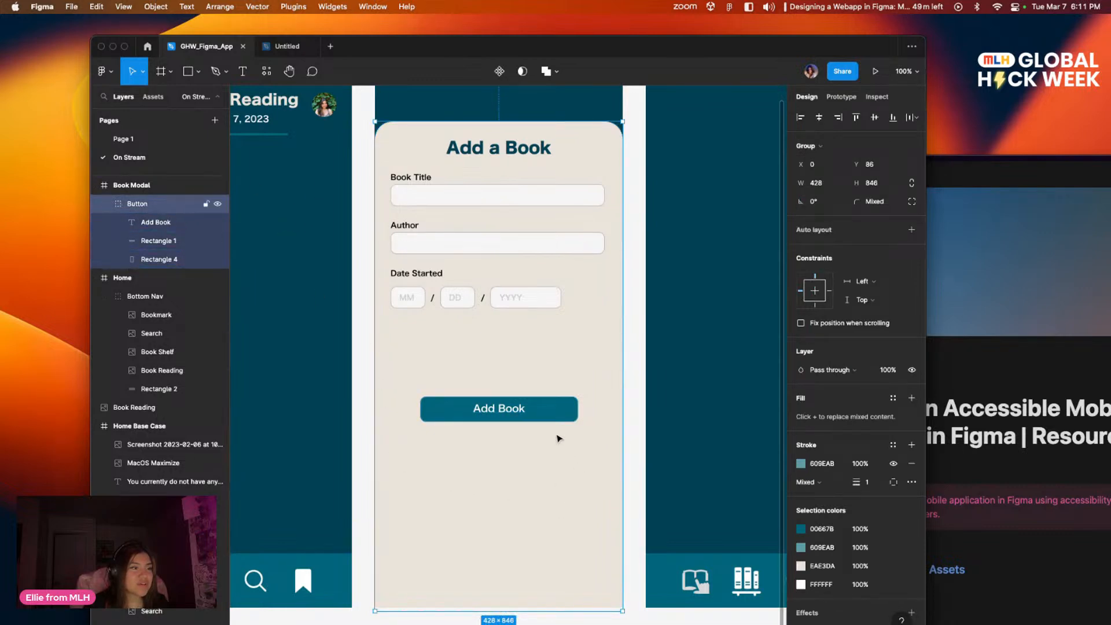
double_click(570, 412)
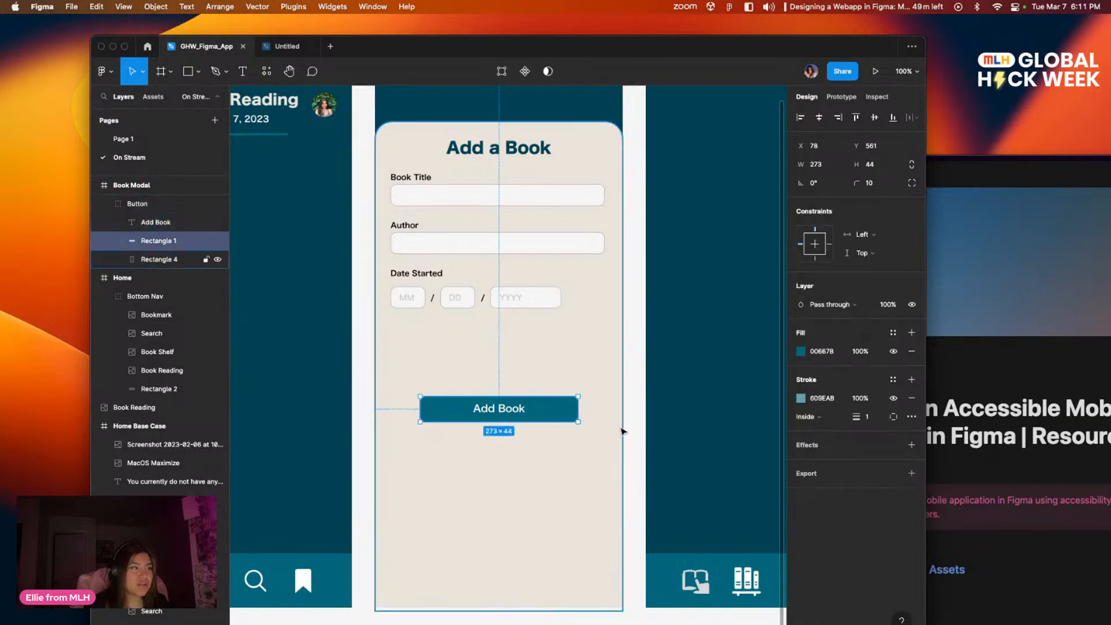
Step: Try moving the Button group to the top of the Book Modal layer order, and undo the reordering
left_click(149, 205)
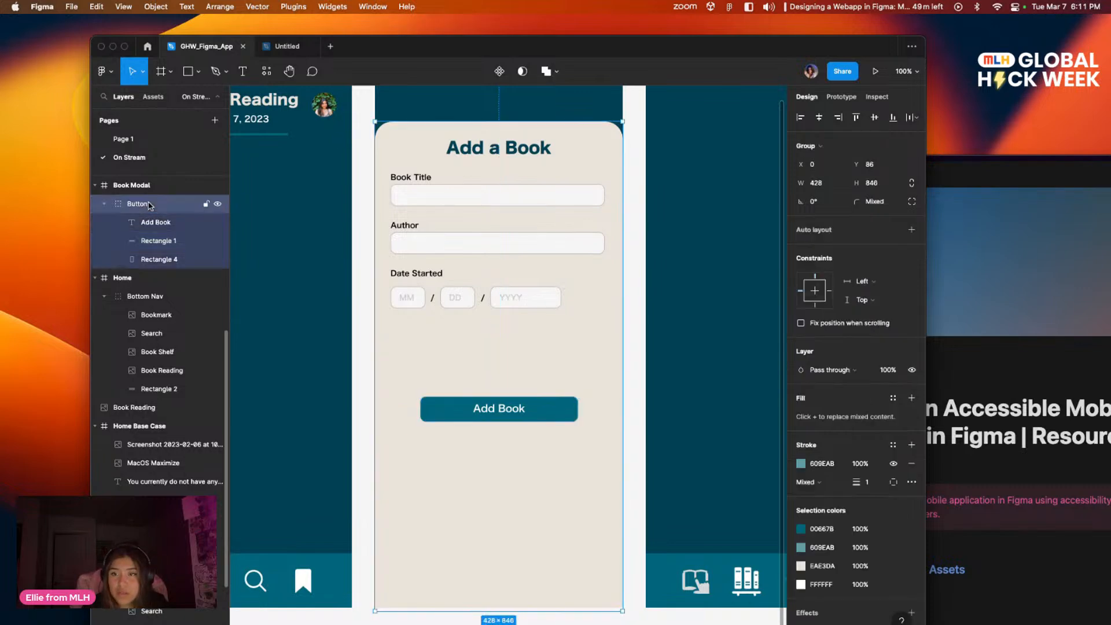
left_click(105, 204)
left_click(104, 204)
left_click_drag(164, 183, 161, 197)
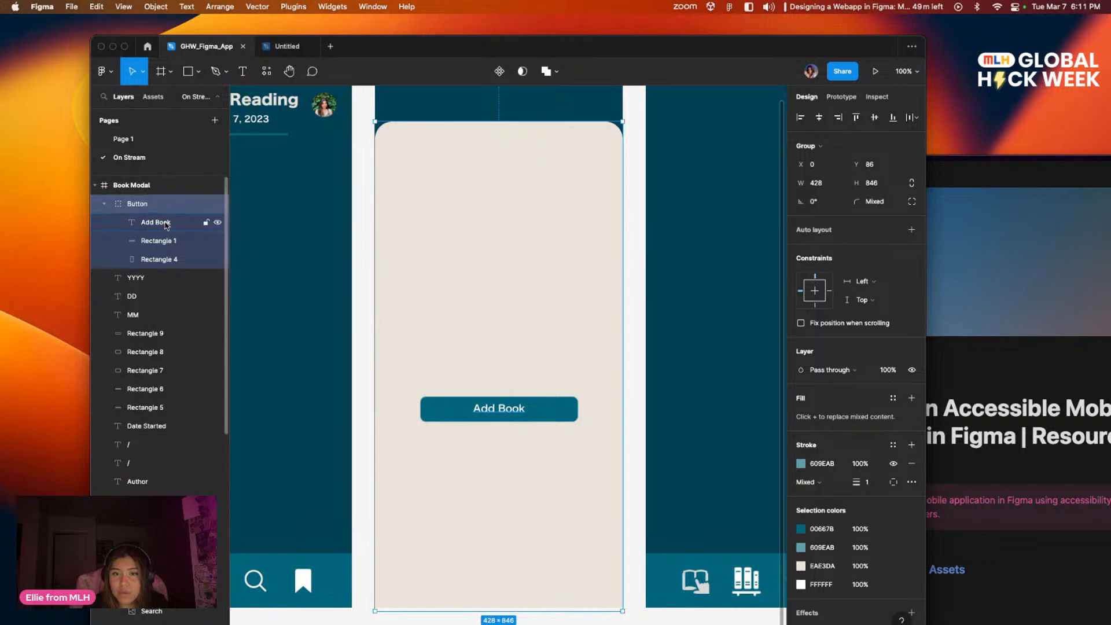
left_click(105, 204)
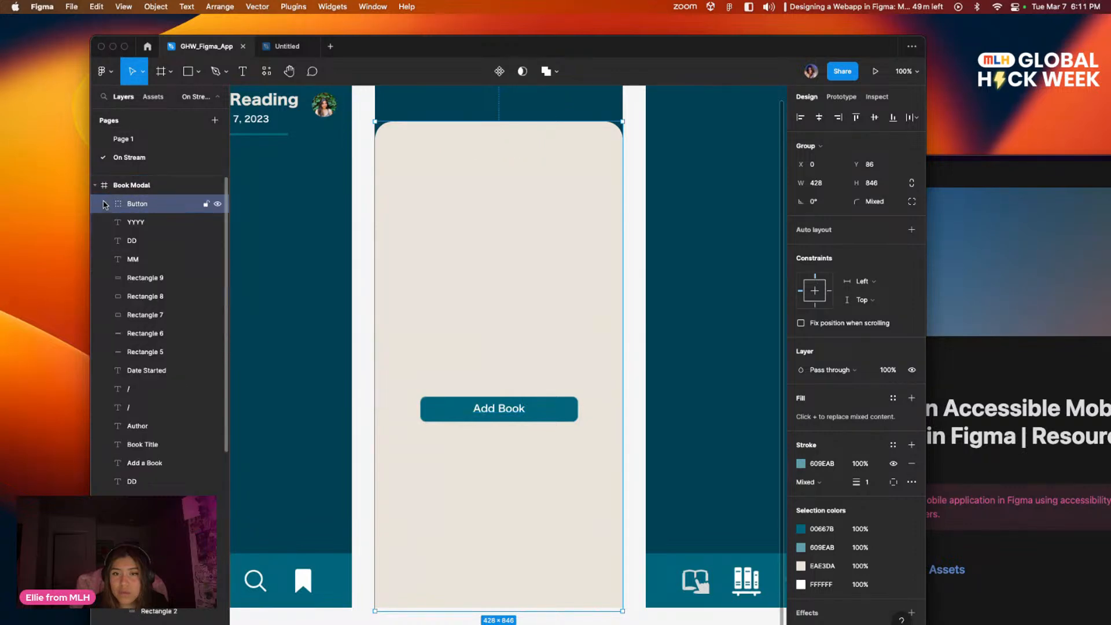
left_click(103, 206)
key("super+z")
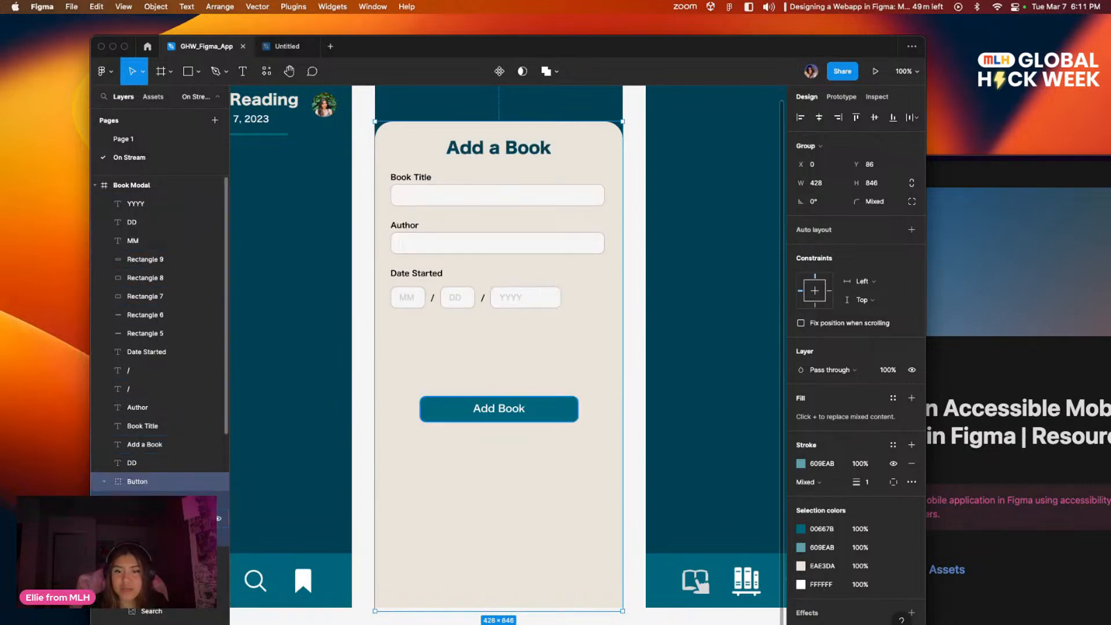
left_click(333, 472)
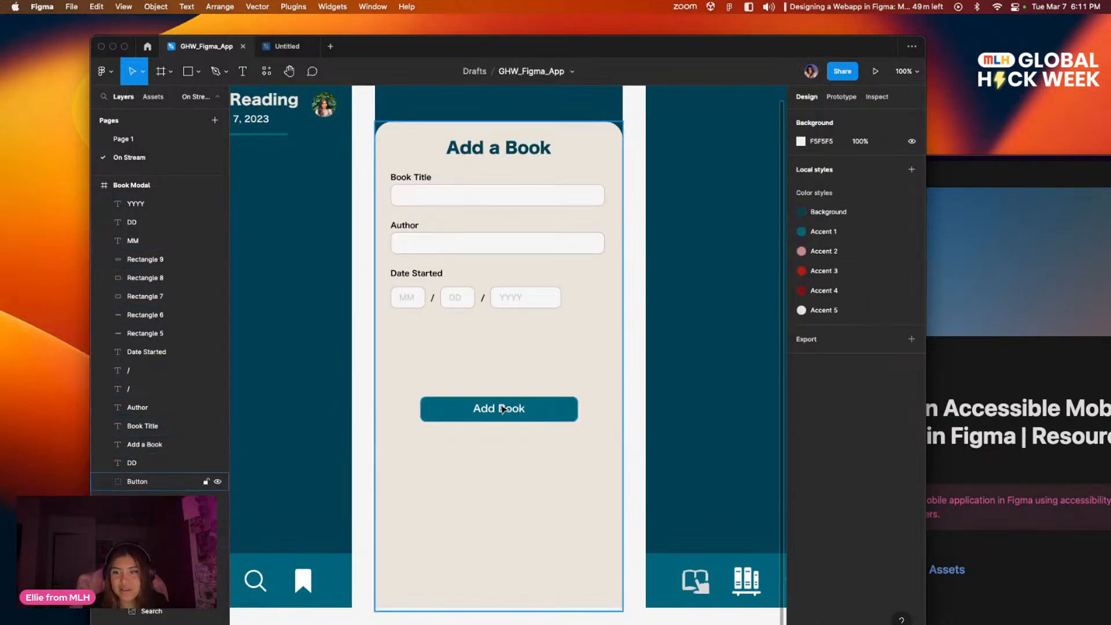
left_click(557, 452)
double_click(509, 325)
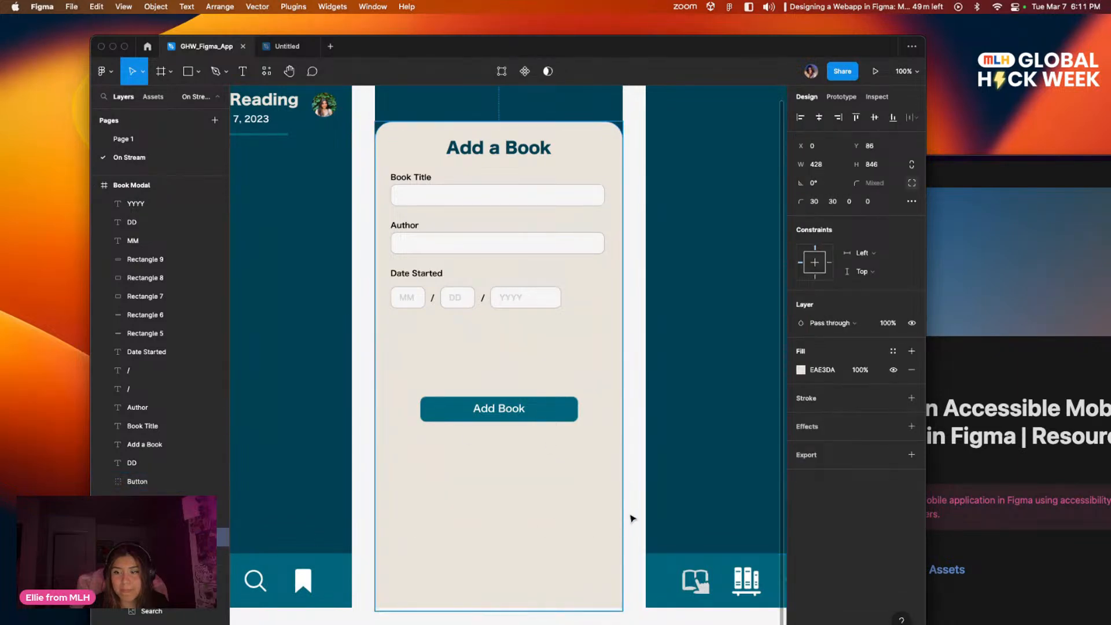
left_click(630, 520)
left_click_drag(633, 529, 583, 419)
scroll(583, 419, "left", 10)
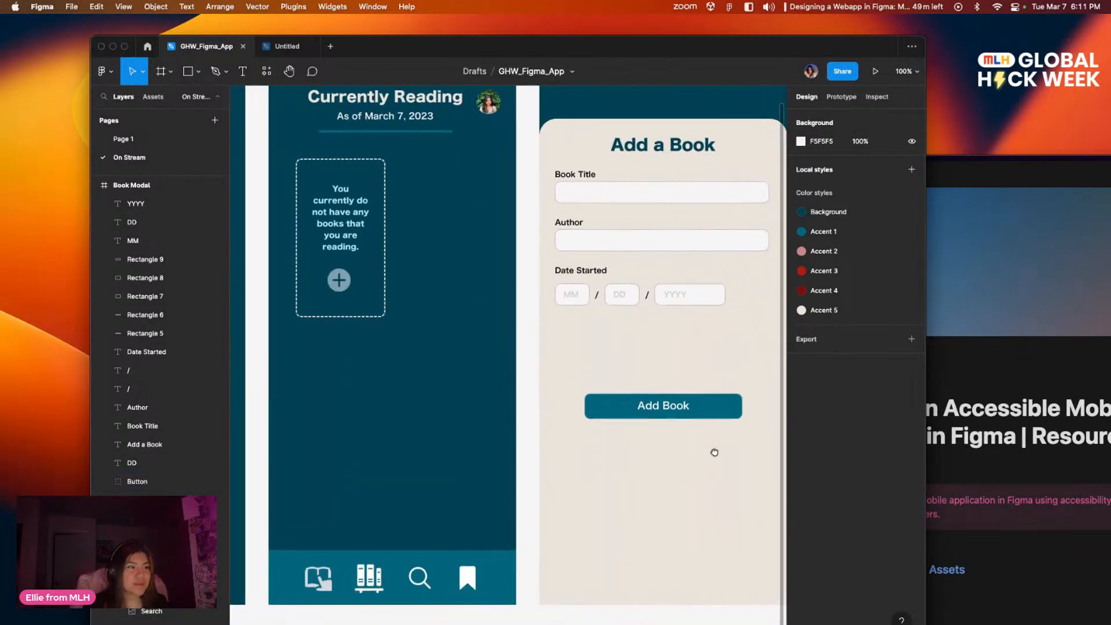
Step: Move the Add Book button up just below the date fields, with its label at X 113, Y 442
left_click_drag(657, 431, 549, 385)
left_click(546, 453)
double_click(522, 450)
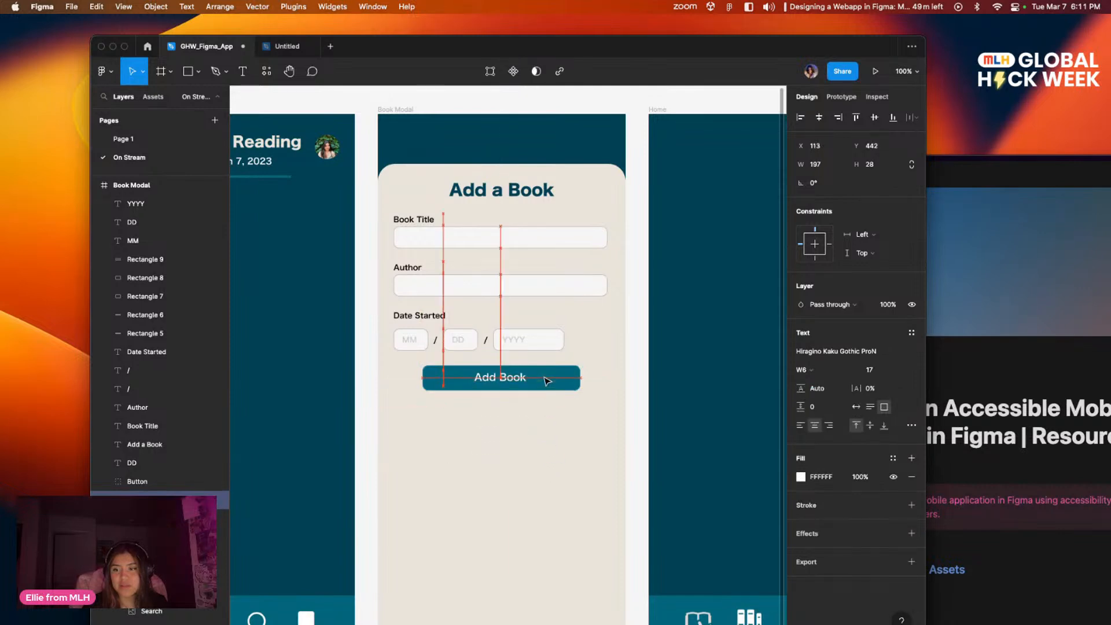
left_click(547, 450)
left_click_drag(573, 496, 550, 515)
left_click(474, 400)
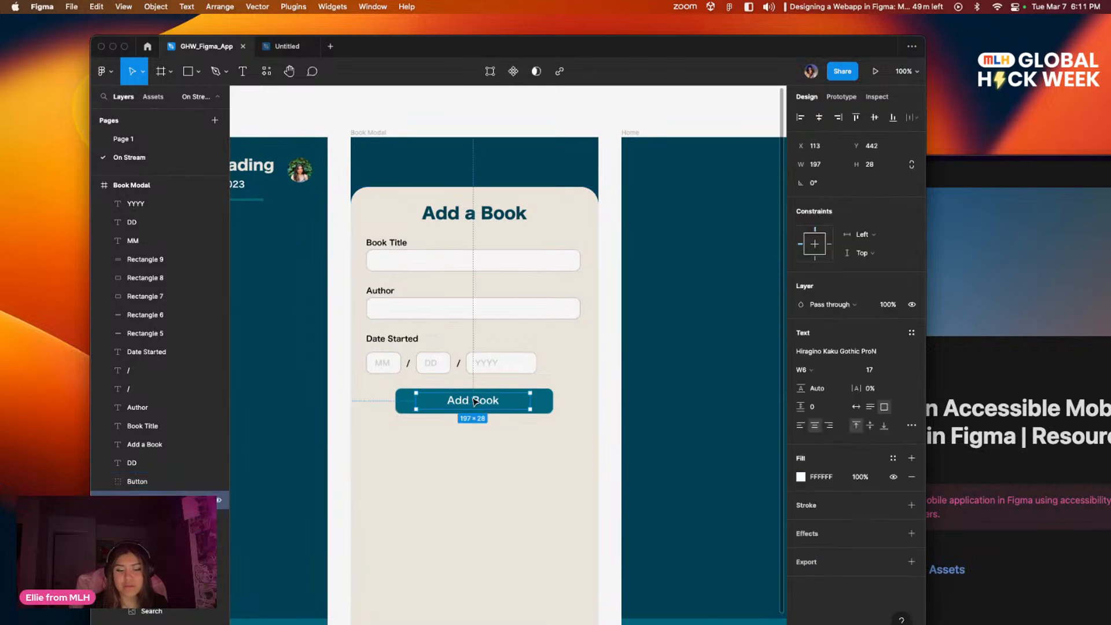
left_click(530, 453)
Step: Look over the app screens side by side and inspect the Home frame's background fill colour
mouse_move(584, 429)
left_mouse_down()
mouse_move(521, 441)
mouse_move(602, 437)
left_mouse_up()
left_click_drag(449, 446, 619, 455)
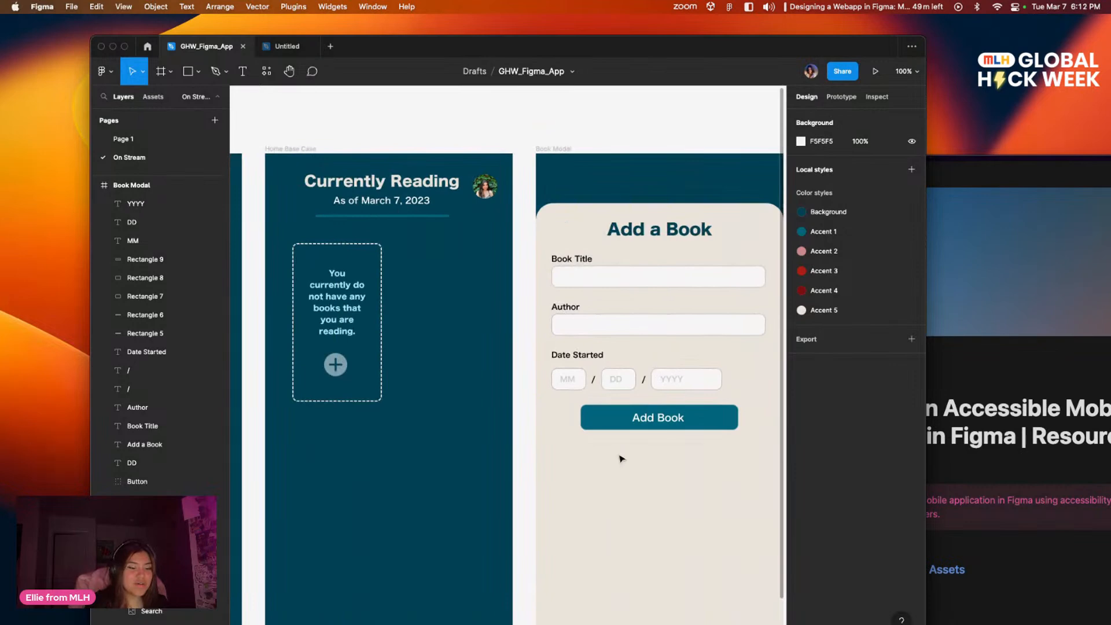
key("minus")
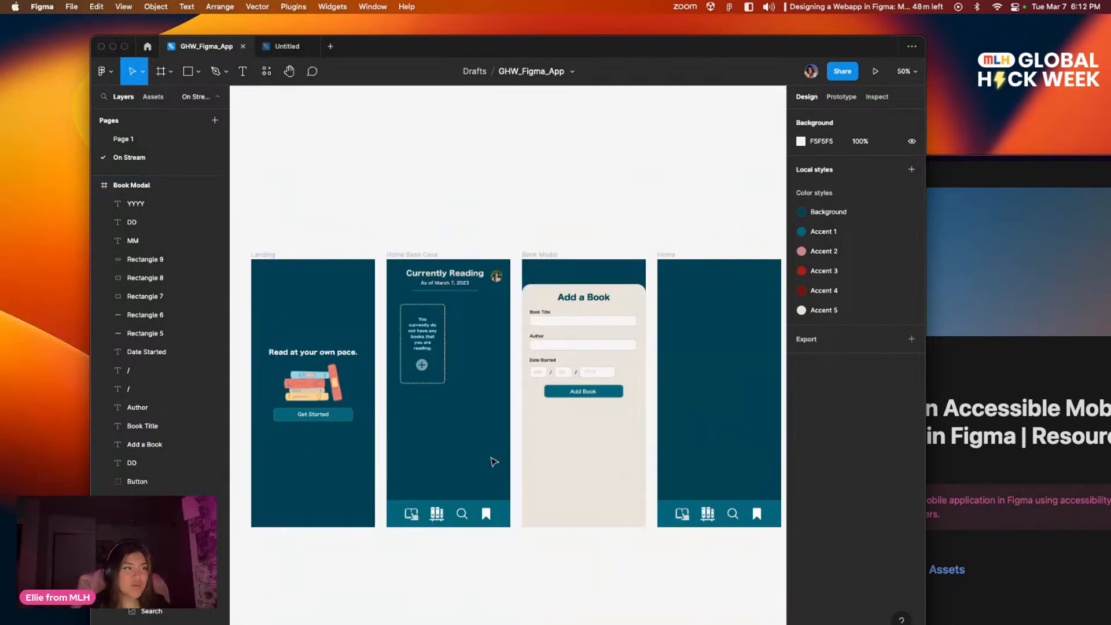
scroll(500, 475, "left", 3)
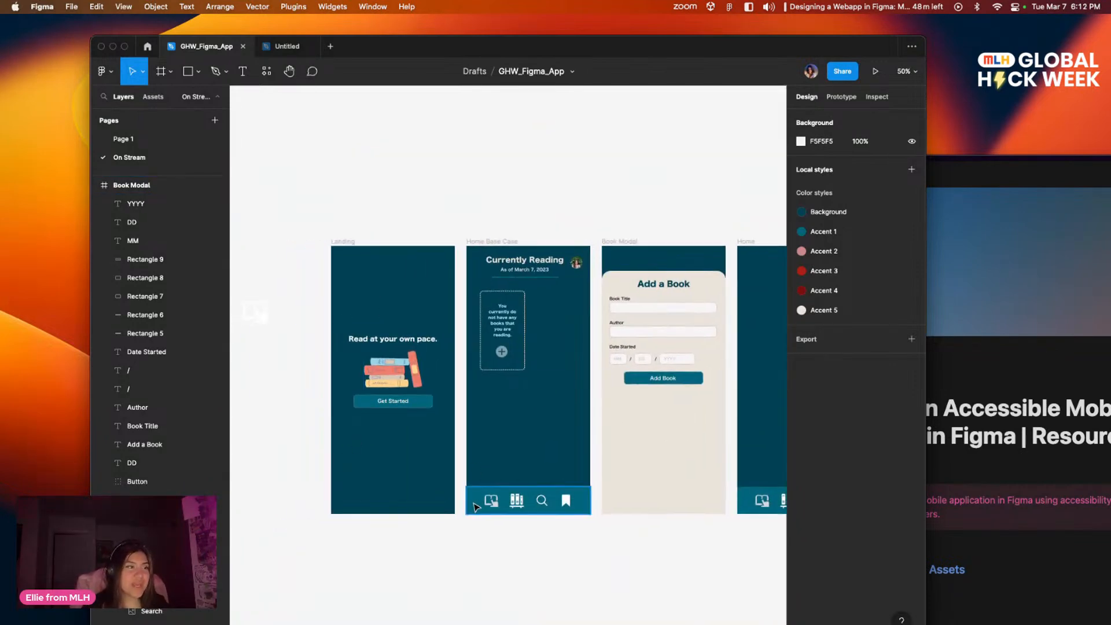
scroll(635, 440, "right", 3)
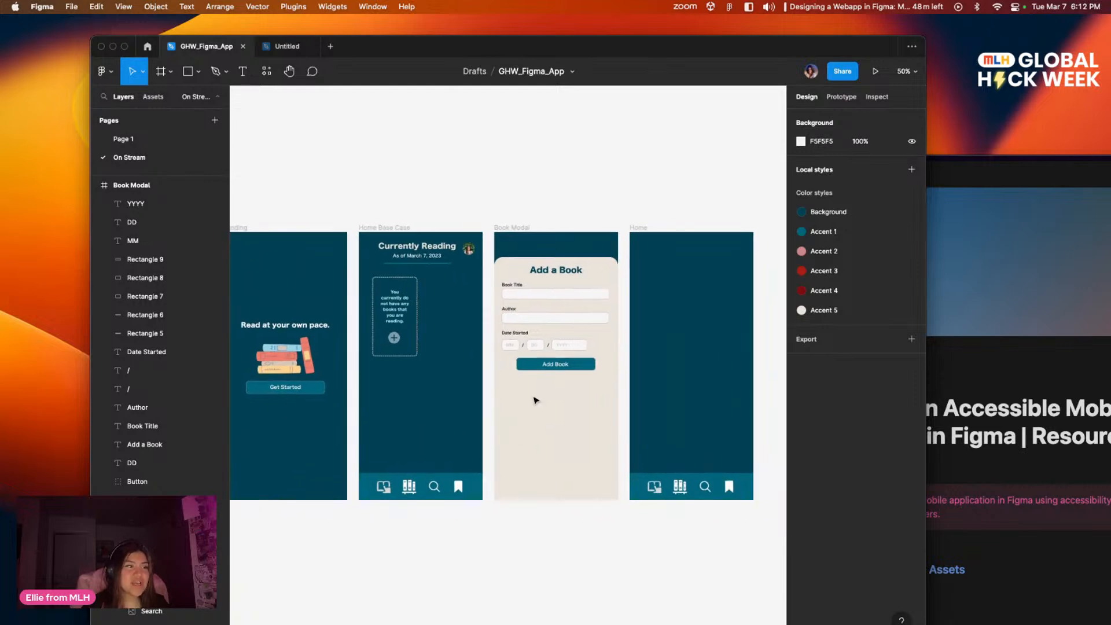
left_click_drag(510, 417, 498, 454)
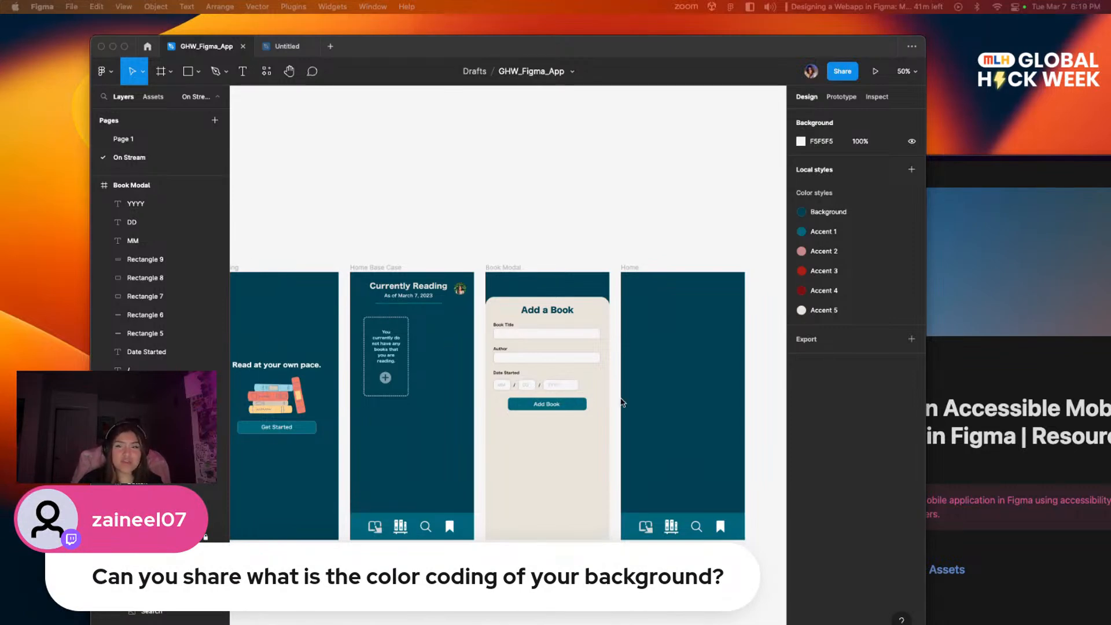
left_click(630, 267)
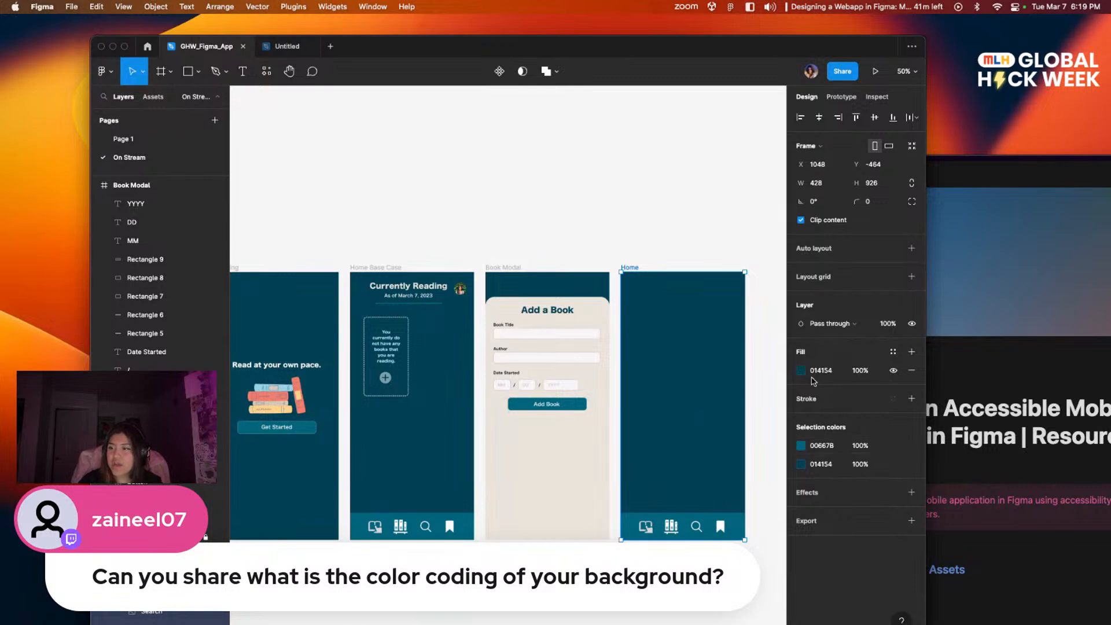
left_click(719, 232)
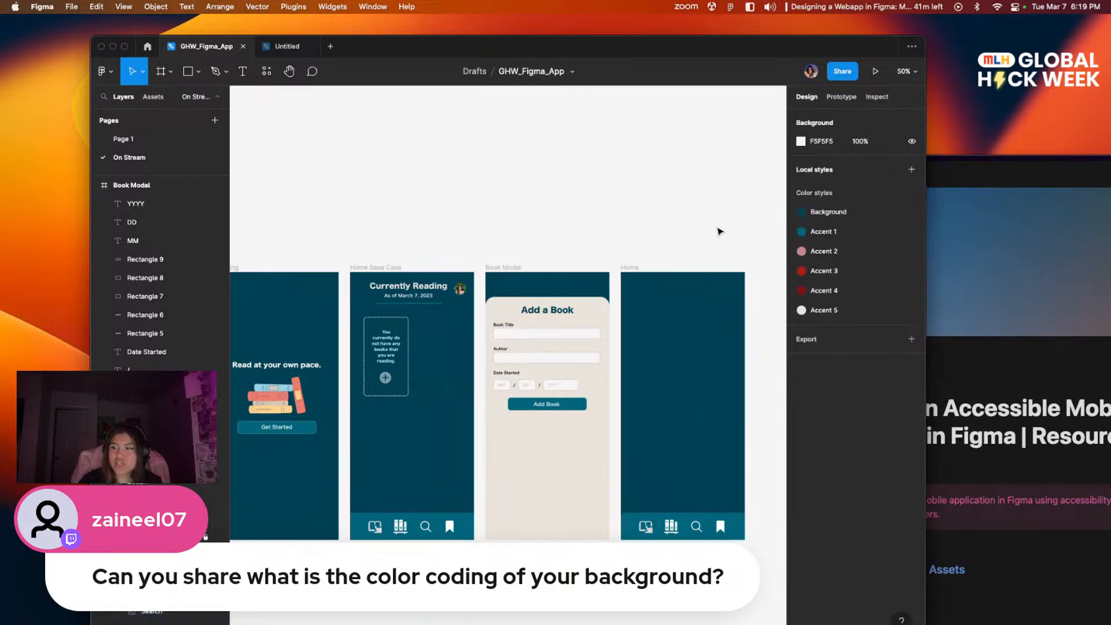
Step: Switch to the Arc browser, consult the Color Palette hex codes on the Notion resources page, and copy the page's URL
left_click_drag(609, 64, 646, 445)
left_click(739, 165)
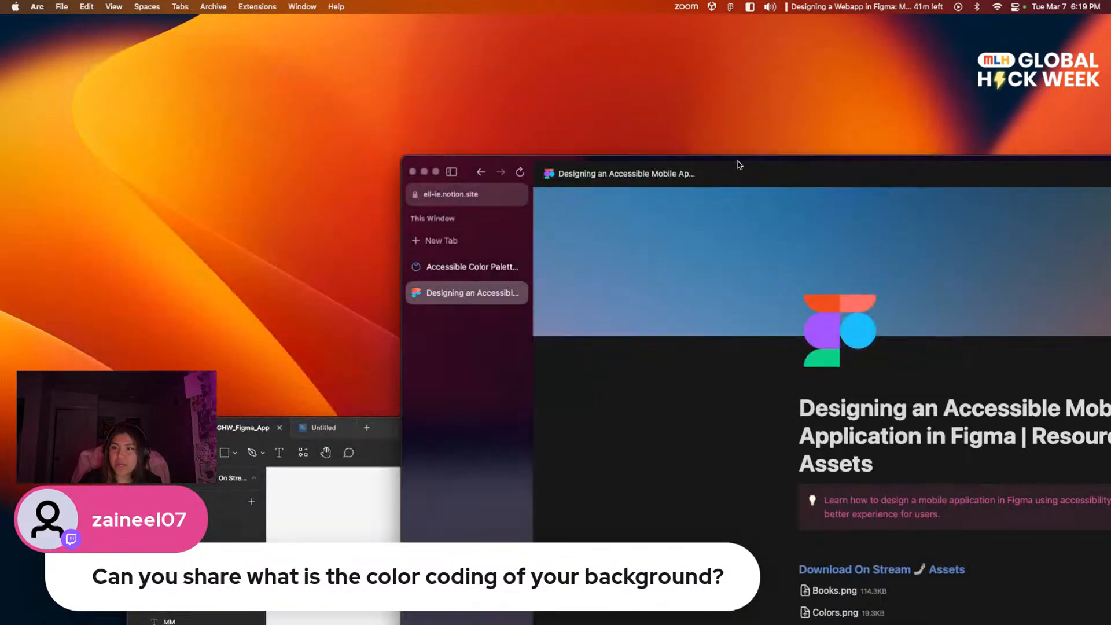
left_click_drag(492, 163, 139, 38)
scroll(658, 486, "down", 6)
scroll(684, 472, "down", 2)
scroll(684, 463, "up", 8)
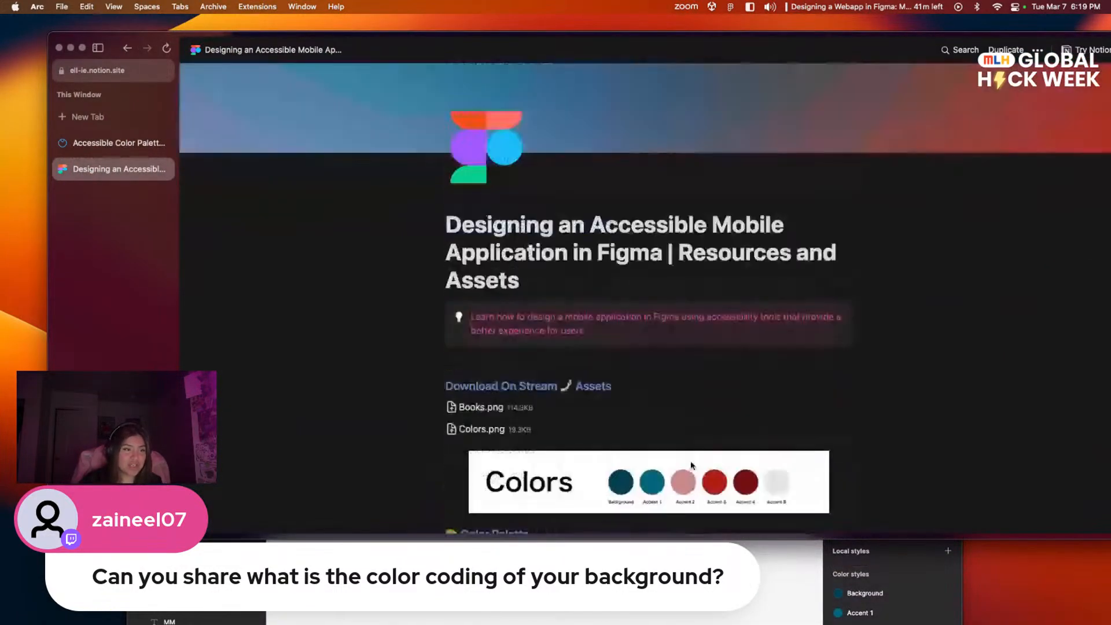
scroll(683, 457, "down", 9)
double_click(503, 234)
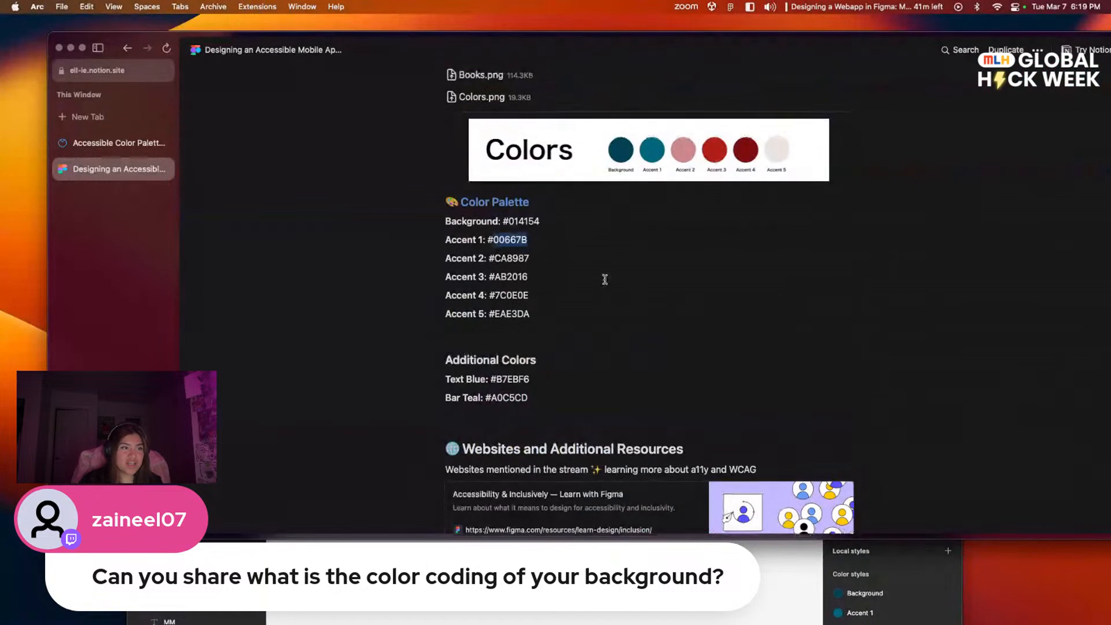
scroll(602, 280, "up", 6)
scroll(591, 300, "down", 5)
scroll(546, 400, "up", 6)
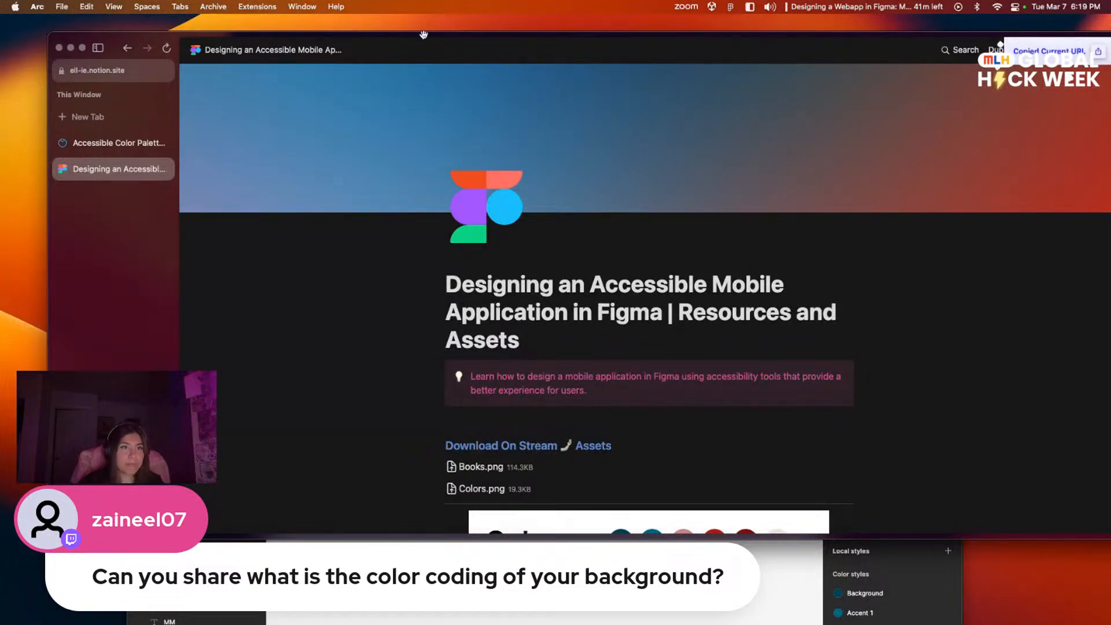
key("super+Tab")
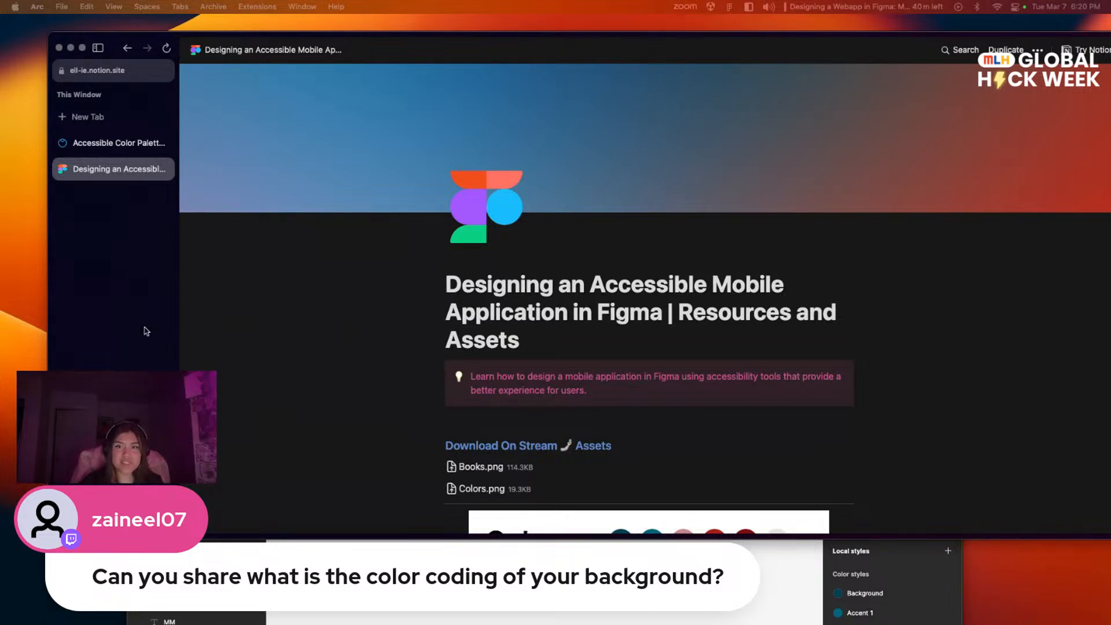
Step: Minimize the browser window, return to Figma with its window maximized, and view the app screens at 100% zoom
left_click_drag(372, 31, 373, 142)
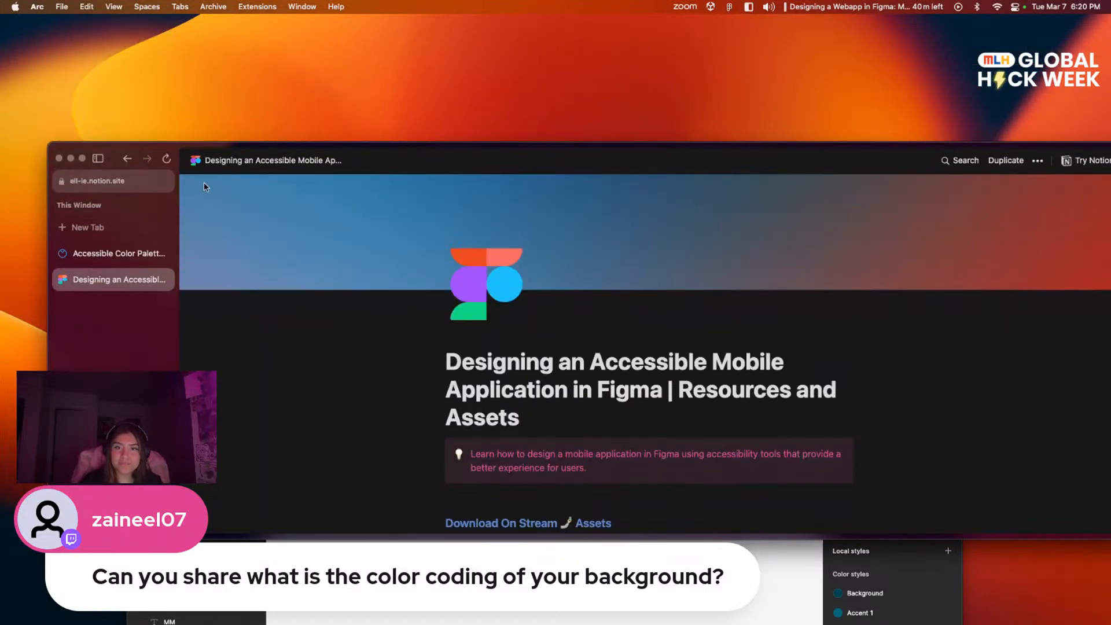
left_click(72, 159)
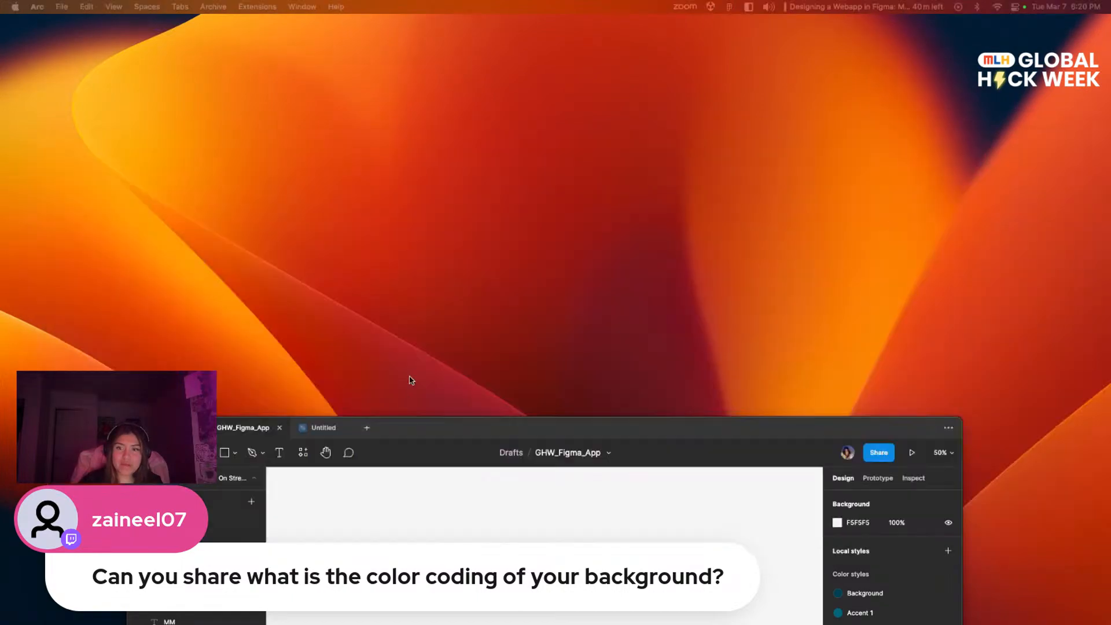
left_click_drag(427, 427, 482, 70)
double_click(490, 71)
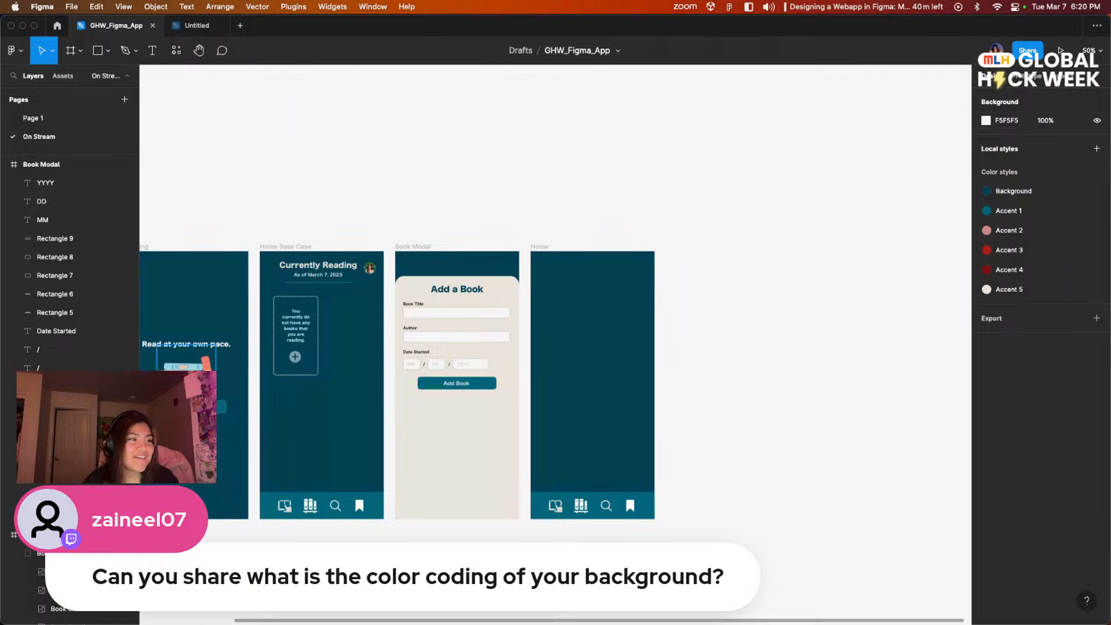
left_click_drag(494, 227, 630, 174)
mouse_move(722, 182)
left_mouse_down()
mouse_move(561, 154)
mouse_move(772, 188)
mouse_move(708, 175)
left_mouse_up()
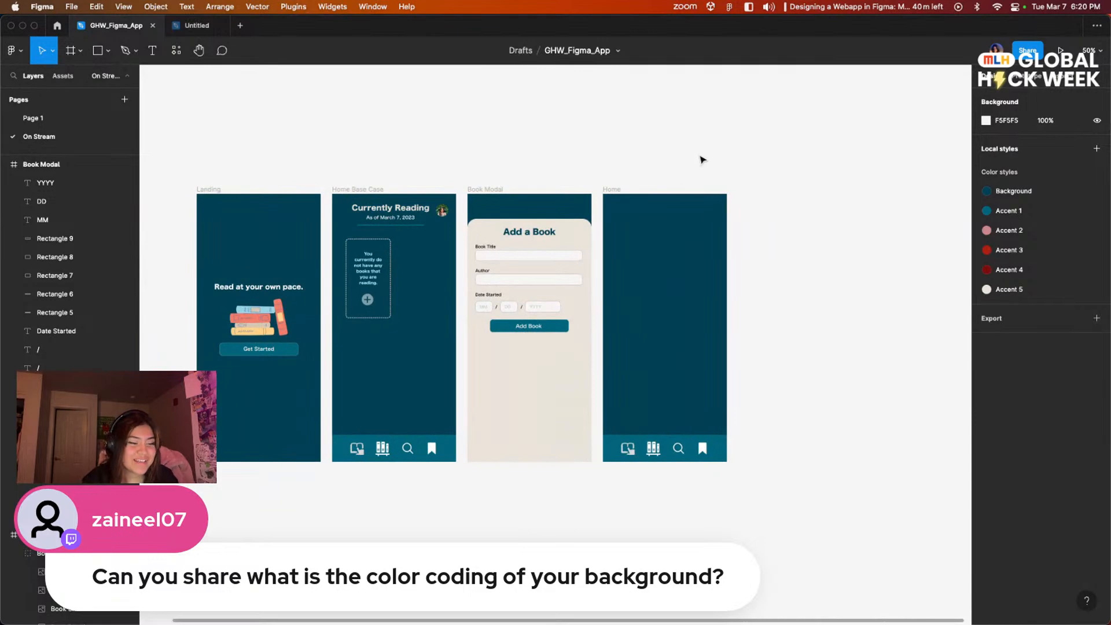
key("shift+0")
left_click_drag(779, 161, 625, 234)
left_click_drag(492, 230, 758, 167)
left_click_drag(462, 289, 386, 311)
left_click_drag(518, 444, 415, 399)
left_click_drag(623, 346, 757, 399)
left_click_drag(566, 276, 629, 317)
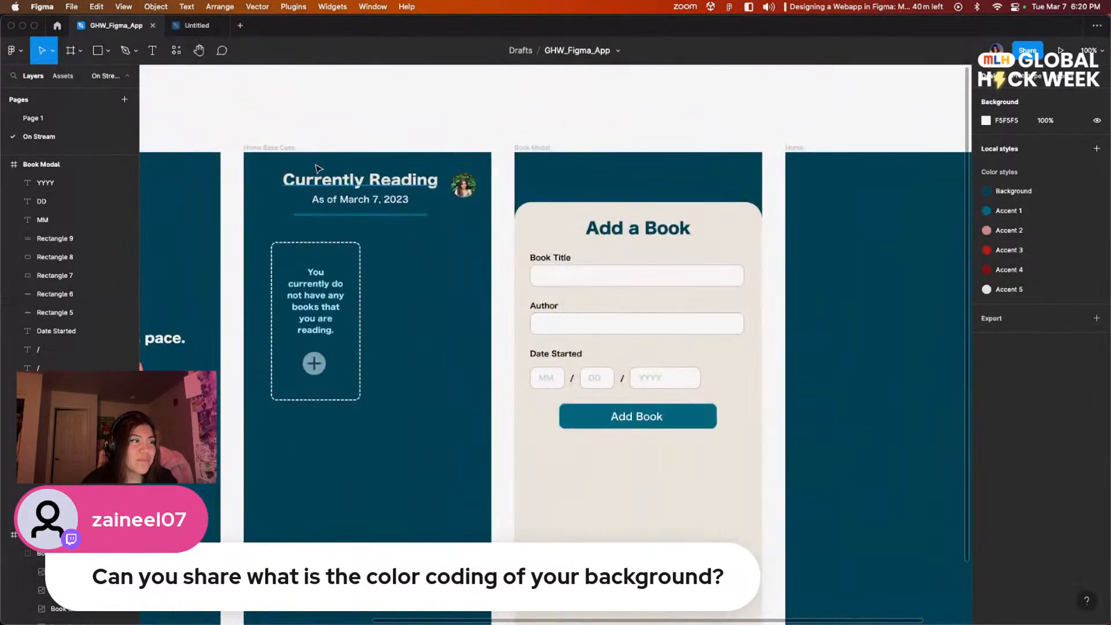
Step: Try copying only the Currently Reading title, date and profile picture into the Home frame, and undo the paste
left_click_drag(275, 167, 479, 214)
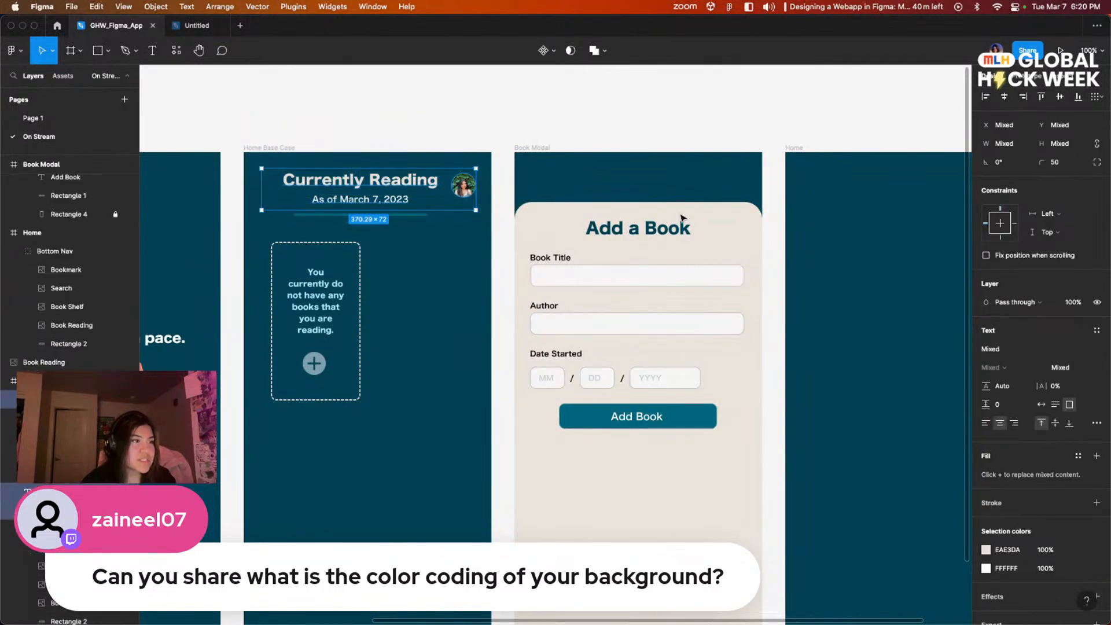
left_click(792, 148)
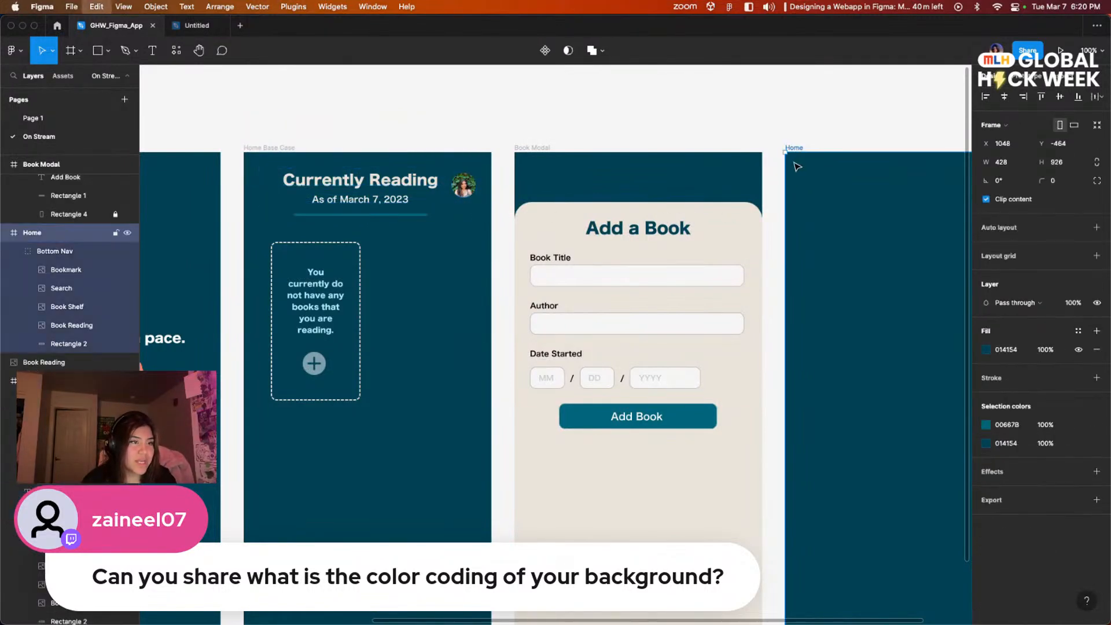
key("super+v")
left_click_drag(825, 305, 774, 310)
left_click(801, 328)
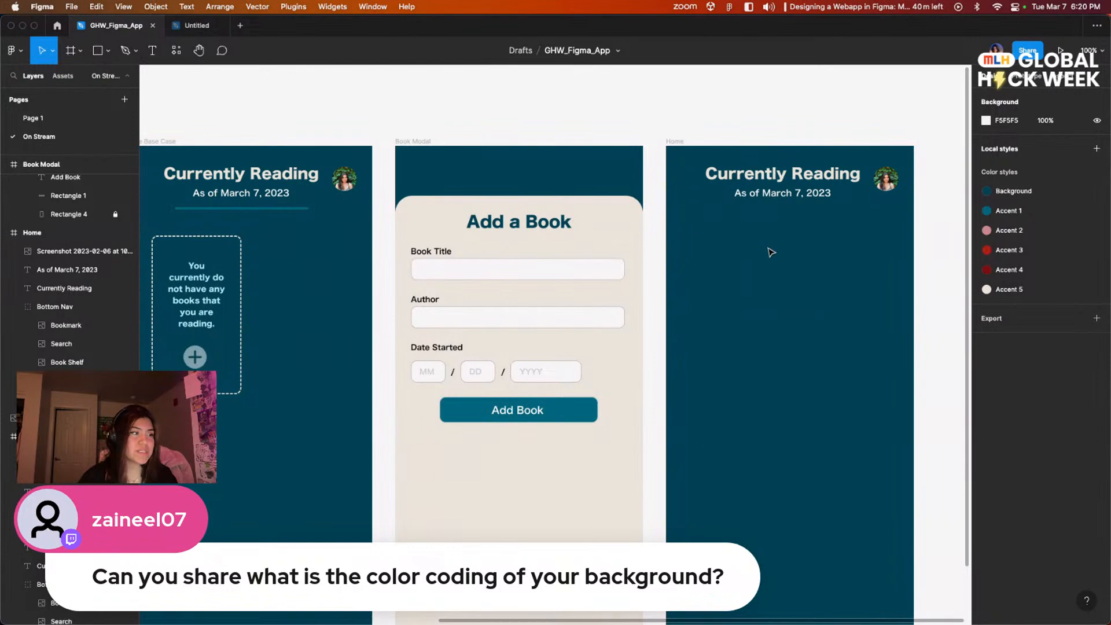
key("super+z")
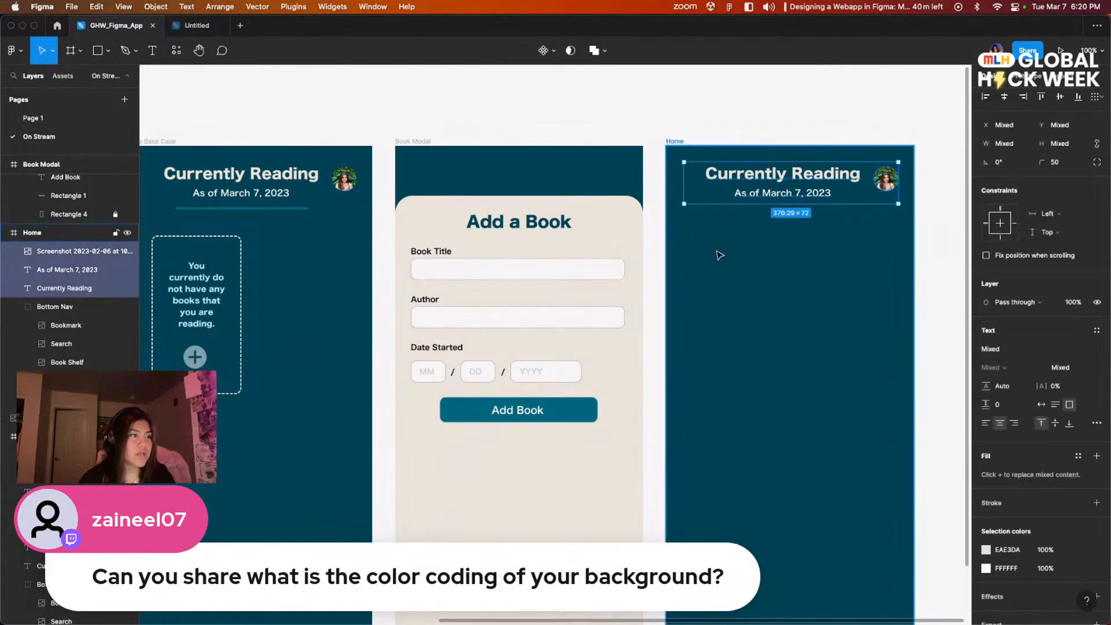
key("super+z")
Step: Copy the whole Home Base Case header, with title, date, profile picture and divider line, into the Home frame
left_click(316, 232)
left_click_drag(335, 226, 168, 135)
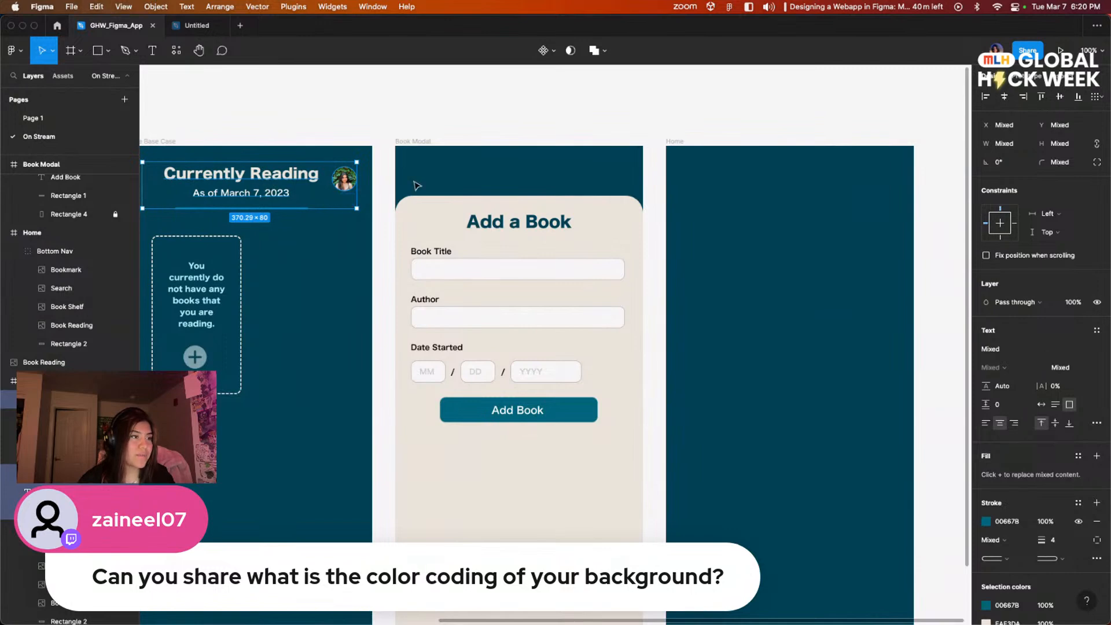
left_click(732, 183)
left_click(675, 142)
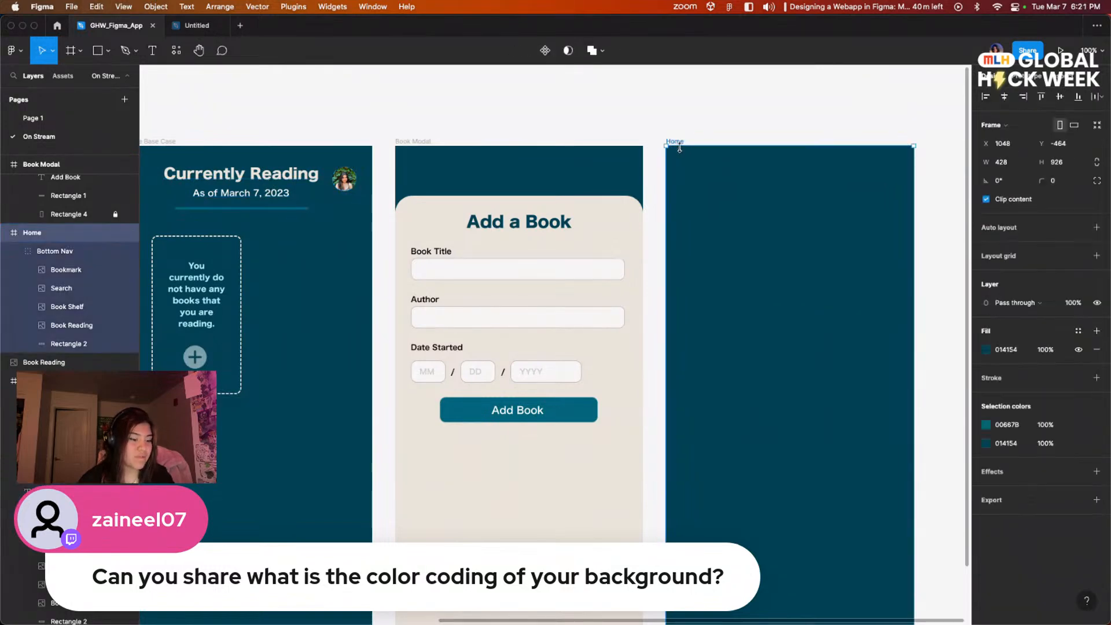
key("ctrl+v")
left_click(905, 289)
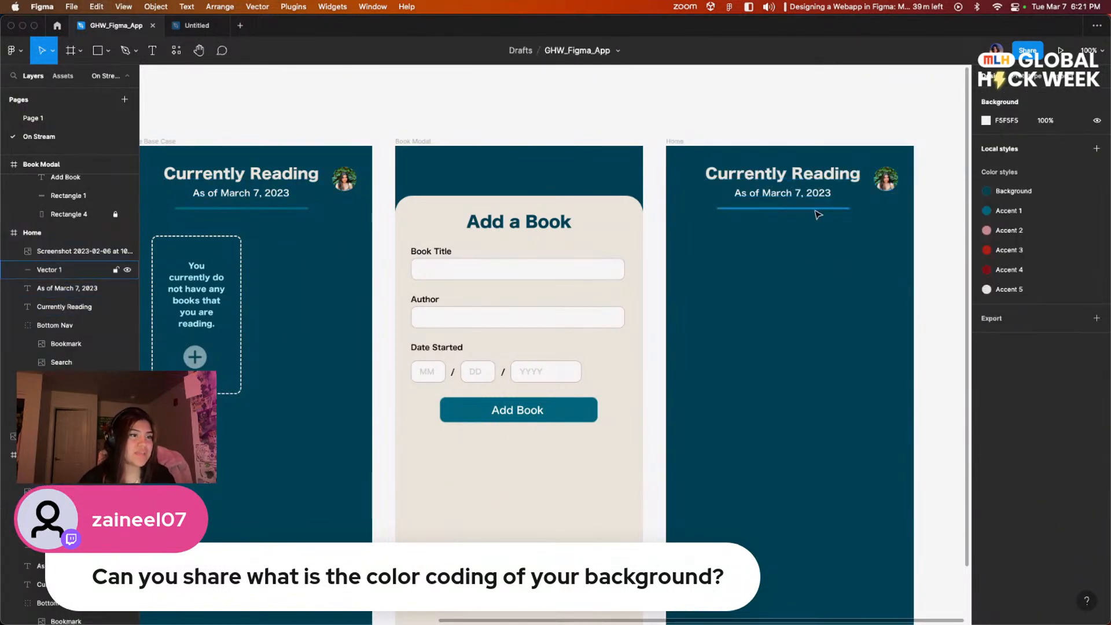
left_click_drag(568, 245, 617, 212)
left_click_drag(766, 271, 756, 268)
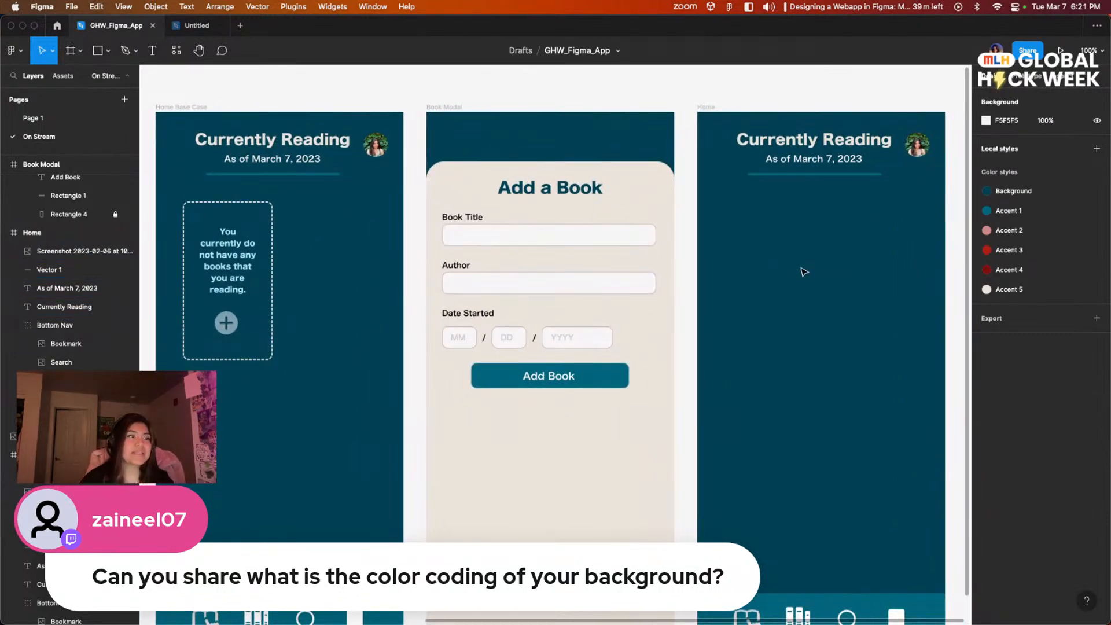
Step: Take the Figma window out of its maximized position and bring the Arc browser window back in front of it
left_click_drag(413, 35, 439, 92)
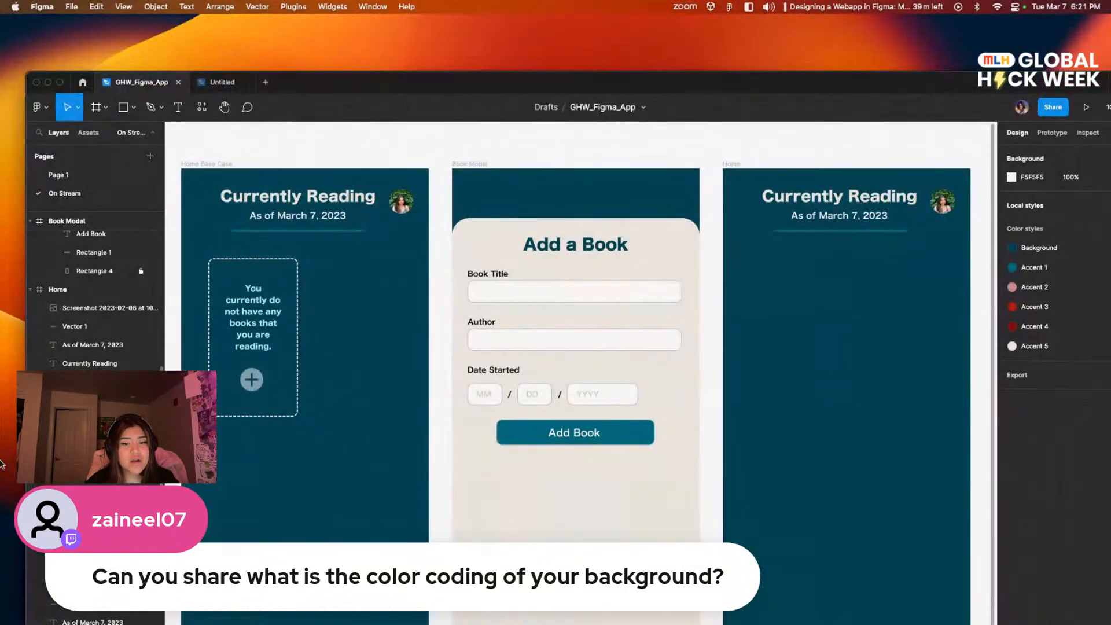
left_click(838, 623)
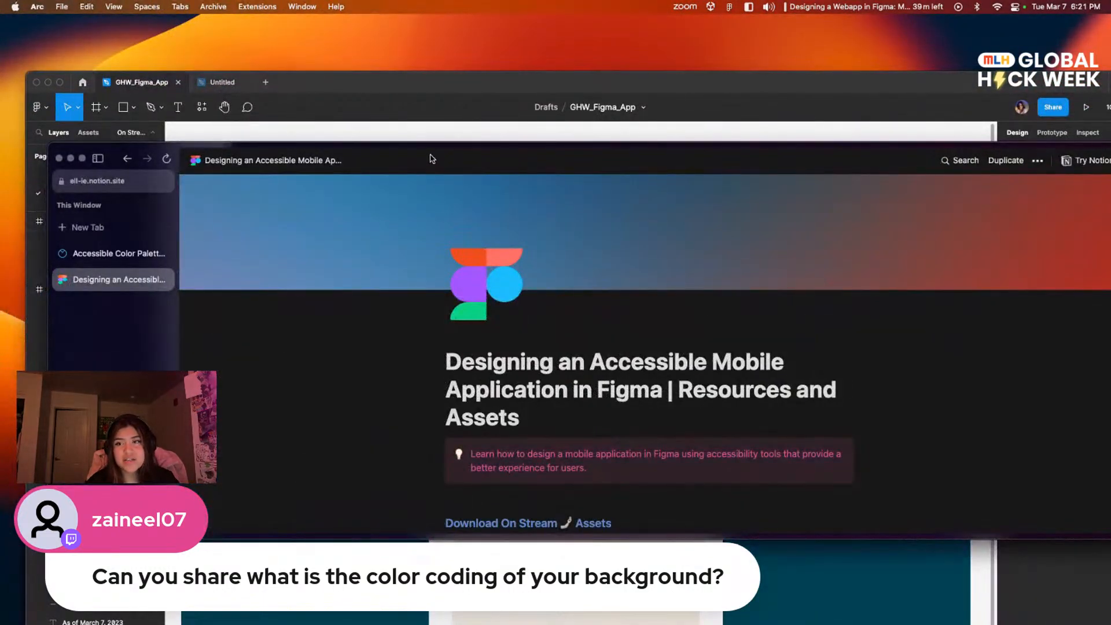
left_click_drag(435, 145, 681, 133)
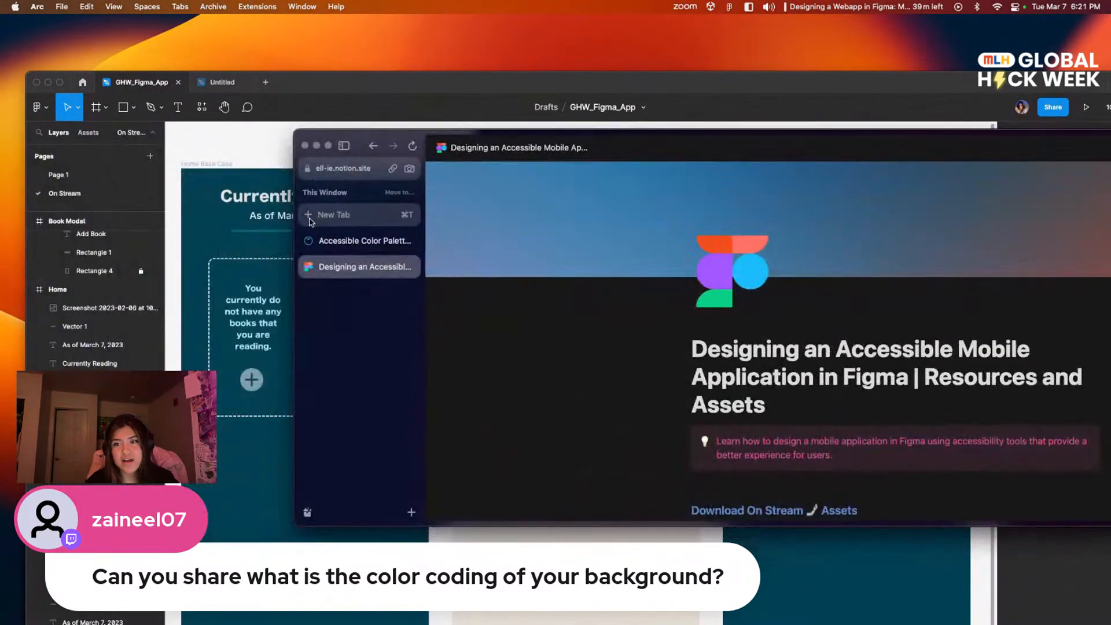
left_click_drag(294, 221, 584, 221)
left_click_drag(656, 140, 414, 116)
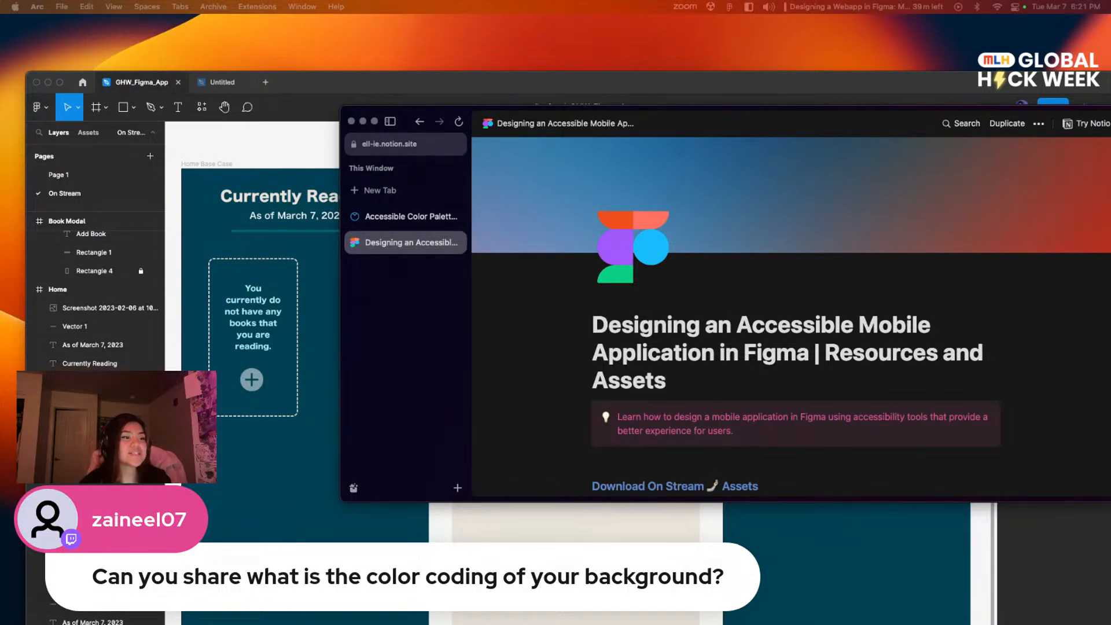
Step: Search Google in a new browser tab for "harry potter book cover" and show the image results
left_click(393, 191)
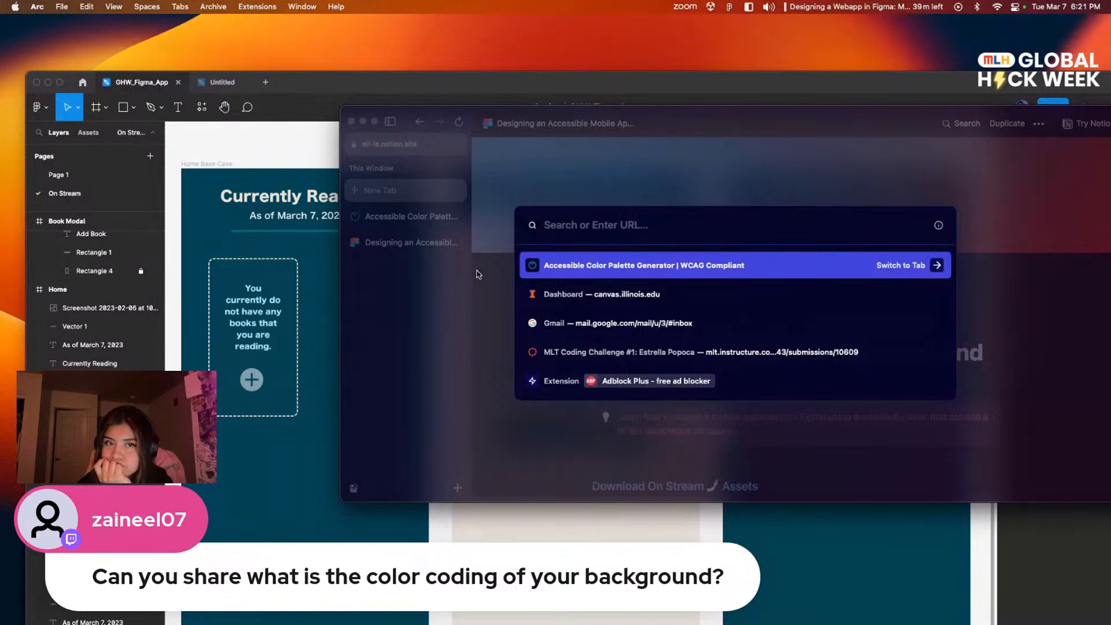
type("pec")
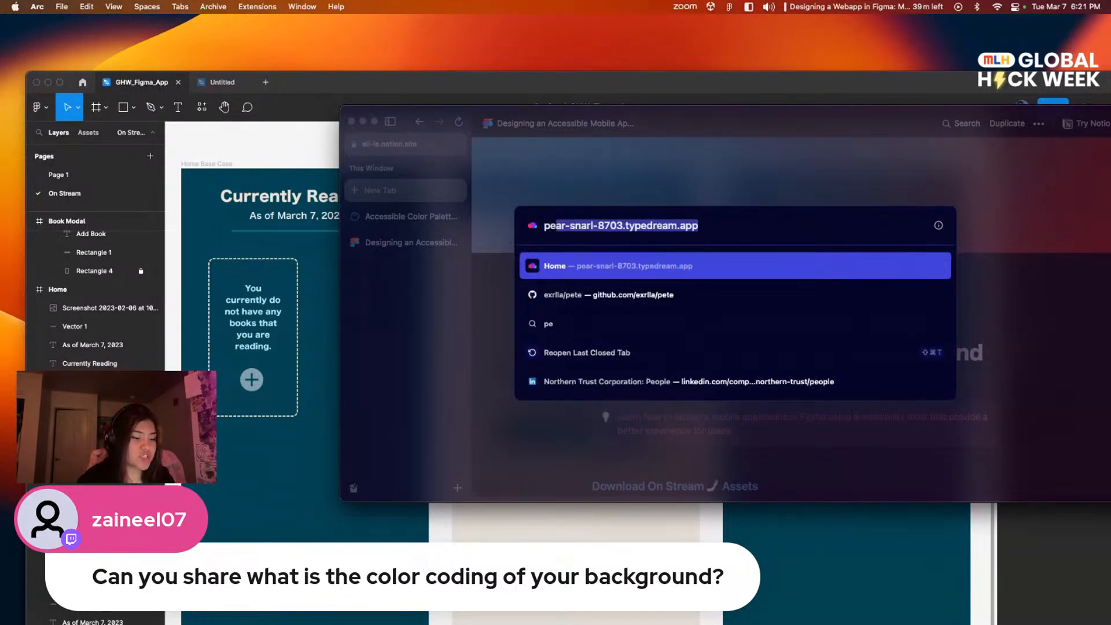
key("BackSpace")
key("BackSpace")
key("BackSpace")
type("harry")
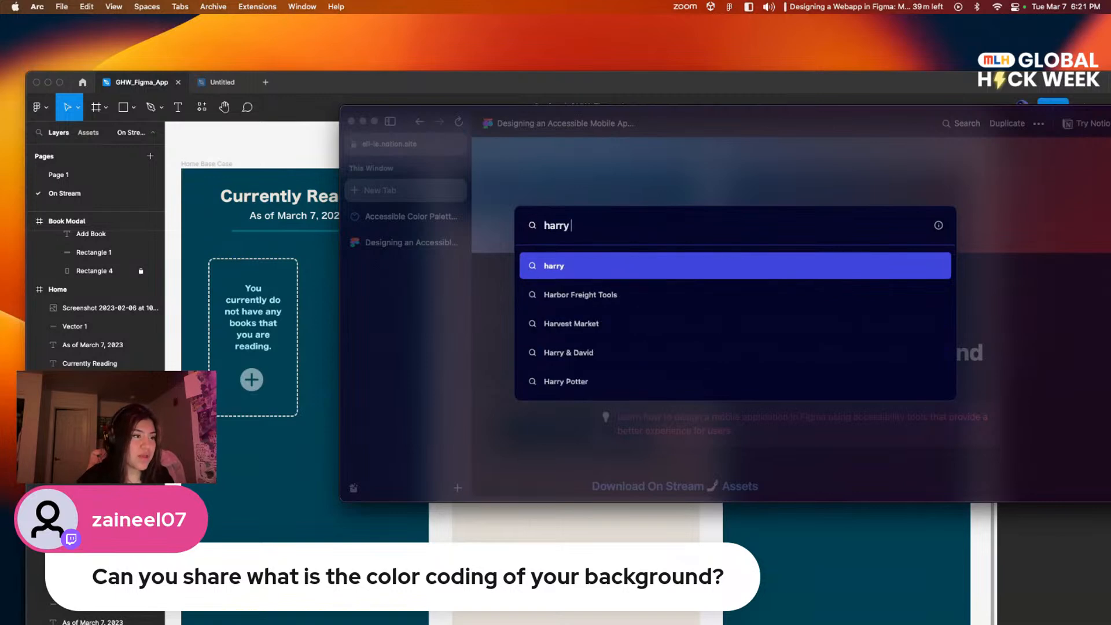
type(" potter")
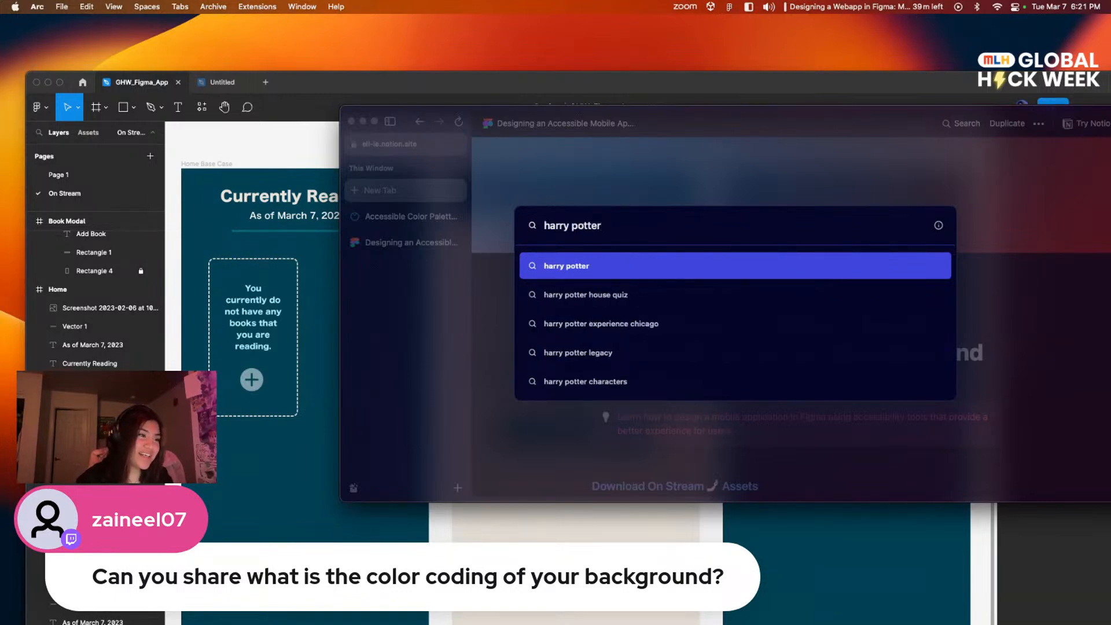
key("Return")
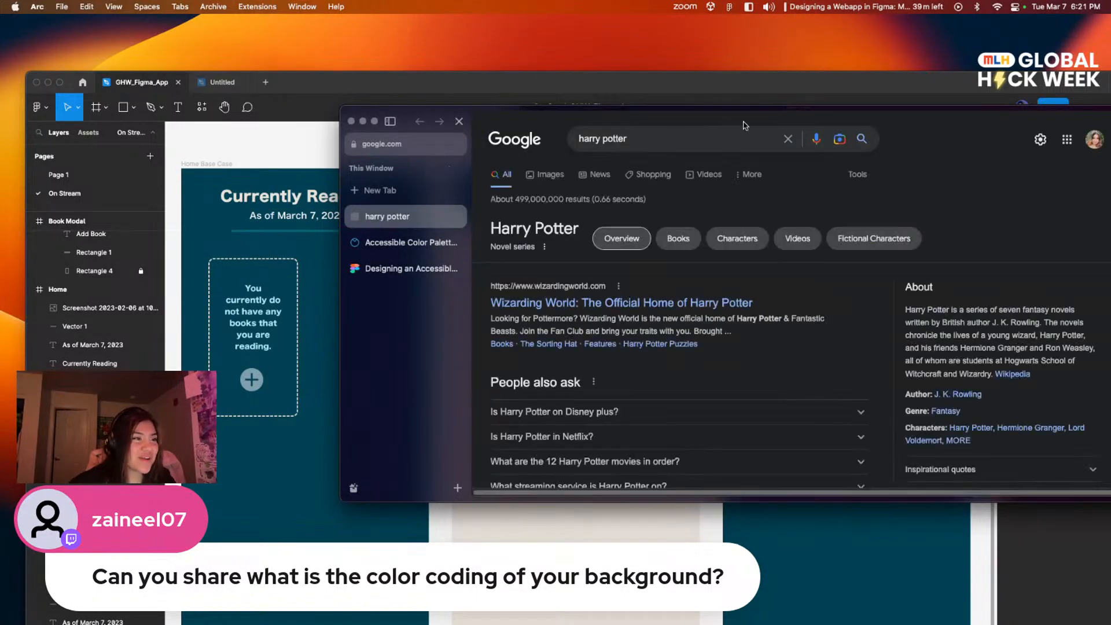
left_click(722, 141)
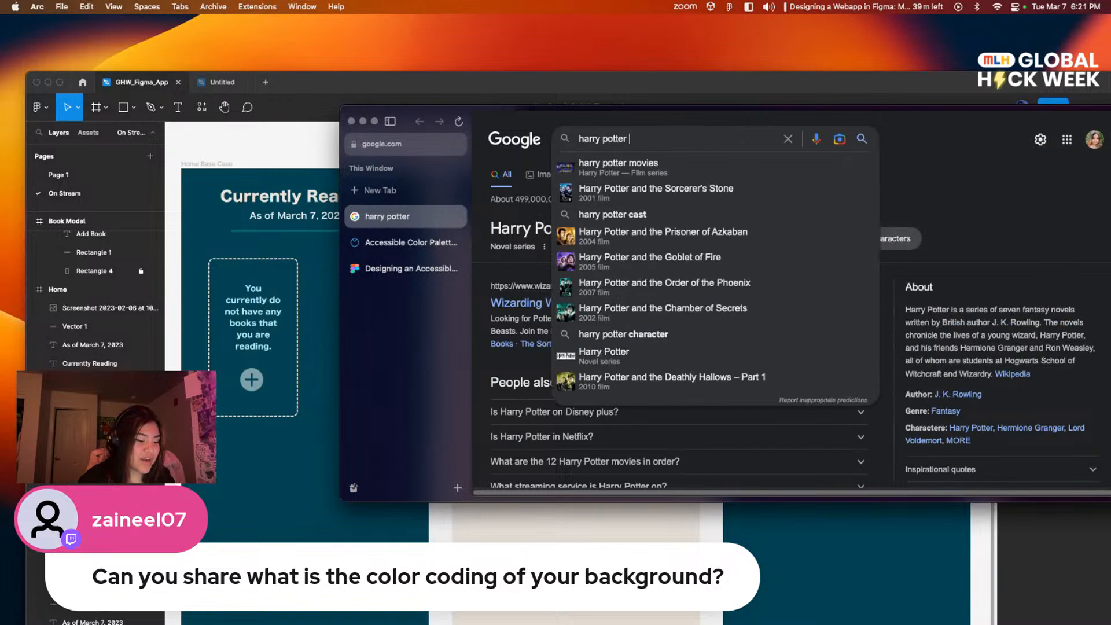
type("book cover")
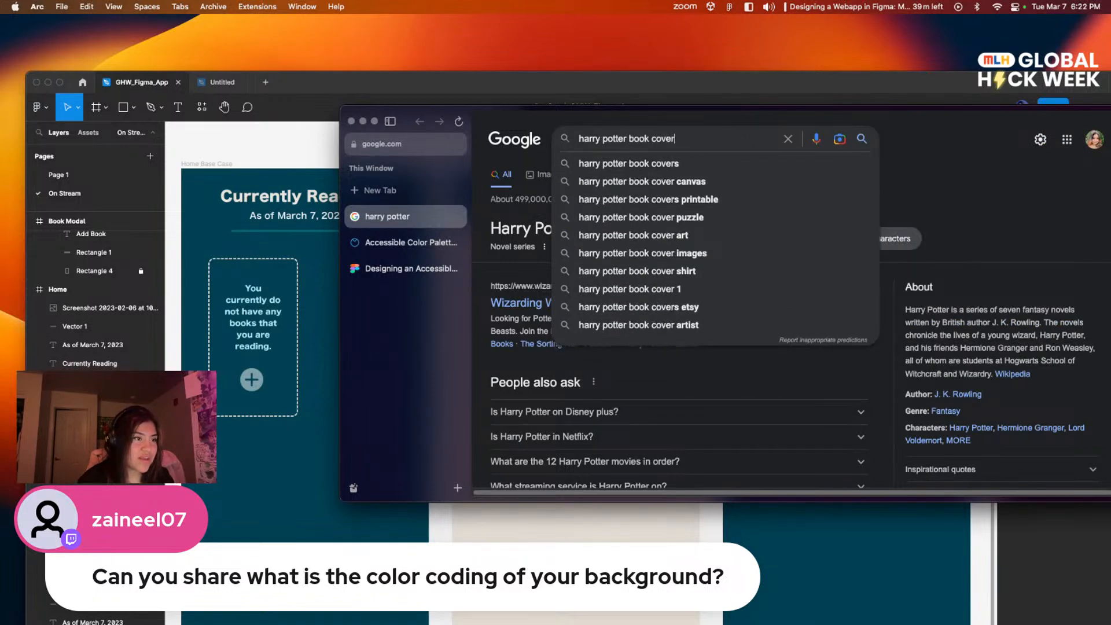
key("Return")
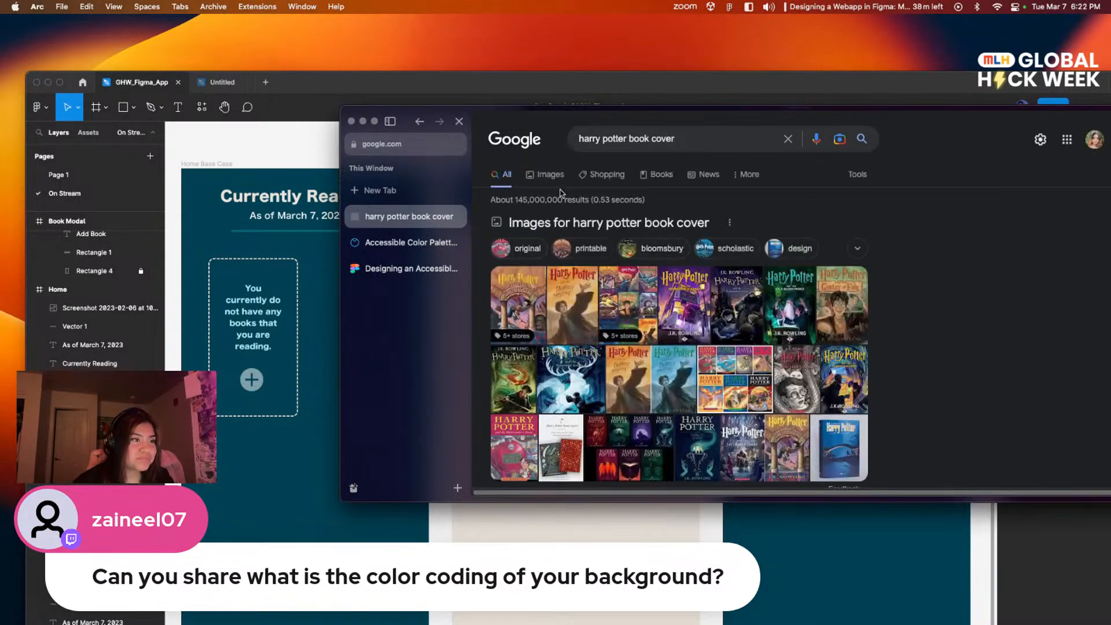
left_click(550, 174)
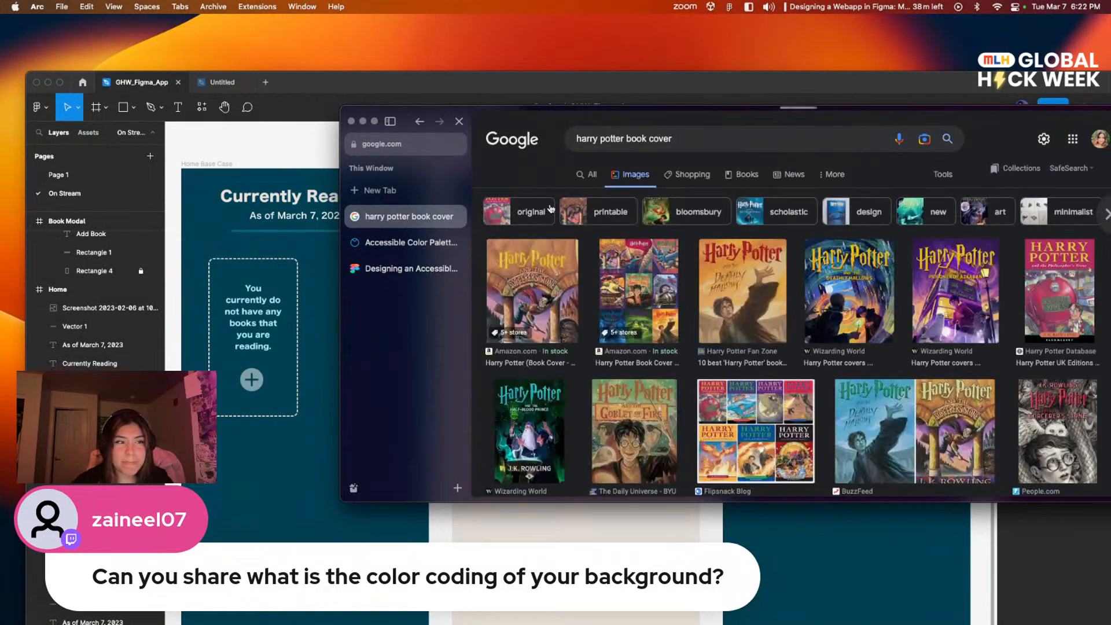
Step: Copy the Harry Potter and the Deathly Hallows cover image from the Harry Potter Fan Zone result and return to Figma's Home frame
left_click_drag(746, 306, 788, 376)
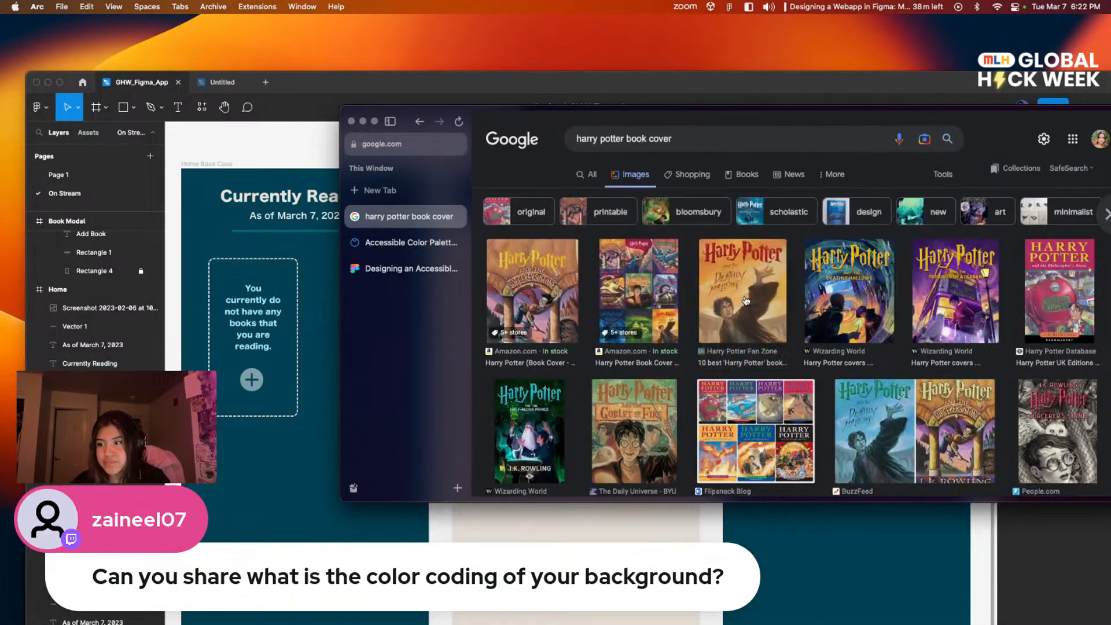
left_click(745, 300)
right_click(868, 233)
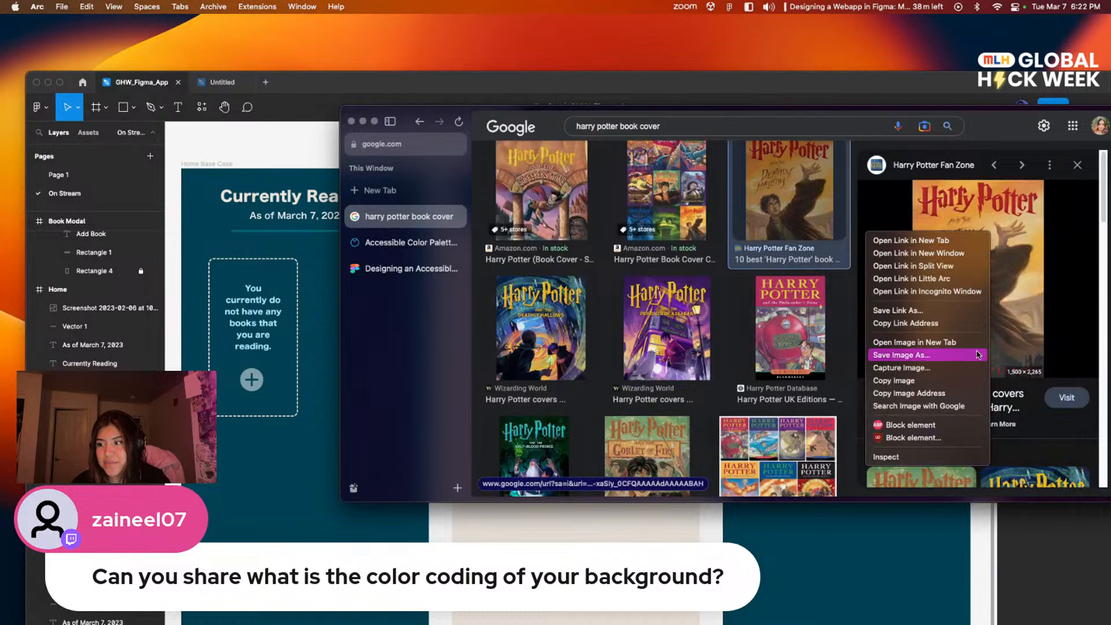
left_click(972, 380)
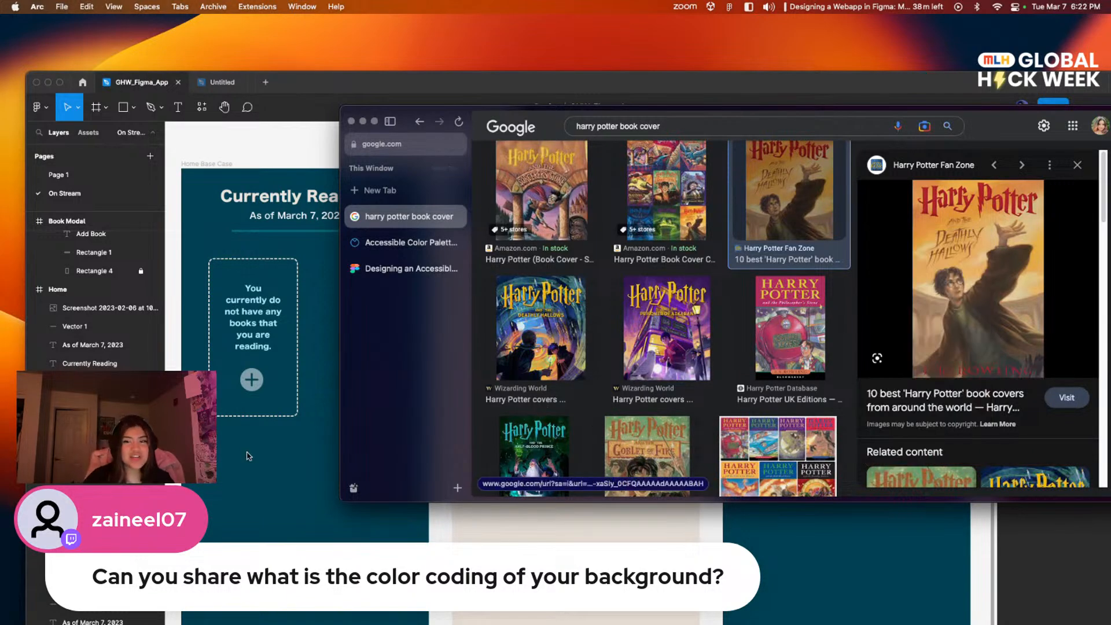
left_click(317, 427)
scroll(552, 120, "right", 5)
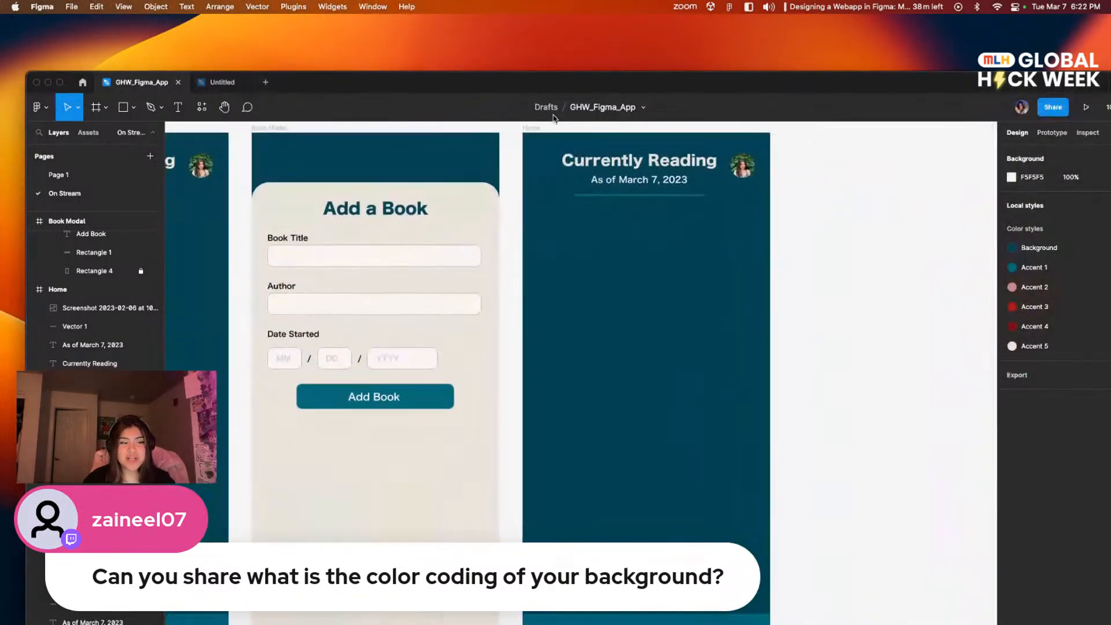
Step: Paste the Harry Potter cover image, scale it proportionally to about 364 × 550, and place it over the Home frame
scroll(387, 317, "down", 3)
scroll(388, 318, "right", 1)
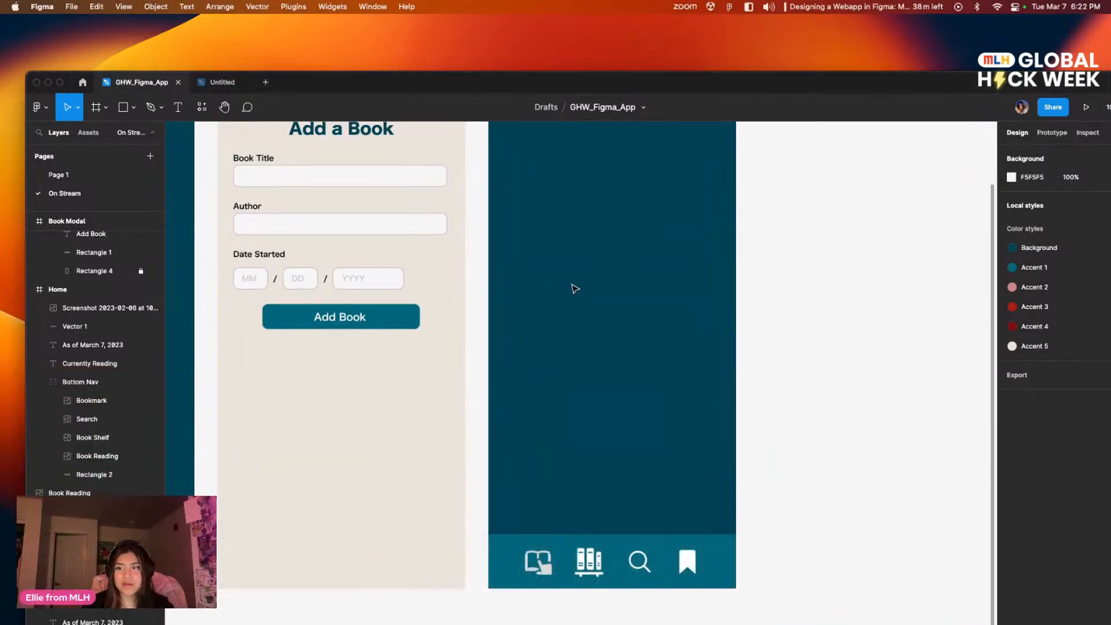
key("ctrl+v")
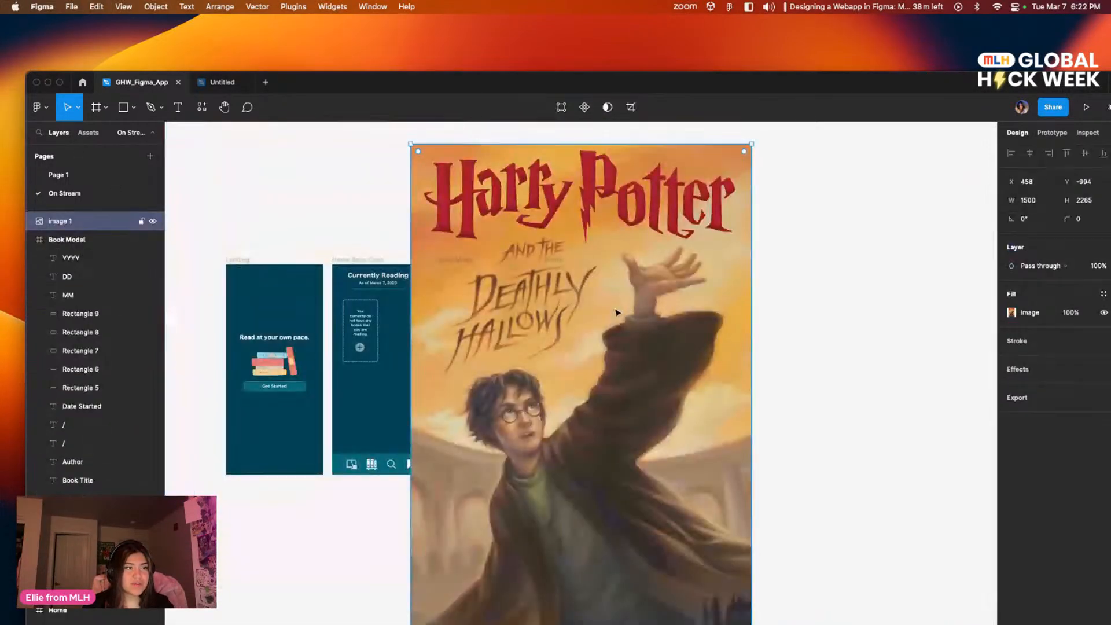
left_click_drag(602, 303, 577, 283)
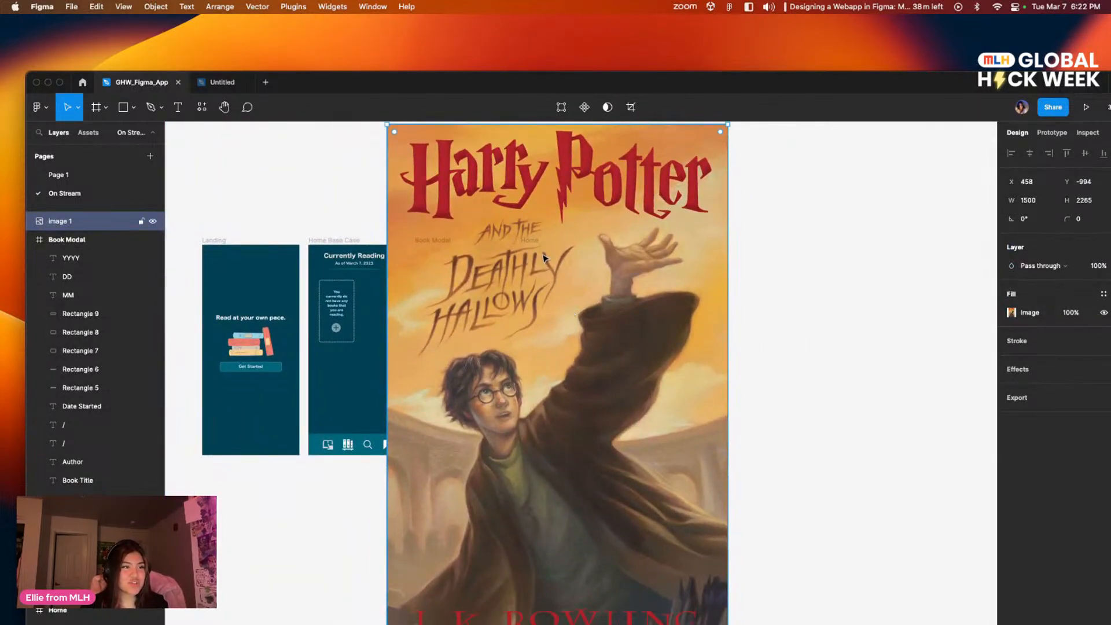
key("k")
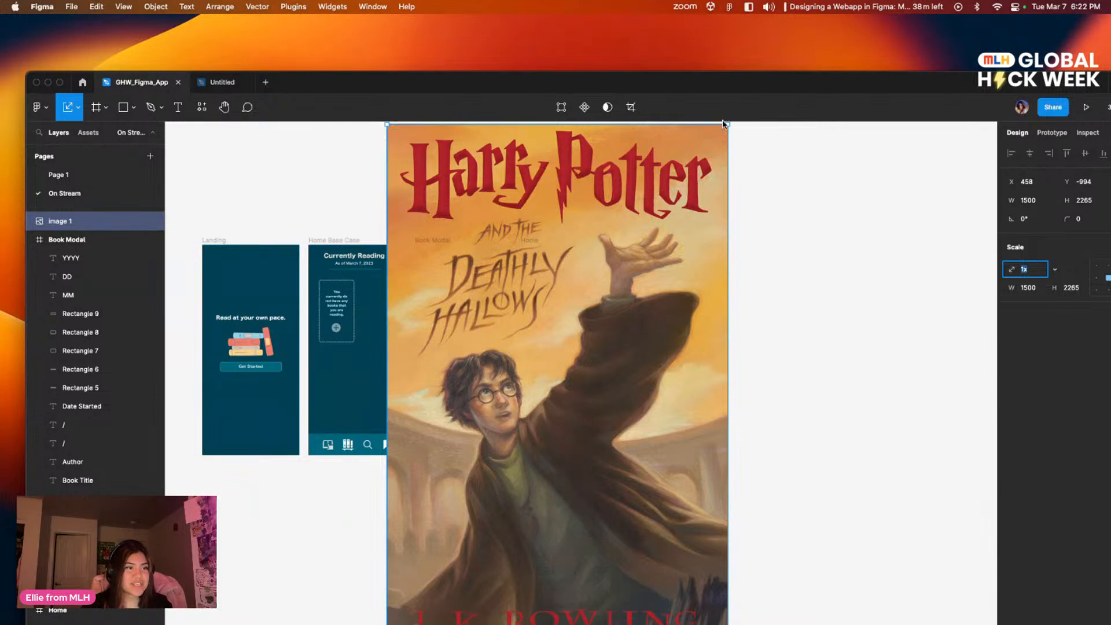
left_click_drag(728, 123, 469, 515)
left_click_drag(431, 549, 540, 325)
Step: Scale the cover down to about 166 × 250 and position it under the Home header at X 39, Y 143
scroll(547, 307, "up", 1)
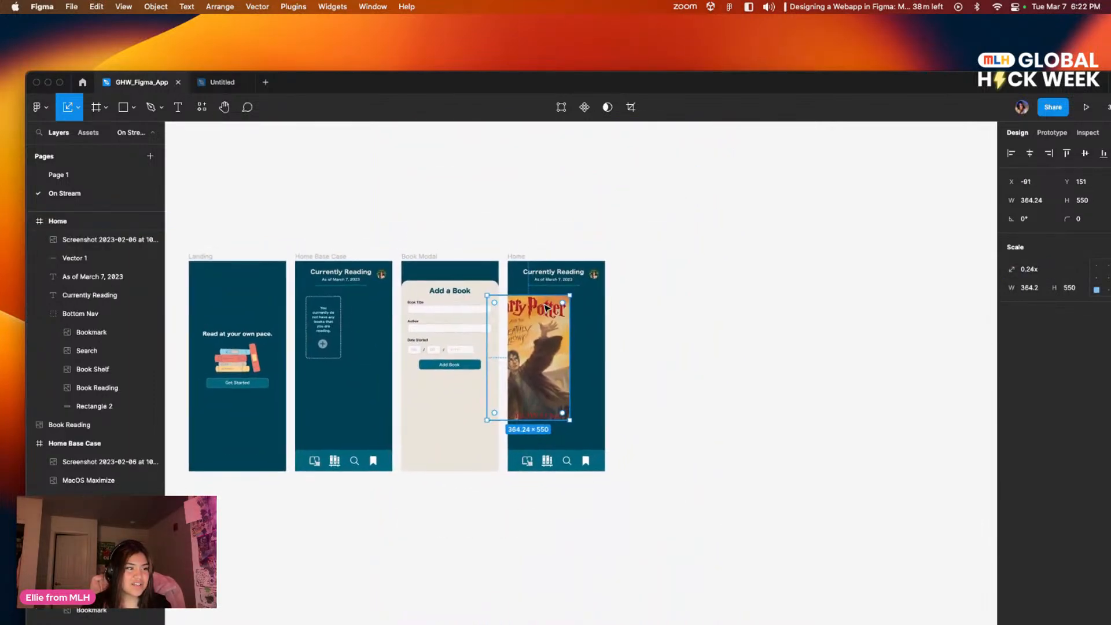
scroll(546, 306, "up", 5)
scroll(611, 289, "up", 2)
left_click_drag(567, 224, 514, 244)
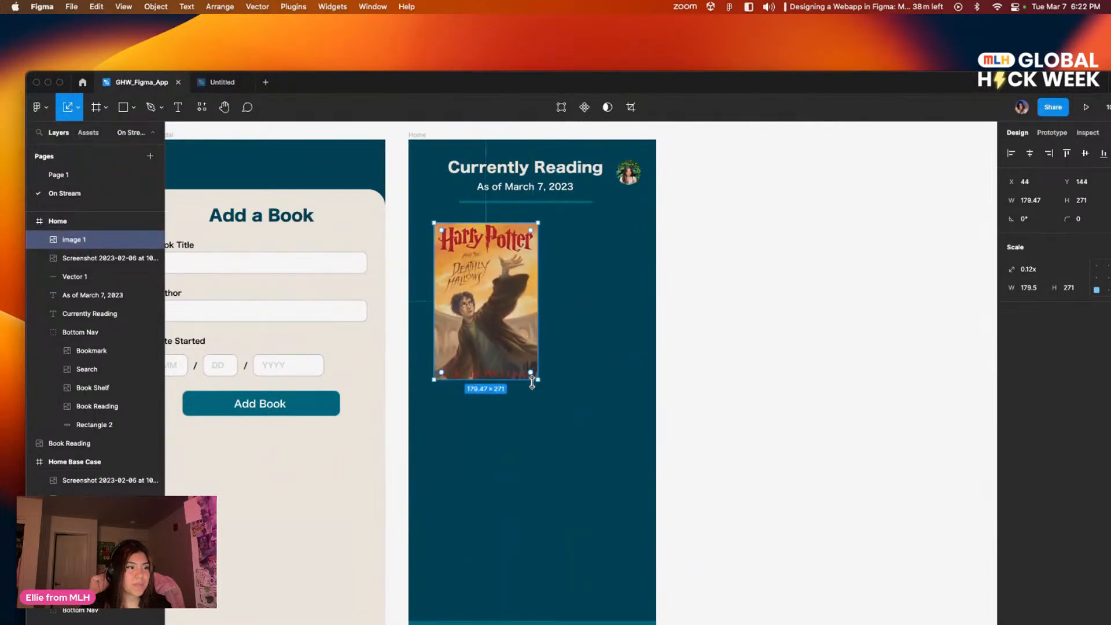
left_click_drag(538, 382, 530, 366)
left_click_drag(496, 309, 490, 311)
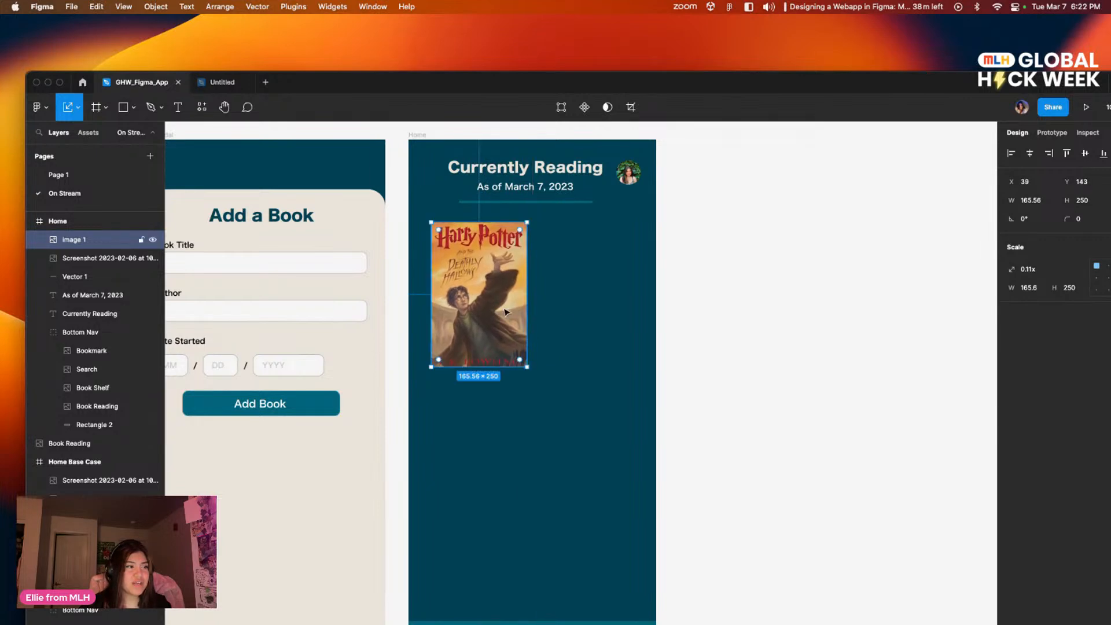
left_click(748, 349)
scroll(588, 276, "left", 3)
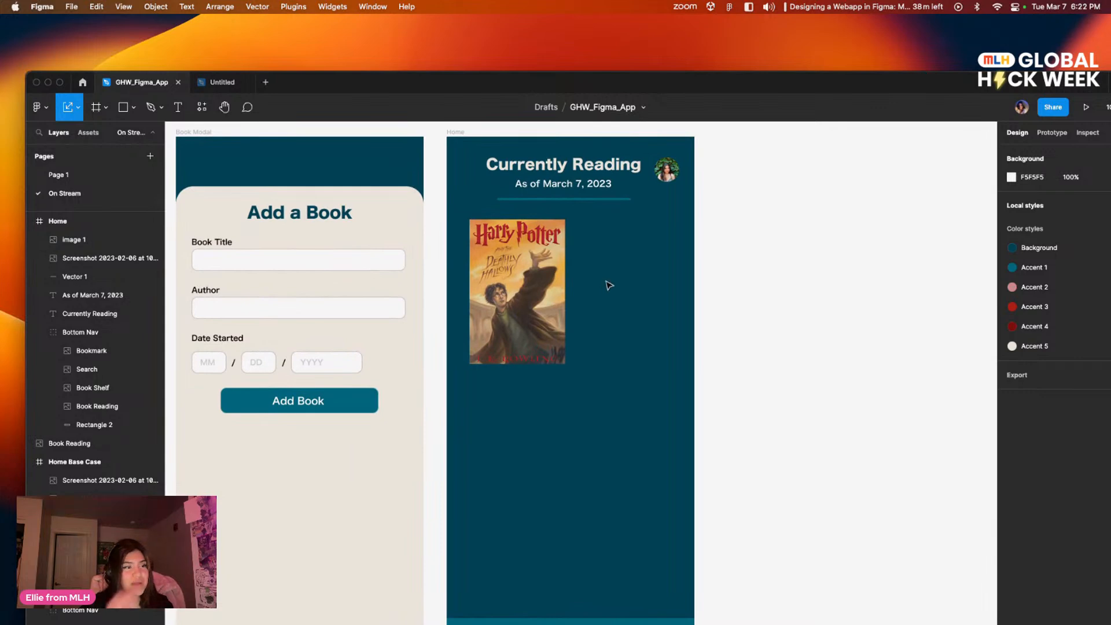
Step: Round the Harry Potter cover's corners with a radius of 10
scroll(578, 249, "down", 1)
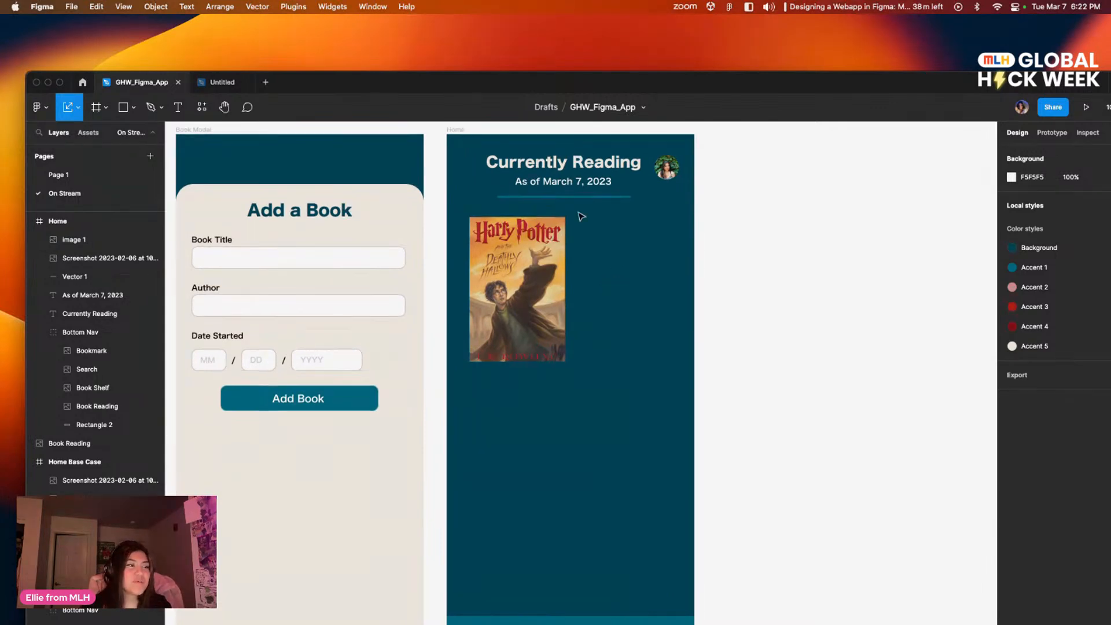
left_click(544, 255)
left_click(1094, 225)
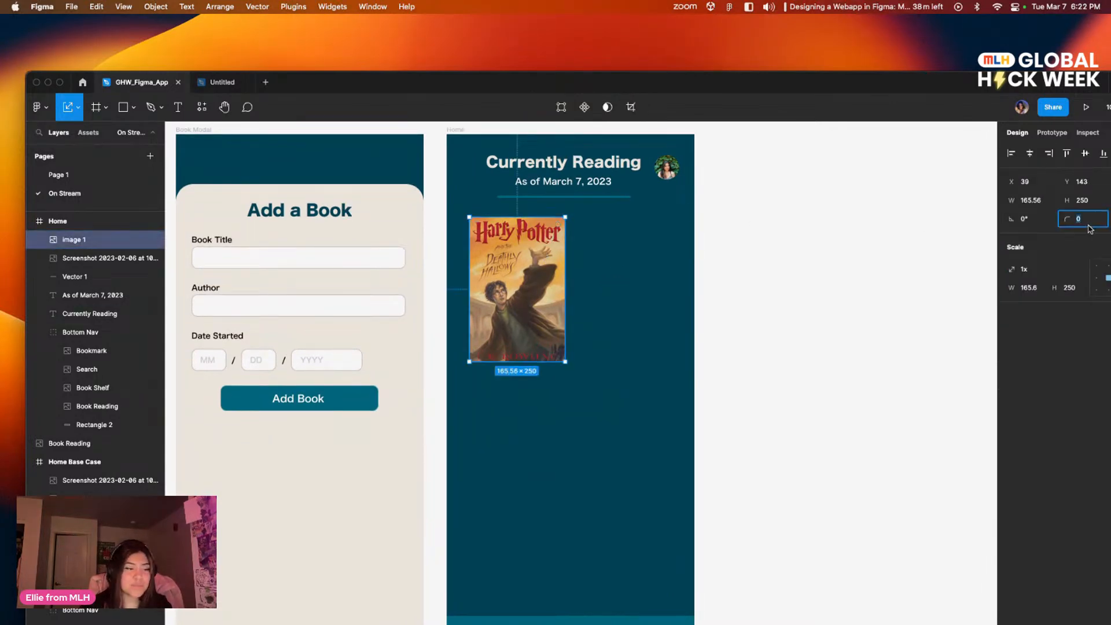
type("10")
key("Return")
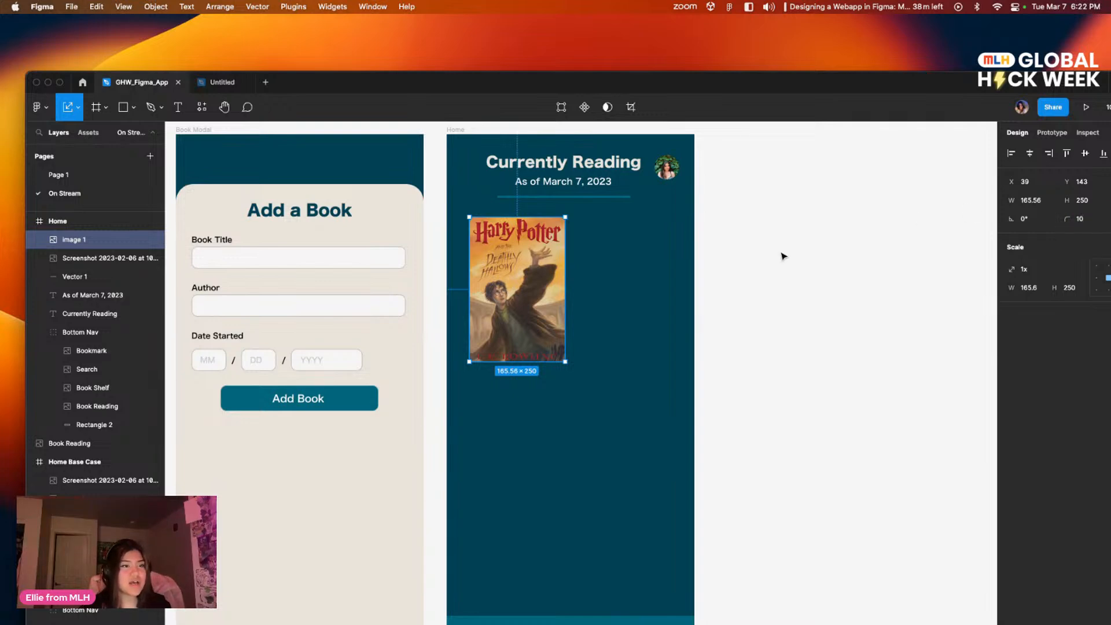
left_click(648, 326)
Step: Move the Harry Potter cover slightly farther below the header's divider line, to Y 153
scroll(631, 284, "left", 1)
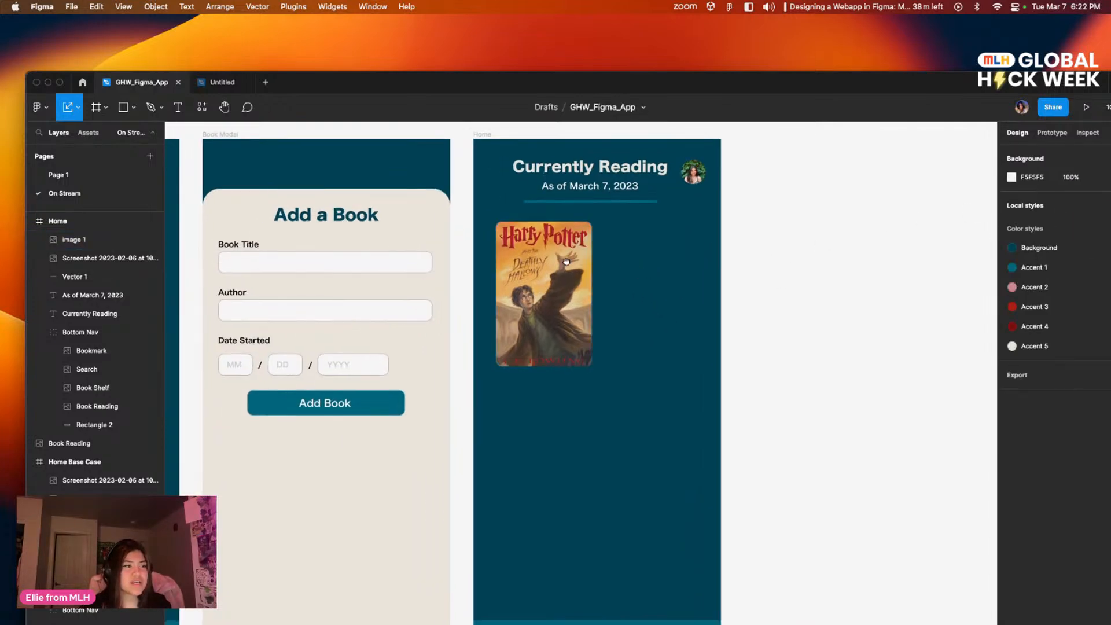
scroll(726, 375, "left", 1)
scroll(763, 301, "down", 2)
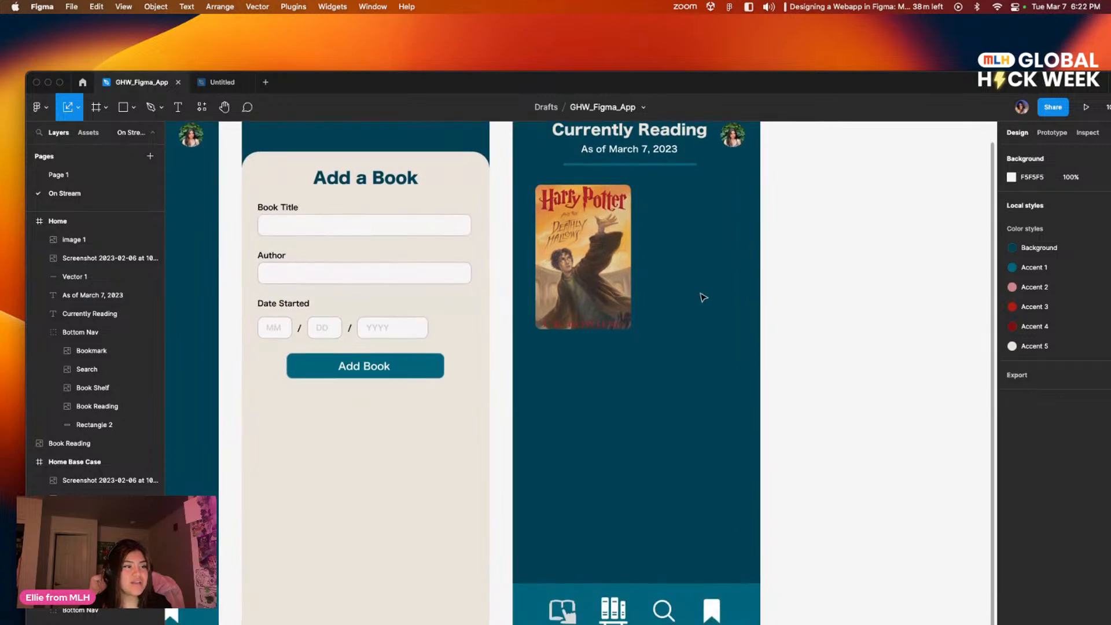
scroll(711, 295, "left", 5)
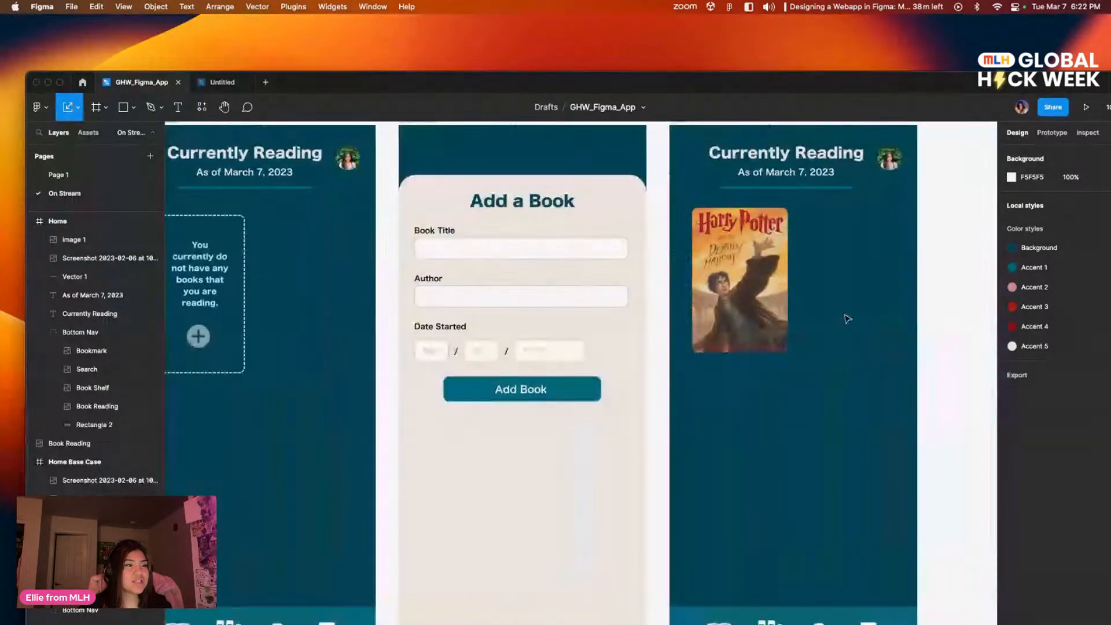
scroll(476, 329, "down", 1)
scroll(476, 330, "right", 1)
left_click(733, 244)
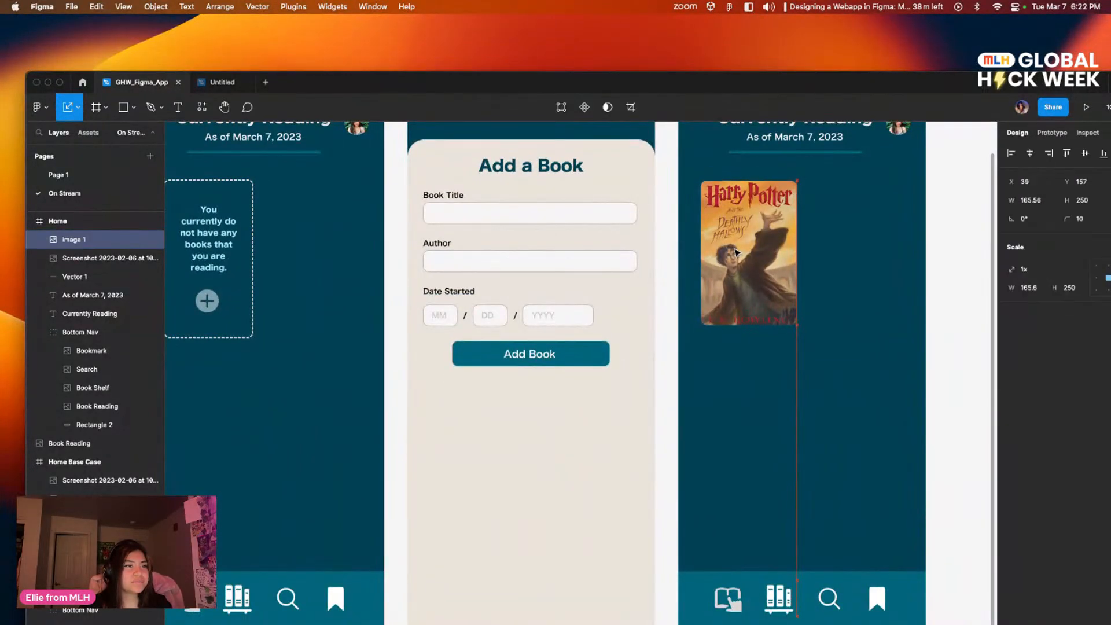
left_click(872, 332)
scroll(861, 391, "up", 1)
scroll(861, 391, "right", 1)
scroll(810, 347, "right", 6)
left_click(541, 321)
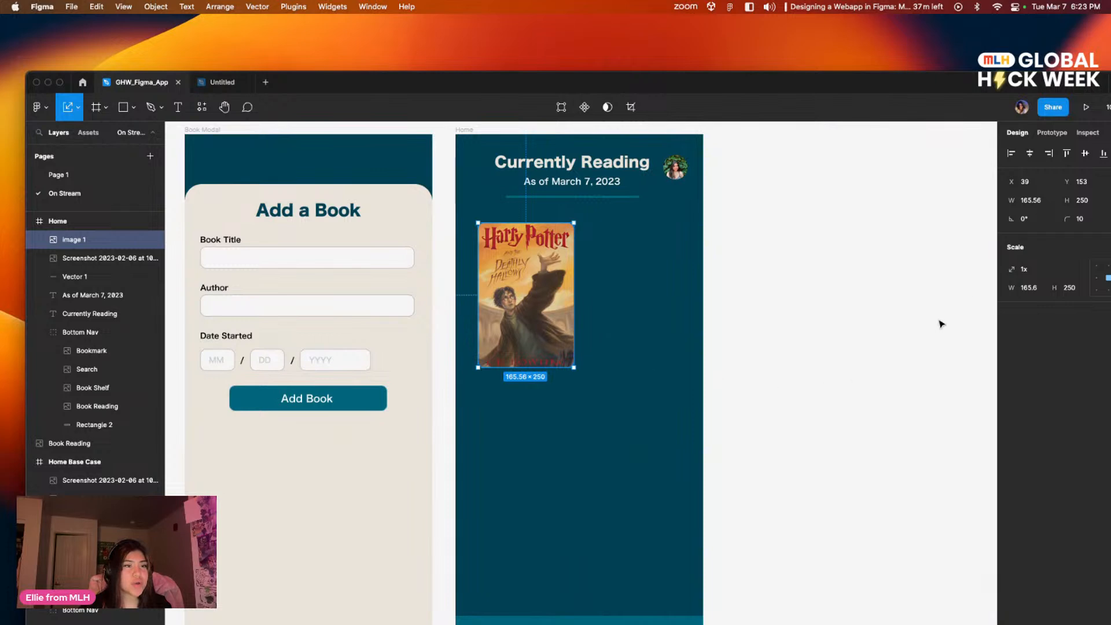
Step: Add a 1-pixel inside stroke in black (000000) to the Harry Potter cover
left_click_drag(868, 83, 809, 70)
left_click(1066, 233)
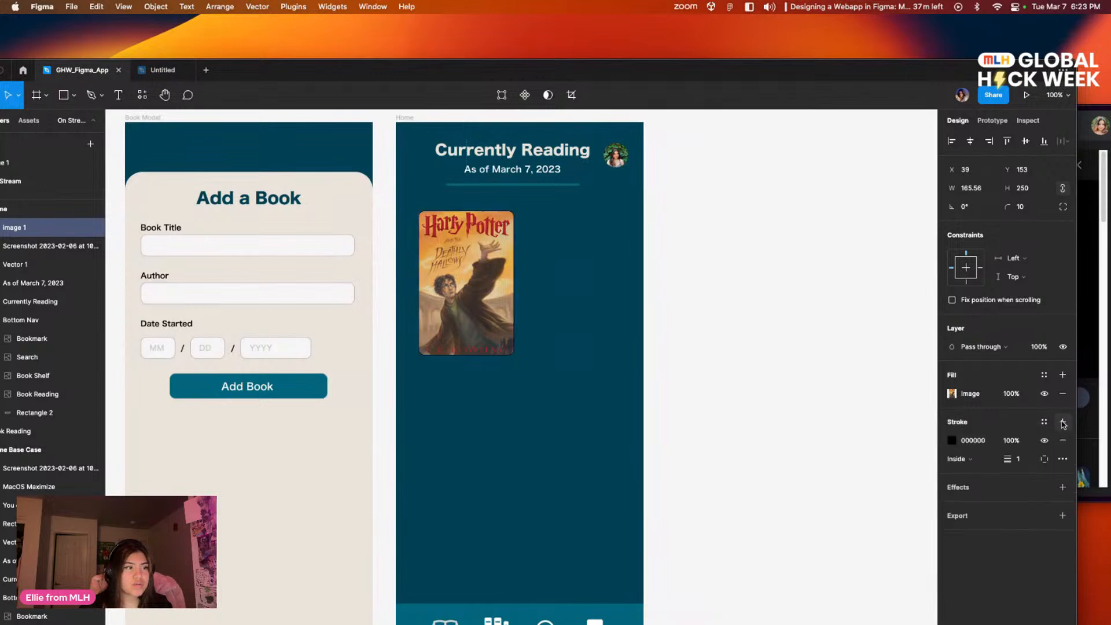
left_click(763, 371)
scroll(763, 371, "left", 1)
left_click_drag(764, 371, 803, 360)
left_click_drag(671, 257, 693, 287)
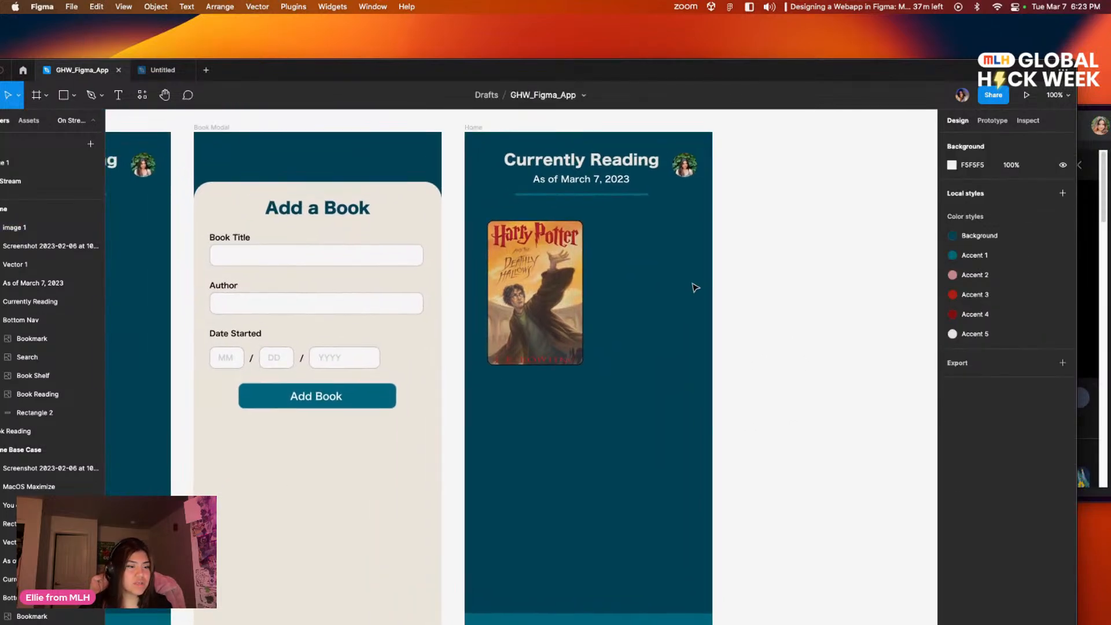
Step: Examine the outlined Harry Potter cover in the Home frame at 200% magnification
key("super+plus")
left_click_drag(764, 285, 694, 405)
left_click_drag(722, 339, 675, 404)
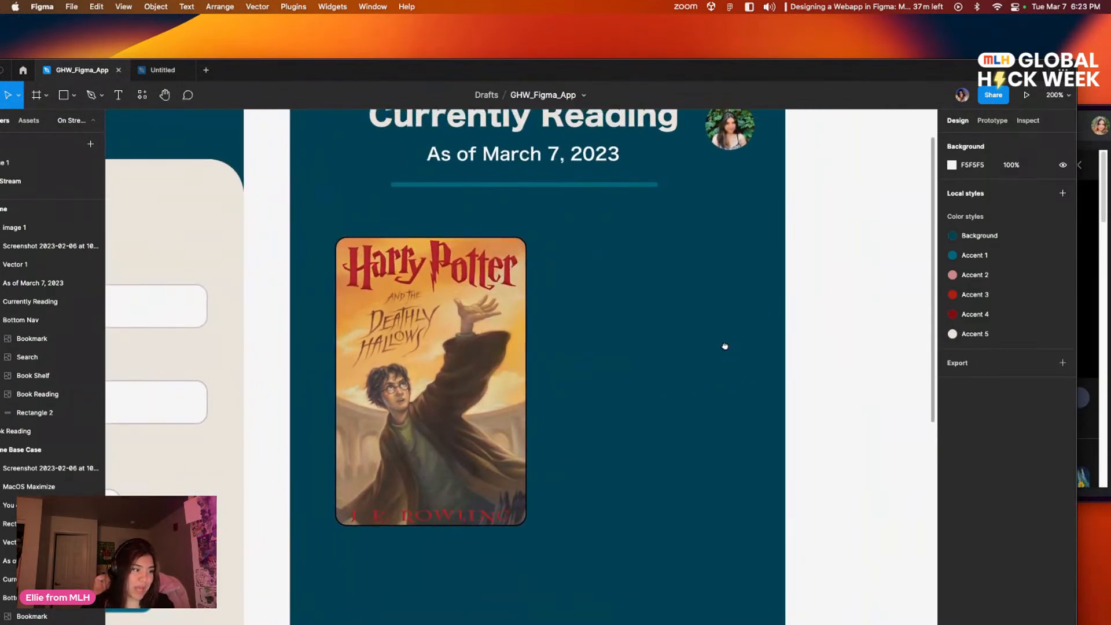
scroll(775, 307, "left", 3)
left_click_drag(807, 252, 697, 318)
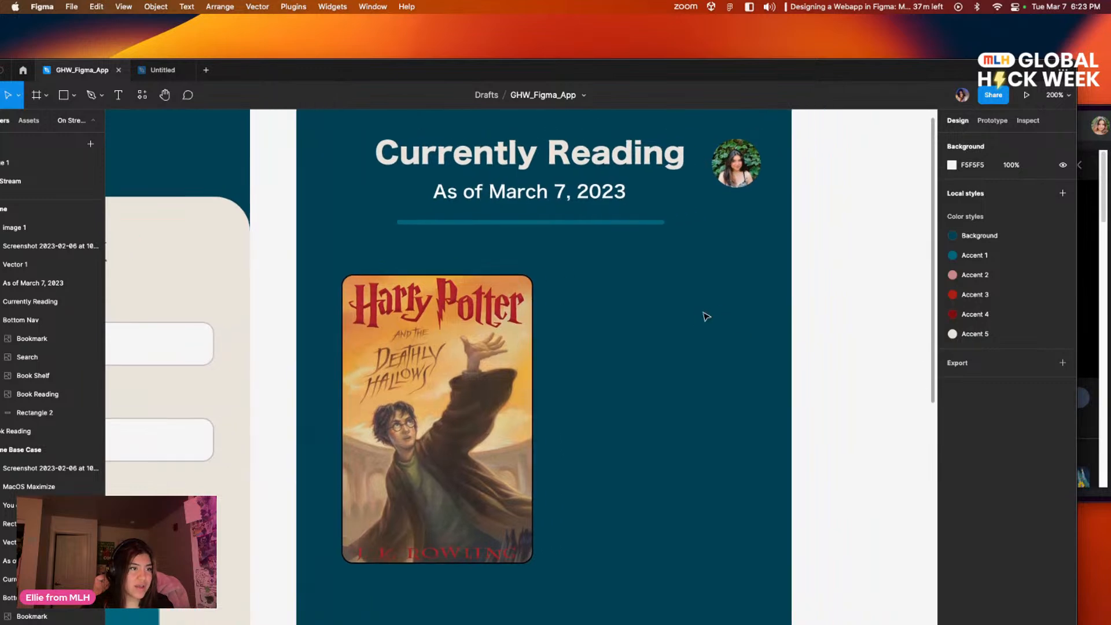
mouse_move(874, 316)
left_mouse_down()
mouse_move(815, 345)
mouse_move(864, 323)
left_mouse_up()
left_click_drag(738, 276, 698, 381)
left_click_drag(750, 494, 776, 354)
left_click_drag(721, 425, 761, 388)
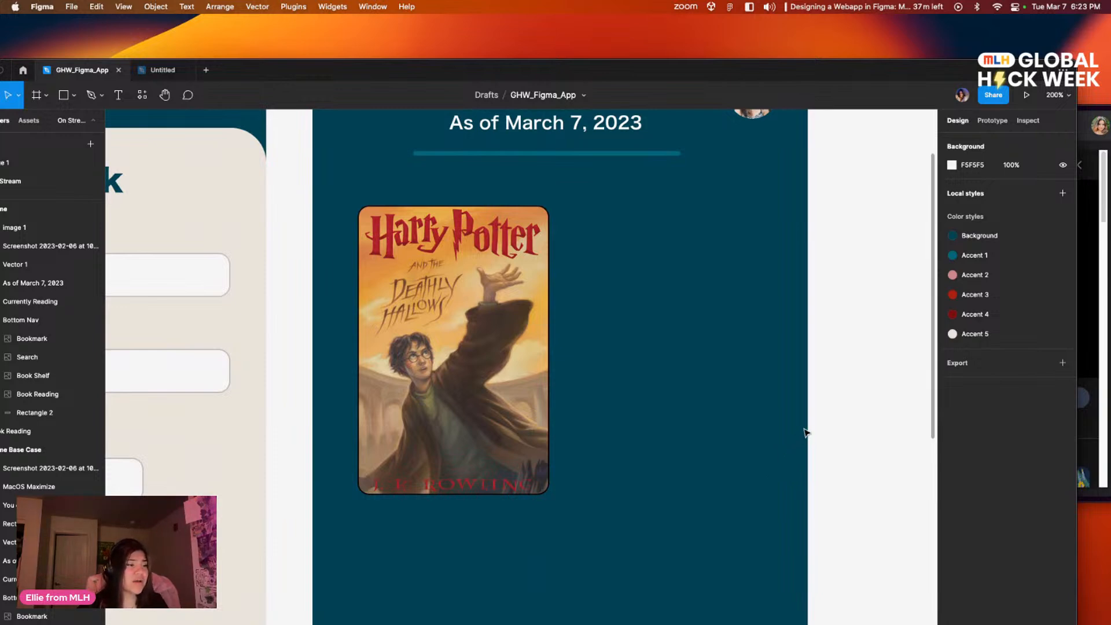
Step: Open Page 1 and examine the Great Gatsby and Percy Jackson covers in The Archive frame at close range
left_click_drag(623, 354, 738, 346)
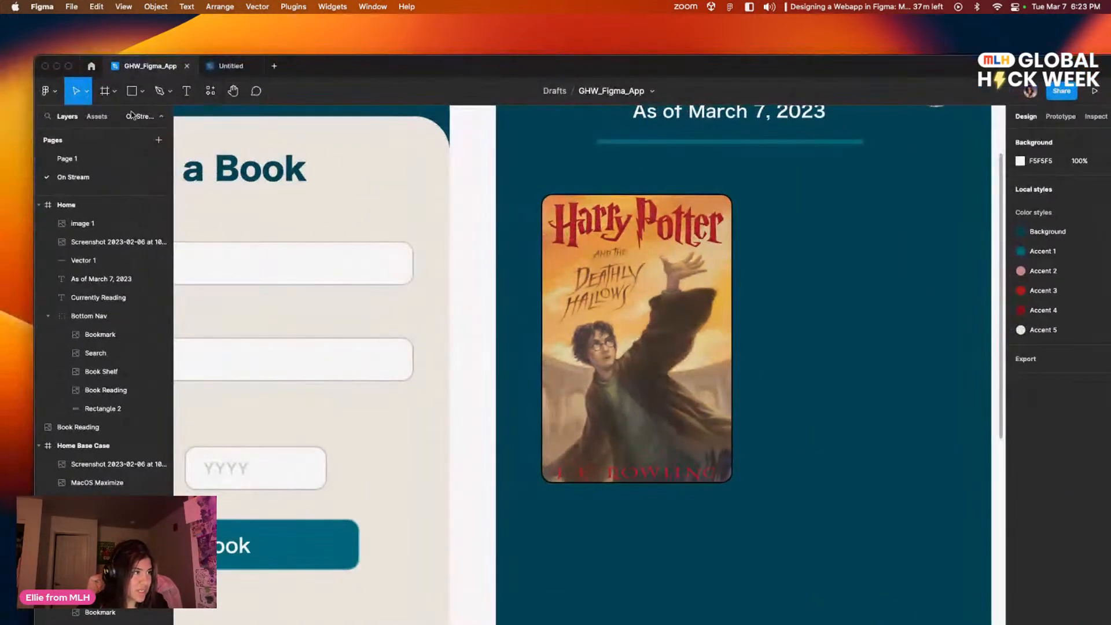
left_click(22, 170)
left_click_drag(444, 354, 761, 262)
left_click_drag(525, 394, 563, 210)
scroll(617, 420, "down", 4)
scroll(616, 421, "right", 3)
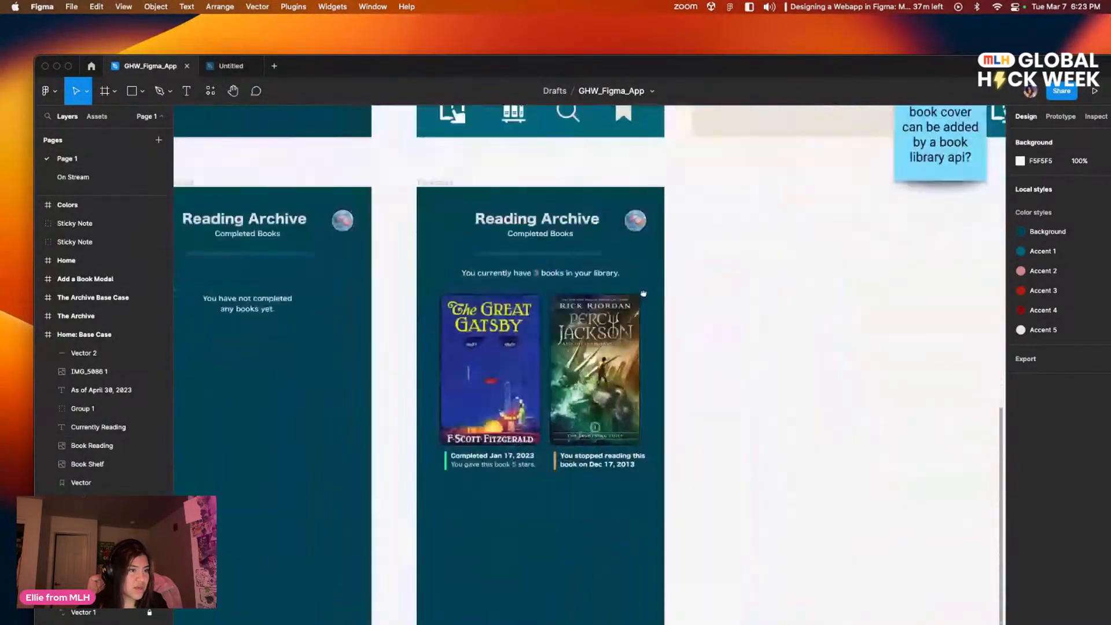
scroll(643, 293, "left", 1)
scroll(531, 279, "up", 2)
scroll(531, 279, "left", 2)
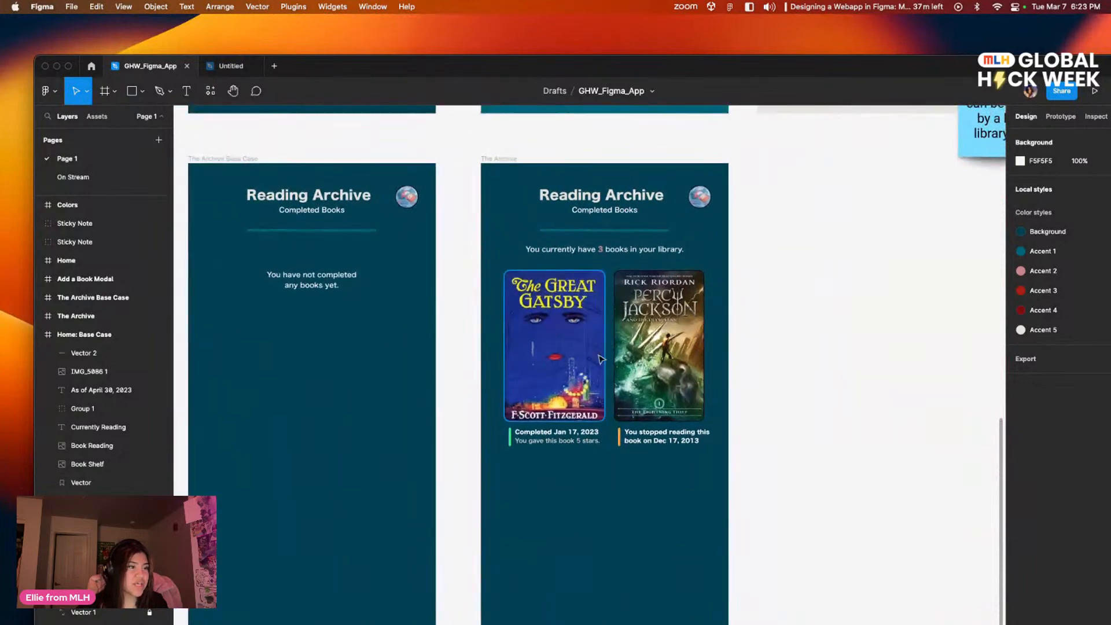
scroll(584, 355, "up", 5)
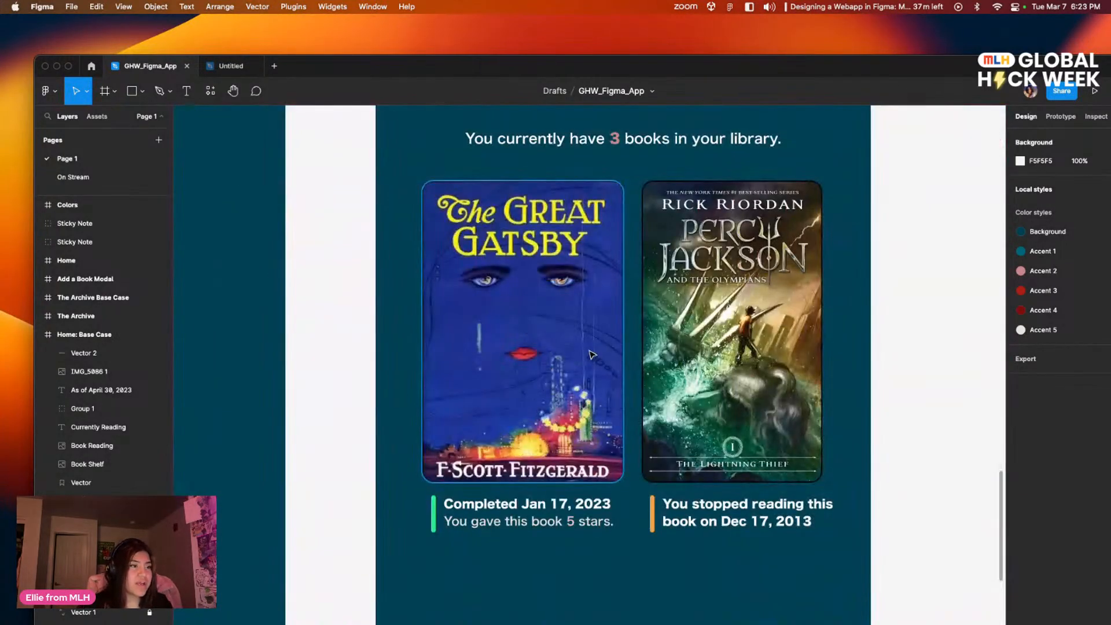
scroll(889, 300, "up", 1)
left_click_drag(889, 300, 886, 306)
Step: Remove the black stroke from the Great Gatsby cover to compare it with the Percy Jackson cover, and restore the stroke
left_click(591, 339)
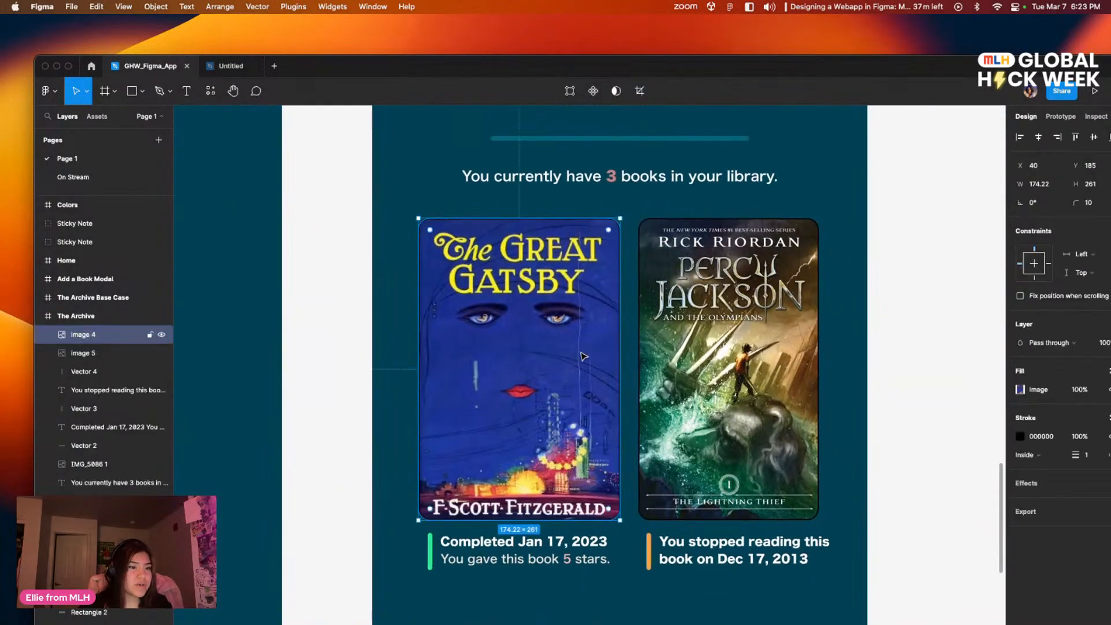
left_click_drag(809, 71, 750, 60)
left_click(1070, 427)
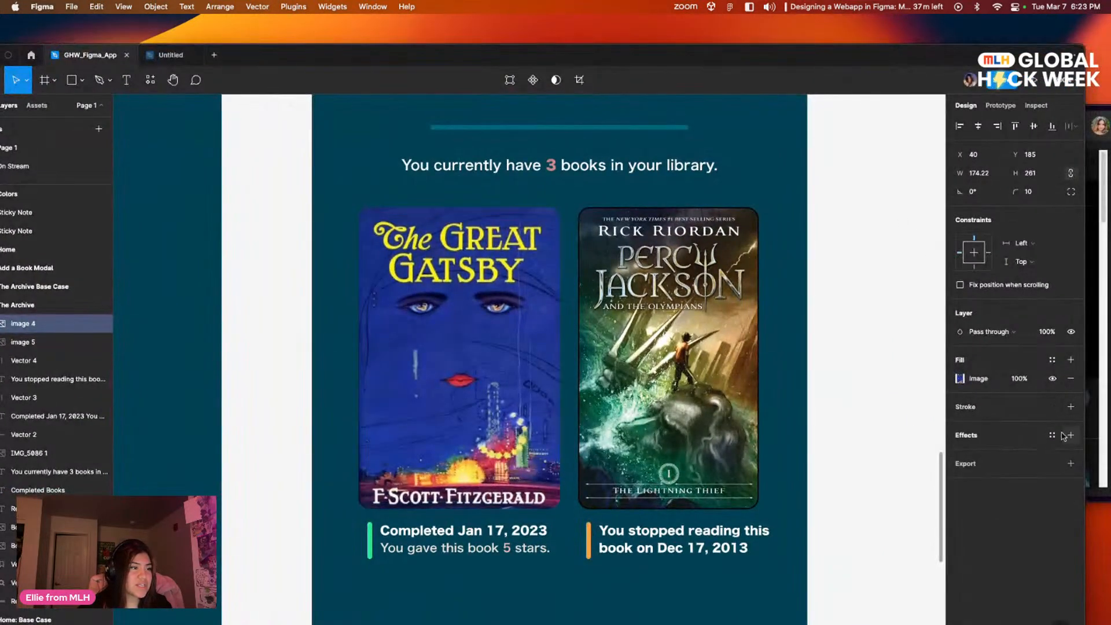
left_click(865, 510)
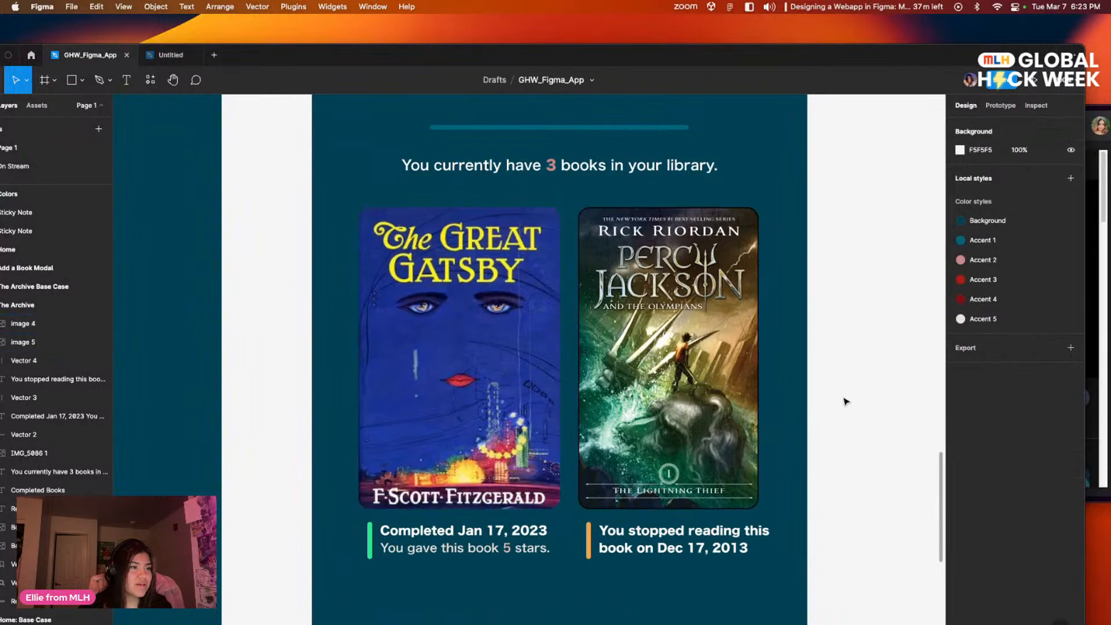
scroll(848, 434, "up", 3)
scroll(835, 315, "down", 2)
scroll(825, 330, "up", 2)
scroll(826, 330, "down", 2)
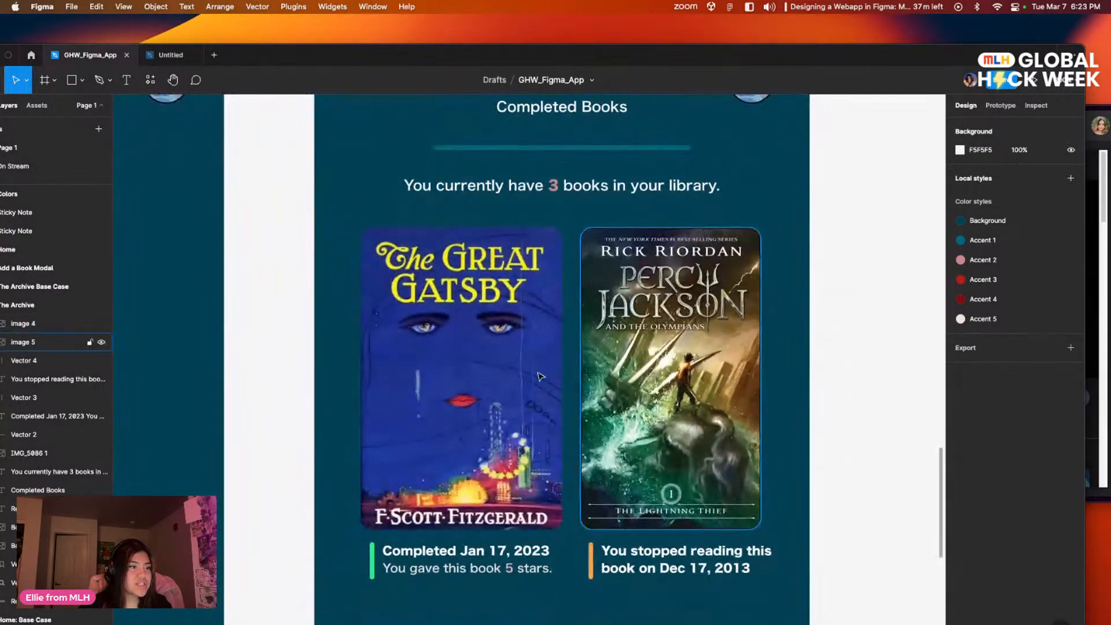
left_click(546, 433)
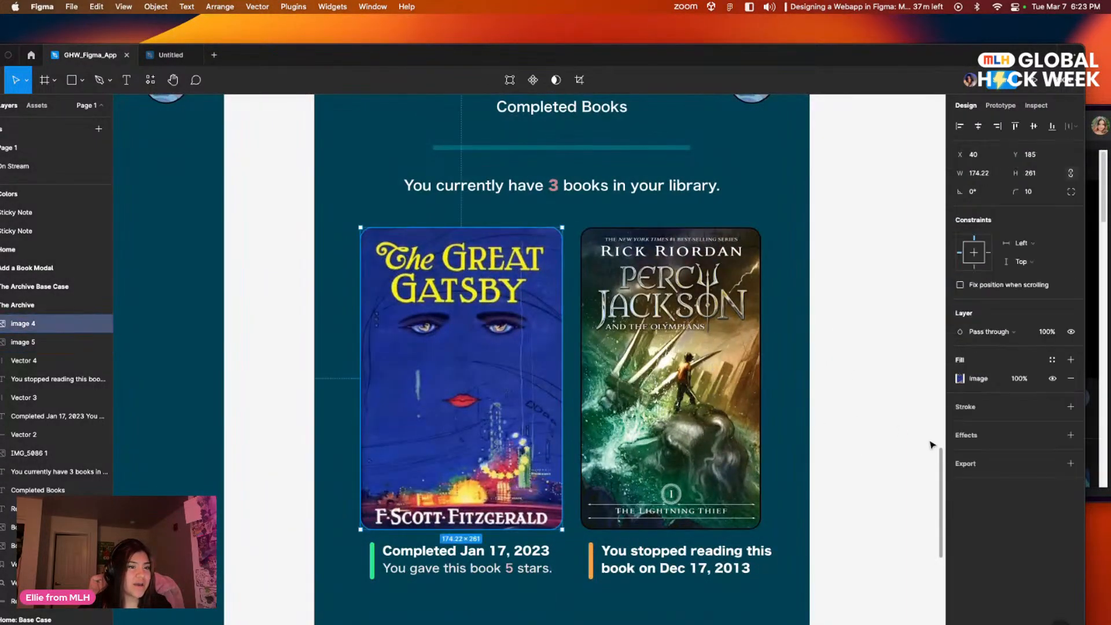
left_click(827, 416)
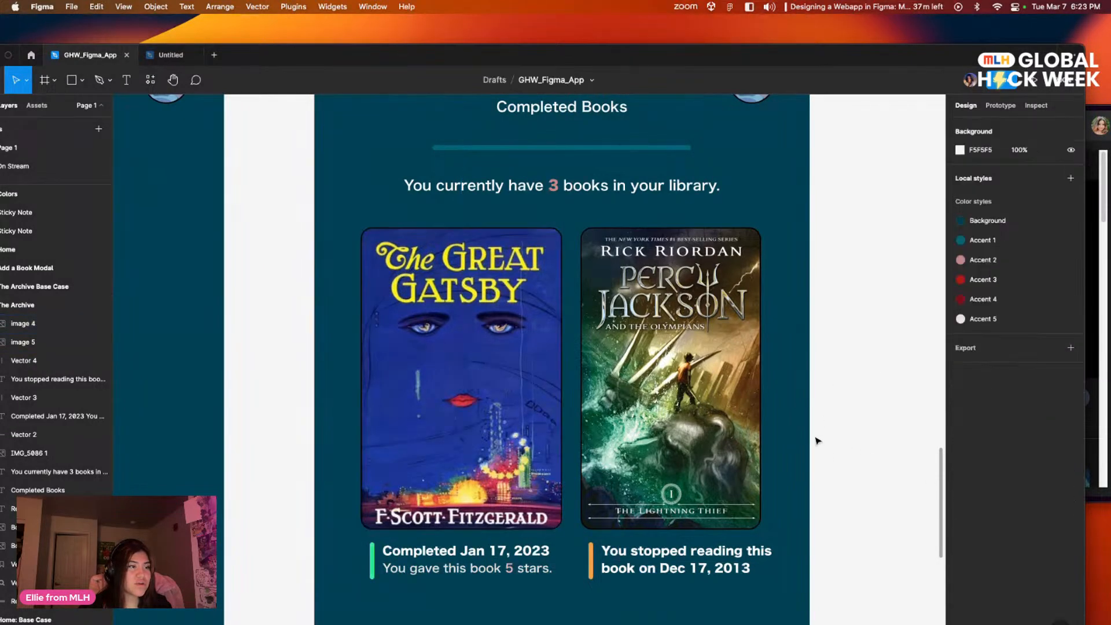
Step: Examine the covers and captions in The Archive frame and compare them with the Dune and Crying in H Mart covers in Page 1's Home frame
scroll(756, 334, "down", 2)
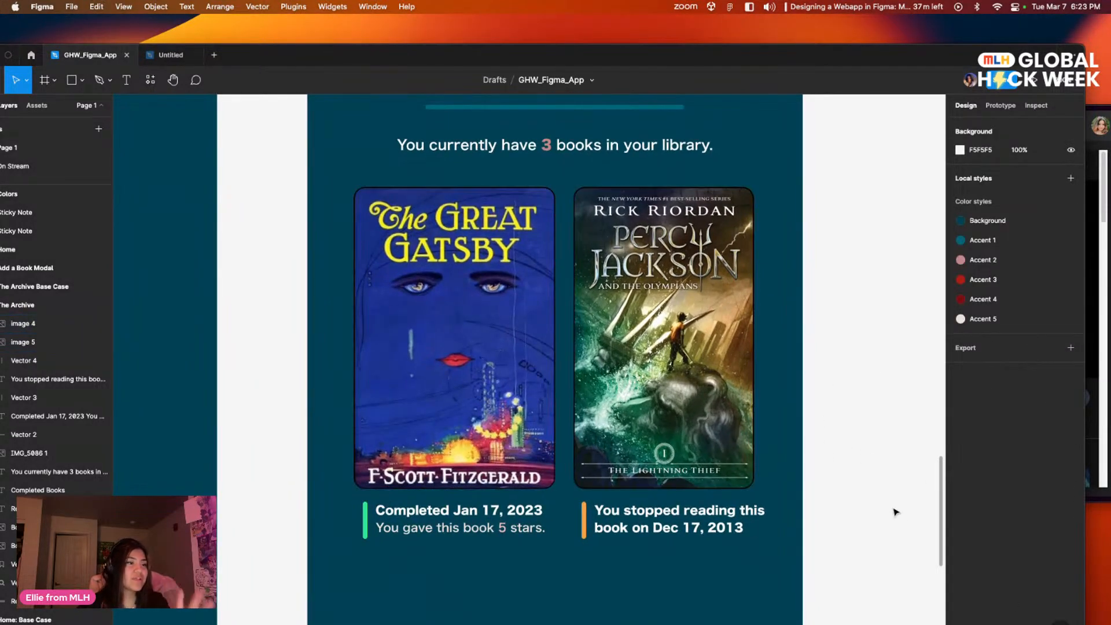
scroll(837, 459, "up", 2)
left_click_drag(818, 461, 833, 422)
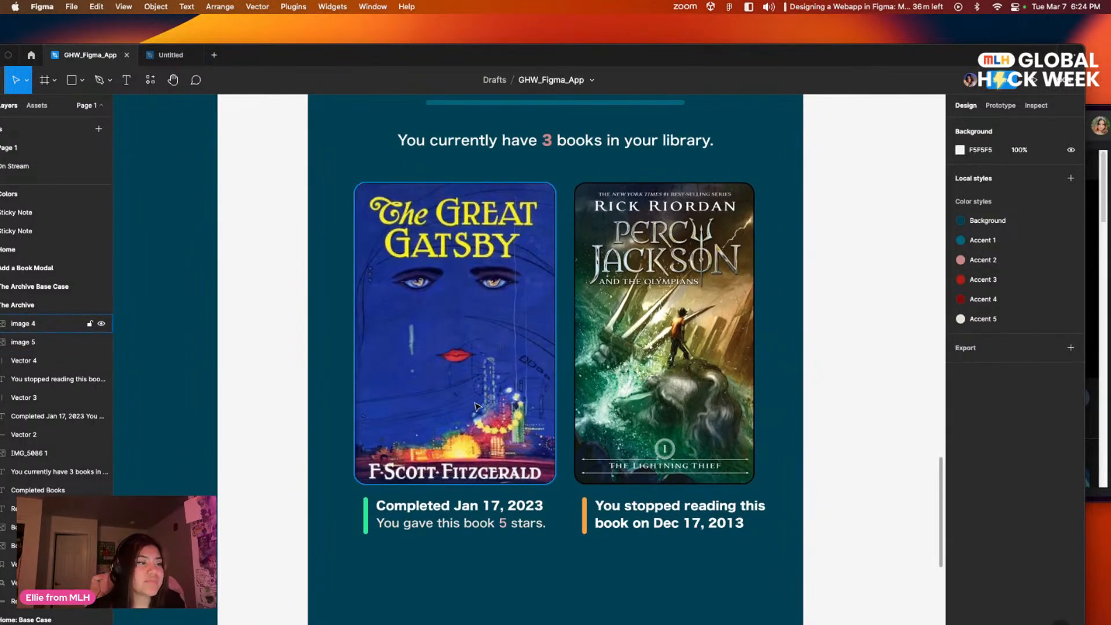
scroll(616, 370, "up", 5)
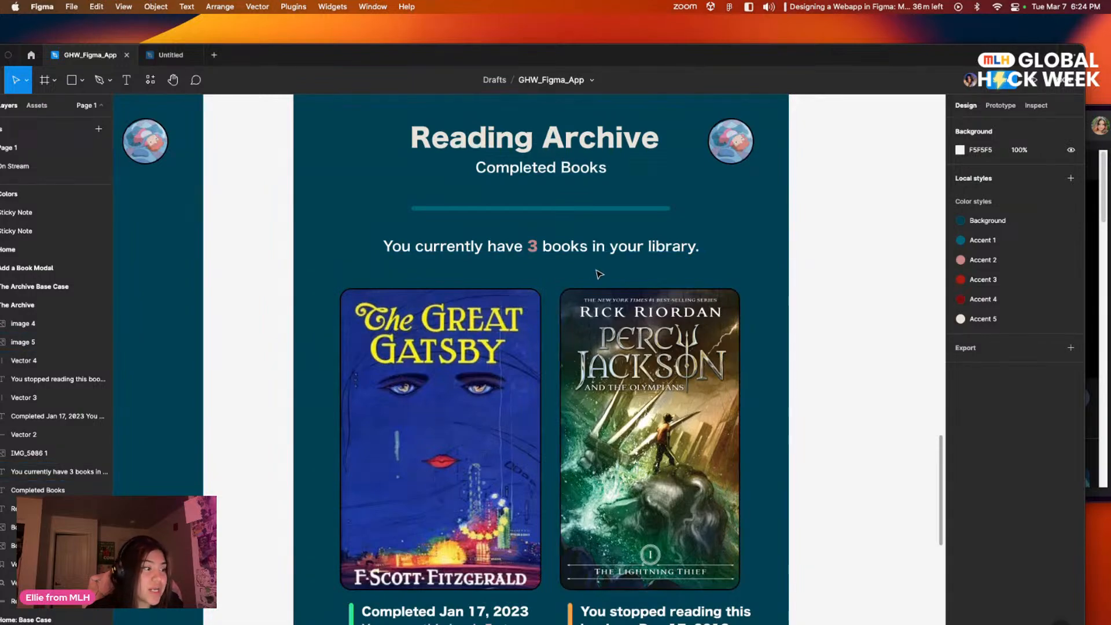
scroll(604, 230, "up", 5)
scroll(604, 230, "left", 3)
left_click_drag(575, 253, 281, 446)
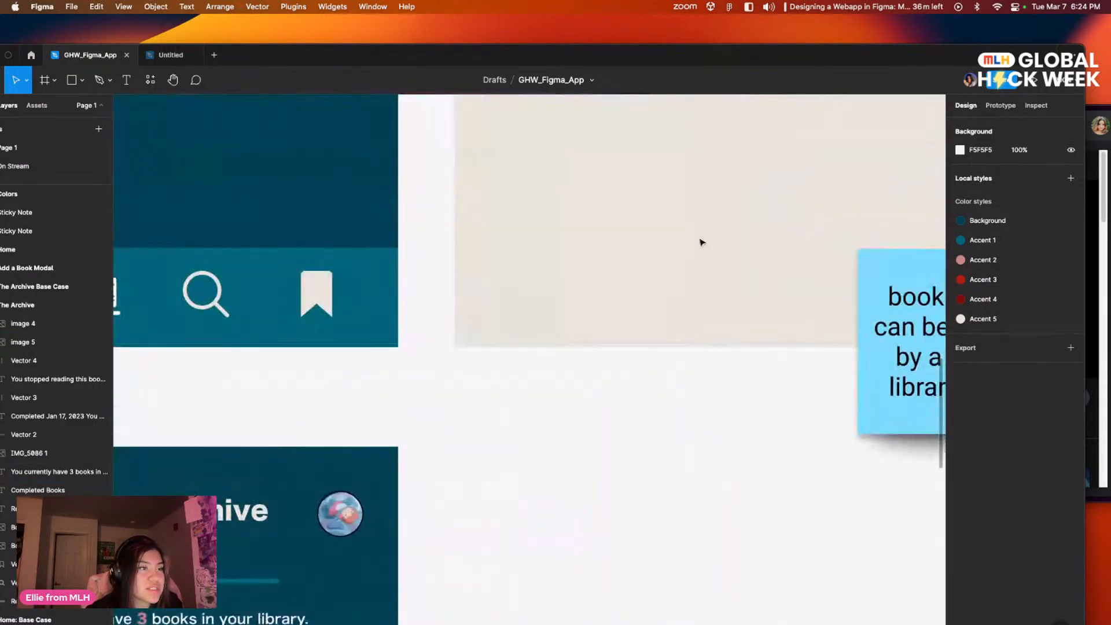
left_click_drag(692, 243, 399, 422)
left_click_drag(642, 293, 295, 420)
left_click_drag(508, 317, 575, 464)
left_click_drag(474, 248, 395, 503)
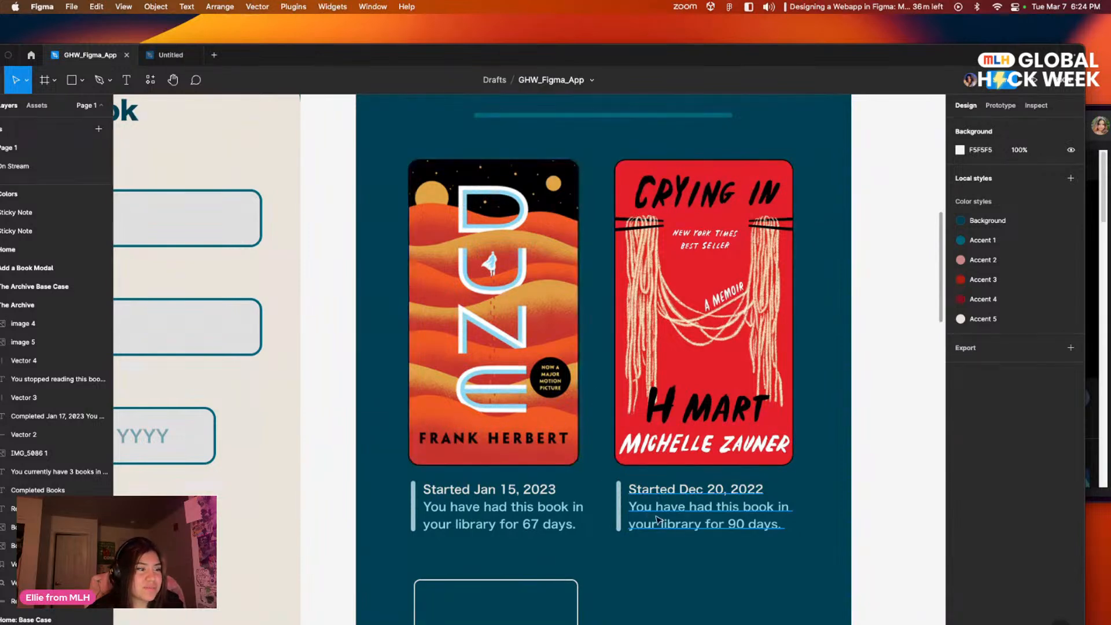
scroll(304, 172, "left", 2)
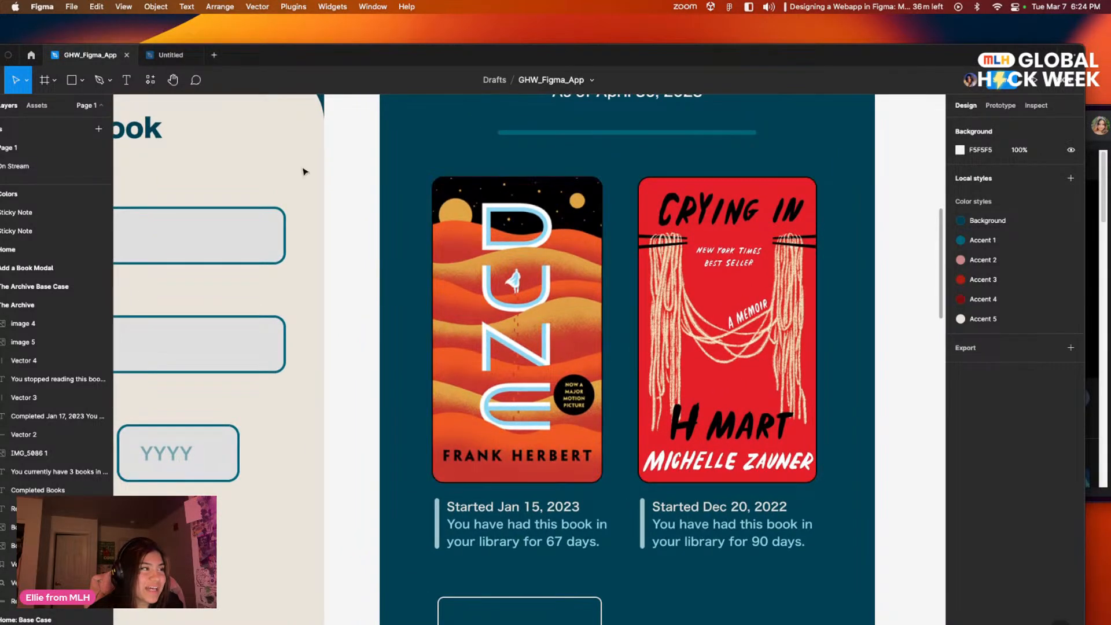
Step: Open the On Stream page and add a black stroke to the circular profile picture in the Home frame
left_click(41, 169)
left_click_drag(594, 384, 601, 435)
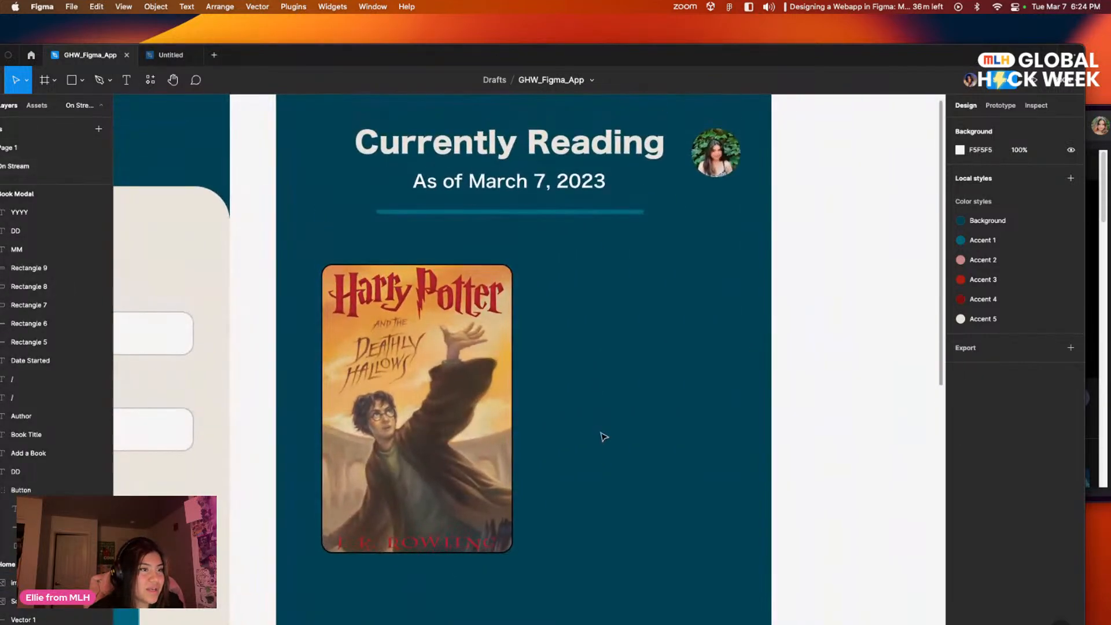
left_click_drag(652, 334, 659, 354)
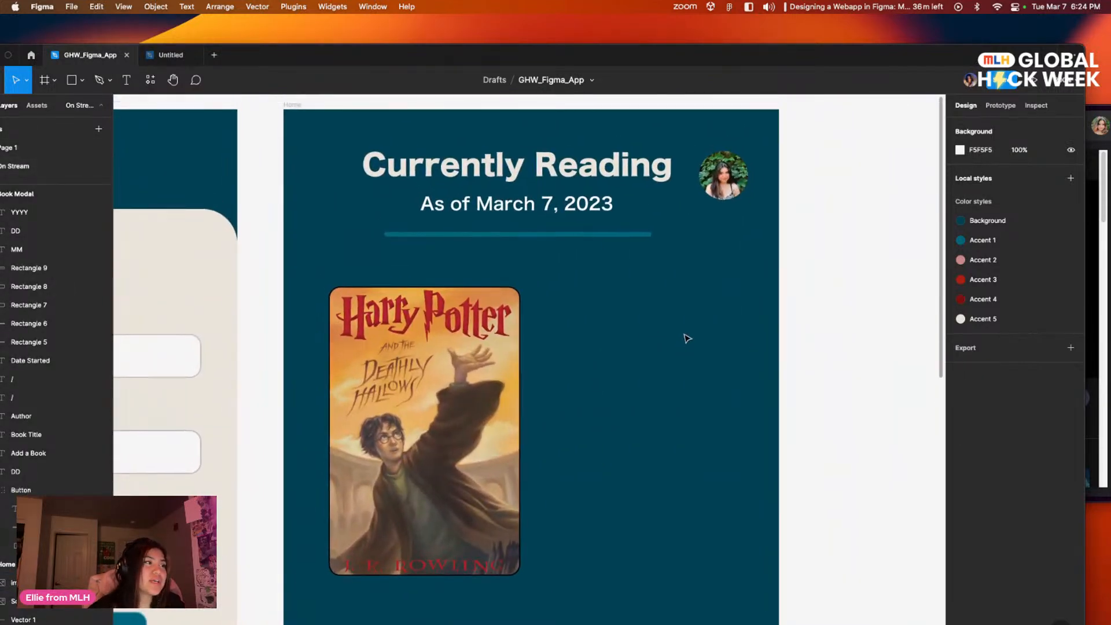
left_click(726, 166)
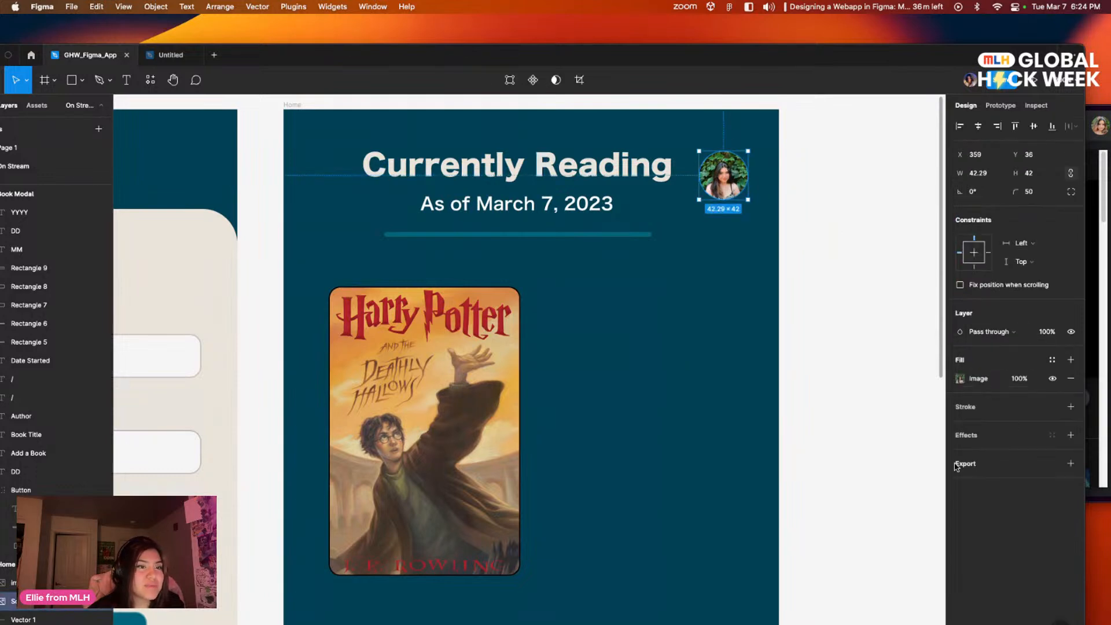
left_click(794, 409)
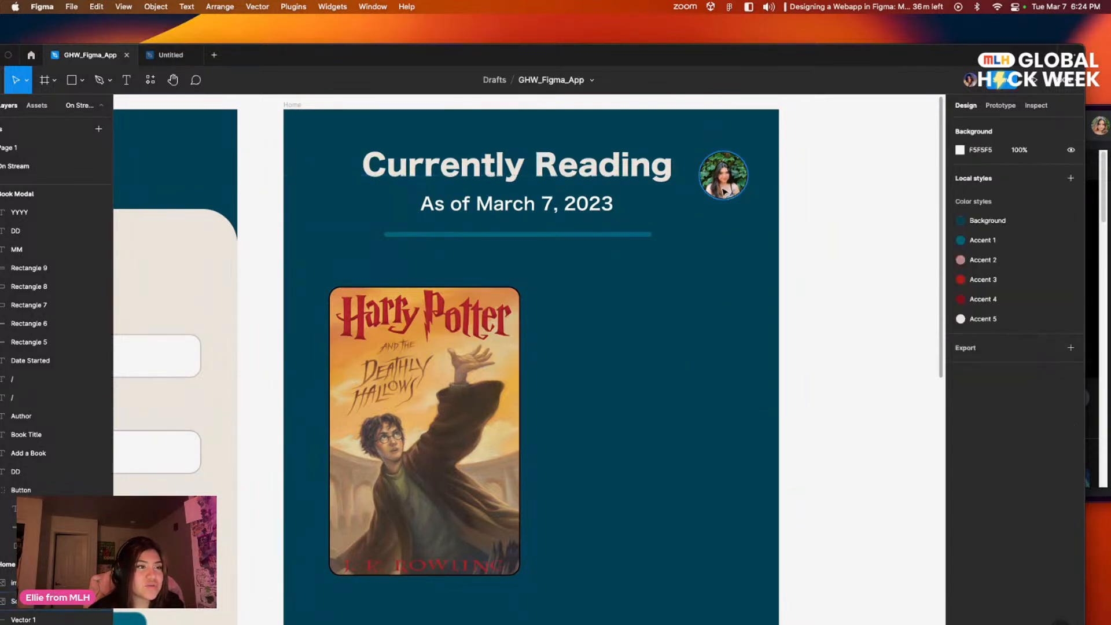
Step: Add a black stroke to the circular profile picture in the Home Base Case frame
scroll(507, 360, "left", 3)
scroll(507, 360, "left", 5)
scroll(579, 359, "right", 10)
scroll(579, 359, "up", 4)
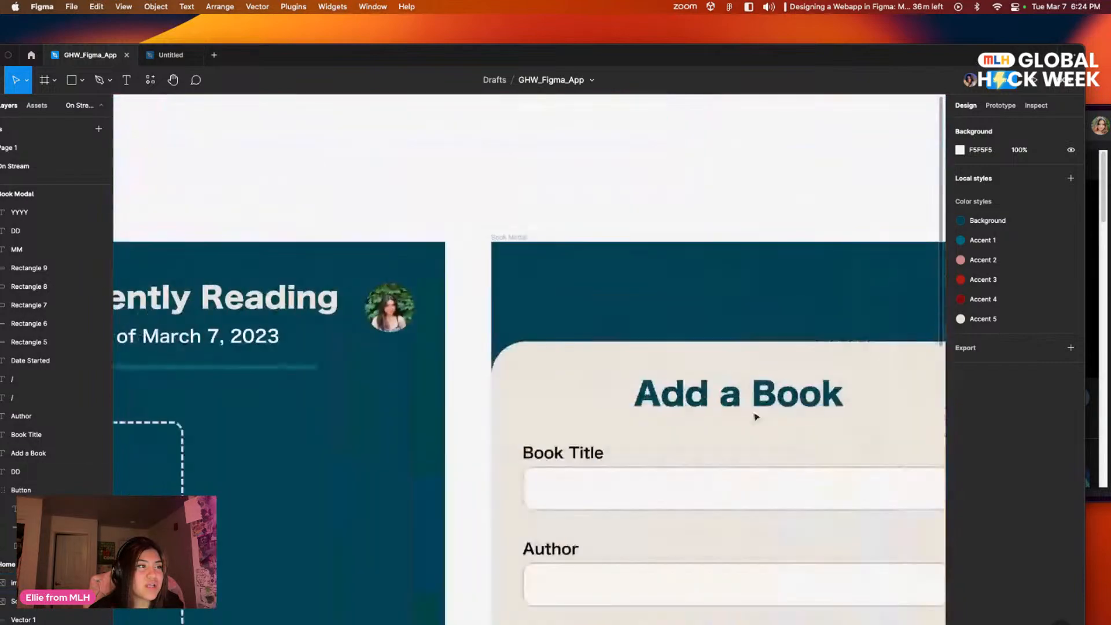
left_click(470, 315)
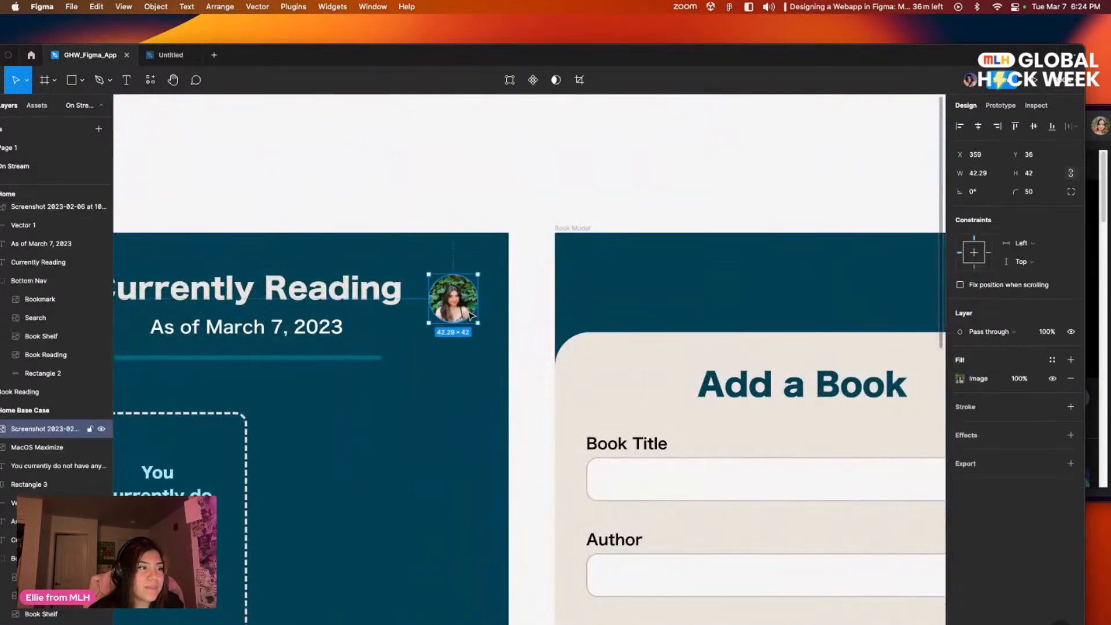
left_click(990, 408)
left_click(681, 260)
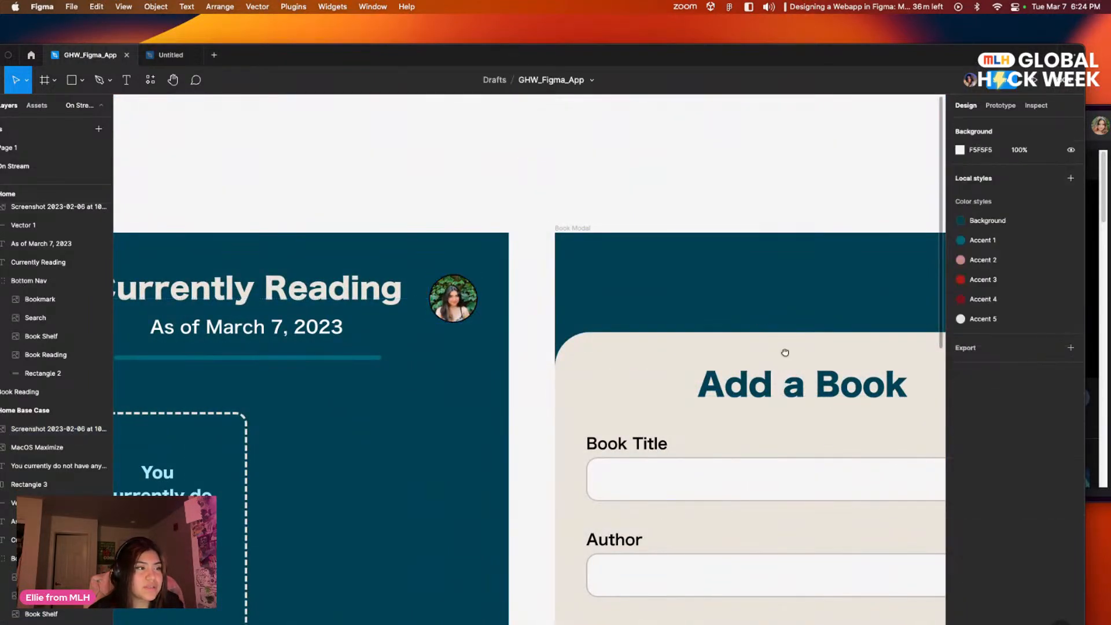
Step: Examine the outlined profile picture and the Harry Potter cover in the On Stream page's Home frame
scroll(783, 354, "right", 10)
scroll(784, 355, "down", 3)
scroll(871, 330, "right", 5)
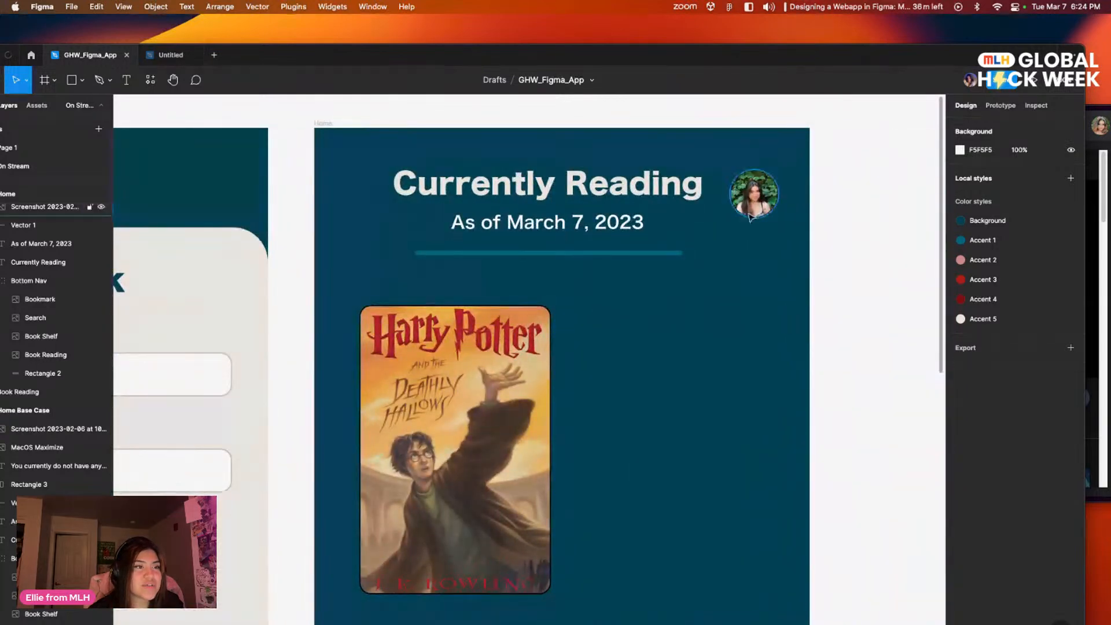
scroll(835, 386, "down", 2)
scroll(851, 453, "up", 1)
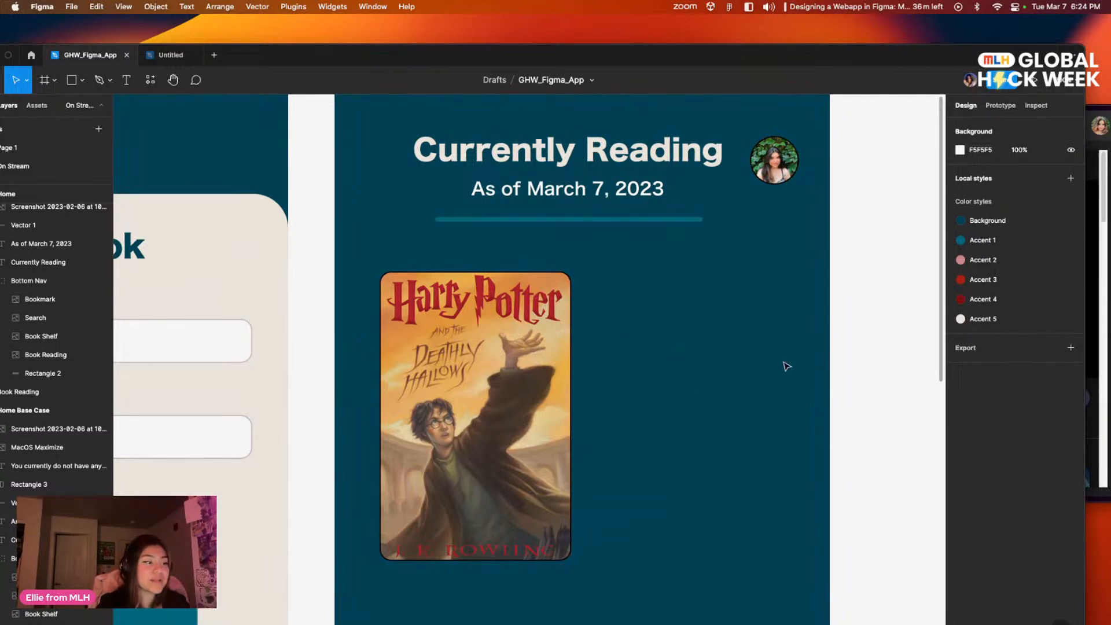
left_click_drag(762, 413, 756, 367)
left_click_drag(717, 496, 779, 459)
left_click_drag(663, 308, 660, 384)
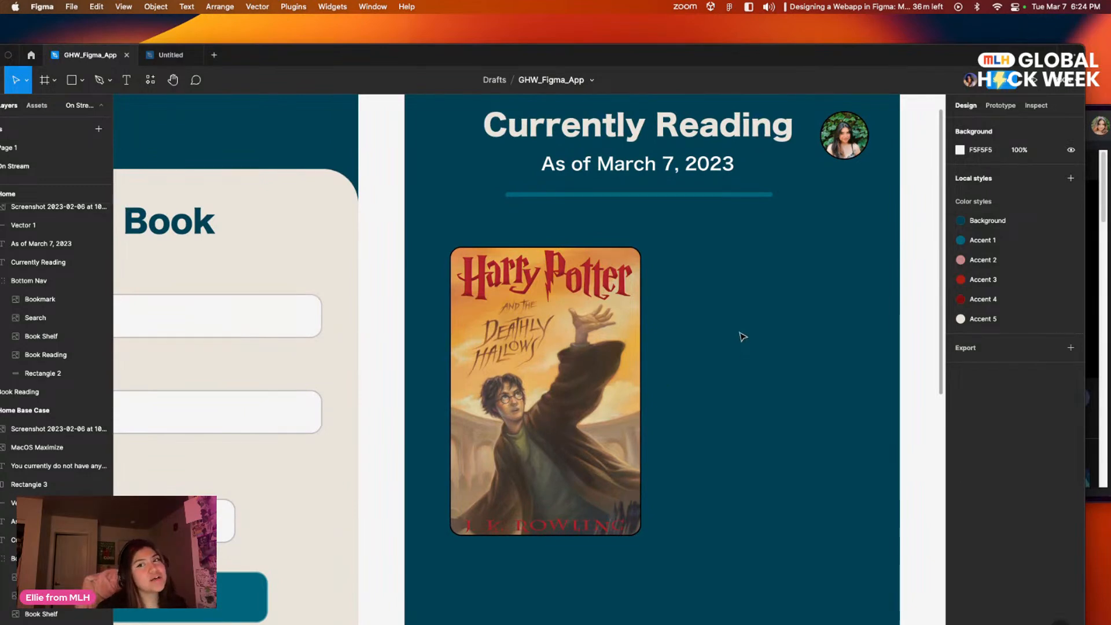
left_click_drag(760, 467, 777, 444)
left_click_drag(731, 332, 665, 393)
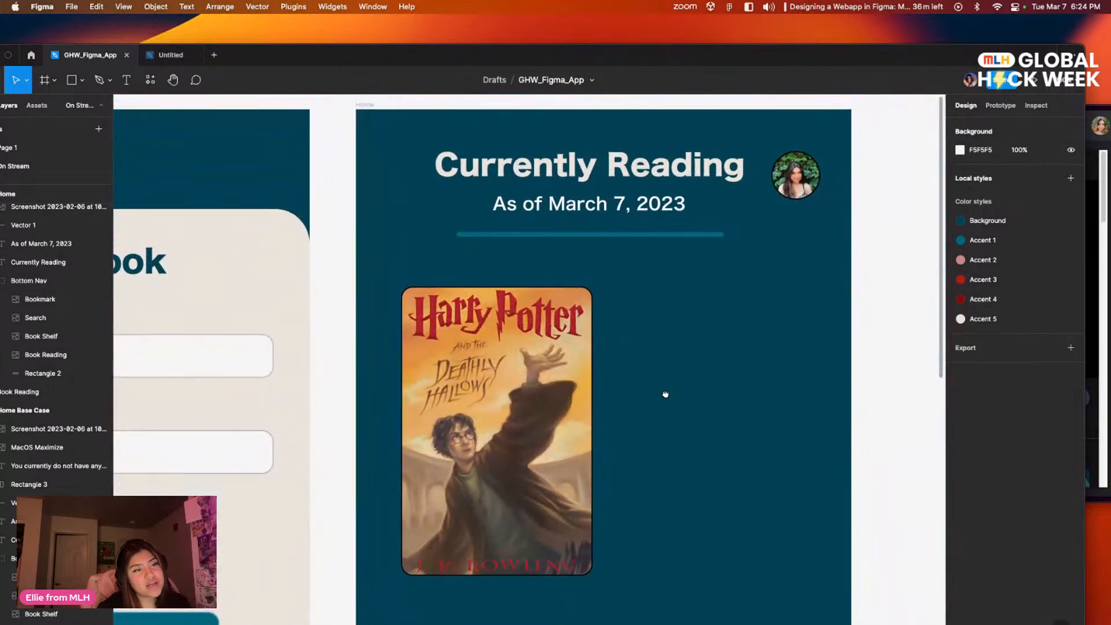
scroll(709, 397, "down", 5)
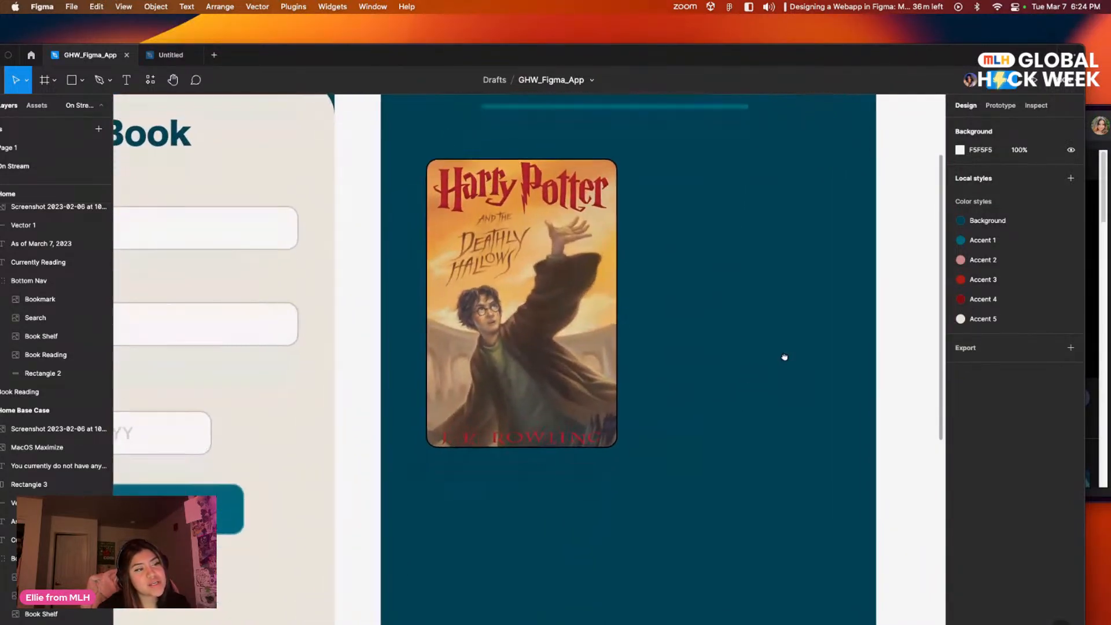
scroll(783, 358, "left", 3)
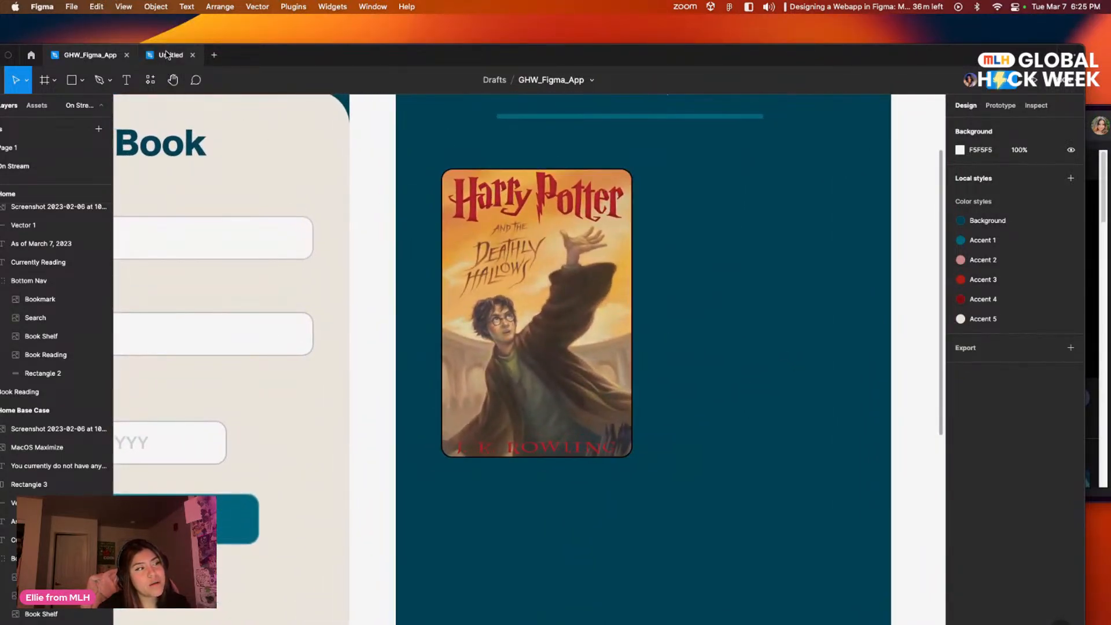
Step: Open Page 1 and examine the start-date captions below the Dune and Crying in H Mart covers
left_click(167, 55)
left_click(89, 55)
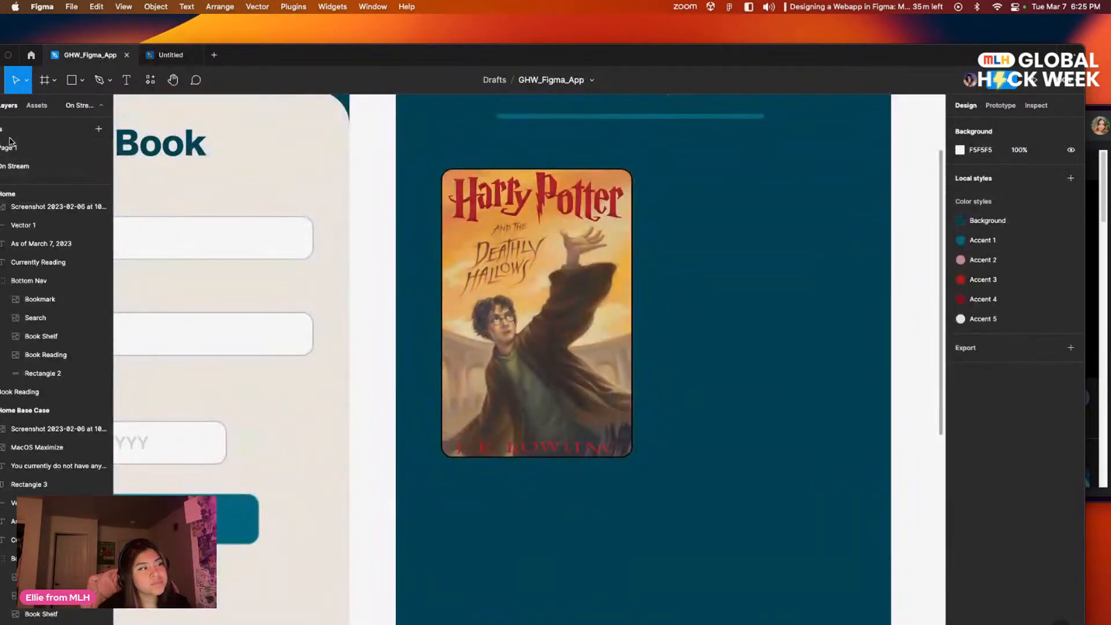
left_click(11, 146)
scroll(538, 387, "up", 3)
scroll(538, 387, "down", 2)
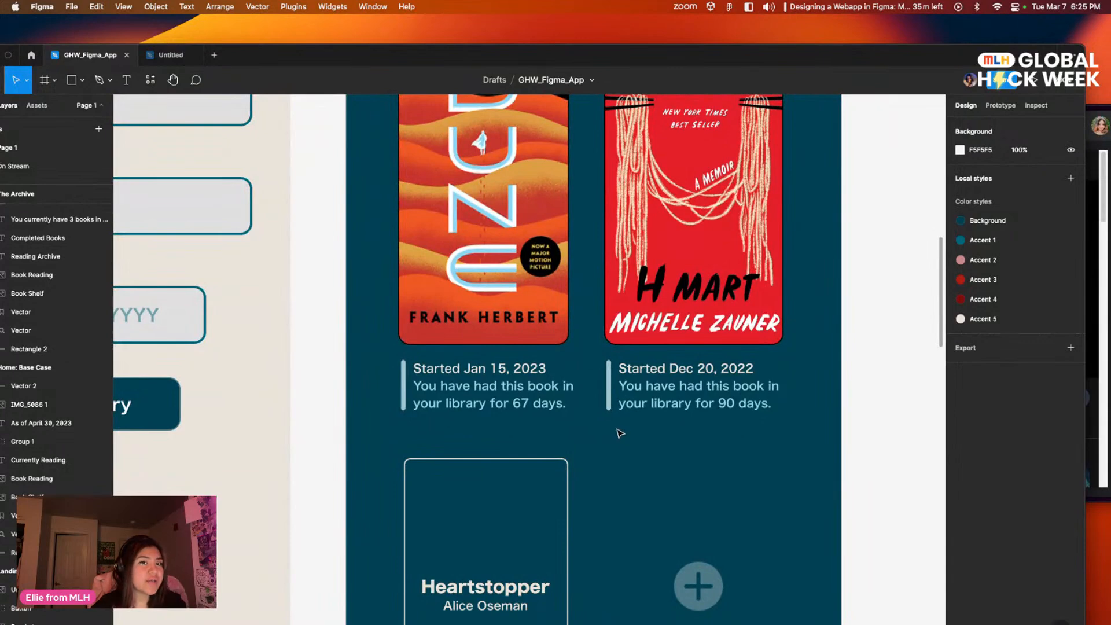
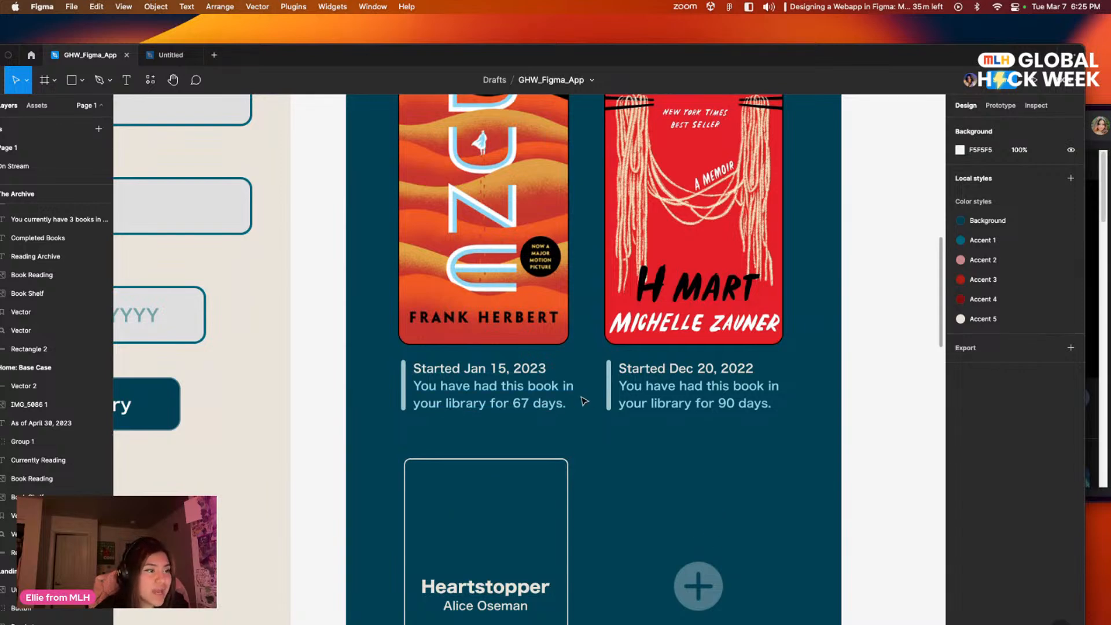
Step: Examine the Page 1 captions below the currently reading covers and below The Great Gatsby and Percy Jackson covers in The Archive
scroll(577, 398, "up", 2)
scroll(553, 427, "left", 3)
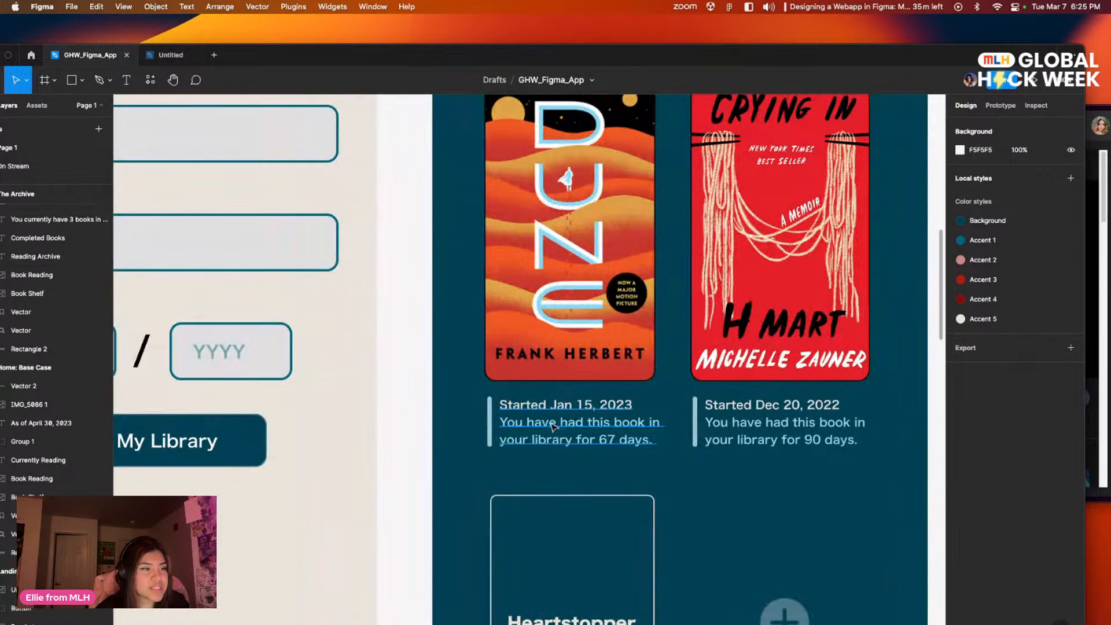
scroll(554, 427, "down", 5)
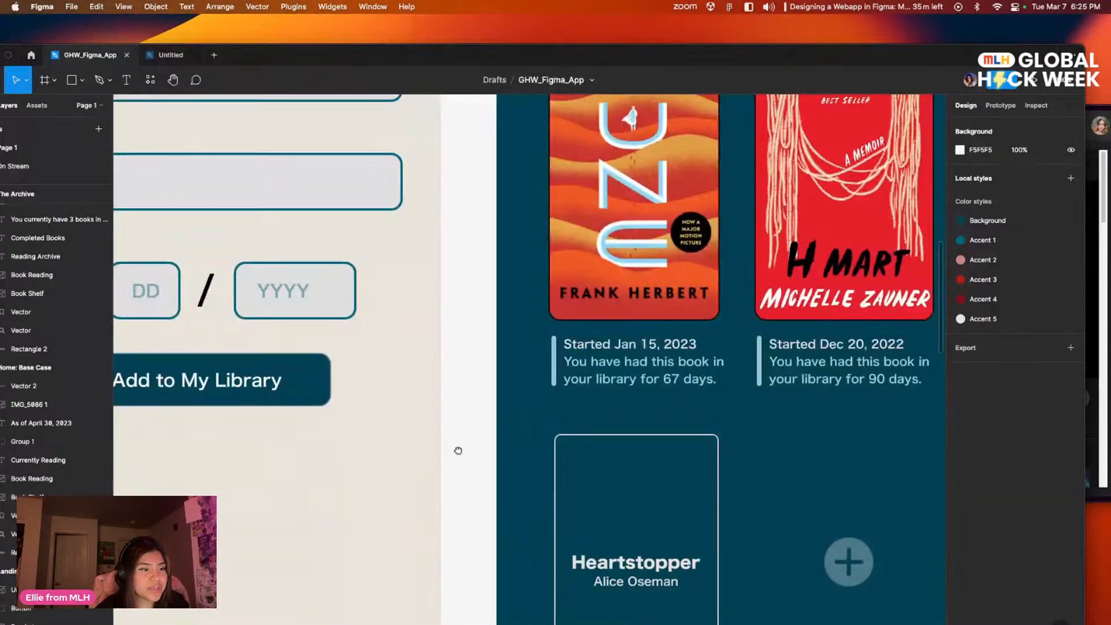
scroll(453, 457, "down", 3)
scroll(538, 374, "up", 6)
scroll(408, 452, "down", 3)
scroll(400, 474, "up", 2)
scroll(390, 501, "down", 5)
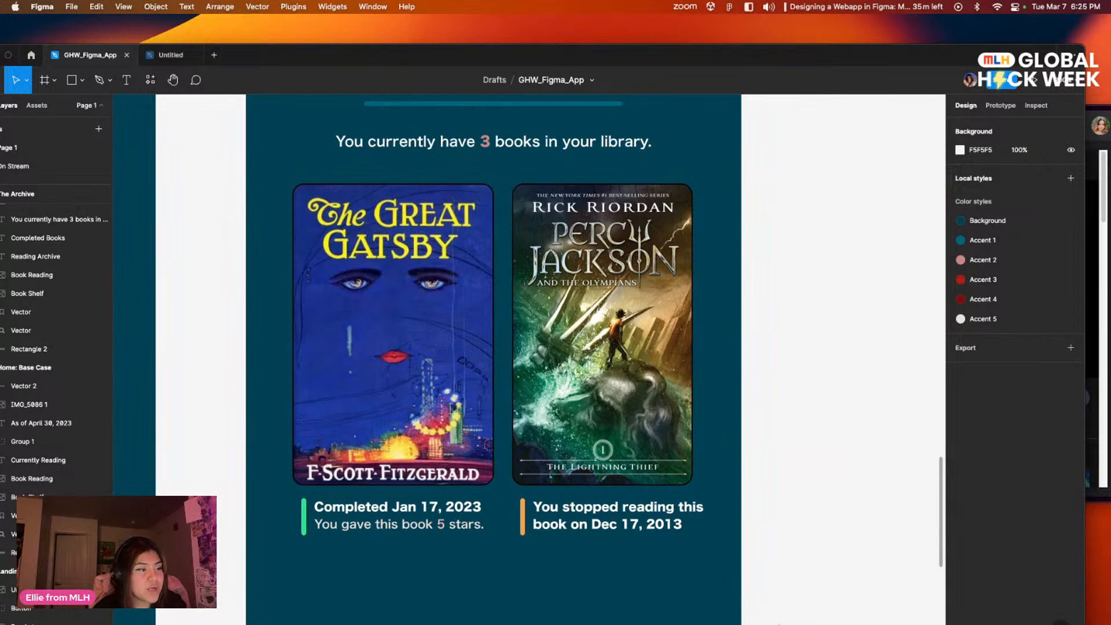
mouse_move(773, 619)
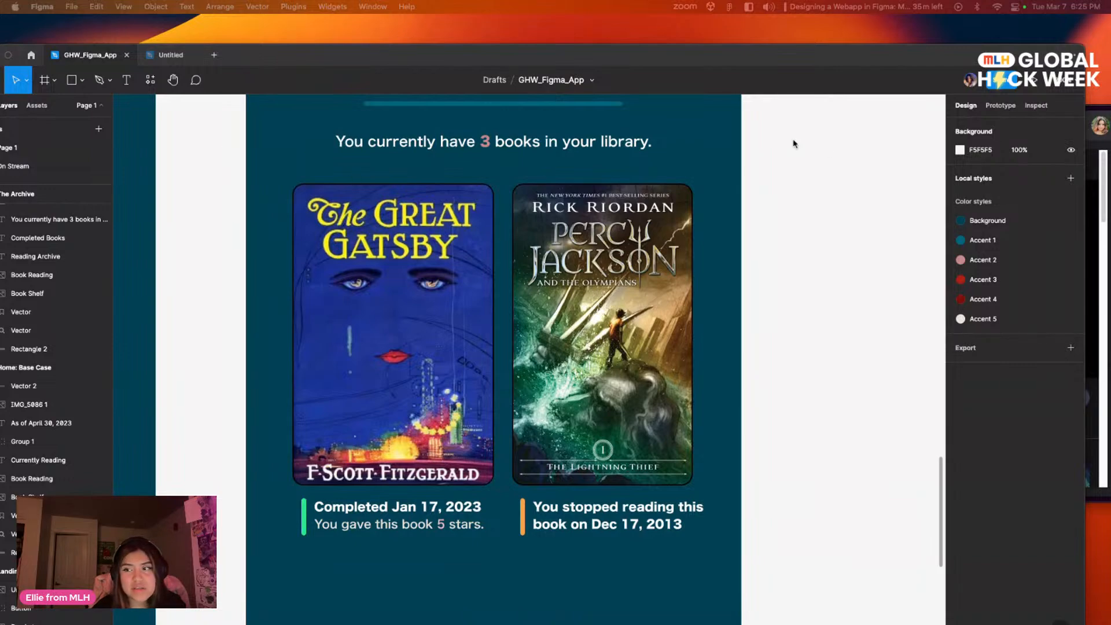
scroll(790, 220, "left", 10)
scroll(347, 347, "up", 3)
scroll(305, 405, "right", 10)
scroll(278, 260, "down", 3)
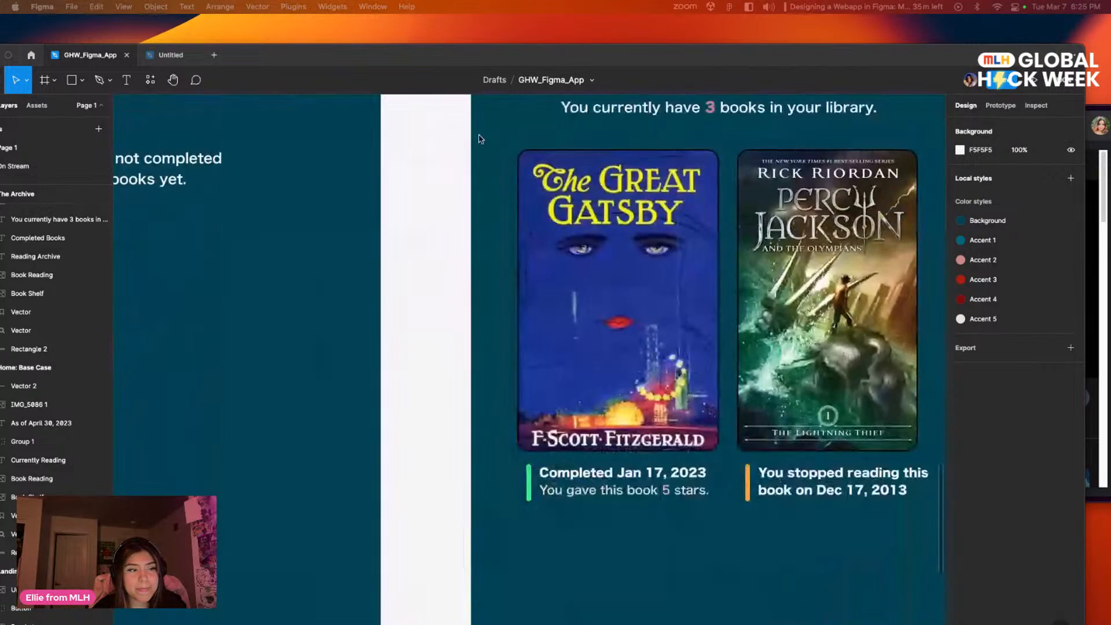
Step: Review the Page 1 start-date captions for Heartstopper, Dune and Crying in H Mart and the line beside each caption
scroll(268, 233, "up", 3)
scroll(538, 381, "right", 15)
scroll(429, 330, "down", 5)
scroll(655, 371, "up", 5)
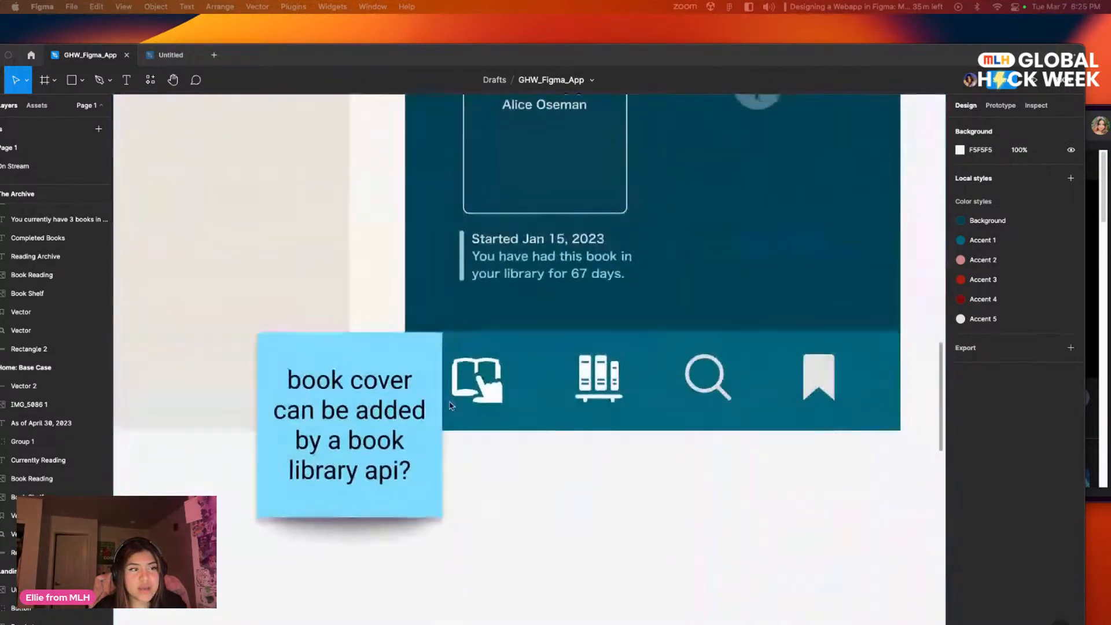
scroll(656, 371, "up", 6)
scroll(697, 293, "right", 4)
scroll(484, 417, "left", 4)
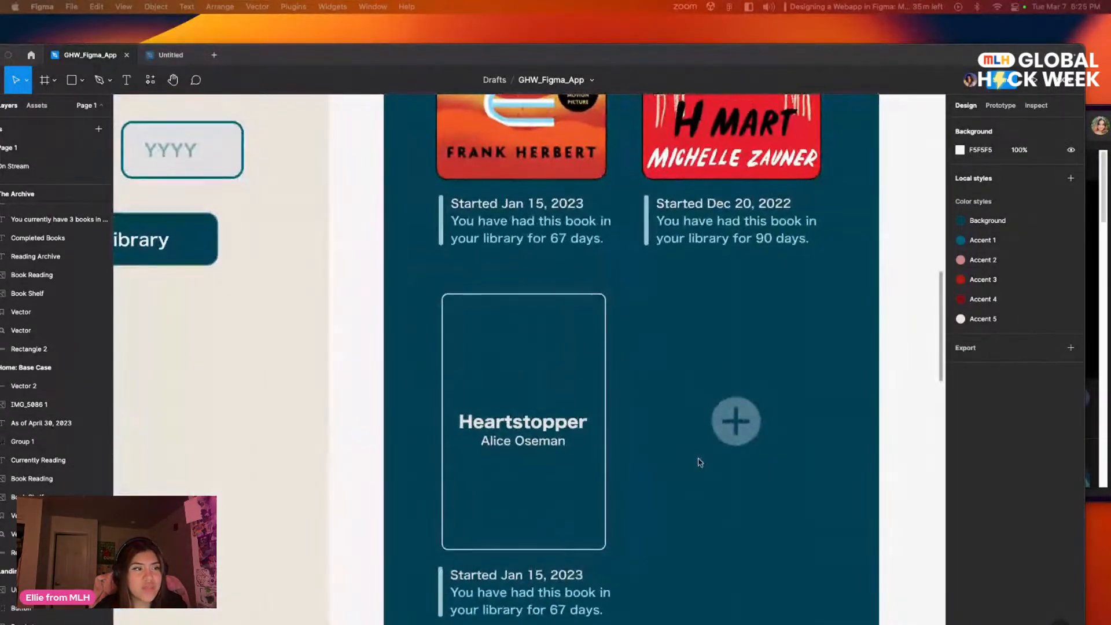
scroll(689, 395, "up", 1)
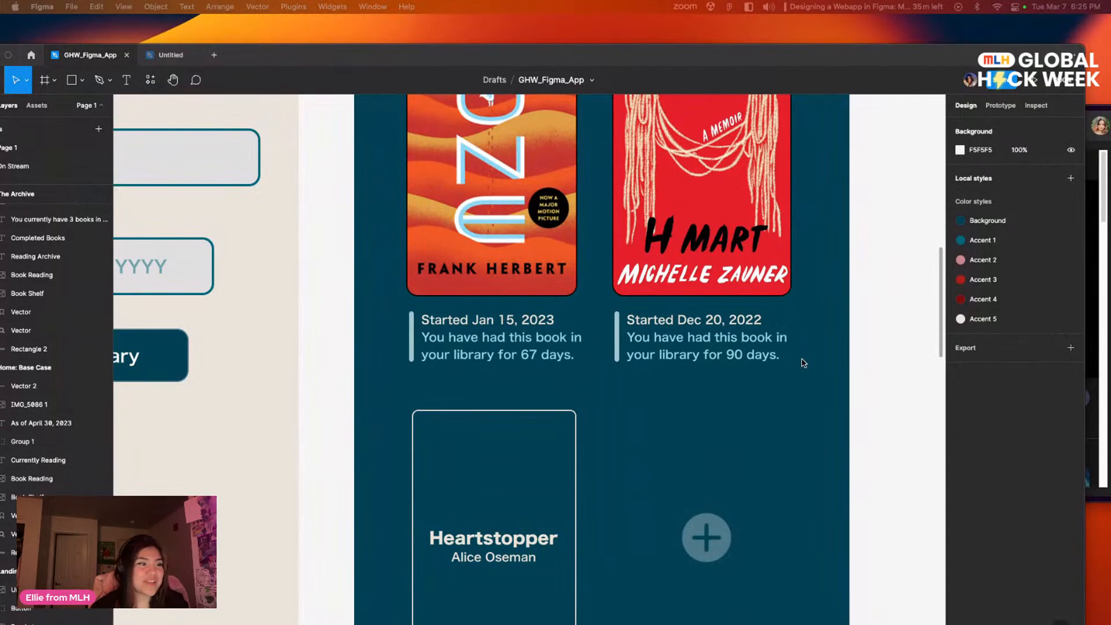
scroll(685, 316, "left", 4)
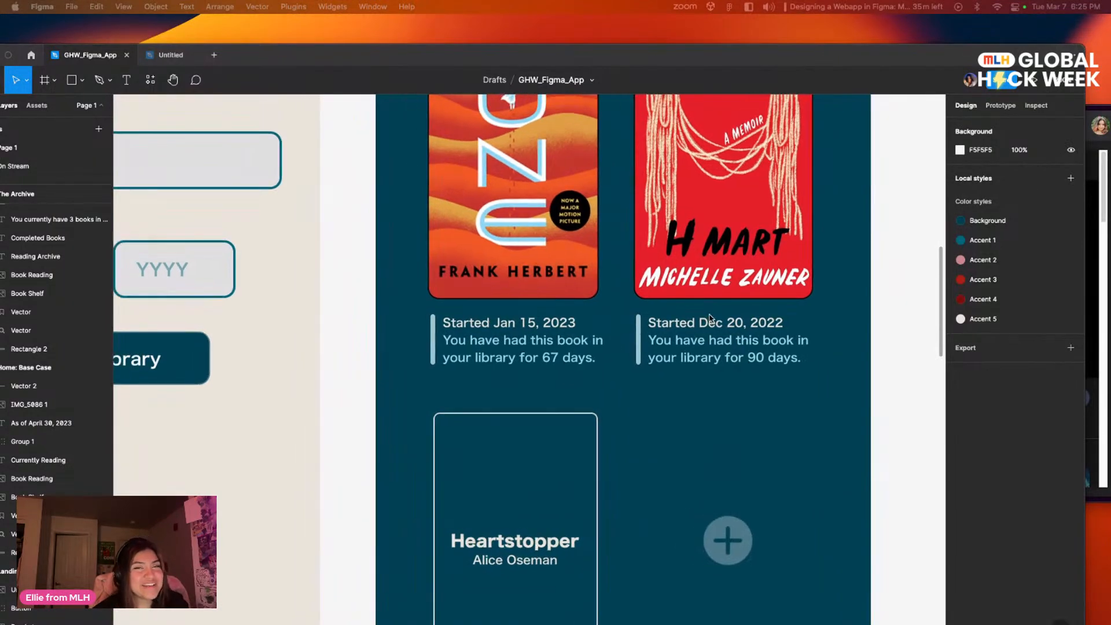
scroll(804, 313, "right", 3)
scroll(804, 312, "up", 1)
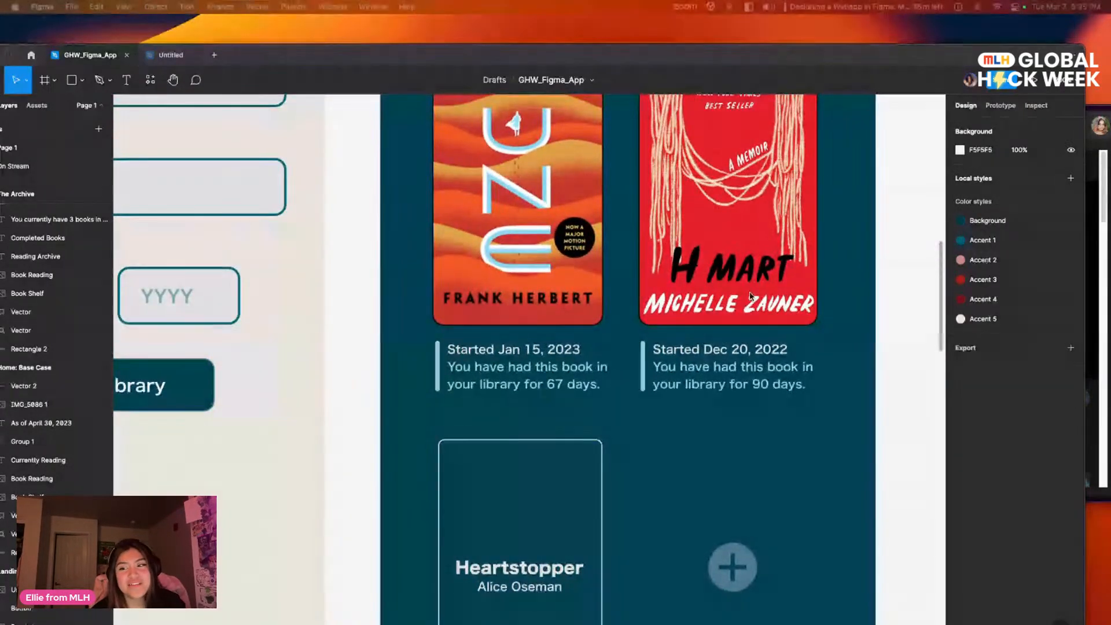
scroll(608, 380, "right", 4)
scroll(609, 381, "up", 2)
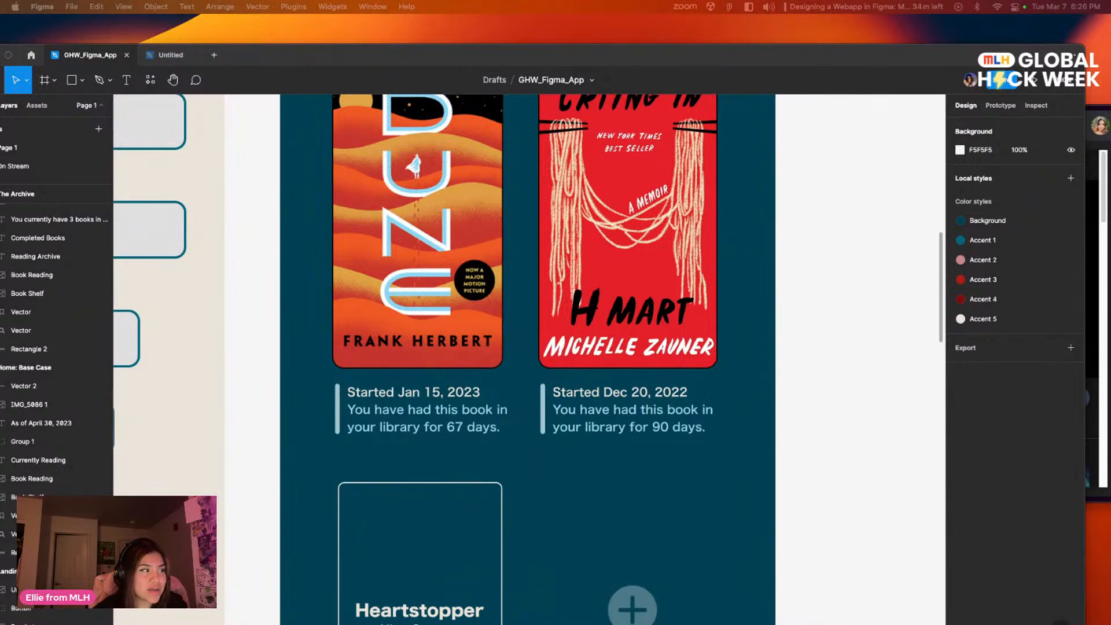
Step: On the On Stream page, draw a vertical line about 30 px tall with the Pen tool just below the Harry Potter cover's left corner
left_click(25, 169)
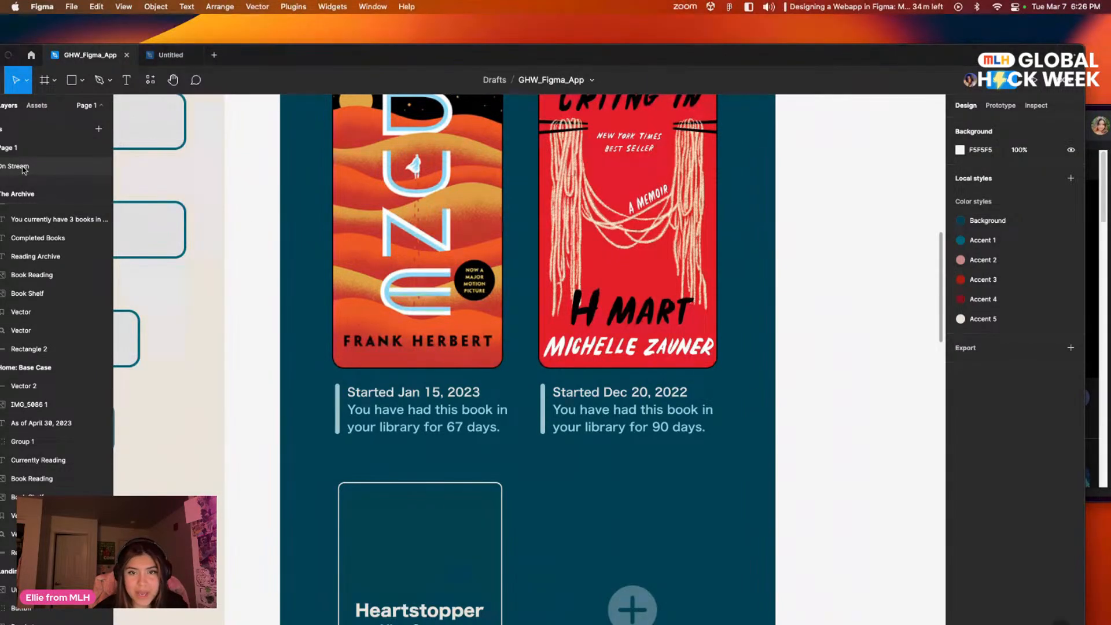
left_click(24, 169)
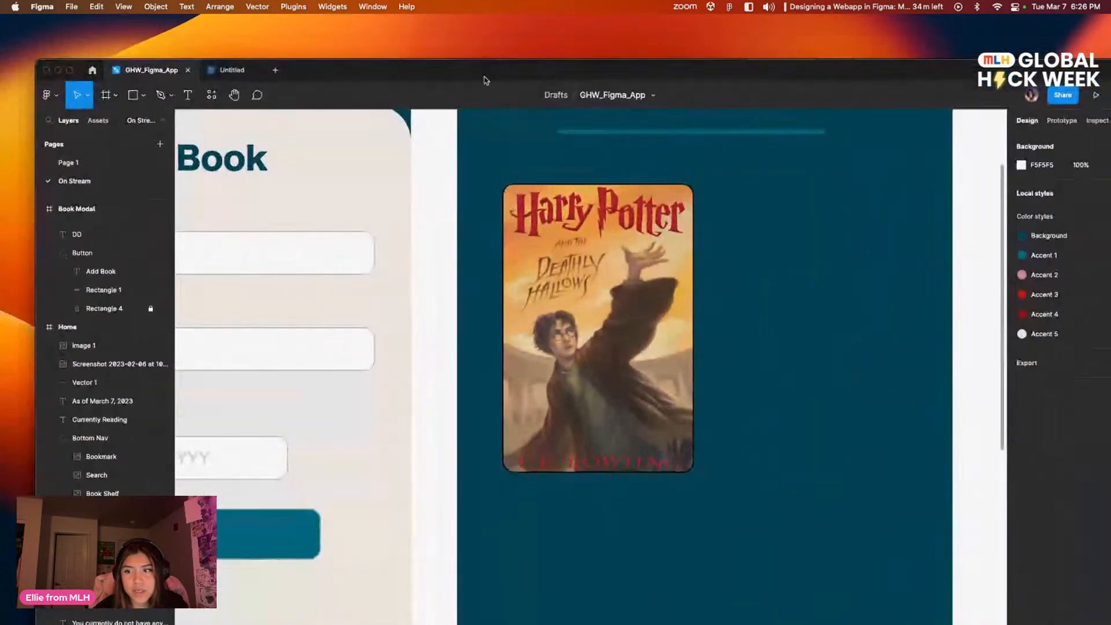
left_click_drag(741, 362, 606, 473)
left_click_drag(670, 457, 679, 366)
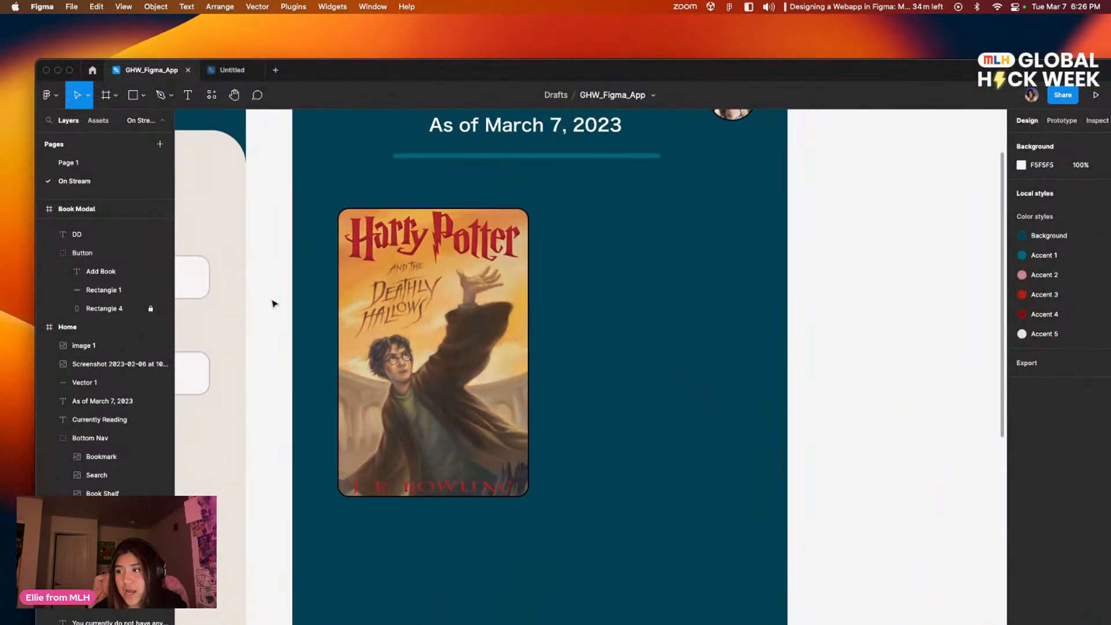
left_click(161, 95)
scroll(393, 449, "down", 3)
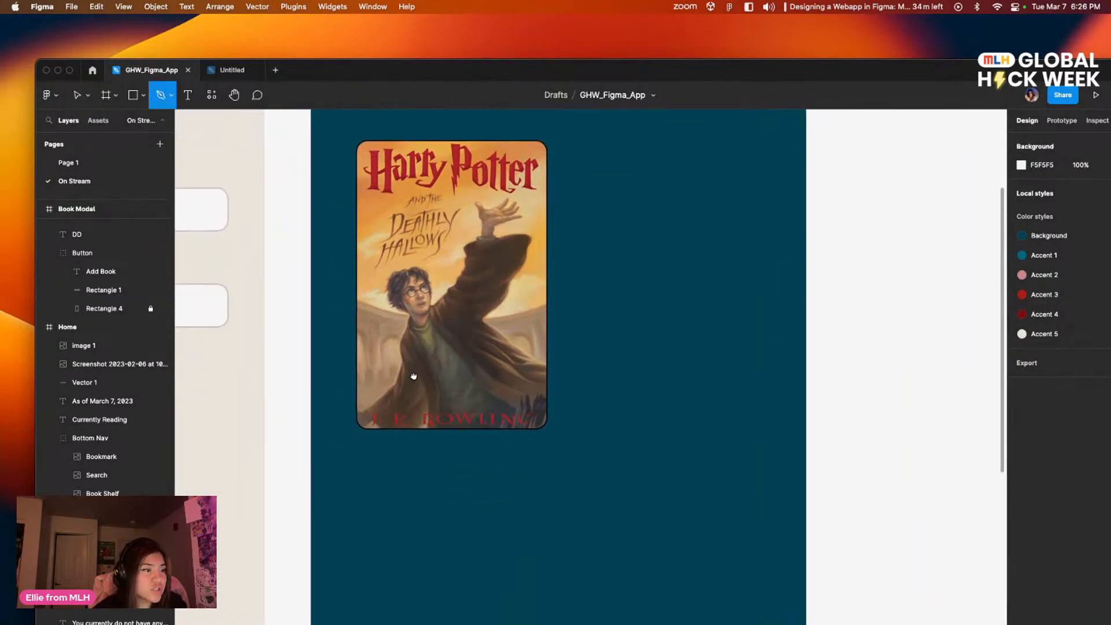
left_click(367, 435)
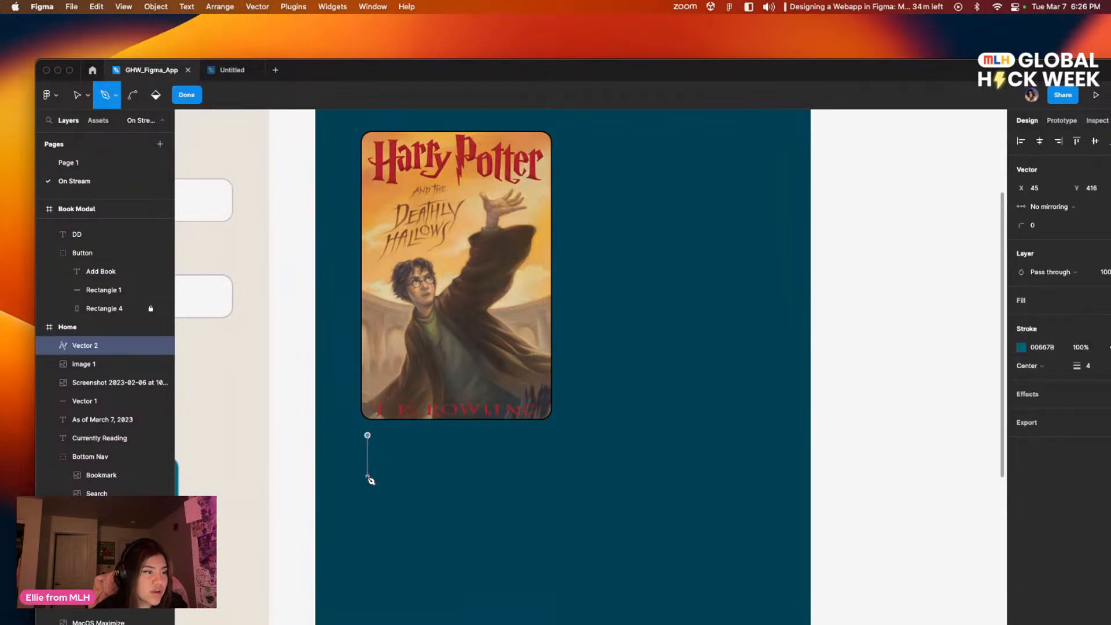
left_click(367, 469)
key("Escape")
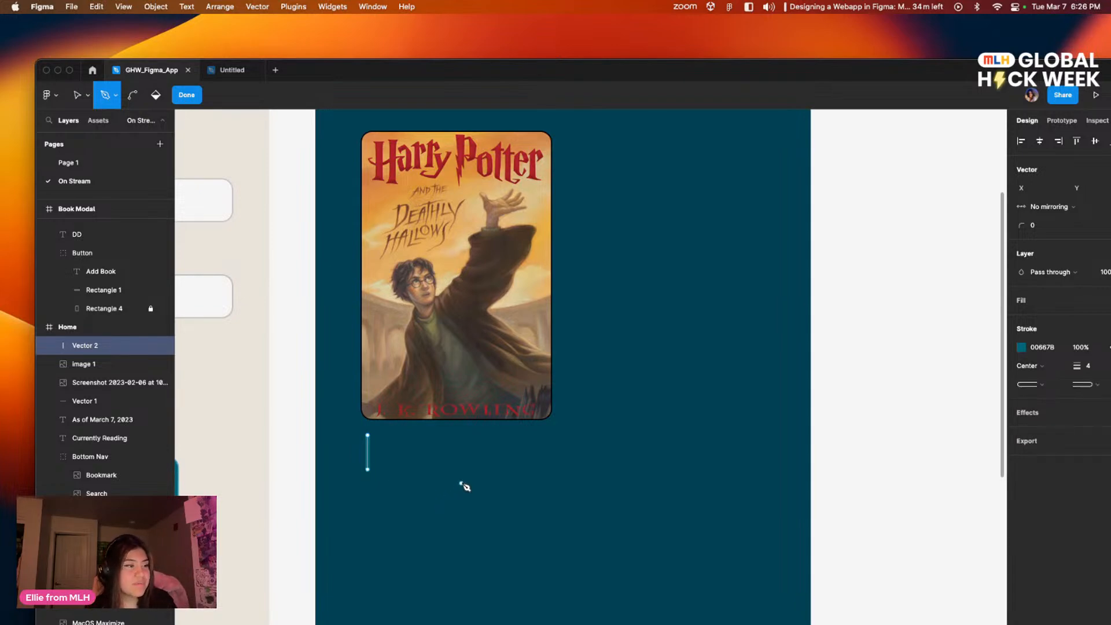
left_click(186, 95)
left_click(399, 434)
scroll(376, 430, "down", 2)
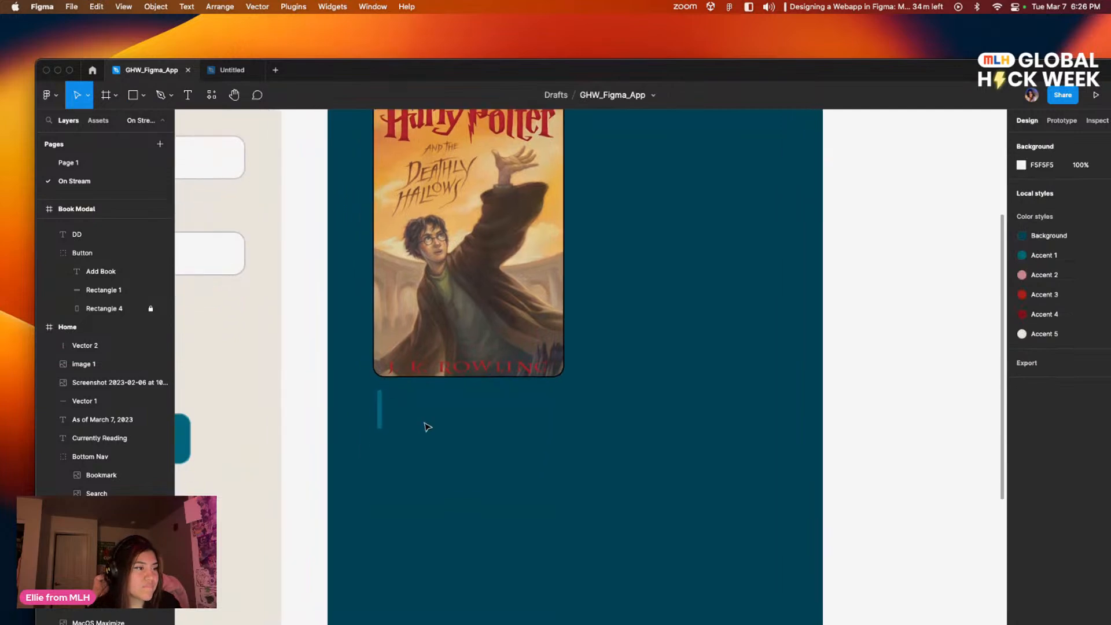
scroll(457, 462, "left", 5)
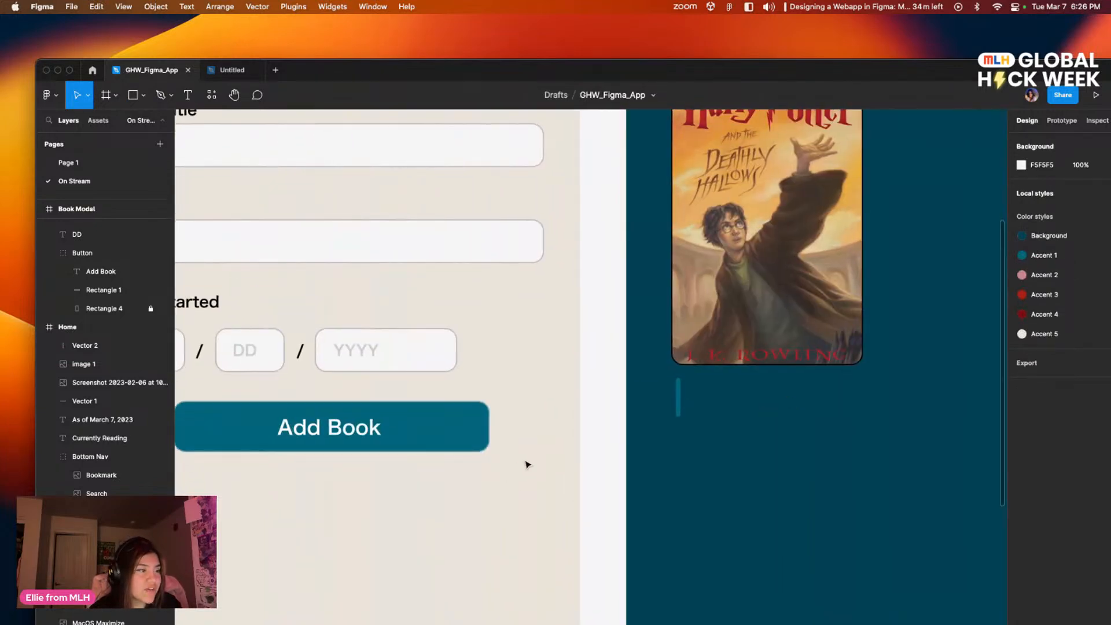
left_click_drag(325, 501, 629, 505)
left_click_drag(513, 330, 737, 500)
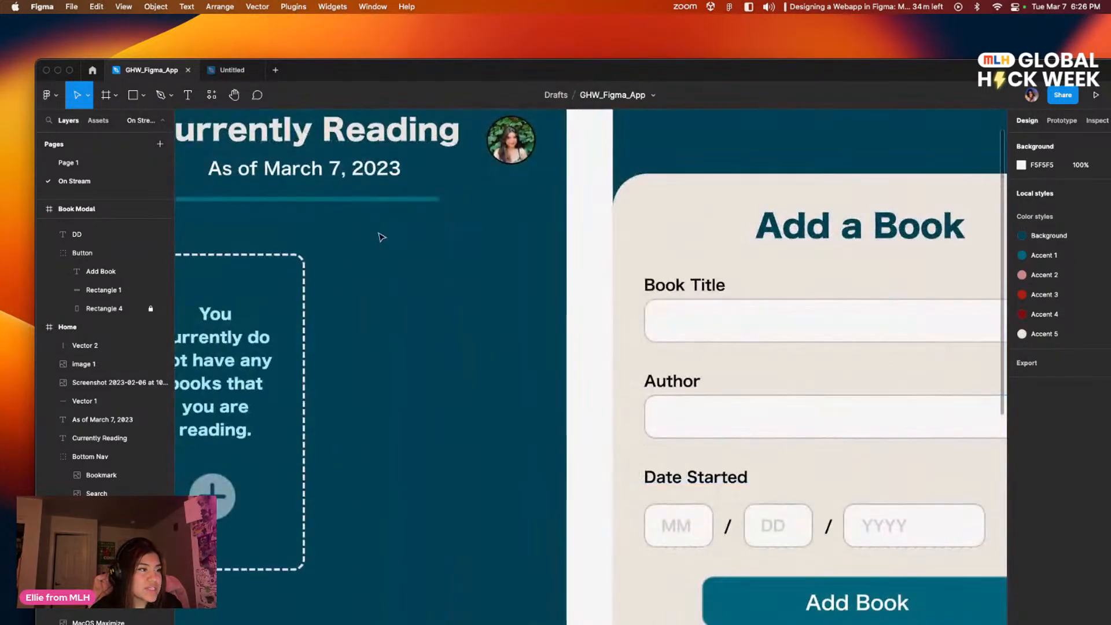
scroll(618, 426, "right", 10)
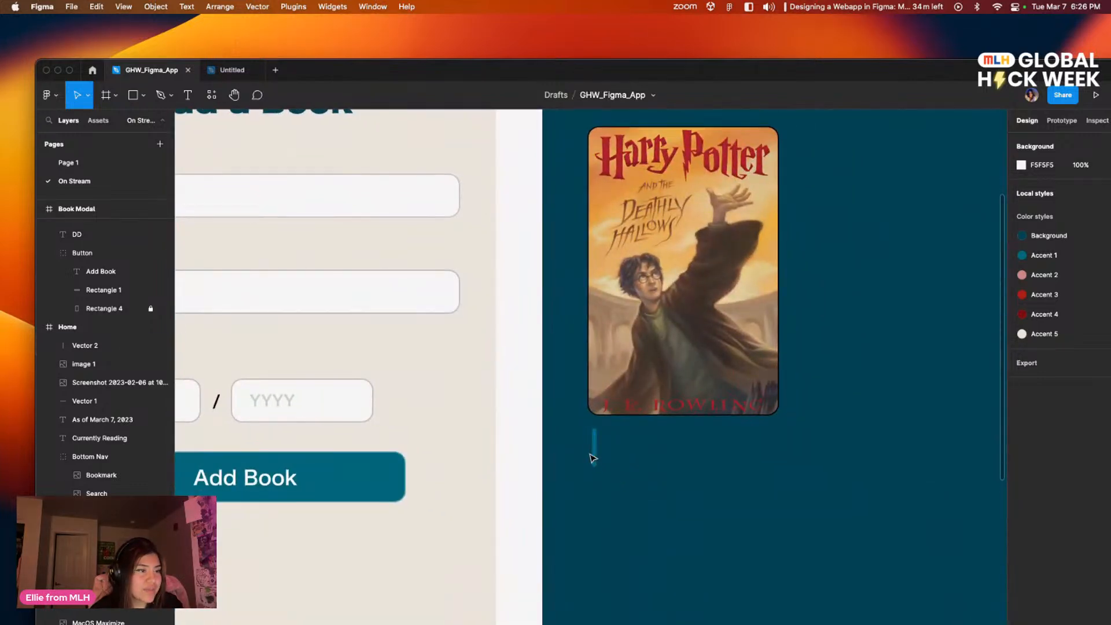
Step: Recolor the stroke of the vertical line below the Harry Potter cover to light teal 87C1CD
left_click(595, 455)
scroll(667, 580, "right", 5)
scroll(667, 580, "down", 2)
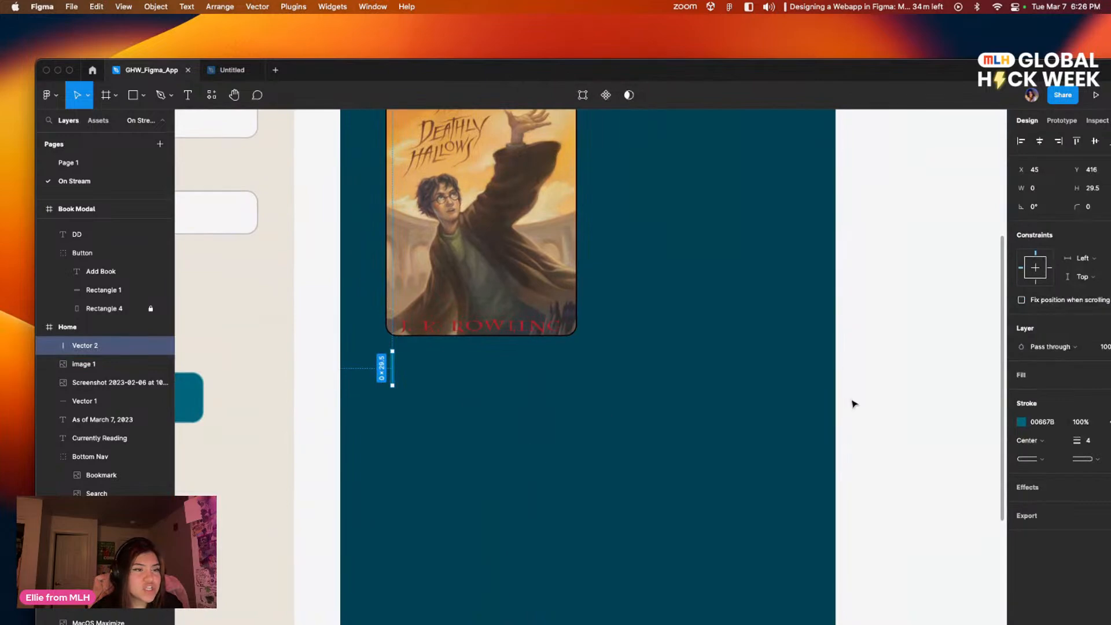
left_click(1021, 422)
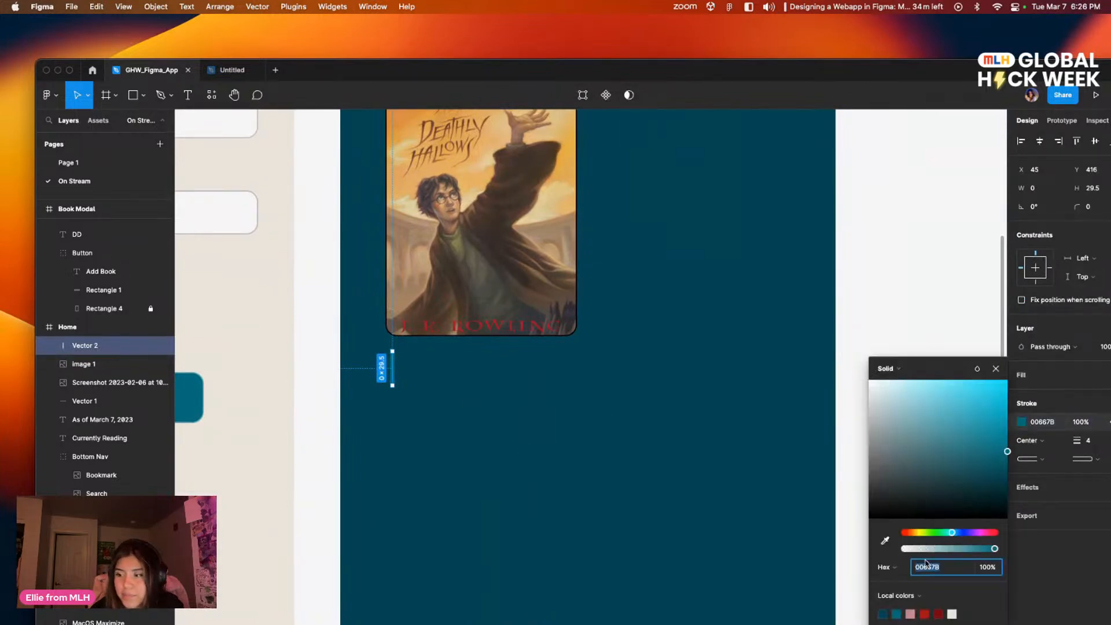
left_click(913, 614)
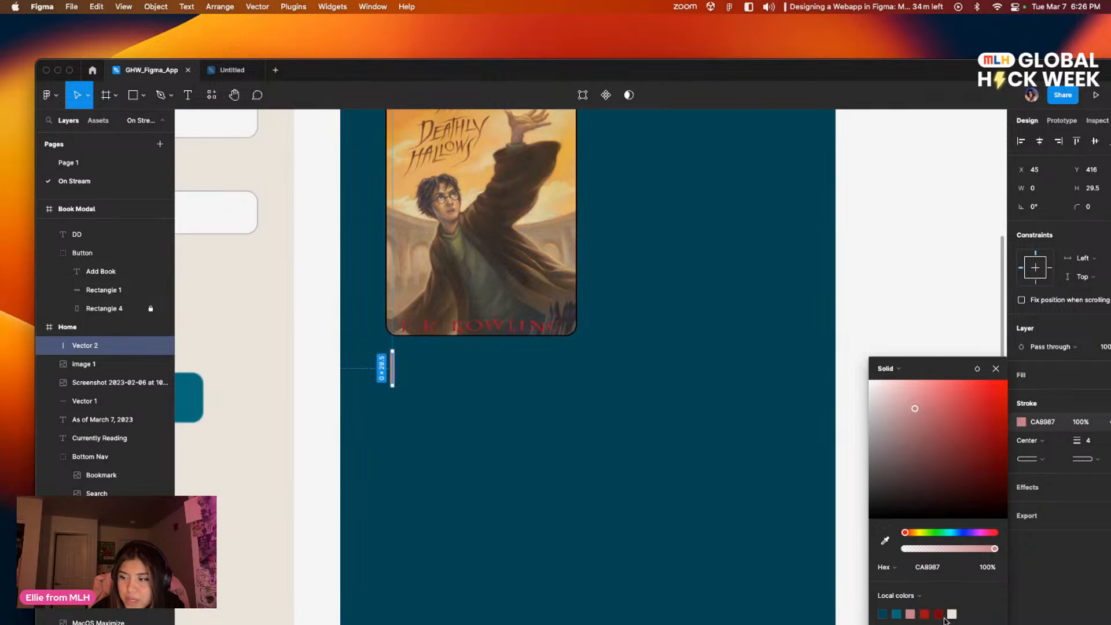
left_click(939, 614)
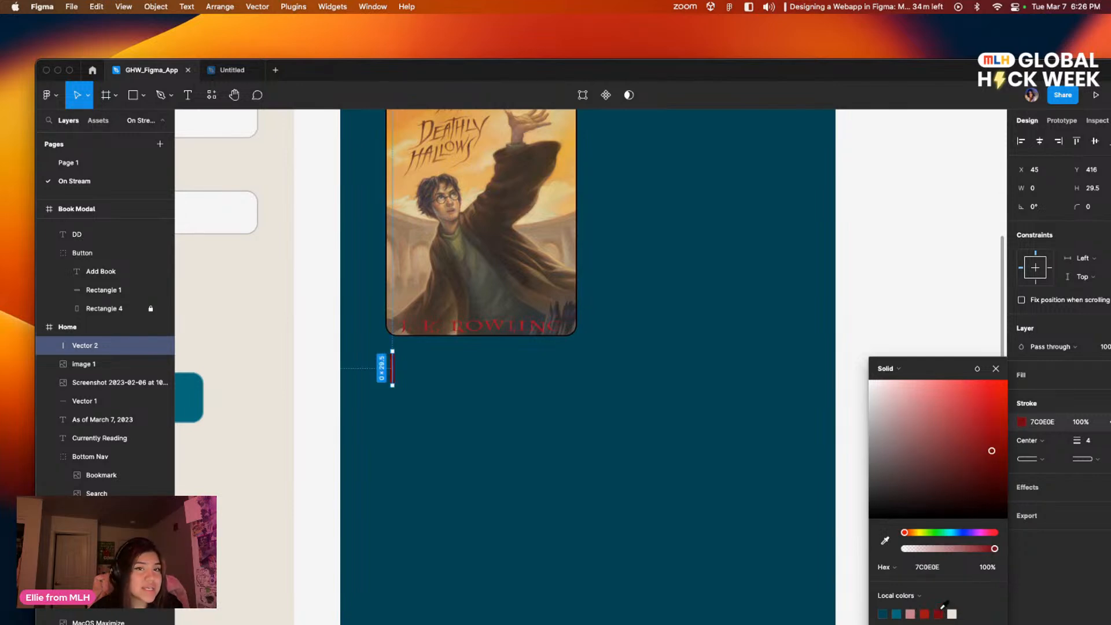
left_click(897, 613)
left_click_drag(747, 531, 588, 533)
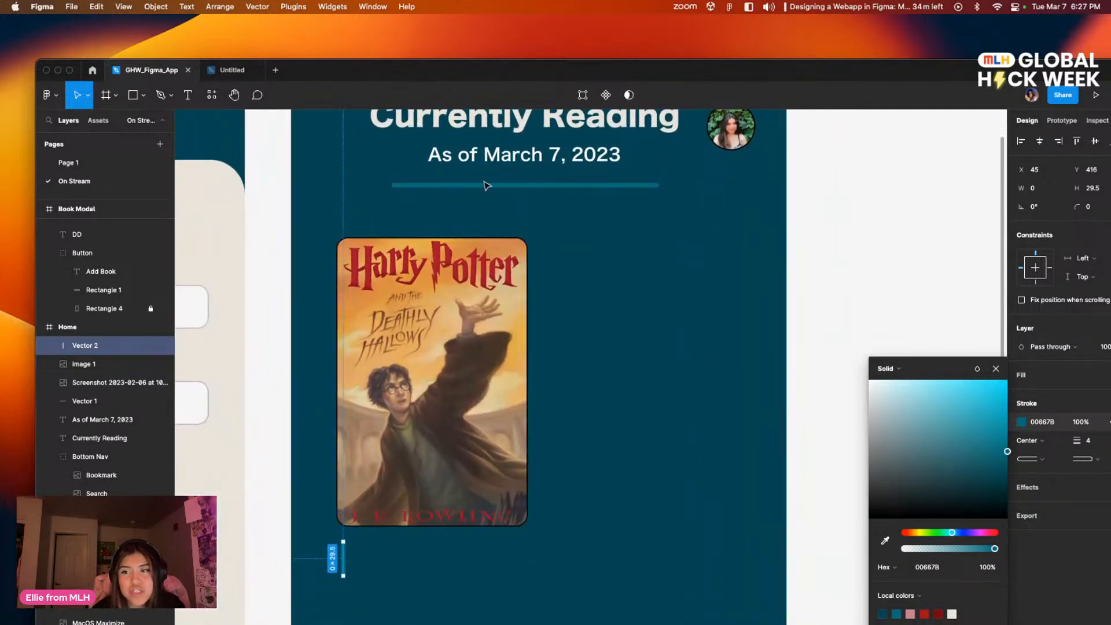
mouse_move(934, 409)
left_mouse_down()
mouse_move(922, 438)
mouse_move(921, 418)
mouse_move(942, 471)
mouse_move(935, 411)
mouse_move(915, 406)
left_mouse_up()
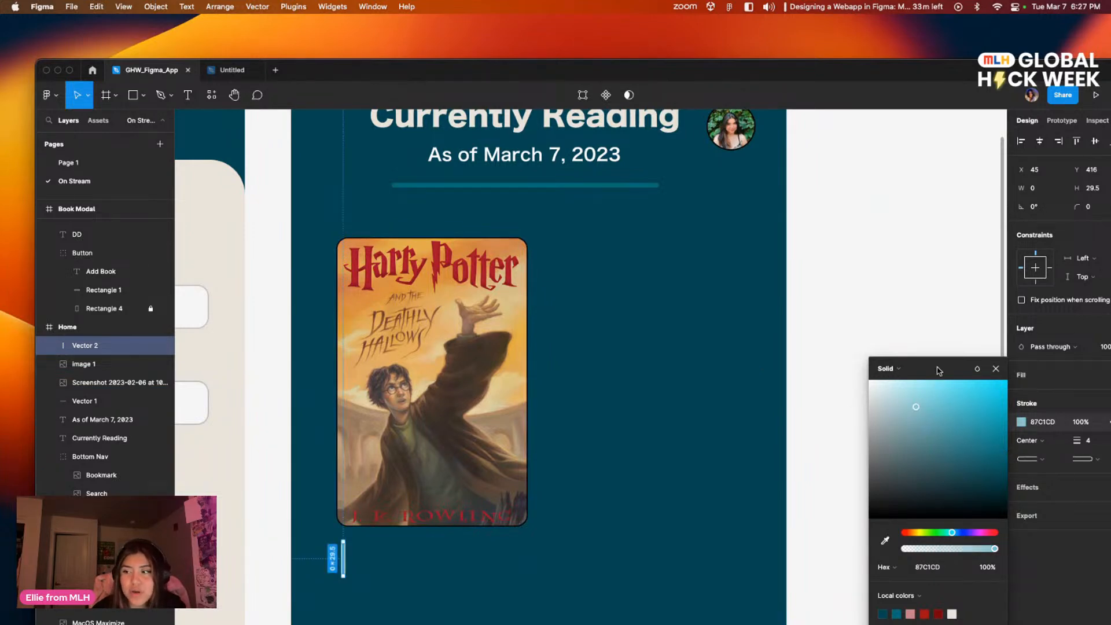
left_click_drag(938, 370, 901, 263)
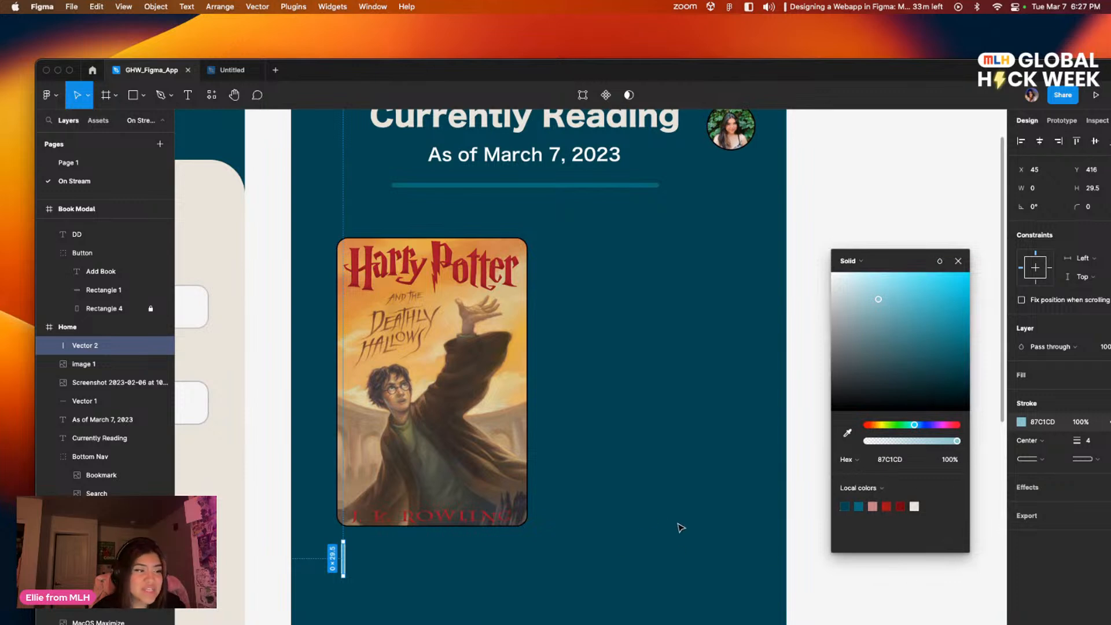
left_click(658, 480)
left_click_drag(479, 538, 515, 427)
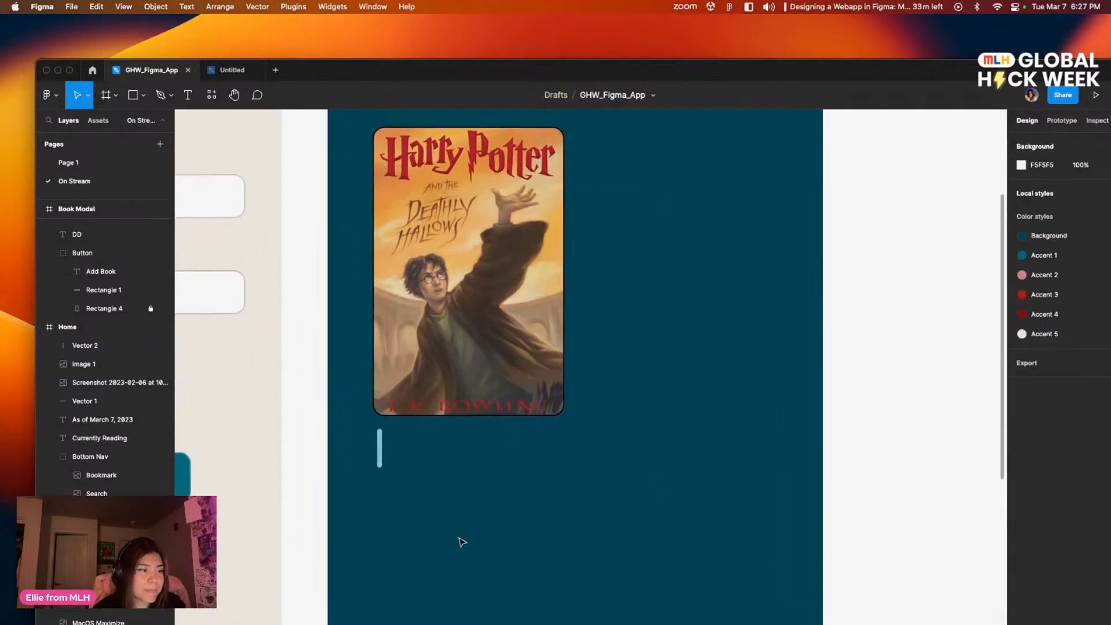
scroll(582, 388, "up", 3)
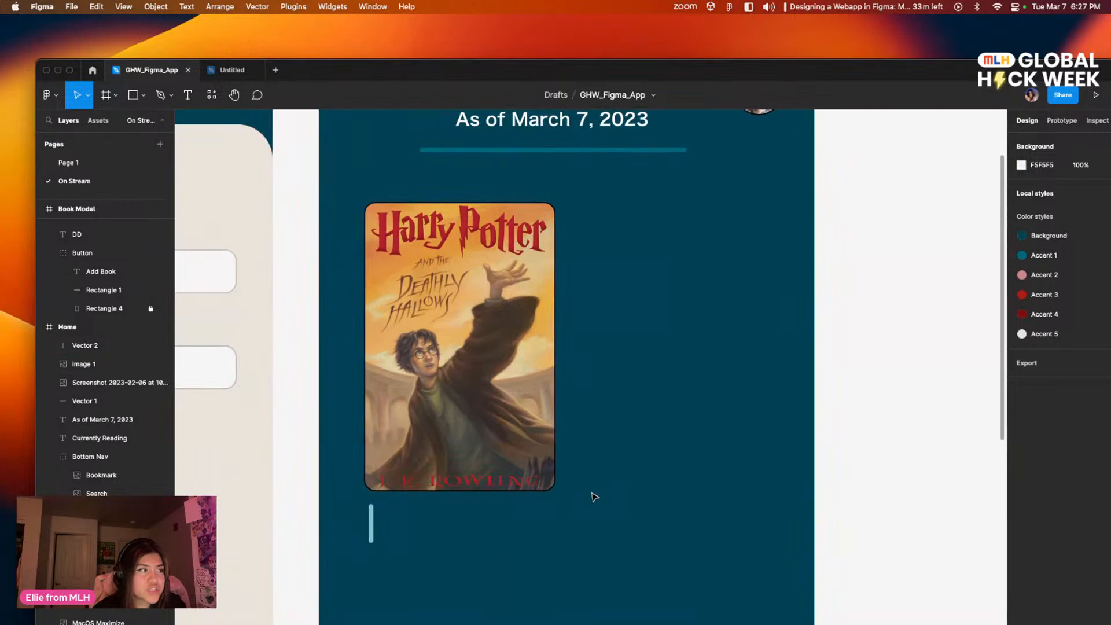
left_click_drag(472, 507, 570, 466)
left_click_drag(573, 526, 441, 573)
scroll(756, 511, "left", 3)
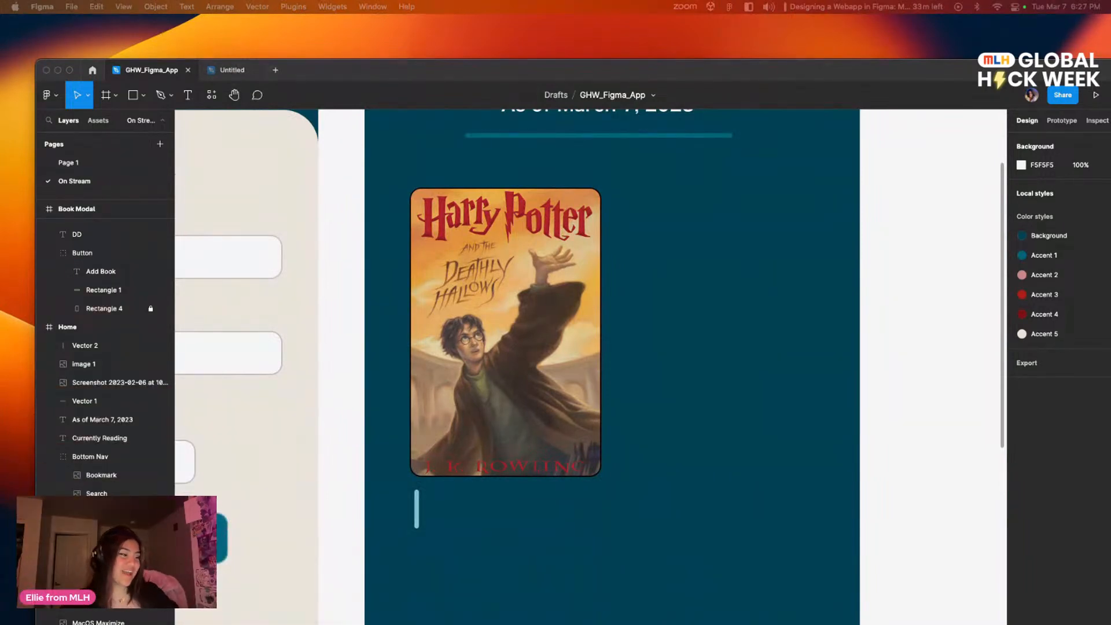
left_click_drag(477, 490, 505, 465)
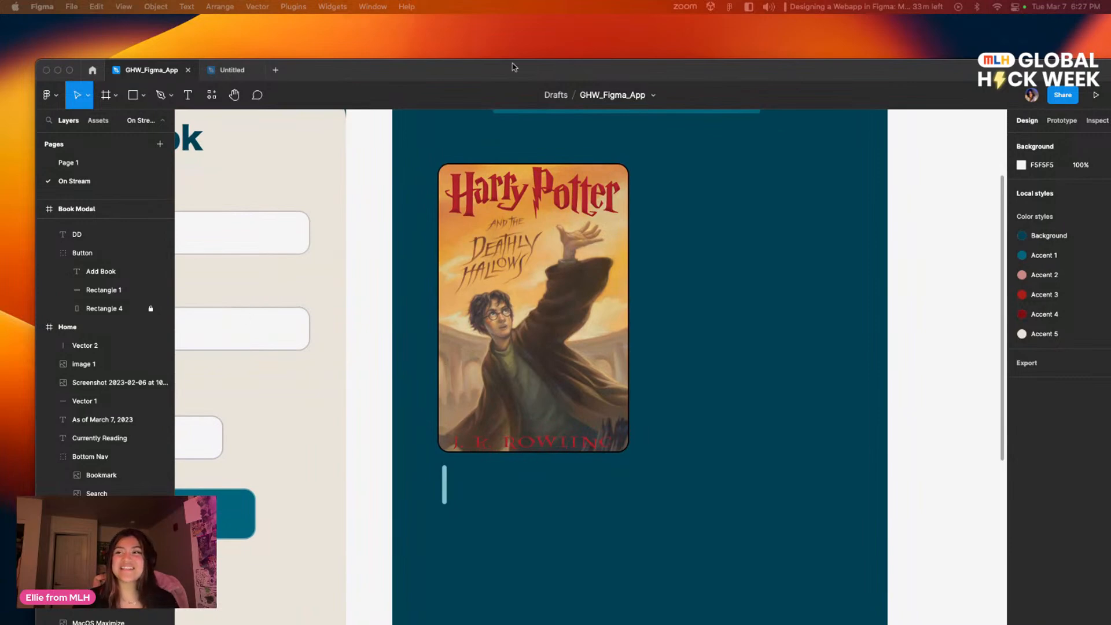
Step: Draw a text box about 150 × 18 px beside the vertical line below the Harry Potter cover
double_click(588, 75)
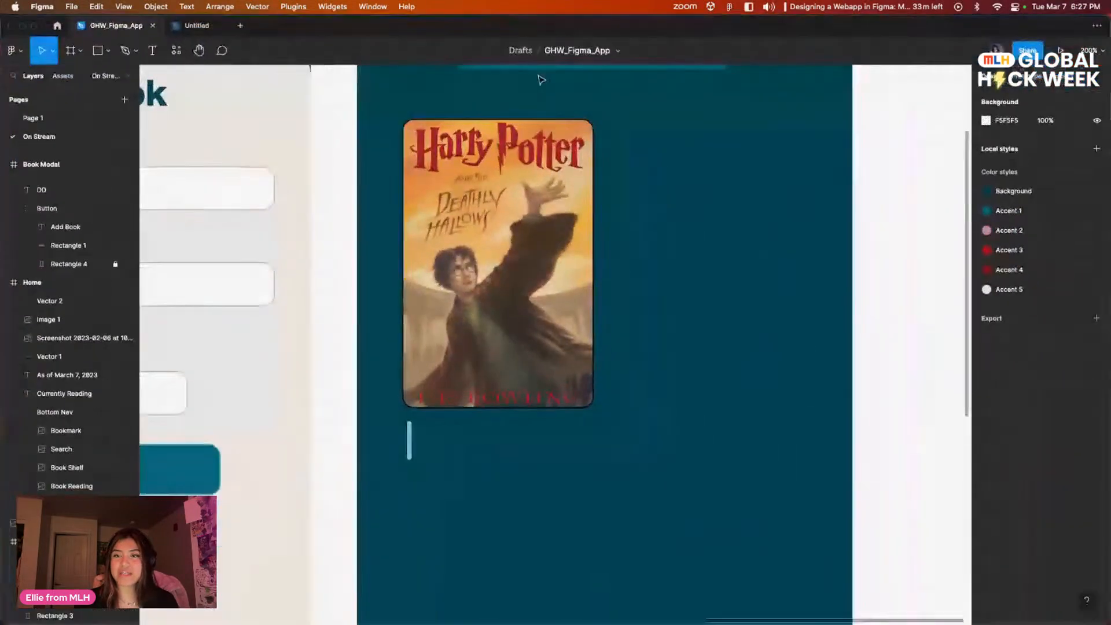
left_click(152, 50)
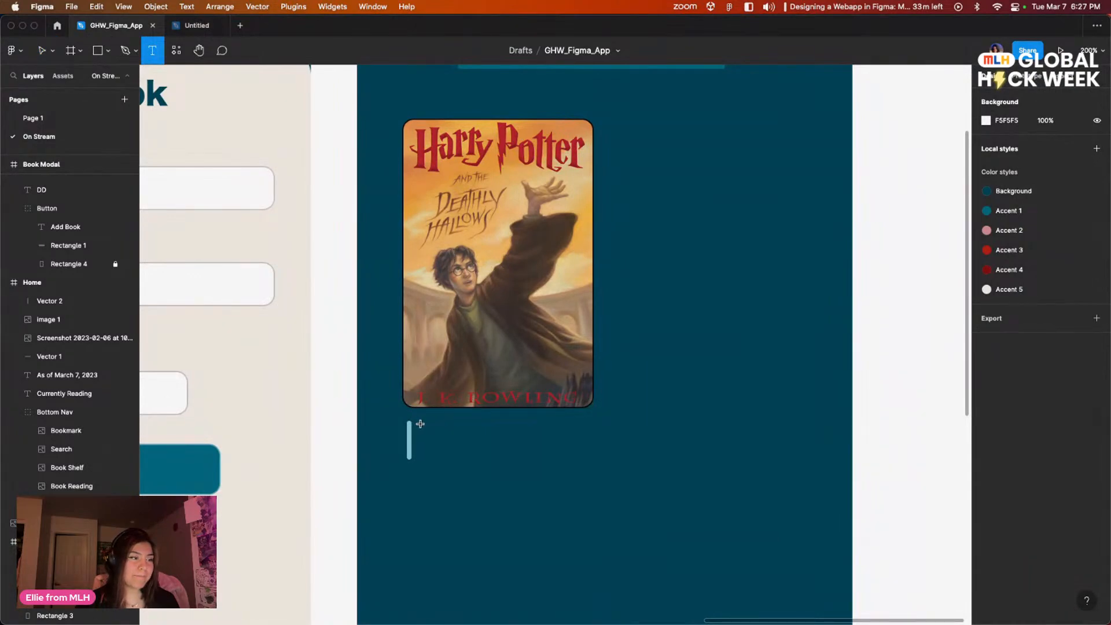
left_click_drag(420, 423, 594, 444)
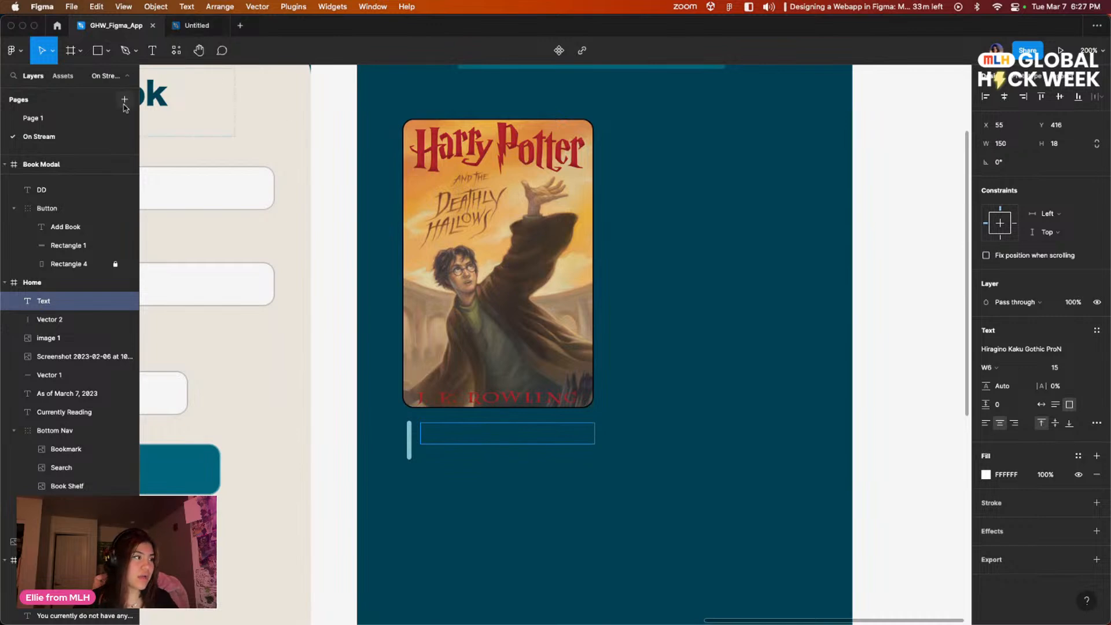
Step: Left-align the text in the new caption box and set its font size to 13
left_click(62, 122)
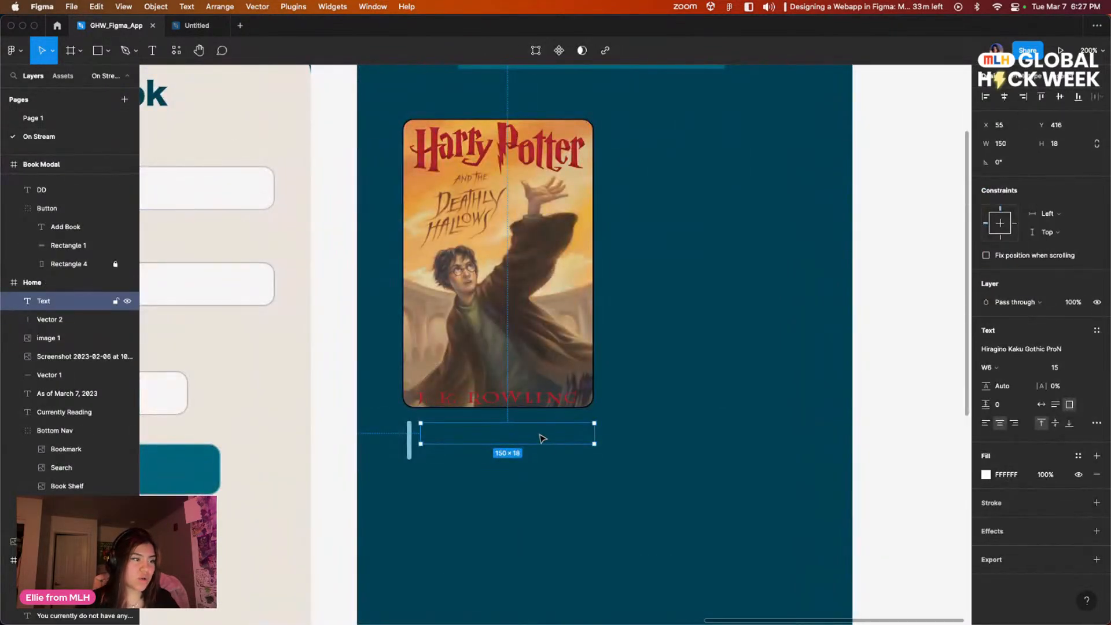
double_click(509, 434)
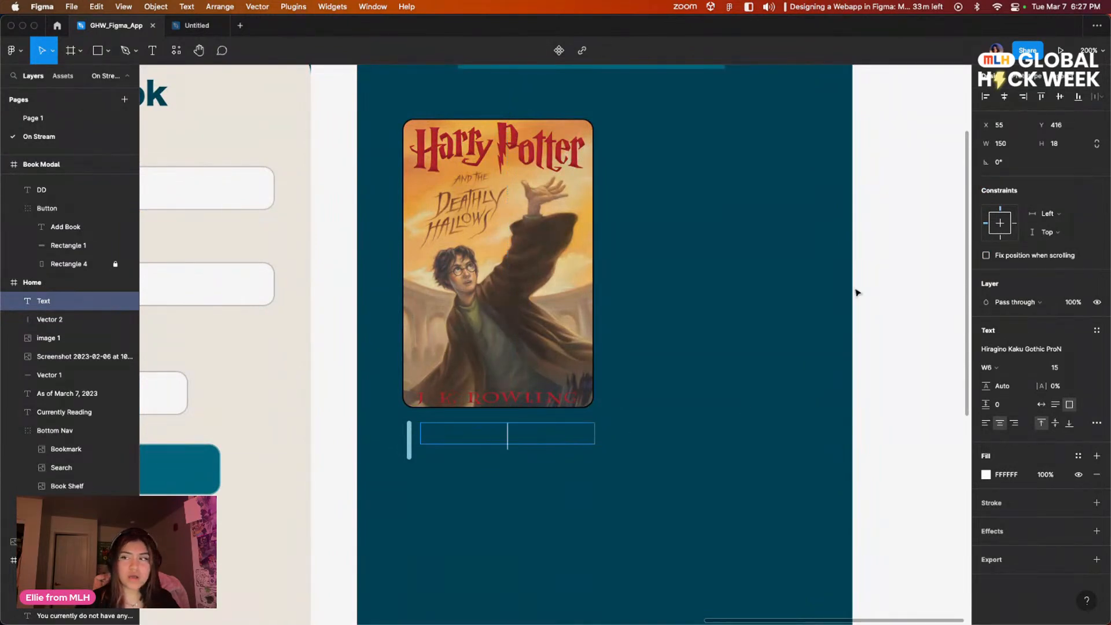
left_click(985, 424)
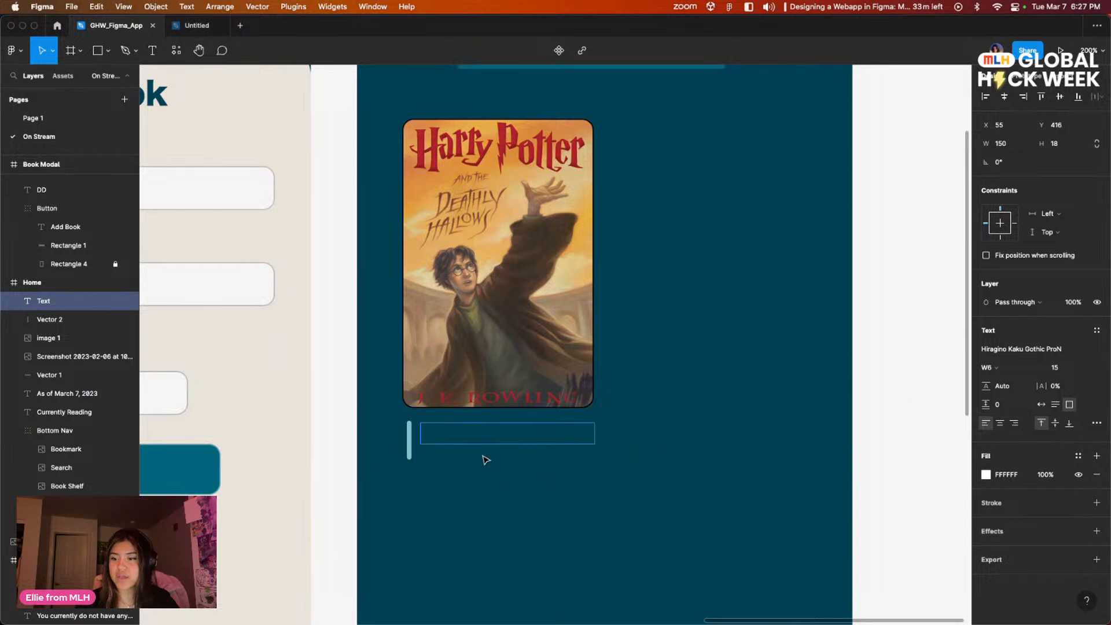
left_click(1086, 368)
left_click(1069, 354)
left_click(1087, 368)
left_click(1079, 354)
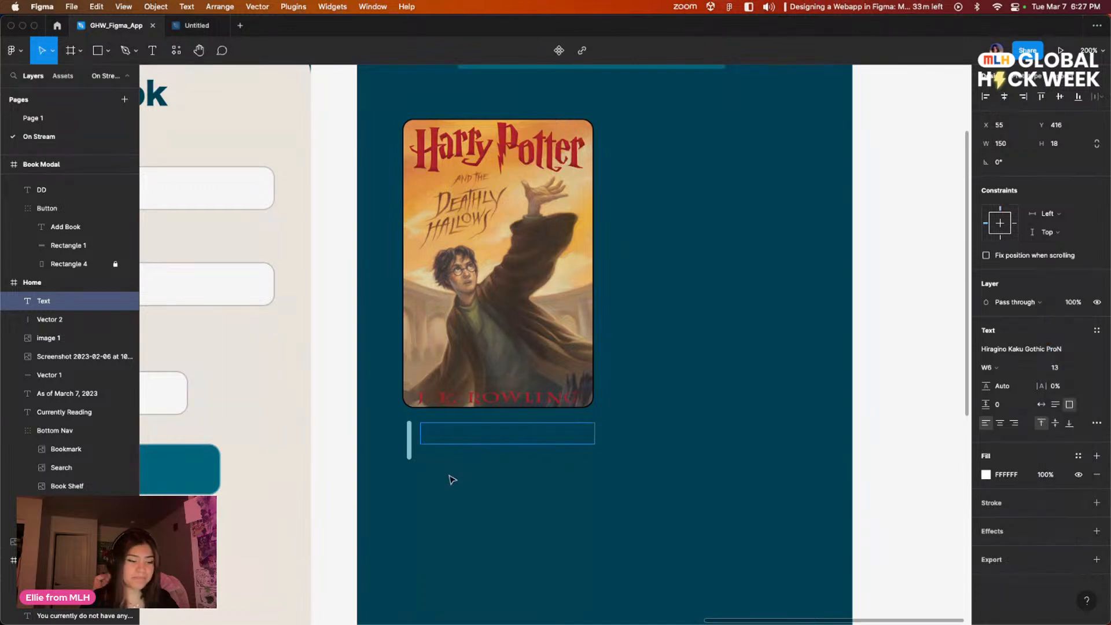
Step: Enter "Started Feb 14, 2023" as the caption beside the vertical line
type("Str")
type("arted")
key("BackSpace")
type("F")
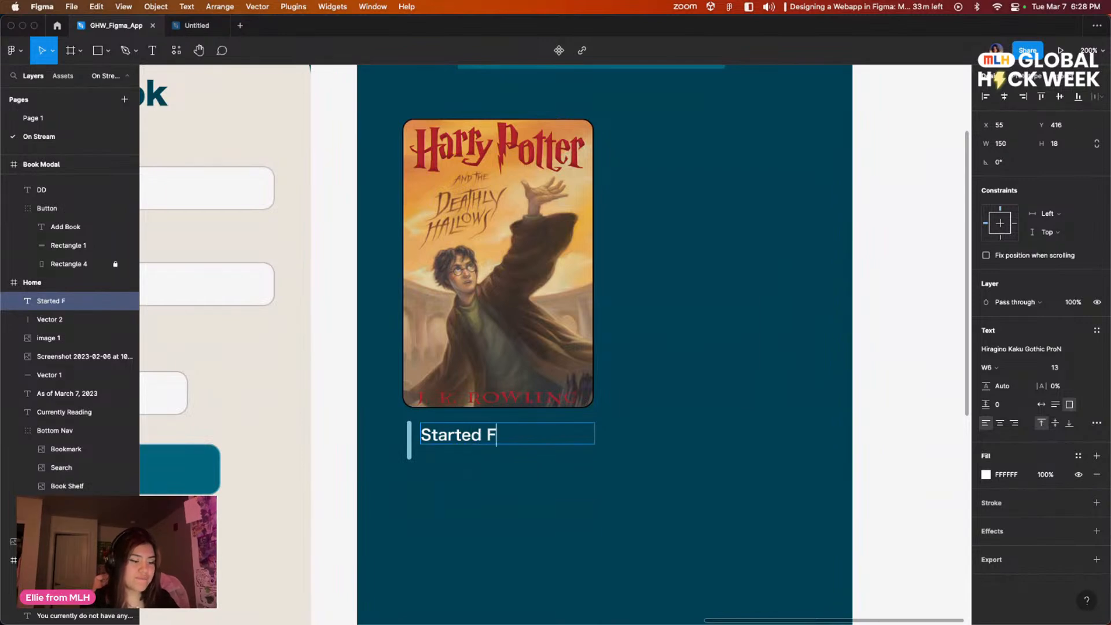
type("eb 14, 2023")
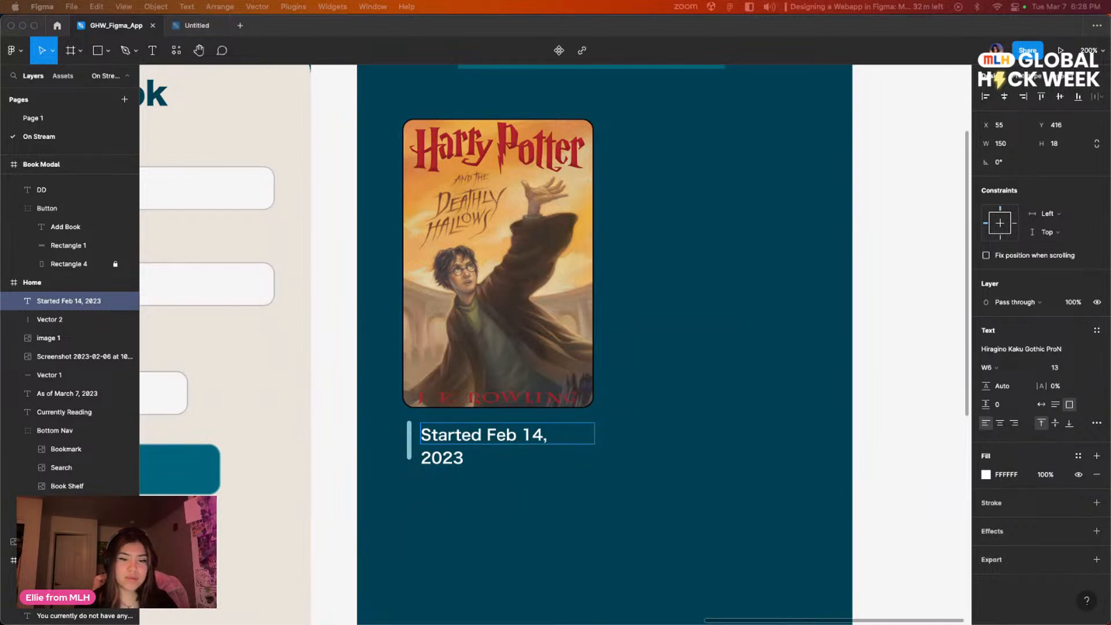
Step: Resize the start-date text box to about 170 × 15 px and set its font size to 12
left_click(544, 466)
left_click(559, 435)
left_click(581, 463)
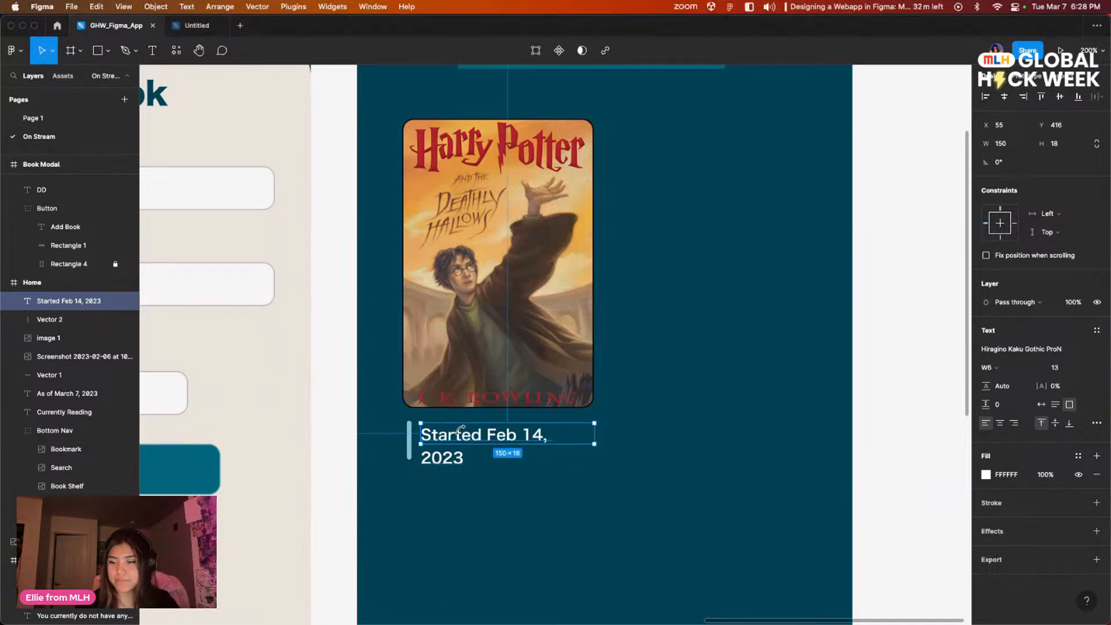
left_click_drag(596, 442, 618, 442)
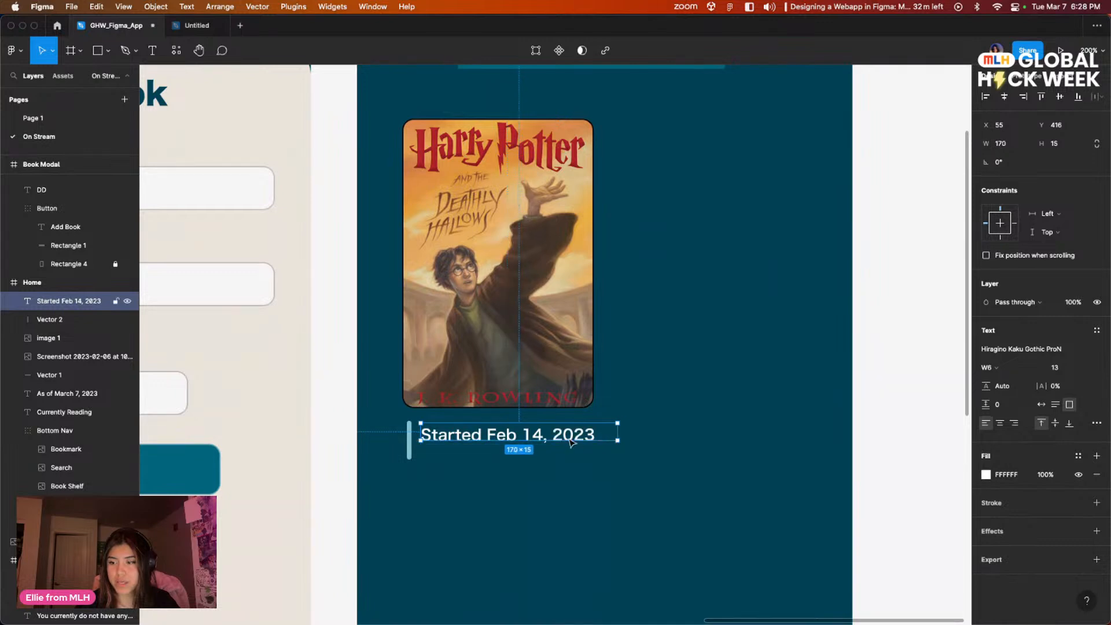
key("Return")
left_click(1064, 368)
type("12")
key("Return")
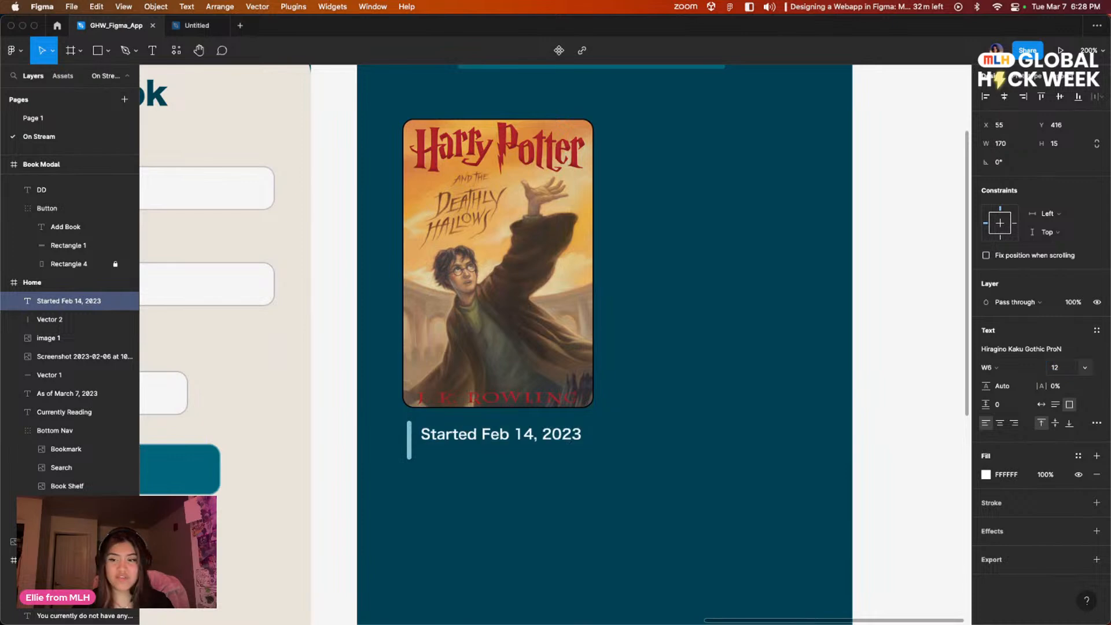
Step: Recolor only the date "Feb 14, 2023" in the caption to pale blue B1CCD4
left_click(538, 459)
double_click(487, 435)
left_click(486, 434)
left_click_drag(484, 434, 597, 435)
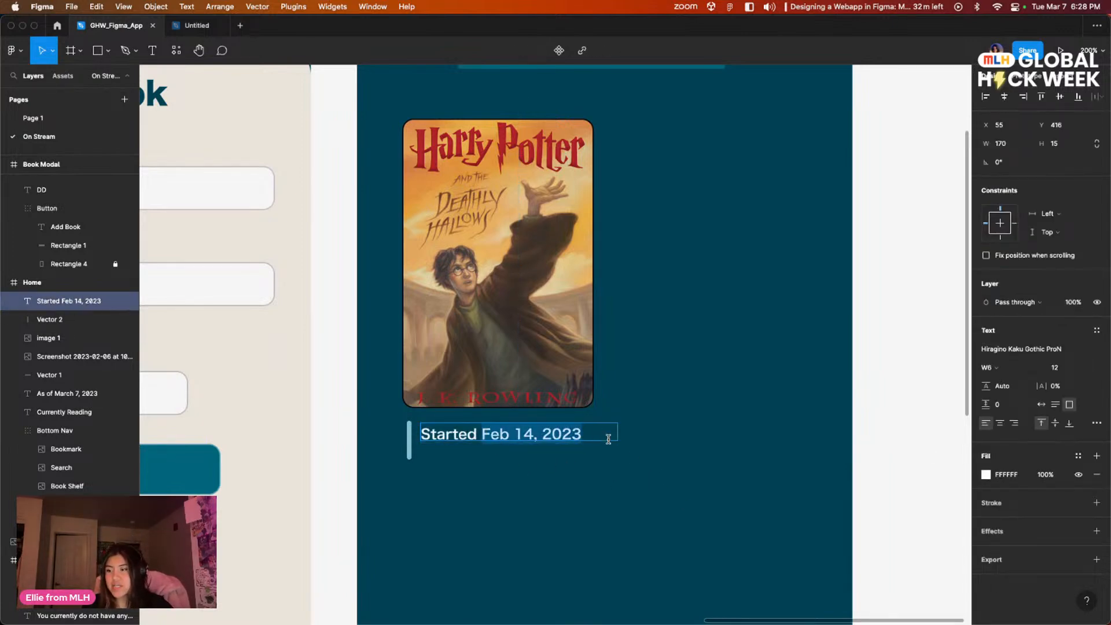
left_click(985, 474)
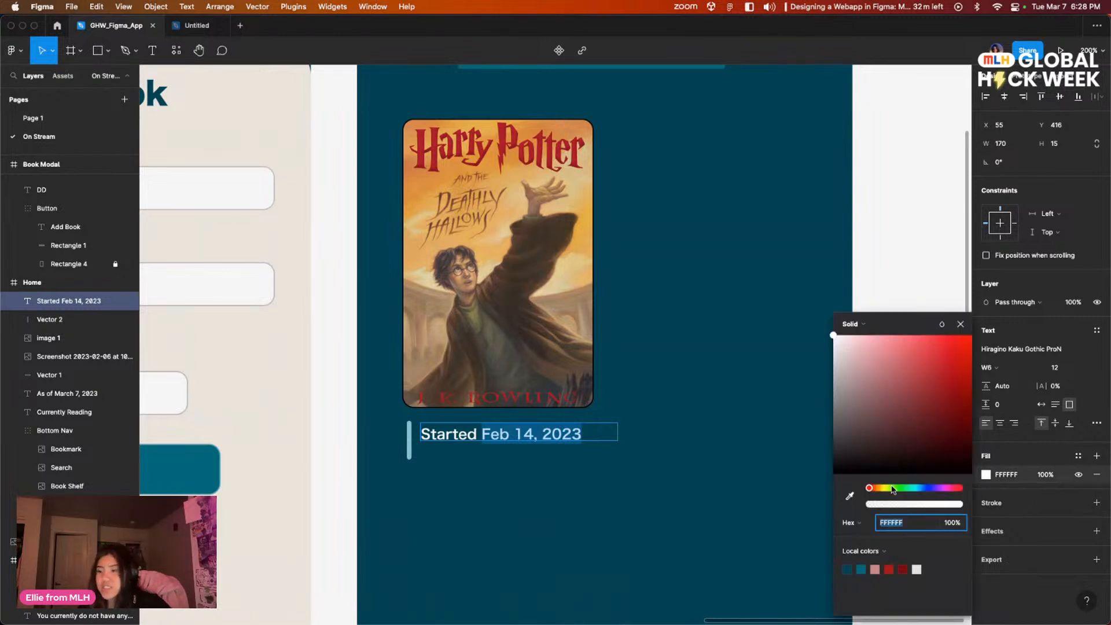
left_click(864, 372)
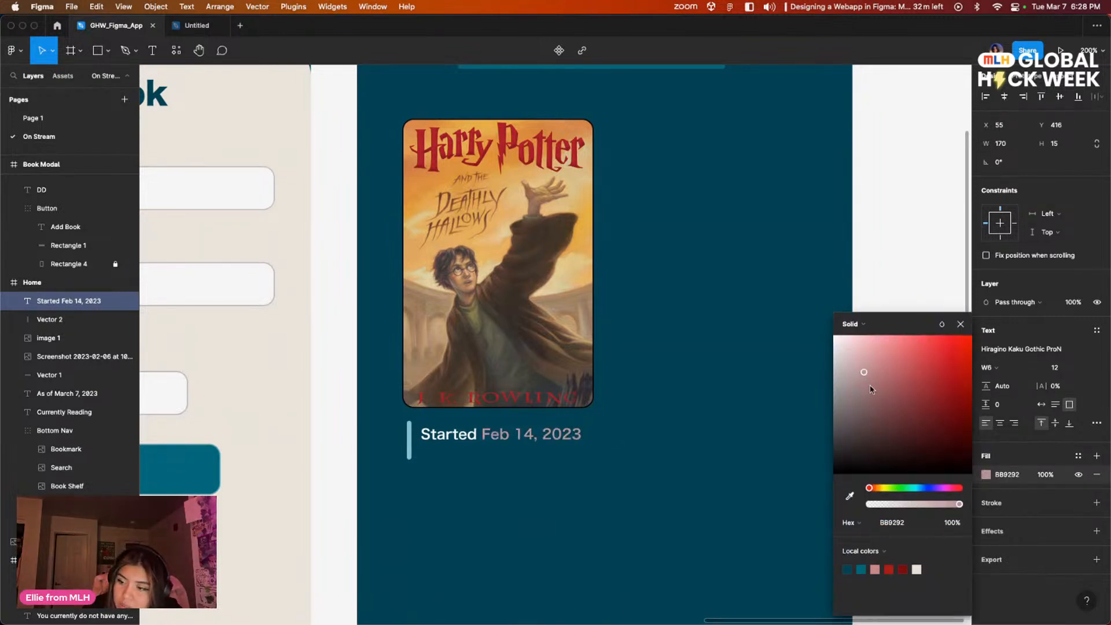
left_click(849, 568)
left_click(893, 374)
left_click_drag(884, 383, 857, 364)
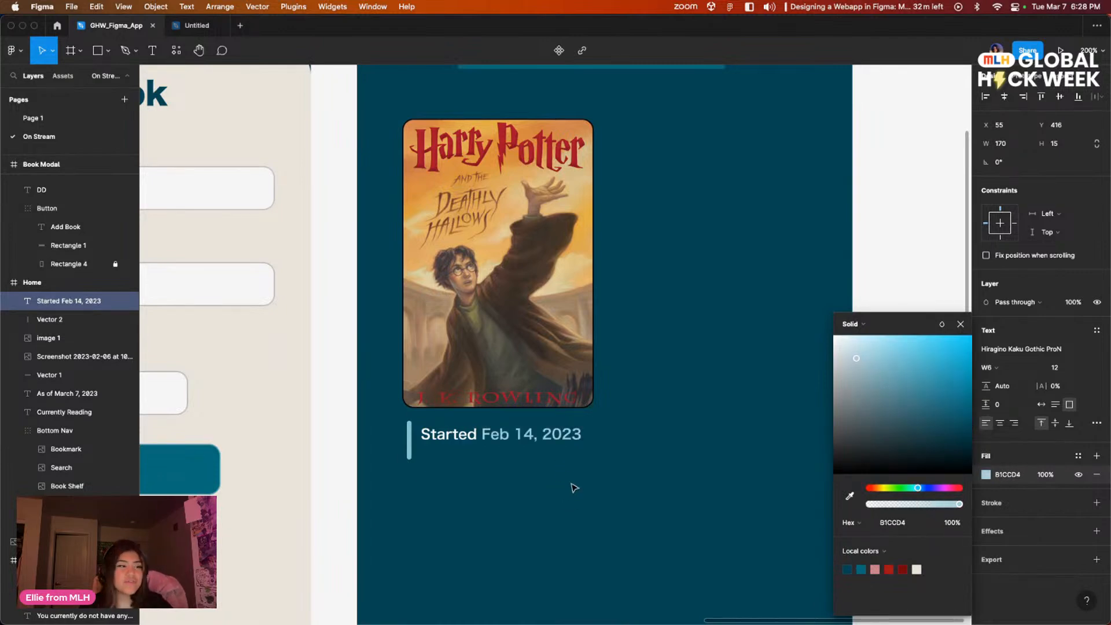
left_click(616, 489)
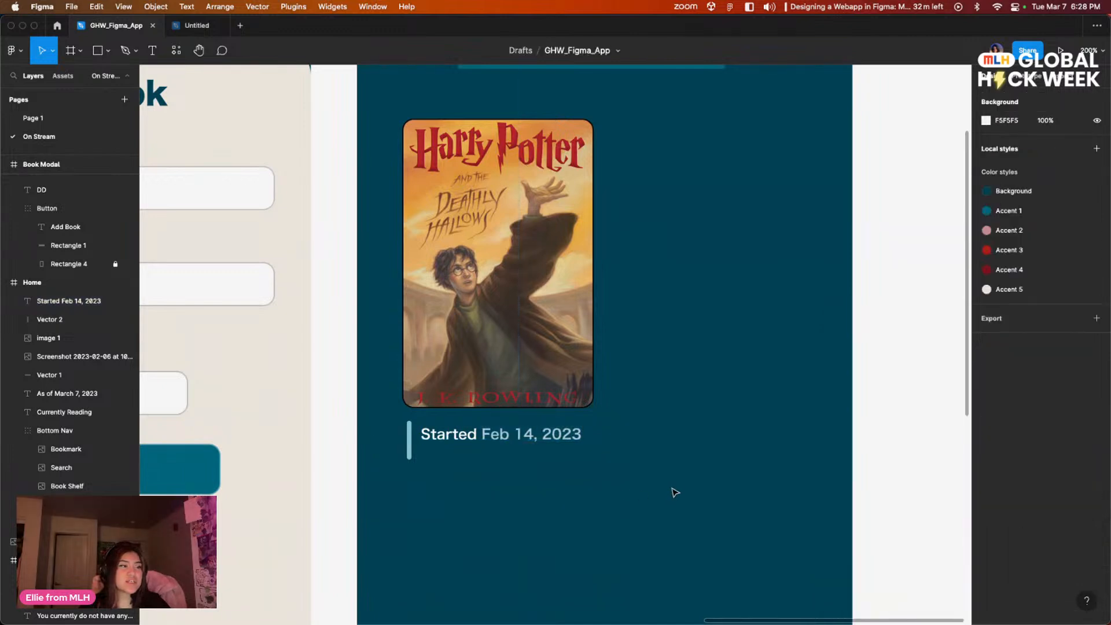
Step: Set the start-date caption's font size to 10 and move it to about X 53, Y 413
scroll(697, 399, "down", 2)
left_click_drag(696, 423, 712, 431)
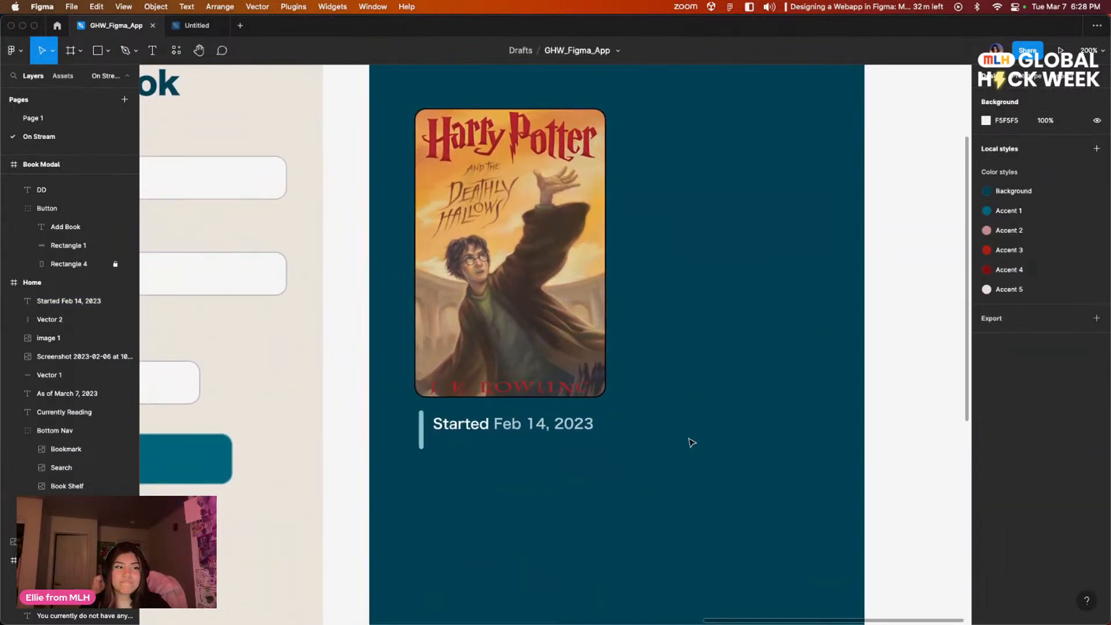
left_click(49, 119)
left_click(50, 136)
left_click(491, 431)
double_click(490, 431)
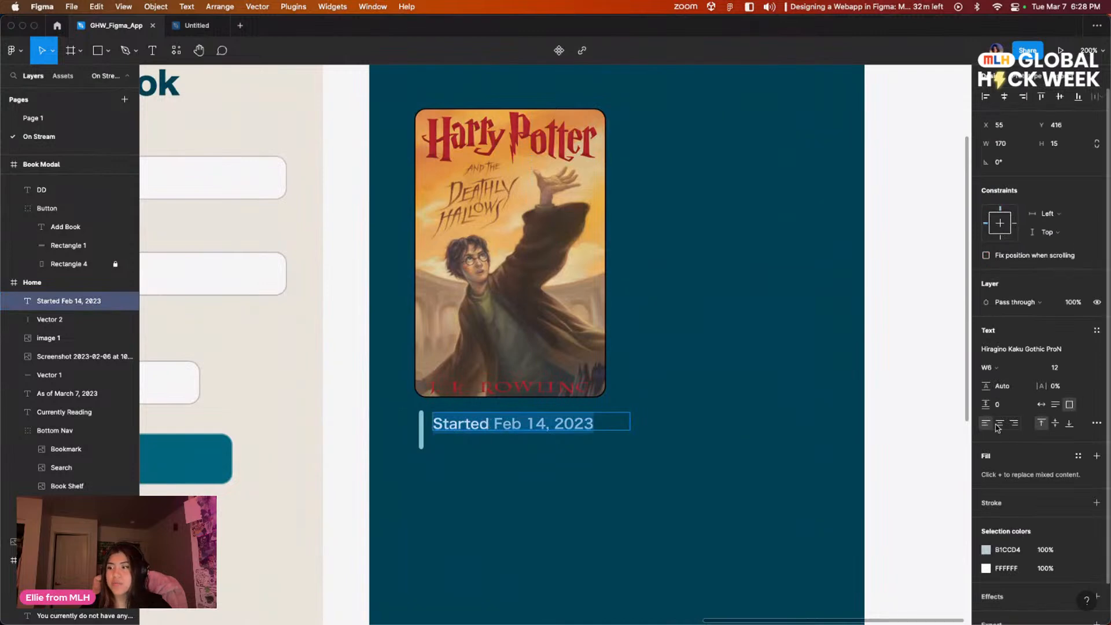
left_click(1070, 370)
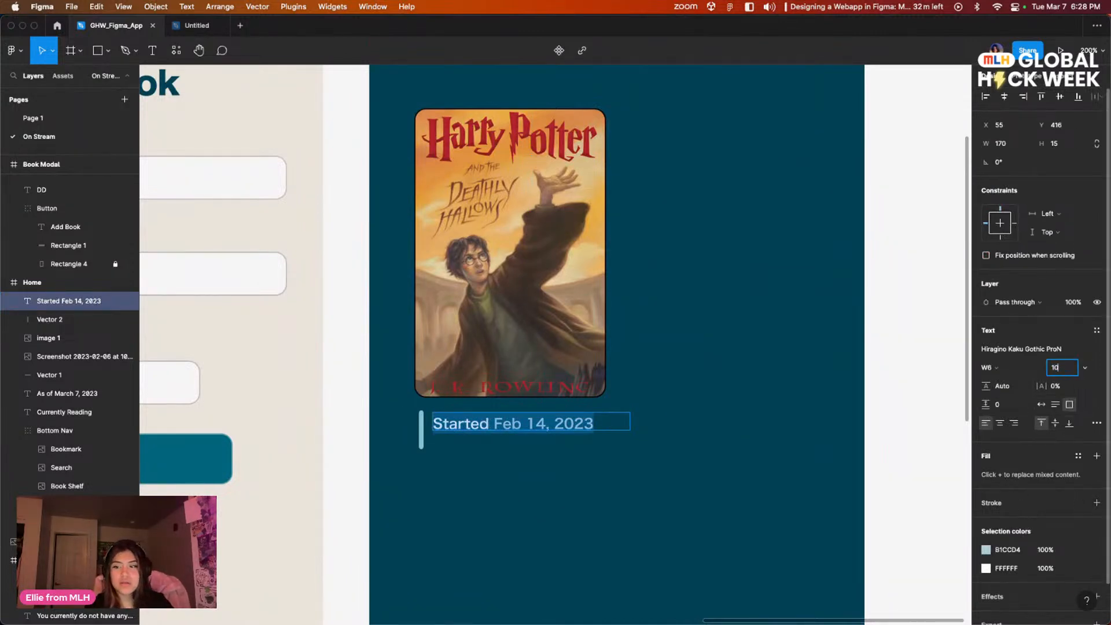
key("Return")
left_click(509, 427)
left_click_drag(489, 424, 486, 420)
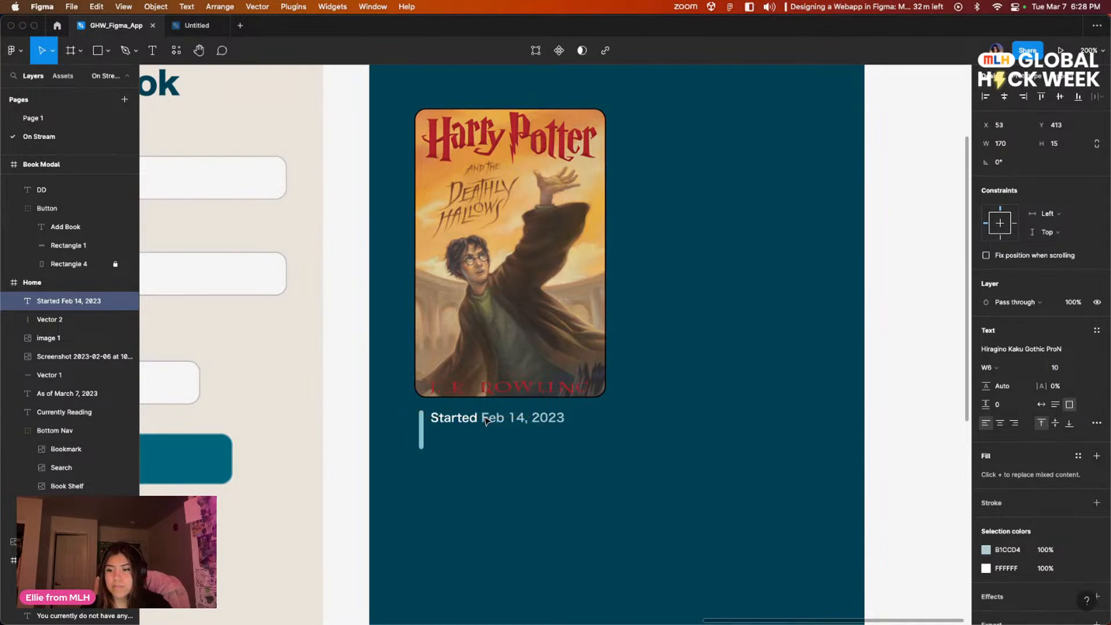
Step: Add the sentence "This book has been in your library for 35 days." on a new line below the start date
left_click(508, 463)
left_click(504, 421)
left_click(571, 422)
double_click(560, 420)
left_click(573, 420)
type("You hav")
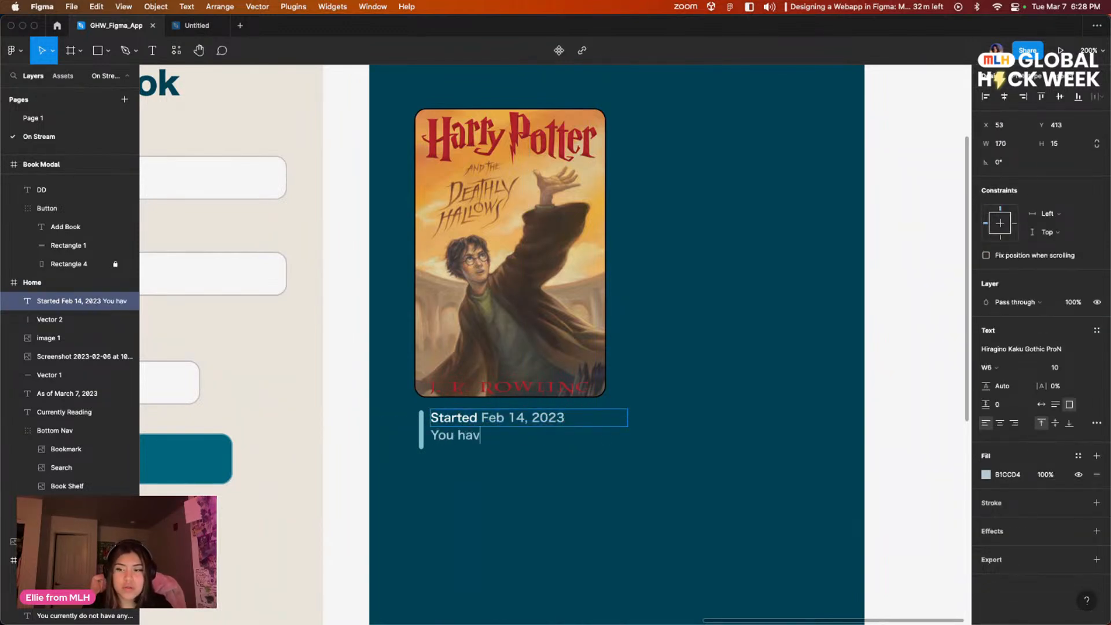
type("e")
key("BackSpace")
key("BackSpace")
key("BackSpace")
key("BackSpace")
key("BackSpace")
key("BackSpace")
key("BackSpace")
key("BackSpace")
type("This book has been ")
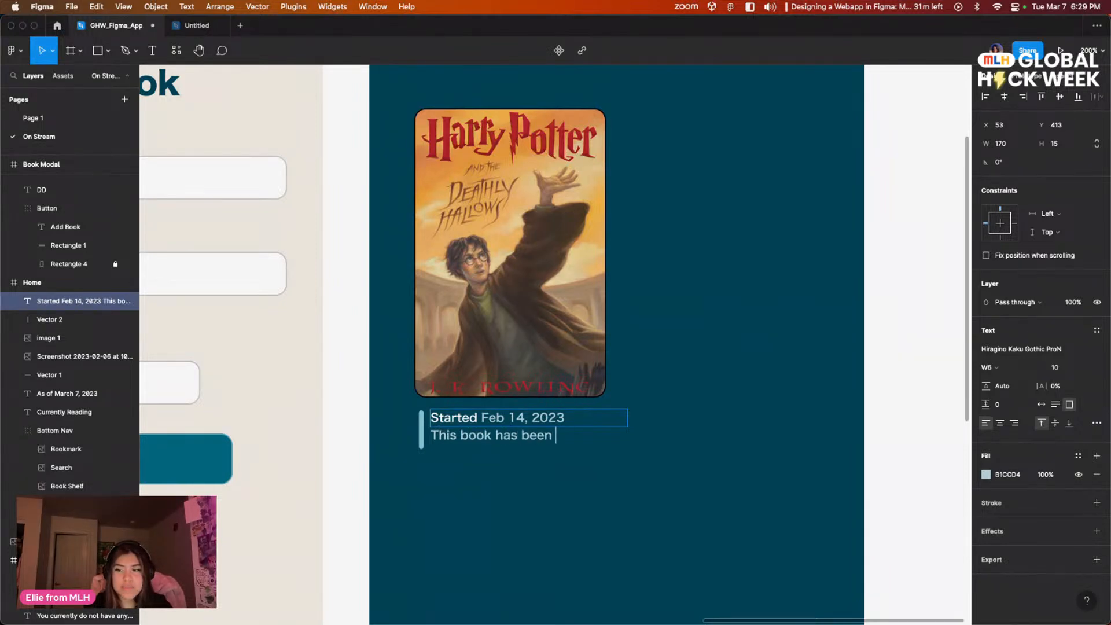
type("in yout")
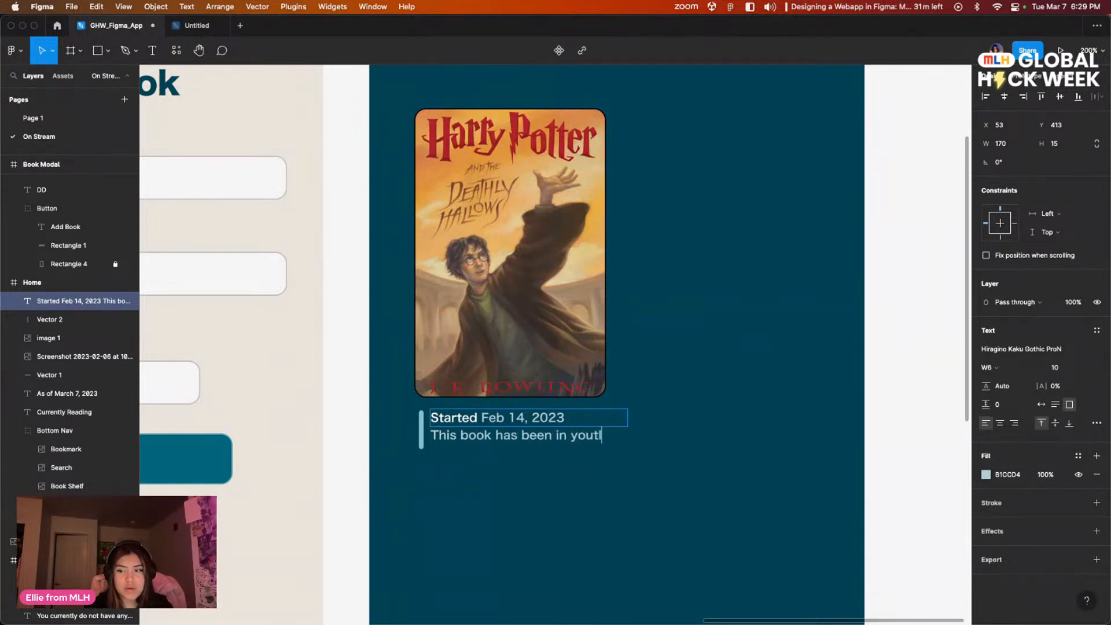
key("Return")
type("library for")
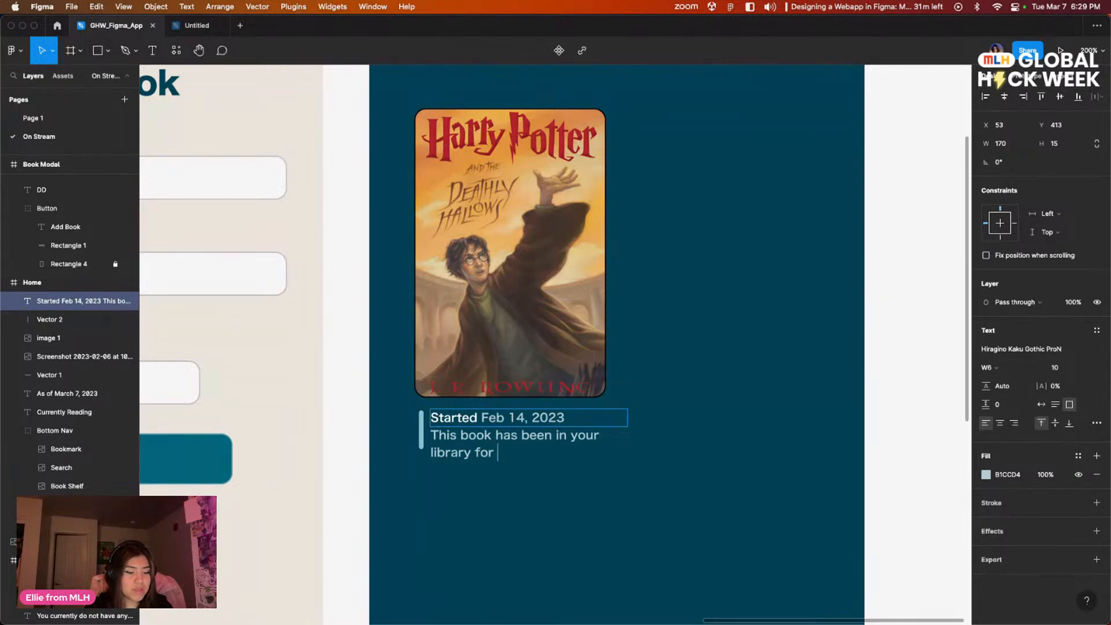
type("35 days.")
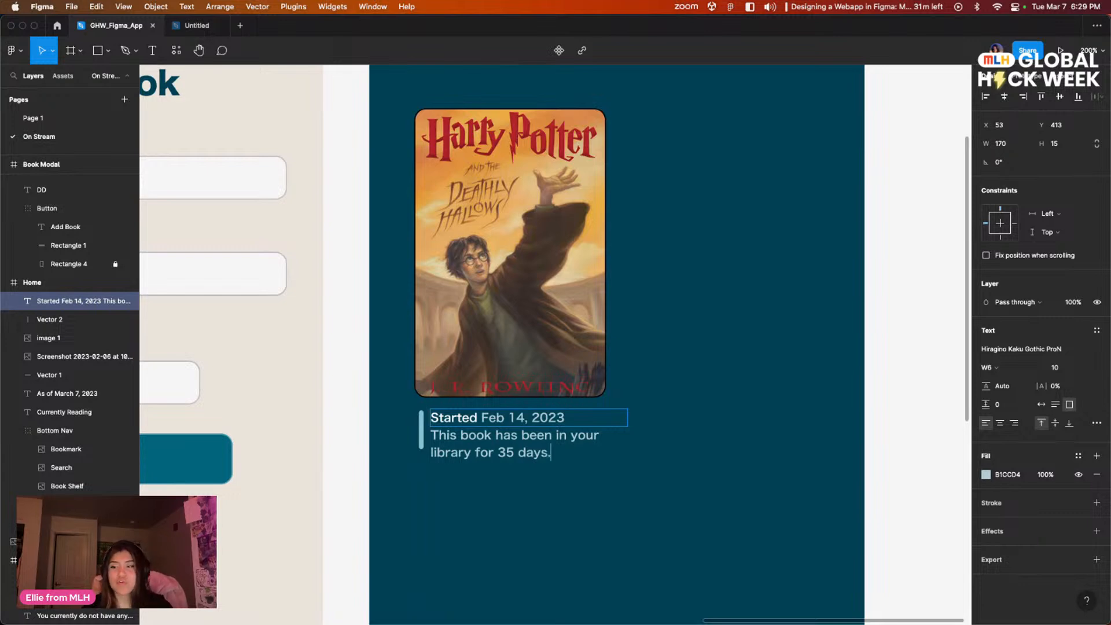
Step: Try to reduce the paragraph spacing of the whole caption
key("super+a")
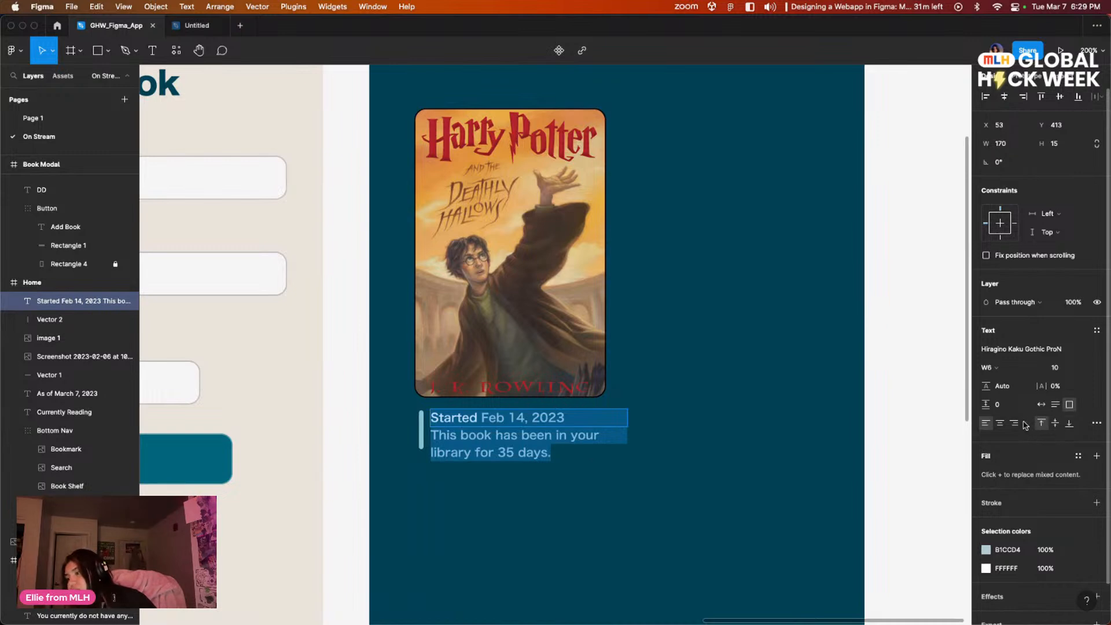
left_click_drag(988, 404, 960, 404)
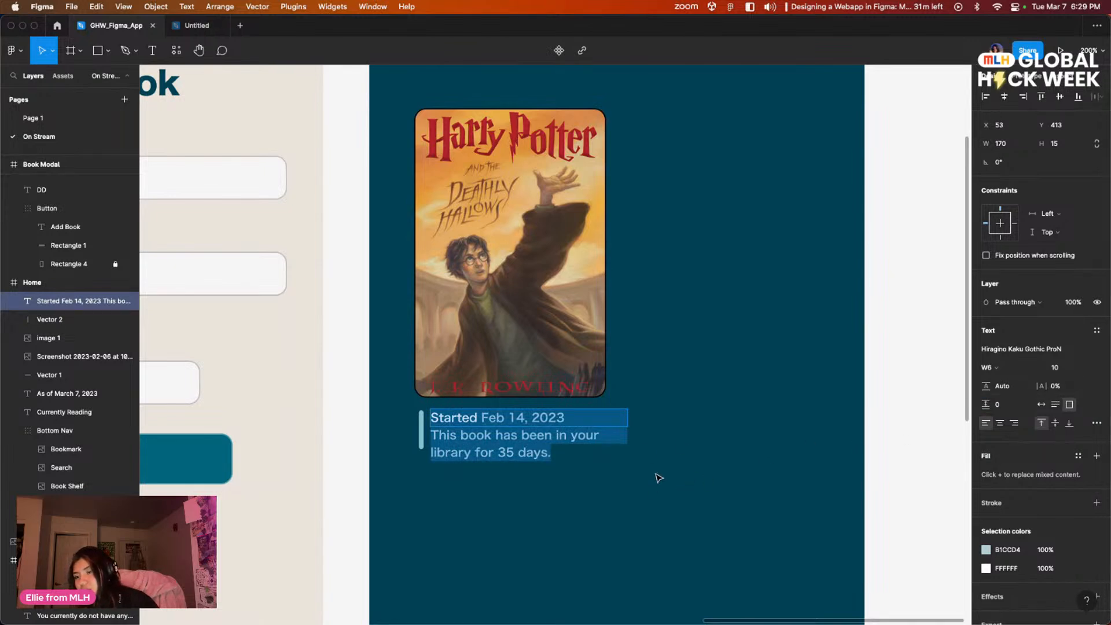
key("Escape")
Step: Lengthen the light teal vertical line downward so it spans all three lines of the caption
left_click(476, 466)
left_click(420, 435)
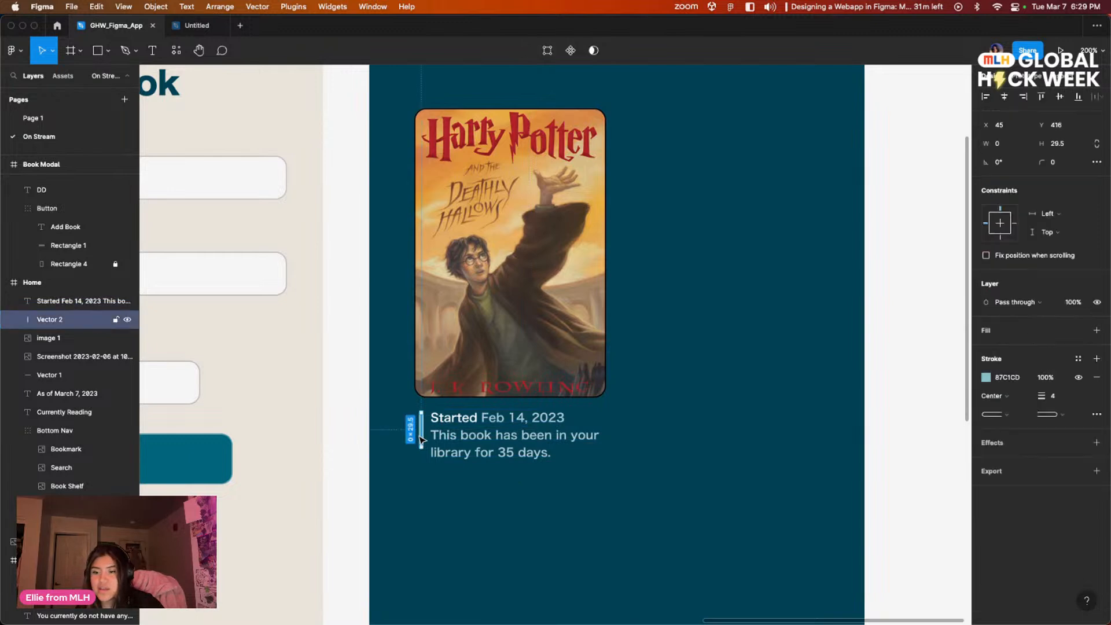
left_click_drag(421, 448, 421, 457)
left_click(497, 493)
left_click_drag(778, 519, 755, 474)
Step: Set the font size of the whole caption to 9.5
left_click_drag(598, 466, 580, 498)
double_click(512, 450)
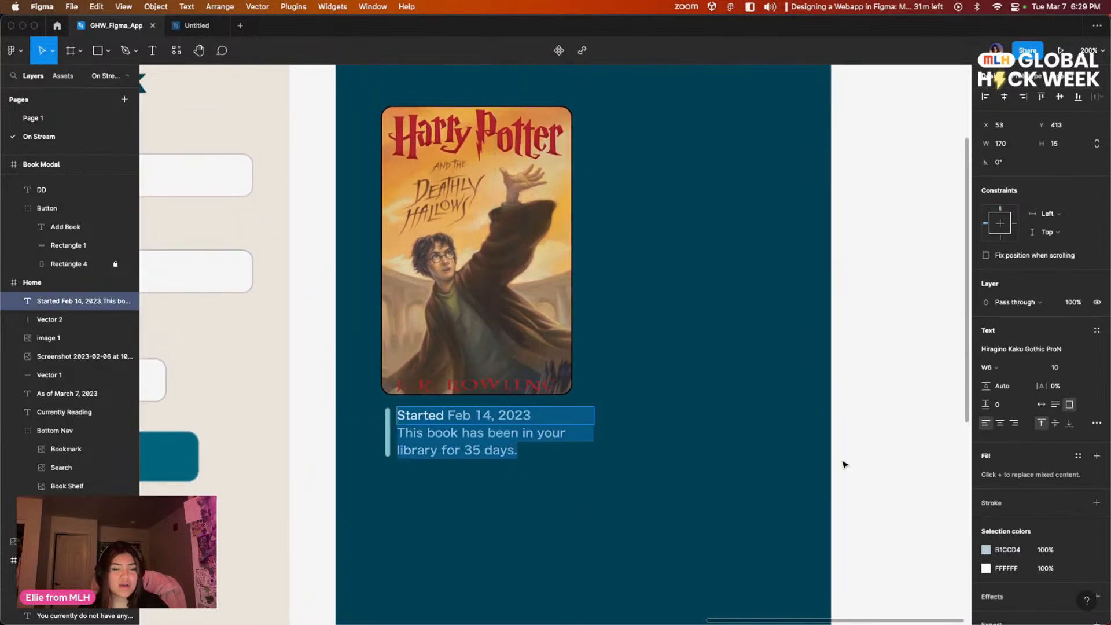
left_click(1056, 368)
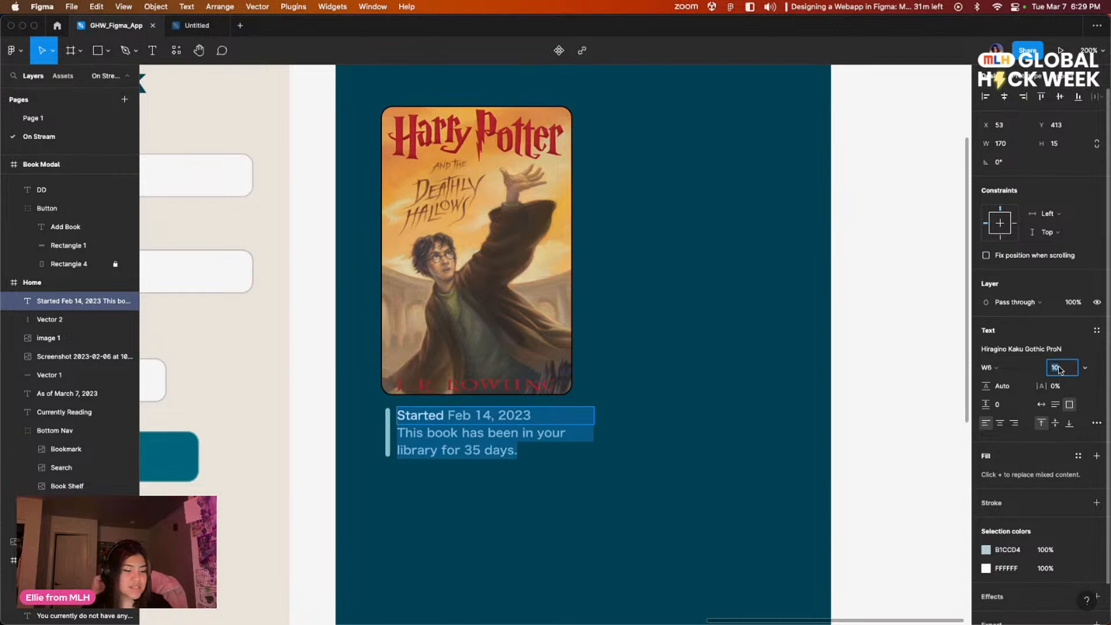
type("9.5")
key("Return")
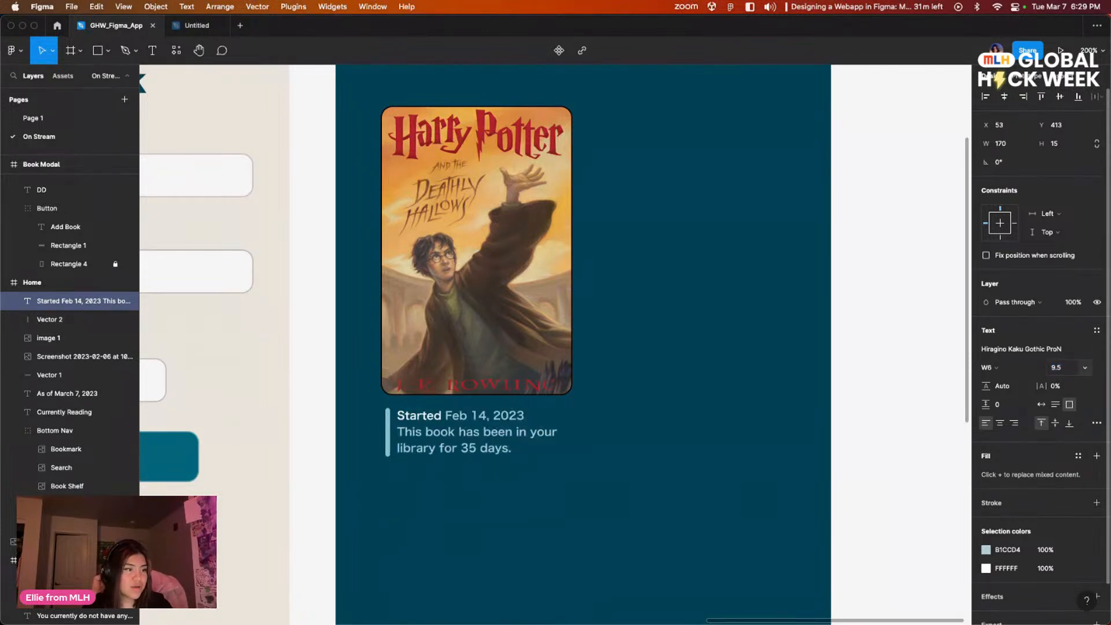
left_click(675, 462)
Step: Enlarge the caption's text box to about 169 × 44 px so it encloses all three lines
scroll(693, 442, "right", 1)
left_click(636, 453)
left_click(407, 451)
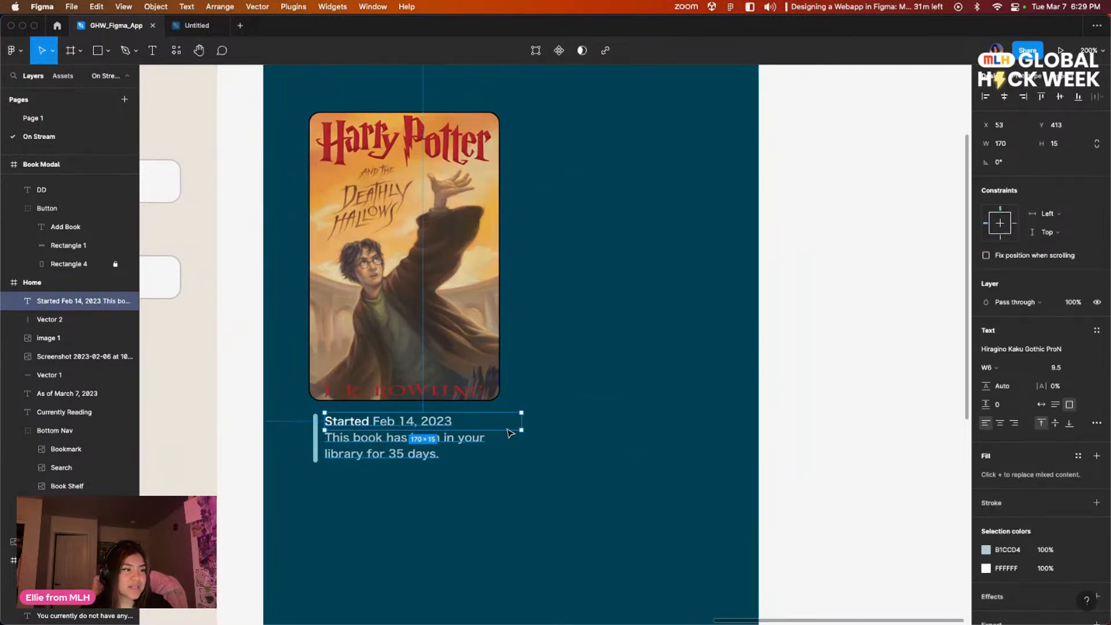
left_click_drag(521, 428, 520, 464)
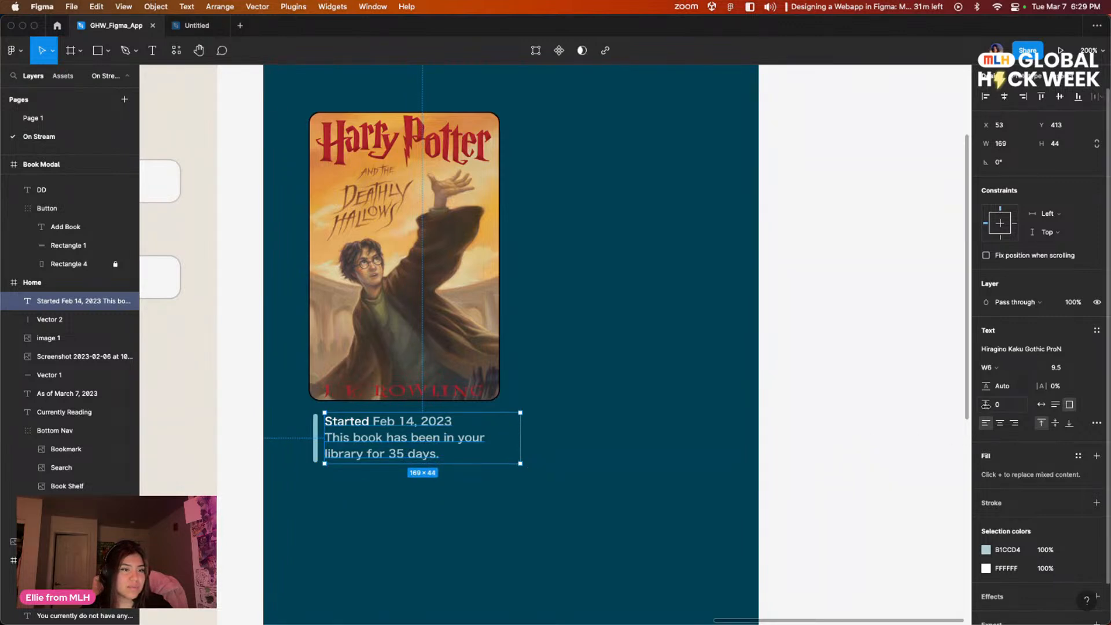
Step: Recolor the caption sentence "This book has been in your library for 35 days." to white, FFFFFF
double_click(356, 446)
left_click_drag(440, 454, 318, 434)
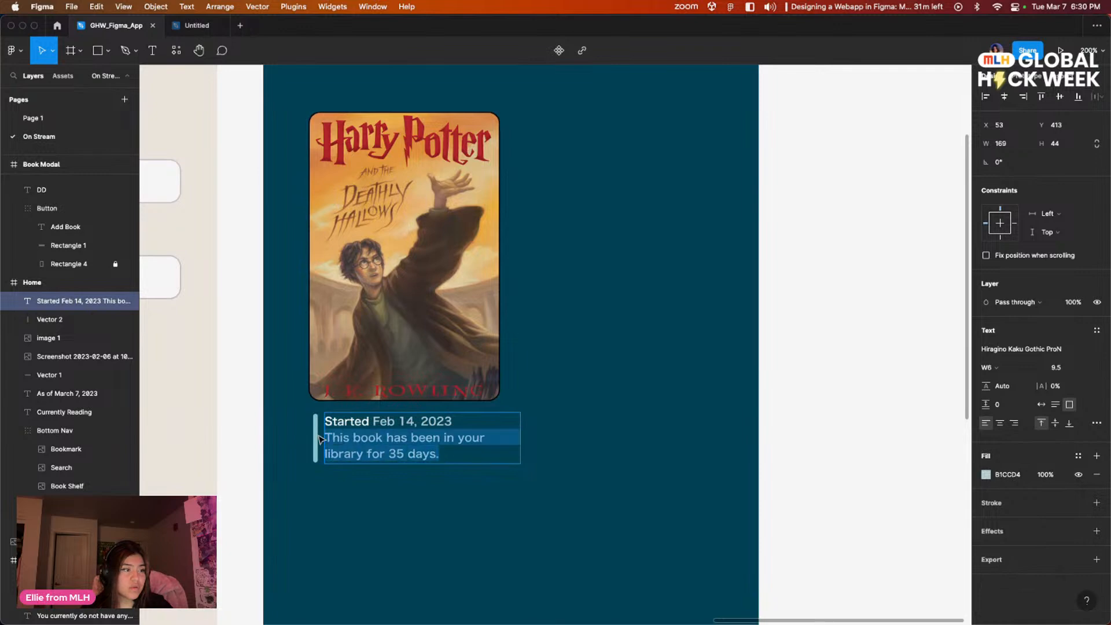
left_click(986, 474)
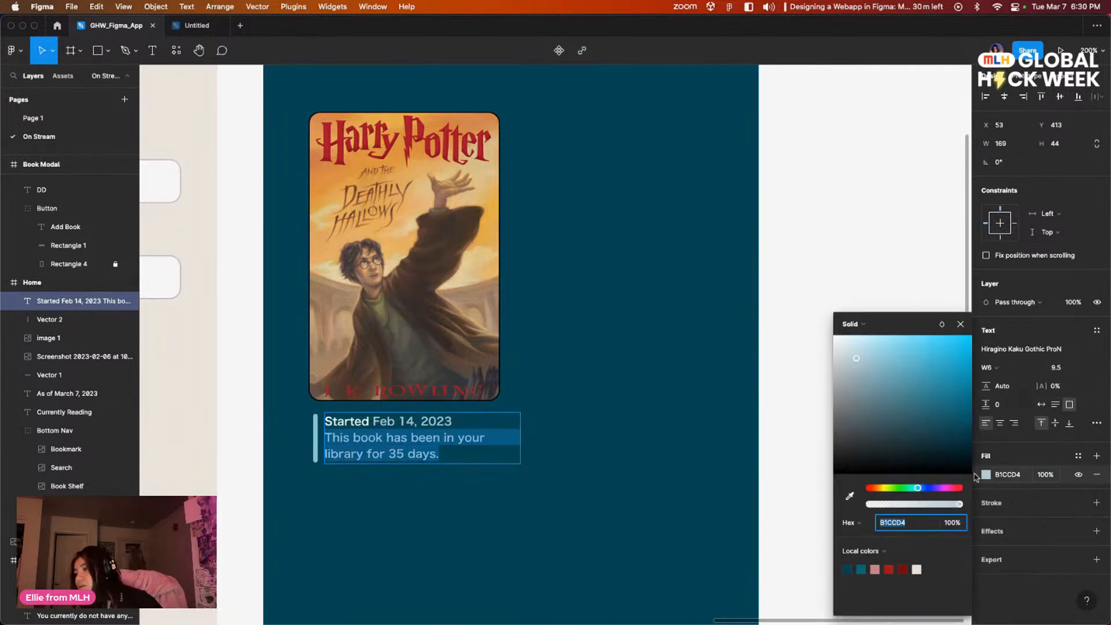
left_click_drag(856, 358, 759, 301)
left_click(595, 396)
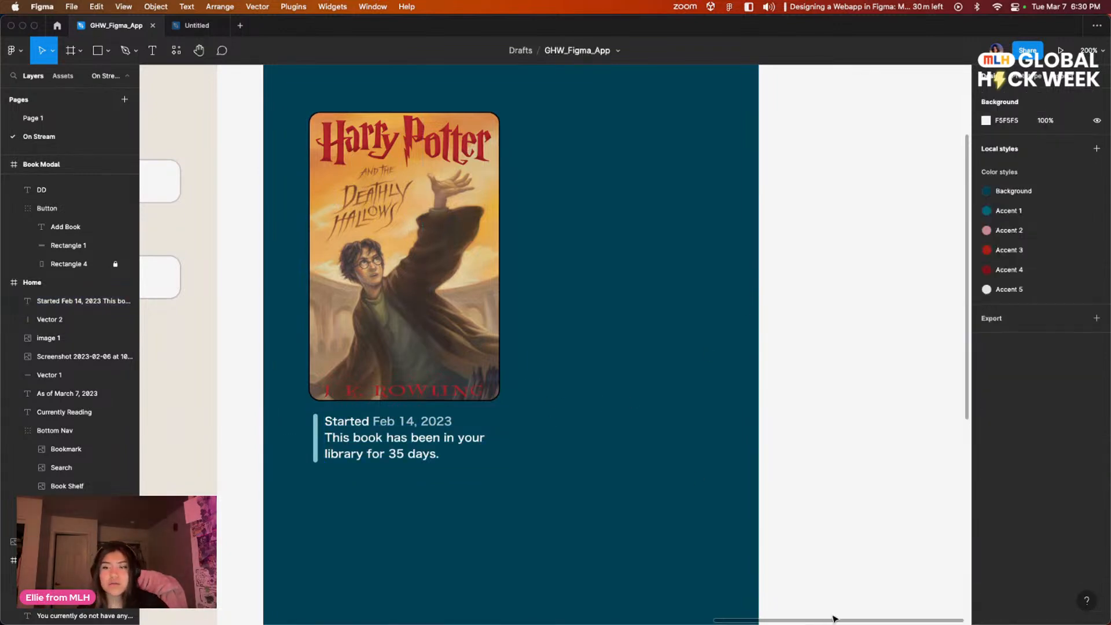
Step: Try the local colors AB2016, 7C0E0E and 00667B on the number 35 in the caption, leaving it on 00667B
scroll(694, 372, "down", 2)
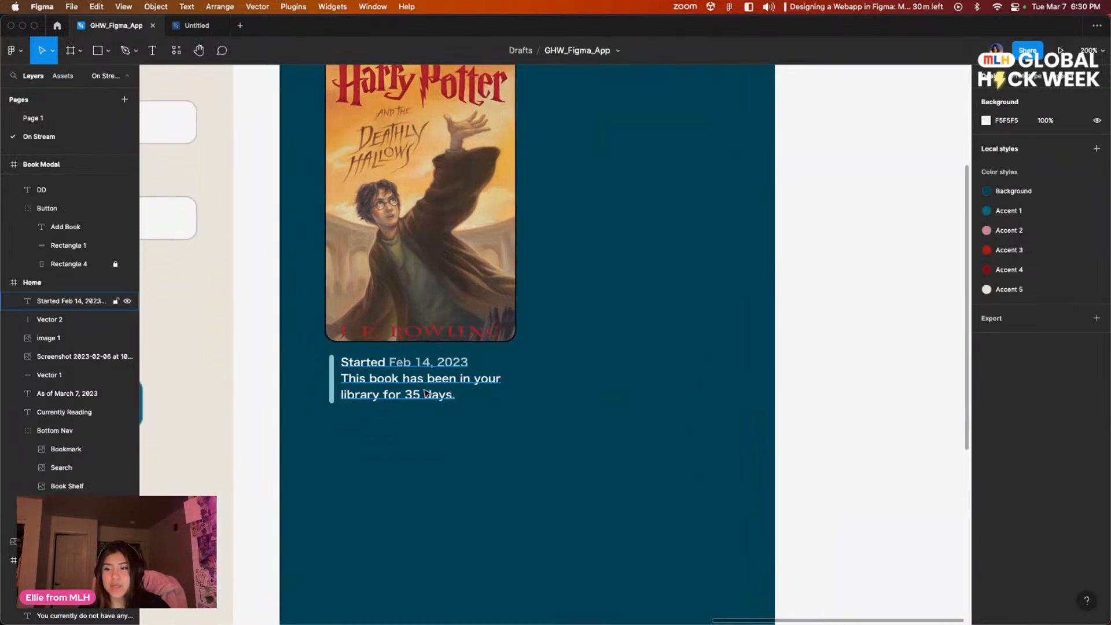
left_click(416, 398)
double_click(415, 398)
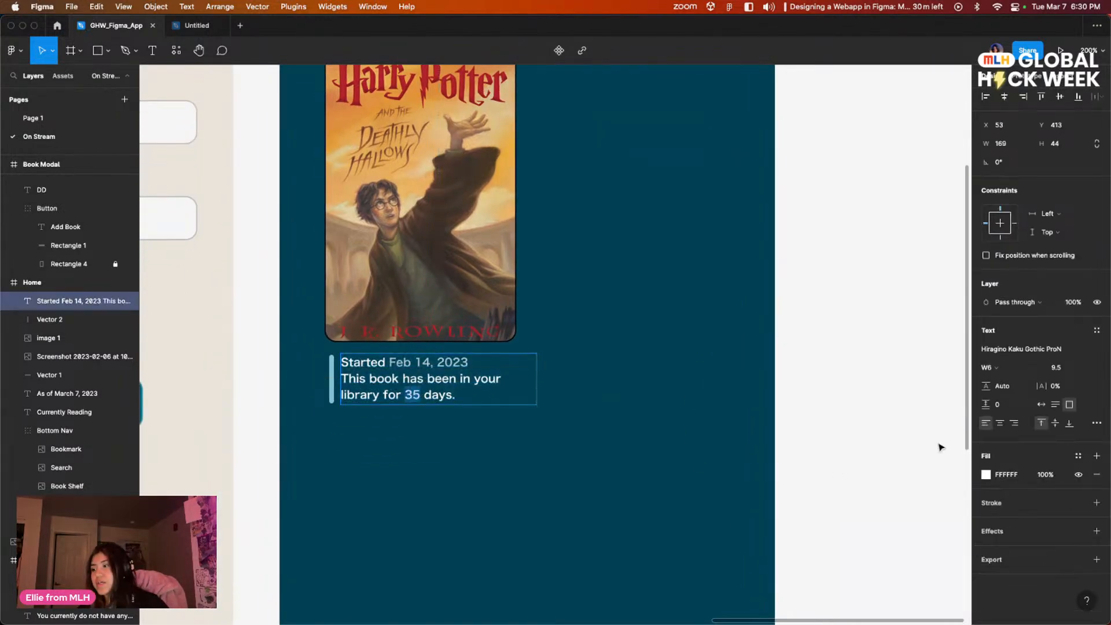
left_click(985, 475)
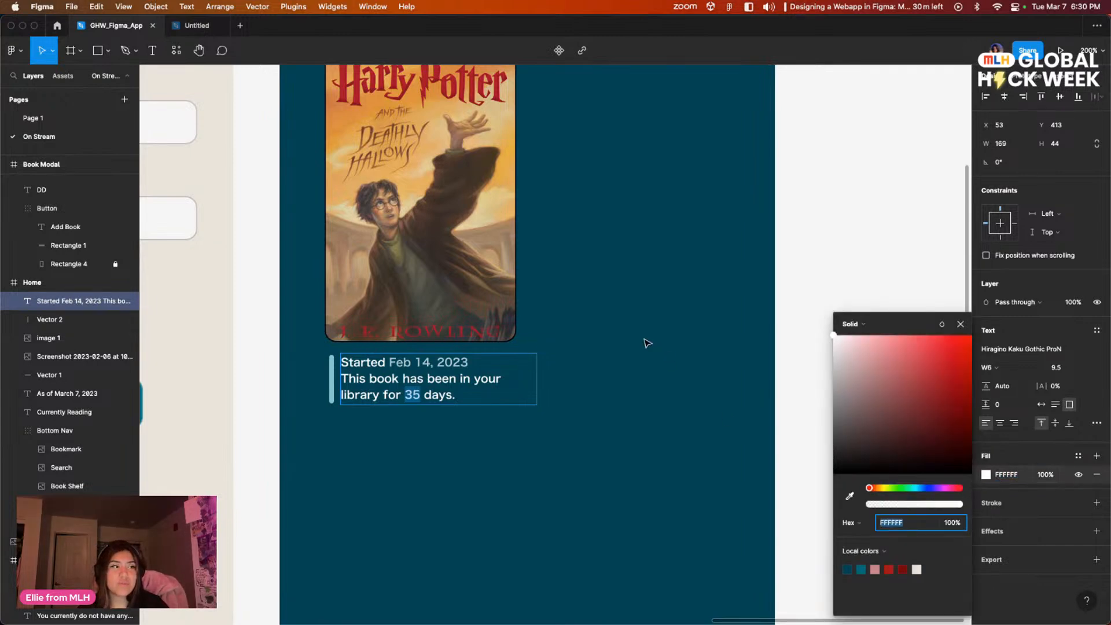
scroll(656, 347, "left", 10)
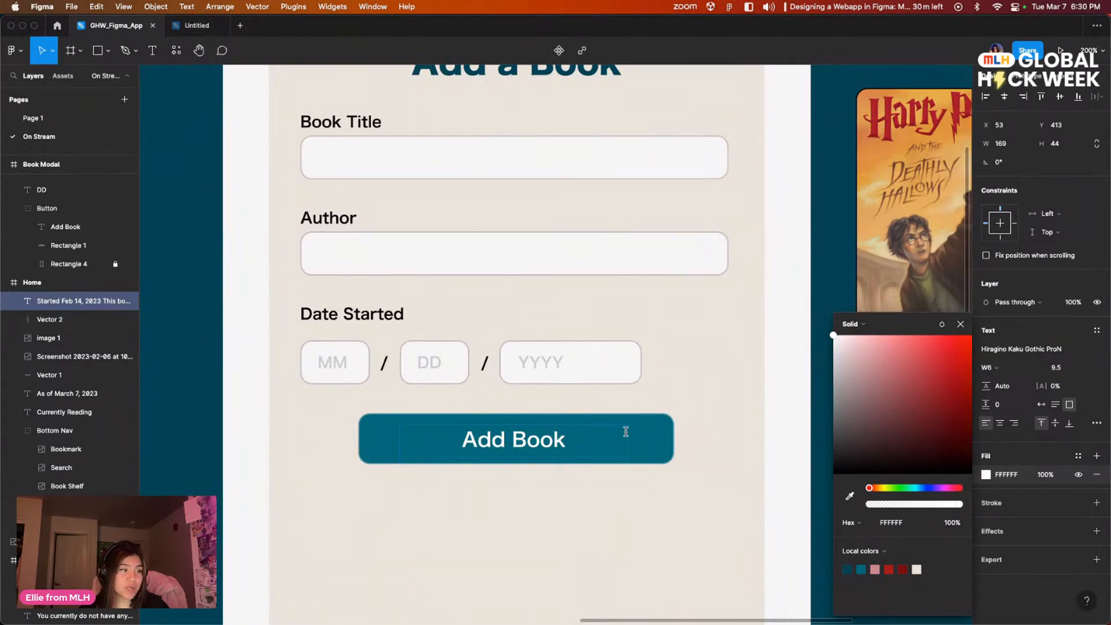
left_click_drag(747, 472, 564, 426)
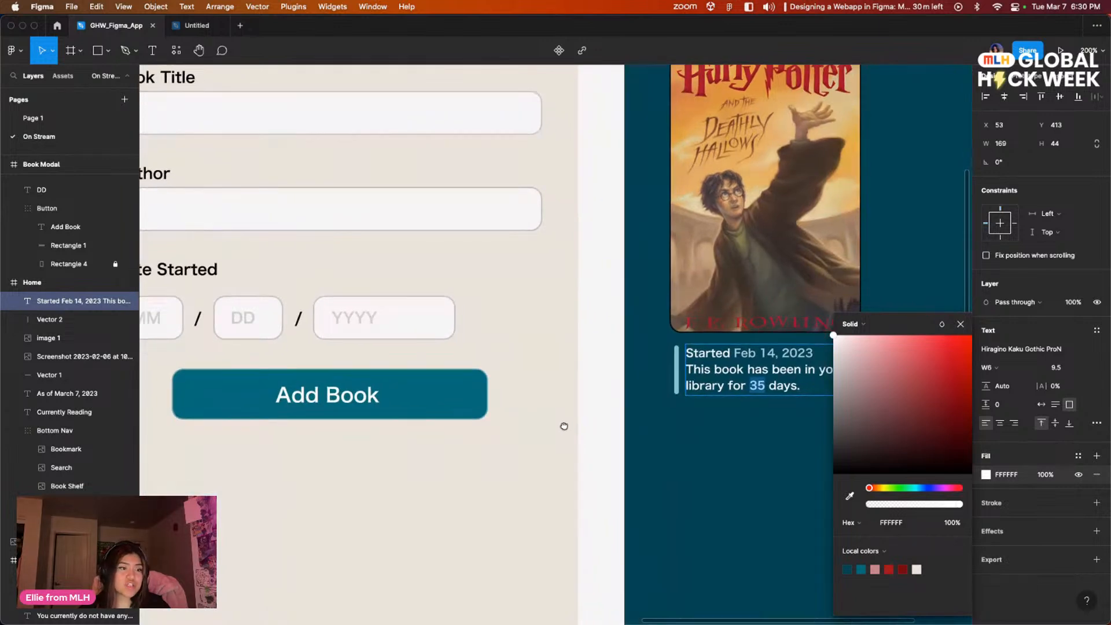
left_click_drag(564, 425, 510, 427)
left_click(893, 568)
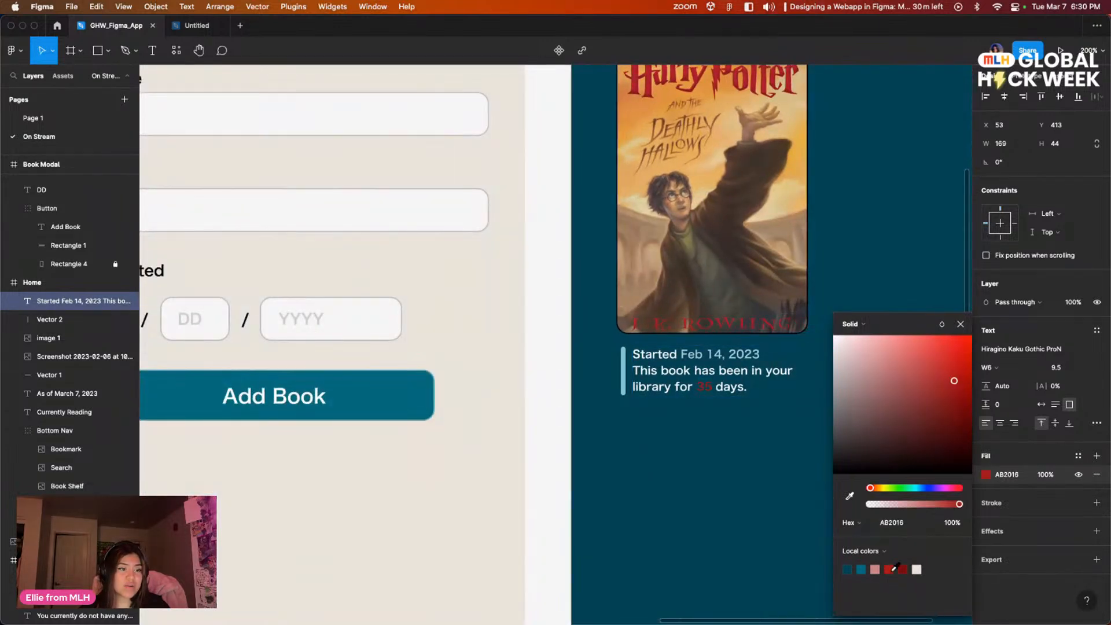
left_click(904, 569)
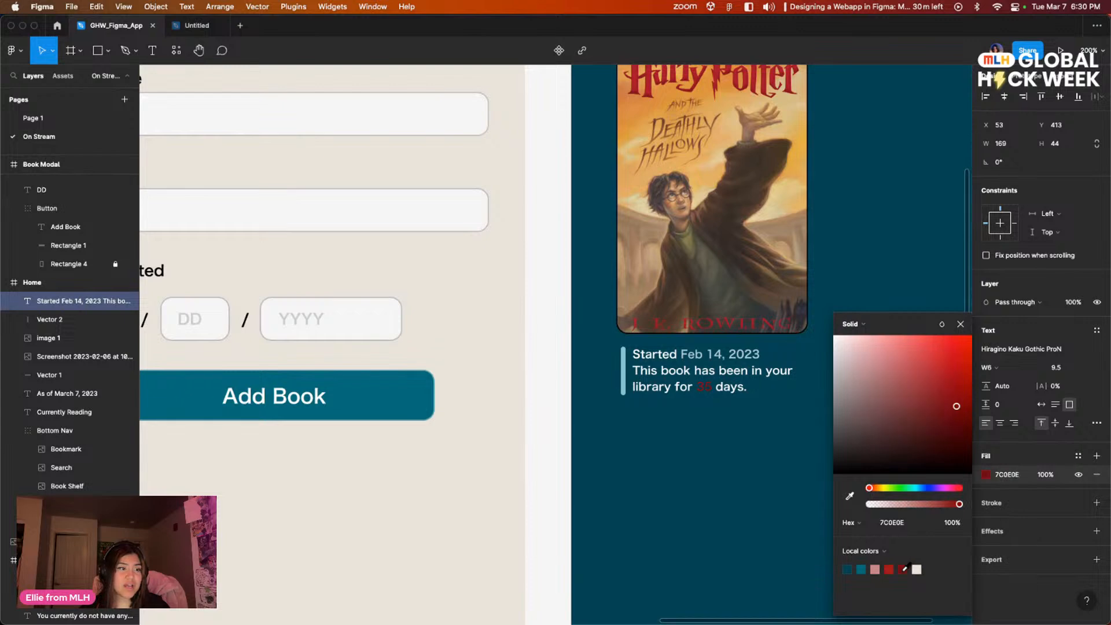
left_click(864, 569)
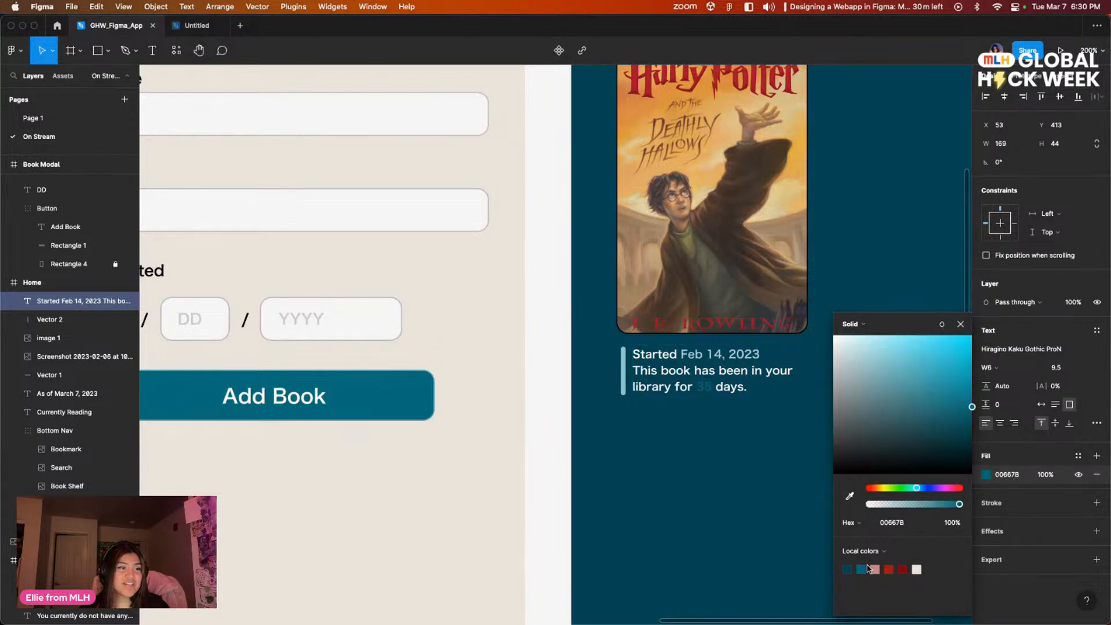
Step: Lighten the number 35 in the caption to the pale teal ADCDD3
left_click(892, 387)
left_click_drag(884, 382, 866, 364)
left_click(862, 349)
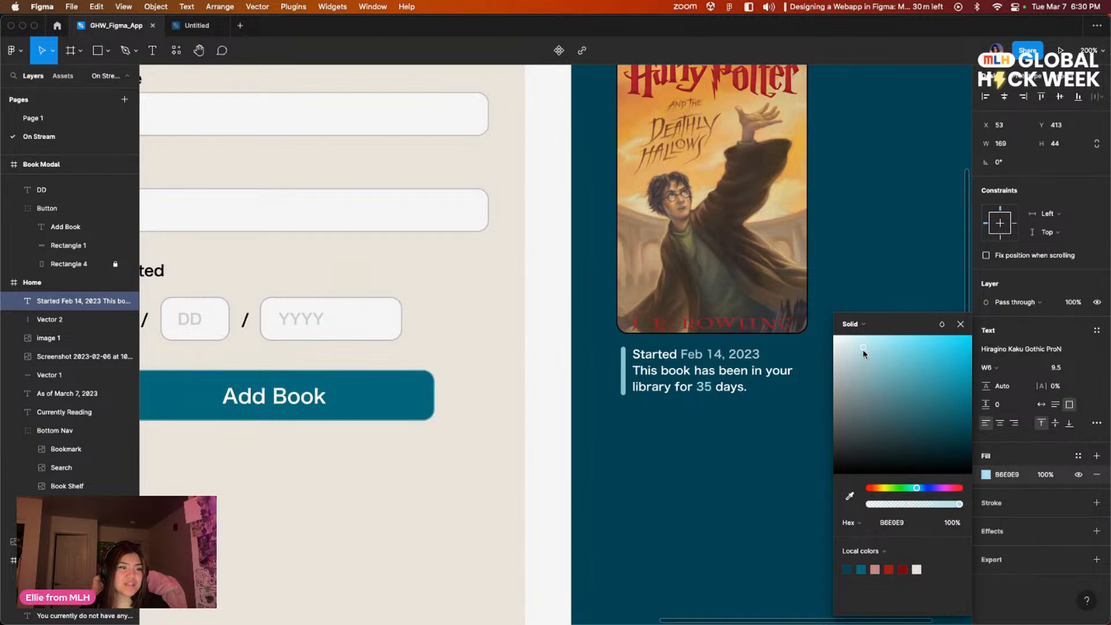
left_click(859, 360)
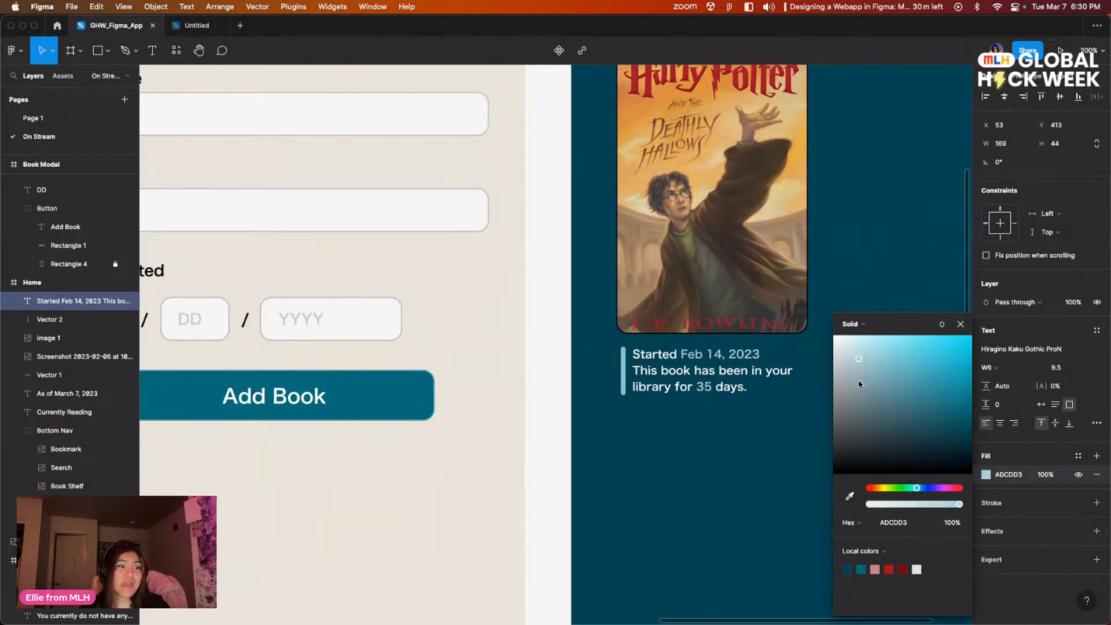
left_click(736, 427)
left_click(762, 444)
Step: Review the Home screen's layout from the Currently Reading header down past the cover's caption
scroll(763, 444, "right", 5)
scroll(680, 442, "up", 4)
scroll(806, 328, "up", 3)
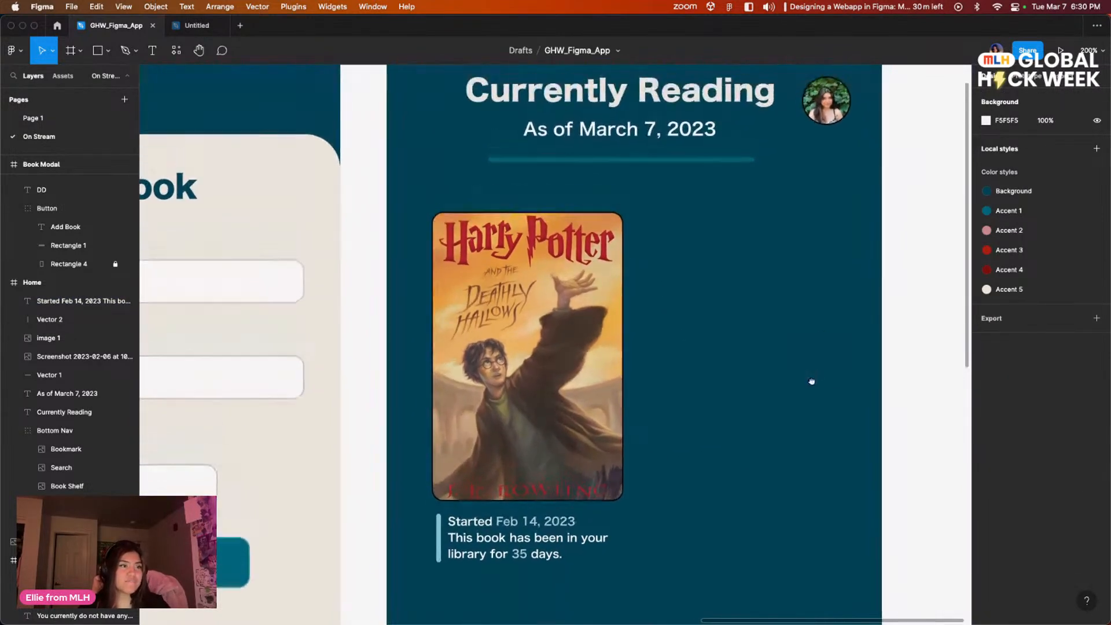
scroll(823, 272, "down", 6)
scroll(815, 347, "left", 2)
scroll(809, 412, "down", 5)
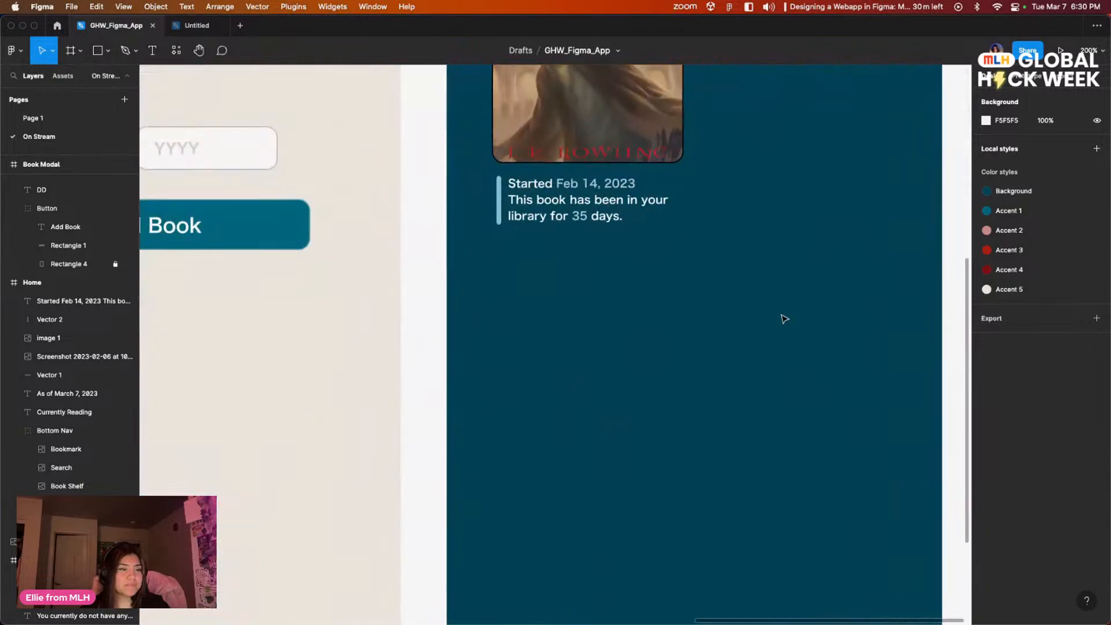
scroll(775, 251, "up", 8)
left_click_drag(778, 533, 707, 568)
scroll(707, 569, "left", 2)
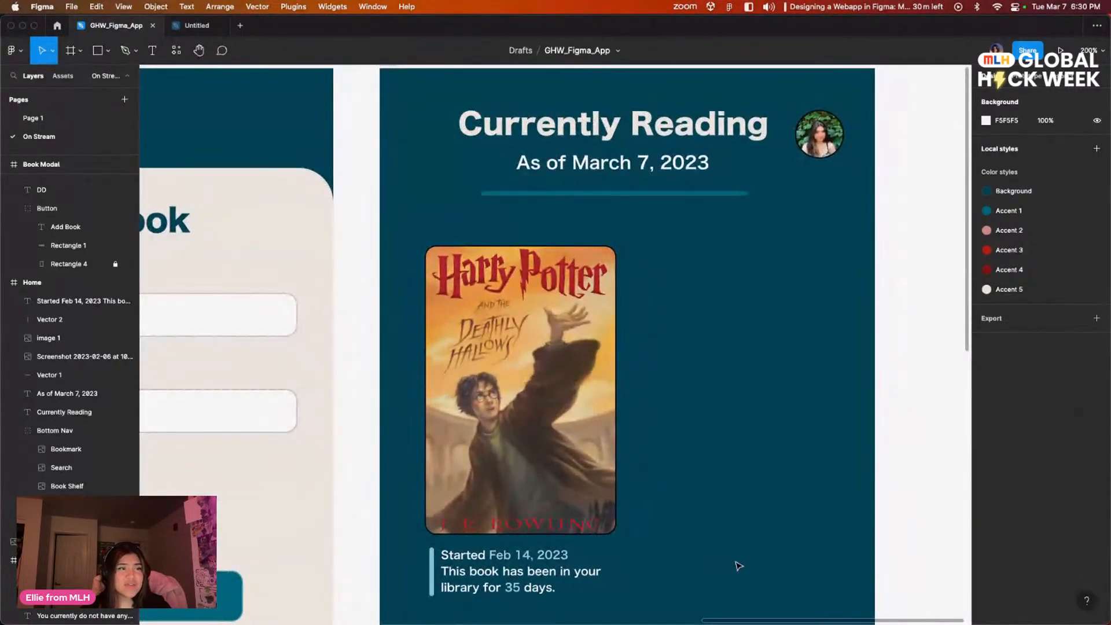
left_click_drag(763, 489, 698, 511)
scroll(707, 503, "down", 2)
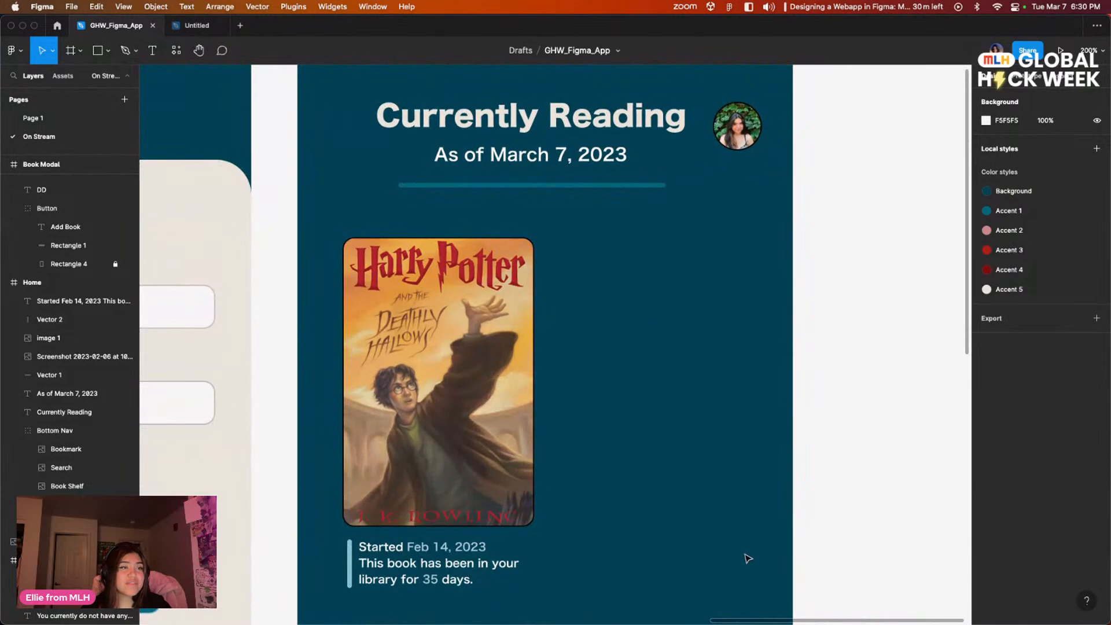
mouse_move(704, 474)
left_mouse_down()
mouse_move(706, 442)
mouse_move(690, 462)
mouse_move(711, 465)
left_mouse_up()
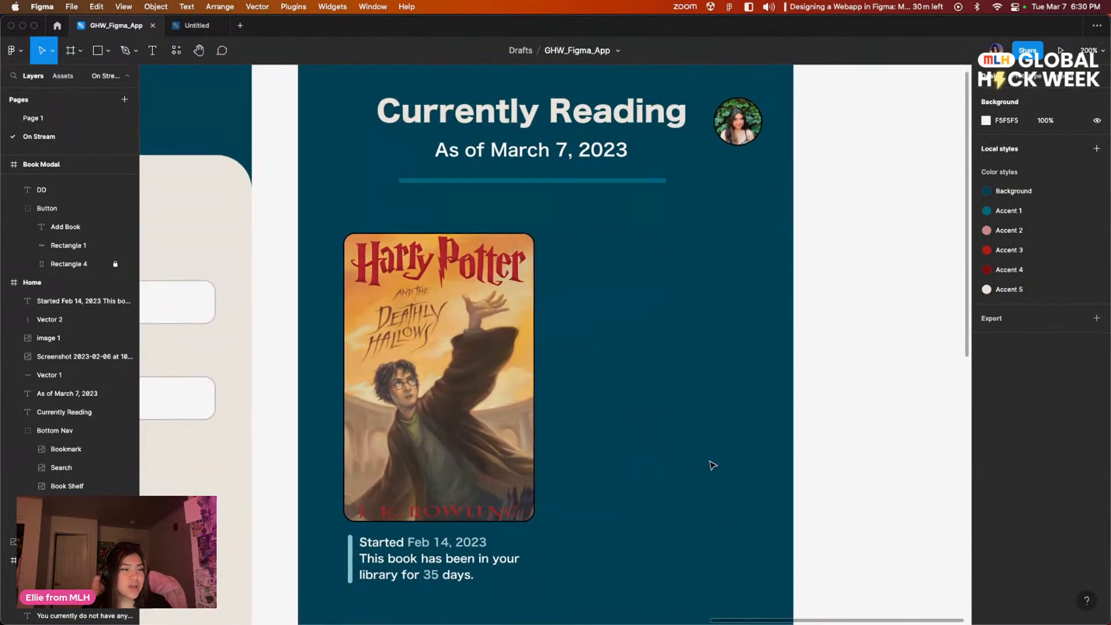
mouse_move(650, 403)
left_mouse_down()
mouse_move(637, 394)
mouse_move(642, 403)
left_mouse_up()
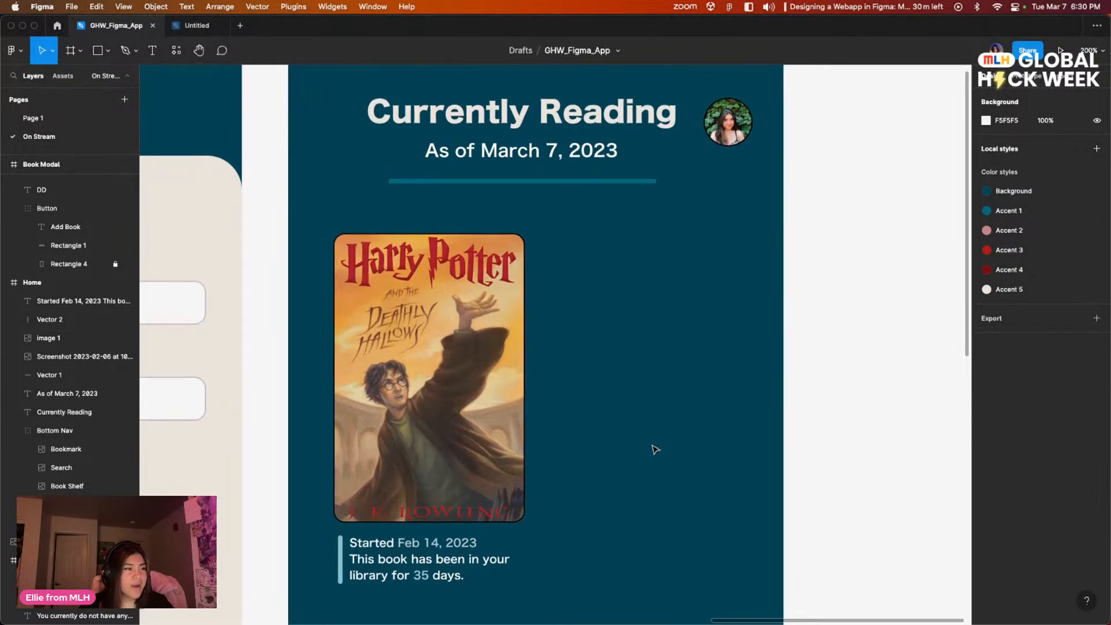
Step: Move the Figma window aside and bring the Arc browser window with the book cover image search into view
left_click_drag(401, 30, 572, 300)
left_click(421, 116)
left_click_drag(421, 116, 270, 86)
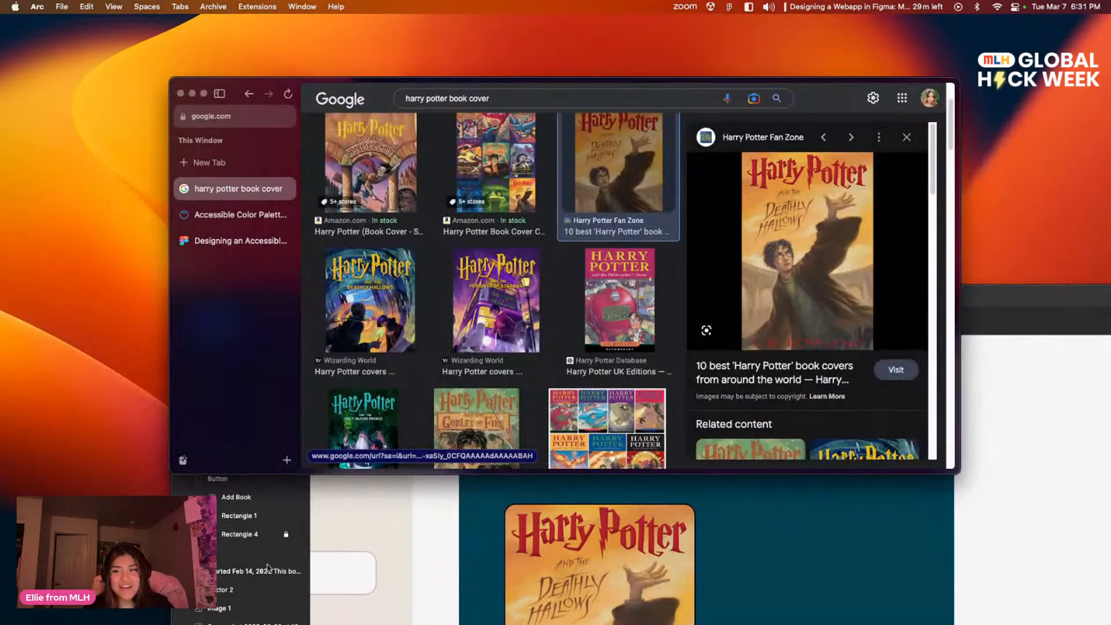
Step: Replace the Google image search query with "silence of the lambs book cover" and run the search
left_click(520, 98)
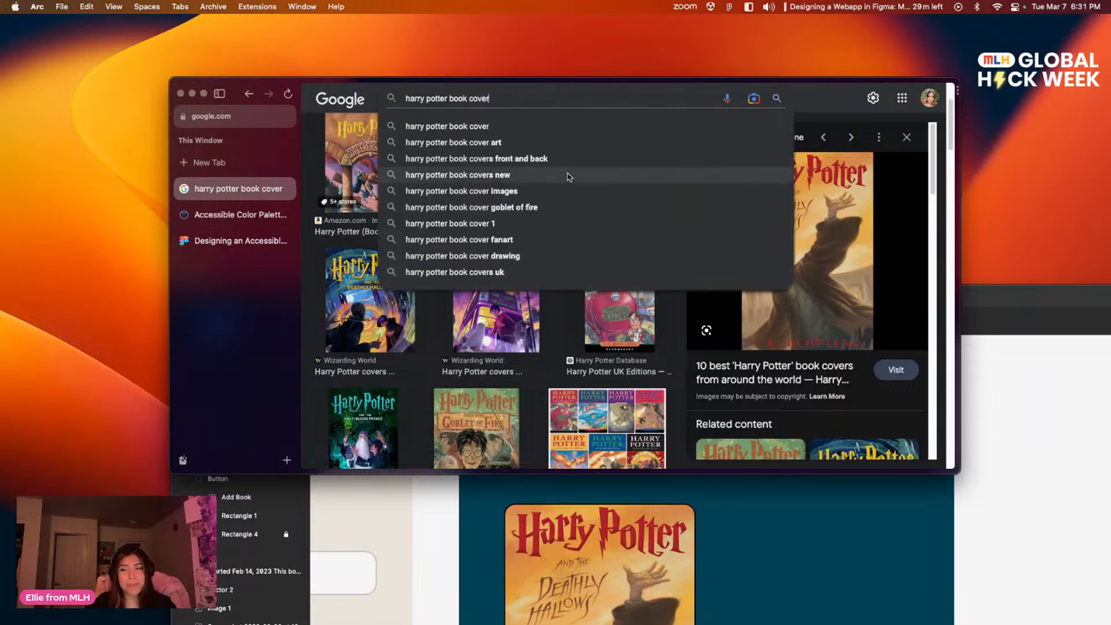
triple_click(529, 100)
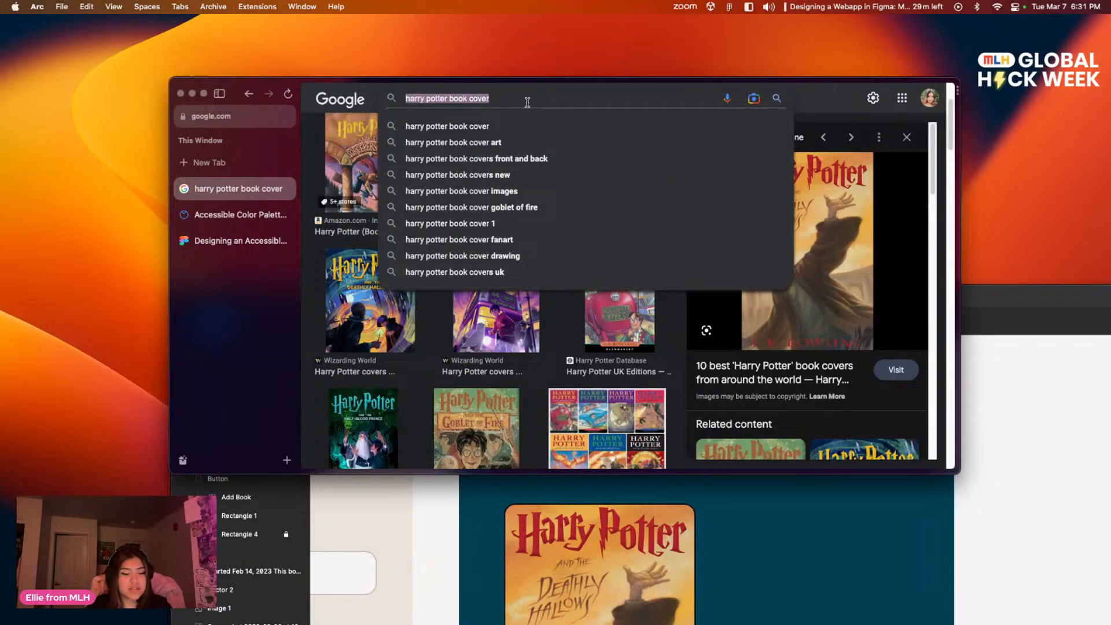
key("BackSpace")
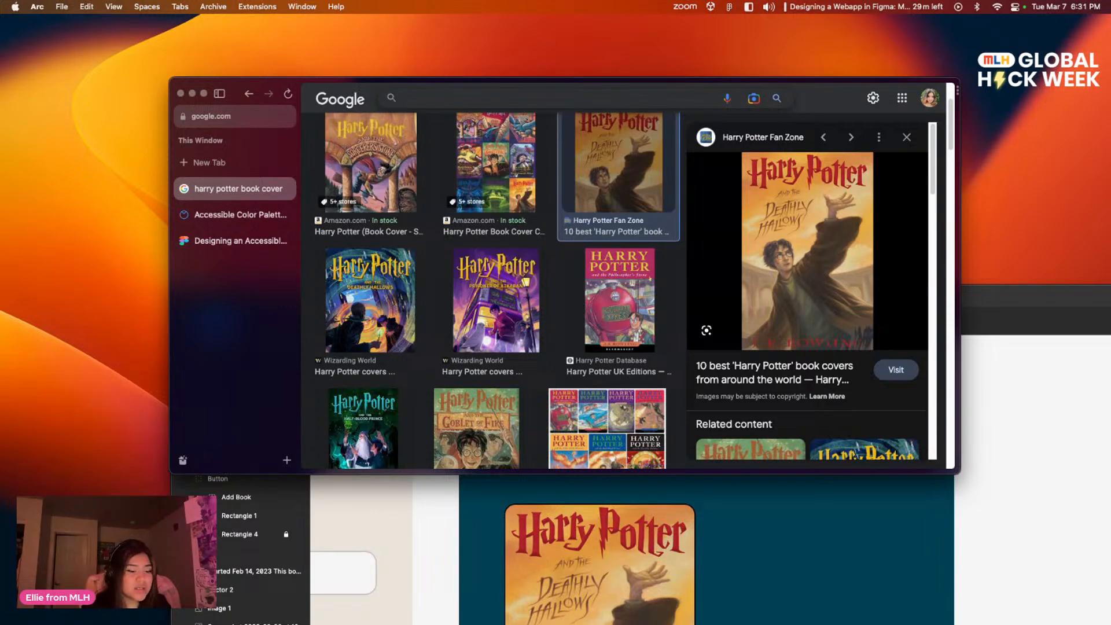
type("spy x family")
key("BackSpace")
key("BackSpace")
key("BackSpace")
key("BackSpace")
key("BackSpace")
key("BackSpace")
key("BackSpace")
key("BackSpace")
key("BackSpace")
key("BackSpace")
key("BackSpace")
type("ilence of the")
key("Down")
key("Down")
key("Return")
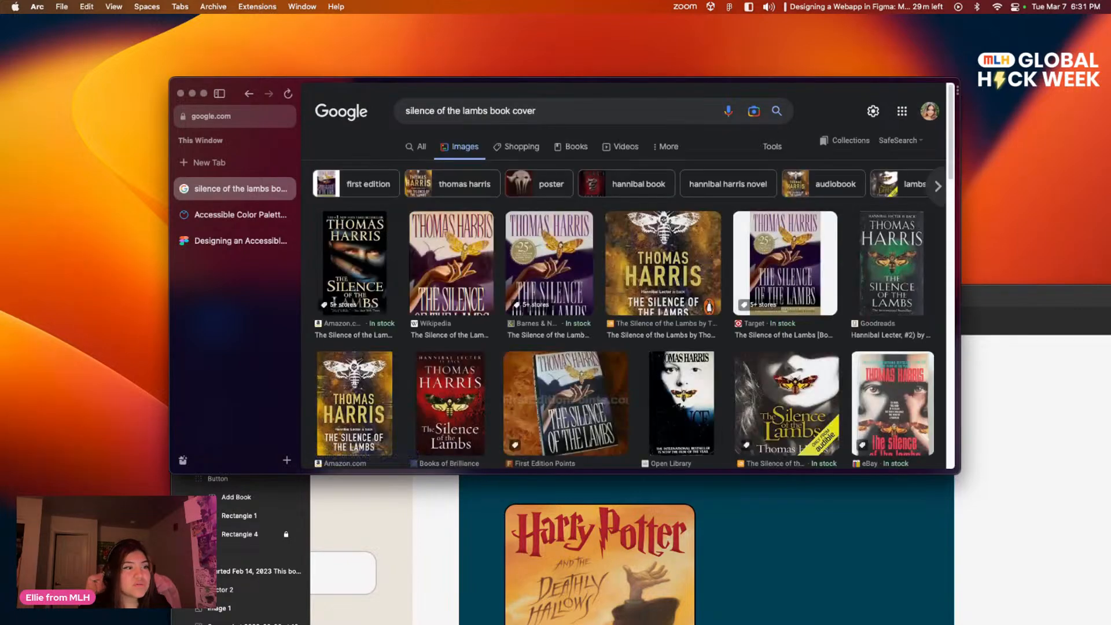
Step: Try to copy the black The Silence of the Lambs cover image from the Amazon result
left_click(365, 266)
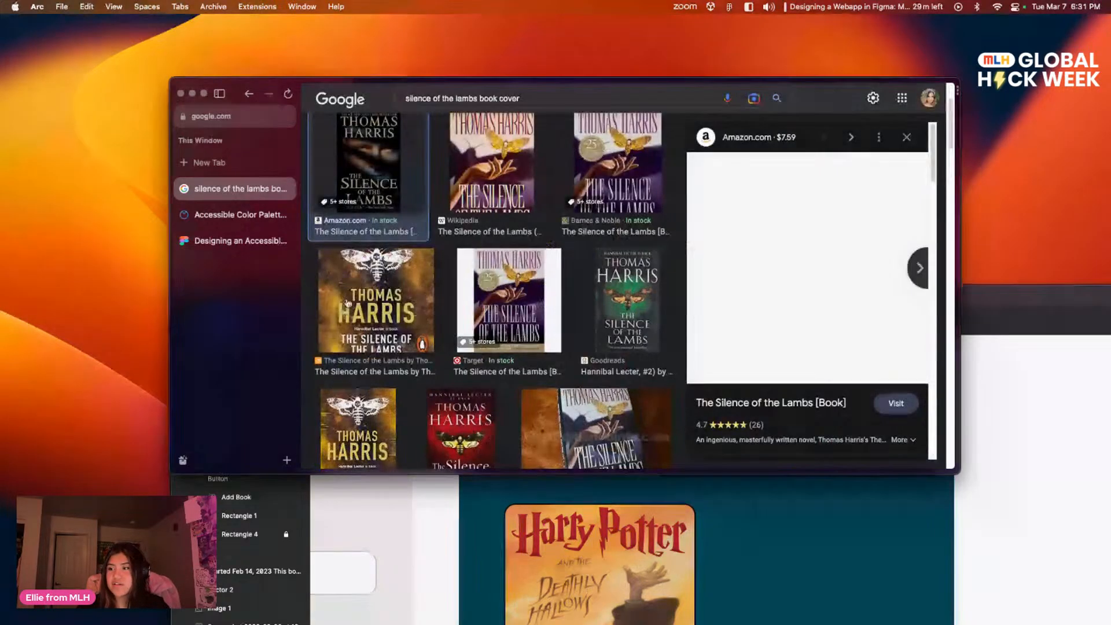
left_click(919, 269)
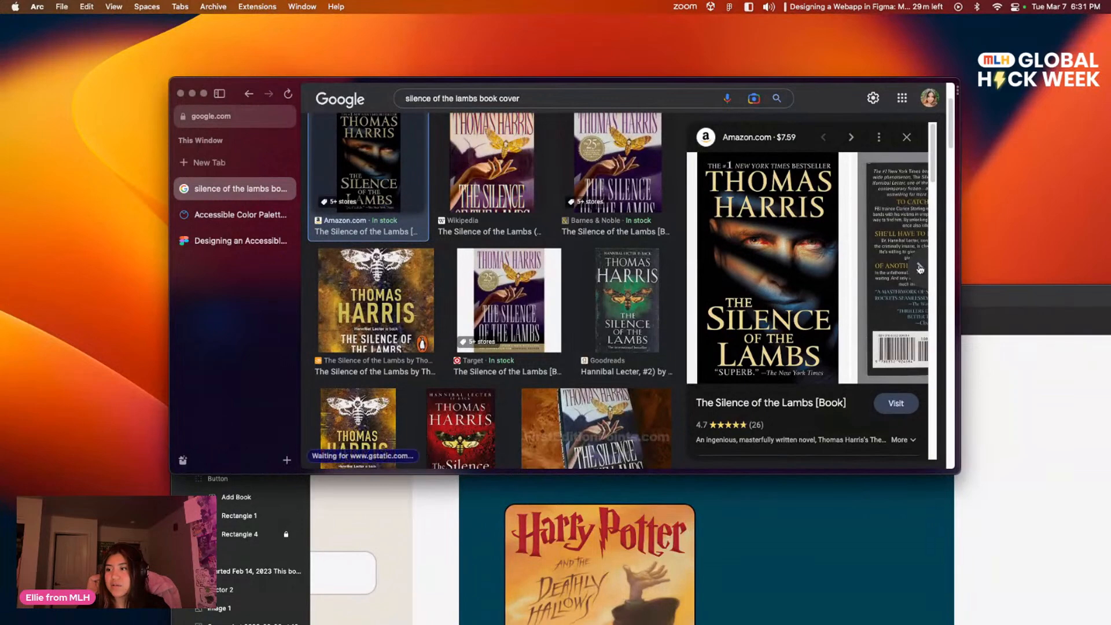
left_click(695, 267)
left_click(696, 267)
right_click(778, 228)
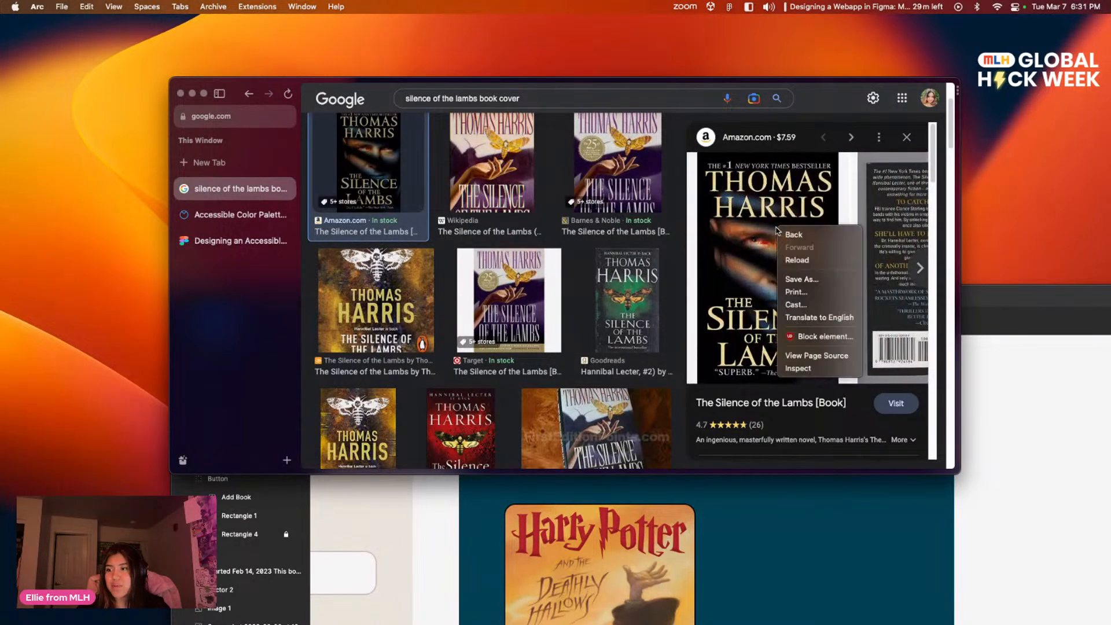
right_click(732, 282)
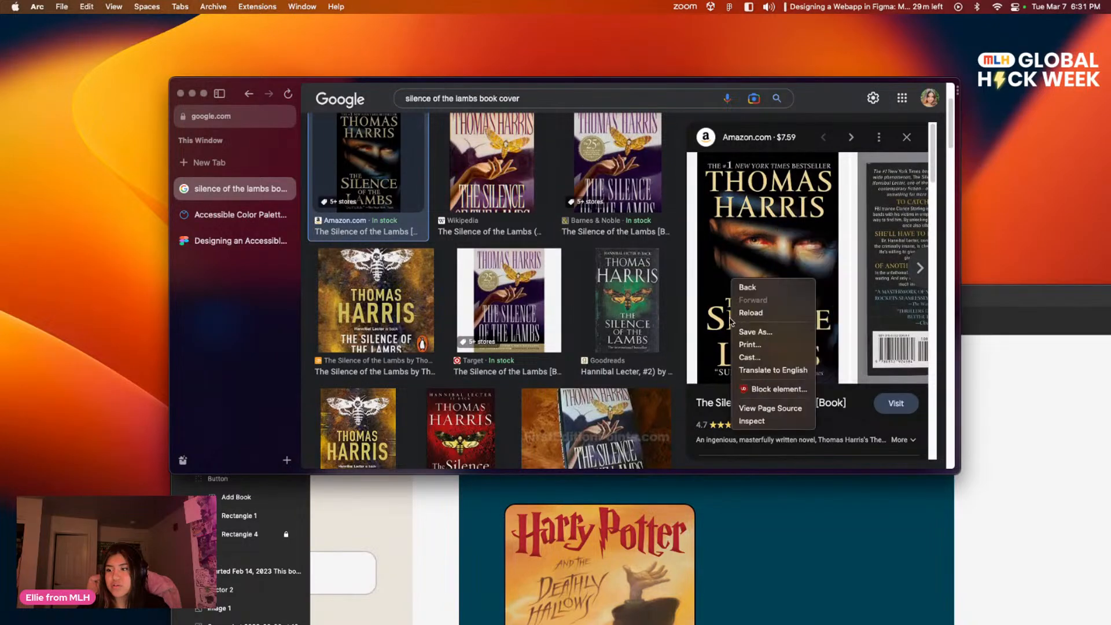
right_click(752, 271)
left_click(494, 221)
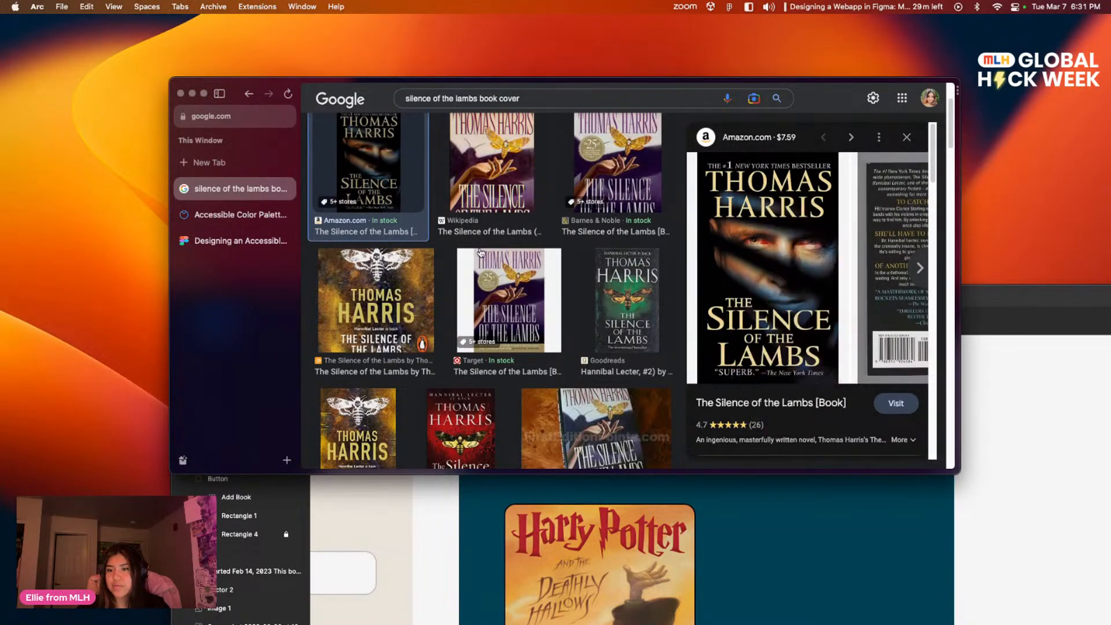
Step: Copy The Silence of the Lambs cover image from the Wikipedia result
left_click(493, 191)
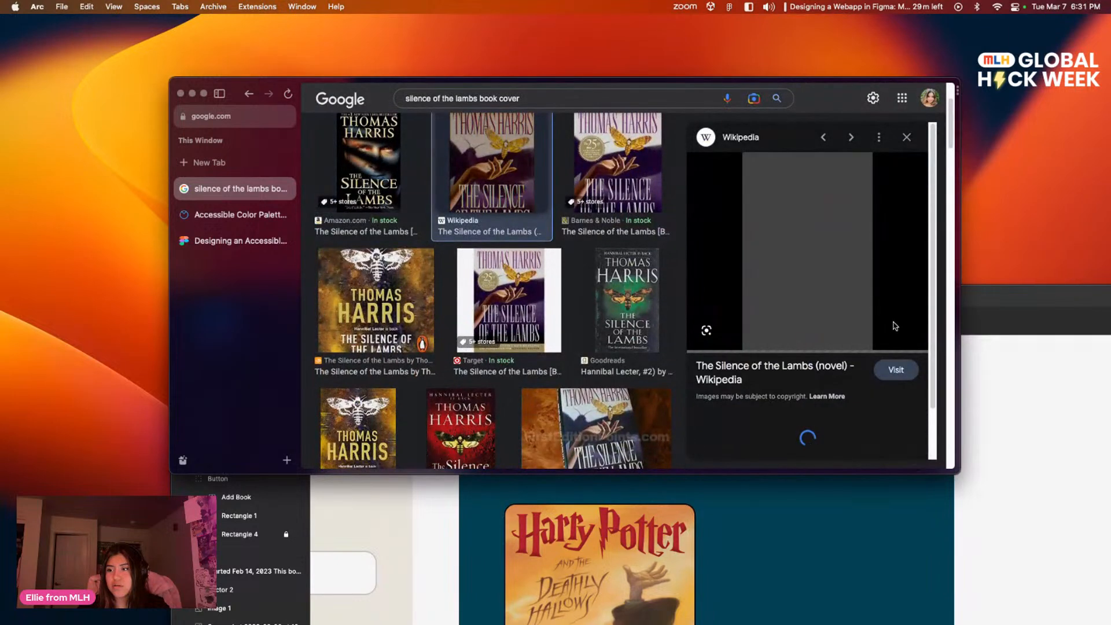
right_click(808, 242)
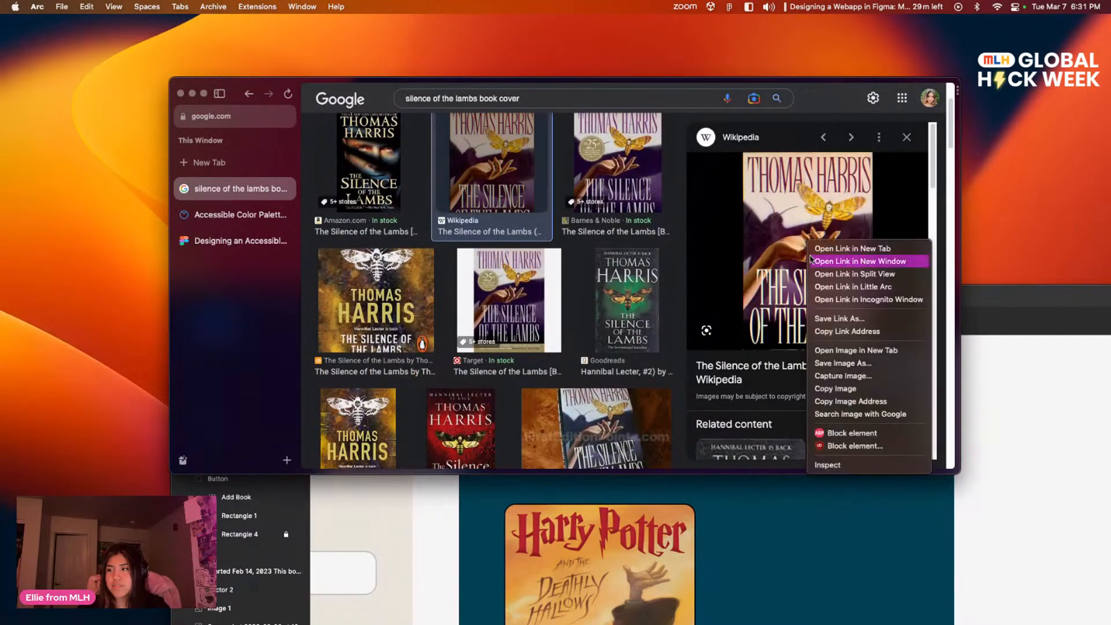
left_click(857, 389)
Step: Switch back to Figma, move its window up and paste The Silence of the Lambs cover onto the Home screen
key("super+Tab")
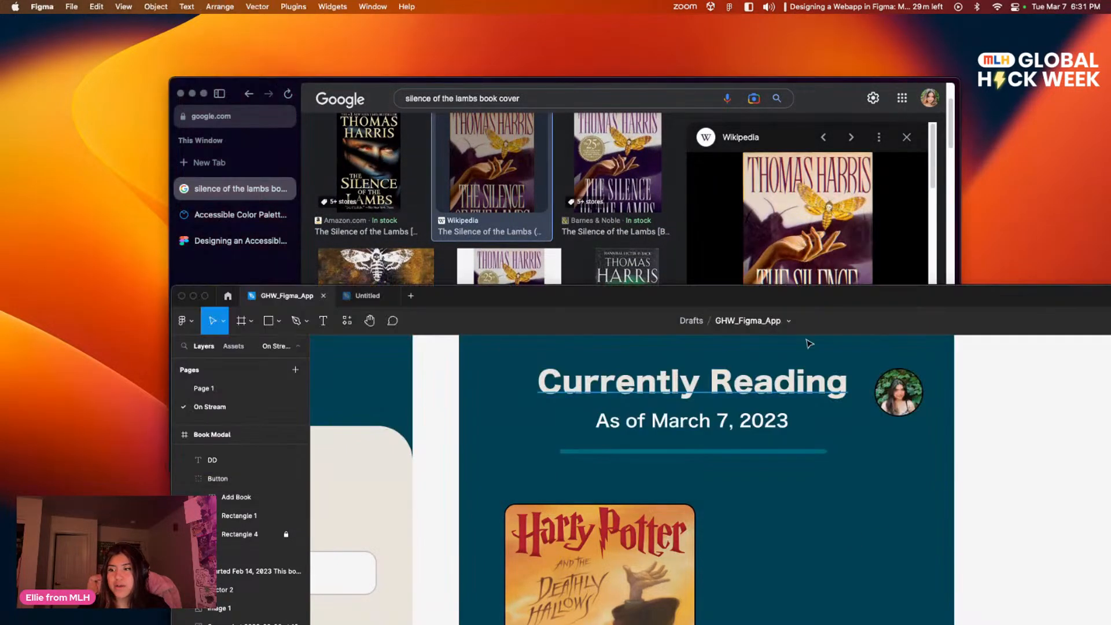
double_click(801, 295)
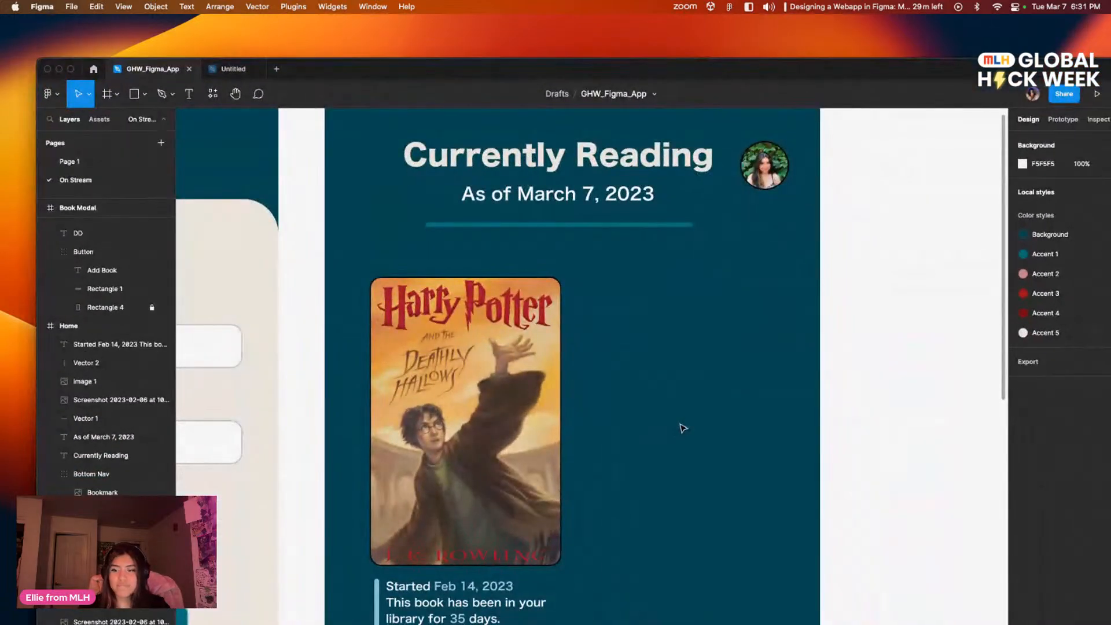
key("super+v")
mouse_move(644, 461)
left_mouse_down()
mouse_move(742, 510)
mouse_move(660, 447)
left_mouse_up()
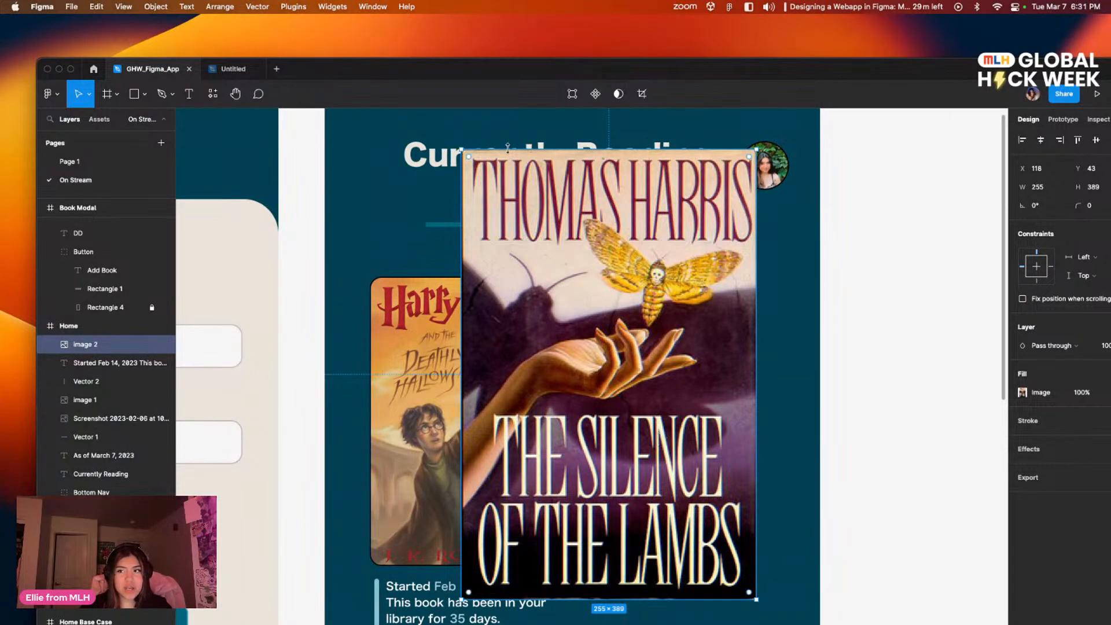
Step: Scale The Silence of the Lambs cover proportionally to about 164 × 250 and place it beside the Harry Potter cover, matching its height
key("k")
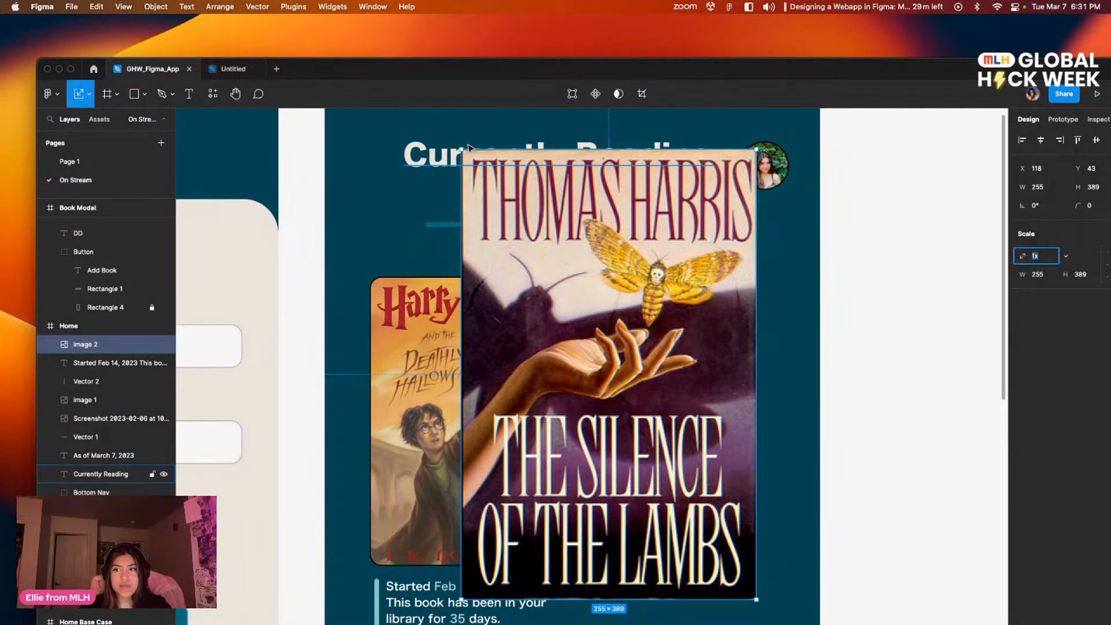
left_click_drag(468, 156, 570, 312)
left_click_drag(658, 397, 665, 364)
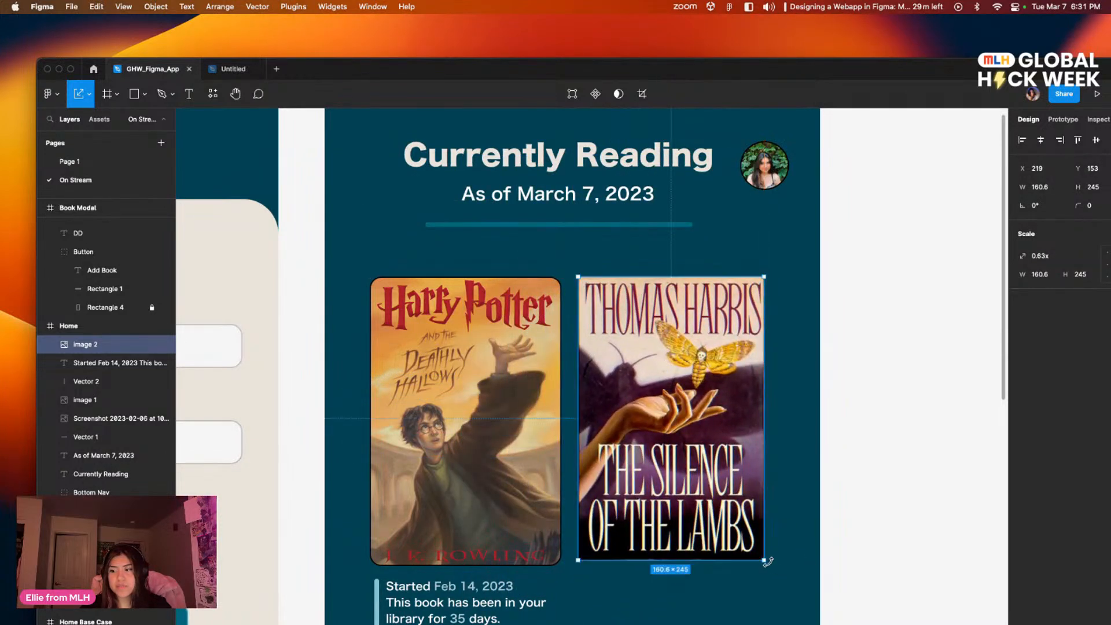
left_click_drag(765, 560, 767, 561)
left_click(827, 497)
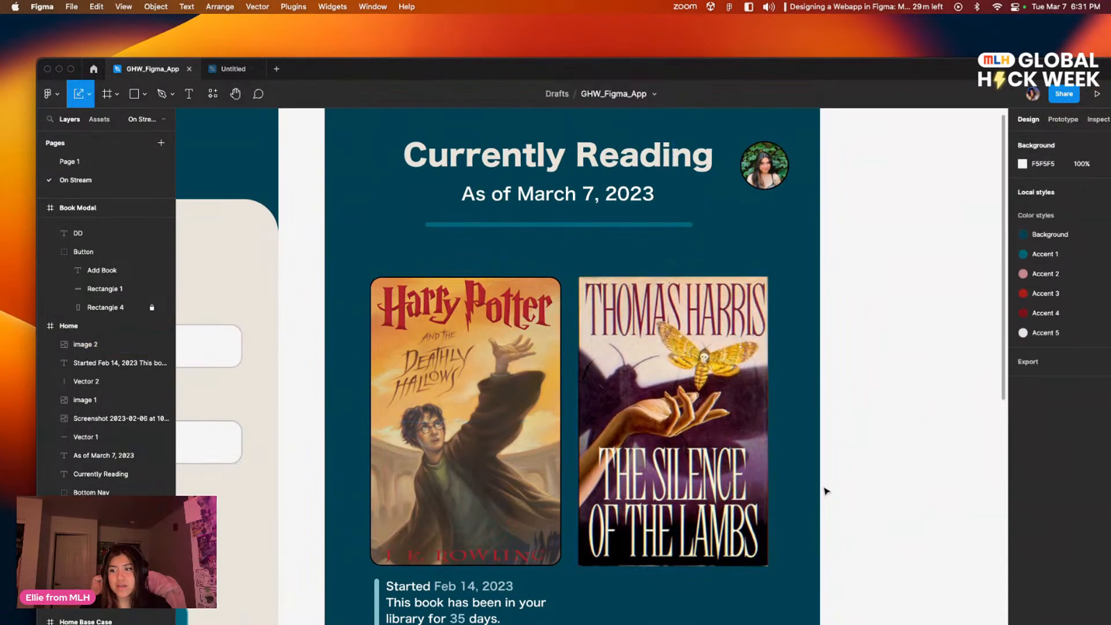
Step: Set the corner radius of The Silence of the Lambs cover to 10
scroll(828, 497, "down", 1)
scroll(827, 496, "right", 2)
left_click(584, 321)
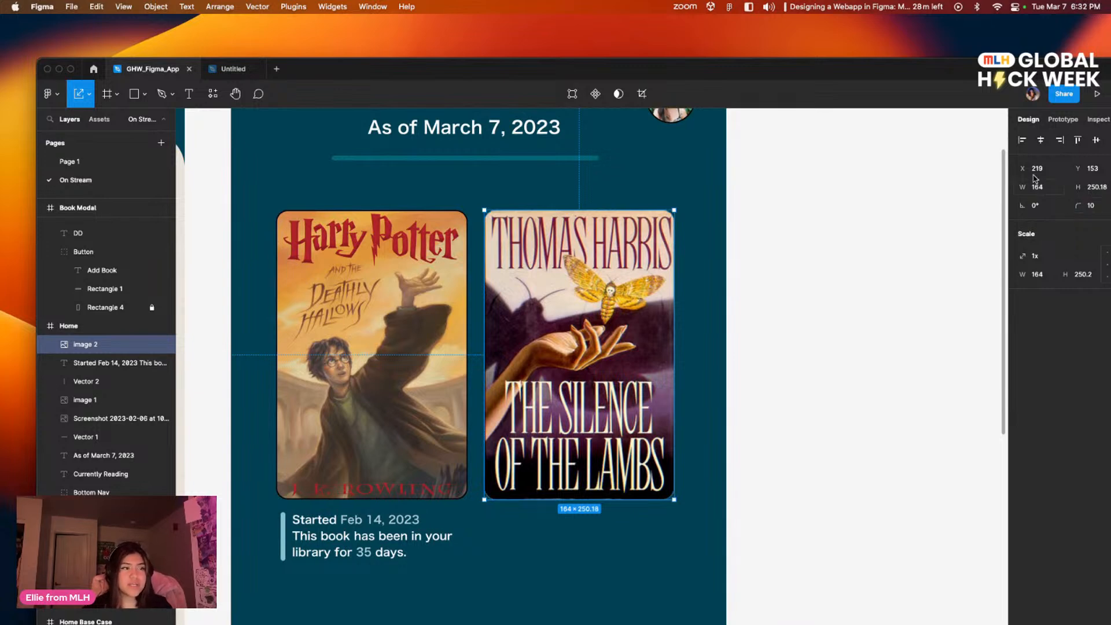
left_click(966, 276)
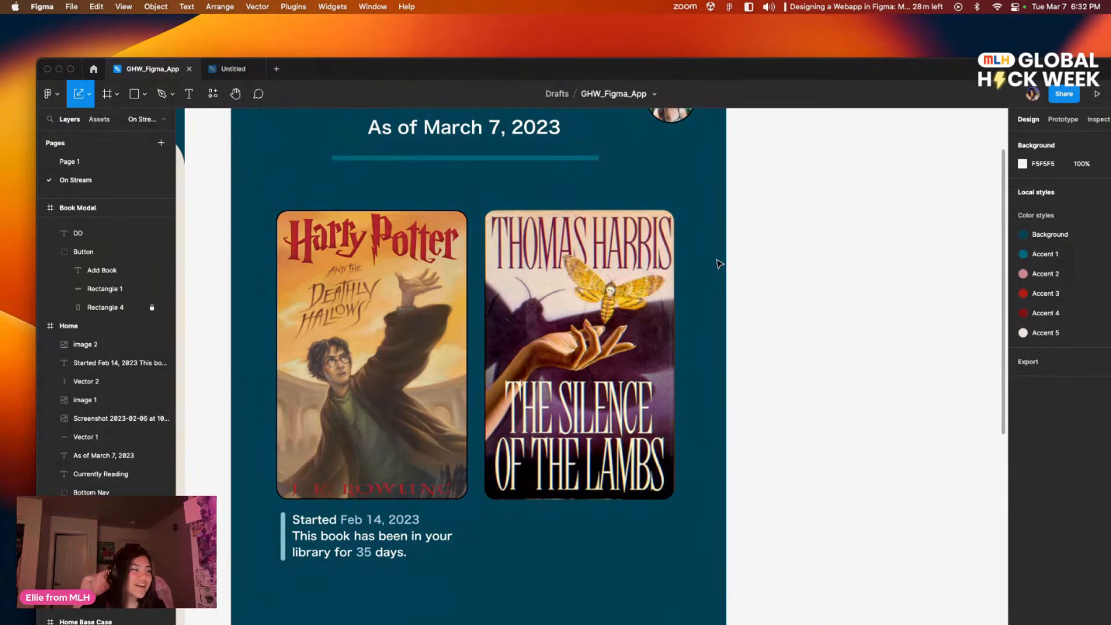
Step: Leave scale mode and add a thin black stroke around The Silence of the Lambs cover
left_click(624, 313)
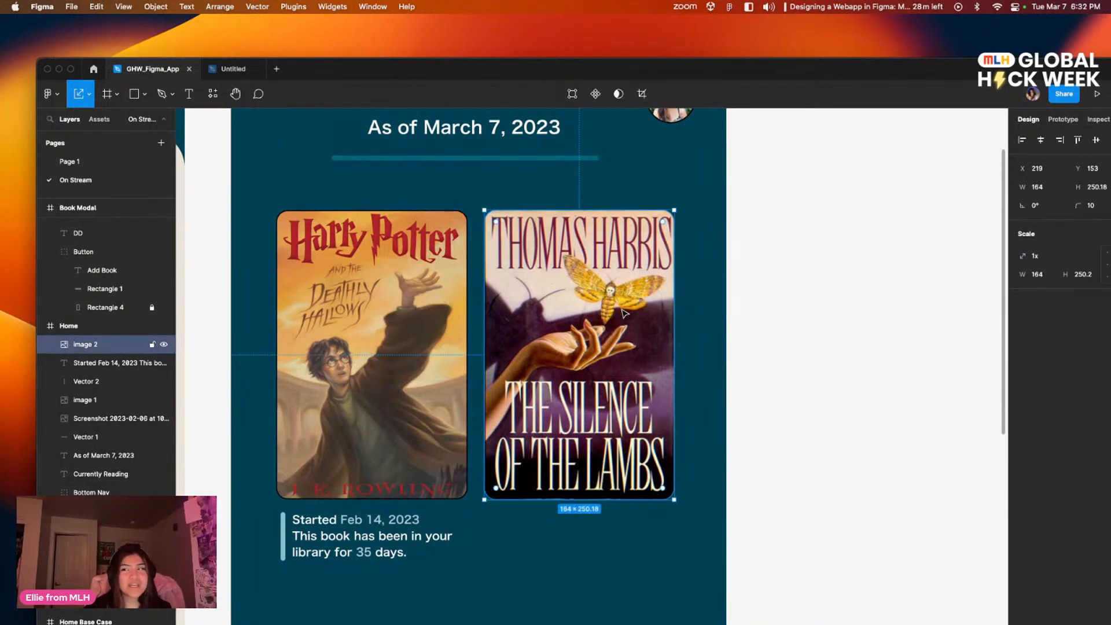
left_click_drag(986, 71, 942, 41)
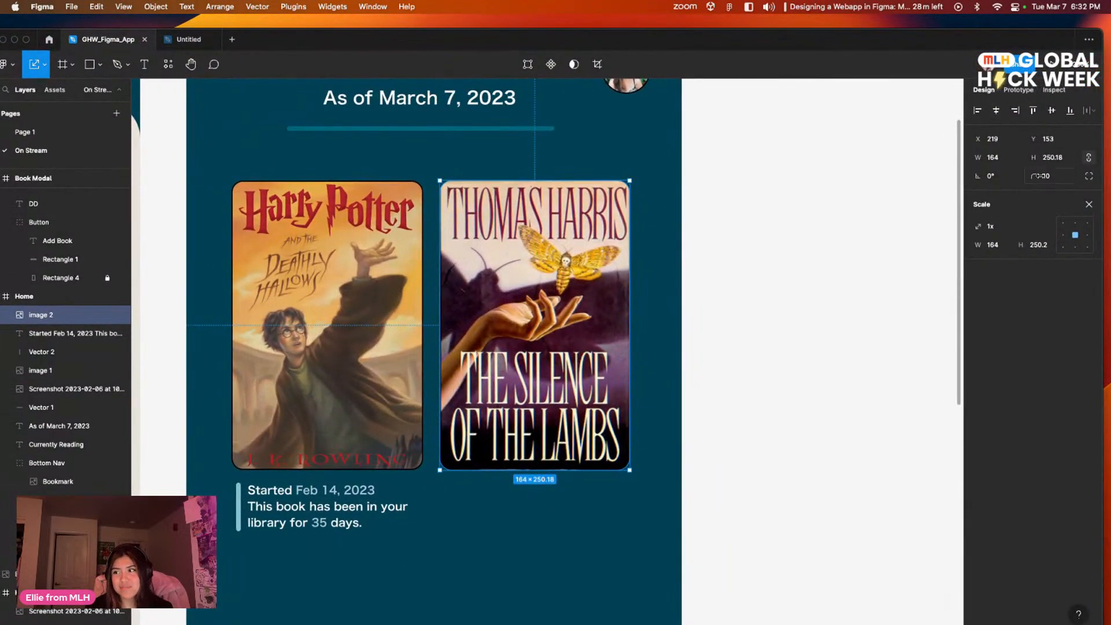
left_click(1088, 207)
left_click(821, 318)
left_click(616, 331)
left_click(746, 298)
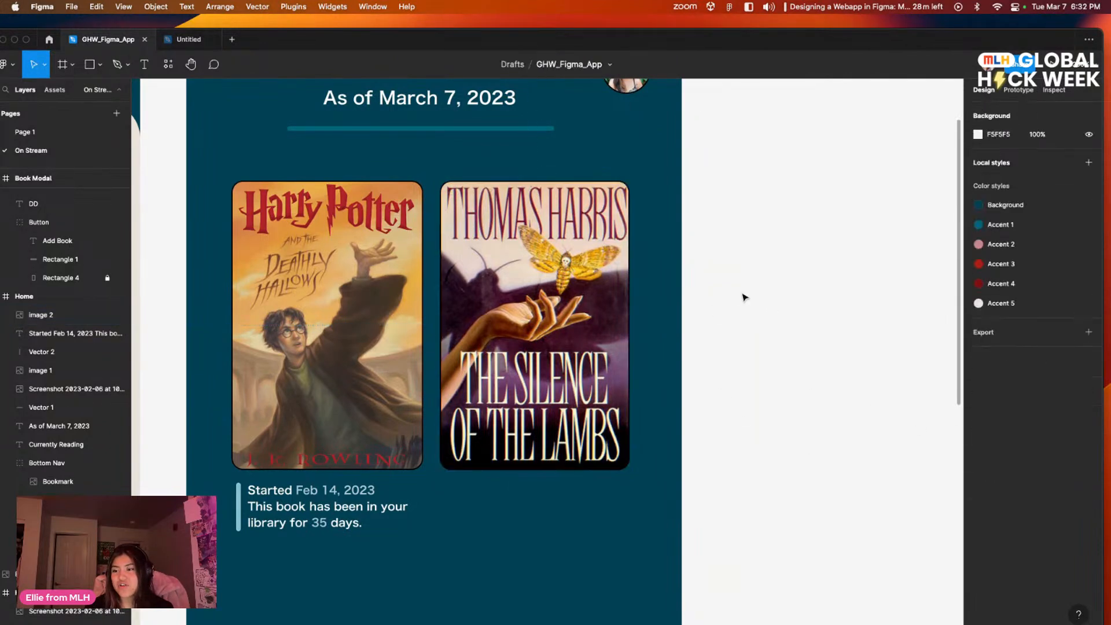
Step: Group the start-date text and the vertical accent line beneath the Harry Potter cover
scroll(788, 333, "down", 2)
left_click_drag(788, 332, 873, 365)
left_click_drag(549, 552, 318, 473)
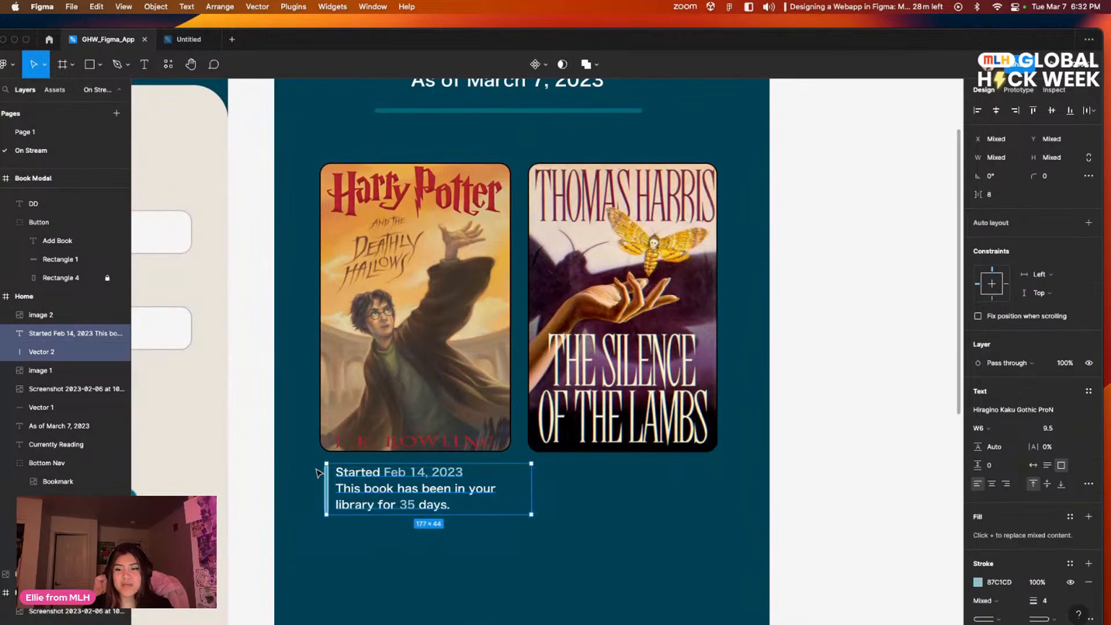
left_click_drag(576, 548, 318, 466)
right_click(357, 474)
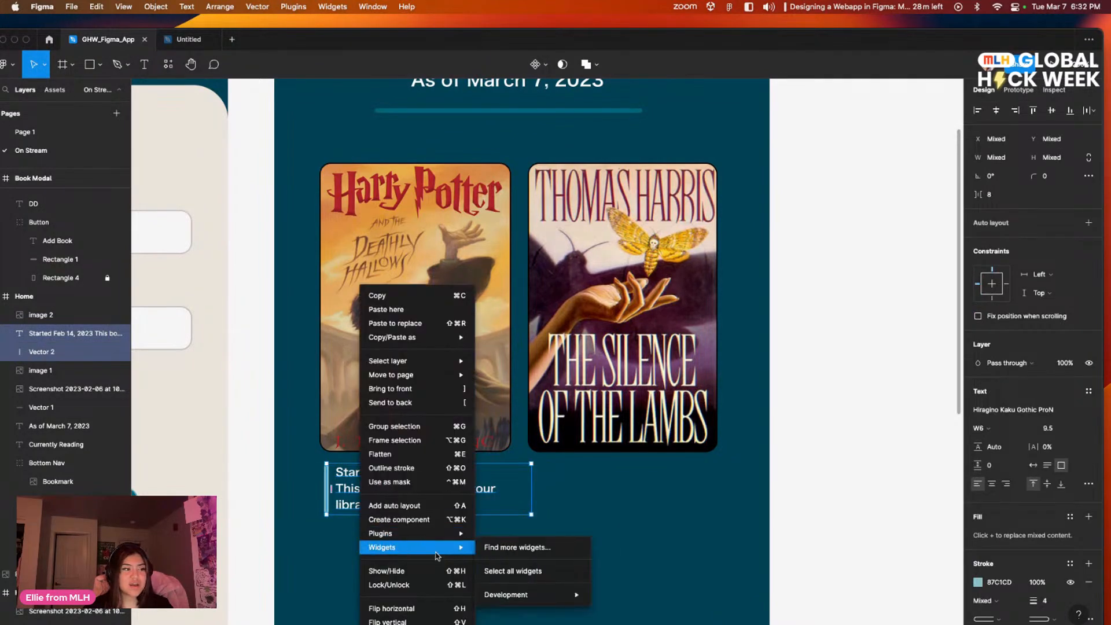
left_click(420, 427)
Step: Duplicate the grouped start-date note and place the copy directly beneath The Silence of the Lambs cover
left_click(471, 515)
left_click(463, 501)
left_click_drag(455, 492, 629, 496)
left_click(644, 558)
Step: Change the start date in the copied note under The Silence of the Lambs to Jan 1, 2023
left_click(622, 479)
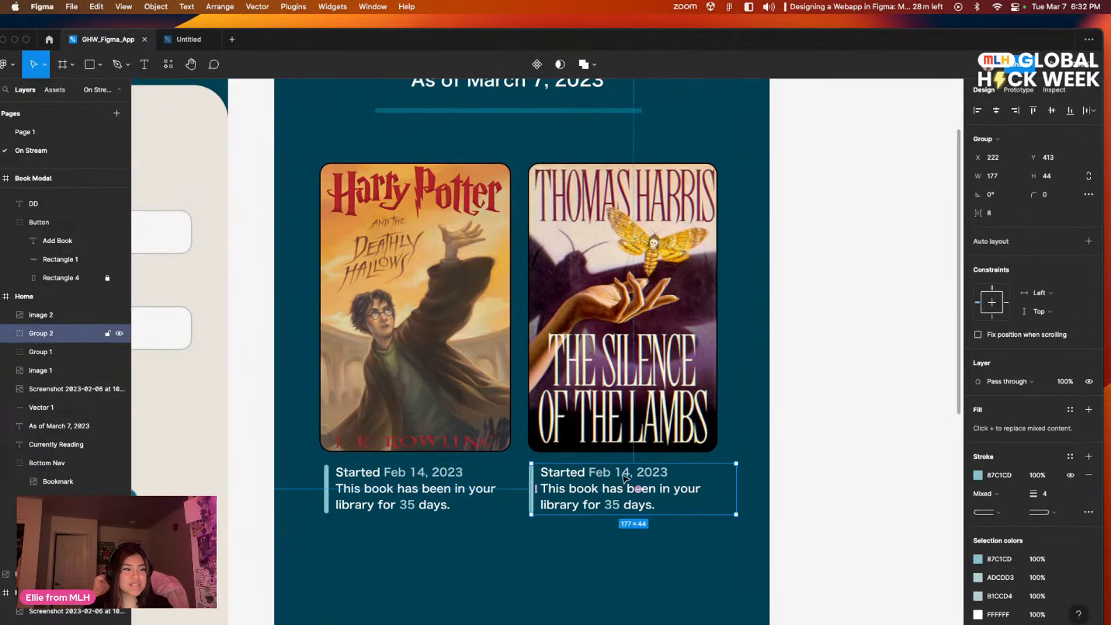
double_click(627, 475)
double_click(626, 473)
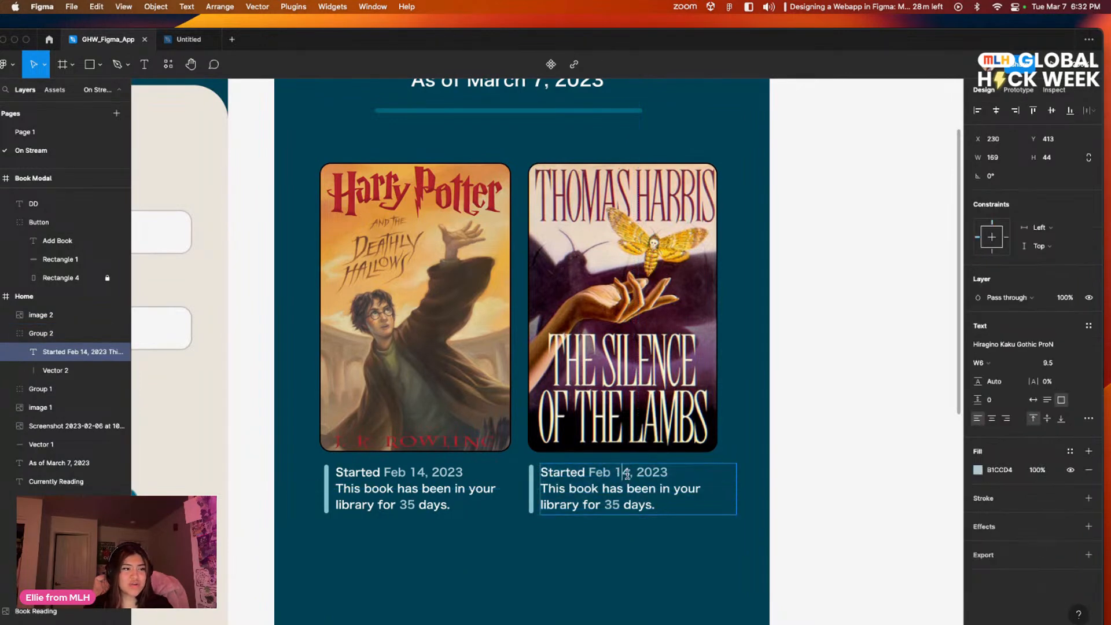
key("BackSpace")
key("BackSpace")
key("BackSpace")
key("BackSpace")
key("BackSpace")
key("BackSpace")
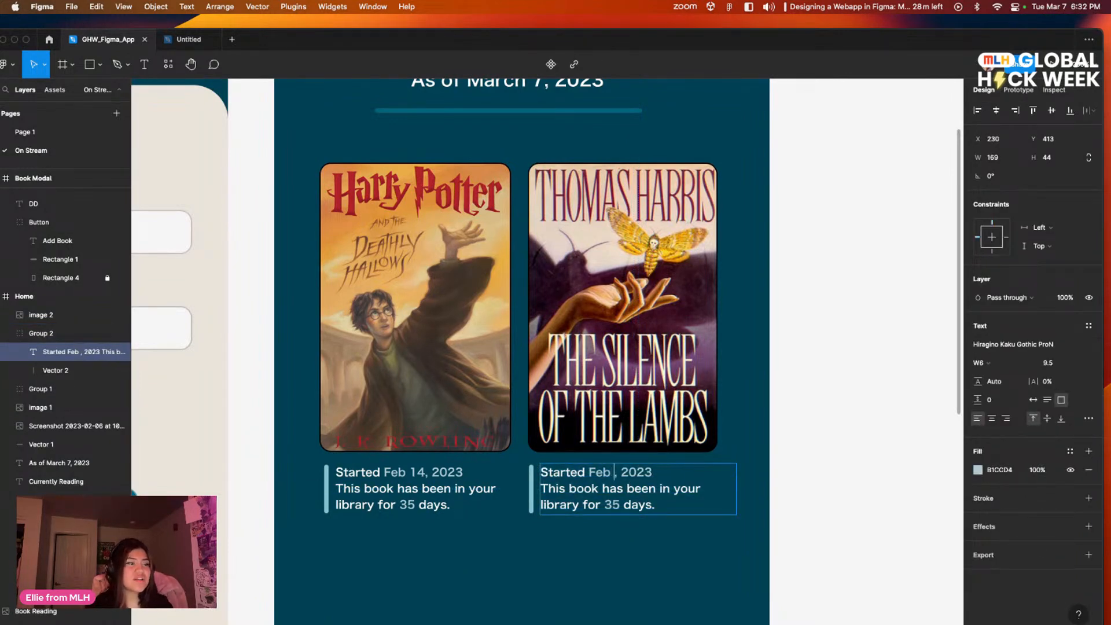
type("?Jan")
key("BackSpace")
key("BackSpace")
key("BackSpace")
key("BackSpace")
type("Jan 1")
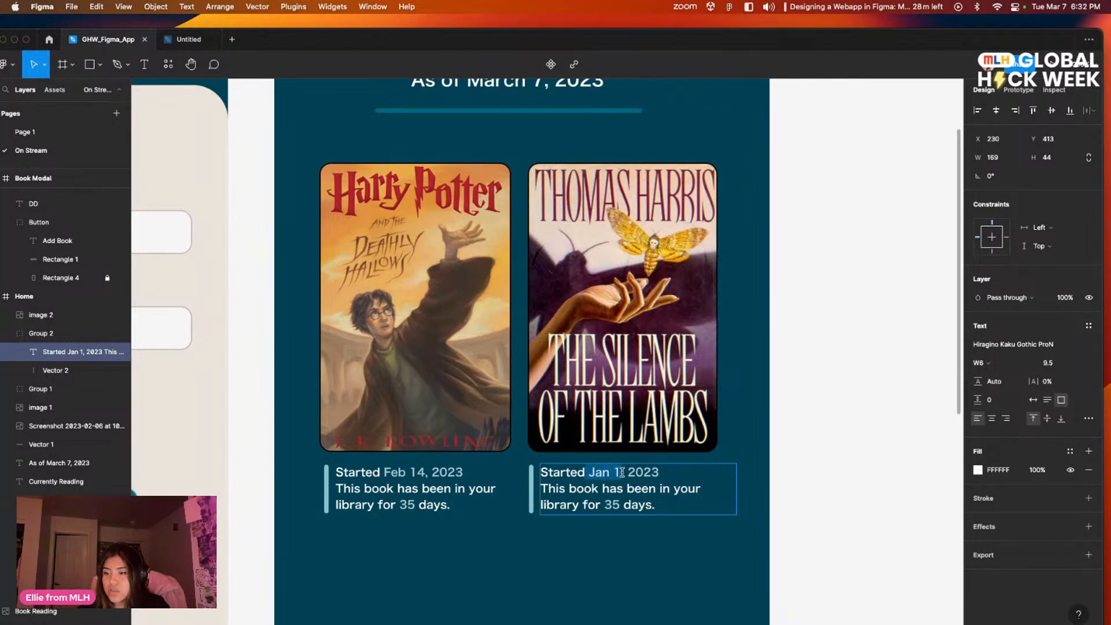
Step: Recolour the "Jan 1" text by sampling the light blue of the adjacent "2023"
left_click(977, 470)
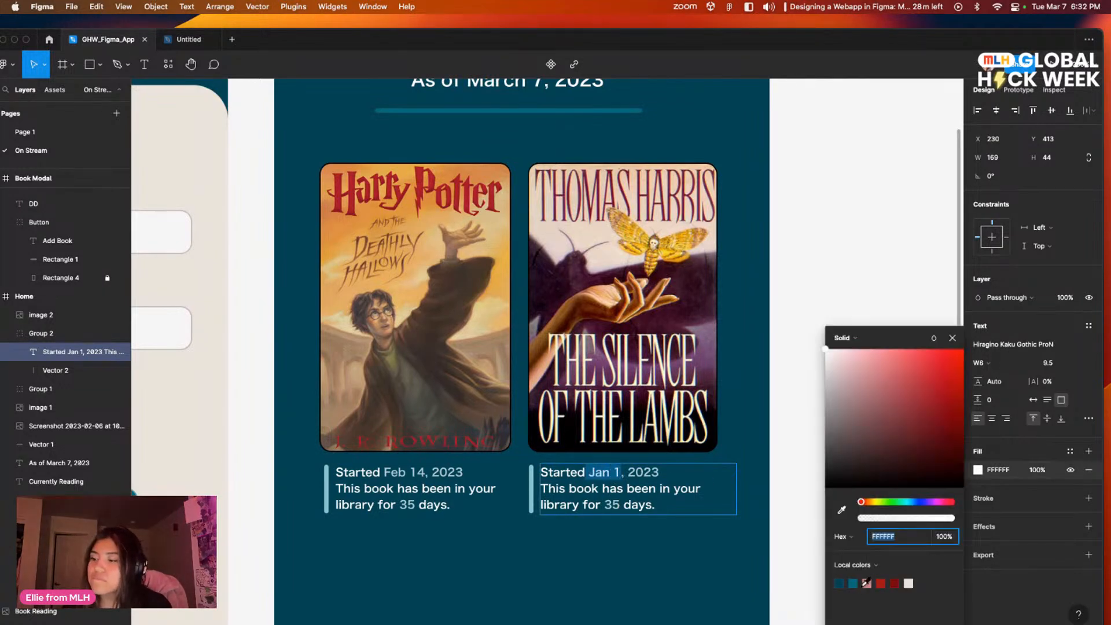
left_click(842, 510)
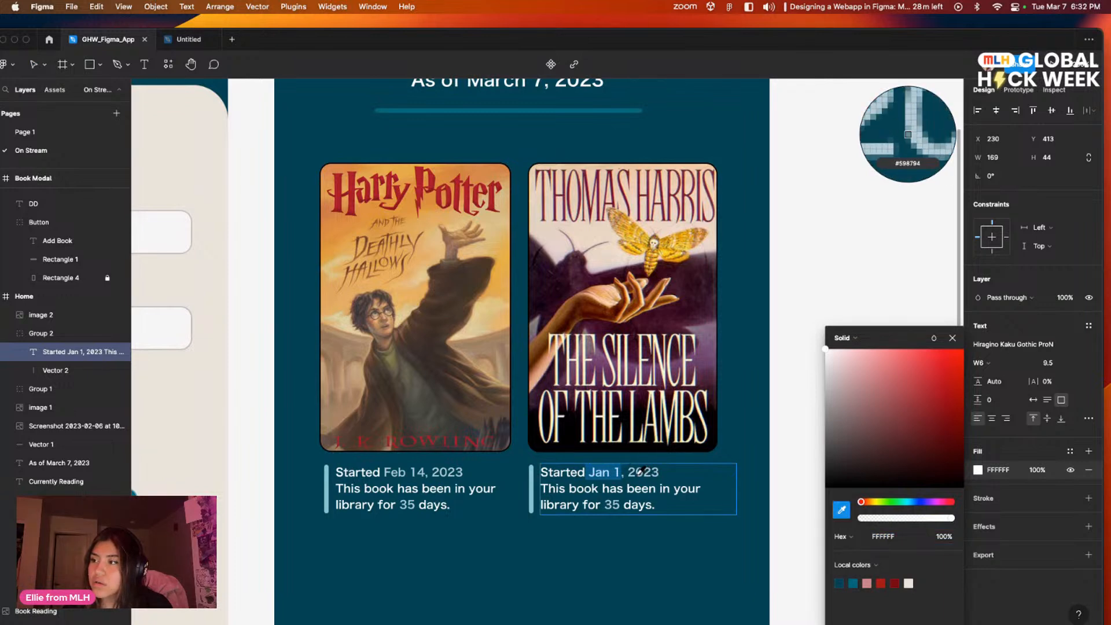
left_click(637, 473)
key("Escape")
key("Escape")
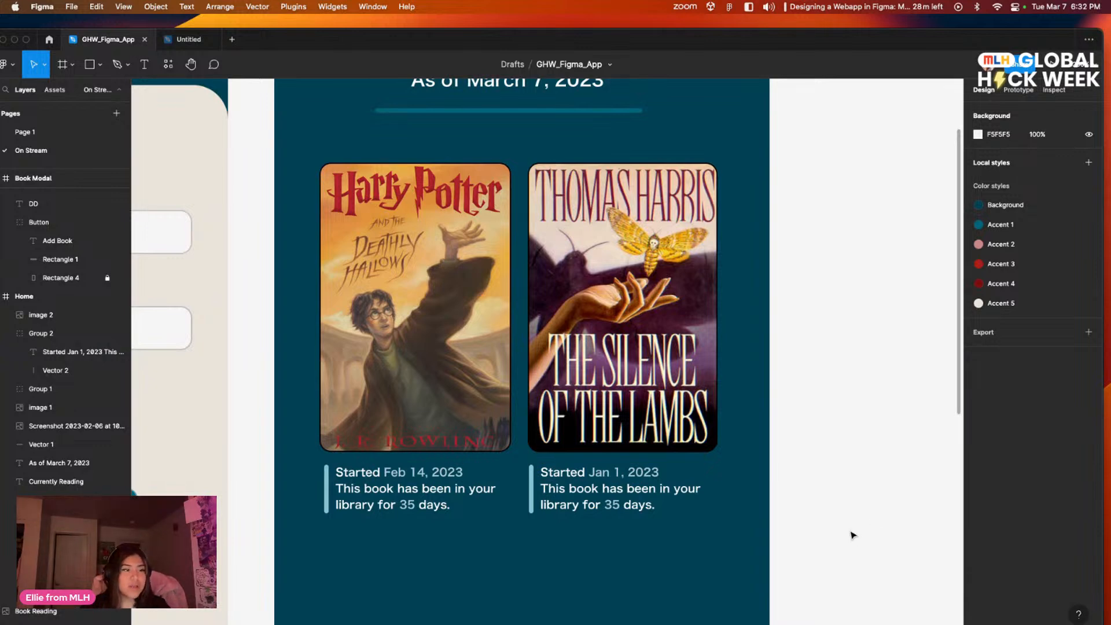
Step: Set the number of days in The Silence of the Lambs note to 67
left_click(625, 506)
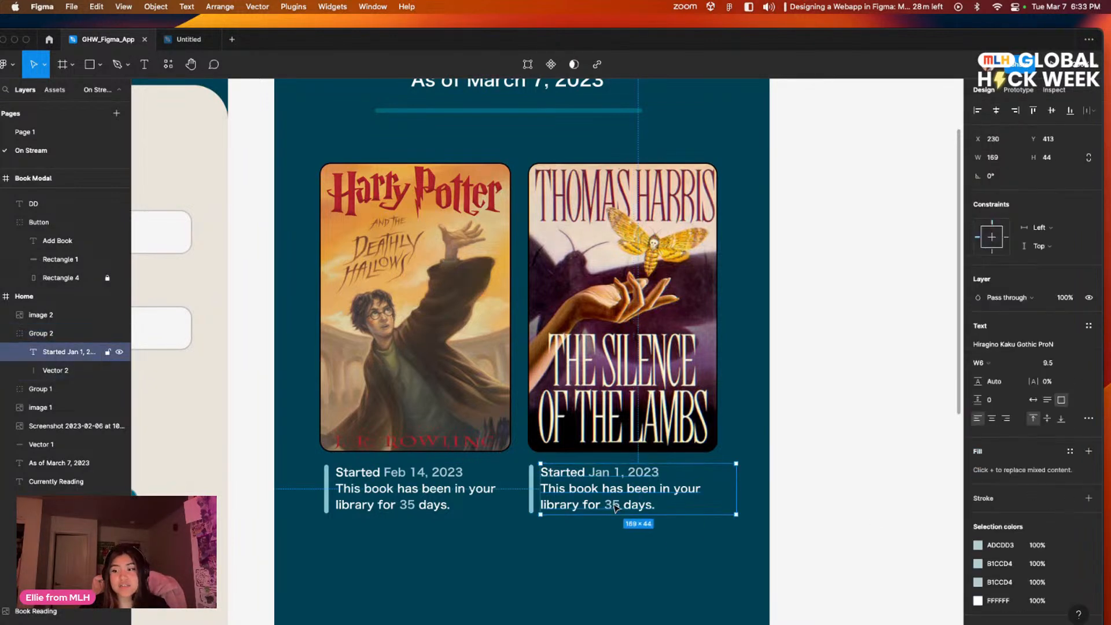
double_click(613, 505)
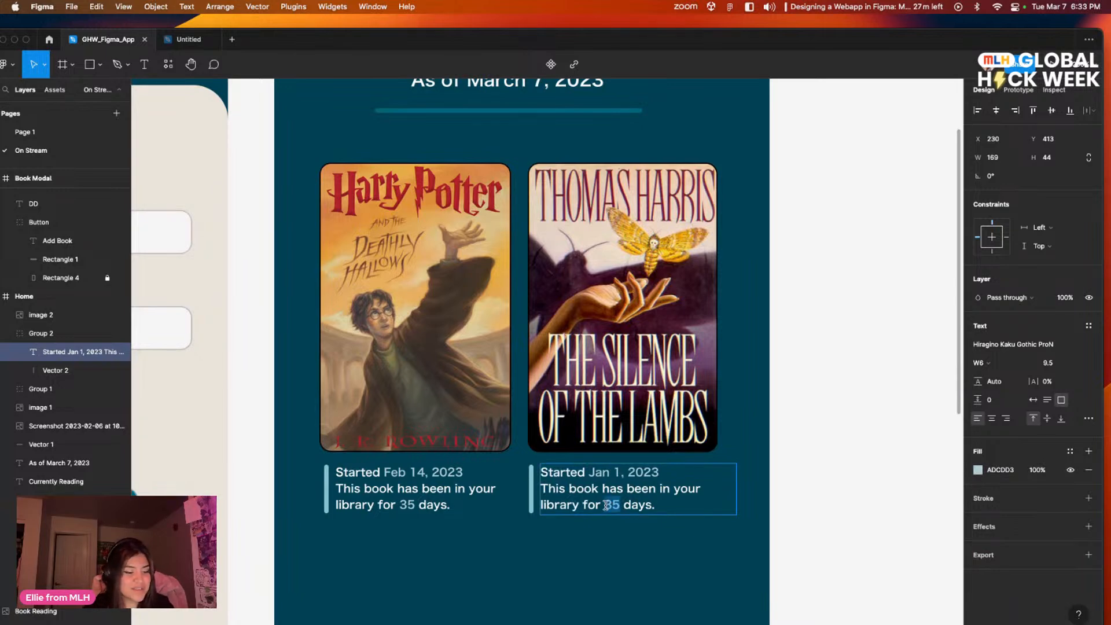
left_click(628, 522)
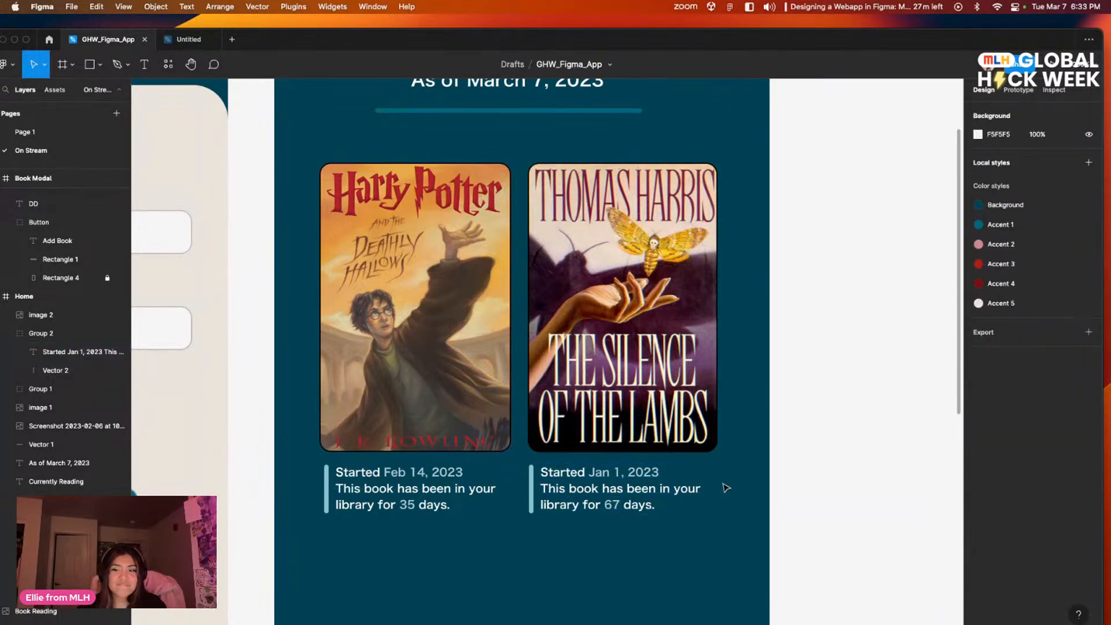
Step: Open Page 1 and examine the Heartstopper placeholder card and the round plus button on its Home screen
scroll(726, 403, "down", 3)
scroll(602, 467, "up", 3)
scroll(603, 486, "down", 2)
scroll(604, 490, "down", 2)
scroll(601, 491, "up", 5)
scroll(596, 490, "left", 4)
left_click(24, 132)
scroll(457, 365, "up", 3)
scroll(572, 478, "down", 6)
scroll(572, 478, "left", 2)
scroll(604, 563, "down", 2)
scroll(604, 563, "left", 1)
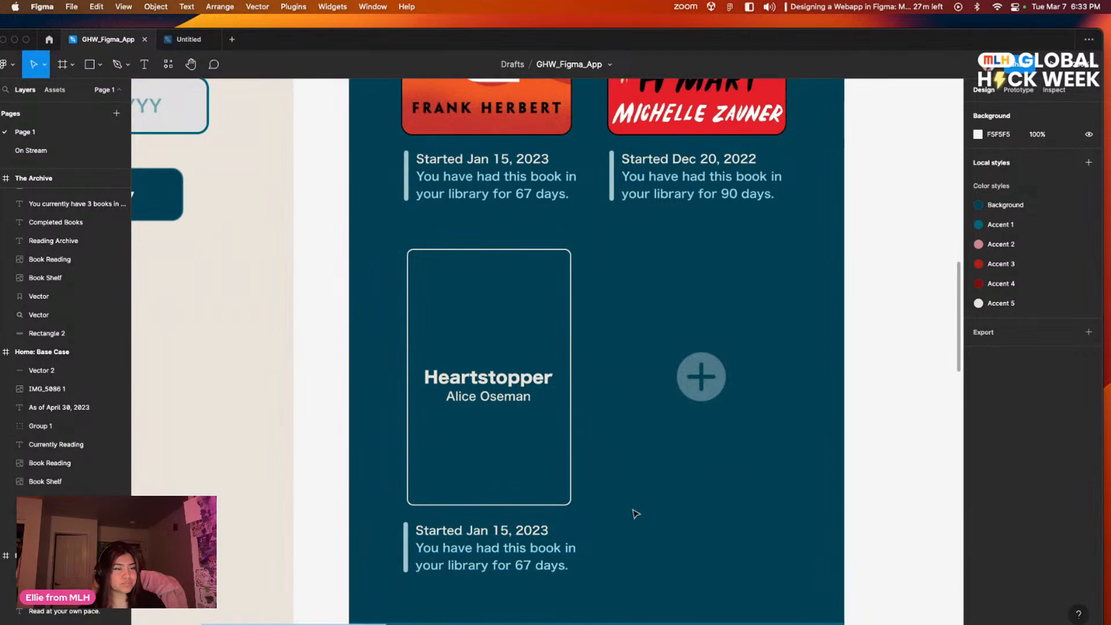
scroll(636, 492, "left", 3)
scroll(636, 492, "up", 2)
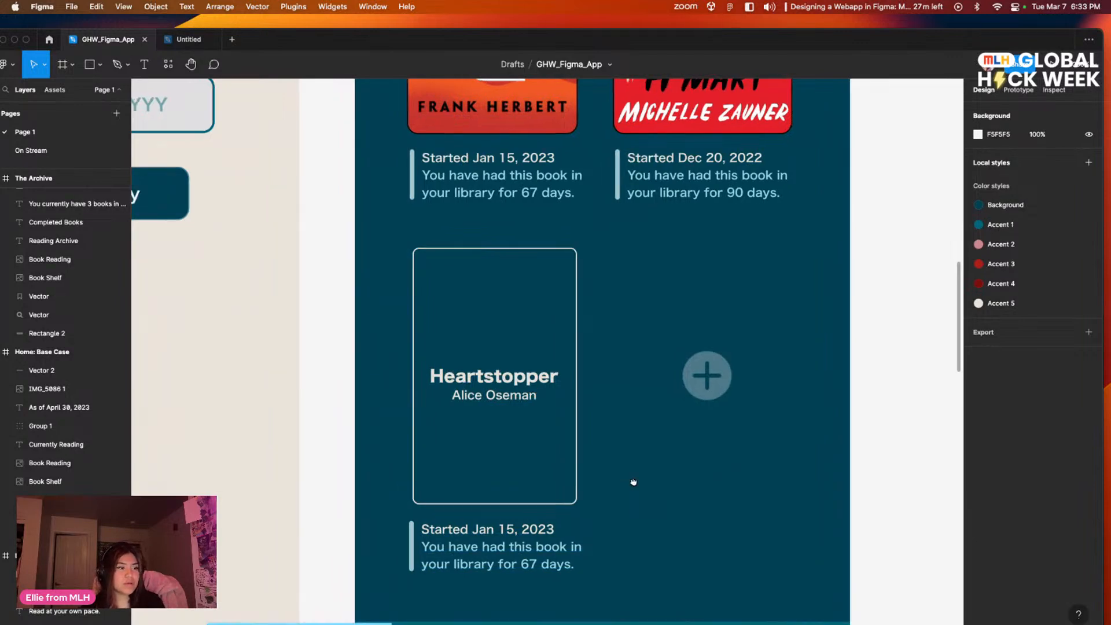
left_click_drag(652, 454, 601, 424)
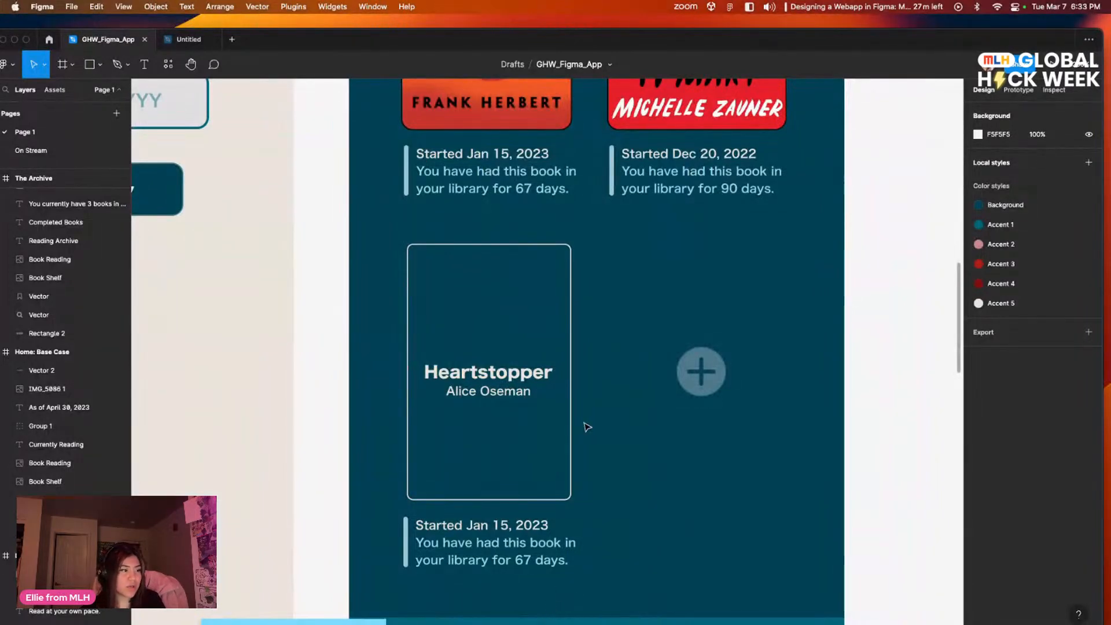
left_click_drag(656, 537, 571, 481)
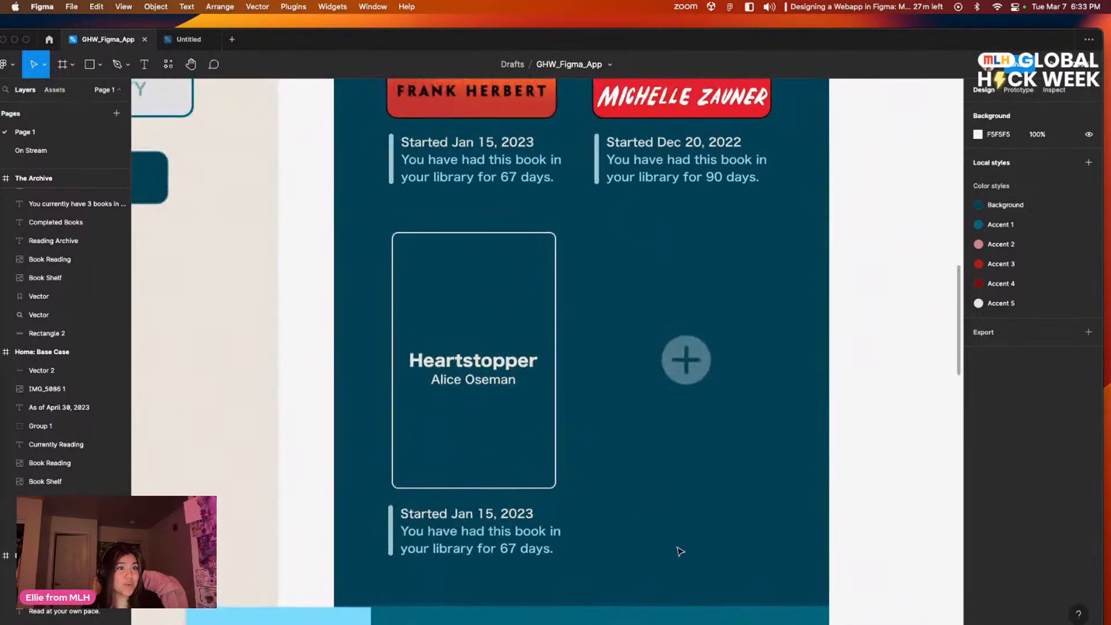
left_click_drag(496, 300, 481, 352)
left_click_drag(558, 233, 478, 219)
left_click_drag(495, 419, 592, 292)
left_click_drag(537, 342, 593, 312)
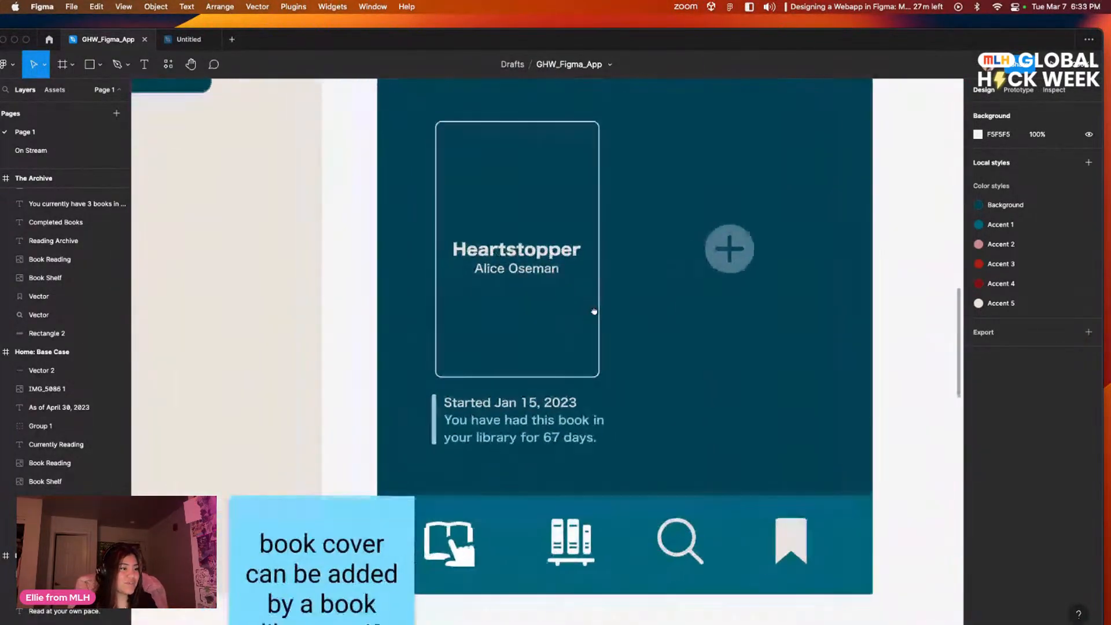
scroll(593, 312, "up", 3)
scroll(593, 311, "right", 2)
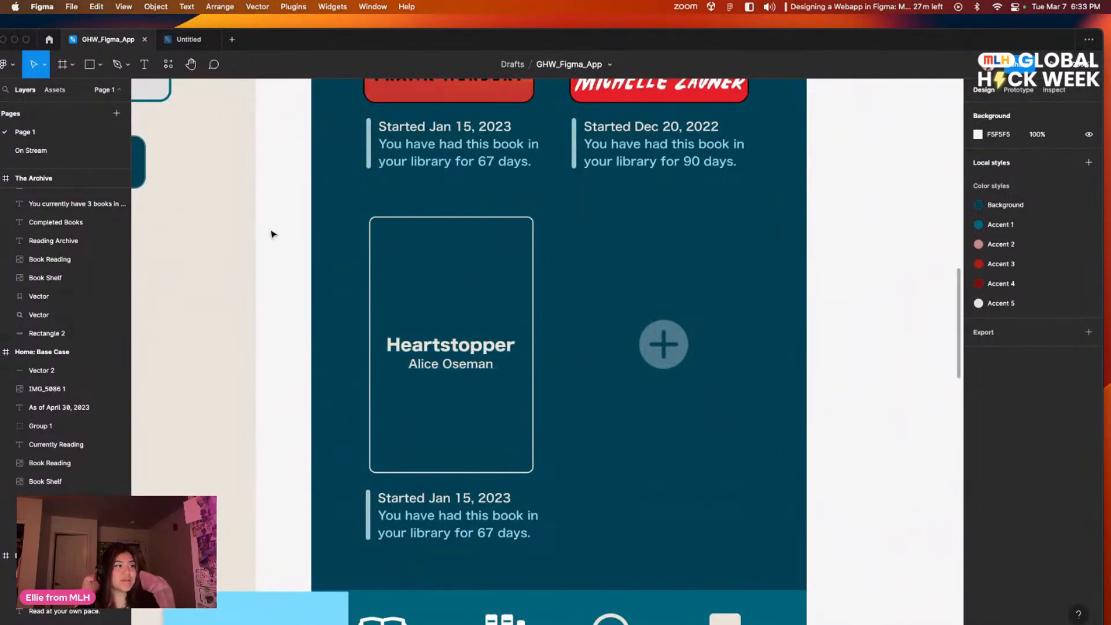
left_click(194, 38)
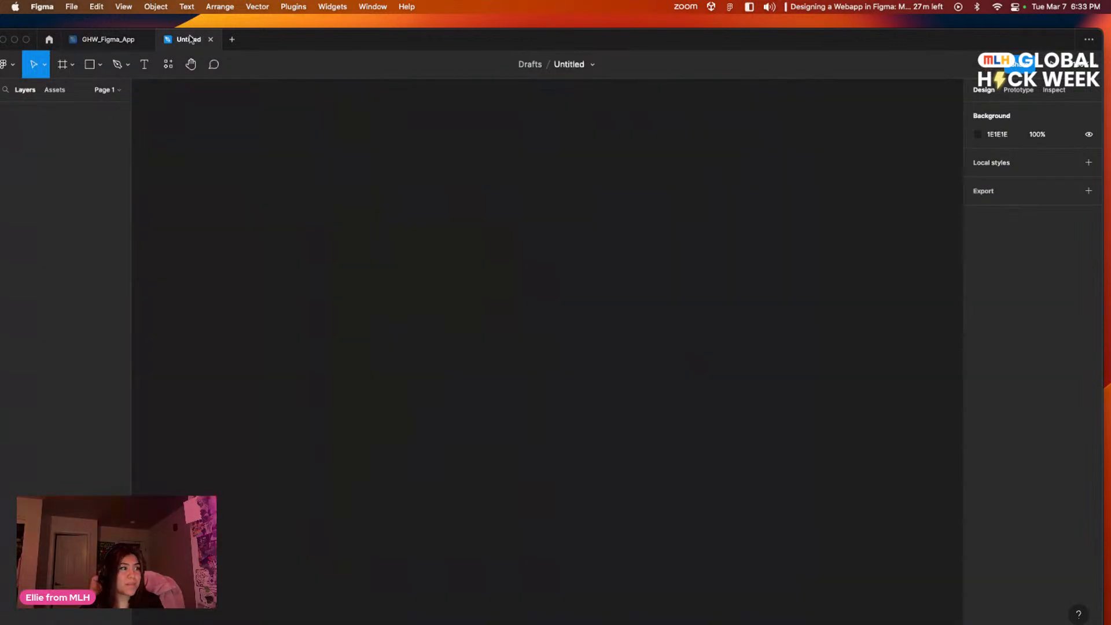
left_click(115, 36)
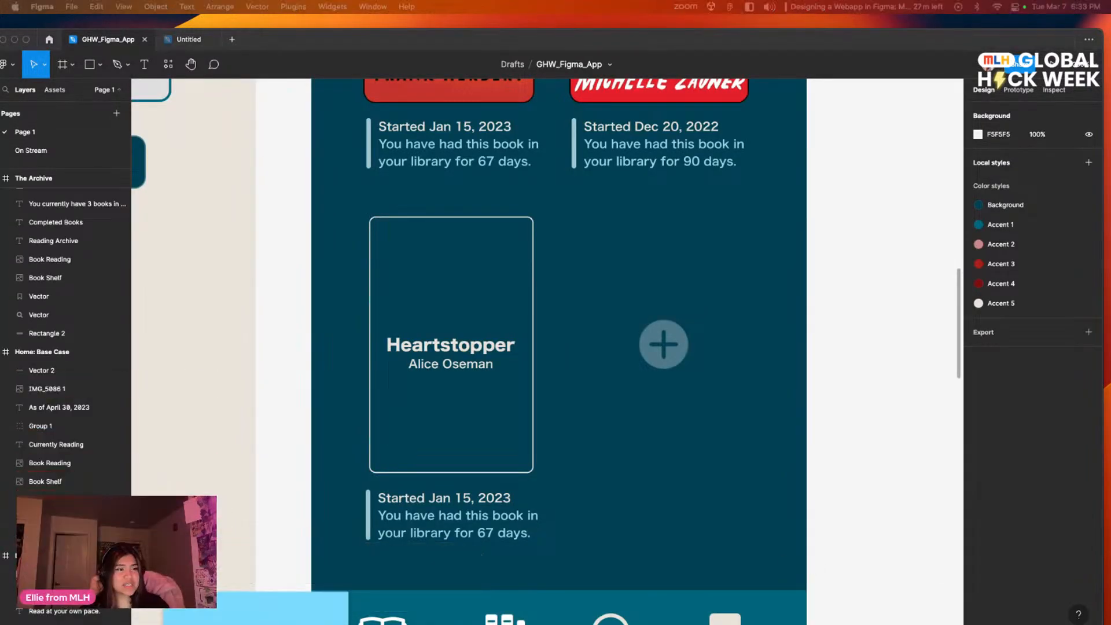
Step: Examine the Dune and Crying in H Mart entries and the Currently Reading header on Page 1's Home screen
scroll(445, 324, "up", 5)
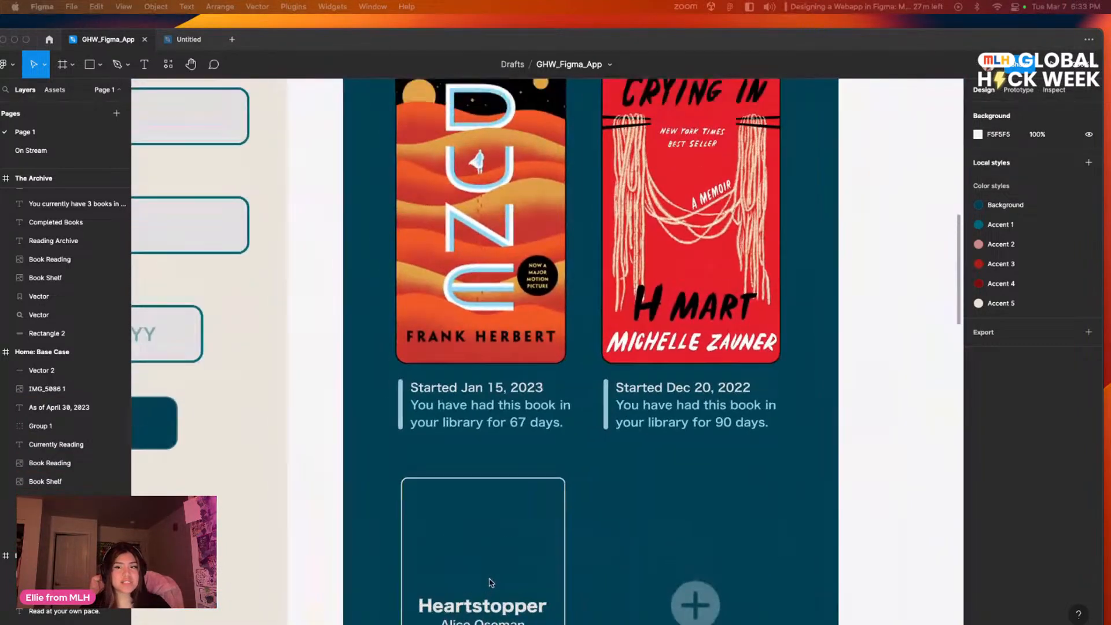
left_click_drag(491, 583, 493, 586)
left_click_drag(347, 254, 496, 492)
left_click_drag(265, 384, 840, 395)
left_click_drag(536, 347, 220, 315)
left_click_drag(586, 346, 382, 291)
left_click_drag(494, 402, 342, 273)
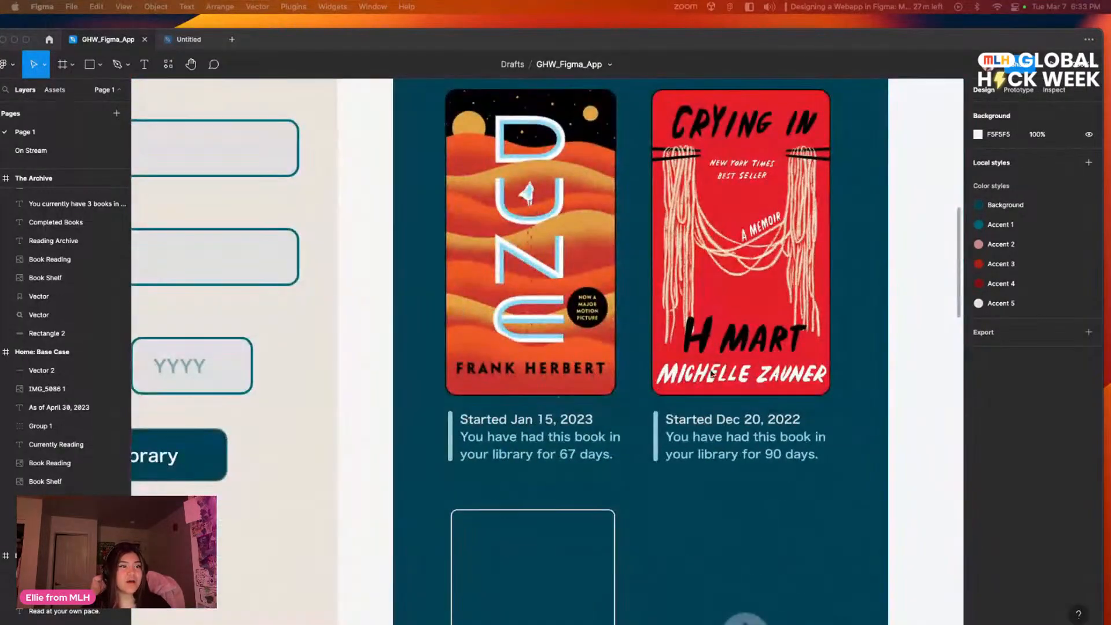
left_click_drag(779, 375, 581, 424)
left_click_drag(555, 233, 695, 382)
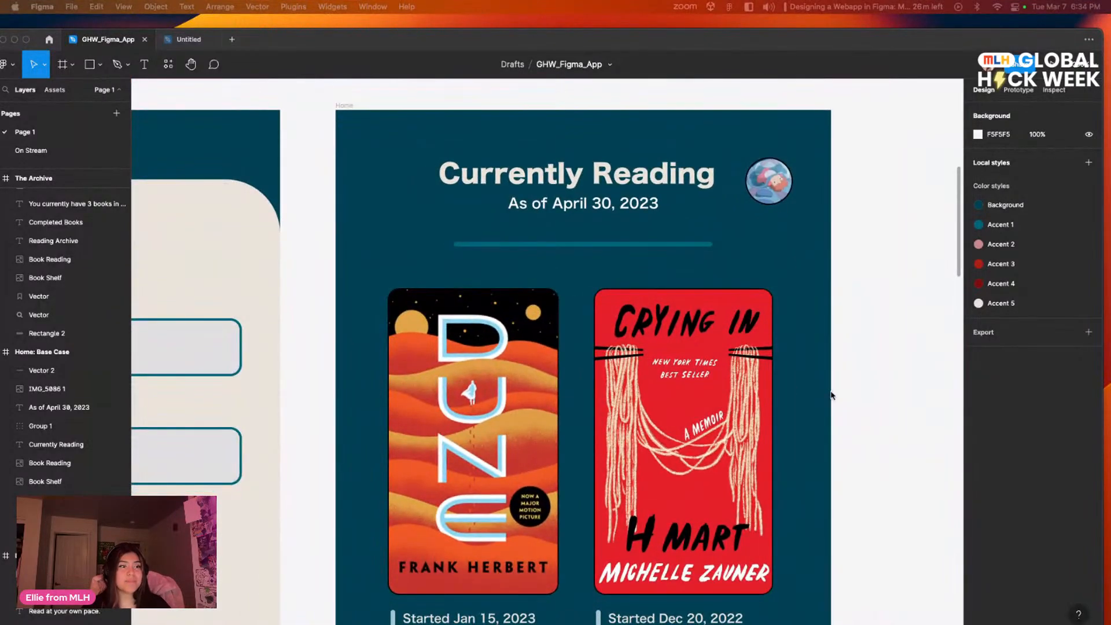
left_click(844, 405)
mouse_move(845, 407)
left_mouse_down()
mouse_move(811, 414)
mouse_move(849, 411)
left_mouse_up()
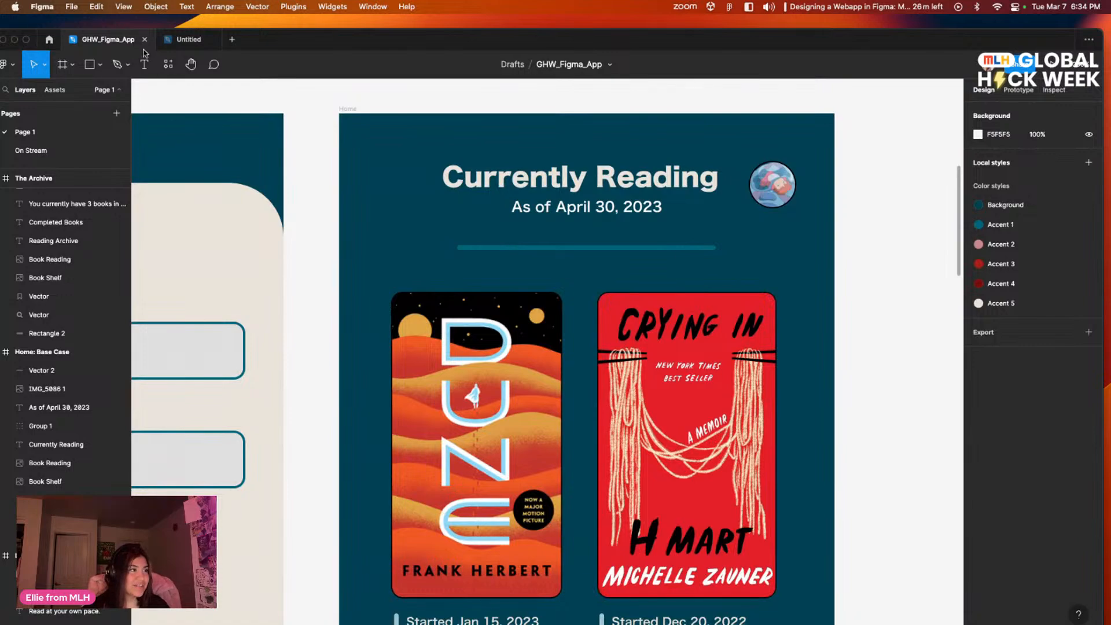
Step: Return to the On Stream page and bring its Home screen's two book entries into view
scroll(301, 154, "left", 5)
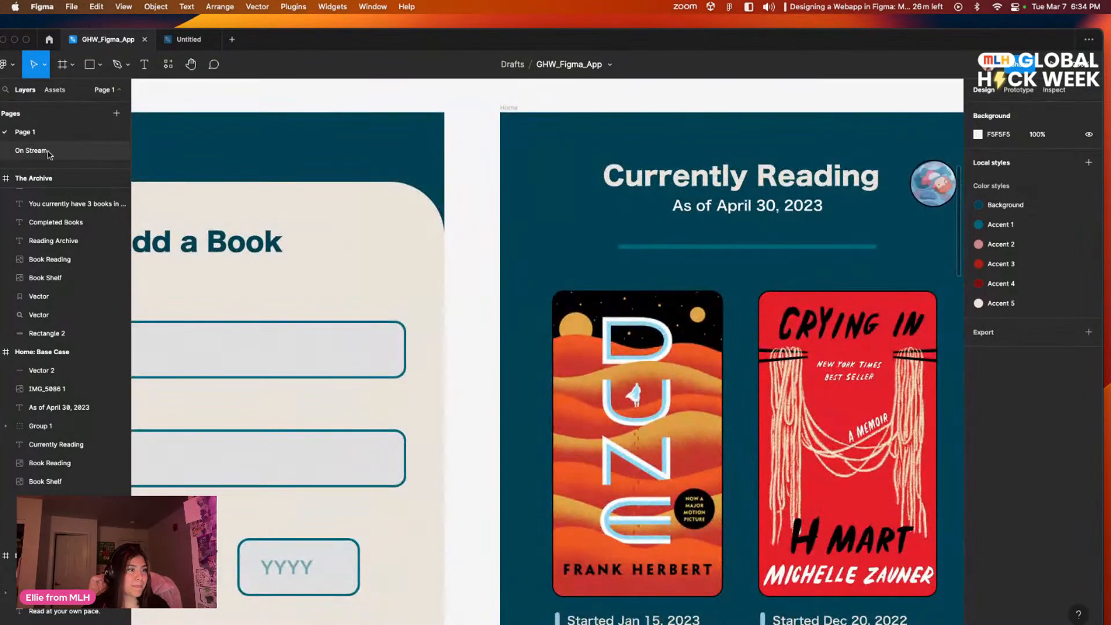
left_click(32, 150)
scroll(498, 366, "down", 6)
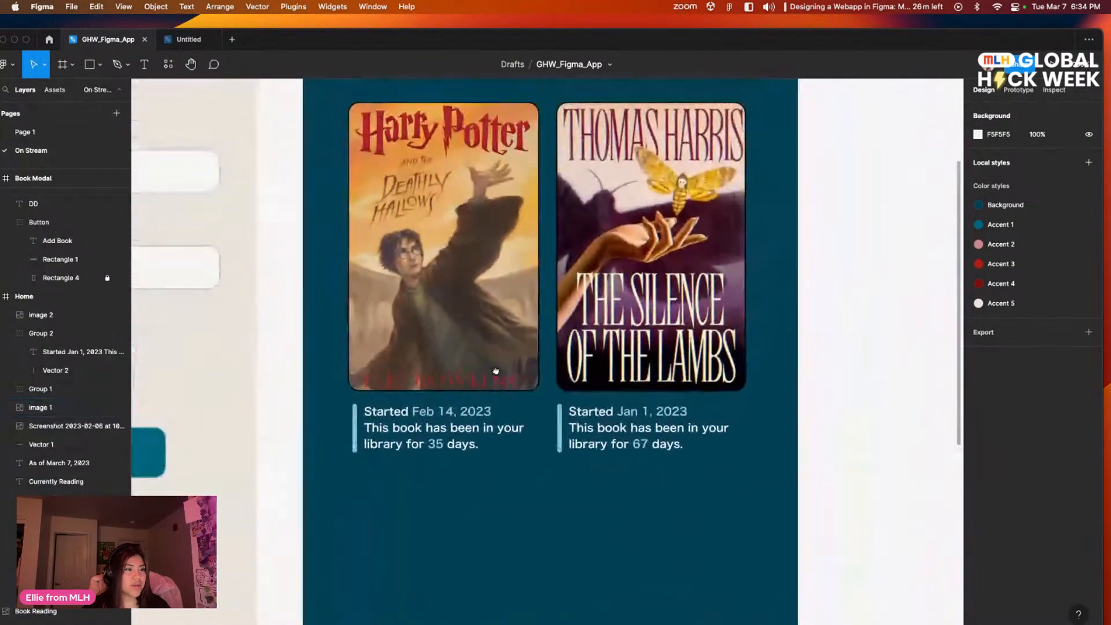
scroll(497, 366, "up", 2)
scroll(498, 365, "left", 1)
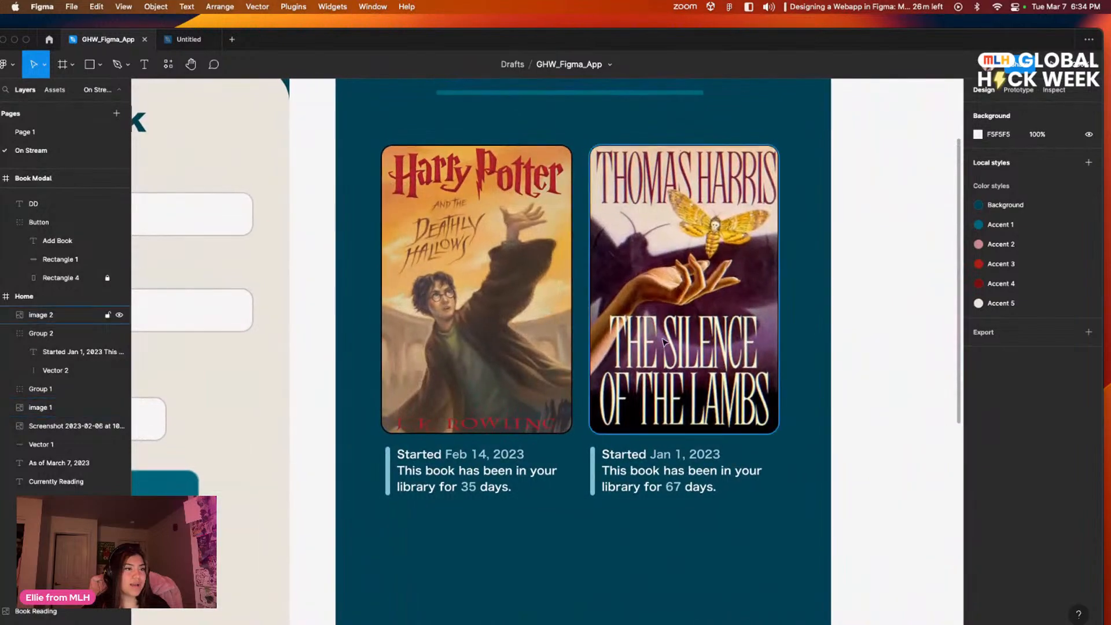
Step: Examine the two book covers and their start-date notes on the On Stream Home screen
scroll(599, 329, "down", 2)
scroll(600, 329, "left", 3)
left_click_drag(817, 455, 643, 333)
key("Page_Up")
left_click_drag(668, 407, 638, 270)
left_click_drag(617, 393, 589, 395)
left_click(31, 151)
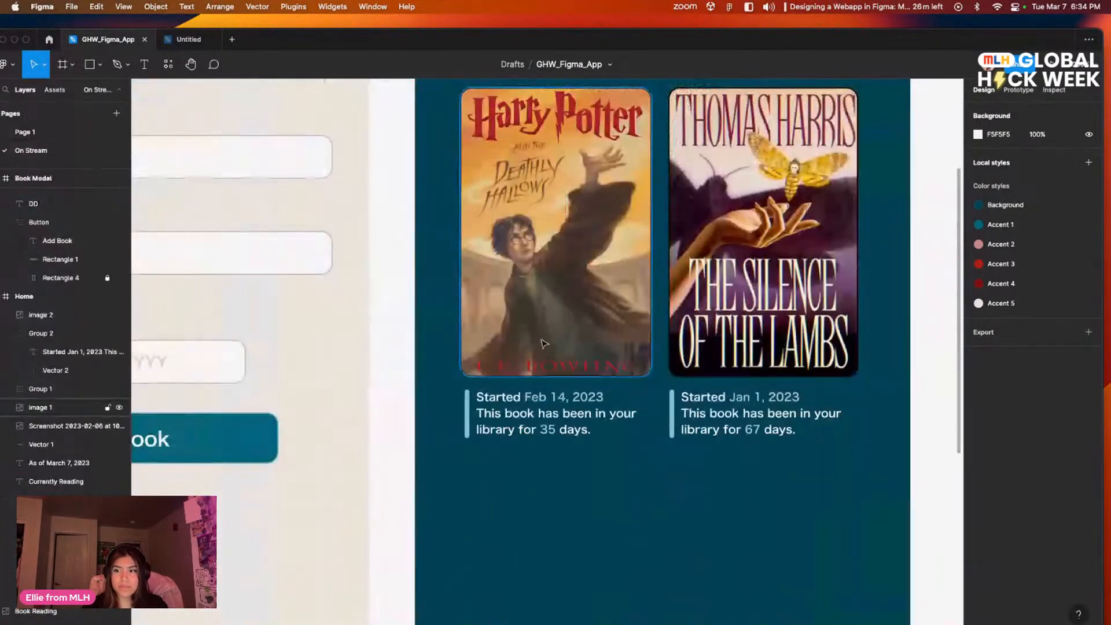
scroll(446, 280, "right", 5)
scroll(390, 528, "up", 5)
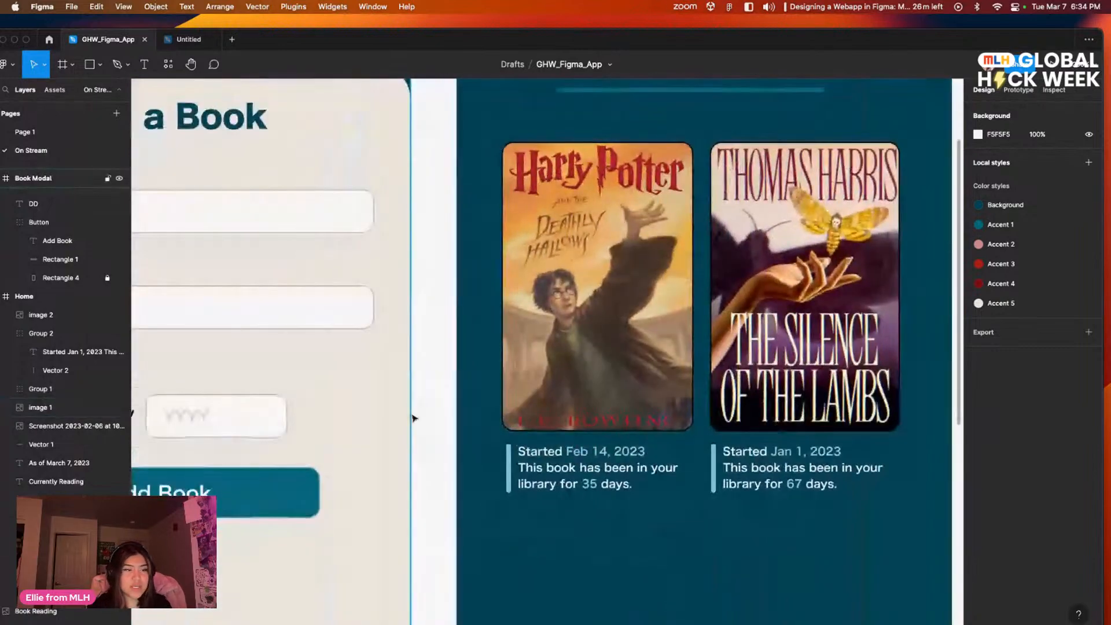
Step: Compare the empty-state Home screen, the Add a Book modal and the Home screen with book entries on the On Stream page
scroll(413, 418, "down", 5)
scroll(622, 345, "left", 5)
scroll(622, 346, "left", 5)
scroll(592, 357, "right", 10)
scroll(593, 357, "right", 5)
scroll(489, 414, "down", 2)
scroll(707, 403, "left", 7)
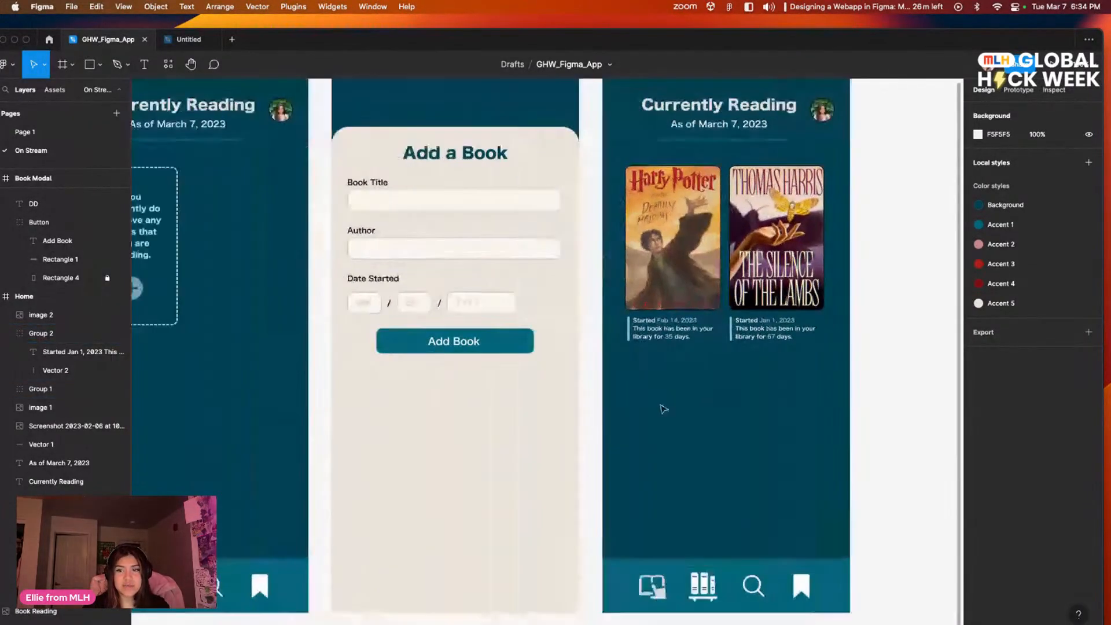
scroll(707, 404, "left", 5)
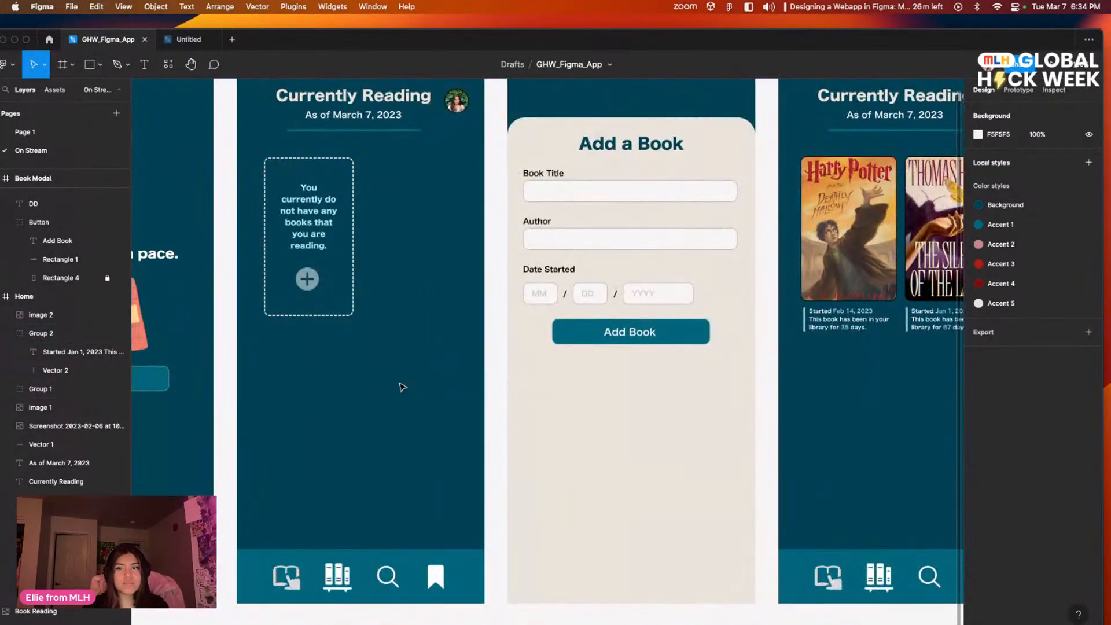
scroll(387, 399, "up", 2)
left_click_drag(665, 453, 459, 429)
left_click_drag(223, 400, 287, 362)
left_click_drag(696, 417, 426, 496)
mouse_move(528, 386)
left_mouse_down()
mouse_move(527, 418)
mouse_move(515, 386)
left_mouse_up()
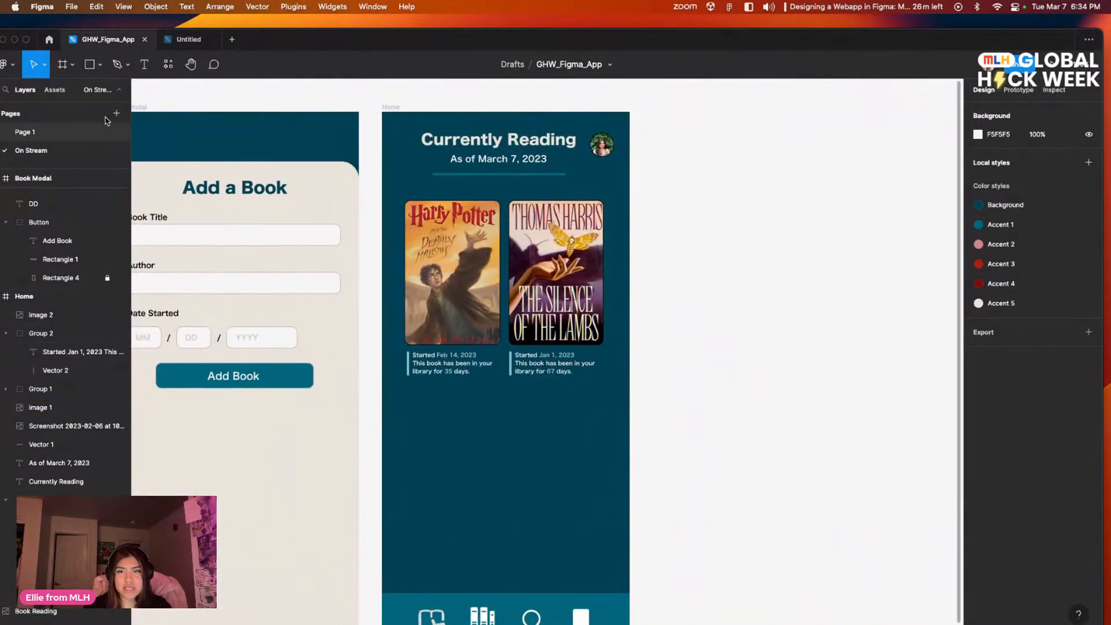
Step: Draw a rectangle about 150 × 229 below the Harry Potter entry on the Home screen
left_click_drag(378, 42, 578, 105)
left_click(288, 132)
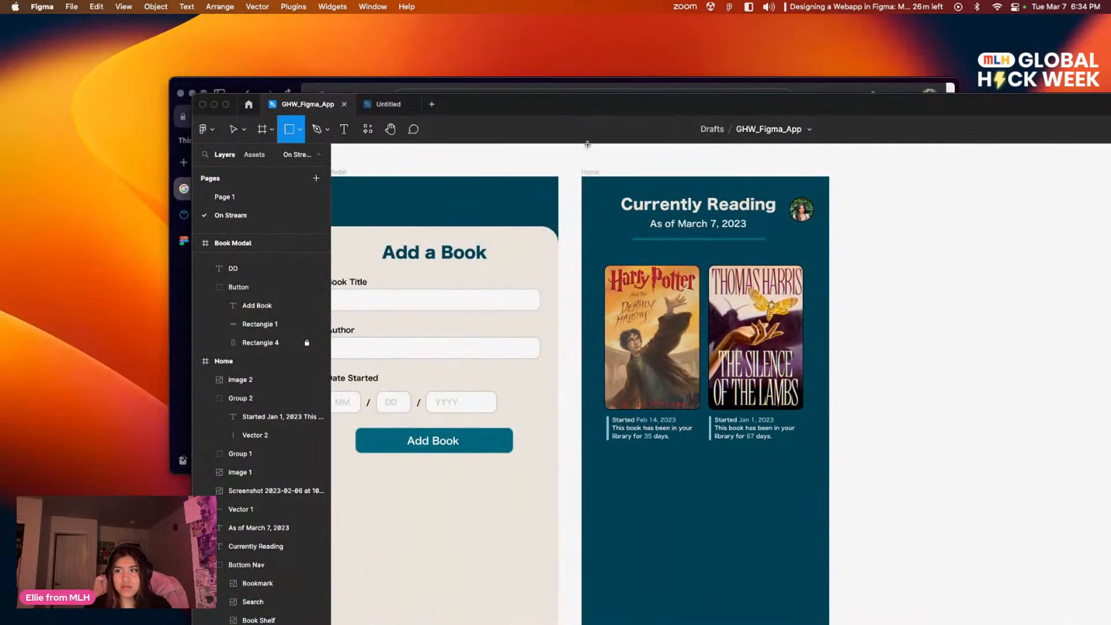
left_click_drag(509, 107, 363, 77)
mouse_move(466, 439)
left_mouse_down()
mouse_move(501, 482)
mouse_move(563, 520)
mouse_move(554, 571)
left_mouse_up()
left_click_drag(650, 509, 546, 402)
left_click(707, 405)
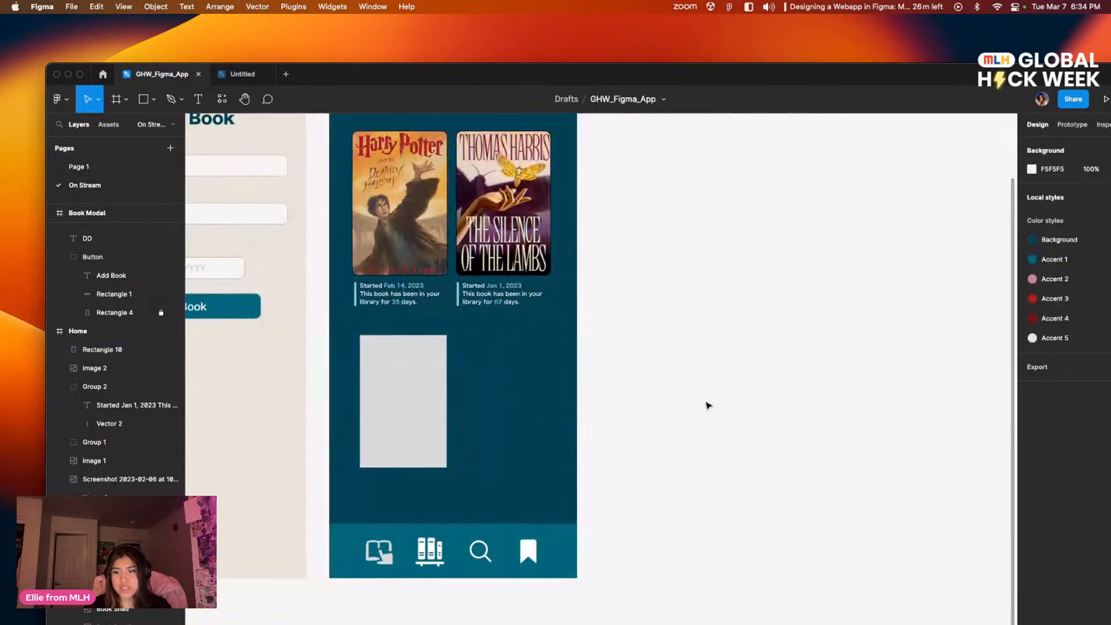
Step: Add an inside stroke to the new rectangle and remove its fill
left_click_drag(671, 407, 597, 387)
left_click(359, 389)
left_click(1102, 426)
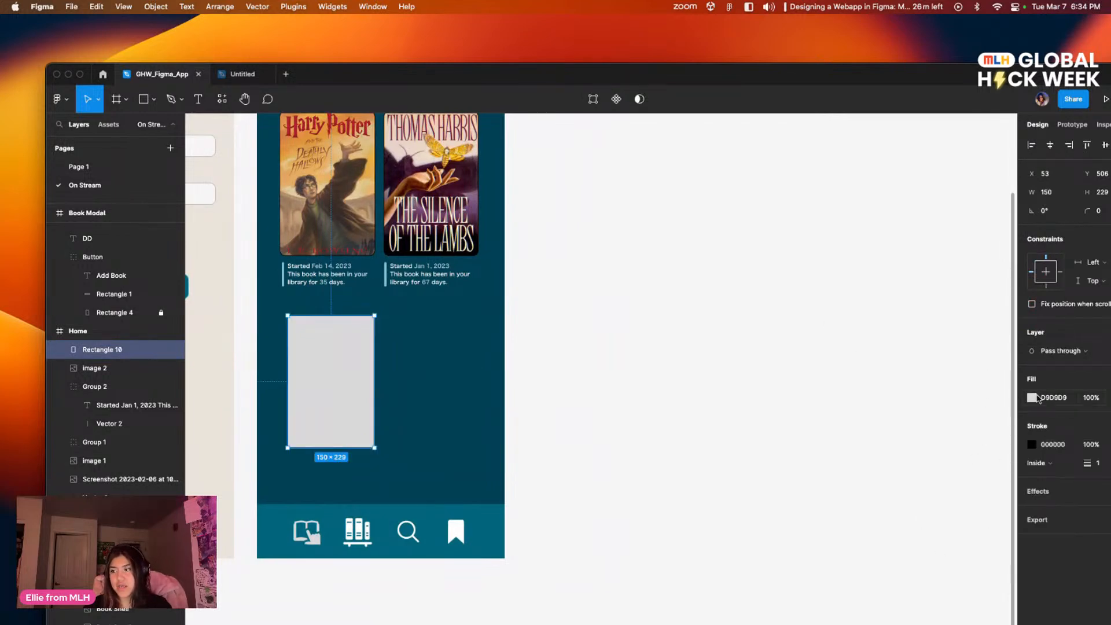
left_click_drag(858, 77, 786, 59)
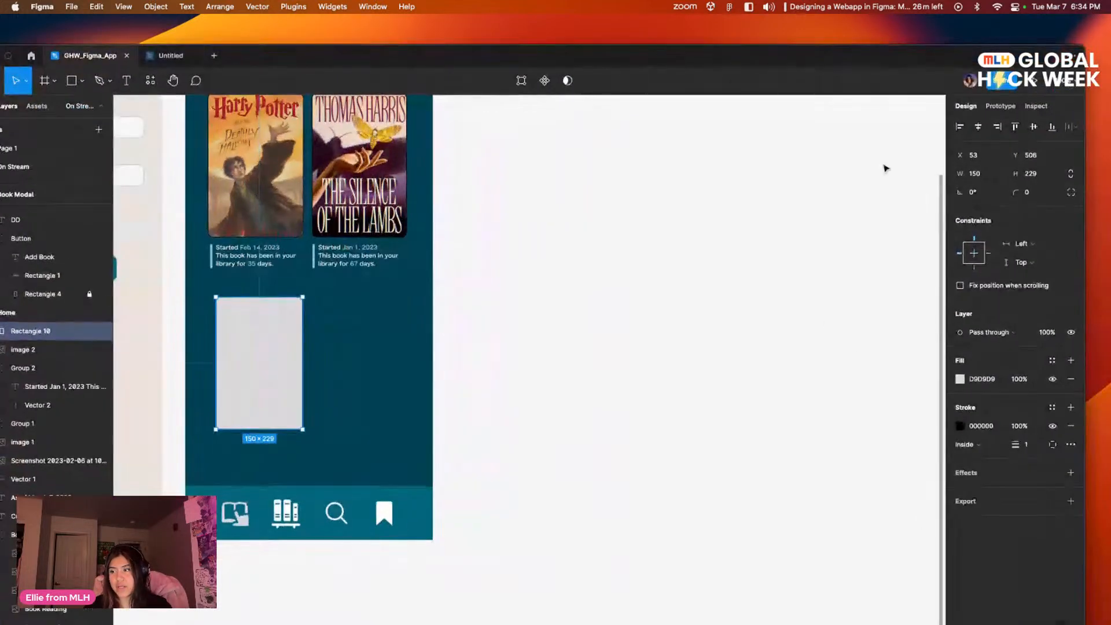
left_click(1071, 379)
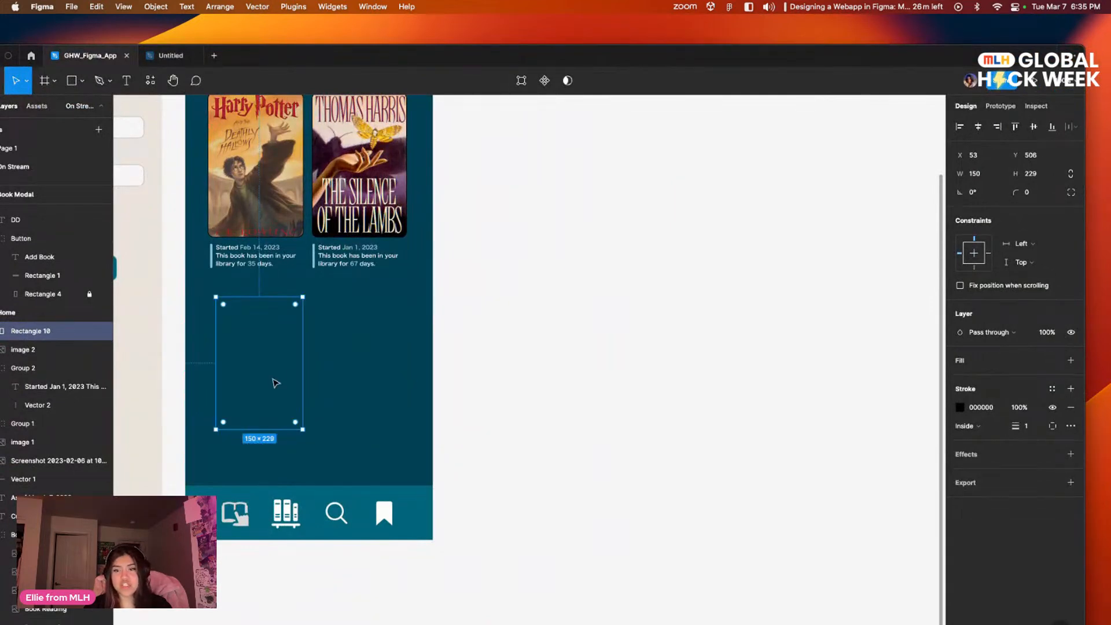
Step: Set the rectangle's stroke to the light beige local colour EAE3DA and its corner radius to 10
left_click(960, 407)
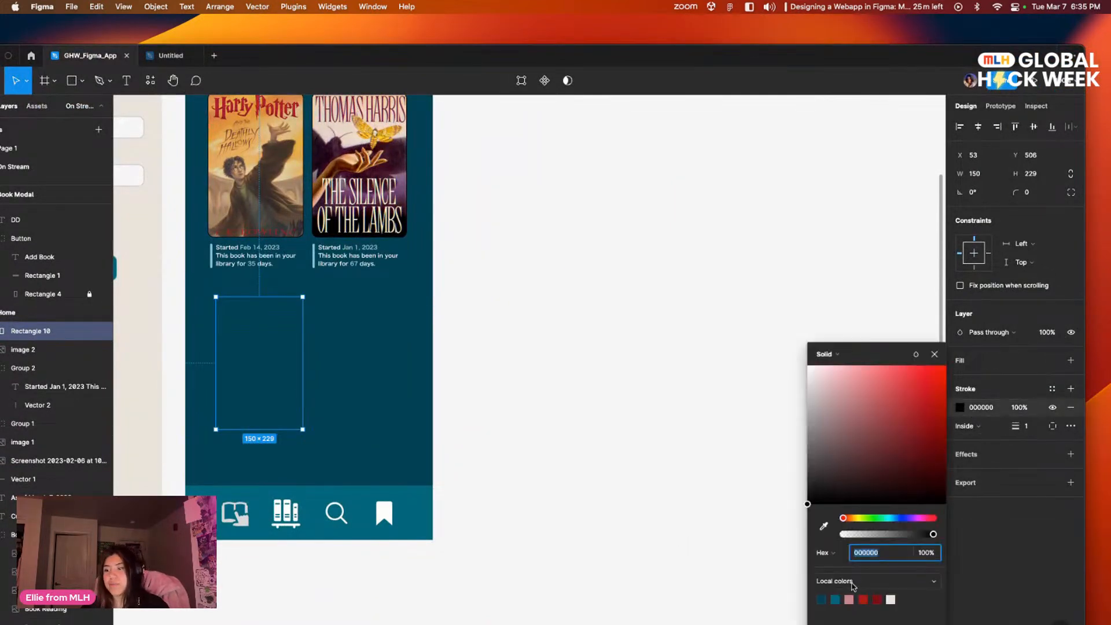
left_click(893, 598)
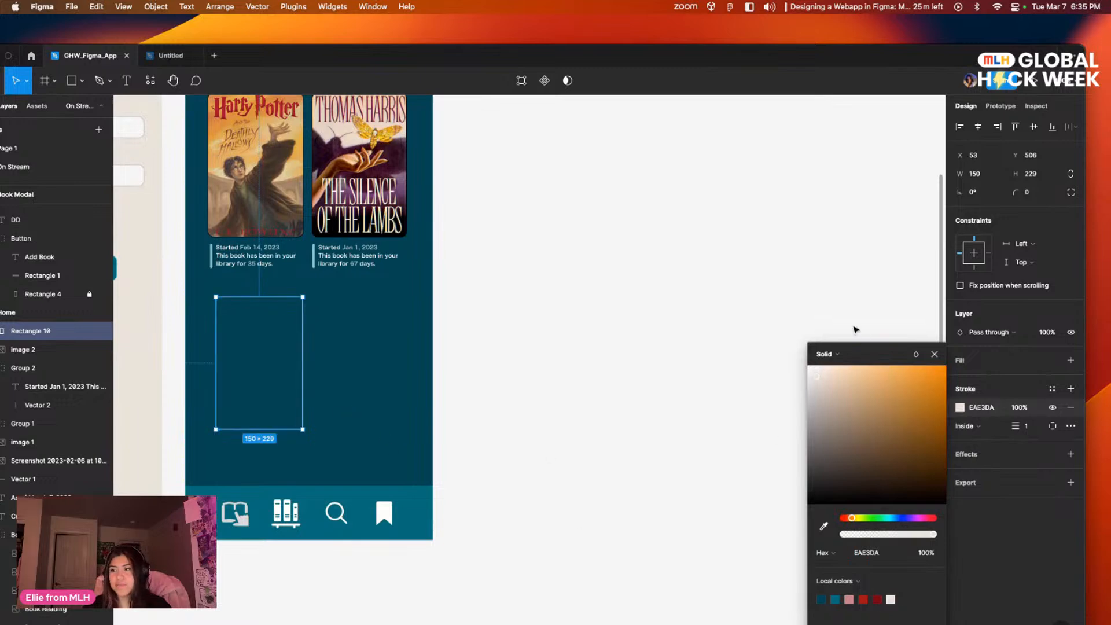
left_click(782, 309)
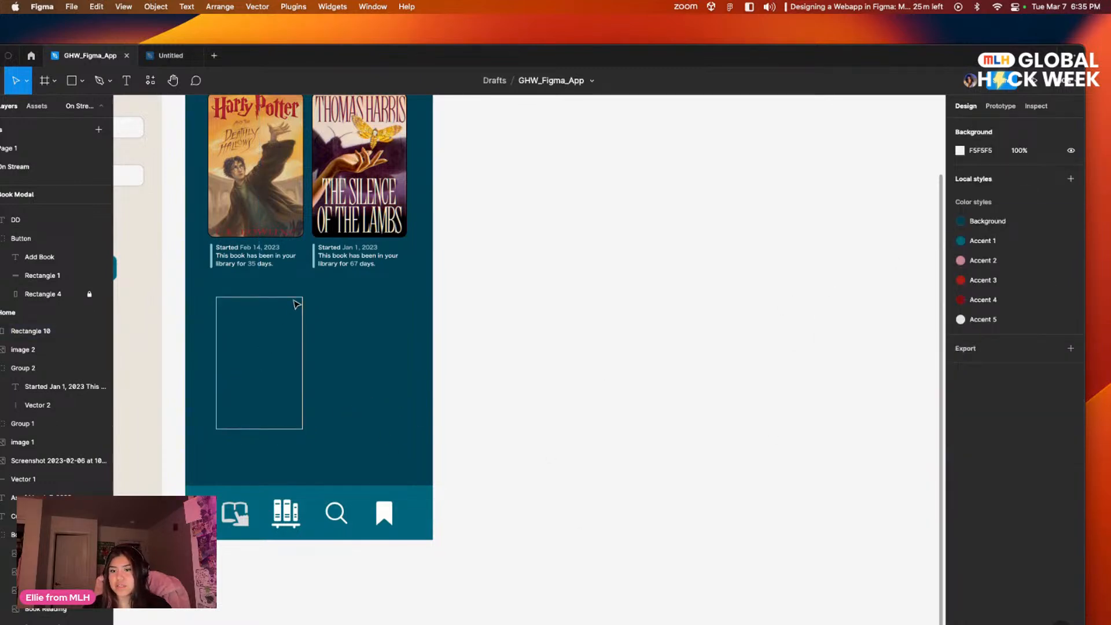
left_click(296, 304)
left_click(1022, 191)
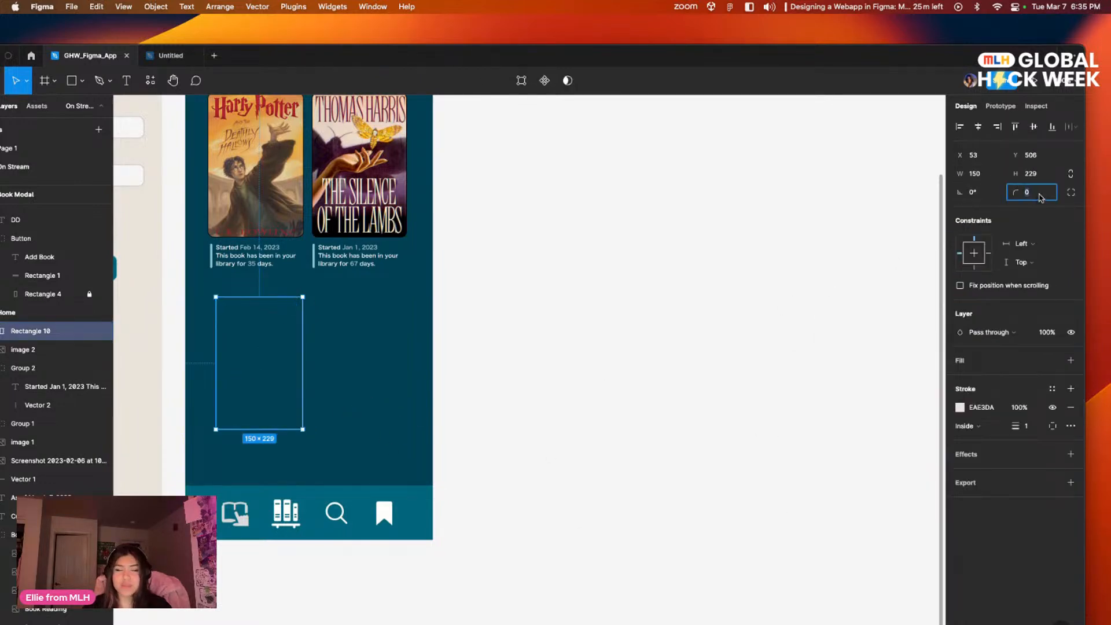
type("10")
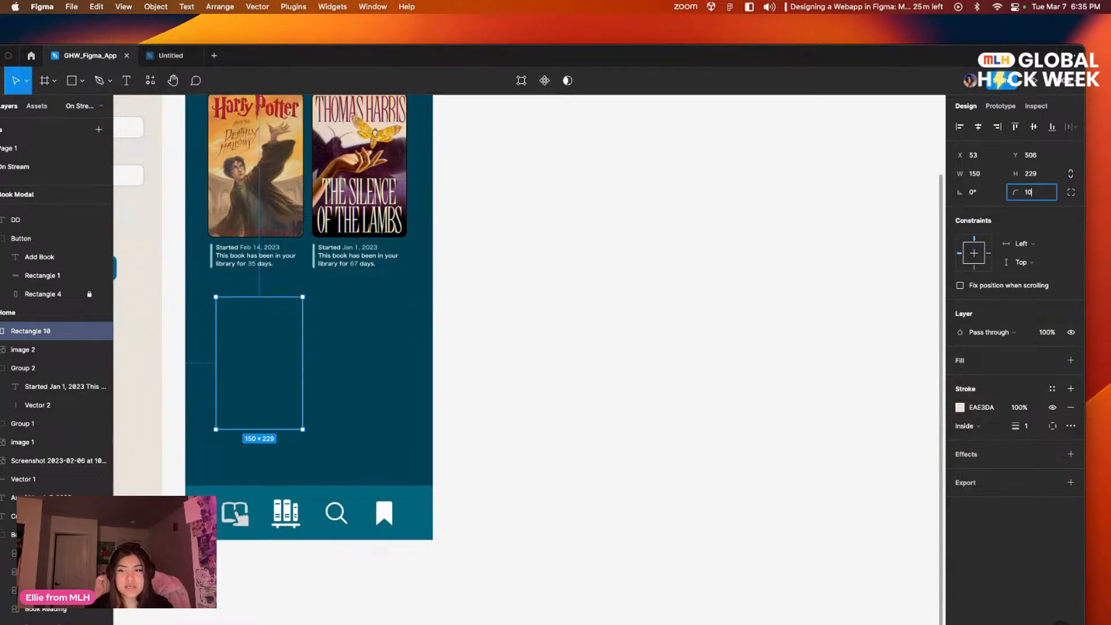
left_click(542, 363)
scroll(583, 390, "up", 3)
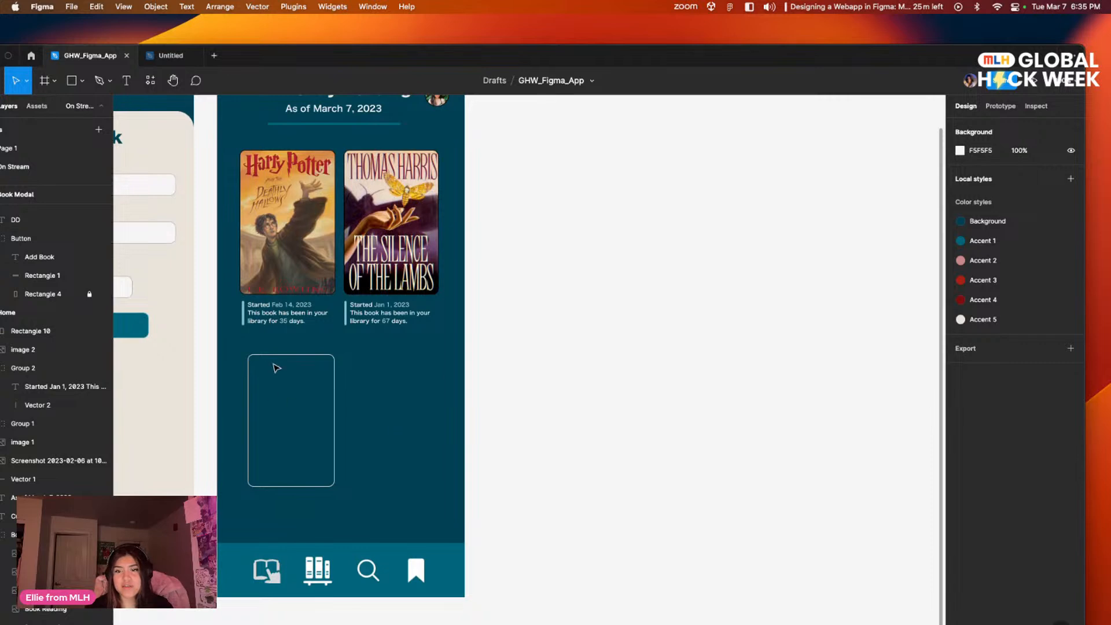
Step: Duplicate the Harry Potter start-date note and place the copy just below the outlined rectangle
left_click_drag(456, 428, 554, 401)
scroll(461, 426, "down", 1)
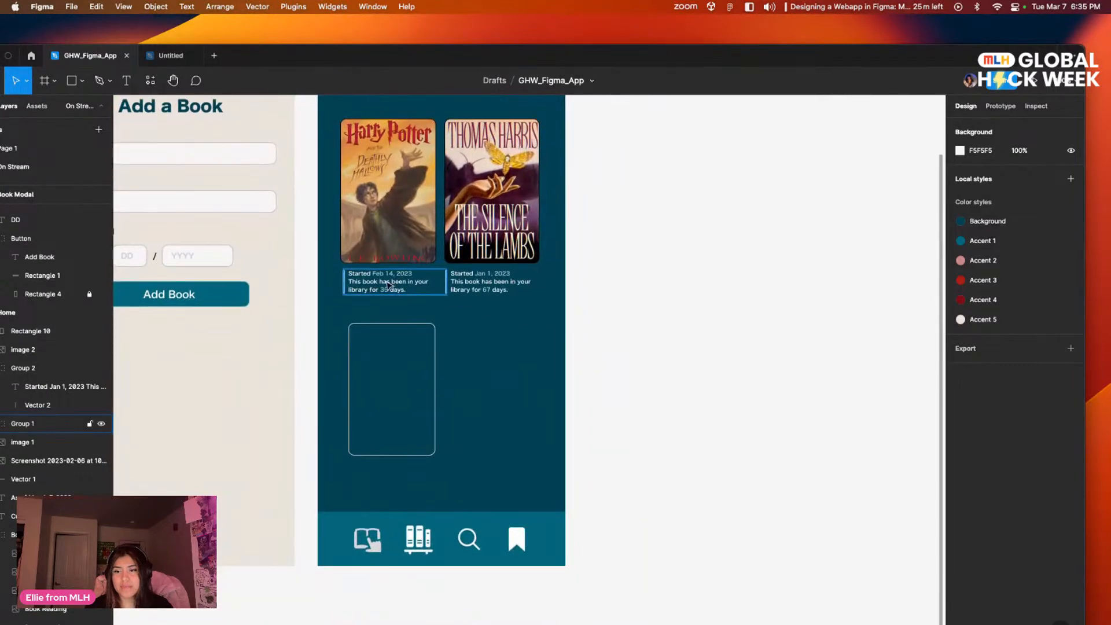
left_click(402, 290)
left_click_drag(404, 285, 407, 475)
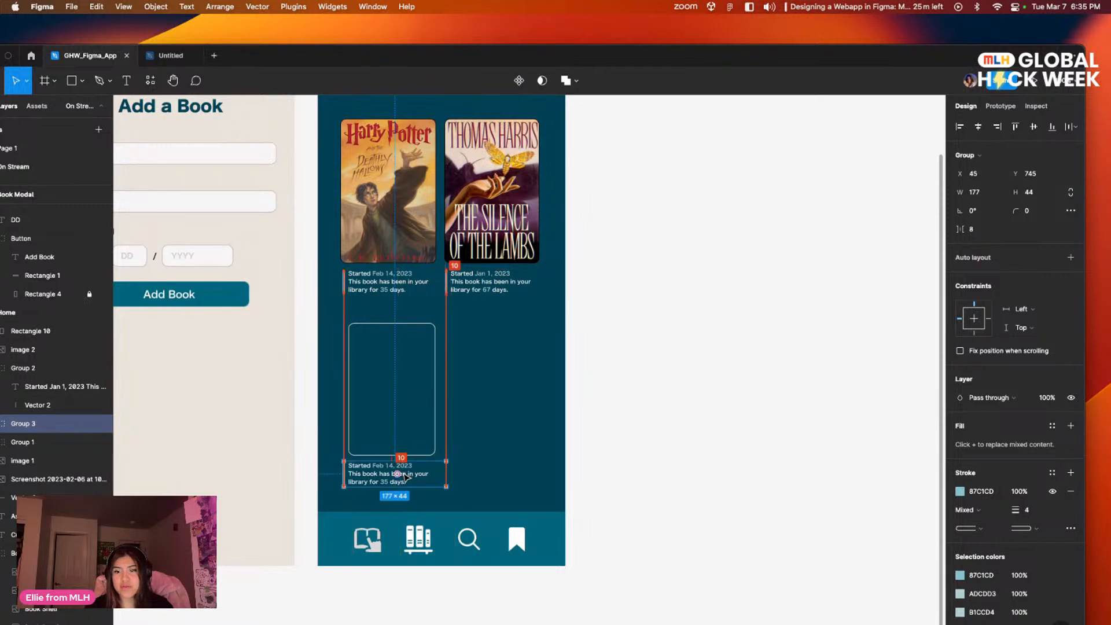
Step: Align the outlined rectangle with the Harry Potter cover's left edge and enlarge it to 166 × 236
left_click(392, 394)
left_click_drag(391, 394, 385, 387)
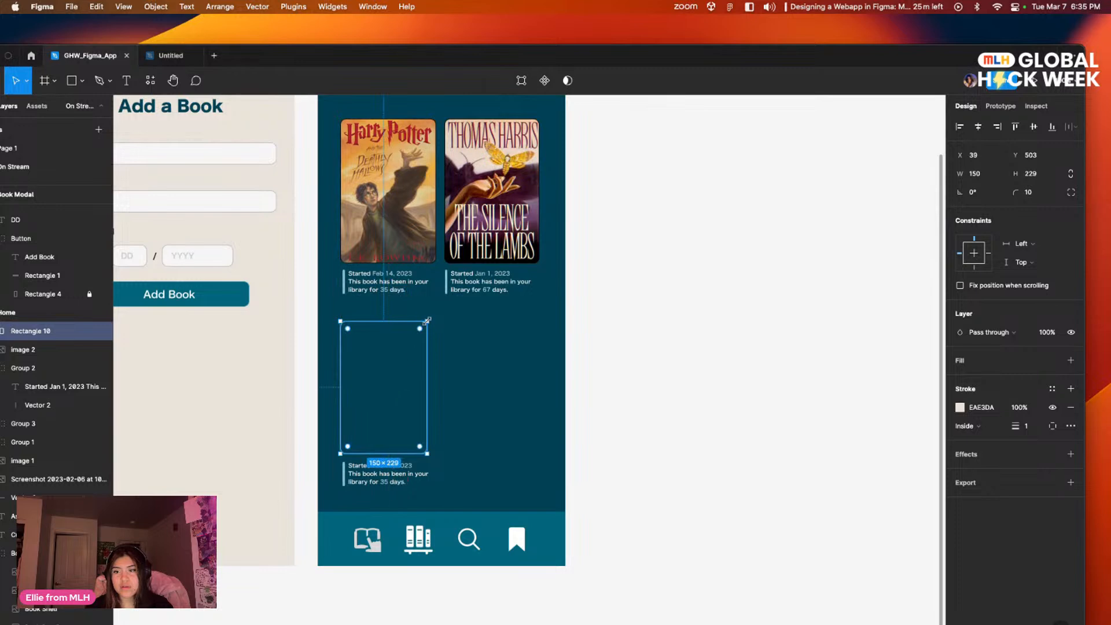
left_click_drag(427, 321, 437, 317)
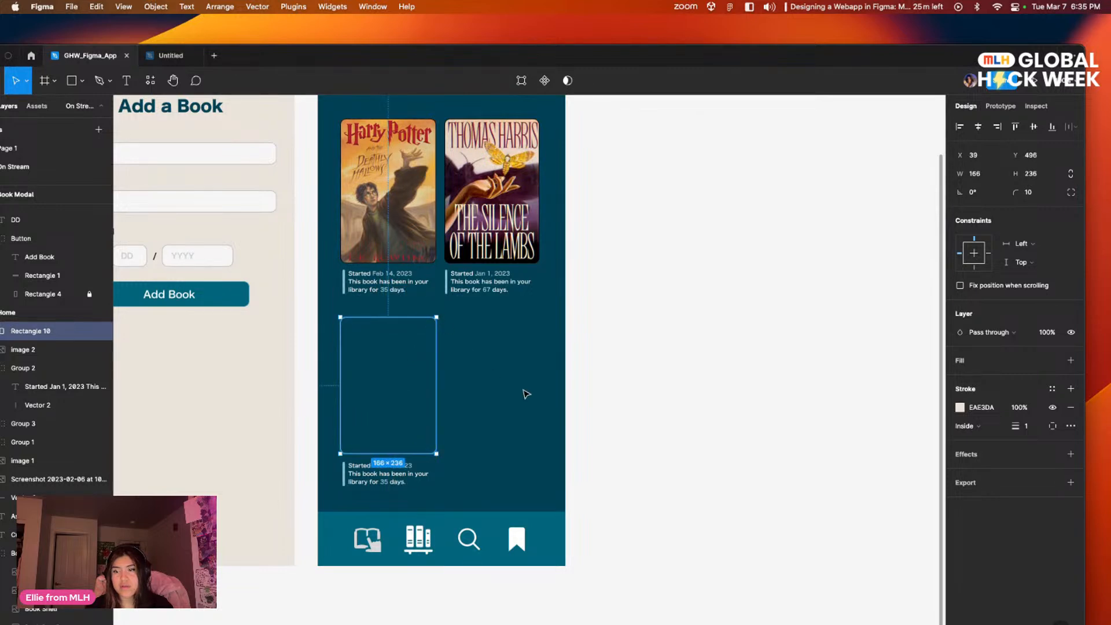
left_click(637, 423)
mouse_move(637, 423)
left_mouse_down()
mouse_move(637, 409)
mouse_move(630, 442)
left_mouse_up()
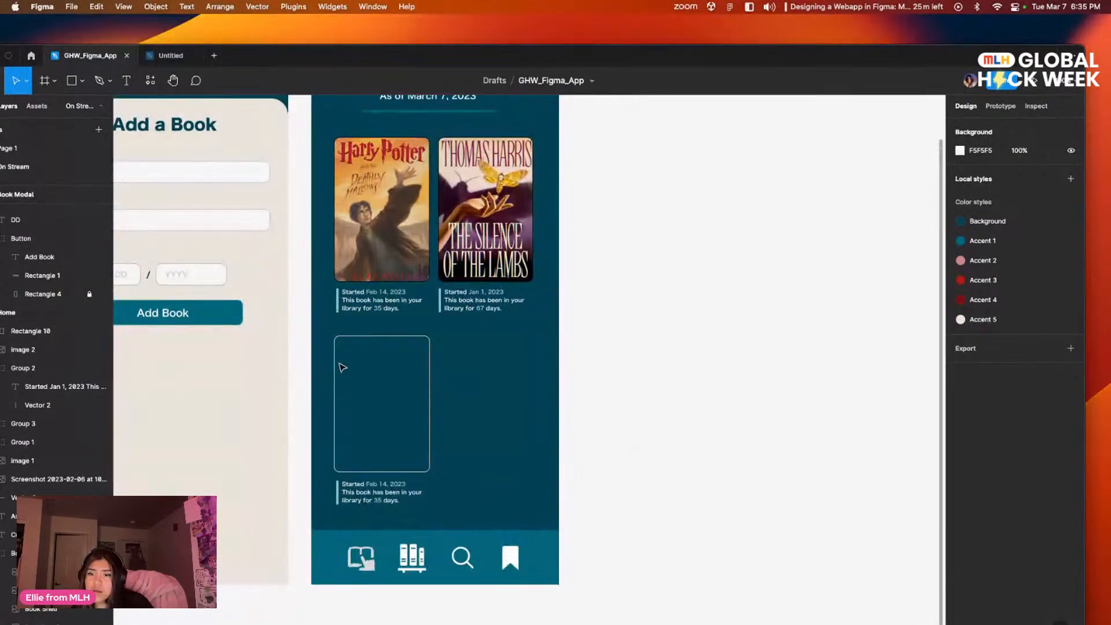
Step: Narrow the outlined rectangle to a width of 161, keeping its left edge in line with the cover above
double_click(335, 368)
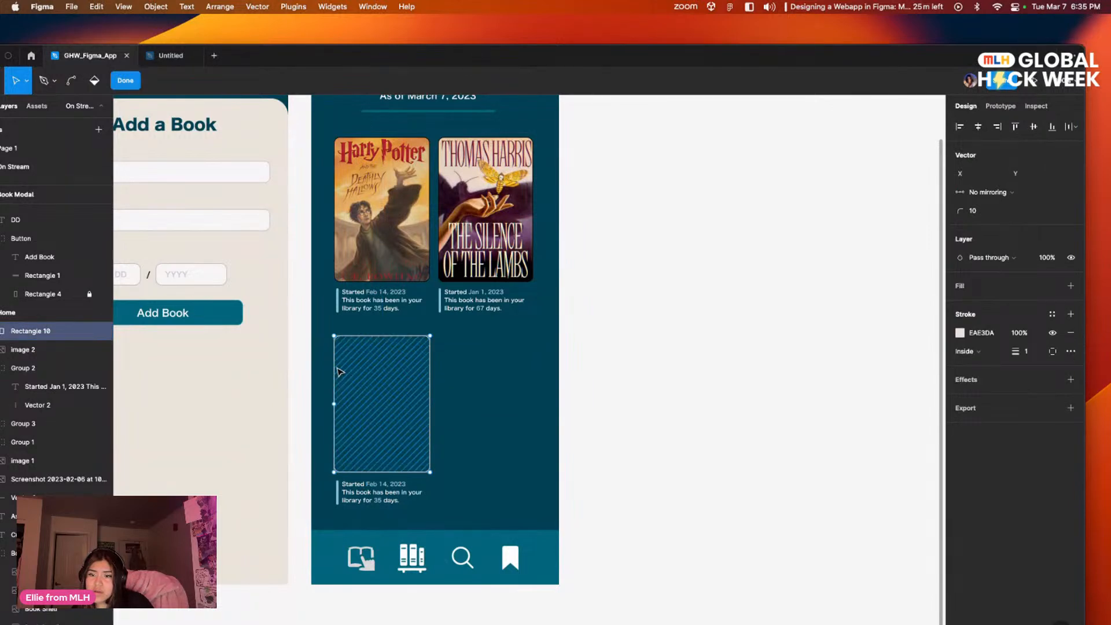
key("Escape")
left_click_drag(337, 372, 333, 374)
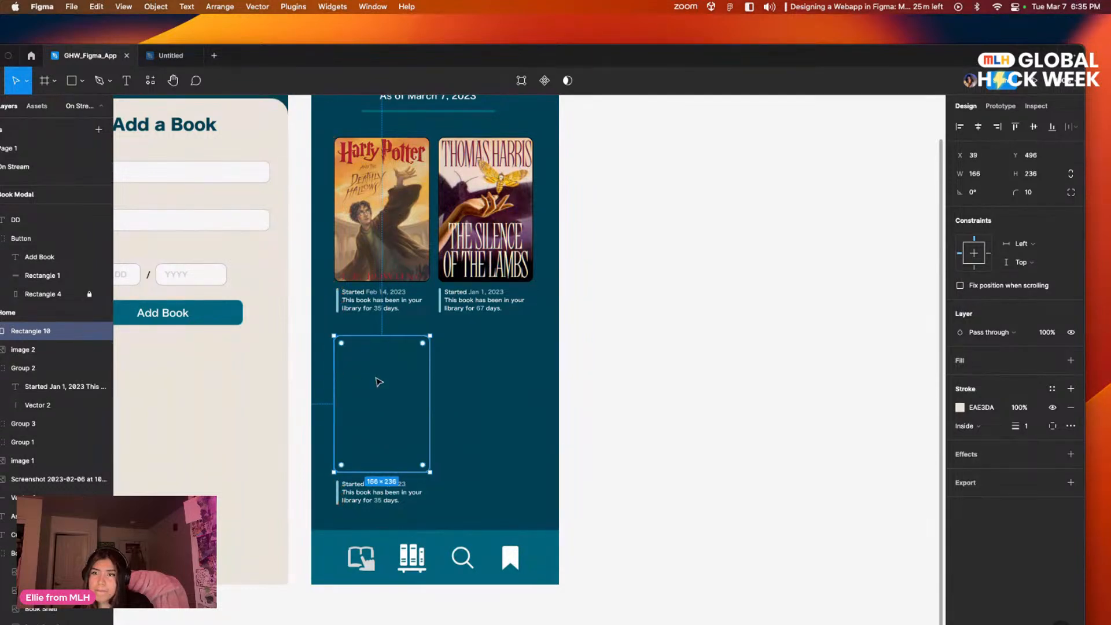
mouse_move(430, 388)
left_mouse_down()
mouse_move(416, 390)
mouse_move(427, 391)
left_mouse_up()
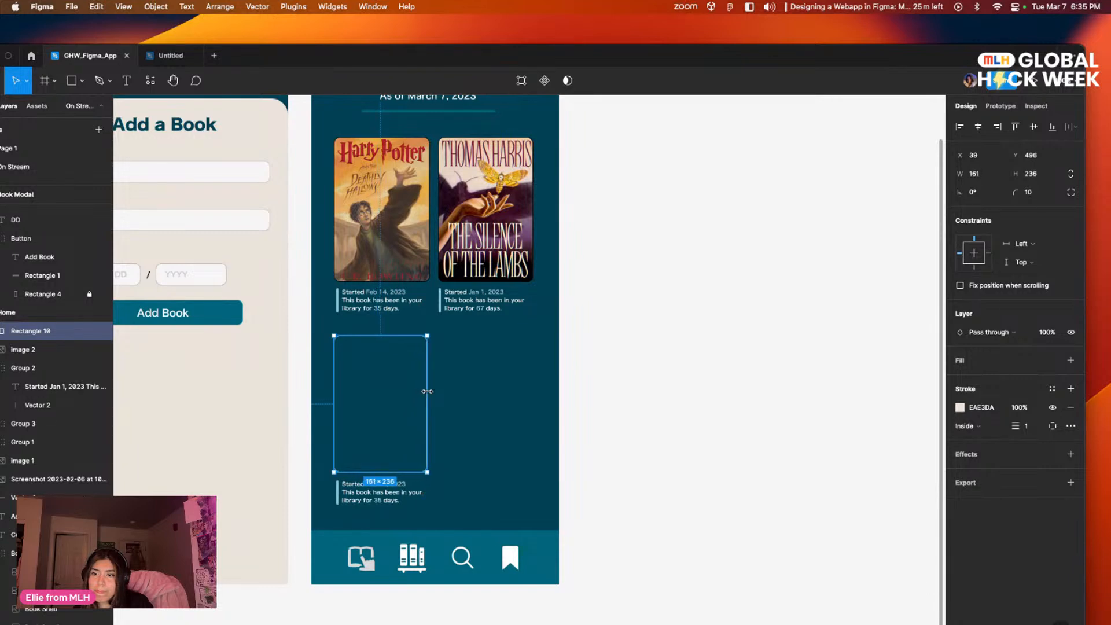
left_click(465, 405)
scroll(466, 372, "down", 2)
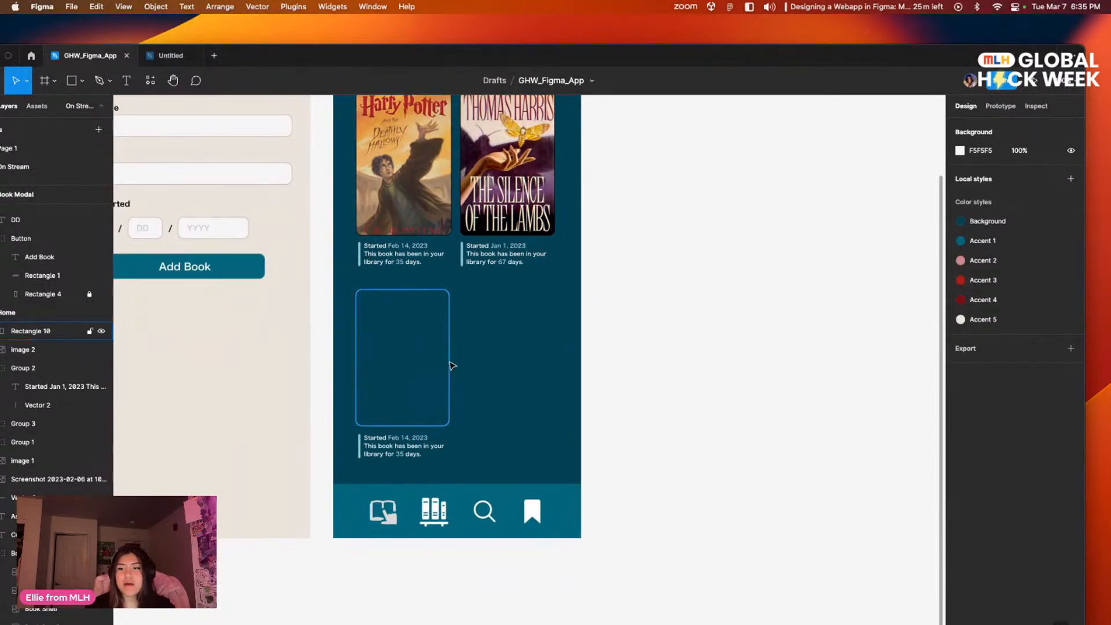
Step: Set the outlined rectangle's stroke weight to 2
left_click(449, 365)
left_click(1025, 425)
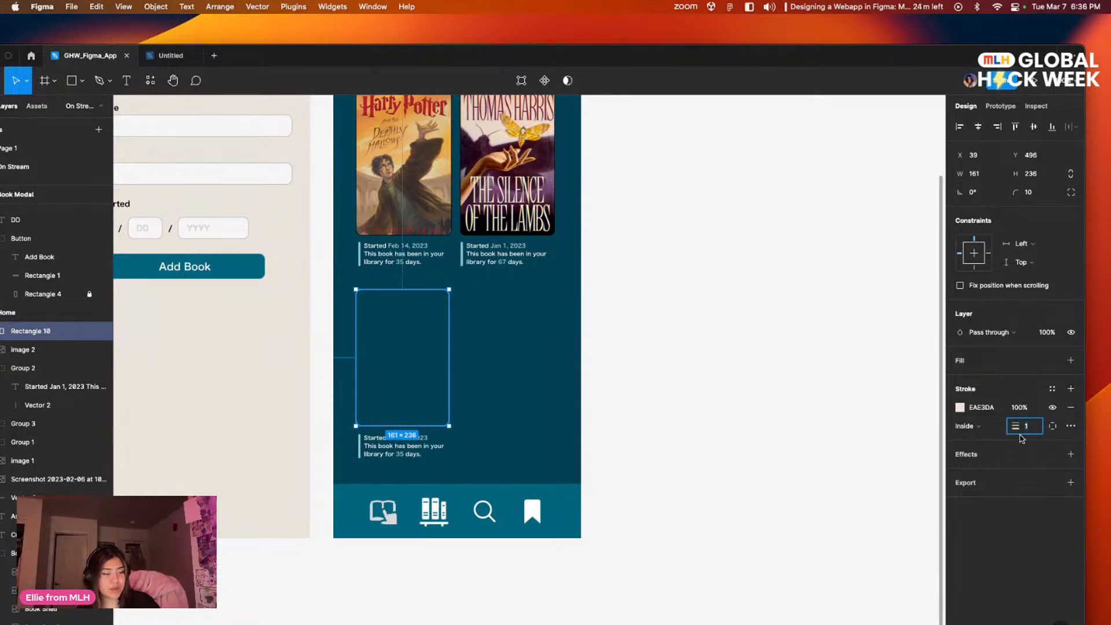
type("2")
key("Return")
left_click(757, 400)
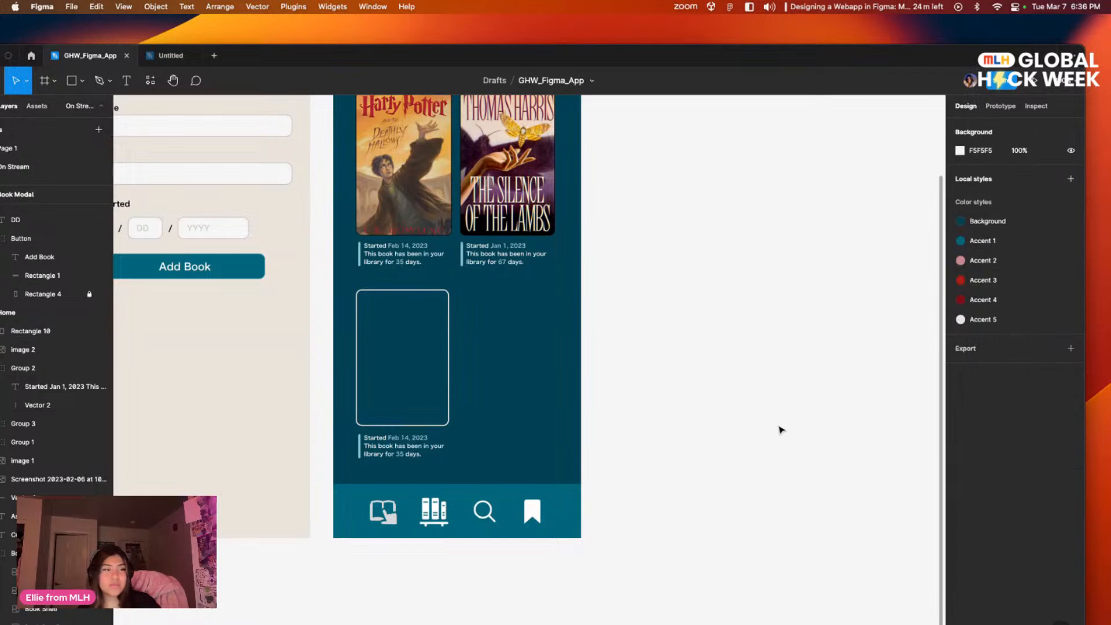
Step: Add a text box about 117 × 50 inside the outlined card reading "Percy Jackson The Lightning Theif"
scroll(603, 426, "up", 5)
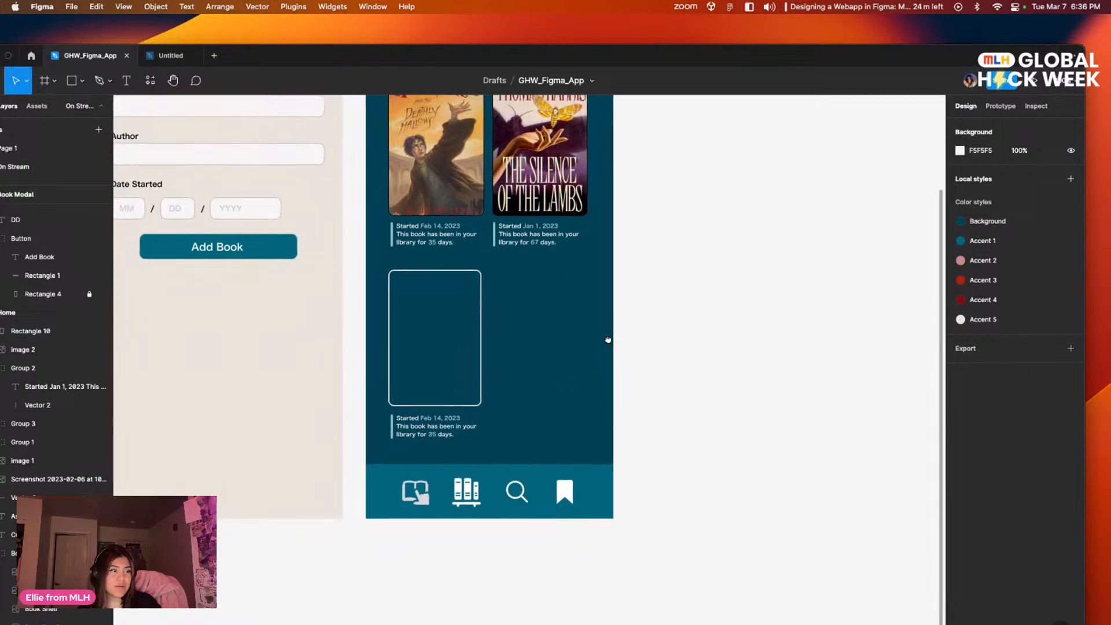
scroll(603, 425, "left", 3)
scroll(638, 361, "up", 3)
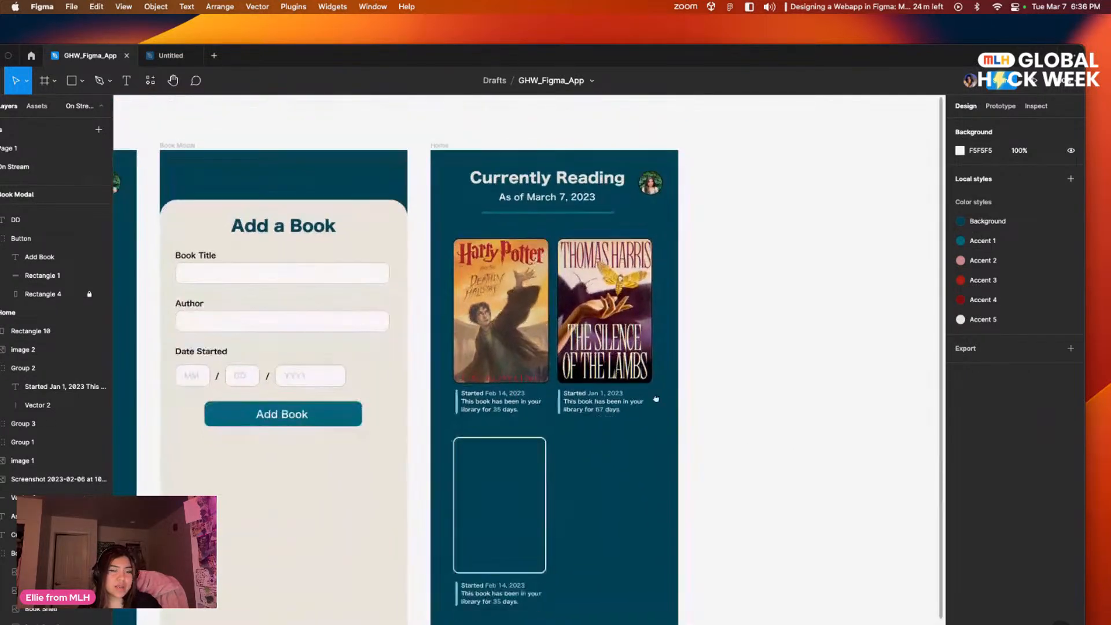
scroll(608, 393, "left", 4)
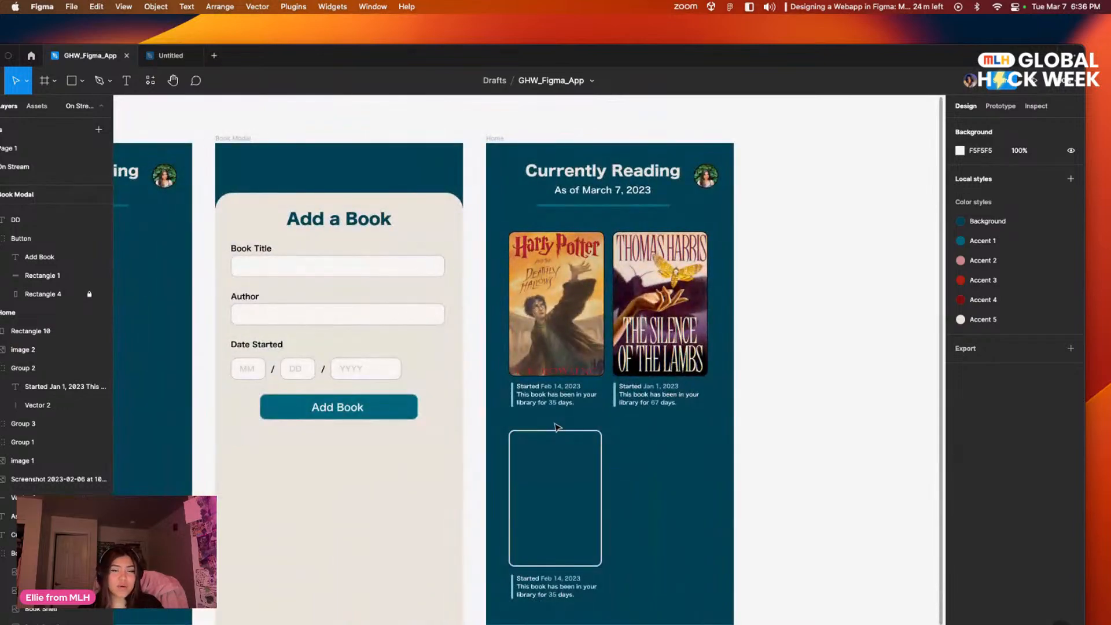
mouse_move(420, 57)
left_mouse_down()
mouse_move(532, 75)
mouse_move(468, 107)
mouse_move(453, 134)
mouse_move(417, 45)
left_mouse_up()
key("t")
left_click_drag(524, 455, 593, 485)
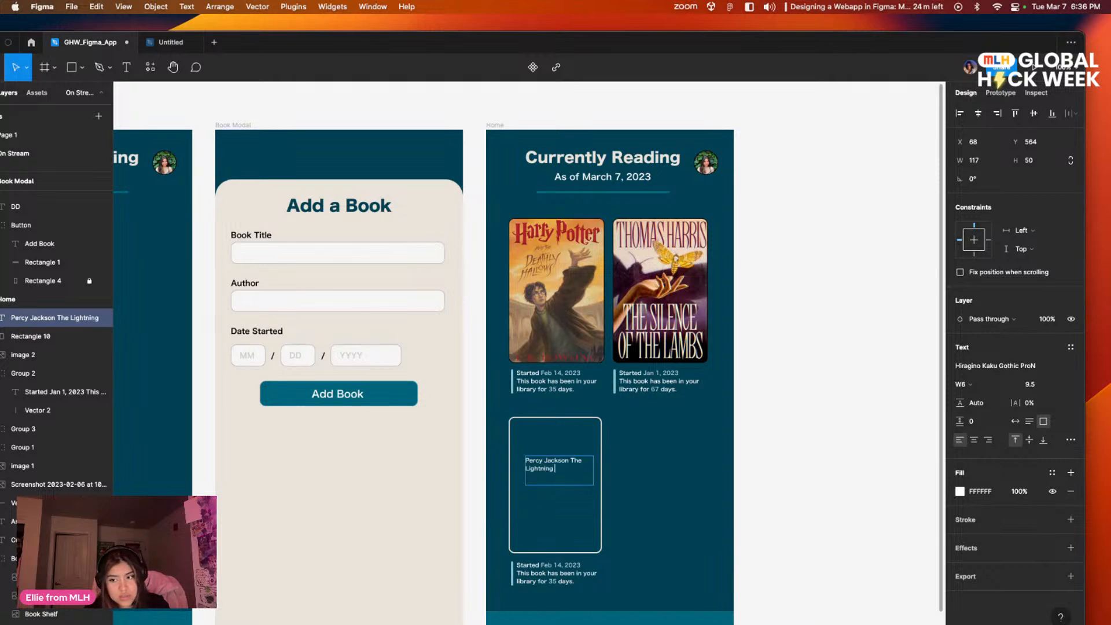
key("BackSpace")
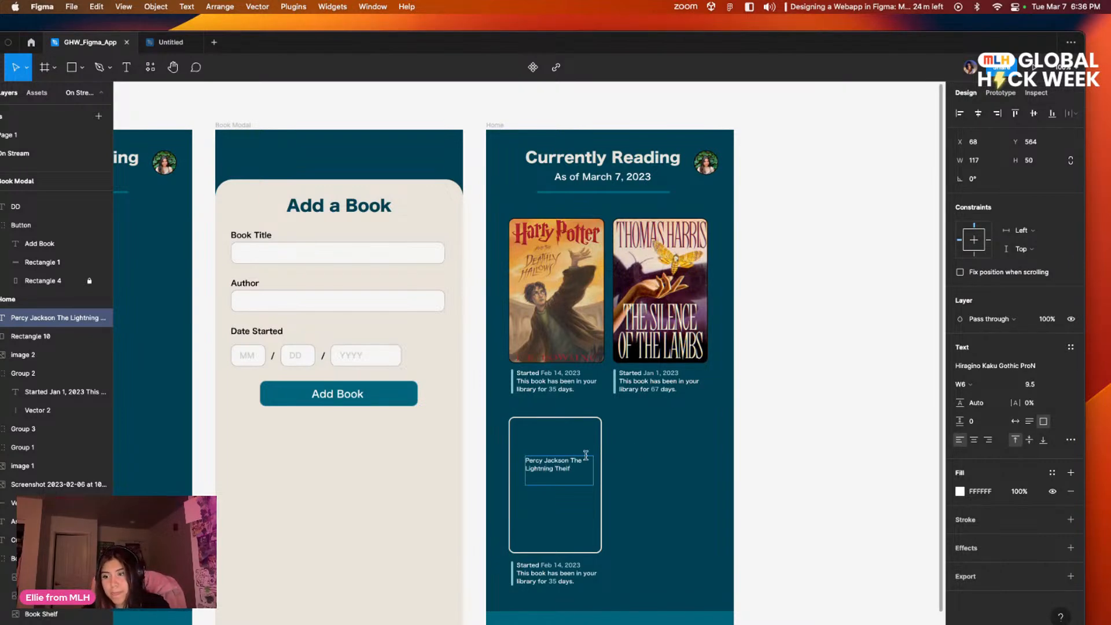
Step: Center-align the card's title text and correct its last word to "Thief"
triple_click(565, 460)
left_click(974, 441)
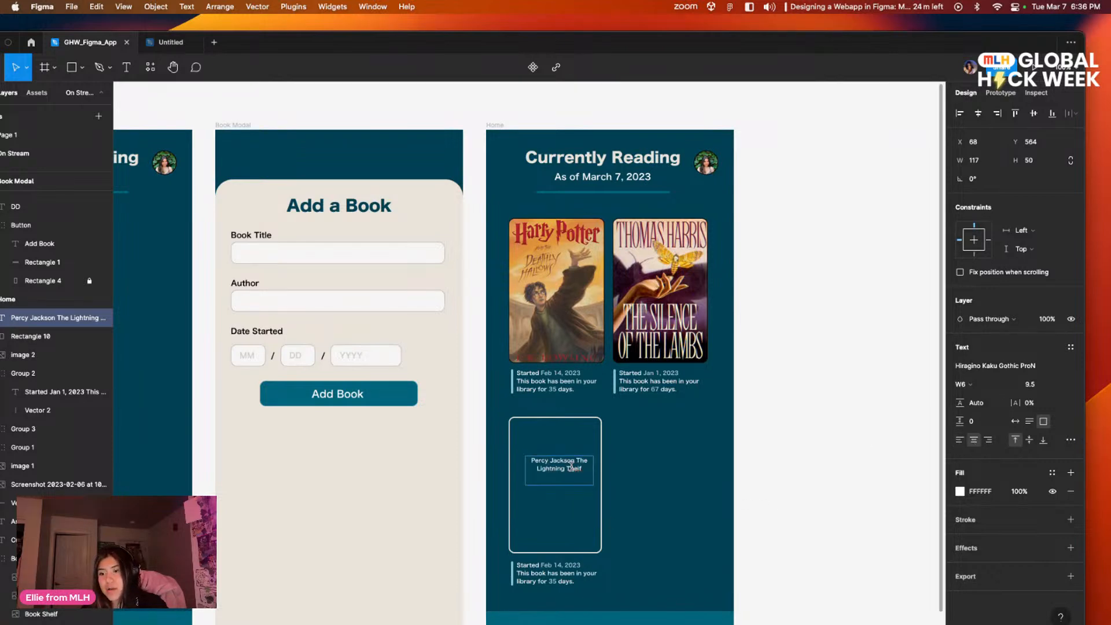
right_click(570, 466)
left_click(595, 488)
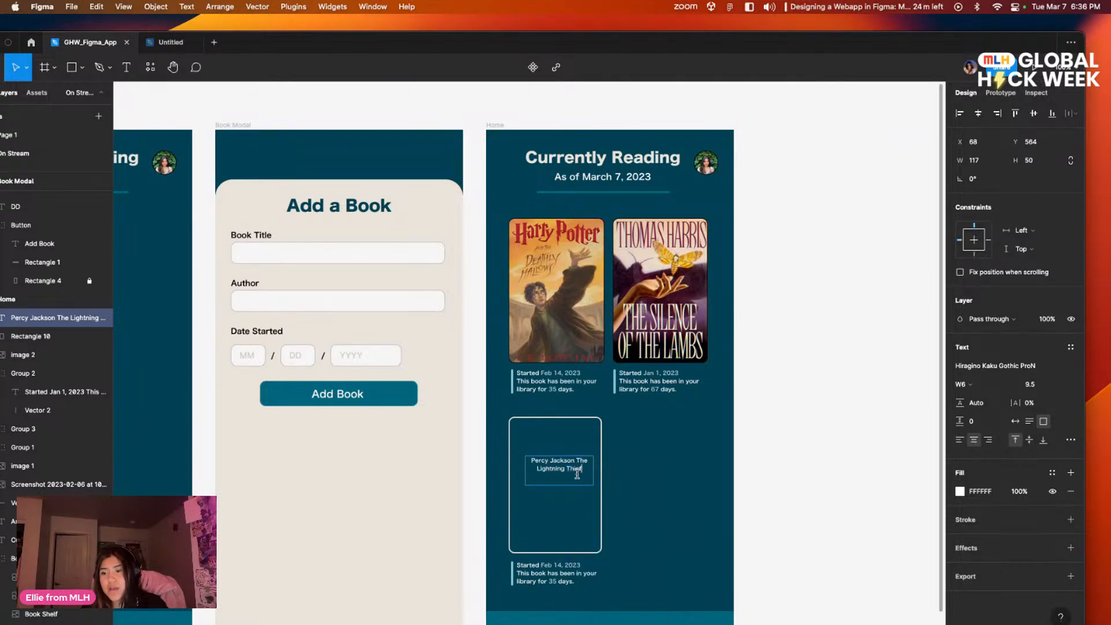
key("Escape")
left_click(684, 461)
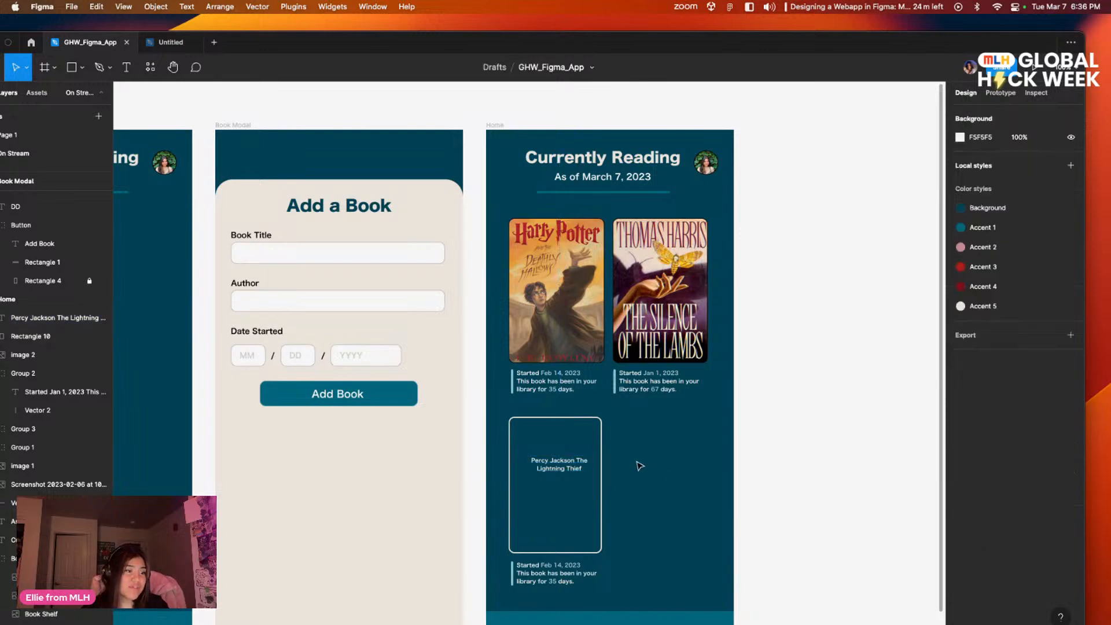
Step: Change the Percy Jackson card title's font to Hiragino Kaku Gothic Std and shift the text slightly lower in the card
left_click(559, 472)
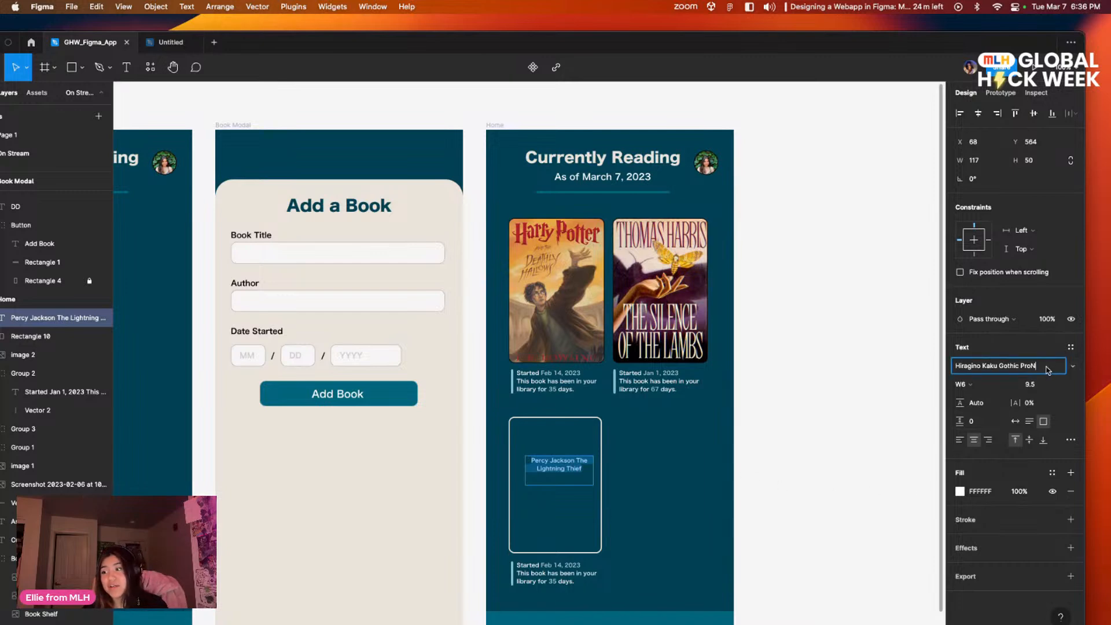
left_click(993, 366)
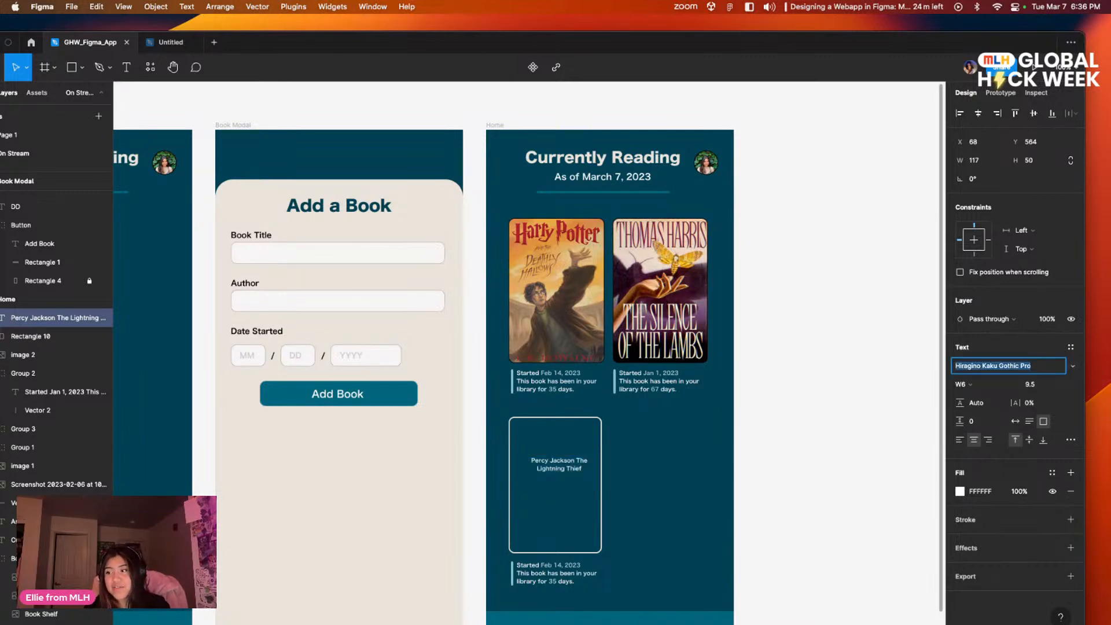
key("Up")
key("Down")
key("Down")
key("Down")
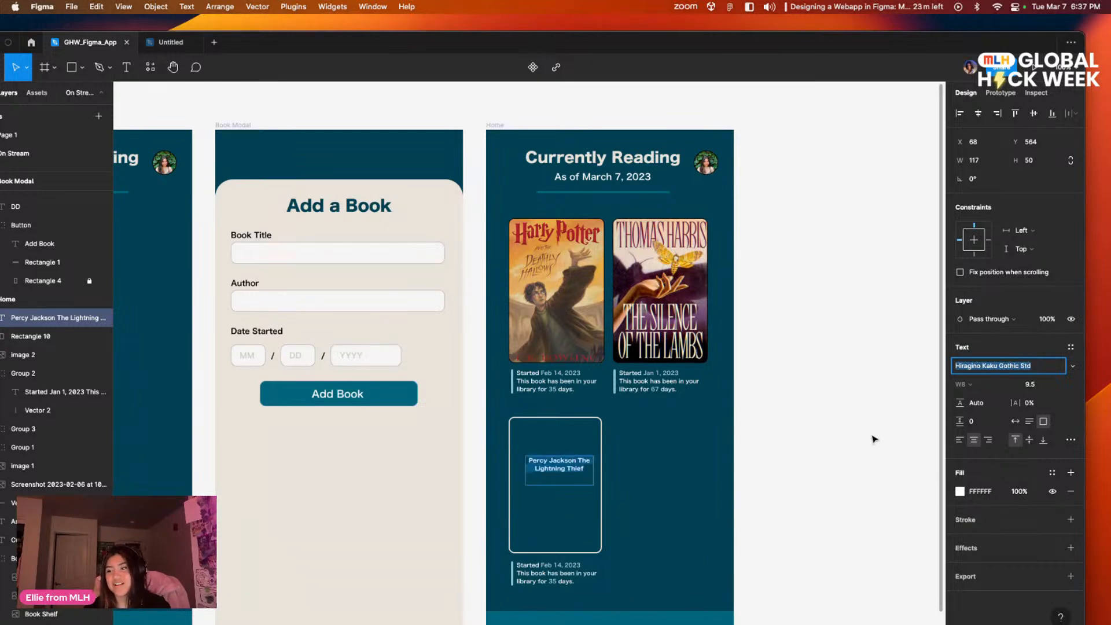
key("Return")
left_click_drag(579, 470, 576, 476)
scroll(636, 428, "down", 5)
left_click(768, 455)
scroll(773, 440, "down", 2)
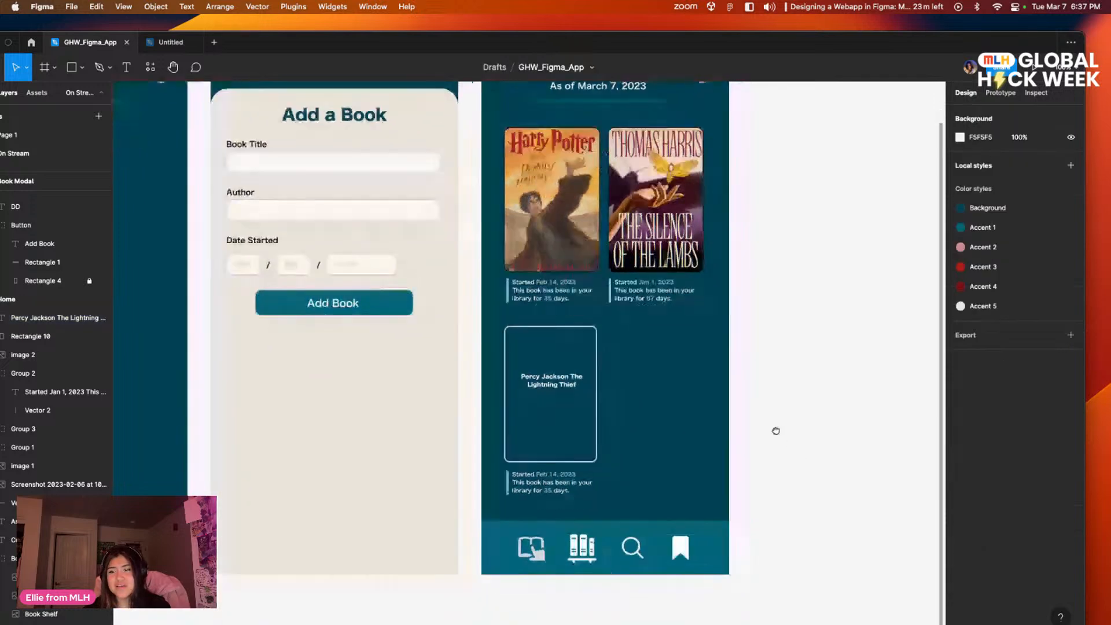
Step: Set the card title's font size to 12 and center it horizontally in the outlined card's upper half
scroll(669, 422, "up", 5)
scroll(660, 421, "right", 5)
scroll(660, 421, "down", 3)
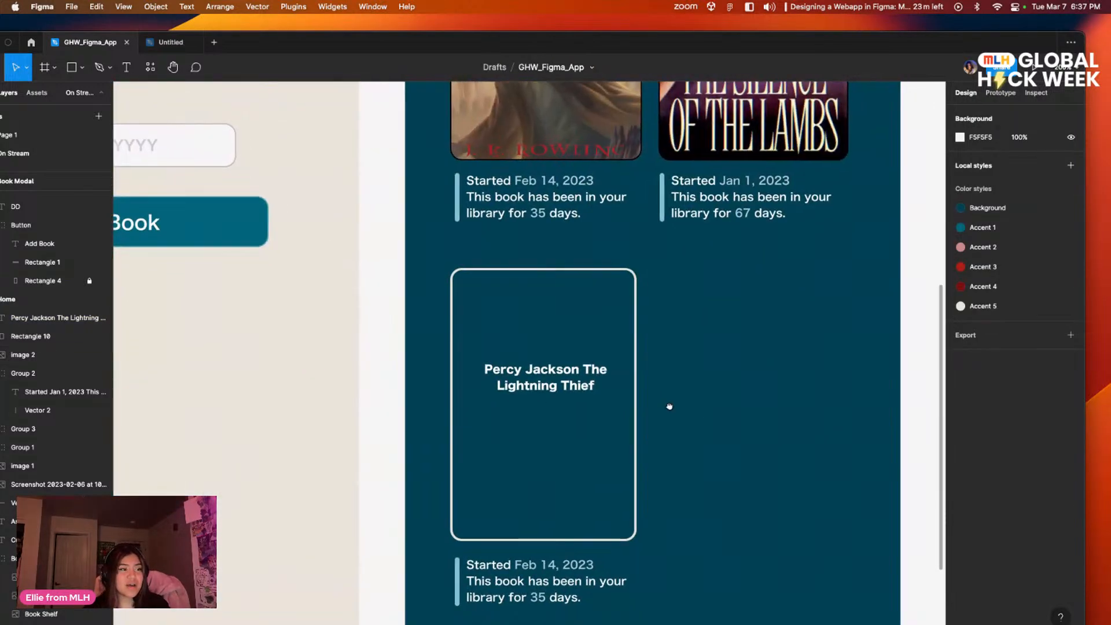
left_click_drag(608, 368, 629, 374)
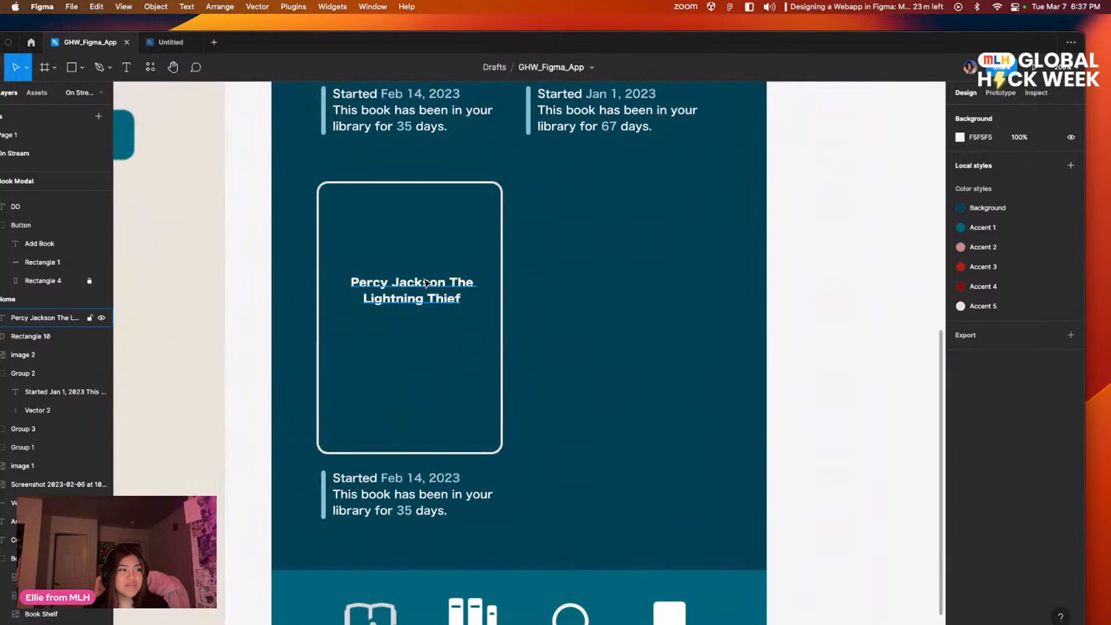
double_click(426, 288)
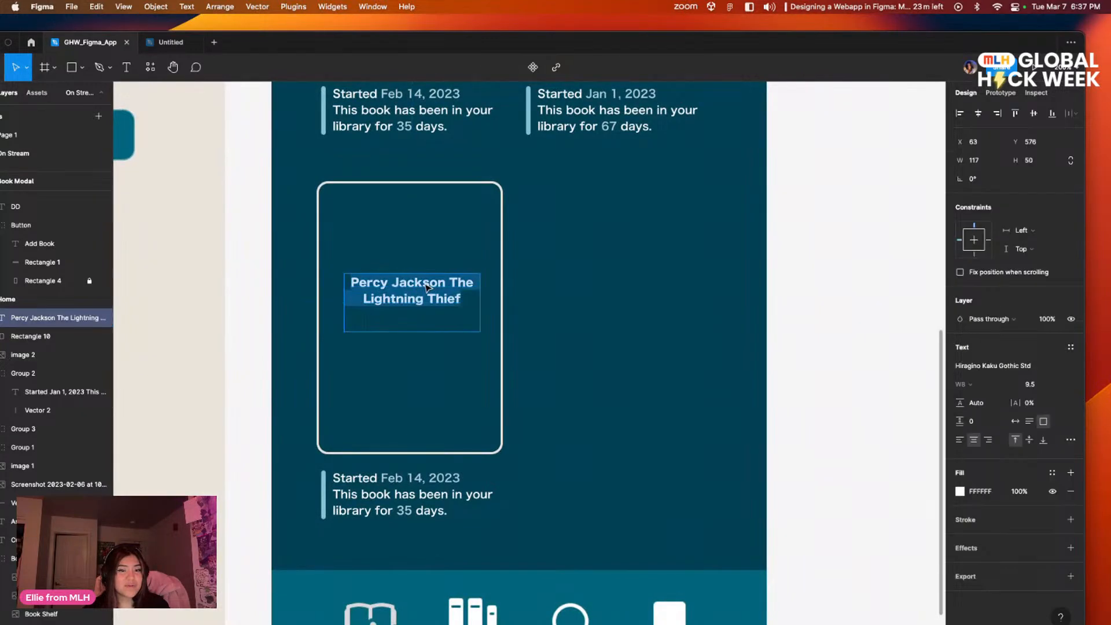
left_click(1051, 384)
left_click(1042, 435)
key("Escape")
left_click_drag(421, 300, 418, 276)
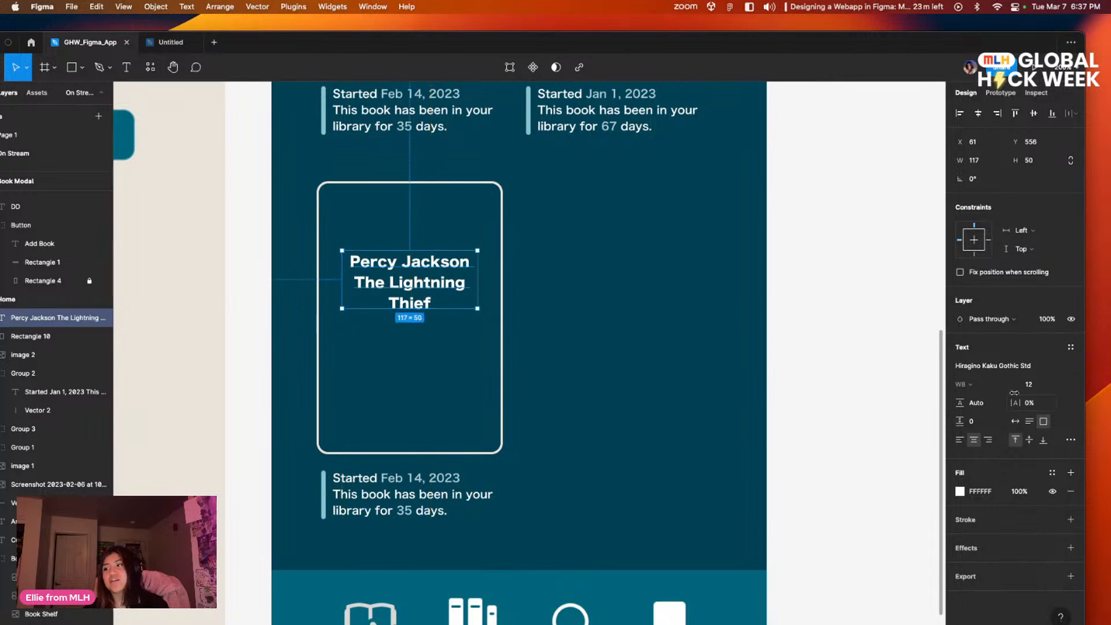
Step: Set the card title's fill to the off-white local color EAE3DA
left_click(959, 491)
left_click(892, 587)
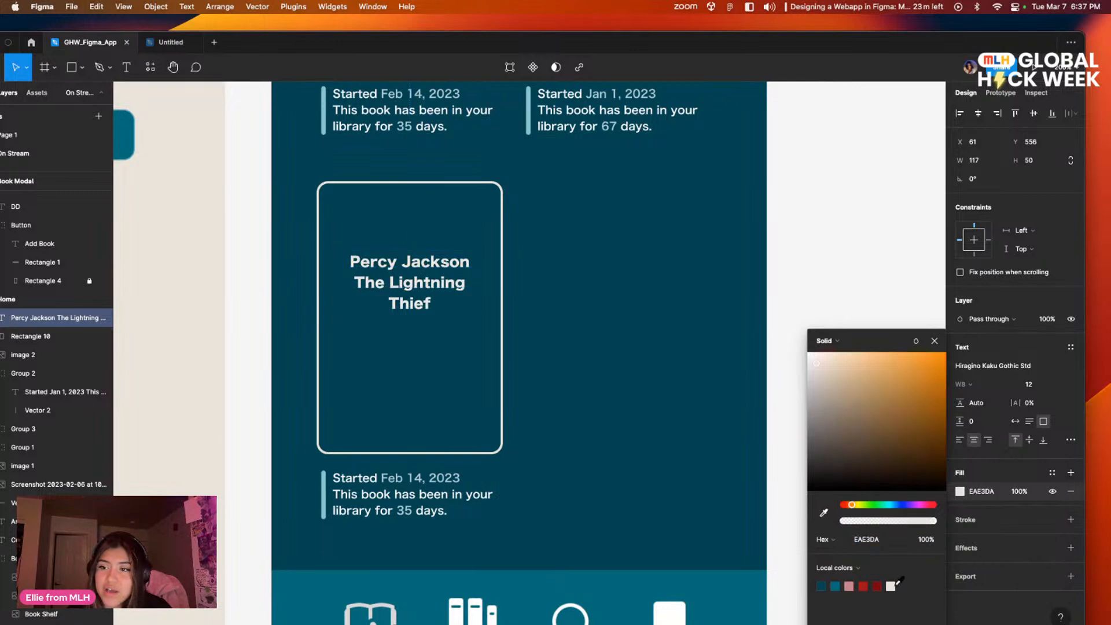
left_click(638, 406)
Step: Review the Percy Jackson card's title and layout against the two book covers above it
mouse_move(716, 404)
left_mouse_down()
mouse_move(737, 395)
mouse_move(720, 404)
left_mouse_up()
scroll(602, 357, "left", 2)
scroll(602, 357, "up", 1)
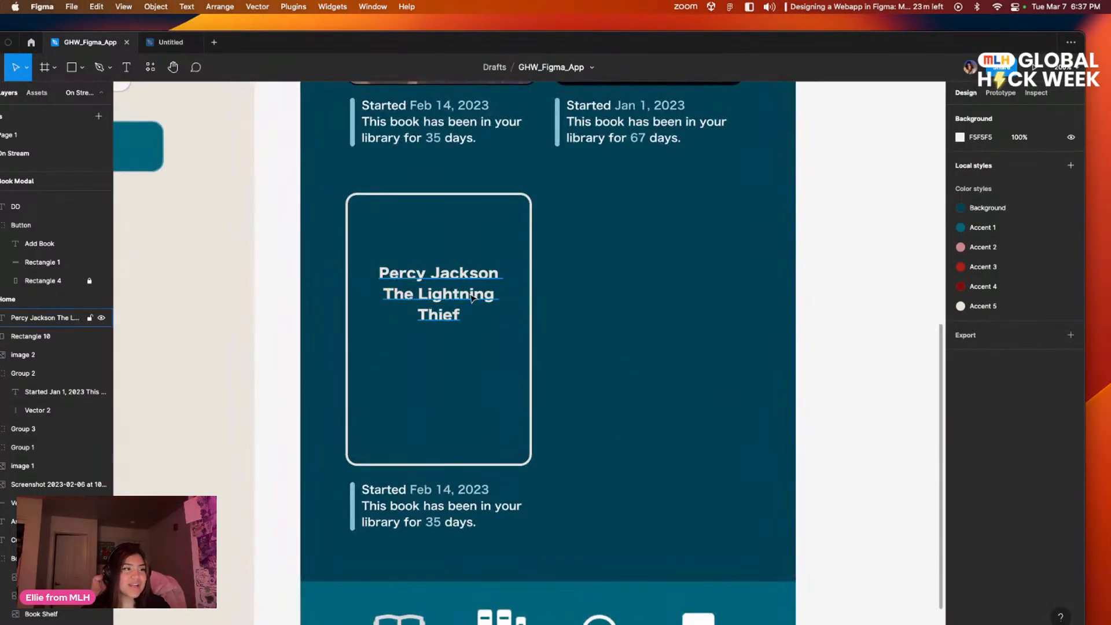
left_click(452, 302)
left_click(624, 292)
scroll(585, 329, "up", 5)
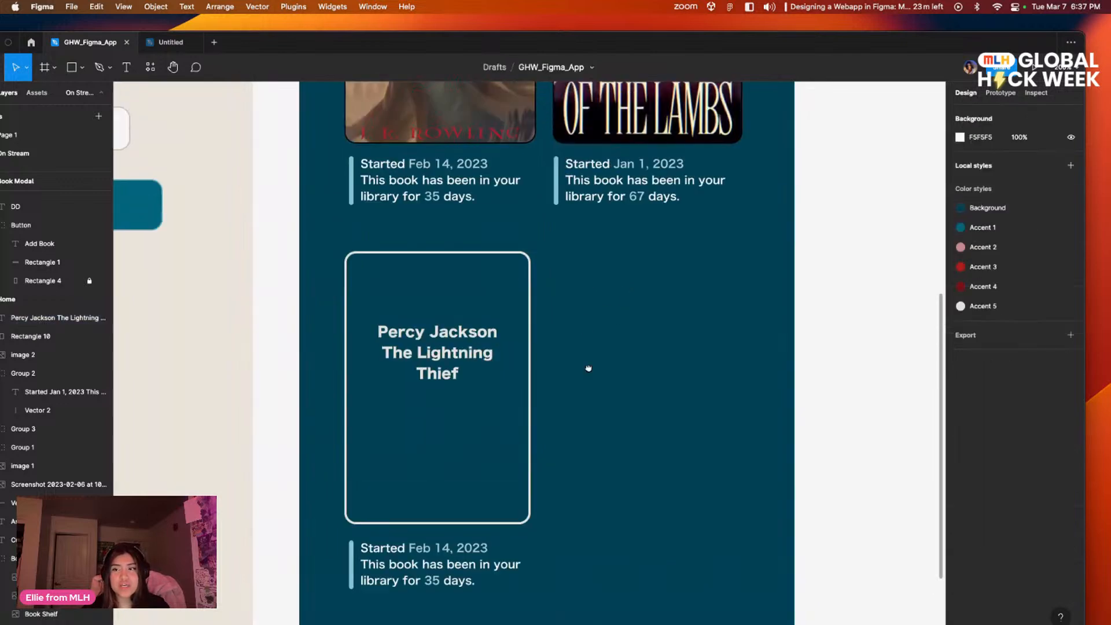
left_click_drag(534, 394, 657, 338)
left_click(680, 387)
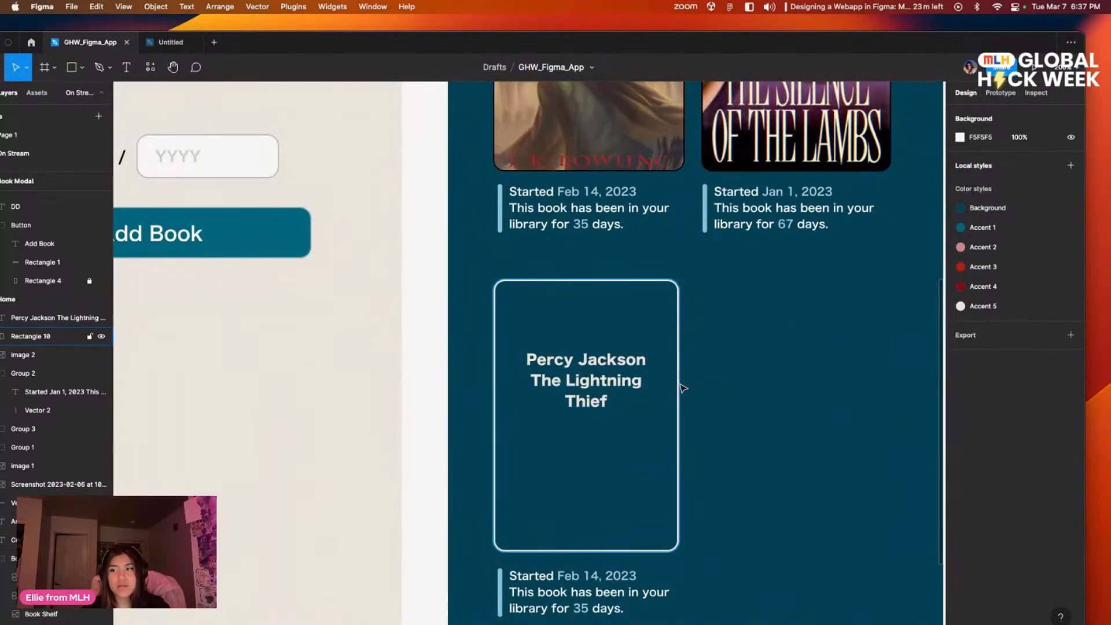
left_click(715, 389)
left_click(591, 379)
left_click(771, 405)
left_click_drag(751, 449, 803, 361)
scroll(803, 361, "up", 10)
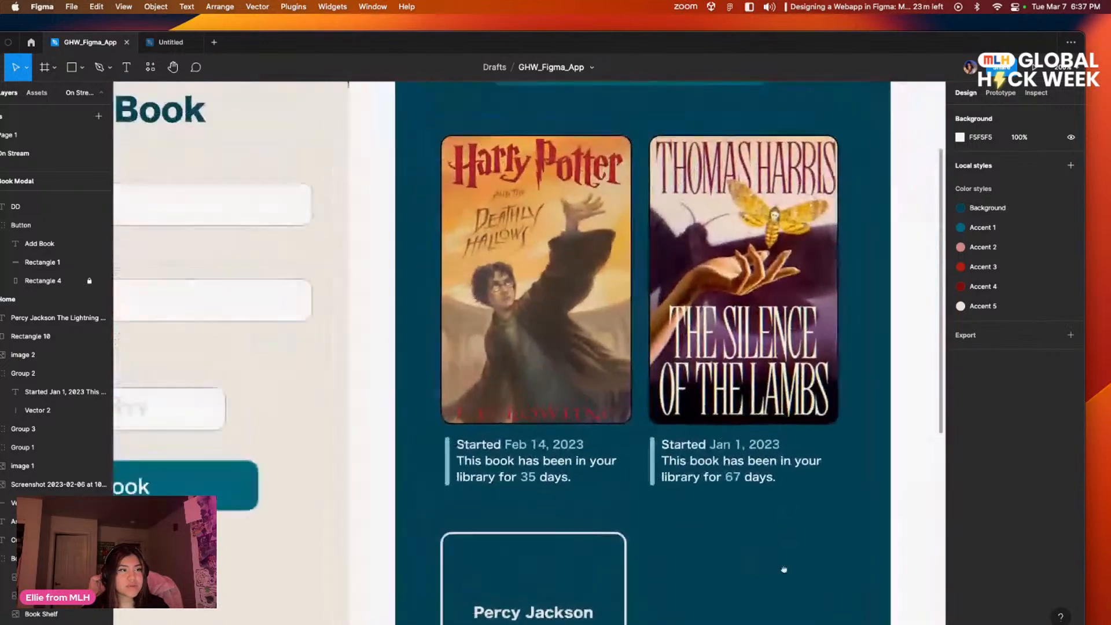
scroll(719, 333, "up", 3)
scroll(752, 347, "down", 12)
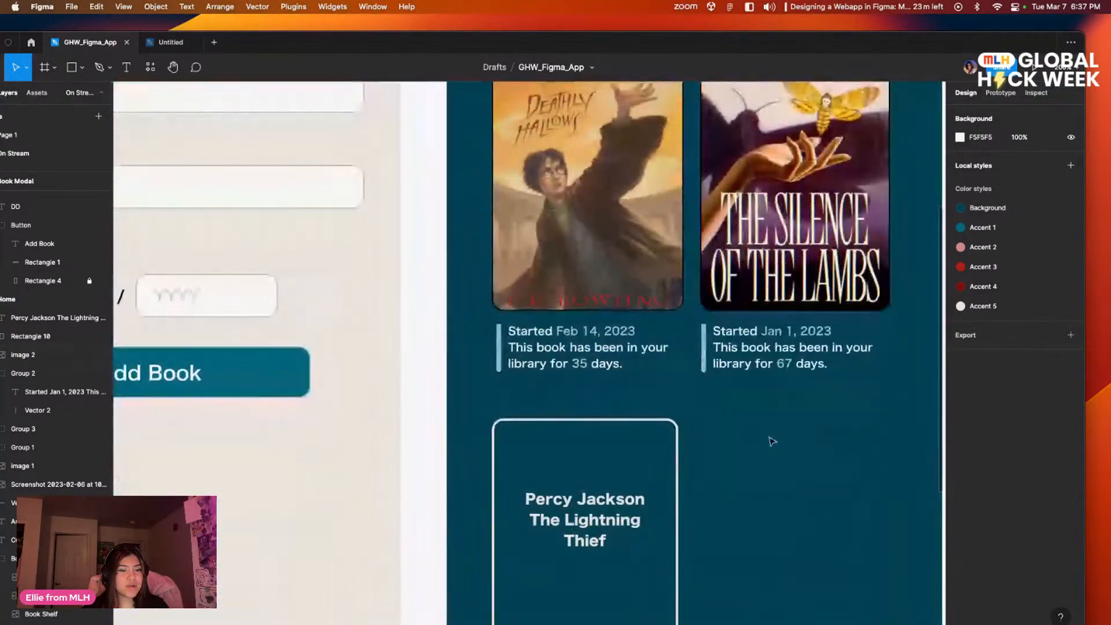
scroll(775, 334, "down", 2)
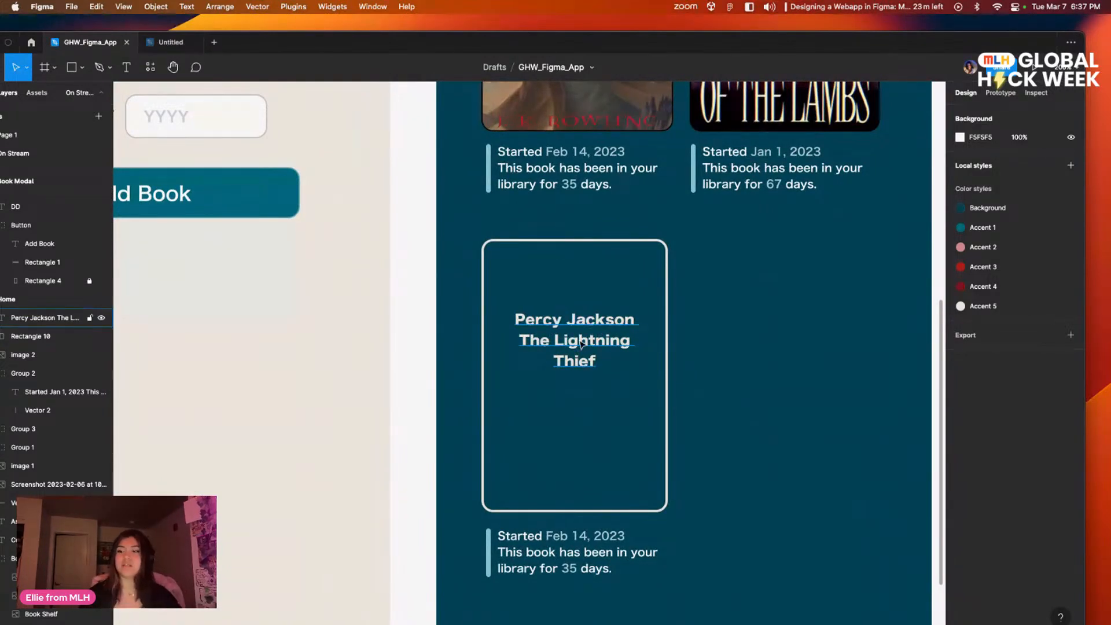
left_click(582, 347)
left_click(715, 385)
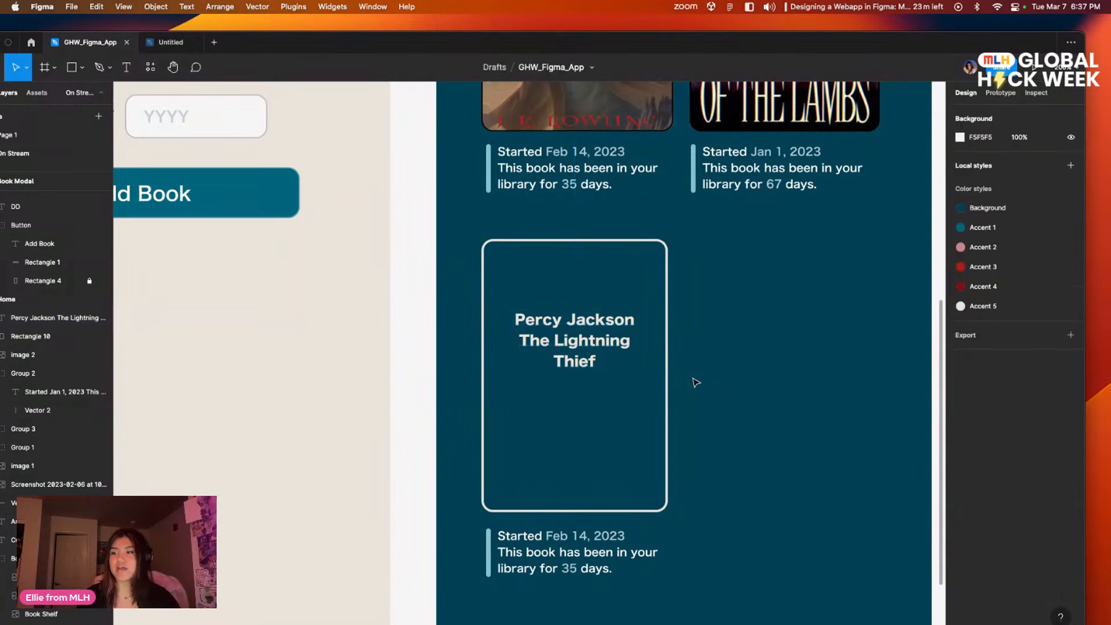
Step: Add a text box about 126 × 24 below the card title reading "Rick Riordan"
scroll(342, 217, "up", 3)
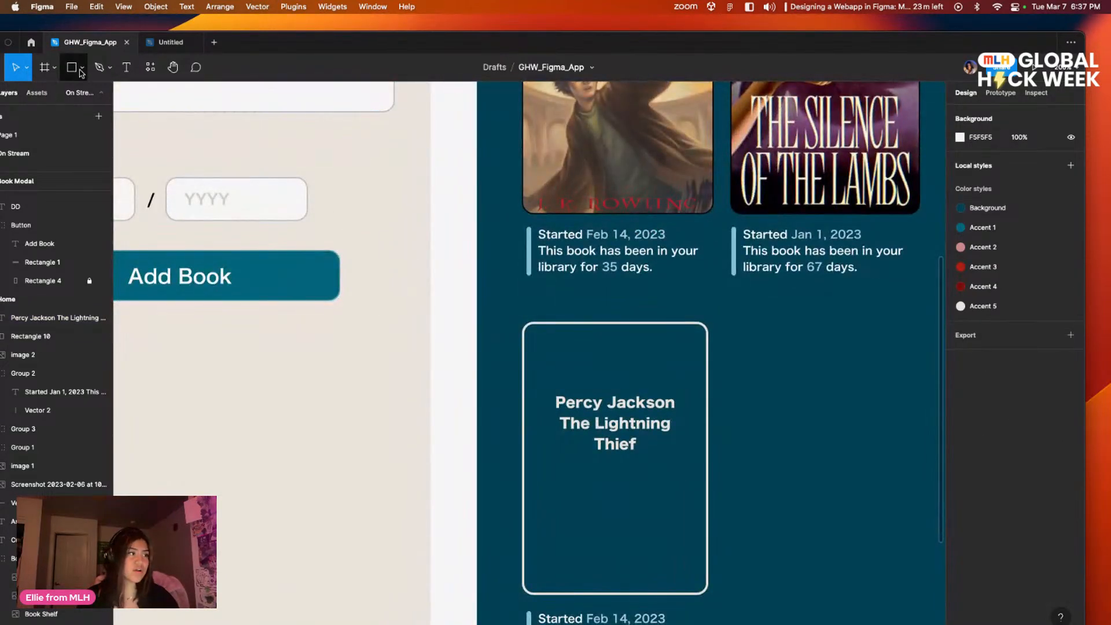
left_click(124, 67)
left_click_drag(546, 479, 691, 507)
type("Rick Riodr")
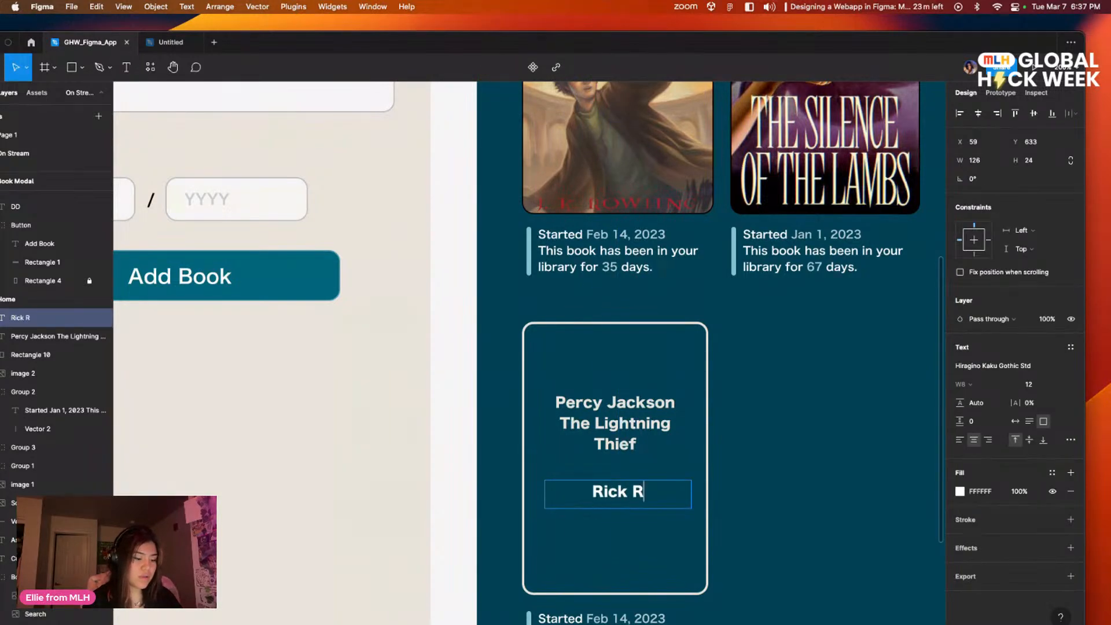
key("BackSpace")
key("BackSpace")
key("BackSpace")
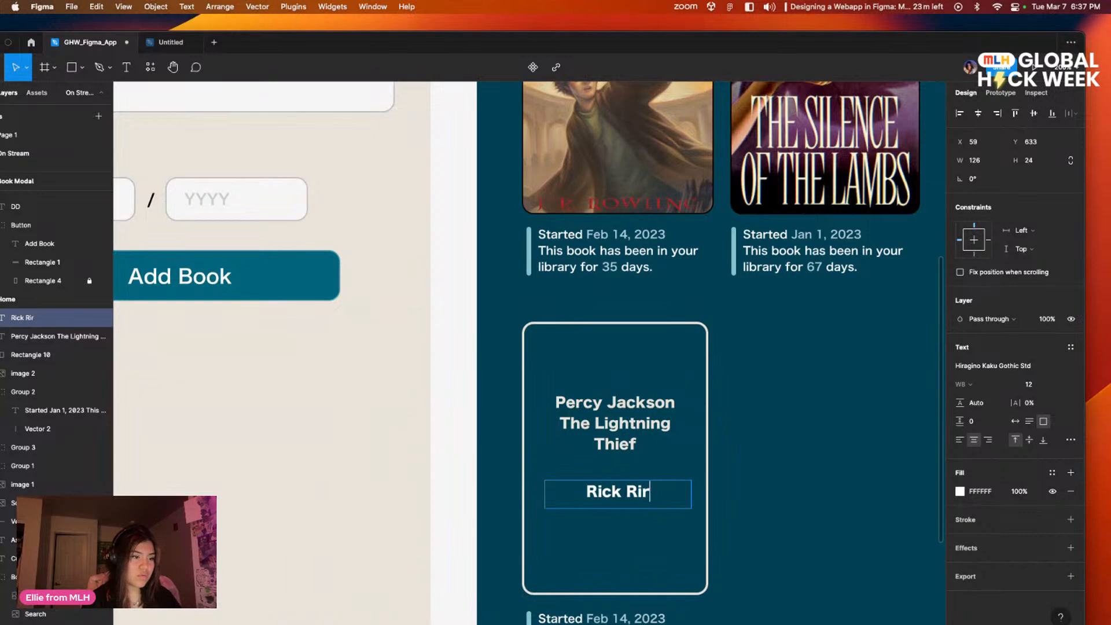
type("ordan")
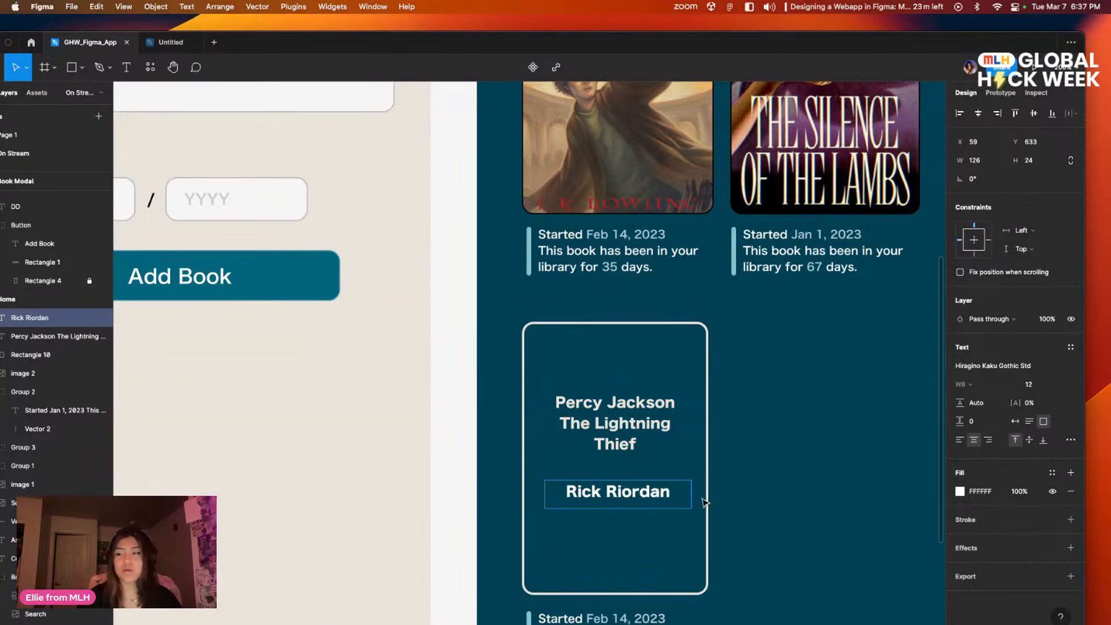
Step: Change the card's author text to the font Hiragino Kaku Gothic ProN
double_click(634, 498)
left_click(651, 492)
triple_click(654, 495)
left_click(1007, 366)
key("Up")
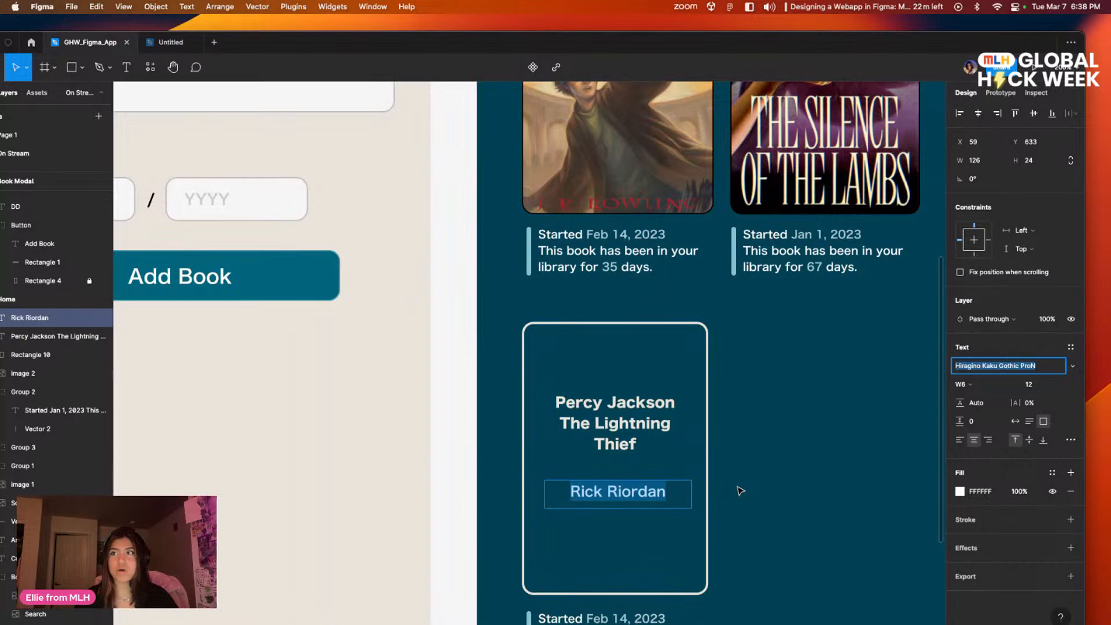
left_click(769, 485)
Step: Set the author text's fill to the off-white local color EAE3DA
double_click(636, 497)
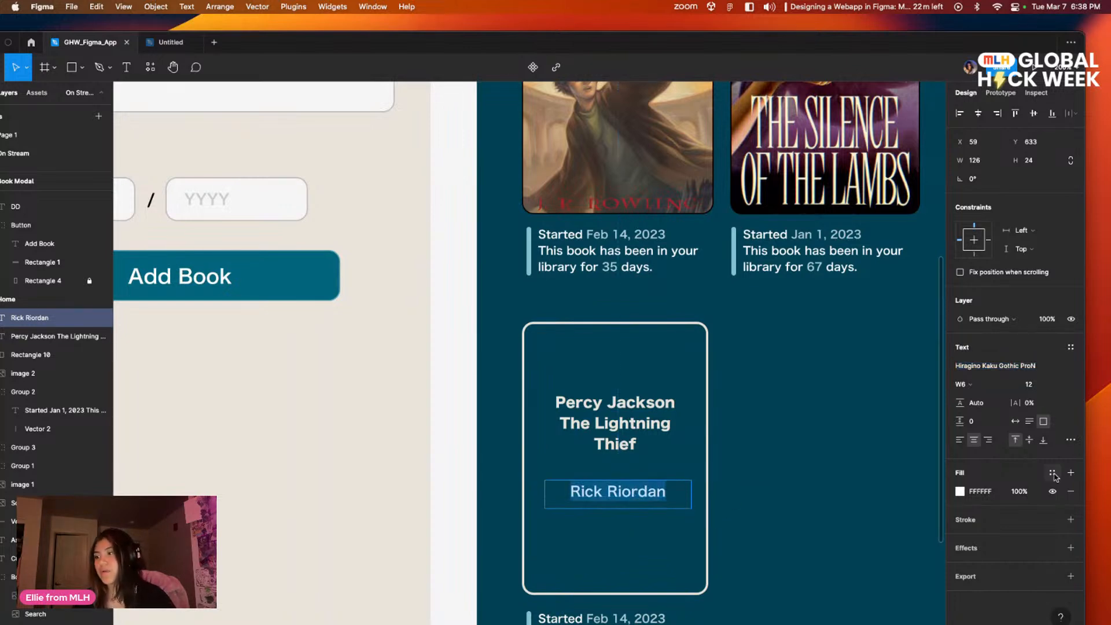
left_click(960, 491)
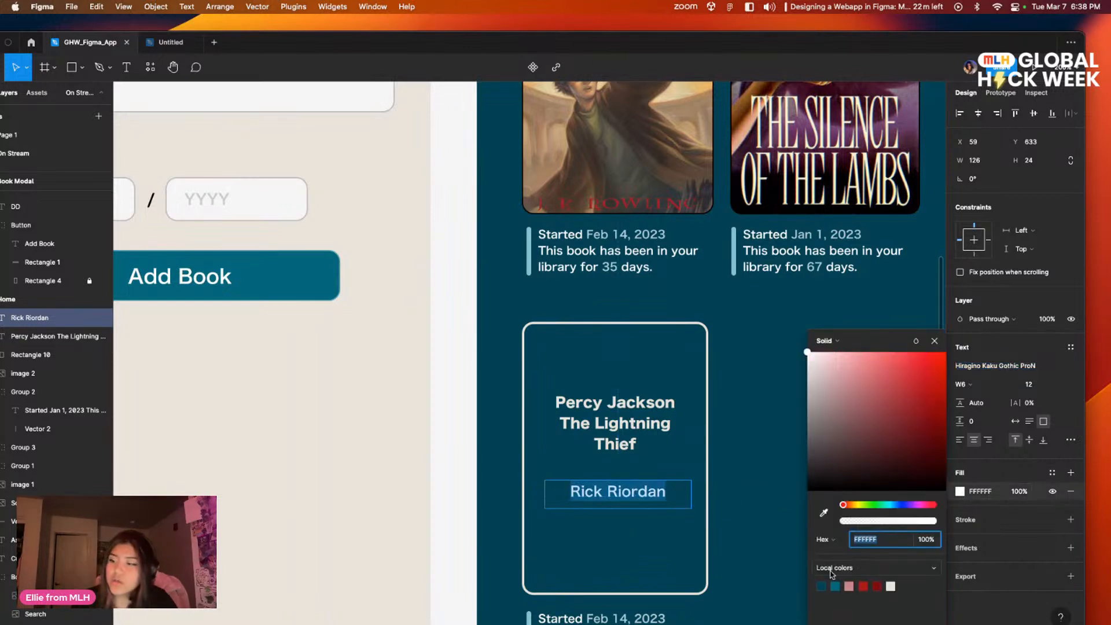
left_click(891, 586)
Step: Set the author text's font size to 9 and place it directly beneath the card title, centered with it
double_click(650, 493)
left_click(1031, 385)
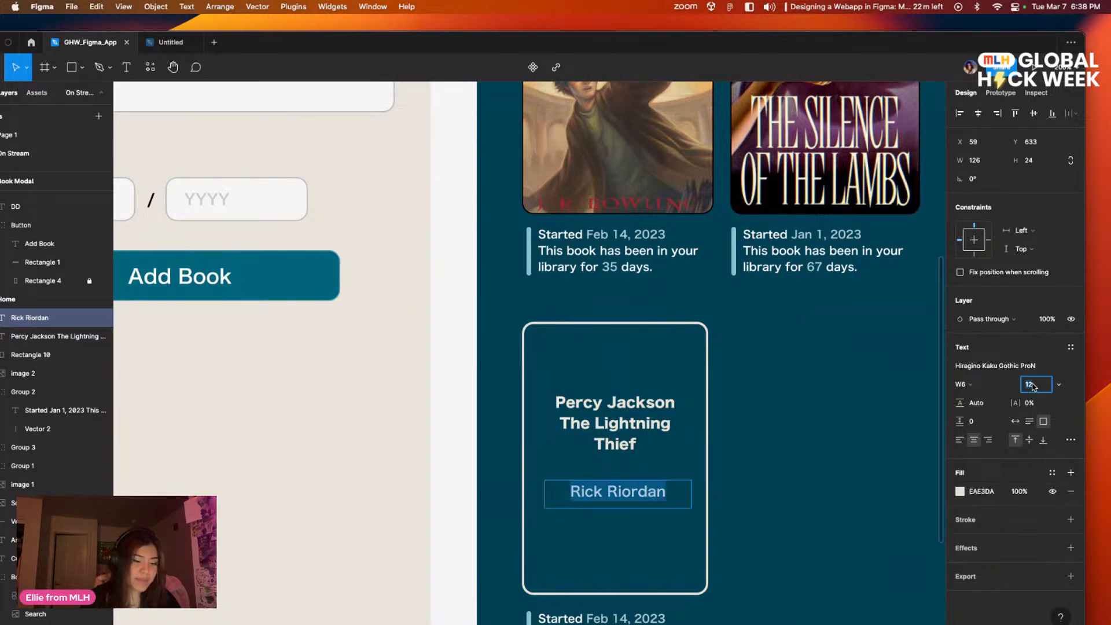
type("9")
key("Return")
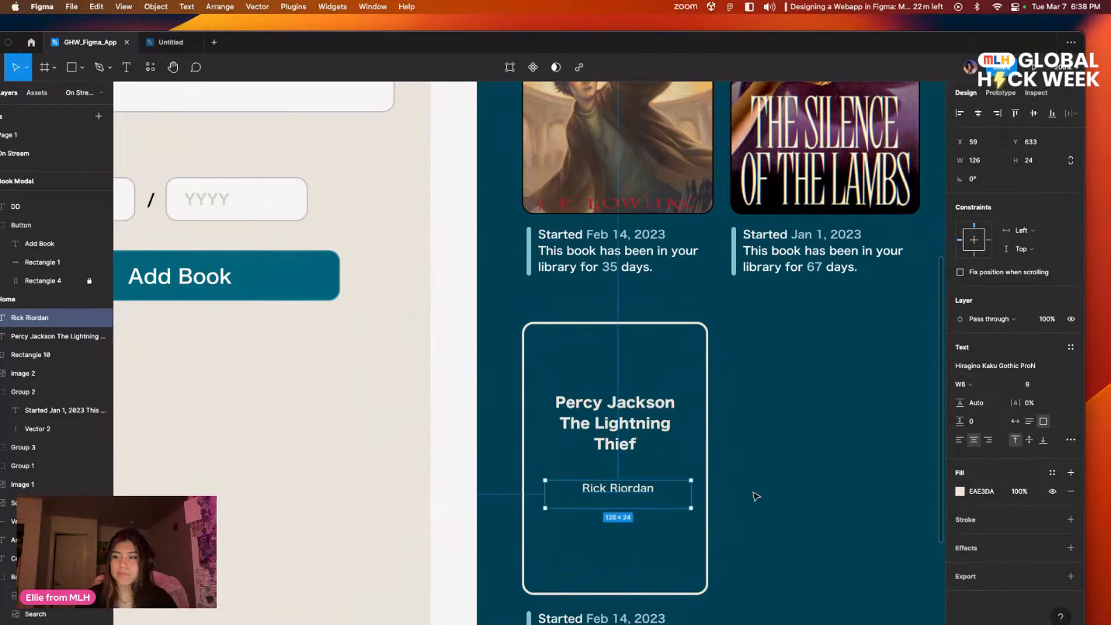
left_click(800, 489)
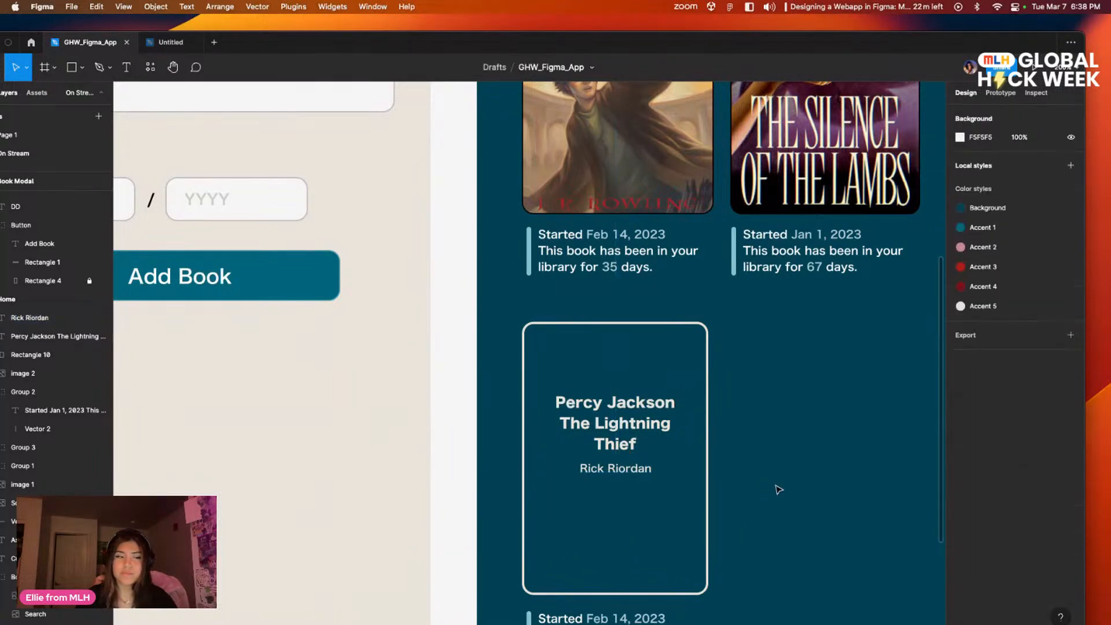
Step: Look over the app's screens, from Landing through the Add a Book form to the Home screen's book cards
scroll(766, 426, "down", 2)
scroll(767, 427, "down", 2)
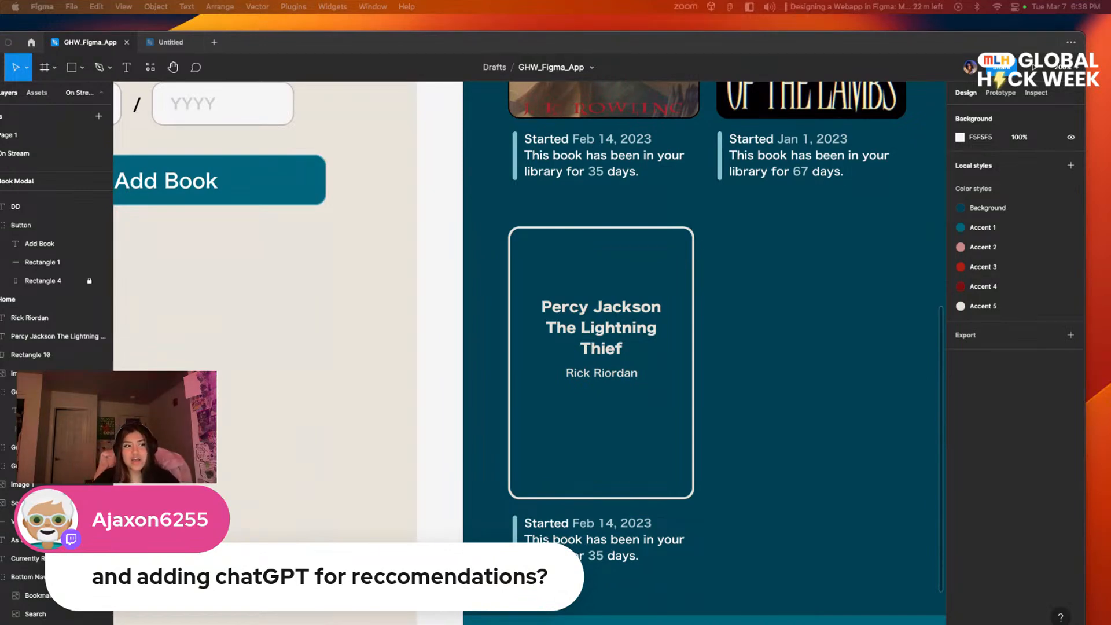
left_click_drag(340, 289, 404, 368)
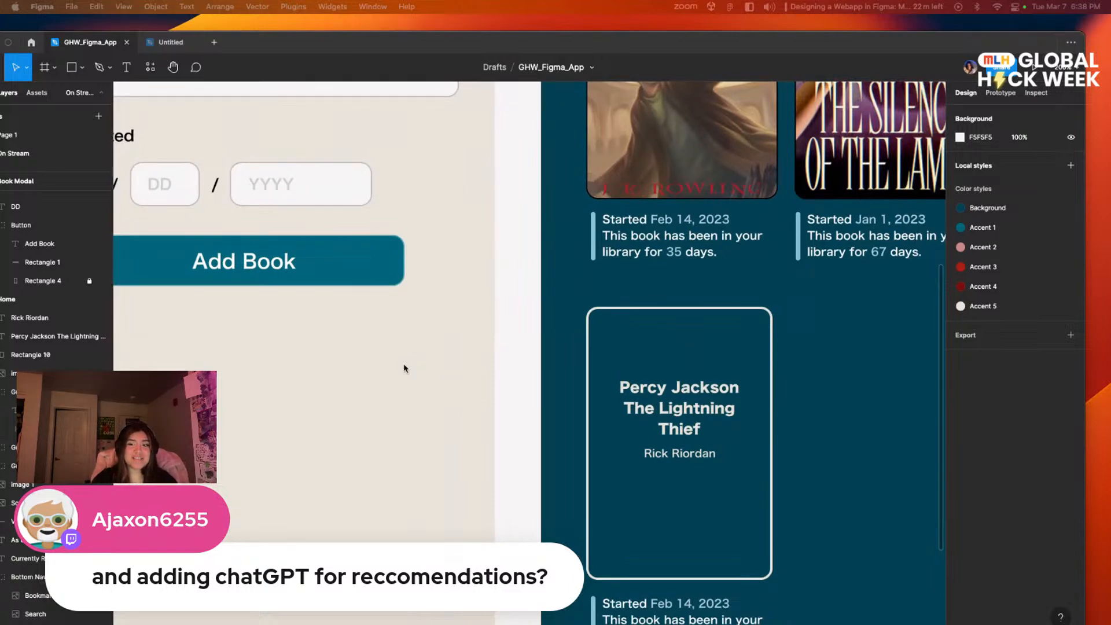
scroll(659, 280, "left", 20)
scroll(660, 280, "up", 8)
scroll(580, 414, "right", 12)
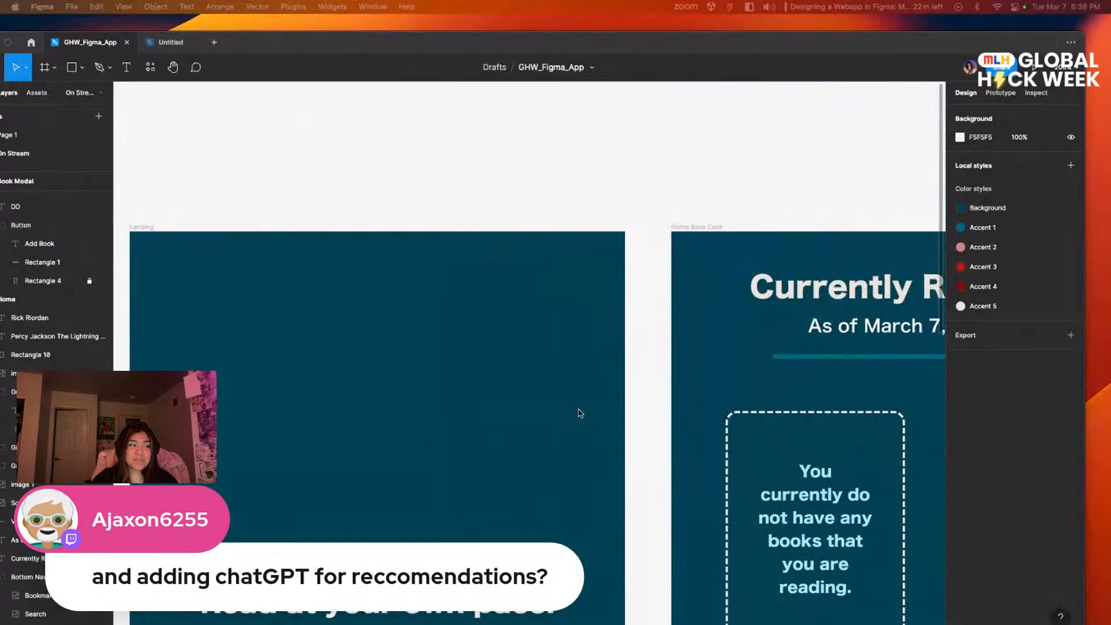
scroll(681, 414, "down", 3)
scroll(492, 354, "right", 20)
scroll(493, 354, "down", 8)
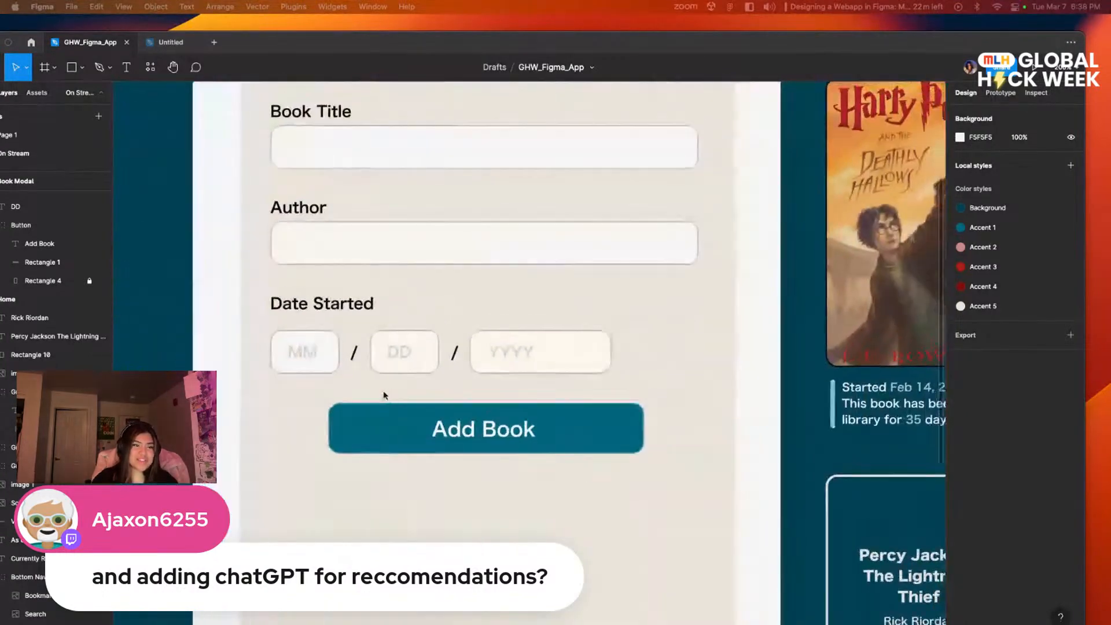
scroll(651, 478, "right", 5)
scroll(651, 478, "down", 5)
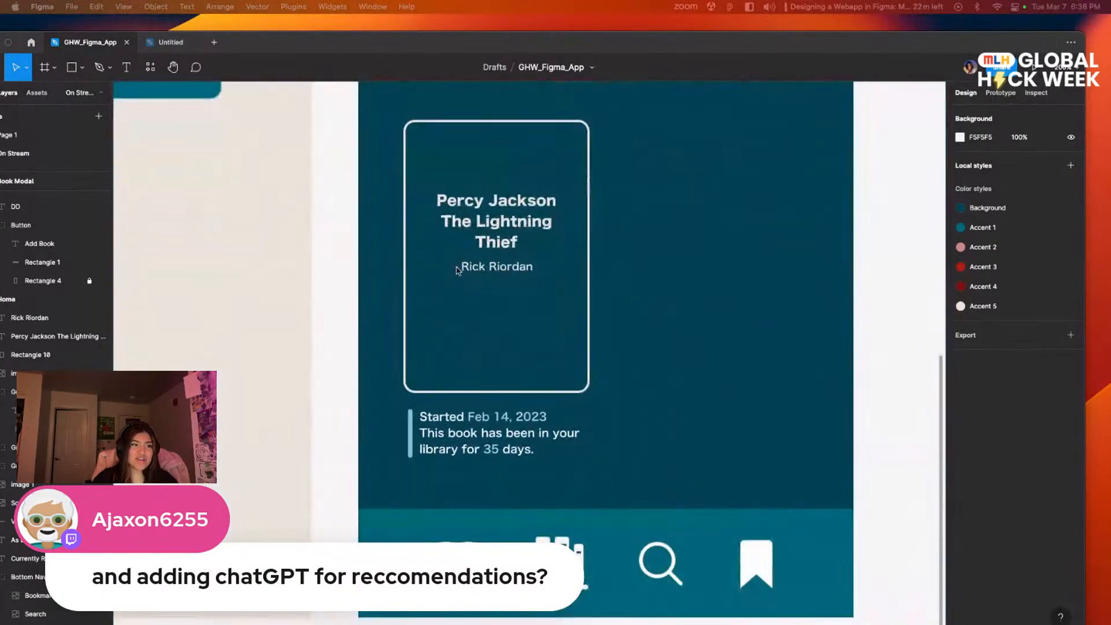
scroll(588, 401, "up", 5)
scroll(624, 370, "up", 10)
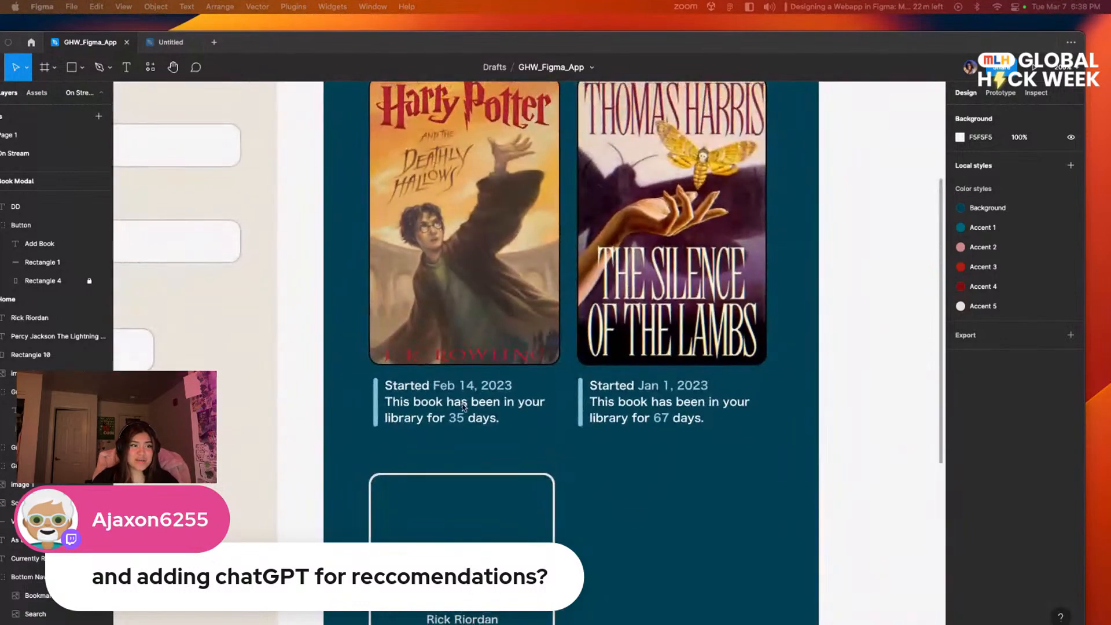
scroll(529, 437, "up", 4)
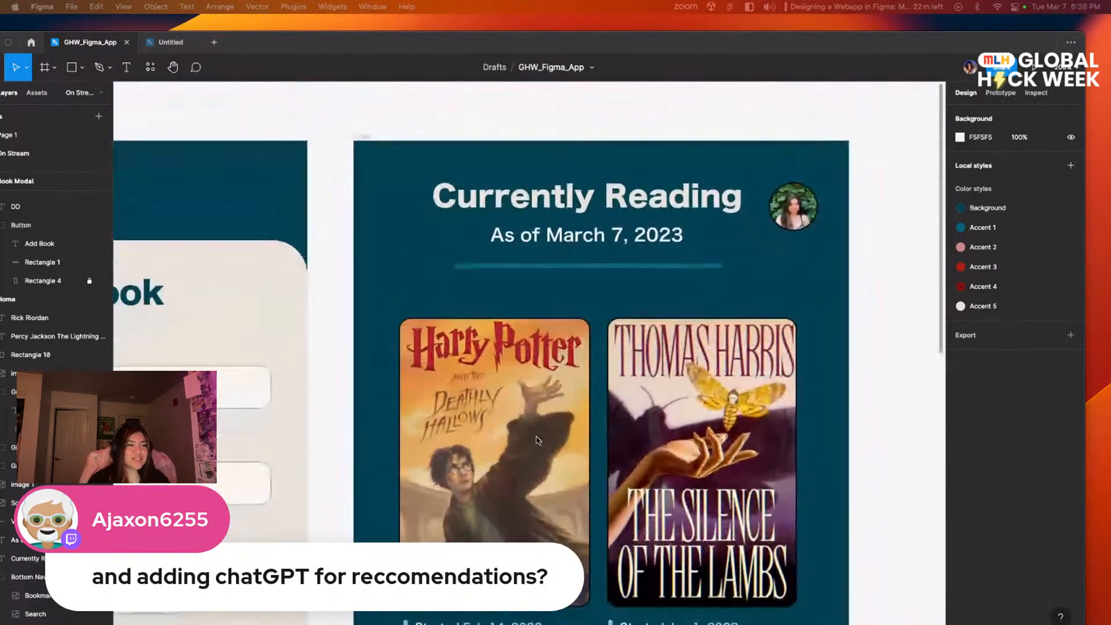
scroll(468, 517, "down", 15)
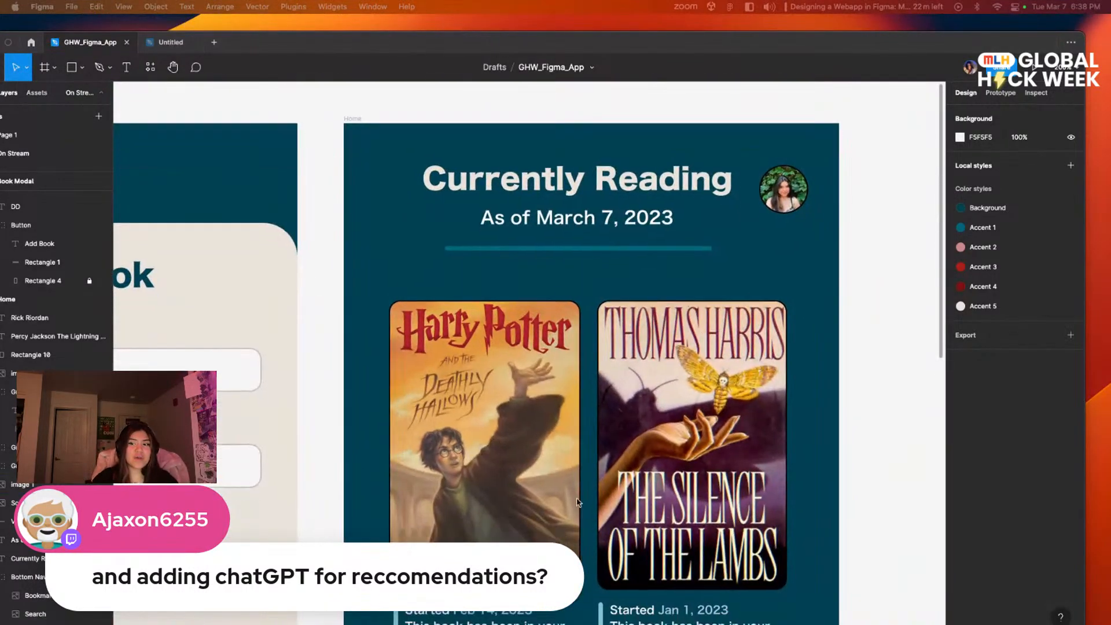
scroll(542, 389, "up", 8)
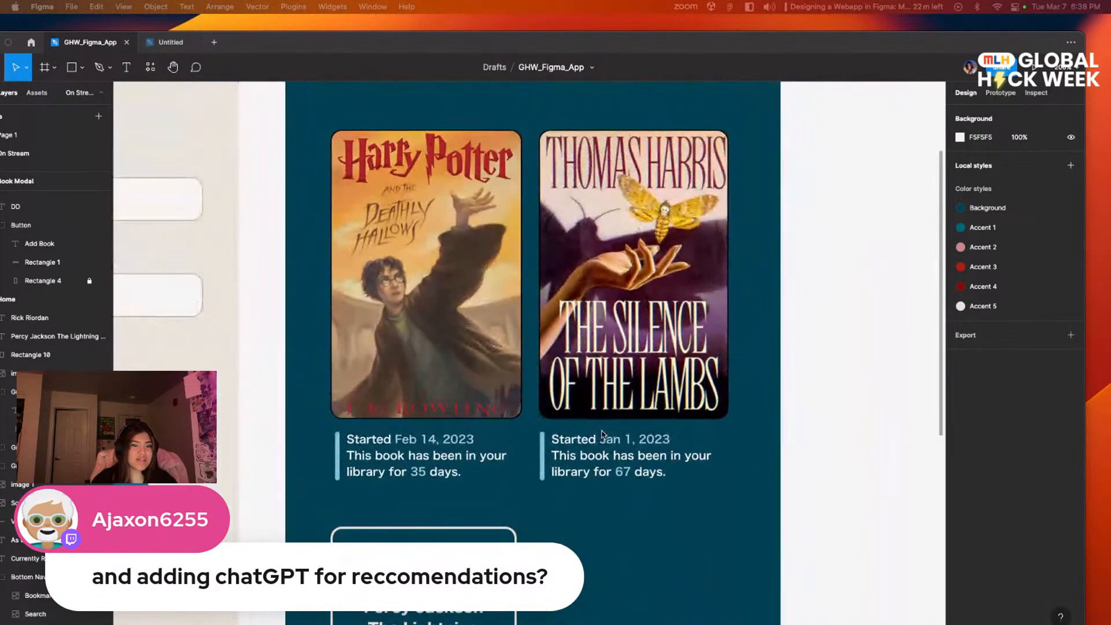
Step: Examine the Home screen's book cards and the empty slot beside the Percy Jackson card
scroll(601, 434, "down", 5)
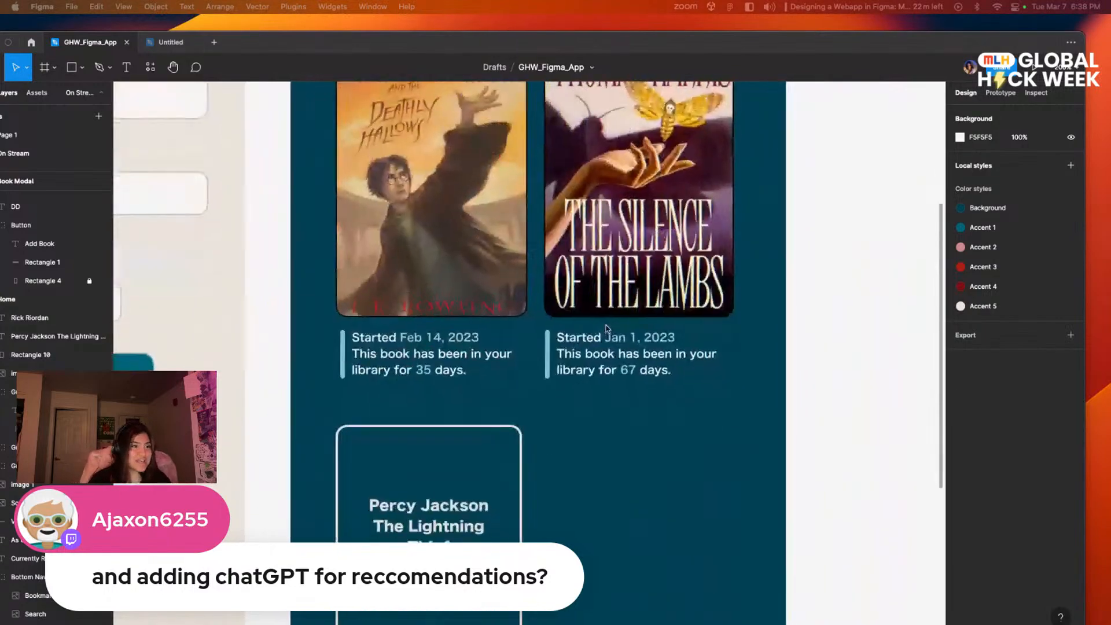
scroll(662, 483, "down", 10)
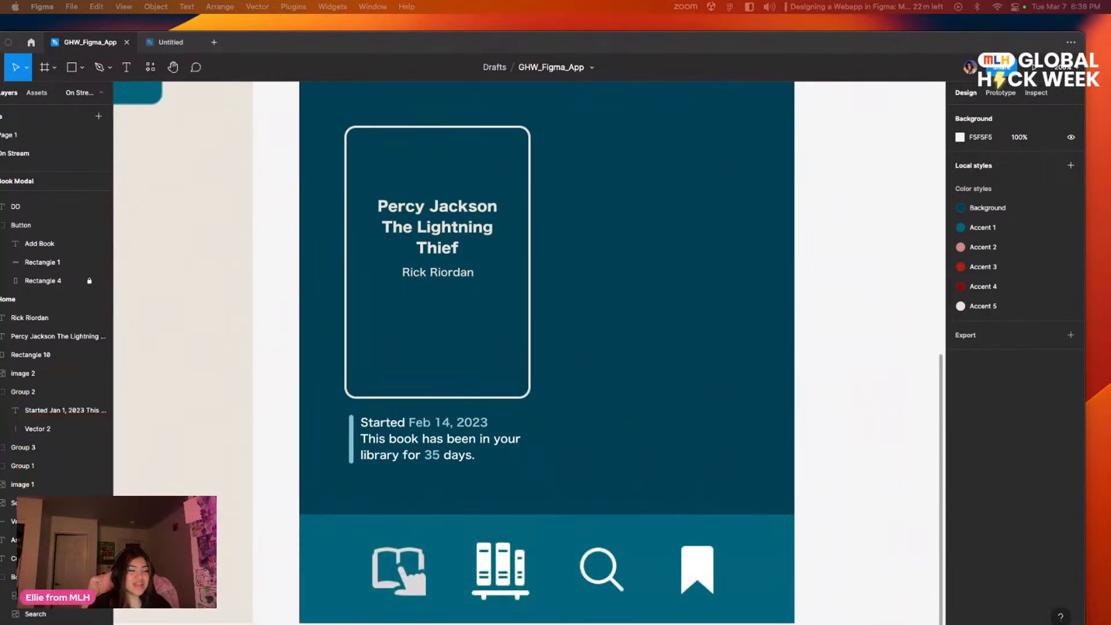
scroll(499, 293, "up", 7)
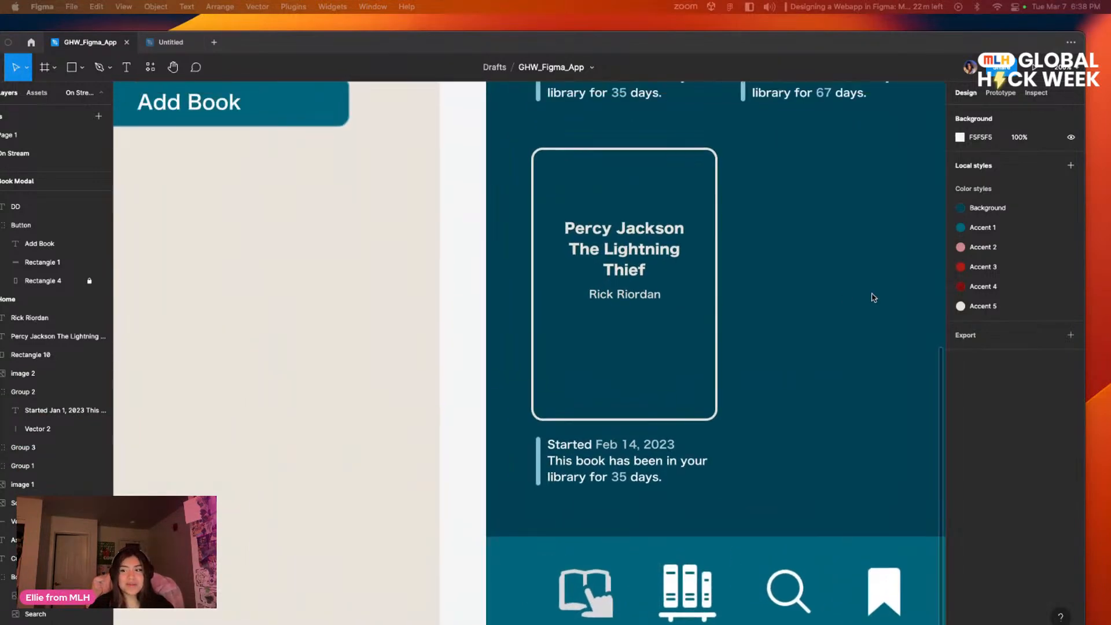
scroll(674, 513, "down", 6)
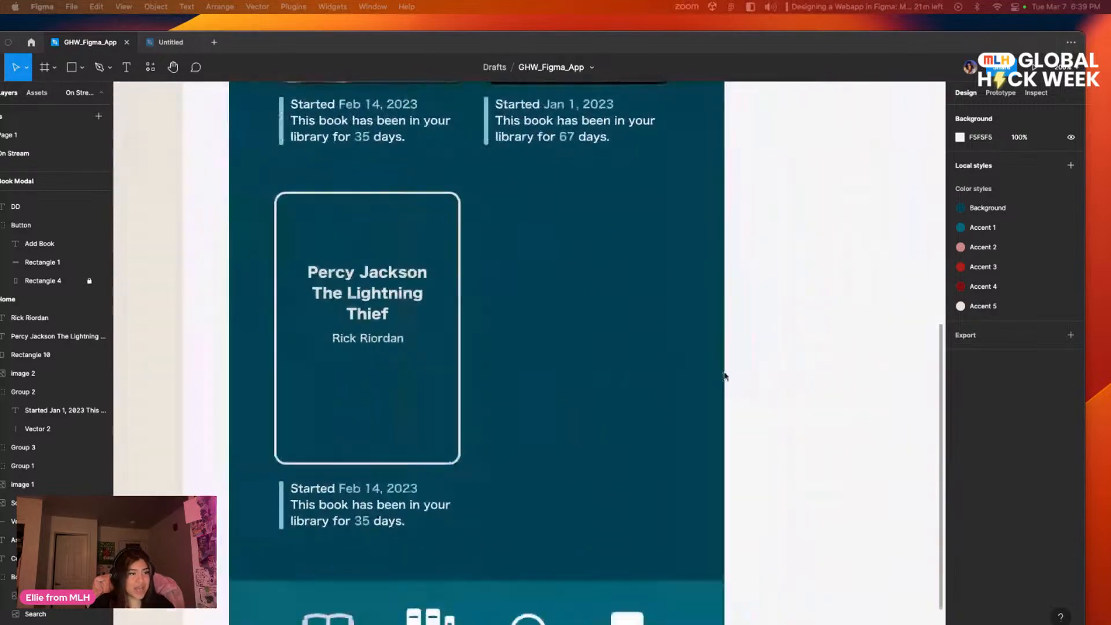
scroll(719, 372, "up", 6)
scroll(728, 396, "left", 3)
scroll(727, 396, "right", 3)
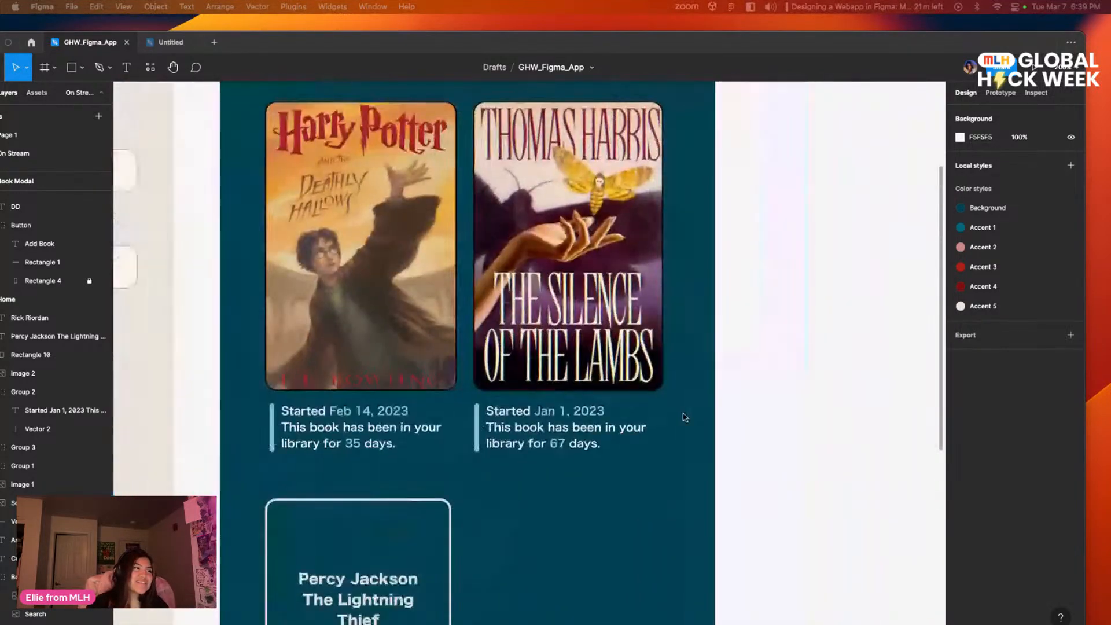
scroll(682, 414, "left", 2)
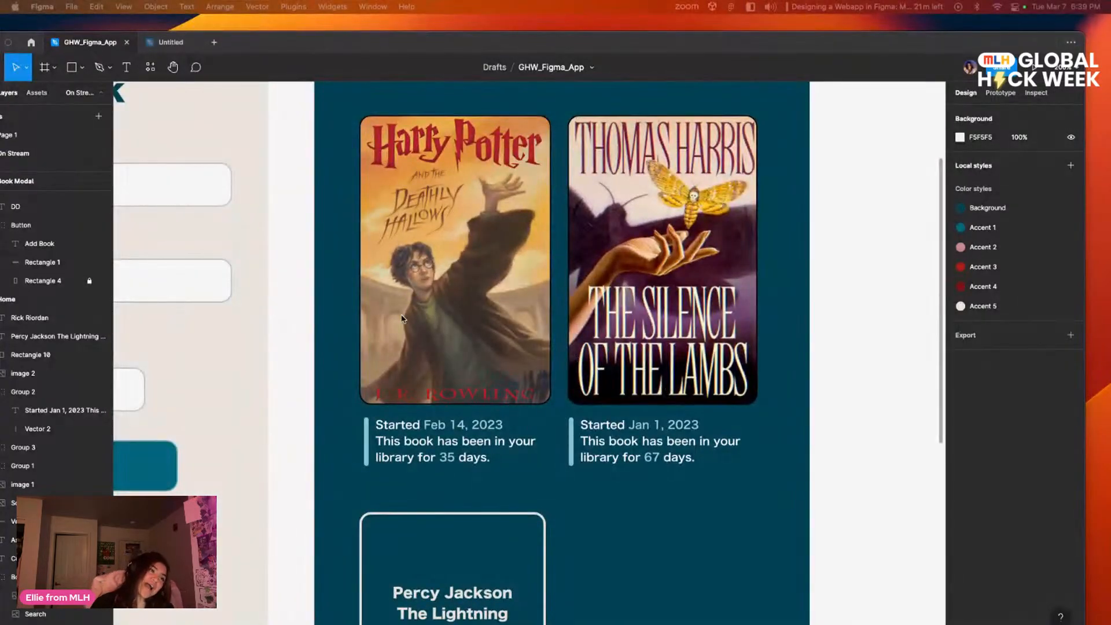
scroll(411, 318, "left", 3)
scroll(410, 318, "down", 4)
scroll(860, 384, "right", 4)
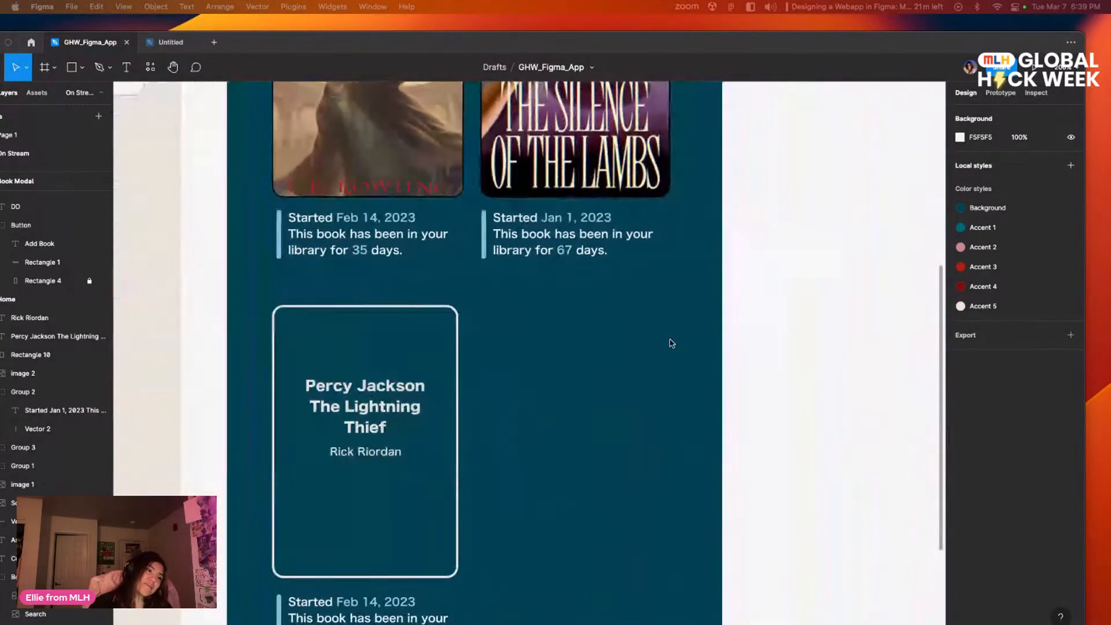
Step: Copy the round plus button from the dashed empty-state card on the Home Base Case screen
left_click_drag(495, 326, 790, 242)
scroll(436, 209, "left", 10)
scroll(436, 210, "up", 5)
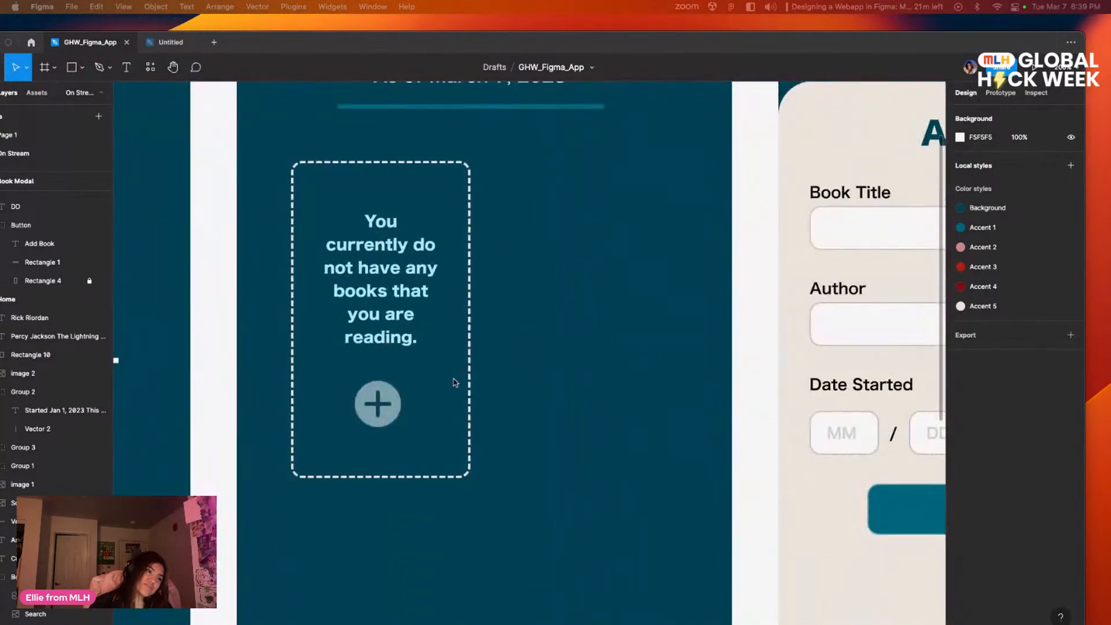
scroll(575, 441, "right", 15)
scroll(697, 374, "down", 4)
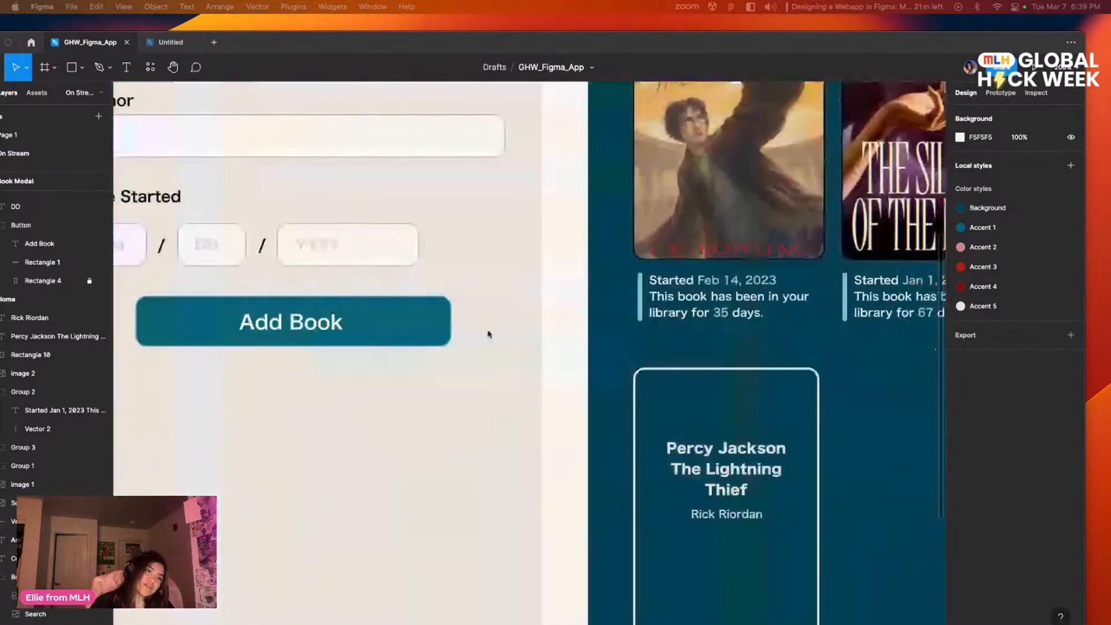
scroll(705, 345, "up", 3)
scroll(672, 478, "left", 12)
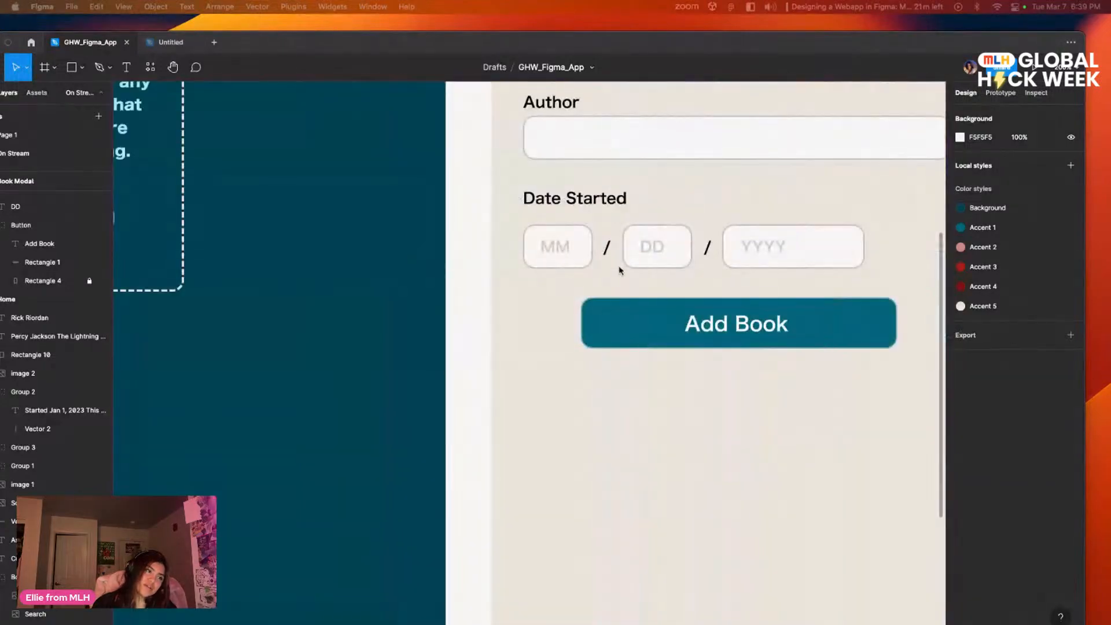
scroll(479, 263, "left", 6)
left_click(493, 247)
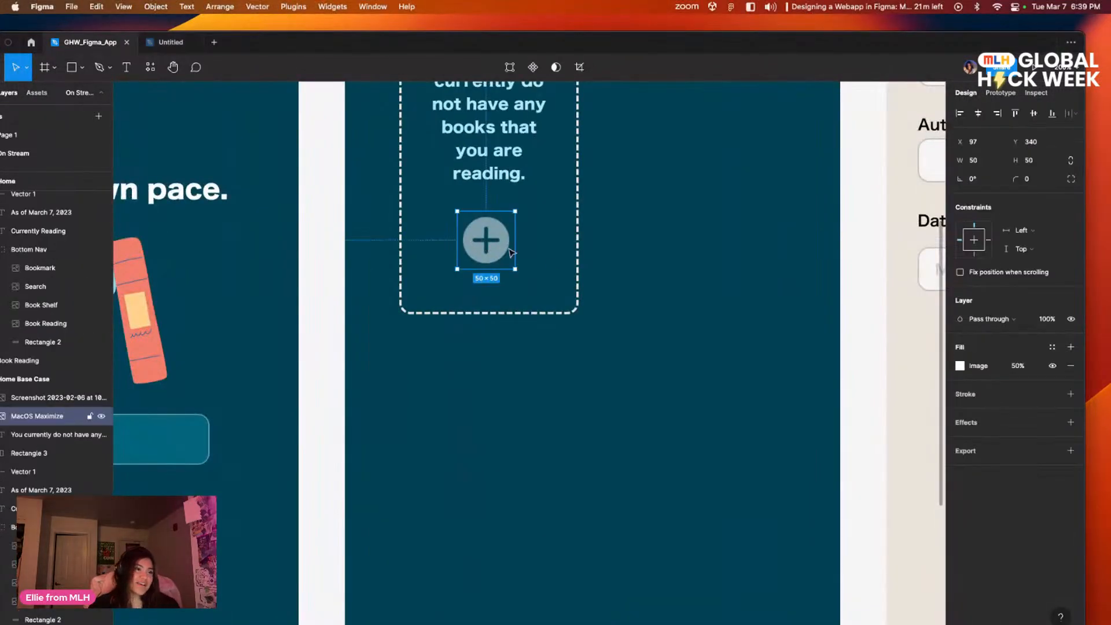
left_click(683, 317)
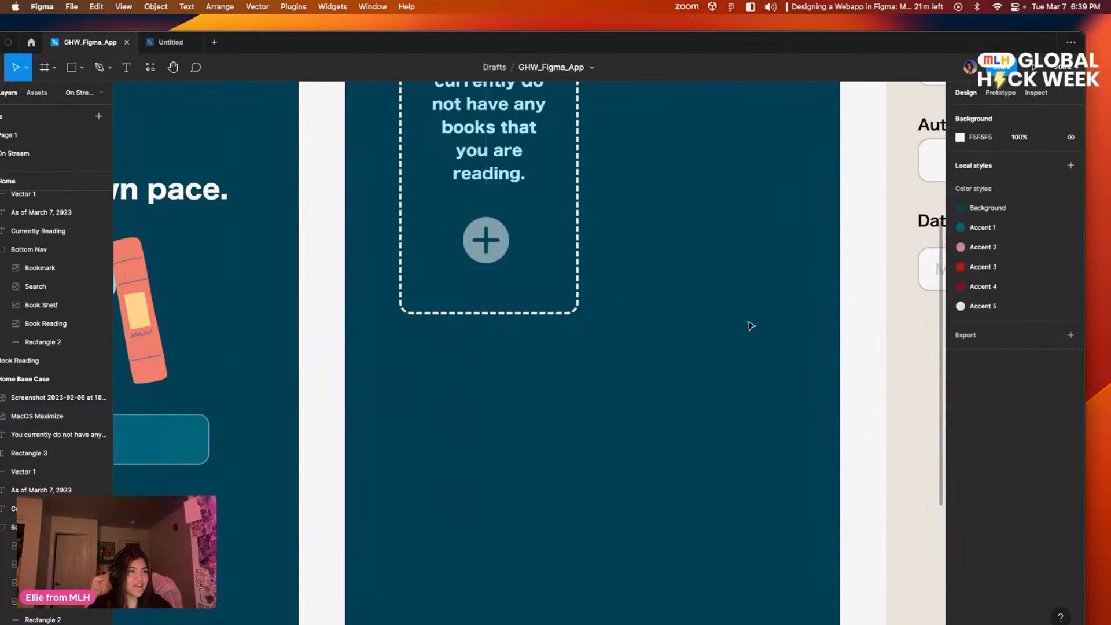
Step: Paste the plus button onto the Home screen and place it in the empty slot beside the Percy Jackson card
scroll(520, 290, "right", 10)
scroll(521, 290, "down", 2)
scroll(474, 275, "right", 13)
scroll(474, 274, "down", 3)
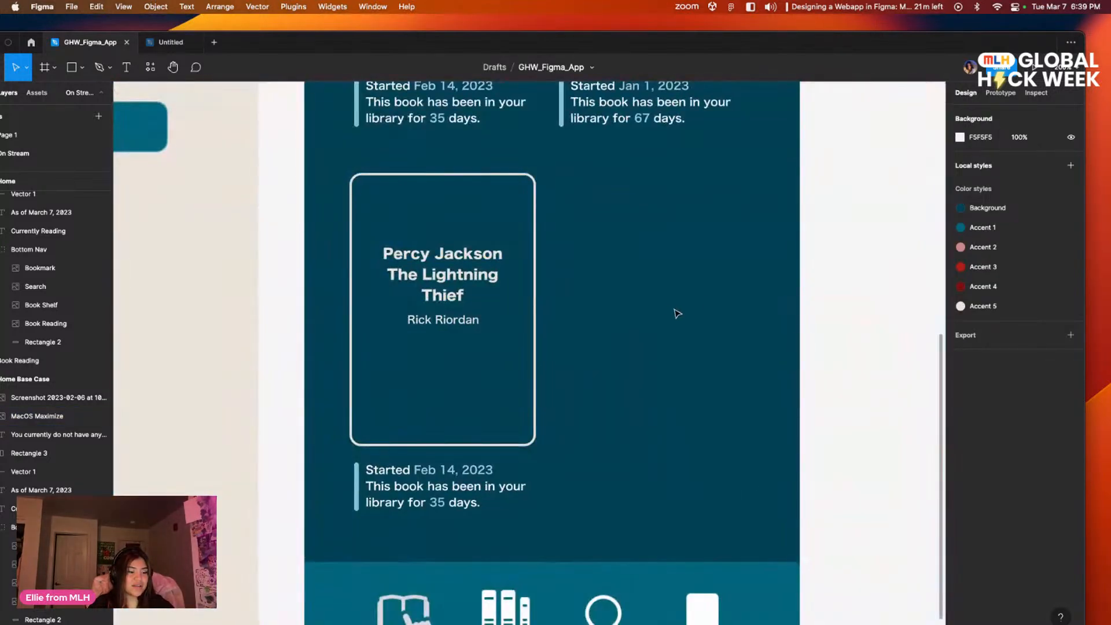
scroll(700, 332, "up", 2)
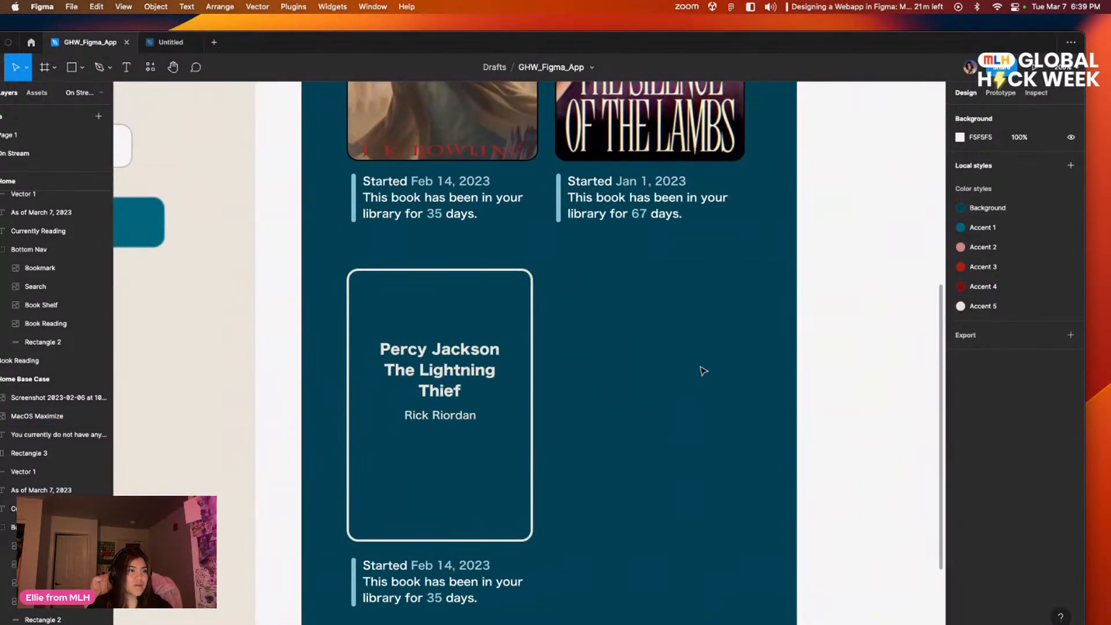
scroll(673, 344, "up", 6)
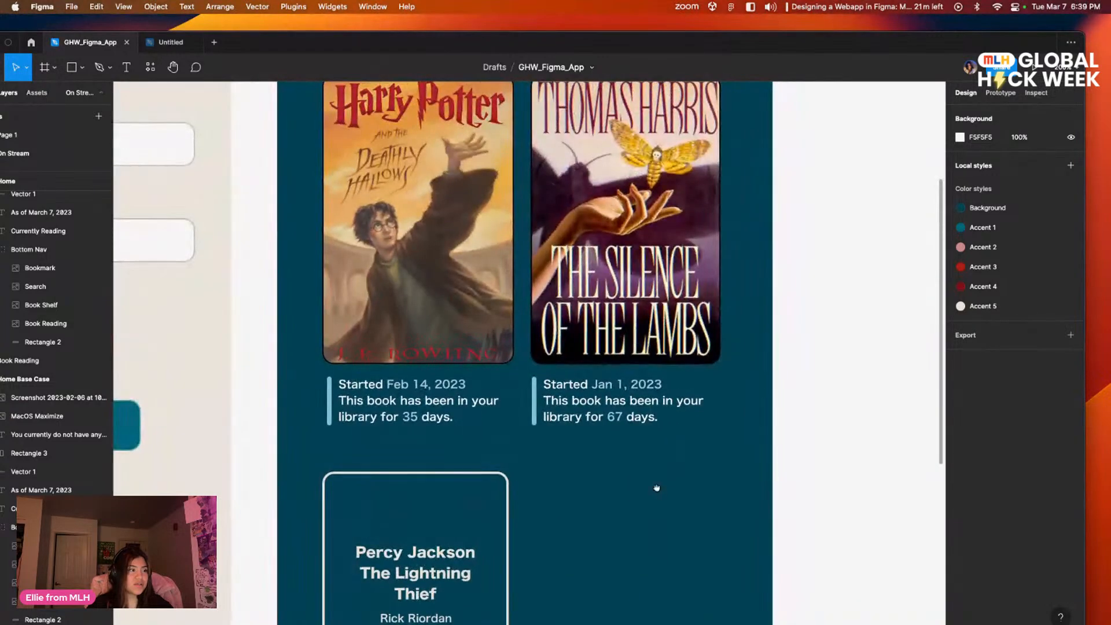
scroll(657, 488, "down", 4)
key("minus")
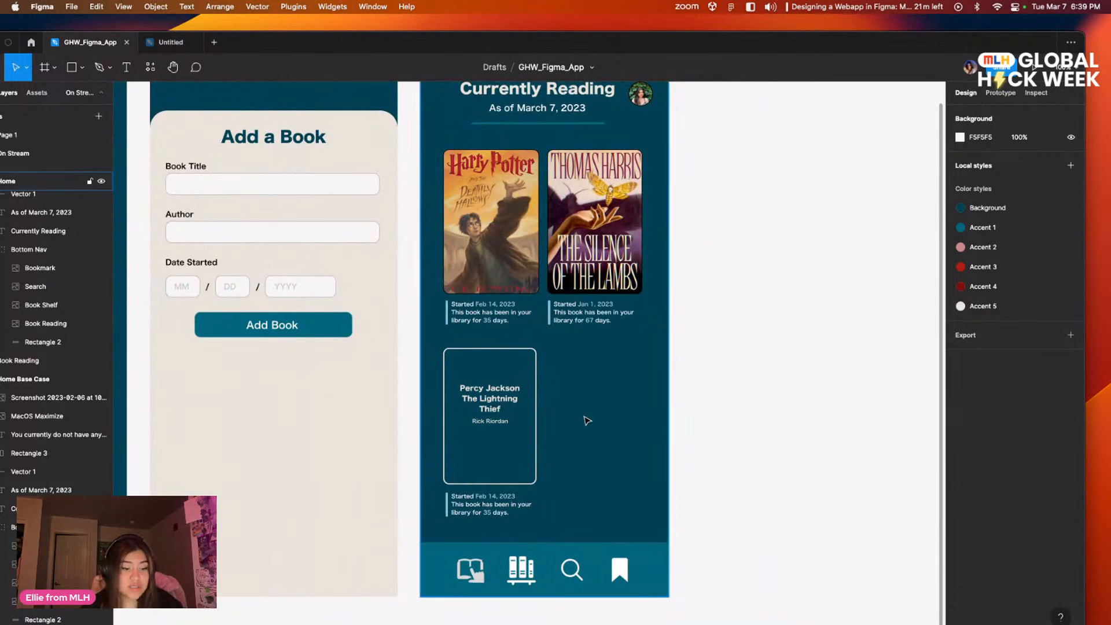
key("super+v")
left_click_drag(534, 363, 595, 421)
left_click(721, 385)
mouse_move(805, 433)
left_mouse_down()
mouse_move(784, 414)
mouse_move(762, 427)
mouse_move(798, 426)
mouse_move(801, 437)
left_mouse_up()
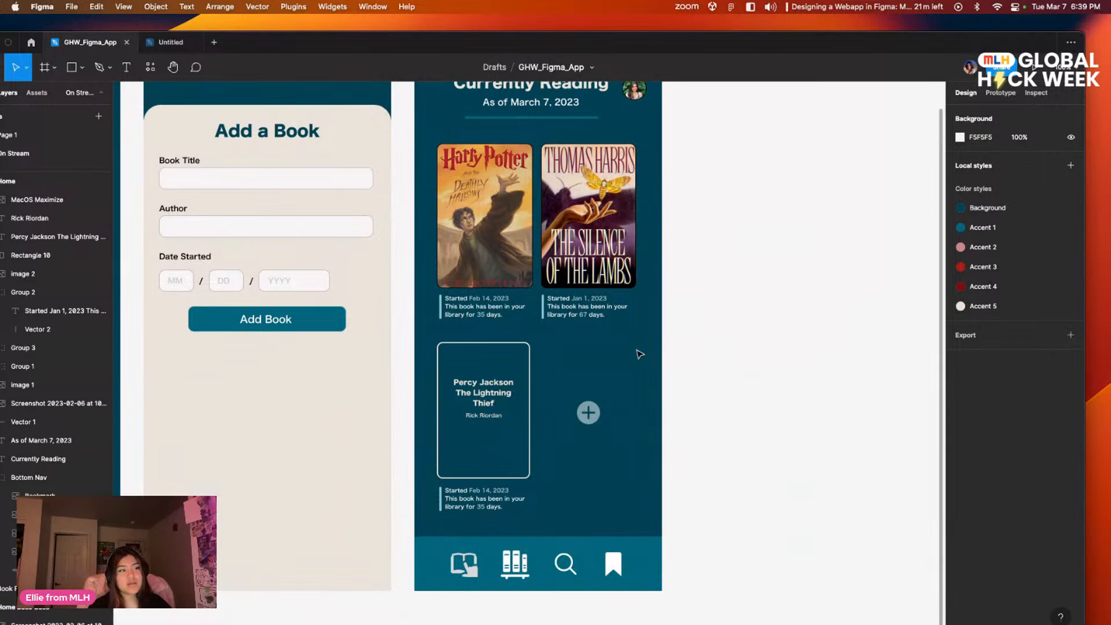
Step: Shift the Home screen's plus button slightly to the right, keeping it level with the middle of the Percy Jackson card
scroll(665, 313, "up", 2)
scroll(665, 313, "left", 2)
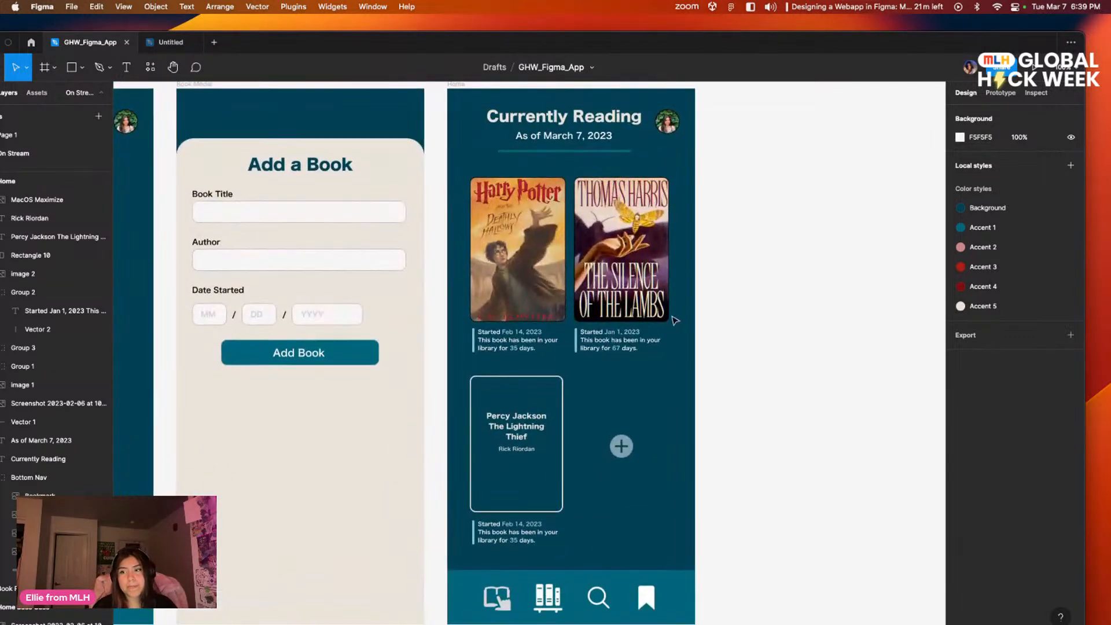
scroll(804, 297, "up", 5)
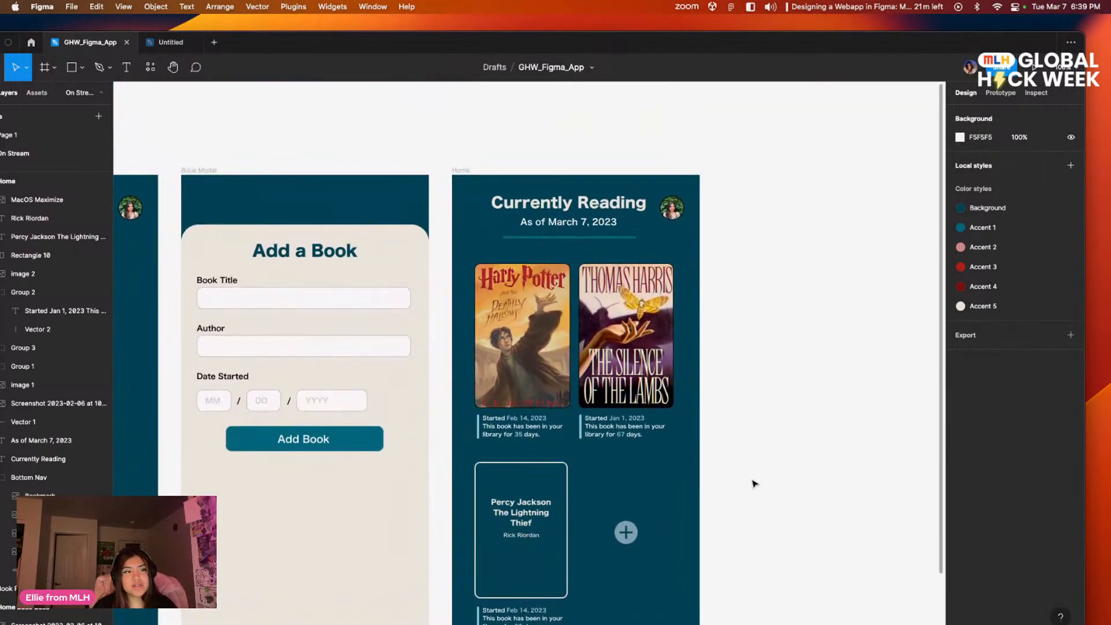
scroll(764, 310, "down", 4)
scroll(763, 310, "right", 1)
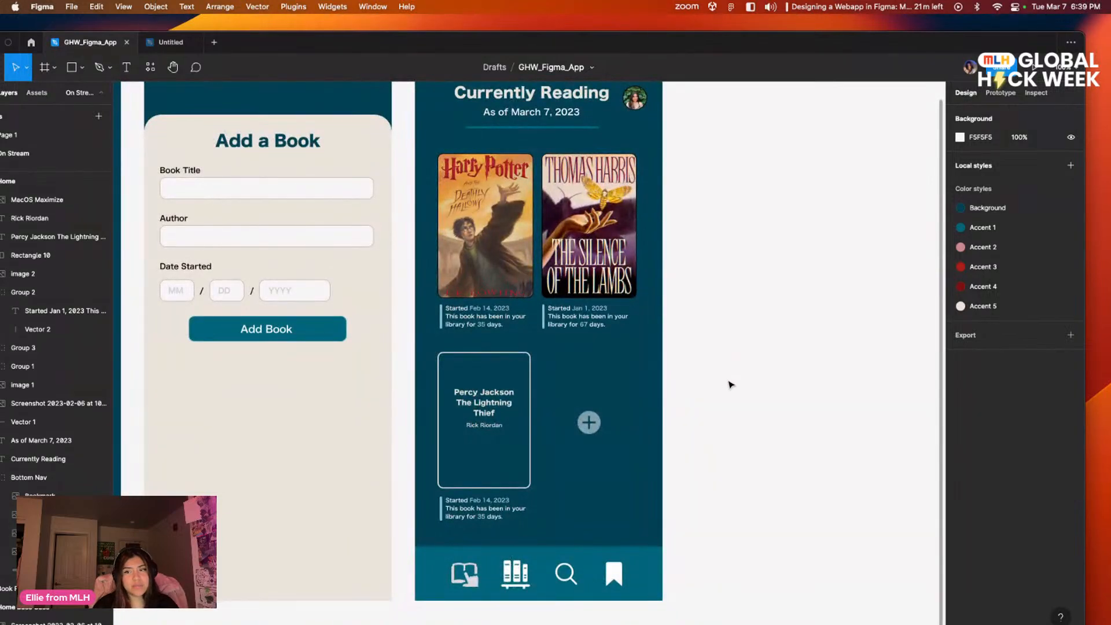
scroll(643, 325, "down", 1)
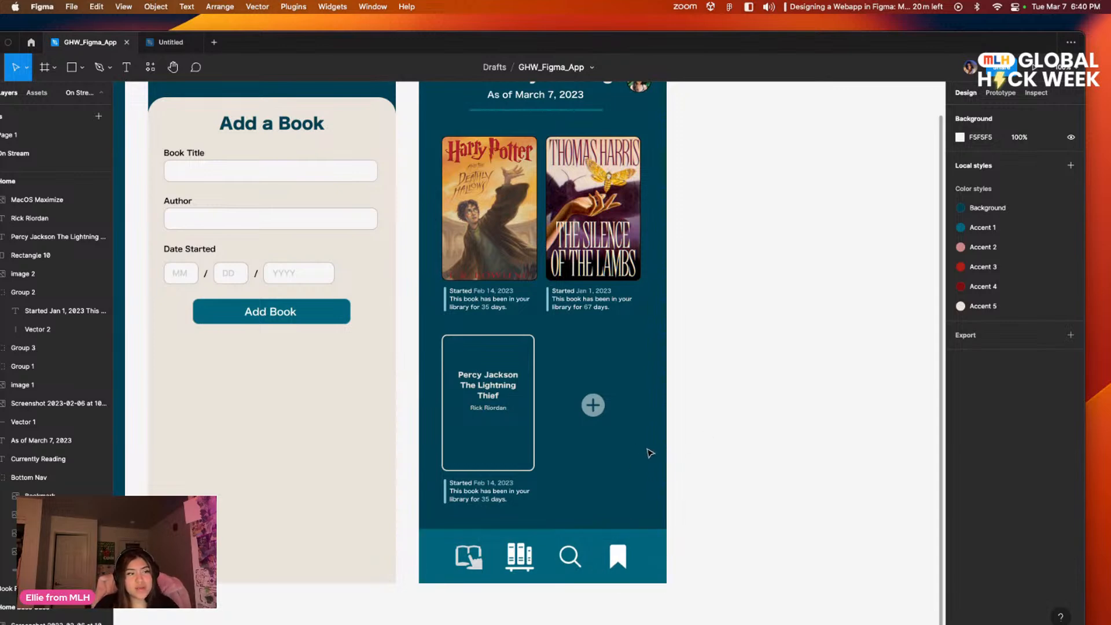
left_click_drag(588, 412, 593, 412)
left_click(743, 419)
mouse_move(783, 450)
left_mouse_down()
mouse_move(749, 461)
mouse_move(784, 463)
left_mouse_up()
left_click_drag(710, 494, 707, 514)
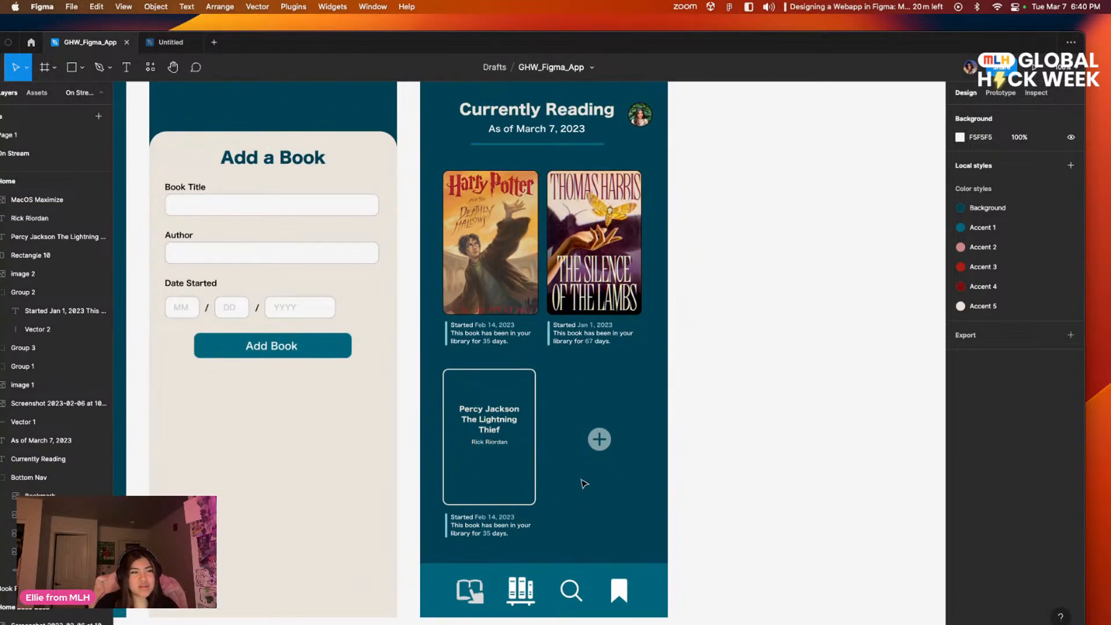
Step: Review the Landing, Home Base Case, Book Modal and Home screens side by side
scroll(687, 419, "left", 3)
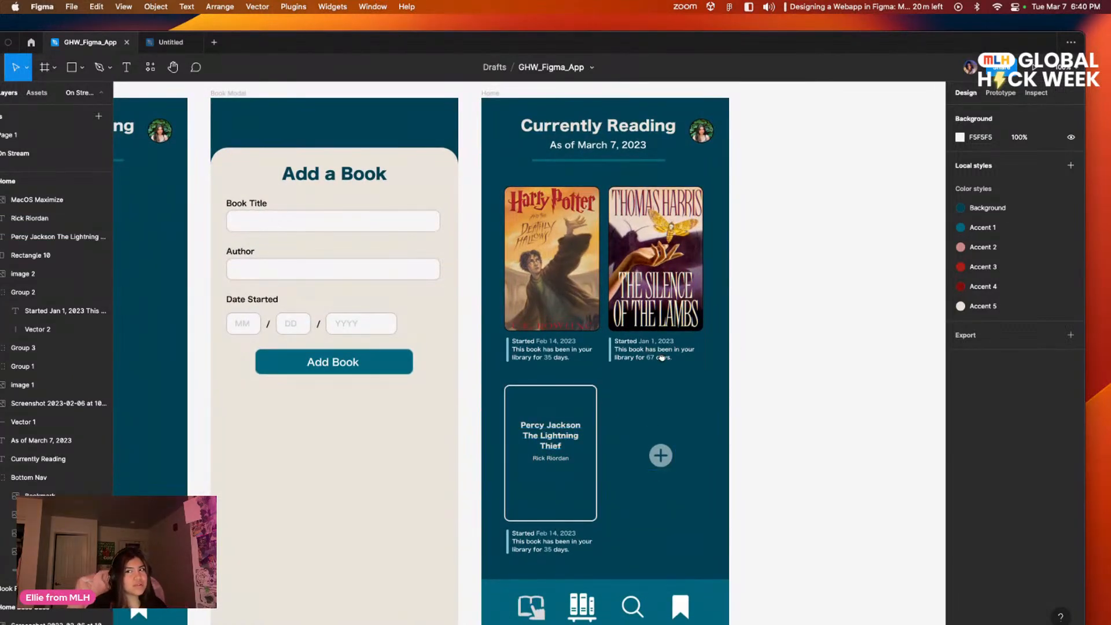
left_click_drag(661, 358, 798, 389)
left_click_drag(892, 402, 750, 361)
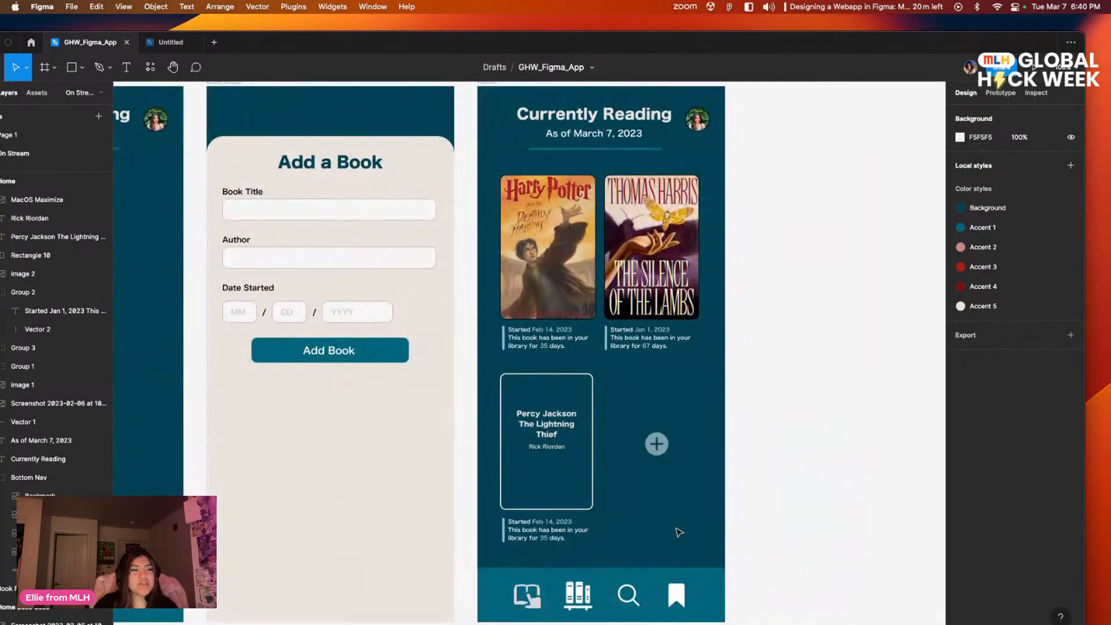
left_click_drag(680, 501, 624, 404)
left_click(822, 502)
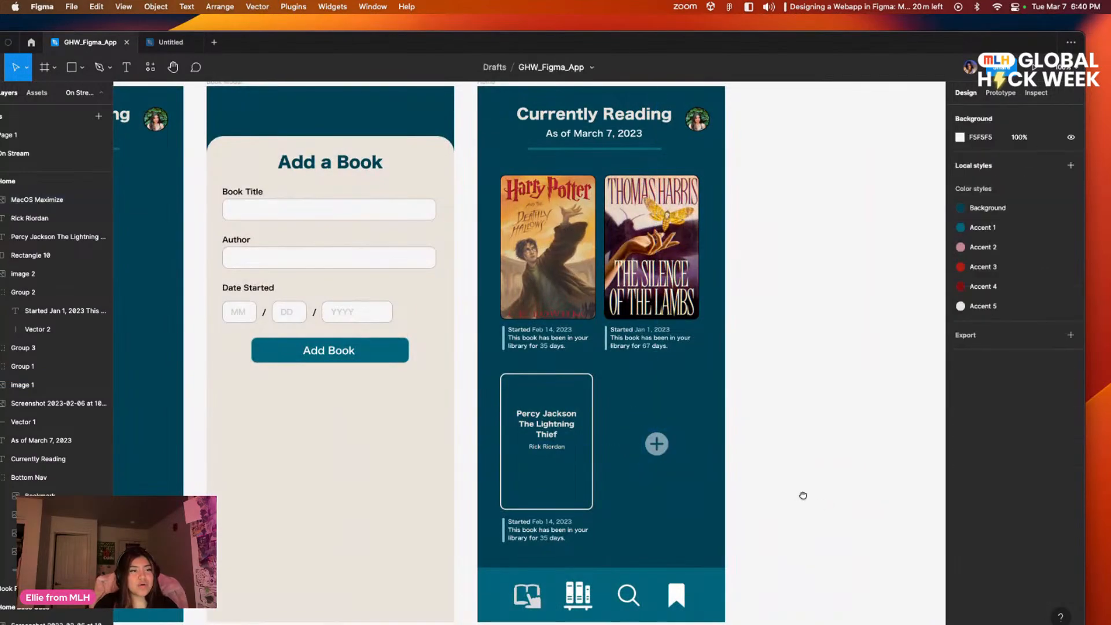
left_click_drag(800, 496, 827, 495)
left_click_drag(761, 470, 795, 543)
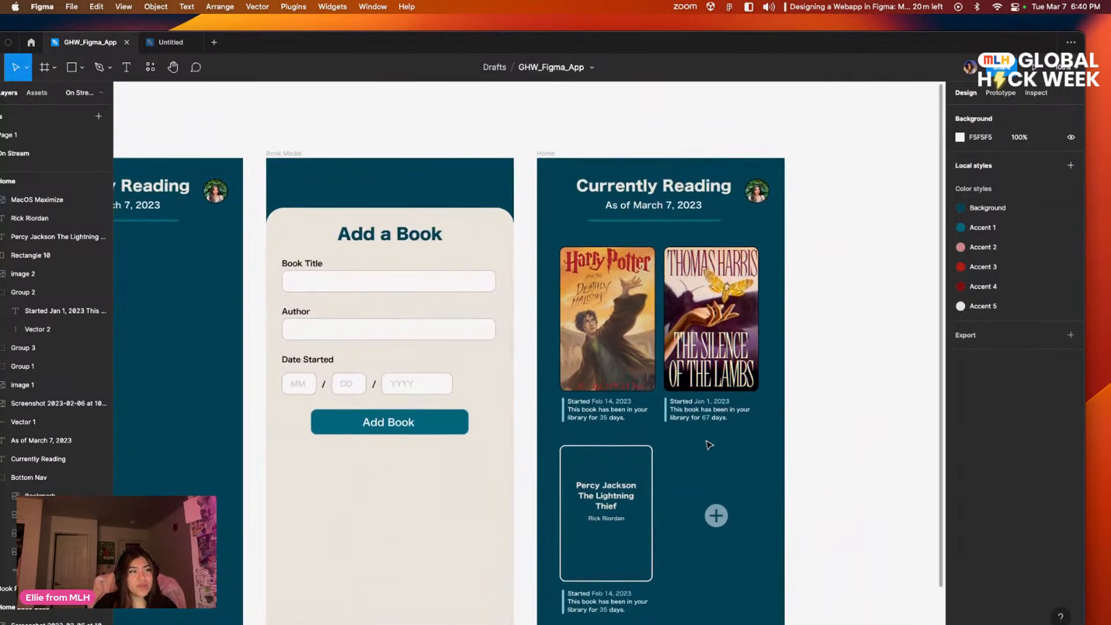
left_click_drag(705, 439, 839, 415)
mouse_move(553, 437)
left_mouse_down()
mouse_move(706, 424)
mouse_move(397, 392)
mouse_move(501, 366)
mouse_move(523, 464)
mouse_move(509, 460)
mouse_move(570, 446)
mouse_move(537, 445)
left_mouse_up()
left_click_drag(369, 489, 836, 442)
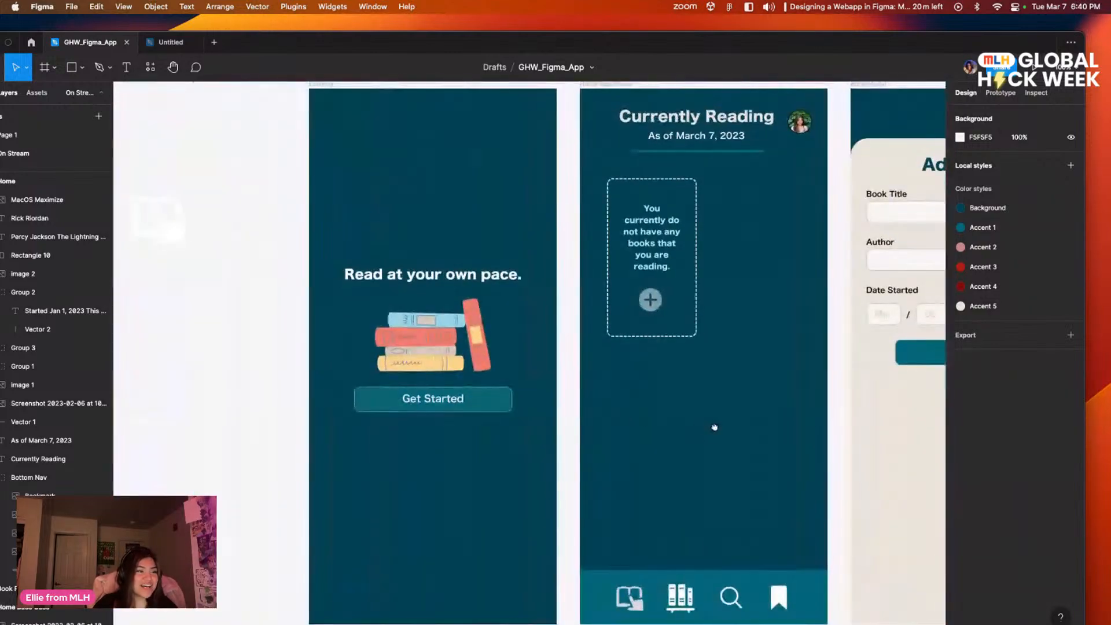
left_click_drag(624, 449, 348, 470)
left_click_drag(560, 467, 286, 444)
mouse_move(604, 483)
left_mouse_down()
mouse_move(389, 478)
mouse_move(734, 444)
mouse_move(1076, 468)
mouse_move(605, 494)
mouse_move(597, 387)
left_mouse_up()
left_click_drag(723, 399, 557, 541)
left_click_drag(787, 497, 947, 474)
left_click_drag(814, 464, 364, 484)
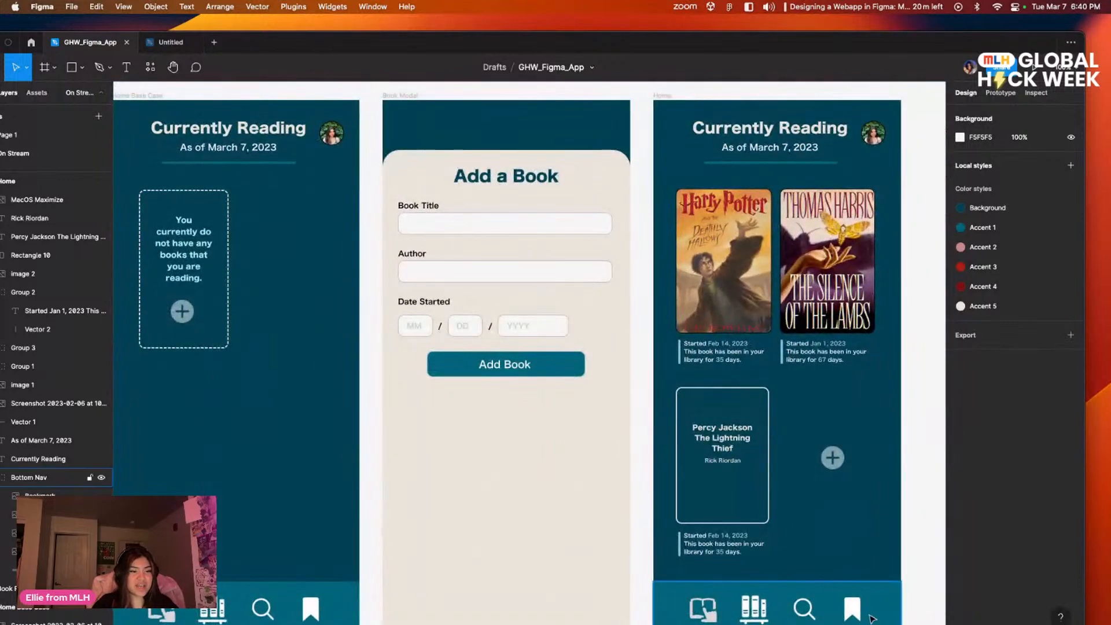
left_click_drag(893, 496, 531, 426)
key("minus")
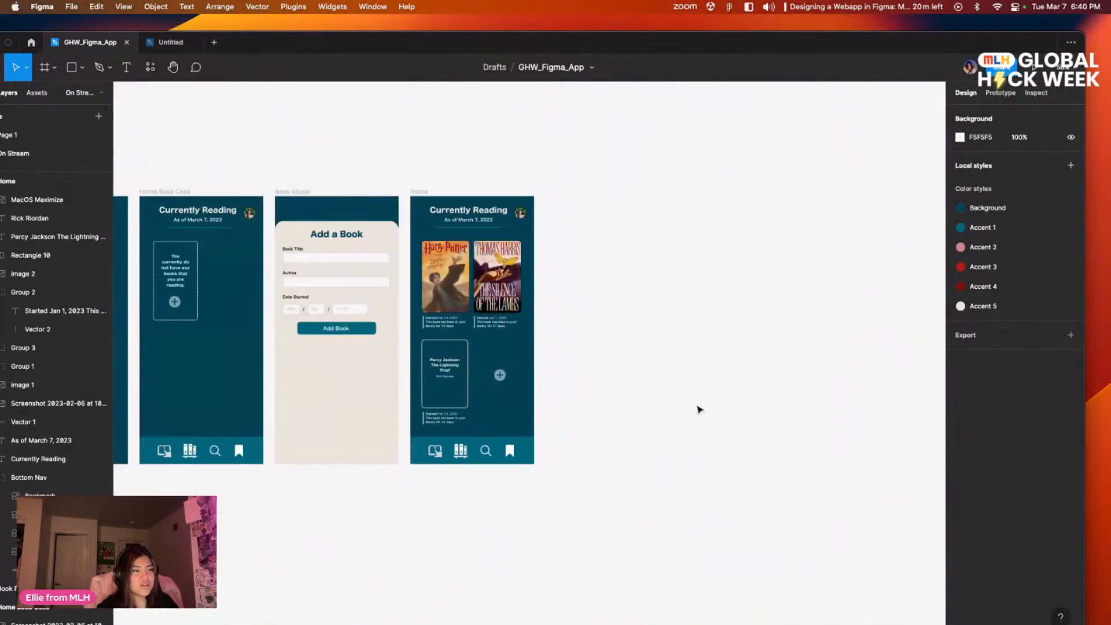
scroll(470, 397, "left", 5)
scroll(659, 457, "down", 1)
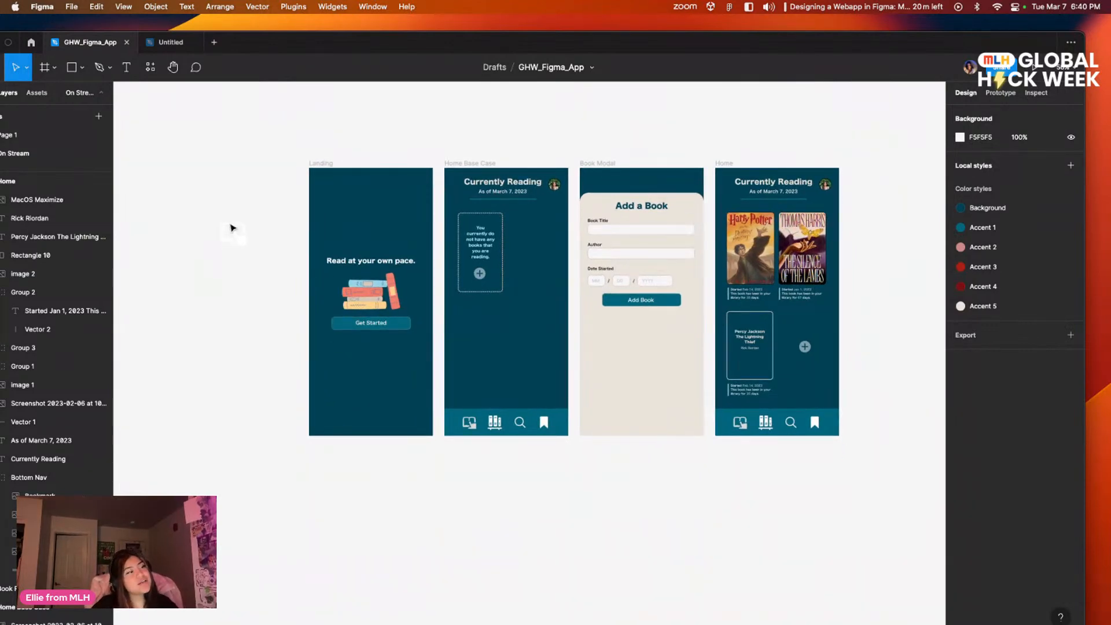
Step: Open Page 1 and examine its reference designs, including the Reading Archive screens below the Landing and Home screens
left_click(35, 137)
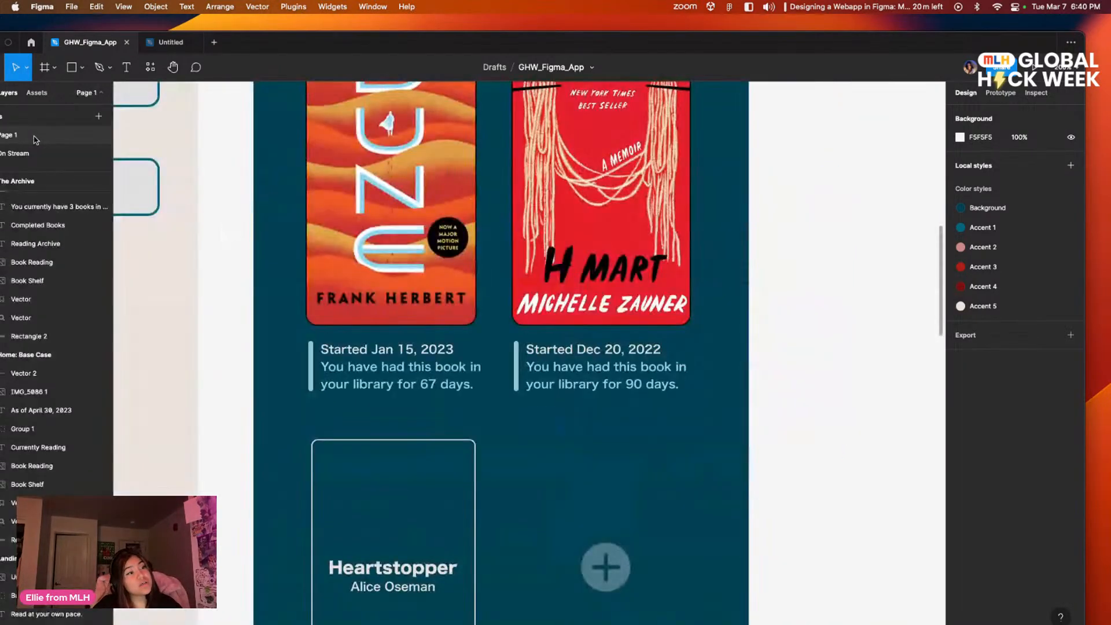
scroll(559, 312, "left", 4)
scroll(559, 311, "up", 1)
scroll(571, 315, "down", 5)
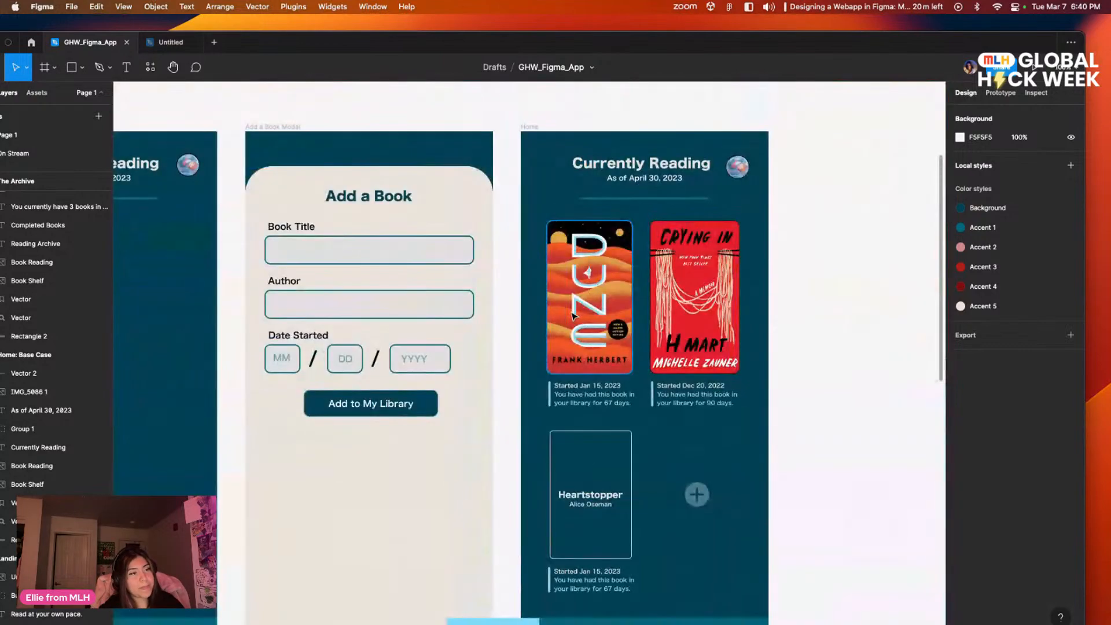
scroll(747, 401, "down", 5)
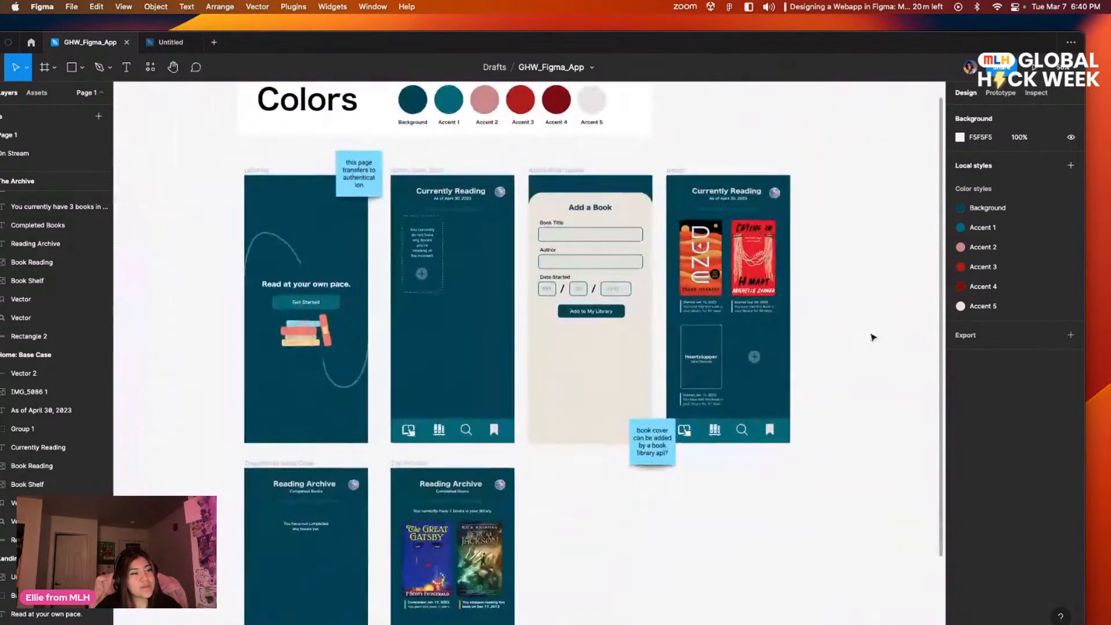
scroll(784, 479, "left", 4)
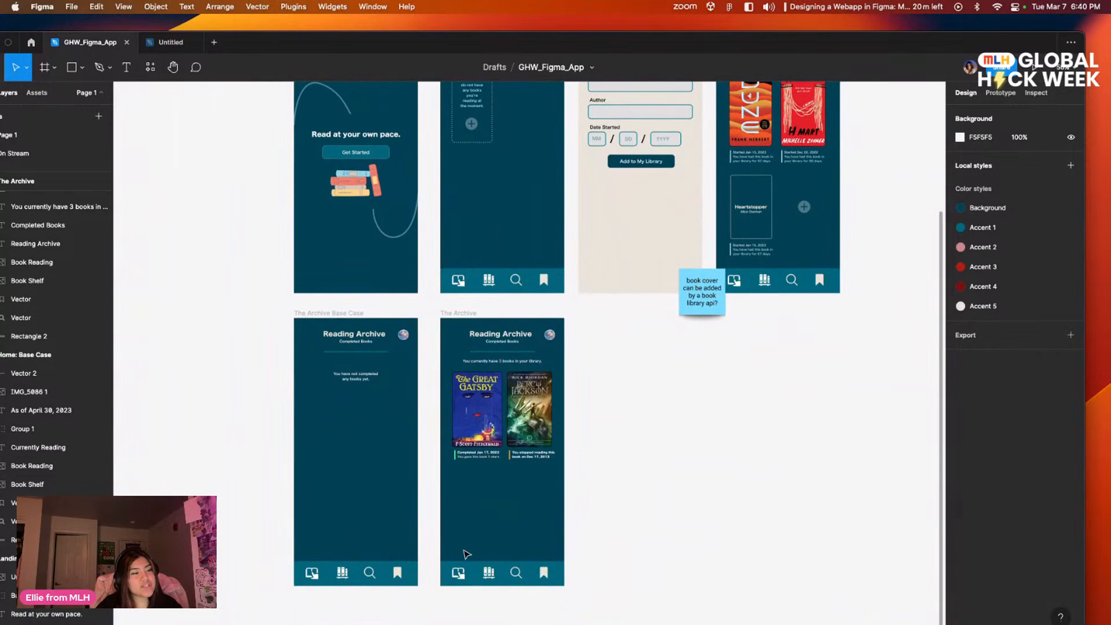
scroll(681, 432, "up", 5)
scroll(680, 432, "right", 2)
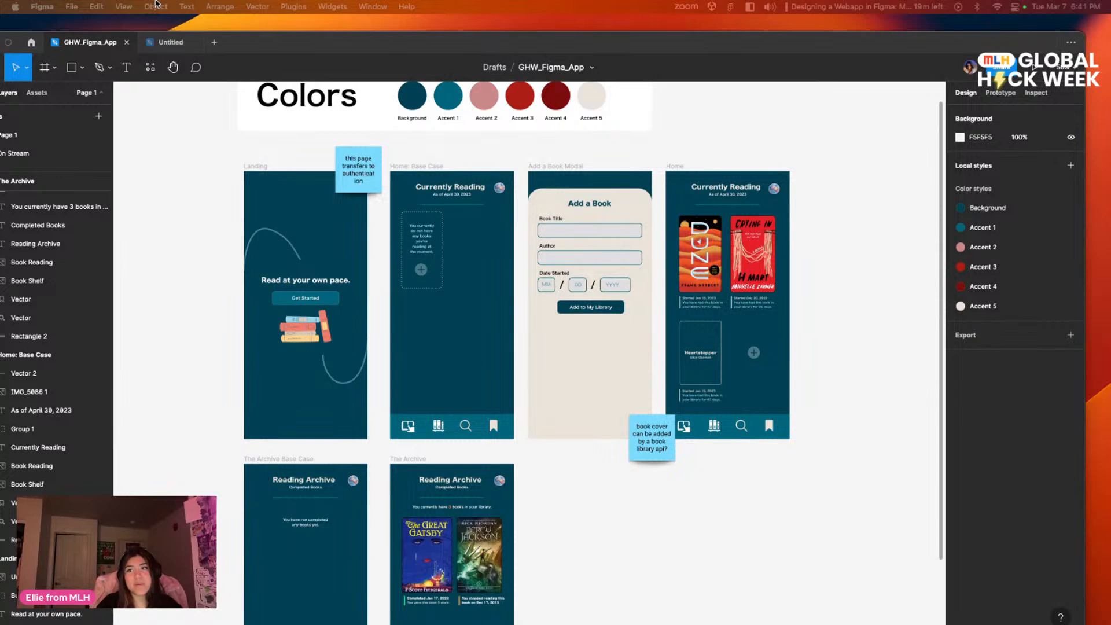
Step: Reposition the design window on the desktop and go back to the On Stream page
left_click_drag(518, 37, 631, 38)
scroll(385, 480, "down", 5)
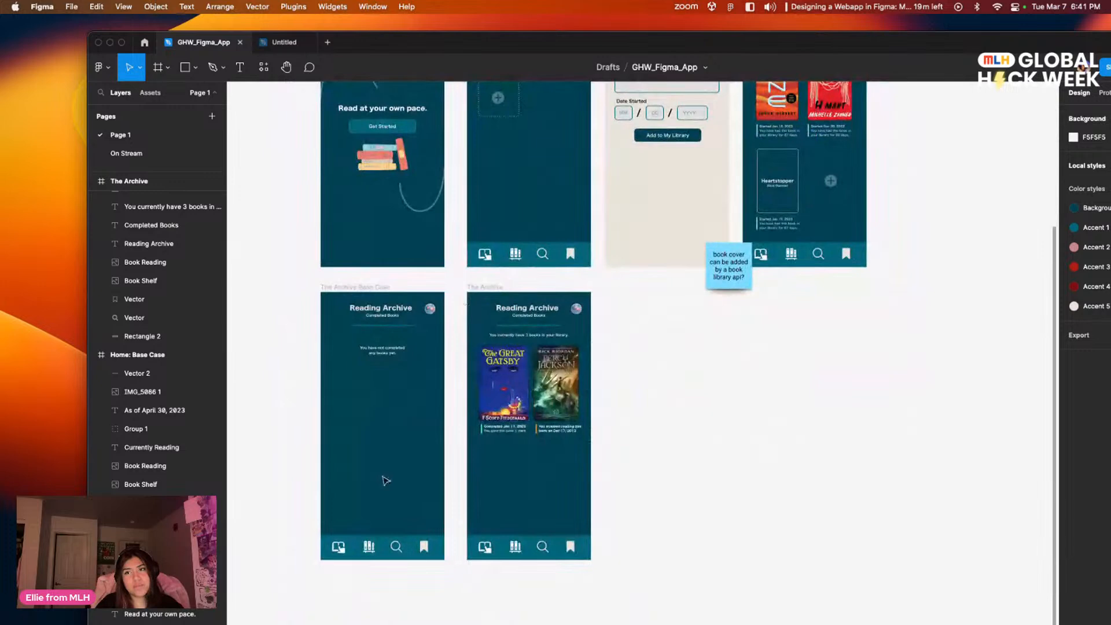
left_click_drag(462, 42, 469, 138)
left_click(133, 249)
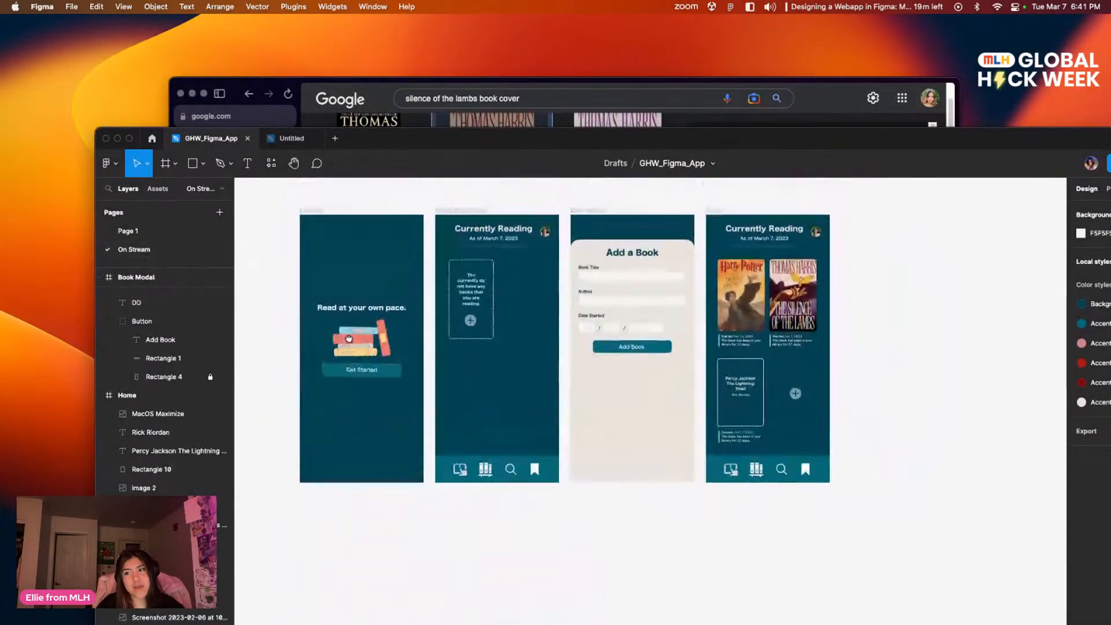
Step: Duplicate the Home Base Case frame and place the copy directly below the original
left_click_drag(696, 445, 702, 445)
left_click(472, 206)
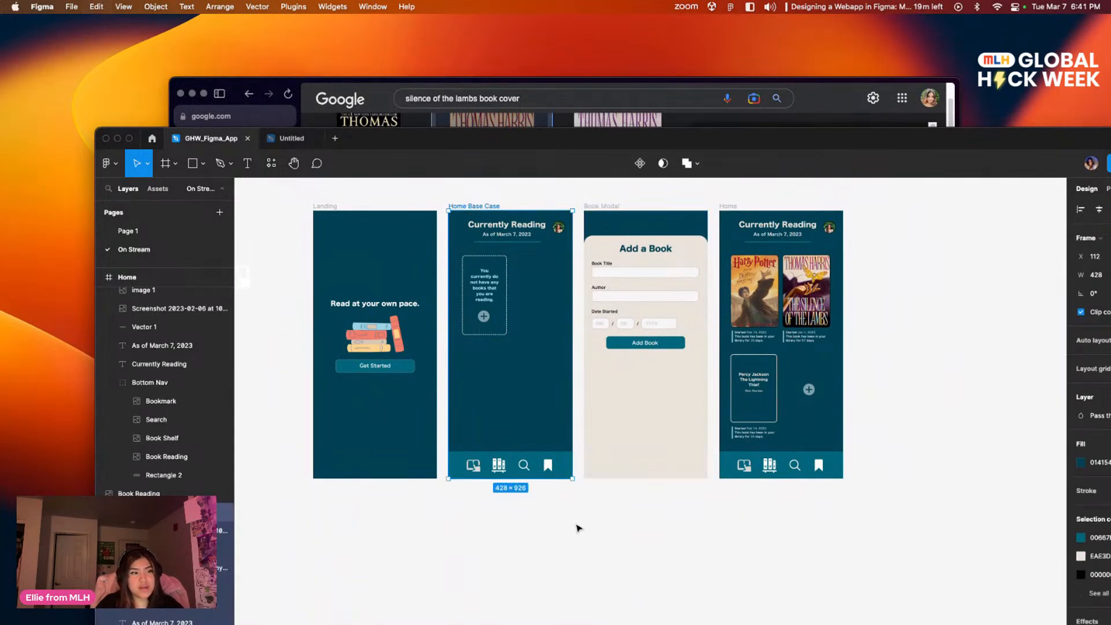
key("super+d")
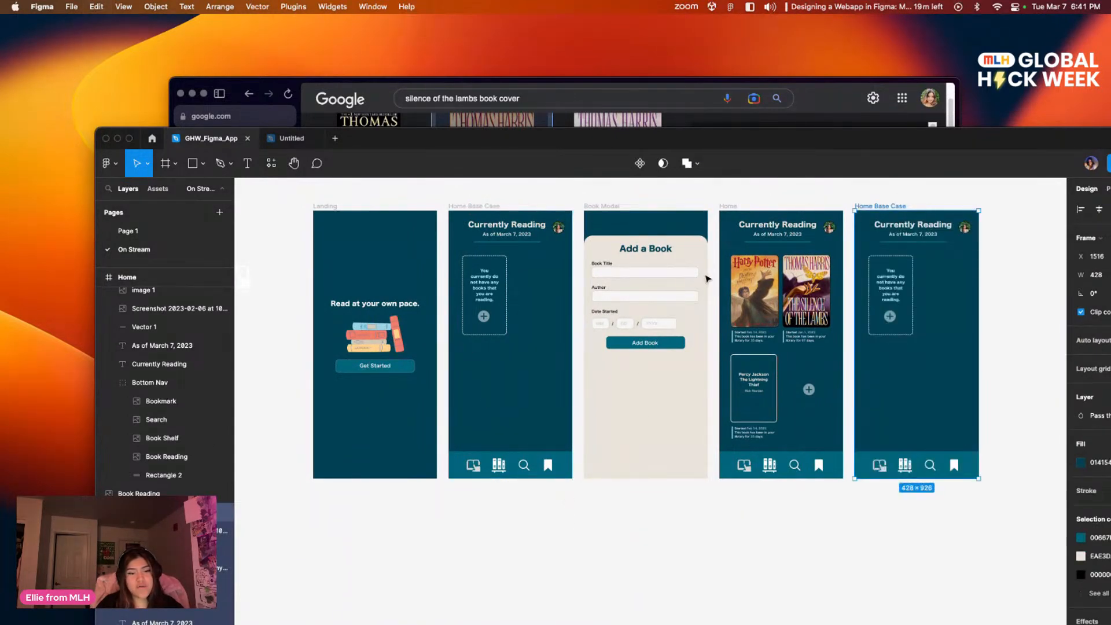
left_click_drag(888, 218, 485, 490)
Step: Rename the duplicated frame below Home Base Case as "Archive Base Case"
scroll(669, 367, "down", 3)
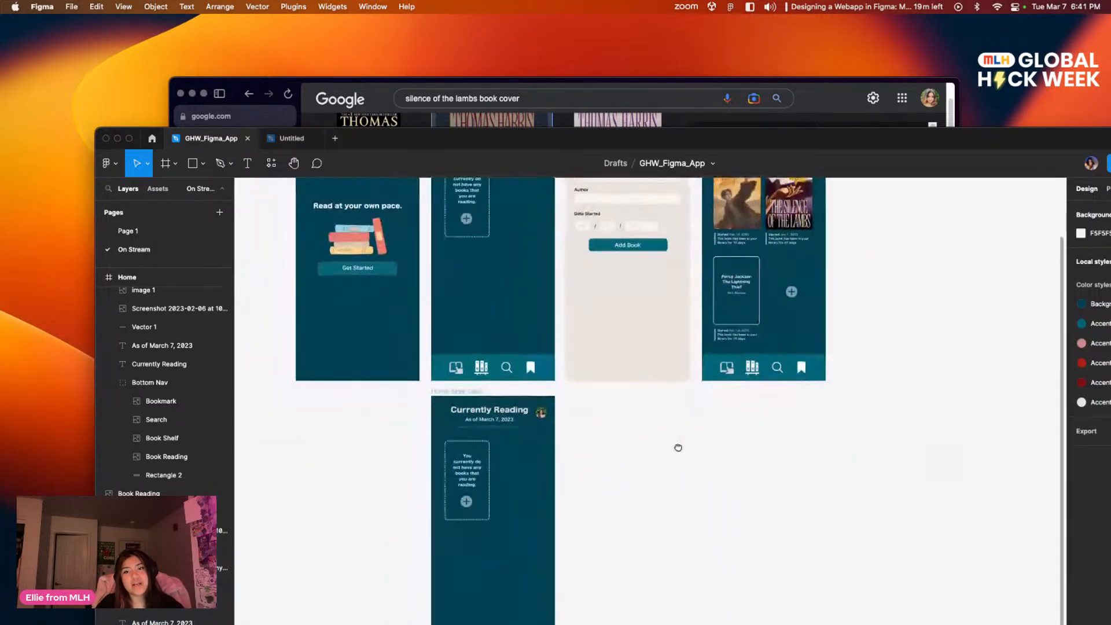
double_click(462, 392)
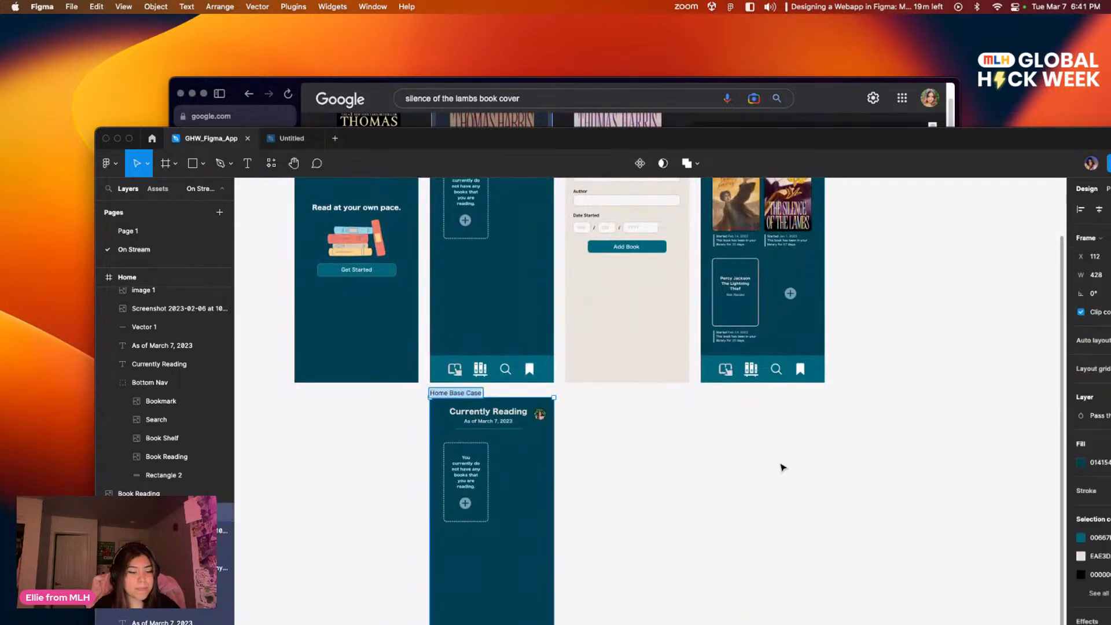
type("Archive")
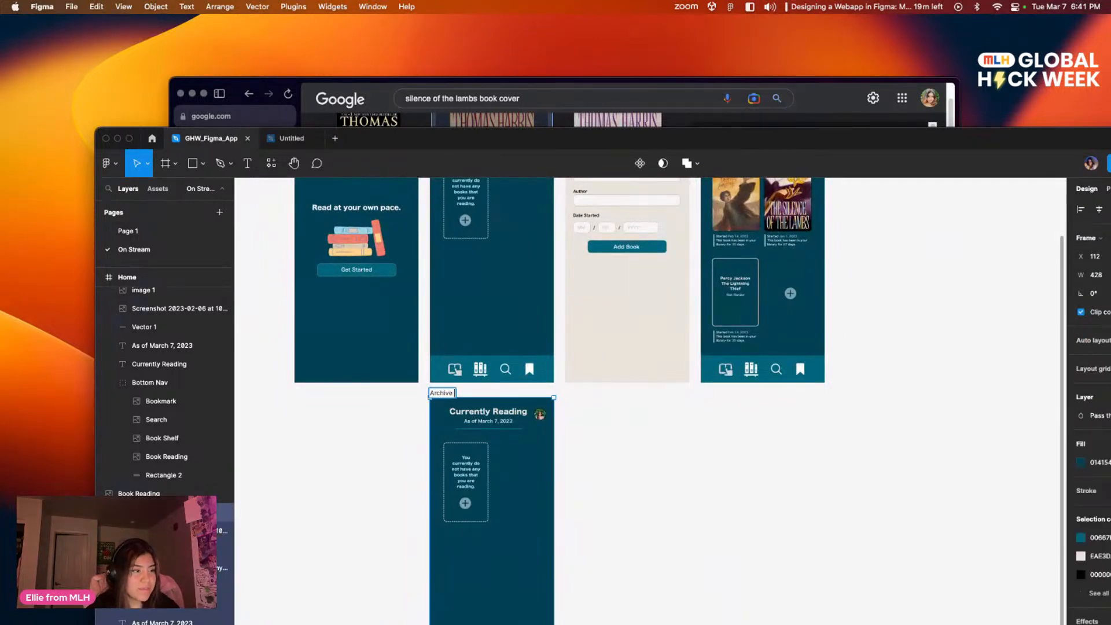
type(" Base Case")
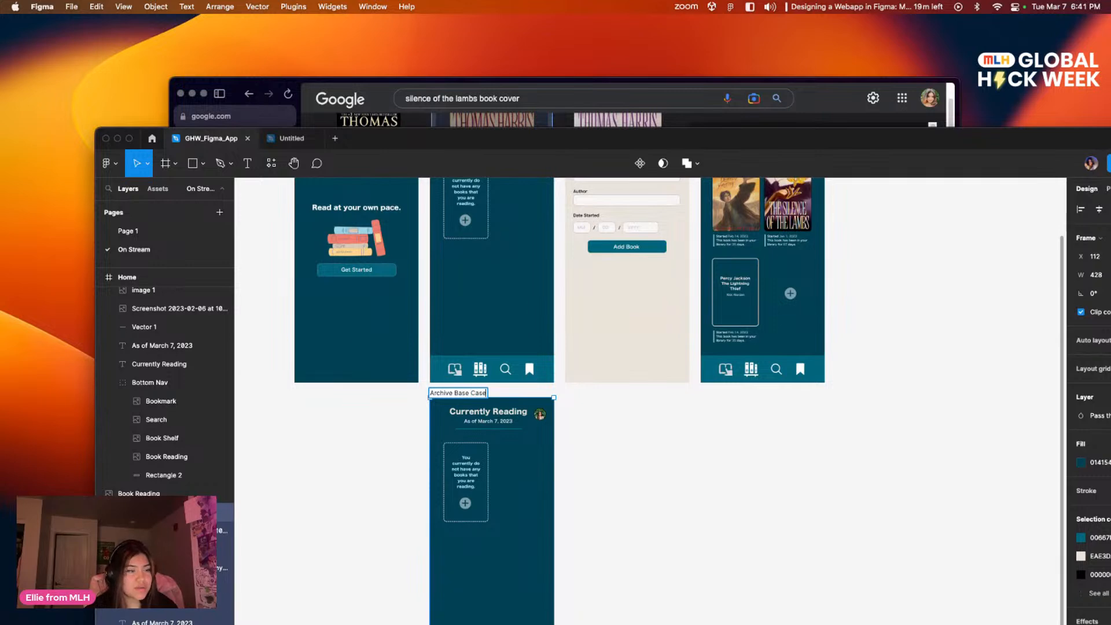
left_click(623, 508)
Step: Select the "Currently Reading" heading in the Archive Base Case frame
left_click_drag(644, 501, 640, 451)
left_click_drag(607, 371, 523, 353)
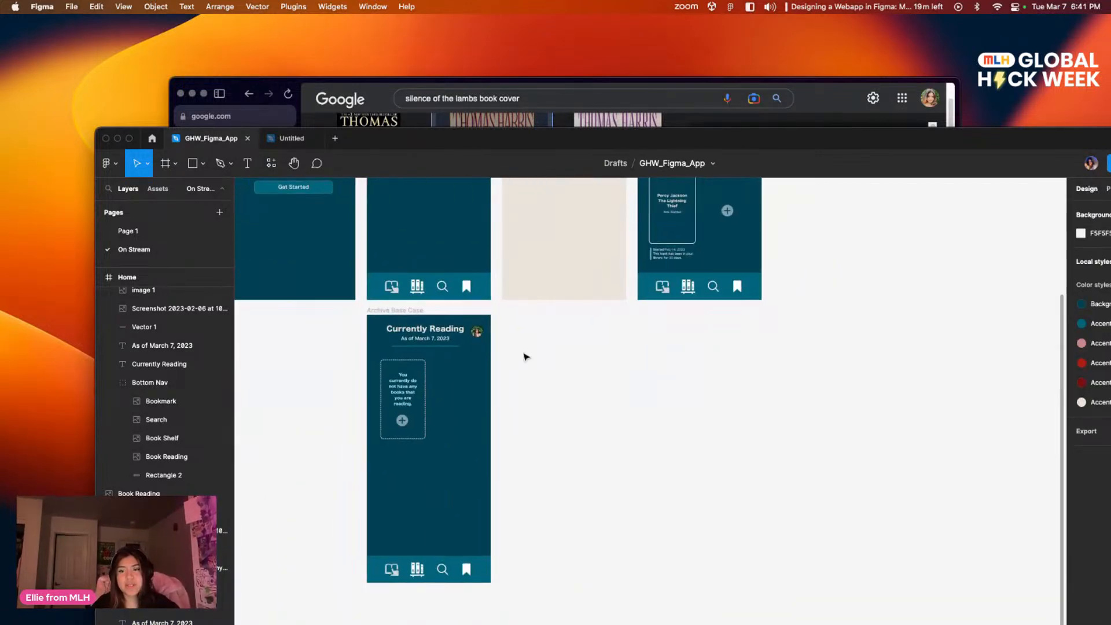
scroll(509, 480, "up", 1)
left_click(424, 346)
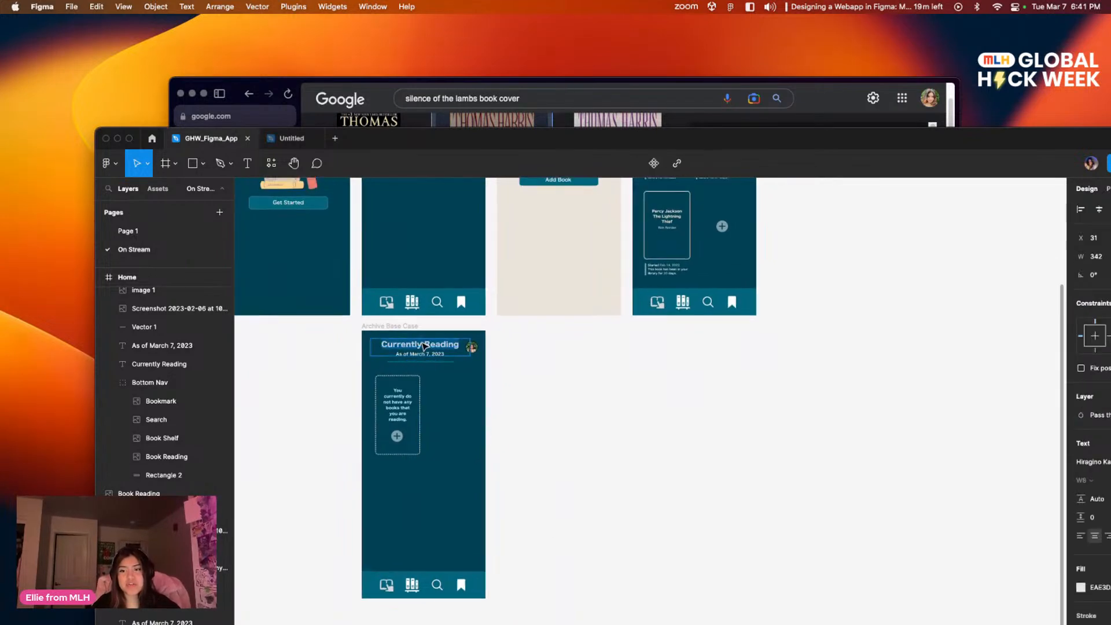
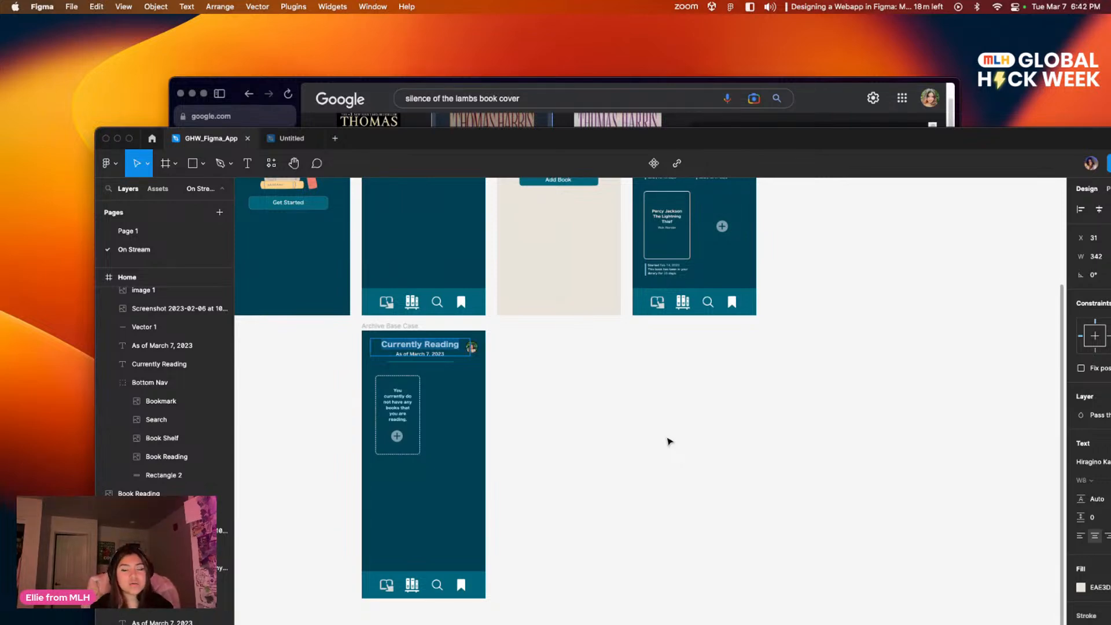
Step: Replace the selected heading's text in the Archive Base Case frame with "Reading Archive"
type("Rea")
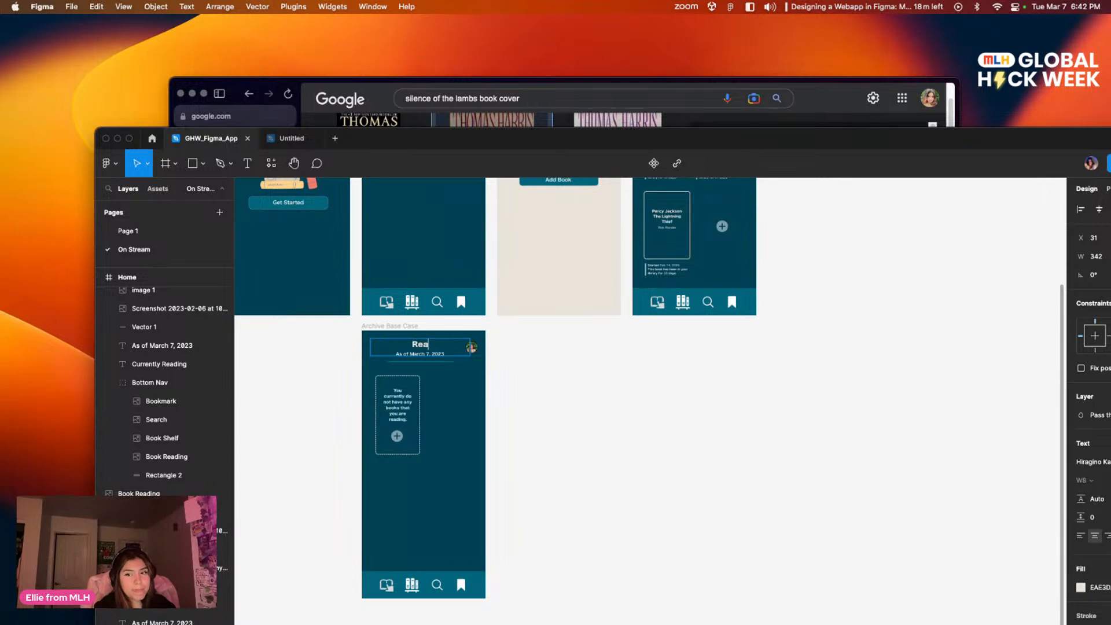
type("ding Archive")
left_click(573, 443)
scroll(570, 434, "up", 3)
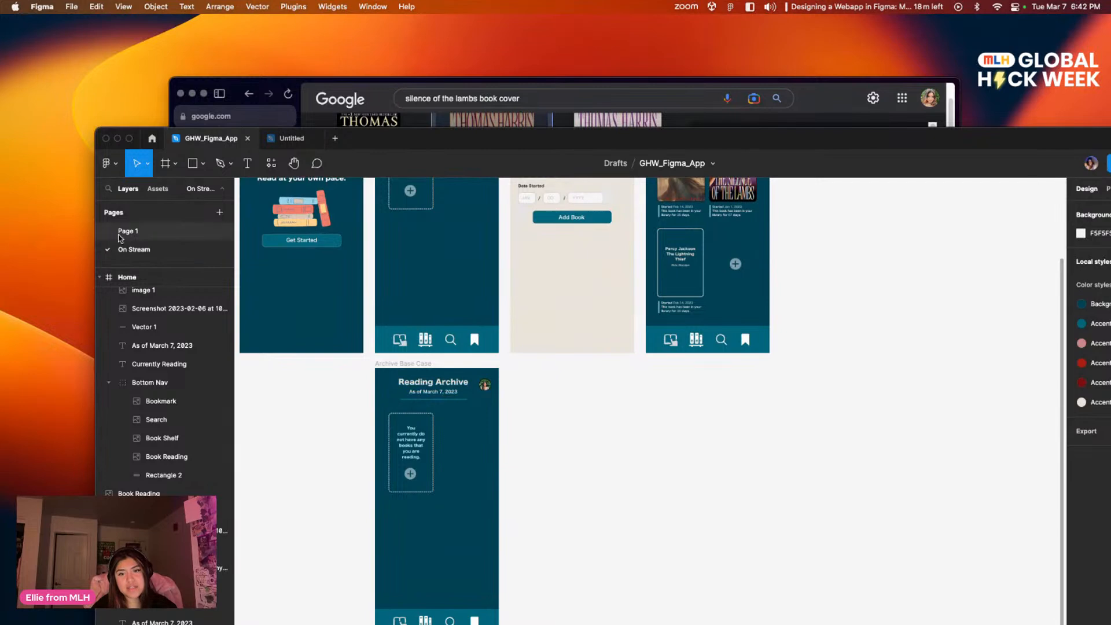
Step: Check the finished archive screens on Page 1 for reference and return to the On Stream page
left_click(128, 231)
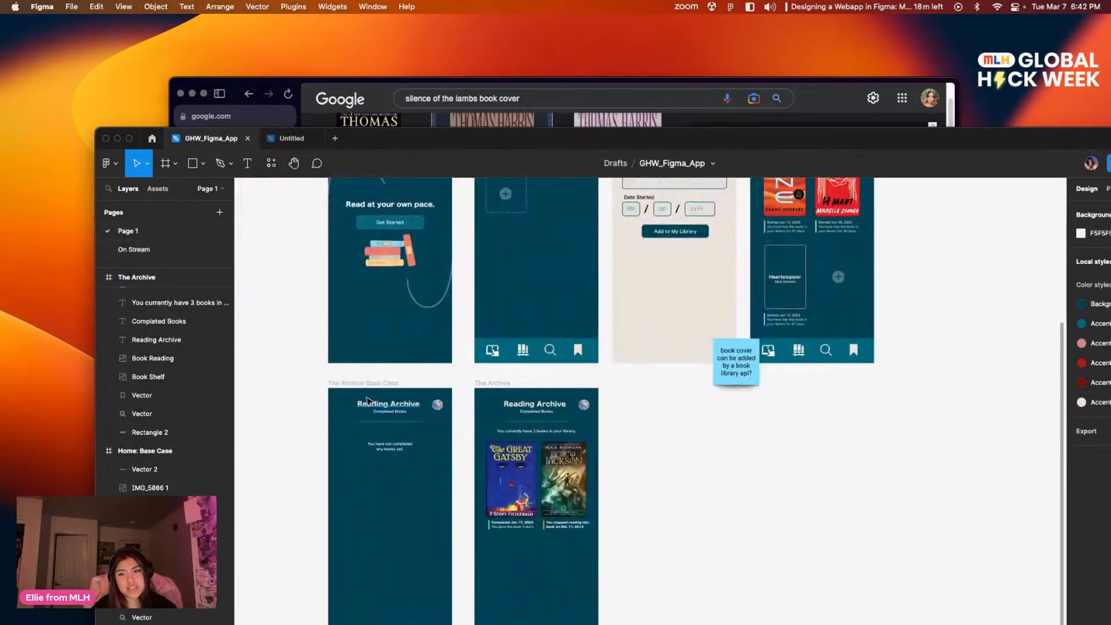
left_click(134, 250)
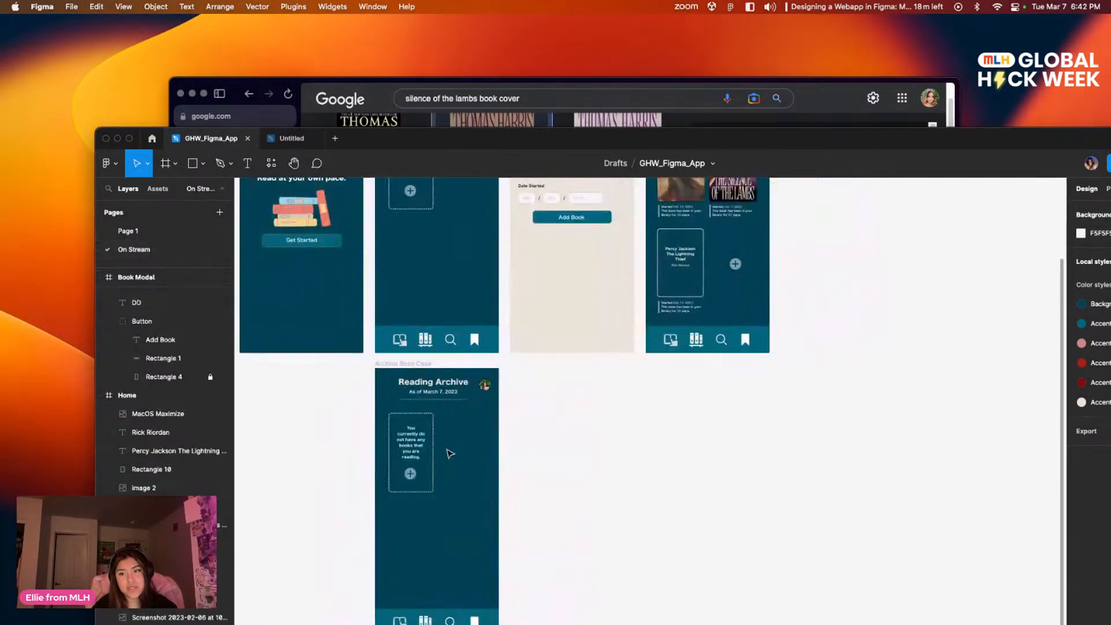
left_click(137, 232)
scroll(620, 550, "down", 3)
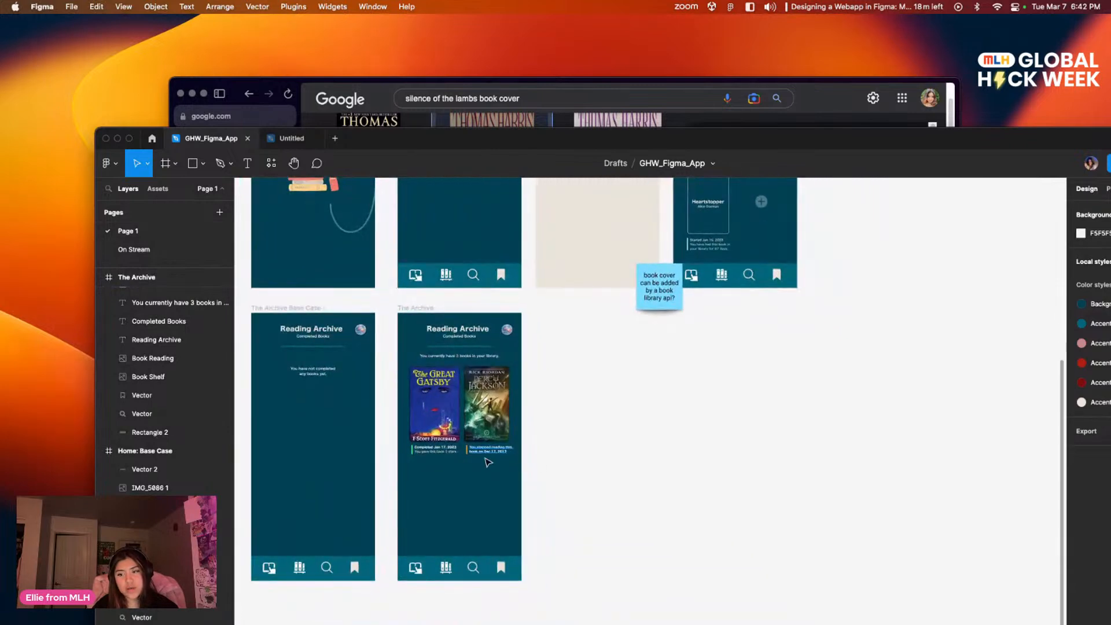
scroll(457, 422, "up", 2)
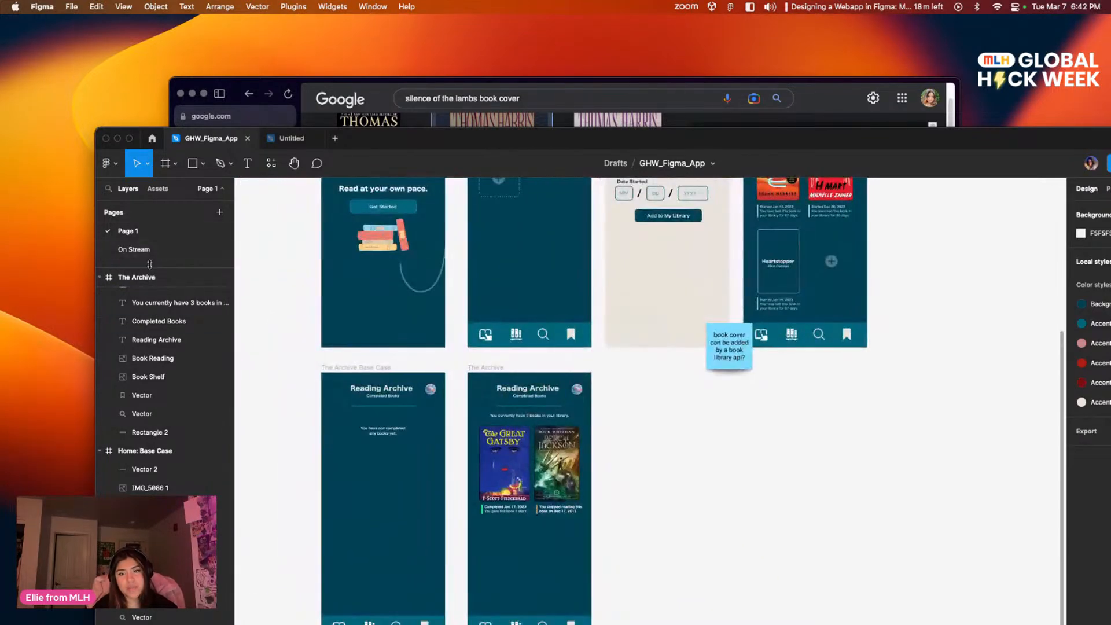
left_click(133, 249)
Step: Replace the date subtitle under the Reading Archive heading with "Books Progress and Status"
left_click(439, 391)
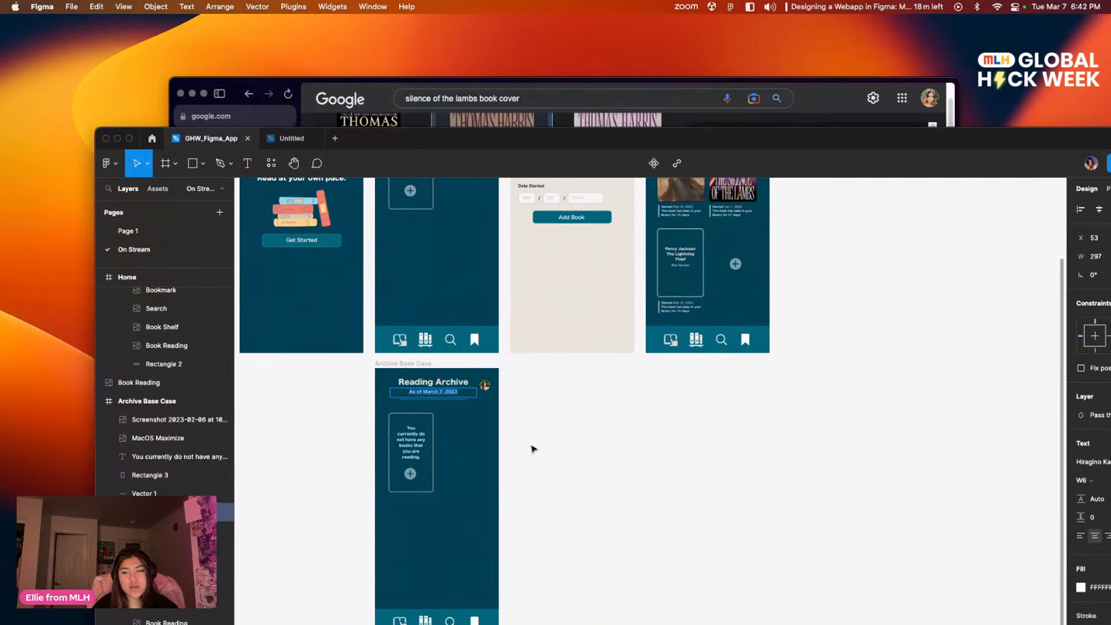
scroll(533, 449, "up", 5)
scroll(533, 449, "left", 5)
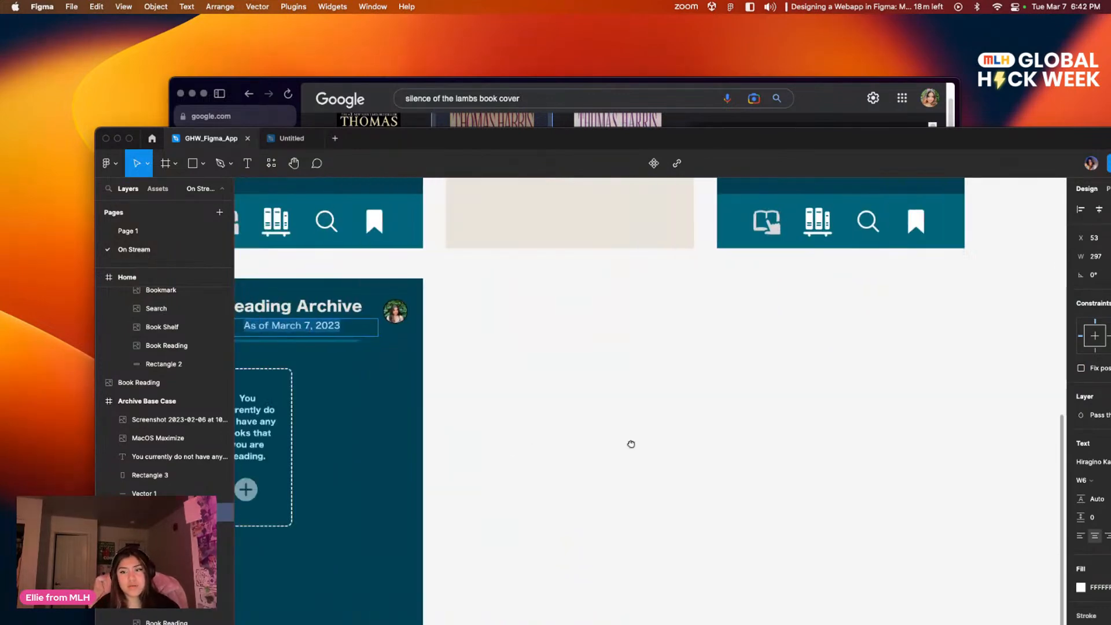
type("Book")
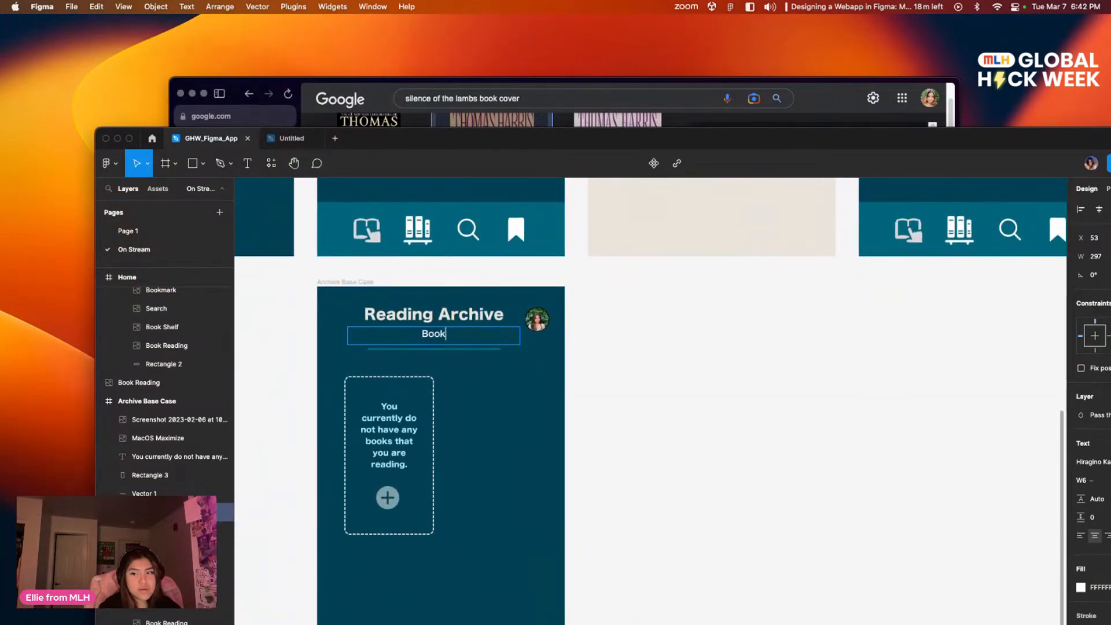
type("s Pro")
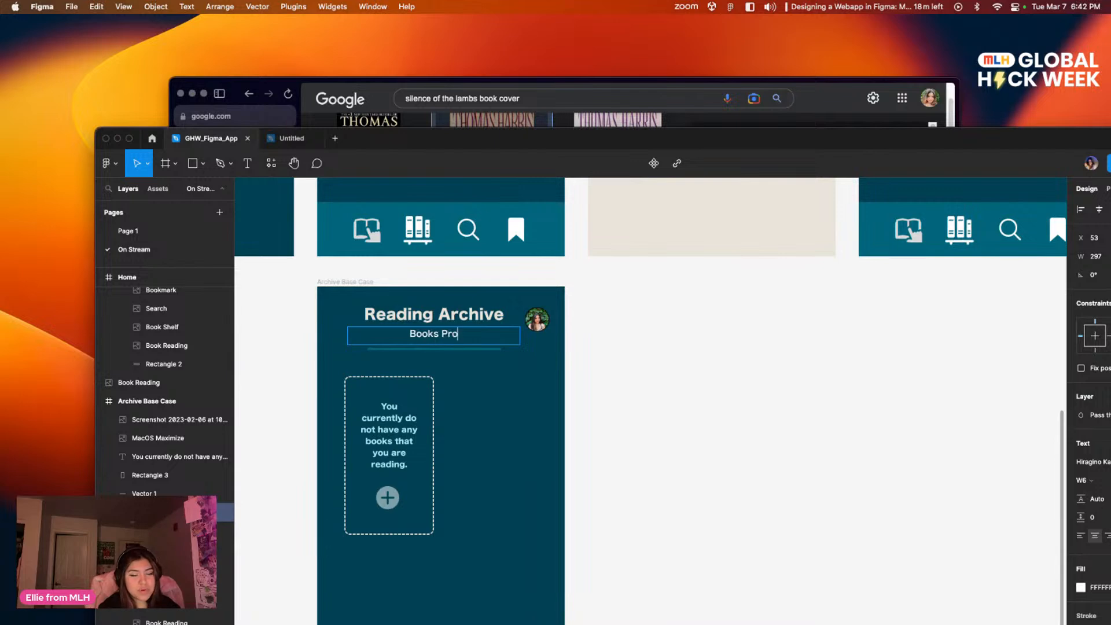
type("gress and Status")
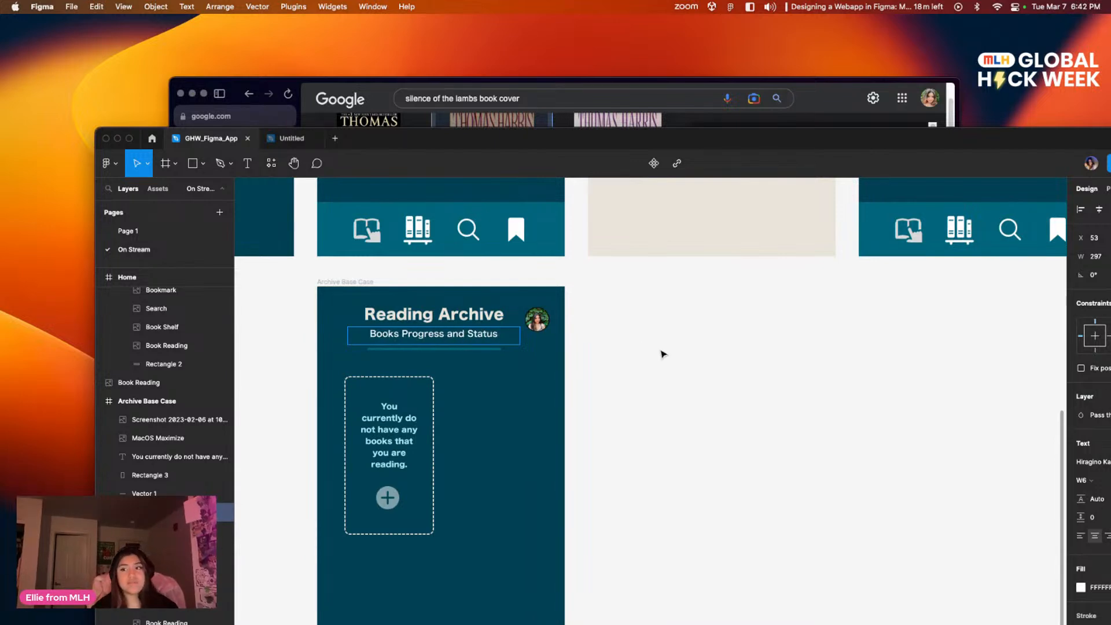
key("Escape")
left_click(746, 565)
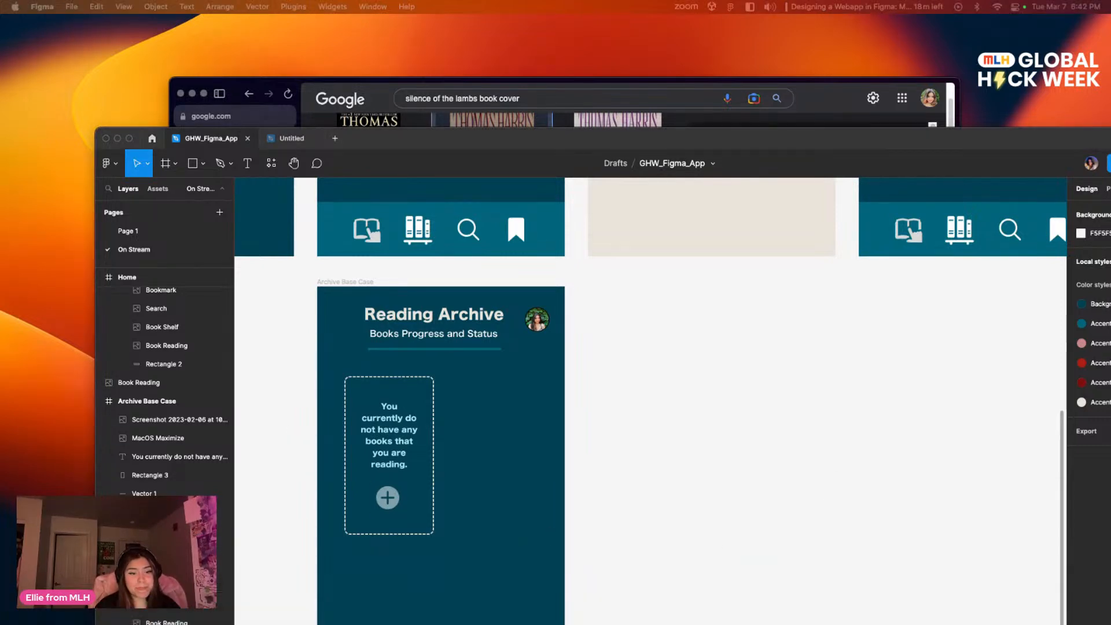
Step: Move the empty-state message out of the dashed card, then delete the card outline and its plus icon
scroll(746, 398, "down", 1)
scroll(746, 398, "left", 1)
scroll(694, 428, "right", 2)
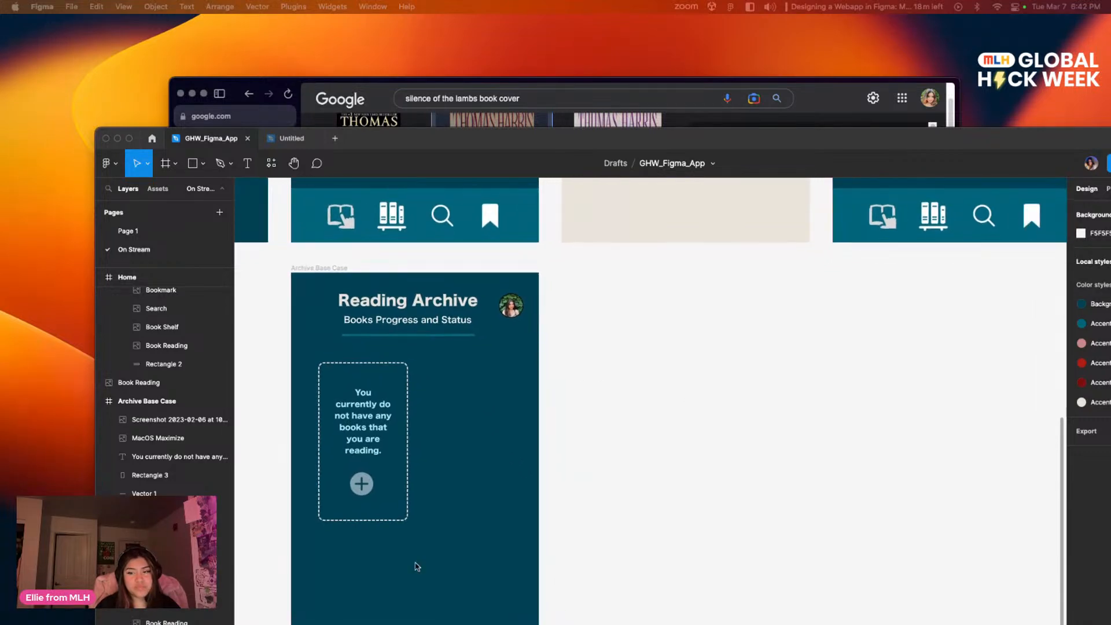
left_click(430, 546)
left_click_drag(387, 440, 506, 440)
left_click_drag(412, 552, 314, 417)
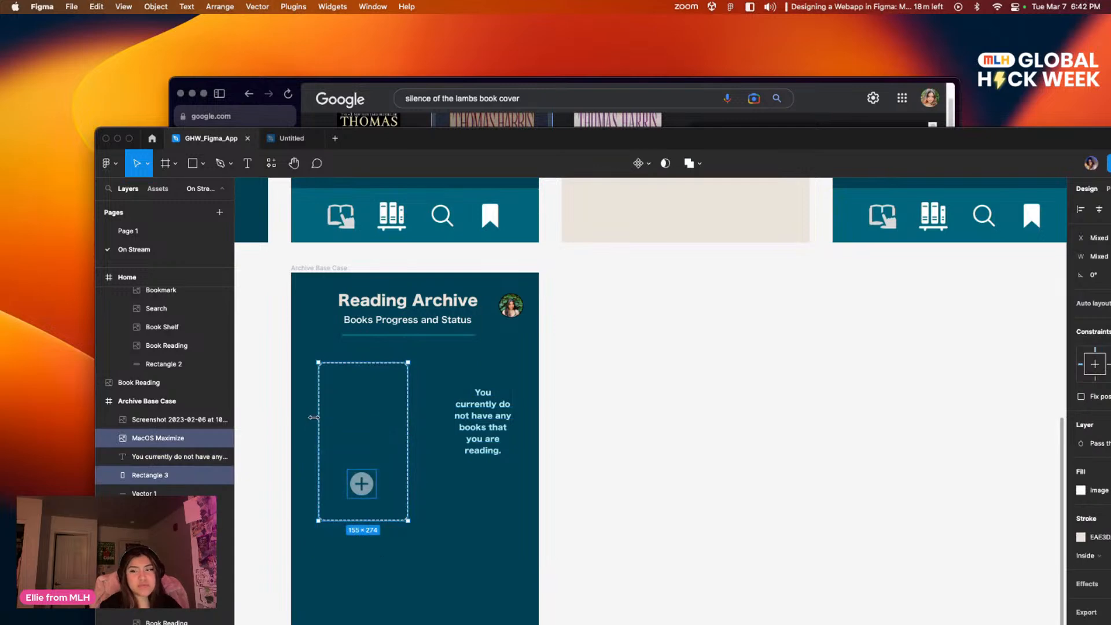
key("Delete")
Step: Centre the message text box below the heading's divider line and widen it to about 252 px
scroll(779, 337, "down", 8)
scroll(778, 337, "left", 2)
scroll(727, 444, "up", 5)
scroll(728, 445, "right", 2)
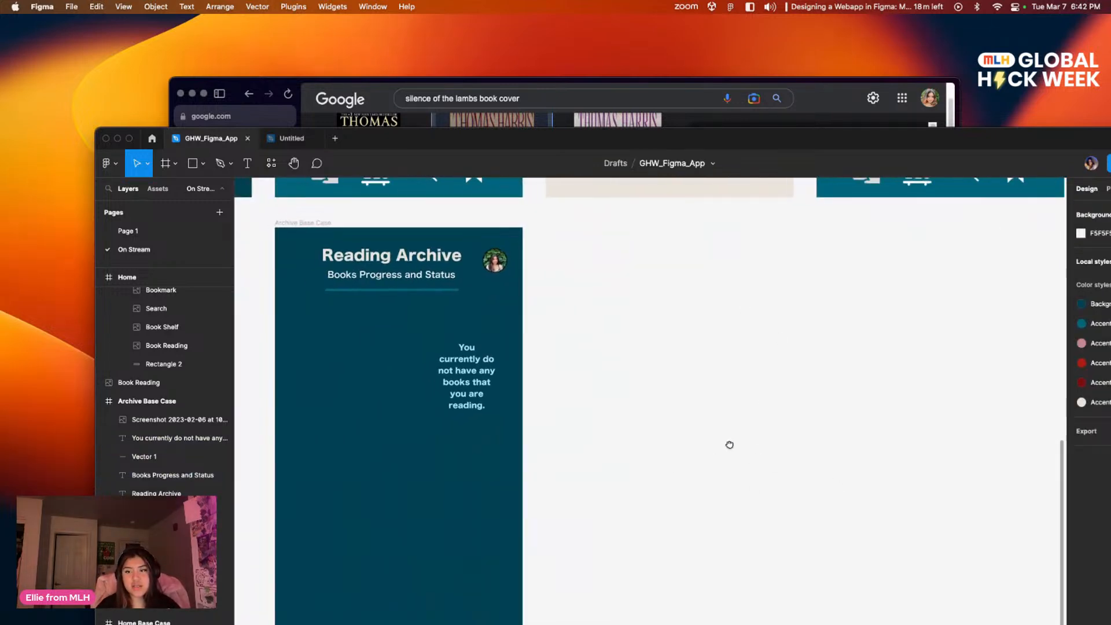
scroll(715, 467, "left", 2)
left_click_drag(505, 413, 397, 394)
left_click_drag(501, 407, 542, 405)
mouse_move(471, 395)
left_mouse_down()
mouse_move(488, 393)
mouse_move(473, 394)
left_mouse_up()
Step: Replace the empty-state message with "You have not yet saved any books to your Archive."
key("Return")
type("You")
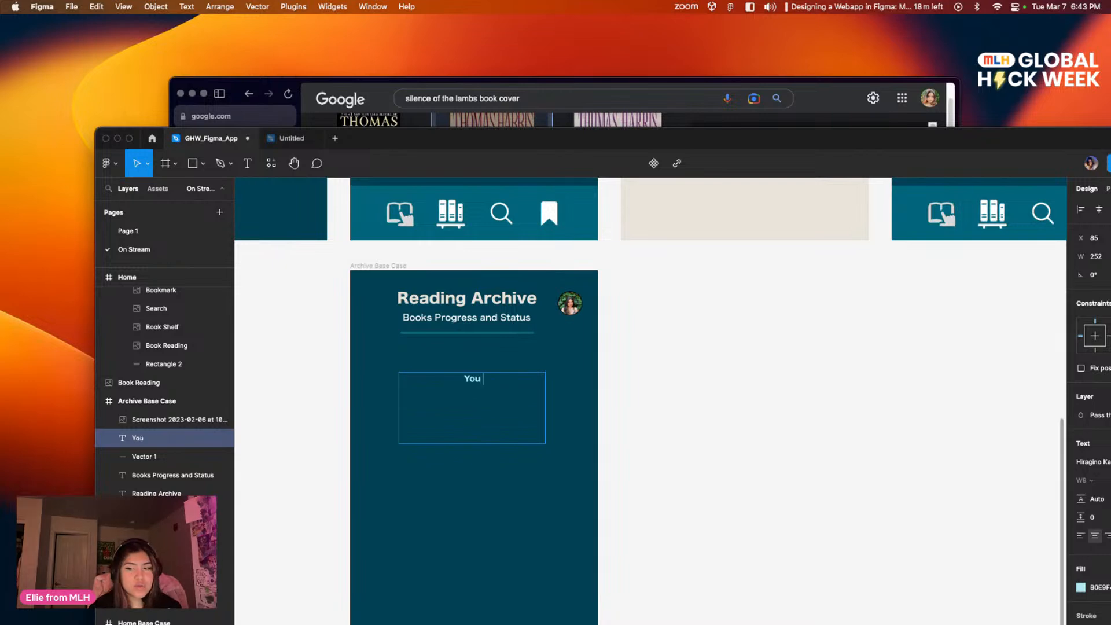
type(" have not ")
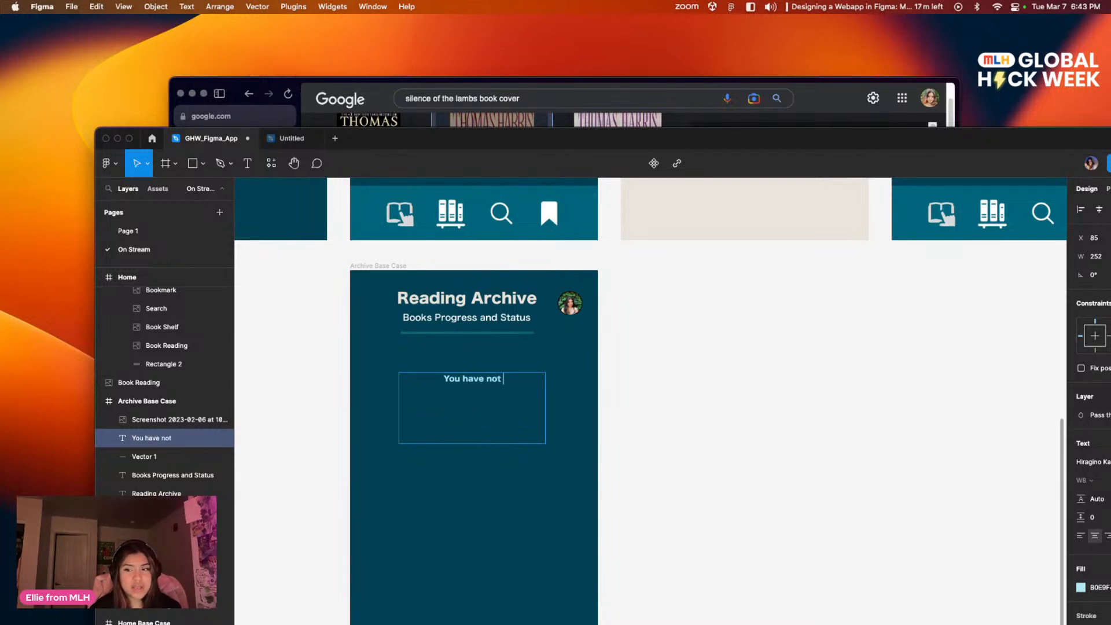
type("yet saved an")
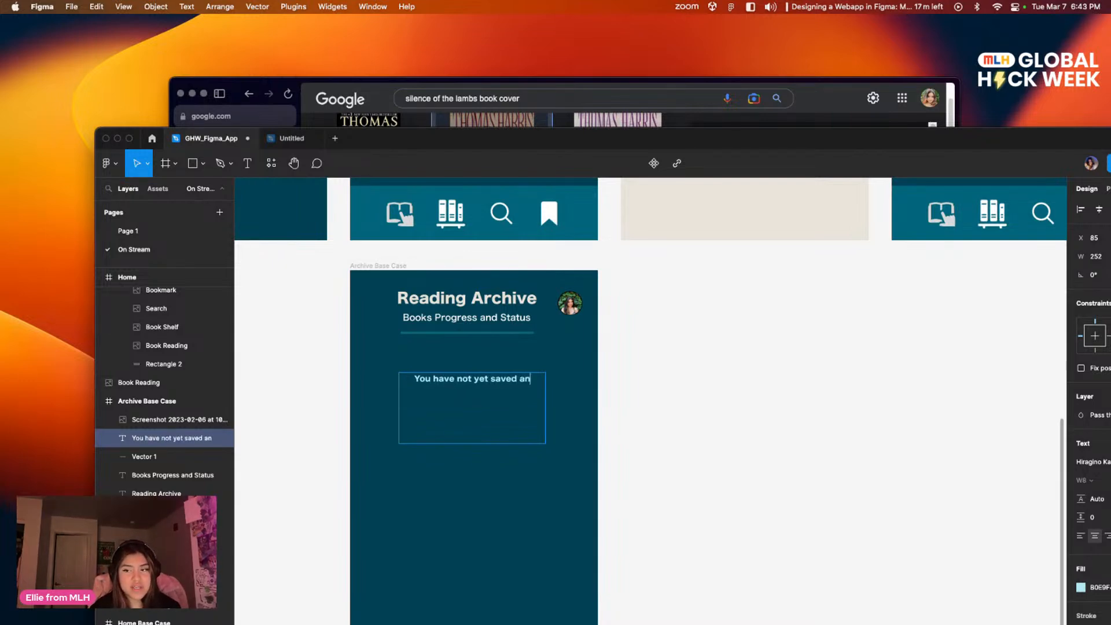
type("y books")
type("to")
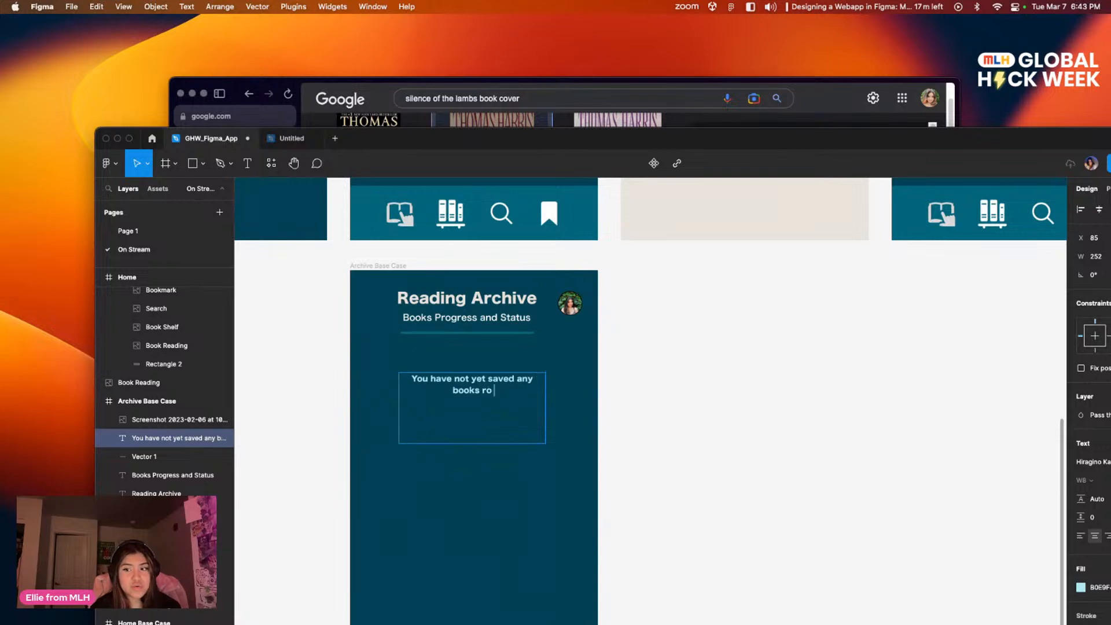
key("BackSpace")
key("BackSpace")
key("BackSpace")
type("to")
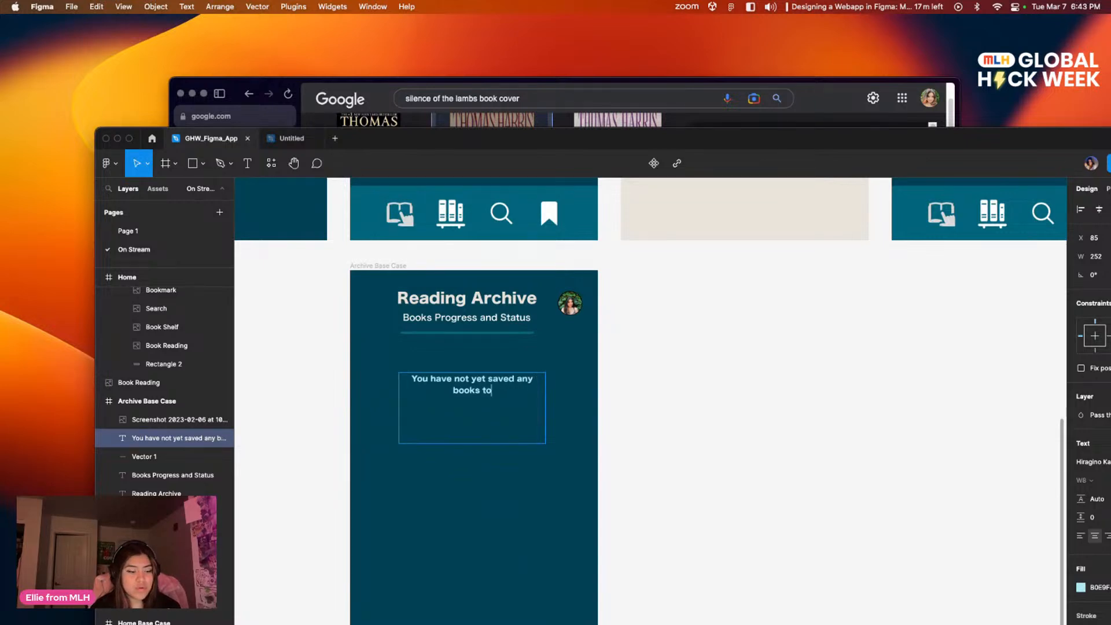
type(" your Archive.")
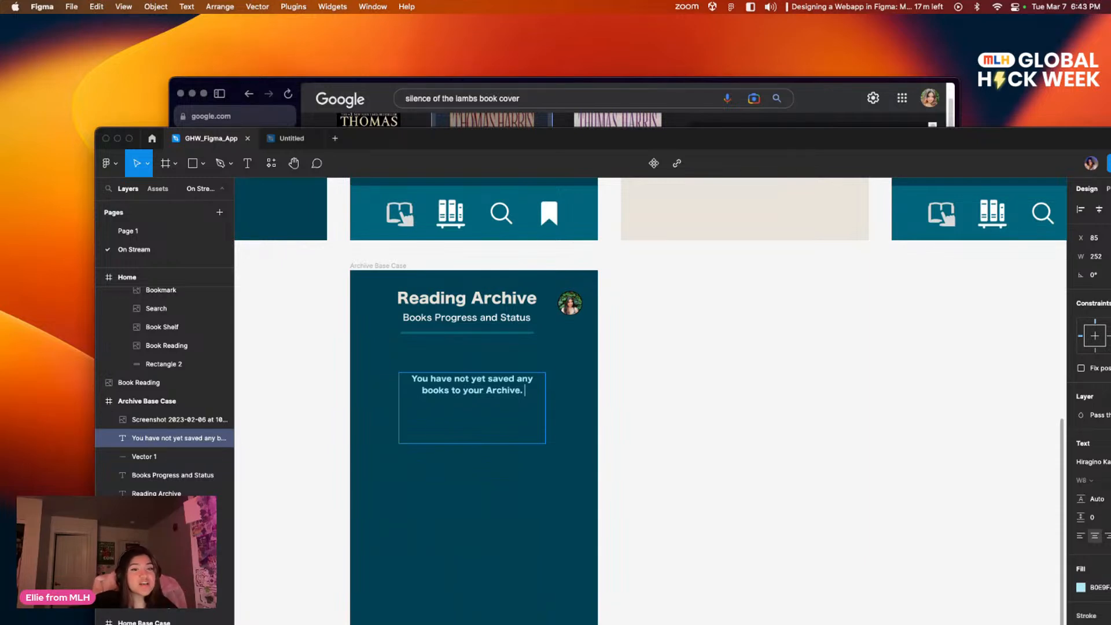
scroll(702, 376, "down", 3)
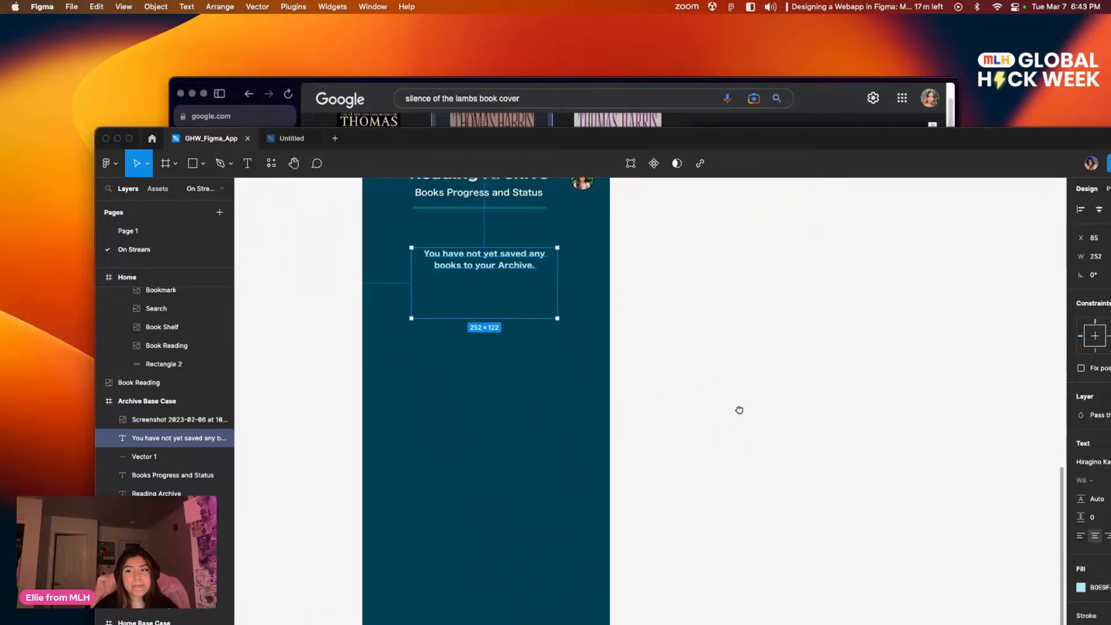
left_click(717, 418)
Step: Move the design window so the text properties are reachable and set the archive message's fill to white, FFFFFF
scroll(695, 457, "up", 3)
left_click(486, 386)
double_click(485, 387)
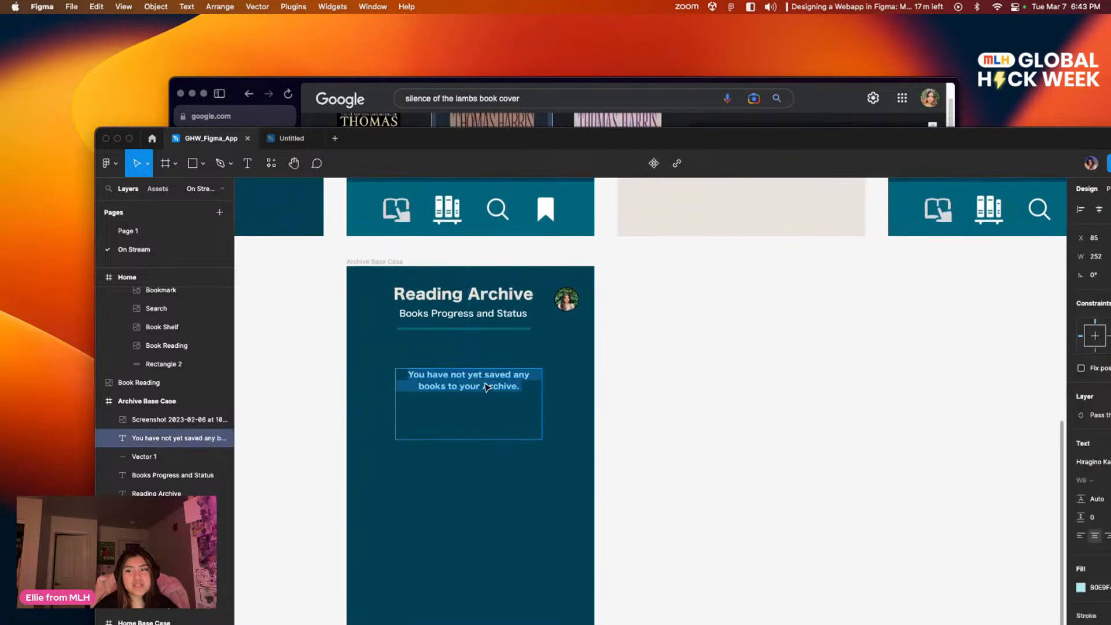
left_click_drag(725, 139, 543, 81)
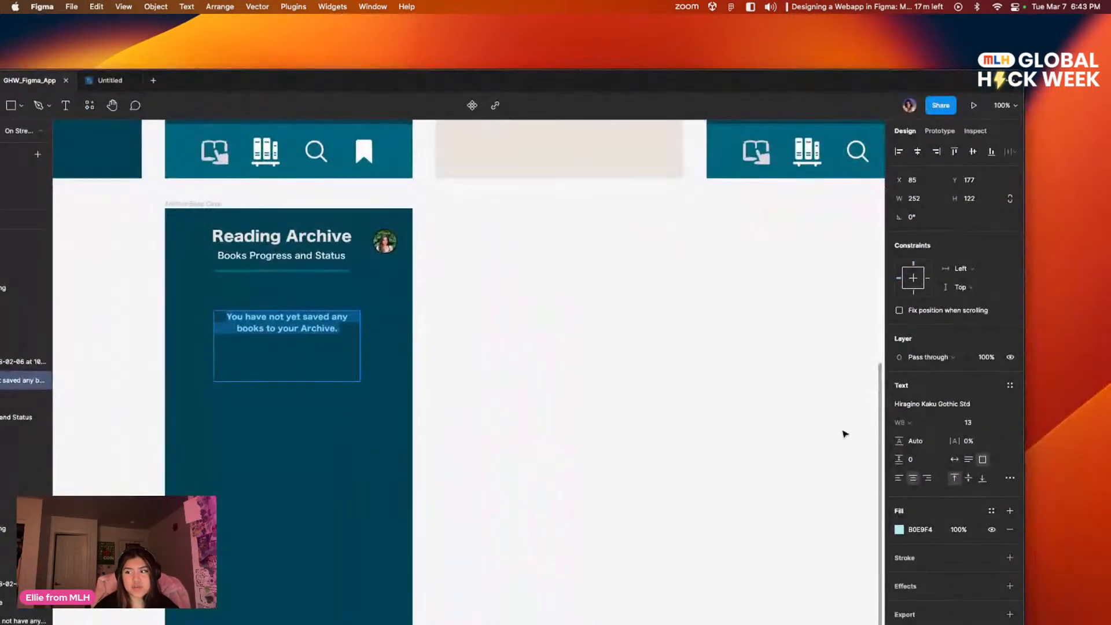
left_click(899, 530)
left_click_drag(789, 436, 719, 397)
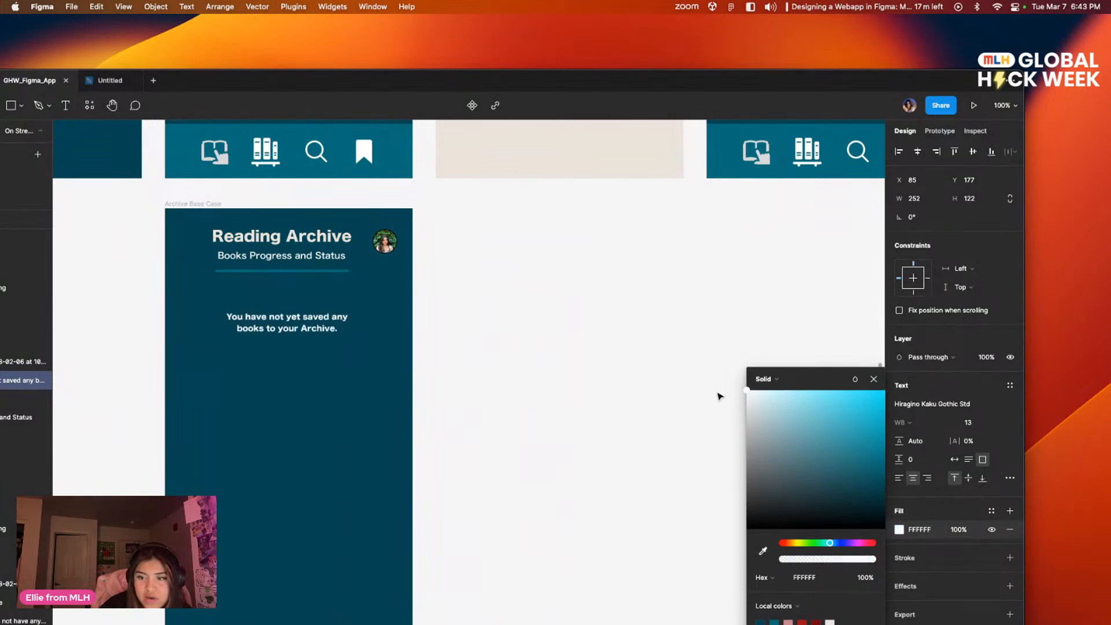
Step: Change the archive message's font to Hiragino Kaku Gothic ProN W6
left_click(977, 405)
key("Up")
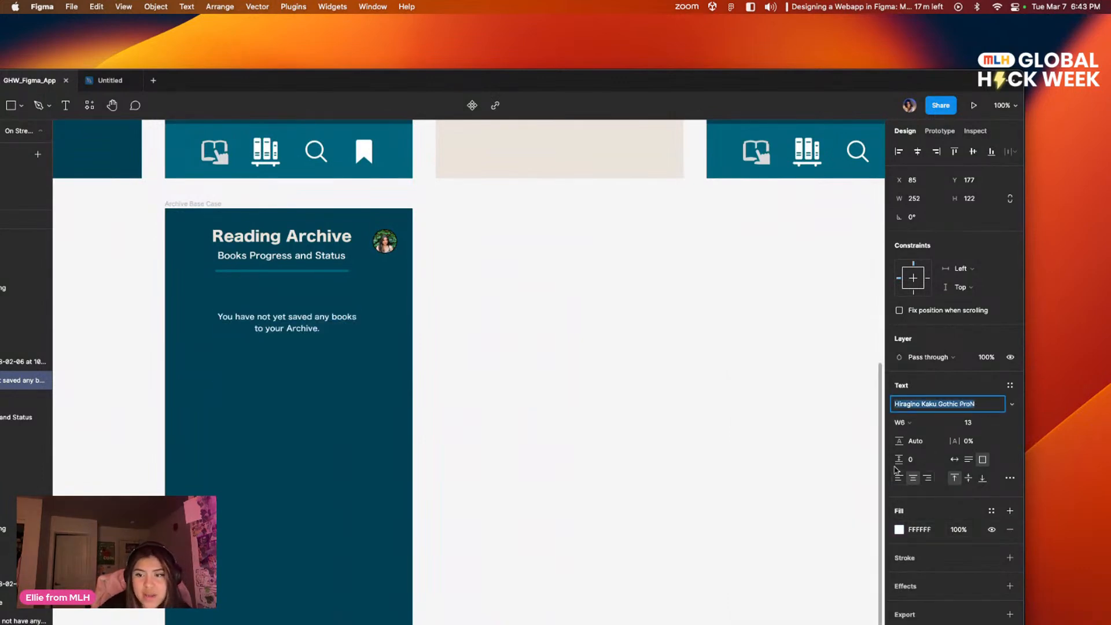
left_click(548, 373)
left_click(476, 490)
Step: Review the Archive Base Case layout and its bottom navigation bar alongside the screens above it
left_click_drag(474, 410, 578, 361)
left_click_drag(432, 360, 425, 384)
left_click_drag(542, 317, 525, 471)
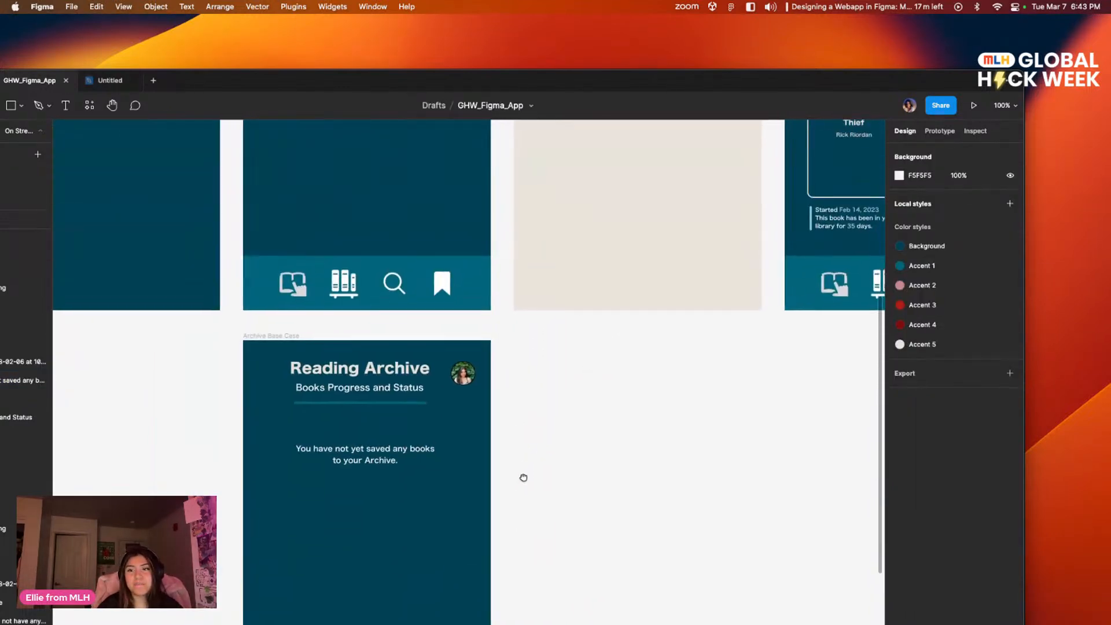
scroll(486, 466, "down", 7)
scroll(405, 467, "left", 2)
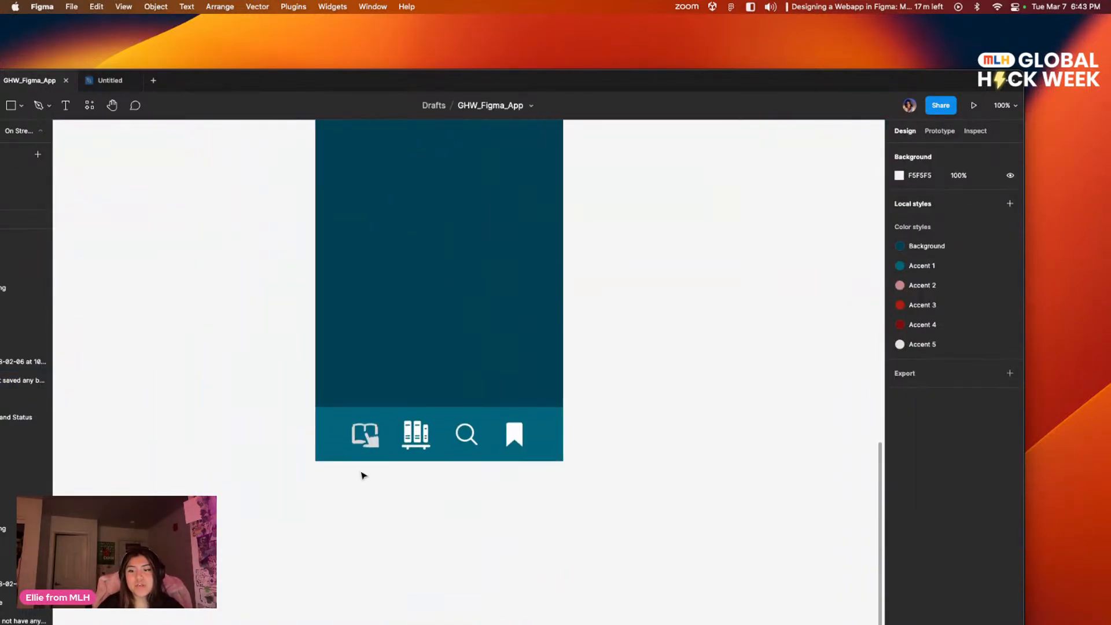
left_click(373, 443)
scroll(487, 345, "up", 4)
scroll(486, 345, "right", 1)
scroll(462, 394, "down", 1)
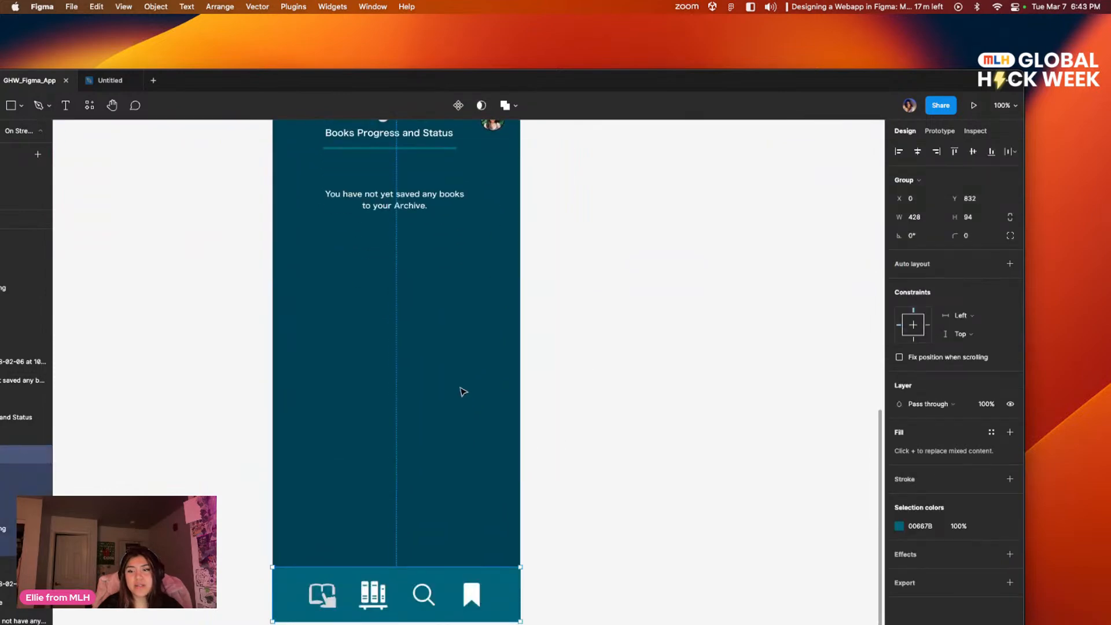
scroll(422, 416, "up", 3)
scroll(385, 441, "right", 2)
scroll(391, 483, "up", 1)
scroll(390, 483, "left", 5)
scroll(422, 446, "down", 5)
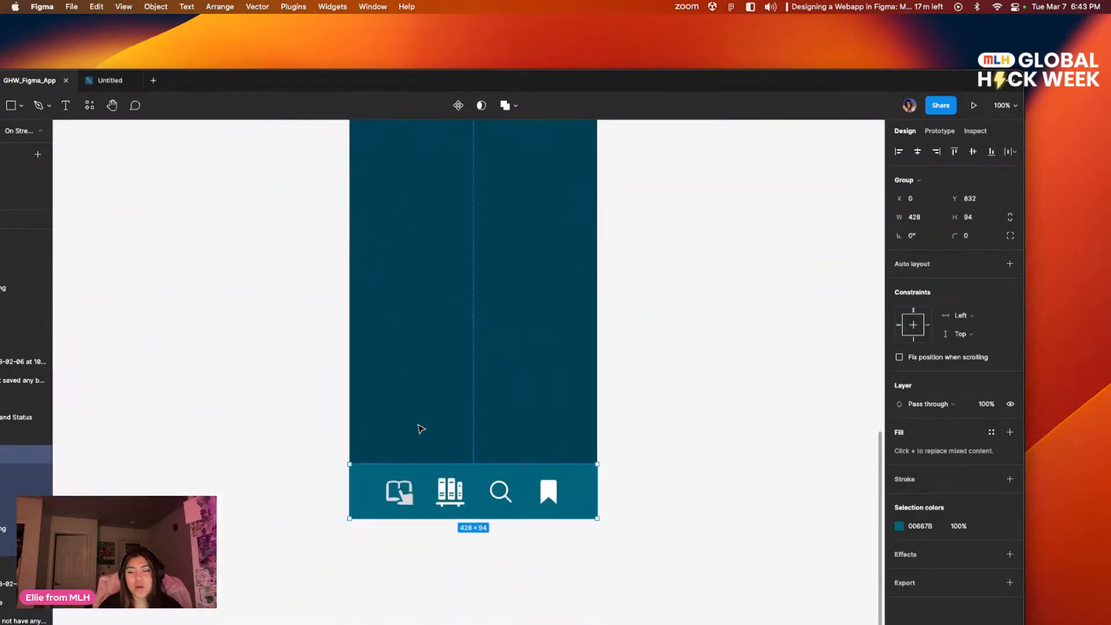
scroll(424, 417, "right", 2)
scroll(496, 442, "up", 2)
scroll(509, 443, "down", 3)
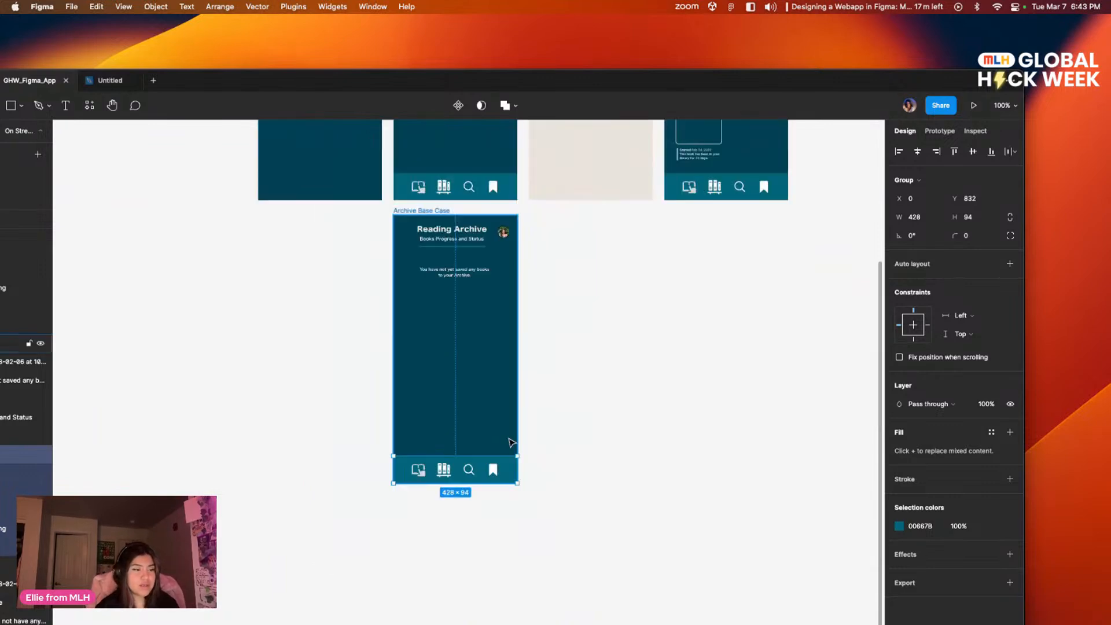
left_click(552, 453)
scroll(643, 431, "up", 2)
scroll(643, 431, "left", 1)
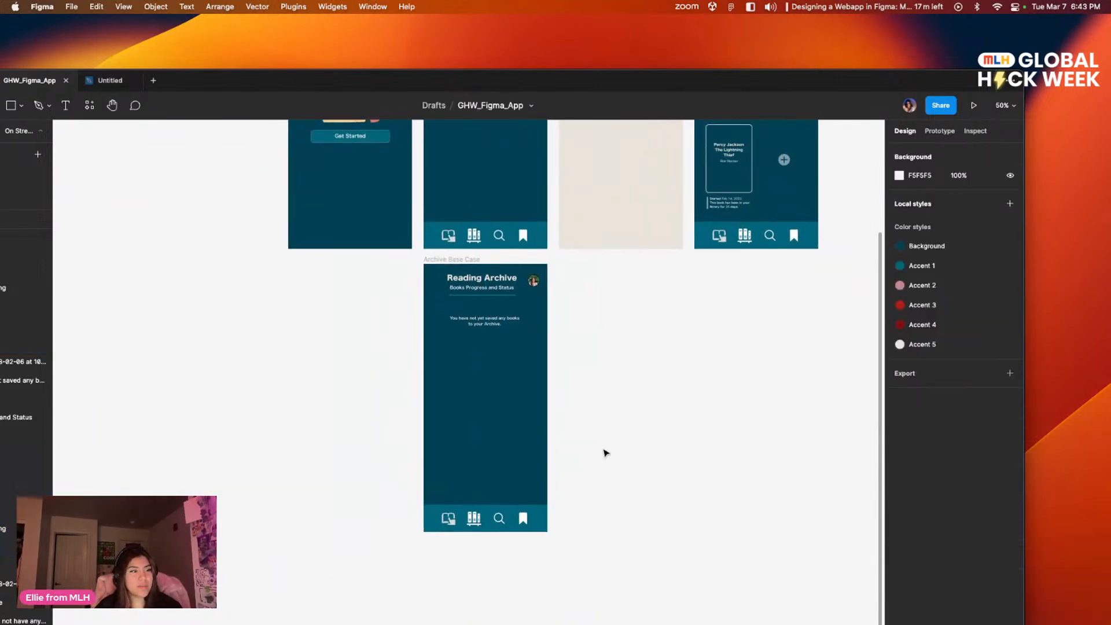
Step: Delete the open-book reading icon from the Archive Base Case frame's bottom navigation bar
left_click(450, 521)
left_click(449, 522)
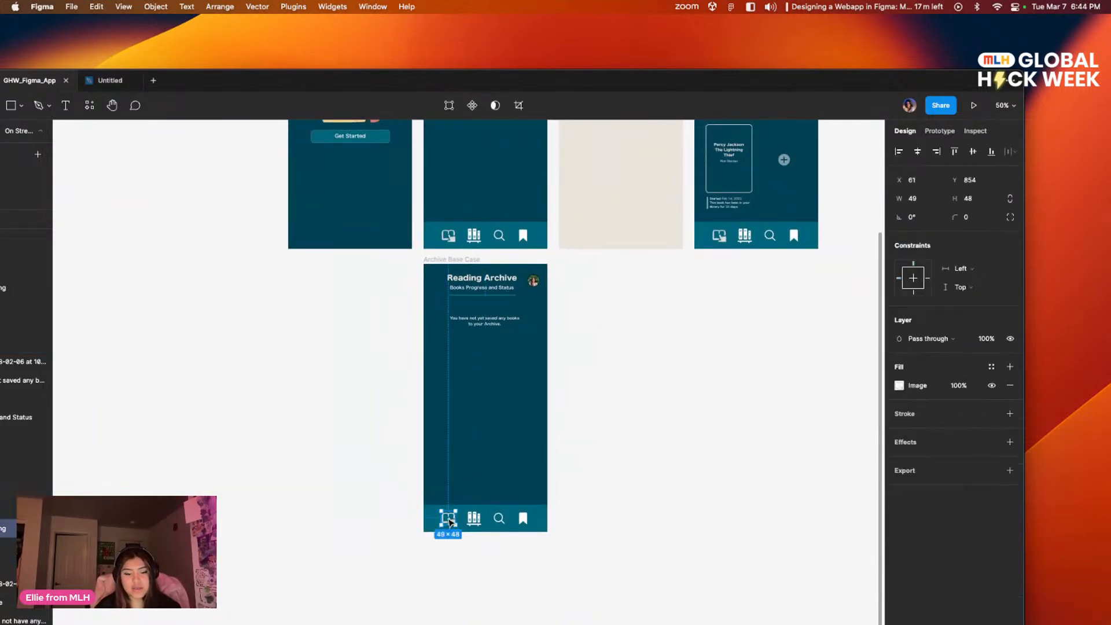
key("BackSpace")
Step: Place a white open-book icon in the empty first slot of the Archive Base Case navigation bar, scaled to 40 × 40
left_click_drag(331, 394, 545, 583)
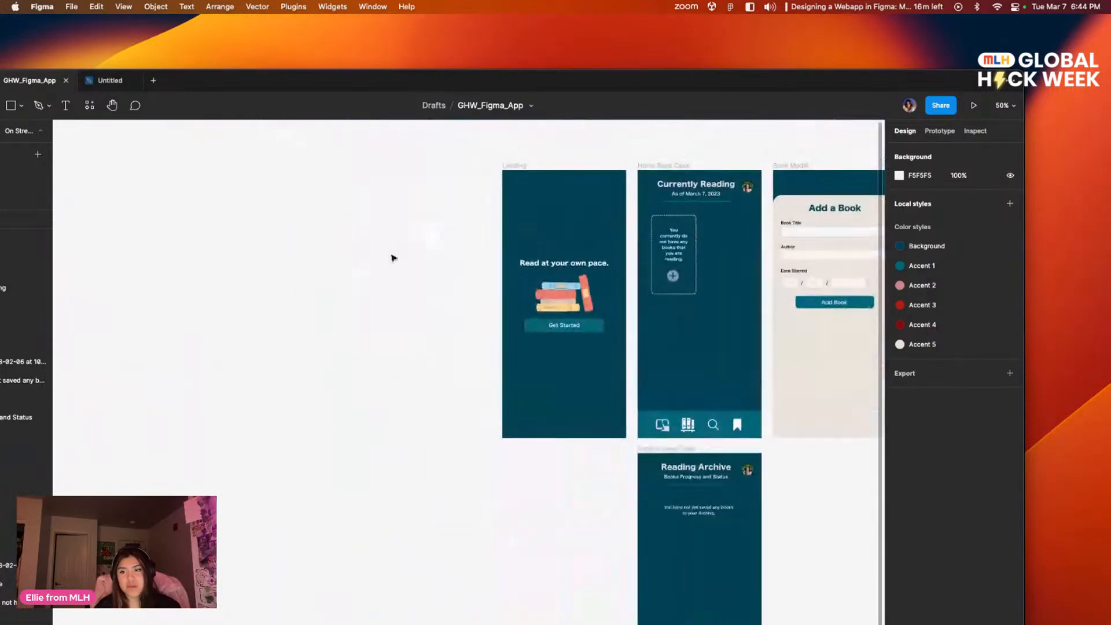
left_click_drag(424, 313, 255, 226)
left_click_drag(256, 146, 433, 486)
key("k")
key("super+equal")
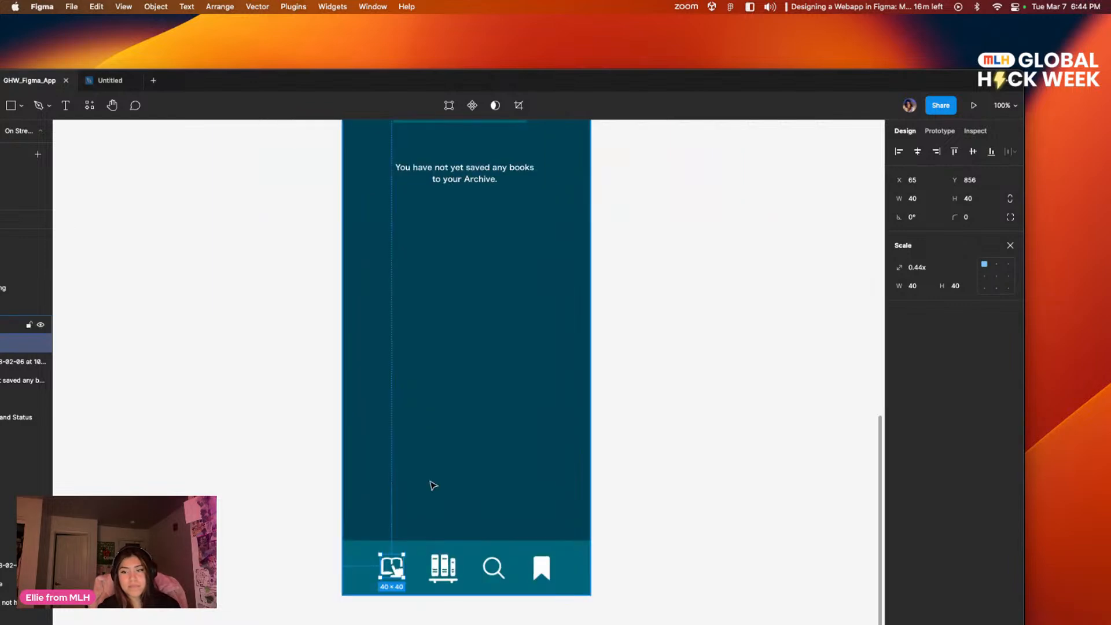
Step: Examine the Archive Base Case navigation bar icons up close and compare them with the navigation bars on the screens above
key("super+equal")
scroll(405, 405, "down", 5)
left_click_drag(308, 503, 320, 526)
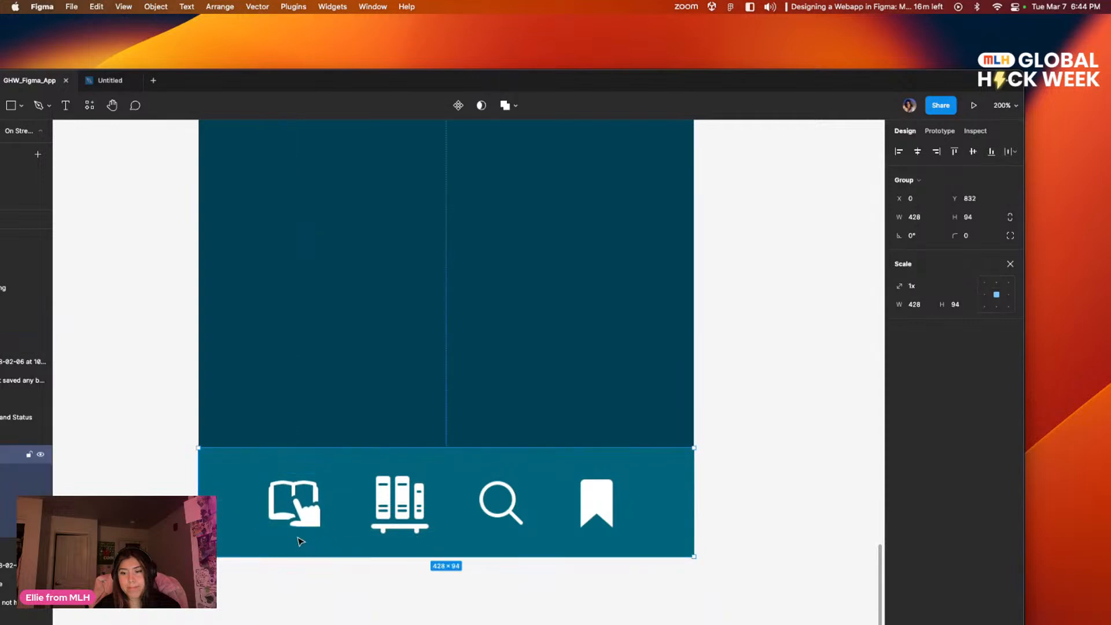
left_click(730, 469)
left_click_drag(735, 467, 751, 429)
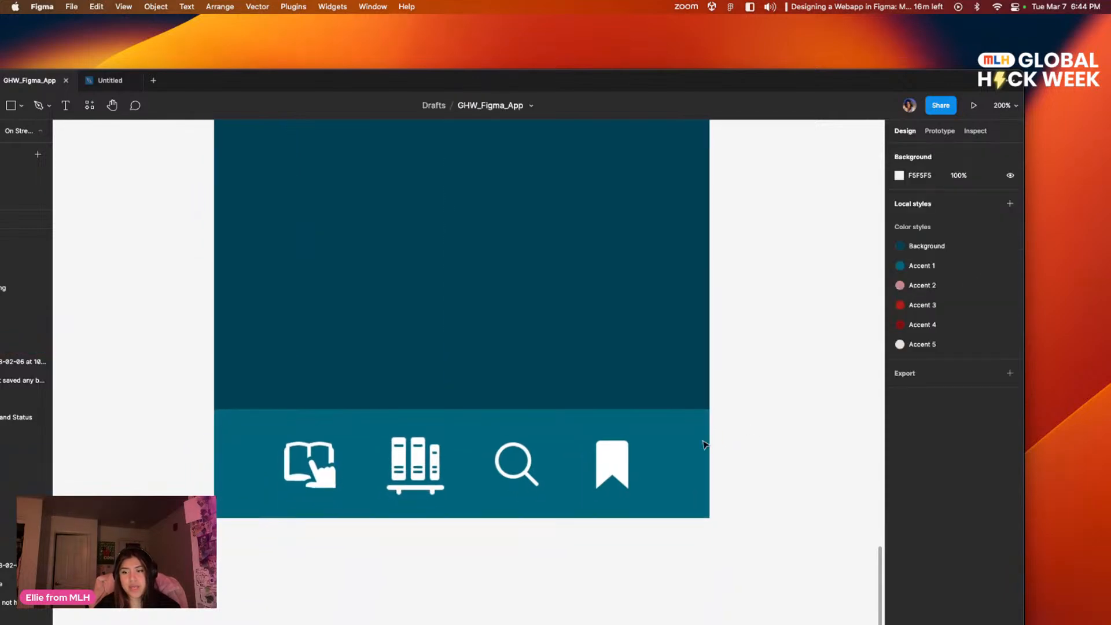
left_click(417, 462)
left_click(418, 469)
left_click(434, 553)
scroll(428, 521, "left", 3)
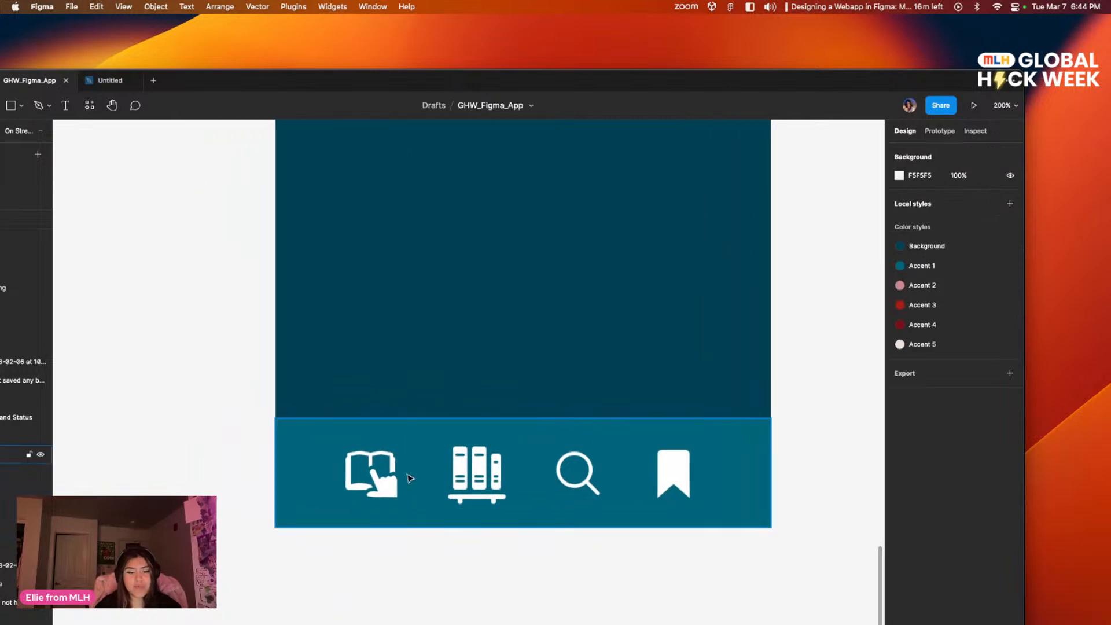
key("shift+0")
scroll(584, 285, "up", 8)
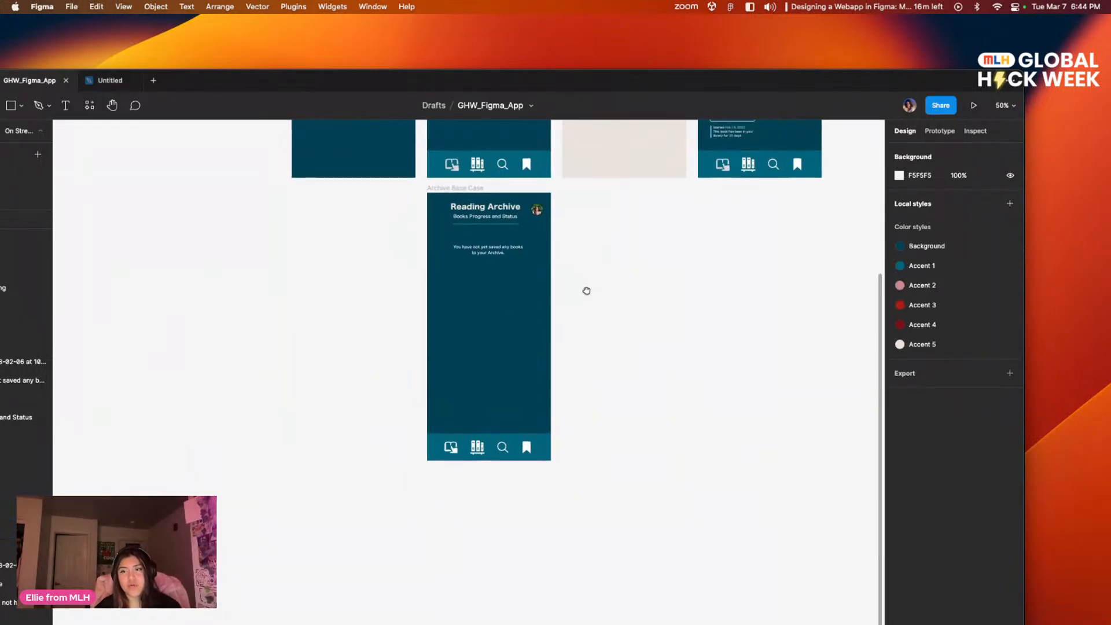
scroll(577, 456, "down", 3)
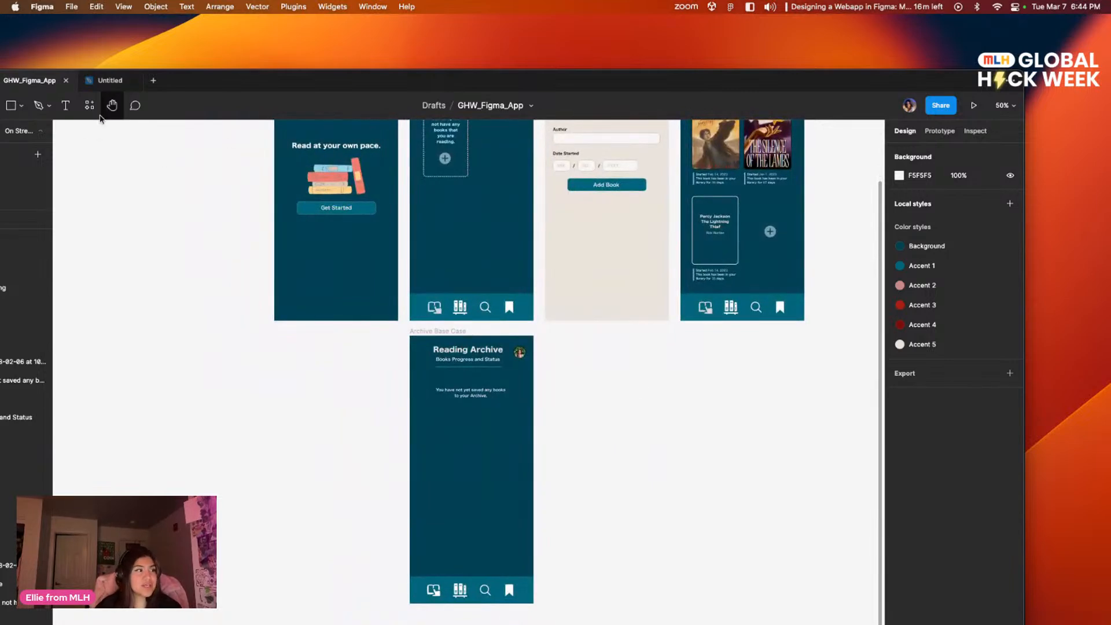
Step: Open the Icons8 plugin, search its icons for "libr" and set the icon colour to light grey
double_click(224, 77)
left_click(175, 55)
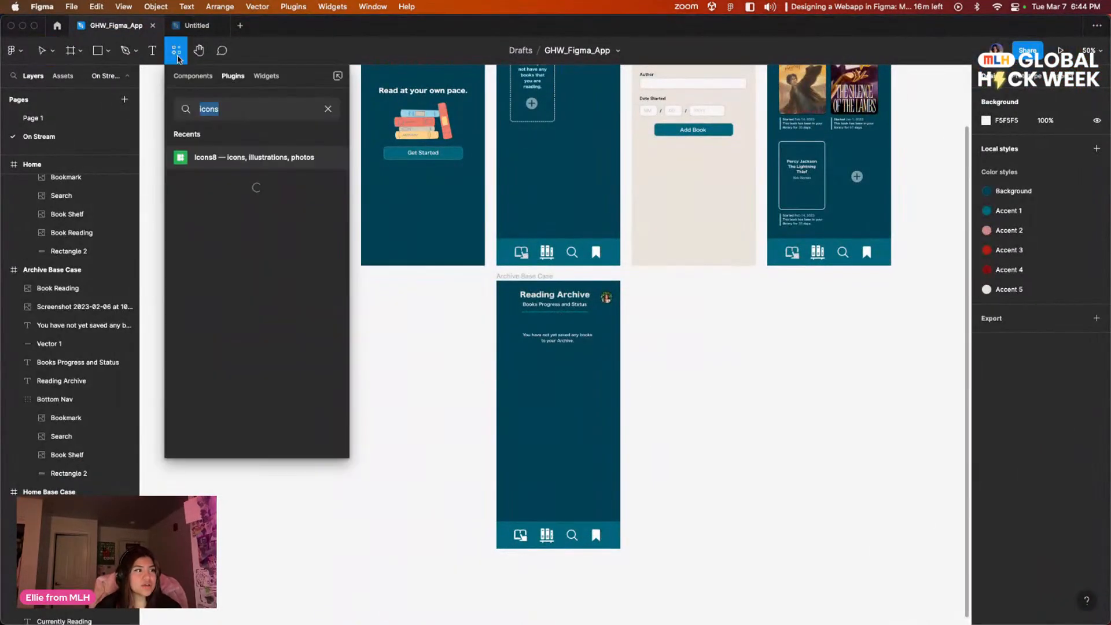
left_click(329, 159)
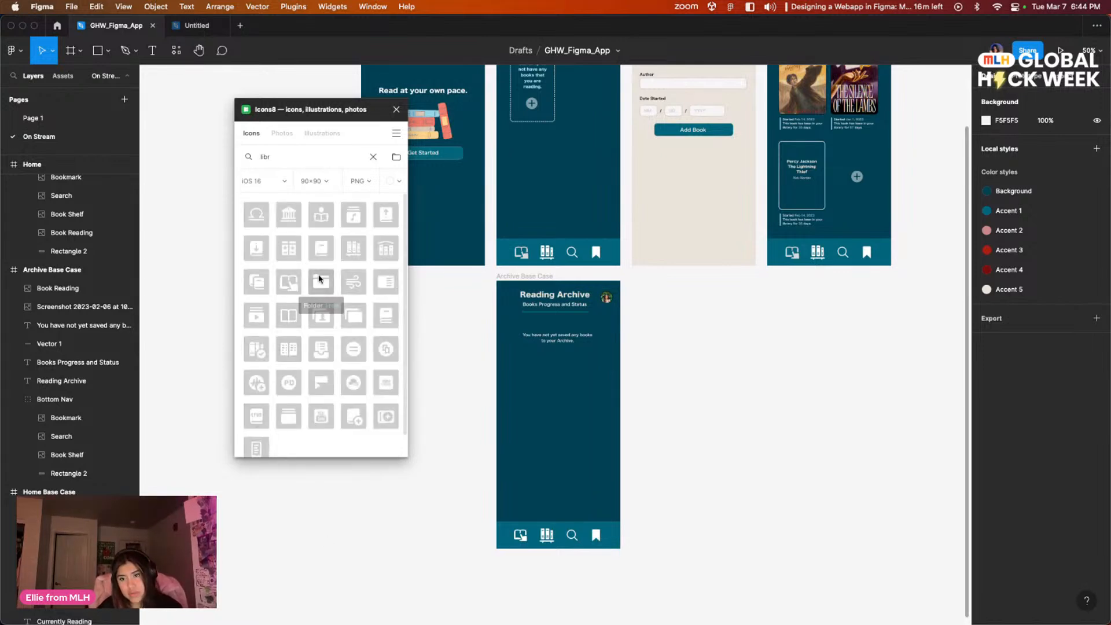
left_click(393, 182)
left_click(356, 224)
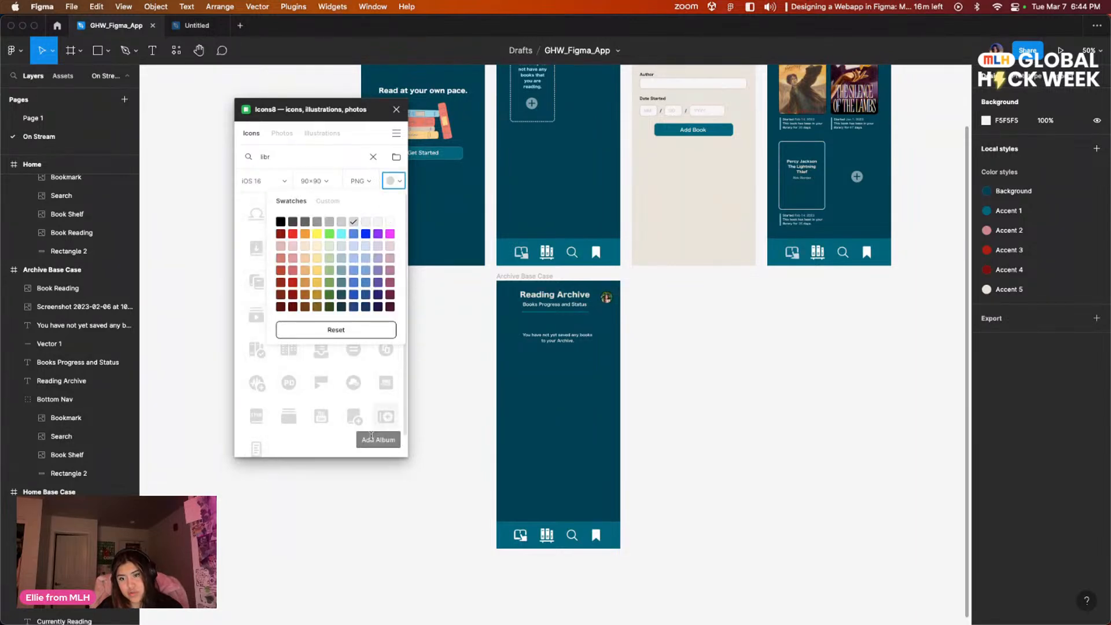
left_click(366, 436)
Step: Insert the light grey Book Shelf icon at 90 × 90 over the Archive Base Case screen and close the icon plugin
left_click(355, 248)
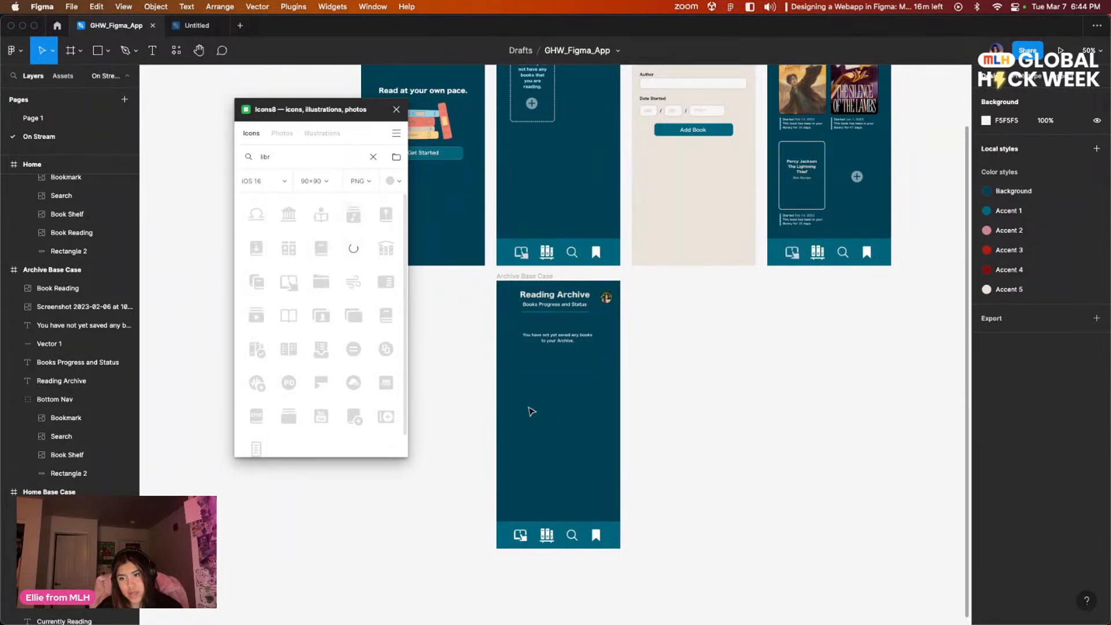
left_click_drag(574, 354, 574, 440)
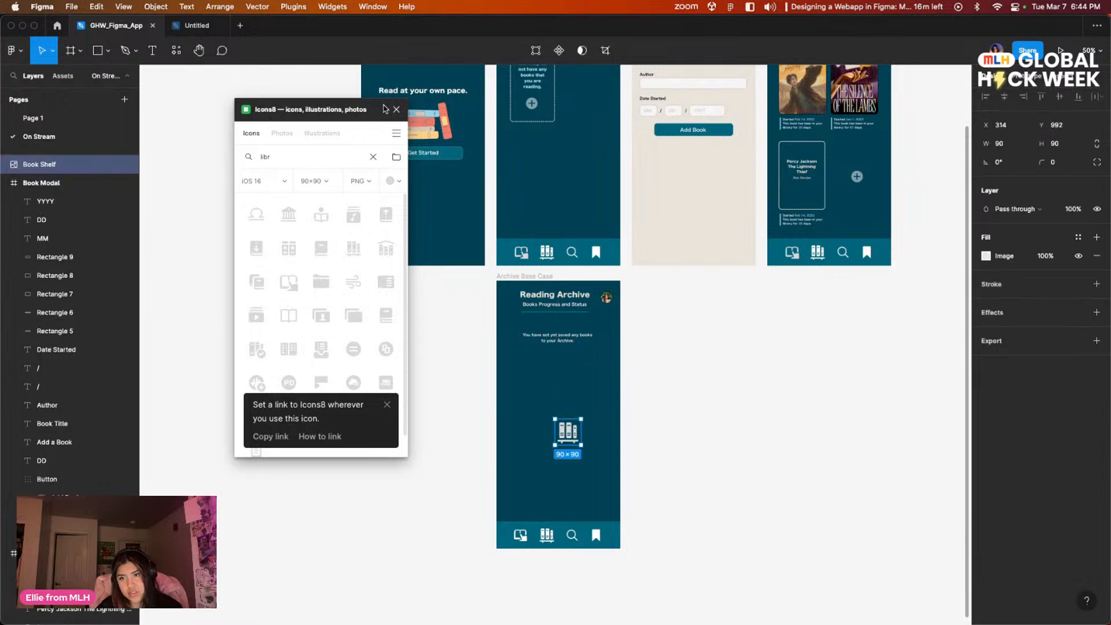
left_click(396, 110)
Step: Delete the white book shelf icon from the Archive Base Case frame's bottom navigation bar
scroll(600, 404, "down", 3)
scroll(600, 404, "right", 3)
key("super+equal")
key("super+equal")
scroll(543, 419, "down", 5)
scroll(543, 418, "left", 4)
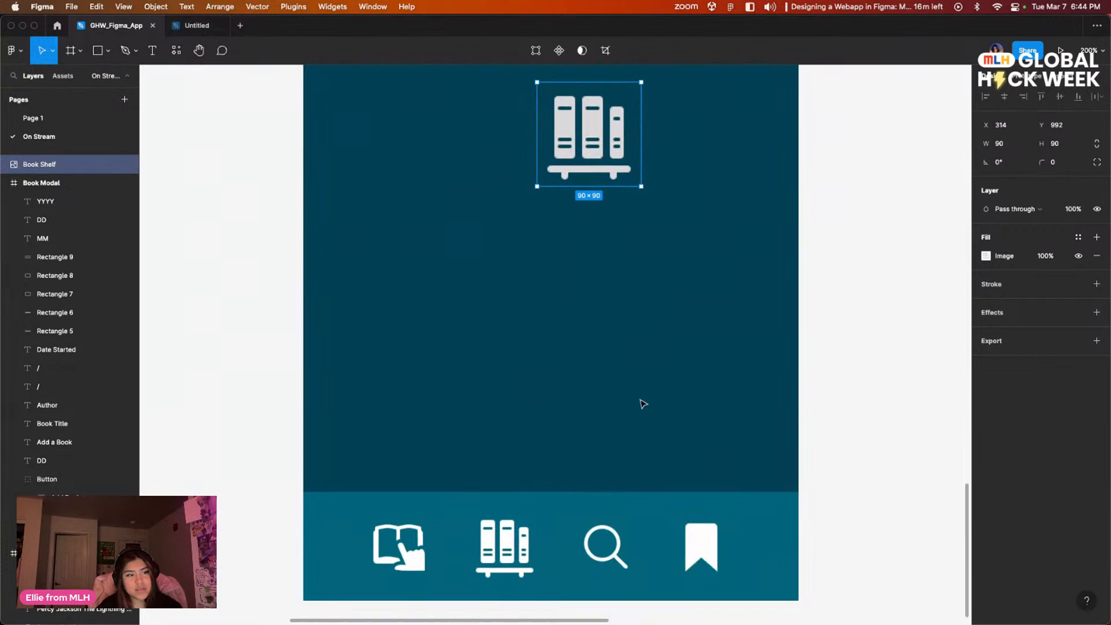
left_click(519, 549)
left_click(519, 548)
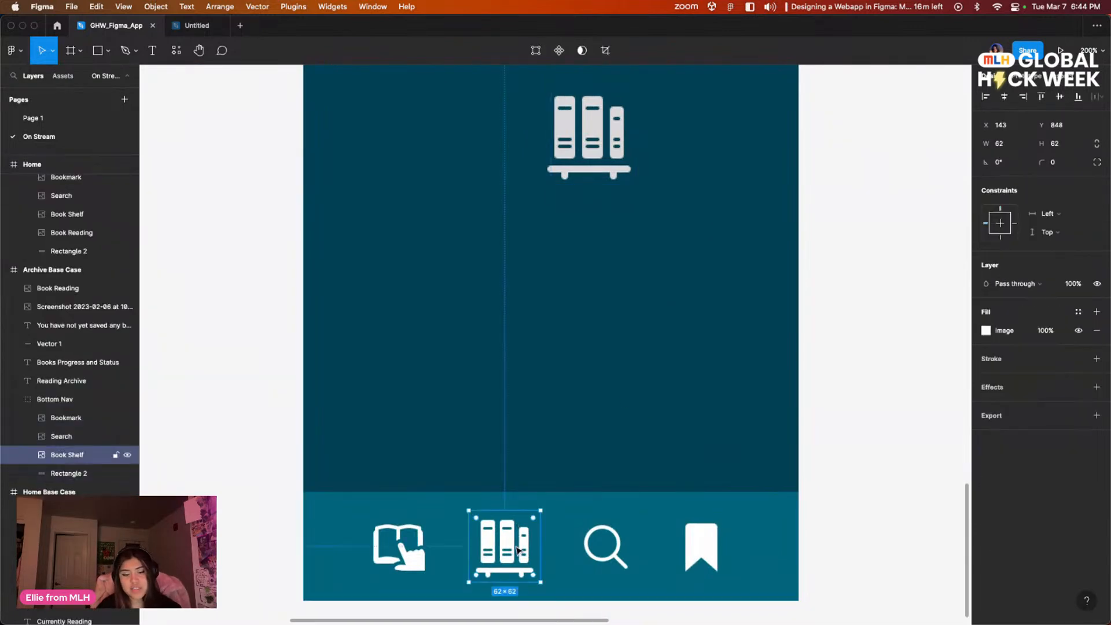
key("Delete")
Step: Place the light grey book shelf icon in the empty second slot of the navigation bar, resized to 58 × 62
left_click(588, 139)
left_click_drag(589, 139, 506, 535)
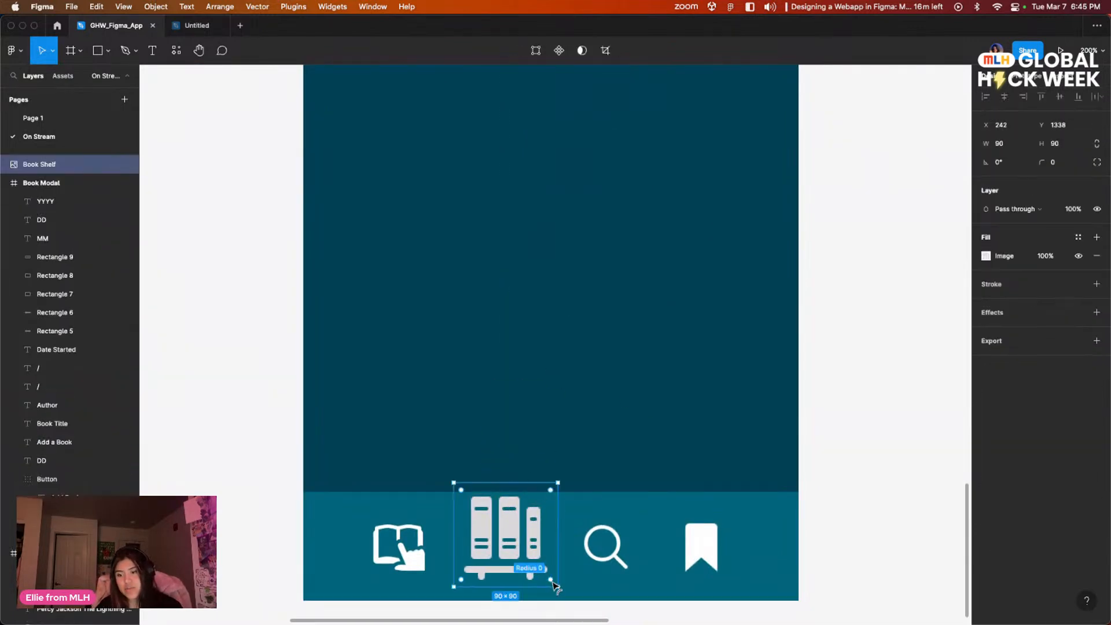
left_click_drag(558, 587, 525, 557)
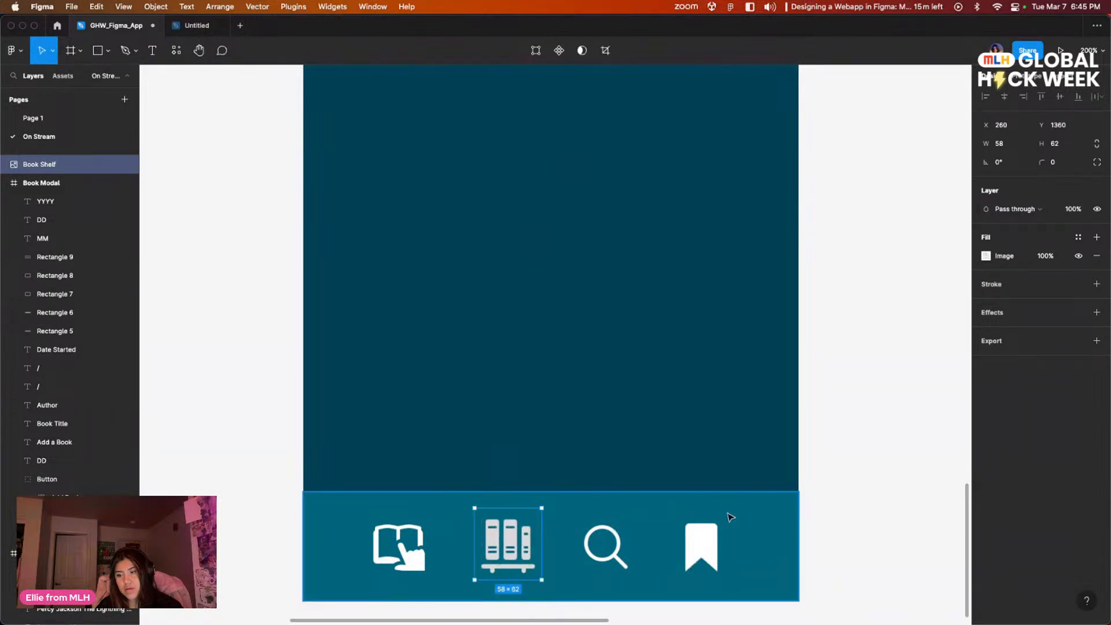
left_click(886, 453)
Step: Review the Archive Base Case screen with its new book shelf icon alongside the other screens
scroll(834, 429, "right", 2)
key("minus")
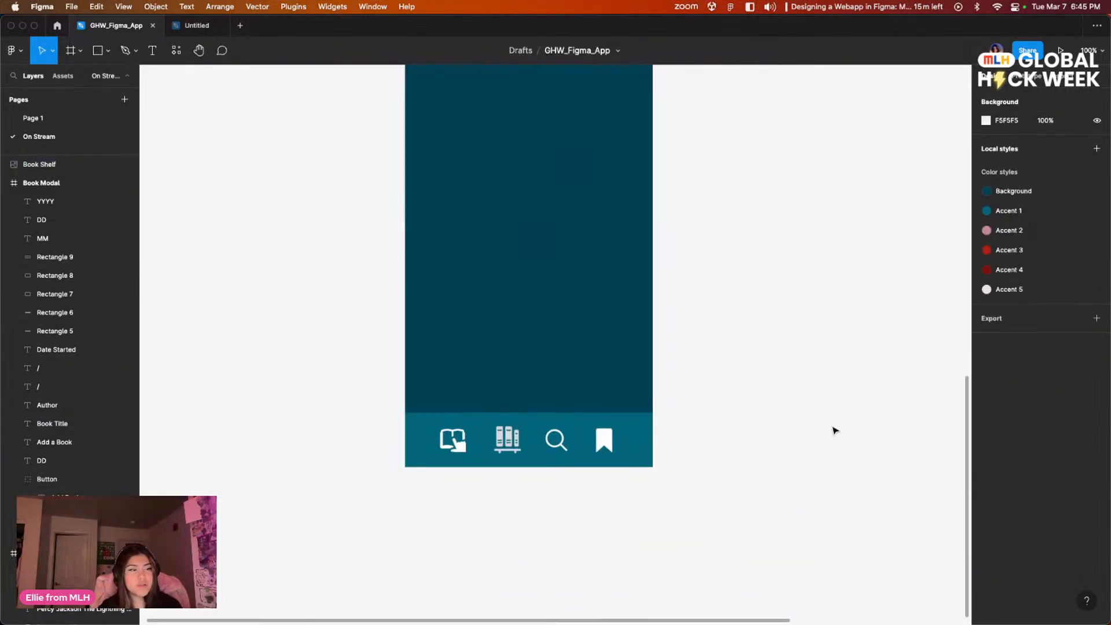
key("minus")
scroll(783, 389, "up", 5)
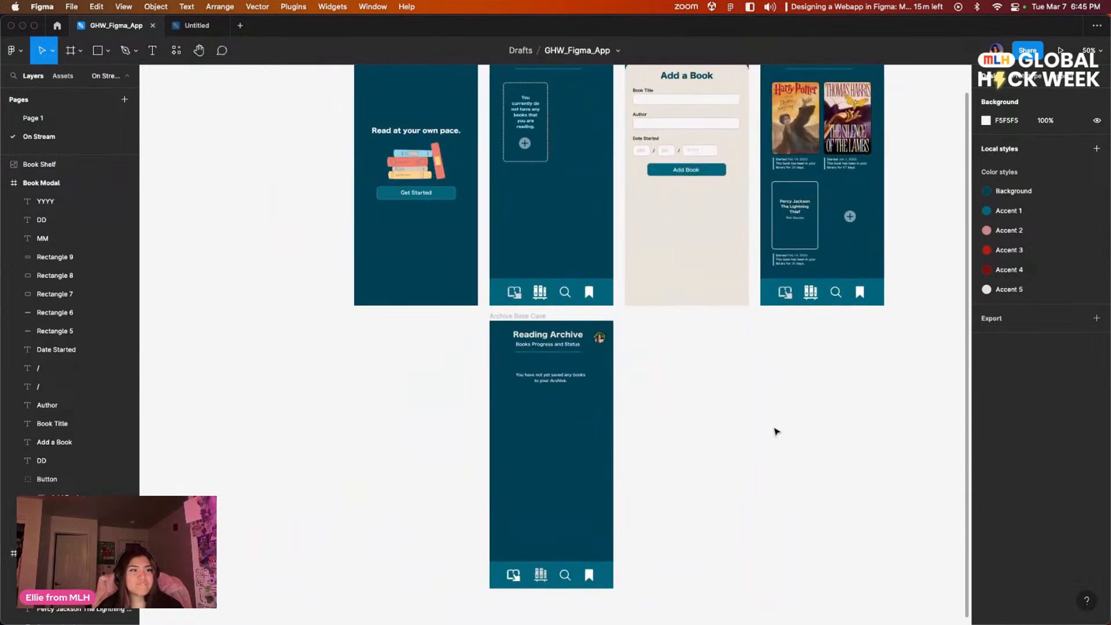
scroll(792, 457, "down", 2)
scroll(792, 457, "left", 2)
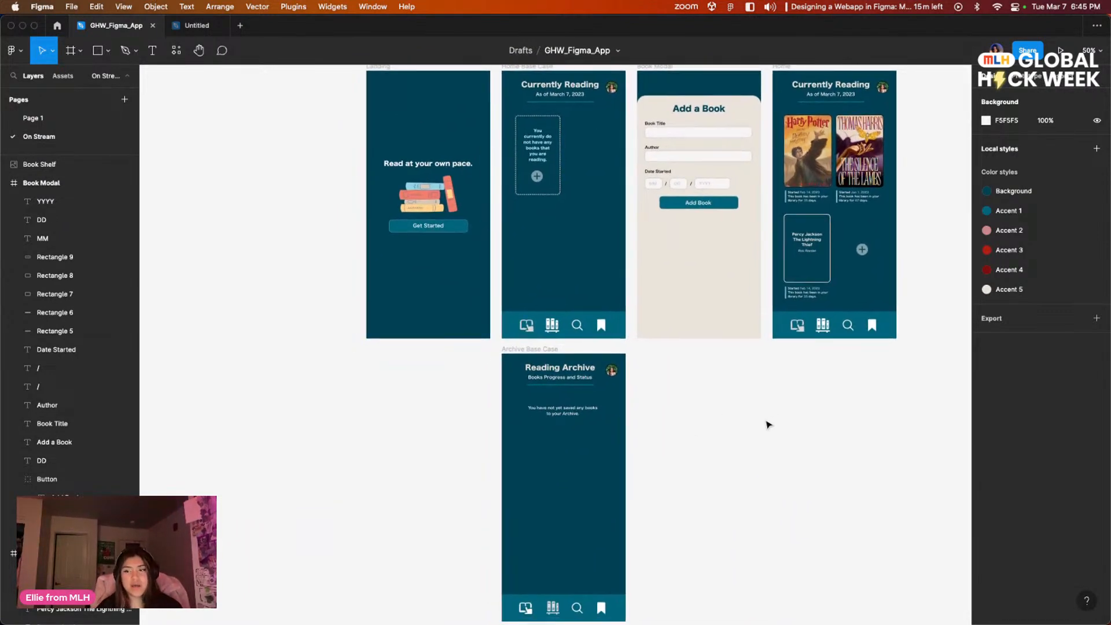
scroll(773, 423, "down", 2)
scroll(774, 422, "right", 1)
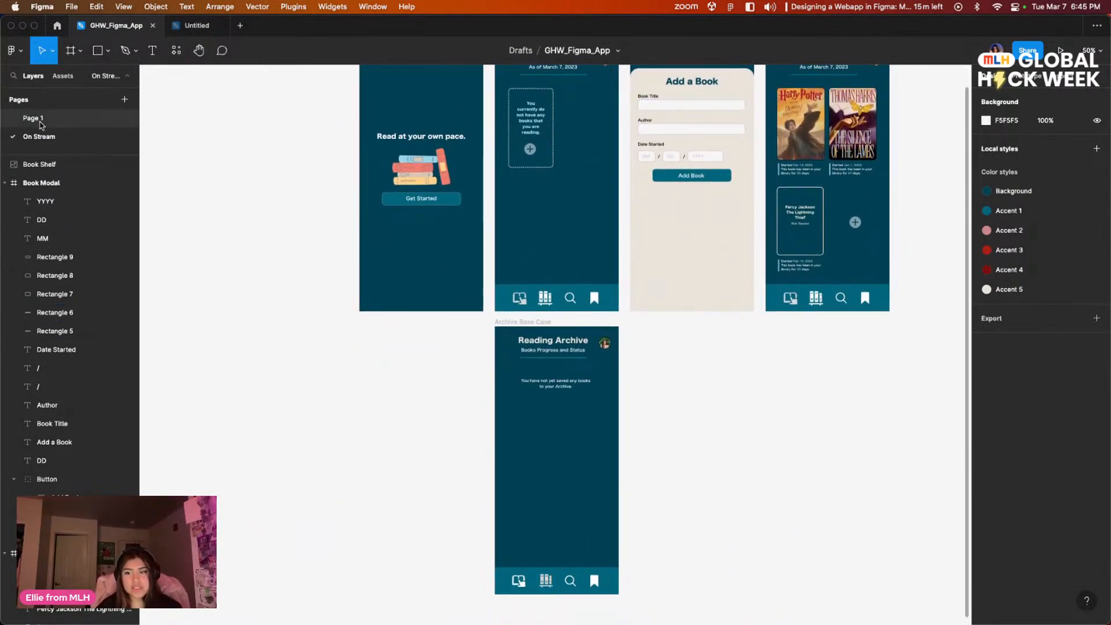
Step: Consult the finished archive screens on Page 1 and return to the On Stream page to compare its layout
left_click(36, 118)
scroll(336, 349, "left", 3)
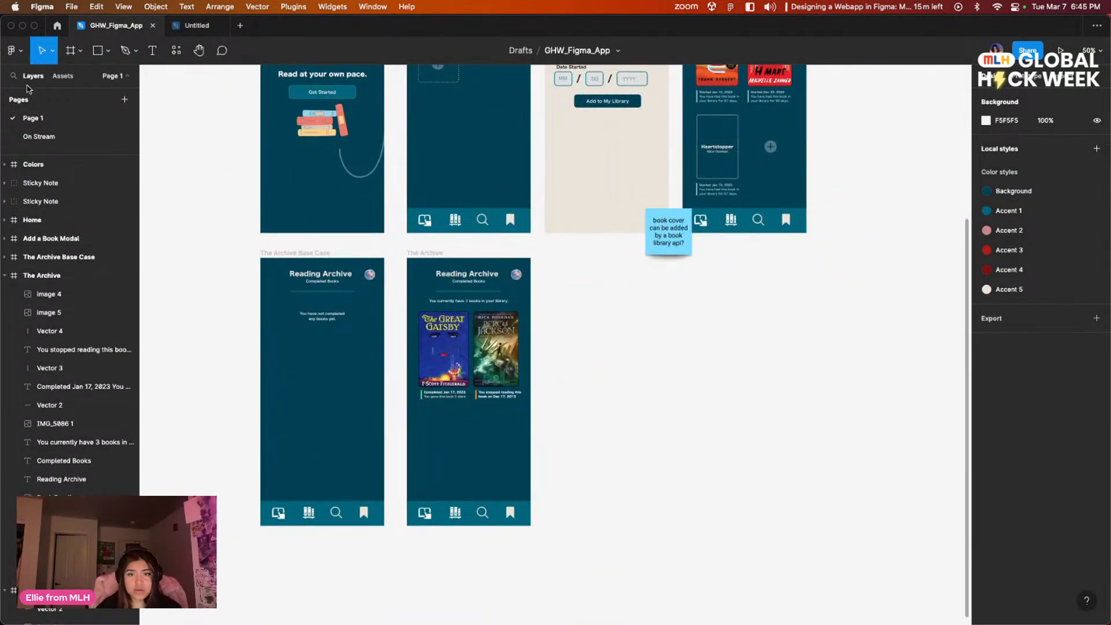
left_click(39, 137)
scroll(682, 448, "right", 6)
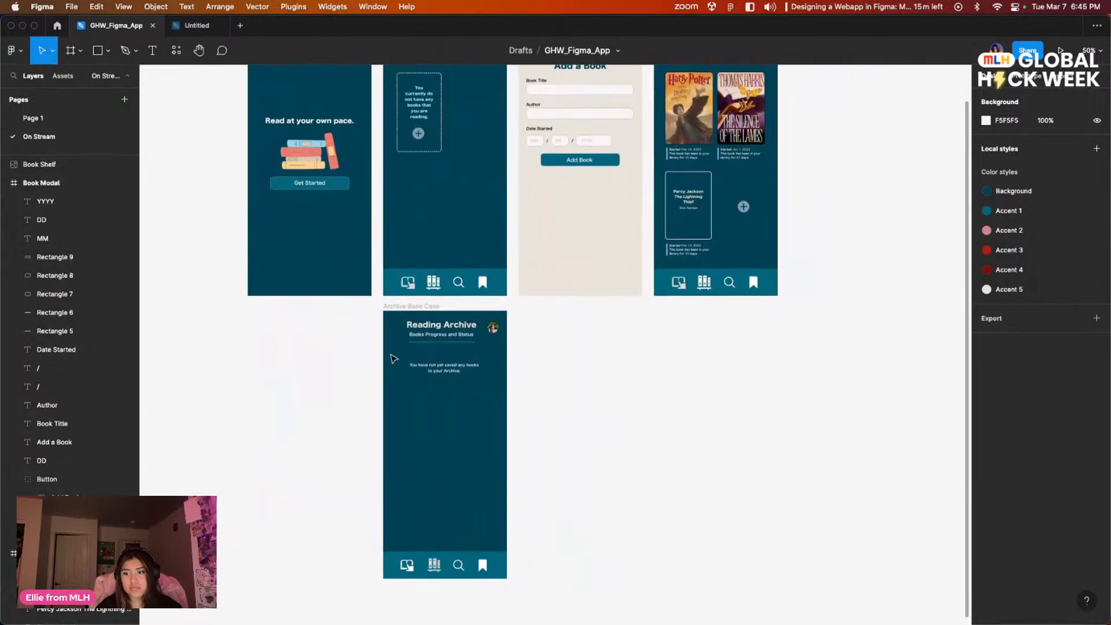
scroll(611, 486, "up", 5)
scroll(558, 565, "down", 6)
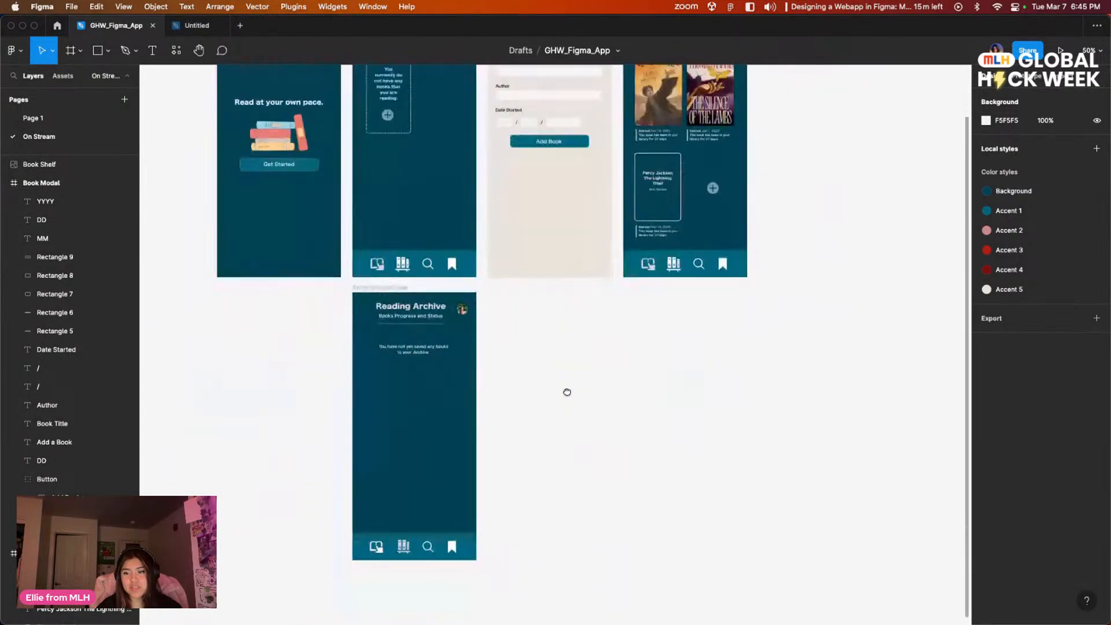
scroll(560, 421, "up", 2)
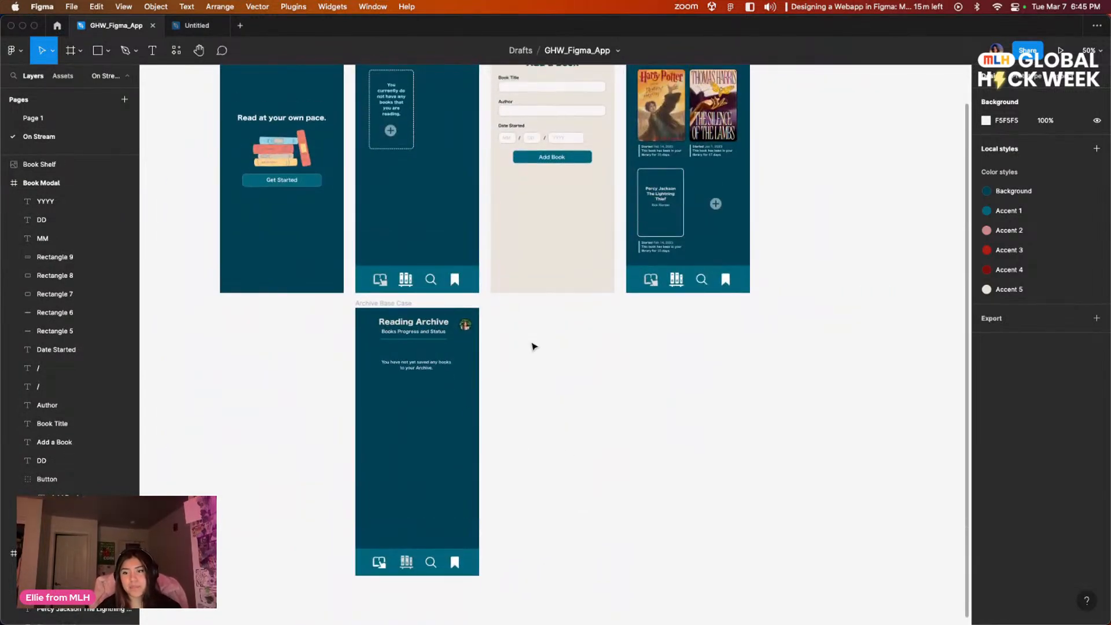
scroll(621, 377, "up", 4)
Step: Reduce the font size of the "Books Progress and Status" subtitle in the Archive Base Case frame to 13
left_click(413, 398)
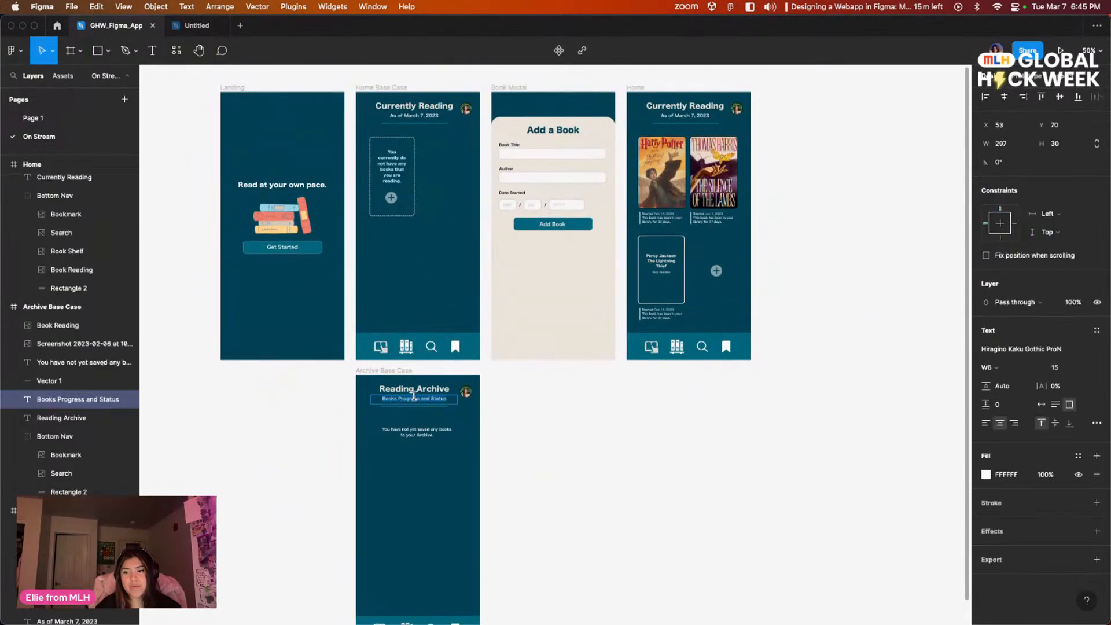
left_click(1079, 375)
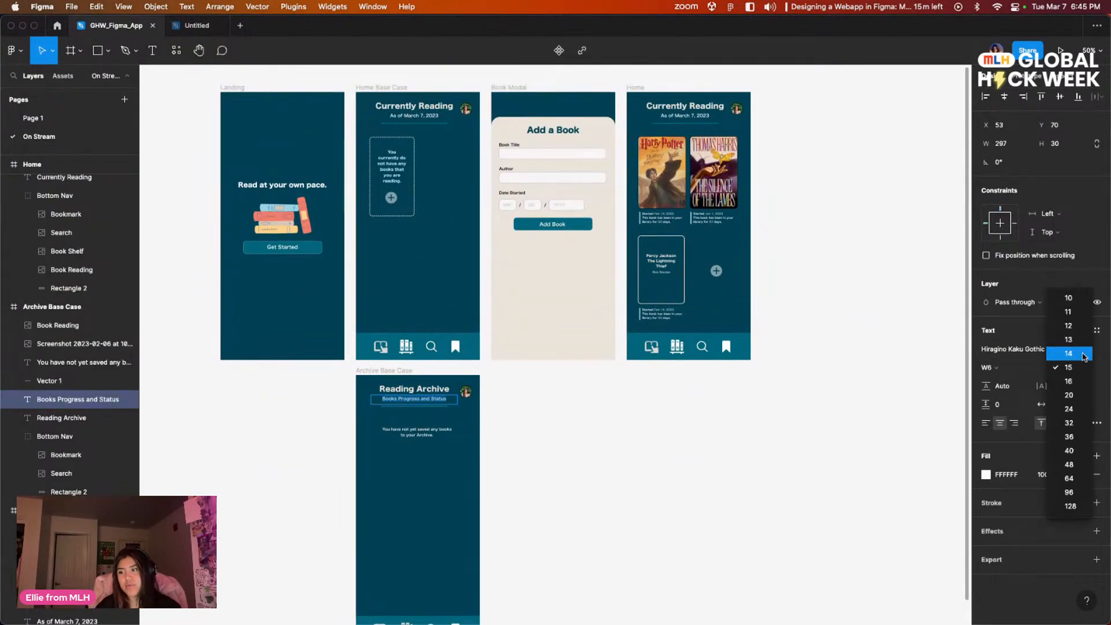
left_click(1083, 354)
left_click(1083, 367)
left_click(1083, 354)
left_click(521, 476)
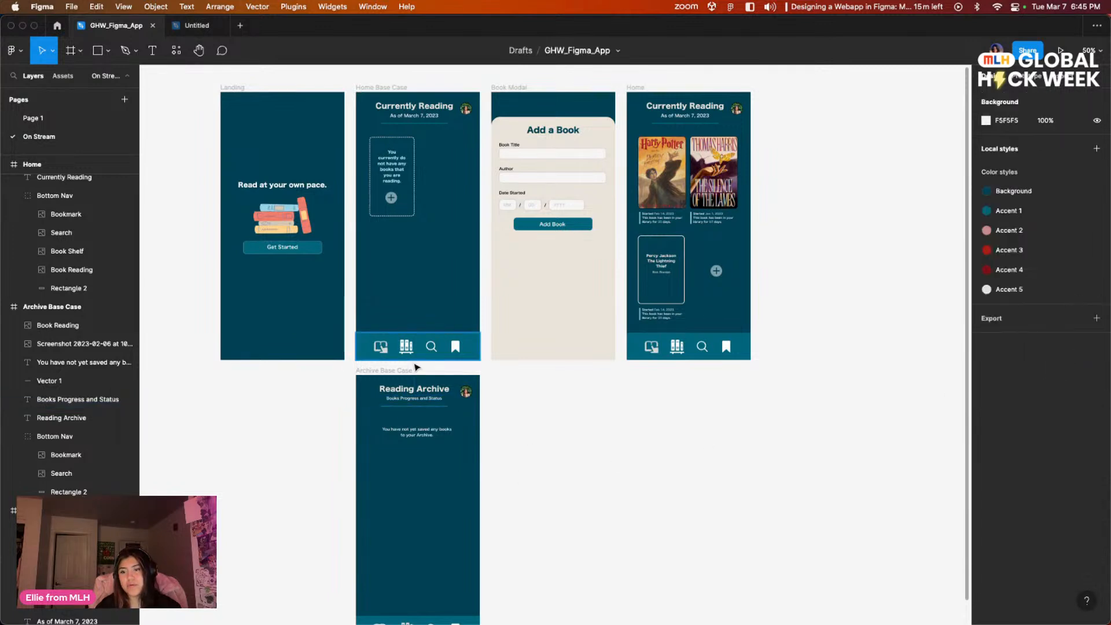
Step: Inspect the Archive Base Case frame's heading, subtitle, message and navigation bar up close and within the overall layout
scroll(636, 475, "down", 1)
scroll(636, 475, "right", 1)
left_click_drag(604, 441, 630, 496)
left_click_drag(450, 474, 672, 413)
key("super+equal")
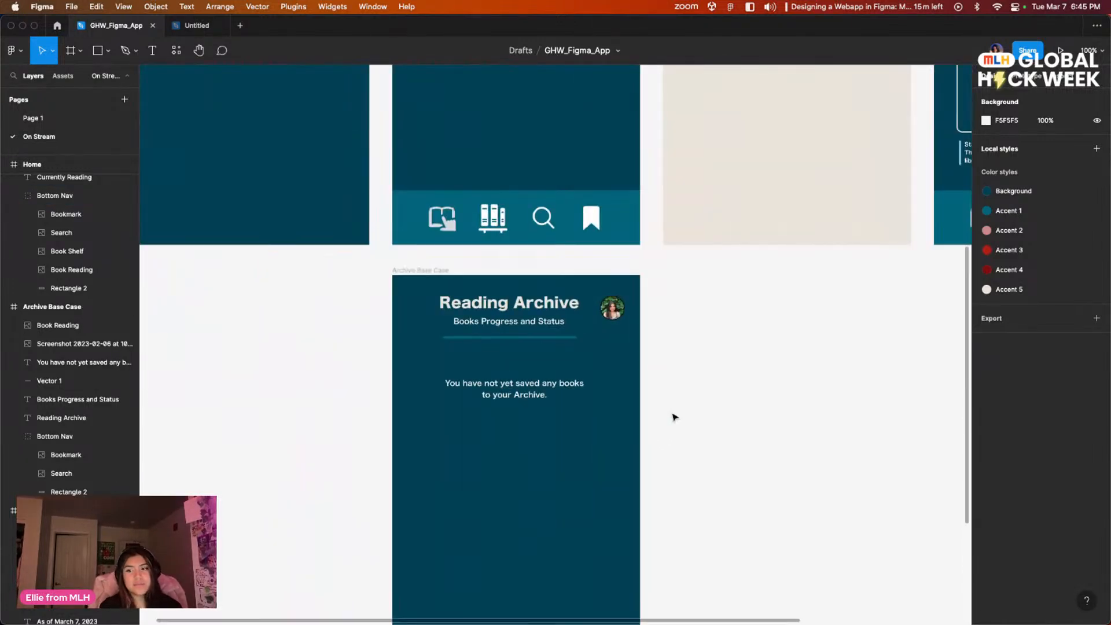
key("super+equal")
scroll(751, 459, "down", 10)
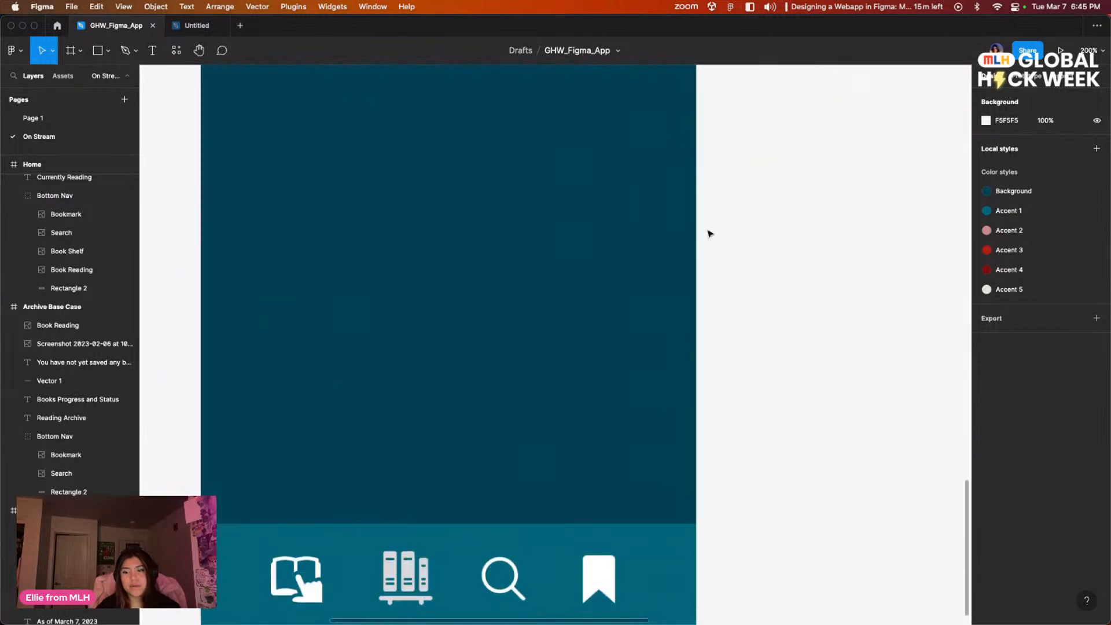
scroll(709, 266, "up", 10)
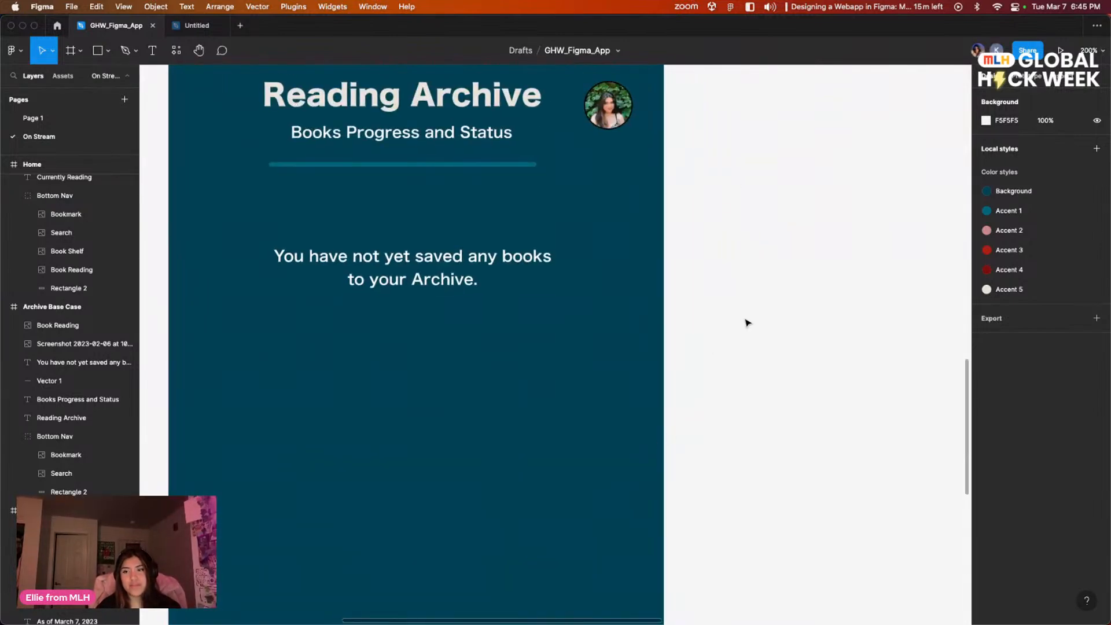
key("super+minus")
key("super+minus")
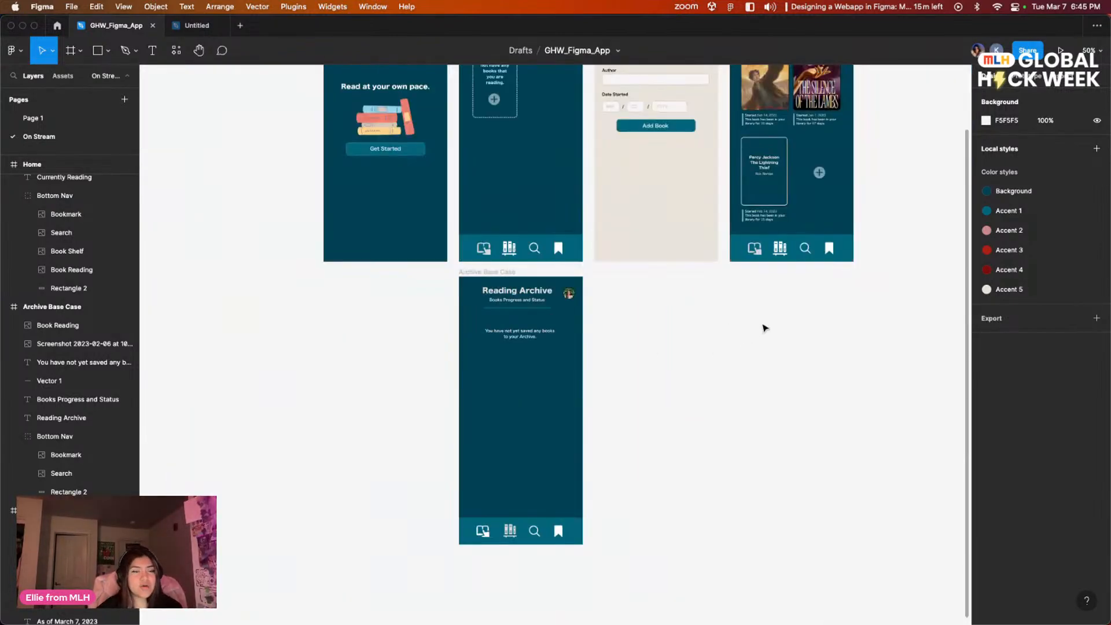
scroll(717, 384, "right", 5)
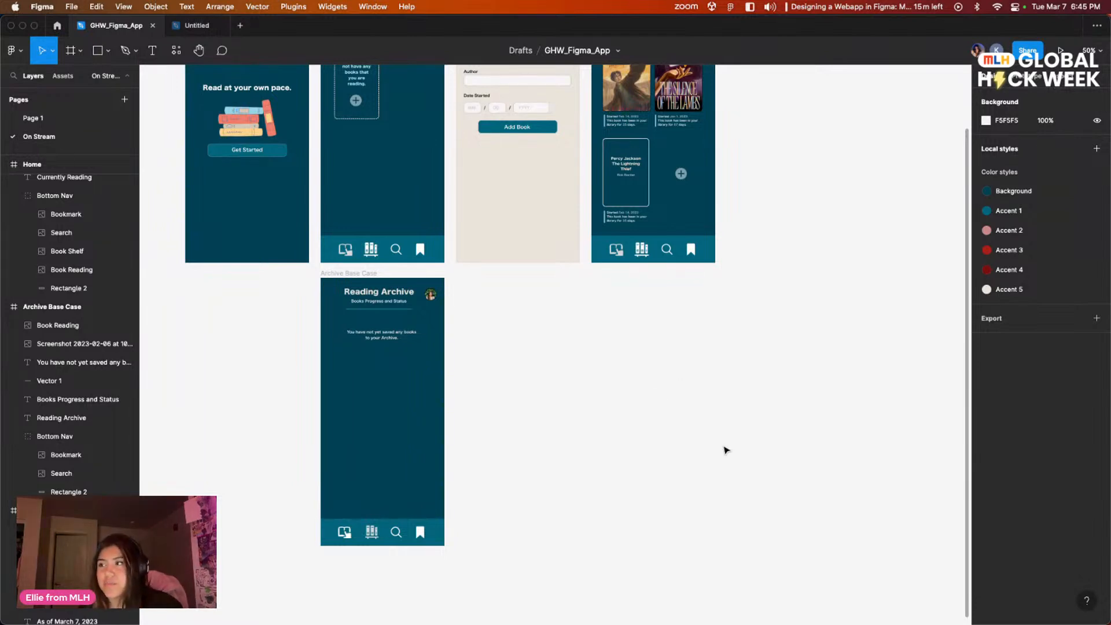
Step: Duplicate the Archive Base Case frame directly beside the original
left_click(354, 274)
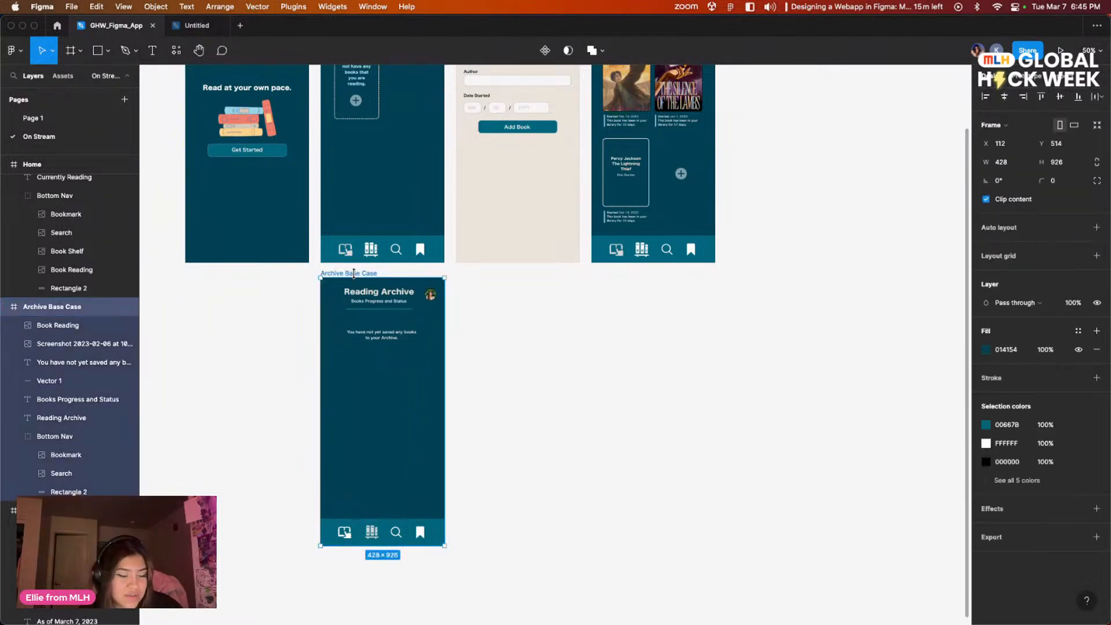
key("super+d")
left_click(703, 390)
left_click_drag(717, 443, 689, 438)
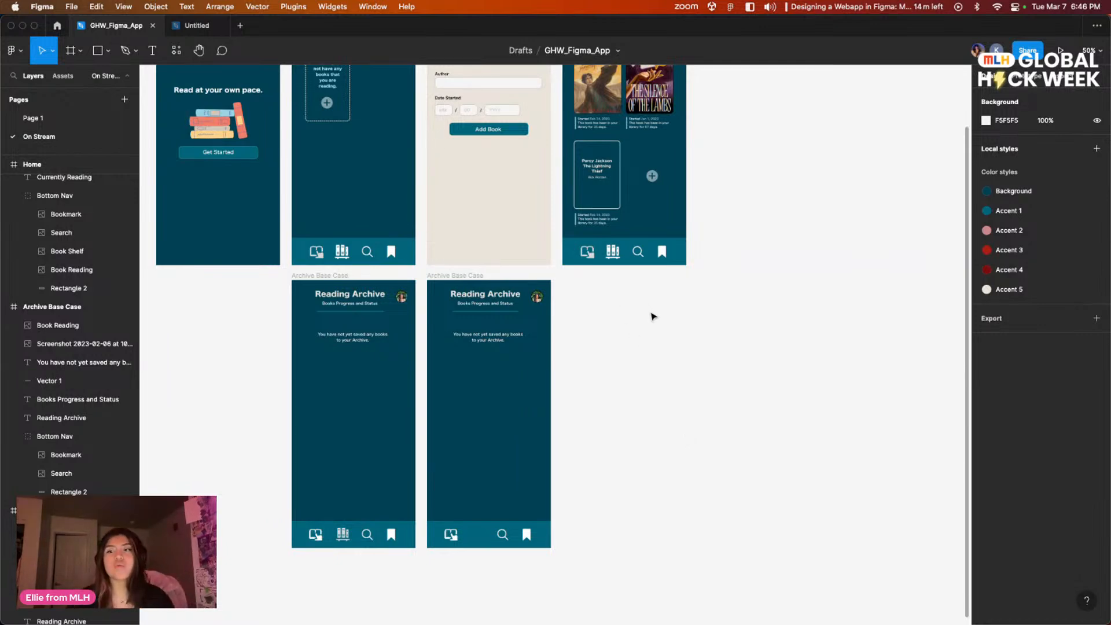
Step: Delete the "You have not yet saved any books to your Archive." message from the duplicated archive frame
scroll(650, 313, "up", 3)
left_click(523, 394)
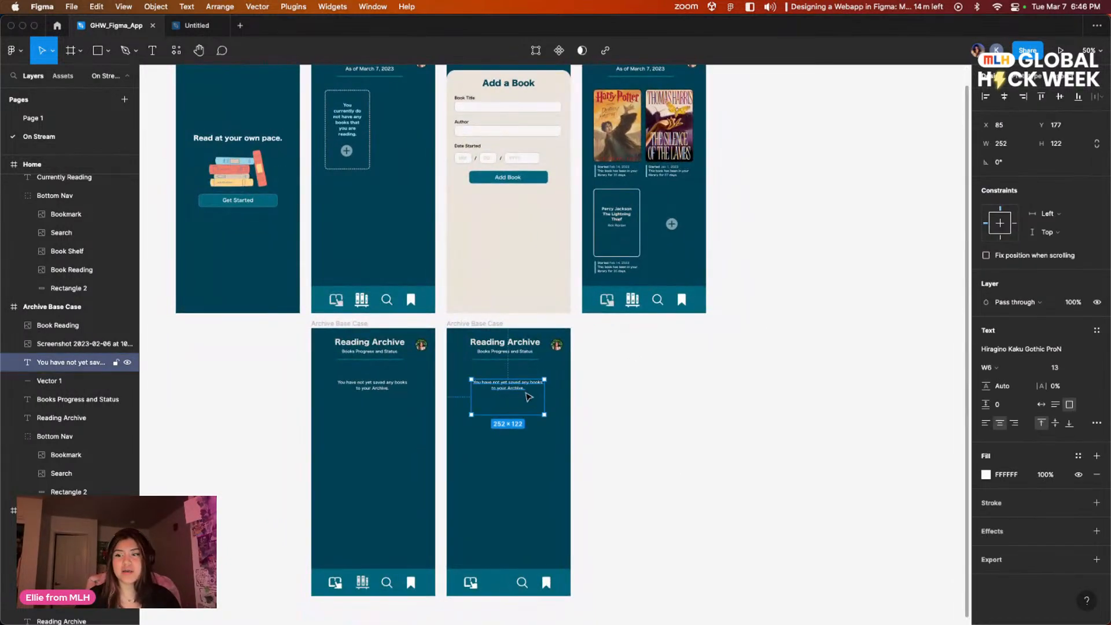
key("Delete")
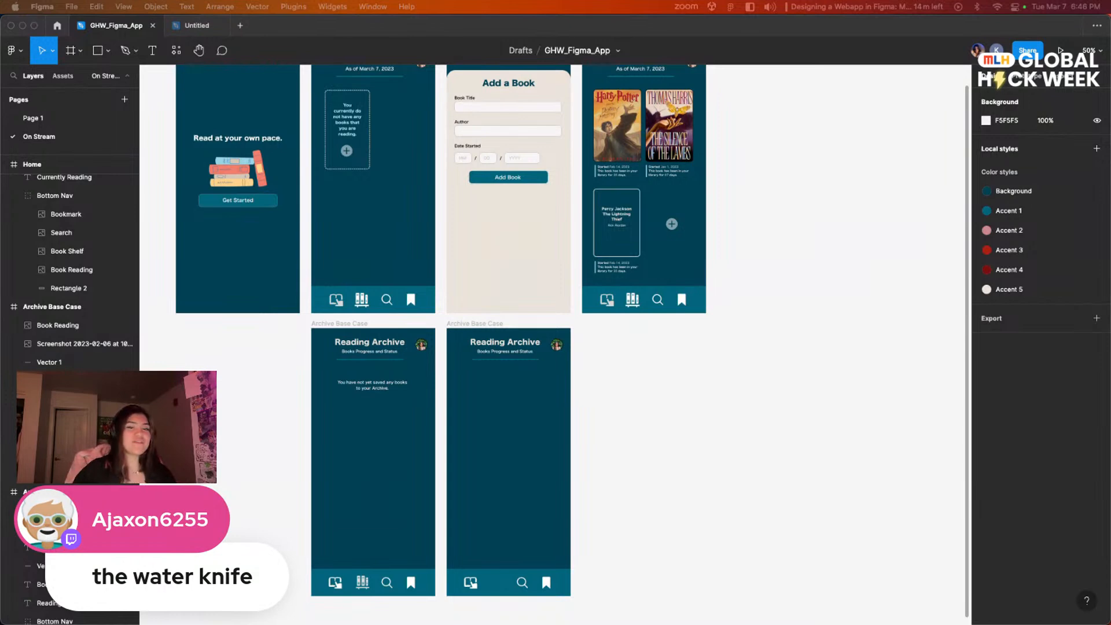
Step: Switch to the Arc browser and search Google Images for "the water knife book cover"
left_click_drag(465, 34, 736, 227)
left_click(480, 99)
triple_click(480, 99)
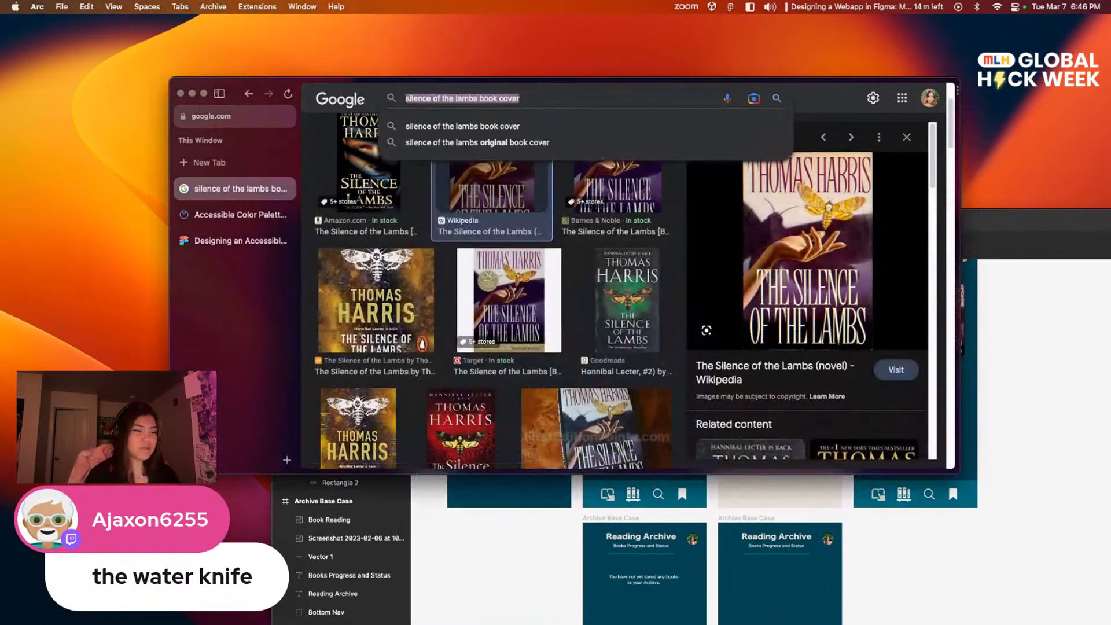
type("the water ")
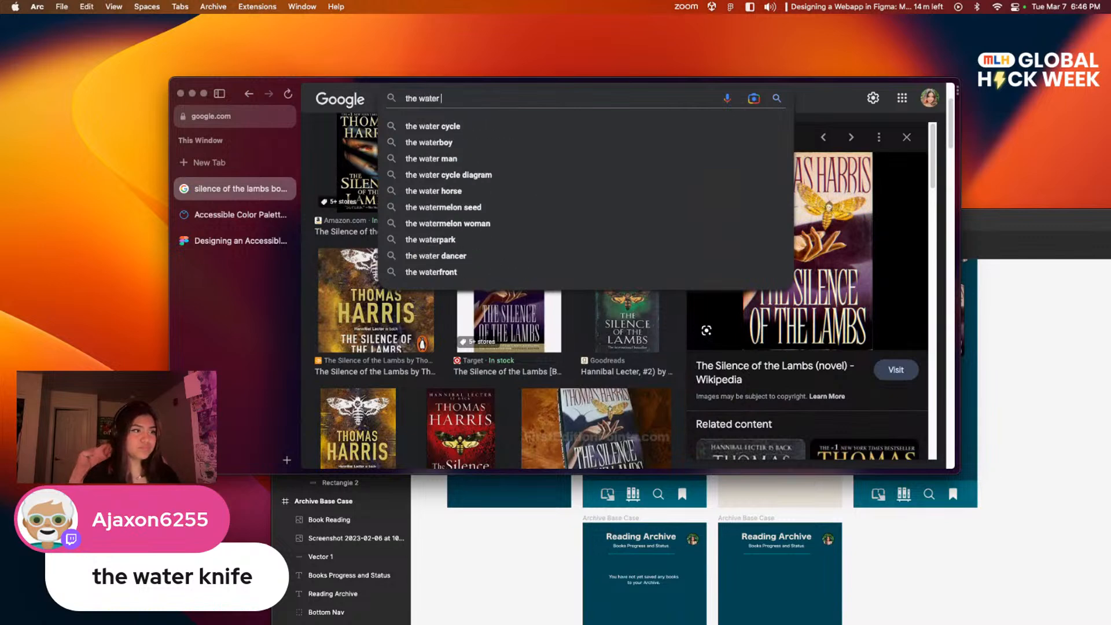
type("knife b")
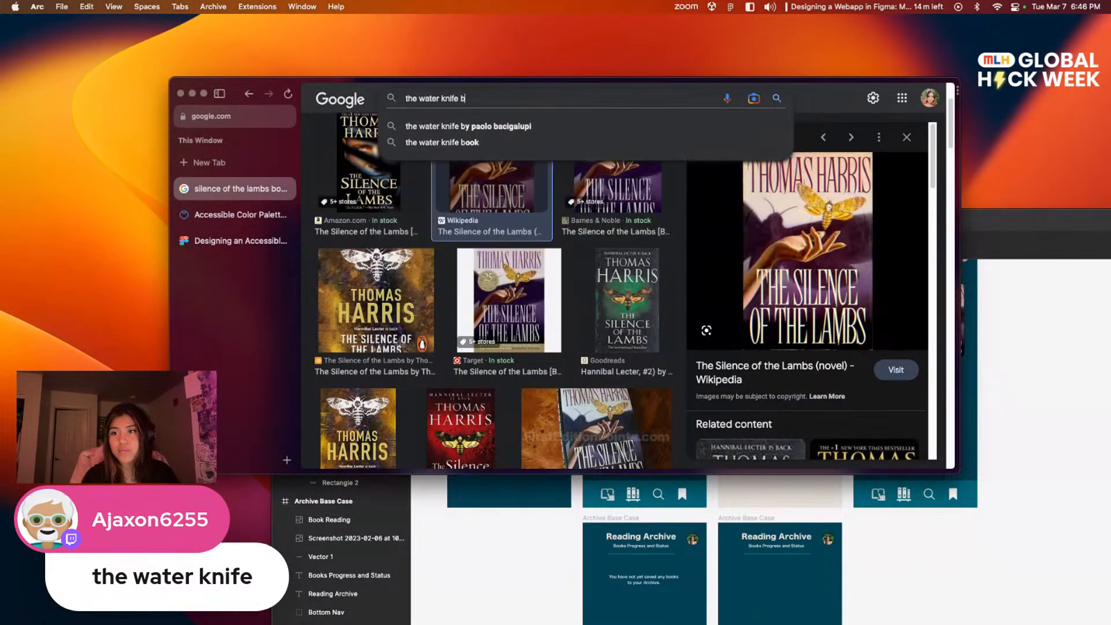
type("ook cover")
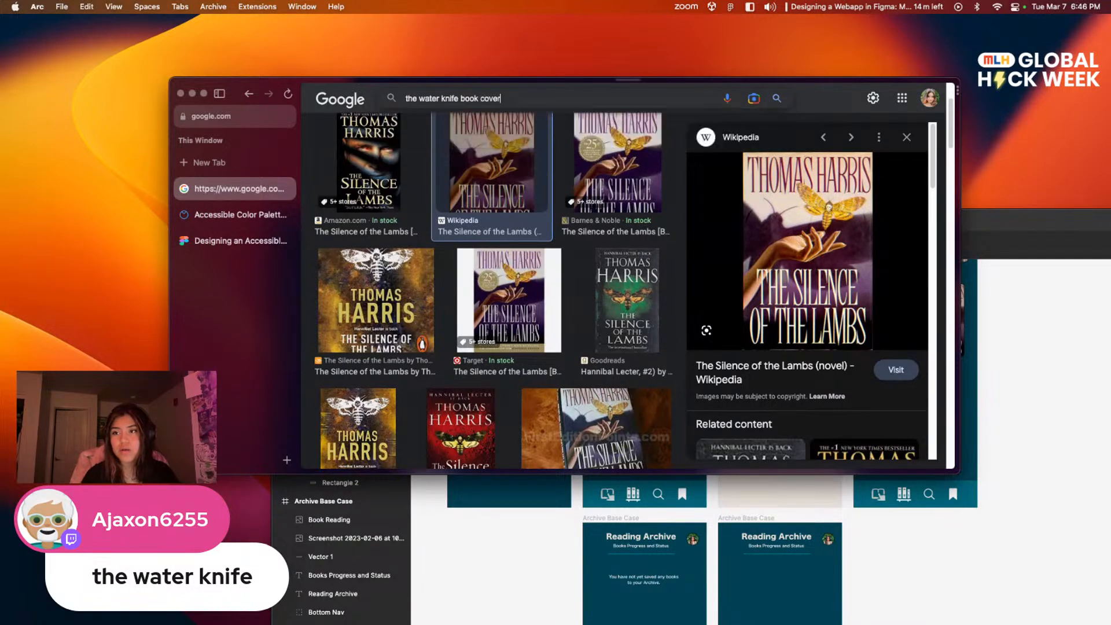
key("Return")
left_click(354, 263)
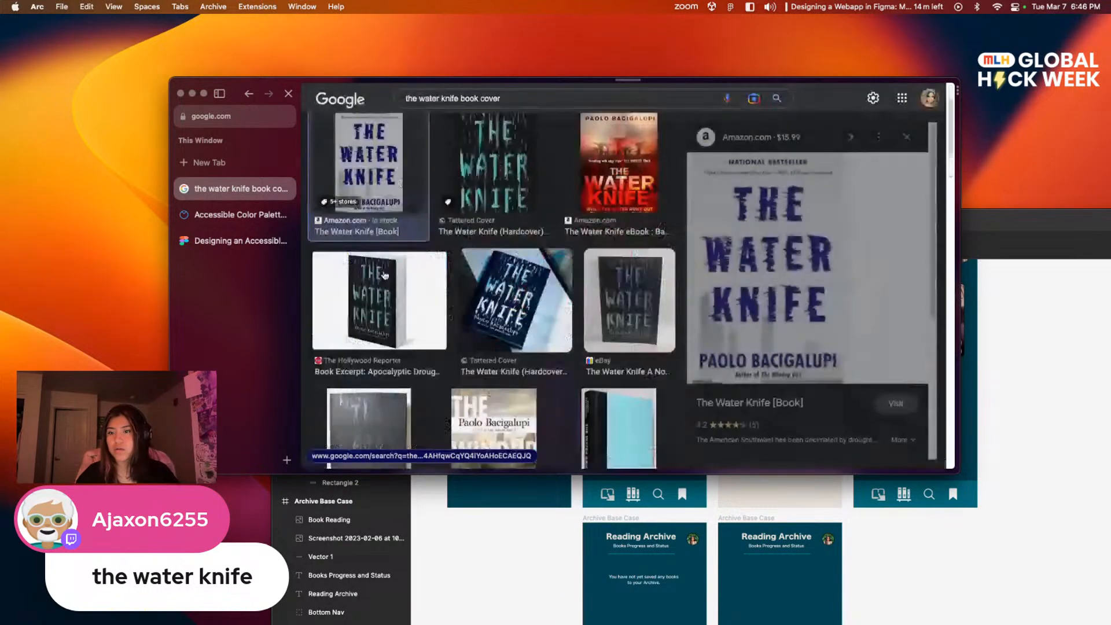
right_click(726, 225)
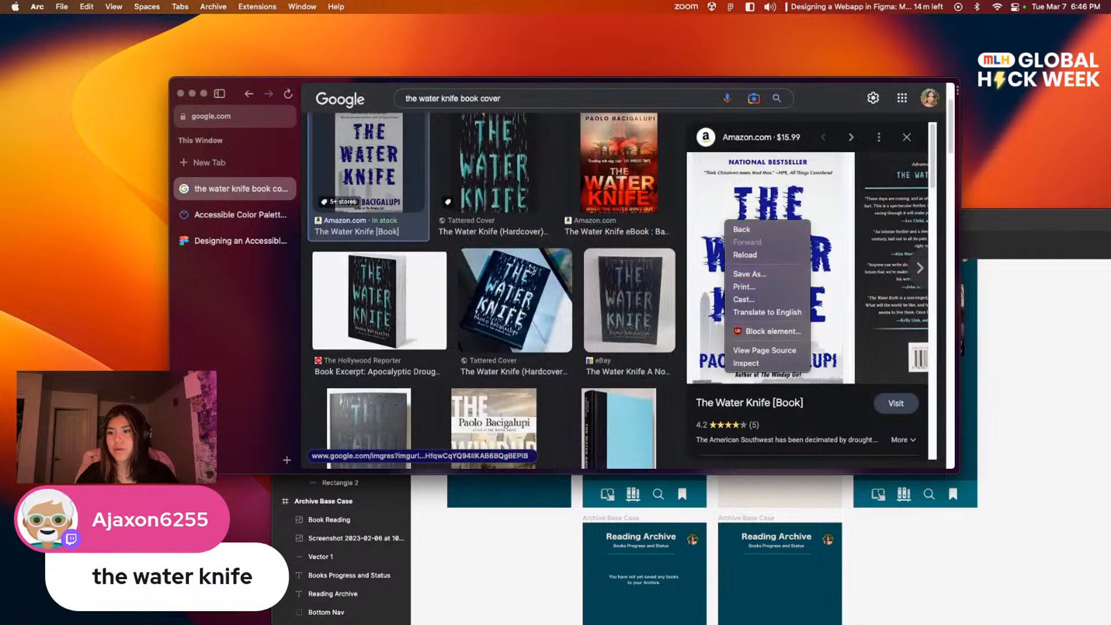
left_click_drag(368, 317, 479, 204)
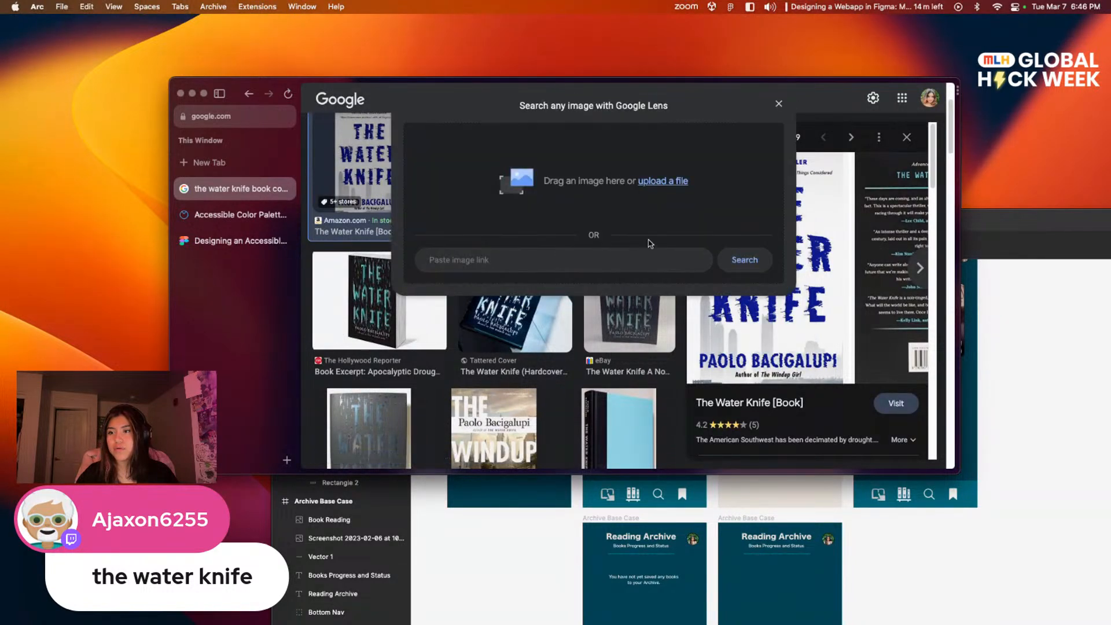
left_click(779, 104)
Step: Open the Tattered Cover hardcover result for The Water Knife and copy its cover image
left_click(493, 173)
right_click(784, 273)
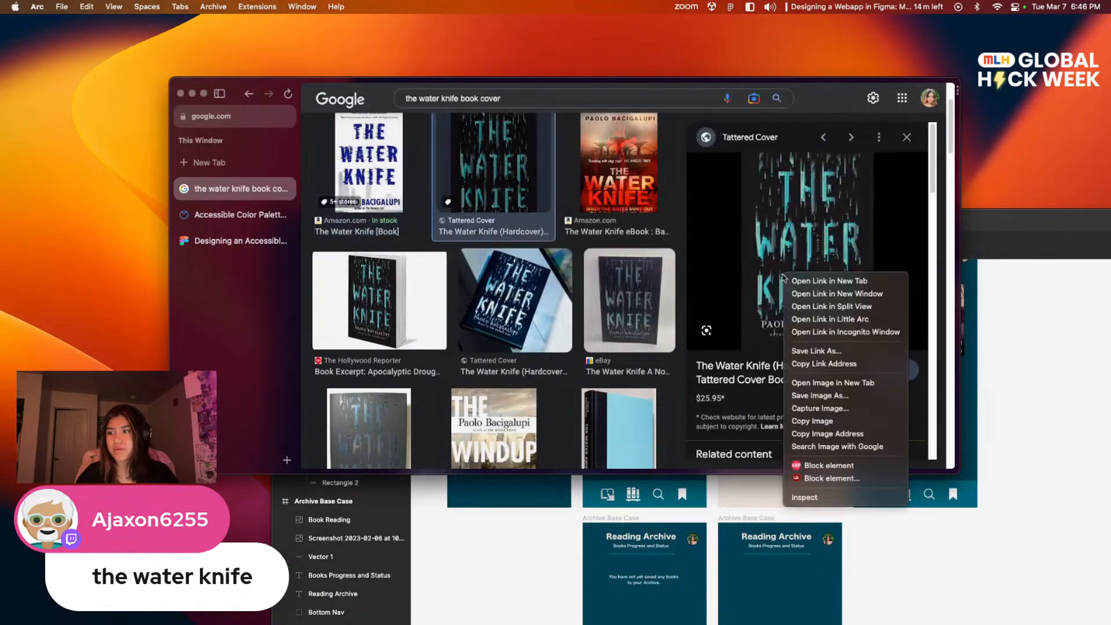
left_click(827, 421)
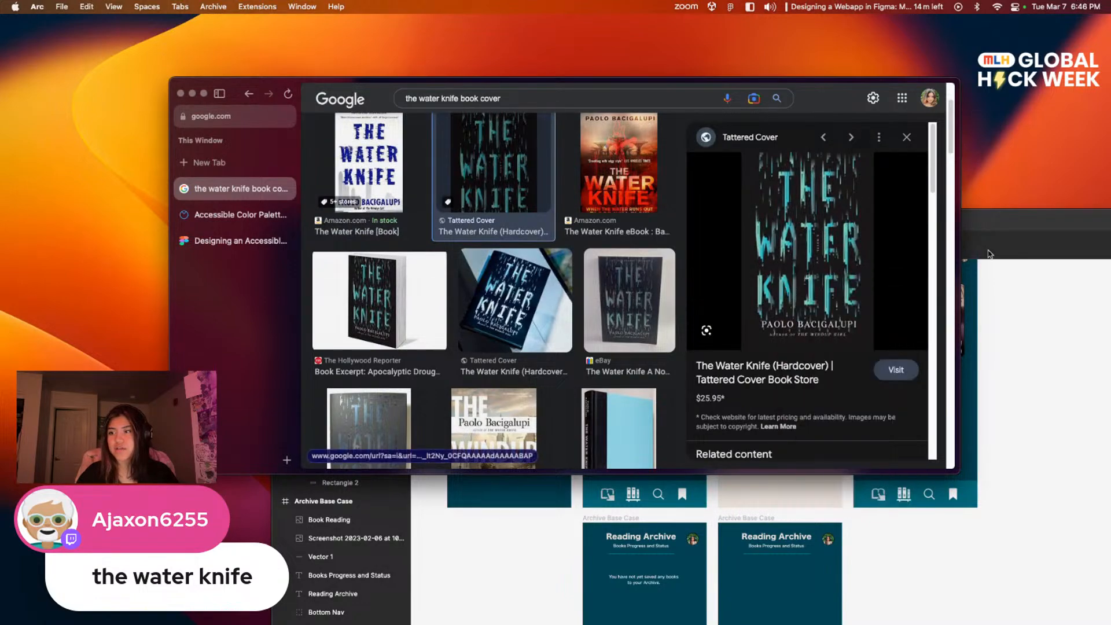
Step: Switch back to Figma, paste the cover image into the duplicated archive frame and move it up beneath the heading
left_click(992, 246)
left_click_drag(959, 228, 781, 159)
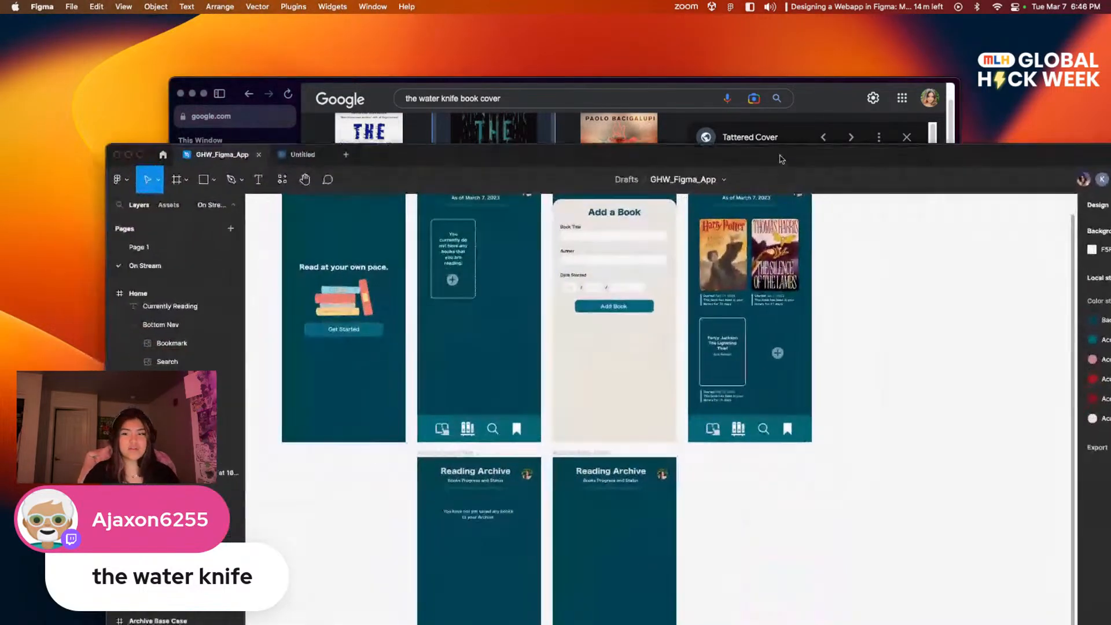
double_click(744, 154)
scroll(476, 370, "down", 1)
scroll(476, 370, "right", 1)
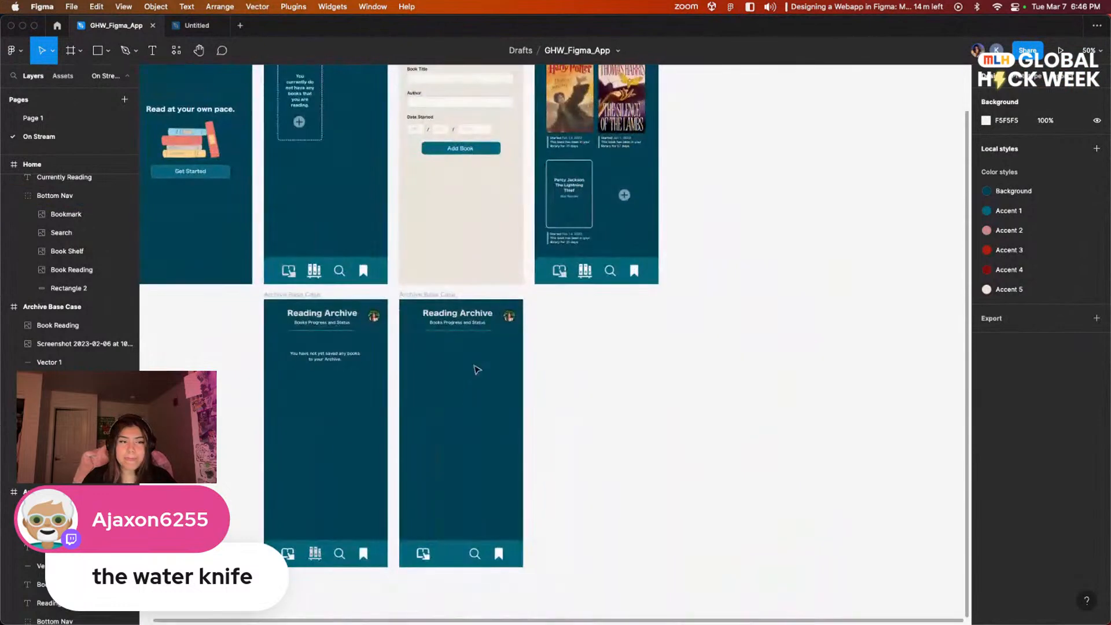
right_click(446, 402)
left_click(435, 393)
key("super+v")
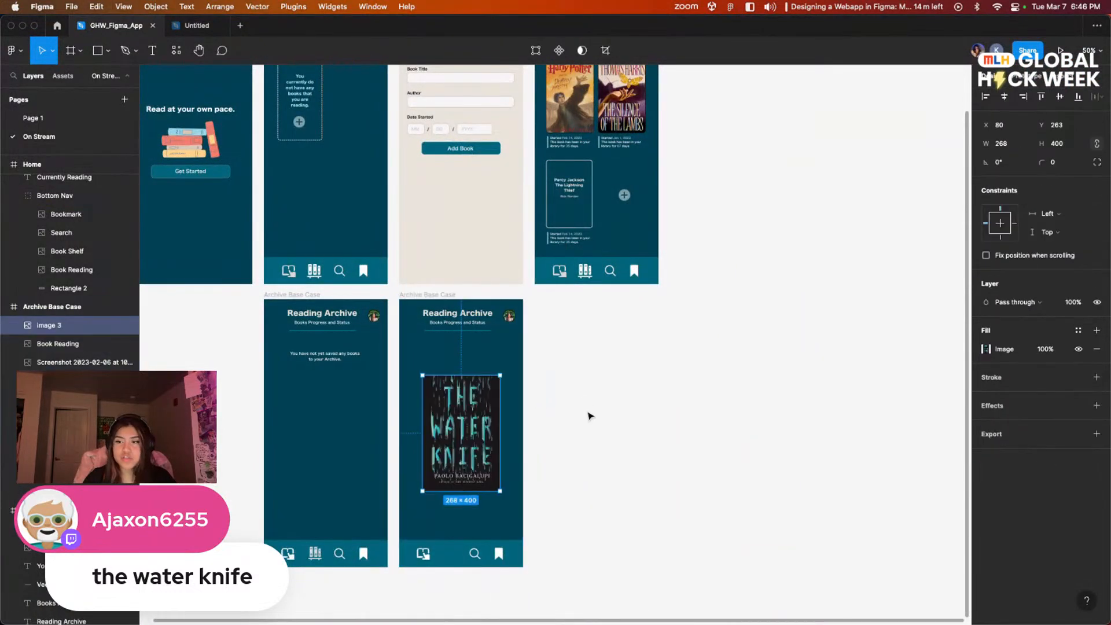
left_click_drag(469, 437, 458, 412)
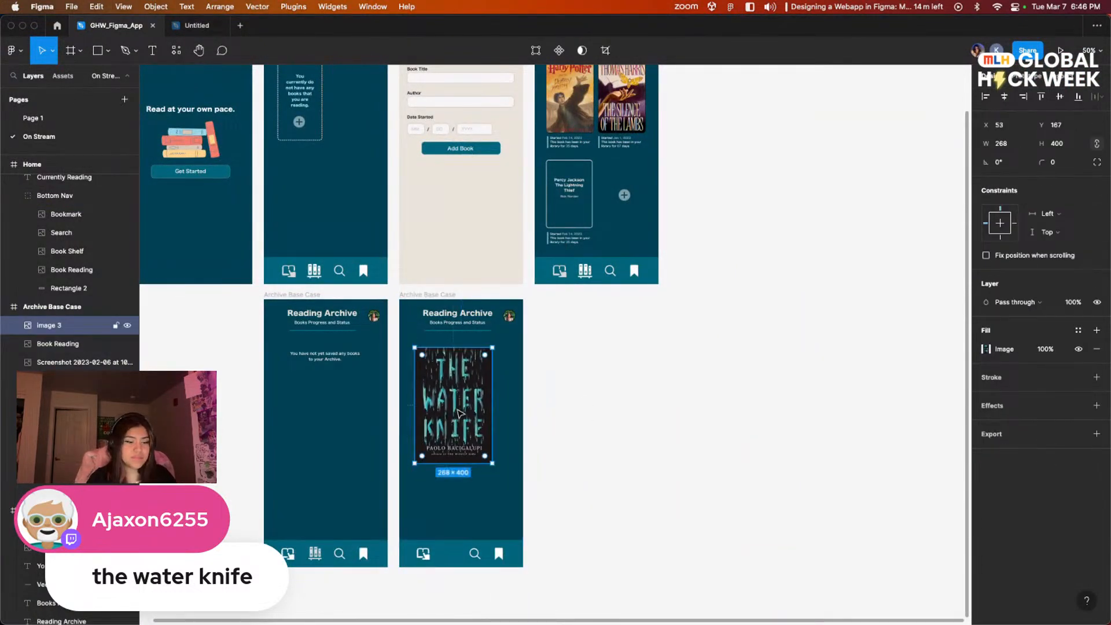
Step: Scale The Water Knife cover proportionally to about 163 × 243 and position it at X 51, Y 146 in the frame
key("shift+0")
scroll(601, 392, "left", 3)
scroll(695, 373, "down", 2)
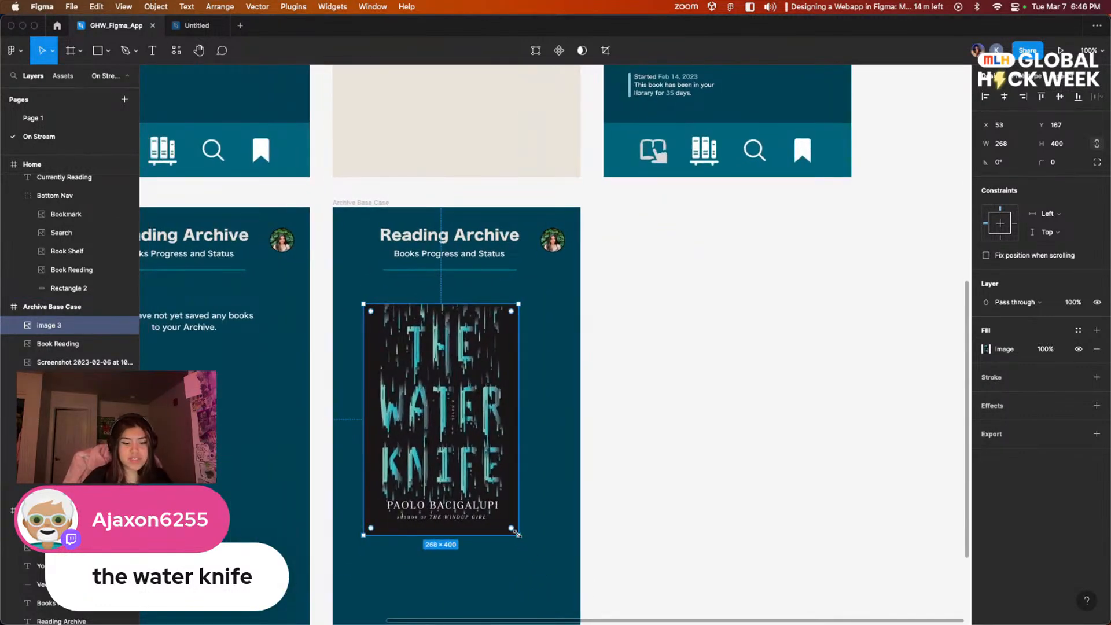
key("k")
left_click_drag(517, 535, 492, 624)
left_click_drag(657, 362, 635, 321)
left_click_drag(384, 573, 384, 561)
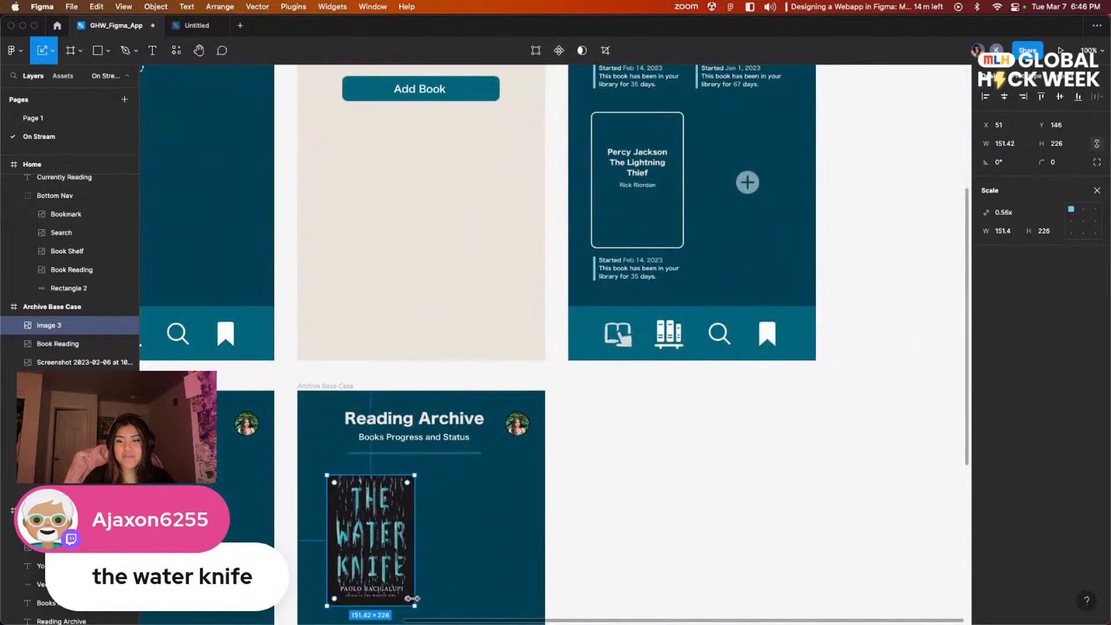
left_click_drag(416, 608, 422, 615)
scroll(573, 555, "down", 3)
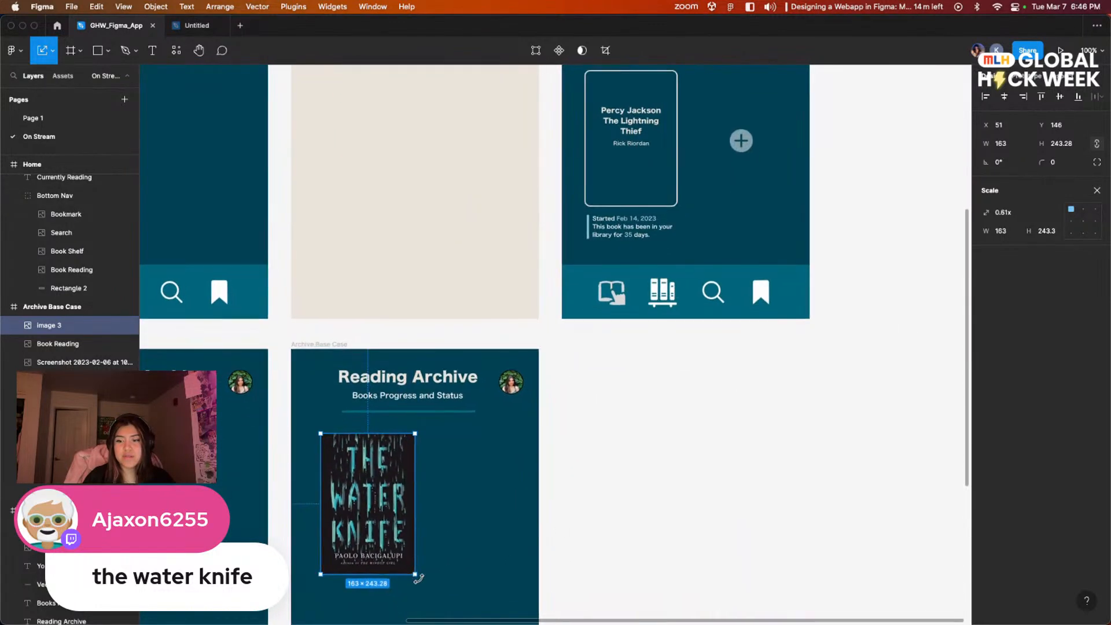
Step: Set The Water Knife cover's corner radius to 10 and leave the Scale tool
left_click(645, 552)
scroll(645, 552, "down", 2)
left_click(366, 453)
left_click(1054, 162)
type("10")
key("Return")
left_click(801, 379)
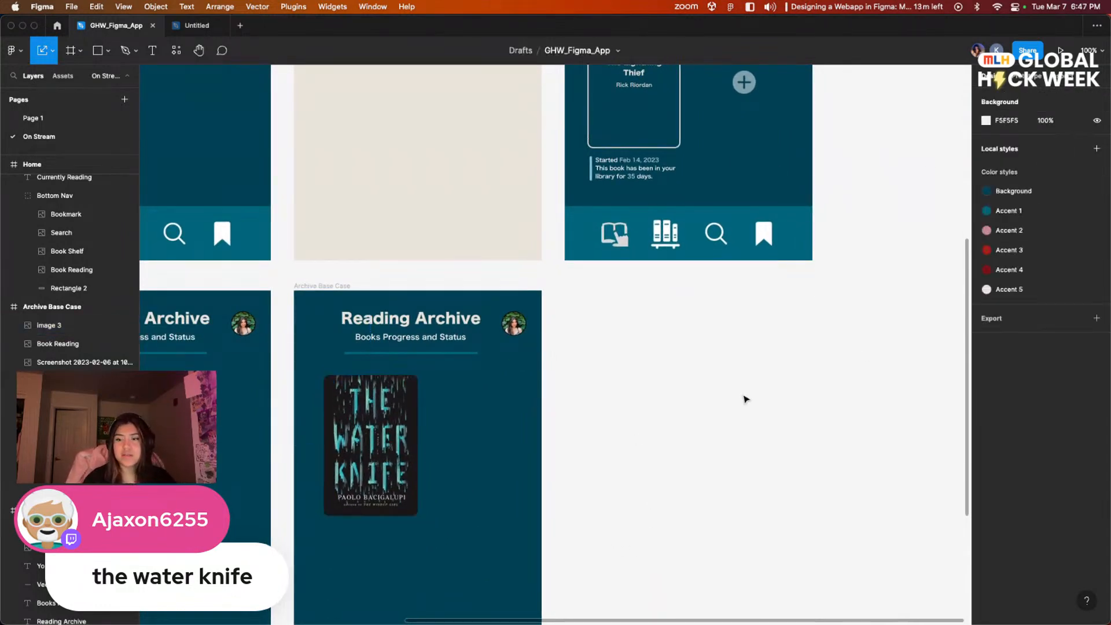
left_click(383, 441)
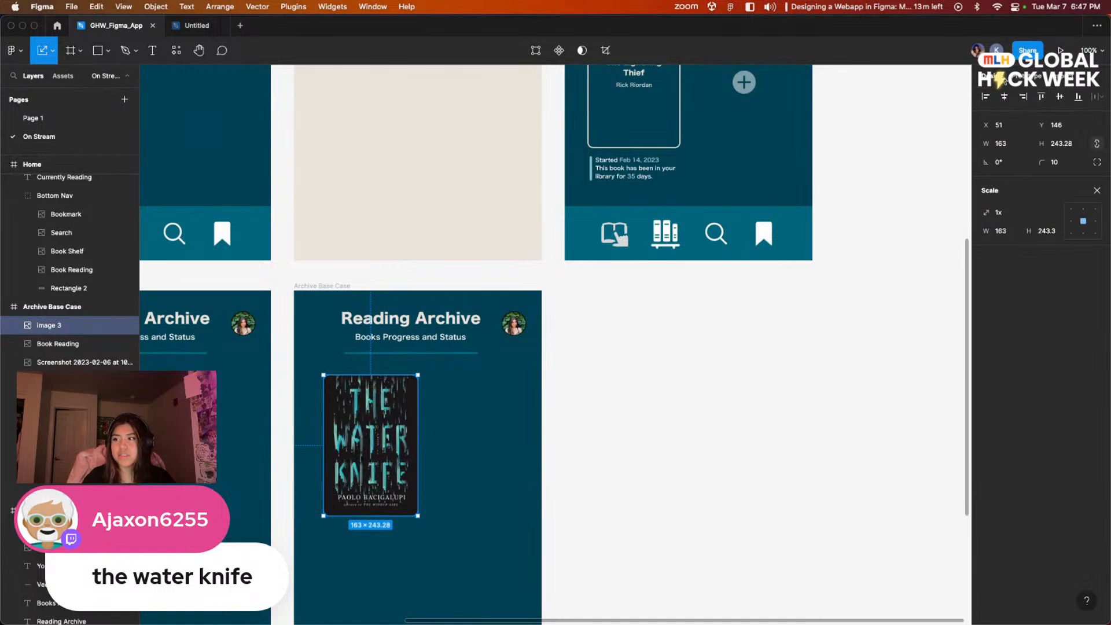
left_click(1096, 190)
scroll(776, 325, "down", 3)
scroll(776, 325, "right", 3)
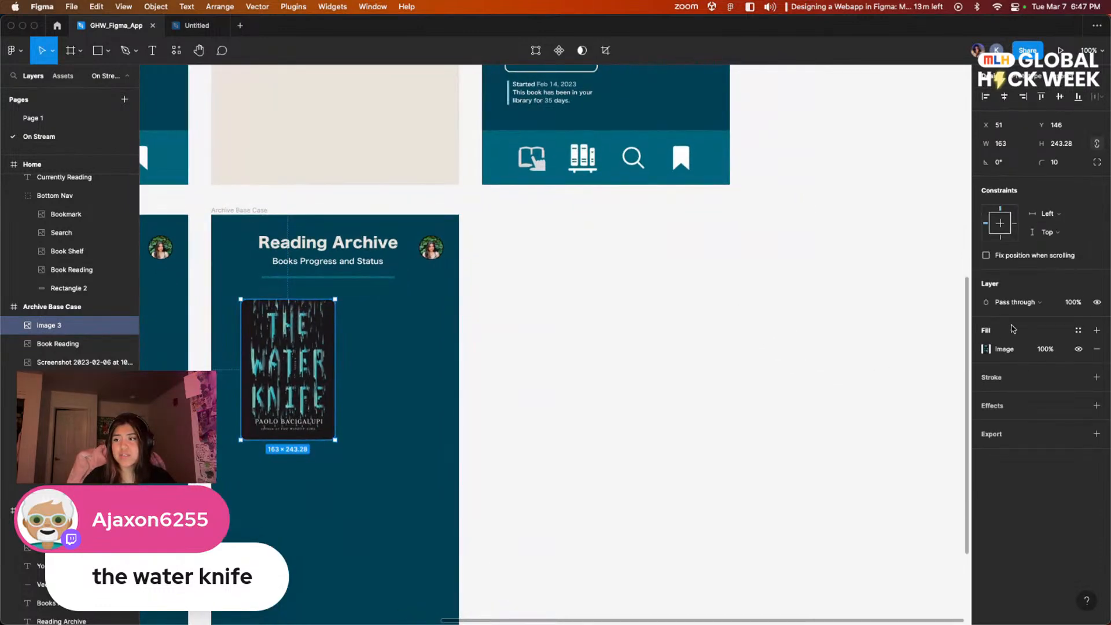
left_click(669, 401)
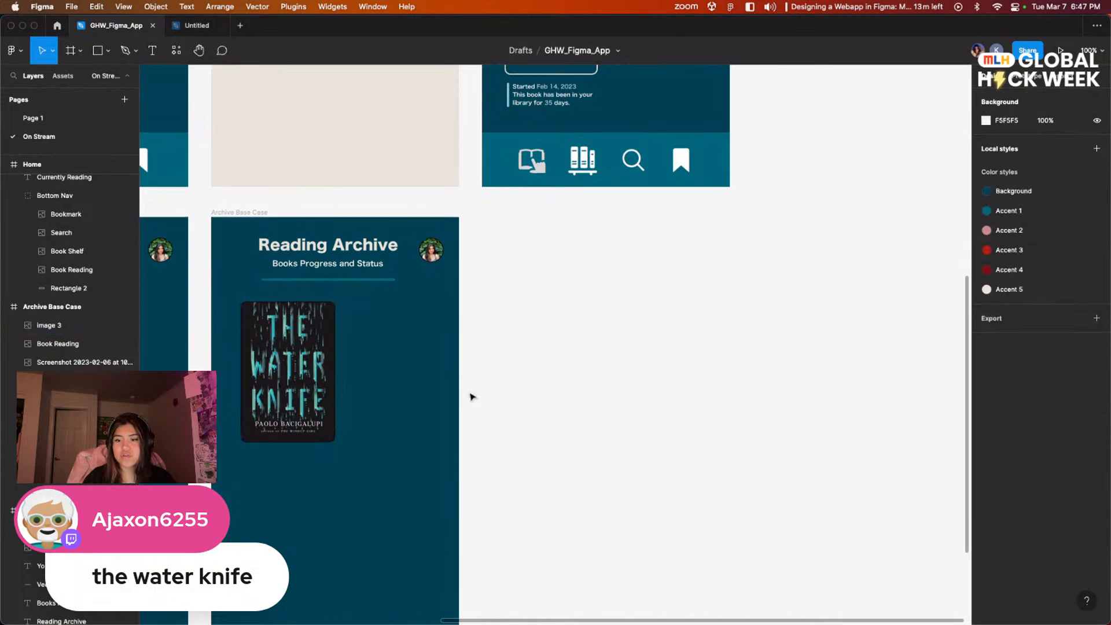
Step: Examine the cover's rounded corners up close and compare the archive frame with the Currently Reading screen
scroll(501, 354, "left", 2)
key("super+plus")
key("super+plus")
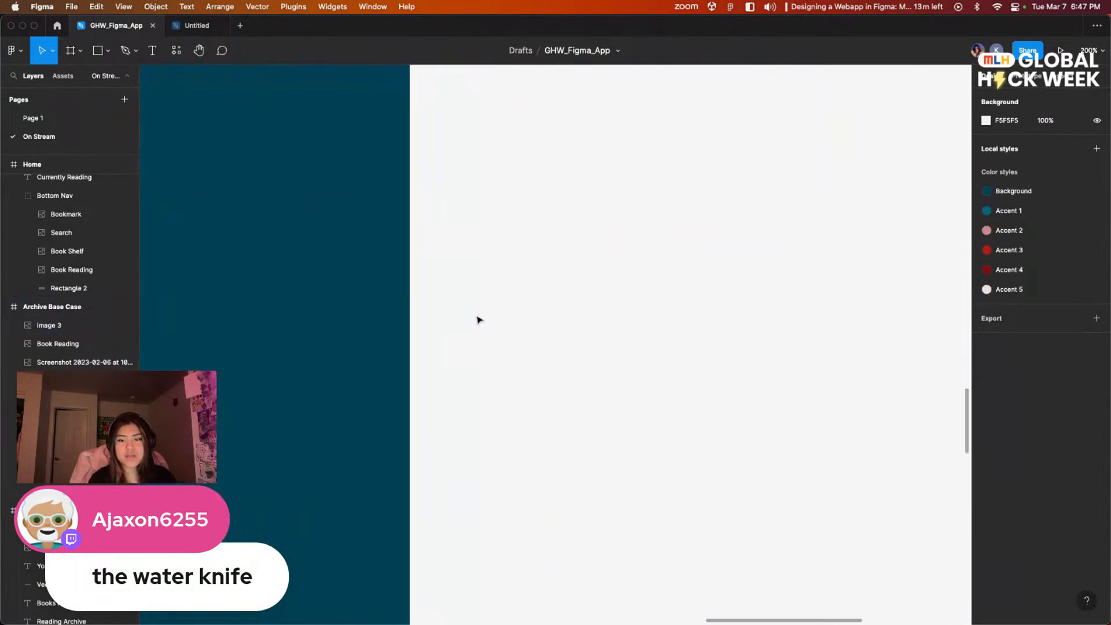
scroll(478, 320, "left", 10)
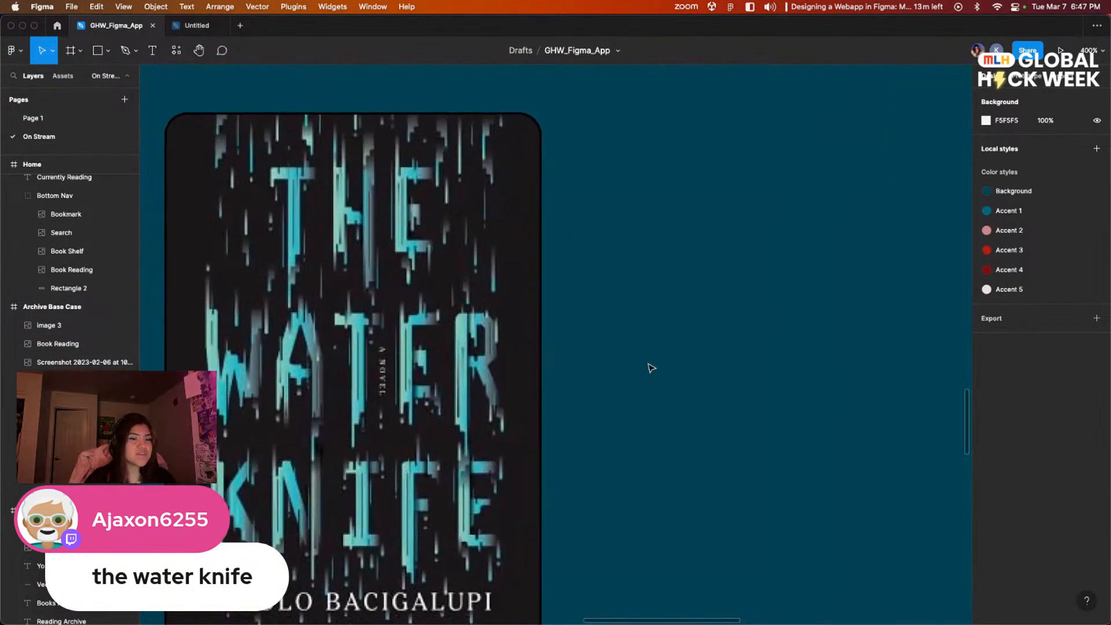
scroll(808, 293, "up", 3)
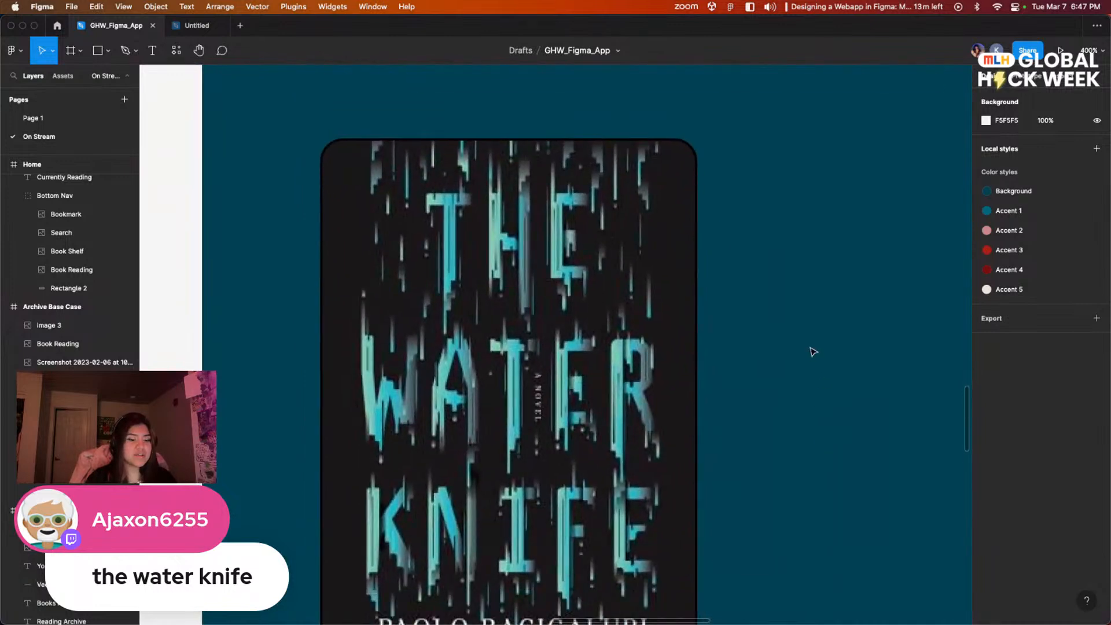
key("super+minus")
key("super+minus")
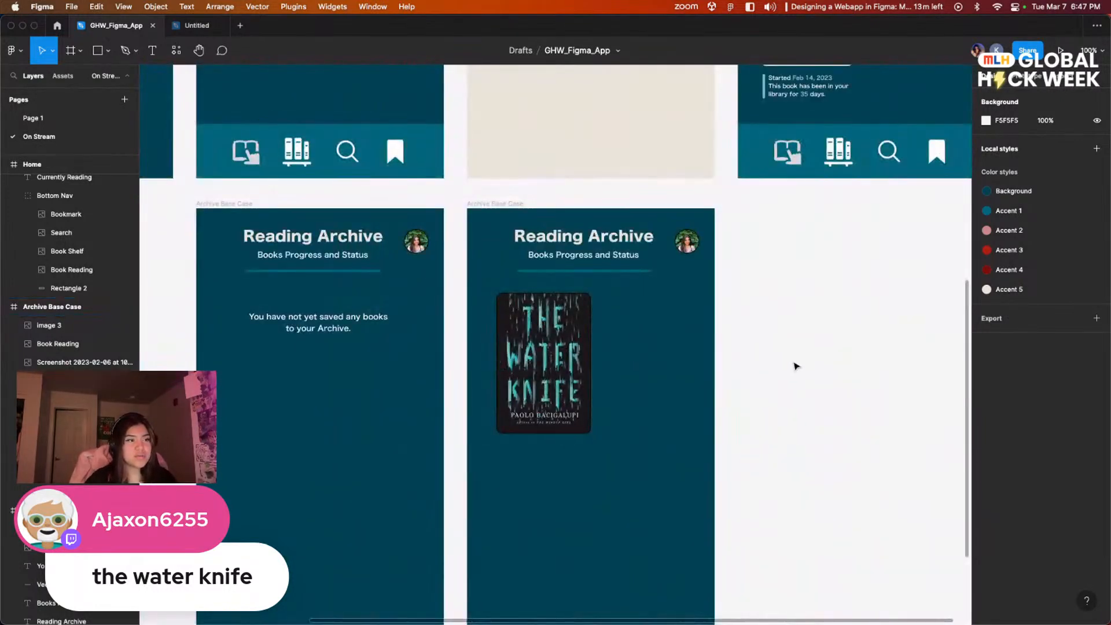
scroll(804, 365, "up", 8)
scroll(804, 364, "right", 4)
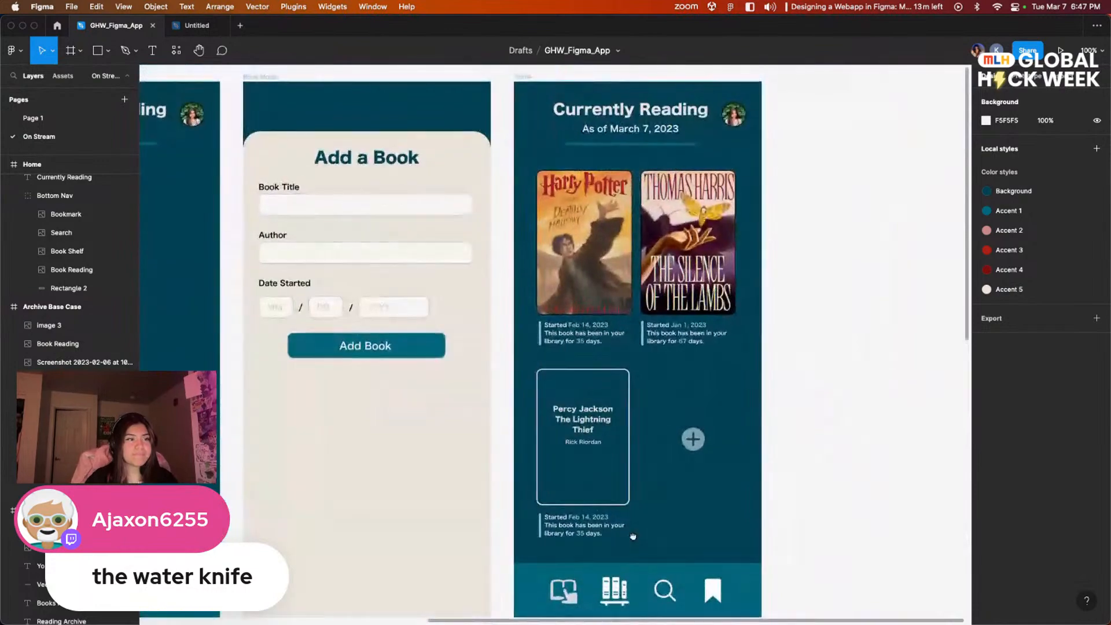
scroll(633, 535, "down", 5)
scroll(633, 535, "left", 4)
scroll(552, 484, "right", 4)
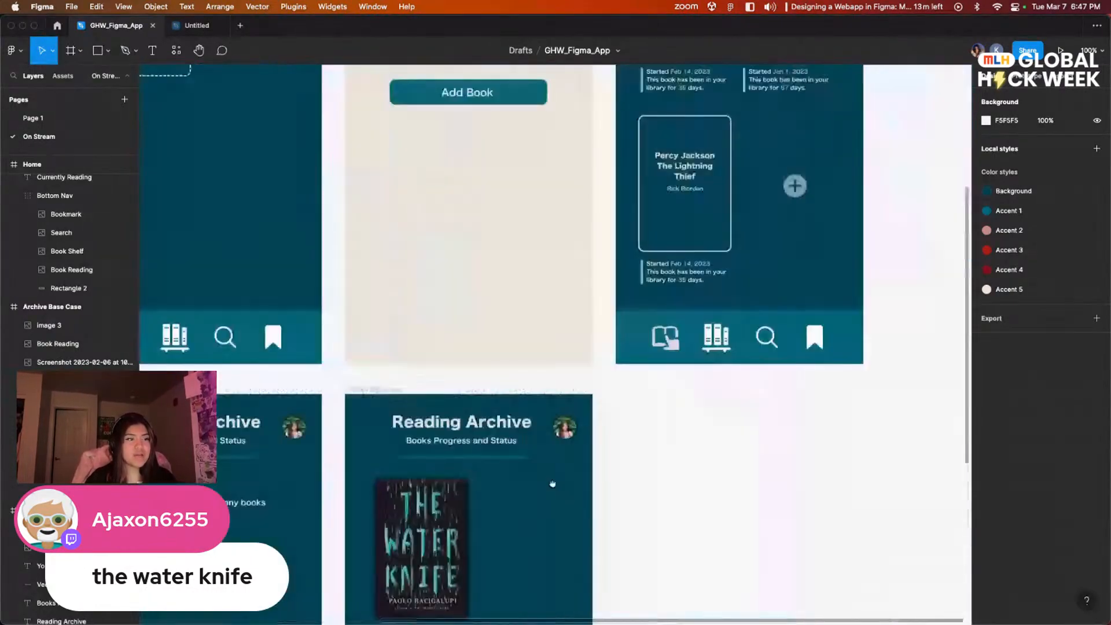
Step: Copy the start-date and library-days caption group from under the Harry Potter cover and place the copy beneath The Water Knife cover
scroll(553, 484, "up", 2)
scroll(552, 483, "right", 1)
left_click(636, 175)
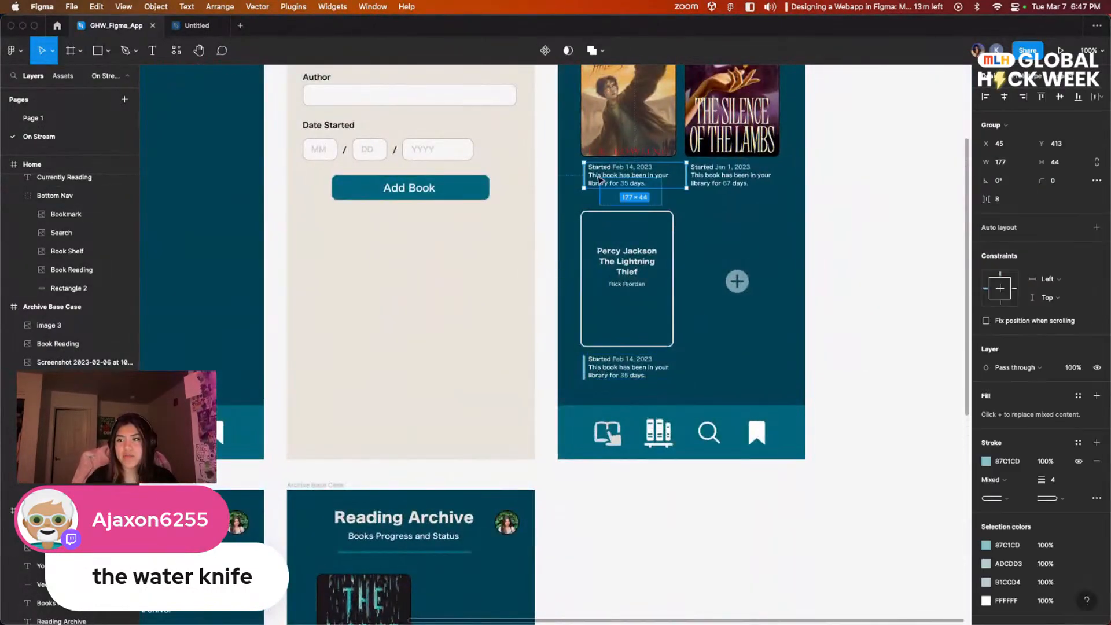
left_click(676, 199)
left_click(647, 178)
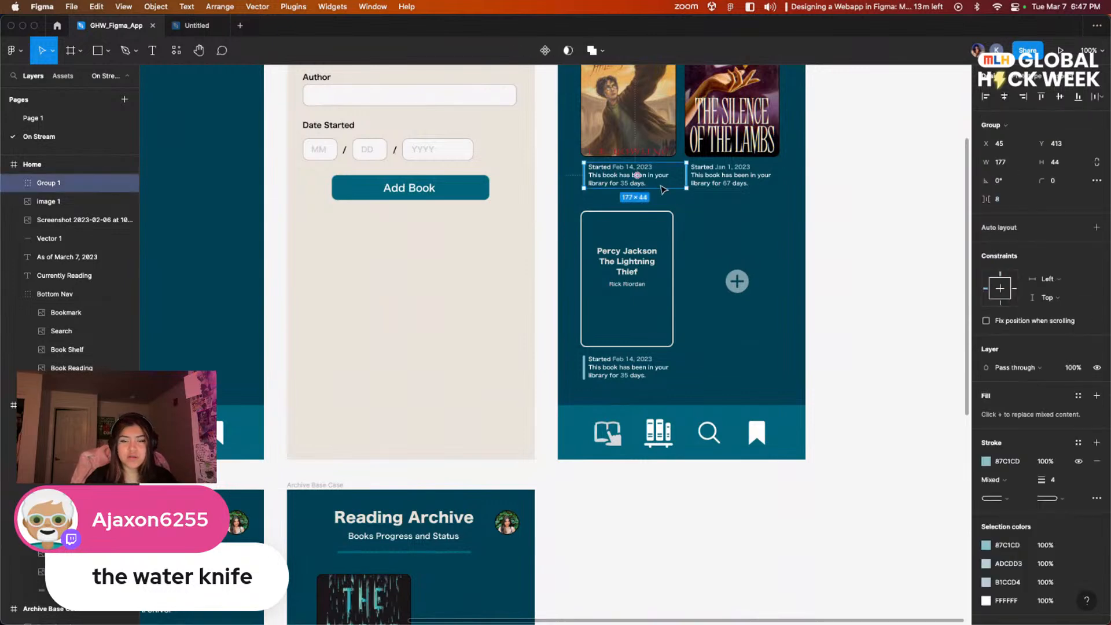
scroll(558, 292, "down", 5)
scroll(557, 292, "right", 1)
left_click(500, 473)
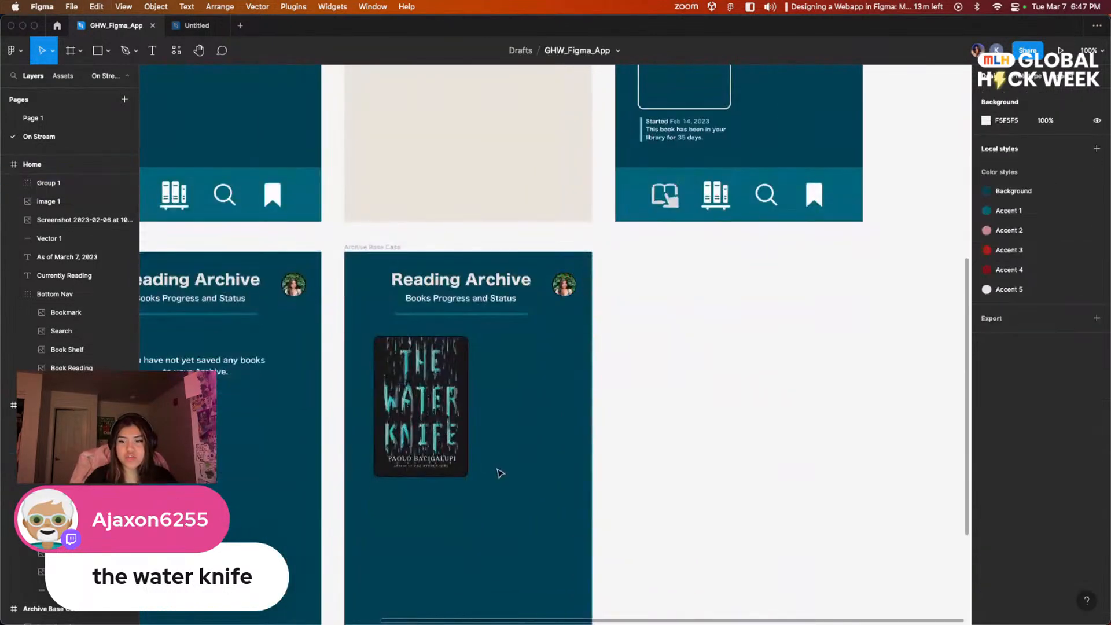
key("ctrl+v")
left_click_drag(580, 343, 454, 493)
left_click(472, 528)
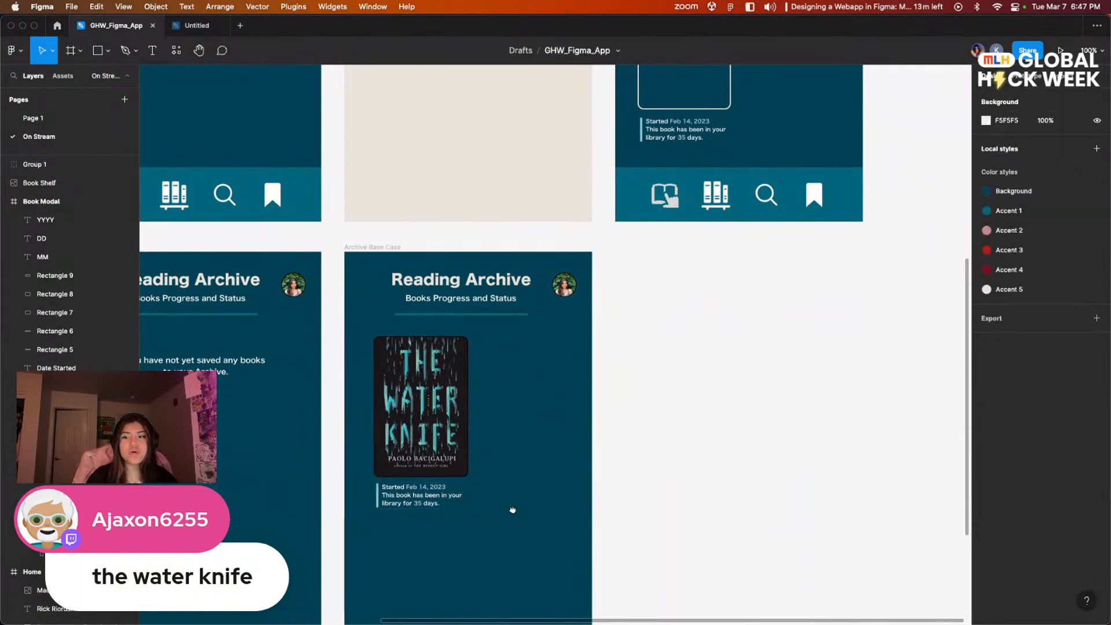
Step: Recolour the vertical bar beside The Water Knife caption to green 76CB4F
scroll(516, 515, "down", 2)
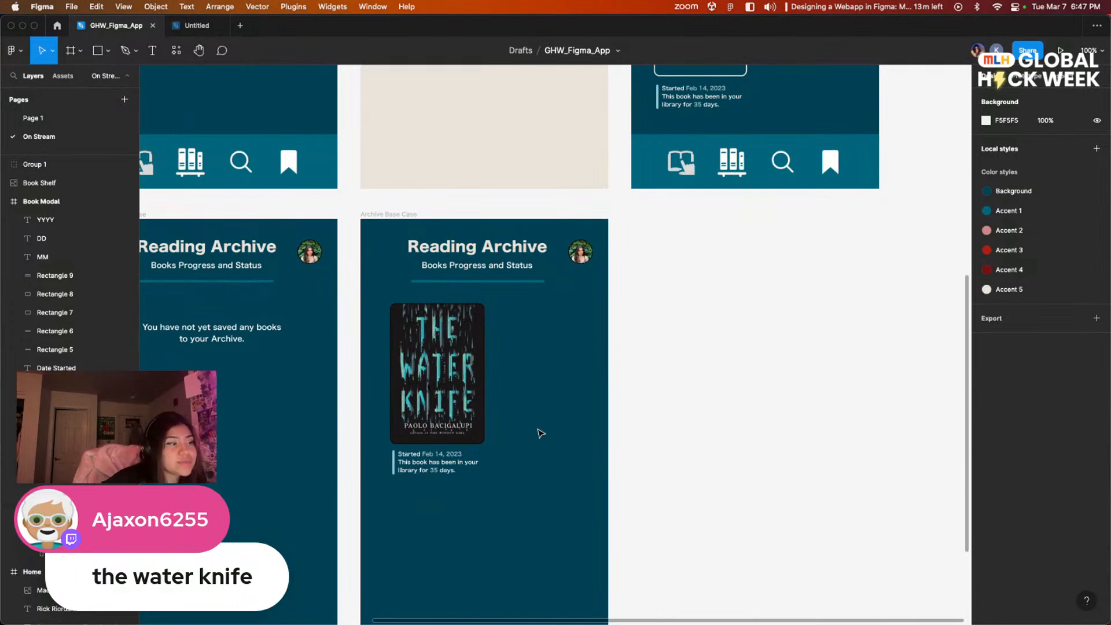
scroll(520, 509, "left", 3)
scroll(521, 509, "down", 1)
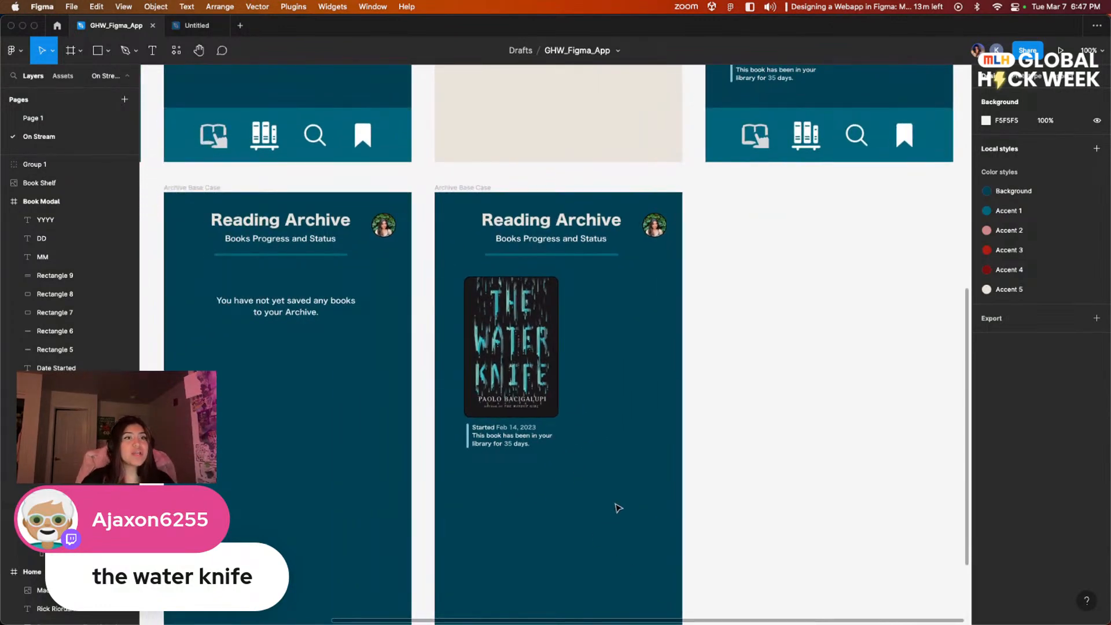
key("super+plus")
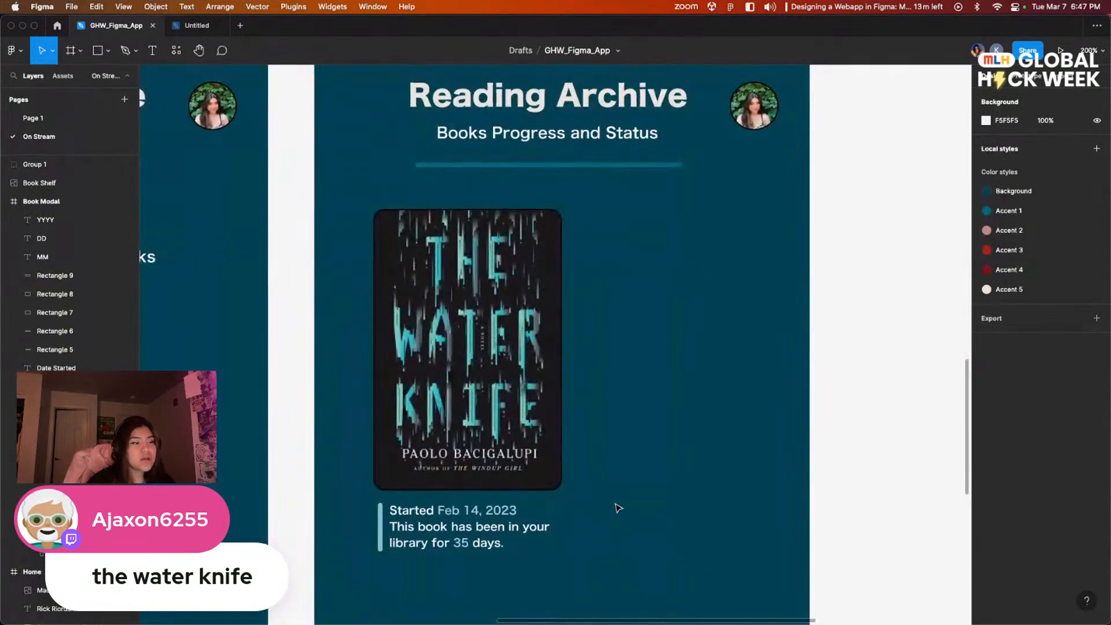
key("super+plus")
scroll(541, 344, "down", 5)
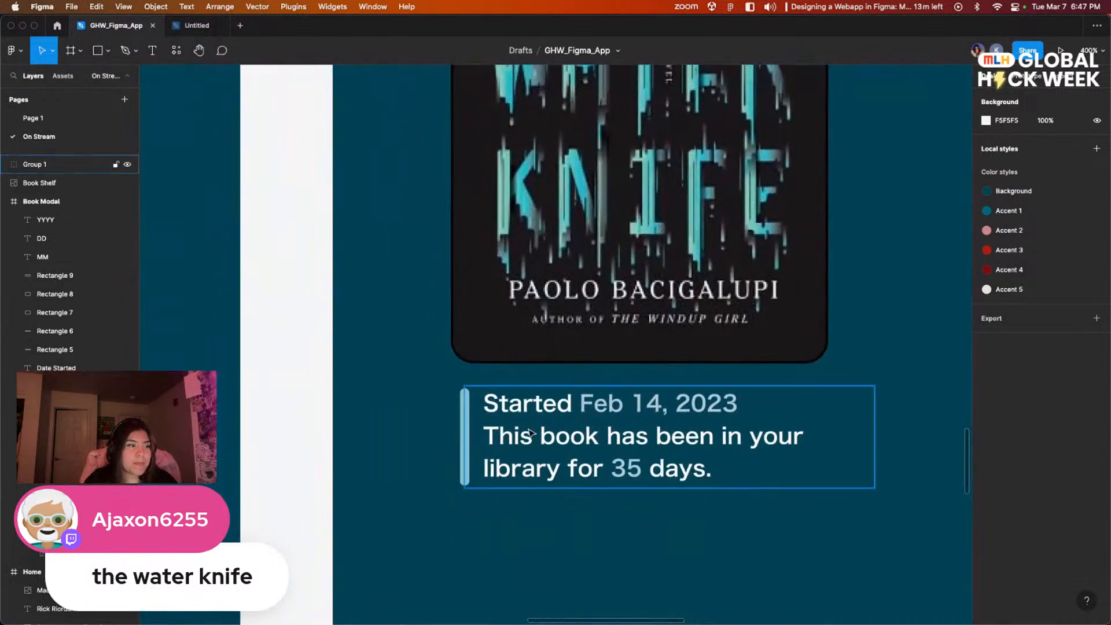
left_click(467, 429)
left_click(457, 431)
left_click(461, 432)
double_click(462, 432)
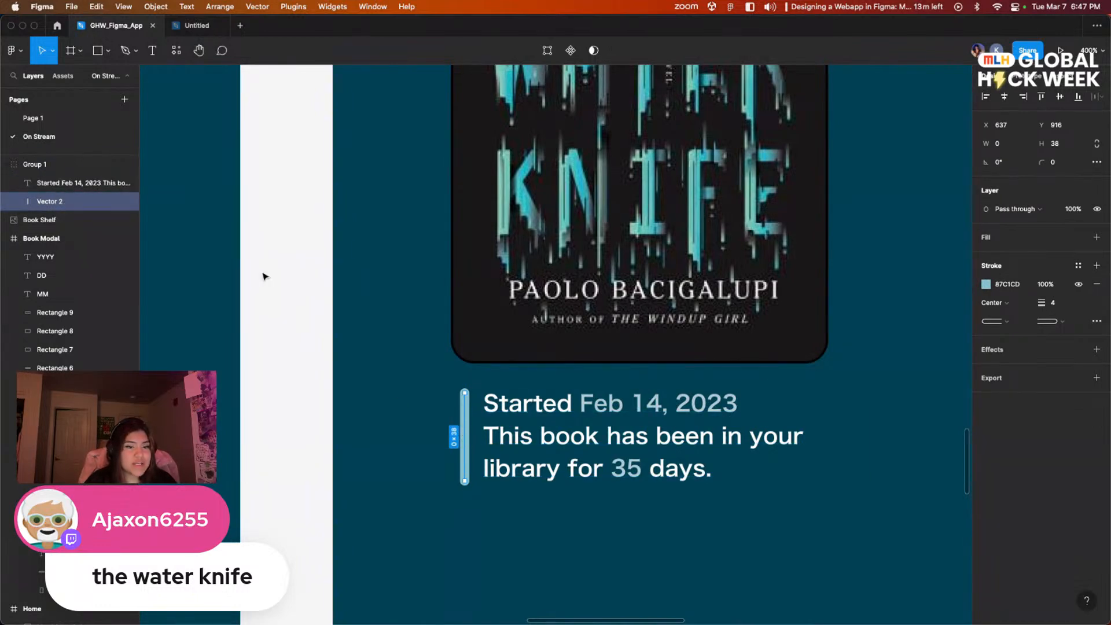
left_click(984, 284)
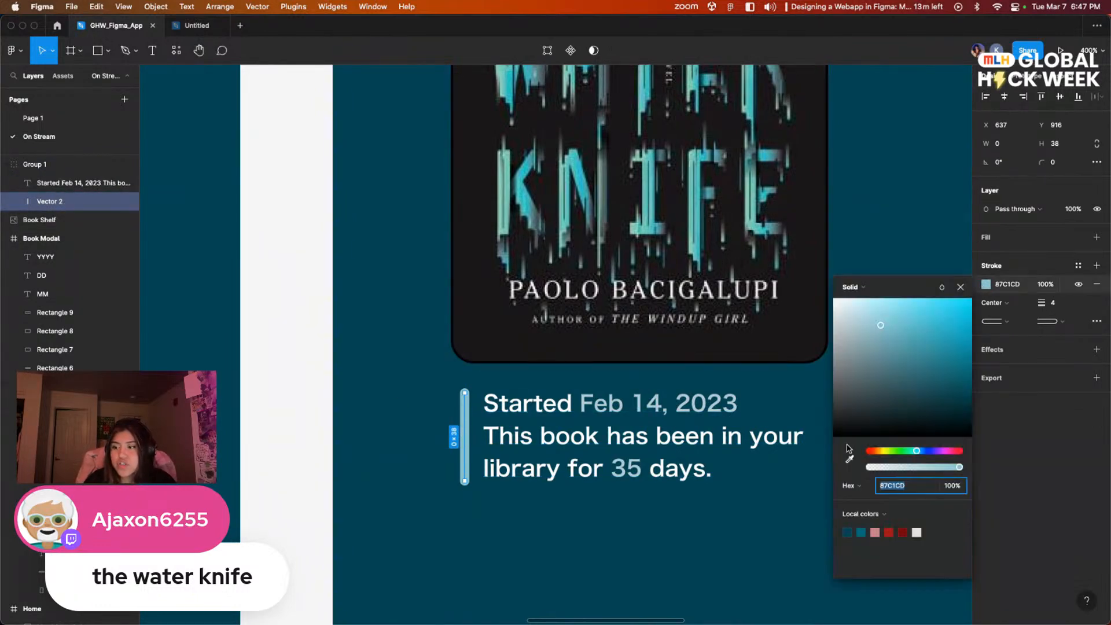
left_click(895, 452)
mouse_move(898, 362)
left_mouse_down()
mouse_move(875, 330)
mouse_move(849, 332)
mouse_move(926, 323)
mouse_move(918, 331)
left_mouse_up()
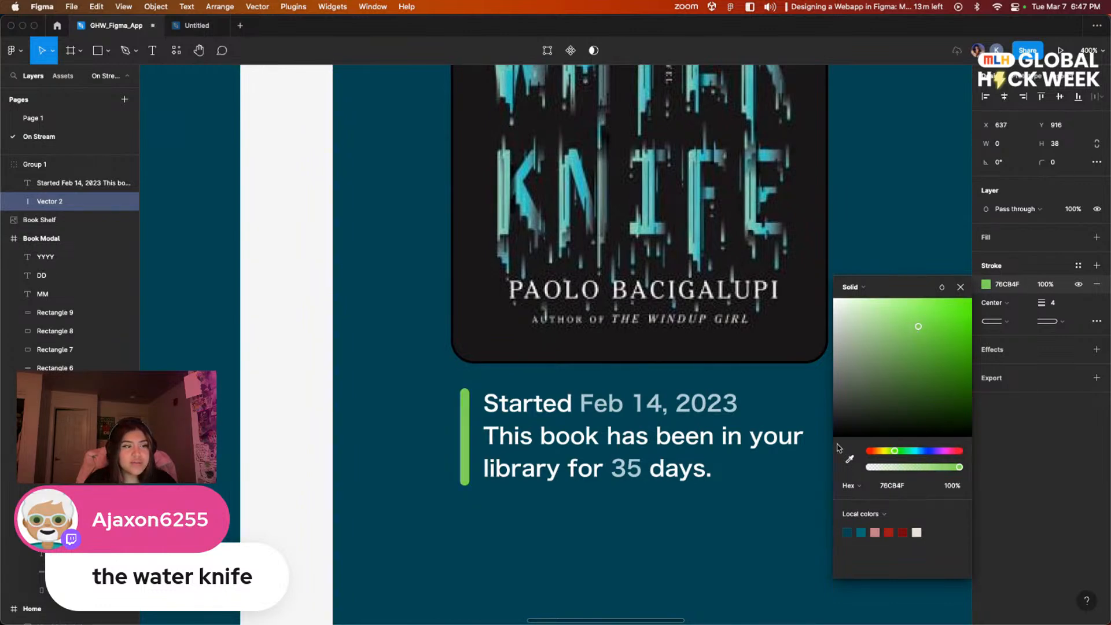
left_click(753, 524)
Step: Replace the word "Started" with "Completed" in the caption under The Water Knife cover
scroll(759, 526, "down", 2)
scroll(758, 526, "right", 2)
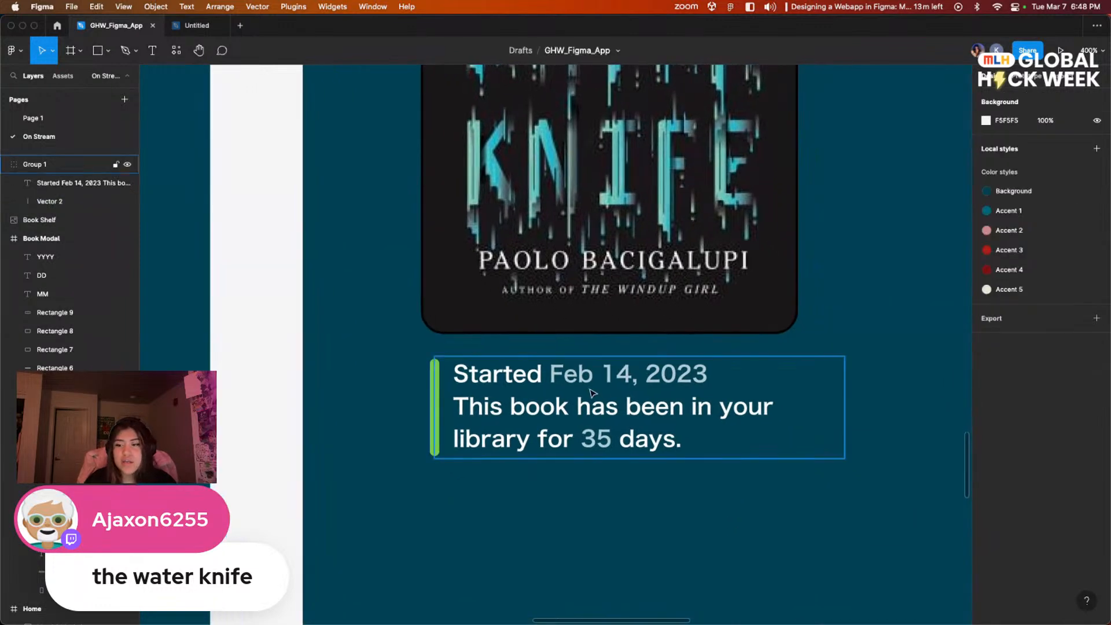
left_click(512, 373)
double_click(512, 373)
left_click(512, 373)
double_click(514, 375)
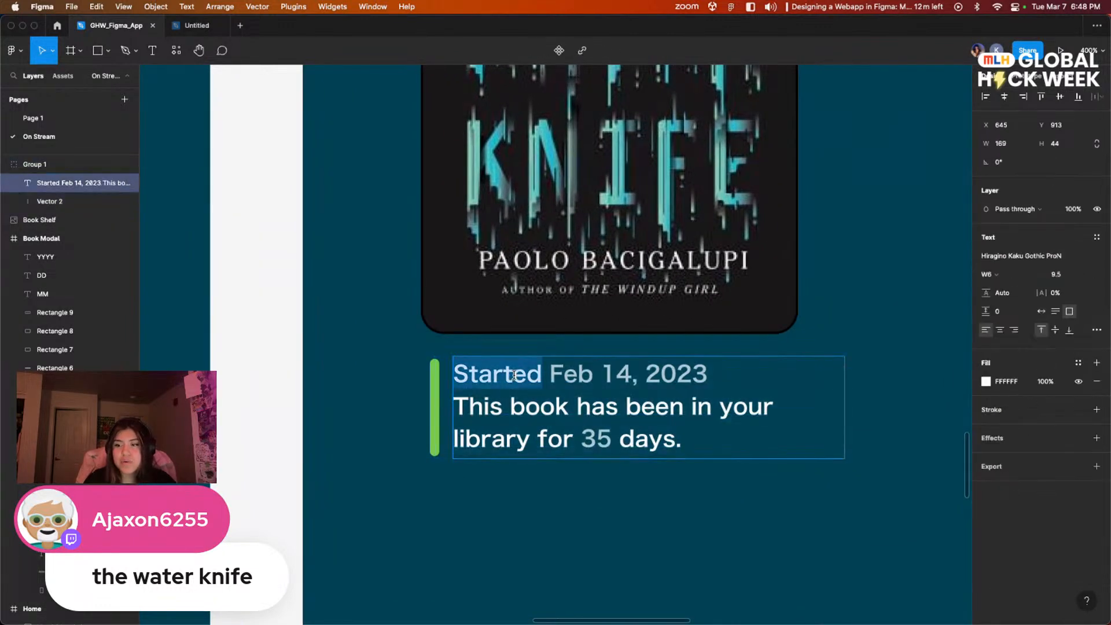
type("Complete")
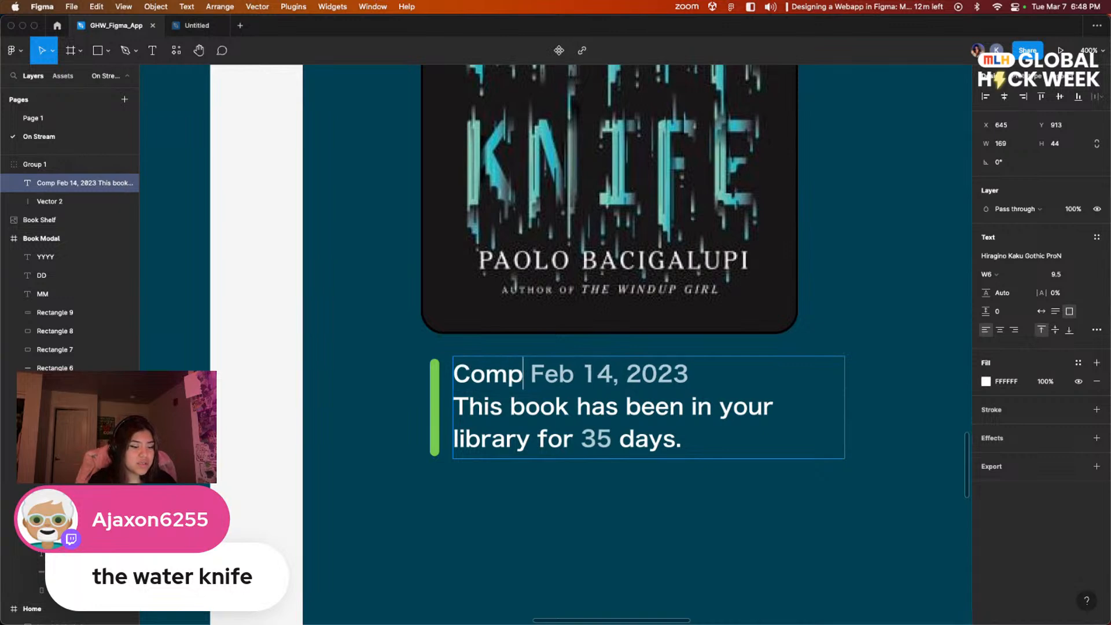
type("d")
key("Escape")
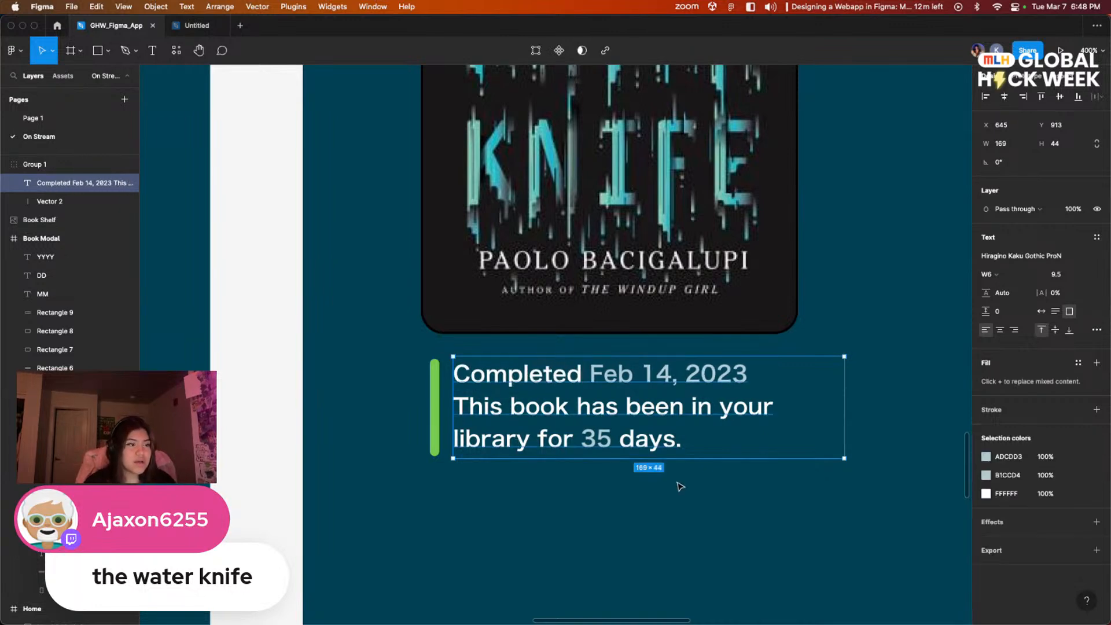
Step: Examine the status captions under the covers in The Archive frame on Page 1 and return to the On Stream page
left_click(50, 118)
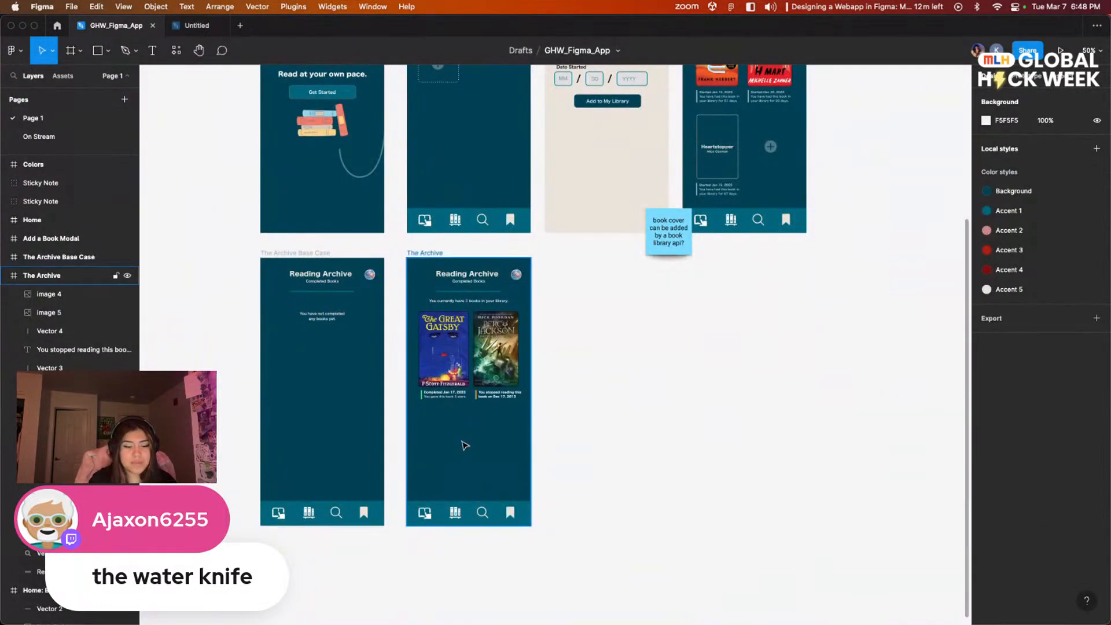
key("super+plus")
key("super+plus")
scroll(468, 391, "left", 10)
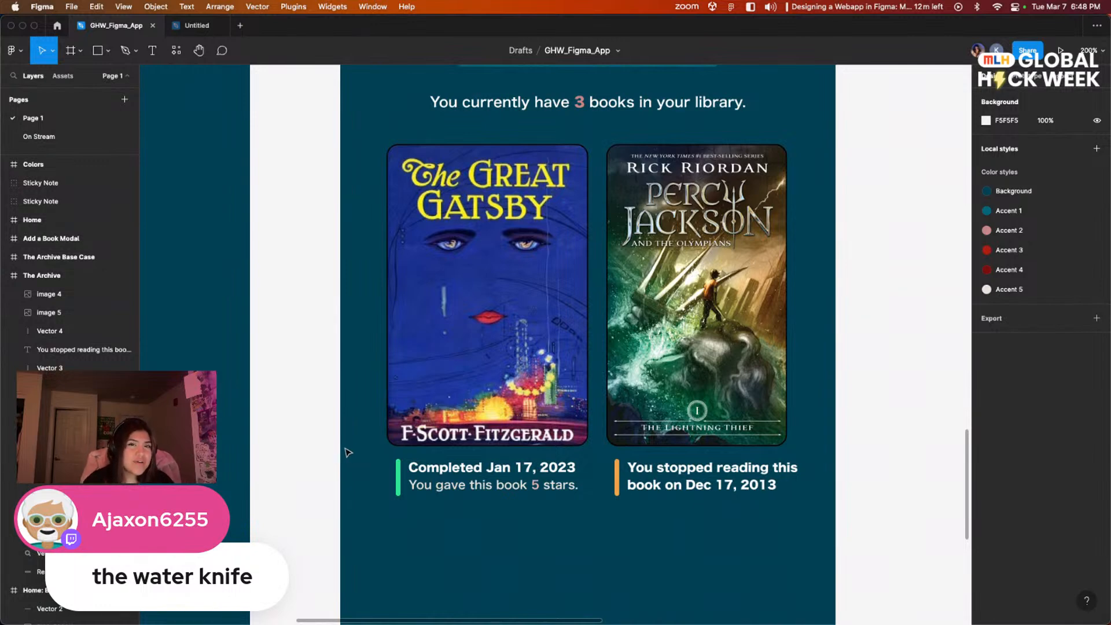
scroll(439, 323, "left", 2)
scroll(440, 324, "up", 1)
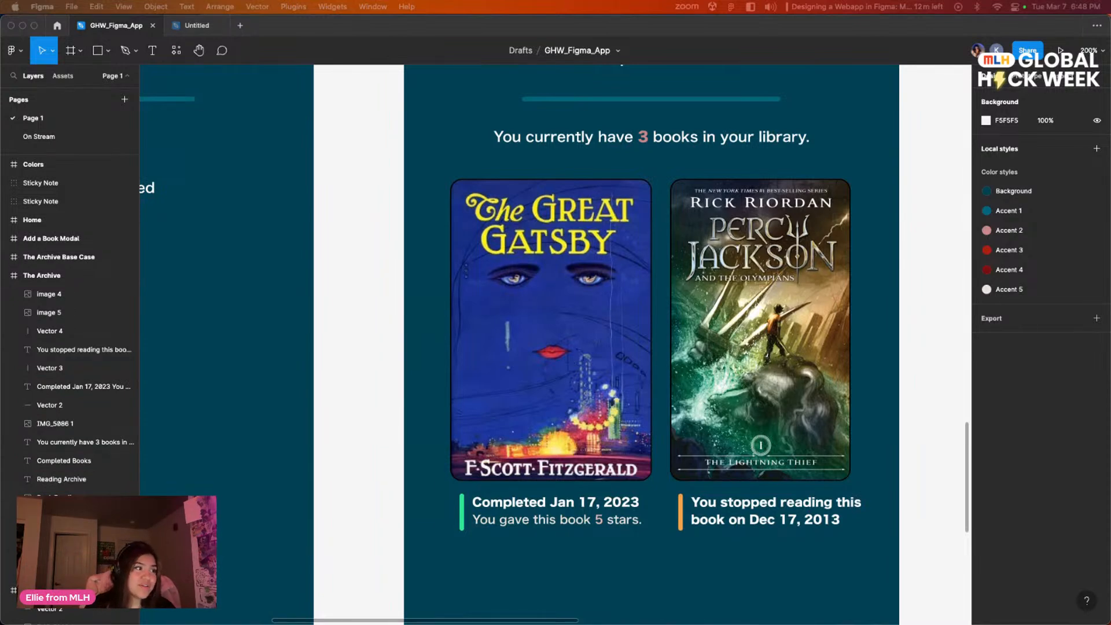
left_click(36, 136)
Step: Replace the library-days sentence in The Water Knife caption with "You rated this book 5 stars."
scroll(429, 366, "left", 2)
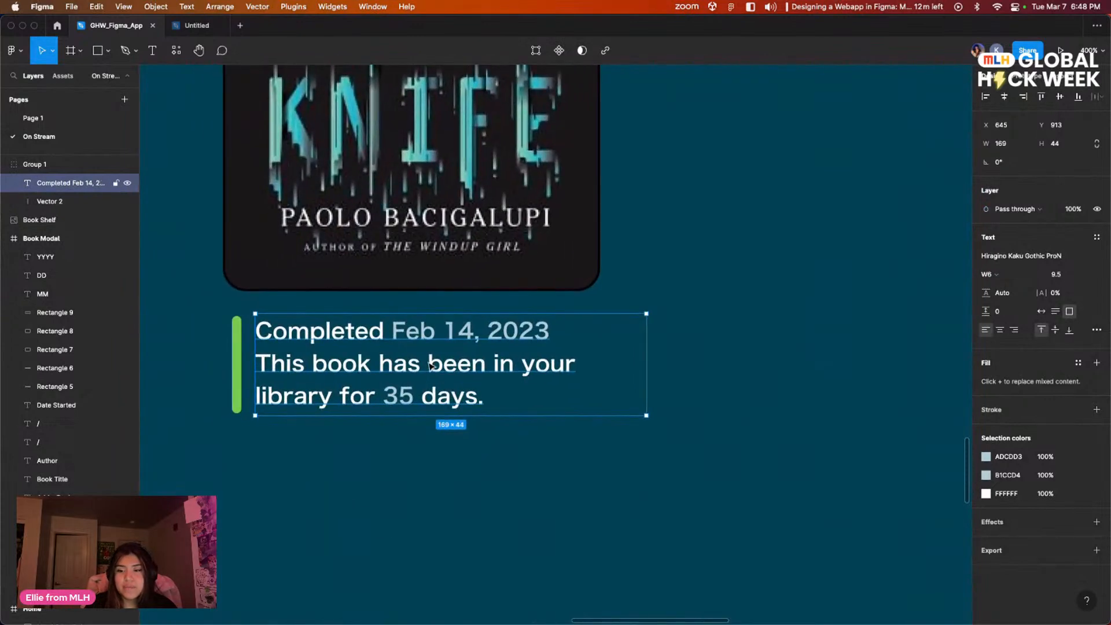
double_click(469, 402)
left_click_drag(485, 399, 266, 372)
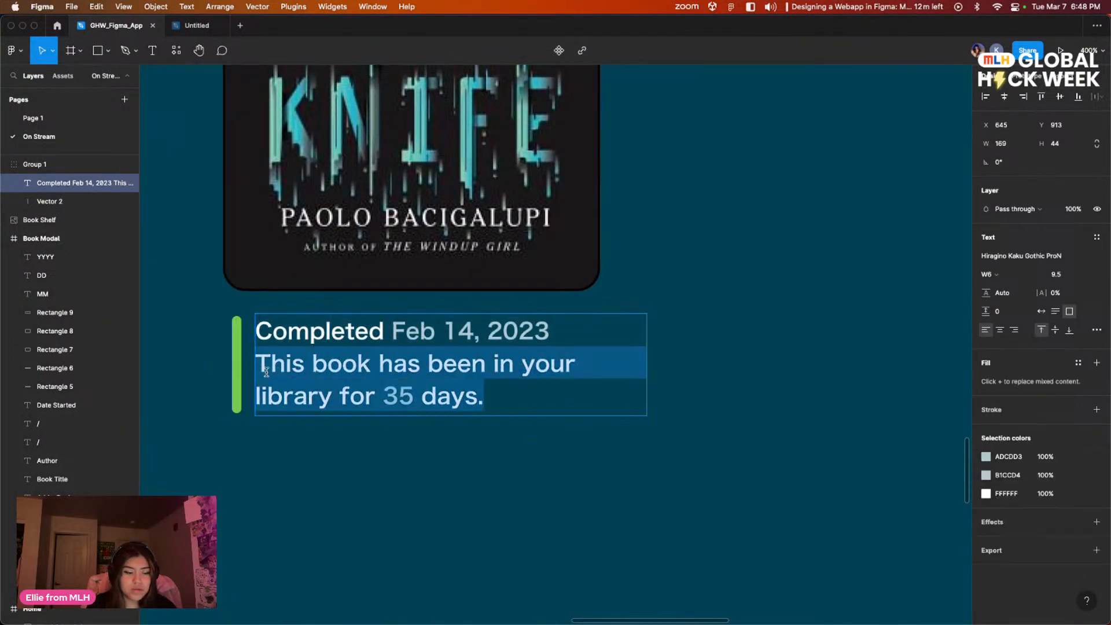
type("You ratedt")
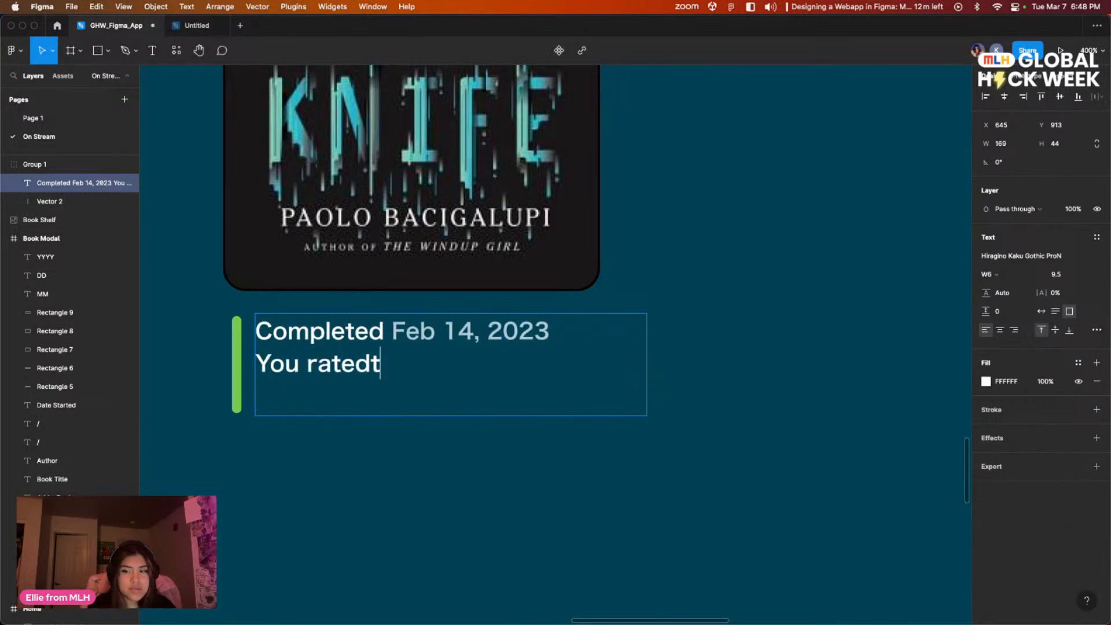
key("BackSpace")
type("this book ")
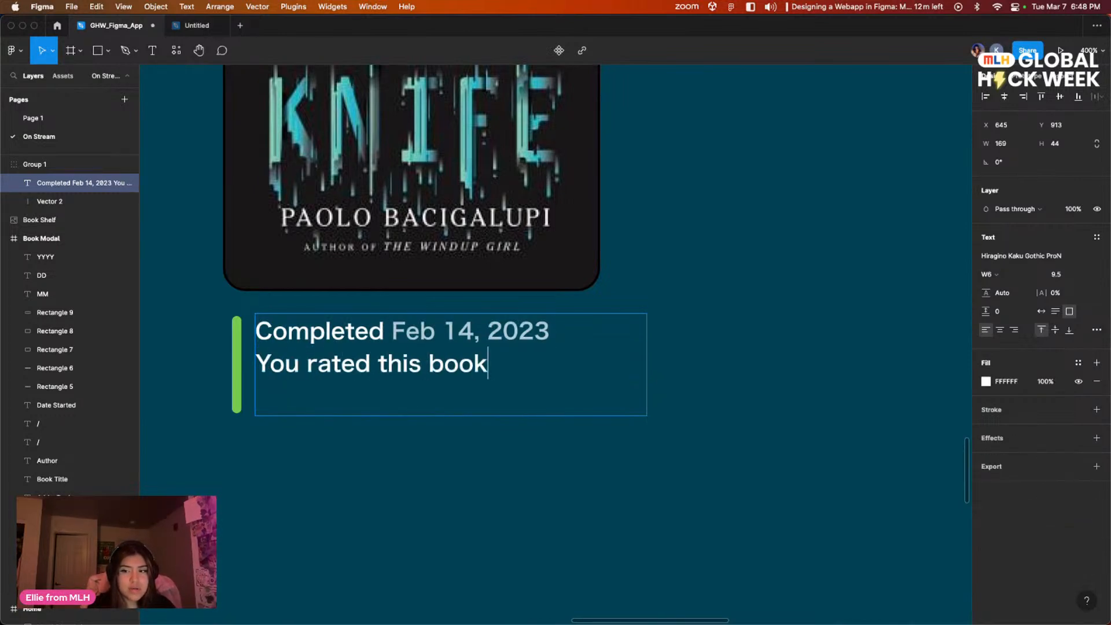
type("5 stars,")
key("BackSpace")
type(".")
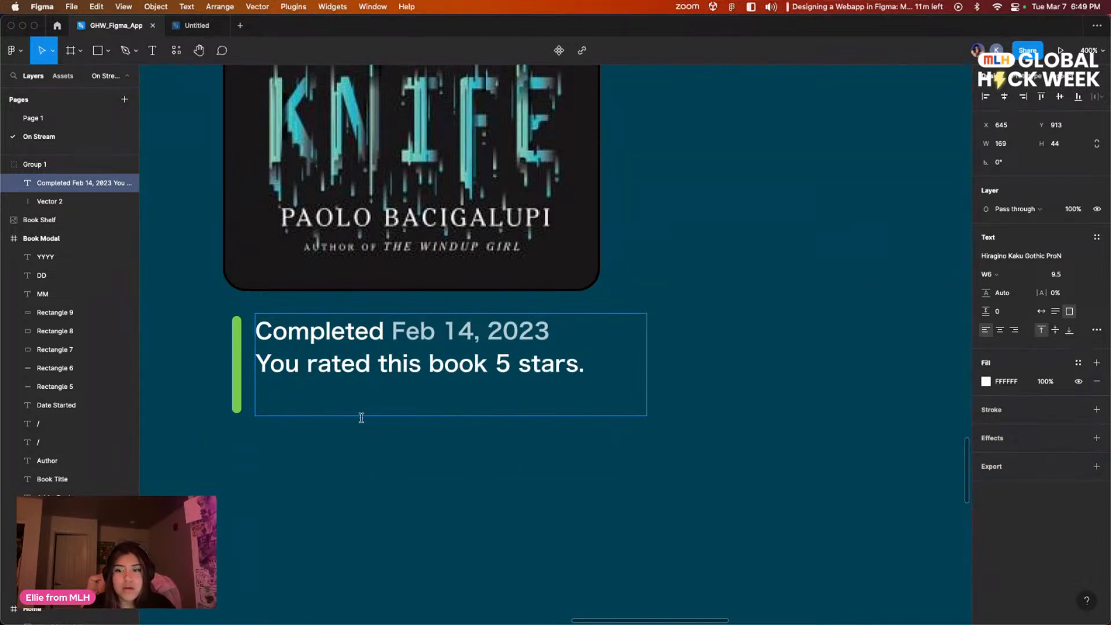
key("Escape")
Step: Shorten the green bar beside The Water Knife caption to a height of 26 to match the two text lines
left_click(238, 408)
left_click_drag(238, 410, 237, 379)
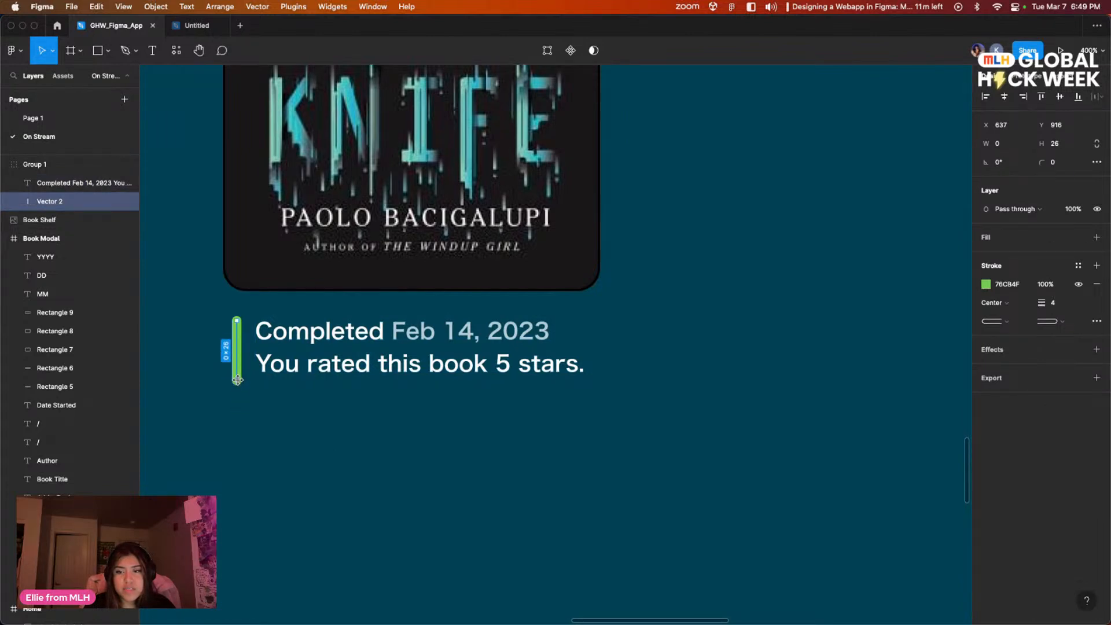
left_click(327, 431)
Step: Colour the number 5 in the star-rating sentence light green 7DCE8F
scroll(498, 439, "up", 4)
left_click(512, 456)
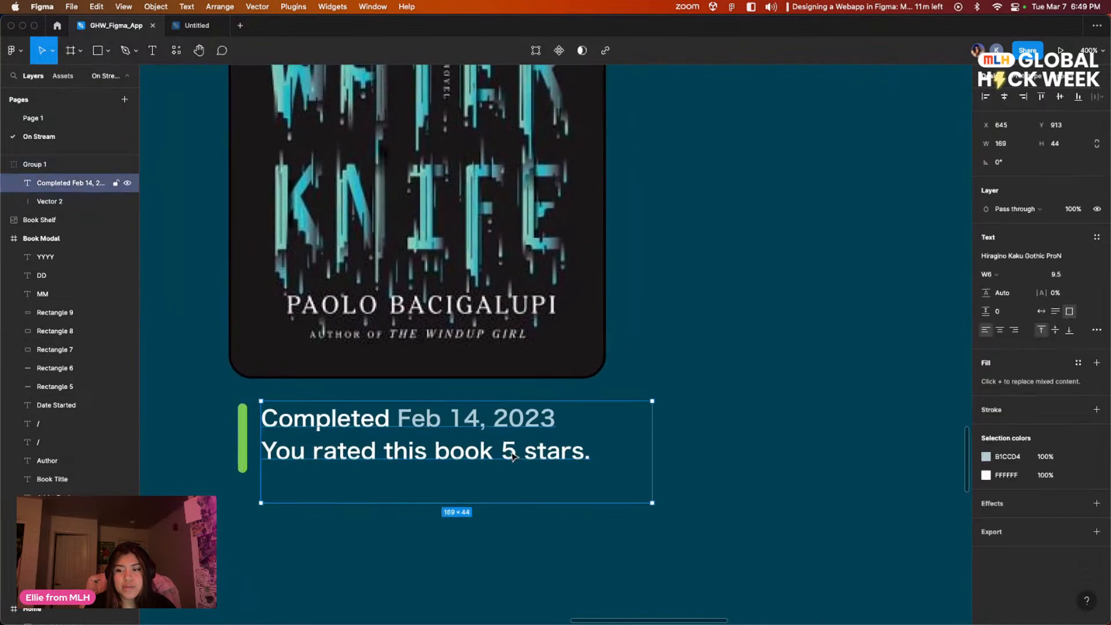
triple_click(512, 457)
double_click(512, 455)
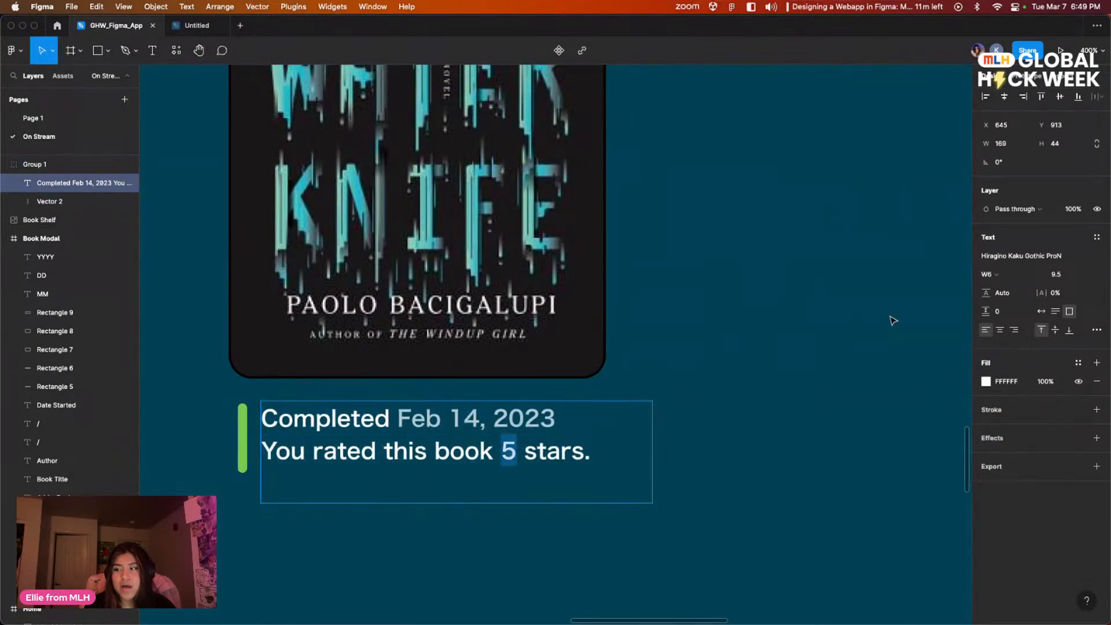
left_click(984, 381)
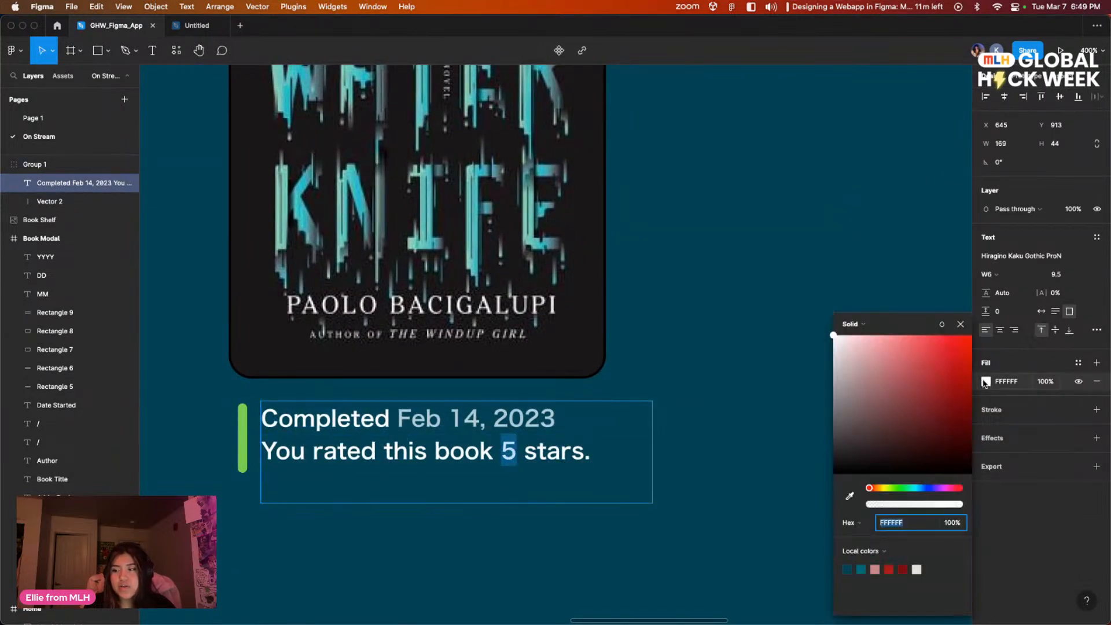
left_click(902, 487)
left_click_drag(906, 393, 888, 362)
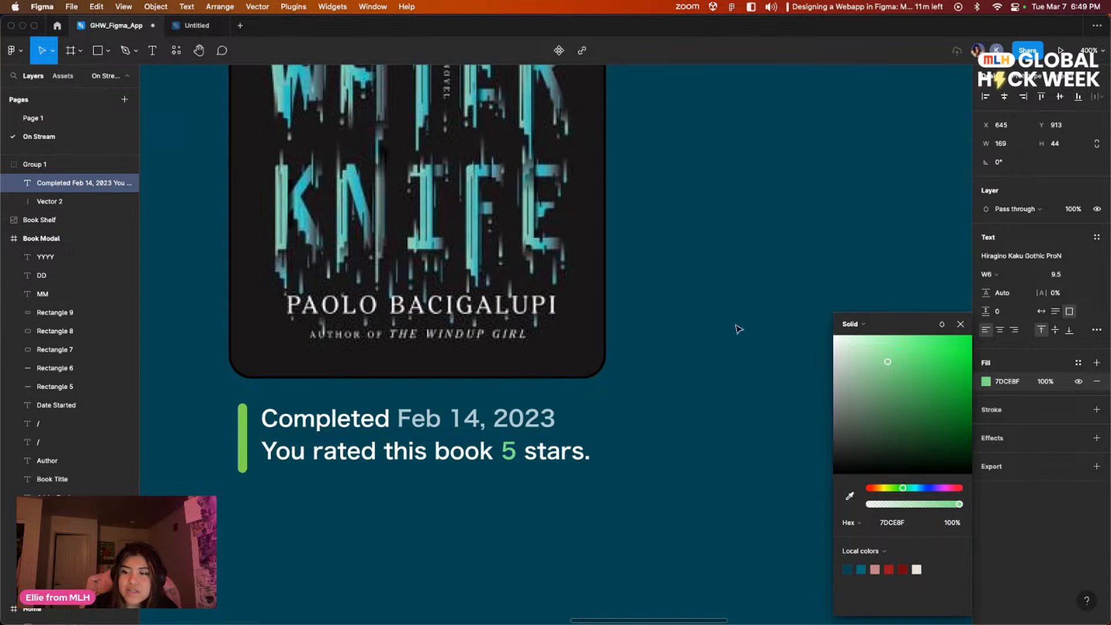
left_click(803, 353)
Step: Examine the finished Water Knife caption and compare the archive frame with the other app screens
left_click(761, 349)
mouse_move(761, 349)
left_mouse_down()
mouse_move(736, 347)
mouse_move(769, 359)
left_mouse_up()
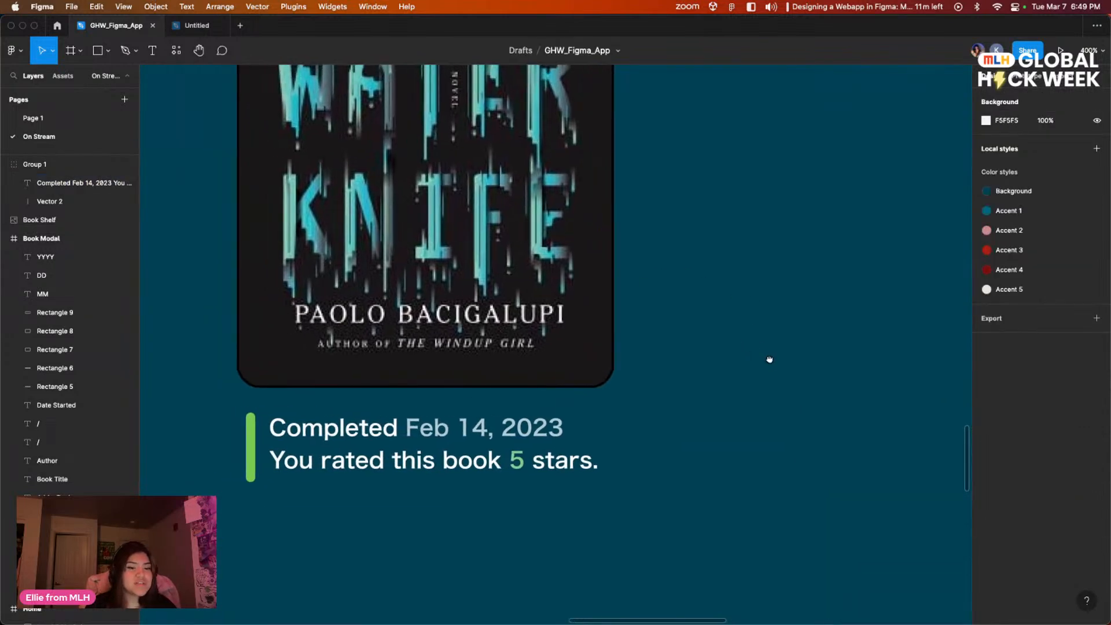
key("minus")
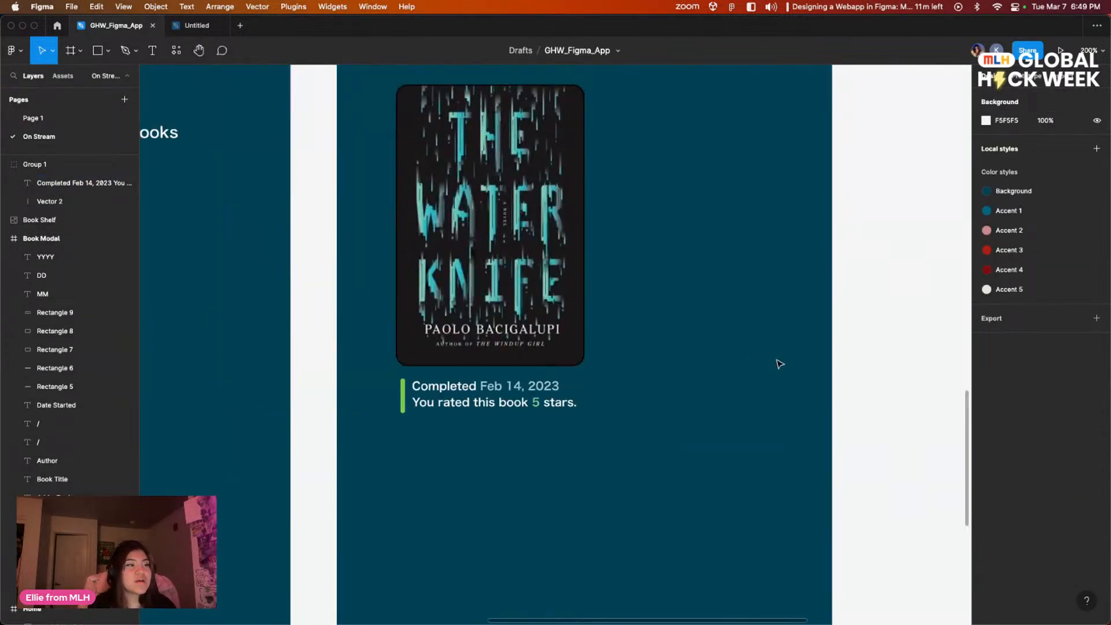
left_click_drag(424, 420, 435, 423)
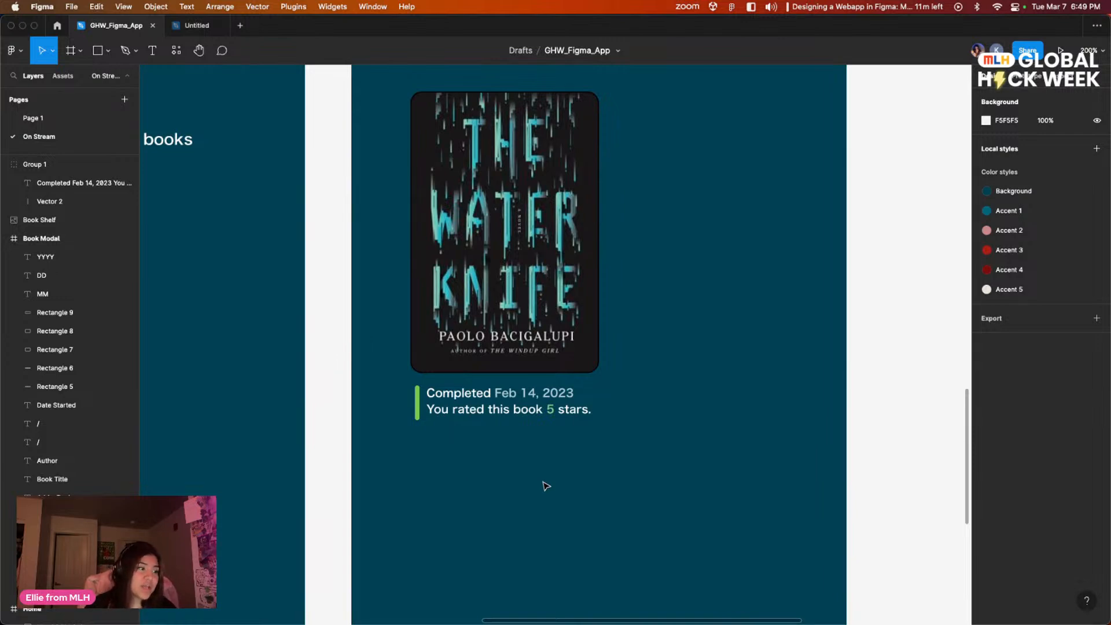
left_click_drag(752, 354, 823, 494)
left_click_drag(691, 389, 943, 393)
left_click_drag(920, 433, 658, 339)
left_click_drag(776, 308, 697, 407)
left_click_drag(741, 340, 731, 303)
left_click_drag(822, 367, 881, 339)
scroll(880, 339, "down", 5)
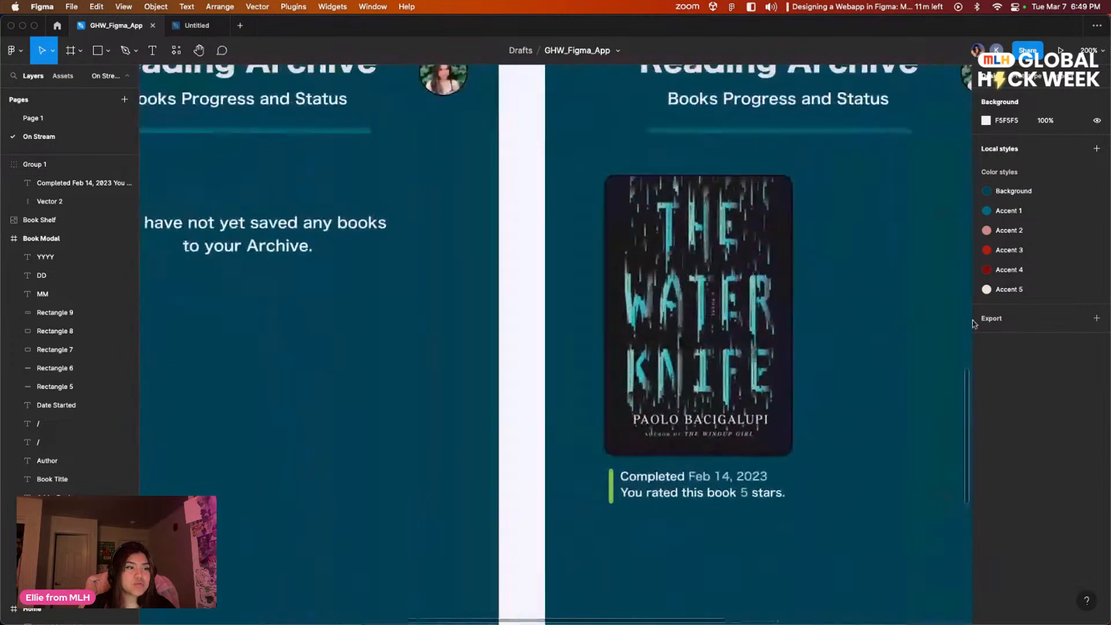
key("minus")
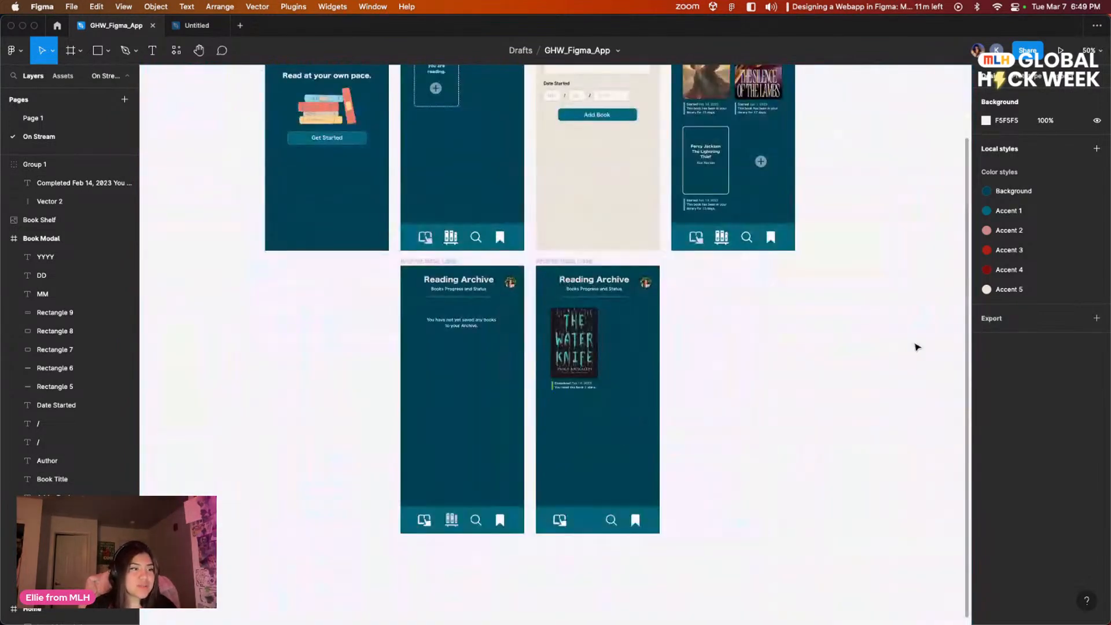
left_click_drag(849, 325, 790, 365)
left_click_drag(618, 334, 626, 383)
left_click_drag(793, 343, 818, 332)
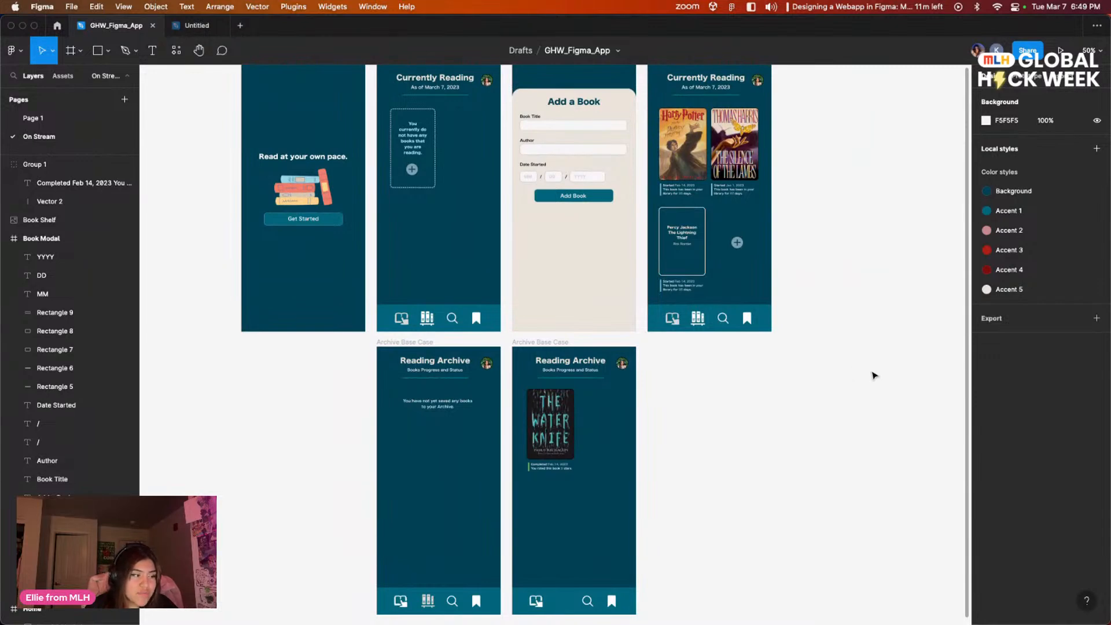
left_click_drag(675, 403, 727, 420)
left_click_drag(894, 348, 861, 377)
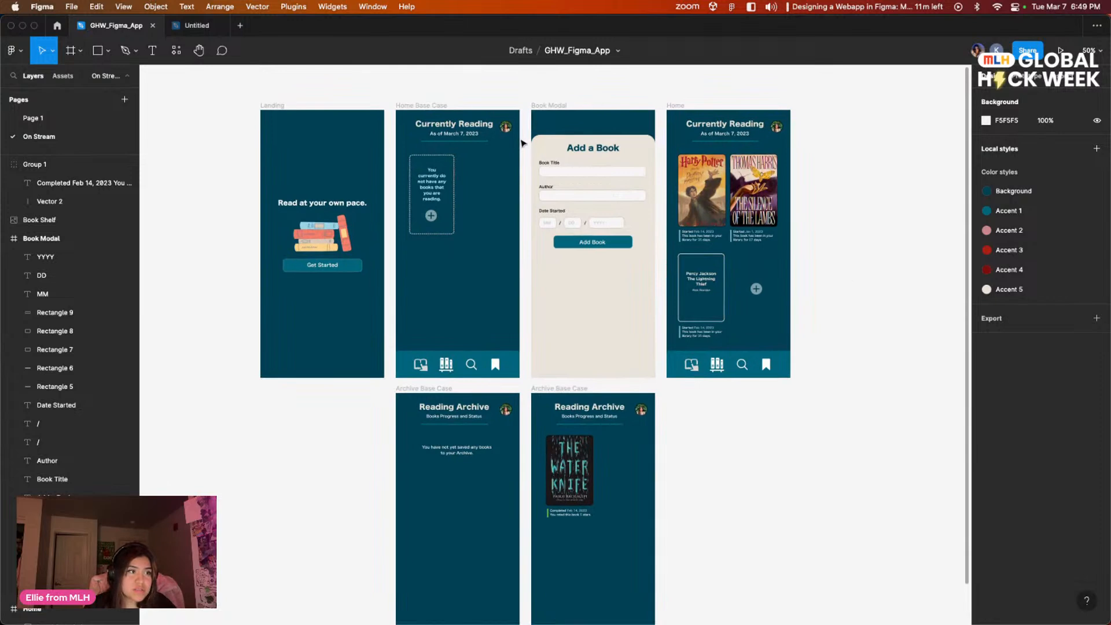
Step: Examine the Home, Book Modal and Home Base Case frames up close, ending at the archive frames
key("shift+0")
right_click(862, 319)
key("Escape")
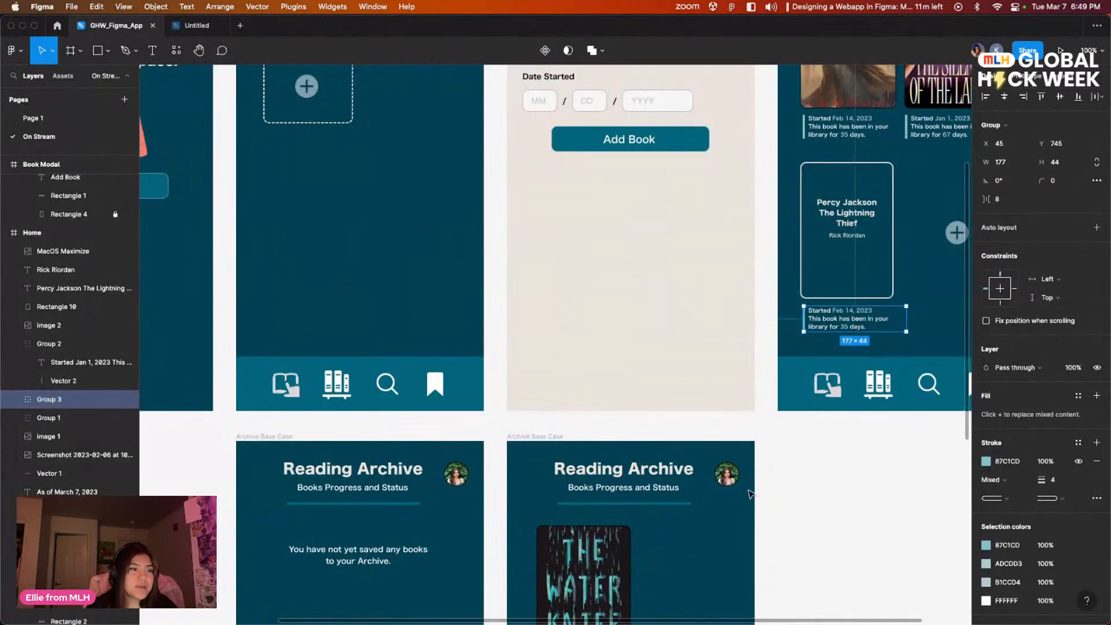
left_click(802, 491)
scroll(762, 389, "up", 5)
scroll(762, 389, "right", 4)
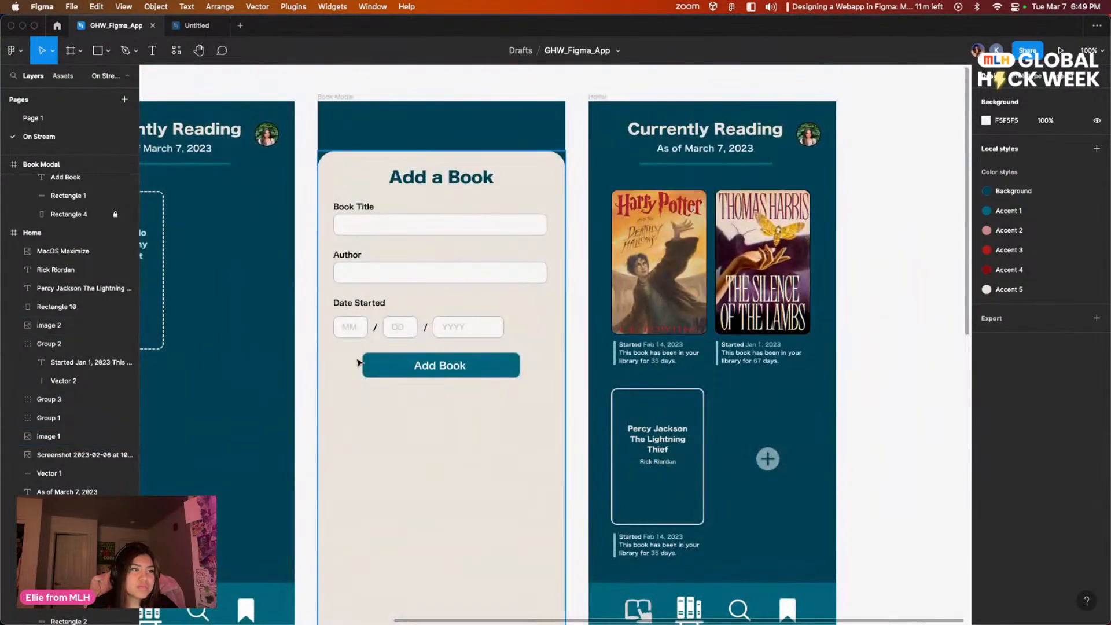
left_click_drag(398, 365, 599, 369)
left_click_drag(410, 406, 447, 382)
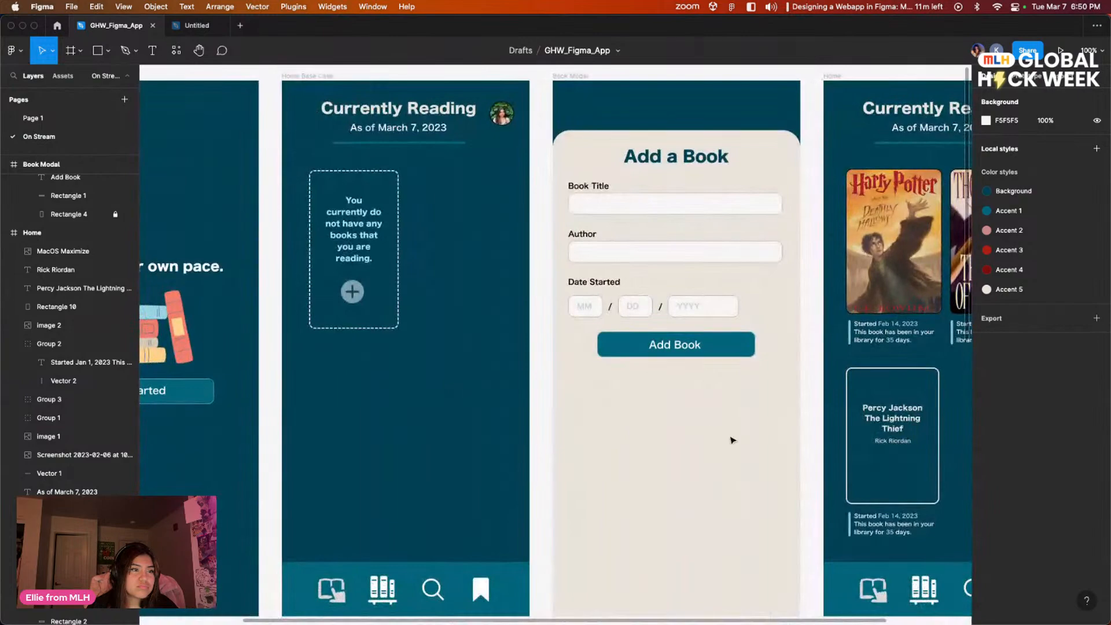
left_click_drag(734, 439, 438, 376)
scroll(285, 332, "left", 7)
scroll(284, 332, "down", 4)
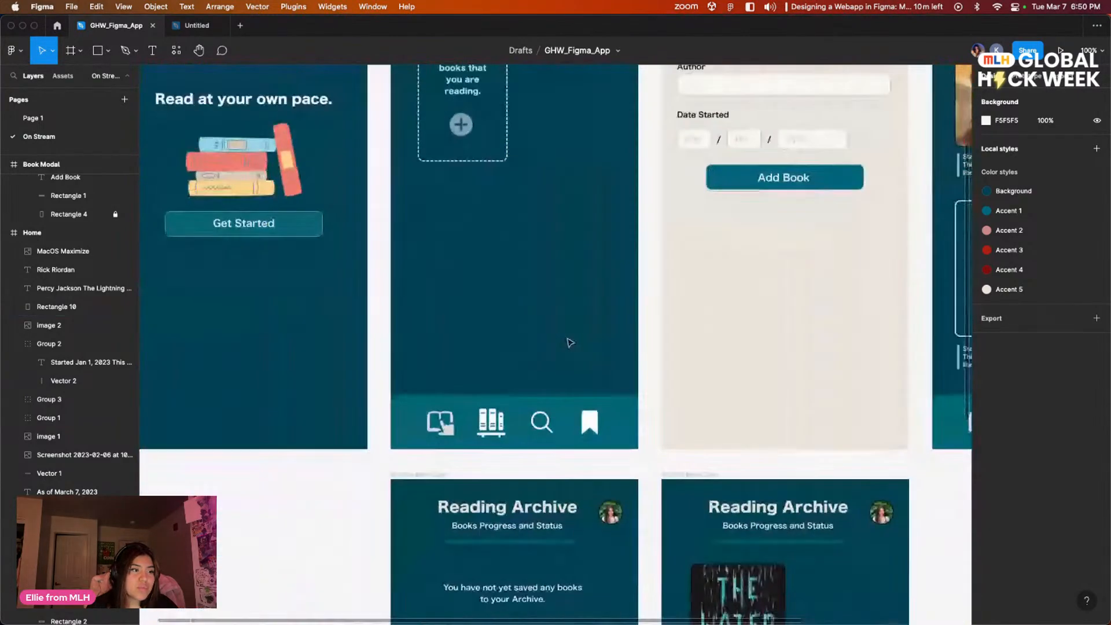
Step: Compare the empty and filled Reading Archive frames with the Book Modal, Home and Landing frames
scroll(492, 414, "down", 4)
scroll(492, 414, "left", 2)
scroll(578, 422, "right", 8)
scroll(652, 443, "down", 4)
scroll(652, 444, "left", 3)
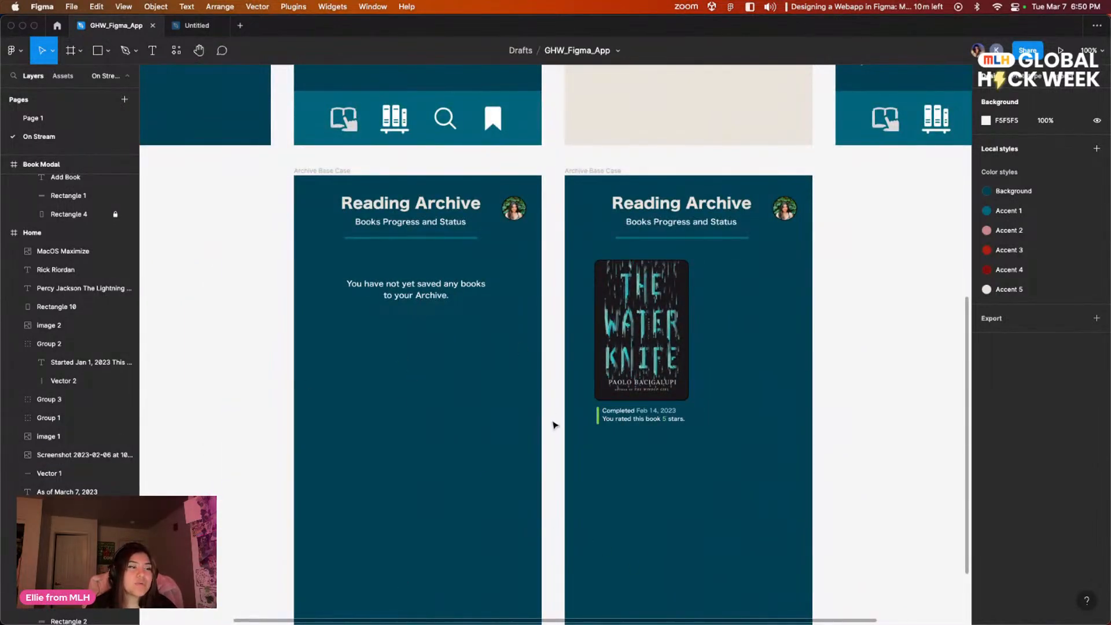
scroll(757, 388, "up", 4)
scroll(757, 387, "right", 8)
scroll(575, 466, "down", 10)
scroll(575, 467, "left", 5)
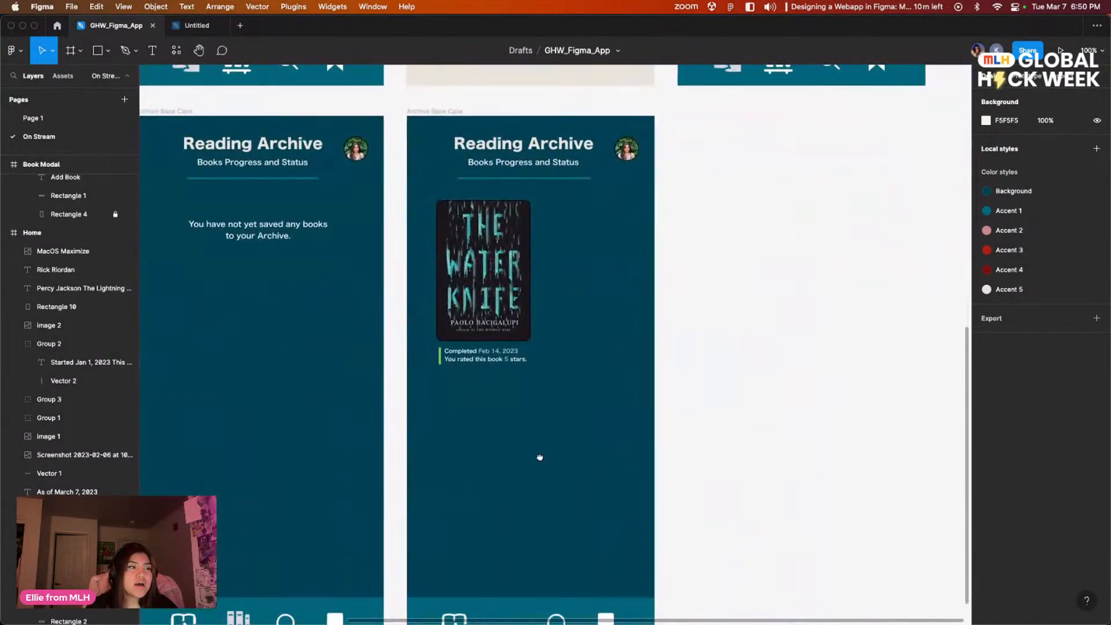
scroll(478, 331, "up", 20)
scroll(478, 331, "right", 8)
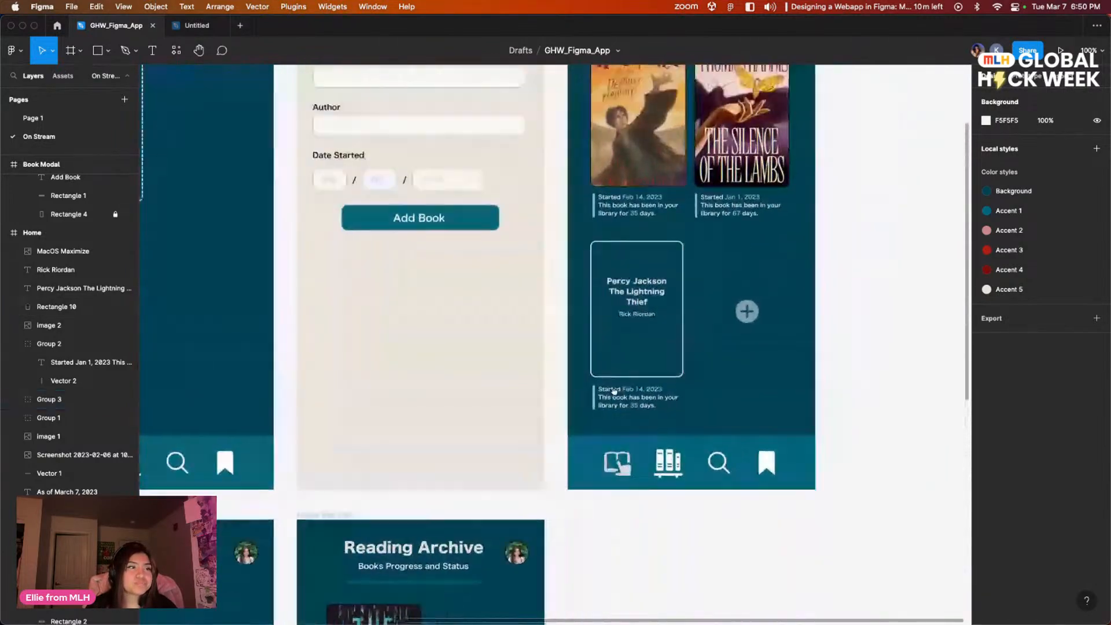
scroll(701, 203, "up", 5)
scroll(508, 247, "right", 5)
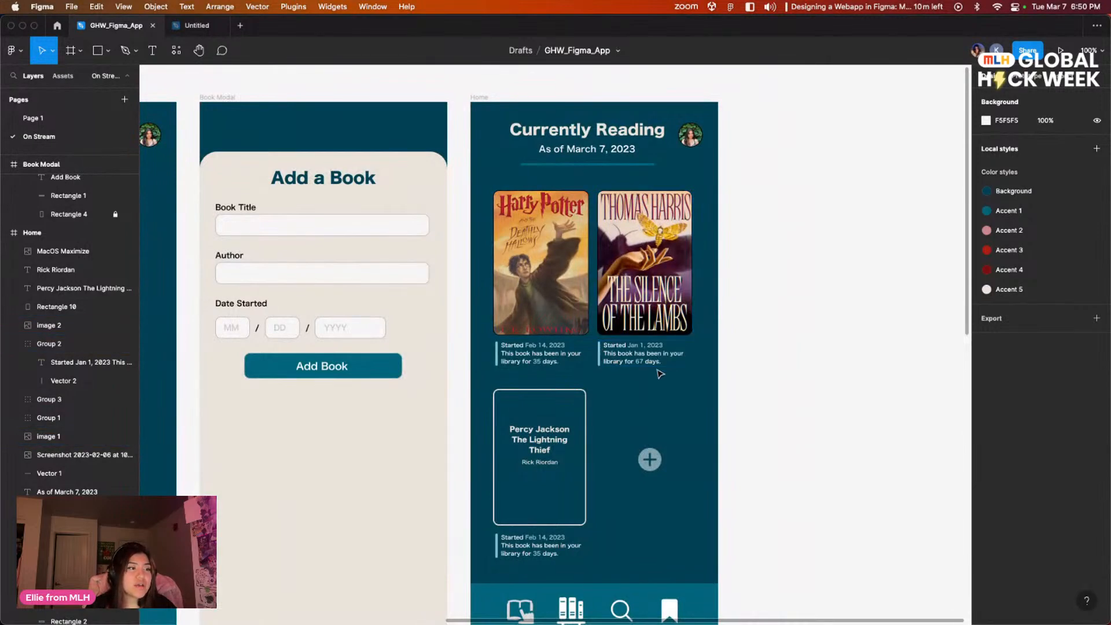
scroll(513, 328, "left", 5)
scroll(513, 329, "down", 1)
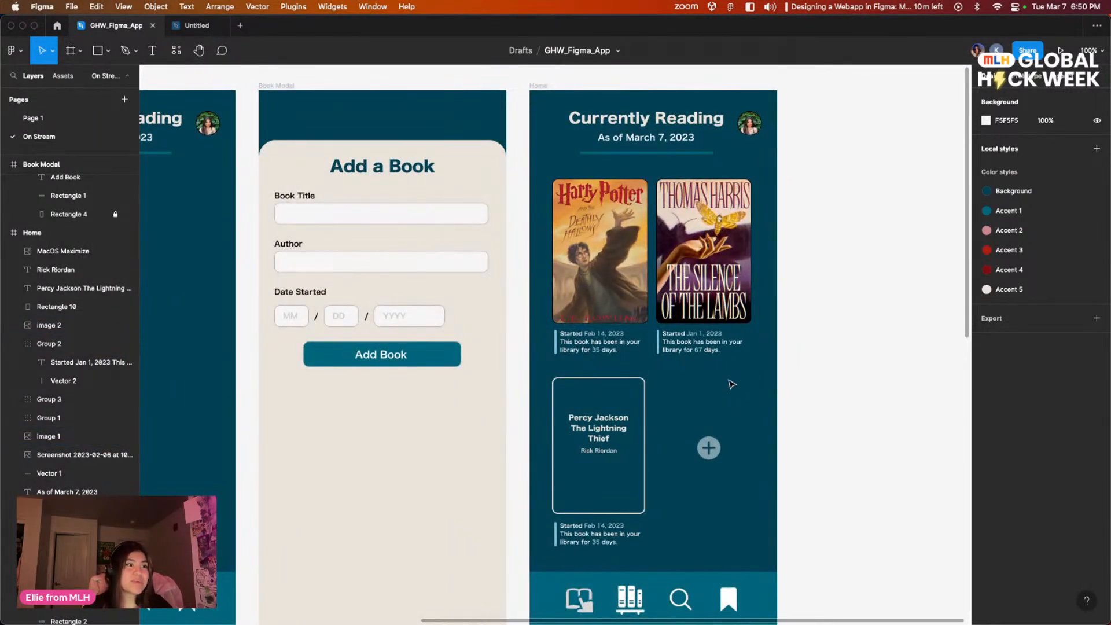
scroll(584, 304, "left", 10)
scroll(584, 305, "down", 5)
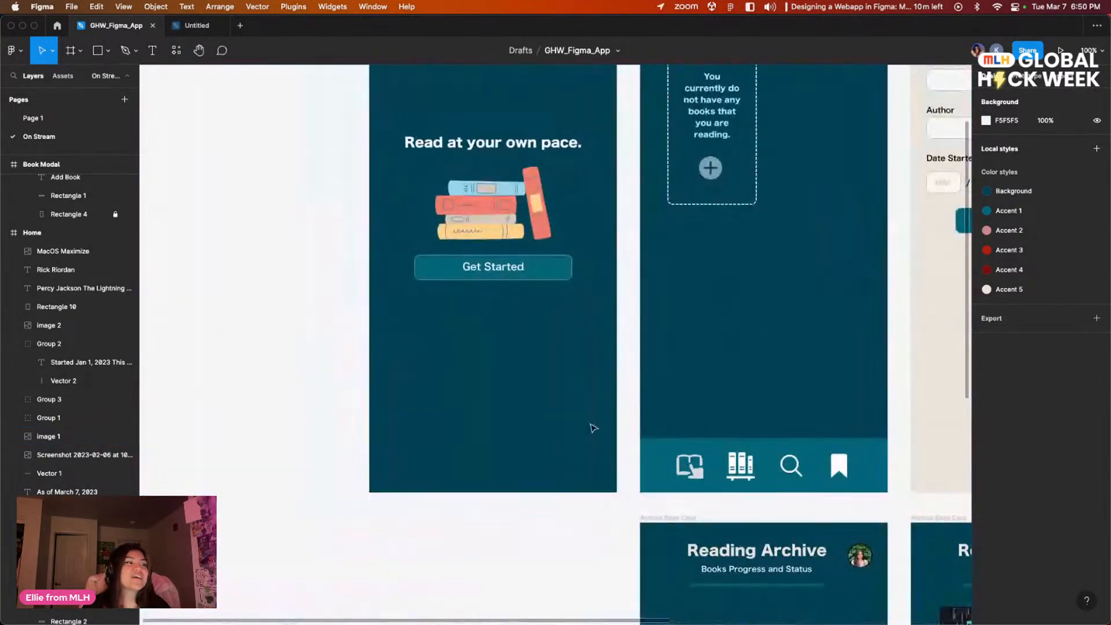
Step: Examine the Water Knife archive entry again alongside the Add a Book form and the Currently Reading screen
scroll(672, 397, "right", 4)
scroll(572, 417, "down", 3)
scroll(637, 451, "right", 2)
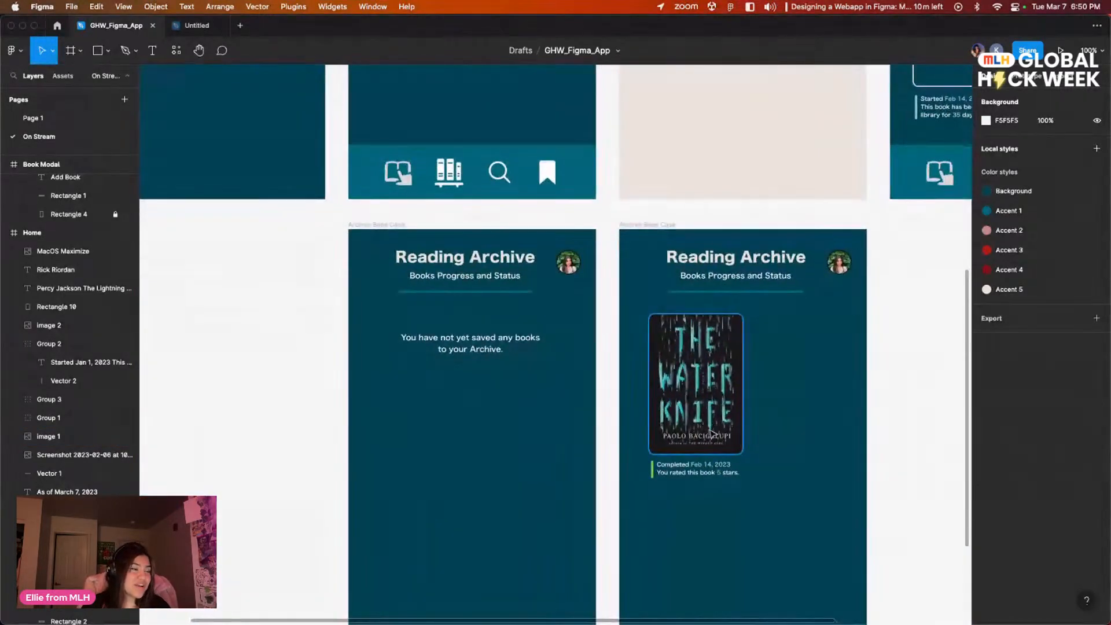
scroll(653, 446, "right", 4)
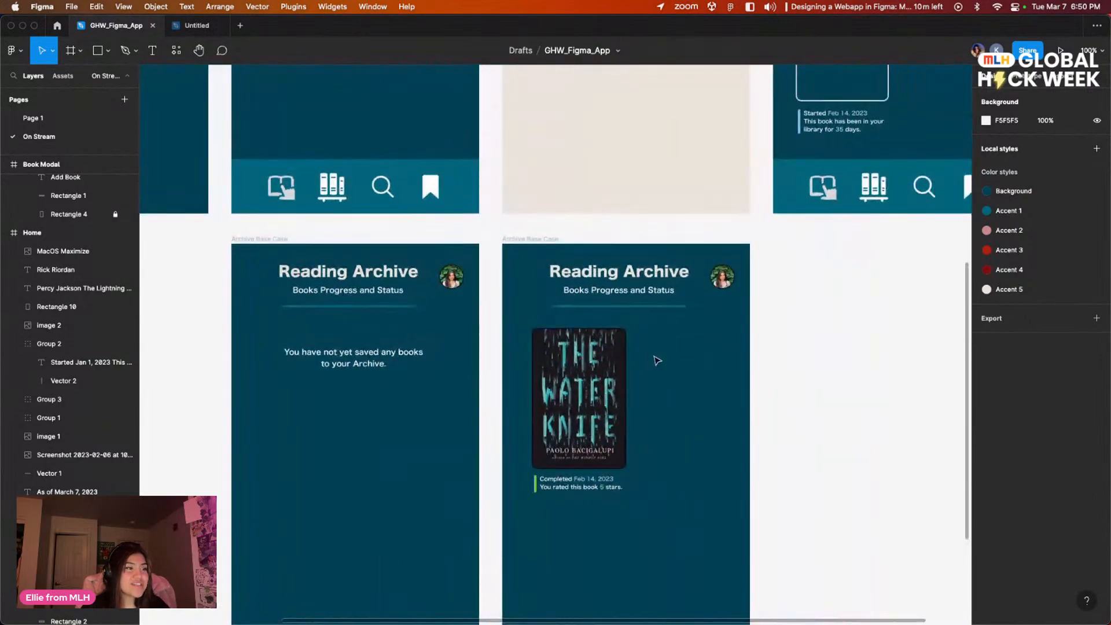
scroll(652, 362, "up", 10)
scroll(653, 362, "right", 5)
scroll(595, 573, "up", 1)
scroll(627, 548, "left", 16)
scroll(627, 548, "down", 8)
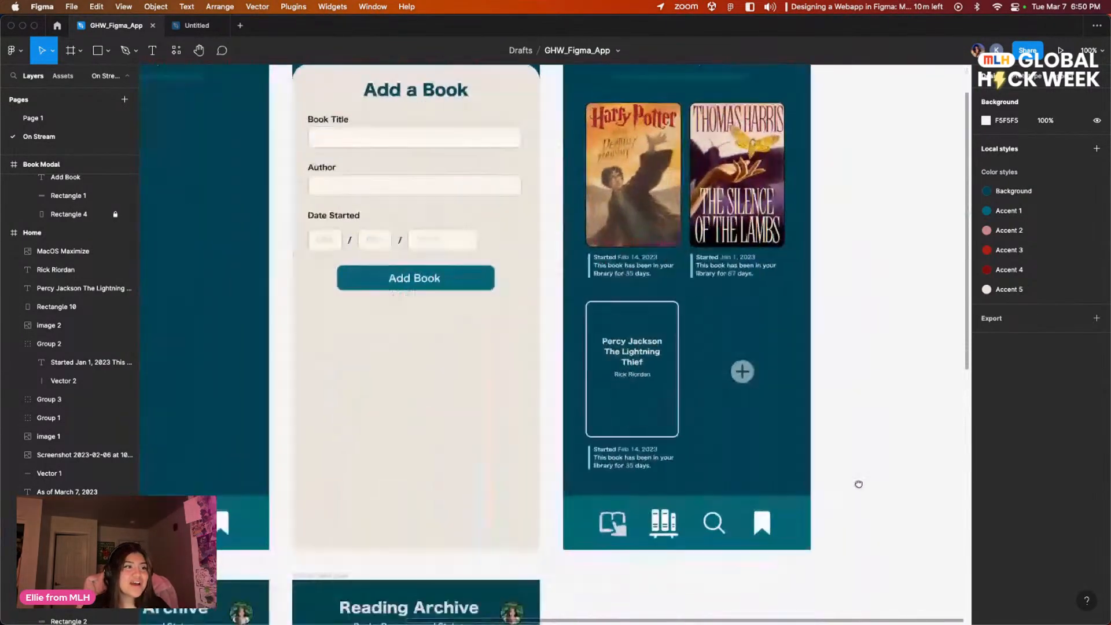
scroll(637, 388, "up", 8)
scroll(637, 388, "right", 10)
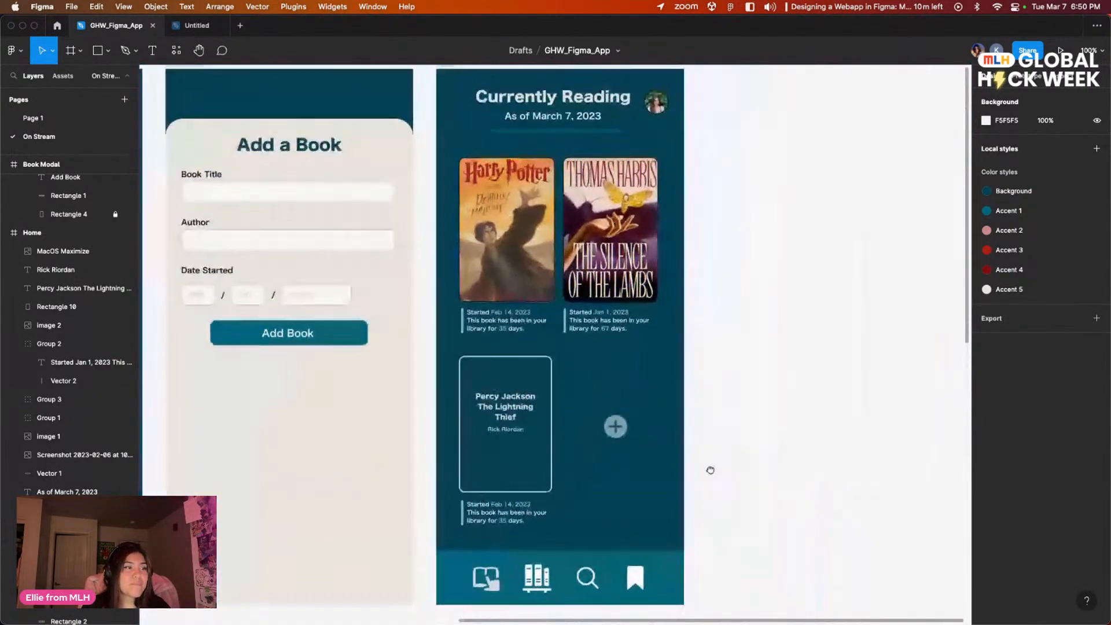
scroll(709, 467, "left", 4)
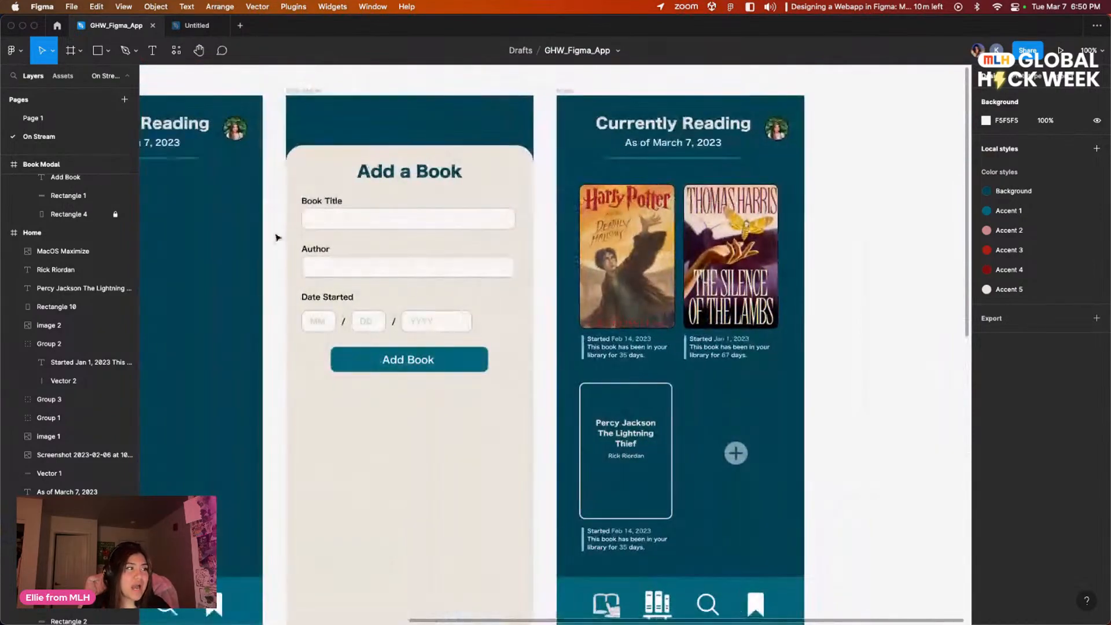
Step: Open Page 1 and examine its reference screens, focusing on the archive frame with The Great Gatsby and Percy Jackson
left_click(33, 118)
scroll(622, 180, "up", 5)
scroll(623, 180, "up", 3)
scroll(636, 261, "left", 1)
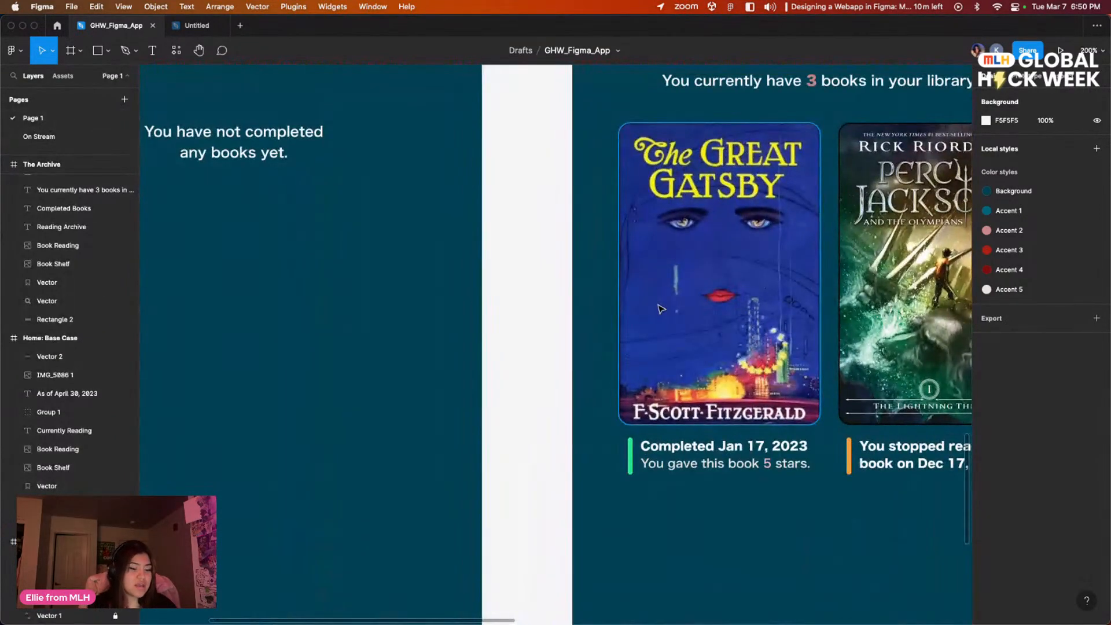
key("super+minus")
key("super+minus")
key("super+minus")
scroll(764, 274, "up", 1)
scroll(764, 275, "right", 1)
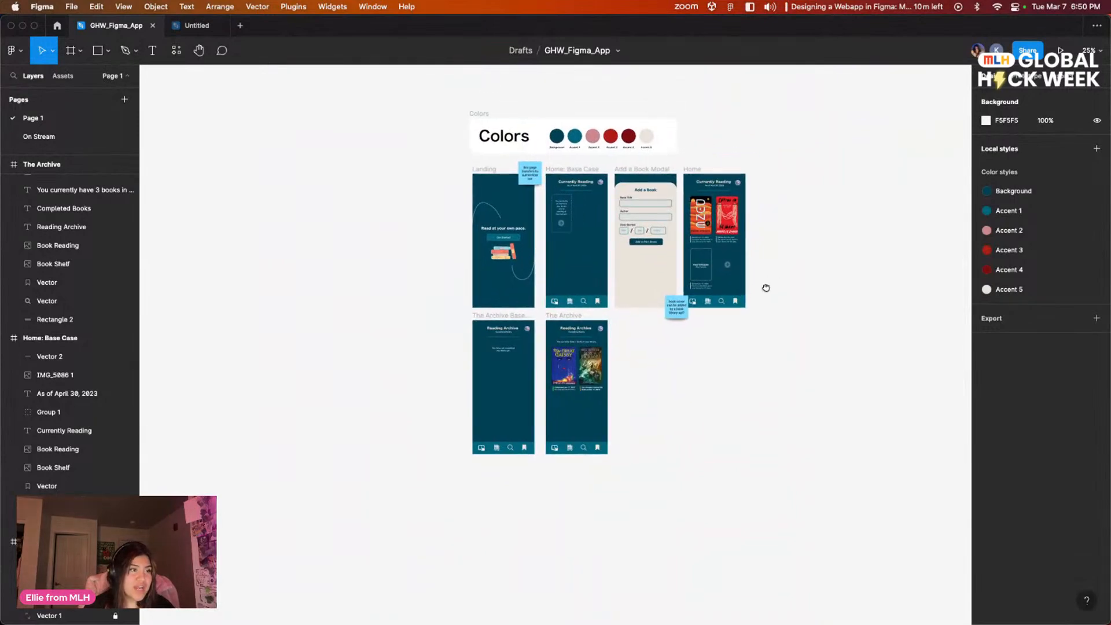
key("super+plus")
key("super+plus")
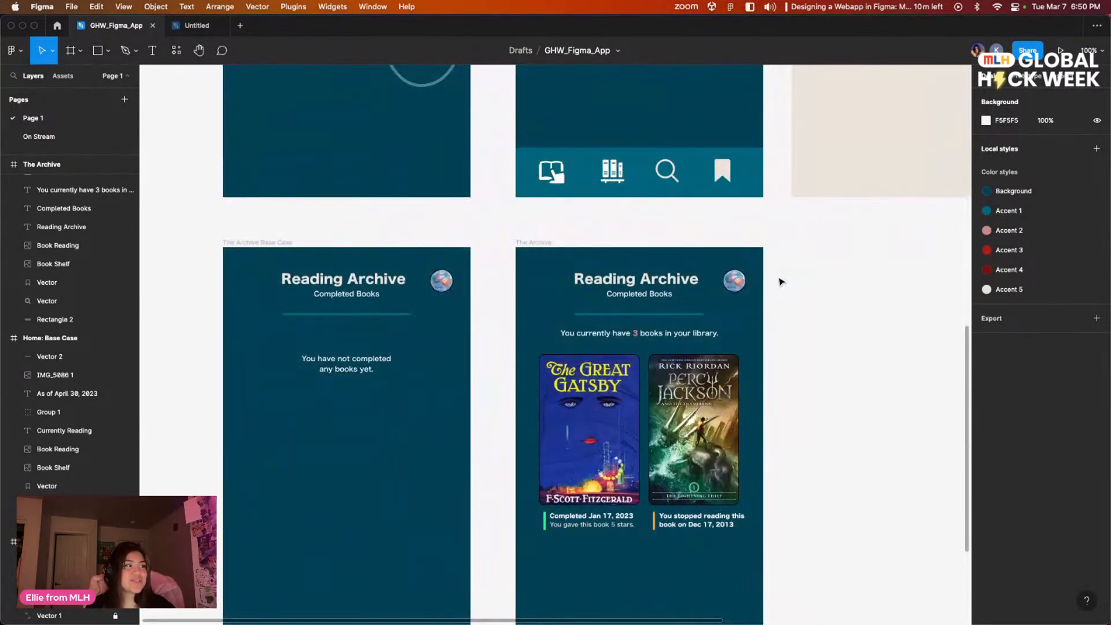
Step: Return to the On Stream page and review all the app frames side by side
left_click(39, 136)
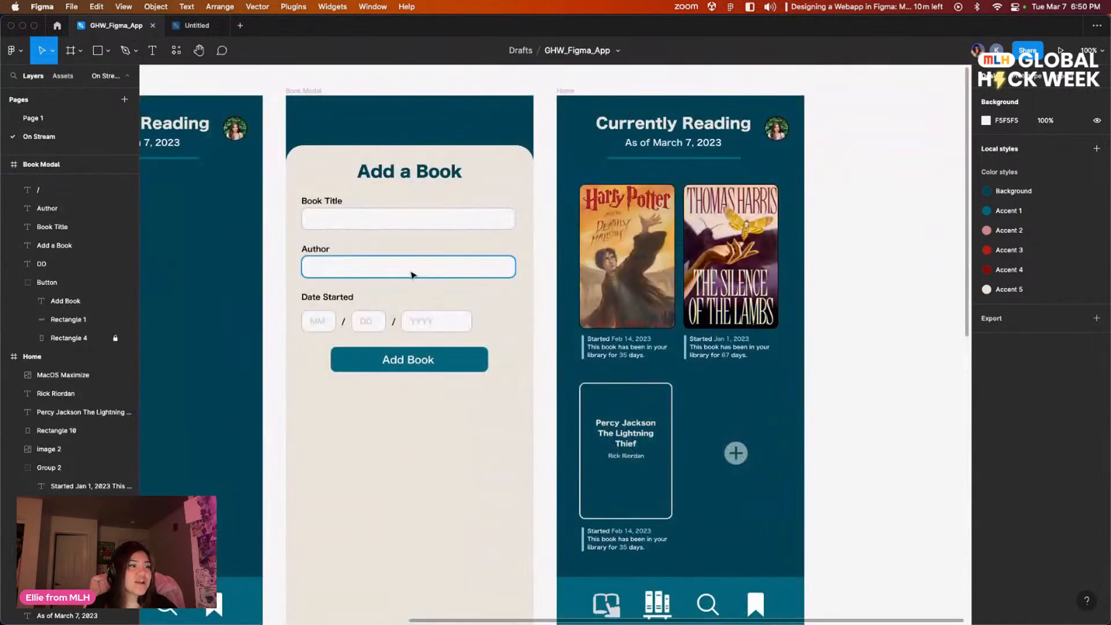
scroll(431, 243, "left", 5)
key("super+minus")
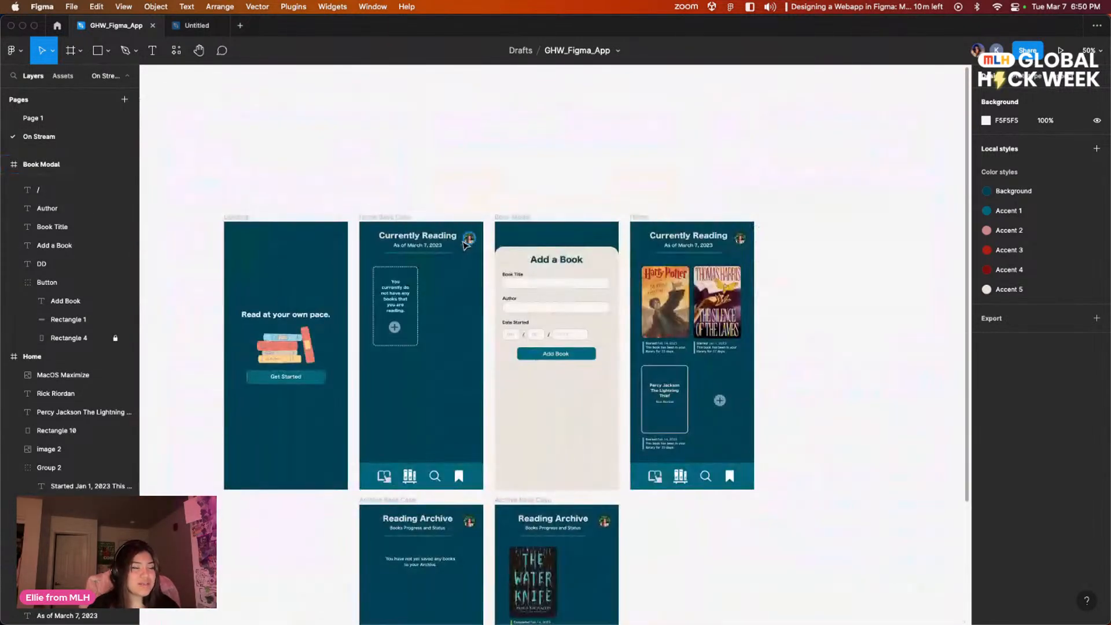
scroll(747, 288, "down", 4)
scroll(747, 287, "right", 2)
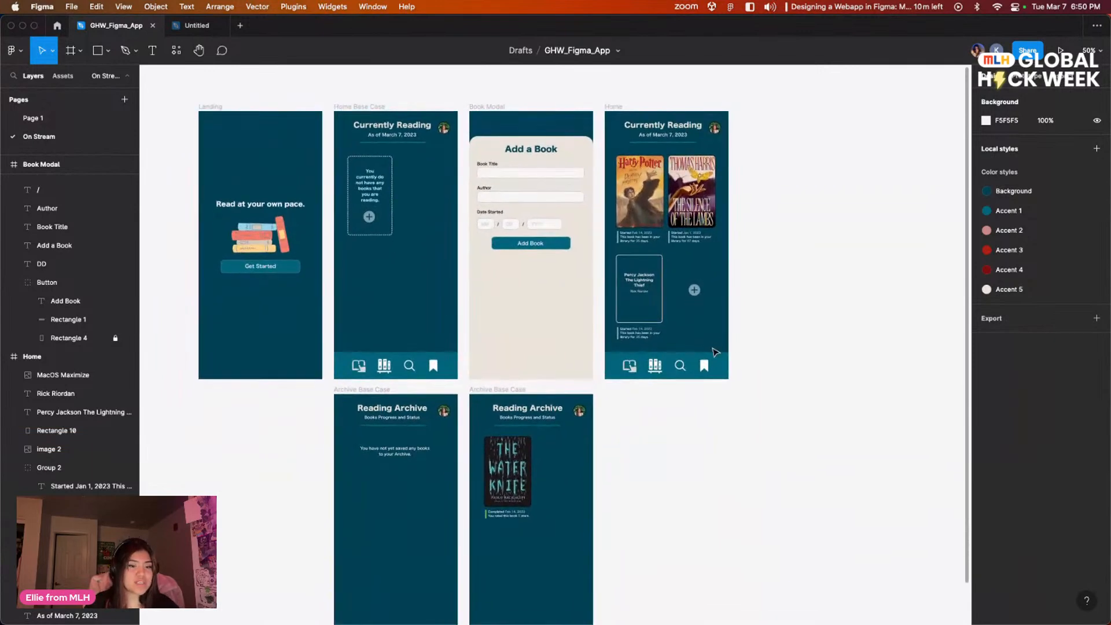
scroll(731, 330, "right", 3)
scroll(731, 329, "up", 1)
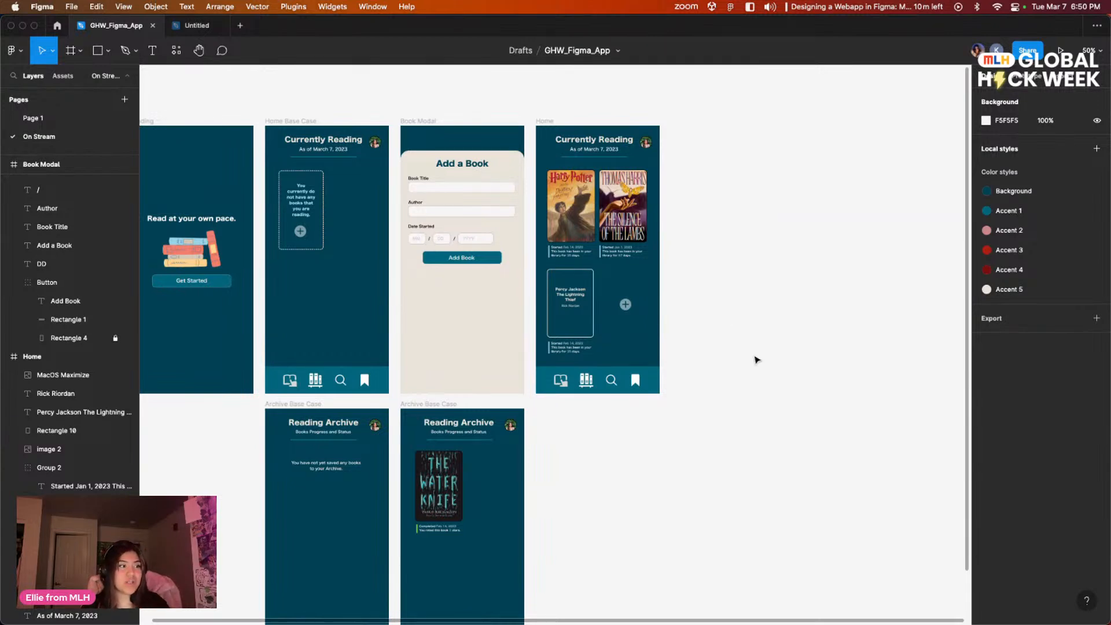
scroll(758, 313, "right", 8)
scroll(758, 313, "up", 1)
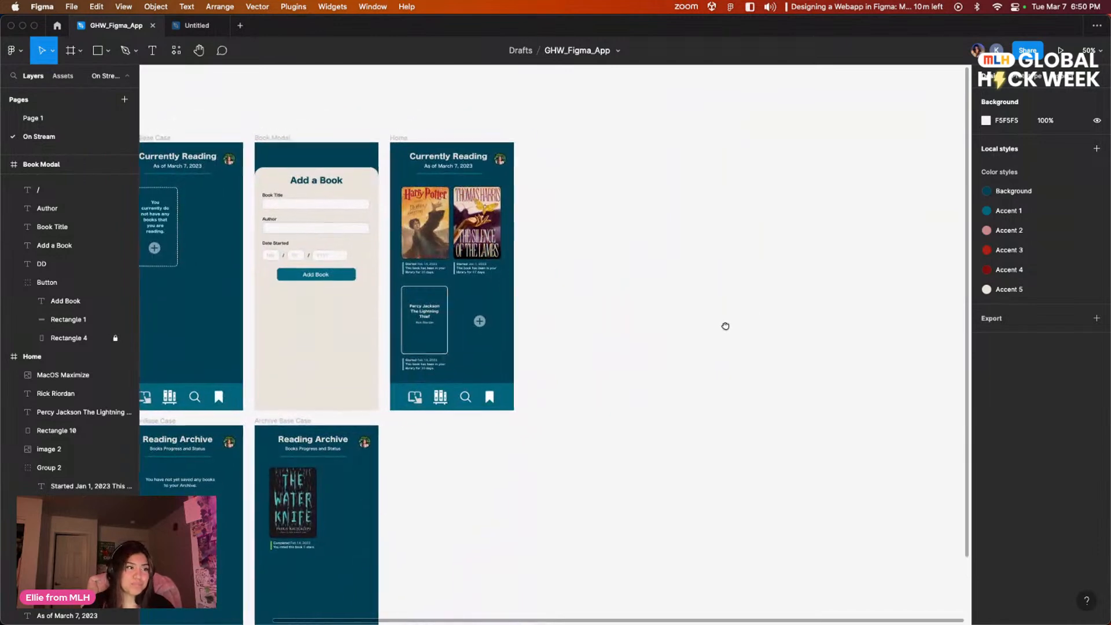
Step: Duplicate the Book Modal frame into the empty space beside the Home frame
left_click_drag(721, 326, 700, 329)
left_click_drag(561, 314, 588, 310)
left_click(290, 140)
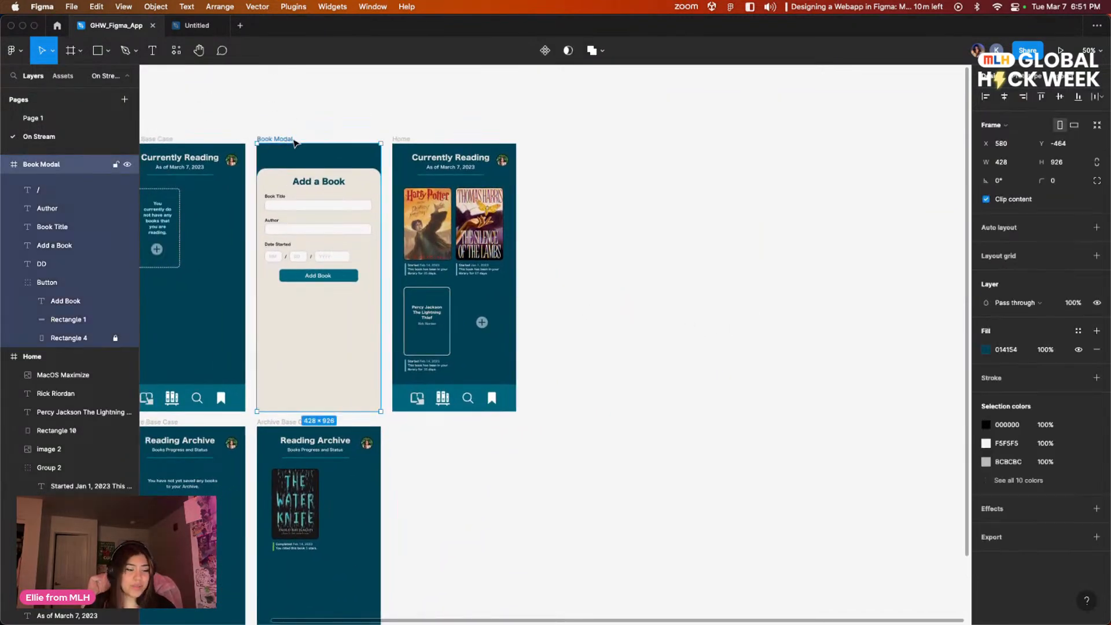
key("super+d")
left_click(765, 254)
scroll(702, 215, "right", 2)
scroll(705, 249, "up", 2)
scroll(665, 191, "up", 1)
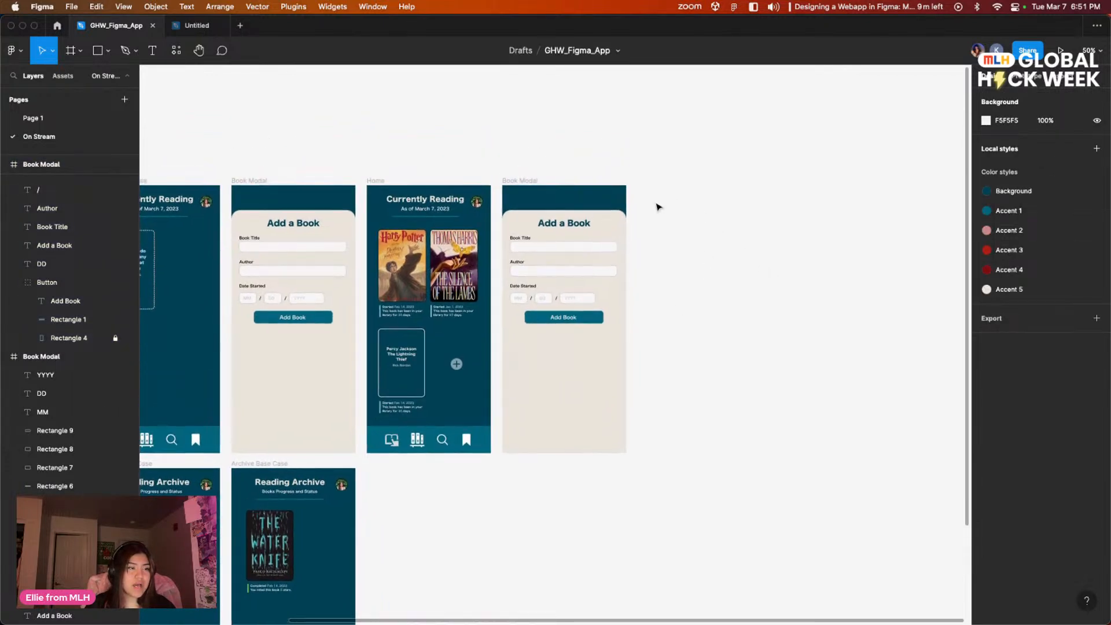
Step: Delete the cream panel, fields, labels and button from the duplicated Book Modal frame
key("shift+0")
scroll(684, 185, "up", 2)
scroll(684, 184, "left", 2)
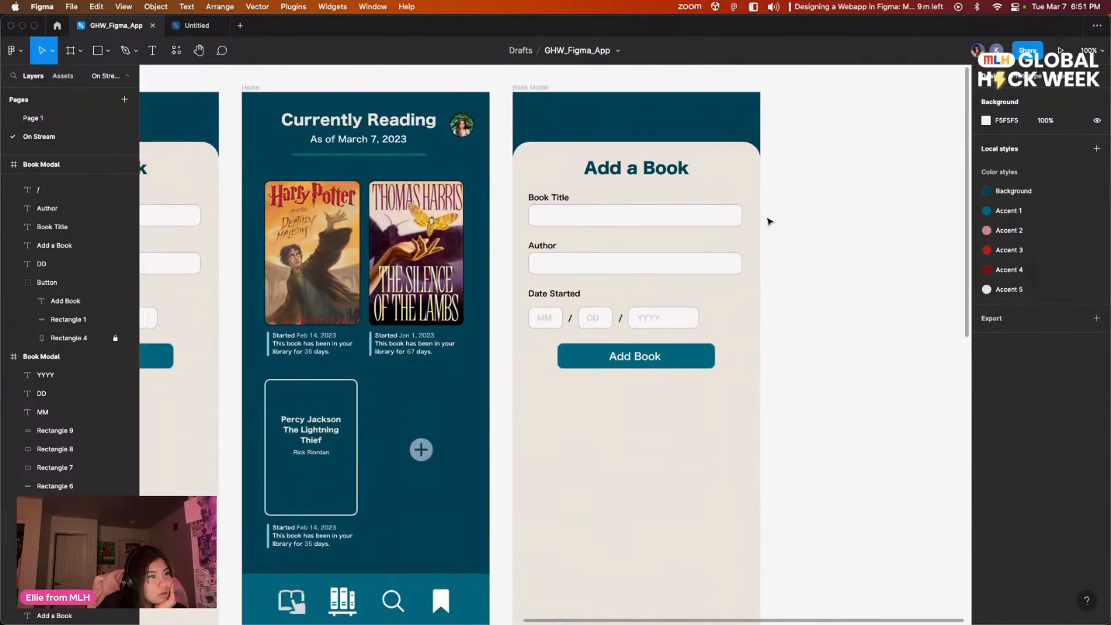
left_click_drag(832, 377, 520, 199)
key("BackSpace")
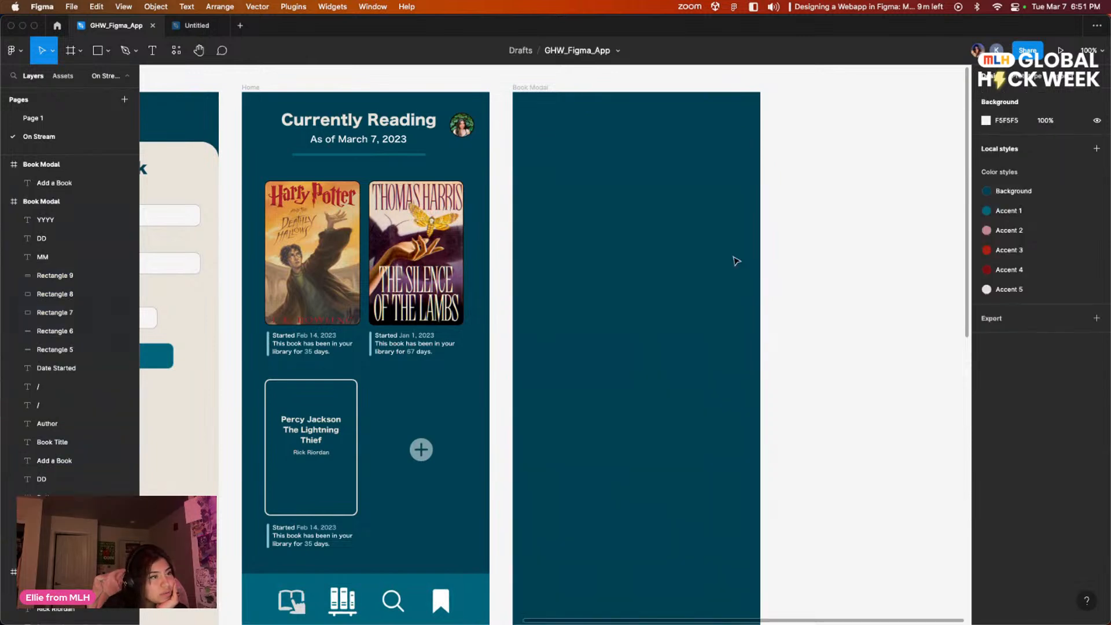
Step: Draw a 428 × 830 rectangle over the cleared Book Modal frame below its dark header strip and fill it with cream EAE3DA
scroll(761, 253, "left", 2)
left_click_drag(782, 242, 764, 225)
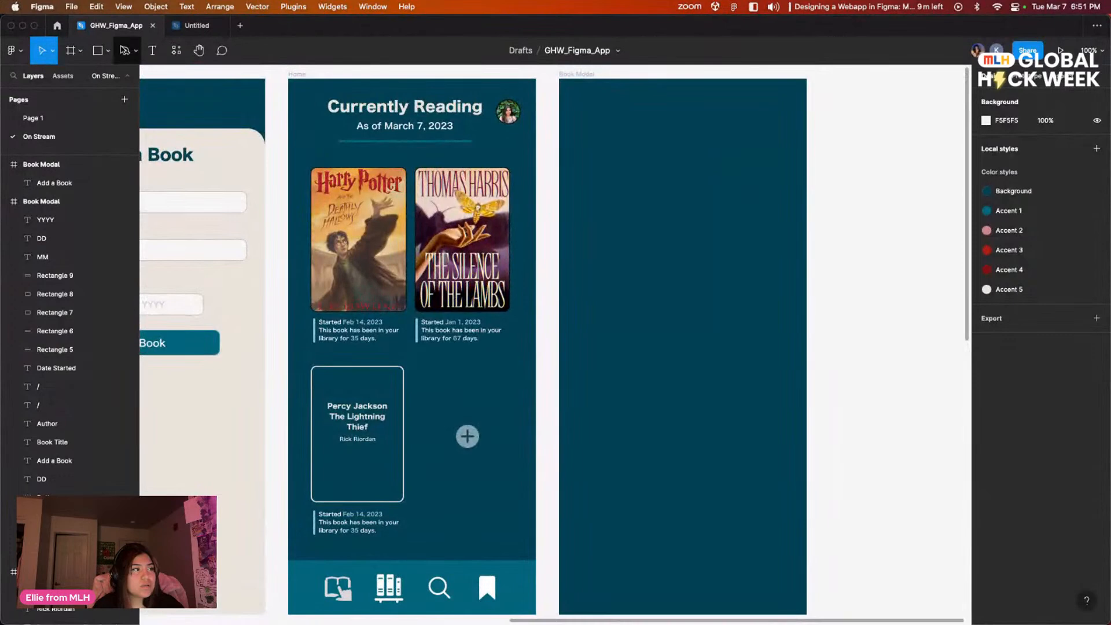
left_click(108, 51)
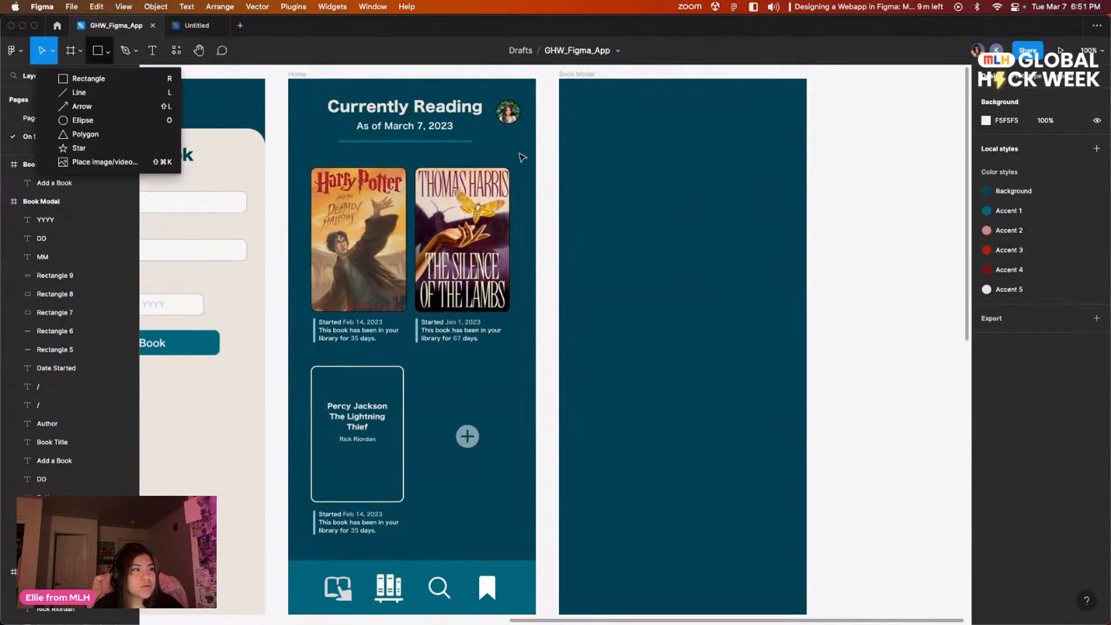
left_click(147, 79)
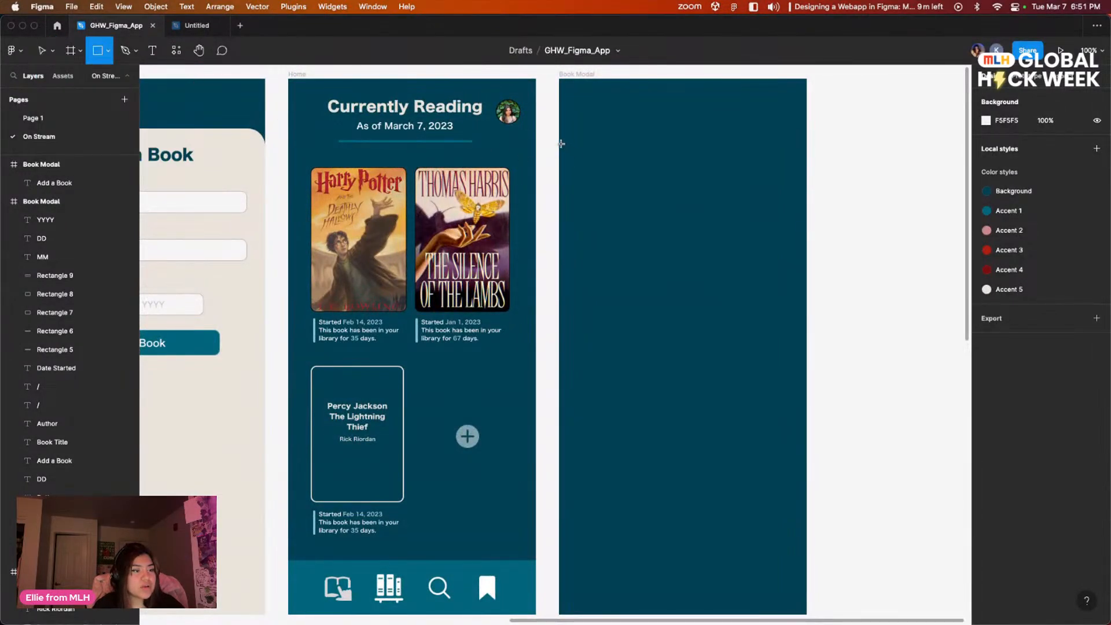
scroll(560, 143, "down", 2)
left_click_drag(547, 116, 793, 596)
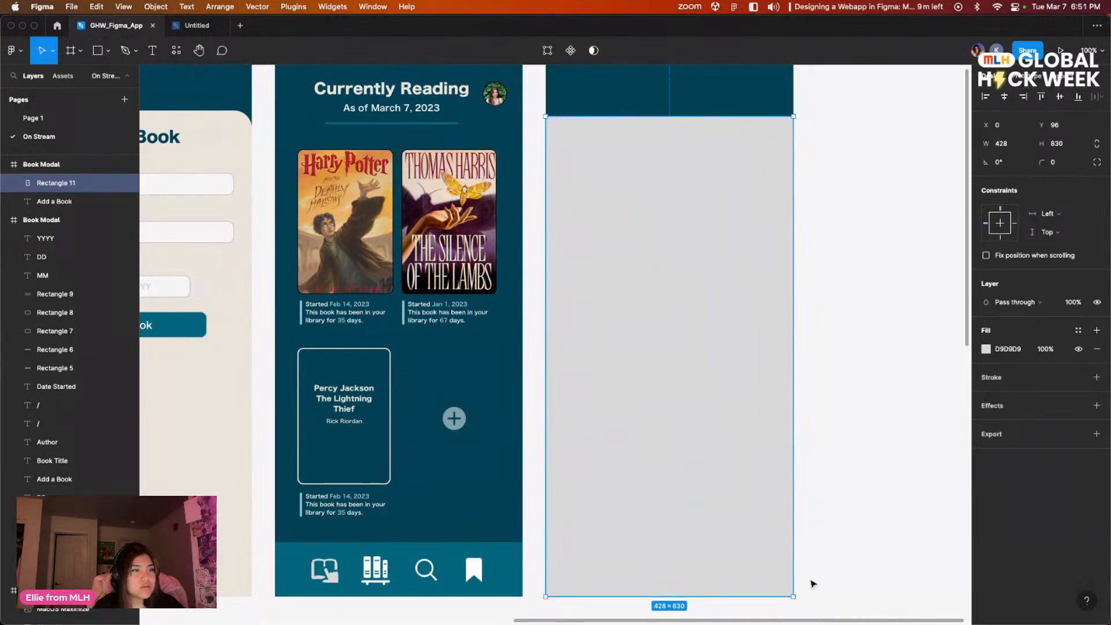
left_click(985, 350)
left_click(919, 568)
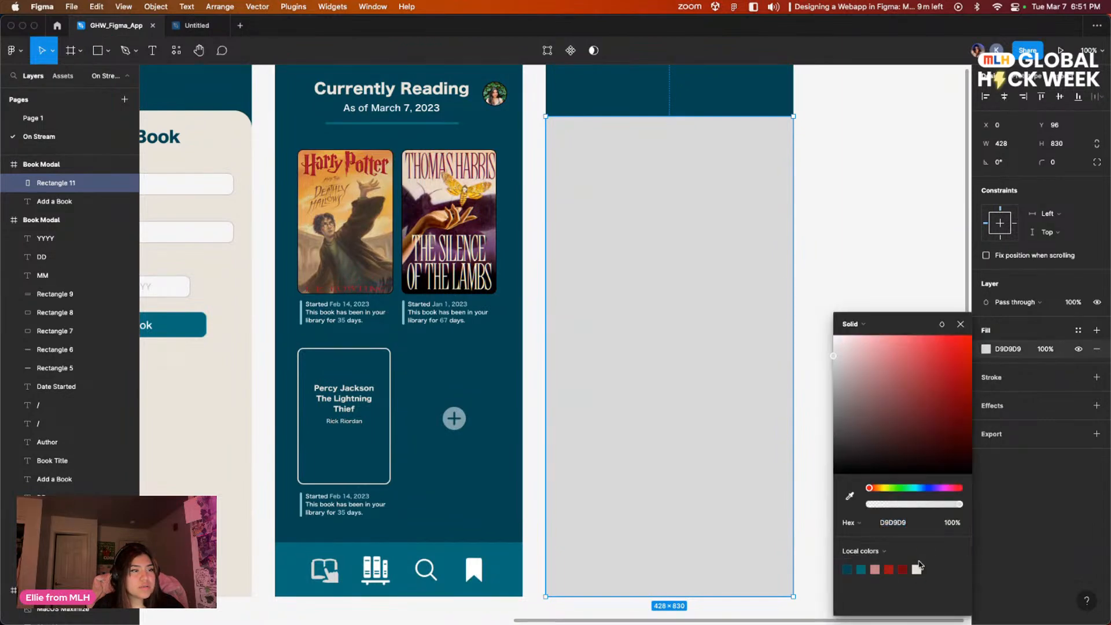
left_click(919, 569)
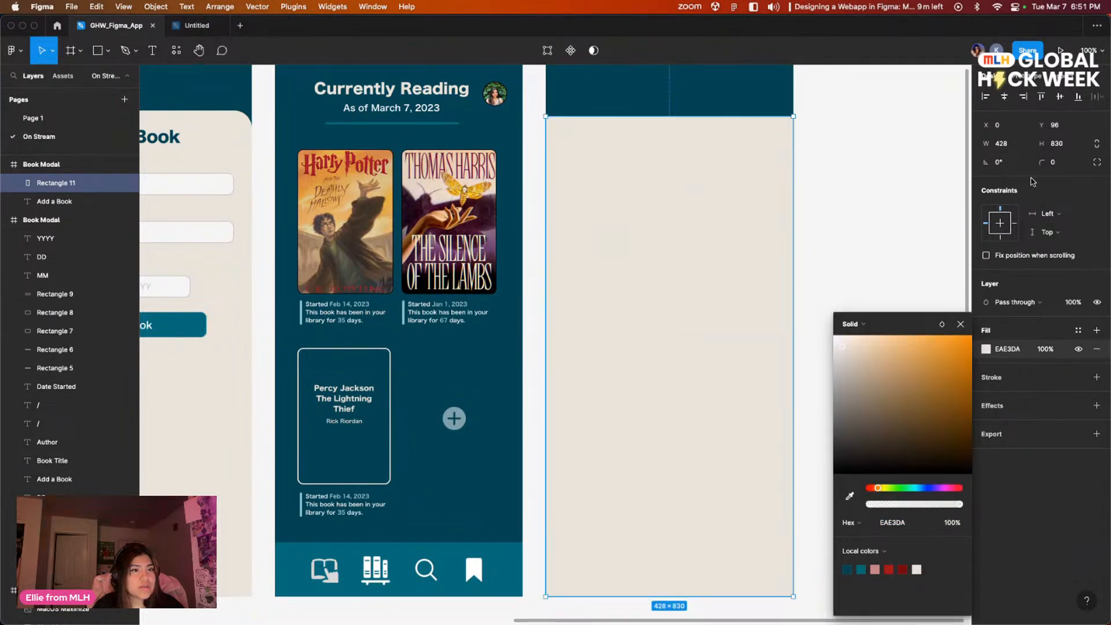
Step: Expose the new cream rectangle's individual corner radii and inspect the corner settings of the original Add a Book panel
left_click(1097, 164)
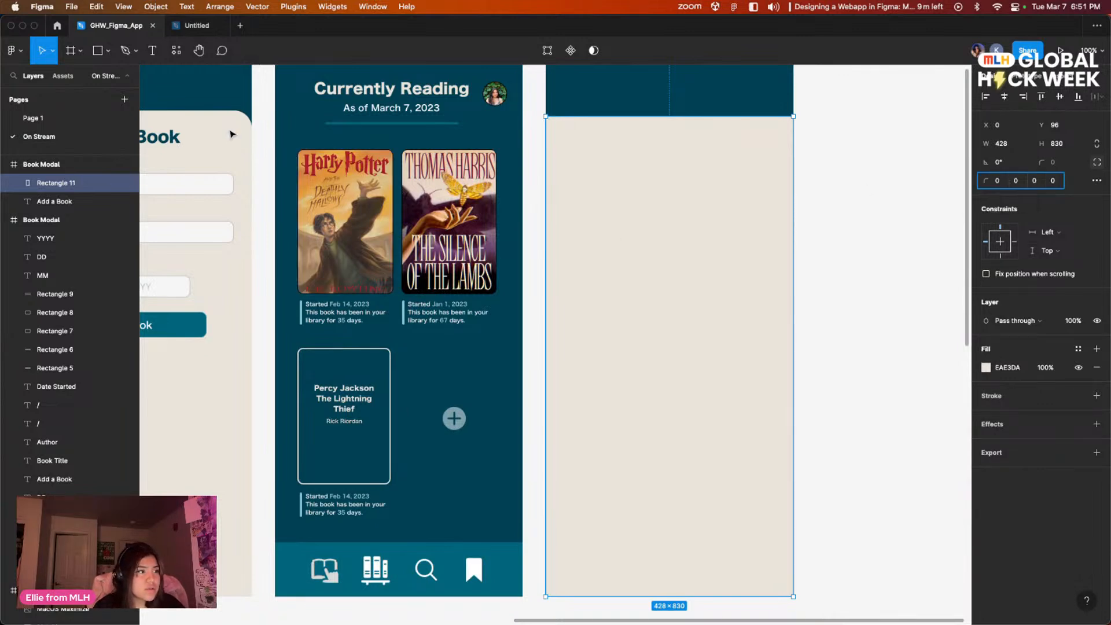
key("Escape")
scroll(208, 129, "left", 5)
scroll(208, 129, "up", 3)
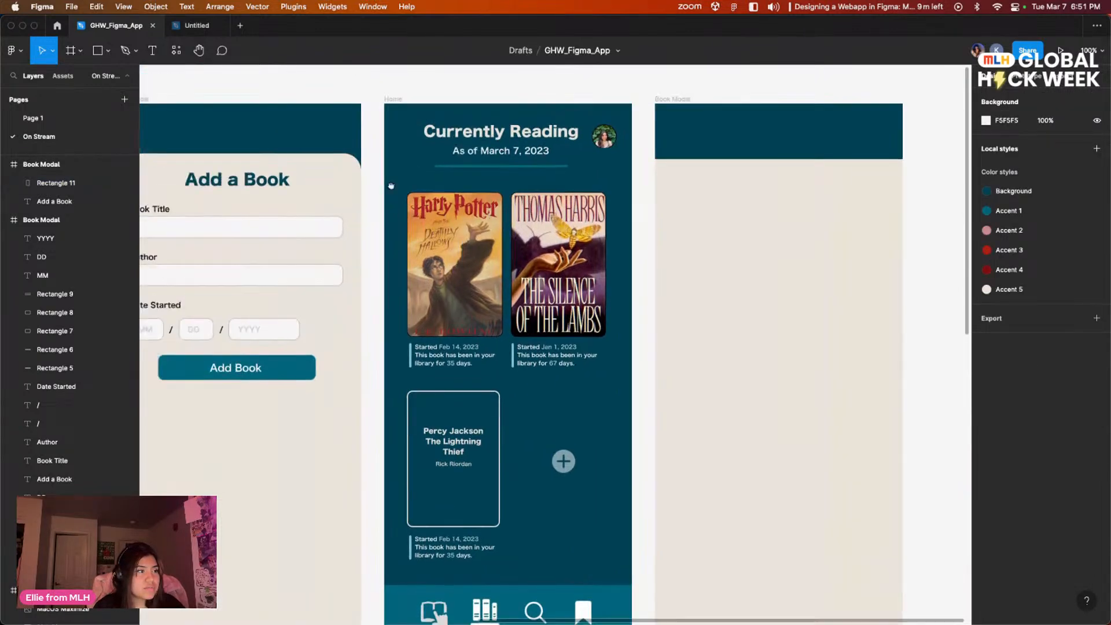
left_click(194, 144)
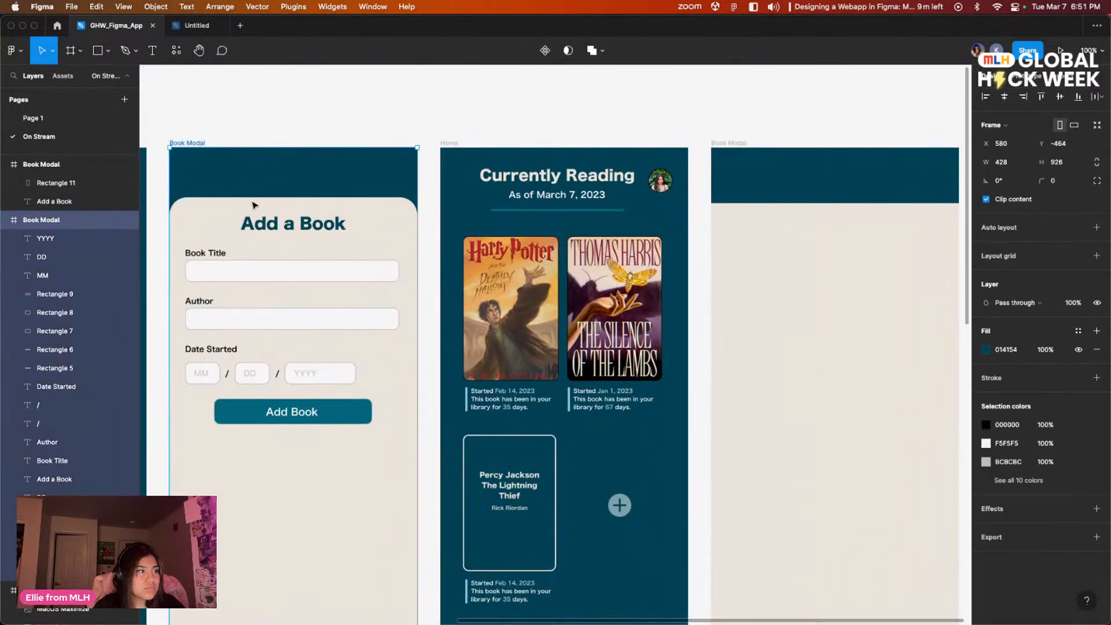
left_click(347, 223)
key("Escape")
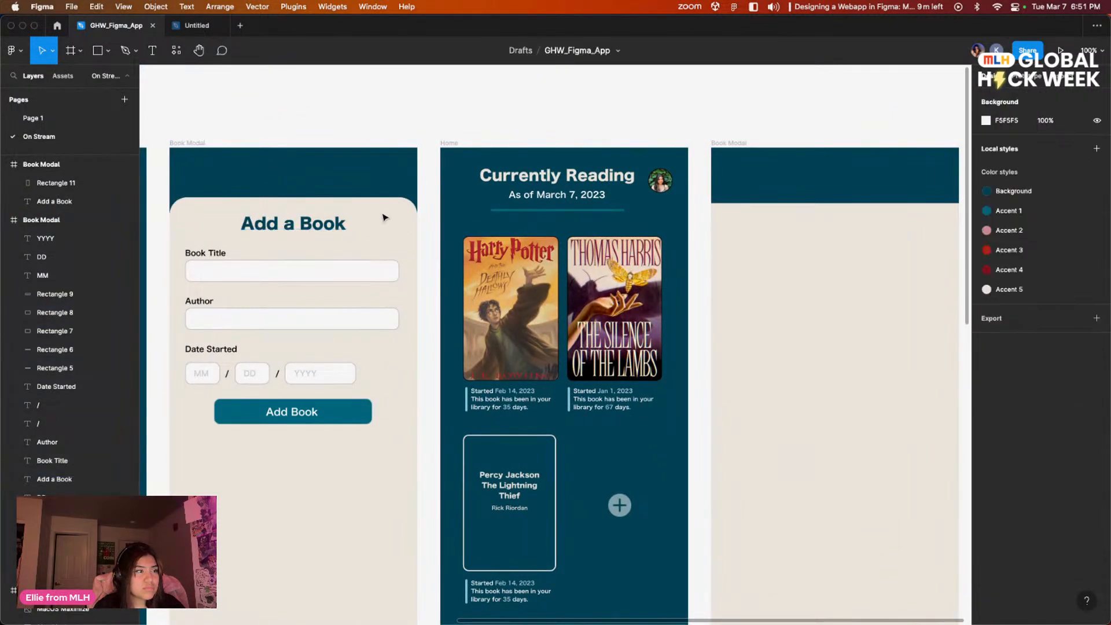
left_click(309, 226)
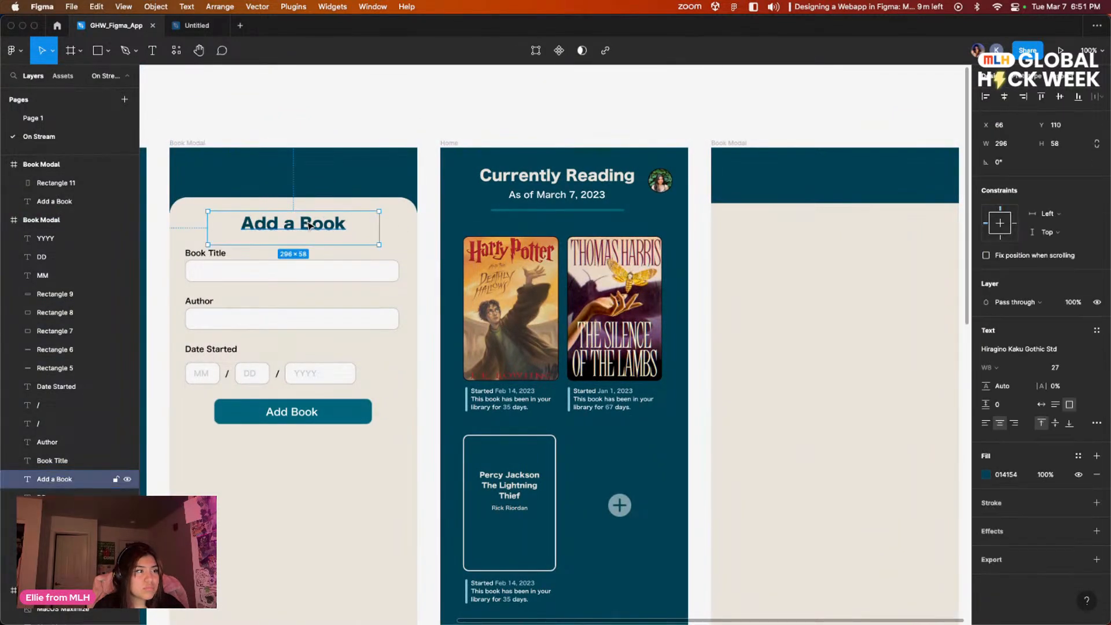
left_click(394, 271)
key("Escape")
scroll(68, 324, "down", 2)
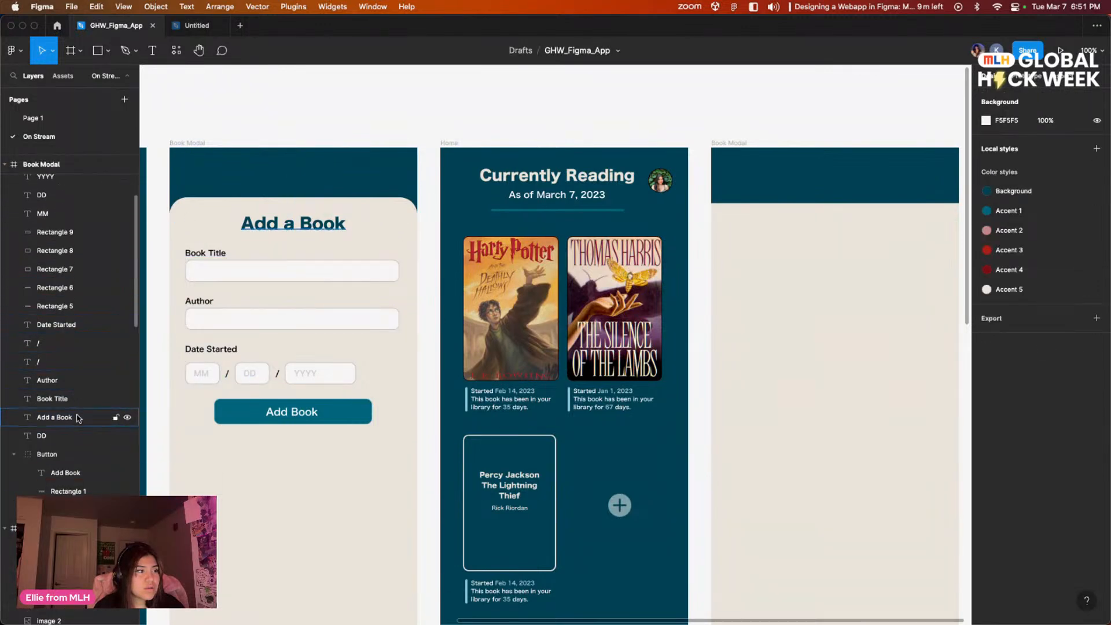
left_click(69, 464)
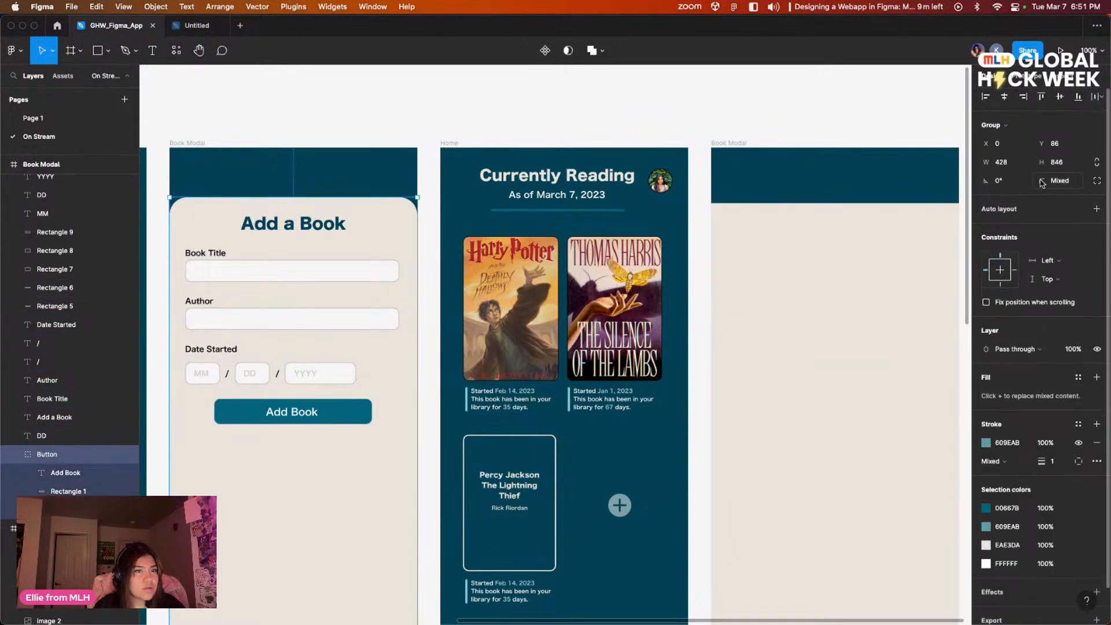
left_click(1060, 182)
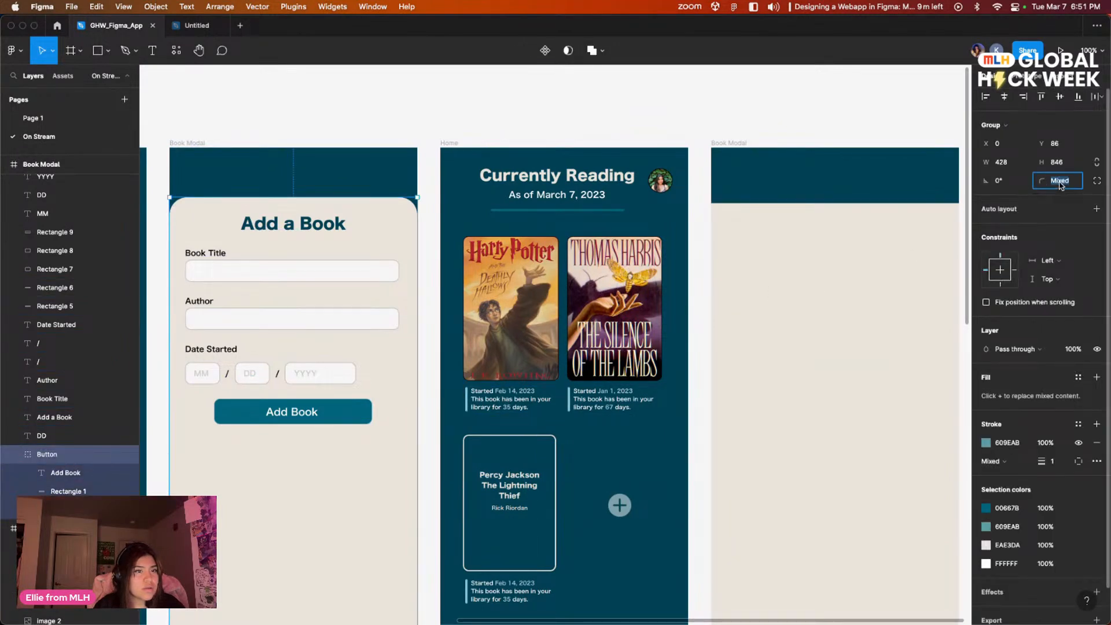
left_click(1095, 183)
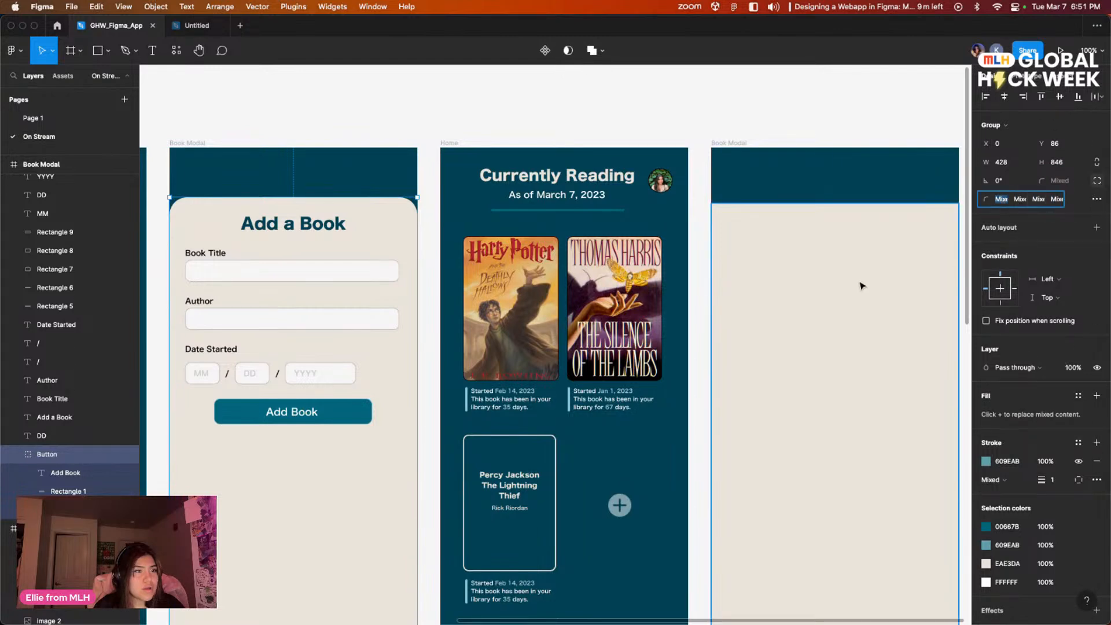
Step: Round the two top corners of the new cream rectangle to a radius of 30 each
left_click(832, 280)
left_click(996, 181)
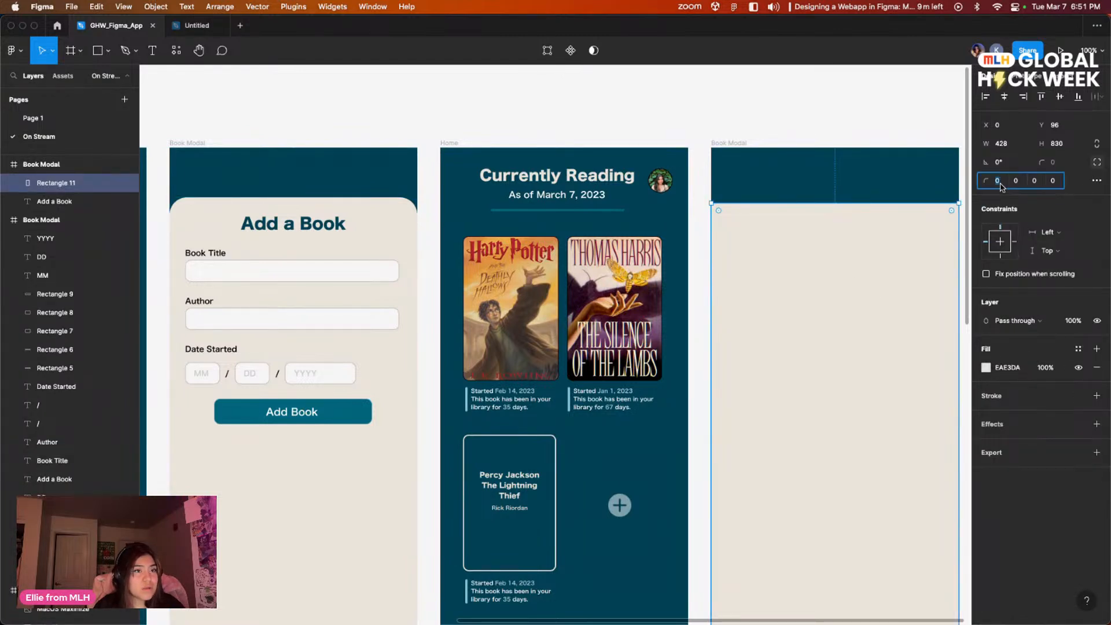
type("30")
key("Return")
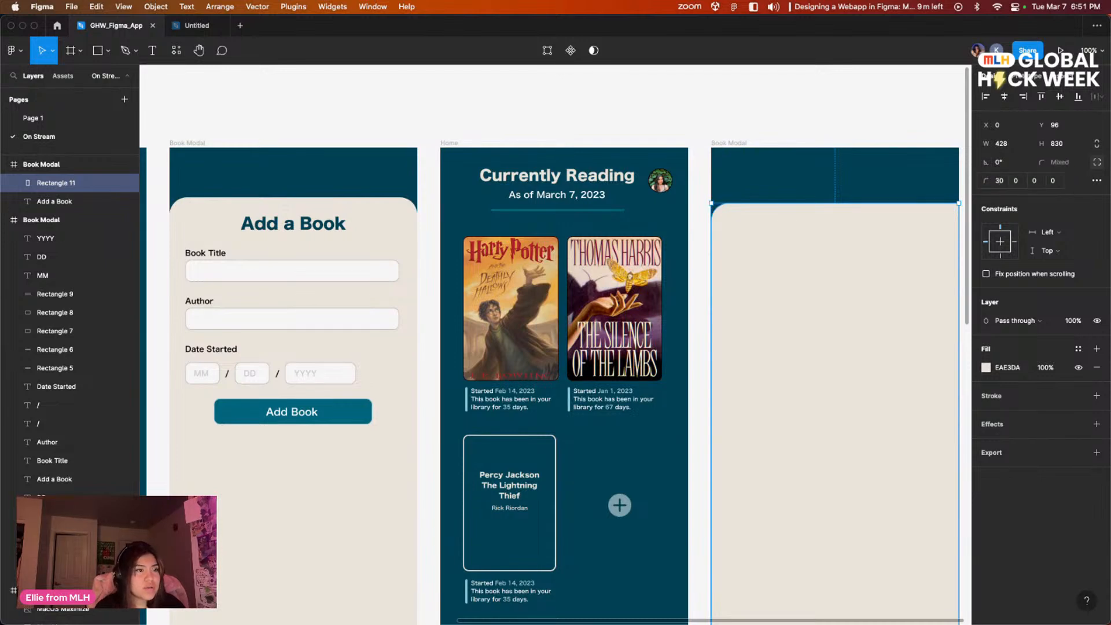
type("30")
key("Return")
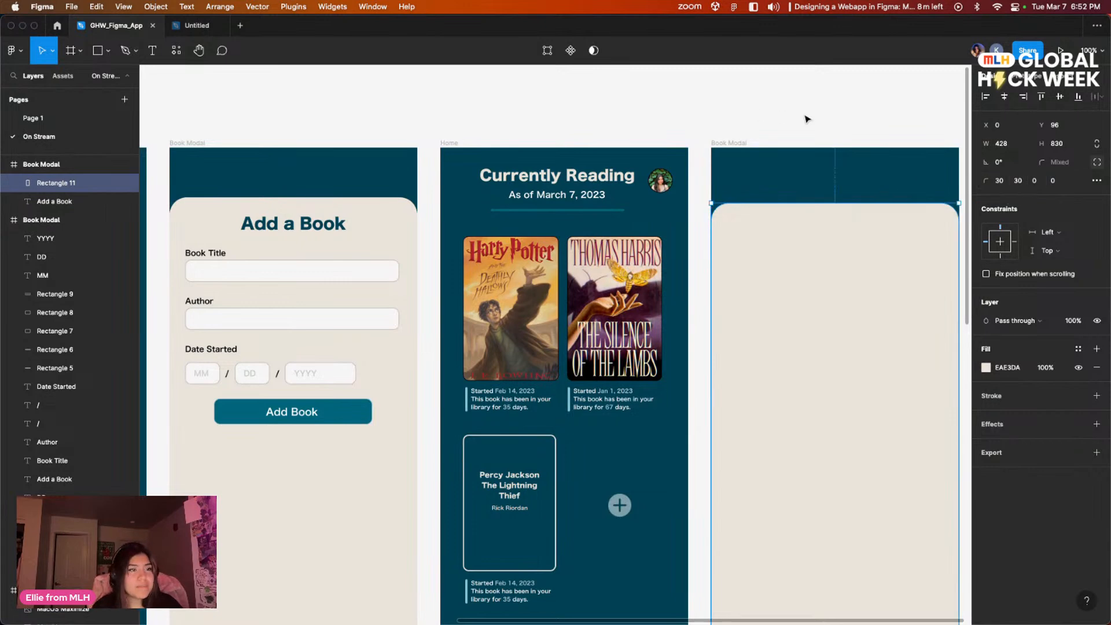
Step: Move the new cream panel's top edge slightly upward into the dark header to match the original modal's panel
left_click(793, 114)
scroll(836, 232, "down", 3)
scroll(836, 231, "right", 3)
left_click(781, 189)
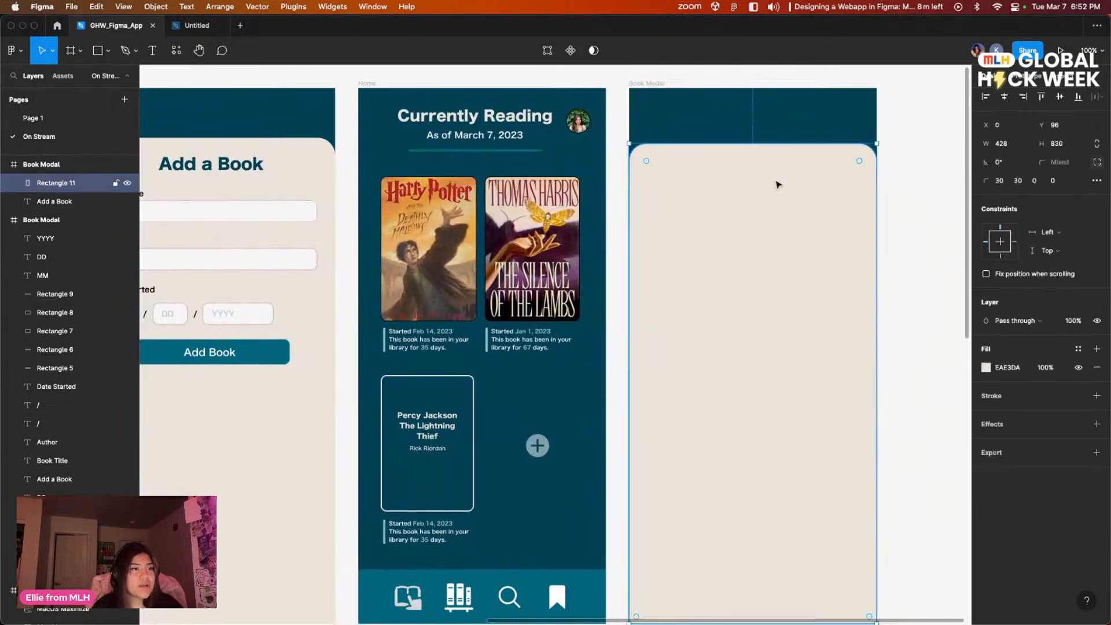
left_click_drag(752, 140, 754, 137)
left_click(912, 195)
left_click_drag(915, 226, 891, 221)
left_click_drag(890, 268, 878, 240)
Step: Copy the Harry Potter cover from the Home frame onto the new modal's cream panel and enlarge it to about 325 × 517
left_click(436, 236)
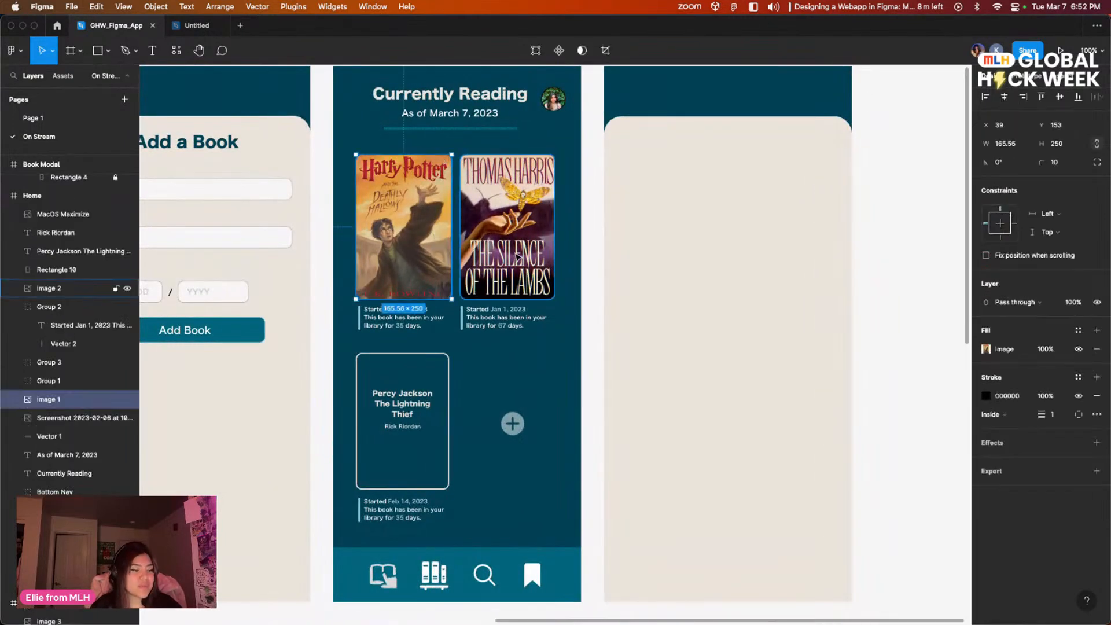
left_click_drag(421, 245, 706, 237)
left_click_drag(738, 290, 830, 445)
left_click_drag(789, 383, 785, 436)
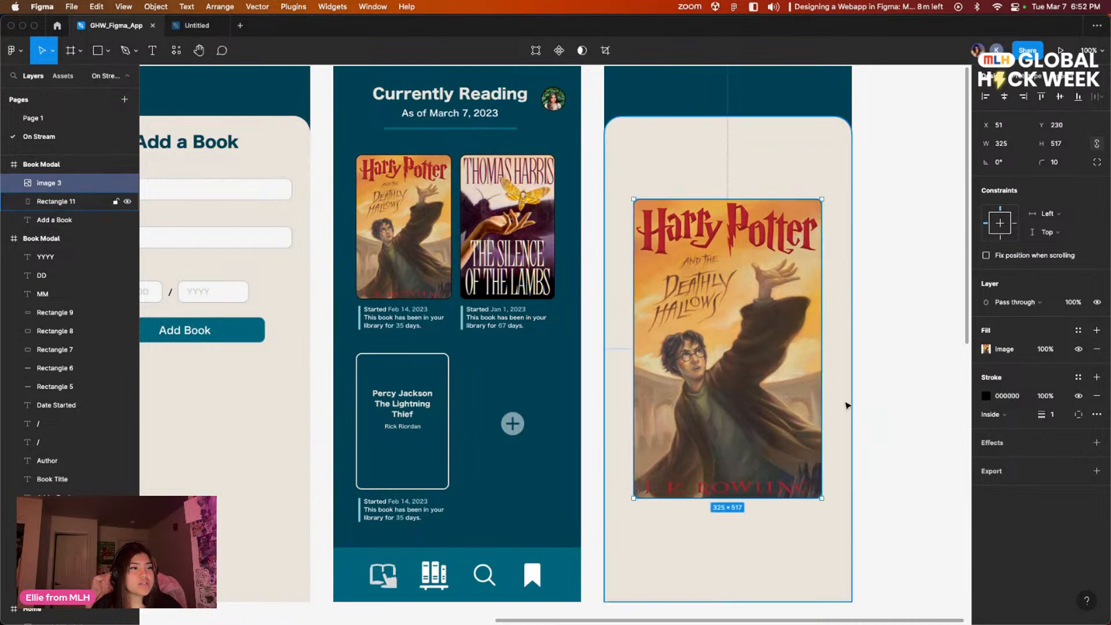
left_click(865, 379)
Step: Center the enlarged Harry Potter cover horizontally within the new modal frame
scroll(568, 243, "left", 3)
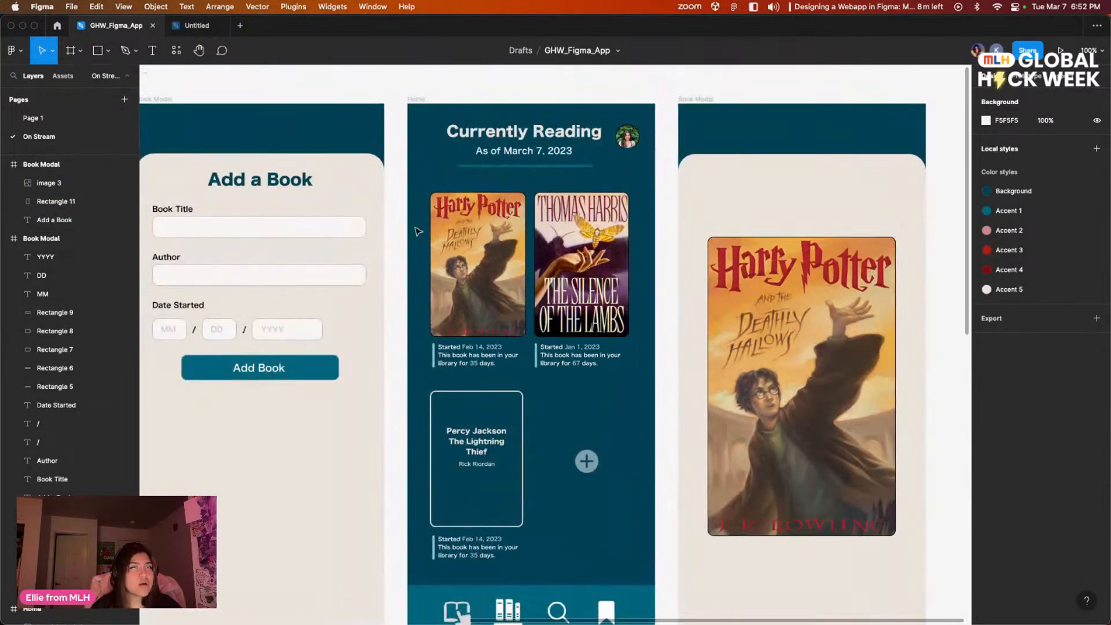
scroll(538, 254, "left", 2)
scroll(538, 254, "up", 1)
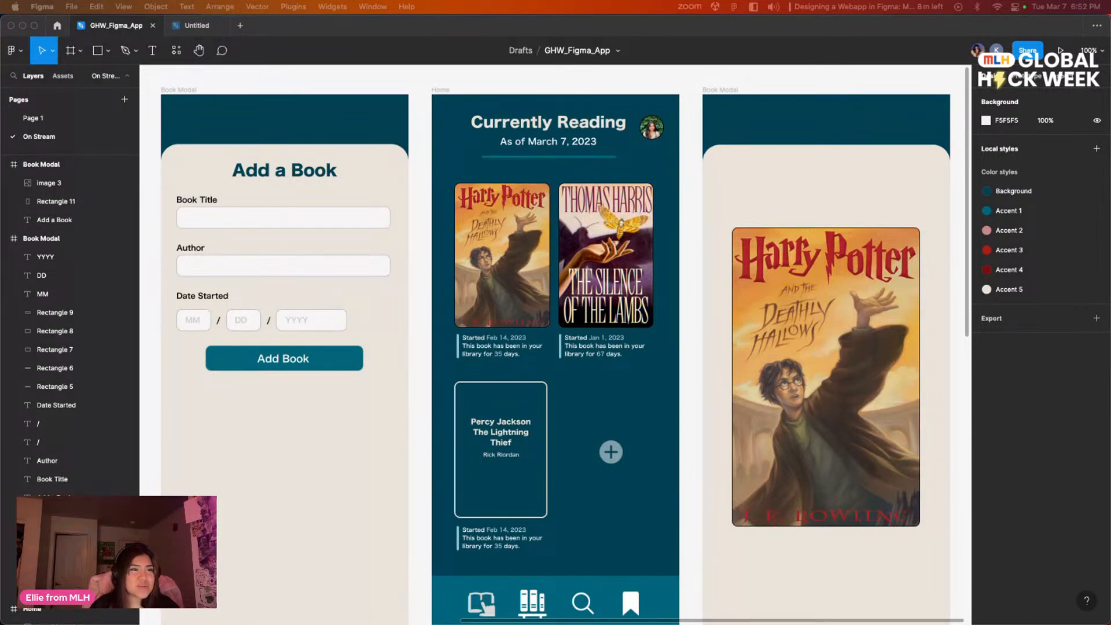
left_click(384, 92)
left_click_drag(742, 301, 460, 314)
left_click(554, 360)
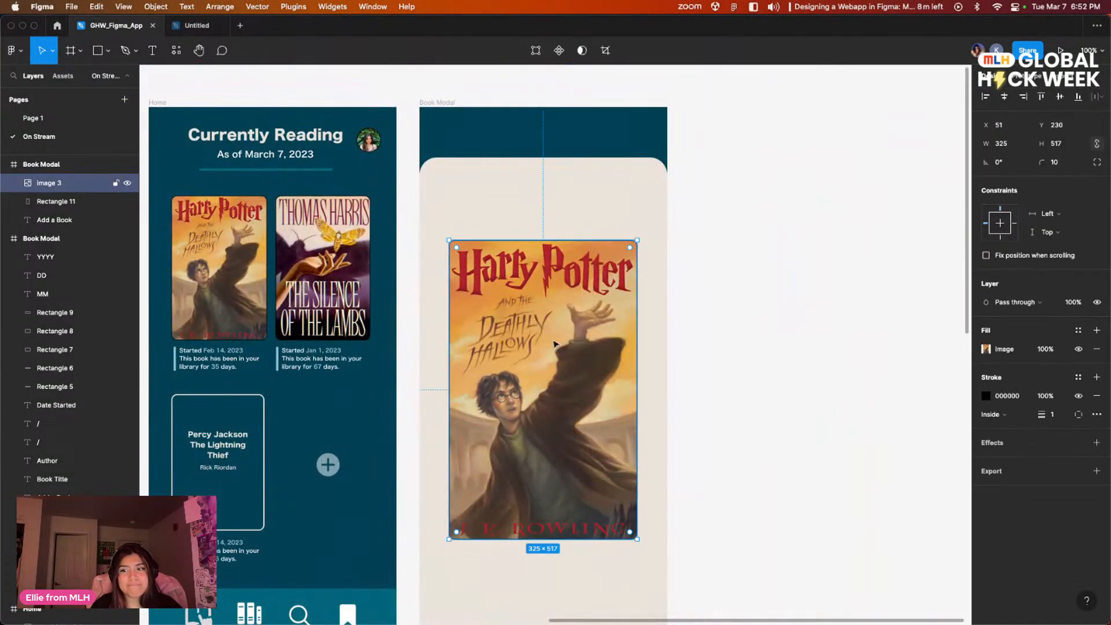
left_click(1006, 98)
left_click(749, 364)
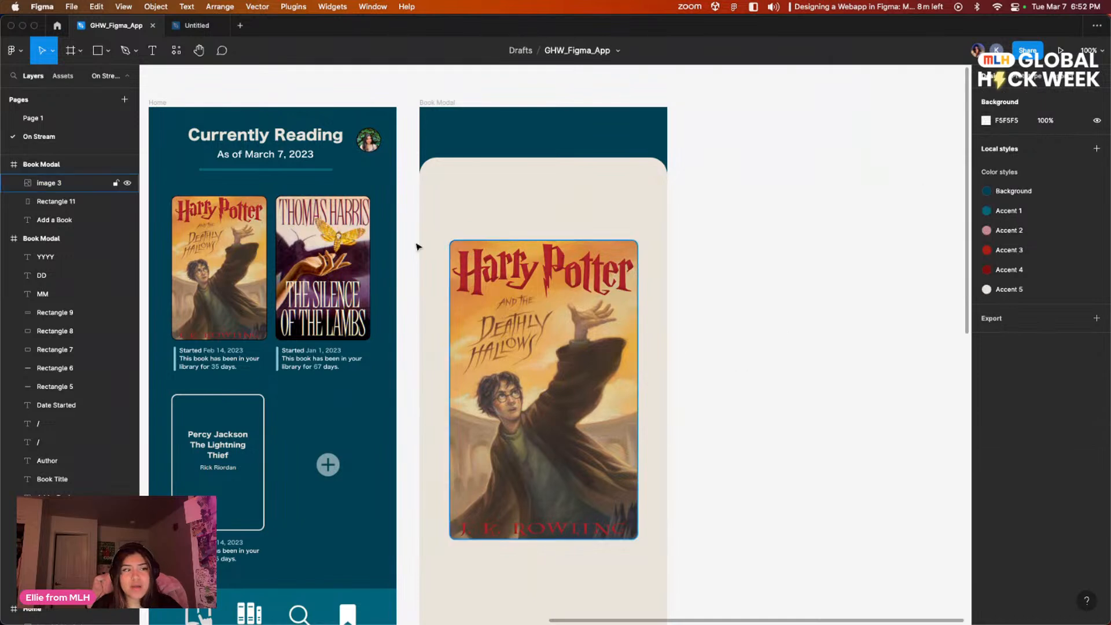
Step: Copy the Currently Reading heading from the Home frame onto the new modal's cream panel above the book cover
scroll(677, 199, "left", 3)
scroll(677, 198, "up", 2)
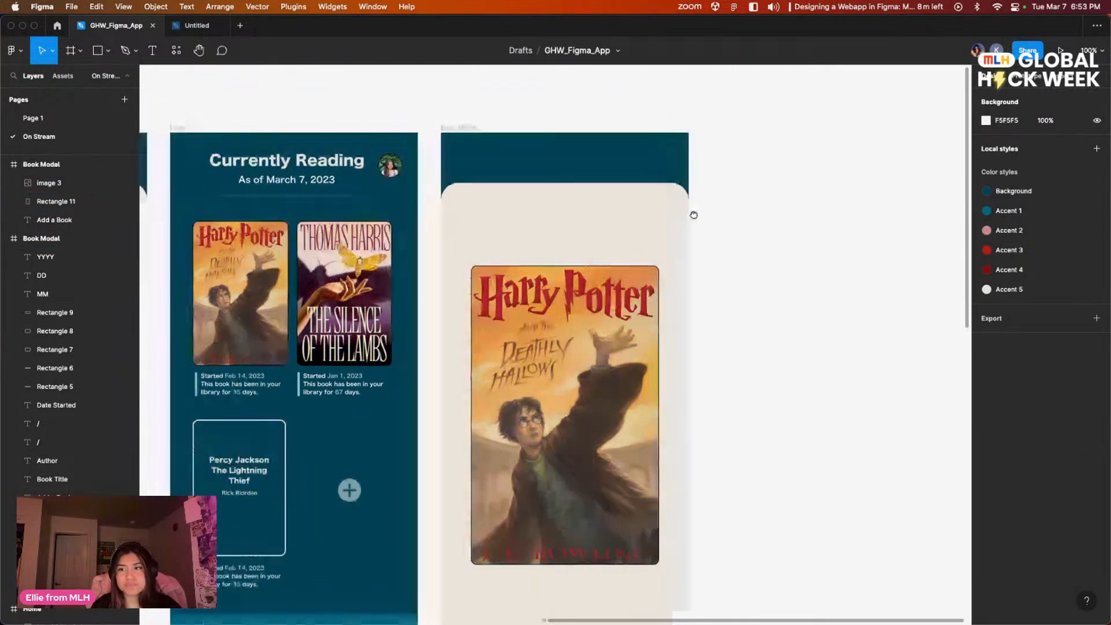
left_click(316, 159)
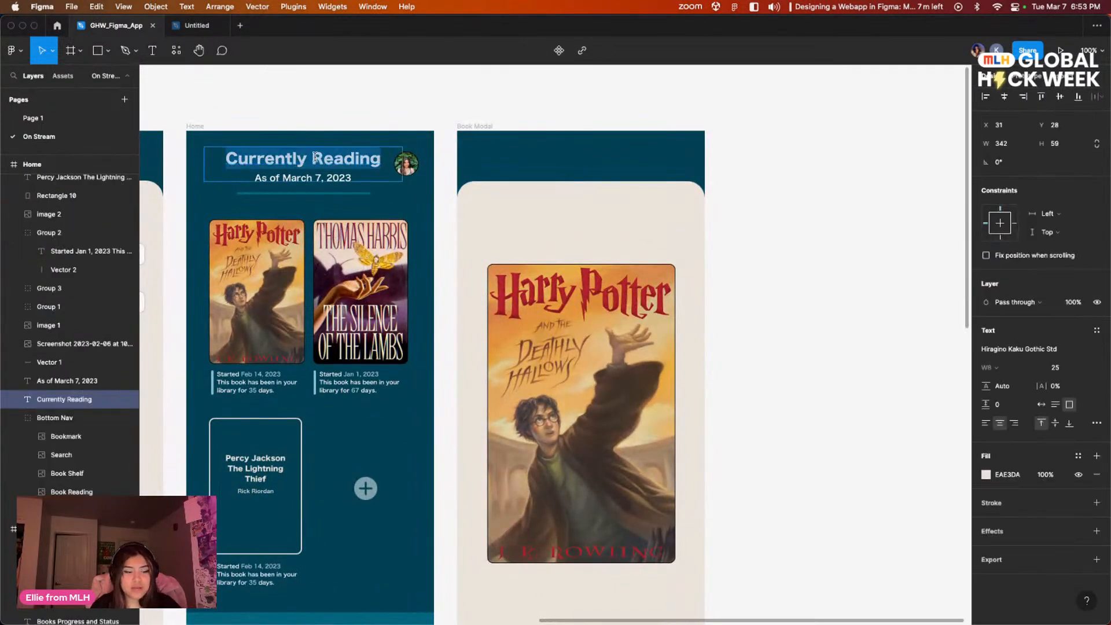
left_click(651, 148)
left_click(544, 149)
key("super+v")
left_click_drag(314, 157, 612, 213)
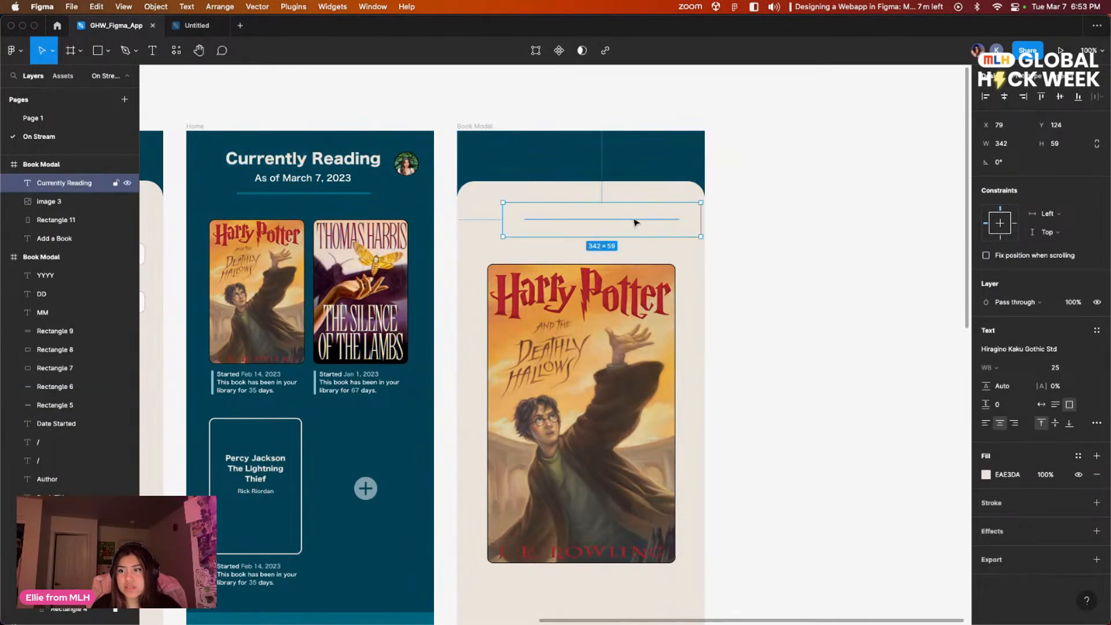
Step: Recolor the copied heading to black 000000 and center it over the book cover near the panel's upper edge
left_click(984, 475)
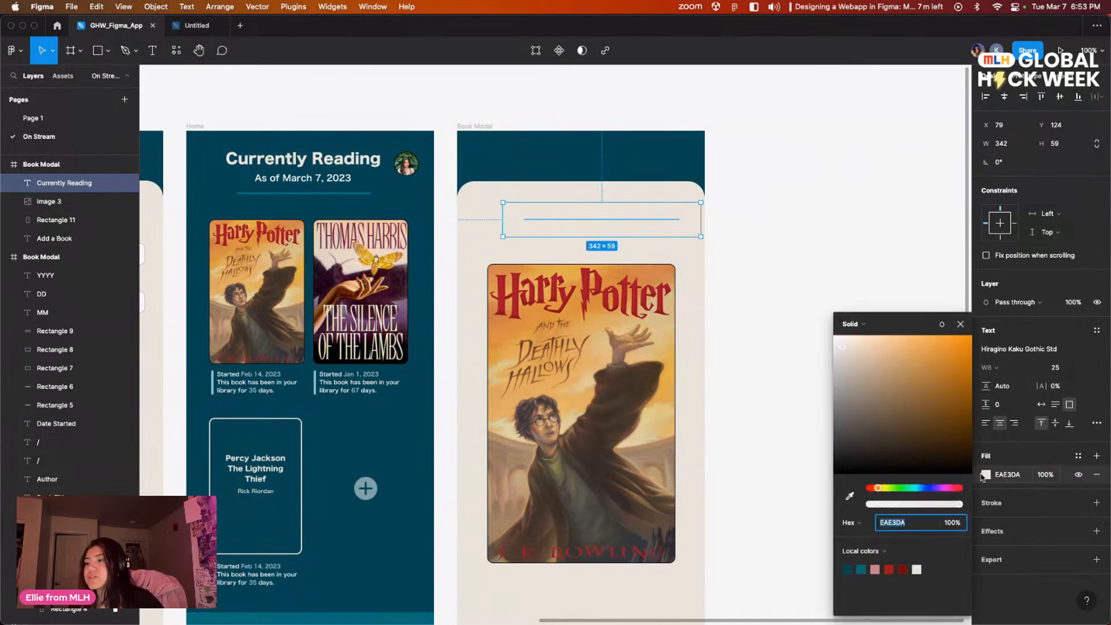
left_click(847, 569)
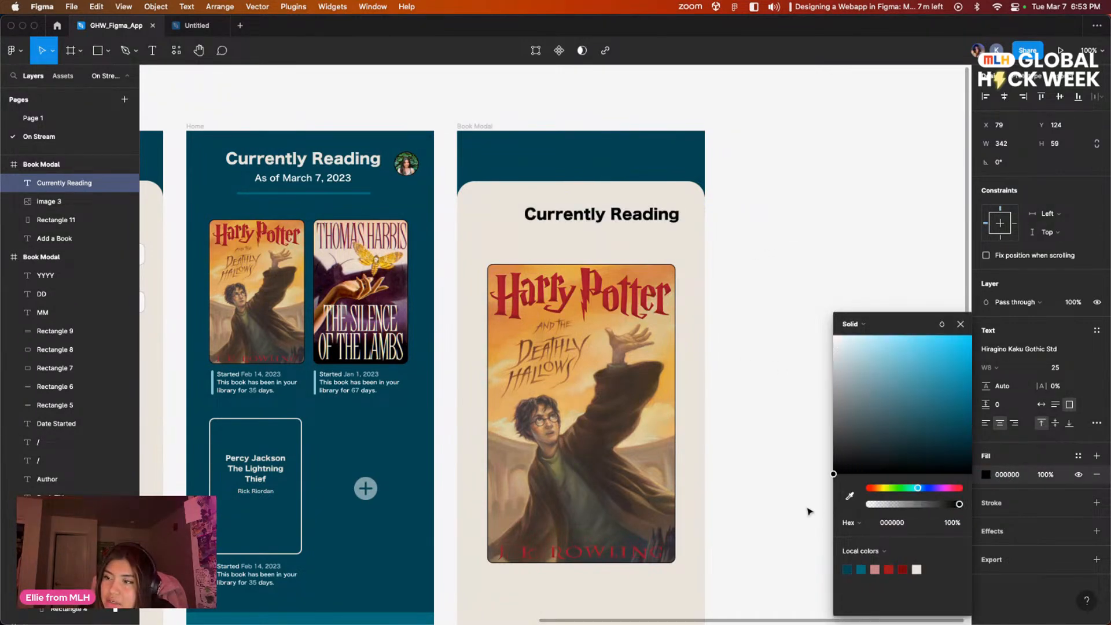
left_click(793, 384)
left_click(618, 227)
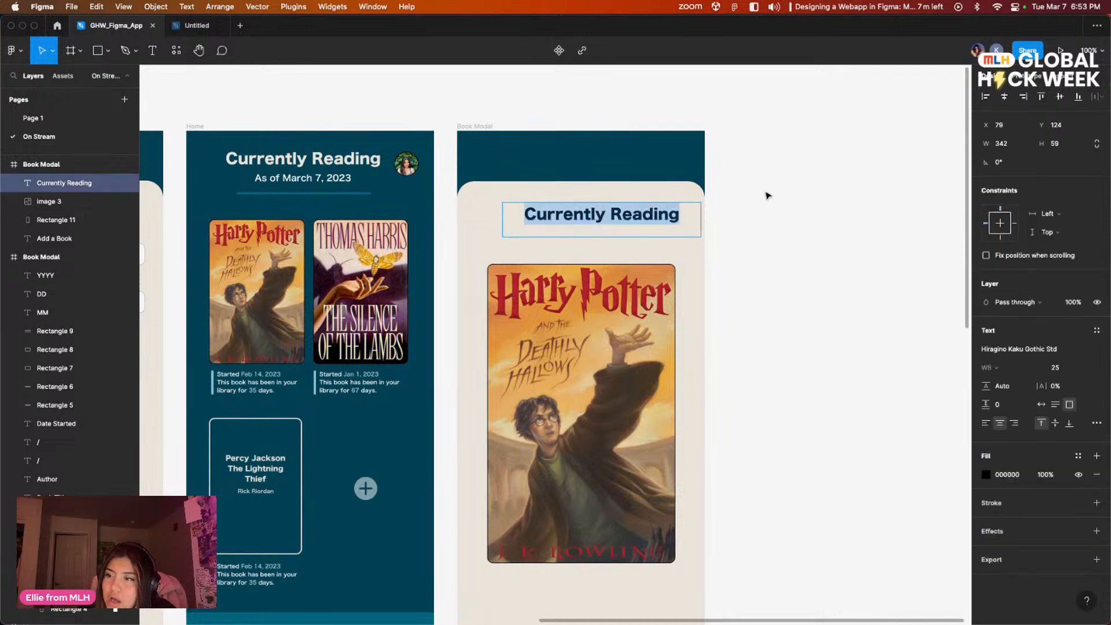
left_click_drag(674, 230, 644, 213)
left_click_drag(765, 269, 887, 253)
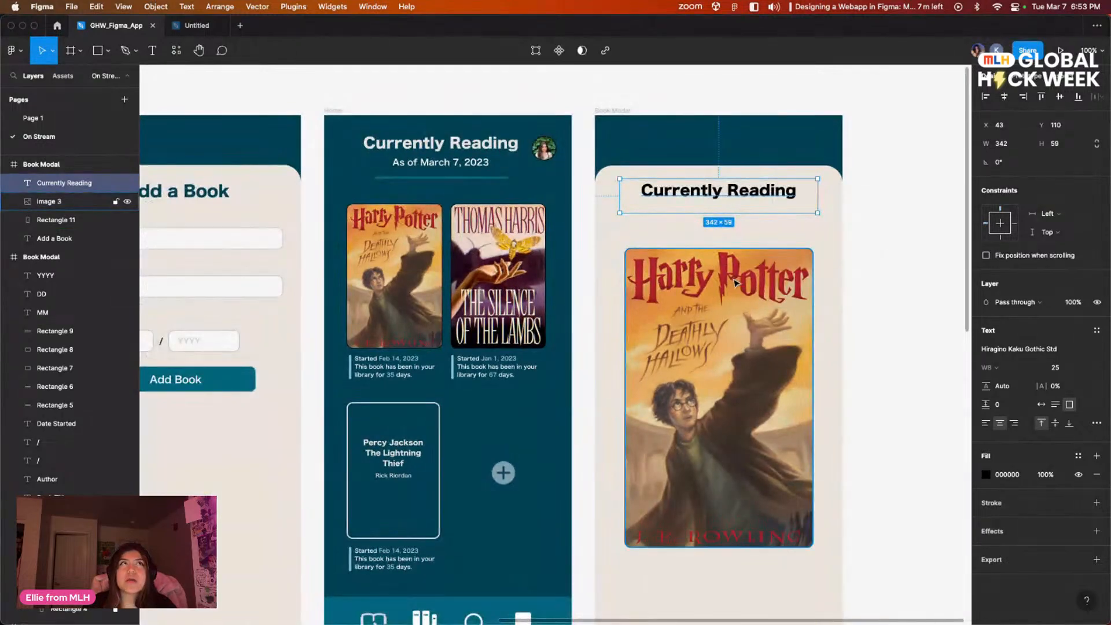
left_click_drag(432, 292, 389, 280)
left_click_drag(236, 248, 575, 258)
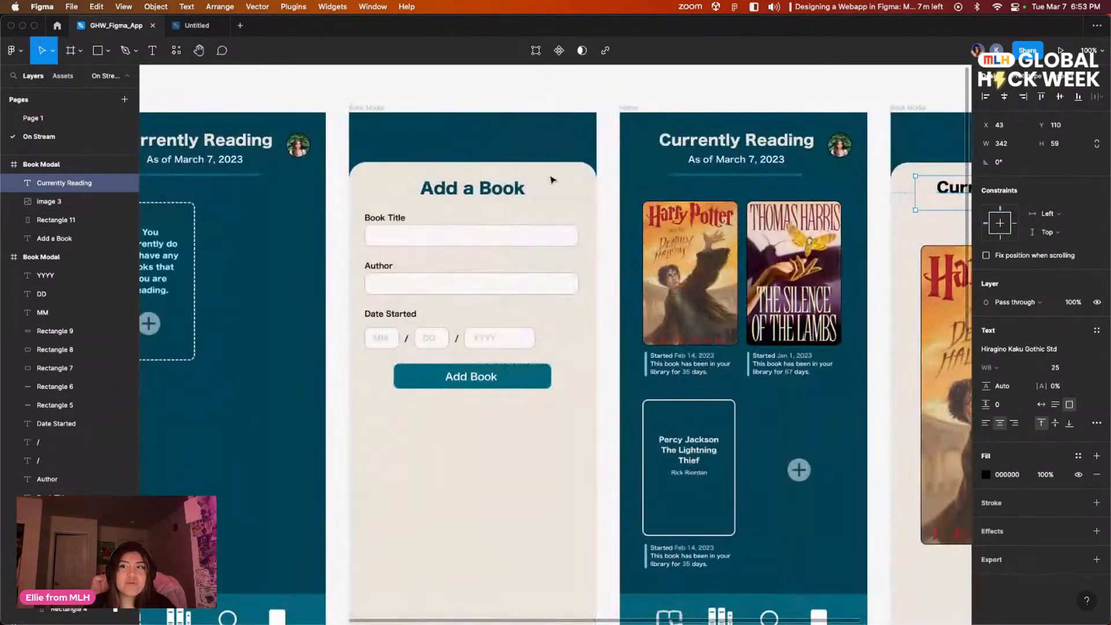
left_click_drag(839, 389, 467, 391)
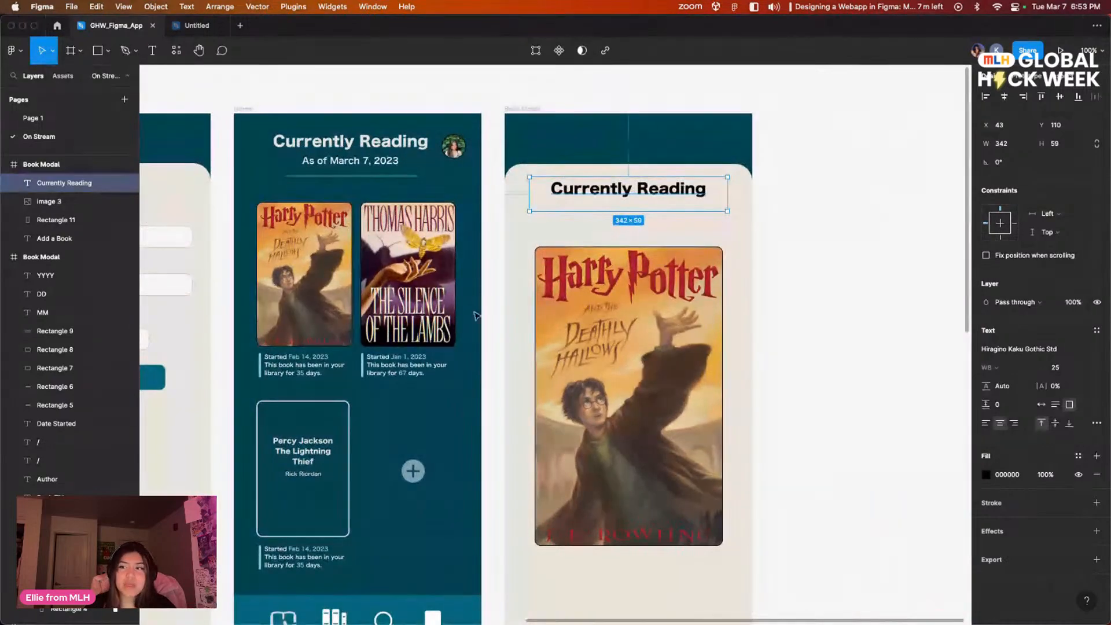
Step: Replace the new modal's heading text with "Harry Potter and The Deathly Hallows"
double_click(655, 181)
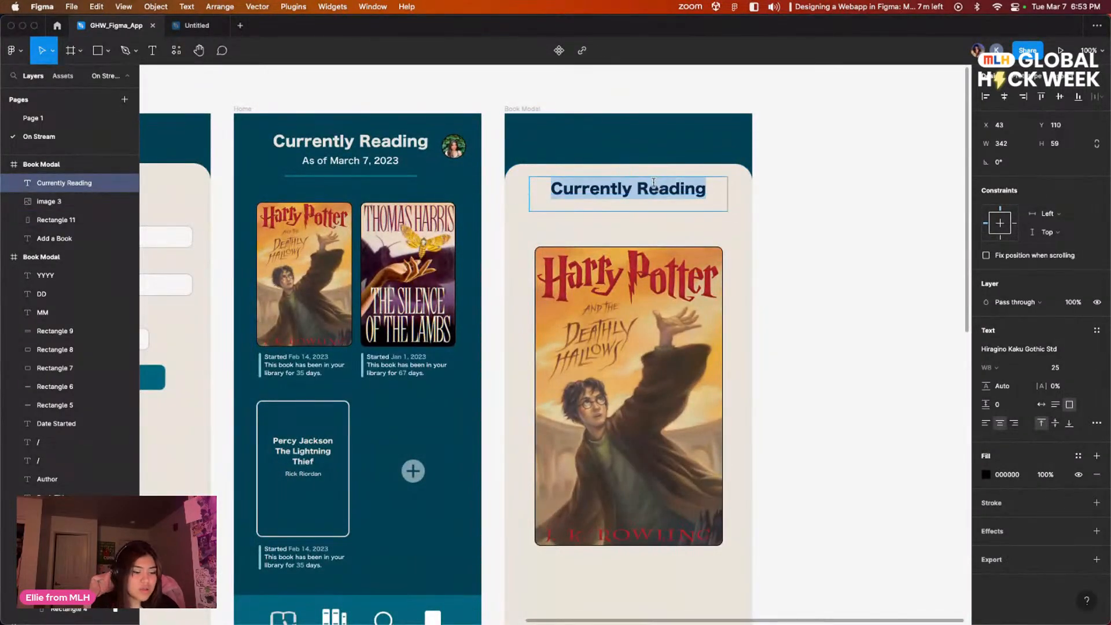
type("Harry p")
key("BackSpace")
type("Pooter")
key("BackSpace")
key("BackSpace")
key("BackSpace")
key("BackSpace")
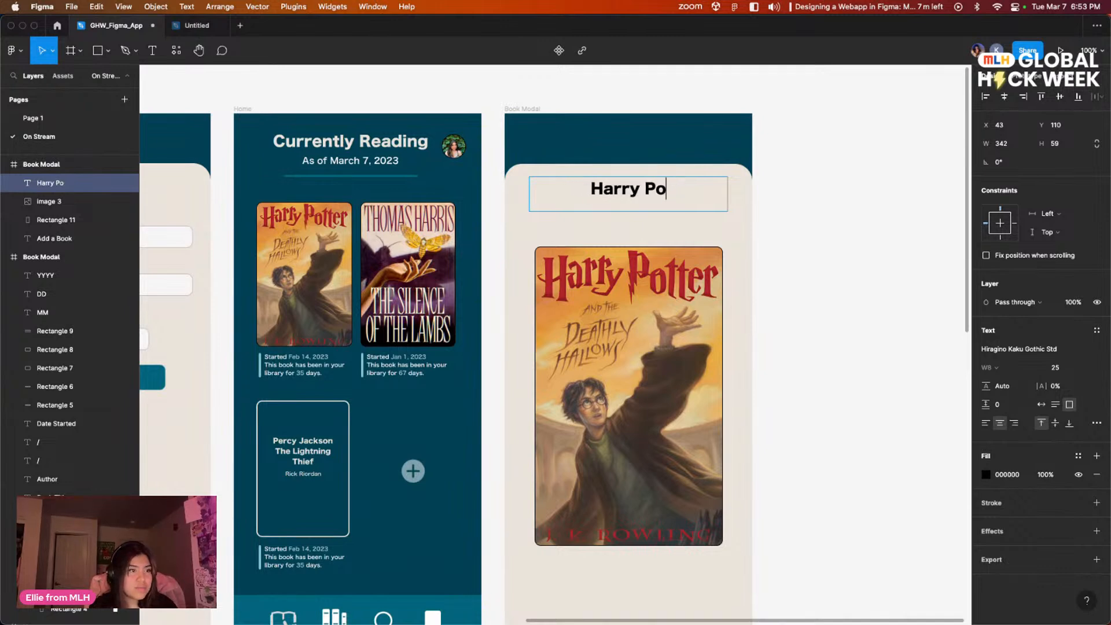
type("tter and thje")
key("BackSpace")
key("BackSpace")
key("BackSpace")
key("BackSpace")
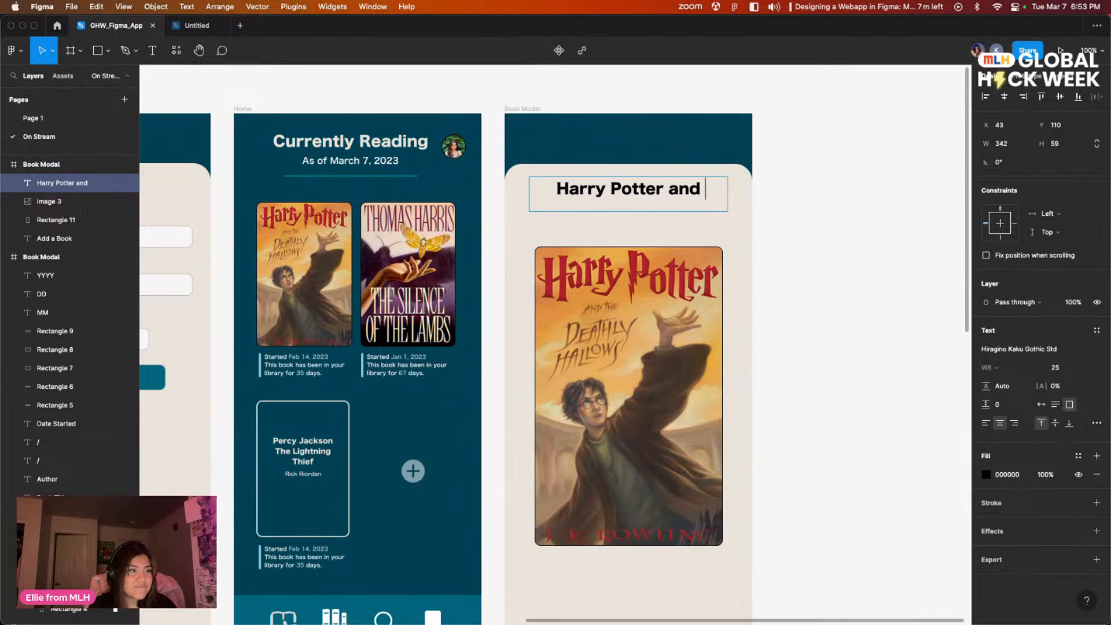
type("The Deathly ")
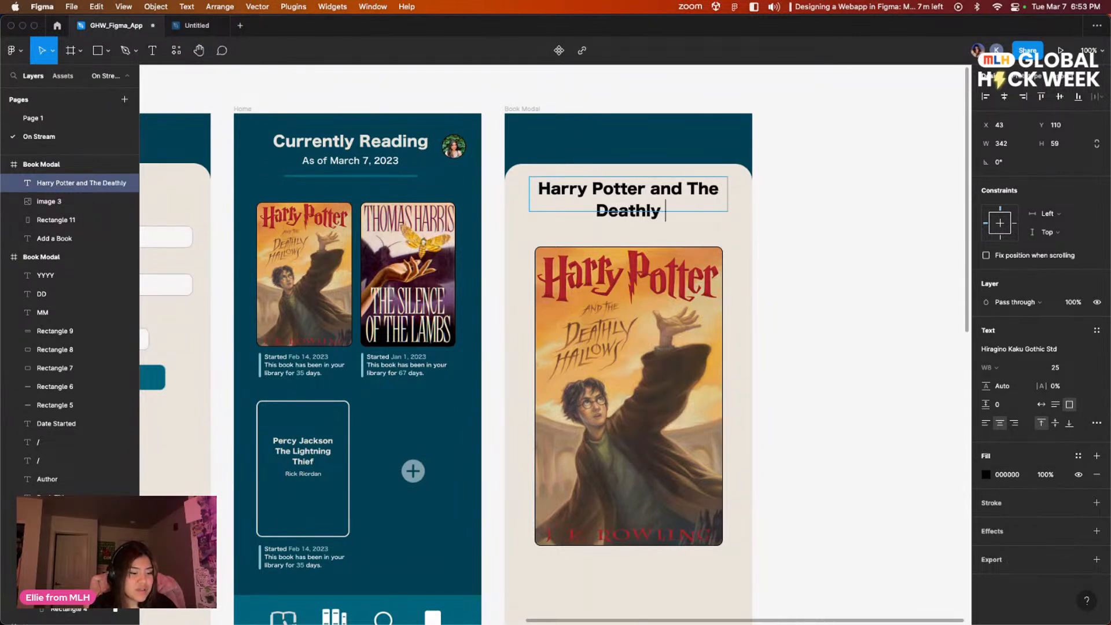
type("Hallowws")
key("BackSpace")
key("BackSpace")
type("s")
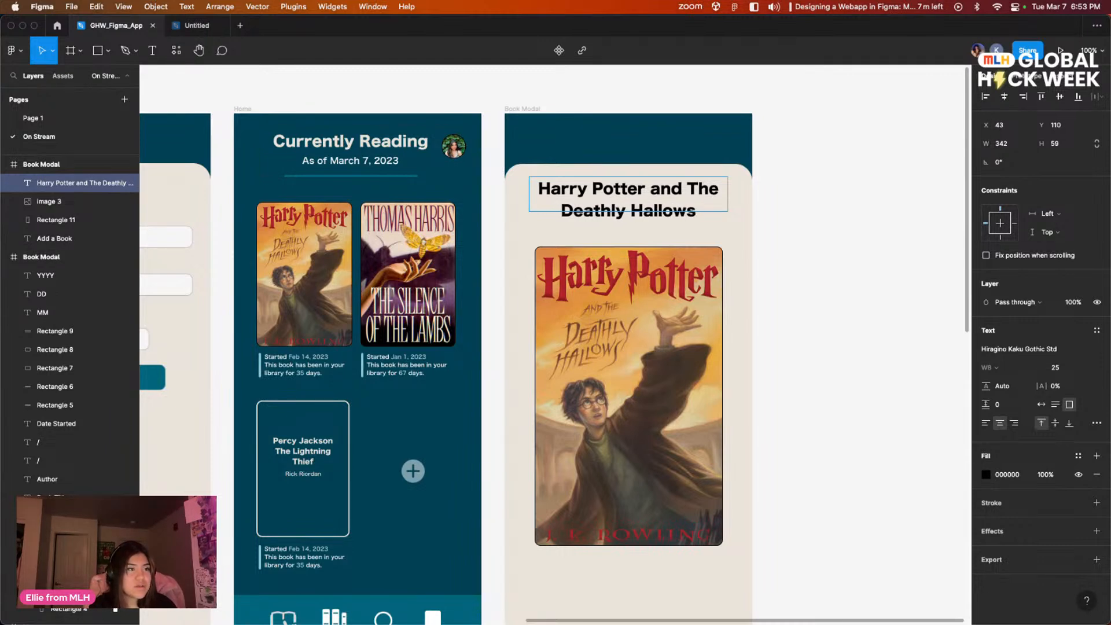
Step: Enlarge the book title's text box to 343 × 81 so both lines fit inside it
left_click(820, 231)
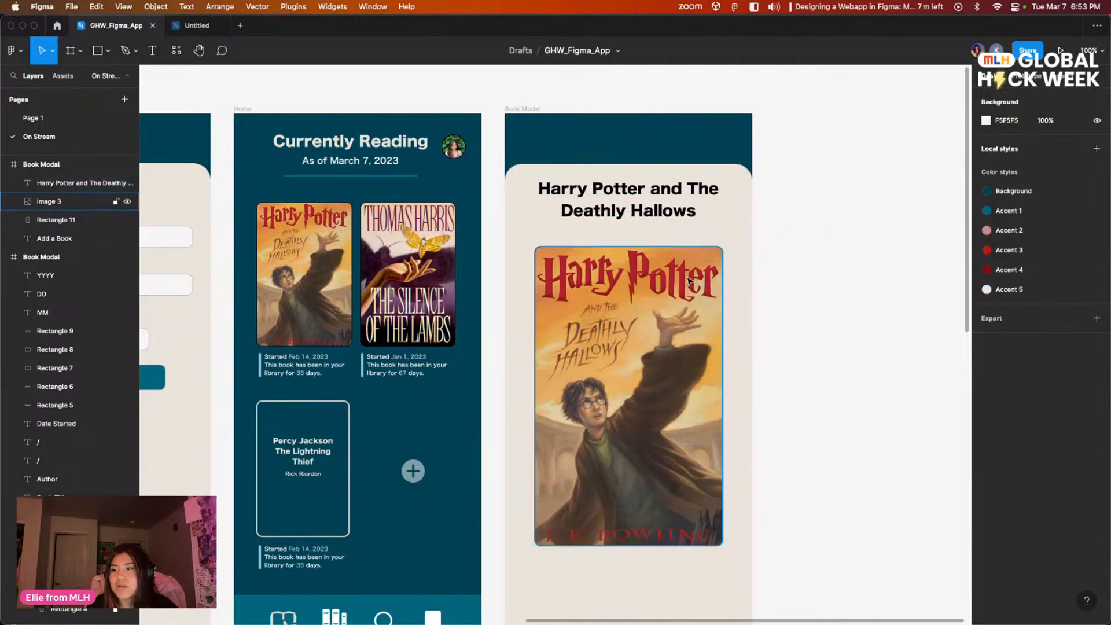
left_click(648, 206)
double_click(668, 210)
key("Escape")
left_click_drag(727, 211, 727, 224)
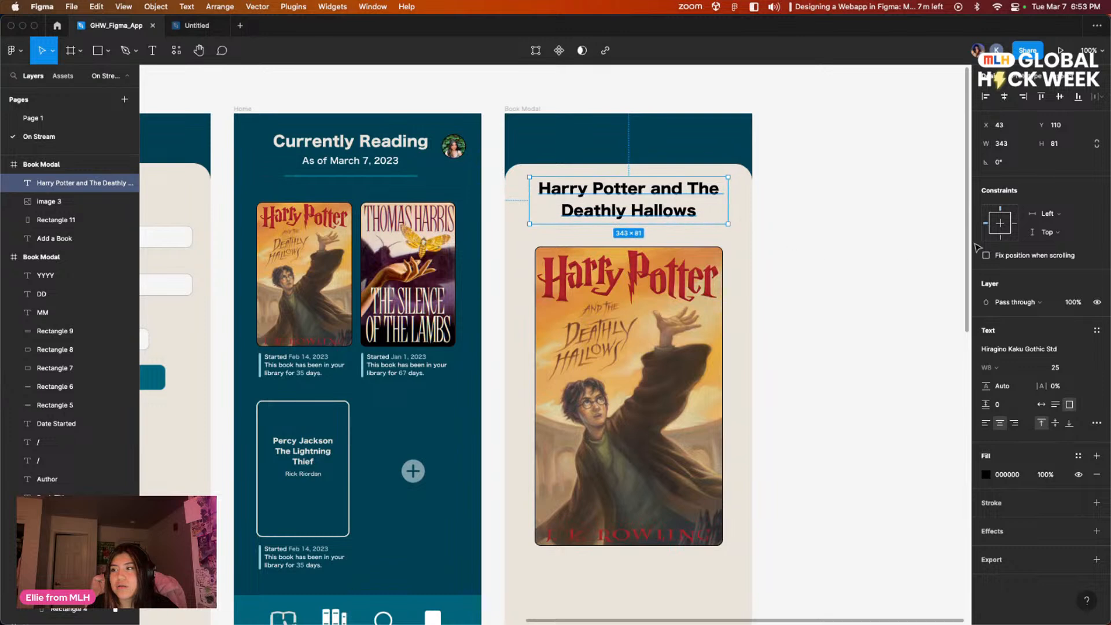
Step: Set the book title's paragraph spacing to 10
left_click(1000, 406)
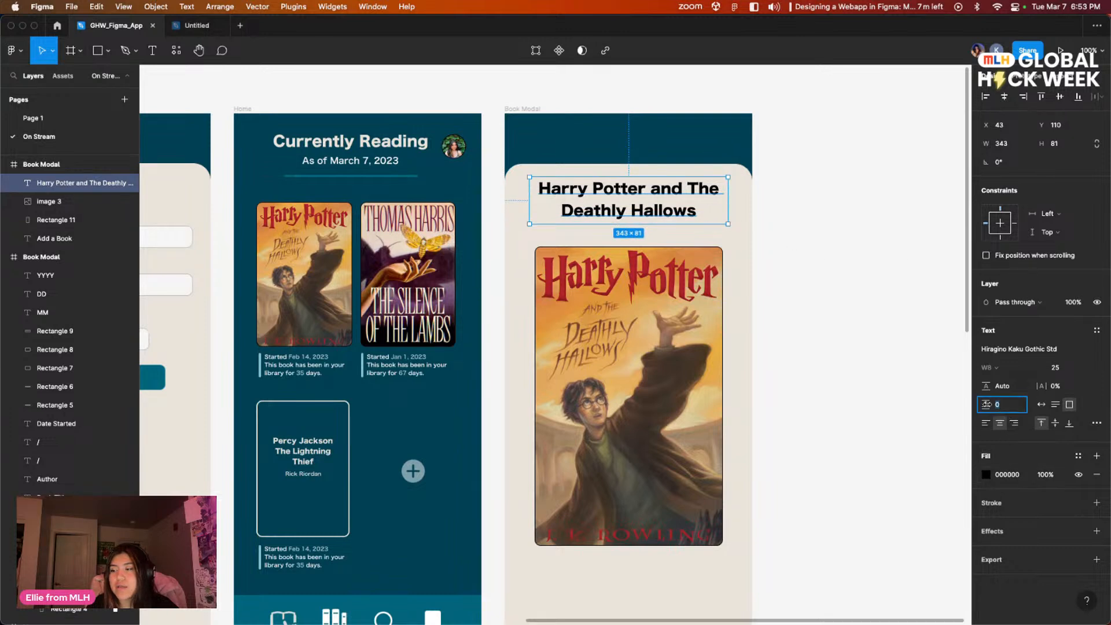
left_click_drag(961, 404, 1016, 404)
key("Return")
key("Return")
left_click_drag(988, 403, 1056, 401)
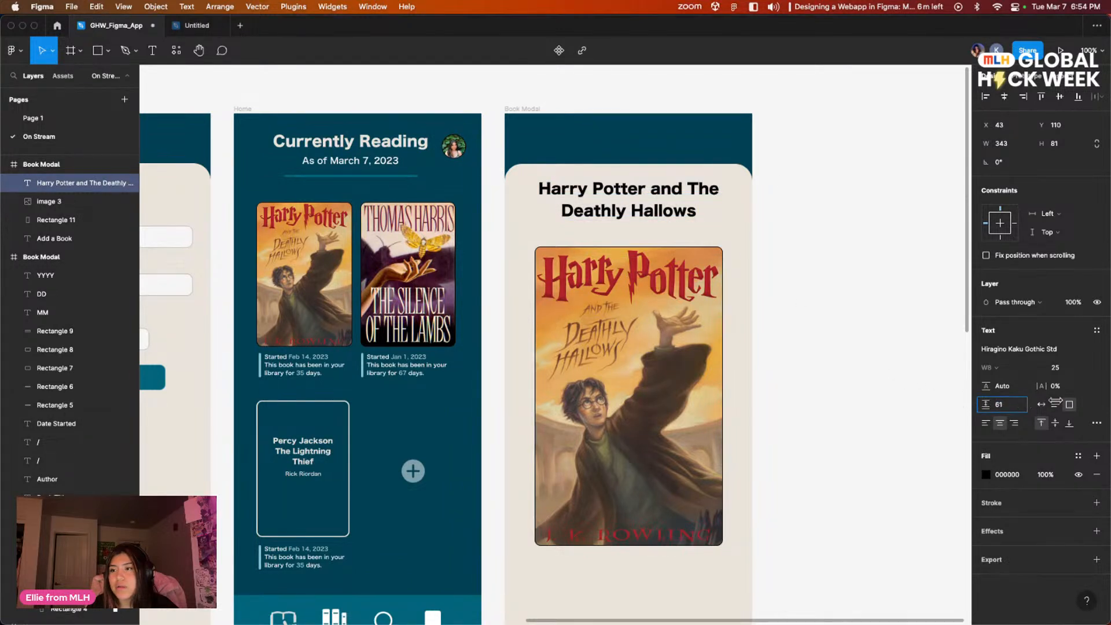
Step: Switch the title to auto width with paragraph spacing 11, and resize its box to 379 wide across two lines above the cover
left_click(1041, 404)
left_click_drag(985, 407, 976, 409)
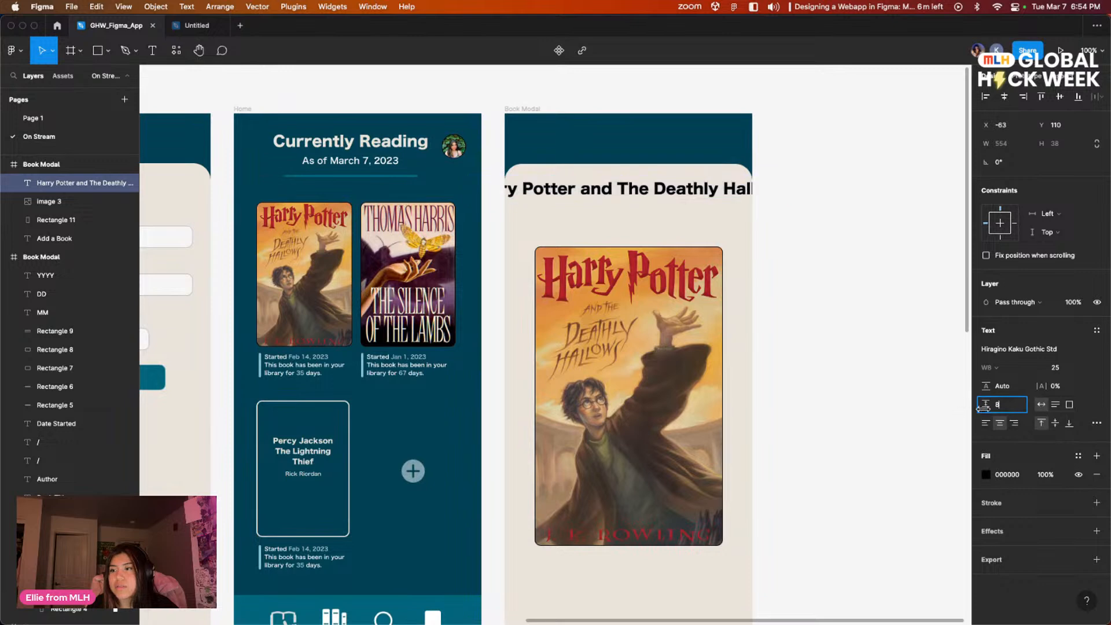
type("11")
key("Return")
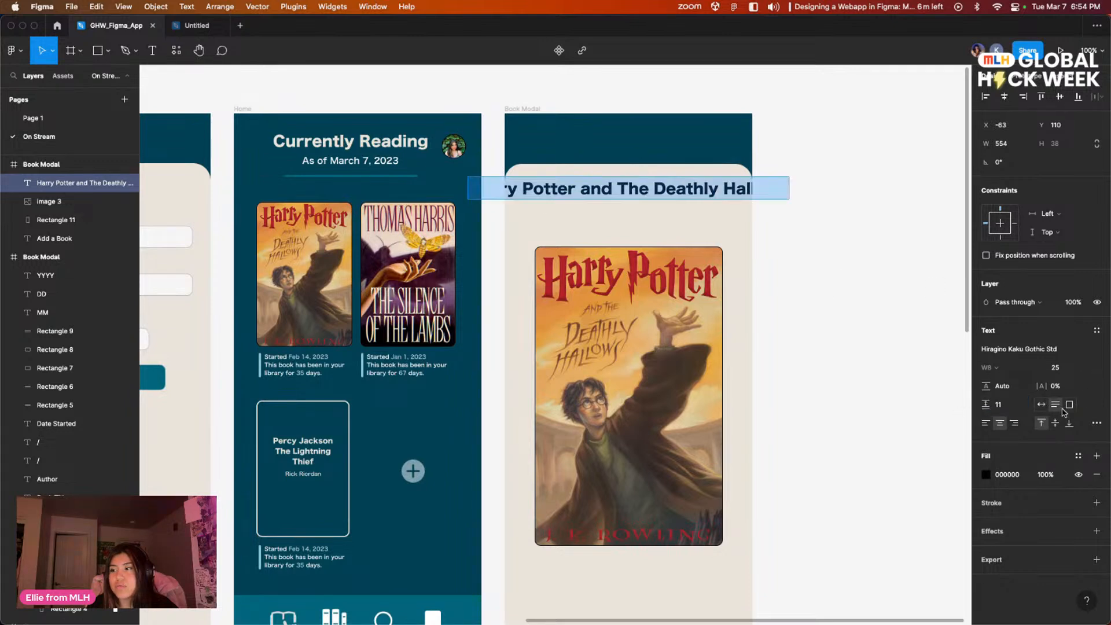
key("Escape")
left_click_drag(788, 188, 692, 204)
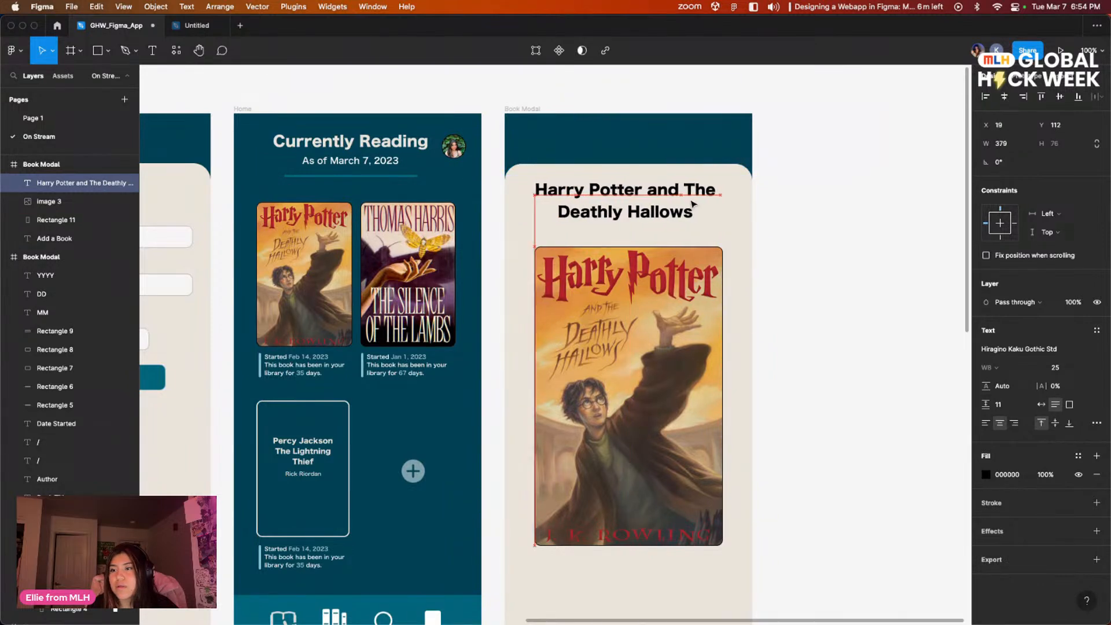
Step: Try 1% letter spacing on the book title and return it to 0%
key("Return")
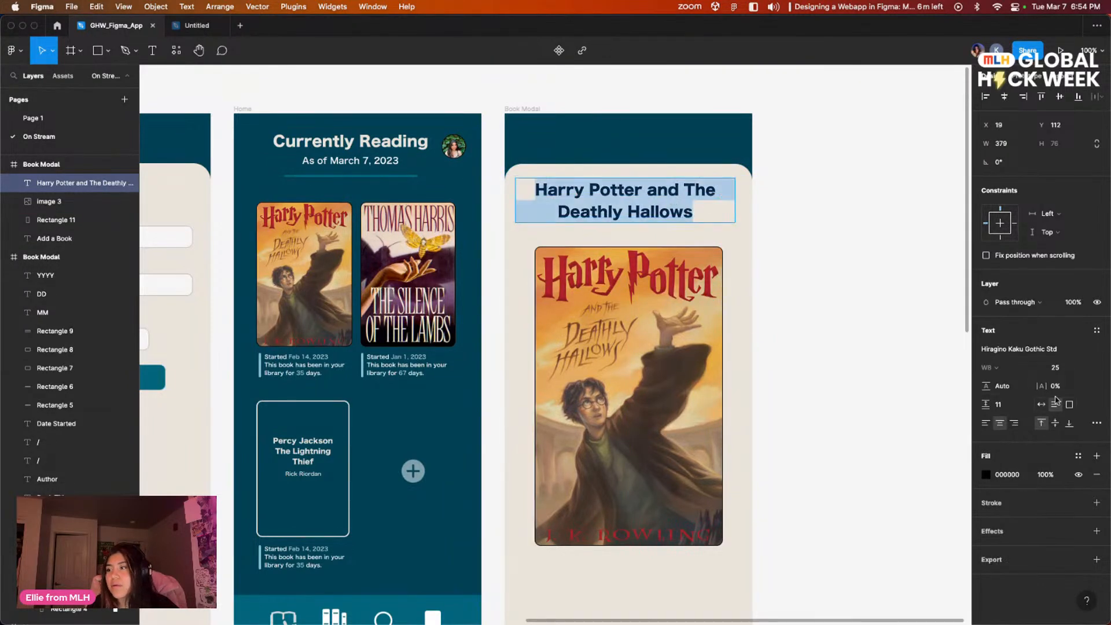
left_click_drag(1041, 386, 1042, 386)
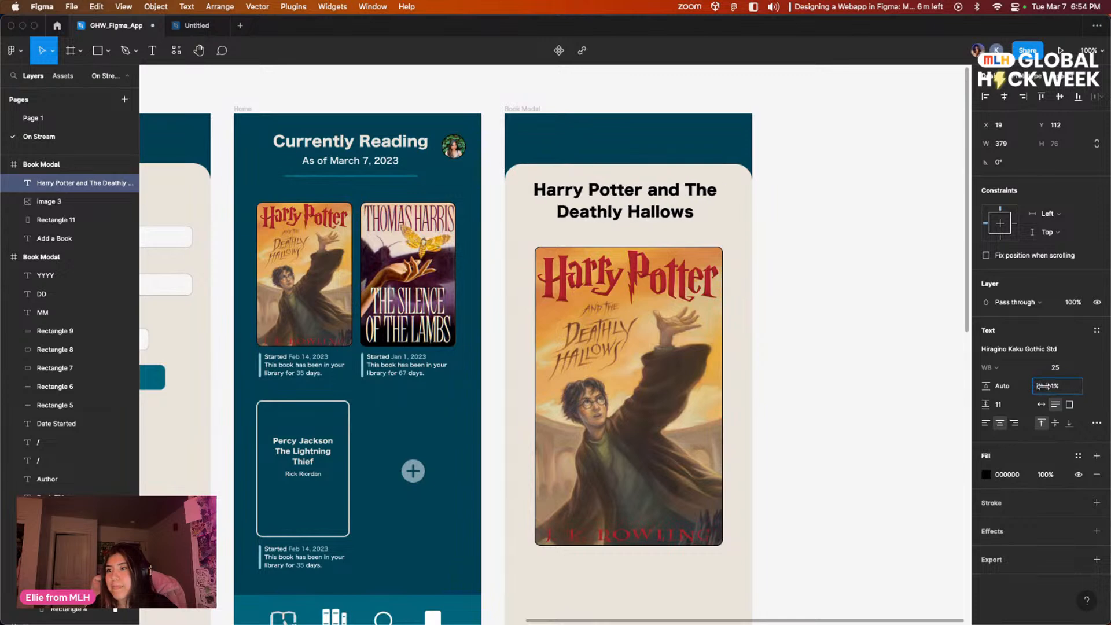
left_click(1062, 386)
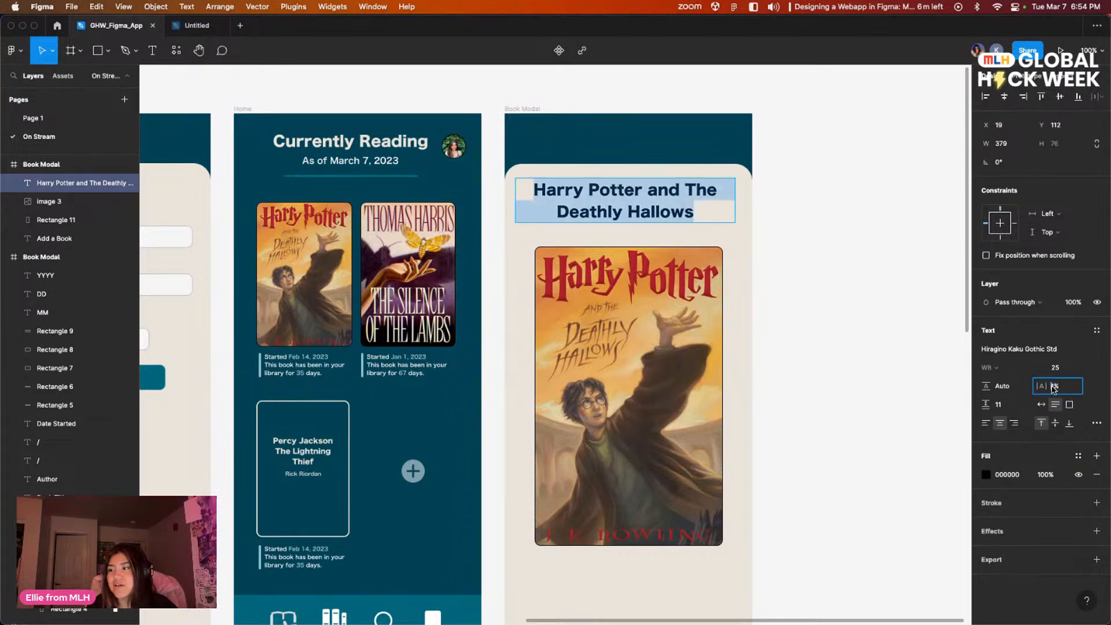
key("BackSpace")
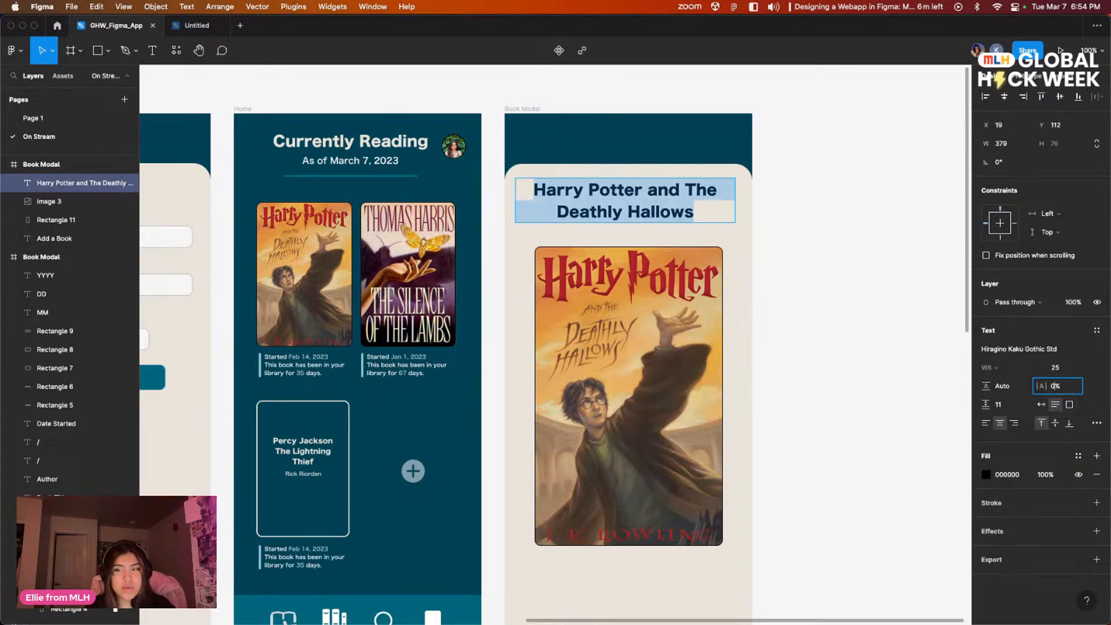
key("Escape")
left_click(841, 310)
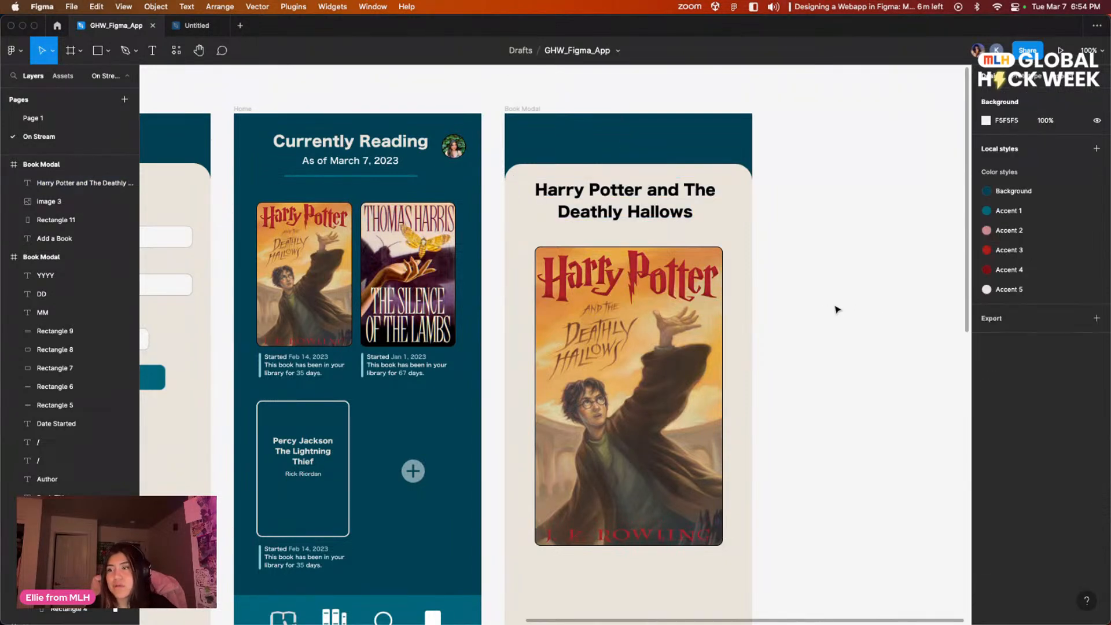
Step: Move the large Harry Potter cover down to leave more room beneath the book title
scroll(852, 304, "down", 1)
left_click_drag(855, 304, 890, 307)
left_click_drag(709, 370, 706, 394)
left_click(854, 317)
scroll(854, 317, "left", 1)
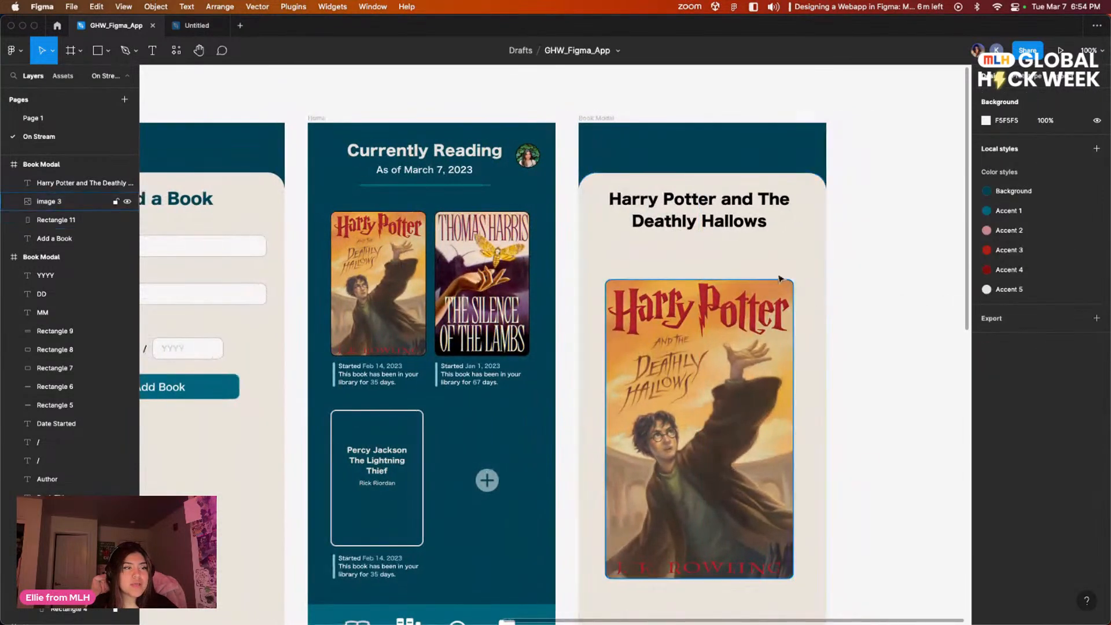
left_click(723, 211)
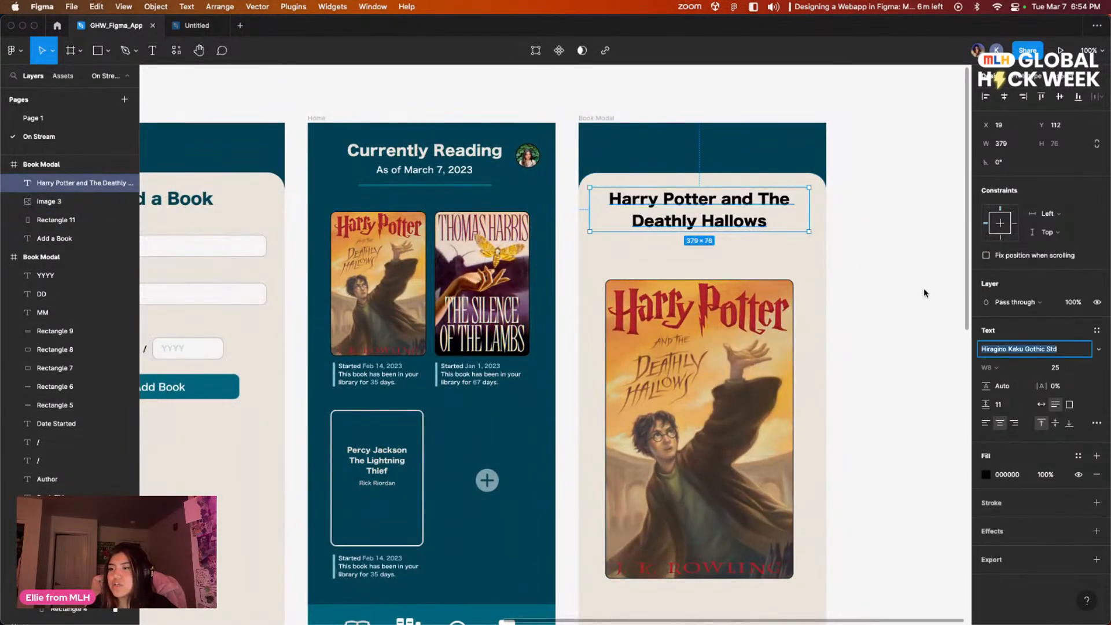
double_click(751, 201)
left_click(1073, 350)
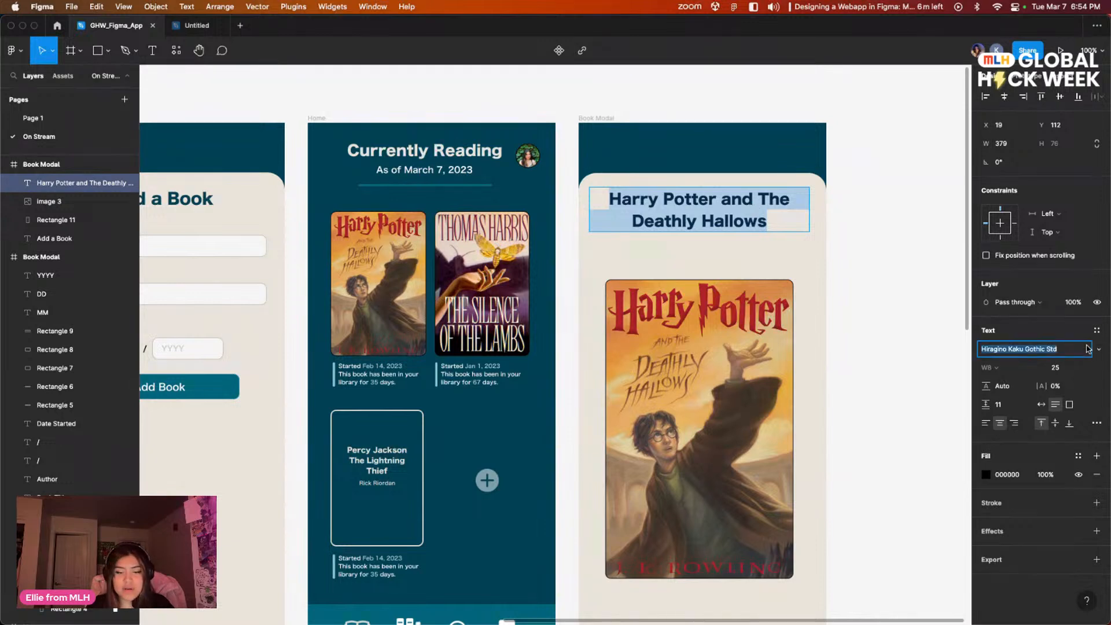
key("Up")
key("Down")
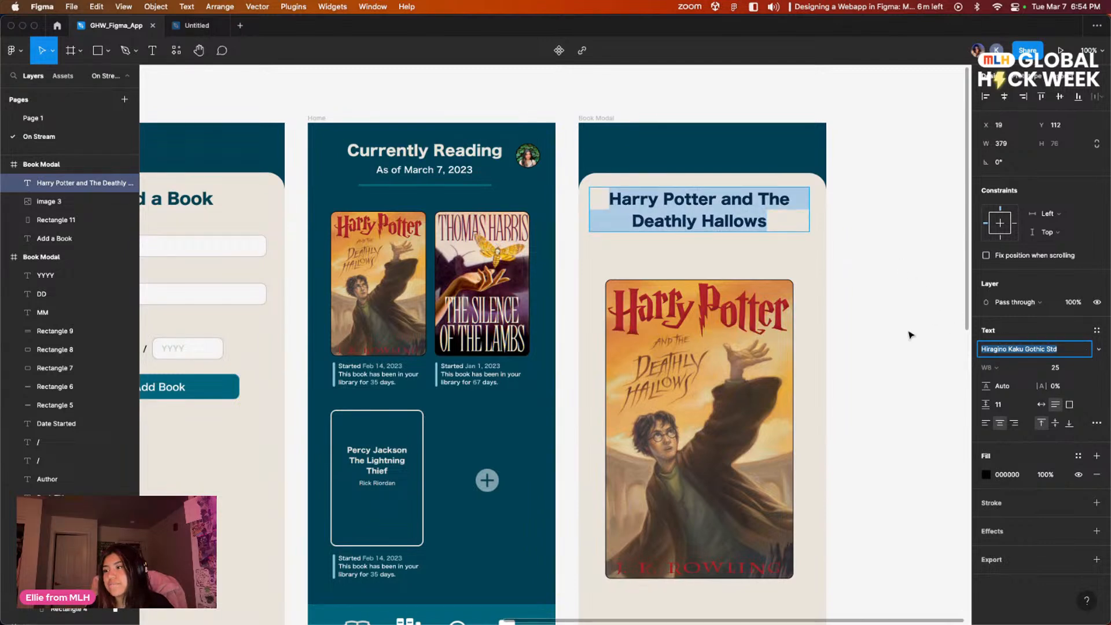
key("Escape")
Step: Clear the book title's paragraph spacing to 0 and try a value of 12
left_click_drag(987, 405, 900, 330)
double_click(749, 198)
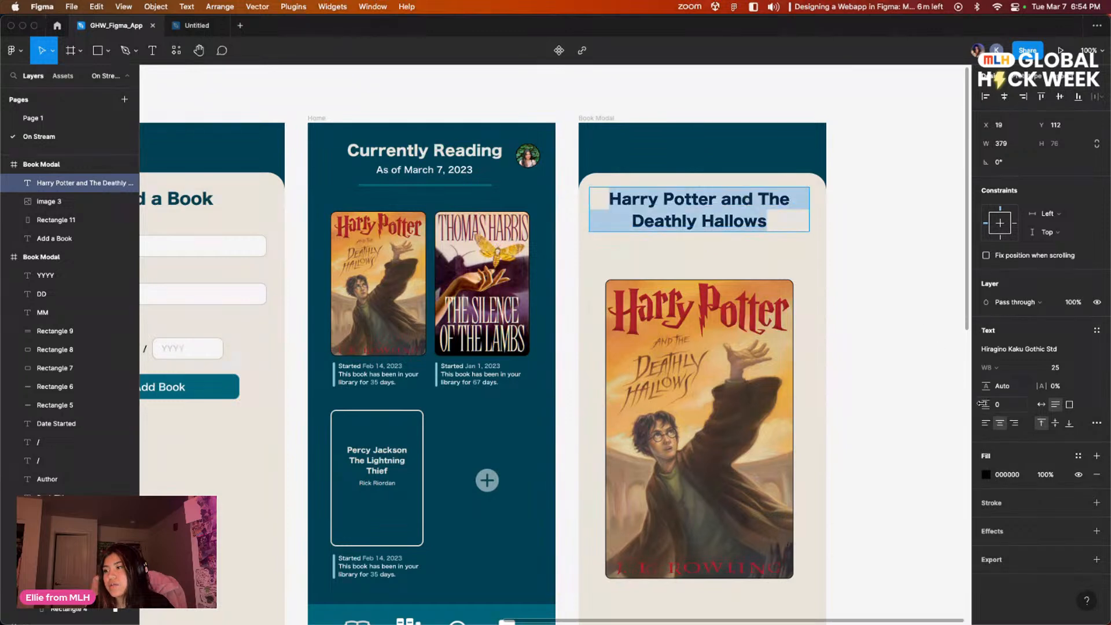
left_click_drag(970, 409, 1014, 405)
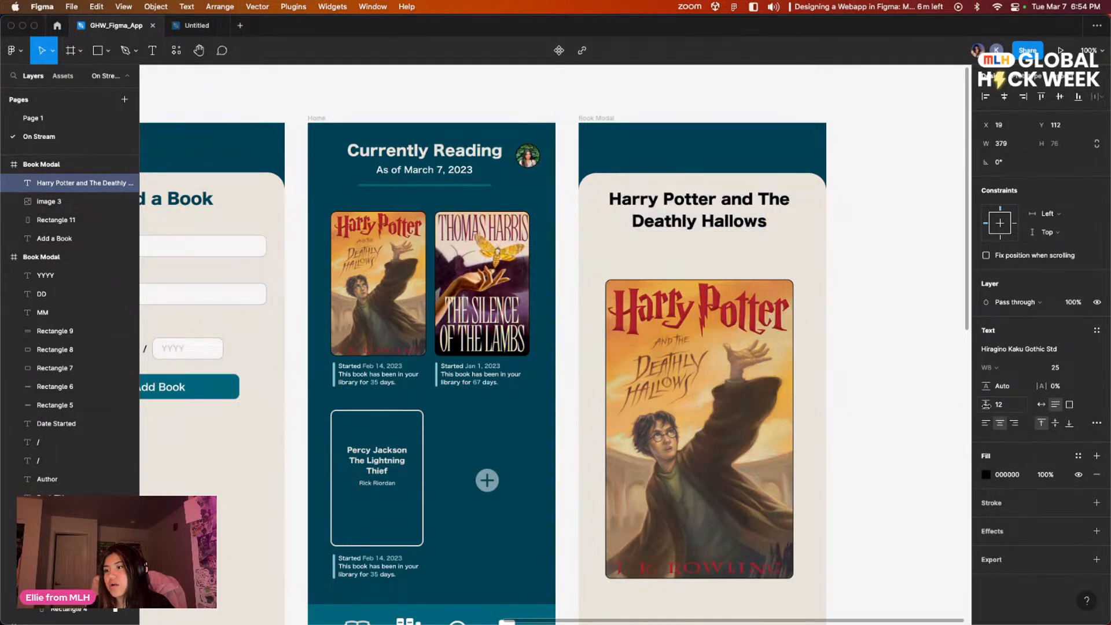
Step: Insert a line break before "Deathly" in the book title and reduce its paragraph spacing
left_click(752, 207)
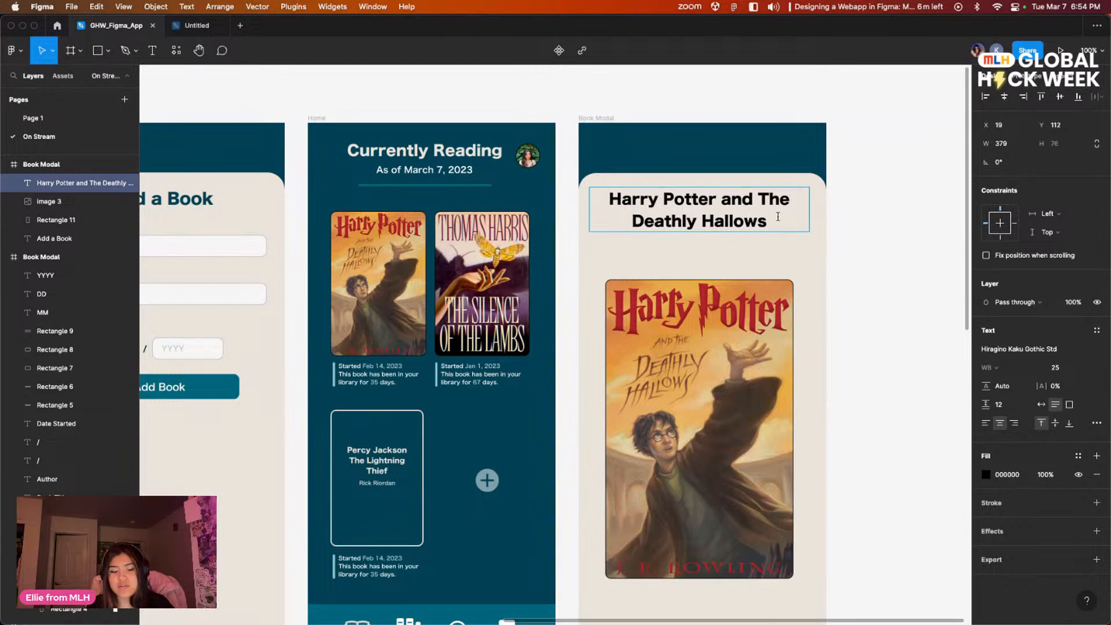
key("Return")
left_click_drag(986, 404, 935, 406)
left_click(873, 292)
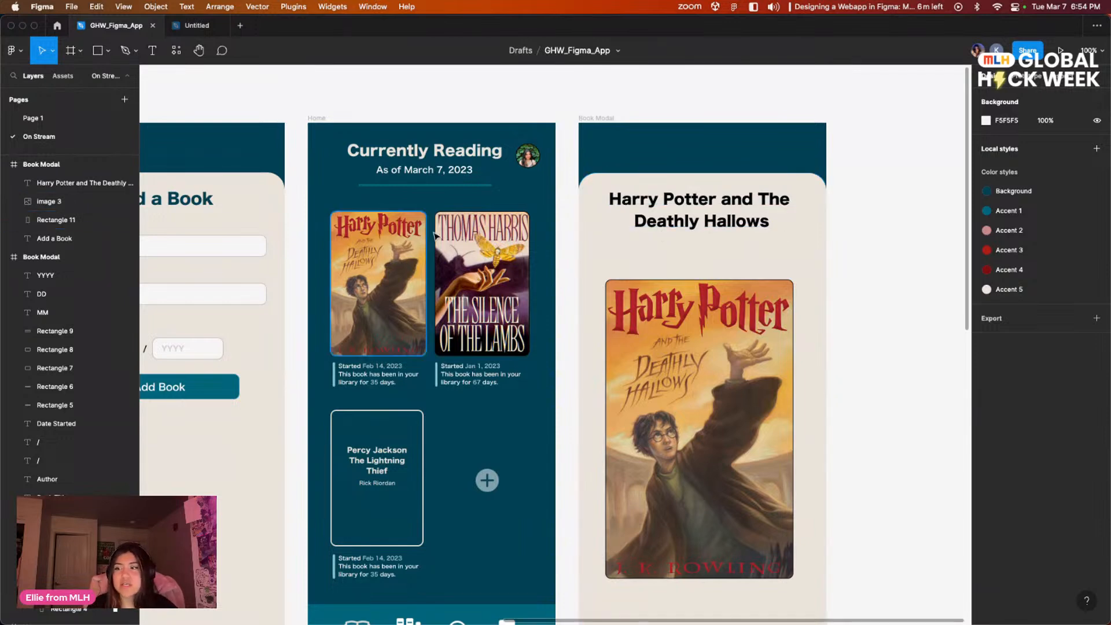
Step: Add a text box about 243 × 24 between the title and the cover, containing the author "J.K. Rowling"
scroll(790, 286, "up", 1)
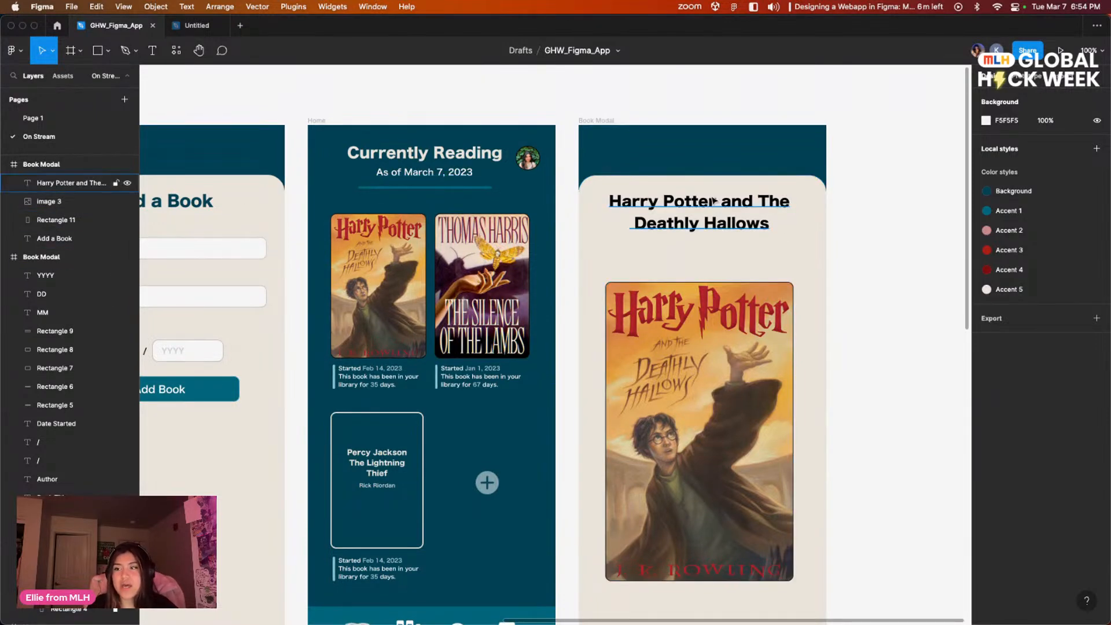
left_click_drag(364, 27, 489, 152)
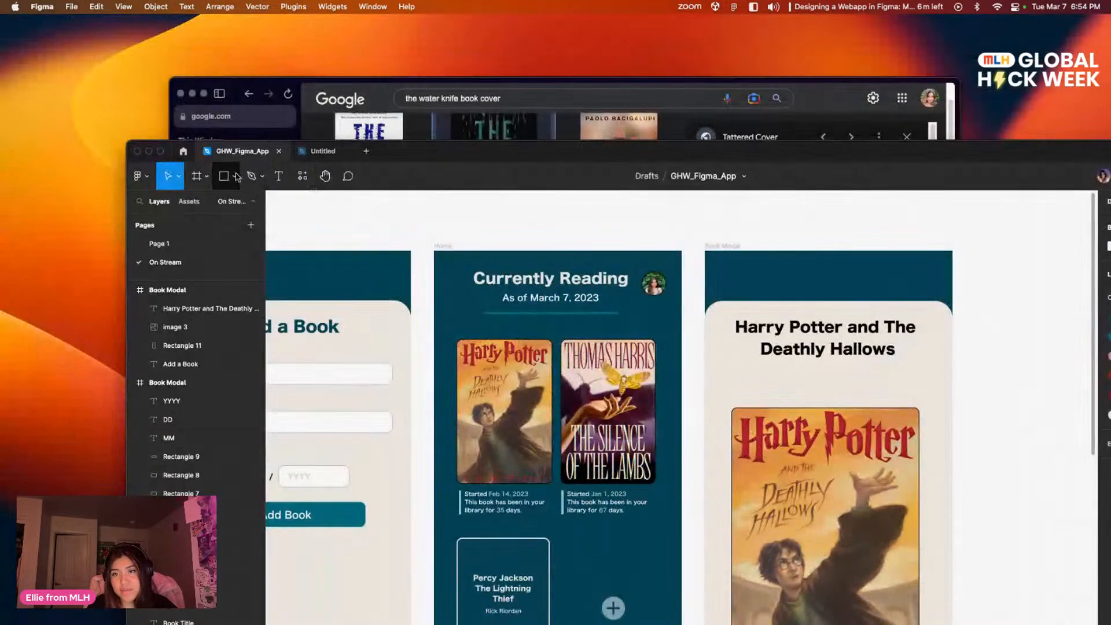
left_click(279, 176)
left_click_drag(765, 373, 907, 387)
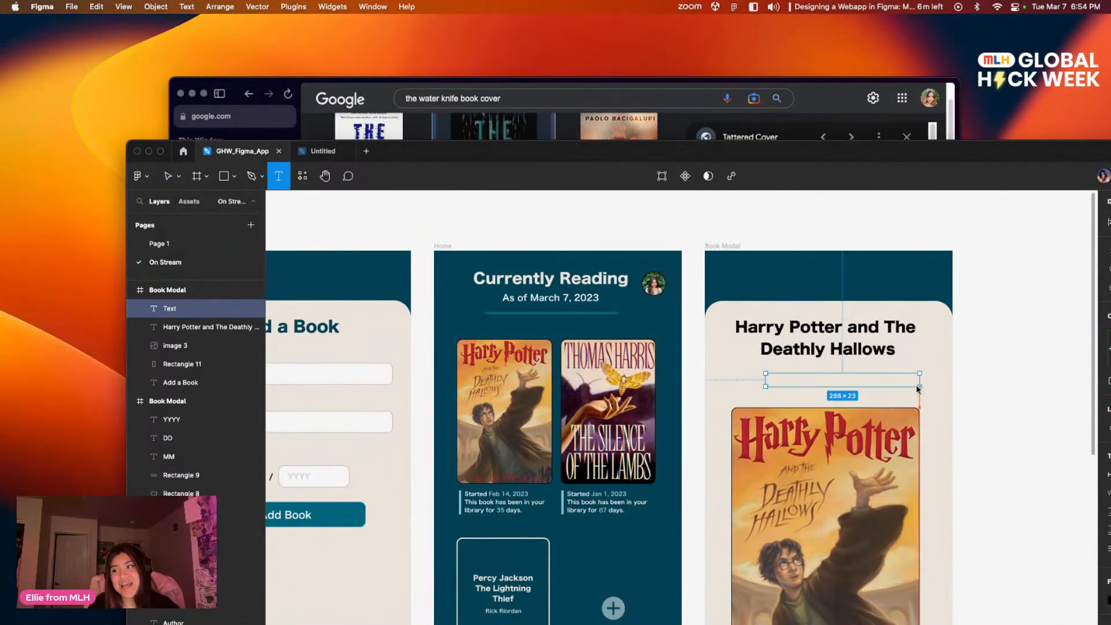
key("Escape")
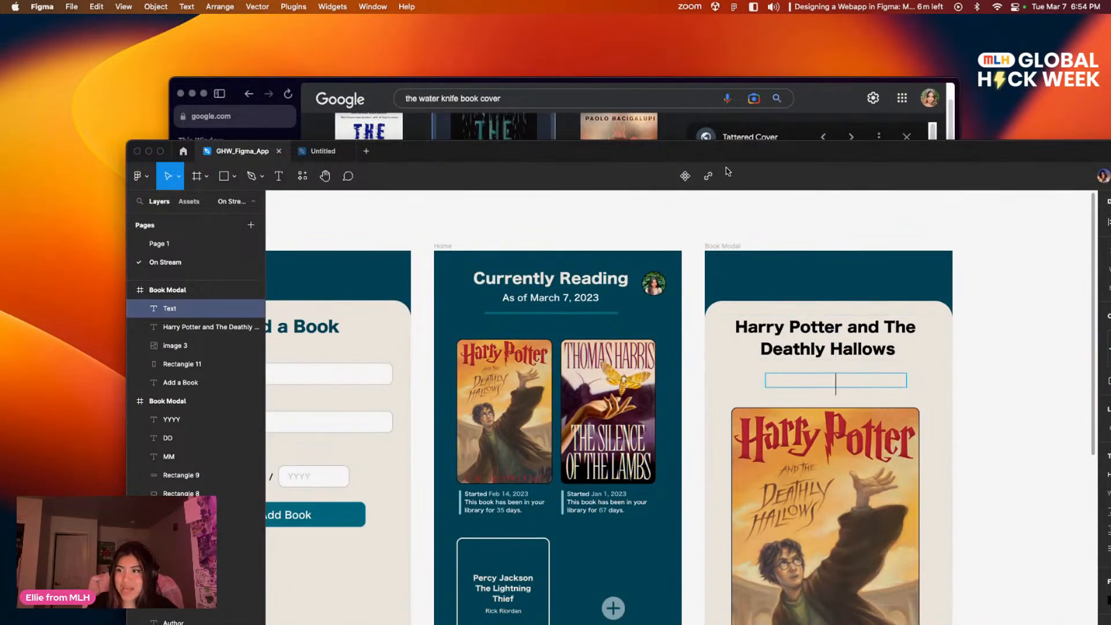
left_click_drag(722, 152, 564, 126)
double_click(566, 126)
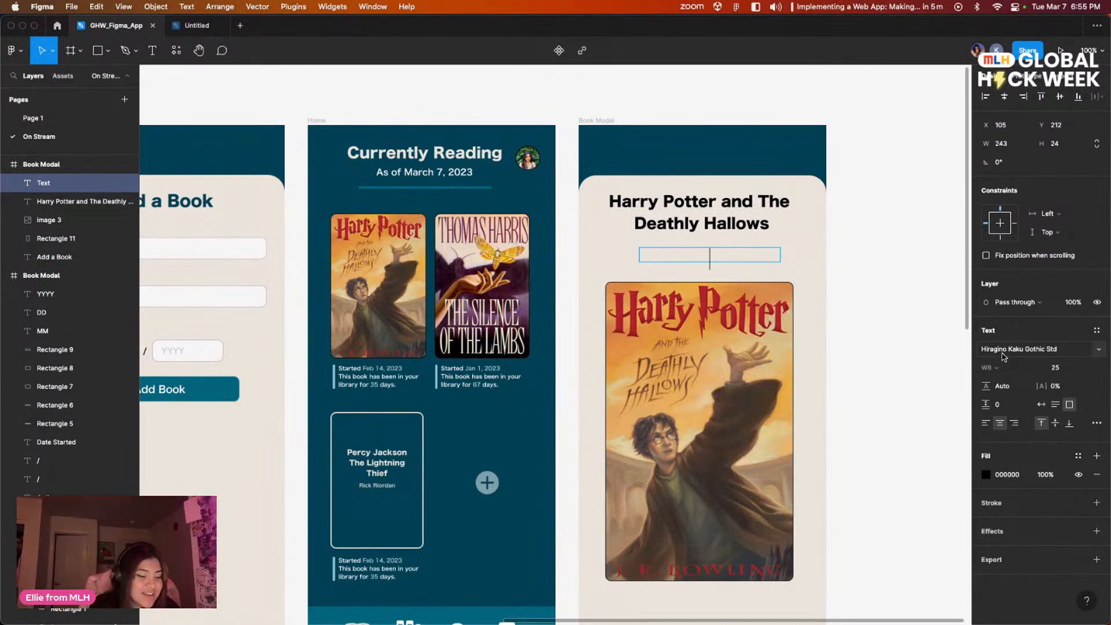
type("K.")
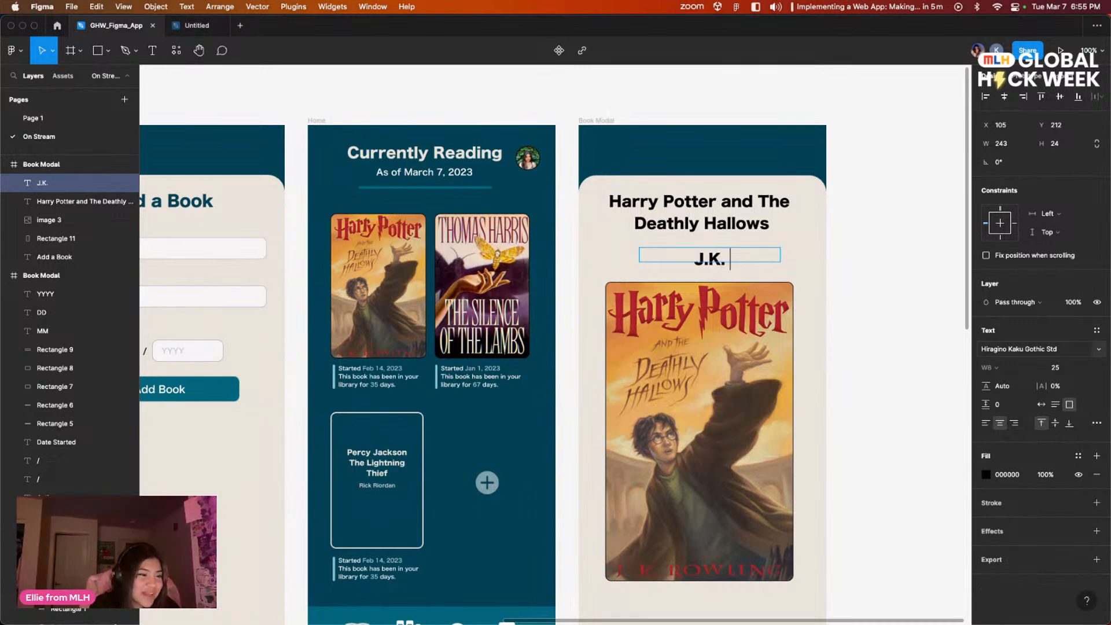
type(" Rowling")
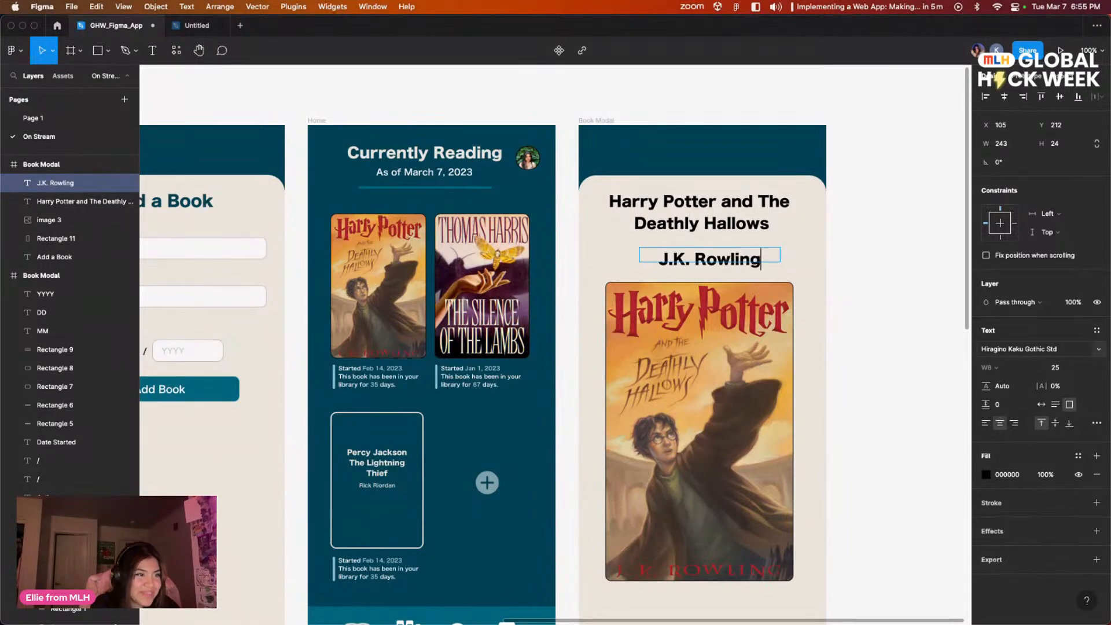
Step: Change the author text's font to Hiragino Kaku Gothic Pro W6
double_click(719, 255)
left_click(719, 255)
left_click(795, 279)
double_click(745, 260)
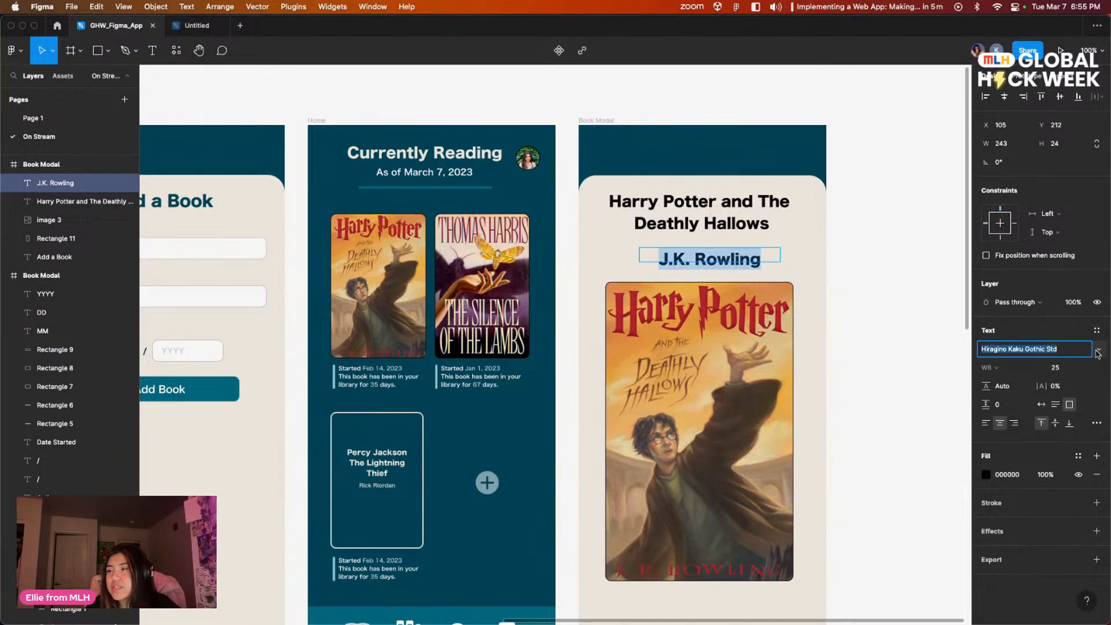
left_click(1076, 354)
left_click(1079, 326)
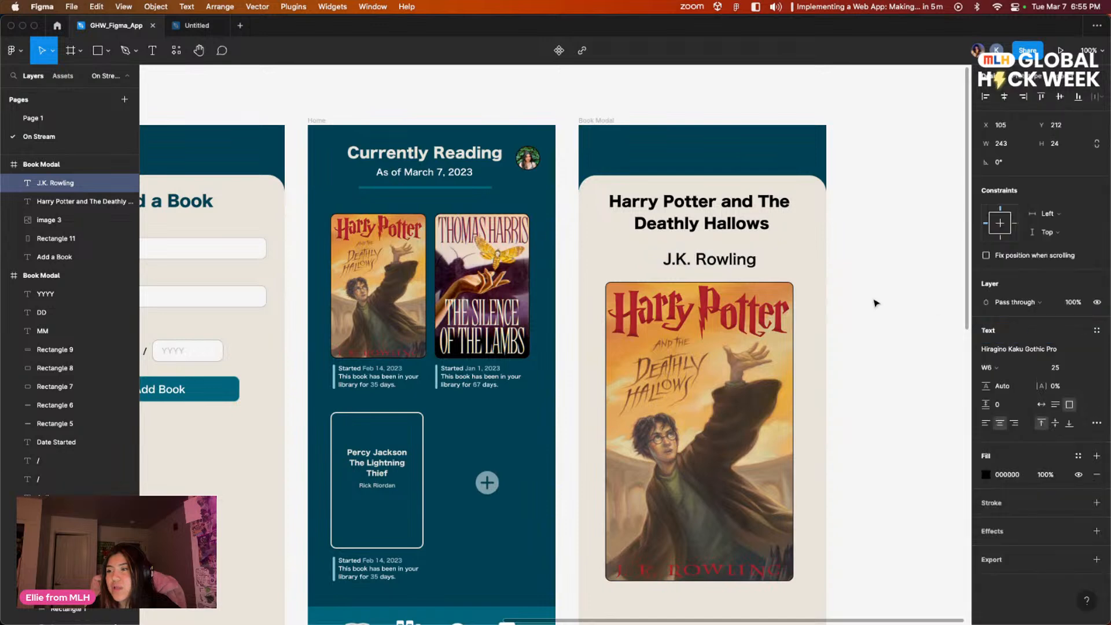
Step: Set the author text's font size to 20 and move it up directly beneath the book title, centered
triple_click(729, 260)
left_click(1059, 367)
type("20")
key("Return")
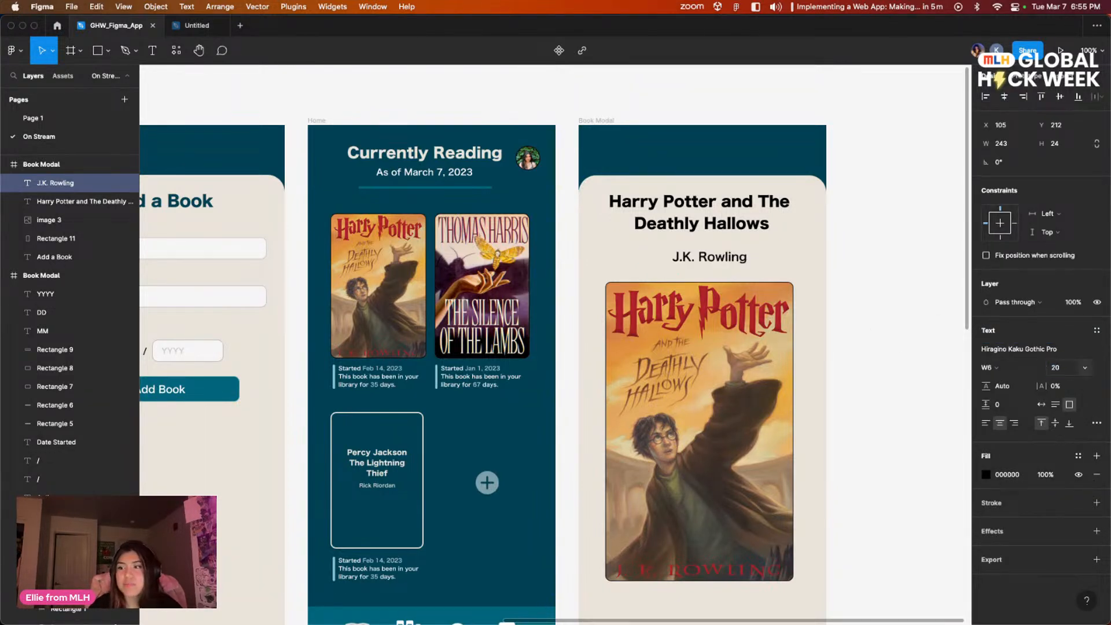
key("Escape")
left_click_drag(725, 255, 723, 242)
left_click(897, 330)
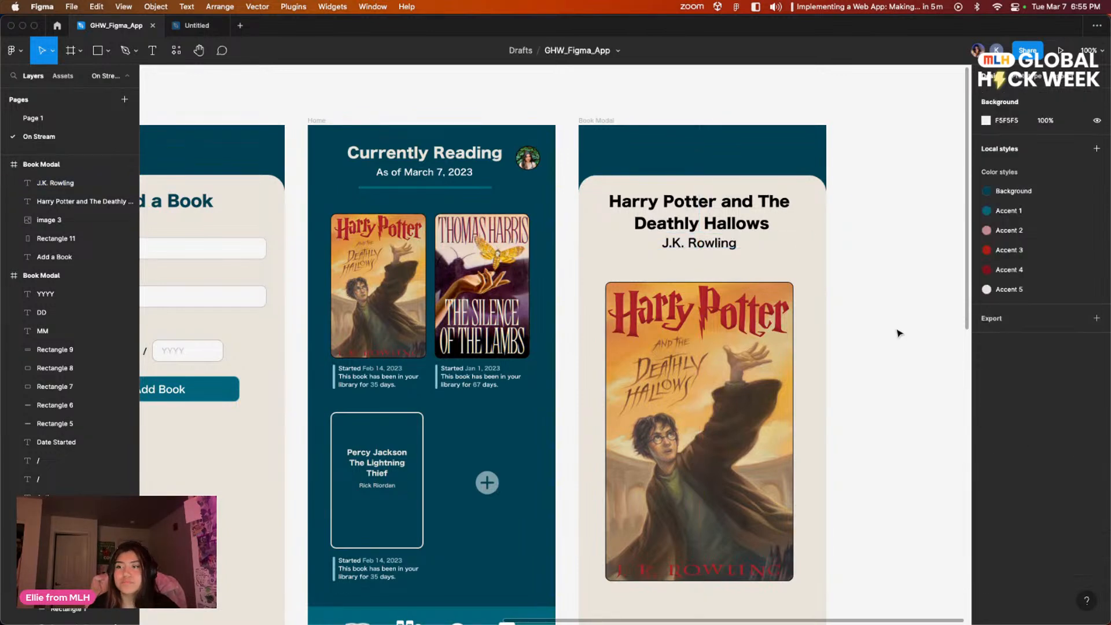
Step: Move the large book cover up slightly to tighten the gap below the author's name
left_click_drag(758, 360, 759, 342)
left_click(873, 351)
left_click_drag(887, 366, 888, 281)
left_click_drag(886, 332, 884, 315)
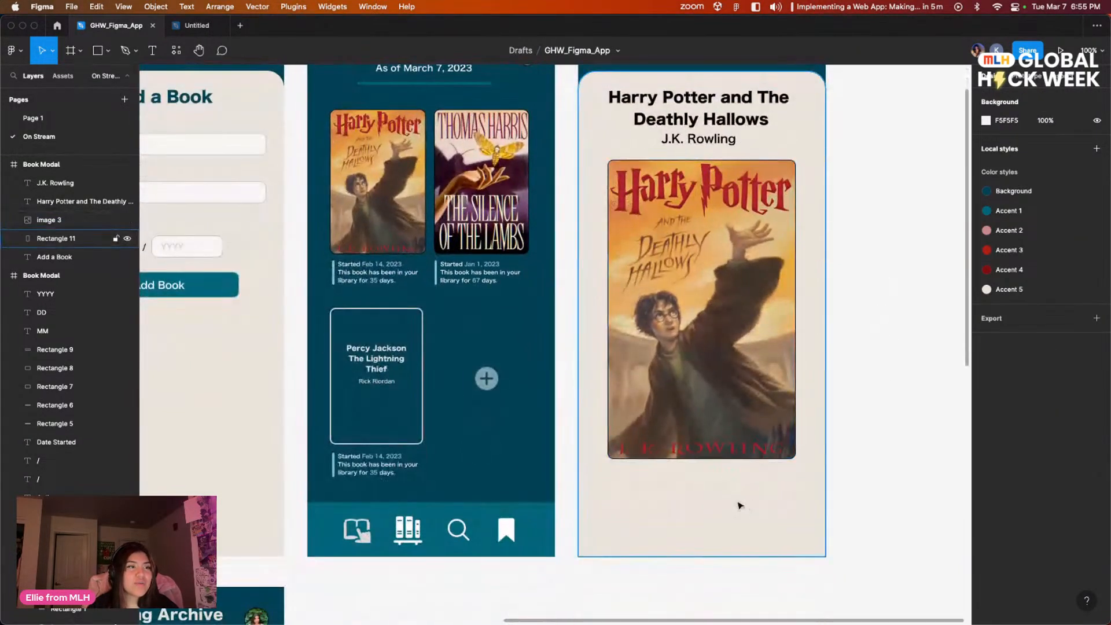
Step: Examine how the Reading Archive screen presents a completed book, compared with the book detail modal
scroll(740, 505, "left", 5)
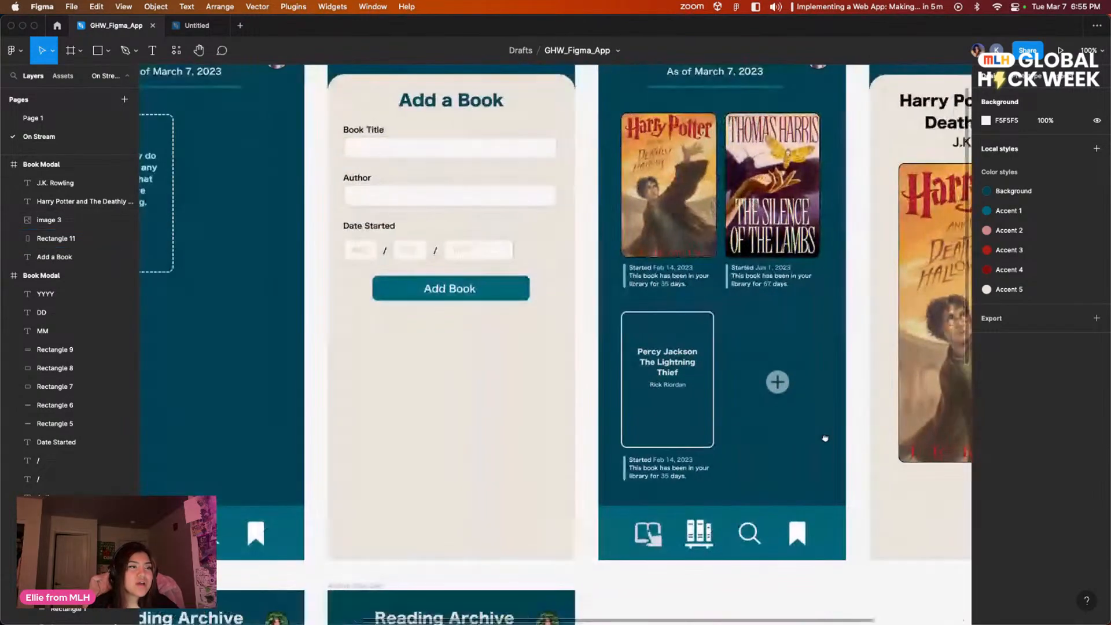
scroll(824, 439, "down", 5)
scroll(752, 416, "left", 5)
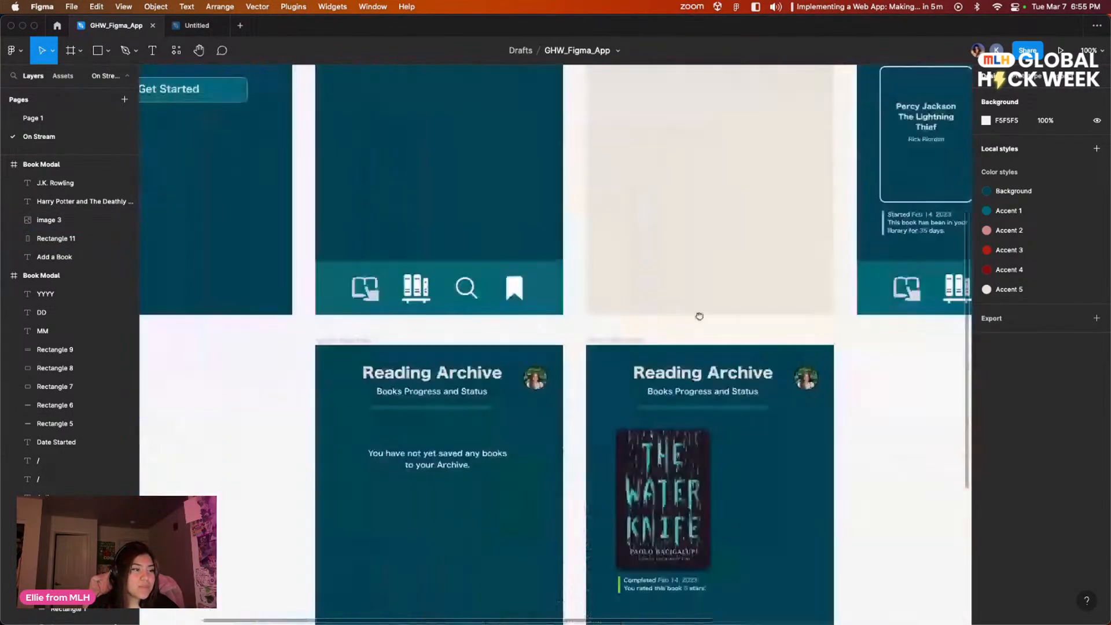
scroll(696, 398, "down", 3)
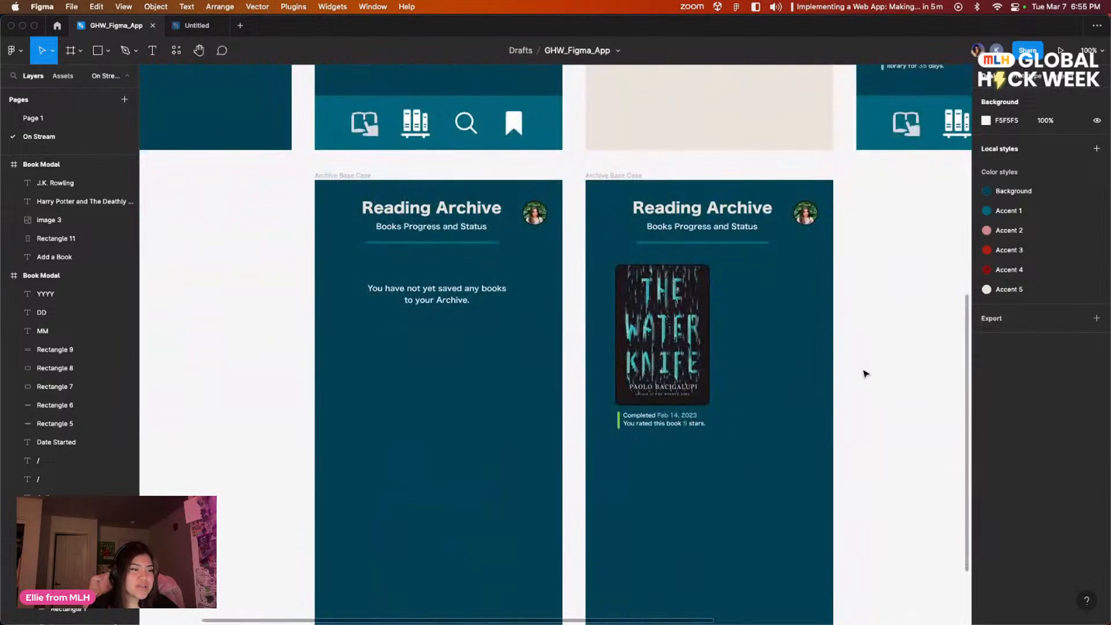
scroll(788, 414, "right", 2)
scroll(788, 415, "down", 1)
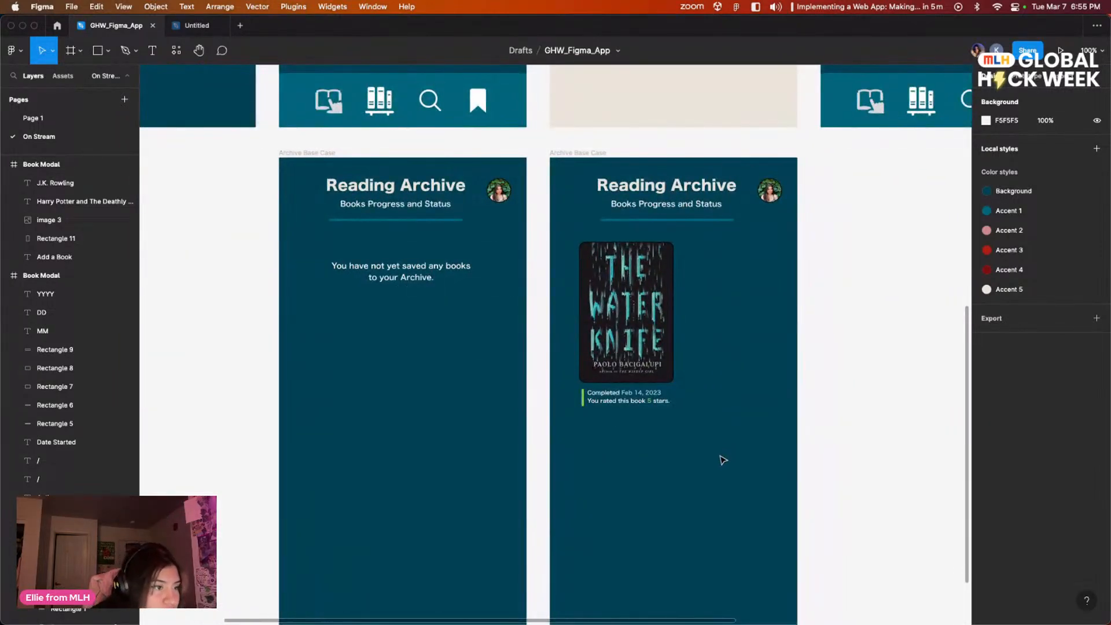
scroll(770, 348, "up", 5)
scroll(770, 347, "right", 5)
scroll(655, 453, "up", 3)
scroll(654, 453, "right", 1)
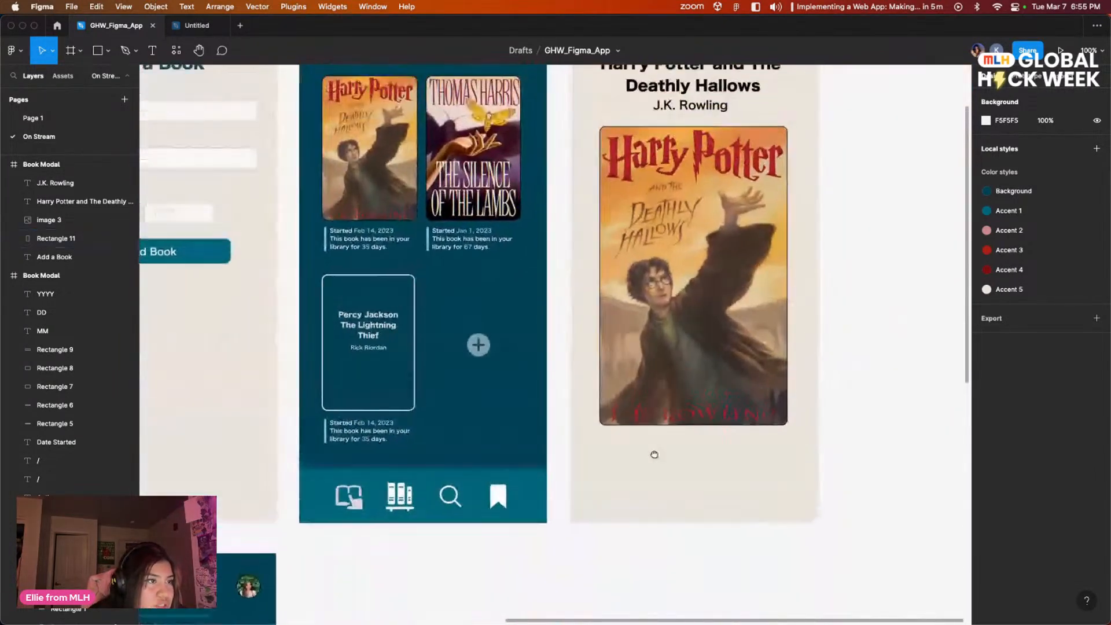
scroll(657, 462, "down", 1)
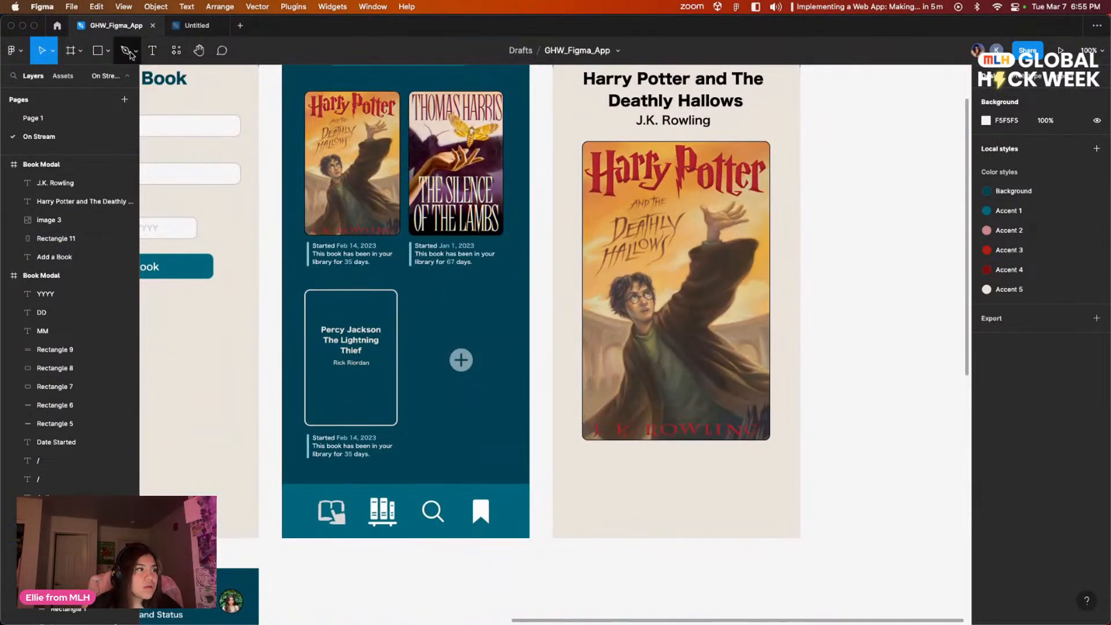
Step: Draw a rectangle about 209 × 42 beneath the large book cover, aligned with the cover's left edge
left_click(97, 50)
left_click_drag(583, 450, 703, 477)
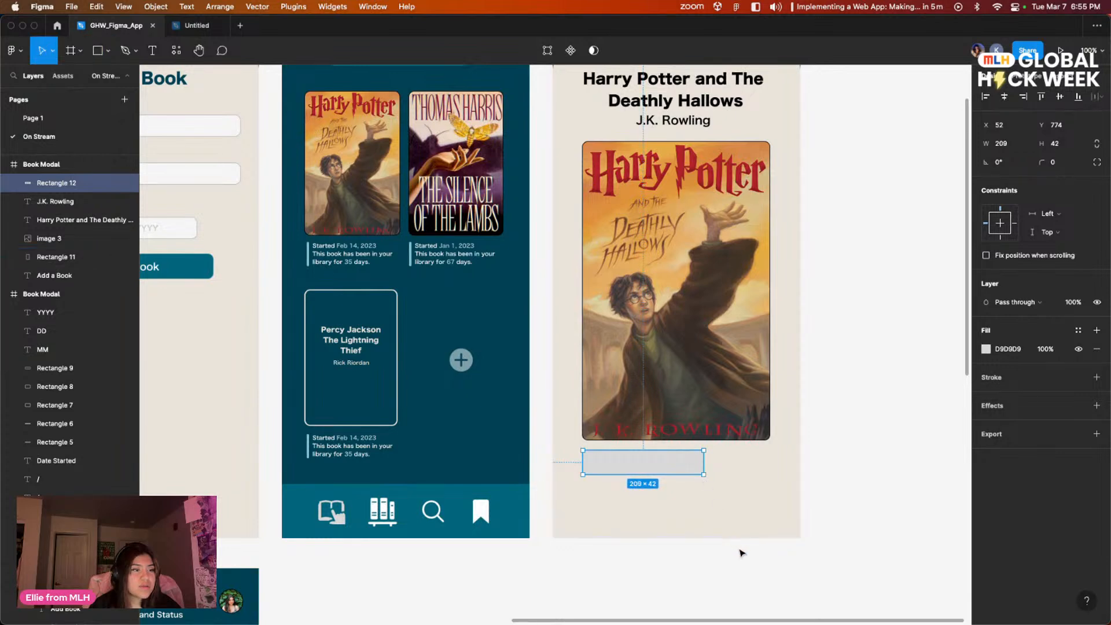
left_click(739, 550)
left_click(642, 462)
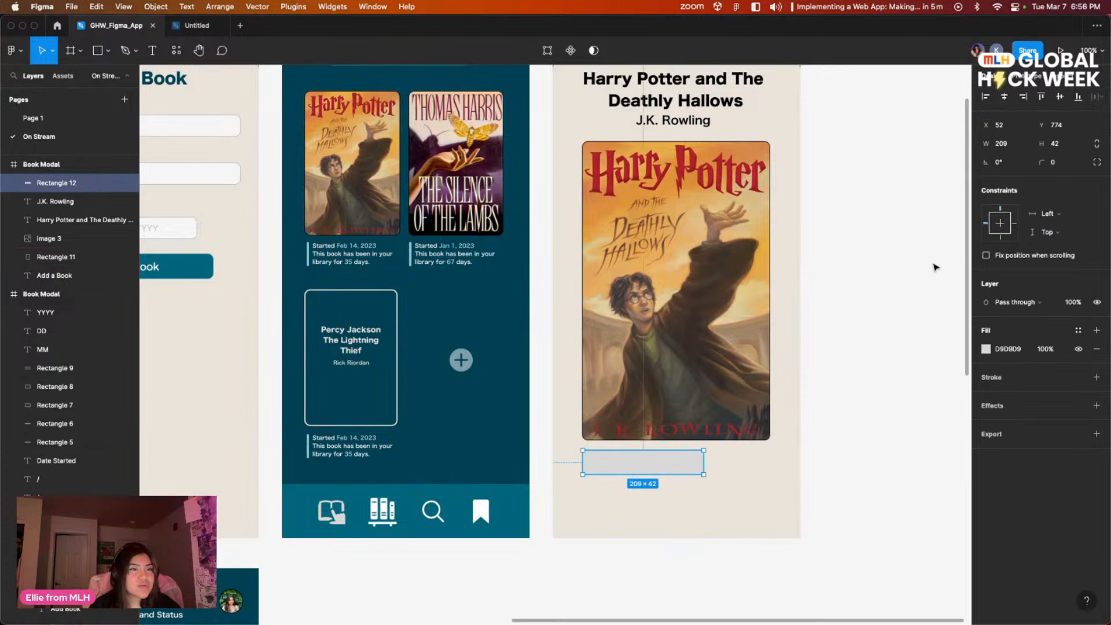
Step: Fill the rectangle beneath the cover with muted green 95B187 and set its corner radius to 10
left_click(986, 349)
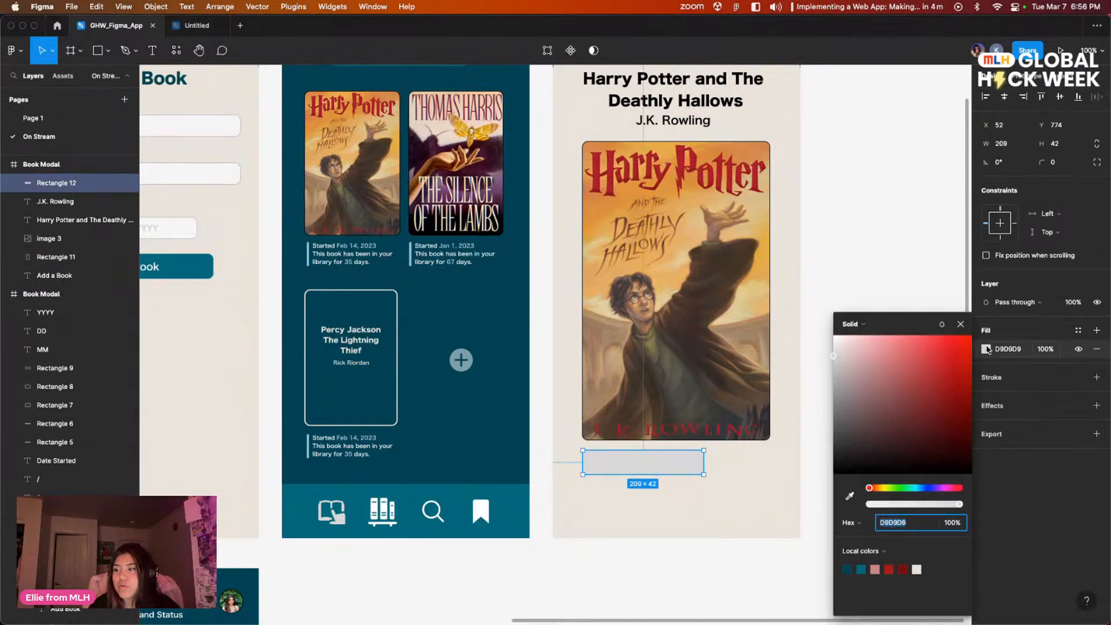
left_click(897, 488)
left_click_drag(885, 428, 867, 383)
left_click(1056, 162)
type("10")
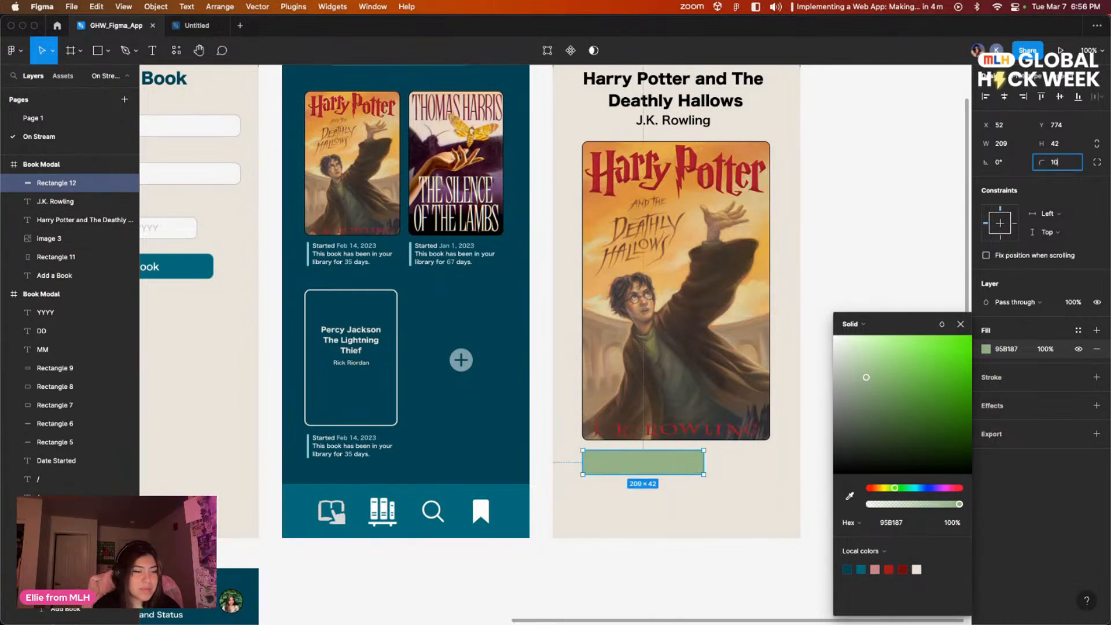
key("Return")
left_click(896, 272)
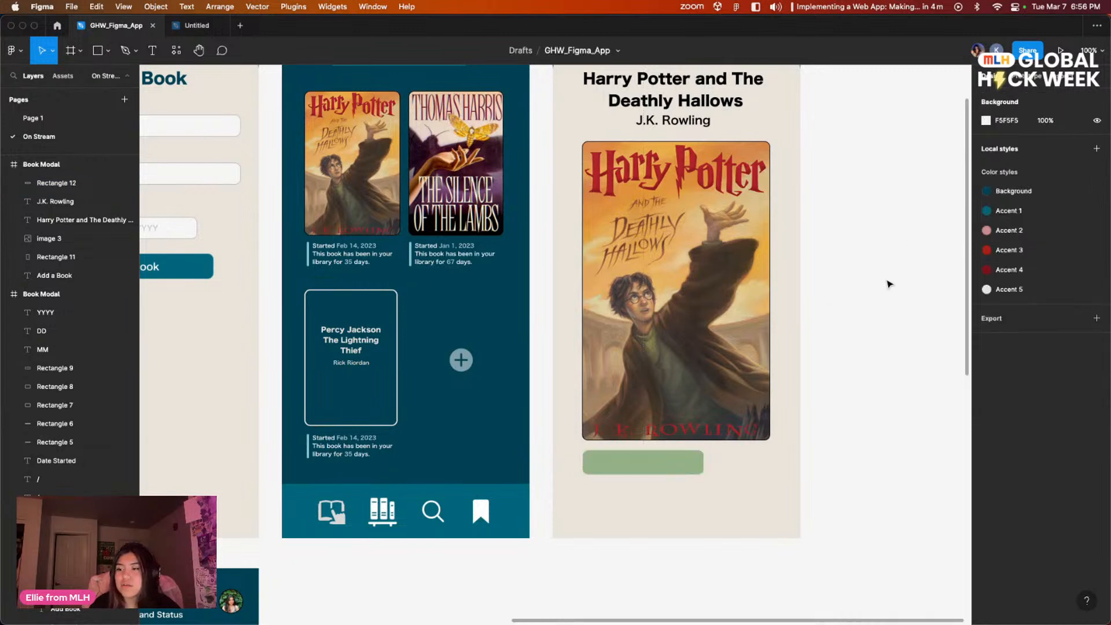
Step: Review the library and Reading Archive screens alongside the new green button on the book detail modal
scroll(839, 469, "down", 2)
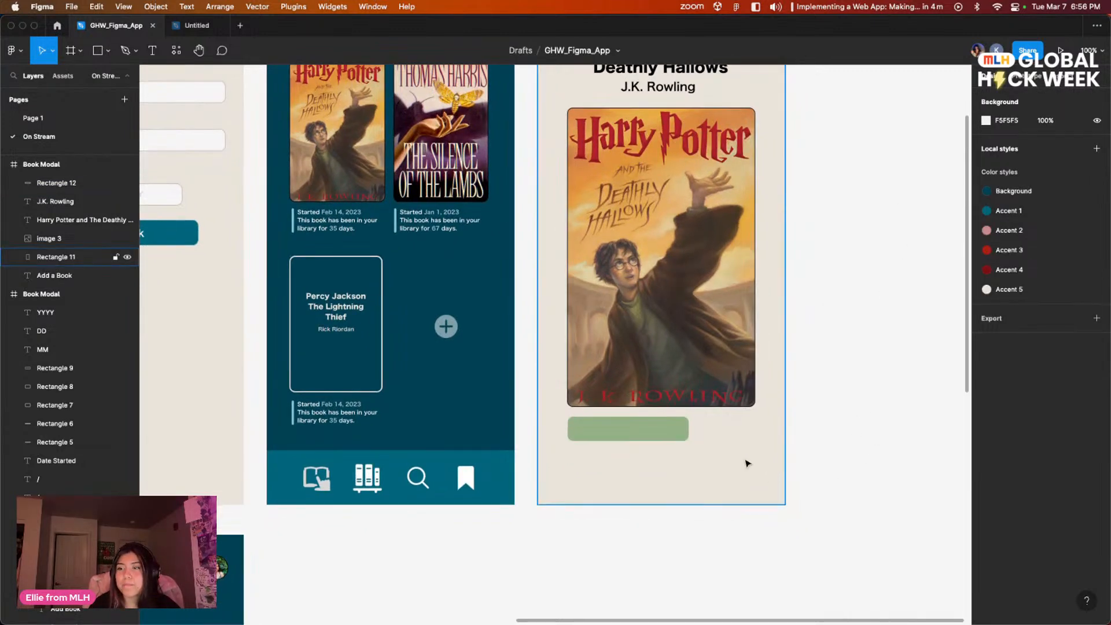
scroll(533, 408, "left", 2)
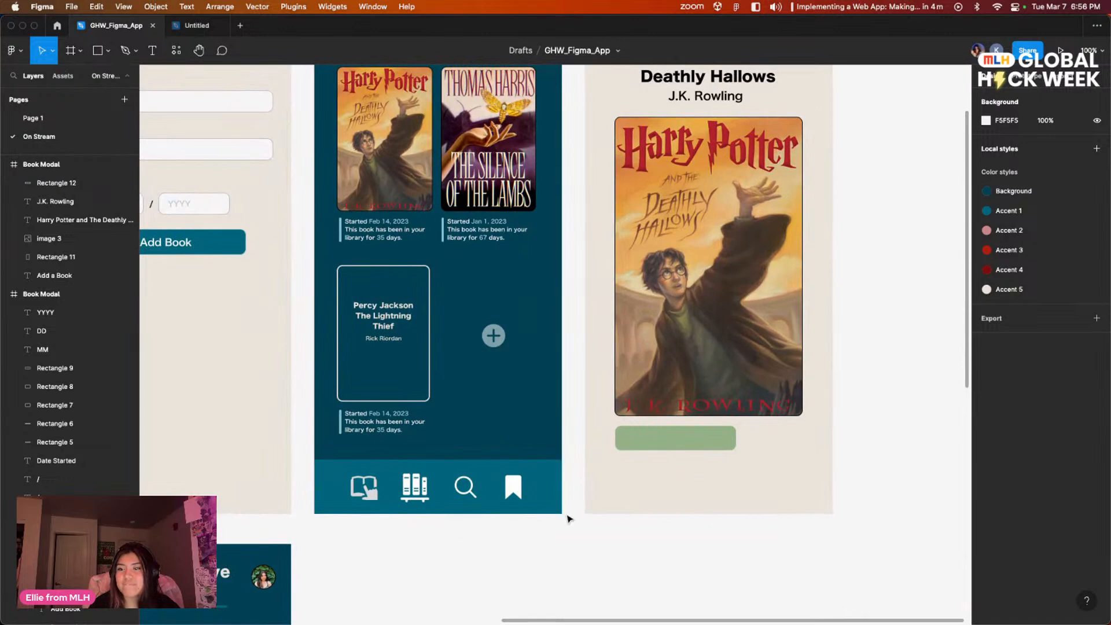
left_click_drag(258, 399, 449, 203)
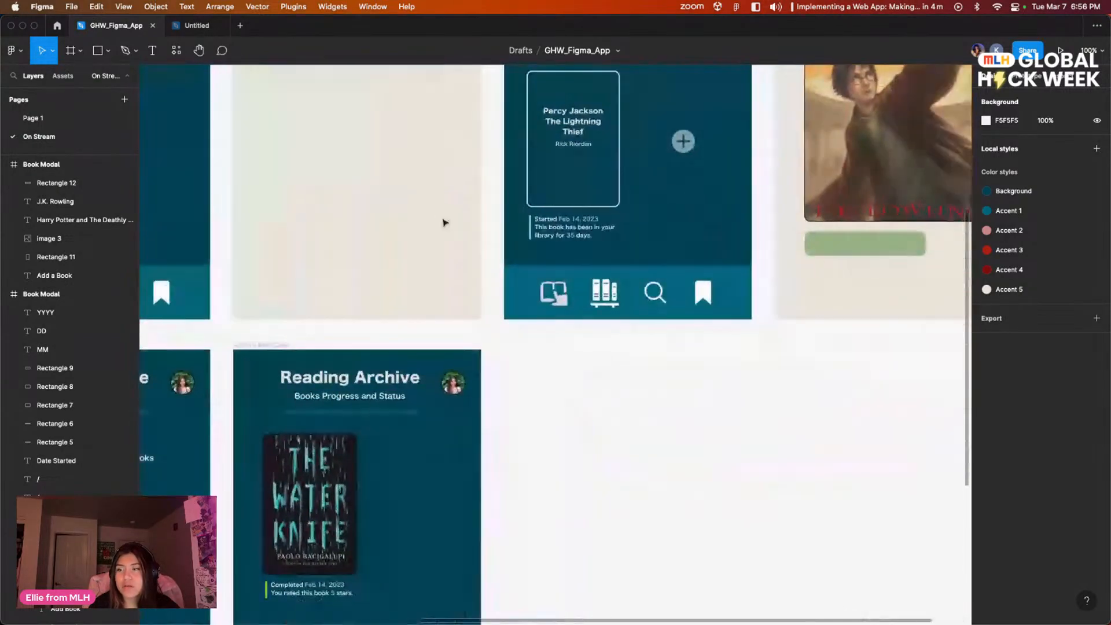
left_click_drag(751, 306, 443, 398)
scroll(660, 303, "up", 4)
left_click(565, 423)
left_click(614, 382)
scroll(630, 360, "down", 1)
Step: Add a text box about 164 × 27 inside the green rectangle, containing "Completed"
key("super+plus")
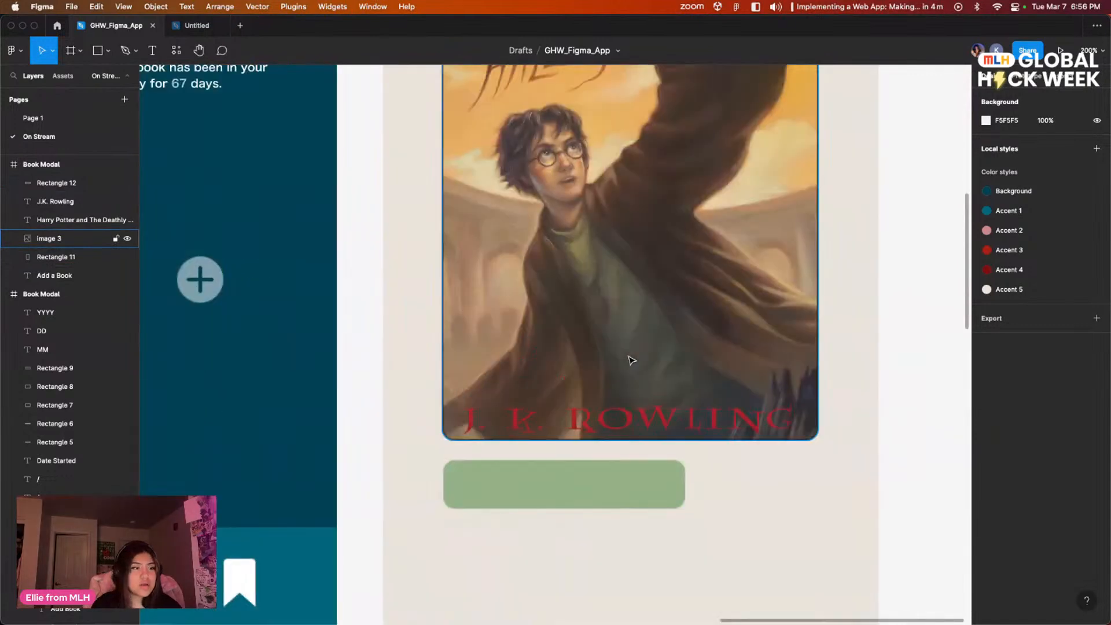
left_click_drag(854, 439, 772, 350)
left_click(146, 53)
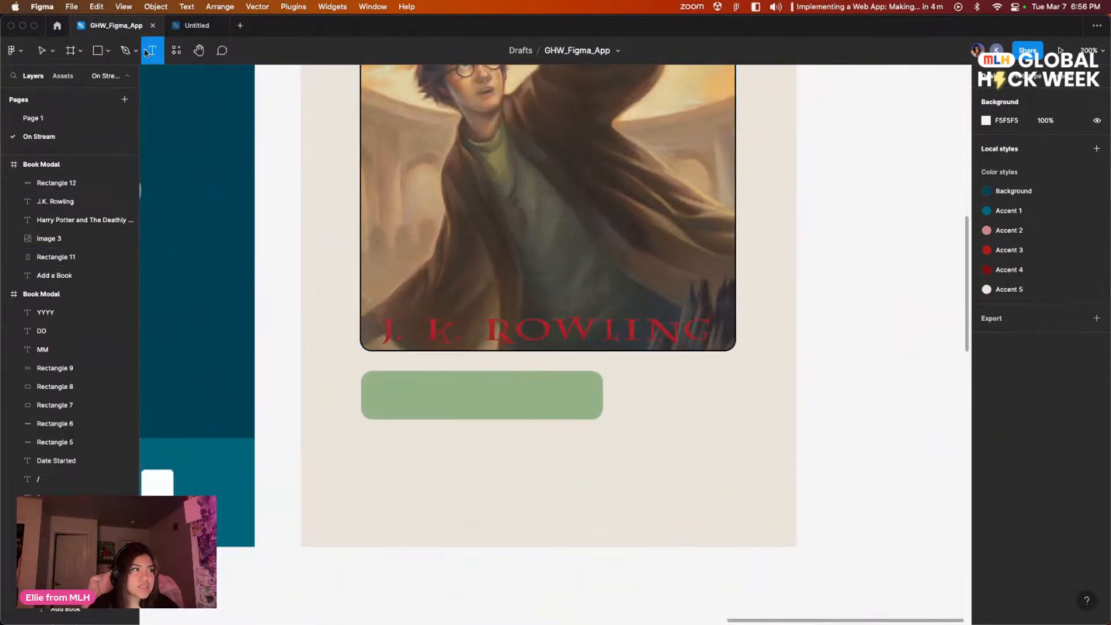
left_click_drag(390, 377, 580, 410)
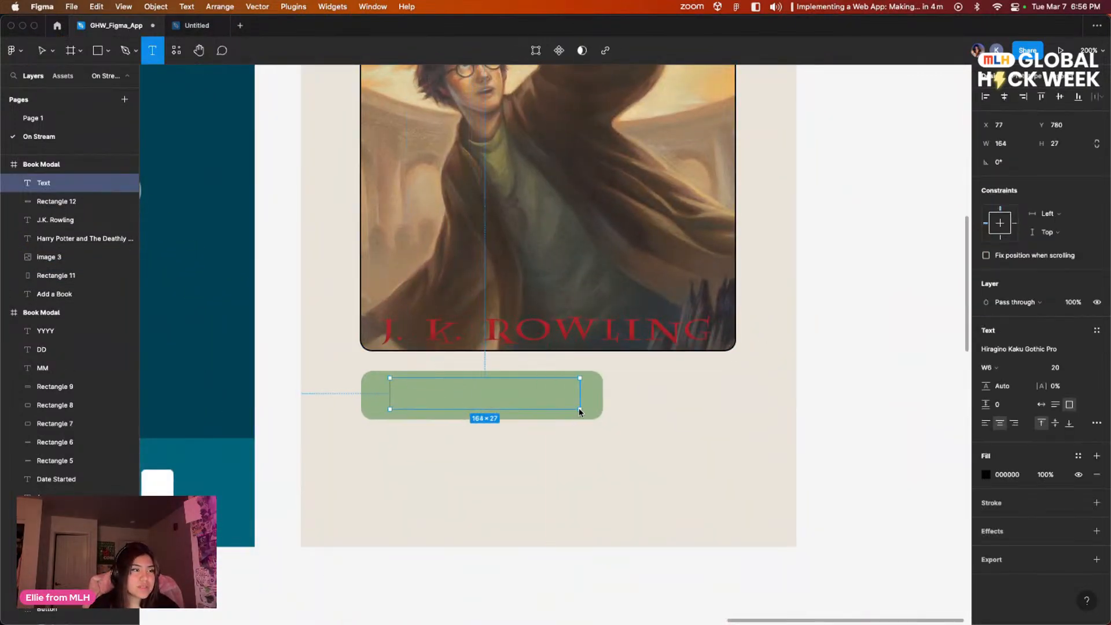
type("Completed")
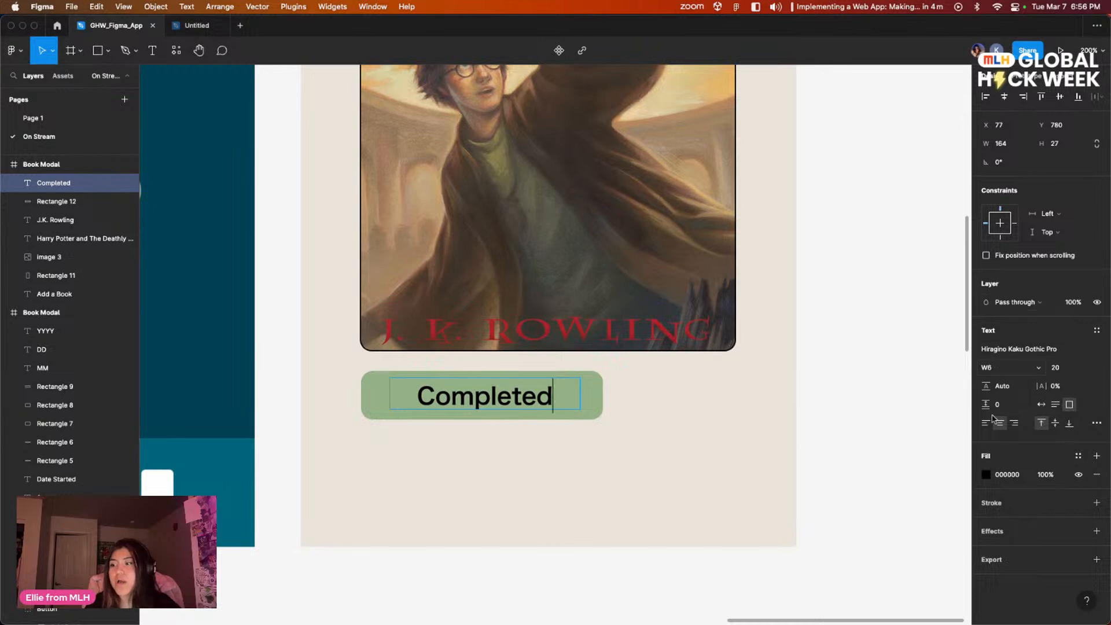
Step: Set the "Completed" text's fill to white, FFFFFF
left_click(985, 474)
left_click_drag(838, 396, 769, 311)
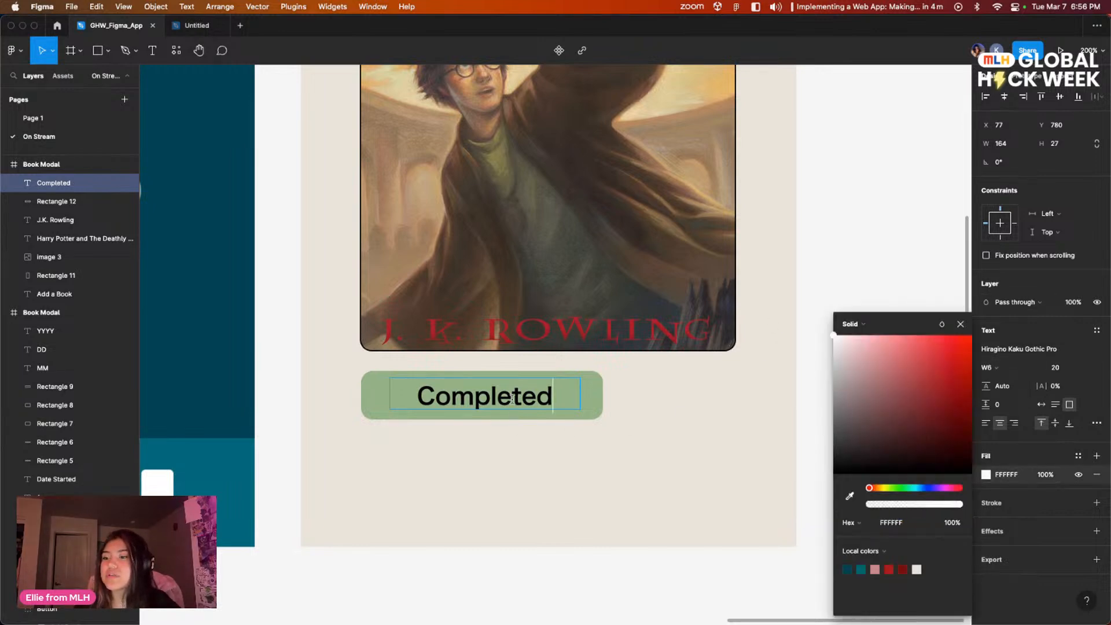
key("Escape")
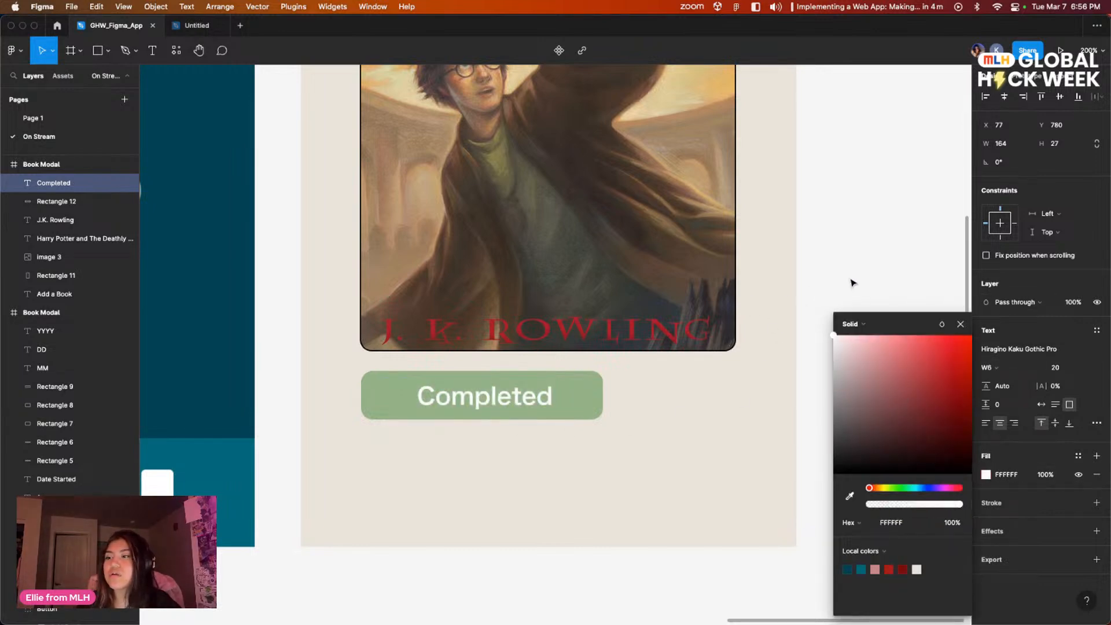
left_click(804, 315)
Step: Left-align the "Completed" label and narrow its text box to about 140 wide
left_click(496, 397)
double_click(519, 398)
left_click(562, 398)
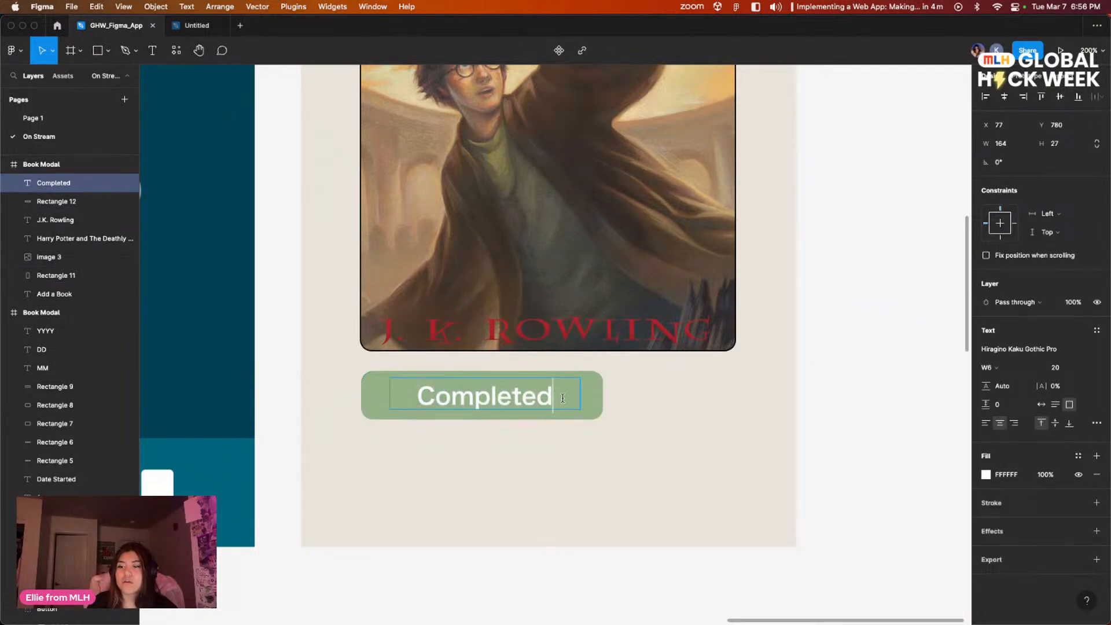
left_click(985, 423)
key("Escape")
left_click_drag(581, 393, 553, 393)
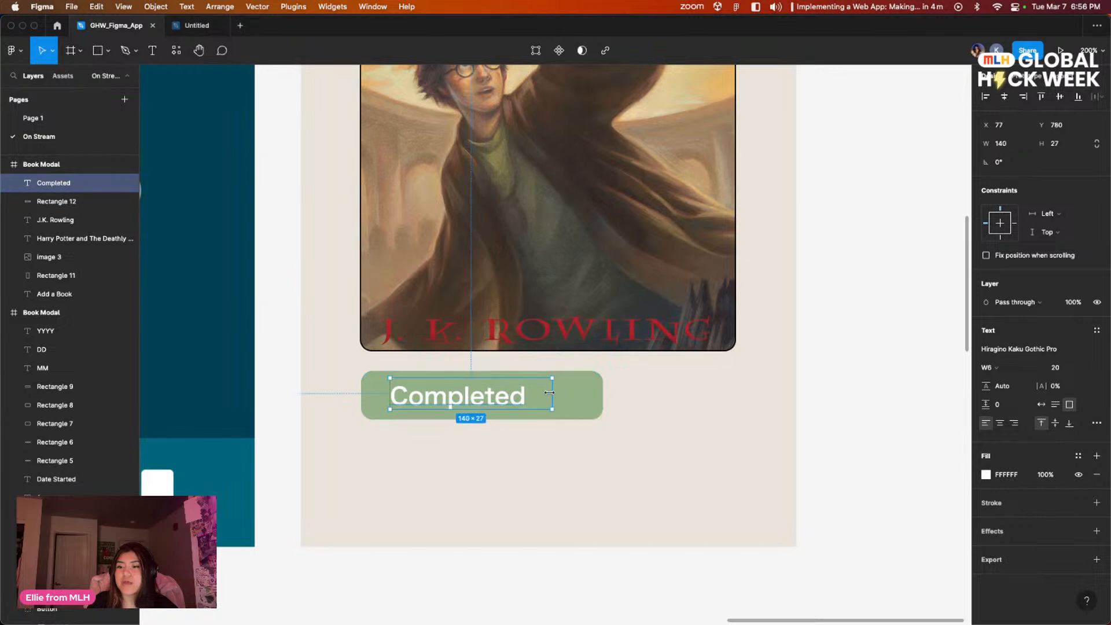
left_click(603, 431)
scroll(544, 417, "right", 2)
key("Right")
key("Right")
left_click(811, 389)
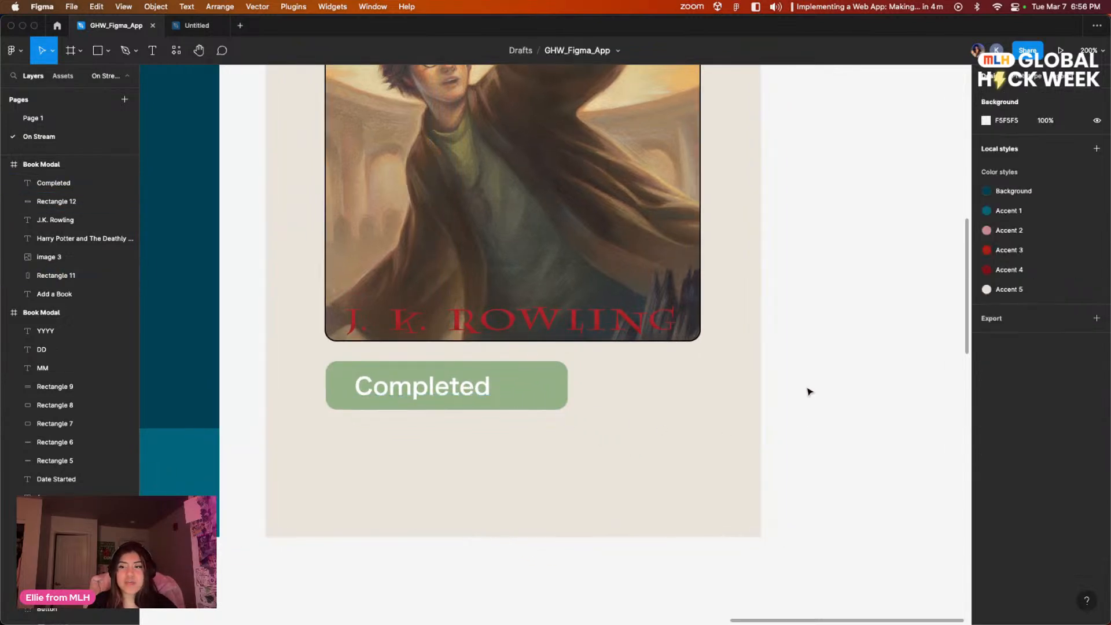
Step: Move the design window lower on the desktop and launch the Icons8 plugin
scroll(862, 449, "up", 2)
scroll(862, 449, "left", 2)
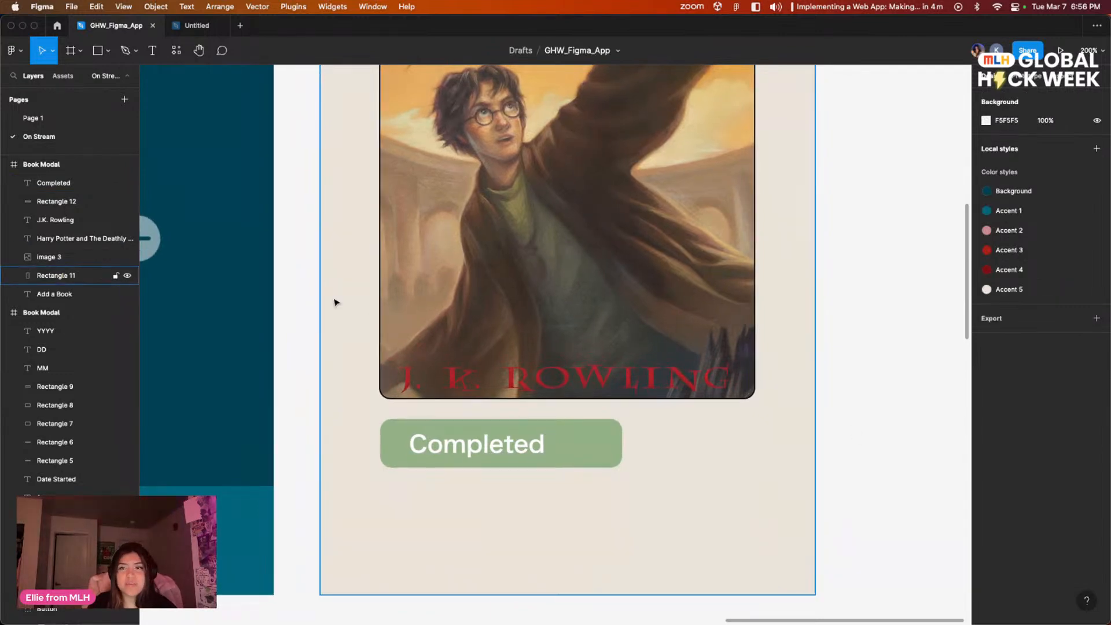
left_click_drag(336, 25, 349, 155)
left_click(189, 181)
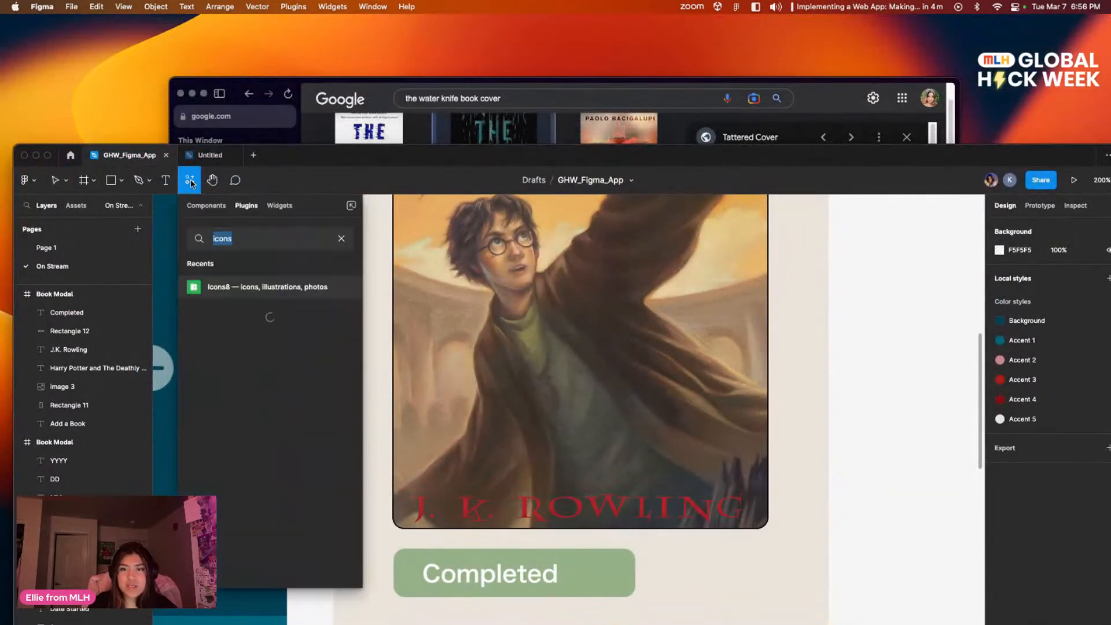
left_click(343, 286)
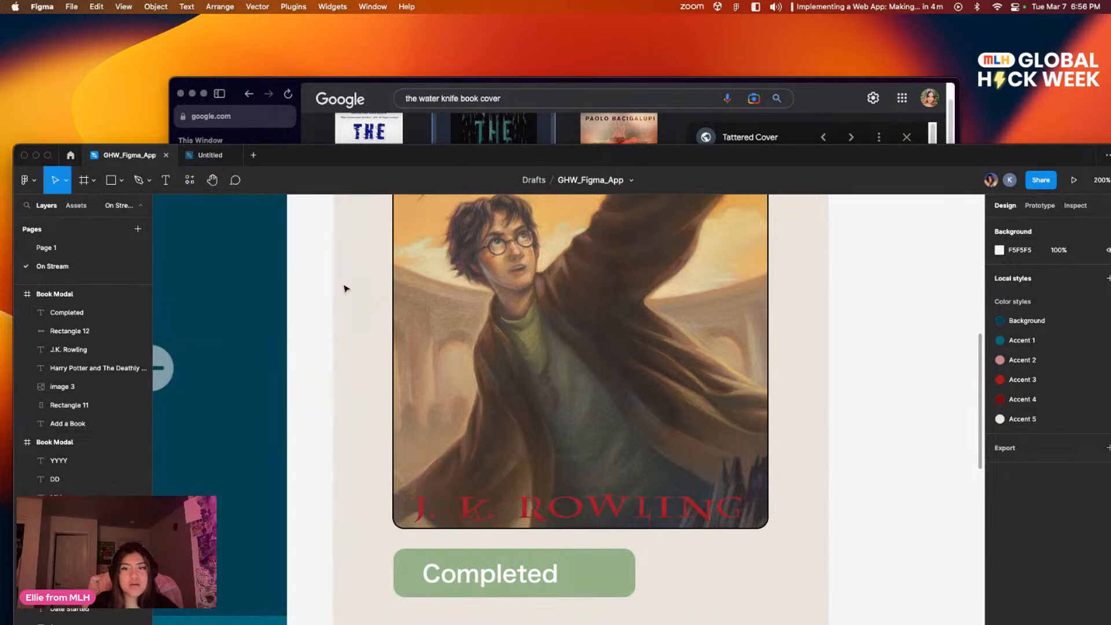
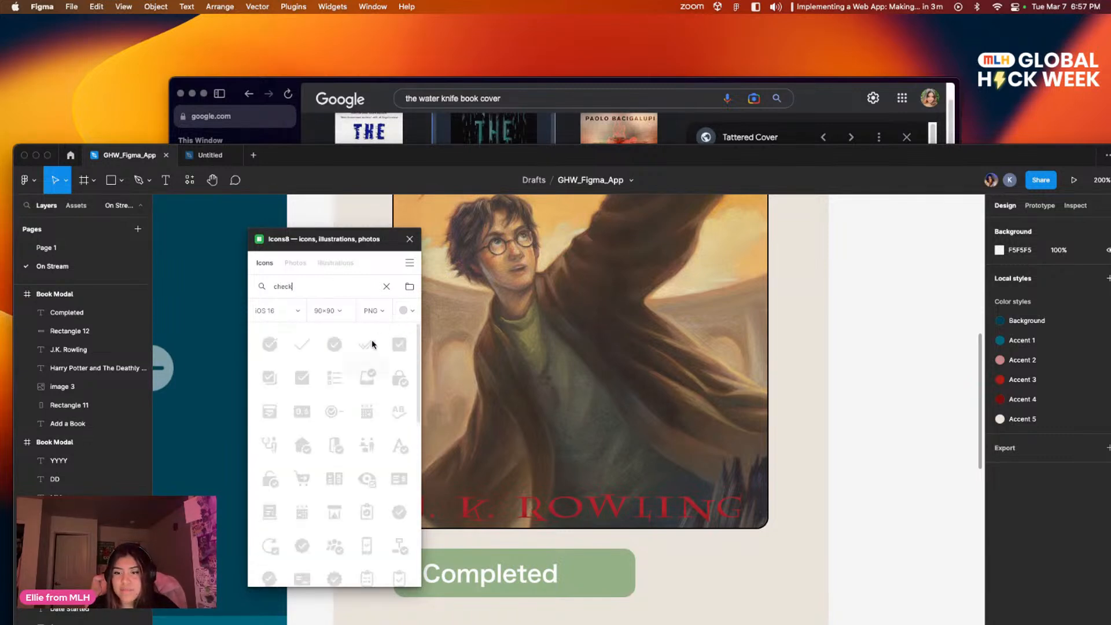
left_click_drag(394, 345, 509, 562)
left_click_drag(583, 576, 585, 578)
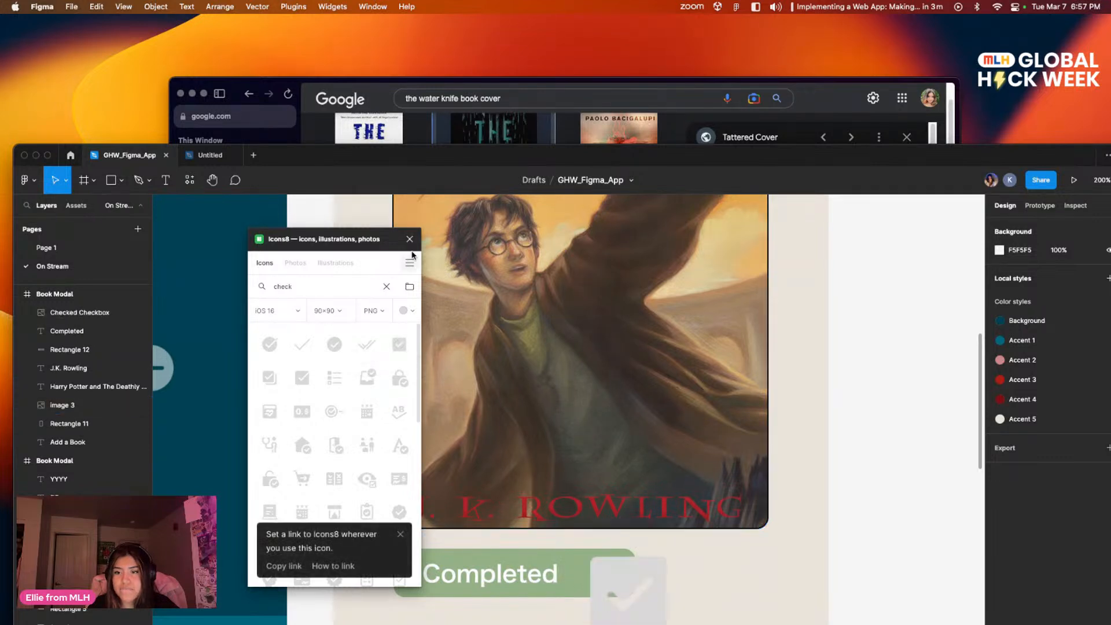
key("BackSpace")
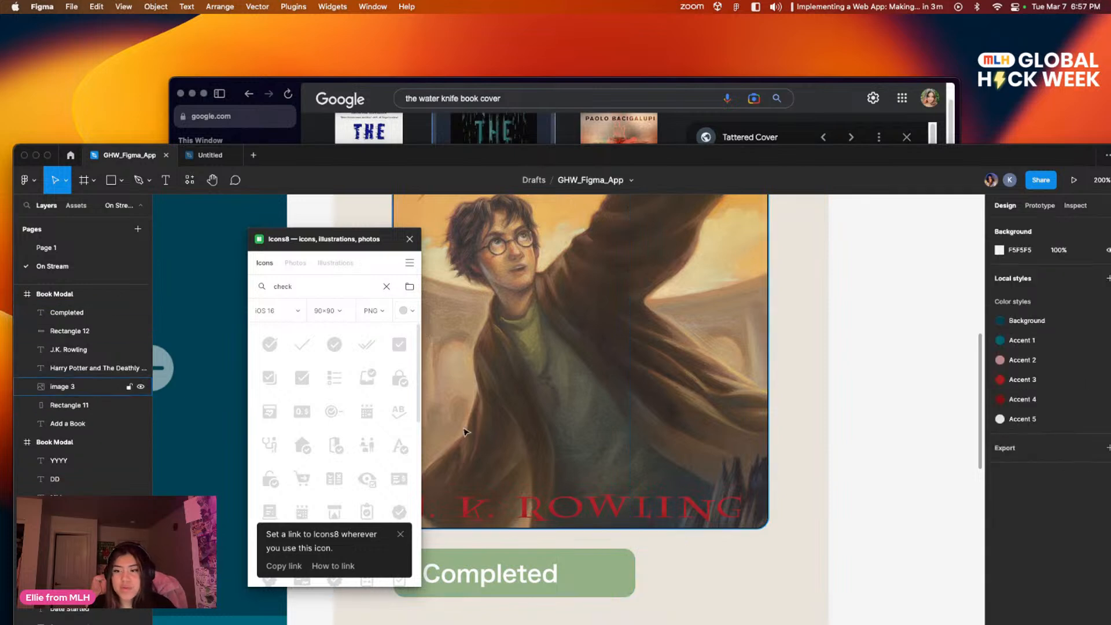
Step: Set the Icons8 icon color to white, insert the Checked Checkbox icon near the "Completed" label, and close the plugin
left_click(405, 310)
left_click(403, 351)
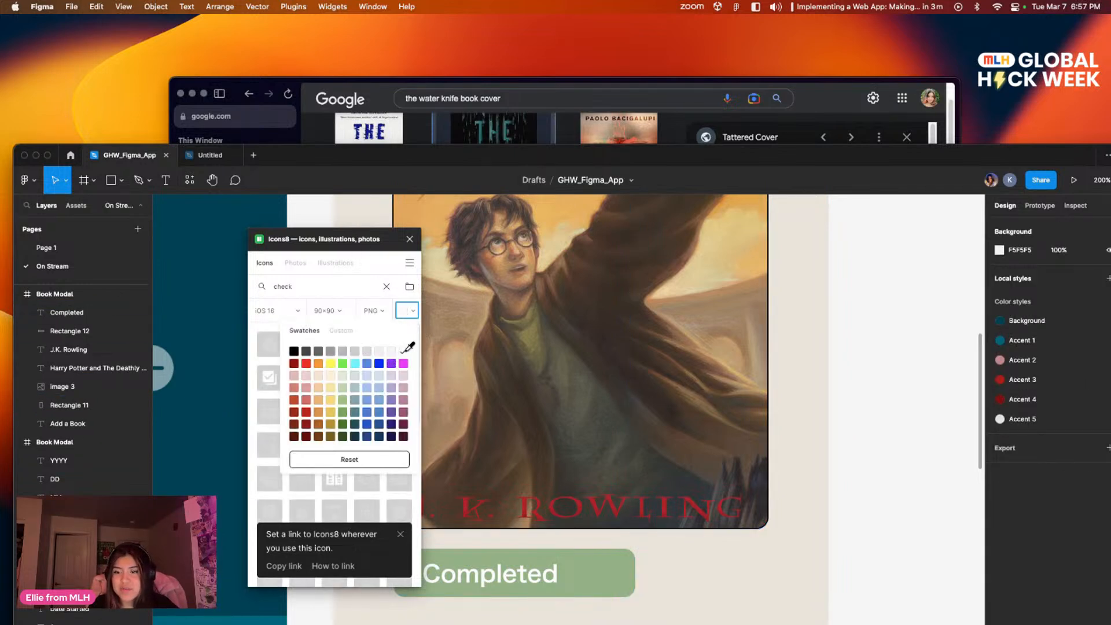
left_click(374, 271)
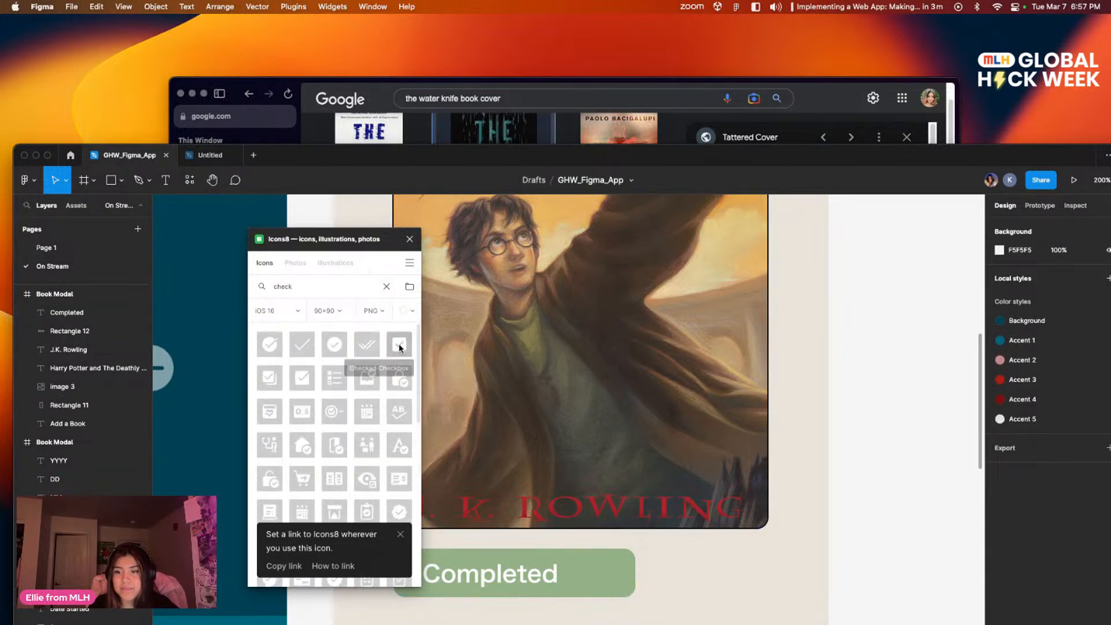
left_click_drag(613, 473, 637, 566)
left_click(410, 239)
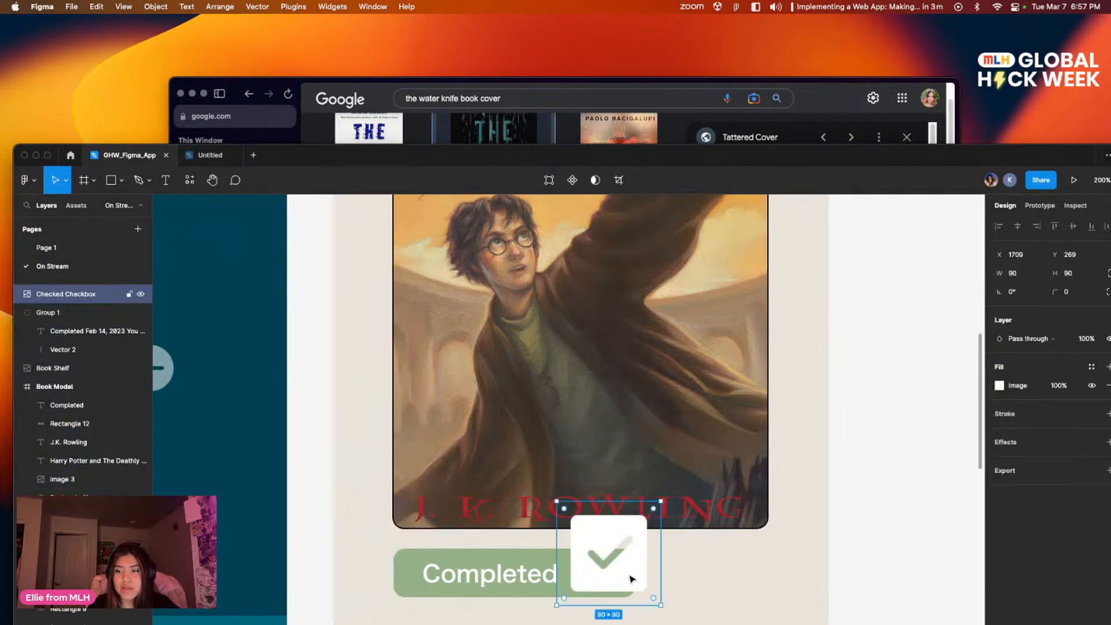
Step: Scale the white checkbox icon down to 25 × 25 and place it just after the "Completed" text
key("k")
left_click_drag(660, 604, 573, 576)
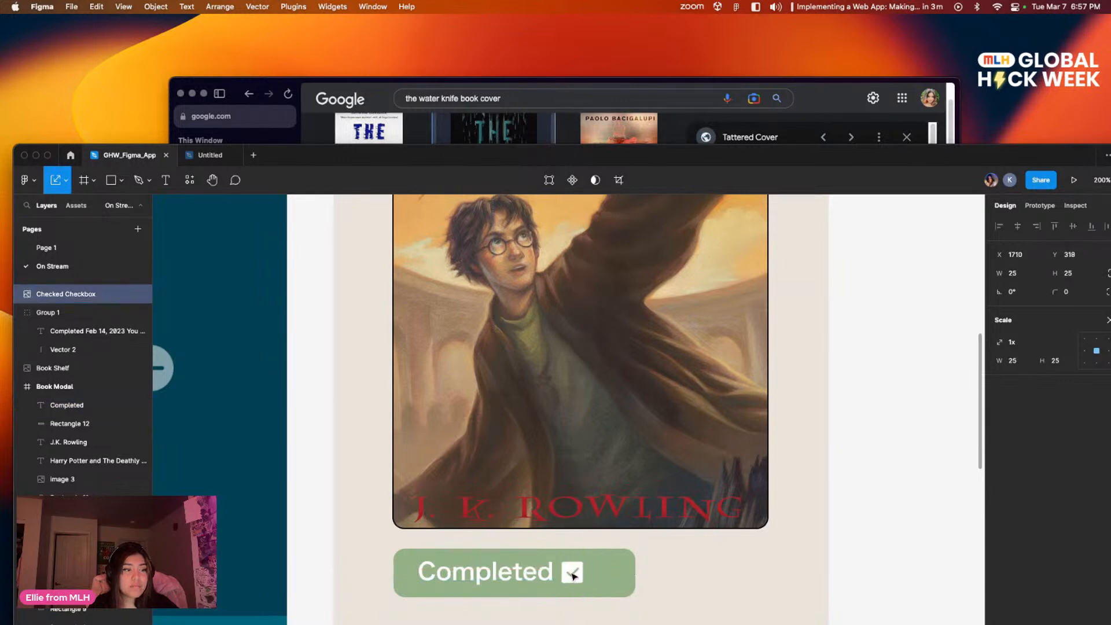
key("Escape")
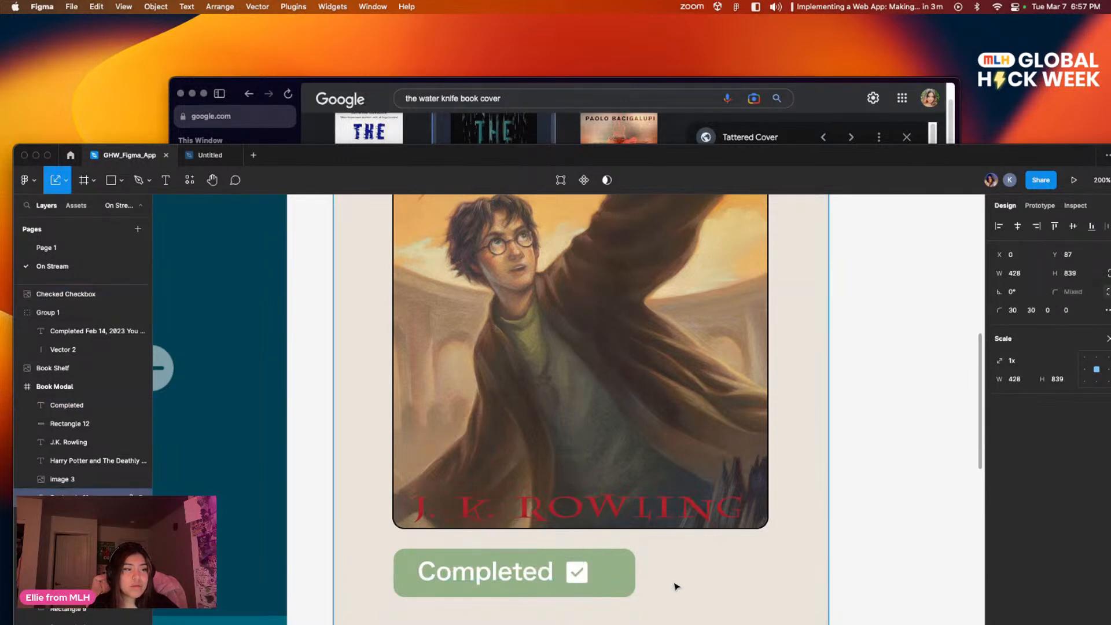
left_click(634, 576)
left_click_drag(634, 576, 617, 576)
left_click_drag(607, 578, 635, 578)
left_click(666, 581)
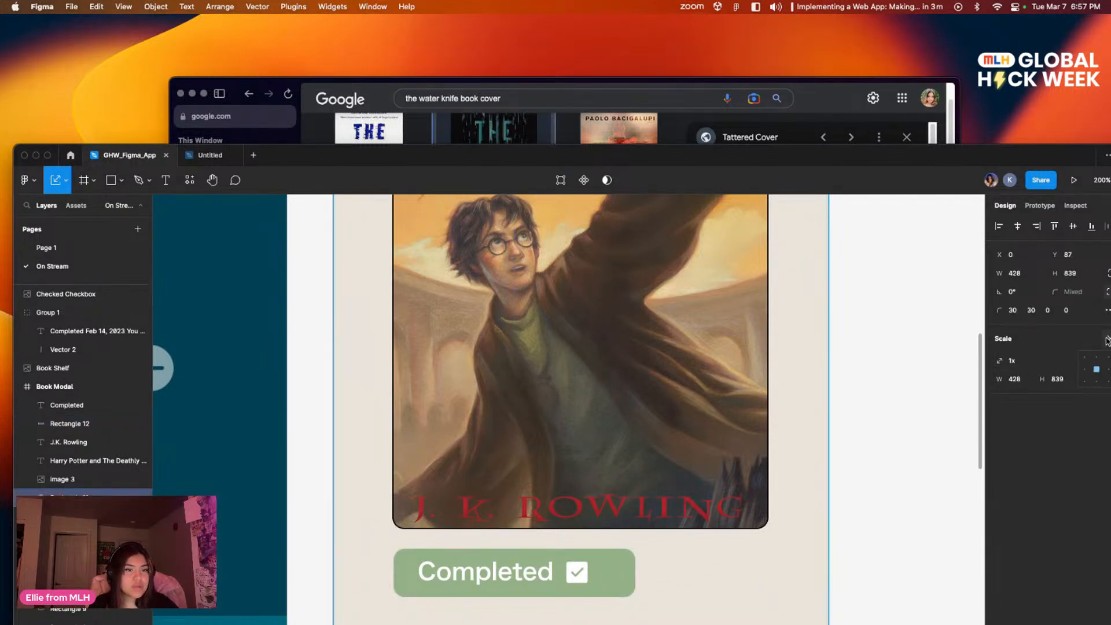
Step: Narrow the green rectangle from its far edge so it fits closely around the "Completed" label and checkbox
key("v")
left_click(632, 577)
left_click_drag(633, 572, 613, 573)
left_click(647, 580)
scroll(659, 540, "down", 2)
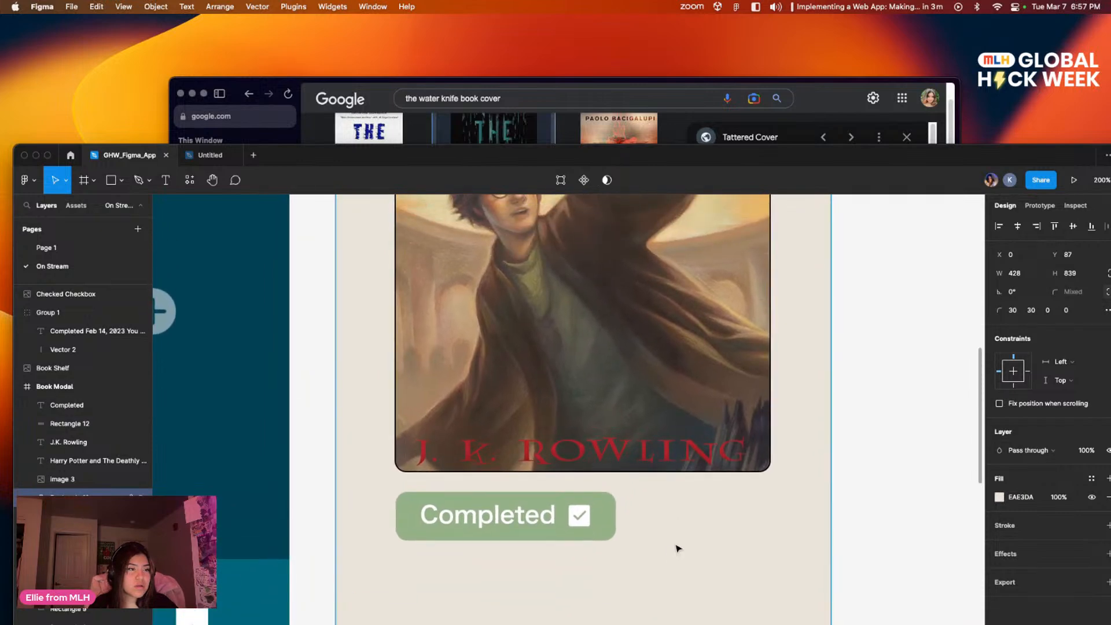
left_click(863, 446)
key("shift+0")
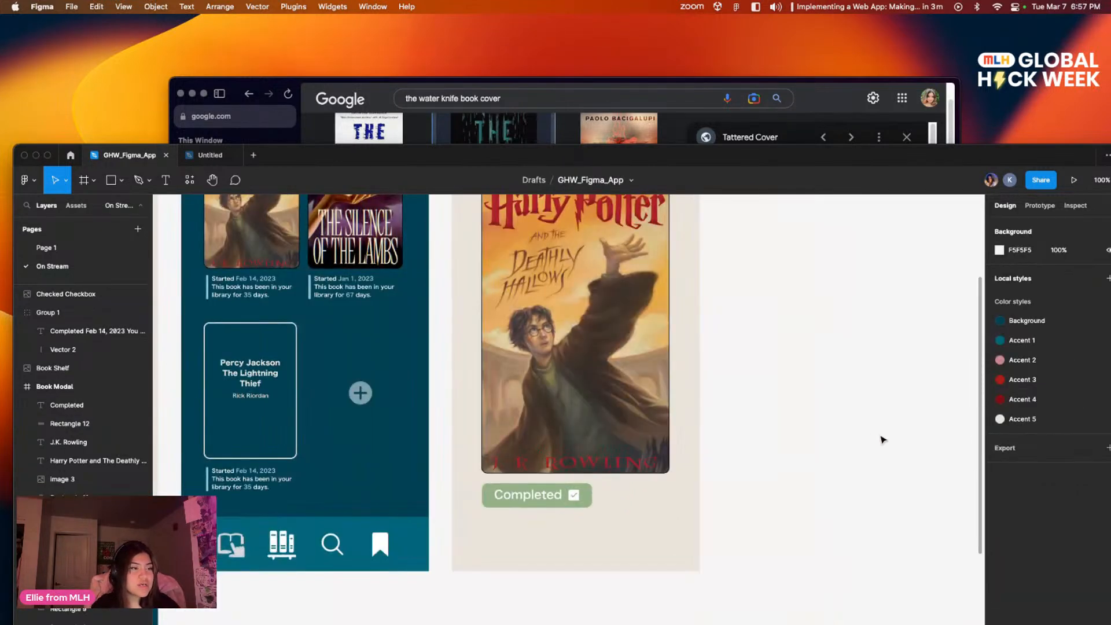
left_click_drag(809, 388, 804, 421)
mouse_move(729, 449)
left_mouse_down()
mouse_move(739, 488)
mouse_move(727, 479)
mouse_move(729, 446)
mouse_move(704, 478)
mouse_move(712, 440)
left_mouse_up()
left_click_drag(782, 522, 902, 468)
left_click_drag(799, 493, 684, 489)
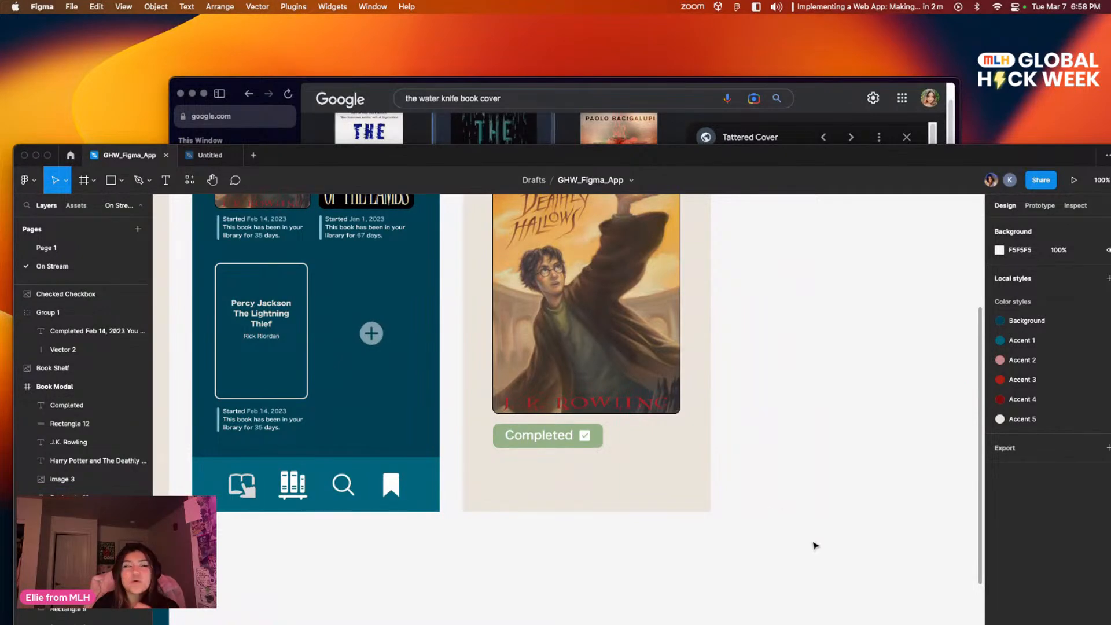
Step: Paste the bookshelf icon into the gap in the bottom navigation bar of the Reading Archive screen with The Water Knife
scroll(471, 434, "down", 7)
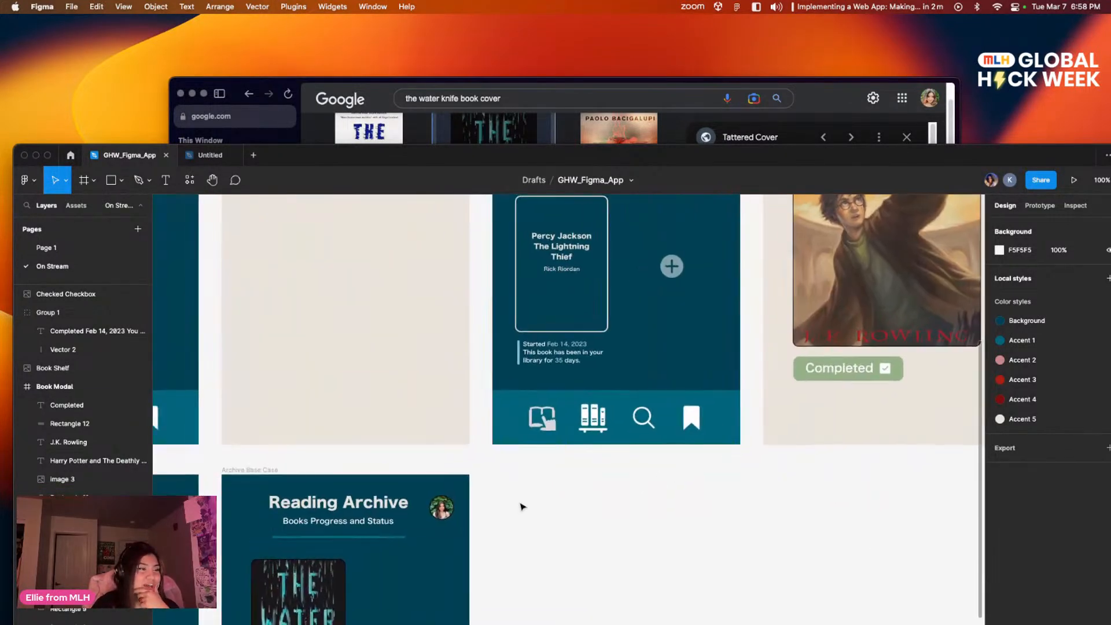
scroll(650, 401, "down", 10)
scroll(650, 401, "right", 3)
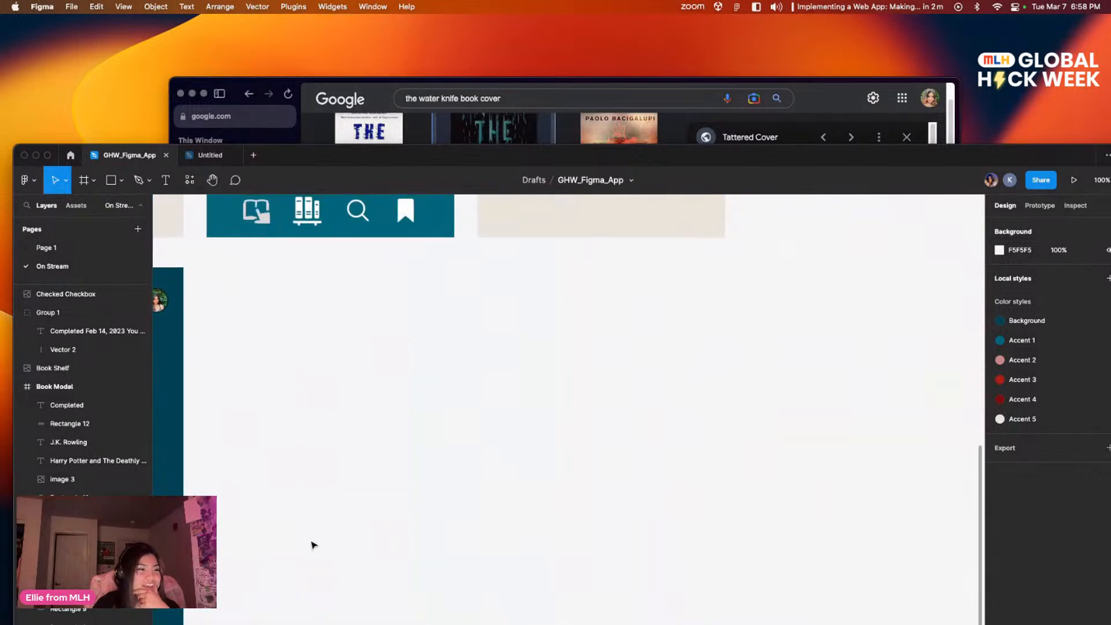
scroll(699, 360, "up", 10)
scroll(484, 608, "down", 12)
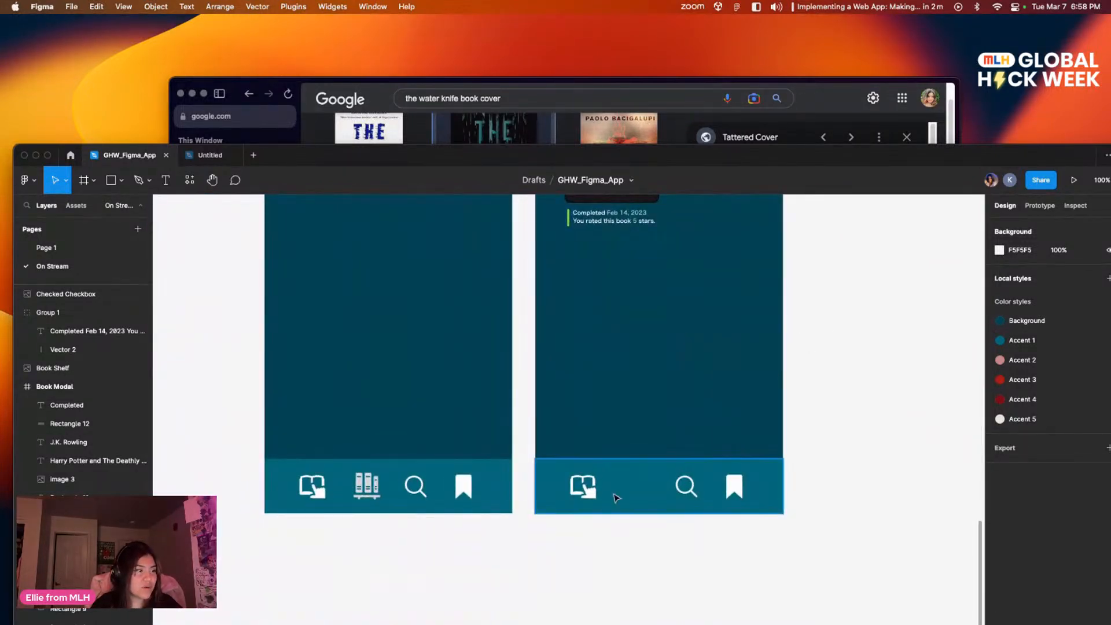
left_click(615, 498)
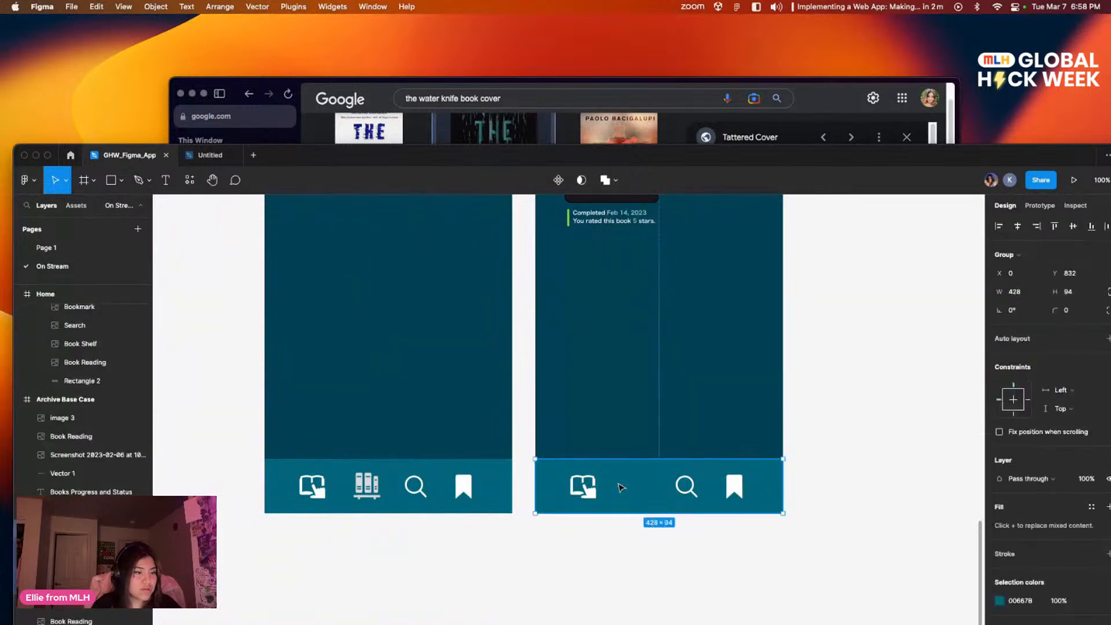
key("super+v")
left_click_drag(658, 491, 632, 496)
left_click(658, 545)
Step: Draw a rectangle beside the green Completed button on the book detail modal and set its corner radius to 10
left_click_drag(757, 502, 759, 610)
left_click_drag(850, 391, 626, 522)
left_click_drag(746, 409, 393, 525)
left_click_drag(600, 414, 522, 525)
left_click_drag(510, 437, 461, 553)
mouse_move(725, 357)
left_mouse_down()
mouse_move(705, 379)
mouse_move(722, 376)
left_mouse_up()
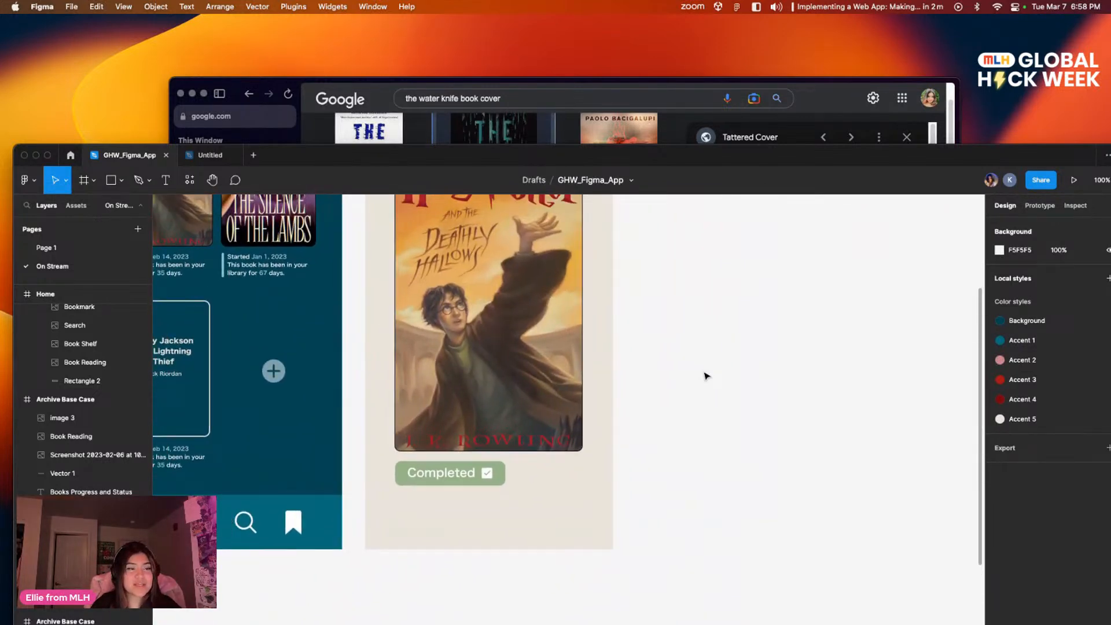
left_click(115, 181)
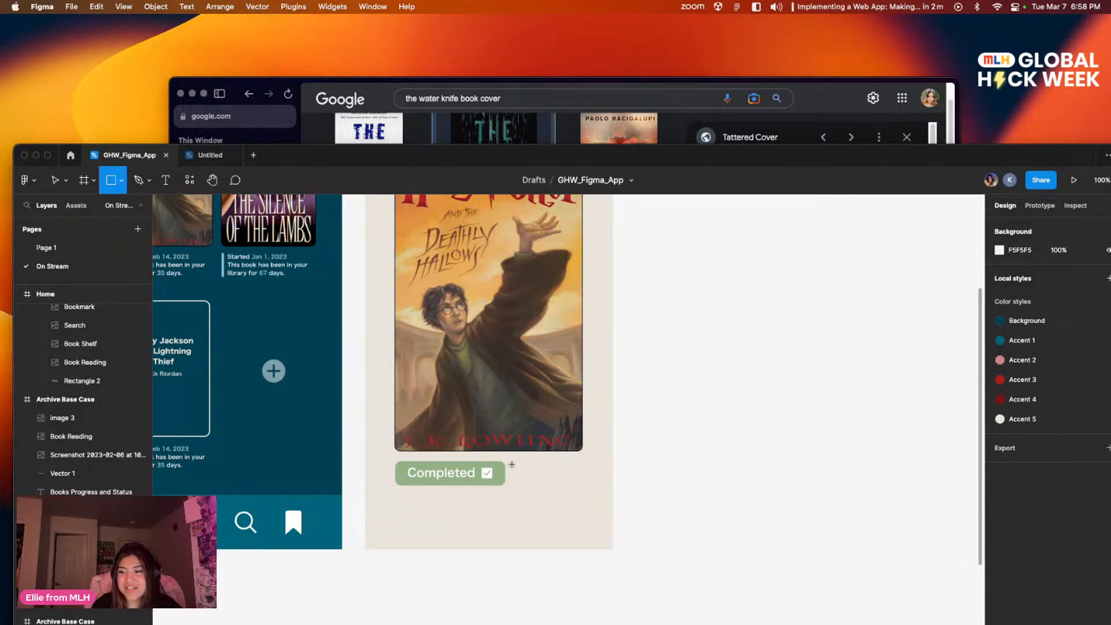
mouse_move(517, 463)
left_mouse_down()
mouse_move(582, 485)
mouse_move(556, 478)
left_mouse_up()
left_click(1069, 292)
type("10")
key("Return")
left_click(690, 462)
Step: Adjust the new rectangle to about 114 × 42, level with the Completed button
left_click_drag(689, 438, 530, 377)
left_click(387, 408)
left_click_drag(387, 400, 388, 424)
left_click(466, 439)
left_click(388, 411)
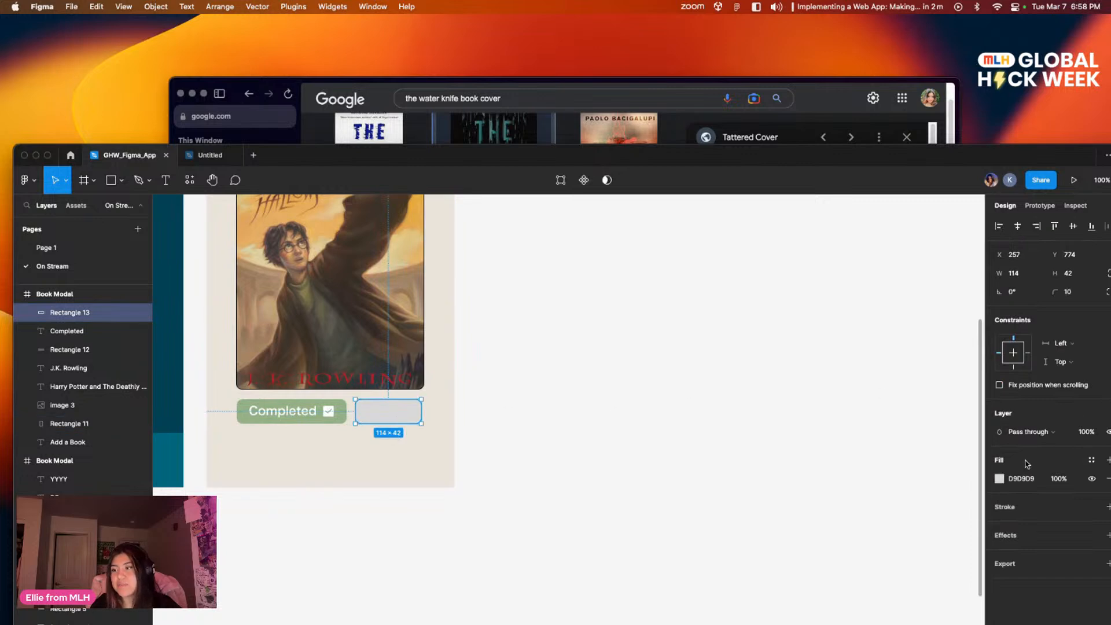
Step: Move the design window up on the desktop and change the new rectangle's fill to white
left_click_drag(944, 142, 931, 74)
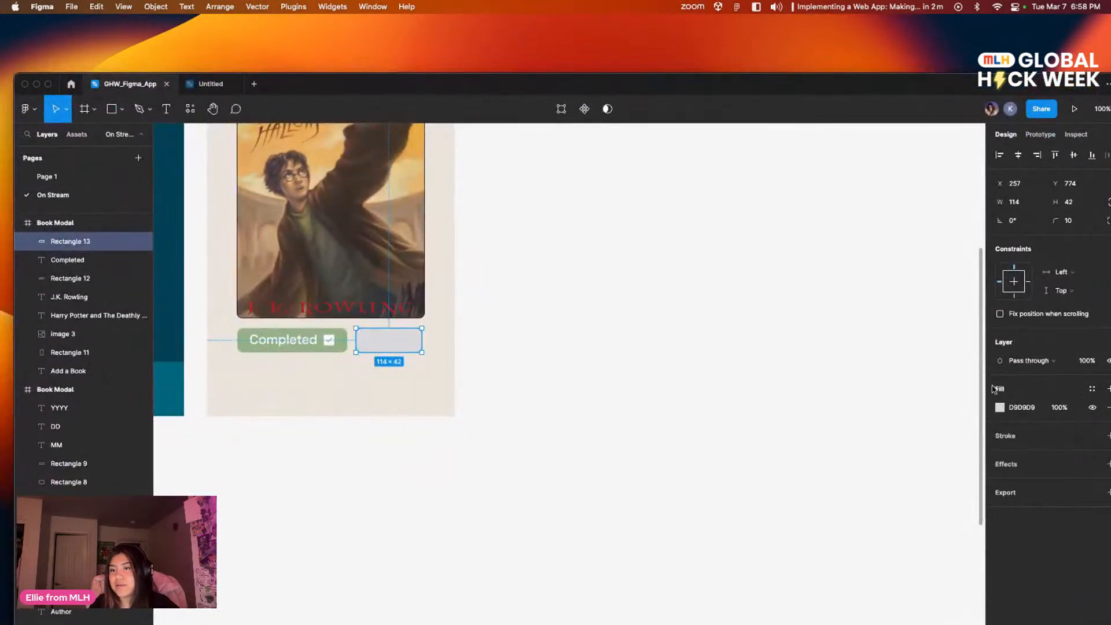
left_click(1000, 408)
left_click_drag(884, 418, 821, 400)
left_click(810, 394)
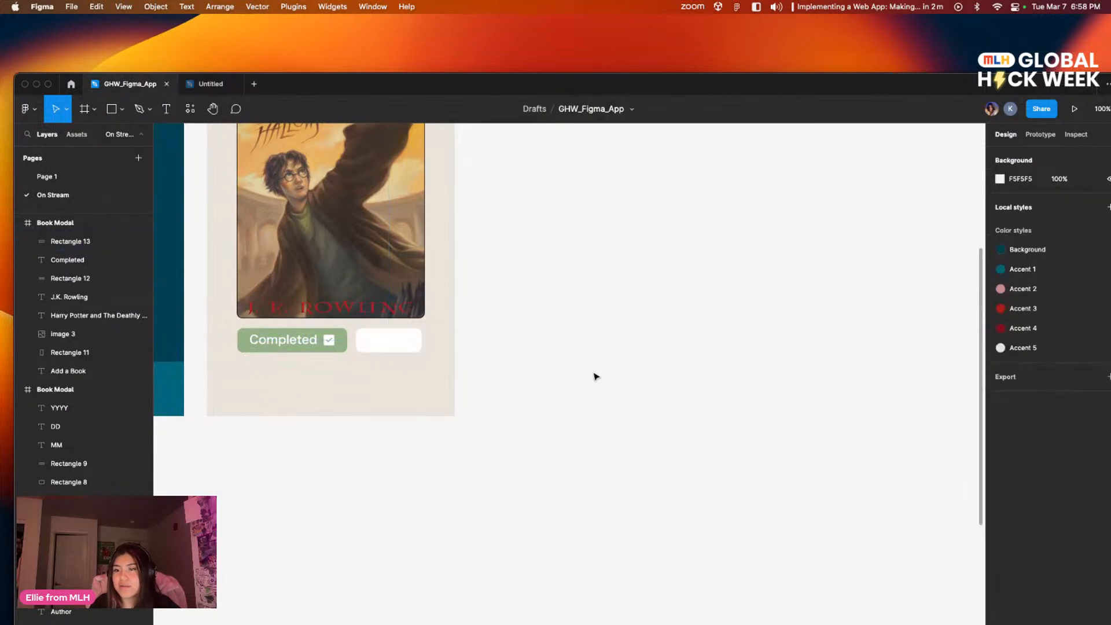
Step: Review all the app screens side by side at 50% zoom, from Landing to the book detail modal
scroll(862, 402, "left", 5)
scroll(839, 382, "up", 3)
scroll(839, 382, "left", 3)
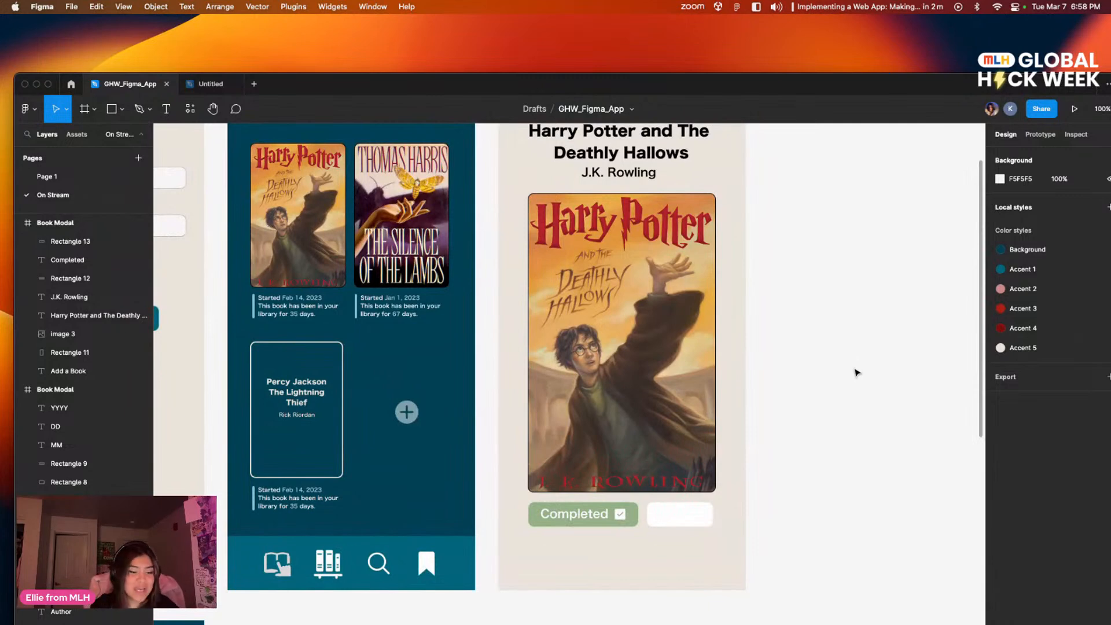
key("minus")
scroll(747, 358, "left", 6)
scroll(747, 358, "down", 2)
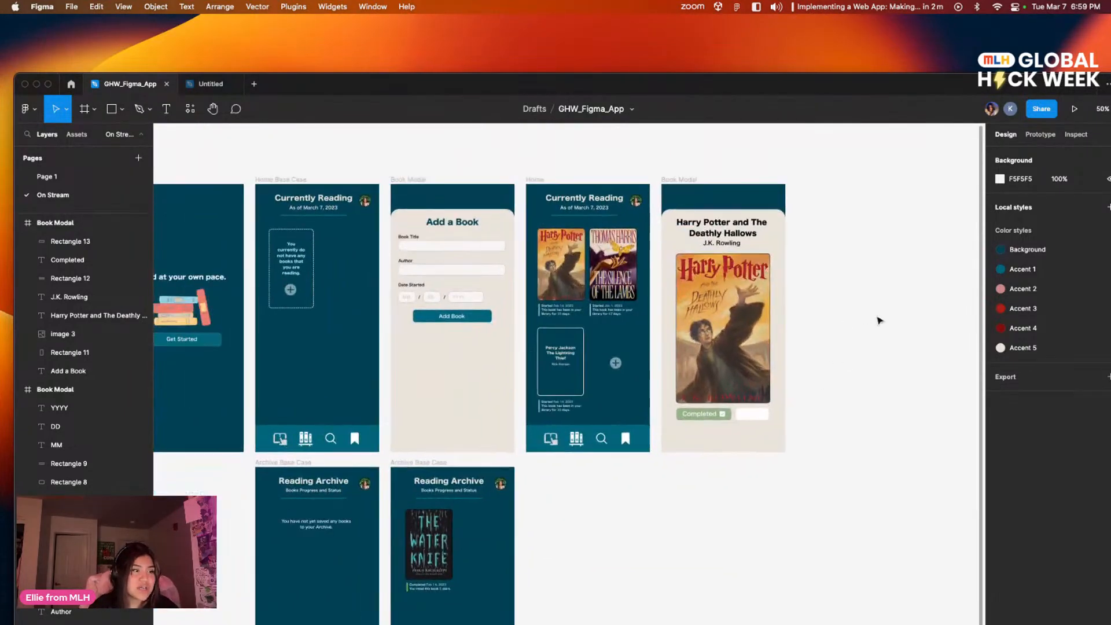
scroll(684, 467, "up", 2)
scroll(684, 466, "left", 1)
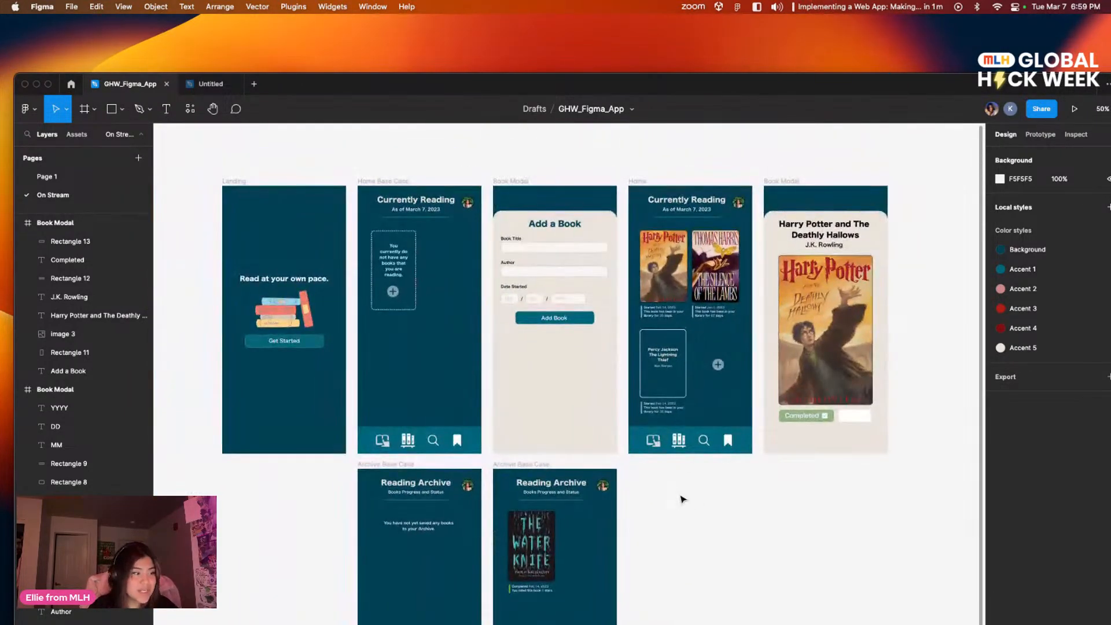
scroll(678, 498, "left", 3)
scroll(888, 492, "right", 4)
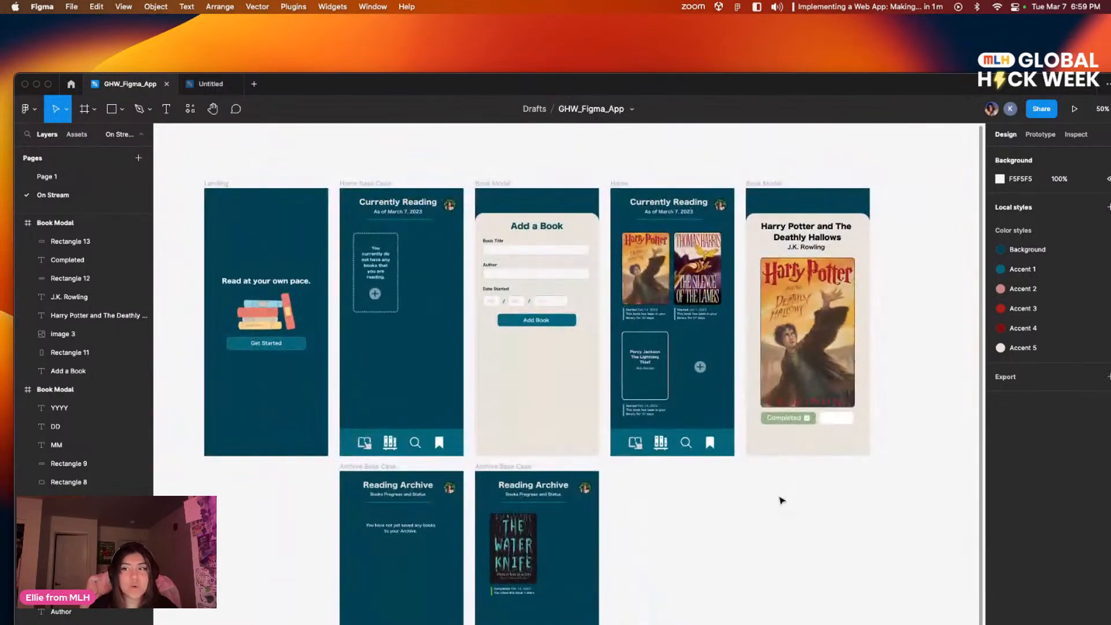
Step: Search the plugins for "a11y" and run A11y - Color Contrast Checker
left_click(190, 108)
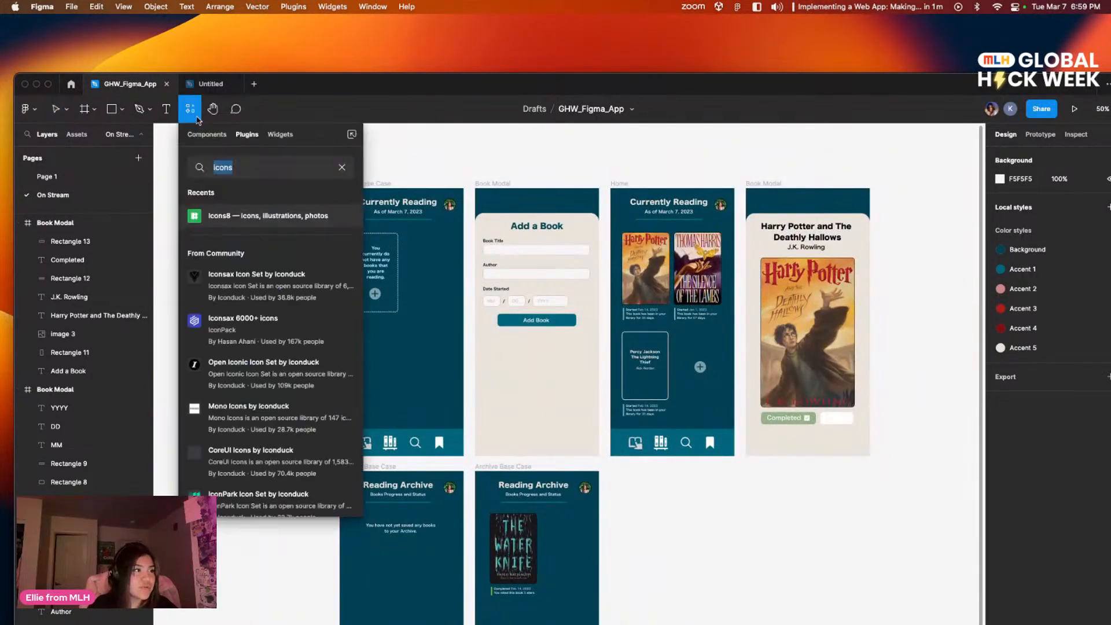
key("BackSpace")
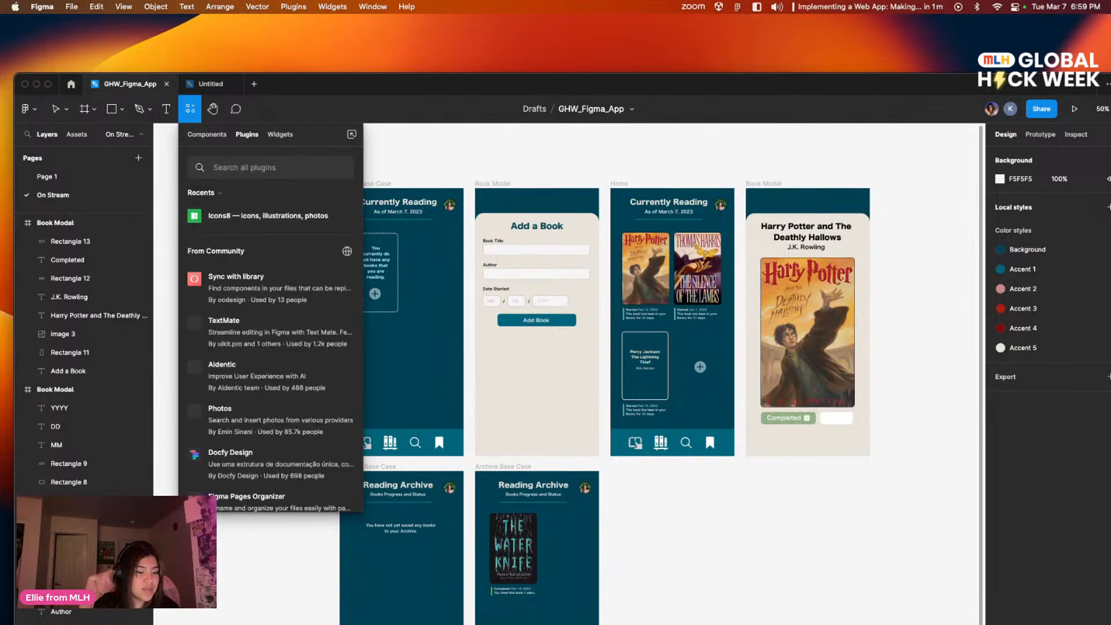
type("ally")
key("BackSpace")
key("BackSpace")
key("BackSpace")
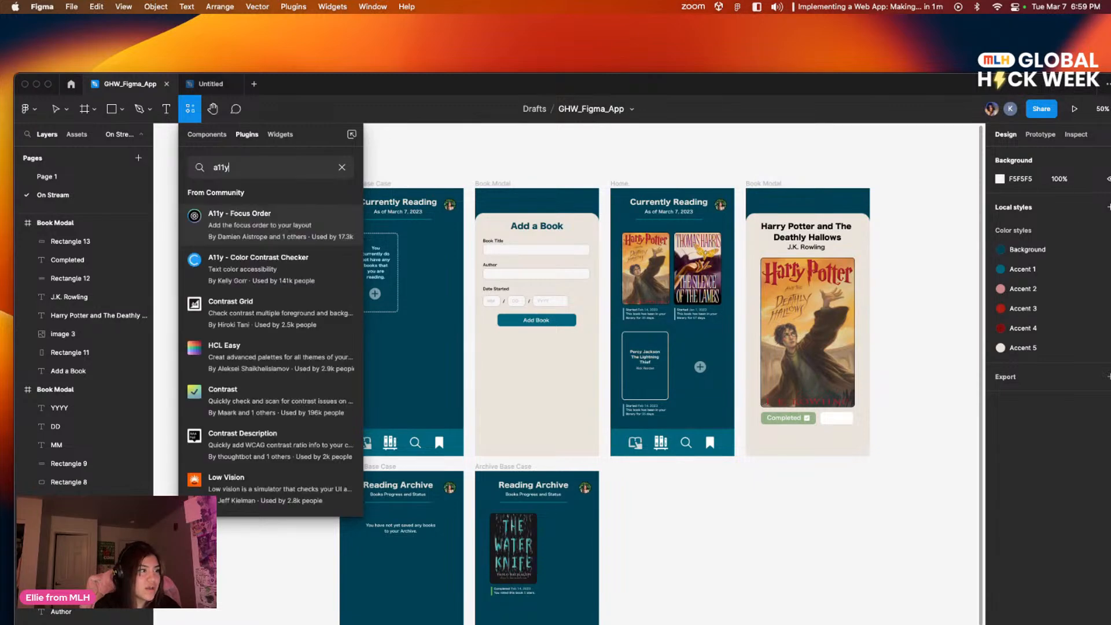
mouse_move(294, 272)
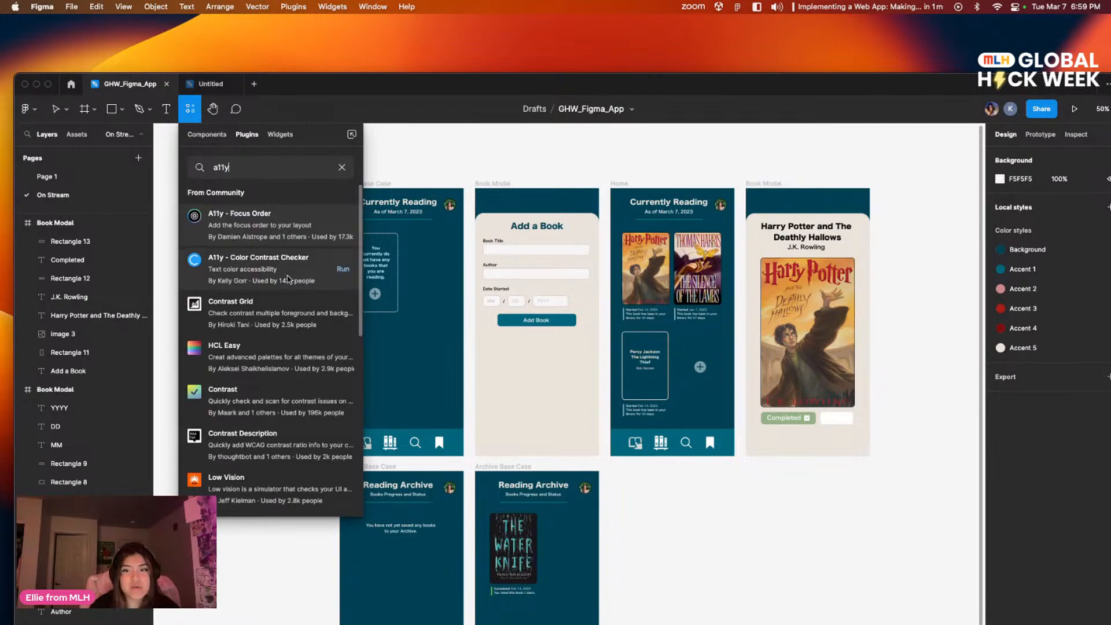
left_click(342, 269)
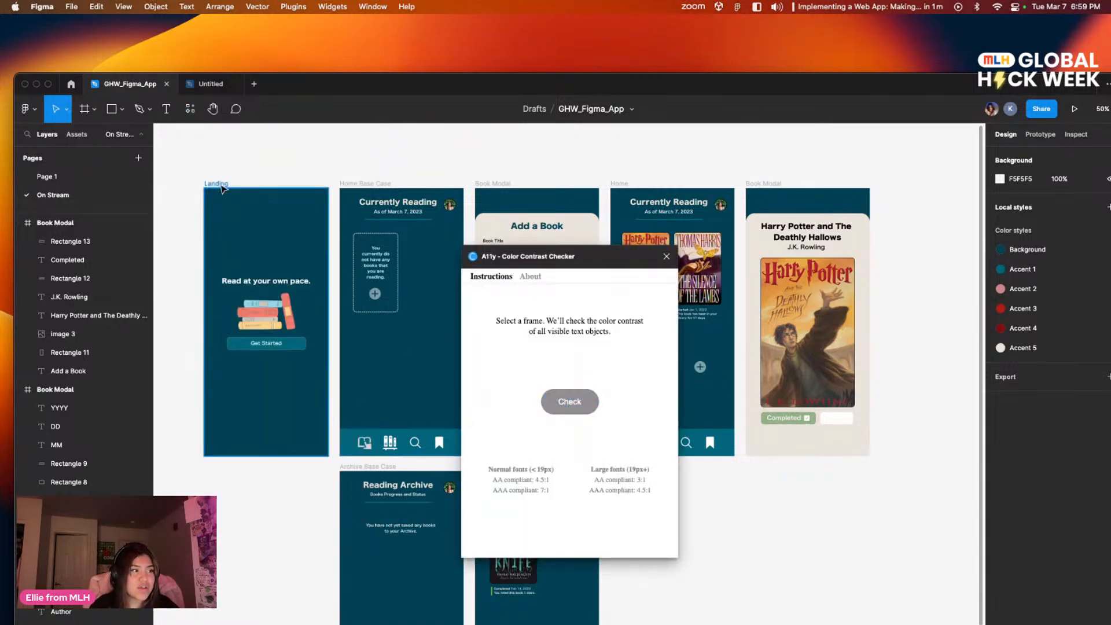
Step: Check the Landing frame's color contrast and adjust the flagged button's text and background lightness to meet AAA
left_click(259, 219)
left_click(566, 400)
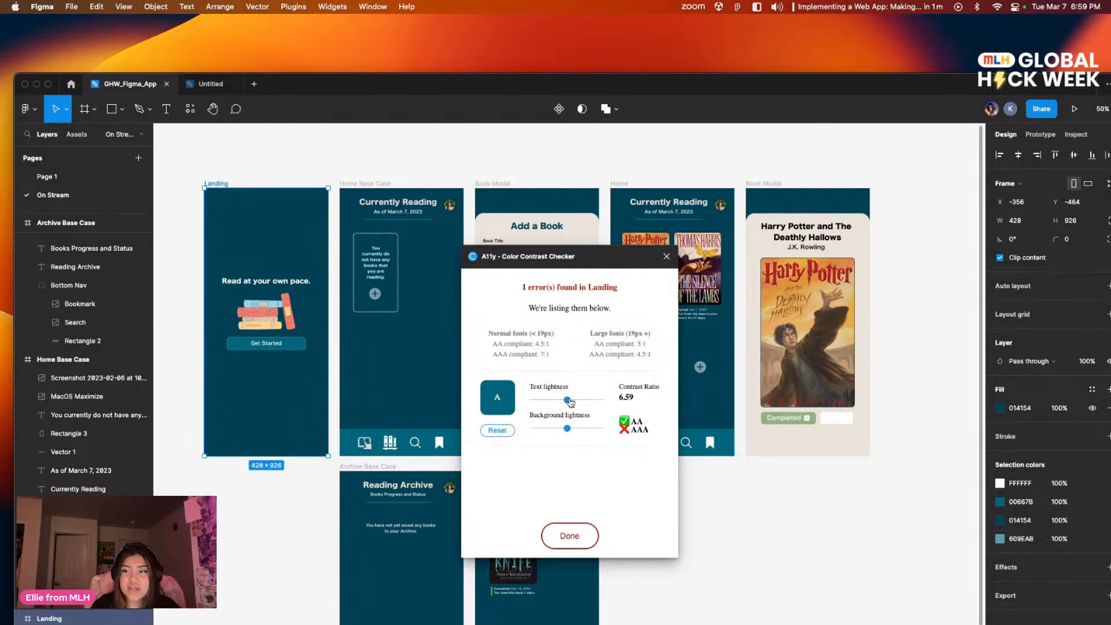
left_click_drag(570, 403, 565, 430)
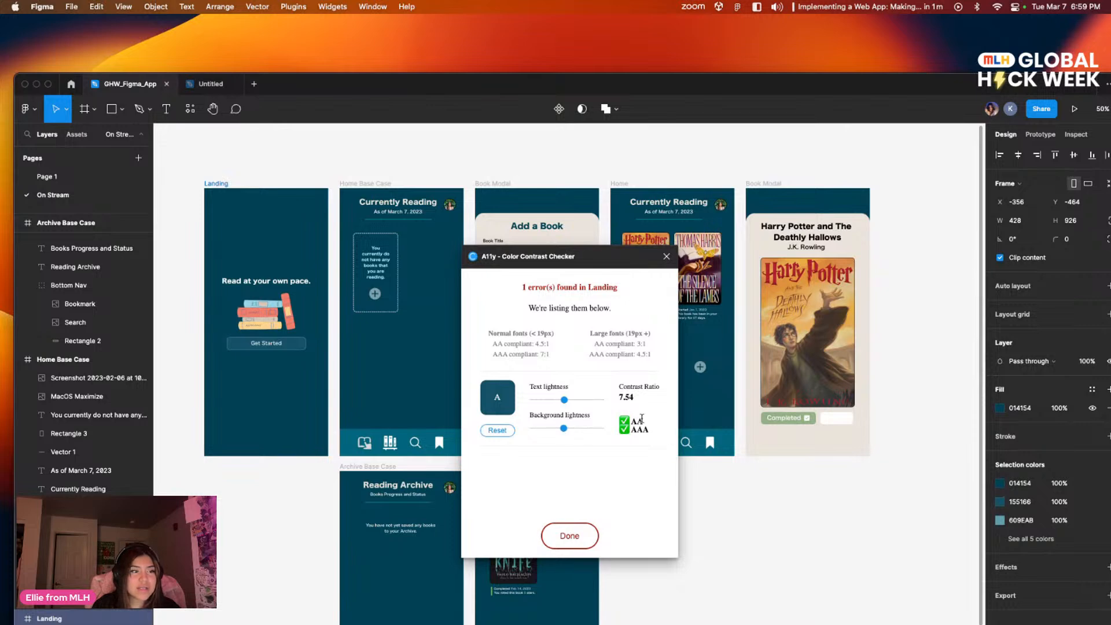
left_click(579, 539)
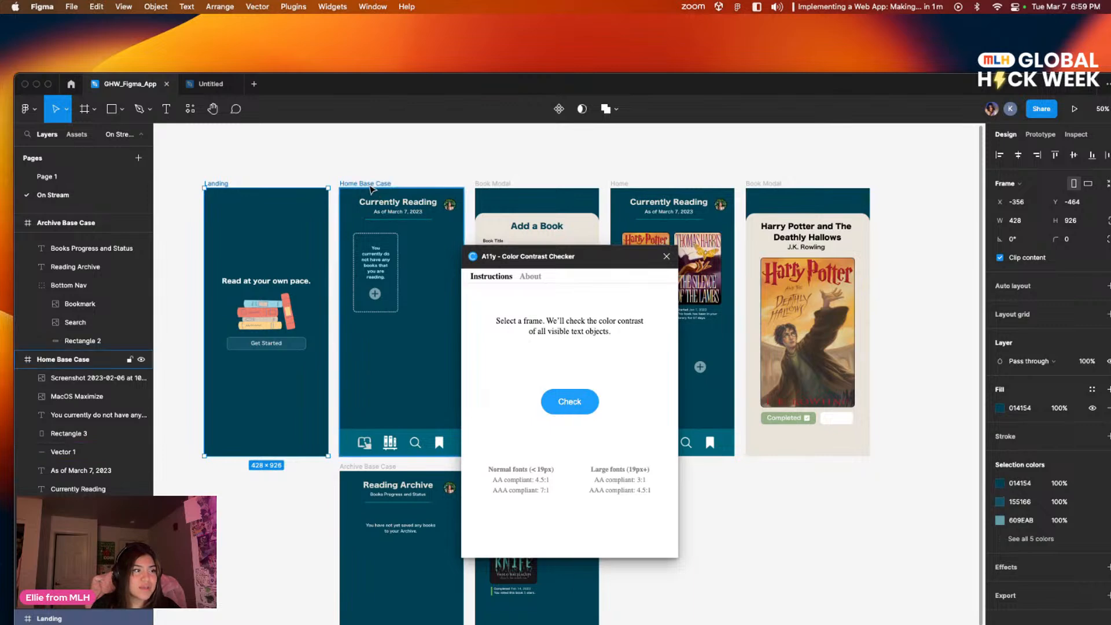
Step: Check the color contrast of the Home Base Case frame
left_click(395, 431)
left_click(569, 401)
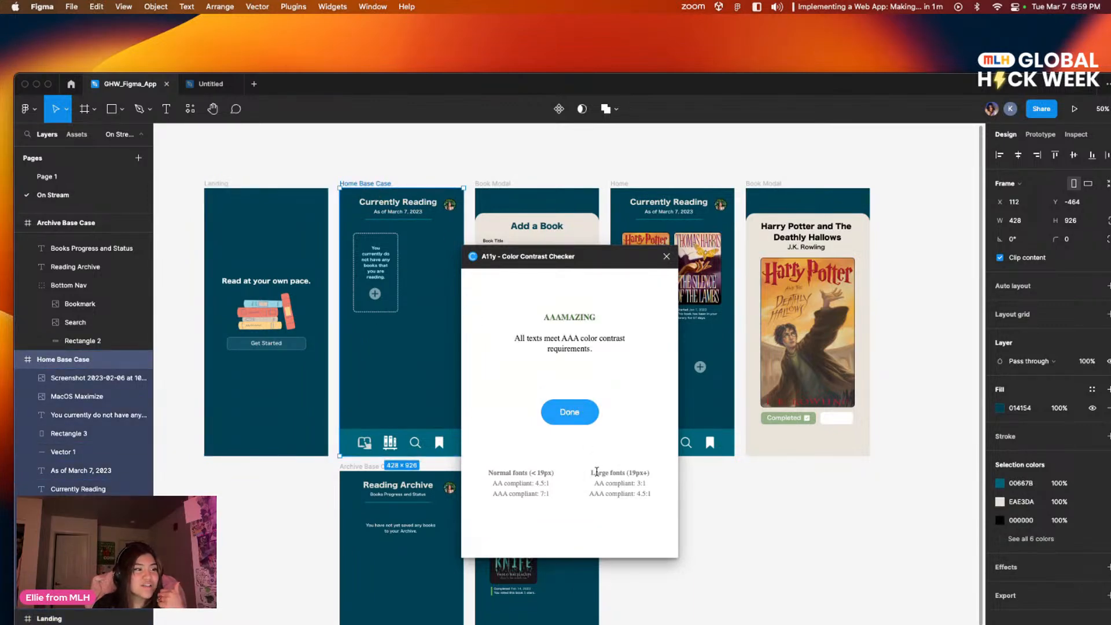
left_click(583, 421)
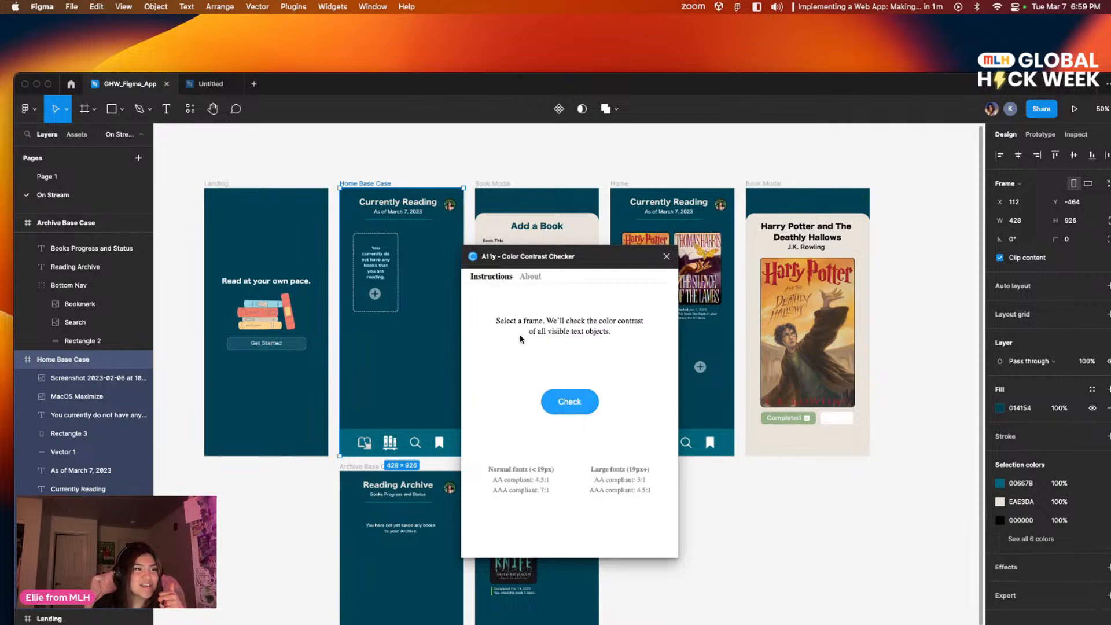
Step: Check the color contrast of the Add a Book modal frame and move the checker window clear of it
left_click(494, 184)
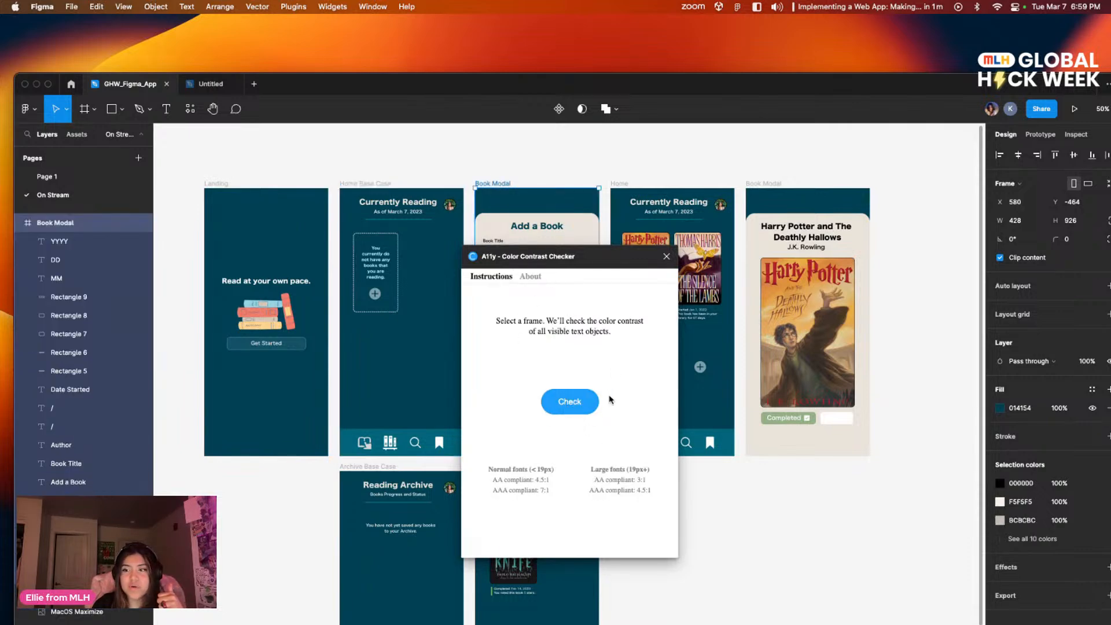
left_click(554, 399)
scroll(657, 476, "down", 4)
scroll(599, 437, "up", 4)
left_click_drag(568, 261, 351, 256)
Step: Darken the text and background lightness of the flagged MM and DD date placeholders until both meet AA
left_click_drag(292, 392, 279, 394)
left_click_drag(291, 464, 274, 463)
mouse_move(278, 388)
left_mouse_down()
mouse_move(289, 388)
mouse_move(267, 389)
left_mouse_up()
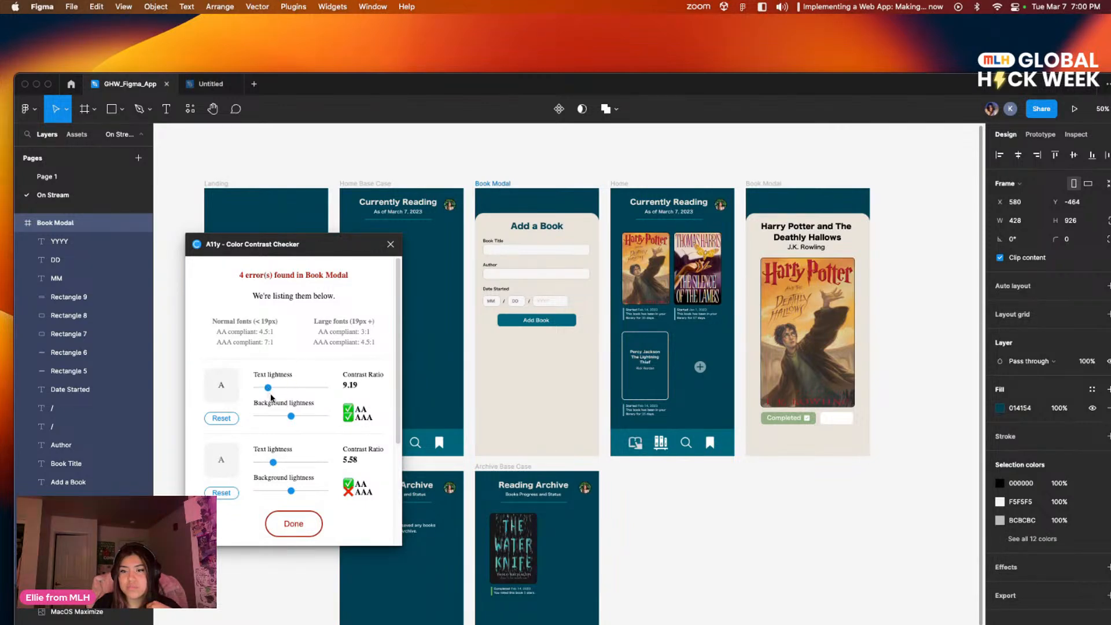
mouse_move(268, 388)
left_mouse_down()
mouse_move(290, 421)
mouse_move(276, 394)
left_mouse_up()
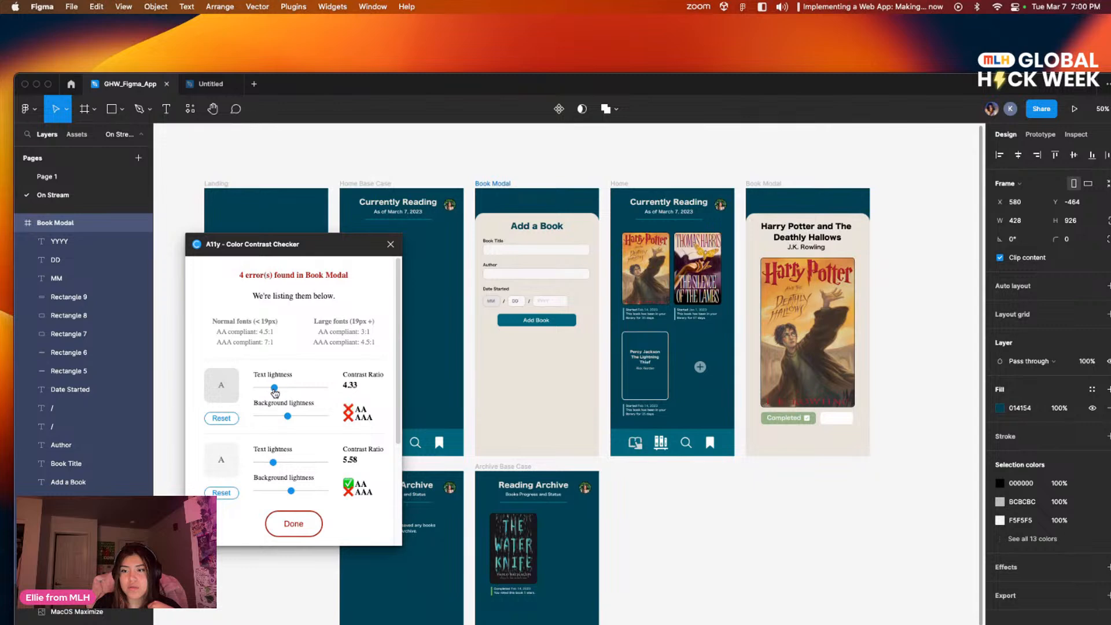
left_click_drag(293, 492, 288, 490)
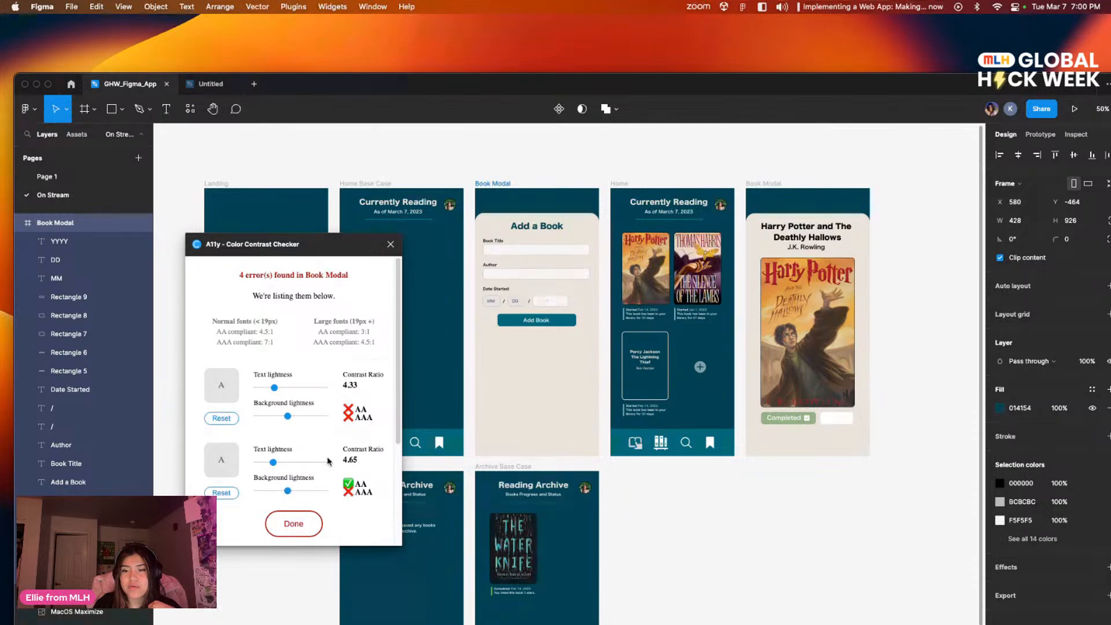
scroll(328, 461, "down", 1)
left_click_drag(275, 373, 273, 377)
scroll(326, 463, "down", 5)
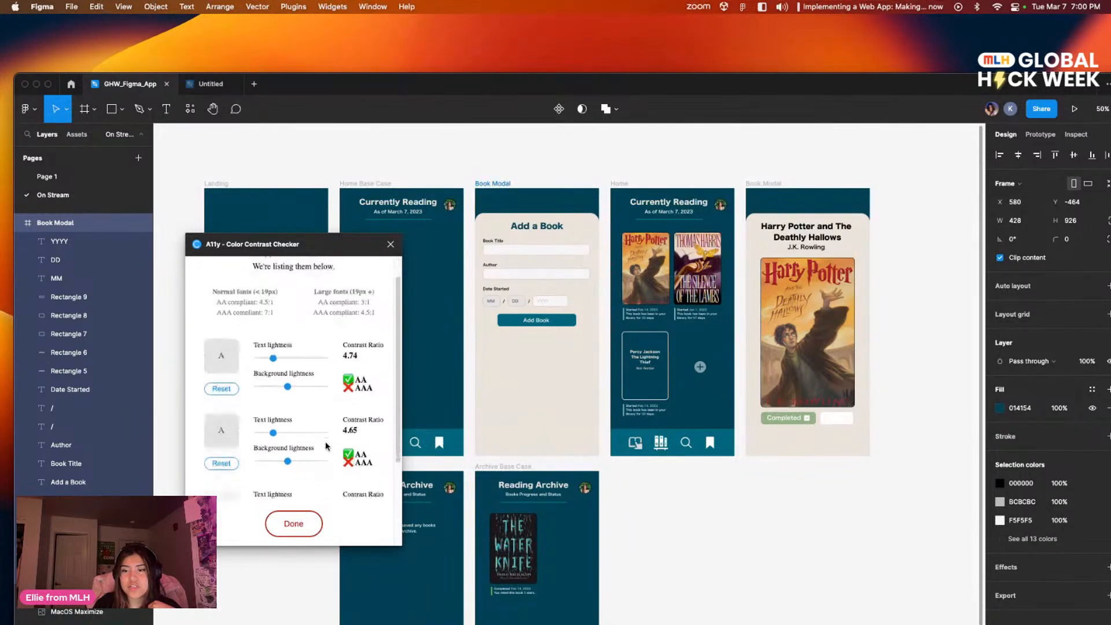
Step: Adjust the text and background lightness of the YYYY placeholder and the Add Book button to meet AAA, and finish the check
left_click_drag(295, 416, 268, 391)
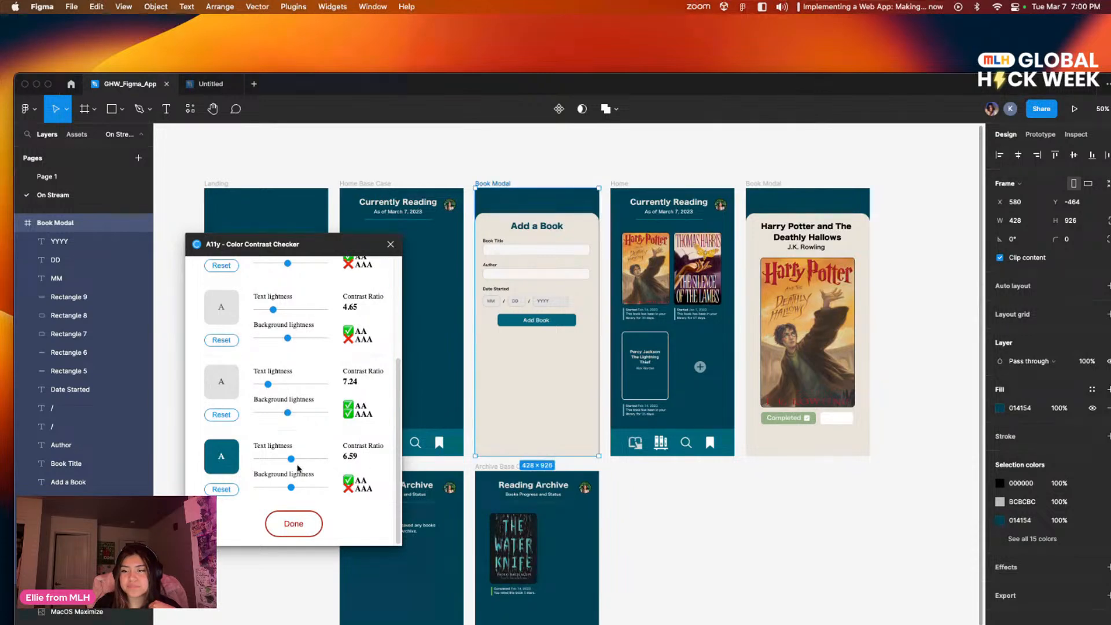
left_click_drag(291, 487, 290, 489)
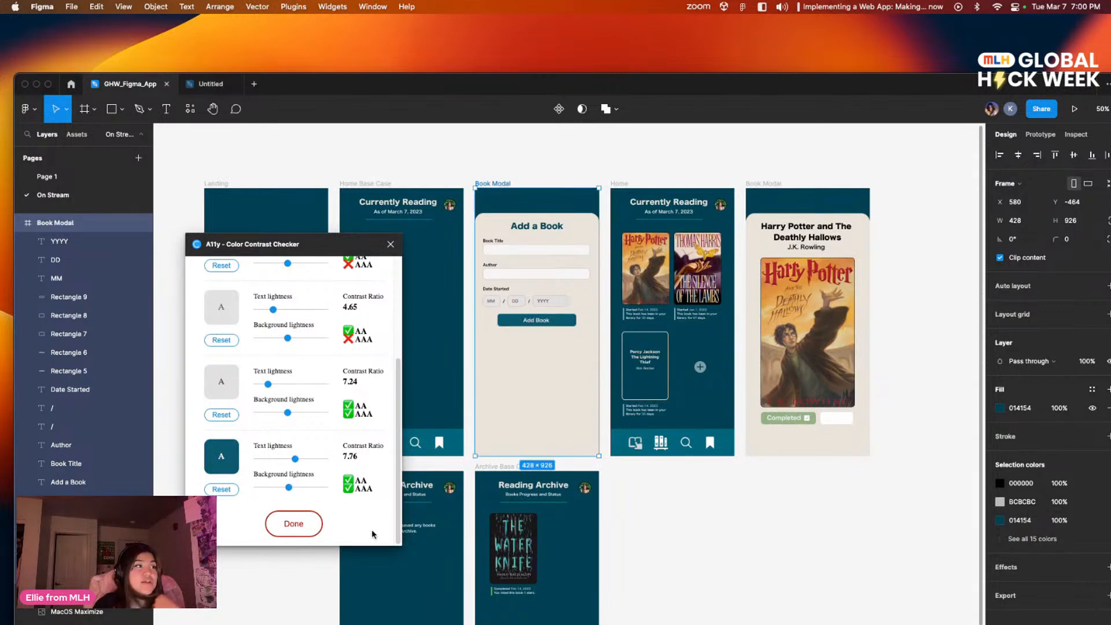
left_click(311, 526)
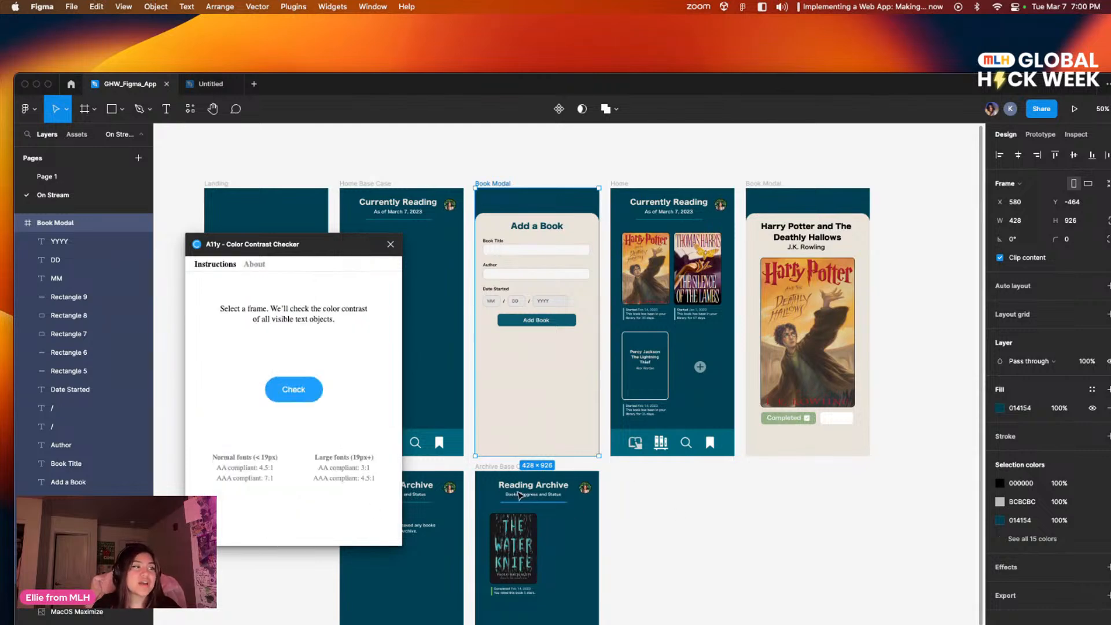
Step: Check the color contrast of the Home frame
left_click(619, 183)
left_click(302, 389)
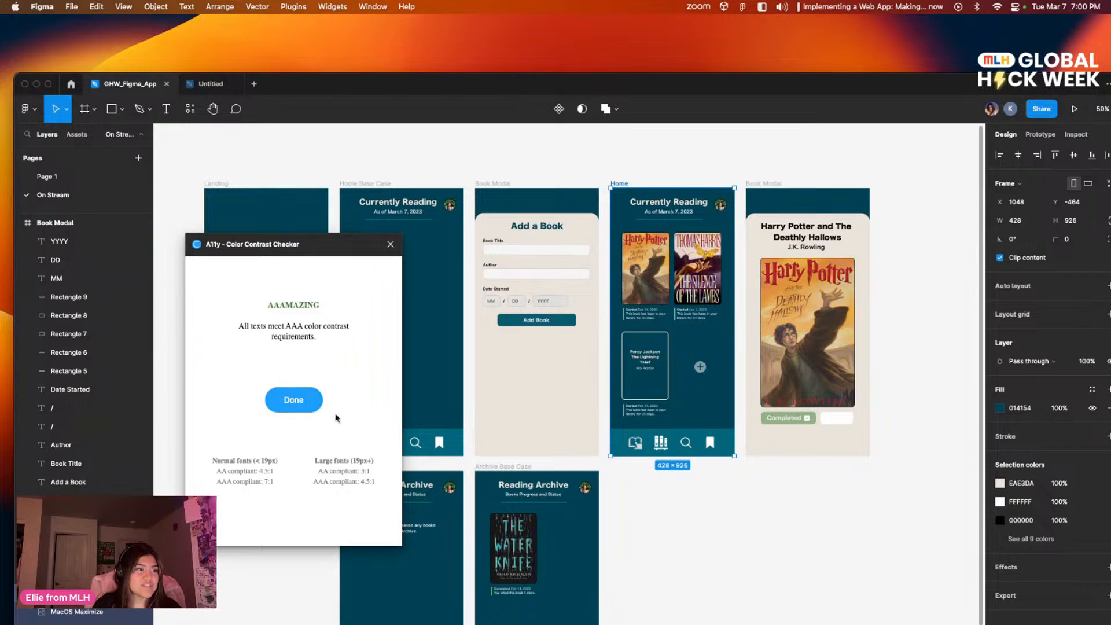
Step: Check the book detail modal's color contrast and darken the Completed button's green background to meet AA
left_click(764, 184)
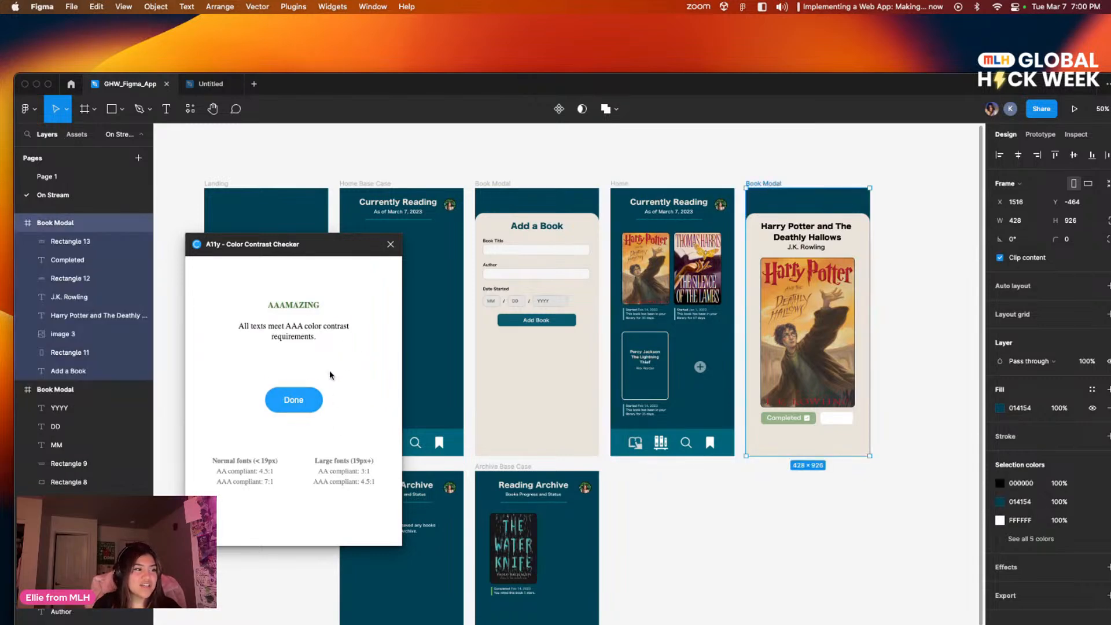
left_click(315, 404)
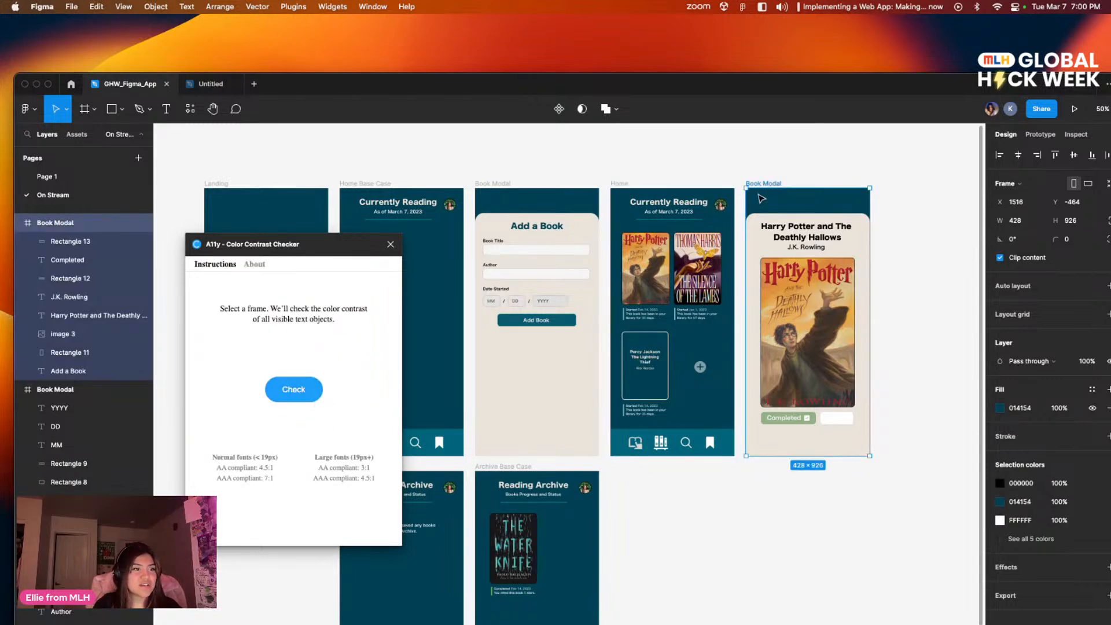
left_click(295, 389)
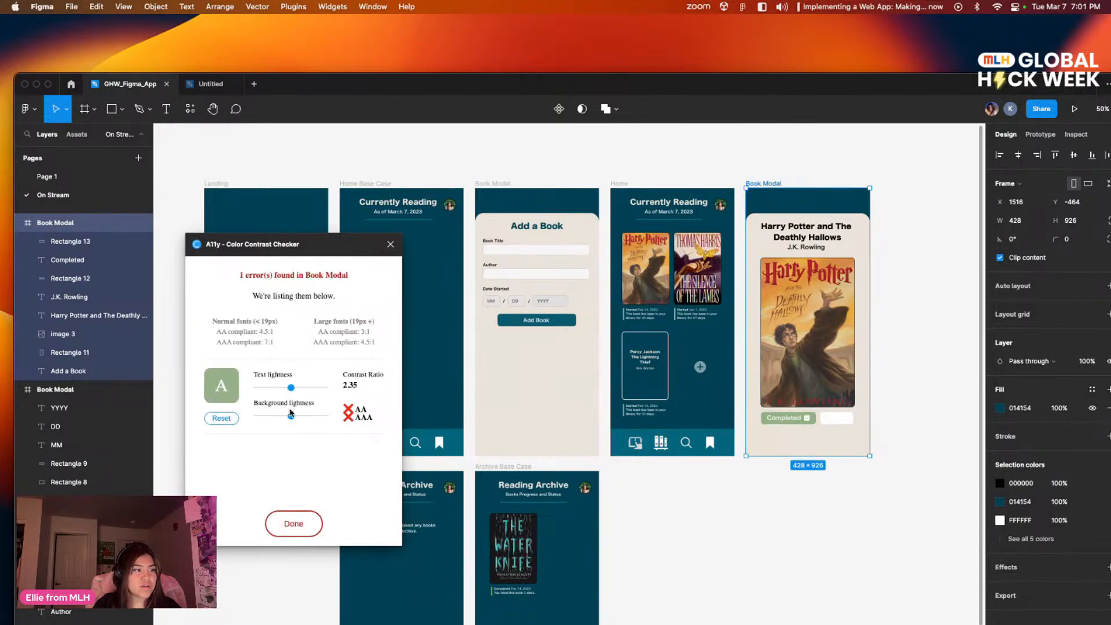
left_click_drag(292, 416, 284, 417)
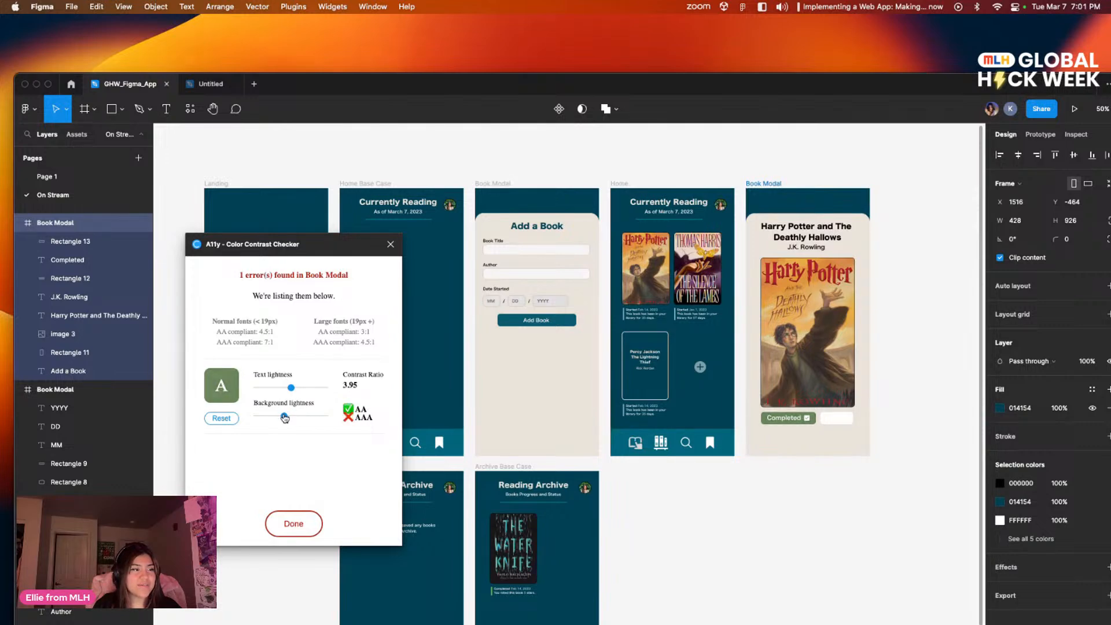
Step: Check the color contrast of both Archive Base Case frames and close the contrast checker
left_click_drag(588, 401, 724, 304)
left_click_drag(673, 413, 657, 278)
left_click(512, 343)
left_click(492, 236)
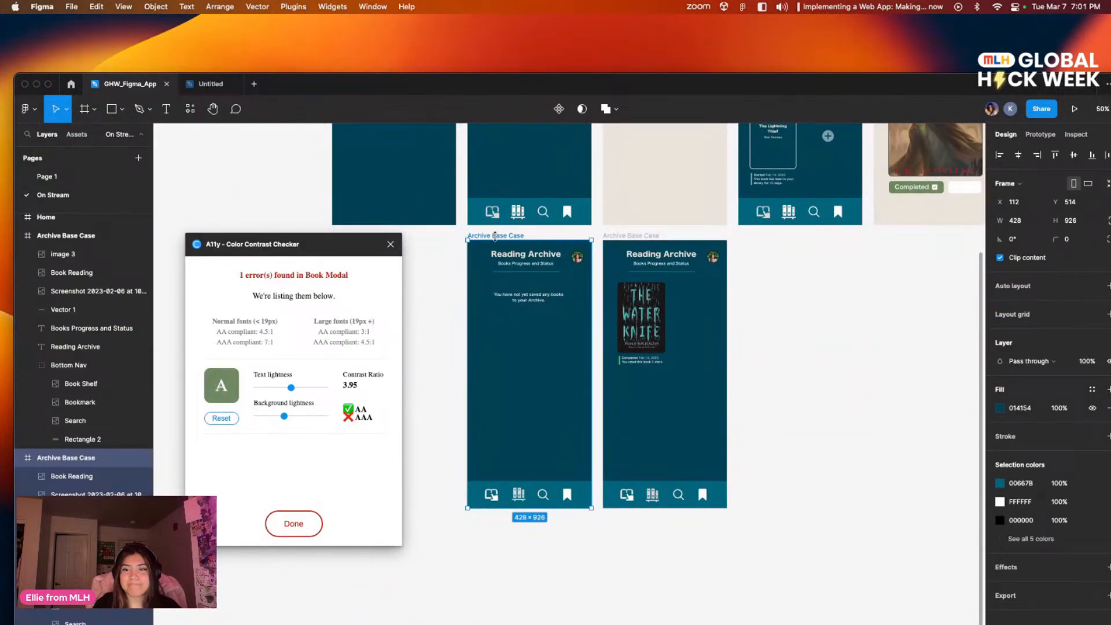
left_click(277, 524)
left_click(299, 397)
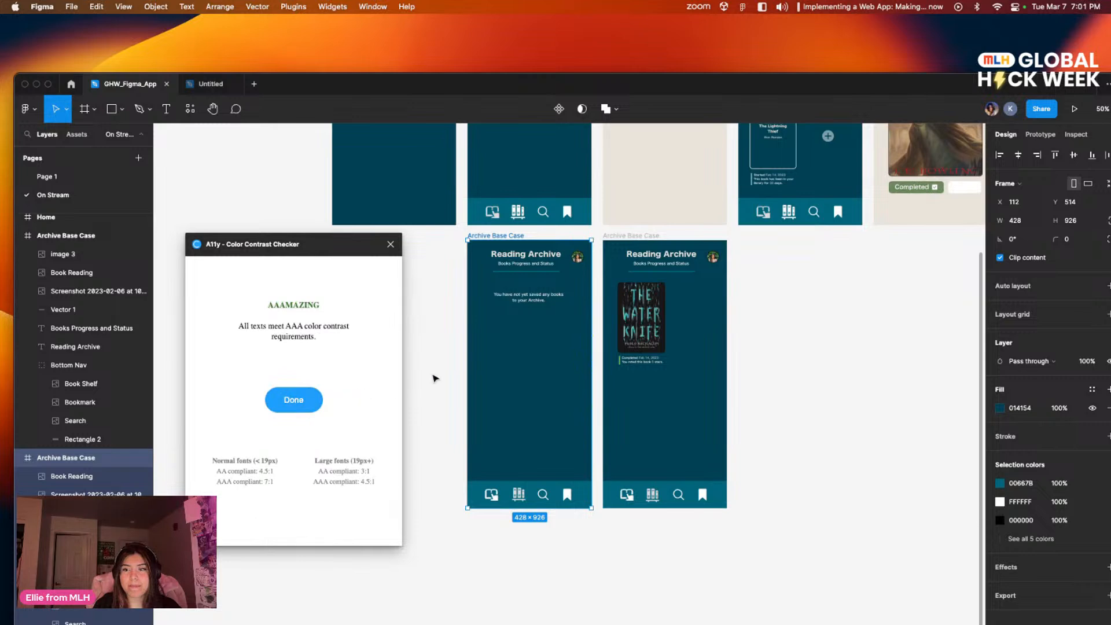
left_click(631, 235)
left_click(295, 400)
left_click(294, 399)
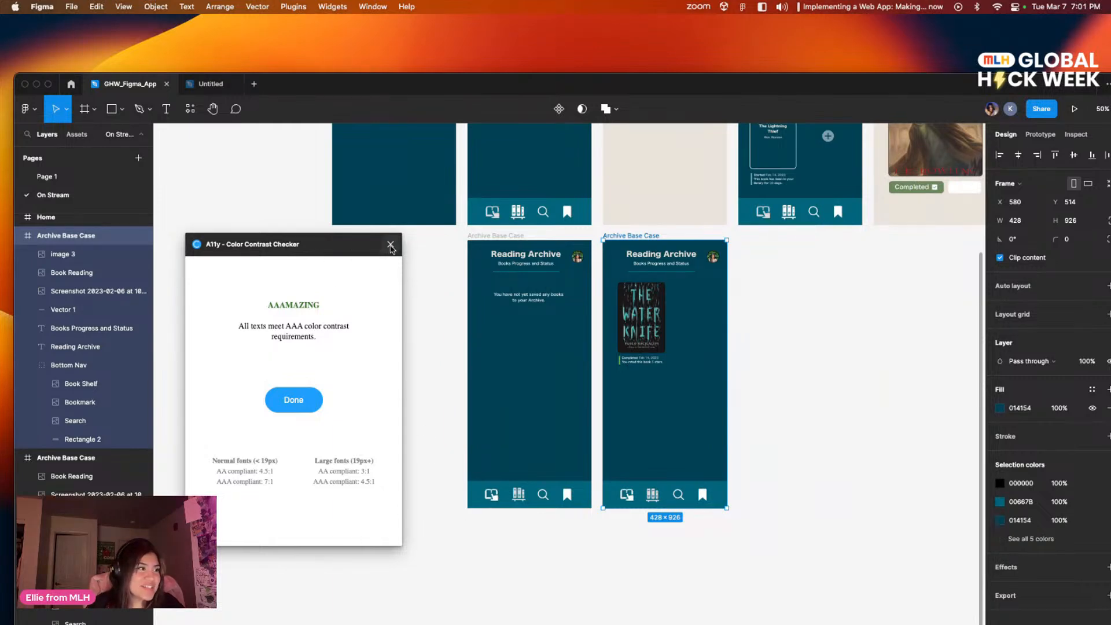
left_click(390, 246)
Step: Review the contrast-adjusted app screens together, from Landing to the two Reading Archive frames
scroll(392, 315, "up", 3)
scroll(392, 315, "right", 3)
left_click(712, 415)
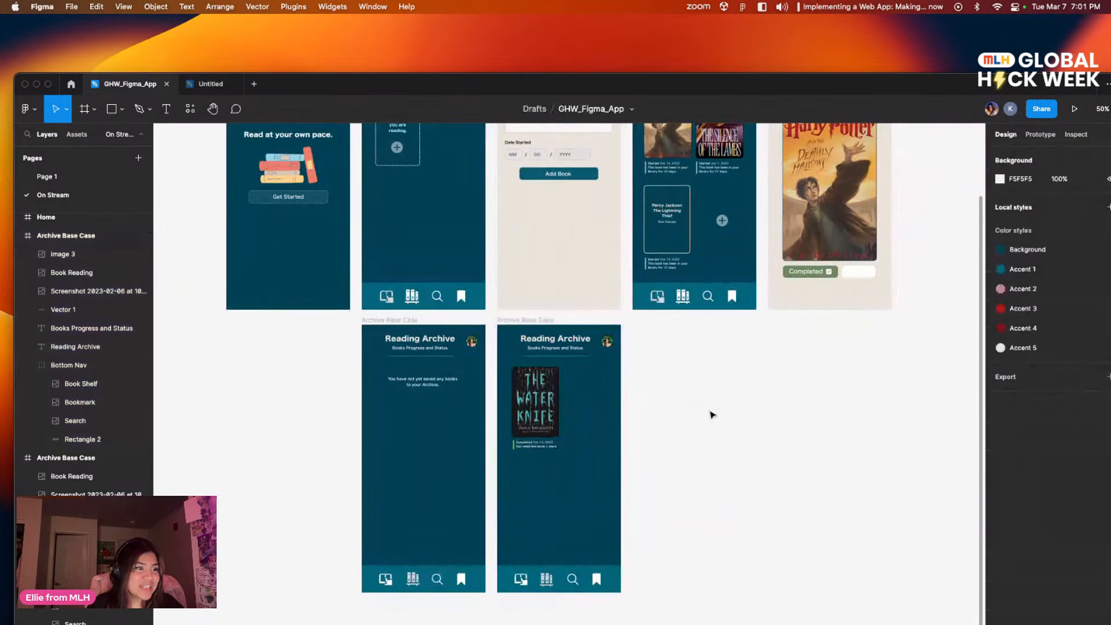
scroll(712, 415, "up", 5)
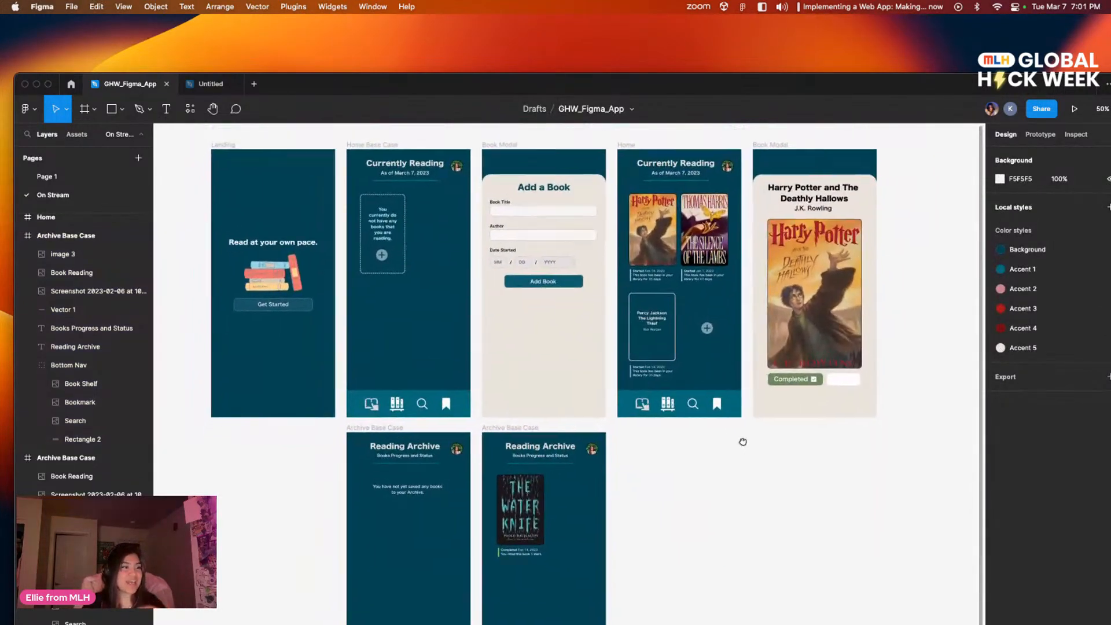
scroll(741, 446, "down", 4)
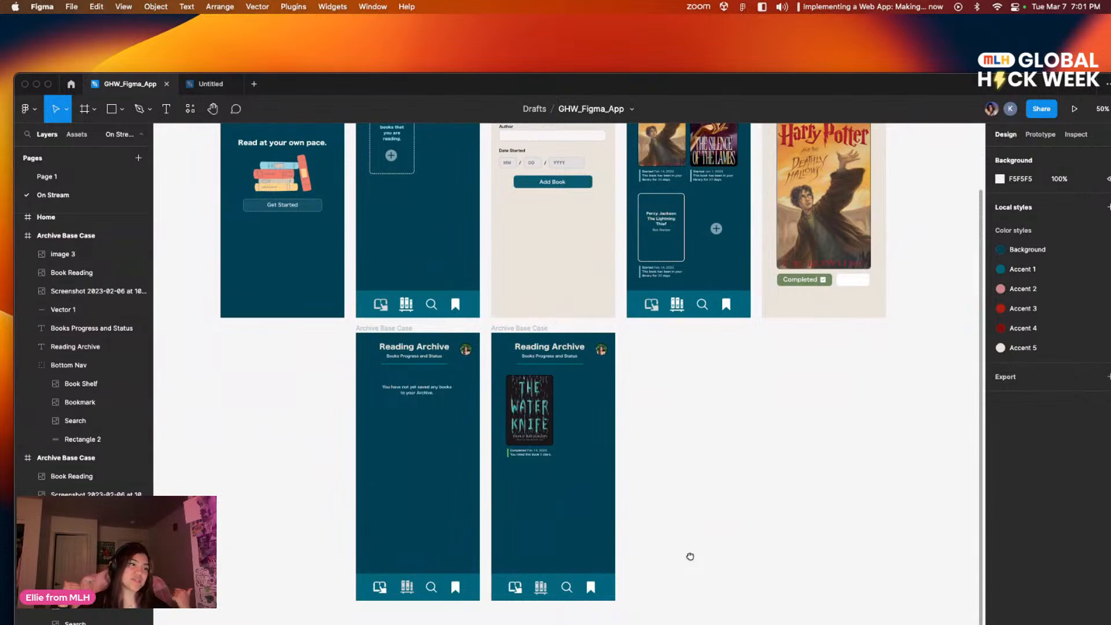
scroll(682, 532, "down", 1)
scroll(674, 513, "up", 5)
scroll(689, 523, "right", 2)
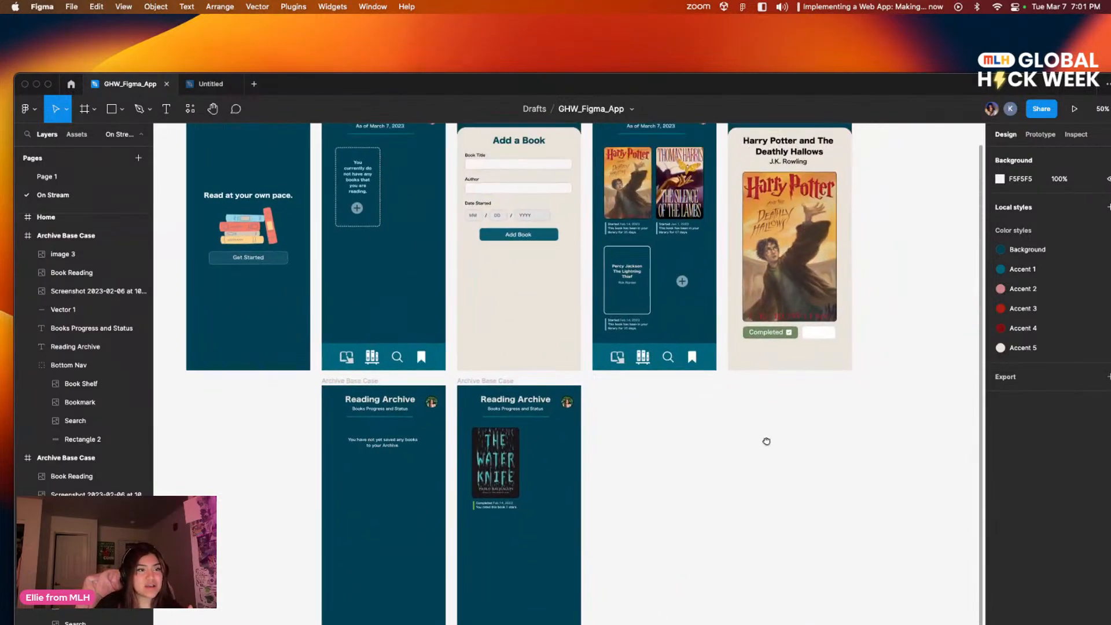
scroll(757, 476, "up", 1)
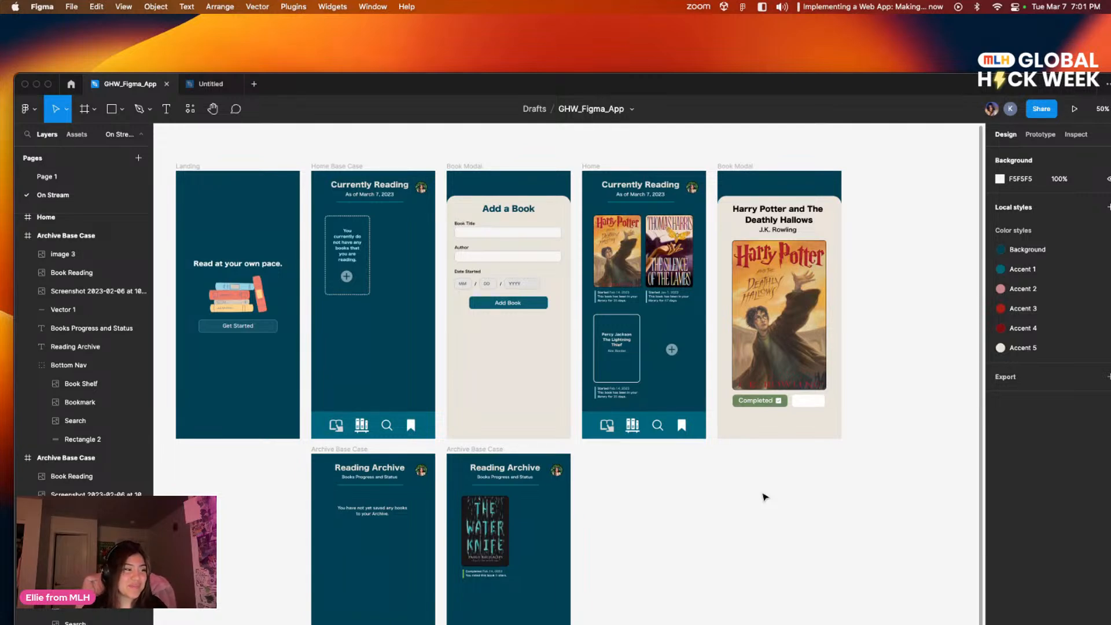
mouse_move(589, 620)
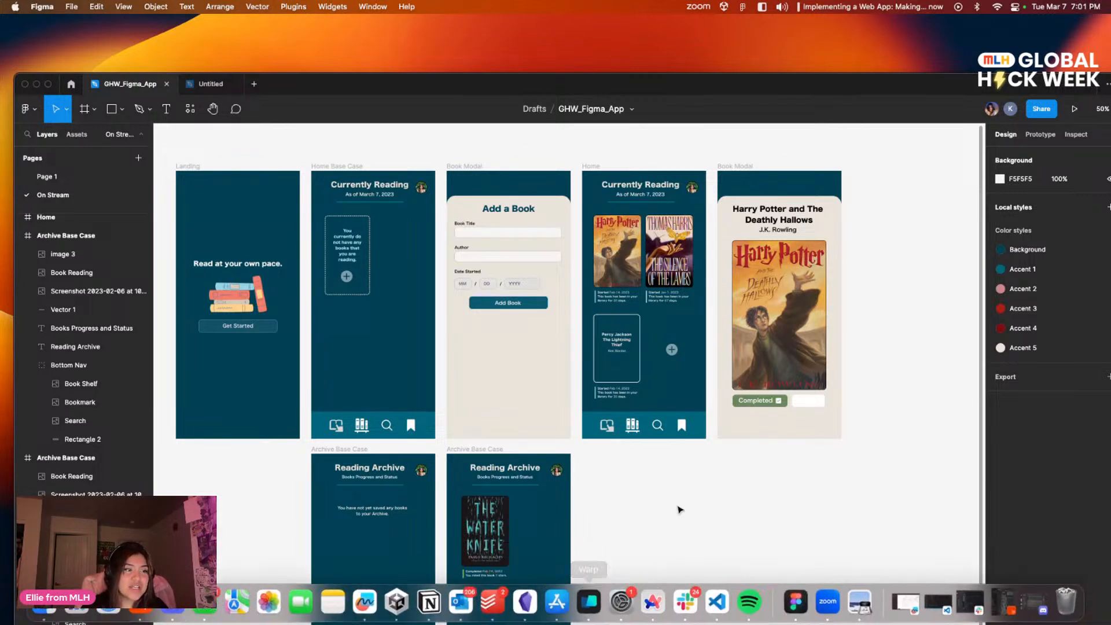